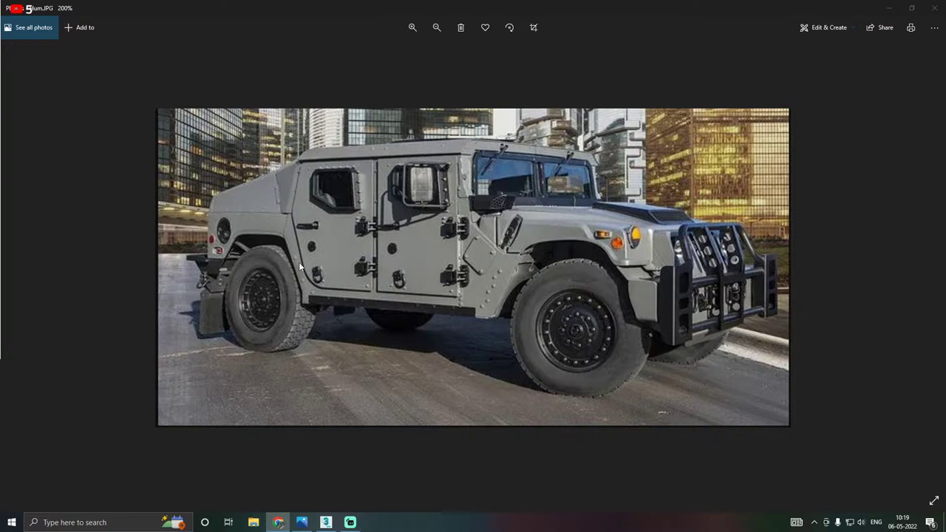
# Examine the Humvee reference photo in the image viewer, then switch to the 3ds Max scene.
pyautogui.click(319, 252)
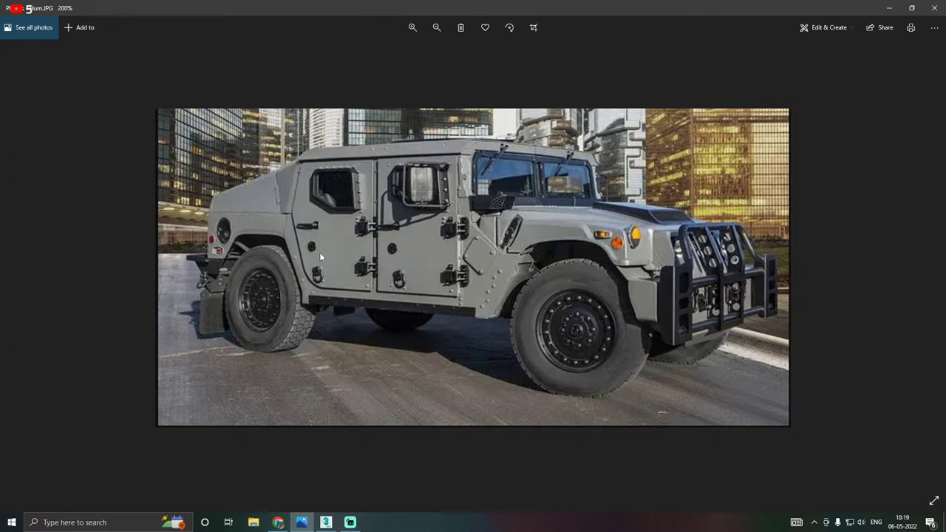
pyautogui.doubleClick(385, 250)
pyautogui.doubleClick(457, 250)
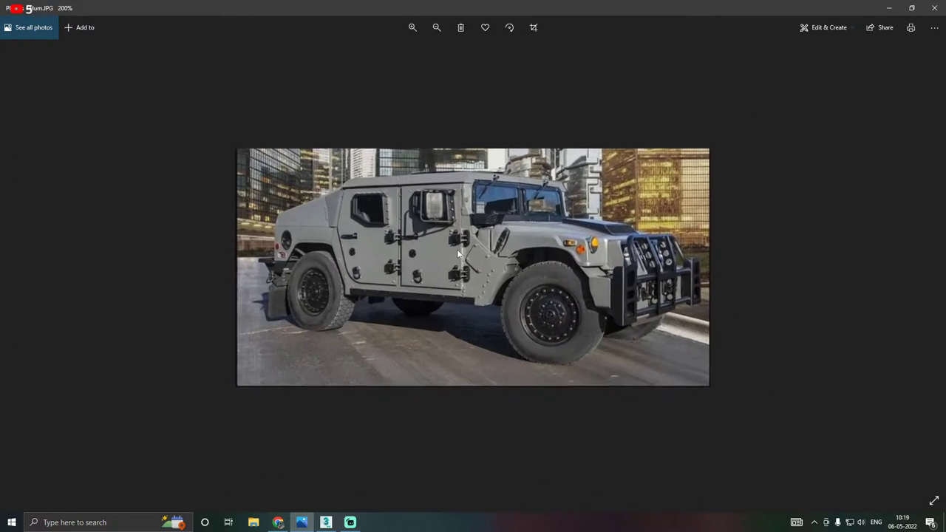
pyautogui.scroll(1, 458, 254)
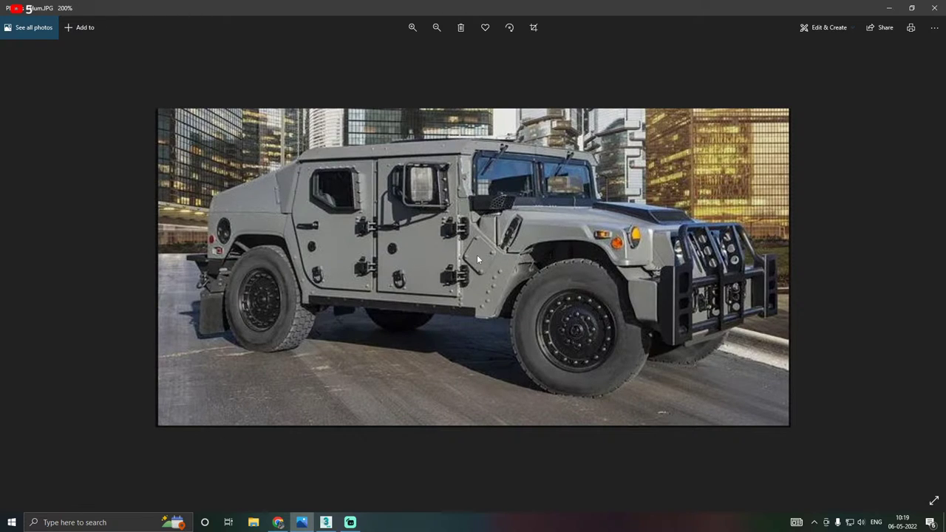
pyautogui.scroll(-2, 492, 250)
pyautogui.scroll(2, 456, 248)
pyautogui.moveTo(662, 5); pyautogui.dragTo(1, 23)
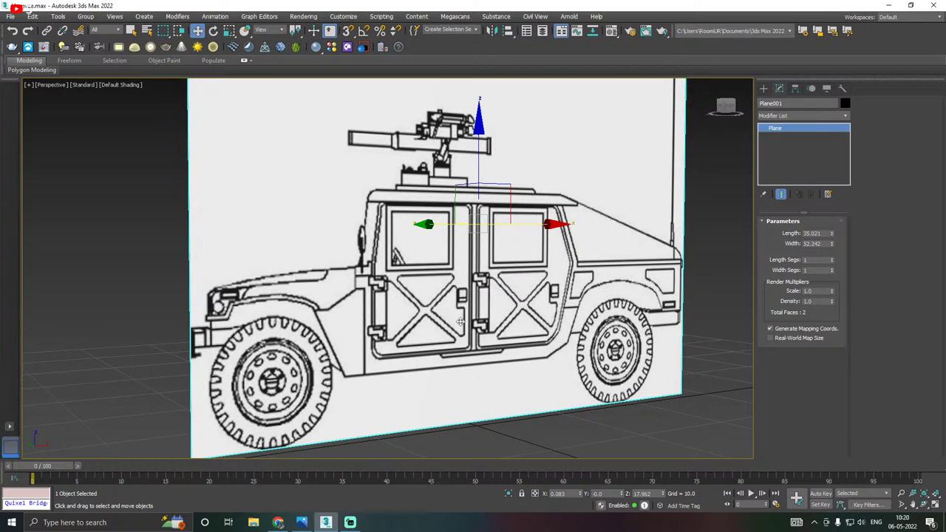
# Inspect the Hum_BP.jpg bitmap in the base color map of the blueprint plane's material, then close the Material Editor.
pyautogui.scroll(-3, 345, 317)
pyautogui.keyDown('alt'); pyautogui.moveTo(431, 292); pyautogui.dragTo(451, 285, button='middle'); pyautogui.keyUp('alt')
pyautogui.scroll(4, 376, 308)
pyautogui.scroll(-3, 436, 303)
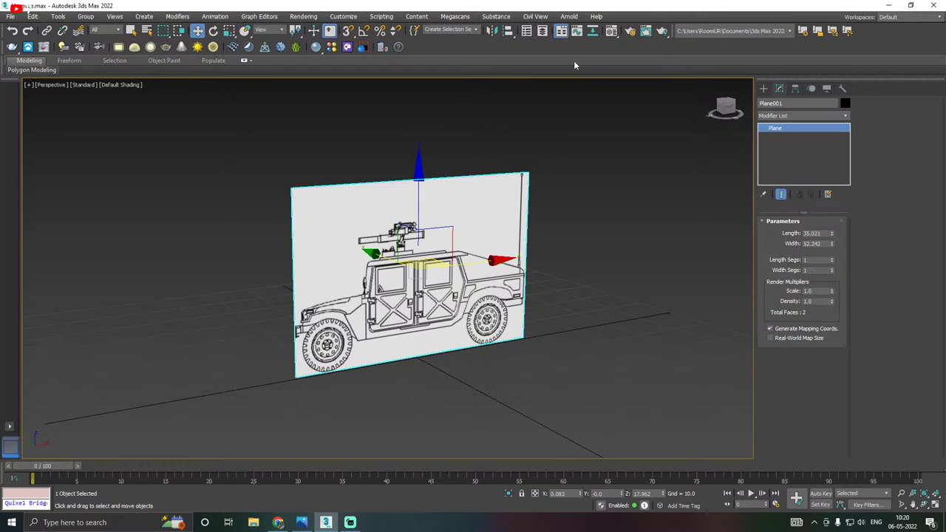
pyautogui.click(611, 31)
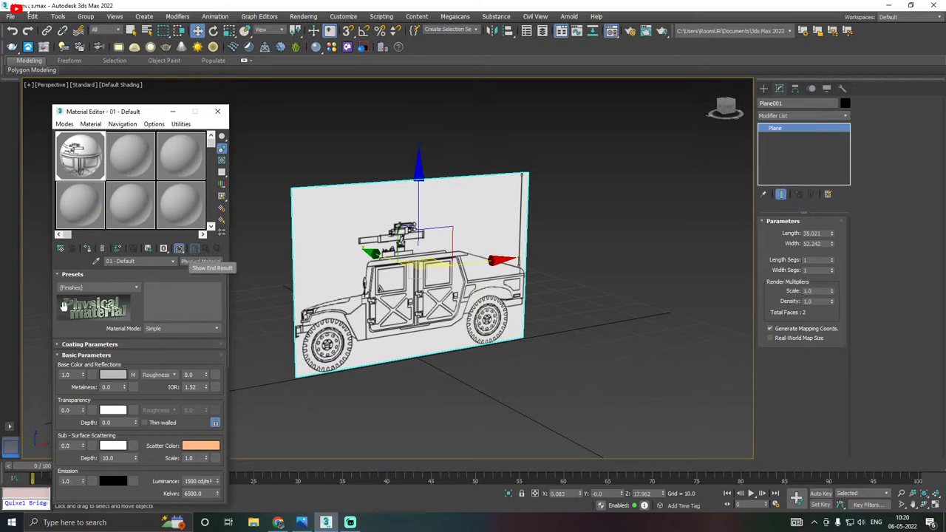
pyautogui.click(133, 374)
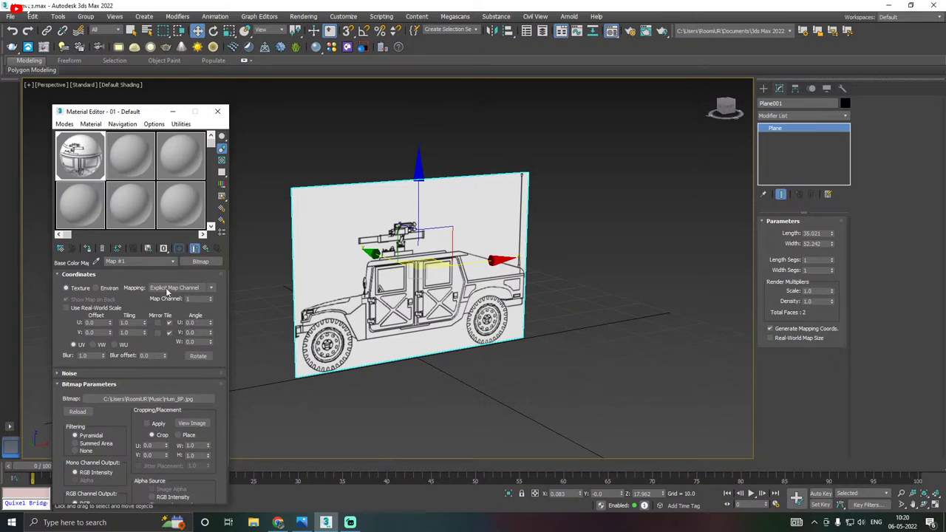
pyautogui.click(193, 247)
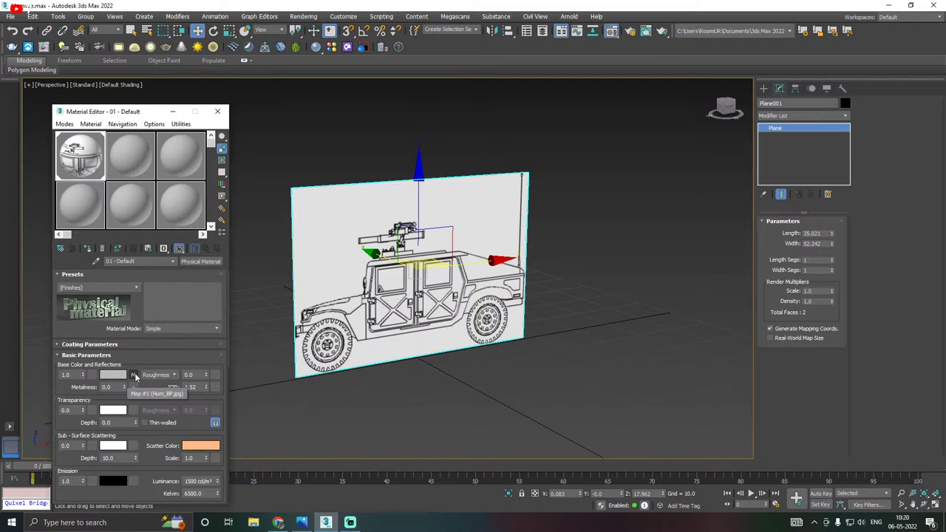
pyautogui.click(134, 376)
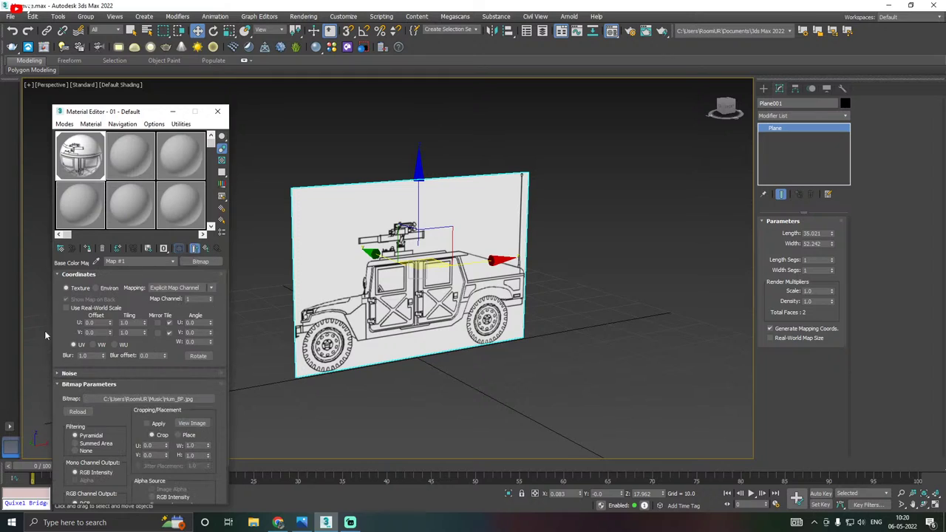
pyautogui.click(194, 247)
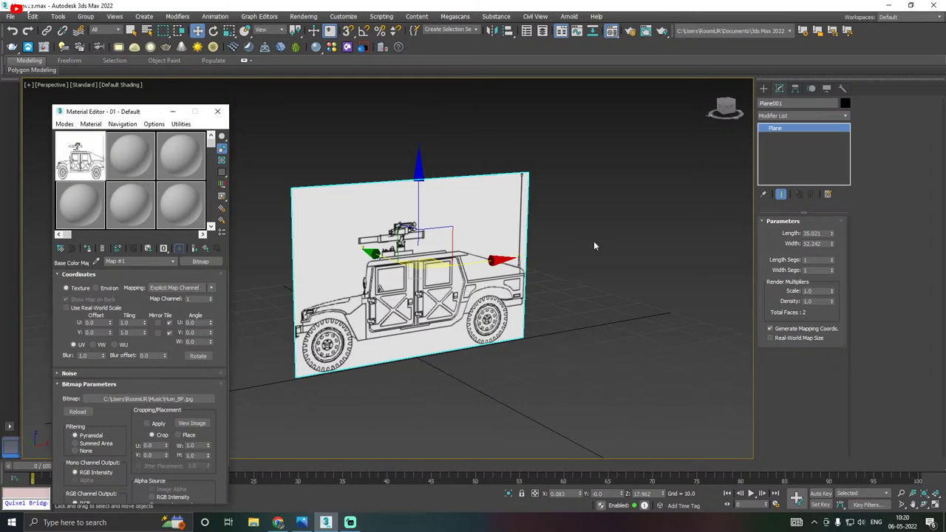
pyautogui.click(195, 247)
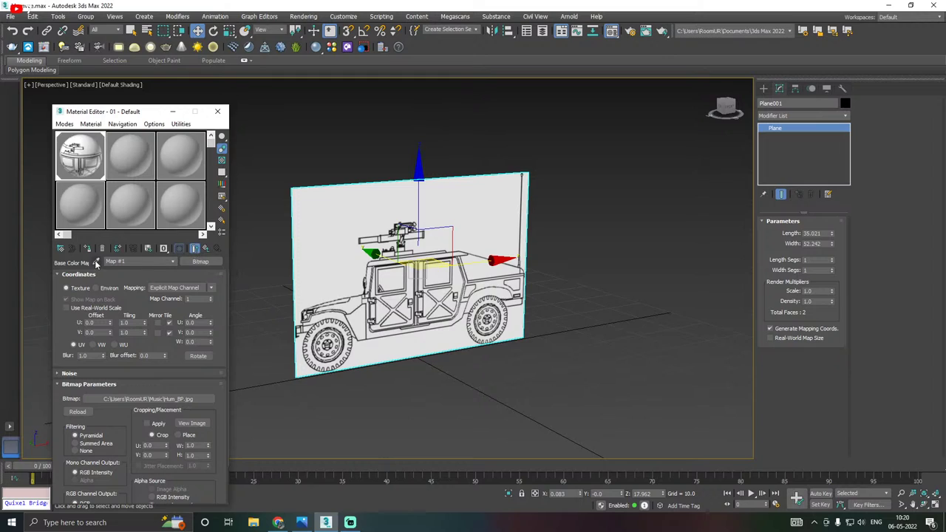
pyautogui.click(208, 249)
pyautogui.click(217, 111)
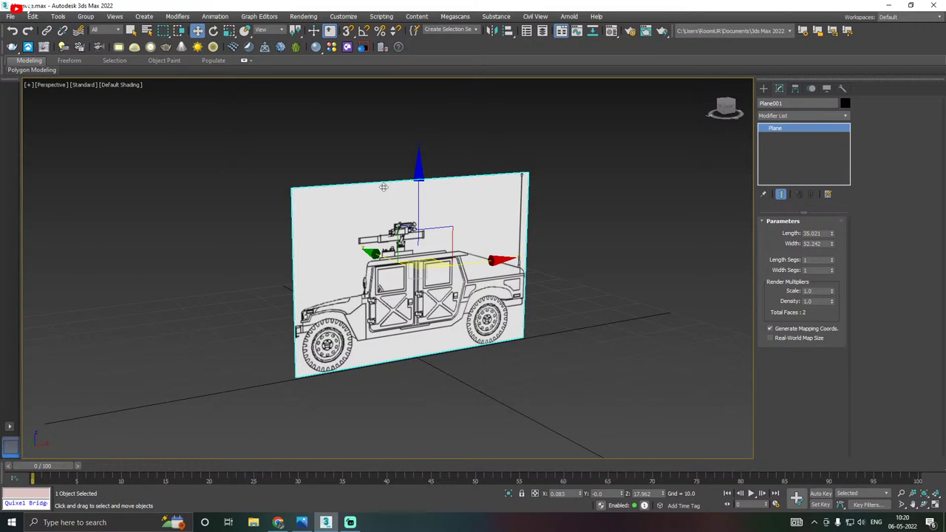
# Freeze the blueprint plane through its object properties with Show Frozen in Gray turned off.
pyautogui.moveTo(382, 191); pyautogui.dragTo(372, 202, button='middle')
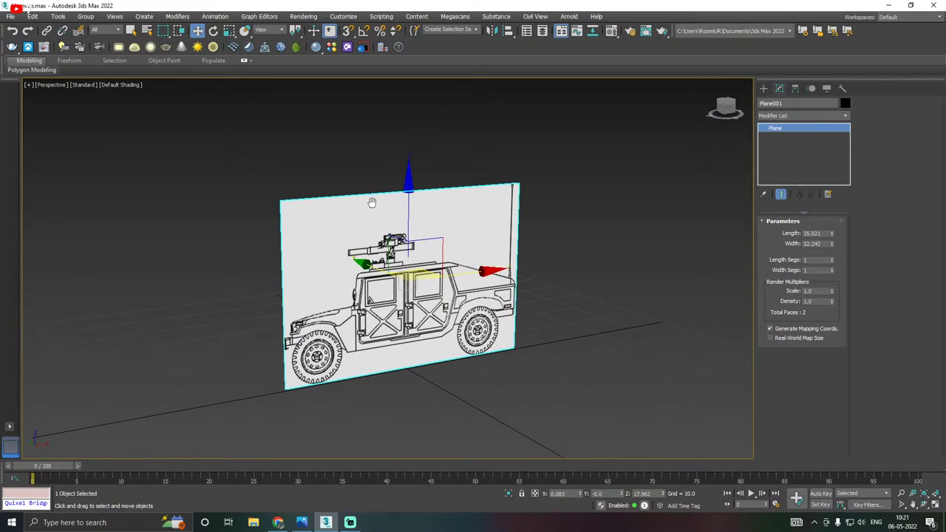
pyautogui.moveTo(451, 200)
pyautogui.keyDown('alt'); pyautogui.mouseDown(button='middle')
pyautogui.moveTo(408, 204)
pyautogui.moveTo(453, 200)
pyautogui.mouseUp(button='middle'); pyautogui.keyUp('alt')
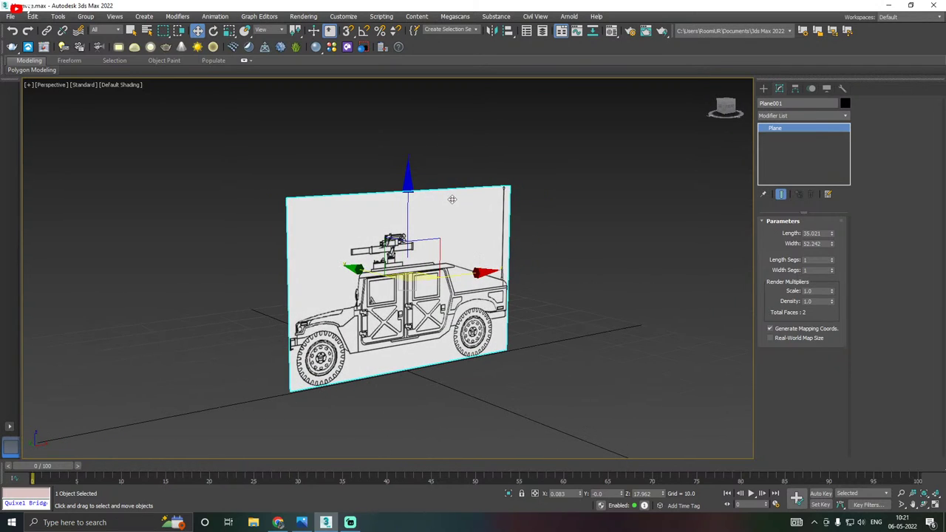
pyautogui.scroll(3, 391, 272)
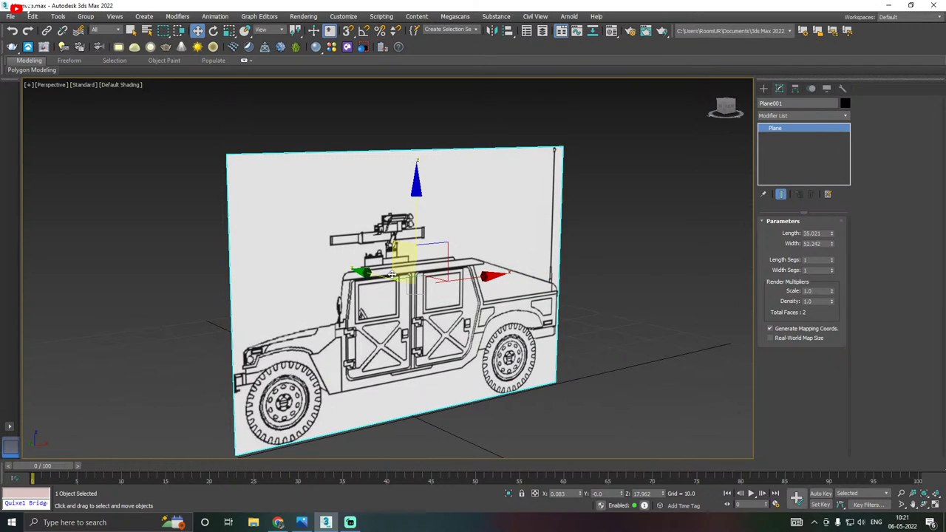
pyautogui.scroll(2, 392, 251)
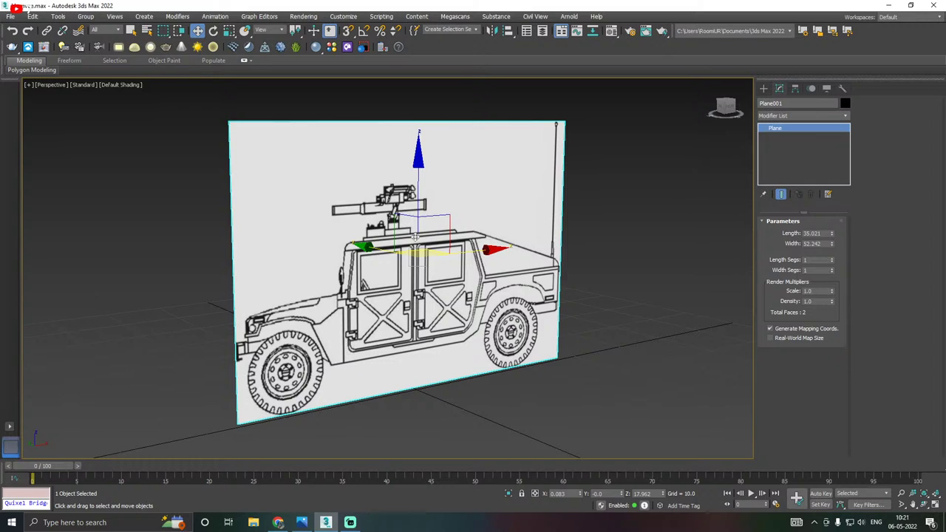
pyautogui.rightClick(317, 220)
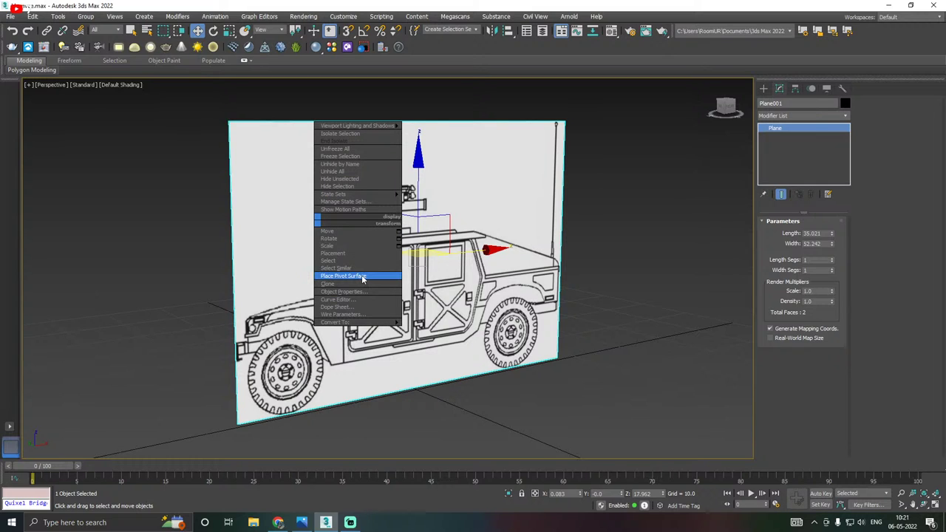
pyautogui.click(333, 292)
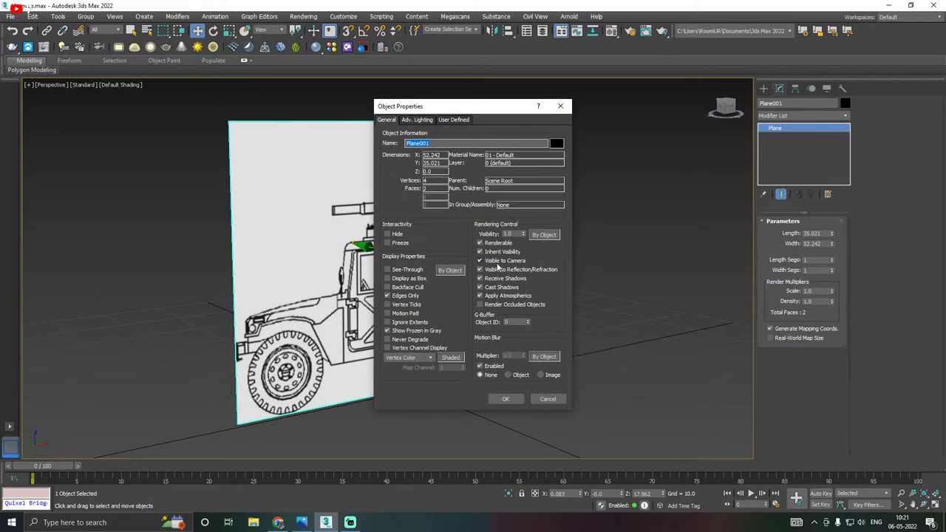
pyautogui.click(387, 243)
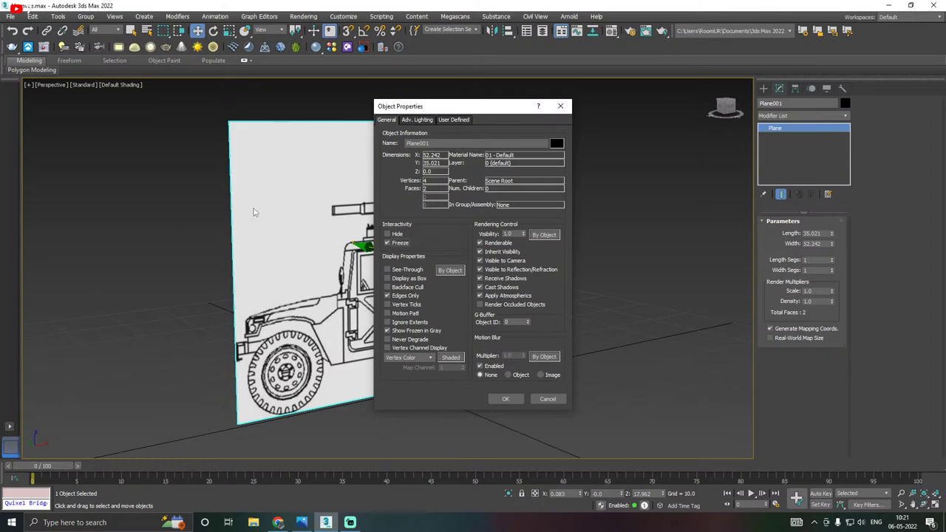
pyautogui.click(397, 332)
pyautogui.click(500, 399)
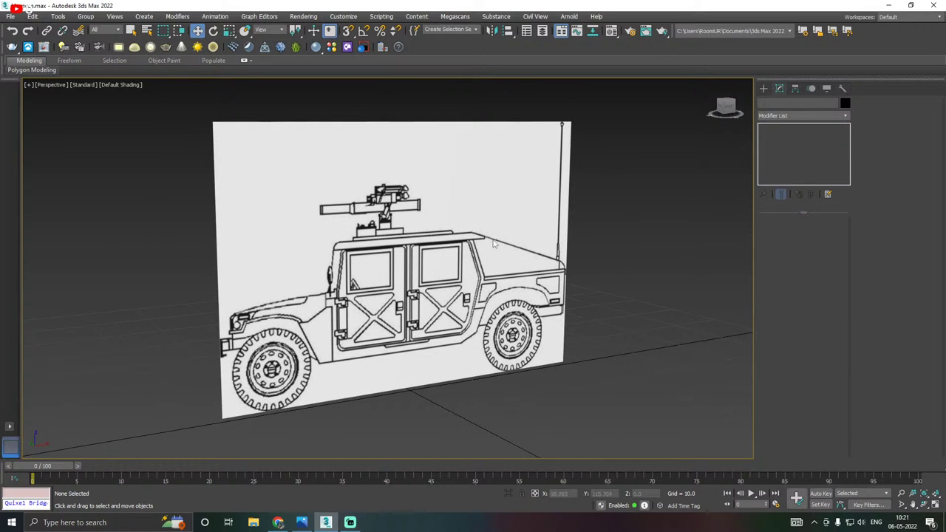
# Save the scene under its existing file name.
pyautogui.moveTo(439, 247); pyautogui.dragTo(442, 264, button='middle')
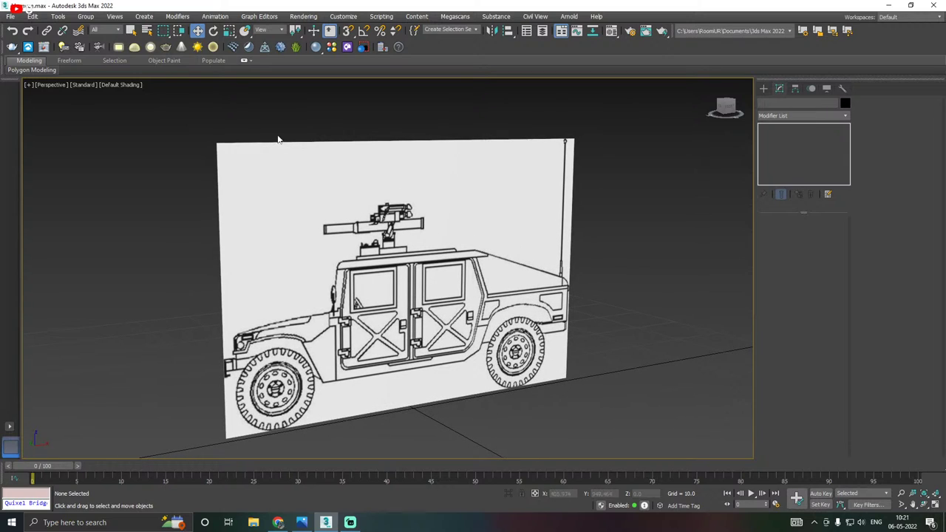
pyautogui.click(10, 16)
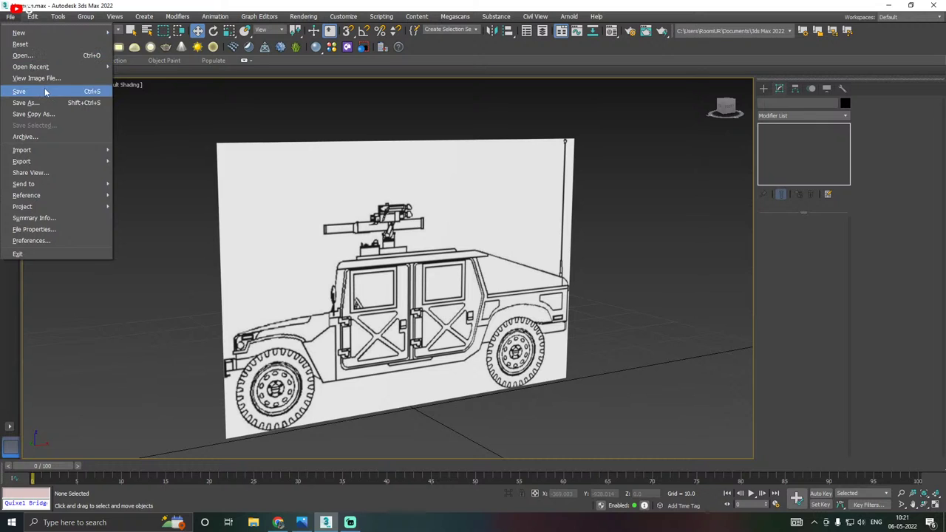
pyautogui.click(39, 88)
# Switch to the front view and set its display to Default Shading so the blueprint image shows.
pyautogui.moveTo(412, 259); pyautogui.dragTo(399, 223, button='middle')
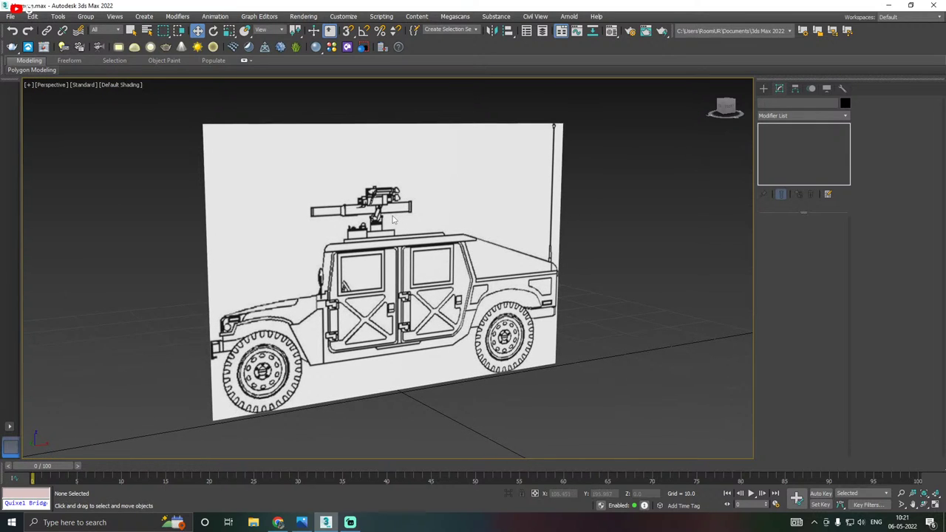
pyautogui.press('f')
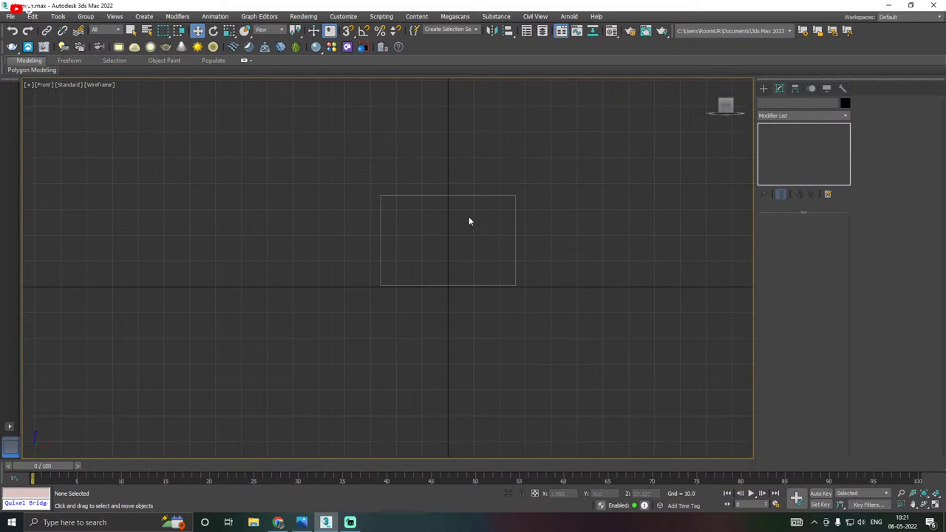
pyautogui.scroll(5, 447, 231)
pyautogui.moveTo(449, 234); pyautogui.dragTo(398, 244, button='middle')
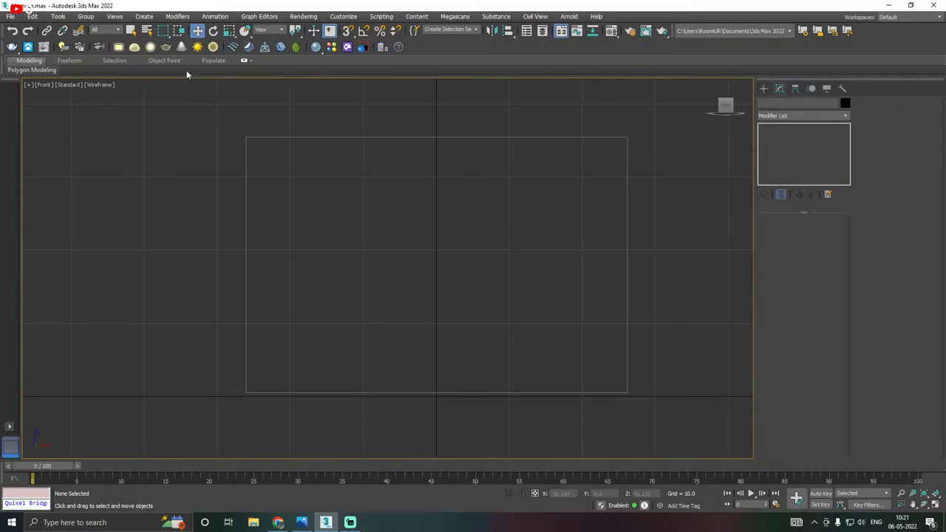
pyautogui.click(114, 87)
pyautogui.click(123, 96)
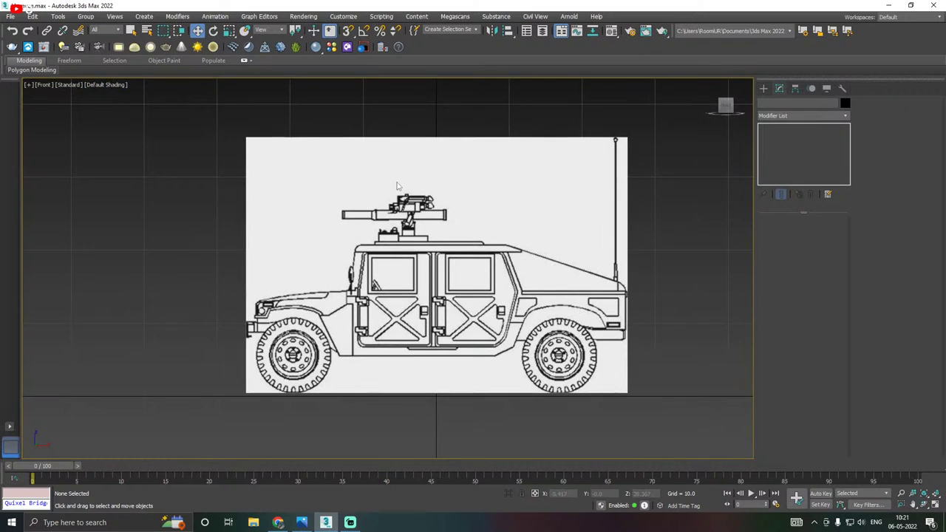
# Return to the perspective view and set its viewport background to a solid color.
pyautogui.press('p')
pyautogui.scroll(-4, 386, 190)
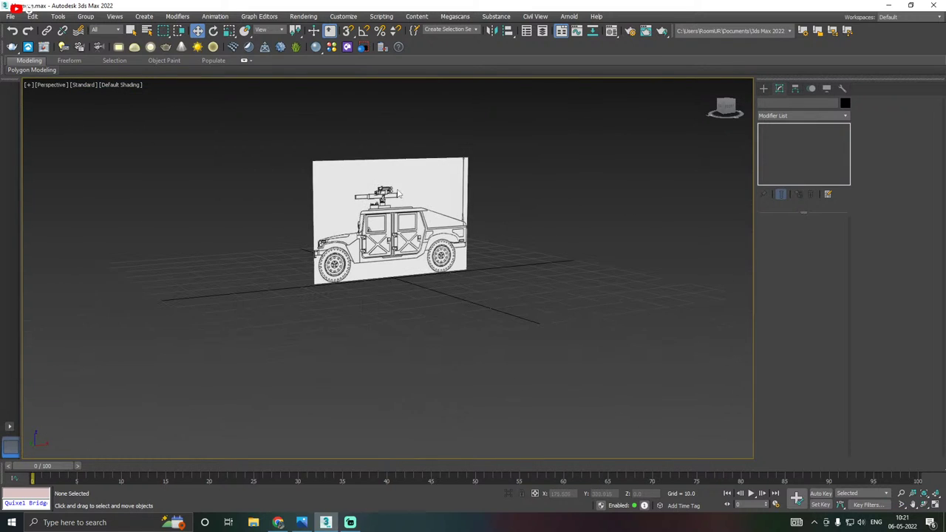
pyautogui.keyDown('alt'); pyautogui.moveTo(385, 196); pyautogui.dragTo(238, 136, button='middle'); pyautogui.keyUp('alt')
pyautogui.click(111, 86)
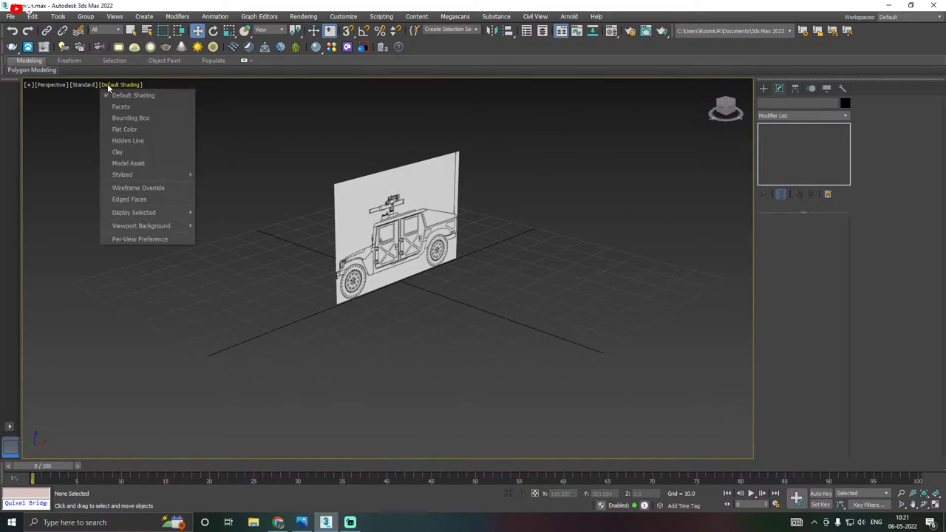
pyautogui.moveTo(172, 226)
pyautogui.click(258, 238)
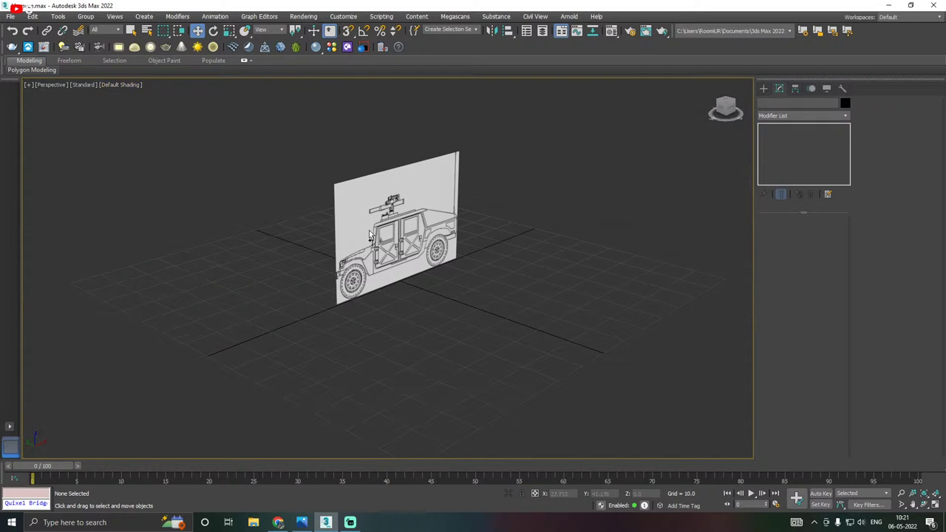
# In the front view, create a small one-segment plane on the blueprint's lower body corner between the front wheel and the front door.
pyautogui.keyDown('alt'); pyautogui.moveTo(369, 231); pyautogui.dragTo(329, 226, button='middle'); pyautogui.keyUp('alt')
pyautogui.scroll(3, 333, 223)
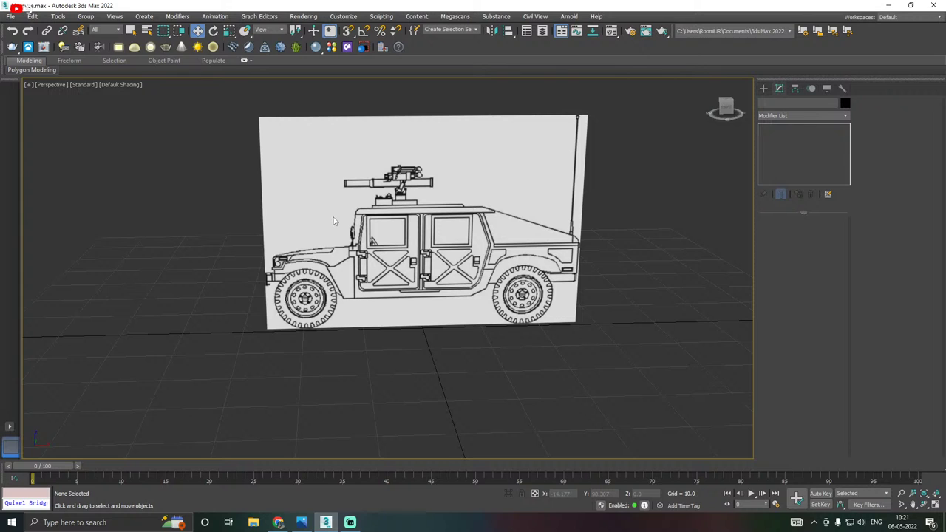
pyautogui.press('f')
pyautogui.scroll(5, 348, 236)
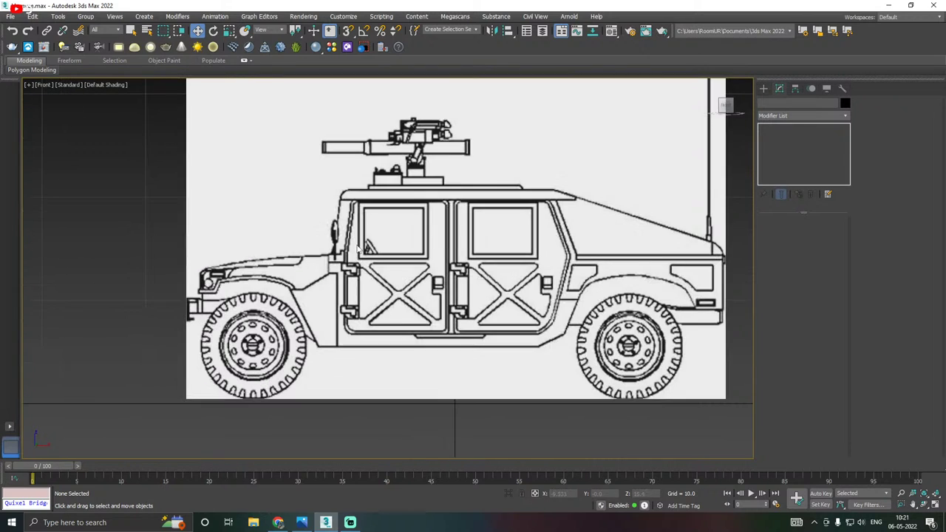
pyautogui.moveTo(357, 248); pyautogui.dragTo(331, 247, button='middle')
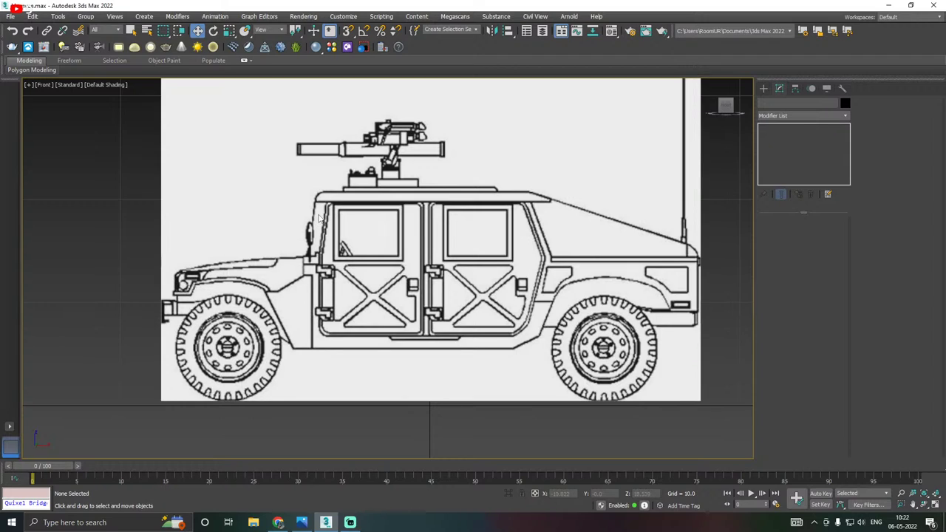
pyautogui.click(764, 88)
pyautogui.click(813, 202)
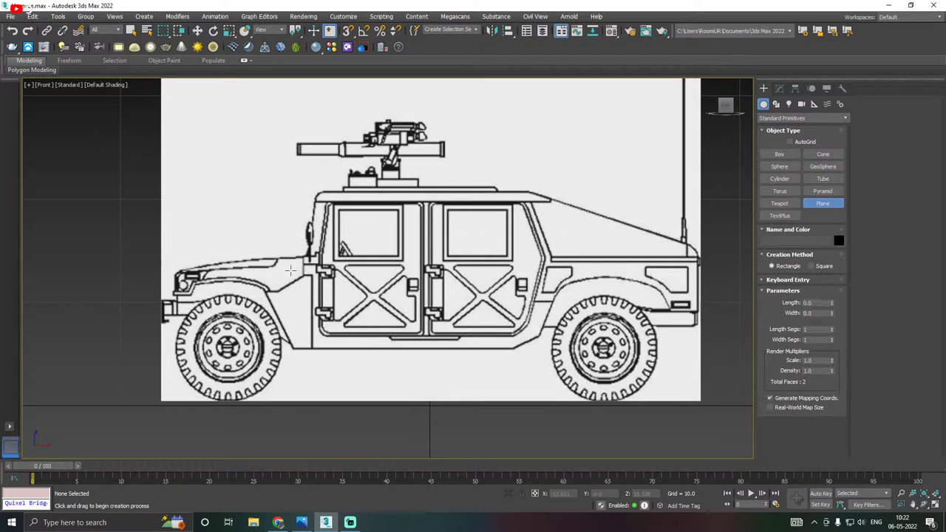
pyautogui.scroll(5, 296, 325)
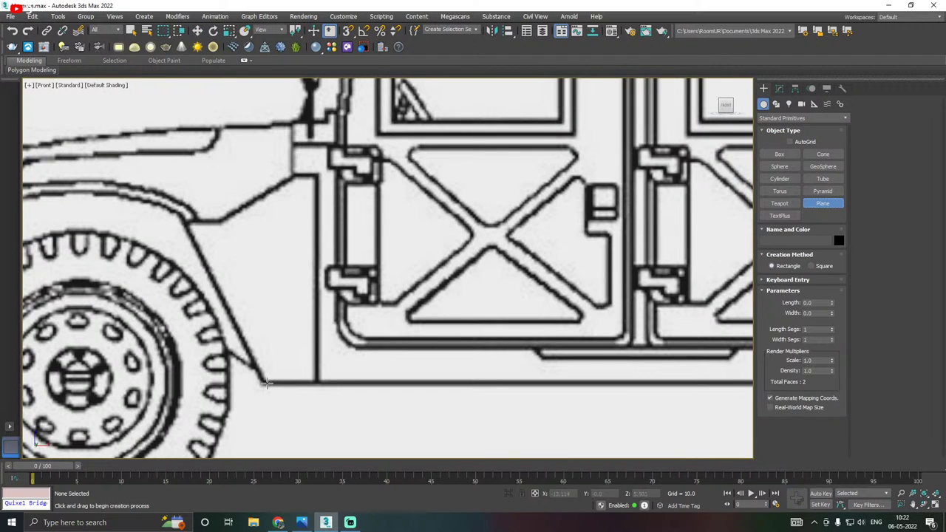
pyautogui.moveTo(264, 383); pyautogui.dragTo(307, 332)
pyautogui.moveTo(314, 328); pyautogui.dragTo(318, 326)
pyautogui.press('w')
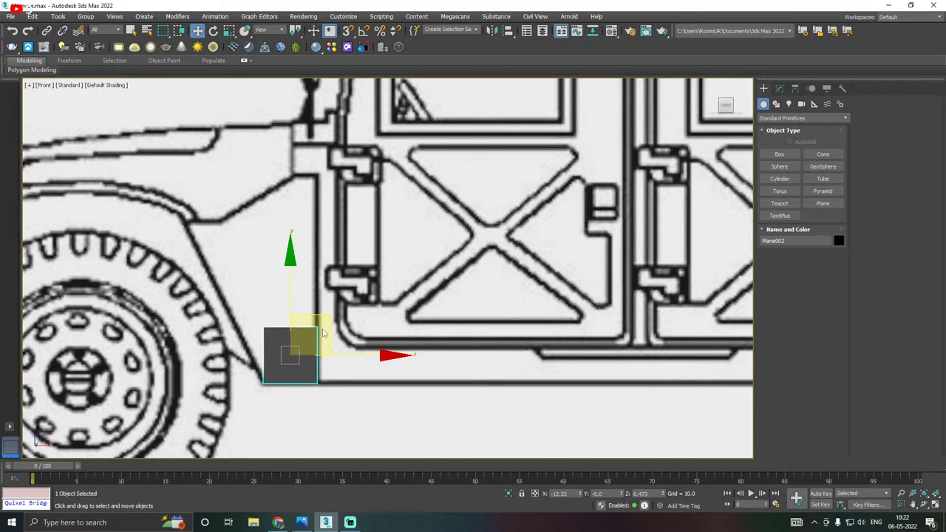
# In the perspective view, move the small plane away from the blueprint to Y about -2.61, and return to the front view.
pyautogui.press('p')
pyautogui.keyDown('alt'); pyautogui.moveTo(321, 339); pyautogui.dragTo(370, 292, button='middle'); pyautogui.keyUp('alt')
pyautogui.scroll(5, 362, 298)
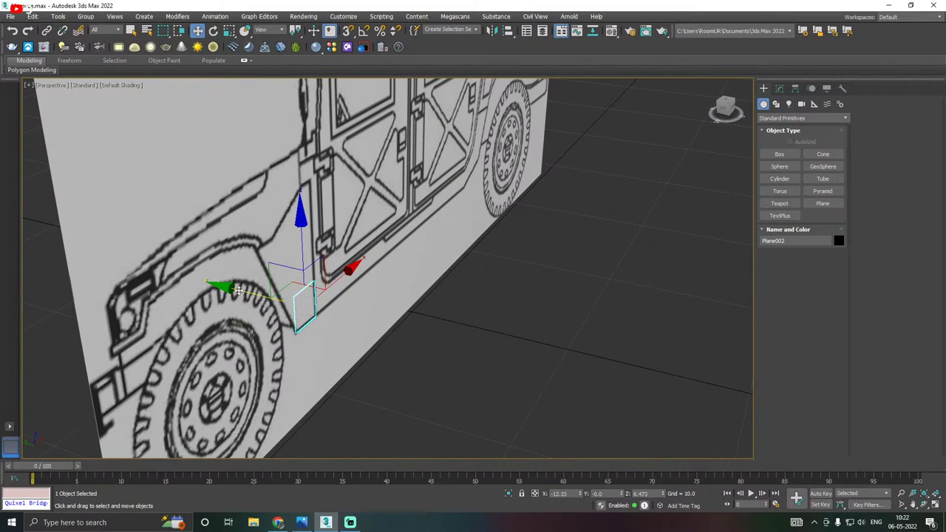
pyautogui.moveTo(238, 290); pyautogui.dragTo(280, 288)
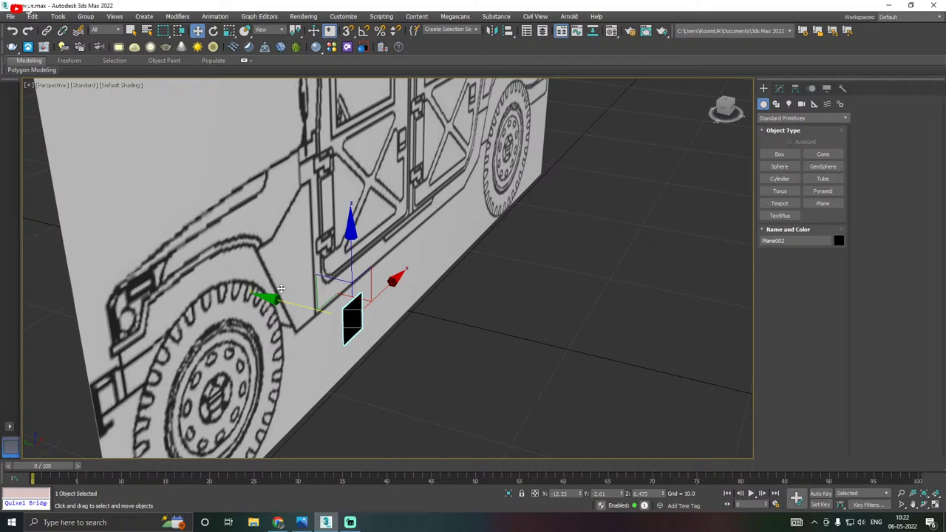
pyautogui.press('f')
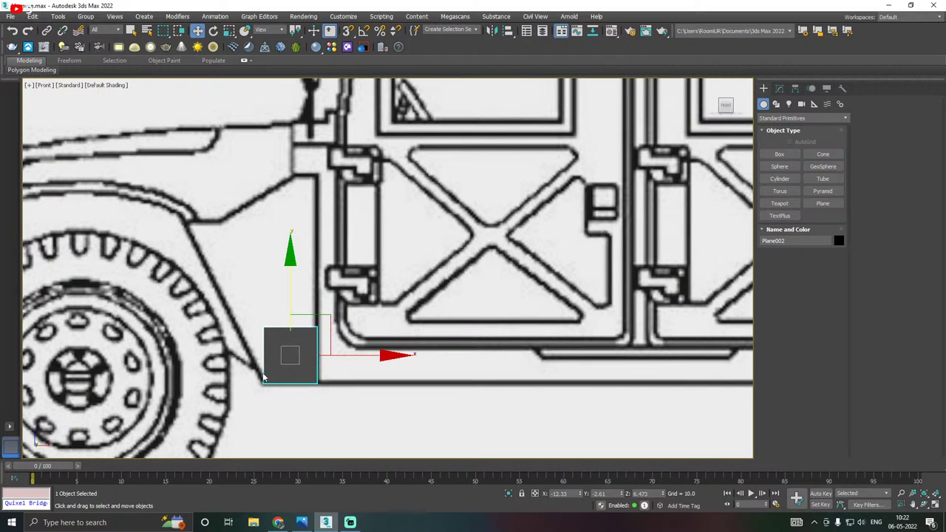
# Turn on see-through display for the plane so the blueprint shows behind it, and save the scene.
pyautogui.scroll(2, 264, 379)
pyautogui.moveTo(264, 379); pyautogui.dragTo(328, 365, button='middle')
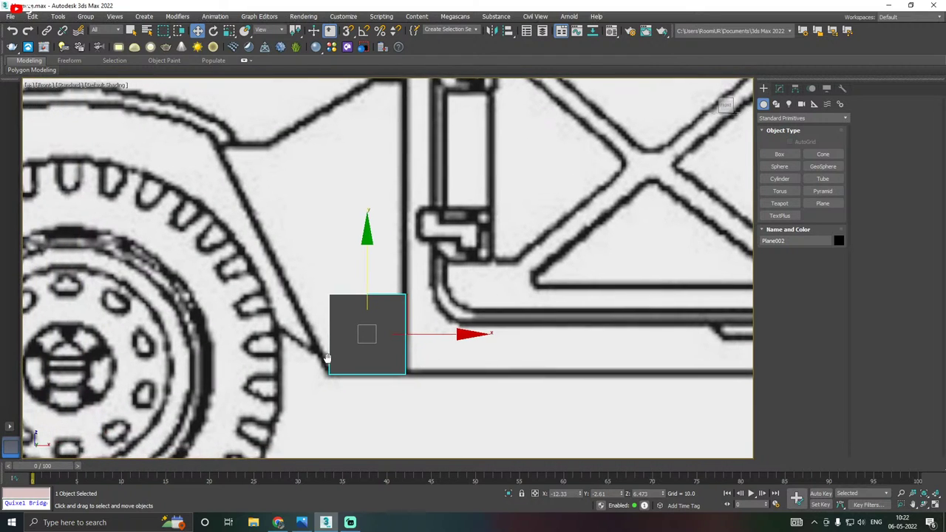
pyautogui.hotkey('alt', 'x')
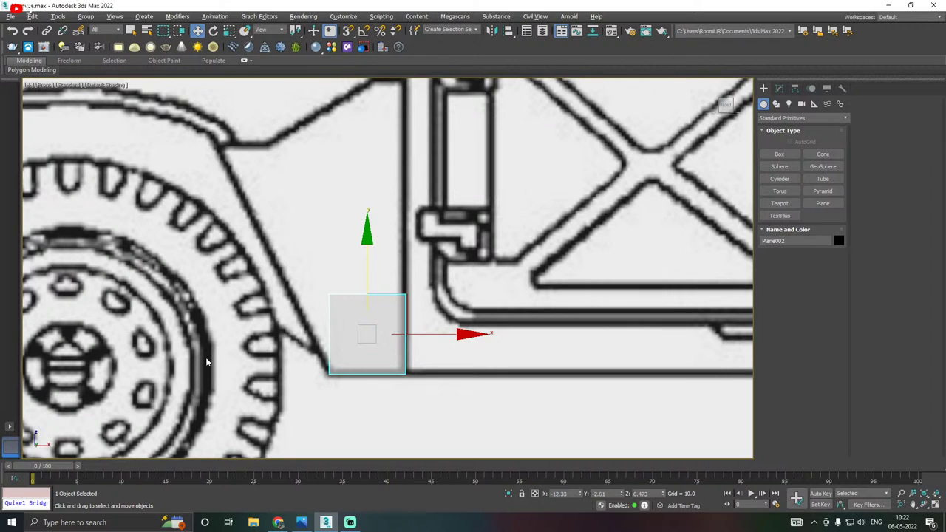
pyautogui.hotkey('alt', 'x')
pyautogui.hotkey('alt', 'x')
pyautogui.click(11, 16)
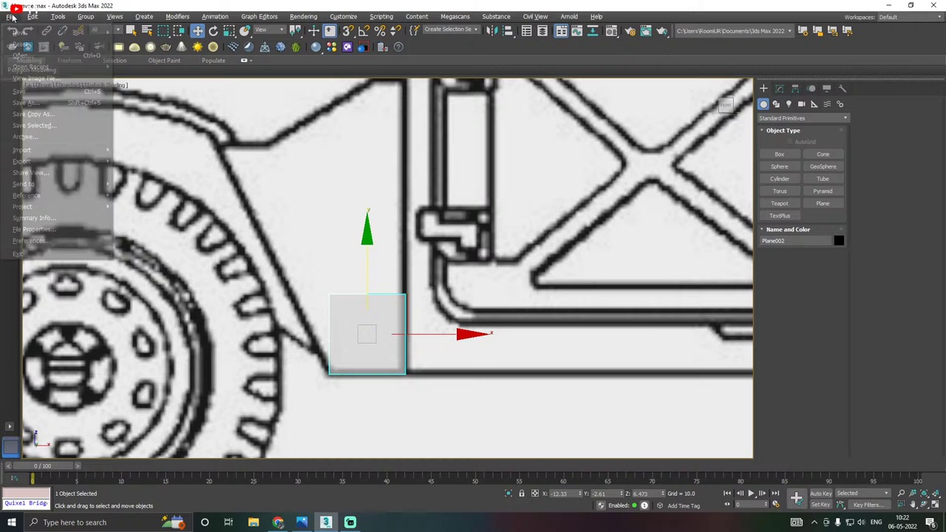
pyautogui.click(28, 93)
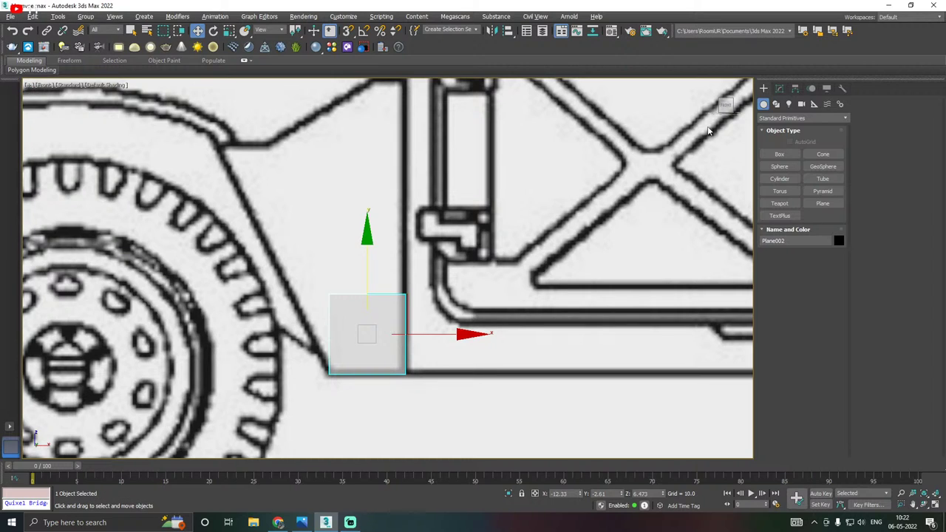
# Convert the plane to an Editable Poly and select all four of its vertices.
pyautogui.click(779, 88)
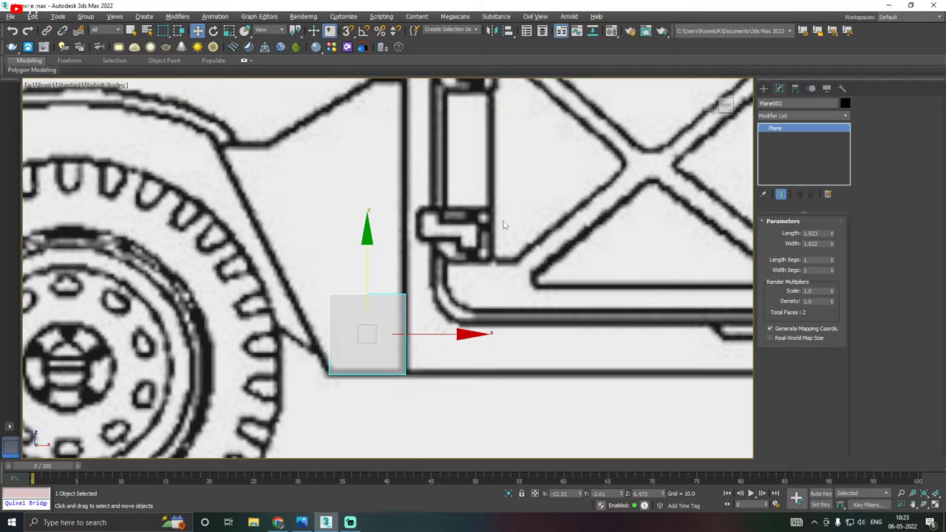
pyautogui.rightClick(837, 156)
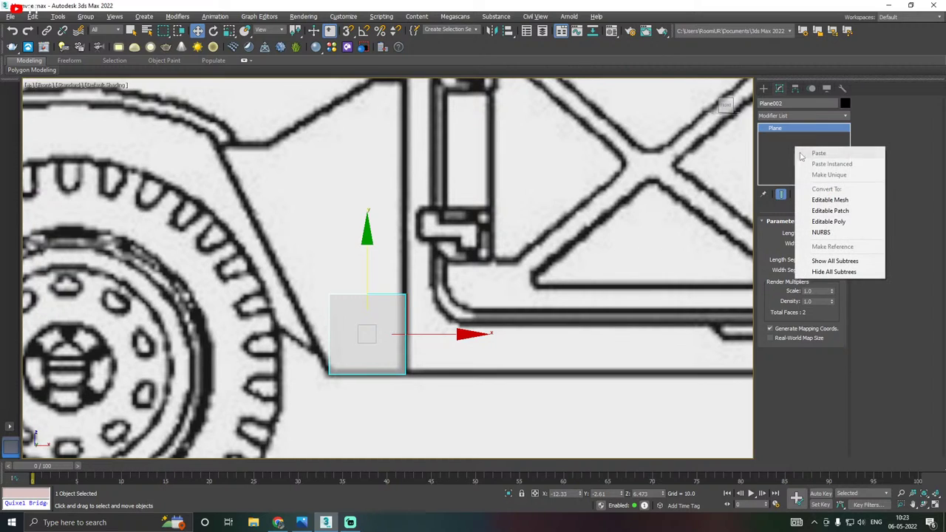
pyautogui.click(830, 221)
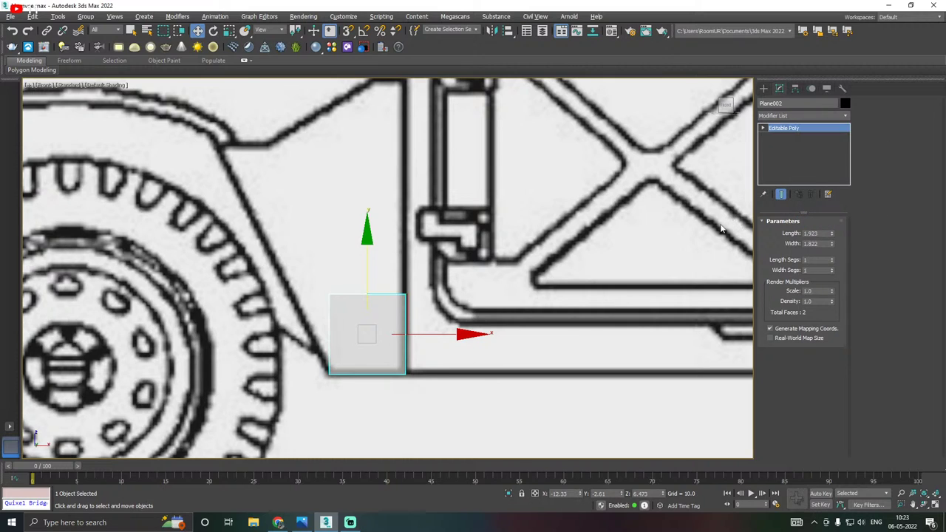
pyautogui.click(776, 233)
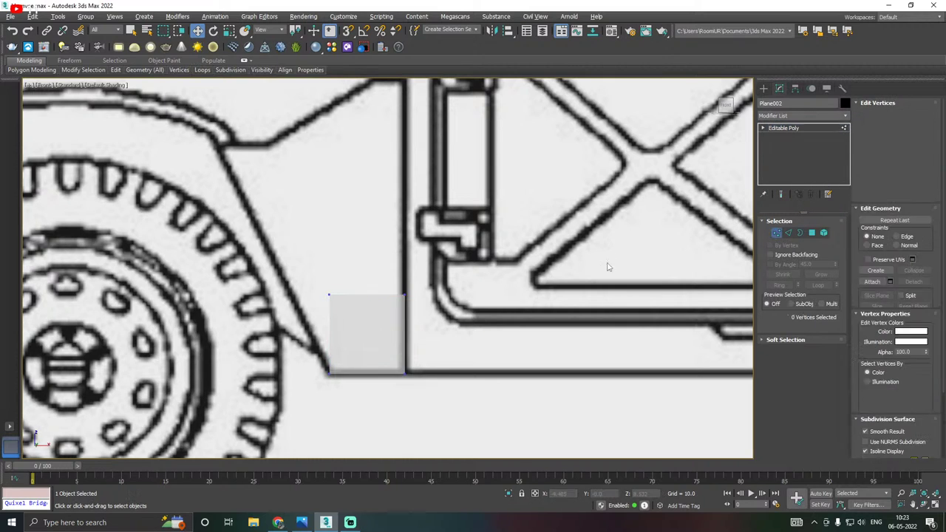
pyautogui.moveTo(264, 260); pyautogui.dragTo(548, 442)
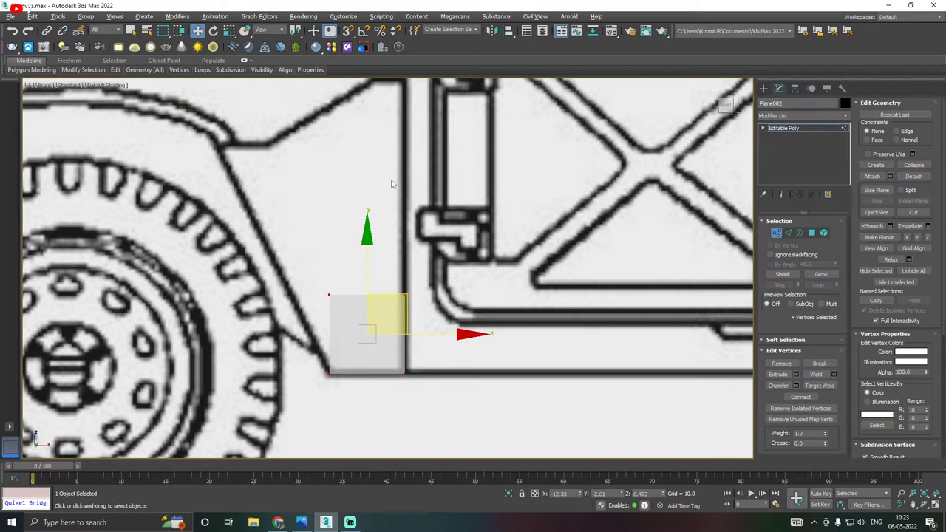
pyautogui.scroll(-4, 392, 181)
pyautogui.scroll(4, 392, 201)
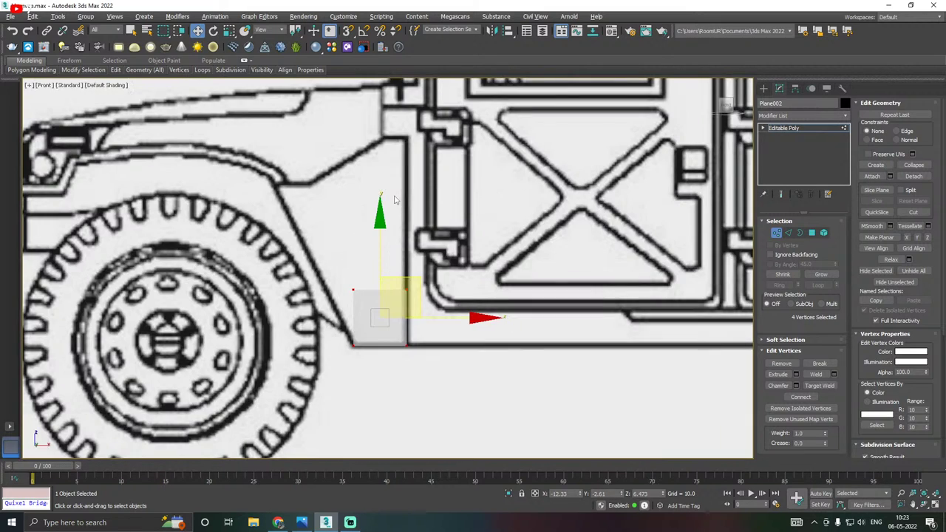
# Show edged faces in the front view and move the plane's upper wheel-side vertex horizontally onto the slanted body line behind the front wheel.
pyautogui.click(108, 85)
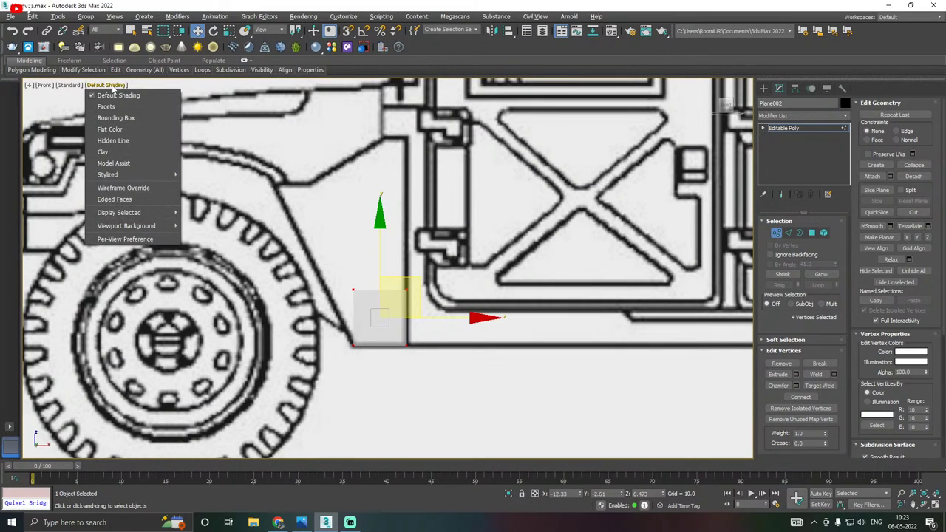
pyautogui.click(139, 200)
pyautogui.scroll(4, 598, 328)
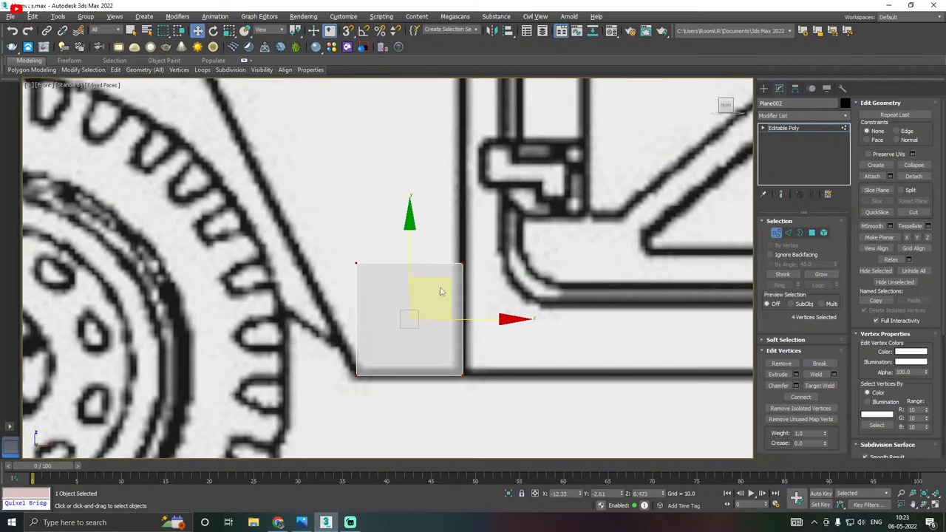
pyautogui.moveTo(319, 253); pyautogui.dragTo(385, 282)
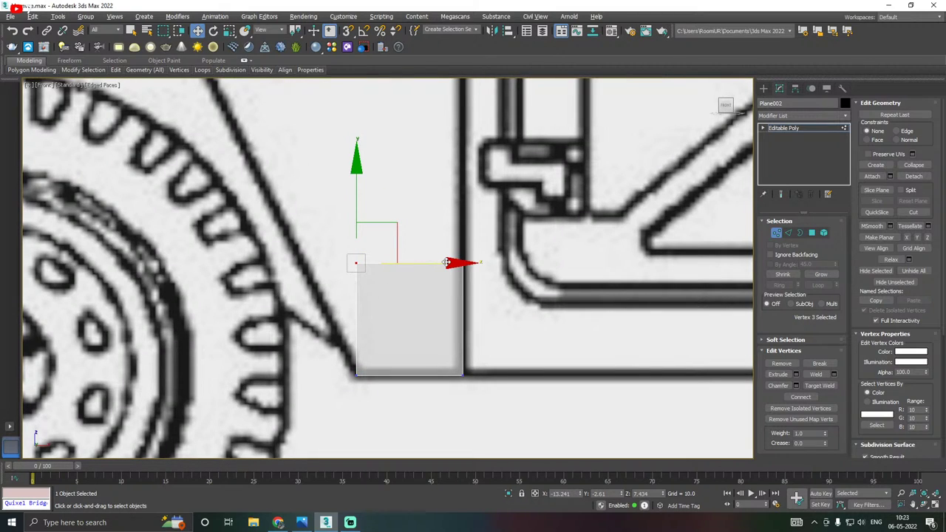
pyautogui.moveTo(446, 263); pyautogui.dragTo(391, 254)
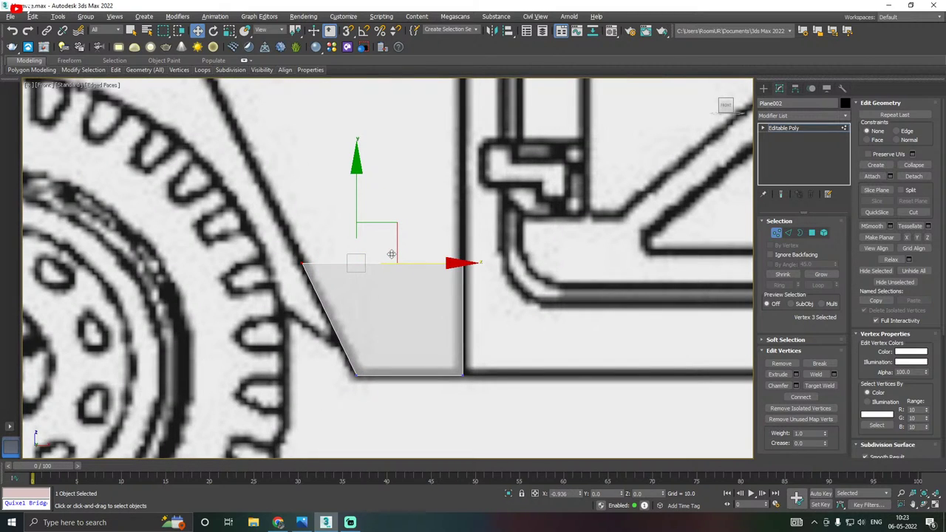
# Extend the plane's upper edge straight up as a new polygon about 3.5 units tall, reaching the height of the wheel arch's rear corner.
pyautogui.scroll(-4, 378, 280)
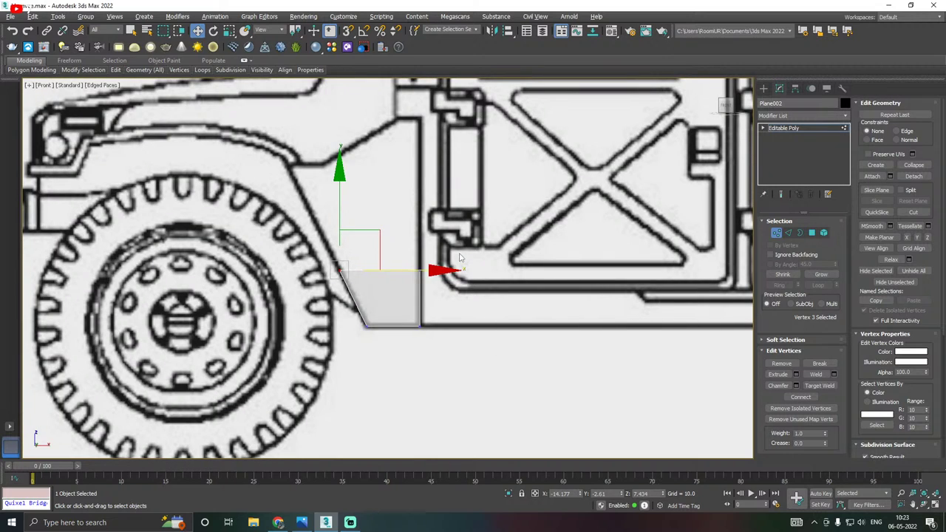
pyautogui.moveTo(459, 258); pyautogui.dragTo(482, 317, button='middle')
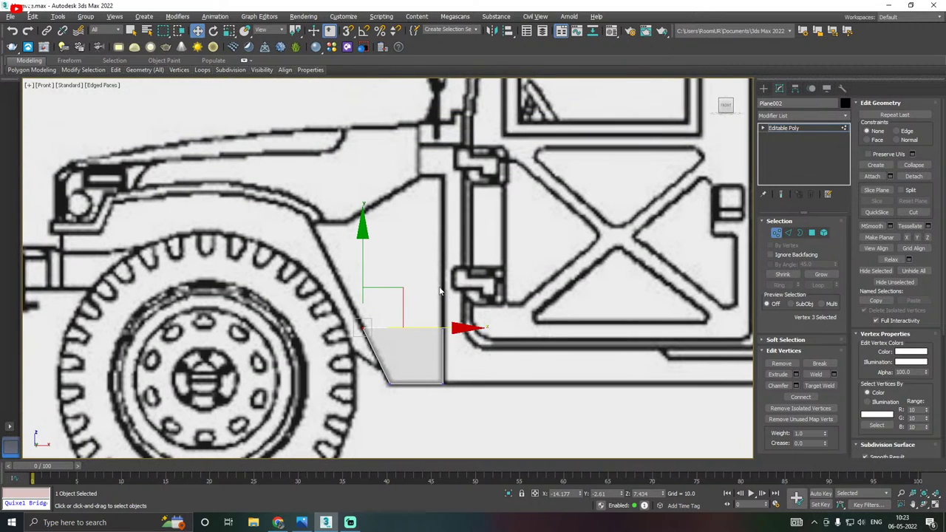
pyautogui.click(788, 232)
pyautogui.moveTo(416, 291); pyautogui.dragTo(396, 350)
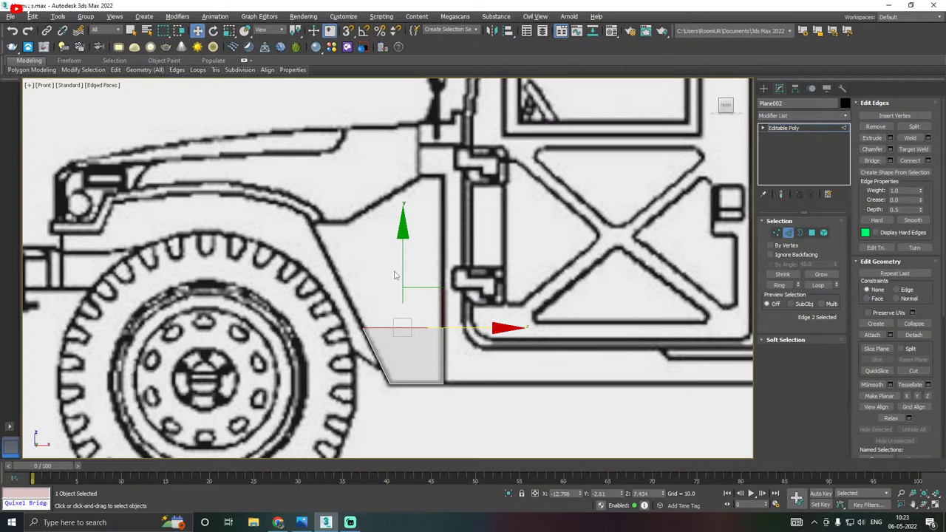
pyautogui.moveTo(403, 283); pyautogui.dragTo(390, 130)
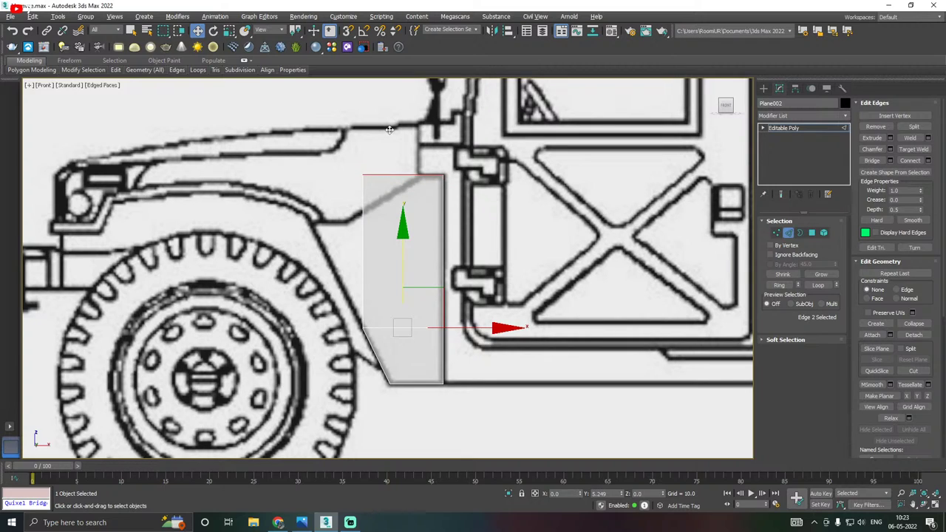
pyautogui.moveTo(389, 130); pyautogui.dragTo(390, 187)
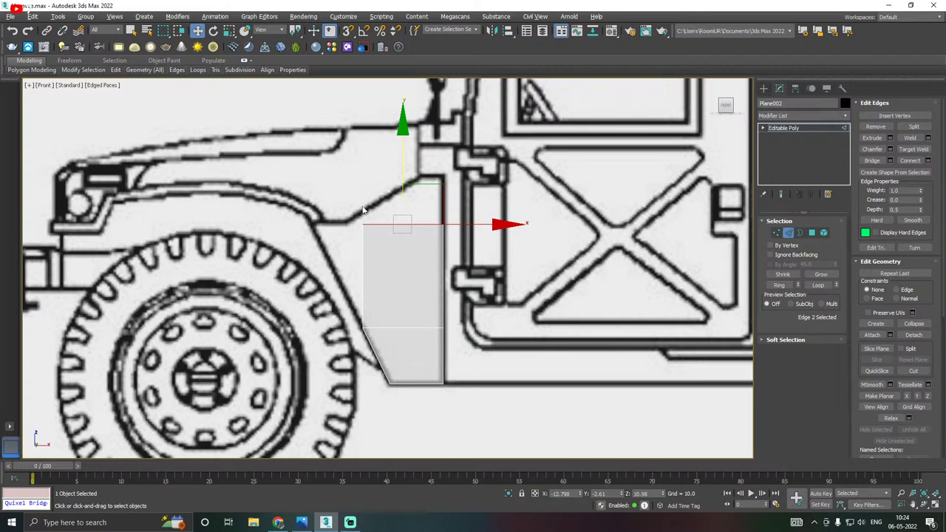
# Move the new polygon's upper wheel-side vertex horizontally to the rear corner of the wheel arch so its edge follows the slanted body line.
pyautogui.click(788, 232)
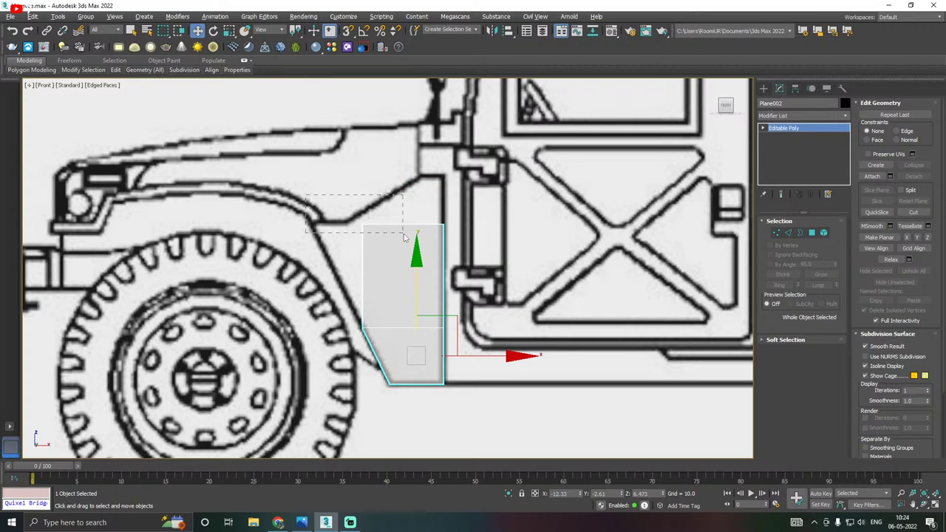
pyautogui.click(776, 232)
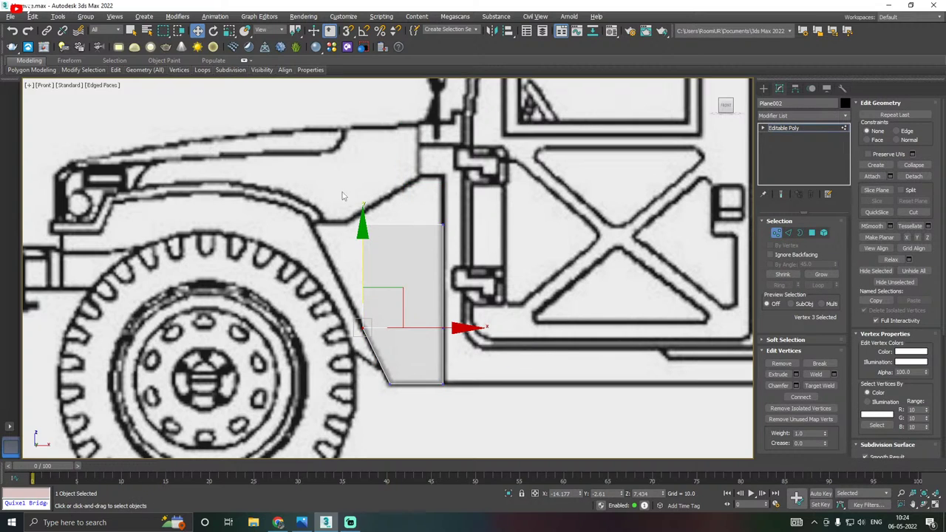
pyautogui.moveTo(344, 197); pyautogui.dragTo(403, 253)
pyautogui.scroll(2, 347, 226)
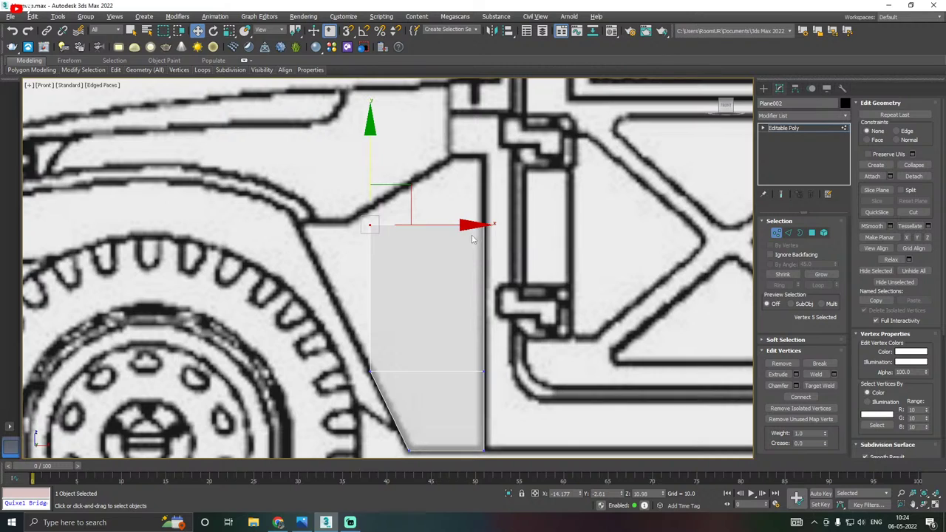
pyautogui.moveTo(456, 226); pyautogui.dragTo(383, 211)
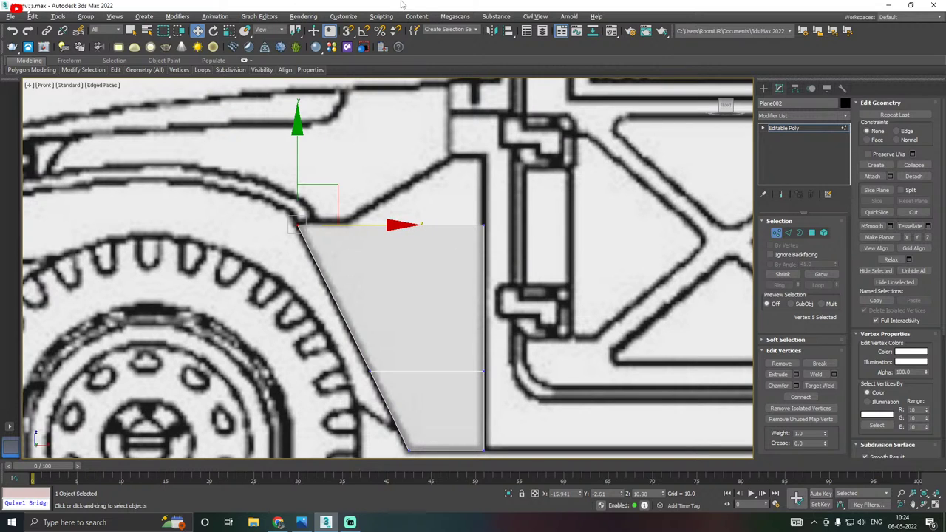
# Save a copy of the scene as Humvee01.max, and save the current scene.
pyautogui.click(10, 16)
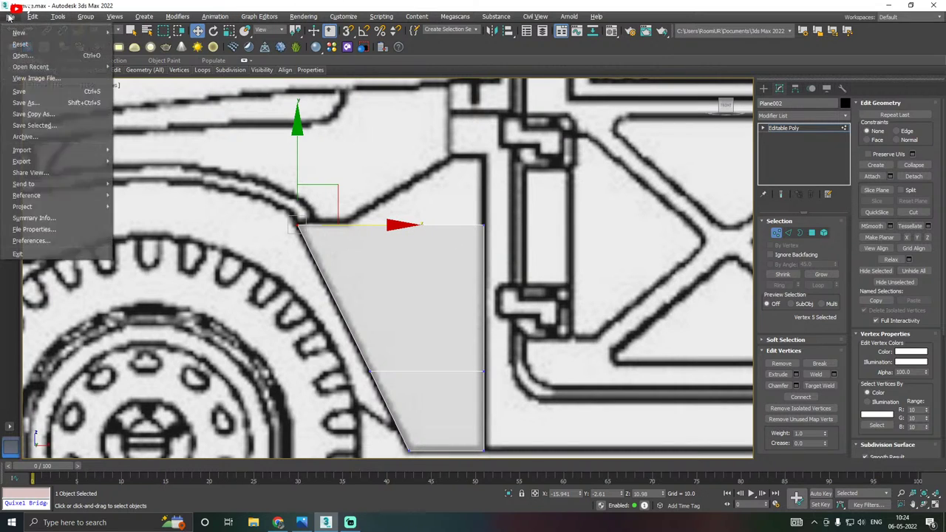
pyautogui.click(33, 114)
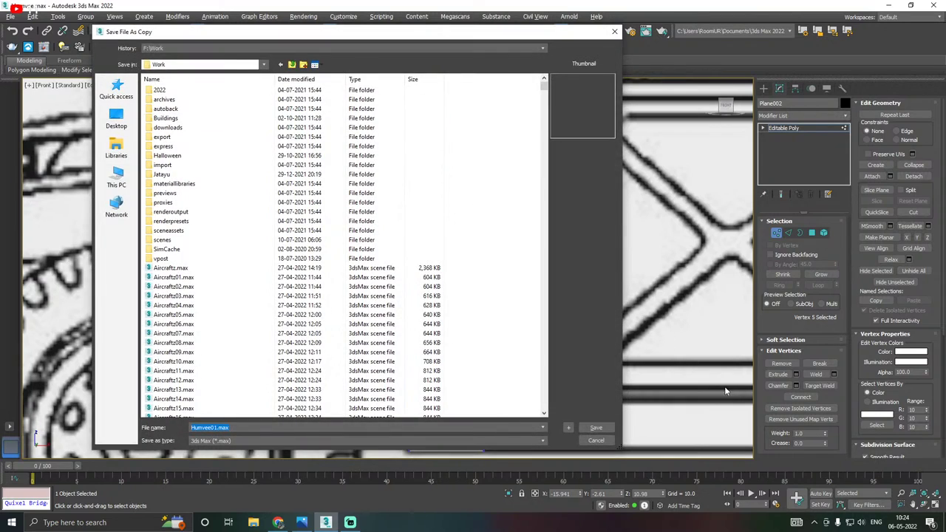
pyautogui.click(596, 427)
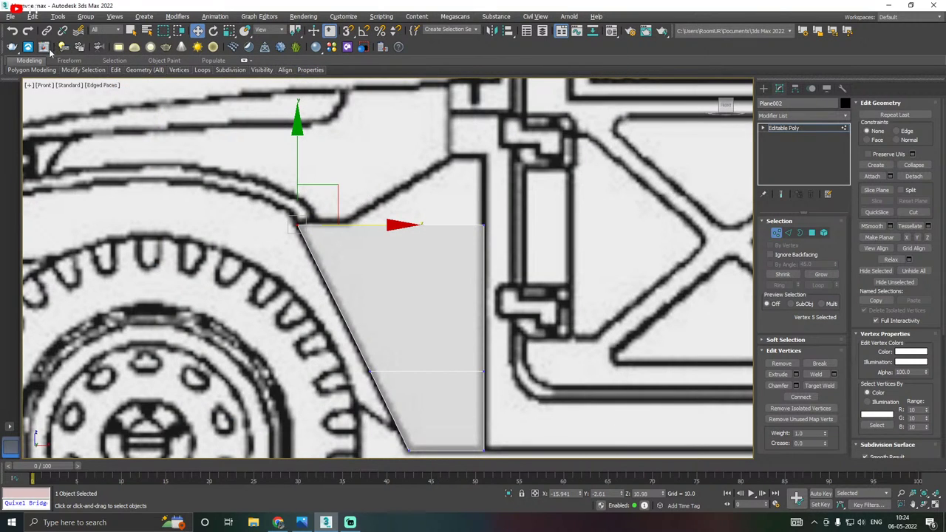
pyautogui.click(11, 17)
pyautogui.click(35, 95)
# Clear the vertex selection and examine the blueprint's hood, fender and front door area around the traced panel.
pyautogui.moveTo(400, 300); pyautogui.dragTo(392, 340, button='middle')
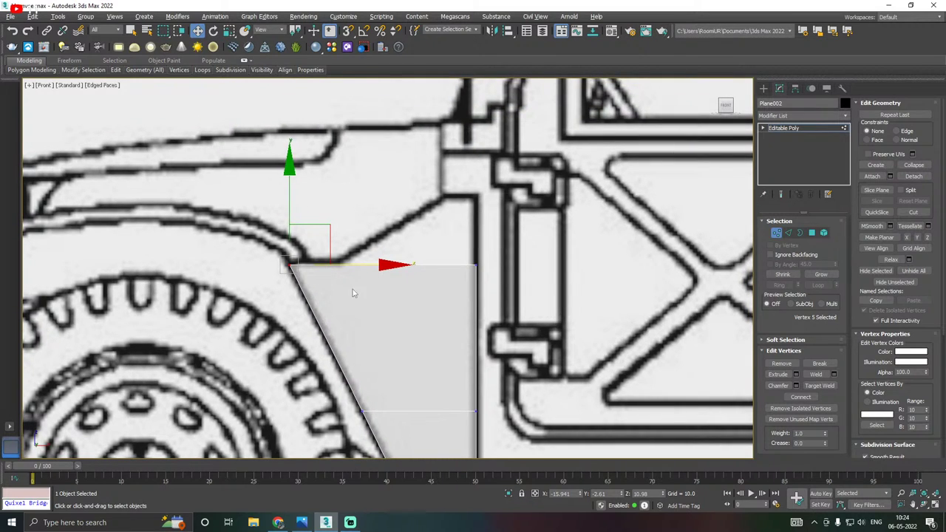
pyautogui.click(415, 254)
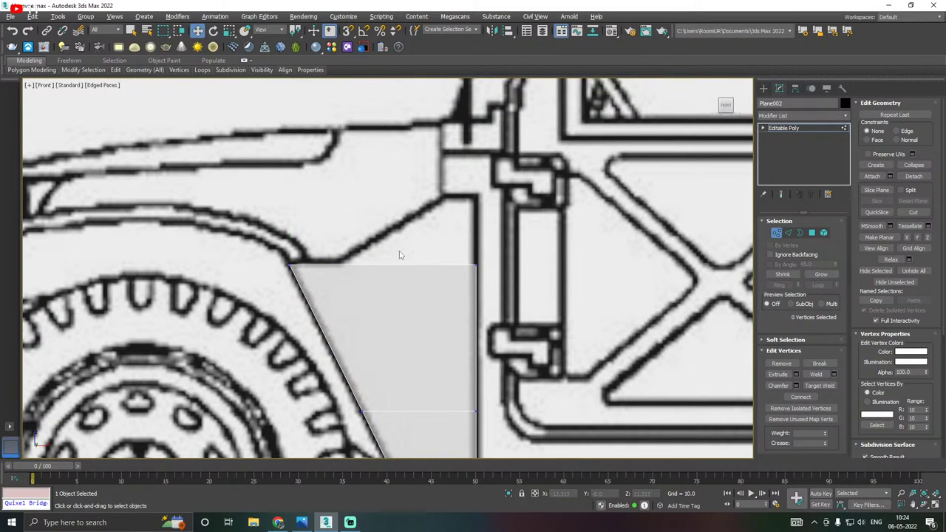
pyautogui.scroll(-3, 399, 255)
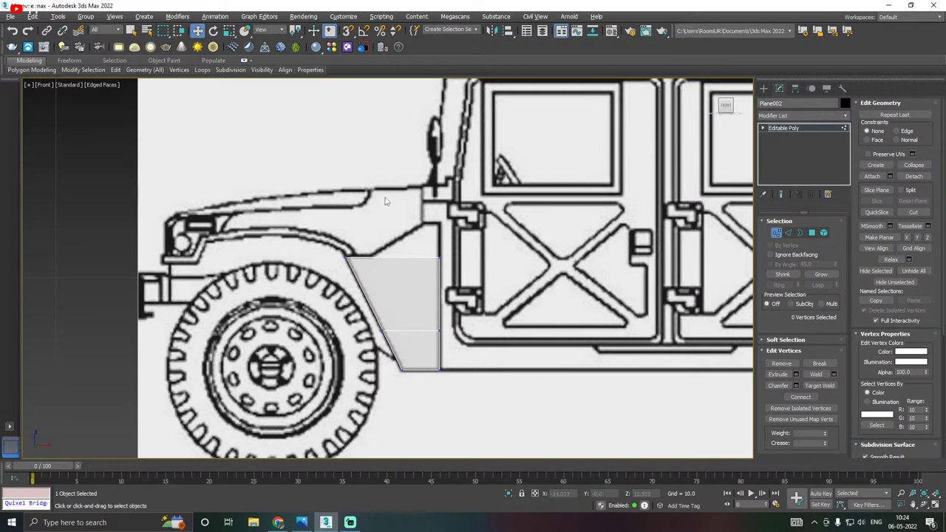
pyautogui.click(301, 522)
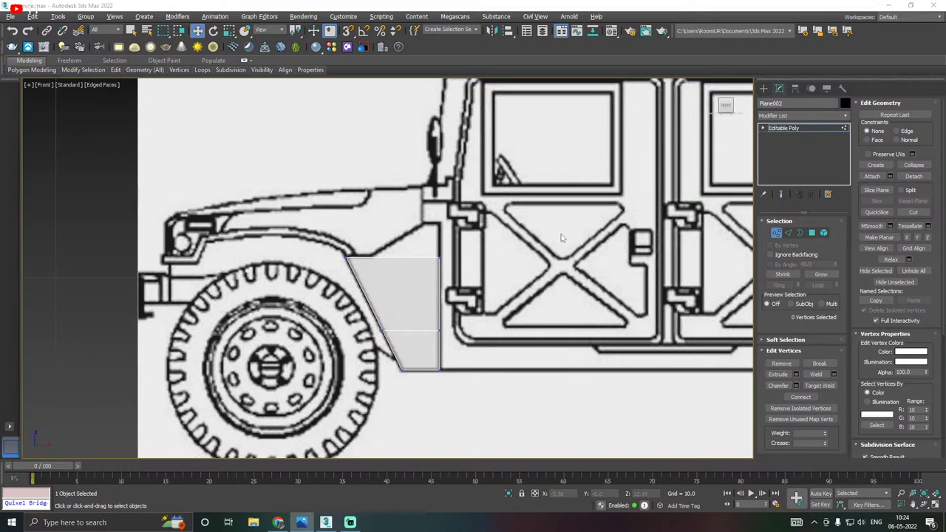
pyautogui.moveTo(559, 239); pyautogui.dragTo(553, 241, button='middle')
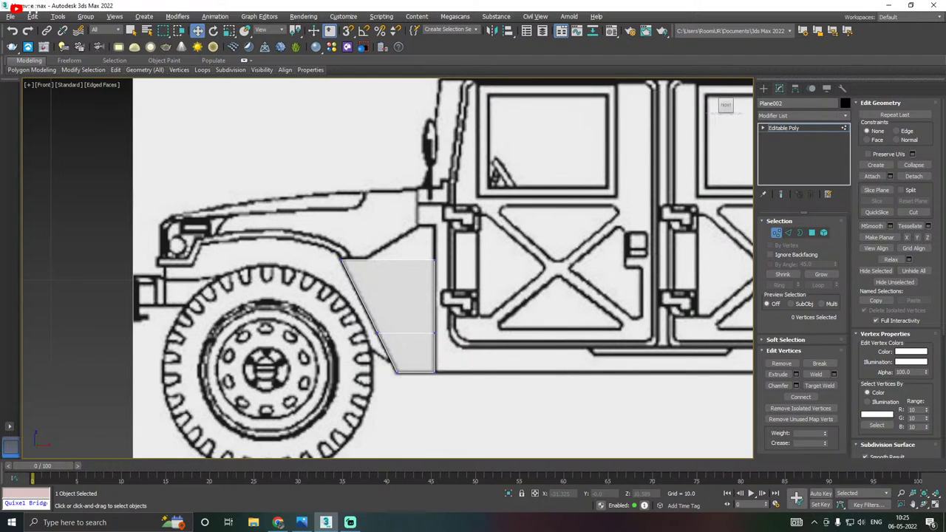
pyautogui.hotkey('alt', 'Tab')
pyautogui.moveTo(602, 271); pyautogui.dragTo(614, 289, button='middle')
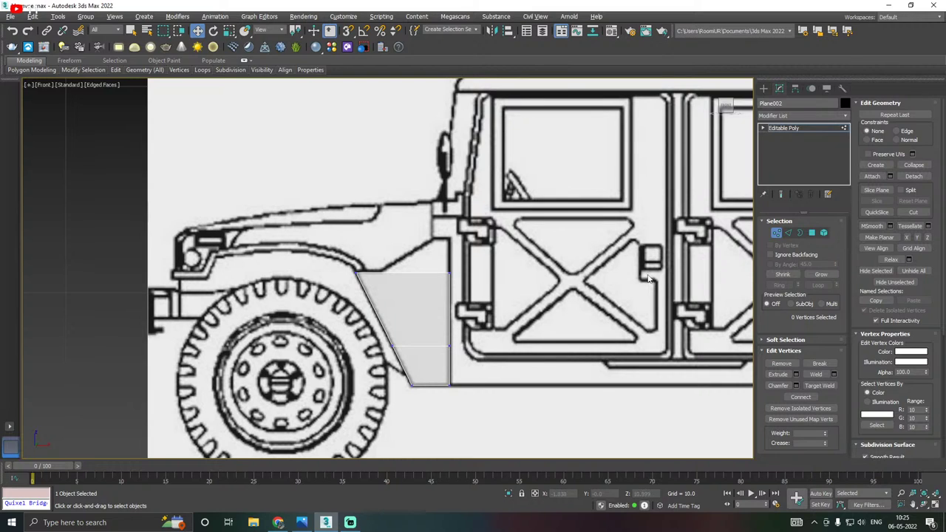
# Extend the panel's upper edge straight up as a new polygon about 2.4 units tall, reaching the lower hood line's rear end.
pyautogui.moveTo(647, 278); pyautogui.dragTo(672, 279, button='middle')
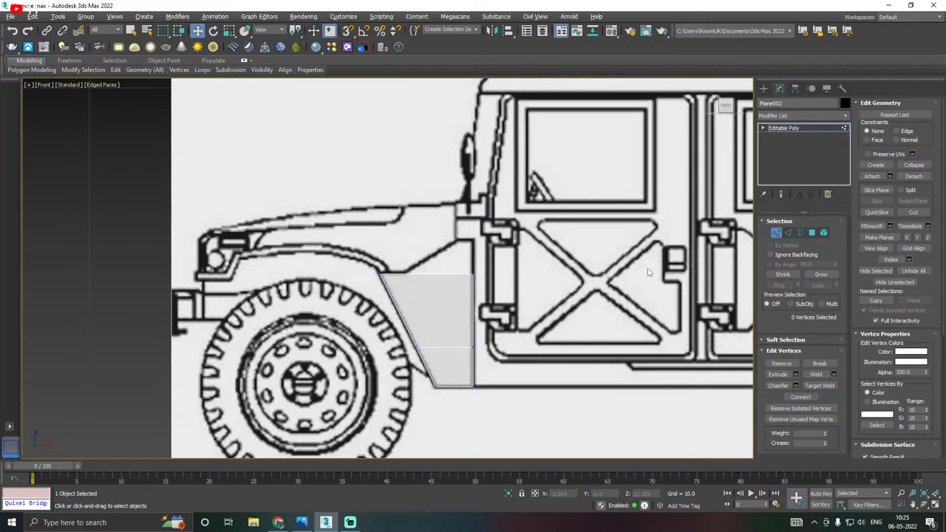
pyautogui.scroll(3, 357, 281)
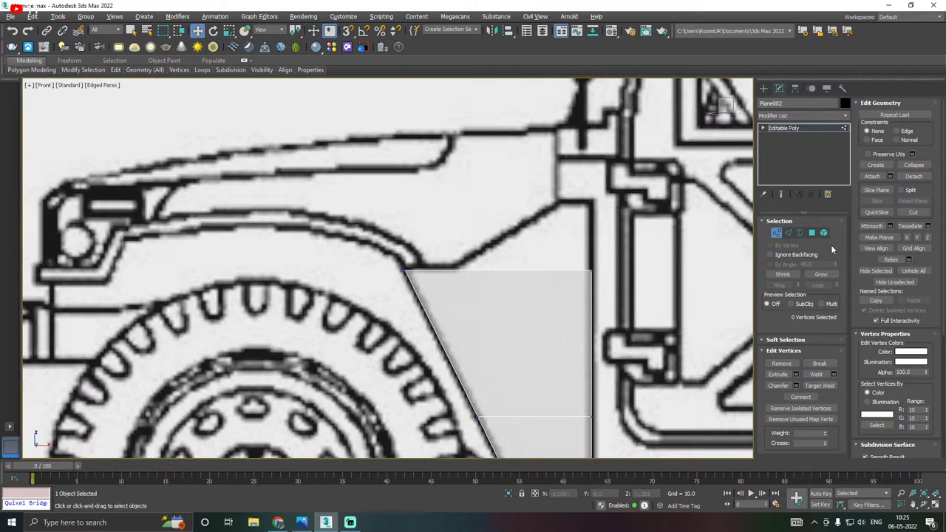
pyautogui.click(785, 235)
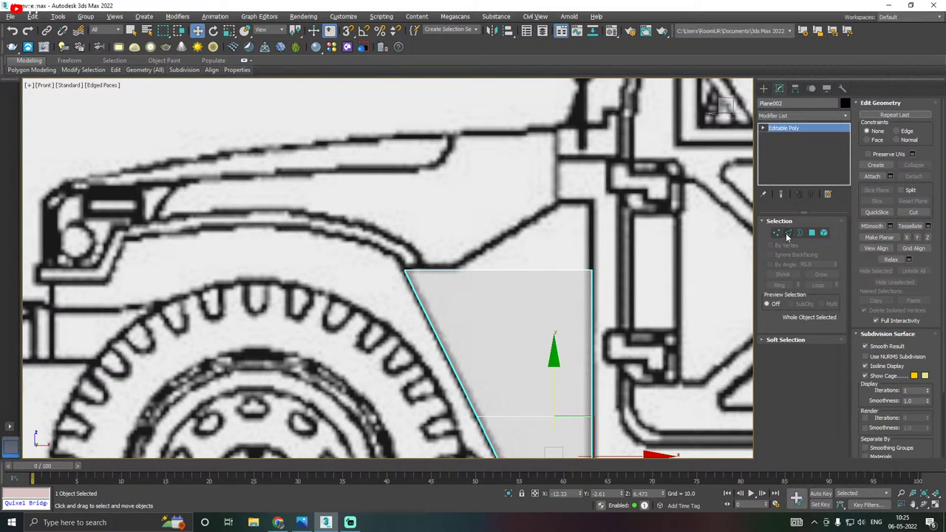
pyautogui.click(788, 234)
pyautogui.click(486, 264)
pyautogui.click(490, 270)
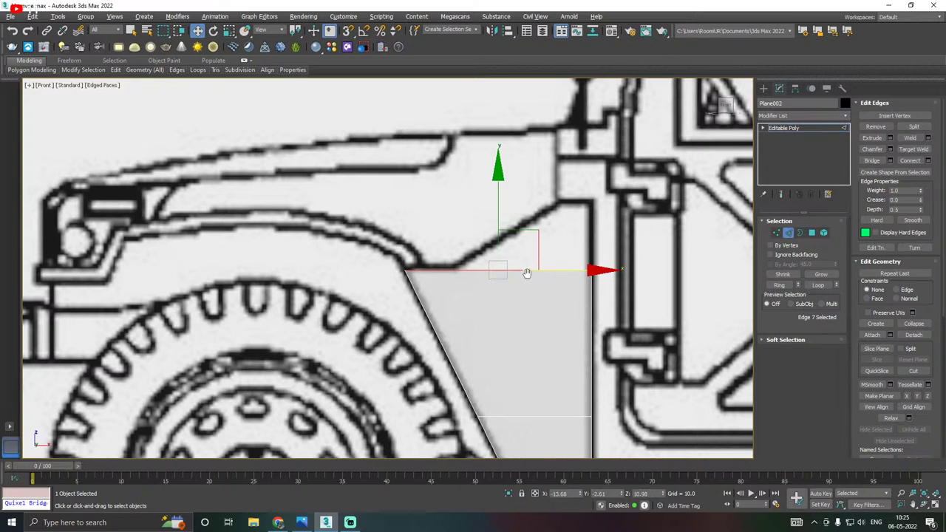
pyautogui.scroll(-2, 526, 273)
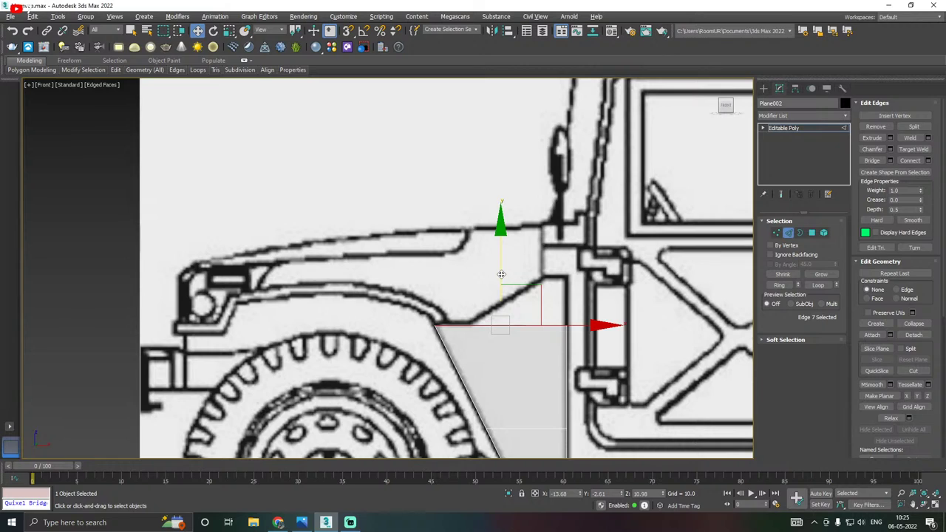
pyautogui.keyDown('shift'); pyautogui.moveTo(501, 275); pyautogui.dragTo(488, 175); pyautogui.keyUp('shift')
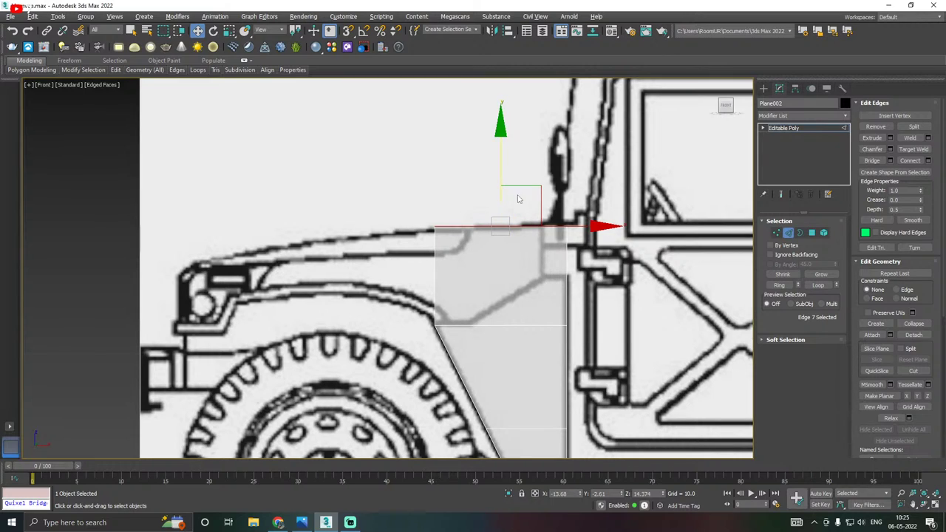
pyautogui.moveTo(499, 157); pyautogui.dragTo(505, 191)
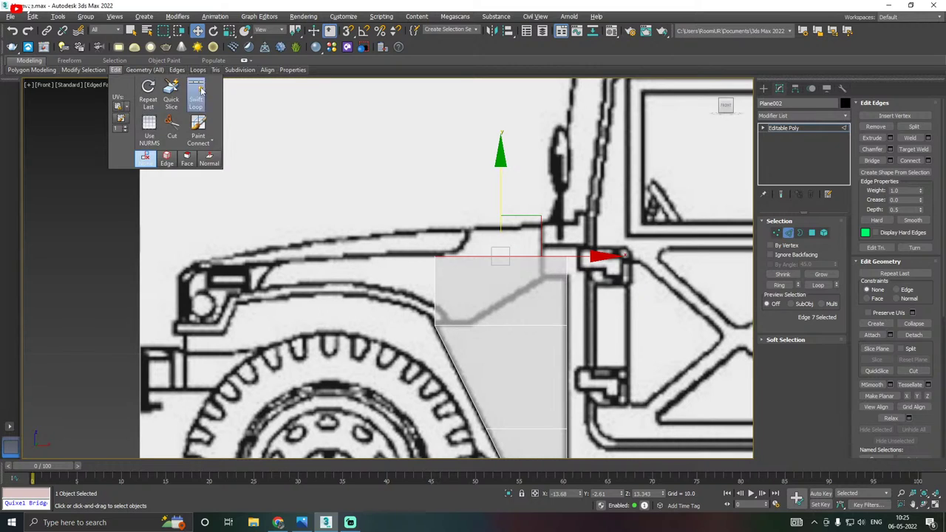
# Insert a lengthwise edge loop through the panel with Swift Loop, close to its wheel-side edge at the rear end of the hood line.
pyautogui.moveTo(119, 71)
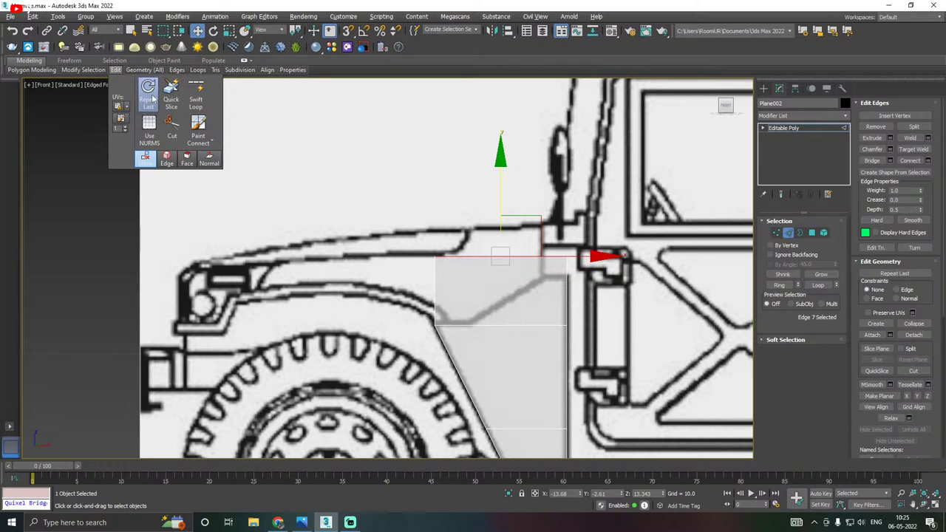
pyautogui.click(196, 91)
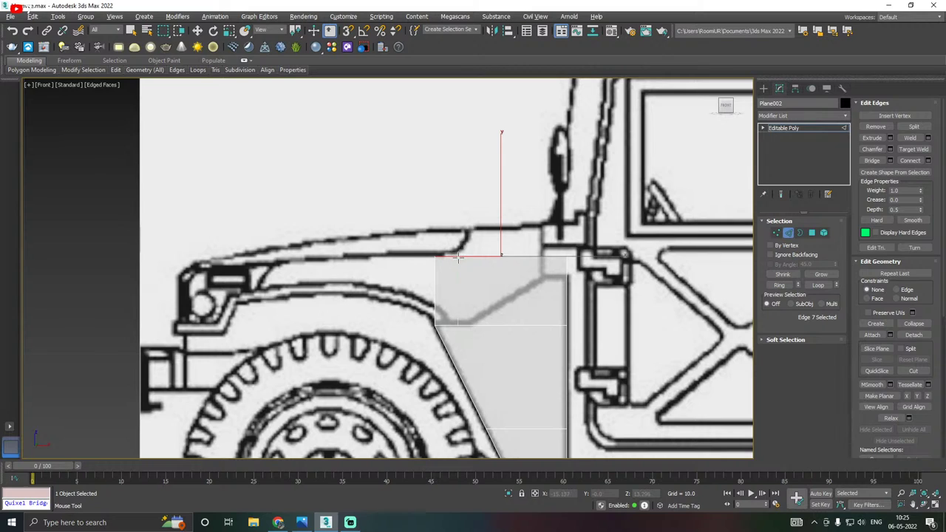
pyautogui.rightClick(458, 257)
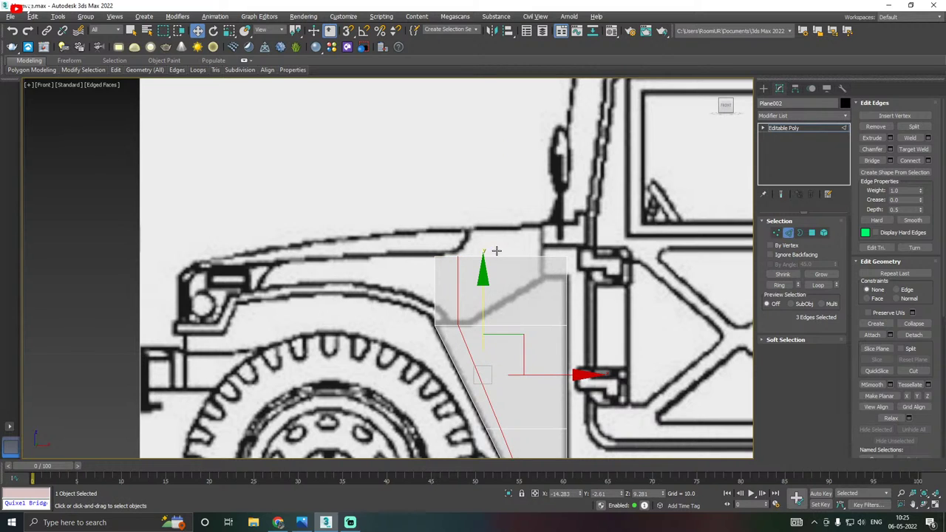
pyautogui.scroll(-4, 473, 255)
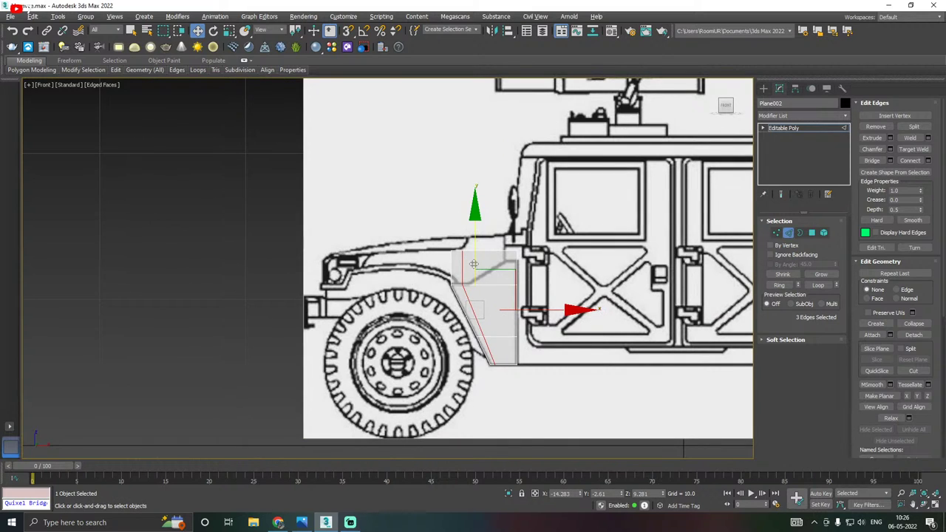
pyautogui.scroll(3, 473, 264)
pyautogui.scroll(-2, 475, 266)
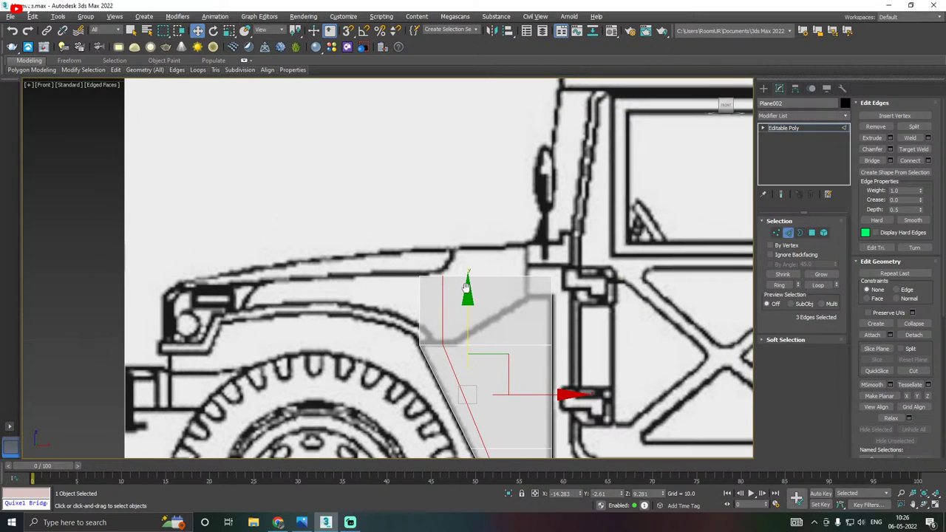
# Extend the upper edge behind the new loop upward about 0.9 units, and move its front vertex rearward to match the slanted hood seam.
pyautogui.click(476, 289)
pyautogui.click(484, 280)
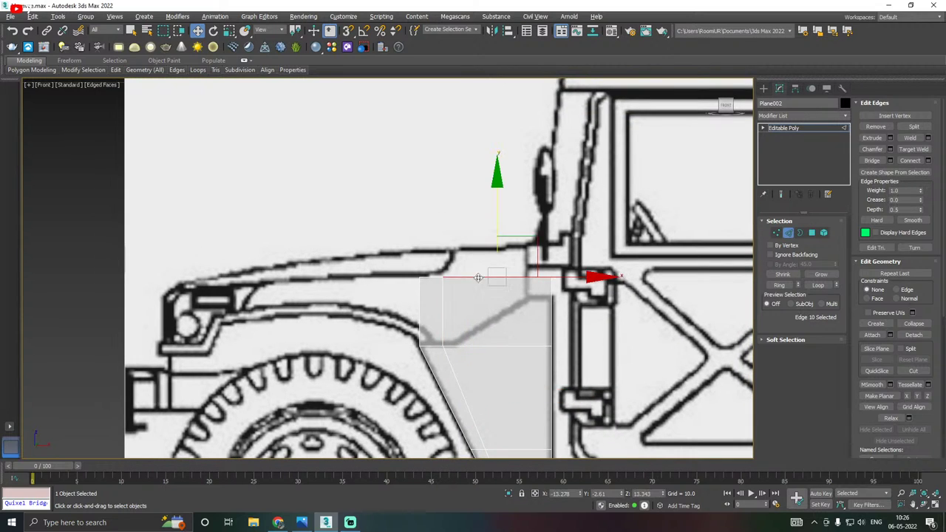
pyautogui.scroll(3, 464, 273)
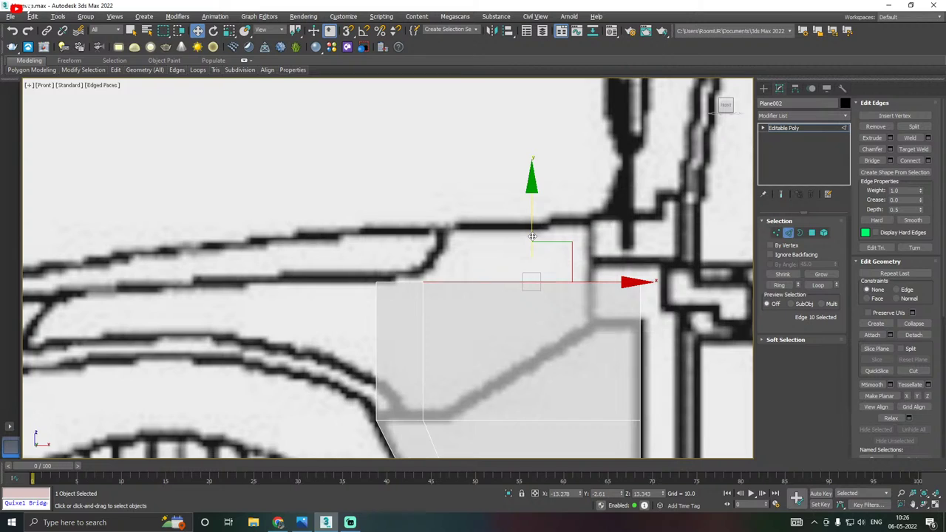
pyautogui.keyDown('shift'); pyautogui.moveTo(532, 237); pyautogui.dragTo(523, 184); pyautogui.keyUp('shift')
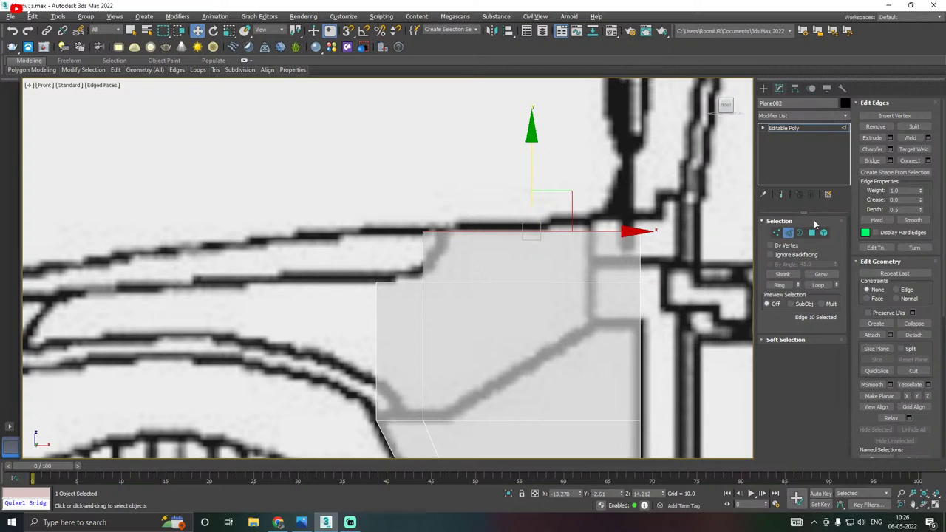
pyautogui.click(777, 232)
pyautogui.moveTo(467, 256); pyautogui.dragTo(500, 228)
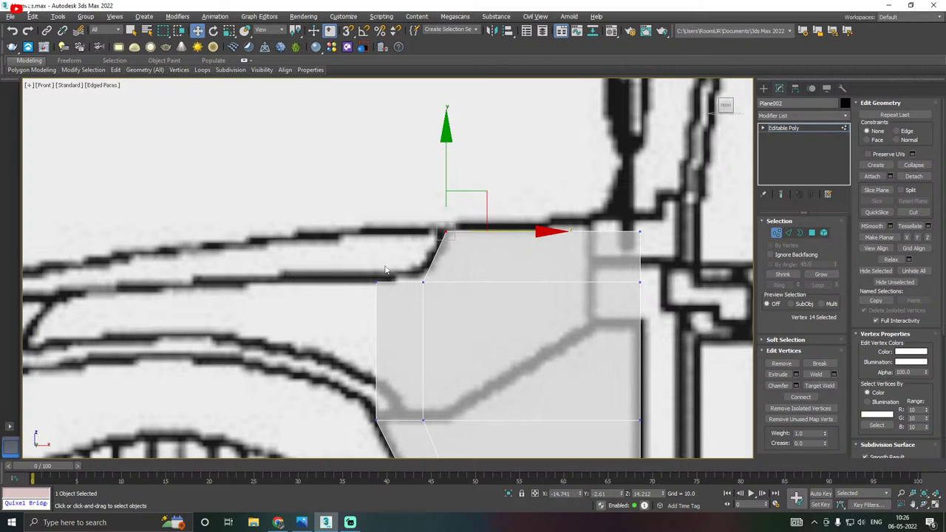
# Raise the row of three vertices below the hood seam by about 0.05 units onto the hood line, and save the scene.
pyautogui.moveTo(408, 277); pyautogui.dragTo(688, 306)
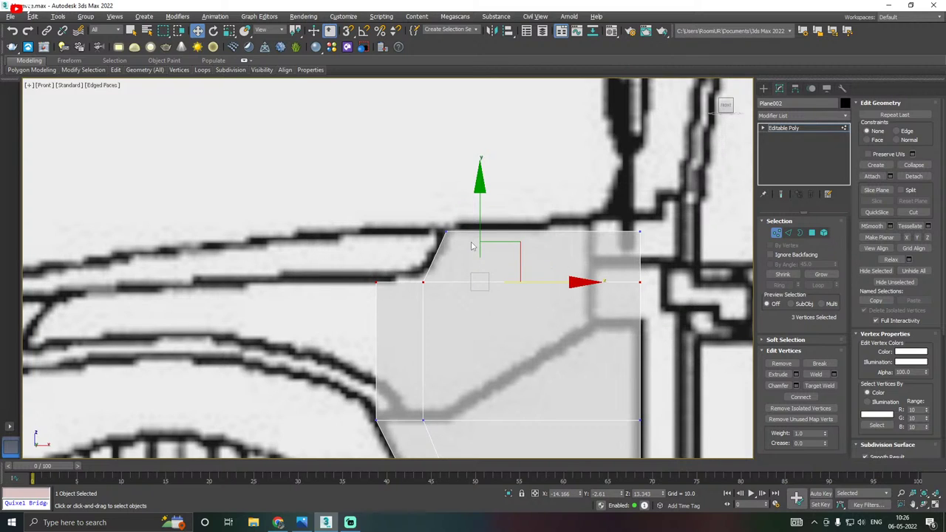
pyautogui.moveTo(476, 255); pyautogui.dragTo(475, 251)
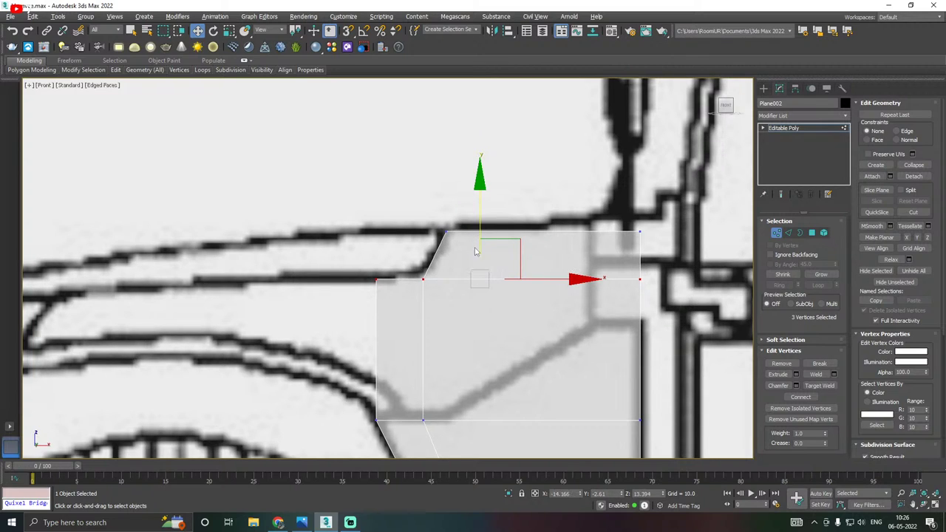
pyautogui.scroll(-3, 465, 269)
pyautogui.scroll(-2, 465, 269)
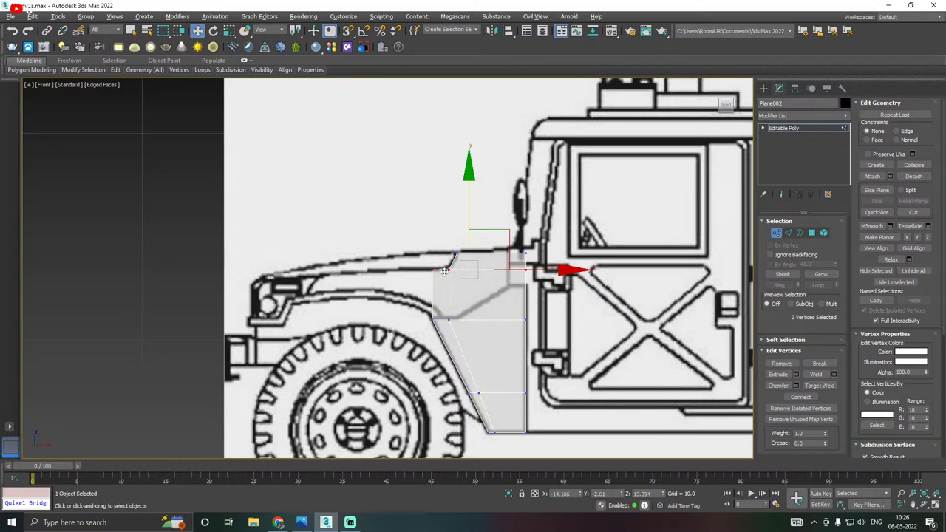
pyautogui.scroll(3, 443, 271)
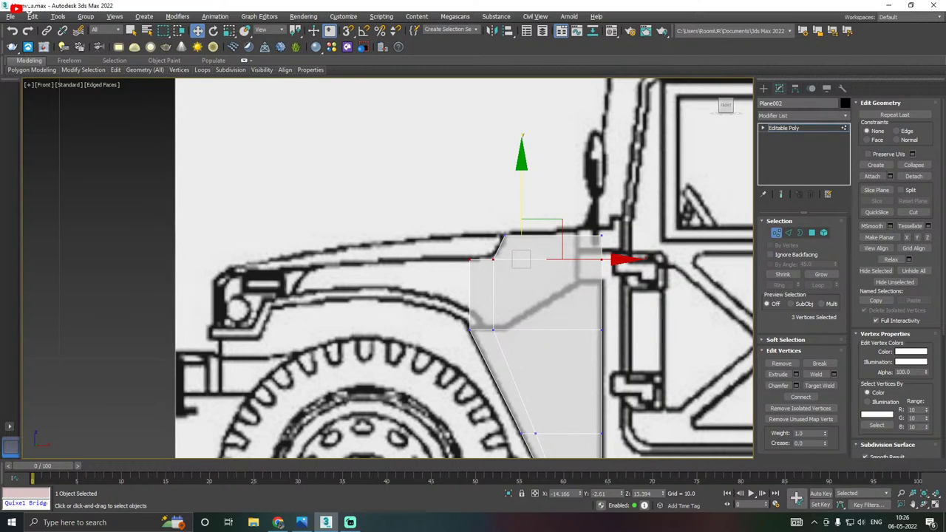
pyautogui.click(12, 17)
pyautogui.click(33, 93)
# Extend the panel's front vertical edge above the wheel arch forward about 6.8 units as one polygon, ending just behind the headlight.
pyautogui.click(788, 233)
pyautogui.click(473, 291)
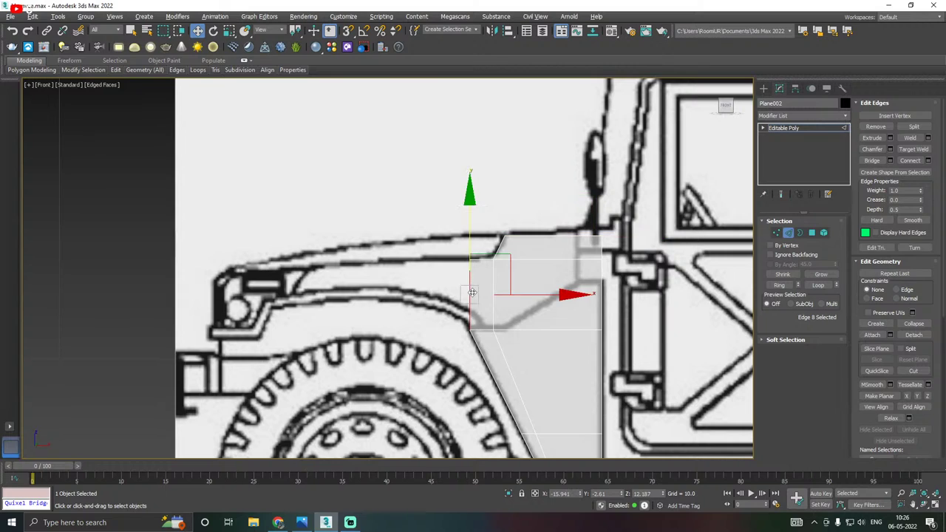
pyautogui.scroll(1, 474, 290)
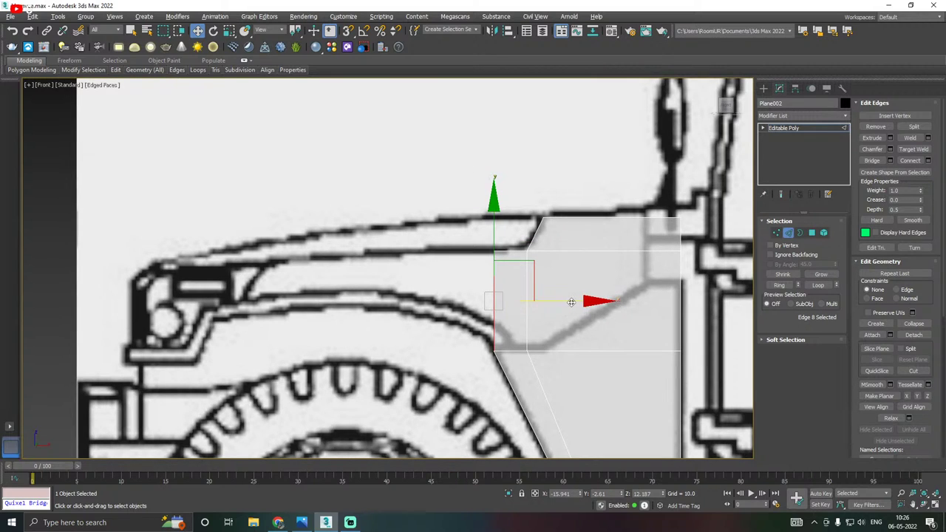
pyautogui.keyDown('shift'); pyautogui.moveTo(572, 301); pyautogui.dragTo(379, 301); pyautogui.keyUp('shift')
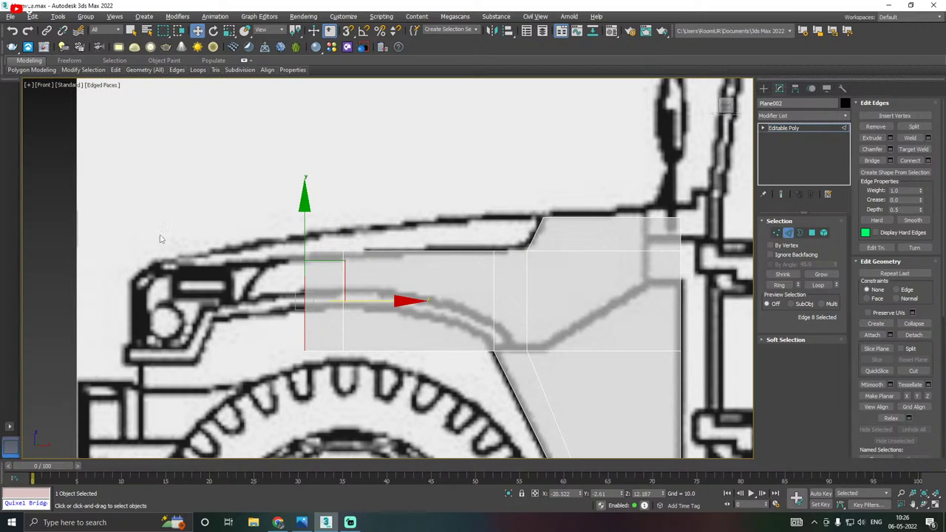
pyautogui.hotkey('ctrl', 'z')
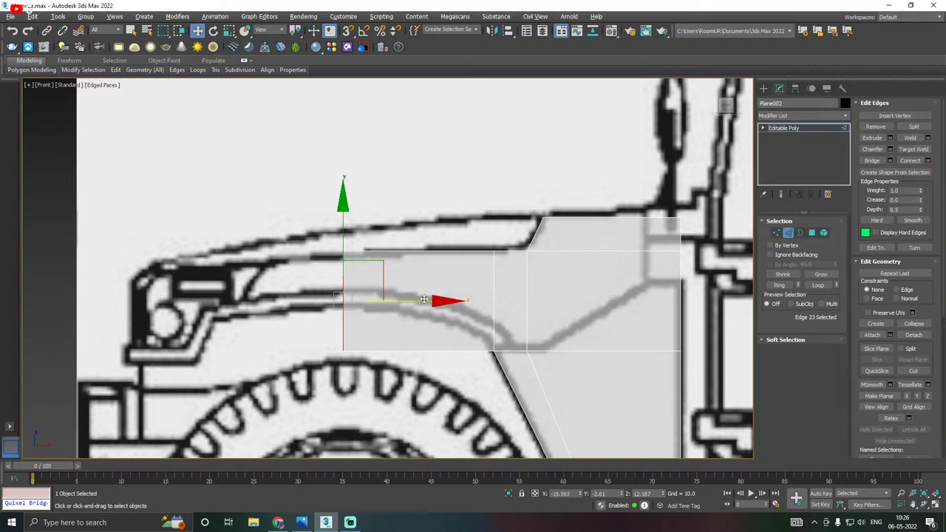
pyautogui.keyDown('shift'); pyautogui.moveTo(412, 301); pyautogui.dragTo(283, 287); pyautogui.keyUp('shift')
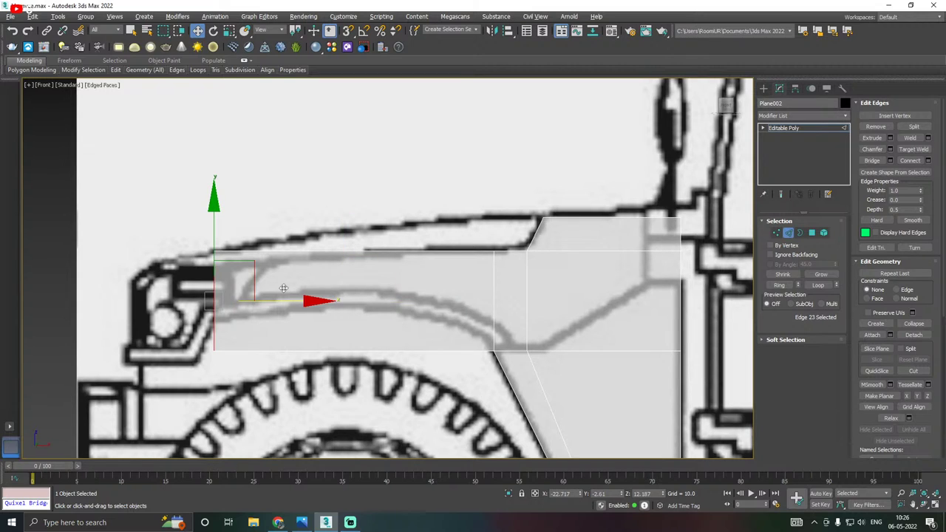
# Select the two front vertices of the fender polygon and nudge them forward about 0.03 units behind the headlight.
pyautogui.click(777, 233)
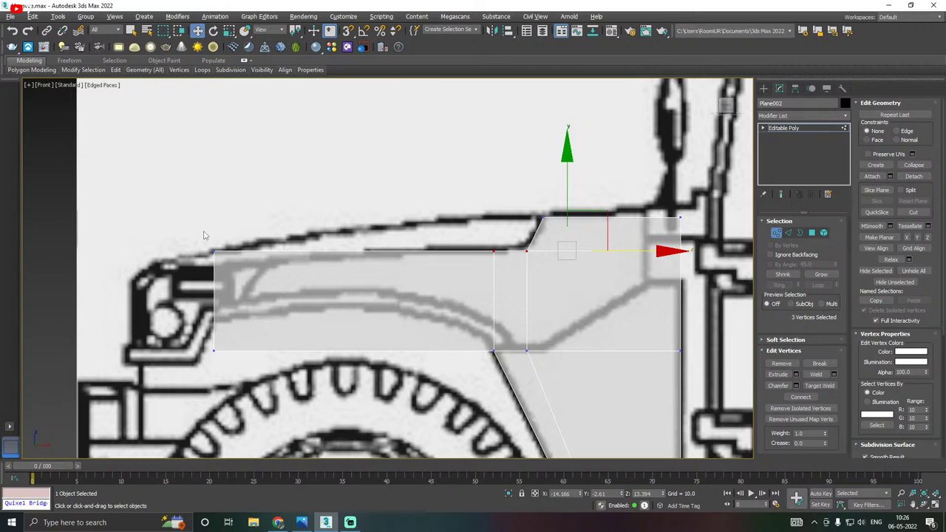
pyautogui.click(305, 522)
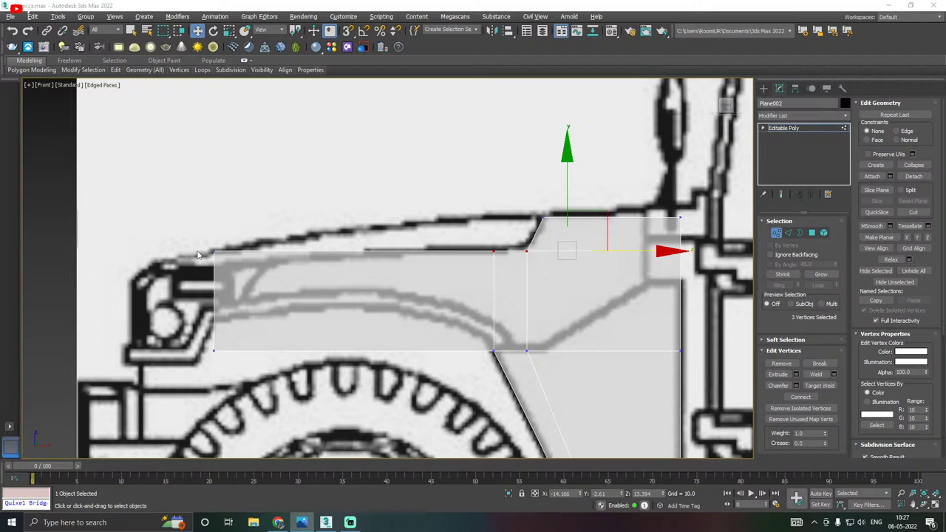
pyautogui.moveTo(197, 253); pyautogui.dragTo(270, 399)
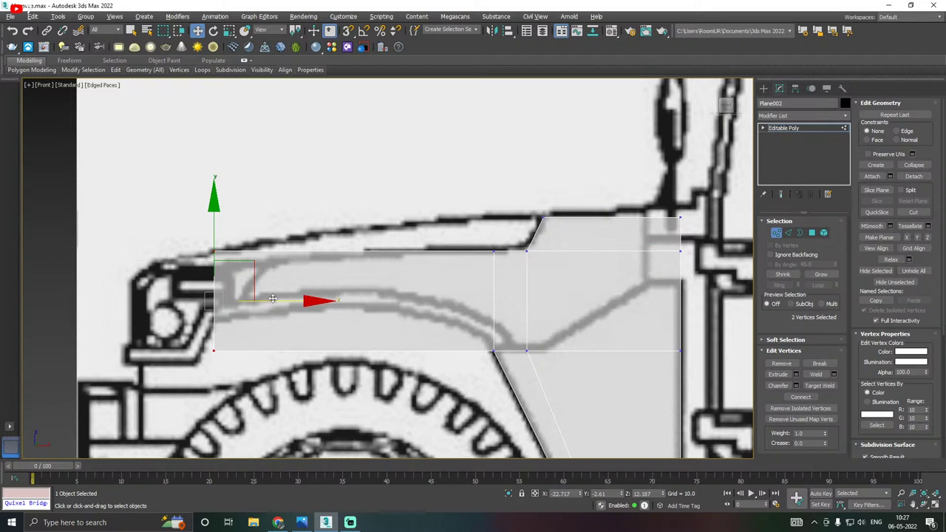
pyautogui.moveTo(270, 300); pyautogui.dragTo(330, 300)
pyautogui.scroll(-2, 397, 307)
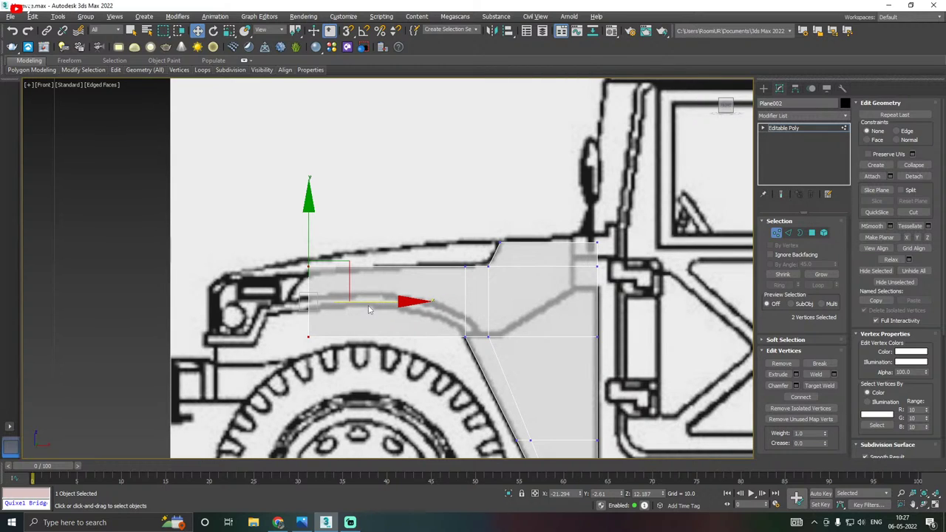
pyautogui.hotkey('ctrl', 'z')
pyautogui.scroll(2, 244, 314)
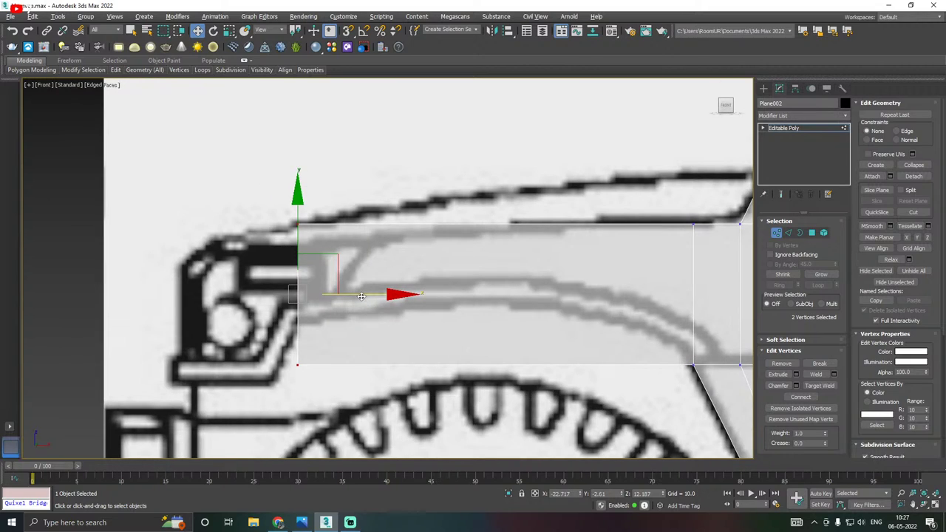
pyautogui.moveTo(368, 295)
pyautogui.mouseDown()
pyautogui.moveTo(445, 295)
pyautogui.moveTo(356, 294)
pyautogui.mouseUp()
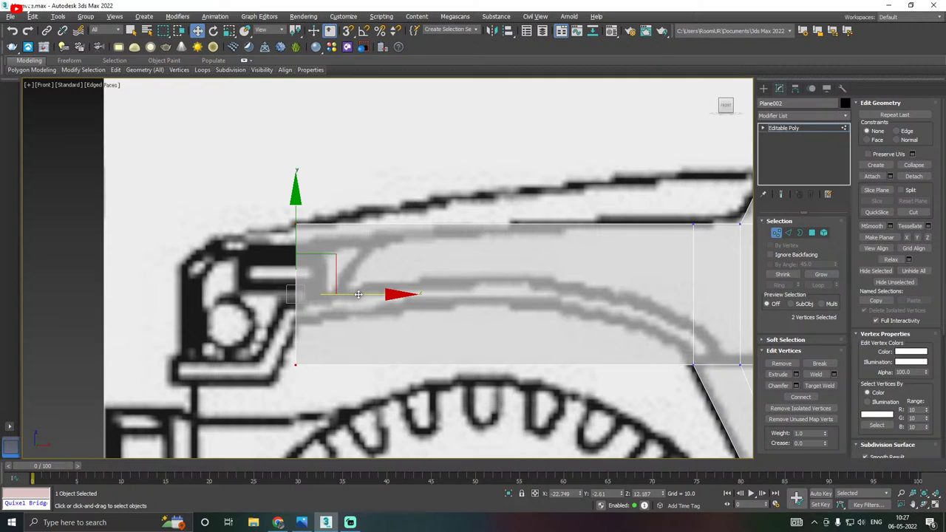
pyautogui.scroll(-2, 296, 341)
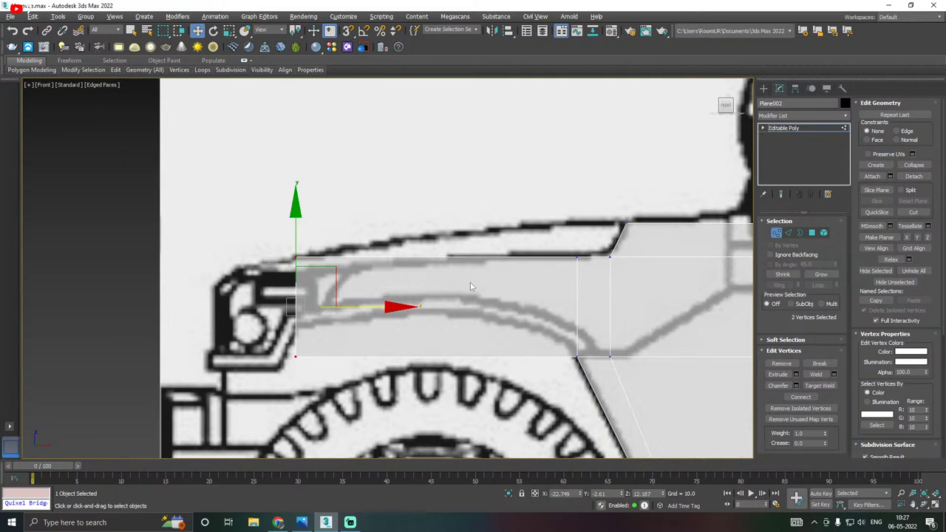
# Lower the fender polygon's upper front vertex about 0.4 units so the upper edge follows the sloping hood line.
pyautogui.click(278, 522)
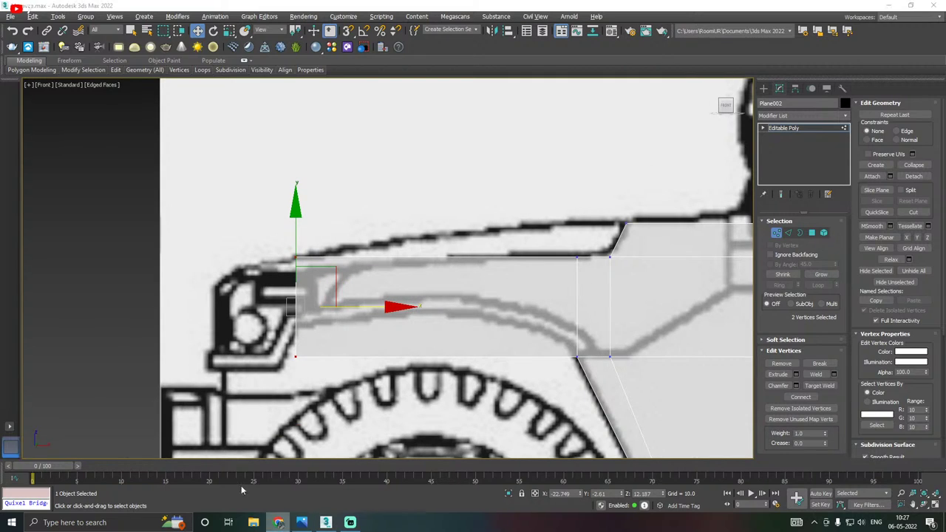
pyautogui.hotkey('alt', 'Tab')
pyautogui.click(296, 257)
pyautogui.scroll(2, 294, 256)
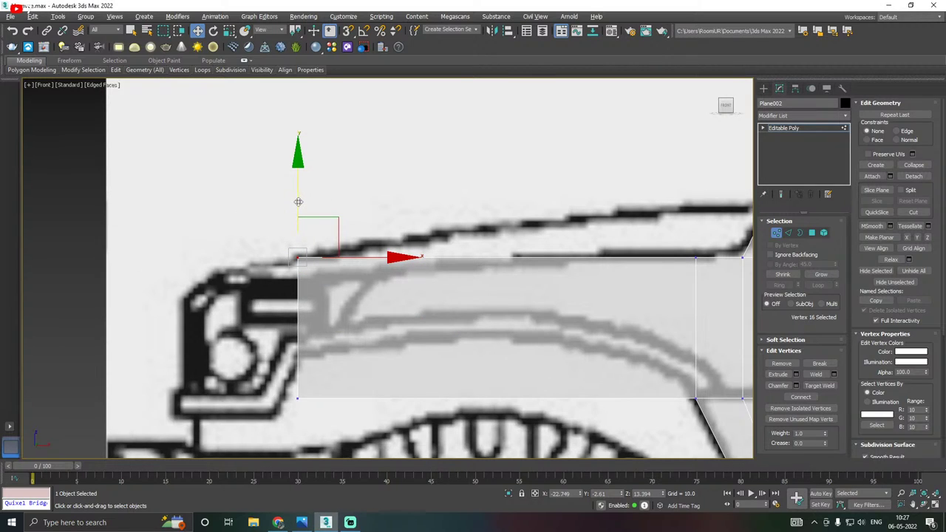
pyautogui.moveTo(299, 196); pyautogui.dragTo(302, 218)
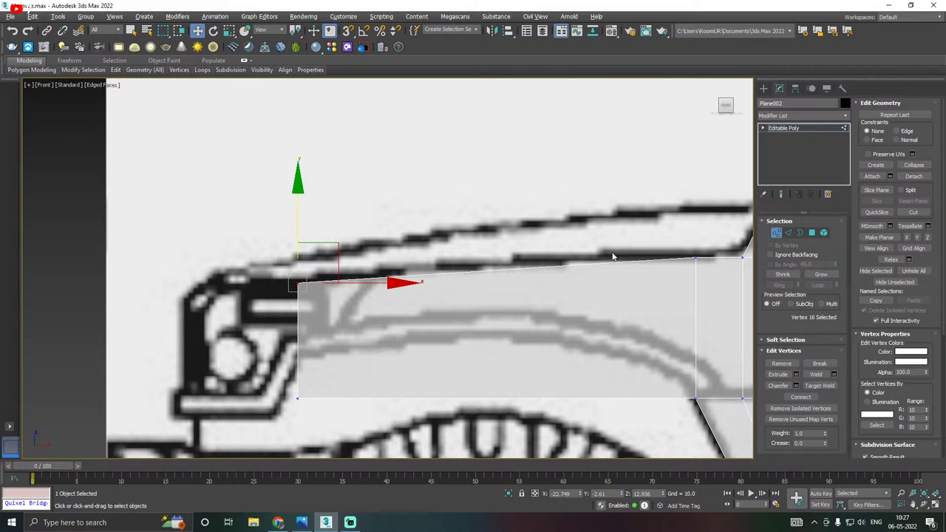
# Raise the fender polygon's upper front vertex about 0.16 units onto the hood line and clear the vertex selection.
pyautogui.moveTo(296, 235); pyautogui.dragTo(303, 226)
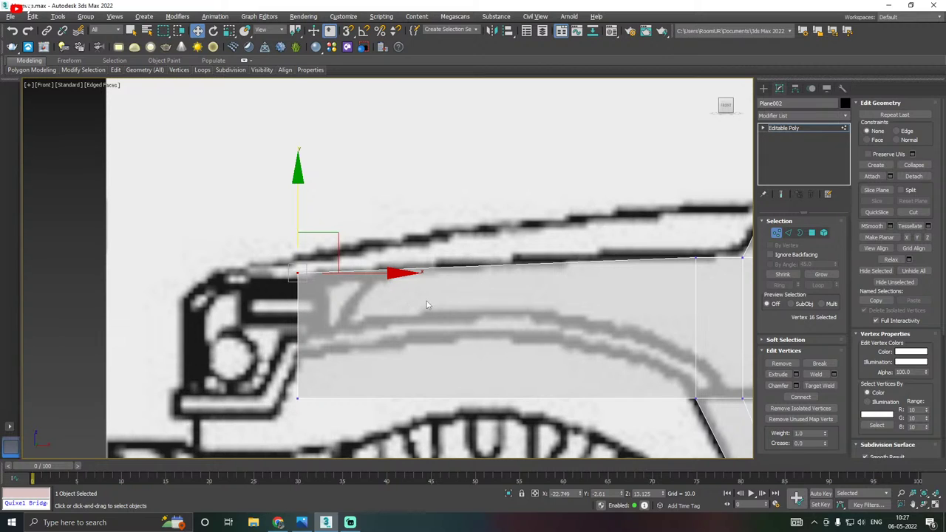
pyautogui.moveTo(412, 316); pyautogui.dragTo(376, 313, button='middle')
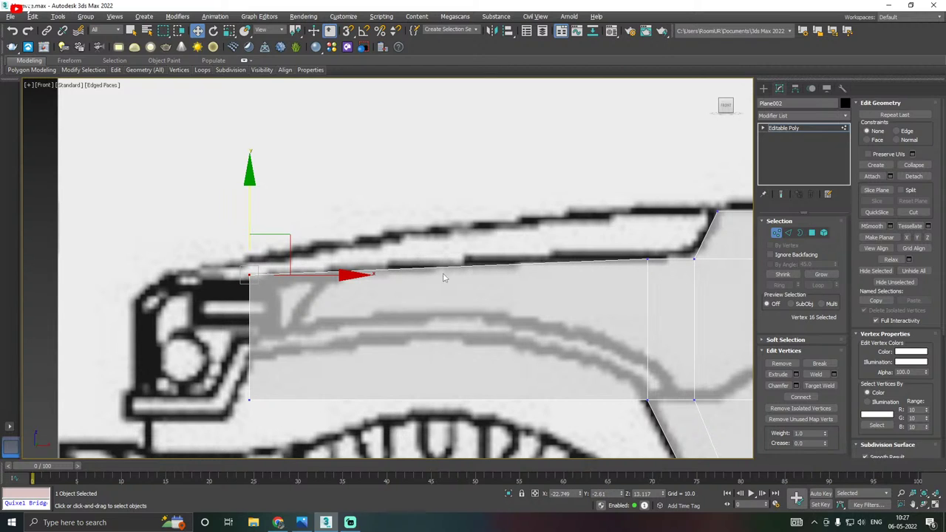
pyautogui.moveTo(458, 286); pyautogui.dragTo(449, 282, button='middle')
pyautogui.click(280, 287)
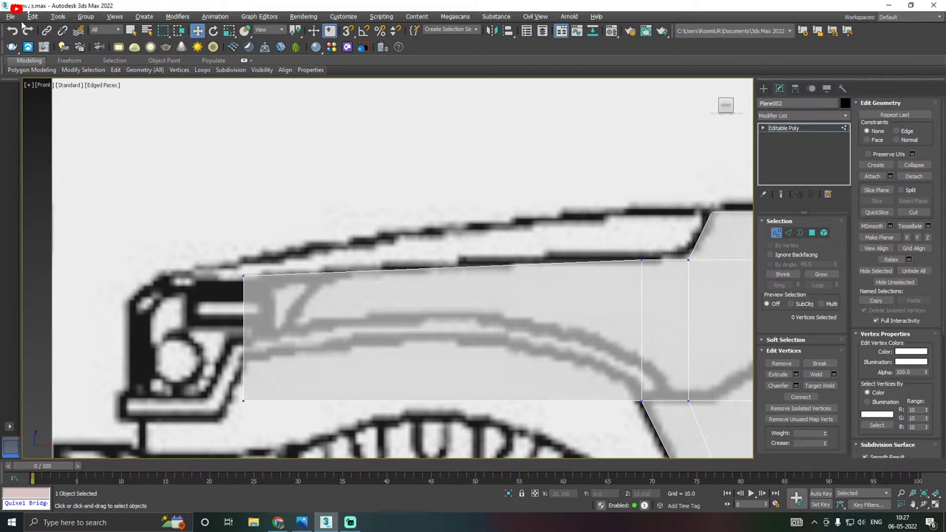
pyautogui.click(10, 16)
pyautogui.click(431, 287)
# Connect the upper and lower edges of the long fender polygon with 5 vertical segments.
pyautogui.scroll(-3, 426, 281)
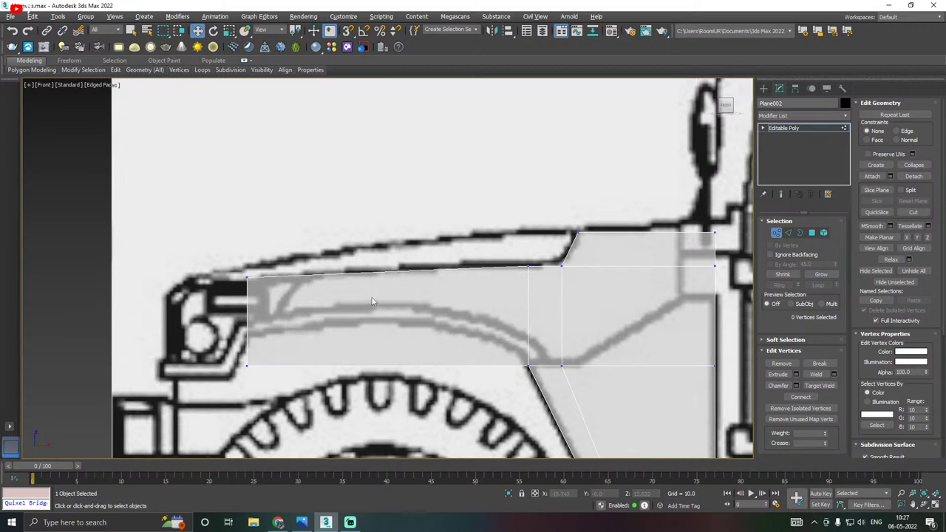
pyautogui.moveTo(371, 303); pyautogui.dragTo(379, 292, button='middle')
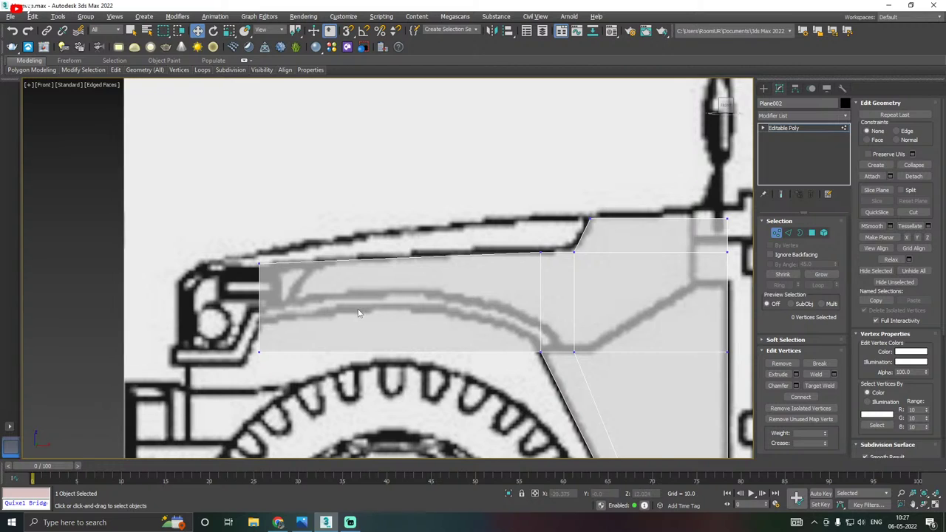
pyautogui.scroll(2, 358, 312)
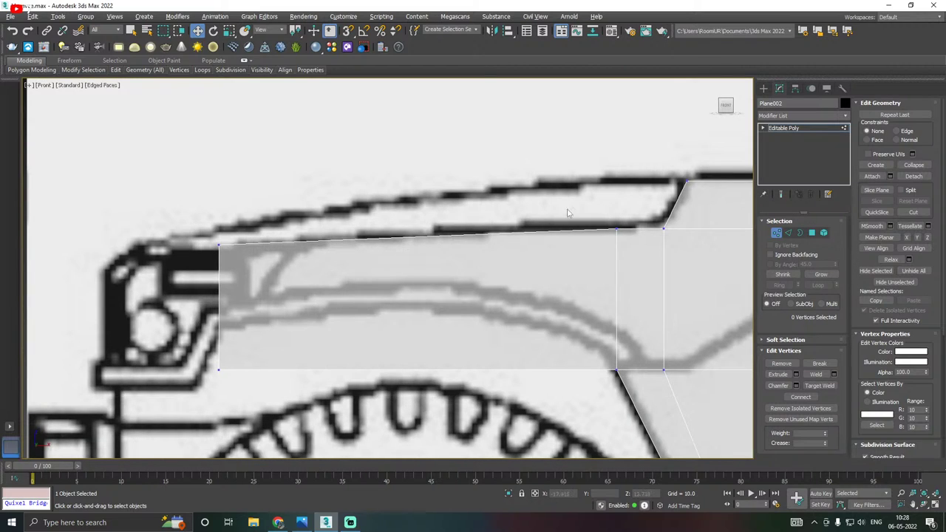
pyautogui.click(788, 233)
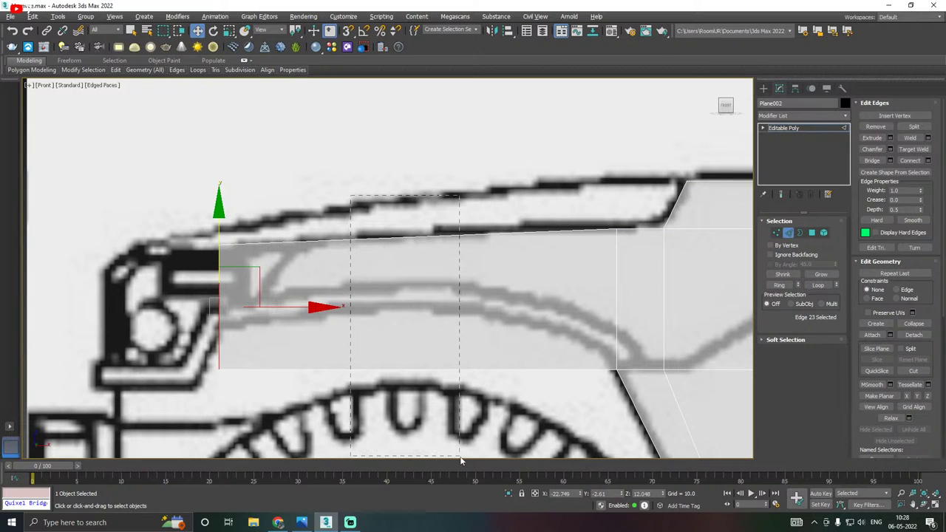
pyautogui.moveTo(460, 460); pyautogui.dragTo(461, 460)
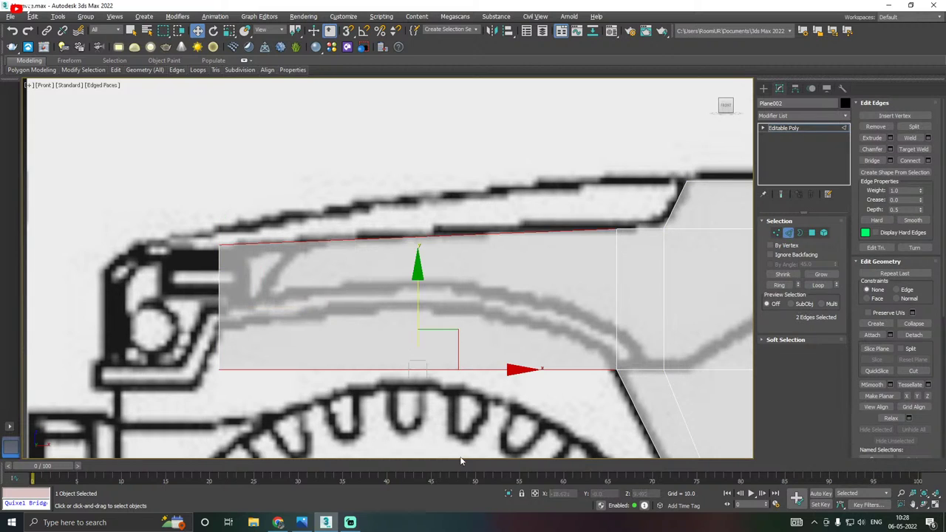
pyautogui.click(929, 160)
pyautogui.hotkey('ctrl', 'shift', 'e')
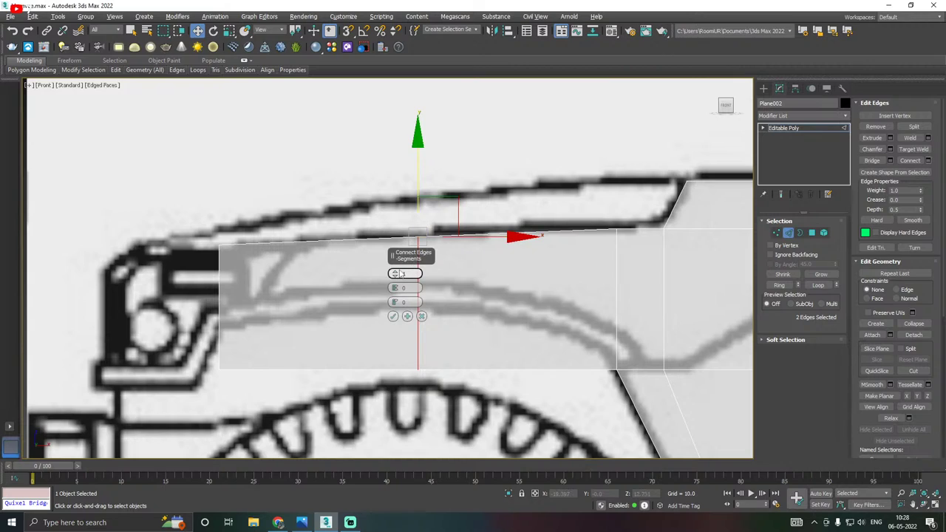
pyautogui.click(396, 272)
pyautogui.click(396, 271)
pyautogui.click(399, 274)
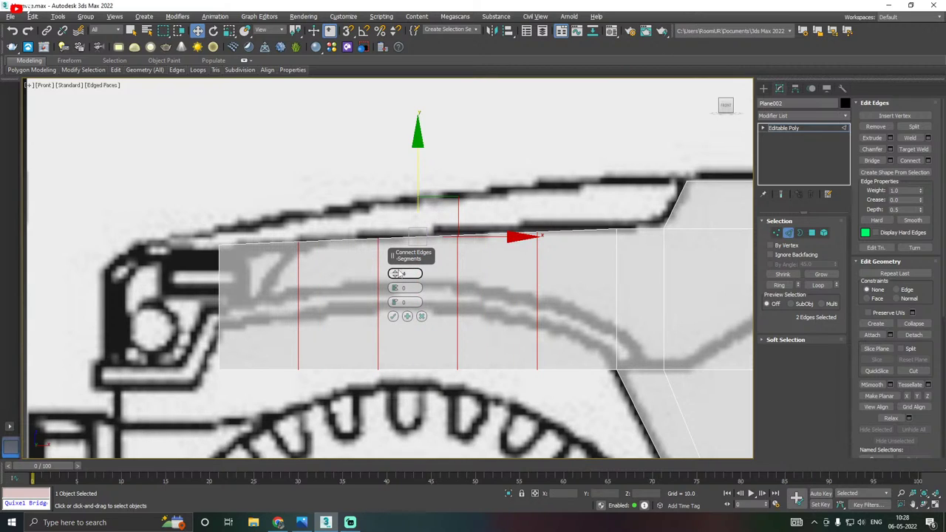
pyautogui.click(400, 274)
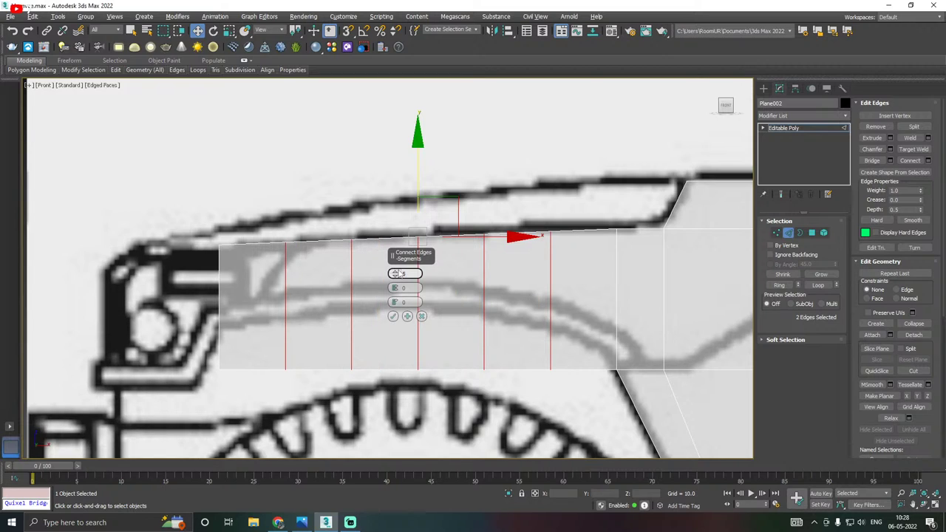
pyautogui.click(393, 316)
pyautogui.click(788, 232)
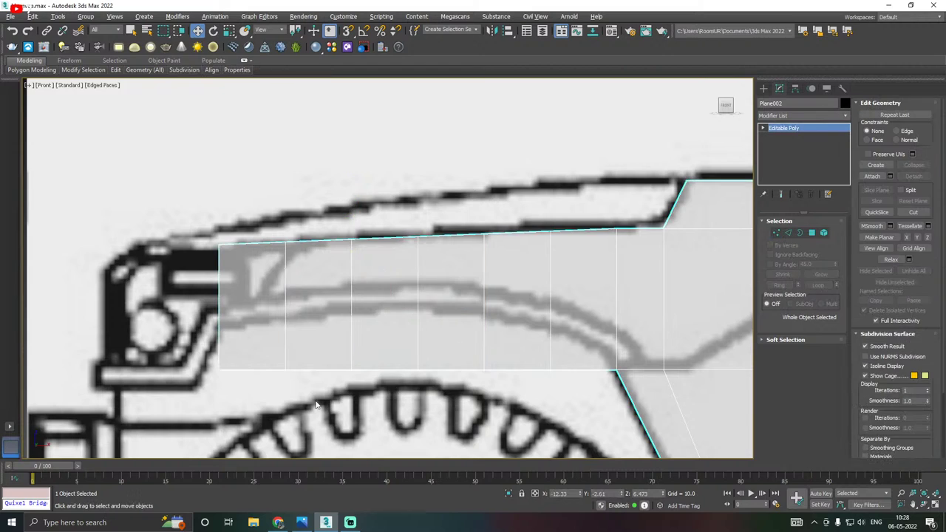
# Select the five new vertices on the fender's lower edge and raise them together about 0.75 units toward the wheel arch.
pyautogui.click(776, 232)
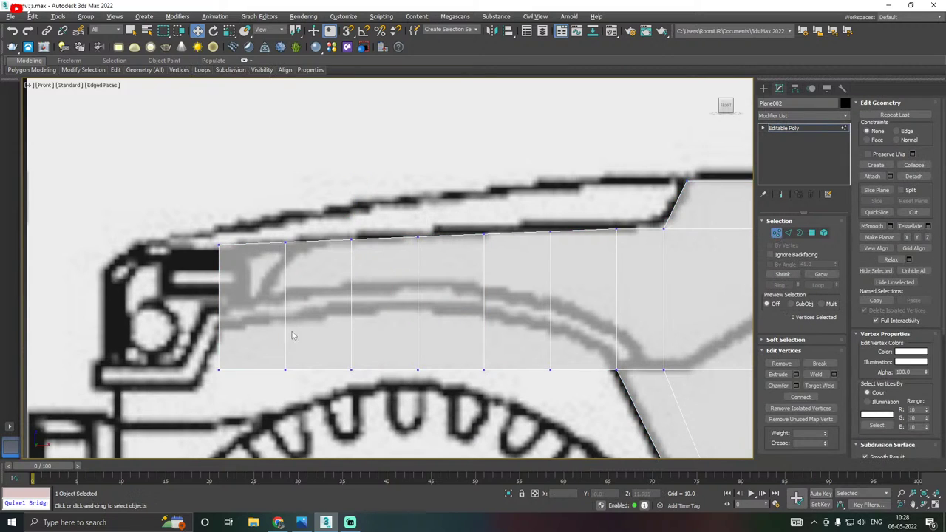
pyautogui.moveTo(263, 400); pyautogui.dragTo(569, 353)
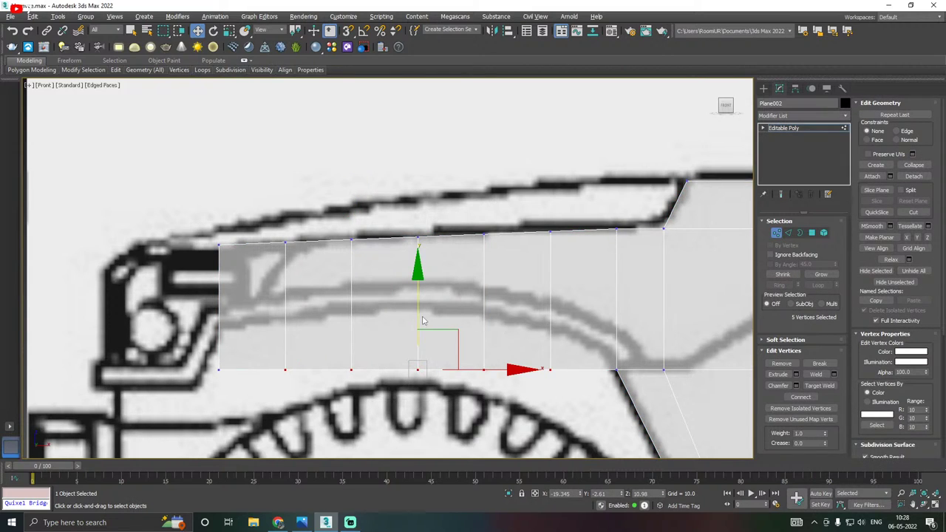
pyautogui.moveTo(419, 314); pyautogui.dragTo(408, 273)
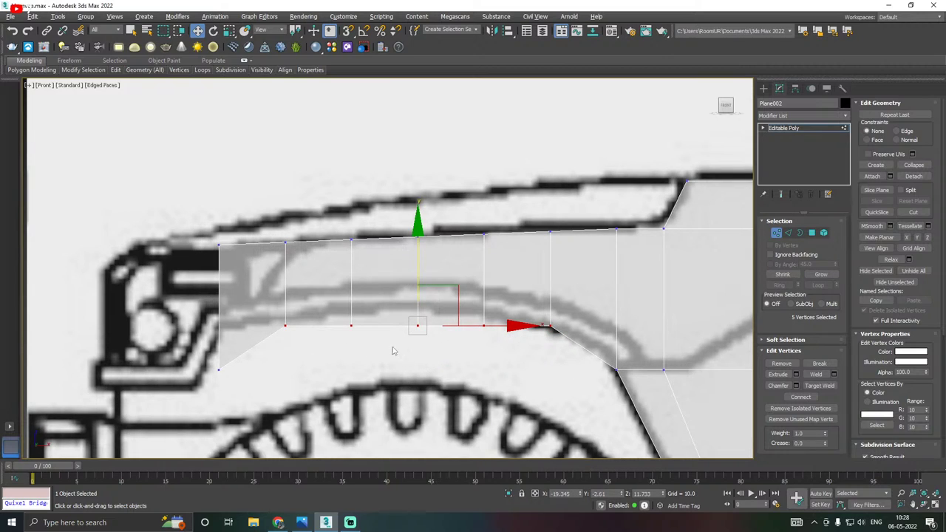
# Raise the four lower vertices ahead of the rearmost new one individually, about 0.16 to 0.34 units, to follow the wheel-arch curve.
pyautogui.click(484, 325)
pyautogui.moveTo(485, 287); pyautogui.dragTo(482, 260)
pyautogui.click(418, 325)
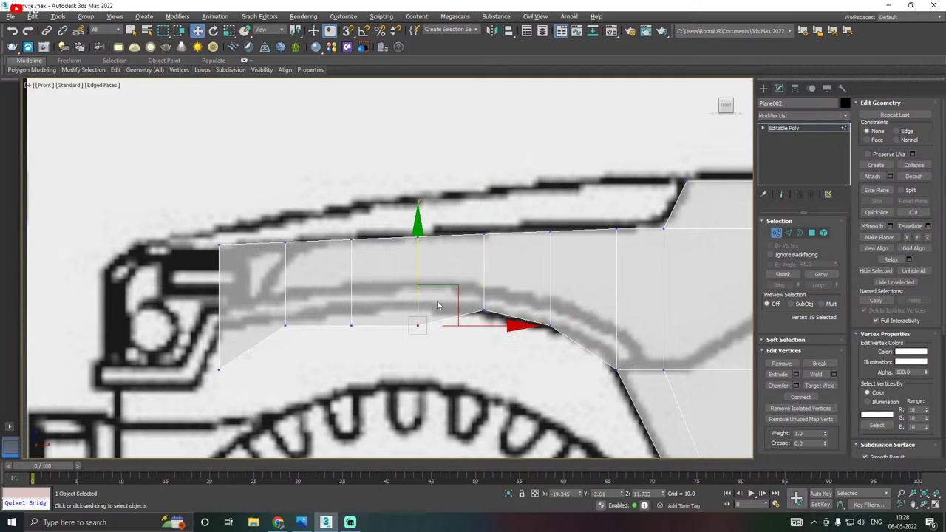
pyautogui.moveTo(417, 273); pyautogui.dragTo(413, 253)
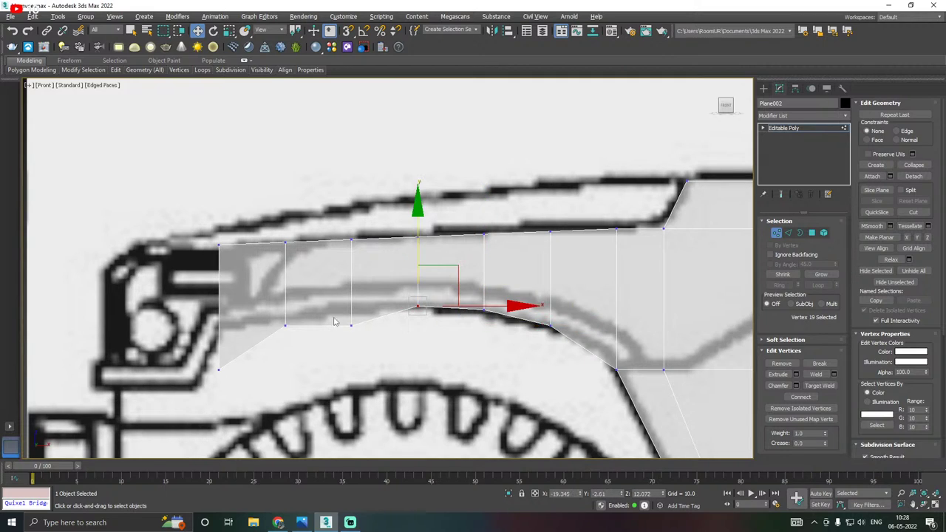
pyautogui.moveTo(339, 362); pyautogui.dragTo(350, 328)
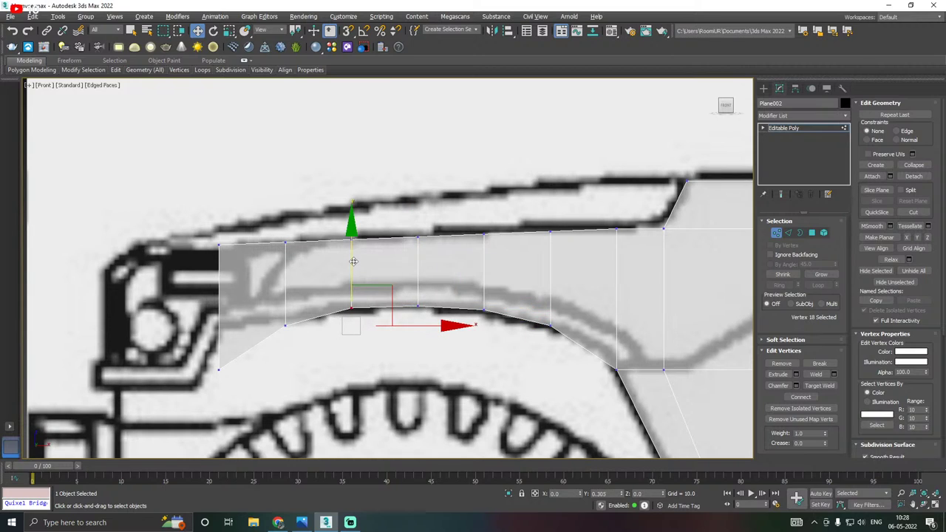
pyautogui.moveTo(361, 295); pyautogui.dragTo(360, 278)
pyautogui.moveTo(268, 348); pyautogui.dragTo(294, 306)
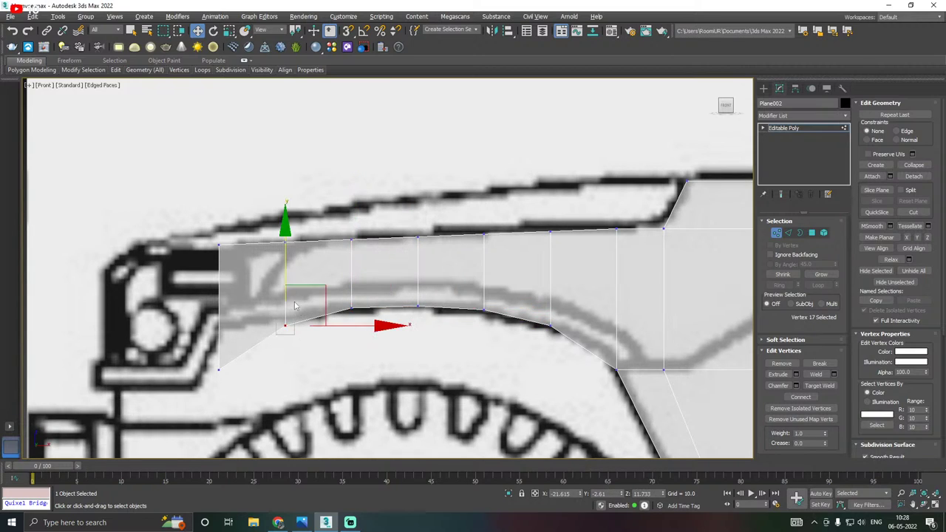
pyautogui.moveTo(282, 271); pyautogui.dragTo(286, 263)
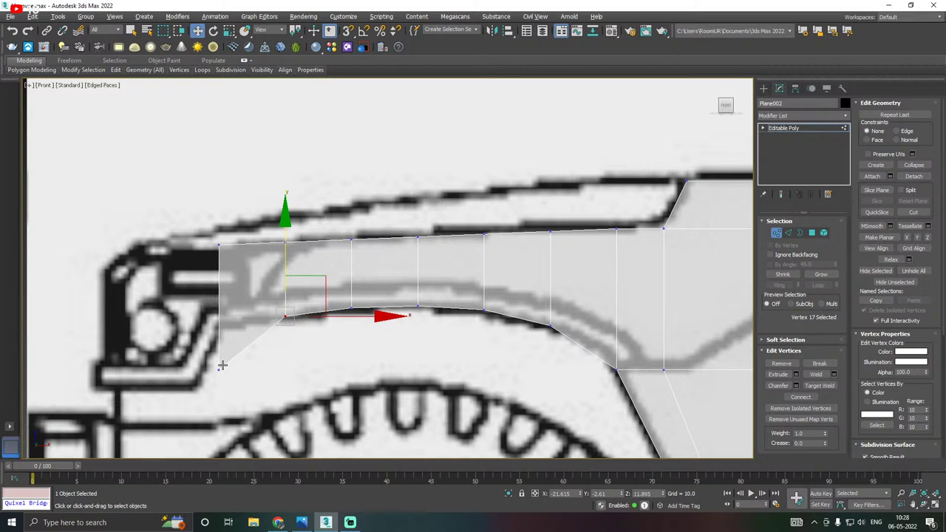
# Raise the fender strip's lower front vertex about 0.7 units onto the wheel-arch line behind the headlight.
pyautogui.scroll(-5, 495, 260)
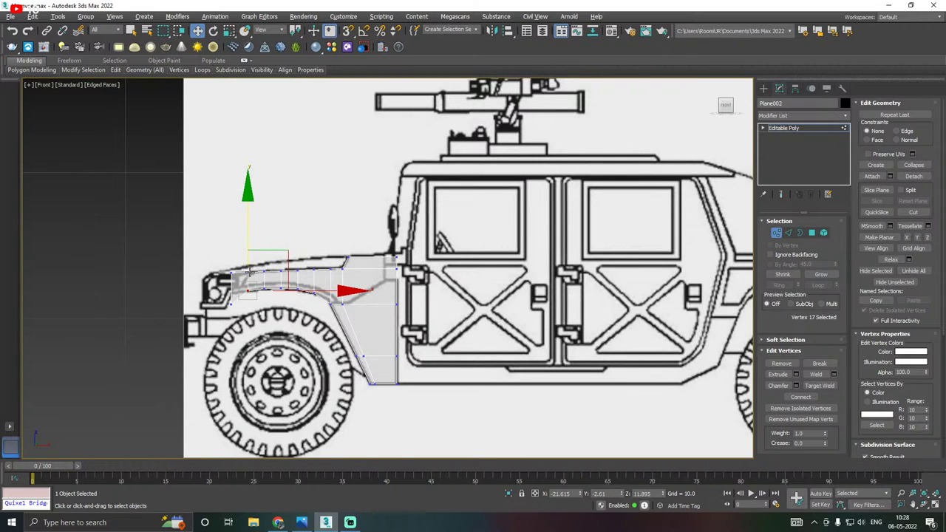
pyautogui.scroll(2, 227, 285)
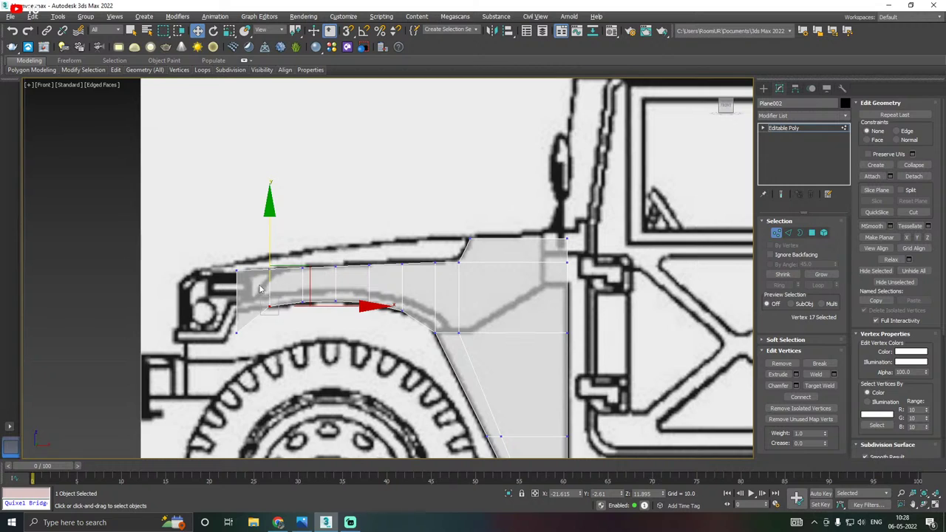
pyautogui.scroll(-2, 355, 289)
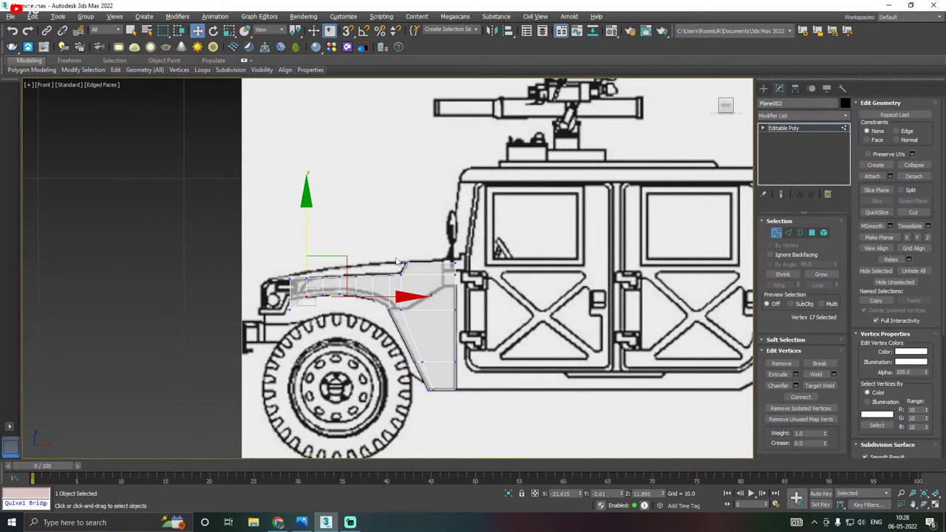
pyautogui.scroll(-2, 258, 277)
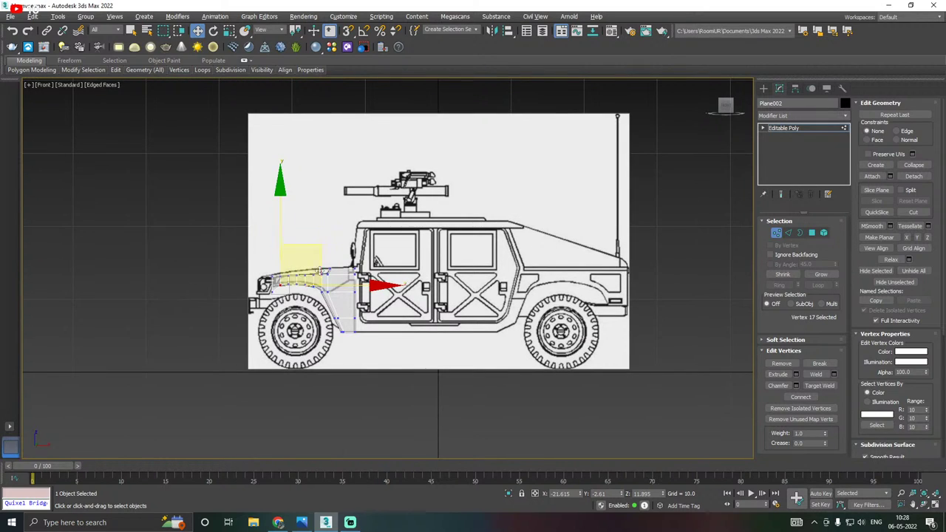
pyautogui.scroll(2, 315, 274)
pyautogui.scroll(-3, 315, 273)
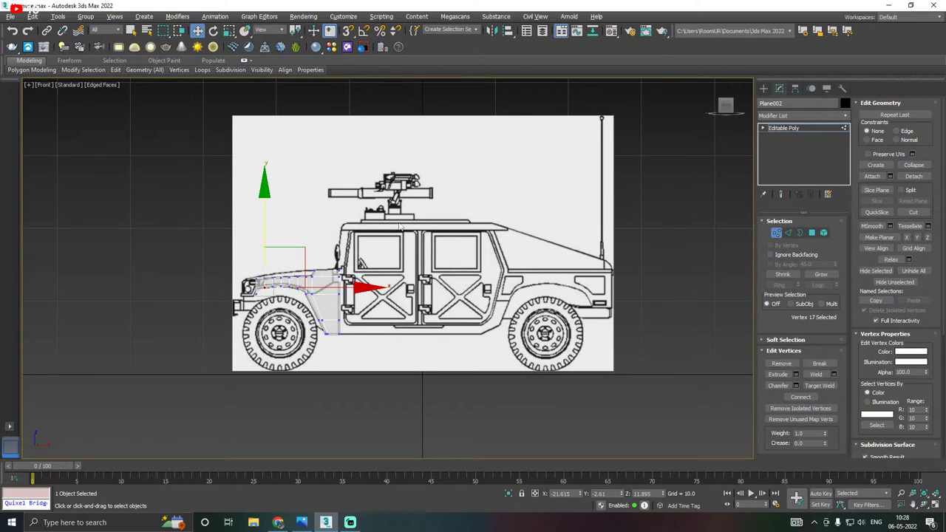
pyautogui.scroll(5, 230, 275)
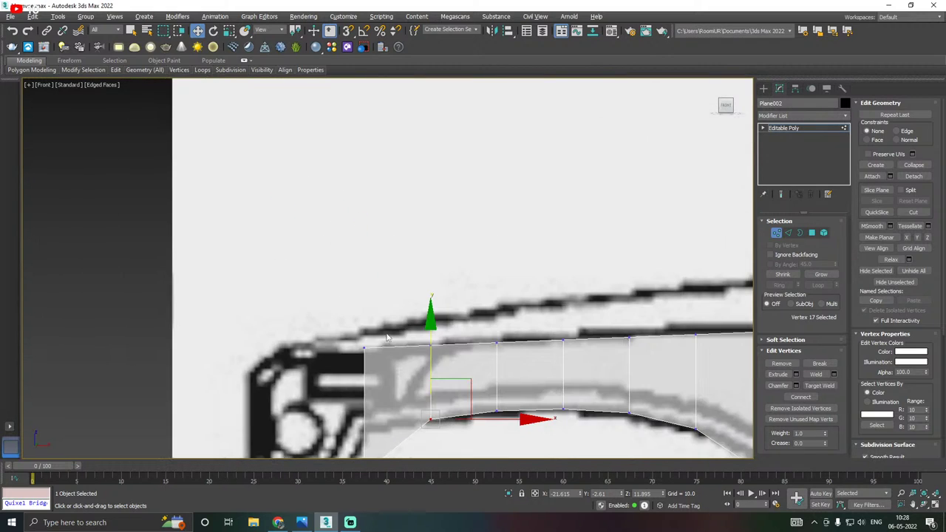
pyautogui.scroll(2, 338, 328)
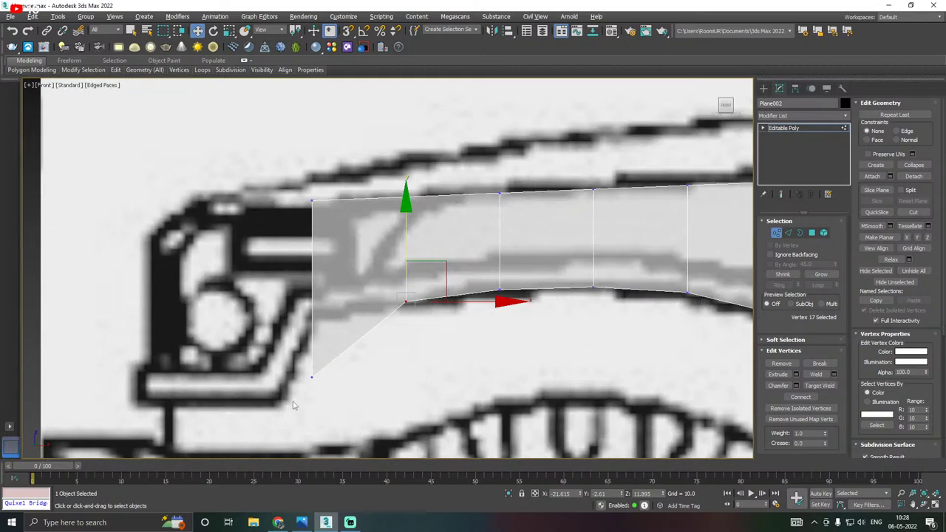
pyautogui.moveTo(306, 401); pyautogui.dragTo(387, 360)
pyautogui.moveTo(339, 335); pyautogui.dragTo(322, 253)
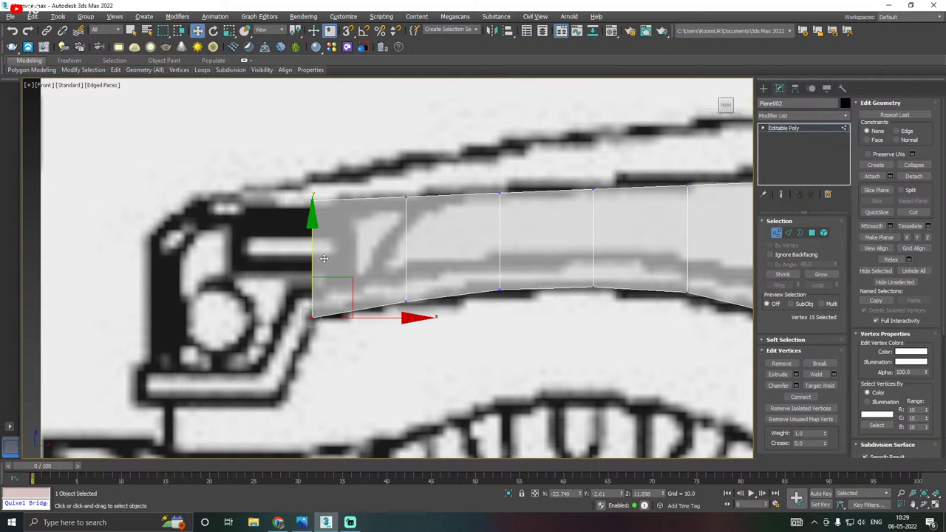
pyautogui.scroll(-2, 317, 261)
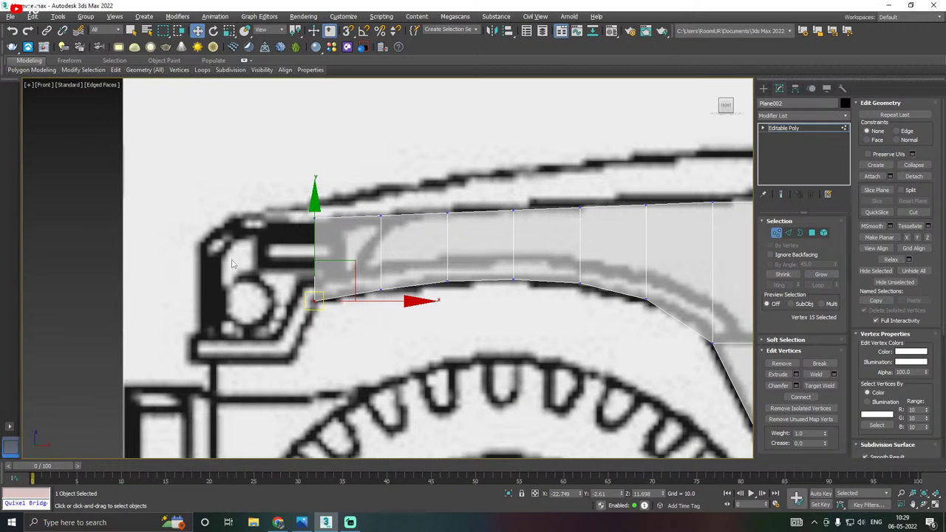
# Move the whole fender panel about 17 units forward, clear of the blueprint, and undo the move.
pyautogui.click(364, 266)
pyautogui.scroll(-5, 364, 264)
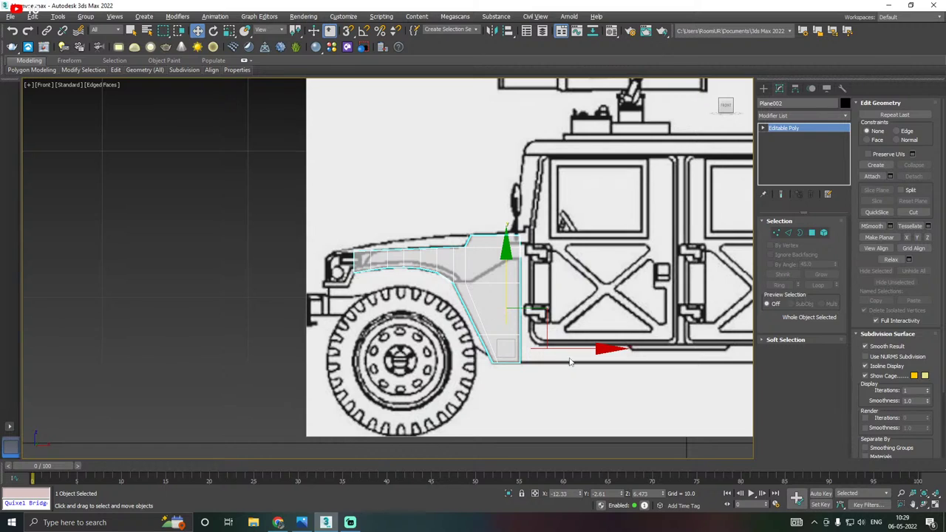
pyautogui.moveTo(572, 347); pyautogui.dragTo(320, 348)
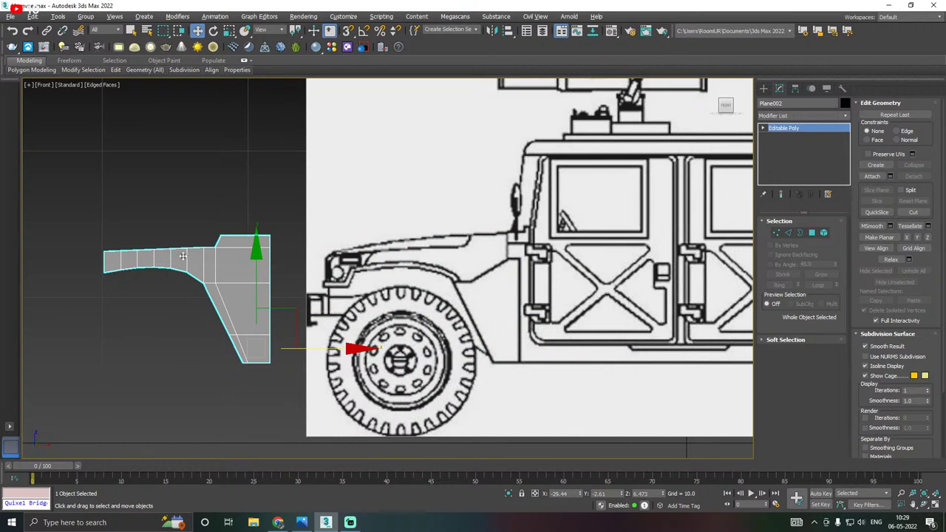
pyautogui.hotkey('ctrl', 'z')
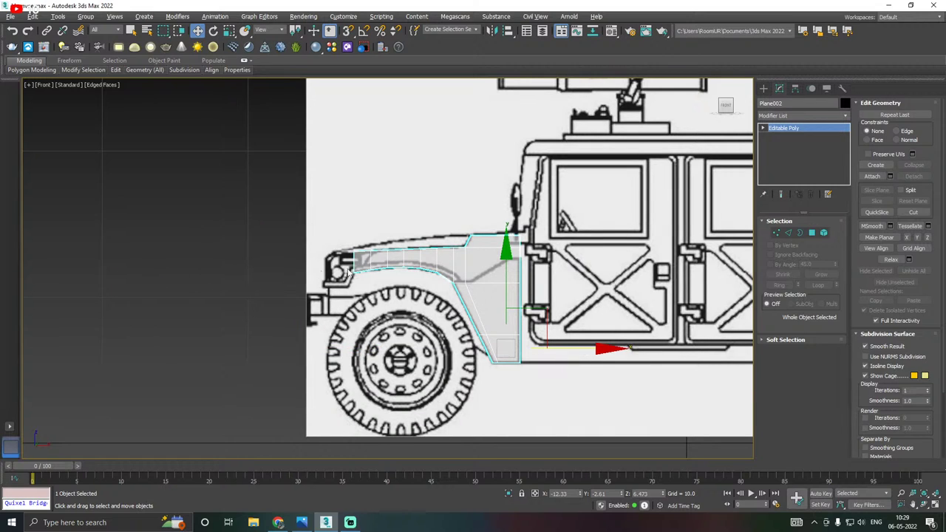
# Extend the fender's front edge forward over the headlight with two new sections, about 0.7 and 0.9 units long.
pyautogui.scroll(5, 348, 271)
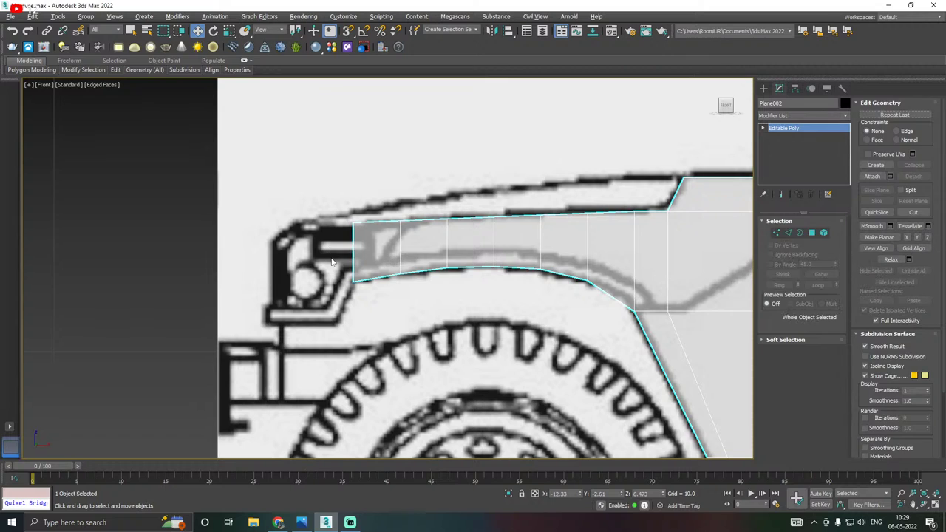
pyautogui.scroll(2, 333, 255)
pyautogui.click(787, 233)
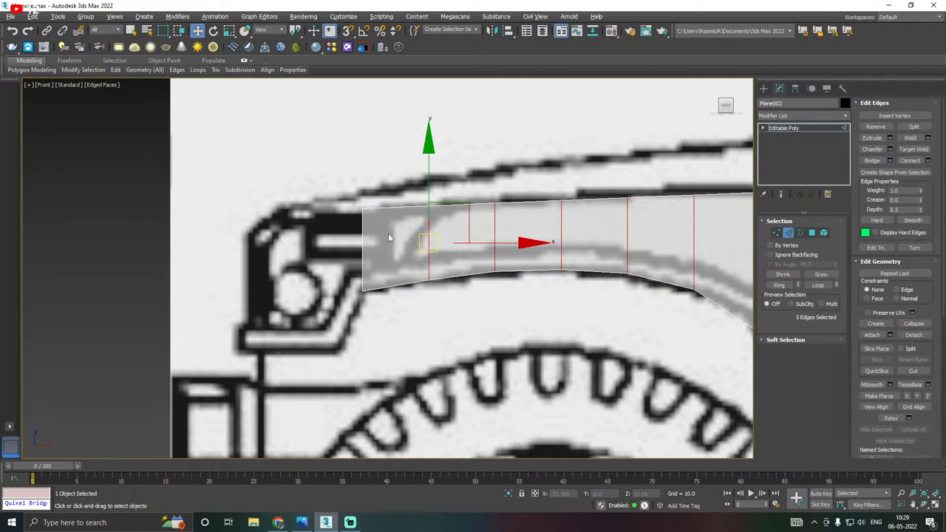
pyautogui.click(365, 233)
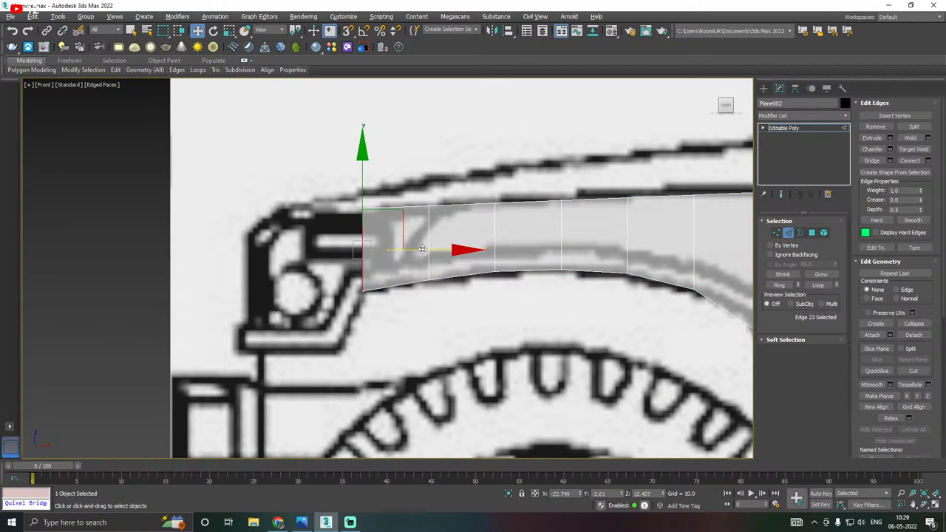
pyautogui.keyDown('shift'); pyautogui.moveTo(419, 249); pyautogui.dragTo(339, 249); pyautogui.keyUp('shift')
# Lower the foremost upper vertex about 0.5 units and the upper vertex behind it about 0.1 units to follow the headlight housing's slope.
pyautogui.click(776, 233)
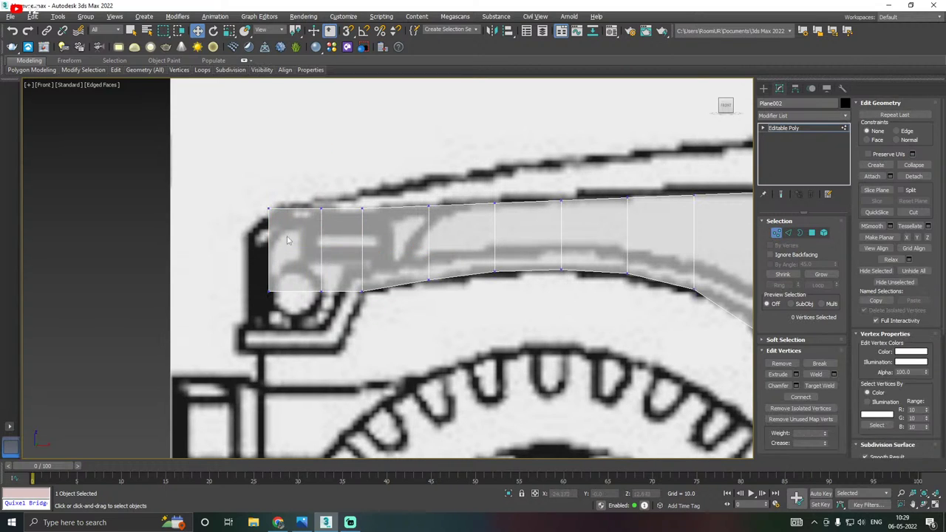
pyautogui.moveTo(233, 198); pyautogui.dragTo(278, 228)
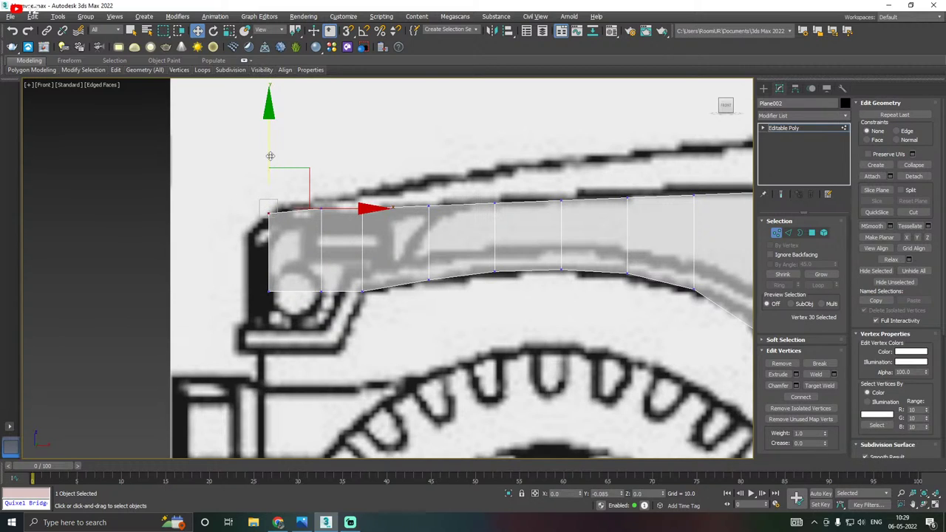
pyautogui.moveTo(271, 155); pyautogui.dragTo(272, 178)
pyautogui.moveTo(344, 179); pyautogui.dragTo(303, 221)
pyautogui.moveTo(321, 149); pyautogui.dragTo(322, 156)
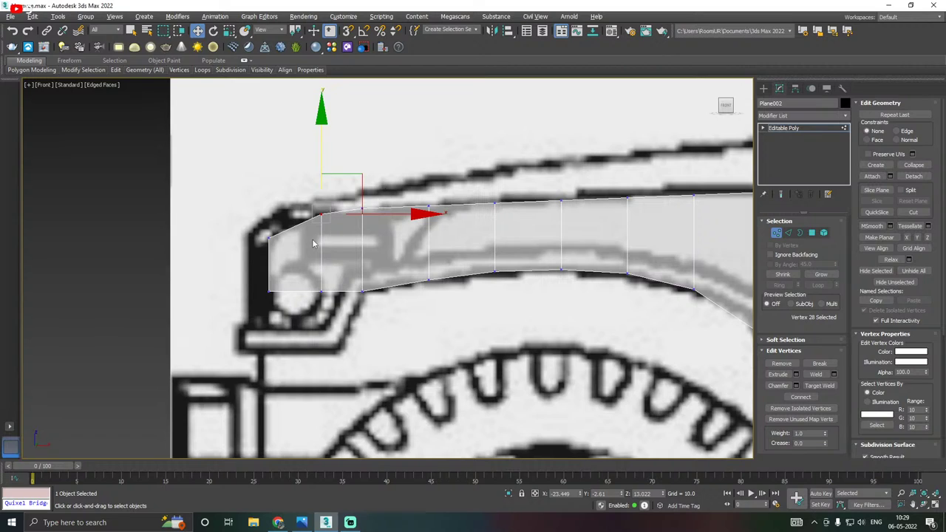
# Nudge the upper front vertex horizontally, and shift both front vertices together to about 0.03 units ahead of their original position.
pyautogui.moveTo(249, 221); pyautogui.dragTo(281, 283)
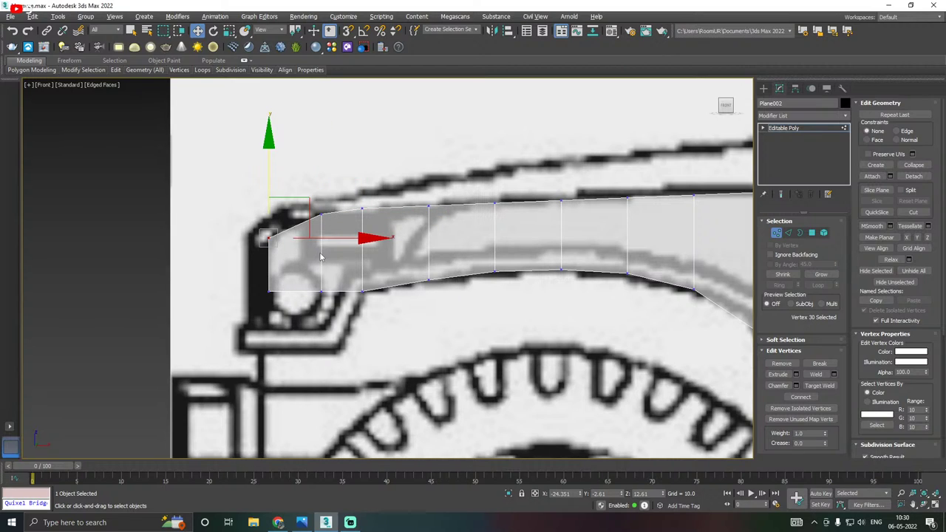
pyautogui.moveTo(330, 235); pyautogui.dragTo(325, 240)
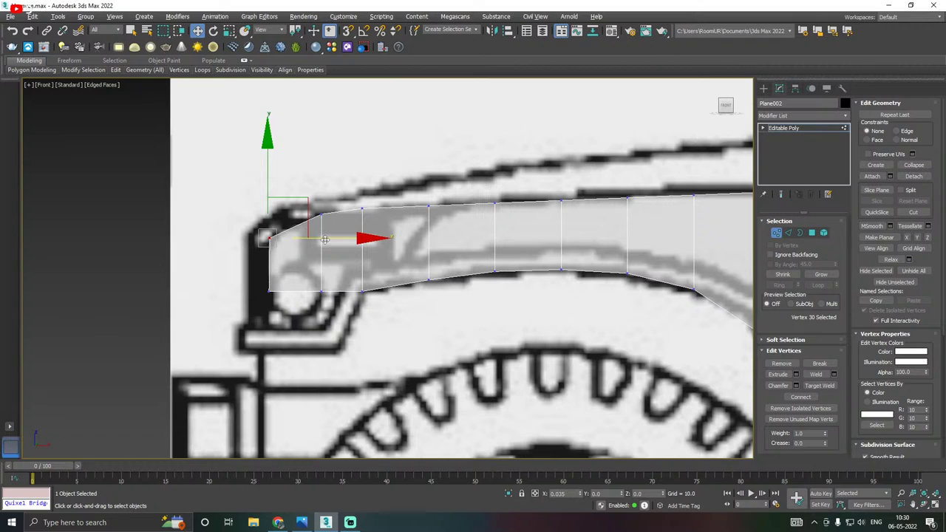
pyautogui.keyDown('ctrl'); pyautogui.click(273, 289); pyautogui.keyUp('ctrl')
pyautogui.moveTo(327, 265); pyautogui.dragTo(325, 265)
pyautogui.moveTo(320, 291); pyautogui.dragTo(375, 282, button='middle')
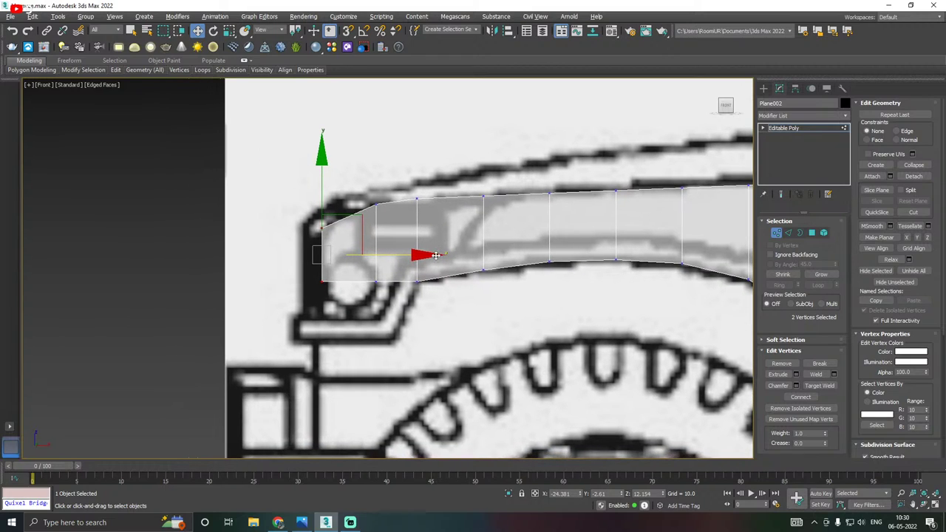
# Move the second lower vertex from the front about 1 unit down and 0.2 units back to the headlight housing's bottom rear corner.
pyautogui.click(395, 273)
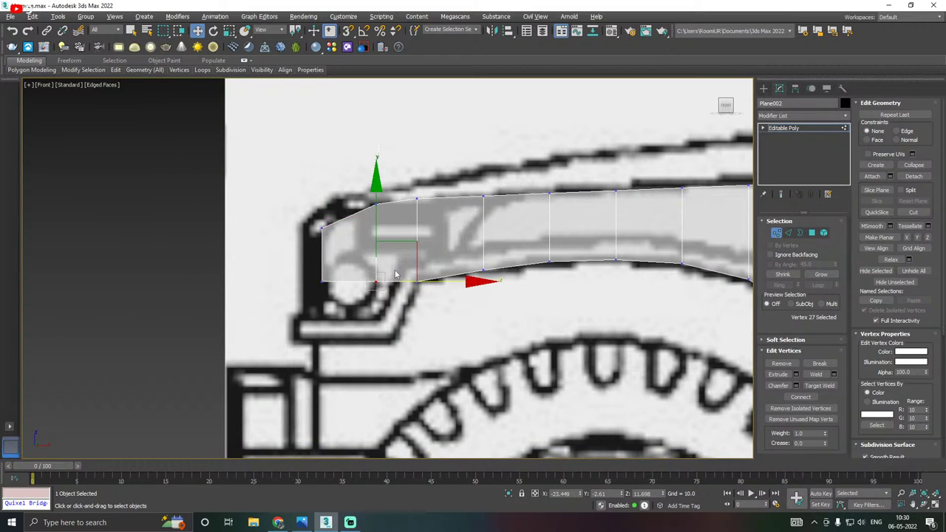
pyautogui.hotkey('ctrl', 'a')
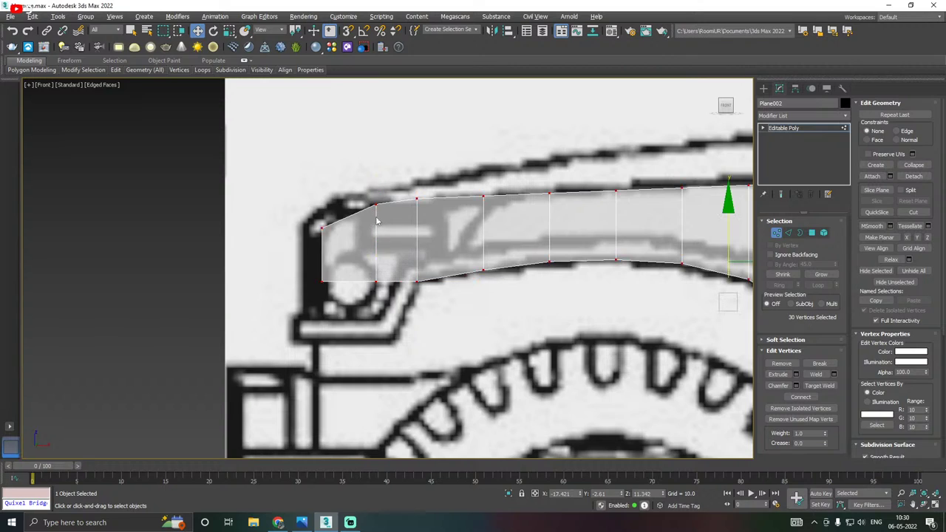
pyautogui.click(376, 281)
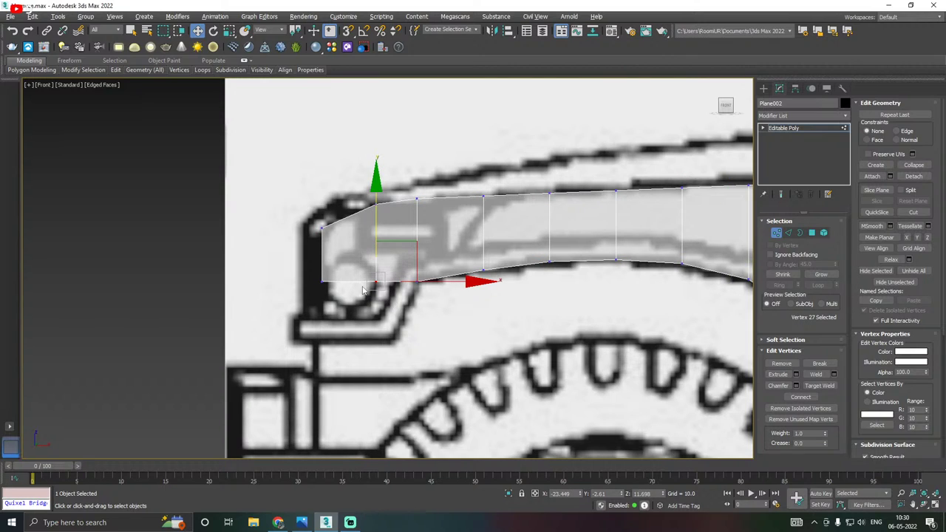
pyautogui.moveTo(377, 208); pyautogui.dragTo(392, 261)
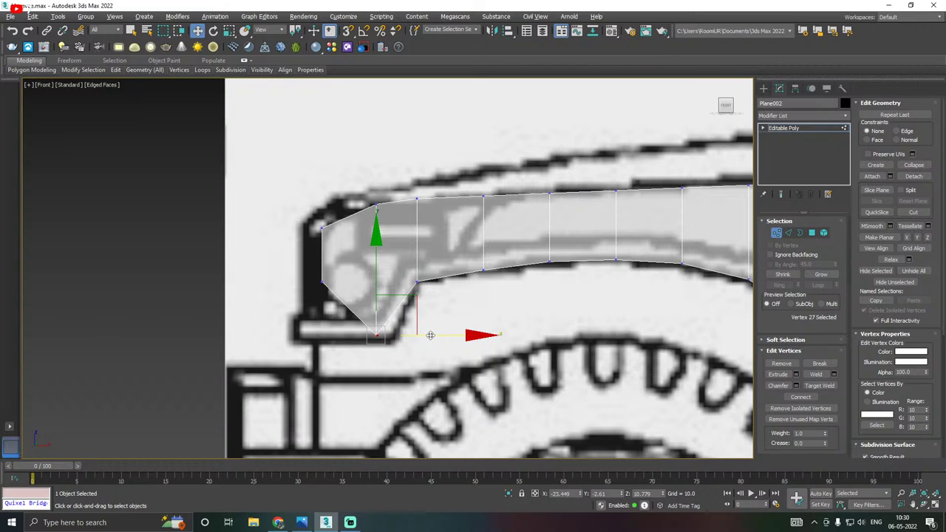
pyautogui.moveTo(430, 335); pyautogui.dragTo(442, 335)
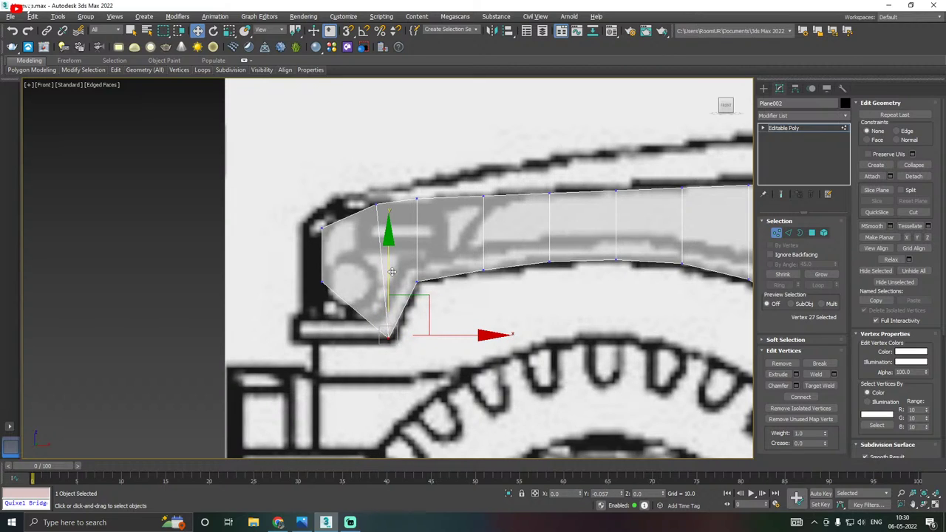
pyautogui.moveTo(392, 271); pyautogui.dragTo(394, 273)
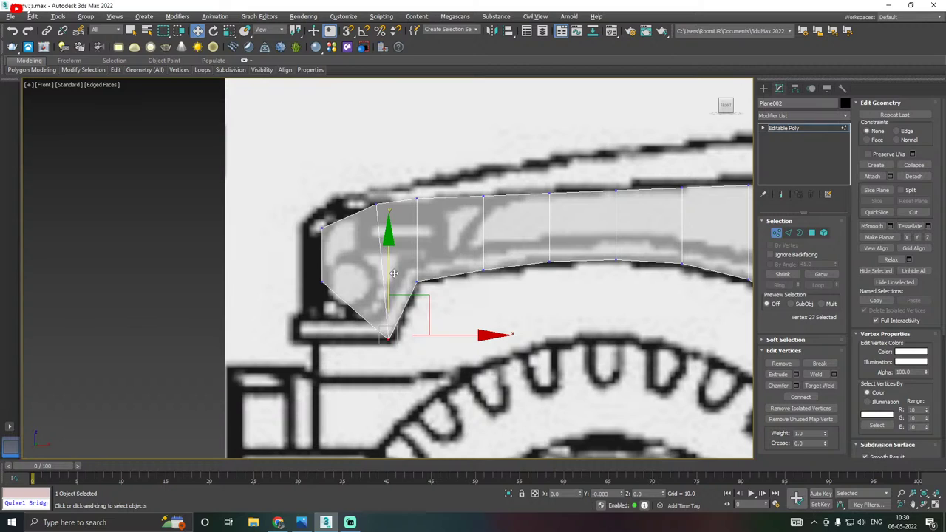
# Lower the bottom front vertex about 1 unit to the housing's base, and move both front vertices about 0.32 units forward.
pyautogui.click(372, 202)
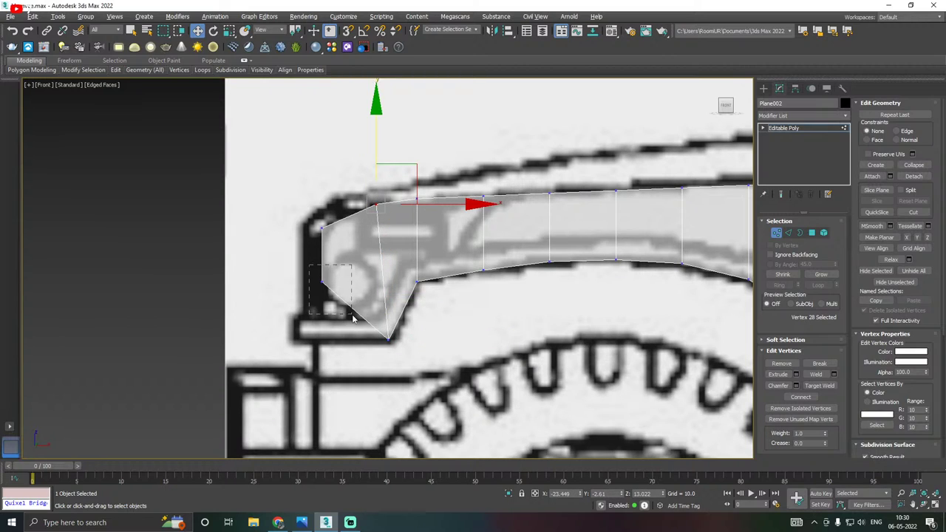
pyautogui.click(322, 281)
pyautogui.moveTo(322, 223); pyautogui.dragTo(308, 284)
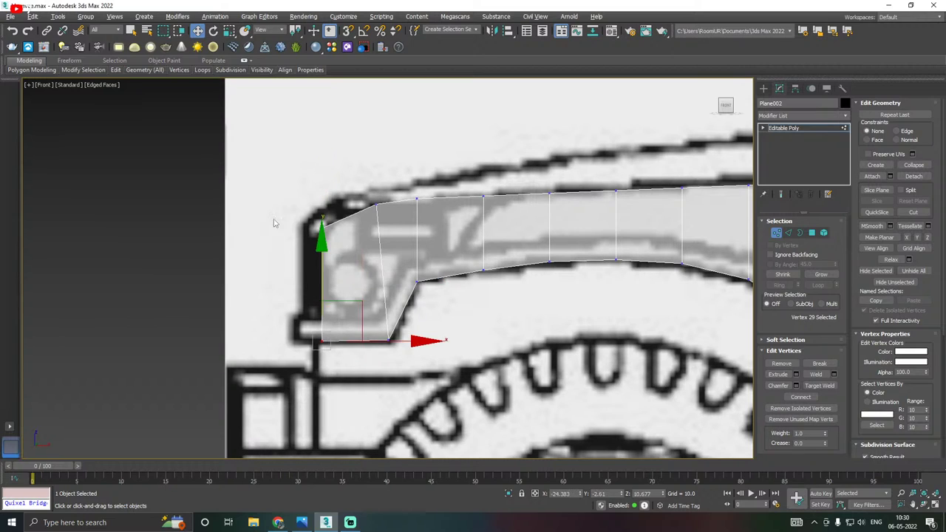
pyautogui.moveTo(285, 211); pyautogui.dragTo(343, 392)
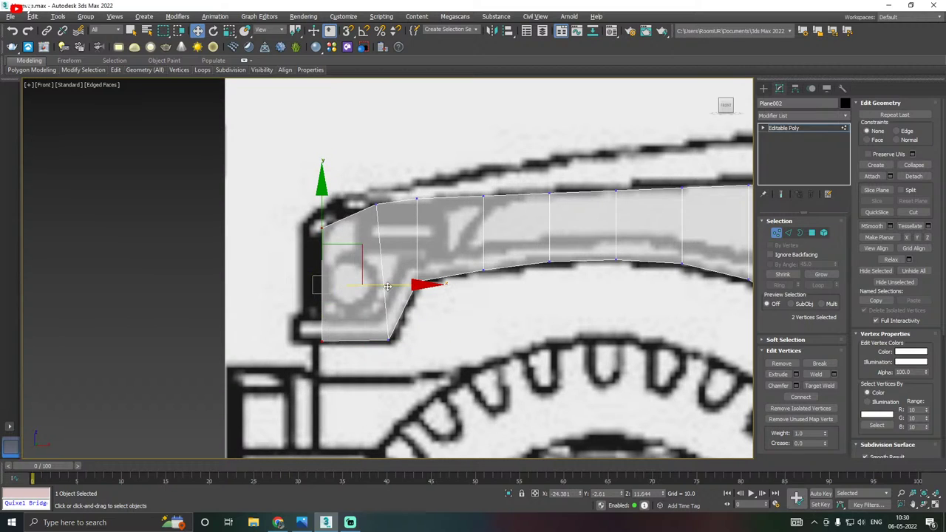
pyautogui.moveTo(384, 284); pyautogui.dragTo(366, 281)
# Leave vertex editing on the fender panel and deselect it.
pyautogui.scroll(-5, 333, 285)
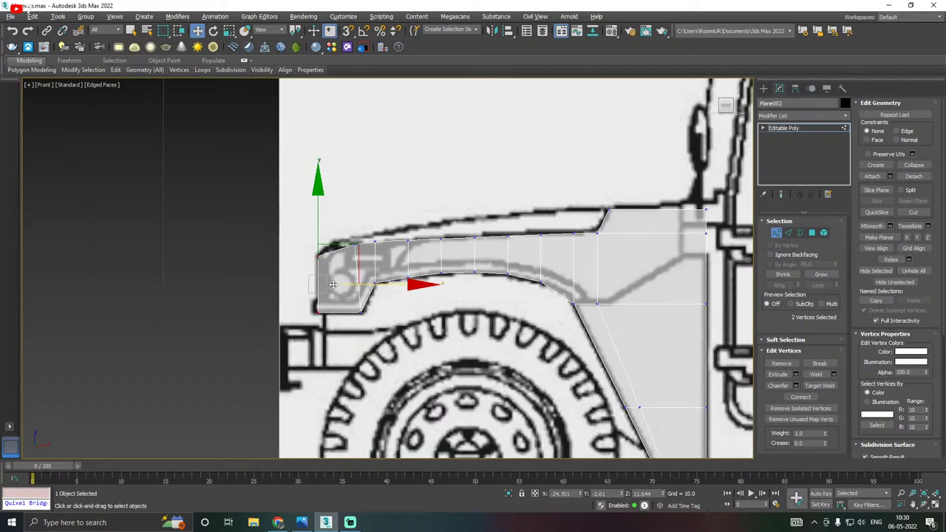
pyautogui.scroll(3, 536, 248)
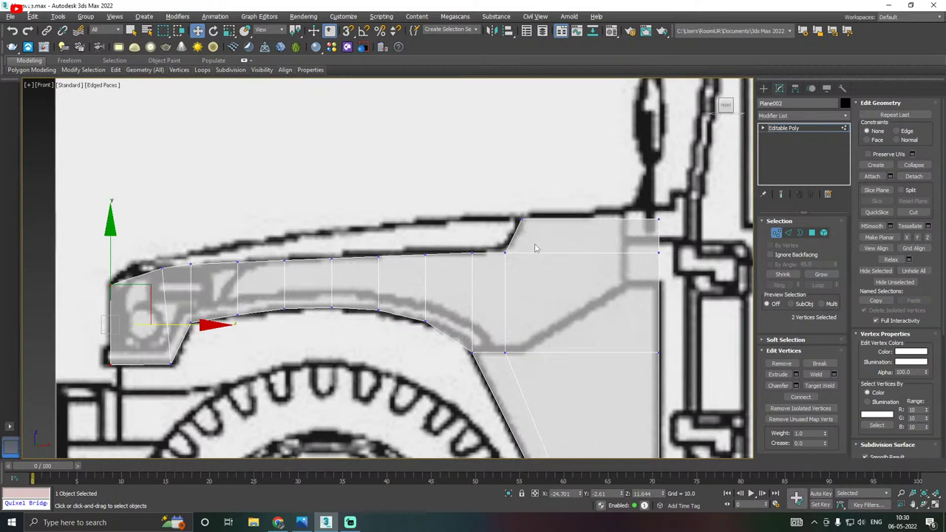
pyautogui.scroll(-3, 477, 236)
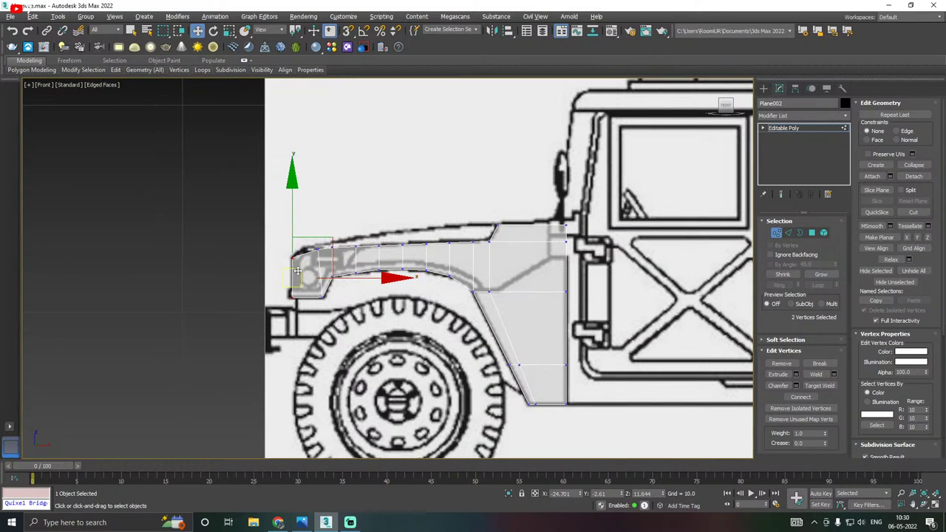
pyautogui.scroll(2, 299, 272)
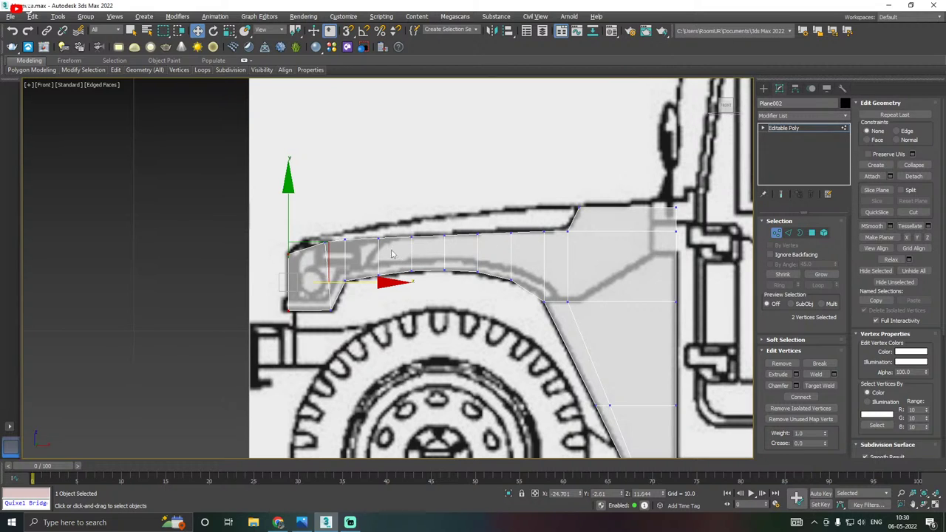
pyautogui.scroll(-1, 350, 247)
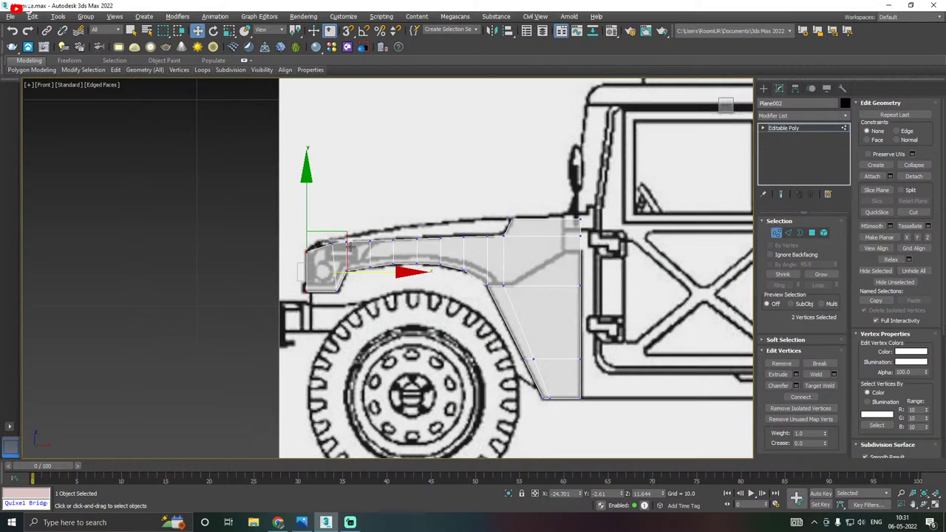
pyautogui.click(793, 130)
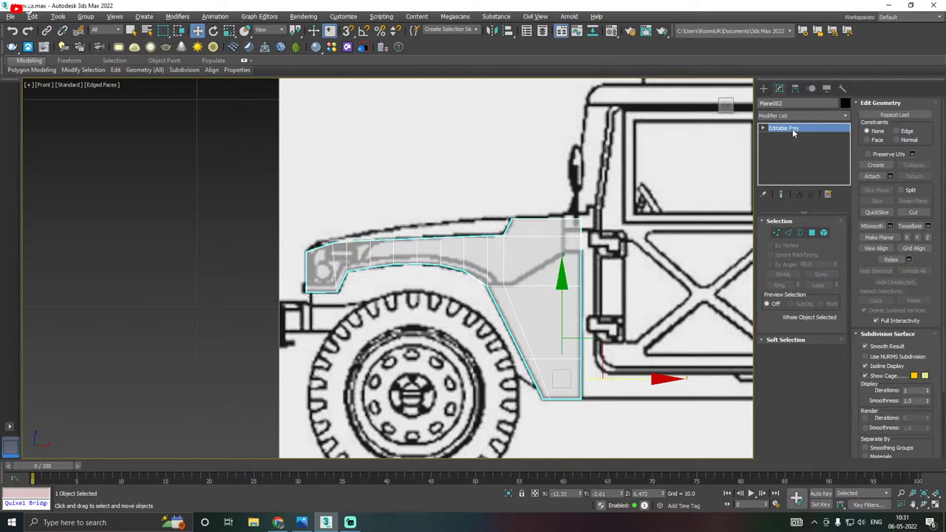
pyautogui.click(433, 221)
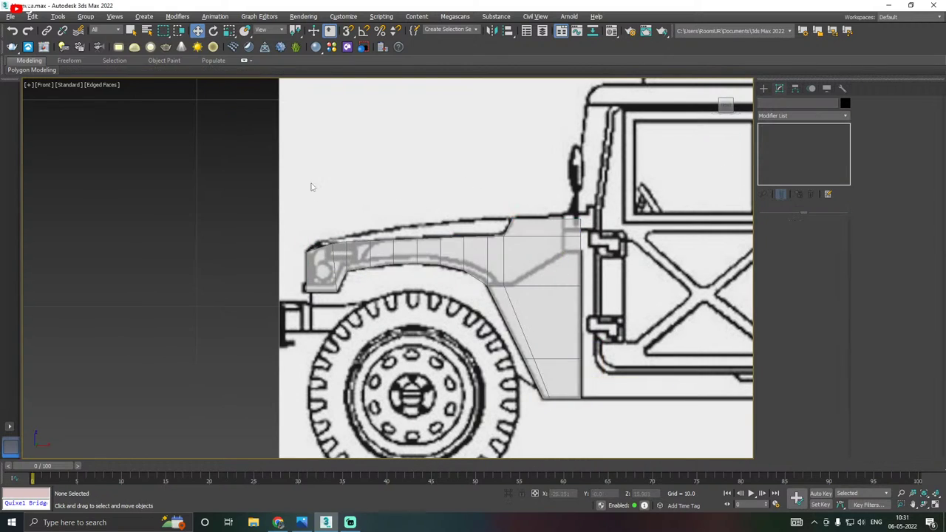
# Save a copy of the scene as Humvee02.max in the Work folder, and save the current scene file.
pyautogui.click(11, 16)
pyautogui.click(44, 114)
pyautogui.click(596, 428)
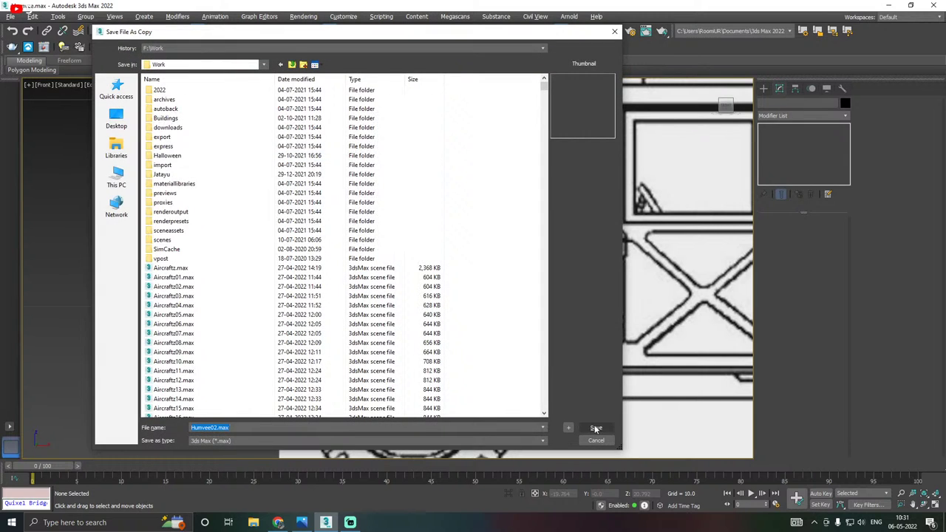
pyautogui.click(12, 16)
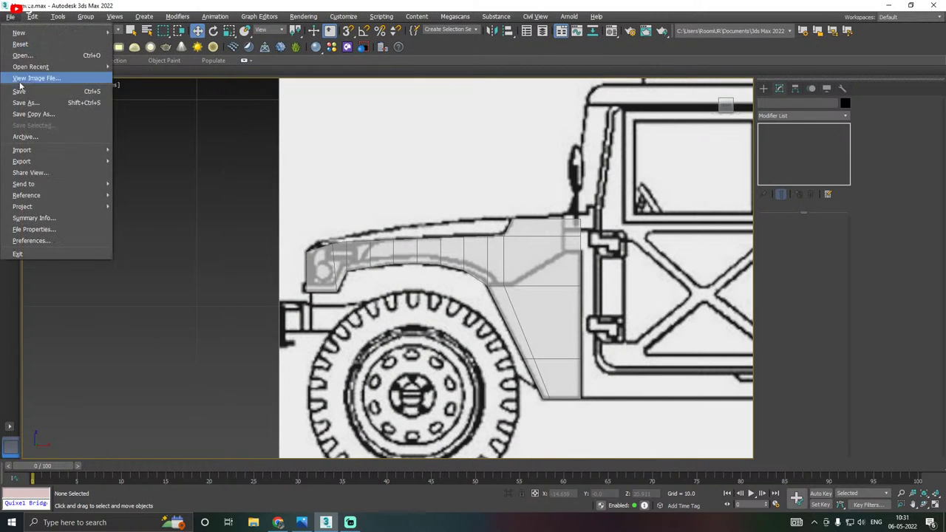
pyautogui.click(19, 87)
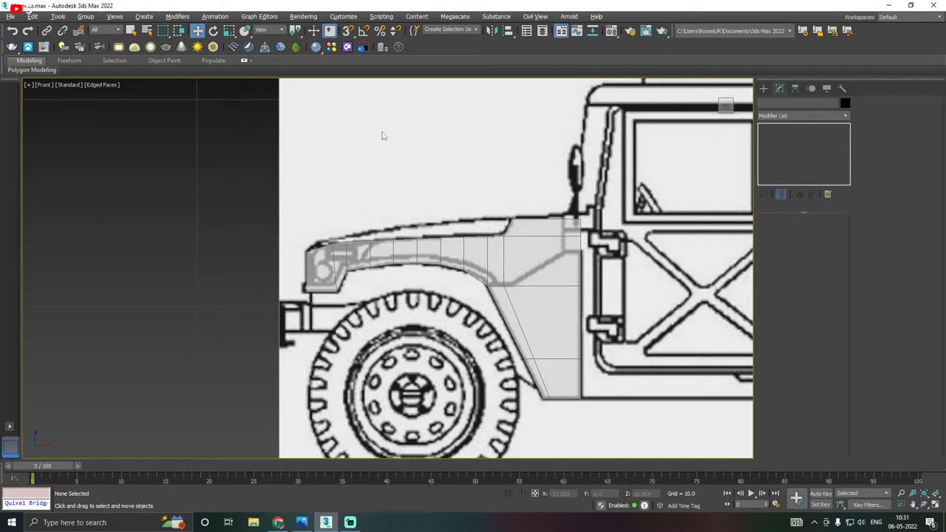
# Move the fender's third upper vertex from the front about 0.07 units forward and 0.05 units down to smooth the upper edge.
pyautogui.scroll(5, 621, 235)
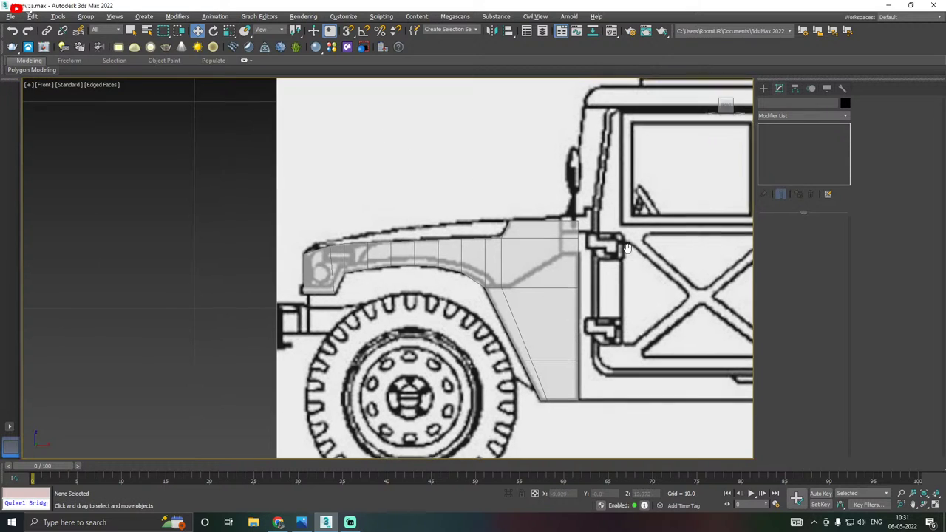
pyautogui.click(352, 269)
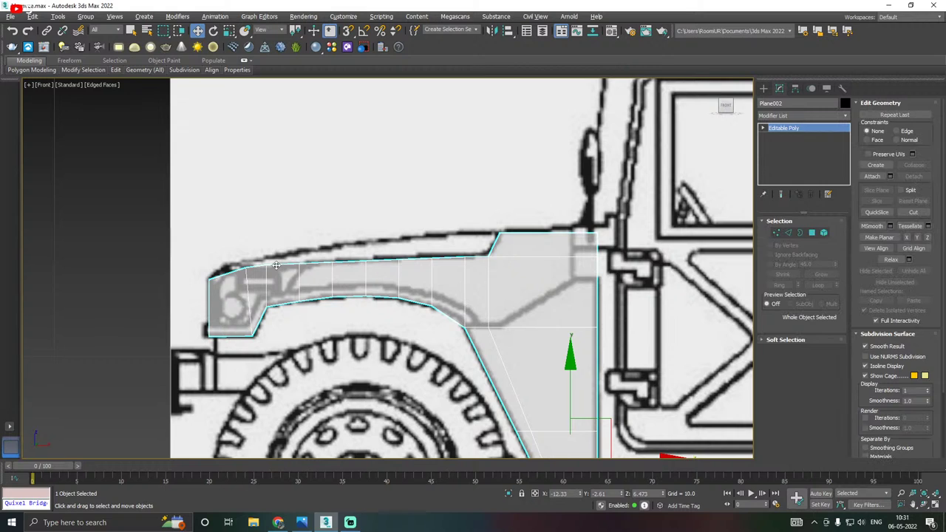
pyautogui.scroll(2, 275, 265)
pyautogui.click(776, 233)
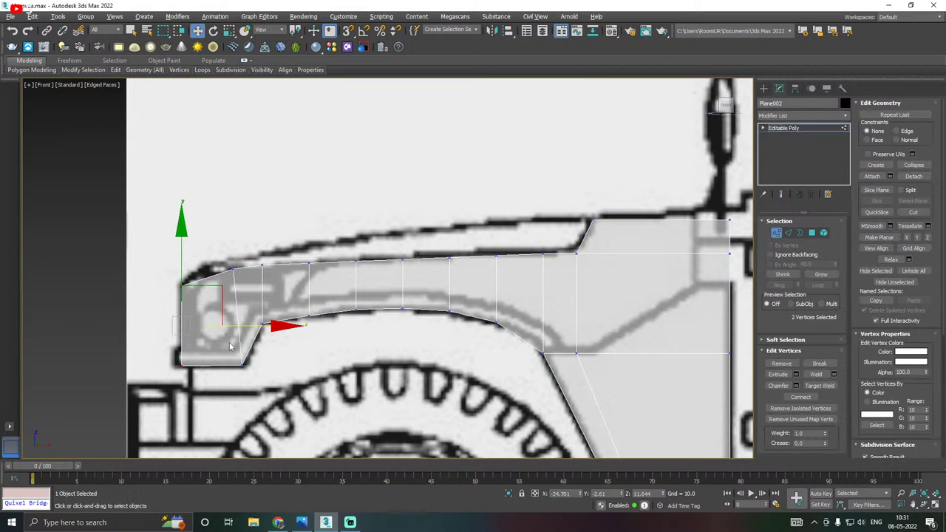
pyautogui.scroll(3, 253, 326)
pyautogui.click(271, 206)
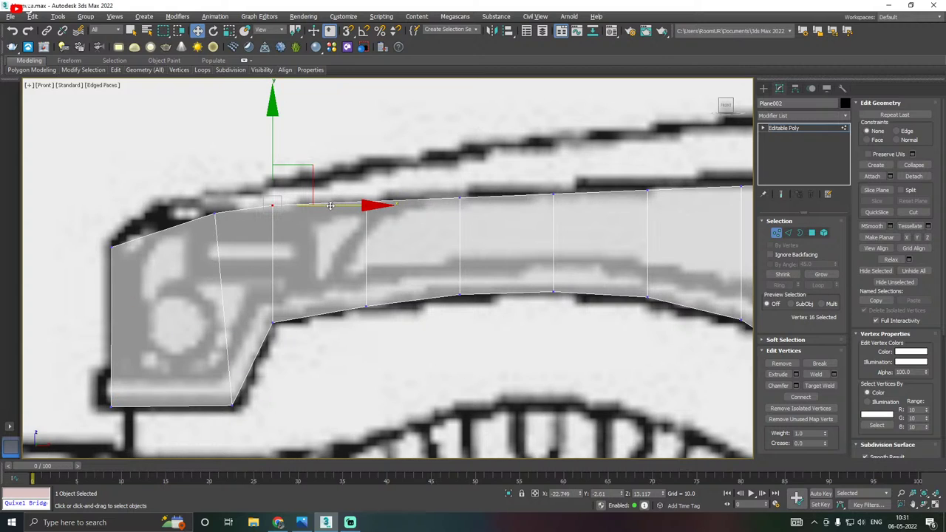
pyautogui.moveTo(330, 205)
pyautogui.mouseDown()
pyautogui.moveTo(314, 205)
pyautogui.moveTo(326, 206)
pyautogui.mouseUp()
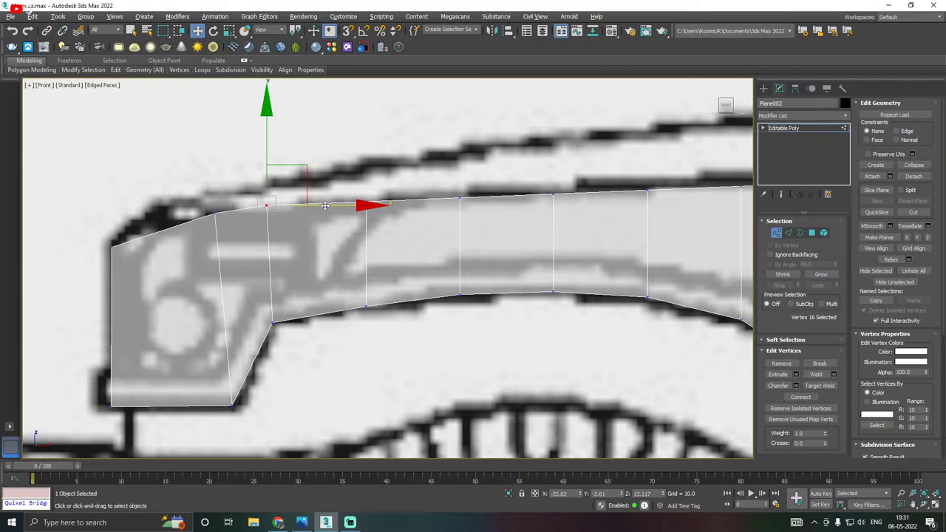
pyautogui.moveTo(266, 144); pyautogui.dragTo(266, 150)
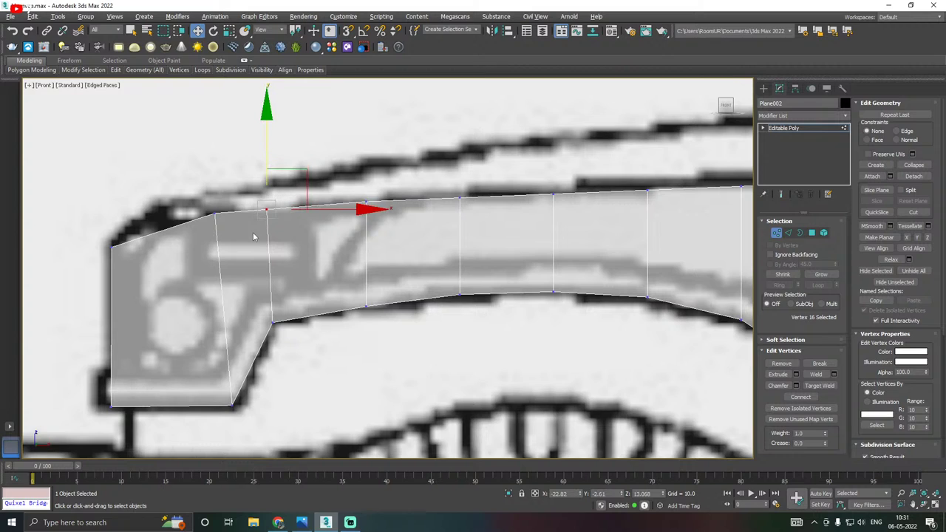
pyautogui.scroll(-6, 254, 235)
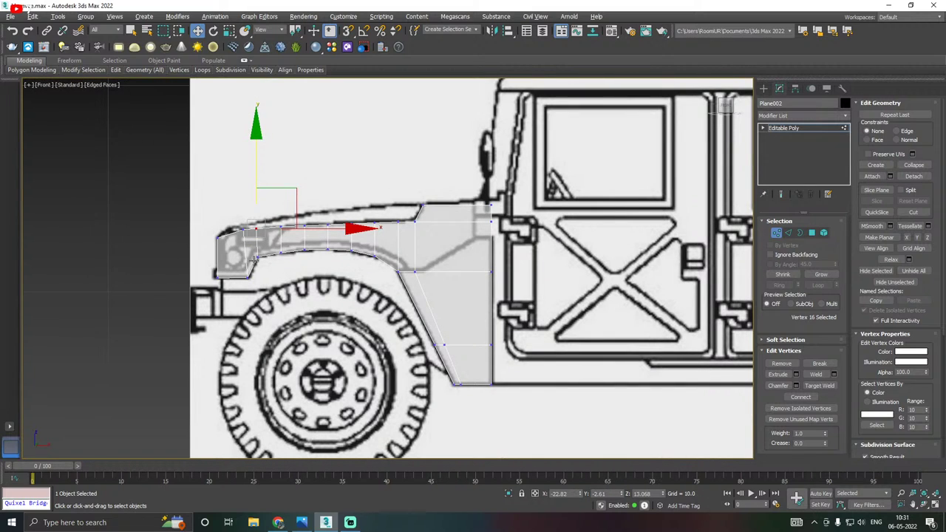
# Raise the fender's upper rear corner vertex about 0.21 units to the blueprint's body line, and leave vertex editing.
pyautogui.moveTo(253, 271); pyautogui.dragTo(300, 272, button='middle')
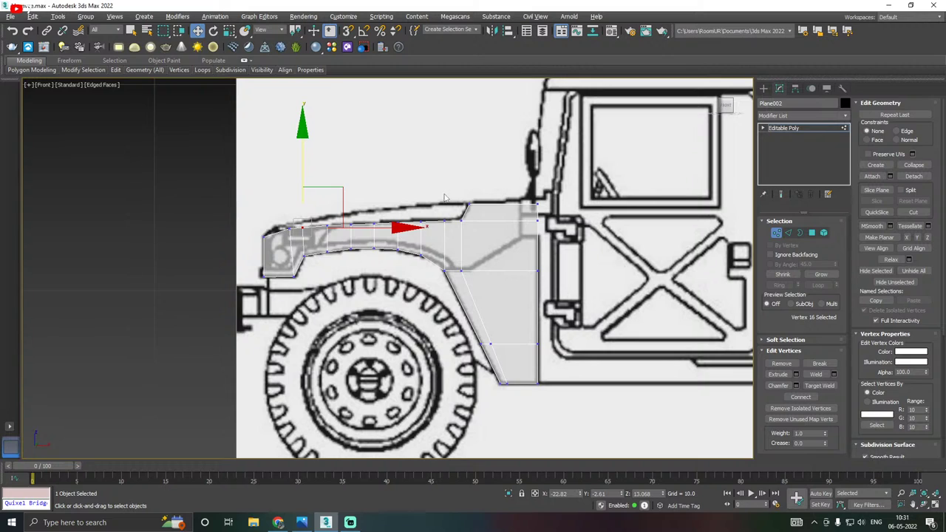
pyautogui.scroll(3, 447, 197)
pyautogui.scroll(2, 564, 267)
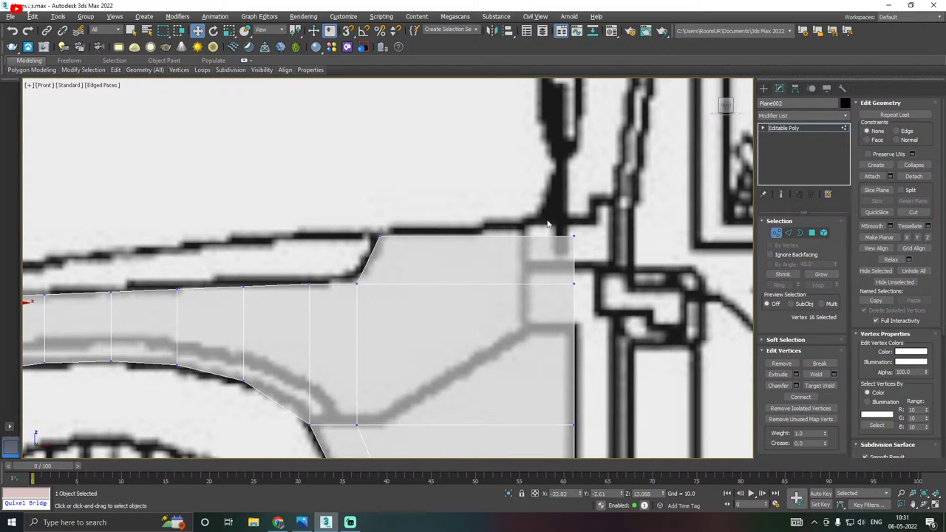
pyautogui.click(574, 236)
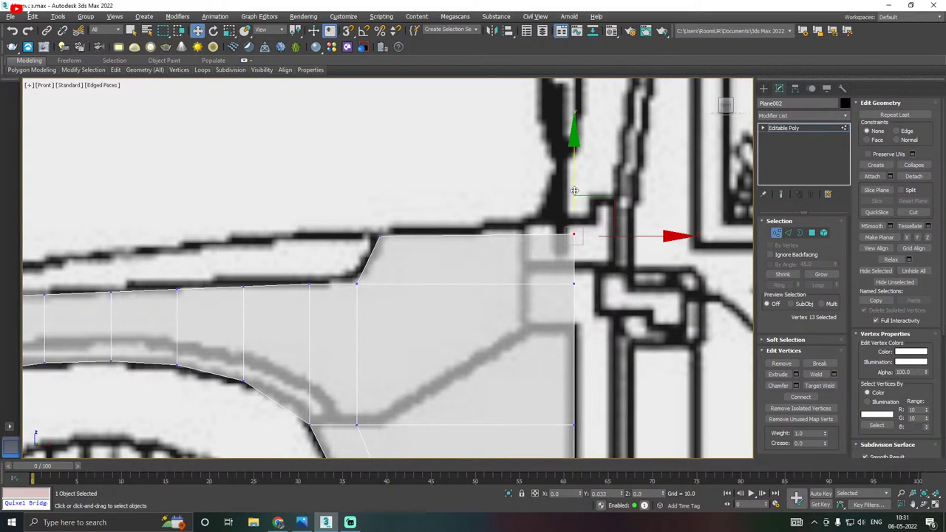
pyautogui.moveTo(574, 191); pyautogui.dragTo(572, 180)
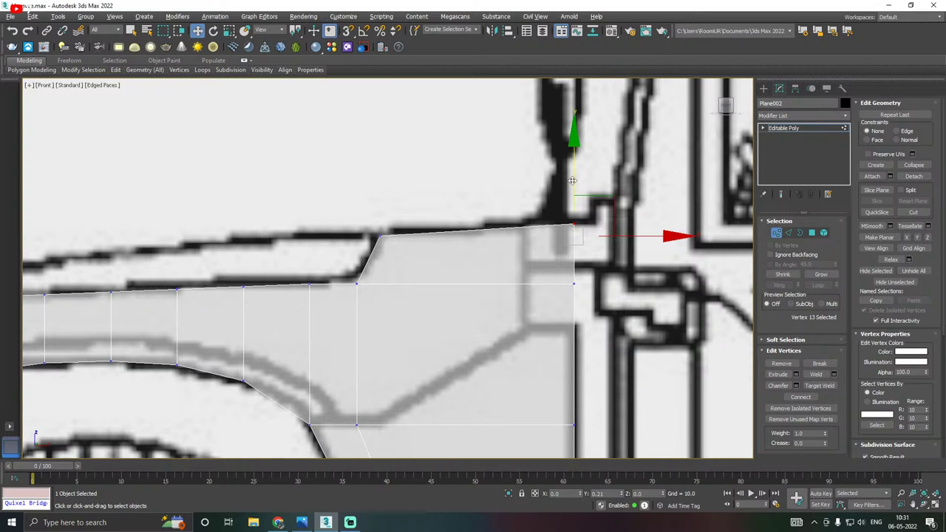
pyautogui.scroll(-3, 576, 184)
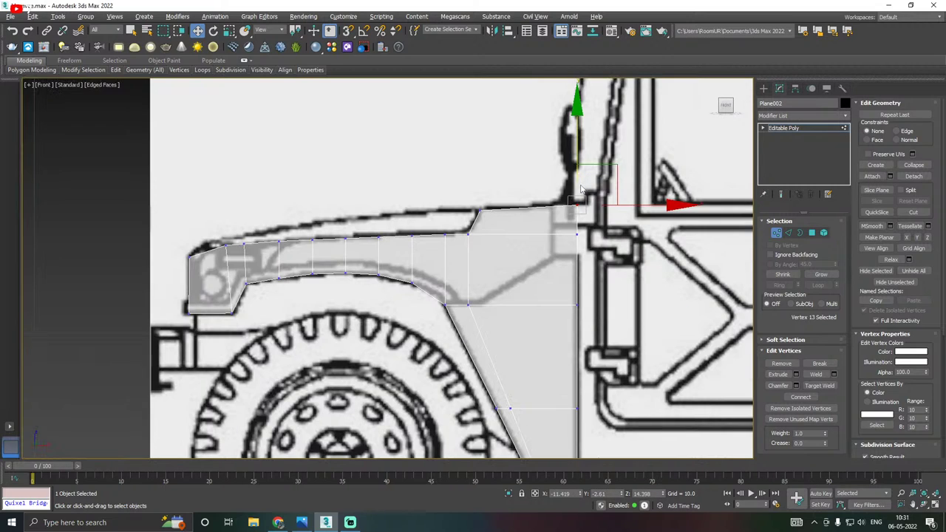
pyautogui.scroll(-2, 580, 191)
pyautogui.moveTo(563, 233); pyautogui.dragTo(514, 246, button='middle')
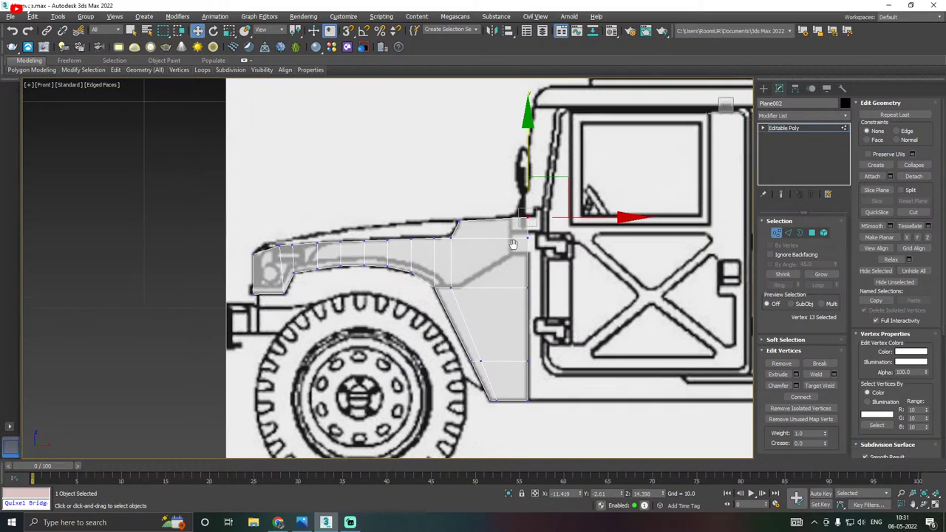
pyautogui.click(805, 131)
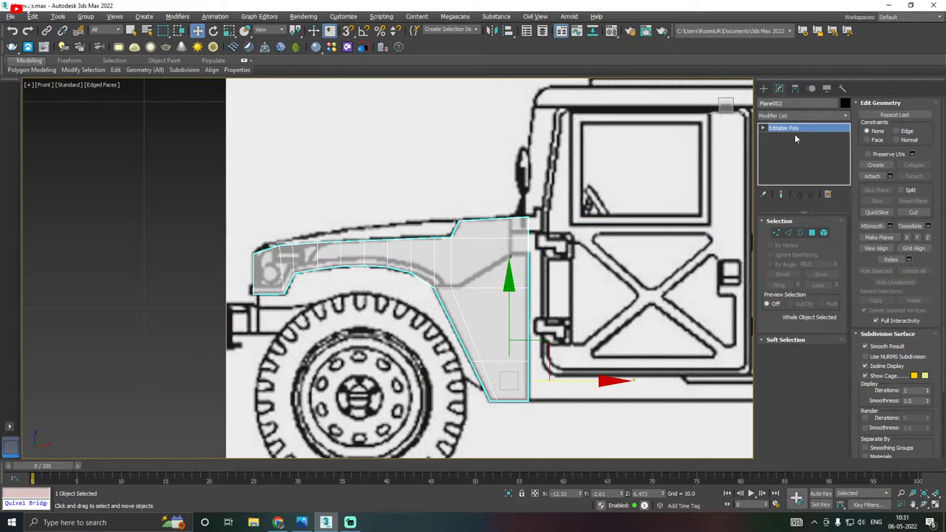
# In perspective view, move the fender panel about 7.6 units out from the blueprint and display its edged faces.
pyautogui.press('p')
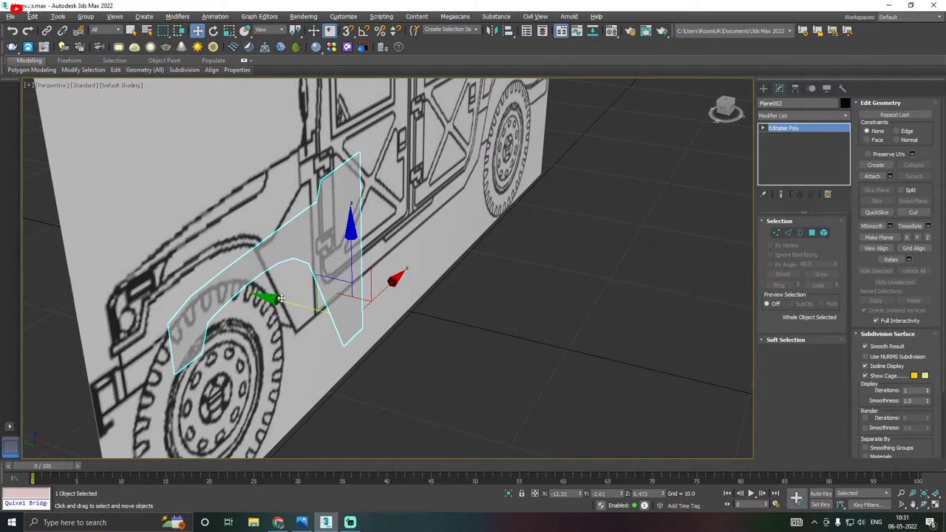
pyautogui.moveTo(279, 298); pyautogui.dragTo(435, 337)
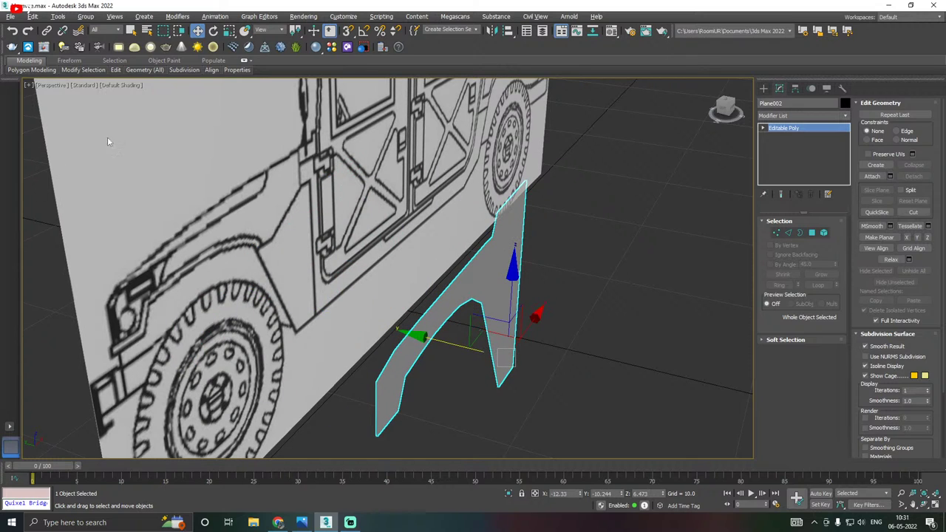
pyautogui.click(112, 87)
pyautogui.click(142, 201)
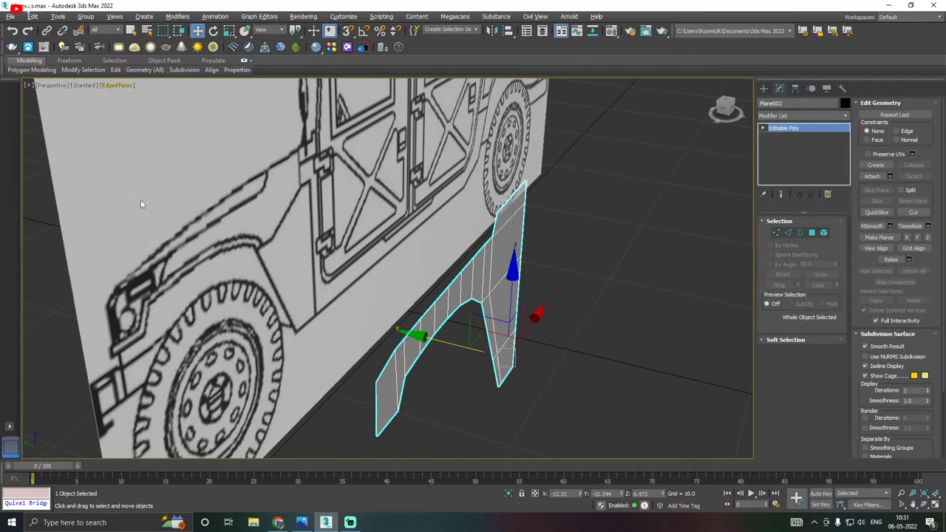
pyautogui.moveTo(473, 212)
pyautogui.keyDown('alt'); pyautogui.mouseDown(button='middle')
pyautogui.moveTo(504, 217)
pyautogui.moveTo(485, 218)
pyautogui.mouseUp(button='middle'); pyautogui.keyUp('alt')
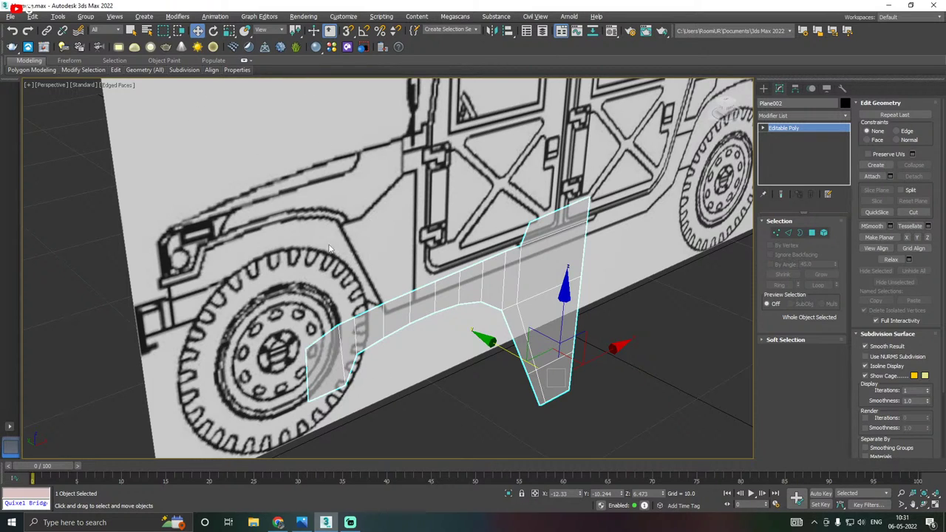
# Extrude all the fender's upper border edges, including the step near the door, about 8.4 units toward the blueprint.
pyautogui.click(788, 233)
pyautogui.click(322, 335)
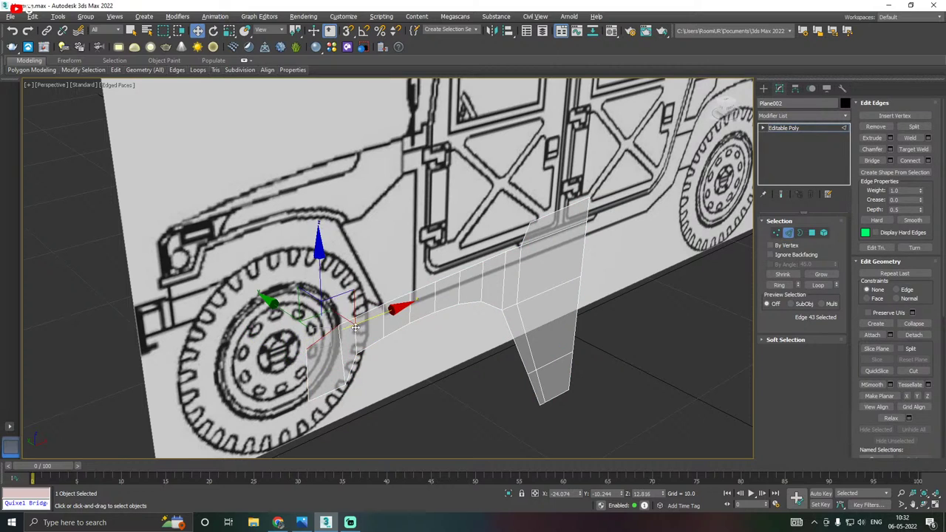
pyautogui.keyDown('ctrl'); pyautogui.click(347, 322); pyautogui.keyUp('ctrl')
pyautogui.keyDown('ctrl'); pyautogui.click(369, 312); pyautogui.keyUp('ctrl')
pyautogui.doubleClick(394, 299)
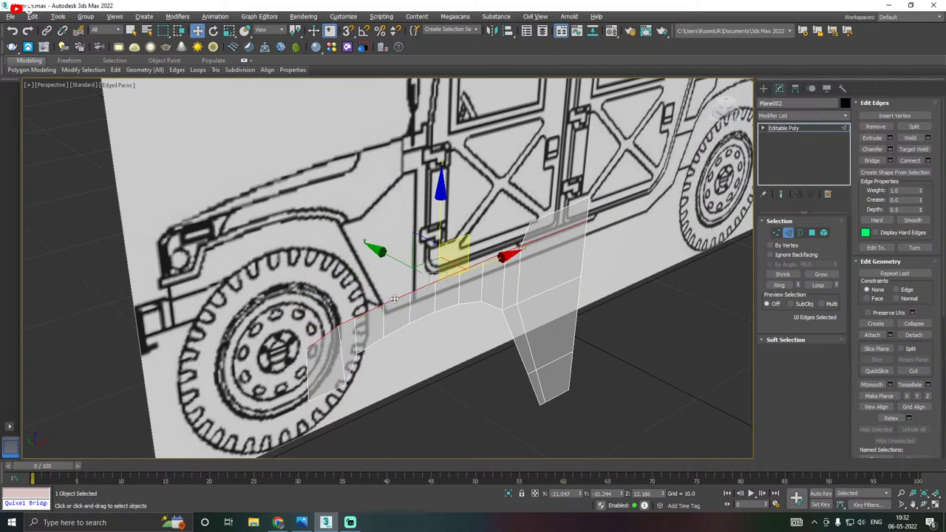
pyautogui.keyDown('alt'); pyautogui.click(552, 236); pyautogui.keyUp('alt')
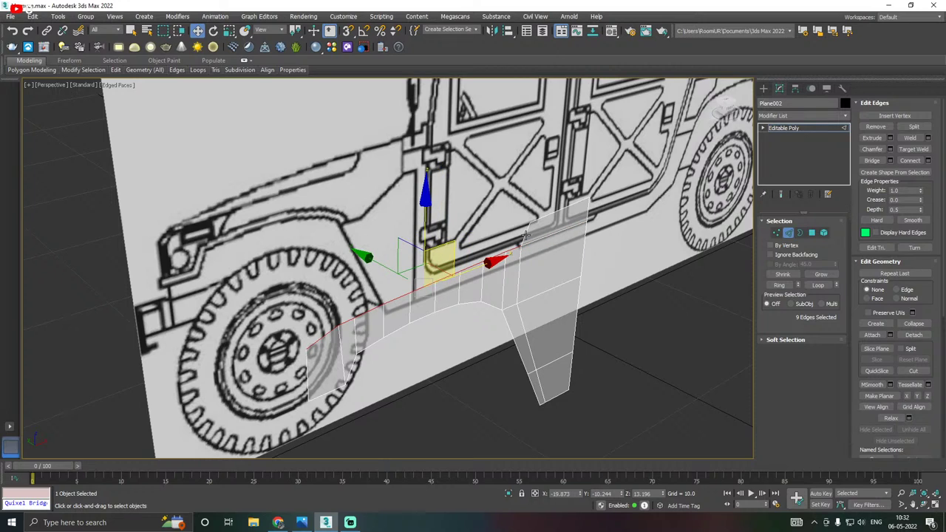
pyautogui.keyDown('ctrl'); pyautogui.click(526, 232); pyautogui.keyUp('ctrl')
pyautogui.keyDown('ctrl'); pyautogui.click(538, 219); pyautogui.keyUp('ctrl')
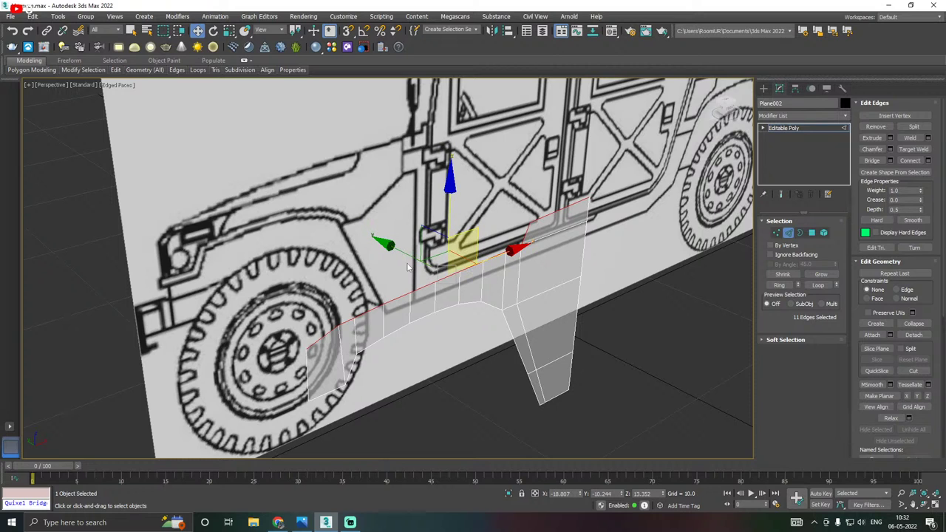
pyautogui.moveTo(401, 256); pyautogui.dragTo(270, 215)
pyautogui.keyDown('alt'); pyautogui.moveTo(449, 221); pyautogui.dragTo(482, 211, button='middle'); pyautogui.keyUp('alt')
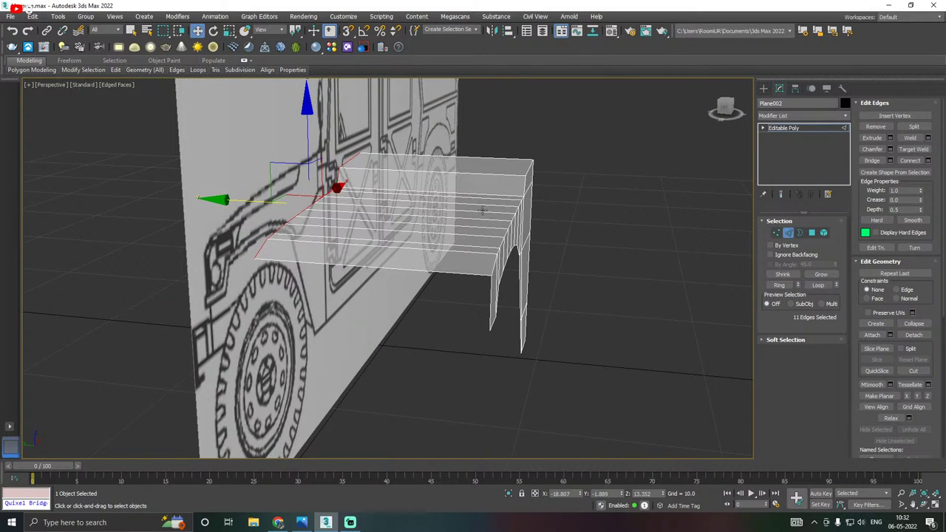
pyautogui.click(302, 523)
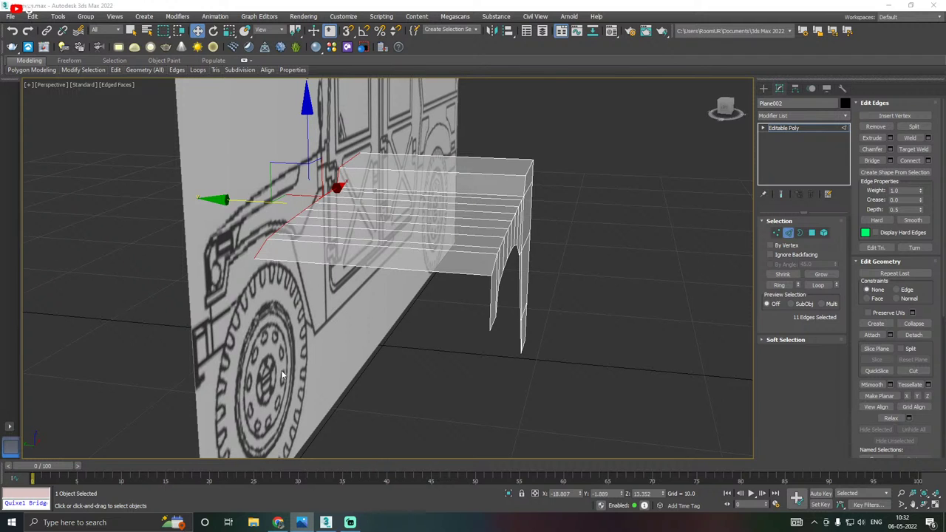
pyautogui.keyDown('alt'); pyautogui.moveTo(373, 370); pyautogui.dragTo(457, 355, button='middle'); pyautogui.keyUp('alt')
pyautogui.keyDown('alt'); pyautogui.moveTo(458, 383); pyautogui.dragTo(465, 328, button='middle'); pyautogui.keyUp('alt')
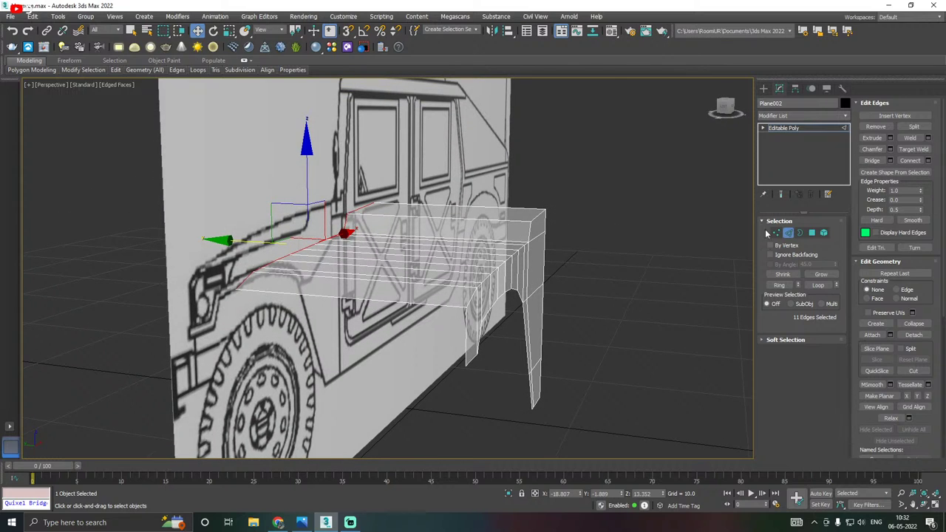
# Save a copy of the scene as Humvee03.max in the Work folder, and save the current scene file.
pyautogui.click(11, 16)
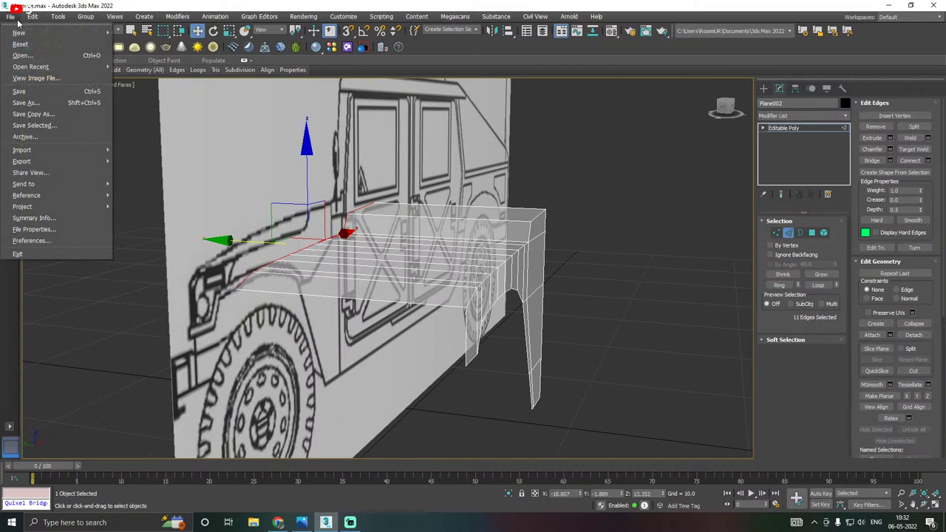
pyautogui.click(37, 115)
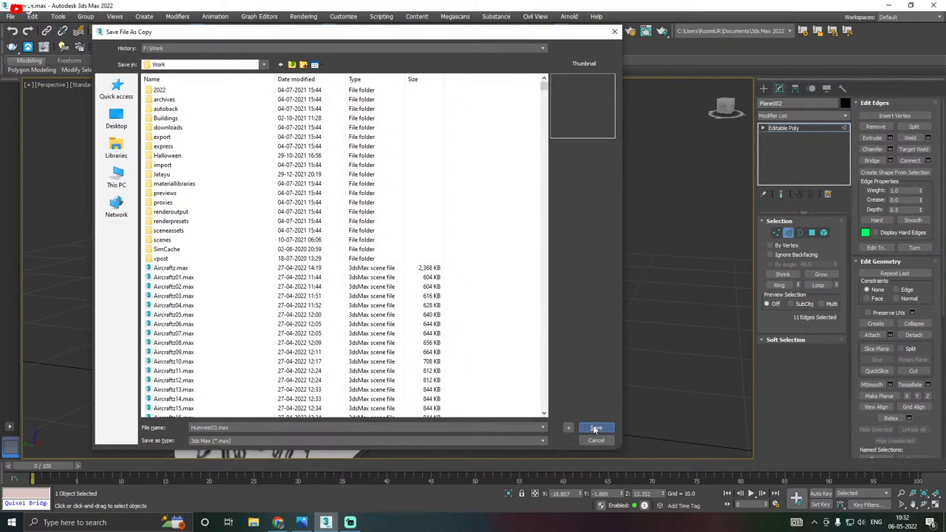
pyautogui.click(596, 427)
pyautogui.click(11, 16)
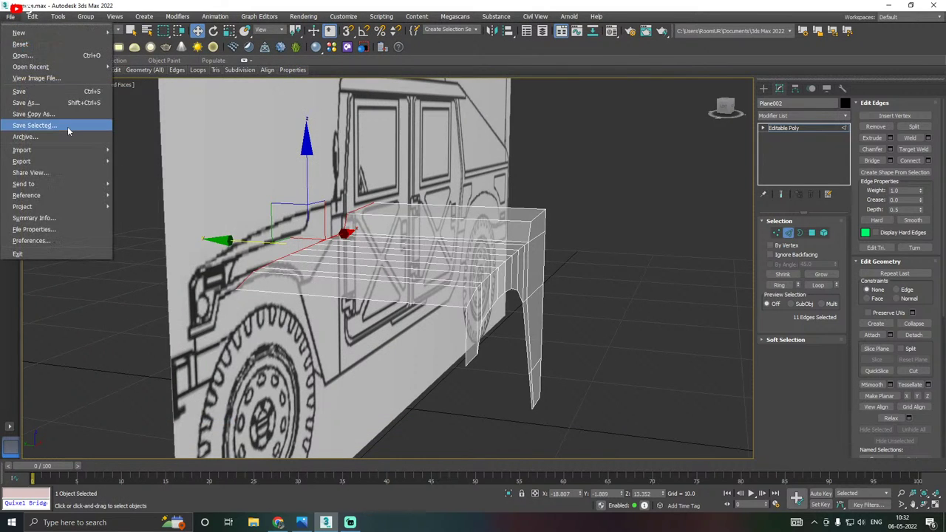
pyautogui.click(37, 121)
pyautogui.click(596, 427)
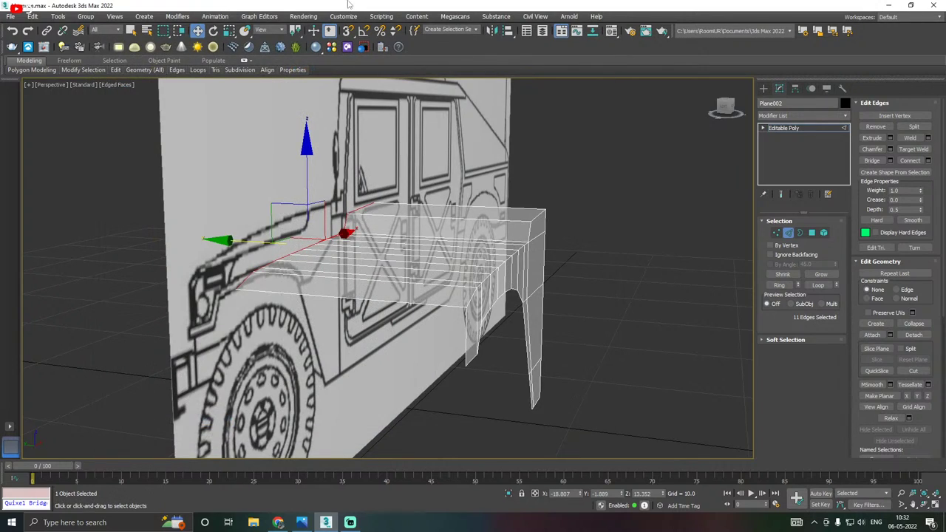
pyautogui.click(11, 16)
pyautogui.click(34, 92)
pyautogui.moveTo(427, 237); pyautogui.dragTo(151, 133, button='middle')
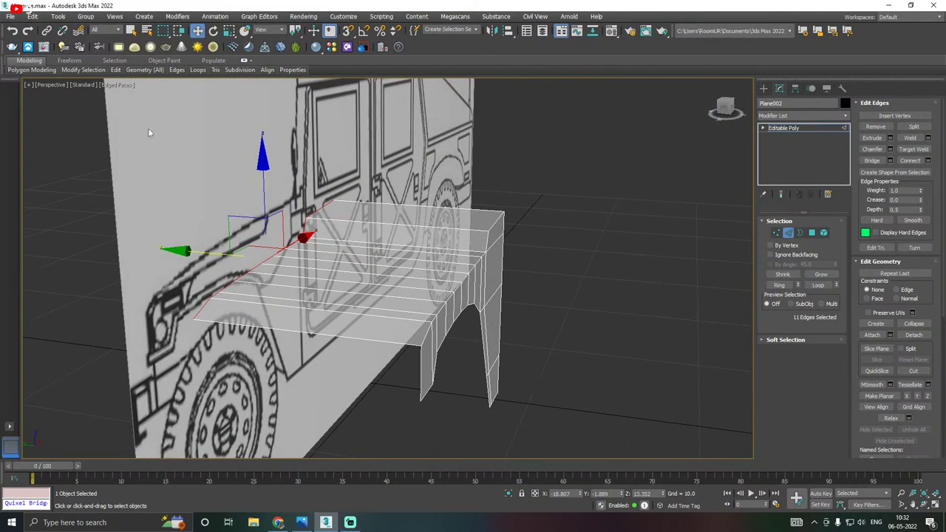
pyautogui.click(11, 17)
pyautogui.click(34, 92)
# Select the 11 edges along the fold between the fender's side panel and its extruded top surface.
pyautogui.keyDown('alt'); pyautogui.moveTo(391, 217); pyautogui.dragTo(464, 263, button='middle'); pyautogui.keyUp('alt')
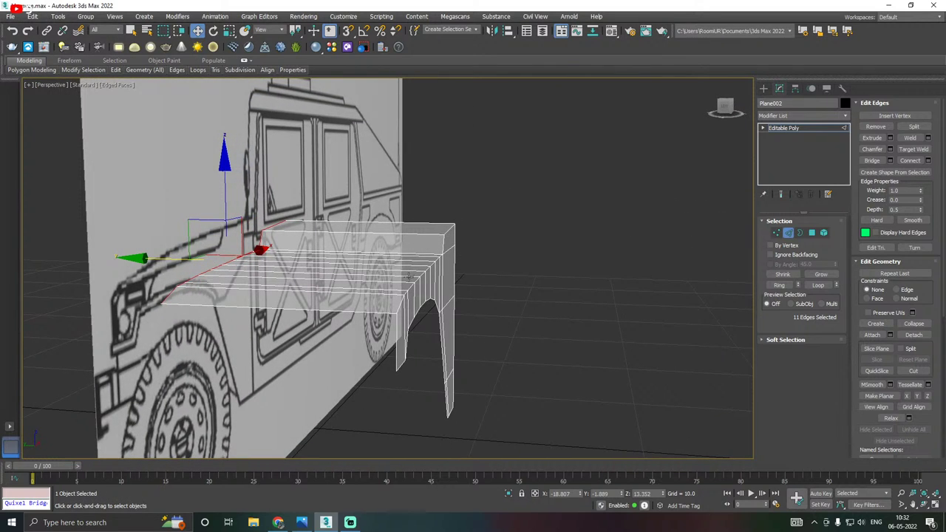
pyautogui.scroll(2, 408, 278)
pyautogui.doubleClick(411, 291)
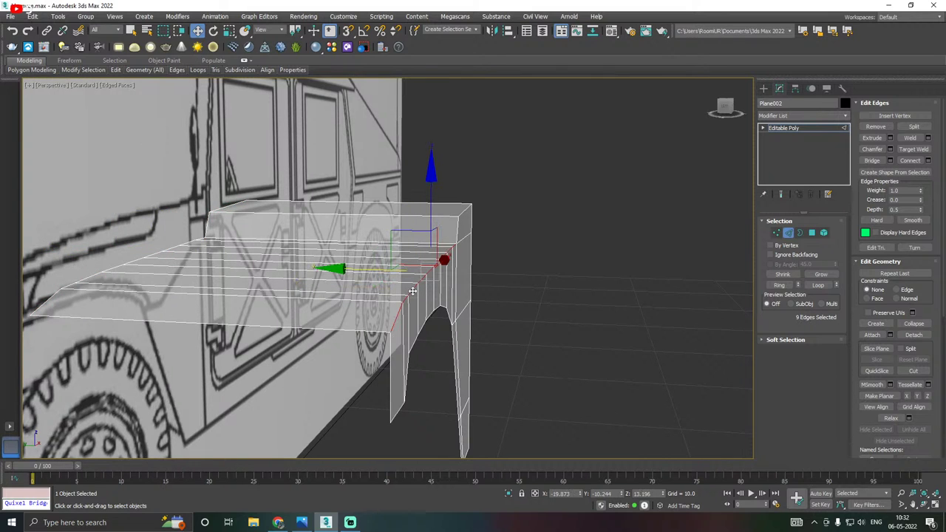
pyautogui.keyDown('ctrl'); pyautogui.click(458, 234); pyautogui.keyUp('ctrl')
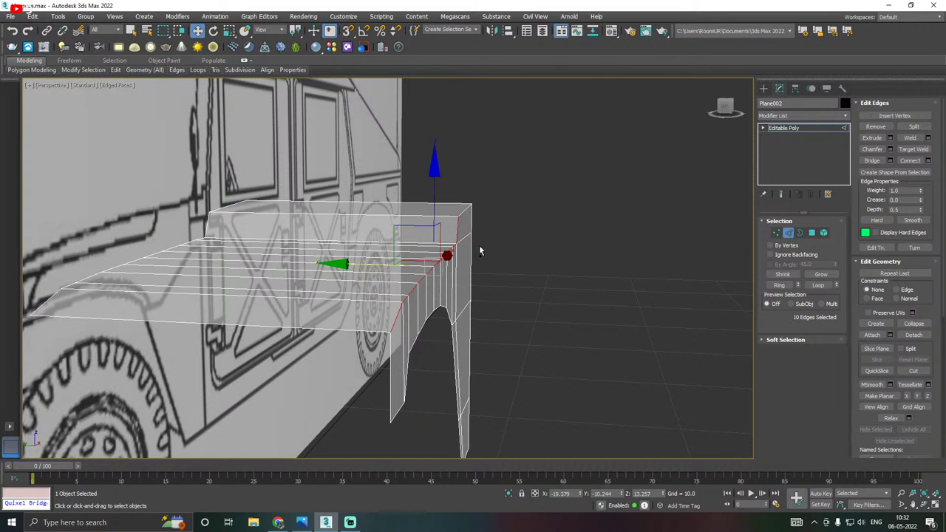
pyautogui.keyDown('alt'); pyautogui.moveTo(483, 251); pyautogui.dragTo(533, 233, button='middle'); pyautogui.keyUp('alt')
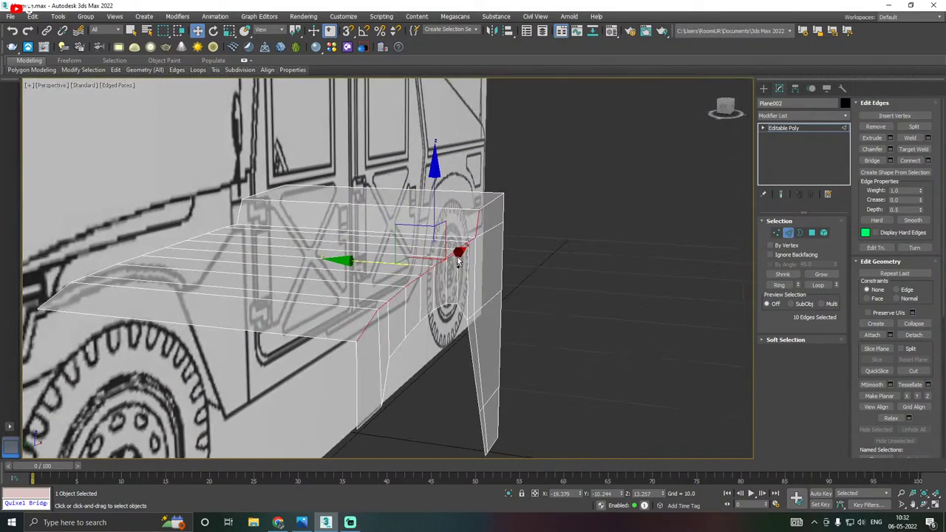
pyautogui.keyDown('ctrl'); pyautogui.click(493, 200); pyautogui.keyUp('ctrl')
pyautogui.keyDown('alt'); pyautogui.moveTo(494, 201); pyautogui.dragTo(492, 238, button='middle'); pyautogui.keyUp('alt')
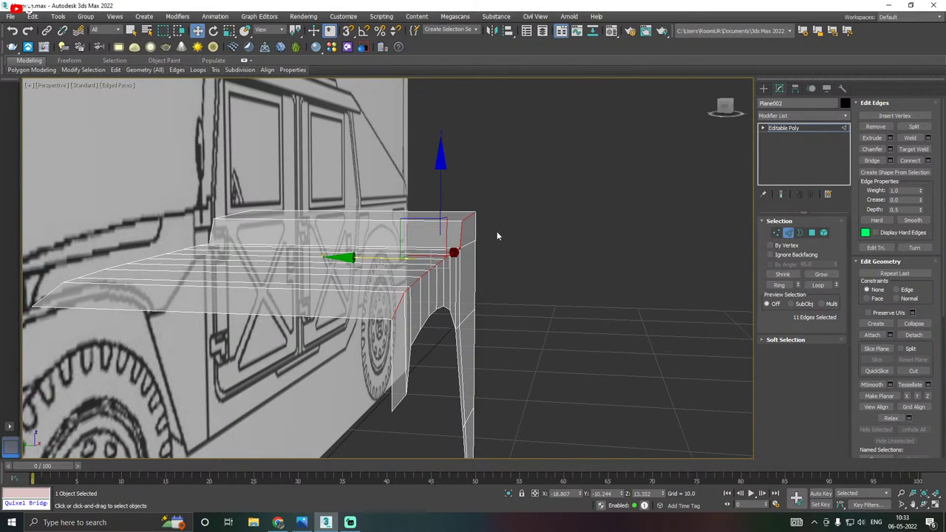
pyautogui.moveTo(580, 247)
pyautogui.keyDown('alt'); pyautogui.mouseDown(button='middle')
pyautogui.moveTo(593, 241)
pyautogui.moveTo(564, 247)
pyautogui.mouseUp(button='middle'); pyautogui.keyUp('alt')
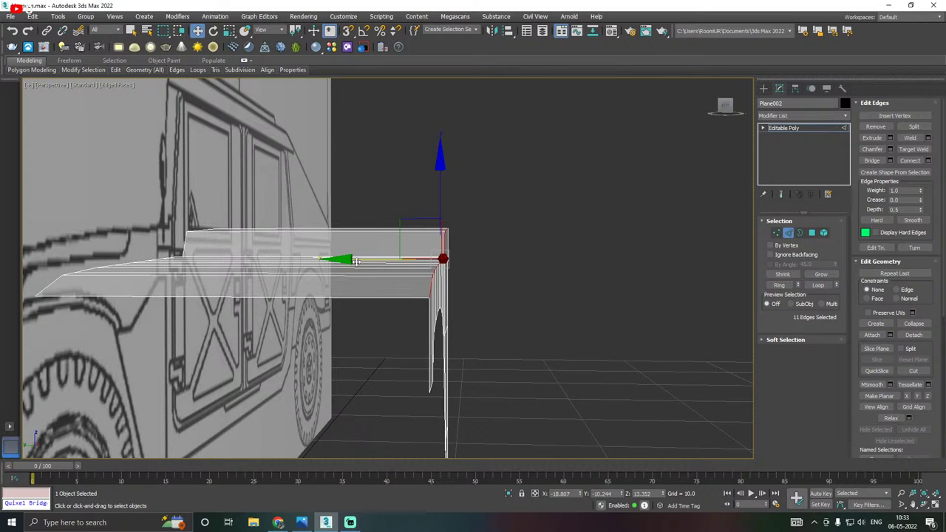
# Try to move the fold edges about 0.43 units inward toward the blueprint, and undo the move.
pyautogui.moveTo(356, 261); pyautogui.dragTo(341, 262)
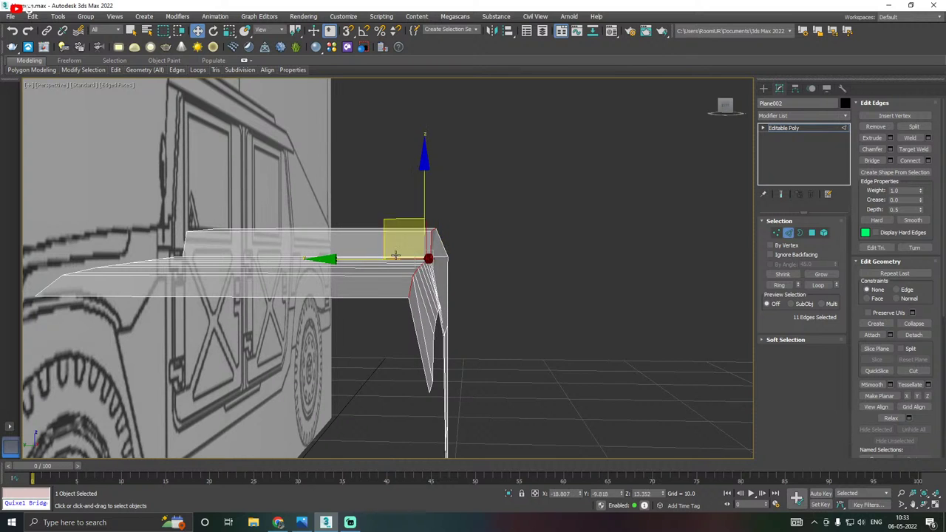
pyautogui.keyDown('alt'); pyautogui.moveTo(442, 255); pyautogui.dragTo(507, 252, button='middle'); pyautogui.keyUp('alt')
pyautogui.hotkey('ctrl', 'z')
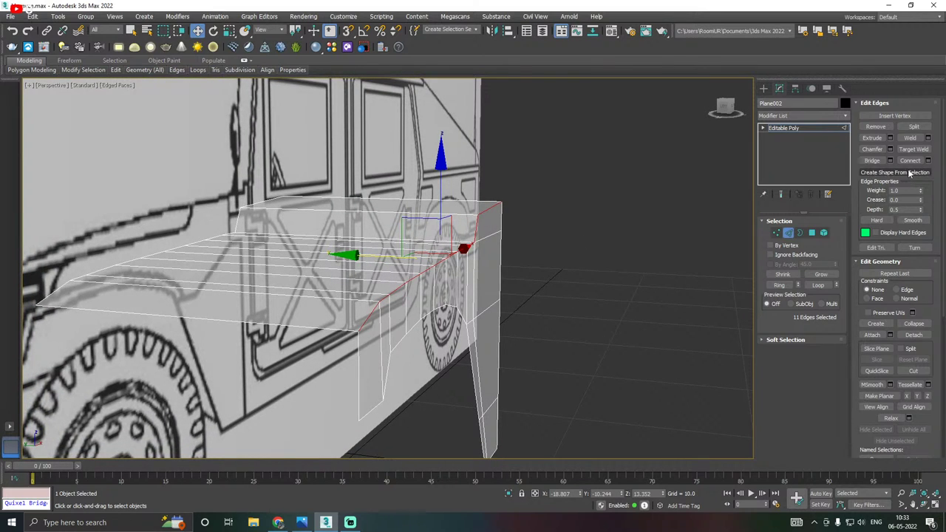
# Turn off the fender's see-through display and assign it the second sample material, 02 - Default.
pyautogui.keyDown('alt'); pyautogui.moveTo(577, 261); pyautogui.dragTo(478, 276, button='middle'); pyautogui.keyUp('alt')
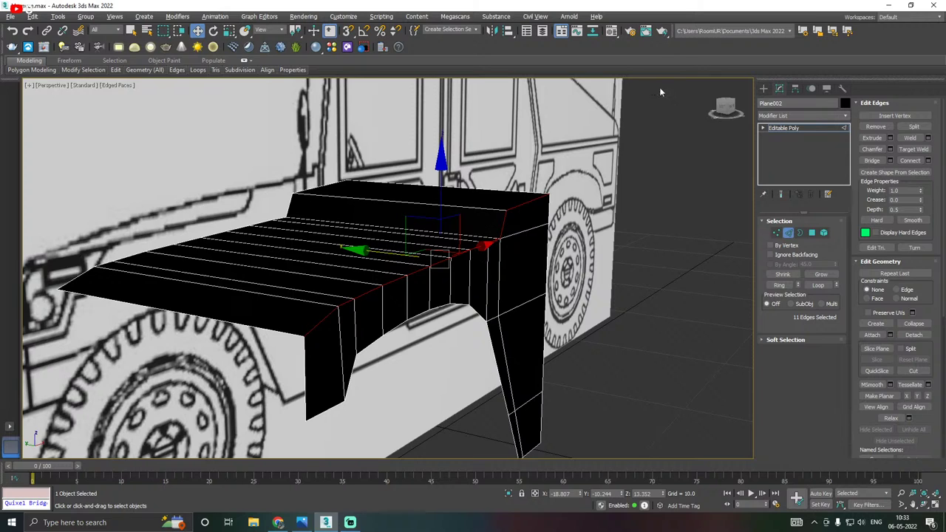
pyautogui.click(610, 31)
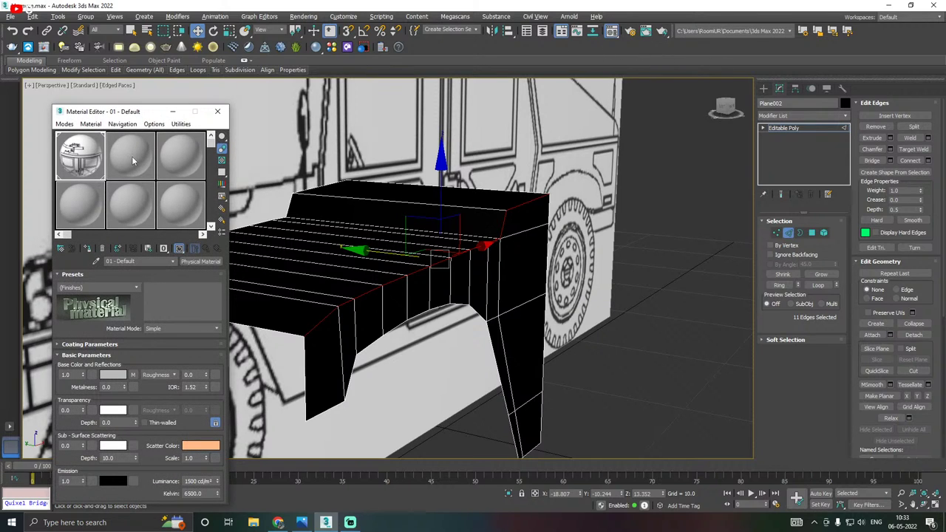
pyautogui.click(131, 158)
pyautogui.click(86, 249)
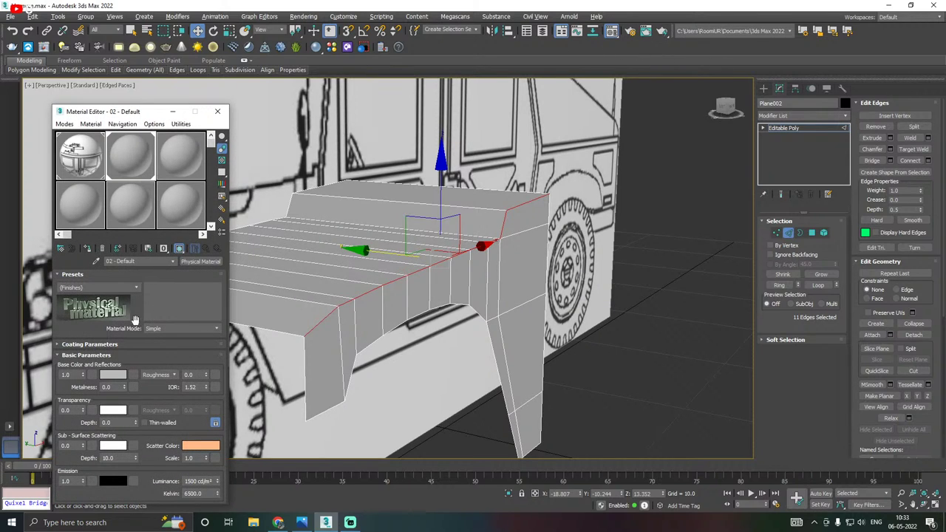
# Set the material's base colour to a dark grey of about 0.082 red, green and blue, and close the material editor.
pyautogui.click(113, 375)
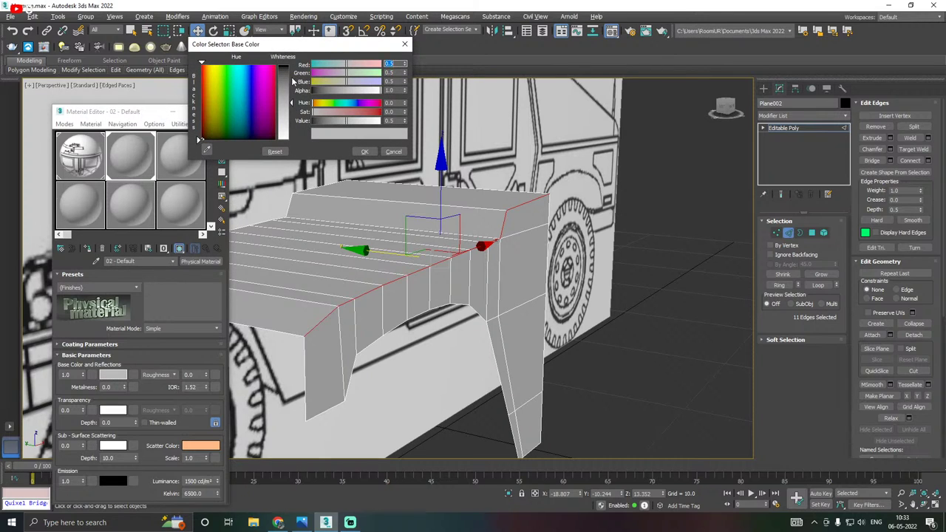
pyautogui.click(288, 81)
pyautogui.click(288, 74)
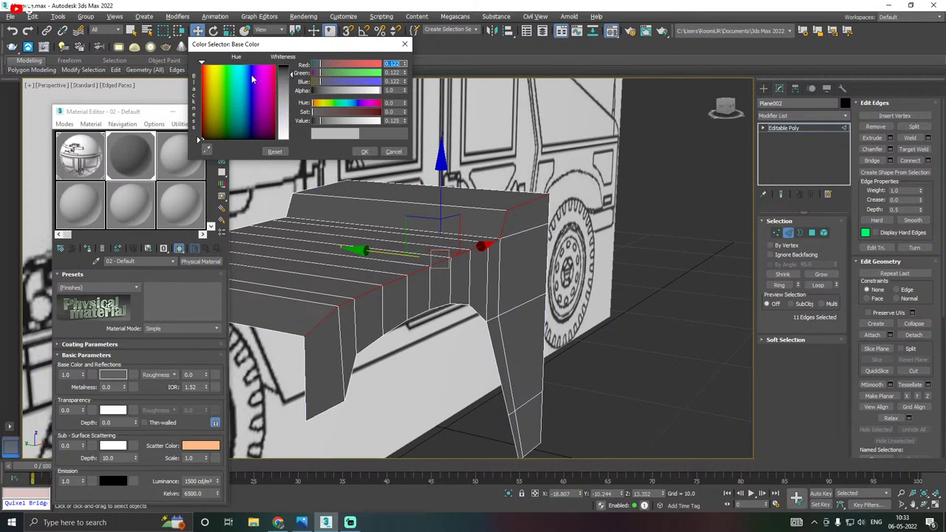
pyautogui.click(252, 79)
pyautogui.moveTo(267, 78); pyautogui.dragTo(289, 70)
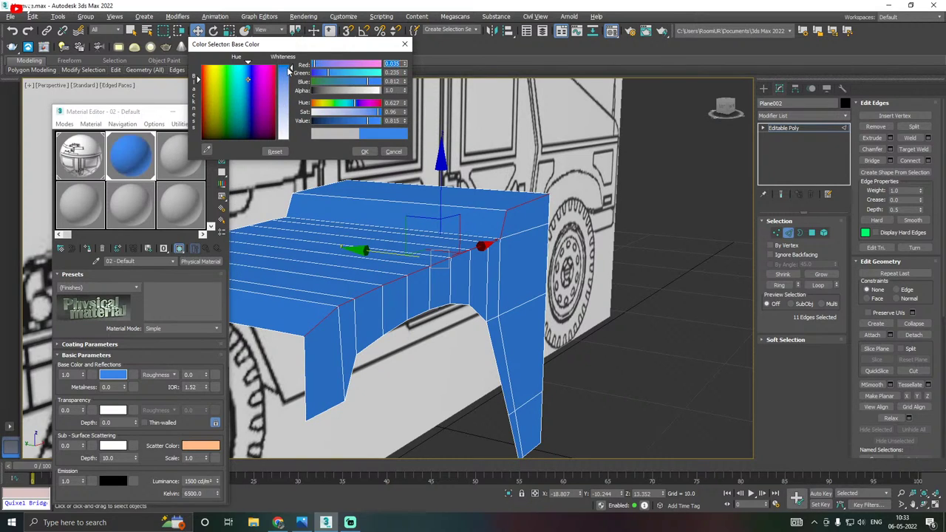
pyautogui.click(276, 138)
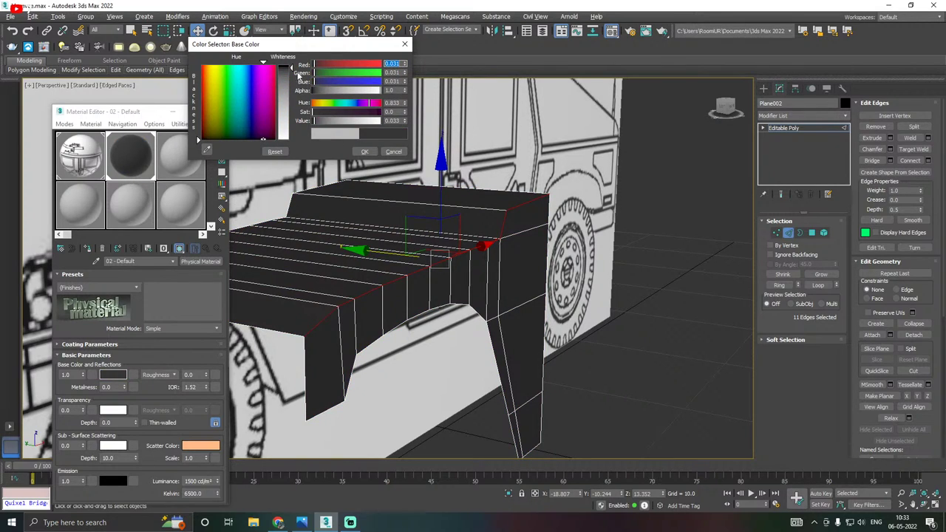
pyautogui.moveTo(291, 77); pyautogui.dragTo(290, 75)
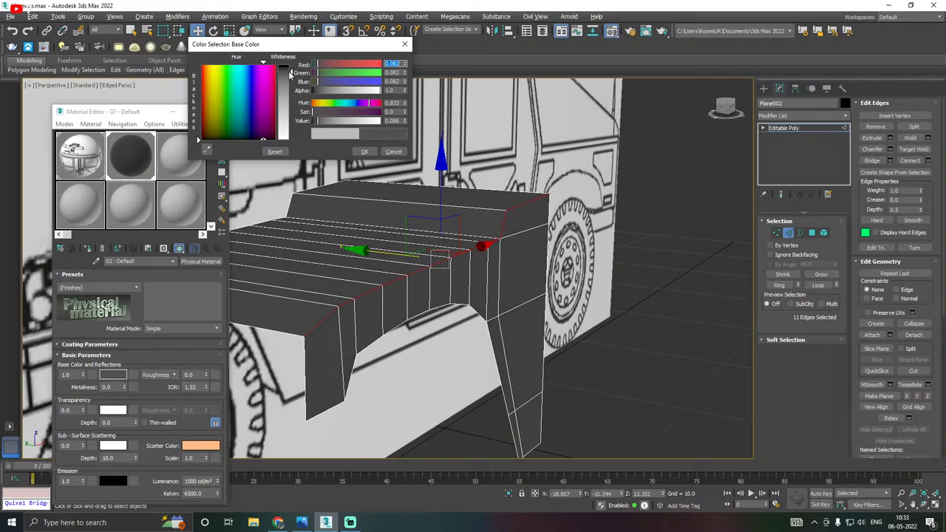
pyautogui.click(365, 151)
pyautogui.click(218, 111)
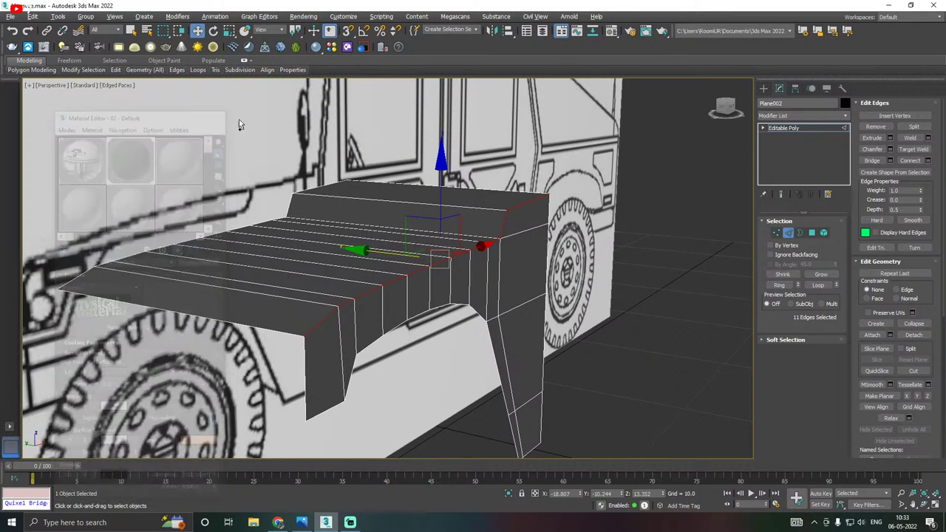
# Try chamfering the 11 fold edges by about 0.336 with 0 connecting segments.
pyautogui.keyDown('alt'); pyautogui.moveTo(239, 119); pyautogui.dragTo(395, 151, button='middle'); pyautogui.keyUp('alt')
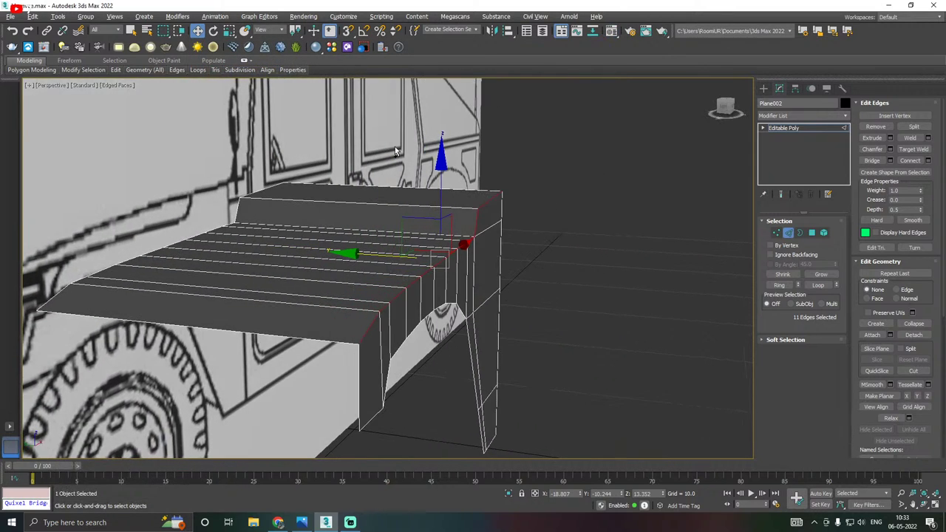
pyautogui.click(890, 149)
pyautogui.moveTo(399, 254); pyautogui.dragTo(559, 182)
pyautogui.moveTo(554, 216); pyautogui.dragTo(552, 212)
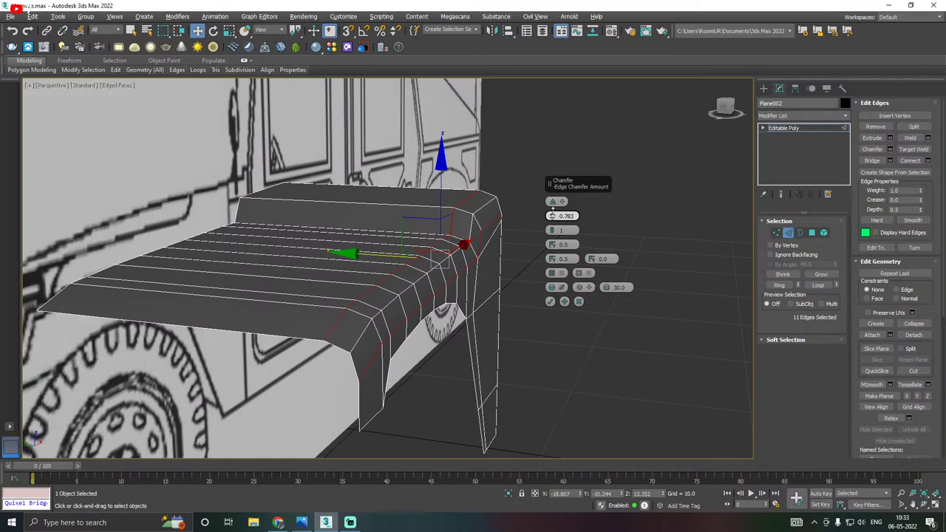
pyautogui.click(552, 233)
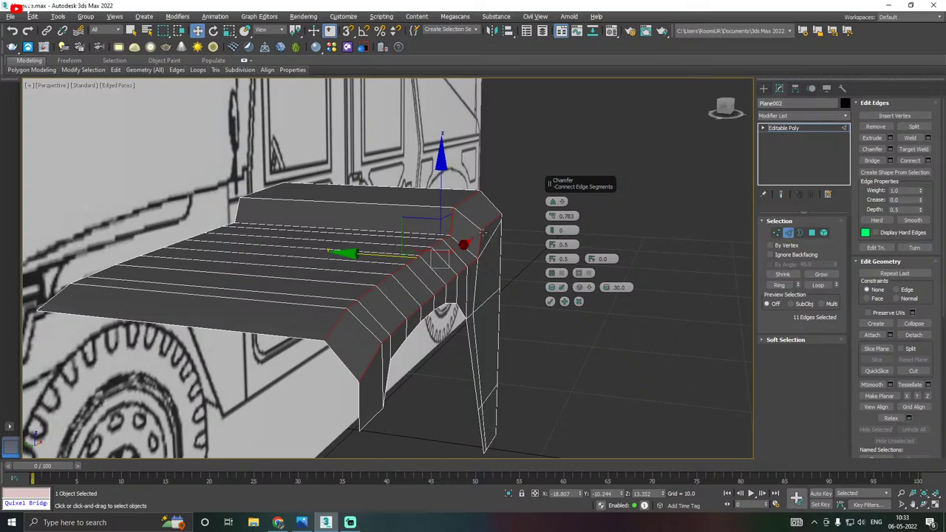
pyautogui.keyDown('alt'); pyautogui.moveTo(482, 232); pyautogui.dragTo(527, 228, button='middle'); pyautogui.keyUp('alt')
pyautogui.moveTo(552, 213); pyautogui.dragTo(553, 213)
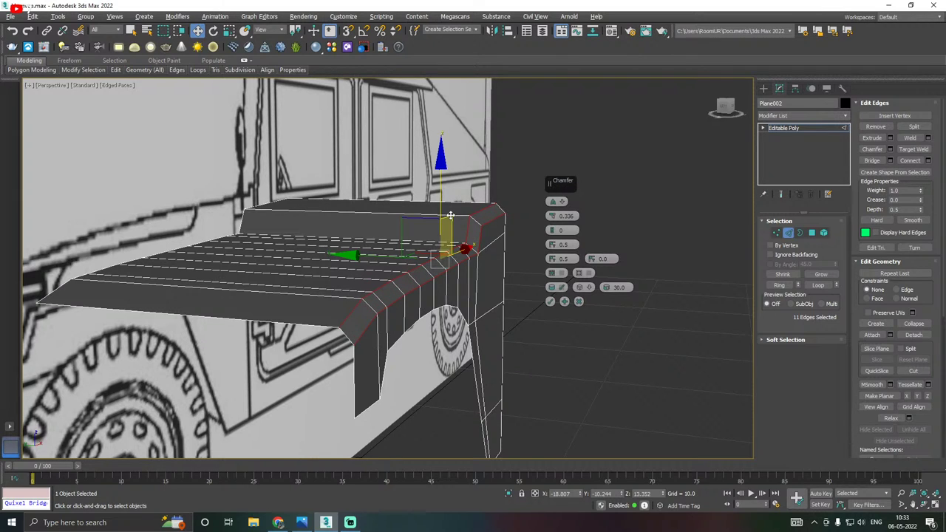
# Compare the chamfer preview with the side blueprint in a see-through front view, reduce its amount to 0 and cancel it.
pyautogui.press('f')
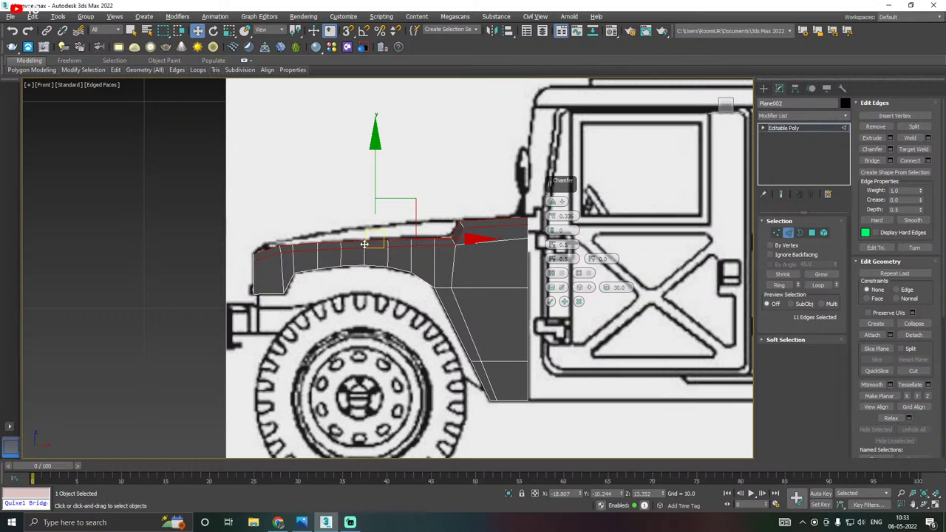
pyautogui.hotkey('alt', 'x')
pyautogui.scroll(3, 353, 254)
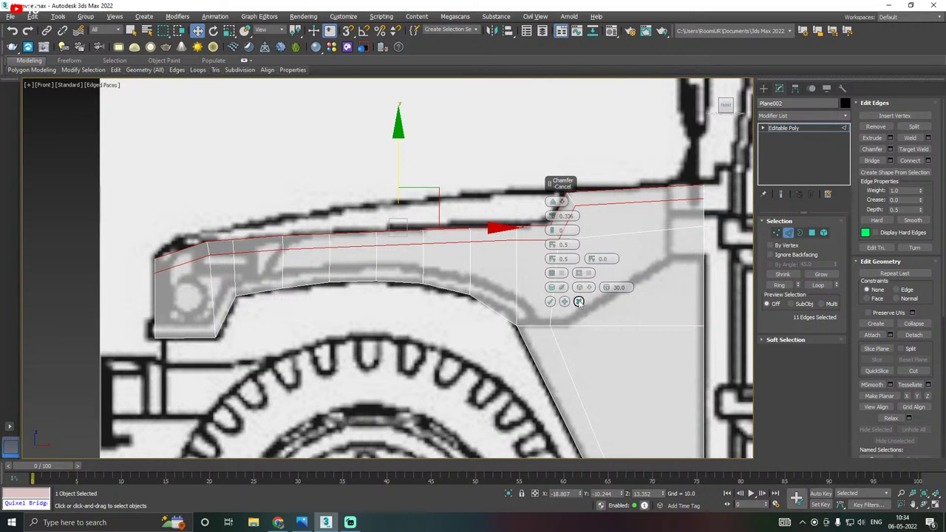
pyautogui.moveTo(554, 218); pyautogui.dragTo(557, 237)
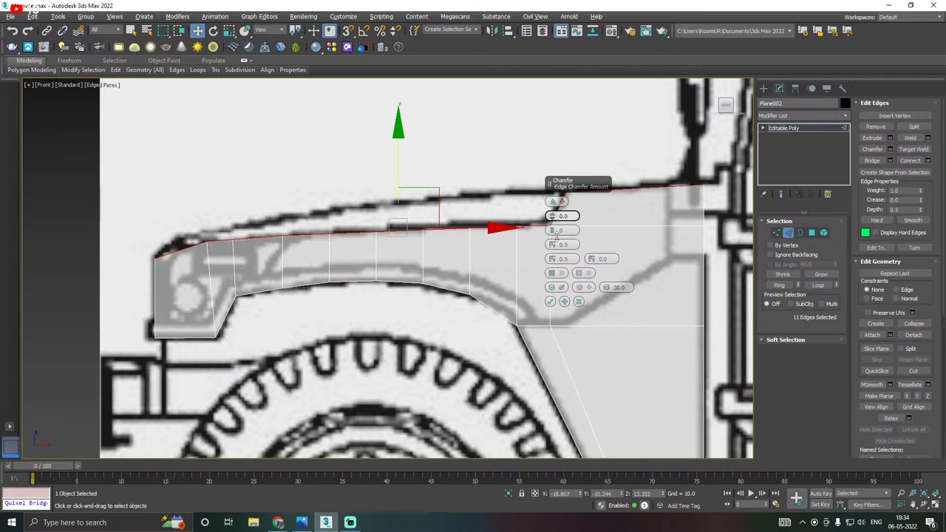
pyautogui.click(579, 301)
pyautogui.moveTo(599, 285); pyautogui.dragTo(565, 297, button='middle')
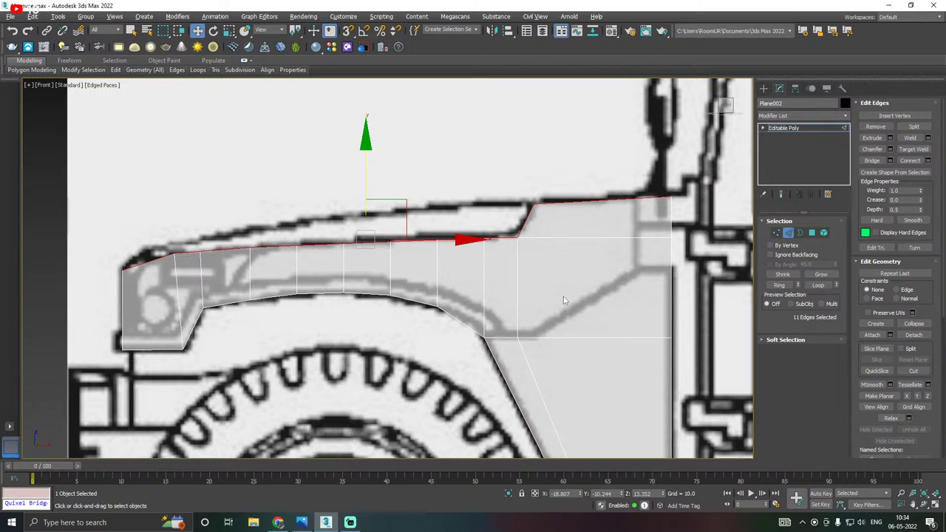
# In the front view, raise the three vertices on the horizontal edge line at the base of the fender's rear step slightly.
pyautogui.press('p')
pyautogui.scroll(-3, 532, 288)
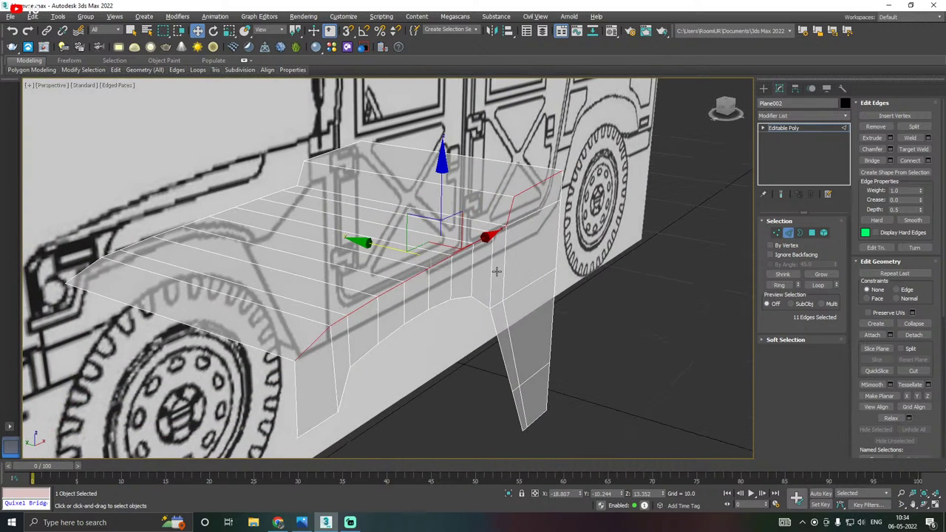
pyautogui.scroll(-2, 510, 272)
pyautogui.keyDown('alt'); pyautogui.moveTo(507, 269); pyautogui.dragTo(599, 263, button='middle'); pyautogui.keyUp('alt')
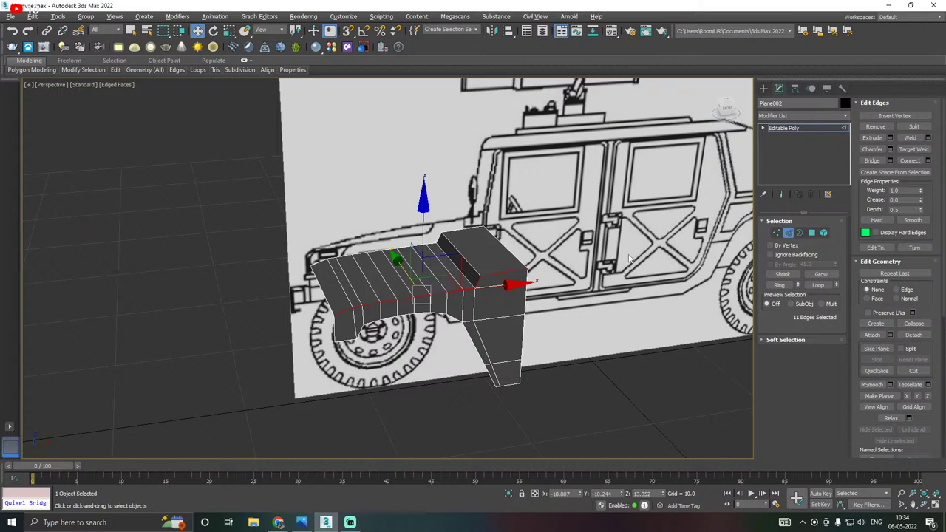
pyautogui.press('f')
pyautogui.press('z')
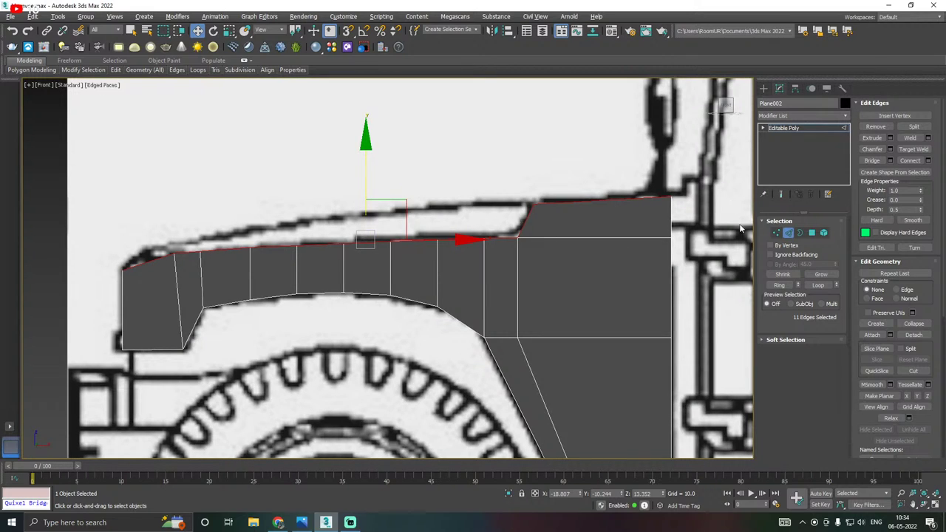
pyautogui.click(777, 233)
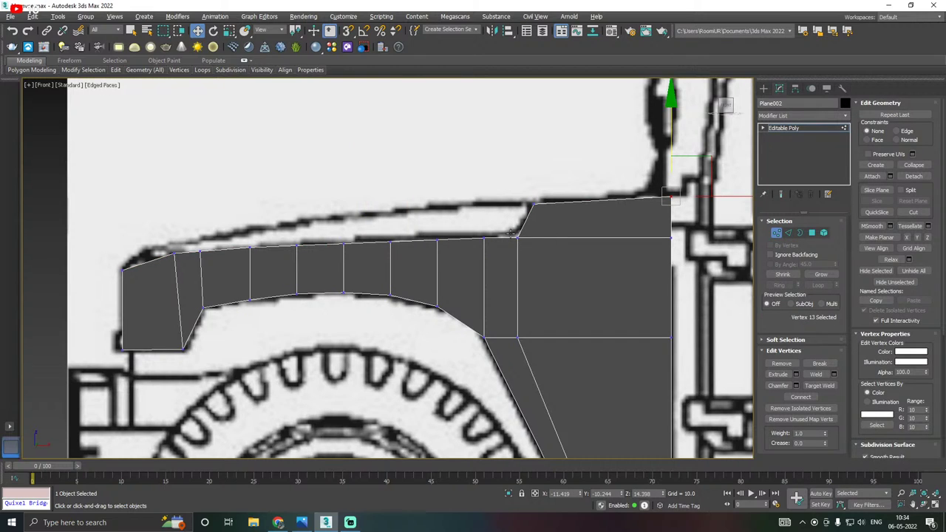
pyautogui.click(516, 237)
pyautogui.click(507, 231)
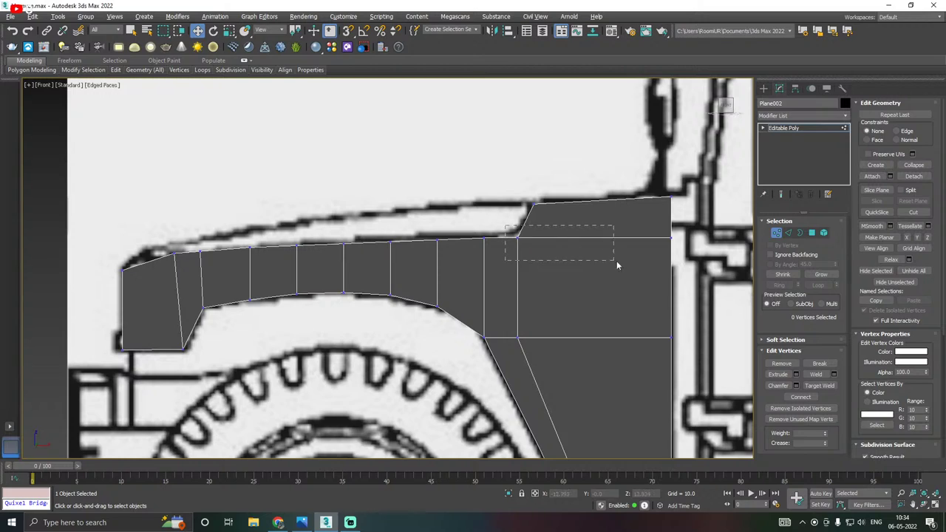
pyautogui.moveTo(618, 265); pyautogui.dragTo(690, 263)
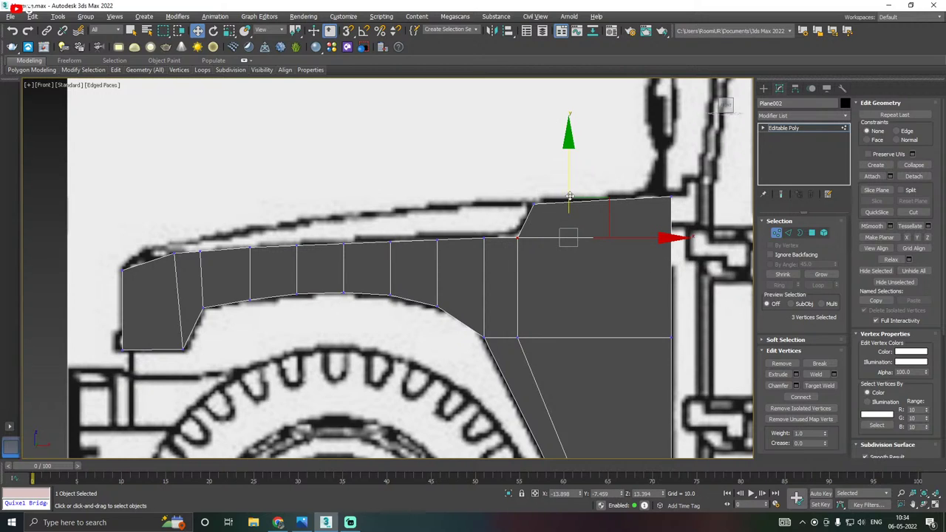
pyautogui.moveTo(570, 195); pyautogui.dragTo(567, 194)
pyautogui.click(354, 202)
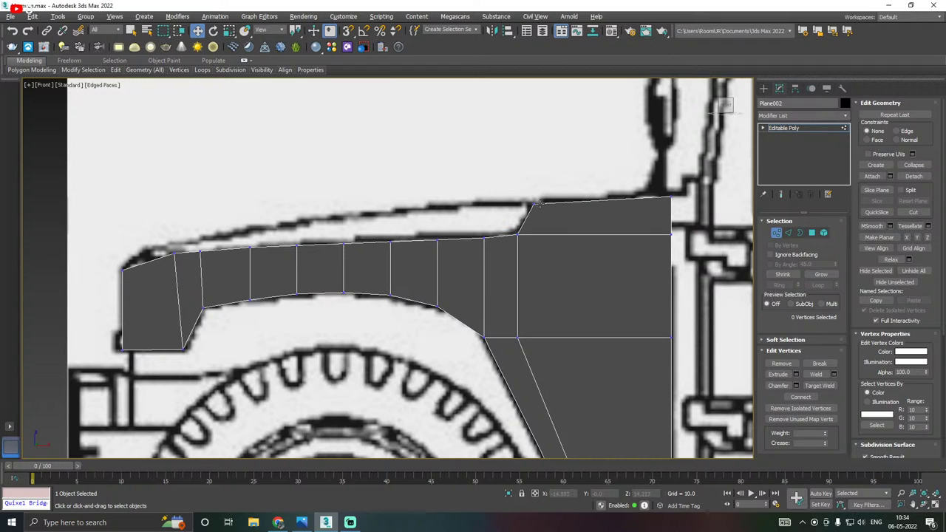
# Insert a lengthwise edge loop with Swift Loop across the whole top surface at about Y -4.89, nearer the blueprint side.
pyautogui.click(535, 202)
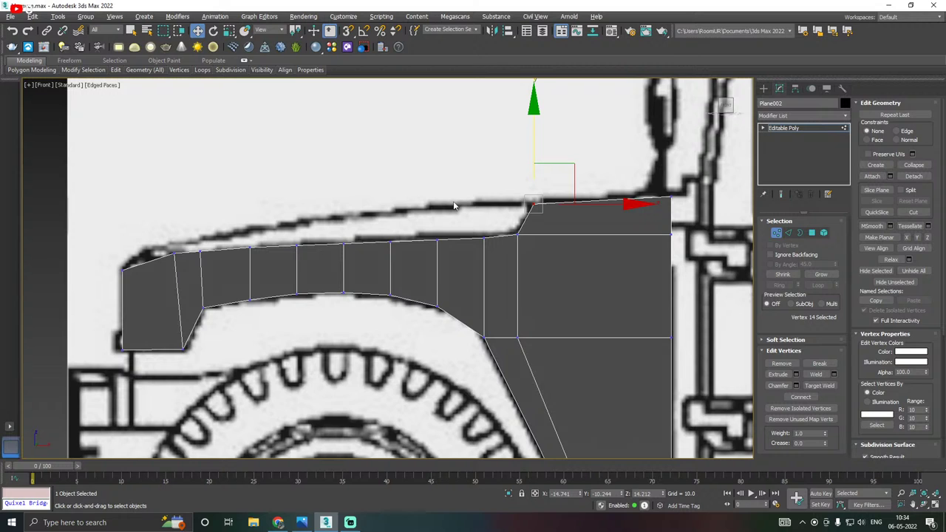
pyautogui.press('p')
pyautogui.keyDown('alt'); pyautogui.moveTo(387, 228); pyautogui.dragTo(440, 253, button='middle'); pyautogui.keyUp('alt')
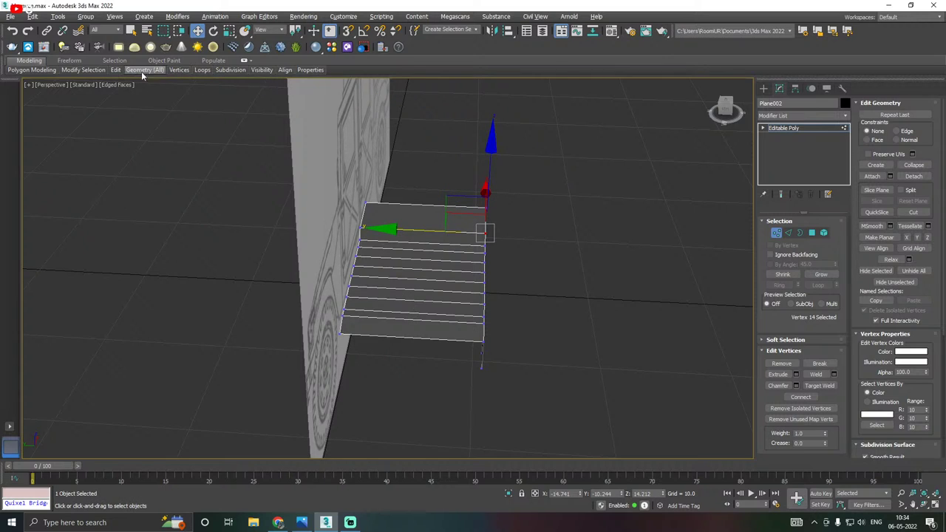
pyautogui.moveTo(115, 72)
pyautogui.click(196, 99)
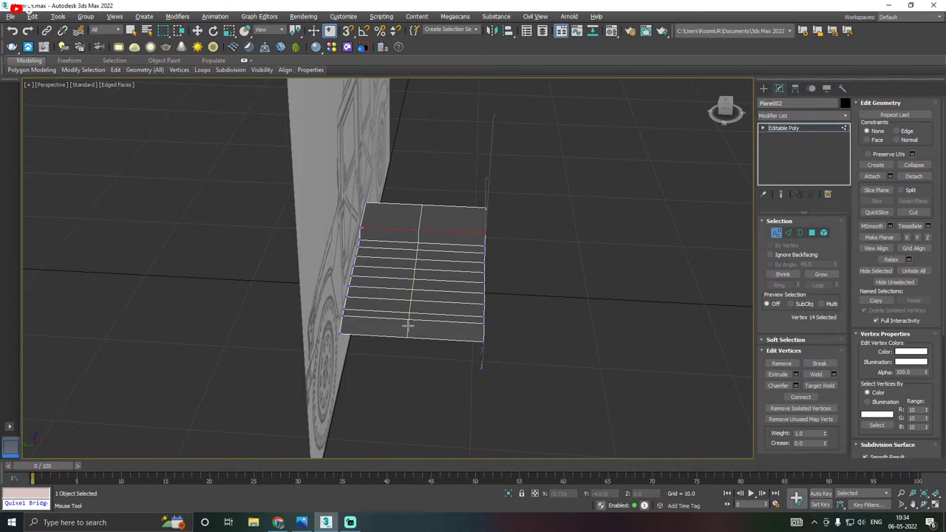
pyautogui.click(395, 323)
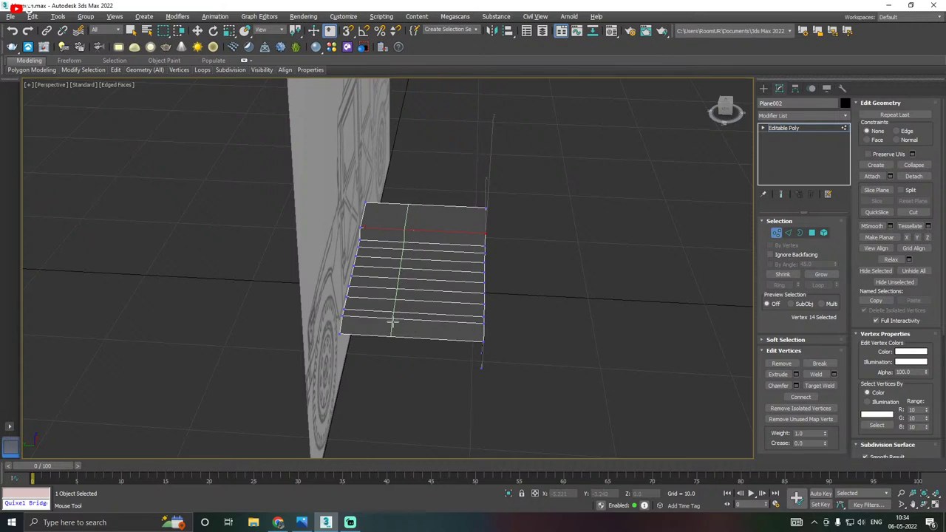
pyautogui.press('w')
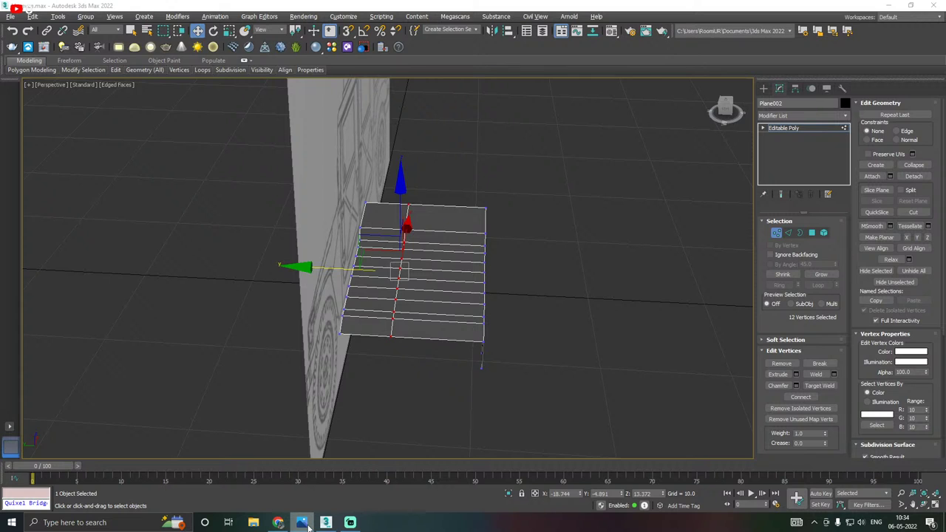
# Select the 10 top polygons between the new edge loop and the blueprint-side border, including the sloped face of the rear step.
pyautogui.keyDown('alt'); pyautogui.moveTo(365, 375); pyautogui.dragTo(320, 373, button='middle'); pyautogui.keyUp('alt')
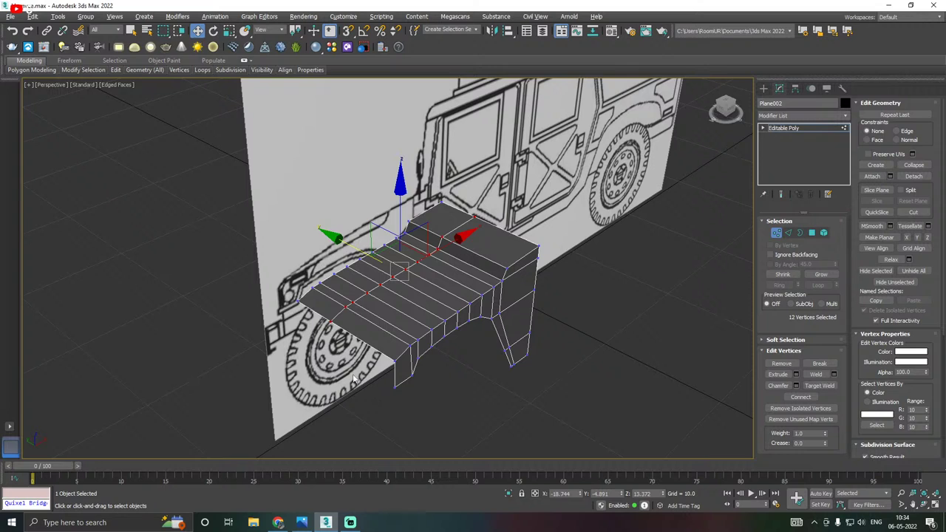
pyautogui.scroll(4, 355, 379)
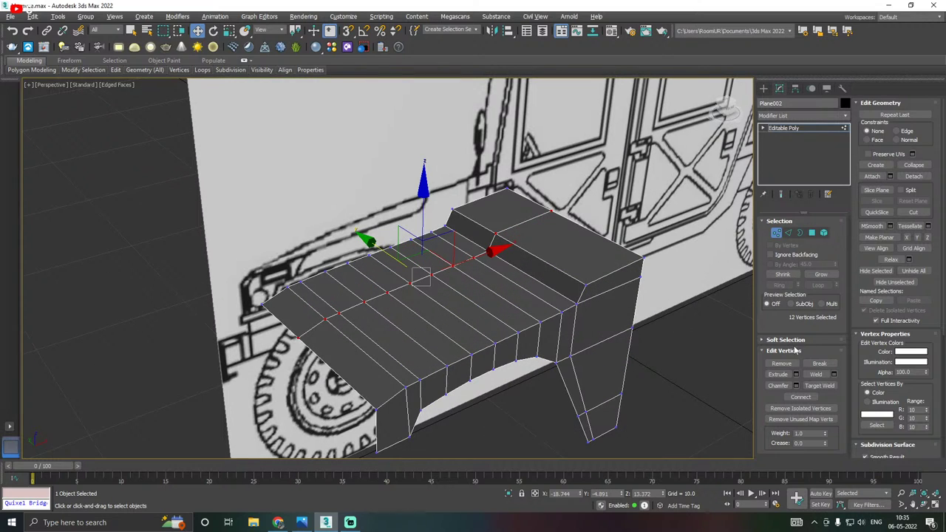
pyautogui.click(811, 233)
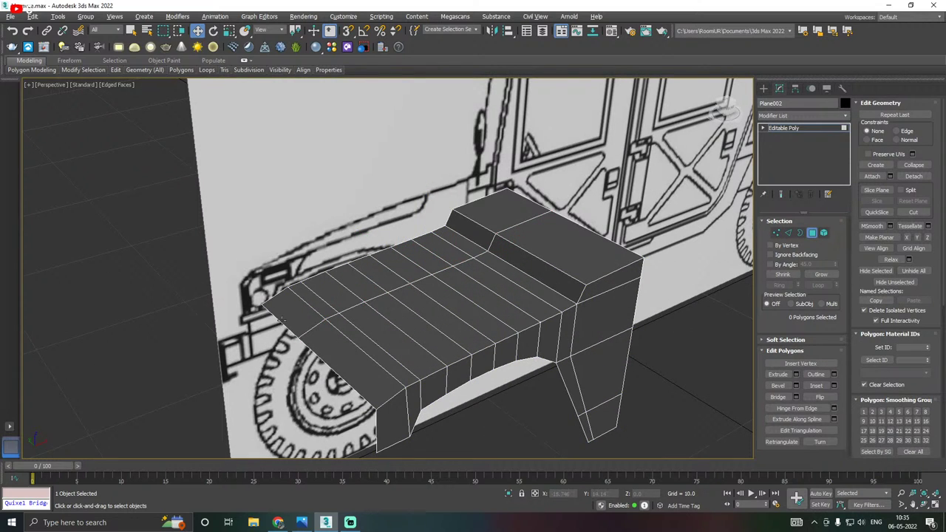
pyautogui.click(272, 320)
pyautogui.keyDown('alt'); pyautogui.moveTo(267, 328); pyautogui.dragTo(317, 340, button='middle'); pyautogui.keyUp('alt')
pyautogui.moveTo(281, 304); pyautogui.dragTo(283, 192)
pyautogui.keyDown('alt'); pyautogui.moveTo(353, 207); pyautogui.dragTo(295, 207, button='middle'); pyautogui.keyUp('alt')
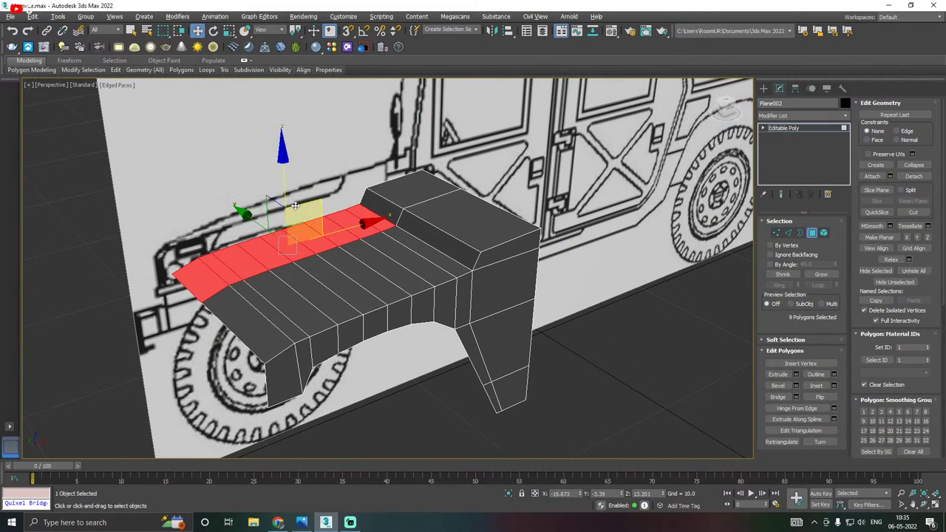
pyautogui.keyDown('ctrl'); pyautogui.click(383, 200); pyautogui.keyUp('ctrl')
pyautogui.keyDown('alt'); pyautogui.moveTo(355, 208); pyautogui.dragTo(225, 223, button='middle'); pyautogui.keyUp('alt')
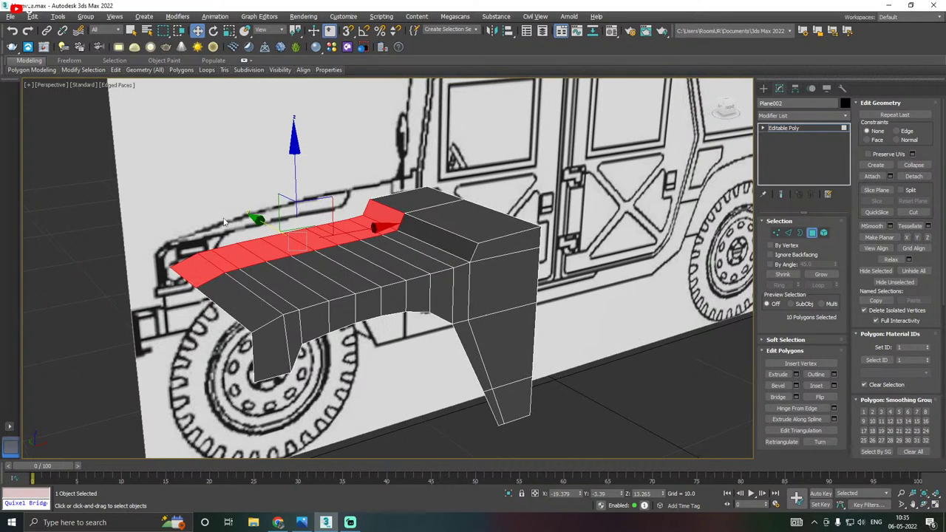
pyautogui.scroll(3, 226, 223)
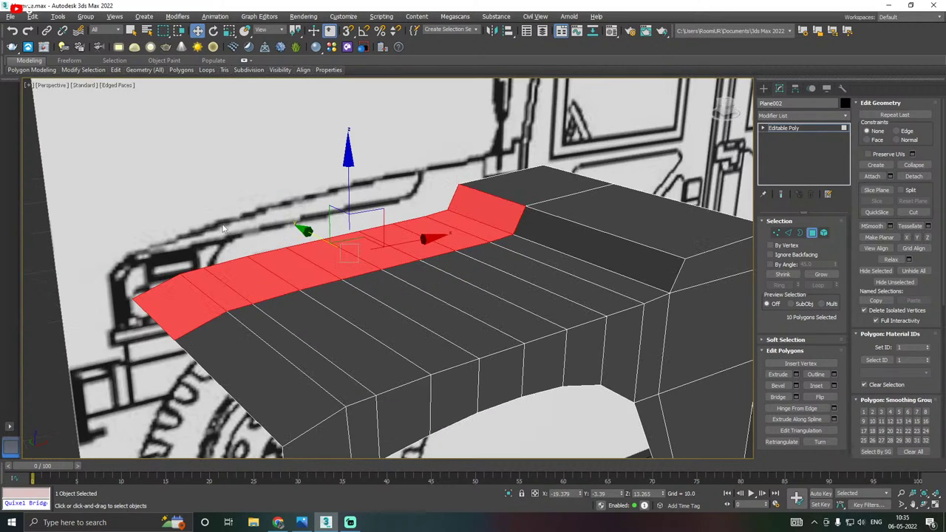
# Extrude the ten selected polygons by a height of 1 and show the model see-through over the blueprint in the front view.
pyautogui.click(796, 377)
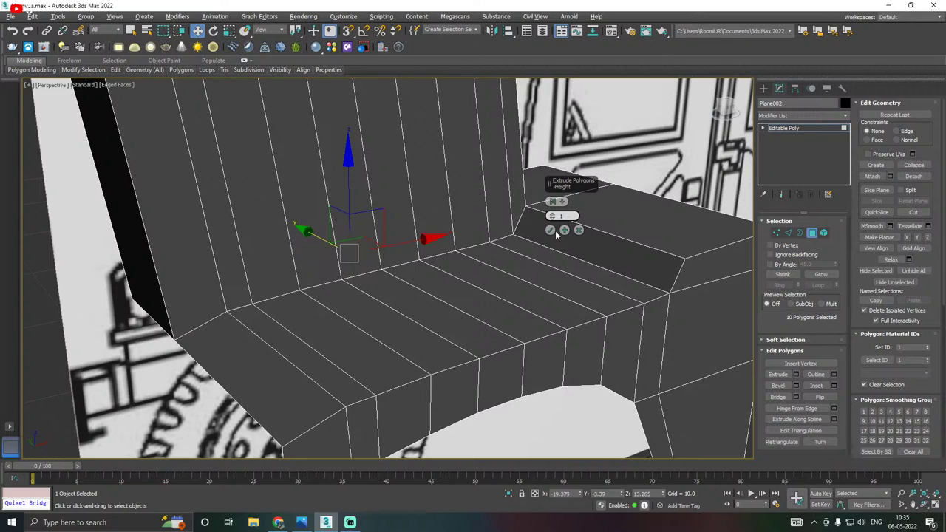
pyautogui.click(551, 230)
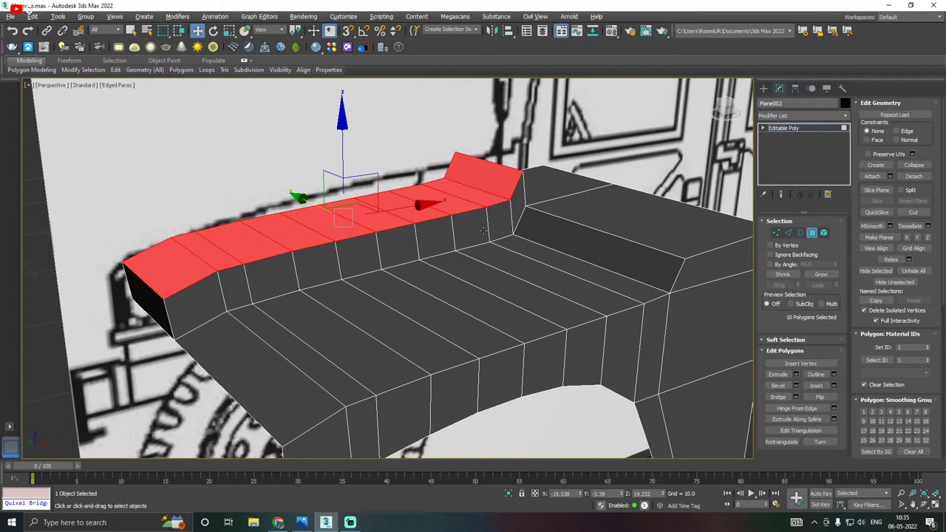
pyautogui.keyDown('alt'); pyautogui.moveTo(542, 233); pyautogui.dragTo(517, 234, button='middle'); pyautogui.keyUp('alt')
pyautogui.press('f')
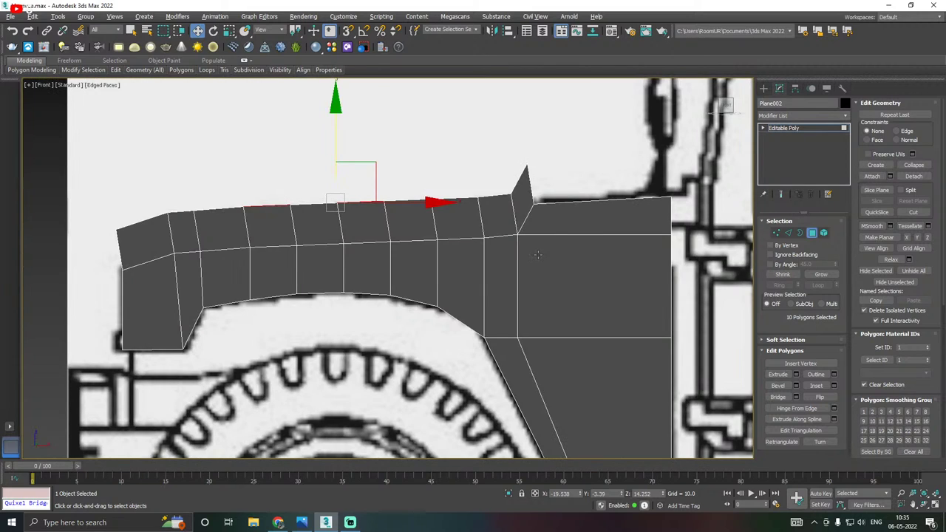
pyautogui.hotkey('alt', 'x')
pyautogui.moveTo(490, 240); pyautogui.dragTo(535, 283, button='middle')
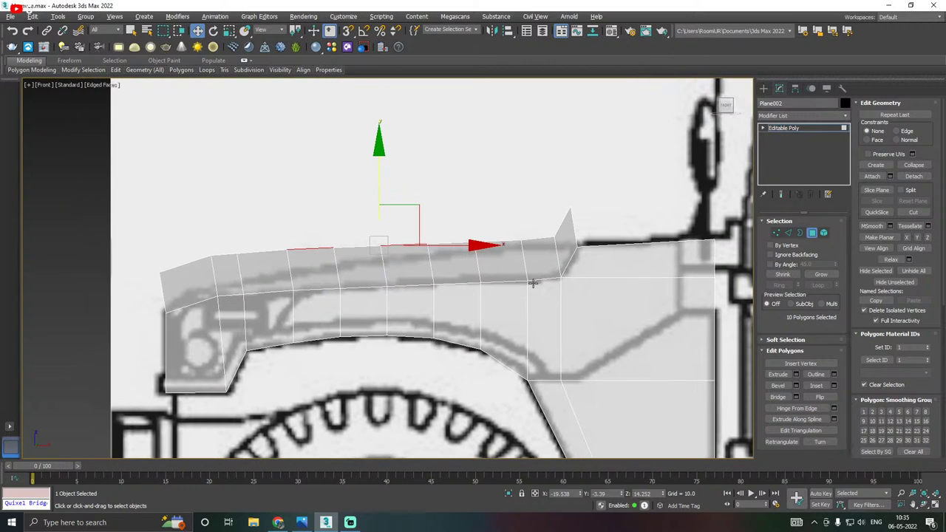
pyautogui.scroll(2, 471, 262)
pyautogui.moveTo(534, 245); pyautogui.dragTo(677, 247, button='middle')
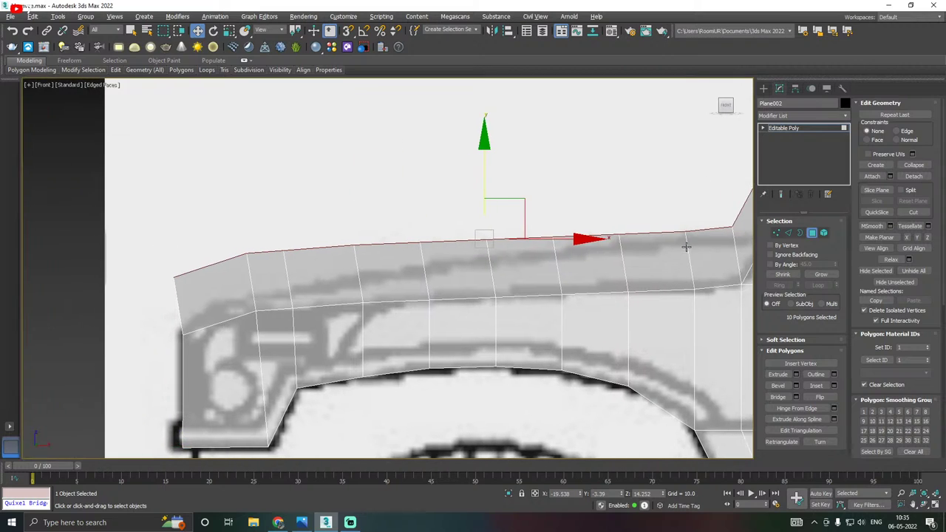
# Lower the first three vertex pairs at the front of the extruded strip's top edge onto the blueprint's hood outline.
pyautogui.click(776, 233)
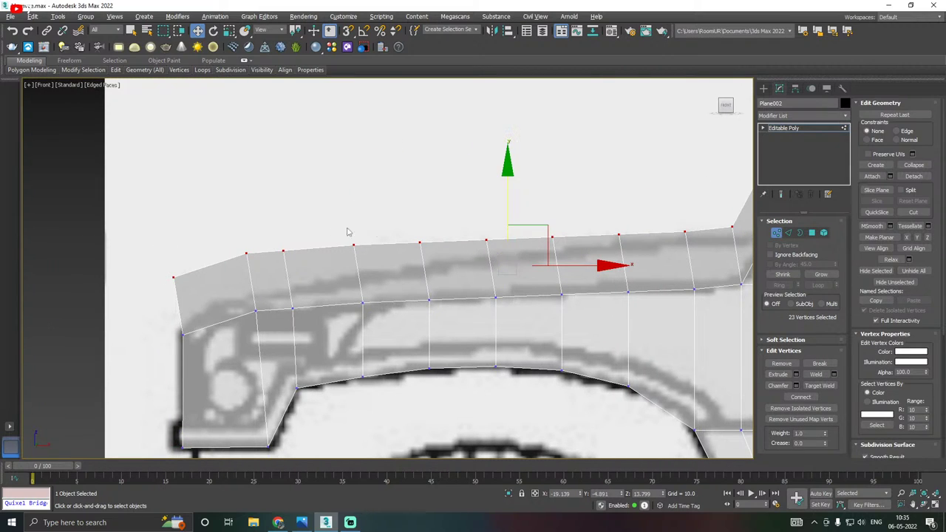
pyautogui.moveTo(146, 224); pyautogui.dragTo(170, 235)
pyautogui.moveTo(184, 322); pyautogui.dragTo(184, 322)
pyautogui.moveTo(177, 218); pyautogui.dragTo(179, 268)
pyautogui.moveTo(234, 329); pyautogui.dragTo(241, 330)
pyautogui.moveTo(273, 250); pyautogui.dragTo(303, 267)
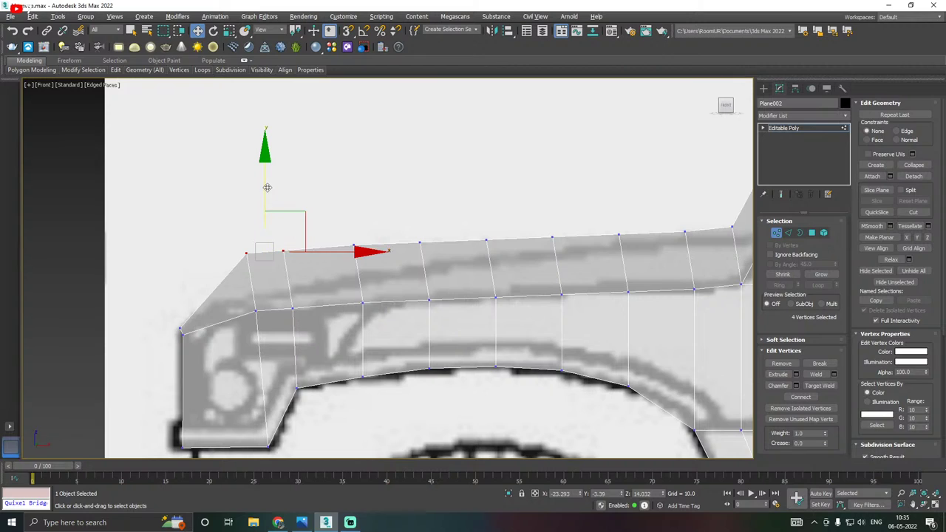
pyautogui.moveTo(267, 188); pyautogui.dragTo(276, 217)
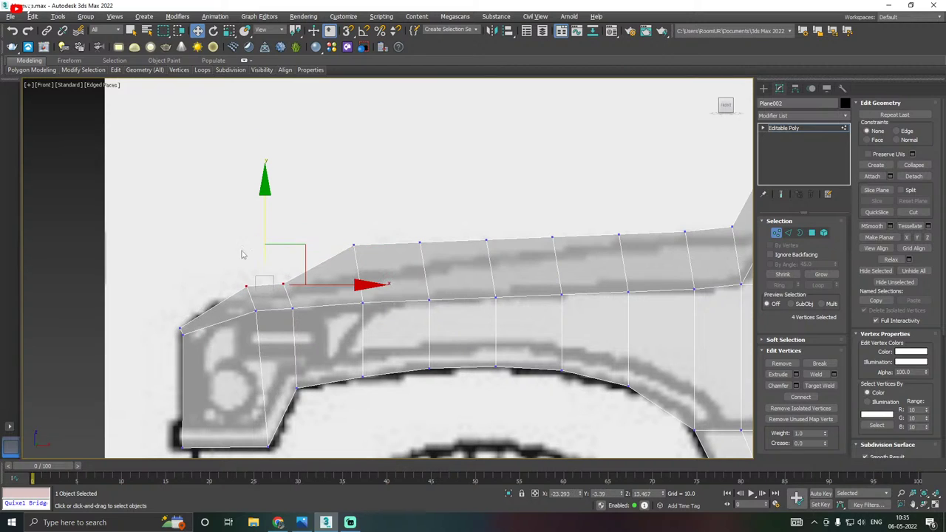
pyautogui.moveTo(257, 294); pyautogui.dragTo(294, 291)
pyautogui.click(302, 271)
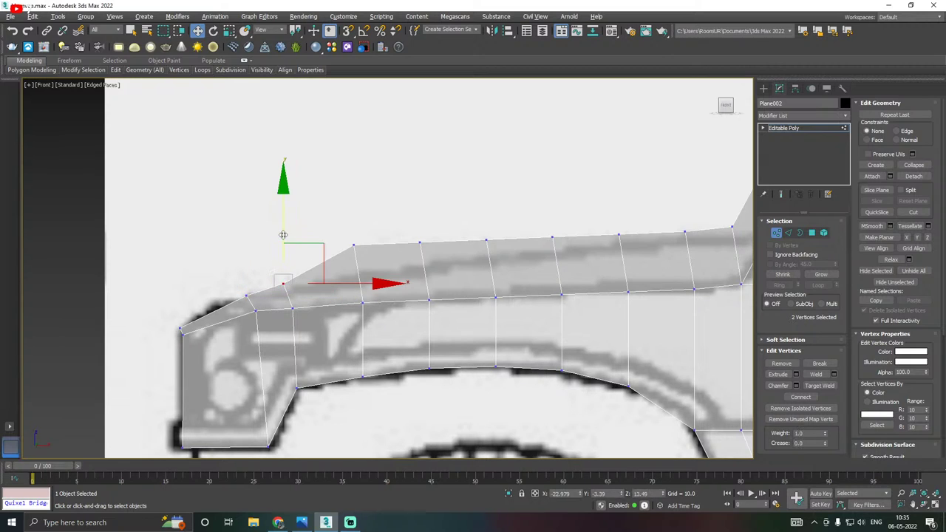
pyautogui.moveTo(283, 230); pyautogui.dragTo(369, 266)
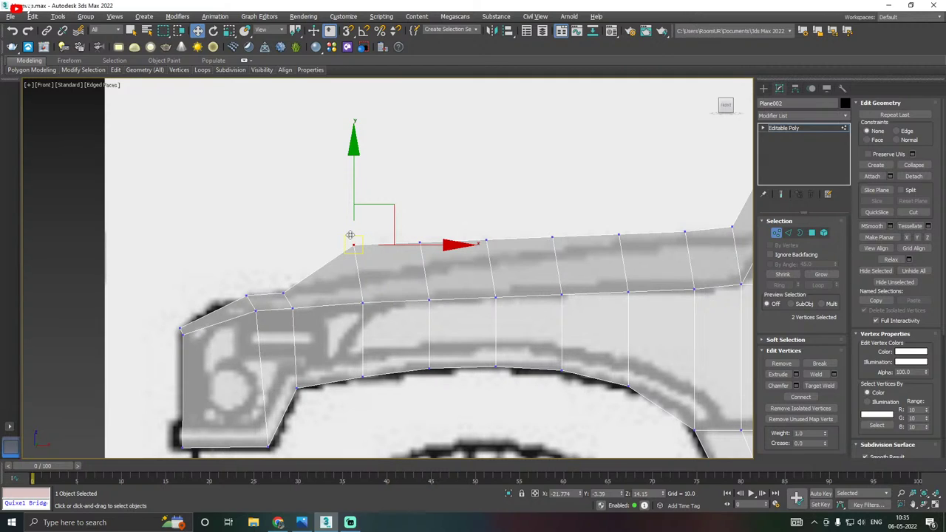
# Lower the next four vertex pairs along the extruded strip's top edge, one pair at a time, to follow the blueprint's hood line.
pyautogui.moveTo(354, 186); pyautogui.dragTo(362, 218)
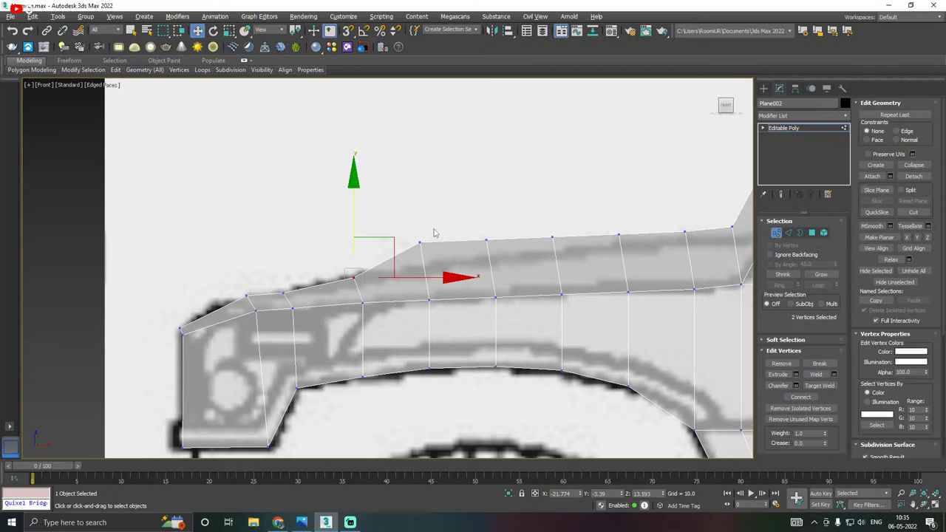
pyautogui.moveTo(493, 244); pyautogui.dragTo(413, 252, button='middle')
pyautogui.moveTo(359, 245); pyautogui.dragTo(314, 267)
pyautogui.moveTo(343, 183); pyautogui.dragTo(343, 210)
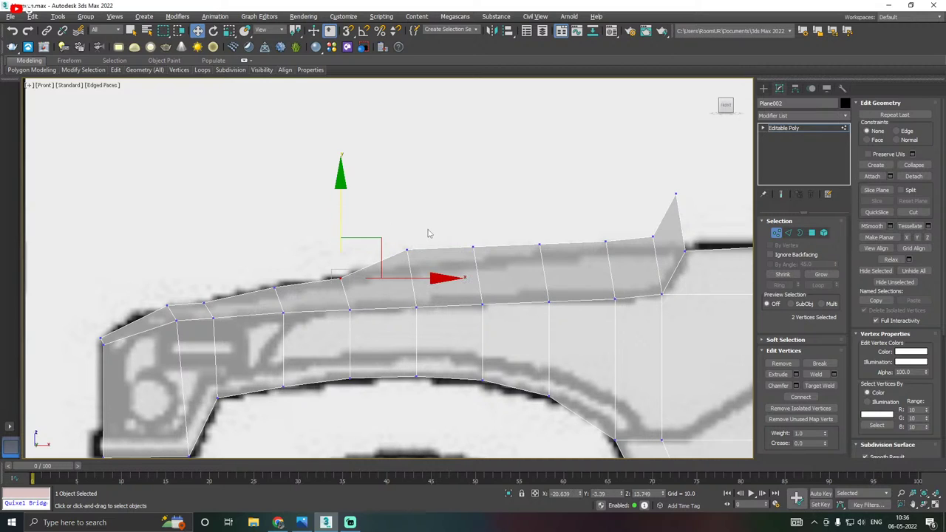
pyautogui.moveTo(428, 234); pyautogui.dragTo(382, 272)
pyautogui.moveTo(407, 189); pyautogui.dragTo(407, 205)
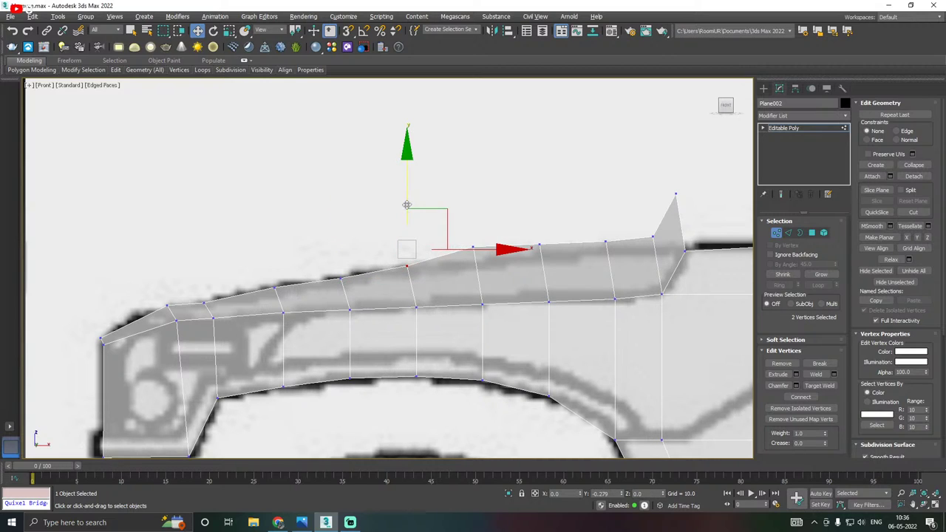
pyautogui.moveTo(499, 222); pyautogui.dragTo(451, 259)
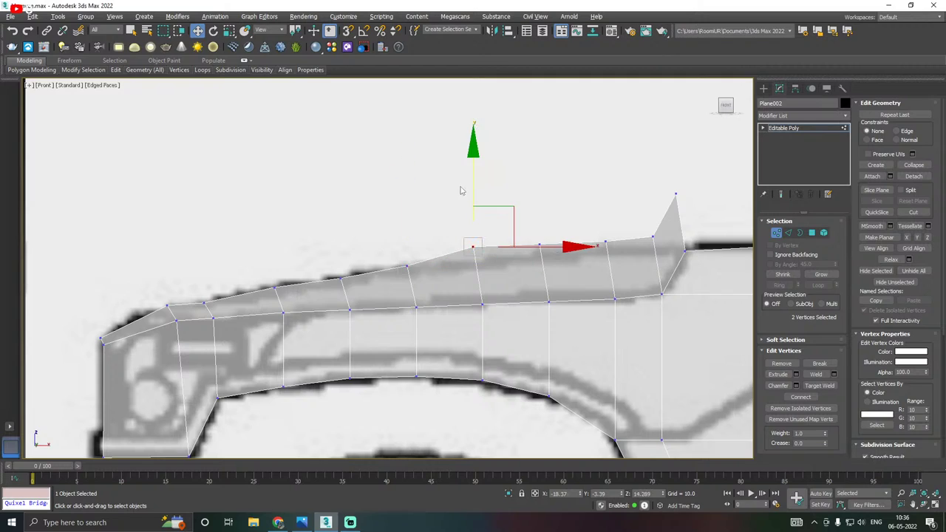
pyautogui.moveTo(473, 185); pyautogui.dragTo(478, 197)
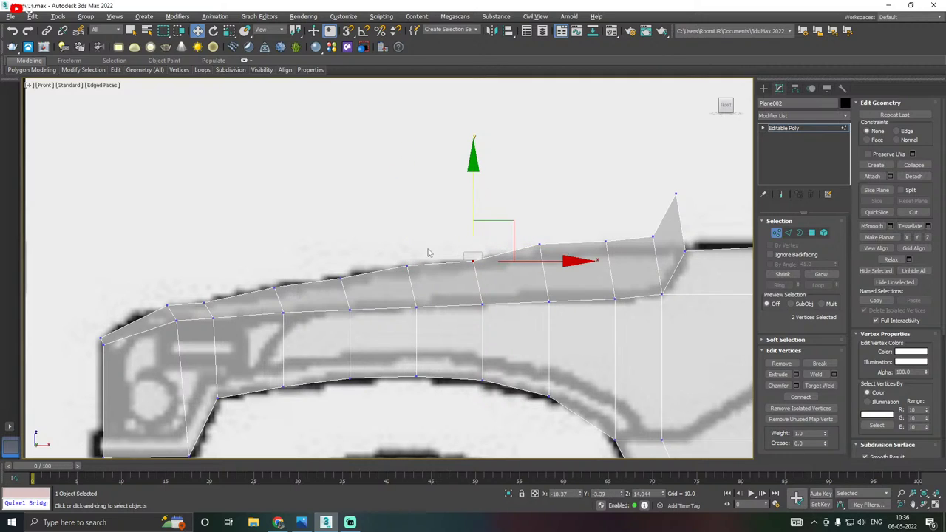
pyautogui.moveTo(431, 253); pyautogui.dragTo(397, 282)
pyautogui.moveTo(411, 203); pyautogui.dragTo(411, 203)
# Lower the three vertex pairs just before the rear spike so the strip's top edge matches the blueprint's hood line.
pyautogui.moveTo(564, 220); pyautogui.dragTo(460, 239, button='middle')
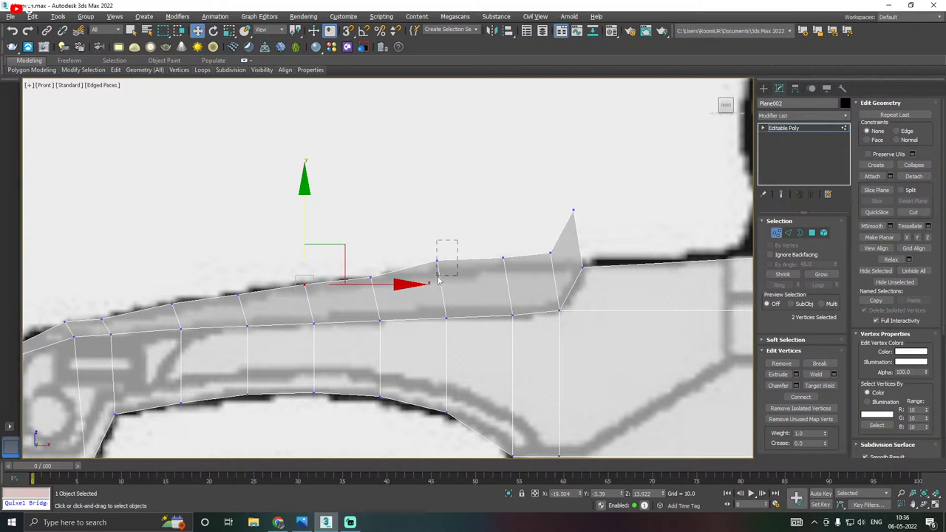
pyautogui.moveTo(443, 275); pyautogui.dragTo(435, 208)
pyautogui.click(503, 258)
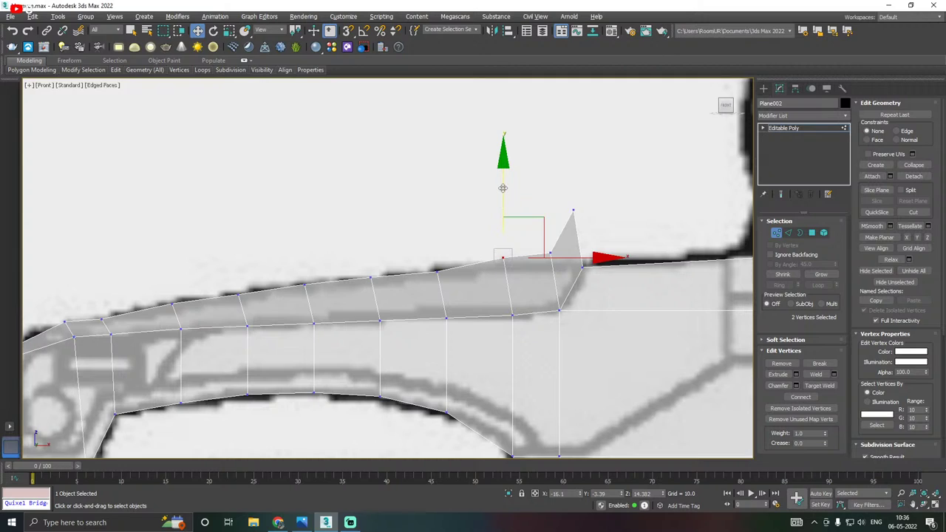
pyautogui.moveTo(502, 188); pyautogui.dragTo(560, 253)
pyautogui.click(562, 235)
pyautogui.click(550, 253)
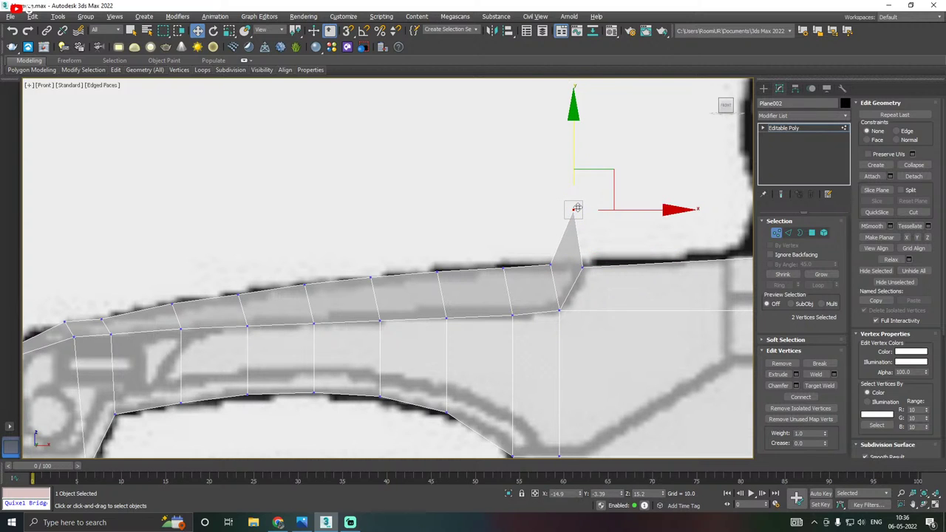
# Delete the spiked face at the rear end of the extruded strip in the perspective view and return the model to opaque display.
pyautogui.press('p')
pyautogui.moveTo(544, 209)
pyautogui.keyDown('alt'); pyautogui.mouseDown(button='middle')
pyautogui.moveTo(558, 217)
pyautogui.moveTo(547, 222)
pyautogui.mouseUp(button='middle'); pyautogui.keyUp('alt')
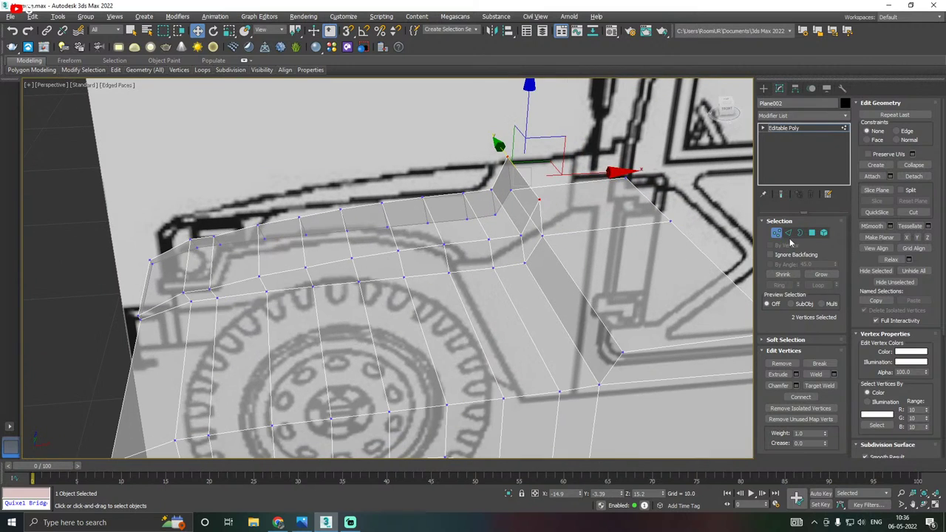
pyautogui.click(788, 233)
pyautogui.click(524, 182)
pyautogui.keyDown('alt'); pyautogui.moveTo(571, 186); pyautogui.dragTo(524, 183, button='middle'); pyautogui.keyUp('alt')
pyautogui.press('Delete')
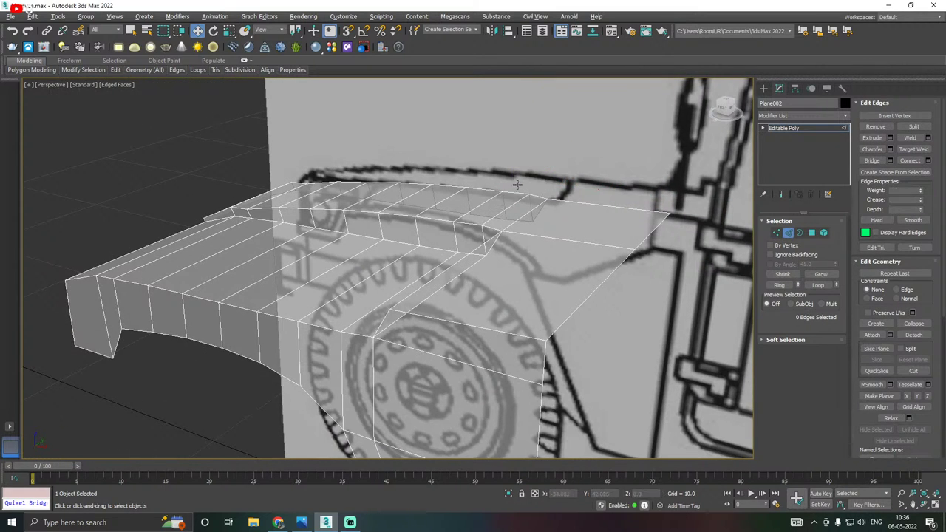
pyautogui.click(478, 226)
pyautogui.keyDown('alt'); pyautogui.moveTo(482, 227); pyautogui.dragTo(548, 222, button='middle'); pyautogui.keyUp('alt')
pyautogui.hotkey('alt', 'x')
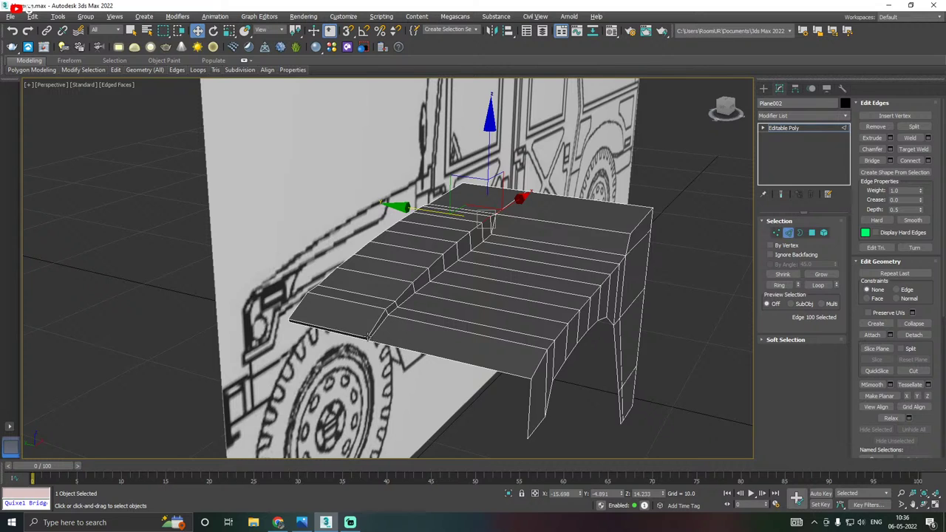
# Close the thin gap beneath the front edge of the raised strip and clear the edge selection.
pyautogui.scroll(4, 367, 336)
pyautogui.click(349, 337)
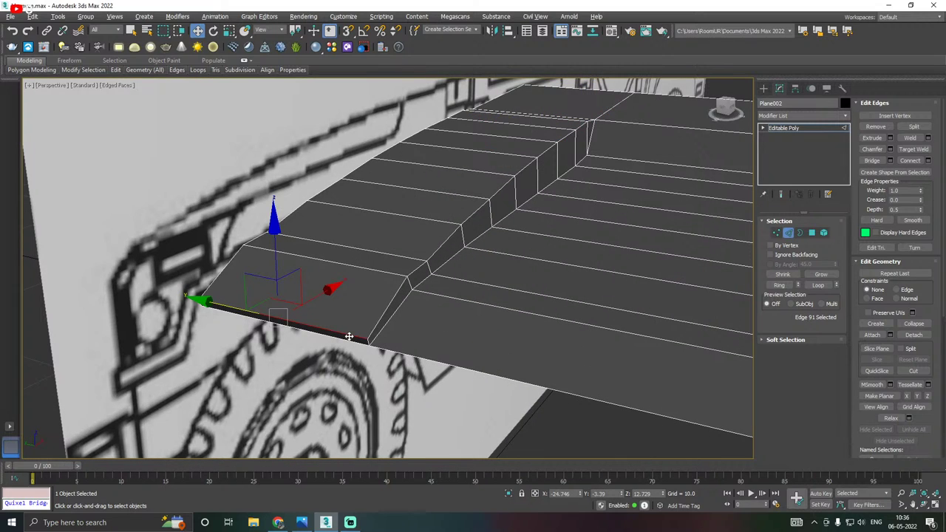
pyautogui.hotkey('ctrl', 'd')
pyautogui.scroll(2, 418, 293)
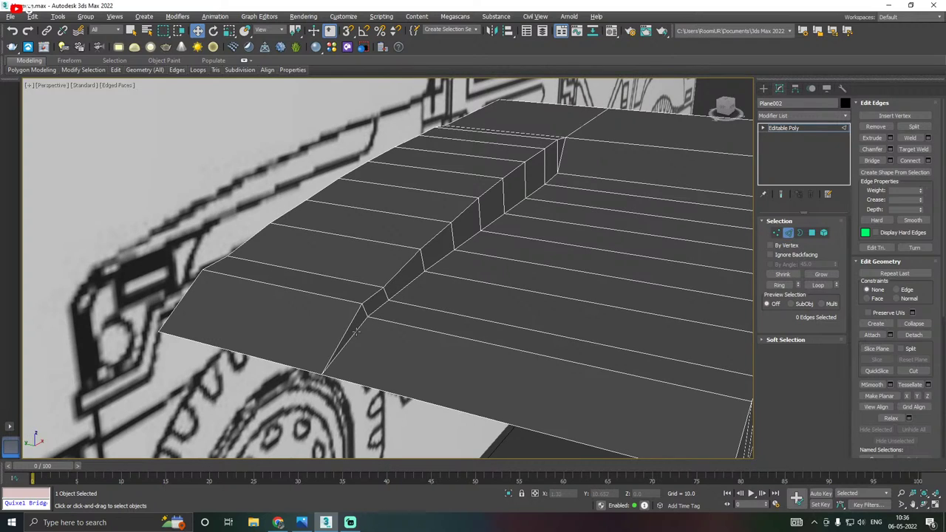
# Move the nine vertices along the base of the raised strip's side wall away from the blueprint to about Y -5.06.
pyautogui.click(776, 232)
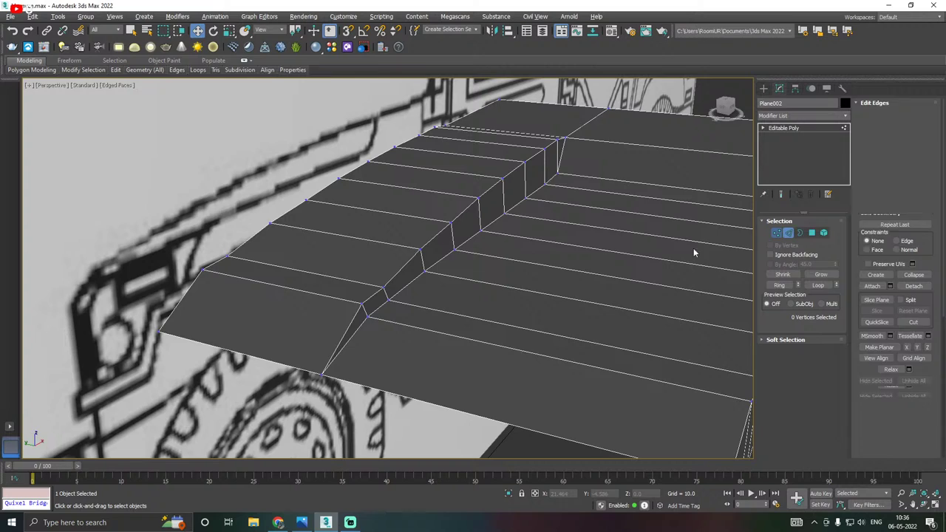
pyautogui.click(368, 318)
pyautogui.keyDown('ctrl'); pyautogui.click(389, 300); pyautogui.keyUp('ctrl')
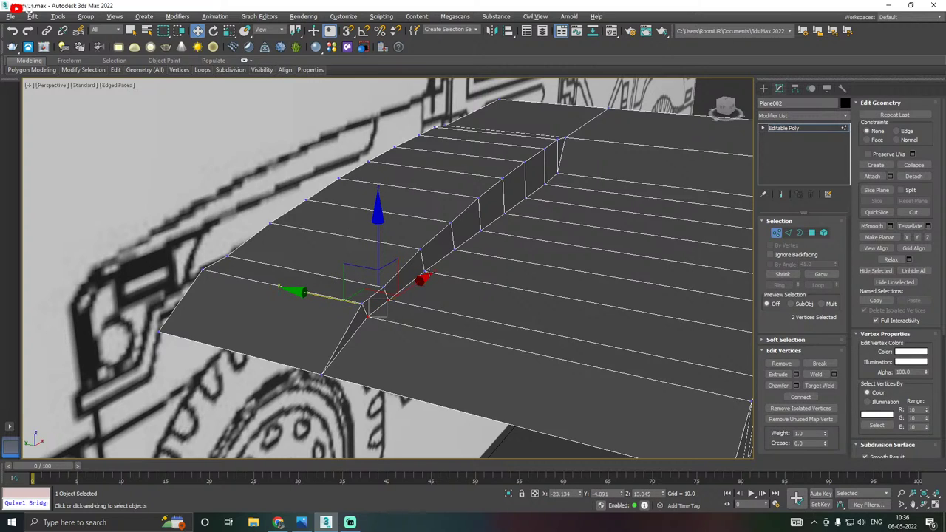
pyautogui.keyDown('ctrl'); pyautogui.click(425, 272); pyautogui.keyUp('ctrl')
pyautogui.keyDown('ctrl'); pyautogui.click(478, 230); pyautogui.keyUp('ctrl')
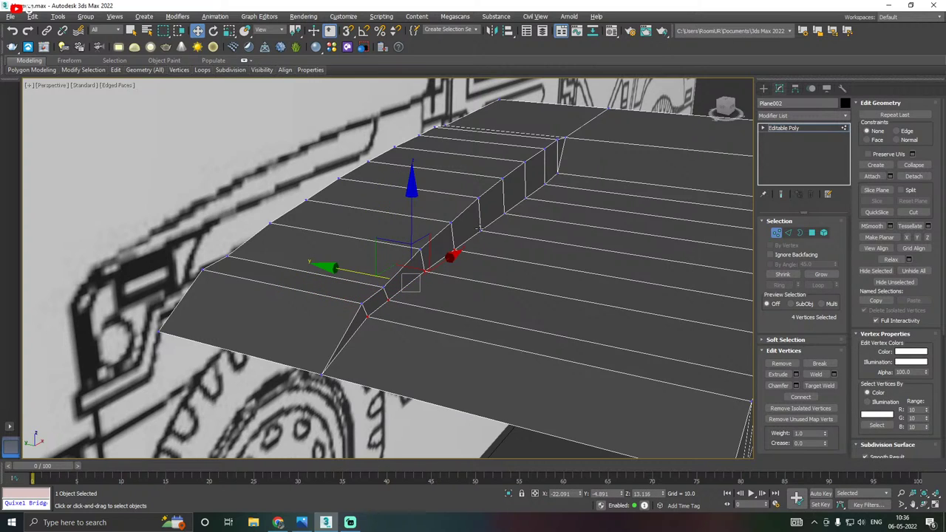
pyautogui.keyDown('ctrl'); pyautogui.click(482, 226); pyautogui.keyUp('ctrl')
pyautogui.keyDown('ctrl'); pyautogui.click(505, 213); pyautogui.keyUp('ctrl')
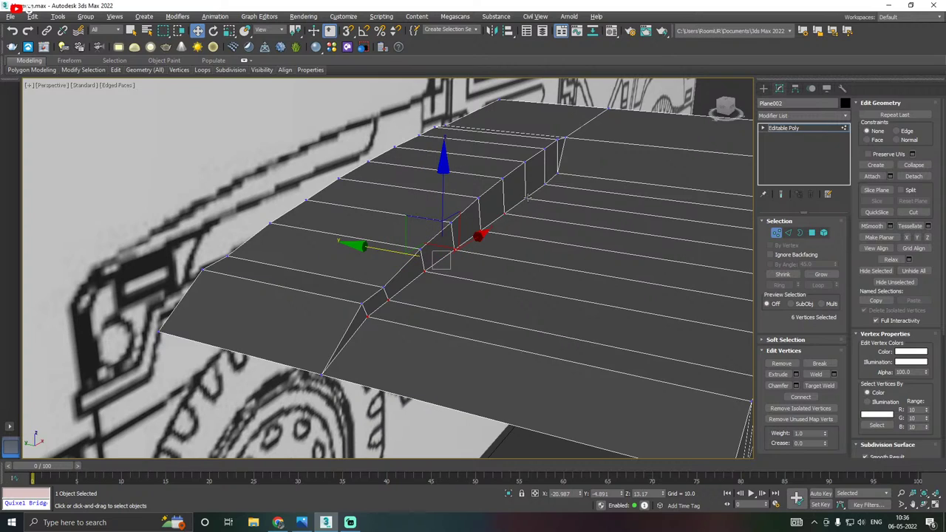
pyautogui.keyDown('ctrl'); pyautogui.click(528, 197); pyautogui.keyUp('ctrl')
pyautogui.keyDown('ctrl'); pyautogui.click(547, 184); pyautogui.keyUp('ctrl')
pyautogui.keyDown('ctrl'); pyautogui.click(558, 173); pyautogui.keyUp('ctrl')
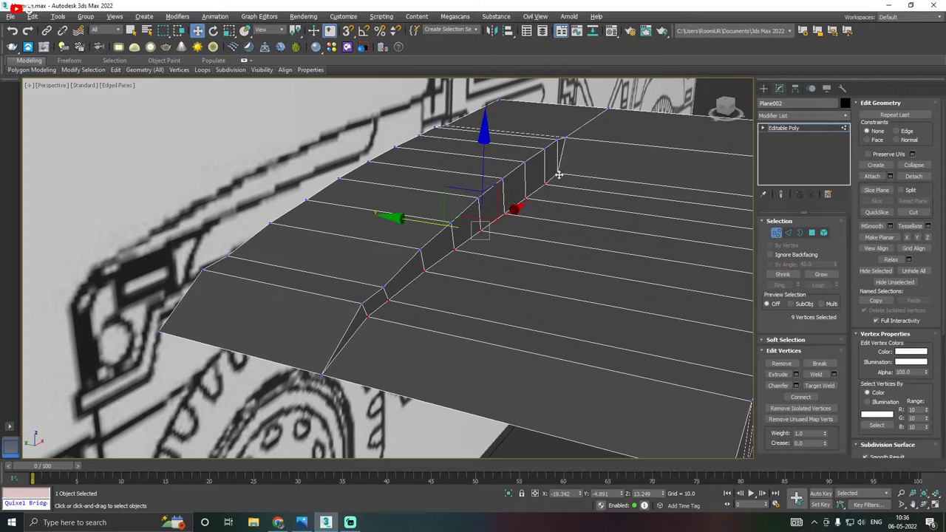
pyautogui.moveTo(402, 220); pyautogui.dragTo(409, 221)
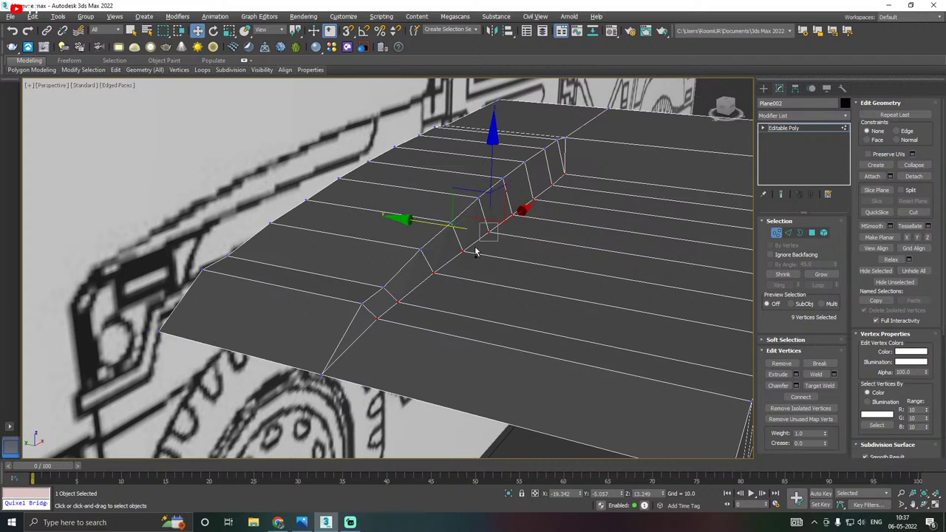
# Inspect the sloped side wall of the raised hood from several angles and check the Hum.JPG reference photo.
pyautogui.keyDown('alt'); pyautogui.moveTo(477, 249); pyautogui.dragTo(438, 241, button='middle'); pyautogui.keyUp('alt')
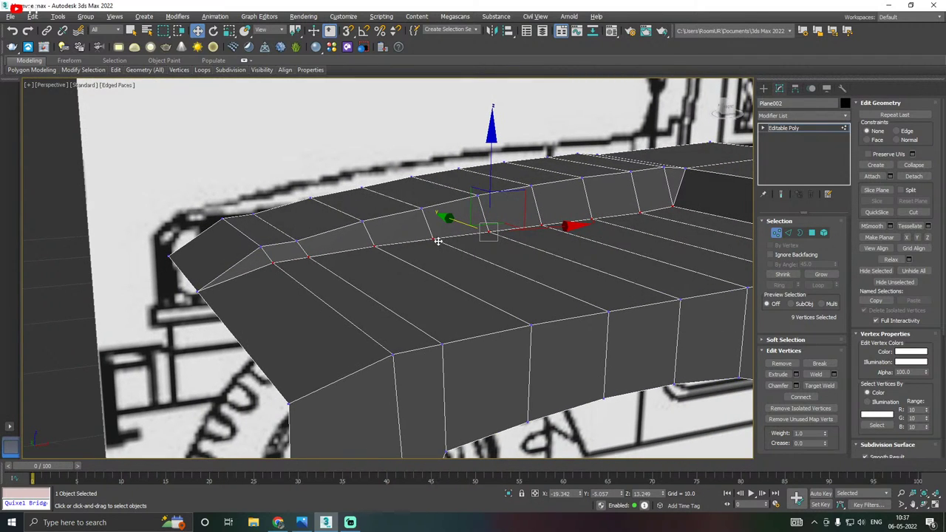
pyautogui.scroll(-3, 352, 267)
pyautogui.keyDown('alt'); pyautogui.moveTo(351, 266); pyautogui.dragTo(393, 287, button='middle'); pyautogui.keyUp('alt')
pyautogui.scroll(-2, 405, 282)
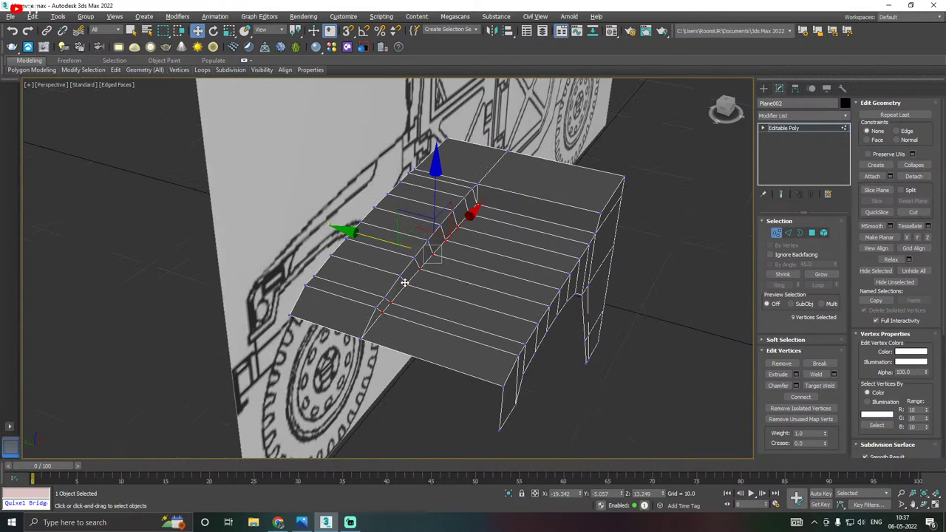
pyautogui.moveTo(302, 522)
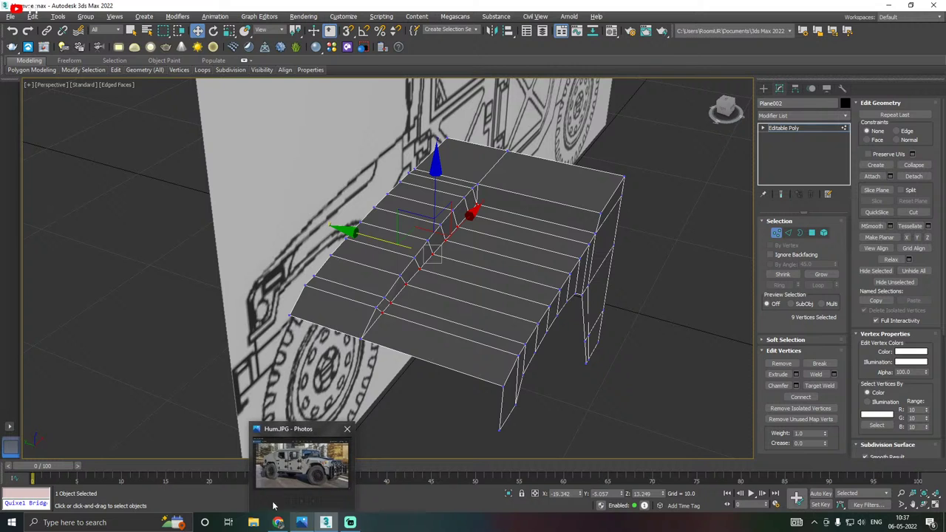
pyautogui.keyDown('alt'); pyautogui.moveTo(503, 355); pyautogui.dragTo(482, 353, button='middle'); pyautogui.keyUp('alt')
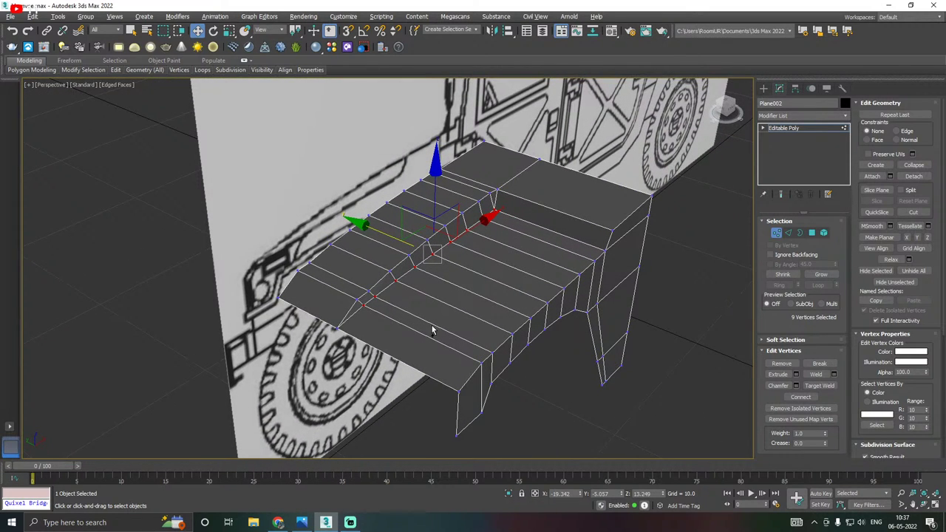
pyautogui.keyDown('alt'); pyautogui.moveTo(437, 321); pyautogui.dragTo(466, 321, button='middle'); pyautogui.keyUp('alt')
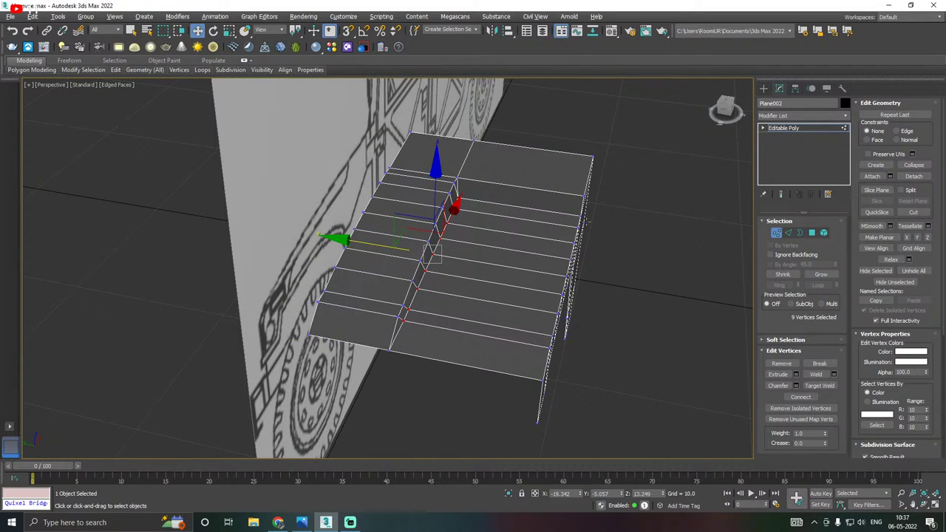
pyautogui.keyDown('alt'); pyautogui.moveTo(530, 229); pyautogui.dragTo(497, 236, button='middle'); pyautogui.keyUp('alt')
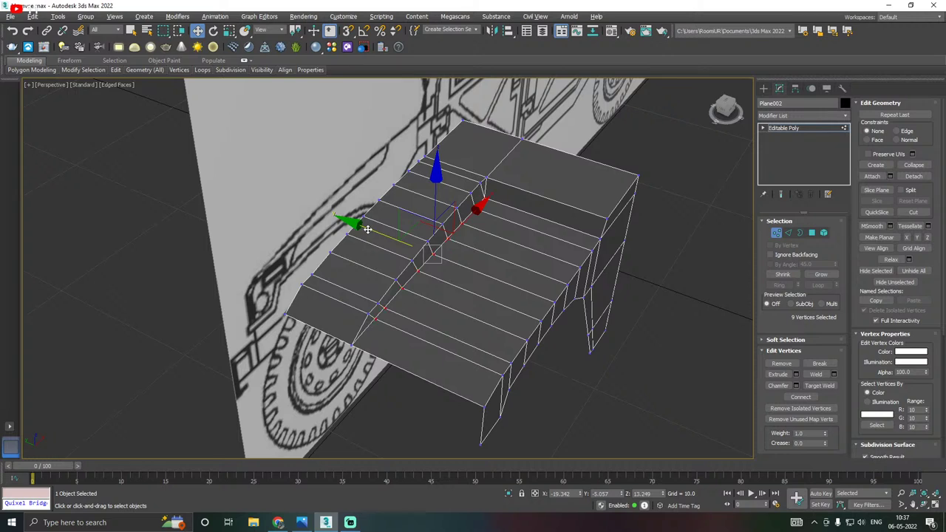
# Move the nine base vertices of the raised hood's side wall farther from the blueprint by about 0.39 and clear the selection.
pyautogui.moveTo(368, 229)
pyautogui.mouseDown()
pyautogui.moveTo(410, 237)
pyautogui.moveTo(375, 230)
pyautogui.mouseUp()
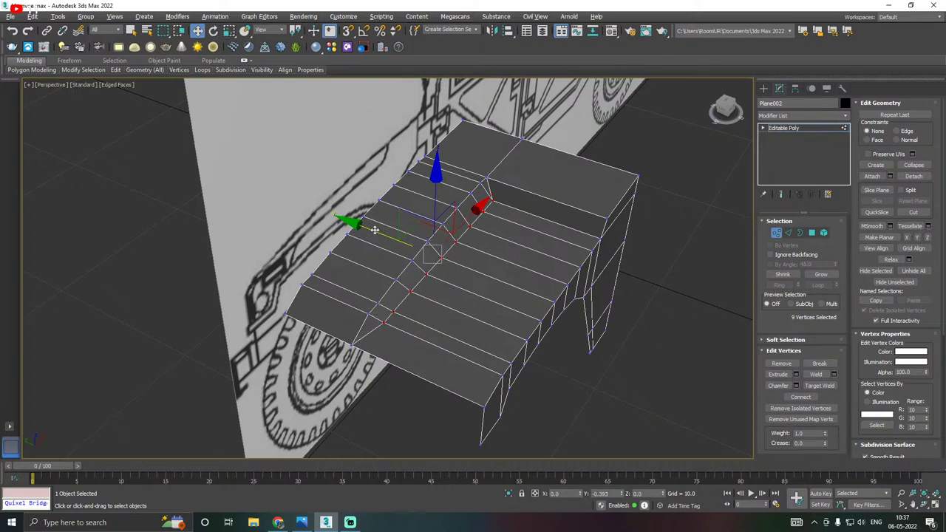
pyautogui.click(488, 222)
# Try moving the rearmost base vertex of the side wall outward to about Y -8.43 and check the shape from other angles.
pyautogui.click(491, 201)
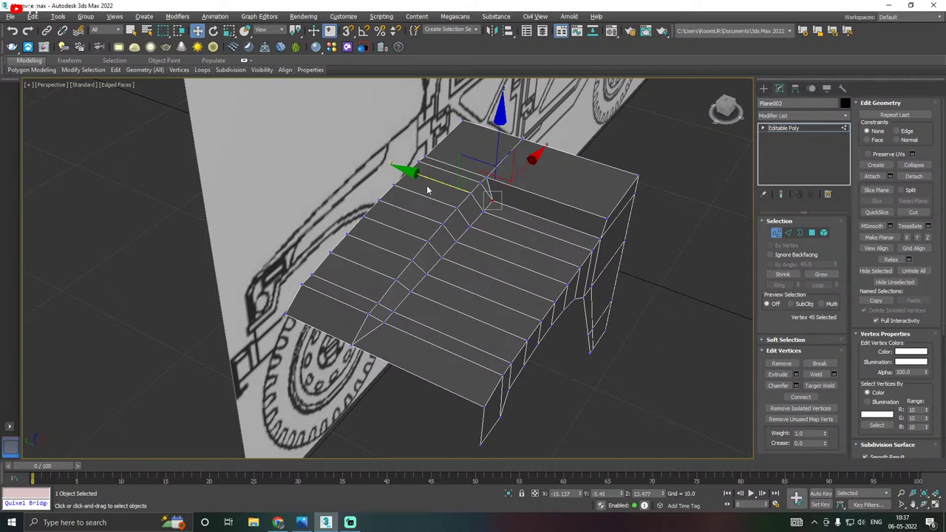
pyautogui.moveTo(419, 176); pyautogui.dragTo(487, 190)
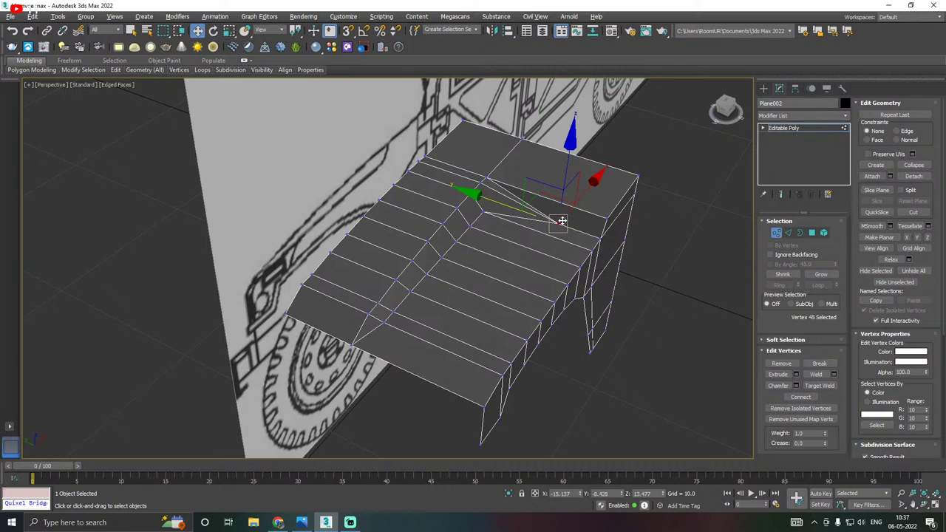
pyautogui.keyDown('alt'); pyautogui.moveTo(562, 218); pyautogui.dragTo(601, 213, button='middle'); pyautogui.keyUp('alt')
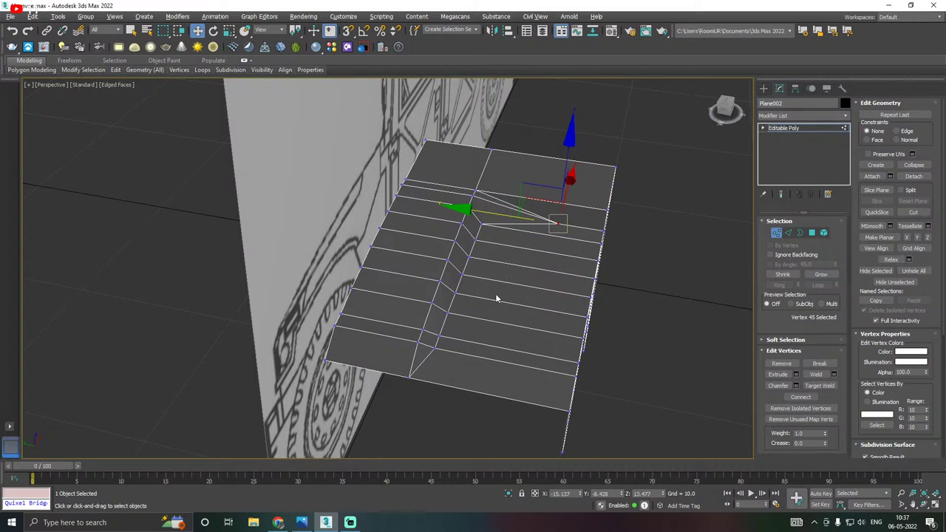
pyautogui.keyDown('alt'); pyautogui.moveTo(617, 331); pyautogui.dragTo(574, 330, button='middle'); pyautogui.keyUp('alt')
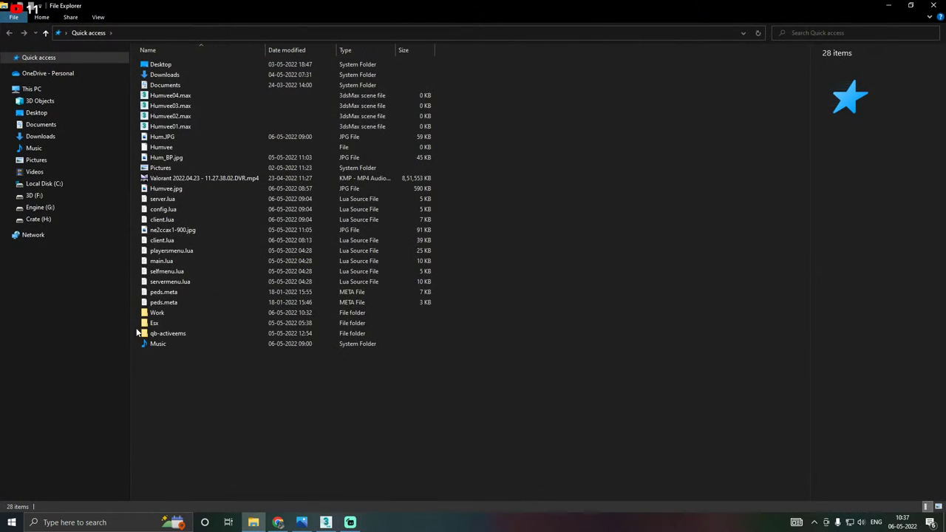
# Examine the hood and fender topology in the wireframe reference image ne2ccax1-900.jpg at 200% zoom, then return to the model.
pyautogui.moveTo(564, 6); pyautogui.dragTo(0, 27)
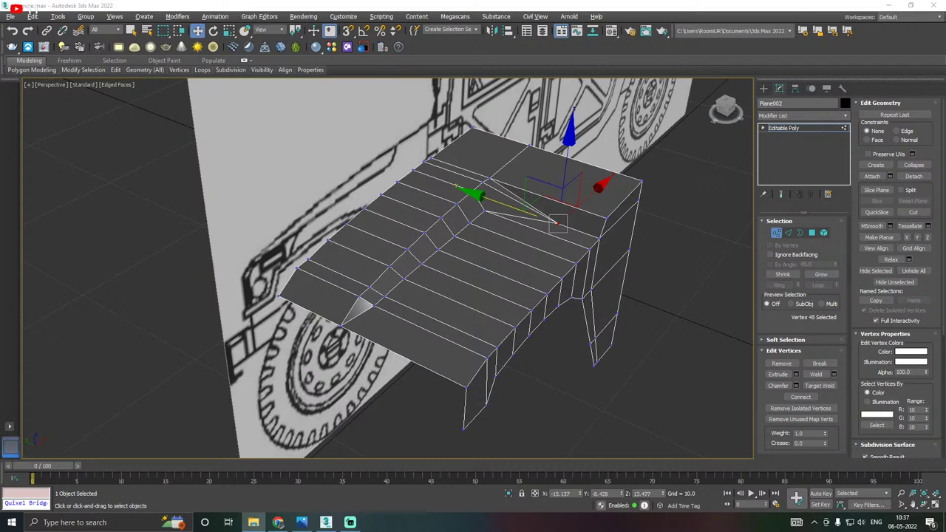
pyautogui.hotkey('alt', 'Tab')
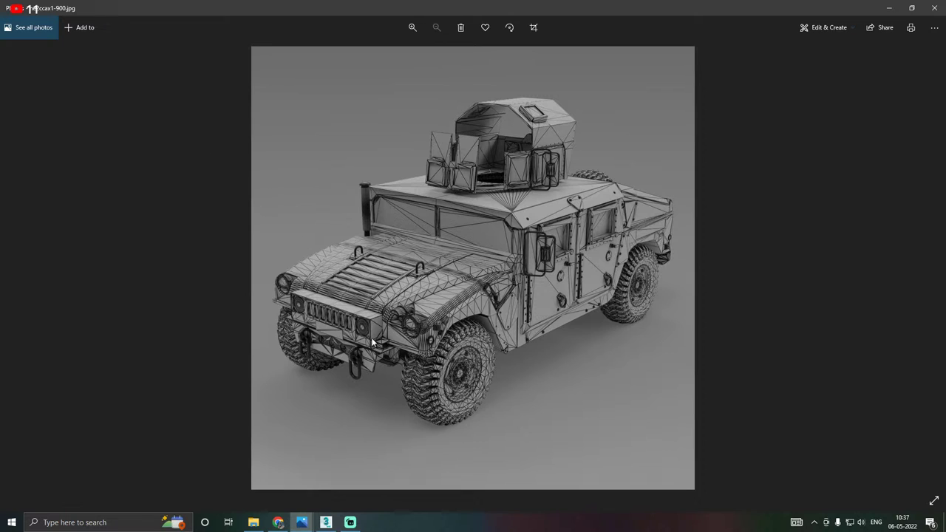
pyautogui.scroll(2, 371, 337)
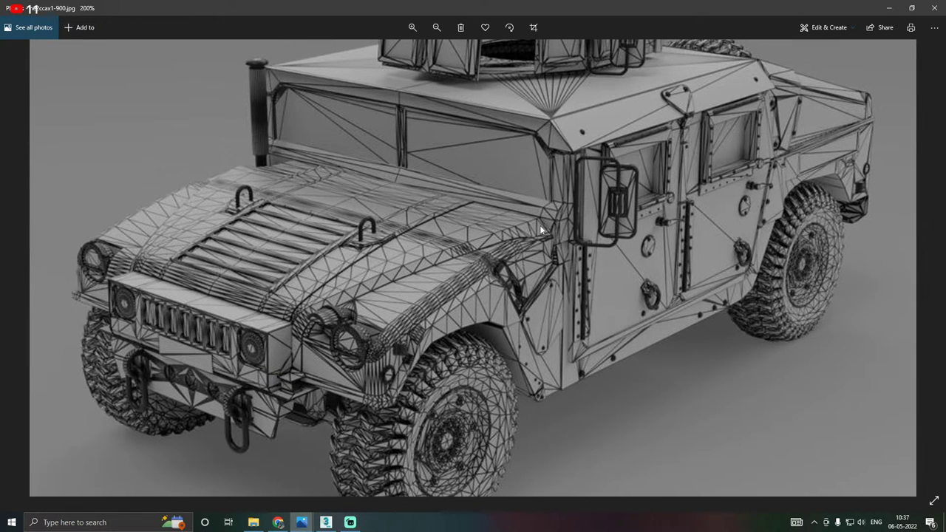
pyautogui.hotkey('alt', 'Tab')
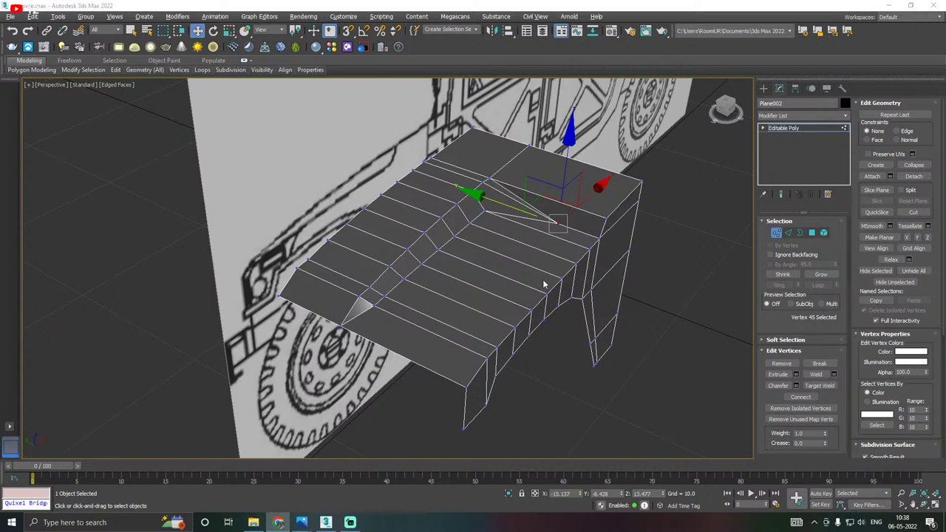
# Undo the single vertex's outward move and, in the top view, move the six rear side-wall vertices close to the fender's outer edge.
pyautogui.keyDown('alt'); pyautogui.moveTo(543, 284); pyautogui.dragTo(475, 249, button='middle'); pyautogui.keyUp('alt')
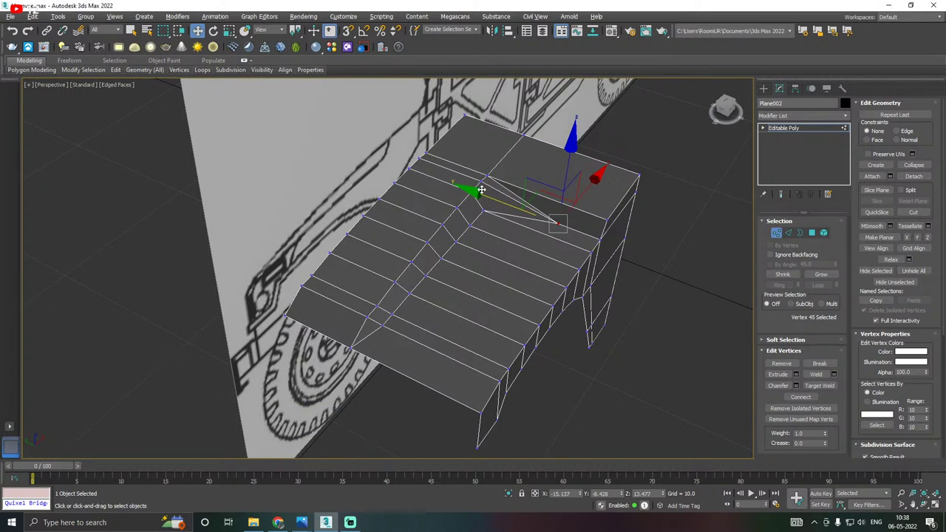
pyautogui.keyDown('alt'); pyautogui.moveTo(528, 222); pyautogui.dragTo(559, 221, button='middle'); pyautogui.keyUp('alt')
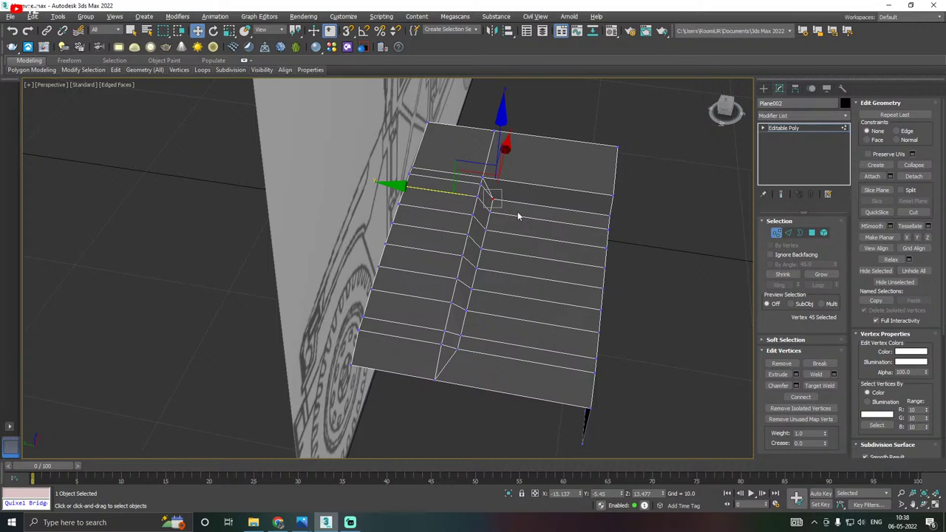
pyautogui.press('t')
pyautogui.scroll(4, 389, 275)
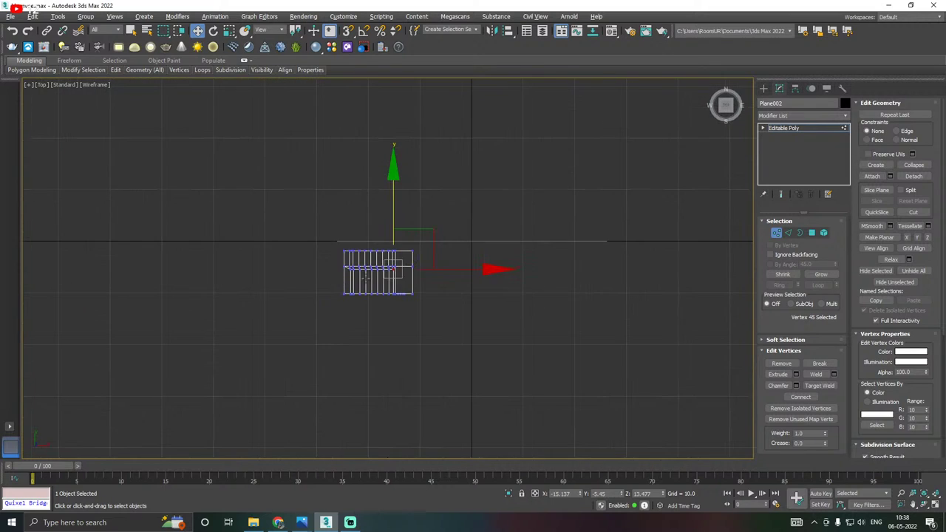
pyautogui.scroll(4, 390, 275)
pyautogui.moveTo(316, 272); pyautogui.dragTo(552, 172)
pyautogui.scroll(-2, 531, 172)
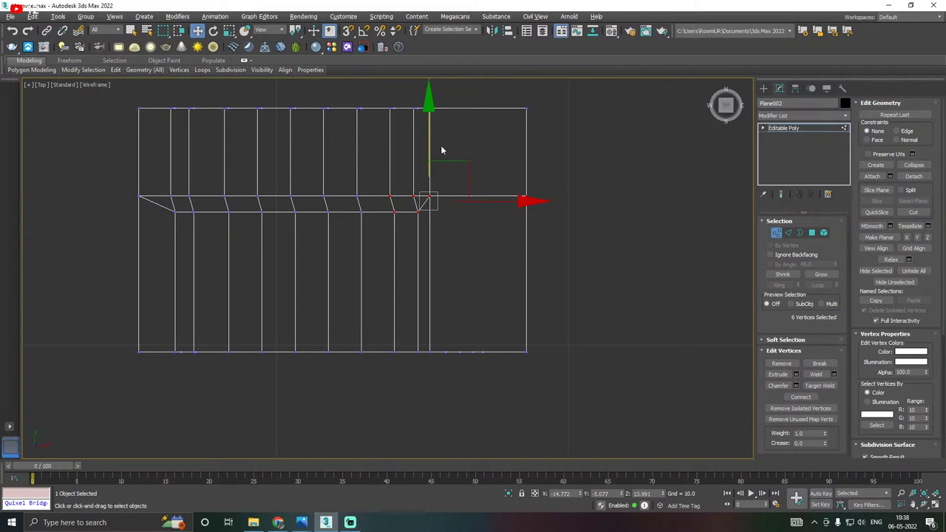
pyautogui.moveTo(427, 140); pyautogui.dragTo(462, 249)
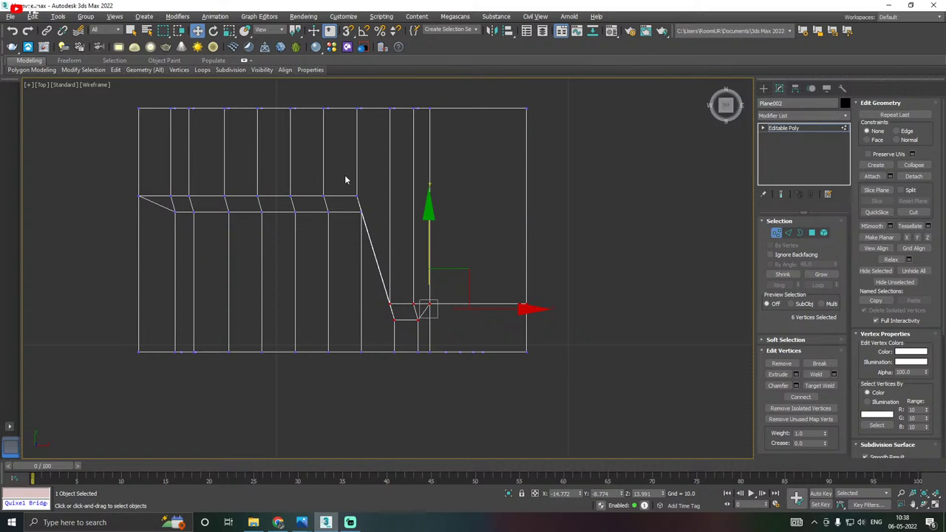
pyautogui.moveTo(429, 232); pyautogui.dragTo(430, 250)
# Move the next four side-wall vertex pairs outward one by one toward the front, from about Y -8.28 to about Y -7.4.
pyautogui.moveTo(343, 180); pyautogui.dragTo(368, 219)
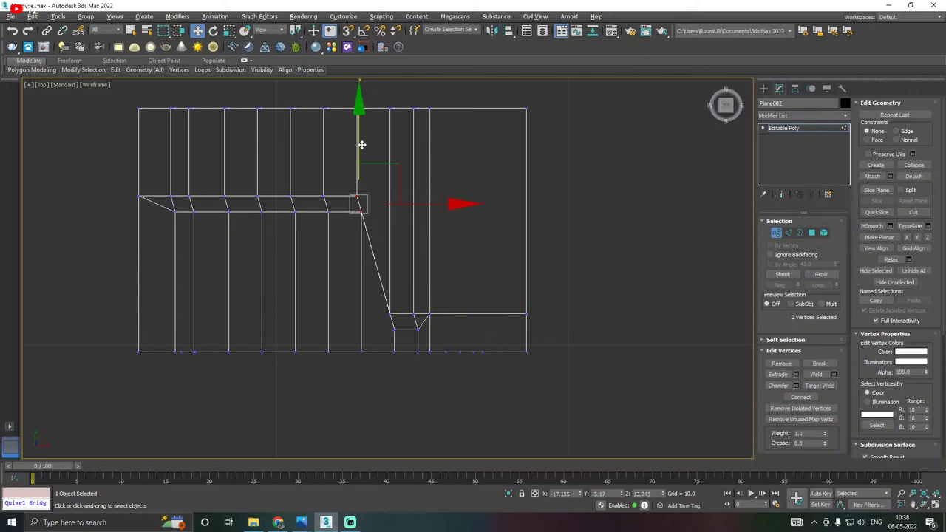
pyautogui.moveTo(363, 143); pyautogui.dragTo(382, 237)
pyautogui.moveTo(309, 182); pyautogui.dragTo(348, 225)
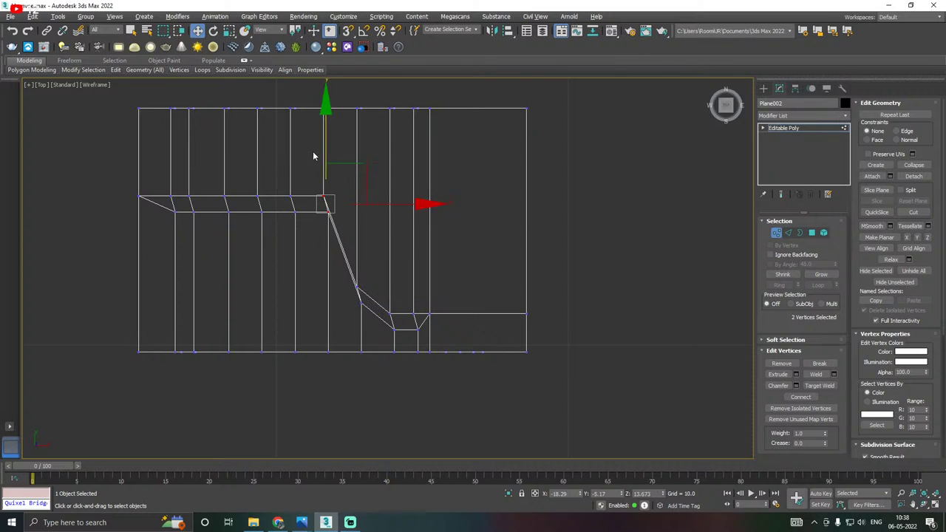
pyautogui.moveTo(323, 145); pyautogui.dragTo(338, 221)
pyautogui.moveTo(280, 184); pyautogui.dragTo(316, 235)
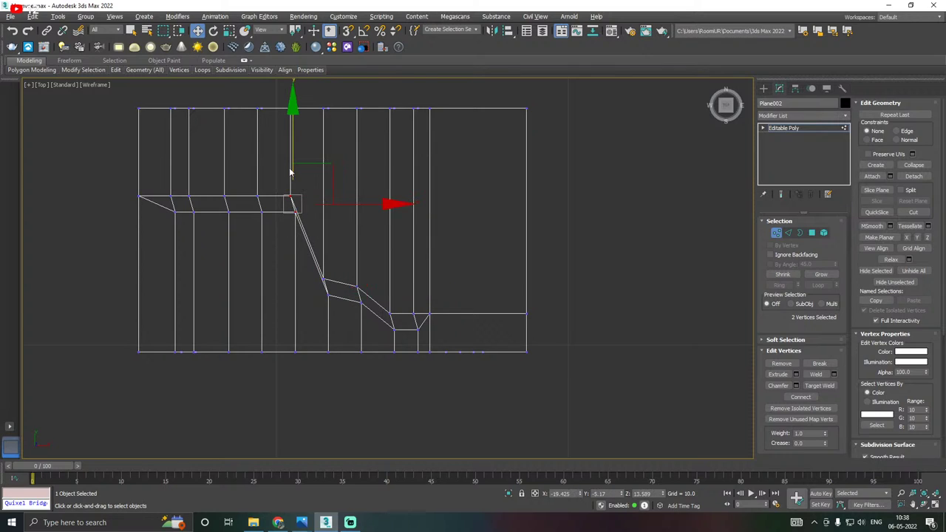
pyautogui.moveTo(289, 145); pyautogui.dragTo(298, 217)
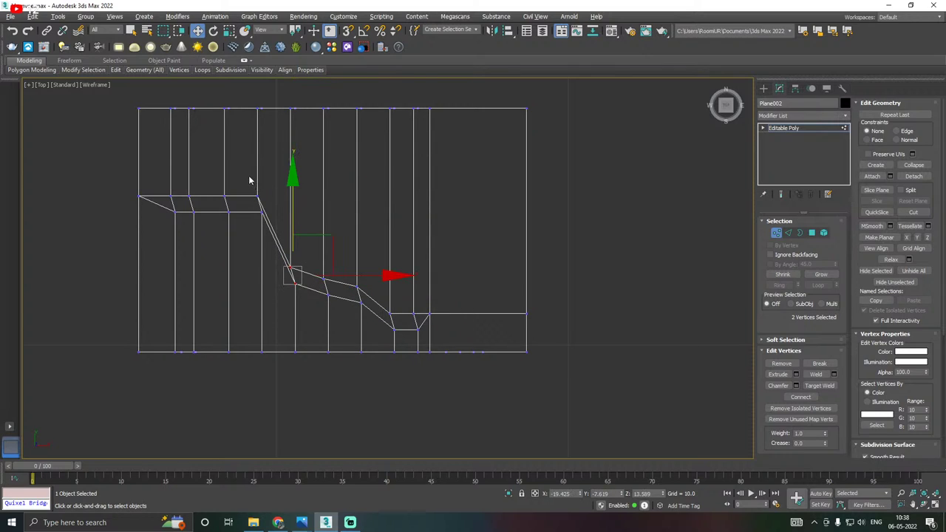
pyautogui.moveTo(248, 178); pyautogui.dragTo(275, 225)
pyautogui.moveTo(259, 144); pyautogui.dragTo(265, 209)
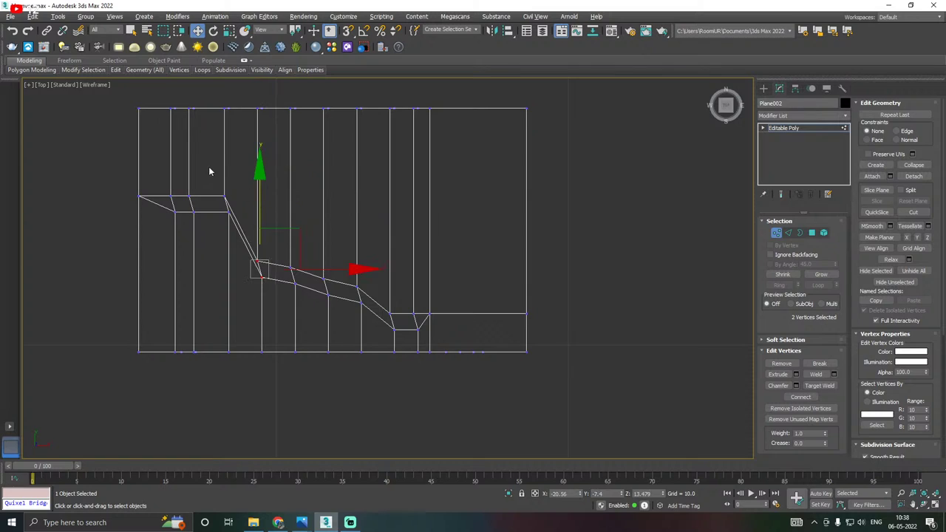
# Move the next side-wall vertex pair outward, and shift the five front-end vertices together to about Y -7.61.
pyautogui.moveTo(209, 170); pyautogui.dragTo(243, 223)
pyautogui.moveTo(226, 142); pyautogui.dragTo(207, 208)
pyautogui.moveTo(162, 158); pyautogui.dragTo(171, 180)
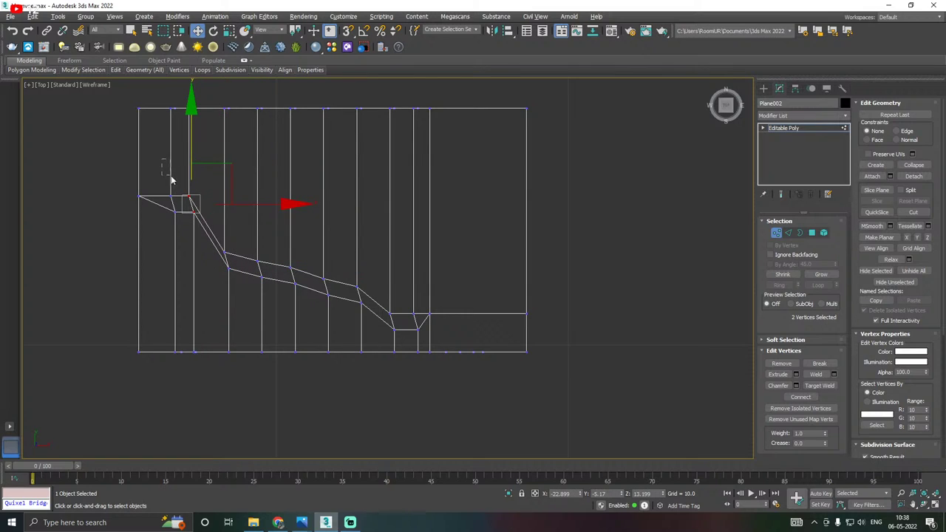
pyautogui.moveTo(208, 224); pyautogui.dragTo(193, 217)
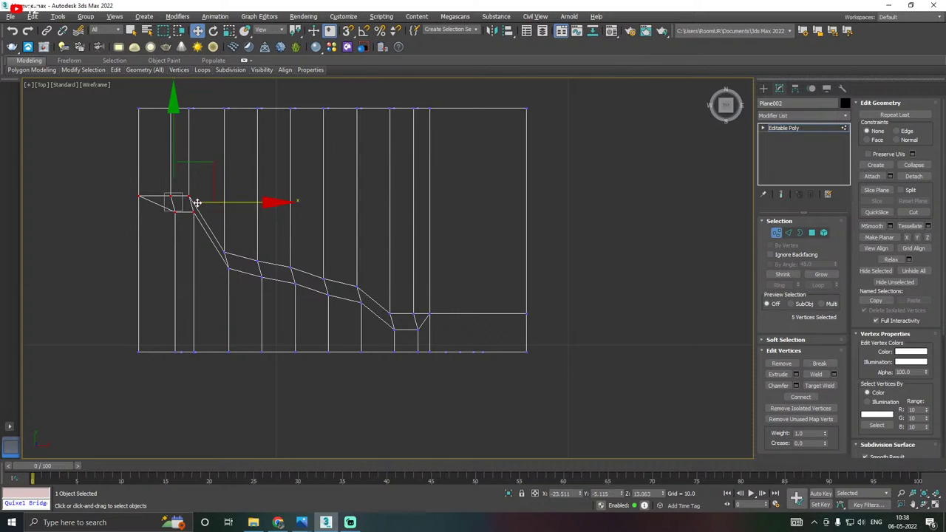
pyautogui.moveTo(173, 140); pyautogui.dragTo(179, 212)
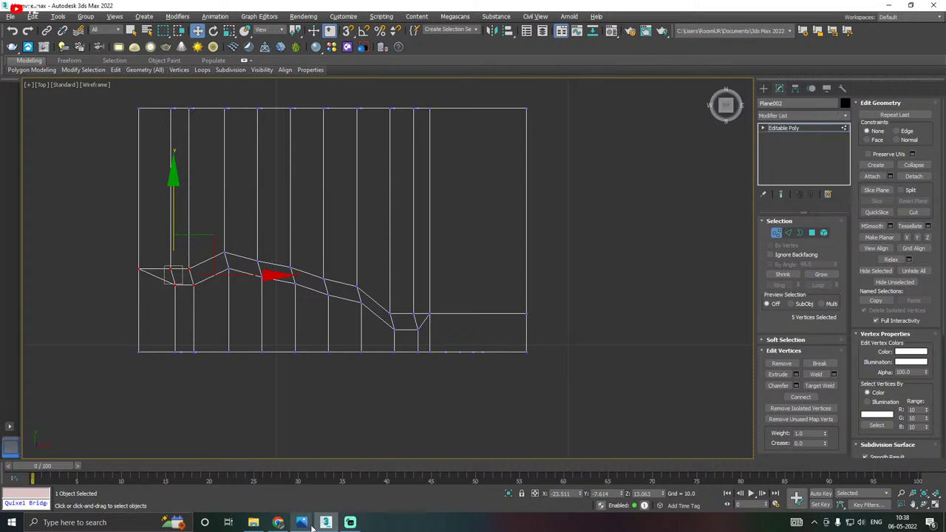
# Shift the two vertex pairs just behind the front group outward by about 0.69 and 0.3 to smooth the hood's side line.
pyautogui.moveTo(312, 527)
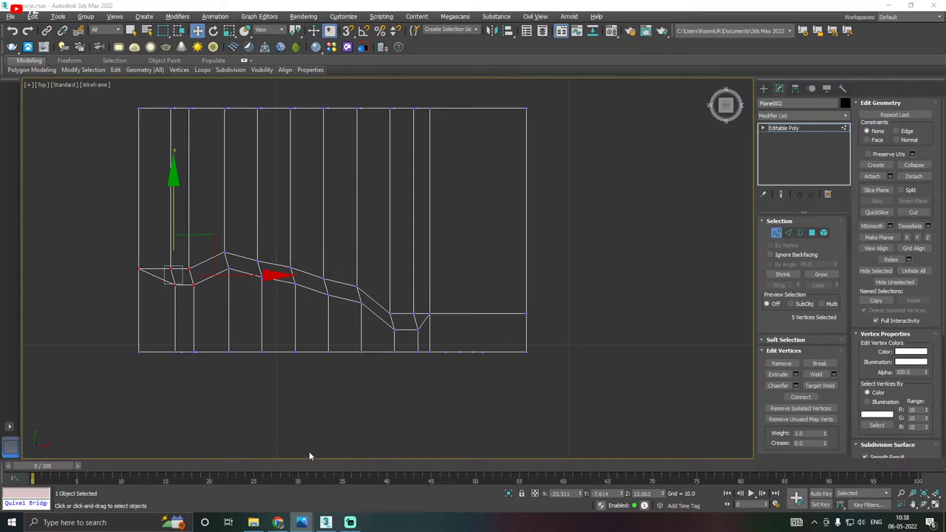
pyautogui.click(191, 292)
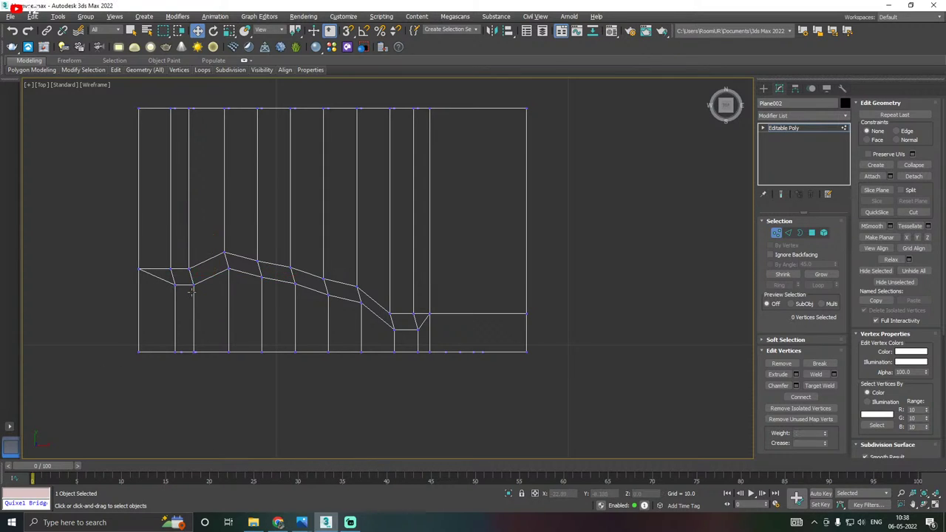
pyautogui.moveTo(219, 235); pyautogui.dragTo(242, 285)
pyautogui.moveTo(226, 194); pyautogui.dragTo(231, 215)
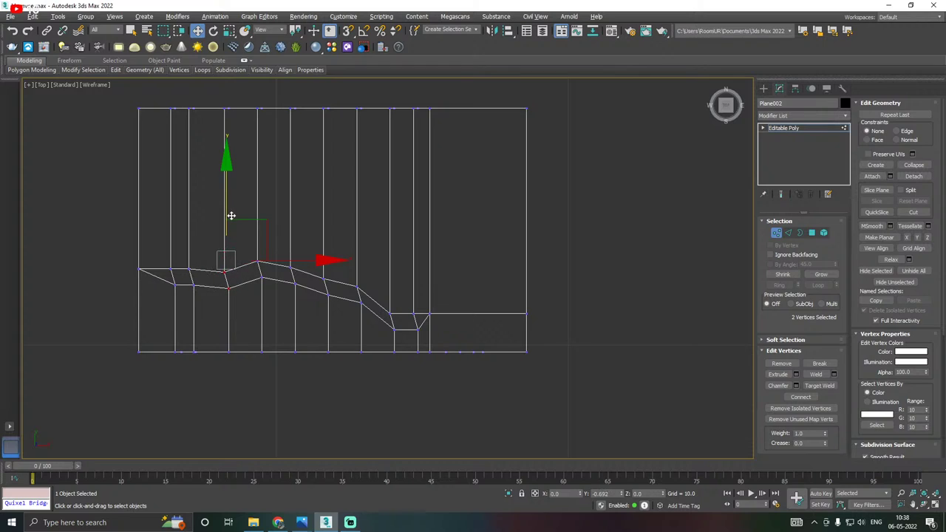
pyautogui.click(273, 247)
pyautogui.moveTo(273, 247); pyautogui.dragTo(250, 302)
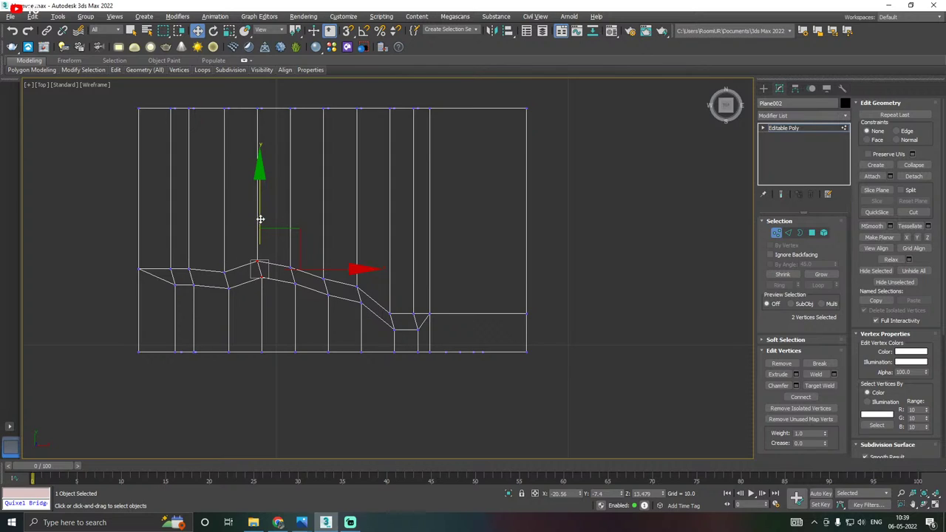
pyautogui.moveTo(260, 217)
pyautogui.mouseDown()
pyautogui.moveTo(264, 237)
pyautogui.moveTo(263, 227)
pyautogui.mouseUp()
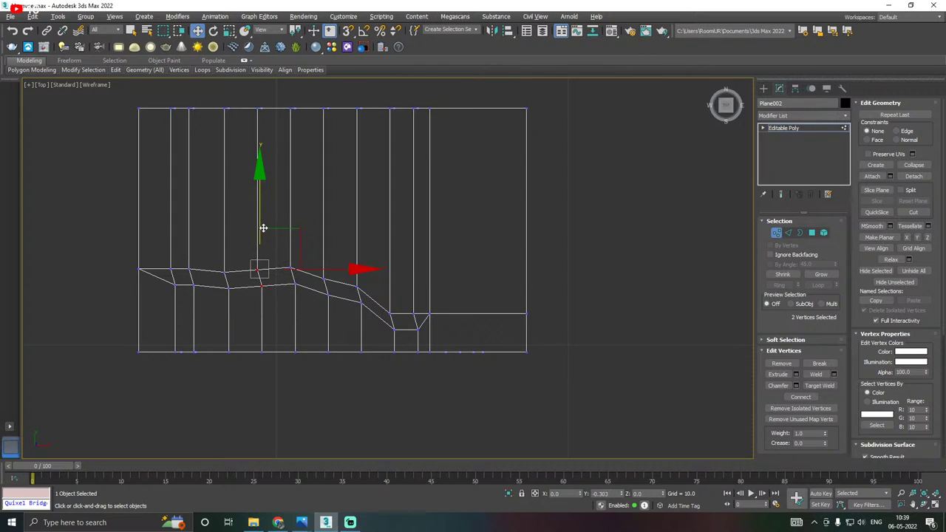
# Nudge the two middle side-wall vertex pairs, at about X -19.43 and X -18.29, slightly outward to even out the curve.
pyautogui.click(298, 319)
pyautogui.moveTo(288, 255); pyautogui.dragTo(303, 299)
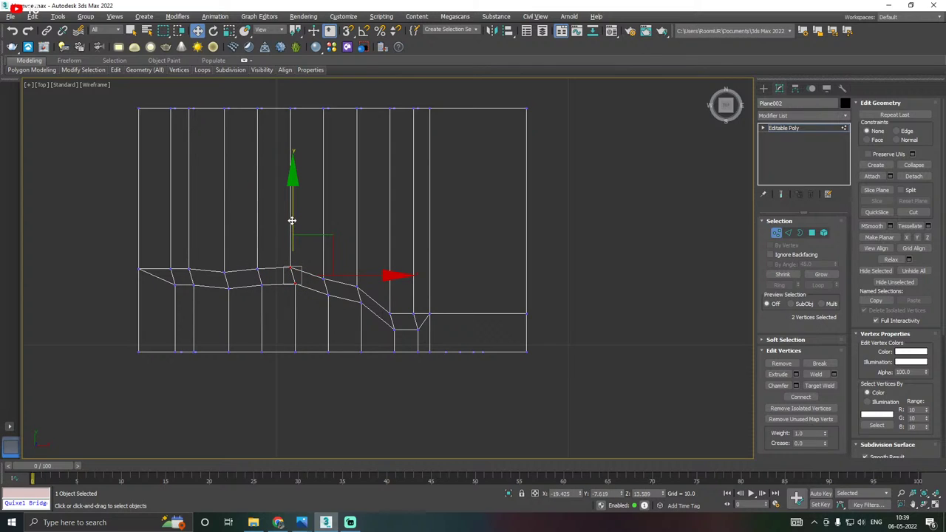
pyautogui.moveTo(292, 220); pyautogui.dragTo(295, 229)
pyautogui.click(340, 264)
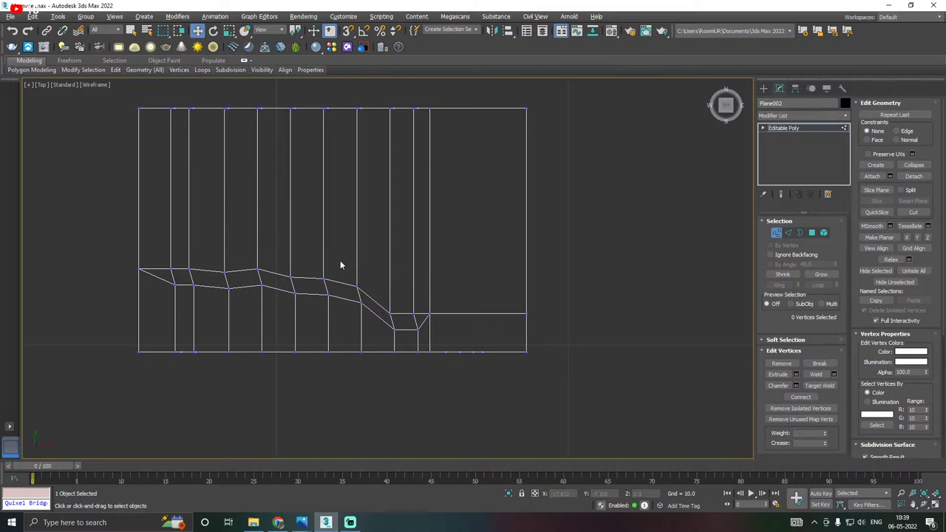
pyautogui.moveTo(340, 265); pyautogui.dragTo(320, 315)
pyautogui.moveTo(324, 234); pyautogui.dragTo(327, 239)
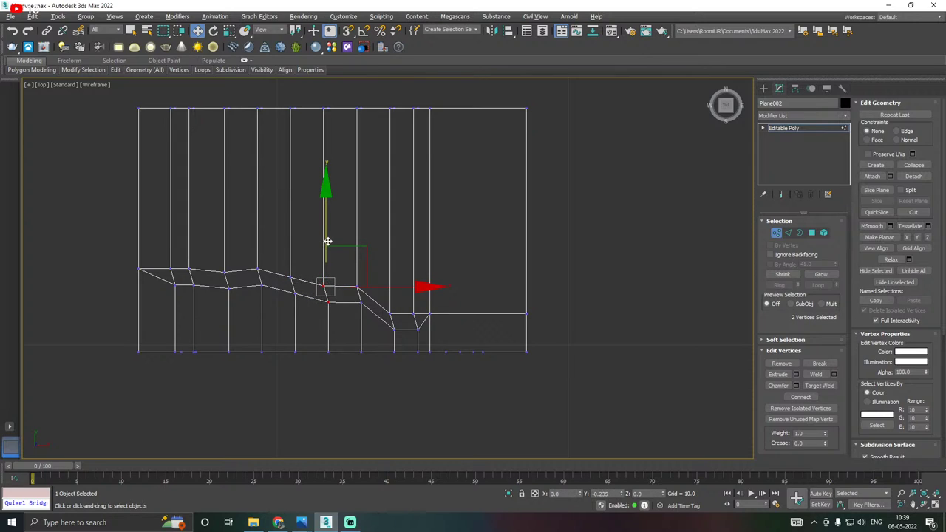
# Move the vertex pair at about X -17.16 slightly outward, and the pair behind it slightly inward to about Y -9.01.
pyautogui.click(352, 270)
pyautogui.moveTo(352, 270); pyautogui.dragTo(372, 320)
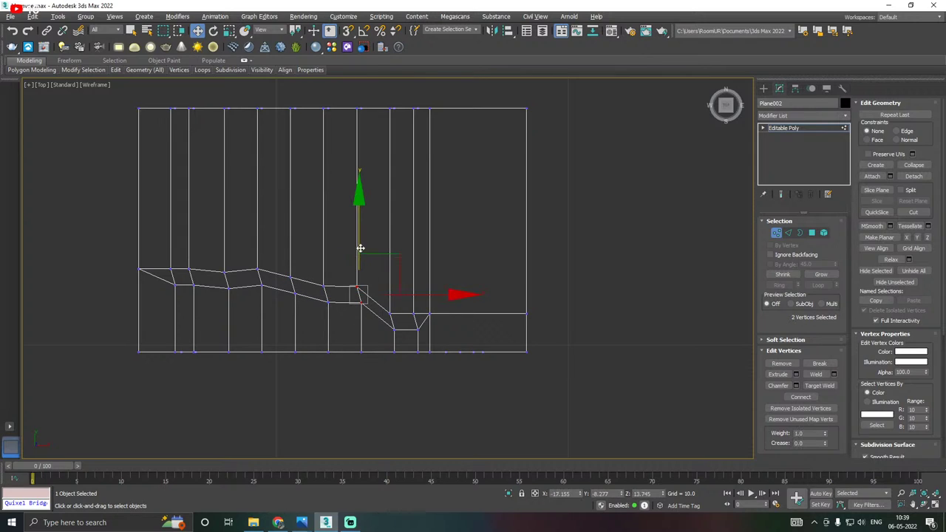
pyautogui.moveTo(361, 249); pyautogui.dragTo(375, 284)
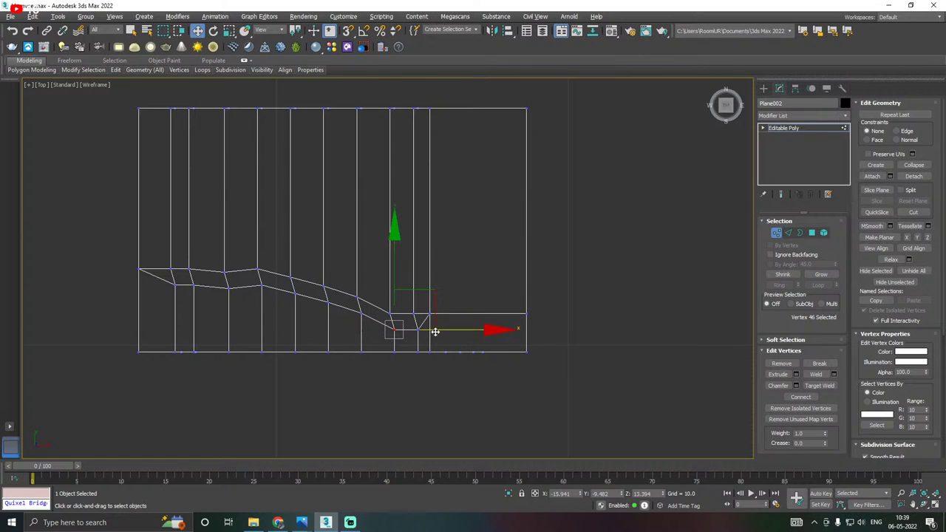
pyautogui.click(415, 347)
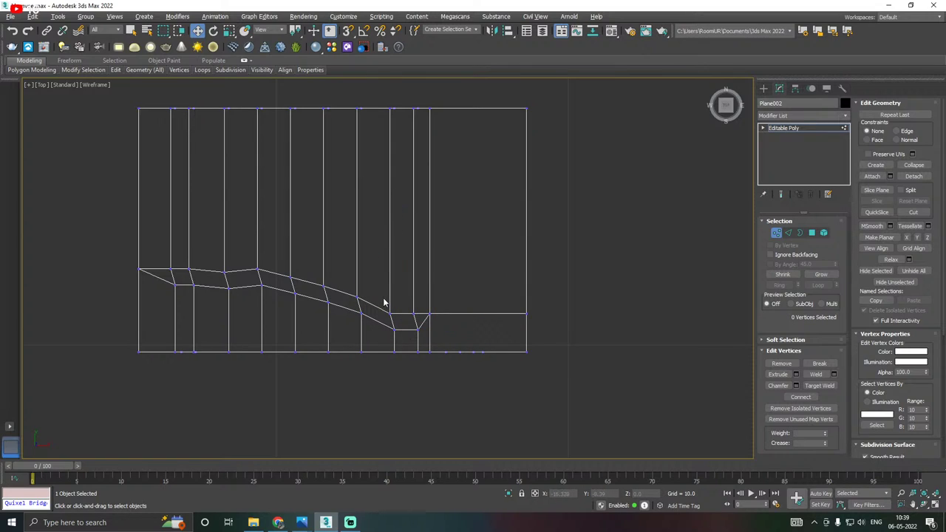
pyautogui.moveTo(384, 302); pyautogui.dragTo(403, 346)
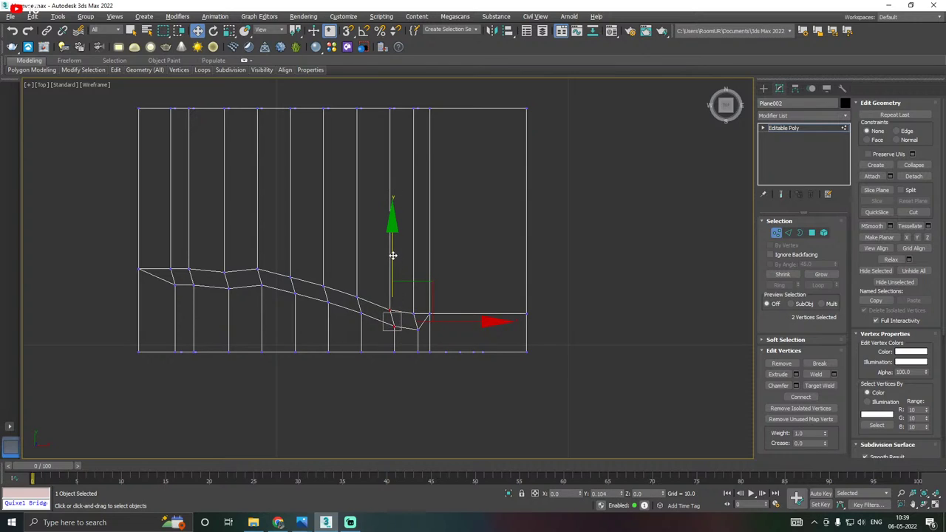
pyautogui.moveTo(392, 256); pyautogui.dragTo(391, 250)
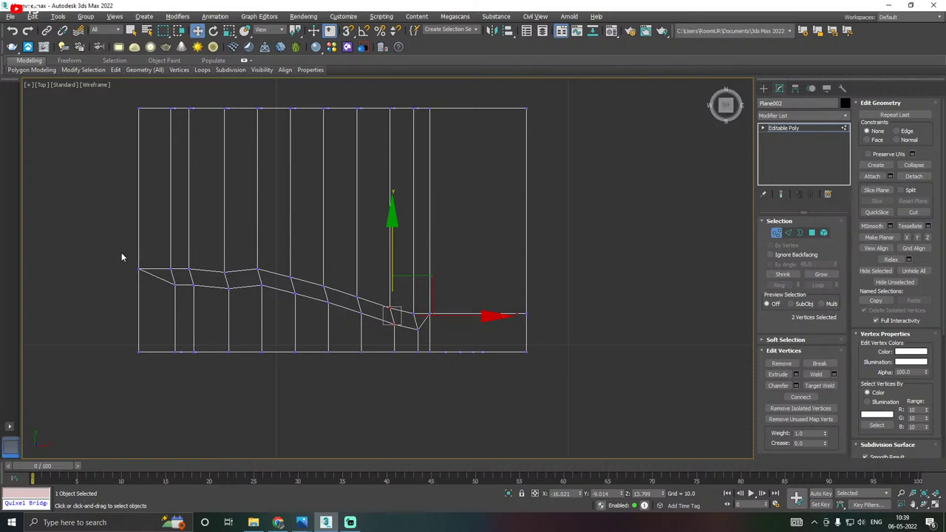
# Move the seven side-wall vertices at the hood's front end inward together to about Y -7.39.
pyautogui.moveTo(122, 257); pyautogui.dragTo(229, 303)
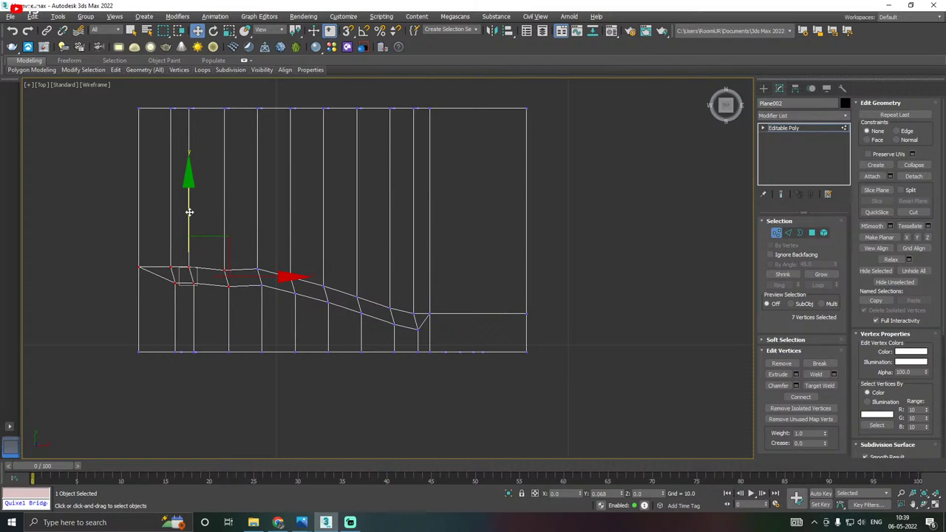
pyautogui.moveTo(190, 212); pyautogui.dragTo(187, 199)
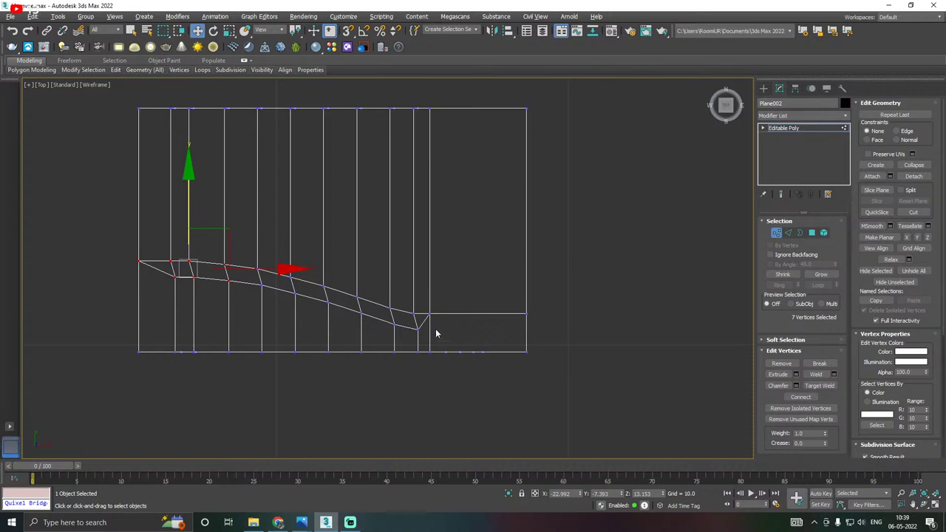
pyautogui.press('p')
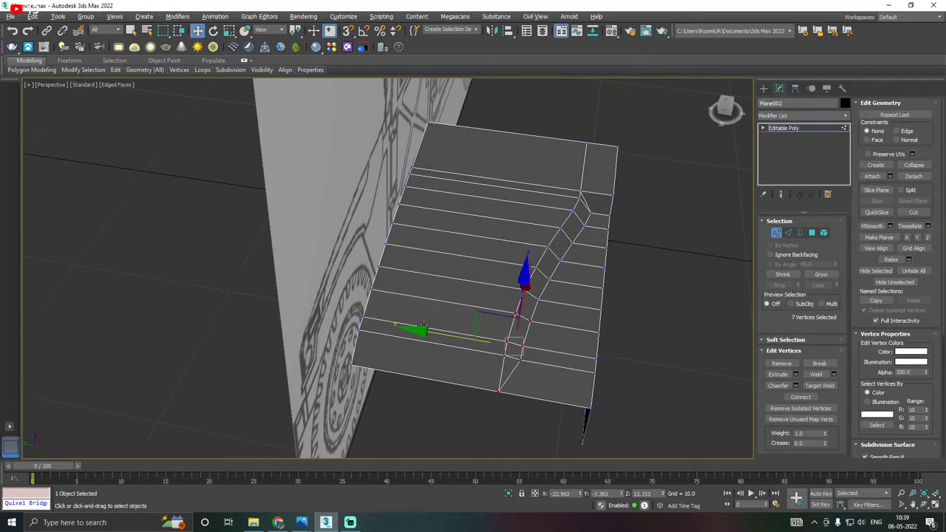
pyautogui.keyDown('alt'); pyautogui.moveTo(480, 325); pyautogui.dragTo(560, 264, button='middle'); pyautogui.keyUp('alt')
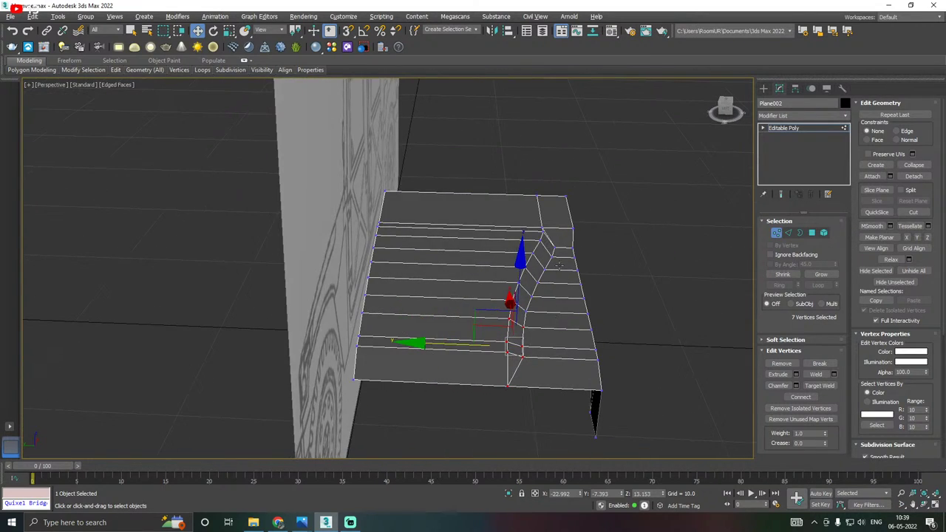
pyautogui.keyDown('alt'); pyautogui.moveTo(537, 295); pyautogui.dragTo(483, 296, button='middle'); pyautogui.keyUp('alt')
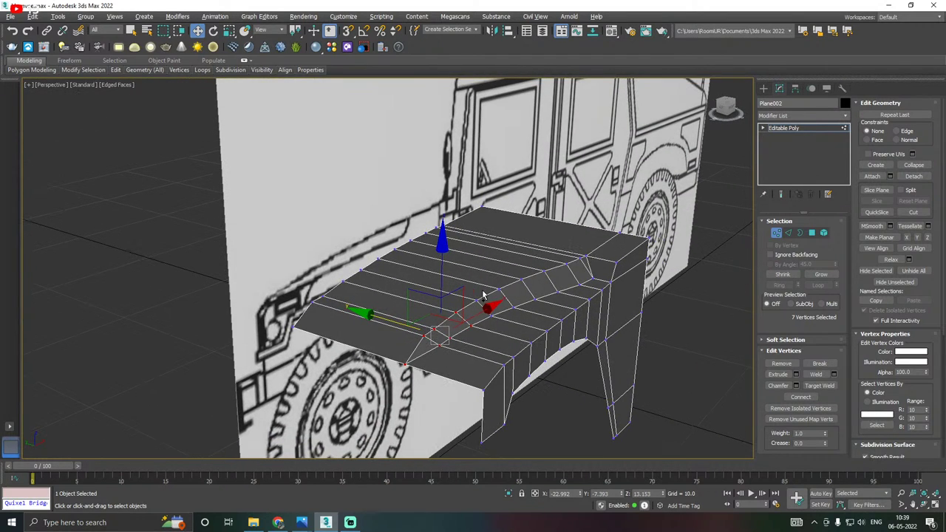
# Target-weld the side wall's rearmost top vertex to the adjoining hood vertex, and weld the matching pair on the hood's centre edge.
pyautogui.scroll(6, 597, 257)
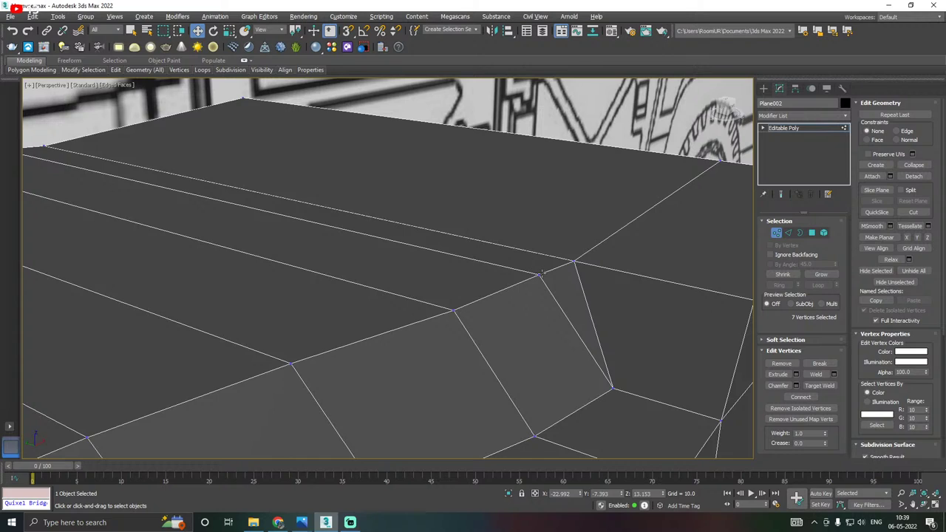
pyautogui.click(541, 274)
pyautogui.rightClick(564, 268)
pyautogui.click(487, 341)
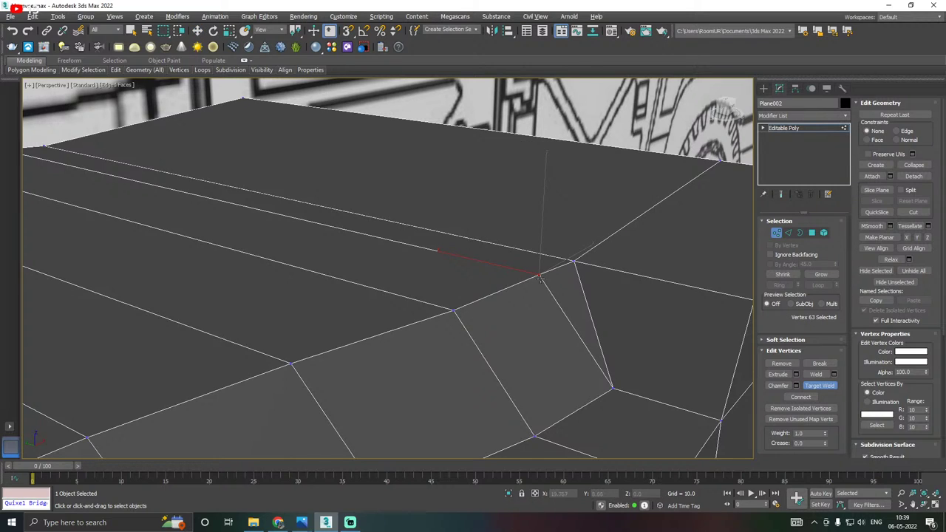
pyautogui.click(576, 261)
pyautogui.scroll(-1, 592, 277)
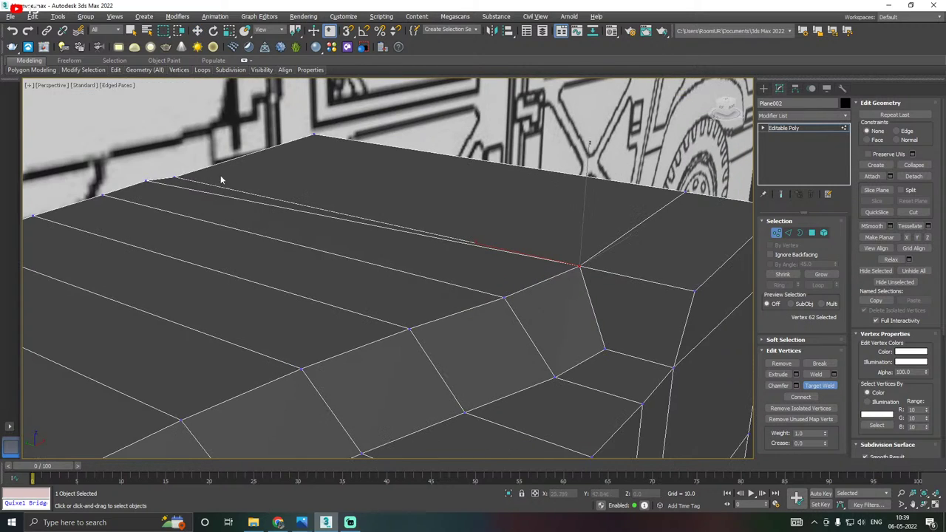
pyautogui.click(174, 177)
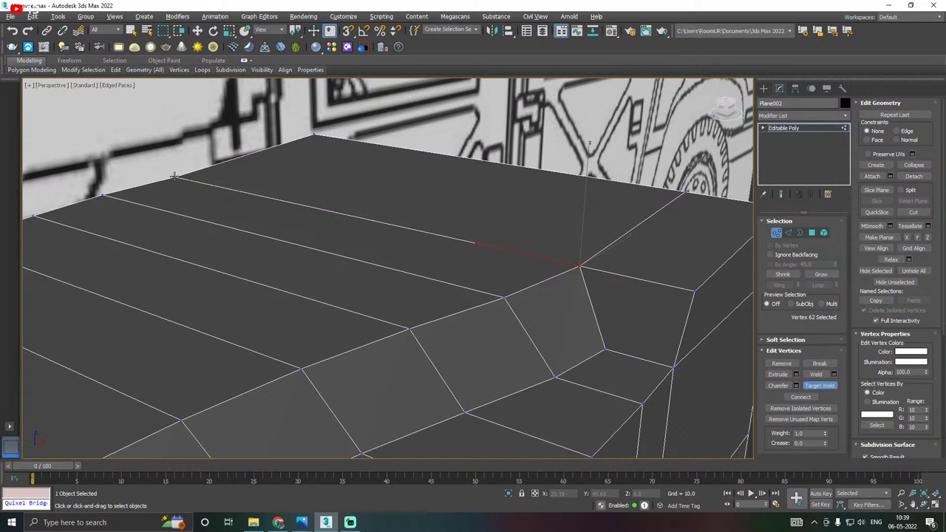
pyautogui.scroll(-5, 452, 232)
pyautogui.press('w')
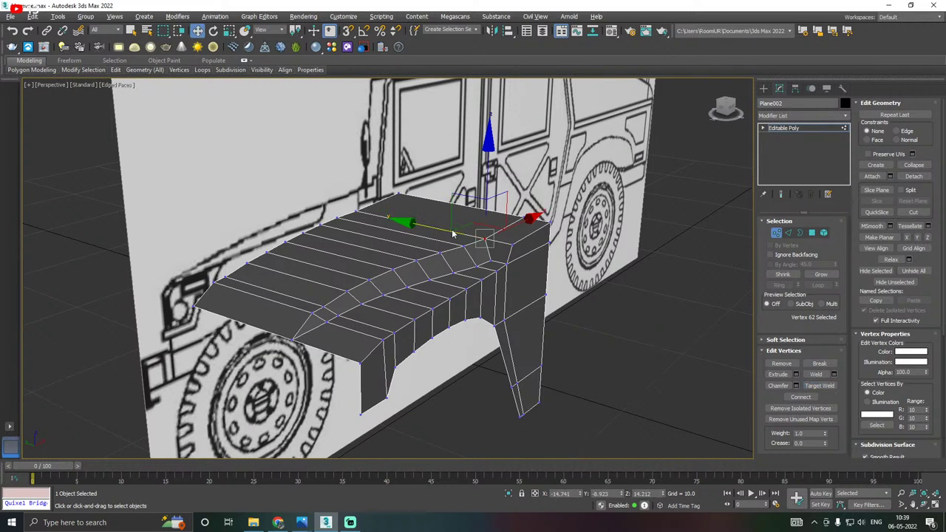
# Save the scene.
pyautogui.keyDown('alt'); pyautogui.moveTo(454, 234); pyautogui.dragTo(402, 214, button='middle'); pyautogui.keyUp('alt')
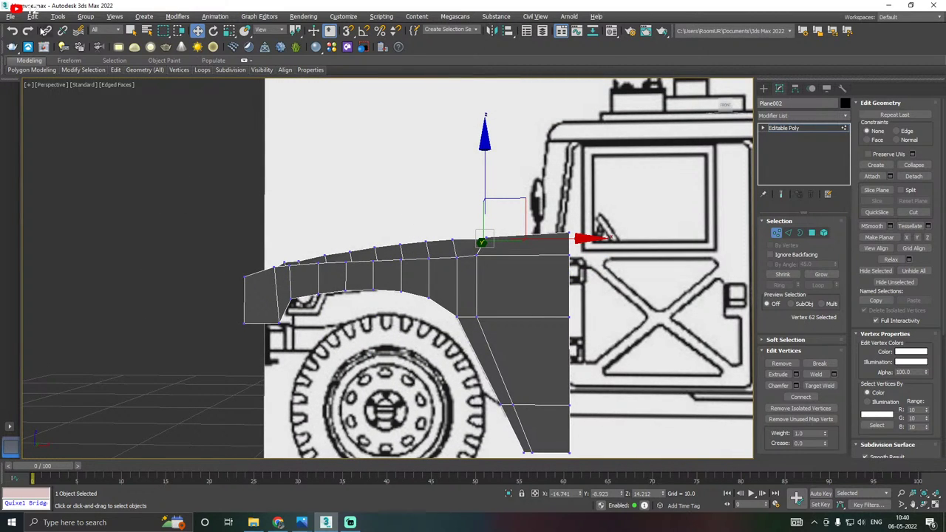
pyautogui.click(11, 18)
pyautogui.click(28, 92)
# Examine the hood and fender mesh against the side blueprint in see-through display, from the front and in perspective.
pyautogui.moveTo(411, 326); pyautogui.dragTo(390, 312, button='middle')
pyautogui.press('f')
pyautogui.scroll(3, 389, 314)
pyautogui.hotkey('alt', 'x')
pyautogui.scroll(-1, 396, 307)
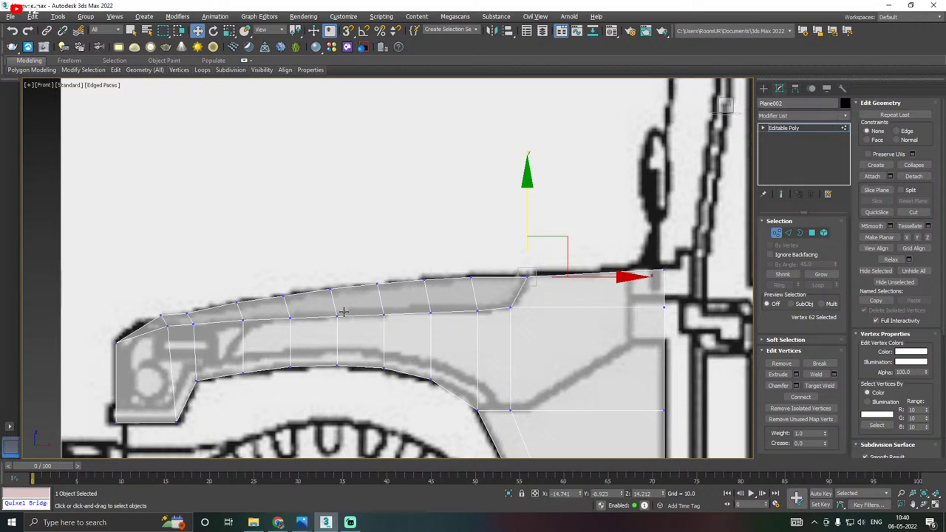
pyautogui.scroll(-5, 403, 296)
pyautogui.moveTo(403, 312); pyautogui.dragTo(400, 311, button='middle')
pyautogui.scroll(2, 388, 316)
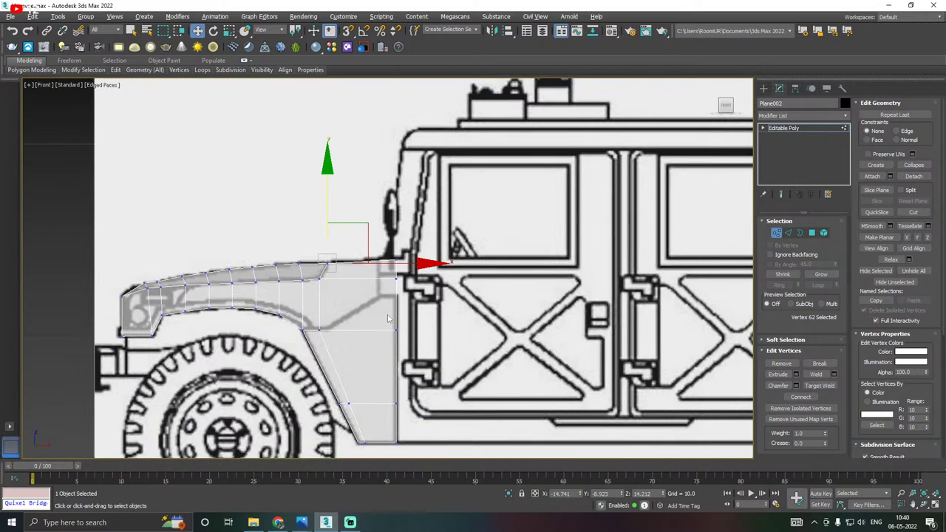
pyautogui.press('p')
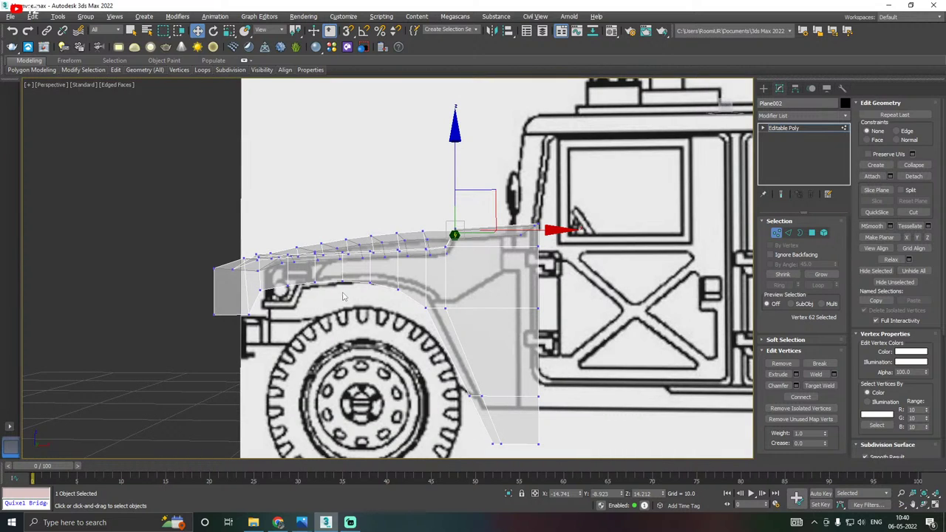
pyautogui.keyDown('alt'); pyautogui.moveTo(345, 299); pyautogui.dragTo(411, 305, button='middle'); pyautogui.keyUp('alt')
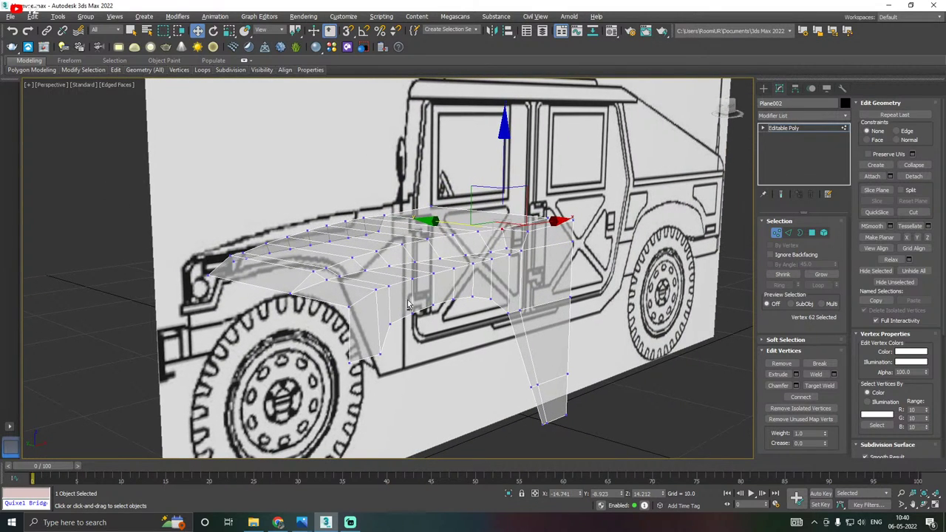
pyautogui.hotkey('alt', 'x')
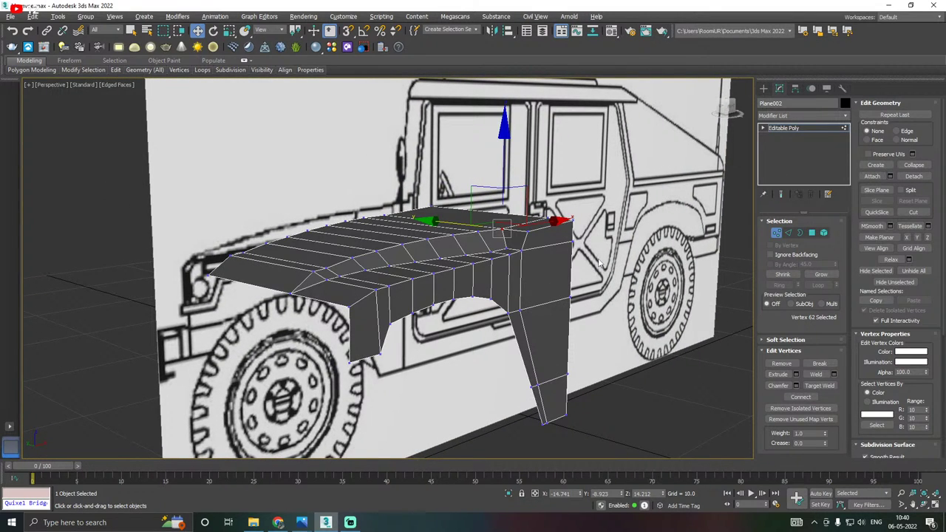
pyautogui.hotkey('alt', 'x')
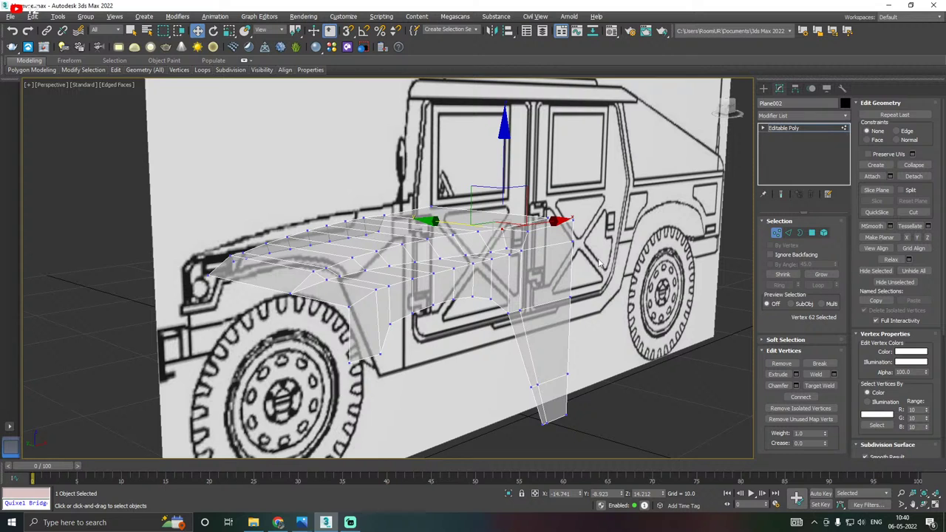
pyautogui.hotkey('alt', 'x')
pyautogui.keyDown('alt'); pyautogui.moveTo(528, 283); pyautogui.dragTo(510, 277, button='middle'); pyautogui.keyUp('alt')
# Try a planar Symmetry modifier on the whole mesh, mirrored along Z with Flip turned off.
pyautogui.click(814, 128)
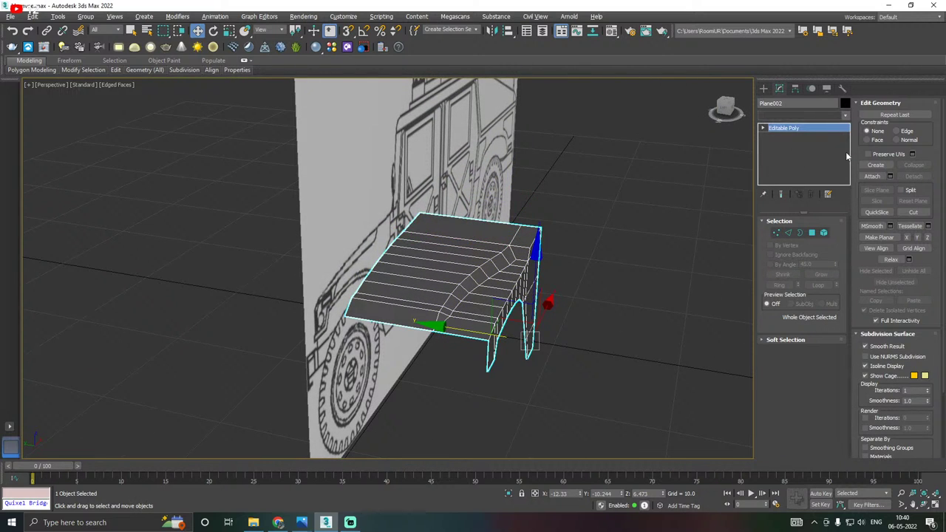
pyautogui.click(845, 115)
pyautogui.scroll(-10, 799, 295)
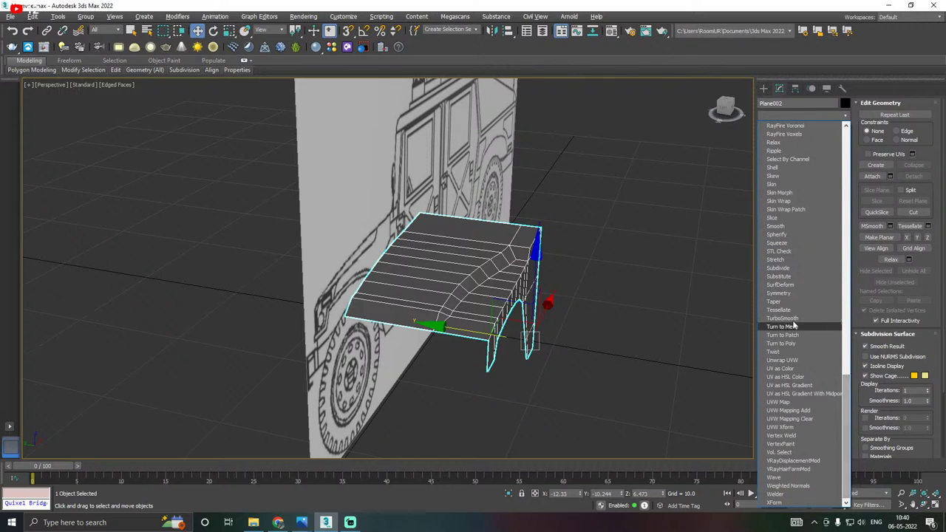
pyautogui.click(785, 293)
pyautogui.moveTo(650, 303)
pyautogui.keyDown('alt'); pyautogui.mouseDown(button='middle')
pyautogui.moveTo(602, 309)
pyautogui.moveTo(658, 264)
pyautogui.moveTo(651, 285)
pyautogui.mouseUp(button='middle'); pyautogui.keyUp('alt')
pyautogui.click(811, 276)
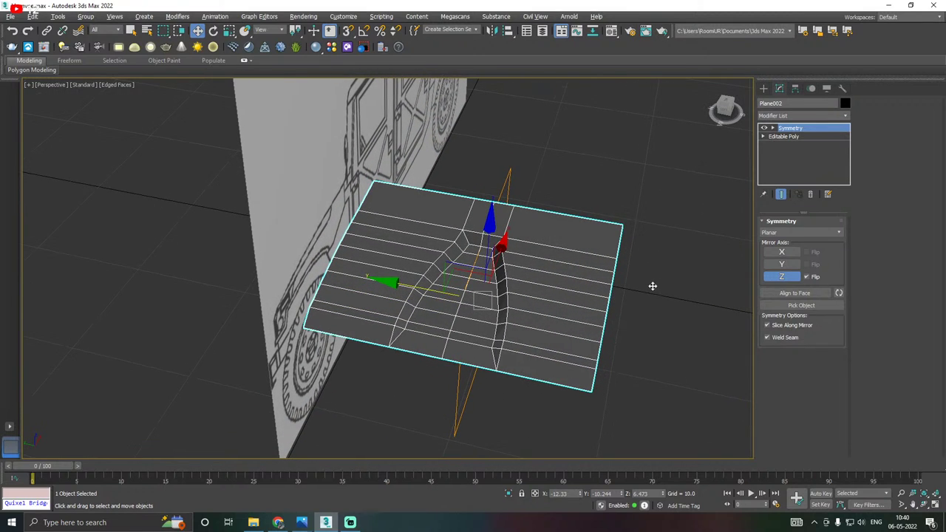
pyautogui.click(808, 277)
# Slide the Symmetry mirror plane to about Y -2.29 to preview the full-width hood, and delete the modifier.
pyautogui.click(797, 129)
pyautogui.moveTo(410, 289); pyautogui.dragTo(314, 268)
pyautogui.keyDown('alt'); pyautogui.moveTo(348, 271); pyautogui.dragTo(377, 345, button='middle'); pyautogui.keyUp('alt')
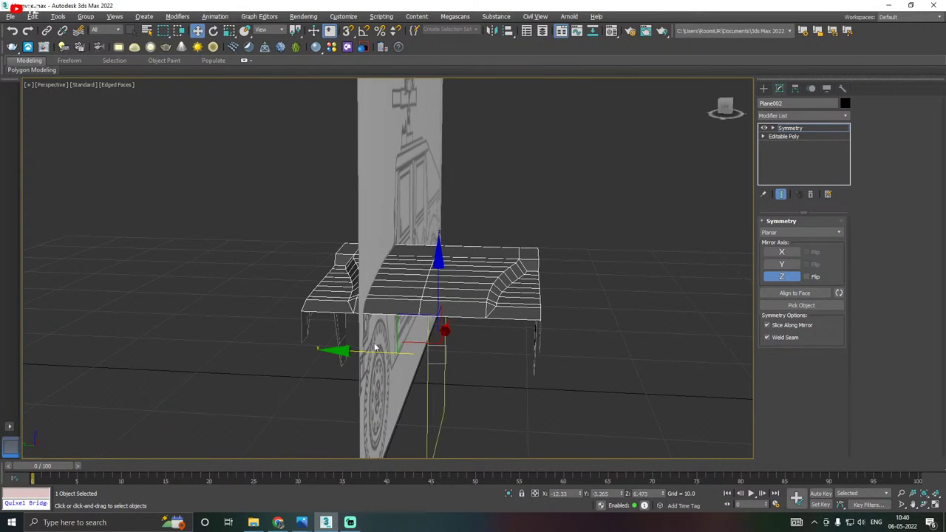
pyautogui.moveTo(362, 352); pyautogui.dragTo(348, 348)
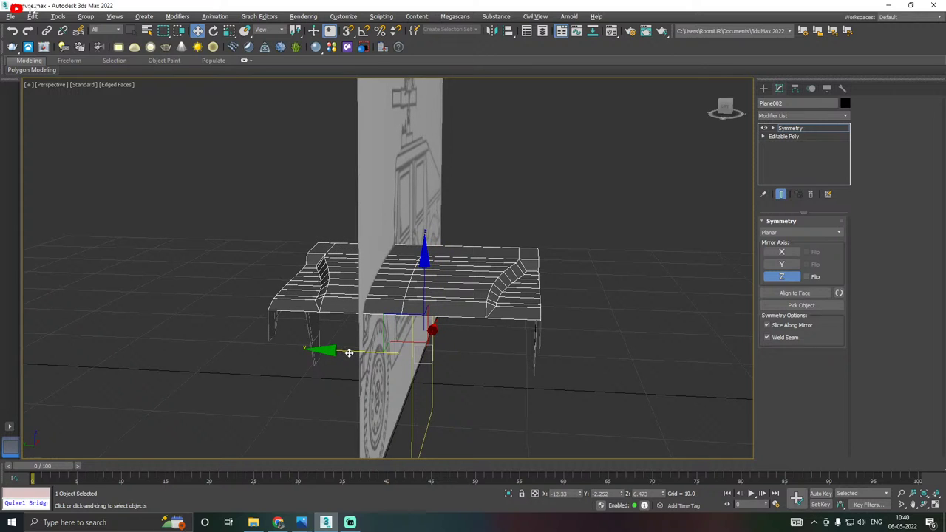
pyautogui.moveTo(343, 353)
pyautogui.keyDown('alt'); pyautogui.mouseDown(button='middle')
pyautogui.moveTo(342, 362)
pyautogui.moveTo(430, 341)
pyautogui.moveTo(340, 337)
pyautogui.moveTo(393, 346)
pyautogui.moveTo(332, 359)
pyautogui.moveTo(423, 303)
pyautogui.moveTo(356, 349)
pyautogui.moveTo(374, 346)
pyautogui.mouseUp(button='middle'); pyautogui.keyUp('alt')
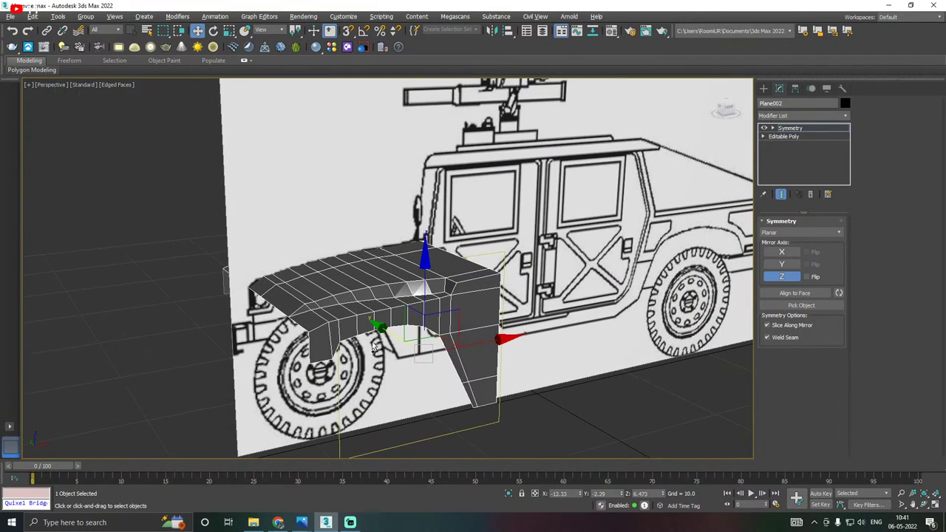
pyautogui.rightClick(805, 129)
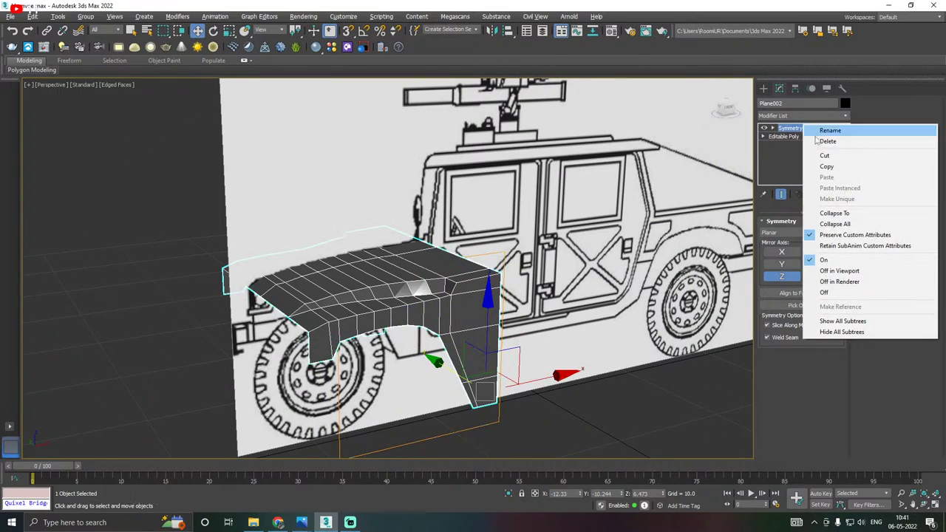
pyautogui.click(817, 142)
# Make the mesh see-through over the blueprint in the front view, and save the scene.
pyautogui.keyDown('alt'); pyautogui.moveTo(414, 259); pyautogui.dragTo(453, 256, button='middle'); pyautogui.keyUp('alt')
pyautogui.hotkey('alt', 'x')
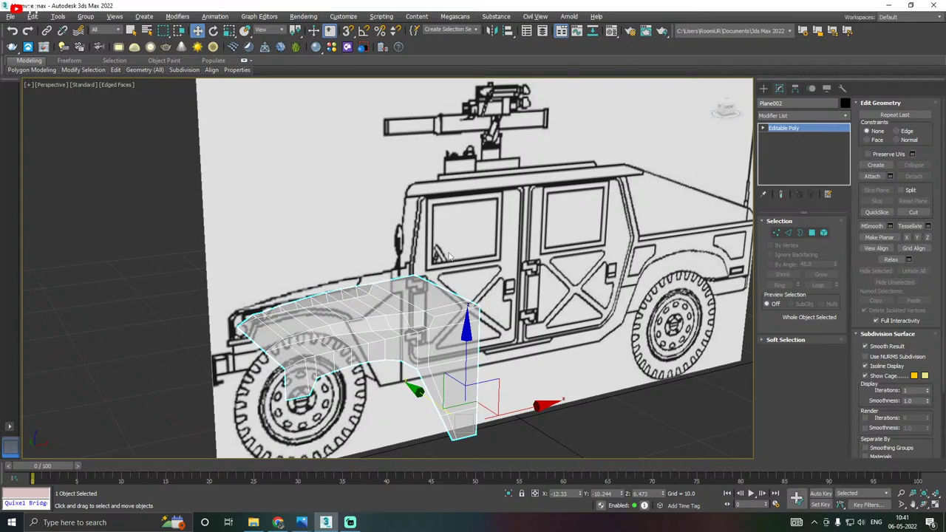
pyautogui.press('f')
pyautogui.scroll(-2, 435, 118)
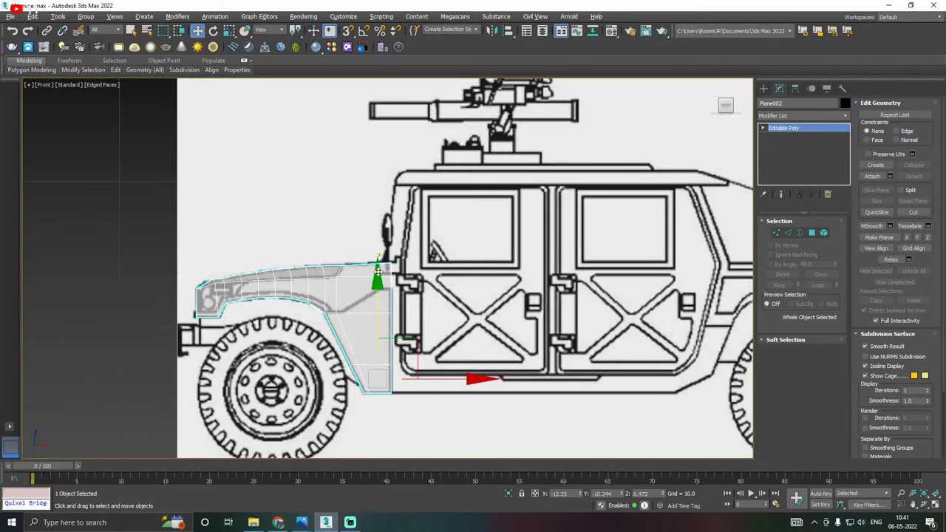
pyautogui.click(11, 16)
pyautogui.click(30, 95)
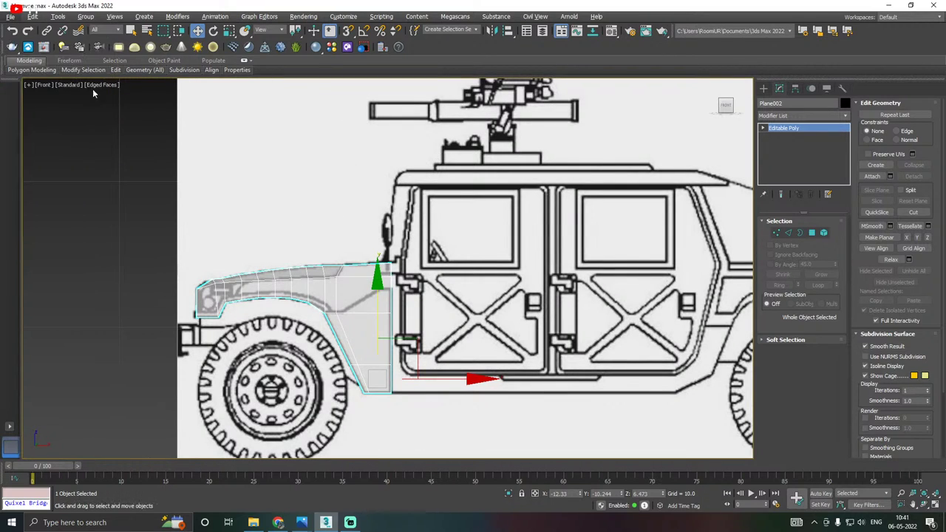
# Select the mesh's rear border edges, exclude those across the hood top, and move the remaining four rearward to about X -10.72.
pyautogui.click(788, 232)
pyautogui.scroll(4, 395, 336)
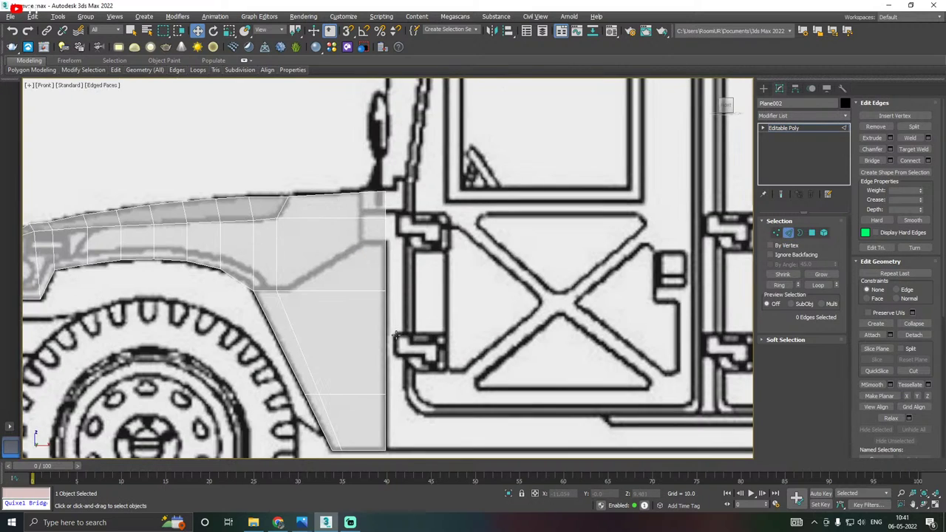
pyautogui.doubleClick(385, 341)
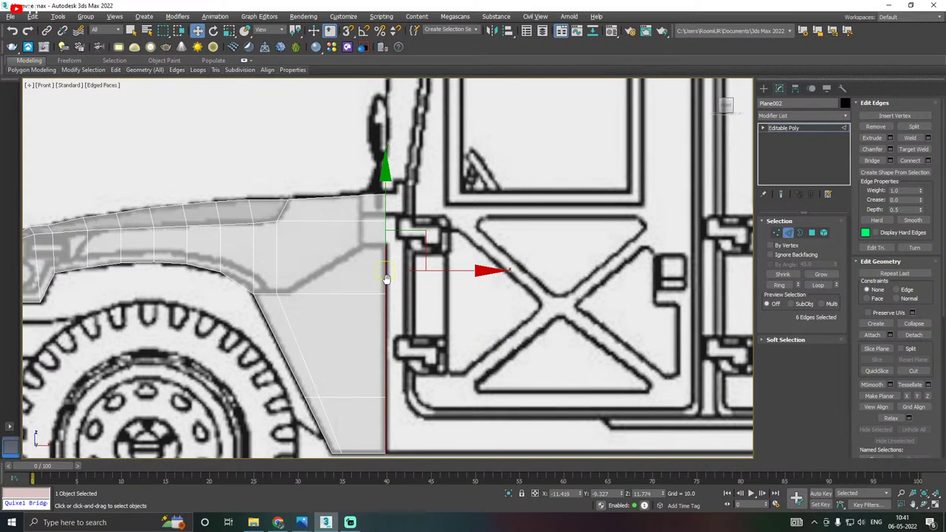
pyautogui.scroll(1, 388, 311)
pyautogui.click(412, 272)
pyautogui.scroll(3, 393, 244)
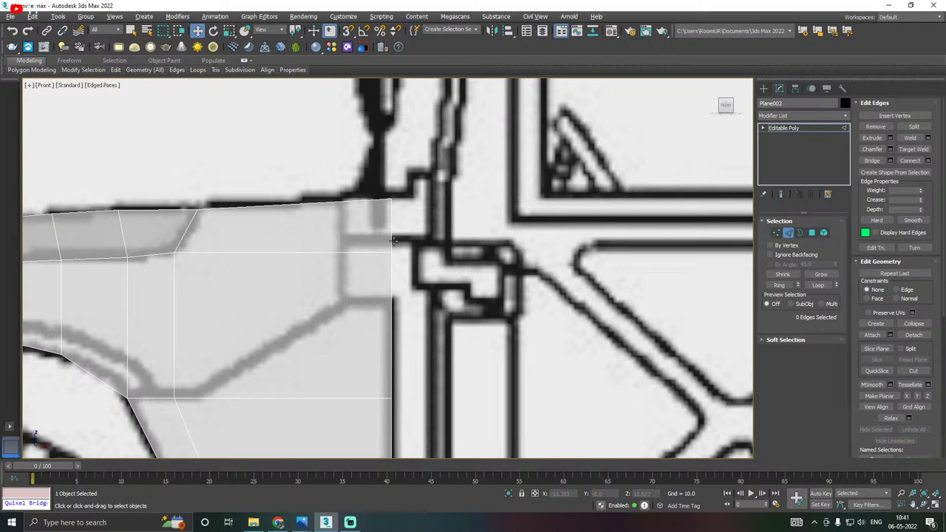
pyautogui.doubleClick(392, 240)
pyautogui.scroll(-5, 399, 237)
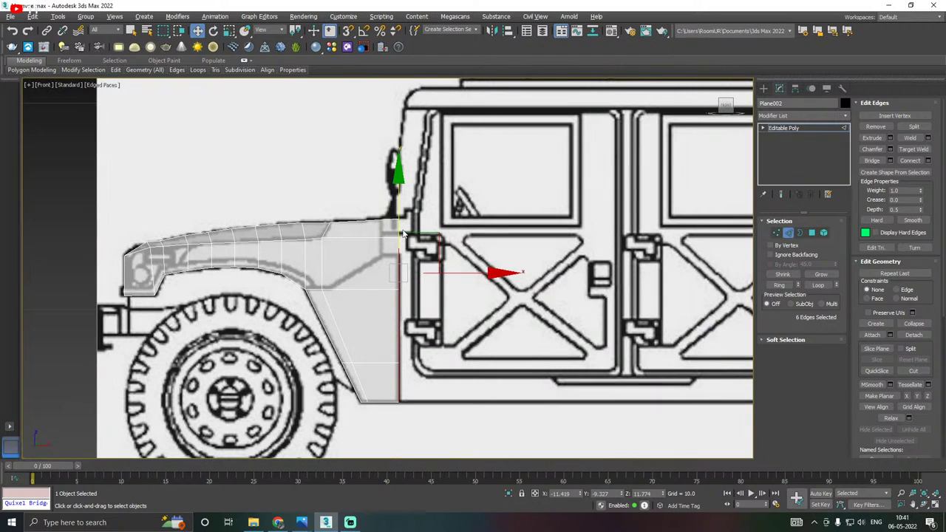
pyautogui.moveTo(484, 267); pyautogui.dragTo(390, 283, button='middle')
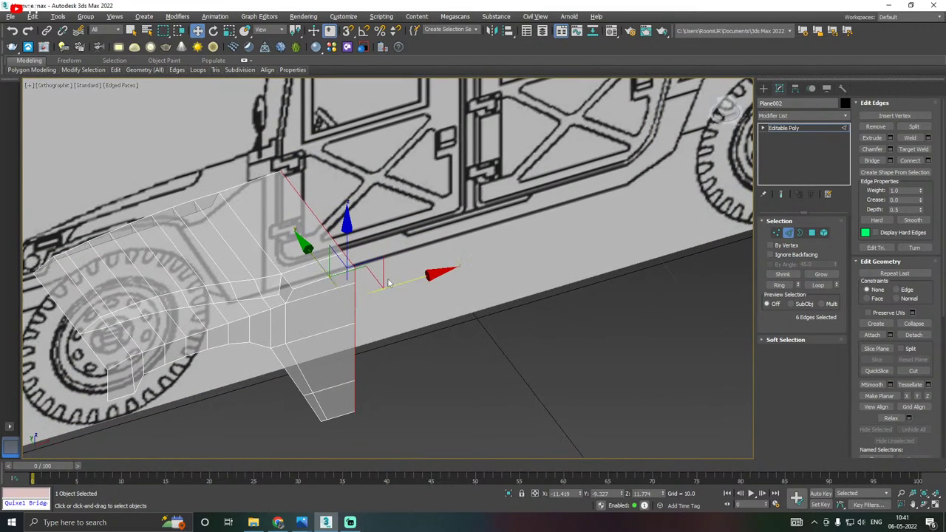
pyautogui.keyDown('alt'); pyautogui.click(344, 257); pyautogui.keyUp('alt')
pyautogui.press('f')
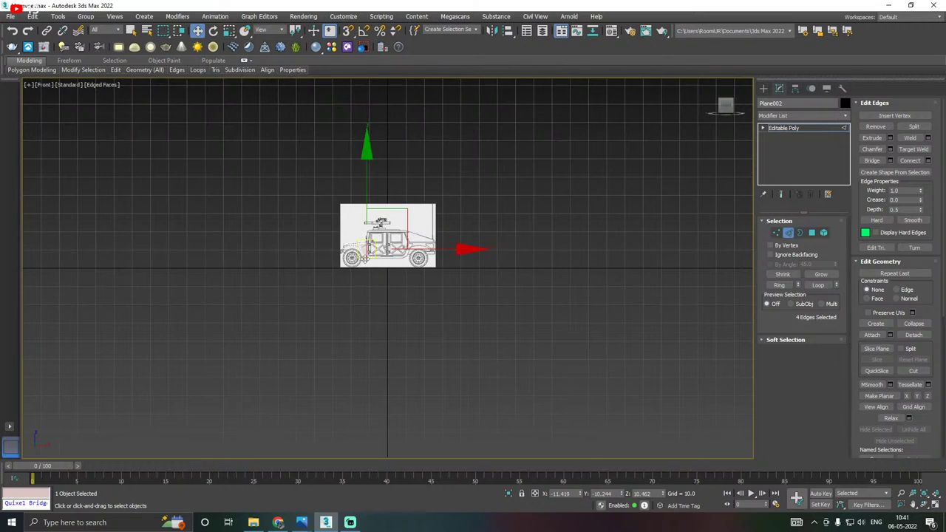
pyautogui.scroll(10, 354, 259)
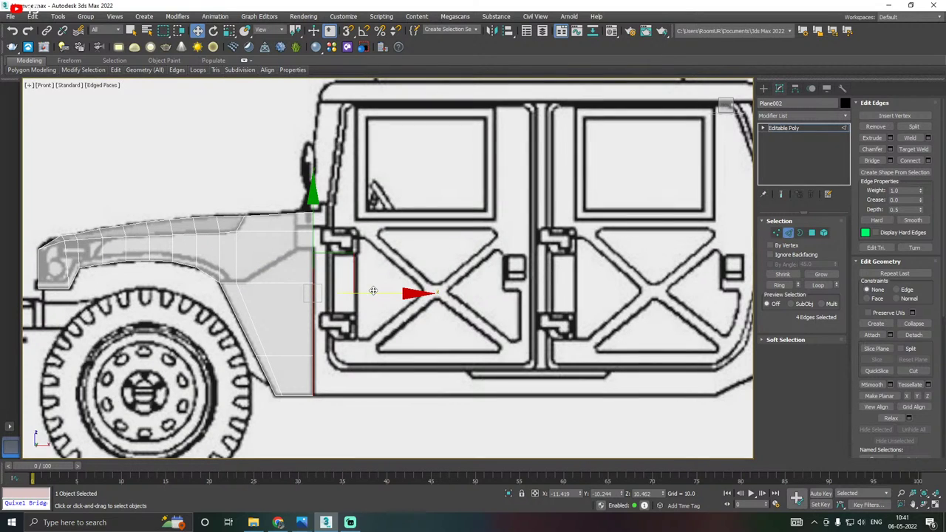
pyautogui.moveTo(368, 294); pyautogui.dragTo(382, 293)
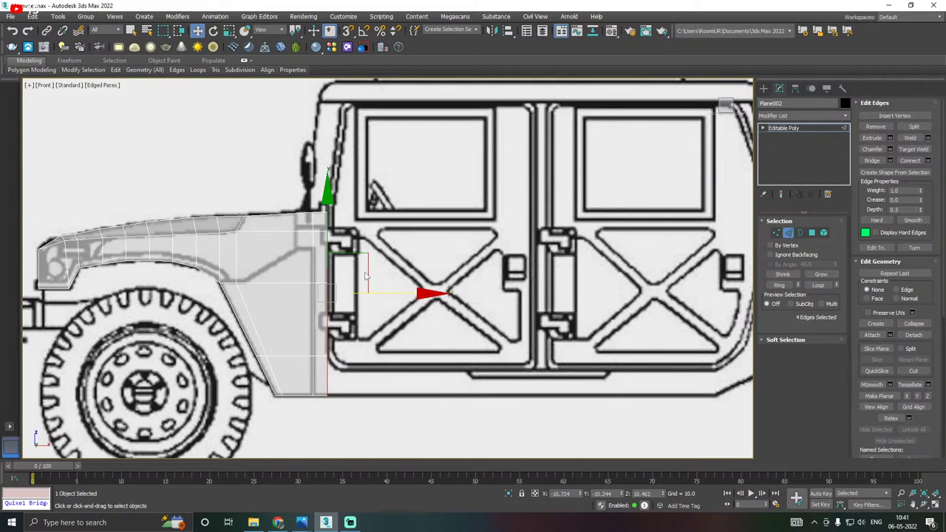
# Extend the four rear edges of the fender rearward across the front door to about X -0.77.
pyautogui.moveTo(420, 266); pyautogui.dragTo(392, 291, button='middle')
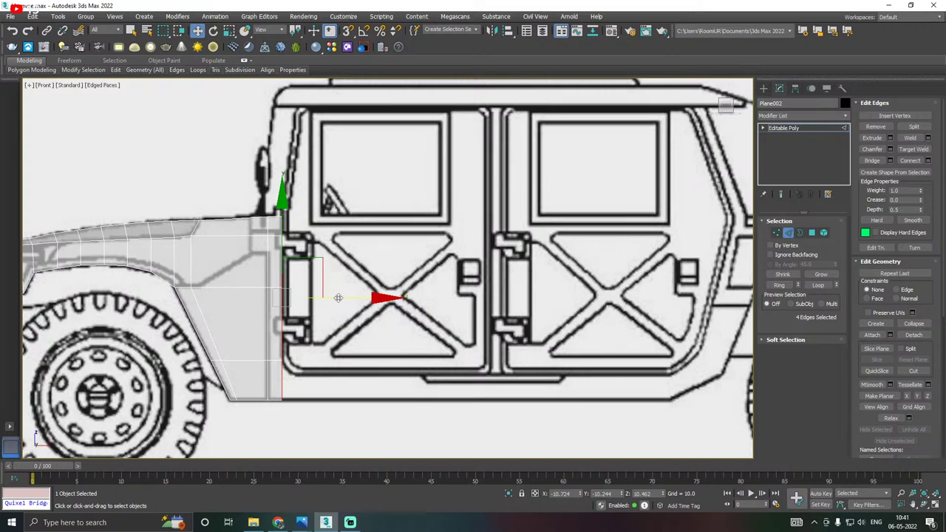
pyautogui.keyDown('shift'); pyautogui.moveTo(338, 298); pyautogui.dragTo(543, 281); pyautogui.keyUp('shift')
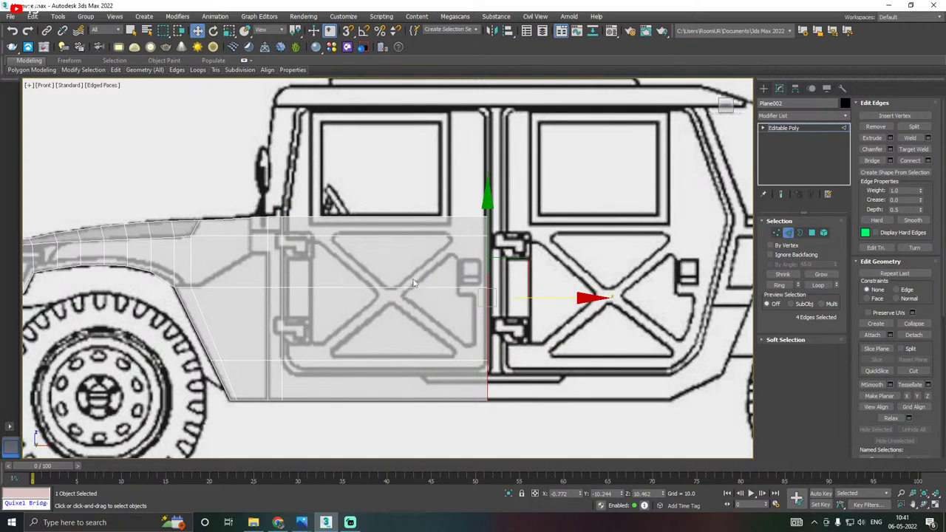
# Move the three vertices at the hood's rear corner forward to about X -12.16 to meet the windshield base.
pyautogui.moveTo(426, 282); pyautogui.dragTo(419, 311, button='middle')
pyautogui.moveTo(363, 281); pyautogui.dragTo(375, 300, button='middle')
pyautogui.scroll(3, 279, 260)
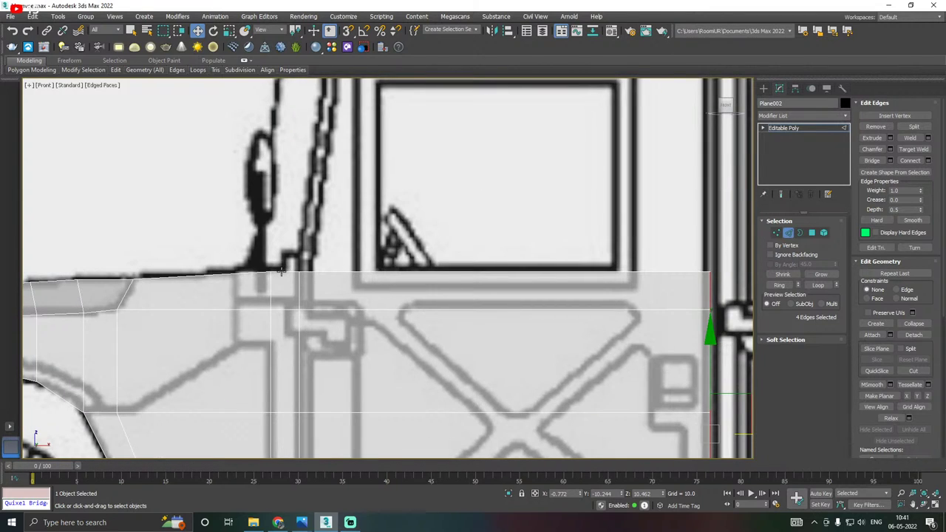
pyautogui.click(281, 272)
pyautogui.scroll(3, 248, 272)
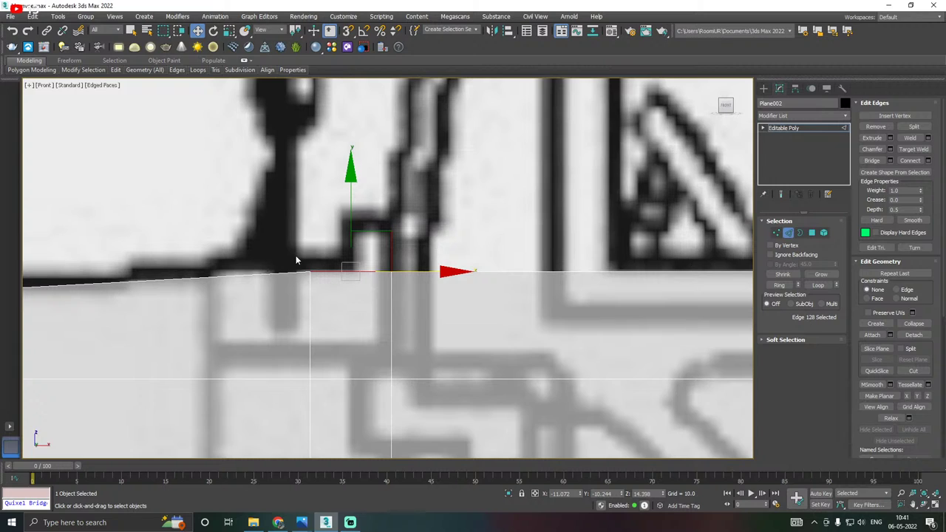
pyautogui.scroll(-3, 322, 264)
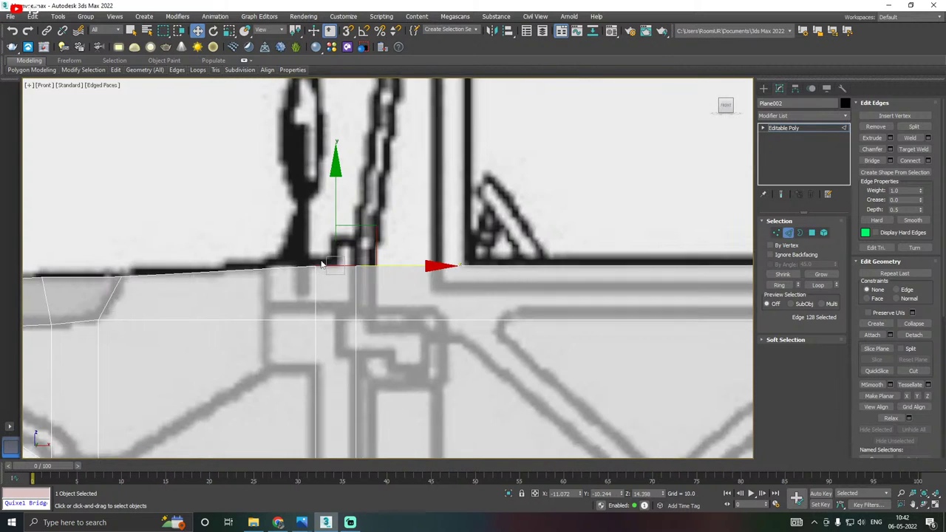
pyautogui.click(776, 233)
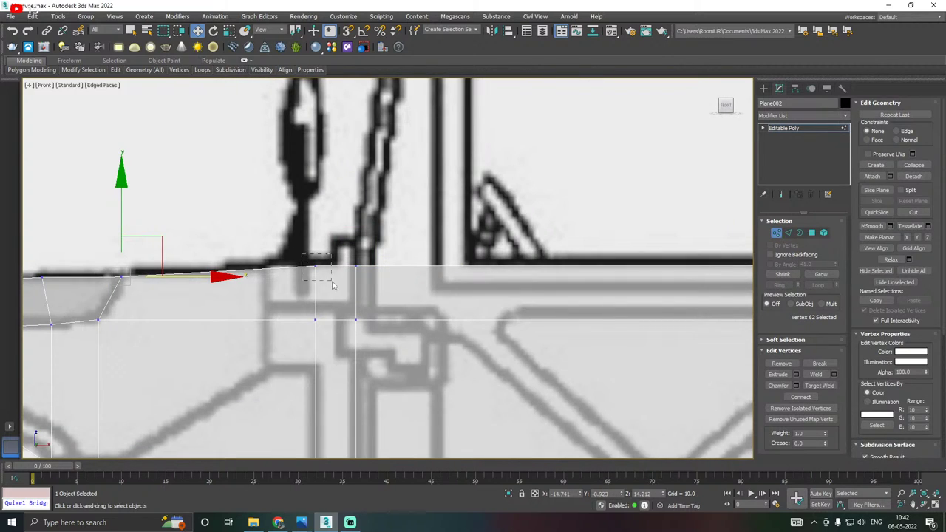
pyautogui.moveTo(333, 285); pyautogui.dragTo(335, 286)
pyautogui.scroll(-3, 334, 286)
pyautogui.scroll(4, 314, 277)
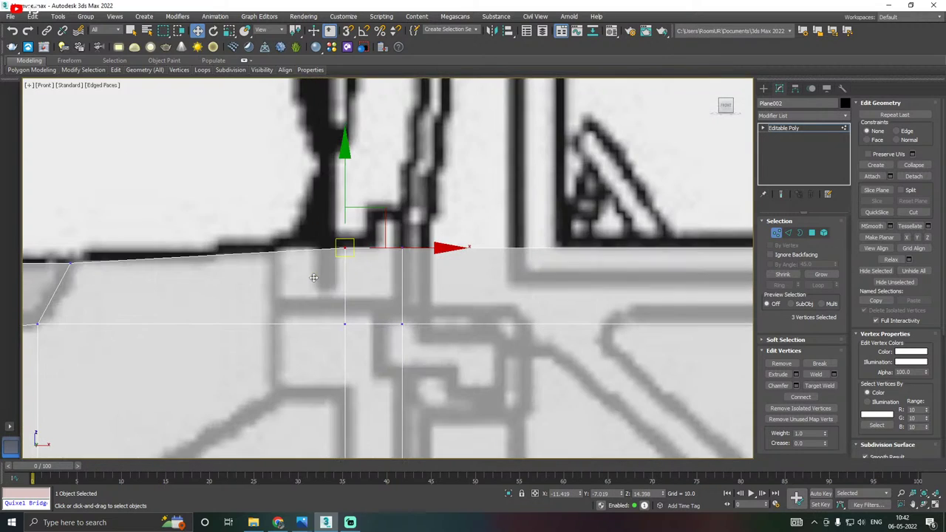
pyautogui.moveTo(385, 251); pyautogui.dragTo(363, 251)
pyautogui.scroll(-3, 333, 256)
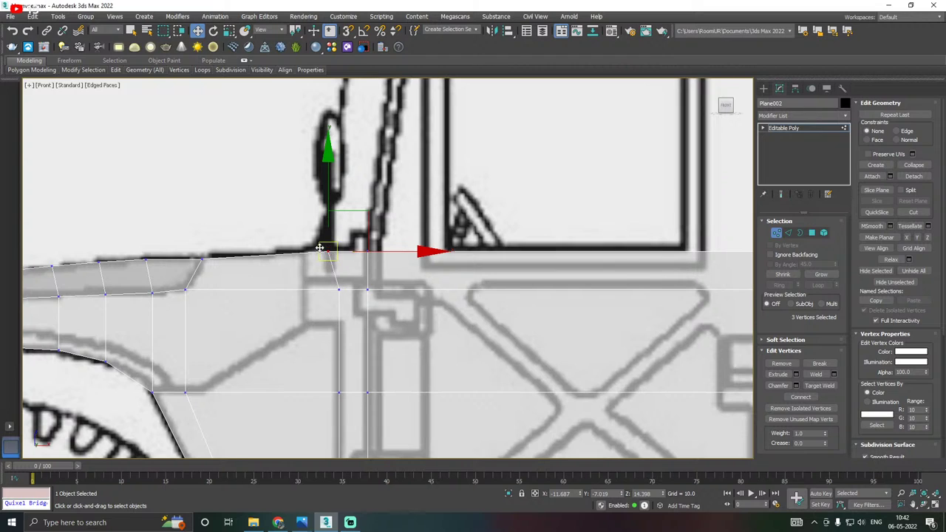
pyautogui.scroll(-4, 333, 257)
pyautogui.scroll(3, 325, 249)
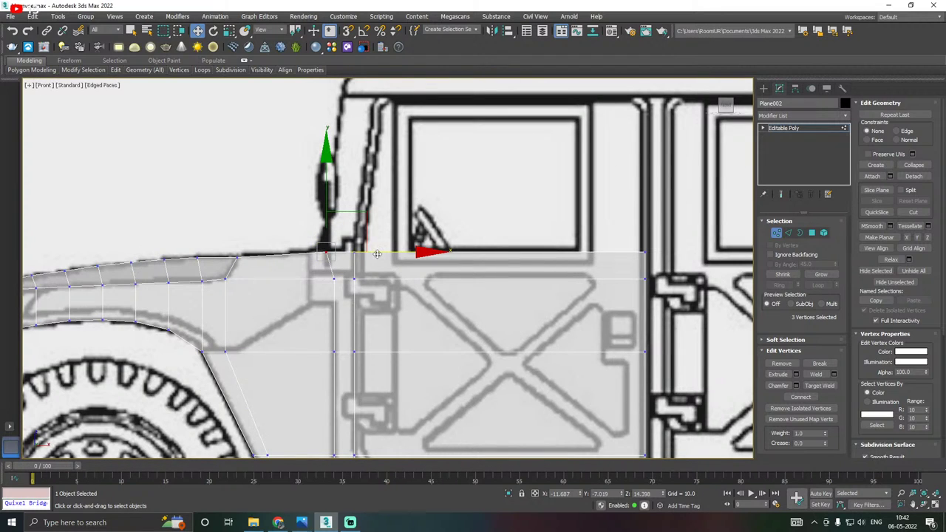
pyautogui.moveTo(373, 251); pyautogui.dragTo(349, 251)
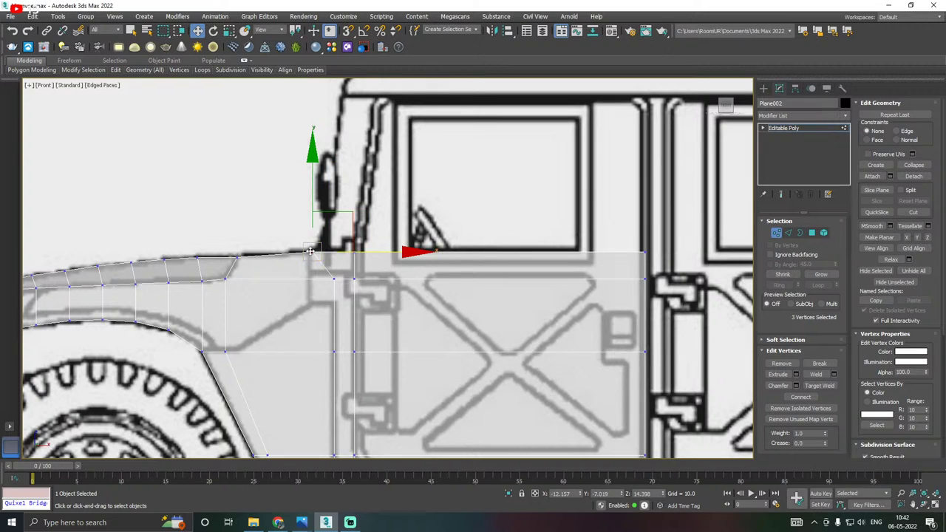
# Extend the two top edges beside the front door upward to the roof line, at about Z 19.73.
pyautogui.moveTo(555, 173)
pyautogui.mouseDown(button='middle')
pyautogui.moveTo(501, 216)
pyautogui.moveTo(390, 264)
pyautogui.mouseUp(button='middle')
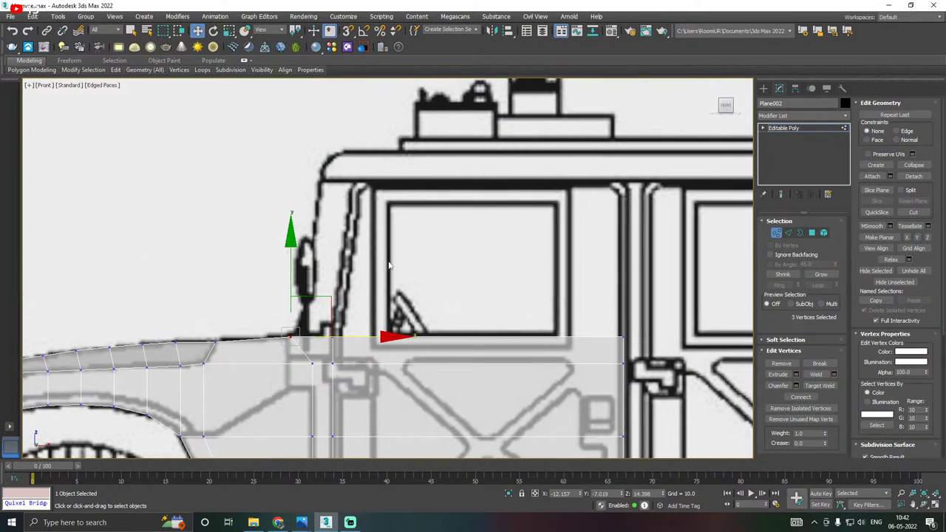
pyautogui.click(788, 232)
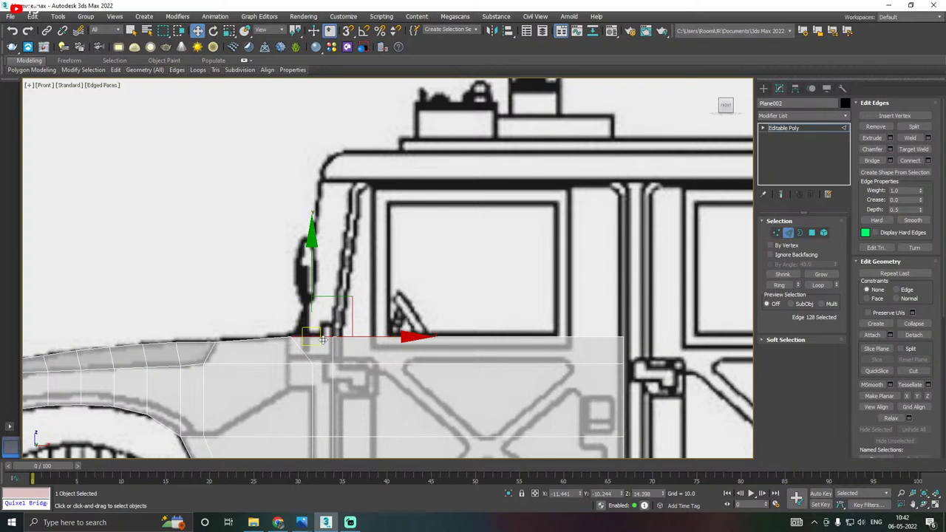
pyautogui.keyDown('ctrl'); pyautogui.click(585, 338); pyautogui.keyUp('ctrl')
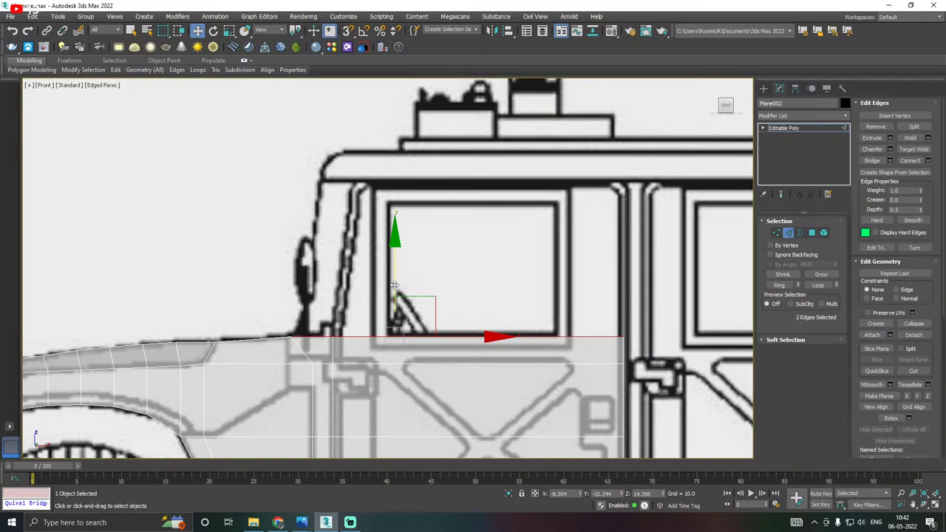
pyautogui.moveTo(395, 285); pyautogui.dragTo(395, 254)
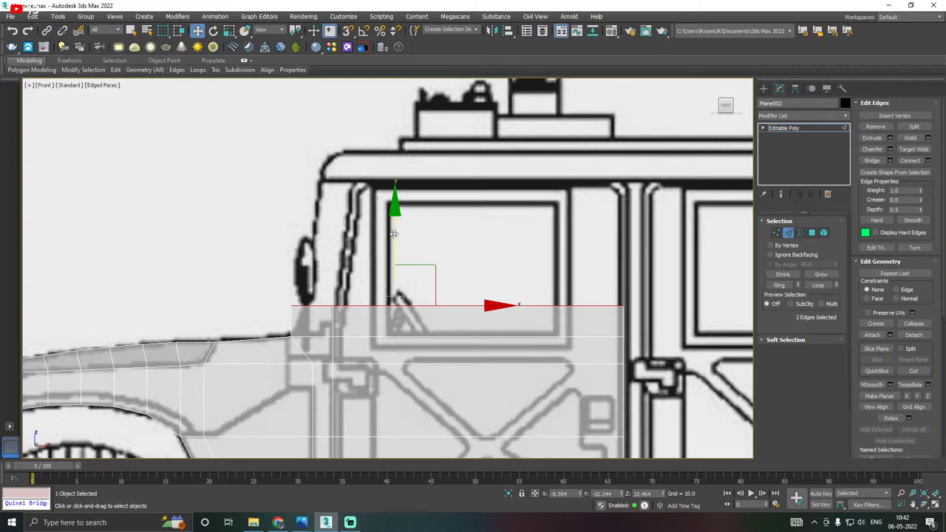
pyautogui.moveTo(394, 247); pyautogui.dragTo(398, 128)
# Shift the two front vertices at the roof line rearward along X to follow the windshield slope.
pyautogui.click(777, 232)
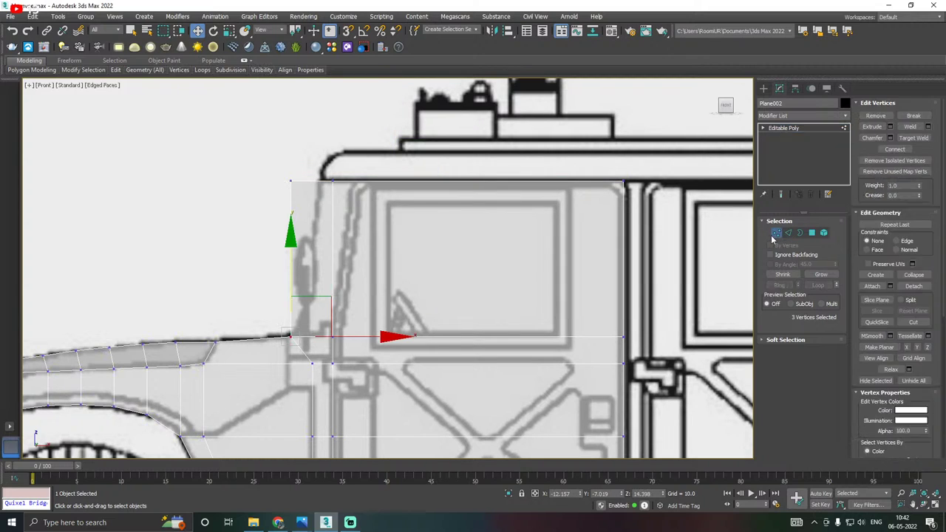
pyautogui.moveTo(258, 164); pyautogui.dragTo(374, 230)
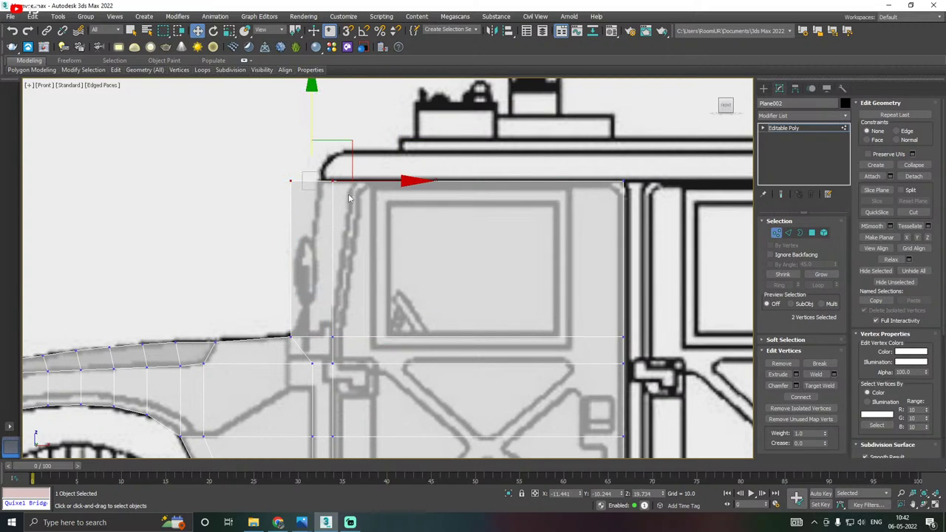
pyautogui.moveTo(383, 178); pyautogui.dragTo(449, 179)
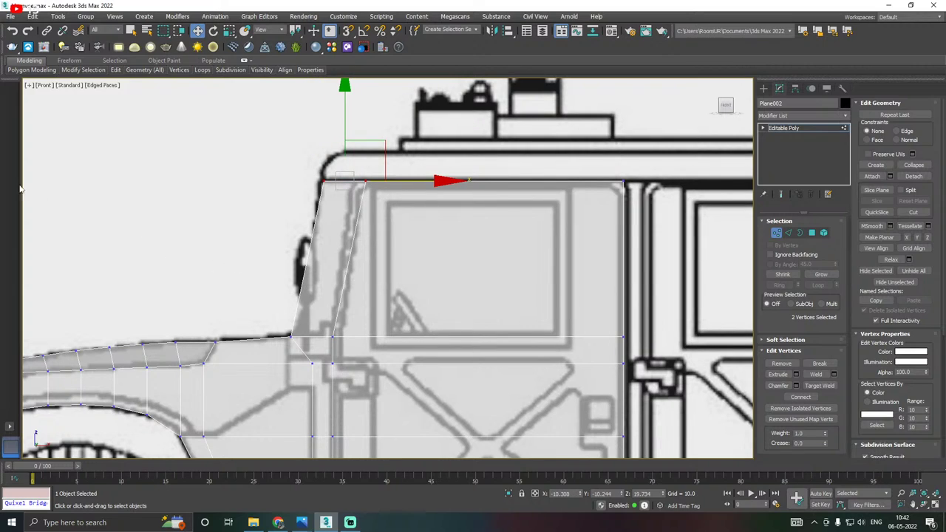
pyautogui.click(115, 69)
pyautogui.click(196, 93)
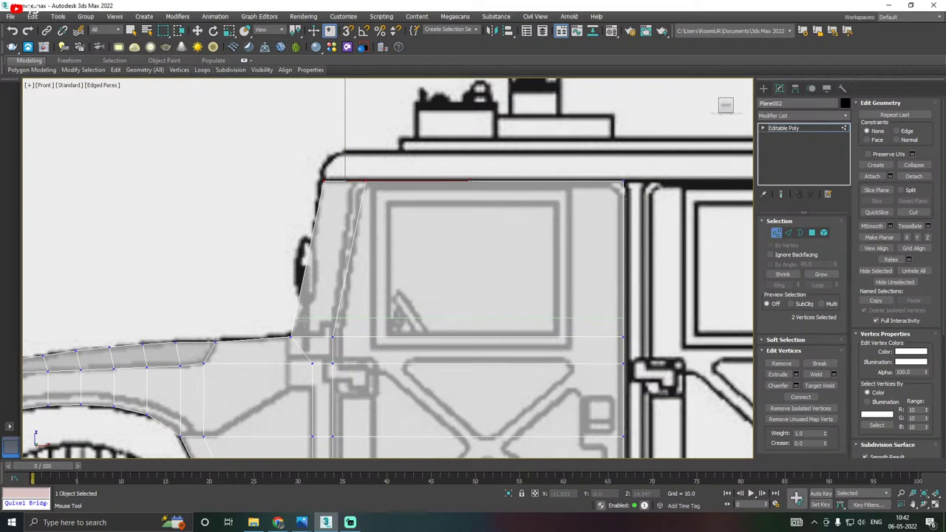
pyautogui.rightClick(304, 320)
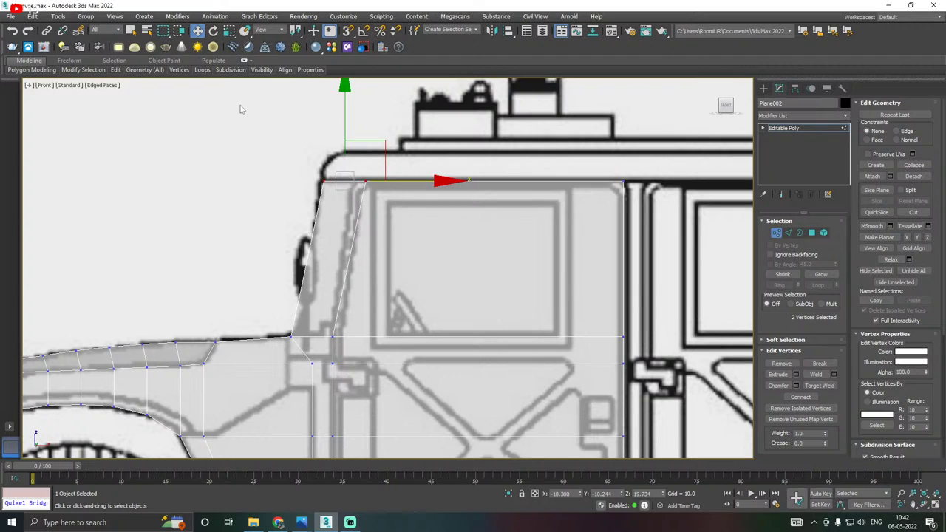
# Insert a horizontal edge loop across the cab side just above the windshield base, at about Z 14.96.
pyautogui.click(115, 69)
pyautogui.click(196, 92)
pyautogui.click(294, 320)
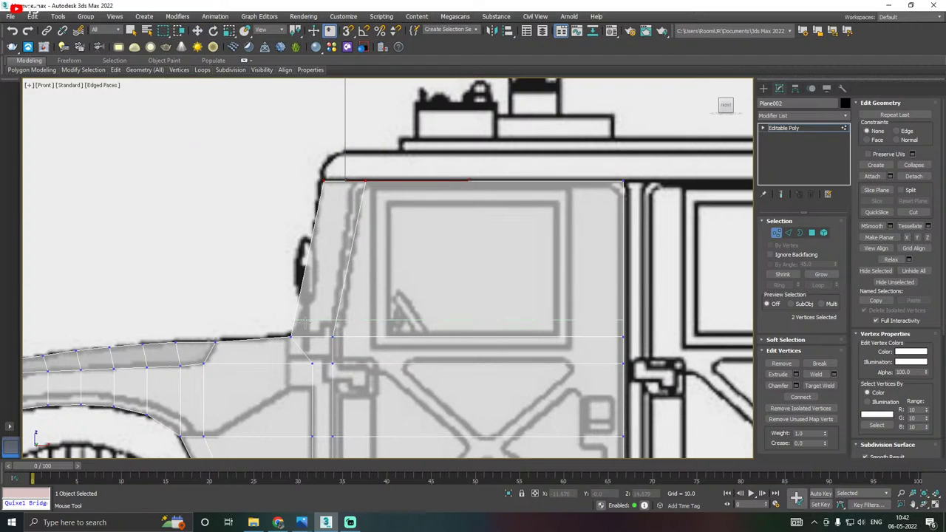
pyautogui.rightClick(306, 326)
# Fit the windshield pillar's front edge by moving its lower vertex to about X -11.75 and its top vertex to about X -11.11.
pyautogui.click(290, 320)
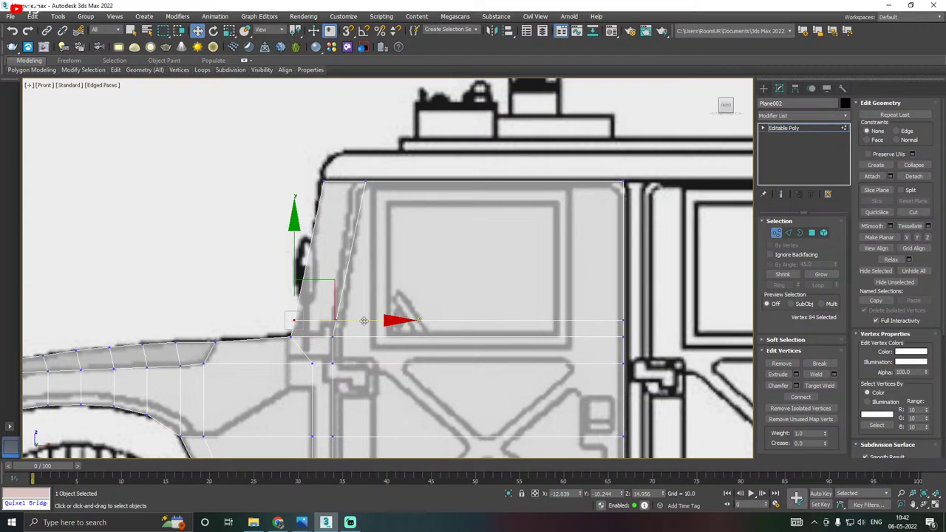
pyautogui.moveTo(383, 321); pyautogui.dragTo(394, 320)
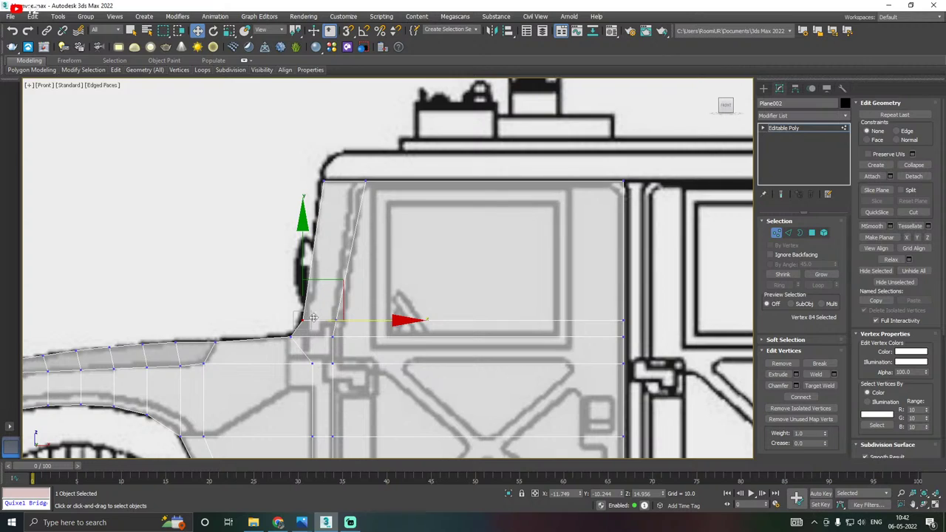
pyautogui.click(323, 181)
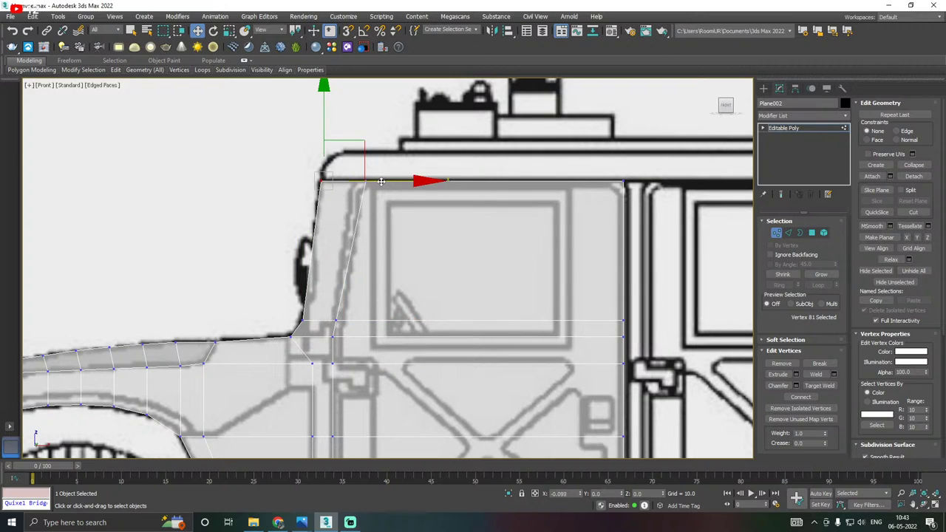
# Examine the extended cab side in perspective from several angles and compare it with the blueprint and reference image.
pyautogui.scroll(-4, 383, 185)
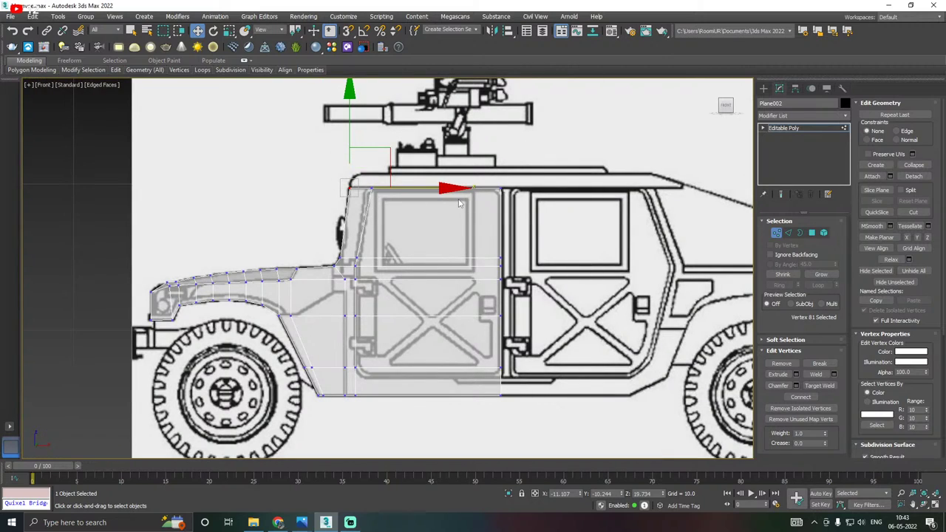
pyautogui.keyDown('alt'); pyautogui.moveTo(407, 210); pyautogui.dragTo(458, 246, button='middle'); pyautogui.keyUp('alt')
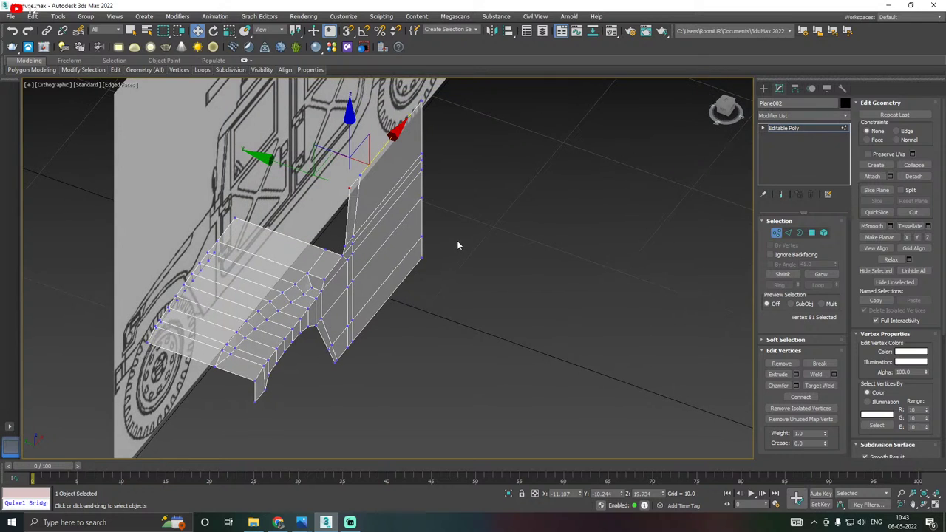
pyautogui.press('f')
pyautogui.press('p')
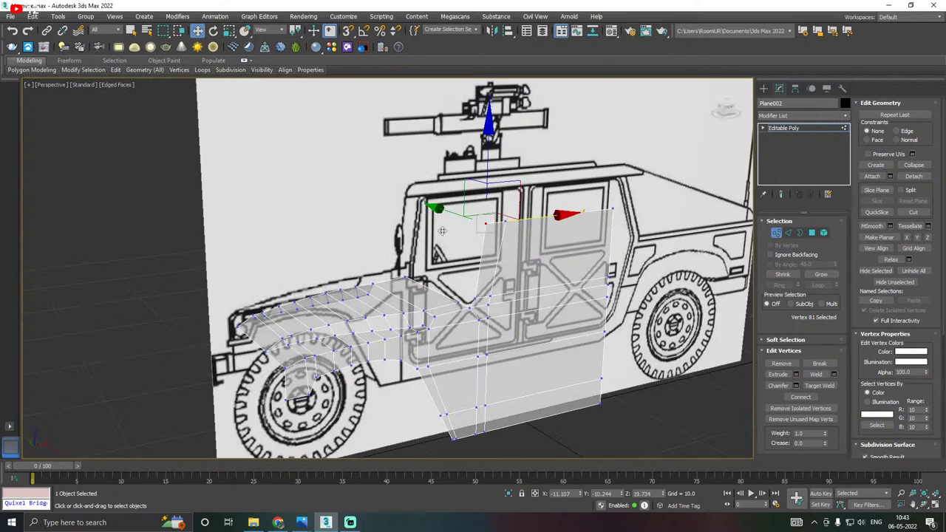
pyautogui.keyDown('alt'); pyautogui.moveTo(384, 225); pyautogui.dragTo(447, 224, button='middle'); pyautogui.keyUp('alt')
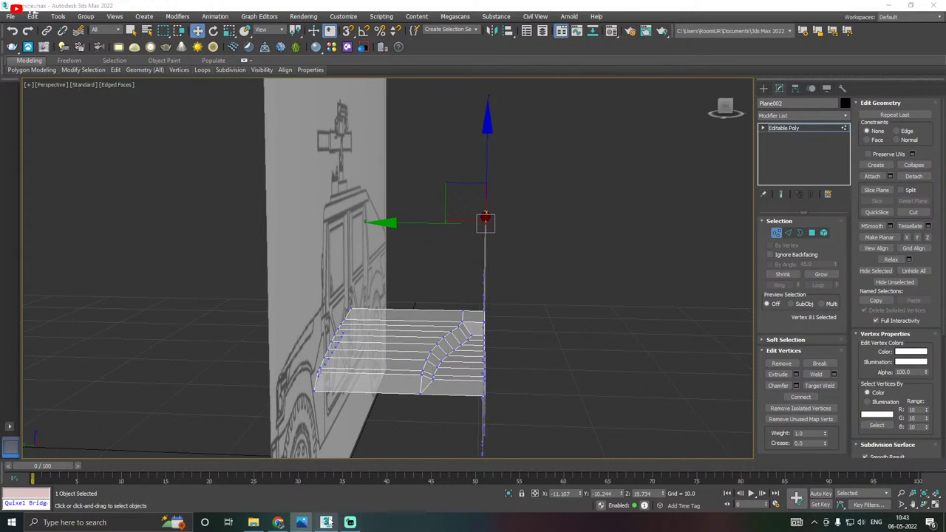
pyautogui.moveTo(303, 522)
pyautogui.keyDown('alt'); pyautogui.moveTo(342, 200); pyautogui.dragTo(327, 201, button='middle'); pyautogui.keyUp('alt')
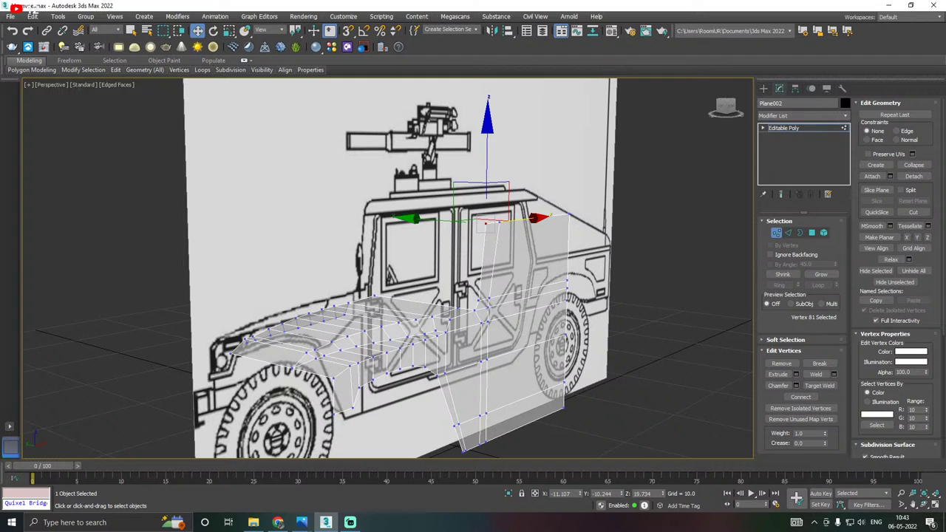
pyautogui.hotkey('alt', 'Tab')
pyautogui.keyDown('alt'); pyautogui.moveTo(418, 264); pyautogui.dragTo(414, 231, button='middle'); pyautogui.keyUp('alt')
# In the front view, extend the two top edges of the cab side up to the roof's upper line, at about Z 20.63.
pyautogui.press('f')
pyautogui.scroll(8, 371, 235)
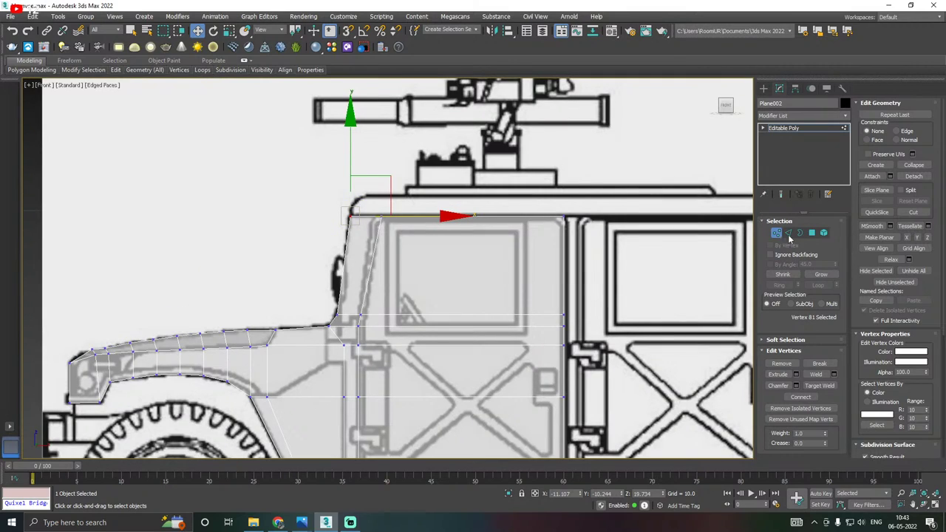
pyautogui.click(788, 234)
pyautogui.scroll(4, 387, 219)
pyautogui.click(341, 238)
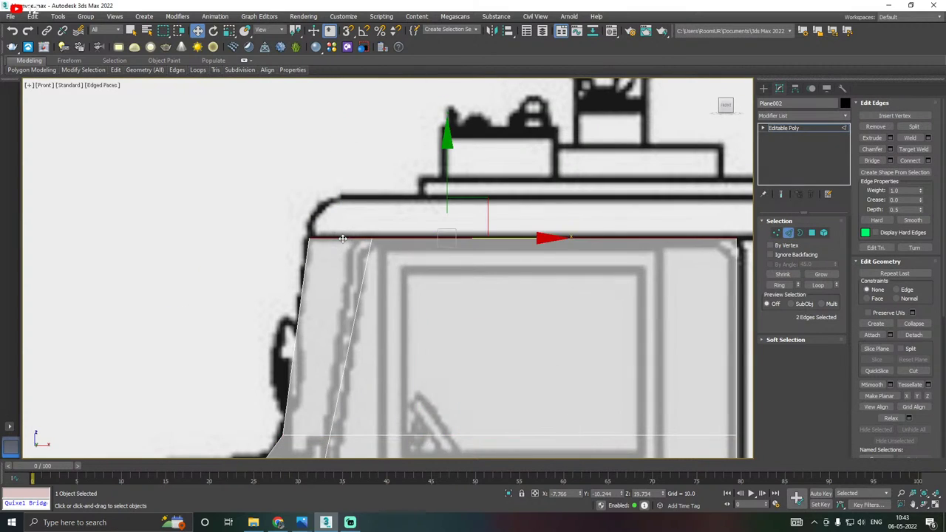
pyautogui.scroll(-3, 342, 238)
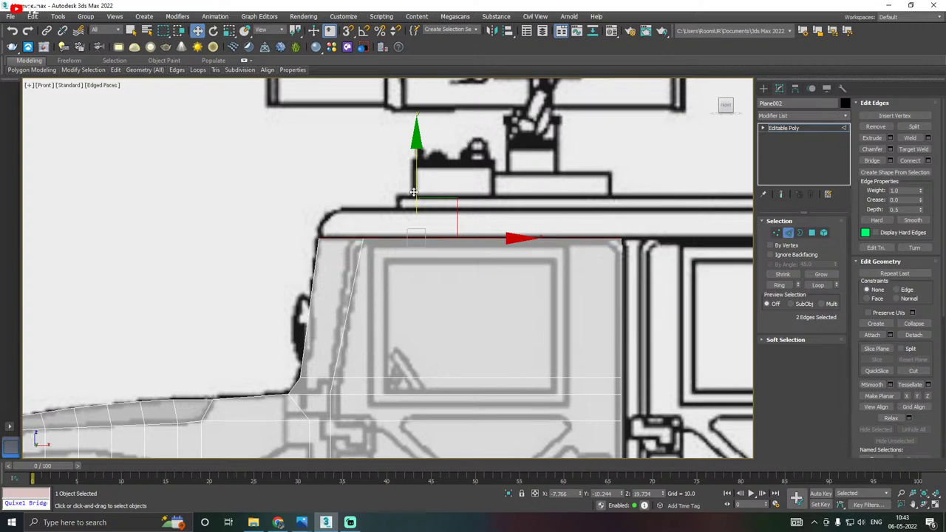
pyautogui.moveTo(414, 192); pyautogui.dragTo(412, 166)
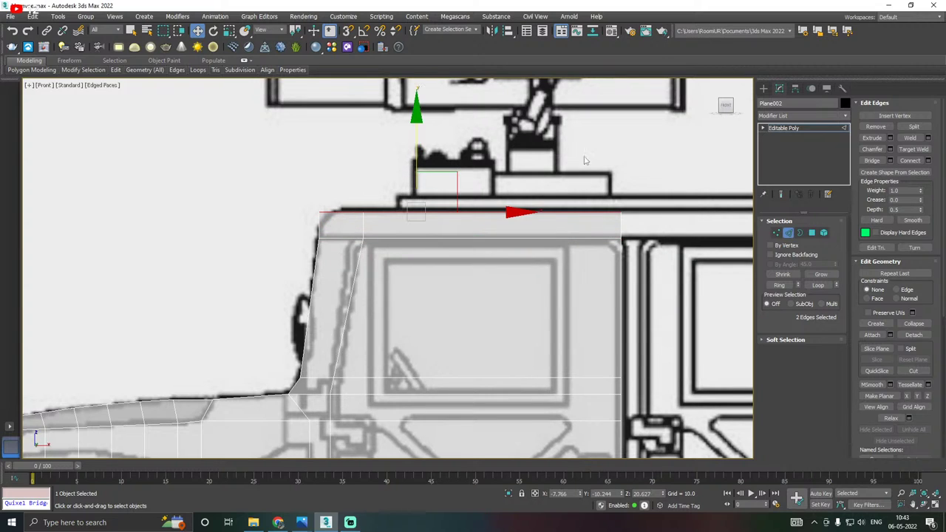
# Move the roof's top front vertex rearward to about X -10.52 to follow the rounded front corner.
pyautogui.click(776, 233)
pyautogui.scroll(3, 312, 215)
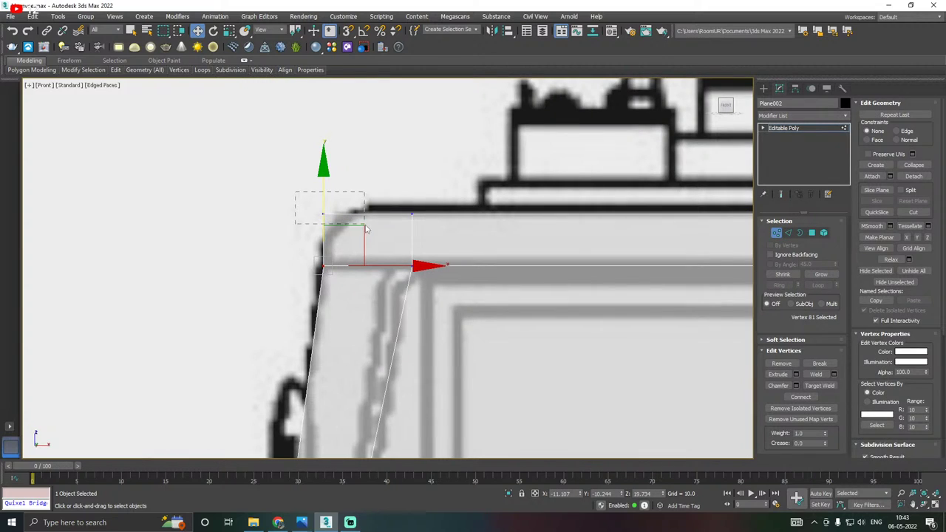
pyautogui.click(322, 214)
pyautogui.moveTo(386, 213); pyautogui.dragTo(418, 206)
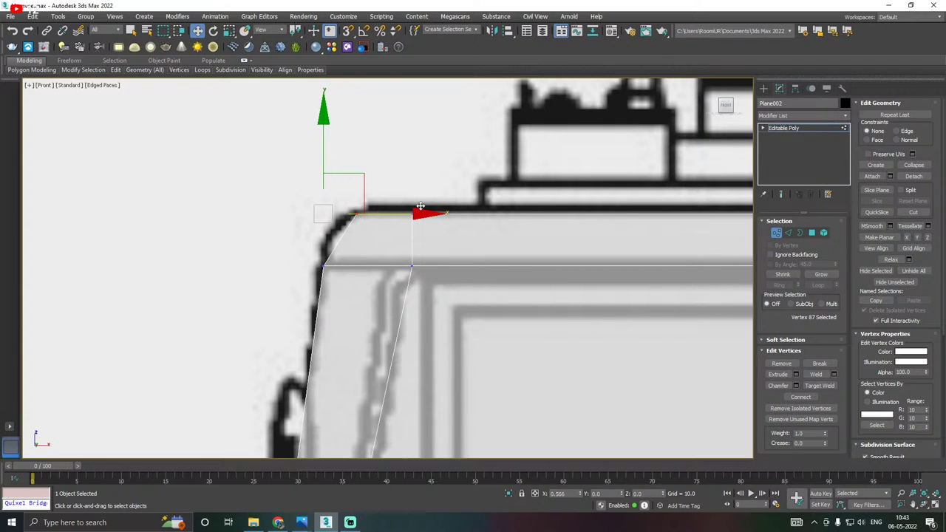
pyautogui.moveTo(420, 206); pyautogui.dragTo(454, 207)
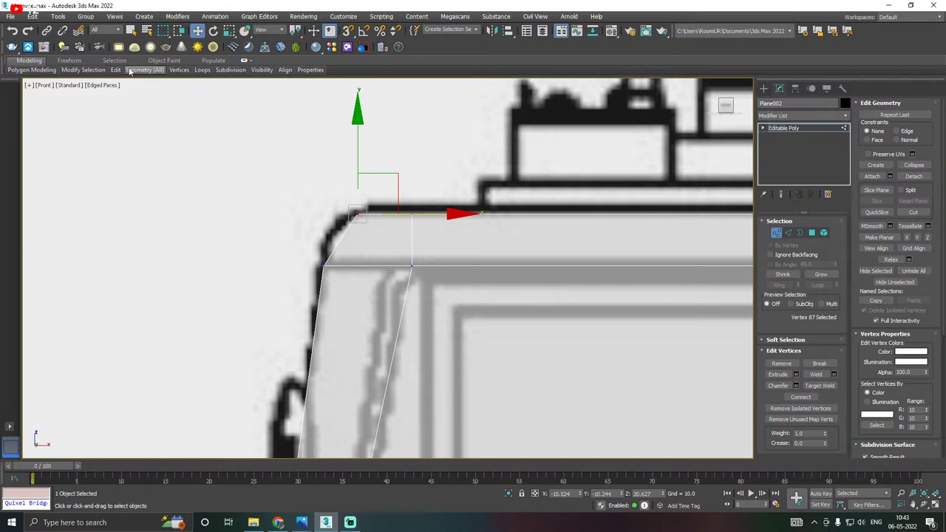
pyautogui.moveTo(116, 69)
pyautogui.click(195, 99)
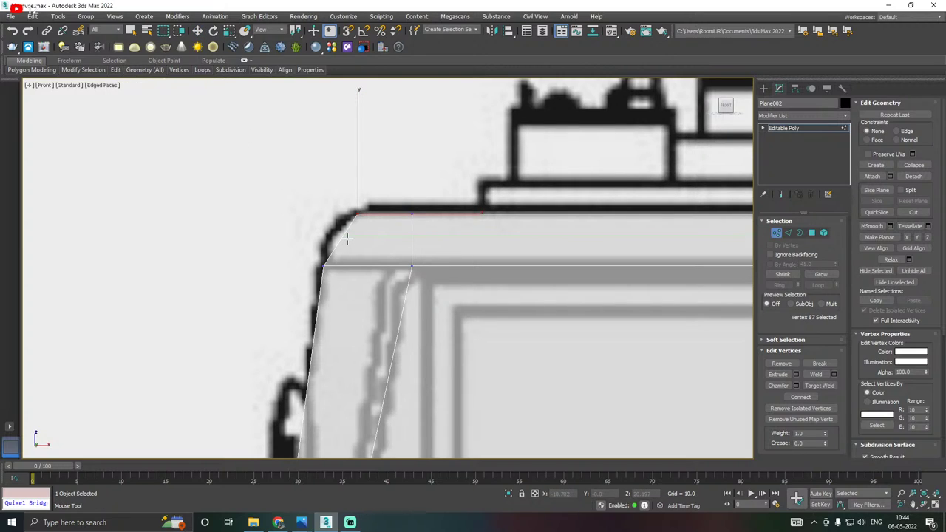
pyautogui.rightClick(348, 239)
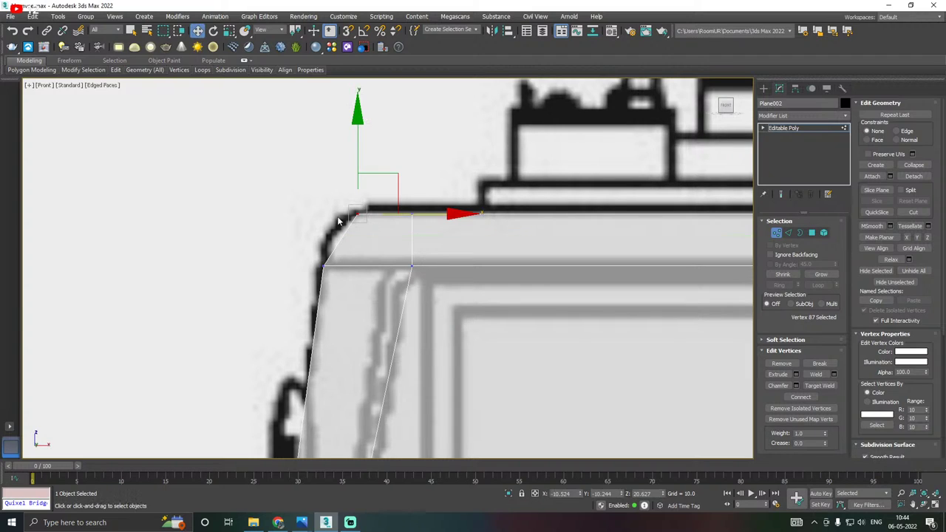
# Nudge the roof's top front vertex to about X -10.59 and shift the two top roof edges inward to about Y -9.72.
pyautogui.moveTo(416, 215); pyautogui.dragTo(411, 211)
pyautogui.press('p')
pyautogui.keyDown('alt'); pyautogui.moveTo(346, 242); pyautogui.dragTo(389, 287, button='middle'); pyautogui.keyUp('alt')
pyautogui.keyDown('alt'); pyautogui.moveTo(449, 269); pyautogui.dragTo(466, 260, button='middle'); pyautogui.keyUp('alt')
pyautogui.keyDown('alt'); pyautogui.moveTo(550, 260); pyautogui.dragTo(381, 216, button='middle'); pyautogui.keyUp('alt')
pyautogui.click(788, 232)
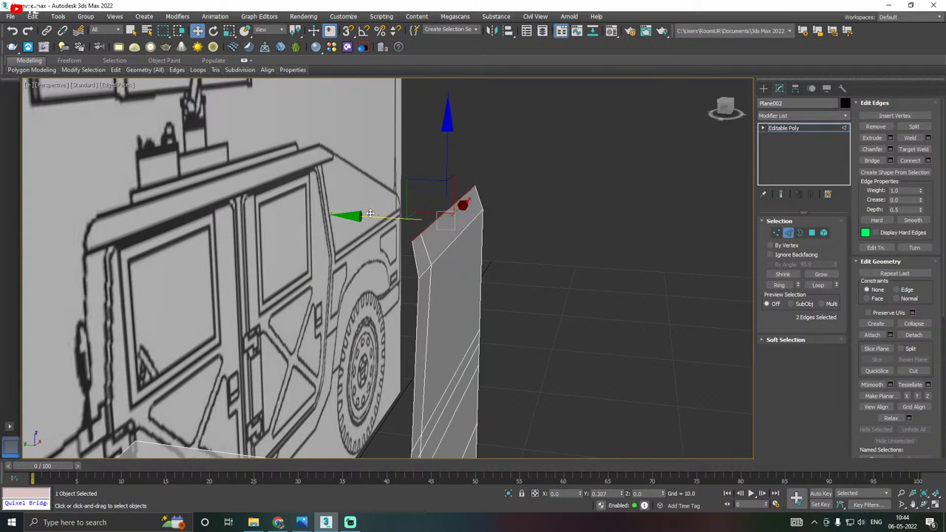
pyautogui.moveTo(370, 214); pyautogui.dragTo(388, 218)
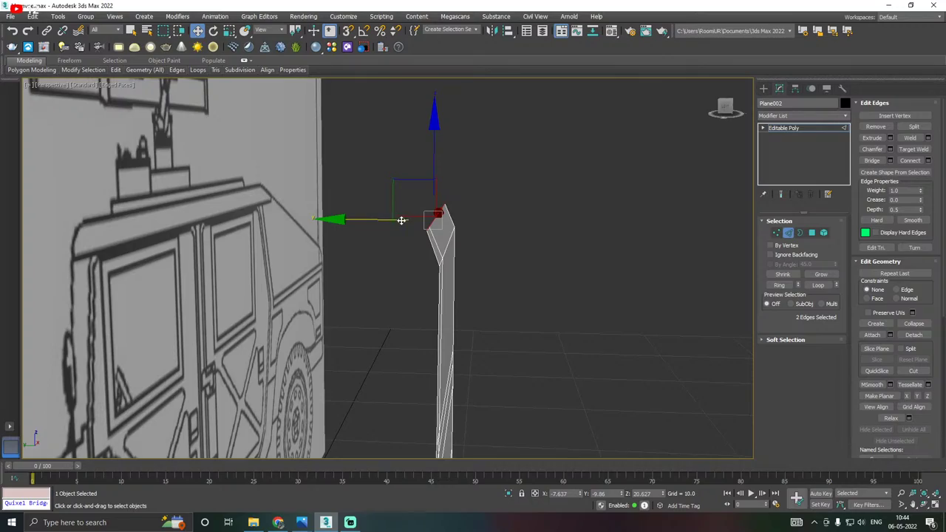
pyautogui.keyDown('alt'); pyautogui.moveTo(404, 228); pyautogui.dragTo(380, 229, button='middle'); pyautogui.keyUp('alt')
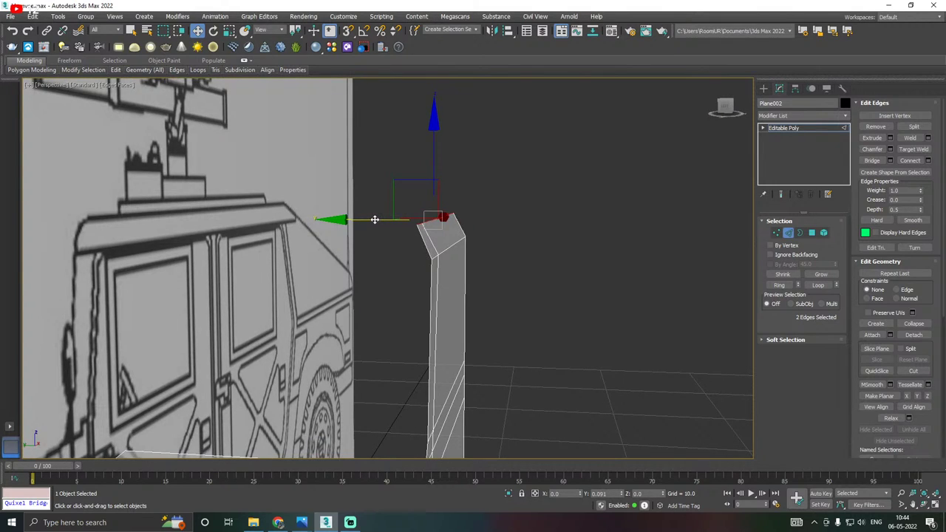
pyautogui.moveTo(376, 220); pyautogui.dragTo(374, 220)
# In the front view, insert an edge loop with SwiftLoop lengthwise through the roof side strip at about Z 20.21.
pyautogui.press('f')
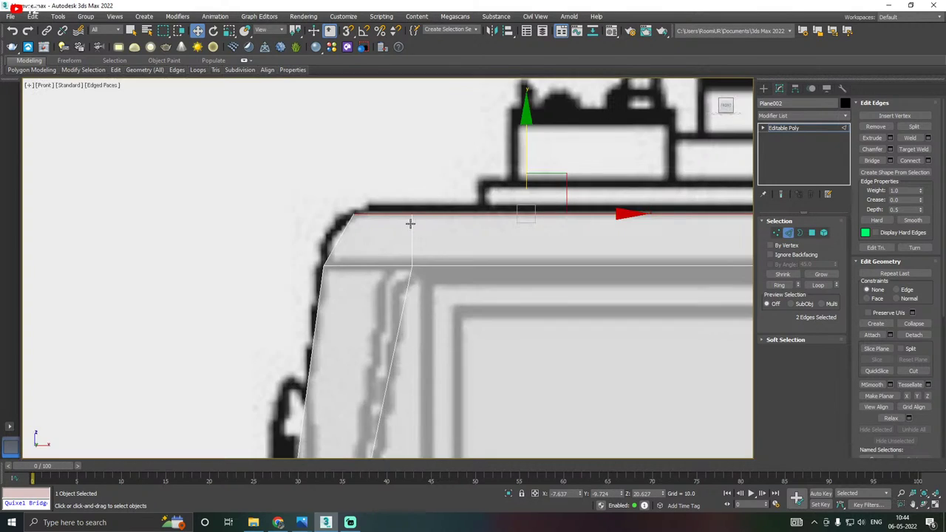
pyautogui.scroll(1, 376, 219)
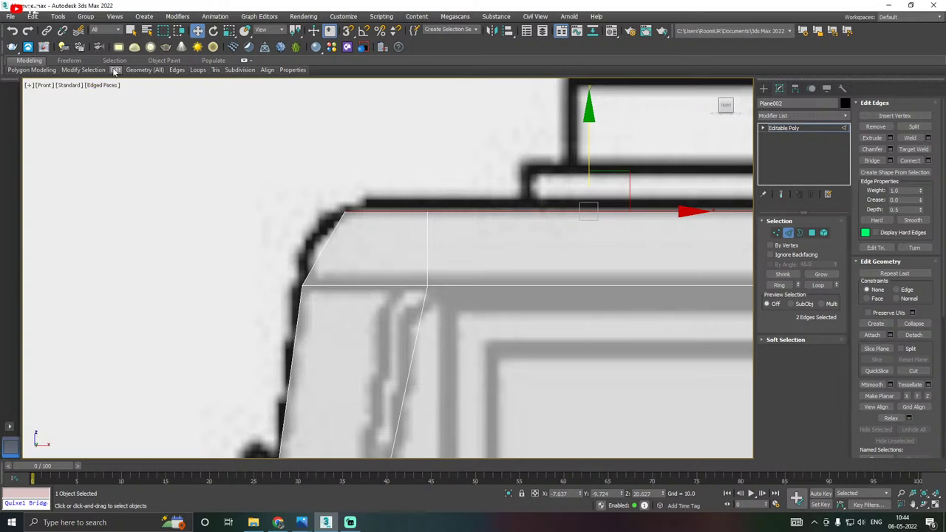
pyautogui.moveTo(115, 69)
pyautogui.click(196, 94)
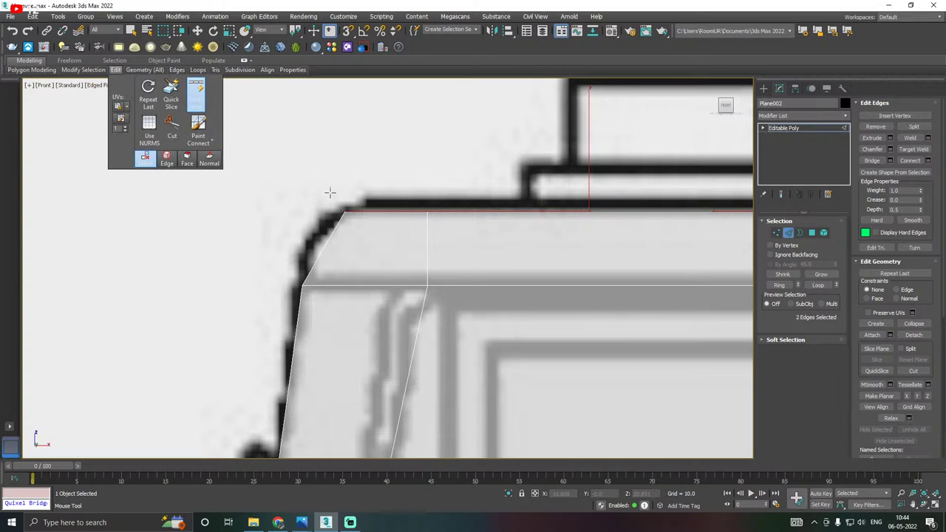
pyautogui.click(329, 247)
pyautogui.rightClick(329, 251)
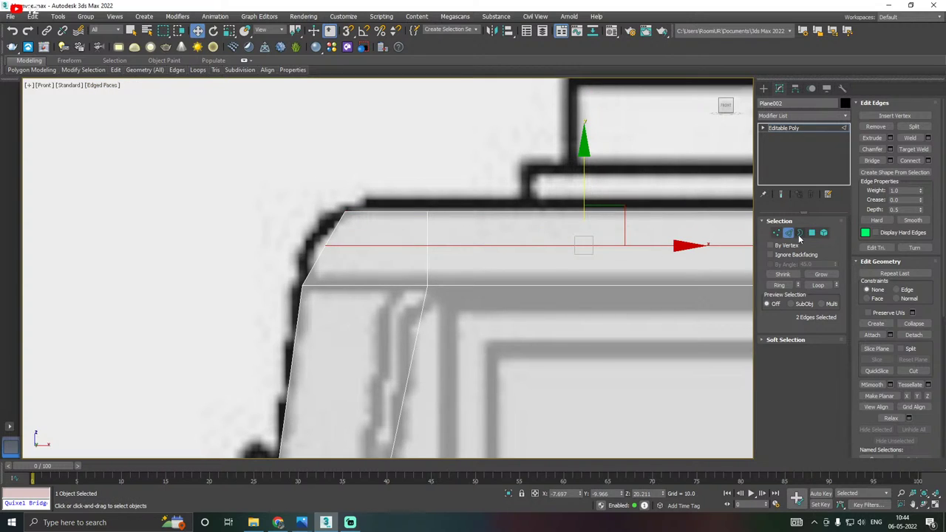
# Move the new loop's front vertex forward to about X -11.25 to round out the roof's front corner.
pyautogui.click(776, 233)
pyautogui.moveTo(316, 233); pyautogui.dragTo(350, 241)
pyautogui.moveTo(337, 204); pyautogui.dragTo(378, 229)
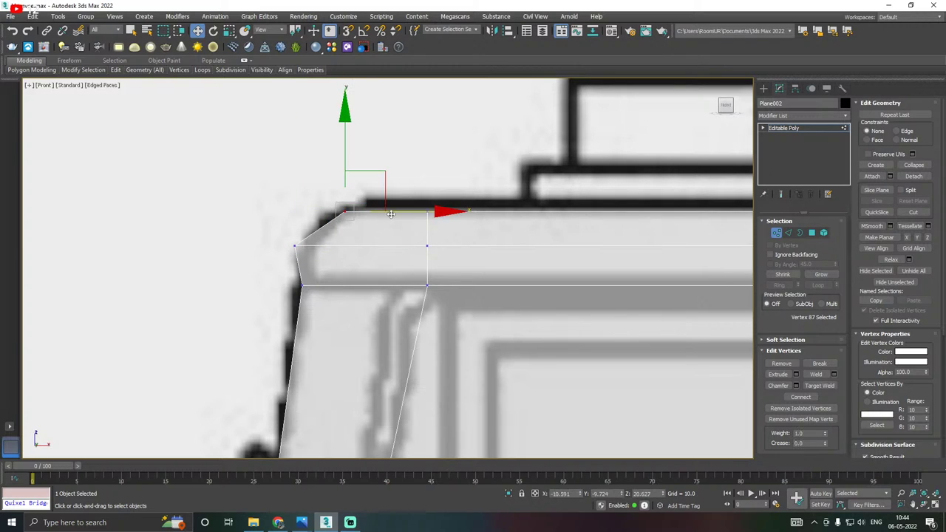
pyautogui.moveTo(286, 241); pyautogui.dragTo(349, 247)
pyautogui.scroll(-3, 270, 262)
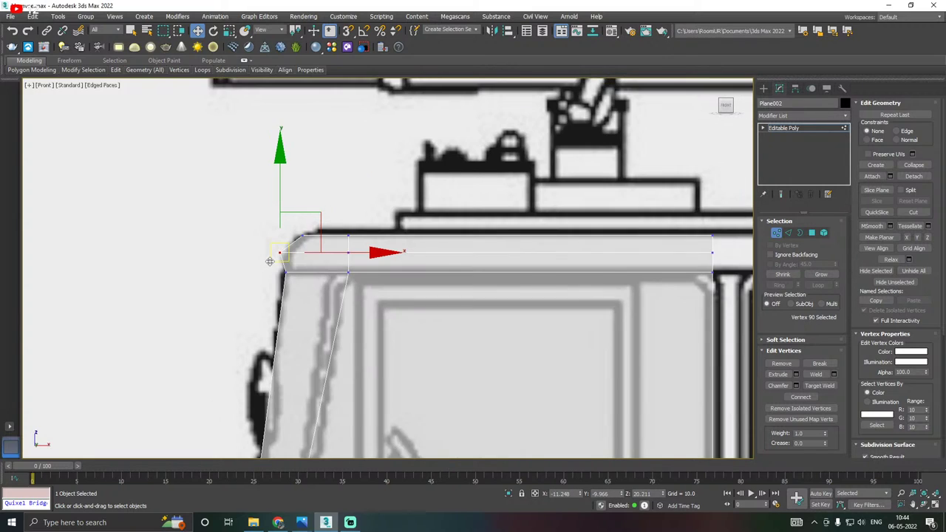
pyautogui.scroll(-5, 270, 261)
pyautogui.scroll(6, 270, 273)
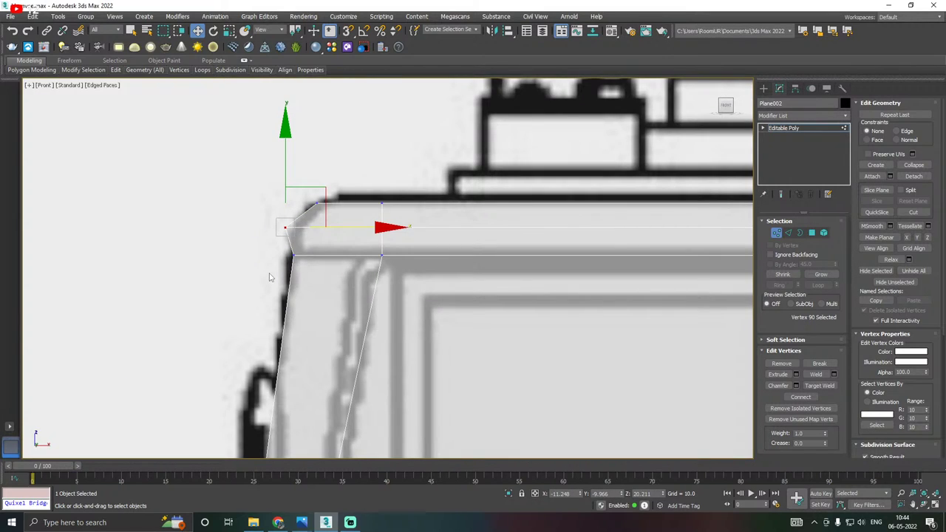
pyautogui.scroll(-2, 284, 269)
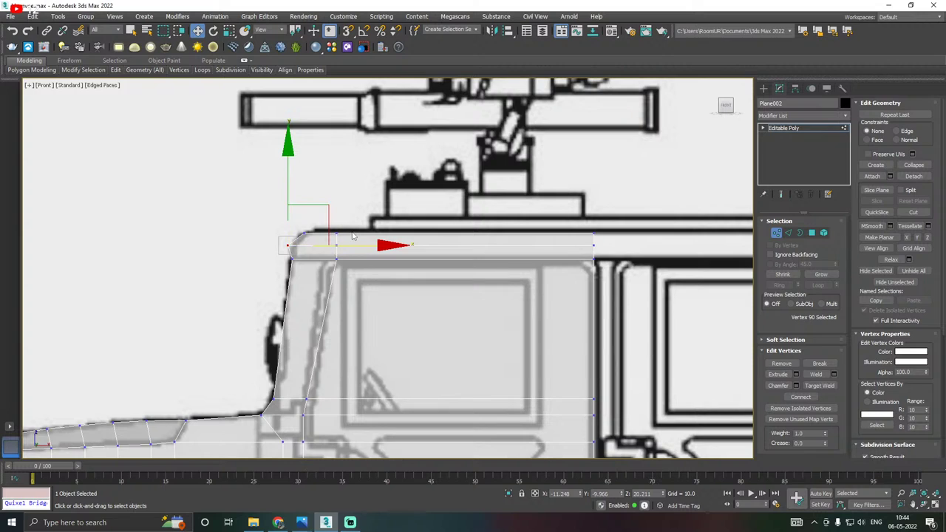
# In perspective, extend the two top roof edges inward across the cab to about Y -2.18 to form the roof panel.
pyautogui.press('p')
pyautogui.keyDown('alt'); pyautogui.moveTo(397, 238); pyautogui.dragTo(373, 246, button='middle'); pyautogui.keyUp('alt')
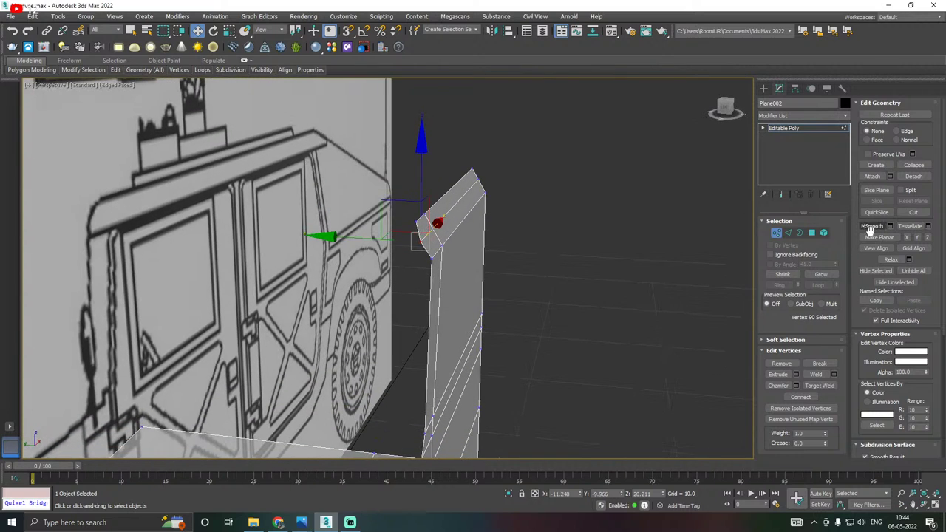
pyautogui.click(789, 233)
pyautogui.click(428, 204)
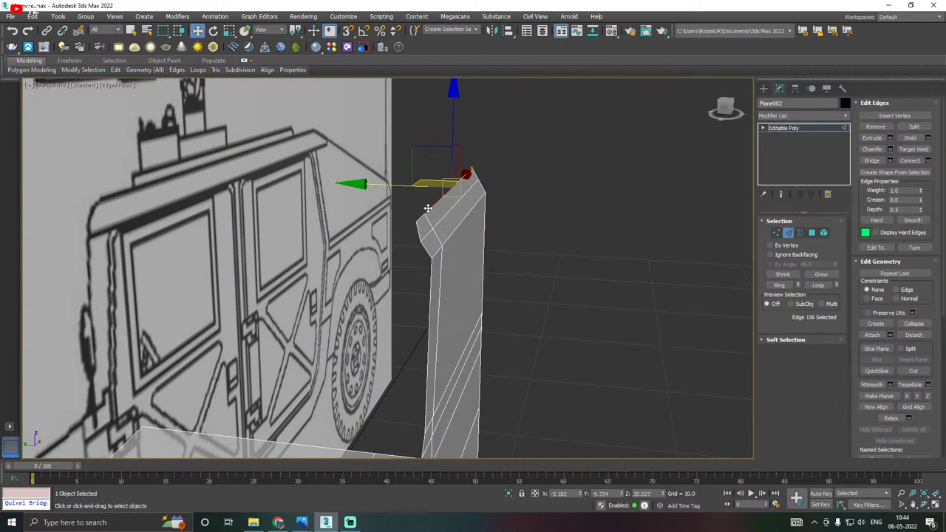
pyautogui.keyDown('shift'); pyautogui.moveTo(368, 199); pyautogui.dragTo(138, 204); pyautogui.keyUp('shift')
# Turn off the mesh's see-through display and check the extended roof panel against the side blueprint.
pyautogui.scroll(-3, 547, 193)
pyautogui.keyDown('alt'); pyautogui.moveTo(547, 194); pyautogui.dragTo(519, 200, button='middle'); pyautogui.keyUp('alt')
pyautogui.hotkey('alt', 'x')
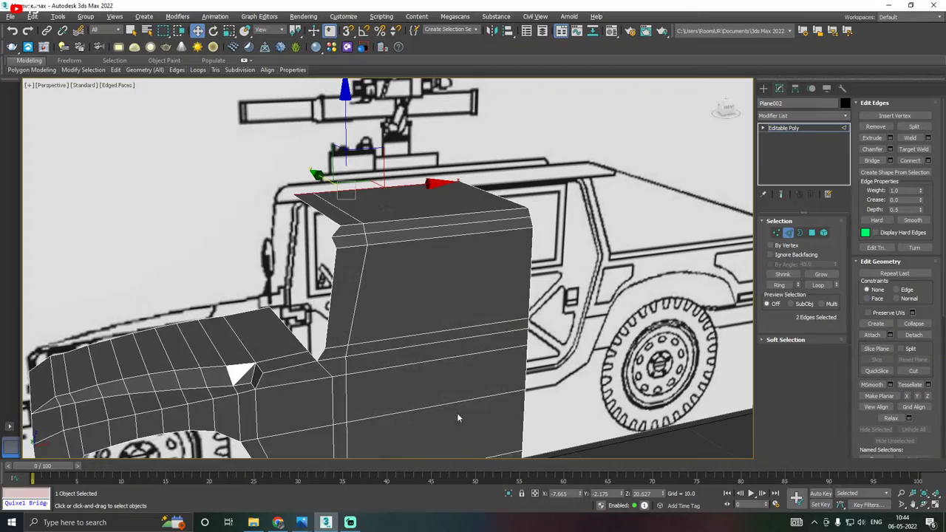
pyautogui.keyDown('alt'); pyautogui.moveTo(457, 412); pyautogui.dragTo(547, 328, button='middle'); pyautogui.keyUp('alt')
pyautogui.scroll(-4, 571, 336)
pyautogui.scroll(5, 446, 345)
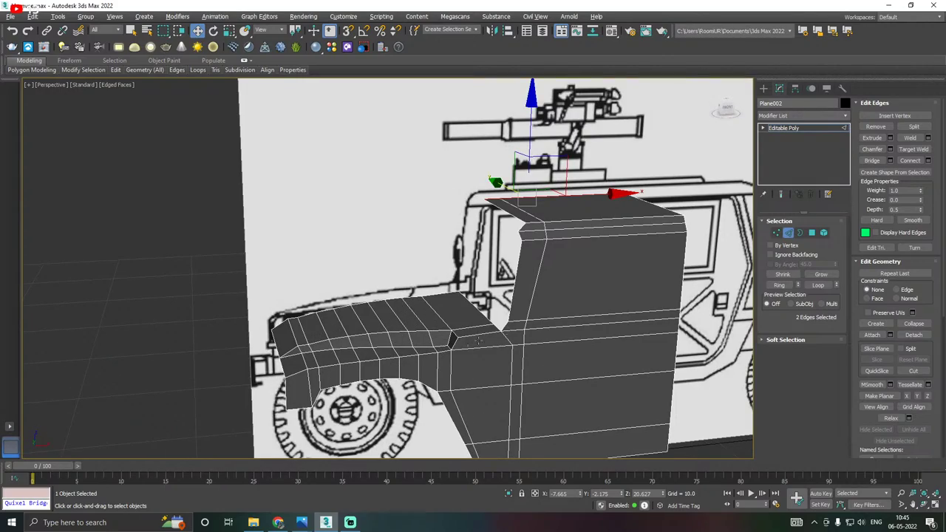
# Try mirroring the half vehicle body with a Symmetry modifier, moving its mirror plane along Y toward the vehicle's centre.
pyautogui.keyDown('alt'); pyautogui.moveTo(478, 339); pyautogui.dragTo(666, 296, button='middle'); pyautogui.keyUp('alt')
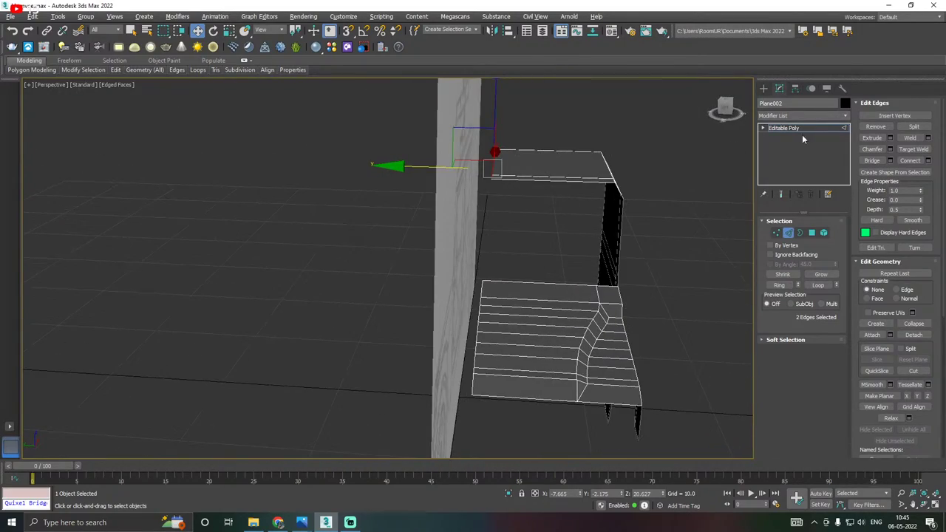
pyautogui.click(806, 128)
pyautogui.click(803, 116)
pyautogui.scroll(-10, 797, 361)
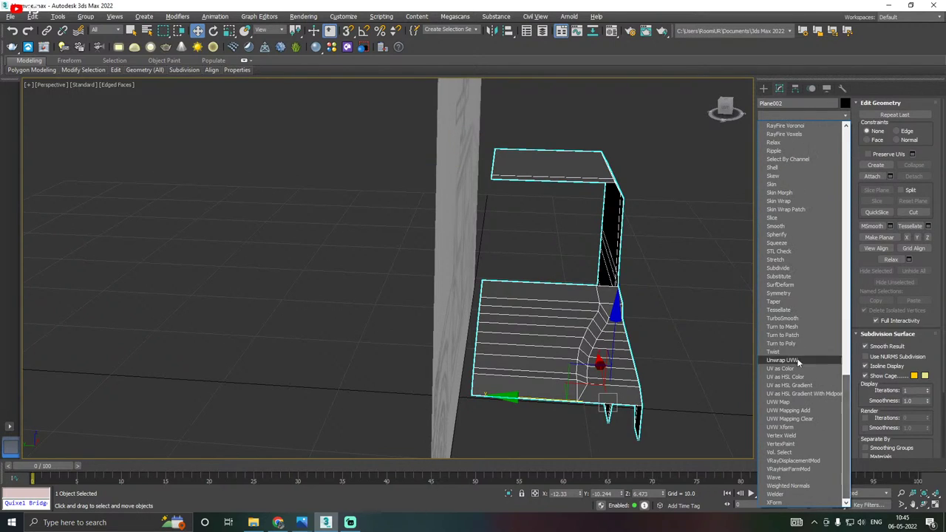
pyautogui.click(778, 292)
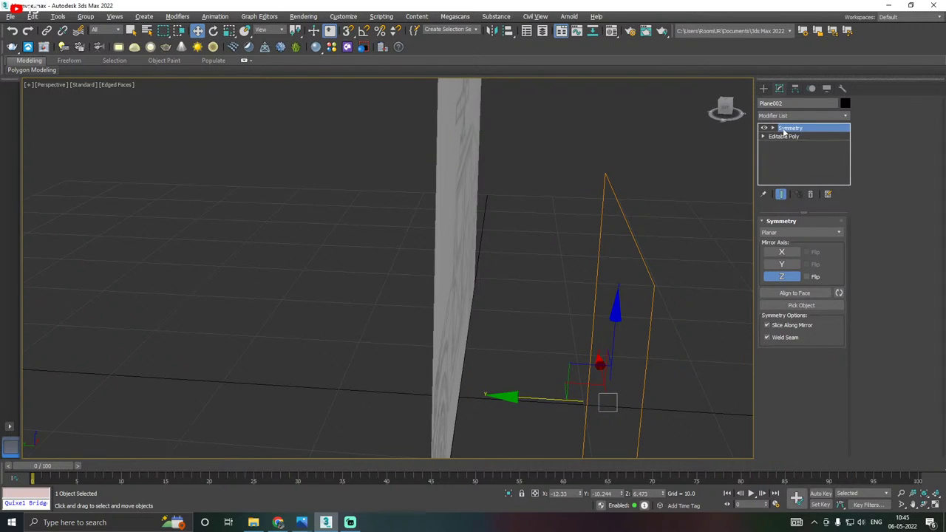
pyautogui.moveTo(516, 397); pyautogui.dragTo(418, 395)
pyautogui.press('z')
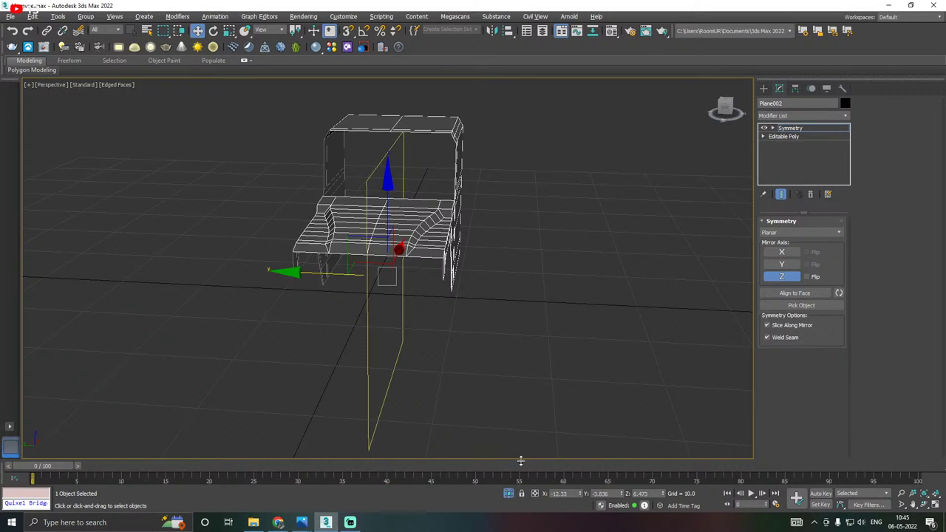
pyautogui.keyDown('alt'); pyautogui.moveTo(522, 460); pyautogui.dragTo(499, 425, button='middle'); pyautogui.keyUp('alt')
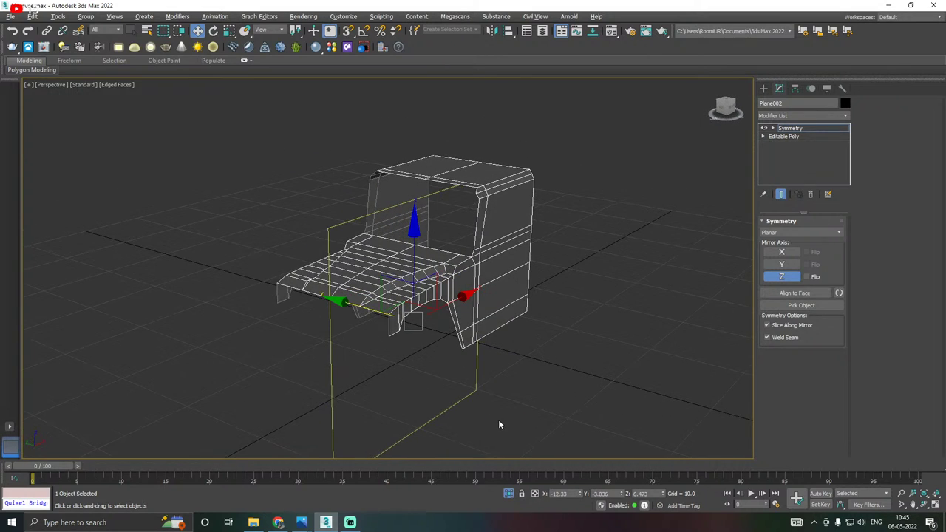
pyautogui.moveTo(358, 303)
pyautogui.mouseDown()
pyautogui.moveTo(330, 295)
pyautogui.moveTo(343, 298)
pyautogui.mouseUp()
pyautogui.keyDown('alt'); pyautogui.moveTo(346, 300); pyautogui.dragTo(416, 333, button='middle'); pyautogui.keyUp('alt')
# Select the centre-line vertices of the hood and roof in the base Editable Poly and move them slightly outward along Y.
pyautogui.click(794, 137)
pyautogui.click(780, 194)
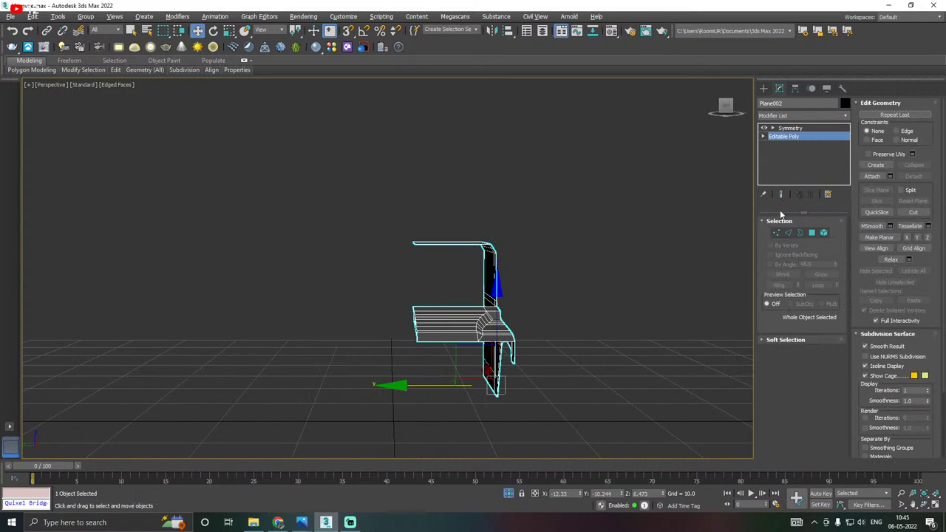
pyautogui.click(776, 232)
pyautogui.click(781, 195)
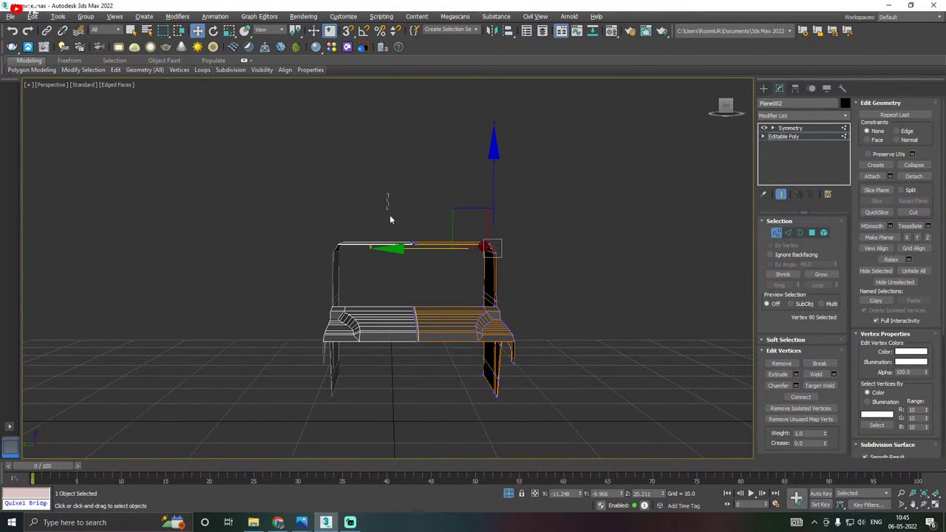
pyautogui.moveTo(433, 406); pyautogui.dragTo(432, 404)
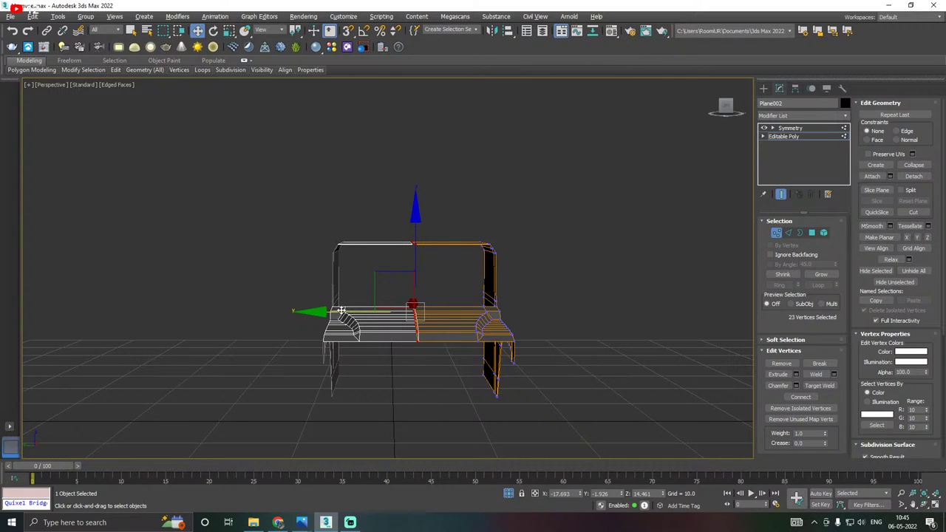
pyautogui.moveTo(341, 311)
pyautogui.mouseDown()
pyautogui.moveTo(318, 310)
pyautogui.moveTo(332, 309)
pyautogui.mouseUp()
pyautogui.click(785, 137)
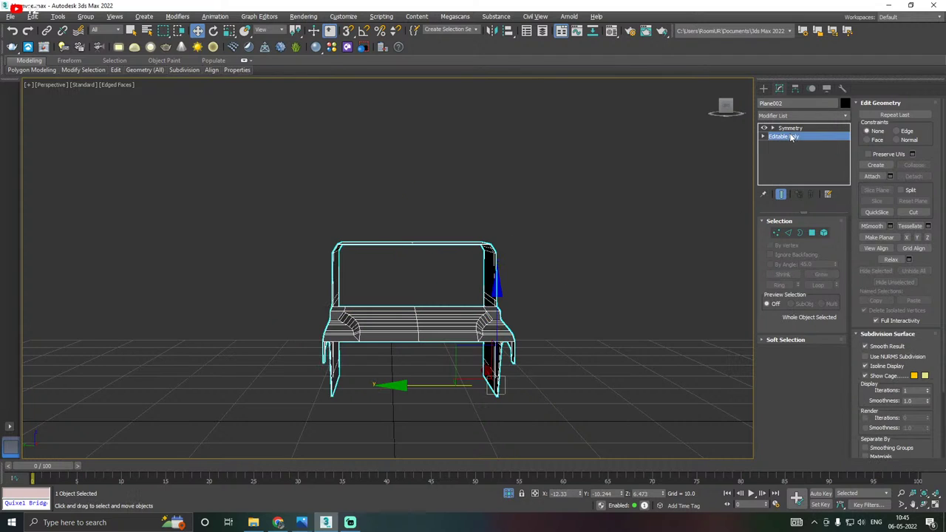
# Readjust the Symmetry mirror plane along Y and delete the Symmetry modifier from the body.
pyautogui.click(789, 128)
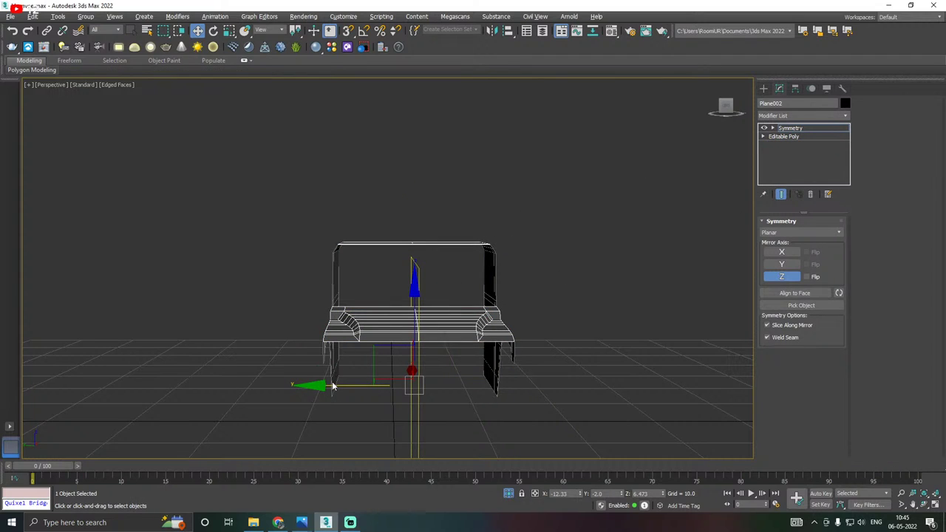
pyautogui.moveTo(331, 386); pyautogui.dragTo(317, 384)
pyautogui.moveTo(429, 348)
pyautogui.keyDown('alt'); pyautogui.mouseDown(button='middle')
pyautogui.moveTo(449, 350)
pyautogui.moveTo(424, 359)
pyautogui.moveTo(435, 352)
pyautogui.moveTo(419, 335)
pyautogui.mouseUp(button='middle'); pyautogui.keyUp('alt')
pyautogui.keyDown('alt'); pyautogui.moveTo(419, 334); pyautogui.dragTo(433, 349, button='middle'); pyautogui.keyUp('alt')
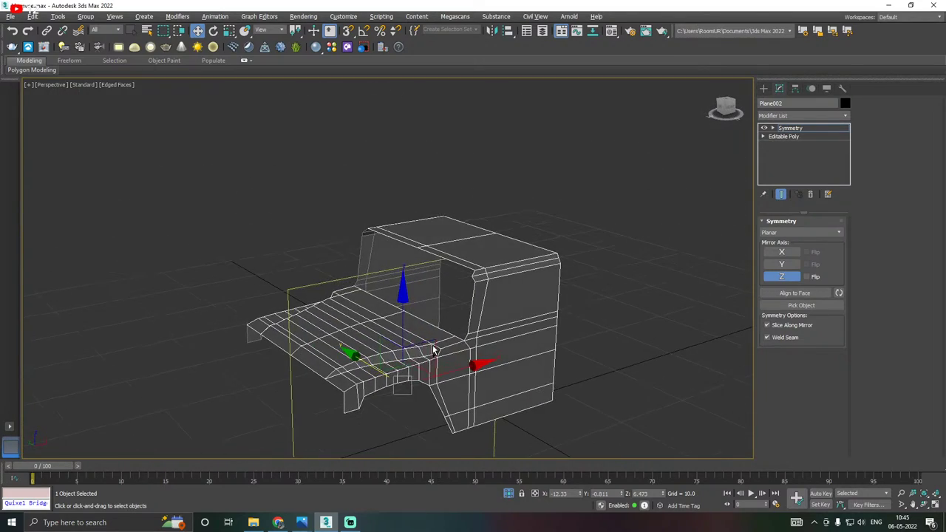
pyautogui.rightClick(796, 130)
pyautogui.click(819, 143)
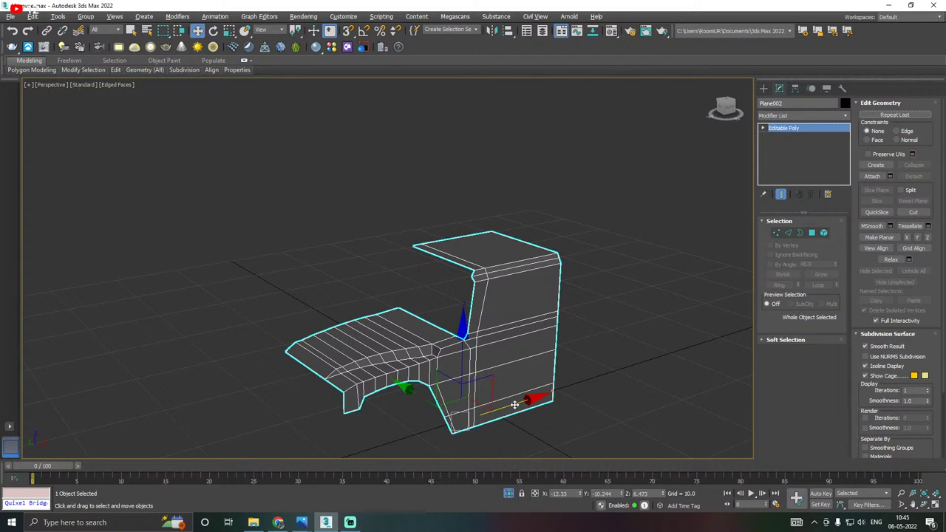
# Examine the half body against the side blueprint in the front view with see-through display on.
pyautogui.moveTo(299, 522)
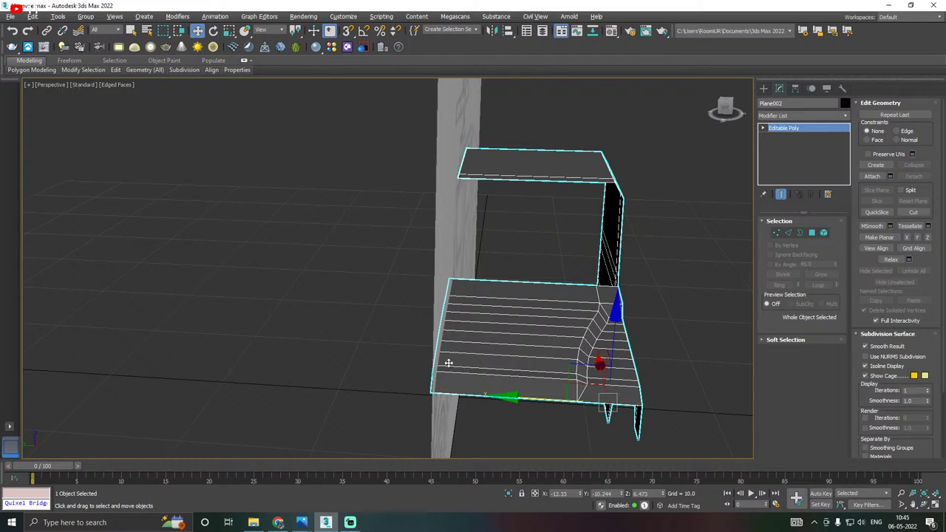
pyautogui.press('f')
pyautogui.hotkey('alt', 'x')
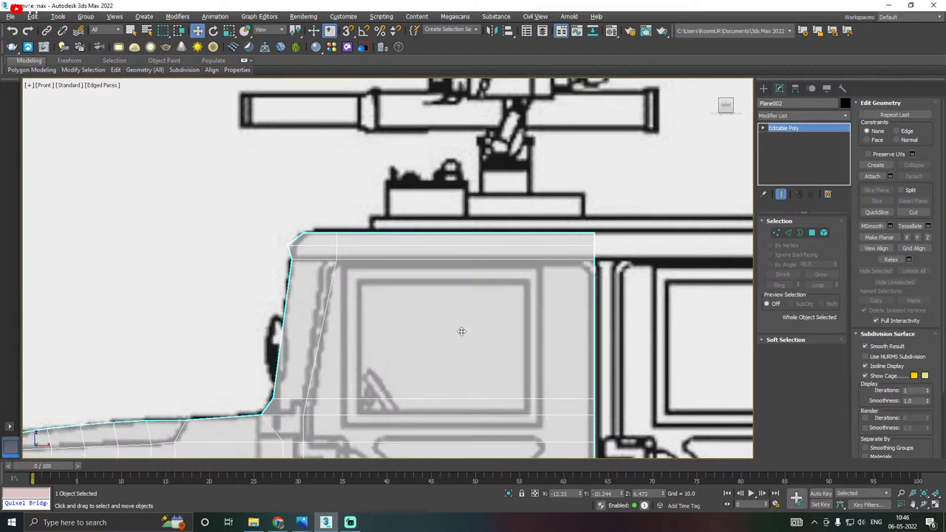
pyautogui.scroll(-5, 458, 333)
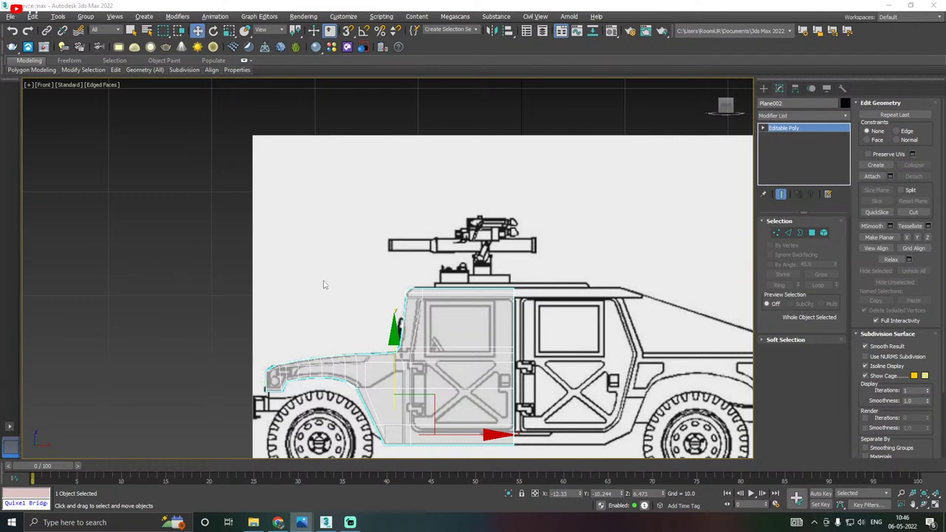
pyautogui.moveTo(374, 303); pyautogui.dragTo(369, 277, button='middle')
pyautogui.press('p')
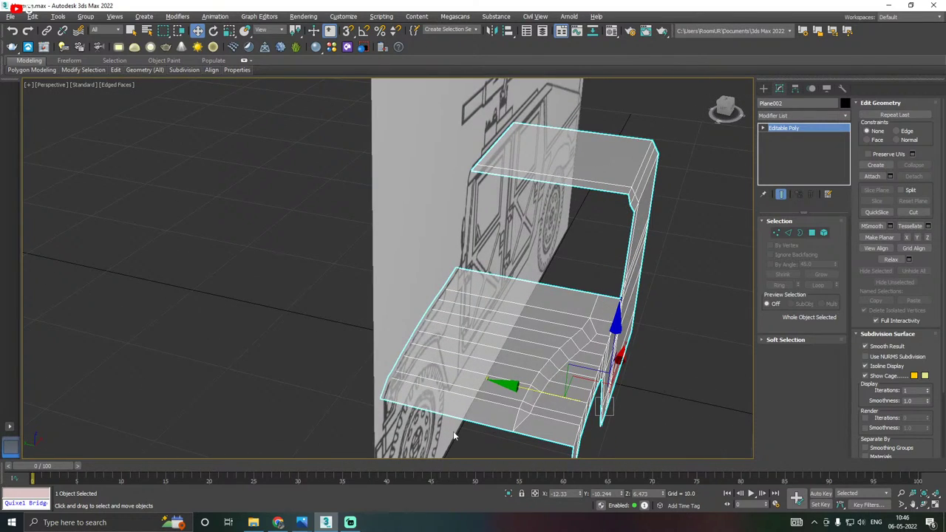
# Isolate the half body from the blueprint and turn off its see-through display.
pyautogui.click(509, 491)
pyautogui.moveTo(458, 429); pyautogui.dragTo(465, 404, button='middle')
pyautogui.hotkey('alt', 'x')
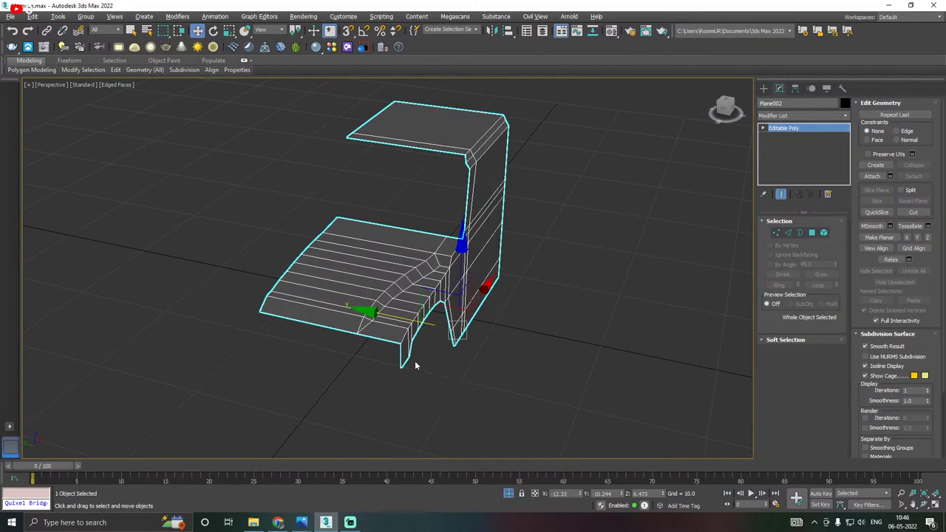
pyautogui.hotkey('shift', 'z')
pyautogui.hotkey('shift', 'z')
pyautogui.hotkey('shift', 'z')
pyautogui.hotkey('shift', 'z')
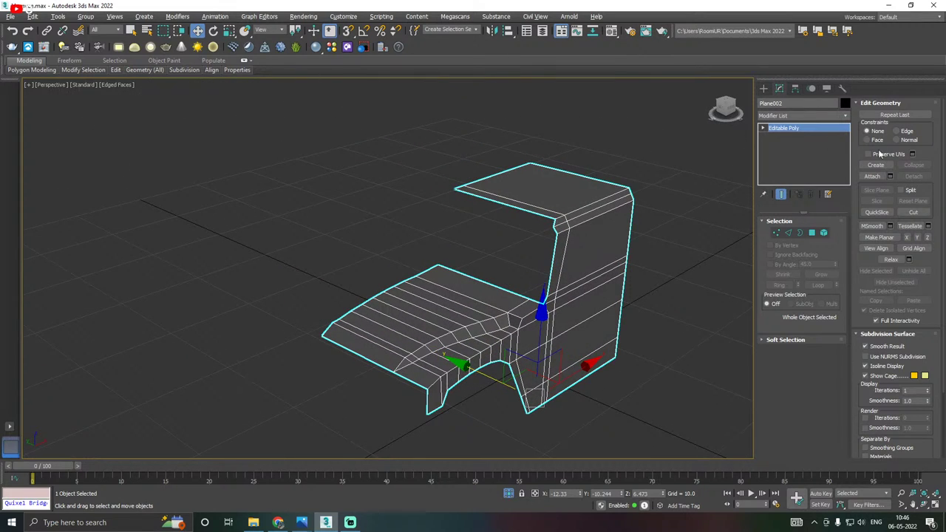
# Mirror the half body with a Symmetry modifier aligned along Y to its centre seam, and collapse the whole modifier stack.
pyautogui.click(846, 118)
pyautogui.scroll(-5, 843, 450)
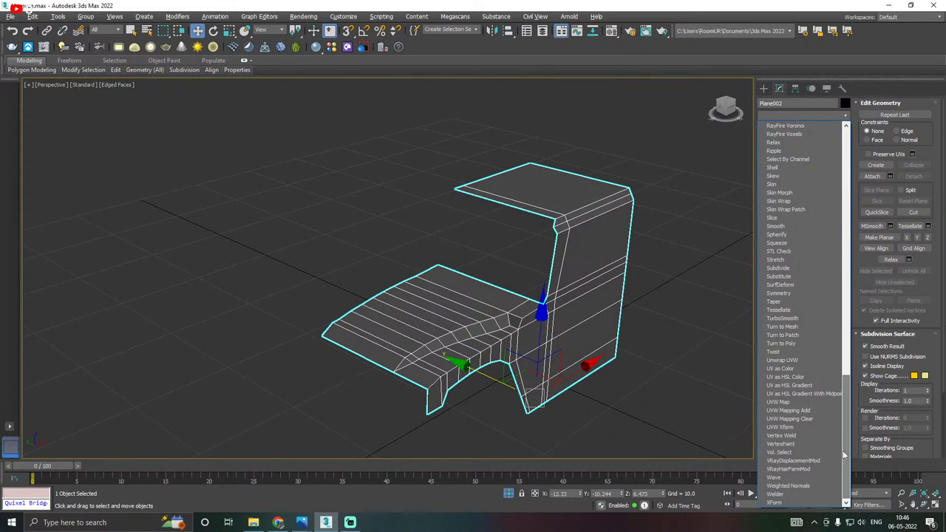
pyautogui.click(788, 295)
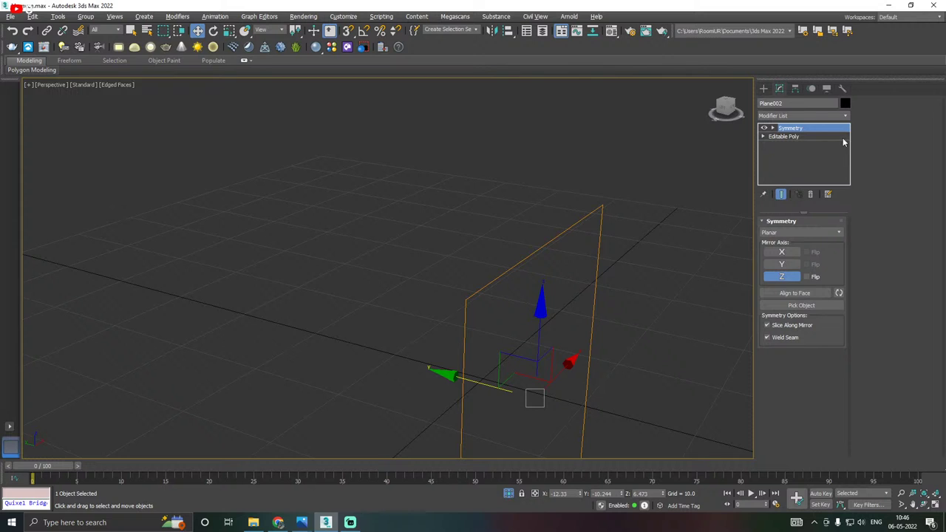
pyautogui.press('1')
pyautogui.keyDown('alt'); pyautogui.moveTo(517, 210); pyautogui.dragTo(537, 223, button='middle'); pyautogui.keyUp('alt')
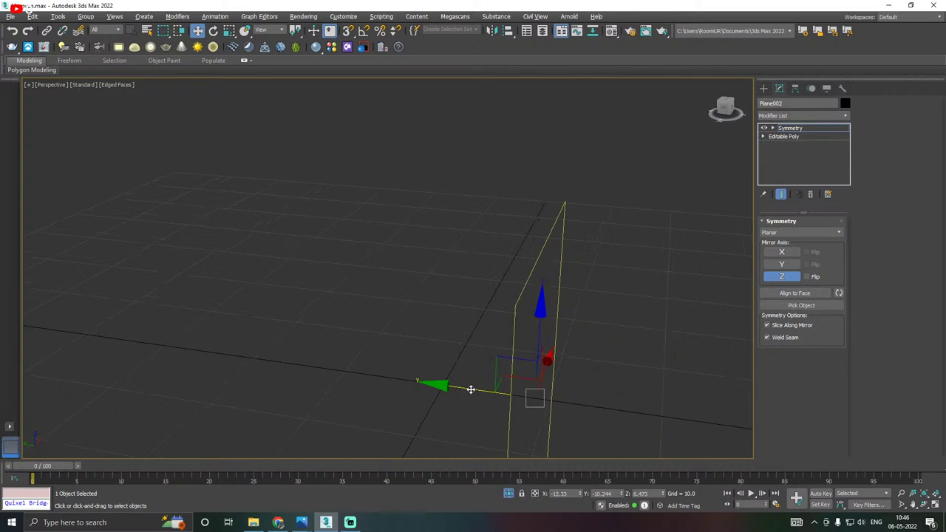
pyautogui.moveTo(471, 389); pyautogui.dragTo(334, 363)
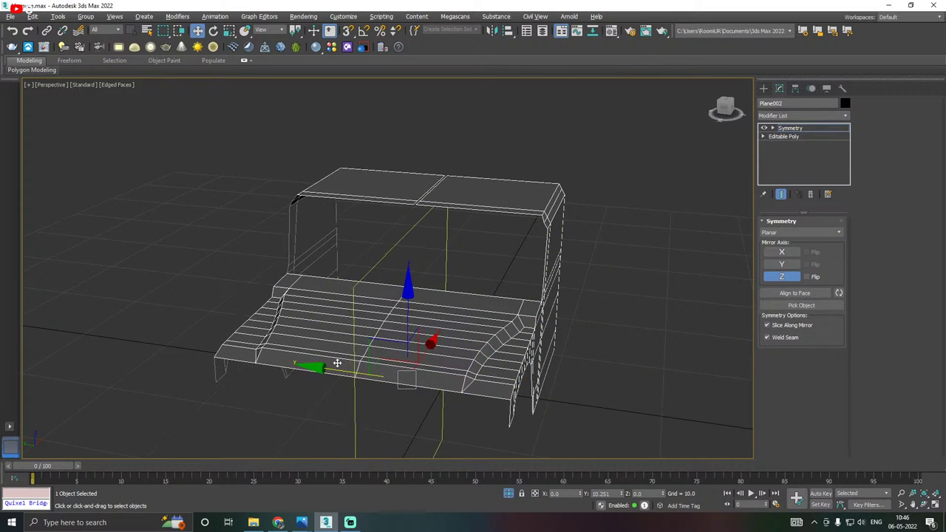
pyautogui.keyDown('alt'); pyautogui.moveTo(426, 345); pyautogui.dragTo(450, 353, button='middle'); pyautogui.keyUp('alt')
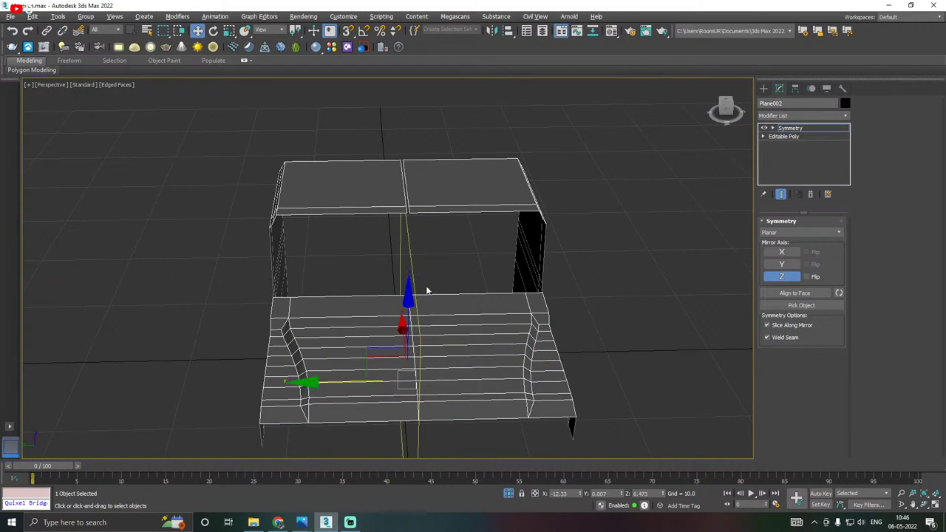
pyautogui.moveTo(330, 383); pyautogui.dragTo(335, 383)
pyautogui.keyDown('alt'); pyautogui.moveTo(335, 383); pyautogui.dragTo(354, 358, button='middle'); pyautogui.keyUp('alt')
pyautogui.rightClick(789, 129)
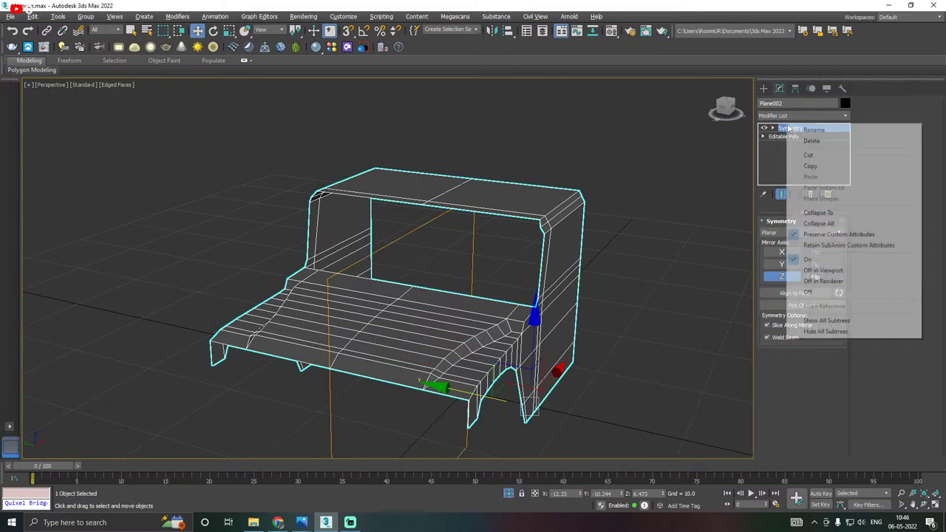
pyautogui.click(819, 223)
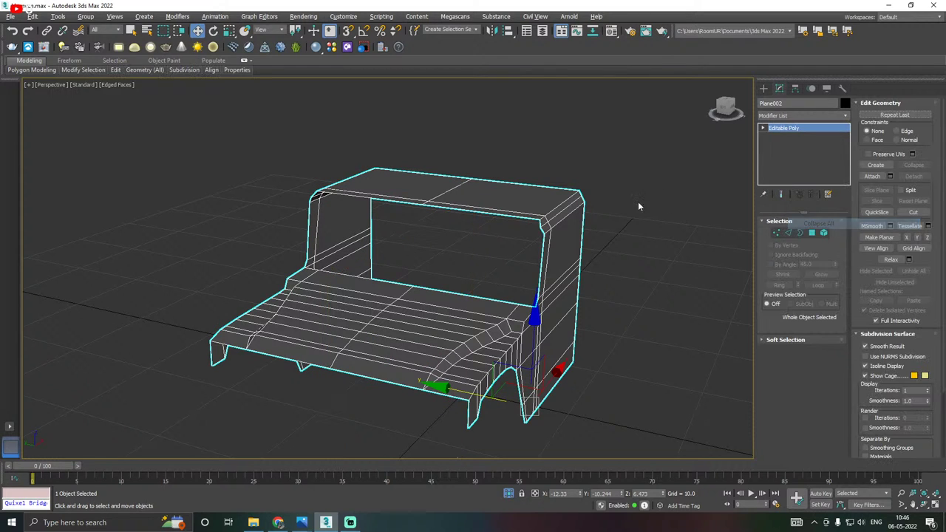
pyautogui.keyDown('alt'); pyautogui.moveTo(638, 202); pyautogui.dragTo(393, 274, button='middle'); pyautogui.keyUp('alt')
pyautogui.click(800, 234)
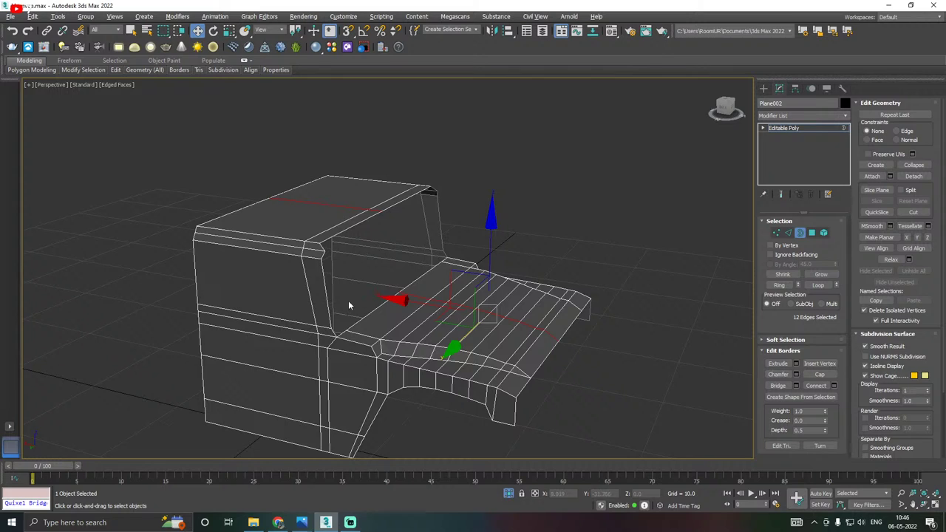
pyautogui.scroll(4, 347, 305)
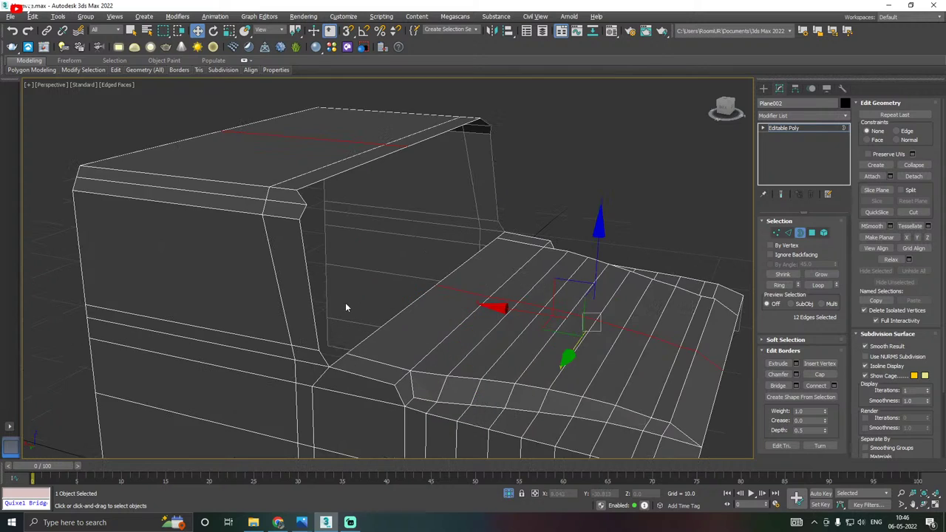
pyautogui.click(788, 233)
pyautogui.click(321, 358)
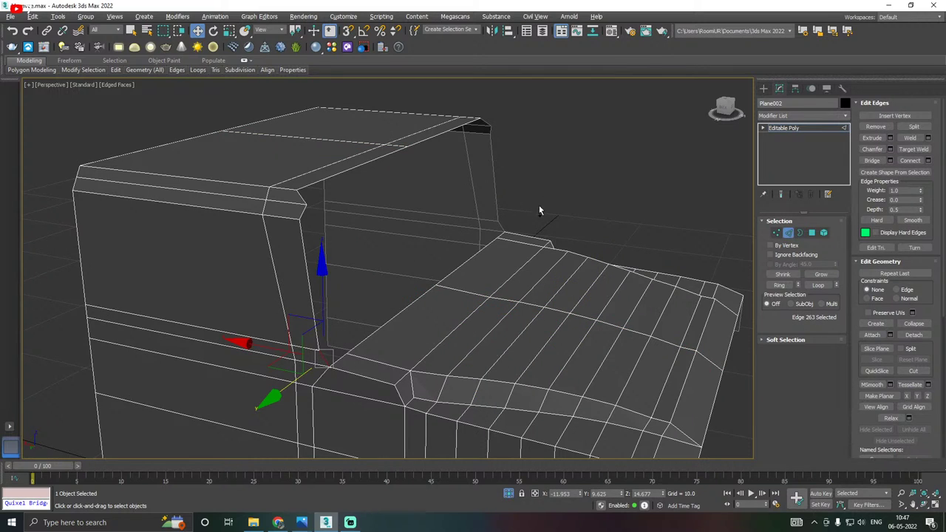
pyautogui.click(501, 226)
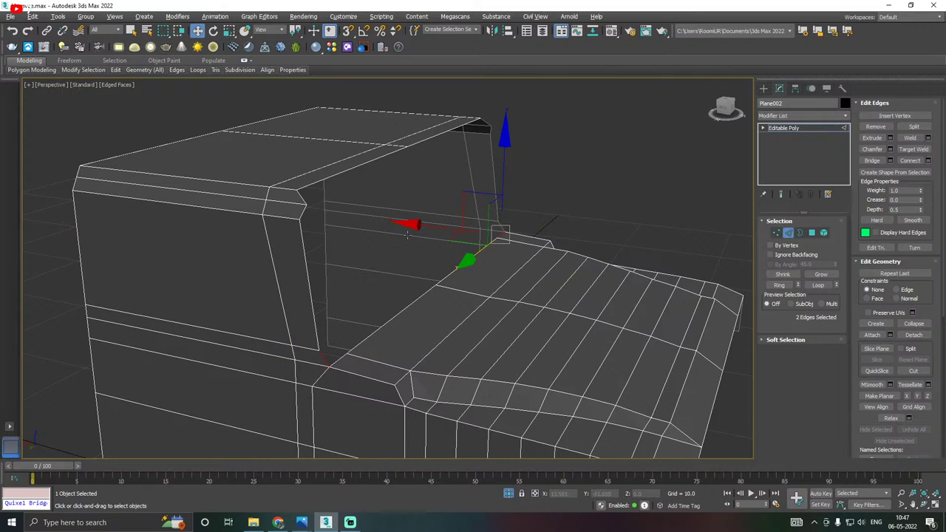
pyautogui.keyDown('ctrl'); pyautogui.click(324, 356); pyautogui.keyUp('ctrl')
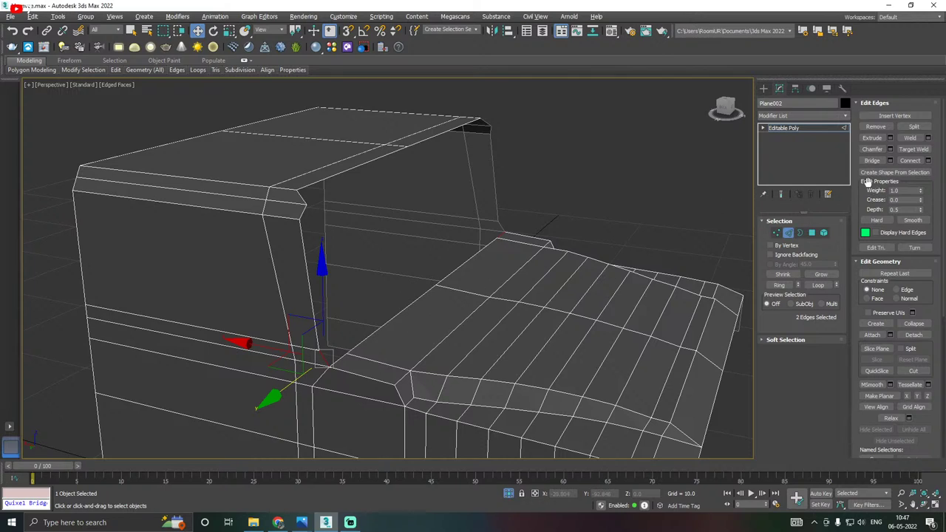
pyautogui.click(890, 160)
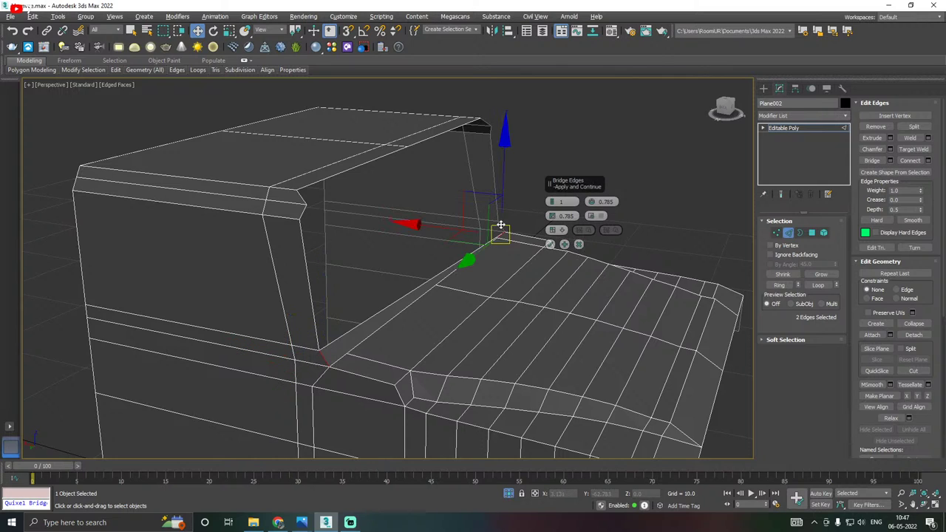
pyautogui.click(580, 245)
# Bridge the two short open edges at the lower corners of the windshield opening with 2 segments.
pyautogui.scroll(3, 509, 228)
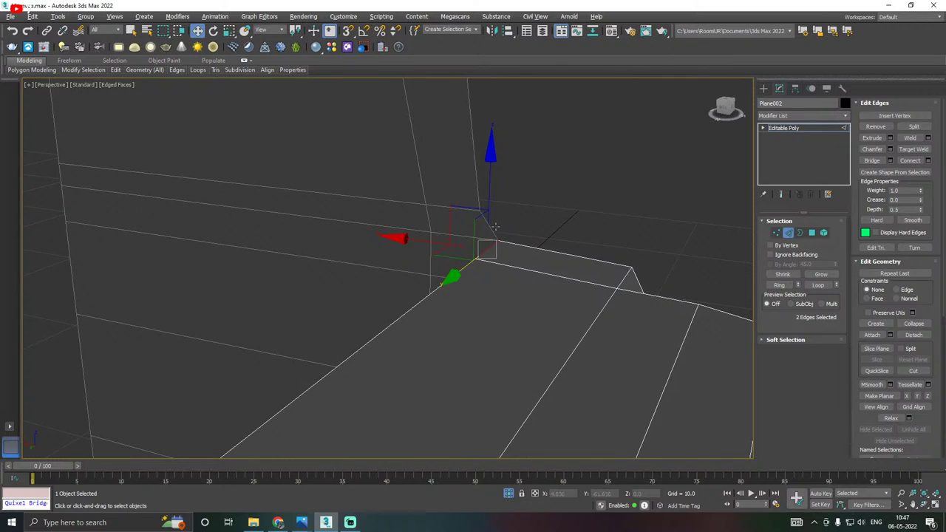
pyautogui.scroll(-6, 514, 210)
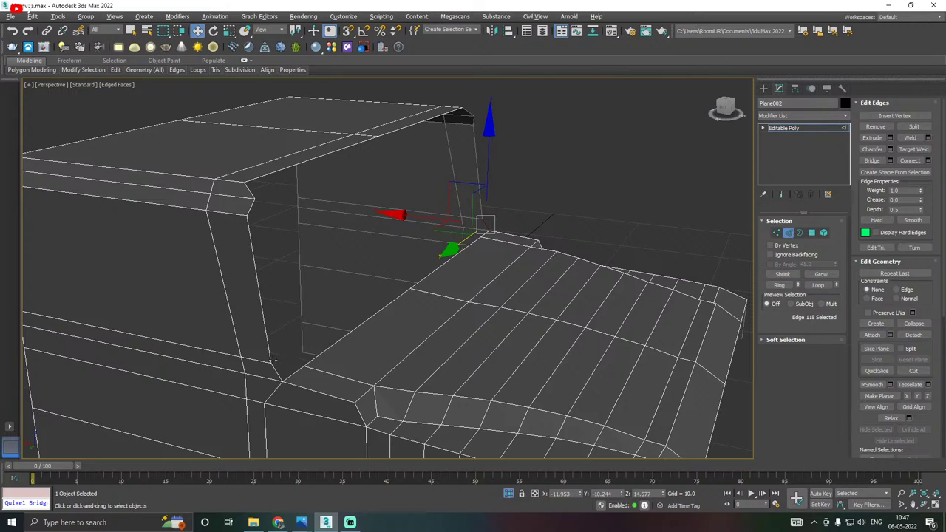
pyautogui.keyDown('ctrl'); pyautogui.click(279, 372); pyautogui.keyUp('ctrl')
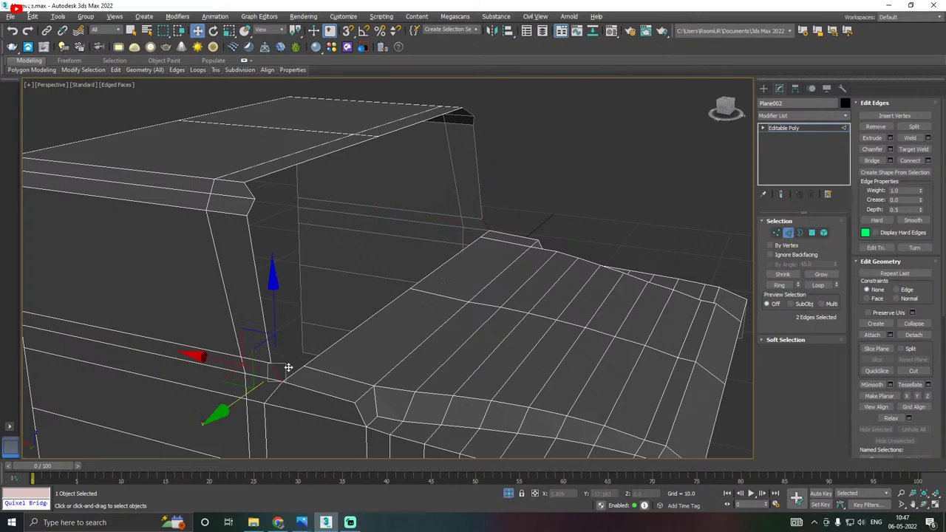
pyautogui.click(890, 161)
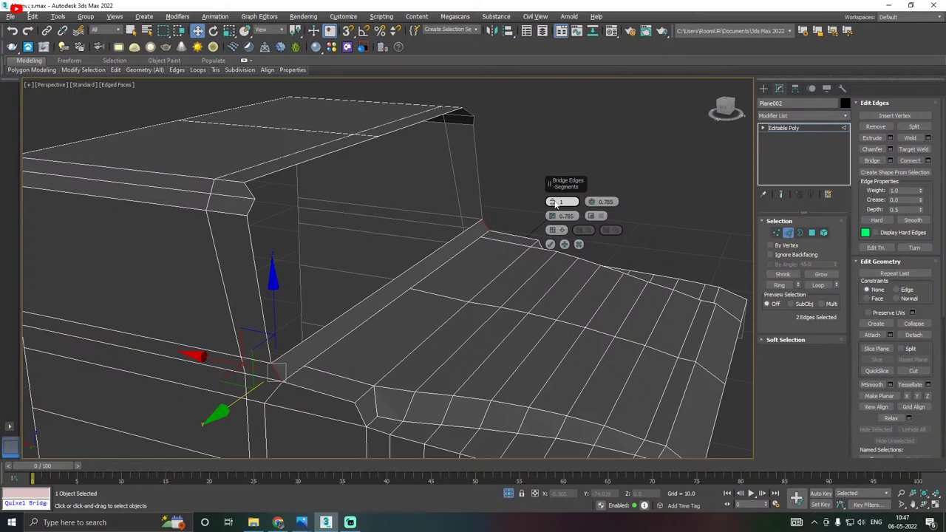
pyautogui.keyDown('alt'); pyautogui.moveTo(392, 273); pyautogui.dragTo(405, 288, button='middle'); pyautogui.keyUp('alt')
pyautogui.scroll(4, 405, 288)
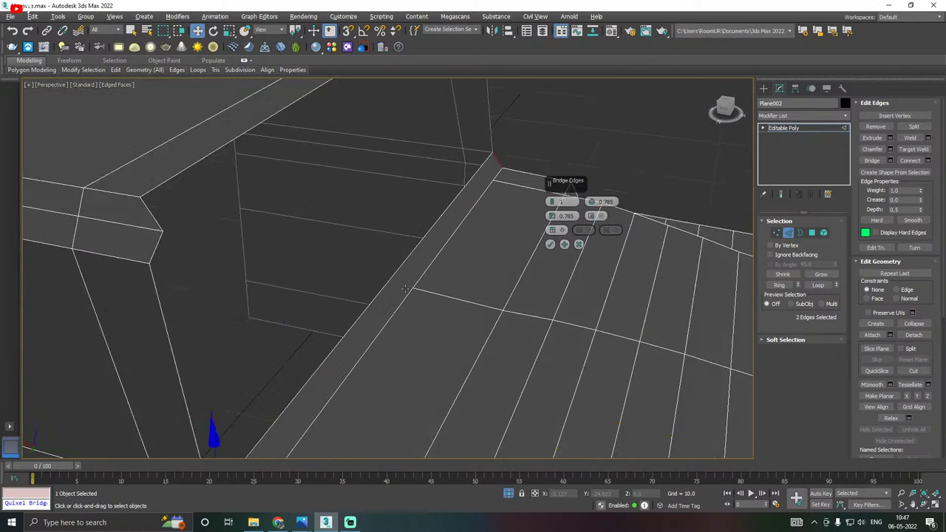
pyautogui.scroll(2, 405, 289)
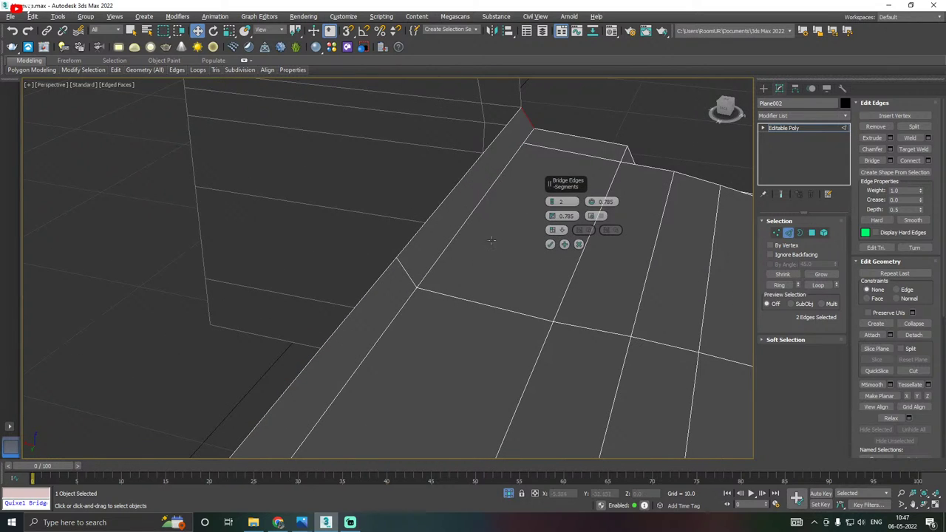
pyautogui.click(550, 244)
# Try to shift the centre vertex at the rear of the hood along X.
pyautogui.click(776, 232)
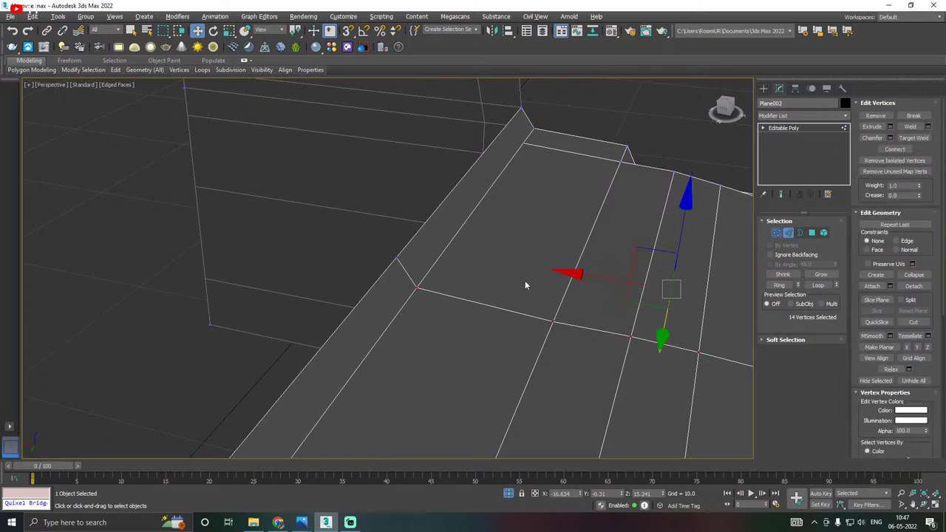
pyautogui.click(417, 288)
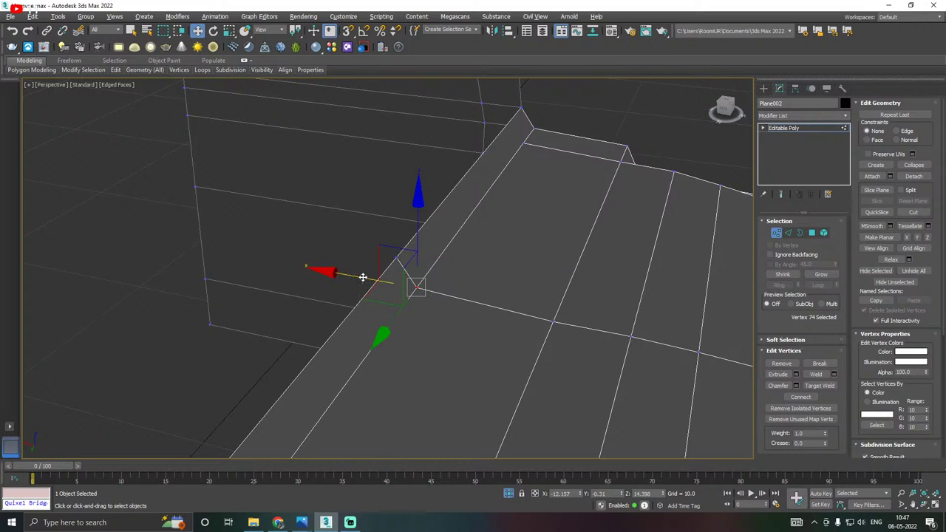
pyautogui.moveTo(362, 276); pyautogui.dragTo(380, 279)
pyautogui.keyDown('alt'); pyautogui.moveTo(380, 280); pyautogui.dragTo(446, 288, button='middle'); pyautogui.keyUp('alt')
pyautogui.click(801, 233)
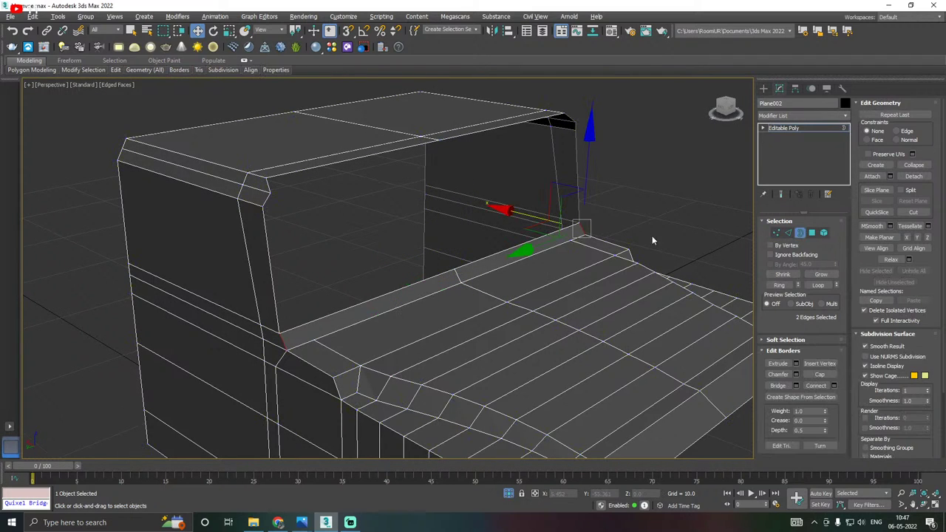
pyautogui.keyDown('alt'); pyautogui.moveTo(353, 234); pyautogui.dragTo(366, 235, button='middle'); pyautogui.keyUp('alt')
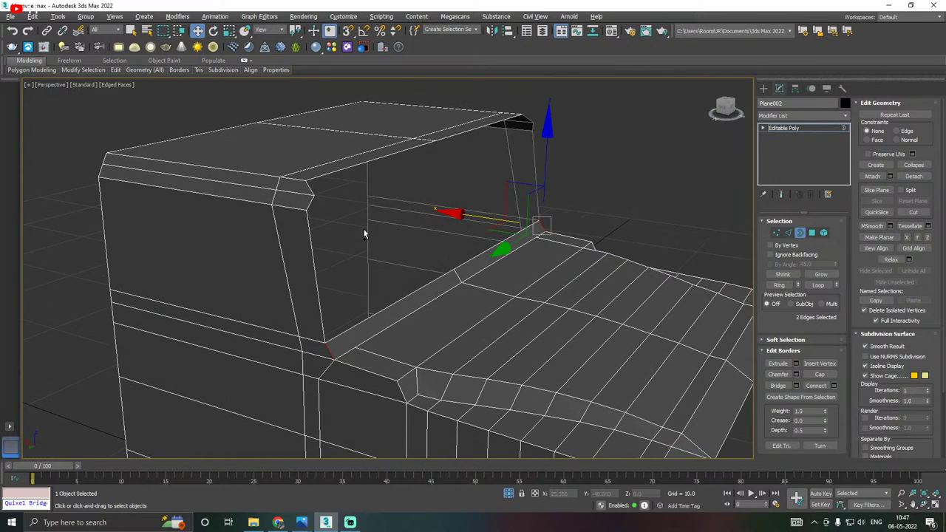
# Bridge the two slanted corner edges at the front of the roof across the windshield opening with 2 segments.
pyautogui.click(788, 233)
pyautogui.click(310, 183)
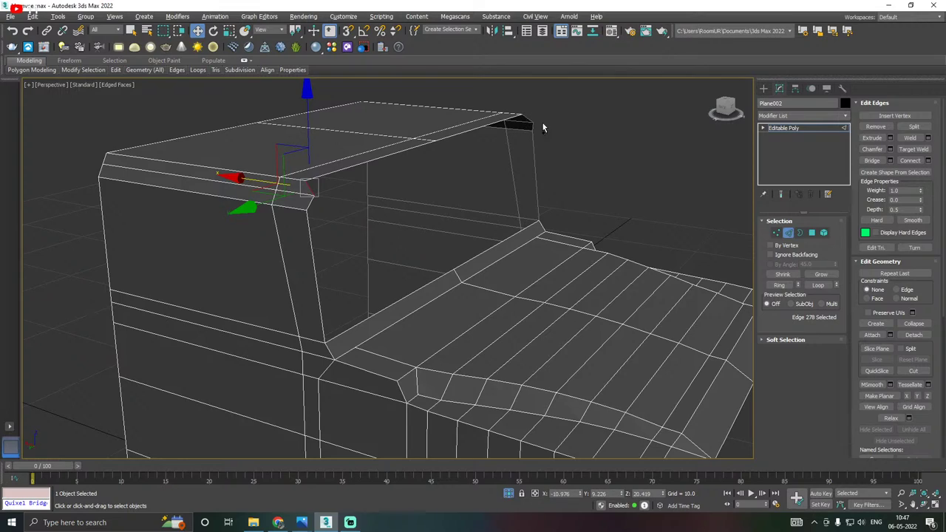
pyautogui.keyDown('alt'); pyautogui.moveTo(542, 125); pyautogui.dragTo(420, 158, button='middle'); pyautogui.keyUp('alt')
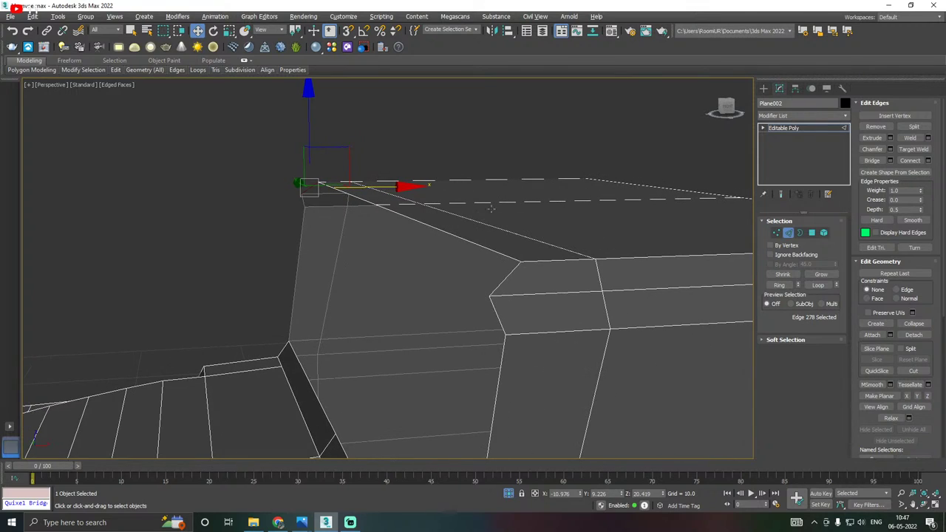
pyautogui.keyDown('ctrl'); pyautogui.click(505, 277); pyautogui.keyUp('ctrl')
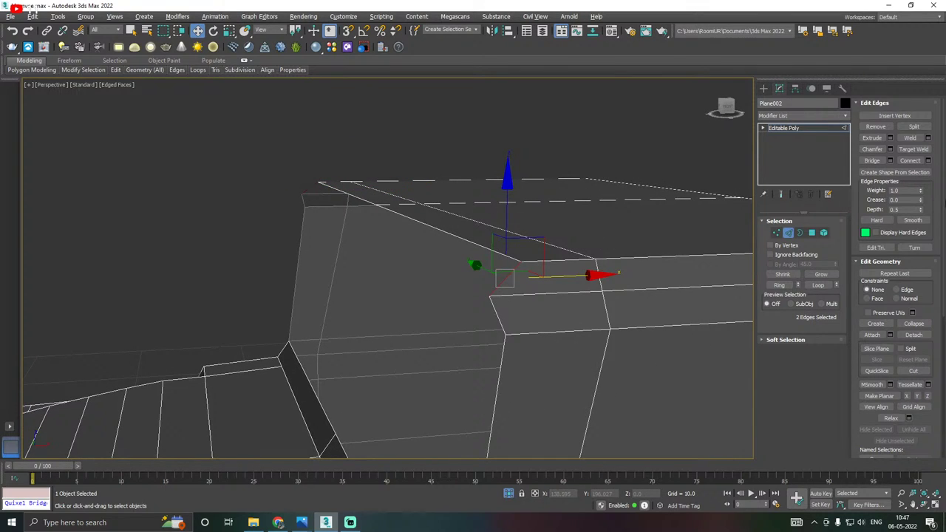
pyautogui.click(890, 161)
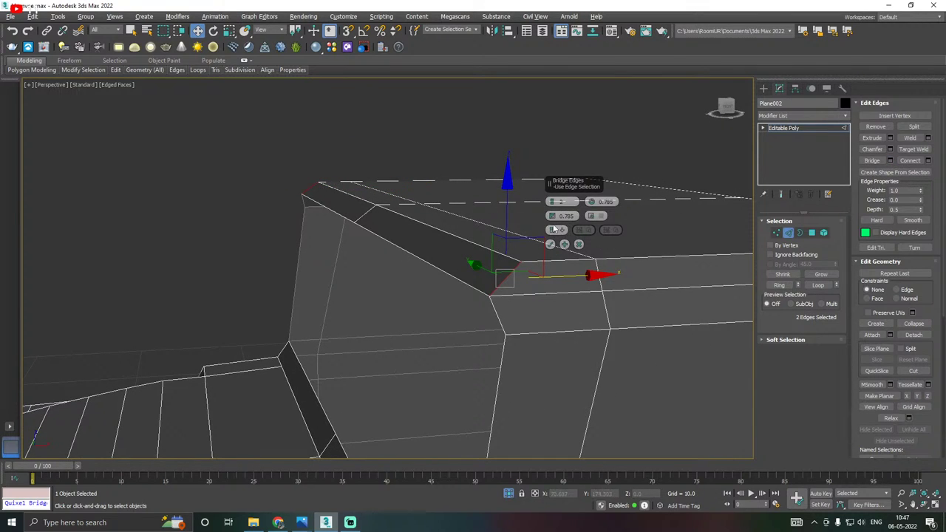
pyautogui.moveTo(476, 275); pyautogui.dragTo(484, 210, button='middle')
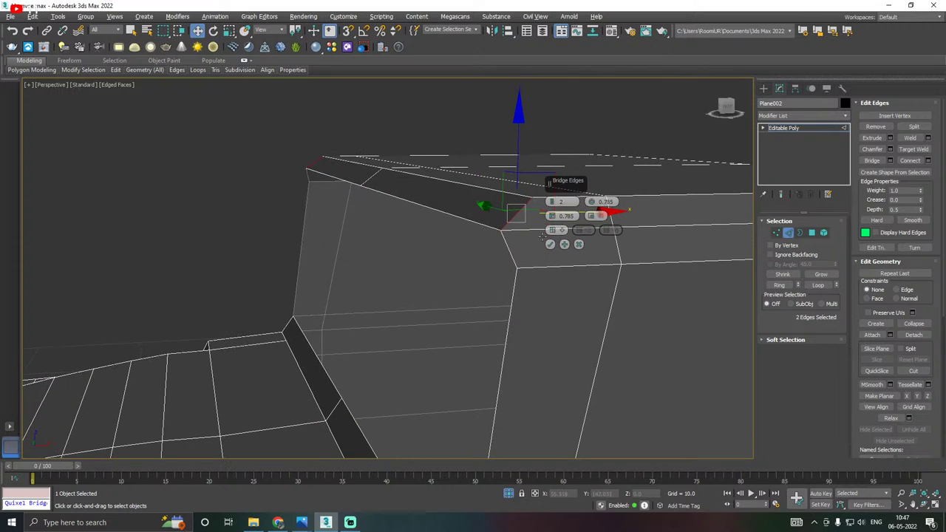
# Bridge the pair of short edges just below the new front roof strip with 2 segments.
pyautogui.click(519, 255)
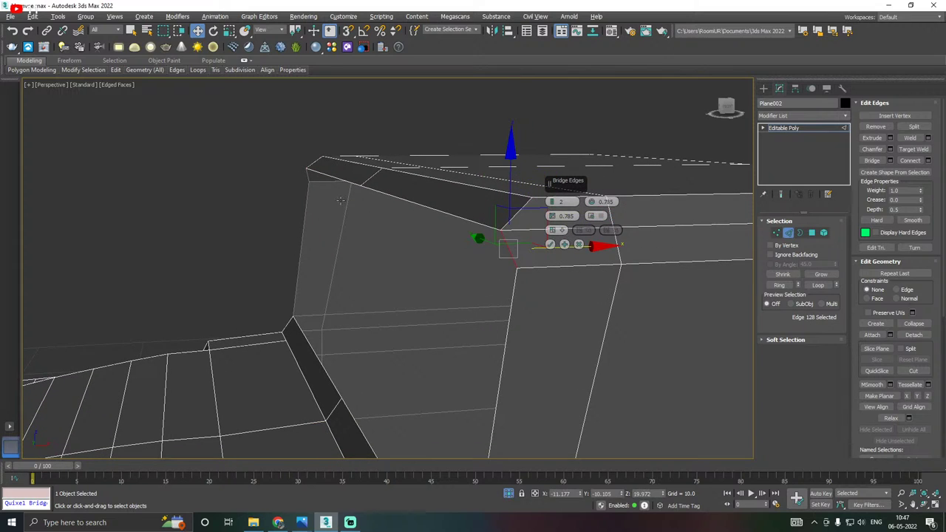
pyautogui.keyDown('ctrl'); pyautogui.click(308, 178); pyautogui.keyUp('ctrl')
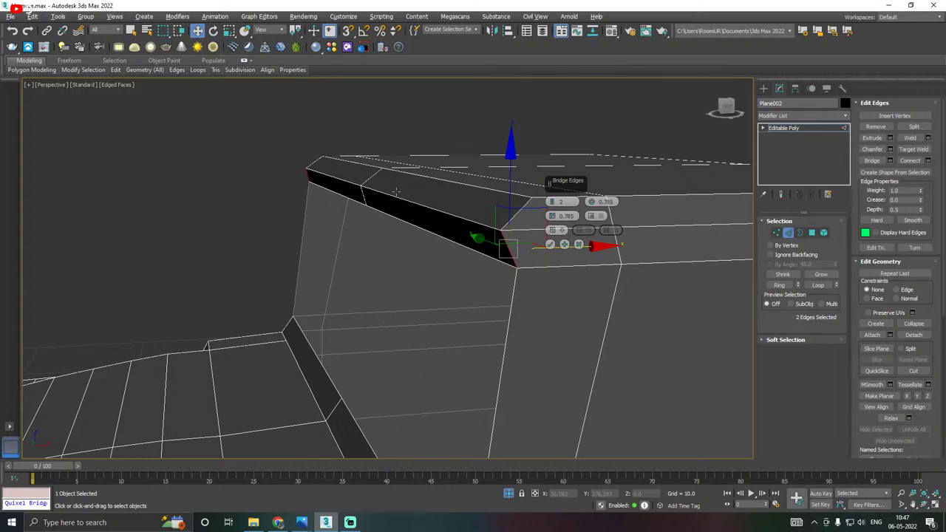
pyautogui.scroll(-2, 397, 192)
pyautogui.click(550, 245)
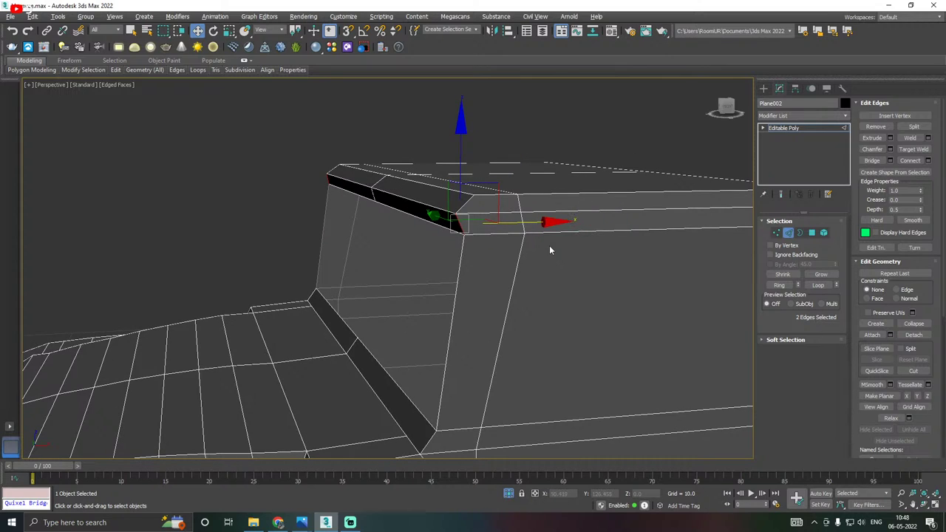
# Cap the open border of the windshield with a polygon.
pyautogui.click(800, 232)
pyautogui.click(447, 367)
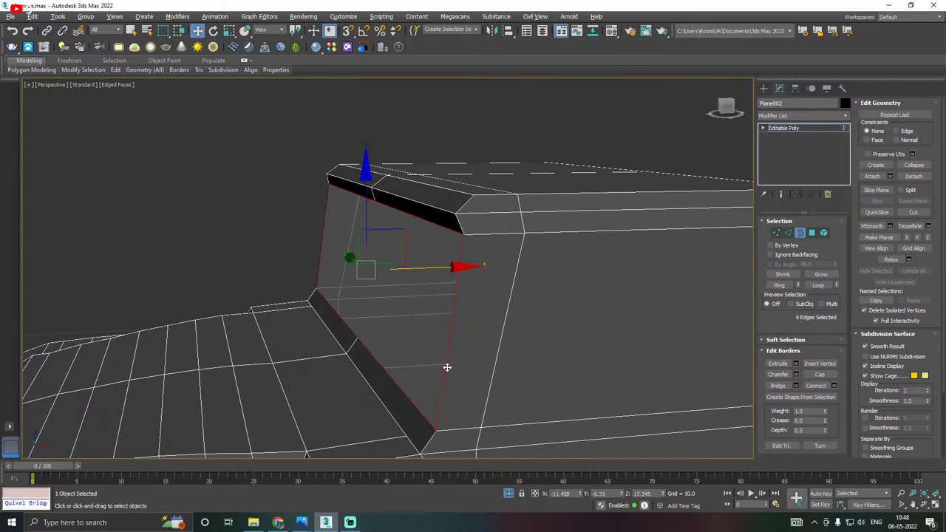
pyautogui.click(826, 375)
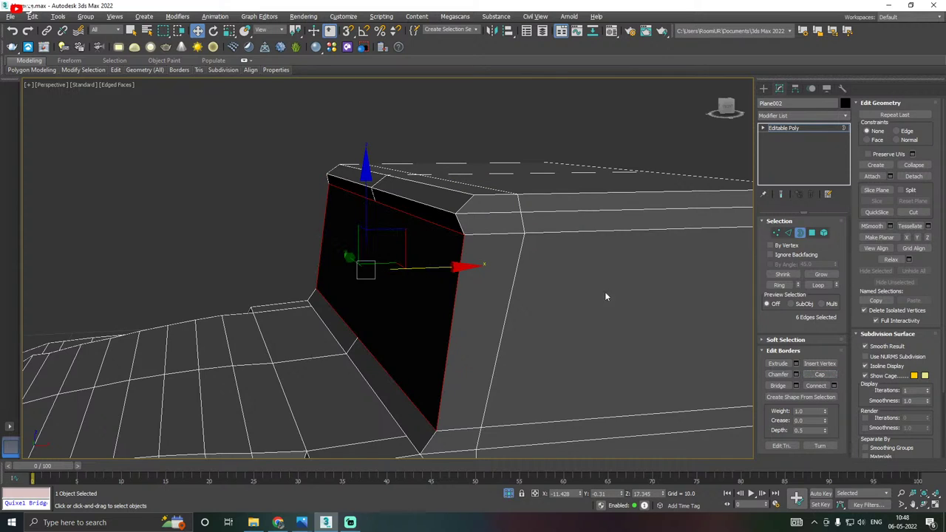
# Connect the upper and lower centre vertices of the windshield to split it into two halves.
pyautogui.click(776, 232)
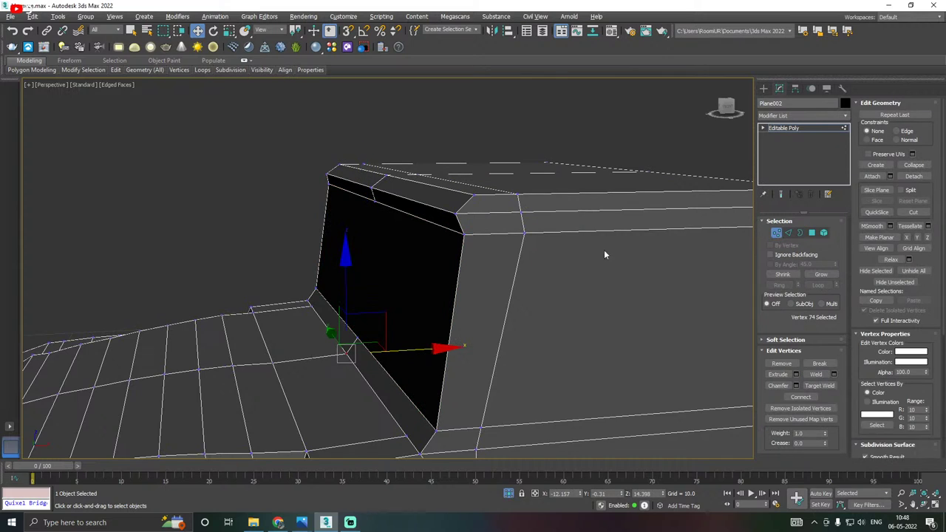
pyautogui.click(374, 199)
pyautogui.keyDown('ctrl'); pyautogui.click(358, 337); pyautogui.keyUp('ctrl')
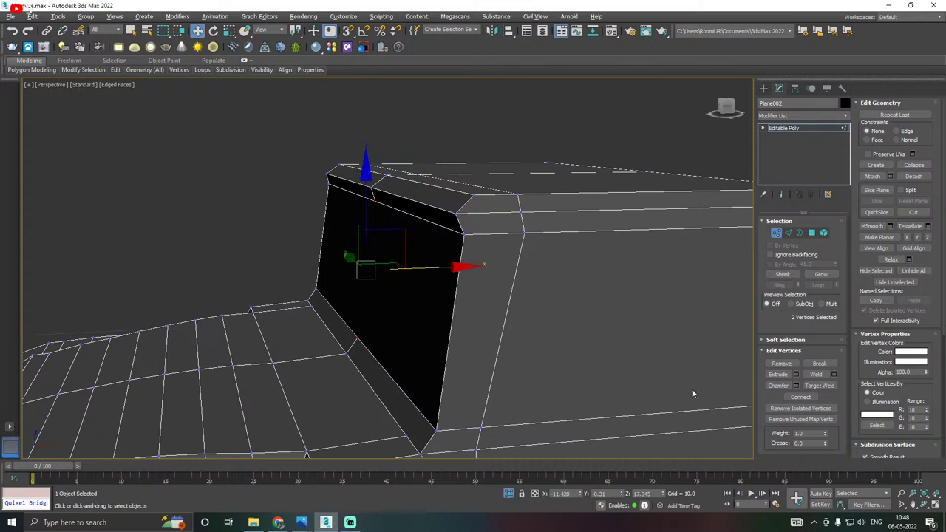
pyautogui.click(800, 397)
pyautogui.keyDown('alt'); pyautogui.moveTo(403, 287); pyautogui.dragTo(470, 276, button='middle'); pyautogui.keyUp('alt')
pyautogui.scroll(-4, 400, 254)
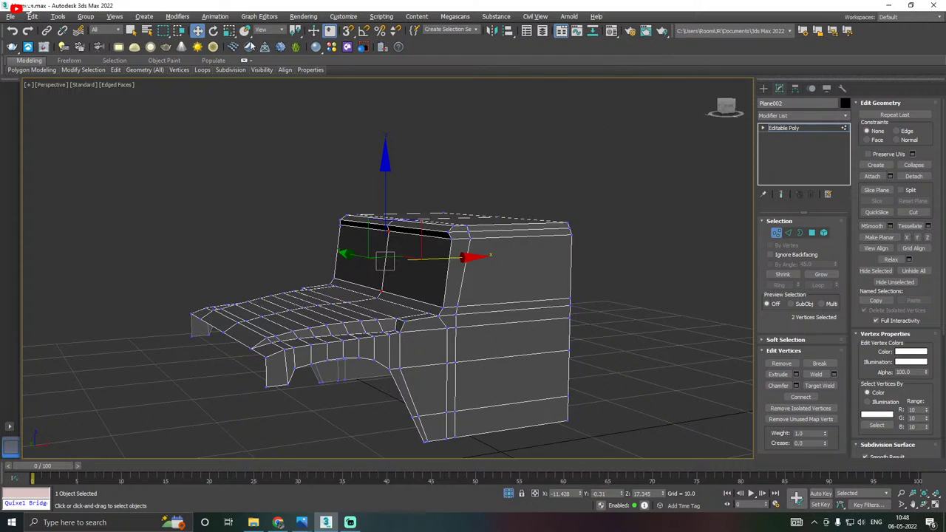
# Save the scene file with the closed windshield.
pyautogui.click(10, 16)
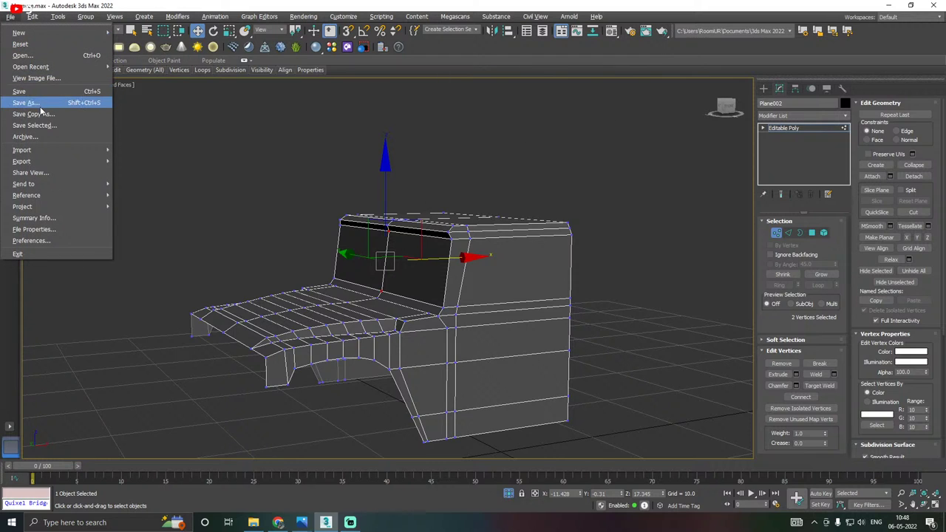
pyautogui.click(40, 113)
pyautogui.click(601, 428)
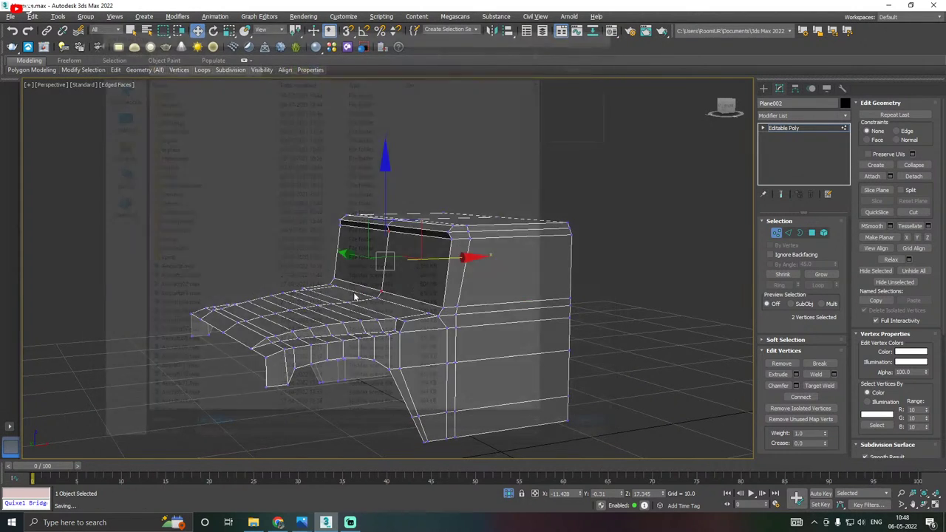
pyautogui.click(15, 17)
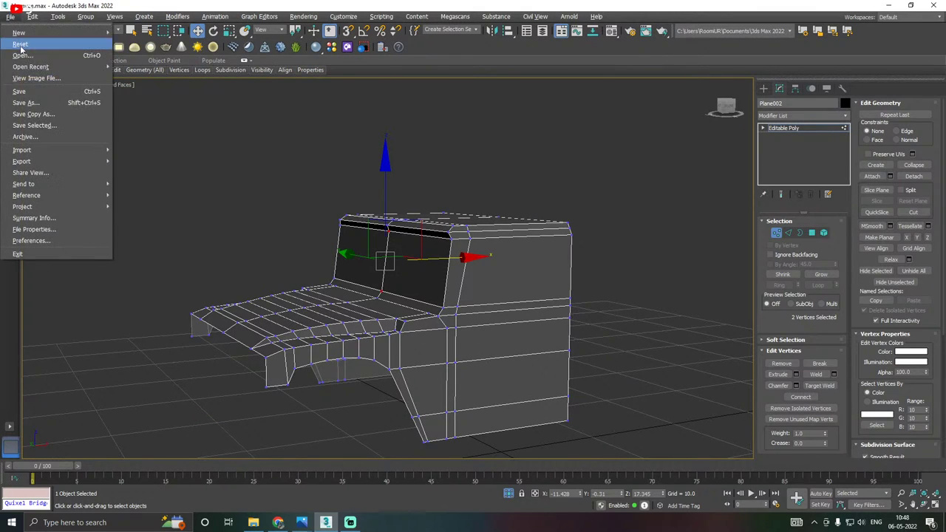
pyautogui.click(21, 93)
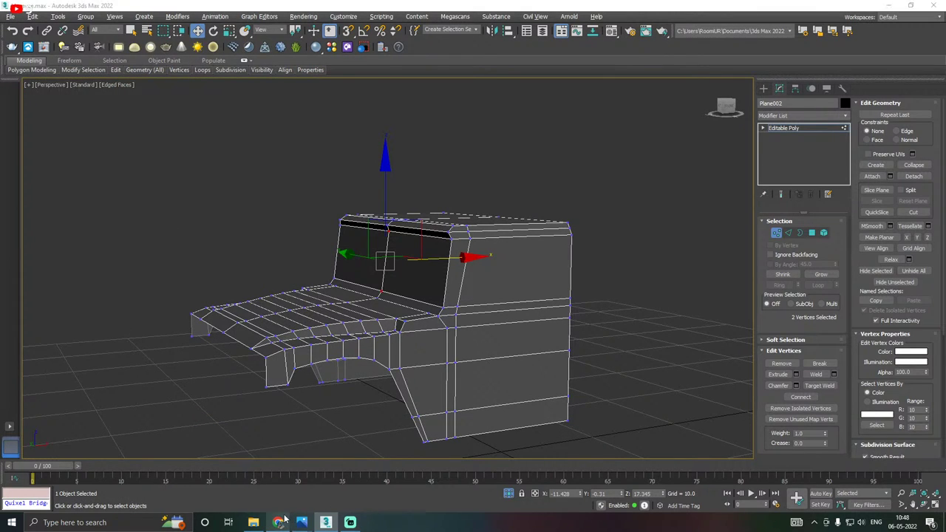
pyautogui.moveTo(393, 427); pyautogui.dragTo(408, 289, button='middle')
pyautogui.click(10, 15)
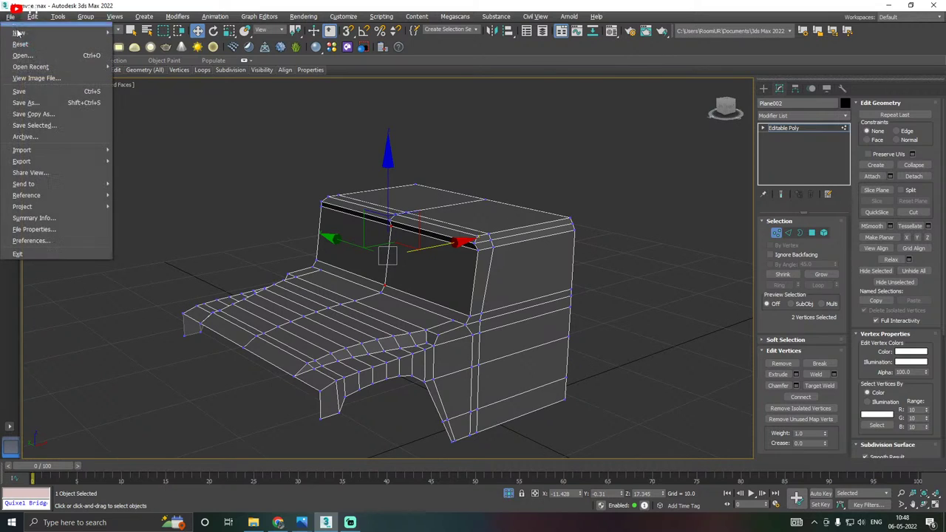
pyautogui.click(30, 92)
pyautogui.moveTo(301, 522)
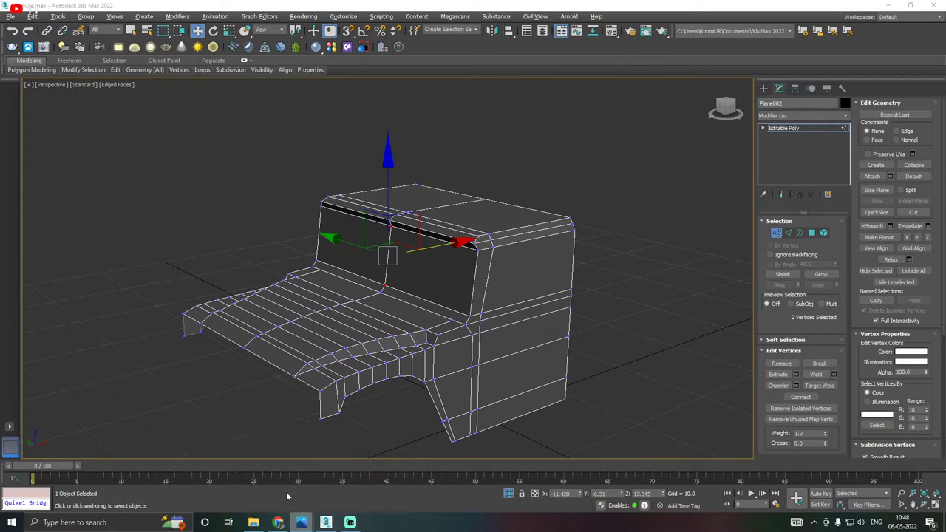
pyautogui.click(286, 489)
pyautogui.click(144, 164)
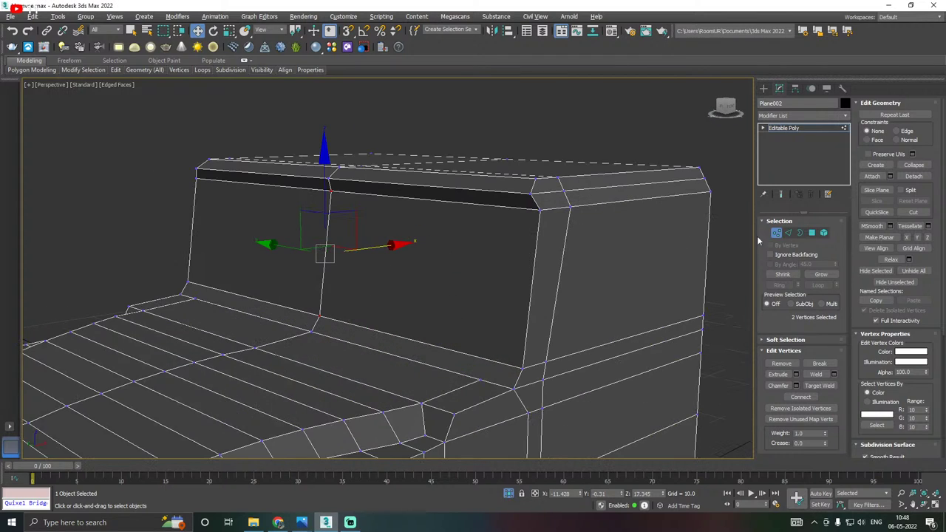
# Select the two front windshield polygons and inset them together as a group by 0.274.
pyautogui.click(812, 233)
pyautogui.click(428, 274)
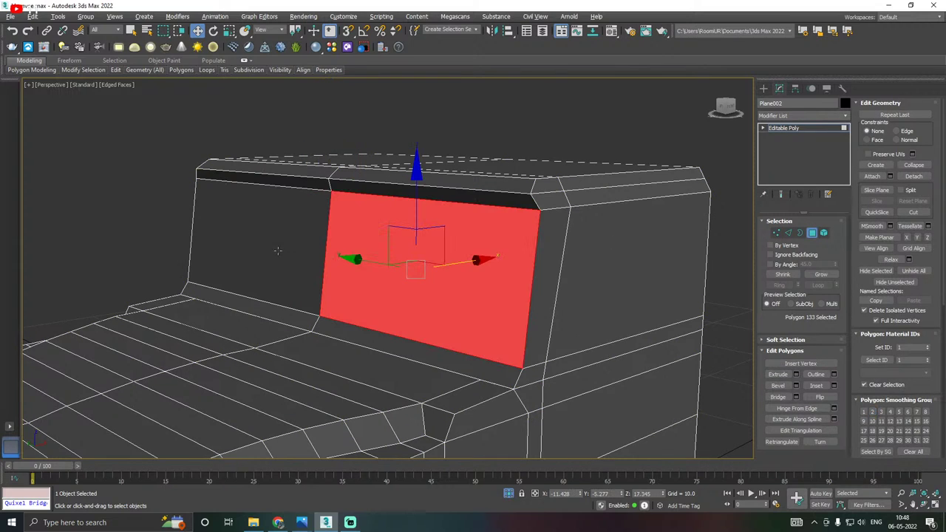
pyautogui.keyDown('ctrl'); pyautogui.click(277, 252); pyautogui.keyUp('ctrl')
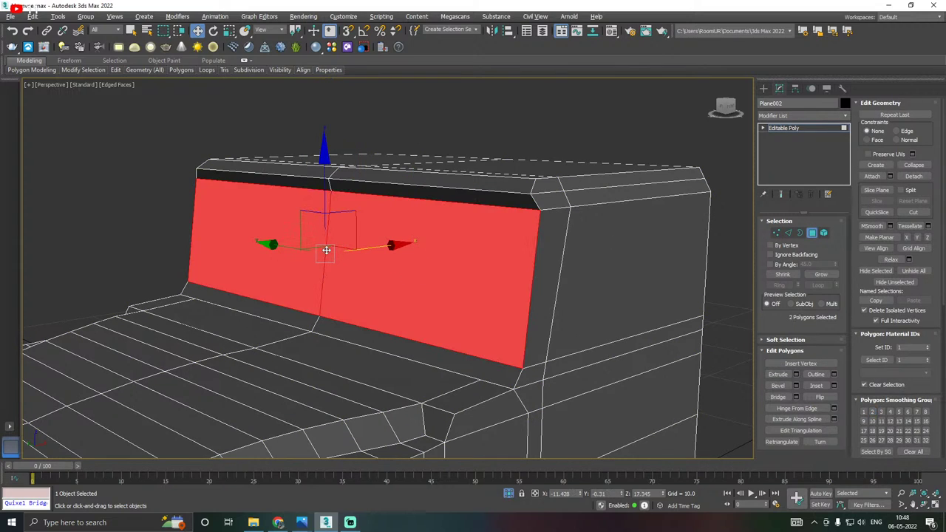
pyautogui.click(835, 386)
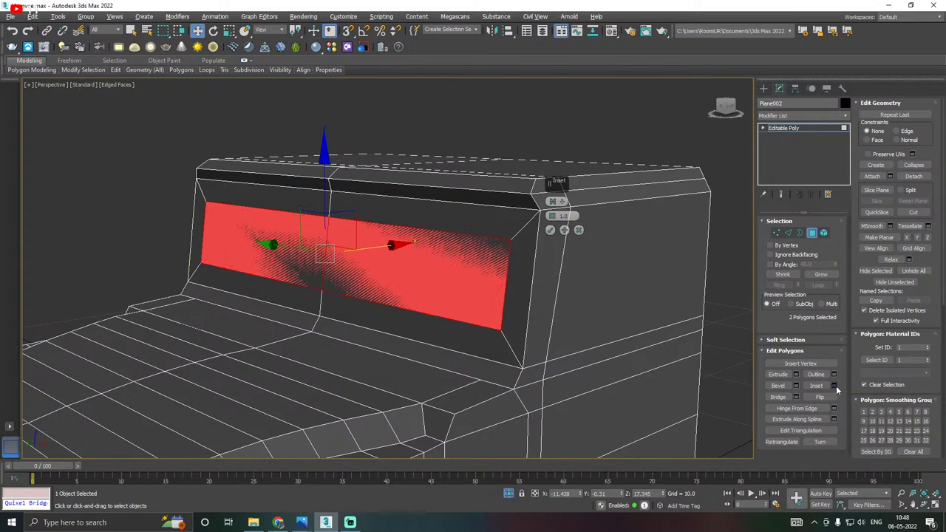
pyautogui.rightClick(553, 217)
pyautogui.click(553, 214)
pyautogui.click(553, 214)
pyautogui.click(552, 214)
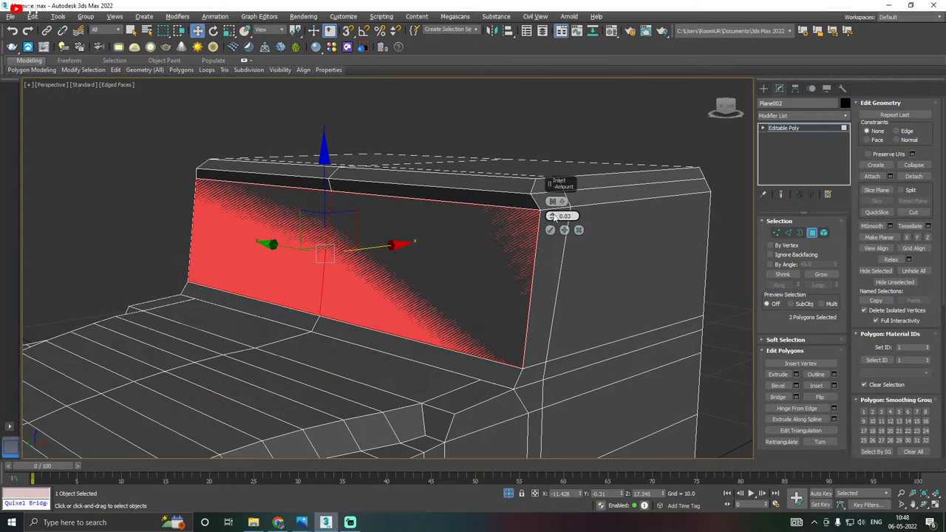
pyautogui.moveTo(555, 216); pyautogui.dragTo(553, 214)
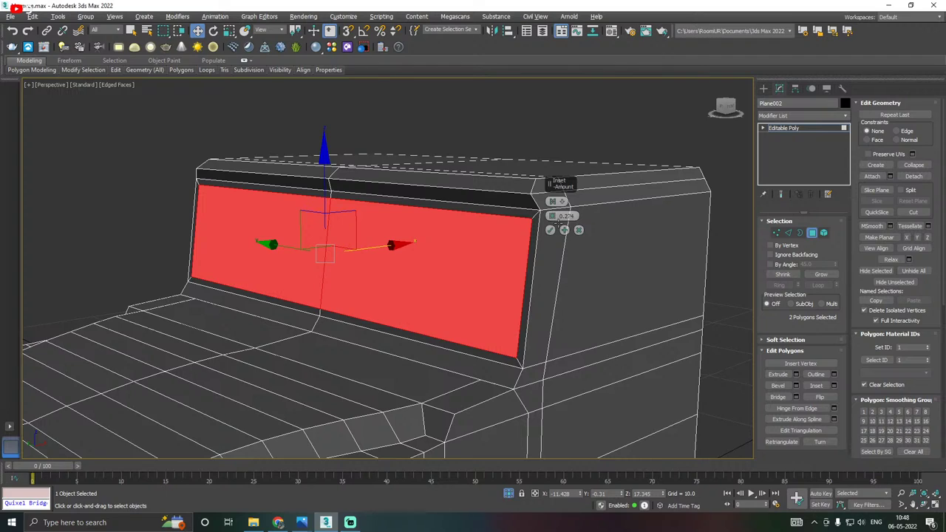
pyautogui.click(564, 231)
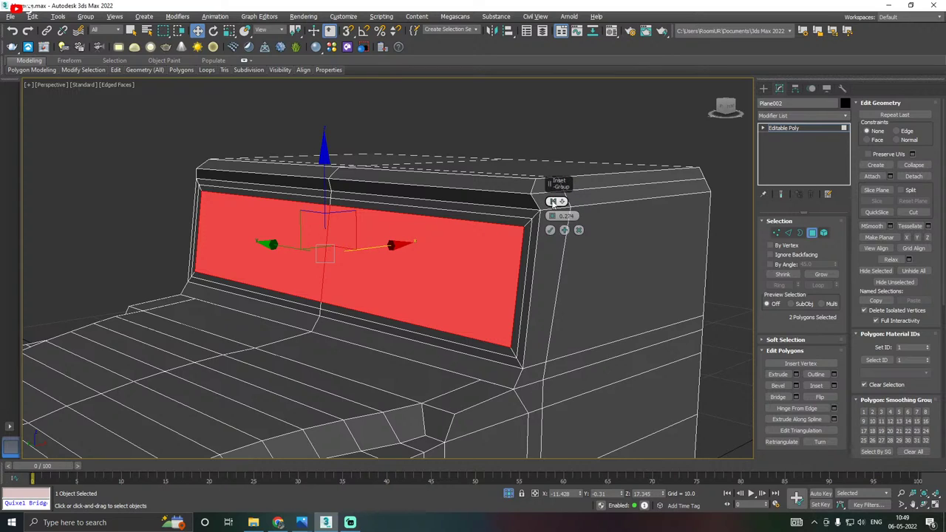
# Inset the windshield polygons a second time by 0.274, keeping the Group option after trying By Polygon.
pyautogui.click(555, 202)
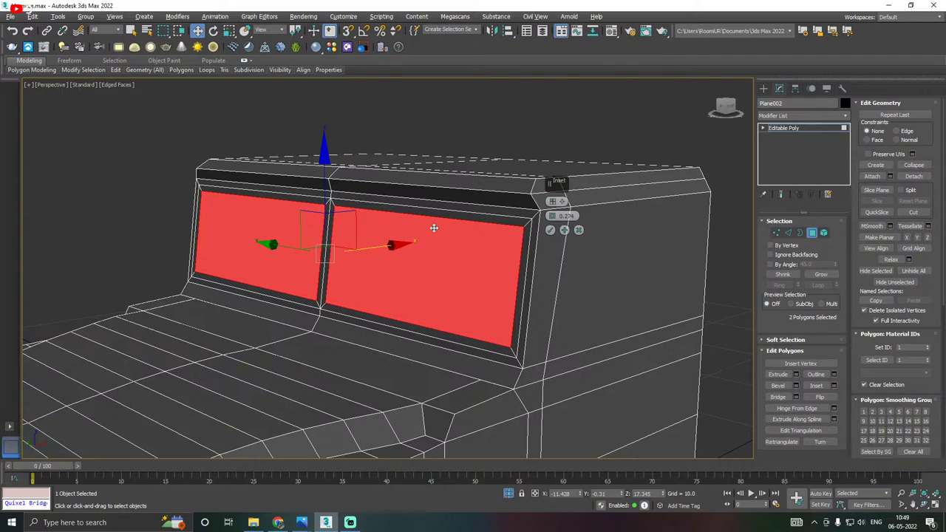
pyautogui.click(553, 202)
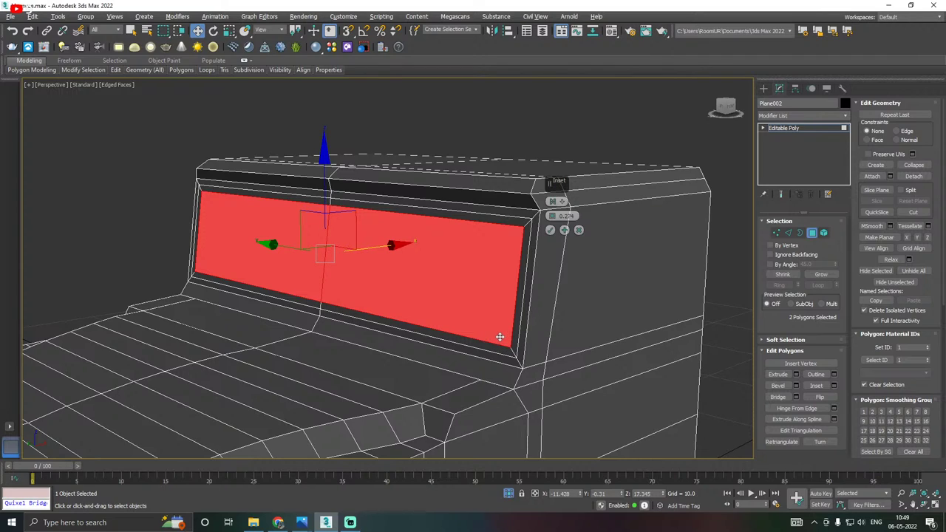
pyautogui.click(564, 230)
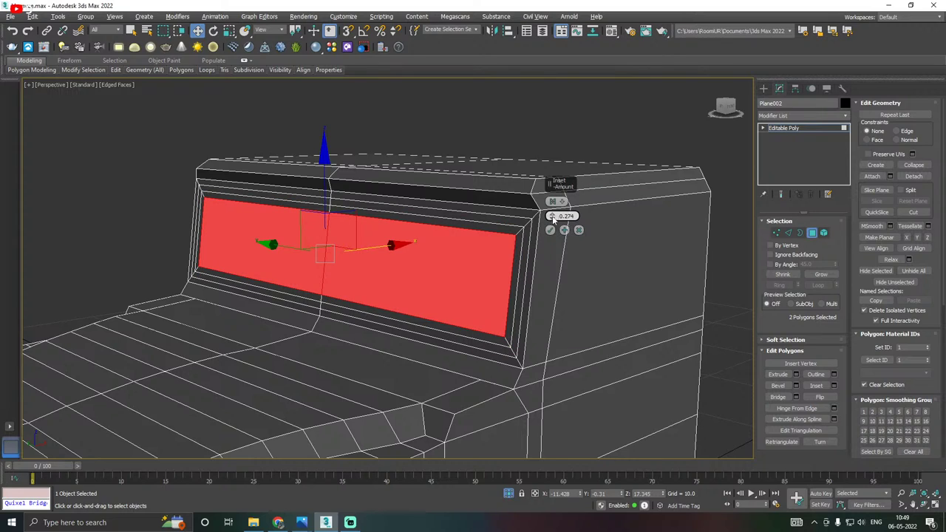
# Inset the two windshield halves separately with the By Polygon option and an amount of about 0.142.
pyautogui.rightClick(553, 217)
pyautogui.moveTo(553, 216); pyautogui.dragTo(553, 216)
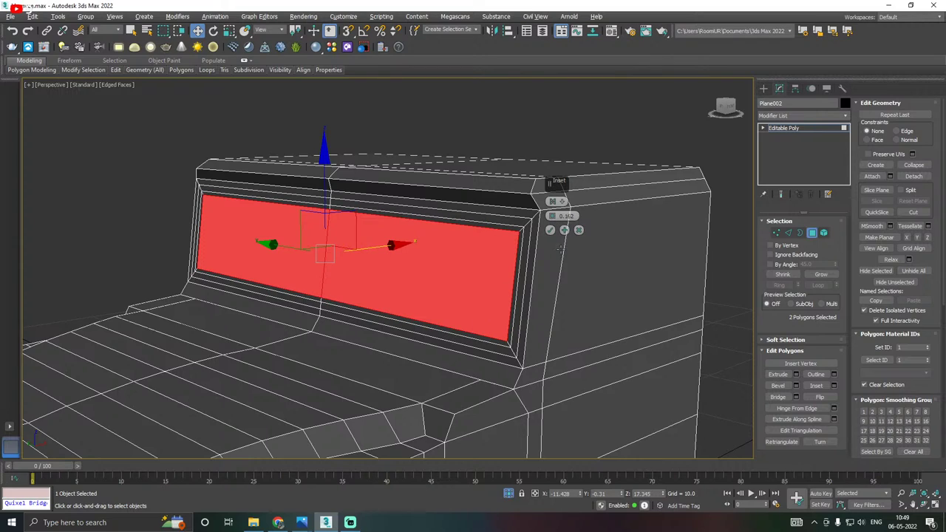
pyautogui.click(578, 231)
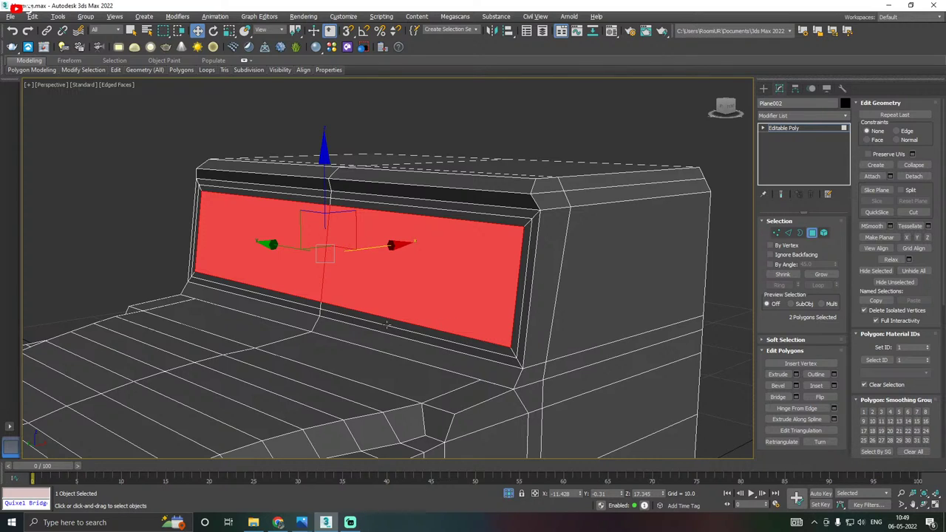
pyautogui.click(834, 385)
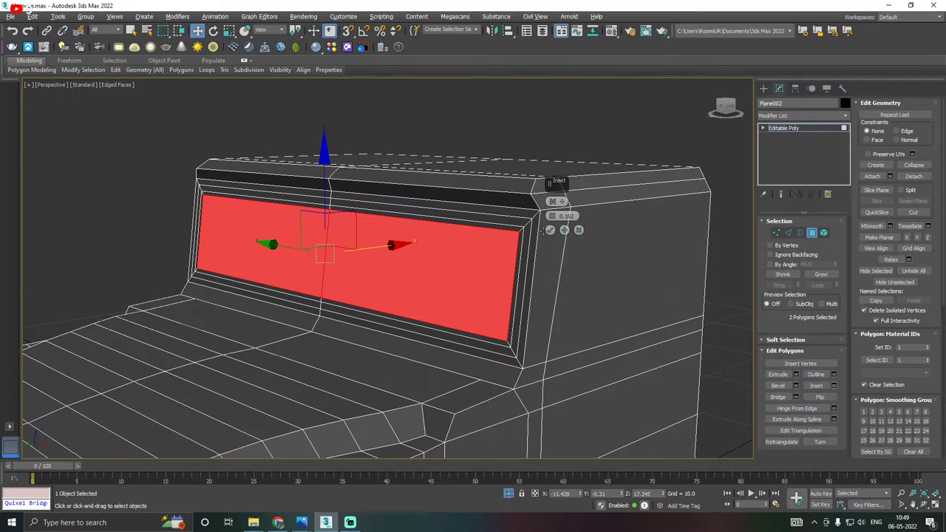
pyautogui.click(554, 202)
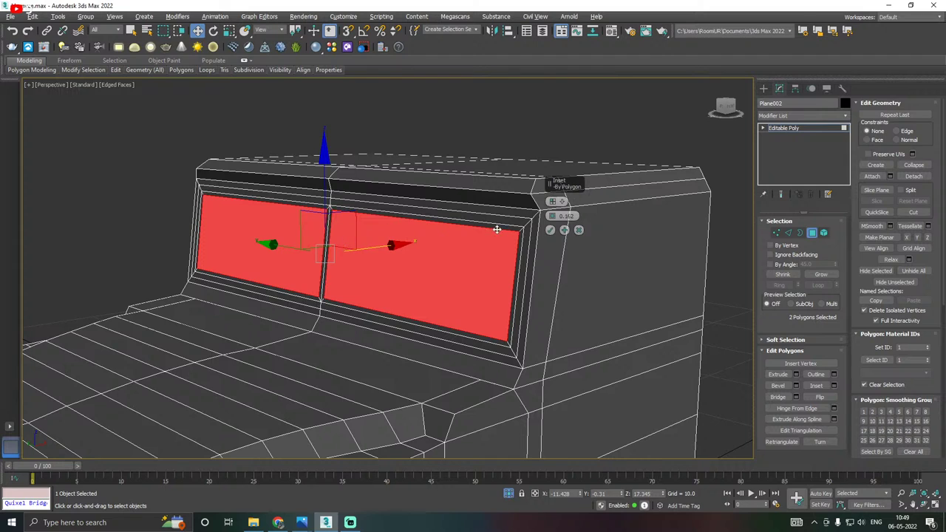
pyautogui.click(550, 229)
# Try to extrude both windshield panes inward as a group with a height of -0.23.
pyautogui.keyDown('alt'); pyautogui.moveTo(392, 234); pyautogui.dragTo(355, 296, button='middle'); pyautogui.keyUp('alt')
pyautogui.scroll(2, 187, 296)
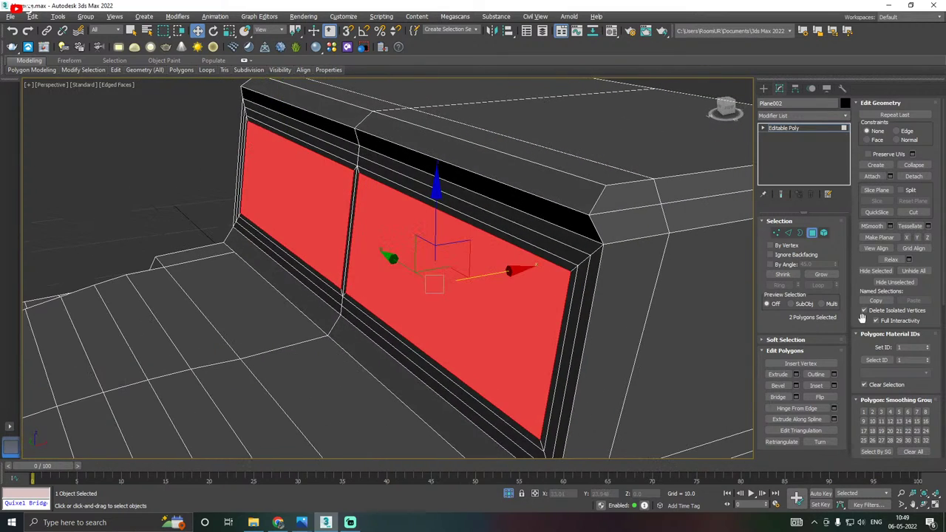
pyautogui.click(797, 374)
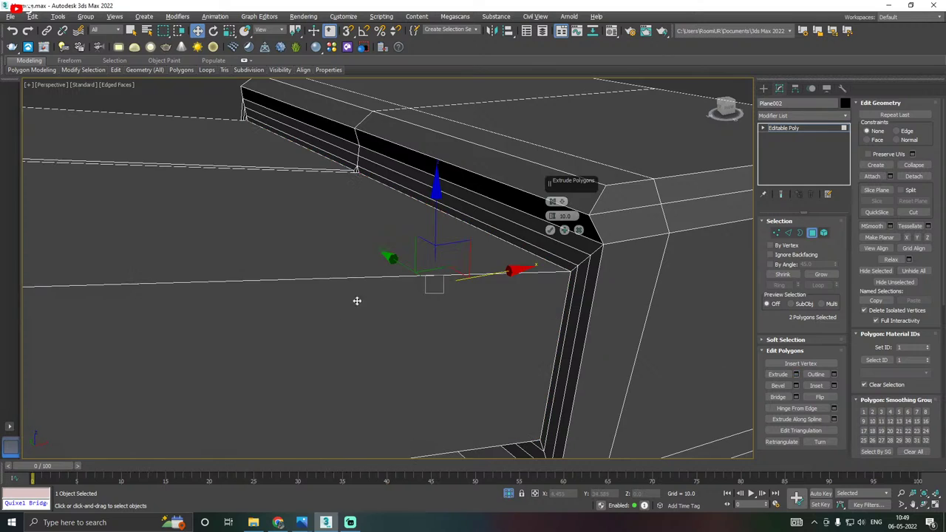
pyautogui.moveTo(574, 216); pyautogui.dragTo(560, 216)
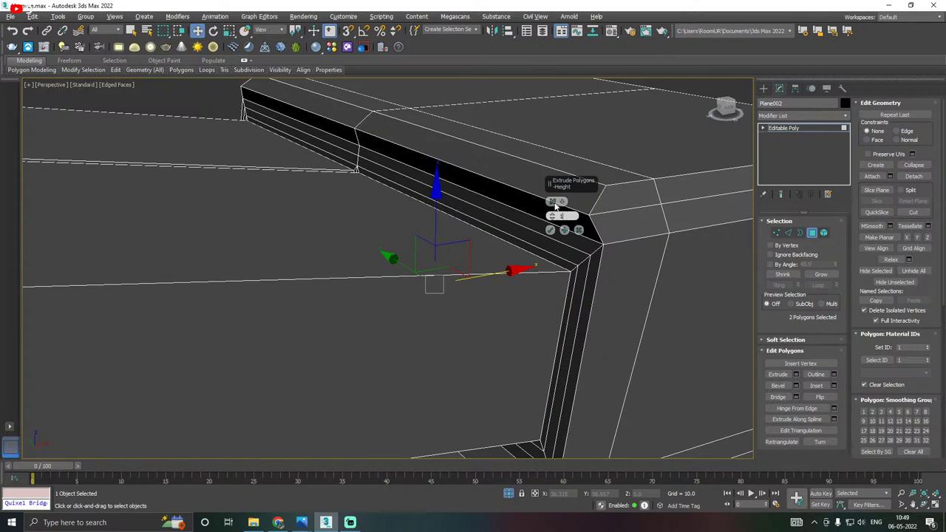
pyautogui.press('Return')
pyautogui.click(554, 204)
pyautogui.click(554, 204)
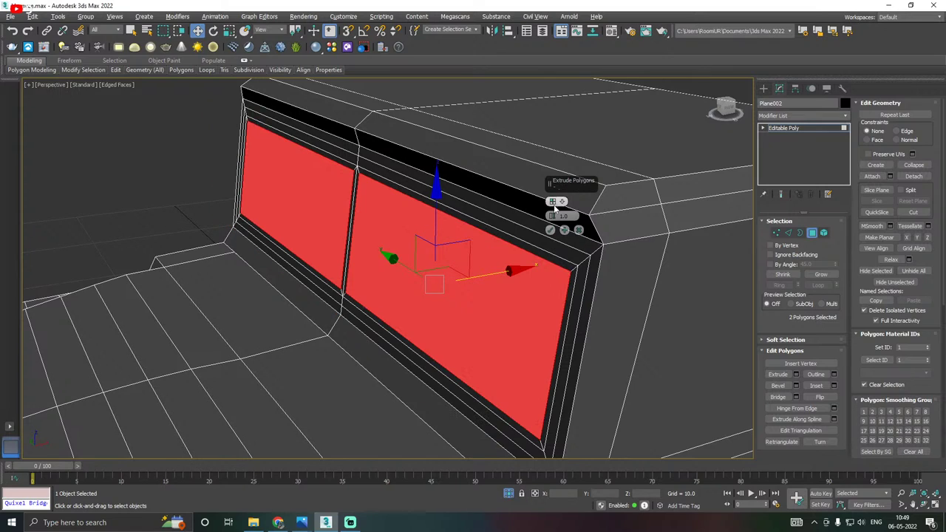
pyautogui.moveTo(553, 217)
pyautogui.mouseDown()
pyautogui.moveTo(563, 235)
pyautogui.moveTo(559, 192)
pyautogui.moveTo(556, 222)
pyautogui.mouseUp()
pyautogui.click(556, 205)
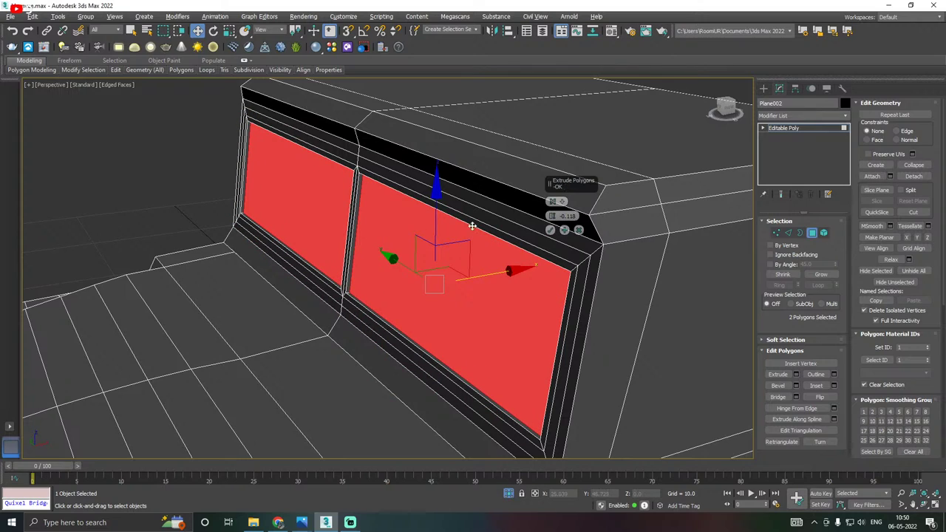
pyautogui.keyDown('alt'); pyautogui.moveTo(551, 218); pyautogui.dragTo(388, 234, button='middle'); pyautogui.keyUp('alt')
pyautogui.scroll(4, 390, 233)
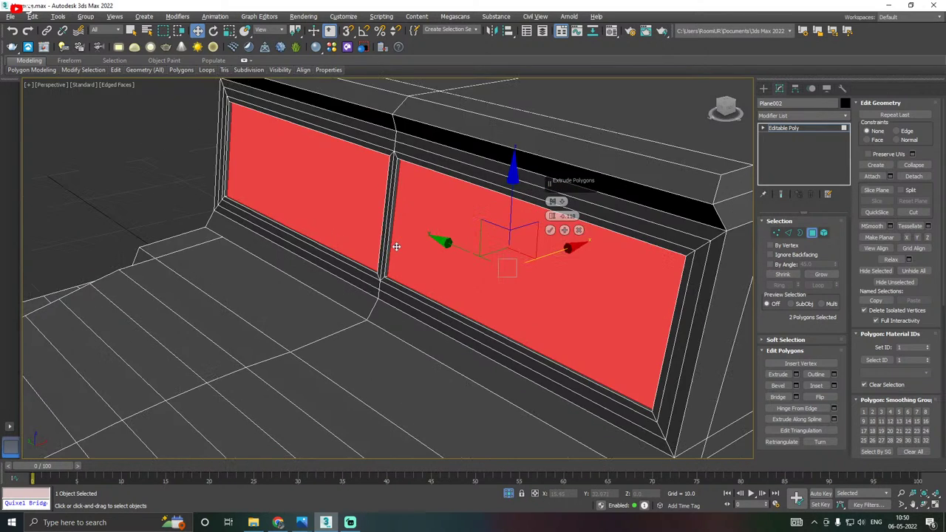
pyautogui.scroll(2, 386, 264)
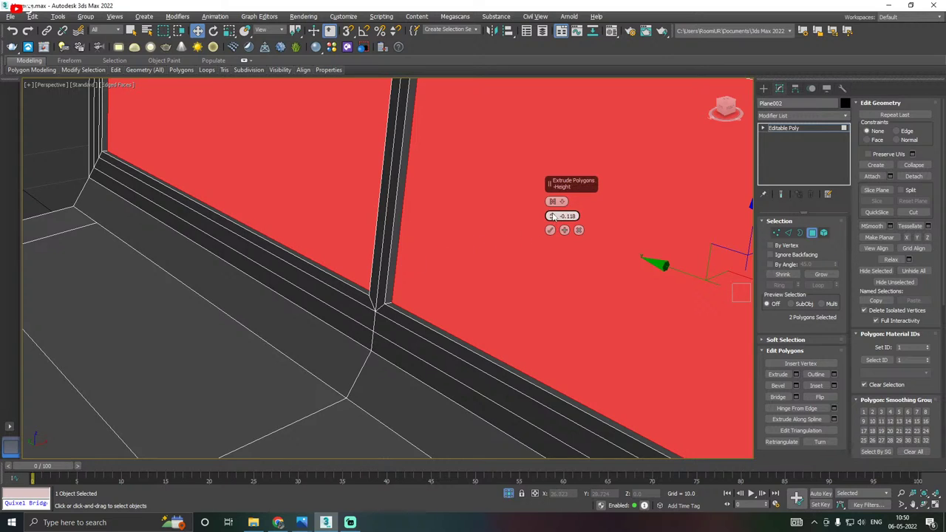
pyautogui.moveTo(553, 216); pyautogui.dragTo(553, 213)
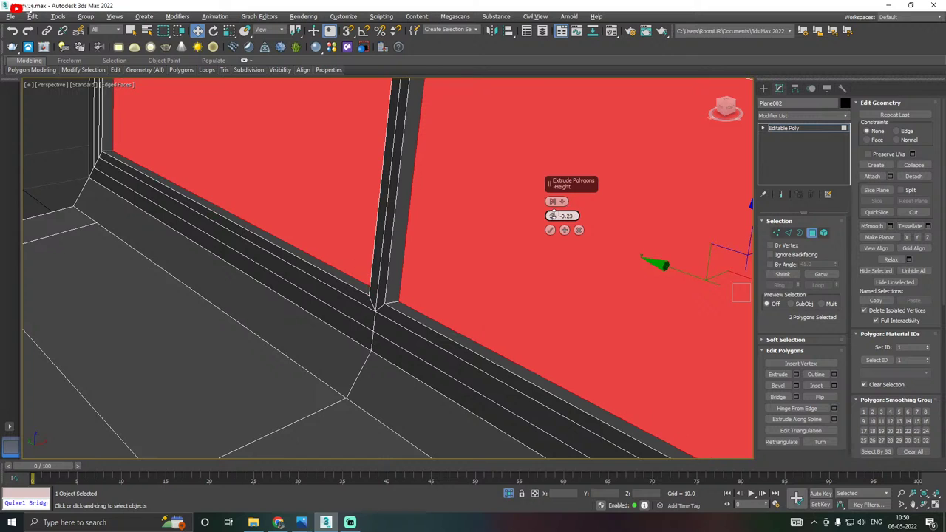
pyautogui.scroll(-5, 383, 248)
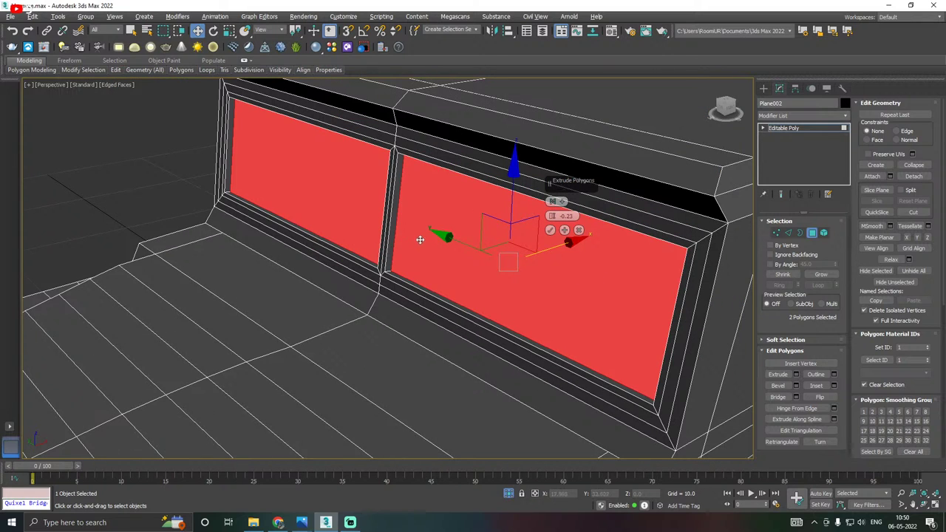
pyautogui.keyDown('alt'); pyautogui.moveTo(419, 240); pyautogui.dragTo(411, 238, button='middle'); pyautogui.keyUp('alt')
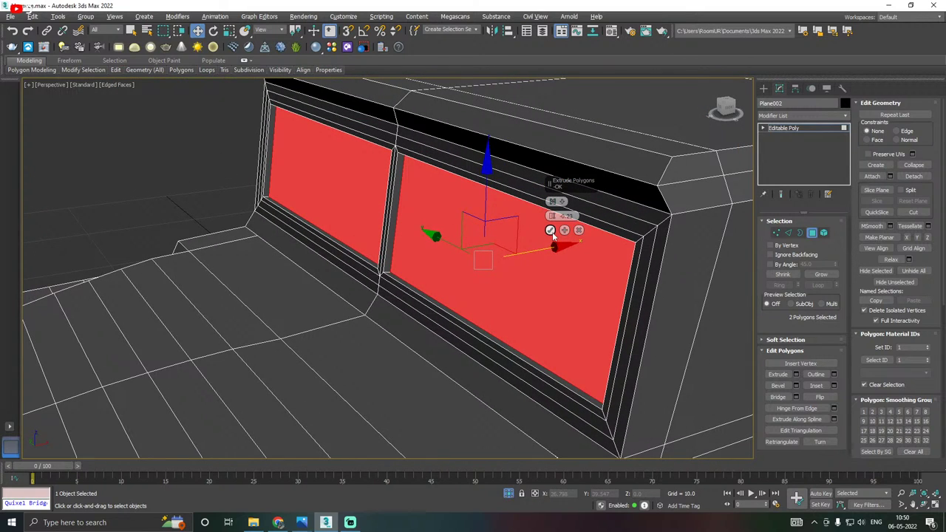
pyautogui.click(579, 230)
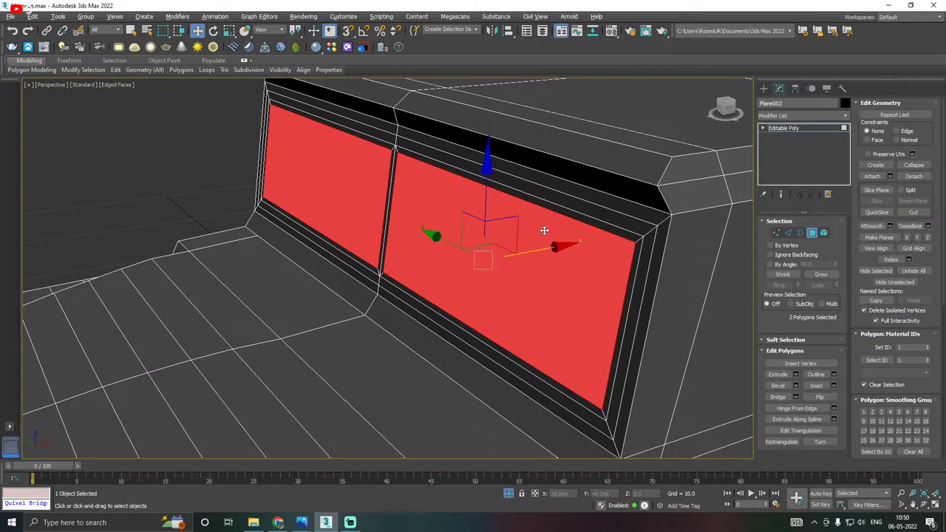
# Narrow the negative-Y windshield pane by moving its inner vertical edge to about Y -0.99 and its outer one to about Y -9.09.
pyautogui.keyDown('alt'); pyautogui.moveTo(544, 228); pyautogui.dragTo(567, 235, button='middle'); pyautogui.keyUp('alt')
pyautogui.click(789, 234)
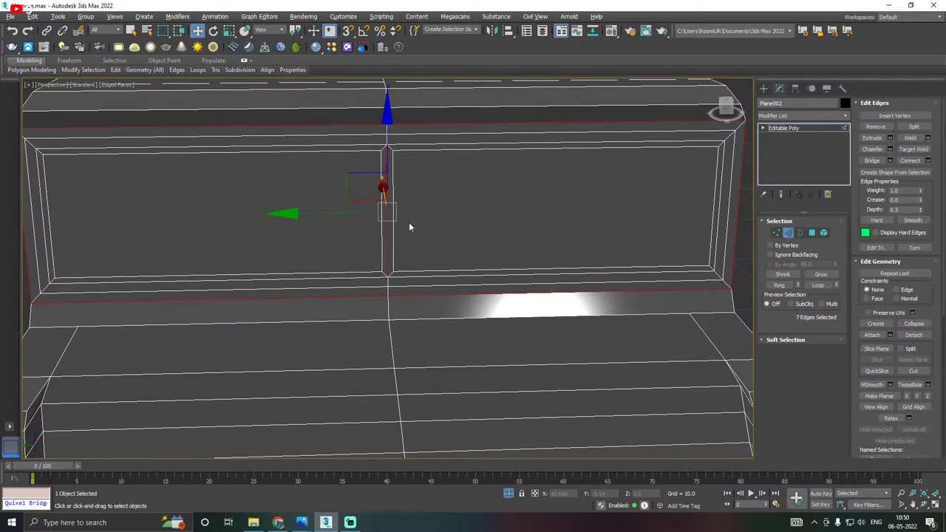
pyautogui.keyDown('alt'); pyautogui.moveTo(417, 229); pyautogui.dragTo(347, 218, button='middle'); pyautogui.keyUp('alt')
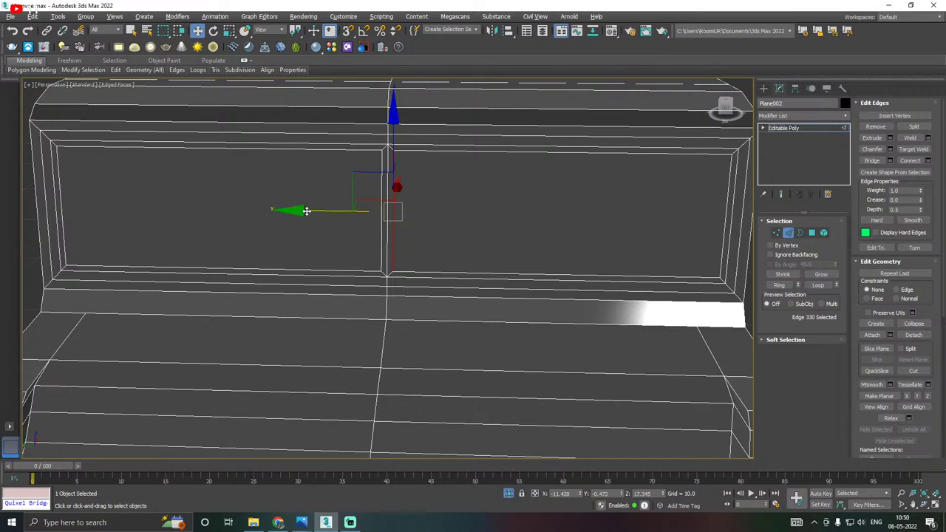
pyautogui.moveTo(306, 211); pyautogui.dragTo(343, 210)
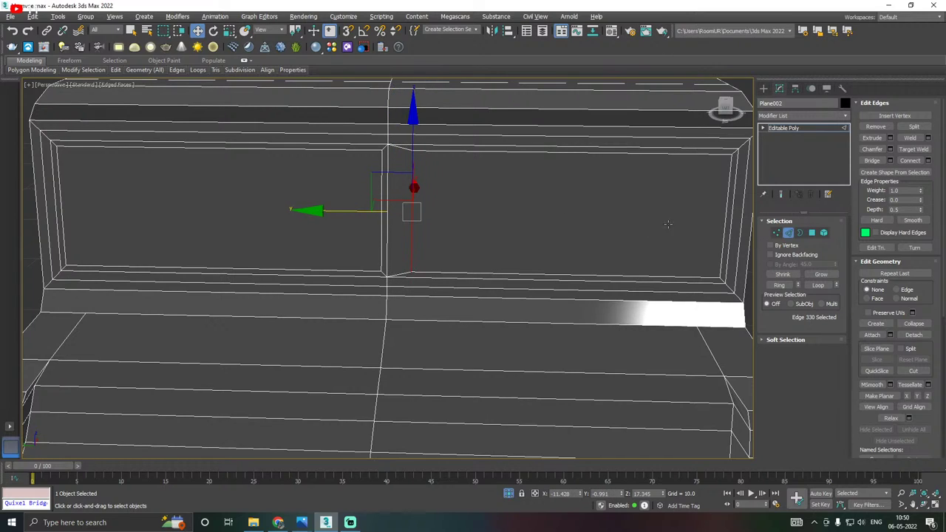
pyautogui.click(721, 254)
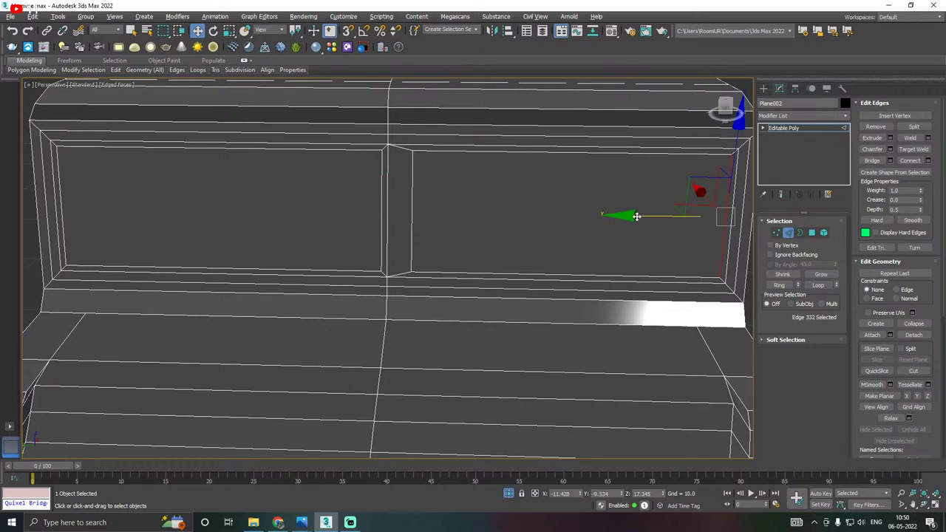
pyautogui.moveTo(636, 216); pyautogui.dragTo(605, 216)
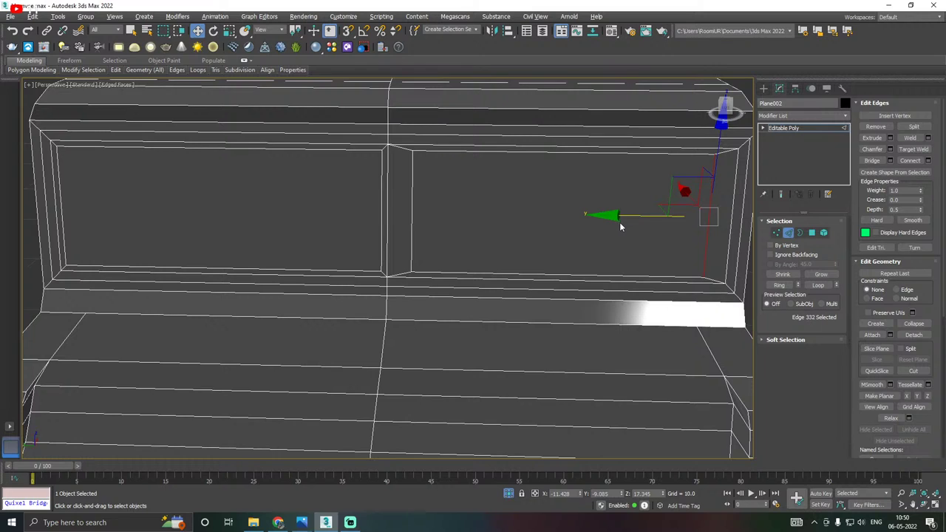
# Move the inner vertical edge of the other windshield pane away from the centre post, to about Y 0.47.
pyautogui.moveTo(365, 220); pyautogui.dragTo(423, 219, button='middle')
pyautogui.click(439, 221)
pyautogui.moveTo(349, 215); pyautogui.dragTo(334, 213)
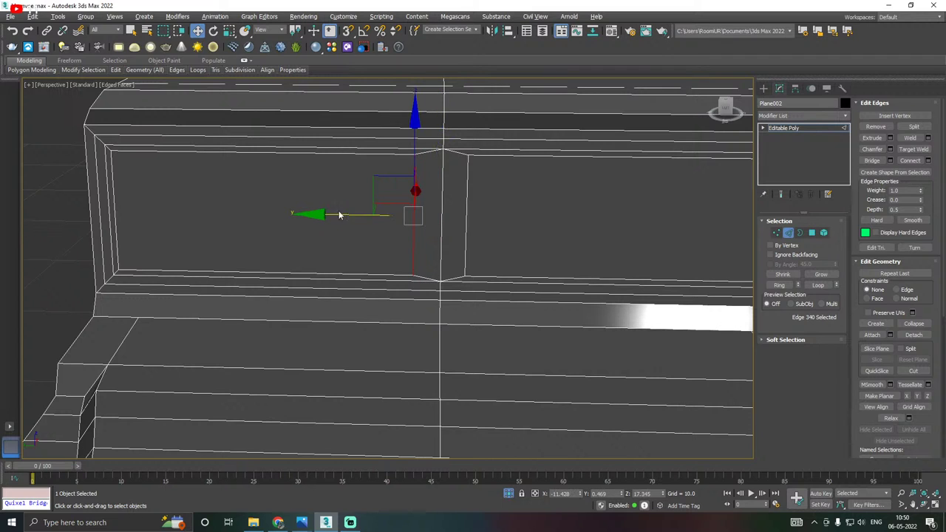
pyautogui.click(812, 233)
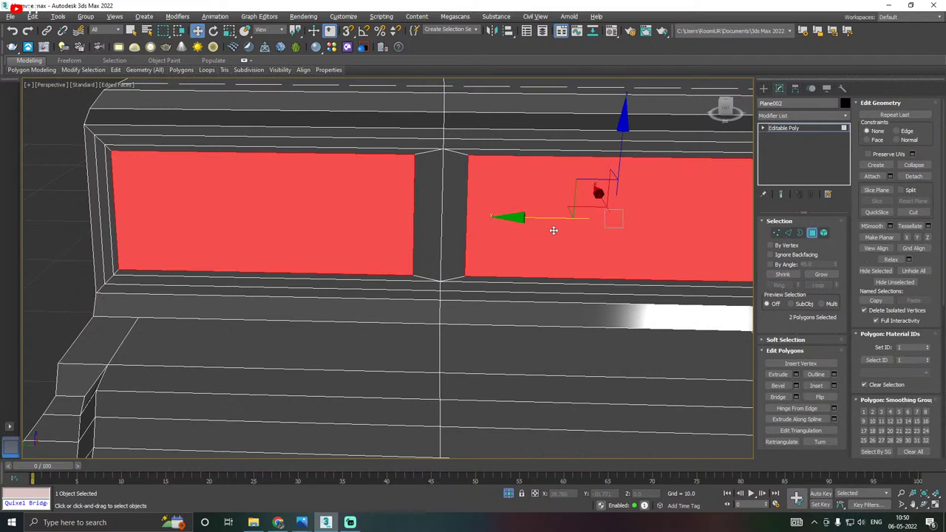
pyautogui.keyDown('alt'); pyautogui.moveTo(542, 232); pyautogui.dragTo(490, 244, button='middle'); pyautogui.keyUp('alt')
pyautogui.keyDown('alt'); pyautogui.moveTo(663, 248); pyautogui.dragTo(589, 249, button='middle'); pyautogui.keyUp('alt')
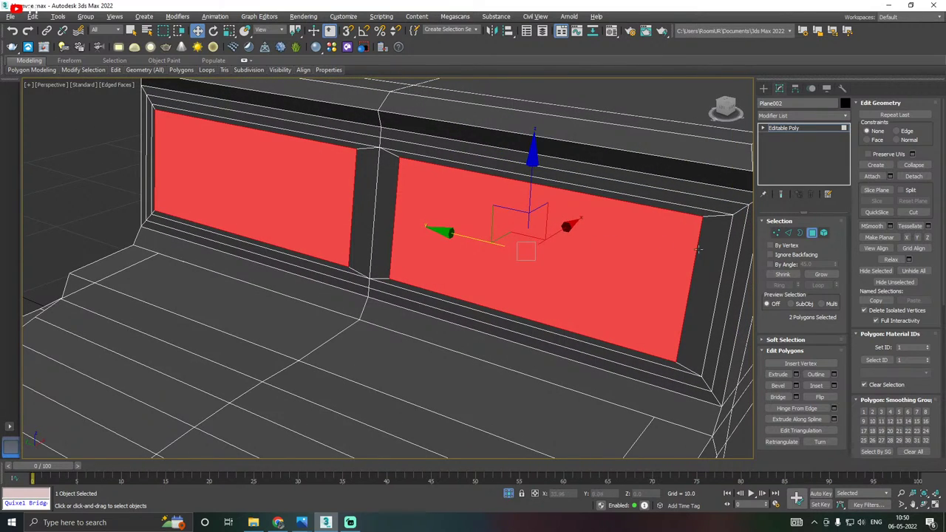
pyautogui.click(796, 374)
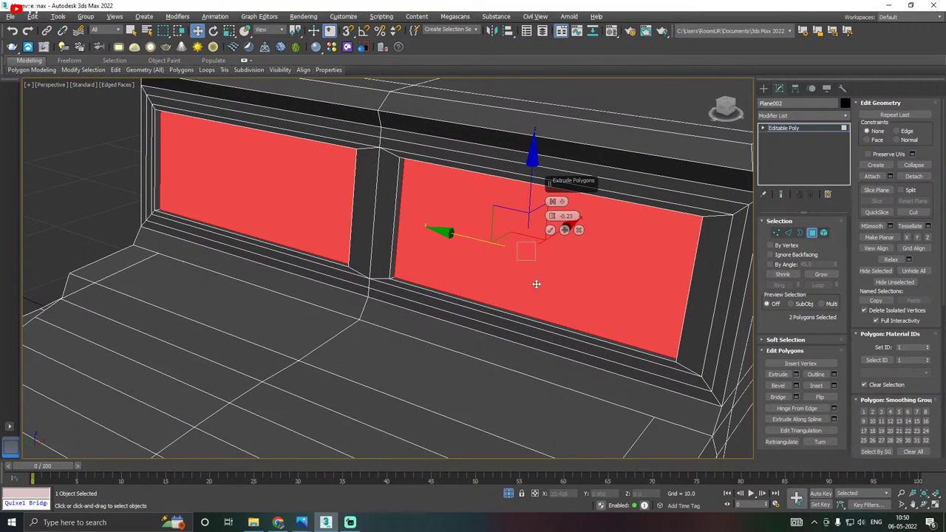
pyautogui.keyDown('alt'); pyautogui.moveTo(437, 247); pyautogui.dragTo(514, 218, button='middle'); pyautogui.keyUp('alt')
pyautogui.click(579, 231)
# Narrow the windshield's centre post by moving the inner vertical edges of both panes closer to its centre line.
pyautogui.click(788, 232)
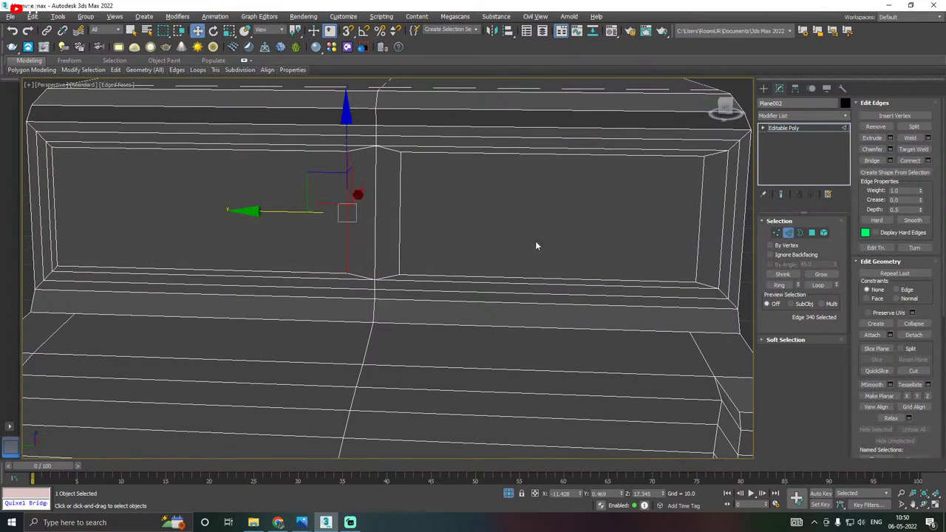
pyautogui.click(400, 244)
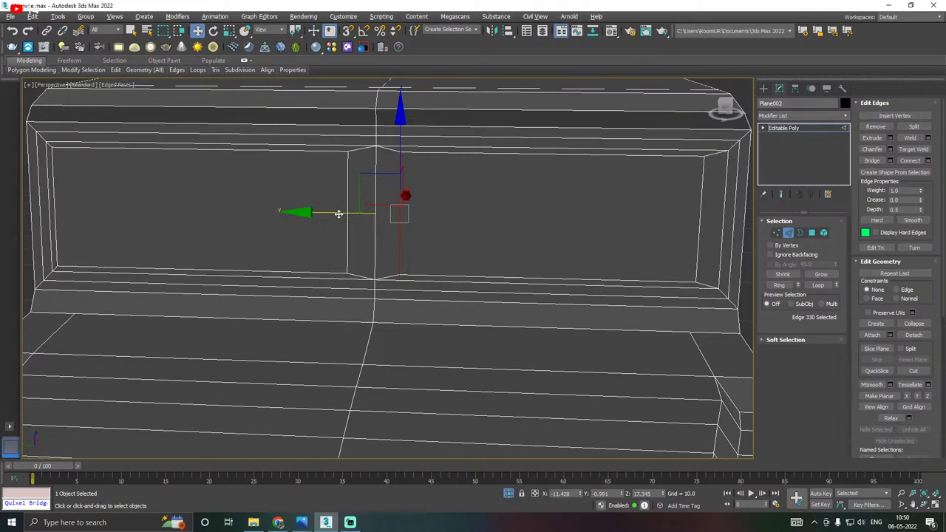
pyautogui.moveTo(339, 214); pyautogui.dragTo(314, 211)
pyautogui.click(348, 235)
# Extrude both windshield panes inward with a height of -0.23.
pyautogui.click(812, 232)
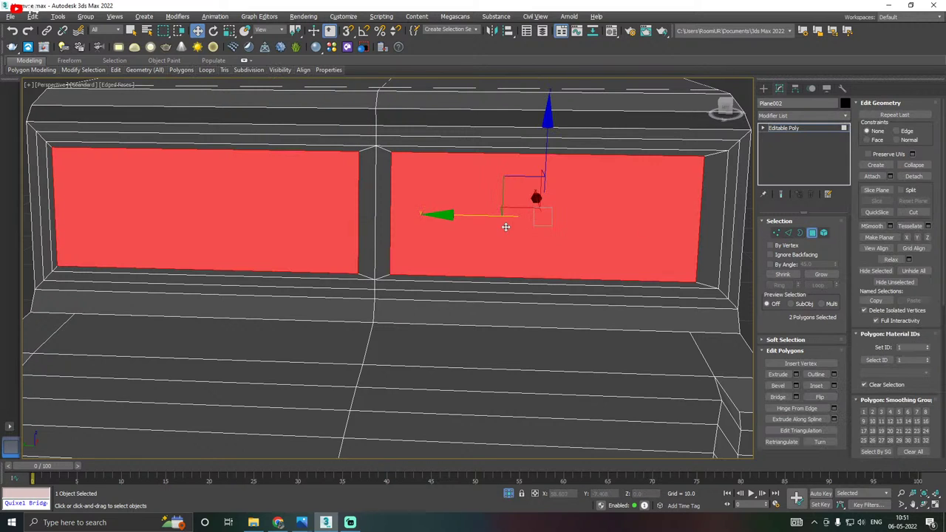
pyautogui.keyDown('alt'); pyautogui.moveTo(506, 227); pyautogui.dragTo(469, 231, button='middle'); pyautogui.keyUp('alt')
pyautogui.click(796, 375)
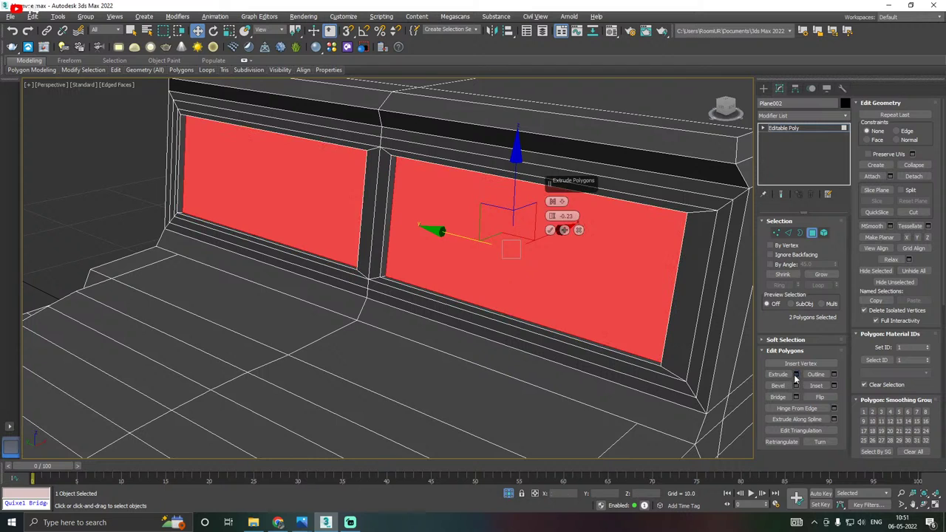
pyautogui.click(551, 230)
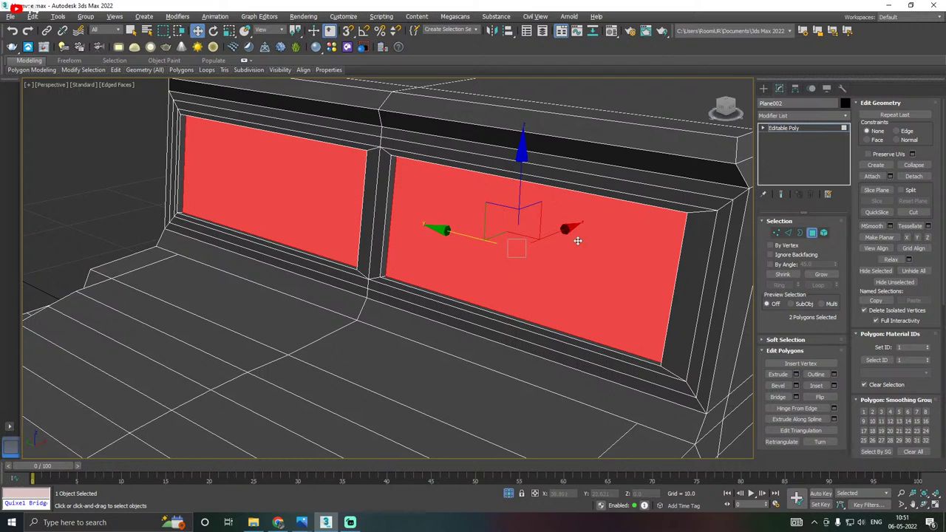
# Extrude the ring of six frame polygons around both windshield panes outward with a height of 0.217.
pyautogui.keyDown('alt'); pyautogui.moveTo(577, 241); pyautogui.dragTo(621, 258, button='middle'); pyautogui.keyUp('alt')
pyautogui.scroll(-5, 502, 244)
pyautogui.keyDown('alt'); pyautogui.moveTo(489, 251); pyautogui.dragTo(436, 244, button='middle'); pyautogui.keyUp('alt')
pyautogui.scroll(3, 479, 216)
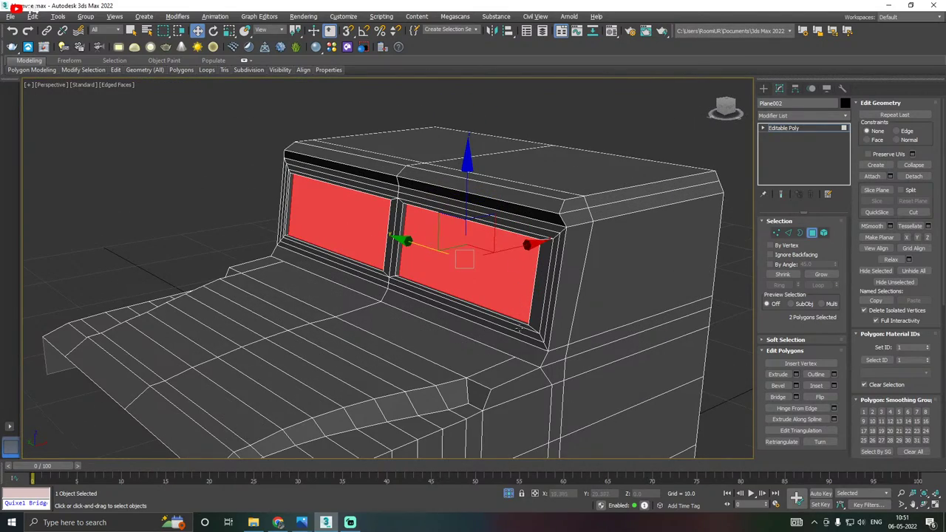
pyautogui.scroll(2, 520, 330)
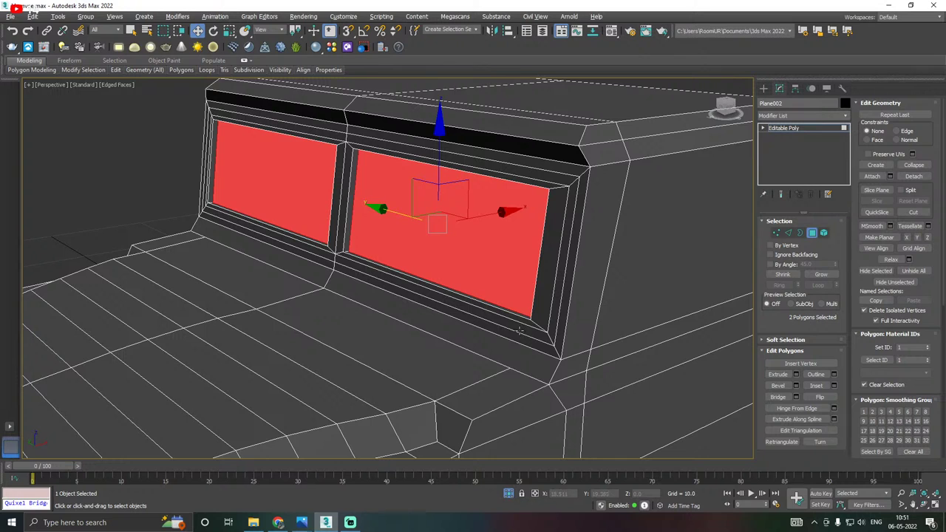
pyautogui.click(535, 330)
pyautogui.keyDown('shift'); pyautogui.click(554, 329); pyautogui.keyUp('shift')
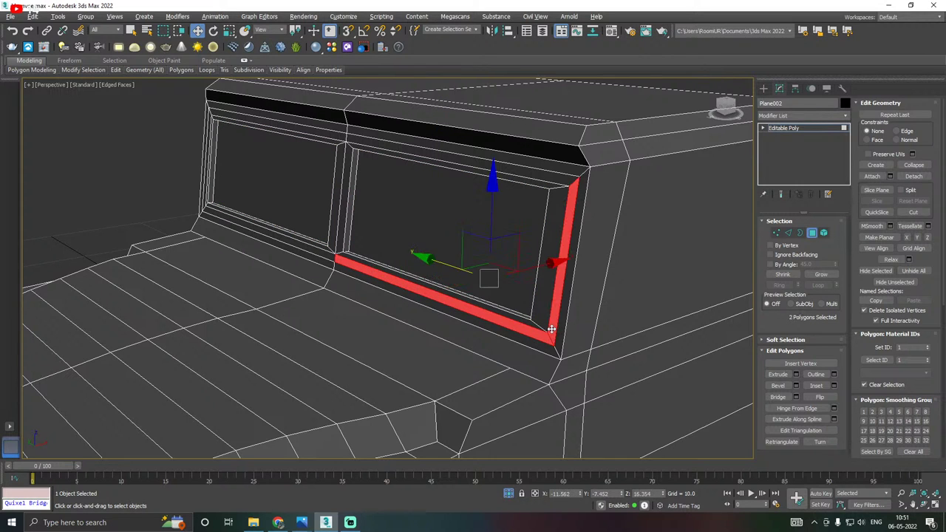
pyautogui.keyDown('alt'); pyautogui.moveTo(531, 320); pyautogui.dragTo(573, 291, button='middle'); pyautogui.keyUp('alt')
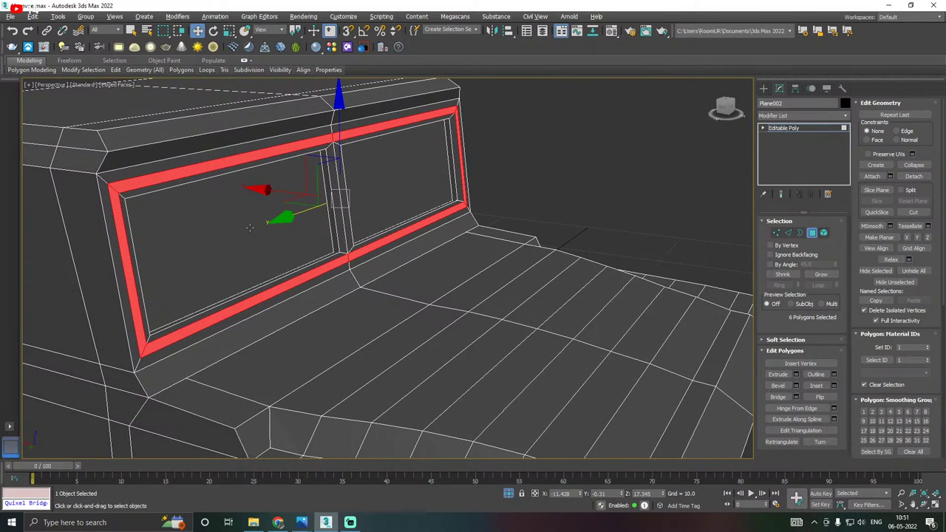
pyautogui.click(796, 374)
pyautogui.keyDown('alt'); pyautogui.moveTo(554, 255); pyautogui.dragTo(586, 191, button='middle'); pyautogui.keyUp('alt')
pyautogui.moveTo(550, 219); pyautogui.dragTo(552, 216)
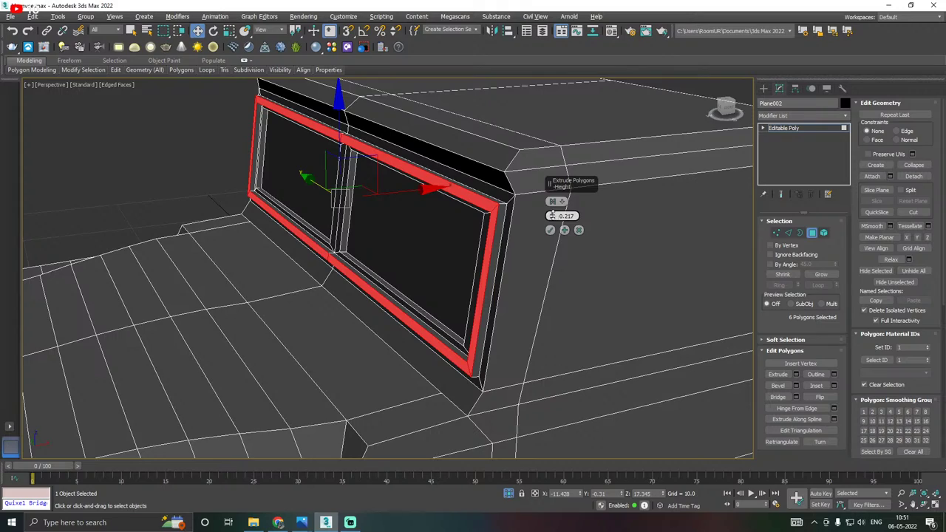
pyautogui.keyDown('alt'); pyautogui.moveTo(551, 216); pyautogui.dragTo(598, 197, button='middle'); pyautogui.keyUp('alt')
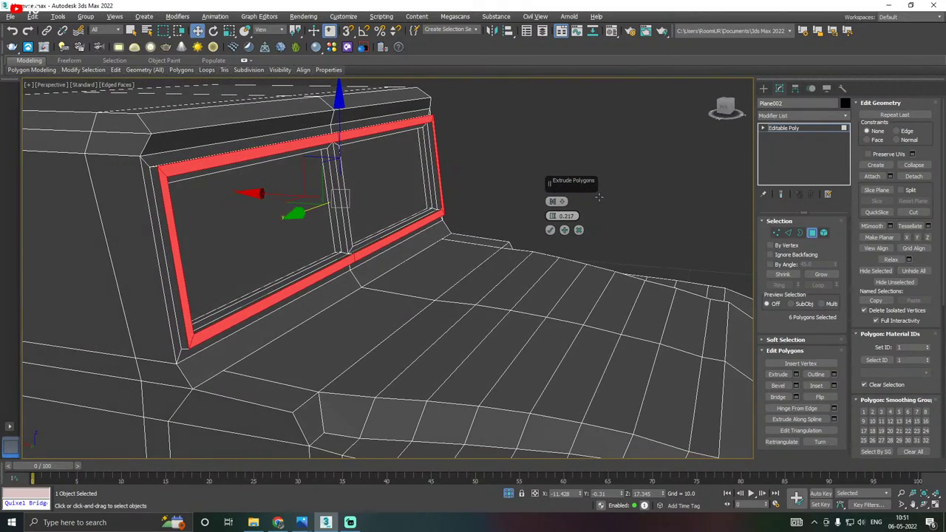
pyautogui.scroll(5, 448, 205)
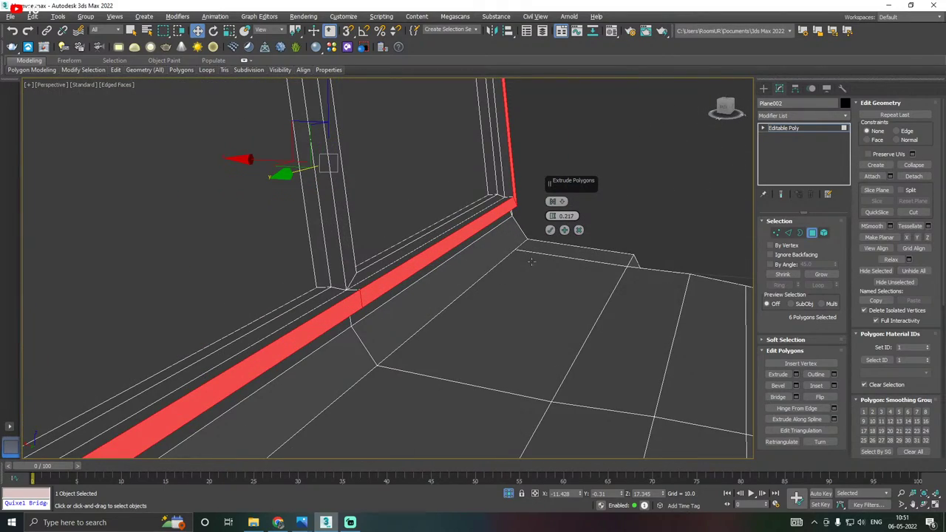
pyautogui.click(550, 230)
# Try to chamfer the lower outer corner edge inside the negative-Y windshield frame with an amount of 0.224 and 3 segments.
pyautogui.keyDown('alt'); pyautogui.moveTo(560, 224); pyautogui.dragTo(539, 226, button='middle'); pyautogui.keyUp('alt')
pyautogui.moveTo(464, 277); pyautogui.dragTo(397, 263, button='middle')
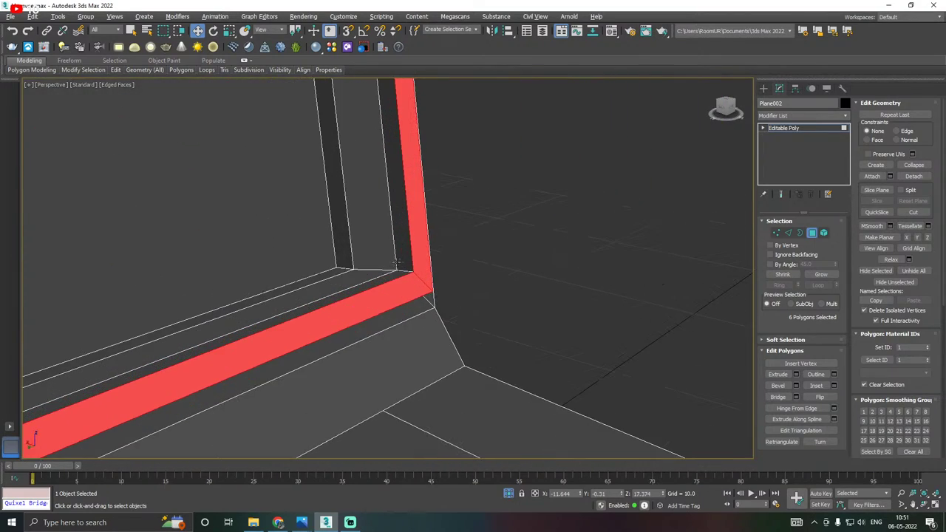
pyautogui.click(788, 232)
pyautogui.click(404, 271)
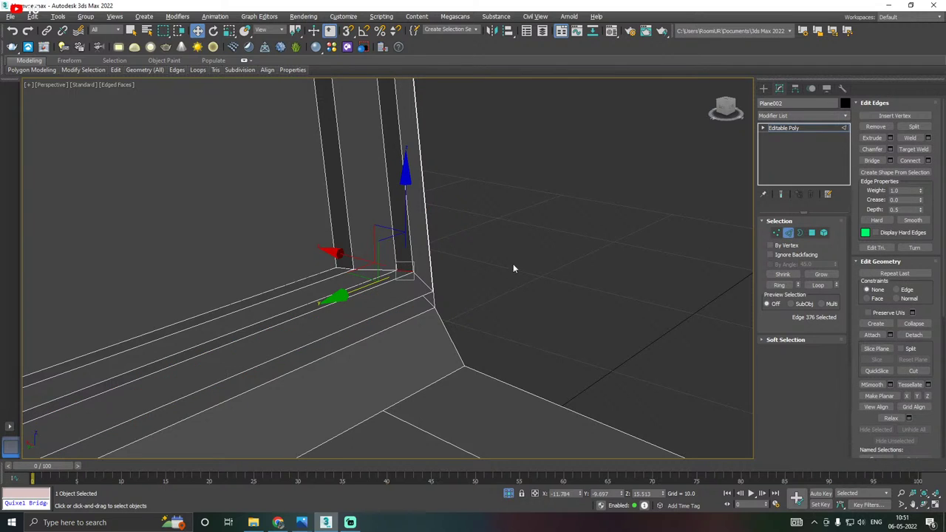
pyautogui.click(890, 148)
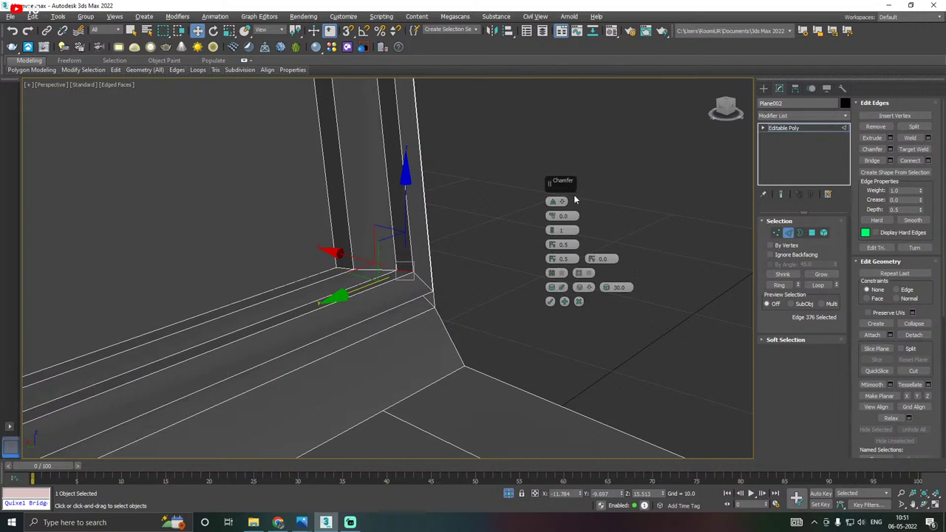
pyautogui.moveTo(552, 216); pyautogui.dragTo(556, 210)
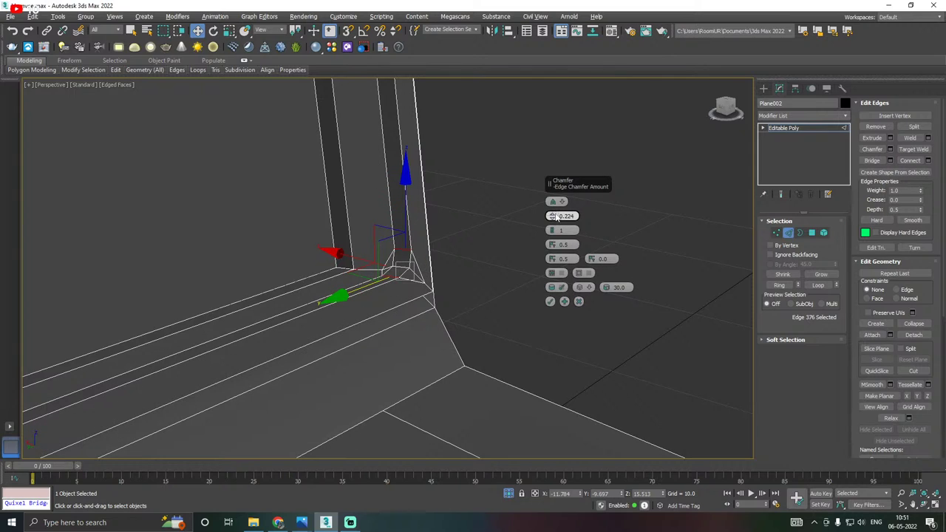
pyautogui.click(553, 228)
pyautogui.click(553, 228)
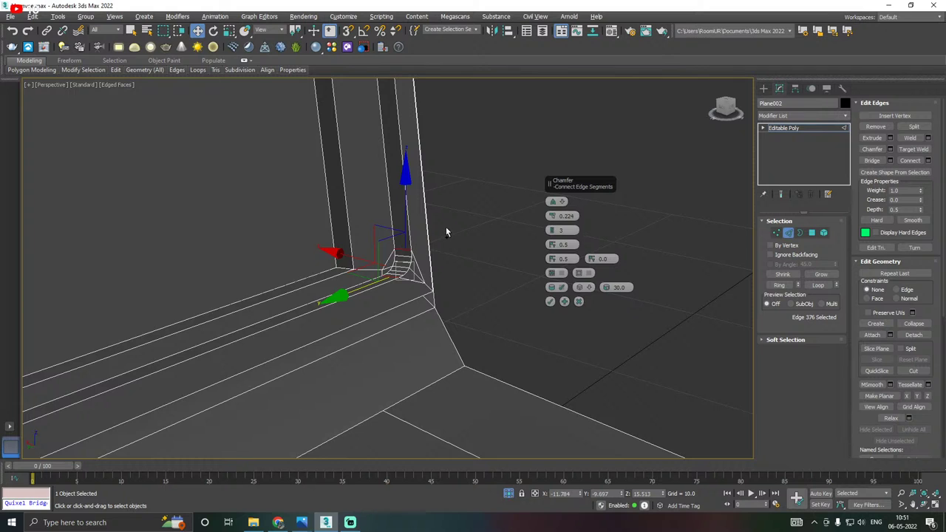
pyautogui.keyDown('alt'); pyautogui.moveTo(446, 228); pyautogui.dragTo(353, 226, button='middle'); pyautogui.keyUp('alt')
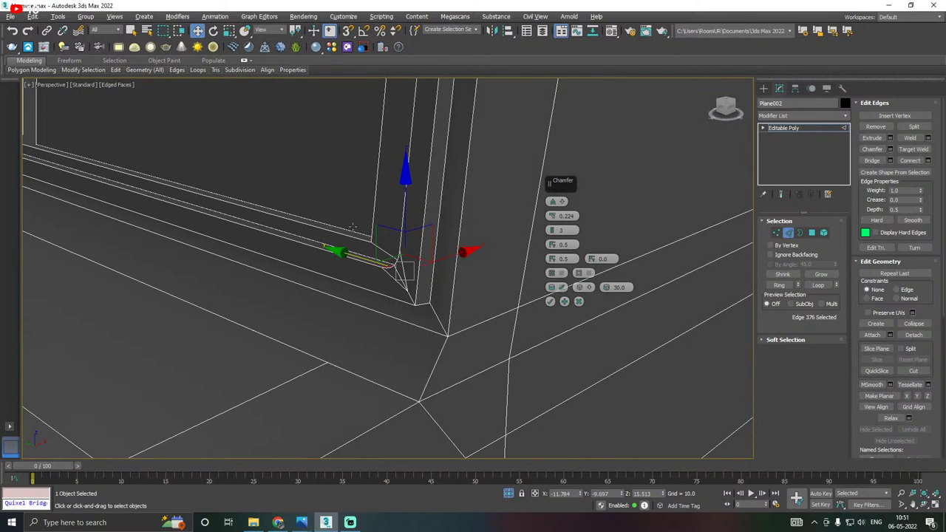
pyautogui.click(578, 302)
# Chamfer the upper and lower outer corner edges inside the negative-Y windshield frame with an amount of 0.366 and 3 segments.
pyautogui.scroll(-3, 562, 312)
pyautogui.keyDown('alt'); pyautogui.moveTo(562, 312); pyautogui.dragTo(462, 209, button='middle'); pyautogui.keyUp('alt')
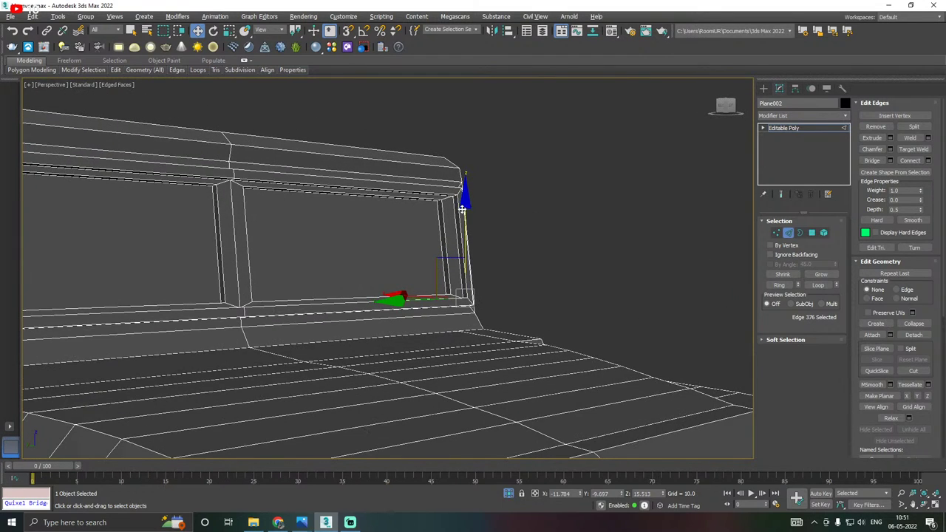
pyautogui.scroll(5, 462, 209)
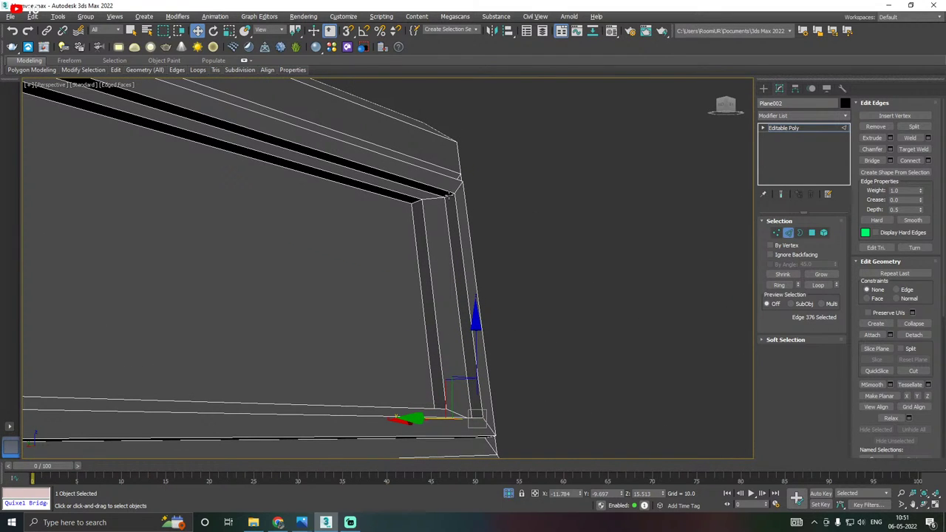
pyautogui.click(448, 195)
pyautogui.hotkey('ctrl', 'z')
pyautogui.click(450, 196)
pyautogui.scroll(-3, 510, 200)
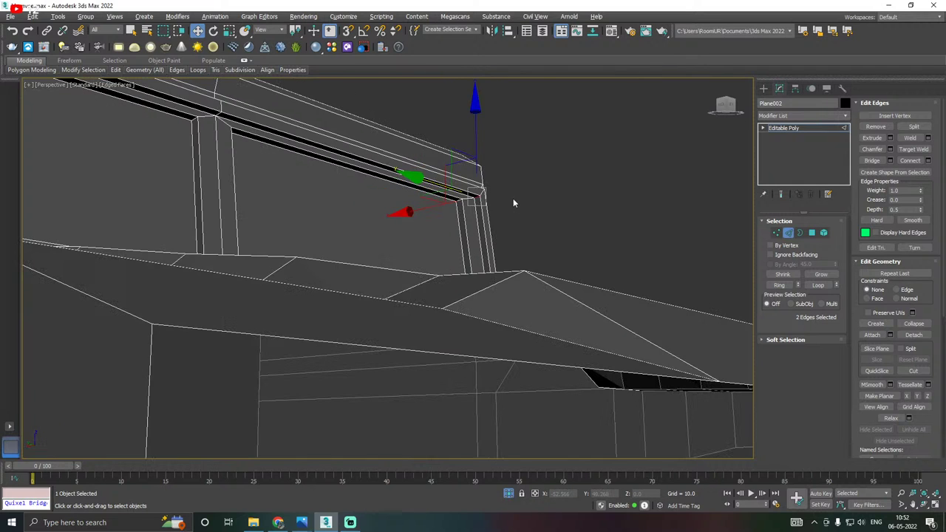
pyautogui.keyDown('alt'); pyautogui.moveTo(513, 199); pyautogui.dragTo(385, 216, button='middle'); pyautogui.keyUp('alt')
pyautogui.scroll(2, 316, 222)
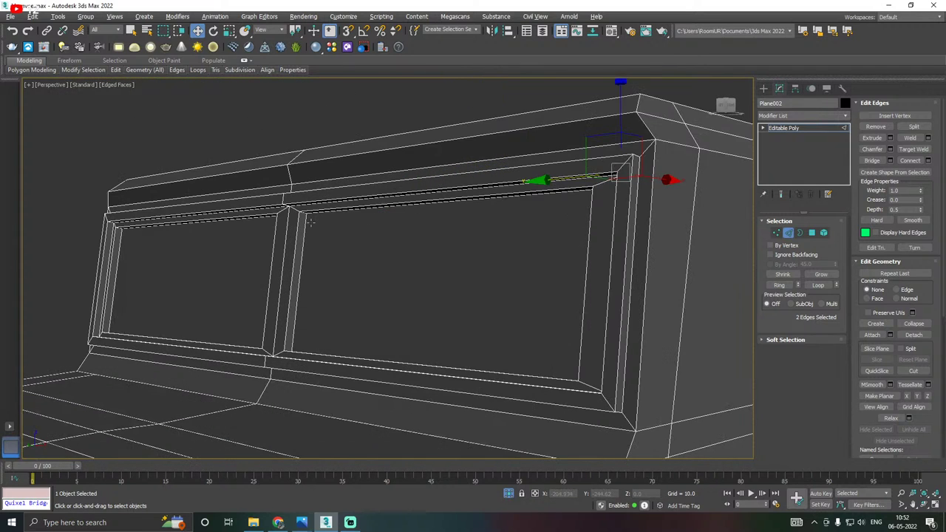
pyautogui.scroll(3, 492, 239)
pyautogui.scroll(3, 503, 279)
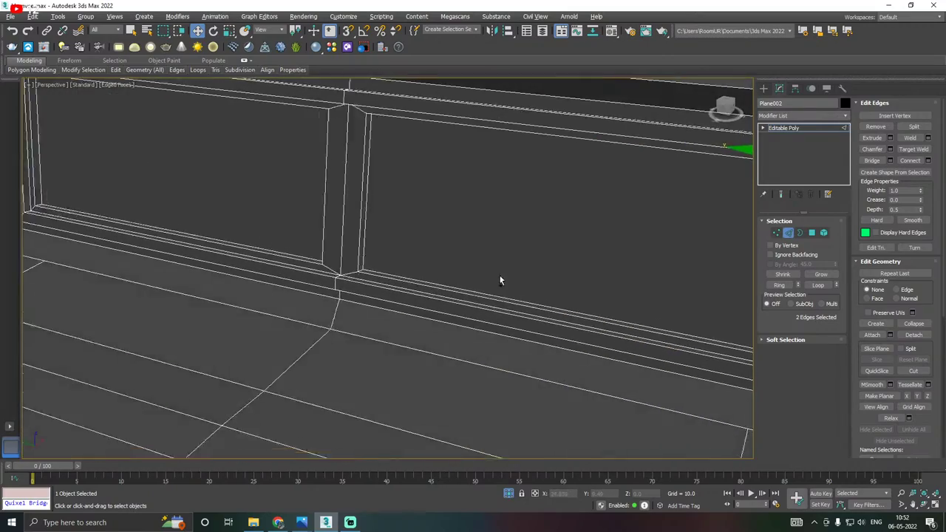
pyautogui.scroll(-2, 480, 280)
pyautogui.moveTo(480, 281); pyautogui.dragTo(380, 286, button='middle')
pyautogui.keyDown('alt'); pyautogui.moveTo(595, 296); pyautogui.dragTo(539, 285, button='middle'); pyautogui.keyUp('alt')
pyautogui.scroll(2, 494, 290)
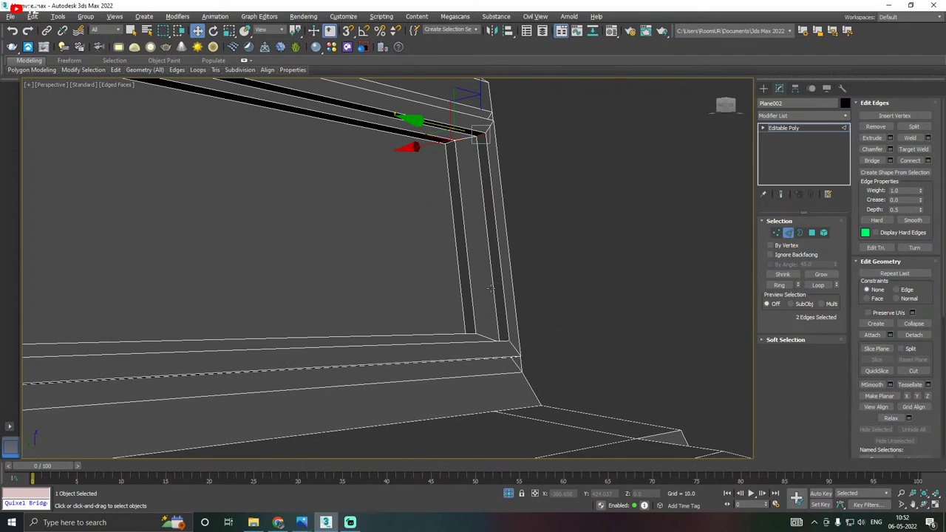
pyautogui.click(890, 148)
pyautogui.keyDown('alt'); pyautogui.moveTo(506, 170); pyautogui.dragTo(495, 169, button='middle'); pyautogui.keyUp('alt')
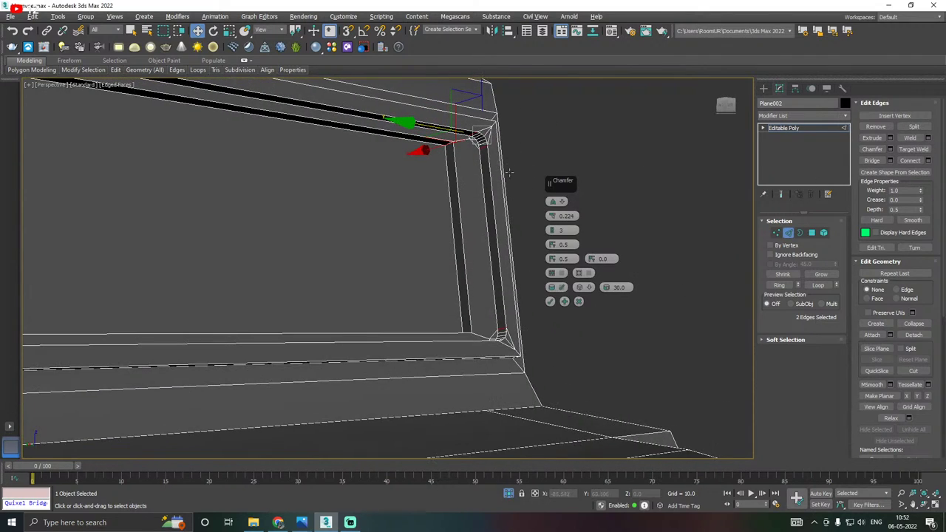
pyautogui.moveTo(552, 216); pyautogui.dragTo(553, 210)
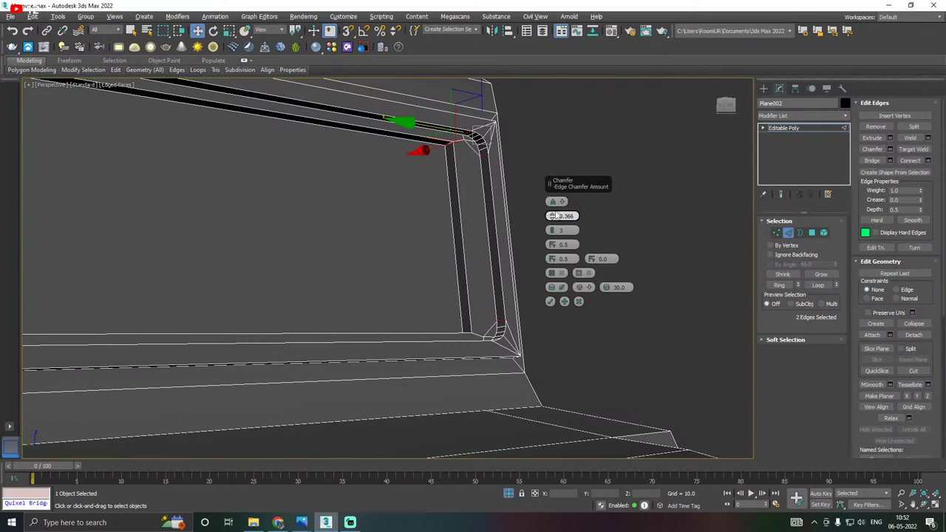
pyautogui.keyDown('alt'); pyautogui.moveTo(512, 216); pyautogui.dragTo(525, 265, button='middle'); pyautogui.keyUp('alt')
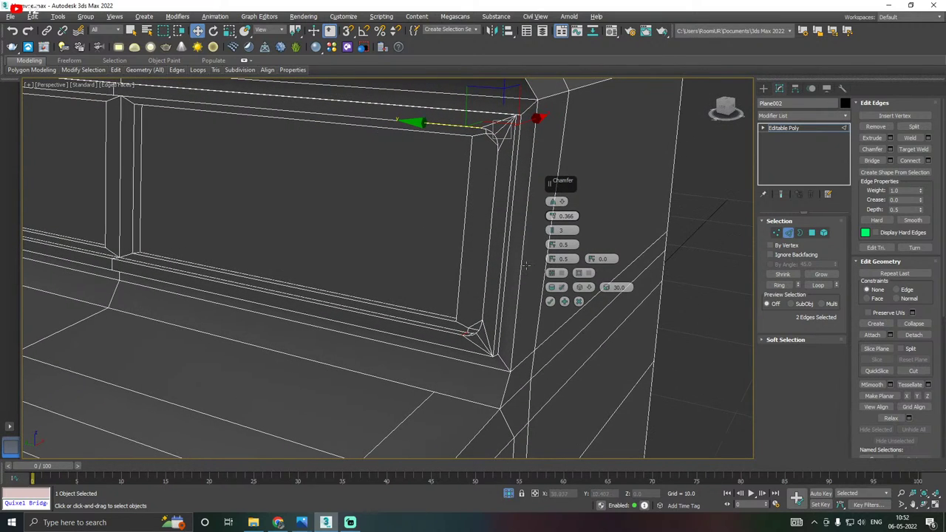
pyautogui.click(550, 301)
# Chamfer the upper and lower corner edges beside the centre post inside the negative-Y windshield frame with an amount of 0.366 and 3 segments.
pyautogui.keyDown('alt'); pyautogui.moveTo(509, 298); pyautogui.dragTo(502, 321, button='middle'); pyautogui.keyUp('alt')
pyautogui.scroll(5, 370, 274)
pyautogui.click(375, 293)
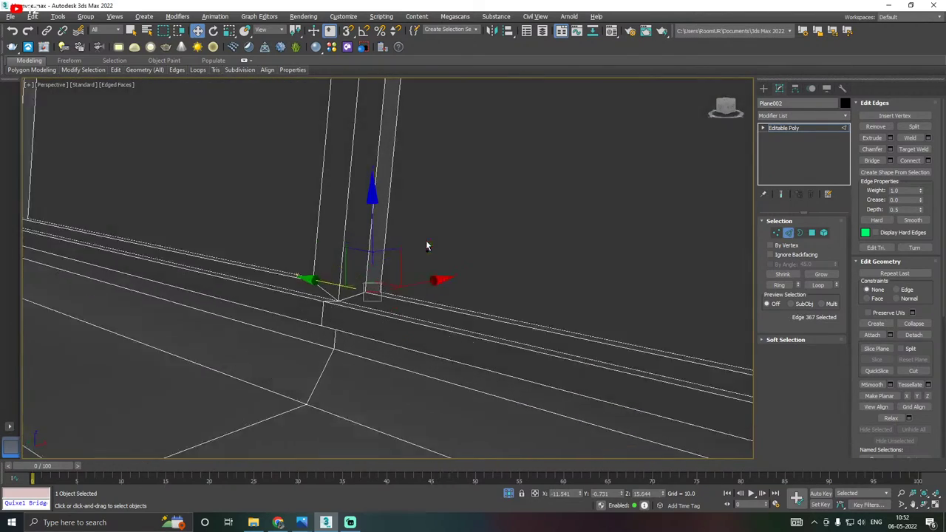
pyautogui.press('z')
pyautogui.moveTo(421, 218); pyautogui.dragTo(438, 227, button='middle')
pyautogui.keyDown('alt'); pyautogui.moveTo(402, 291); pyautogui.dragTo(399, 239, button='middle'); pyautogui.keyUp('alt')
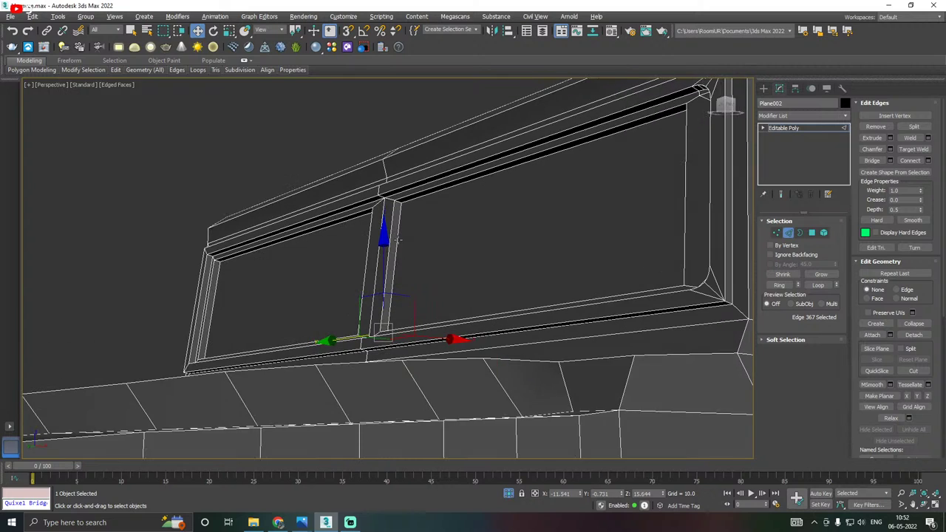
pyautogui.scroll(5, 393, 208)
pyautogui.click(400, 194)
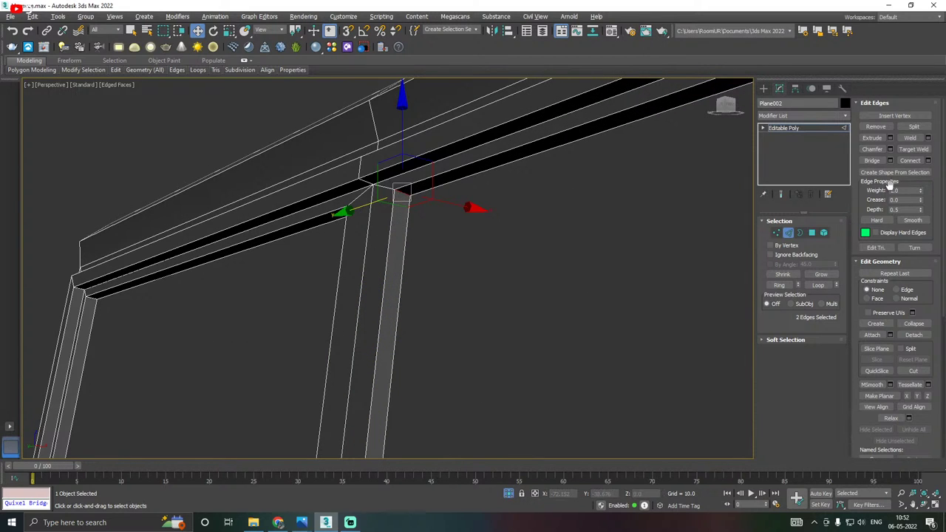
pyautogui.click(890, 148)
pyautogui.scroll(-4, 446, 220)
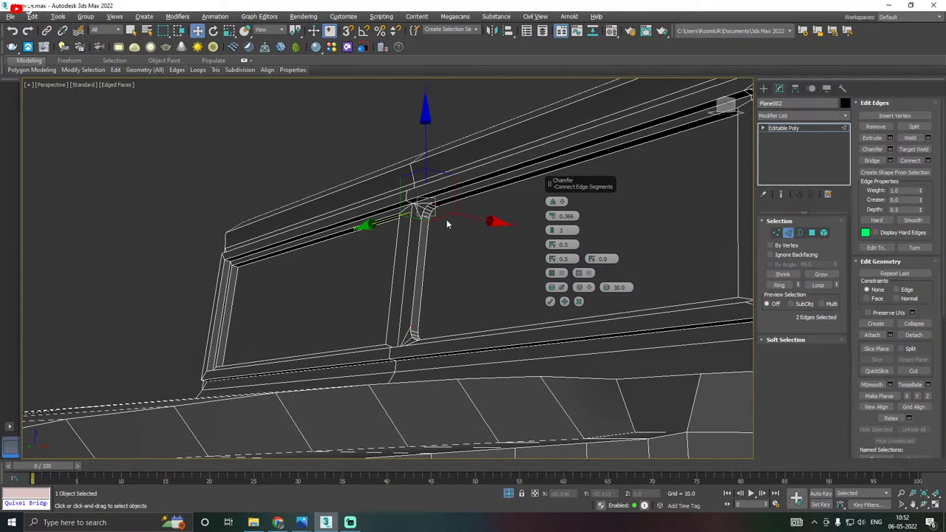
pyautogui.keyDown('alt'); pyautogui.moveTo(453, 240); pyautogui.dragTo(497, 258, button='middle'); pyautogui.keyUp('alt')
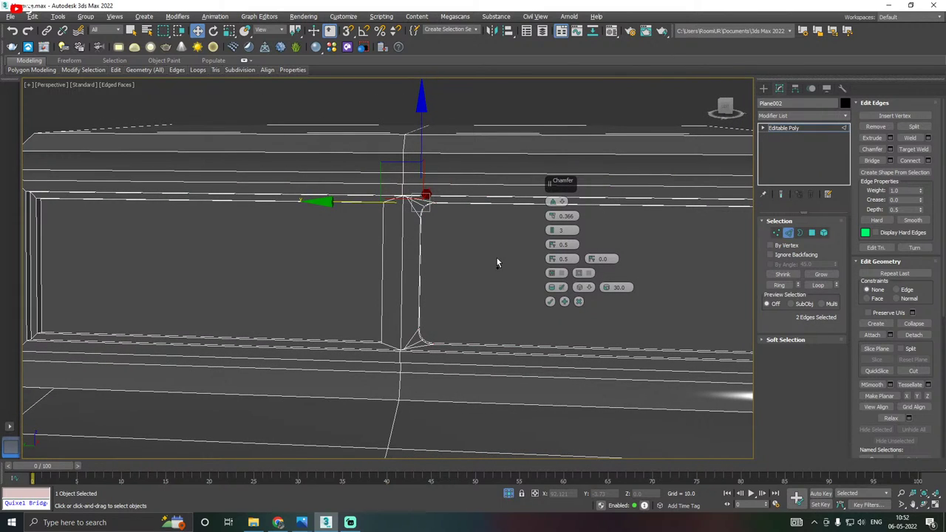
pyautogui.keyDown('alt'); pyautogui.moveTo(497, 258); pyautogui.dragTo(377, 259, button='middle'); pyautogui.keyUp('alt')
pyautogui.keyDown('alt'); pyautogui.moveTo(469, 264); pyautogui.dragTo(472, 275, button='middle'); pyautogui.keyUp('alt')
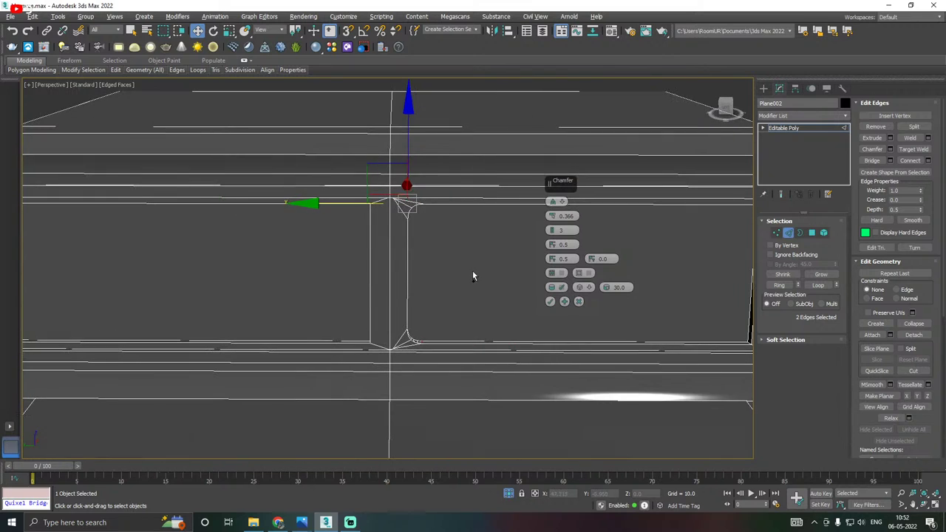
pyautogui.click(550, 301)
# Chamfer the upper and lower outer corner edges of the negative-Y pane's inner recess with an amount of 0.366 and 3 segments.
pyautogui.moveTo(550, 297)
pyautogui.keyDown('alt'); pyautogui.mouseDown(button='middle')
pyautogui.moveTo(620, 296)
pyautogui.moveTo(452, 296)
pyautogui.moveTo(541, 287)
pyautogui.mouseUp(button='middle'); pyautogui.keyUp('alt')
pyautogui.scroll(5, 469, 320)
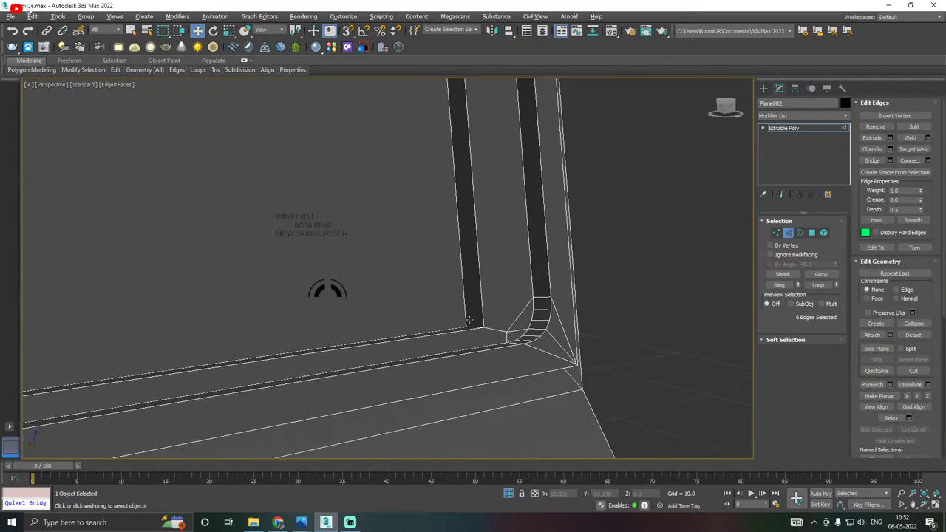
pyautogui.scroll(2, 468, 319)
pyautogui.click(471, 330)
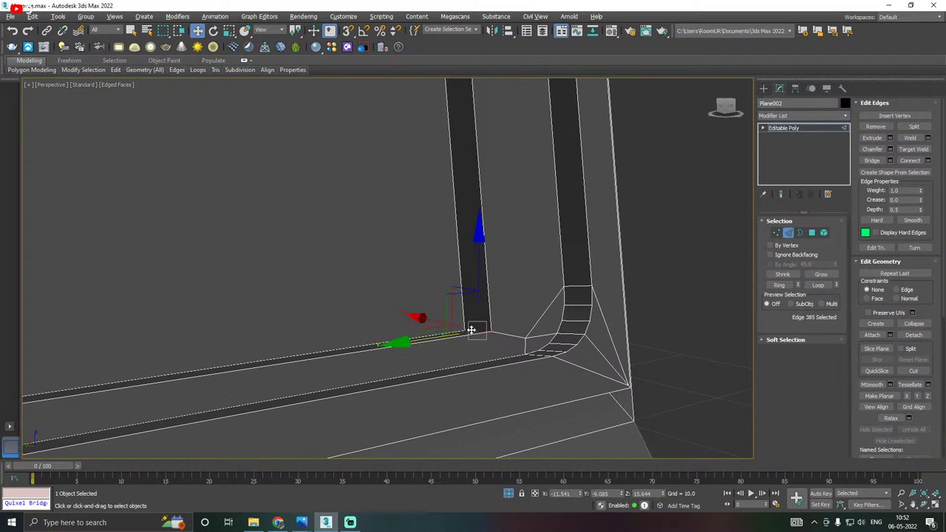
pyautogui.keyDown('alt'); pyautogui.moveTo(501, 329); pyautogui.dragTo(505, 323, button='middle'); pyautogui.keyUp('alt')
pyautogui.scroll(-6, 504, 321)
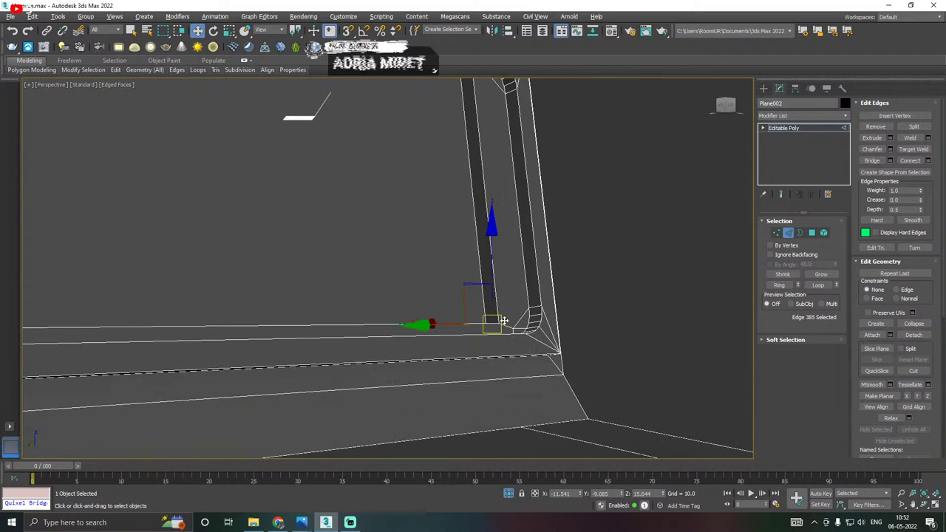
pyautogui.scroll(4, 474, 151)
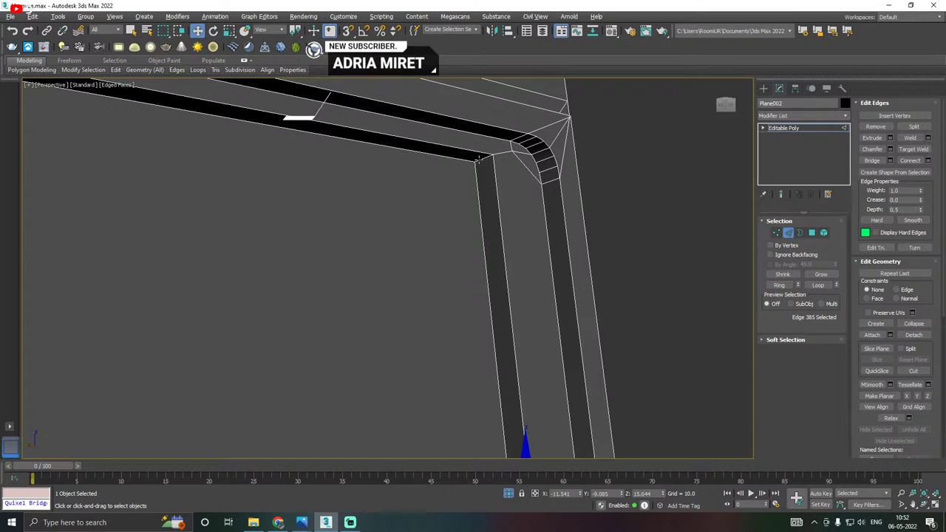
pyautogui.keyDown('ctrl'); pyautogui.click(484, 158); pyautogui.keyUp('ctrl')
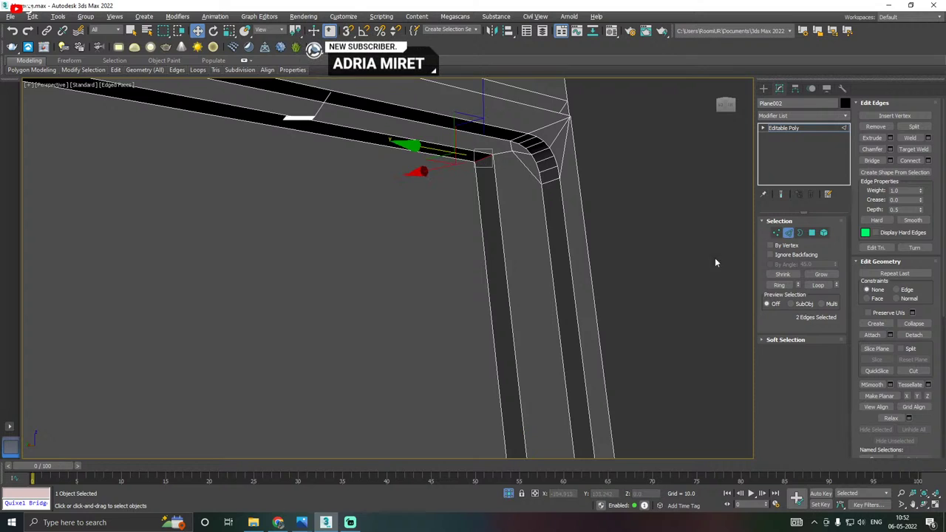
pyautogui.click(890, 149)
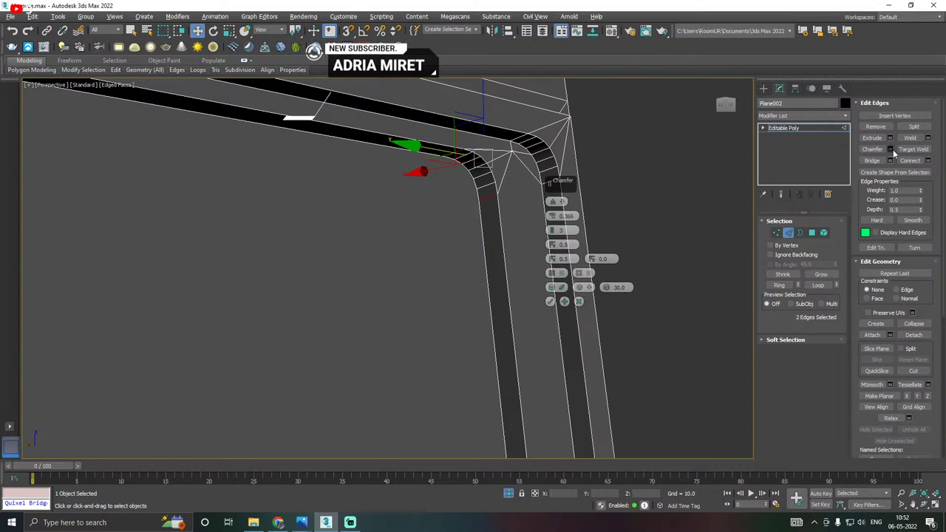
pyautogui.click(551, 301)
pyautogui.scroll(-5, 559, 281)
pyautogui.keyDown('alt'); pyautogui.moveTo(559, 281); pyautogui.dragTo(498, 292, button='middle'); pyautogui.keyUp('alt')
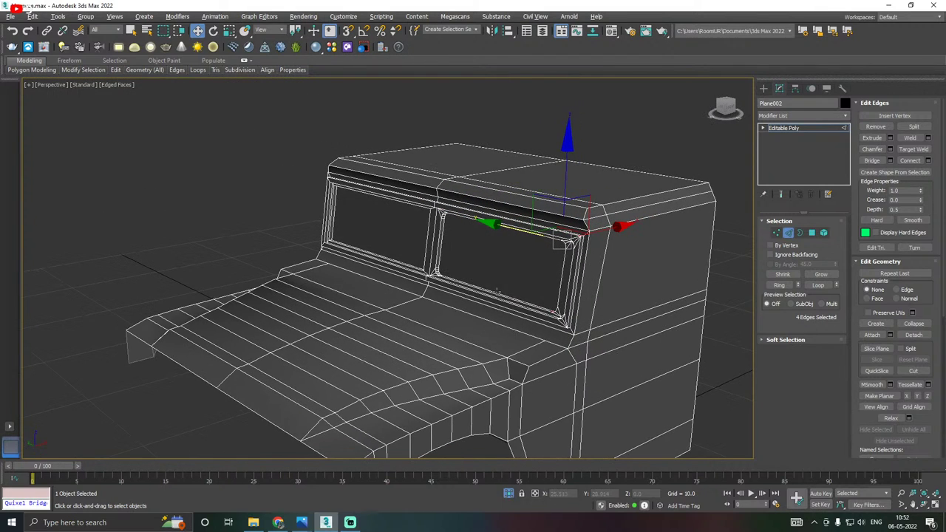
pyautogui.click(278, 522)
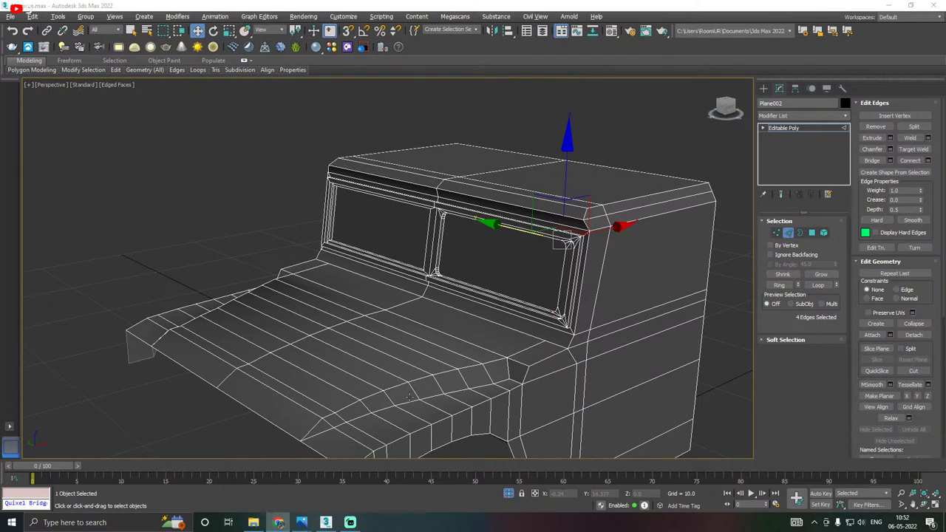
pyautogui.moveTo(464, 362)
pyautogui.keyDown('alt'); pyautogui.mouseDown(button='middle')
pyautogui.moveTo(427, 363)
pyautogui.moveTo(443, 336)
pyautogui.moveTo(447, 366)
pyautogui.mouseUp(button='middle'); pyautogui.keyUp('alt')
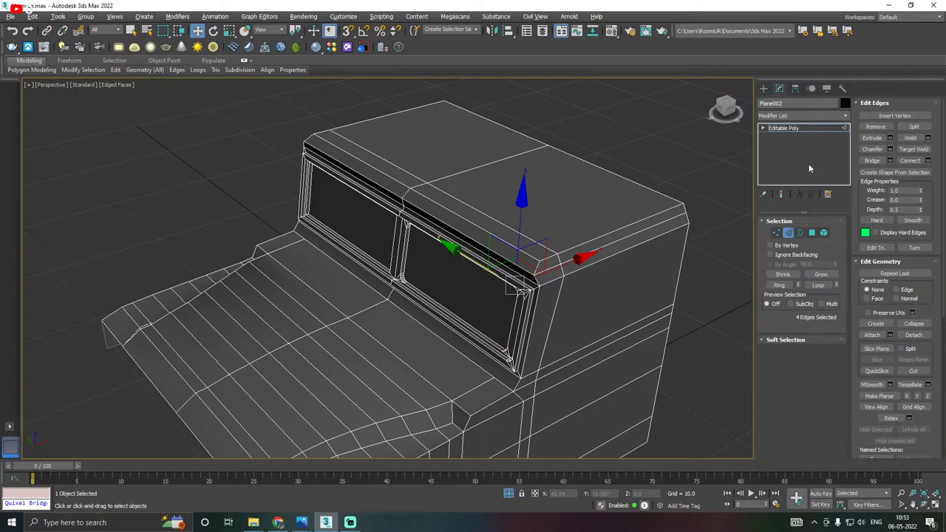
pyautogui.click(783, 128)
pyautogui.keyDown('alt'); pyautogui.moveTo(593, 190); pyautogui.dragTo(629, 174, button='middle'); pyautogui.keyUp('alt')
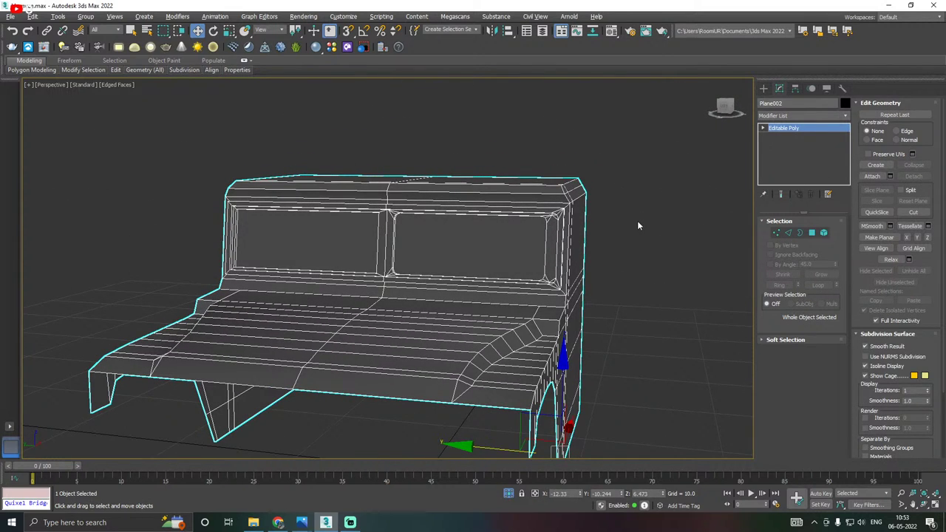
# Move the two edges along the negative-Y side of the roof slightly inward along Y to -9.628.
pyautogui.scroll(8, 637, 222)
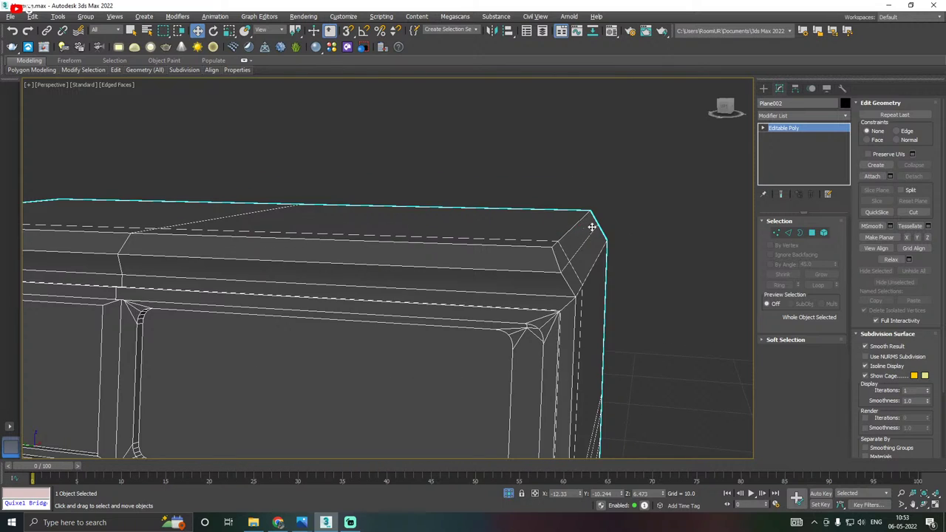
pyautogui.keyDown('alt'); pyautogui.moveTo(591, 227); pyautogui.dragTo(596, 224, button='middle'); pyautogui.keyUp('alt')
pyautogui.click(788, 232)
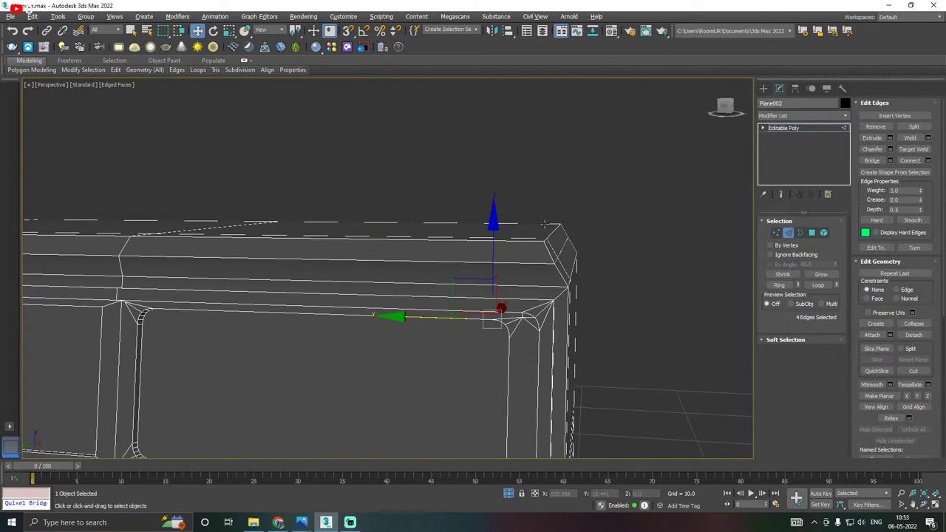
pyautogui.scroll(4, 544, 224)
pyautogui.scroll(-3, 547, 240)
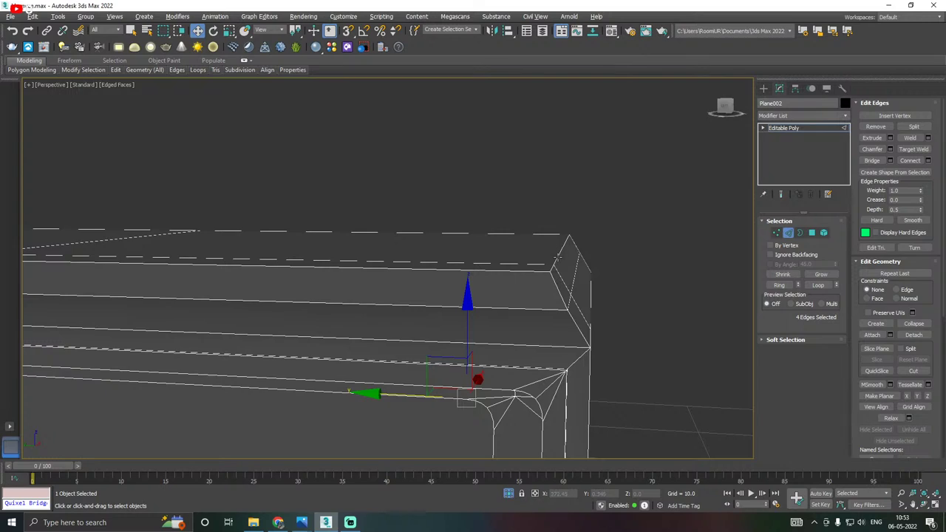
pyautogui.click(558, 256)
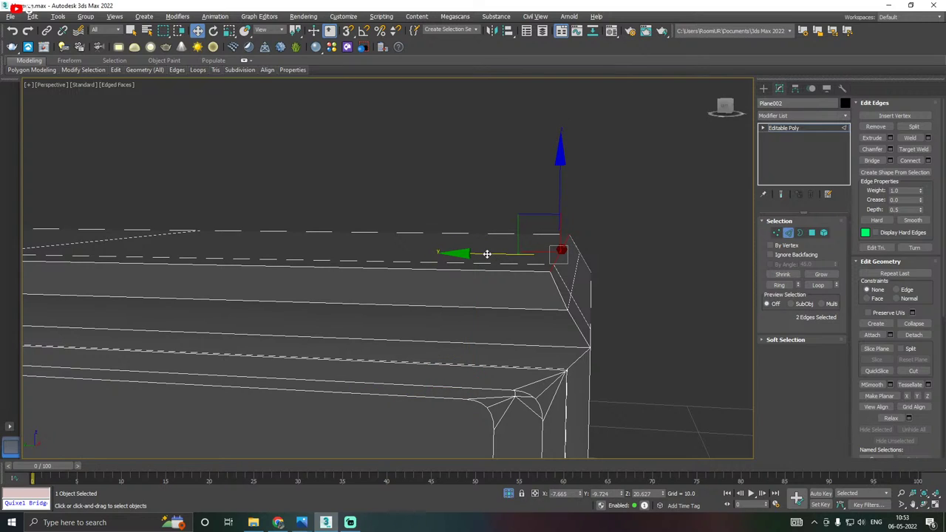
pyautogui.moveTo(486, 253); pyautogui.dragTo(480, 254)
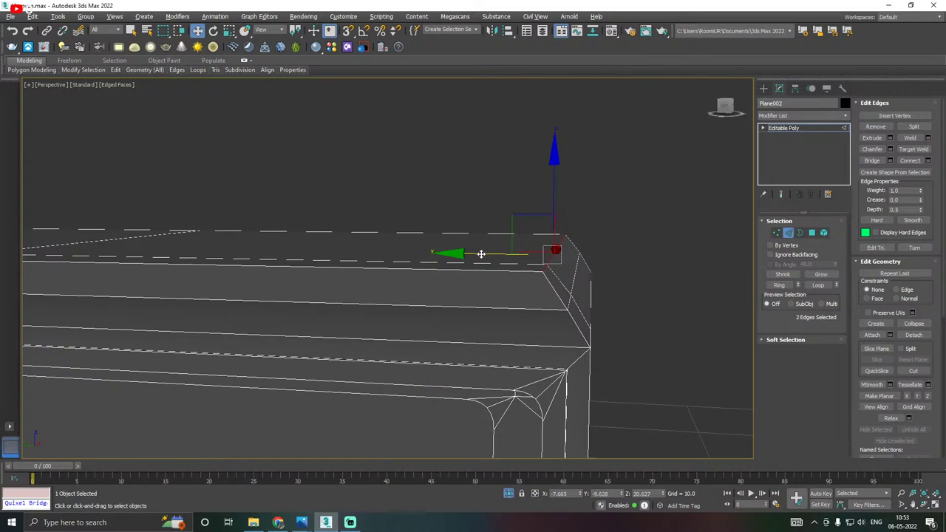
pyautogui.keyDown('alt'); pyautogui.moveTo(481, 254); pyautogui.dragTo(489, 313, button='middle'); pyautogui.keyUp('alt')
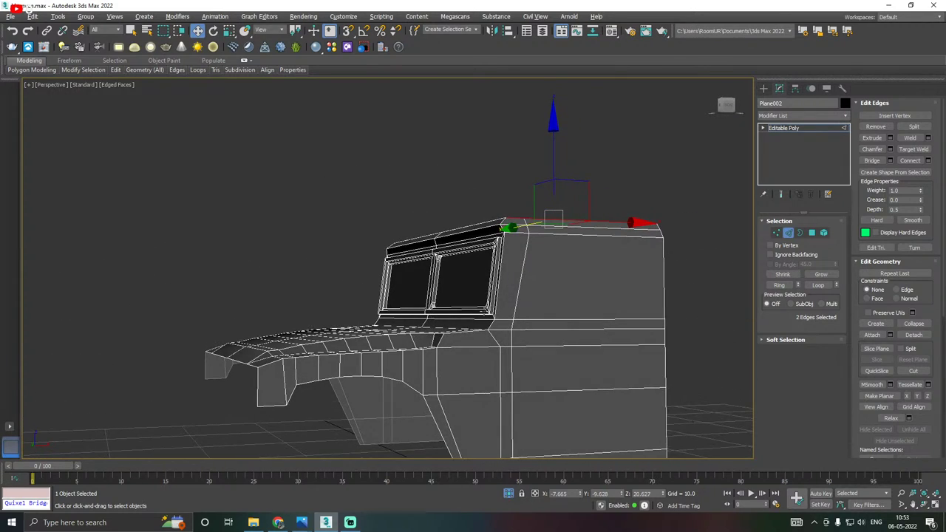
# Target weld the overlapping vertices at the lower outer corner of the raised windshield frame on the negative-Y side.
pyautogui.scroll(6, 495, 314)
pyautogui.click(499, 324)
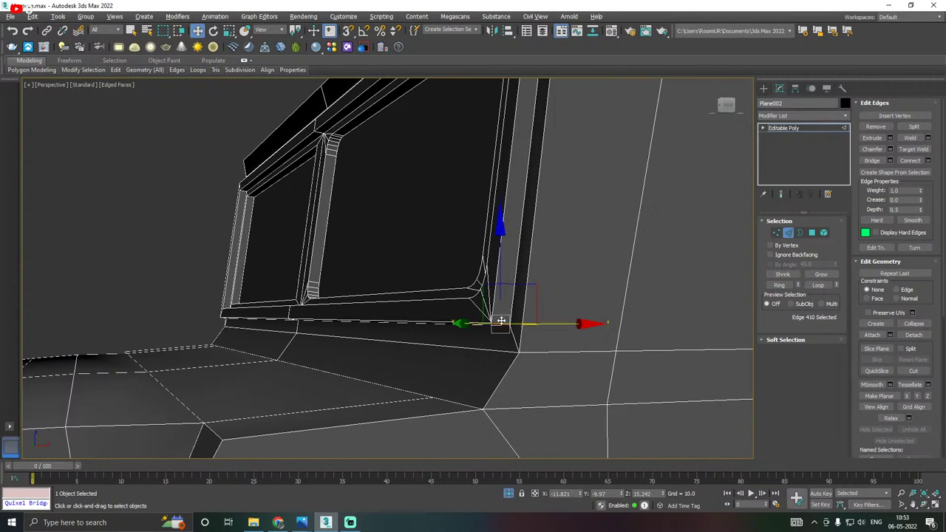
pyautogui.scroll(5, 494, 324)
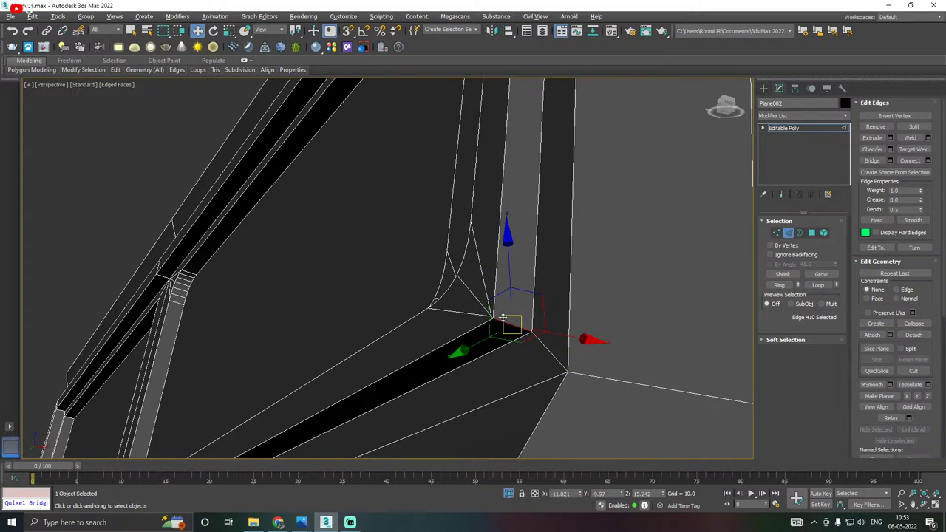
pyautogui.scroll(2, 491, 324)
pyautogui.click(777, 233)
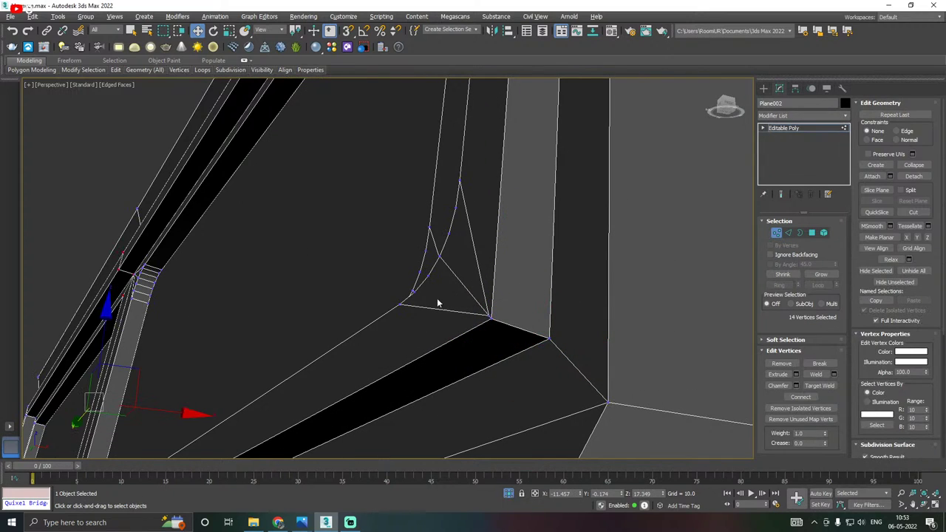
pyautogui.scroll(2, 500, 307)
pyautogui.rightClick(484, 304)
pyautogui.click(464, 368)
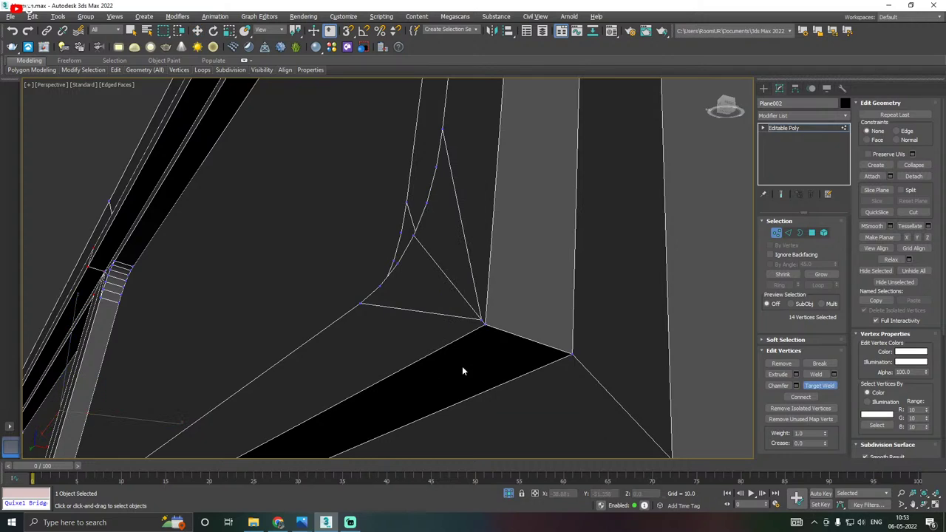
pyautogui.click(482, 320)
pyautogui.click(485, 324)
pyautogui.rightClick(486, 325)
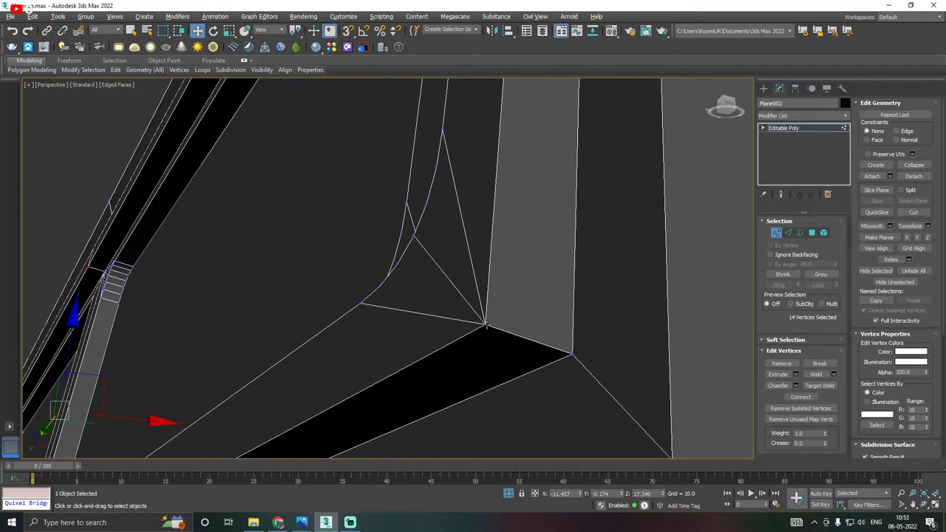
# Chamfer the lower outer corner edge of the raised windshield frame on the negative-Y side with an amount of 0.366 and 3 segments.
pyautogui.click(788, 233)
pyautogui.click(497, 332)
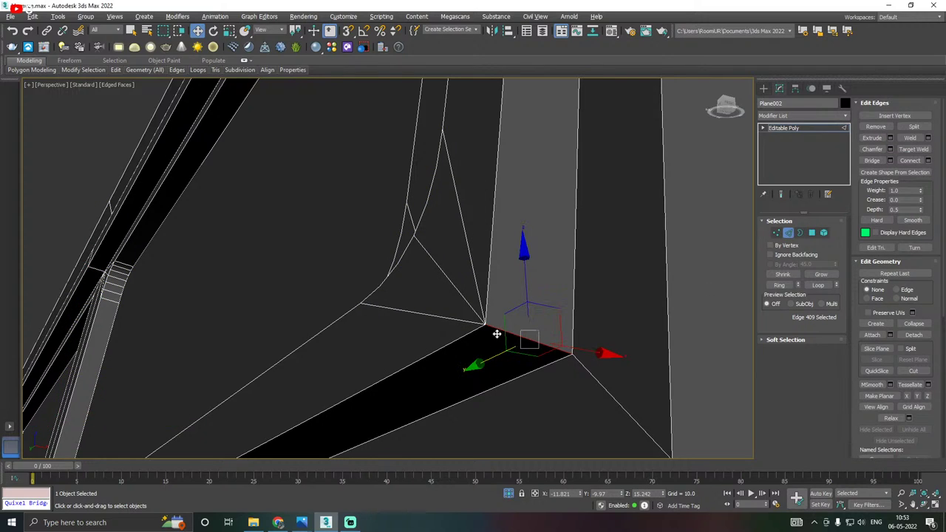
pyautogui.click(890, 150)
pyautogui.scroll(-2, 473, 258)
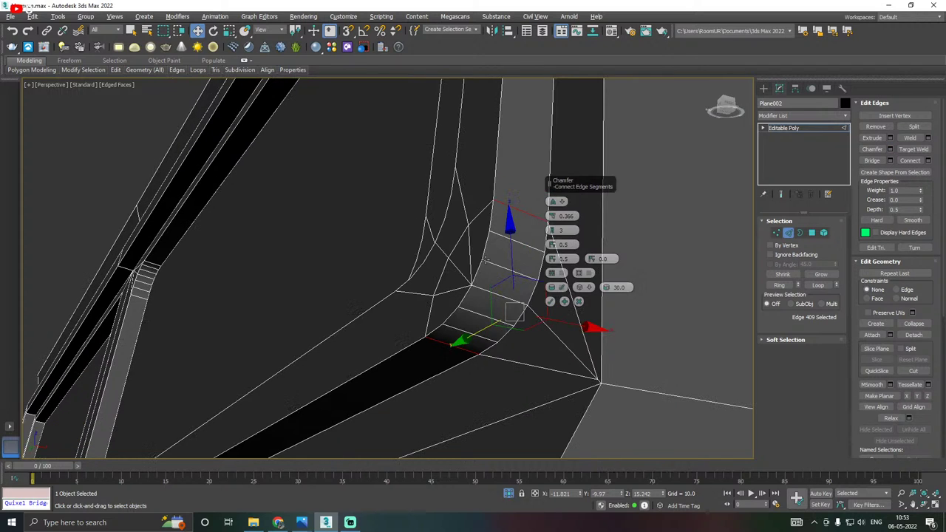
pyautogui.keyDown('alt'); pyautogui.moveTo(484, 253); pyautogui.dragTo(504, 303, button='middle'); pyautogui.keyUp('alt')
pyautogui.scroll(-4, 504, 303)
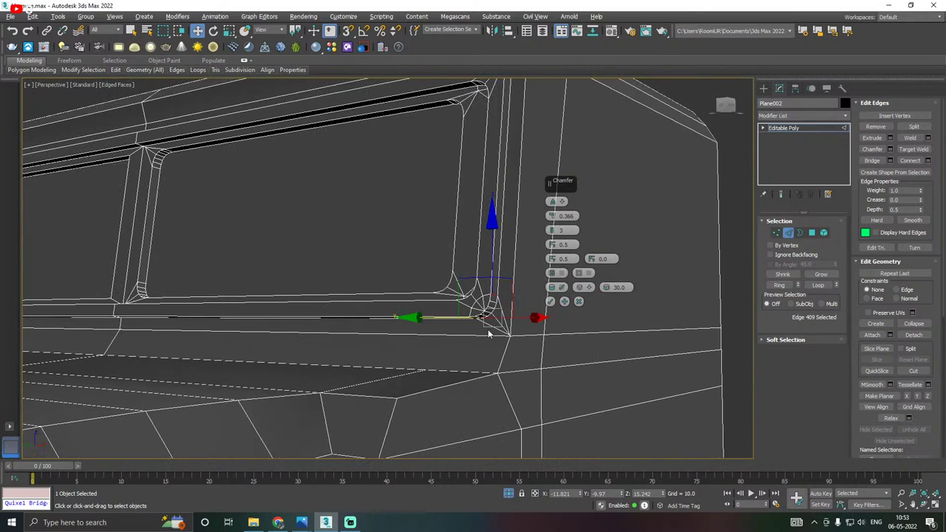
pyautogui.click(550, 303)
# Target weld the overlapping vertices at the upper outer corner of the raised windshield frame and return to edge editing.
pyautogui.keyDown('alt'); pyautogui.moveTo(560, 269); pyautogui.dragTo(433, 209, button='middle'); pyautogui.keyUp('alt')
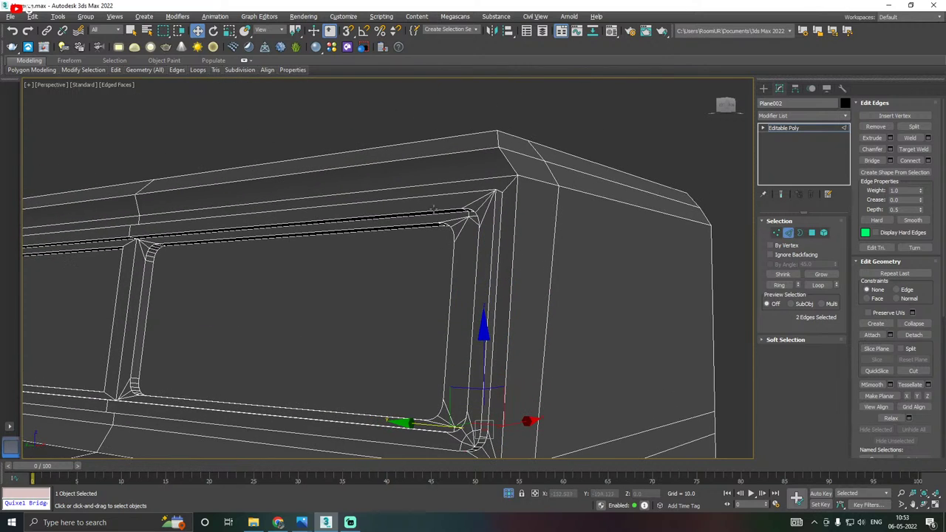
pyautogui.scroll(6, 507, 178)
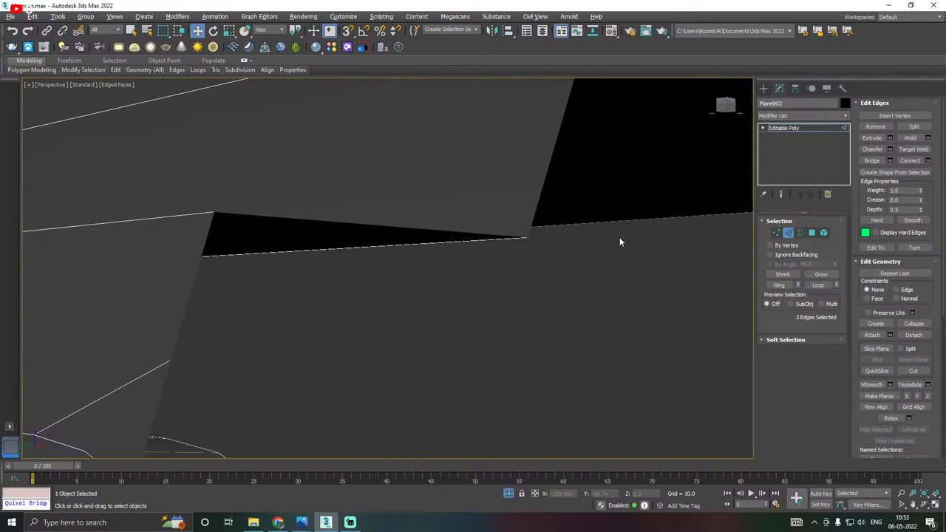
pyautogui.click(776, 233)
pyautogui.rightClick(509, 215)
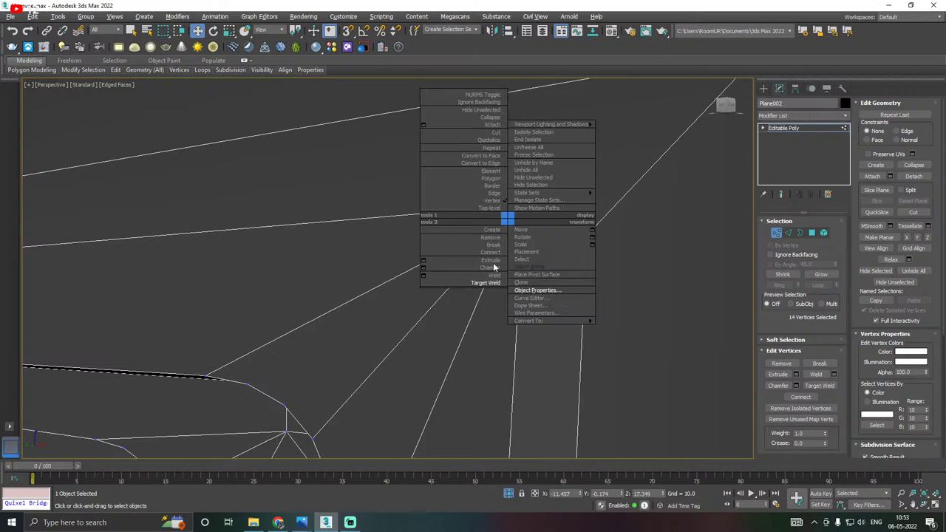
pyautogui.click(488, 284)
pyautogui.click(523, 208)
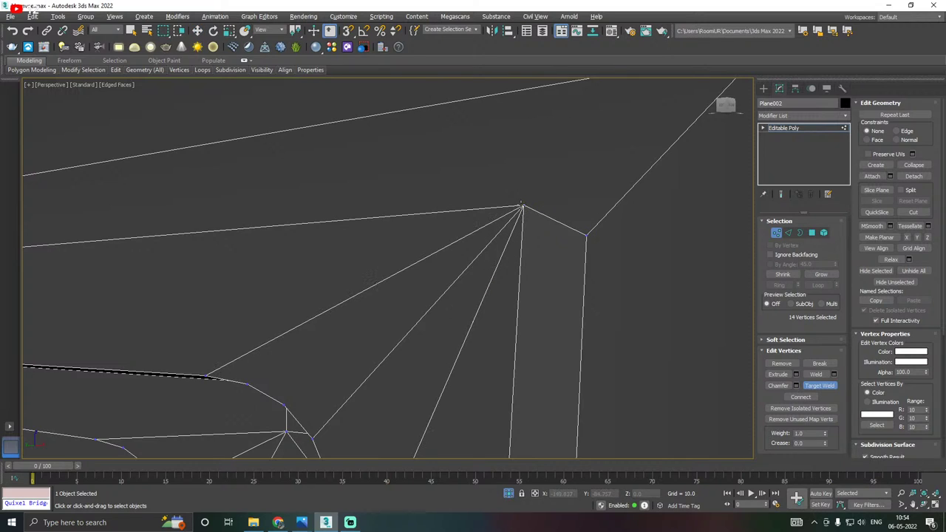
pyautogui.click(788, 232)
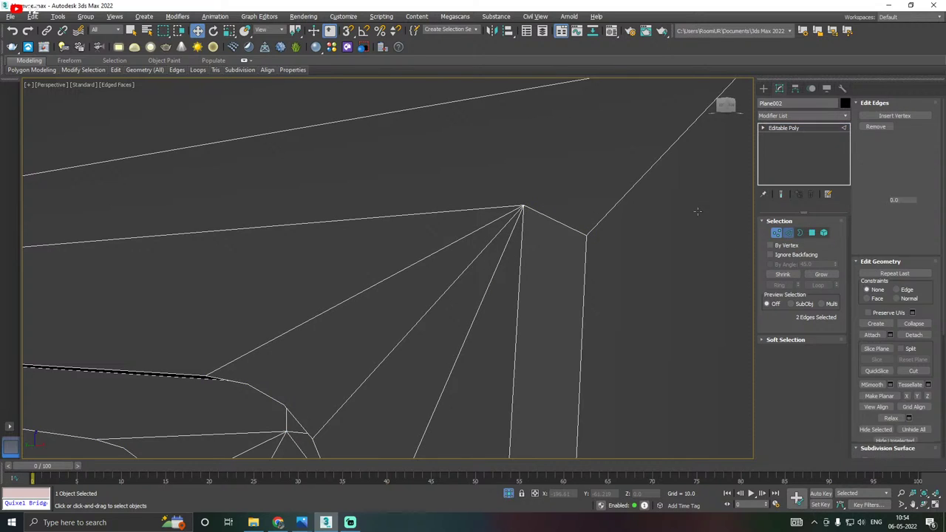
# Chamfer the upper outer corner edge of the raised windshield frame on the negative-Y side using the current chamfer settings.
pyautogui.click(534, 213)
pyautogui.scroll(-4, 553, 210)
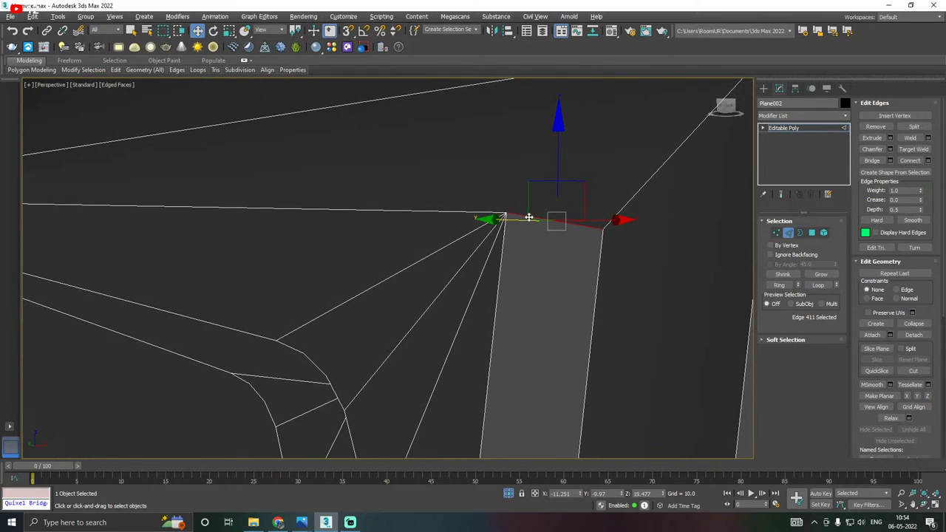
pyautogui.scroll(2, 518, 220)
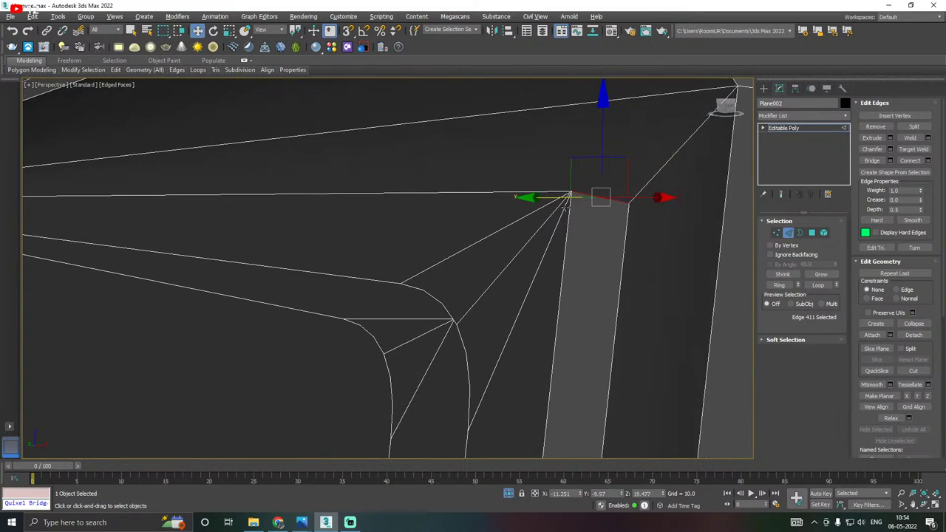
pyautogui.click(891, 149)
pyautogui.click(550, 302)
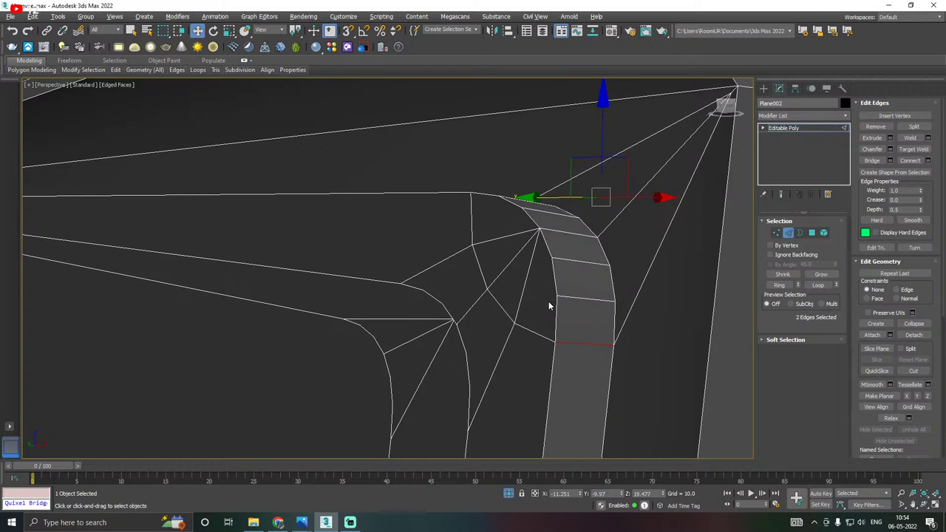
pyautogui.scroll(-6, 549, 301)
pyautogui.keyDown('alt'); pyautogui.moveTo(629, 246); pyautogui.dragTo(604, 258, button='middle'); pyautogui.keyUp('alt')
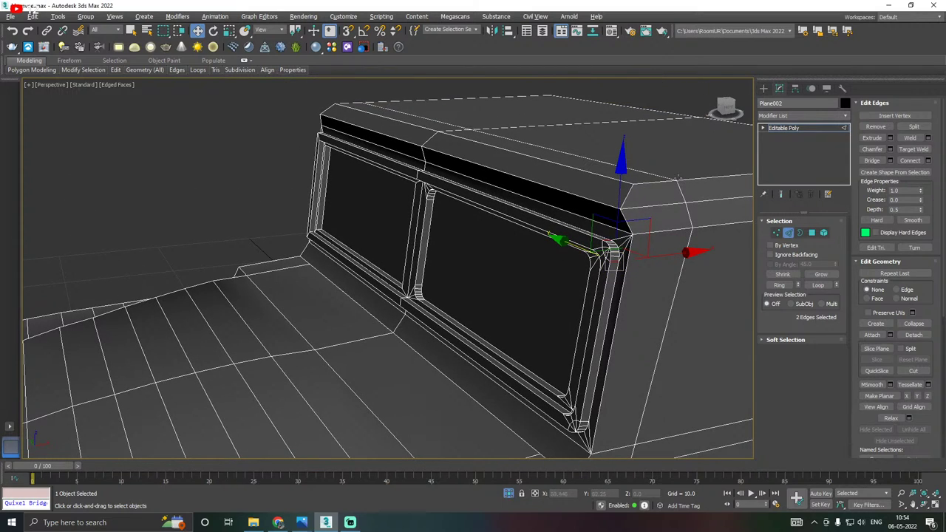
# Leave edge editing and examine the windshield frame, hood and fender transition on the whole body.
pyautogui.click(787, 129)
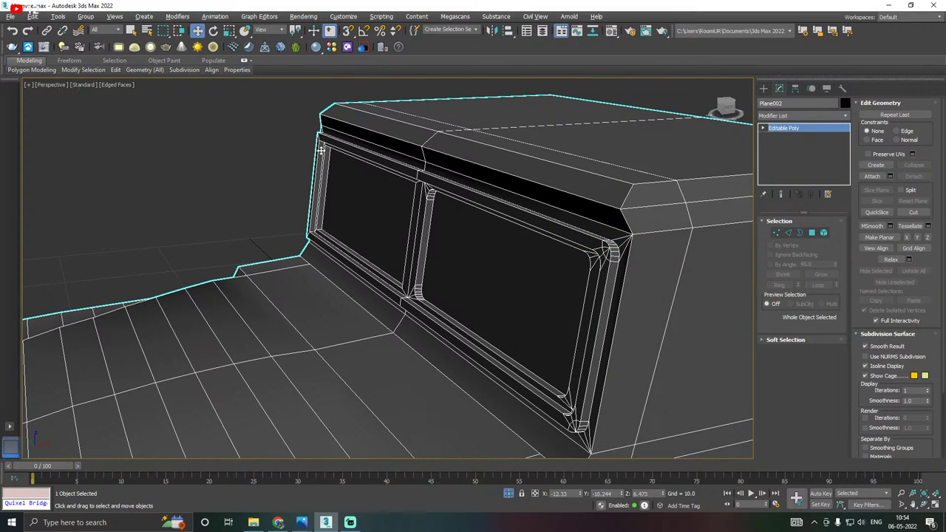
pyautogui.click(237, 146)
pyautogui.scroll(-5, 425, 152)
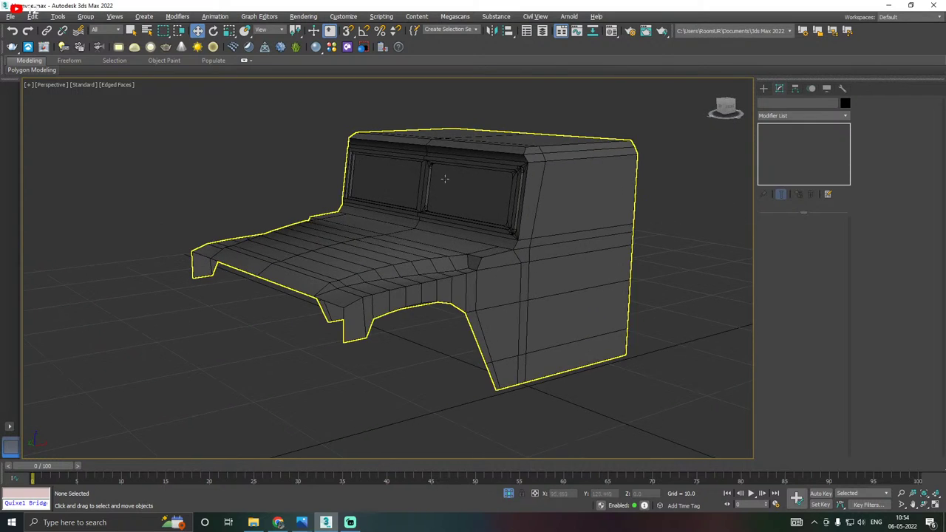
pyautogui.keyDown('alt'); pyautogui.moveTo(444, 178); pyautogui.dragTo(377, 156, button='middle'); pyautogui.keyUp('alt')
pyautogui.scroll(4, 348, 156)
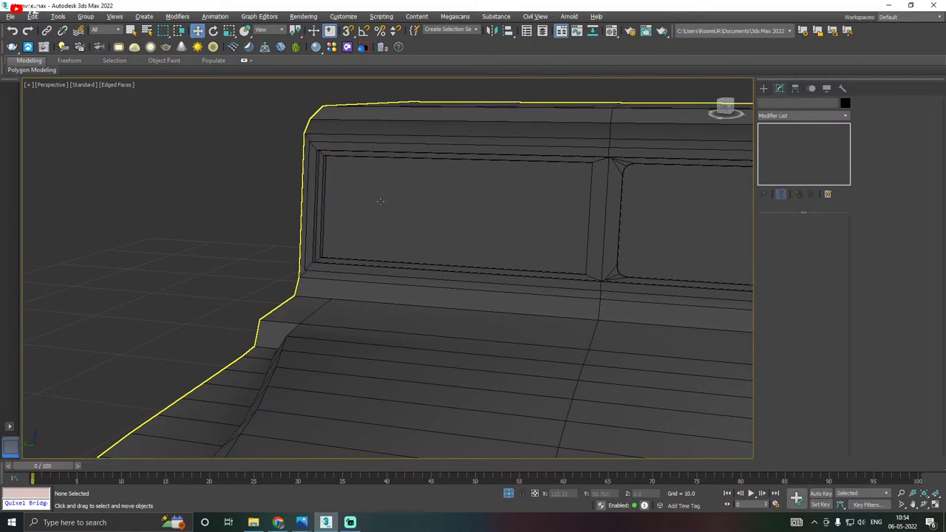
pyautogui.scroll(-5, 380, 201)
pyautogui.keyDown('alt'); pyautogui.moveTo(304, 186); pyautogui.dragTo(400, 180, button='middle'); pyautogui.keyUp('alt')
pyautogui.scroll(4, 540, 273)
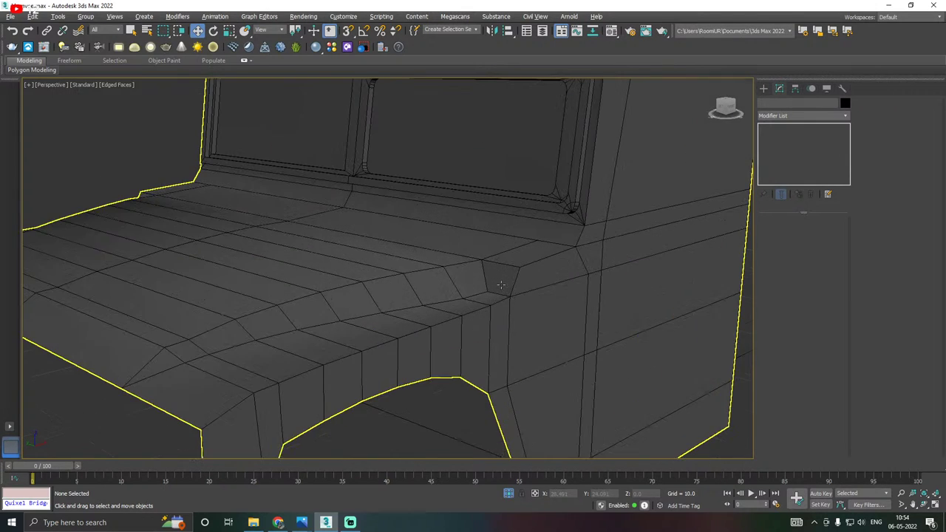
pyautogui.scroll(-2, 510, 279)
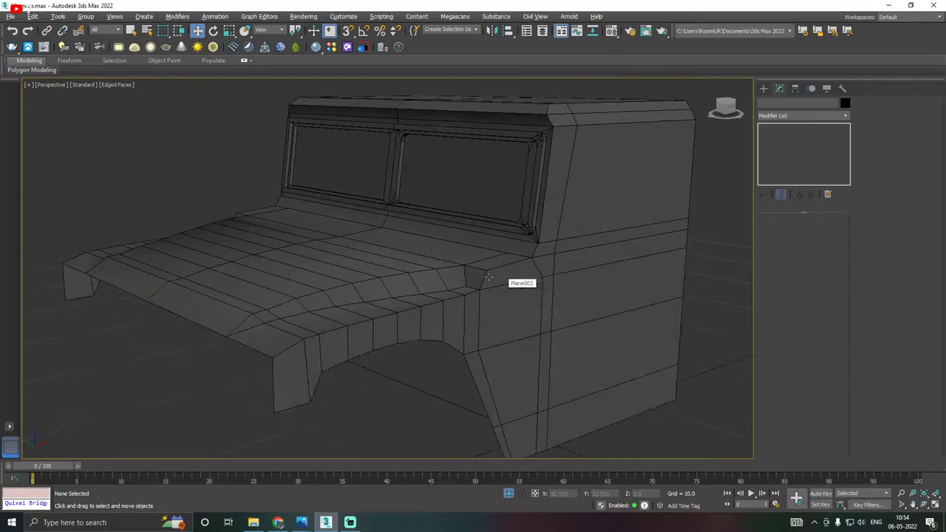
pyautogui.click(473, 274)
pyautogui.moveTo(458, 271)
pyautogui.keyDown('alt'); pyautogui.mouseDown(button='middle')
pyautogui.moveTo(458, 286)
pyautogui.moveTo(433, 271)
pyautogui.moveTo(468, 259)
pyautogui.moveTo(473, 274)
pyautogui.mouseUp(button='middle'); pyautogui.keyUp('alt')
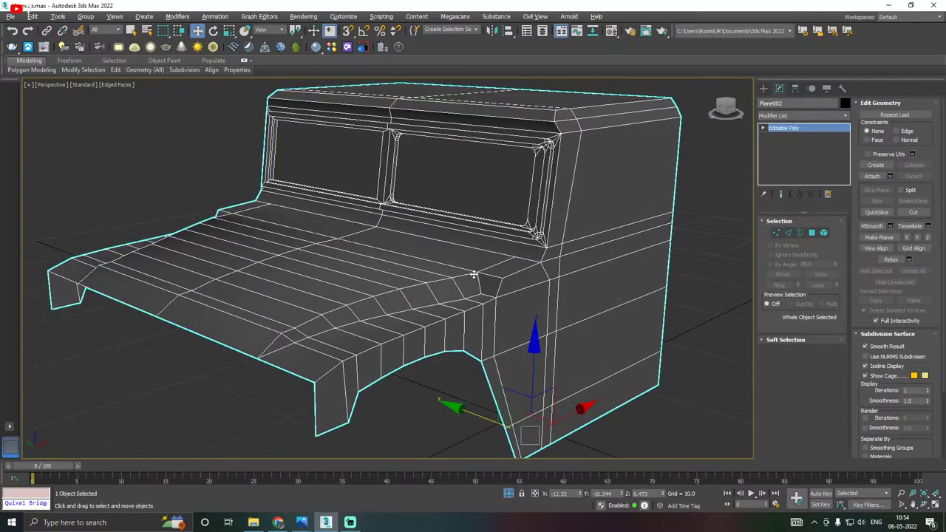
pyautogui.scroll(-3, 447, 280)
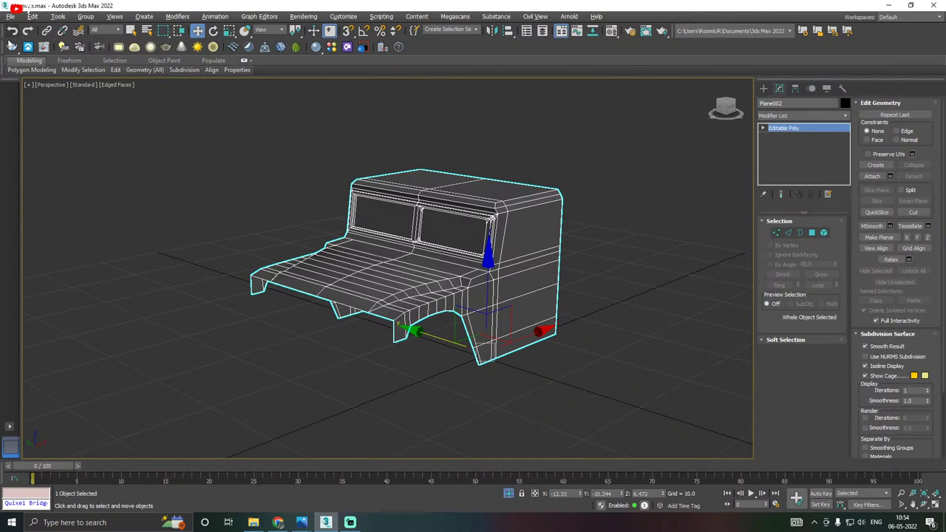
# Save backup copies of the scene, including Humvee07.max, and save the current scene file.
pyautogui.click(10, 17)
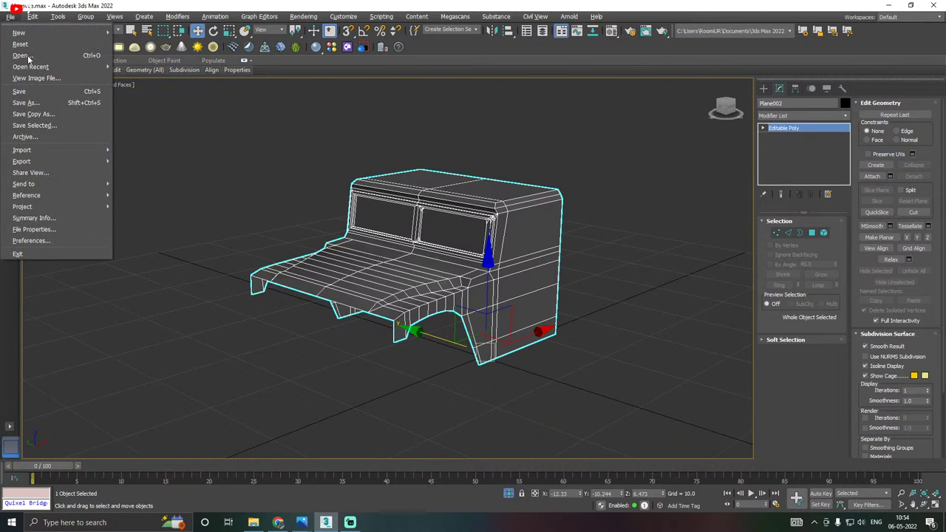
pyautogui.click(33, 114)
pyautogui.click(595, 428)
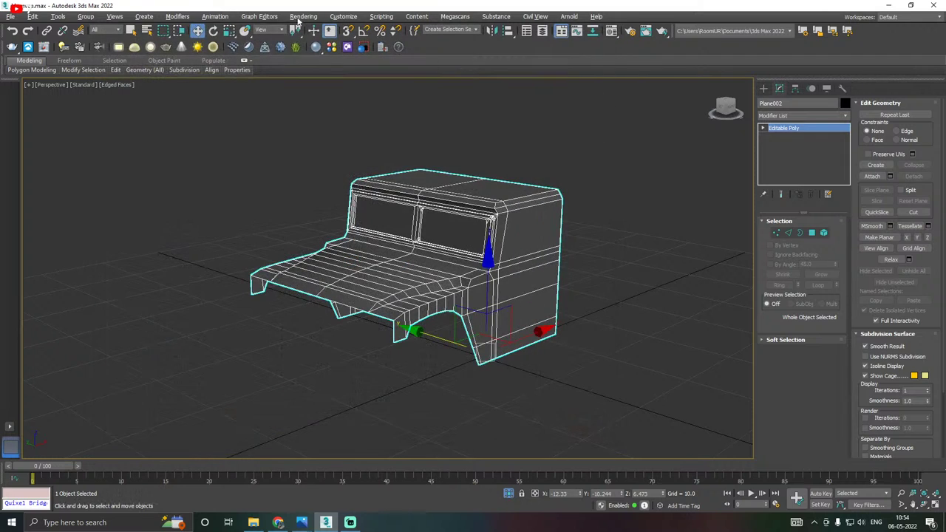
pyautogui.click(11, 17)
pyautogui.click(34, 114)
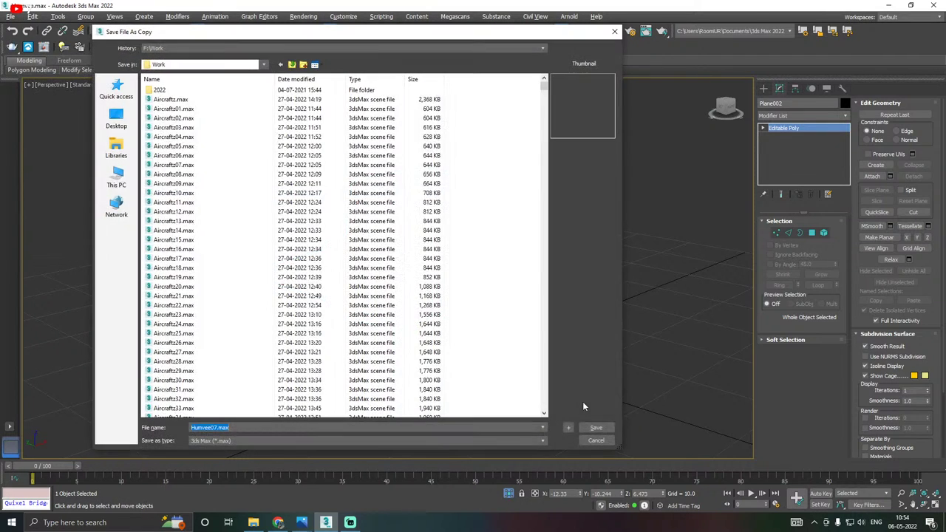
pyautogui.click(596, 431)
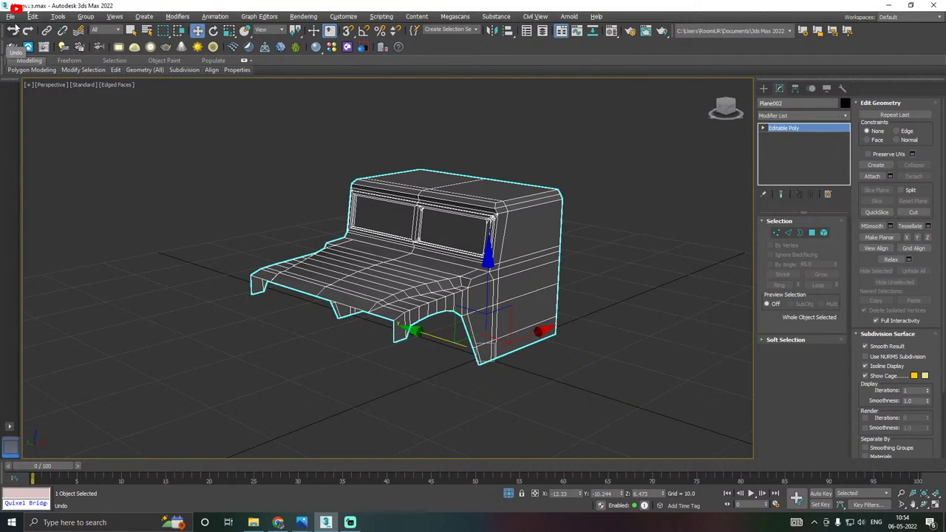
pyautogui.click(10, 16)
pyautogui.click(23, 89)
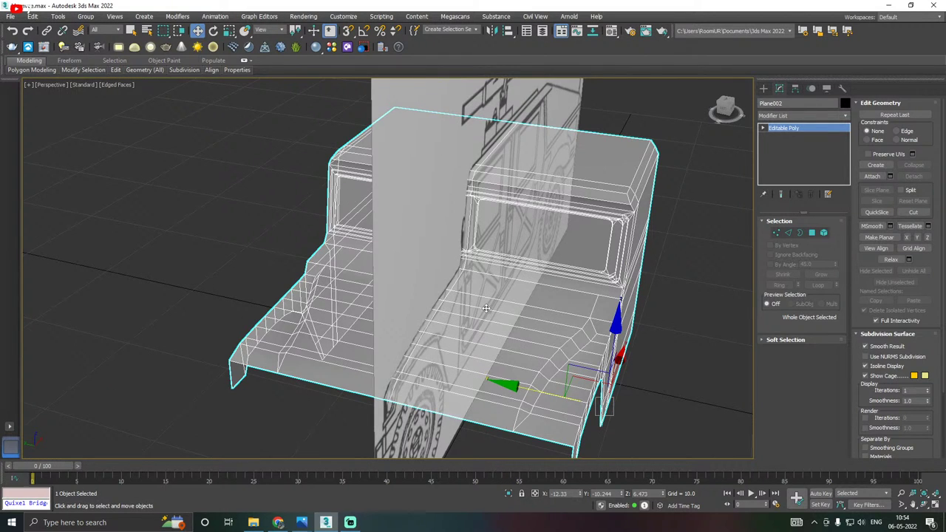
# In the front view, select the open border edges along the rear end of the Humvee body.
pyautogui.press('f')
pyautogui.scroll(-3, 482, 280)
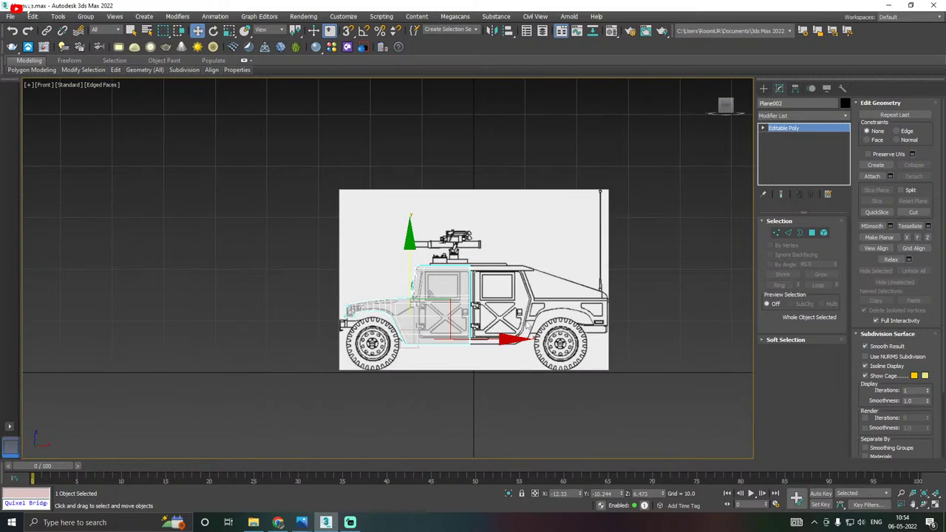
pyautogui.scroll(5, 480, 325)
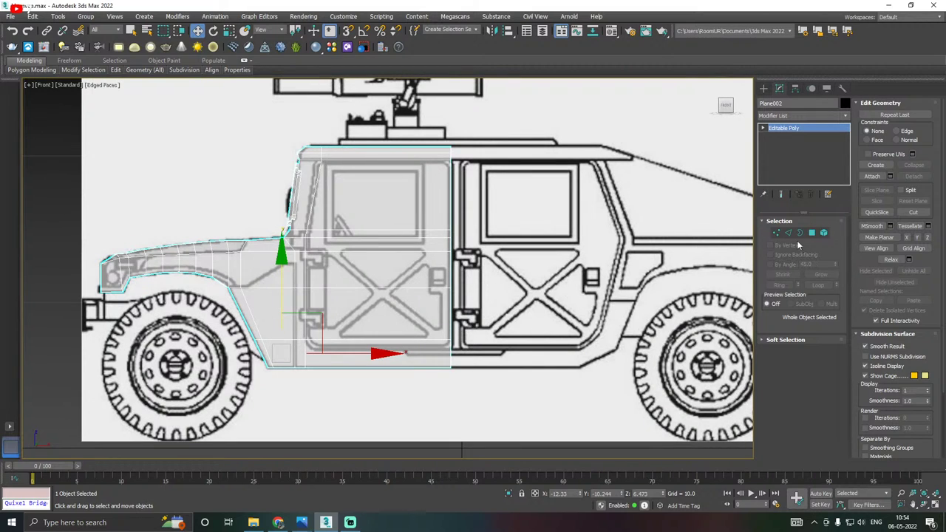
pyautogui.click(789, 233)
pyautogui.doubleClick(449, 275)
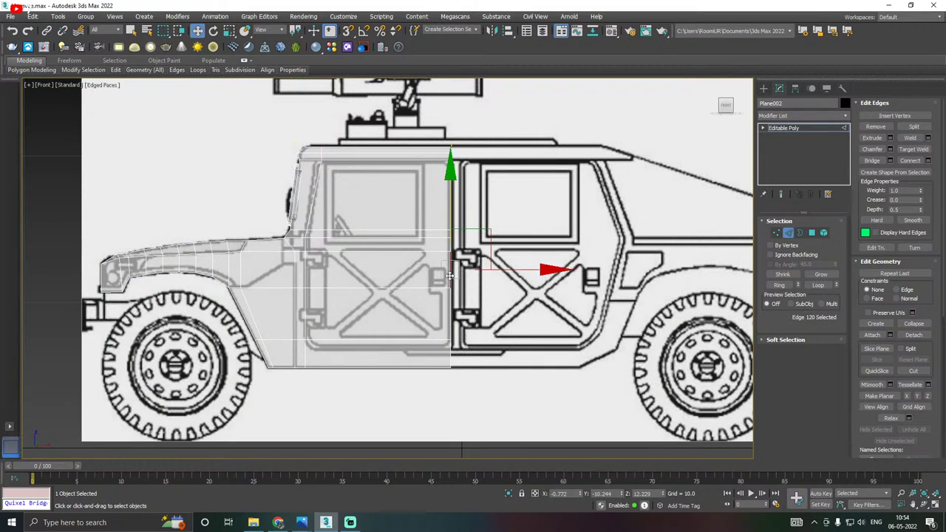
pyautogui.click(776, 233)
pyautogui.moveTo(518, 121); pyautogui.dragTo(412, 441)
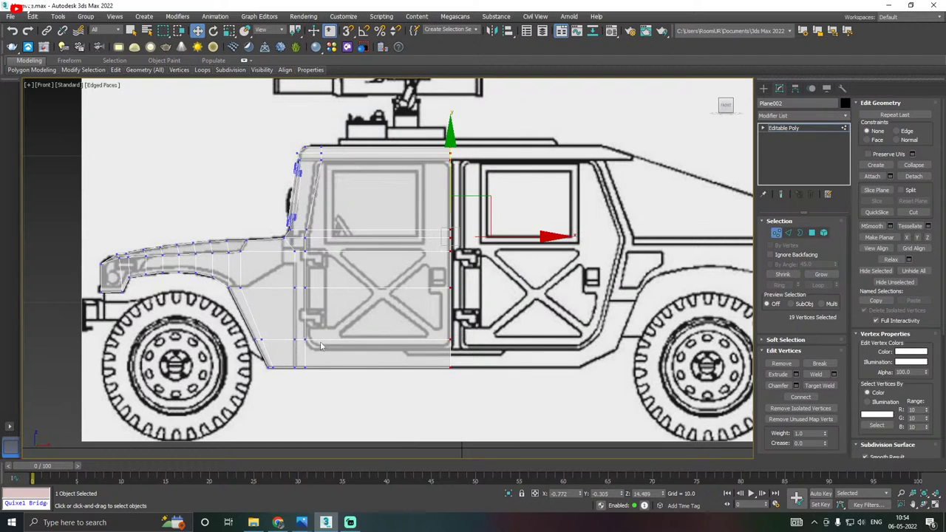
pyautogui.click(788, 233)
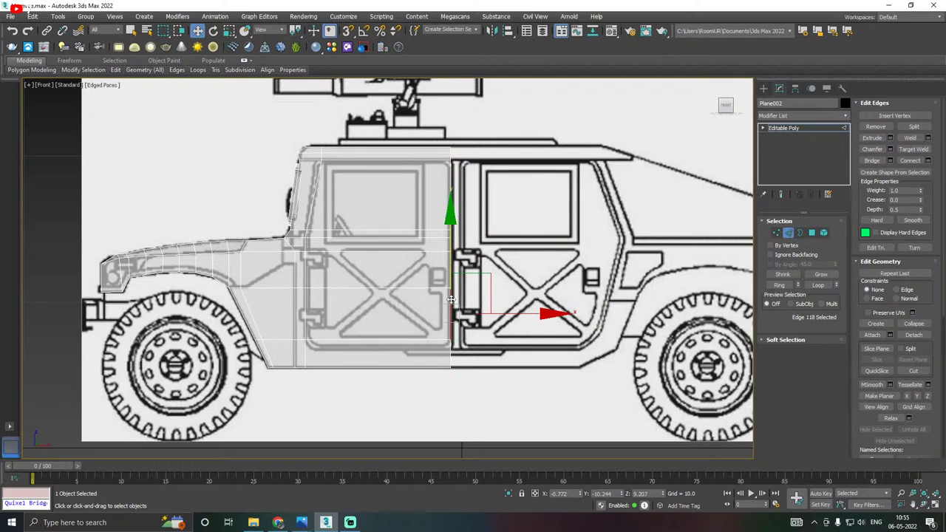
pyautogui.keyDown('alt'); pyautogui.moveTo(502, 294); pyautogui.dragTo(518, 306, button='middle'); pyautogui.keyUp('alt')
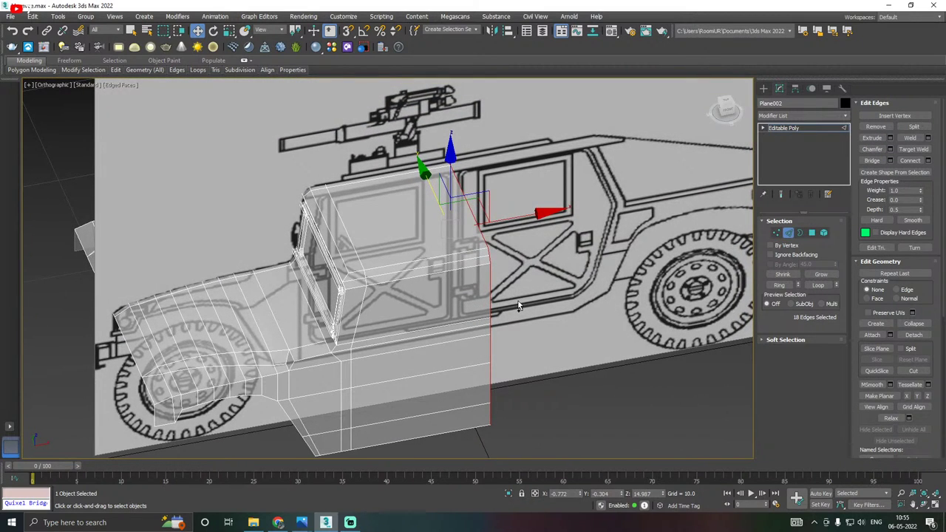
# Extend the rear border edges along X with a narrow strip over the door pillar and a longer section over the rear door to X 8.058.
pyautogui.press('f')
pyautogui.scroll(8, 451, 264)
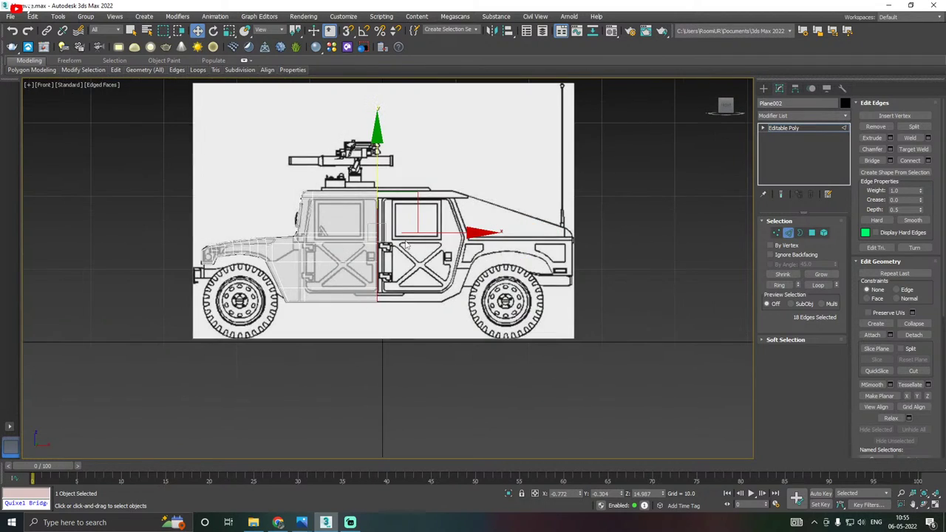
pyautogui.scroll(3, 393, 224)
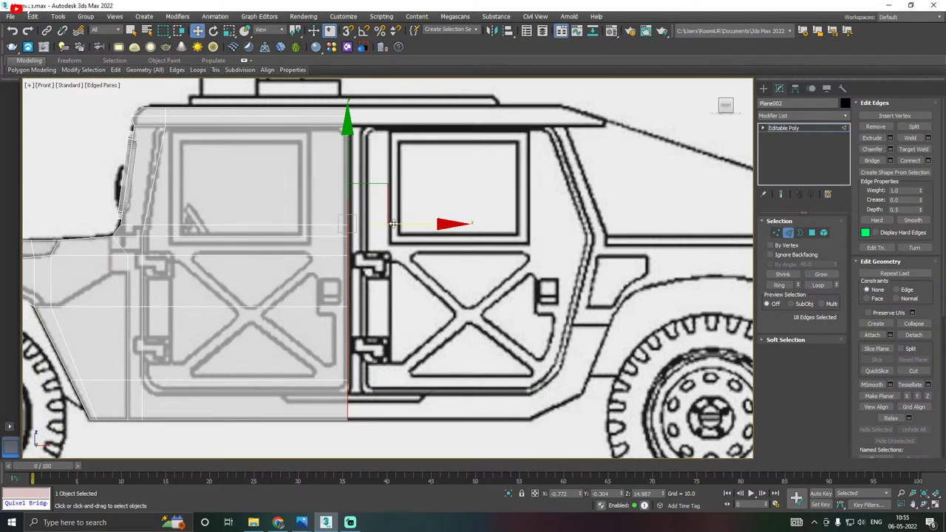
pyautogui.moveTo(395, 224); pyautogui.dragTo(371, 224)
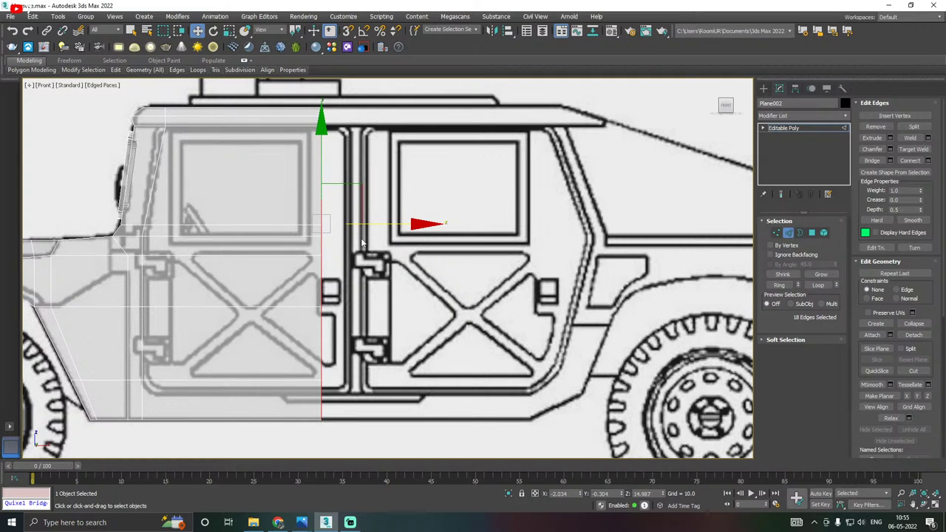
pyautogui.hotkey('ctrl', 'z')
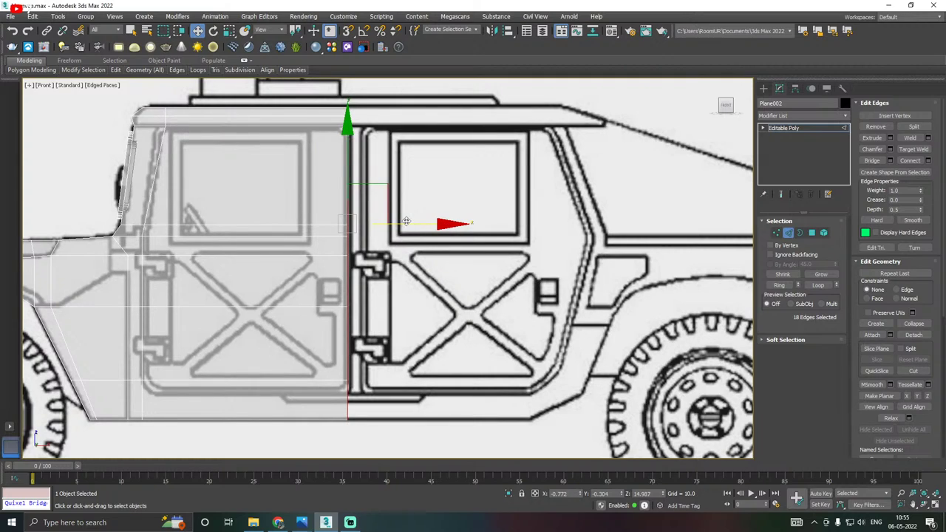
pyautogui.moveTo(406, 221); pyautogui.dragTo(596, 220)
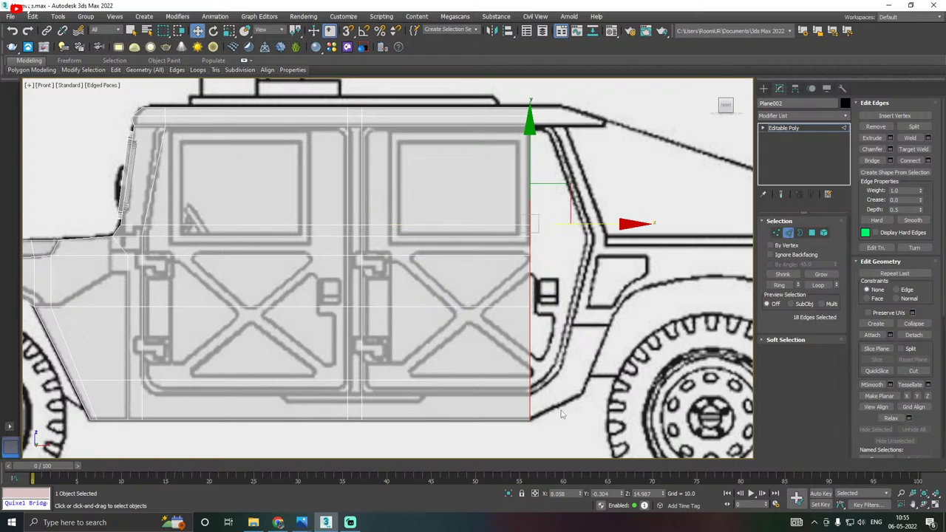
pyautogui.moveTo(555, 380); pyautogui.dragTo(532, 408, button='middle')
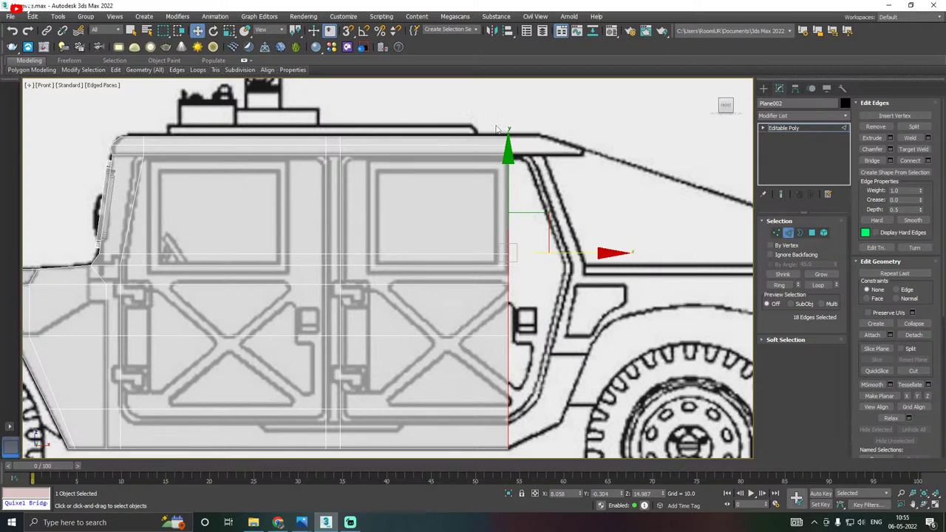
pyautogui.scroll(3, 497, 130)
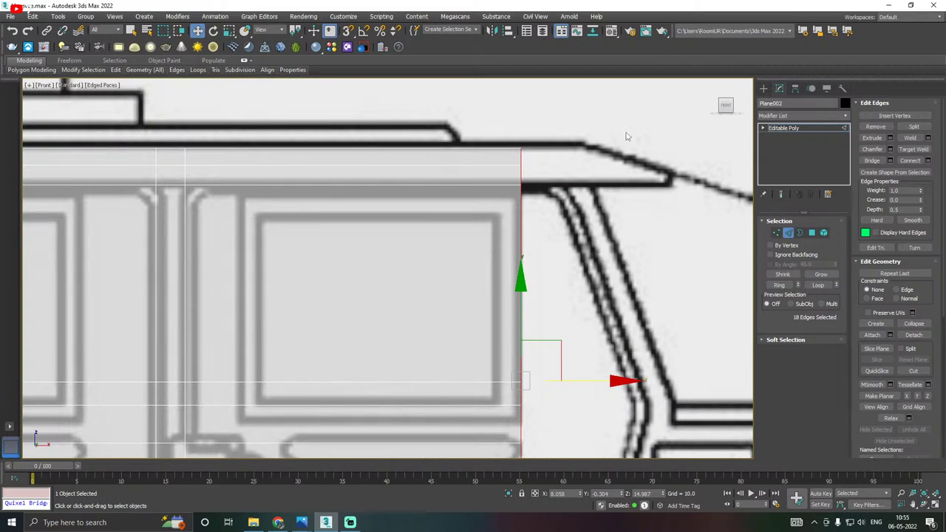
pyautogui.scroll(-2, 444, 139)
pyautogui.scroll(-3, 444, 139)
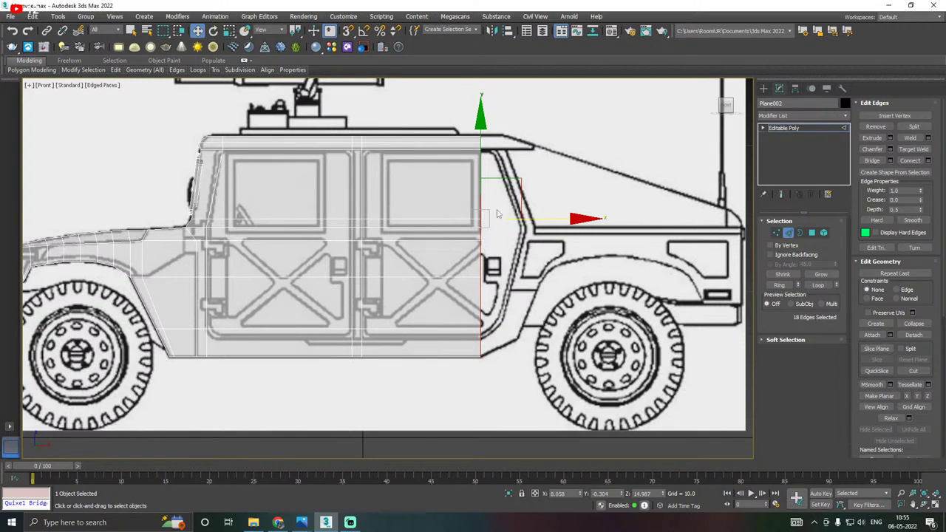
pyautogui.scroll(2, 496, 214)
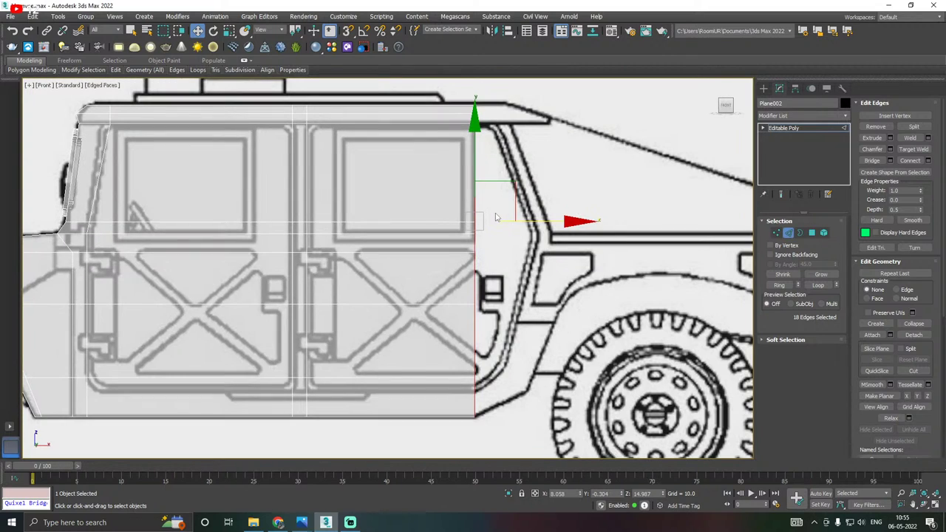
pyautogui.click(776, 233)
pyautogui.moveTo(460, 401); pyautogui.dragTo(555, 371)
pyautogui.hotkey('ctrl', 'z')
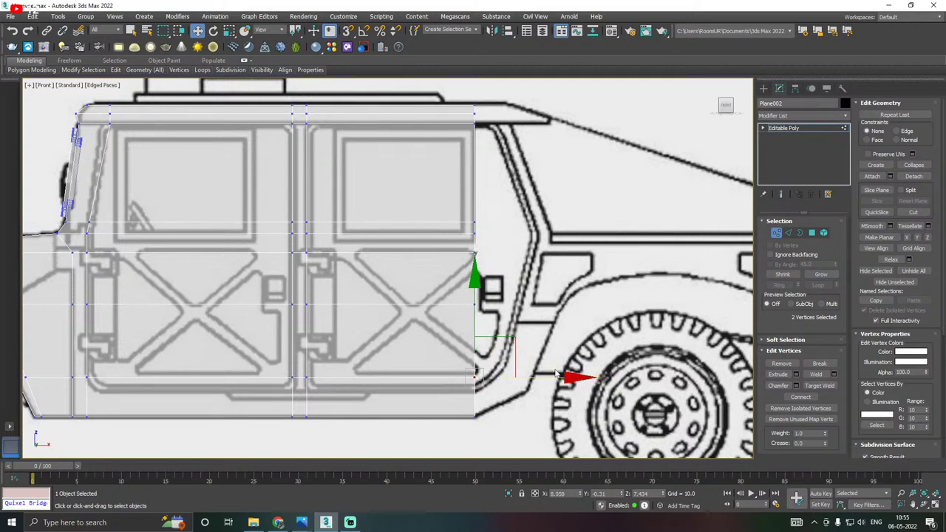
pyautogui.scroll(4, 507, 368)
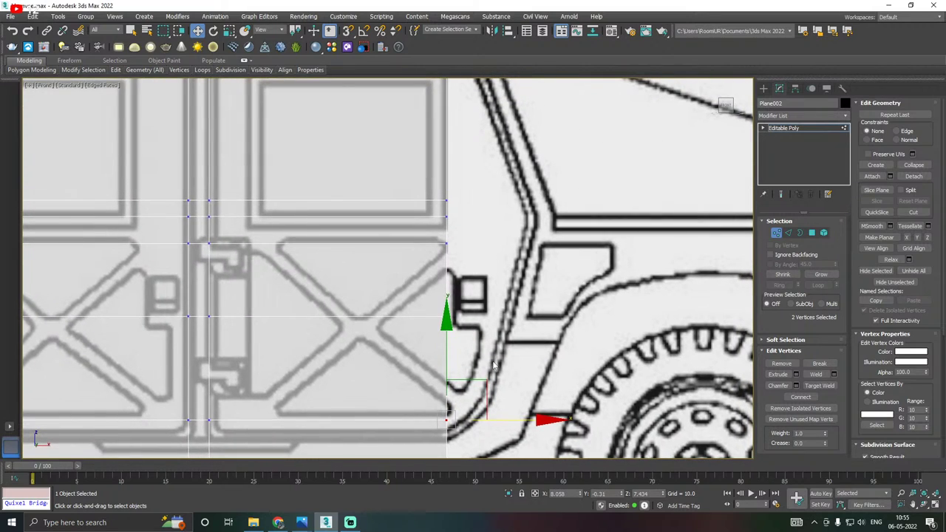
pyautogui.scroll(-2, 488, 409)
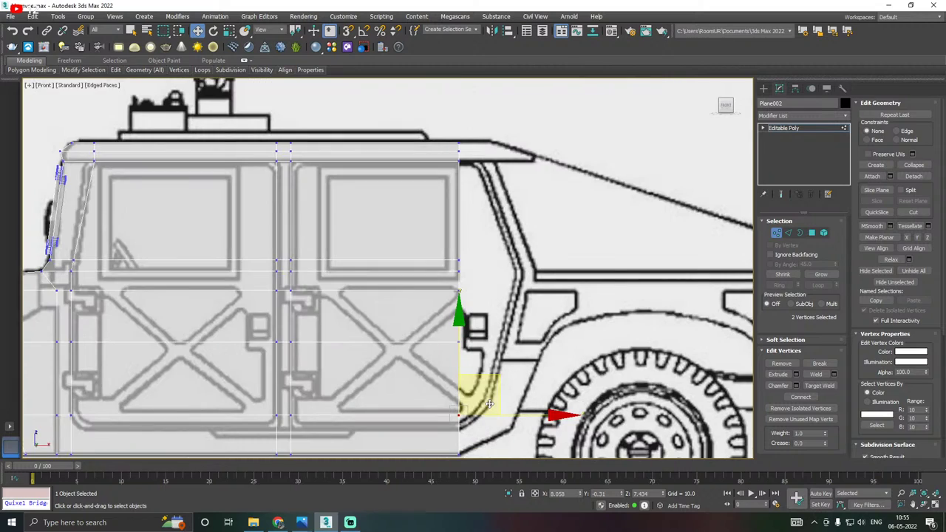
pyautogui.click(788, 232)
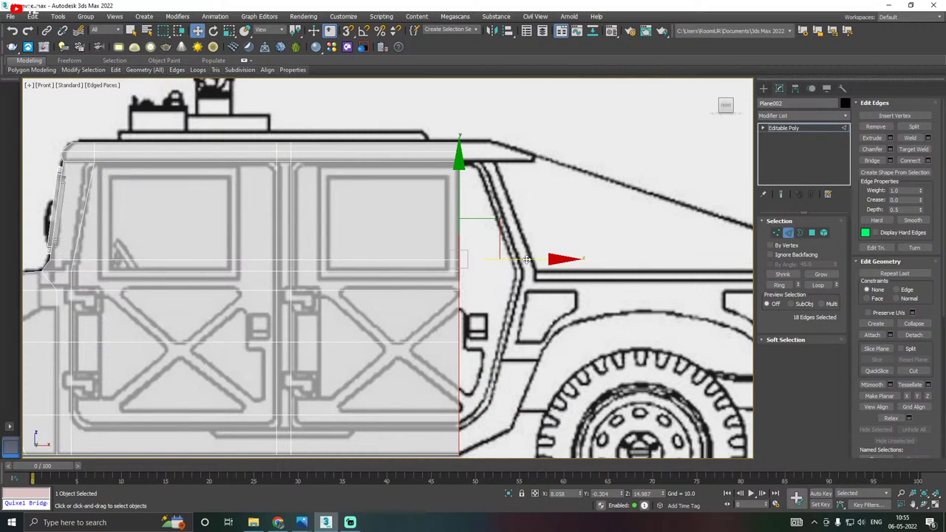
# Extend the rear border edges along X to 9.738, reaching the rear end of the roof line.
pyautogui.moveTo(527, 259); pyautogui.dragTo(559, 254)
pyautogui.scroll(-2, 556, 251)
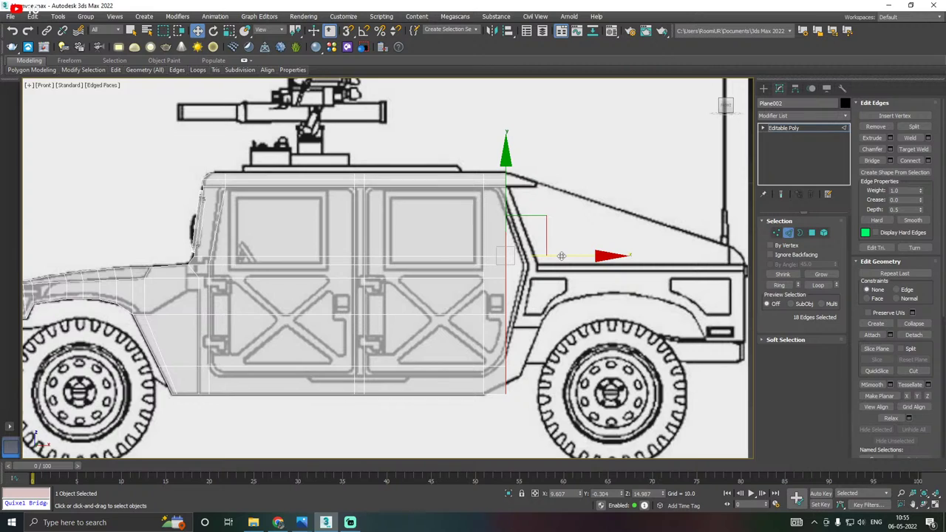
pyautogui.moveTo(562, 255)
pyautogui.mouseDown()
pyautogui.moveTo(574, 254)
pyautogui.moveTo(565, 252)
pyautogui.mouseUp()
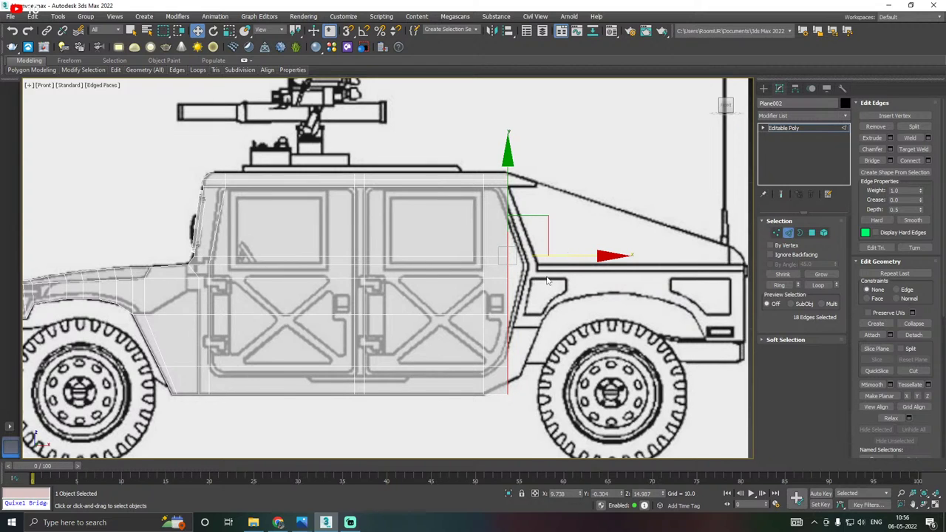
# Switch to vertex editing and raise the two bottom rear corner vertices to Z 6.293, onto the slanted sill line.
pyautogui.scroll(2, 548, 280)
pyautogui.click(776, 232)
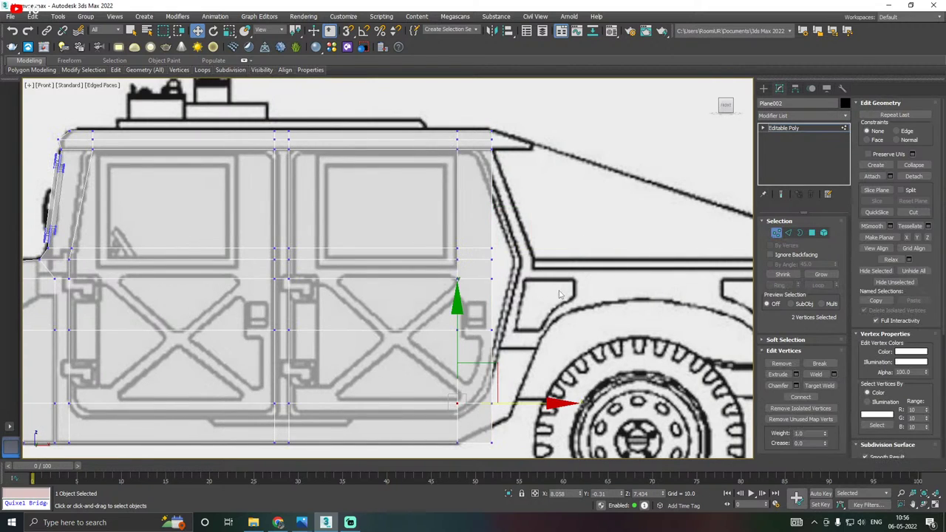
pyautogui.scroll(3, 481, 332)
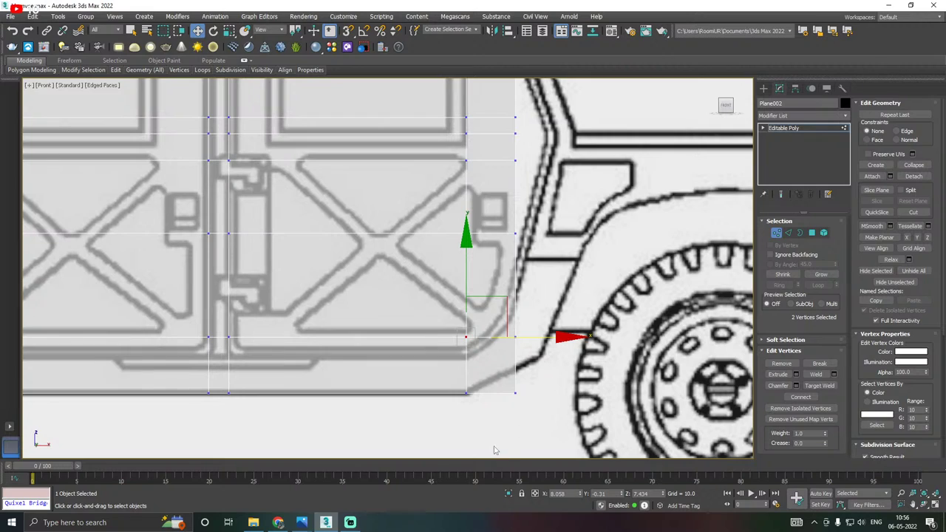
pyautogui.moveTo(503, 410); pyautogui.dragTo(541, 371)
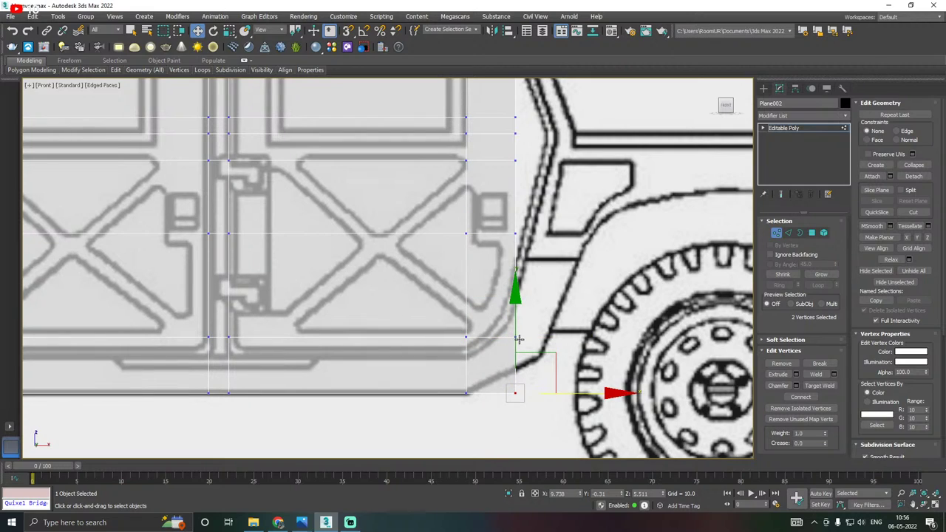
pyautogui.moveTo(518, 341); pyautogui.dragTo(515, 313)
pyautogui.scroll(-2, 470, 381)
pyautogui.moveTo(554, 344); pyautogui.dragTo(543, 370, button='middle')
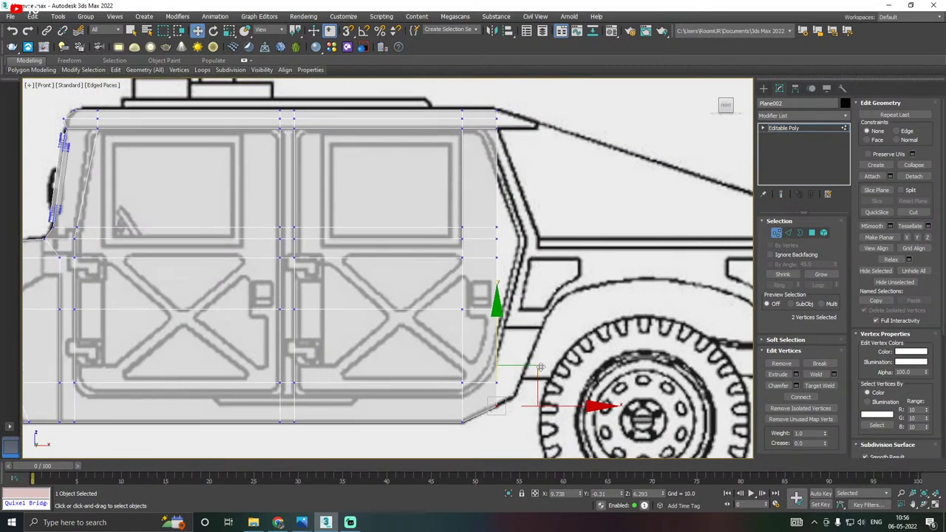
# Raise the next pair of rear border vertices above the bottom corner to Z 9.111, along the rear door's curve.
pyautogui.scroll(3, 518, 361)
pyautogui.click(481, 414)
pyautogui.moveTo(481, 414); pyautogui.dragTo(482, 296)
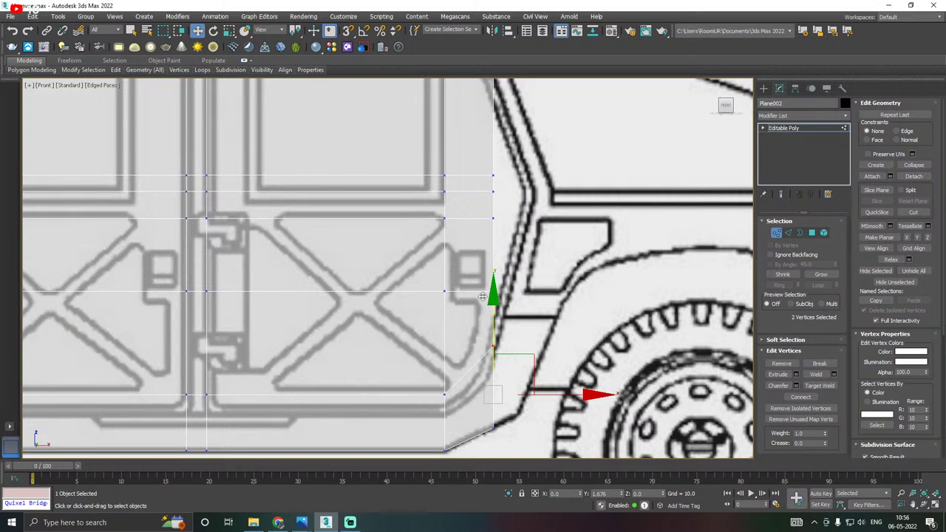
# Lower the horizontal row of 14 vertices along the doors' bottom edge to Z 6.877.
pyautogui.scroll(-3, 483, 297)
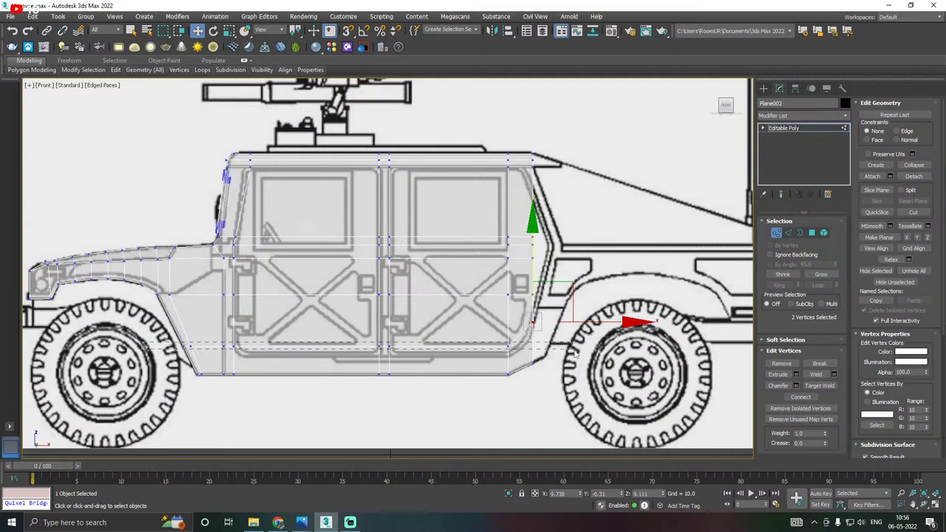
pyautogui.moveTo(581, 355); pyautogui.dragTo(568, 352)
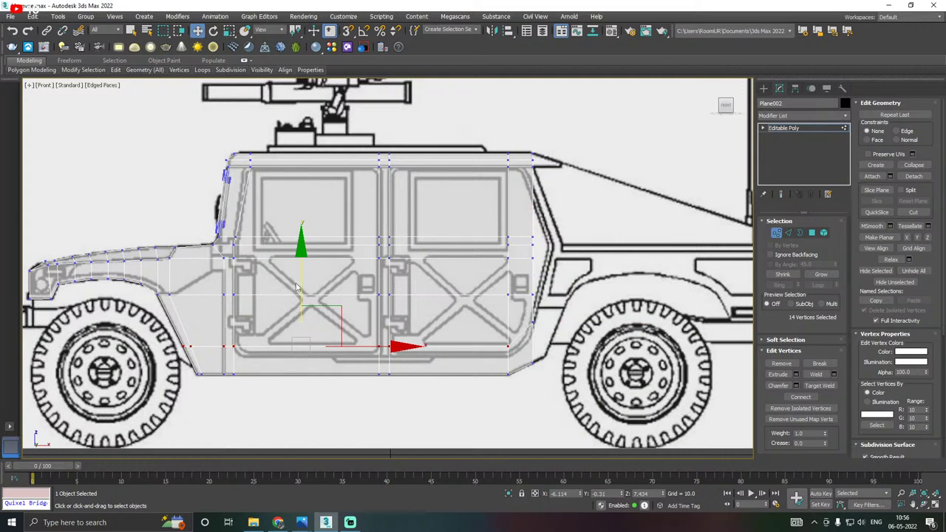
pyautogui.moveTo(300, 283); pyautogui.dragTo(310, 293)
# Shift the four front vertices of the lowered row along X to -13.726, matching the edge behind the front wheel.
pyautogui.scroll(3, 102, 321)
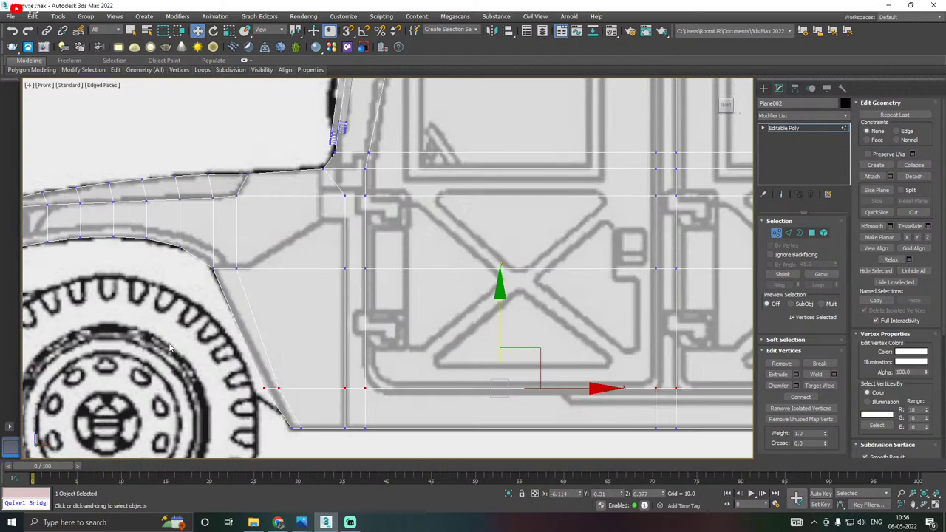
pyautogui.scroll(2, 273, 405)
pyautogui.moveTo(222, 373); pyautogui.dragTo(345, 381)
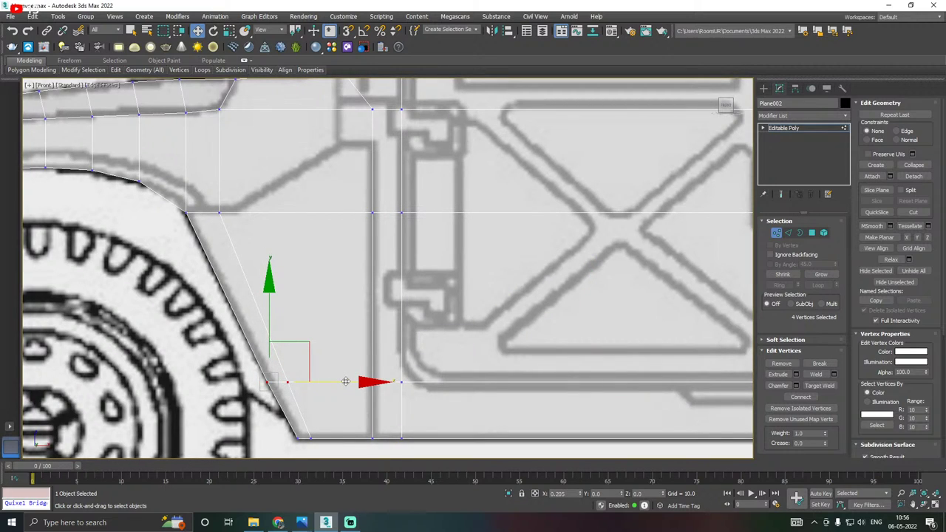
pyautogui.scroll(-4, 345, 380)
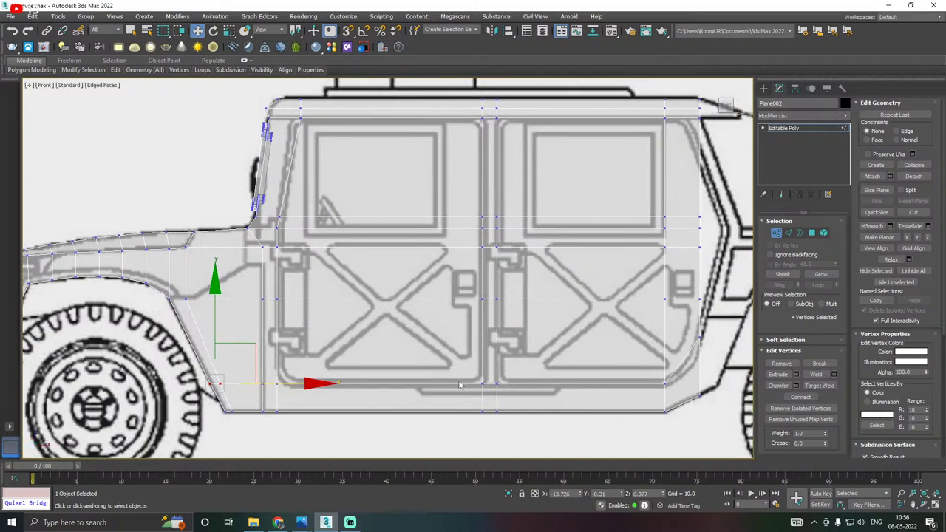
pyautogui.moveTo(459, 385); pyautogui.dragTo(419, 379, button='middle')
pyautogui.moveTo(627, 379); pyautogui.dragTo(531, 386, button='middle')
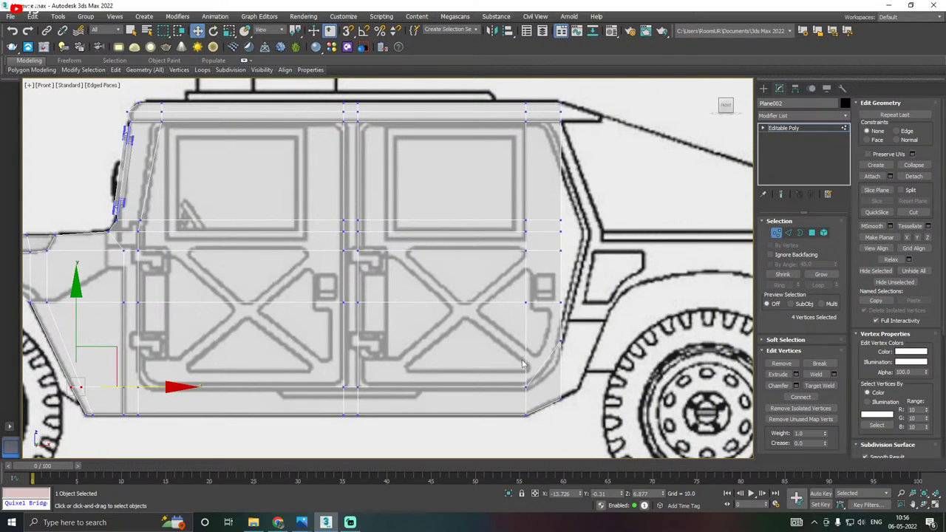
pyautogui.moveTo(522, 364); pyautogui.dragTo(466, 364, button='middle')
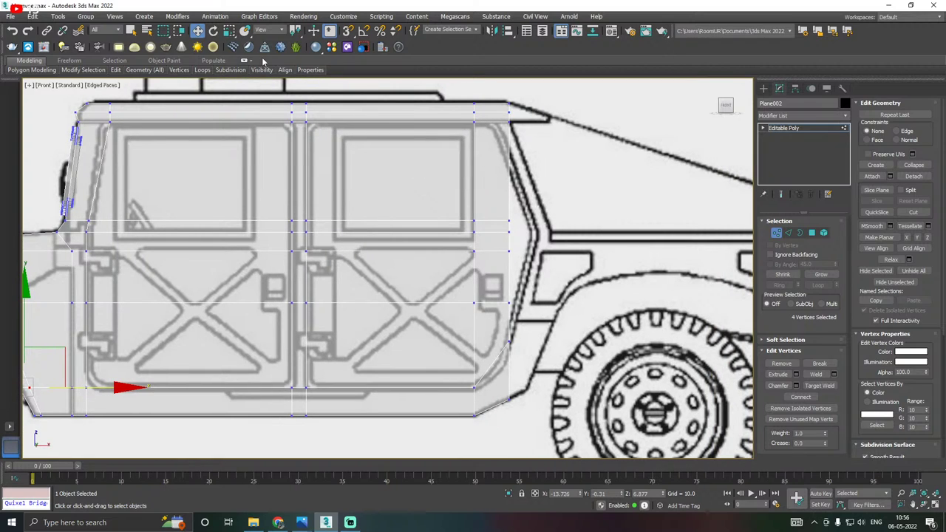
# Save a backup copy of the scene and save the current scene file.
pyautogui.click(11, 15)
pyautogui.click(88, 99)
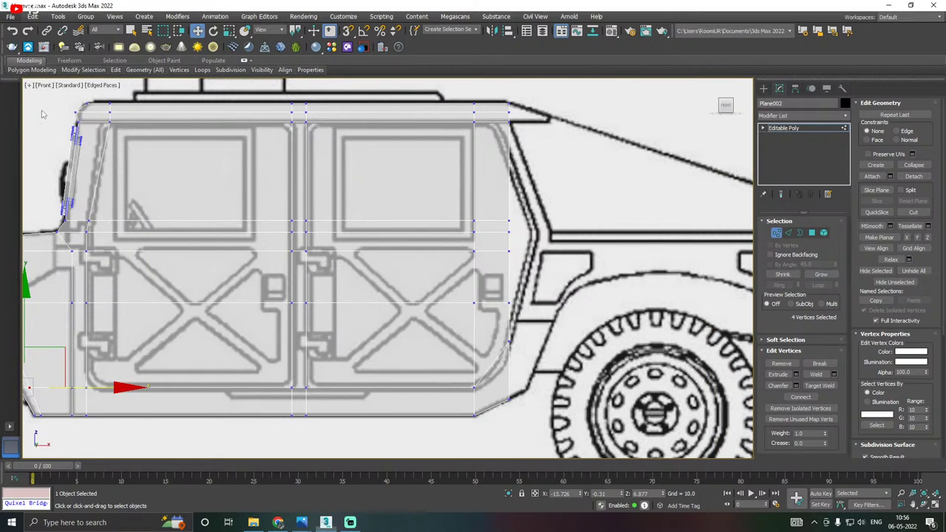
pyautogui.click(596, 428)
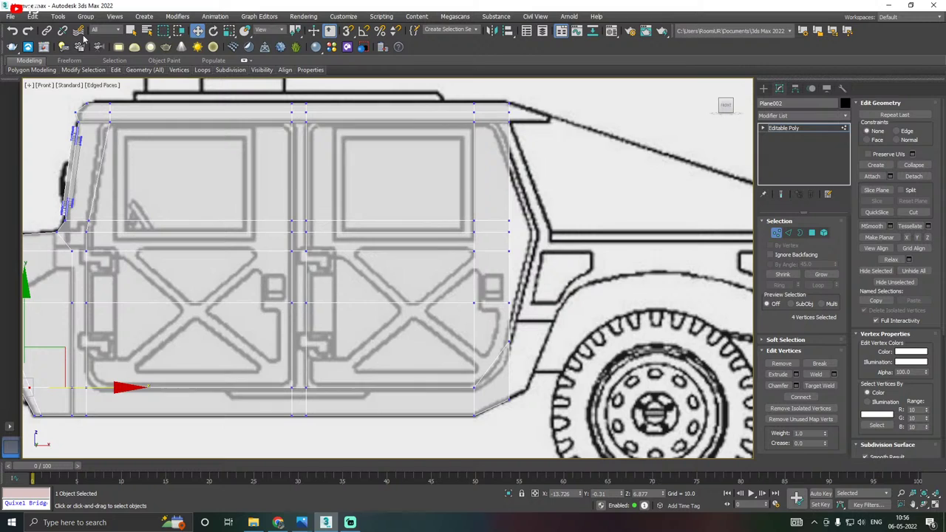
pyautogui.click(11, 16)
pyautogui.click(30, 91)
# Move two lower vertex pairs on the rear border along X to 10.326 and 9.838, following the rear door outline.
pyautogui.scroll(3, 522, 313)
pyautogui.click(504, 299)
pyautogui.moveTo(561, 300); pyautogui.dragTo(580, 300)
pyautogui.scroll(3, 536, 356)
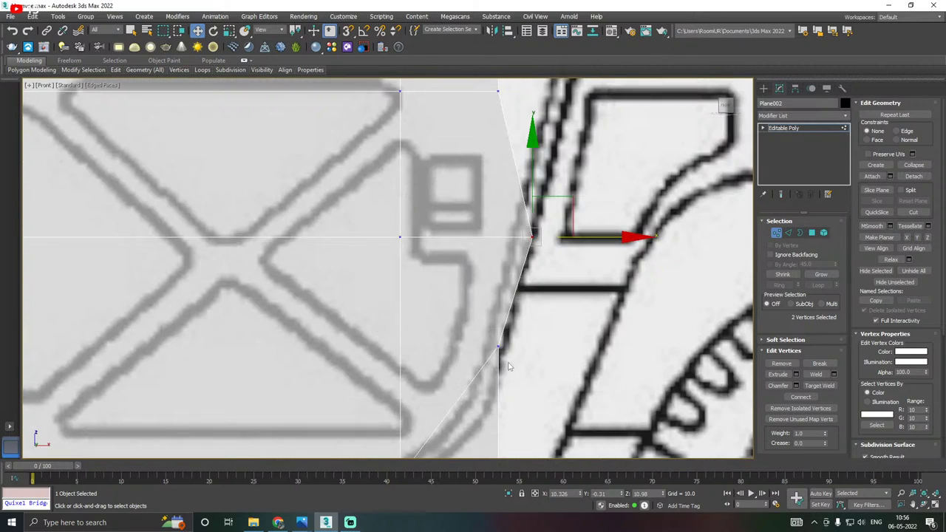
pyautogui.click(491, 344)
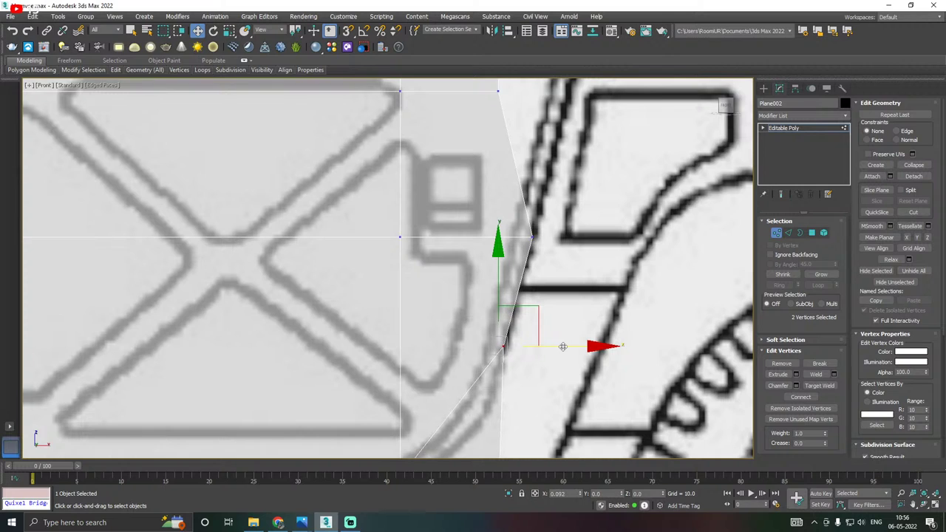
pyautogui.scroll(-2, 517, 342)
pyautogui.scroll(-3, 517, 341)
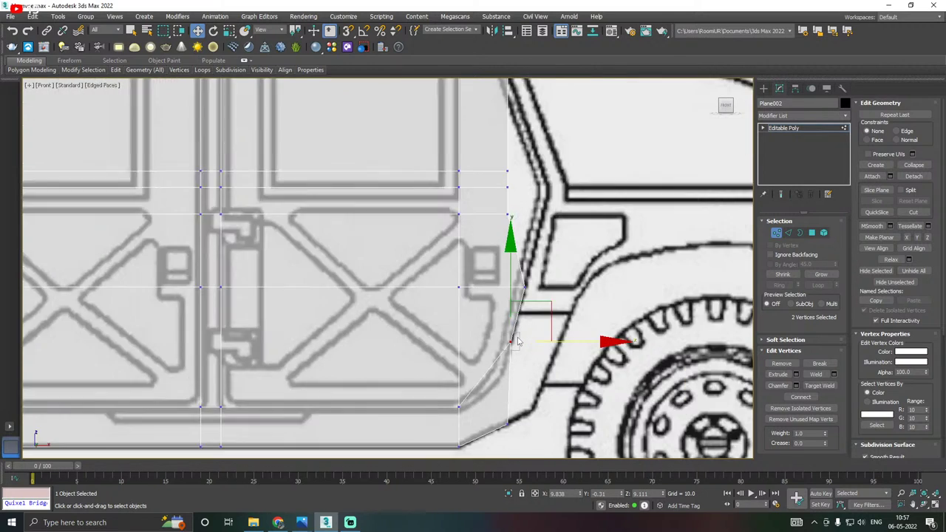
# Move the six rear border vertices below the window to X 10.917 and the middle outer one to X 11.154.
pyautogui.scroll(5, 516, 328)
pyautogui.click(515, 323)
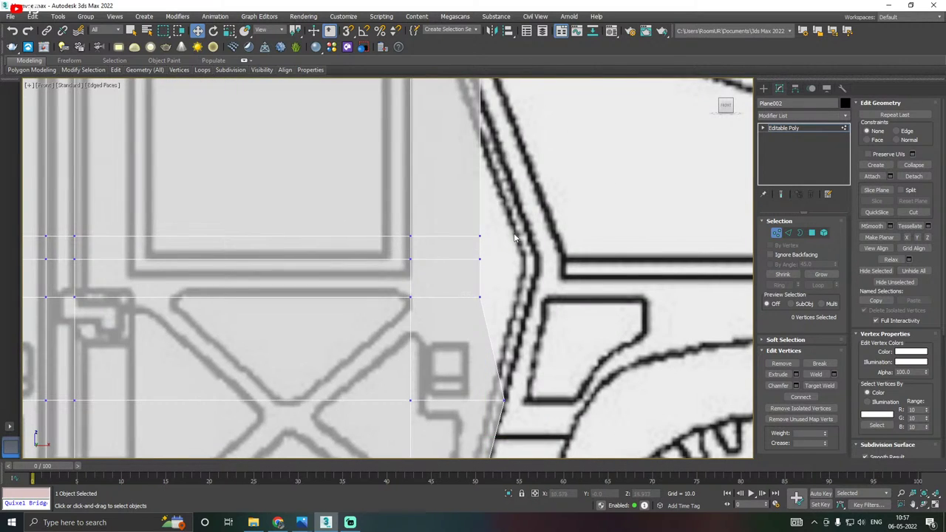
pyautogui.moveTo(513, 225); pyautogui.dragTo(455, 313)
pyautogui.moveTo(555, 264); pyautogui.dragTo(604, 254)
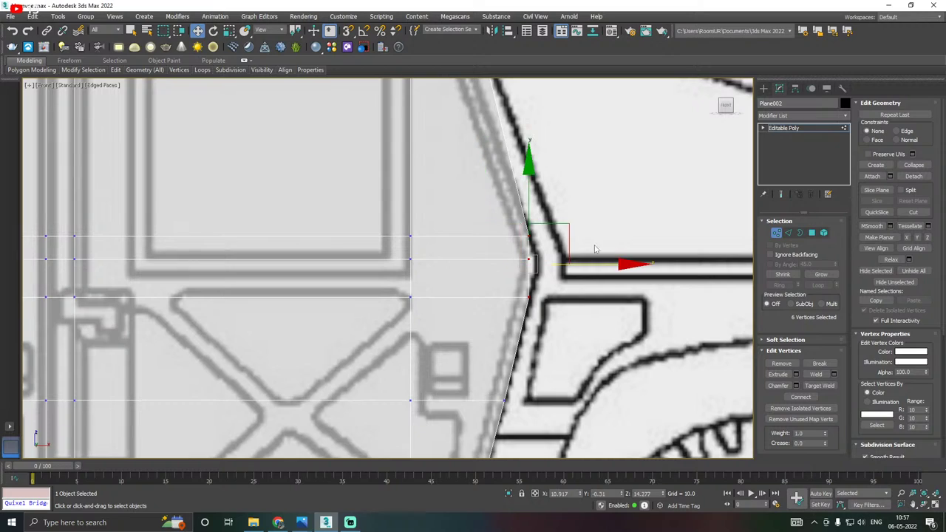
pyautogui.click(602, 241)
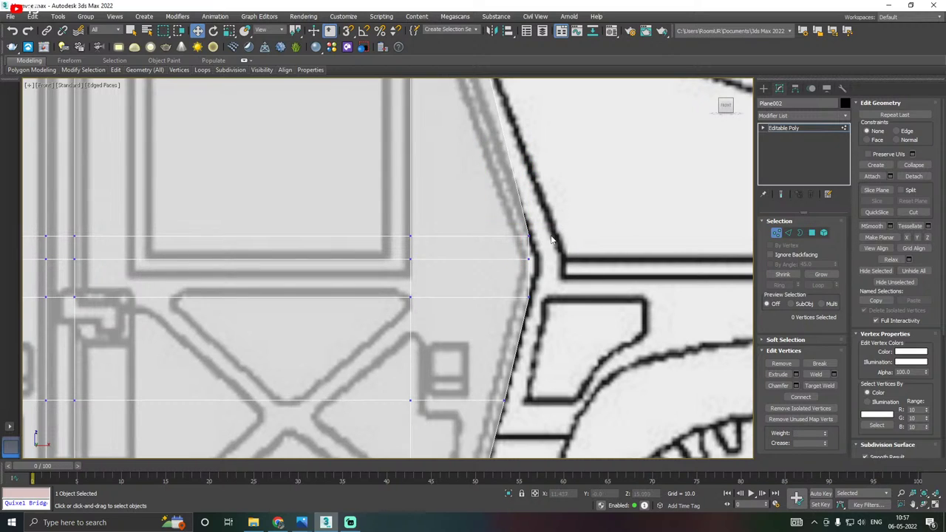
pyautogui.click(528, 259)
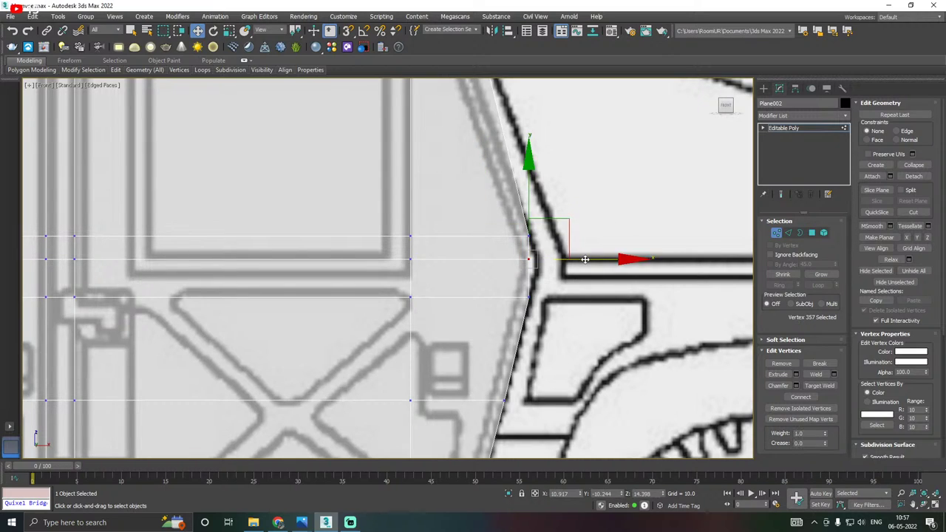
pyautogui.moveTo(585, 260); pyautogui.dragTo(597, 257)
# Move the rear border vertex at the roof's lower edge to X 9.199, onto the rear door's upper corner.
pyautogui.moveTo(592, 255); pyautogui.dragTo(581, 319, button='middle')
pyautogui.scroll(-2, 591, 306)
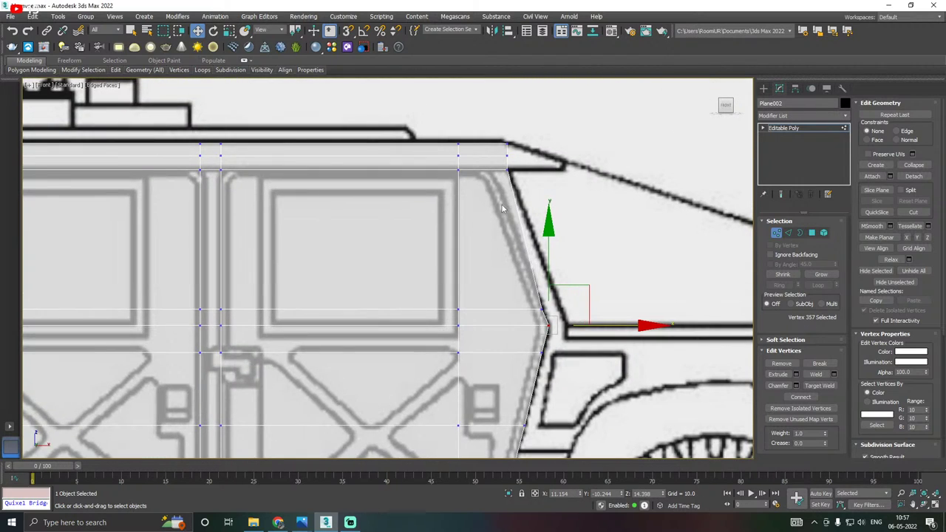
pyautogui.scroll(2, 502, 210)
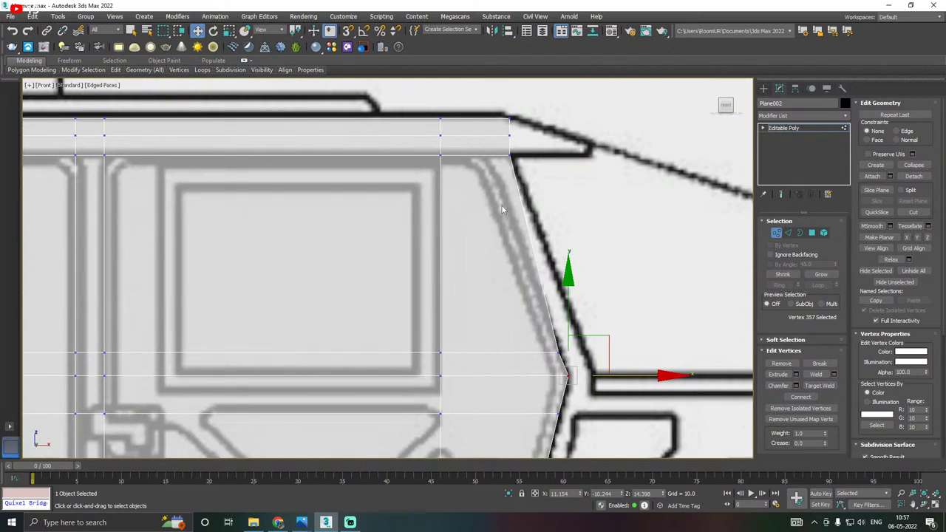
pyautogui.click(511, 155)
pyautogui.moveTo(589, 152); pyautogui.dragTo(565, 153)
pyautogui.scroll(-3, 565, 154)
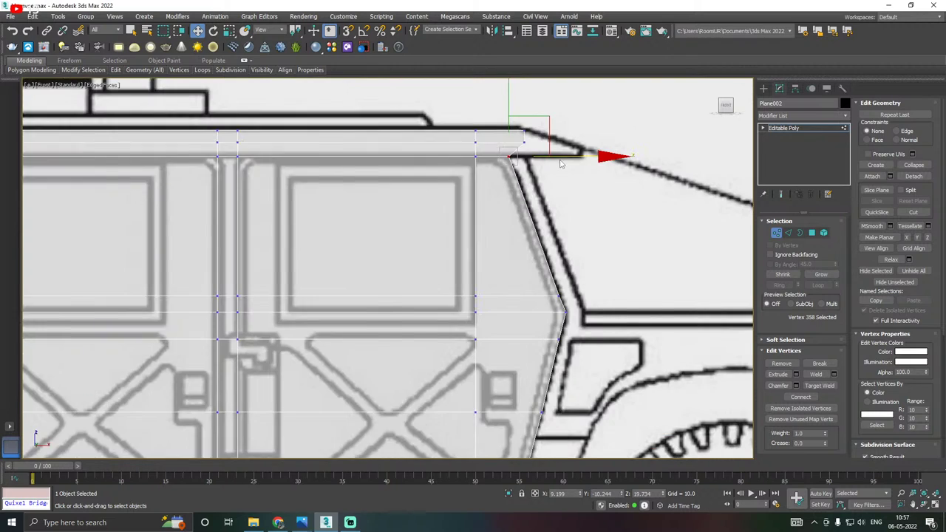
# Select the outer rear border vertex where the rear door's outline starts curving toward its bottom edge.
pyautogui.moveTo(541, 255); pyautogui.dragTo(537, 210, button='middle')
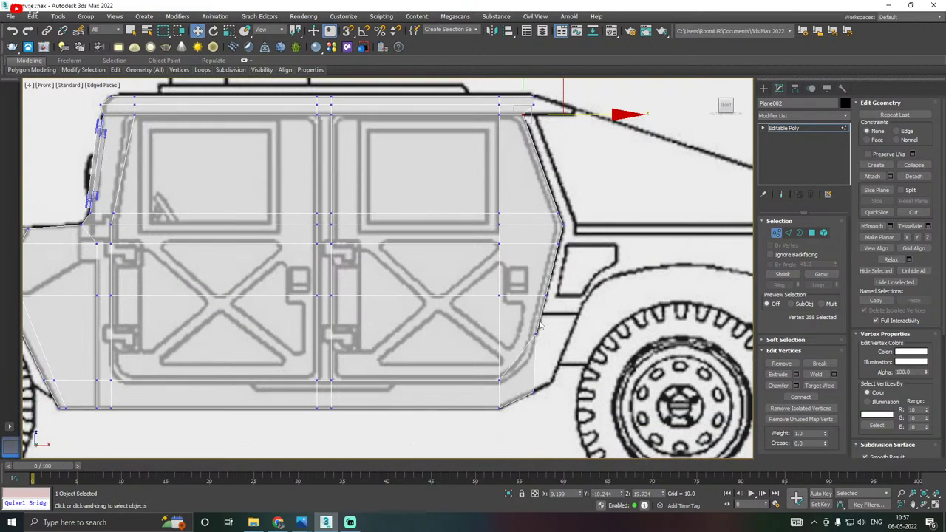
pyautogui.moveTo(534, 328); pyautogui.dragTo(516, 269, button='middle')
pyautogui.scroll(3, 508, 298)
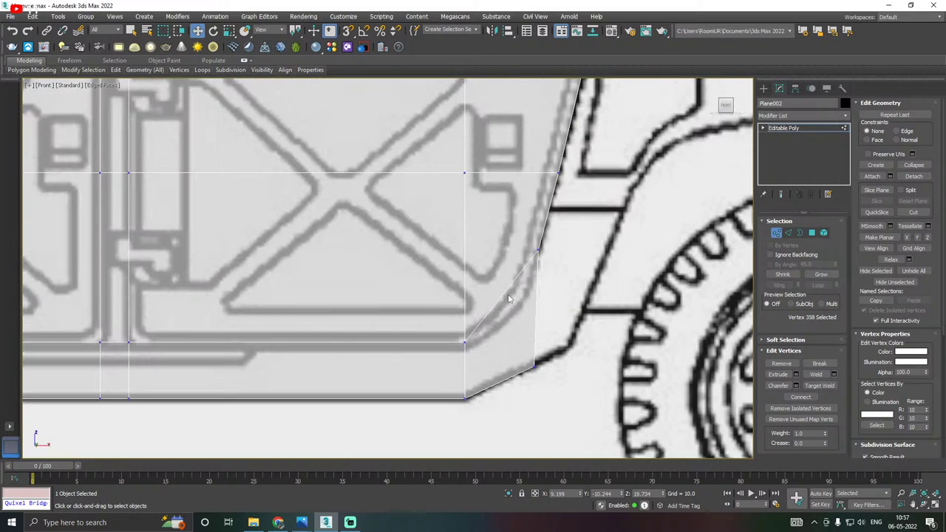
pyautogui.click(540, 252)
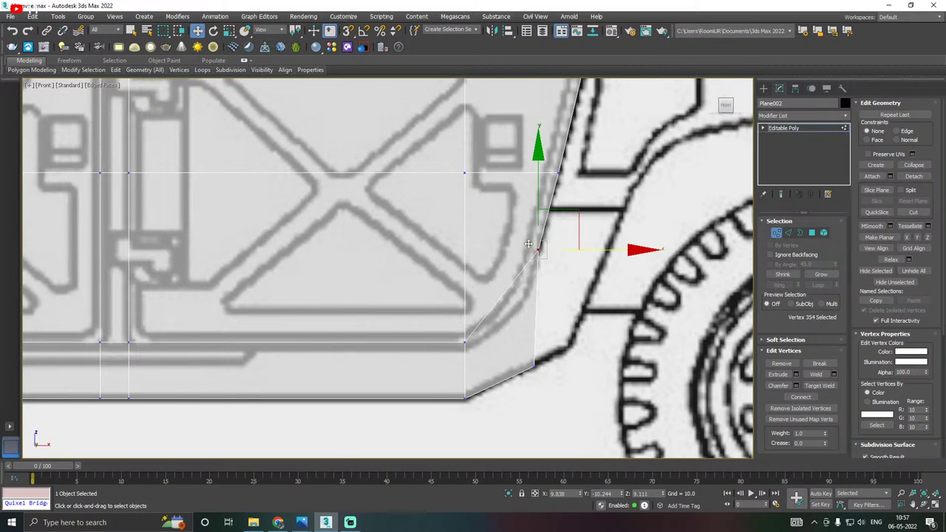
# Try moving the selected vertex to Z 7.082 and X 8.81 on the door's lower curve, and undo both moves.
pyautogui.moveTo(538, 210); pyautogui.dragTo(528, 293)
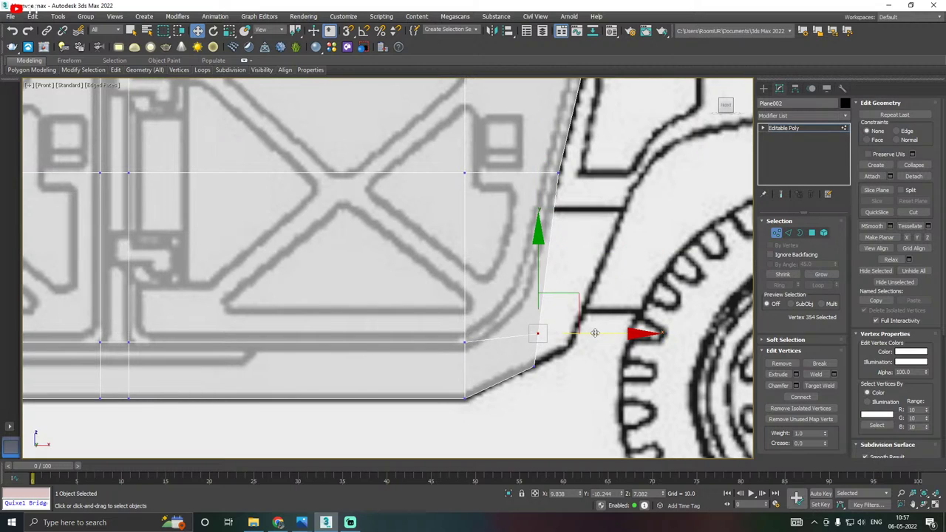
pyautogui.moveTo(593, 334); pyautogui.dragTo(553, 336)
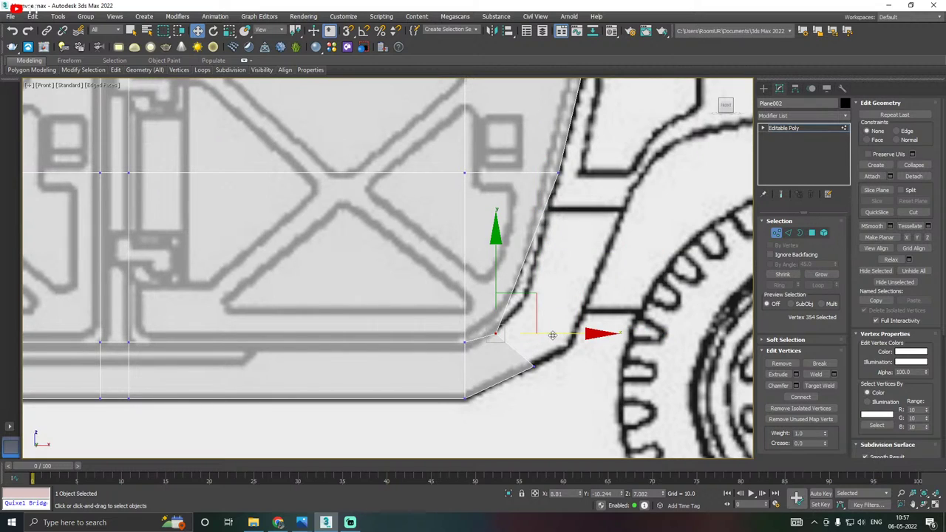
pyautogui.hotkey('ctrl', 'z')
pyautogui.hotkey('ctrl', 'z')
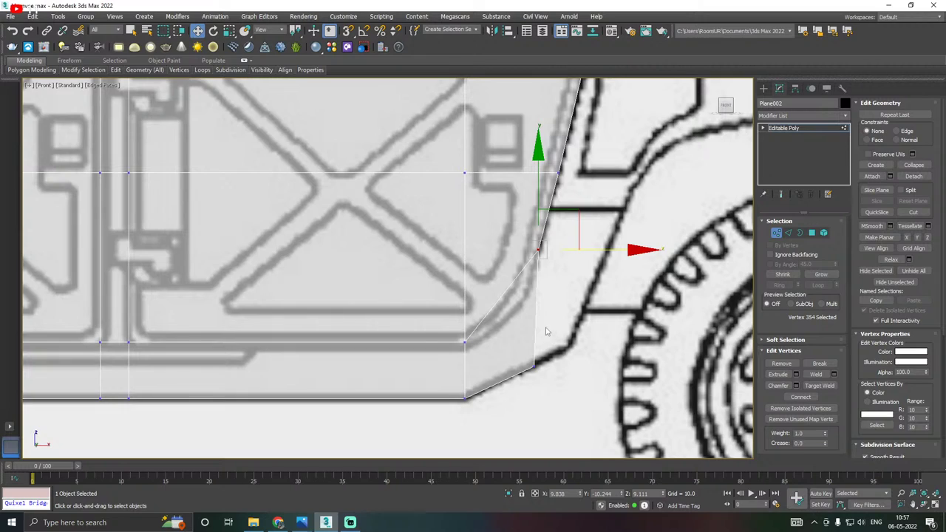
# Move the selected vertex to Z 7.93 and X 9.512, onto the rear door's lower curved corner.
pyautogui.moveTo(527, 202); pyautogui.dragTo(527, 232)
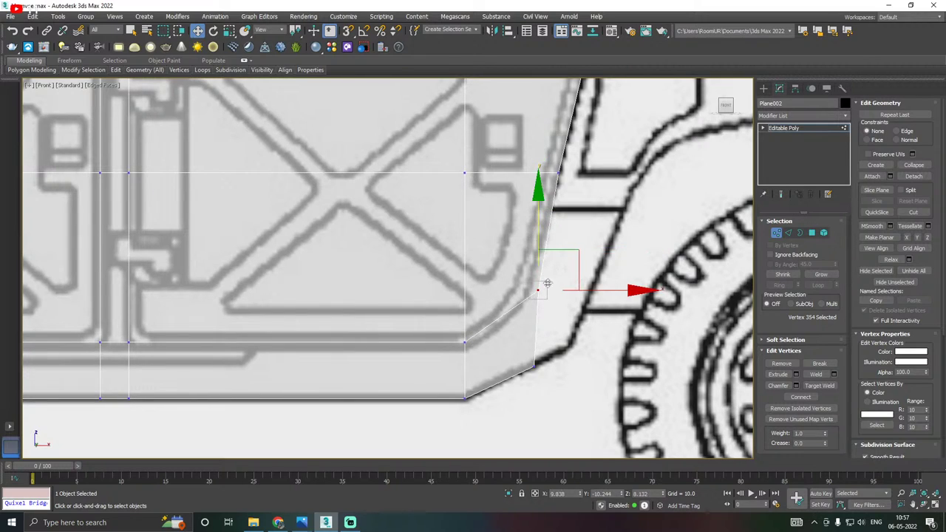
pyautogui.moveTo(597, 291); pyautogui.dragTo(589, 292)
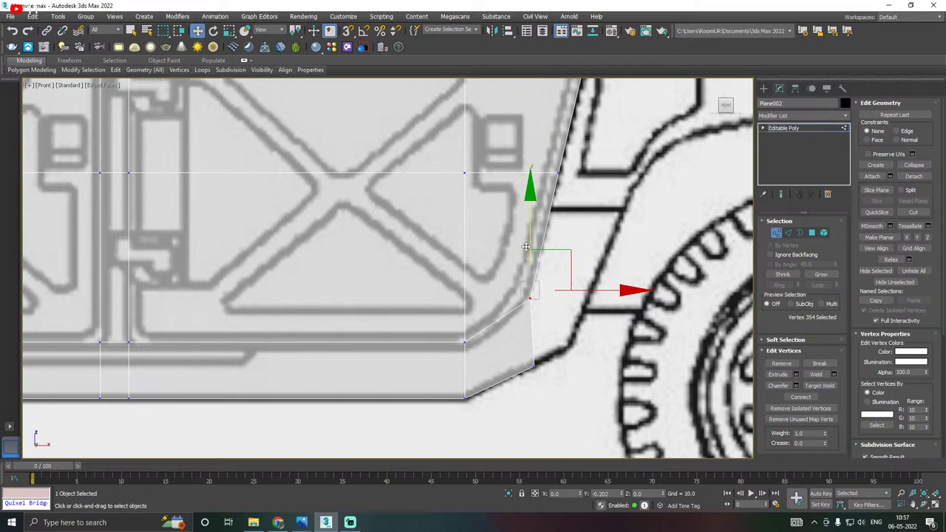
pyautogui.moveTo(528, 246); pyautogui.dragTo(527, 255)
pyautogui.moveTo(588, 301); pyautogui.dragTo(586, 301)
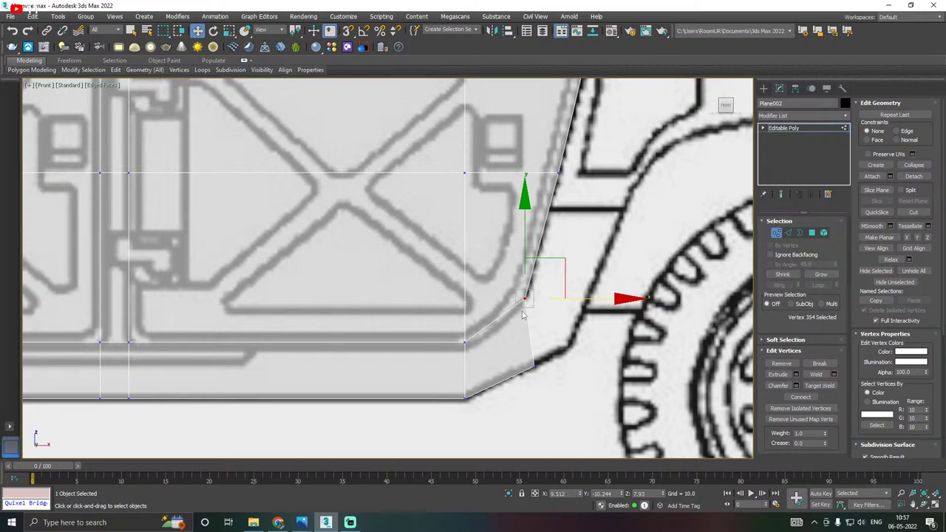
# Move the five rear border vertices at the roof's upper edge to X 9.138, roughly above the rear door's upper corner.
pyautogui.scroll(-3, 506, 301)
pyautogui.moveTo(561, 180); pyautogui.dragTo(552, 234, button='middle')
pyautogui.scroll(6, 505, 180)
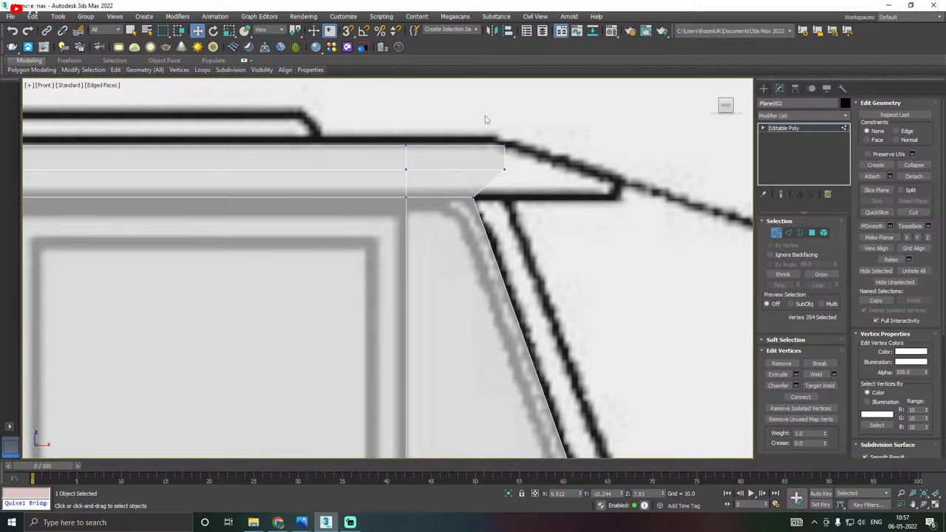
pyautogui.moveTo(485, 119); pyautogui.dragTo(522, 181)
pyautogui.moveTo(562, 154); pyautogui.dragTo(527, 136)
pyautogui.scroll(-3, 481, 151)
pyautogui.scroll(1, 475, 152)
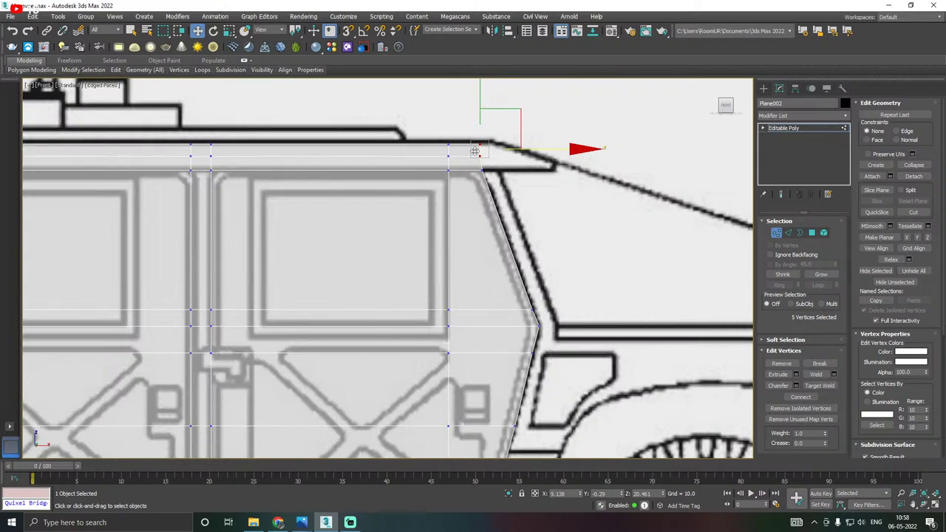
pyautogui.scroll(-1, 472, 156)
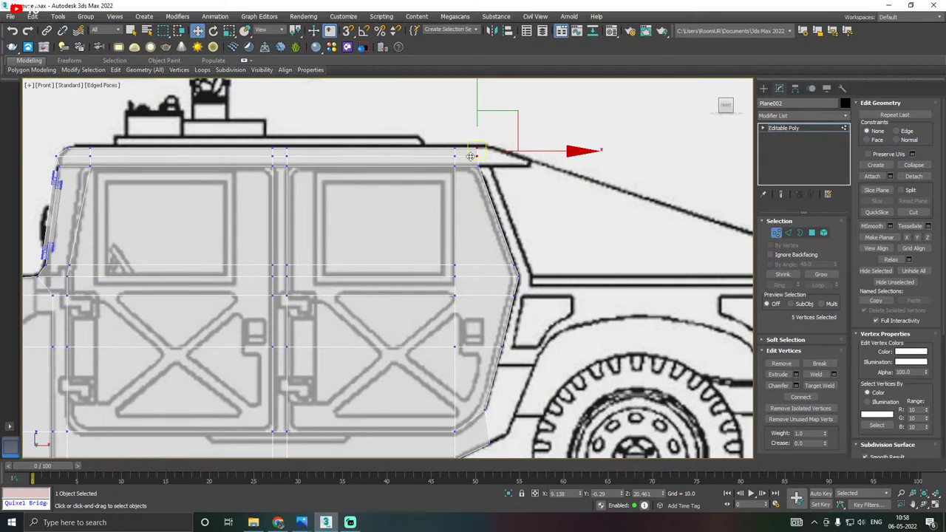
pyautogui.scroll(-3, 472, 156)
pyautogui.scroll(2, 475, 155)
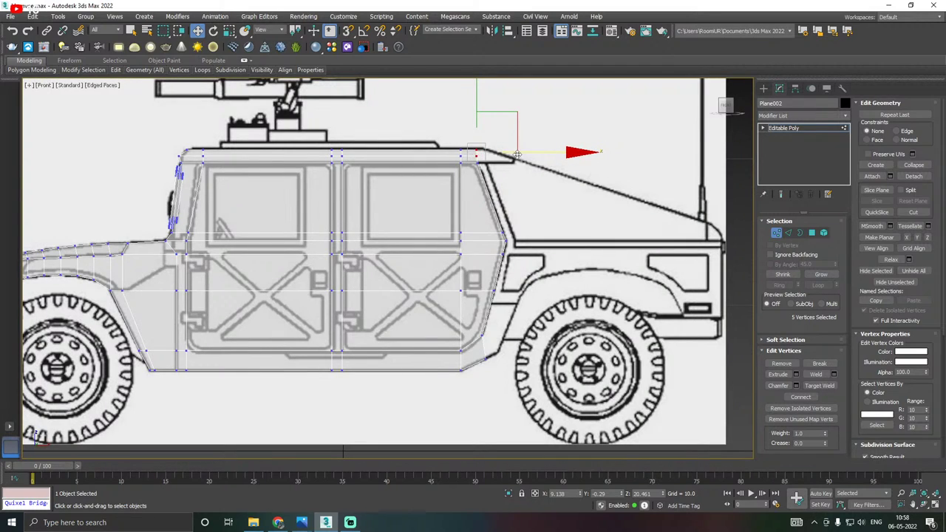
pyautogui.click(557, 183)
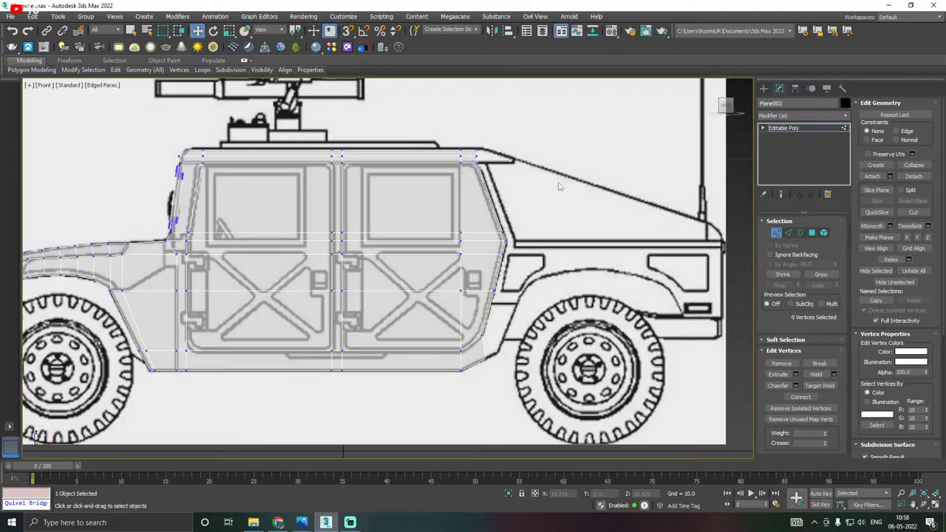
# Return to the front view and save the scene.
pyautogui.keyDown('alt'); pyautogui.moveTo(508, 169); pyautogui.dragTo(491, 200, button='middle'); pyautogui.keyUp('alt')
pyautogui.press('f')
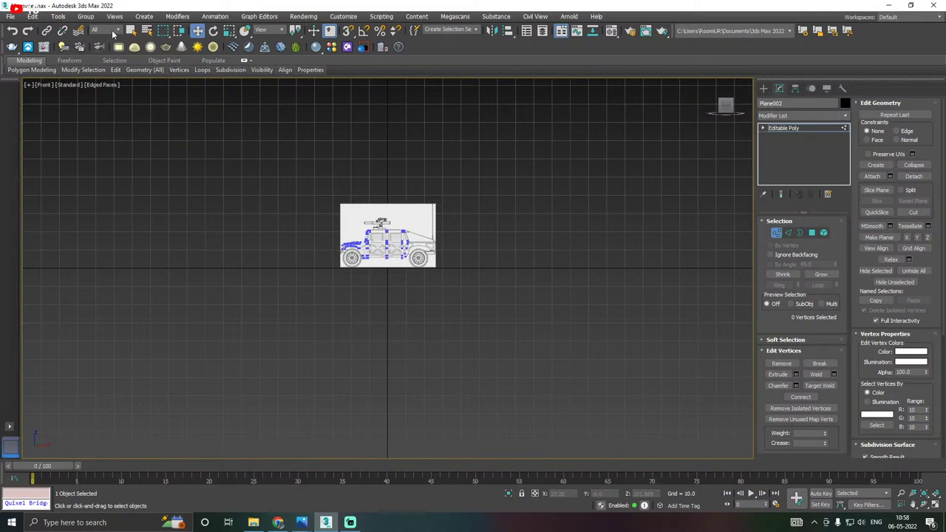
pyautogui.click(10, 16)
pyautogui.click(24, 87)
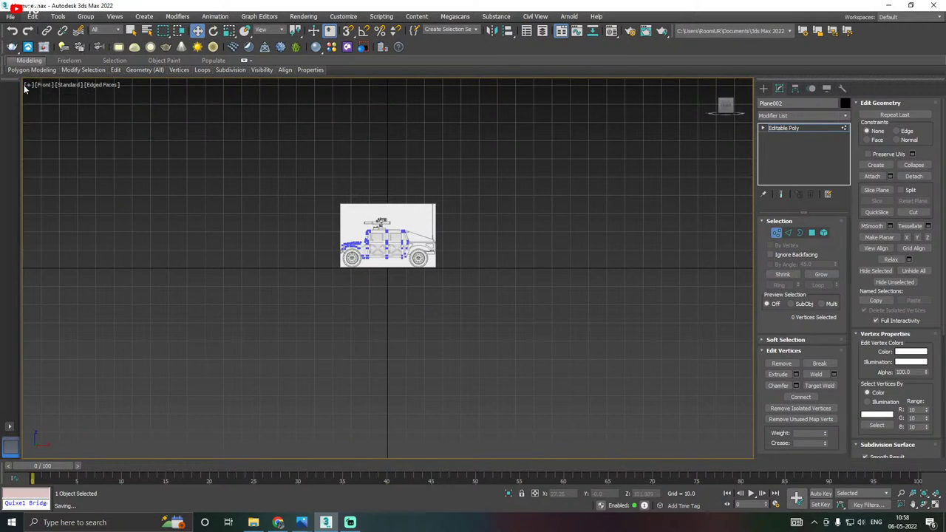
# Select the 18 rear border edges of the cab and extend them rearward as new faces to X 11.576.
pyautogui.moveTo(389, 216); pyautogui.dragTo(386, 218, button='middle')
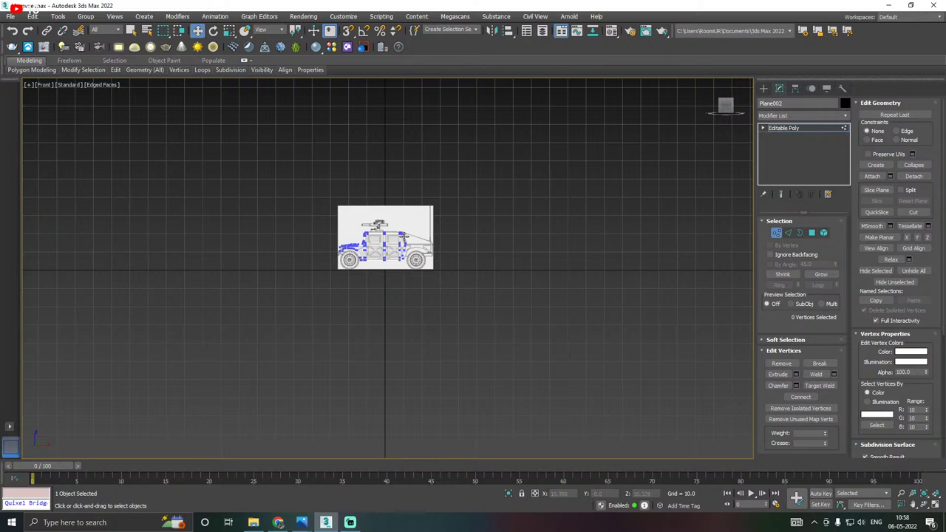
pyautogui.scroll(10, 402, 234)
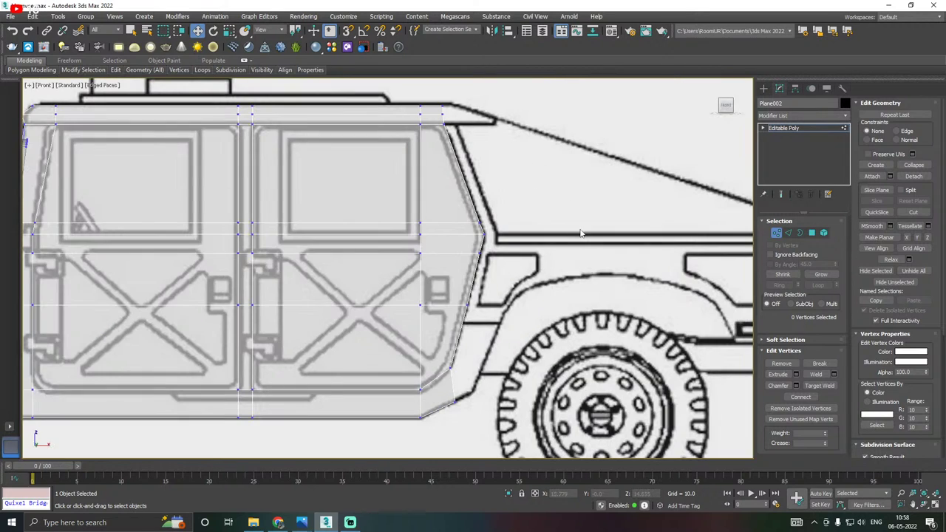
pyautogui.click(788, 233)
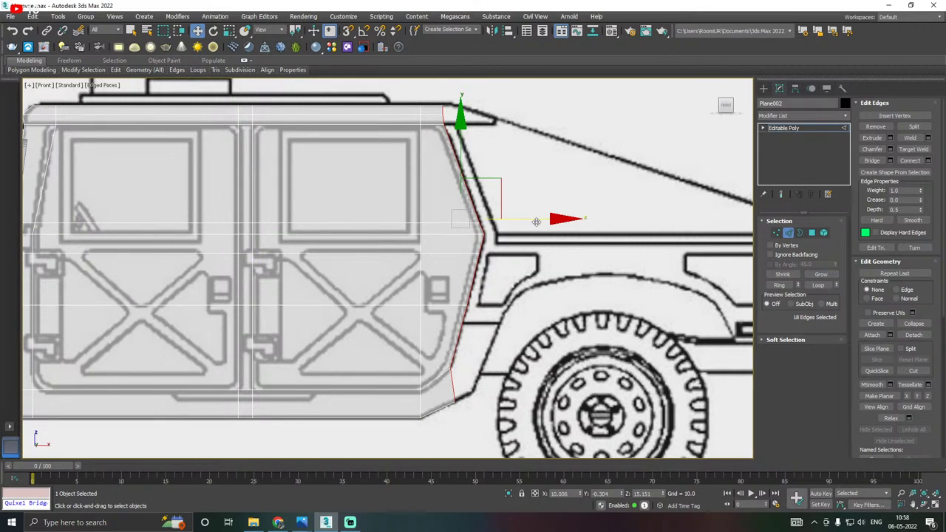
pyautogui.moveTo(536, 222); pyautogui.dragTo(572, 215)
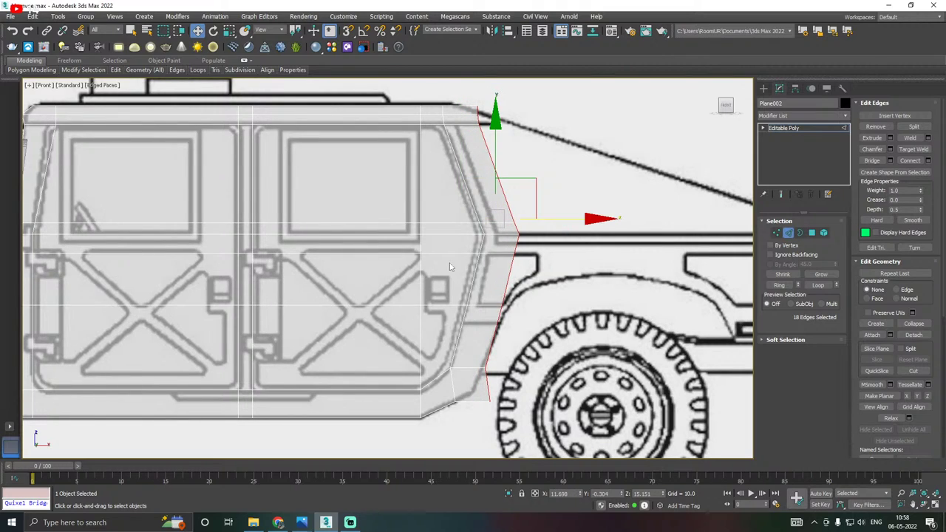
pyautogui.moveTo(549, 216); pyautogui.dragTo(555, 219)
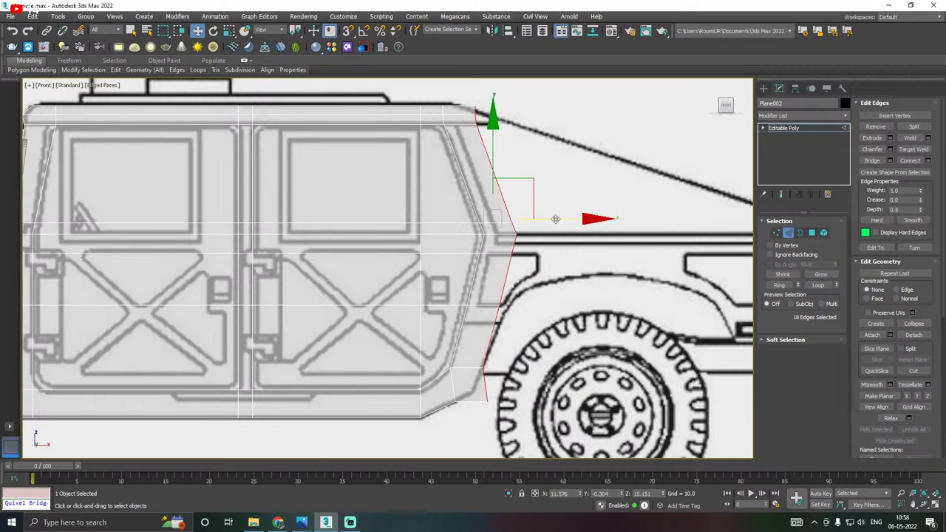
# Move the two lowest vertices of the new rear border to X 10.518 and Z 6.69, onto the body's lower corner ahead of the wheel.
pyautogui.click(776, 232)
pyautogui.scroll(5, 479, 413)
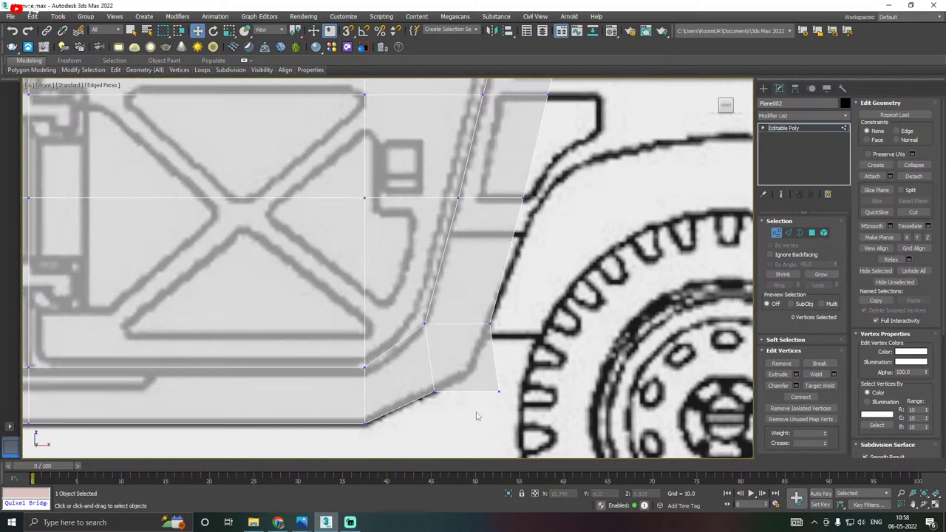
pyautogui.moveTo(485, 397); pyautogui.dragTo(490, 393, button='middle')
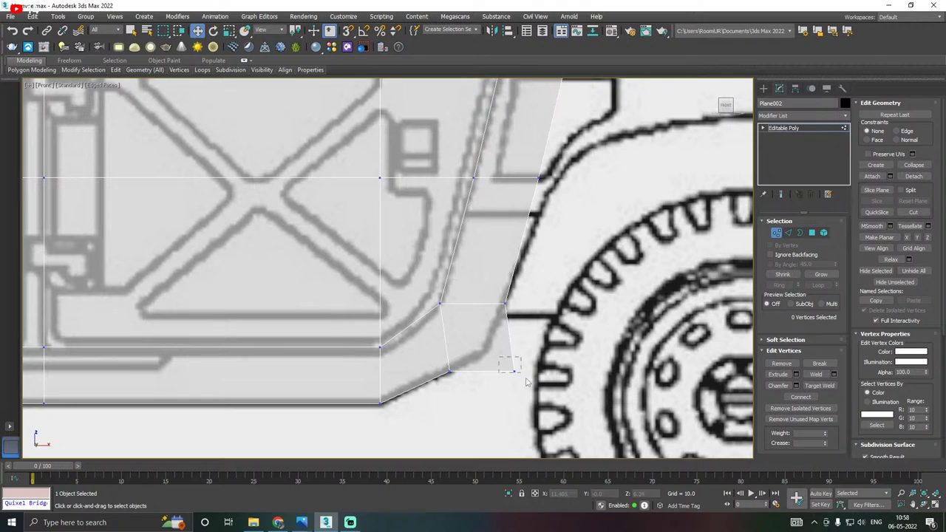
pyautogui.moveTo(527, 380); pyautogui.dragTo(508, 370)
pyautogui.moveTo(483, 322); pyautogui.dragTo(485, 306)
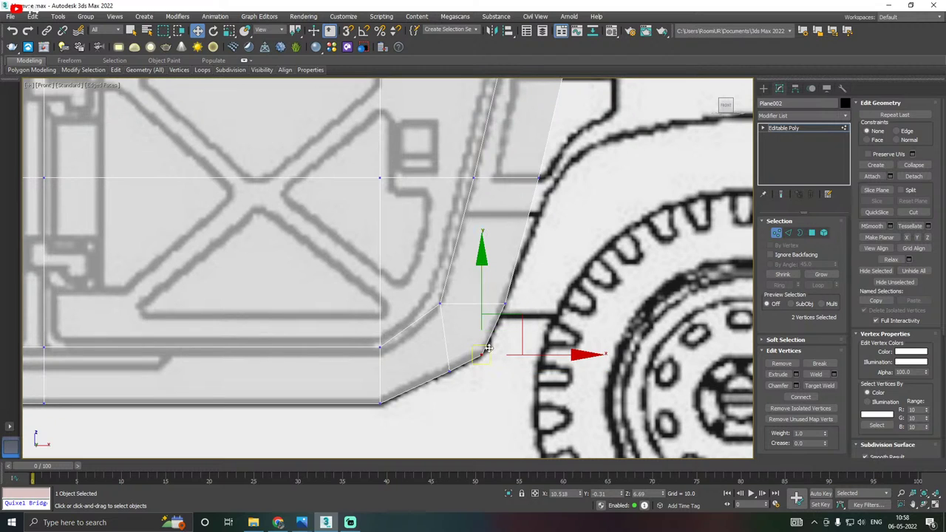
# Move the rear border vertex at the front of the wheel arch to X 12.282, onto the arch outline.
pyautogui.scroll(-2, 493, 357)
pyautogui.moveTo(621, 294); pyautogui.dragTo(566, 367, button='middle')
pyautogui.click(468, 306)
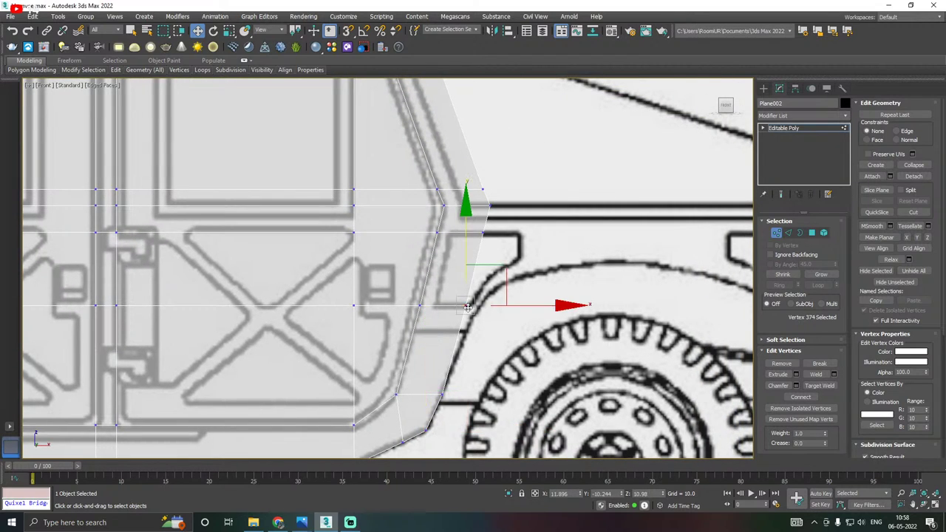
pyautogui.moveTo(541, 307); pyautogui.dragTo(554, 308)
pyautogui.scroll(-1, 397, 343)
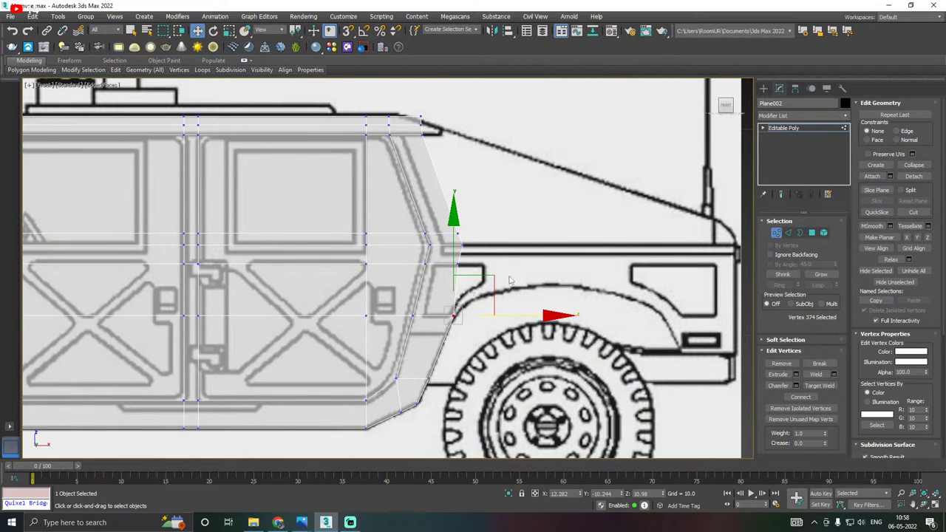
# Move the rear border vertex on the upper beltline line to X 12.496, in line with the vertices above and below it.
pyautogui.scroll(3, 508, 280)
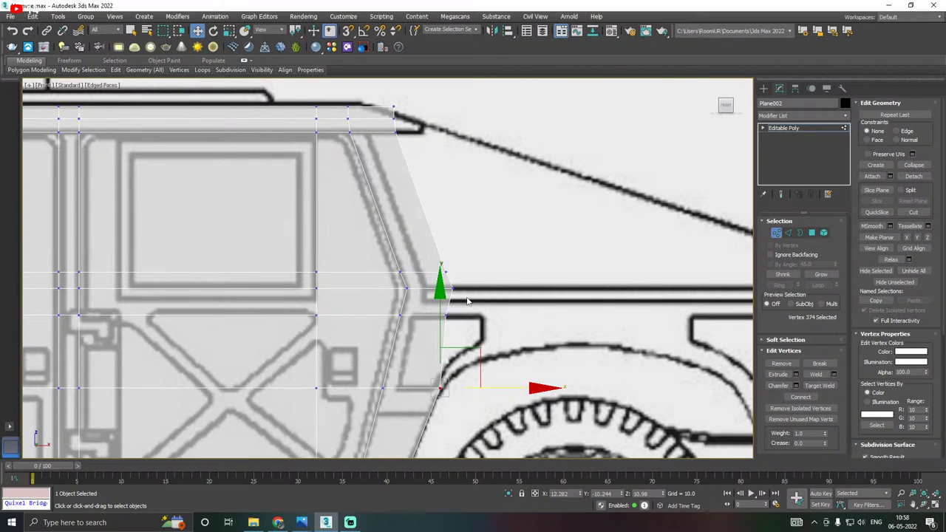
pyautogui.click(467, 301)
pyautogui.scroll(2, 444, 296)
pyautogui.click(453, 285)
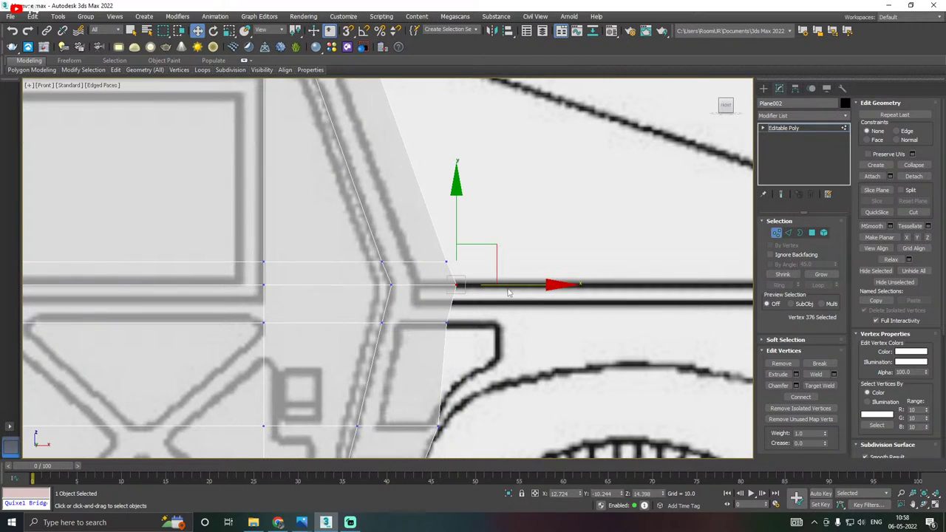
pyautogui.moveTo(519, 284); pyautogui.dragTo(500, 285)
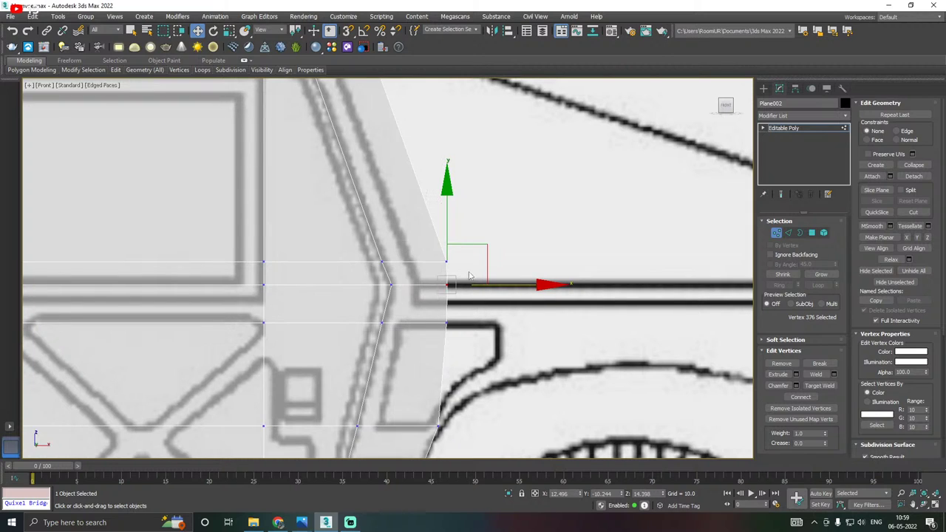
# Select the three topmost rear border vertices at the end of the roof.
pyautogui.scroll(-2, 467, 298)
pyautogui.moveTo(602, 296); pyautogui.dragTo(644, 357, button='middle')
pyautogui.scroll(3, 423, 157)
pyautogui.click(464, 176)
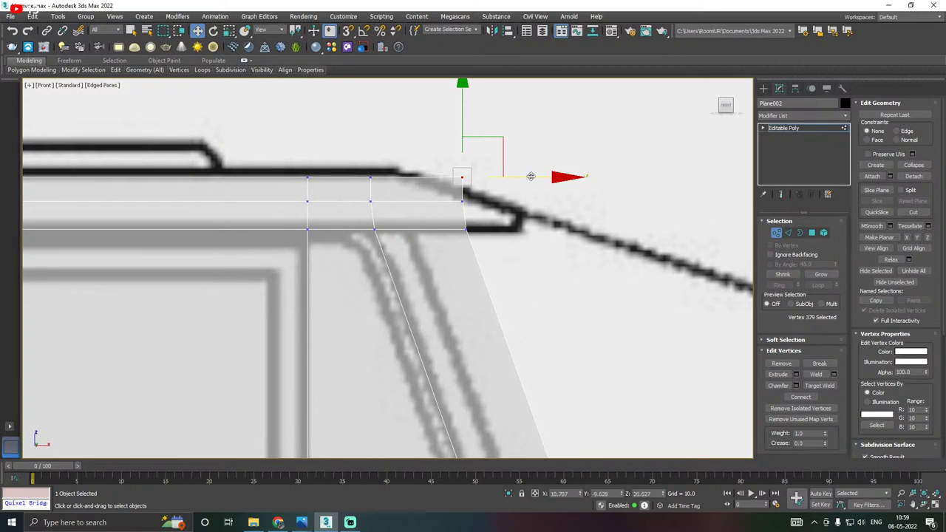
pyautogui.moveTo(532, 175); pyautogui.dragTo(473, 162)
pyautogui.moveTo(474, 161); pyautogui.dragTo(480, 200)
# Move the three selected vertices 1.021 units forward along X, to where the roofline starts sloping down.
pyautogui.moveTo(528, 177)
pyautogui.mouseDown()
pyautogui.moveTo(481, 161)
pyautogui.moveTo(538, 178)
pyautogui.mouseUp()
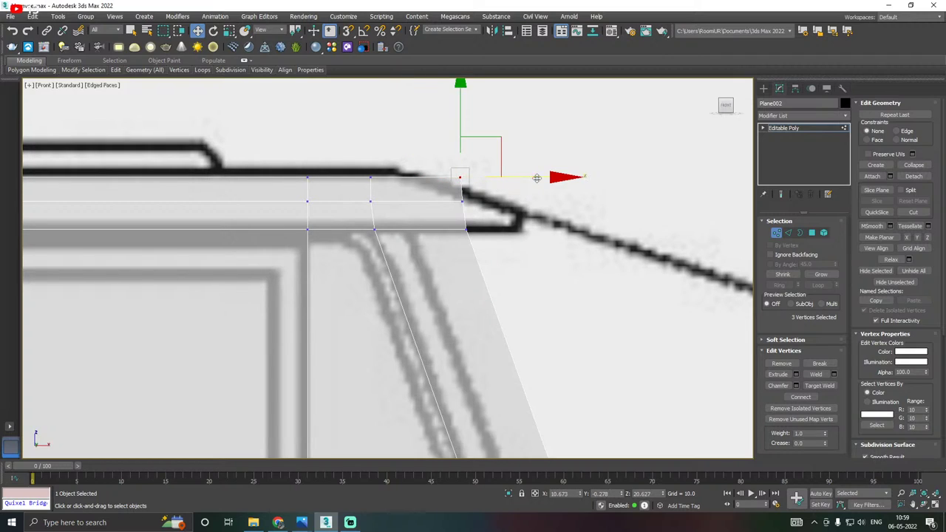
pyautogui.moveTo(463, 117); pyautogui.dragTo(462, 131)
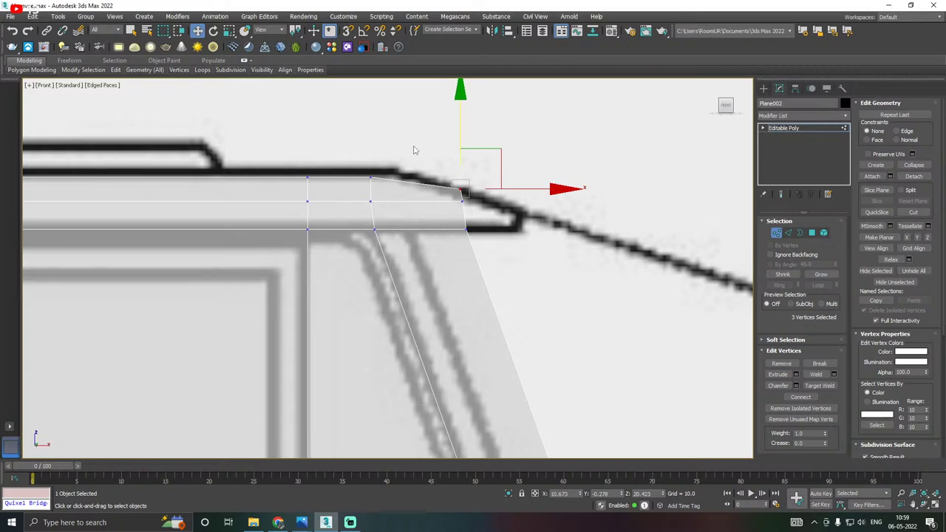
pyautogui.hotkey('ctrl', 'z')
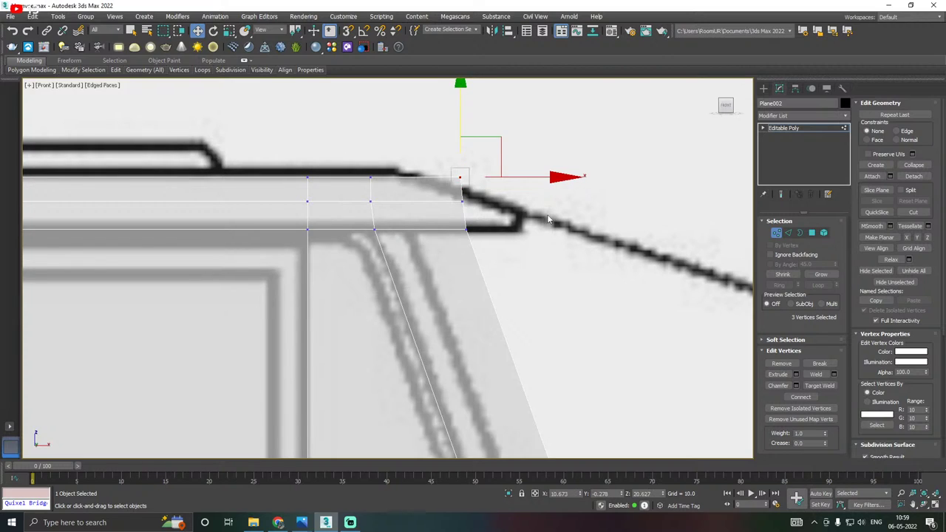
pyautogui.moveTo(522, 176); pyautogui.dragTo(462, 156)
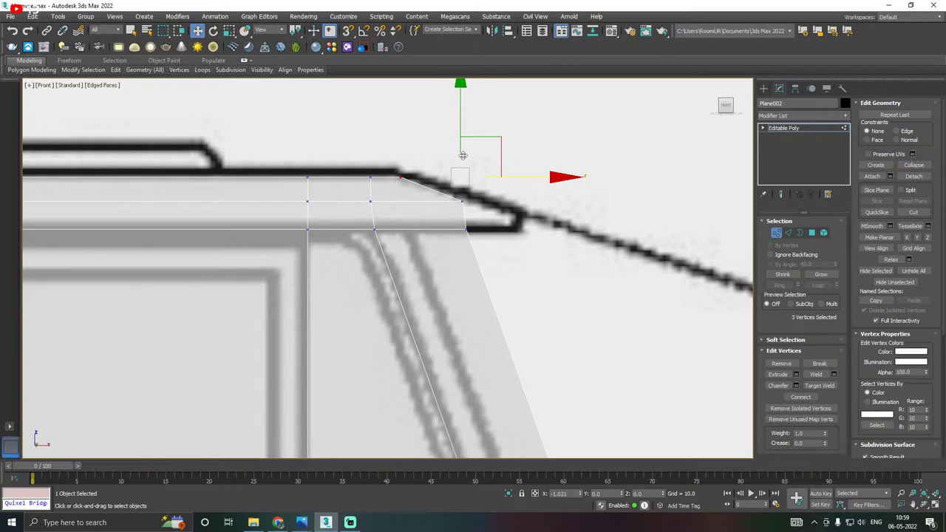
pyautogui.click(477, 207)
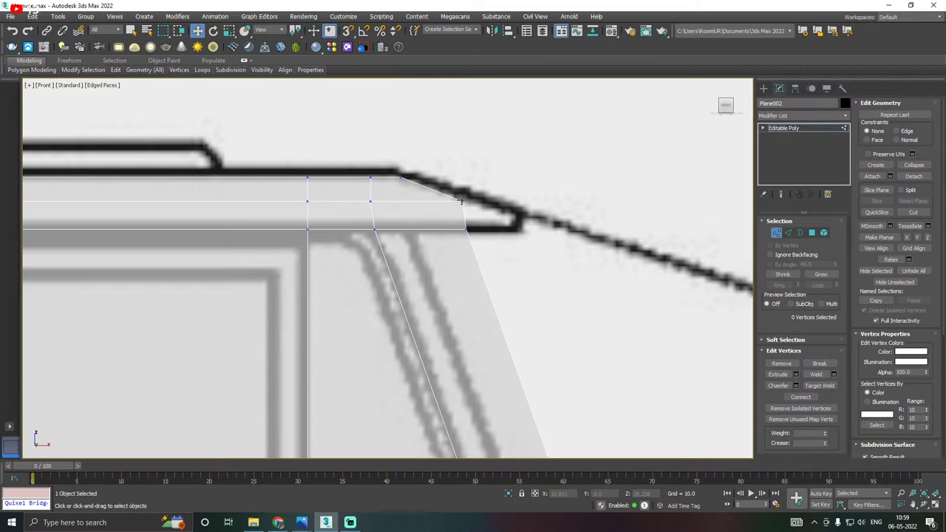
# Move the roof's remaining rear vertices back to the overhang tip near X 11.66, and lower the upper one to Z 20.066.
pyautogui.click(460, 200)
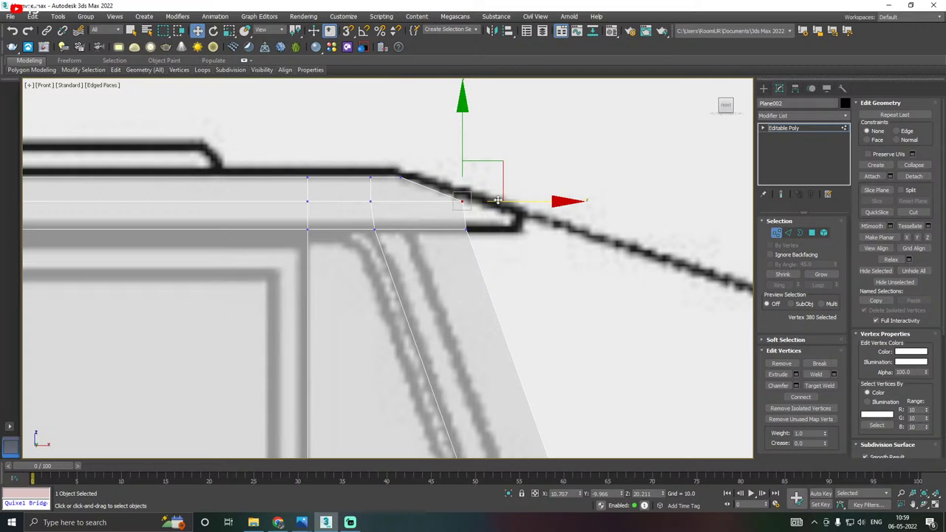
pyautogui.keyDown('ctrl'); pyautogui.moveTo(453, 208); pyautogui.dragTo(578, 215); pyautogui.keyUp('ctrl')
pyautogui.click(575, 231)
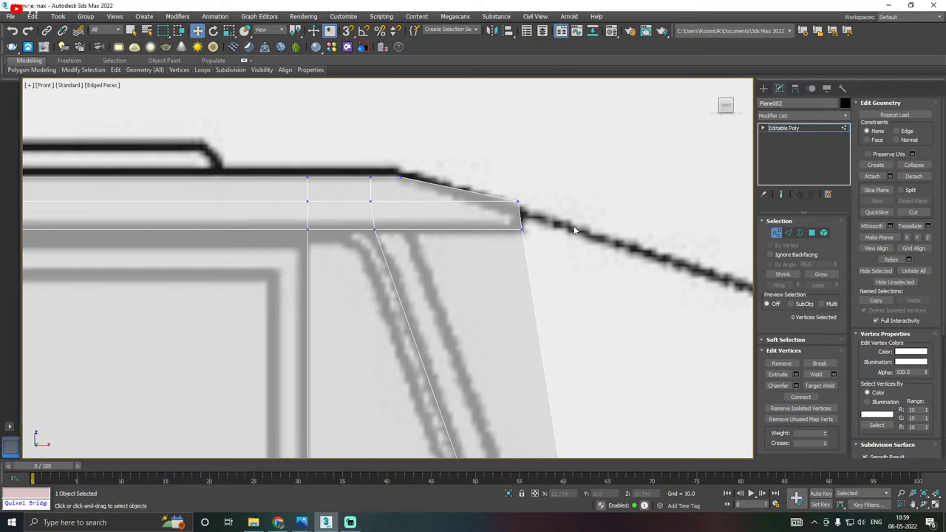
pyautogui.click(518, 200)
pyautogui.moveTo(518, 144); pyautogui.dragTo(521, 155)
pyautogui.scroll(-2, 497, 173)
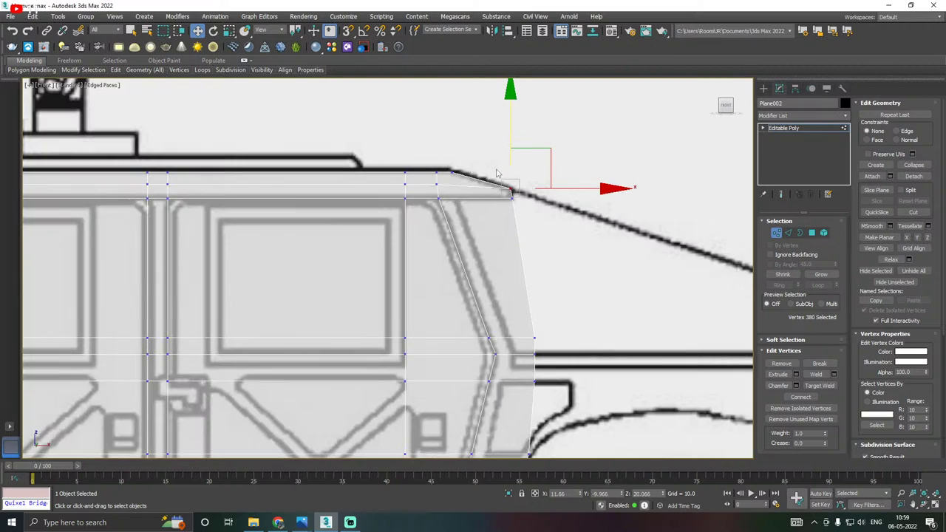
# Move the four rear border vertices at the beltline to X 12.501.
pyautogui.scroll(-2, 497, 174)
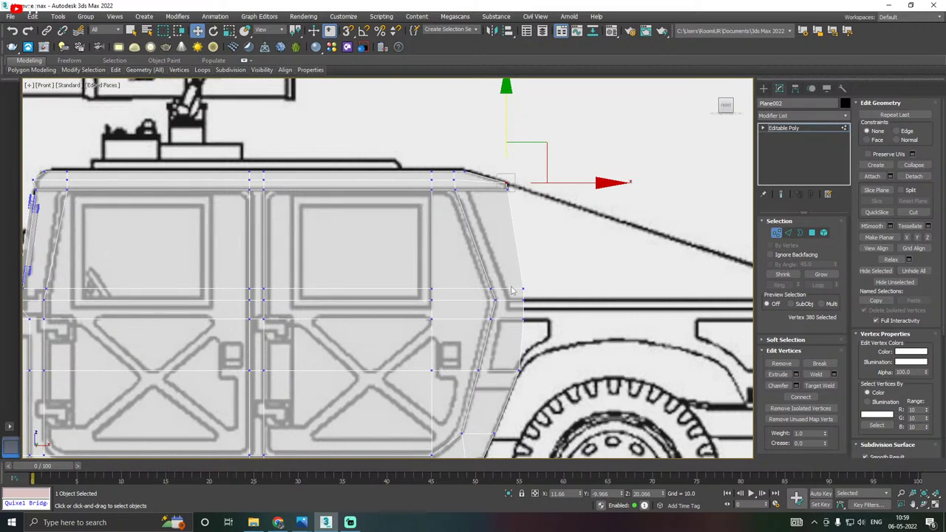
pyautogui.scroll(2, 516, 308)
pyautogui.moveTo(545, 320); pyautogui.dragTo(545, 319)
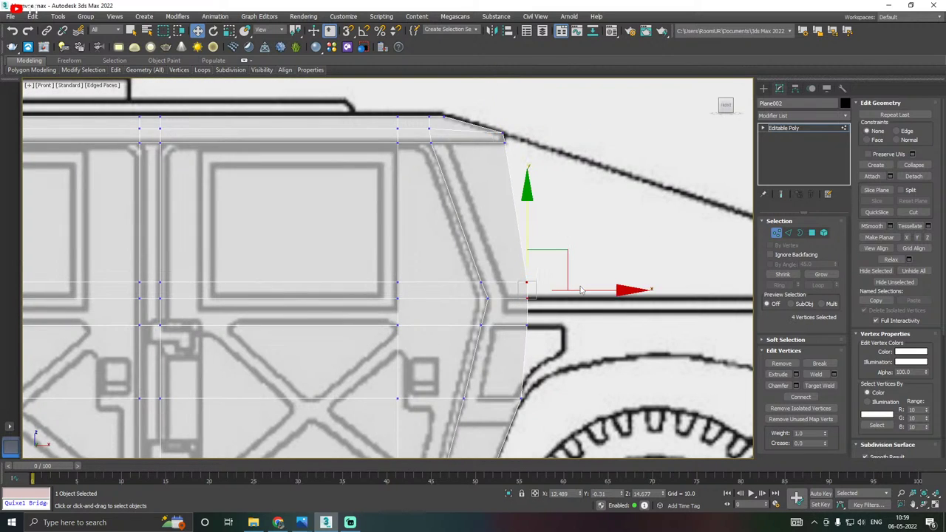
pyautogui.moveTo(577, 292); pyautogui.dragTo(586, 292)
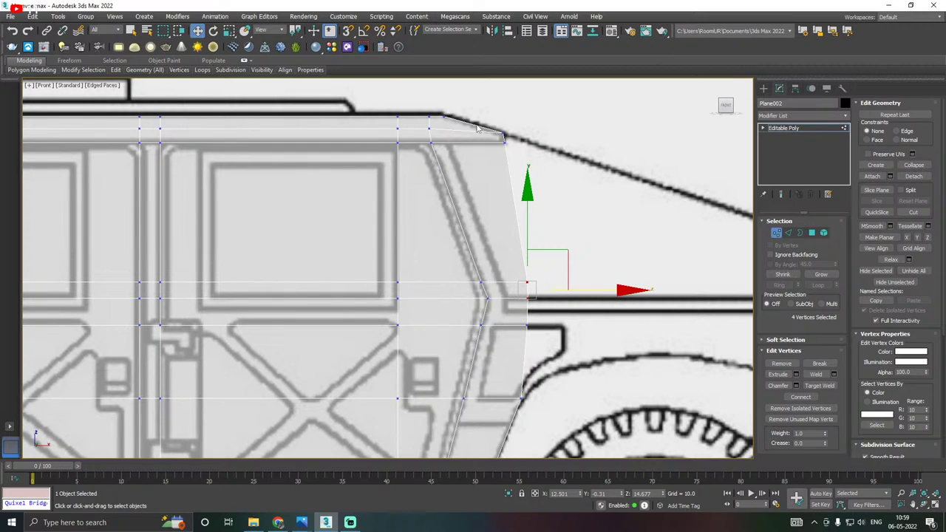
# Move the four rear vertices at the roof overhang's tip to X 12.327, directly above the beltline vertices.
pyautogui.moveTo(476, 129); pyautogui.dragTo(531, 163)
pyautogui.moveTo(568, 136); pyautogui.dragTo(577, 134)
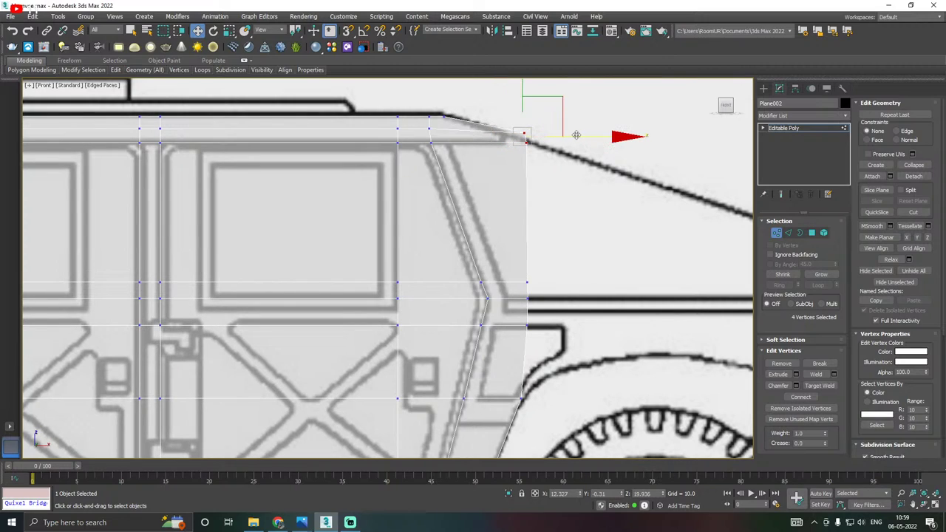
pyautogui.click(553, 170)
# Move the upper vertex at the roof's rear end to X 11.631, back onto the sloping roofline.
pyautogui.click(524, 135)
pyautogui.scroll(3, 520, 127)
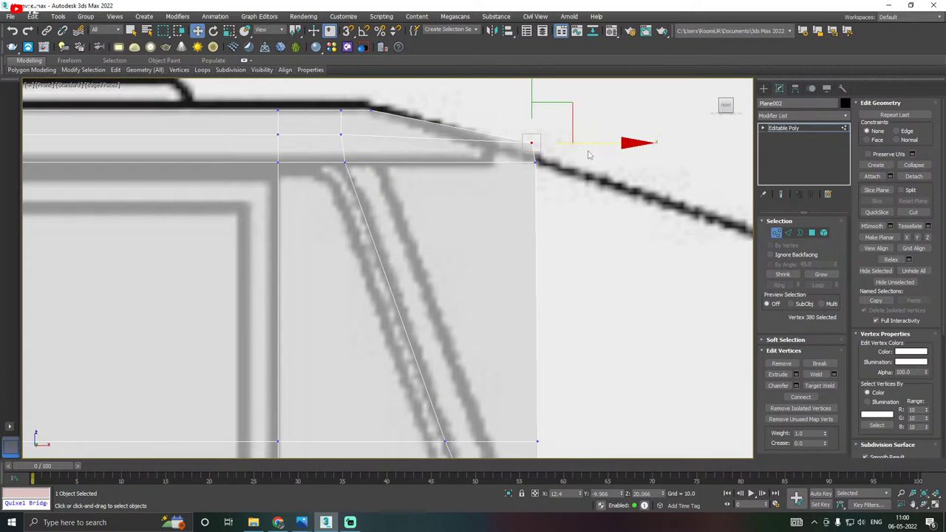
pyautogui.moveTo(592, 143); pyautogui.dragTo(549, 128)
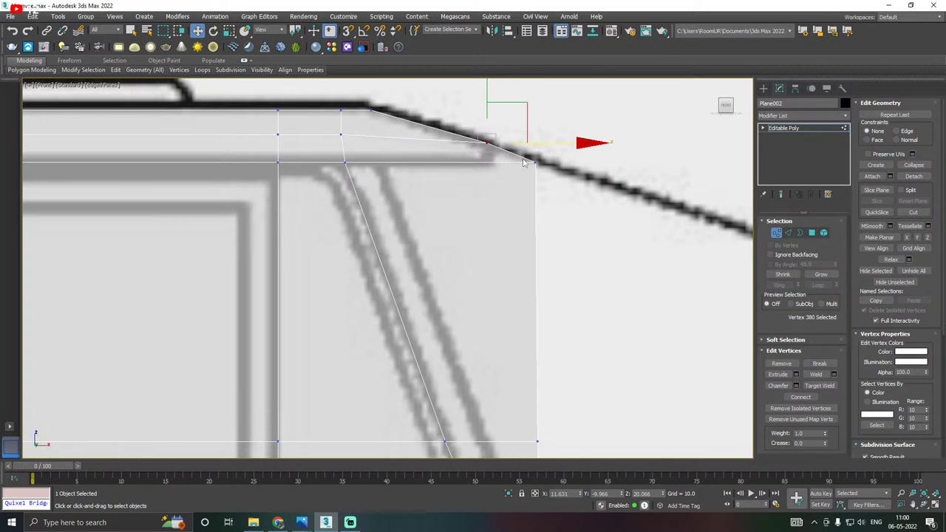
# Move the rear border vertices just below the beltline slightly forward, toward the line of the wheel-arch vertex below.
pyautogui.scroll(-4, 523, 163)
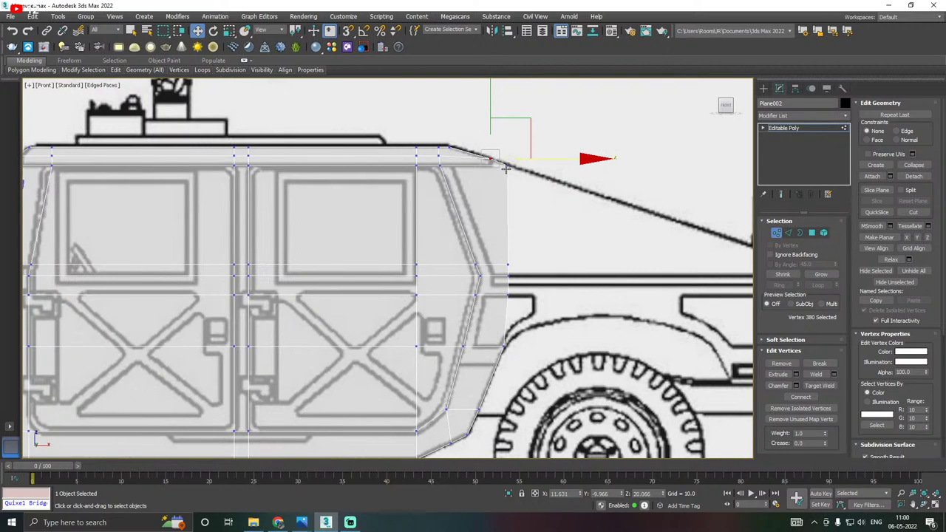
pyautogui.scroll(4, 505, 169)
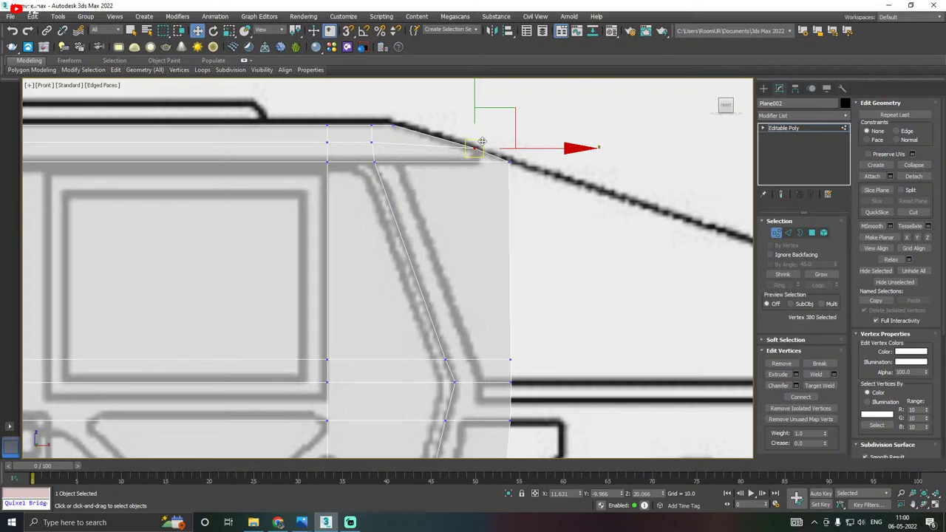
pyautogui.moveTo(504, 290); pyautogui.dragTo(503, 202, button='middle')
pyautogui.scroll(-2, 503, 211)
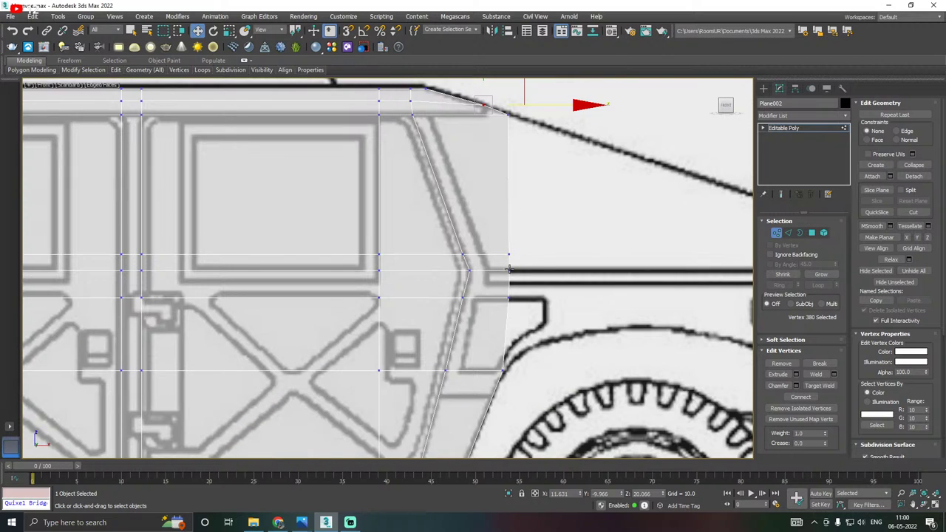
pyautogui.scroll(3, 509, 270)
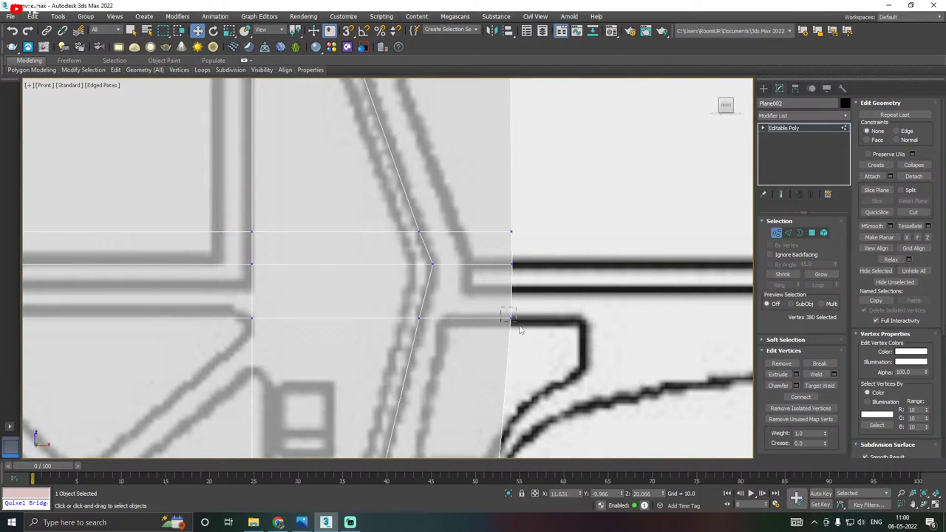
pyautogui.moveTo(520, 327); pyautogui.dragTo(546, 317)
pyautogui.click(554, 281)
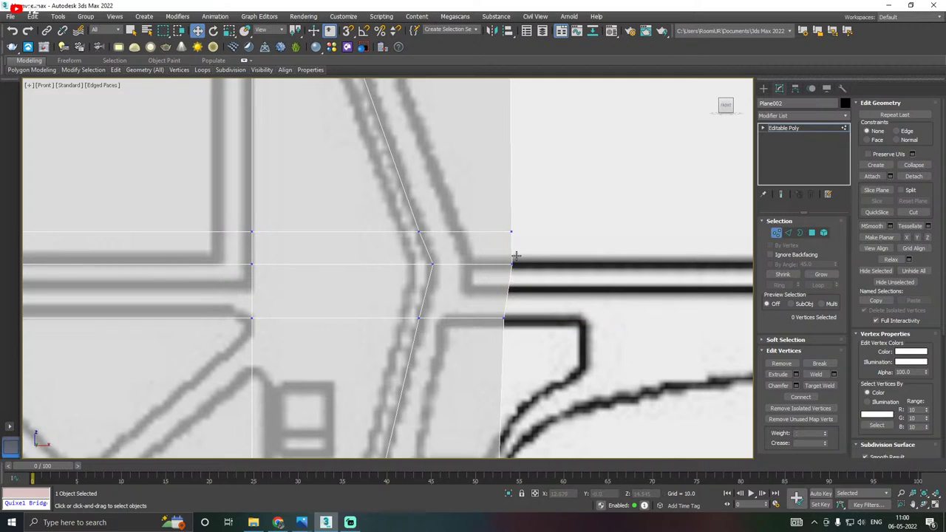
# Move the four rear border vertices at and just above the beltline forward to X 12.373.
pyautogui.moveTo(490, 225); pyautogui.dragTo(558, 248)
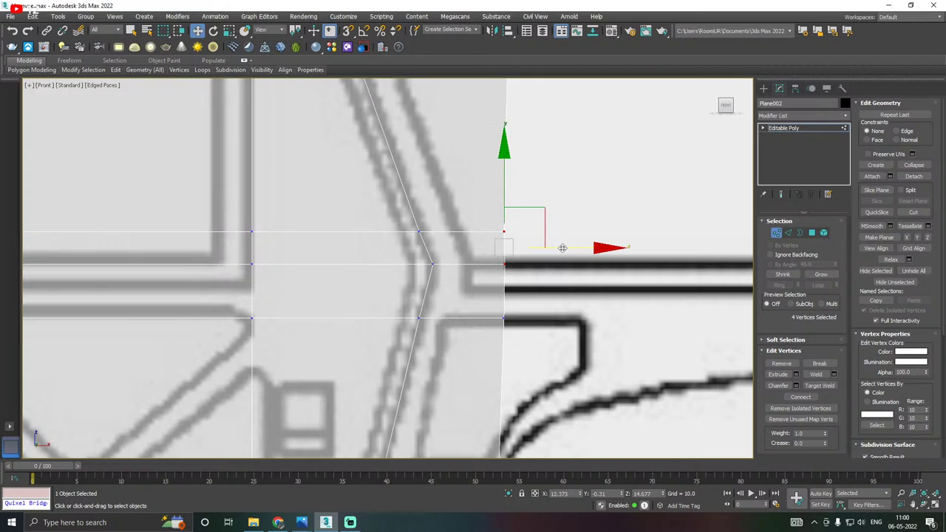
pyautogui.scroll(-3, 560, 248)
pyautogui.click(536, 289)
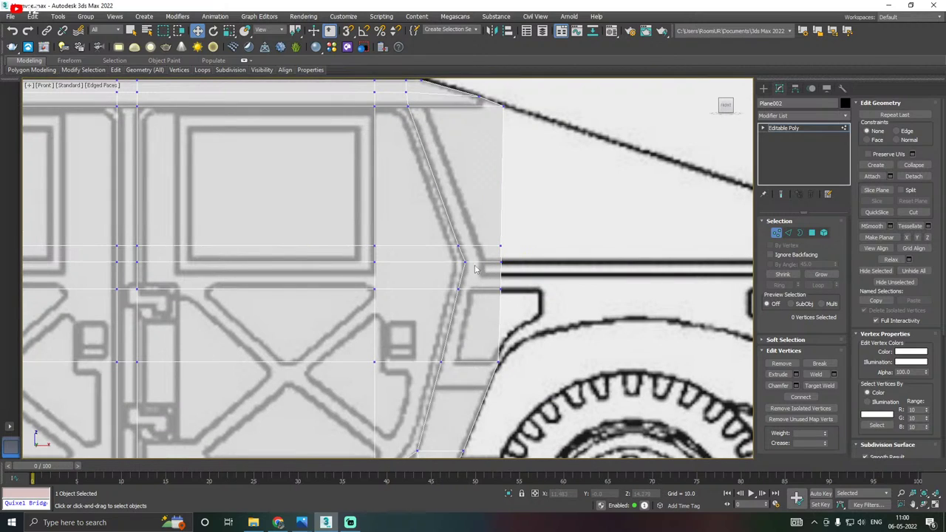
# Examine the cab's extended rear side at an angle and against the blueprint in the front view.
pyautogui.scroll(-2, 475, 270)
pyautogui.keyDown('alt'); pyautogui.moveTo(528, 258); pyautogui.dragTo(535, 284, button='middle'); pyautogui.keyUp('alt')
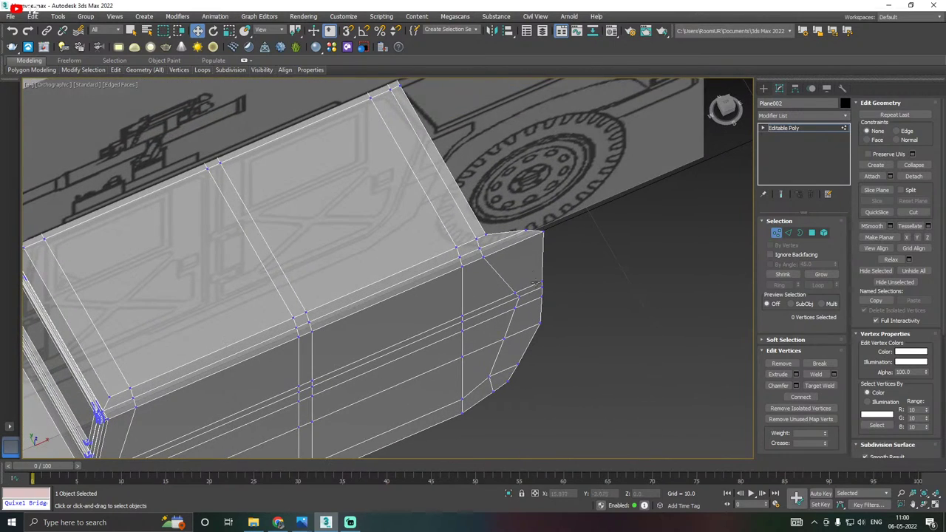
pyautogui.press('f')
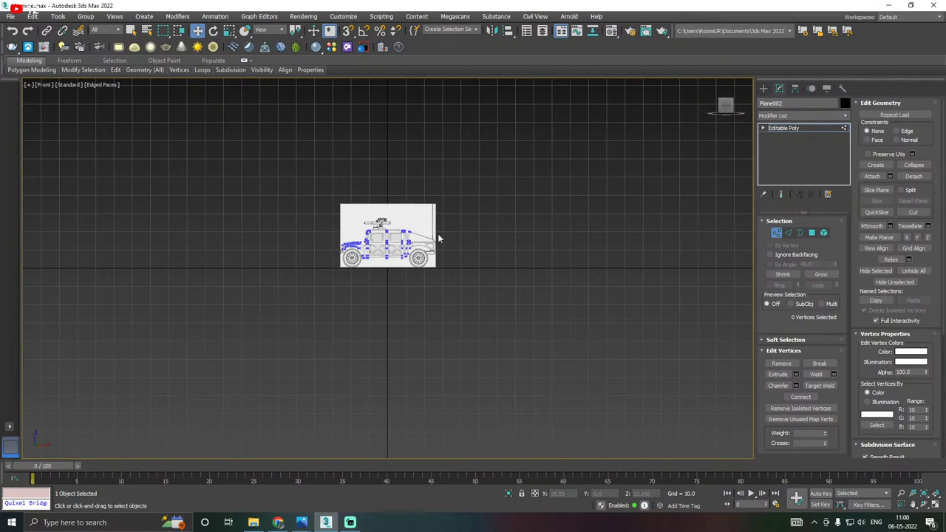
pyautogui.scroll(6, 437, 234)
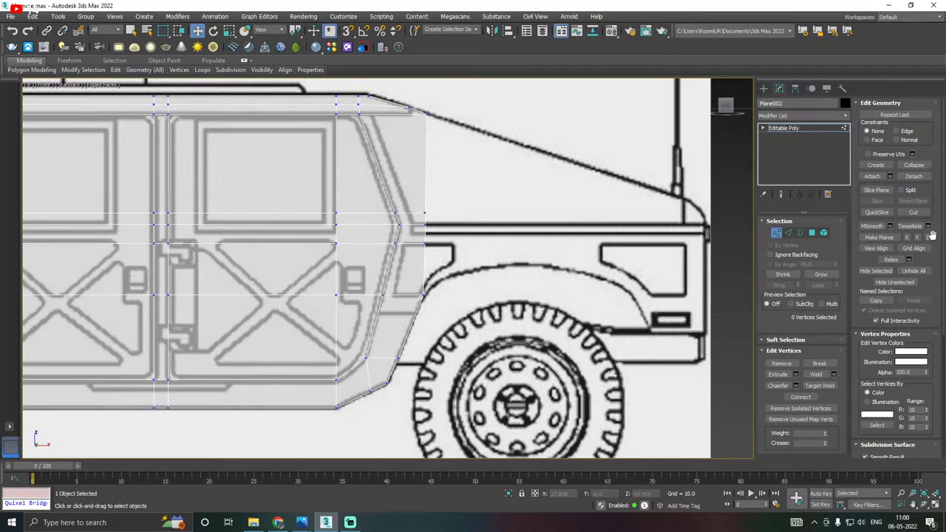
pyautogui.moveTo(558, 239); pyautogui.dragTo(583, 274, button='middle')
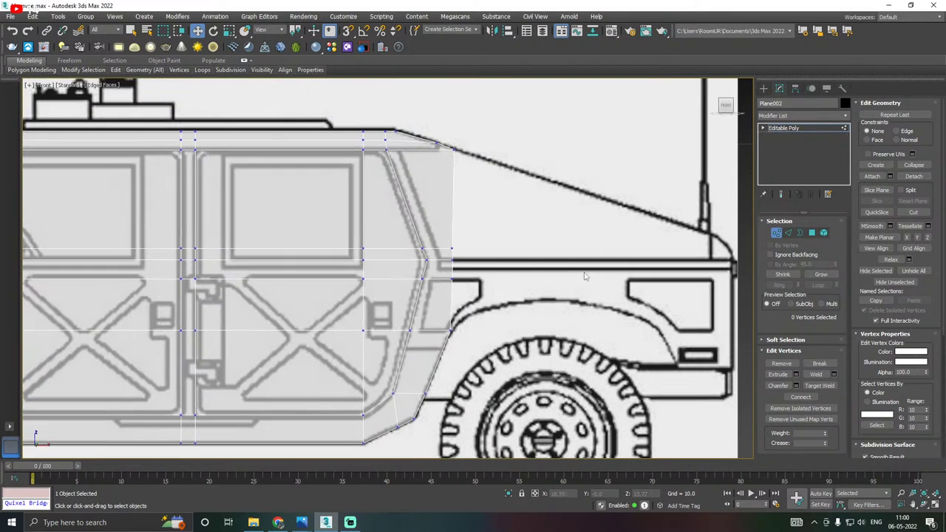
pyautogui.scroll(4, 451, 254)
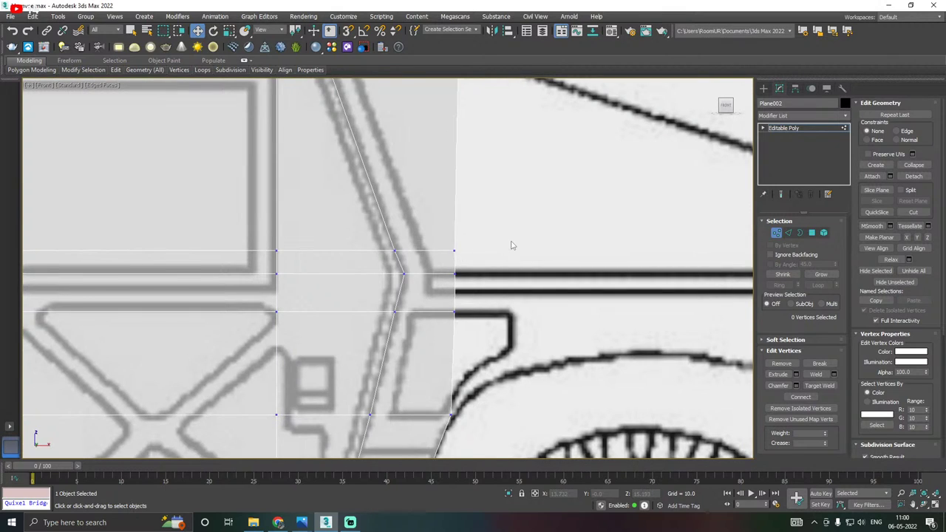
pyautogui.scroll(-5, 511, 246)
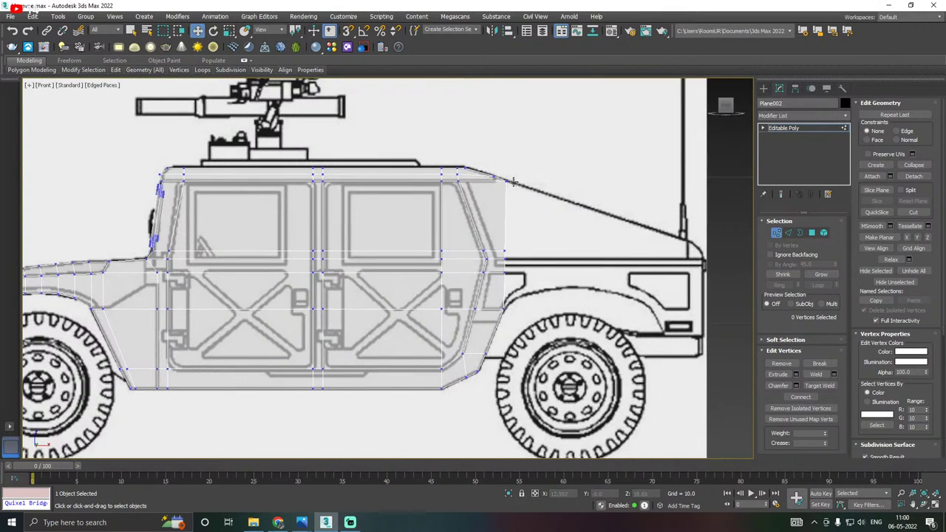
# Extrude only the seven side border edges between the roofline and wheel arch rearward by about 12.582 along X.
pyautogui.scroll(2, 514, 181)
pyautogui.click(788, 232)
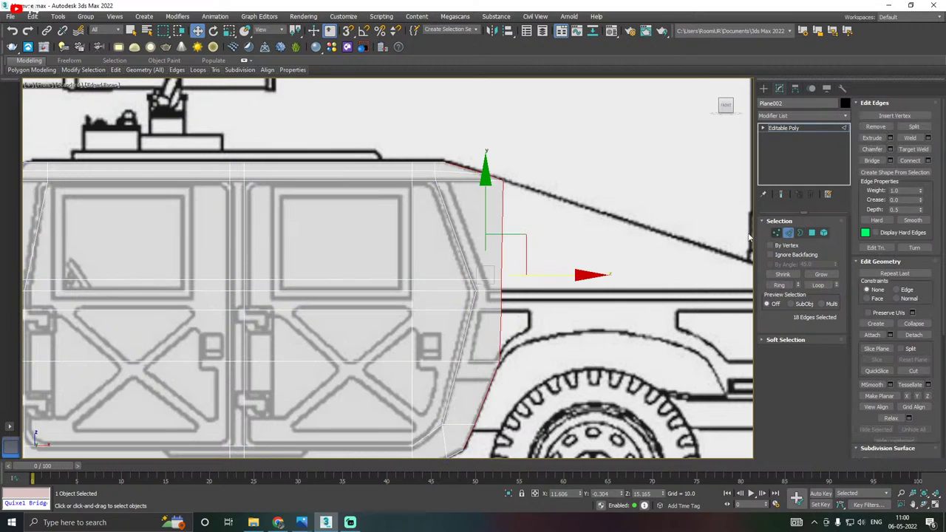
pyautogui.moveTo(492, 354); pyautogui.dragTo(517, 299, button='middle')
pyautogui.keyDown('alt'); pyautogui.moveTo(464, 413); pyautogui.dragTo(539, 308); pyautogui.keyUp('alt')
pyautogui.moveTo(551, 302); pyautogui.dragTo(525, 391, button='middle')
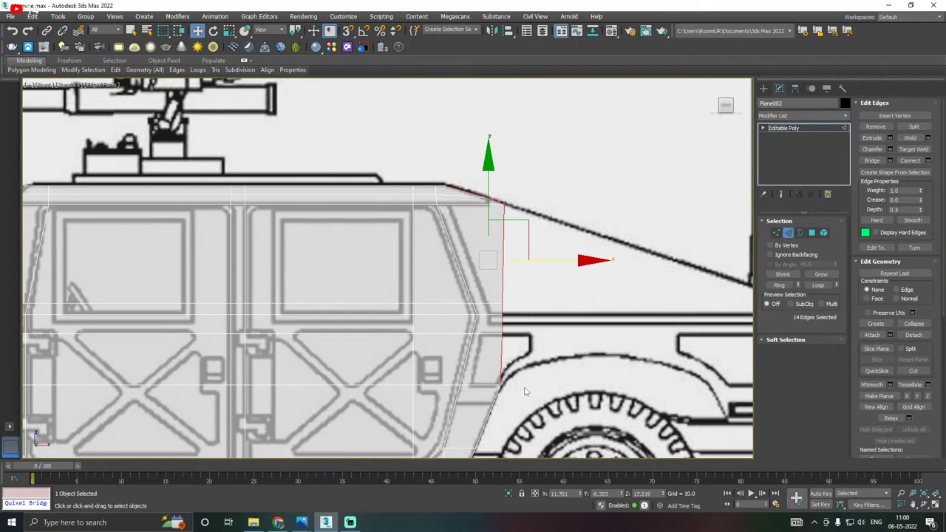
pyautogui.keyDown('alt'); pyautogui.moveTo(434, 184); pyautogui.dragTo(497, 231); pyautogui.keyUp('alt')
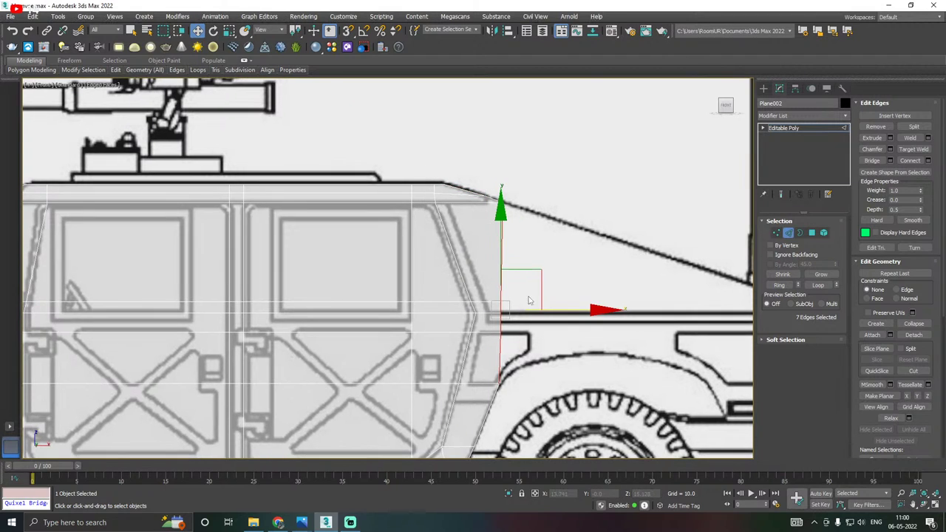
pyautogui.moveTo(456, 247); pyautogui.dragTo(426, 235, button='middle')
pyautogui.scroll(-3, 524, 229)
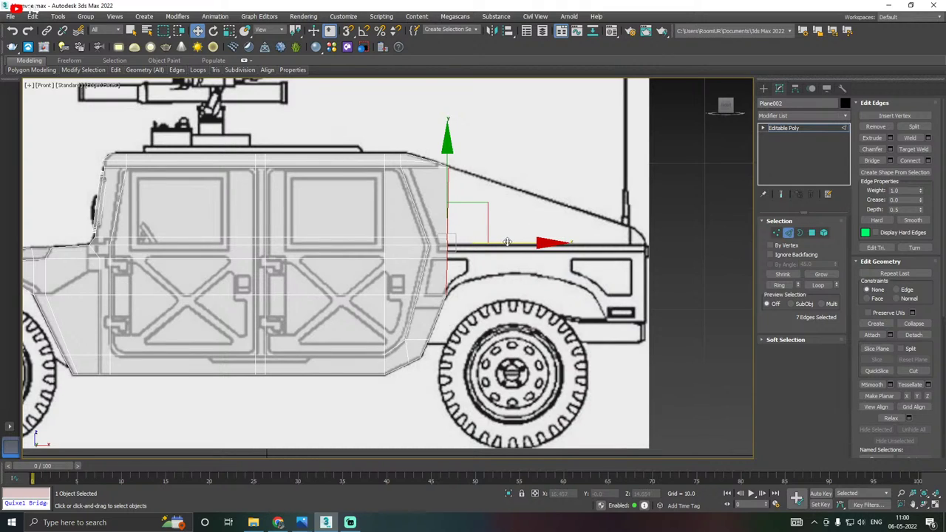
pyautogui.keyDown('shift'); pyautogui.moveTo(507, 242); pyautogui.dragTo(692, 248); pyautogui.keyUp('shift')
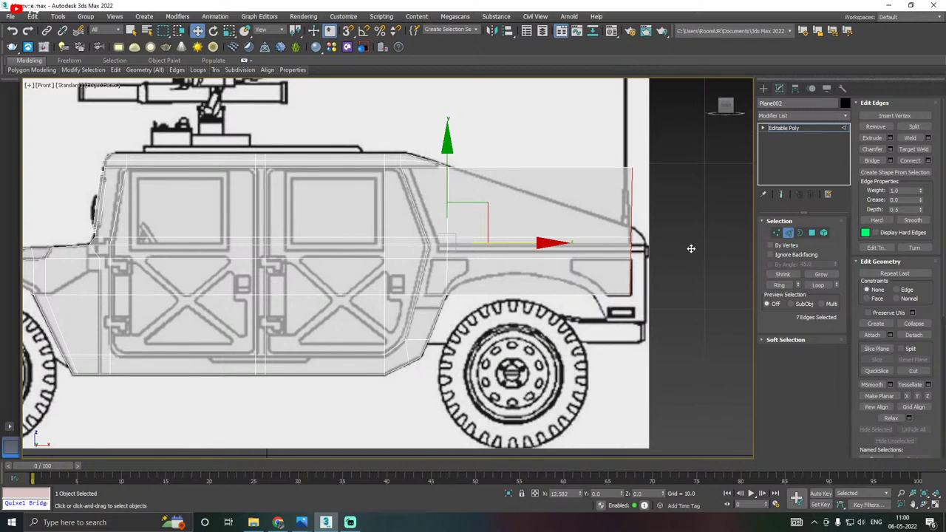
# Lower the new side panel's upper rear vertex to Z 15.679, so its top edge follows the sloping roofline.
pyautogui.moveTo(648, 257); pyautogui.dragTo(618, 263, button='middle')
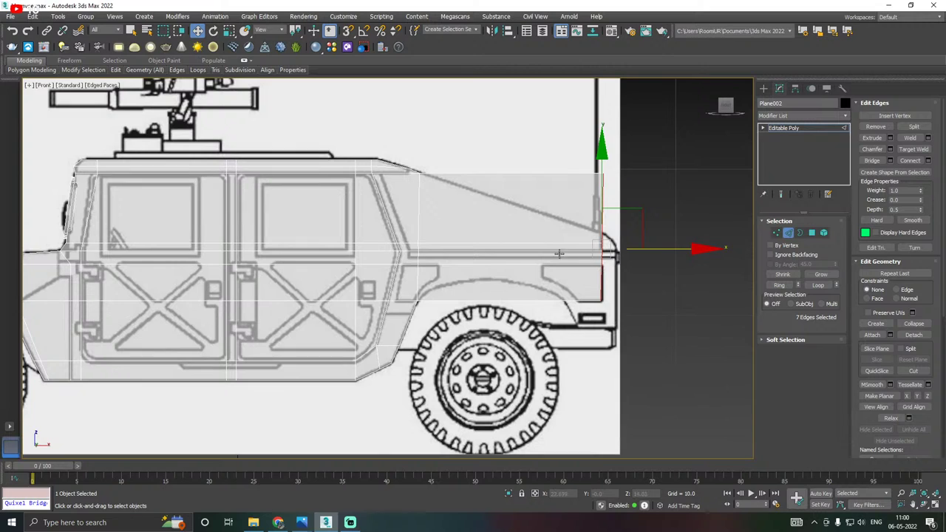
pyautogui.moveTo(503, 227); pyautogui.dragTo(499, 241, button='middle')
pyautogui.click(776, 233)
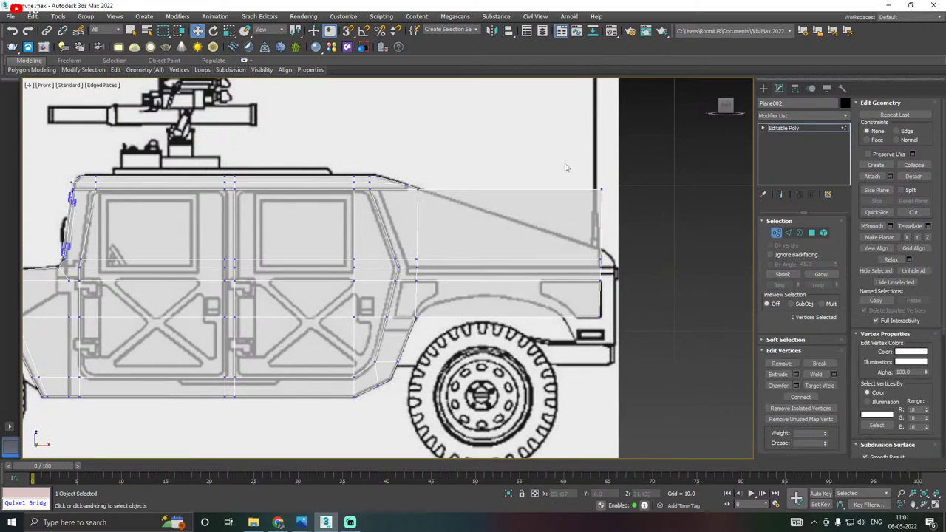
pyautogui.moveTo(627, 204); pyautogui.dragTo(628, 204)
pyautogui.moveTo(602, 139); pyautogui.dragTo(589, 185)
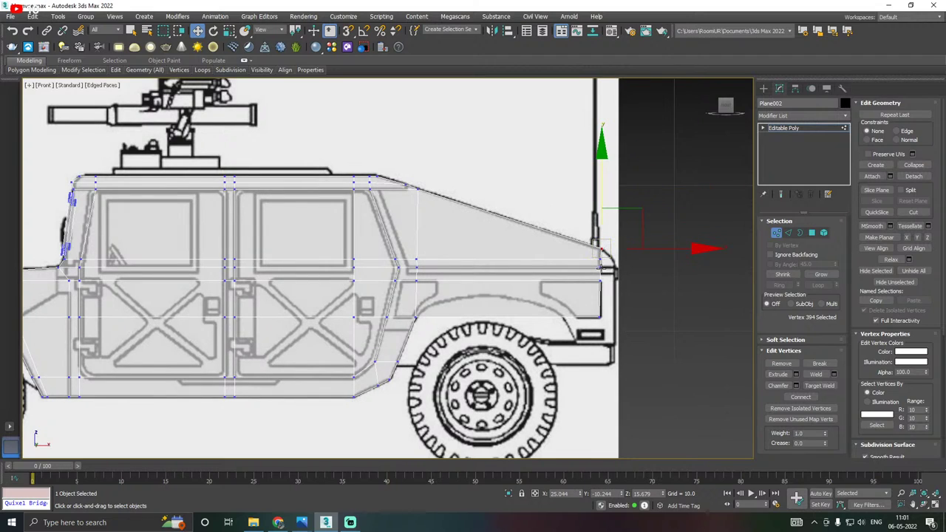
# Connect the horizontal edges of the new rear side panel with 6 segments.
pyautogui.scroll(5, 595, 260)
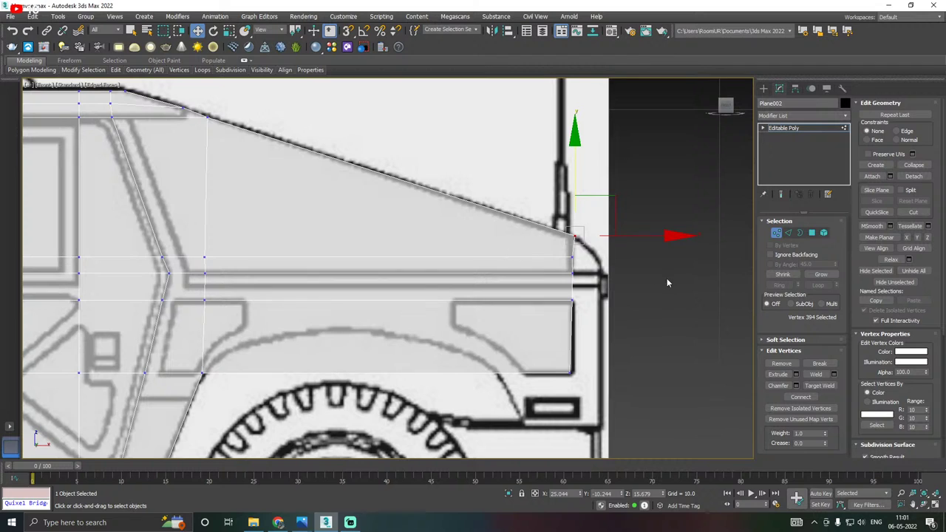
pyautogui.moveTo(667, 279); pyautogui.dragTo(632, 255, button='middle')
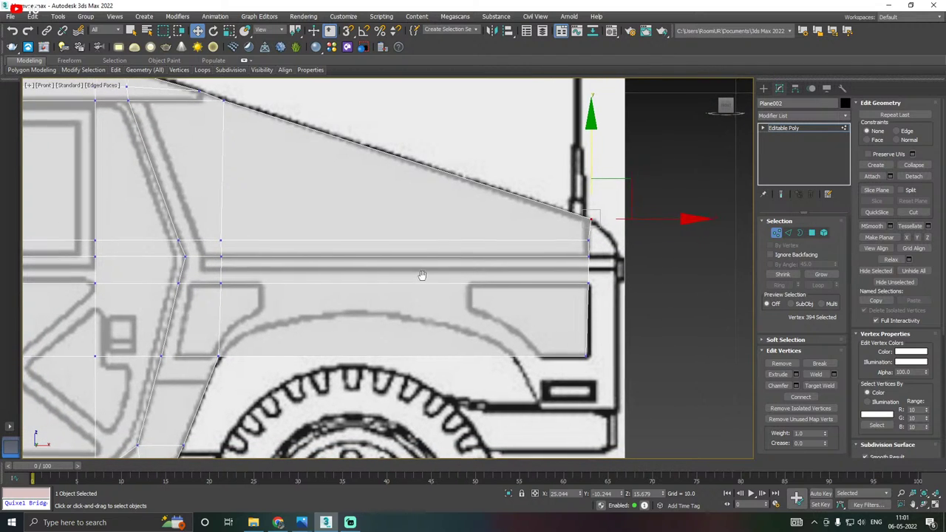
pyautogui.moveTo(293, 232); pyautogui.dragTo(352, 228, button='middle')
pyautogui.click(788, 232)
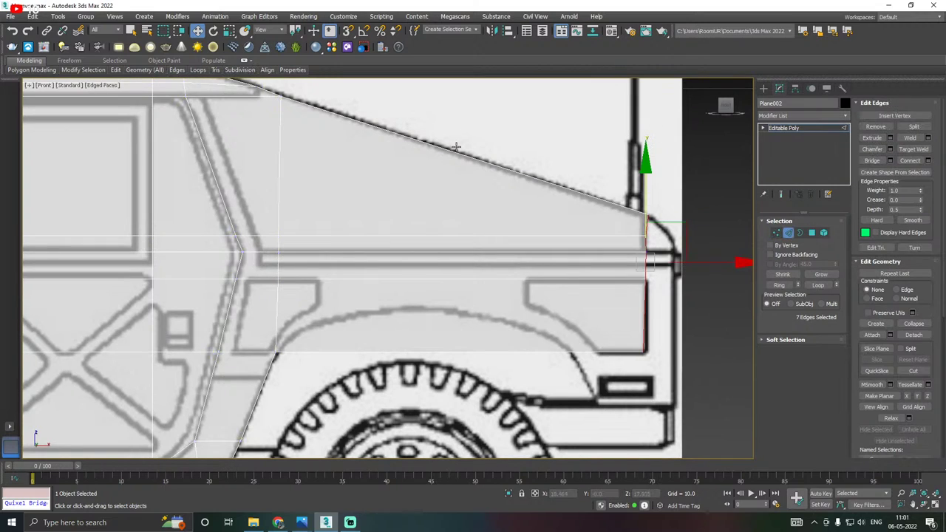
pyautogui.moveTo(461, 139); pyautogui.dragTo(466, 421)
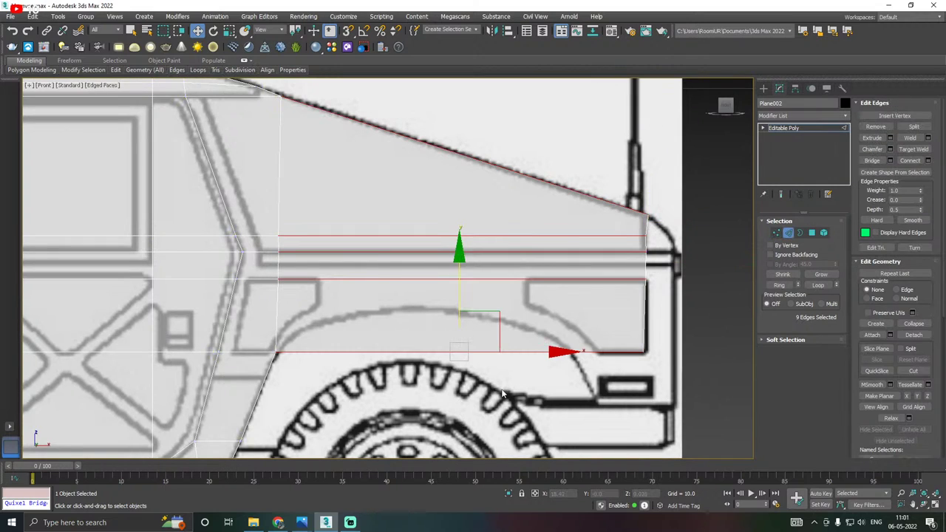
pyautogui.click(928, 160)
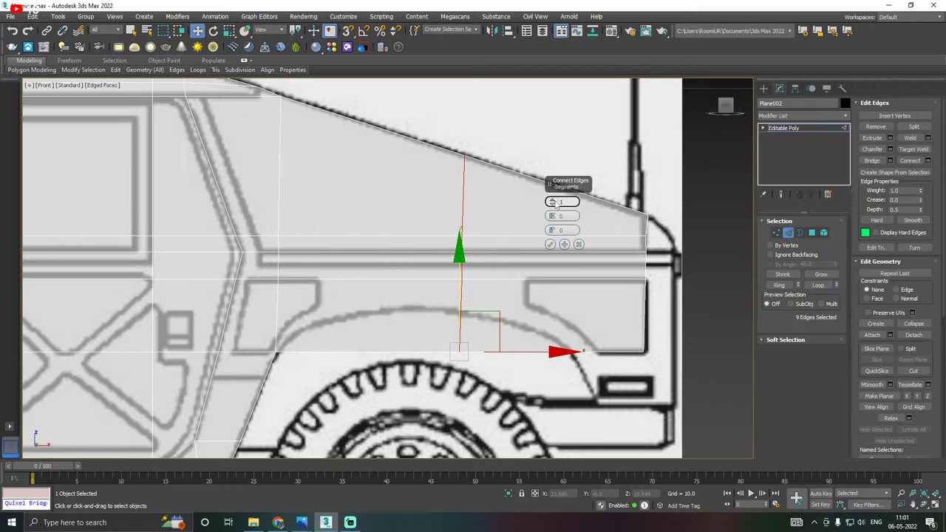
pyautogui.moveTo(551, 204); pyautogui.dragTo(553, 201)
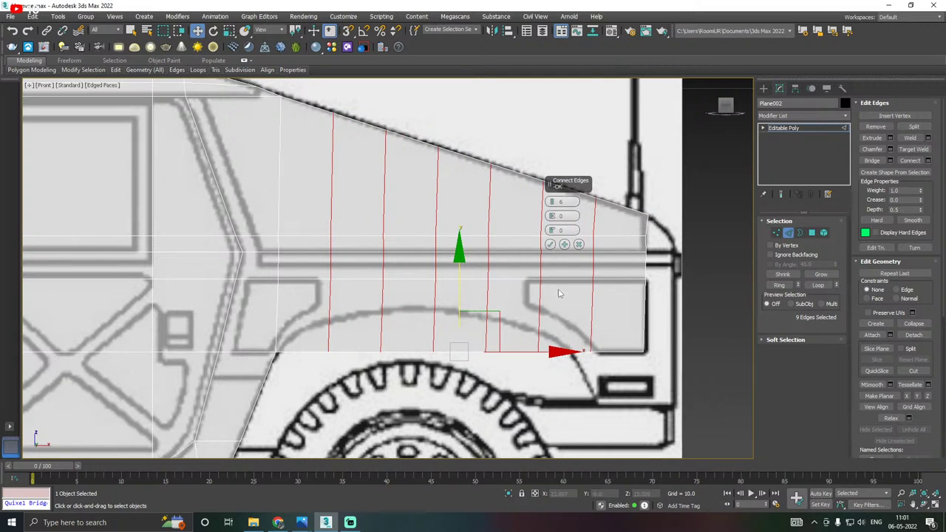
pyautogui.click(550, 244)
# Raise the first three new bottom vertices onto the blueprint's rear wheel arch, the foremost to Z 12.064.
pyautogui.click(777, 233)
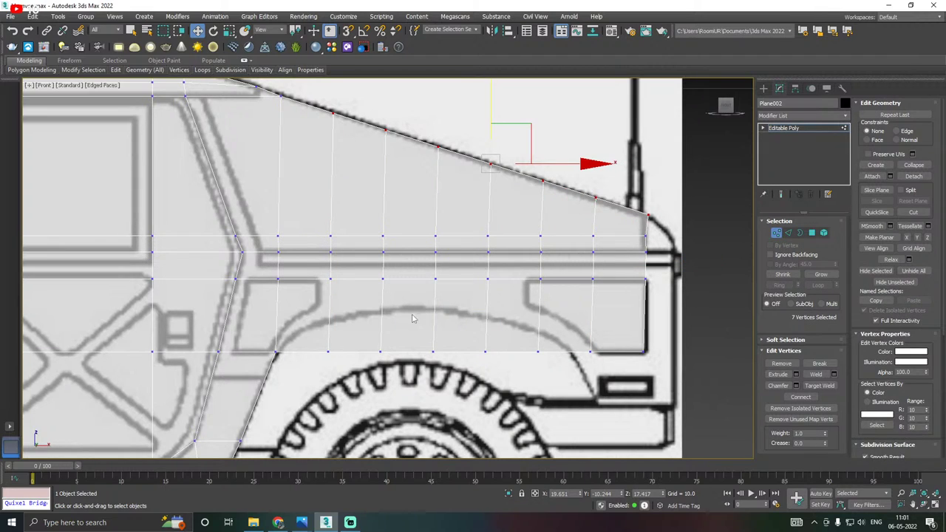
pyautogui.moveTo(318, 374); pyautogui.dragTo(348, 340)
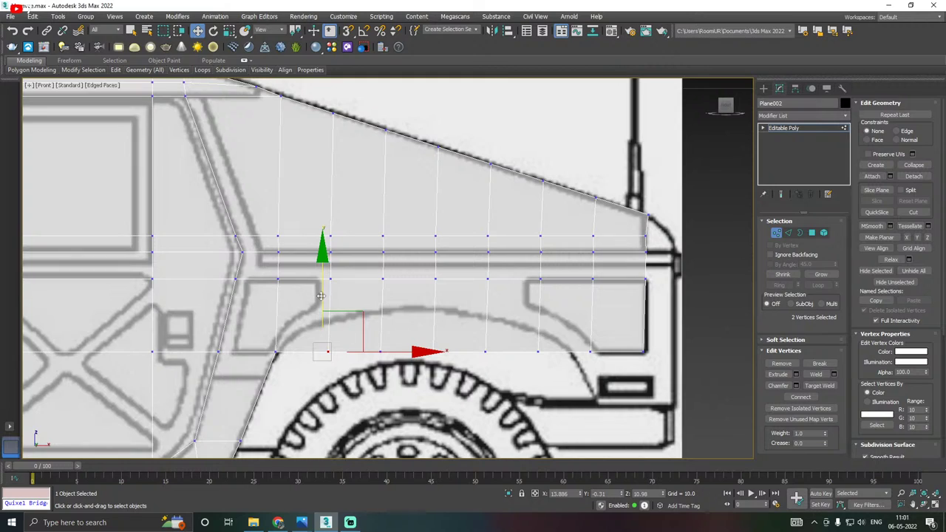
pyautogui.moveTo(319, 296); pyautogui.dragTo(318, 265)
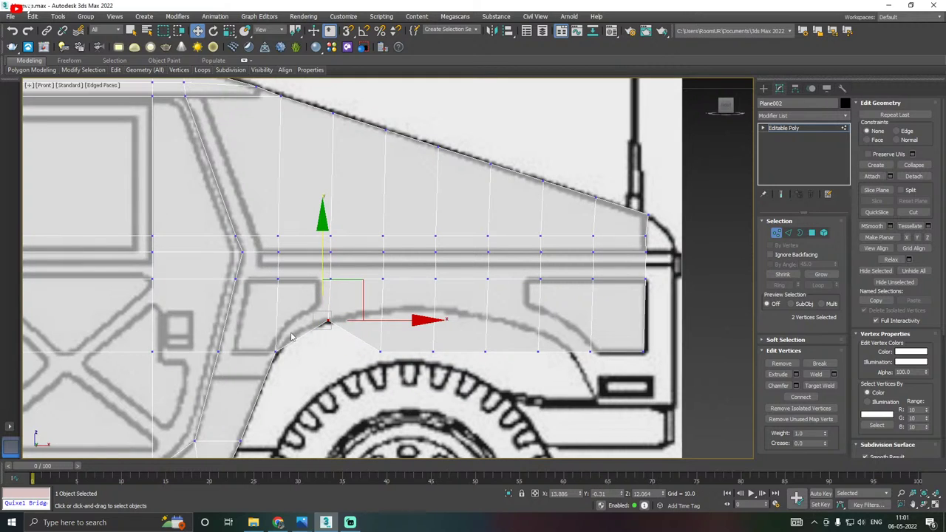
pyautogui.click(378, 353)
pyautogui.moveTo(377, 294); pyautogui.dragTo(385, 275)
pyautogui.click(433, 352)
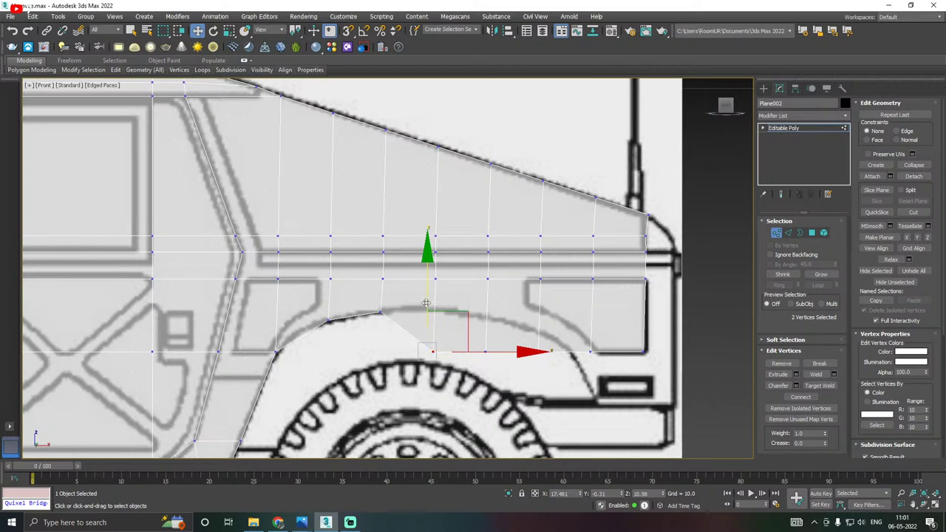
# Raise the fourth new bottom vertex to Z 12.165 and the fifth onto the descending wheel-arch curve.
pyautogui.click(485, 352)
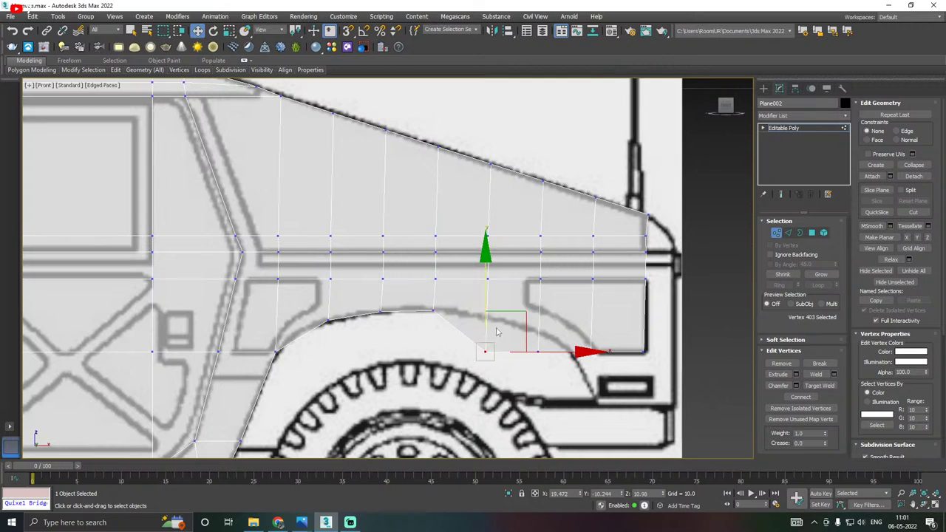
pyautogui.moveTo(487, 294); pyautogui.dragTo(487, 258)
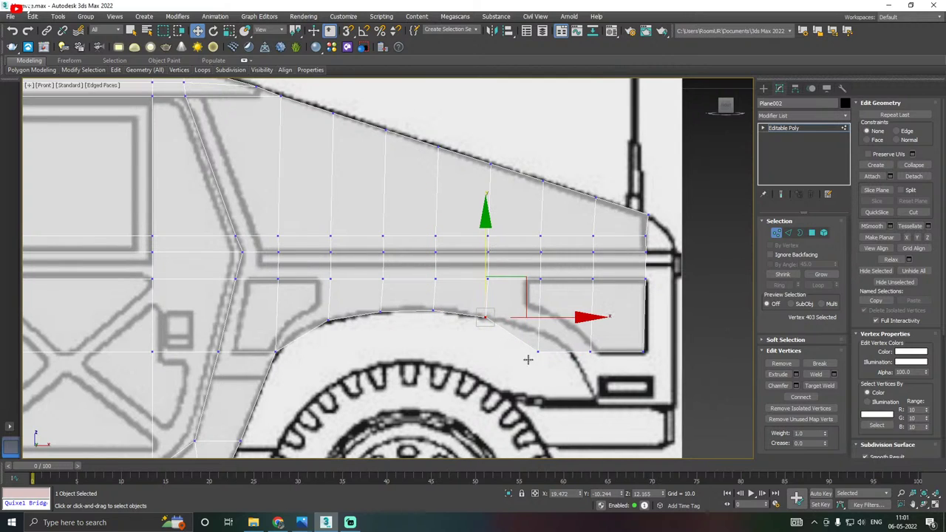
pyautogui.moveTo(525, 377); pyautogui.dragTo(538, 292)
pyautogui.click(583, 397)
# Raise the two rearmost bottom vertex columns of the rear side panel to Z 11.574, continuing the wheel-arch edge.
pyautogui.moveTo(582, 398); pyautogui.dragTo(509, 398, button='middle')
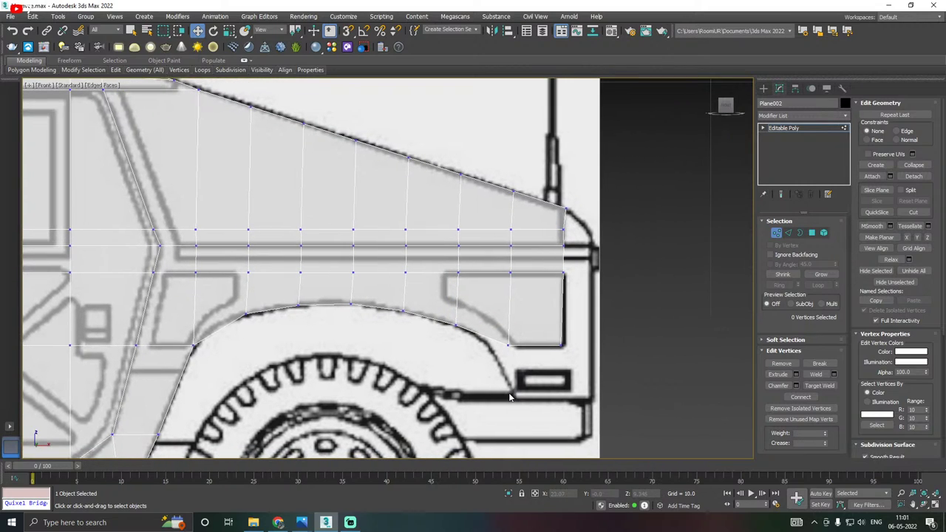
pyautogui.click(505, 344)
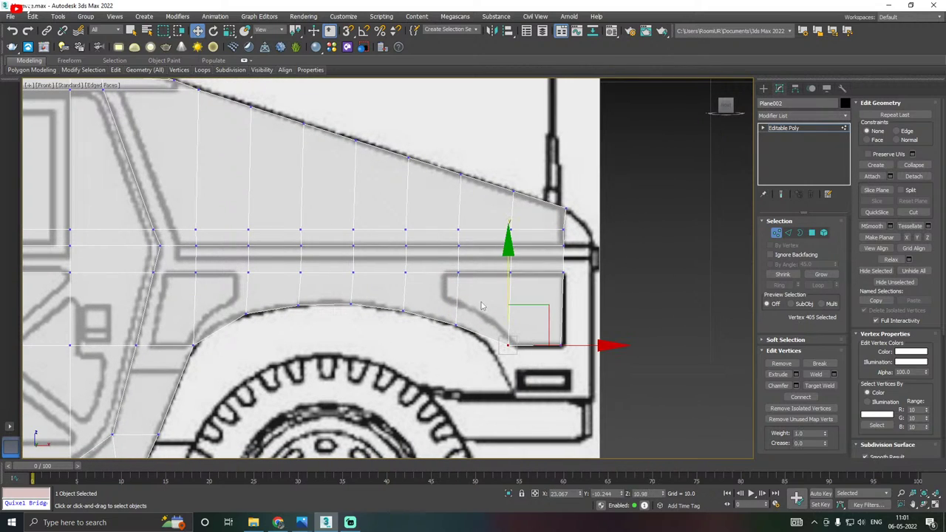
pyautogui.moveTo(508, 290)
pyautogui.mouseDown()
pyautogui.moveTo(507, 301)
pyautogui.moveTo(505, 290)
pyautogui.mouseUp()
pyautogui.moveTo(594, 342); pyautogui.dragTo(607, 329)
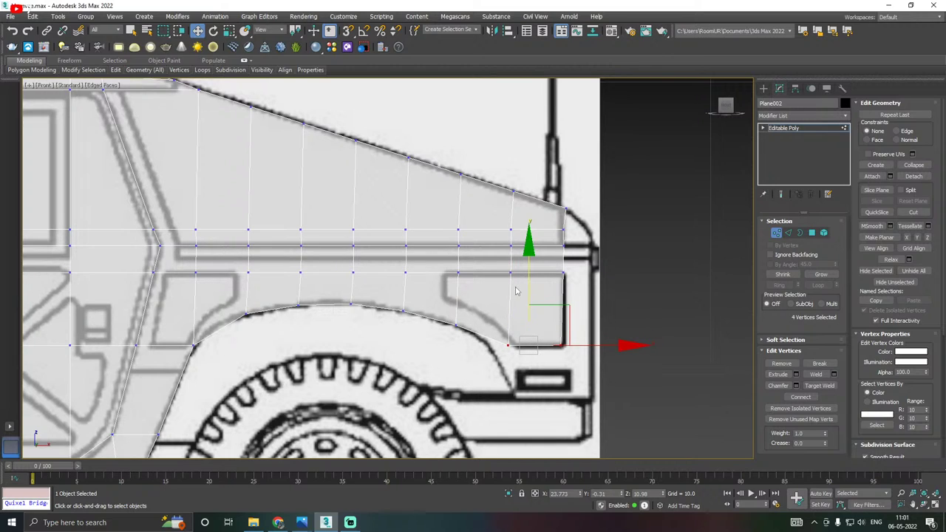
pyautogui.moveTo(529, 294); pyautogui.dragTo(535, 276)
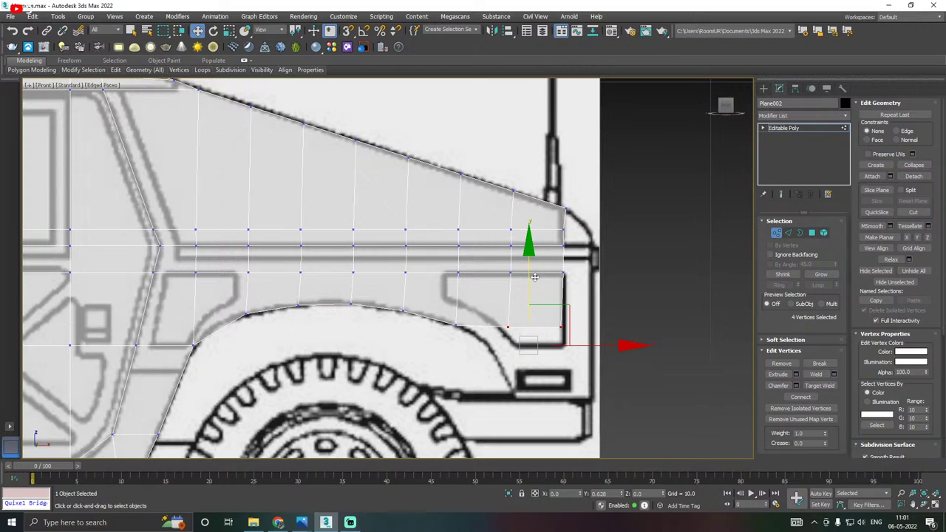
pyautogui.moveTo(537, 278); pyautogui.dragTo(537, 278)
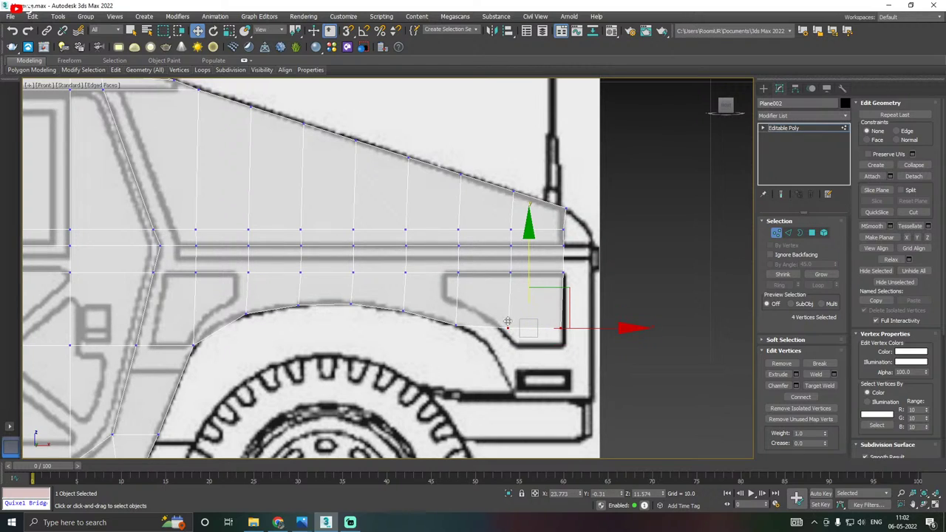
# Move the side panel's upper rear corner vertex forward to X 24.924, matching the end of the blueprint's sloping roofline.
pyautogui.scroll(3, 584, 241)
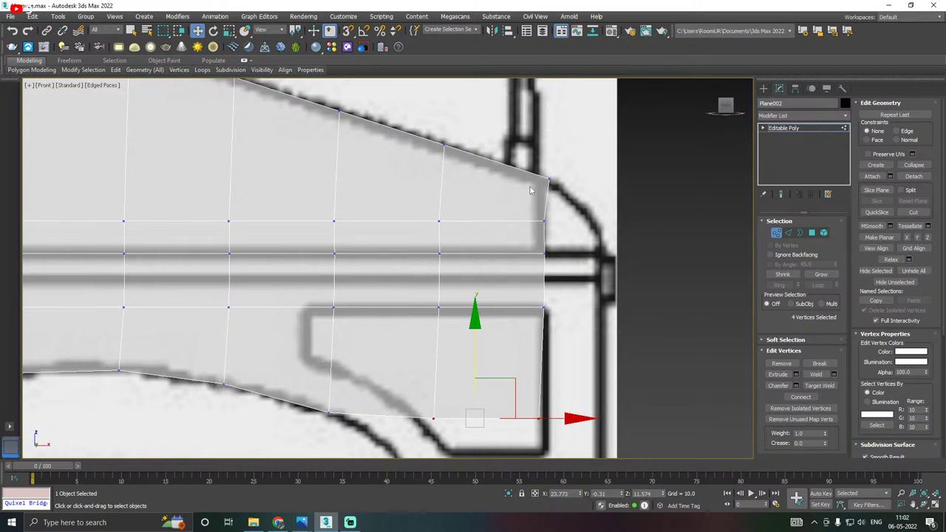
pyautogui.moveTo(571, 182); pyautogui.dragTo(606, 176)
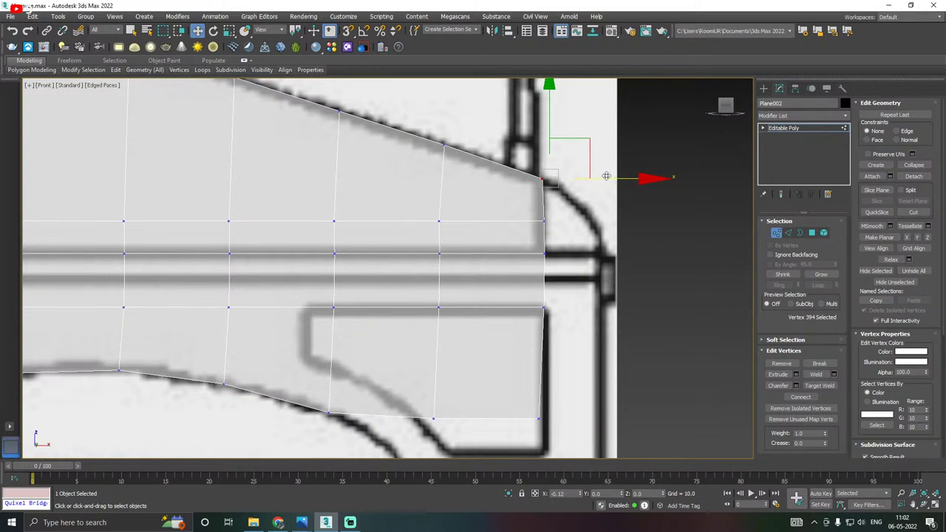
pyautogui.scroll(-3, 552, 222)
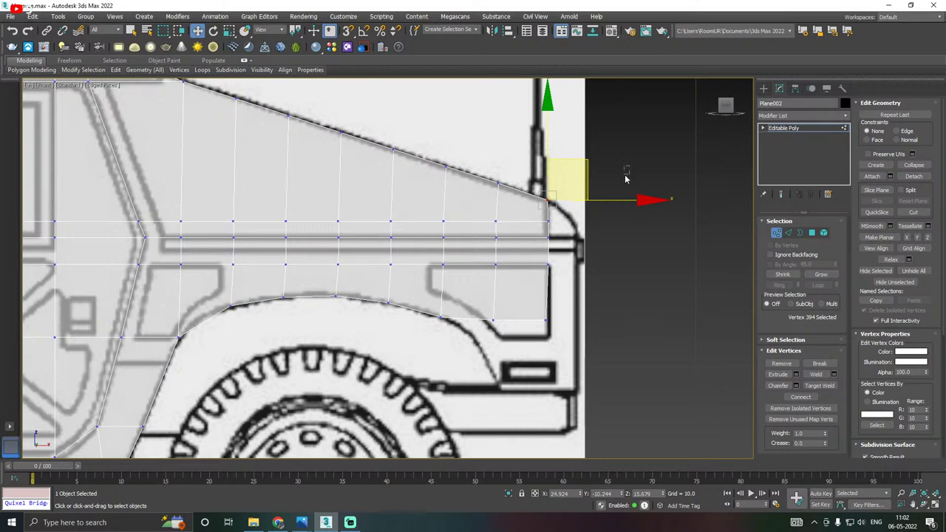
# Align the vertices of the side panel's rear edge with the blueprint's vertical rear line.
pyautogui.moveTo(625, 178); pyautogui.dragTo(538, 340)
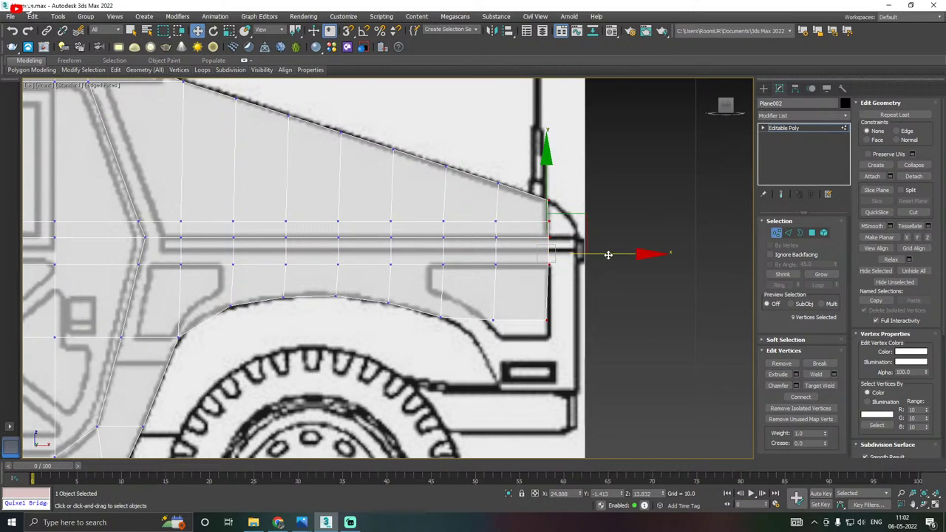
pyautogui.moveTo(607, 255); pyautogui.dragTo(612, 255)
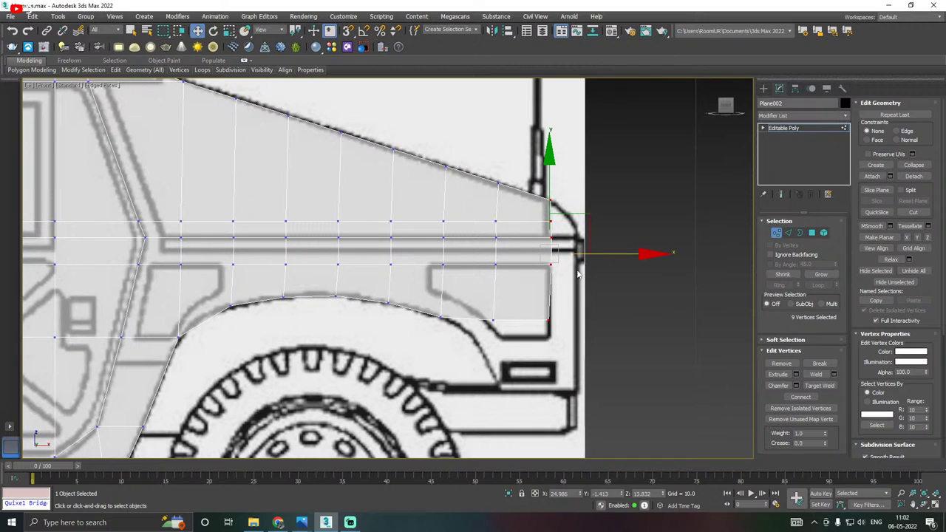
pyautogui.moveTo(563, 239); pyautogui.dragTo(578, 269)
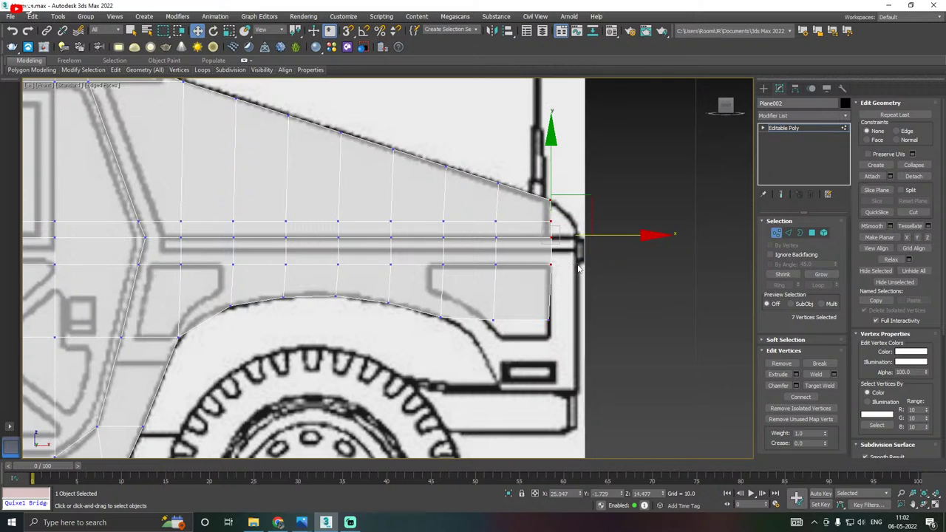
pyautogui.moveTo(600, 234); pyautogui.dragTo(598, 234)
pyautogui.click(597, 261)
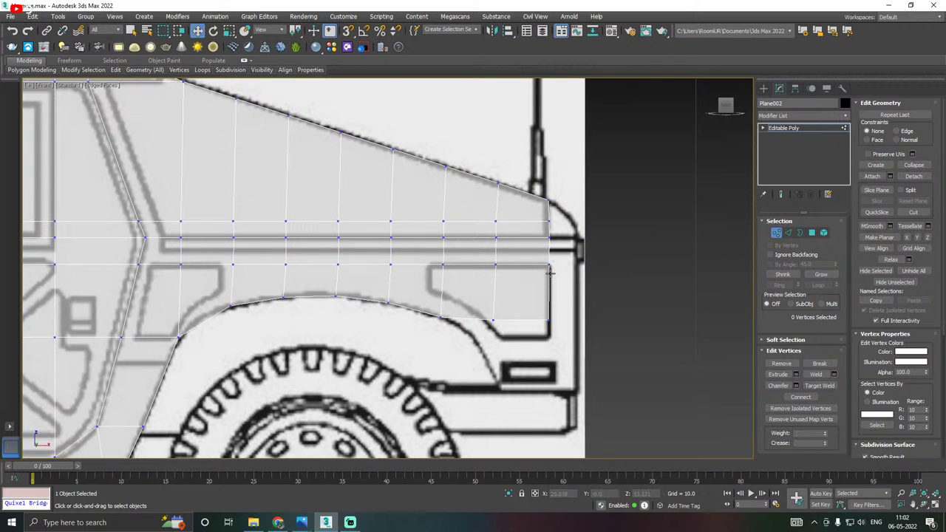
# Inspect the extended rear side panel and save the scene.
pyautogui.scroll(-3, 550, 273)
pyautogui.scroll(-3, 544, 286)
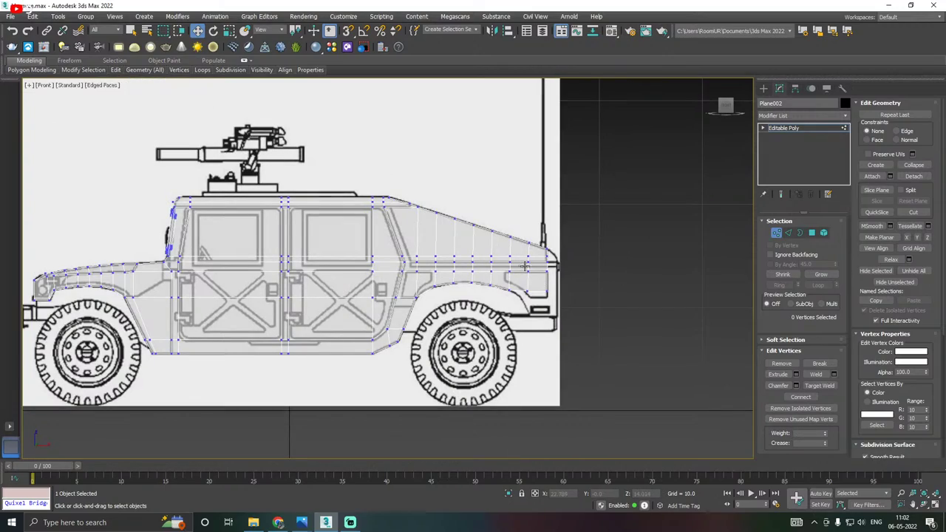
pyautogui.keyDown('alt'); pyautogui.moveTo(469, 198); pyautogui.dragTo(501, 261, button='middle'); pyautogui.keyUp('alt')
pyautogui.keyDown('alt'); pyautogui.moveTo(496, 246); pyautogui.dragTo(527, 234, button='middle'); pyautogui.keyUp('alt')
pyautogui.press('f')
pyautogui.scroll(10, 446, 217)
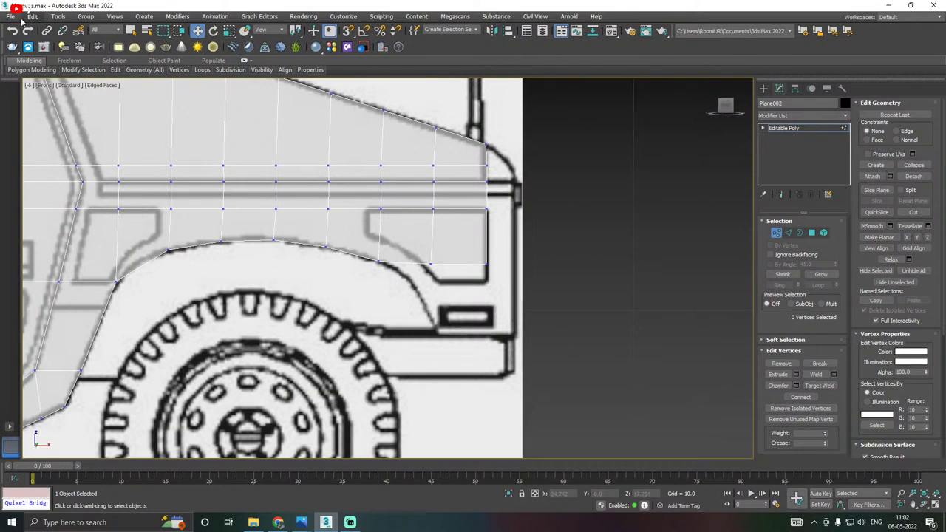
pyautogui.click(16, 16)
pyautogui.click(35, 92)
# Extrude the two rearmost bottom edges of the side panel downward twice, first to Z 10.183 and again to Z 9.207.
pyautogui.press('2')
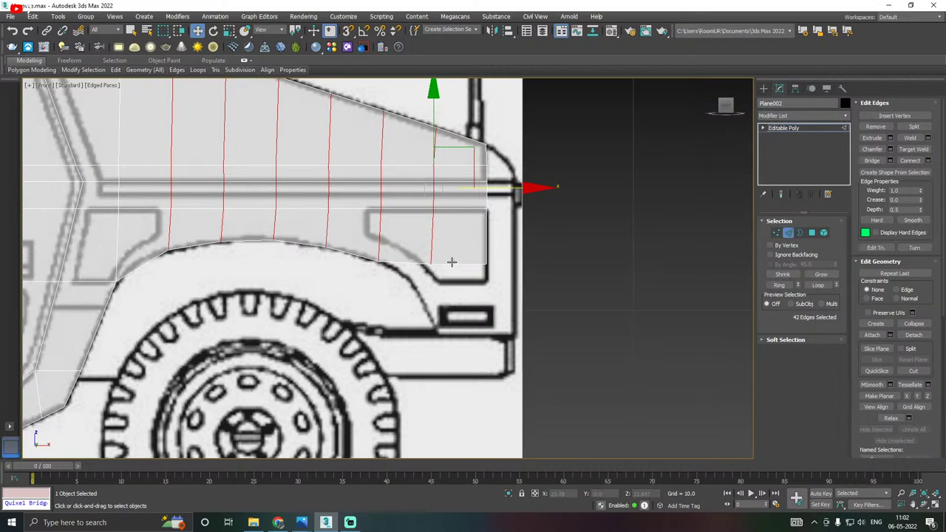
pyautogui.click(412, 263)
pyautogui.keyDown('ctrl'); pyautogui.click(460, 264); pyautogui.keyUp('ctrl')
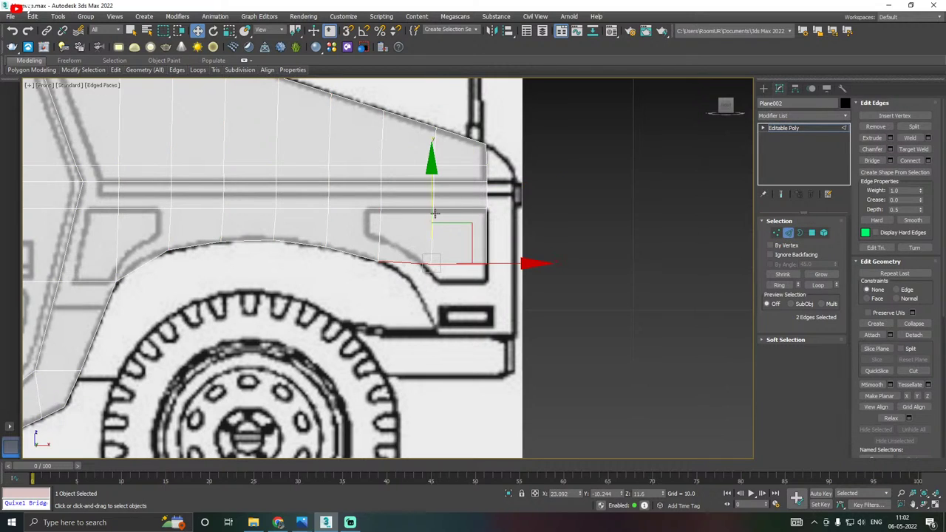
pyautogui.moveTo(430, 207); pyautogui.dragTo(440, 247)
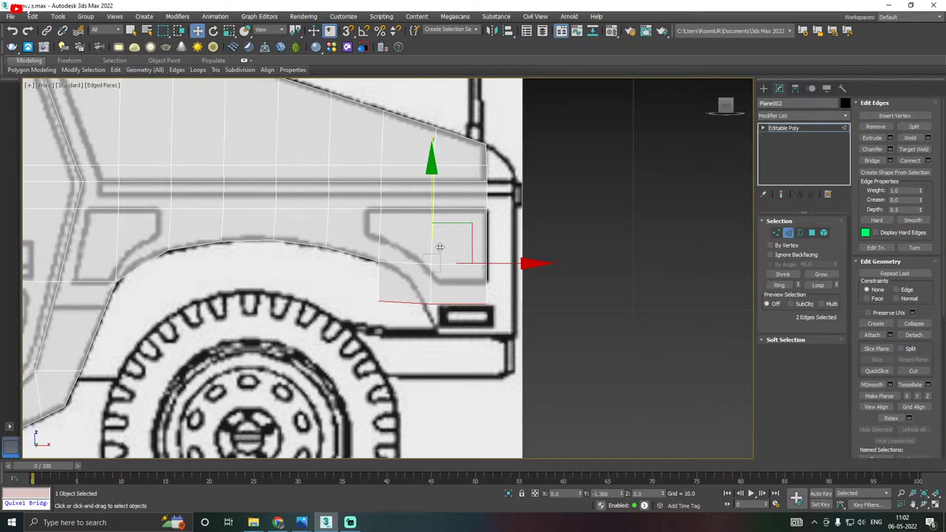
pyautogui.moveTo(440, 245); pyautogui.dragTo(440, 246)
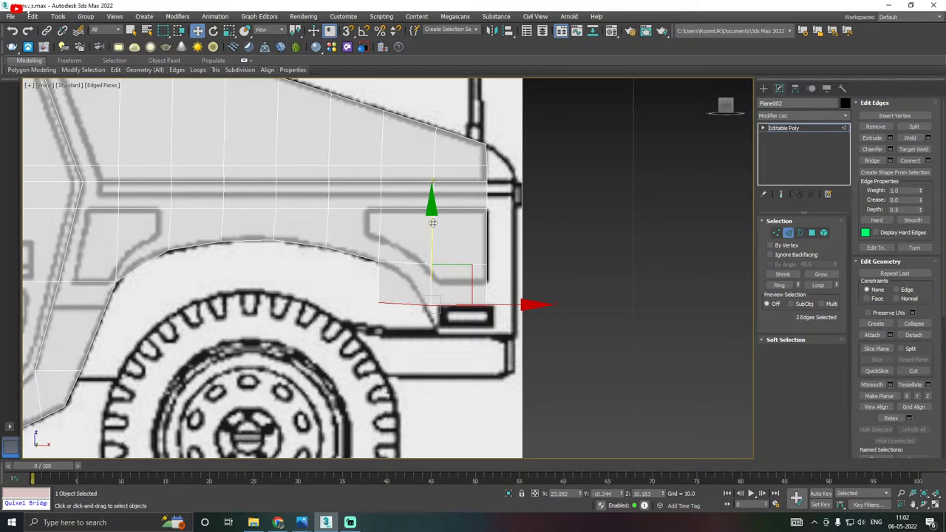
pyautogui.moveTo(432, 223); pyautogui.dragTo(438, 251)
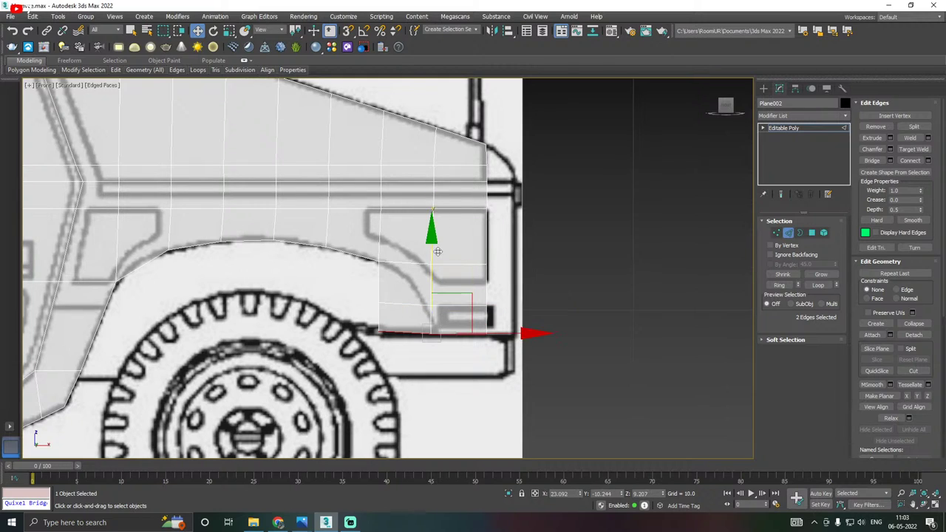
pyautogui.scroll(2, 415, 286)
pyautogui.click(779, 231)
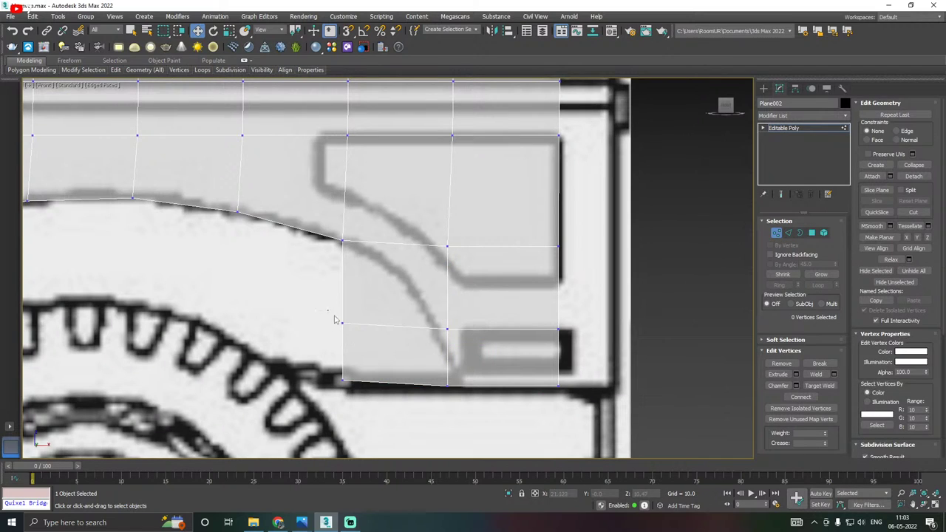
pyautogui.click(343, 323)
pyautogui.moveTo(397, 322); pyautogui.dragTo(470, 315)
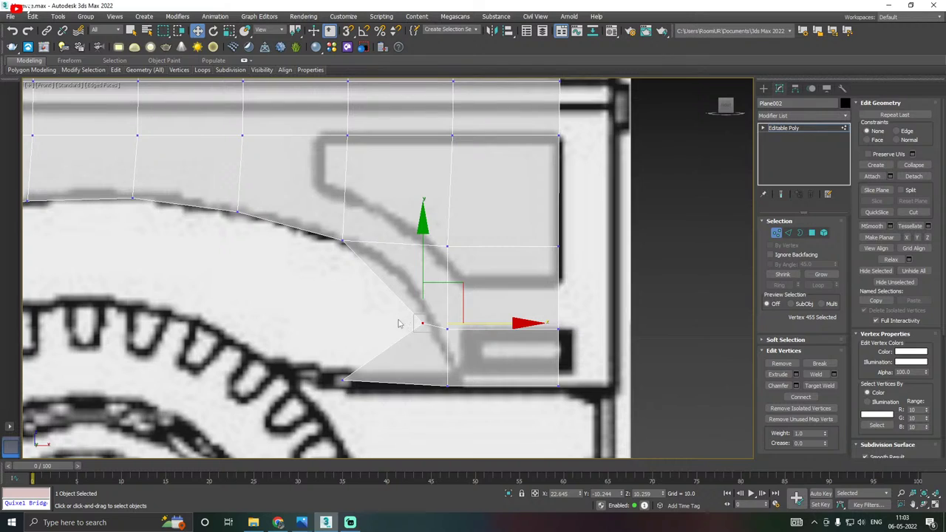
pyautogui.hotkey('ctrl', 'z')
# Raise the middle row of three new vertices behind the wheel and move its front vertex onto the wheel-arch curve.
pyautogui.moveTo(619, 343); pyautogui.dragTo(618, 341)
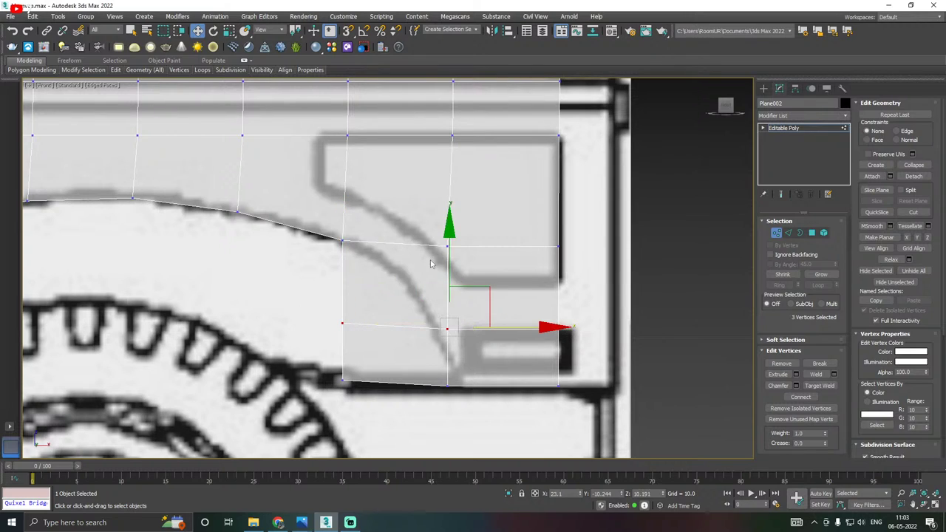
pyautogui.moveTo(449, 277); pyautogui.dragTo(449, 243)
pyautogui.moveTo(317, 277); pyautogui.dragTo(484, 293)
# Slide the new bottom row's middle vertex slightly rearward and its front vertex rearward to X 22.898.
pyautogui.moveTo(310, 355); pyautogui.dragTo(410, 423)
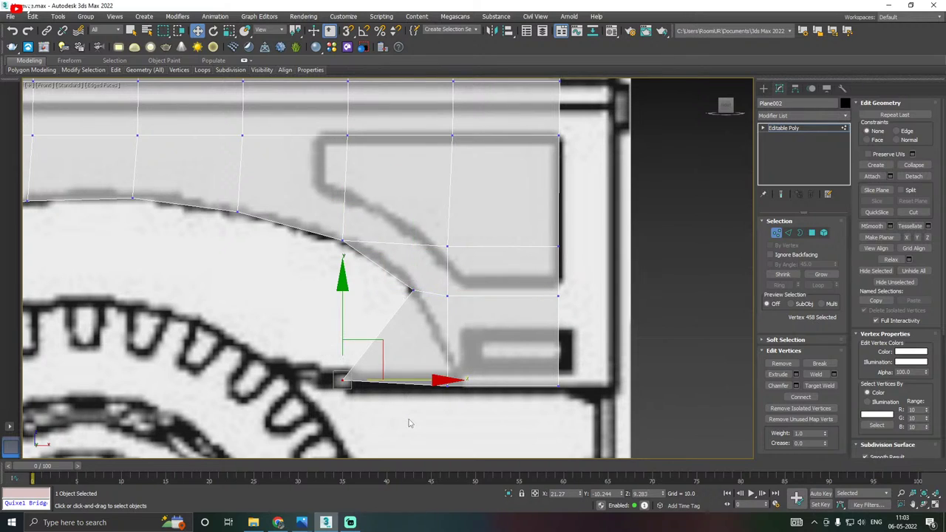
pyautogui.click(448, 385)
pyautogui.moveTo(507, 384); pyautogui.dragTo(522, 381)
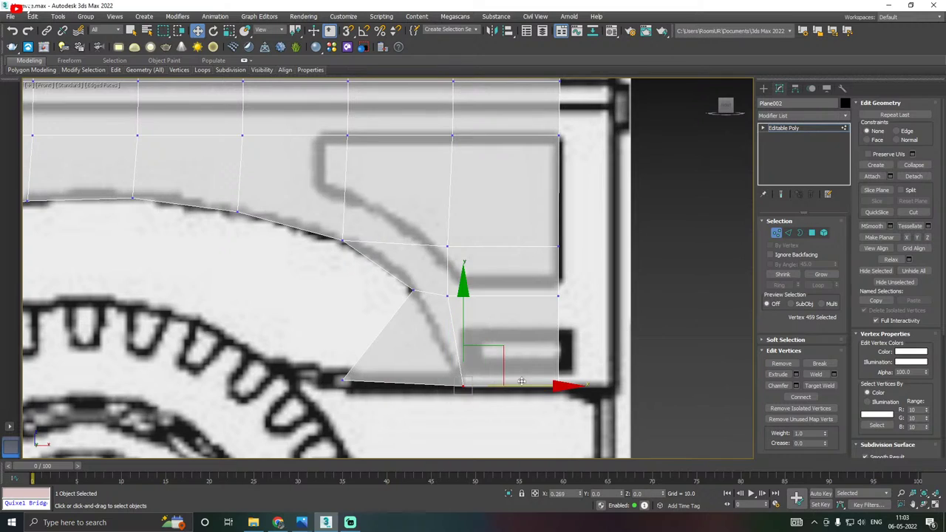
pyautogui.click(343, 381)
pyautogui.moveTo(407, 378); pyautogui.dragTo(501, 378)
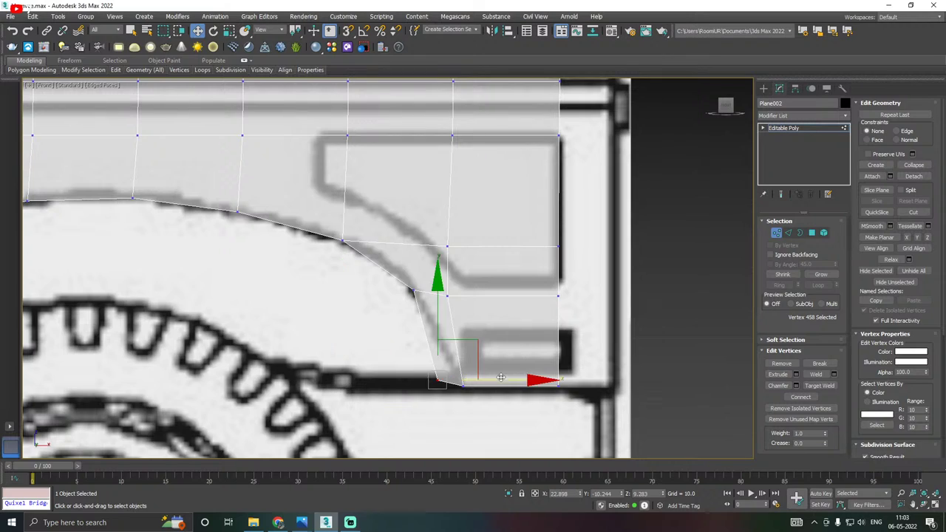
# Move the bottom row's middle vertex further rearward and place its front vertex at X 23.345, Z 9.176, at the arch's lower end.
pyautogui.click(447, 296)
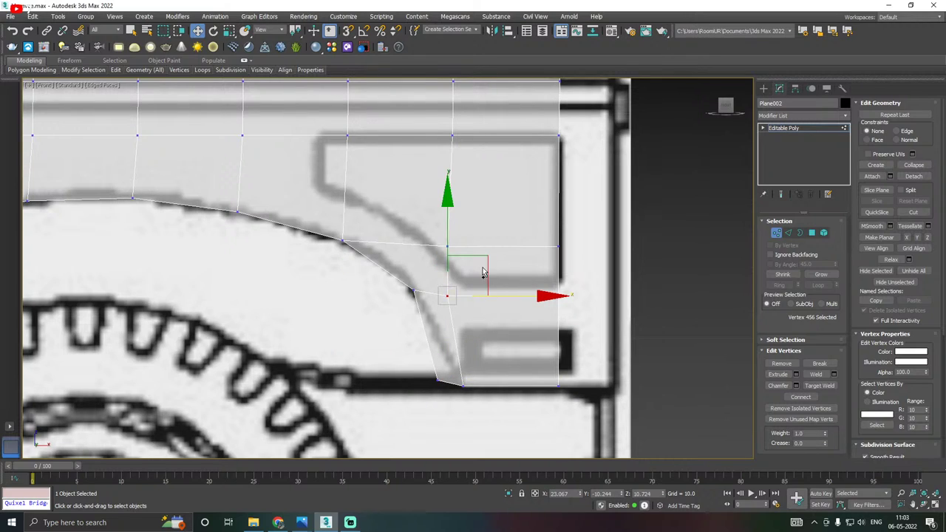
pyautogui.click(463, 385)
pyautogui.moveTo(521, 385); pyautogui.dragTo(552, 385)
pyautogui.click(439, 381)
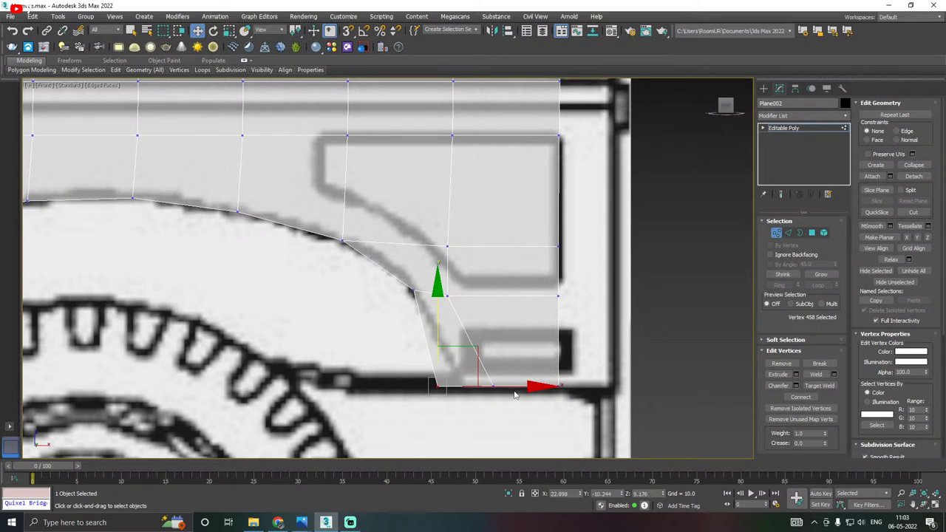
pyautogui.moveTo(514, 387); pyautogui.dragTo(538, 386)
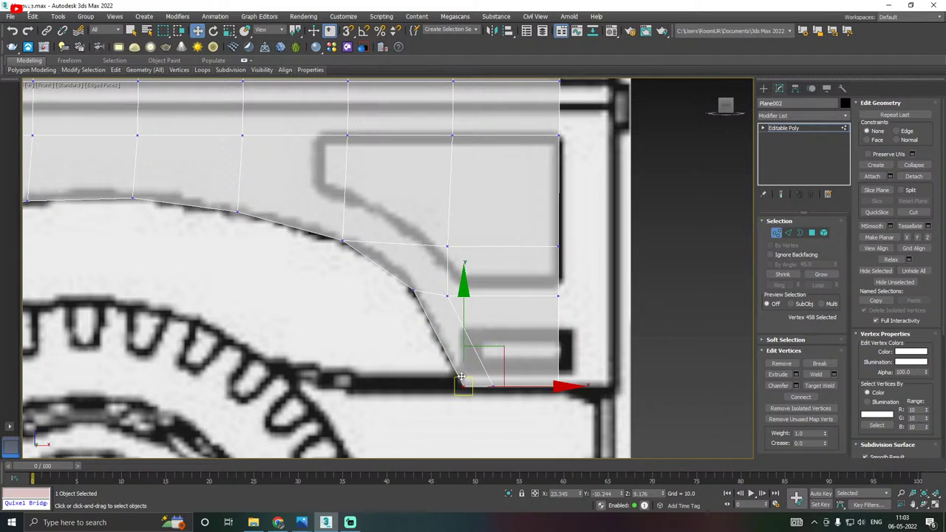
pyautogui.moveTo(405, 314); pyautogui.dragTo(407, 349, button='middle')
pyautogui.click(524, 341)
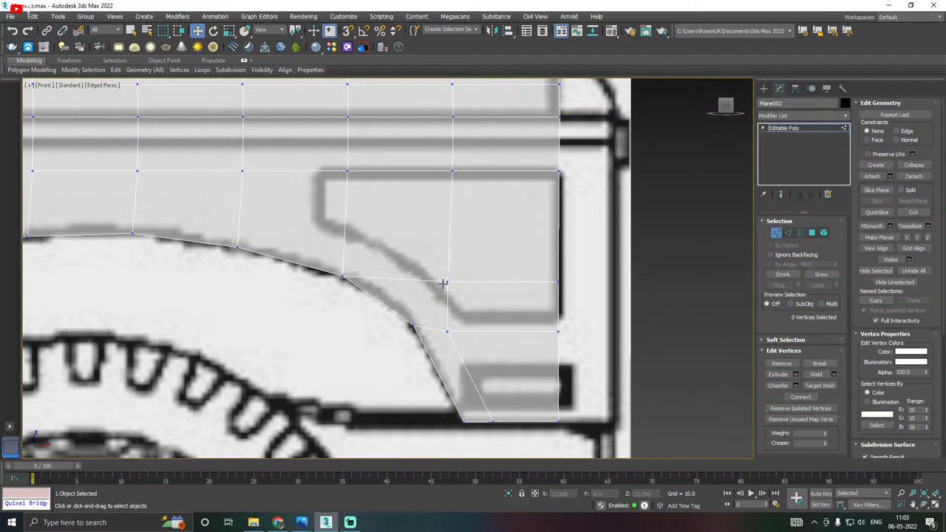
# Raise the middle vertex of the middle row behind the wheel slightly, and raise the whole three-vertex row to Z 10.991.
pyautogui.moveTo(368, 376); pyautogui.dragTo(376, 389, button='middle')
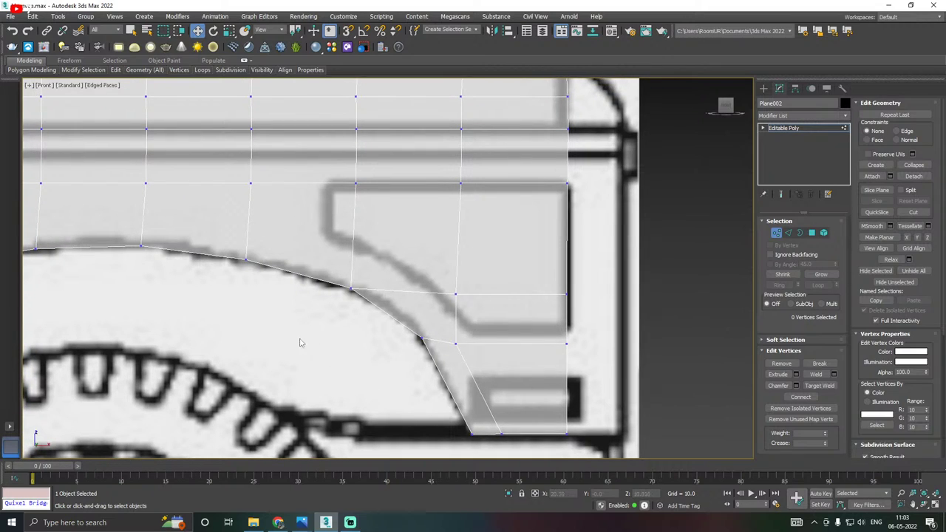
pyautogui.click(455, 343)
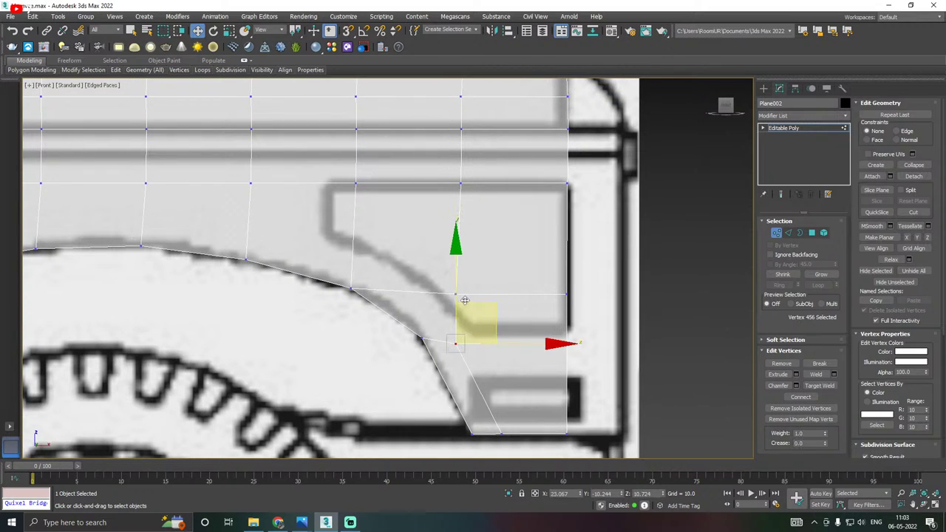
pyautogui.moveTo(458, 294); pyautogui.dragTo(458, 290)
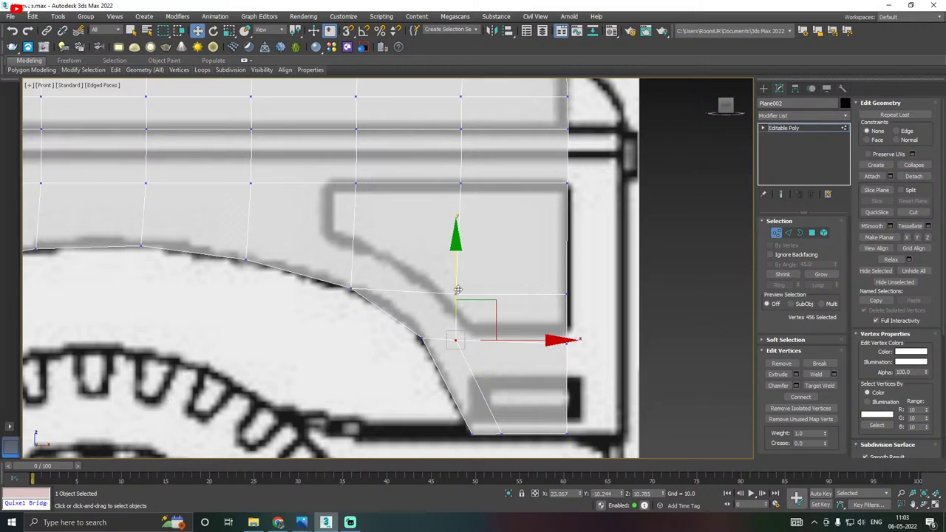
pyautogui.moveTo(401, 328); pyautogui.dragTo(624, 349)
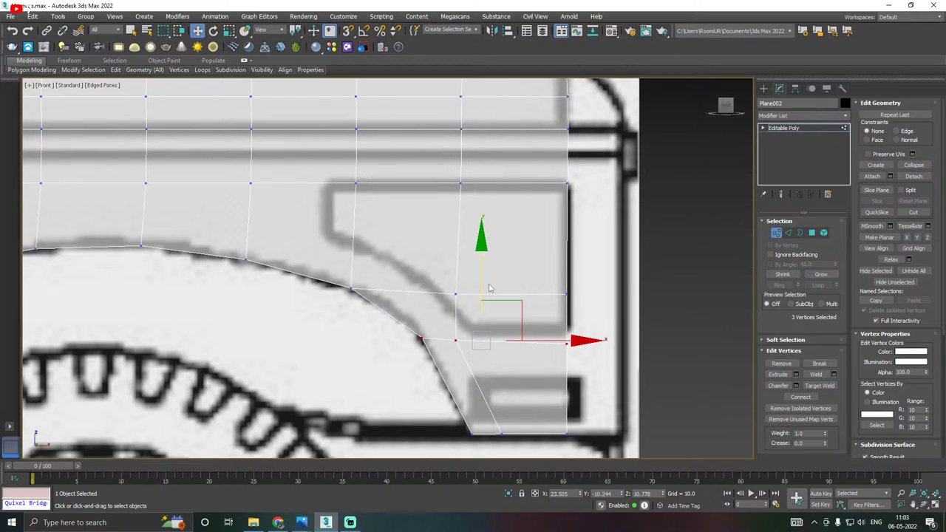
pyautogui.moveTo(480, 285); pyautogui.dragTo(477, 273)
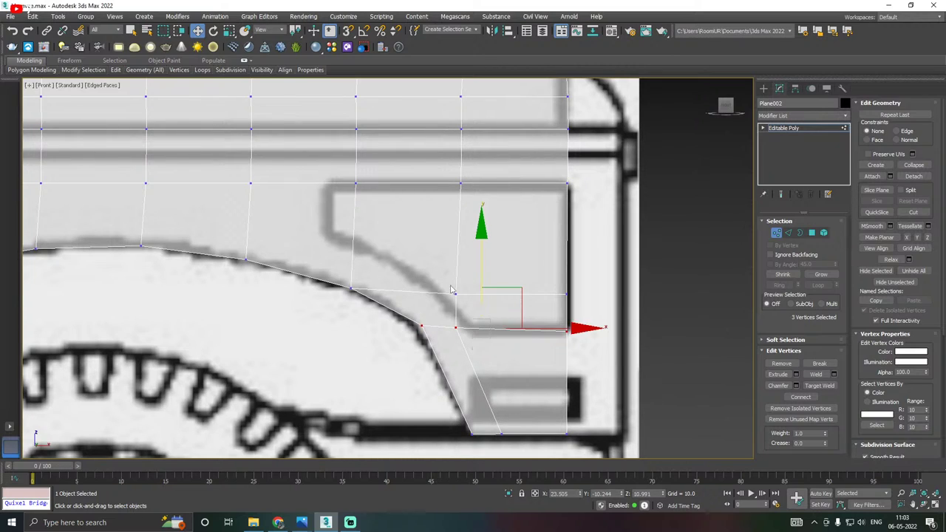
# Slide the middle row's front vertex slightly forward and the next arch vertex ahead of it slightly rearward onto the wheel-arch curve.
pyautogui.click(421, 325)
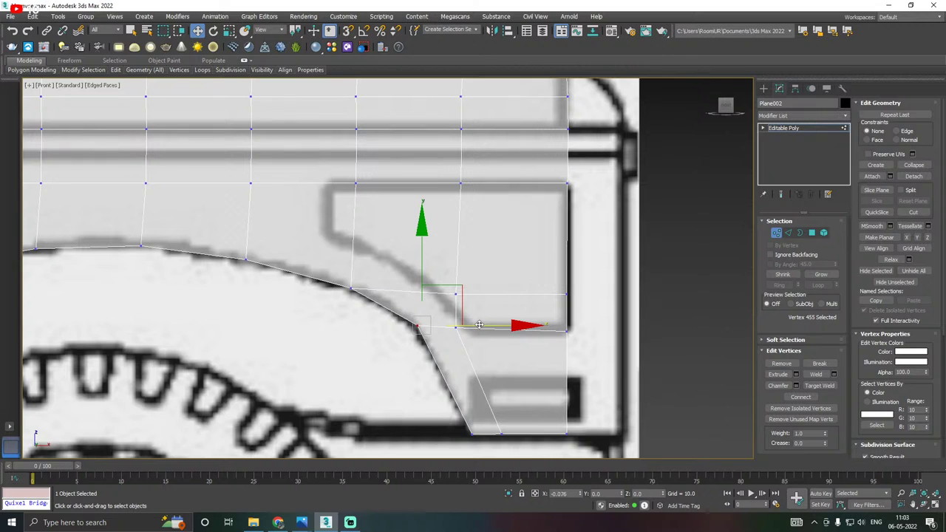
pyautogui.click(352, 289)
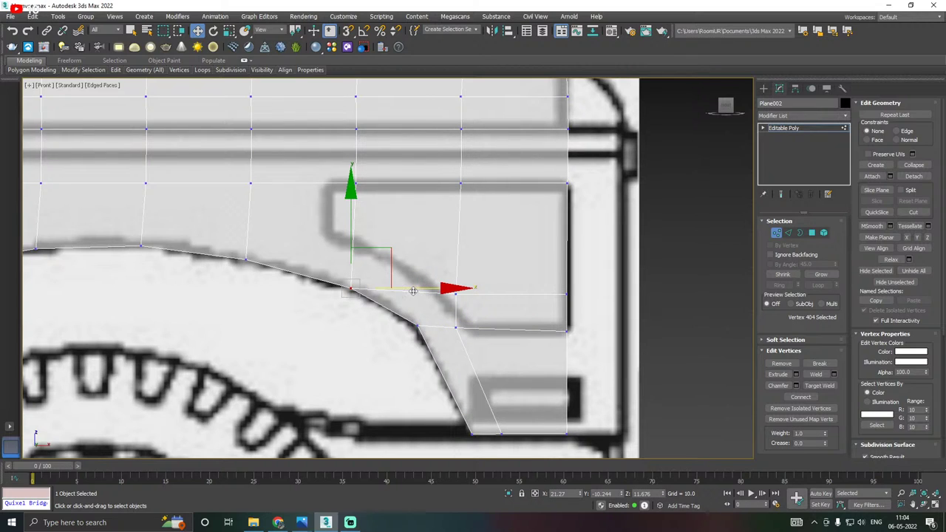
pyautogui.moveTo(413, 291); pyautogui.dragTo(417, 291)
pyautogui.click(362, 347)
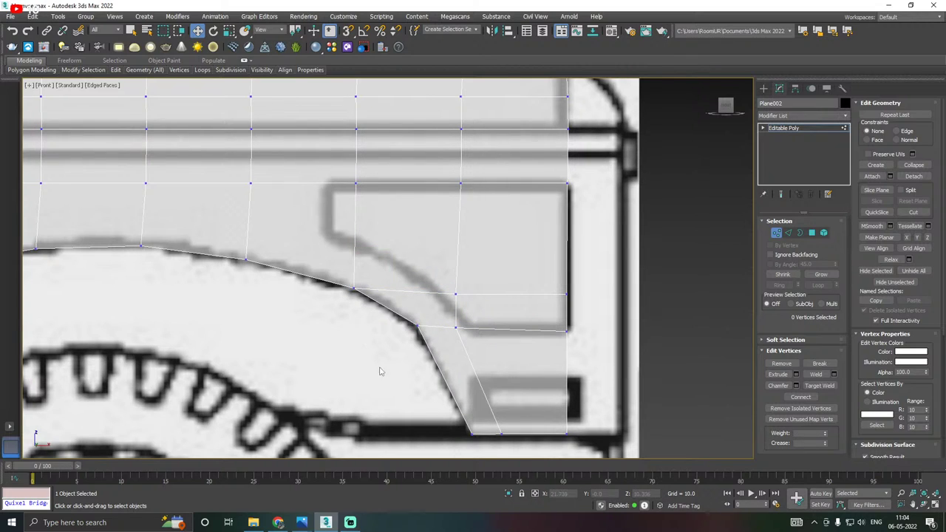
# Check the body from an angled view and against the side blueprint, and save the scene.
pyautogui.scroll(-5, 380, 371)
pyautogui.scroll(4, 505, 349)
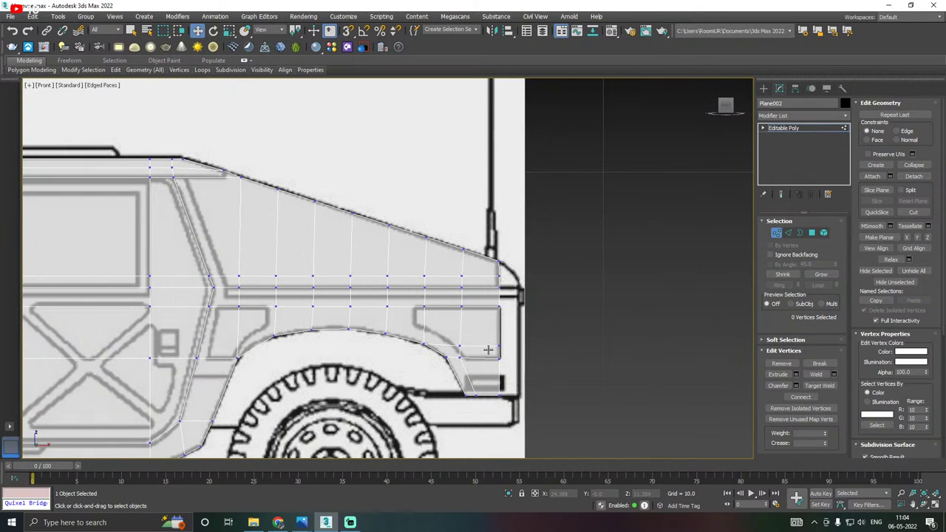
pyautogui.keyDown('alt'); pyautogui.moveTo(494, 255); pyautogui.dragTo(536, 252, button='middle'); pyautogui.keyUp('alt')
pyautogui.scroll(-4, 427, 265)
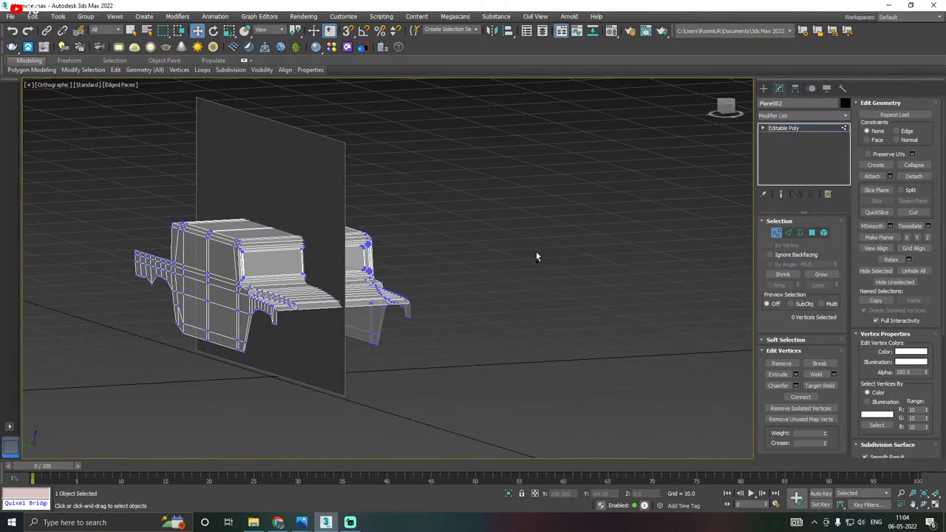
pyautogui.press('f')
pyautogui.scroll(5, 377, 259)
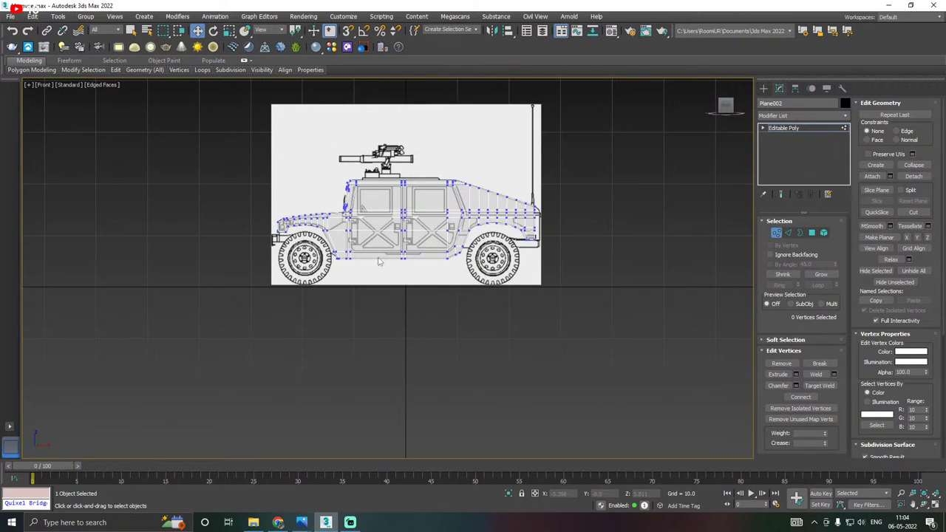
pyautogui.scroll(6, 527, 252)
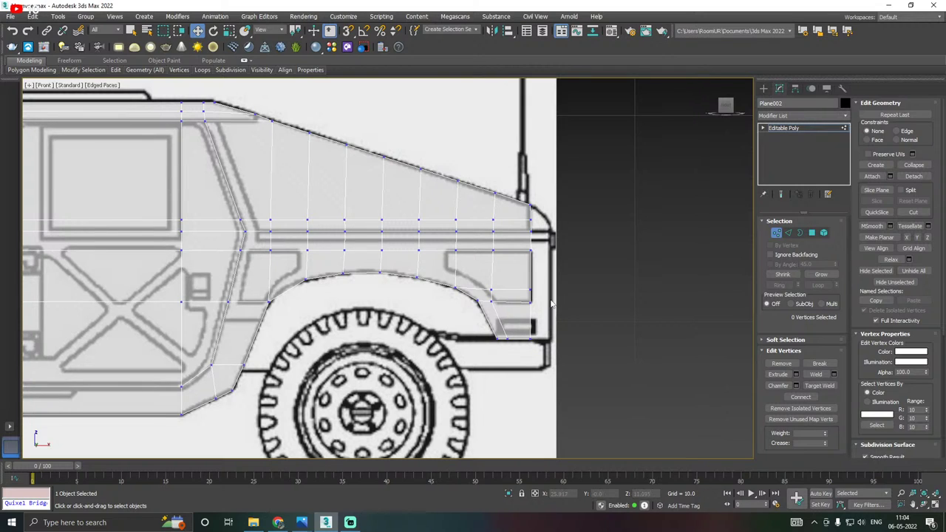
pyautogui.moveTo(448, 266); pyautogui.dragTo(447, 312, button='middle')
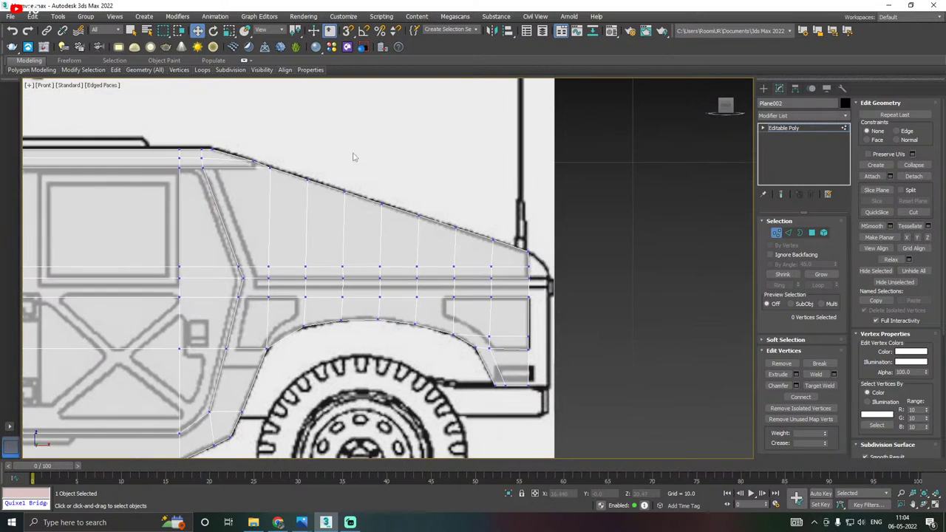
pyautogui.click(11, 16)
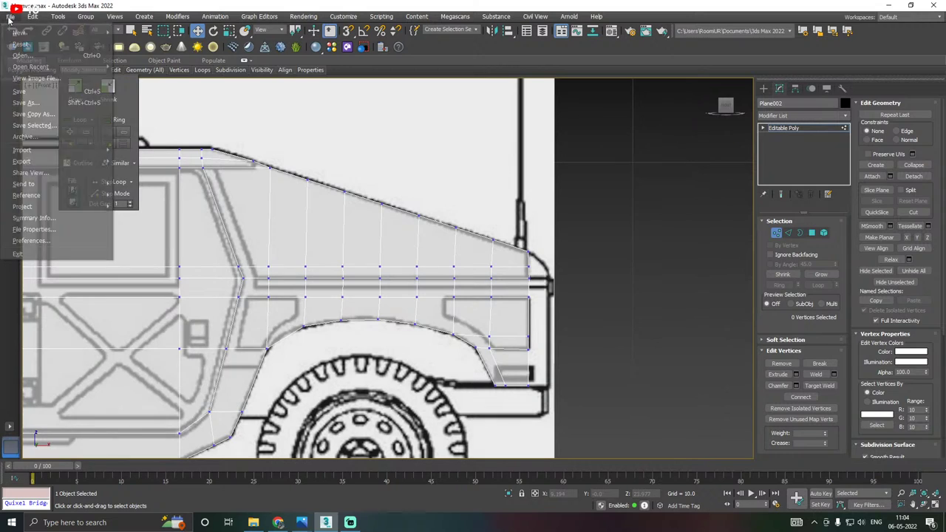
pyautogui.click(38, 93)
# Extrude the six vertical edges at the side panel's rear end rearward to X 25.913, onto the blueprint's rear outline.
pyautogui.click(789, 234)
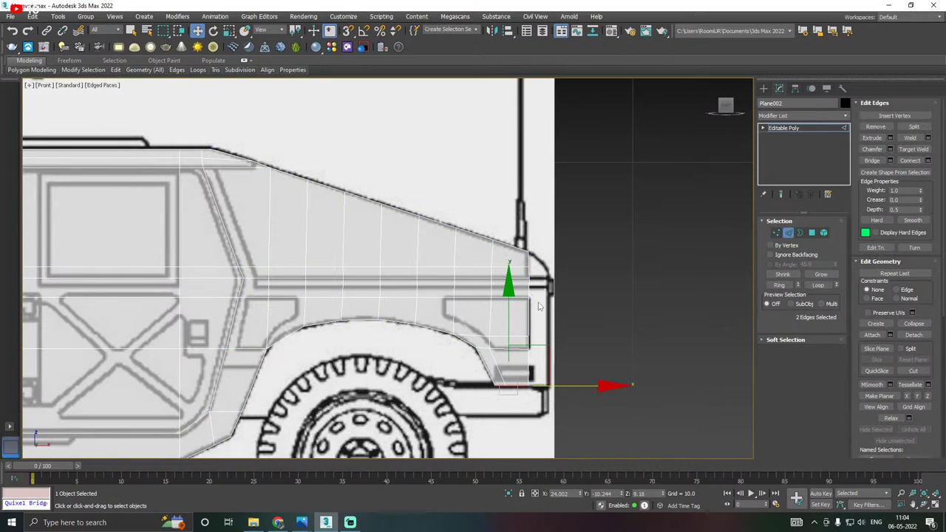
pyautogui.scroll(2, 539, 310)
pyautogui.click(524, 321)
pyautogui.doubleClick(523, 321)
pyautogui.keyDown('alt'); pyautogui.moveTo(524, 318); pyautogui.dragTo(538, 330, button='middle'); pyautogui.keyUp('alt')
pyautogui.press('f')
pyautogui.scroll(8, 510, 307)
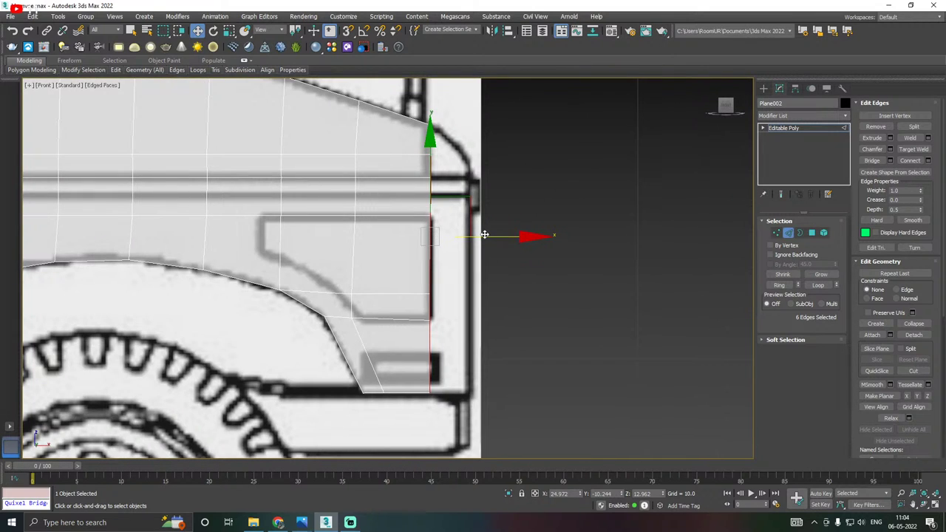
pyautogui.moveTo(485, 234); pyautogui.dragTo(523, 233)
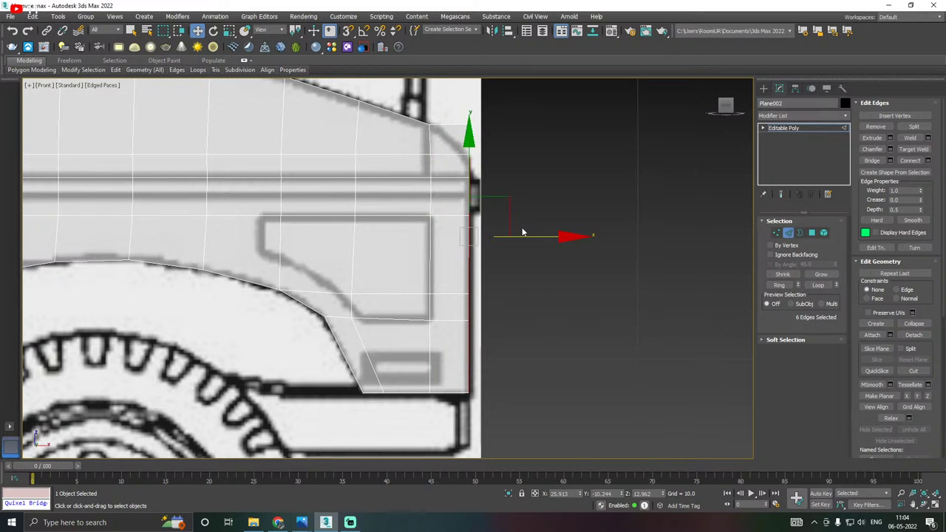
# Move the new strip's top rear vertex onto the blueprint's rounded rear corner, at X 25.427, Z 15.423.
pyautogui.moveTo(523, 232); pyautogui.dragTo(525, 287, button='middle')
pyautogui.click(777, 232)
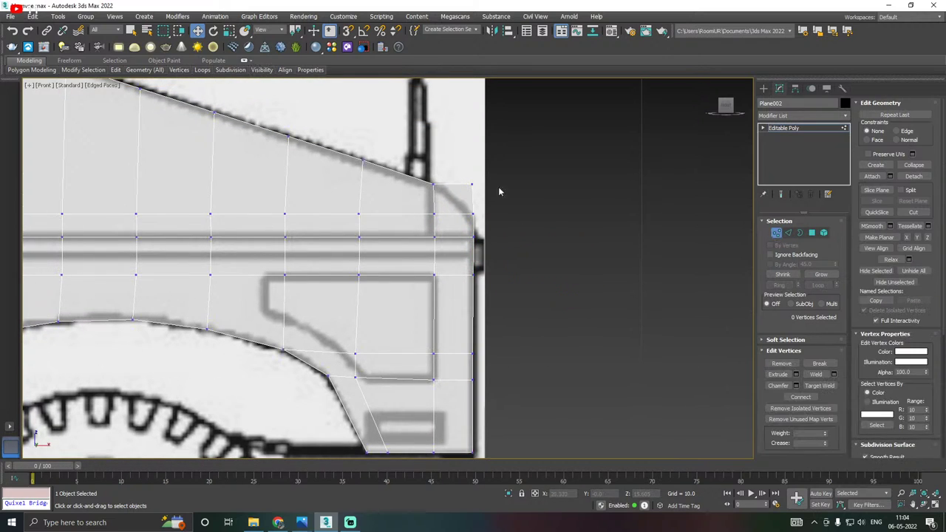
pyautogui.scroll(1, 473, 204)
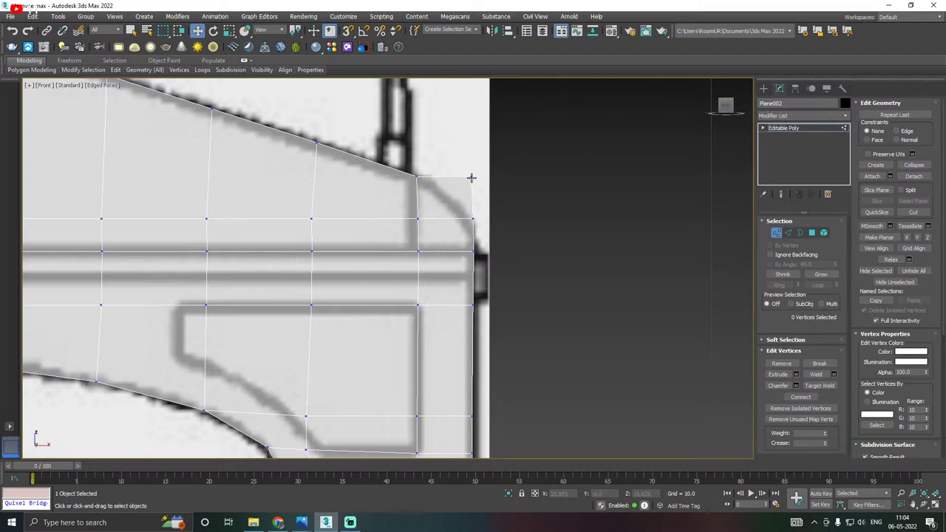
pyautogui.click(472, 178)
pyautogui.moveTo(542, 174); pyautogui.dragTo(503, 175)
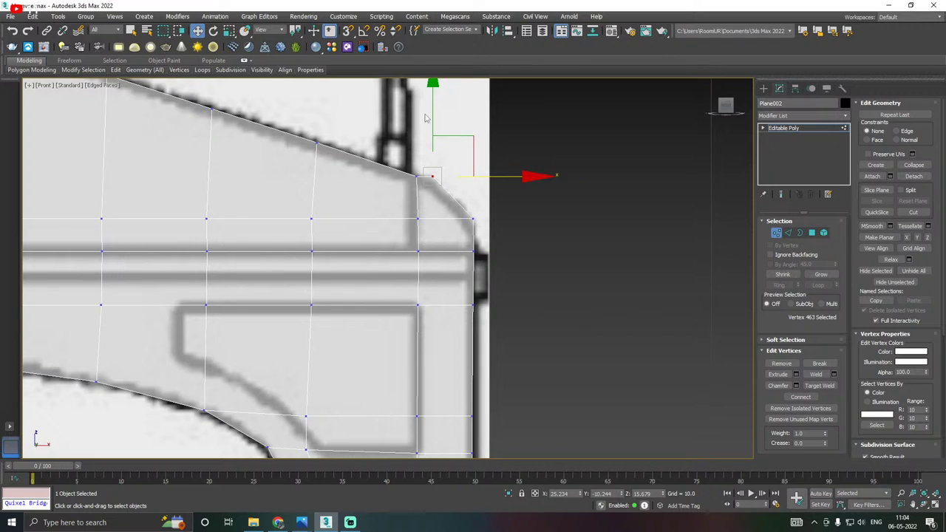
pyautogui.moveTo(457, 134); pyautogui.dragTo(460, 145)
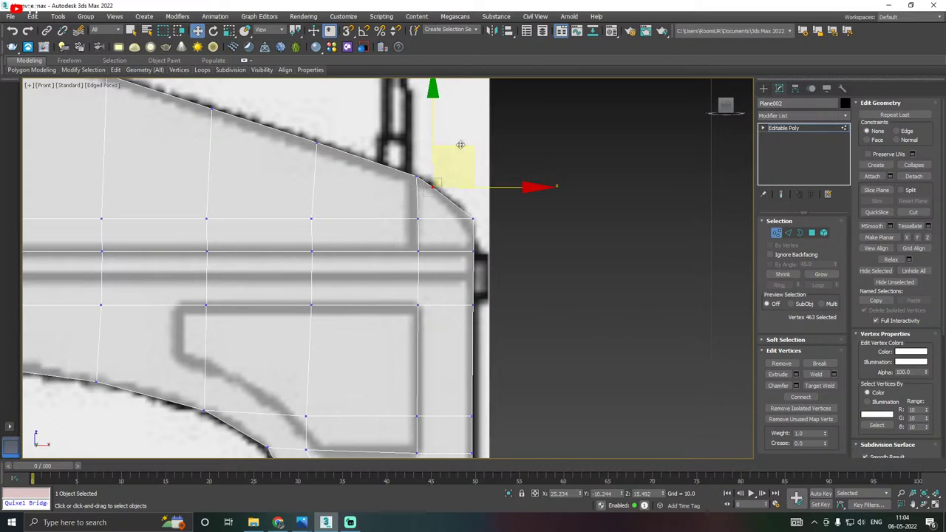
pyautogui.moveTo(498, 187); pyautogui.dragTo(508, 188)
pyautogui.moveTo(442, 133); pyautogui.dragTo(445, 137)
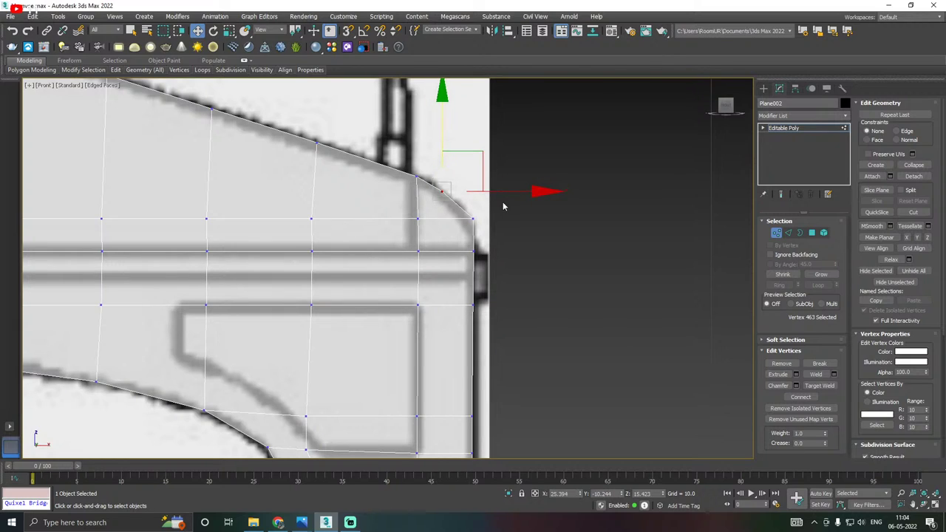
pyautogui.moveTo(501, 192); pyautogui.dragTo(502, 192)
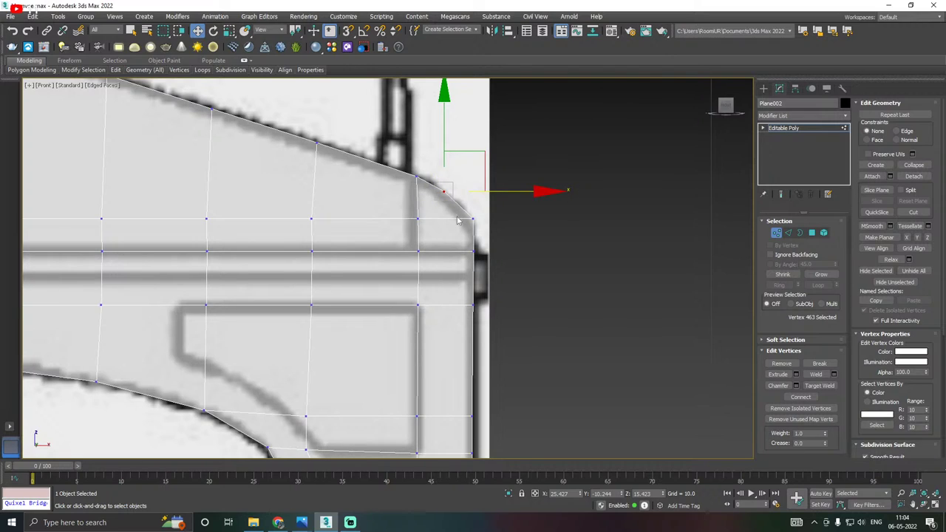
# Connect the rounded-corner vertex to the vertex diagonally below and ahead of it with a new edge.
pyautogui.keyDown('ctrl'); pyautogui.click(419, 218); pyautogui.keyUp('ctrl')
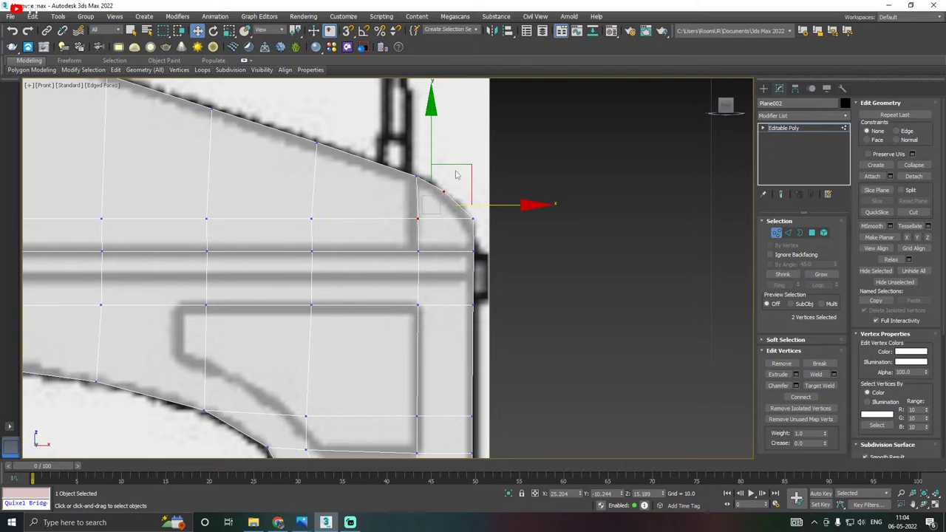
pyautogui.click(801, 397)
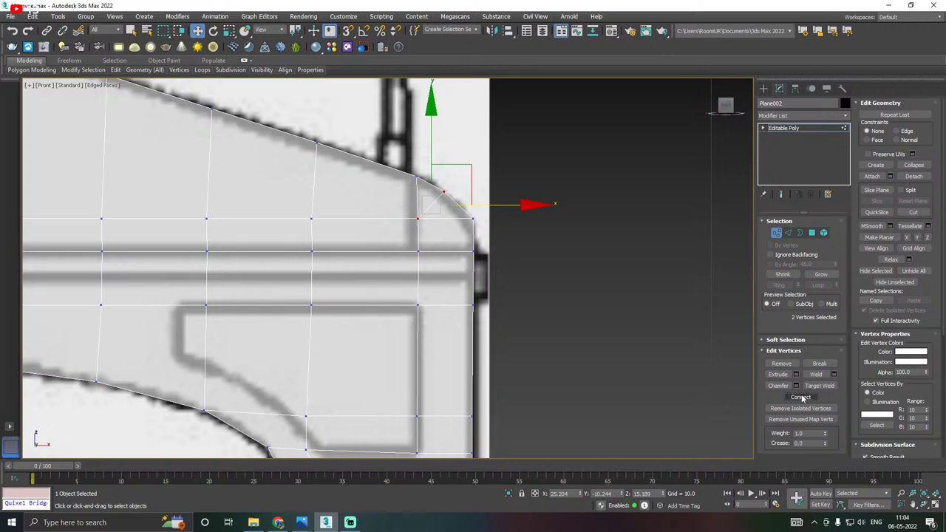
pyautogui.click(490, 241)
# Nudge the rounded-corner vertex rearward to X 25.457 and check the rear outline against the blueprint.
pyautogui.scroll(3, 439, 192)
pyautogui.click(449, 190)
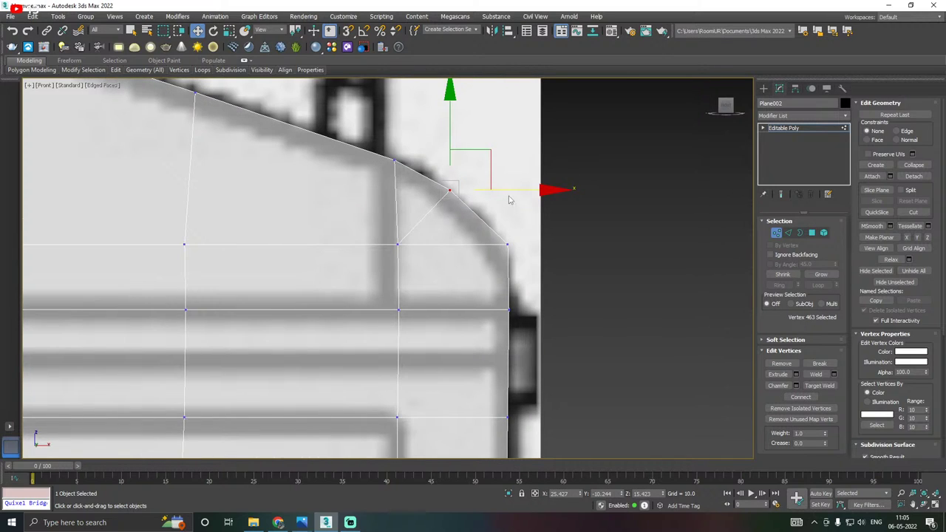
pyautogui.scroll(-3, 476, 203)
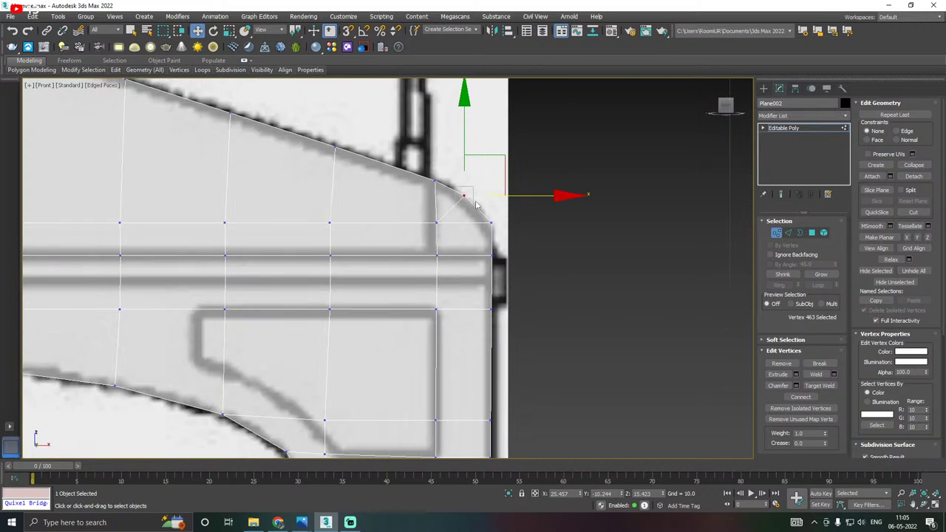
pyautogui.scroll(-2, 476, 205)
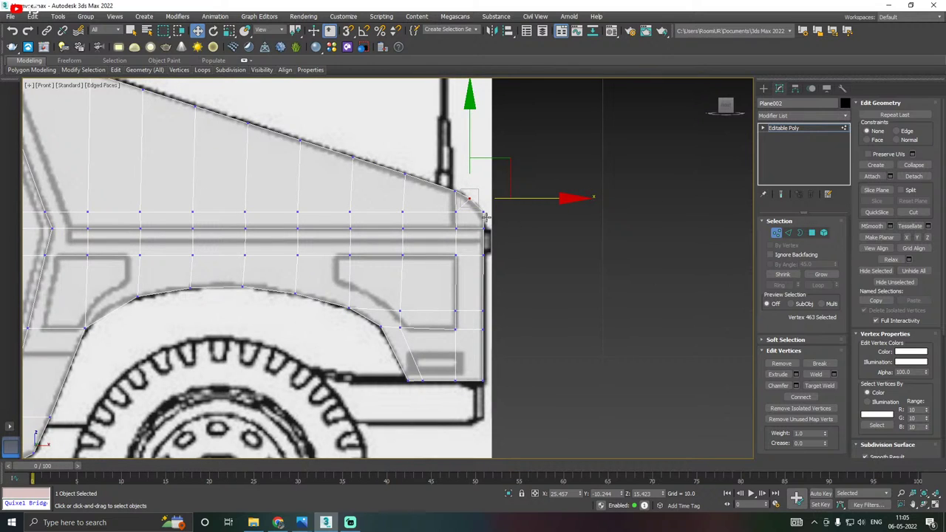
pyautogui.scroll(5, 480, 217)
pyautogui.scroll(-5, 484, 215)
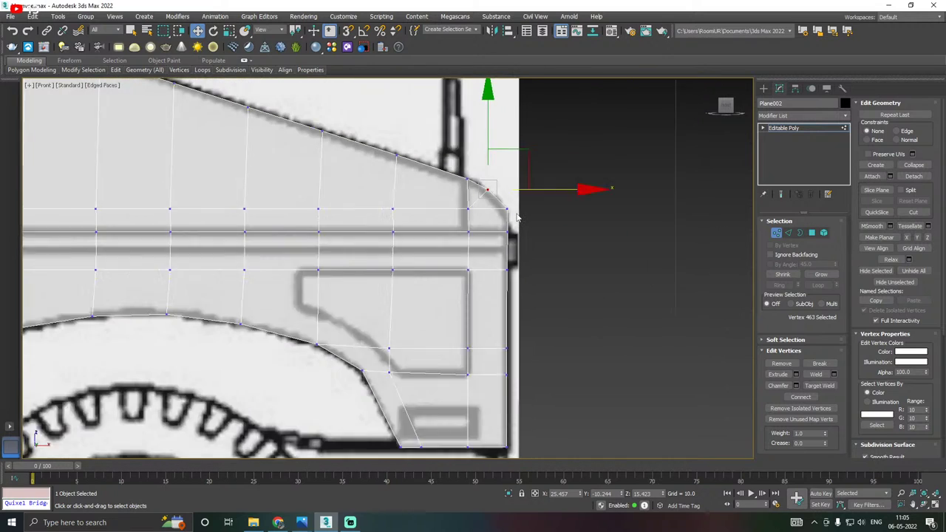
# Select the rear outline edges, leaving out the new diagonal edge and including the short edge atop the rounded corner.
pyautogui.click(788, 232)
pyautogui.scroll(3, 496, 206)
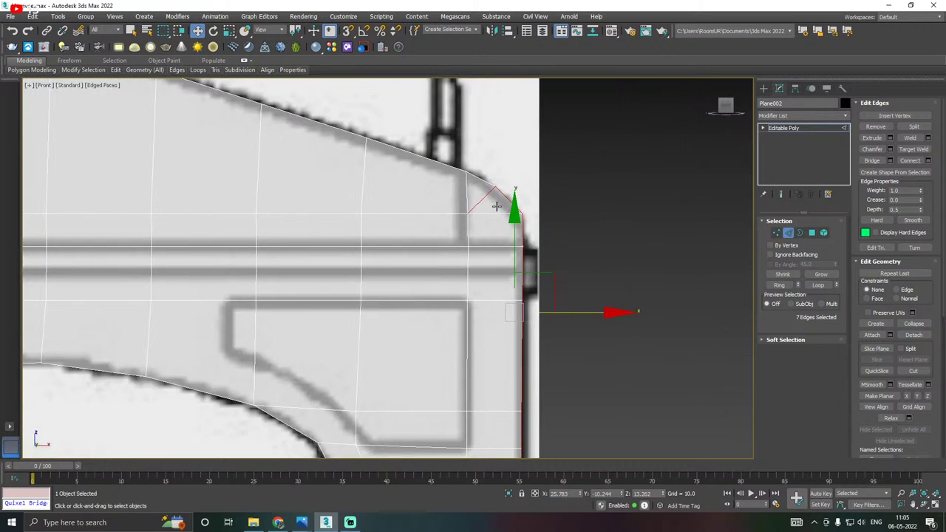
pyautogui.scroll(2, 492, 203)
pyautogui.keyDown('alt'); pyautogui.click(482, 198); pyautogui.keyUp('alt')
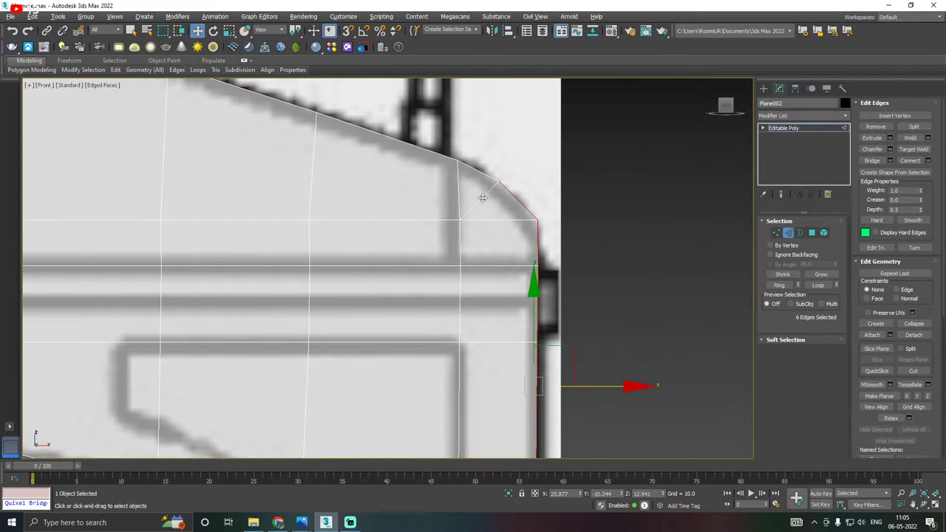
pyautogui.keyDown('ctrl'); pyautogui.click(479, 172); pyautogui.keyUp('ctrl')
pyautogui.scroll(-3, 479, 171)
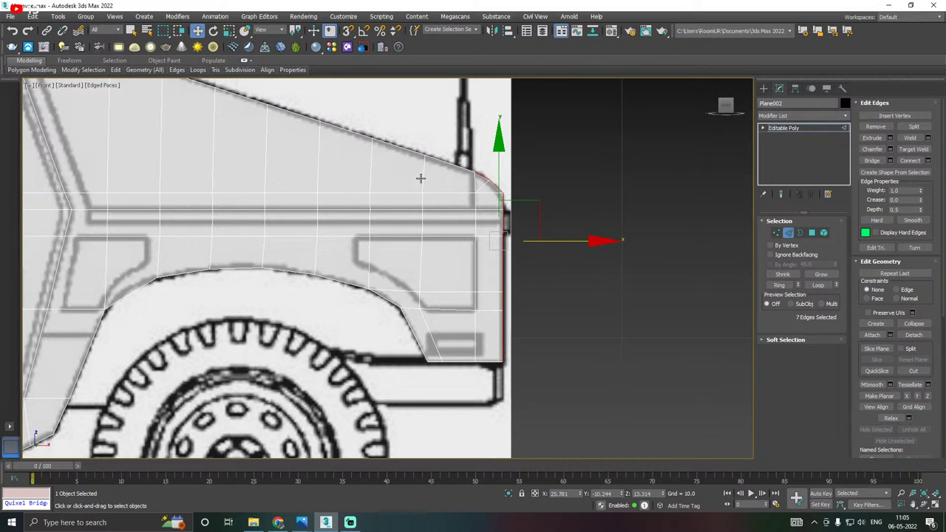
# Extend the edge selection forward along the sloping top of the rear side panel up to the edge approaching the roof.
pyautogui.scroll(3, 421, 178)
pyautogui.keyDown('ctrl'); pyautogui.click(562, 251); pyautogui.keyUp('ctrl')
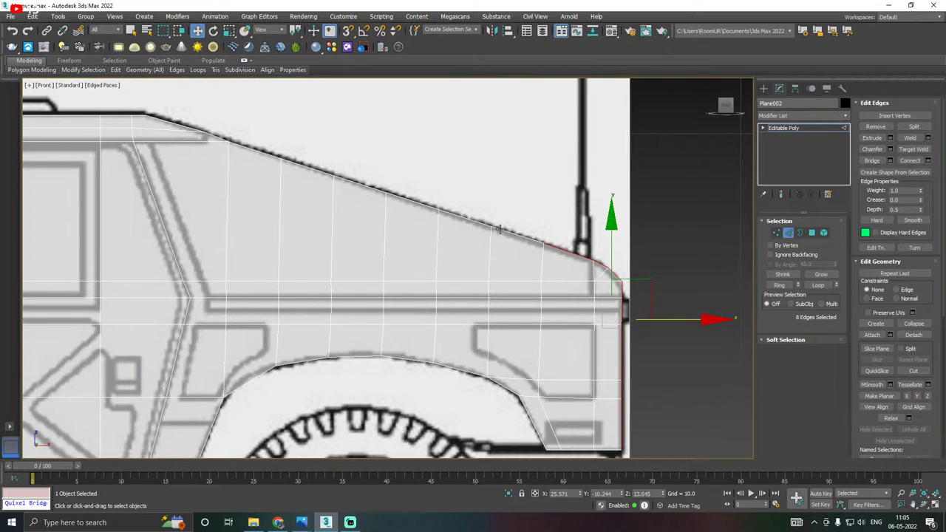
pyautogui.keyDown('ctrl'); pyautogui.click(499, 230); pyautogui.keyUp('ctrl')
pyautogui.keyDown('ctrl'); pyautogui.click(474, 223); pyautogui.keyUp('ctrl')
pyautogui.keyDown('ctrl'); pyautogui.click(414, 202); pyautogui.keyUp('ctrl')
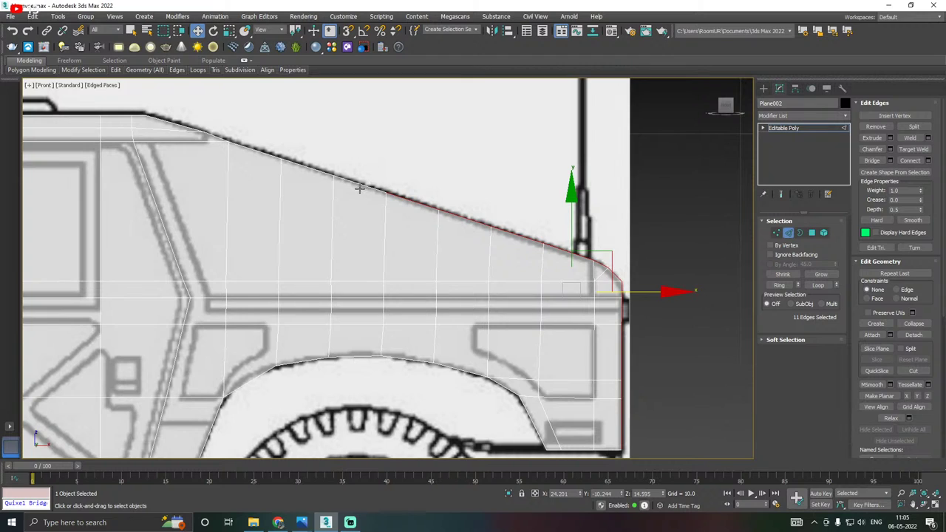
pyautogui.keyDown('ctrl'); pyautogui.click(359, 189); pyautogui.keyUp('ctrl')
pyautogui.keyDown('ctrl'); pyautogui.click(319, 166); pyautogui.keyUp('ctrl')
pyautogui.keyDown('ctrl'); pyautogui.click(249, 151); pyautogui.keyUp('ctrl')
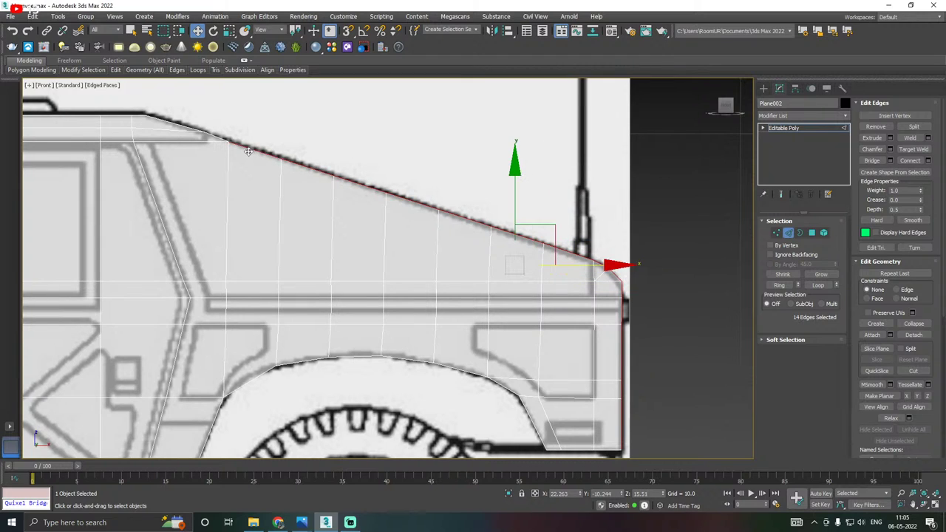
pyautogui.moveTo(259, 152); pyautogui.dragTo(497, 266, button='middle')
pyautogui.scroll(3, 423, 239)
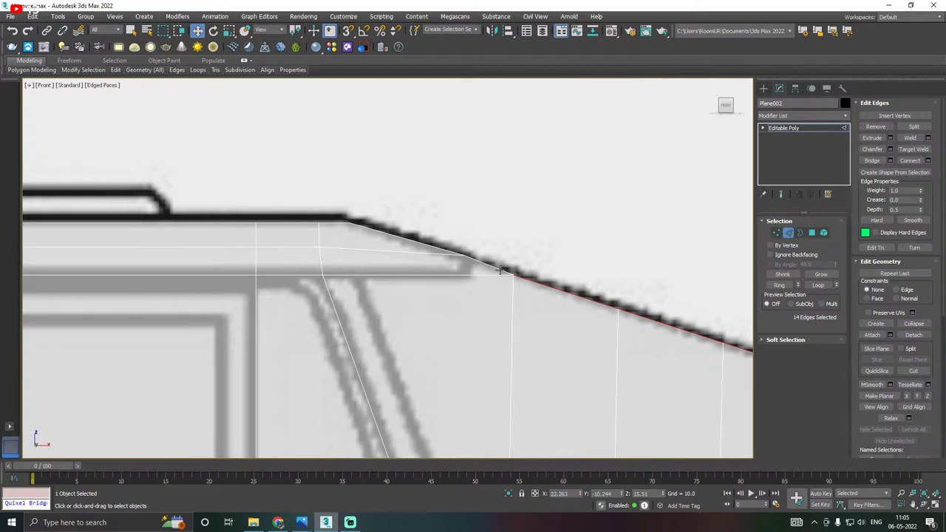
pyautogui.keyDown('ctrl'); pyautogui.click(490, 264); pyautogui.keyUp('ctrl')
# Move the vertex on the slope just behind the roof onto the blueprint line, at X 11.436, Z 20.066.
pyautogui.click(776, 233)
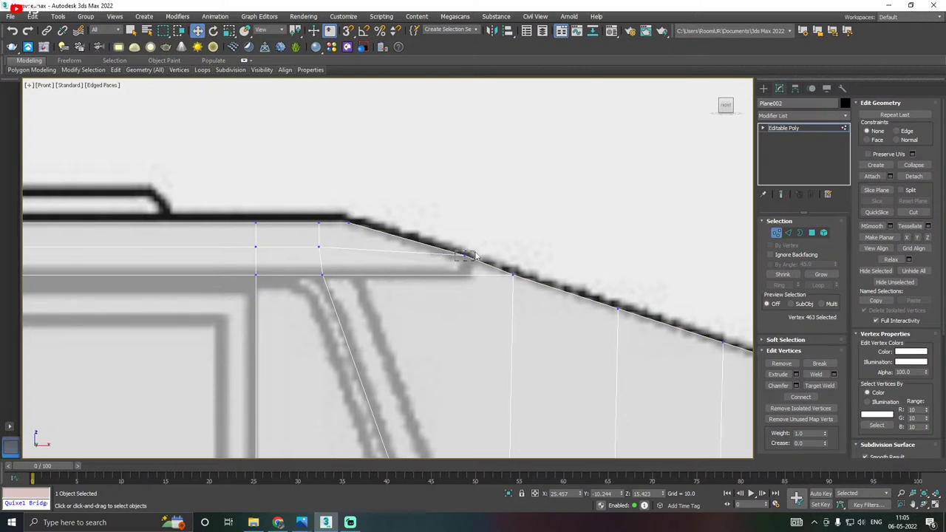
pyautogui.click(458, 256)
pyautogui.moveTo(529, 254); pyautogui.dragTo(512, 251)
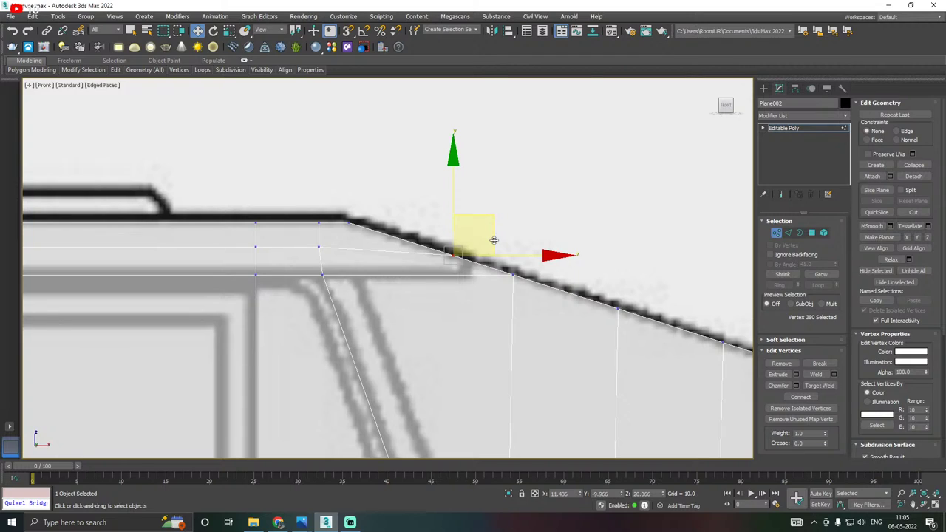
pyautogui.scroll(-2, 408, 256)
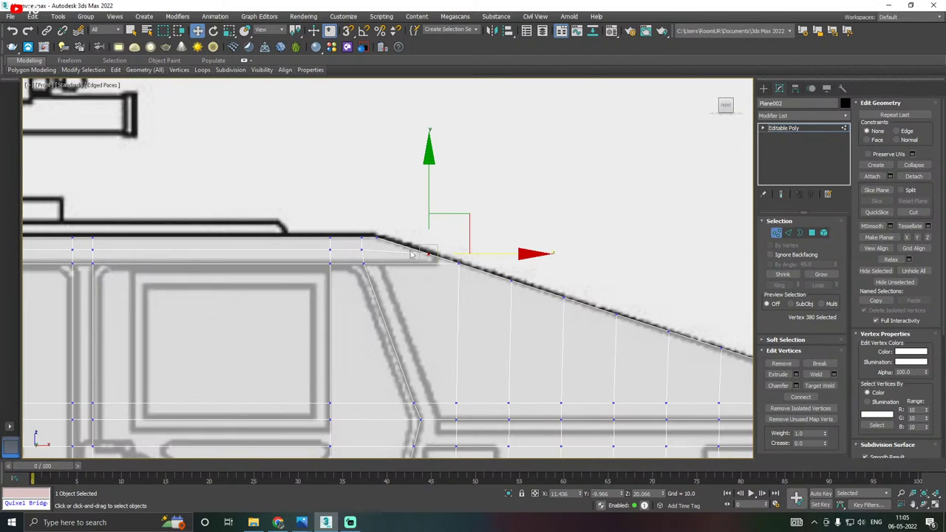
pyautogui.moveTo(473, 253); pyautogui.dragTo(445, 237, button='middle')
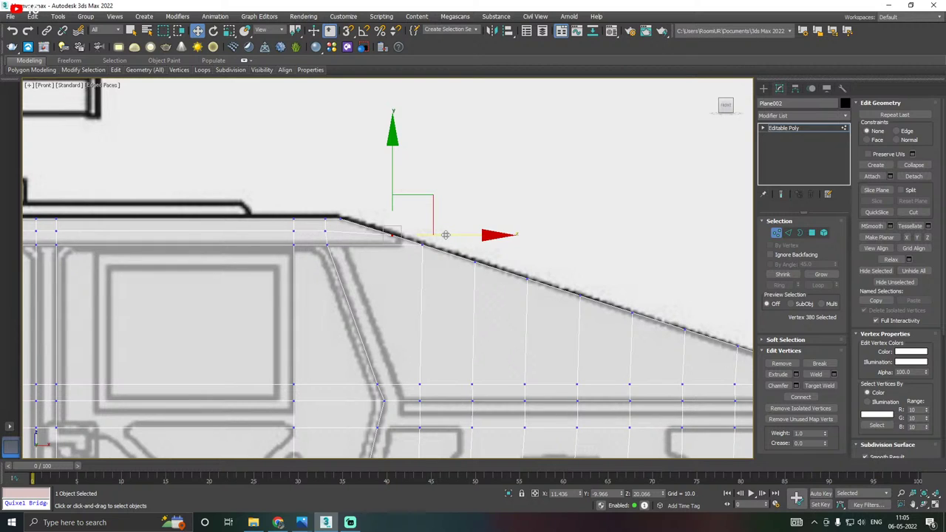
pyautogui.scroll(-2, 446, 234)
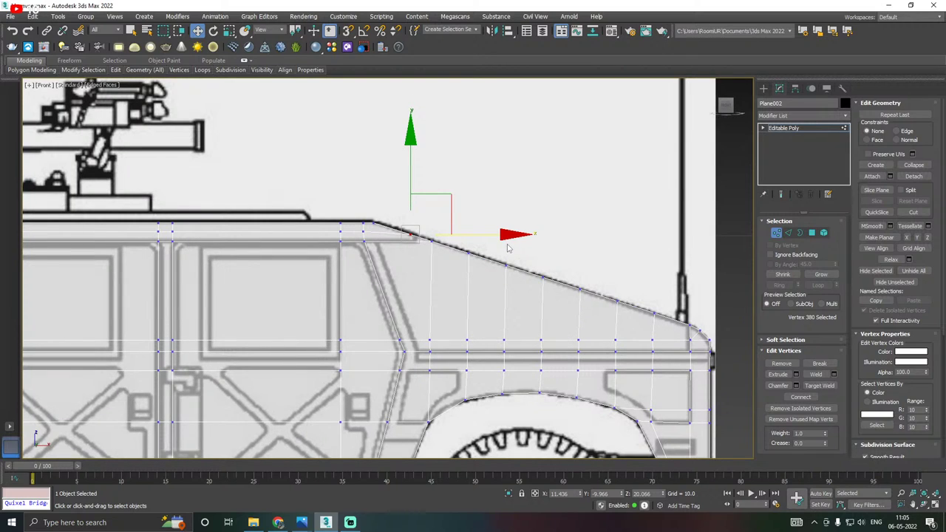
# Isolate the body in the perspective view and return to edge editing with the rear outline edges selected.
pyautogui.press('p')
pyautogui.keyDown('alt'); pyautogui.moveTo(531, 234); pyautogui.dragTo(520, 378, button='middle'); pyautogui.keyUp('alt')
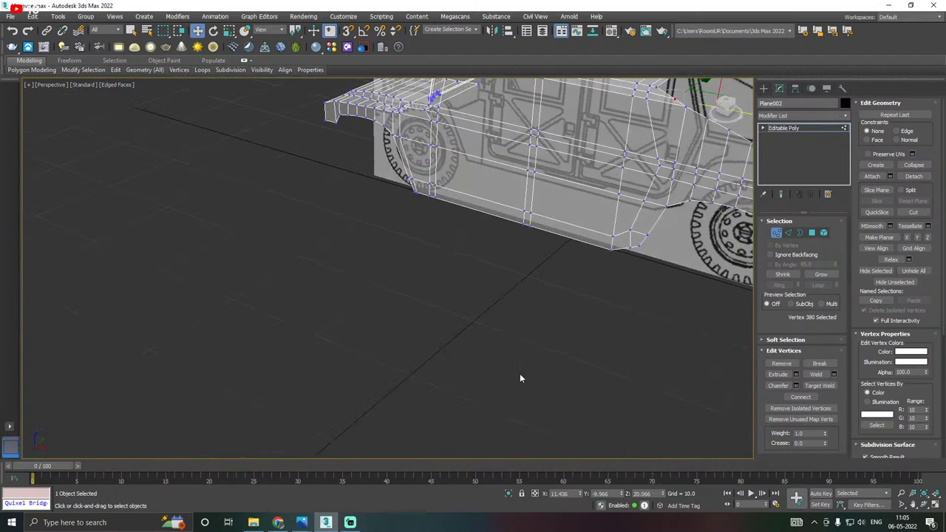
pyautogui.click(509, 493)
pyautogui.scroll(-10, 469, 335)
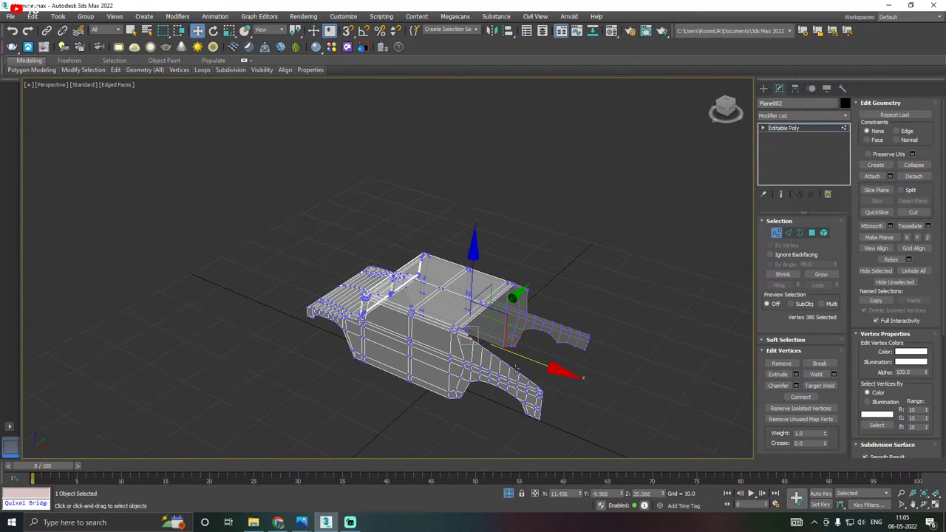
pyautogui.scroll(5, 516, 369)
pyautogui.click(789, 233)
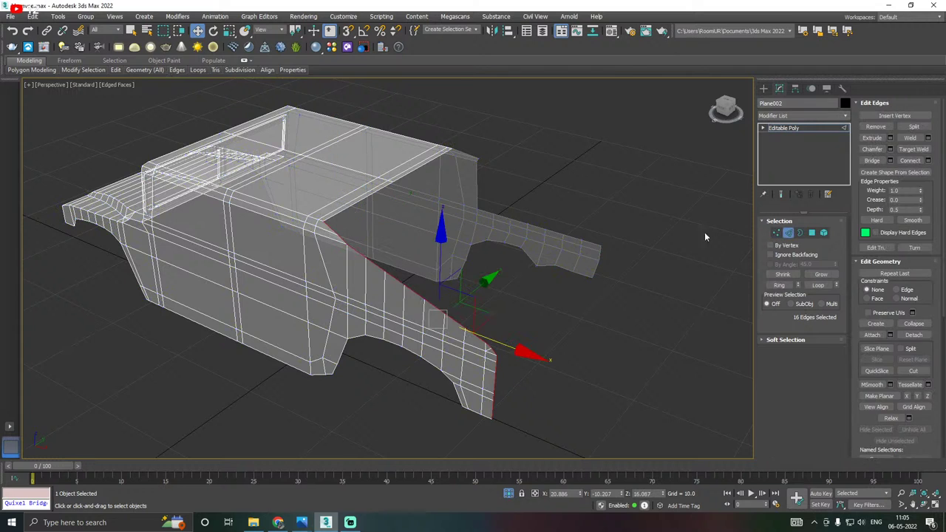
# Compare the selected rear outline edges with the blueprint in the front view, and isolate the body again in perspective.
pyautogui.keyDown('alt'); pyautogui.moveTo(376, 285); pyautogui.dragTo(452, 281, button='middle'); pyautogui.keyUp('alt')
pyautogui.press('f')
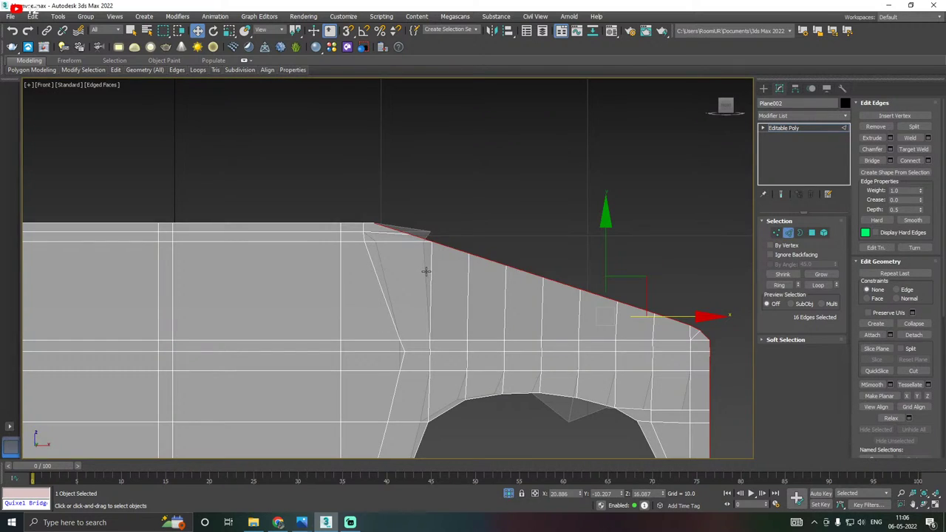
pyautogui.click(508, 493)
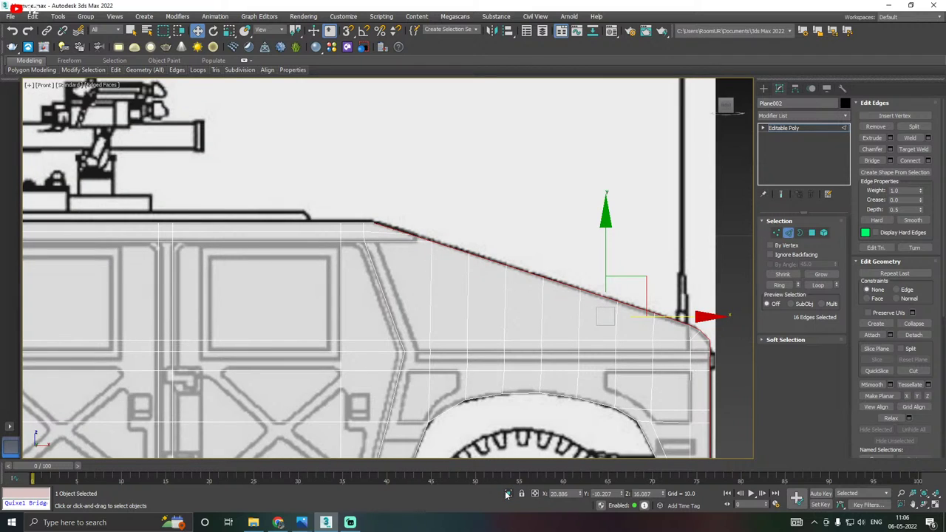
pyautogui.press('p')
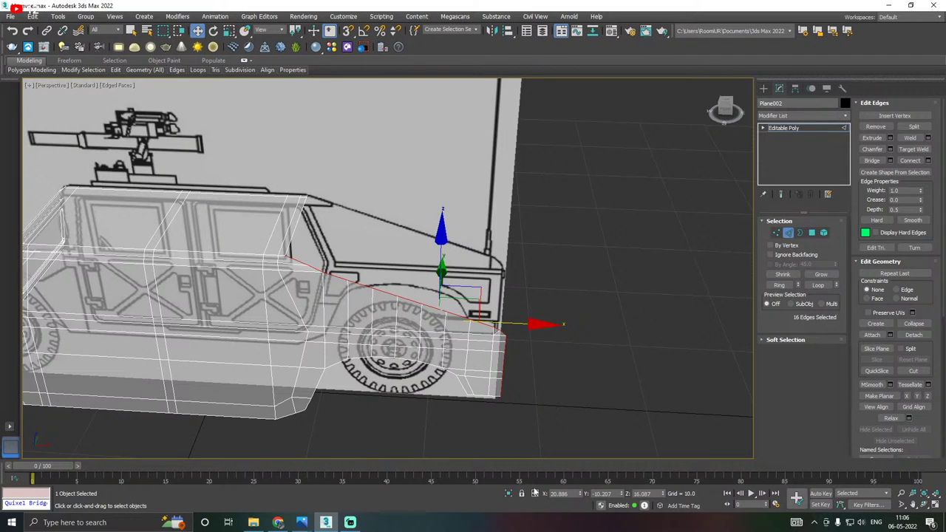
pyautogui.click(509, 493)
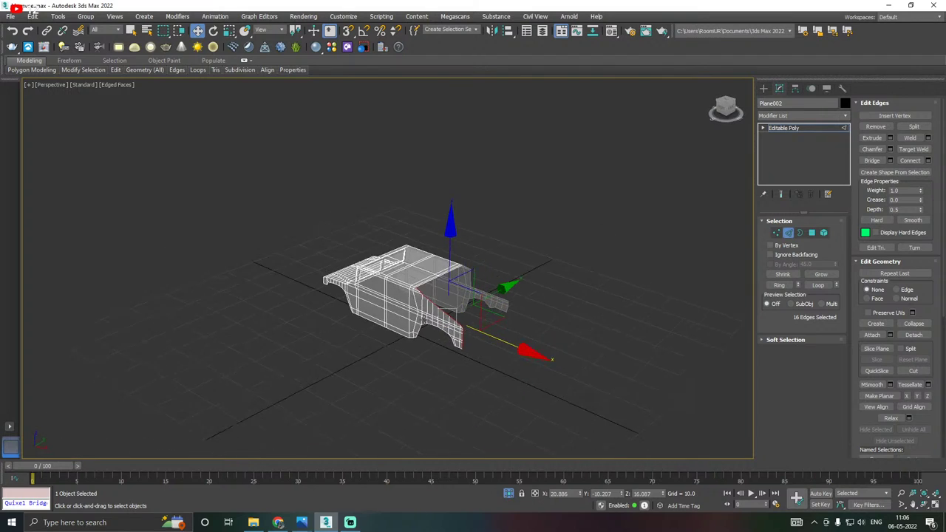
# Extrude the selected outline edges sideways toward the vehicle's centreline, to Y -0.716, forming the rear deck and back panel.
pyautogui.scroll(10, 459, 314)
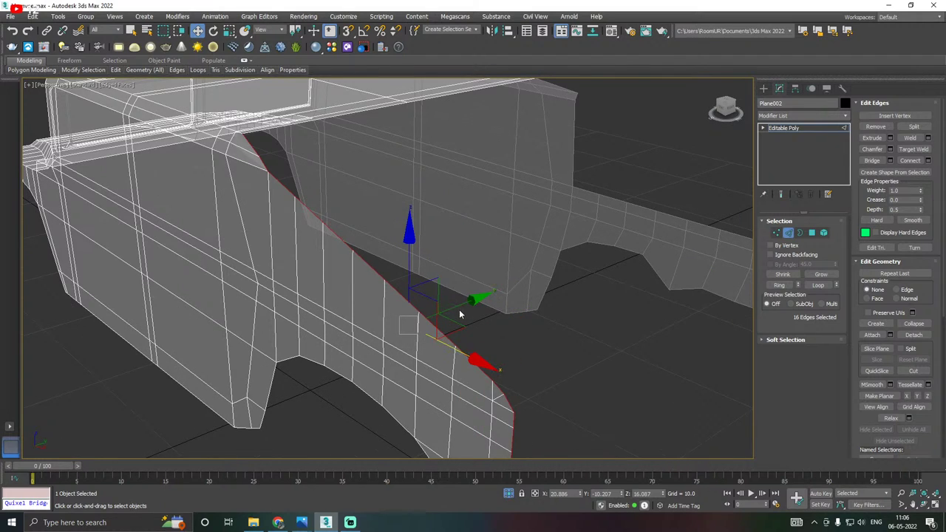
pyautogui.scroll(-5, 459, 314)
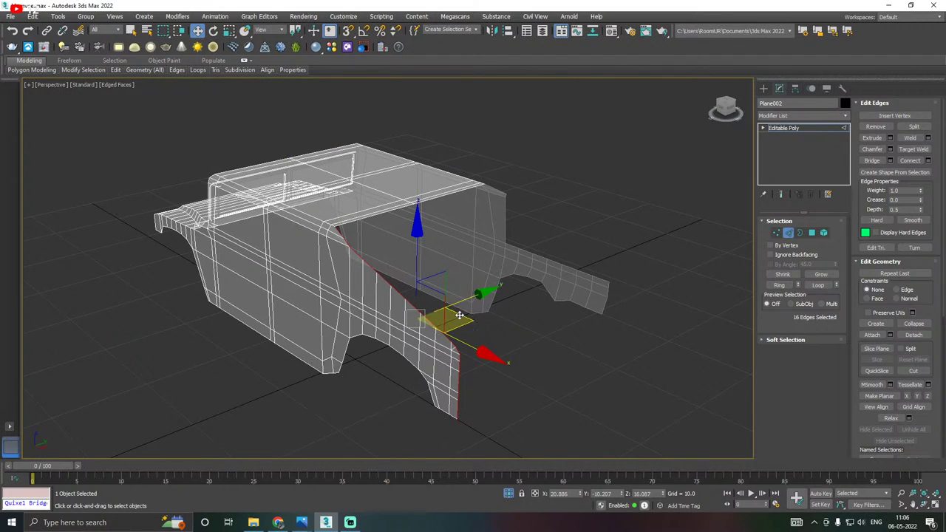
pyautogui.keyDown('shift'); pyautogui.moveTo(465, 304); pyautogui.dragTo(545, 276); pyautogui.keyUp('shift')
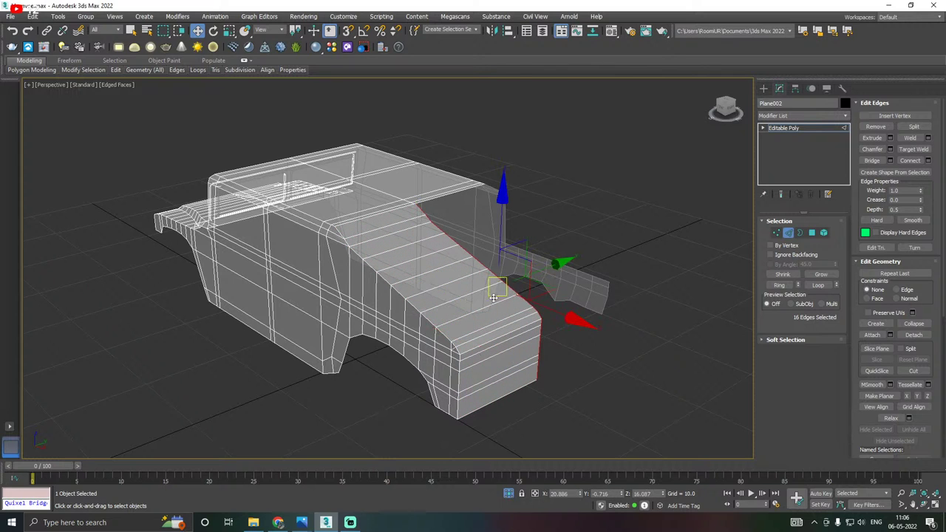
pyautogui.keyDown('alt'); pyautogui.moveTo(496, 298); pyautogui.dragTo(439, 264, button='middle'); pyautogui.keyUp('alt')
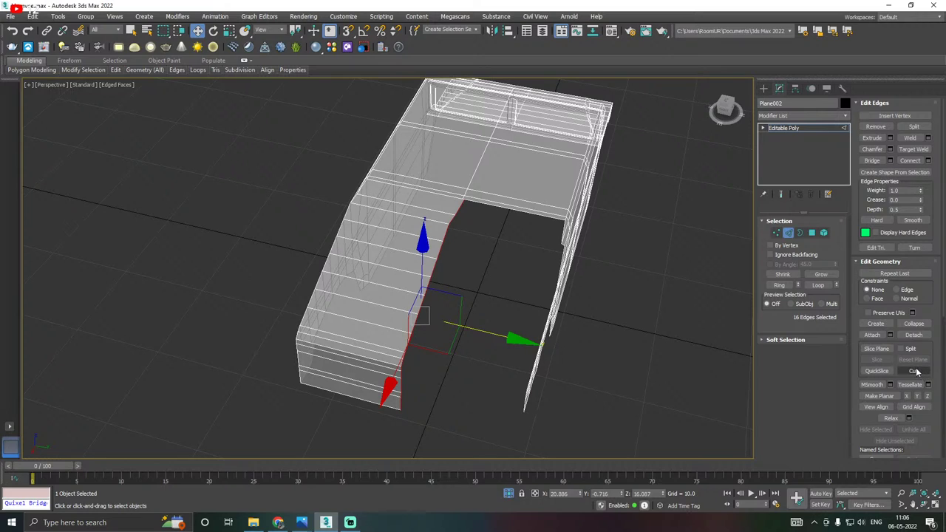
pyautogui.click(917, 398)
pyautogui.click(918, 397)
pyautogui.click(908, 397)
pyautogui.hotkey('ctrl', 'z')
# Make the extruded border edges planar along Z and move them past the centreline to Y 3.458.
pyautogui.click(928, 397)
pyautogui.keyDown('alt'); pyautogui.moveTo(647, 332); pyautogui.dragTo(571, 307, button='middle'); pyautogui.keyUp('alt')
pyautogui.scroll(3, 444, 321)
pyautogui.keyDown('alt'); pyautogui.moveTo(443, 320); pyautogui.dragTo(433, 328, button='middle'); pyautogui.keyUp('alt')
pyautogui.moveTo(463, 310); pyautogui.dragTo(543, 294)
pyautogui.scroll(-3, 564, 254)
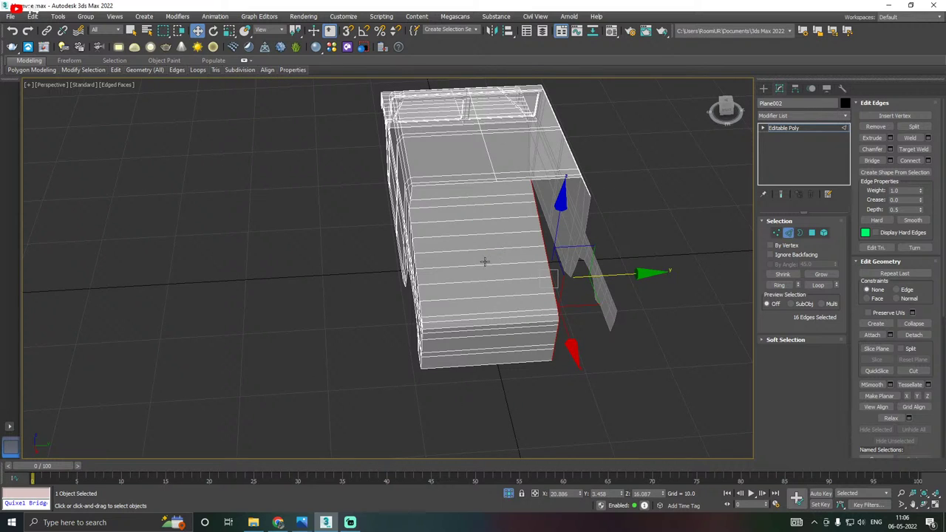
# Select the edge loop where the side panel meets the new rear deck and back panel.
pyautogui.scroll(2, 599, 238)
pyautogui.keyDown('alt'); pyautogui.moveTo(599, 238); pyautogui.dragTo(569, 255, button='middle'); pyautogui.keyUp('alt')
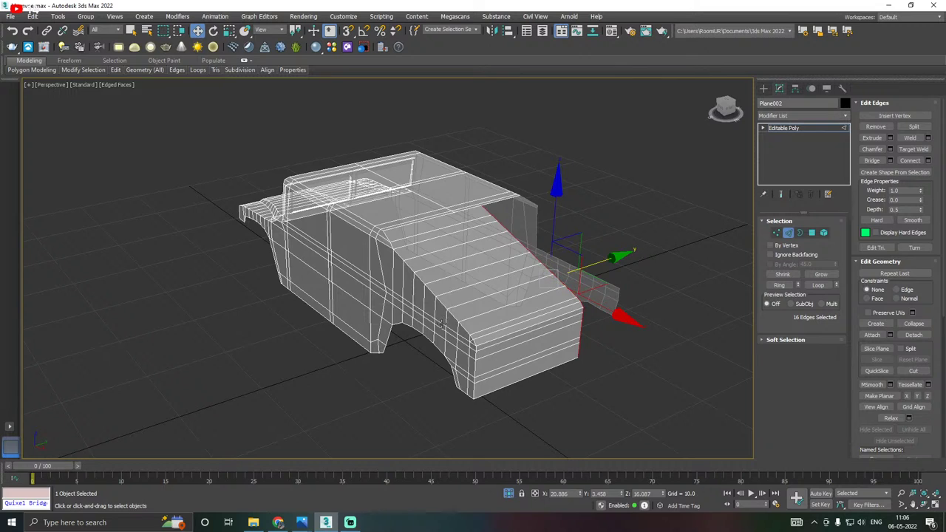
pyautogui.scroll(3, 445, 322)
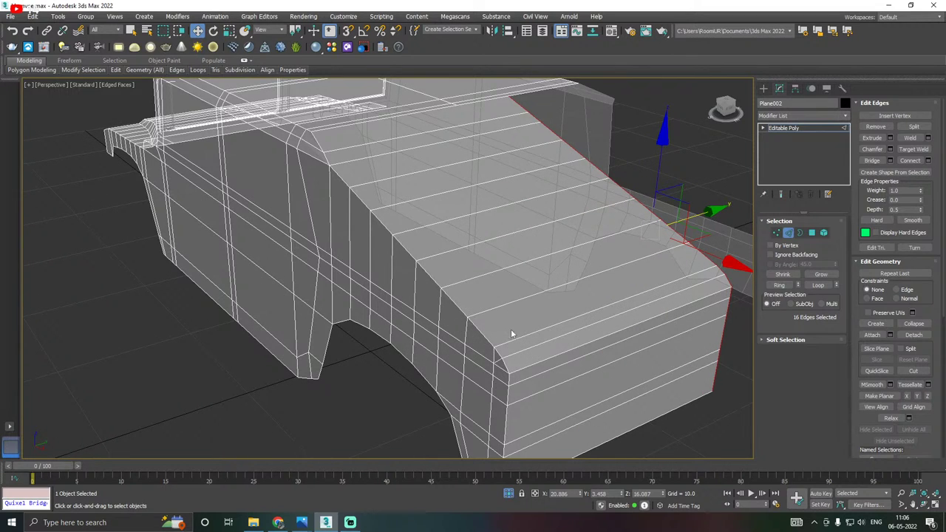
pyautogui.doubleClick(505, 421)
pyautogui.keyDown('alt'); pyautogui.moveTo(491, 353); pyautogui.dragTo(574, 347, button='middle'); pyautogui.keyUp('alt')
pyautogui.scroll(-3, 559, 335)
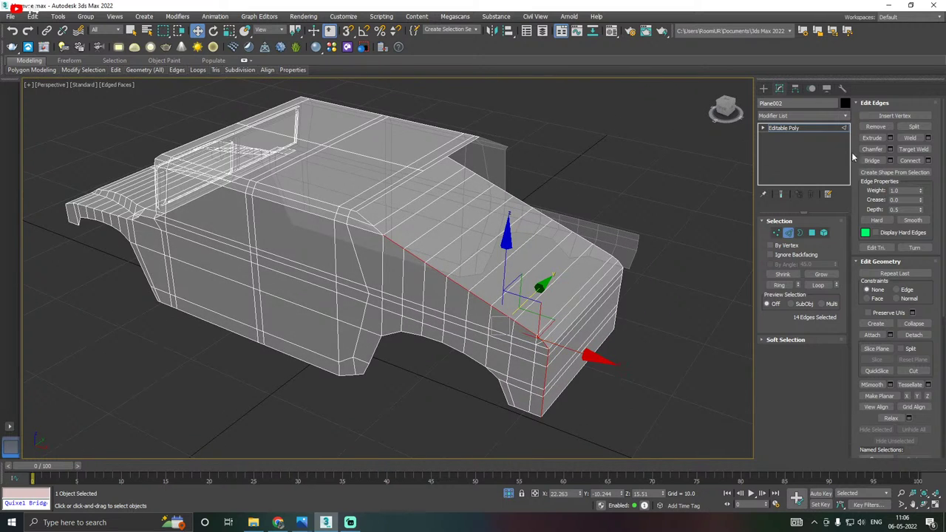
# Add a Symmetry modifier mirroring the body about the Z axis and move its mirror plane to Y 0.144.
pyautogui.click(827, 127)
pyautogui.click(806, 116)
pyautogui.scroll(-10, 783, 333)
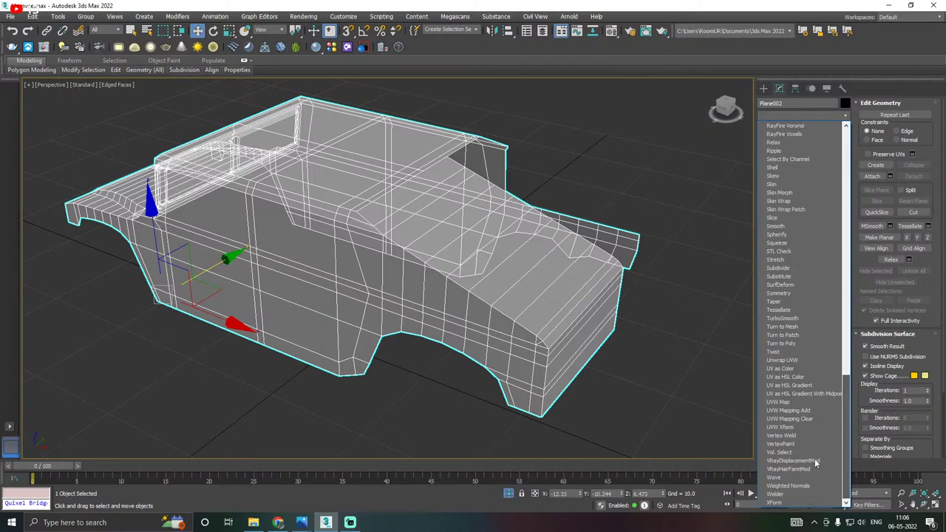
pyautogui.click(777, 294)
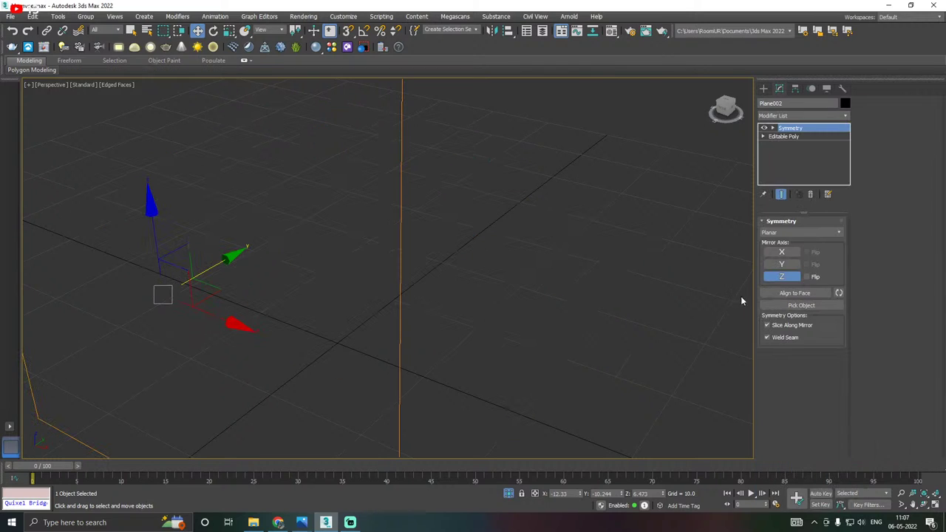
pyautogui.click(796, 129)
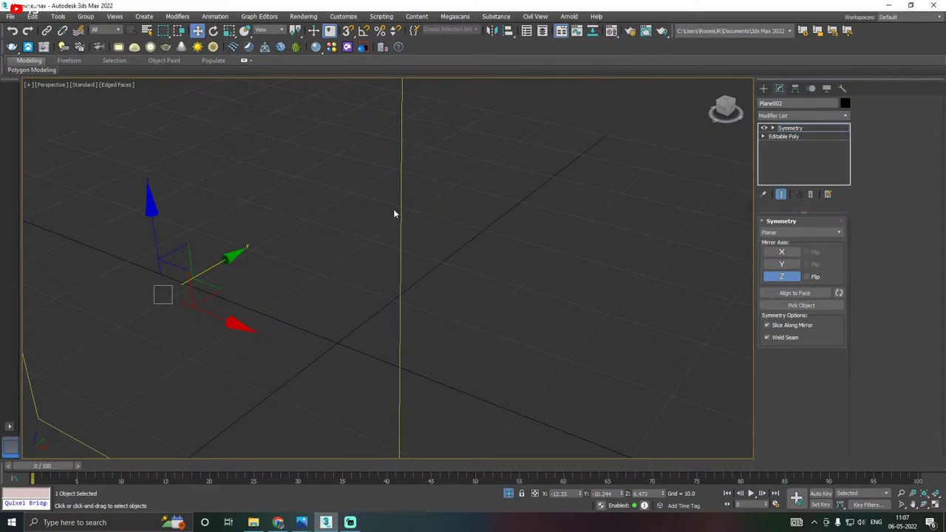
pyautogui.moveTo(230, 260); pyautogui.dragTo(305, 226)
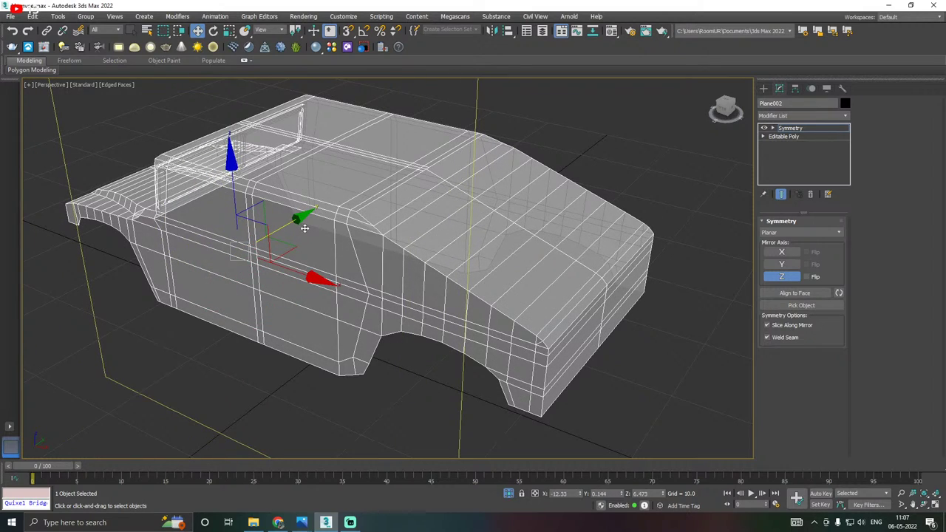
# Check the mirrored body from the side, rear and front, and shift the symmetry plane to Y -0.367.
pyautogui.keyDown('alt'); pyautogui.moveTo(544, 236); pyautogui.dragTo(494, 307, button='middle'); pyautogui.keyUp('alt')
pyautogui.scroll(2, 343, 313)
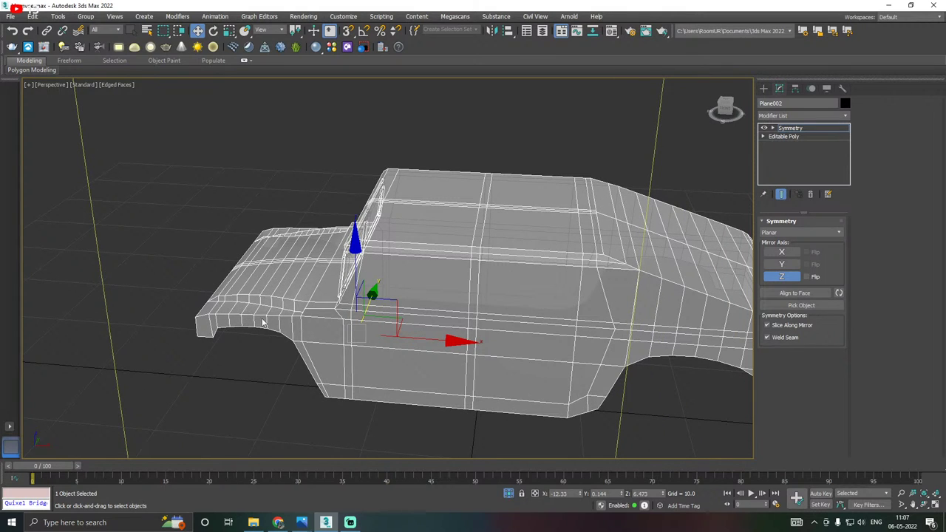
pyautogui.keyDown('alt'); pyautogui.moveTo(615, 388); pyautogui.dragTo(485, 333, button='middle'); pyautogui.keyUp('alt')
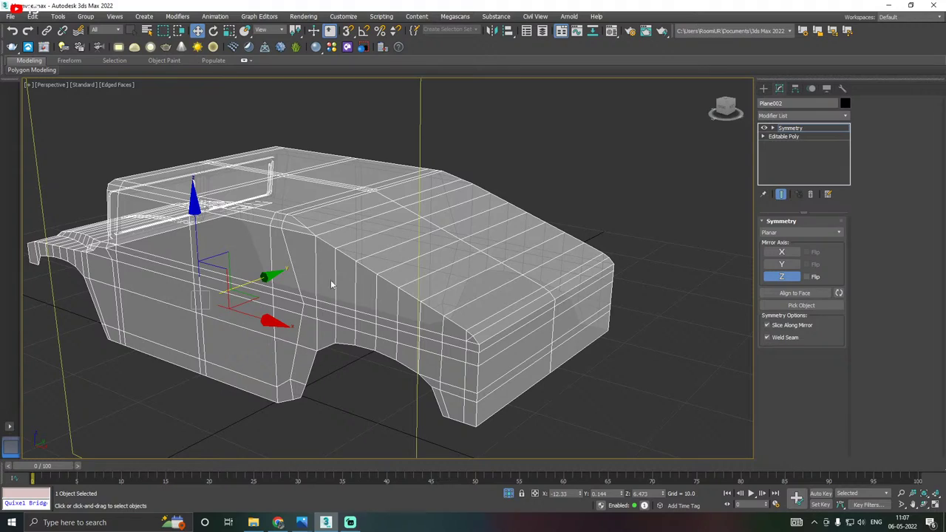
pyautogui.keyDown('alt'); pyautogui.moveTo(377, 283); pyautogui.dragTo(508, 346, button='middle'); pyautogui.keyUp('alt')
pyautogui.keyDown('alt'); pyautogui.moveTo(511, 203); pyautogui.dragTo(470, 235, button='middle'); pyautogui.keyUp('alt')
pyautogui.scroll(2, 323, 309)
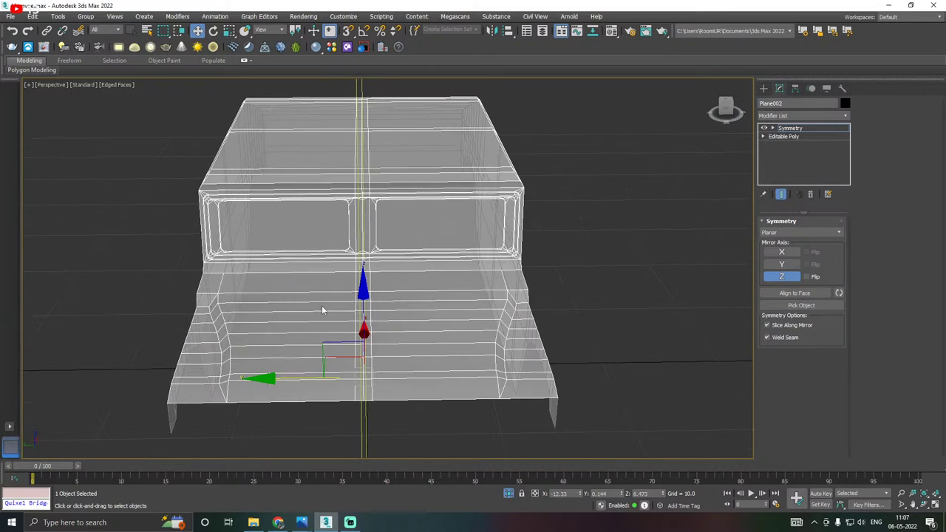
pyautogui.click(788, 127)
pyautogui.click(798, 130)
pyautogui.moveTo(275, 379)
pyautogui.mouseDown()
pyautogui.moveTo(255, 379)
pyautogui.moveTo(281, 379)
pyautogui.mouseUp()
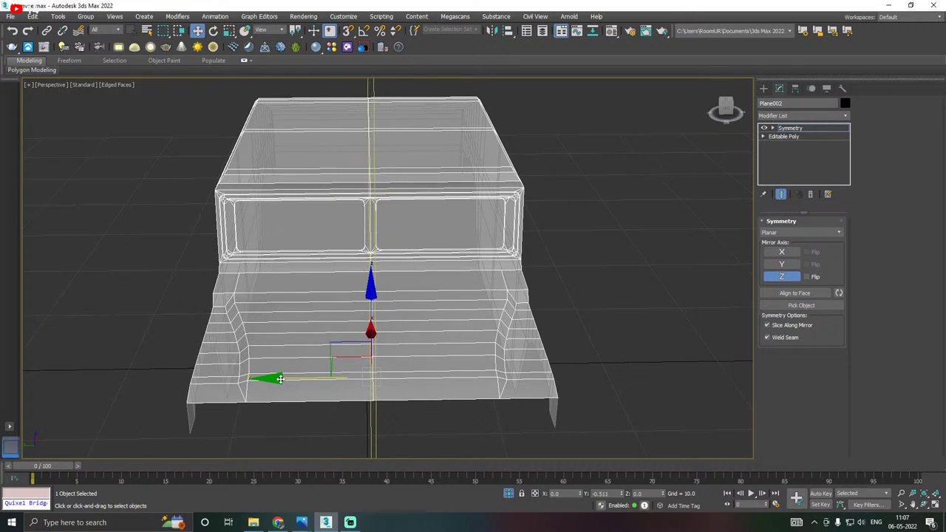
pyautogui.keyDown('alt'); pyautogui.moveTo(282, 379); pyautogui.dragTo(478, 336, button='middle'); pyautogui.keyUp('alt')
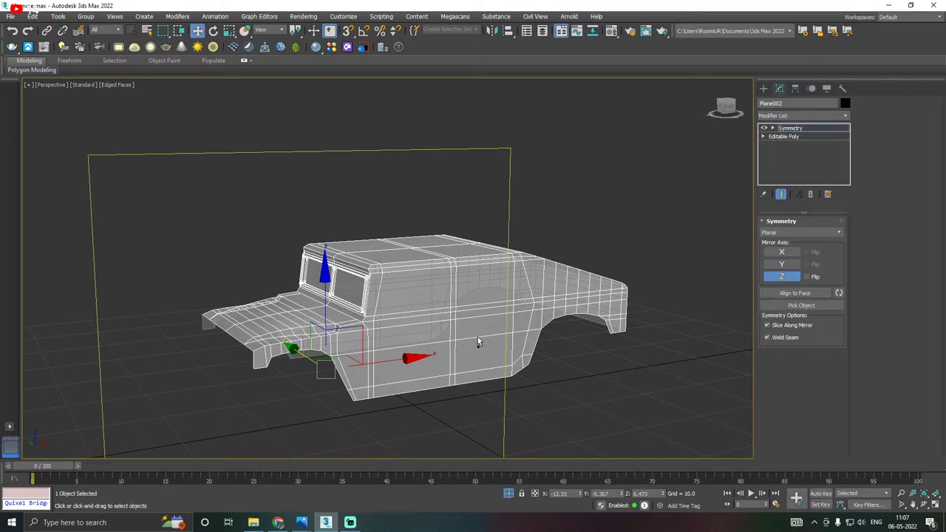
# End isolation in the front view and compare the deselected body's side profile with the blueprint.
pyautogui.press('f')
pyautogui.click(508, 494)
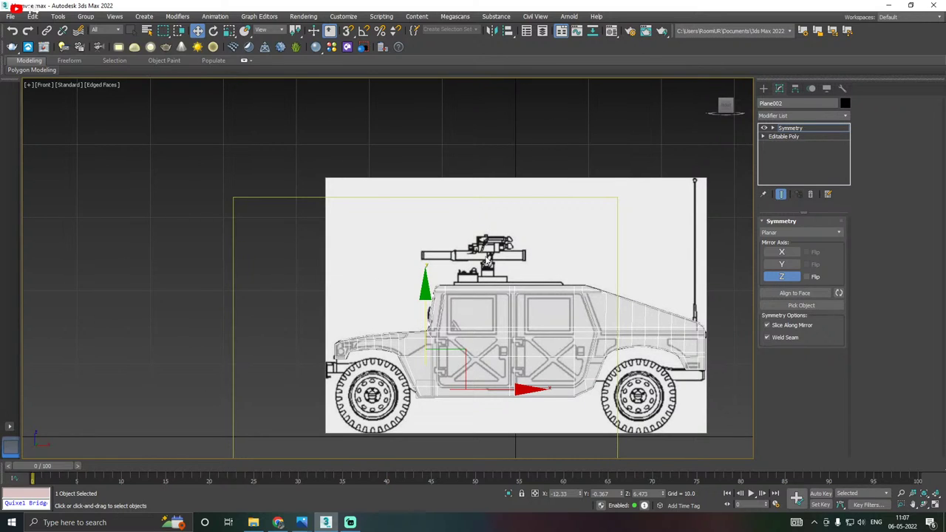
pyautogui.scroll(4, 472, 262)
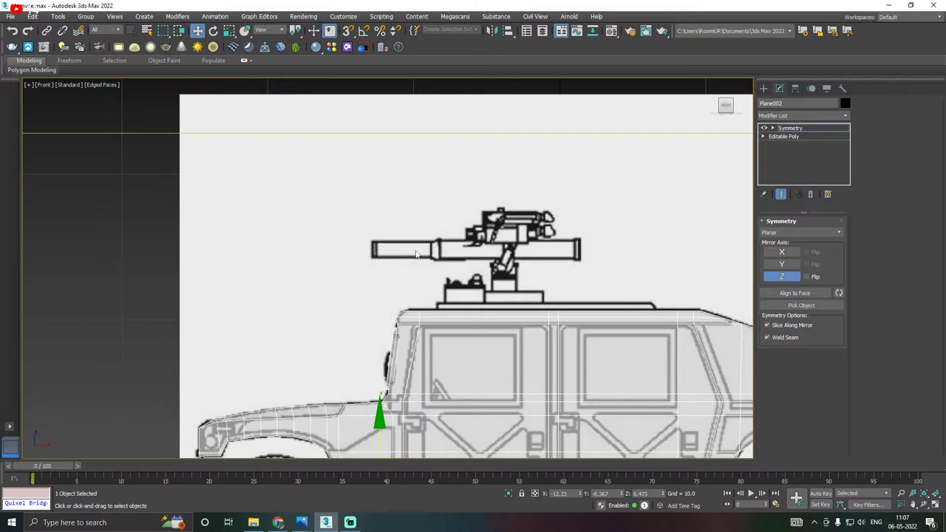
pyautogui.scroll(-2, 416, 255)
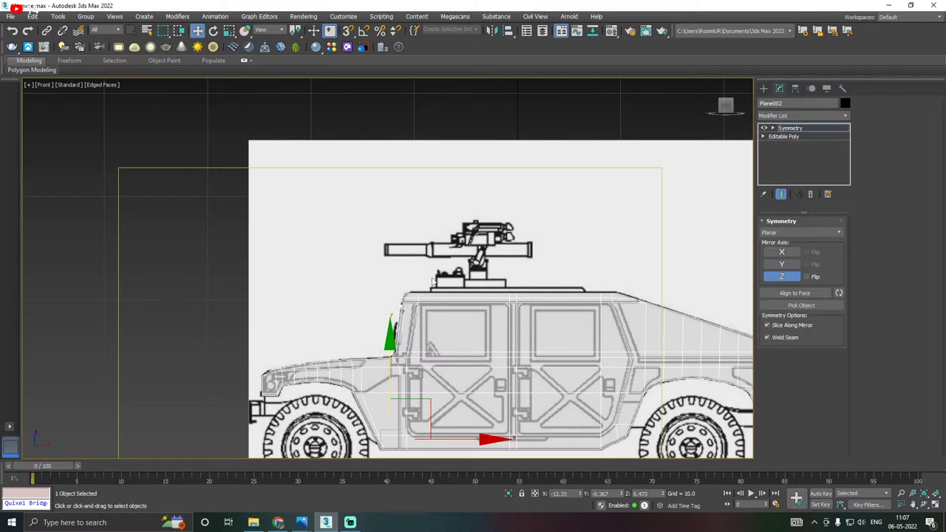
pyautogui.moveTo(446, 298); pyautogui.dragTo(386, 264, button='middle')
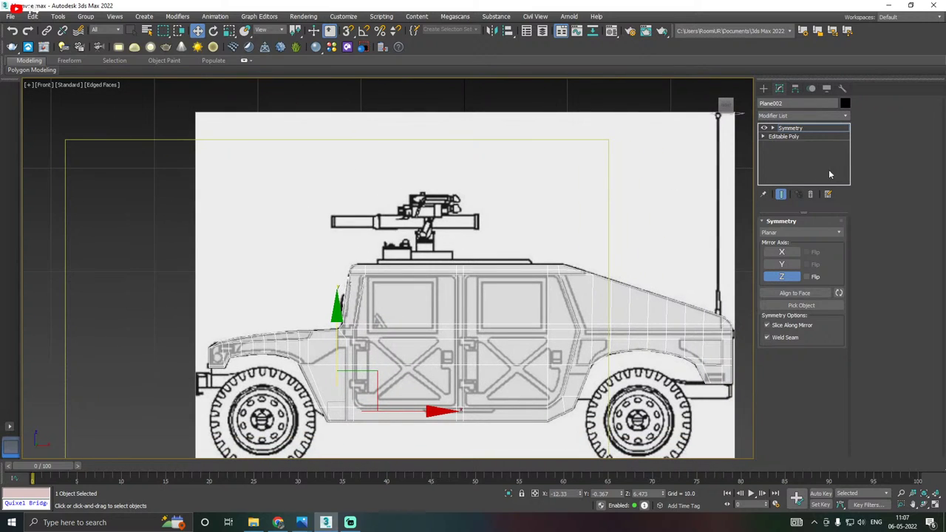
pyautogui.click(540, 176)
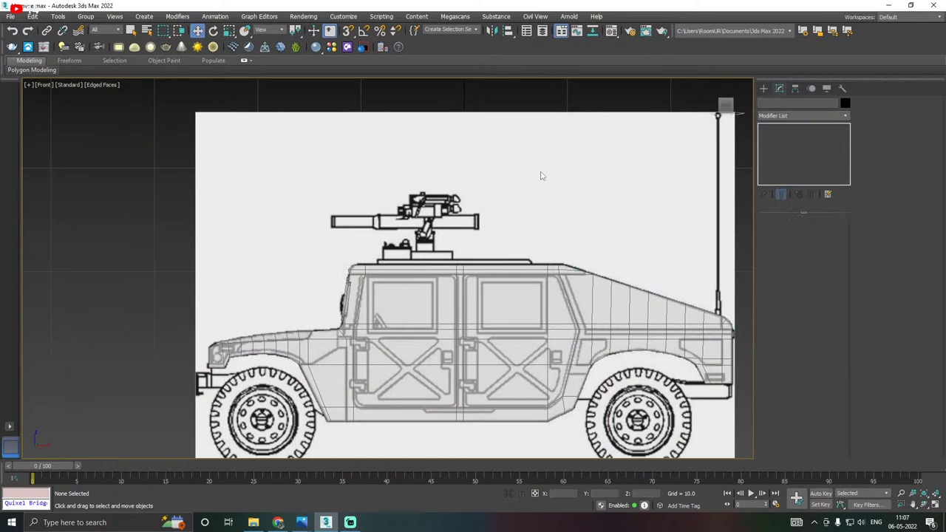
pyautogui.scroll(-2, 455, 205)
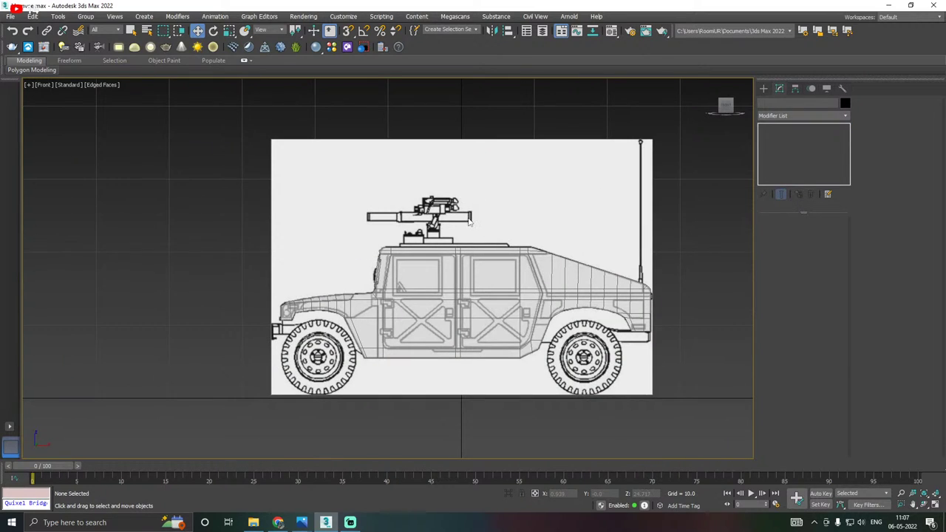
# Reselect the body and switch back to the perspective view.
pyautogui.click(455, 288)
pyautogui.press('p')
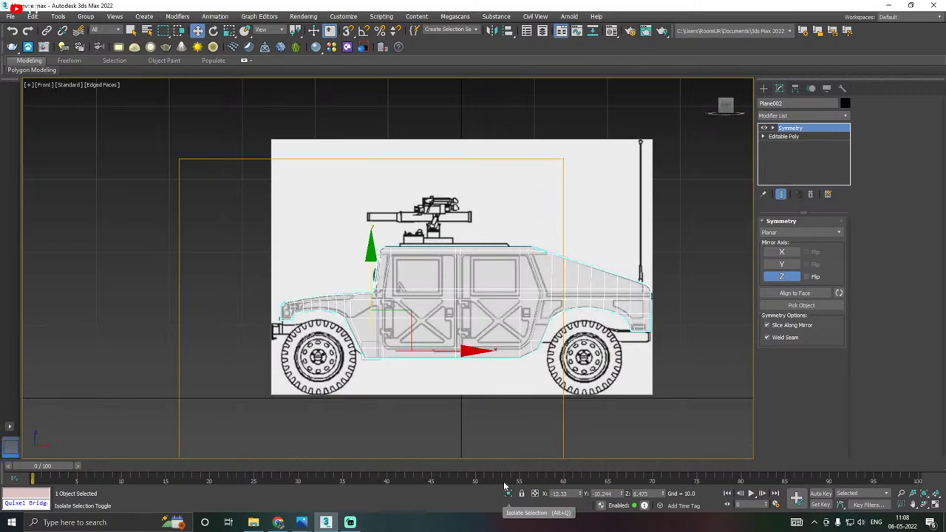
# Isolate the vehicle body in the perspective view and start edge editing on its Editable Poly level.
pyautogui.press('f')
pyautogui.scroll(2, 320, 331)
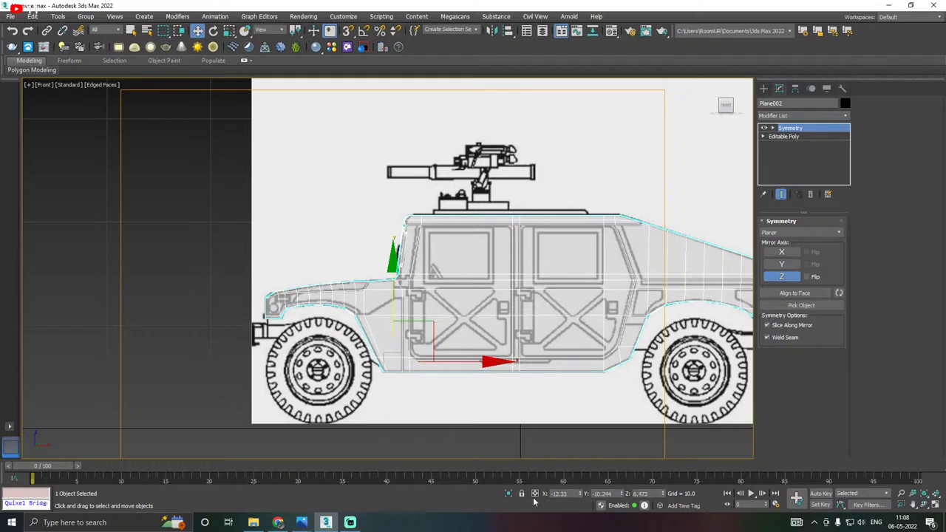
pyautogui.click(509, 493)
pyautogui.press('p')
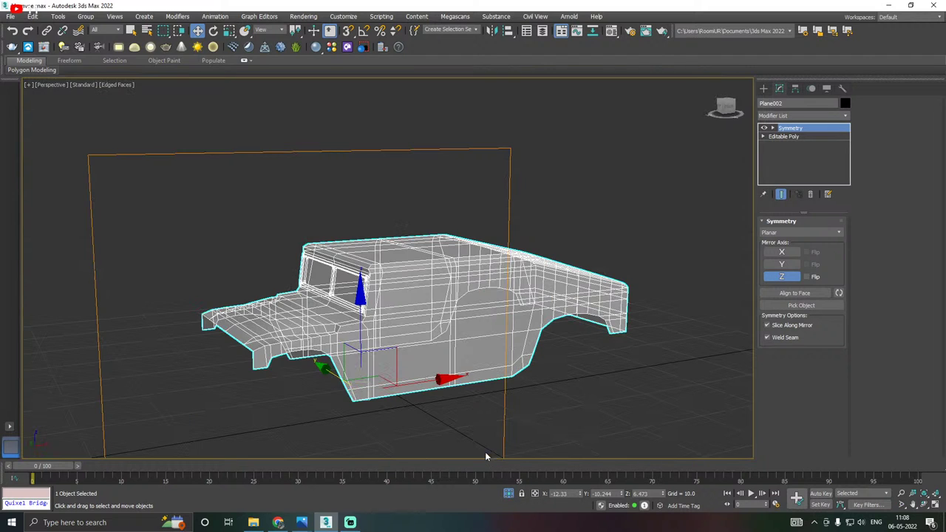
pyautogui.keyDown('alt'); pyautogui.moveTo(524, 353); pyautogui.dragTo(548, 327, button='middle'); pyautogui.keyUp('alt')
pyautogui.click(786, 137)
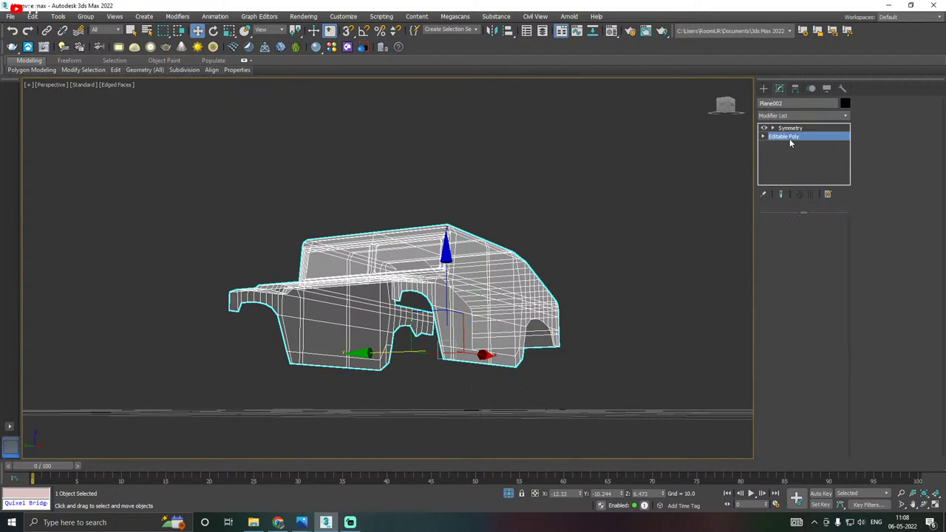
pyautogui.keyDown('alt'); pyautogui.moveTo(654, 207); pyautogui.dragTo(602, 223, button='middle'); pyautogui.keyUp('alt')
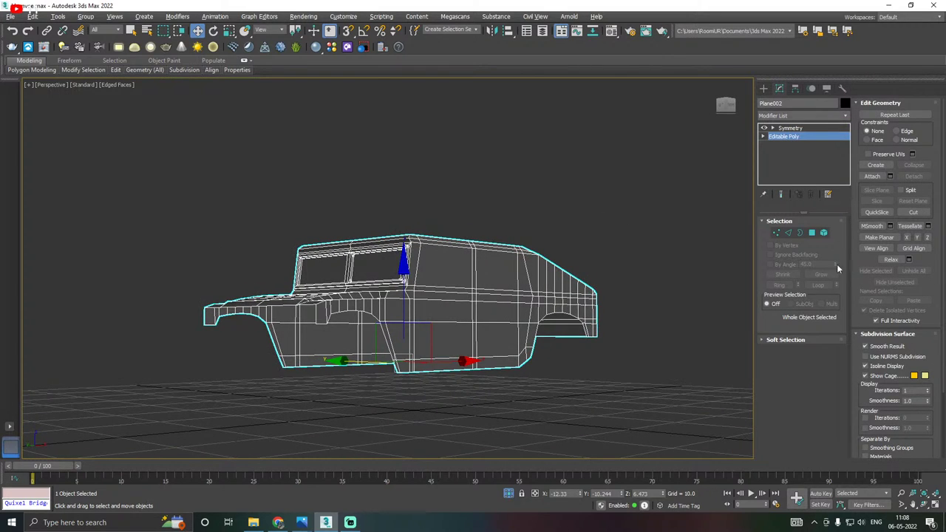
pyautogui.click(789, 233)
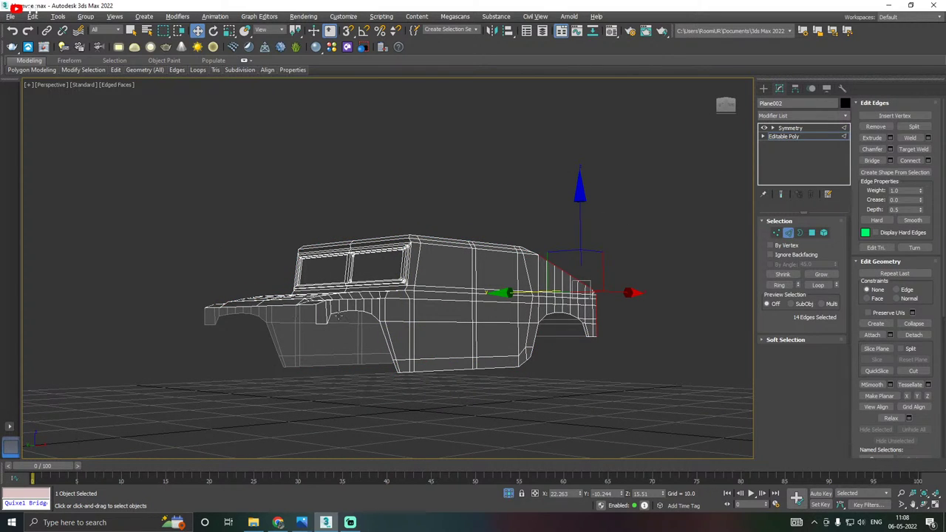
# Select the open edges along the body's lower sill and up the back of the front wheel arch.
pyautogui.scroll(2, 339, 316)
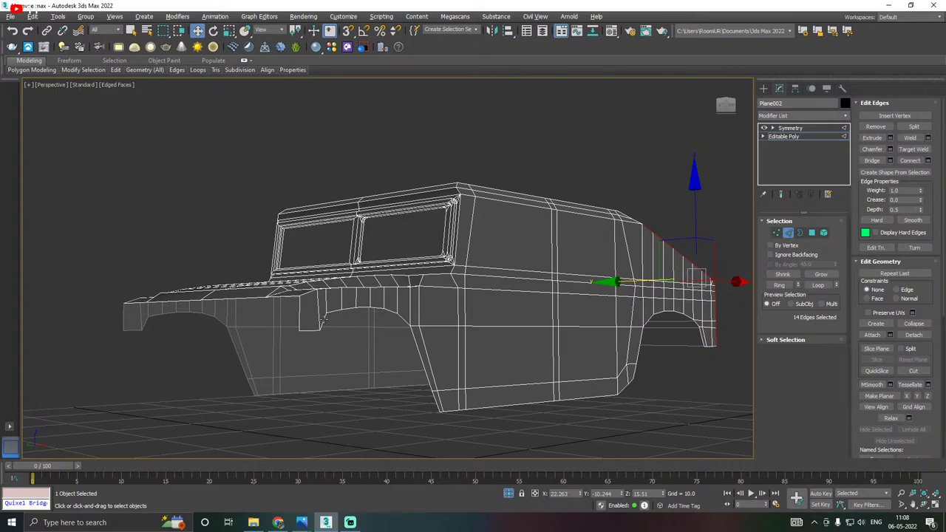
pyautogui.doubleClick(323, 319)
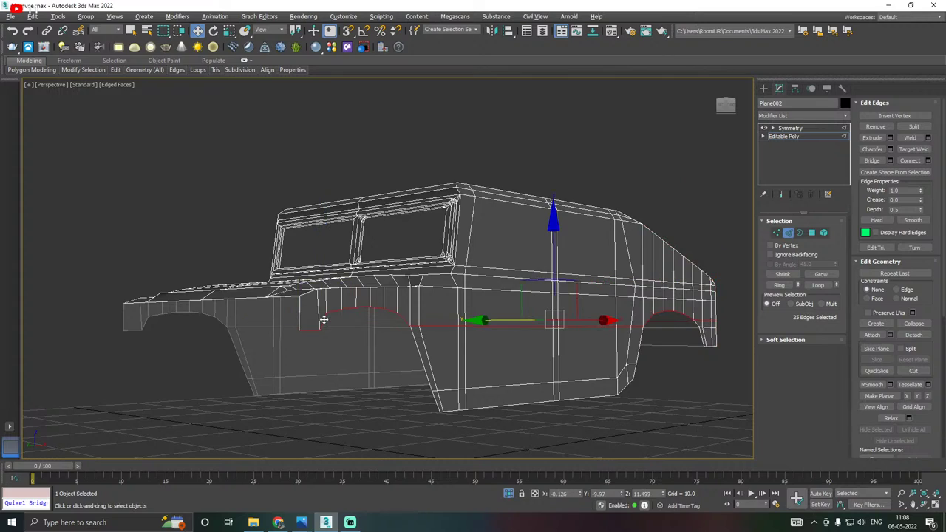
pyautogui.doubleClick(489, 407)
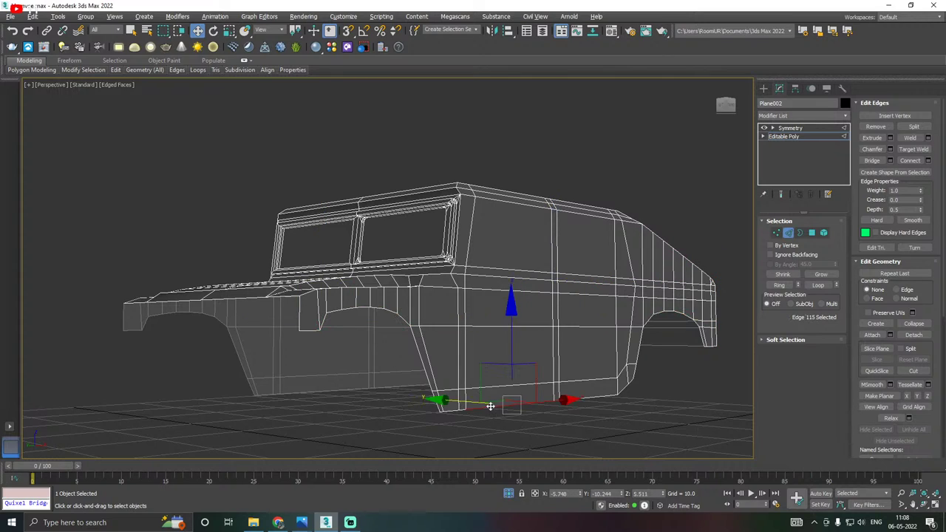
pyautogui.keyDown('ctrl'); pyautogui.click(436, 395); pyautogui.keyUp('ctrl')
pyautogui.keyDown('ctrl'); pyautogui.click(423, 362); pyautogui.keyUp('ctrl')
pyautogui.keyDown('ctrl'); pyautogui.click(400, 318); pyautogui.keyUp('ctrl')
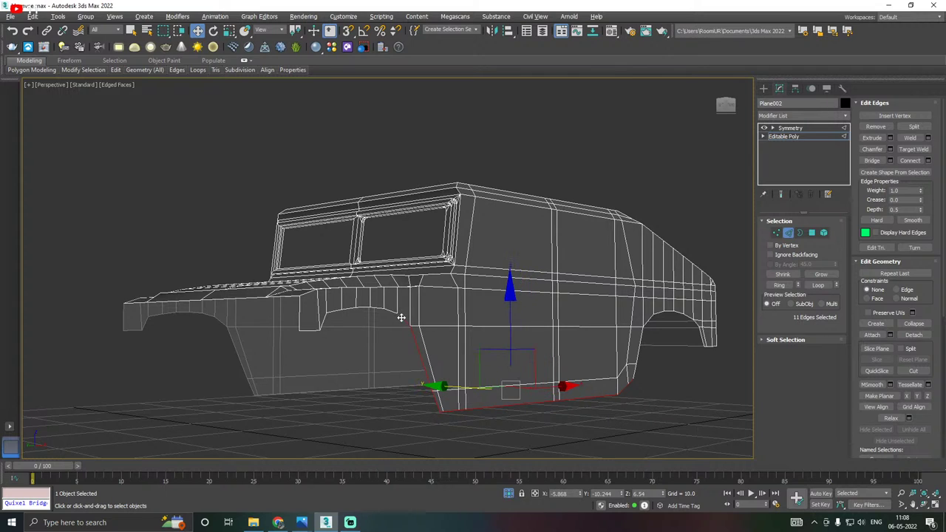
# Add the remaining front wheel arch edges to the selection, forward to the arch's front lower corner.
pyautogui.keyDown('ctrl'); pyautogui.click(392, 312); pyautogui.keyUp('ctrl')
pyautogui.keyDown('ctrl'); pyautogui.click(377, 309); pyautogui.keyUp('ctrl')
pyautogui.keyDown('ctrl'); pyautogui.click(357, 307); pyautogui.keyUp('ctrl')
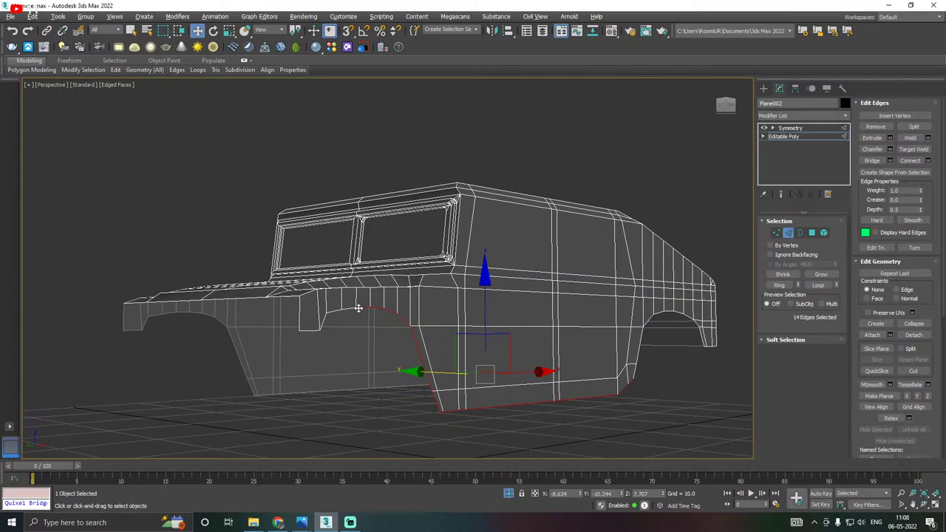
pyautogui.keyDown('ctrl'); pyautogui.click(350, 309); pyautogui.keyUp('ctrl')
pyautogui.scroll(3, 329, 312)
pyautogui.keyDown('ctrl'); pyautogui.click(330, 313); pyautogui.keyUp('ctrl')
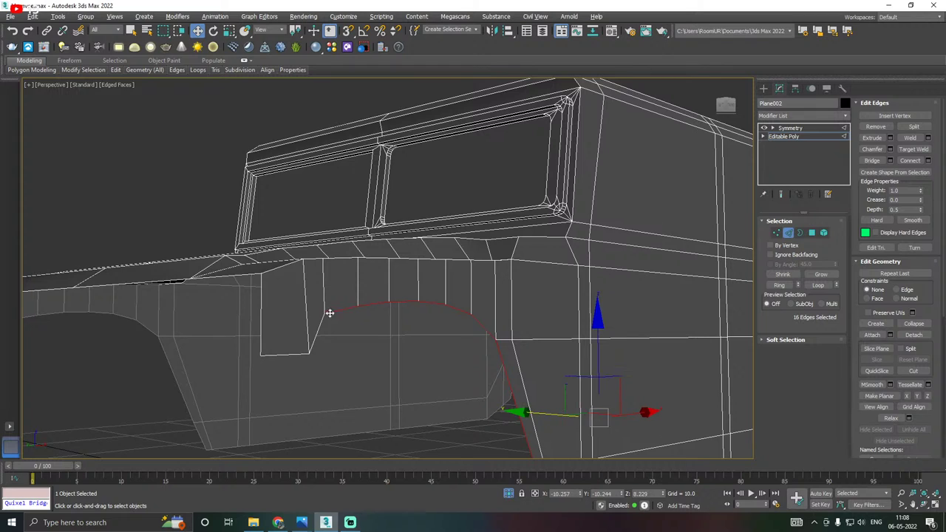
pyautogui.keyDown('ctrl'); pyautogui.click(320, 321); pyautogui.keyUp('ctrl')
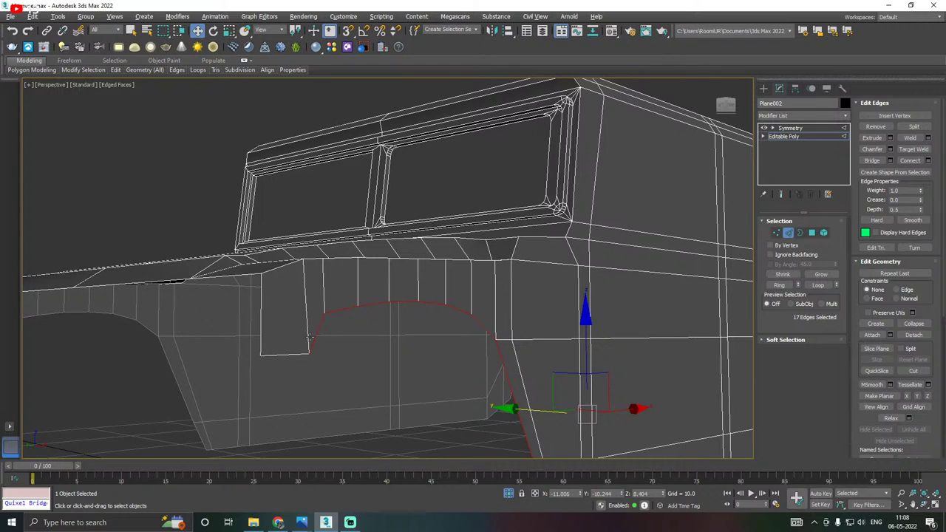
pyautogui.scroll(-4, 309, 337)
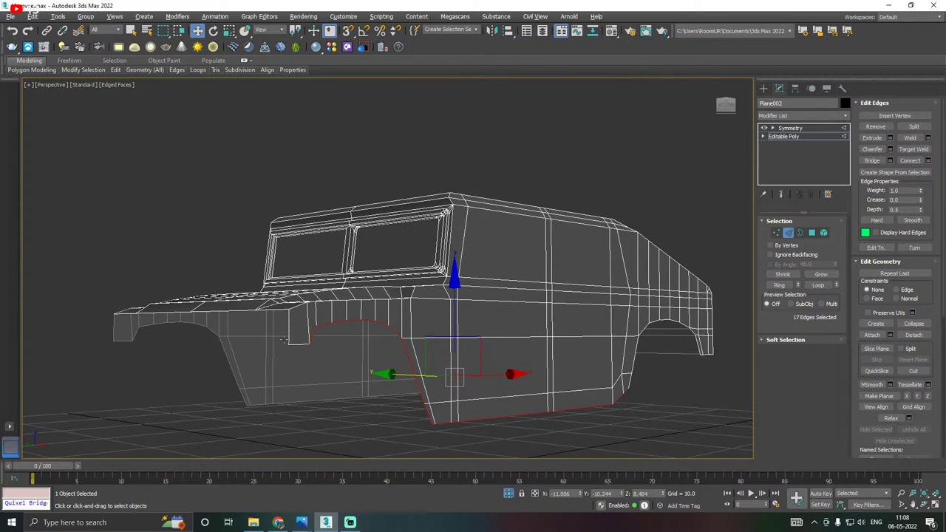
# Add the open rear wheel arch edges to the selection, from the sill round to the arch's rear lower corner.
pyautogui.scroll(5, 492, 373)
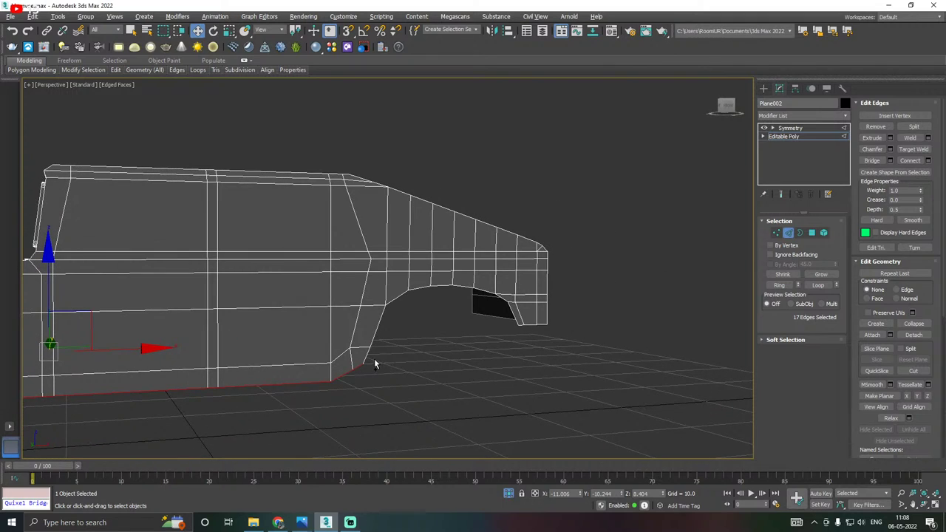
pyautogui.keyDown('ctrl'); pyautogui.click(368, 356); pyautogui.keyUp('ctrl')
pyautogui.keyDown('ctrl'); pyautogui.click(379, 320); pyautogui.keyUp('ctrl')
pyautogui.keyDown('ctrl'); pyautogui.click(403, 298); pyautogui.keyUp('ctrl')
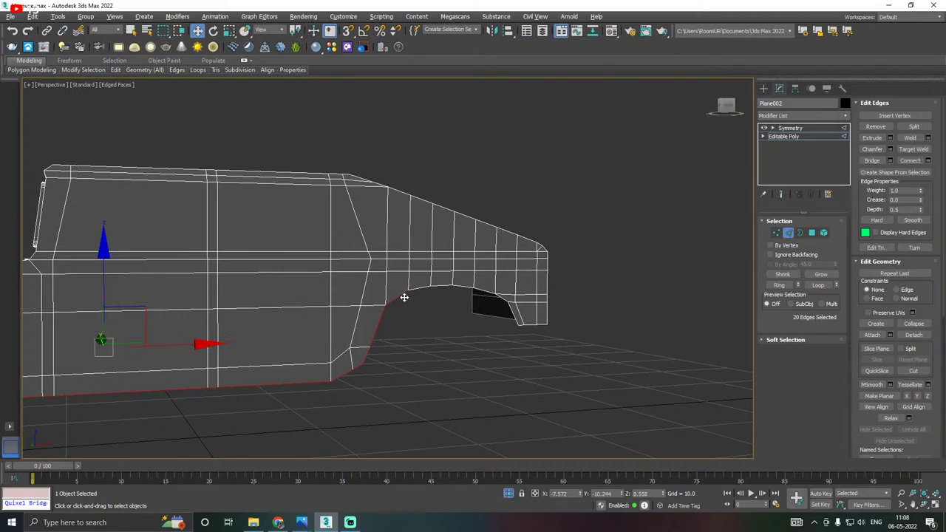
pyautogui.keyDown('ctrl'); pyautogui.click(422, 288); pyautogui.keyUp('ctrl')
pyautogui.keyDown('ctrl'); pyautogui.click(441, 286); pyautogui.keyUp('ctrl')
pyautogui.keyDown('ctrl'); pyautogui.click(465, 289); pyautogui.keyUp('ctrl')
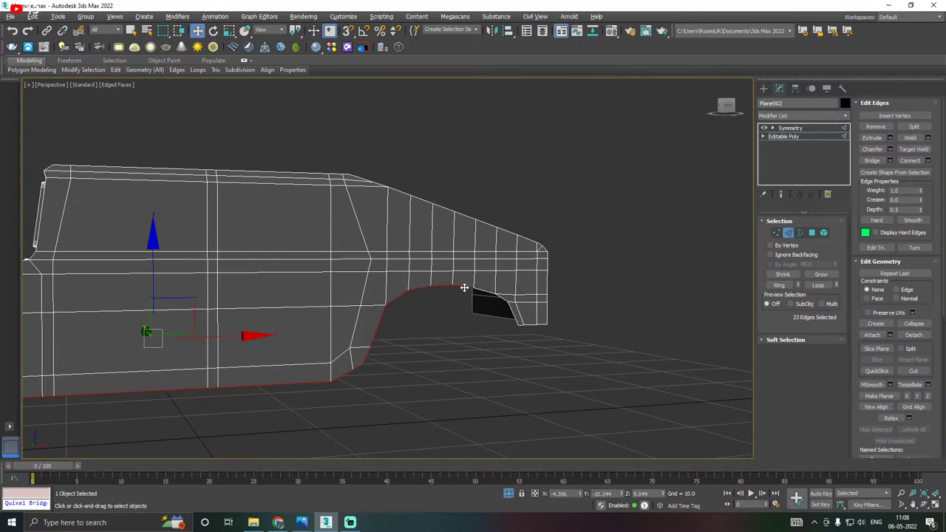
pyautogui.keyDown('ctrl'); pyautogui.click(486, 293); pyautogui.keyUp('ctrl')
pyautogui.keyDown('ctrl'); pyautogui.click(504, 300); pyautogui.keyUp('ctrl')
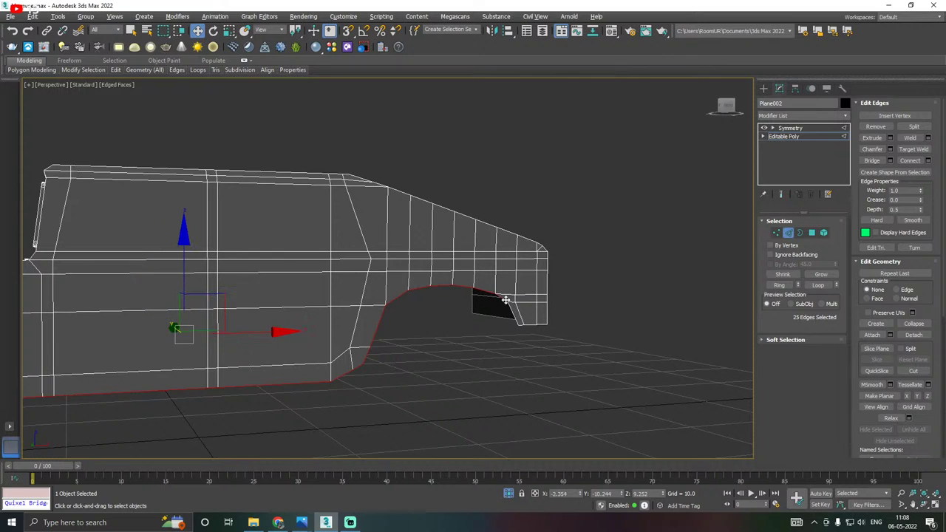
pyautogui.keyDown('ctrl'); pyautogui.click(513, 312); pyautogui.keyUp('ctrl')
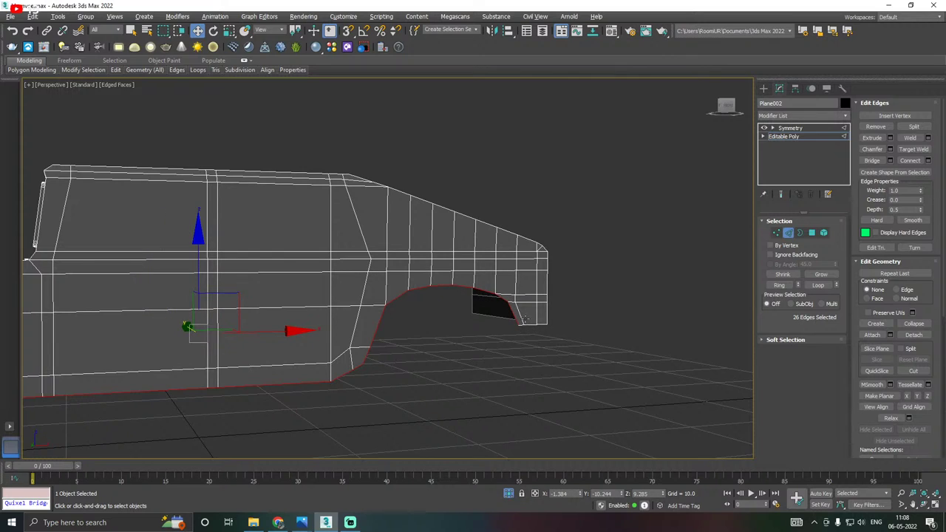
# Add the three bottom edges behind the rear wheel arch to the selection.
pyautogui.scroll(3, 525, 322)
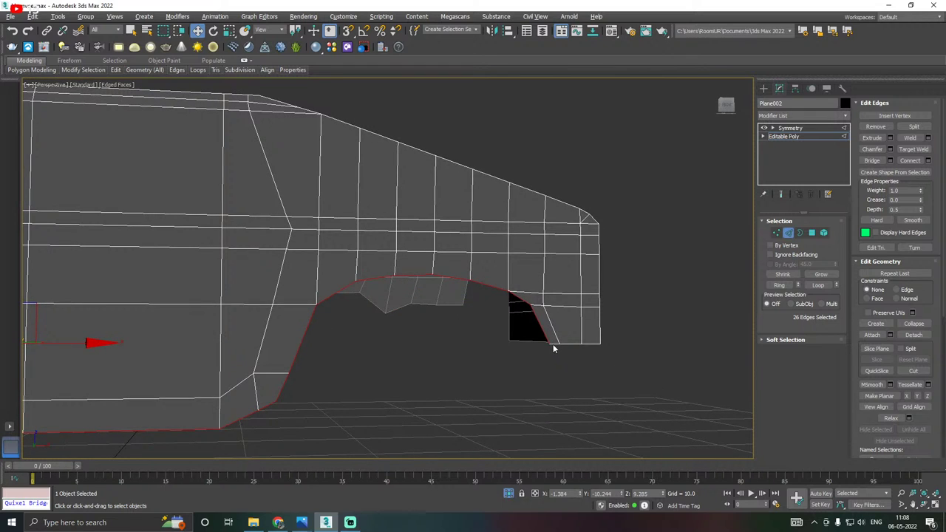
pyautogui.keyDown('alt'); pyautogui.moveTo(557, 350); pyautogui.dragTo(539, 269, button='middle'); pyautogui.keyUp('alt')
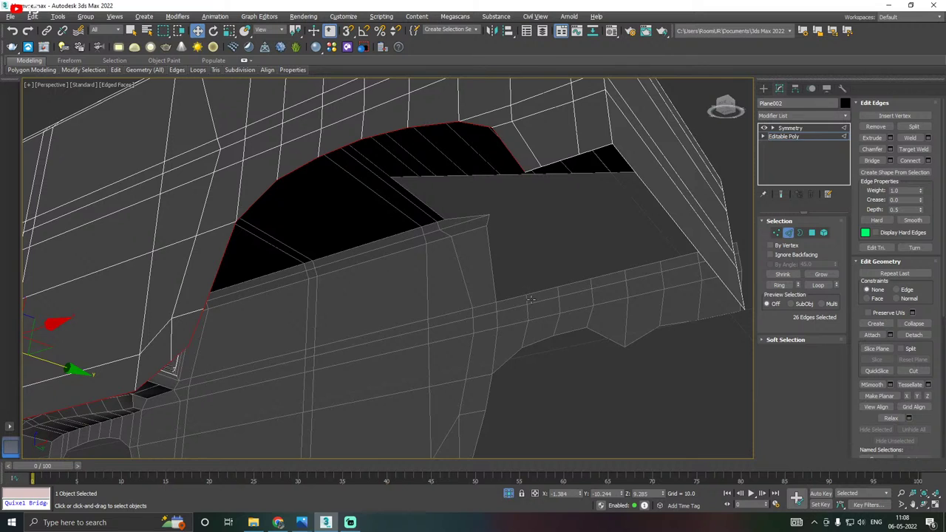
pyautogui.keyDown('ctrl'); pyautogui.click(532, 169); pyautogui.keyUp('ctrl')
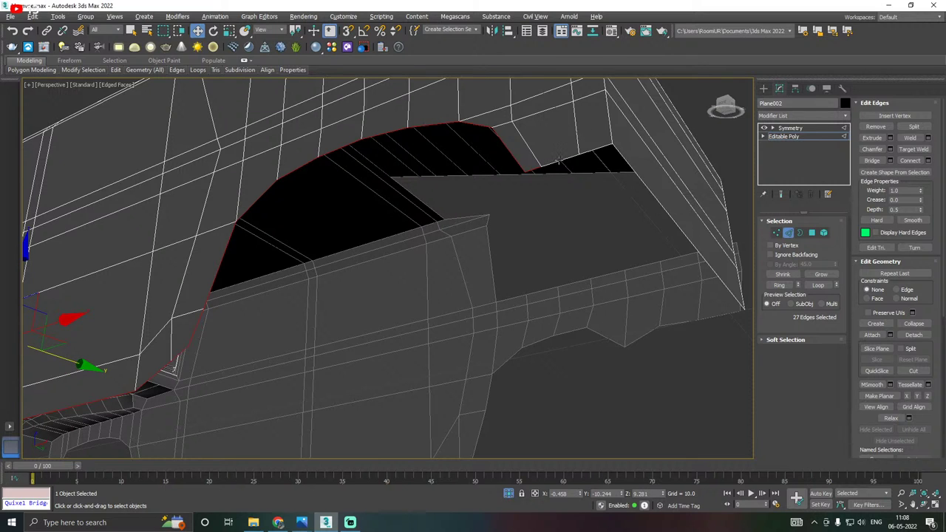
pyautogui.keyDown('ctrl'); pyautogui.click(560, 161); pyautogui.keyUp('ctrl')
pyautogui.keyDown('ctrl'); pyautogui.click(602, 149); pyautogui.keyUp('ctrl')
pyautogui.scroll(-6, 603, 149)
pyautogui.scroll(1, 624, 207)
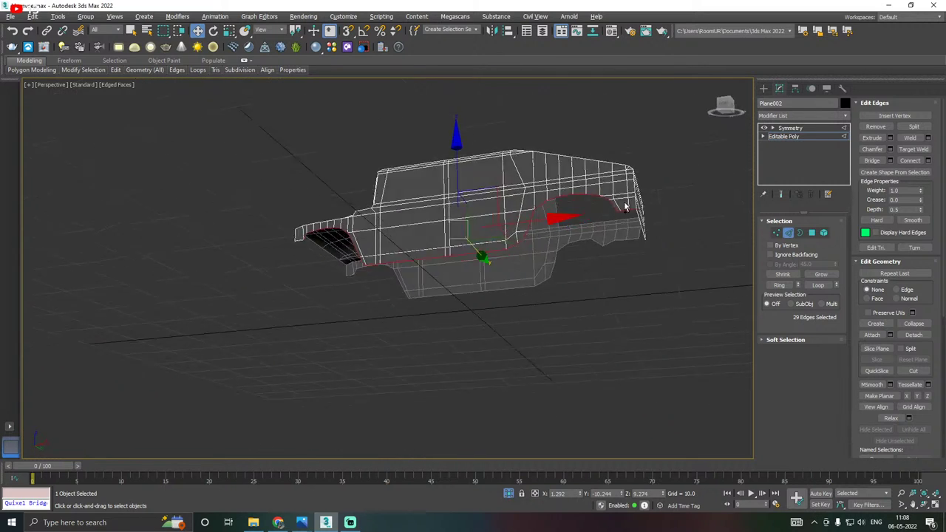
pyautogui.keyDown('alt'); pyautogui.moveTo(625, 207); pyautogui.dragTo(686, 233, button='middle'); pyautogui.keyUp('alt')
# Check the Hum.JPG reference photo and add the bottom edge ahead of the front wheel arch to the selection.
pyautogui.click(302, 523)
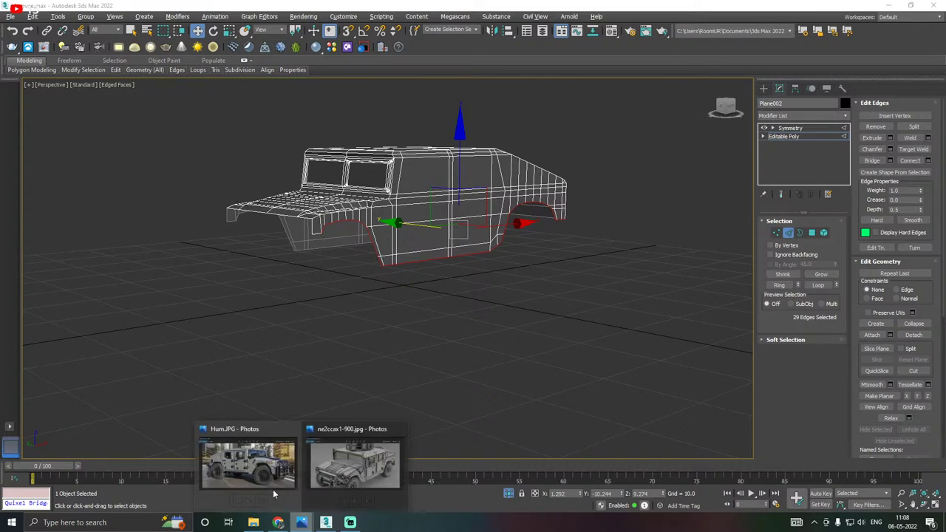
pyautogui.click(257, 472)
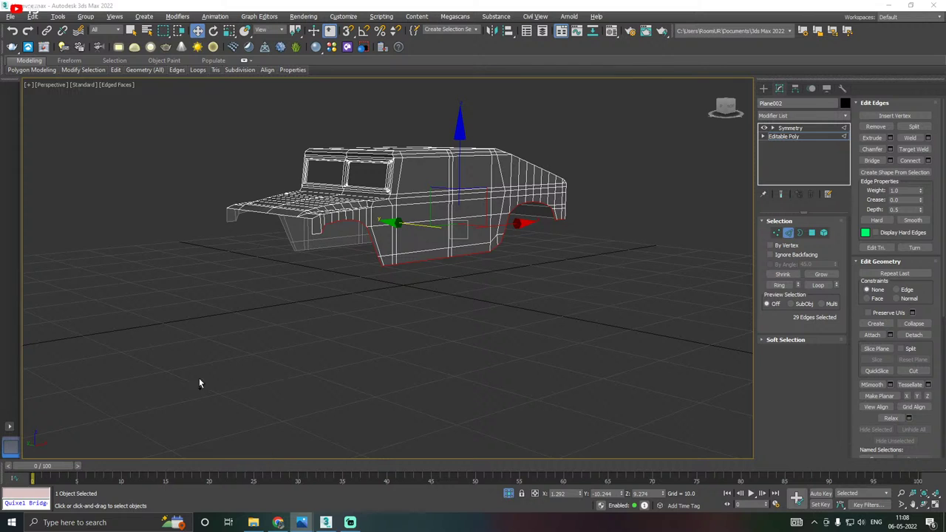
pyautogui.moveTo(380, 329); pyautogui.dragTo(403, 346, button='middle')
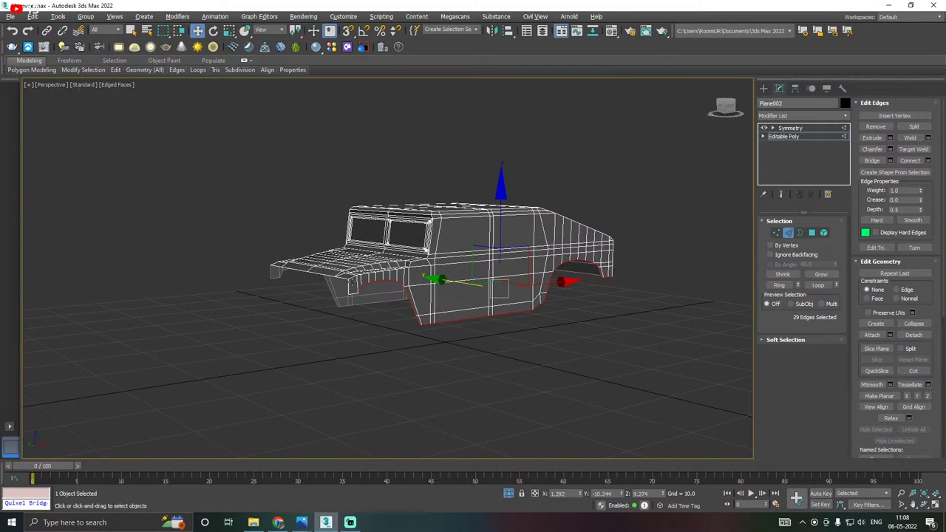
pyautogui.scroll(3, 353, 281)
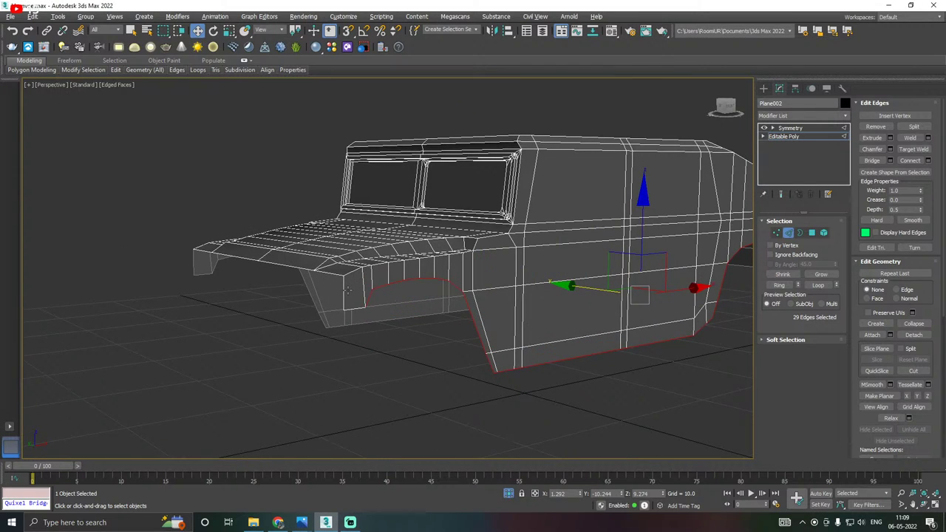
pyautogui.keyDown('ctrl'); pyautogui.click(353, 312); pyautogui.keyUp('ctrl')
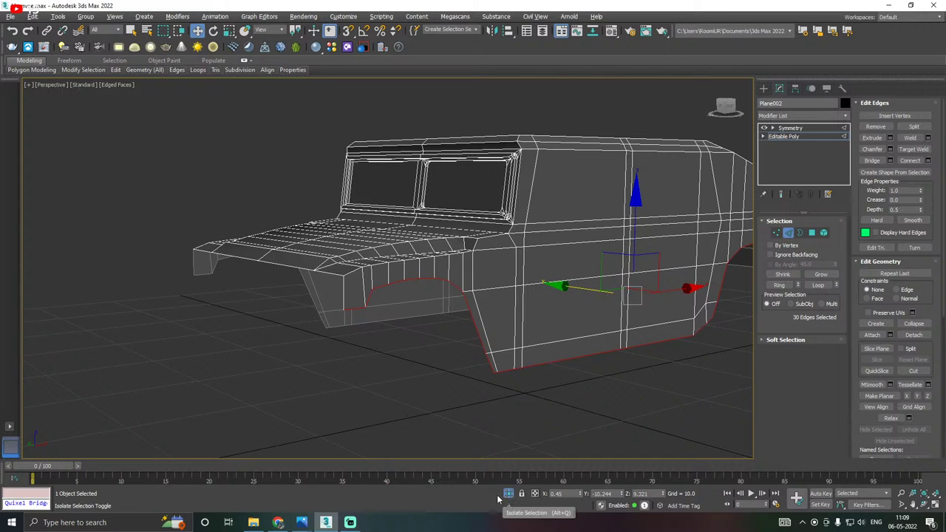
# Extend the selected border edges inward along Y to the vehicle's centre line, at about Y 0.25, to form the underside.
pyautogui.keyDown('alt'); pyautogui.moveTo(444, 414); pyautogui.dragTo(472, 320, button='middle'); pyautogui.keyUp('alt')
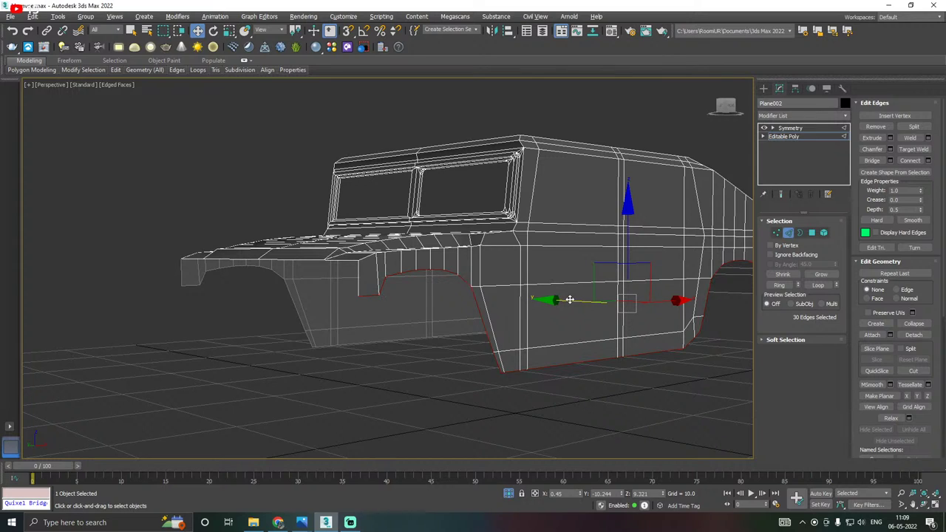
pyautogui.keyDown('shift'); pyautogui.moveTo(569, 299); pyautogui.dragTo(464, 288); pyautogui.keyUp('shift')
pyautogui.keyDown('alt'); pyautogui.moveTo(539, 309); pyautogui.dragTo(515, 330, button='middle'); pyautogui.keyUp('alt')
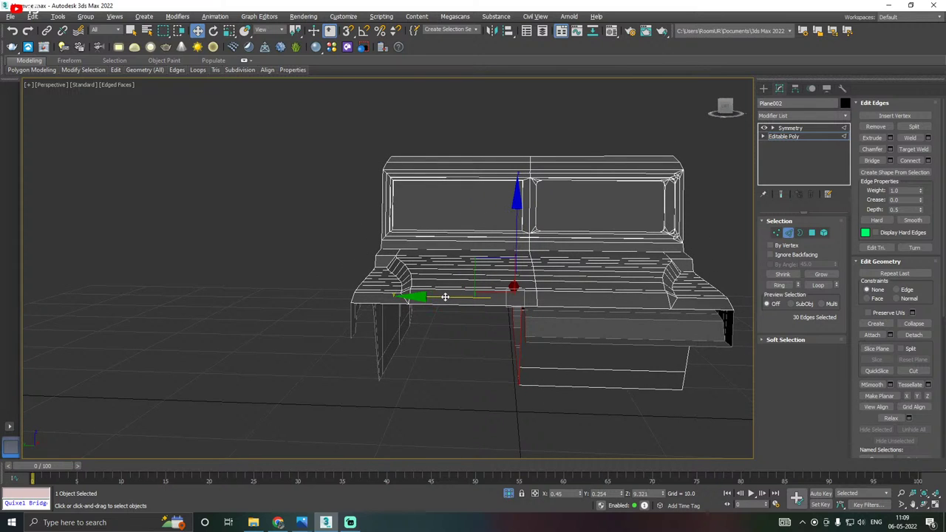
pyautogui.keyDown('alt'); pyautogui.moveTo(444, 295); pyautogui.dragTo(474, 296, button='middle'); pyautogui.keyUp('alt')
# Show the mirrored Symmetry result temporarily and examine the new underside and wheel arch surfaces from below.
pyautogui.click(782, 193)
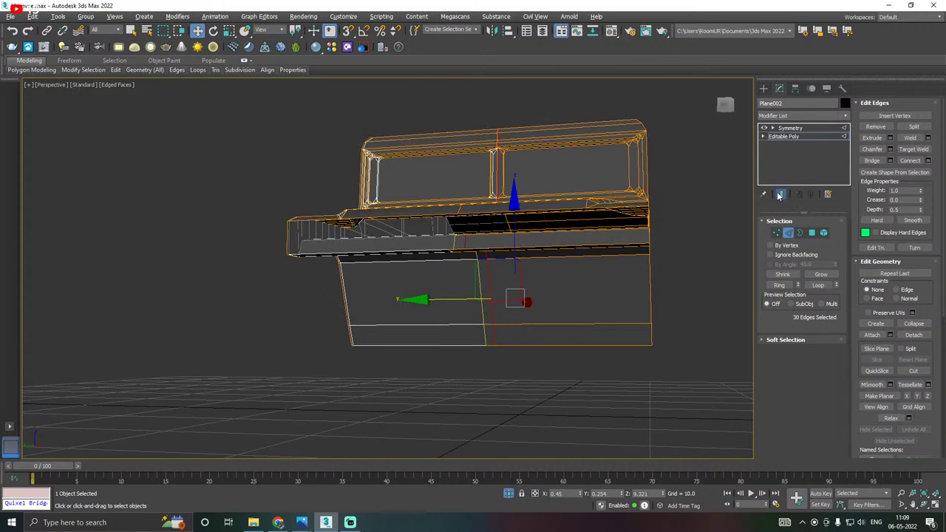
pyautogui.keyDown('alt'); pyautogui.moveTo(641, 211); pyautogui.dragTo(524, 240, button='middle'); pyautogui.keyUp('alt')
pyautogui.keyDown('alt'); pyautogui.moveTo(284, 256); pyautogui.dragTo(335, 215, button='middle'); pyautogui.keyUp('alt')
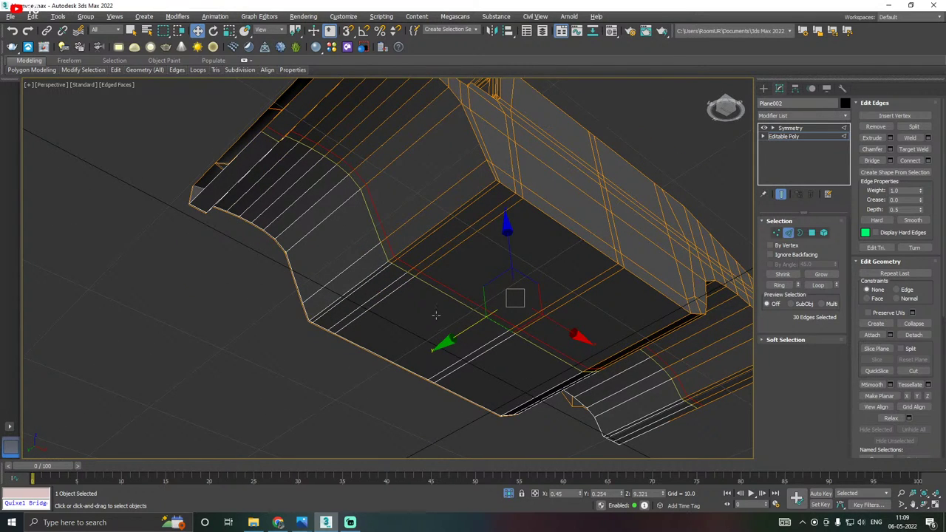
pyautogui.keyDown('alt'); pyautogui.moveTo(436, 315); pyautogui.dragTo(332, 288, button='middle'); pyautogui.keyUp('alt')
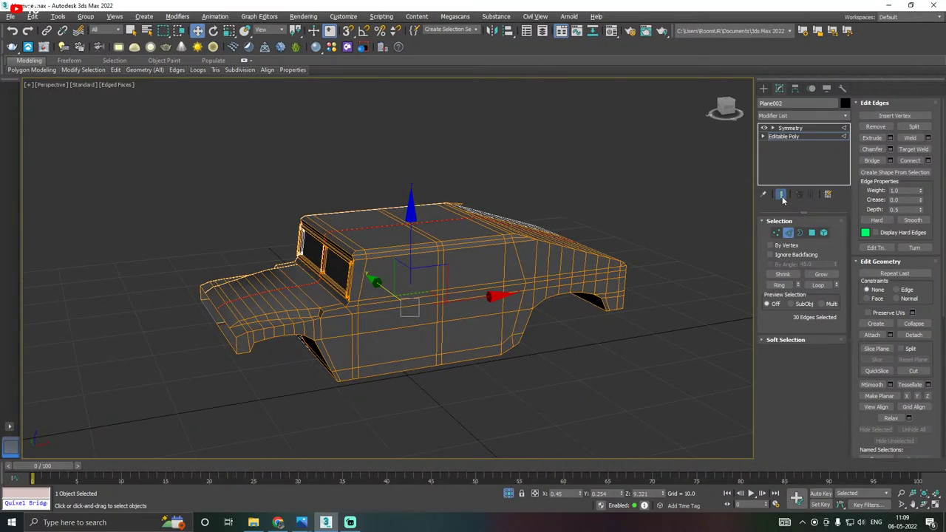
pyautogui.click(781, 195)
# Insert a lengthwise edge loop across the underside and inner wheel arch faces with Swift Loop.
pyautogui.keyDown('alt'); pyautogui.moveTo(551, 205); pyautogui.dragTo(549, 258, button='middle'); pyautogui.keyUp('alt')
pyautogui.moveTo(115, 71)
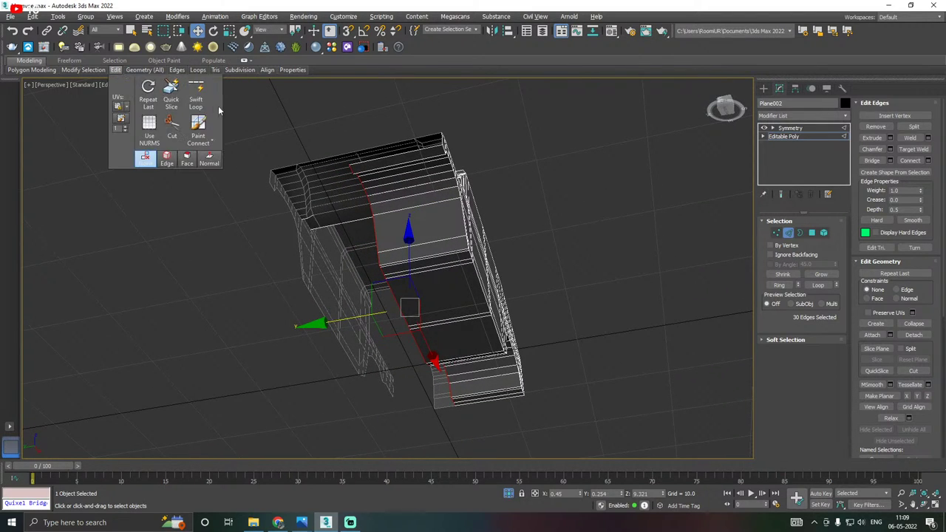
pyautogui.click(196, 93)
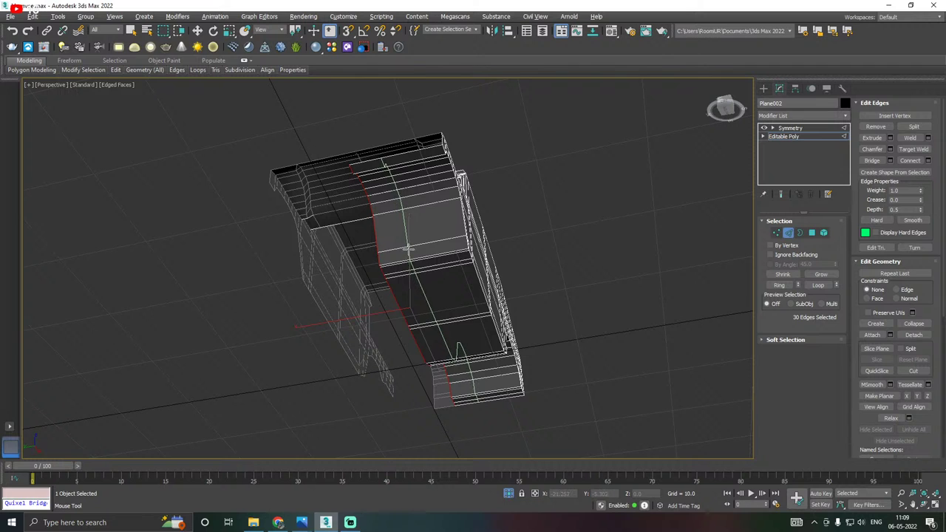
pyautogui.keyDown('alt'); pyautogui.moveTo(416, 246); pyautogui.dragTo(410, 277, button='middle'); pyautogui.keyUp('alt')
pyautogui.click(409, 277)
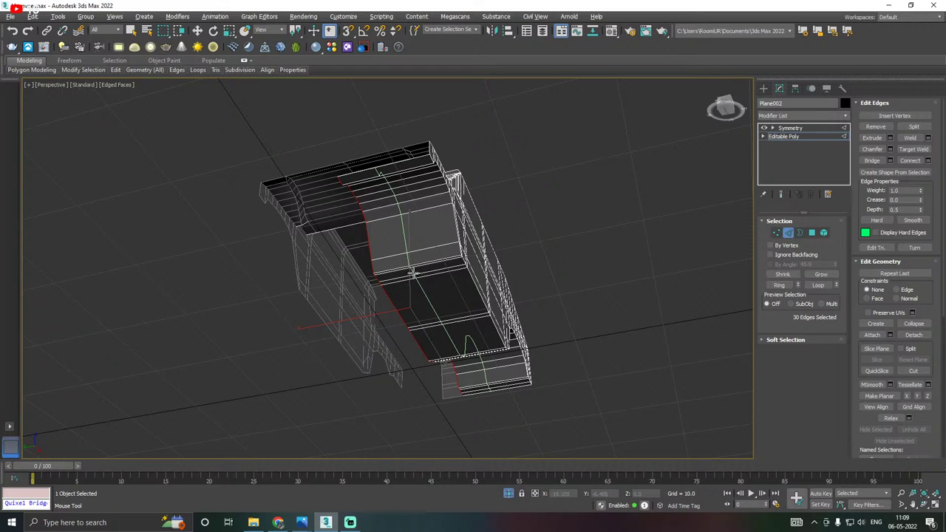
# Place the Swift Loop edge loop along the underside and inner wheel arch faces at about Y -3.89, and leave the tool.
pyautogui.click(412, 275)
pyautogui.rightClick(413, 276)
pyautogui.keyDown('alt'); pyautogui.moveTo(412, 278); pyautogui.dragTo(332, 272, button='middle'); pyautogui.keyUp('alt')
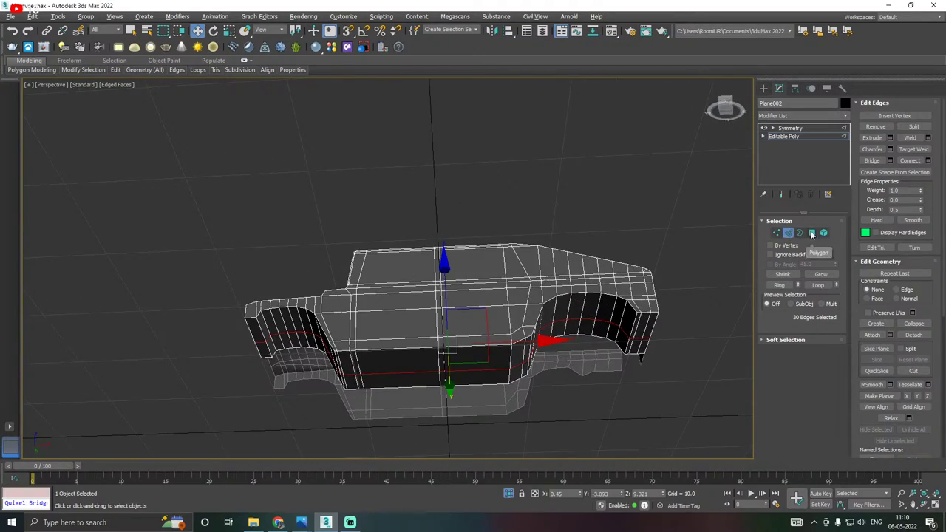
# In polygon mode, select the two innermost polygons at the rear lower end of the front wheel arch.
pyautogui.click(811, 232)
pyautogui.keyDown('alt'); pyautogui.moveTo(450, 318); pyautogui.dragTo(425, 323, button='middle'); pyautogui.keyUp('alt')
pyautogui.scroll(6, 425, 323)
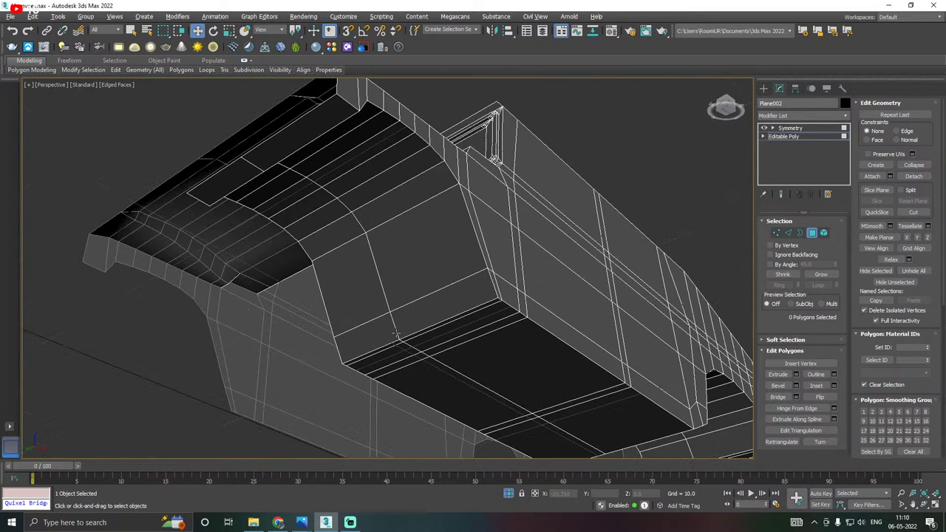
pyautogui.click(379, 336)
pyautogui.hotkey('ctrl', 'z')
pyautogui.keyDown('ctrl'); pyautogui.click(363, 291); pyautogui.keyUp('ctrl')
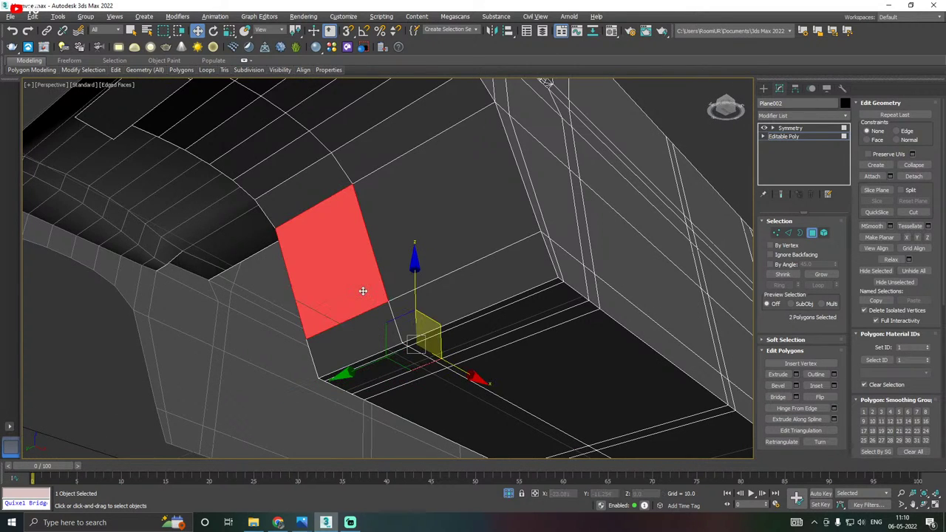
pyautogui.click(363, 330)
pyautogui.keyDown('ctrl'); pyautogui.click(347, 293); pyautogui.keyUp('ctrl')
pyautogui.keyDown('alt'); pyautogui.moveTo(420, 278); pyautogui.dragTo(271, 254, button='middle'); pyautogui.keyUp('alt')
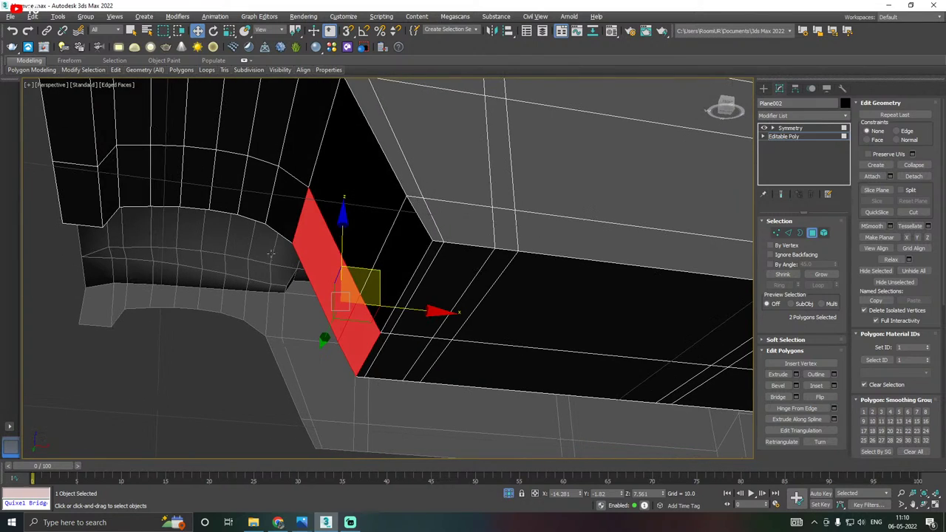
# Add the rest of the innermost polygon strip around the front wheel arch up to the nose, selecting ten polygons.
pyautogui.keyDown('ctrl'); pyautogui.click(288, 224); pyautogui.keyUp('ctrl')
pyautogui.keyDown('ctrl'); pyautogui.click(262, 193); pyautogui.keyUp('ctrl')
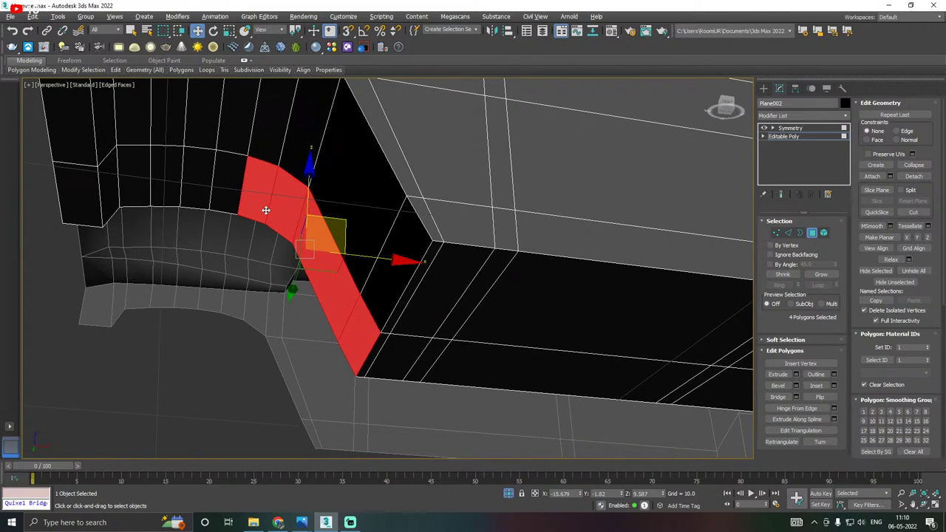
pyautogui.keyDown('ctrl'); pyautogui.click(231, 190); pyautogui.keyUp('ctrl')
pyautogui.keyDown('ctrl'); pyautogui.click(198, 179); pyautogui.keyUp('ctrl')
pyautogui.keyDown('ctrl'); pyautogui.click(173, 179); pyautogui.keyUp('ctrl')
pyautogui.keyDown('ctrl'); pyautogui.click(128, 180); pyautogui.keyUp('ctrl')
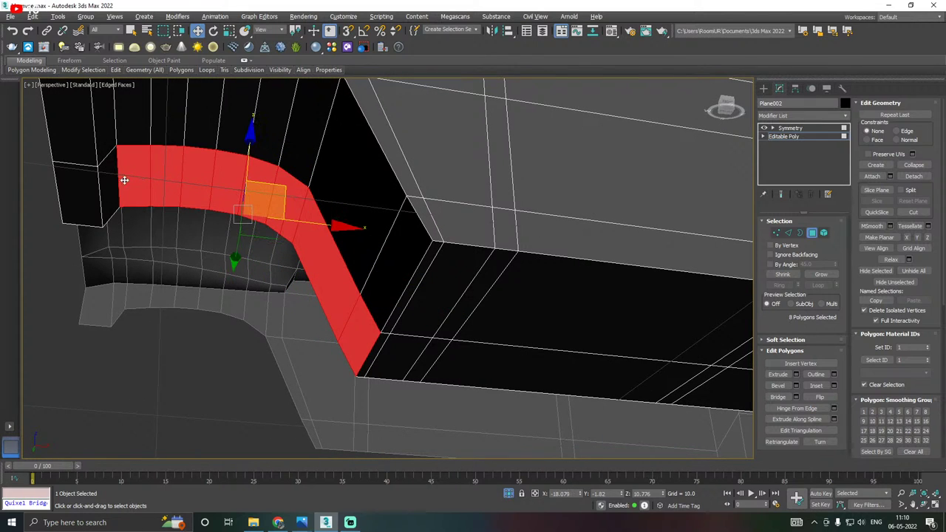
pyautogui.keyDown('ctrl'); pyautogui.click(111, 181); pyautogui.keyUp('ctrl')
pyautogui.keyDown('alt'); pyautogui.moveTo(175, 182); pyautogui.dragTo(209, 195, button='middle'); pyautogui.keyUp('alt')
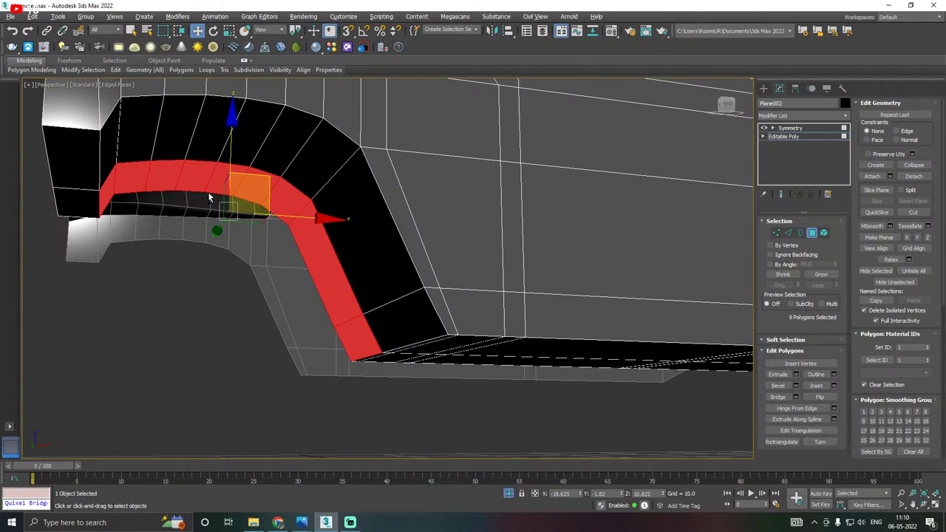
pyautogui.keyDown('ctrl'); pyautogui.click(87, 199); pyautogui.keyUp('ctrl')
pyautogui.keyDown('alt'); pyautogui.moveTo(87, 198); pyautogui.dragTo(170, 218, button='middle'); pyautogui.keyUp('alt')
pyautogui.keyDown('alt'); pyautogui.moveTo(274, 217); pyautogui.dragTo(299, 207, button='middle'); pyautogui.keyUp('alt')
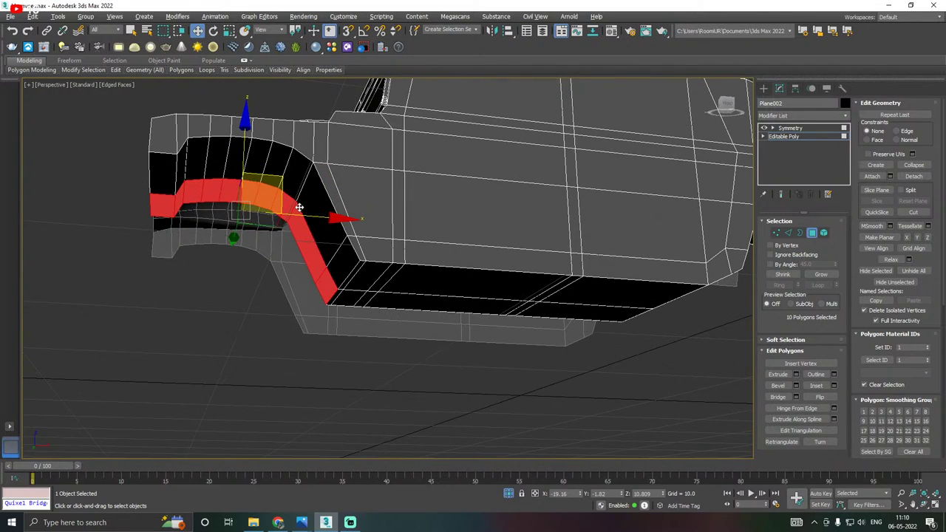
# Extrude the selected wheel arch polygons by 2.006 using the Local Normal option.
pyautogui.click(796, 374)
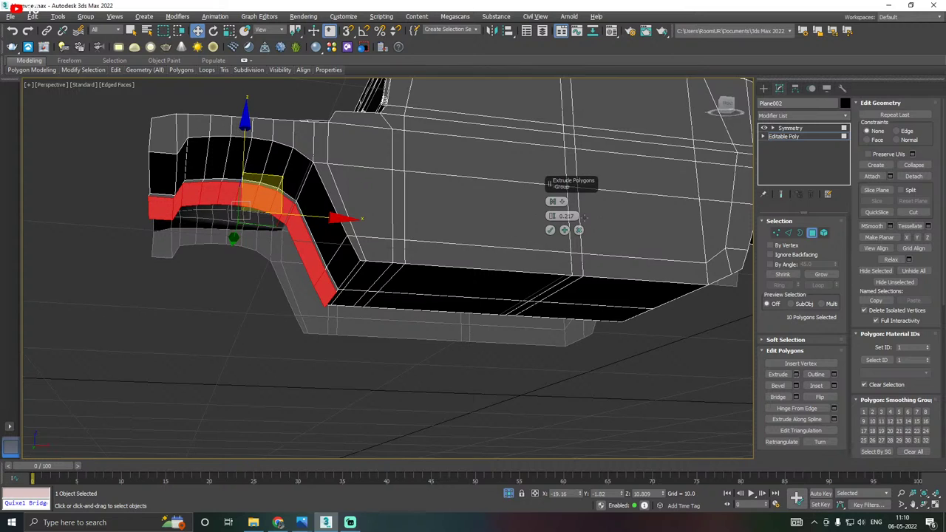
pyautogui.moveTo(555, 216); pyautogui.dragTo(551, 193)
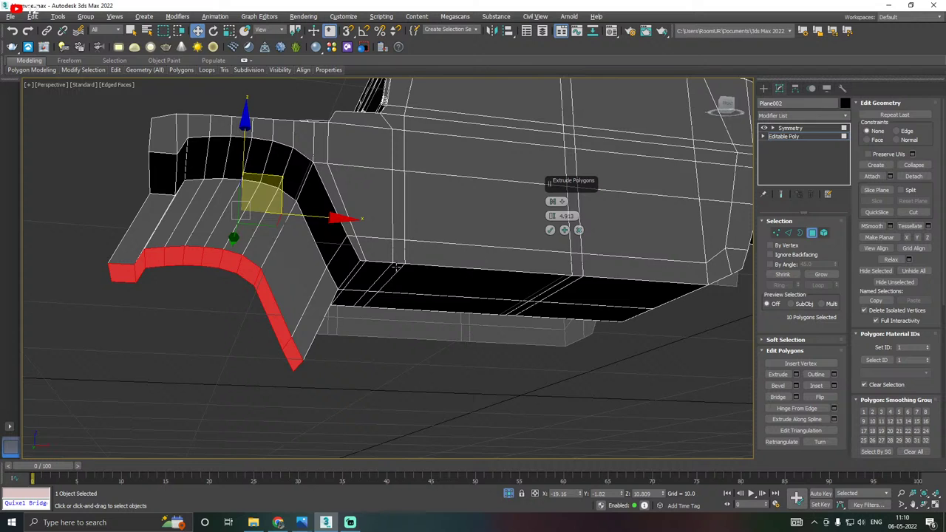
pyautogui.keyDown('alt'); pyautogui.moveTo(397, 266); pyautogui.dragTo(402, 252, button='middle'); pyautogui.keyUp('alt')
pyautogui.keyDown('alt'); pyautogui.moveTo(539, 229); pyautogui.dragTo(553, 223, button='middle'); pyautogui.keyUp('alt')
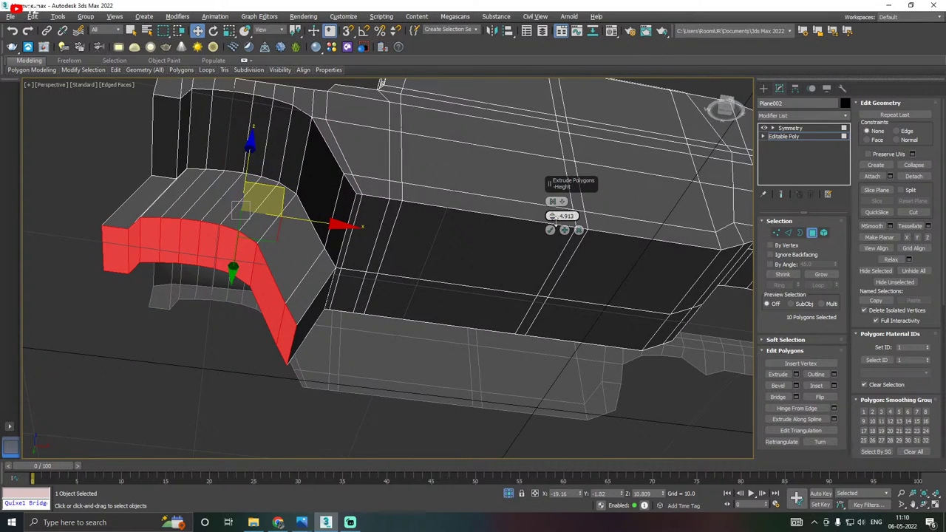
pyautogui.moveTo(554, 219); pyautogui.dragTo(554, 227)
pyautogui.keyDown('alt'); pyautogui.moveTo(556, 220); pyautogui.dragTo(560, 204, button='middle'); pyautogui.keyUp('alt')
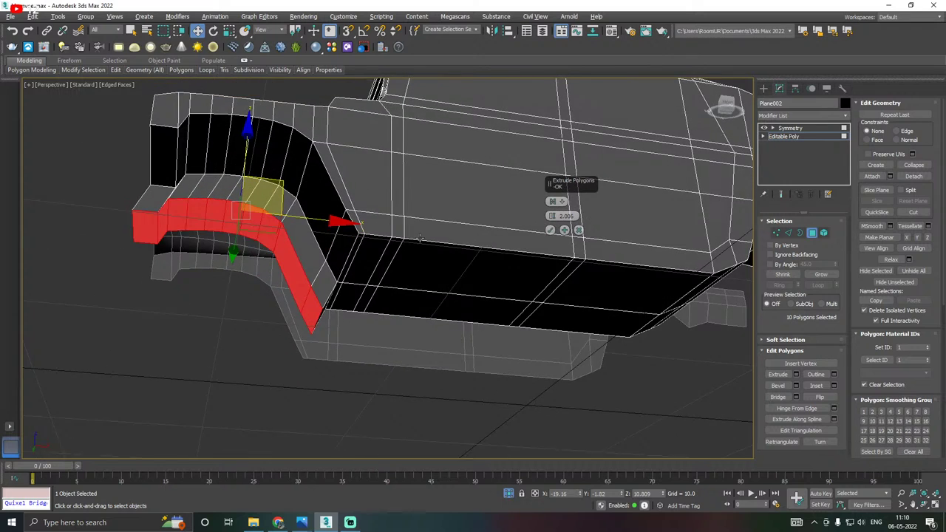
pyautogui.click(553, 202)
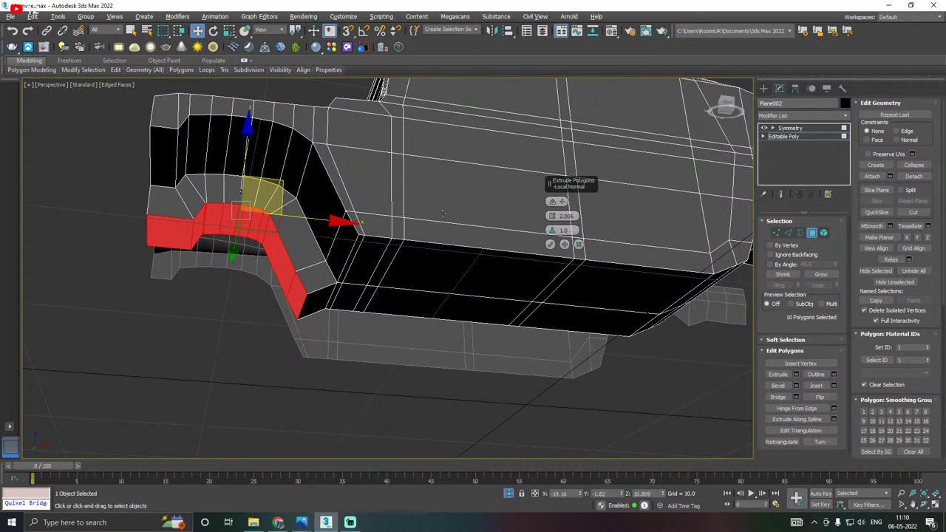
pyautogui.keyDown('alt'); pyautogui.moveTo(551, 204); pyautogui.dragTo(441, 225, button='middle'); pyautogui.keyUp('alt')
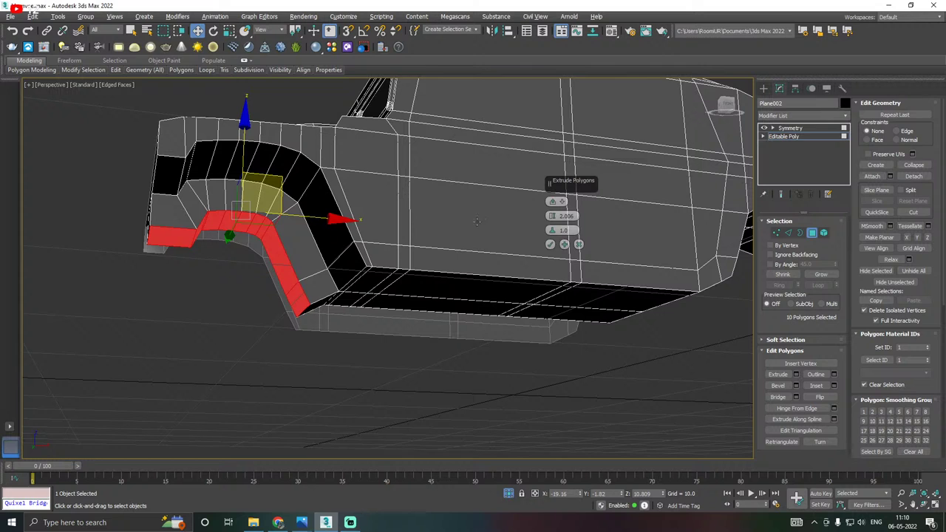
pyautogui.click(551, 246)
pyautogui.keyDown('alt'); pyautogui.moveTo(551, 246); pyautogui.dragTo(369, 200, button='middle'); pyautogui.keyUp('alt')
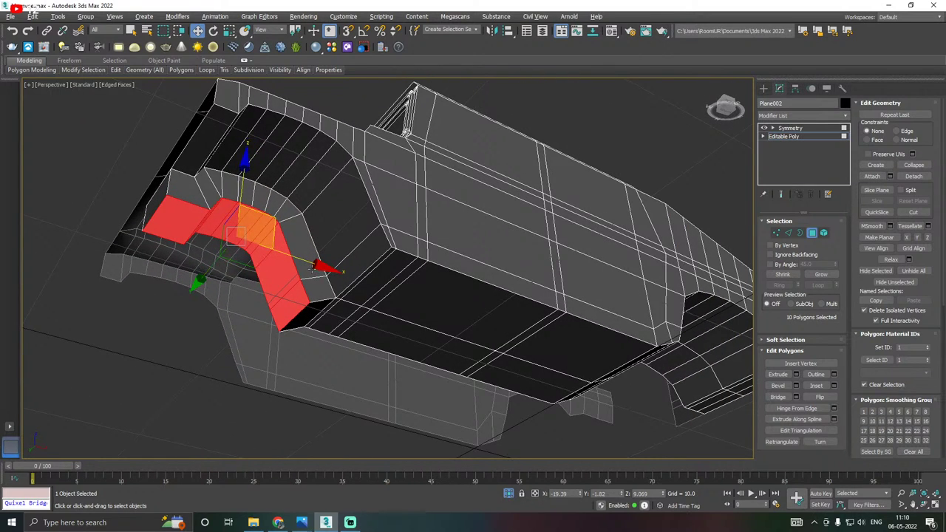
# Show the see-through body over the side blueprint in front view and lower the extruded polygons by about 0.33 along Y.
pyautogui.press('f')
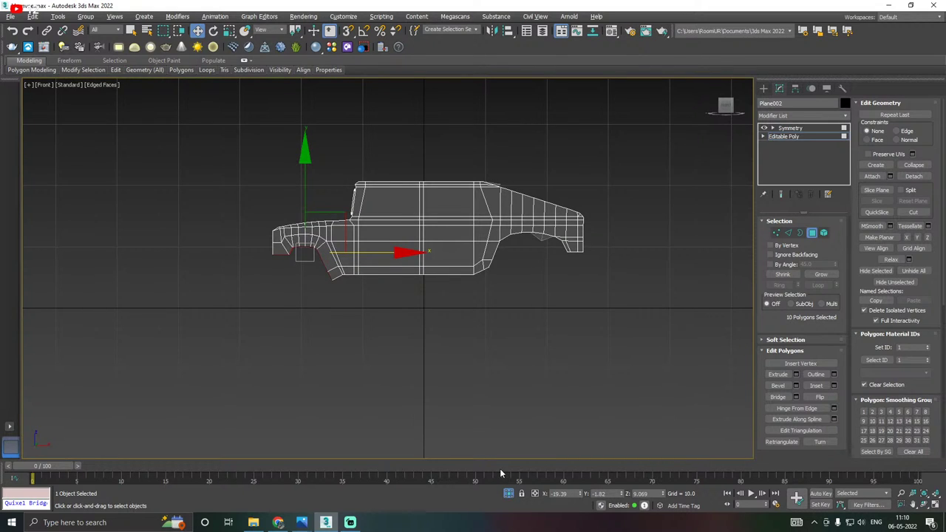
pyautogui.click(507, 494)
pyautogui.hotkey('alt', 'x')
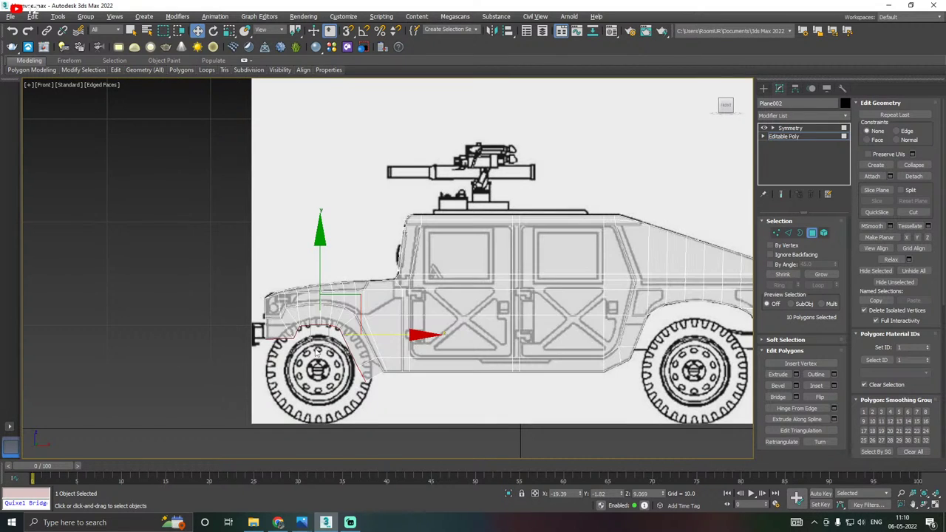
pyautogui.scroll(5, 310, 357)
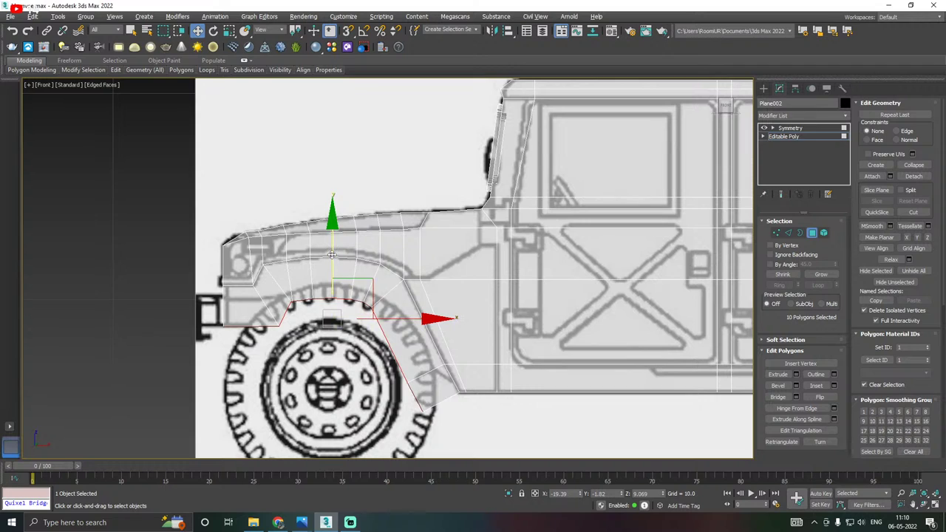
pyautogui.moveTo(332, 254); pyautogui.dragTo(332, 262)
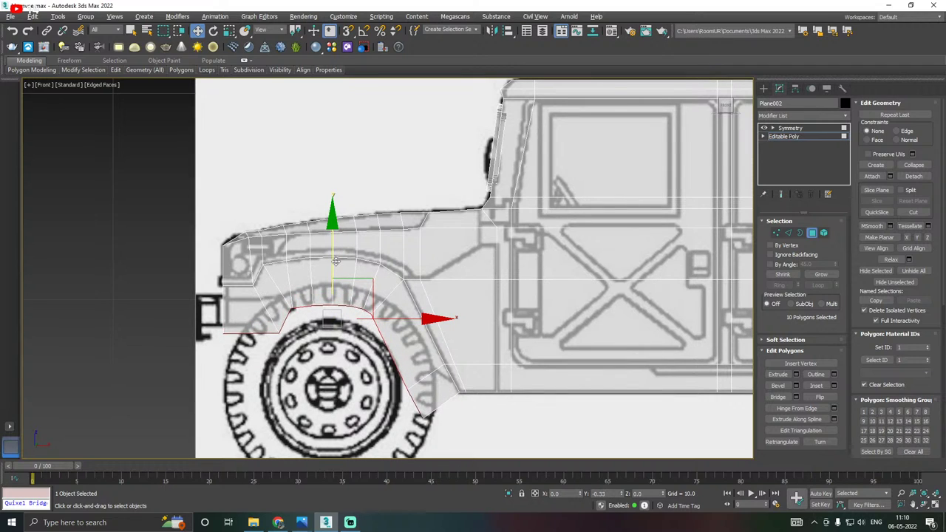
# In vertex mode, raise the two extruded vertices just above the arch's rear lower tip to about Z 6.56.
pyautogui.click(775, 233)
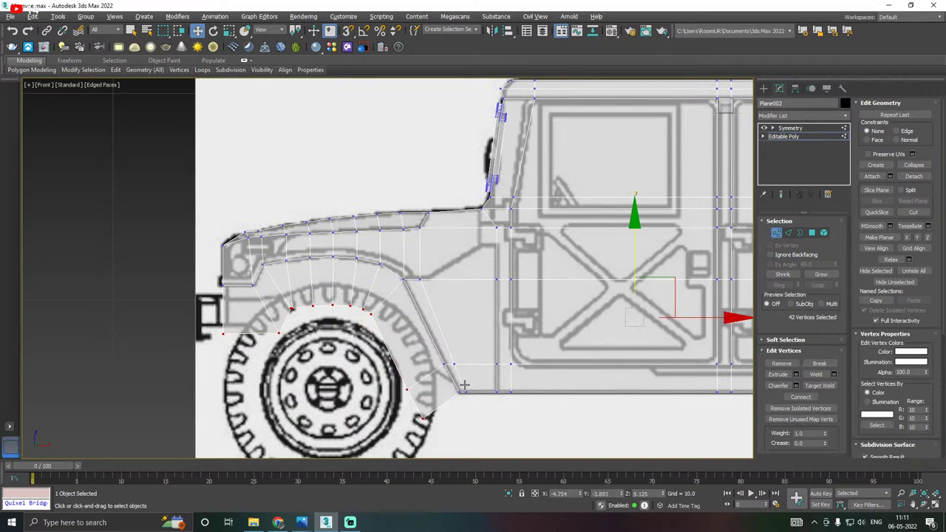
pyautogui.moveTo(457, 385); pyautogui.dragTo(461, 337, button='middle')
pyautogui.scroll(3, 460, 336)
pyautogui.moveTo(385, 364); pyautogui.dragTo(512, 333)
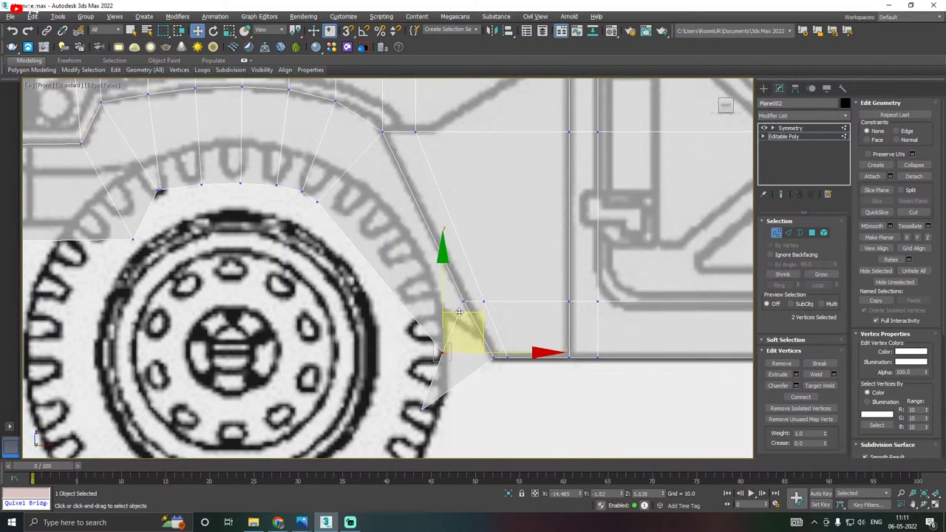
pyautogui.moveTo(444, 294); pyautogui.dragTo(444, 255)
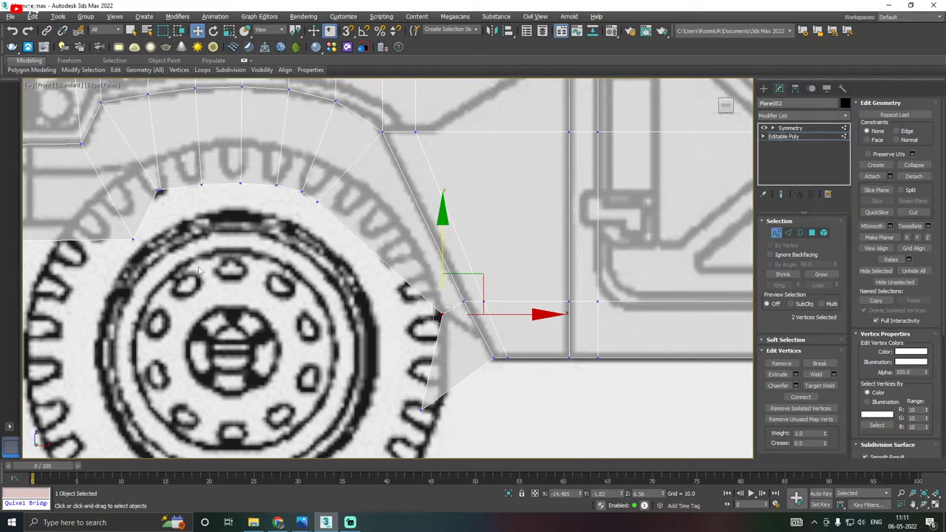
# Move the two vertices at the extrusion's rear lower tip toward the doors, to about X -13.64.
pyautogui.scroll(-3, 519, 302)
pyautogui.scroll(5, 543, 346)
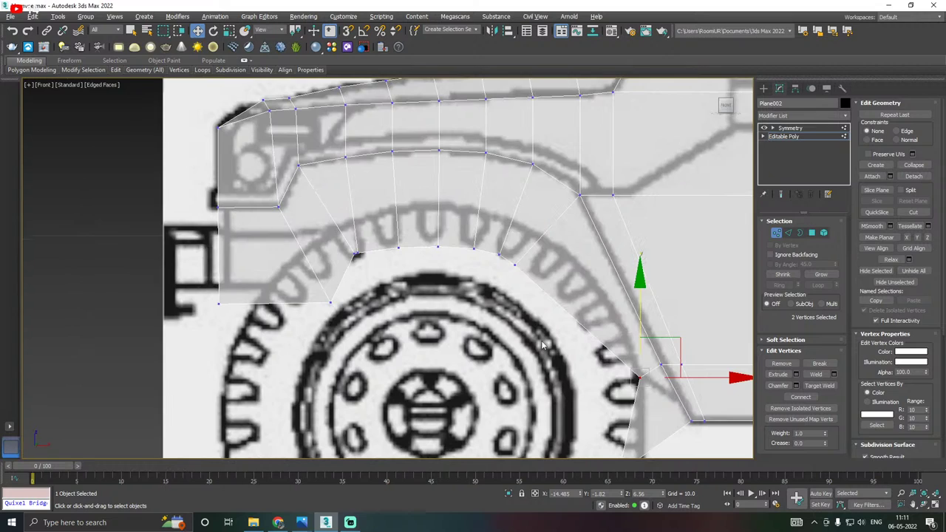
pyautogui.moveTo(543, 345); pyautogui.dragTo(405, 292, button='middle')
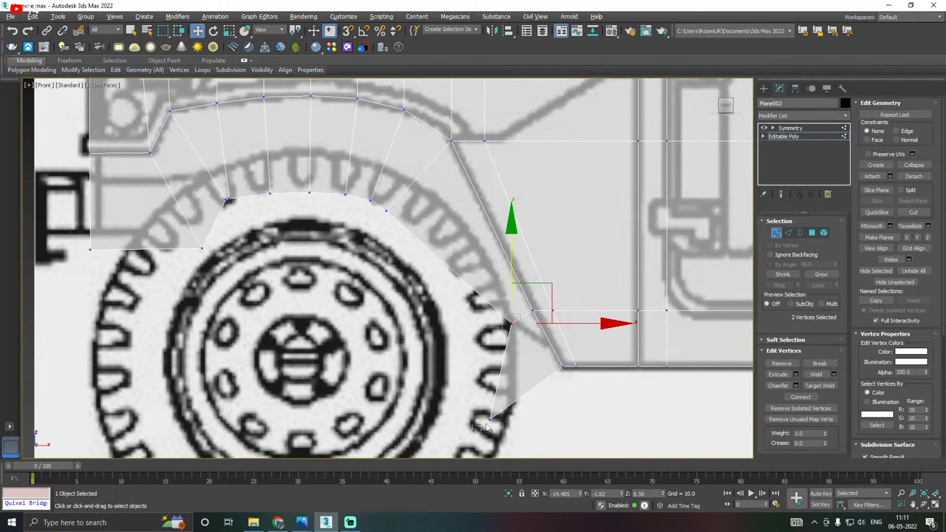
pyautogui.moveTo(486, 424); pyautogui.dragTo(613, 406)
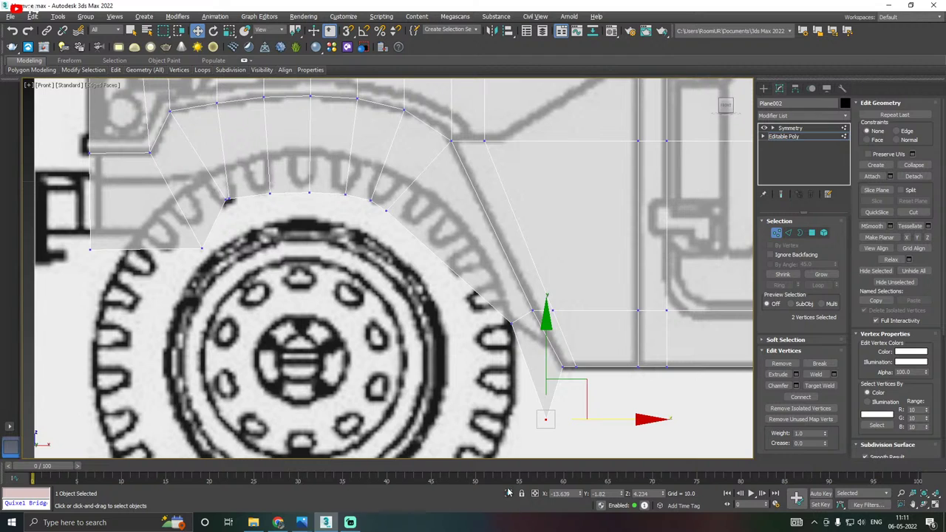
# Isolate the body and shift the two vertex pairs at the arch's upper rear bend rearward, to about X -16.66 and X -17.41.
pyautogui.click(508, 492)
pyautogui.scroll(-4, 579, 341)
pyautogui.moveTo(577, 354); pyautogui.dragTo(566, 381, button='middle')
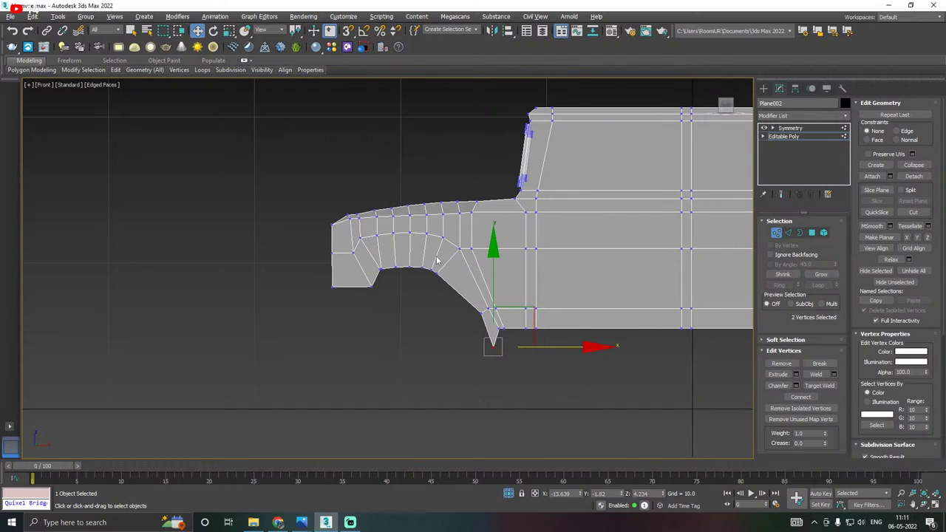
pyautogui.scroll(5, 438, 268)
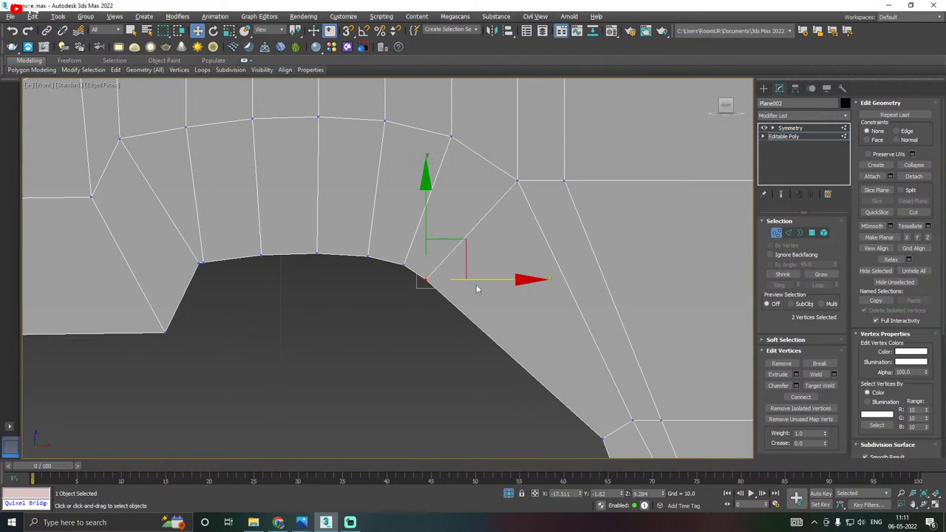
pyautogui.moveTo(498, 280); pyautogui.dragTo(548, 280)
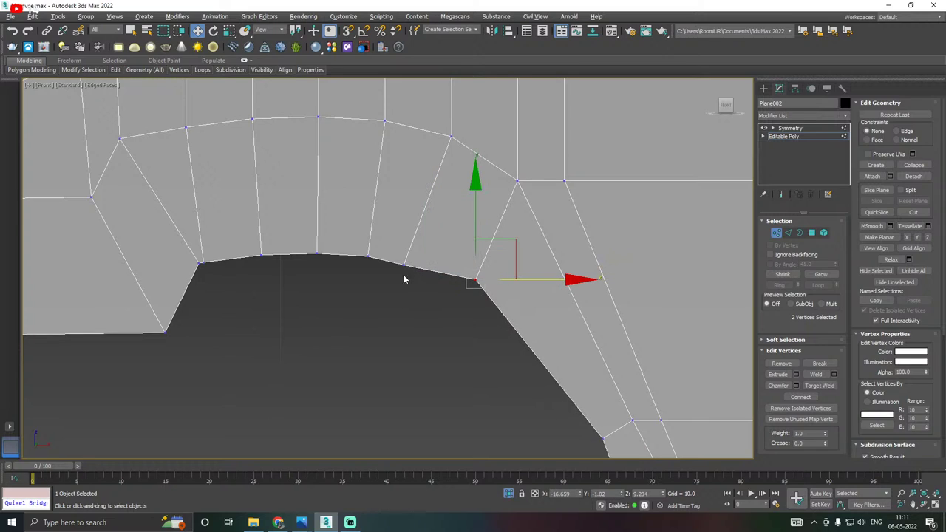
pyautogui.click(418, 264)
pyautogui.hotkey('ctrl', 'z')
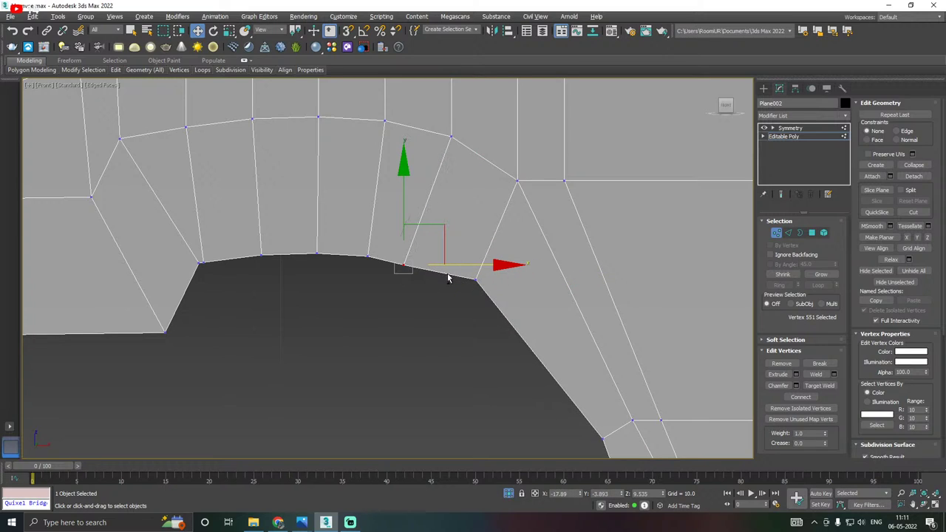
pyautogui.moveTo(391, 284); pyautogui.dragTo(494, 259)
pyautogui.moveTo(434, 277); pyautogui.dragTo(543, 263, button='middle')
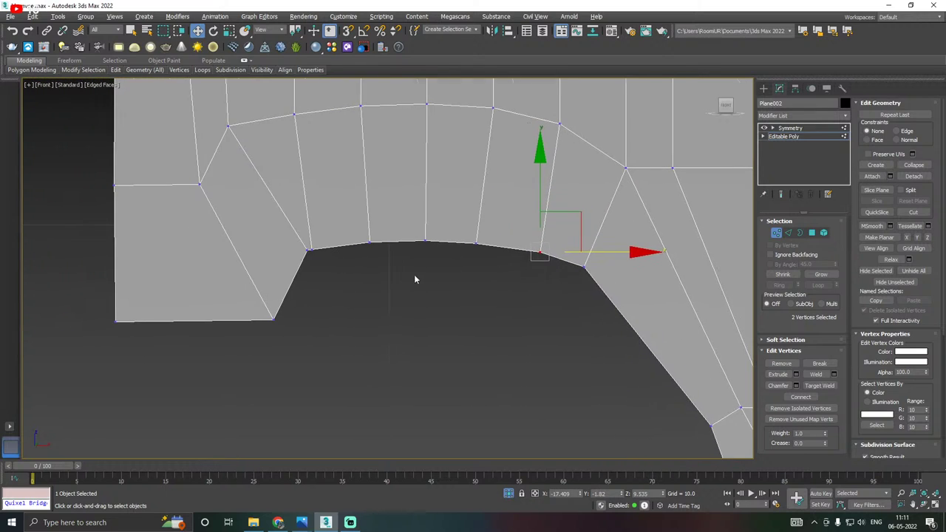
# Raise the vertex pair at the arch's front lower corner to about X -22.67, Z 9.10, to smooth the curve.
pyautogui.scroll(-2, 416, 276)
pyautogui.scroll(1, 307, 299)
pyautogui.moveTo(337, 291); pyautogui.dragTo(323, 222)
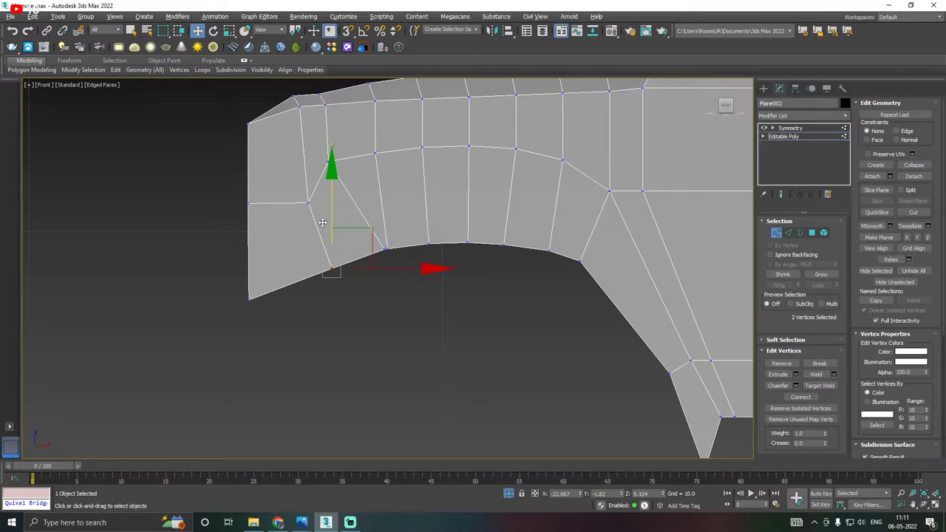
# Move the crowded front arch vertex pair forward to about X -22.22 and lower it and the neighbouring corner pair into an even curve.
pyautogui.click(385, 288)
pyautogui.scroll(4, 377, 246)
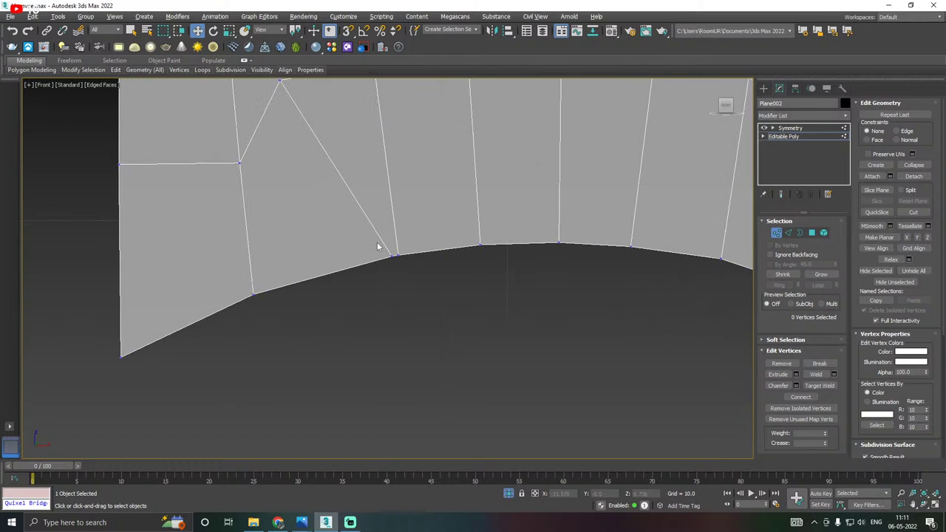
pyautogui.moveTo(395, 255); pyautogui.dragTo(397, 259)
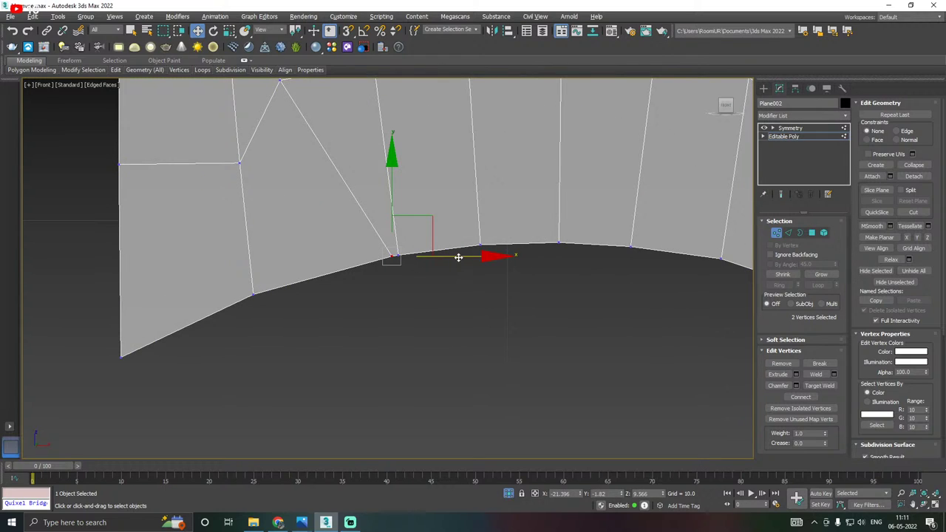
pyautogui.moveTo(458, 258); pyautogui.dragTo(282, 265)
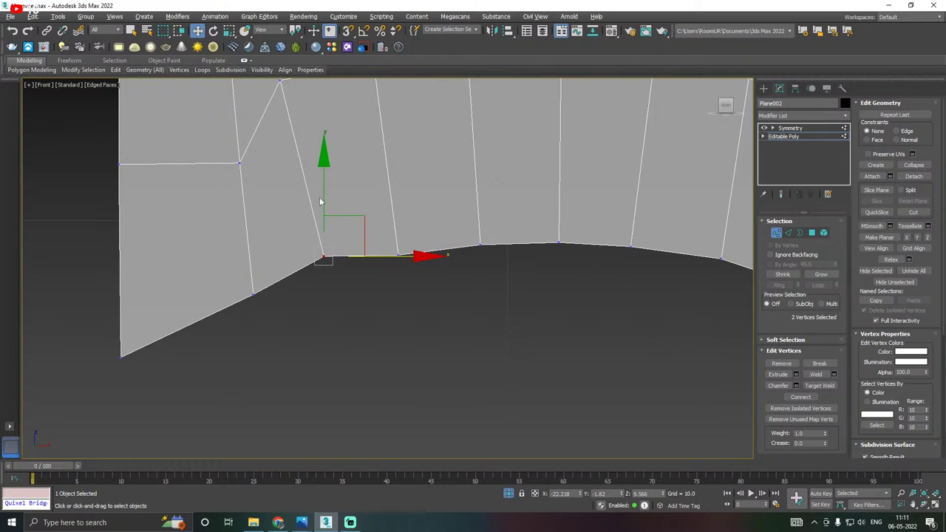
pyautogui.moveTo(320, 201); pyautogui.dragTo(266, 311)
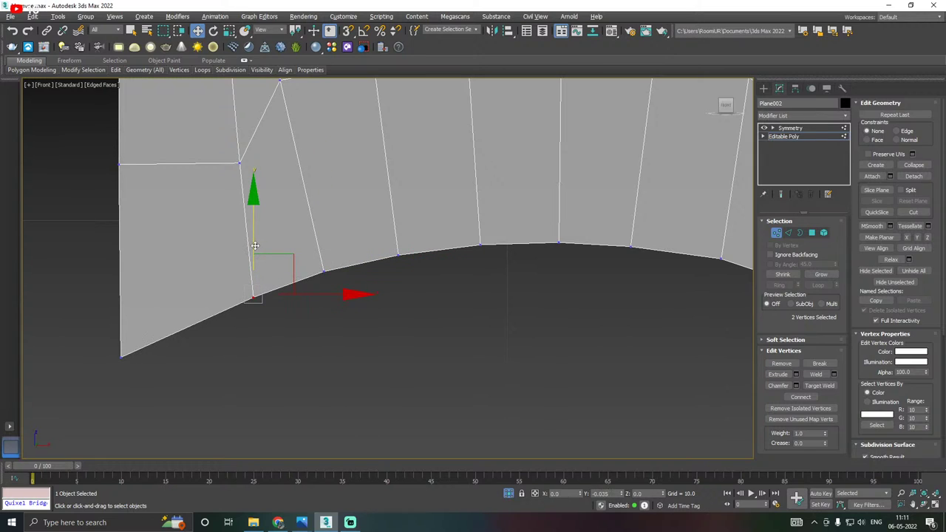
# Raise the arch's front lower corner vertex pair to about Z 9.68 and the neighbouring pair to about Z 9.64.
pyautogui.scroll(-2, 285, 268)
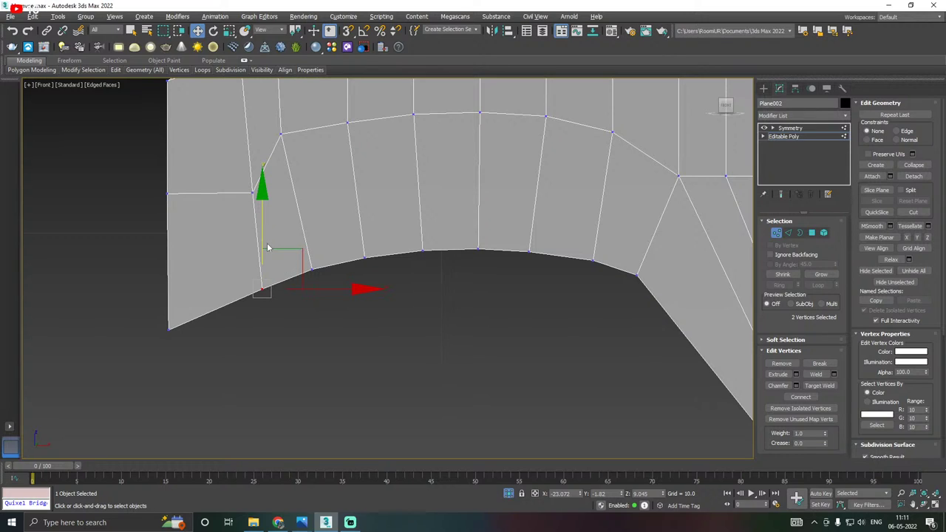
pyautogui.moveTo(267, 248); pyautogui.dragTo(268, 212)
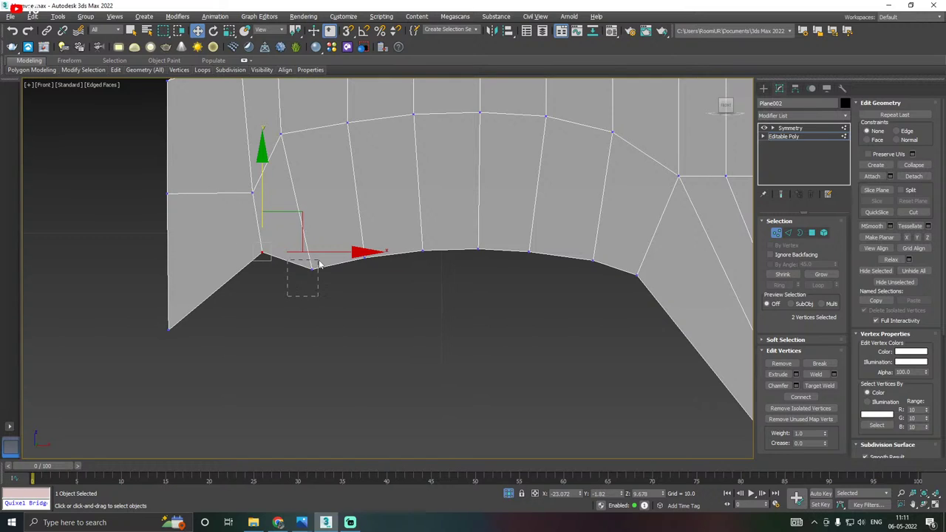
pyautogui.moveTo(318, 261); pyautogui.dragTo(319, 259)
pyautogui.moveTo(310, 225); pyautogui.dragTo(304, 209)
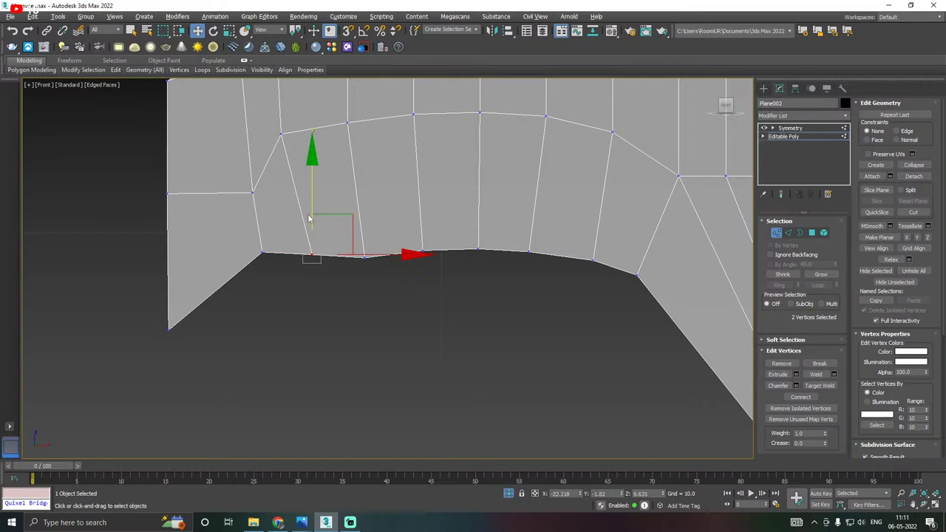
# Lower the two middle vertex pairs of the arch's lower edge to about Z 9.47 and Z 9.38.
pyautogui.click(389, 288)
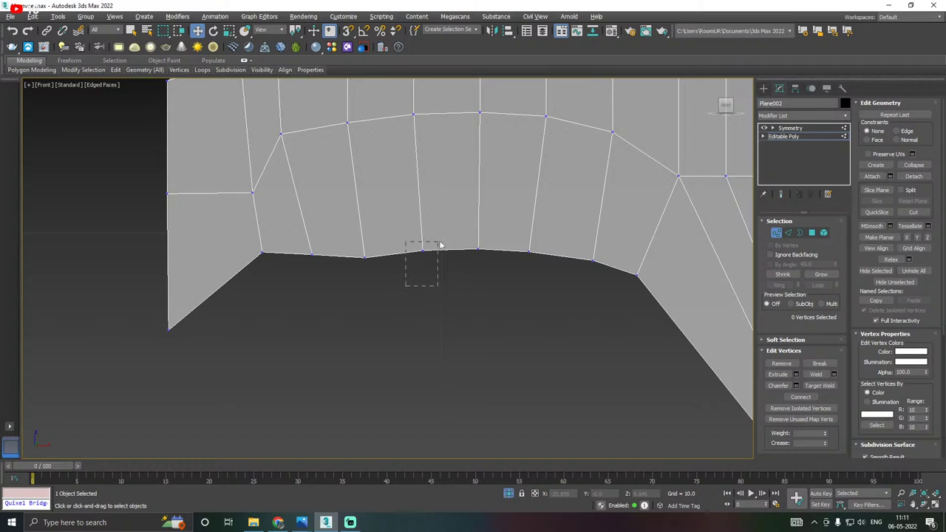
pyautogui.moveTo(439, 243); pyautogui.dragTo(439, 241)
pyautogui.moveTo(421, 191); pyautogui.dragTo(423, 204)
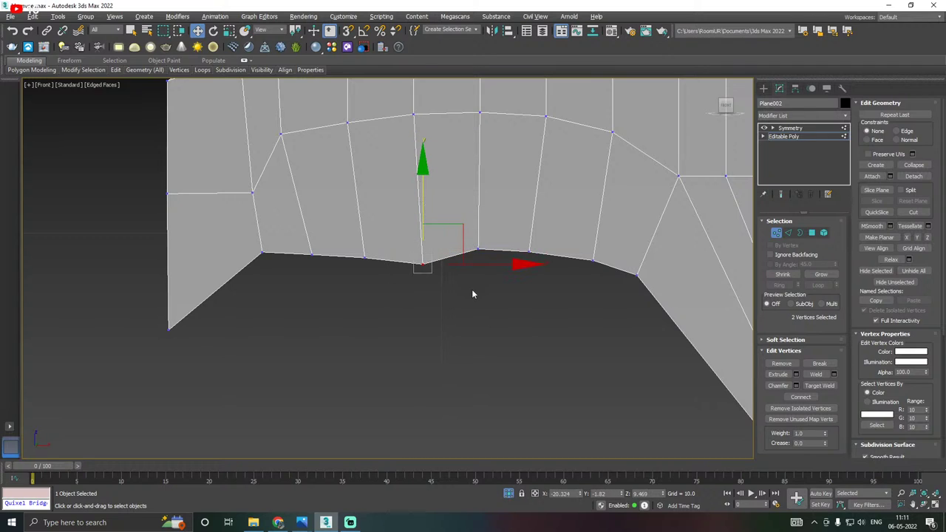
pyautogui.moveTo(473, 291); pyautogui.dragTo(488, 229)
pyautogui.moveTo(478, 195); pyautogui.dragTo(484, 217)
# Lower the three rear vertex pairs of the arch's lower edge into a gentle slope, ending at about Z 8.89.
pyautogui.moveTo(528, 298); pyautogui.dragTo(398, 320, button='middle')
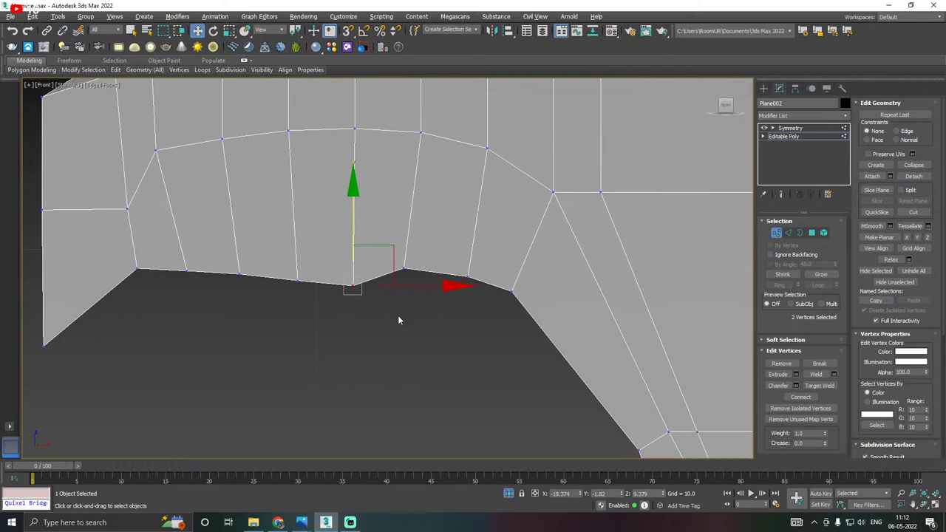
pyautogui.moveTo(393, 319); pyautogui.dragTo(424, 253)
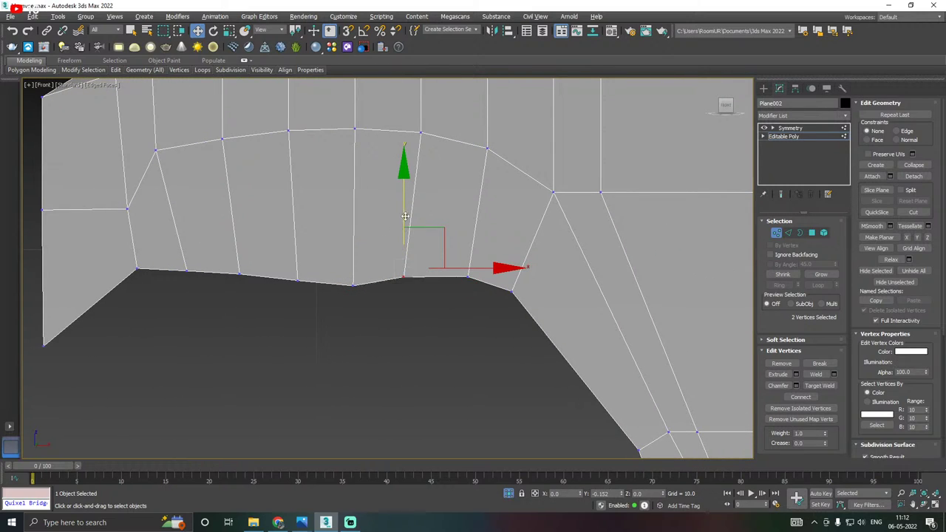
pyautogui.moveTo(405, 215); pyautogui.dragTo(407, 231)
pyautogui.moveTo(447, 346); pyautogui.dragTo(481, 262)
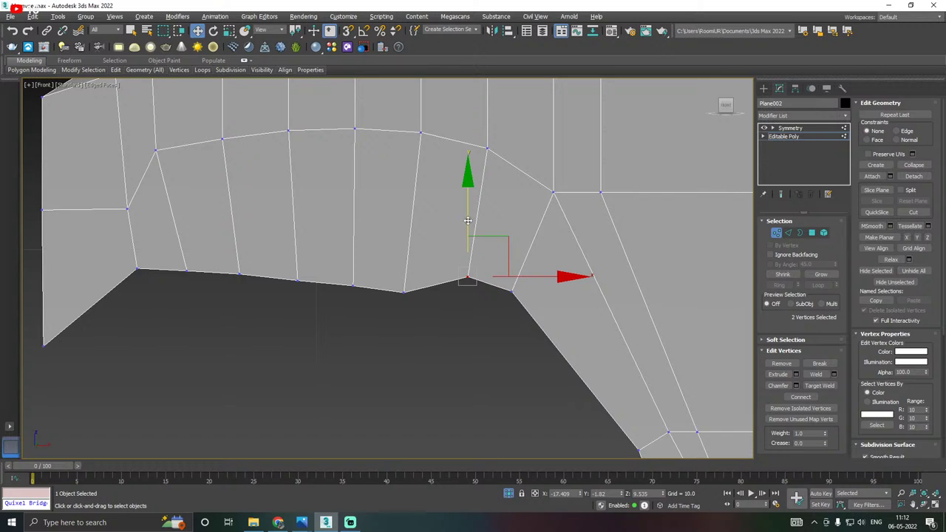
pyautogui.moveTo(468, 221); pyautogui.dragTo(468, 242)
pyautogui.moveTo(492, 351); pyautogui.dragTo(517, 280)
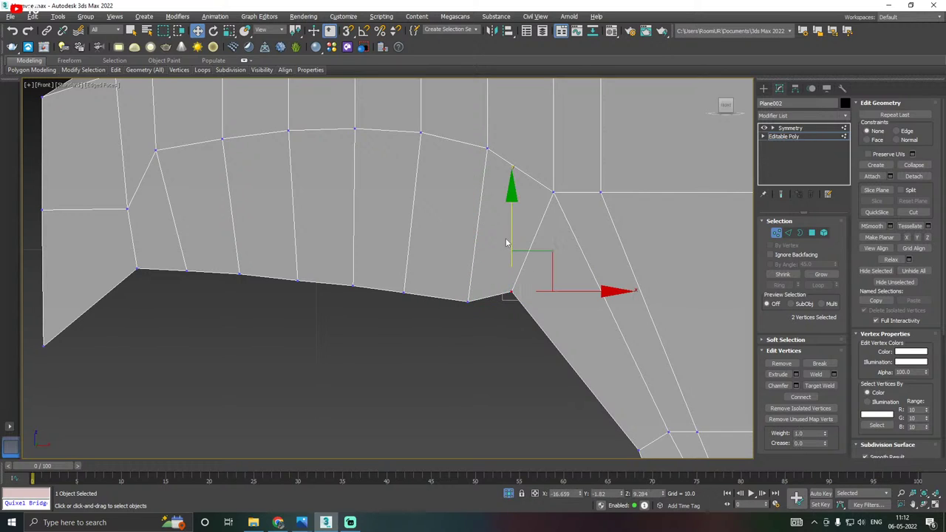
pyautogui.moveTo(509, 237); pyautogui.dragTo(514, 262)
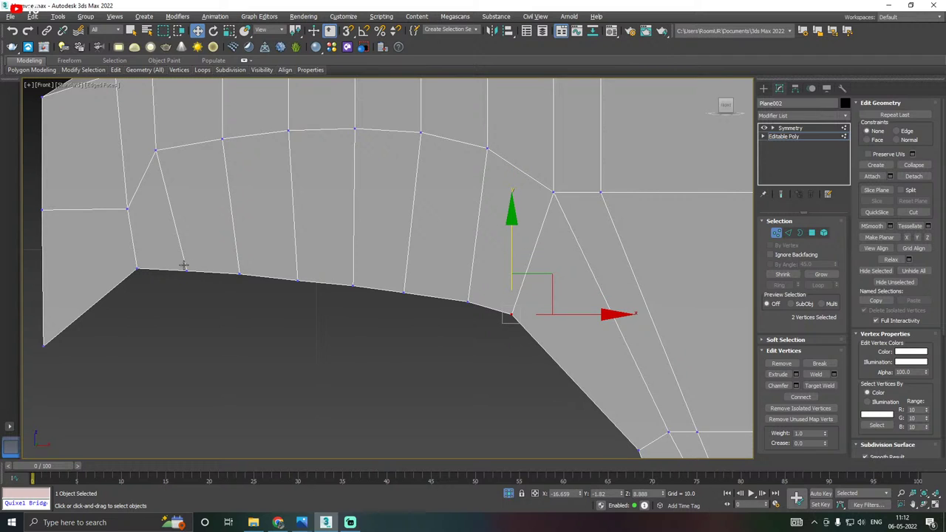
# Remove the two outer edges at the front and rear tips of the inner wheel arch wall.
pyautogui.scroll(-3, 231, 273)
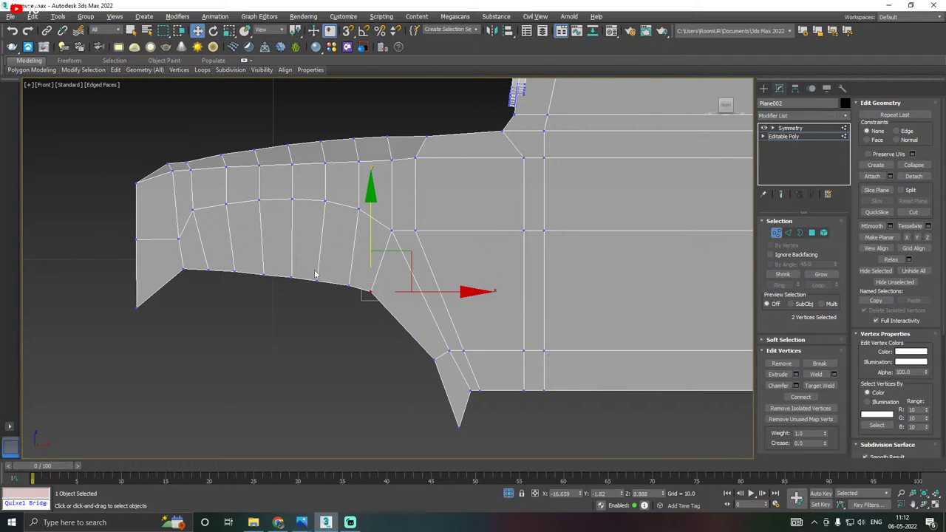
pyautogui.press('p')
pyautogui.keyDown('alt'); pyautogui.moveTo(355, 271); pyautogui.dragTo(570, 222, button='middle'); pyautogui.keyUp('alt')
pyautogui.click(788, 232)
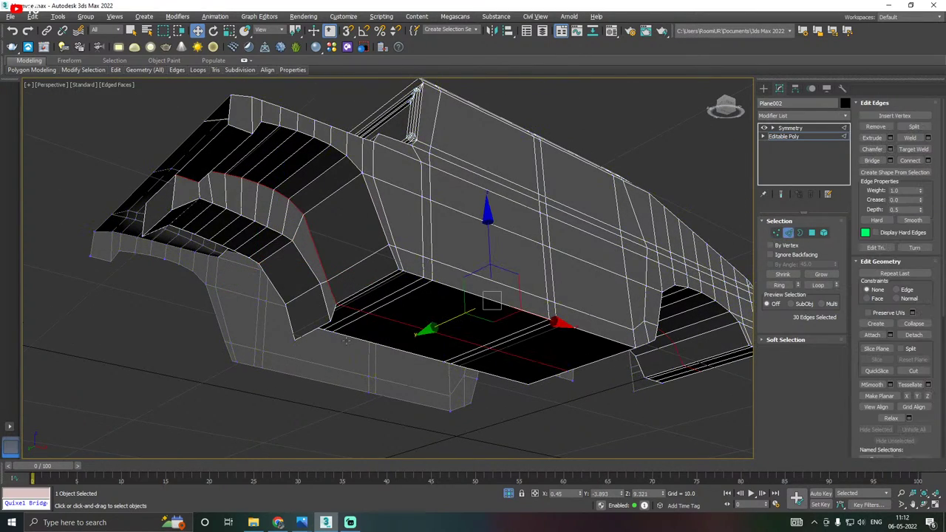
pyautogui.click(308, 334)
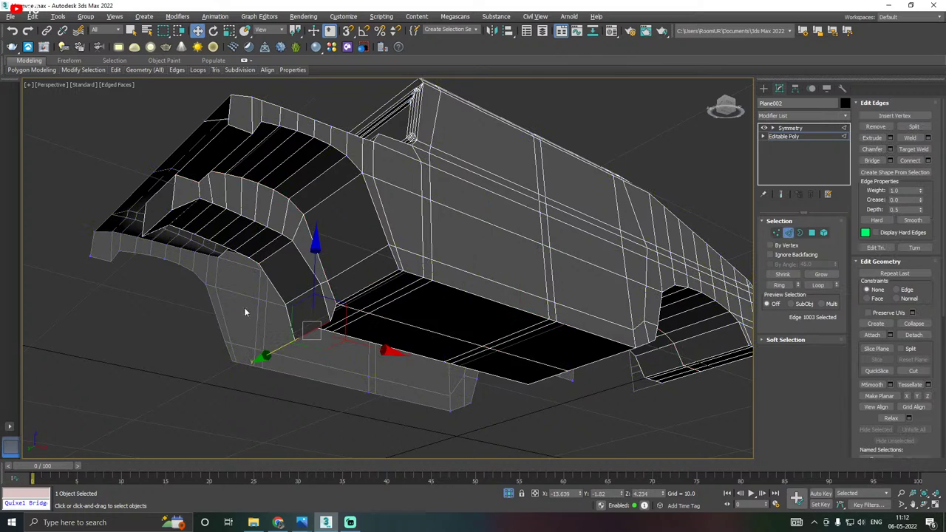
pyautogui.keyDown('ctrl'); pyautogui.click(161, 216); pyautogui.keyUp('ctrl')
pyautogui.press('BackSpace')
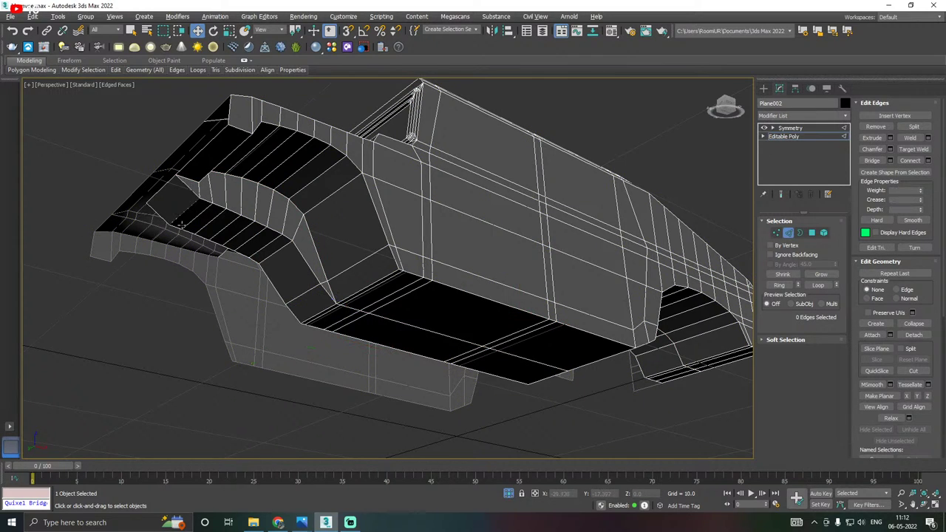
# Select the edge loop along the inner wheel arch's crease and deselect its hood and front edges, keeping only the ten arch edges.
pyautogui.keyDown('alt'); pyautogui.moveTo(297, 241); pyautogui.dragTo(298, 256, button='middle'); pyautogui.keyUp('alt')
pyautogui.keyDown('alt'); pyautogui.moveTo(357, 325); pyautogui.dragTo(405, 266, button='middle'); pyautogui.keyUp('alt')
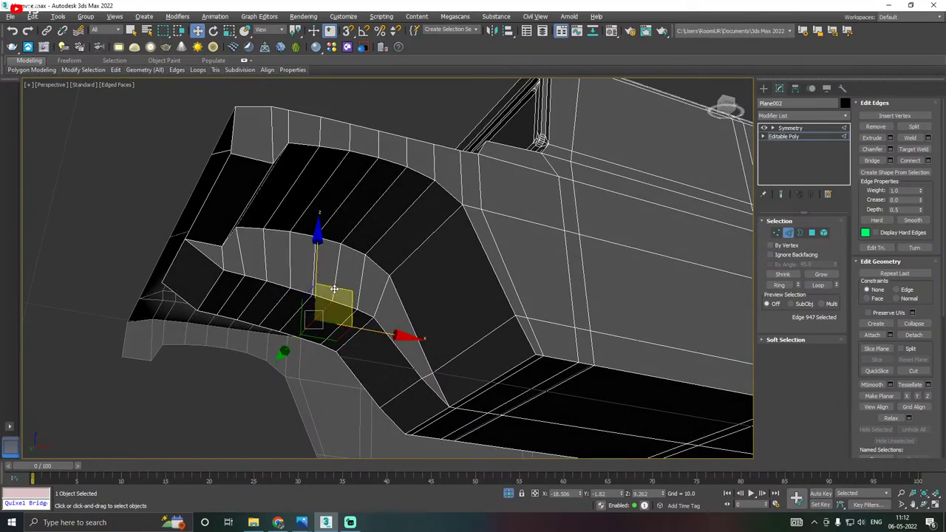
pyautogui.doubleClick(302, 292)
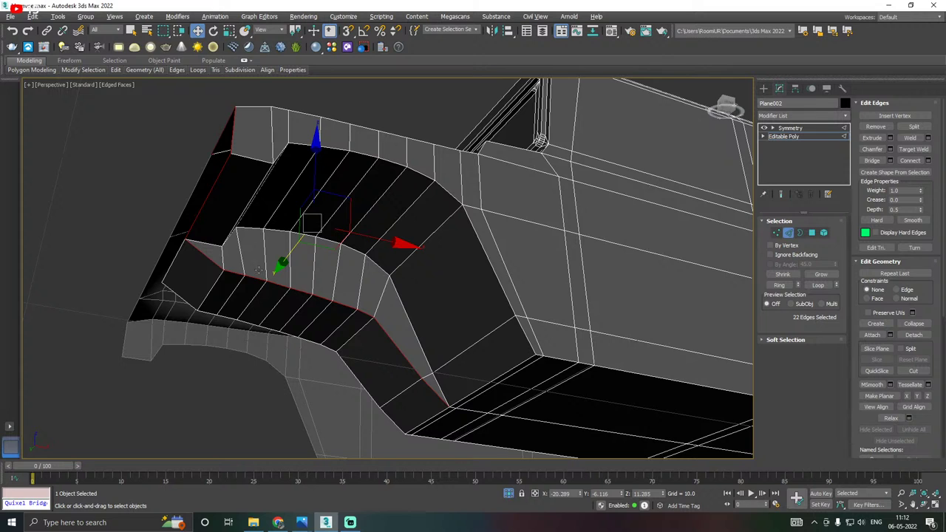
pyautogui.keyDown('alt'); pyautogui.moveTo(260, 272); pyautogui.dragTo(160, 165, button='middle'); pyautogui.keyUp('alt')
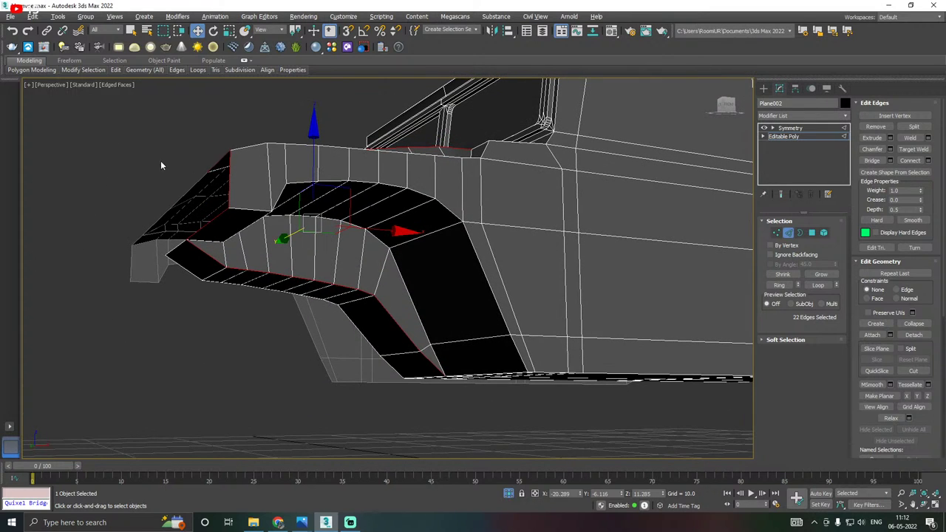
pyautogui.keyDown('alt'); pyautogui.moveTo(254, 199); pyautogui.dragTo(255, 216); pyautogui.keyUp('alt')
pyautogui.keyDown('alt'); pyautogui.moveTo(275, 212); pyautogui.dragTo(276, 230, button='middle'); pyautogui.keyUp('alt')
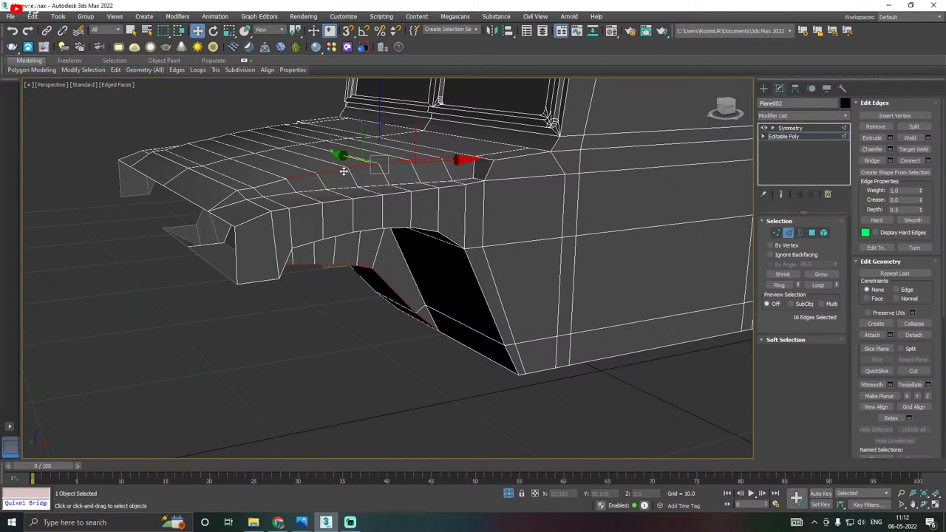
pyautogui.press('f')
pyautogui.scroll(-4, 363, 188)
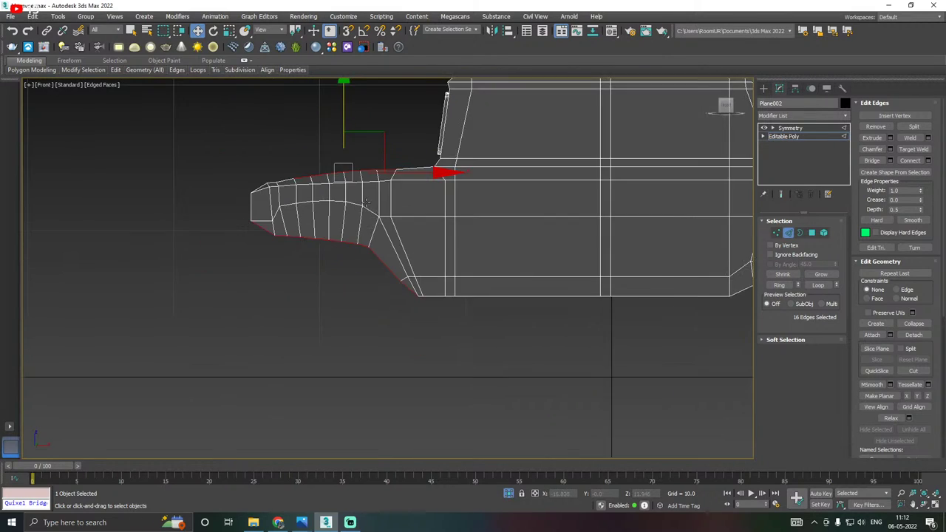
pyautogui.moveTo(489, 199); pyautogui.dragTo(488, 198)
pyautogui.scroll(-2, 357, 221)
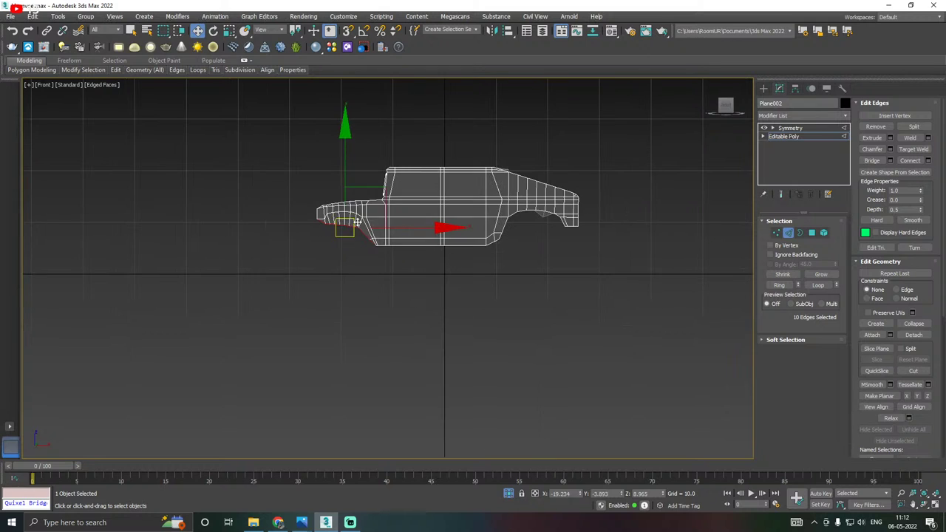
pyautogui.scroll(2, 394, 241)
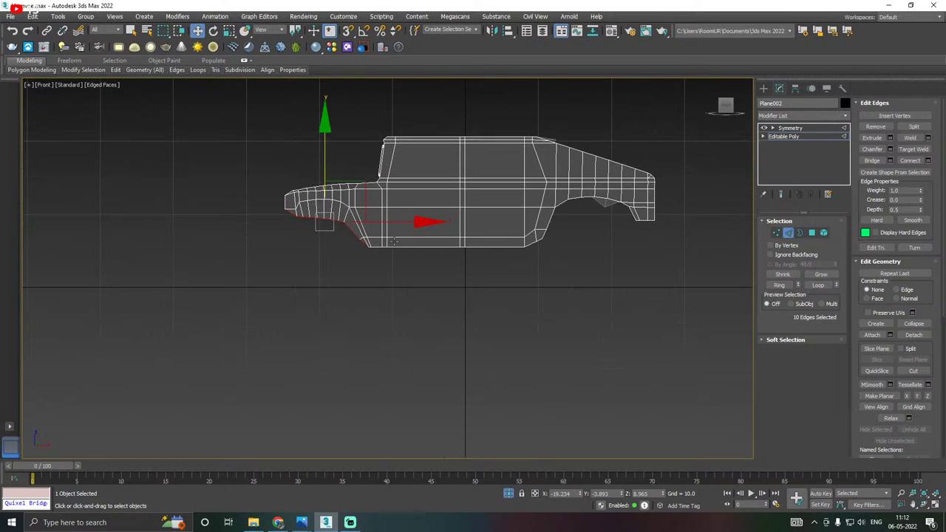
pyautogui.press('p')
pyautogui.keyDown('alt'); pyautogui.moveTo(393, 235); pyautogui.dragTo(403, 186, button='middle'); pyautogui.keyUp('alt')
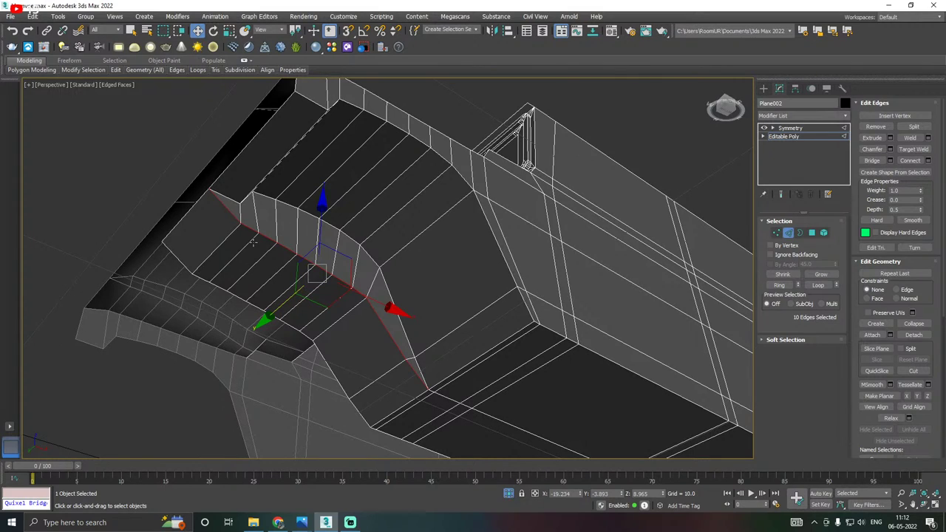
# Try chamfering the ten crease edges at about 2.38 with three segments and at about 0.48 with two segments.
pyautogui.click(890, 148)
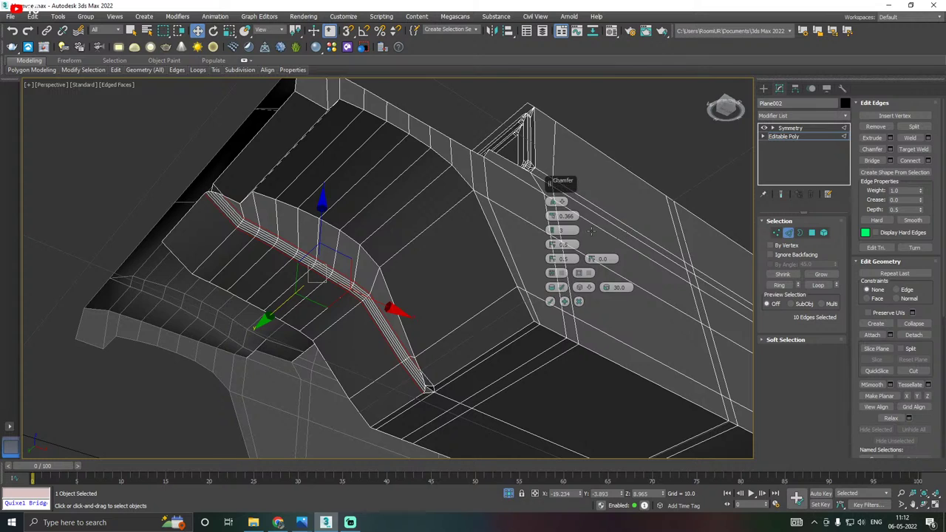
pyautogui.moveTo(552, 218); pyautogui.dragTo(552, 206)
pyautogui.keyDown('alt'); pyautogui.moveTo(546, 208); pyautogui.dragTo(440, 241, button='middle'); pyautogui.keyUp('alt')
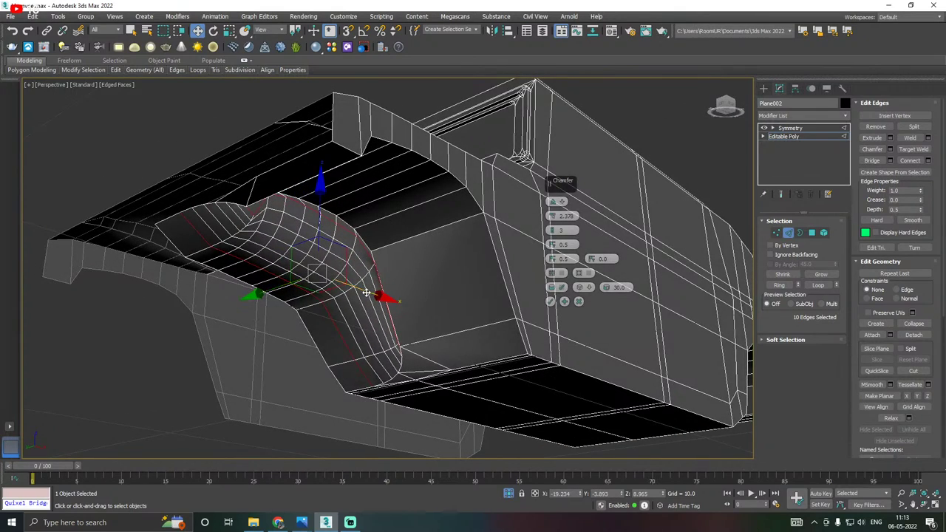
pyautogui.scroll(3, 366, 293)
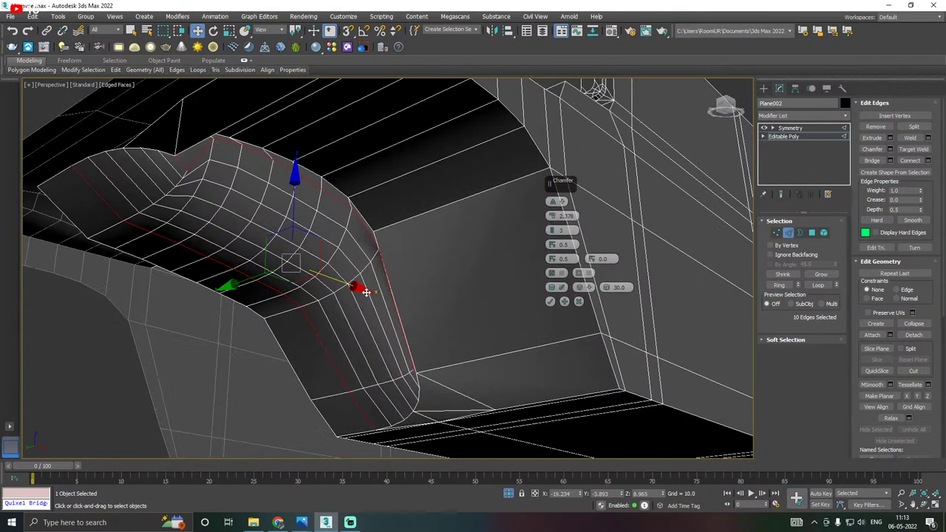
pyautogui.click(552, 234)
pyautogui.moveTo(553, 206); pyautogui.dragTo(552, 220)
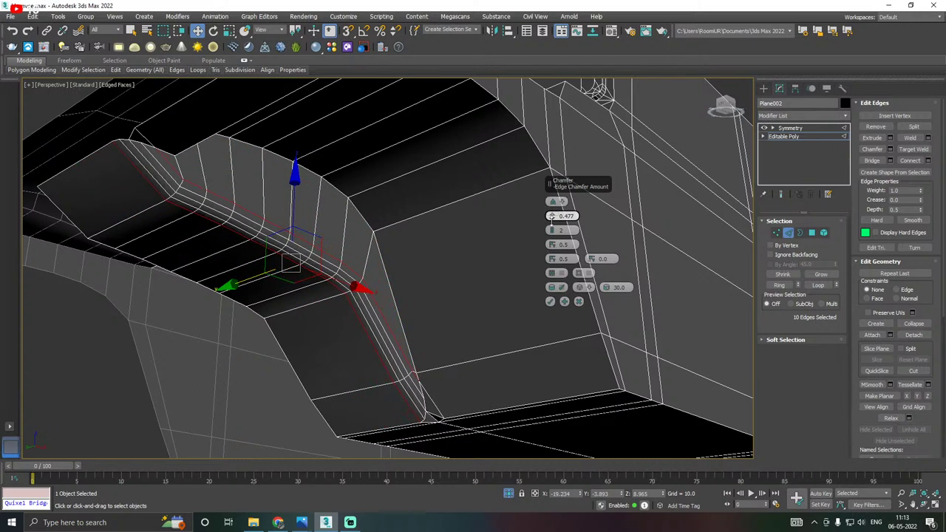
pyautogui.click(579, 302)
# Deselect the crease's front and rear end edges and try a two-segment chamfer of about 2.15 on the remaining eight.
pyautogui.keyDown('alt'); pyautogui.click(158, 171); pyautogui.keyUp('alt')
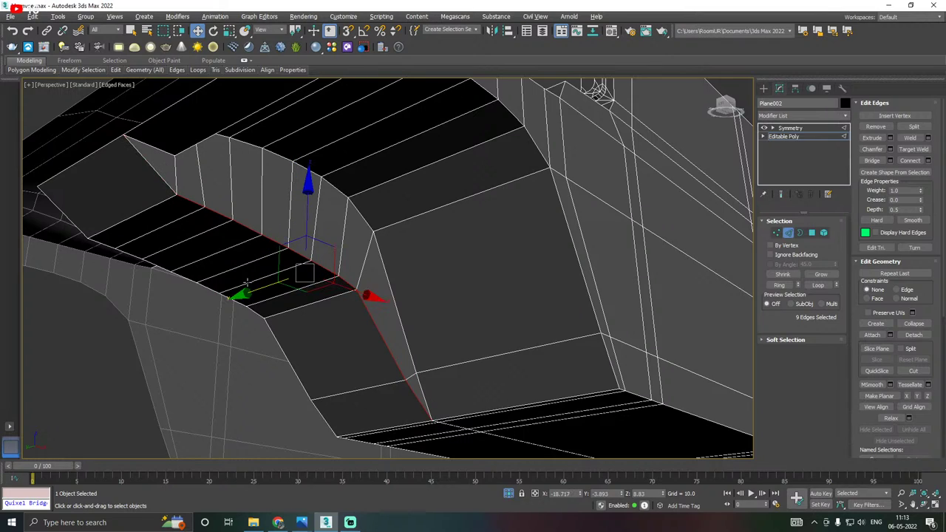
pyautogui.keyDown('alt'); pyautogui.click(408, 388); pyautogui.keyUp('alt')
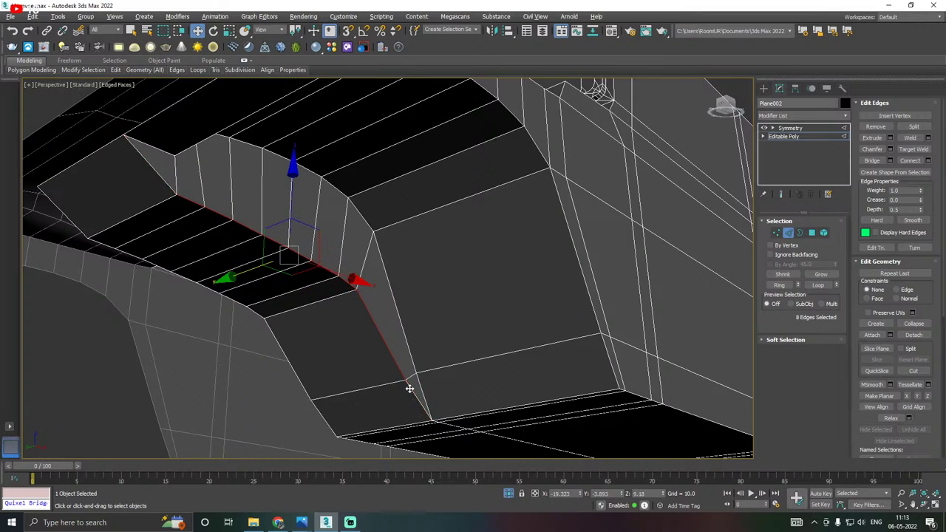
pyautogui.click(891, 149)
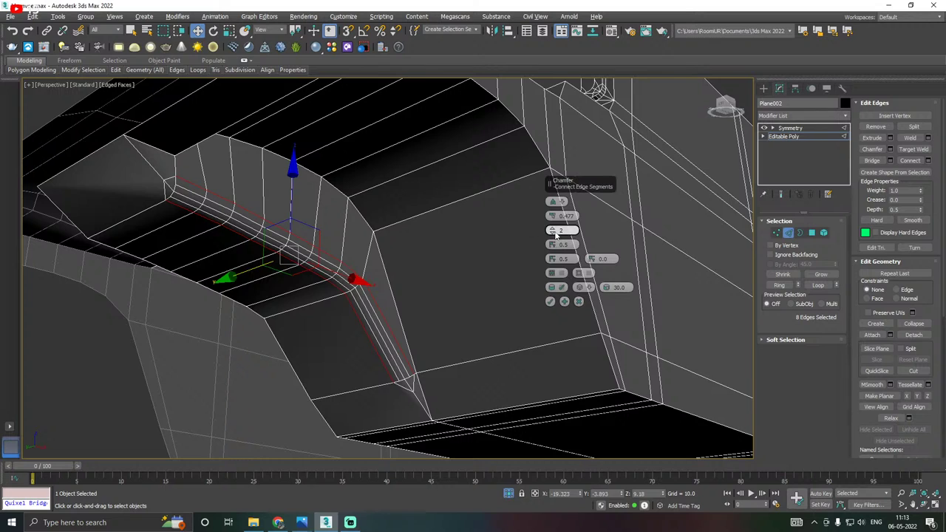
pyautogui.moveTo(550, 215); pyautogui.dragTo(545, 207)
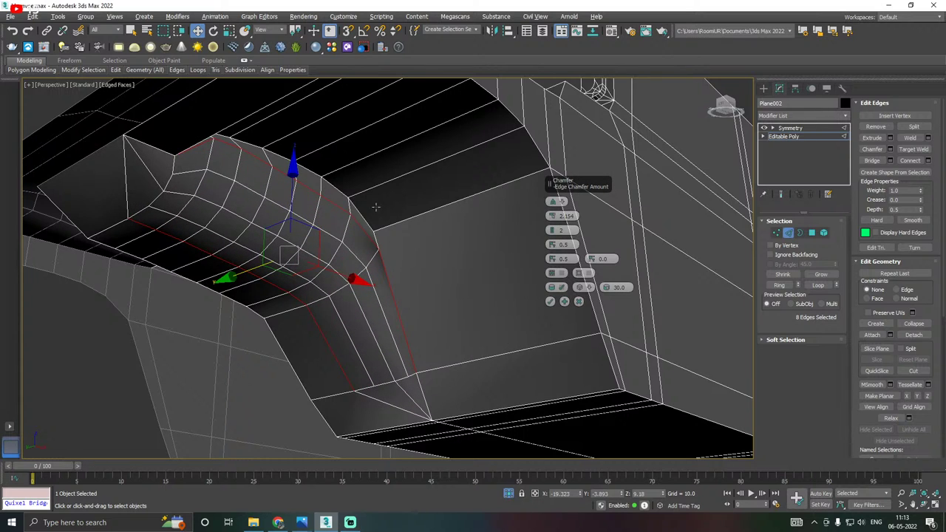
pyautogui.keyDown('alt'); pyautogui.moveTo(377, 208); pyautogui.dragTo(484, 307, button='middle'); pyautogui.keyUp('alt')
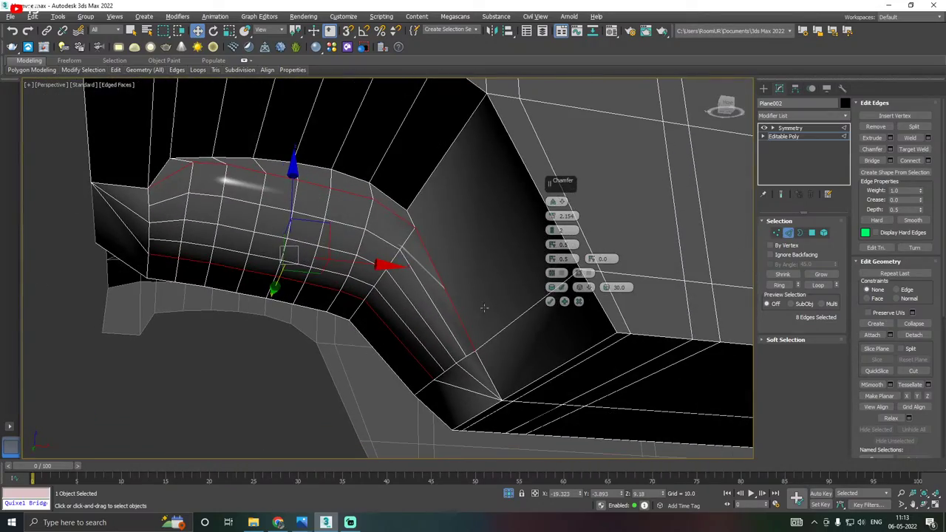
pyautogui.click(579, 301)
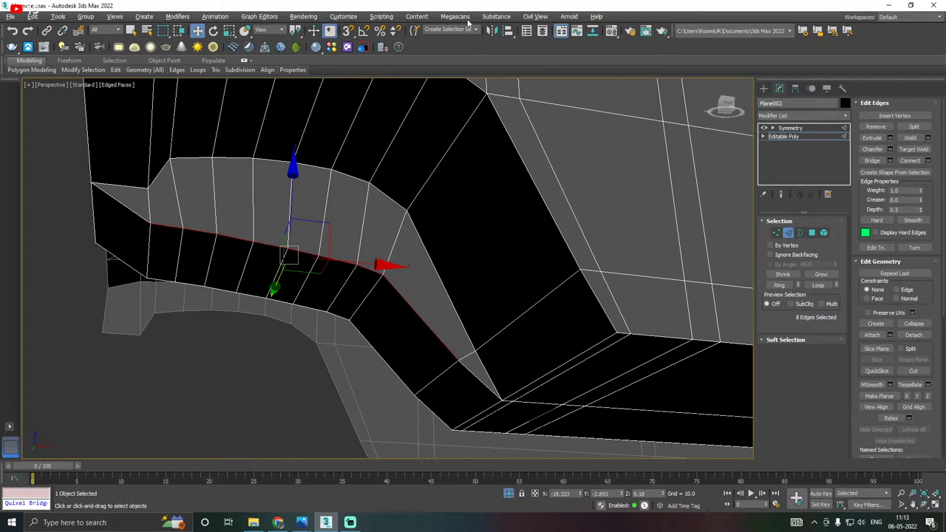
pyautogui.click(10, 17)
pyautogui.click(74, 123)
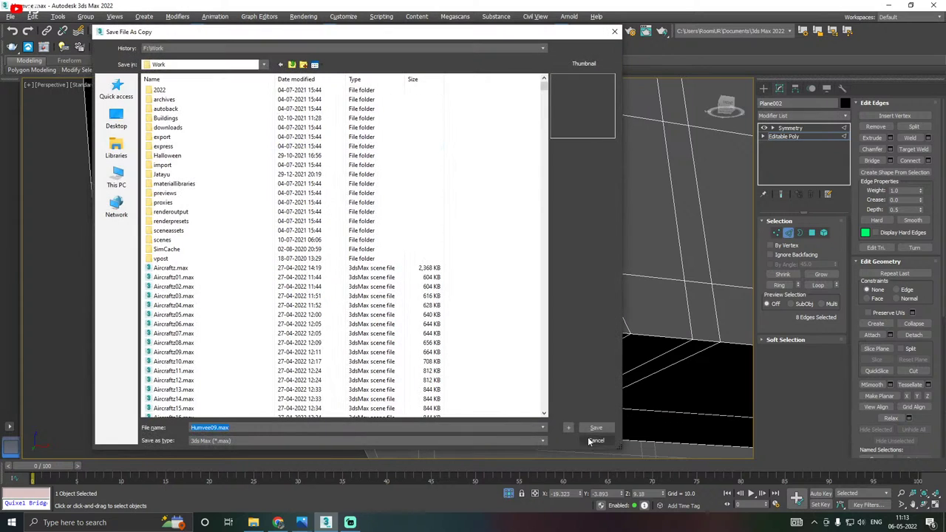
pyautogui.click(595, 440)
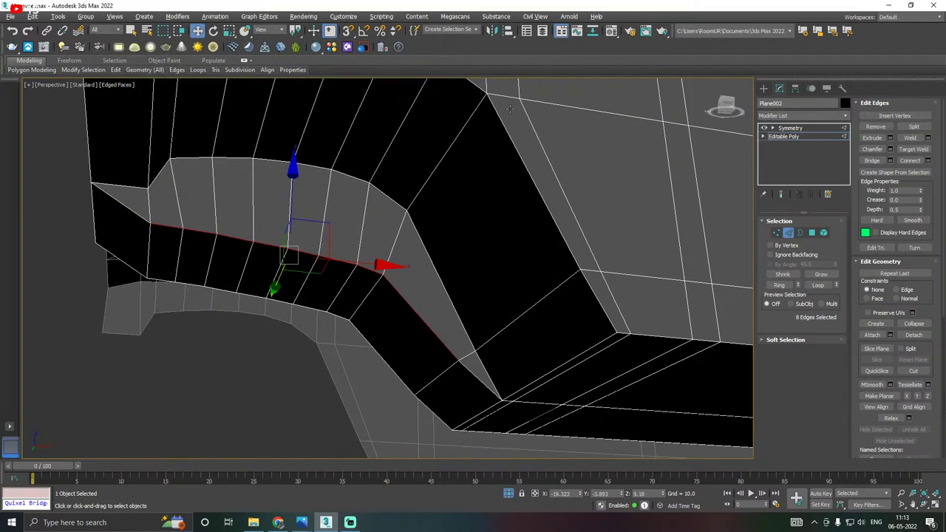
# Save a copy of the scene as Humvee10.max and save the working file.
pyautogui.click(11, 16)
pyautogui.click(74, 111)
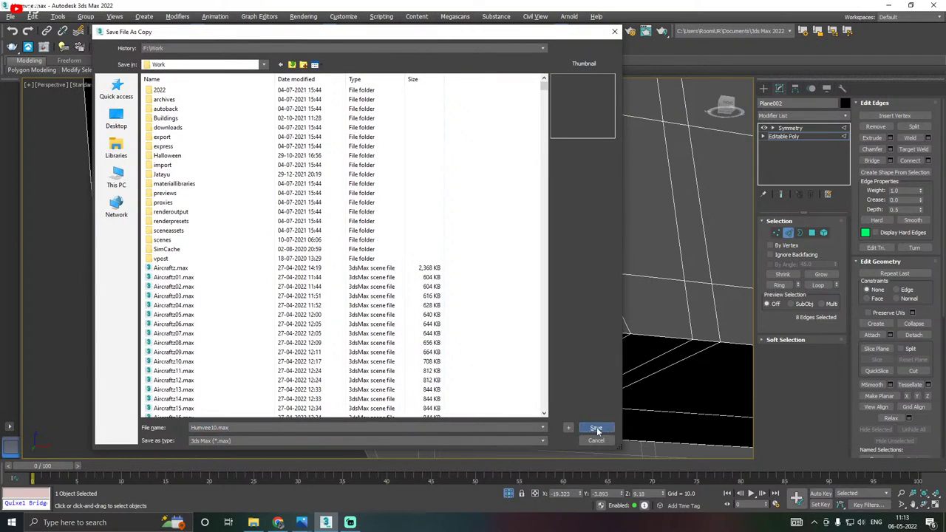
pyautogui.click(596, 429)
pyautogui.click(11, 16)
pyautogui.click(32, 89)
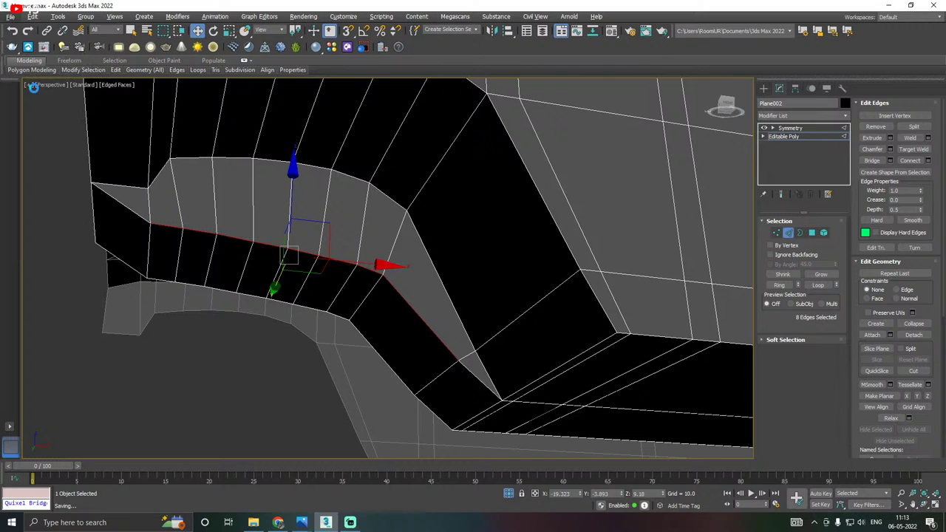
# Chamfer the eight selected wheel arch crease edges by 2.154 with two segments.
pyautogui.click(891, 150)
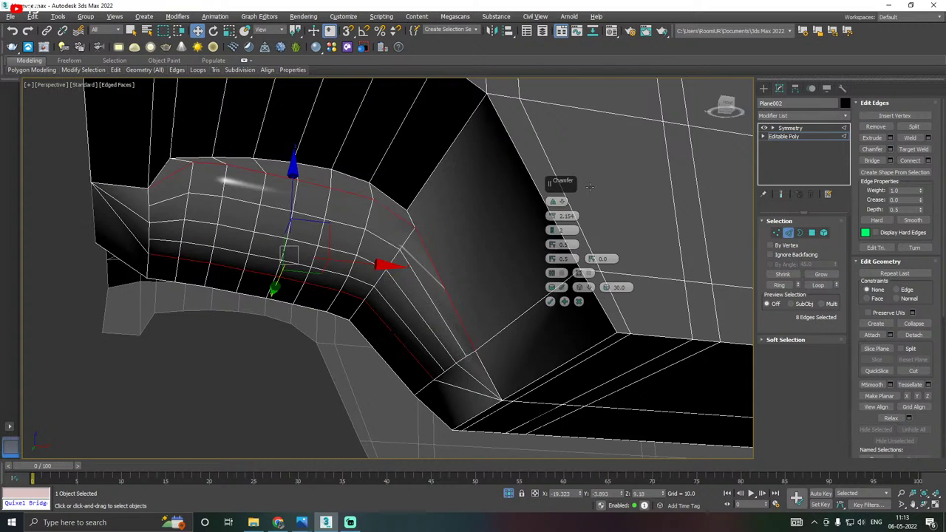
pyautogui.keyDown('alt'); pyautogui.moveTo(591, 186); pyautogui.dragTo(548, 196, button='middle'); pyautogui.keyUp('alt')
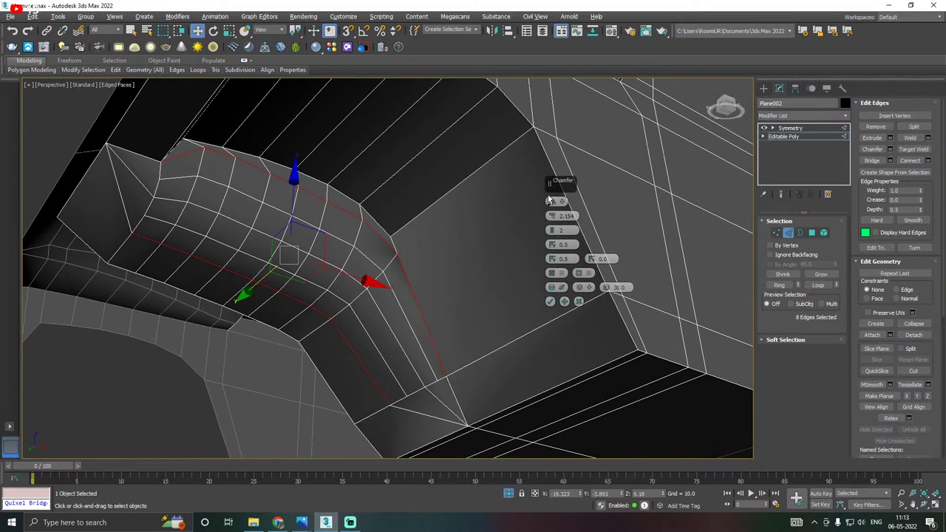
pyautogui.click(550, 301)
# Try to connect the middle vertex at the chamfer's lower rear end to the wheel arch's corner vertex.
pyautogui.keyDown('alt'); pyautogui.moveTo(550, 303); pyautogui.dragTo(456, 293, button='middle'); pyautogui.keyUp('alt')
pyautogui.scroll(4, 464, 181)
pyautogui.click(776, 233)
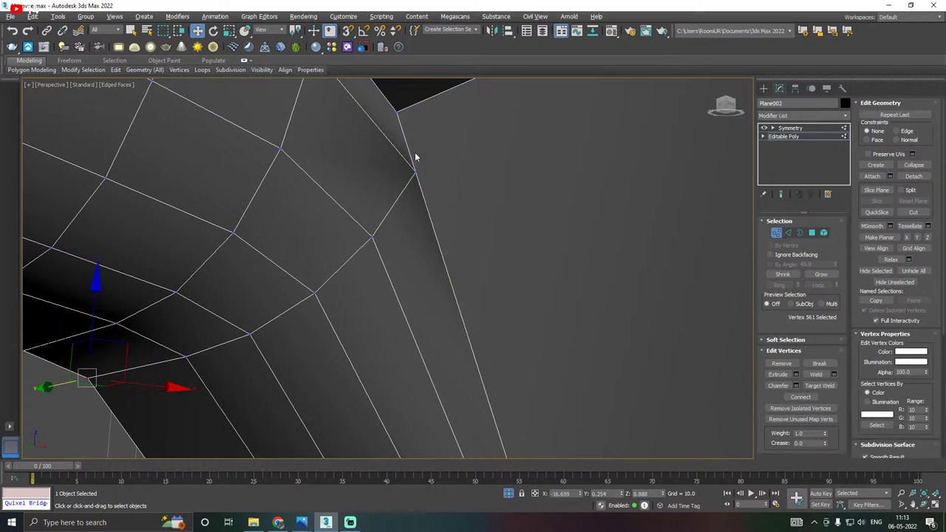
pyautogui.click(417, 174)
pyautogui.keyDown('alt'); pyautogui.moveTo(448, 177); pyautogui.dragTo(432, 332, button='middle'); pyautogui.keyUp('alt')
pyautogui.click(434, 322)
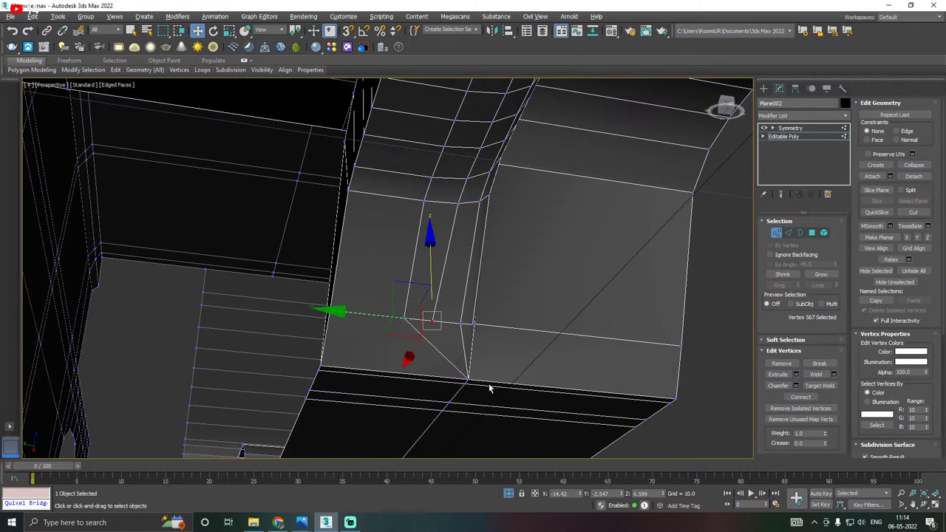
pyautogui.keyDown('ctrl'); pyautogui.click(473, 324); pyautogui.keyUp('ctrl')
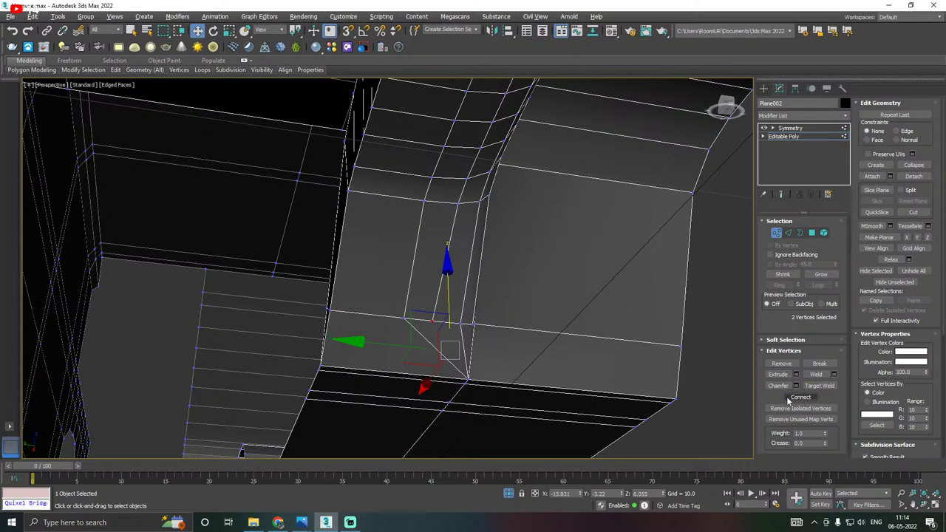
pyautogui.moveTo(433, 350)
pyautogui.keyDown('alt'); pyautogui.mouseDown(button='middle')
pyautogui.moveTo(401, 372)
pyautogui.moveTo(441, 343)
pyautogui.mouseUp(button='middle'); pyautogui.keyUp('alt')
pyautogui.scroll(3, 442, 343)
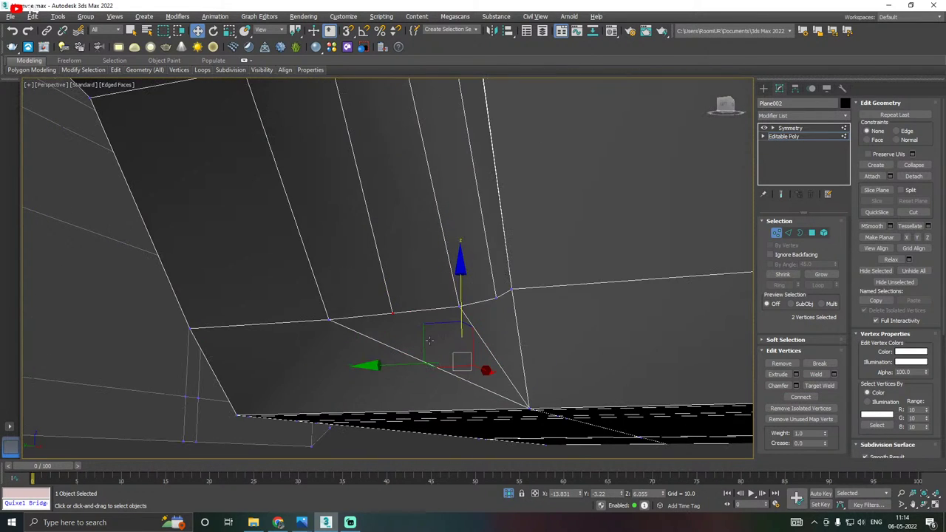
# Raise the chamfer's middle end vertex slightly and target-weld the overlapping vertices at the wheel arch's lower rear corner.
pyautogui.click(396, 318)
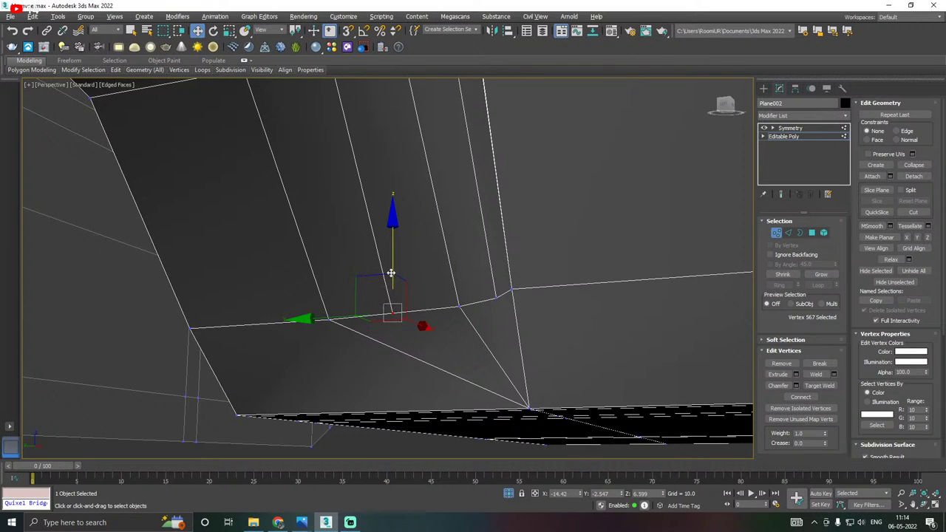
pyautogui.moveTo(391, 273); pyautogui.dragTo(387, 262)
pyautogui.keyDown('alt'); pyautogui.moveTo(387, 262); pyautogui.dragTo(435, 263, button='middle'); pyautogui.keyUp('alt')
pyautogui.click(558, 362)
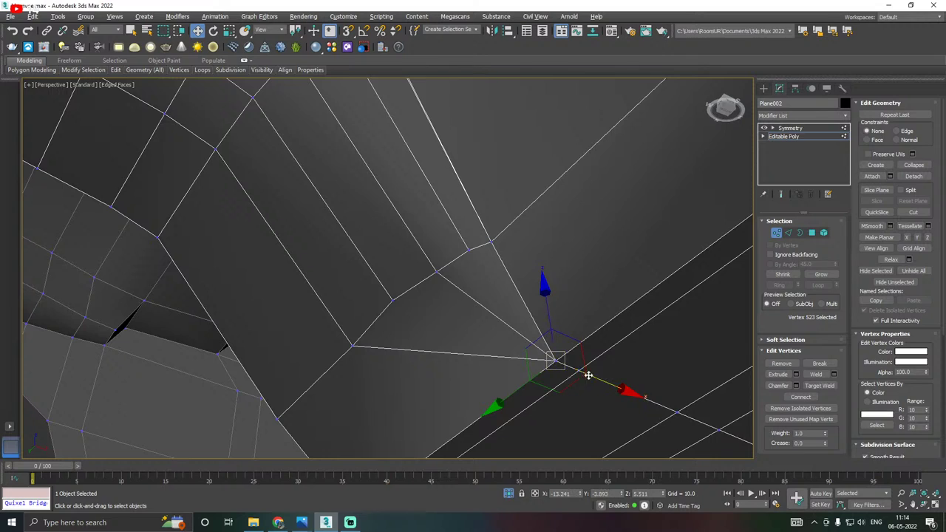
pyautogui.moveTo(601, 380)
pyautogui.mouseDown()
pyautogui.moveTo(592, 379)
pyautogui.moveTo(602, 380)
pyautogui.mouseUp()
pyautogui.rightClick(562, 361)
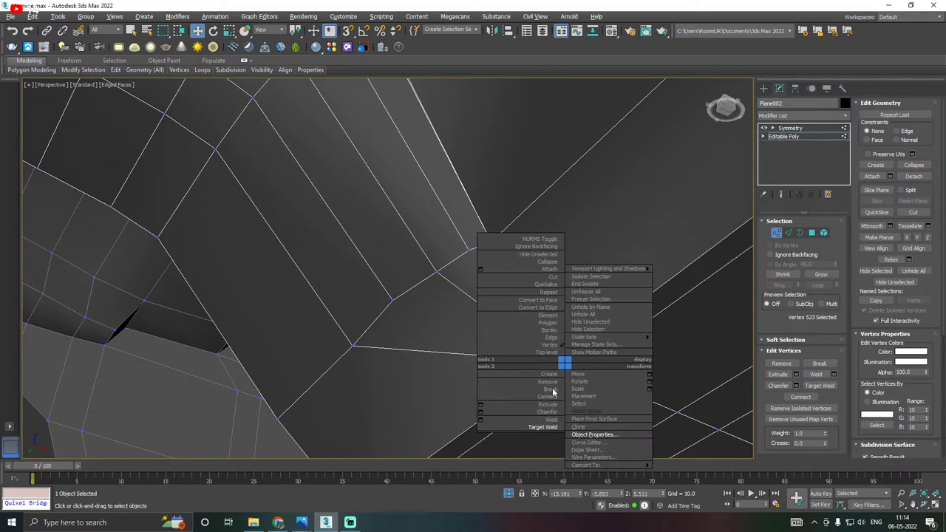
pyautogui.click(531, 431)
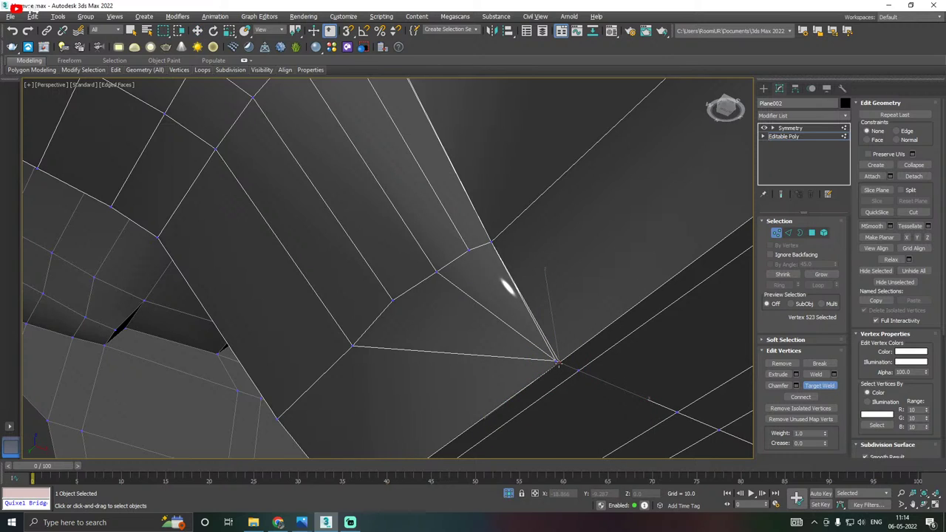
pyautogui.click(558, 363)
pyautogui.press('w')
# Connect the two loose vertices at the chamfer's rear end to the lower rear corner vertex.
pyautogui.click(393, 301)
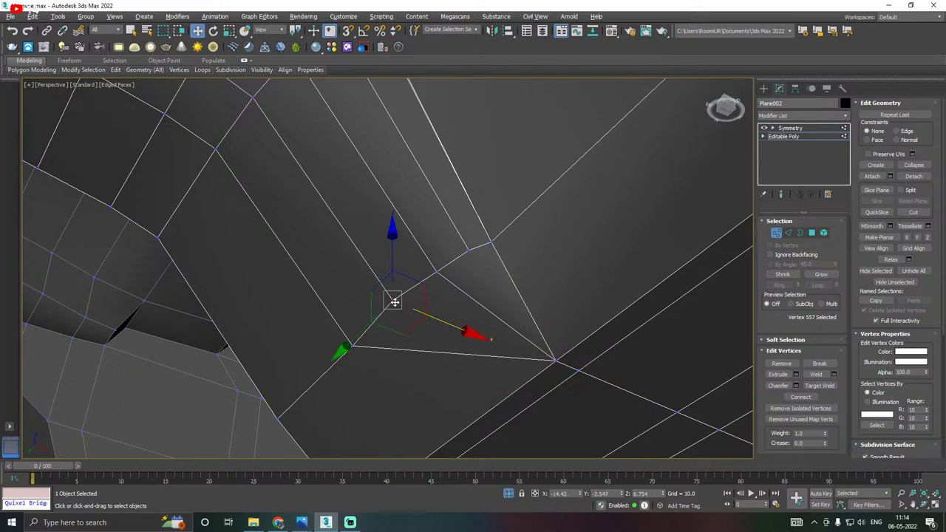
pyautogui.keyDown('ctrl'); pyautogui.click(556, 360); pyautogui.keyUp('ctrl')
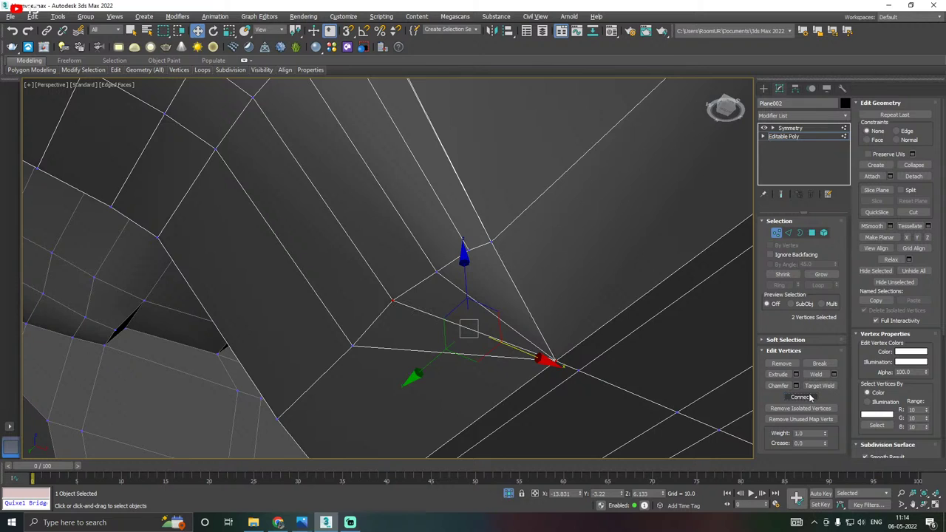
pyautogui.click(468, 249)
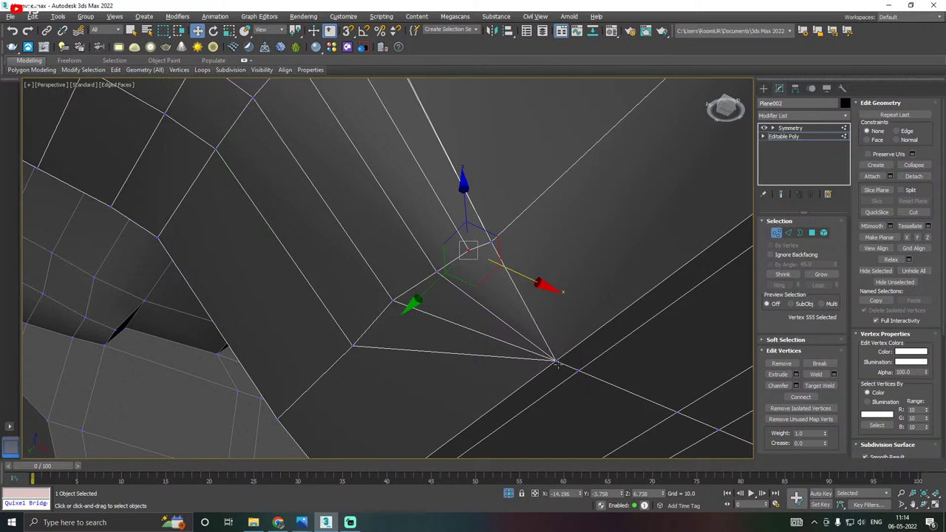
pyautogui.keyDown('ctrl'); pyautogui.click(555, 362); pyautogui.keyUp('ctrl')
pyautogui.click(797, 401)
# Target-weld the overlapping vertices at the front corner of the inner wheel arch wall.
pyautogui.scroll(-6, 517, 312)
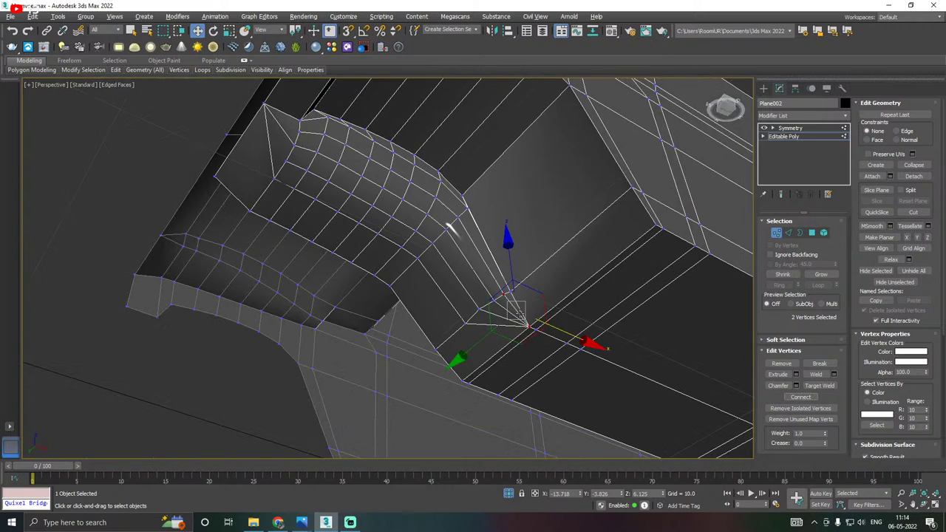
pyautogui.scroll(5, 359, 175)
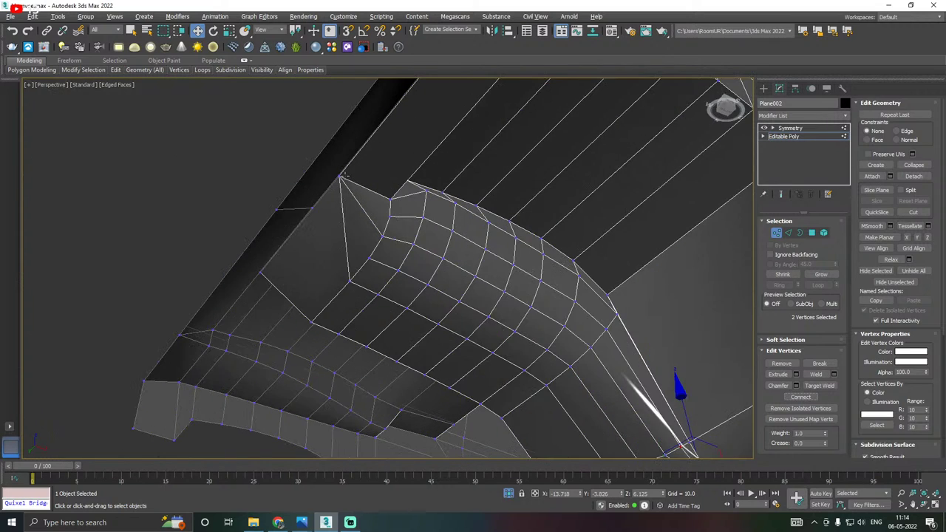
pyautogui.click(332, 176)
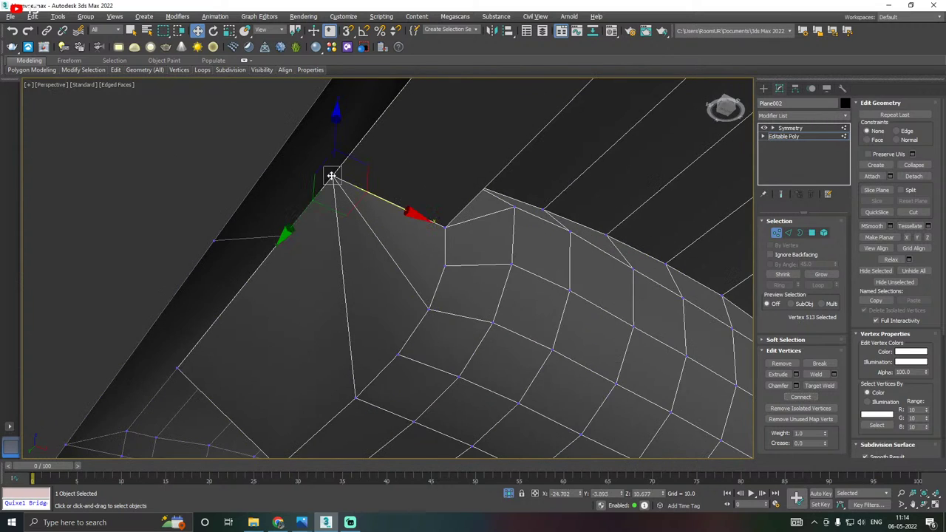
pyautogui.rightClick(369, 196)
pyautogui.click(334, 258)
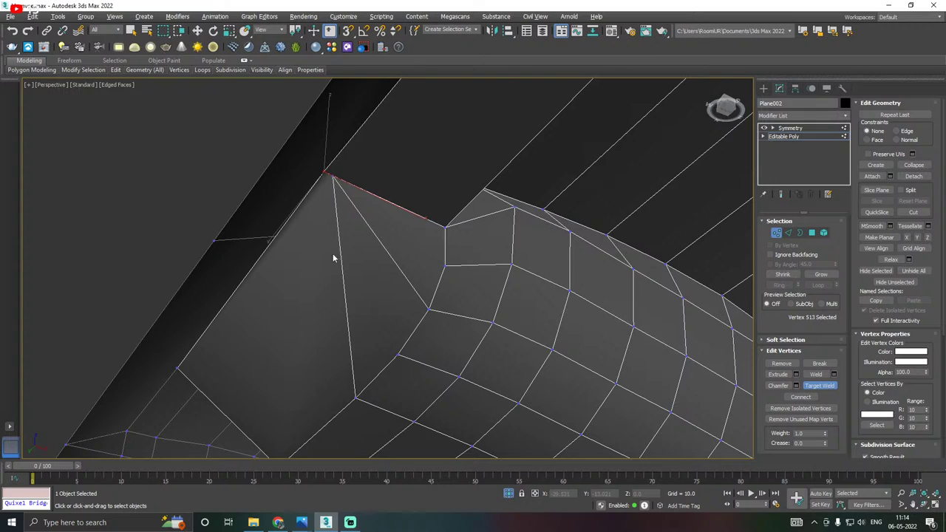
pyautogui.click(331, 177)
pyautogui.rightClick(365, 288)
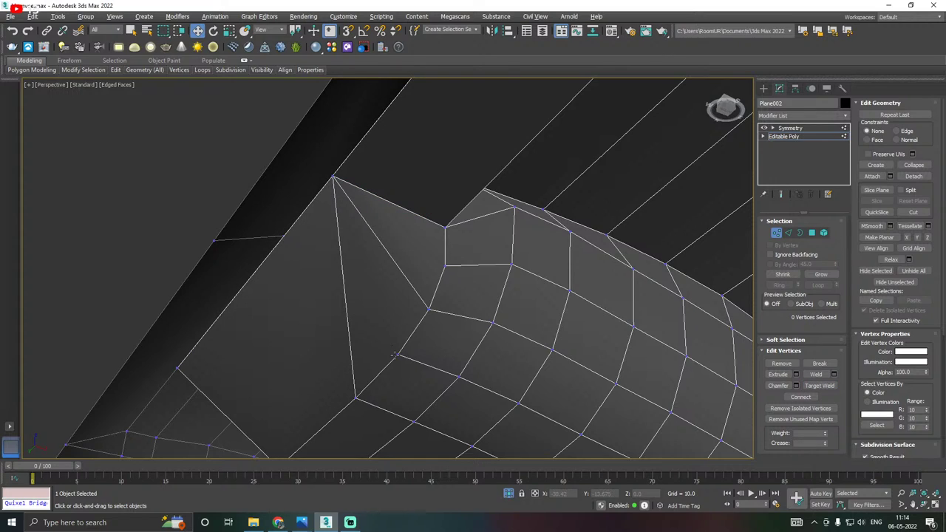
# Connect the two loose vertices at the chamfer's front end to the welded front corner vertex.
pyautogui.click(397, 355)
pyautogui.keyDown('ctrl'); pyautogui.click(334, 177); pyautogui.keyUp('ctrl')
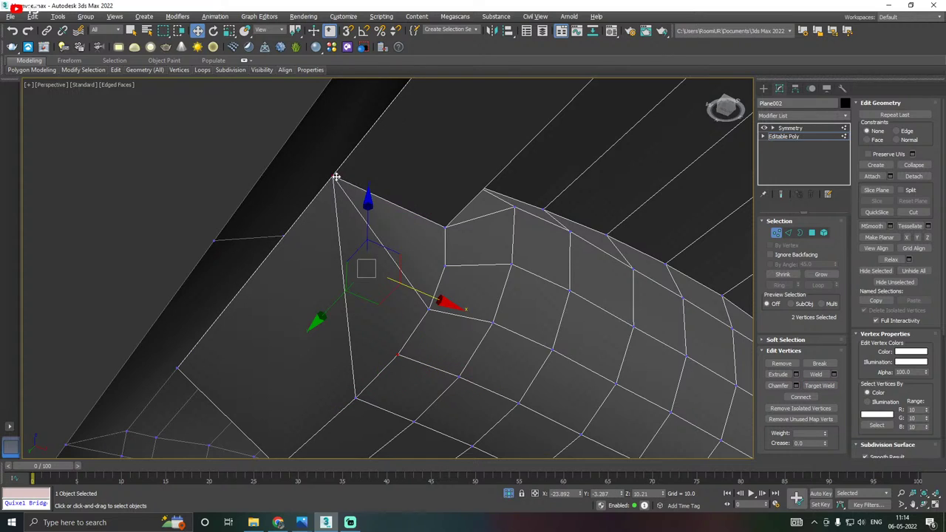
pyautogui.keyDown('ctrl'); pyautogui.click(447, 266); pyautogui.keyUp('ctrl')
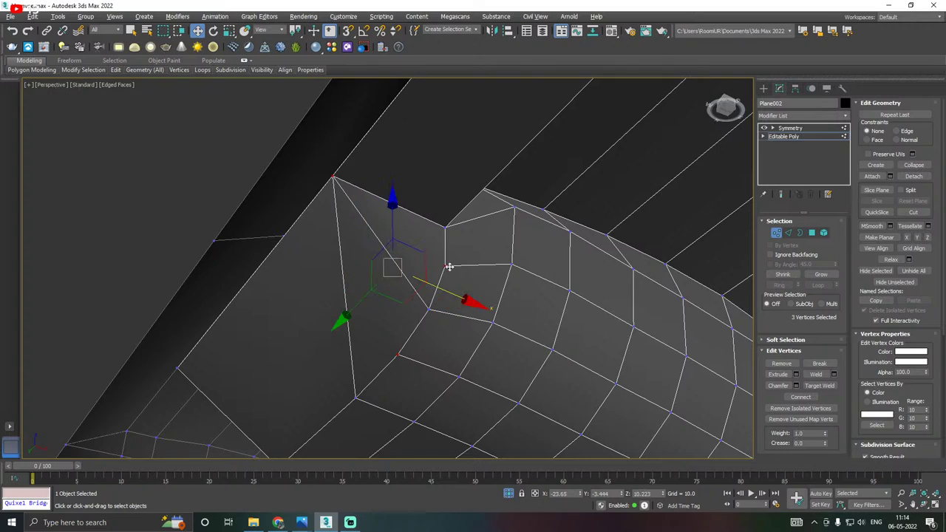
pyautogui.click(801, 399)
# Show the modifier stack's end result, leave vertex level and inspect the mirrored body and its underside from several angles.
pyautogui.scroll(-5, 376, 227)
pyautogui.keyDown('alt'); pyautogui.moveTo(377, 228); pyautogui.dragTo(469, 255, button='middle'); pyautogui.keyUp('alt')
pyautogui.click(778, 193)
pyautogui.keyDown('alt'); pyautogui.moveTo(536, 247); pyautogui.dragTo(444, 278, button='middle'); pyautogui.keyUp('alt')
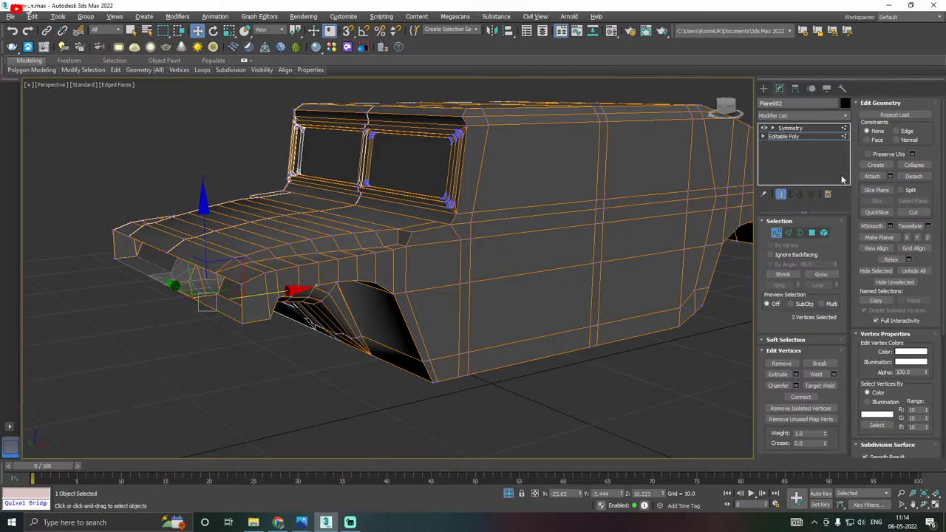
pyautogui.click(794, 137)
pyautogui.keyDown('alt'); pyautogui.moveTo(581, 221); pyautogui.dragTo(497, 220, button='middle'); pyautogui.keyUp('alt')
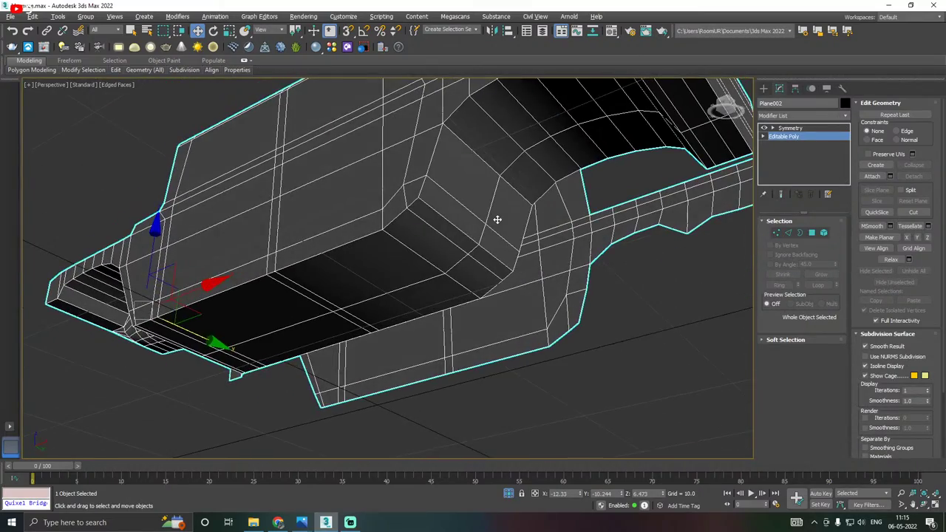
pyautogui.scroll(-5, 562, 197)
pyautogui.keyDown('alt'); pyautogui.moveTo(570, 200); pyautogui.dragTo(650, 236, button='middle'); pyautogui.keyUp('alt')
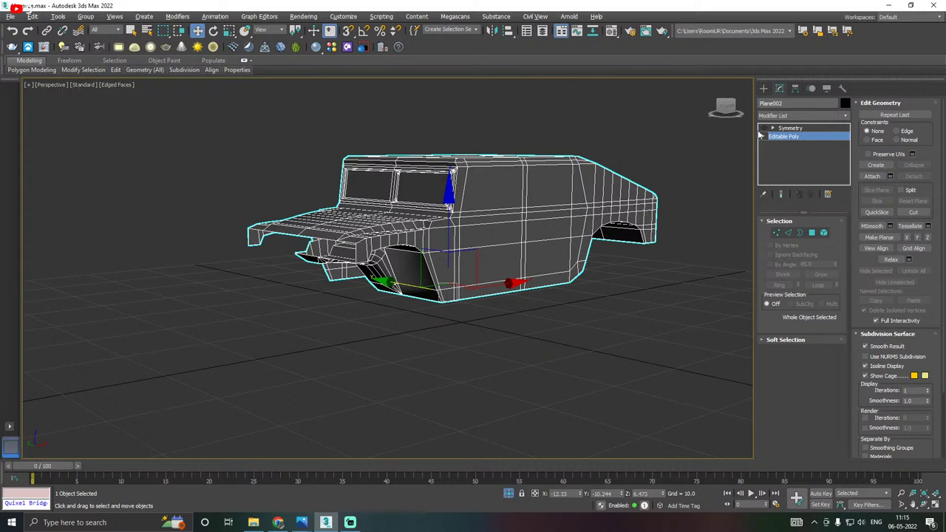
pyautogui.moveTo(449, 196); pyautogui.dragTo(481, 230, button='middle')
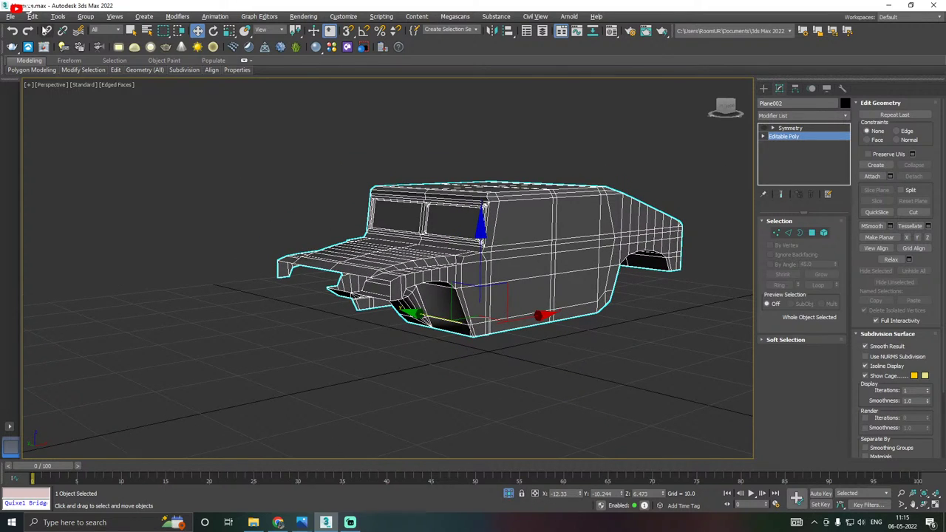
# Save the scene with the finished wheel arch.
pyautogui.click(11, 16)
pyautogui.click(22, 97)
pyautogui.moveTo(523, 241); pyautogui.dragTo(504, 249, button='middle')
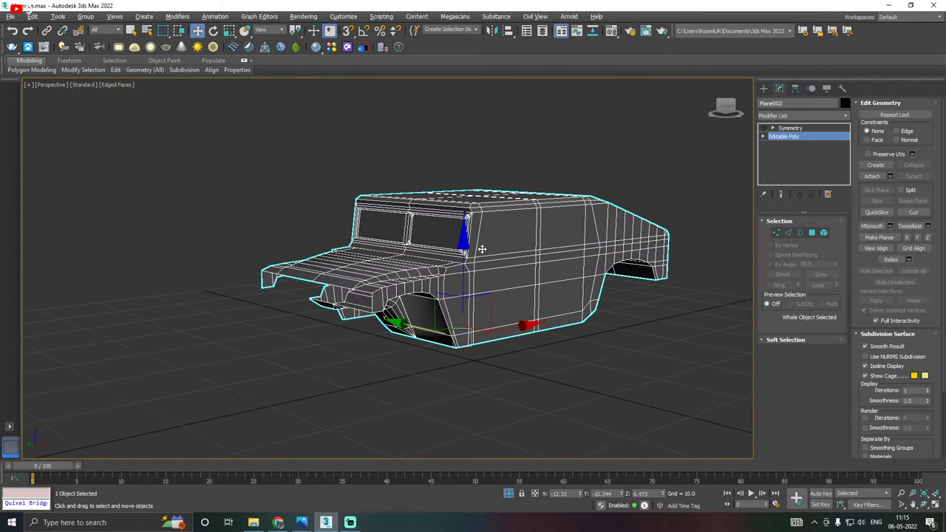
# Make the body see-through and end its isolation to show it over the side blueprint in the front view.
pyautogui.hotkey('alt', 'x')
pyautogui.click(509, 494)
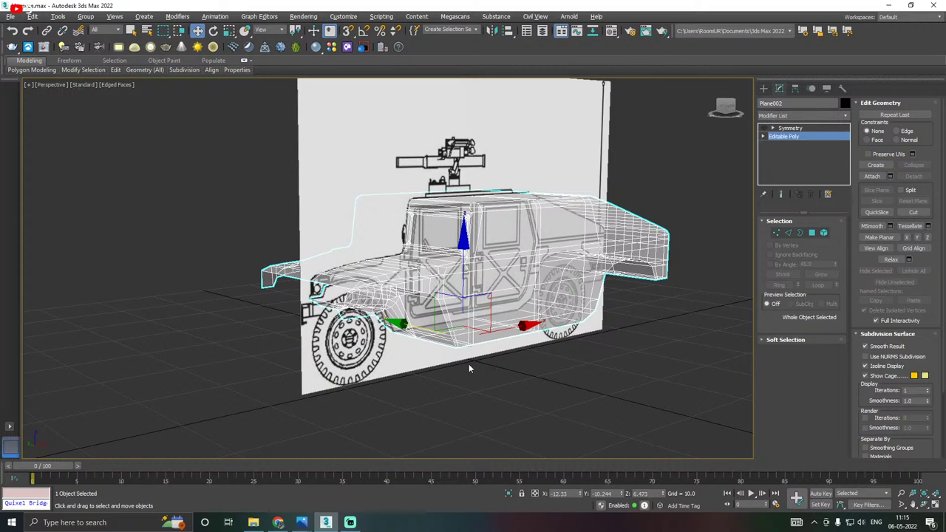
pyautogui.press('f')
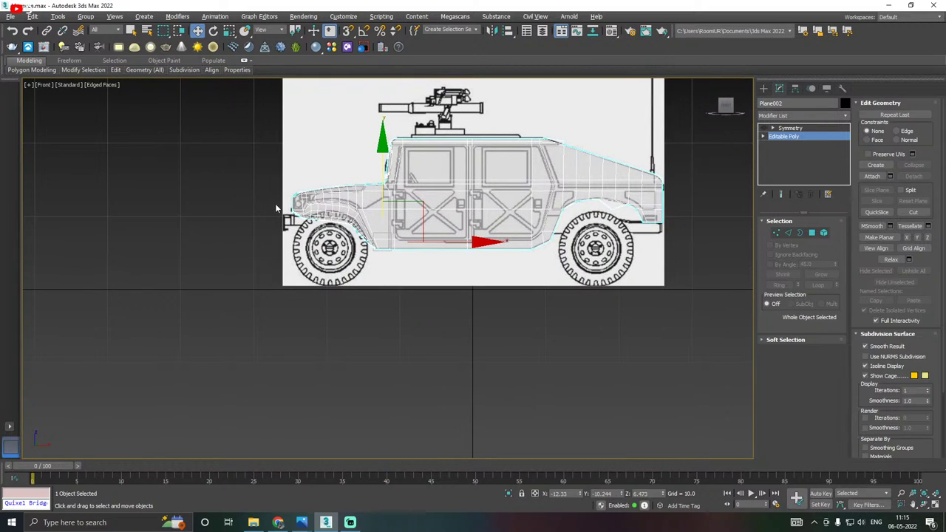
# Examine the front wheel arch and the rear end against the side blueprint, with the body deselected.
pyautogui.scroll(5, 275, 207)
pyautogui.scroll(2, 232, 218)
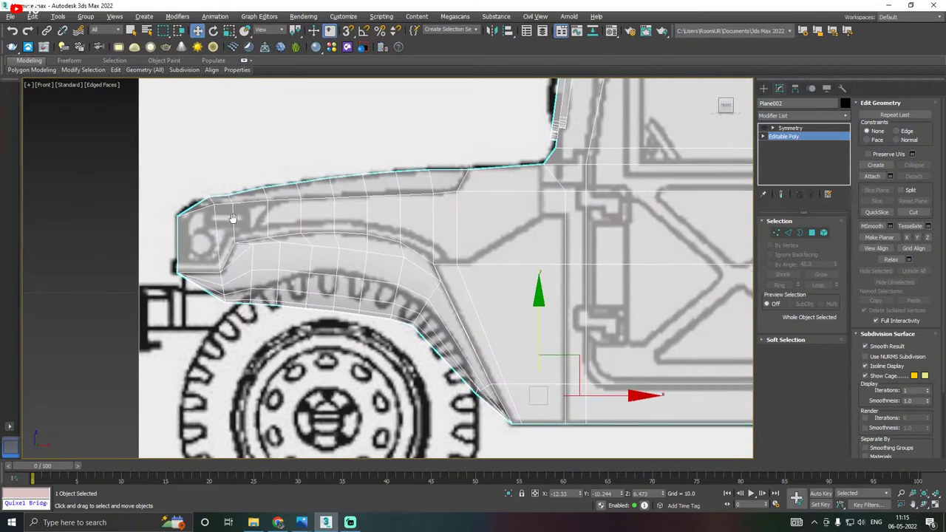
pyautogui.moveTo(232, 218); pyautogui.dragTo(222, 215, button='middle')
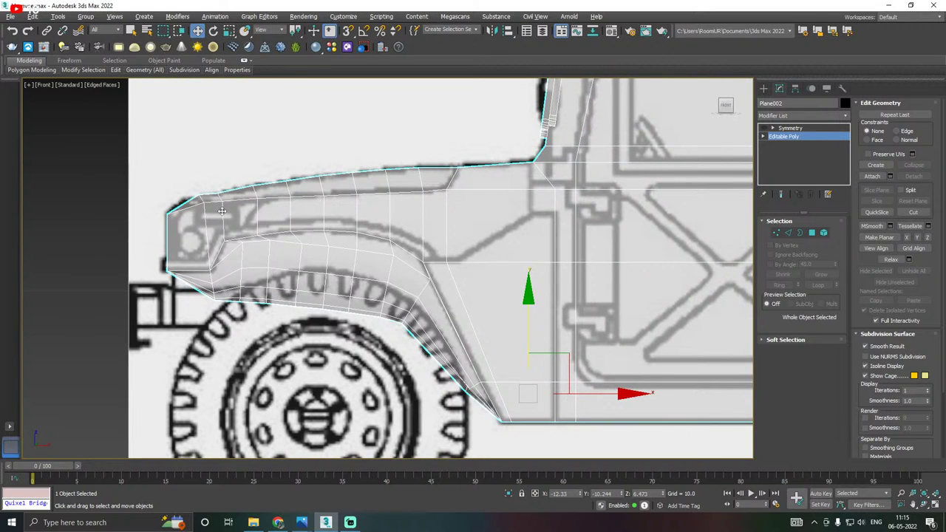
pyautogui.scroll(-8, 222, 211)
pyautogui.click(310, 327)
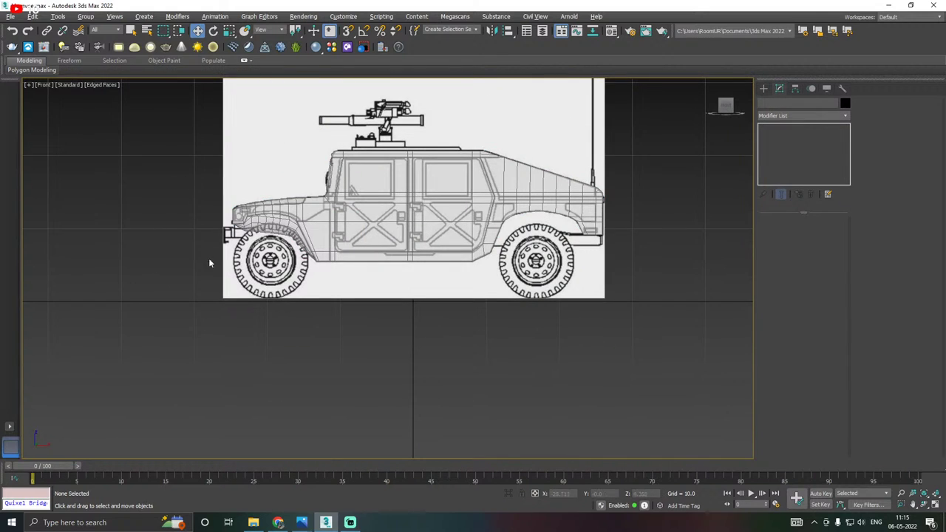
pyautogui.scroll(2, 210, 207)
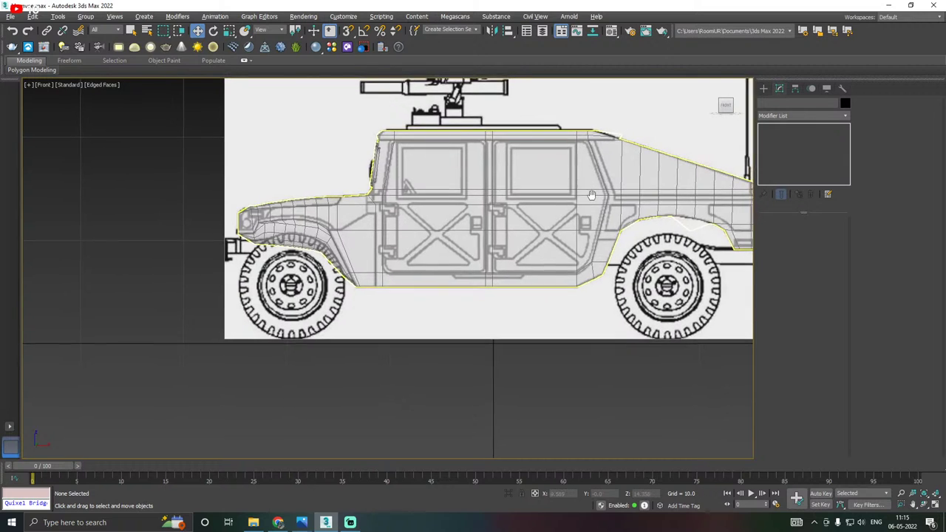
pyautogui.moveTo(594, 185); pyautogui.dragTo(458, 204, button='middle')
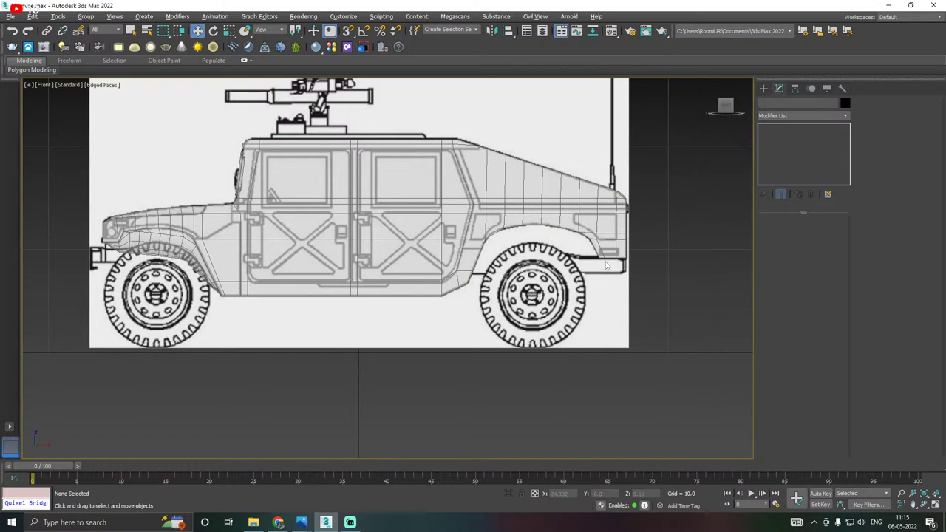
pyautogui.moveTo(302, 523)
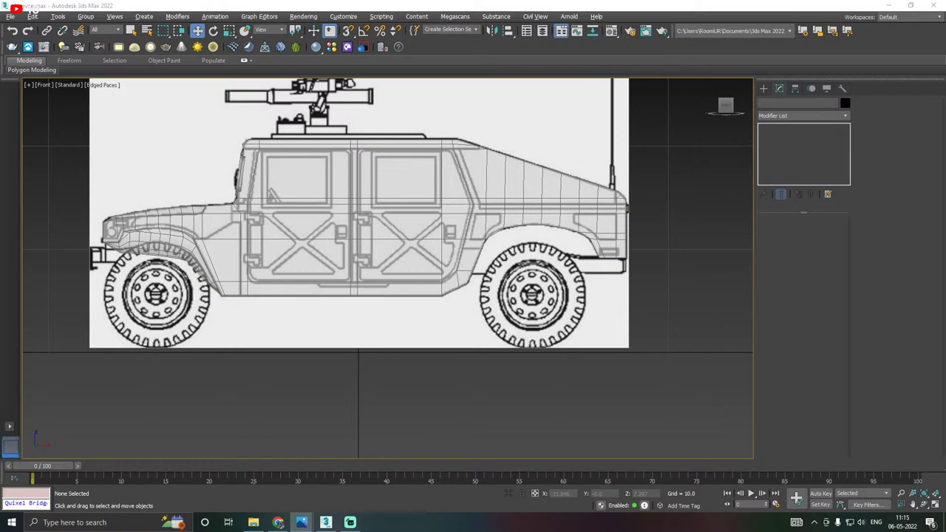
# Check the reference image and isolate the body in the perspective view to inspect its front end.
pyautogui.hotkey('alt', 'Tab')
pyautogui.keyDown('ctrl'); pyautogui.scroll(2, 560, 290); pyautogui.keyUp('ctrl')
pyautogui.click(307, 228)
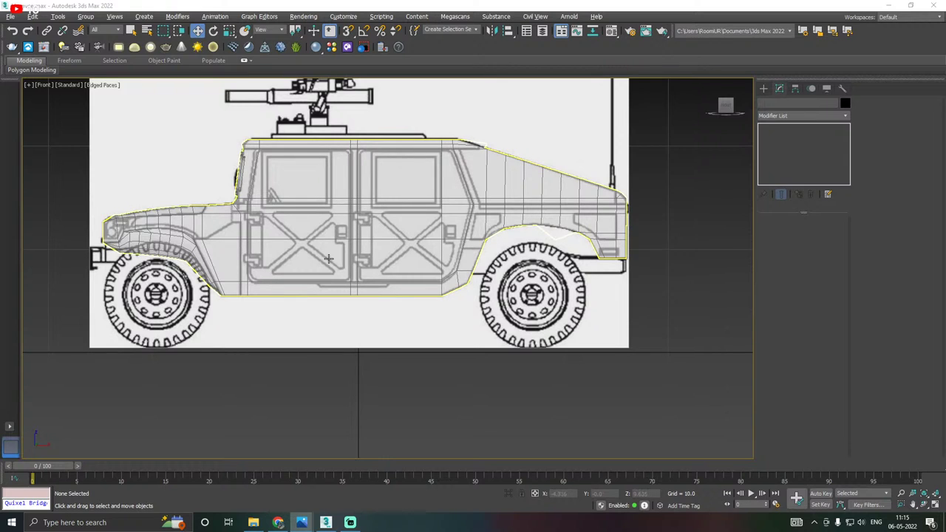
pyautogui.moveTo(388, 258); pyautogui.dragTo(408, 253, button='middle')
pyautogui.press('p')
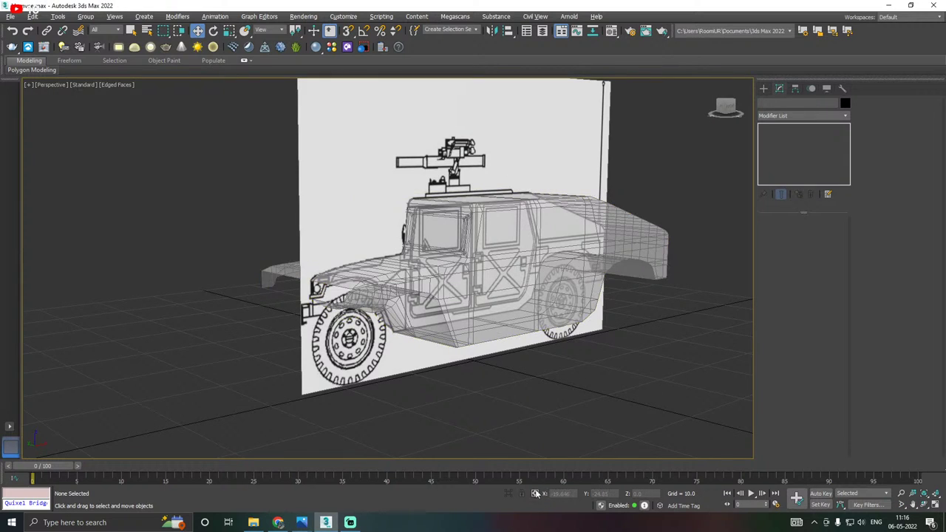
pyautogui.click(508, 272)
pyautogui.click(508, 493)
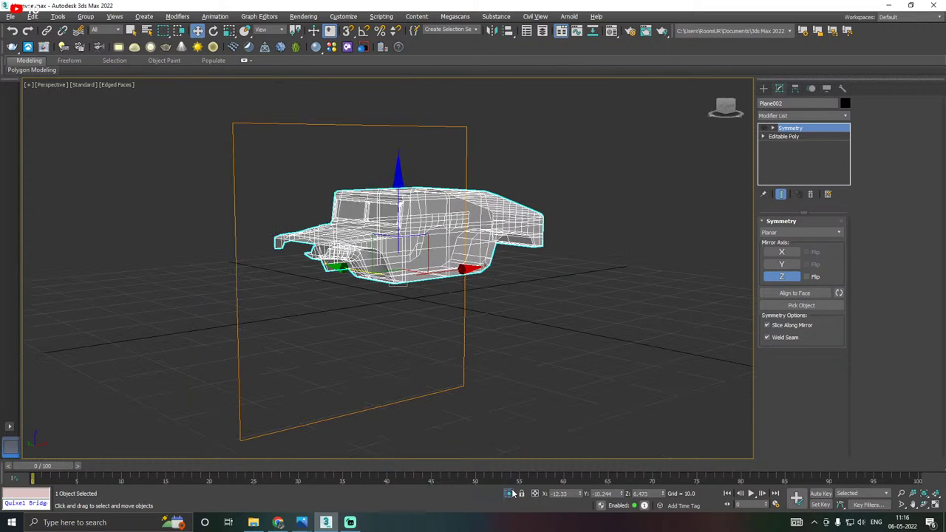
pyautogui.keyDown('alt'); pyautogui.moveTo(397, 397); pyautogui.dragTo(435, 406, button='middle'); pyautogui.keyUp('alt')
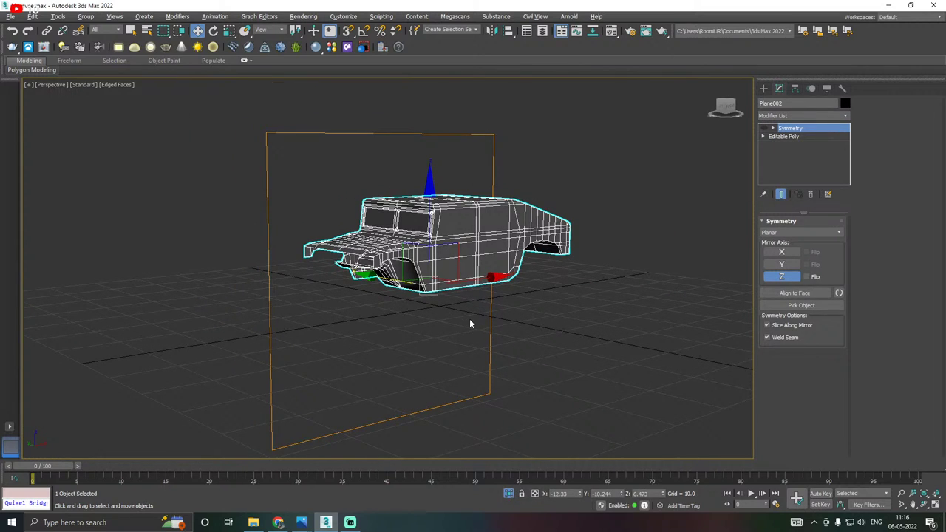
pyautogui.moveTo(469, 323)
pyautogui.keyDown('alt'); pyautogui.mouseDown(button='middle')
pyautogui.moveTo(501, 338)
pyautogui.moveTo(414, 301)
pyautogui.moveTo(354, 289)
pyautogui.moveTo(397, 289)
pyautogui.moveTo(387, 273)
pyautogui.moveTo(454, 295)
pyautogui.moveTo(468, 307)
pyautogui.moveTo(461, 311)
pyautogui.mouseUp(button='middle'); pyautogui.keyUp('alt')
pyautogui.scroll(5, 414, 301)
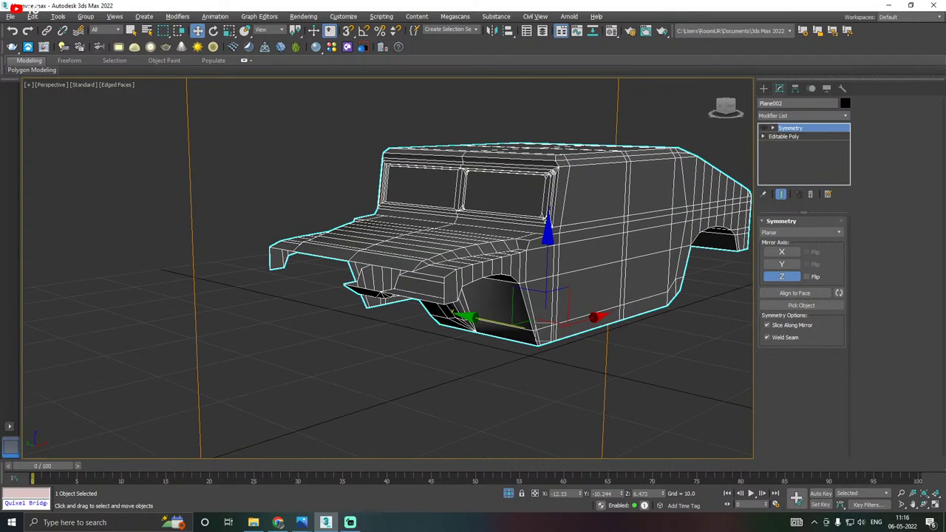
pyautogui.keyDown('alt'); pyautogui.moveTo(434, 344); pyautogui.dragTo(466, 332, button='middle'); pyautogui.keyUp('alt')
pyautogui.click(792, 138)
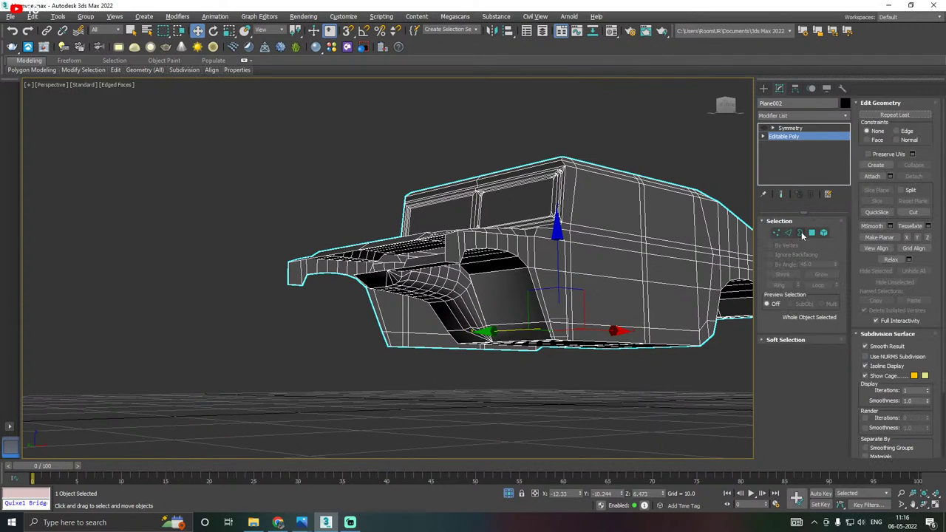
pyautogui.click(789, 233)
pyautogui.click(446, 250)
pyautogui.keyDown('alt'); pyautogui.moveTo(446, 249); pyautogui.dragTo(482, 194, button='middle'); pyautogui.keyUp('alt')
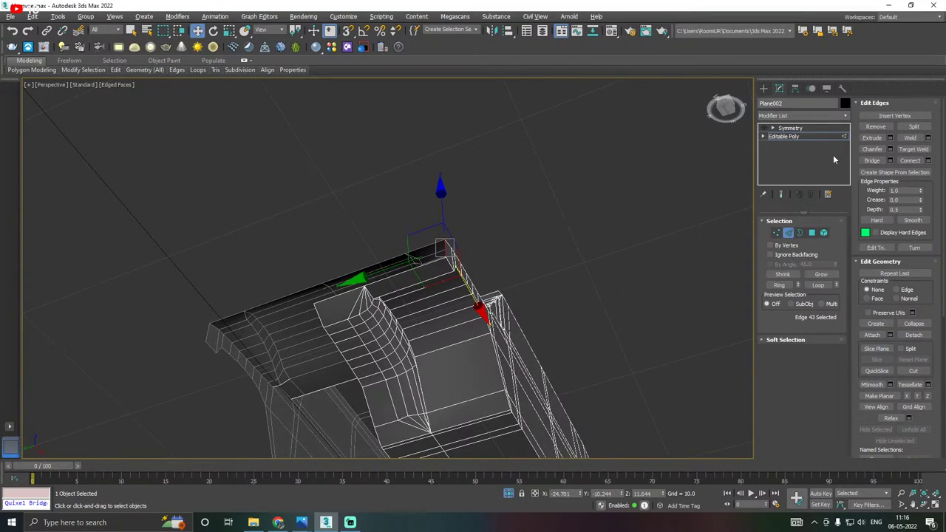
pyautogui.click(788, 136)
# Turn on the body's Symmetry modifier and collapse the whole stack into a single Editable Poly.
pyautogui.click(783, 128)
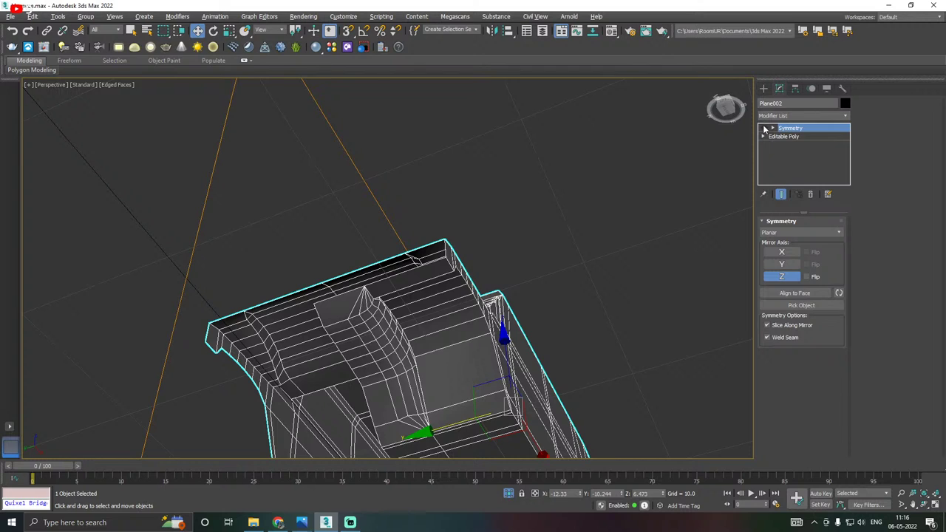
pyautogui.click(765, 129)
pyautogui.rightClick(800, 131)
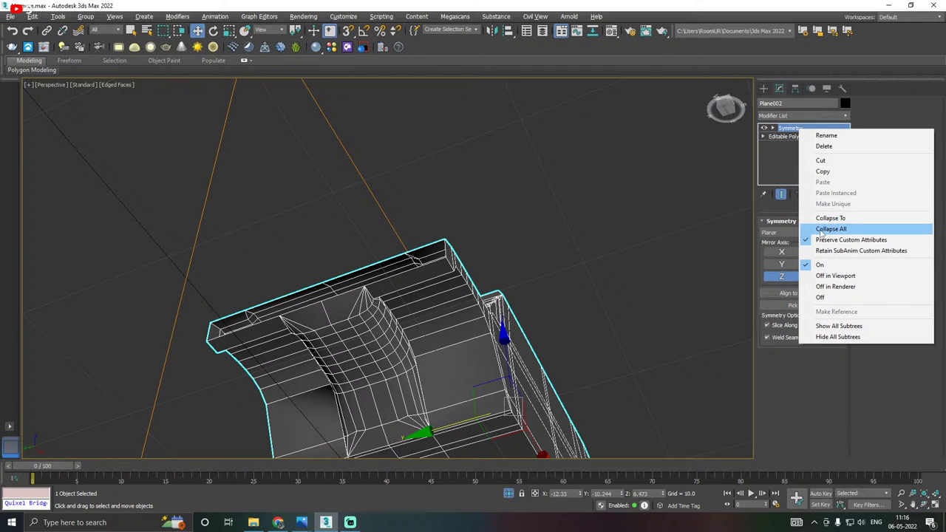
pyautogui.click(813, 228)
# Select the open border across the front of the hood and cap it with a polygon.
pyautogui.keyDown('alt'); pyautogui.moveTo(629, 194); pyautogui.dragTo(606, 194, button='middle'); pyautogui.keyUp('alt')
pyautogui.click(800, 232)
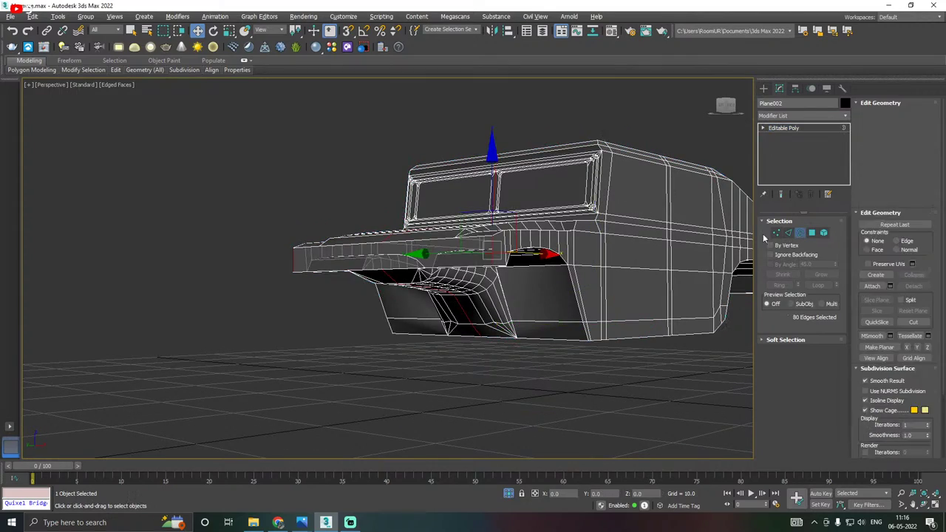
pyautogui.click(461, 264)
pyautogui.keyDown('alt'); pyautogui.moveTo(460, 264); pyautogui.dragTo(337, 286, button='middle'); pyautogui.keyUp('alt')
pyautogui.scroll(3, 337, 287)
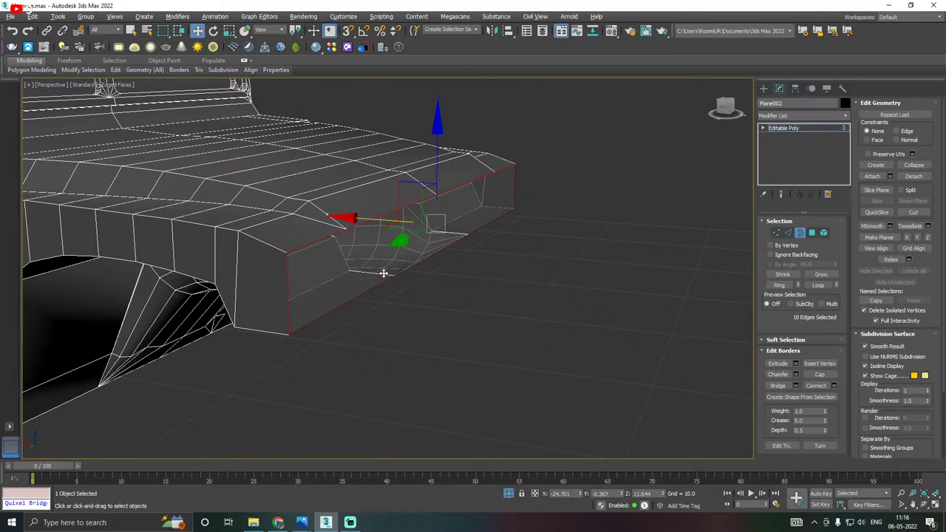
pyautogui.click(820, 375)
pyautogui.keyDown('alt'); pyautogui.moveTo(503, 244); pyautogui.dragTo(382, 235, button='middle'); pyautogui.keyUp('alt')
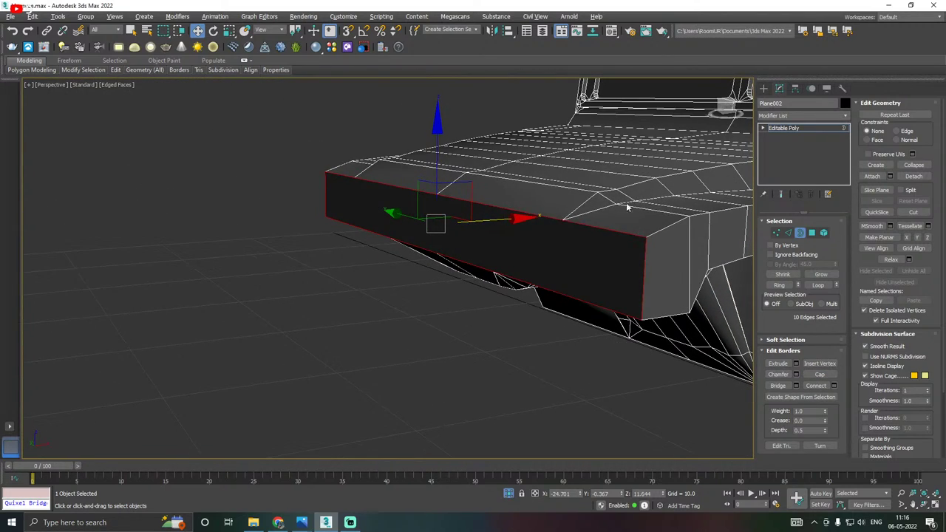
# Connect the centre vertices of the front cap's upper and lower edges with a vertical edge.
pyautogui.click(776, 233)
pyautogui.click(564, 220)
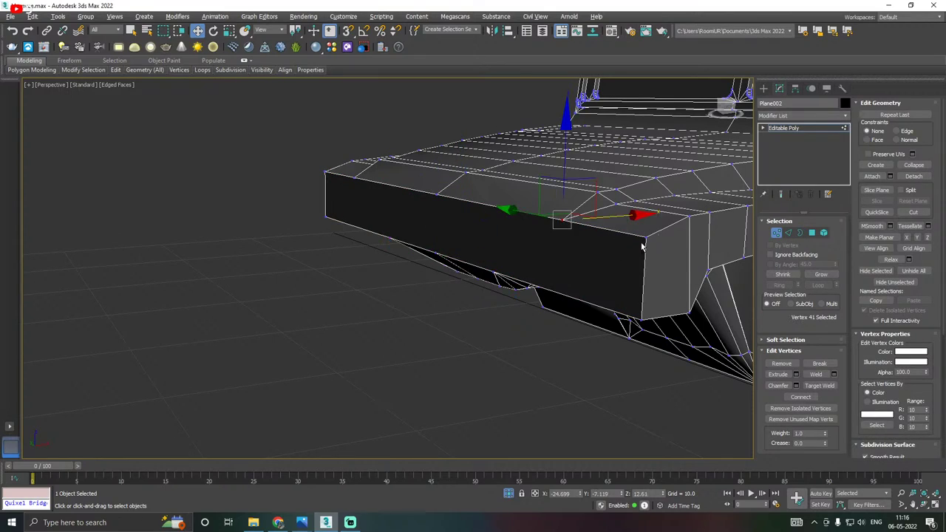
pyautogui.keyDown('alt'); pyautogui.moveTo(564, 220); pyautogui.dragTo(714, 244, button='middle'); pyautogui.keyUp('alt')
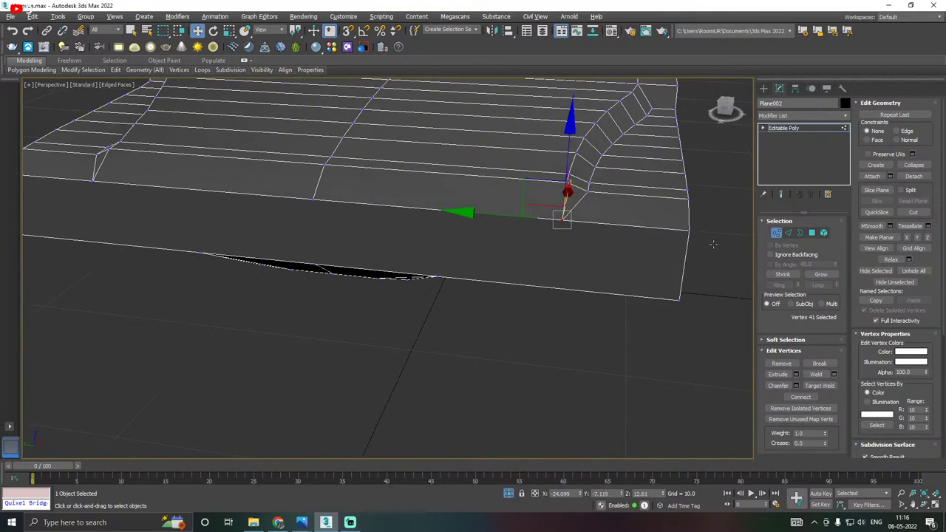
pyautogui.click(316, 199)
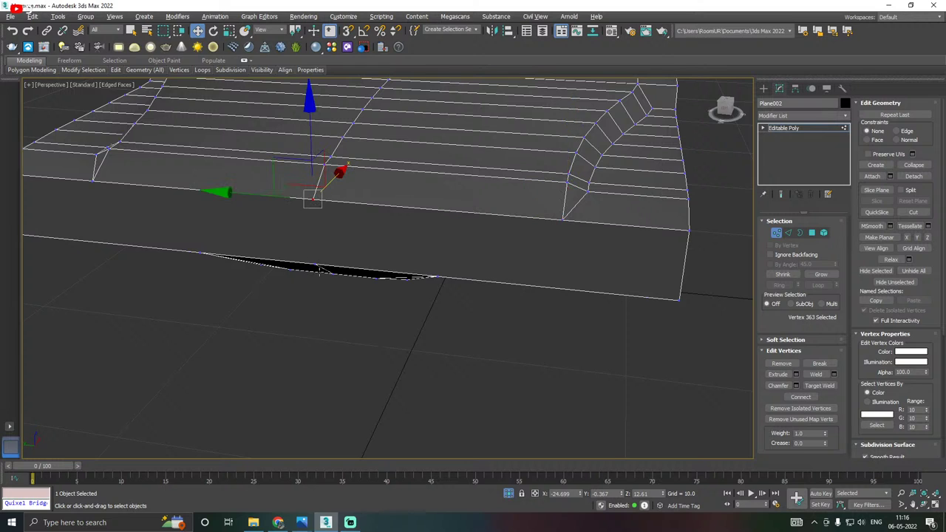
pyautogui.click(803, 397)
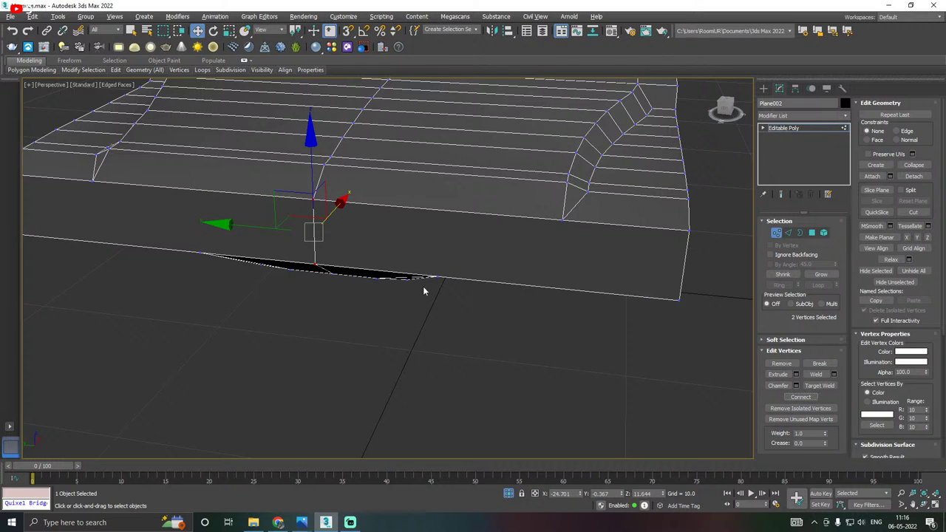
# End the body's isolation to show its front fender over the side blueprint in the front view, and consult the reference image.
pyautogui.keyDown('alt'); pyautogui.moveTo(519, 273); pyautogui.dragTo(559, 254, button='middle'); pyautogui.keyUp('alt')
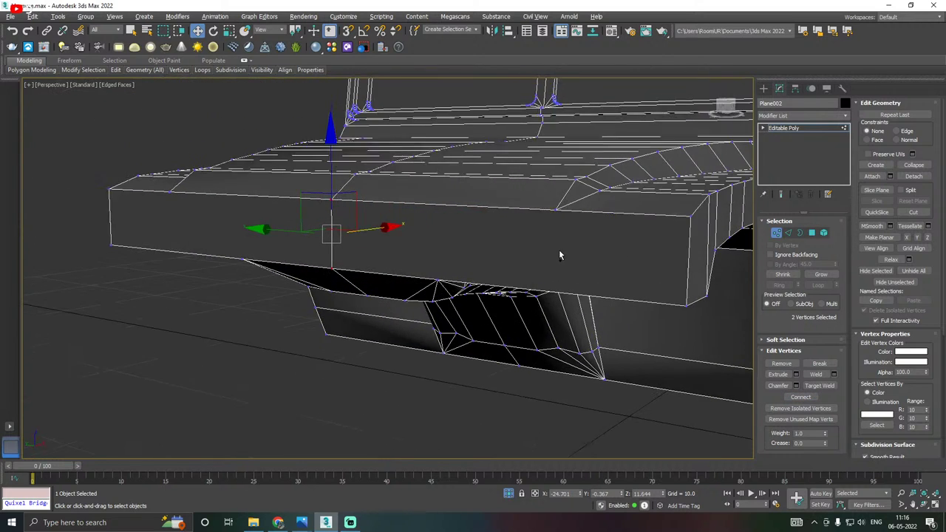
pyautogui.click(551, 210)
pyautogui.keyDown('alt'); pyautogui.moveTo(553, 205); pyautogui.dragTo(391, 294, button='middle'); pyautogui.keyUp('alt')
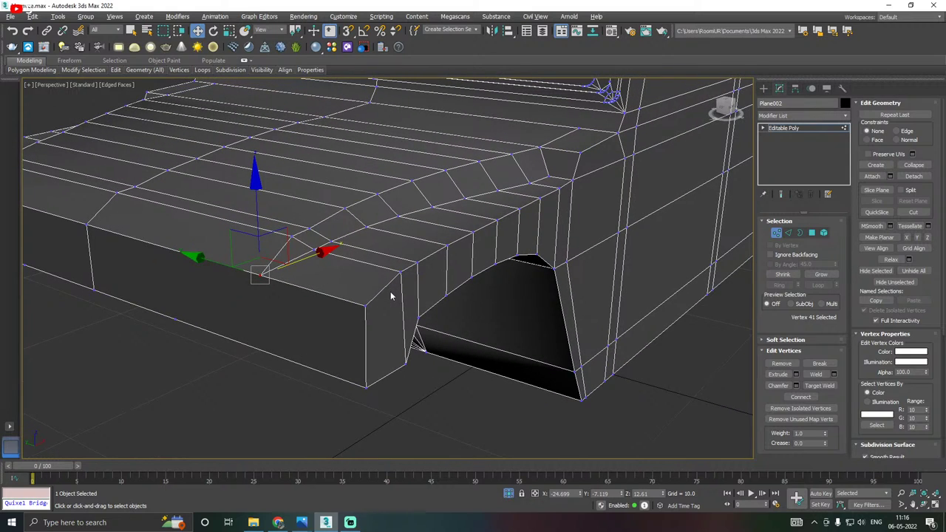
pyautogui.press('f')
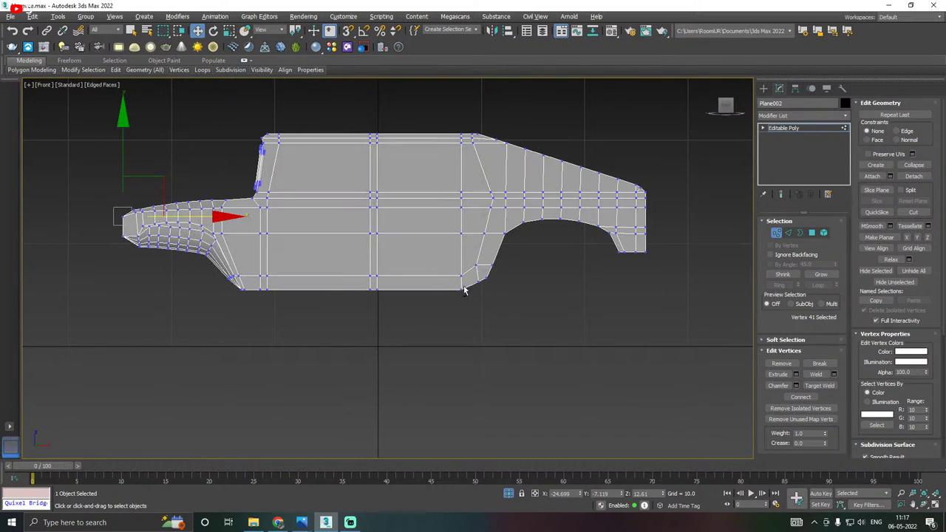
pyautogui.click(509, 493)
pyautogui.moveTo(396, 361); pyautogui.dragTo(587, 397, button='middle')
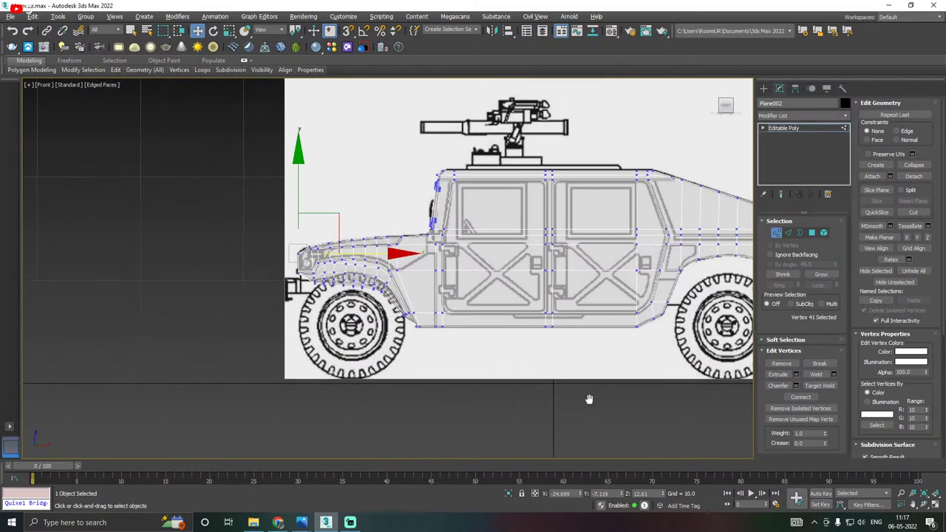
pyautogui.scroll(8, 348, 266)
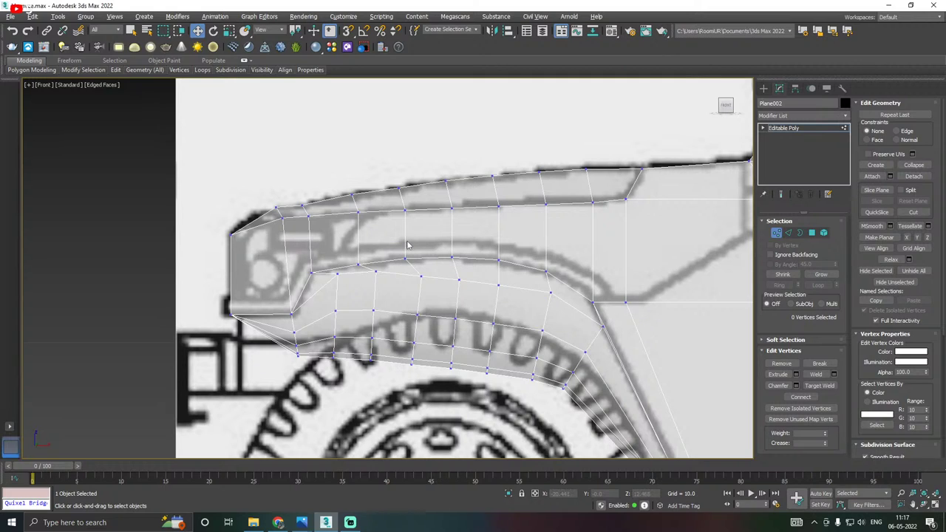
pyautogui.click(298, 522)
pyautogui.click(294, 475)
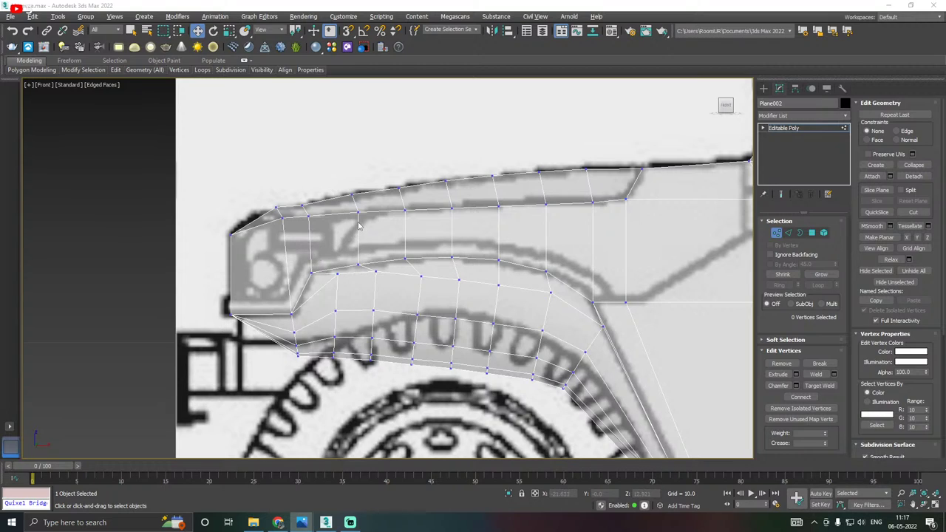
# Move the fender crease vertex behind the headlight about 0.32 units rearward along X to the blueprint's recess corner.
pyautogui.scroll(4, 300, 231)
pyautogui.rightClick(296, 229)
pyautogui.click(281, 141)
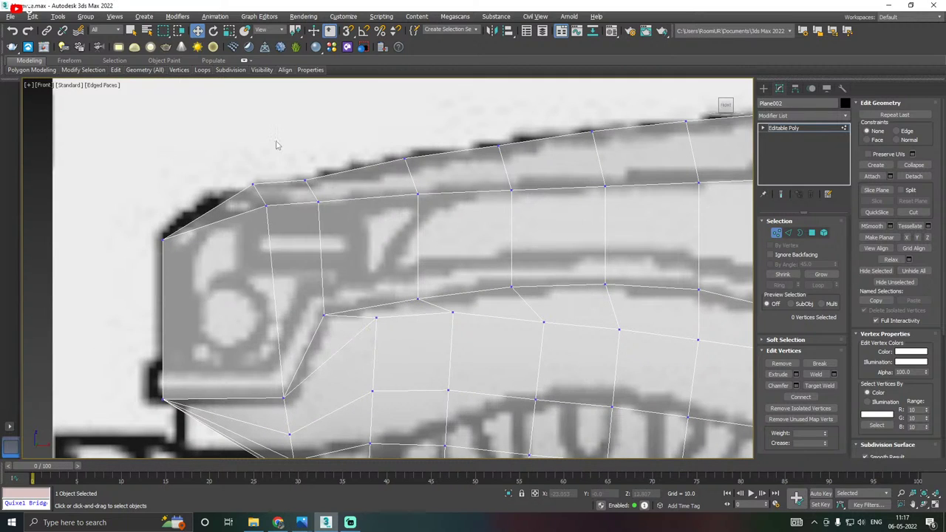
pyautogui.press('w')
pyautogui.click(422, 194)
pyautogui.moveTo(493, 192); pyautogui.dragTo(512, 191)
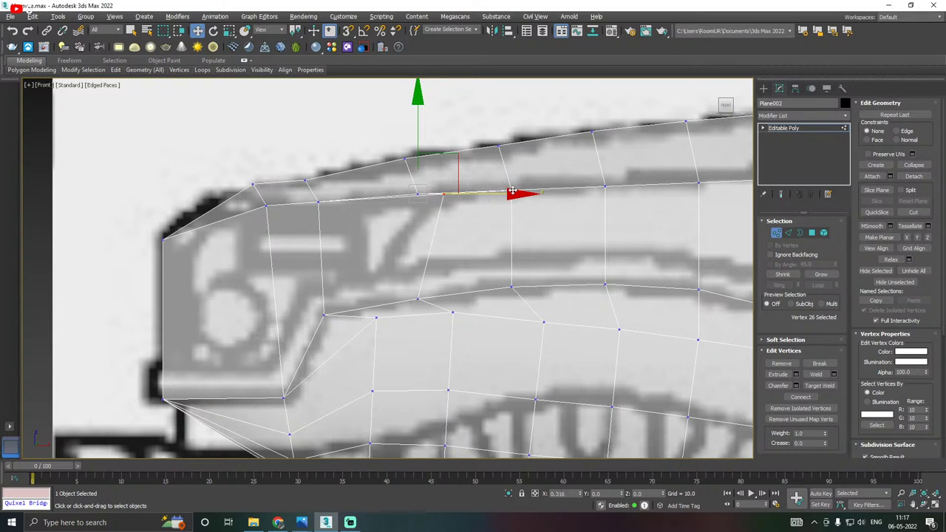
# Cut edges from the moved vertex along the headlight recess outline to the next vertical edge, and shift the end vertex to X -22.945.
pyautogui.rightClick(427, 218)
pyautogui.click(416, 149)
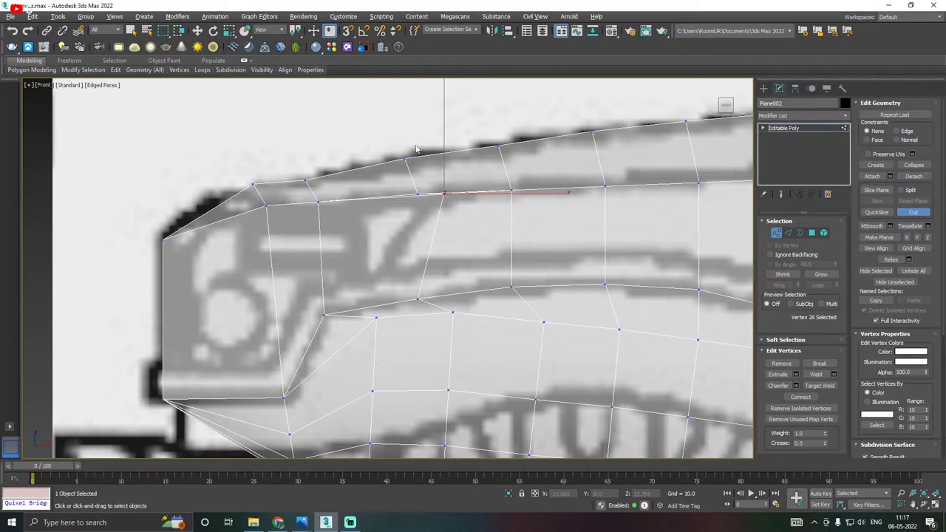
pyautogui.click(443, 193)
pyautogui.click(399, 236)
pyautogui.click(375, 272)
pyautogui.press('w')
pyautogui.click(323, 287)
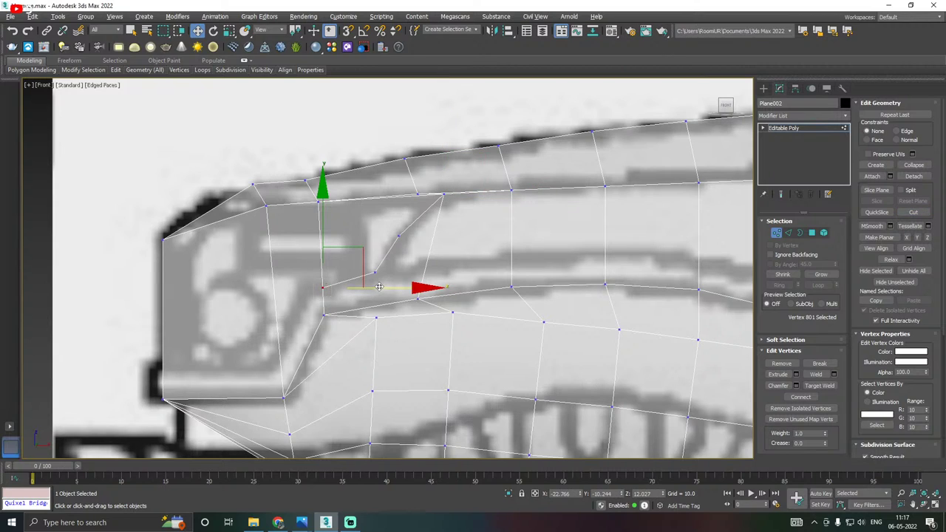
pyautogui.moveTo(391, 287); pyautogui.dragTo(377, 287)
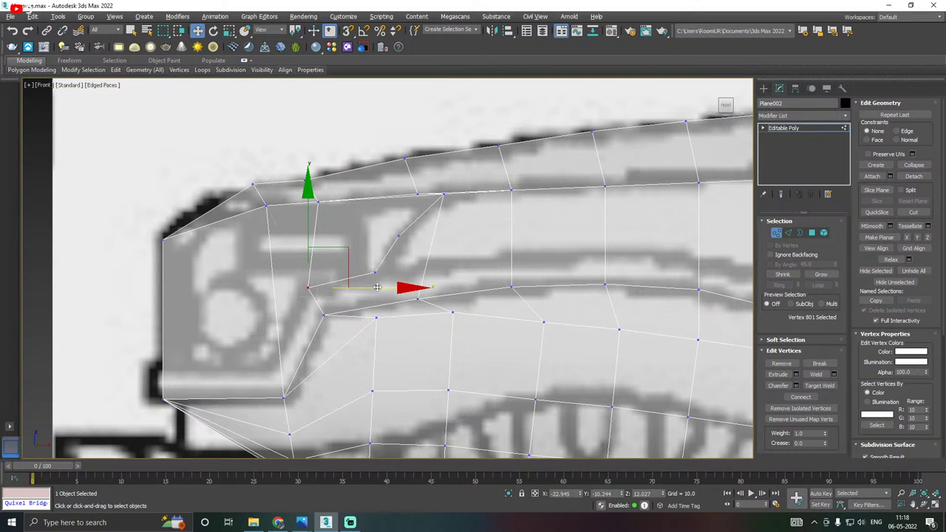
pyautogui.click(405, 270)
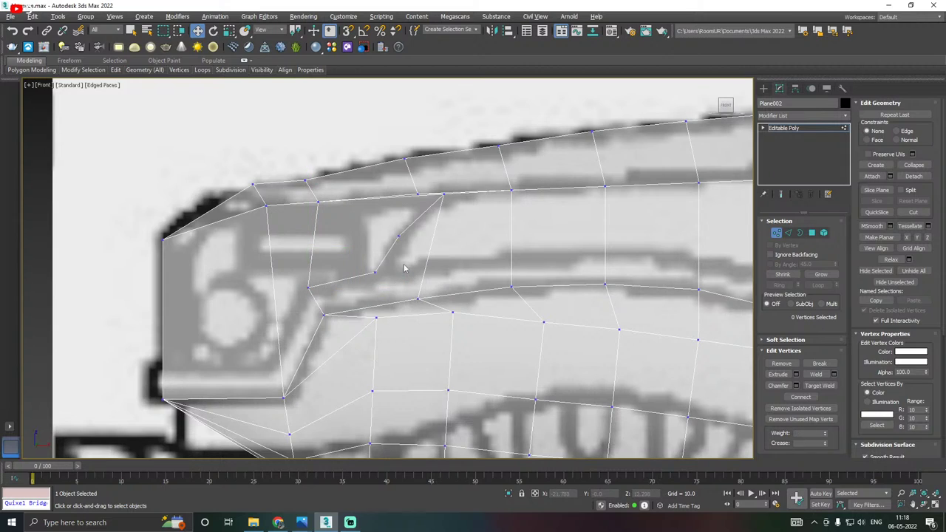
# Continue the recess outline with a diagonal cut down to the next vertical edge, and move its end vertex to X -23.393, Z 11.031.
pyautogui.rightClick(280, 322)
pyautogui.click(250, 227)
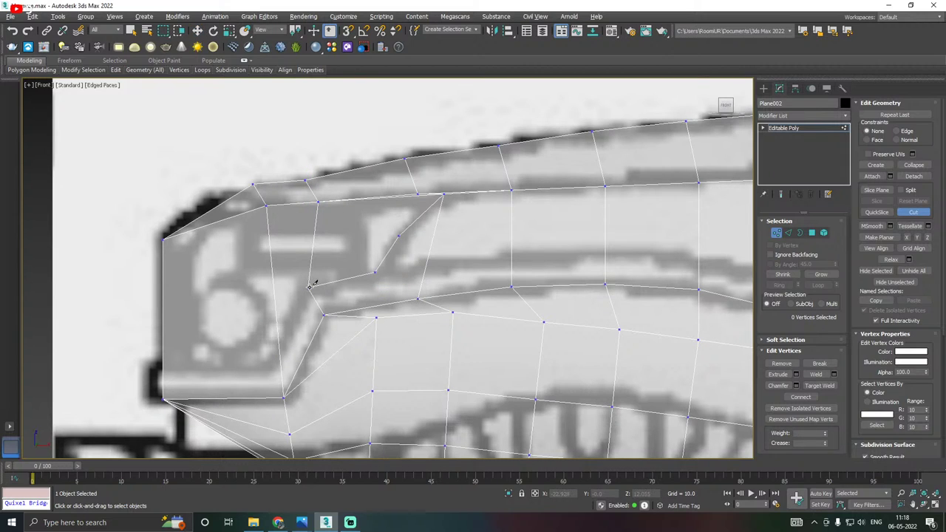
pyautogui.click(309, 287)
pyautogui.click(280, 353)
pyautogui.rightClick(294, 360)
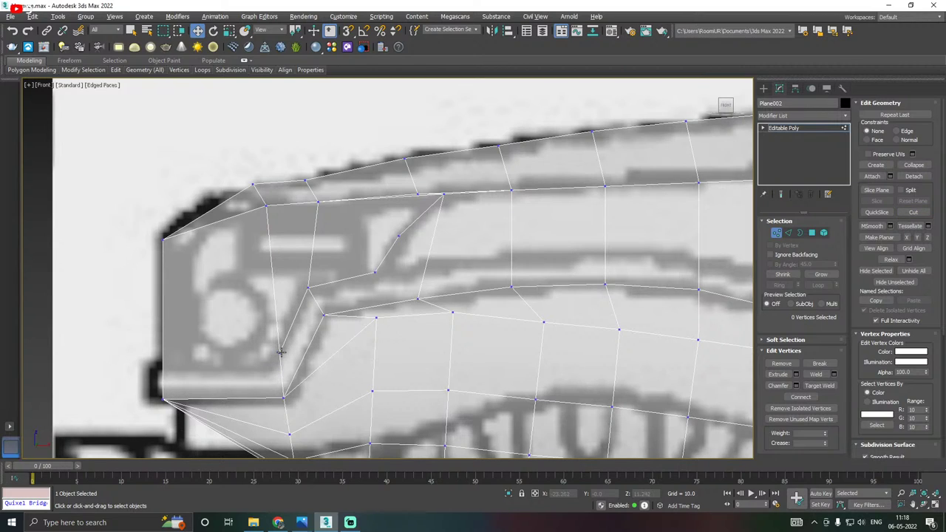
pyautogui.click(281, 353)
pyautogui.moveTo(330, 353); pyautogui.dragTo(320, 353)
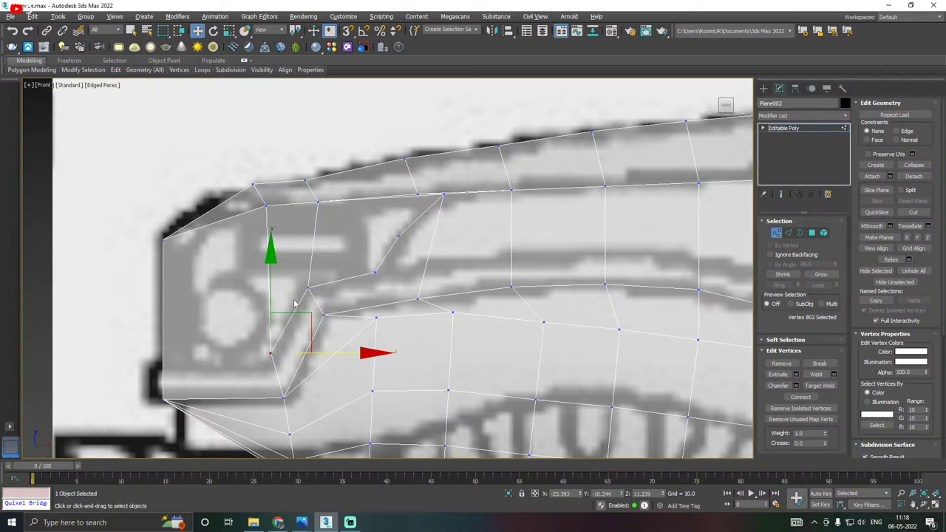
pyautogui.moveTo(273, 283); pyautogui.dragTo(279, 301)
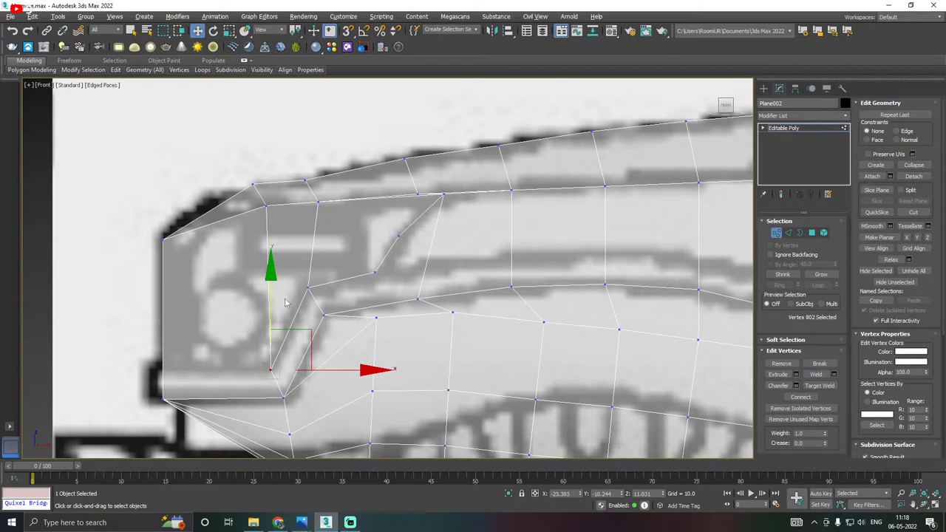
# Cut a horizontal edge from the recess outline's lowest vertex forward to the body's front edge.
pyautogui.rightClick(271, 357)
pyautogui.click(222, 266)
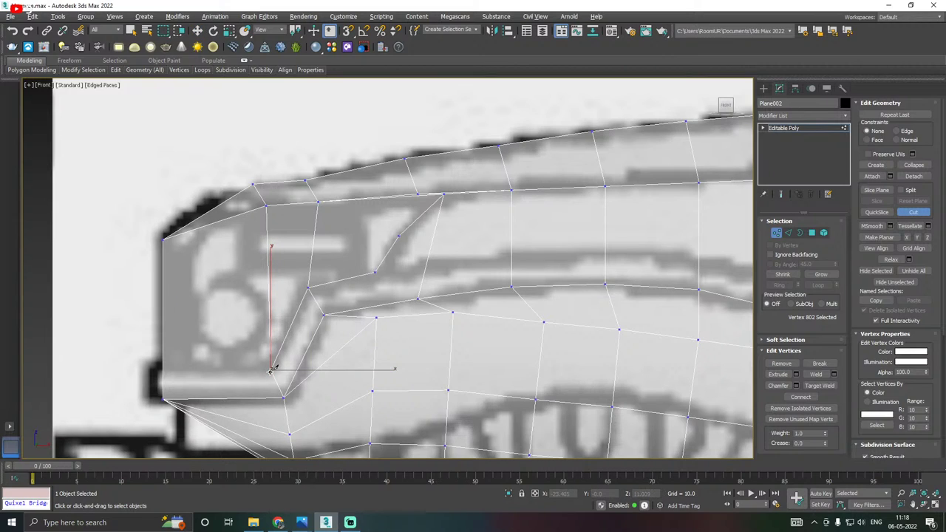
pyautogui.click(271, 367)
pyautogui.click(165, 369)
pyautogui.press('w')
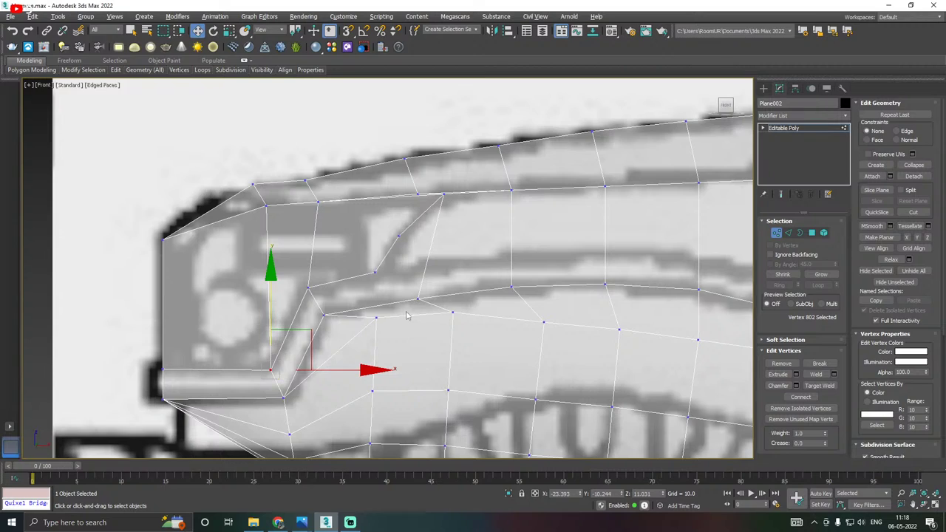
# Connect the middle vertex of the headlight recess's rear outline to the fender crease vertex below and behind it.
pyautogui.click(376, 271)
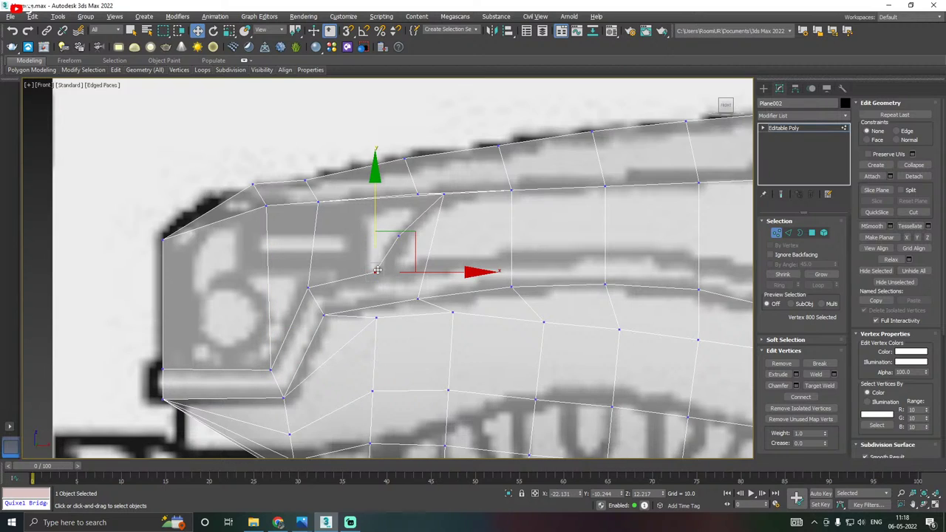
pyautogui.keyDown('ctrl'); pyautogui.click(417, 299); pyautogui.keyUp('ctrl')
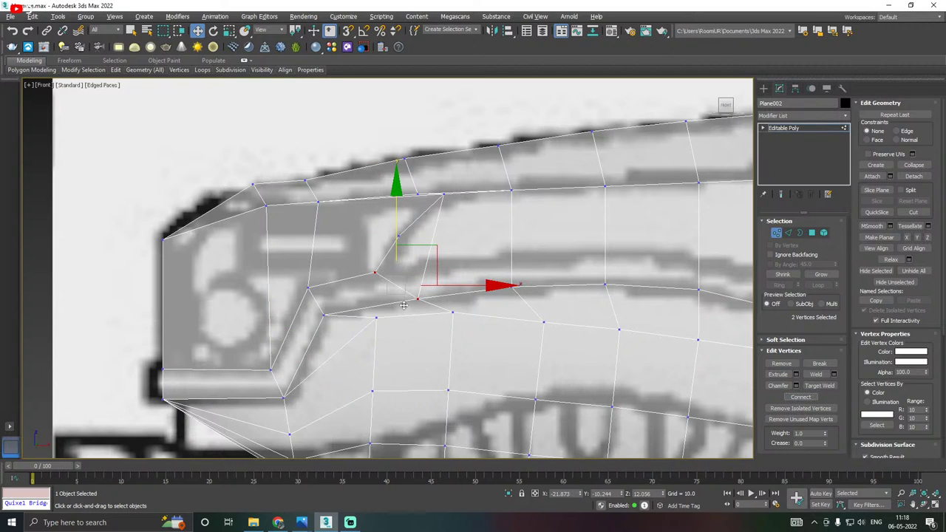
pyautogui.click(399, 235)
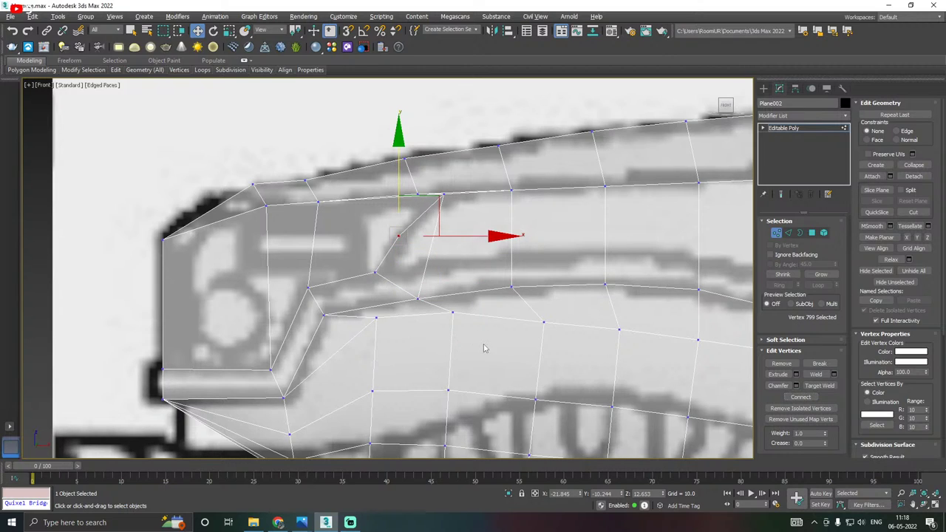
pyautogui.keyDown('ctrl'); pyautogui.click(418, 299); pyautogui.keyUp('ctrl')
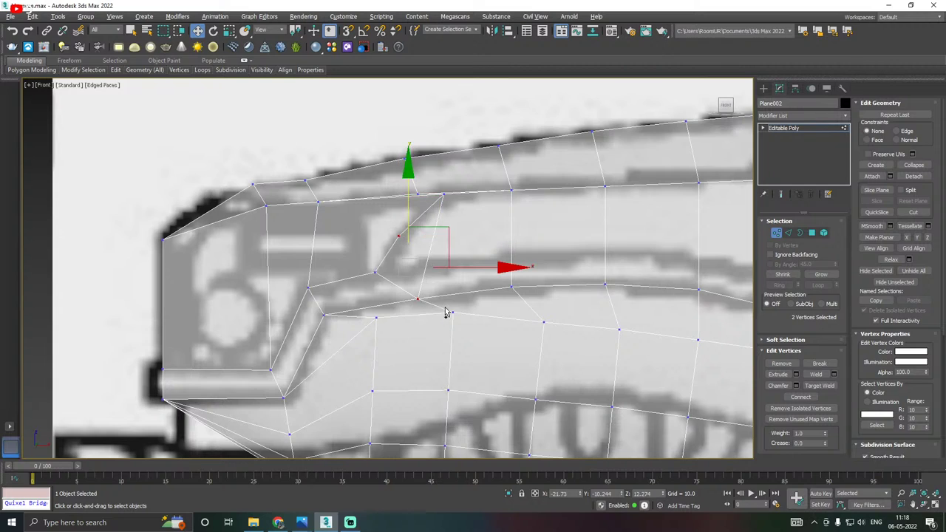
pyautogui.click(800, 397)
pyautogui.moveTo(451, 360); pyautogui.dragTo(528, 345, button='middle')
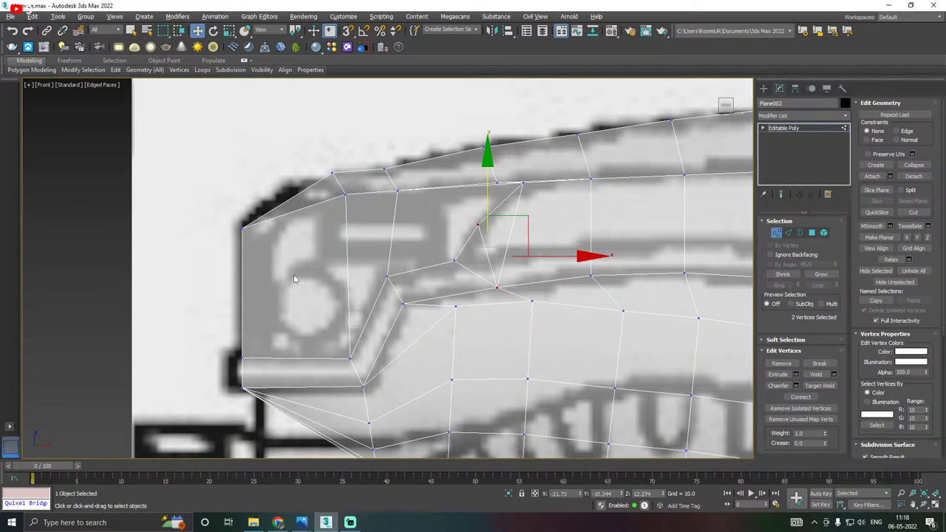
pyautogui.scroll(-2, 278, 281)
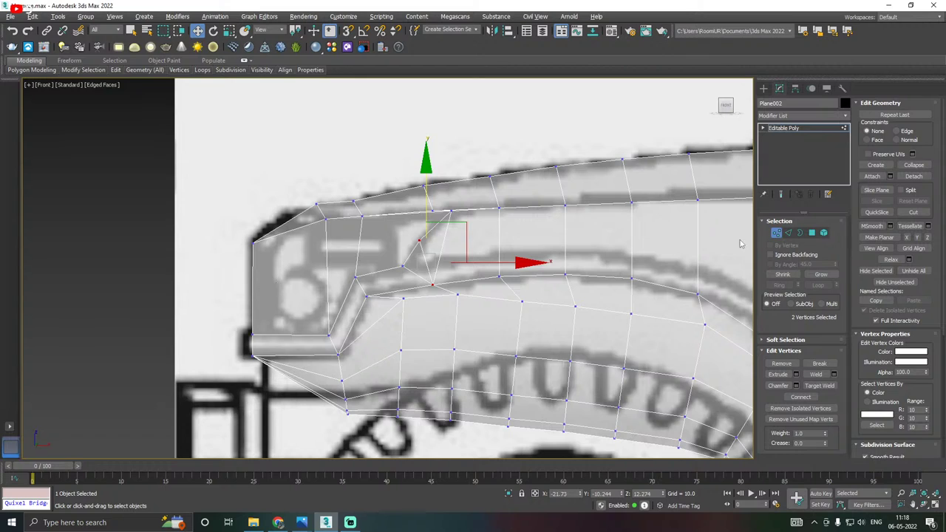
# Select the three polygons enclosed by the headlight recess outline on the fender side.
pyautogui.click(812, 232)
pyautogui.click(318, 281)
pyautogui.keyDown('ctrl'); pyautogui.click(346, 255); pyautogui.keyUp('ctrl')
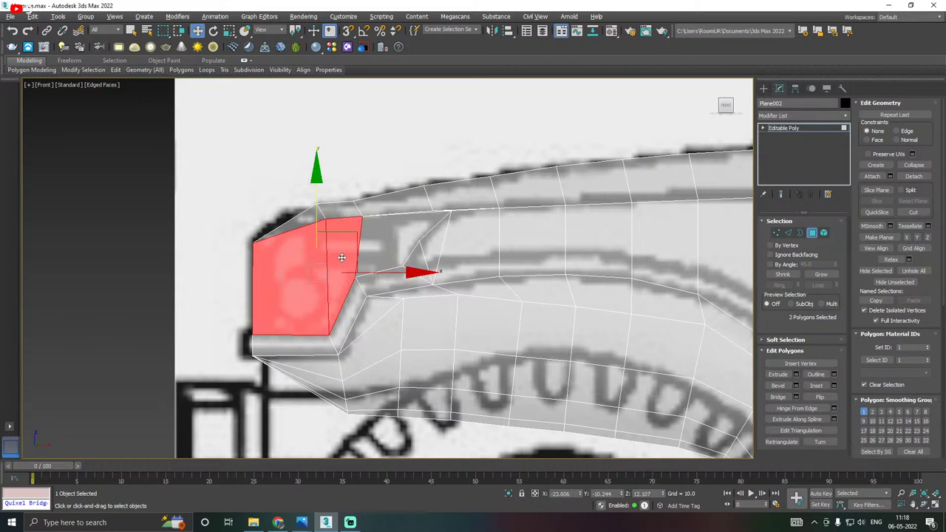
pyautogui.keyDown('ctrl'); pyautogui.click(377, 250); pyautogui.keyUp('ctrl')
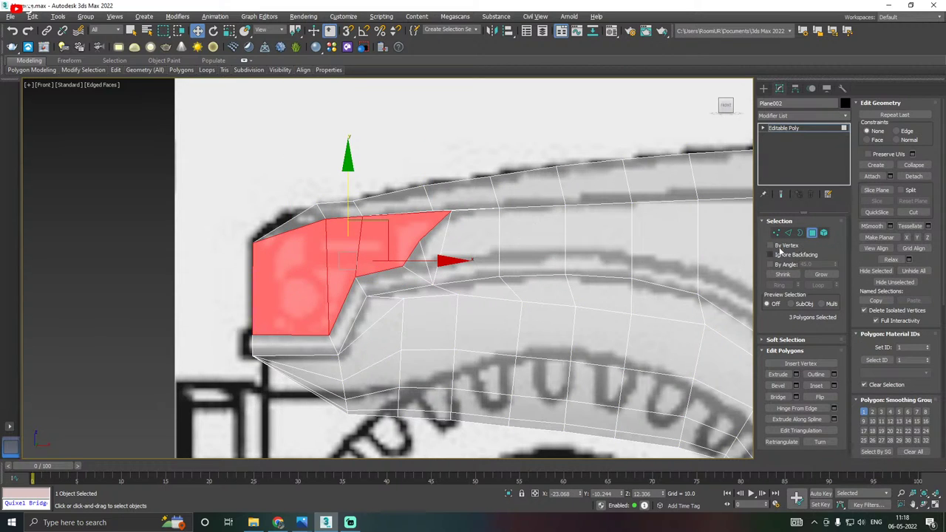
# Connect the middle vertex of the recess's rear outline to the crease vertex on the recess's upper edge, splitting the rear polygon.
pyautogui.click(776, 233)
pyautogui.scroll(3, 416, 233)
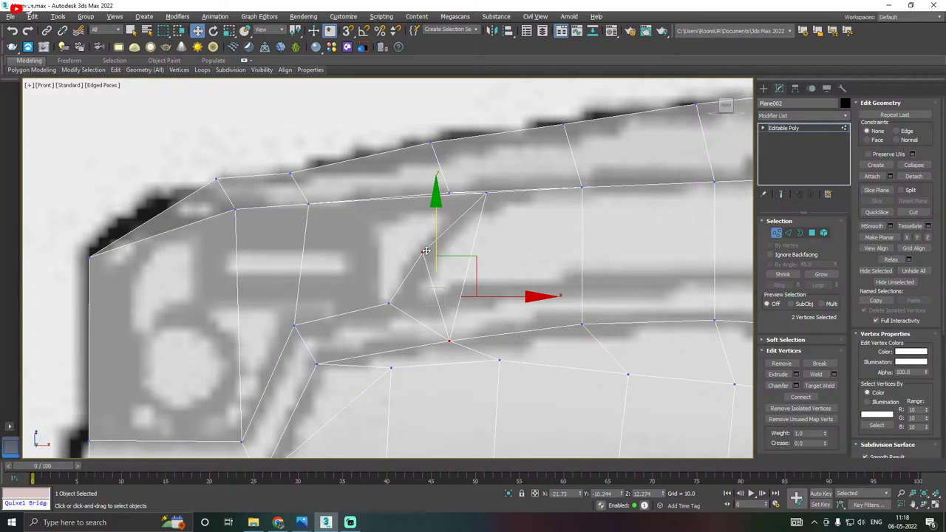
pyautogui.click(425, 252)
pyautogui.keyDown('alt'); pyautogui.moveTo(426, 252); pyautogui.dragTo(476, 269, button='middle'); pyautogui.keyUp('alt')
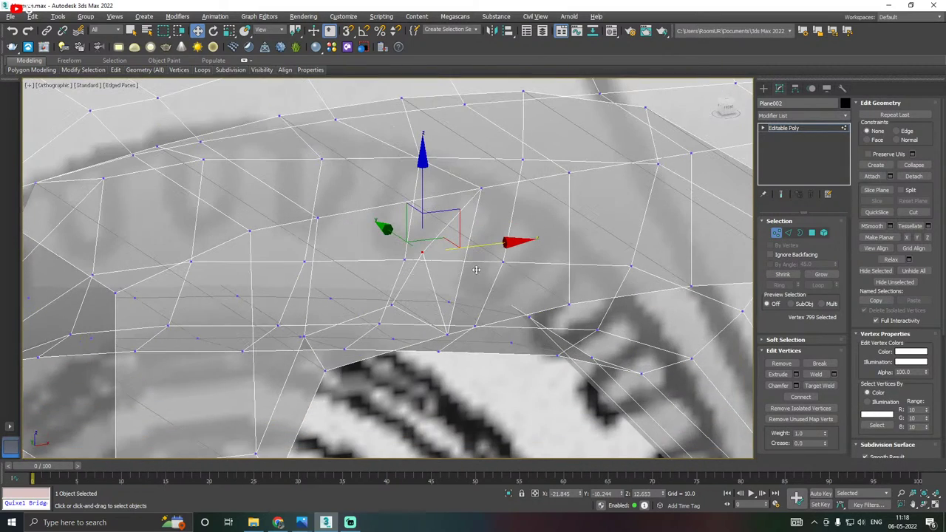
pyautogui.keyDown('ctrl'); pyautogui.click(318, 216); pyautogui.keyUp('ctrl')
pyautogui.click(801, 397)
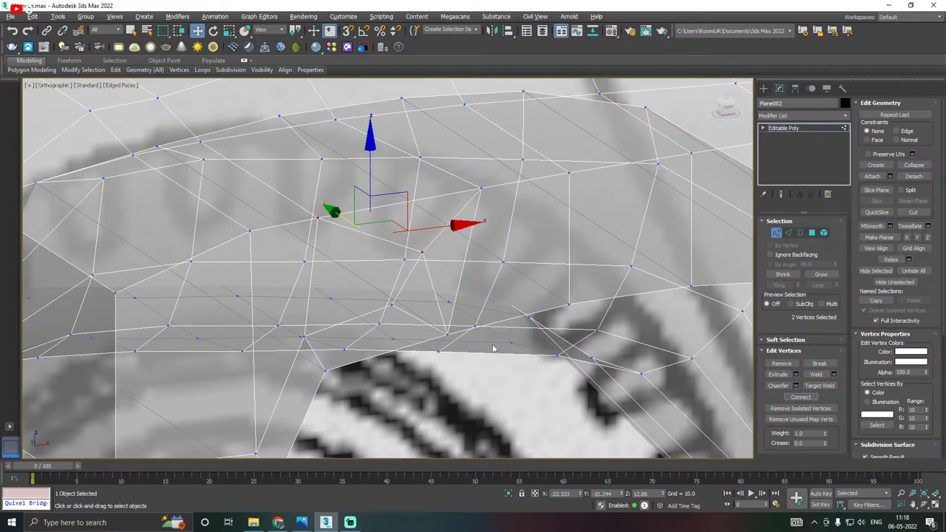
# Return to the polygon selection of the headlight recess and isolate the body mesh from the blueprints in a perspective view.
pyautogui.keyDown('ctrl'); pyautogui.click(812, 233); pyautogui.keyUp('ctrl')
pyautogui.keyDown('alt'); pyautogui.moveTo(372, 261); pyautogui.dragTo(387, 258, button='middle'); pyautogui.keyUp('alt')
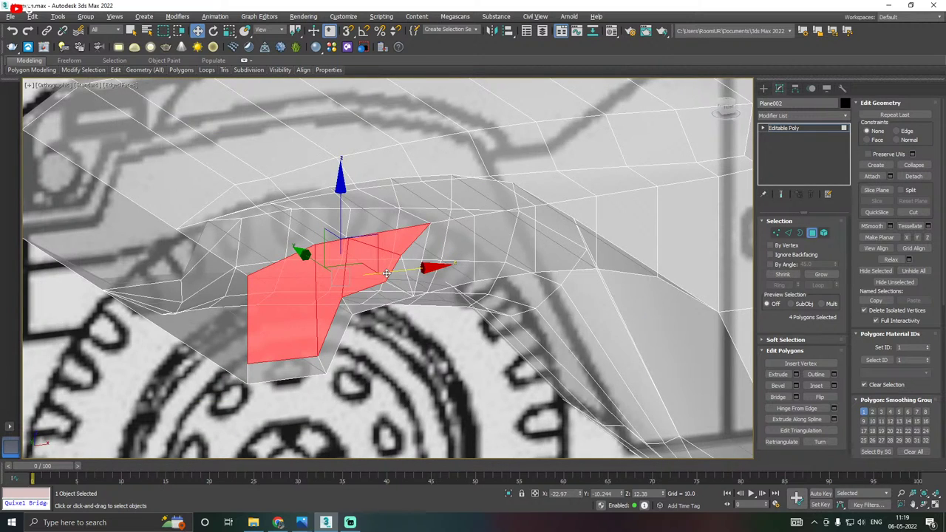
pyautogui.press('f')
pyautogui.press('p')
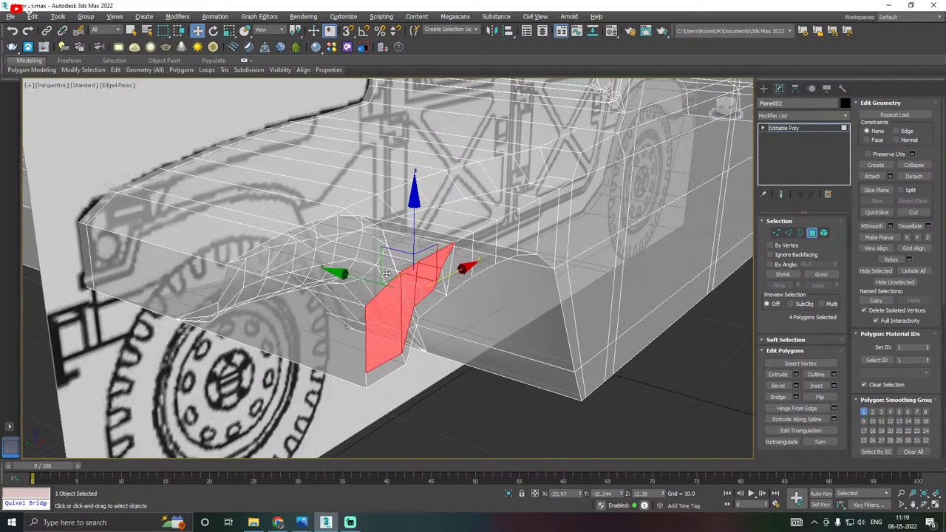
pyautogui.click(509, 493)
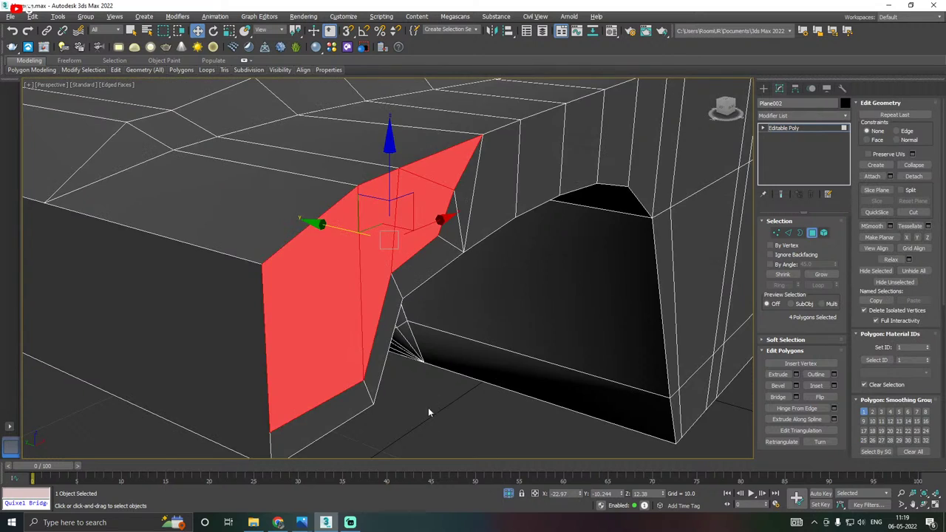
pyautogui.scroll(5, 382, 356)
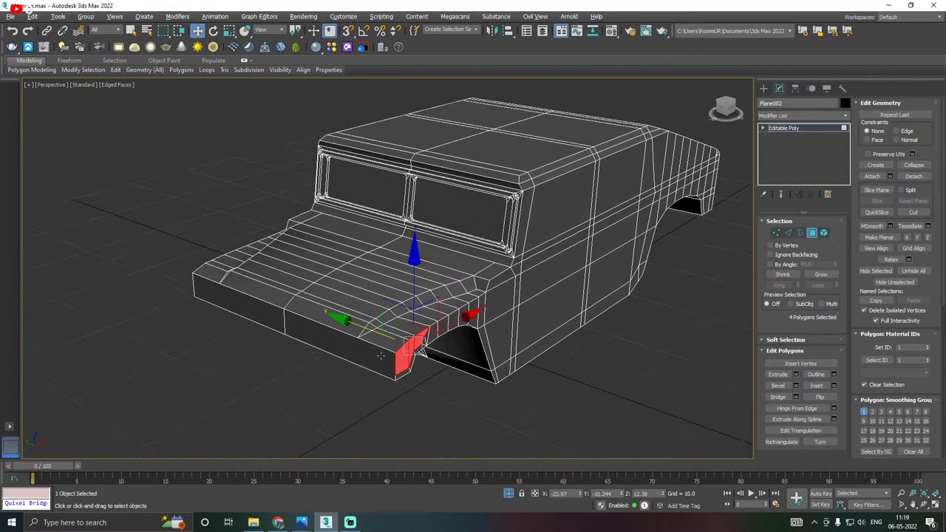
pyautogui.scroll(2, 354, 358)
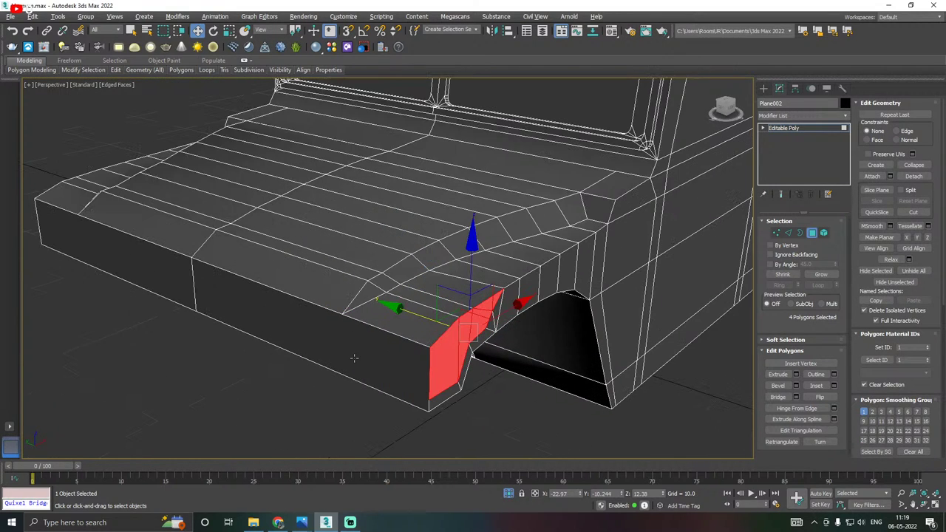
pyautogui.keyDown('alt'); pyautogui.moveTo(375, 358); pyautogui.dragTo(347, 366, button='middle'); pyautogui.keyUp('alt')
pyautogui.keyDown('ctrl'); pyautogui.click(380, 355); pyautogui.keyUp('ctrl')
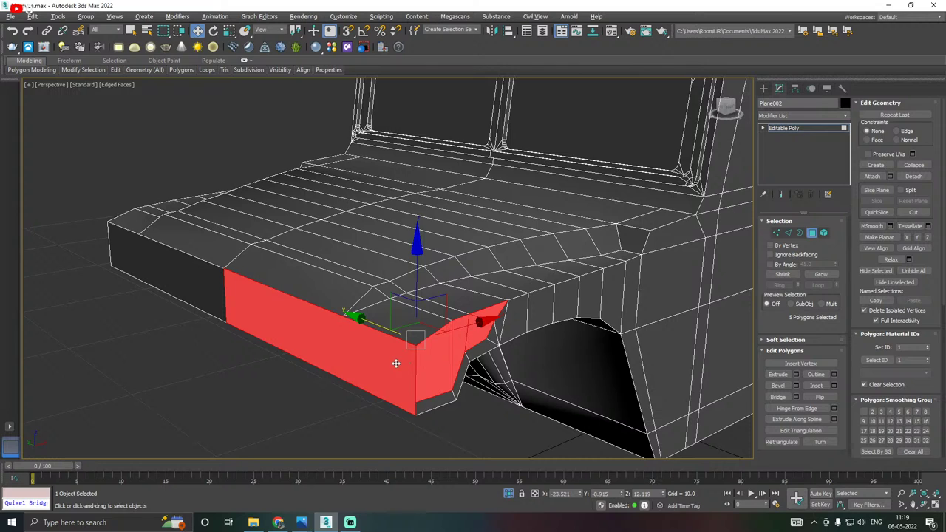
pyautogui.keyDown('alt'); pyautogui.click(383, 362); pyautogui.keyUp('alt')
pyautogui.keyDown('alt'); pyautogui.moveTo(423, 359); pyautogui.dragTo(438, 358, button='middle'); pyautogui.keyUp('alt')
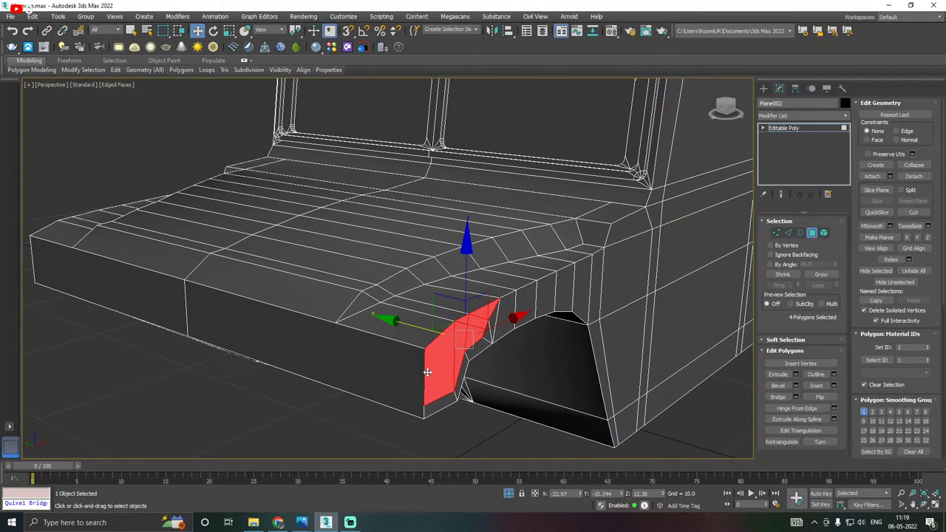
# Try extruding the four headlight recess polygons inward with a height of -0.397.
pyautogui.scroll(2, 441, 389)
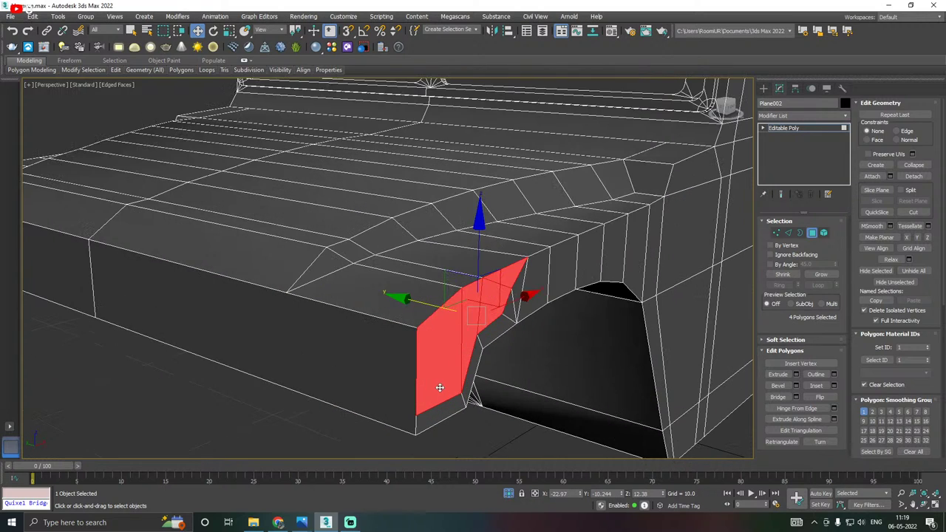
pyautogui.click(796, 374)
pyautogui.moveTo(552, 216); pyautogui.dragTo(563, 261)
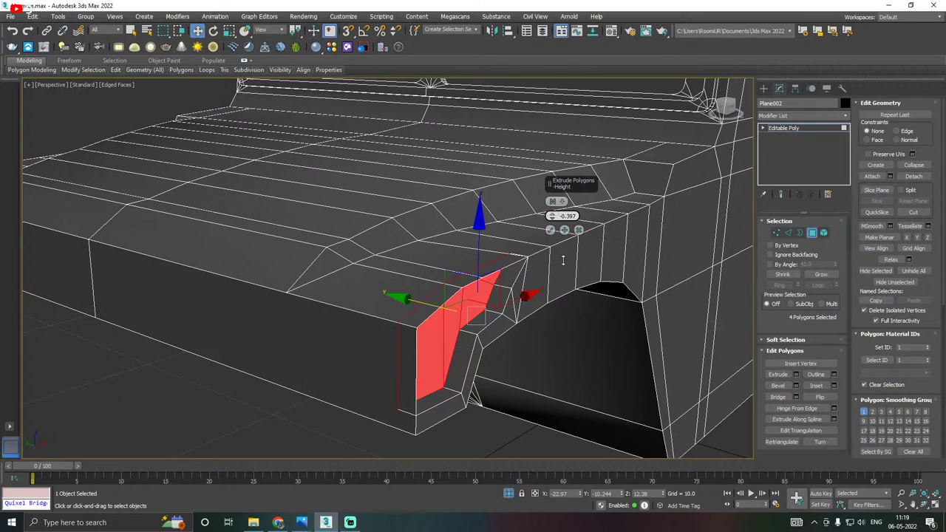
pyautogui.moveTo(563, 261); pyautogui.dragTo(562, 259)
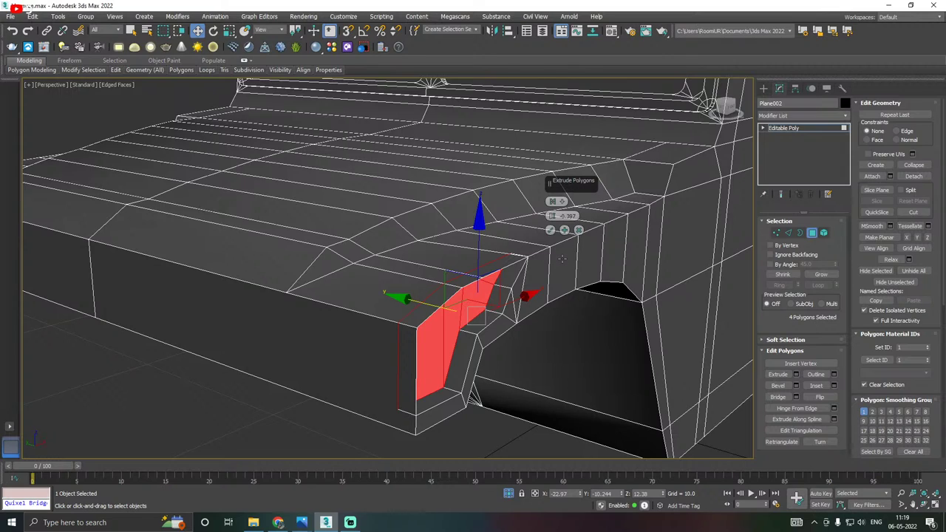
pyautogui.click(578, 230)
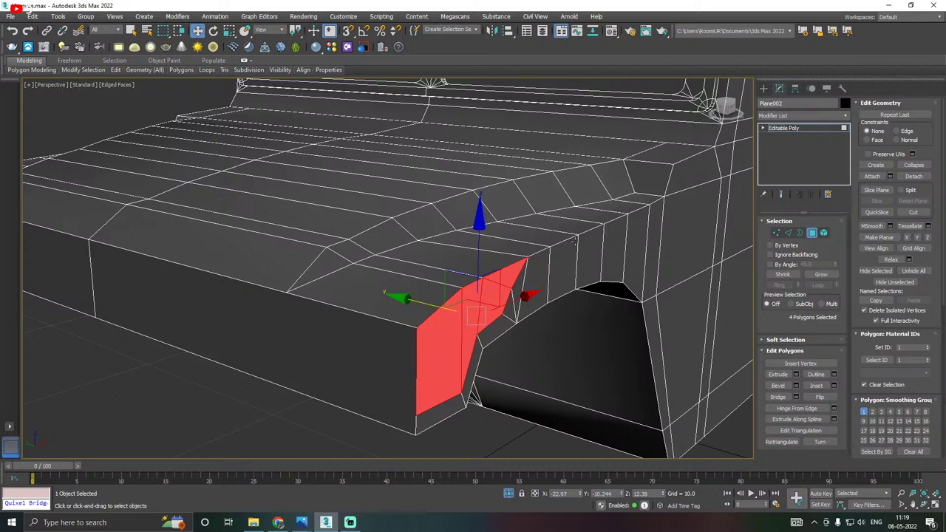
# Cut edges from the recess's rear upper corner across the fender top, forward to the front edge and down the front face.
pyautogui.keyDown('alt'); pyautogui.moveTo(574, 240); pyautogui.dragTo(552, 241, button='middle'); pyautogui.keyUp('alt')
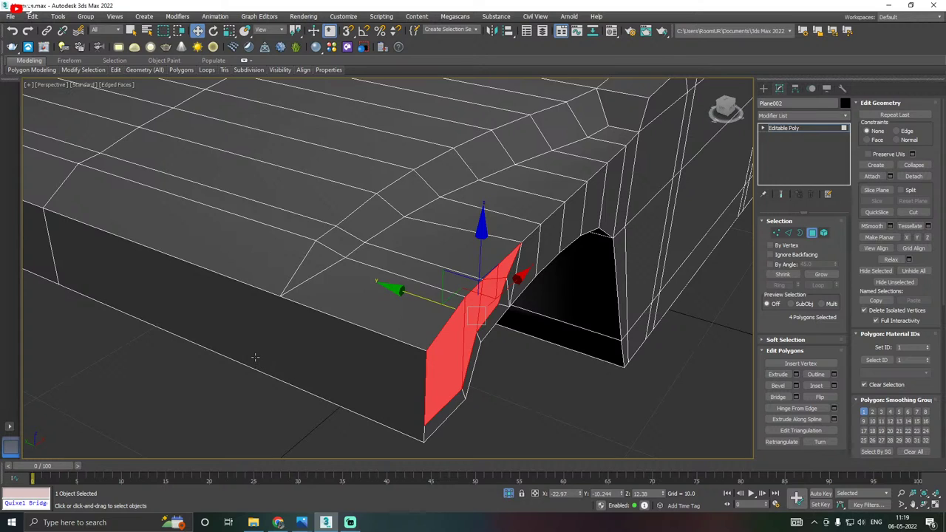
pyautogui.click(776, 232)
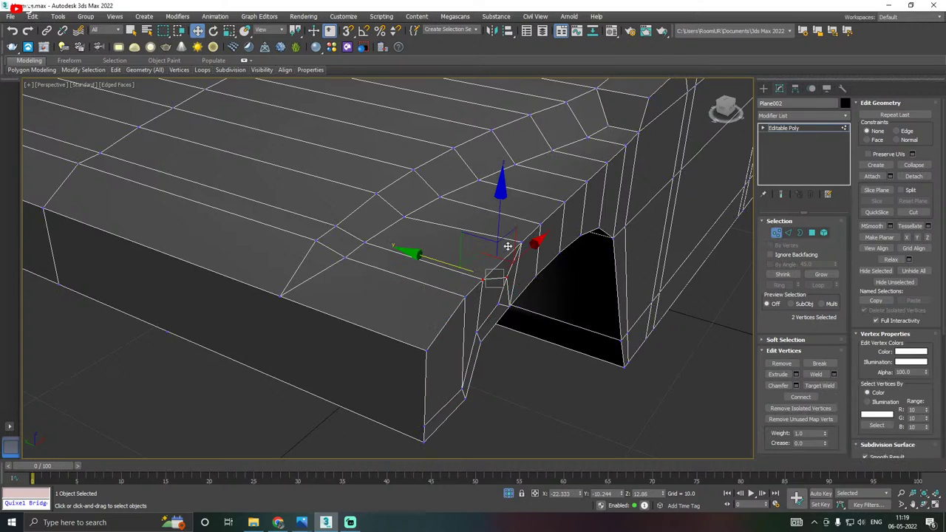
pyautogui.rightClick(408, 260)
pyautogui.click(392, 172)
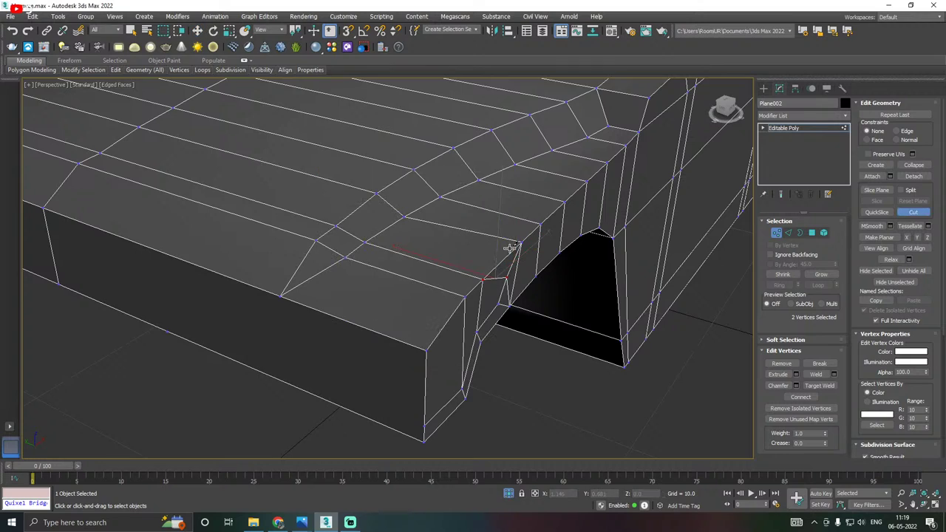
pyautogui.click(520, 242)
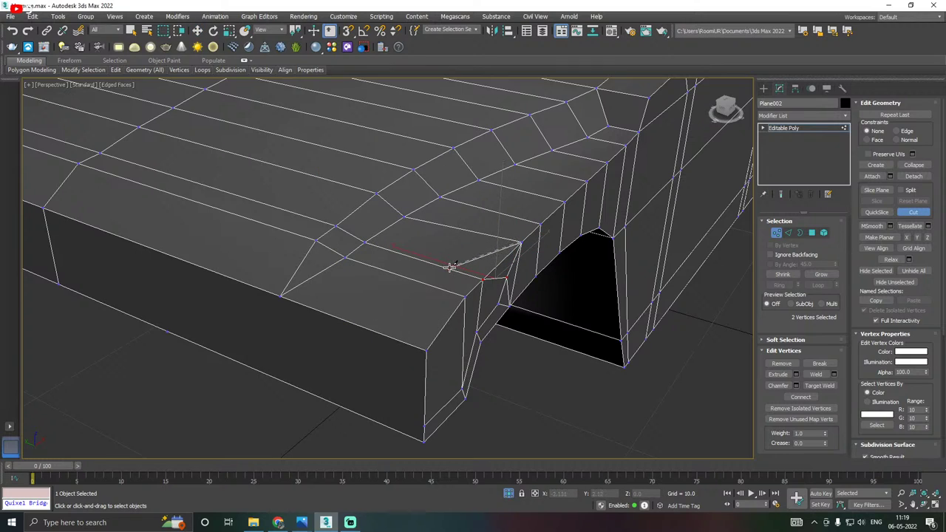
pyautogui.click(377, 246)
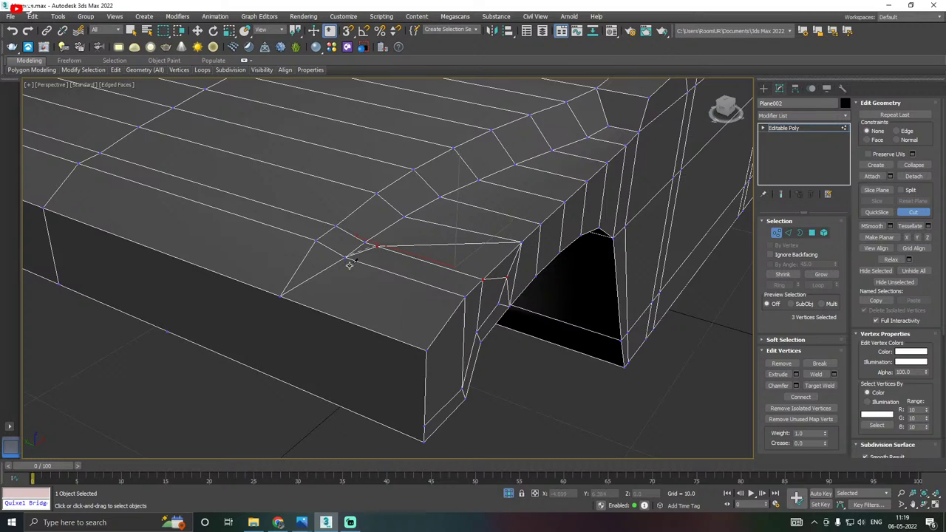
pyautogui.click(290, 301)
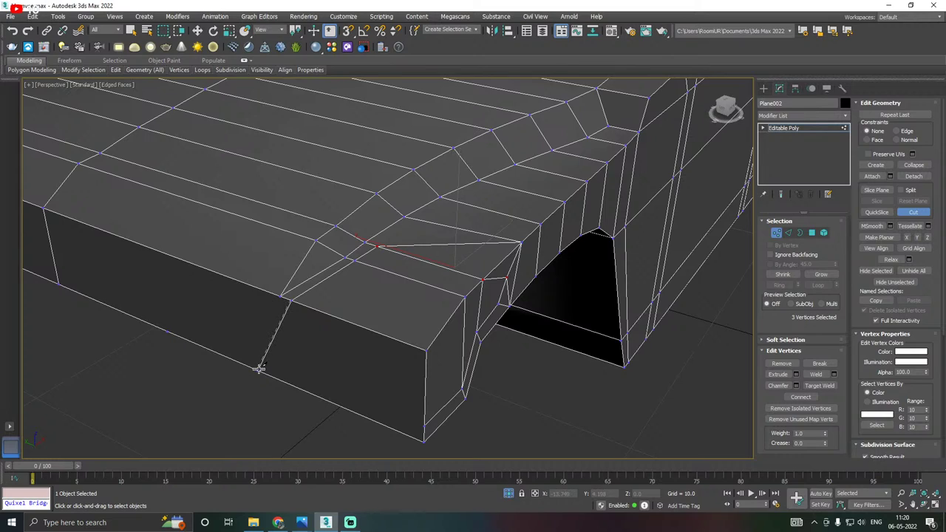
pyautogui.click(256, 369)
pyautogui.press('w')
pyautogui.click(290, 301)
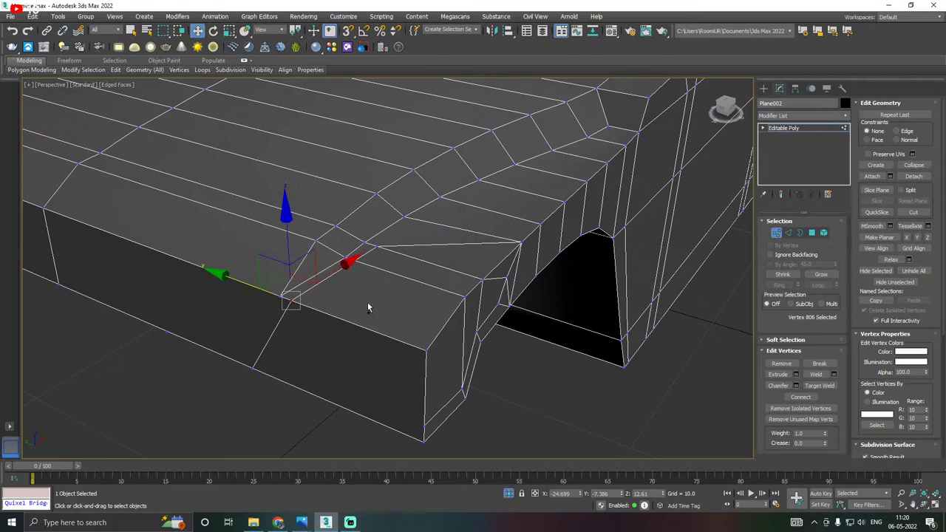
pyautogui.moveTo(368, 303)
pyautogui.keyDown('alt'); pyautogui.mouseDown(button='middle')
pyautogui.moveTo(374, 285)
pyautogui.moveTo(366, 309)
pyautogui.mouseUp(button='middle'); pyautogui.keyUp('alt')
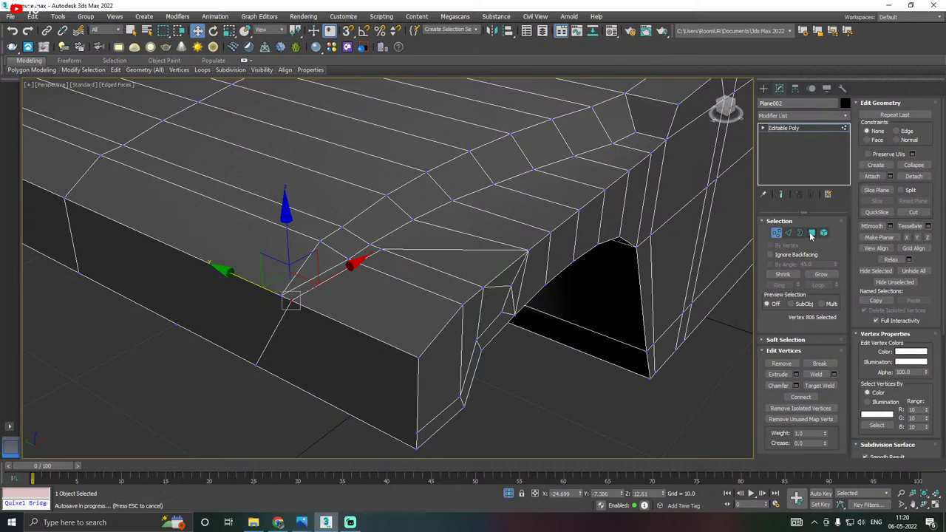
# Extrude the four headlight recess polygons inward by -0.397 and shift them along Y to -9.93.
pyautogui.click(811, 232)
pyautogui.click(429, 374)
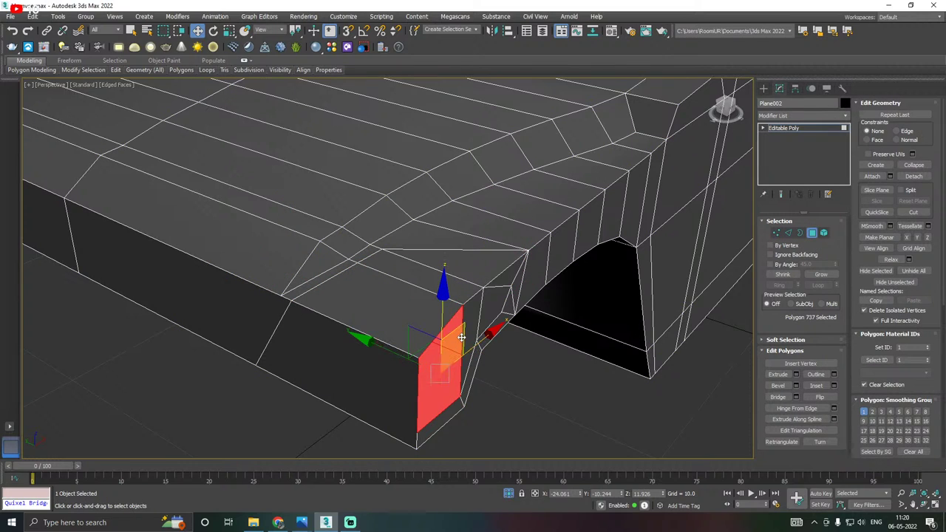
pyautogui.hotkey('ctrl', 'z')
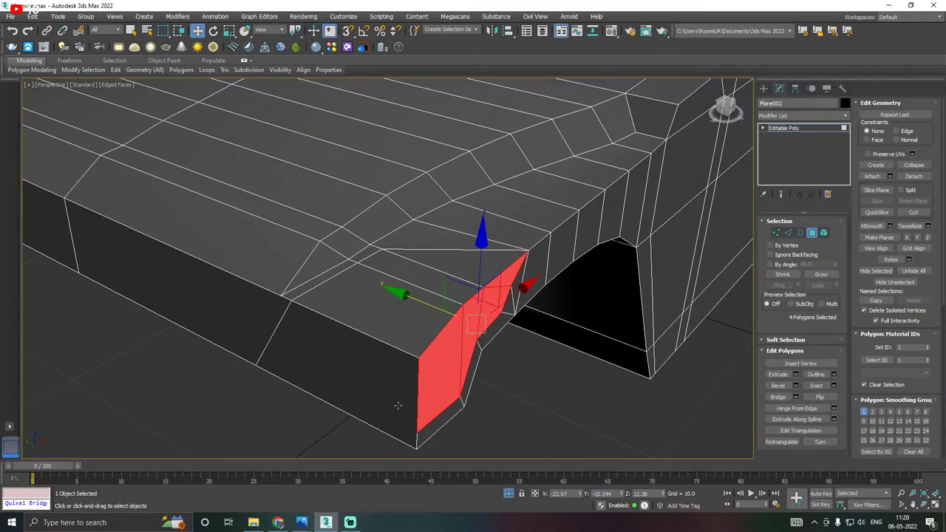
pyautogui.click(796, 374)
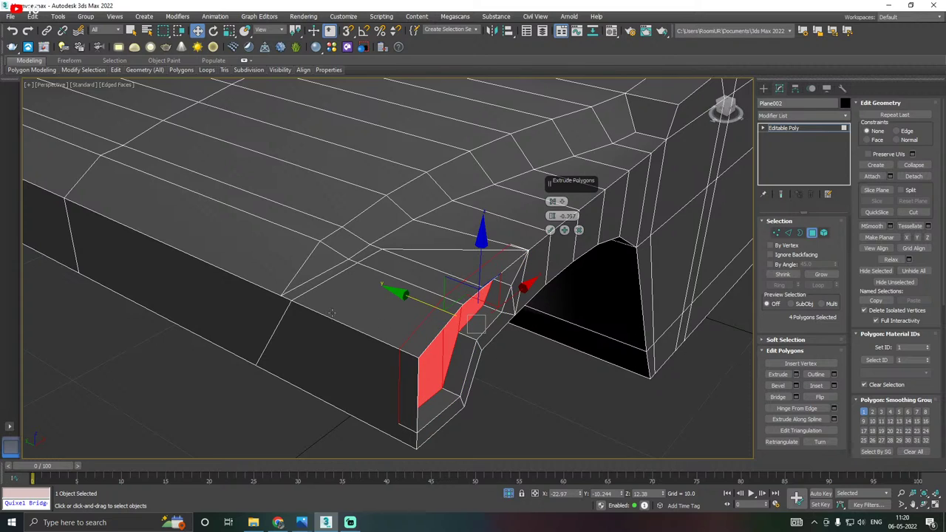
pyautogui.click(550, 230)
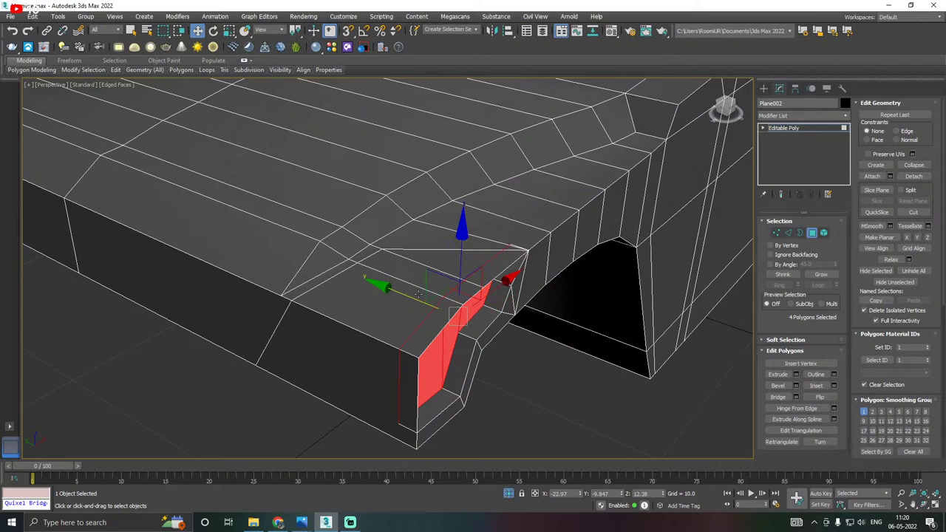
pyautogui.moveTo(394, 291)
pyautogui.mouseDown()
pyautogui.moveTo(382, 286)
pyautogui.moveTo(399, 293)
pyautogui.mouseUp()
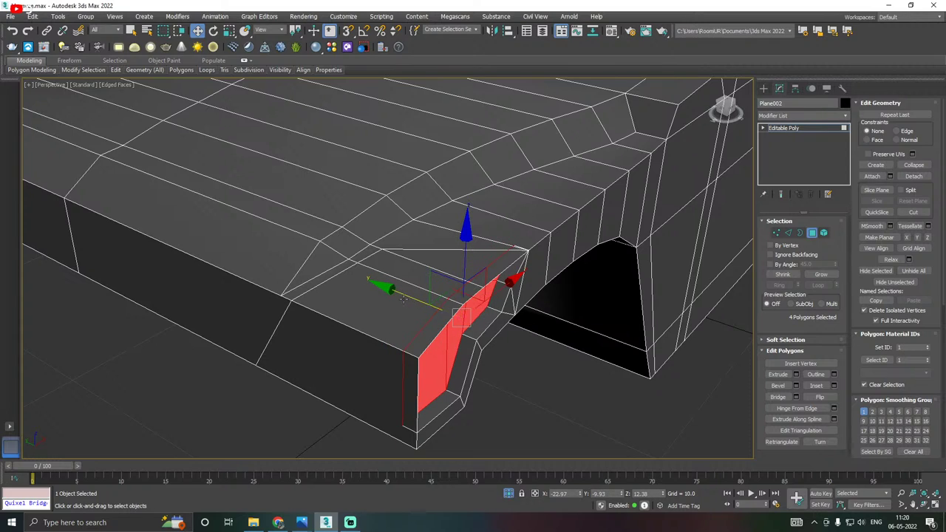
# Shift the four recess polygons along Y to -10.011 and target-weld the outer vertices of the recess's upper edge onto the recessed vertices behind them.
pyautogui.moveTo(403, 298); pyautogui.dragTo(407, 297)
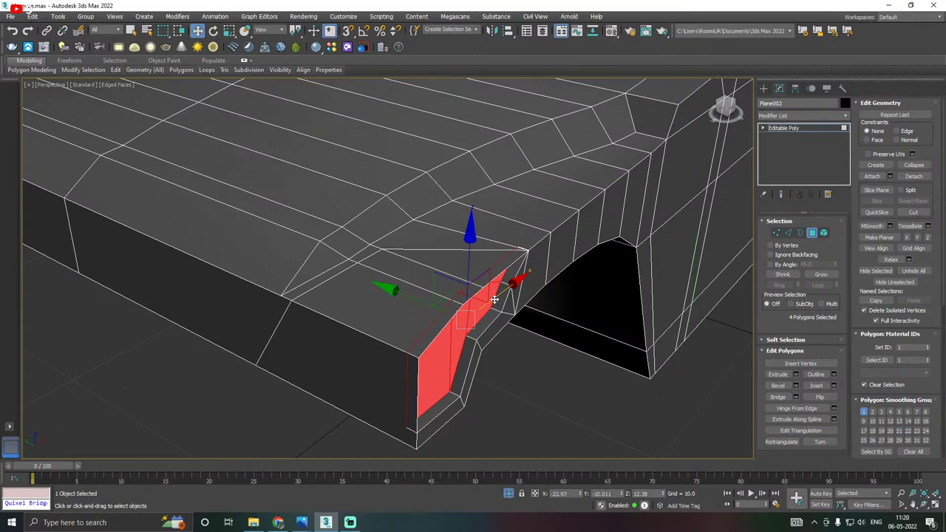
pyautogui.moveTo(492, 296)
pyautogui.keyDown('alt'); pyautogui.mouseDown(button='middle')
pyautogui.moveTo(420, 277)
pyautogui.moveTo(513, 298)
pyautogui.moveTo(484, 295)
pyautogui.mouseUp(button='middle'); pyautogui.keyUp('alt')
pyautogui.click(777, 233)
pyautogui.rightClick(451, 336)
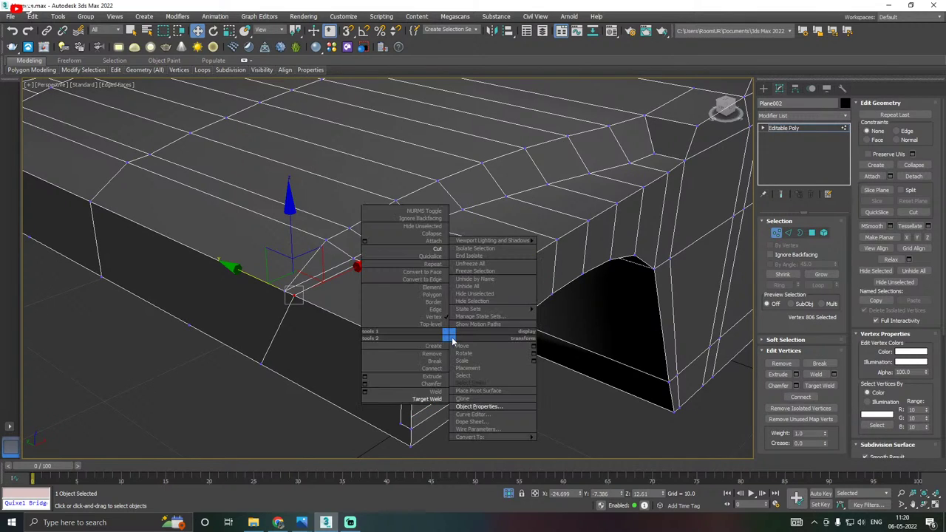
pyautogui.click(416, 400)
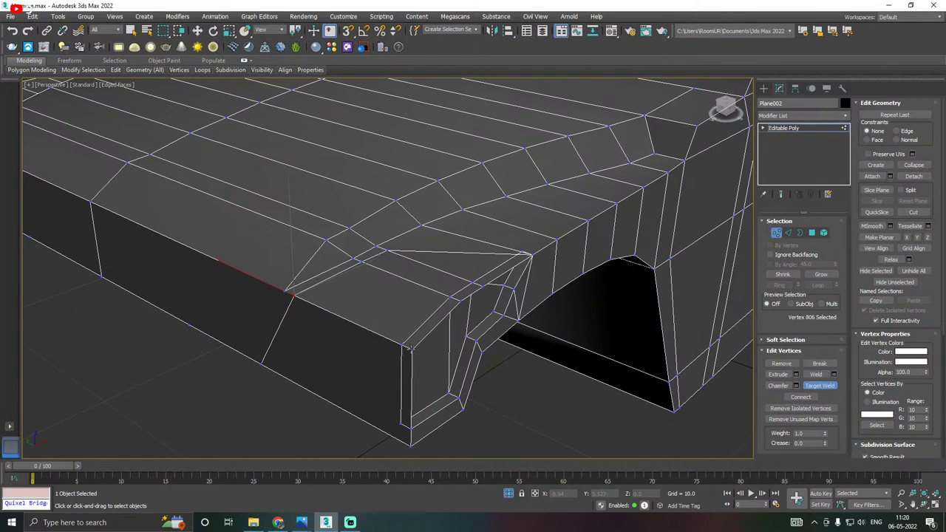
pyautogui.click(411, 348)
pyautogui.click(403, 344)
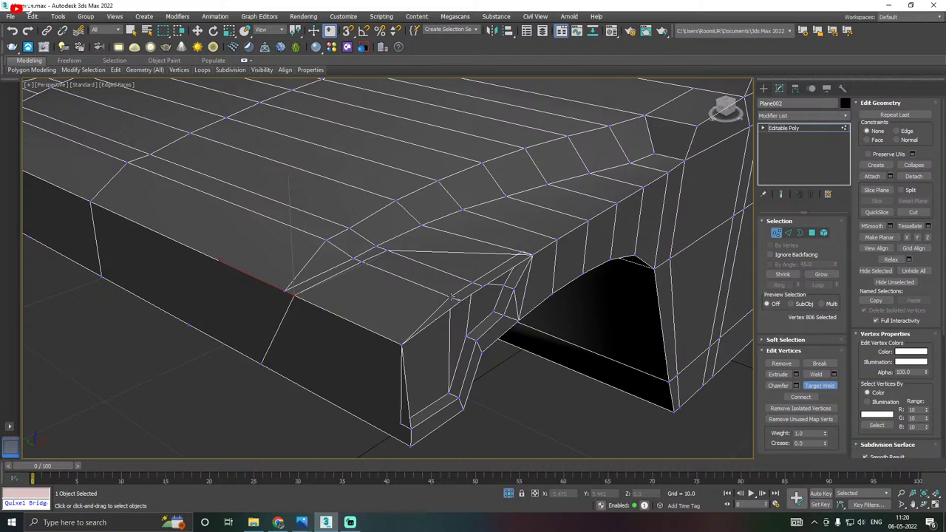
pyautogui.click(482, 286)
pyautogui.click(473, 282)
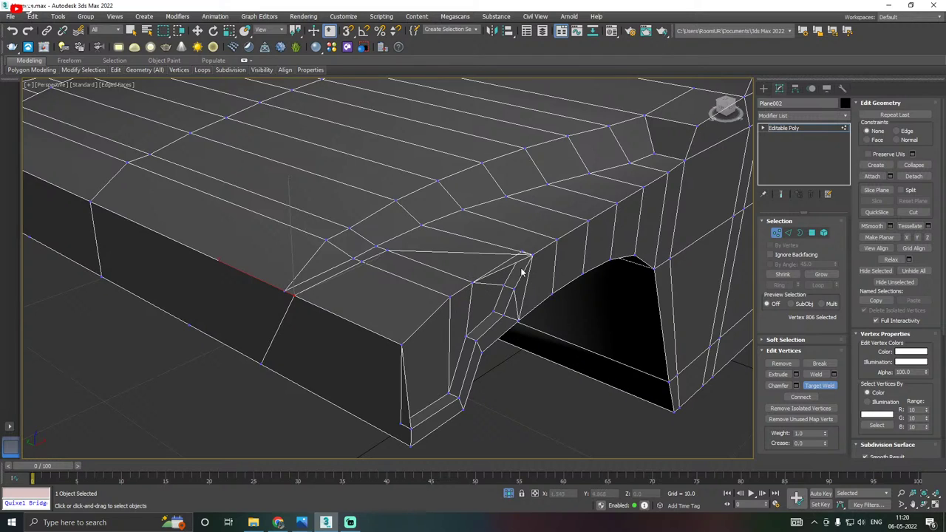
# Delete the triangular fender-top polygon that covers the rear upper corner of the headlight recess.
pyautogui.scroll(3, 529, 252)
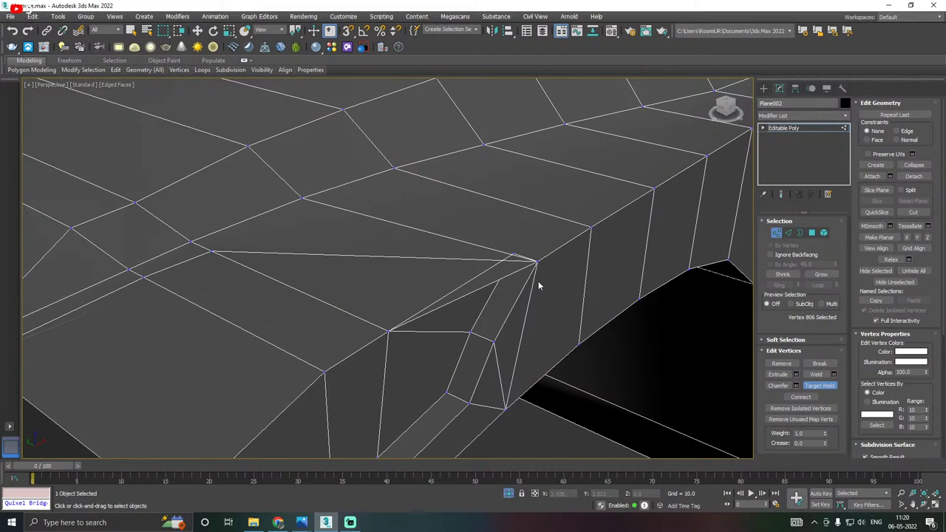
pyautogui.rightClick(538, 281)
pyautogui.press('w')
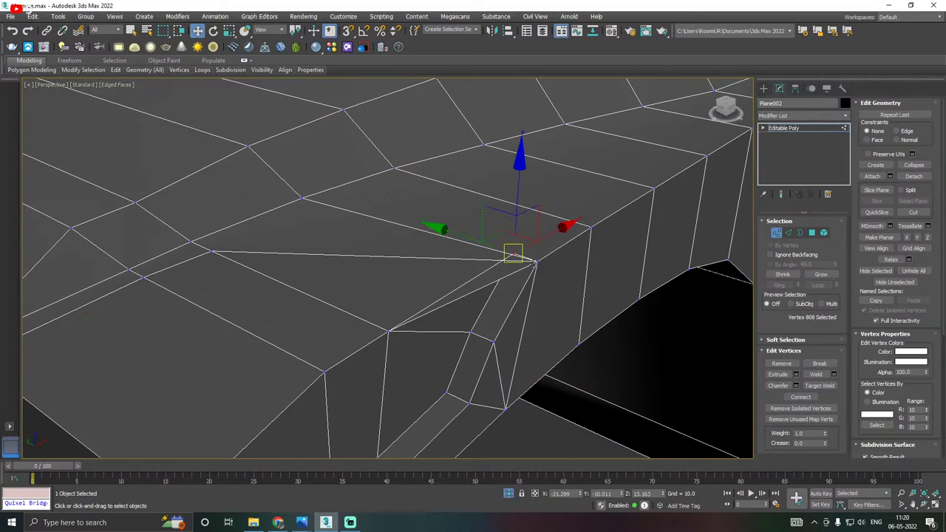
pyautogui.click(534, 261)
pyautogui.keyDown('alt'); pyautogui.moveTo(535, 262); pyautogui.dragTo(563, 259, button='middle'); pyautogui.keyUp('alt')
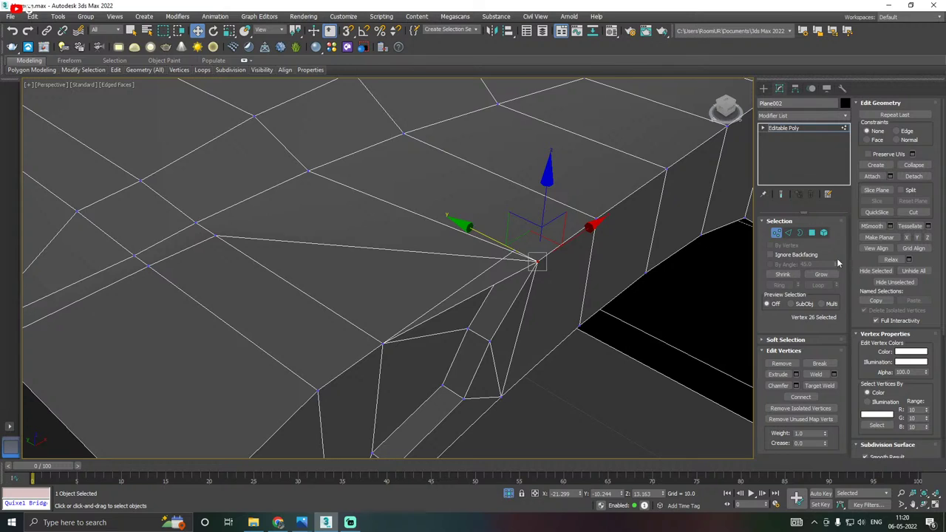
pyautogui.click(811, 232)
pyautogui.click(489, 275)
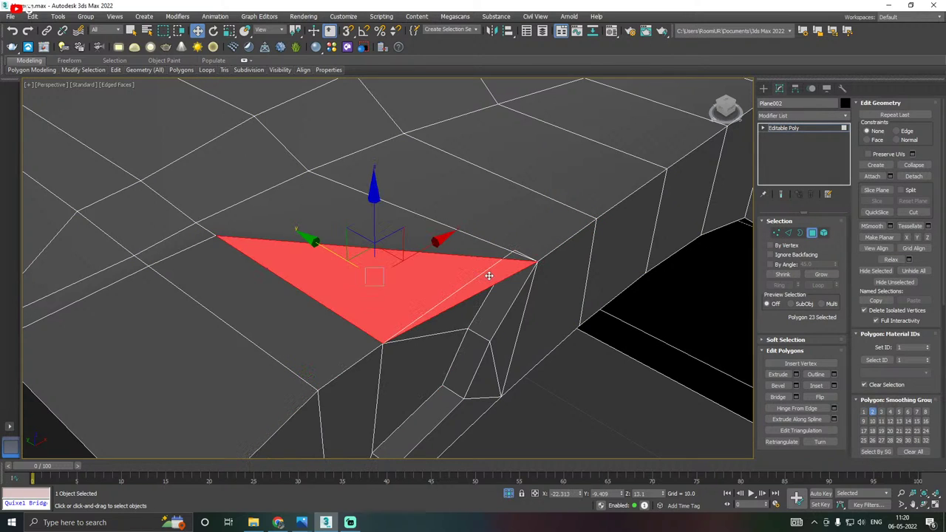
pyautogui.press('Delete')
# Try deleting the thin polygon along the recess's upper edge and target-welding the gap's inner corner vertex to the neighbouring fender-top vertex.
pyautogui.click(507, 273)
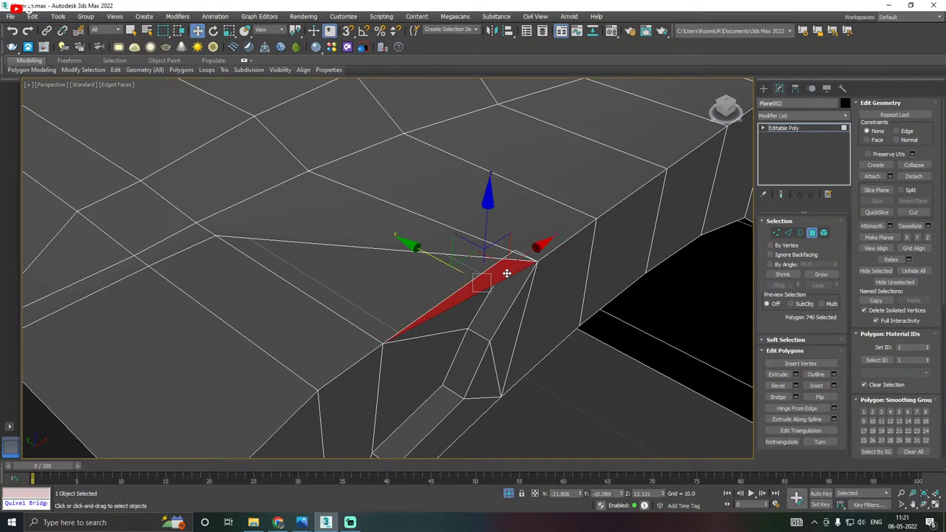
pyautogui.press('Delete')
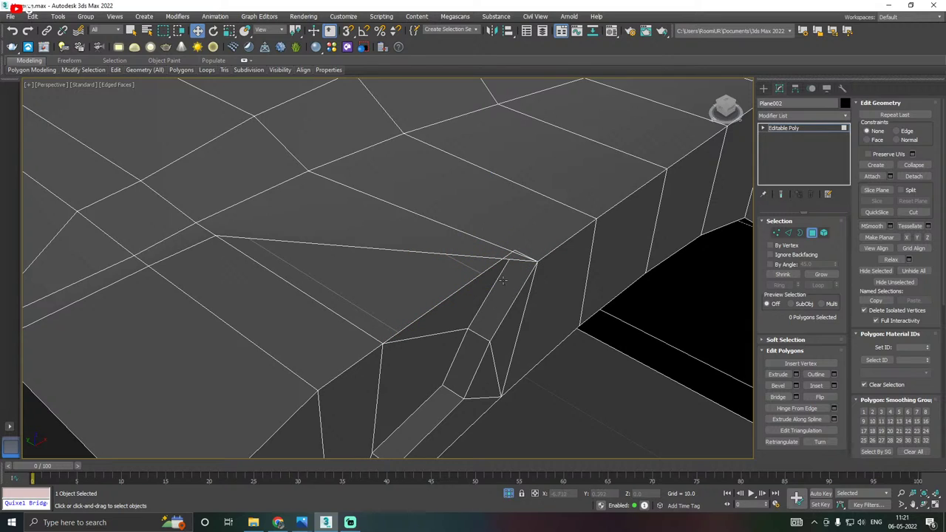
pyautogui.click(431, 250)
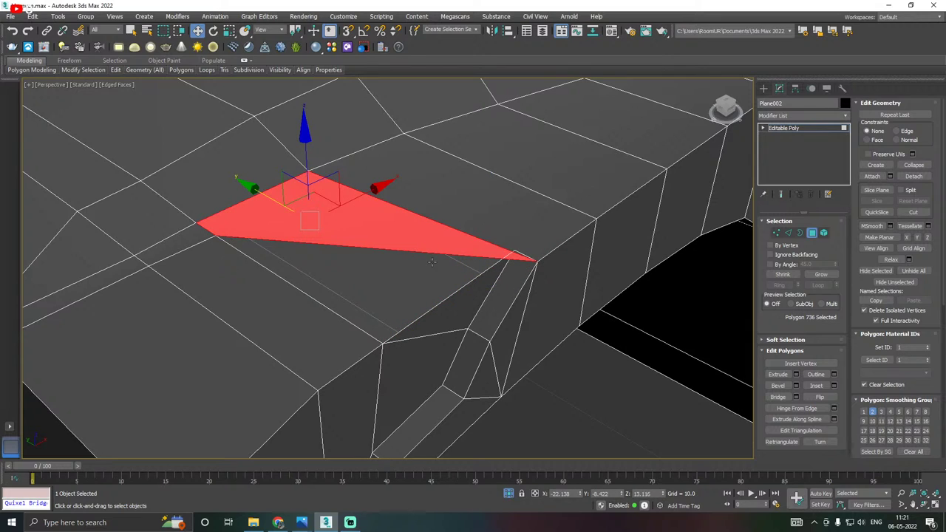
pyautogui.click(777, 233)
pyautogui.rightClick(325, 226)
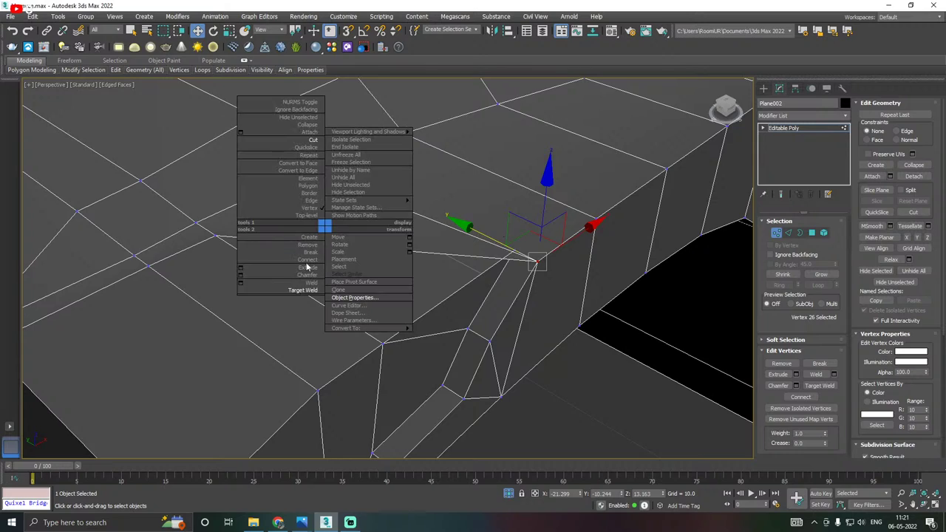
pyautogui.click(296, 290)
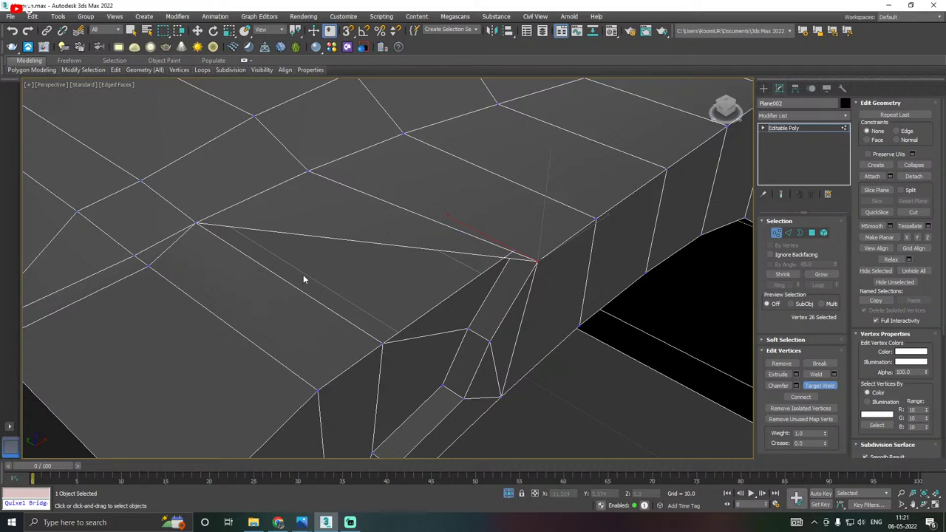
# Try moving the recess's rear upper vertex along X to -21.481, and undo back to before the thin polygon's deletion.
pyautogui.press('w')
pyautogui.click(514, 253)
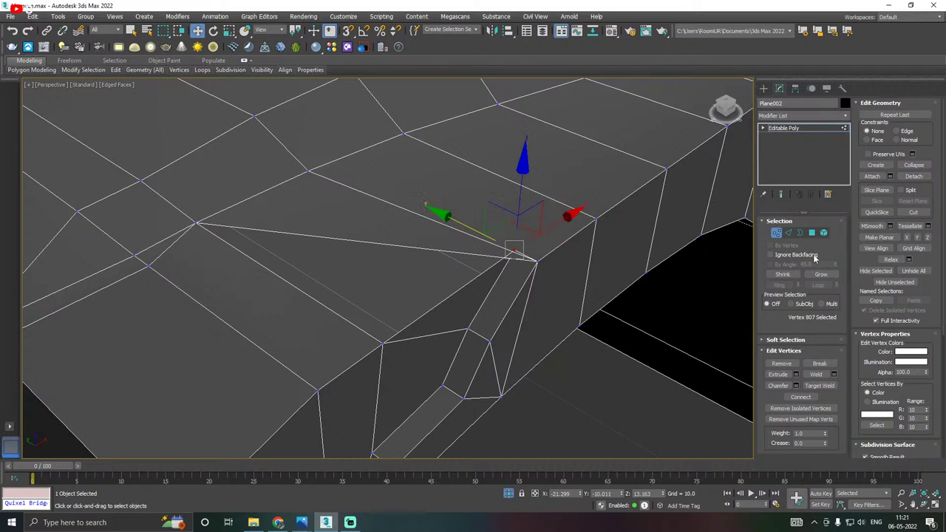
pyautogui.moveTo(514, 253)
pyautogui.keyDown('alt'); pyautogui.mouseDown(button='middle')
pyautogui.moveTo(486, 300)
pyautogui.moveTo(508, 253)
pyautogui.mouseUp(button='middle'); pyautogui.keyUp('alt')
pyautogui.scroll(2, 507, 253)
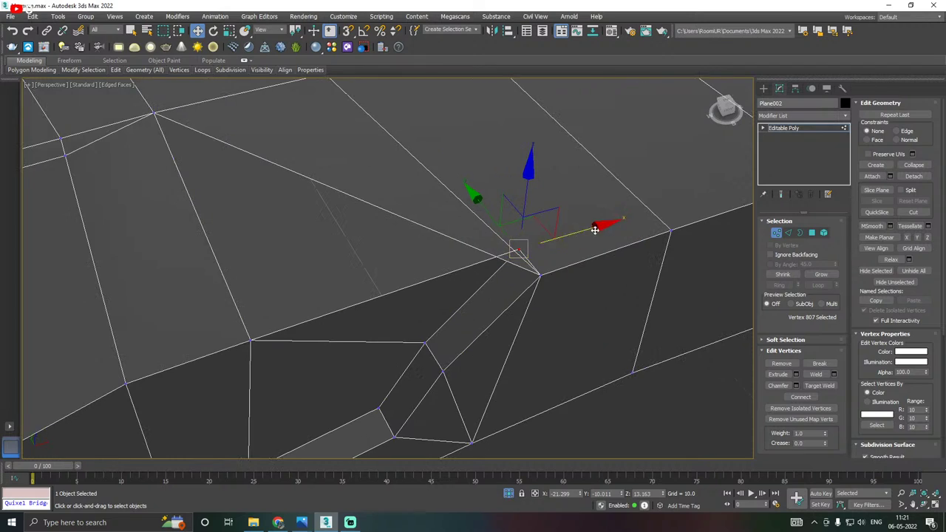
pyautogui.moveTo(576, 232); pyautogui.dragTo(543, 238)
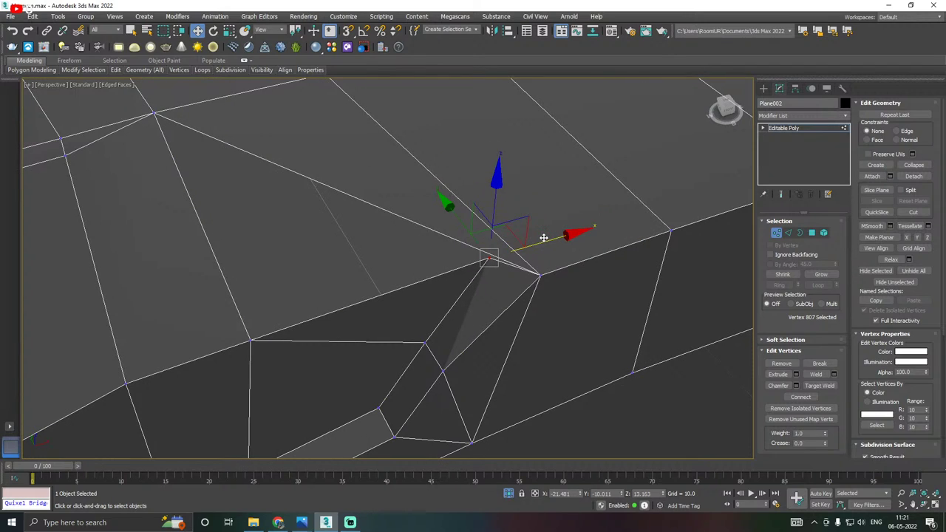
pyautogui.hotkey('ctrl', 'z')
pyautogui.hotkey('ctrl', 'z')
pyautogui.hotkey('ctrl', 'z')
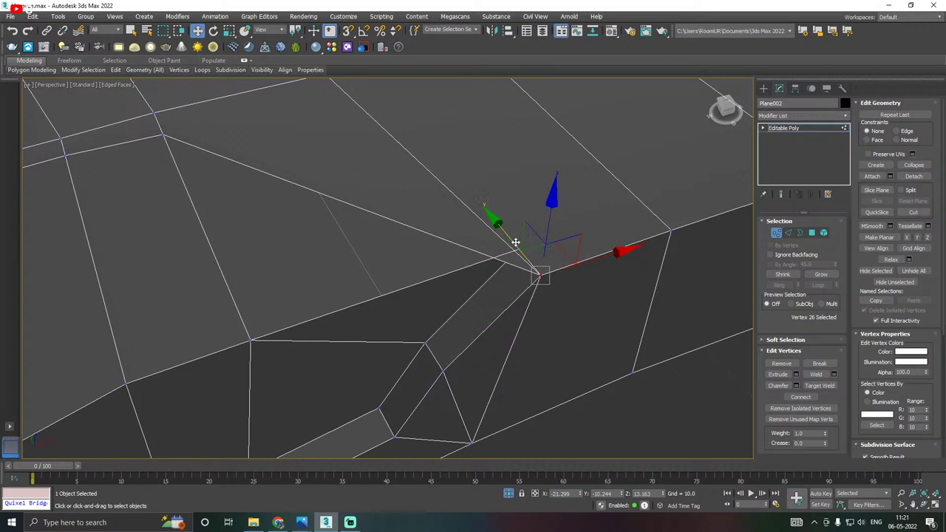
pyautogui.hotkey('ctrl', 'z')
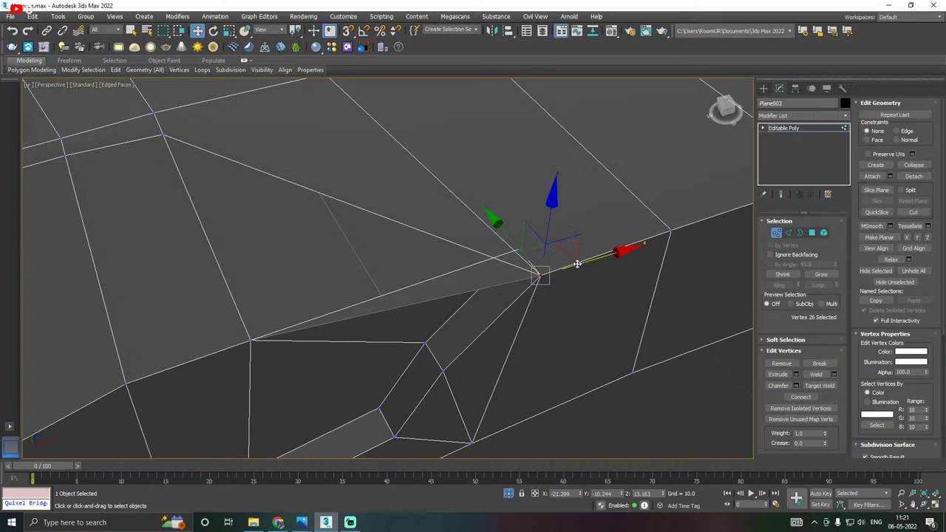
# Move the recessed rear upper vertex along X to -21.526 and delete the thin polygon along the recess's upper edge.
pyautogui.click(532, 265)
pyautogui.click(519, 247)
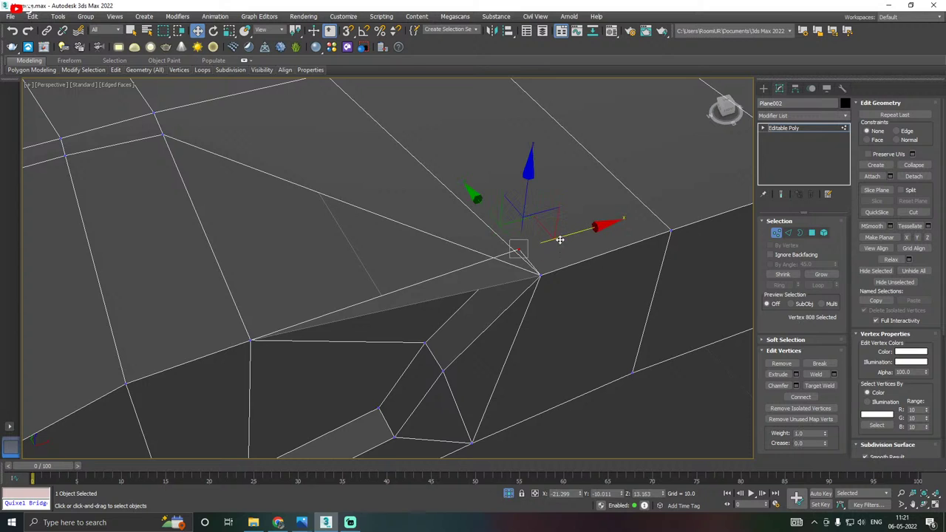
pyautogui.moveTo(560, 240); pyautogui.dragTo(517, 241)
pyautogui.keyDown('alt'); pyautogui.moveTo(548, 256); pyautogui.dragTo(633, 251, button='middle'); pyautogui.keyUp('alt')
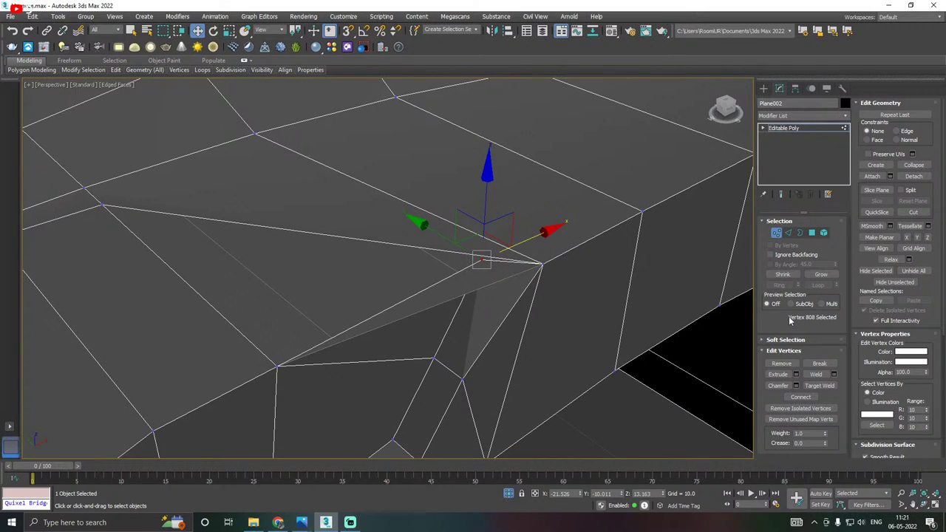
pyautogui.click(812, 234)
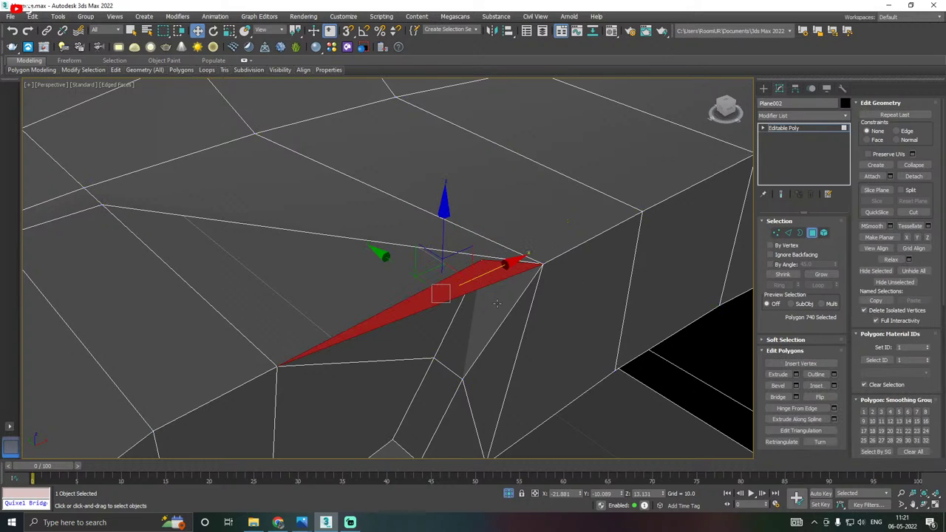
pyautogui.press('Delete')
pyautogui.moveTo(500, 287); pyautogui.dragTo(516, 322, button='middle')
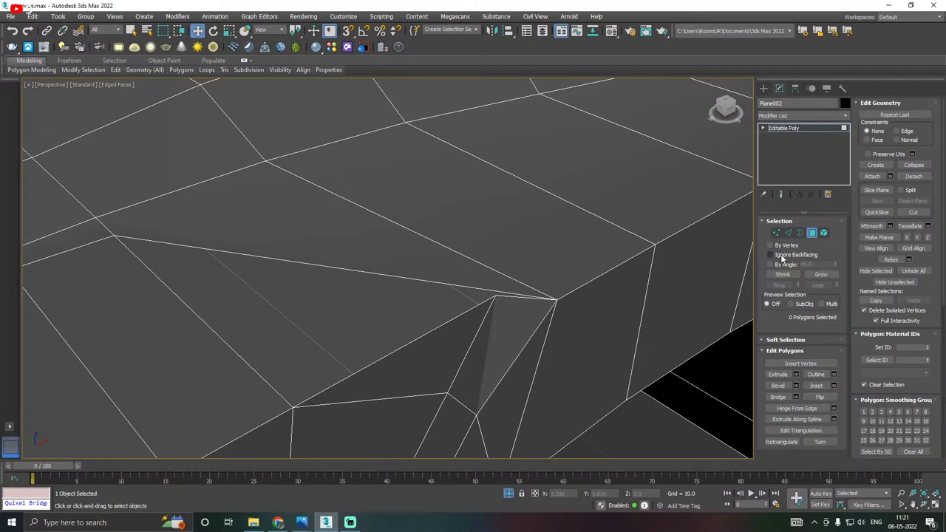
# Fine-tune the recess's rear upper vertex along X to -21.527.
pyautogui.click(776, 233)
pyautogui.keyDown('alt'); pyautogui.moveTo(514, 306); pyautogui.dragTo(490, 289, button='middle'); pyautogui.keyUp('alt')
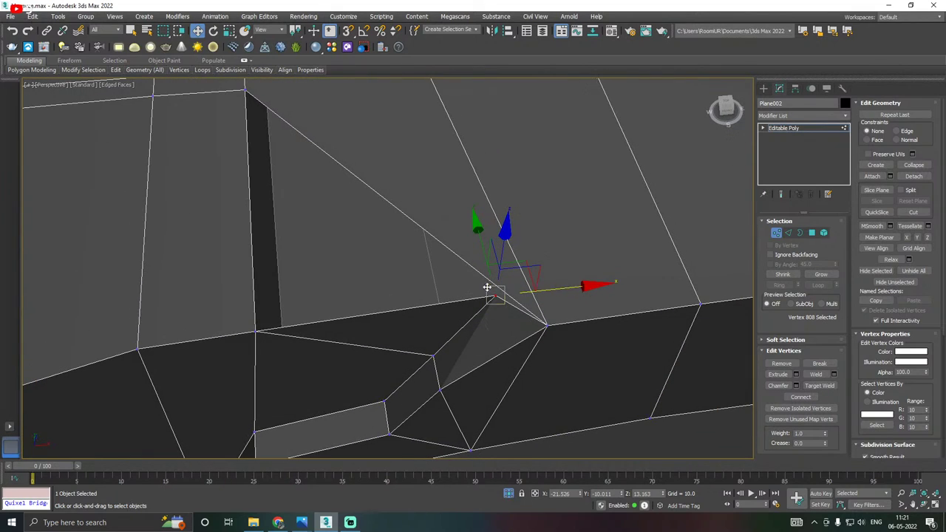
pyautogui.moveTo(535, 288)
pyautogui.mouseDown()
pyautogui.moveTo(552, 289)
pyautogui.moveTo(540, 292)
pyautogui.mouseUp()
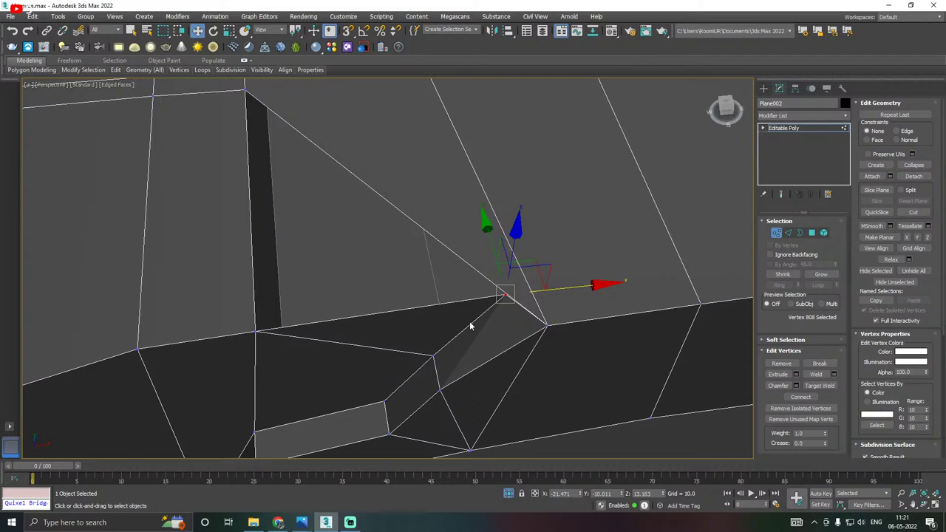
pyautogui.scroll(-2, 471, 326)
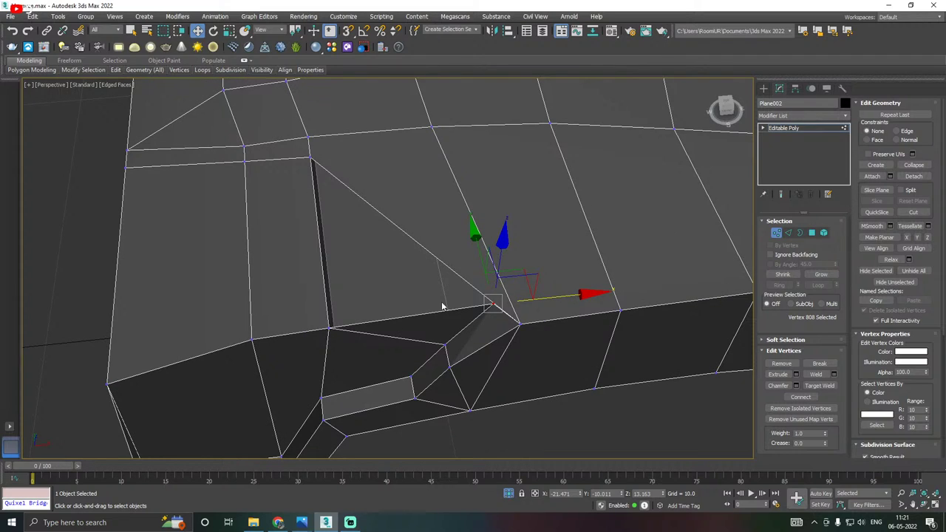
pyautogui.moveTo(540, 301); pyautogui.dragTo(534, 302)
# Cut an edge from the fender-top vertex to the gap's border and target-weld its new end vertex onto the recess's rear upper vertex.
pyautogui.rightClick(502, 237)
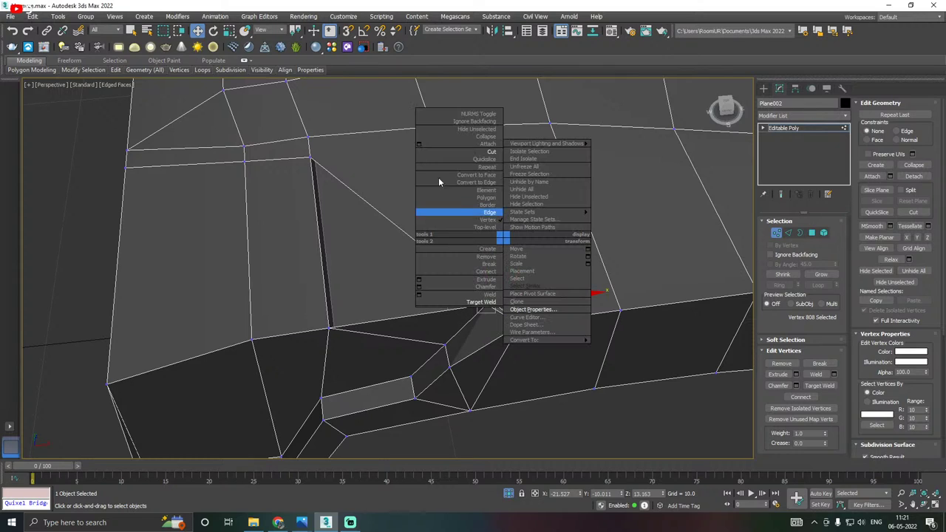
pyautogui.click(488, 155)
pyautogui.click(432, 126)
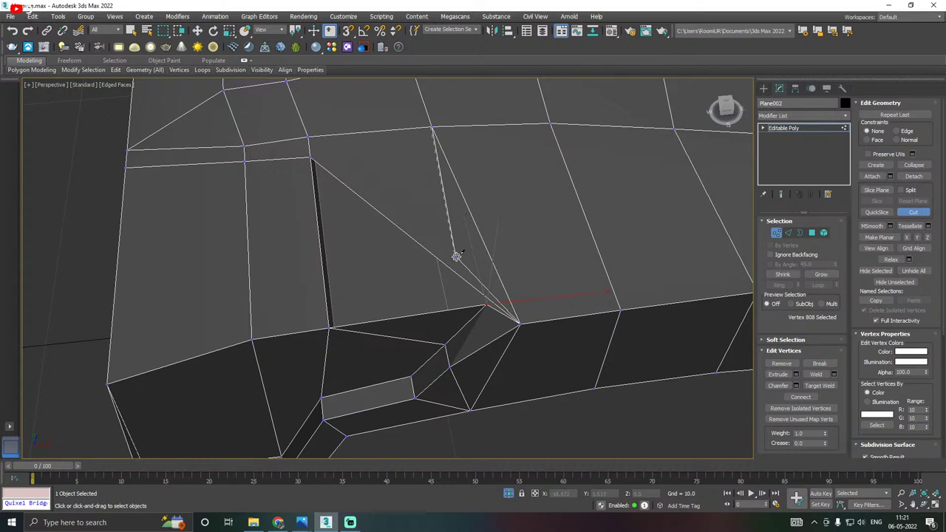
pyautogui.click(462, 278)
pyautogui.rightClick(482, 272)
pyautogui.rightClick(491, 251)
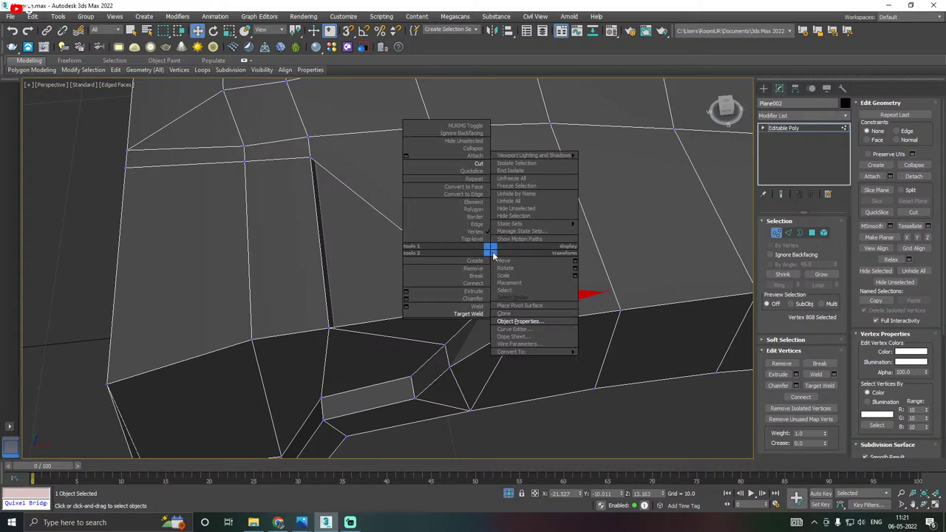
pyautogui.rightClick(404, 224)
pyautogui.click(391, 288)
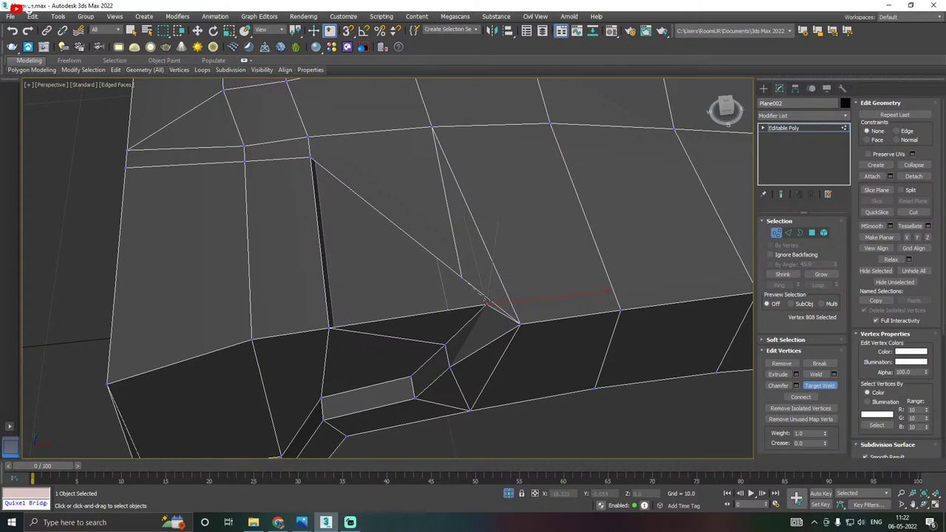
pyautogui.click(484, 303)
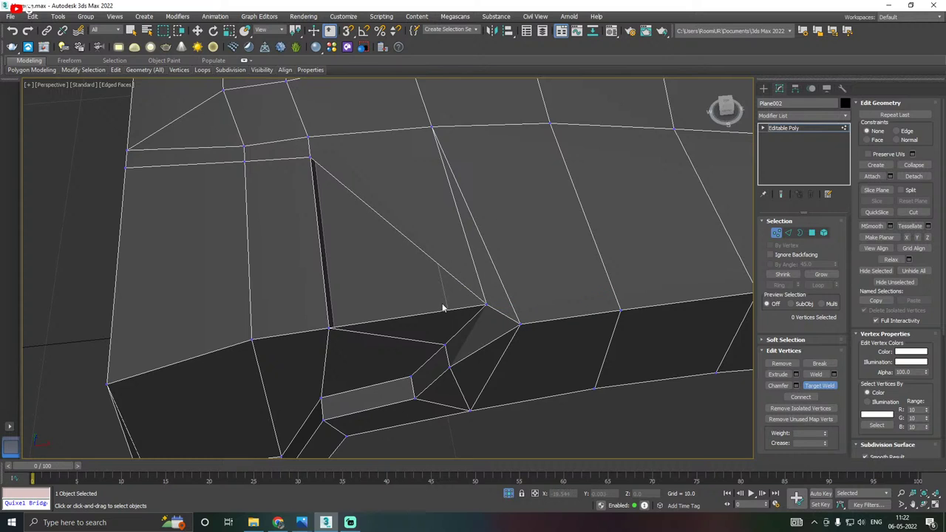
pyautogui.rightClick(443, 312)
# Examine the fender-top gap and the welded rear upper corner of the recess from several angles.
pyautogui.keyDown('alt'); pyautogui.moveTo(519, 309); pyautogui.dragTo(487, 288, button='middle'); pyautogui.keyUp('alt')
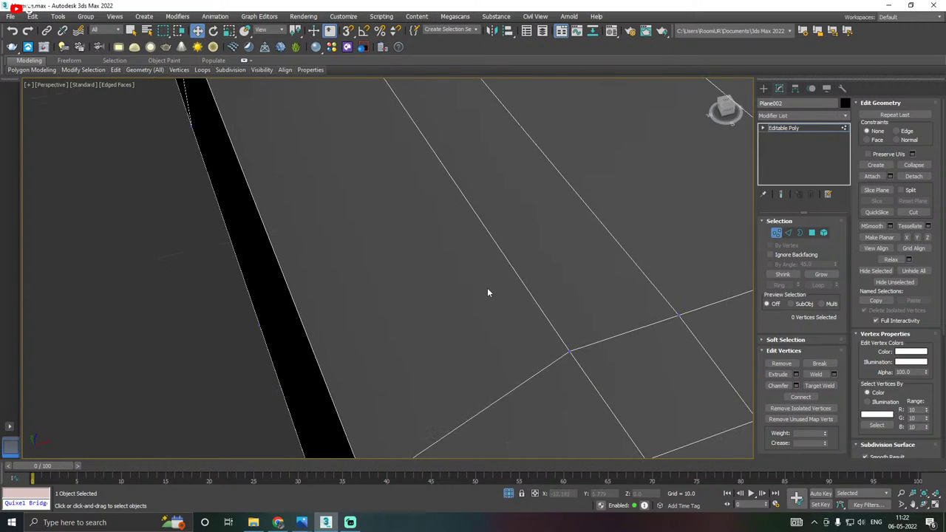
pyautogui.scroll(-2, 487, 288)
pyautogui.click(611, 360)
pyautogui.scroll(-4, 425, 352)
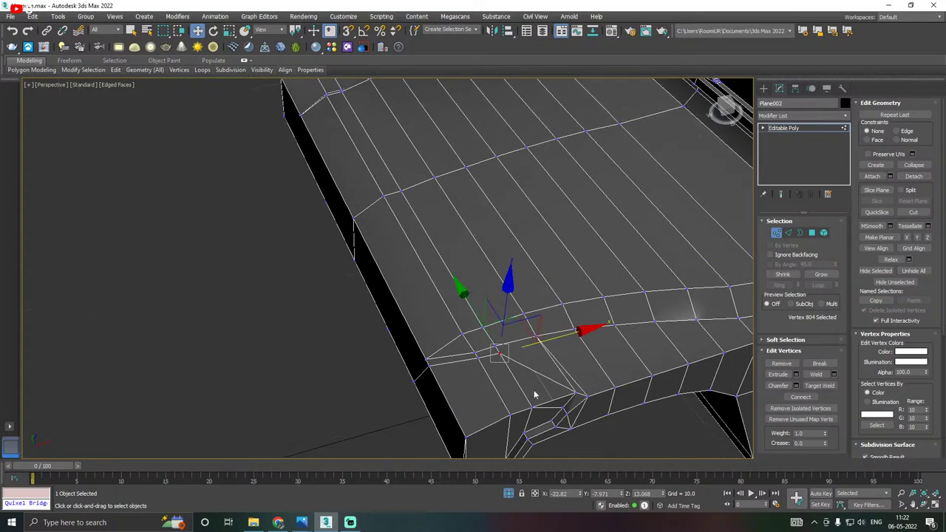
pyautogui.moveTo(533, 389); pyautogui.dragTo(479, 348, button='middle')
pyautogui.scroll(2, 477, 347)
pyautogui.scroll(2, 480, 349)
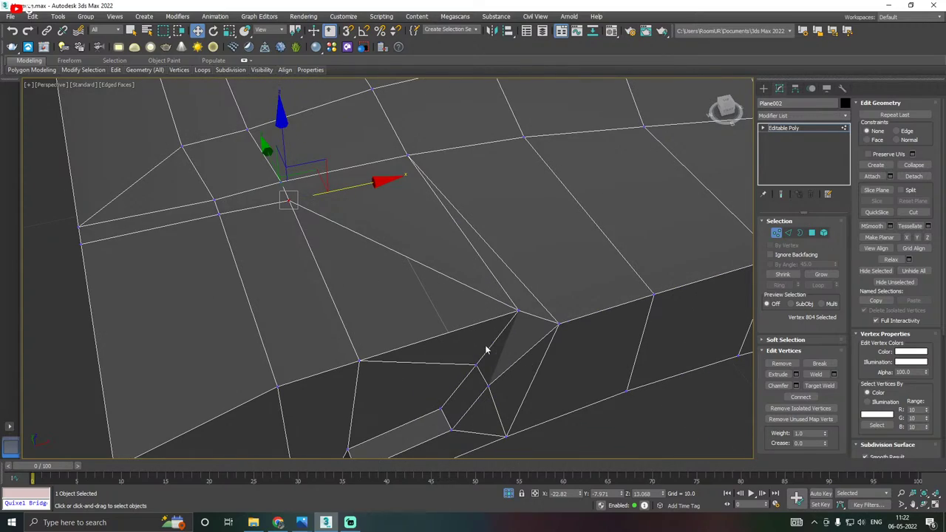
pyautogui.click(516, 313)
pyautogui.keyDown('alt'); pyautogui.moveTo(518, 312); pyautogui.dragTo(587, 348, button='middle'); pyautogui.keyUp('alt')
pyautogui.keyDown('alt'); pyautogui.moveTo(522, 311); pyautogui.dragTo(520, 304, button='middle'); pyautogui.keyUp('alt')
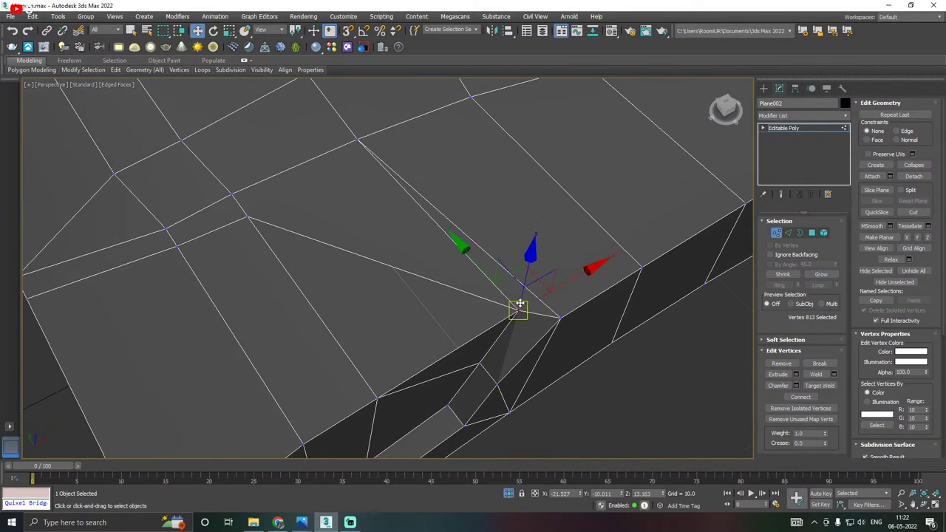
# Move the recess's rear upper vertex along X to -21.434 and try to target-weld it onto the neighbouring outer fender-edge vertex.
pyautogui.moveTo(576, 283); pyautogui.dragTo(579, 289)
pyautogui.rightClick(585, 296)
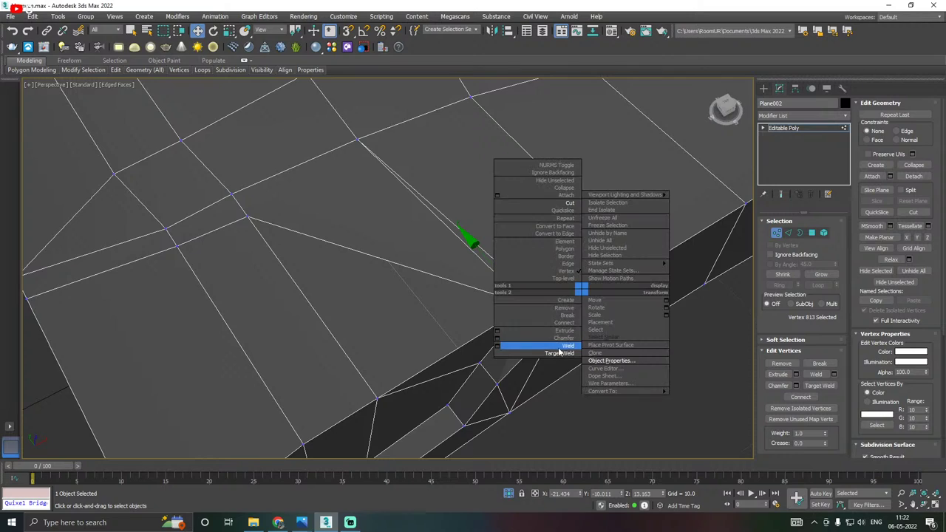
pyautogui.click(560, 354)
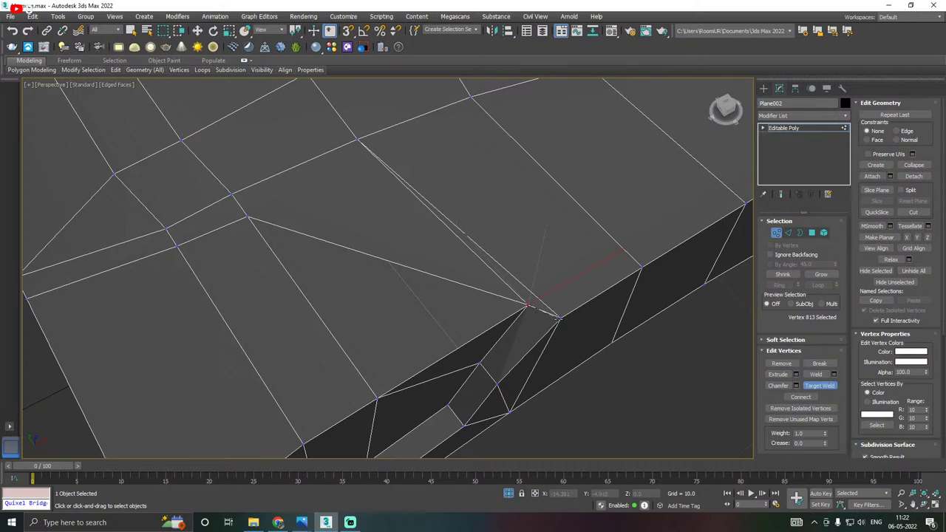
pyautogui.click(560, 319)
pyautogui.rightClick(561, 319)
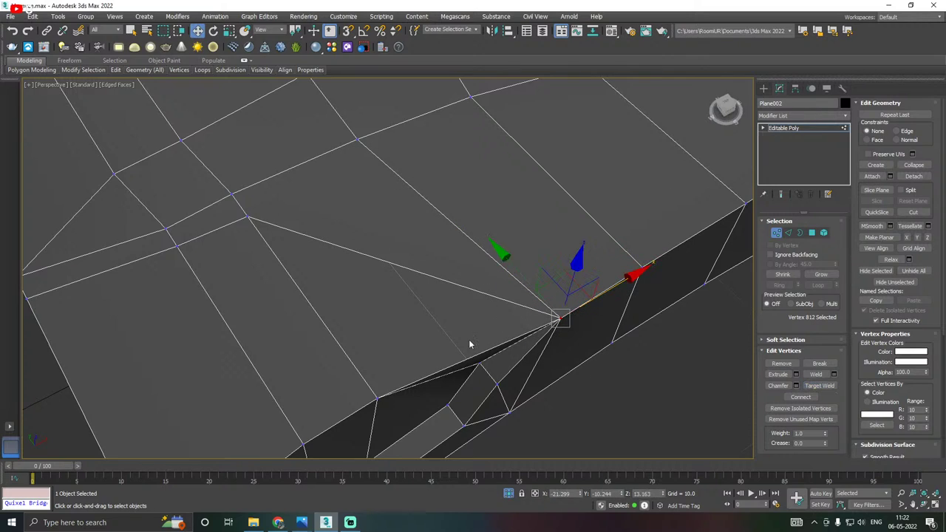
pyautogui.keyDown('alt'); pyautogui.moveTo(556, 333); pyautogui.dragTo(445, 320, button='middle'); pyautogui.keyUp('alt')
pyautogui.keyDown('alt'); pyautogui.moveTo(463, 317); pyautogui.dragTo(524, 326, button='middle'); pyautogui.keyUp('alt')
pyautogui.hotkey('ctrl', 'z')
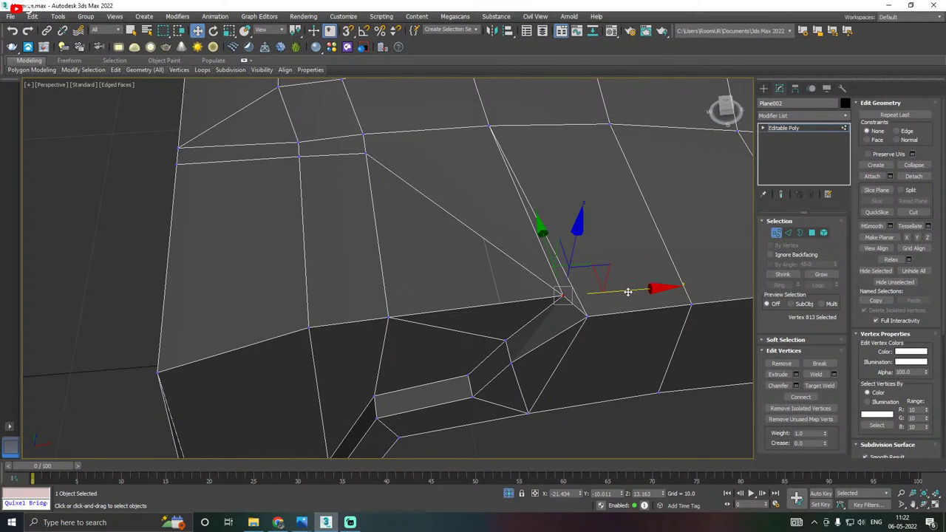
# Move the recess's rear upper vertex along X to -21.372 and cut an edge from the next rearward fender-edge vertex to the adjacent diagonal edge.
pyautogui.moveTo(629, 293); pyautogui.dragTo(636, 291)
pyautogui.keyDown('alt'); pyautogui.moveTo(636, 291); pyautogui.dragTo(523, 336, button='middle'); pyautogui.keyUp('alt')
pyautogui.rightClick(484, 334)
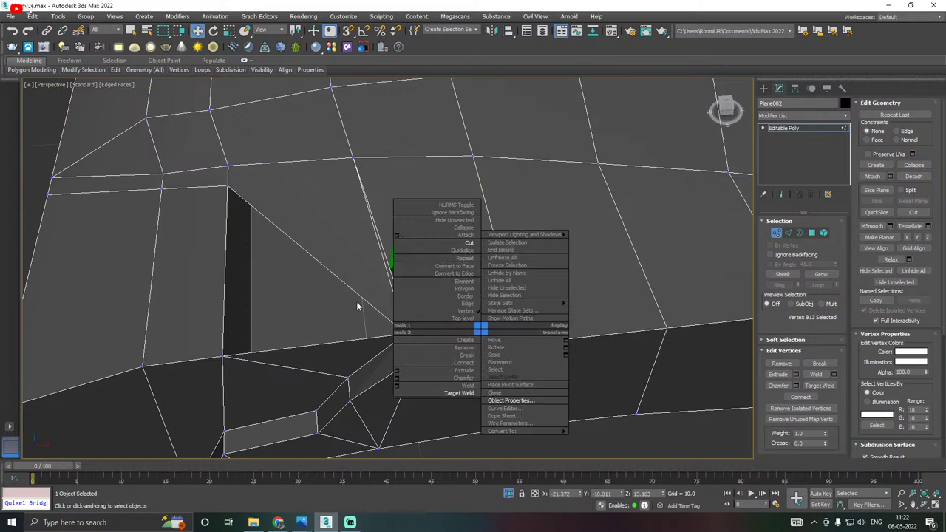
pyautogui.click(460, 249)
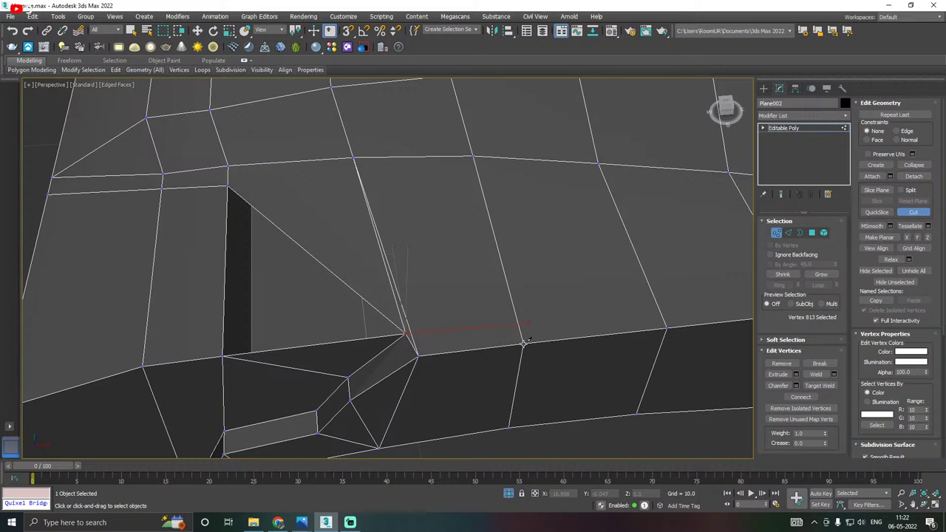
pyautogui.scroll(3, 408, 330)
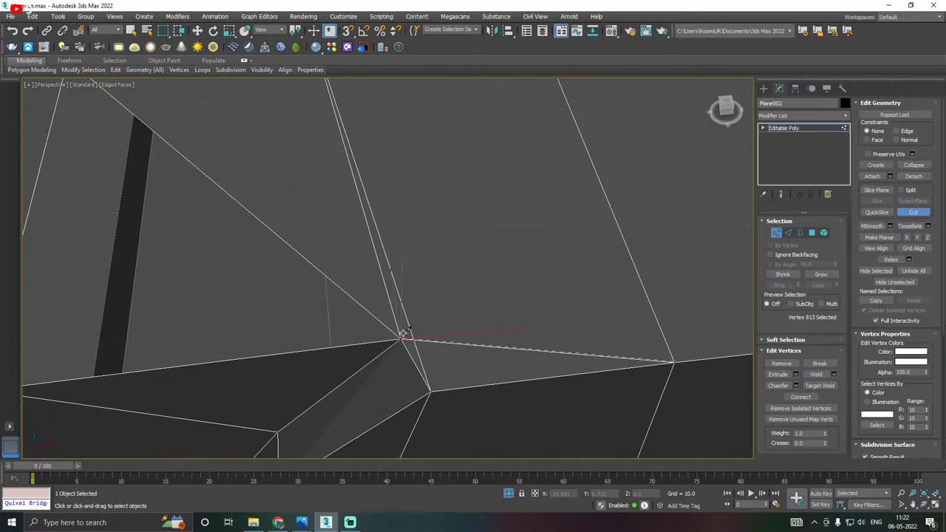
pyautogui.rightClick(405, 334)
# Target-weld the recess's rear upper vertex onto the new end vertex of the cut edge.
pyautogui.rightClick(450, 302)
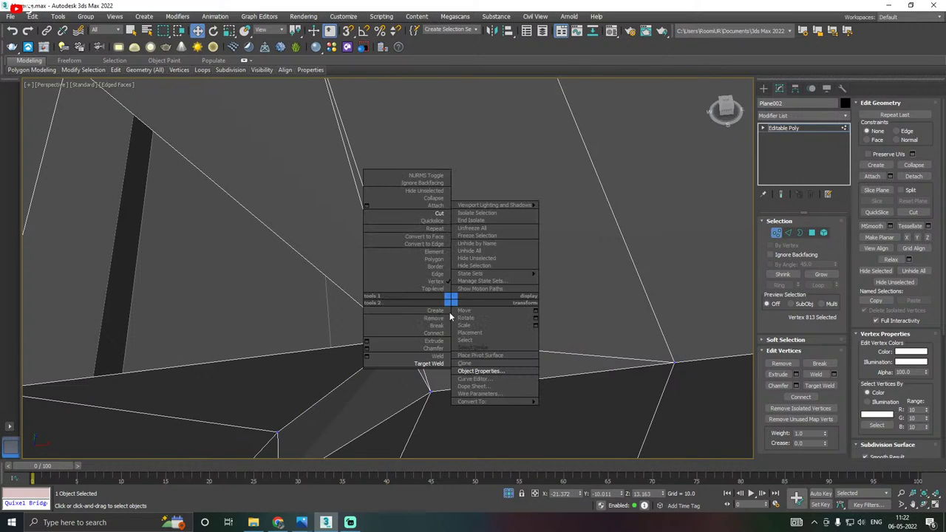
pyautogui.click(427, 365)
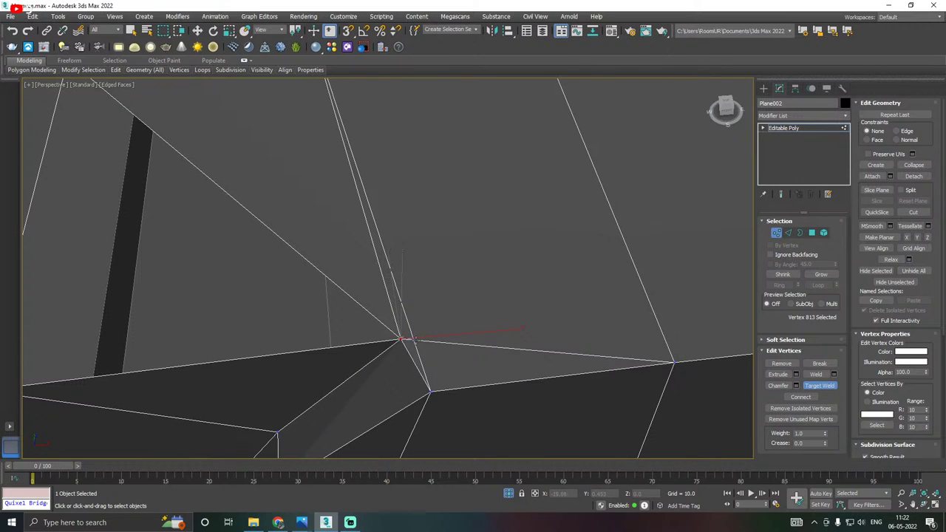
pyautogui.click(415, 340)
pyautogui.rightClick(462, 331)
pyautogui.scroll(-4, 505, 309)
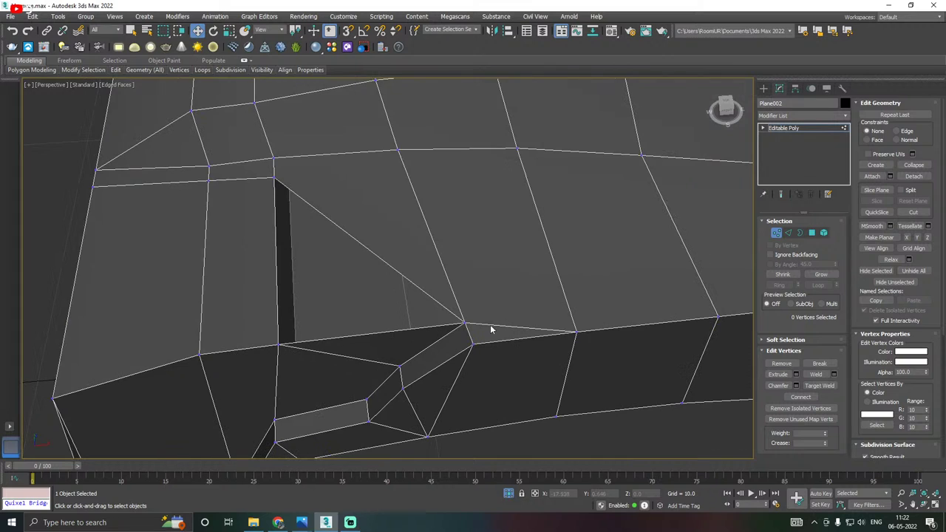
# Move the recess's rear upper vertex and the next inner vertex below it along Y, further into the fender.
pyautogui.click(465, 325)
pyautogui.scroll(2, 518, 329)
pyautogui.keyDown('alt'); pyautogui.moveTo(520, 331); pyautogui.dragTo(556, 275, button='middle'); pyautogui.keyUp('alt')
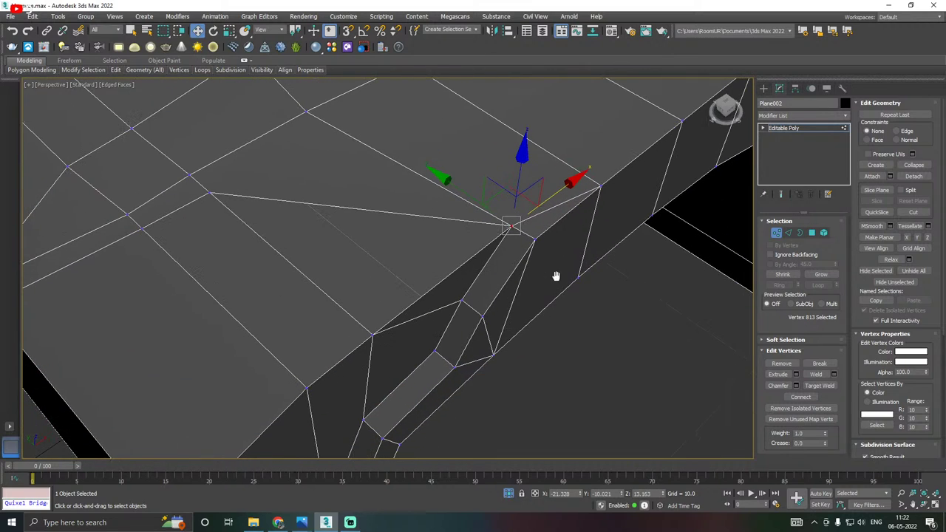
pyautogui.moveTo(469, 194); pyautogui.dragTo(444, 184)
pyautogui.click(462, 303)
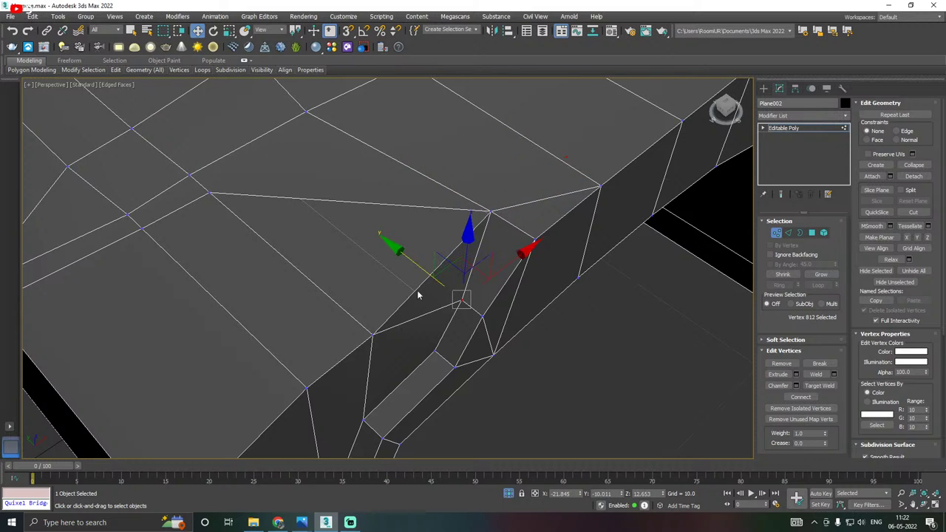
pyautogui.moveTo(418, 264); pyautogui.dragTo(405, 258)
# Move the next inner recess vertex along Y into the fender and adjust the nearby upper fender-edge vertex along Y.
pyautogui.keyDown('alt'); pyautogui.moveTo(448, 289); pyautogui.dragTo(515, 284, button='middle'); pyautogui.keyUp('alt')
pyautogui.scroll(-1, 487, 264)
pyautogui.click(469, 275)
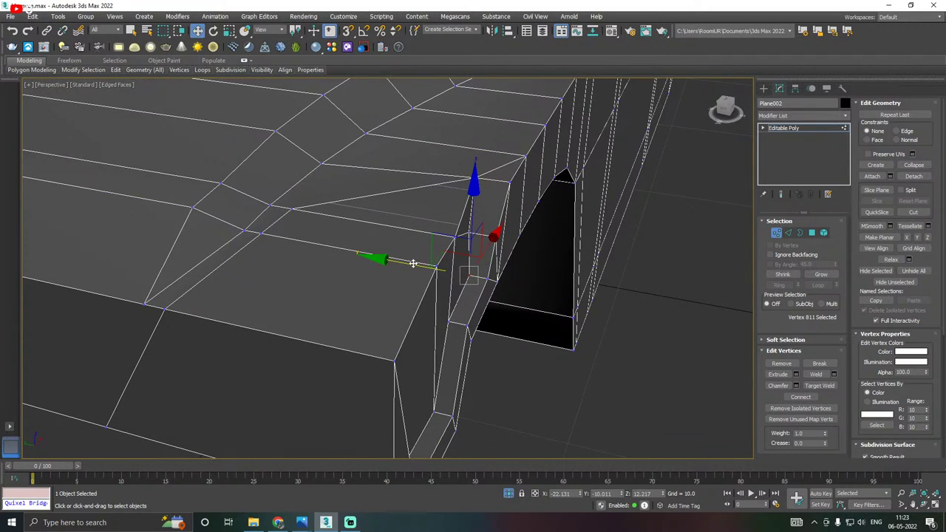
pyautogui.moveTo(411, 263); pyautogui.dragTo(404, 262)
pyautogui.click(489, 281)
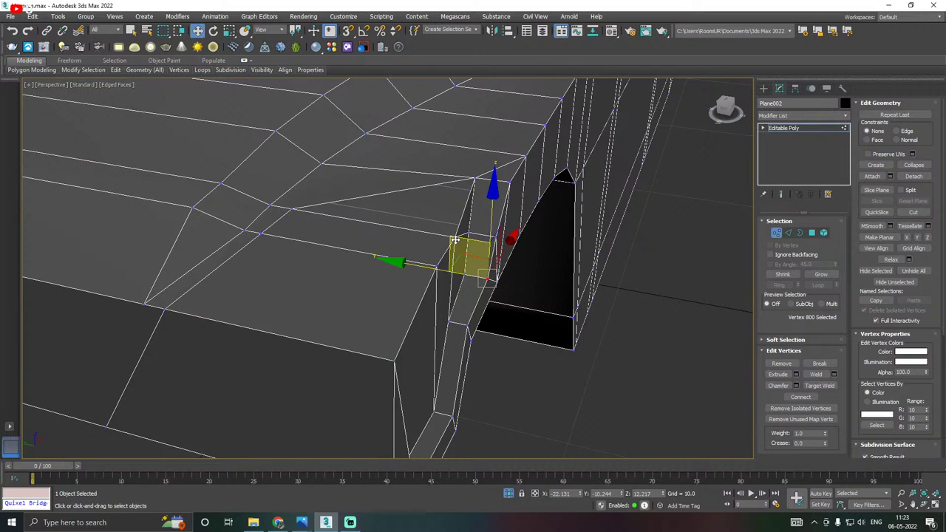
pyautogui.click(473, 179)
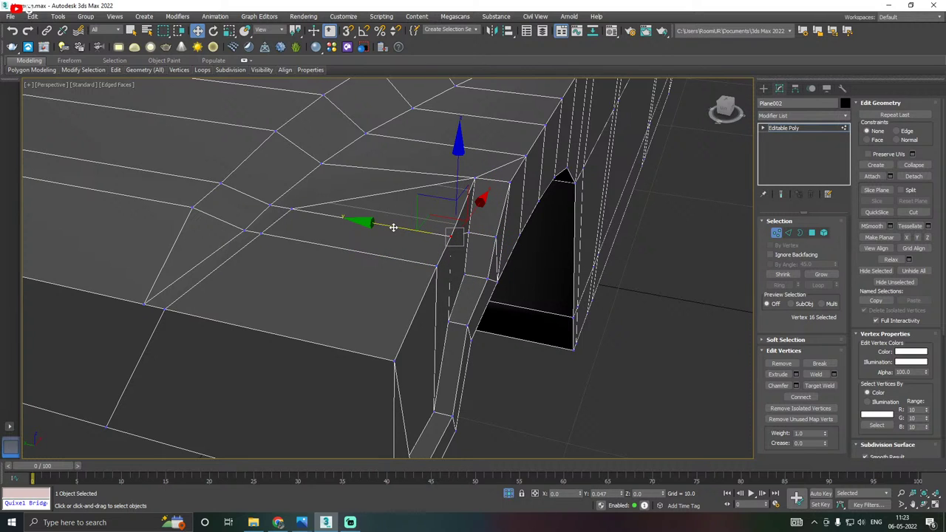
pyautogui.keyDown('alt'); pyautogui.moveTo(393, 227); pyautogui.dragTo(458, 278, button='middle'); pyautogui.keyUp('alt')
# Target-weld the recess's lower front inner vertex onto the adjacent outer corner vertex of the front face.
pyautogui.click(811, 232)
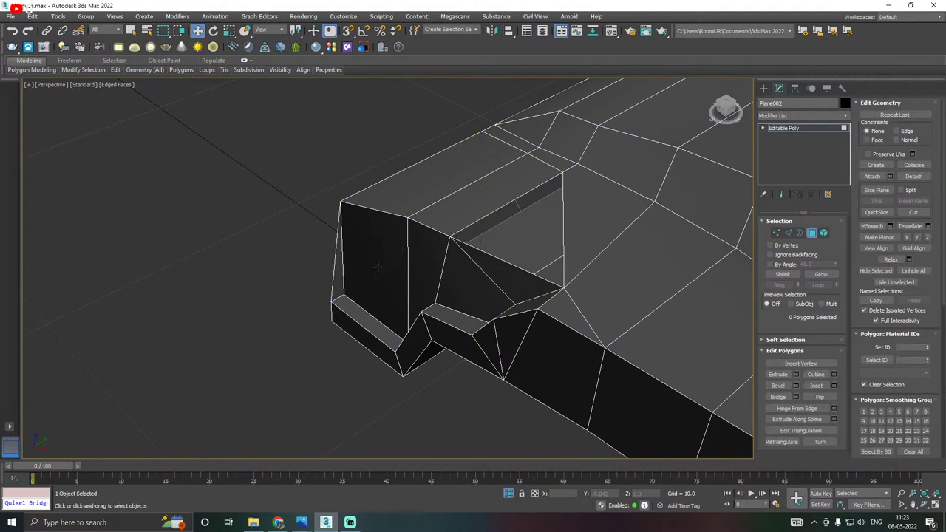
pyautogui.click(343, 279)
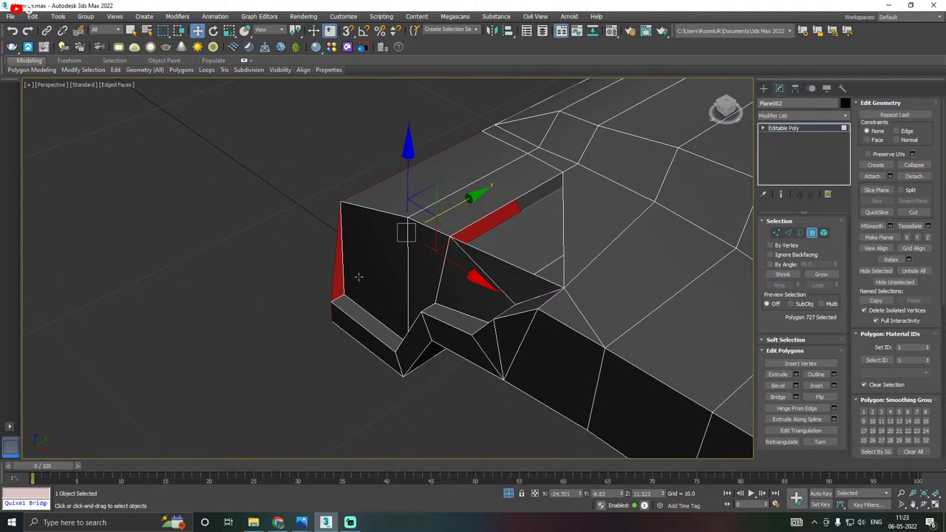
pyautogui.click(383, 268)
pyautogui.keyDown('alt'); pyautogui.moveTo(385, 278); pyautogui.dragTo(493, 245, button='middle'); pyautogui.keyUp('alt')
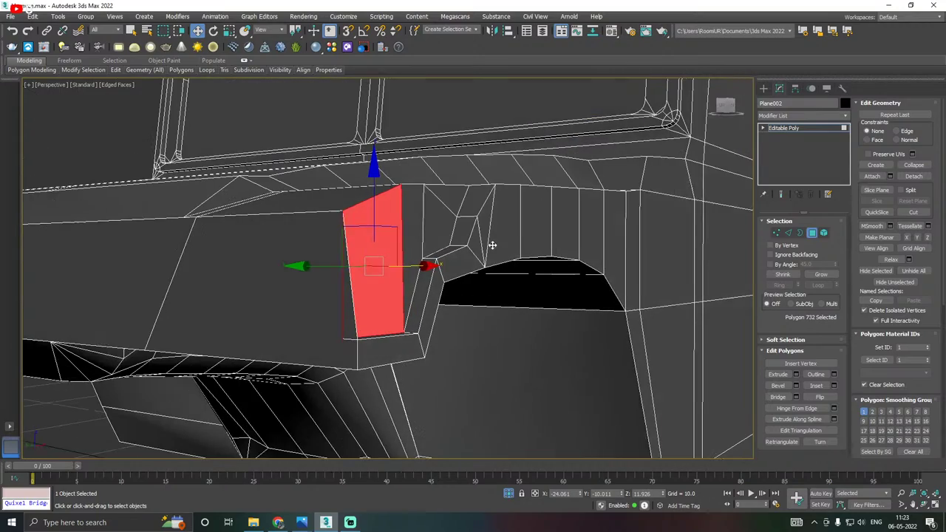
pyautogui.click(338, 311)
pyautogui.keyDown('alt'); pyautogui.moveTo(338, 310); pyautogui.dragTo(665, 236, button='middle'); pyautogui.keyUp('alt')
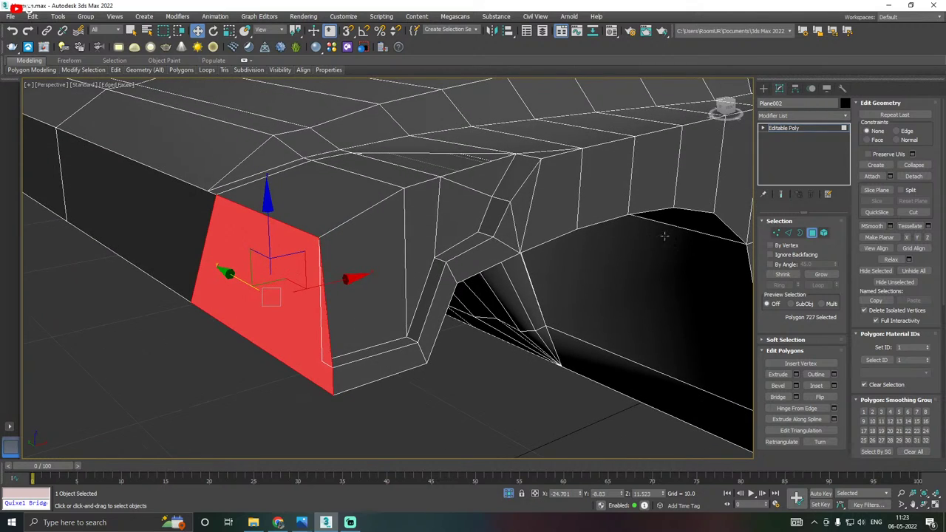
pyautogui.click(776, 233)
pyautogui.click(325, 360)
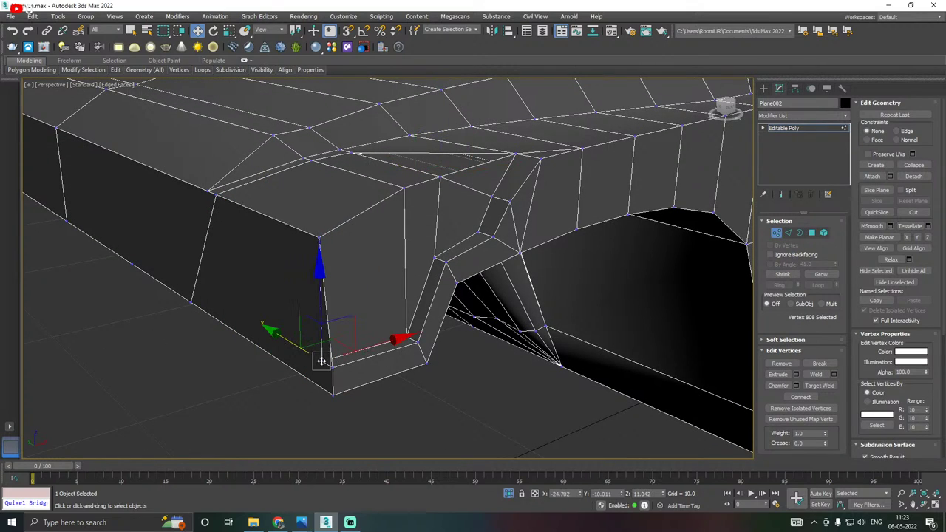
pyautogui.rightClick(384, 334)
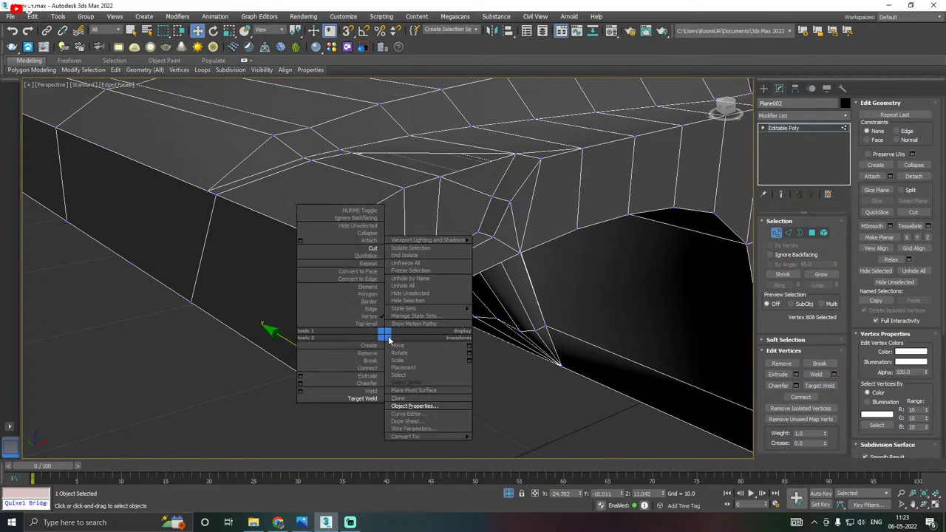
pyautogui.click(362, 398)
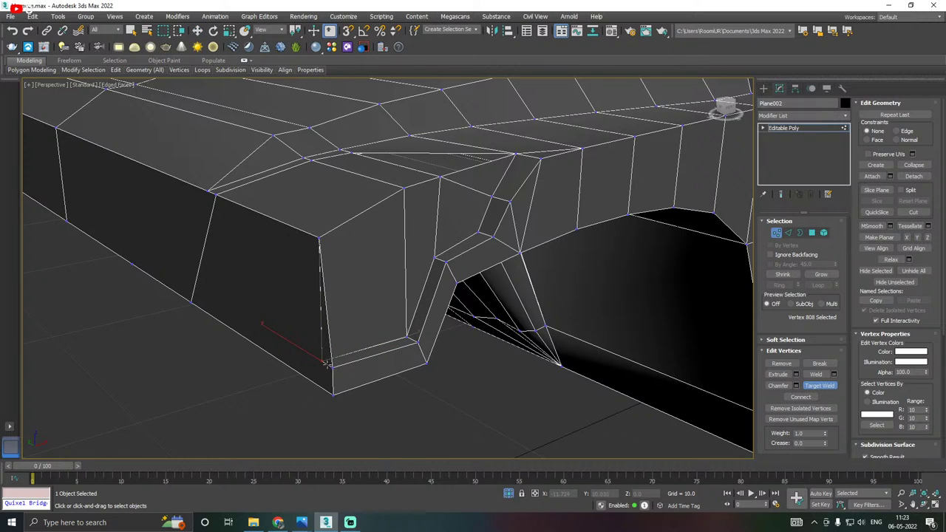
pyautogui.click(327, 366)
pyautogui.rightClick(370, 368)
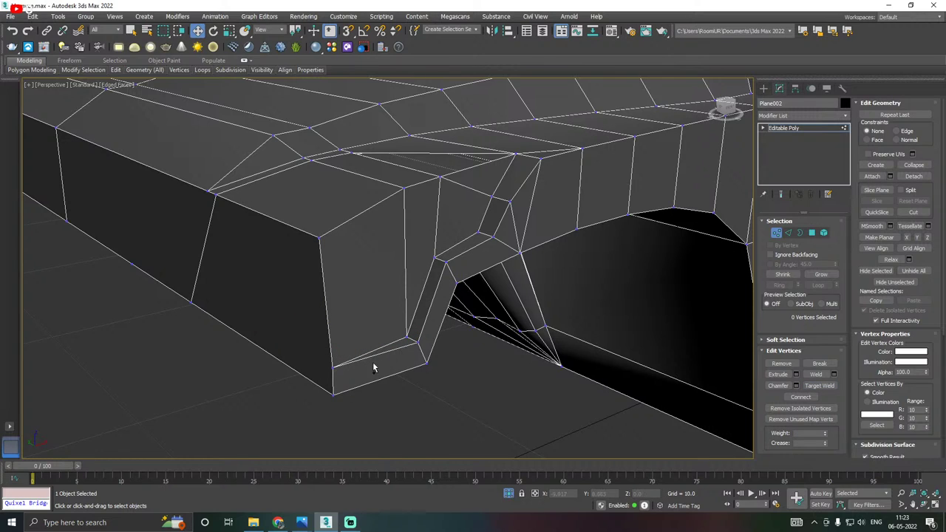
pyautogui.click(331, 363)
# Cap the open triangular border on the fender top beside the recess.
pyautogui.keyDown('alt'); pyautogui.moveTo(360, 362); pyautogui.dragTo(855, 235, button='middle'); pyautogui.keyUp('alt')
pyautogui.click(801, 233)
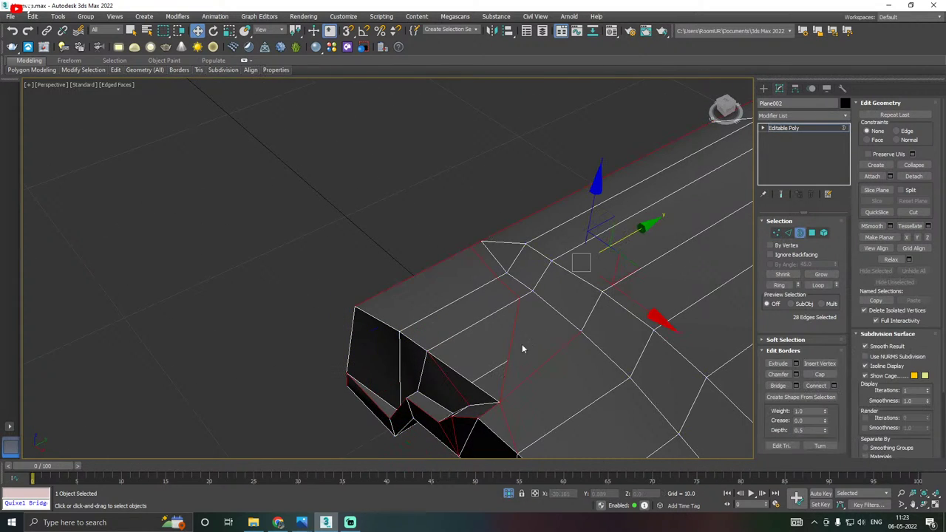
pyautogui.click(513, 343)
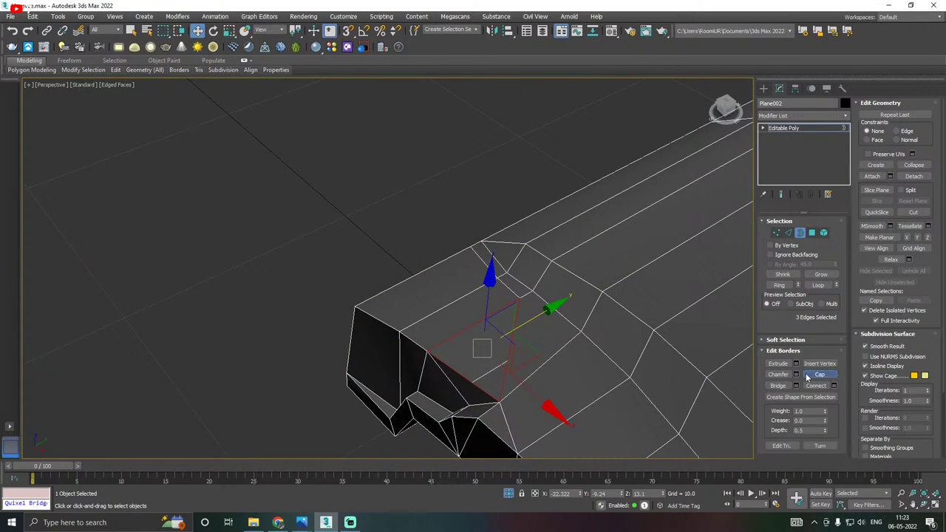
pyautogui.keyDown('alt'); pyautogui.moveTo(629, 329); pyautogui.dragTo(646, 317, button='middle'); pyautogui.keyUp('alt')
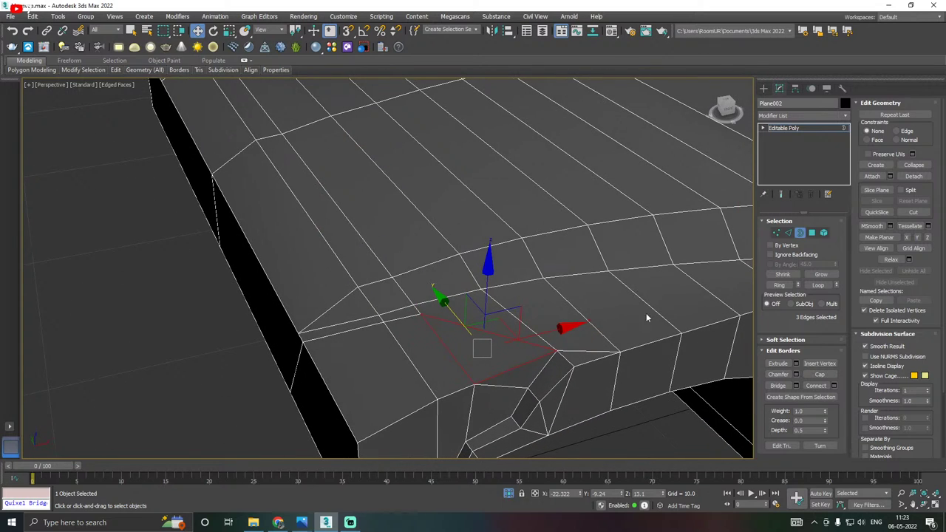
# Target-weld the three vertices of the doubled edge row across the fender top onto the matching vertices of the row behind.
pyautogui.click(776, 233)
pyautogui.scroll(2, 417, 315)
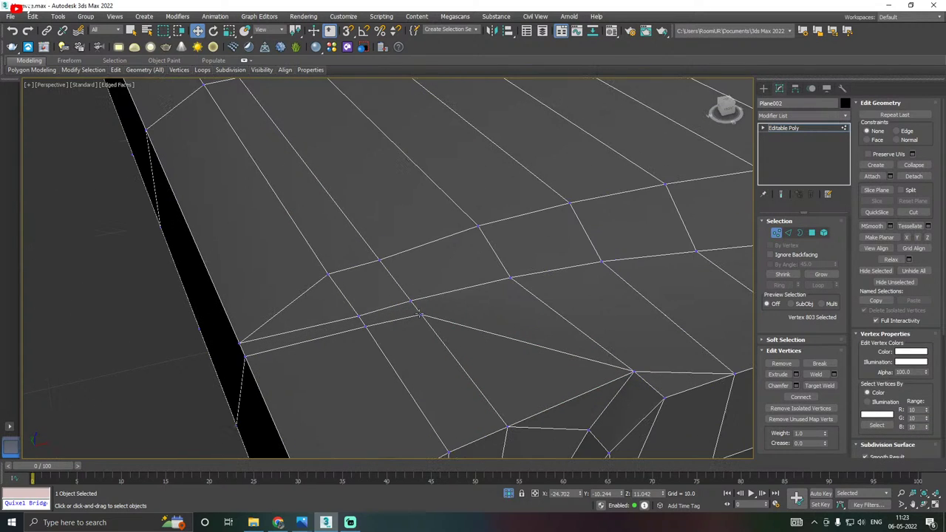
pyautogui.rightClick(431, 318)
pyautogui.click(396, 380)
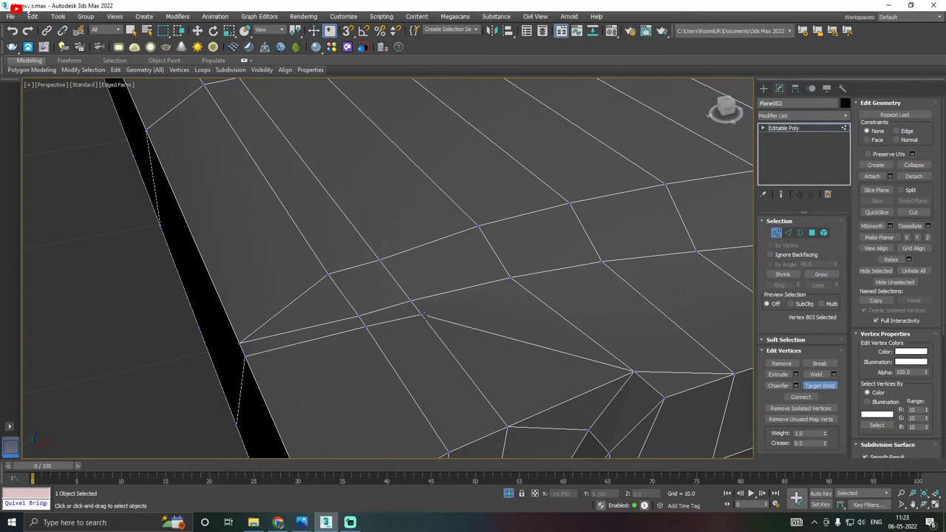
pyautogui.moveTo(417, 313); pyautogui.dragTo(411, 303)
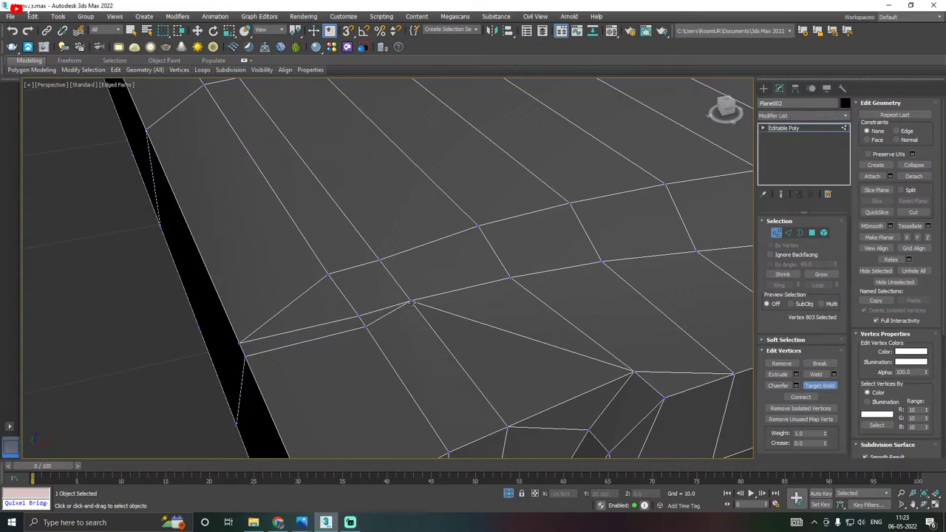
pyautogui.click(360, 317)
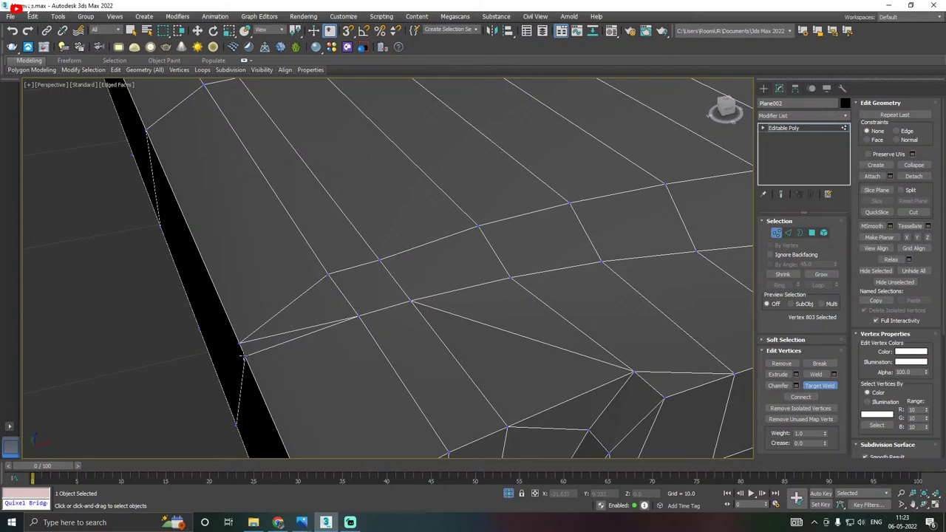
pyautogui.click(241, 342)
pyautogui.rightClick(285, 346)
# Move the front face's lower-edge vertex below the hood crease along Y to -7.104.
pyautogui.click(238, 422)
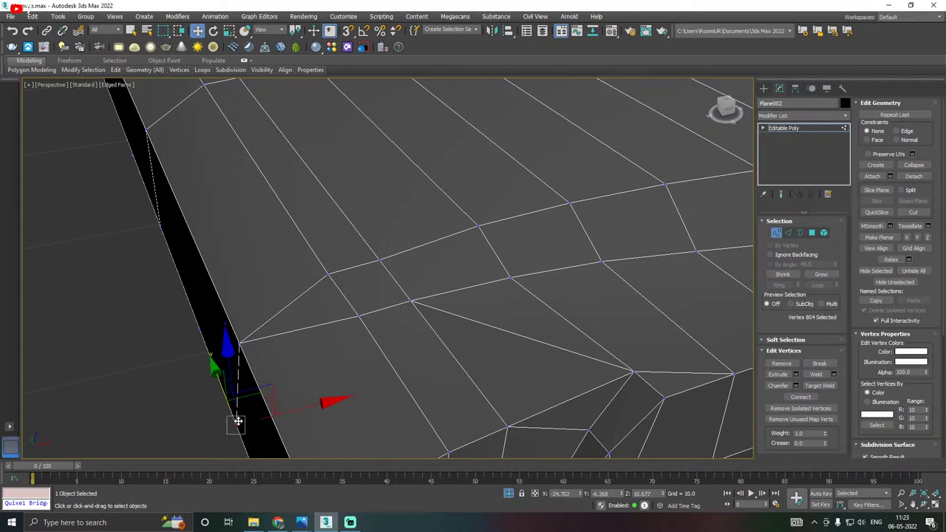
pyautogui.keyDown('alt'); pyautogui.moveTo(399, 314); pyautogui.dragTo(481, 326, button='middle'); pyautogui.keyUp('alt')
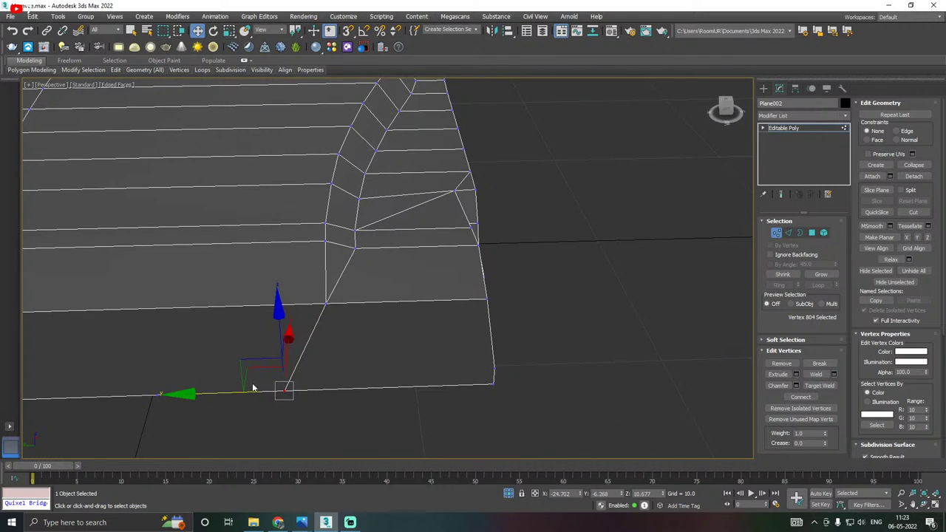
pyautogui.moveTo(204, 396); pyautogui.dragTo(249, 392)
pyautogui.moveTo(452, 340)
pyautogui.keyDown('alt'); pyautogui.mouseDown(button='middle')
pyautogui.moveTo(461, 344)
pyautogui.moveTo(443, 333)
pyautogui.mouseUp(button='middle'); pyautogui.keyUp('alt')
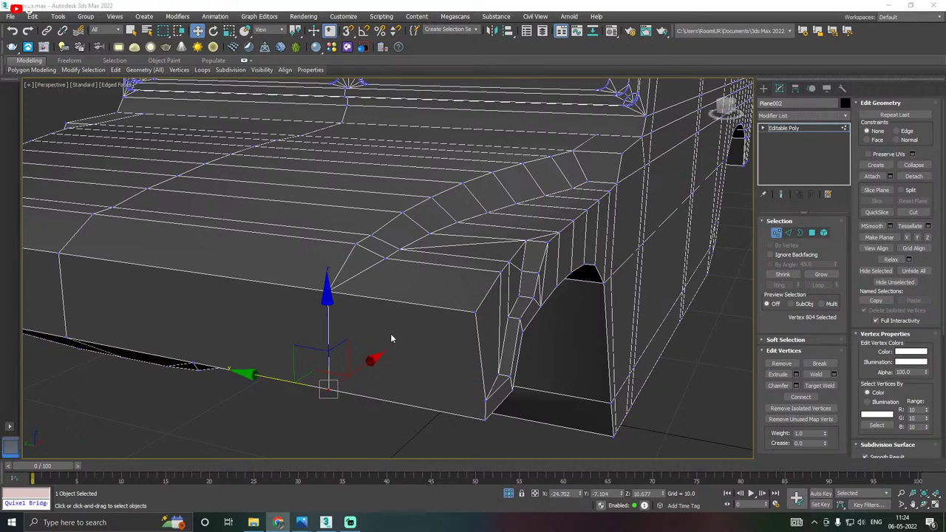
# Save the Humvee scene file.
pyautogui.click(485, 405)
pyautogui.moveTo(506, 406)
pyautogui.keyDown('alt'); pyautogui.mouseDown(button='middle')
pyautogui.moveTo(452, 413)
pyautogui.moveTo(511, 414)
pyautogui.mouseUp(button='middle'); pyautogui.keyUp('alt')
pyautogui.scroll(-10, 512, 415)
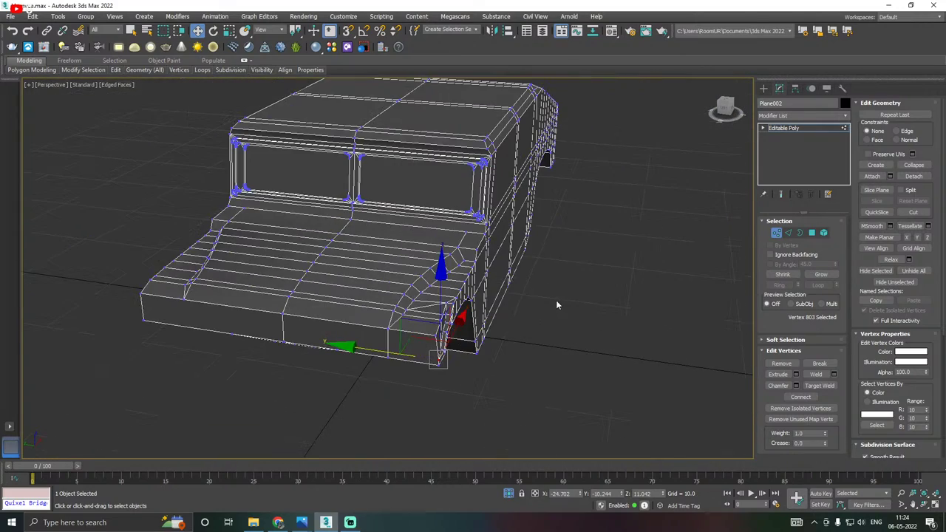
pyautogui.click(10, 16)
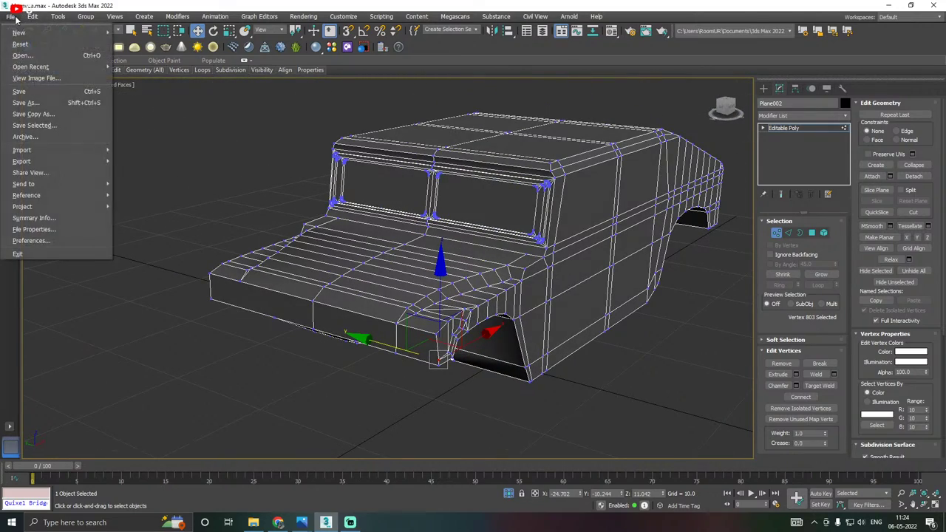
pyautogui.moveTo(62, 163)
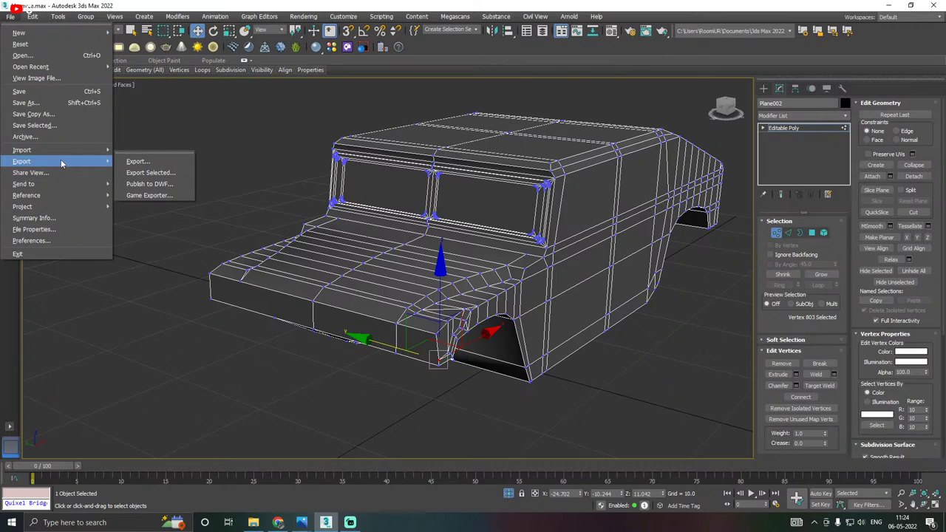
pyautogui.moveTo(26, 155)
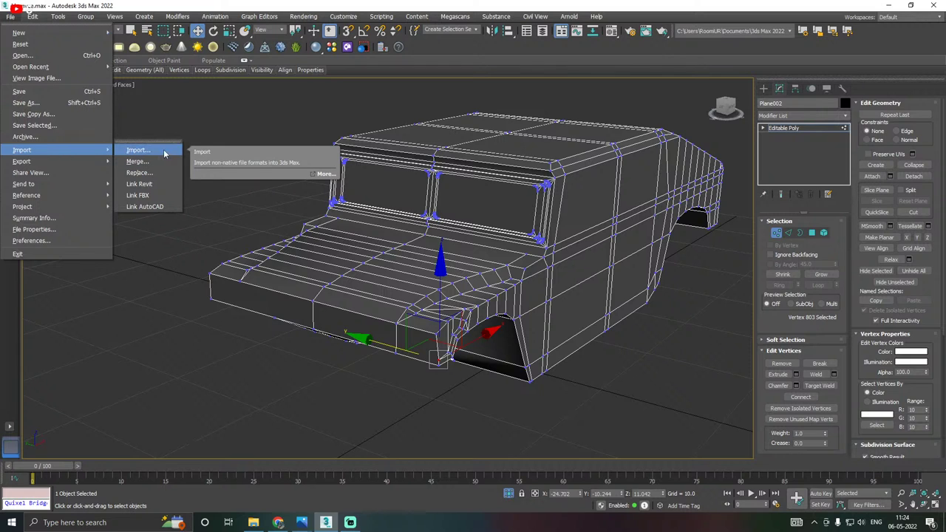
pyautogui.moveTo(545, 279); pyautogui.dragTo(533, 311, button='middle')
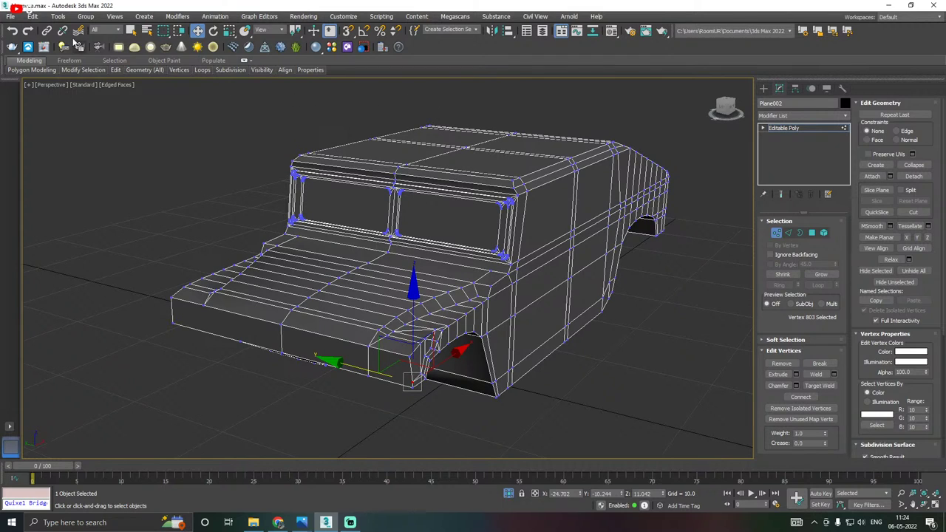
pyautogui.click(11, 15)
pyautogui.click(22, 89)
pyautogui.scroll(10, 429, 377)
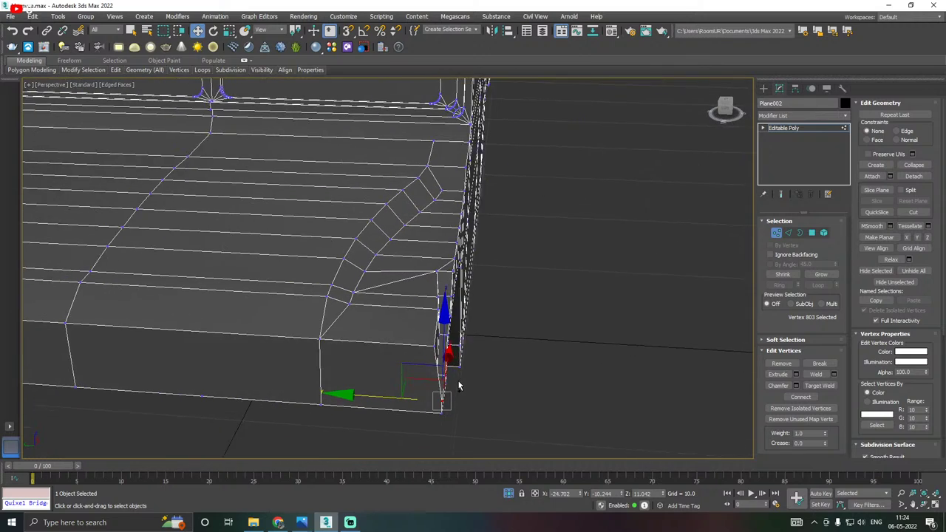
pyautogui.keyDown('alt'); pyautogui.moveTo(458, 385); pyautogui.dragTo(289, 224, button='middle'); pyautogui.keyUp('alt')
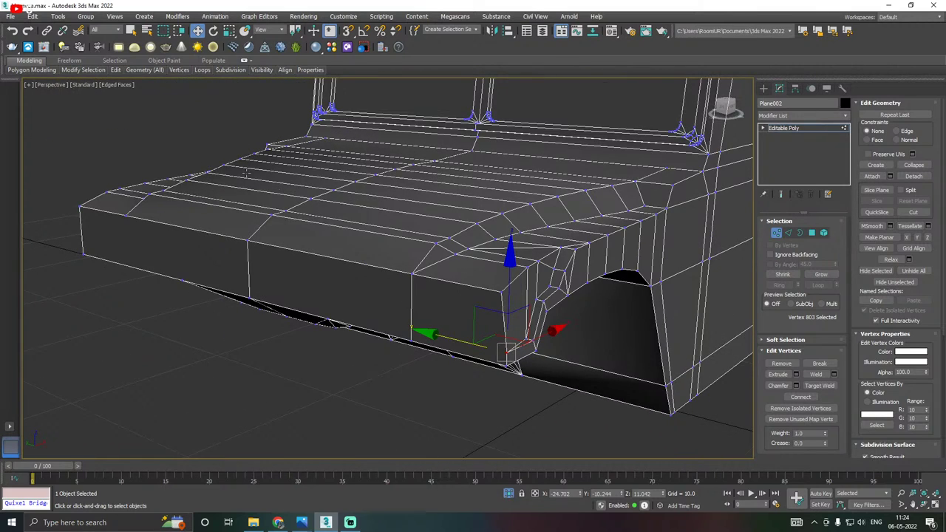
pyautogui.moveTo(115, 69)
pyautogui.click(196, 94)
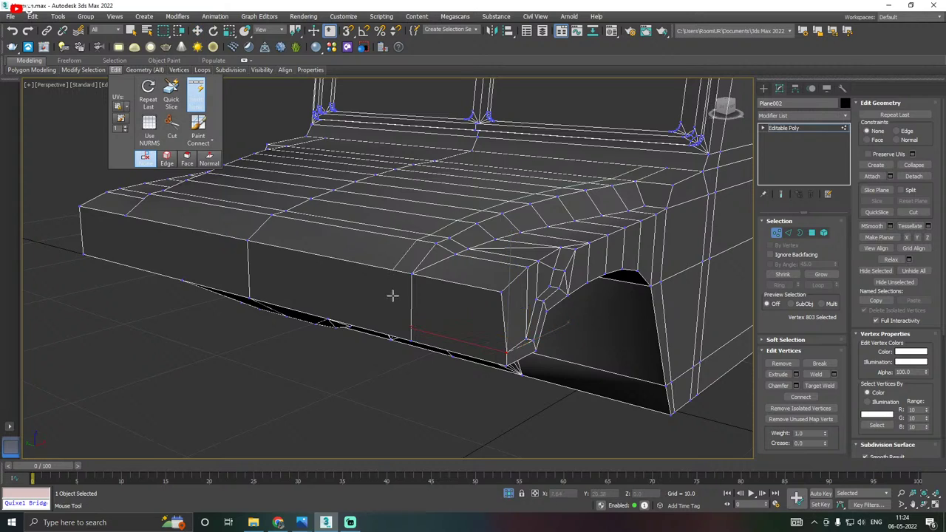
pyautogui.rightClick(414, 332)
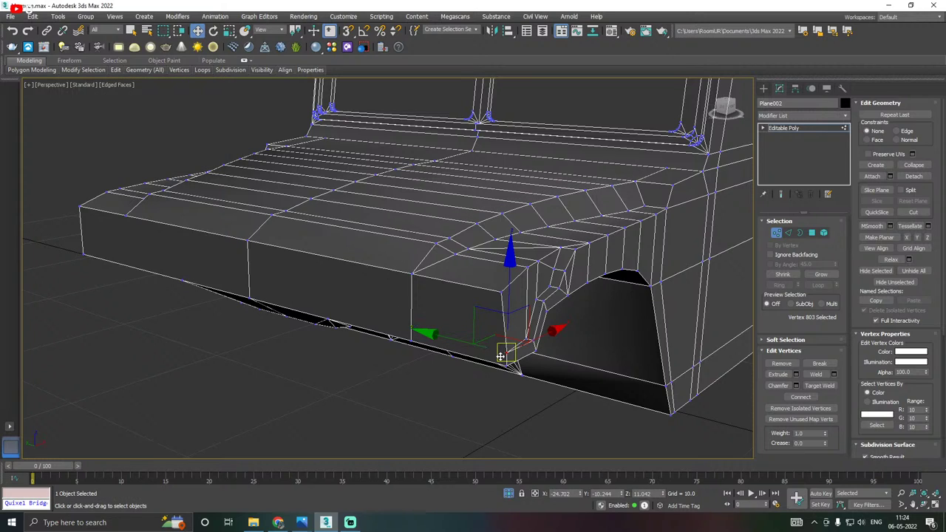
# Connect the two vertical edges of the front face's panel between centreline and fender, and lower the new edge to Z 10.897.
pyautogui.click(790, 233)
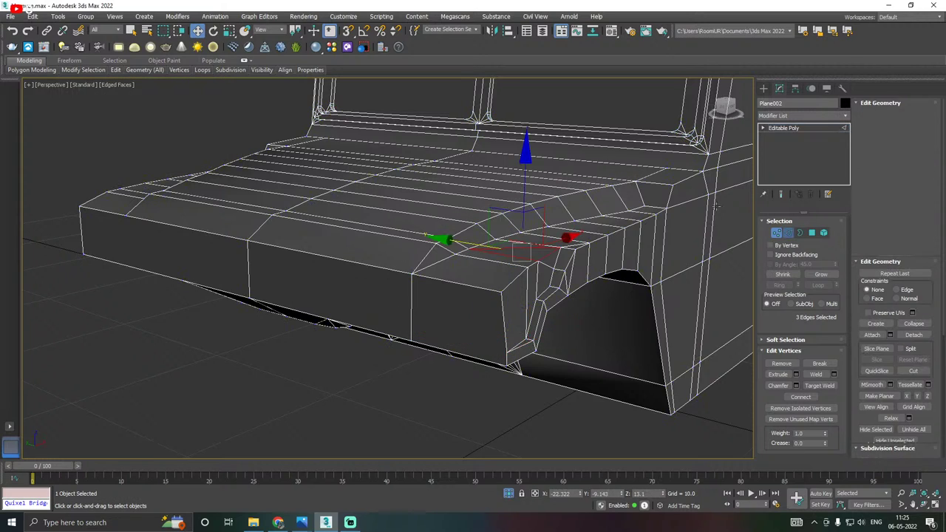
pyautogui.click(249, 280)
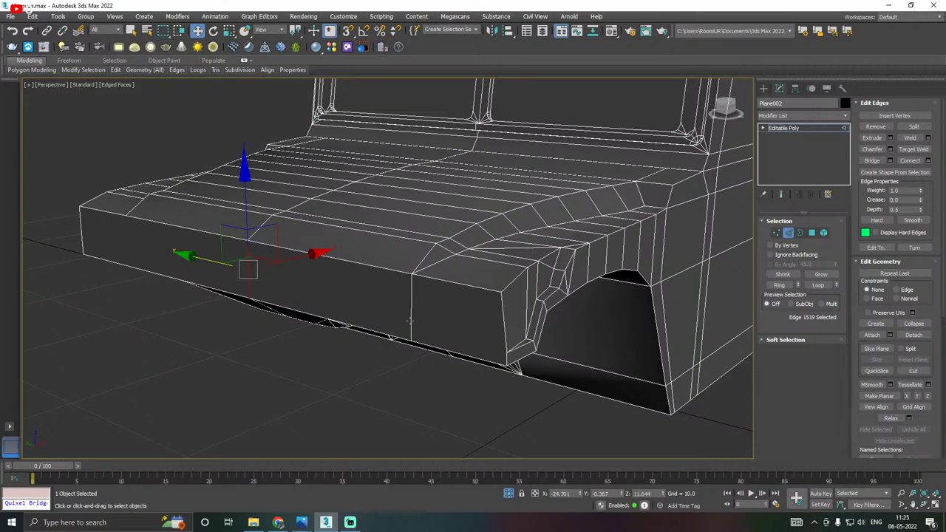
pyautogui.keyDown('ctrl'); pyautogui.click(411, 320); pyautogui.keyUp('ctrl')
pyautogui.click(915, 162)
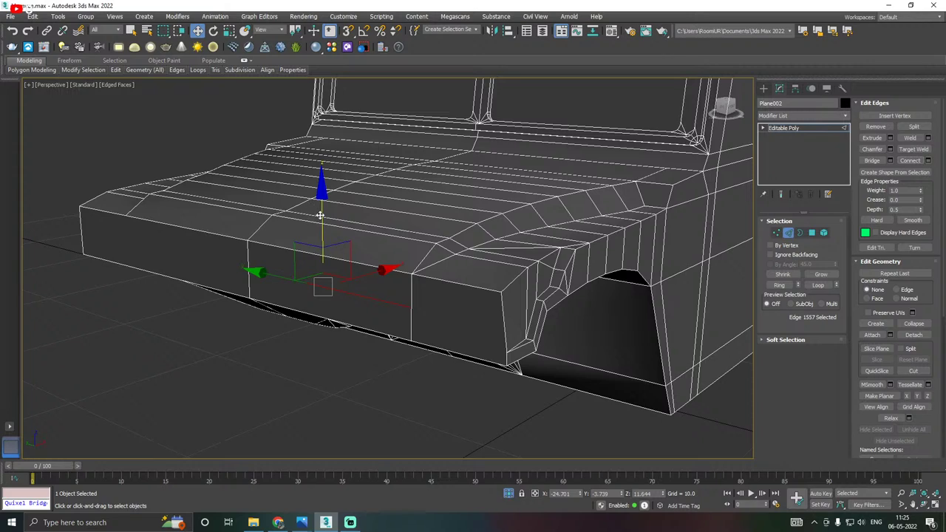
pyautogui.moveTo(322, 216); pyautogui.dragTo(323, 241)
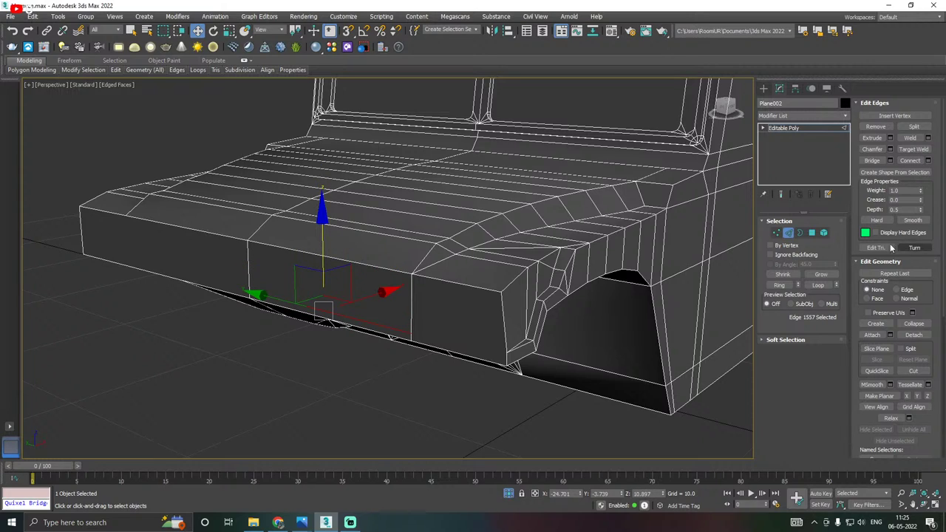
# Connect the fender's lower corner vertex to the nearest end vertex of the new horizontal edge across the fender's front face.
pyautogui.click(776, 233)
pyautogui.click(500, 362)
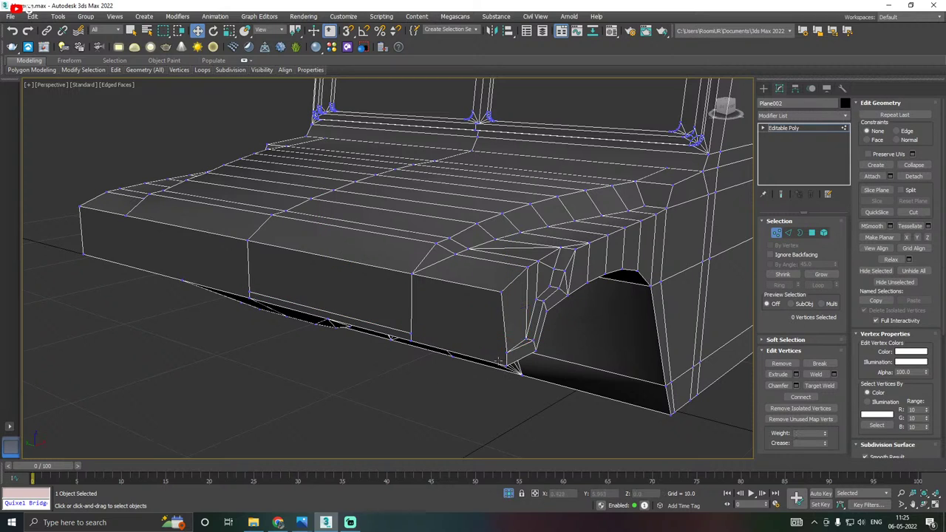
pyautogui.click(508, 354)
pyautogui.keyDown('ctrl'); pyautogui.click(412, 336); pyautogui.keyUp('ctrl')
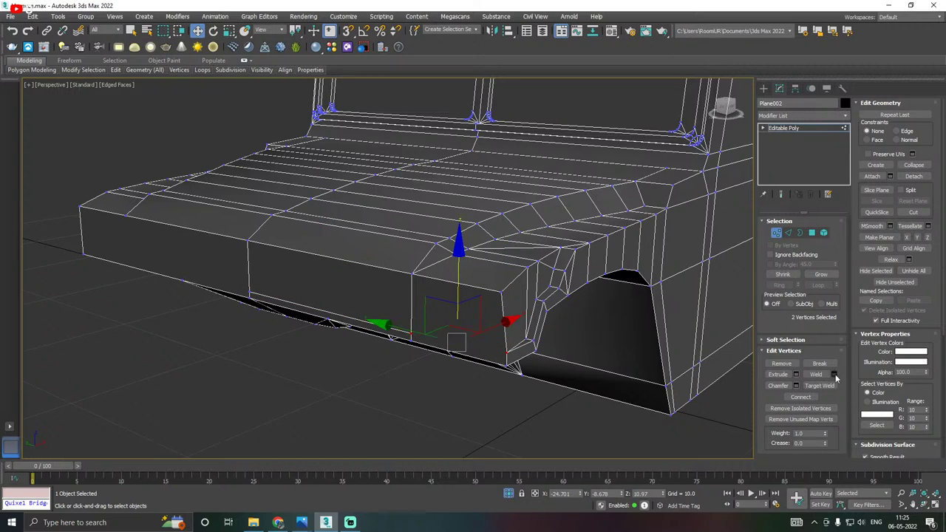
pyautogui.click(793, 398)
# Raise the two end vertices of the new horizontal edge on the front face's middle panel to Z 11.008.
pyautogui.keyDown('alt'); pyautogui.moveTo(573, 357); pyautogui.dragTo(745, 348, button='middle'); pyautogui.keyUp('alt')
pyautogui.moveTo(610, 353); pyautogui.dragTo(510, 355, button='middle')
pyautogui.click(289, 357)
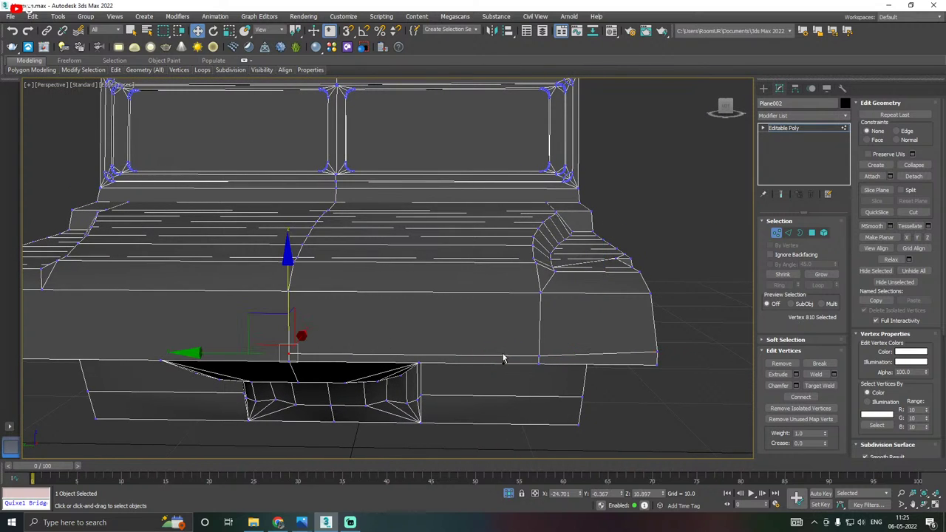
pyautogui.keyDown('ctrl'); pyautogui.click(539, 359); pyautogui.keyUp('ctrl')
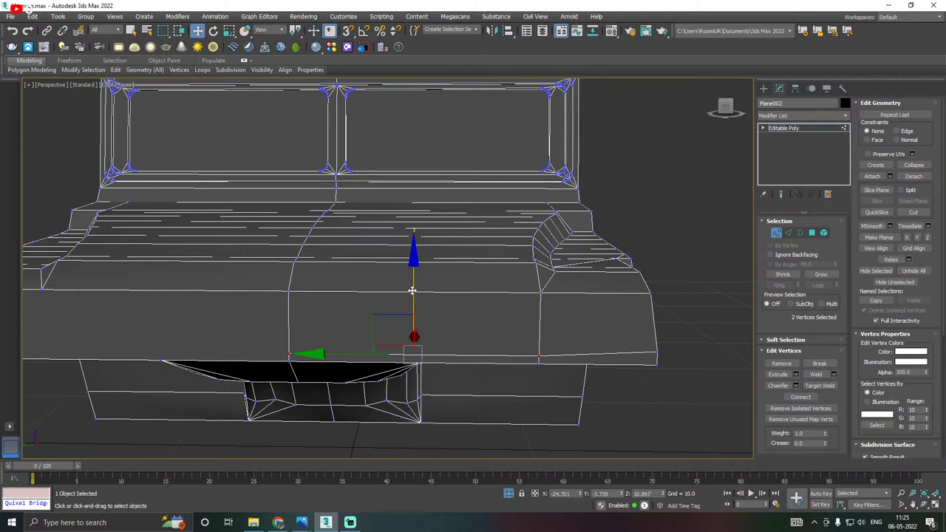
pyautogui.moveTo(412, 290); pyautogui.dragTo(408, 287)
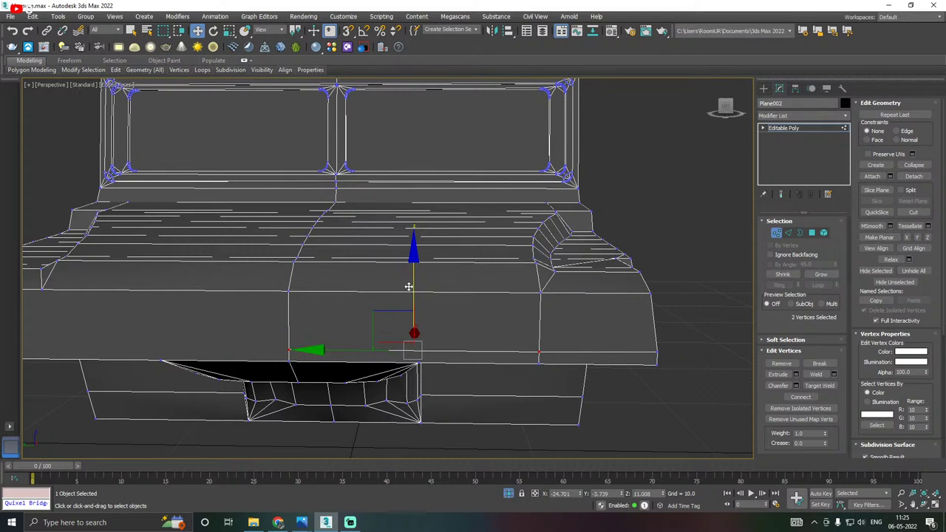
pyautogui.keyDown('alt'); pyautogui.moveTo(409, 287); pyautogui.dragTo(441, 305, button='middle'); pyautogui.keyUp('alt')
pyautogui.moveTo(521, 340); pyautogui.dragTo(438, 311, button='middle')
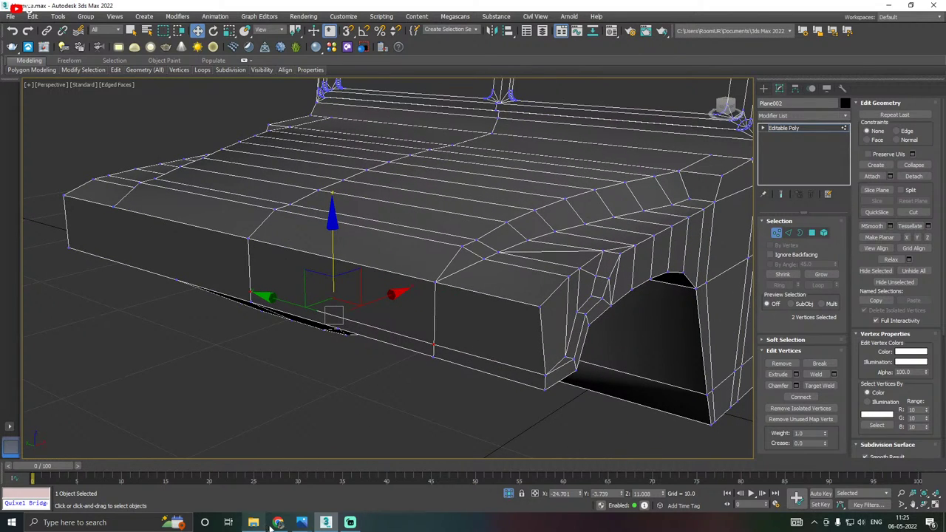
# Extrude the narrow lower polygon of the fender's front face together with the adjoining side polygon by a height of 0.274.
pyautogui.click(243, 475)
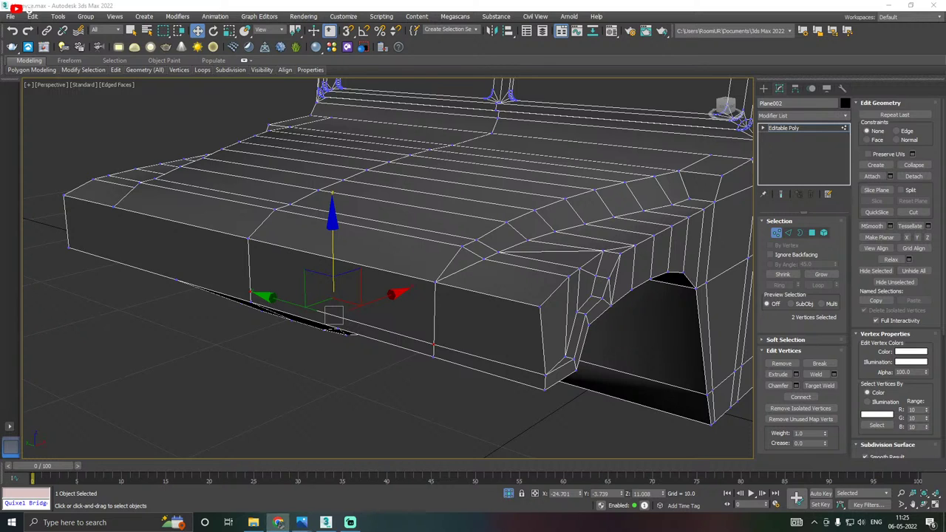
pyautogui.moveTo(343, 331); pyautogui.dragTo(323, 306, button='middle')
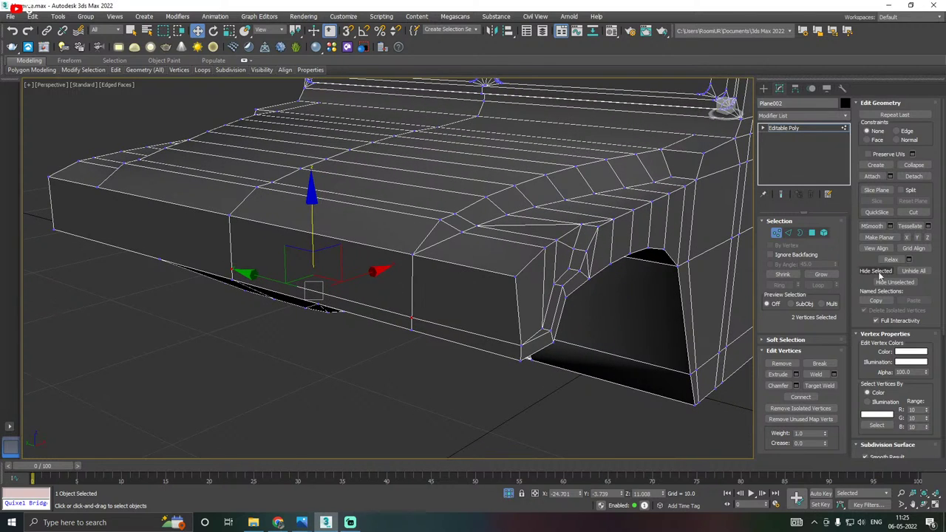
pyautogui.click(813, 233)
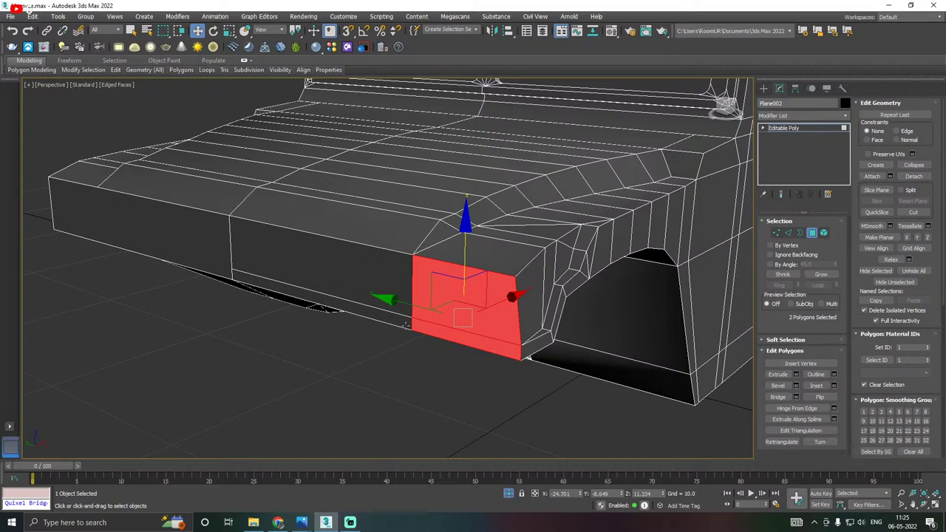
pyautogui.click(433, 331)
pyautogui.keyDown('alt'); pyautogui.moveTo(446, 328); pyautogui.dragTo(477, 342, button='middle'); pyautogui.keyUp('alt')
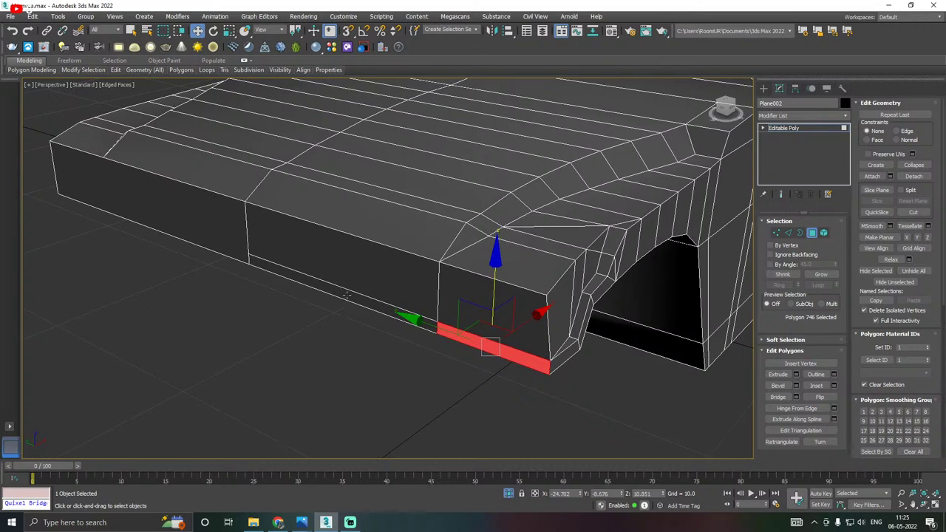
pyautogui.scroll(-3, 374, 300)
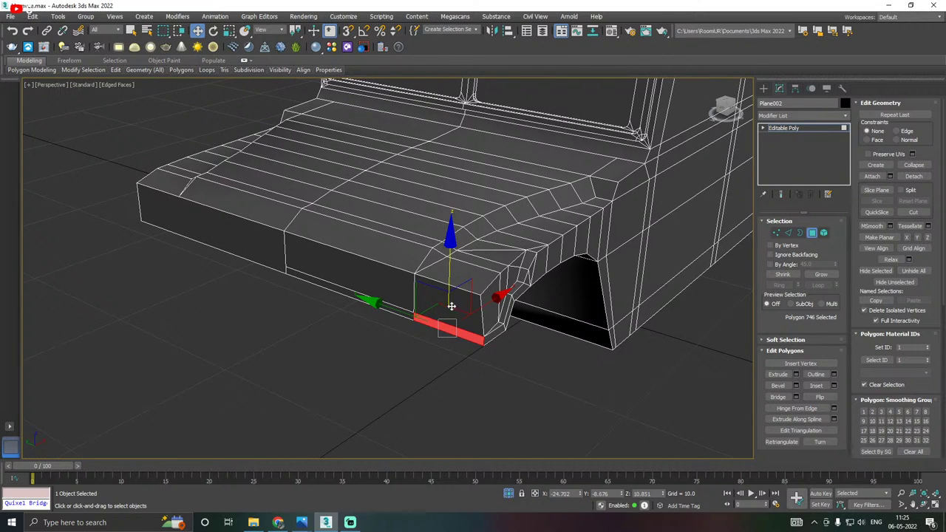
pyautogui.press('z')
pyautogui.keyDown('ctrl'); pyautogui.click(543, 343); pyautogui.keyUp('ctrl')
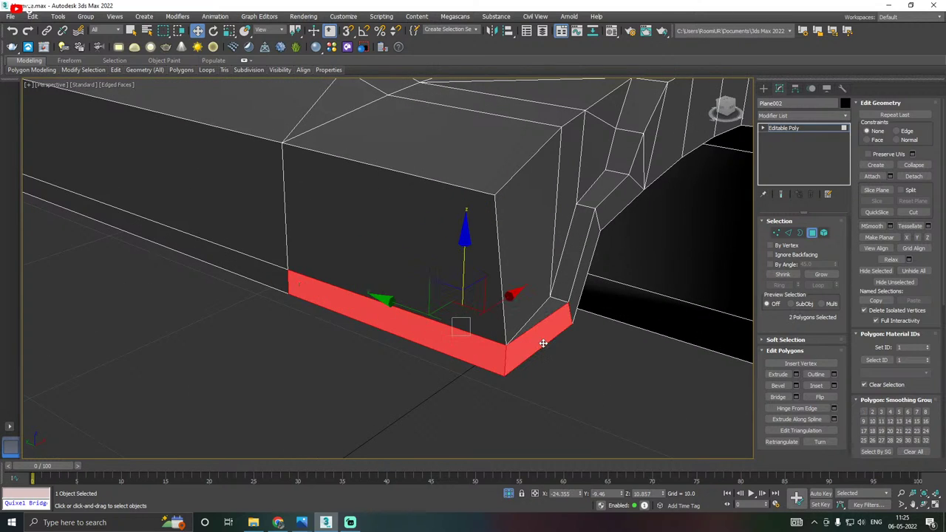
pyautogui.click(797, 377)
pyautogui.moveTo(552, 216); pyautogui.dragTo(552, 215)
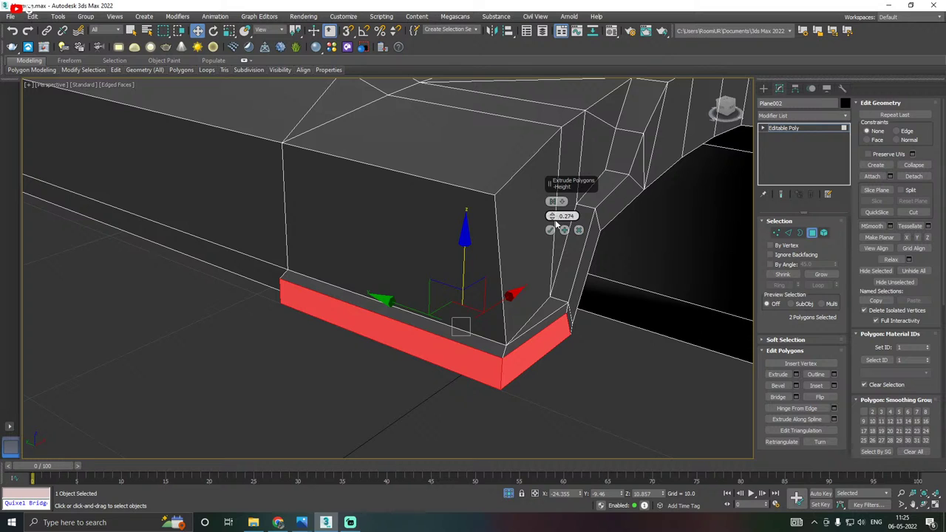
pyautogui.keyDown('alt'); pyautogui.moveTo(556, 223); pyautogui.dragTo(555, 268, button='middle'); pyautogui.keyUp('alt')
pyautogui.click(551, 244)
# Target-weld the extruded lip's rear end vertices beside the wheel arch onto the adjacent original vertices of the fender.
pyautogui.click(776, 234)
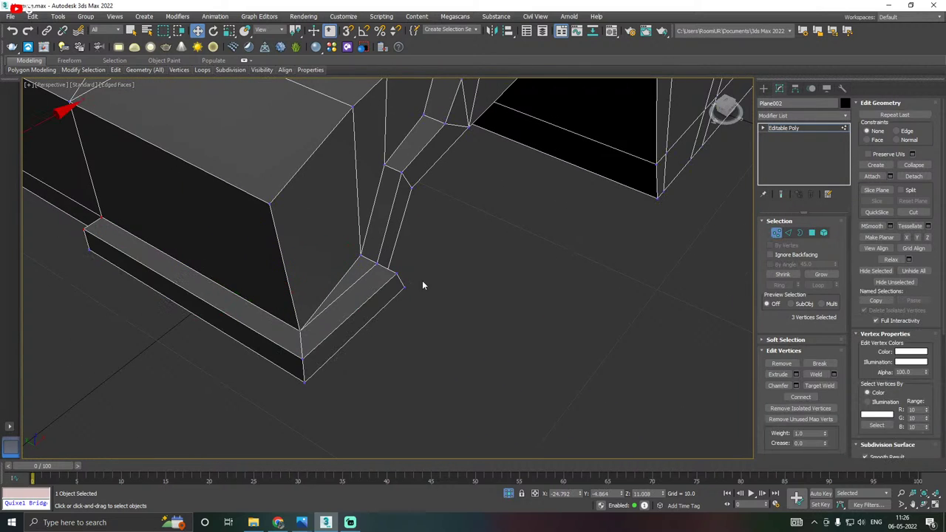
pyautogui.click(375, 265)
pyautogui.moveTo(413, 266)
pyautogui.keyDown('alt'); pyautogui.mouseDown(button='middle')
pyautogui.moveTo(313, 276)
pyautogui.moveTo(416, 272)
pyautogui.mouseUp(button='middle'); pyautogui.keyUp('alt')
pyautogui.rightClick(416, 272)
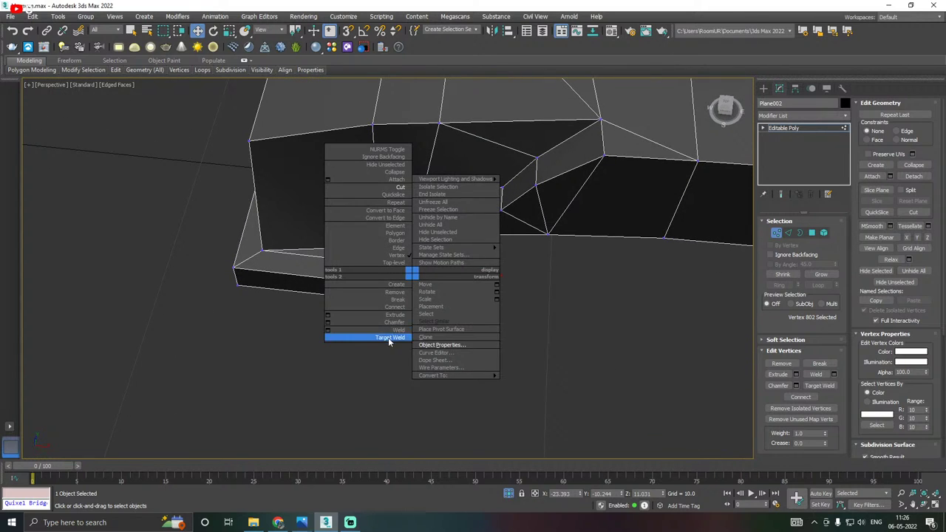
pyautogui.click(388, 338)
pyautogui.click(387, 302)
pyautogui.click(389, 282)
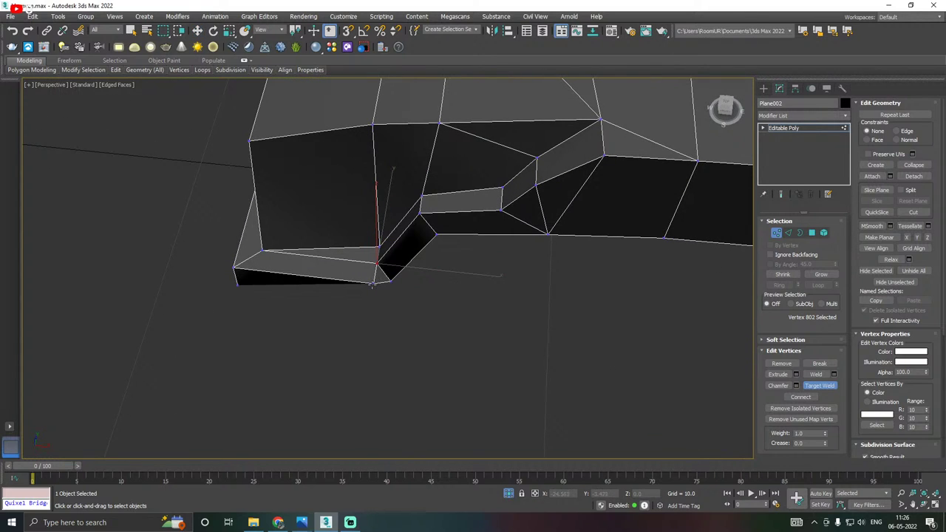
pyautogui.click(378, 266)
pyautogui.press('w')
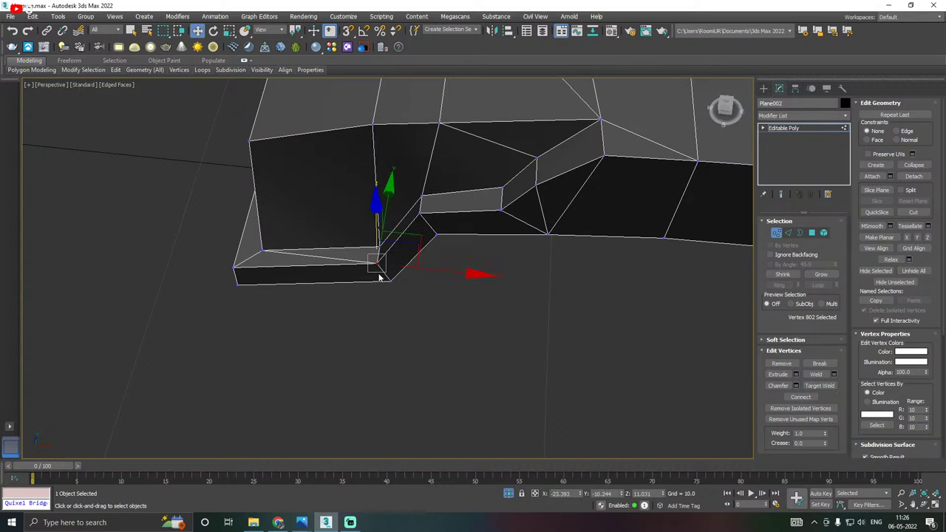
# Remove the diagonal edge across the upper side face of the extruded lip near the wheel arch.
pyautogui.click(789, 233)
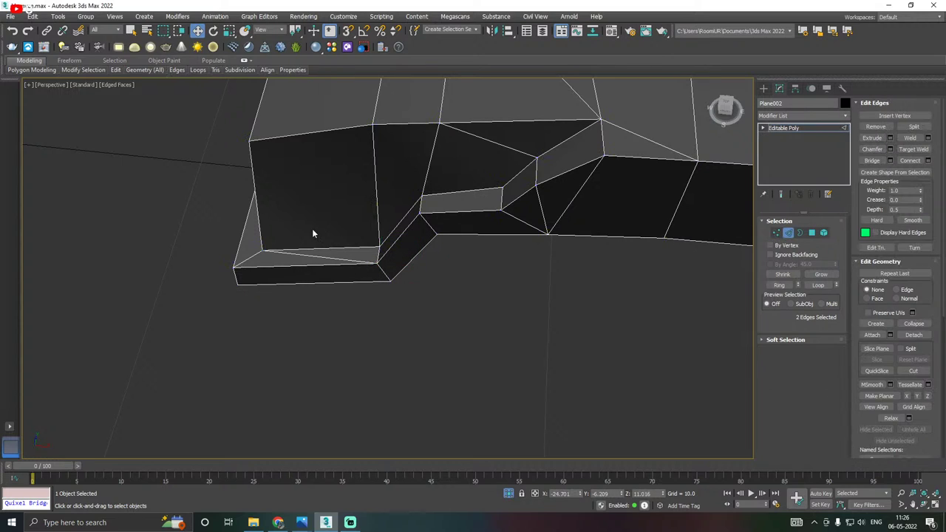
pyautogui.click(323, 256)
pyautogui.press('BackSpace')
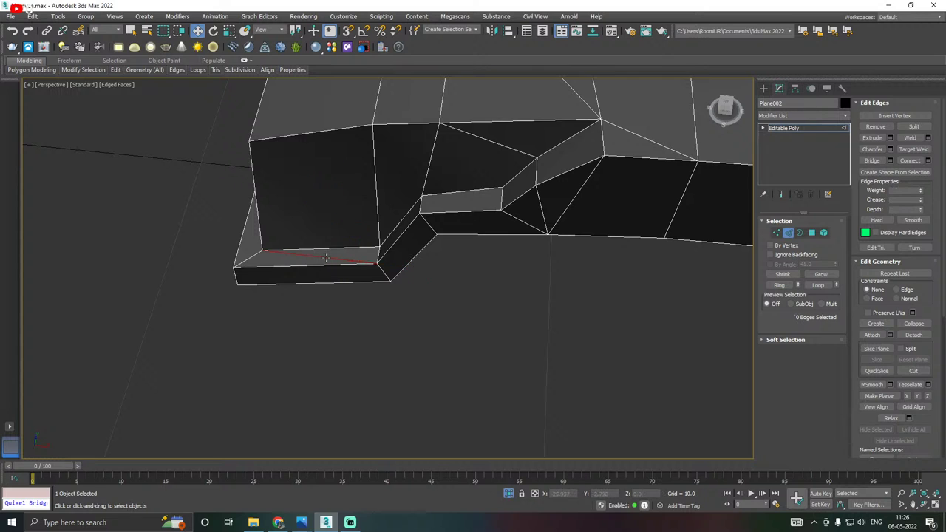
pyautogui.click(337, 255)
pyautogui.keyDown('alt'); pyautogui.moveTo(338, 262); pyautogui.dragTo(317, 298, button='middle'); pyautogui.keyUp('alt')
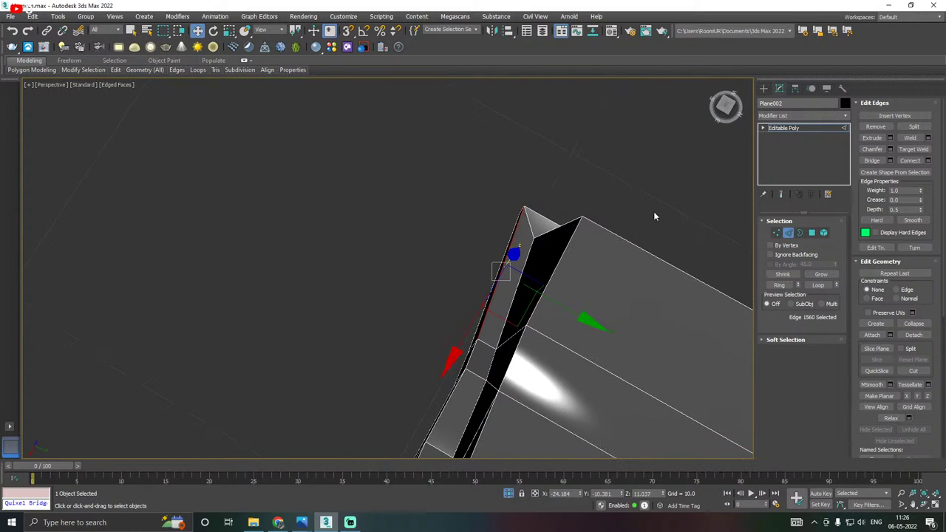
# Move the three vertices at the lip's outer front corner slightly inward along the Y axis.
pyautogui.click(776, 234)
pyautogui.click(522, 209)
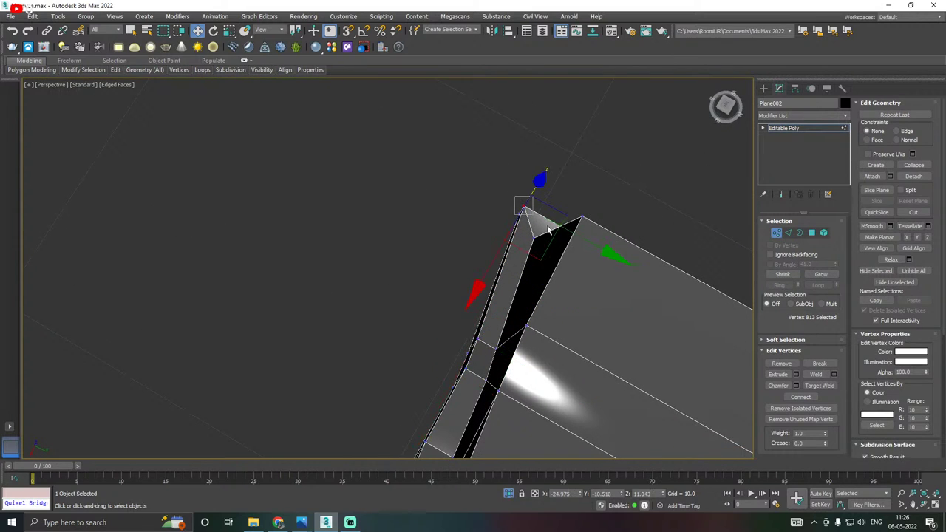
pyautogui.keyDown('alt'); pyautogui.moveTo(522, 210); pyautogui.dragTo(529, 230, button='middle'); pyautogui.keyUp('alt')
pyautogui.keyDown('alt'); pyautogui.moveTo(357, 287); pyautogui.dragTo(409, 262, button='middle'); pyautogui.keyUp('alt')
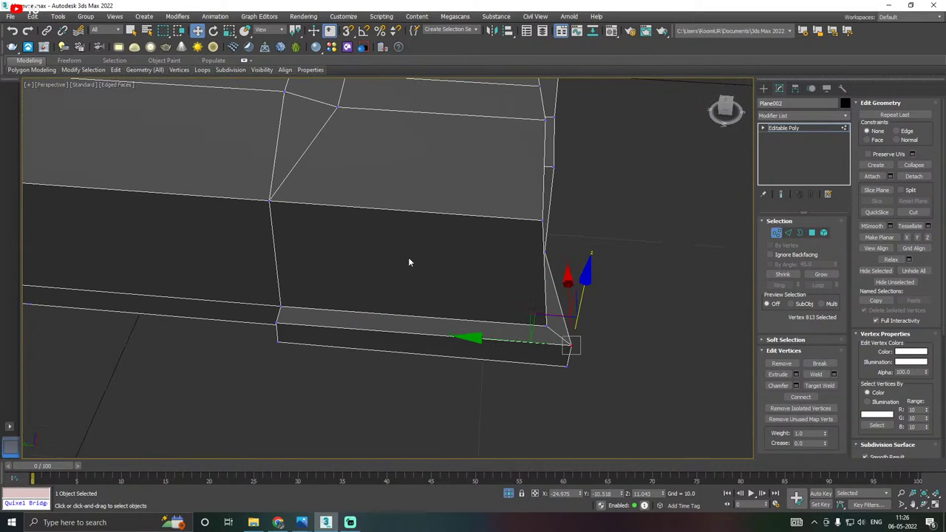
pyautogui.keyDown('ctrl'); pyautogui.click(567, 366); pyautogui.keyUp('ctrl')
pyautogui.keyDown('ctrl'); pyautogui.click(547, 326); pyautogui.keyUp('ctrl')
pyautogui.keyDown('alt'); pyautogui.moveTo(605, 334); pyautogui.dragTo(526, 328, button='middle'); pyautogui.keyUp('alt')
pyautogui.moveTo(512, 320); pyautogui.dragTo(504, 309)
# Shift the lip's two outermost front corner vertices along Y to about -10.28 in the Top view.
pyautogui.press('t')
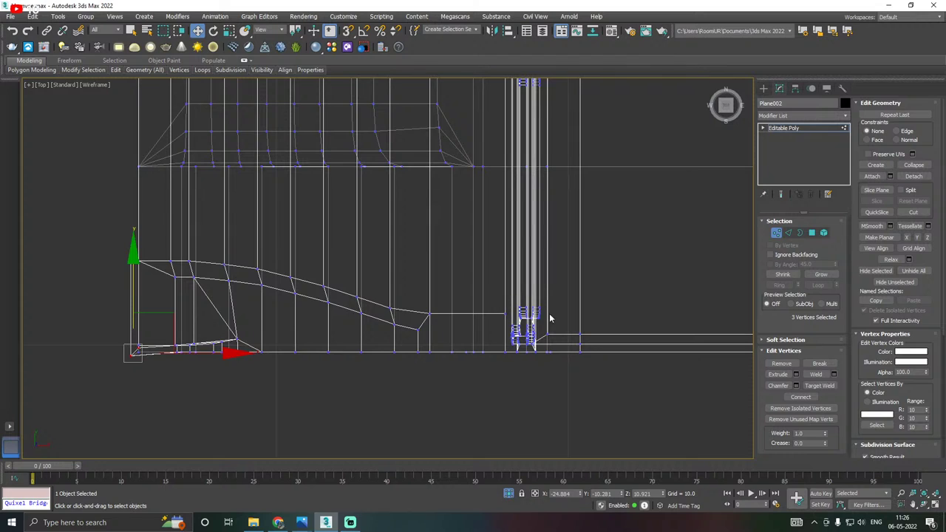
pyautogui.scroll(-2, 550, 318)
pyautogui.moveTo(281, 338); pyautogui.dragTo(345, 325, button='middle')
pyautogui.scroll(3, 353, 313)
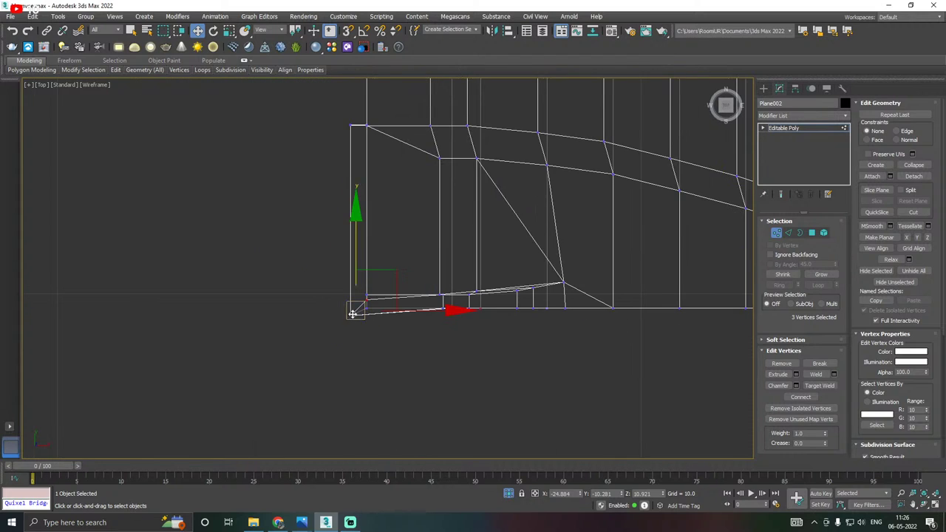
pyautogui.scroll(4, 353, 314)
pyautogui.click(314, 370)
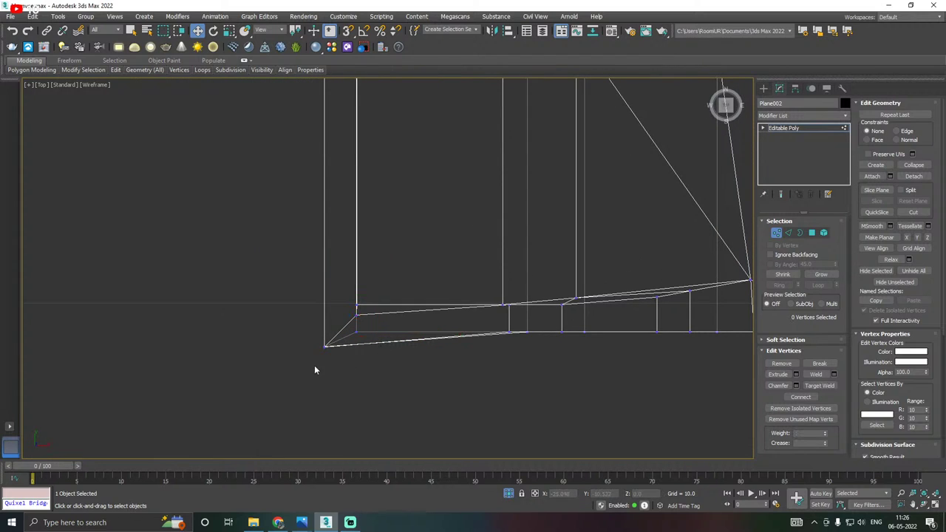
pyautogui.moveTo(311, 364); pyautogui.dragTo(343, 336)
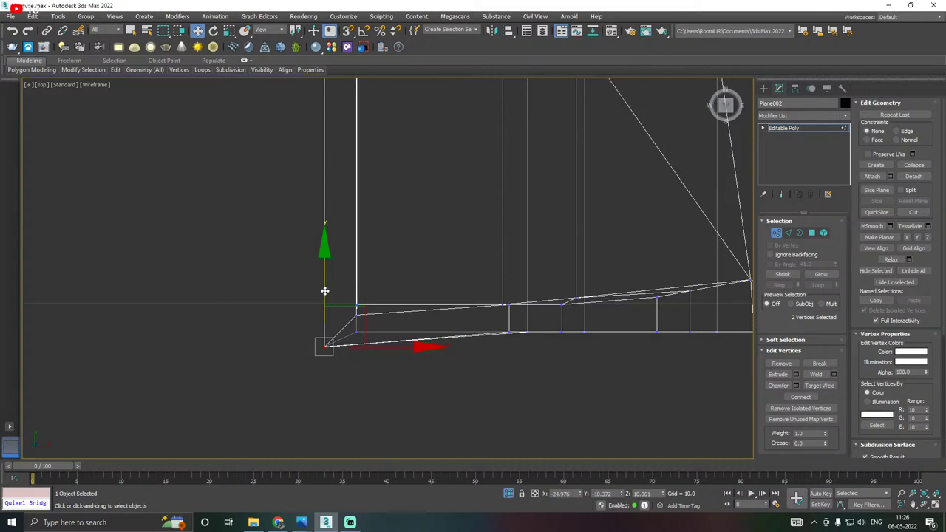
pyautogui.moveTo(324, 291); pyautogui.dragTo(328, 281)
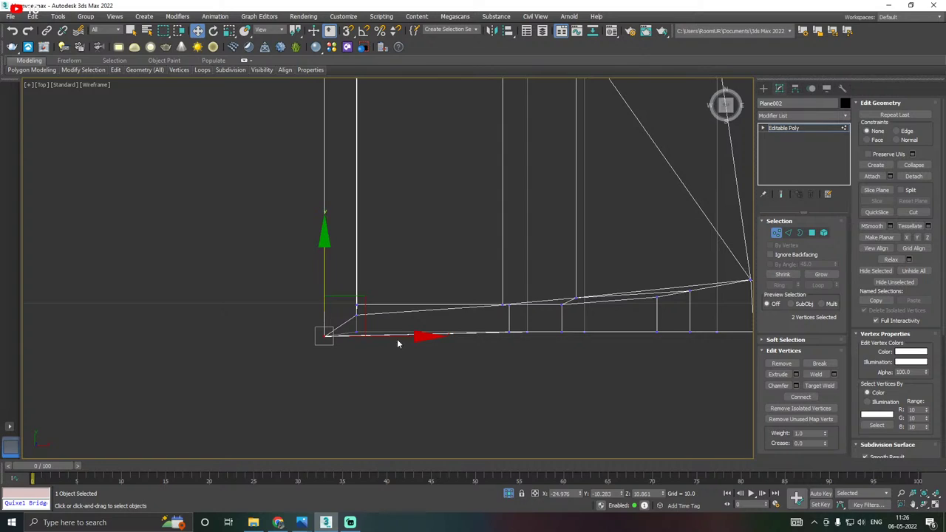
pyautogui.moveTo(395, 338); pyautogui.dragTo(396, 339)
pyautogui.moveTo(327, 283); pyautogui.dragTo(325, 283)
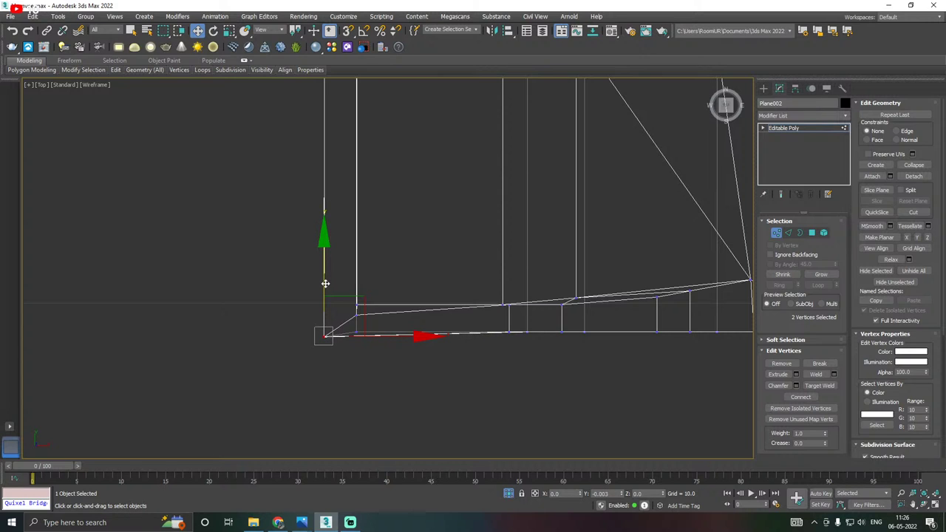
pyautogui.press('p')
pyautogui.keyDown('alt'); pyautogui.moveTo(380, 283); pyautogui.dragTo(451, 287, button='middle'); pyautogui.keyUp('alt')
pyautogui.moveTo(490, 311); pyautogui.dragTo(454, 363, button='middle')
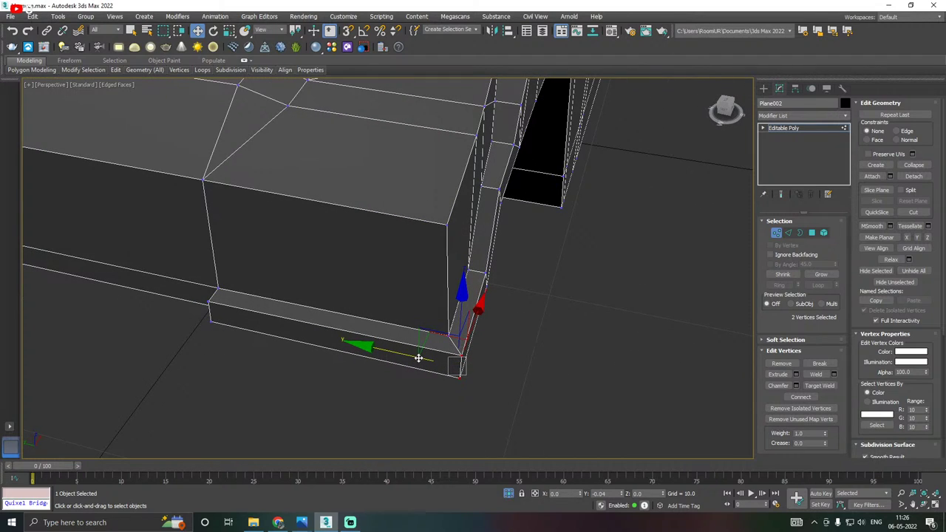
# Select the three edges running down the fender's front corner: the body's vertical edge, the lip's diagonal edge and the lip's vertical edge.
pyautogui.press('2')
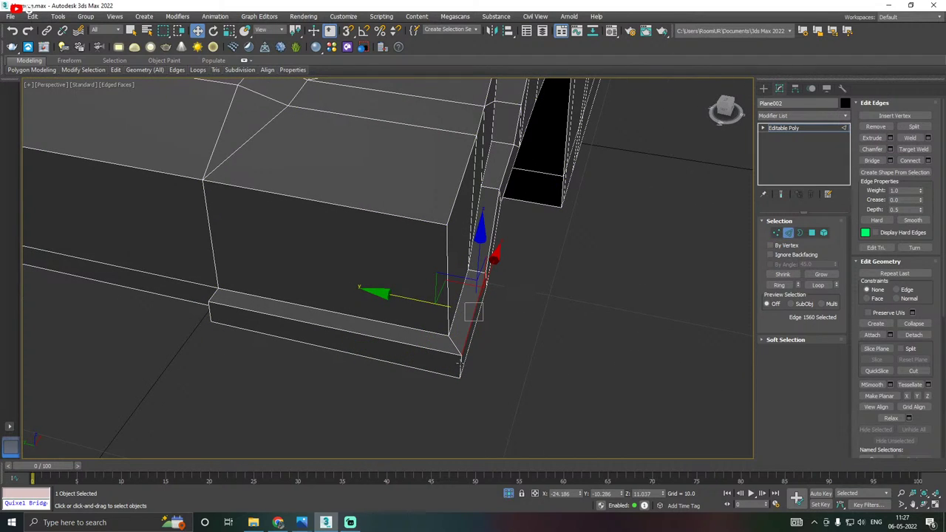
pyautogui.click(458, 362)
pyautogui.keyDown('ctrl'); pyautogui.click(439, 314); pyautogui.keyUp('ctrl')
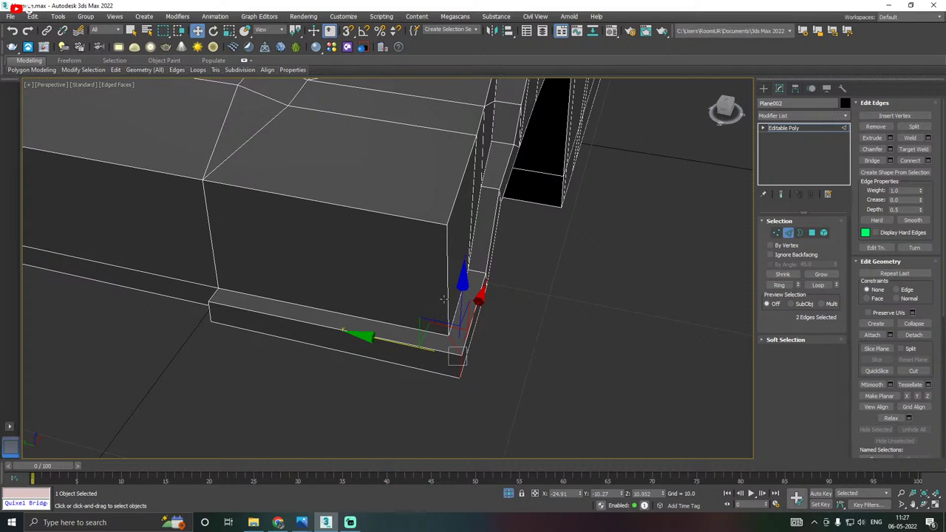
pyautogui.keyDown('ctrl'); pyautogui.click(445, 299); pyautogui.keyUp('ctrl')
# Try to target-weld the inner corner vertex beneath the lip onto the lip's lower outer corner vertex.
pyautogui.keyDown('alt'); pyautogui.moveTo(479, 311); pyautogui.dragTo(476, 232, button='middle'); pyautogui.keyUp('alt')
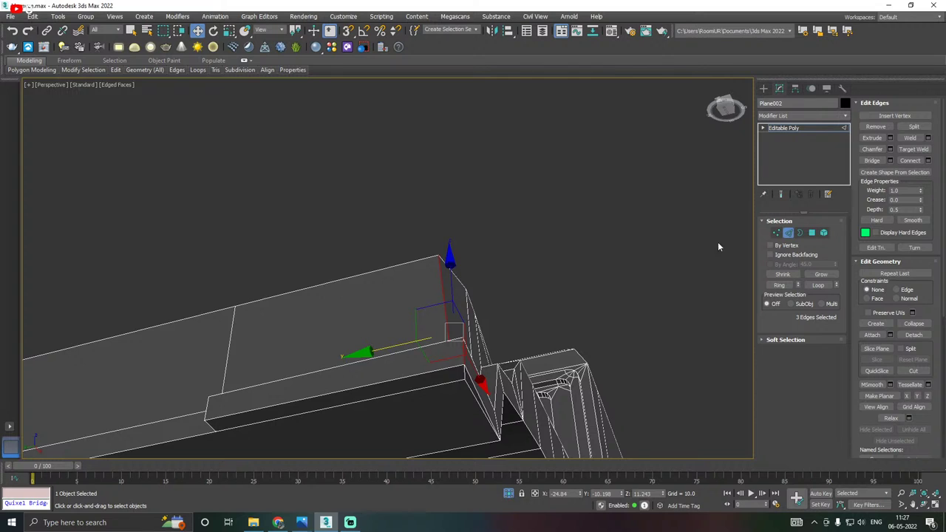
pyautogui.click(776, 232)
pyautogui.click(464, 378)
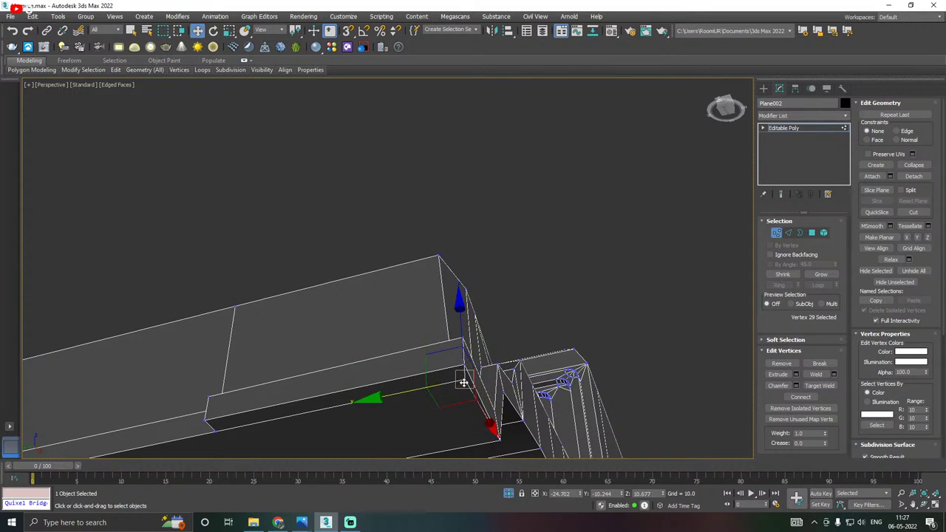
pyautogui.keyDown('alt'); pyautogui.moveTo(469, 391); pyautogui.dragTo(442, 340, button='middle'); pyautogui.keyUp('alt')
pyautogui.rightClick(441, 343)
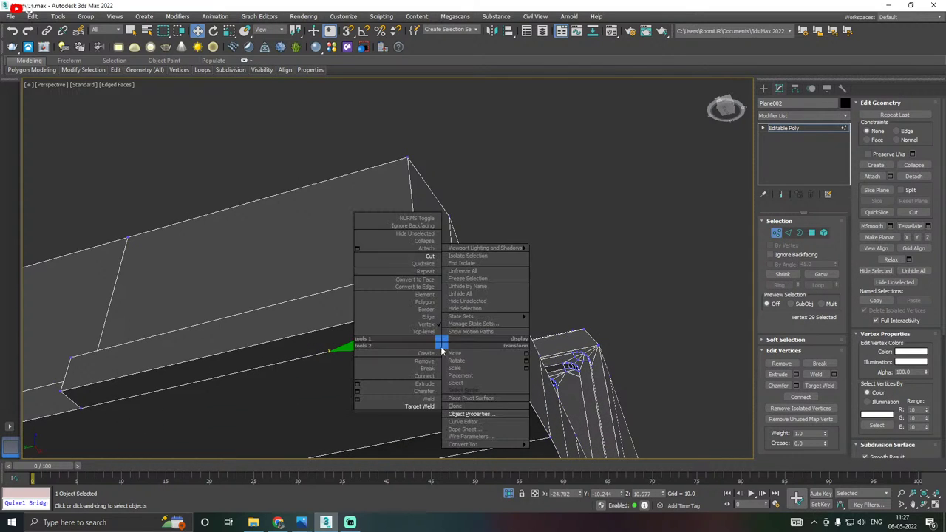
pyautogui.click(419, 407)
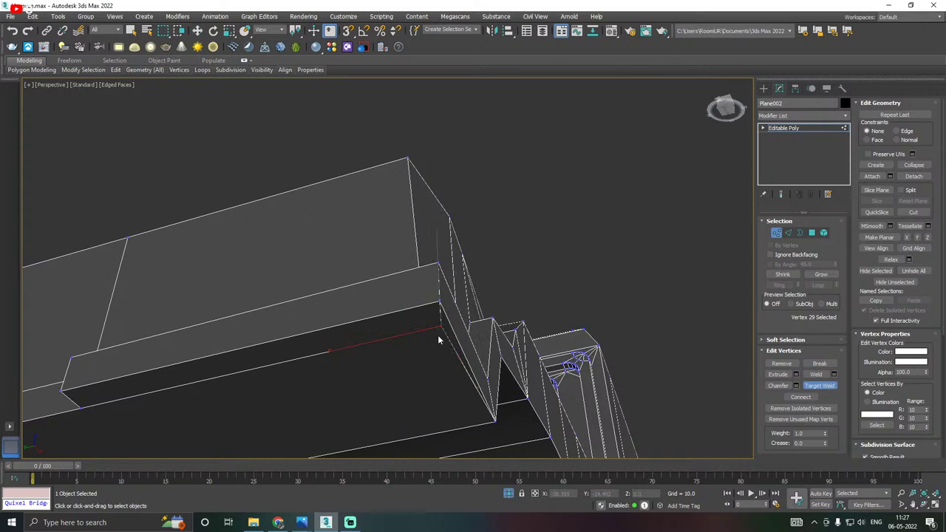
pyautogui.click(439, 303)
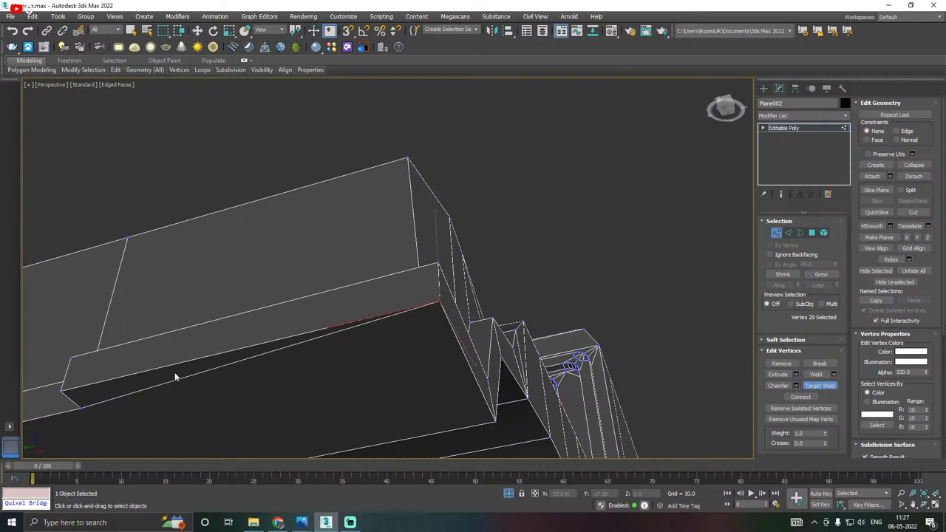
pyautogui.press('w')
pyautogui.hotkey('ctrl', 'z')
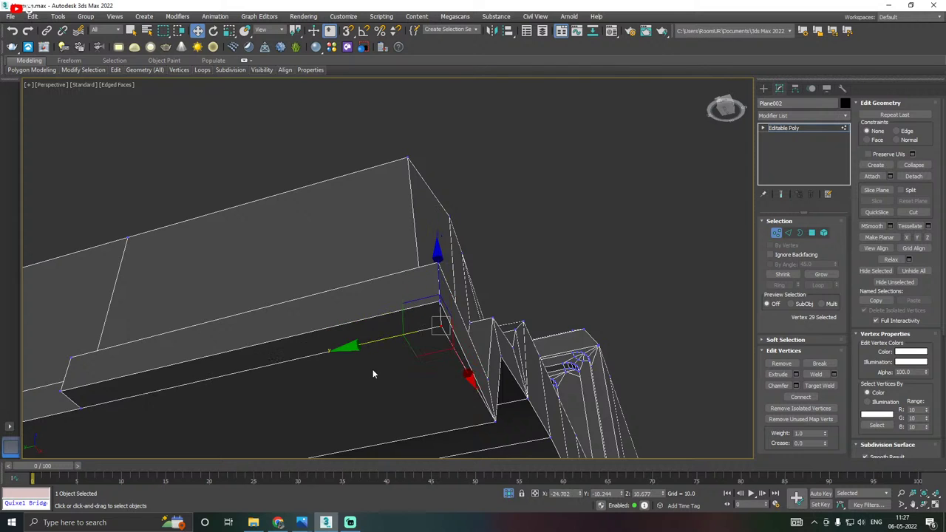
# Shift the inner corner vertex beneath the lip slightly along the Y axis.
pyautogui.moveTo(382, 343); pyautogui.dragTo(366, 341)
pyautogui.keyDown('alt'); pyautogui.moveTo(366, 341); pyautogui.dragTo(422, 403, button='middle'); pyautogui.keyUp('alt')
# Start chamfering the three front corner edges with an amount of 0.185 and 2 segments.
pyautogui.click(788, 233)
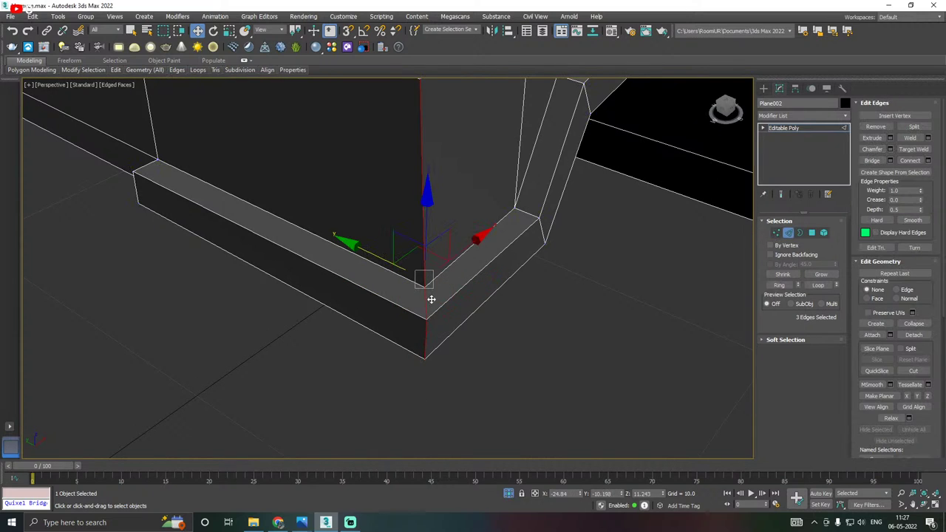
pyautogui.keyDown('alt'); pyautogui.moveTo(431, 298); pyautogui.dragTo(517, 292, button='middle'); pyautogui.keyUp('alt')
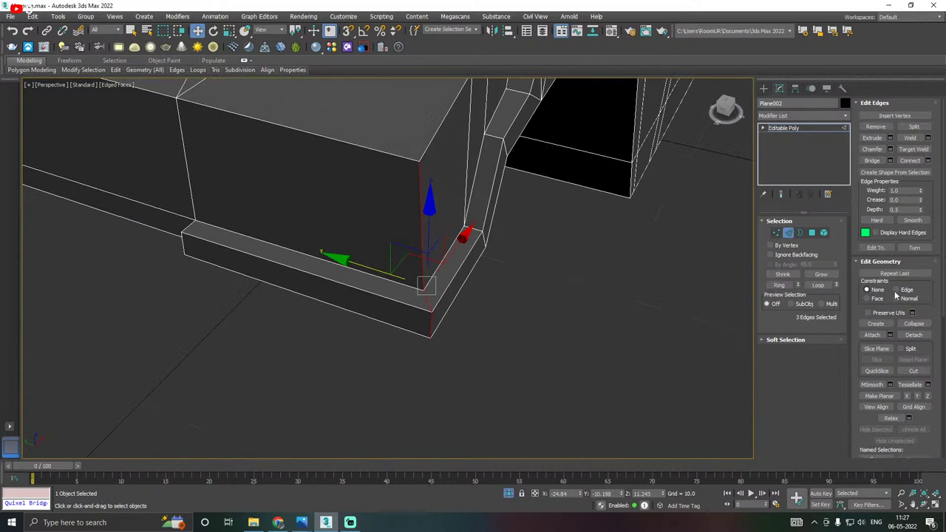
pyautogui.click(890, 149)
pyautogui.moveTo(550, 216); pyautogui.dragTo(553, 211)
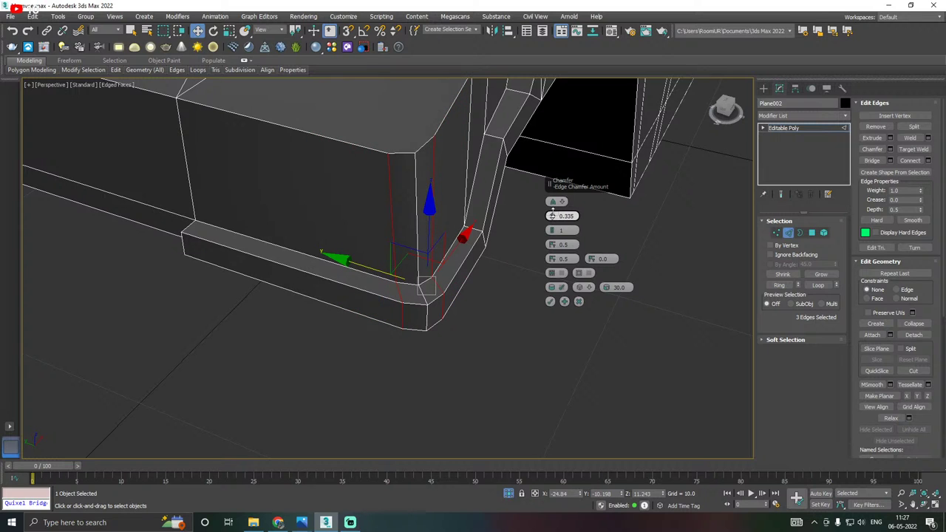
pyautogui.keyDown('alt'); pyautogui.moveTo(429, 294); pyautogui.dragTo(383, 293, button='middle'); pyautogui.keyUp('alt')
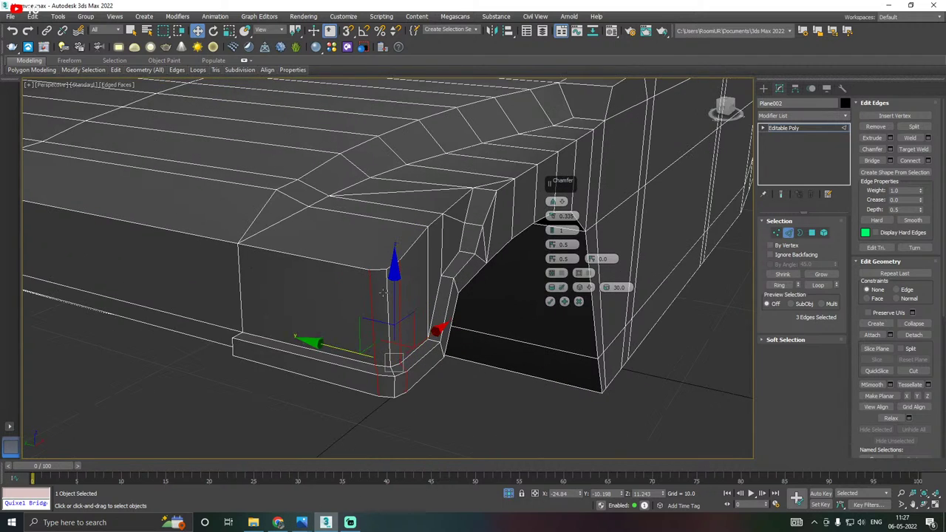
pyautogui.click(553, 229)
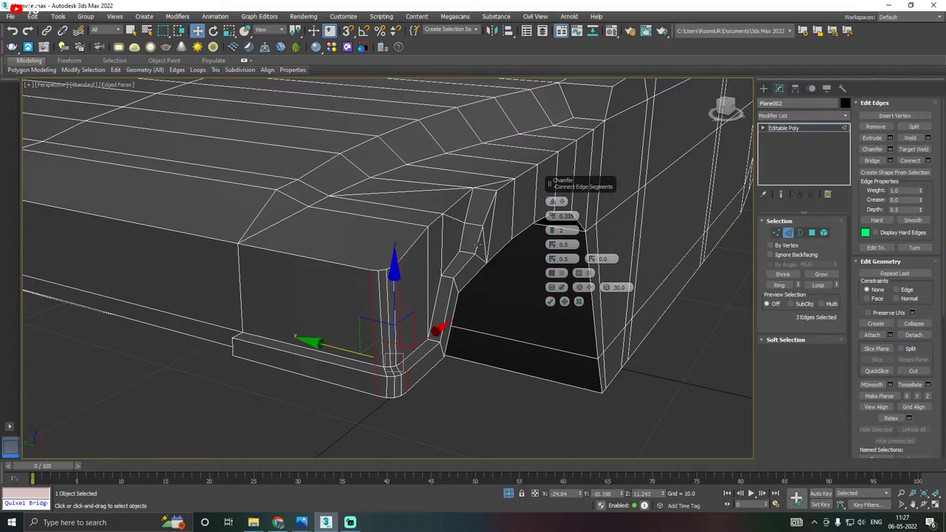
pyautogui.keyDown('alt'); pyautogui.moveTo(477, 245); pyautogui.dragTo(510, 237, button='middle'); pyautogui.keyUp('alt')
pyautogui.click(556, 220)
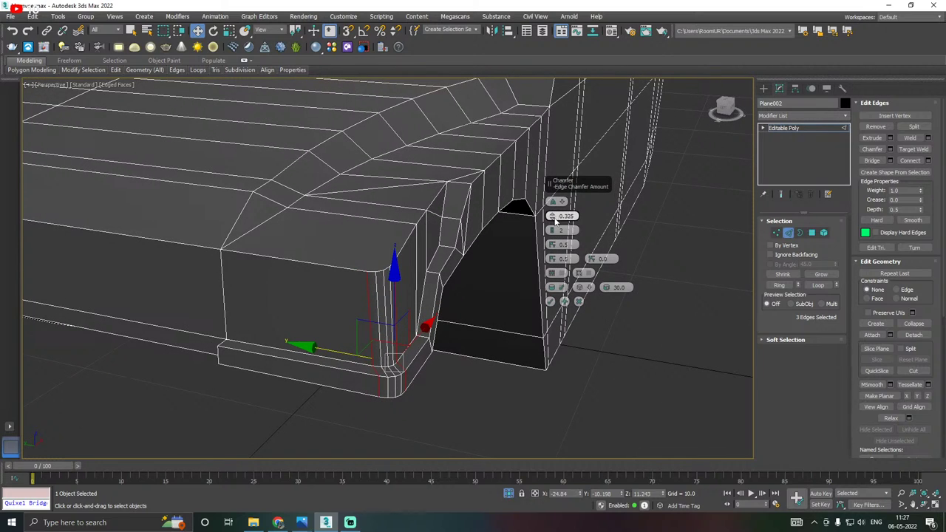
pyautogui.click(556, 221)
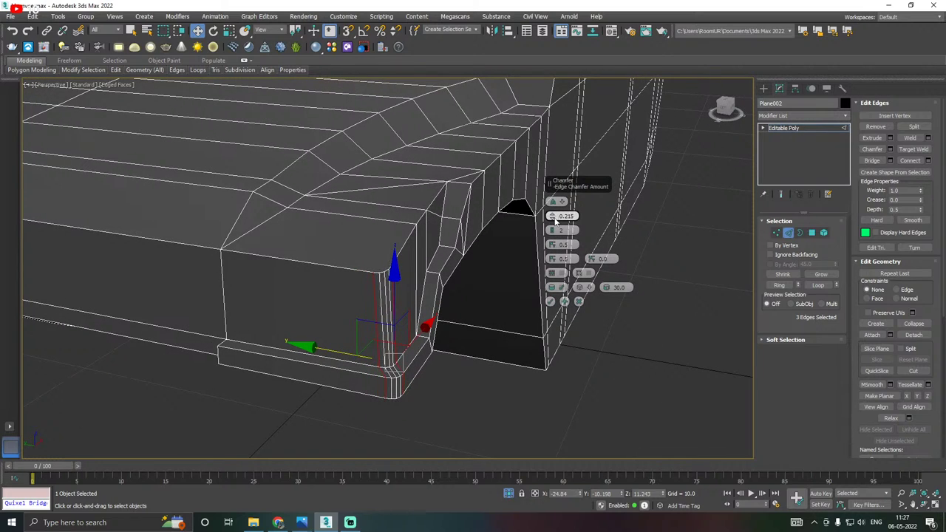
pyautogui.click(556, 221)
pyautogui.scroll(3, 408, 310)
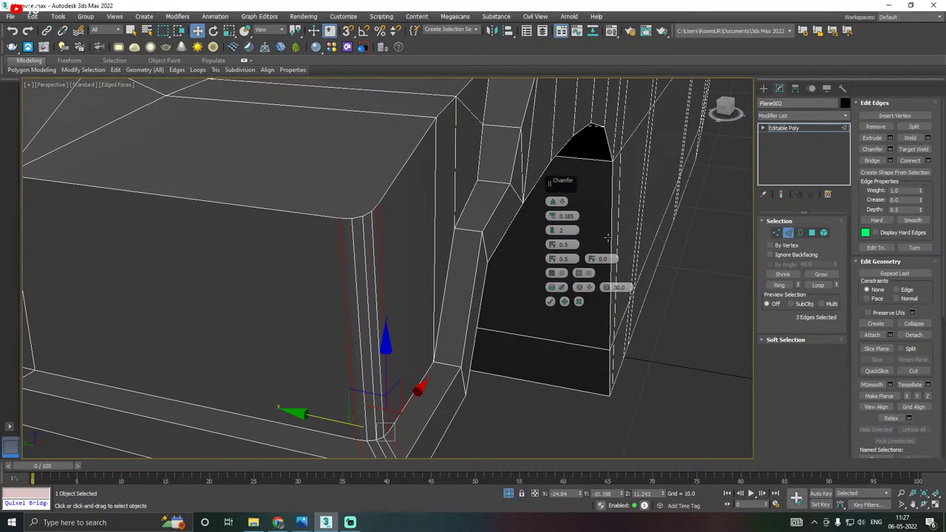
# Set the corner chamfer to 0 segments with an amount of 0.065 and apply it.
pyautogui.click(553, 232)
pyautogui.click(552, 232)
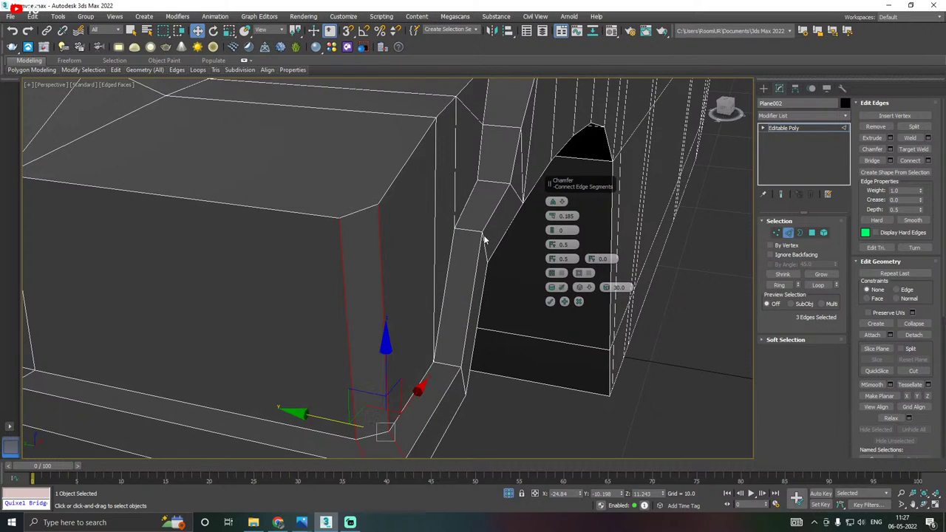
pyautogui.scroll(-3, 484, 240)
pyautogui.keyDown('alt'); pyautogui.moveTo(484, 240); pyautogui.dragTo(563, 241, button='middle'); pyautogui.keyUp('alt')
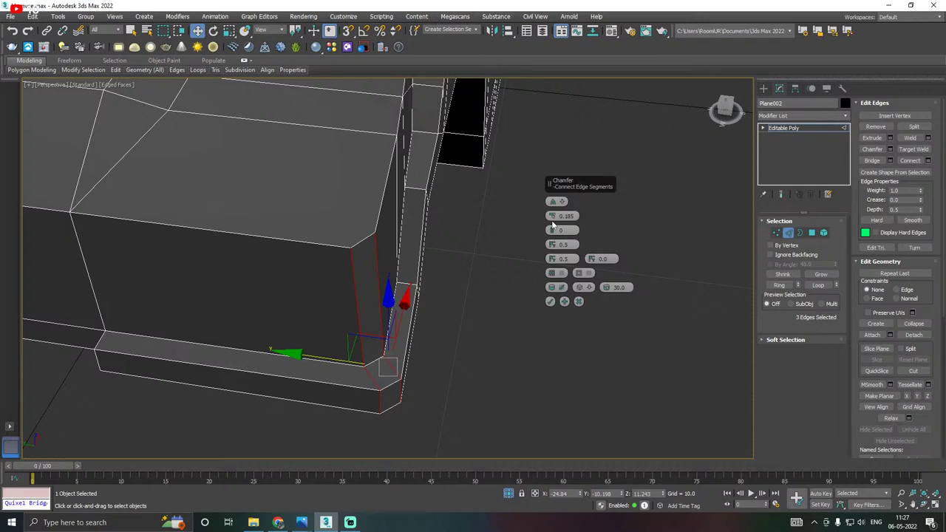
pyautogui.click(553, 220)
pyautogui.click(553, 220)
pyautogui.click(553, 219)
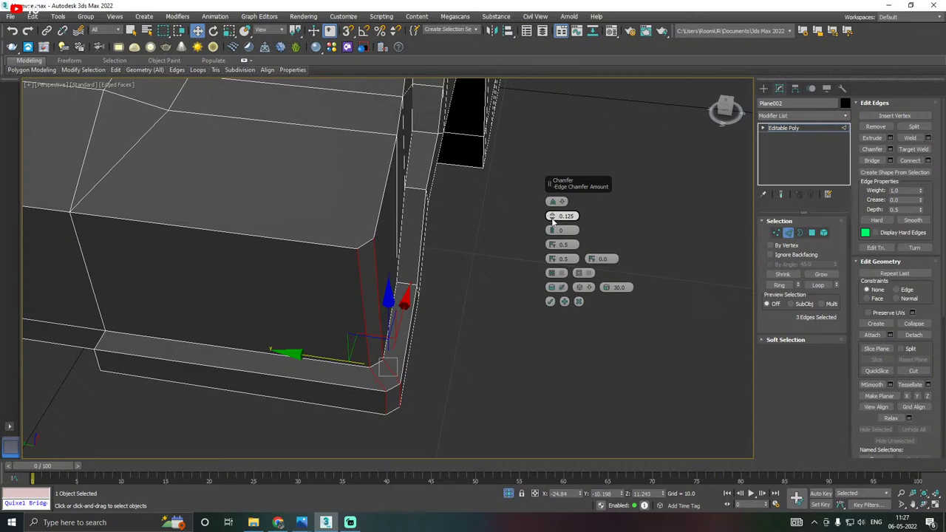
pyautogui.click(553, 220)
pyautogui.click(553, 220)
pyautogui.click(553, 220)
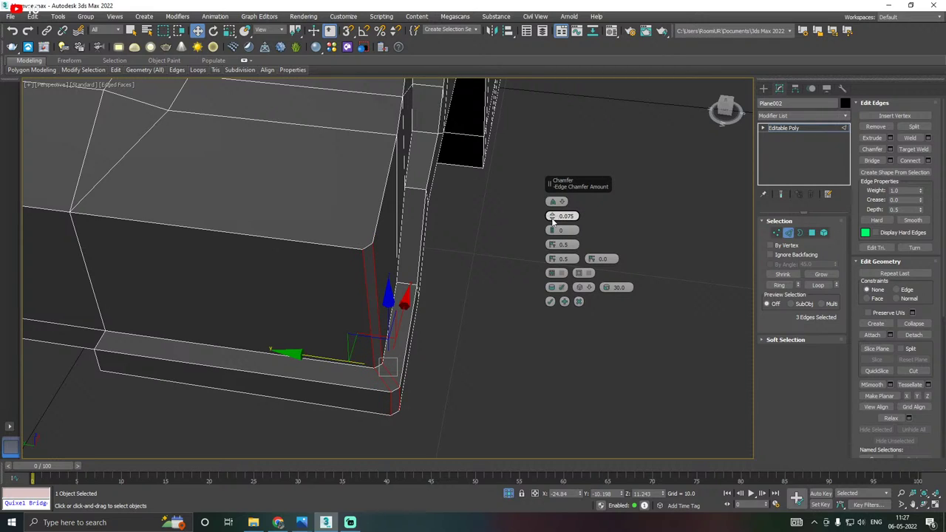
pyautogui.scroll(-4, 373, 325)
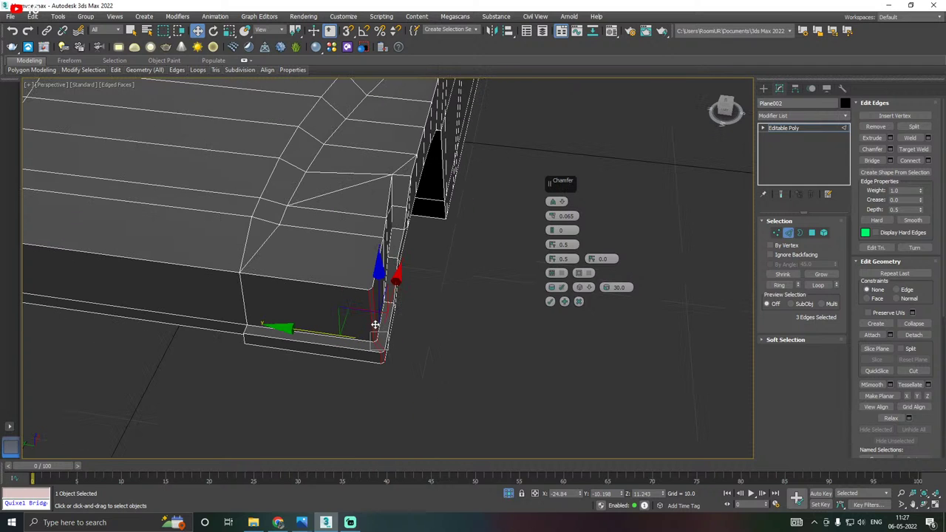
pyautogui.keyDown('alt'); pyautogui.moveTo(374, 323); pyautogui.dragTo(540, 317, button='middle'); pyautogui.keyUp('alt')
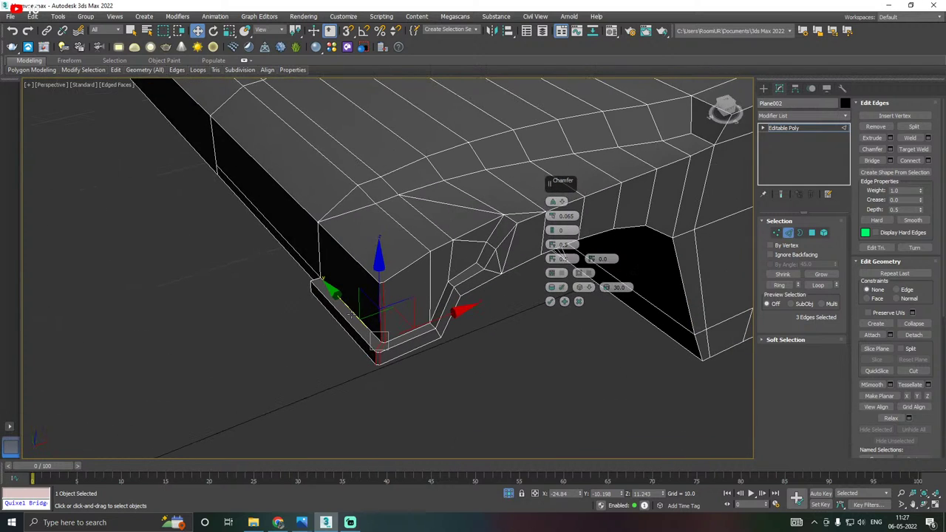
pyautogui.click(550, 302)
# Try to remove the short vertical edge and its vertices at the inner end of the extruded lip.
pyautogui.keyDown('alt'); pyautogui.moveTo(370, 311); pyautogui.dragTo(548, 323, button='middle'); pyautogui.keyUp('alt')
pyautogui.moveTo(310, 414); pyautogui.dragTo(285, 412, button='middle')
pyautogui.scroll(2, 426, 333)
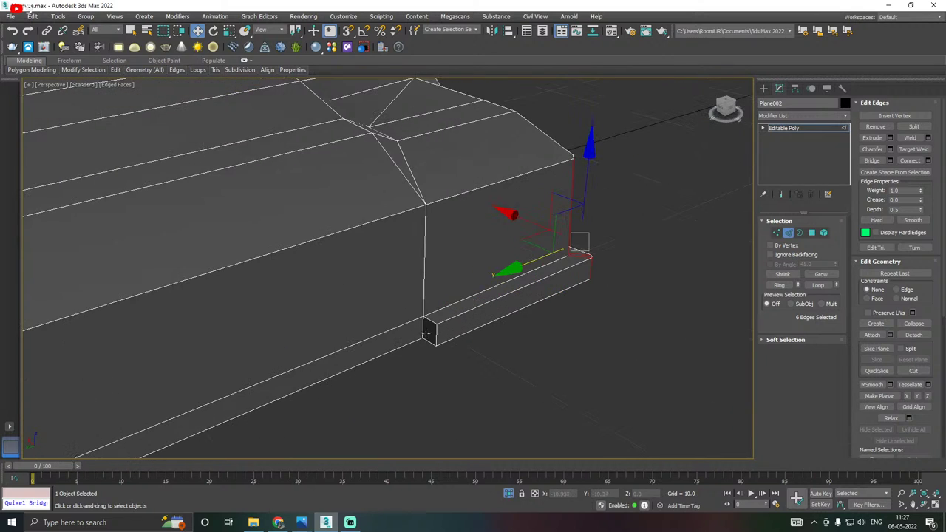
pyautogui.click(434, 332)
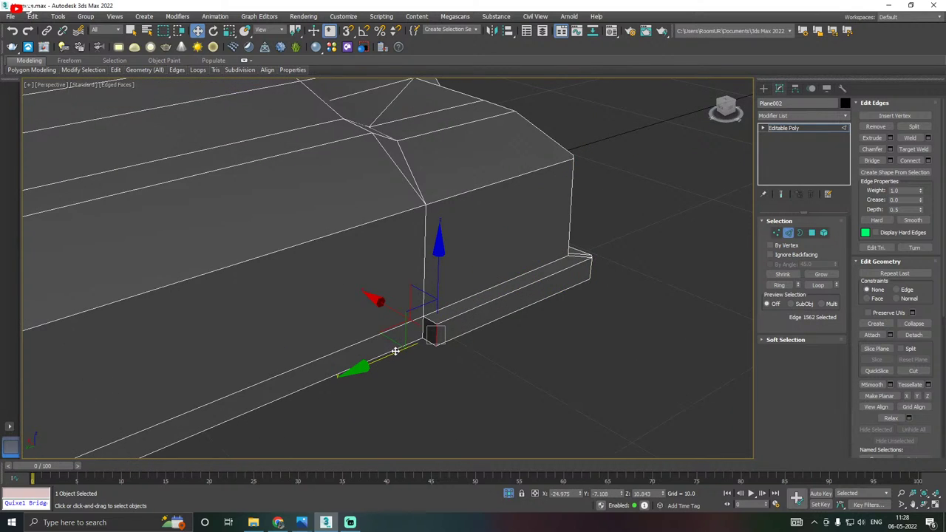
pyautogui.hotkey('ctrl', 'BackSpace')
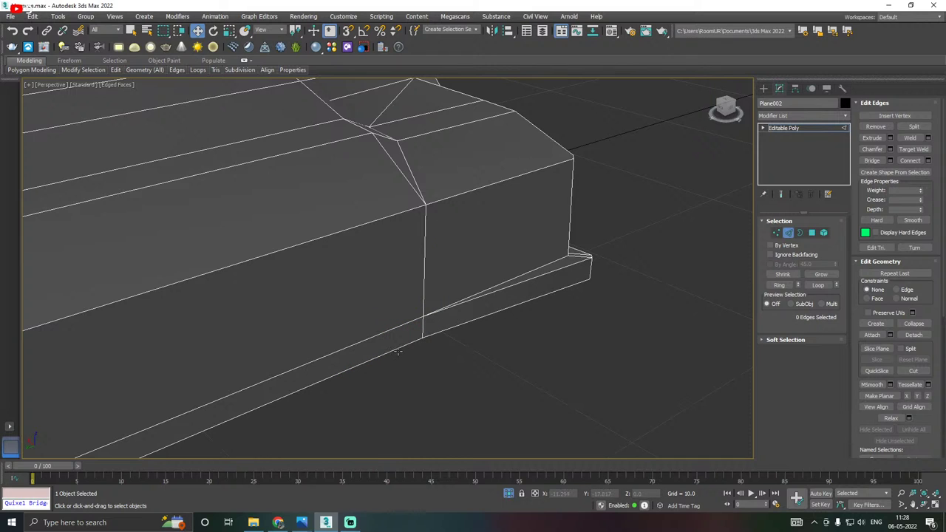
pyautogui.click(397, 351)
pyautogui.keyDown('alt'); pyautogui.moveTo(399, 352); pyautogui.dragTo(496, 322, button='middle'); pyautogui.keyUp('alt')
pyautogui.keyDown('alt'); pyautogui.moveTo(426, 315); pyautogui.dragTo(462, 324, button='middle'); pyautogui.keyUp('alt')
pyautogui.keyDown('alt'); pyautogui.moveTo(538, 303); pyautogui.dragTo(466, 297, button='middle'); pyautogui.keyUp('alt')
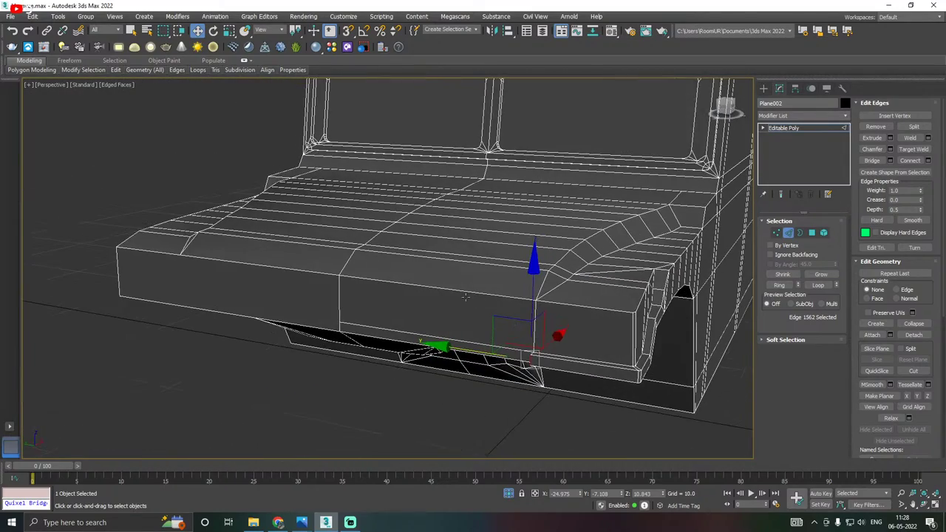
# Switch to polygon editing and select the three polygons across the full width of the hood's front face.
pyautogui.click(811, 233)
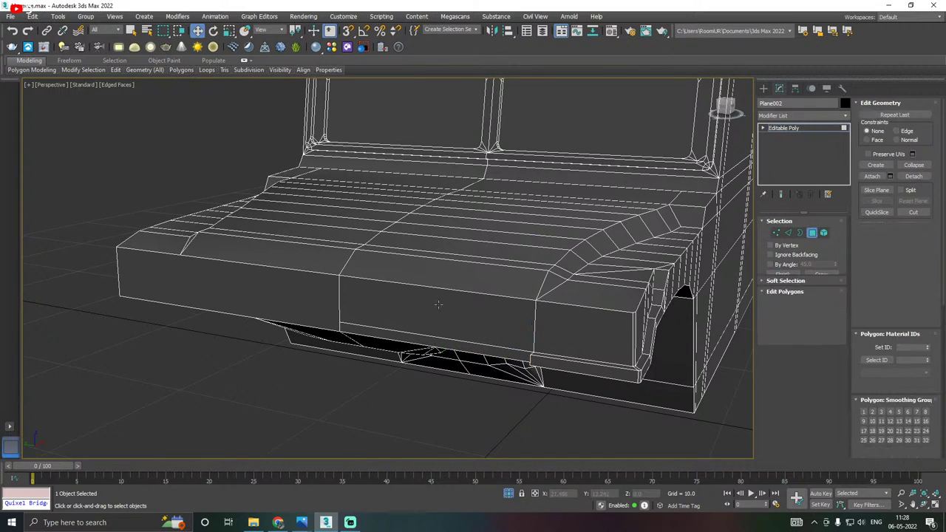
pyautogui.click(400, 319)
pyautogui.keyDown('ctrl'); pyautogui.click(319, 304); pyautogui.keyUp('ctrl')
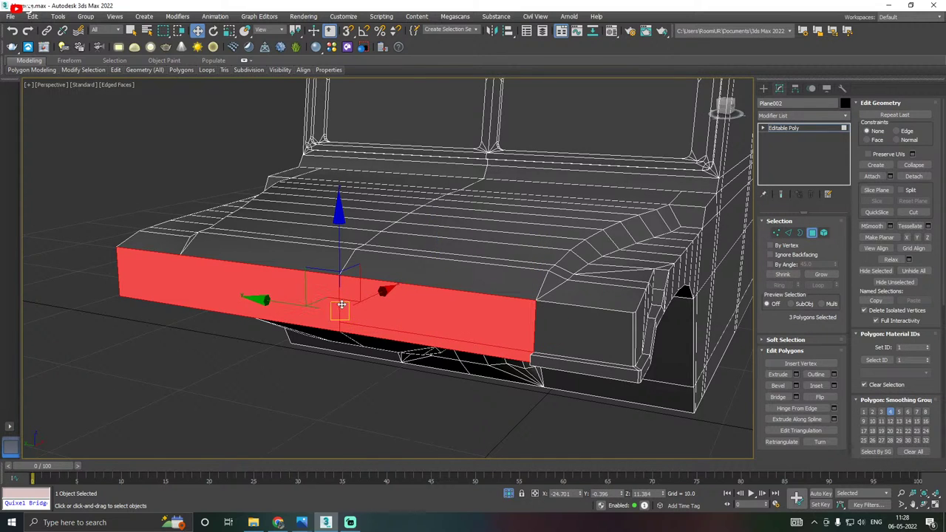
pyautogui.keyDown('alt'); pyautogui.moveTo(319, 303); pyautogui.dragTo(420, 308, button='middle'); pyautogui.keyUp('alt')
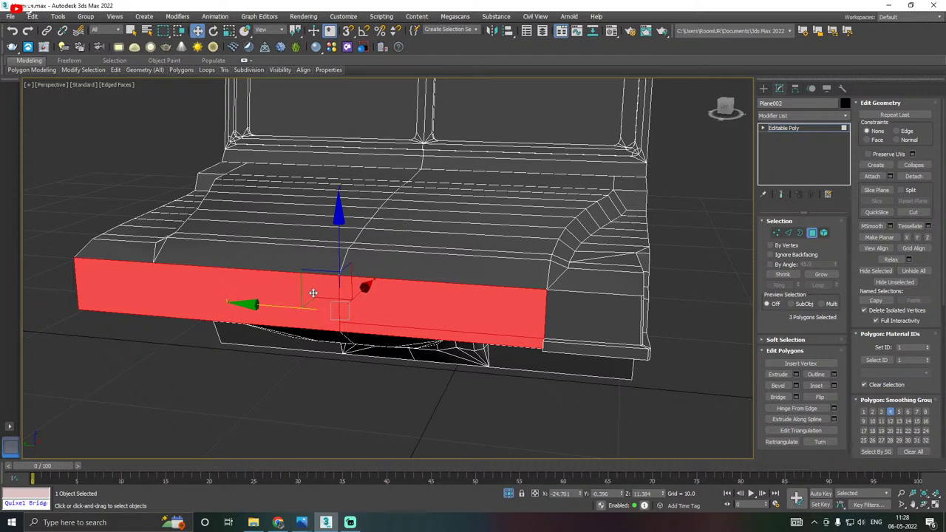
pyautogui.keyDown('alt'); pyautogui.moveTo(314, 293); pyautogui.dragTo(198, 275, button='middle'); pyautogui.keyUp('alt')
pyautogui.keyDown('alt'); pyautogui.moveTo(370, 282); pyautogui.dragTo(430, 261, button='middle'); pyautogui.keyUp('alt')
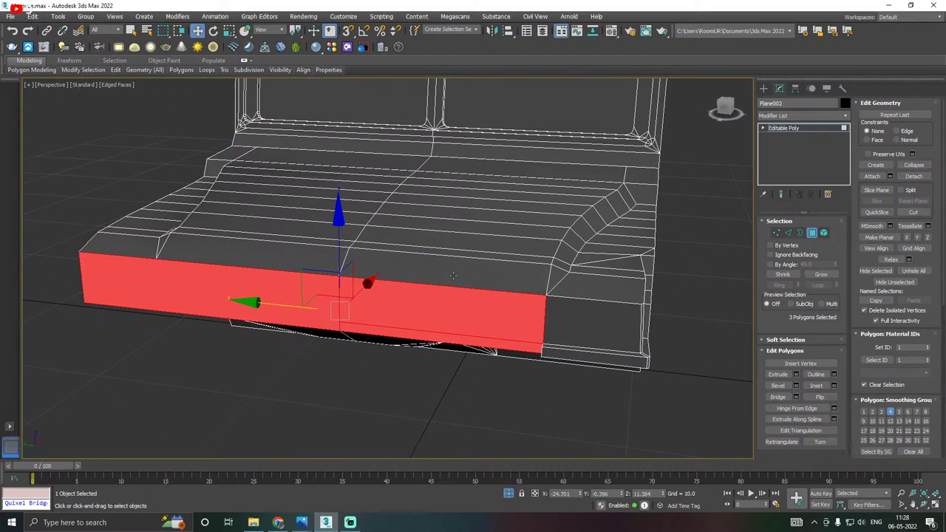
pyautogui.keyDown('alt'); pyautogui.moveTo(446, 293); pyautogui.dragTo(375, 292, button='middle'); pyautogui.keyUp('alt')
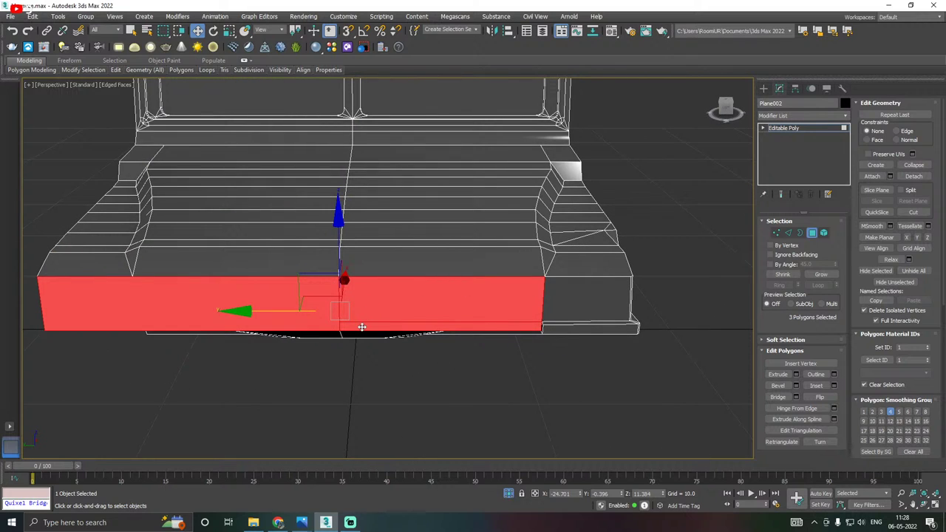
# Reduce the selection to the front panel and the thin strip beneath it on the lipped fender's half.
pyautogui.click(361, 327)
pyautogui.keyDown('ctrl'); pyautogui.click(261, 306); pyautogui.keyUp('ctrl')
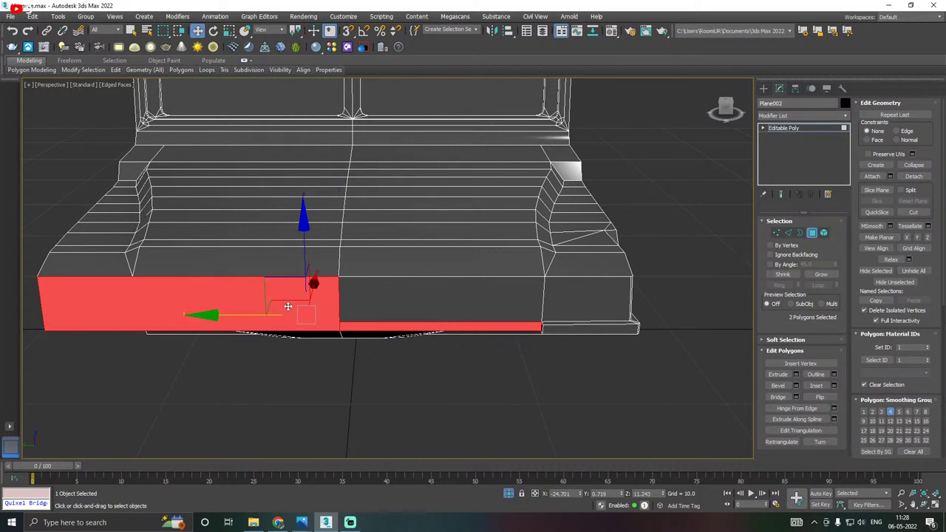
pyautogui.click(369, 326)
pyautogui.keyDown('ctrl'); pyautogui.click(380, 302); pyautogui.keyUp('ctrl')
pyautogui.keyDown('alt'); pyautogui.moveTo(380, 302); pyautogui.dragTo(416, 313, button='middle'); pyautogui.keyUp('alt')
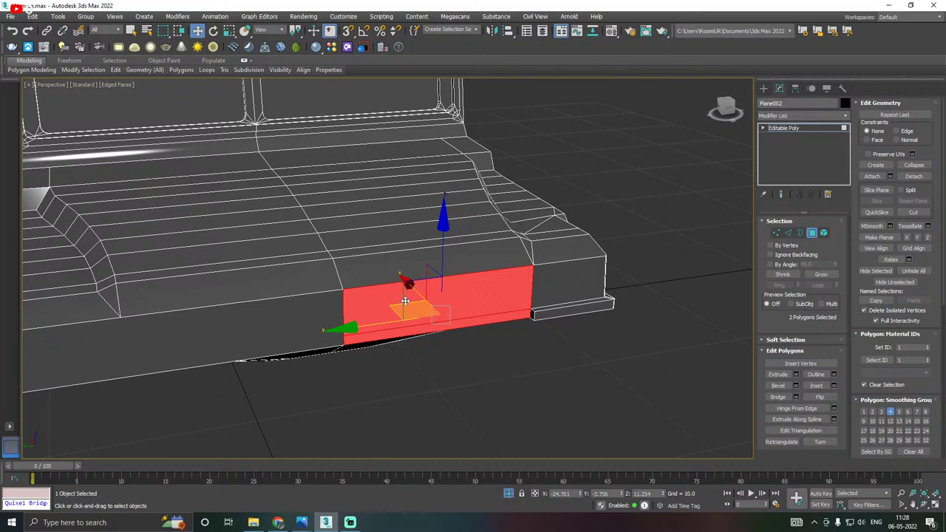
pyautogui.click(364, 333)
pyautogui.keyDown('ctrl'); pyautogui.click(368, 318); pyautogui.keyUp('ctrl')
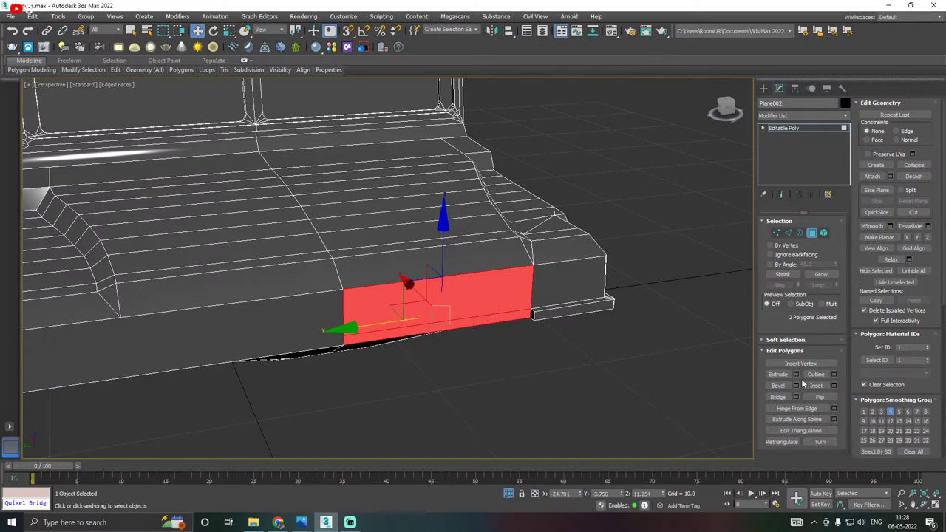
# Add the other half's front polygon to the selection and try extruding all three by 0.274.
pyautogui.keyDown('alt'); pyautogui.moveTo(545, 305); pyautogui.dragTo(498, 307, button='middle'); pyautogui.keyUp('alt')
pyautogui.keyDown('ctrl'); pyautogui.click(312, 282); pyautogui.keyUp('ctrl')
pyautogui.keyDown('alt'); pyautogui.moveTo(311, 283); pyautogui.dragTo(854, 411, button='middle'); pyautogui.keyUp('alt')
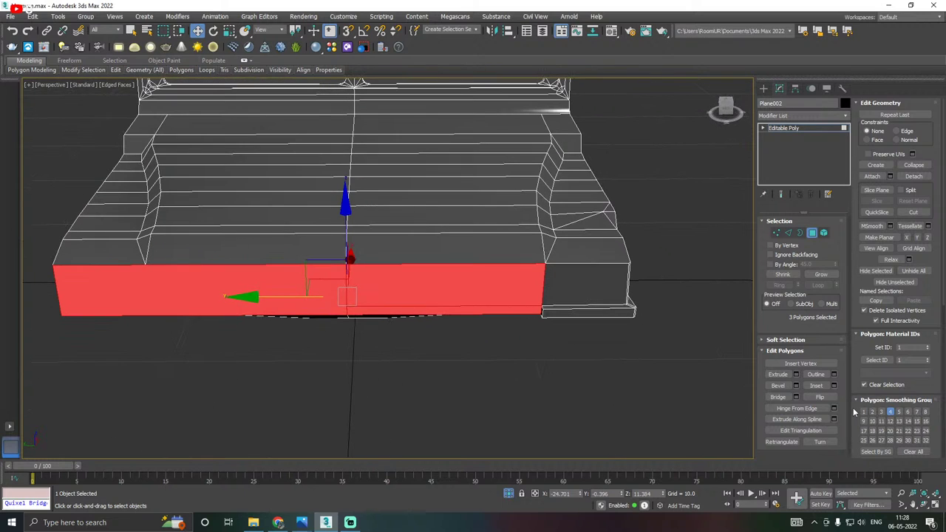
pyautogui.click(796, 374)
pyautogui.keyDown('alt'); pyautogui.moveTo(621, 332); pyautogui.dragTo(571, 257, button='middle'); pyautogui.keyUp('alt')
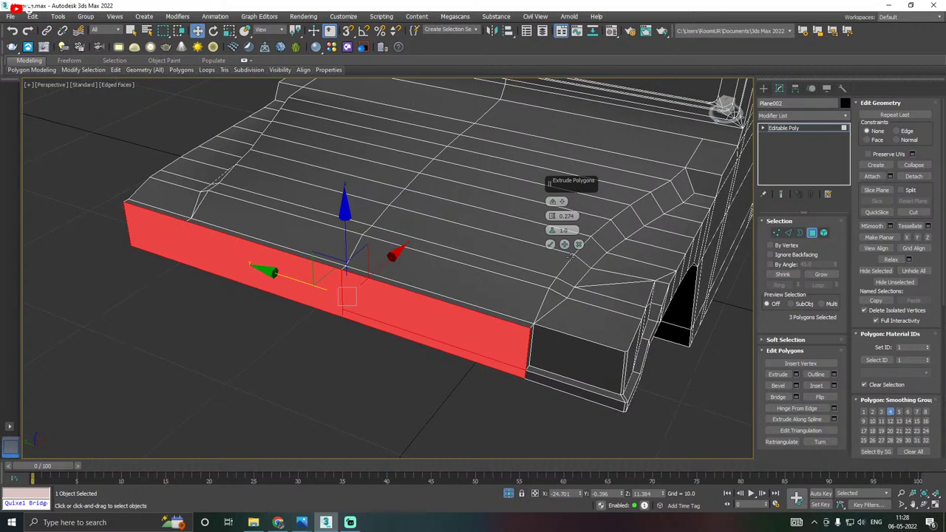
pyautogui.click(578, 244)
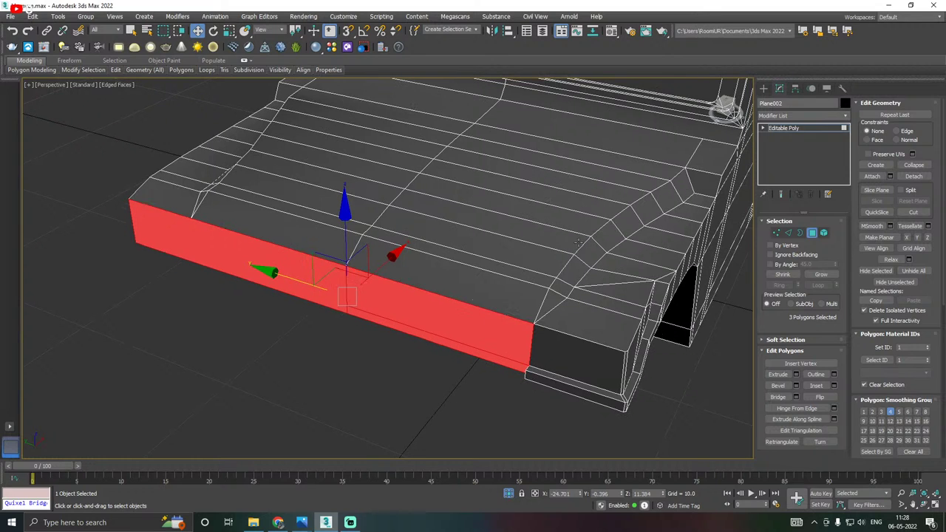
# Deselect the other half's polygon and extrude the remaining two front polygons forward by 1.412.
pyautogui.keyDown('alt'); pyautogui.click(272, 274); pyautogui.keyUp('alt')
pyautogui.keyDown('alt'); pyautogui.moveTo(271, 274); pyautogui.dragTo(419, 315, button='middle'); pyautogui.keyUp('alt')
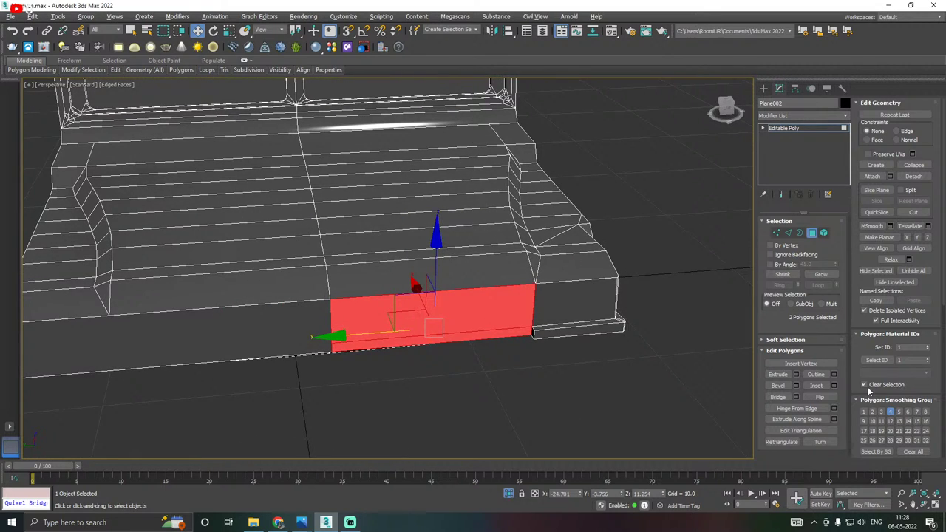
pyautogui.click(796, 374)
pyautogui.keyDown('alt'); pyautogui.moveTo(656, 348); pyautogui.dragTo(547, 303, button='middle'); pyautogui.keyUp('alt')
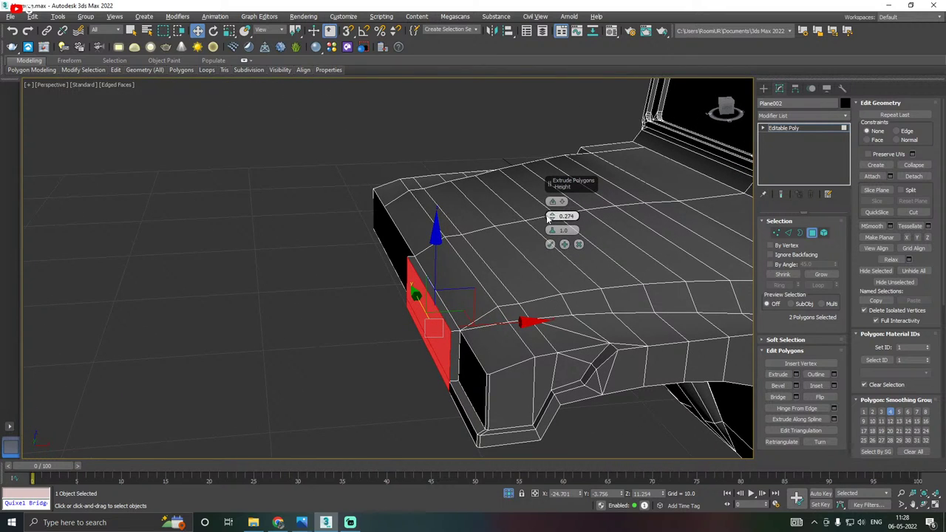
pyautogui.moveTo(550, 216); pyautogui.dragTo(551, 204)
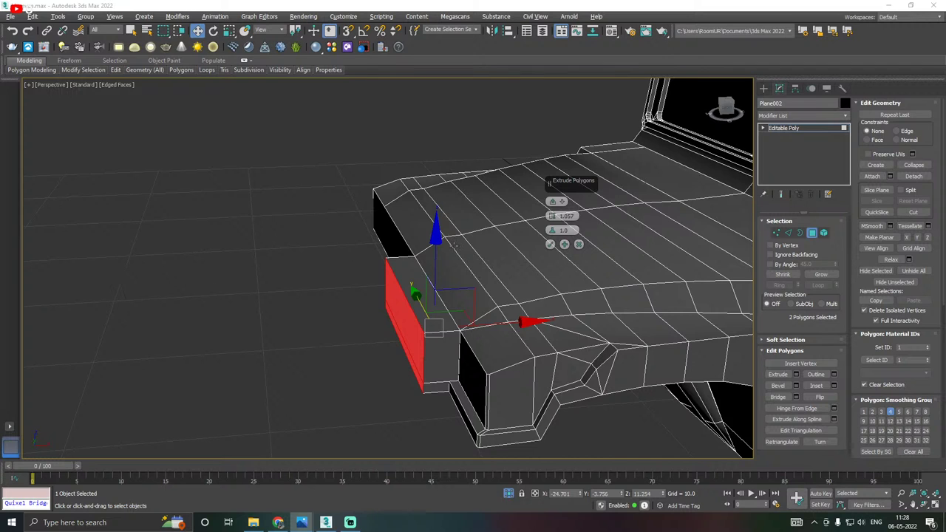
pyautogui.keyDown('alt'); pyautogui.moveTo(335, 273); pyautogui.dragTo(411, 279, button='middle'); pyautogui.keyUp('alt')
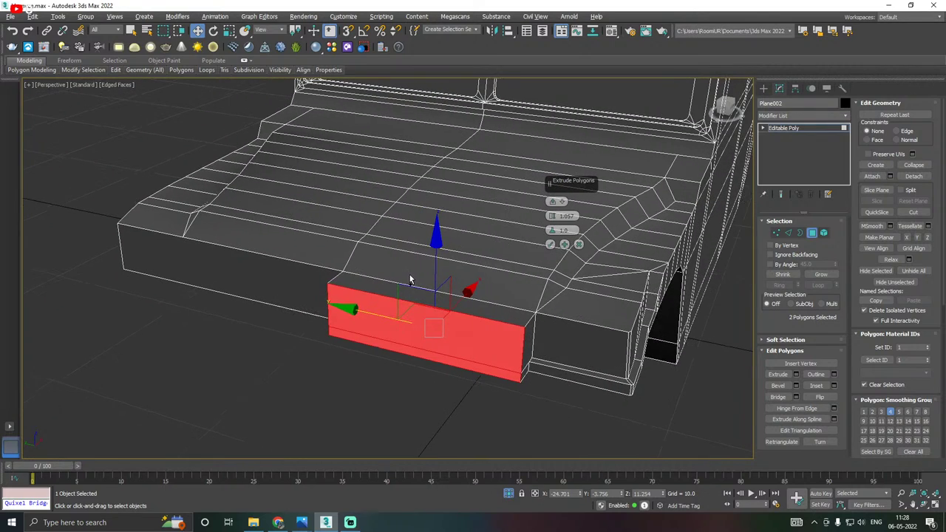
pyautogui.keyDown('alt'); pyautogui.moveTo(476, 260); pyautogui.dragTo(354, 202, button='middle'); pyautogui.keyUp('alt')
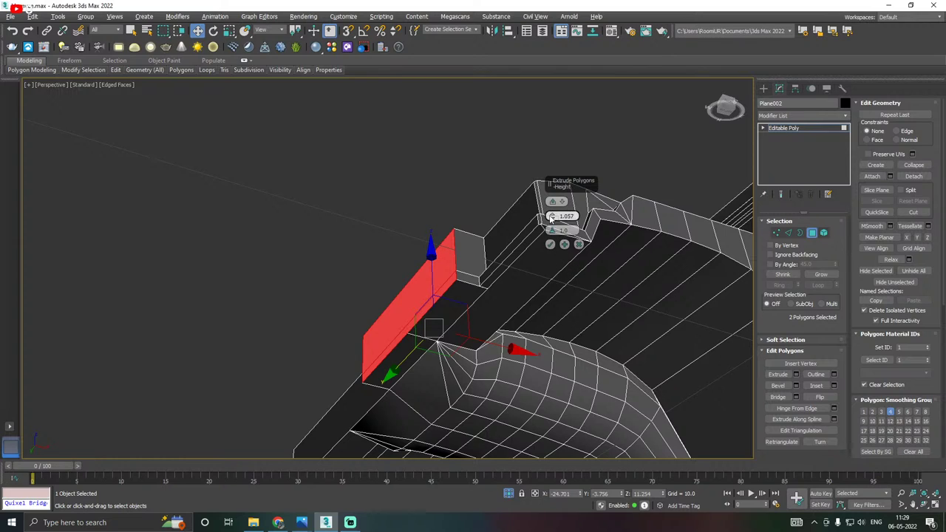
pyautogui.moveTo(550, 216); pyautogui.dragTo(550, 215)
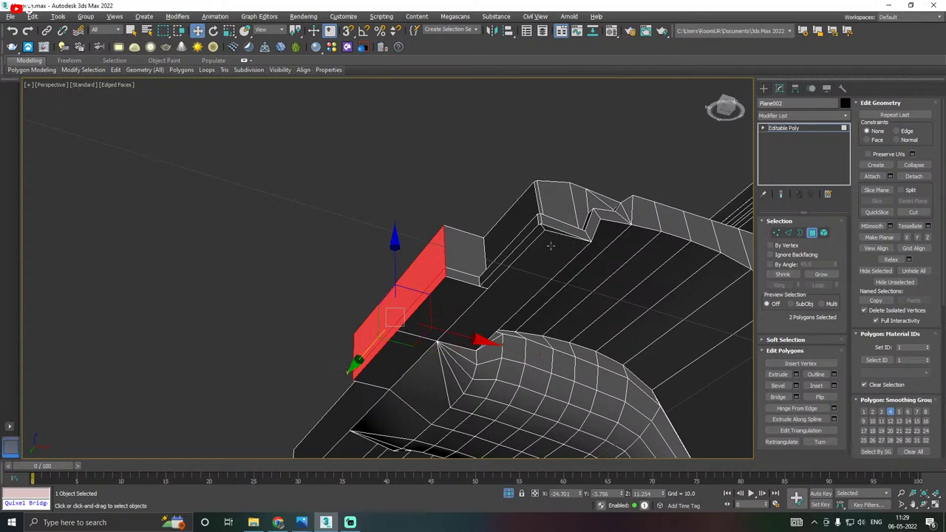
# Select the two polygons on the underside of the new front block and extrude them downward by 1.412.
pyautogui.click(437, 314)
pyautogui.keyDown('alt'); pyautogui.moveTo(406, 339); pyautogui.dragTo(392, 318, button='middle'); pyautogui.keyUp('alt')
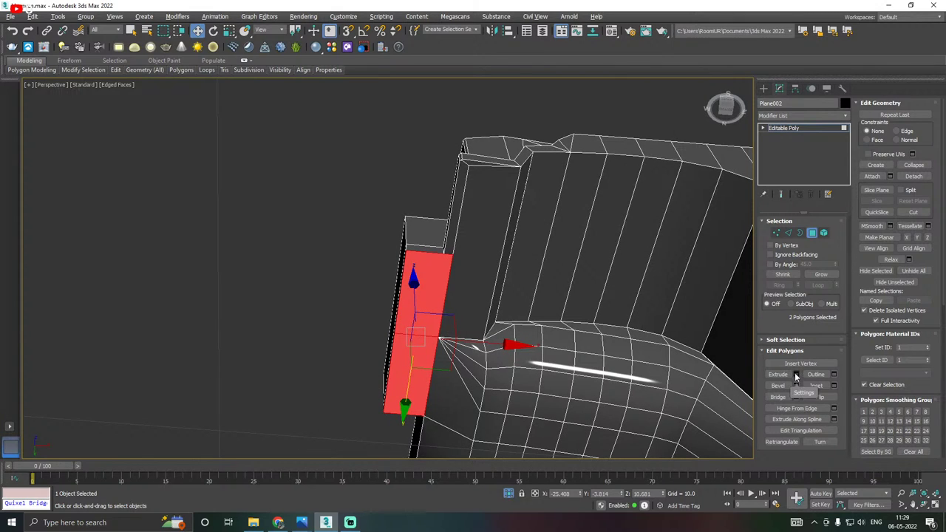
pyautogui.click(796, 374)
pyautogui.keyDown('alt'); pyautogui.moveTo(518, 355); pyautogui.dragTo(481, 329, button='middle'); pyautogui.keyUp('alt')
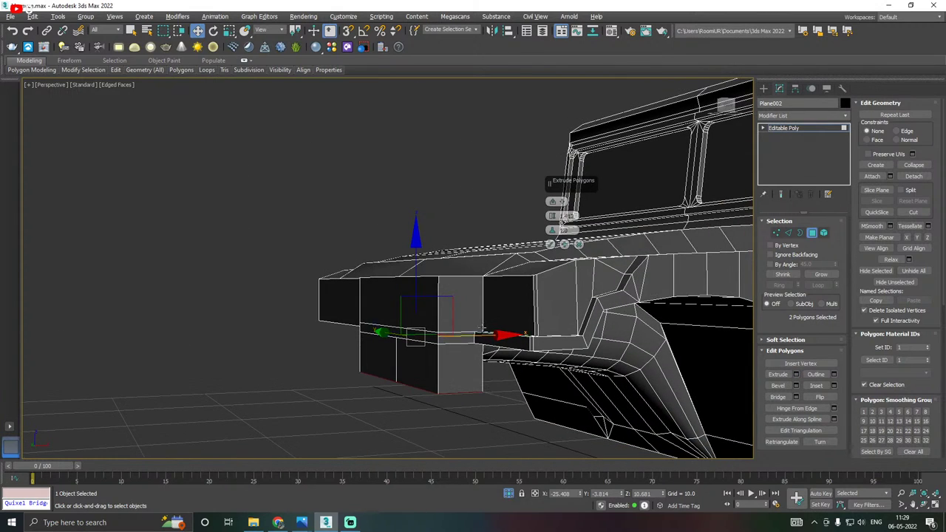
pyautogui.click(550, 245)
pyautogui.keyDown('alt'); pyautogui.moveTo(550, 245); pyautogui.dragTo(573, 312, button='middle'); pyautogui.keyUp('alt')
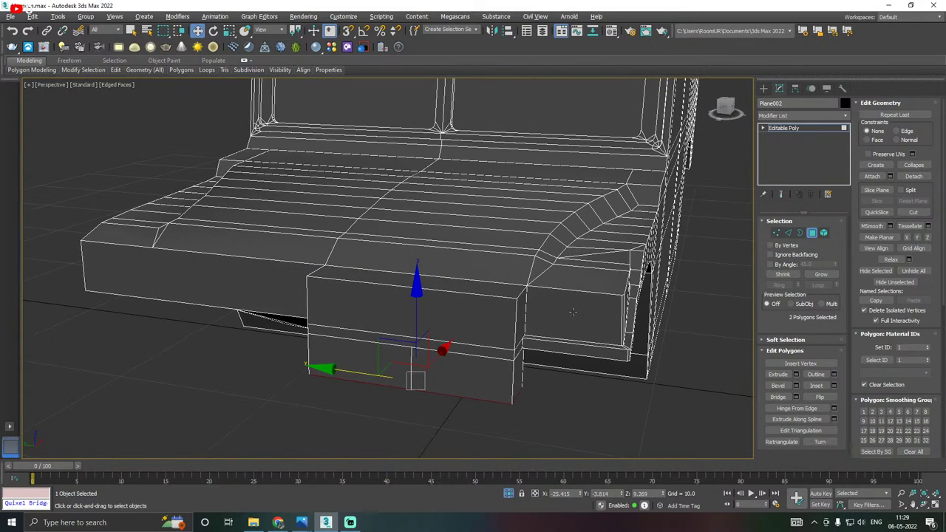
pyautogui.moveTo(431, 313); pyautogui.dragTo(406, 305, button='middle')
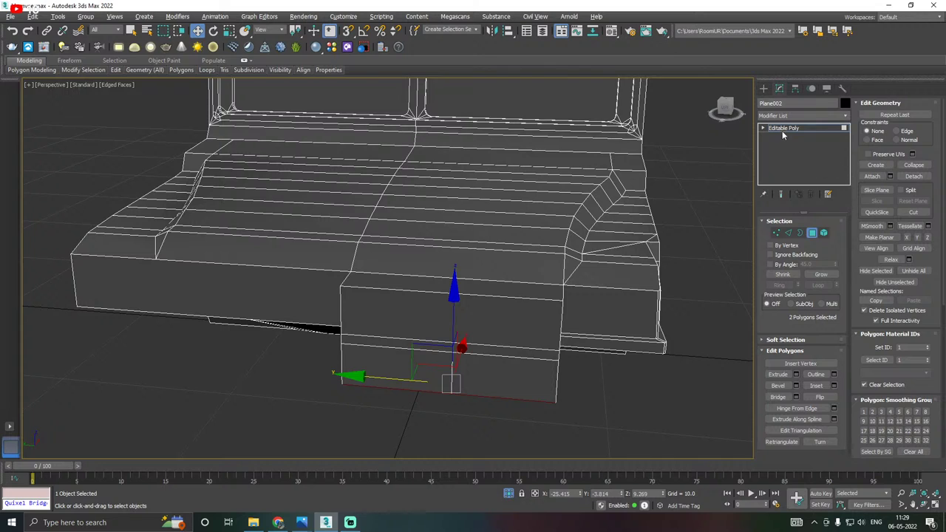
# Add a Symmetry modifier to the whole body with Z as the mirror axis and start editing its mirror plane.
pyautogui.click(790, 131)
pyautogui.click(847, 119)
pyautogui.scroll(-15, 797, 278)
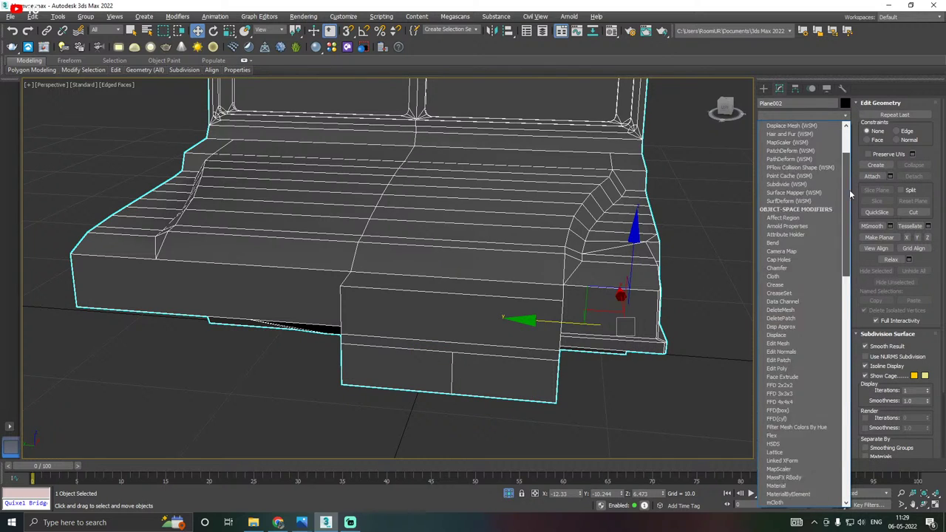
pyautogui.click(795, 291)
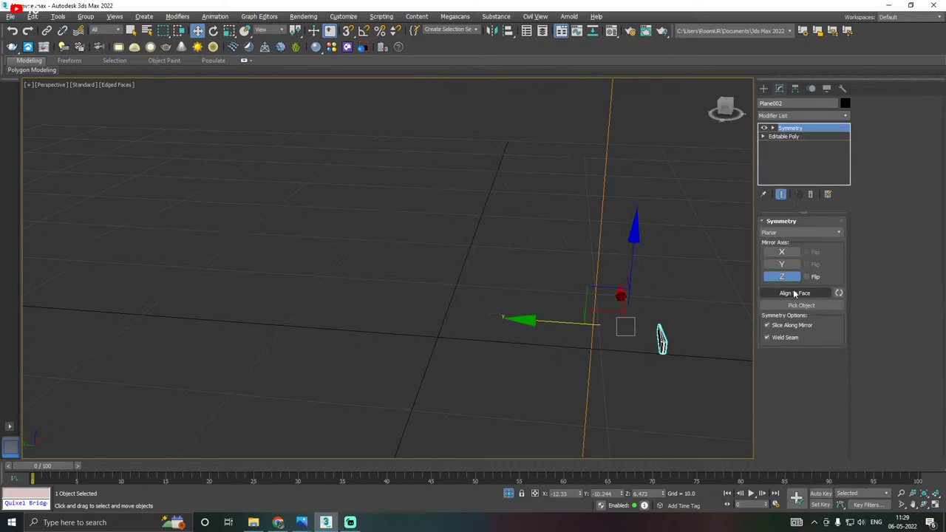
pyautogui.click(782, 277)
pyautogui.click(774, 130)
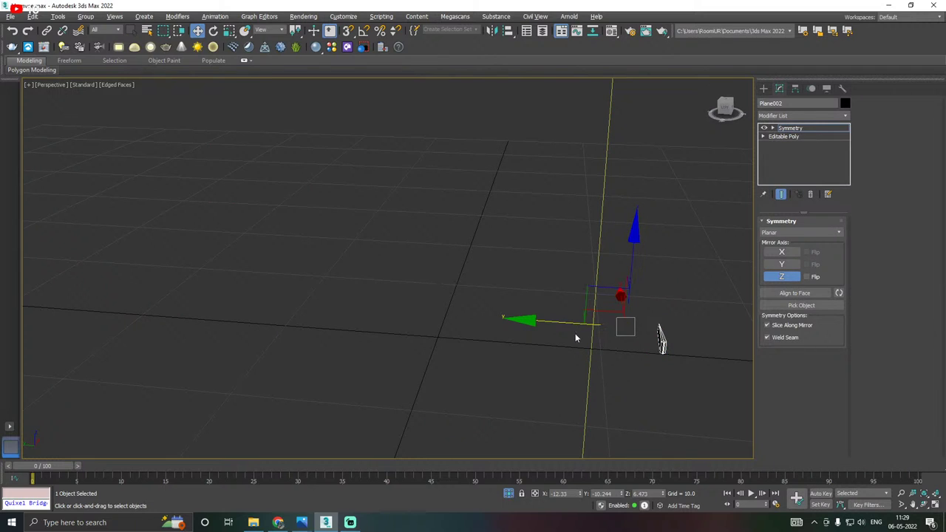
# Move the mirror plane along Y to about -0.693, onto the body's centre line.
pyautogui.moveTo(575, 329); pyautogui.dragTo(408, 317)
pyautogui.scroll(-2, 456, 354)
pyautogui.keyDown('alt'); pyautogui.moveTo(465, 340); pyautogui.dragTo(489, 358, button='middle'); pyautogui.keyUp('alt')
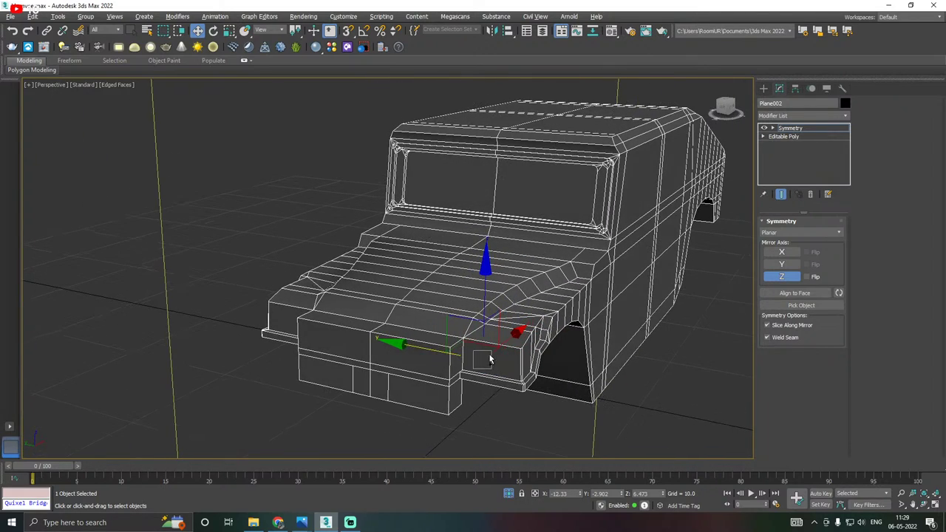
pyautogui.moveTo(407, 345); pyautogui.dragTo(377, 333)
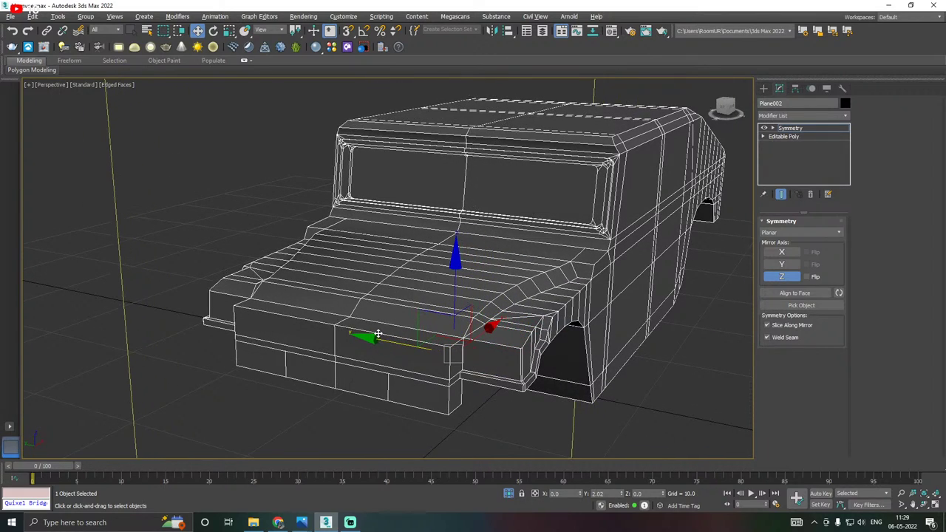
pyautogui.scroll(-2, 402, 343)
pyautogui.keyDown('alt'); pyautogui.moveTo(440, 344); pyautogui.dragTo(478, 345, button='middle'); pyautogui.keyUp('alt')
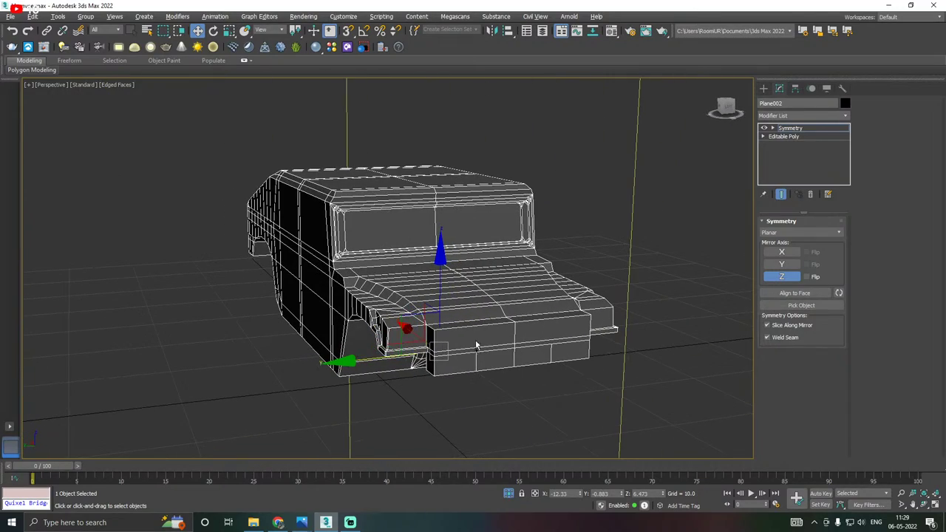
pyautogui.moveTo(372, 357)
pyautogui.mouseDown()
pyautogui.moveTo(361, 355)
pyautogui.moveTo(370, 355)
pyautogui.mouseUp()
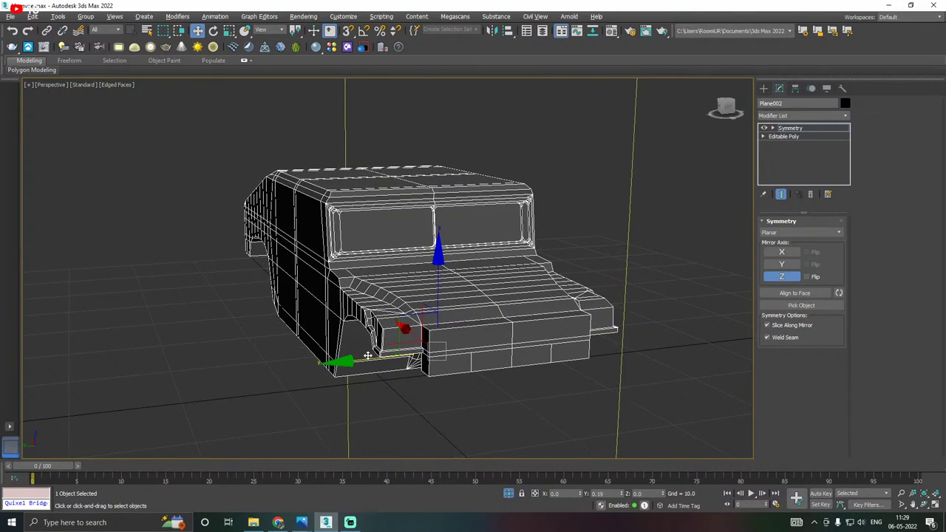
pyautogui.keyDown('alt'); pyautogui.moveTo(462, 351); pyautogui.dragTo(431, 338, button='middle'); pyautogui.keyUp('alt')
pyautogui.scroll(-5, 384, 349)
pyautogui.scroll(4, 370, 354)
pyautogui.scroll(3, 433, 349)
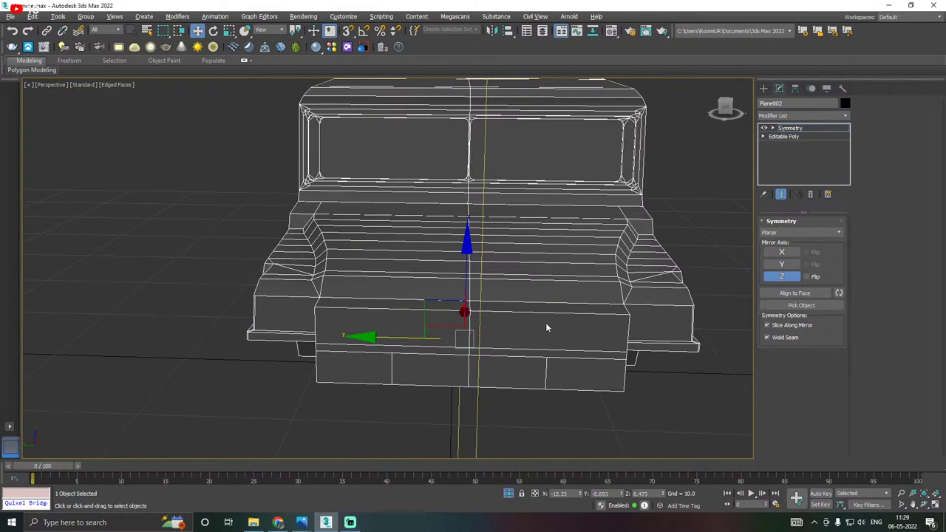
pyautogui.keyDown('alt'); pyautogui.moveTo(519, 337); pyautogui.dragTo(510, 362, button='middle'); pyautogui.keyUp('alt')
# Collapse the Symmetry modifier into the Editable Poly.
pyautogui.click(794, 137)
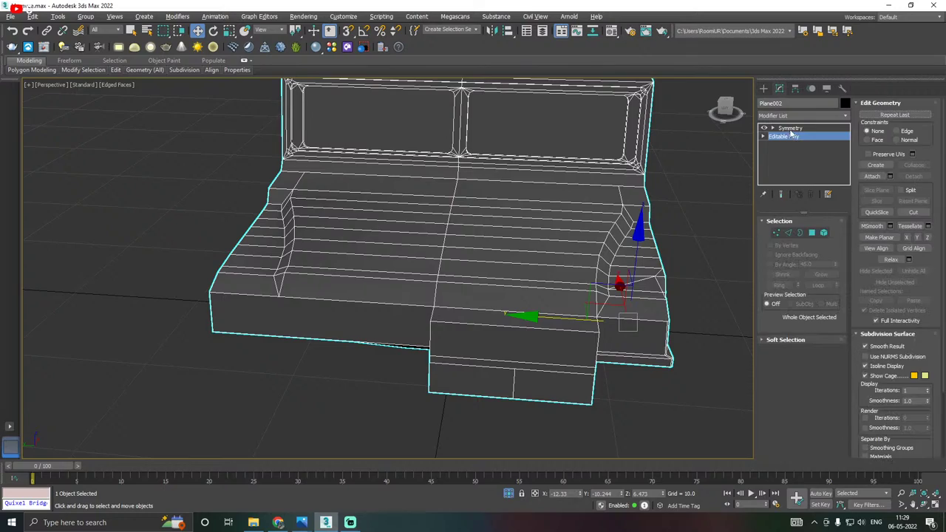
pyautogui.rightClick(789, 129)
pyautogui.click(821, 228)
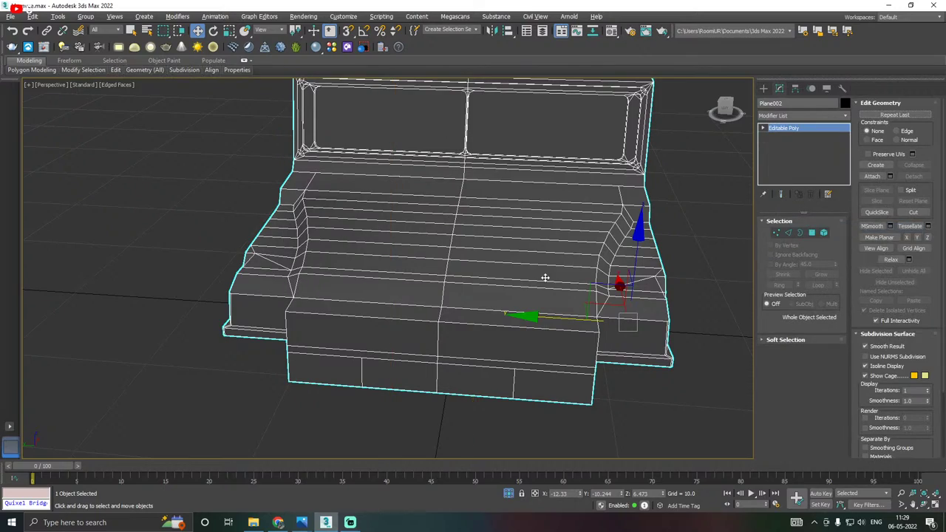
pyautogui.keyDown('alt'); pyautogui.moveTo(545, 274); pyautogui.dragTo(595, 275, button='middle'); pyautogui.keyUp('alt')
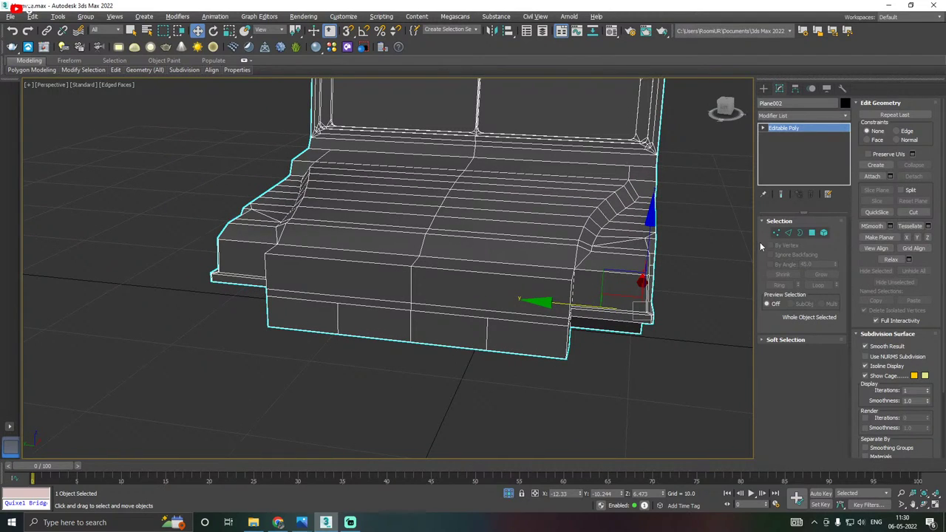
# Move the two short vertical edges on the lower front block outward along Y, the mirrored side's edge to about 3.88.
pyautogui.click(788, 233)
pyautogui.click(485, 339)
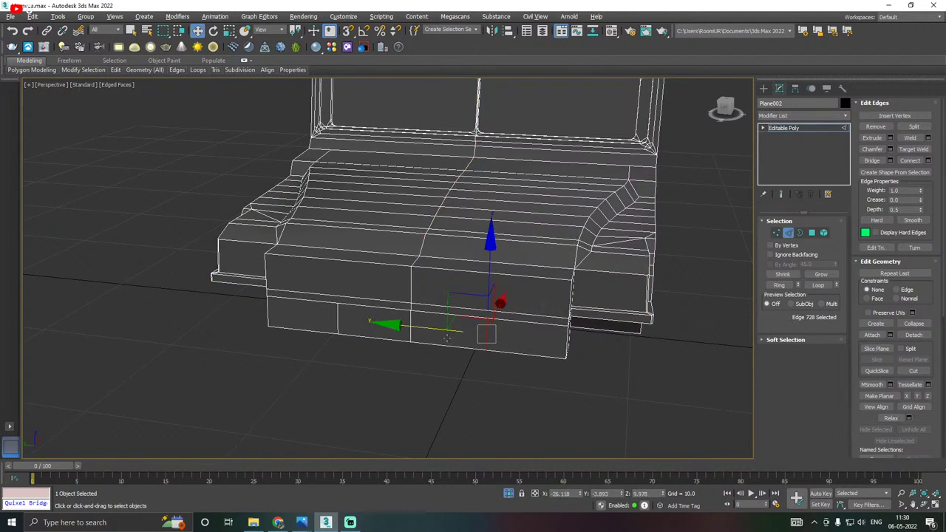
pyautogui.moveTo(426, 329); pyautogui.dragTo(362, 325)
pyautogui.click(338, 320)
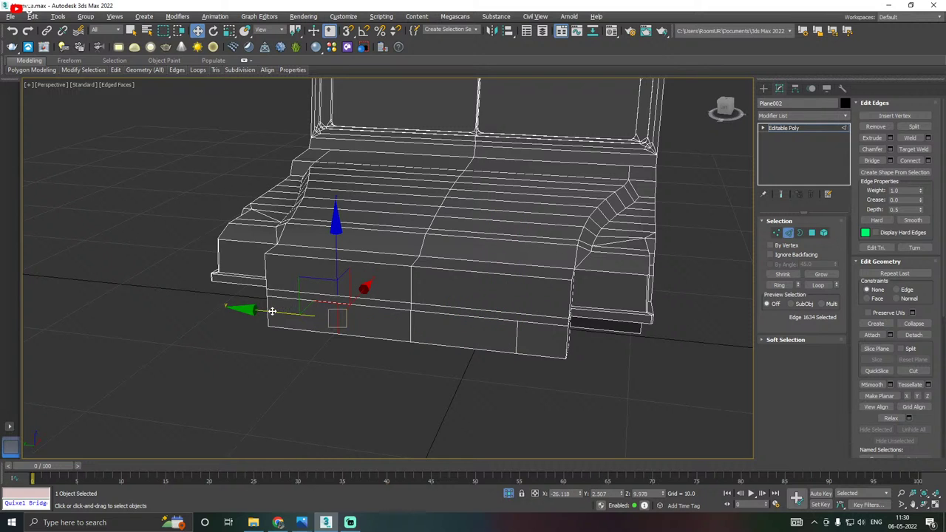
pyautogui.moveTo(237, 306); pyautogui.dragTo(237, 306)
pyautogui.keyDown('alt'); pyautogui.moveTo(374, 311); pyautogui.dragTo(355, 218, button='middle'); pyautogui.keyUp('alt')
pyautogui.keyDown('alt'); pyautogui.moveTo(573, 283); pyautogui.dragTo(570, 264, button='middle'); pyautogui.keyUp('alt')
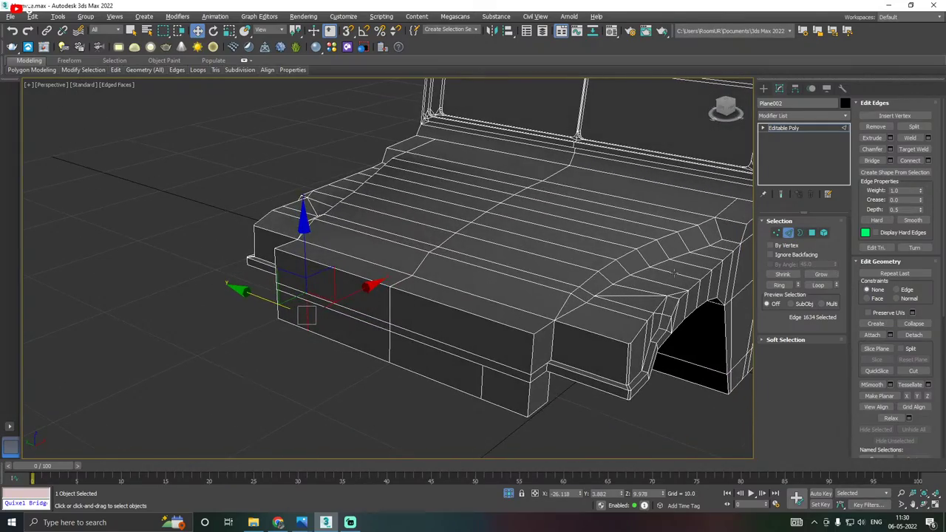
# Cut a vertical edge on the front block's face from the bottom vertex at Y -5.107 up to the block's top edge.
pyautogui.keyDown('alt'); pyautogui.moveTo(674, 273); pyautogui.dragTo(693, 276, button='middle'); pyautogui.keyUp('alt')
pyautogui.keyDown('alt'); pyautogui.moveTo(530, 355); pyautogui.dragTo(474, 288, button='middle'); pyautogui.keyUp('alt')
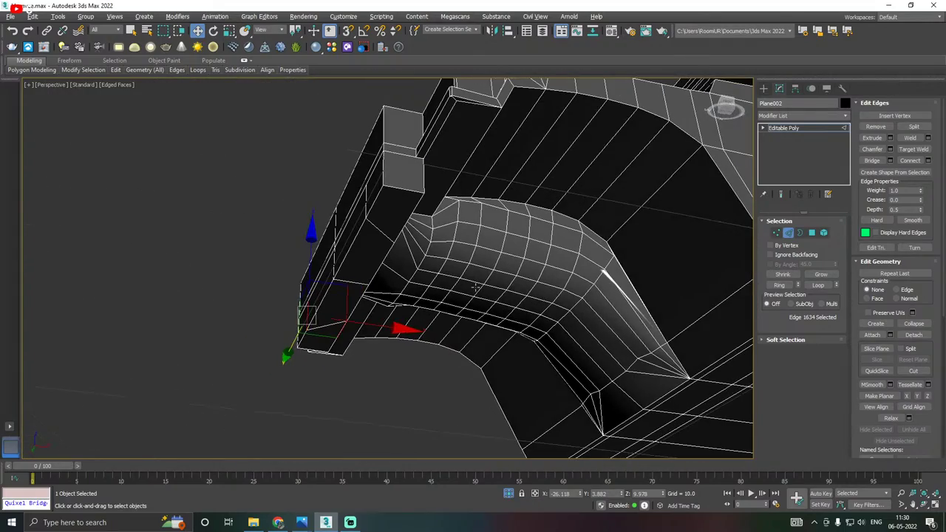
pyautogui.click(777, 233)
pyautogui.scroll(3, 388, 191)
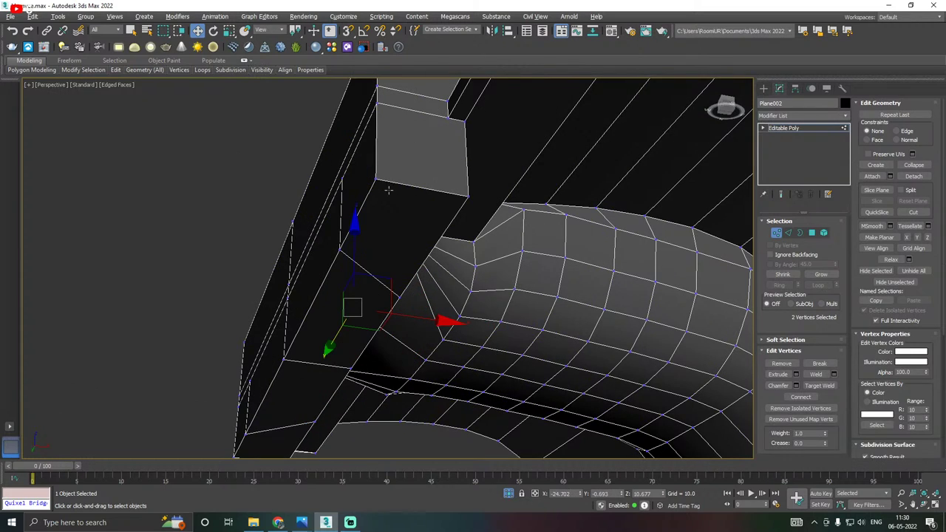
pyautogui.click(346, 249)
pyautogui.scroll(-2, 465, 247)
pyautogui.moveTo(466, 248)
pyautogui.keyDown('alt'); pyautogui.mouseDown(button='middle')
pyautogui.moveTo(556, 278)
pyautogui.moveTo(462, 248)
pyautogui.mouseUp(button='middle'); pyautogui.keyUp('alt')
pyautogui.scroll(3, 458, 247)
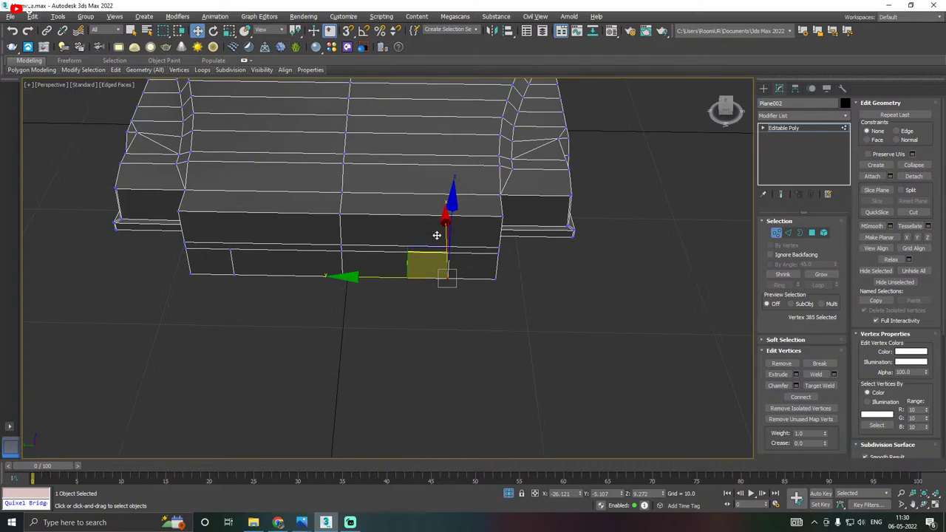
pyautogui.rightClick(434, 232)
pyautogui.click(421, 146)
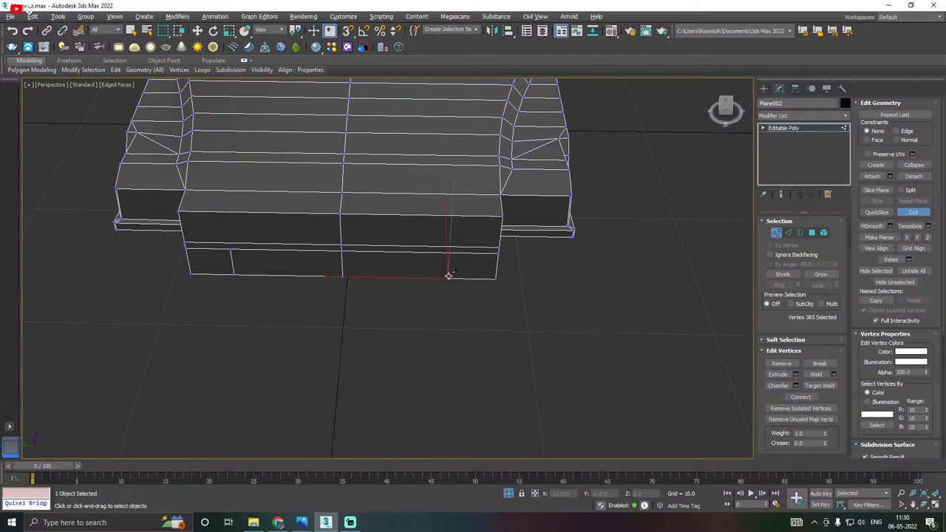
pyautogui.click(448, 276)
pyautogui.rightClick(479, 229)
pyautogui.click(502, 217)
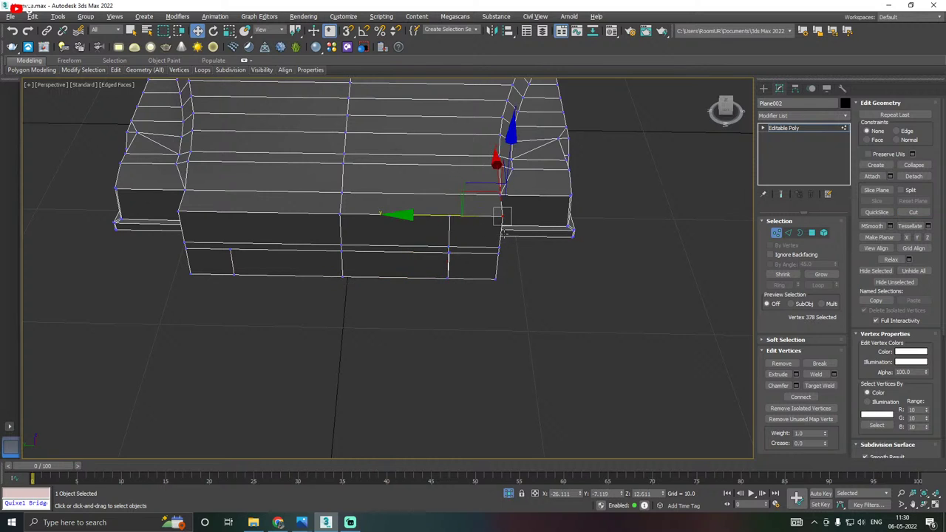
# Target-weld the stray vertex at Y -5.107 onto the new cut's vertex at the top of the lower front strip.
pyautogui.keyDown('alt'); pyautogui.moveTo(504, 234); pyautogui.dragTo(463, 190, button='middle'); pyautogui.keyUp('alt')
pyautogui.scroll(10, 462, 190)
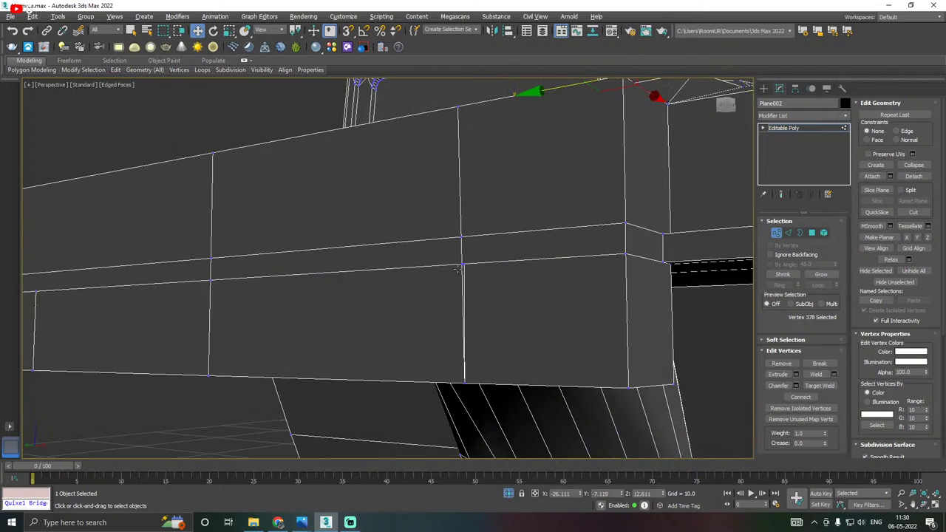
pyautogui.click(468, 259)
pyautogui.keyDown('alt'); pyautogui.moveTo(468, 260); pyautogui.dragTo(533, 287, button='middle'); pyautogui.keyUp('alt')
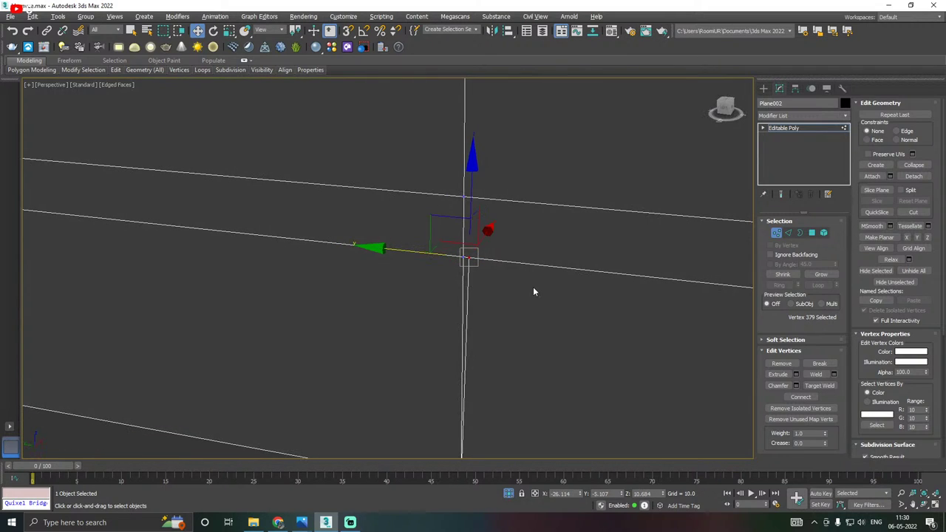
pyautogui.rightClick(528, 281)
pyautogui.click(503, 347)
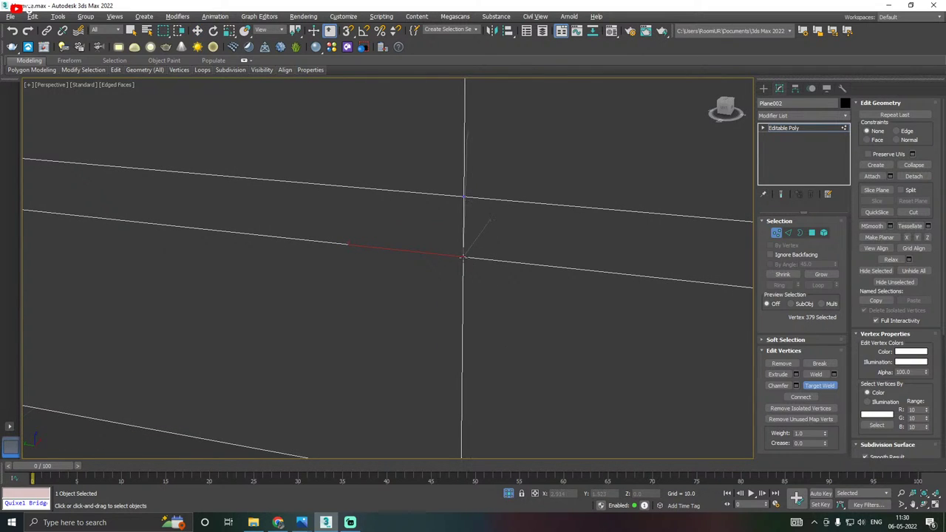
pyautogui.scroll(-8, 519, 252)
pyautogui.rightClick(436, 261)
pyautogui.keyDown('alt'); pyautogui.moveTo(436, 260); pyautogui.dragTo(495, 277, button='middle'); pyautogui.keyUp('alt')
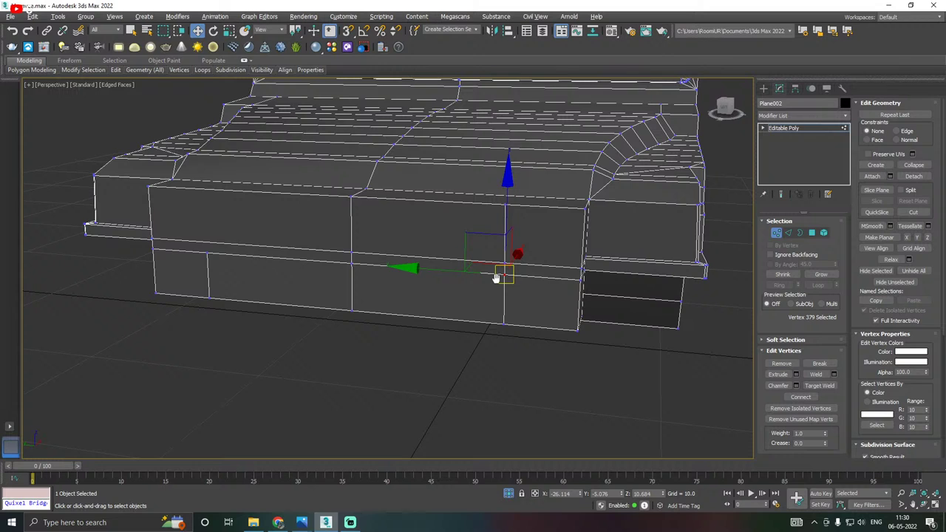
pyautogui.click(812, 233)
pyautogui.click(358, 236)
pyautogui.keyDown('ctrl'); pyautogui.click(322, 236); pyautogui.keyUp('ctrl')
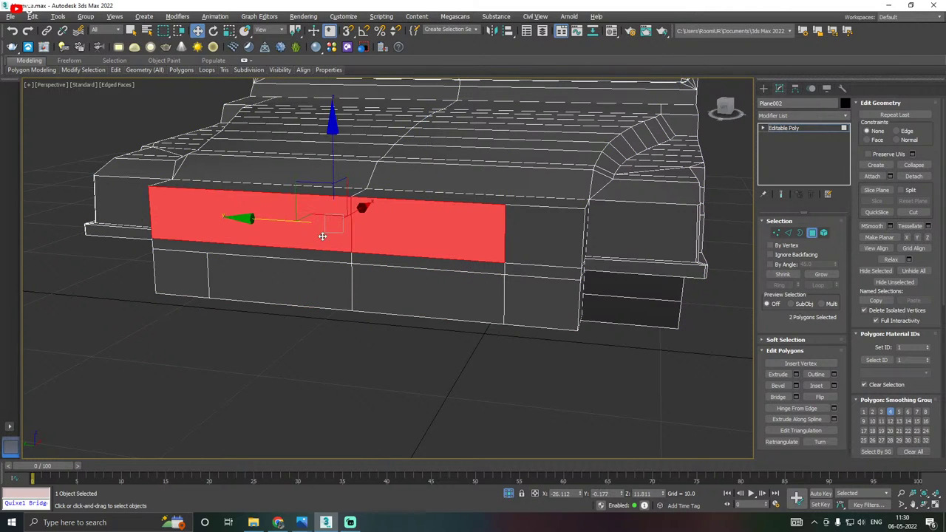
pyautogui.moveTo(401, 248)
pyautogui.keyDown('alt'); pyautogui.mouseDown(button='middle')
pyautogui.moveTo(491, 270)
pyautogui.moveTo(430, 281)
pyautogui.moveTo(415, 255)
pyautogui.mouseUp(button='middle'); pyautogui.keyUp('alt')
pyautogui.keyDown('ctrl'); pyautogui.click(459, 281); pyautogui.keyUp('ctrl')
pyautogui.keyDown('ctrl'); pyautogui.click(392, 280); pyautogui.keyUp('ctrl')
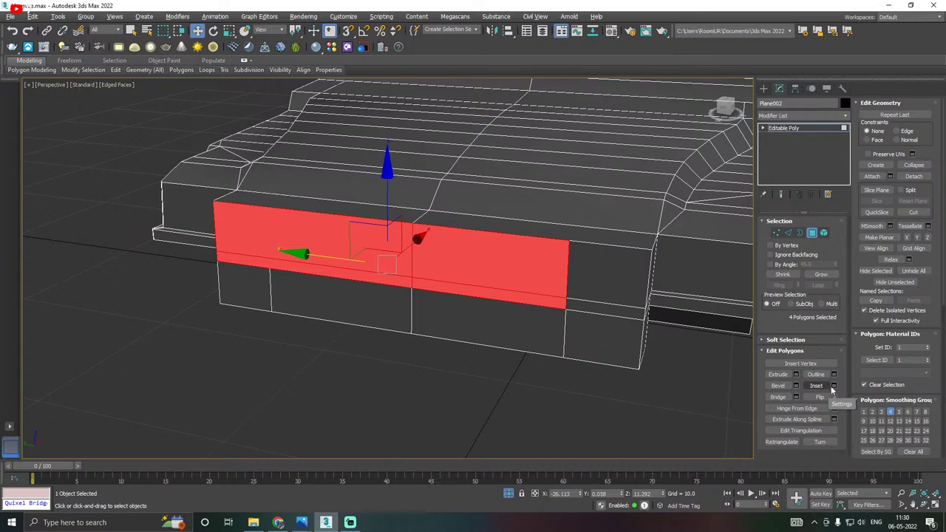
pyautogui.click(834, 385)
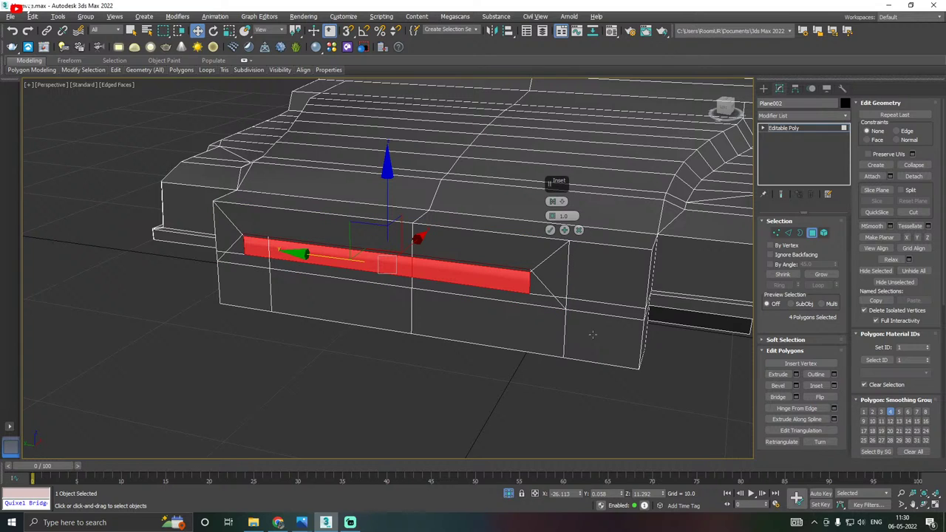
pyautogui.rightClick(551, 216)
pyautogui.click(551, 213)
pyautogui.click(552, 214)
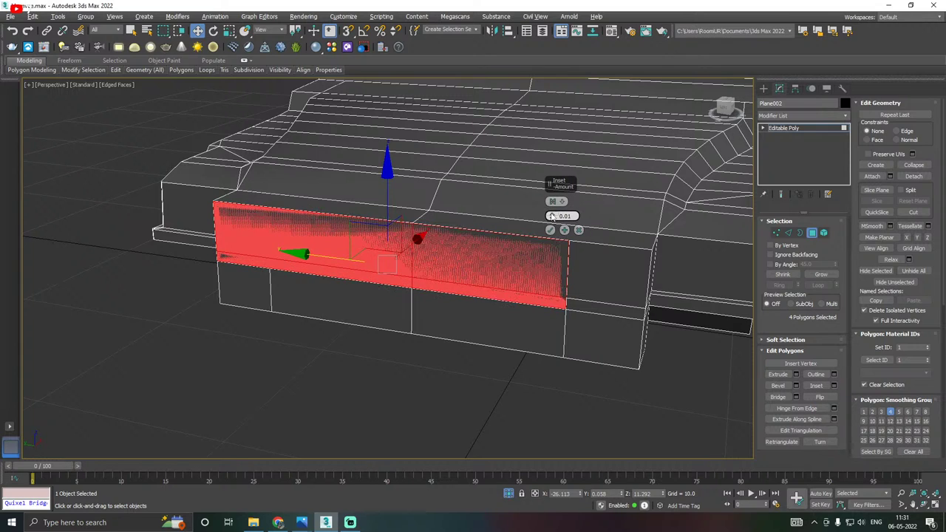
pyautogui.click(552, 213)
pyautogui.click(551, 214)
pyautogui.click(551, 214)
pyautogui.click(552, 213)
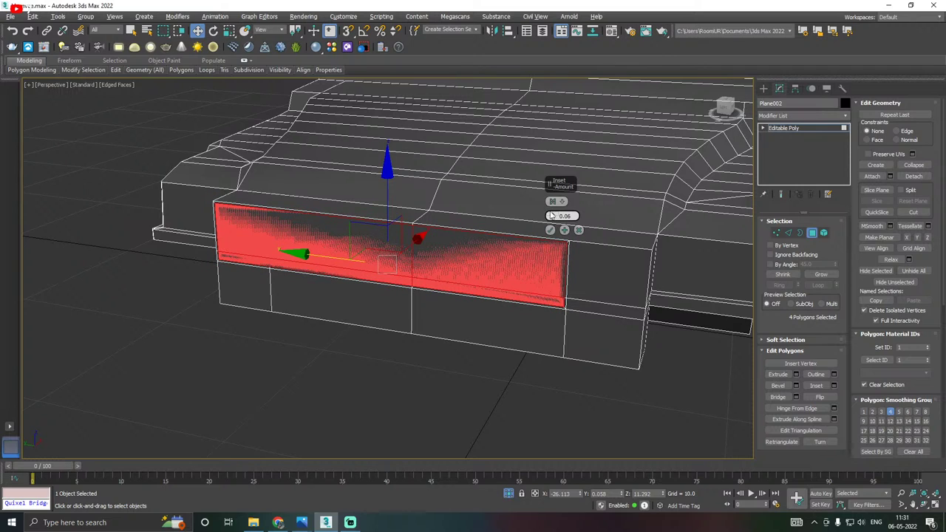
pyautogui.moveTo(551, 216)
pyautogui.mouseDown()
pyautogui.moveTo(552, 207)
pyautogui.moveTo(552, 216)
pyautogui.mouseUp()
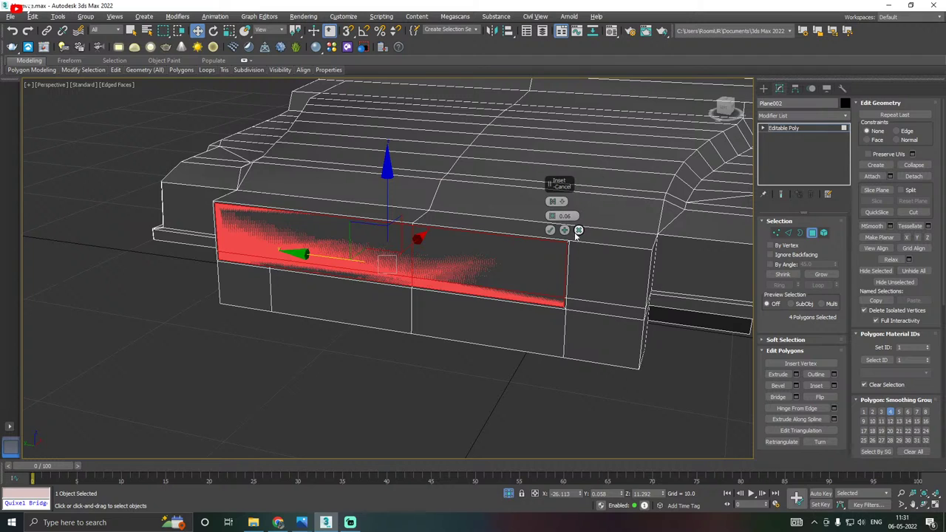
pyautogui.click(580, 230)
# Switch the front block's mesh to vertex-level editing.
pyautogui.click(776, 233)
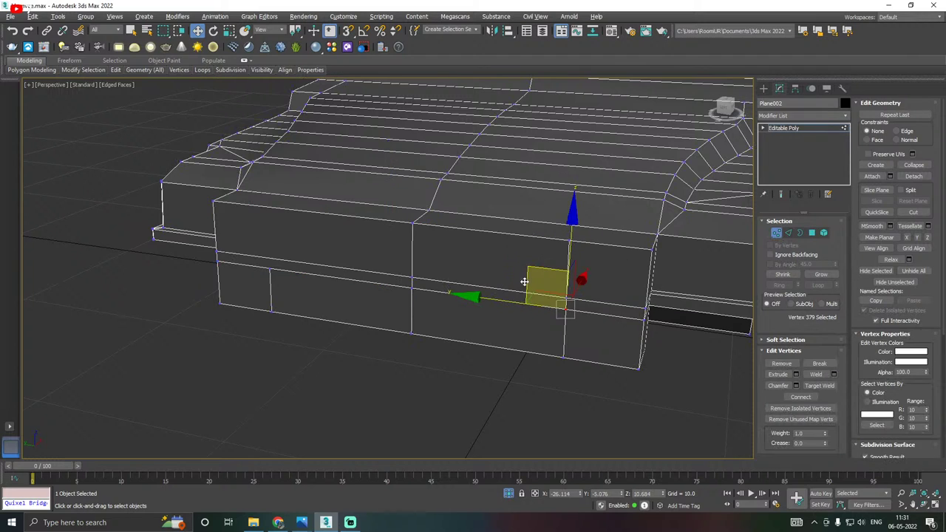
# Target-weld three vertices of the front face's upper mid-height edge line onto the vertices directly below them.
pyautogui.scroll(2, 521, 286)
pyautogui.rightClick(558, 283)
pyautogui.click(525, 349)
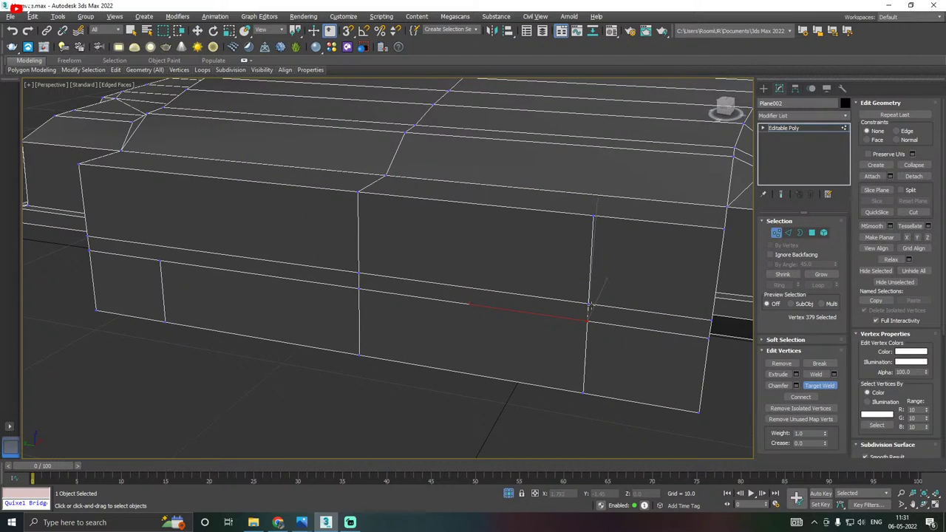
pyautogui.click(589, 323)
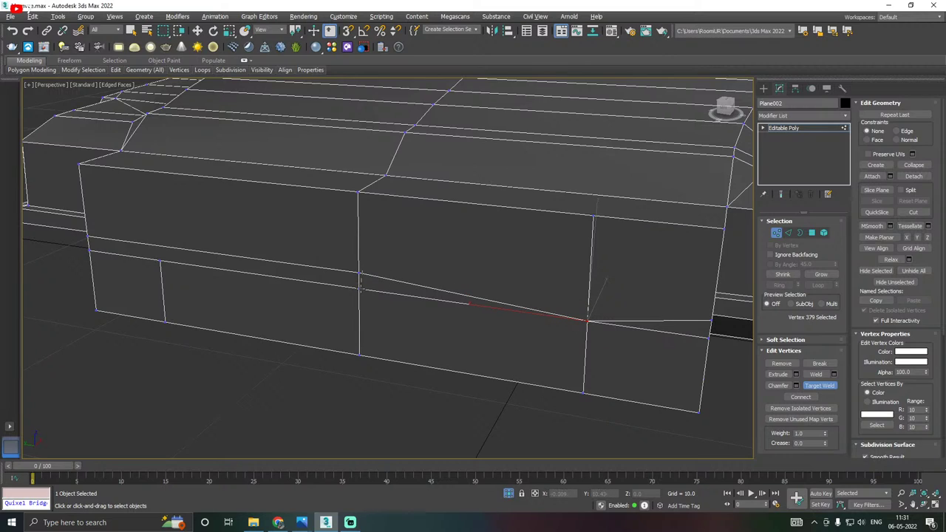
pyautogui.click(360, 287)
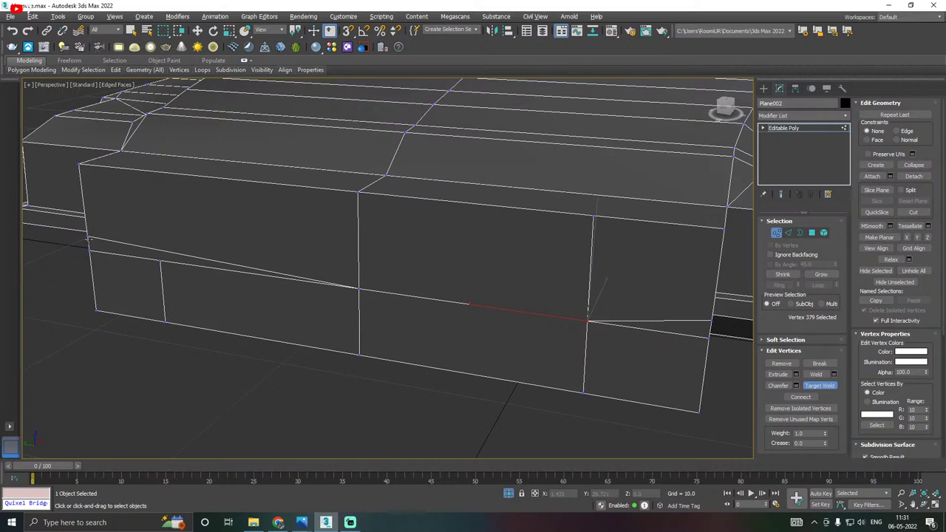
pyautogui.rightClick(88, 254)
pyautogui.press('w')
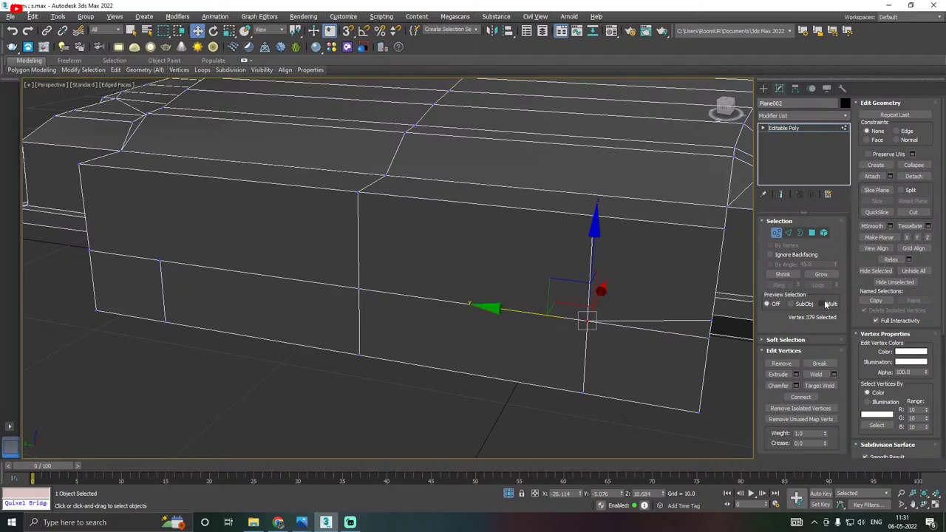
# Inset the selected upper front polygons as a group by 0.172.
pyautogui.click(812, 233)
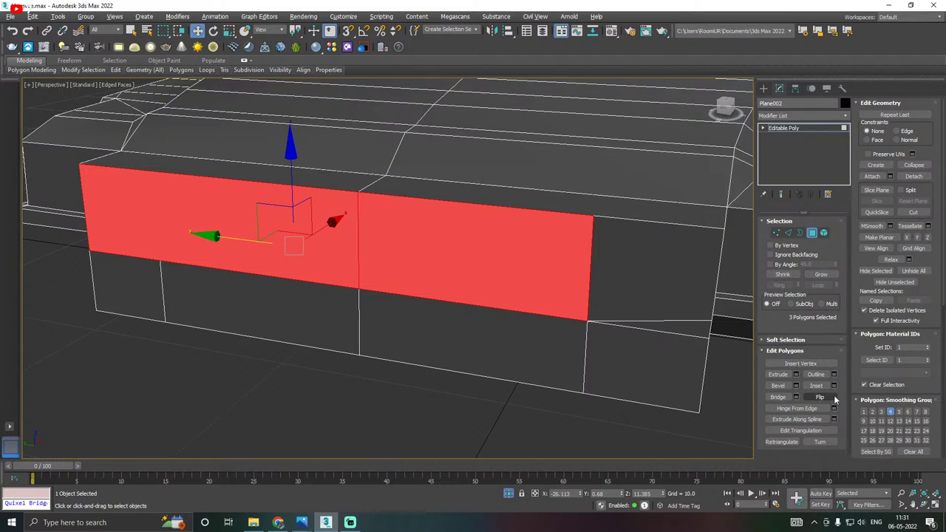
pyautogui.click(834, 386)
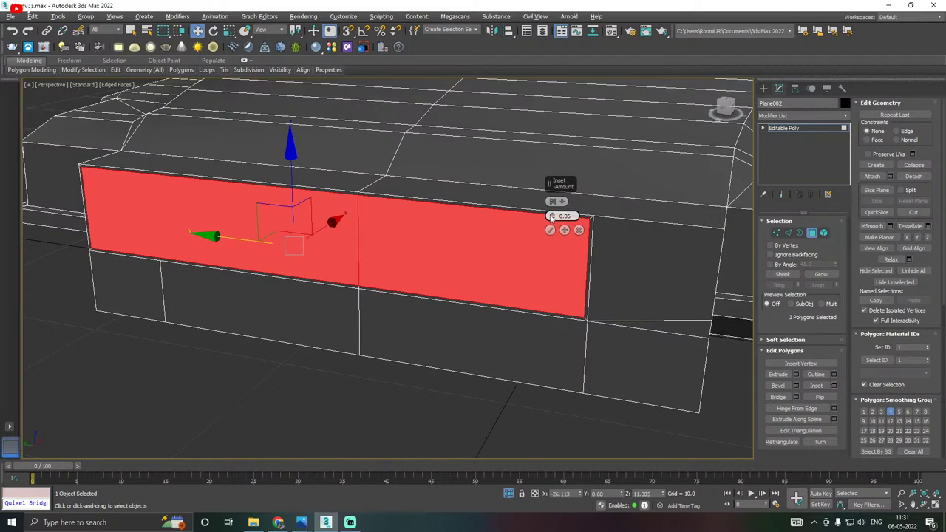
pyautogui.moveTo(551, 217); pyautogui.dragTo(550, 215)
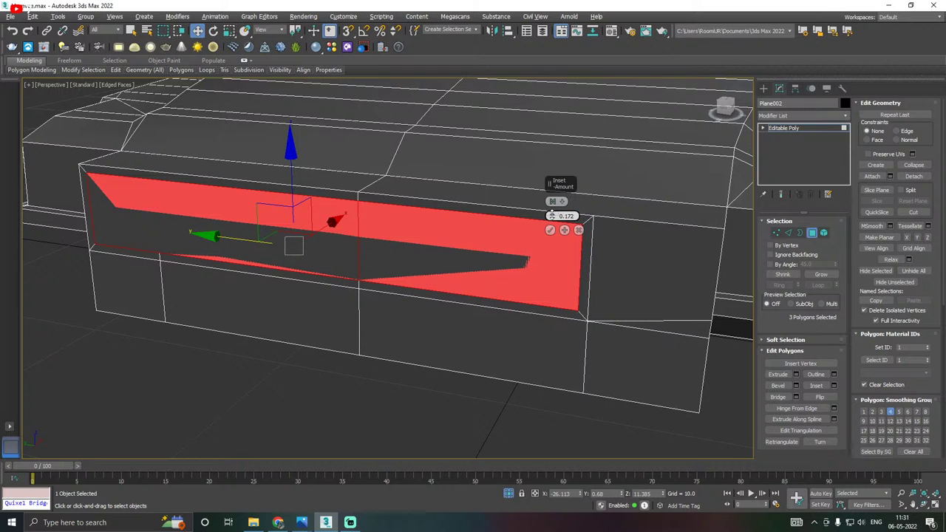
pyautogui.click(550, 230)
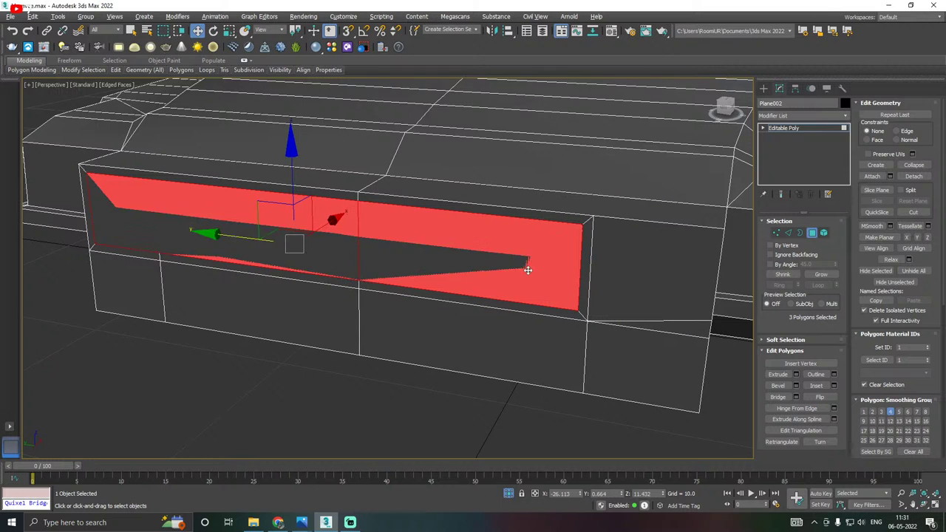
# Extrude the inset front polygons inward as a group with a height of -0.229 to form a recess.
pyautogui.scroll(-2, 527, 270)
pyautogui.scroll(-3, 561, 270)
pyautogui.scroll(2, 447, 254)
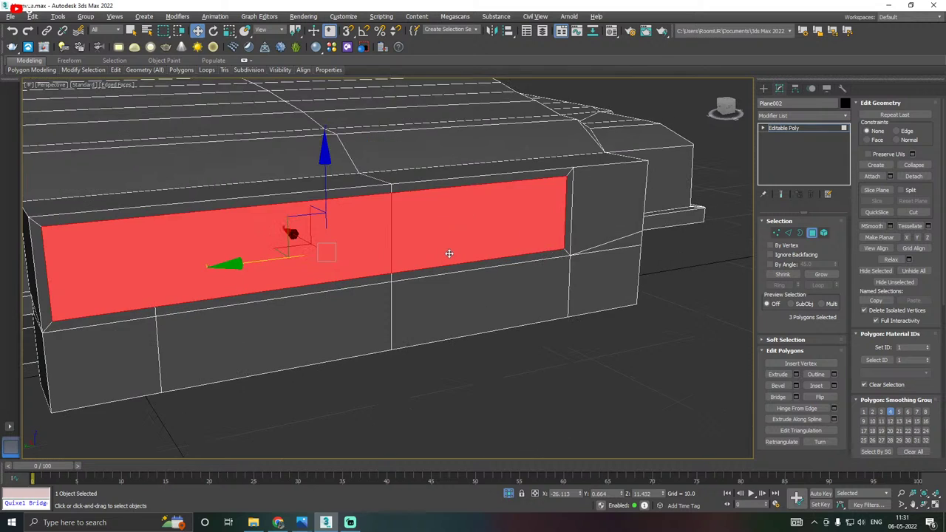
pyautogui.scroll(3, 397, 255)
pyautogui.scroll(2, 394, 256)
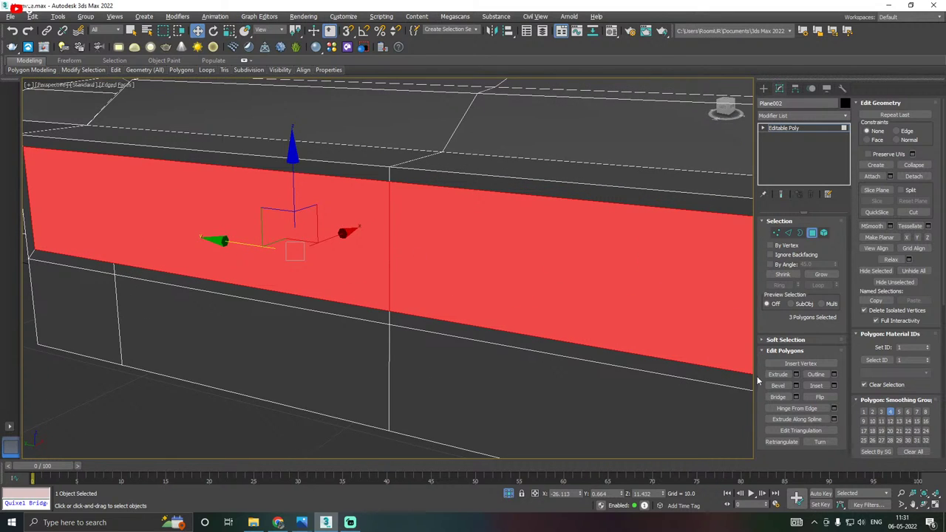
pyautogui.press('z')
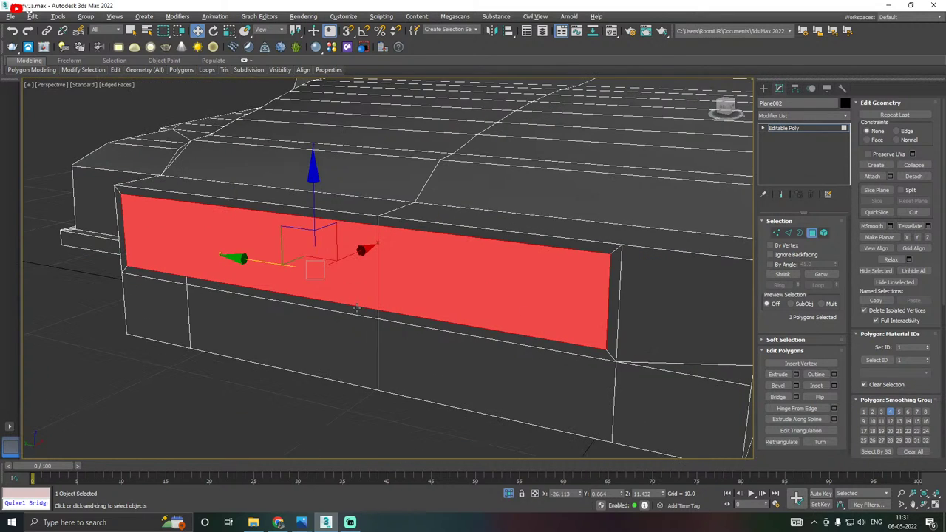
pyautogui.click(796, 374)
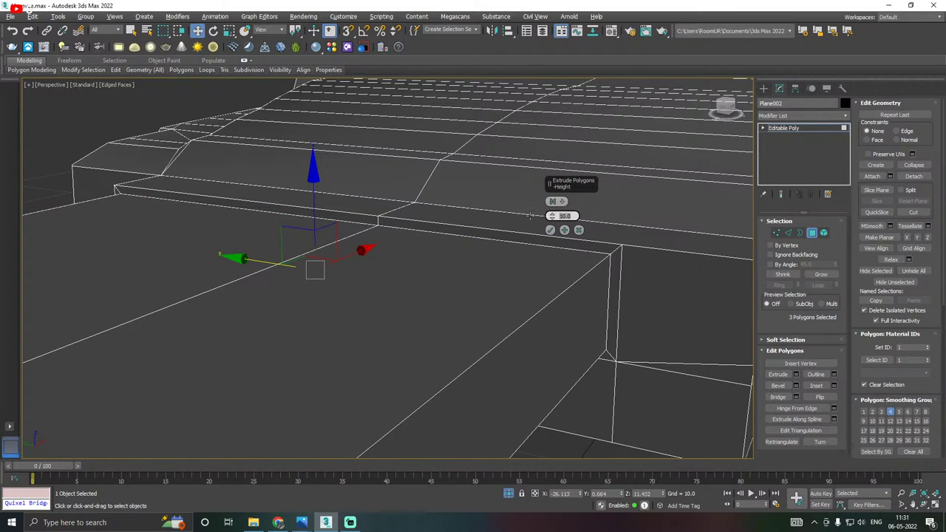
pyautogui.click(557, 202)
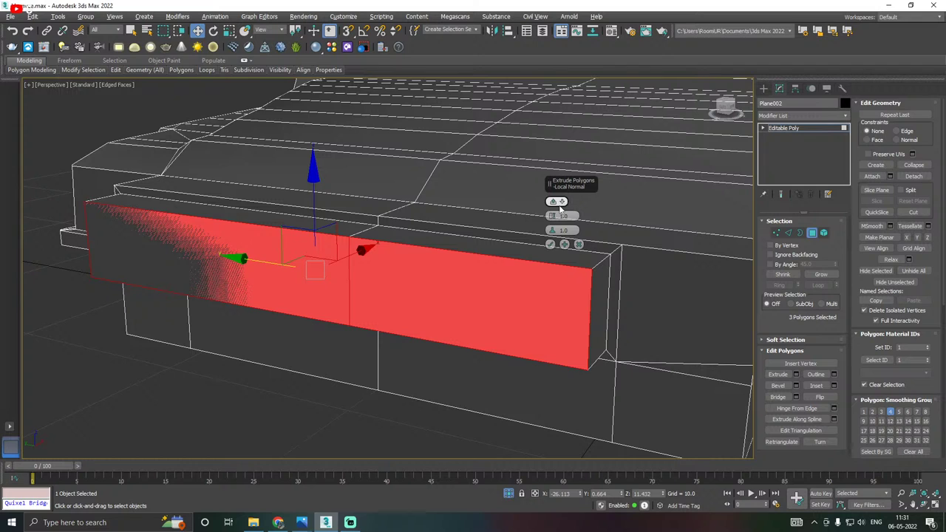
pyautogui.click(555, 203)
pyautogui.click(554, 203)
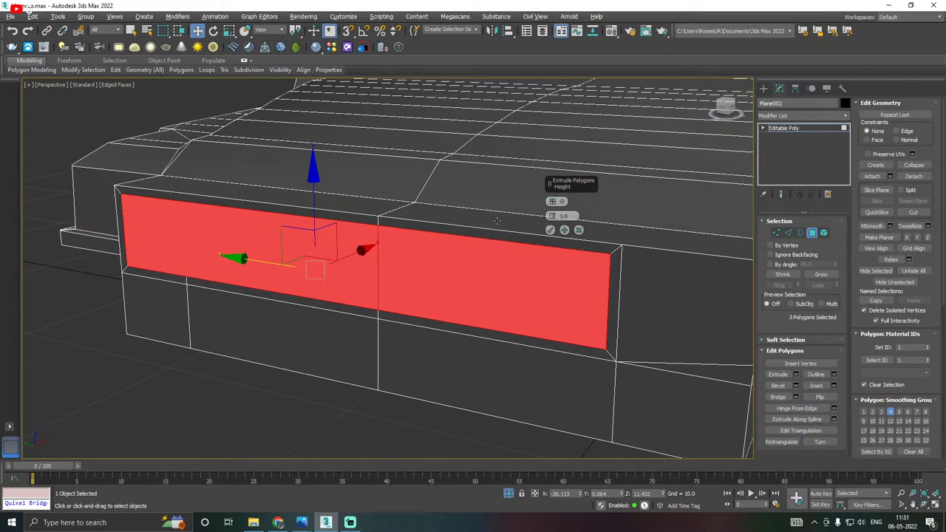
pyautogui.keyDown('alt'); pyautogui.moveTo(621, 208); pyautogui.dragTo(588, 226, button='middle'); pyautogui.keyUp('alt')
pyautogui.moveTo(557, 216); pyautogui.dragTo(557, 228)
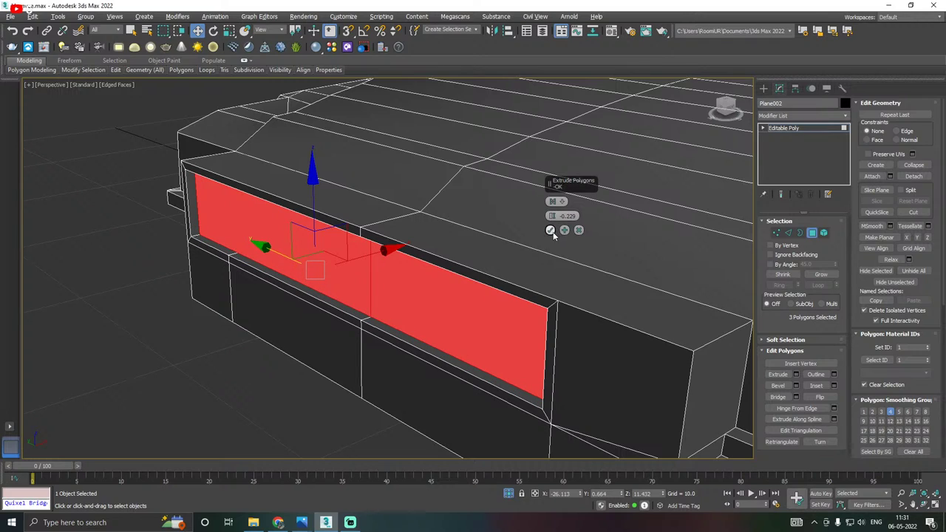
pyautogui.click(551, 231)
# Connect the upper and lower inner edges of the front recess on both sides of the centre with 5 segments.
pyautogui.click(788, 233)
pyautogui.keyDown('alt'); pyautogui.moveTo(464, 275); pyautogui.dragTo(507, 247, button='middle'); pyautogui.keyUp('alt')
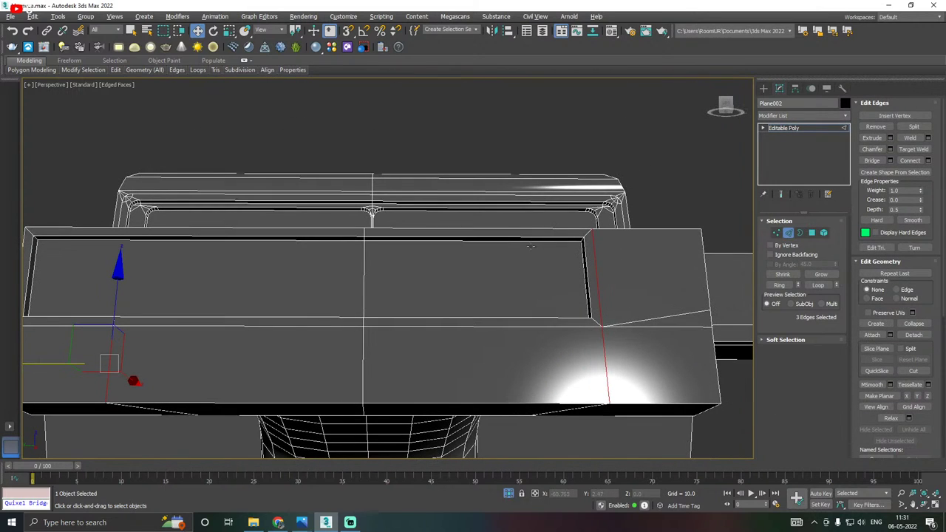
pyautogui.click(505, 245)
pyautogui.scroll(3, 377, 244)
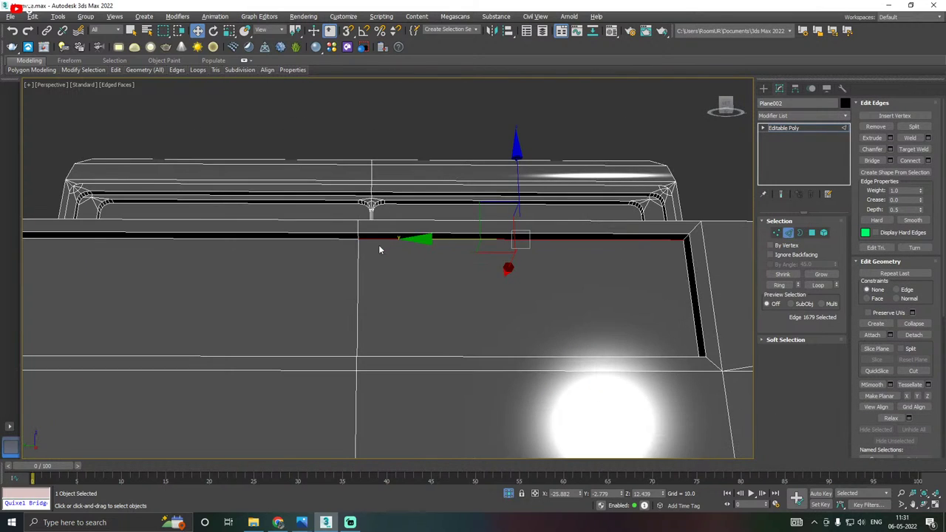
pyautogui.keyDown('alt'); pyautogui.moveTo(380, 249); pyautogui.dragTo(425, 368, button='middle'); pyautogui.keyUp('alt')
pyautogui.keyDown('ctrl'); pyautogui.click(416, 359); pyautogui.keyUp('ctrl')
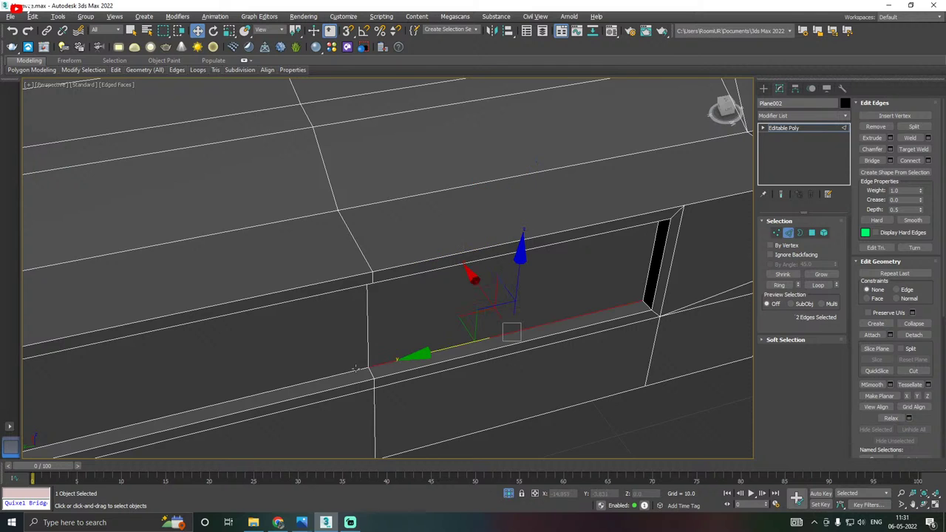
pyautogui.keyDown('ctrl'); pyautogui.click(351, 371); pyautogui.keyUp('ctrl')
pyautogui.keyDown('alt'); pyautogui.moveTo(351, 371); pyautogui.dragTo(940, 191, button='middle'); pyautogui.keyUp('alt')
pyautogui.keyDown('ctrl'); pyautogui.click(328, 261); pyautogui.keyUp('ctrl')
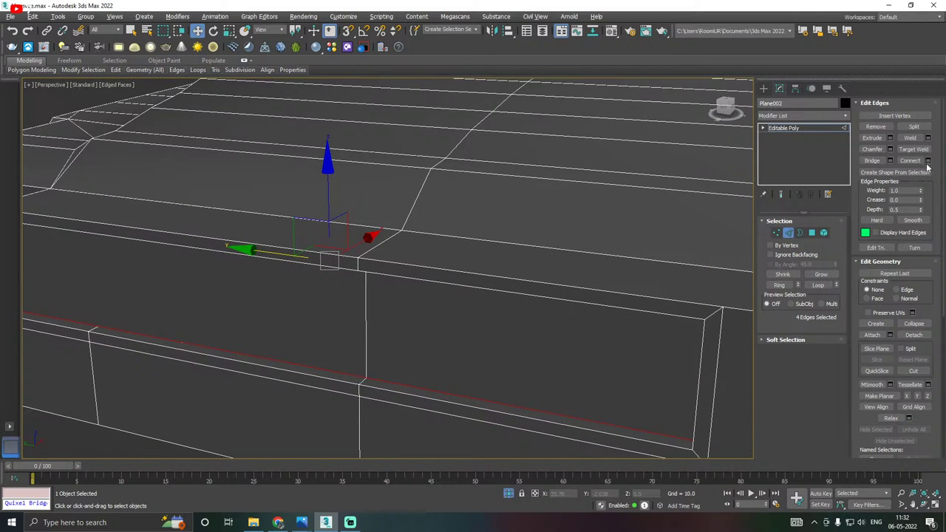
pyautogui.click(928, 162)
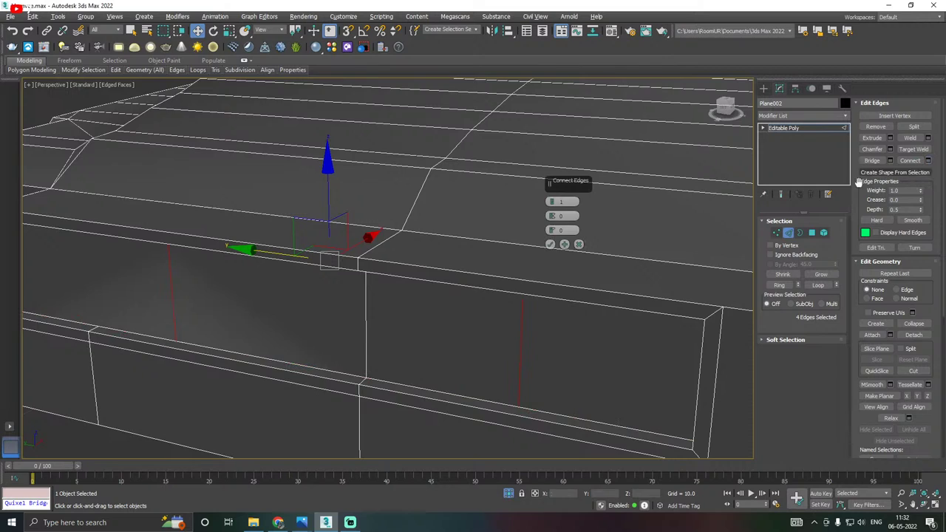
pyautogui.click(549, 200)
pyautogui.click(550, 200)
pyautogui.click(549, 200)
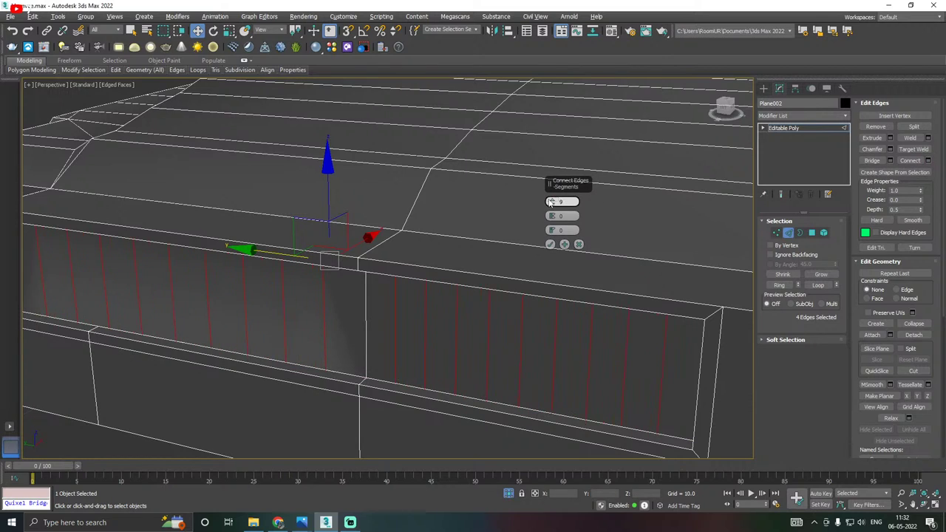
pyautogui.click(553, 207)
pyautogui.scroll(-4, 411, 228)
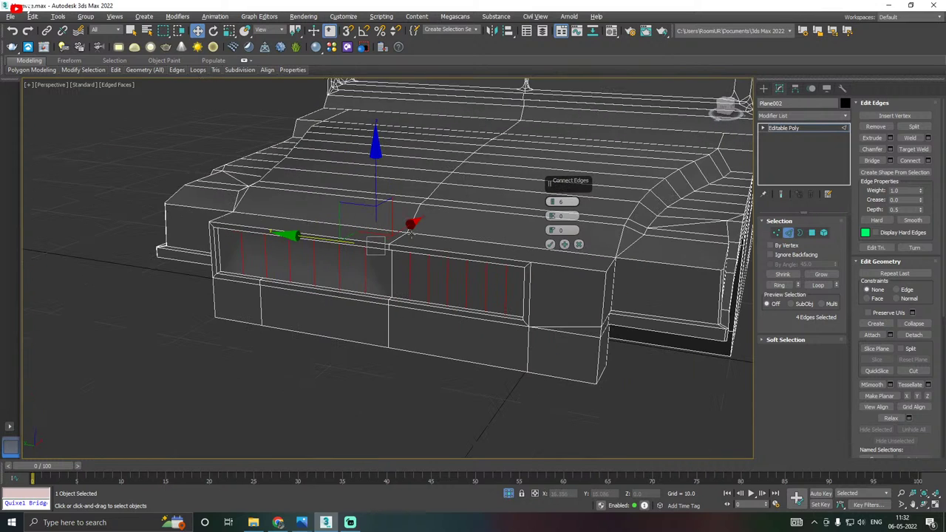
pyautogui.keyDown('alt'); pyautogui.moveTo(370, 235); pyautogui.dragTo(401, 250, button='middle'); pyautogui.keyUp('alt')
pyautogui.scroll(2, 400, 251)
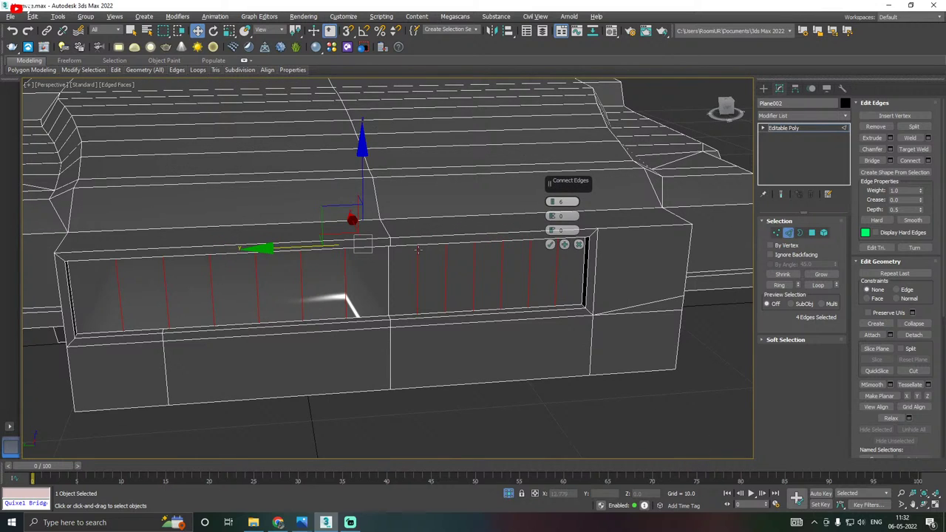
pyautogui.click(552, 206)
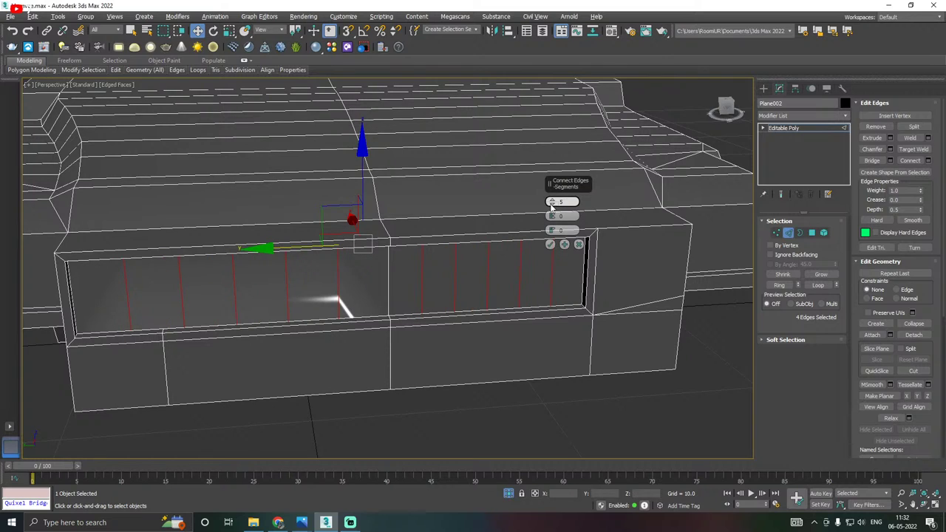
pyautogui.click(550, 245)
# Select seven adjacent recess polygons, from just past the centre line to one end, and inset them by polygon by 0.172.
pyautogui.keyDown('ctrl'); pyautogui.click(811, 232); pyautogui.keyUp('ctrl')
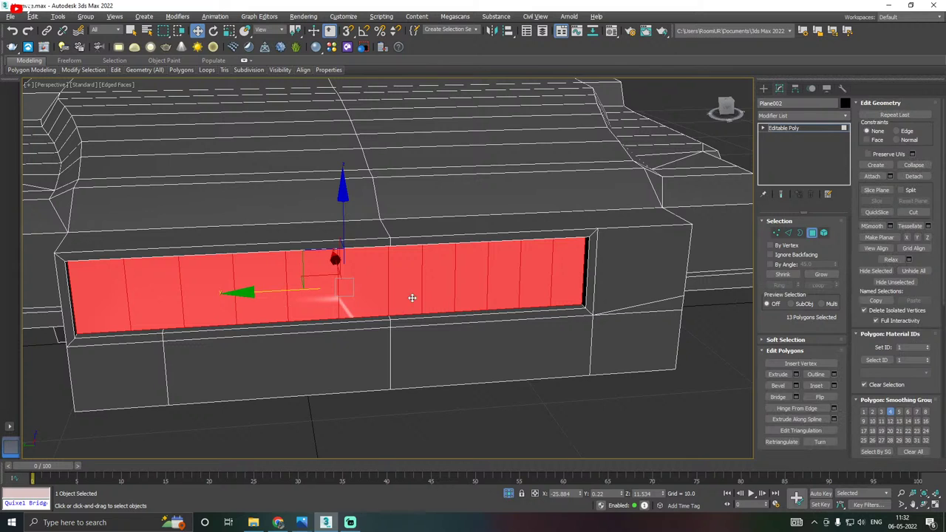
pyautogui.click(412, 298)
pyautogui.keyDown('ctrl'); pyautogui.click(434, 297); pyautogui.keyUp('ctrl')
pyautogui.keyDown('ctrl'); pyautogui.click(451, 294); pyautogui.keyUp('ctrl')
pyautogui.keyDown('ctrl'); pyautogui.click(369, 291); pyautogui.keyUp('ctrl')
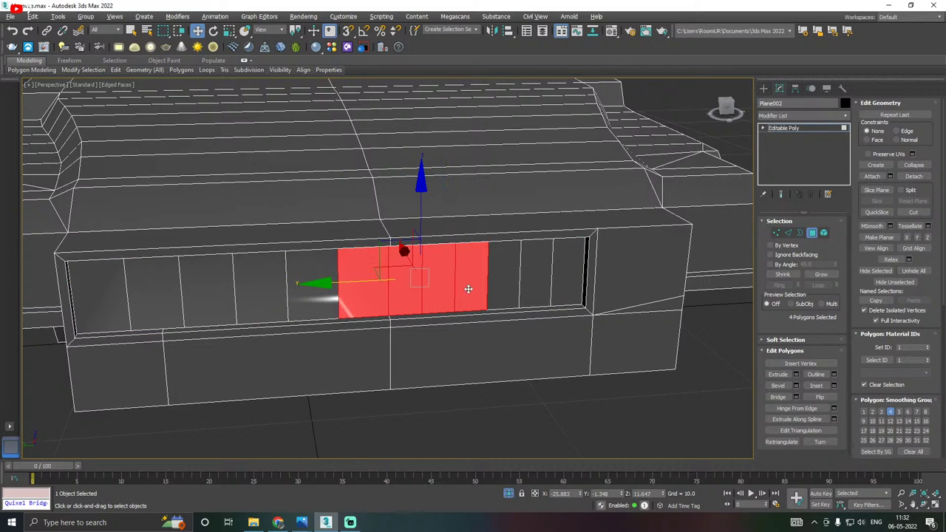
pyautogui.keyDown('ctrl'); pyautogui.click(505, 283); pyautogui.keyUp('ctrl')
pyautogui.keyDown('ctrl'); pyautogui.click(537, 283); pyautogui.keyUp('ctrl')
pyautogui.keyDown('ctrl'); pyautogui.click(570, 282); pyautogui.keyUp('ctrl')
pyautogui.scroll(5, 466, 281)
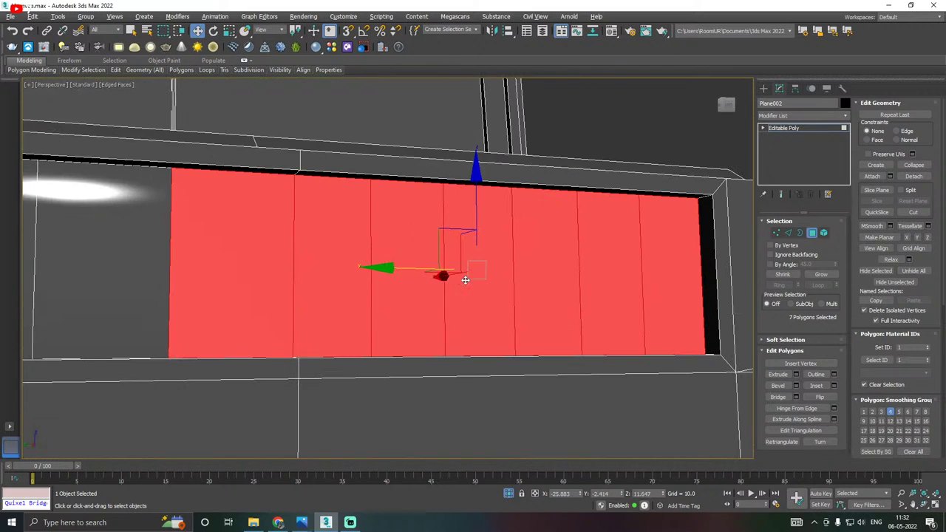
pyautogui.click(833, 385)
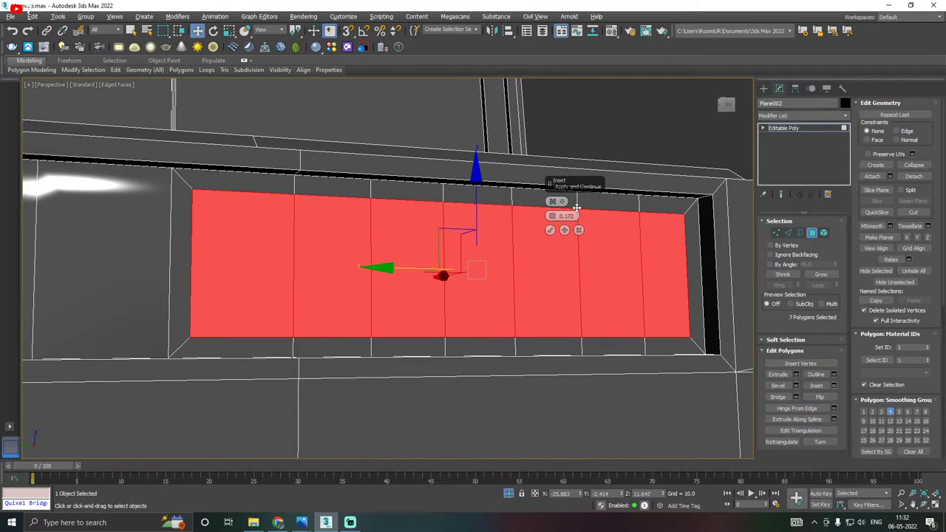
pyautogui.moveTo(558, 210); pyautogui.dragTo(525, 221)
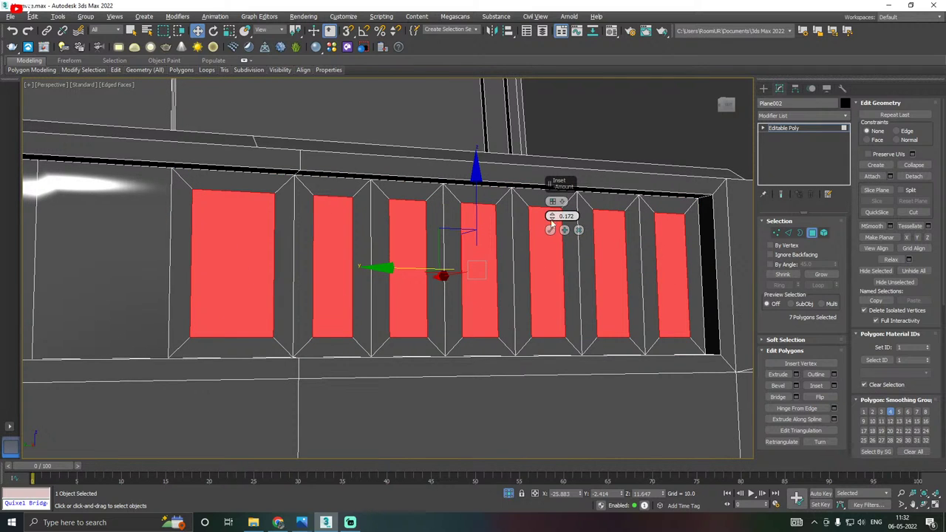
pyautogui.keyDown('alt'); pyautogui.moveTo(454, 243); pyautogui.dragTo(410, 266, button='middle'); pyautogui.keyUp('alt')
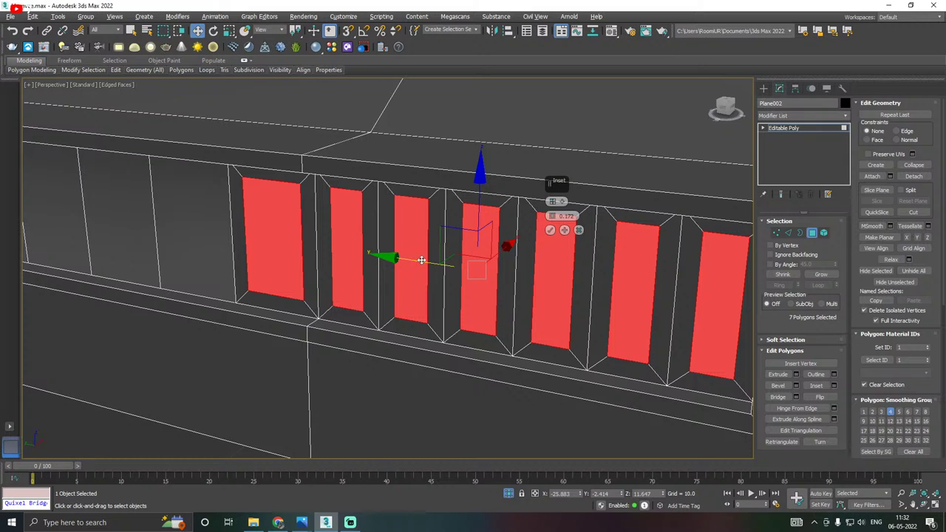
pyautogui.click(550, 230)
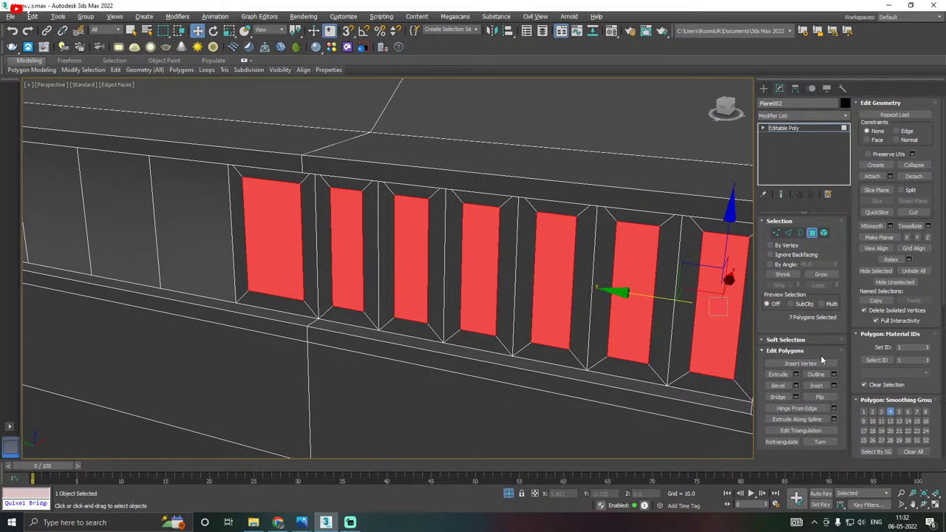
# Extrude the seven inset grille polygons inward with a height of -0.117.
pyautogui.click(797, 374)
pyautogui.keyDown('alt'); pyautogui.moveTo(406, 280); pyautogui.dragTo(377, 289, button='middle'); pyautogui.keyUp('alt')
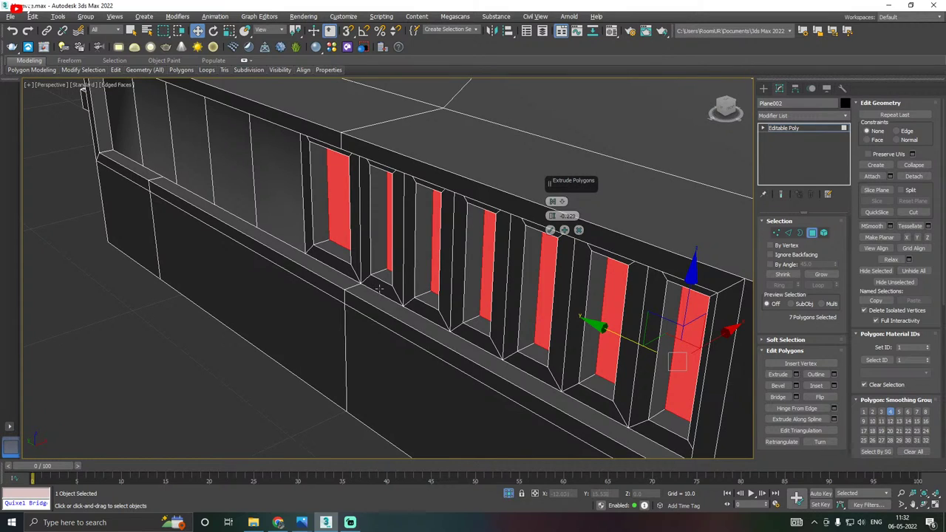
pyautogui.moveTo(551, 216); pyautogui.dragTo(551, 215)
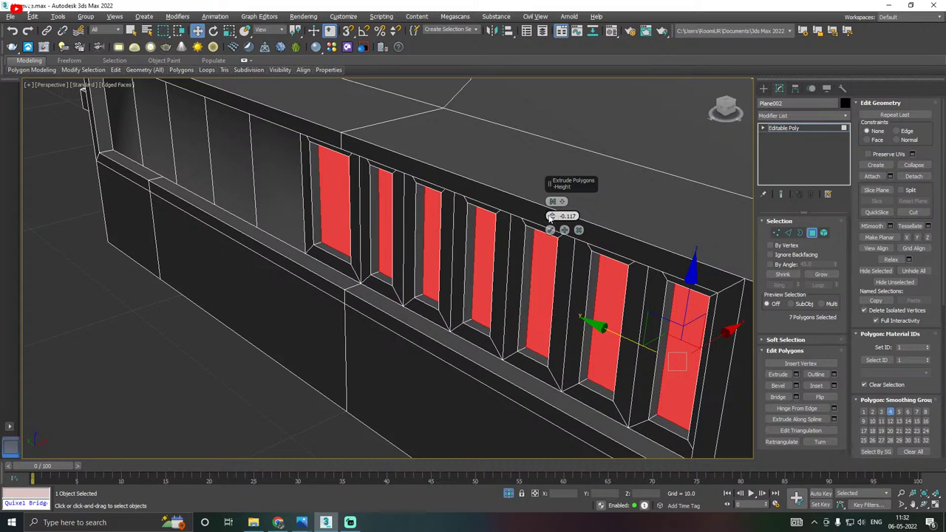
pyautogui.click(550, 229)
pyautogui.scroll(-2, 432, 255)
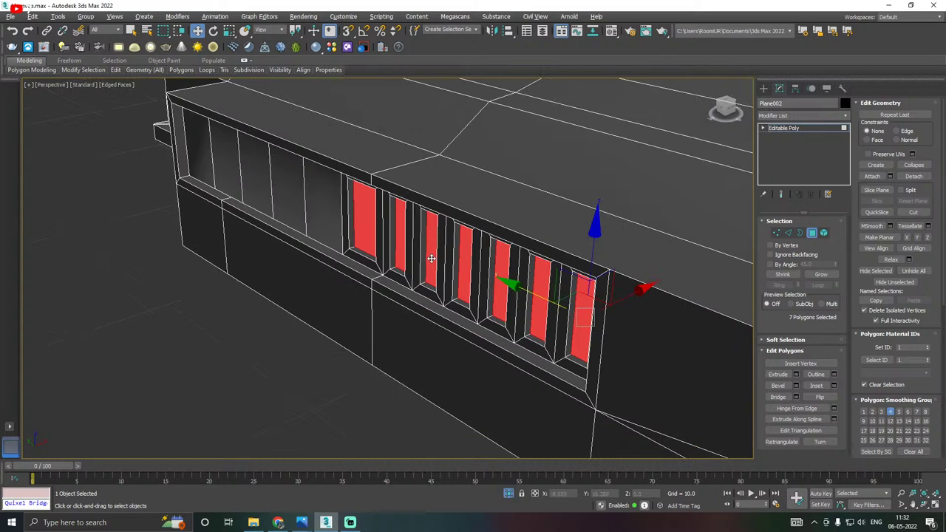
pyautogui.moveTo(431, 258)
pyautogui.keyDown('alt'); pyautogui.mouseDown(button='middle')
pyautogui.moveTo(473, 264)
pyautogui.moveTo(445, 254)
pyautogui.mouseUp(button='middle'); pyautogui.keyUp('alt')
pyautogui.scroll(-3, 423, 263)
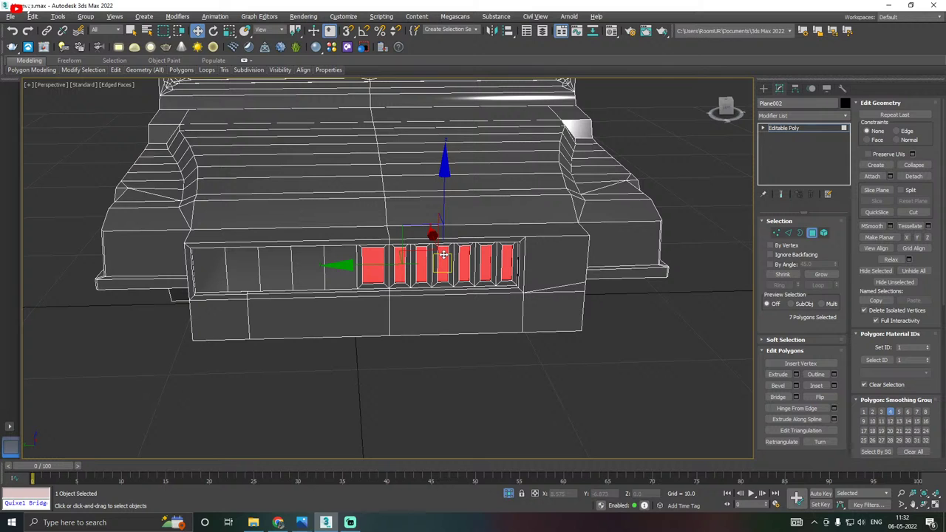
# Target-weld the extra vertex at the outer front corner beside the slotted grille half to the vertex just below it.
pyautogui.click(564, 277)
pyautogui.keyDown('alt'); pyautogui.moveTo(564, 277); pyautogui.dragTo(540, 274, button='middle'); pyautogui.keyUp('alt')
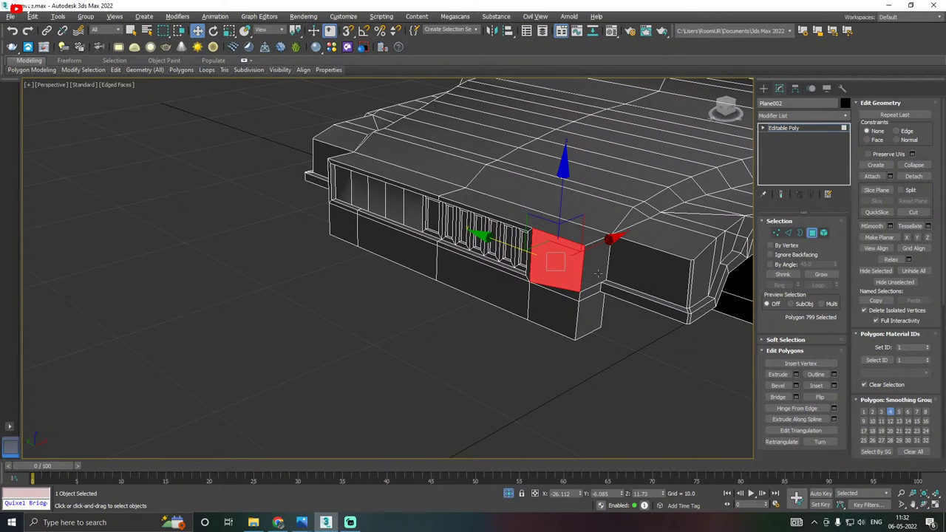
pyautogui.click(776, 233)
pyautogui.scroll(2, 554, 285)
pyautogui.rightClick(629, 277)
pyautogui.click(600, 341)
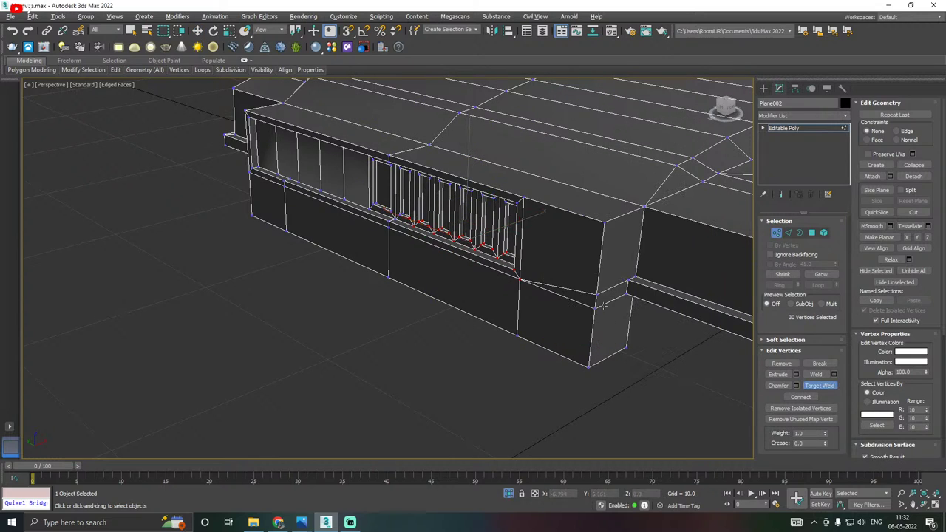
pyautogui.click(597, 309)
pyautogui.scroll(-2, 596, 309)
pyautogui.press('w')
pyautogui.moveTo(530, 308)
pyautogui.keyDown('alt'); pyautogui.mouseDown(button='middle')
pyautogui.moveTo(561, 307)
pyautogui.moveTo(535, 309)
pyautogui.mouseUp(button='middle'); pyautogui.keyUp('alt')
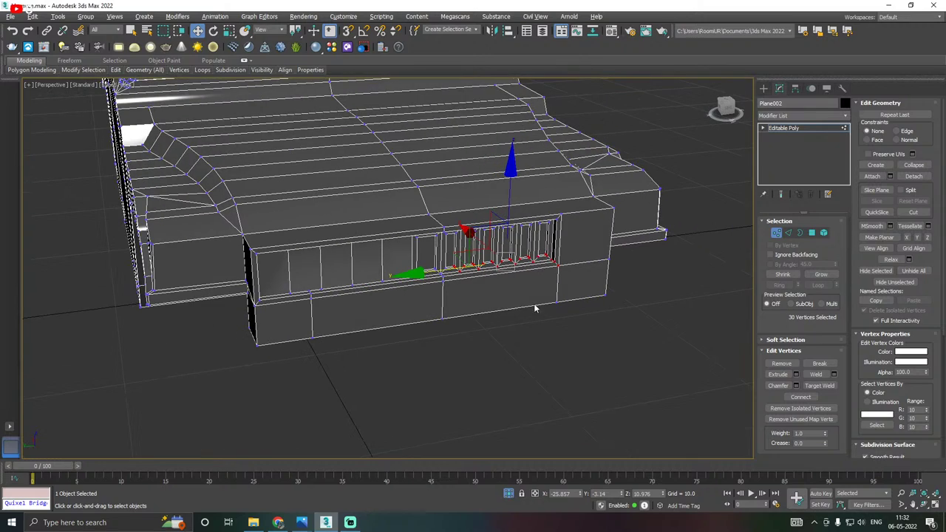
# Select the two large front polygons below the grille recess and extrude them outward with a height of 0.218.
pyautogui.moveTo(473, 304); pyautogui.dragTo(513, 296, button='middle')
pyautogui.click(812, 233)
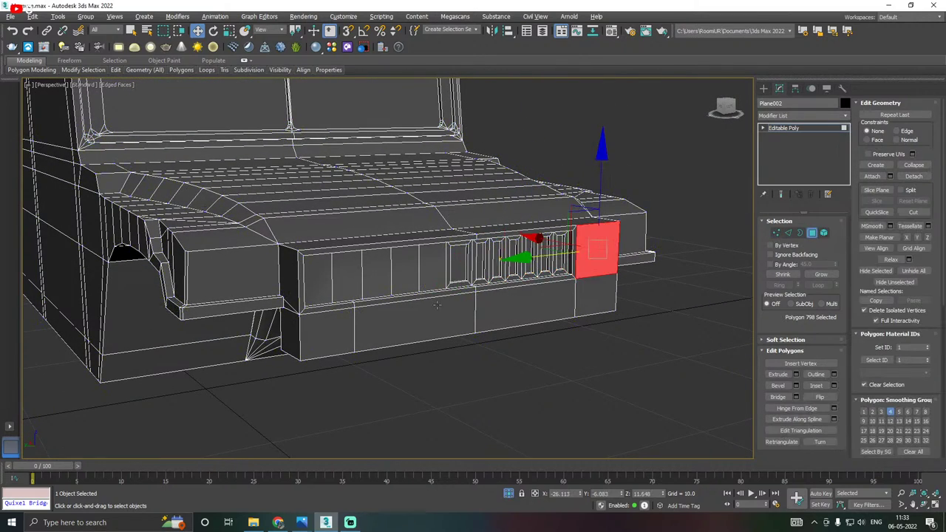
pyautogui.click(422, 323)
pyautogui.click(494, 314)
pyautogui.keyDown('ctrl'); pyautogui.click(448, 324); pyautogui.keyUp('ctrl')
pyautogui.keyDown('alt'); pyautogui.moveTo(505, 317); pyautogui.dragTo(475, 313, button='middle'); pyautogui.keyUp('alt')
pyautogui.scroll(3, 475, 312)
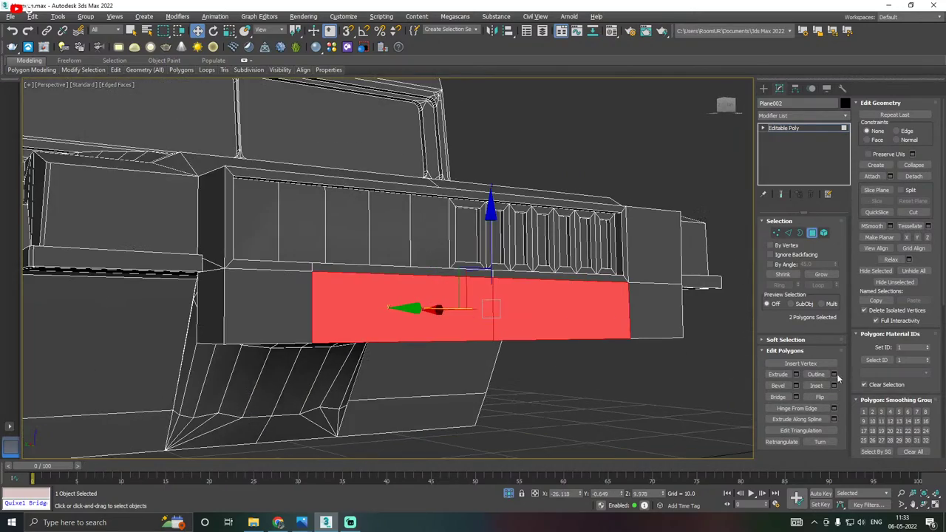
pyautogui.click(797, 375)
pyautogui.keyDown('alt'); pyautogui.moveTo(587, 366); pyautogui.dragTo(510, 356, button='middle'); pyautogui.keyUp('alt')
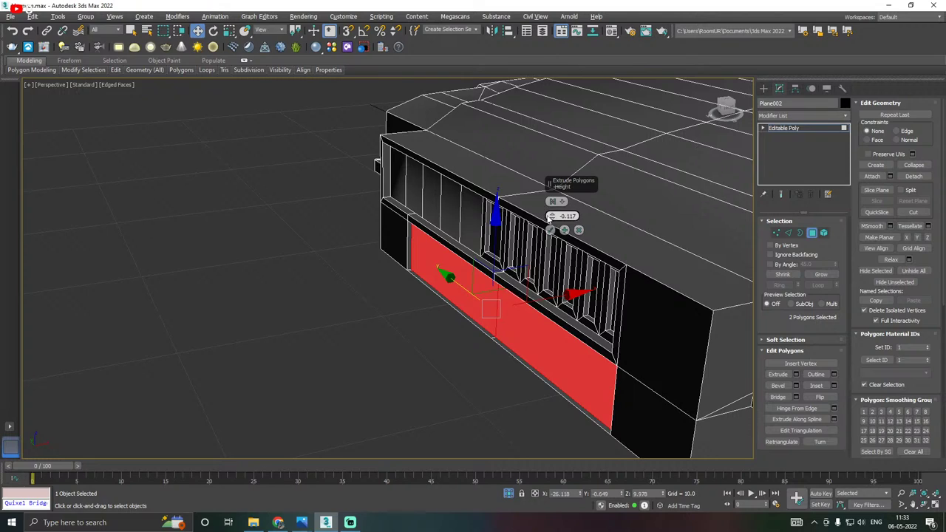
pyautogui.moveTo(551, 215)
pyautogui.mouseDown()
pyautogui.moveTo(550, 199)
pyautogui.moveTo(551, 219)
pyautogui.mouseUp()
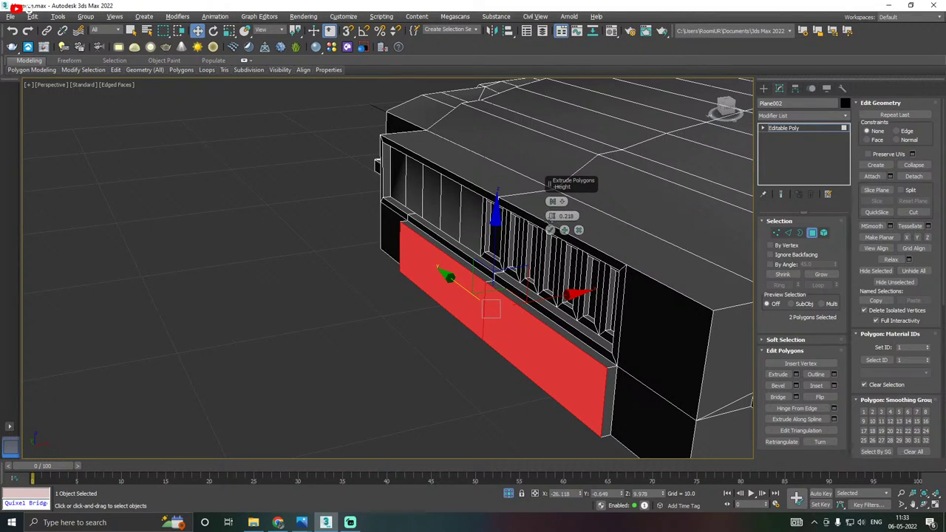
pyautogui.click(550, 230)
# Extrude the two underside polygons of the raised front panel downward and lower the new faces to Z 8.023.
pyautogui.keyDown('alt'); pyautogui.moveTo(550, 230); pyautogui.dragTo(570, 194, button='middle'); pyautogui.keyUp('alt')
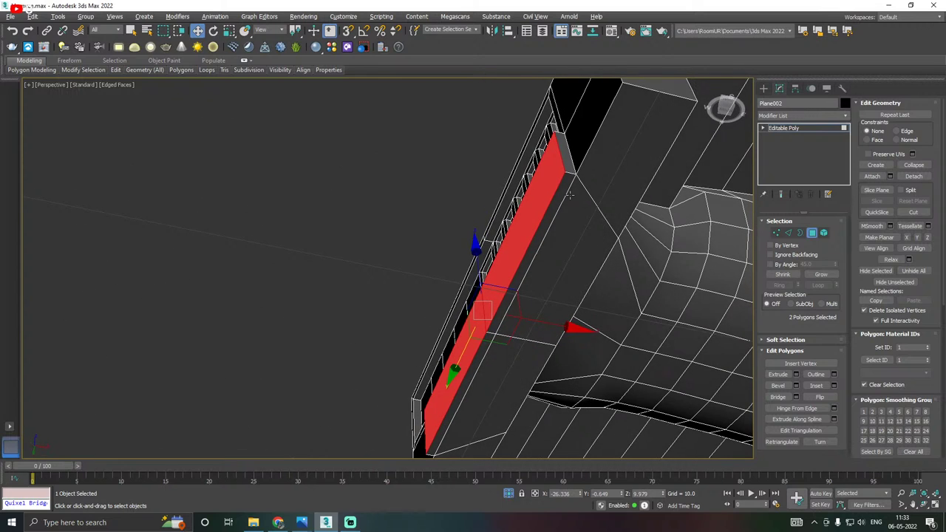
pyautogui.click(535, 247)
pyautogui.keyDown('ctrl'); pyautogui.click(479, 349); pyautogui.keyUp('ctrl')
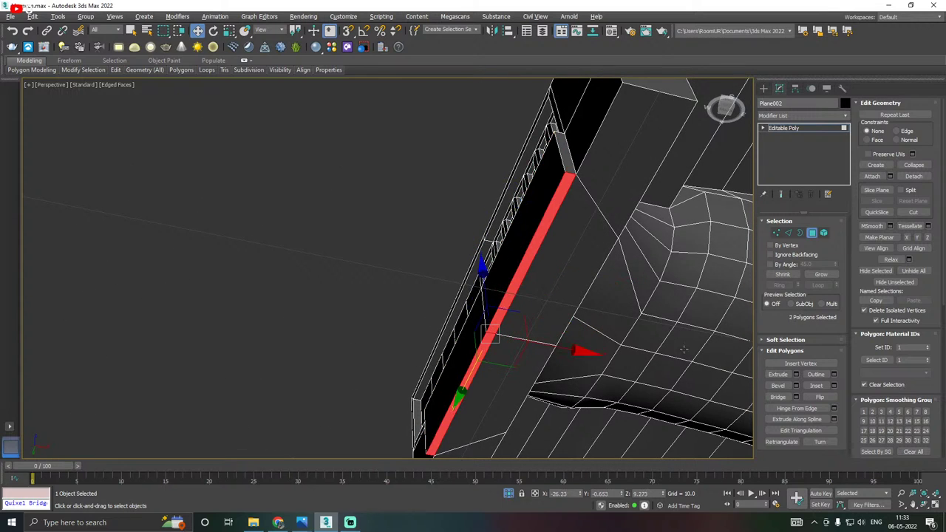
pyautogui.click(796, 374)
pyautogui.keyDown('alt'); pyautogui.moveTo(566, 222); pyautogui.dragTo(561, 201, button='middle'); pyautogui.keyUp('alt')
pyautogui.click(550, 230)
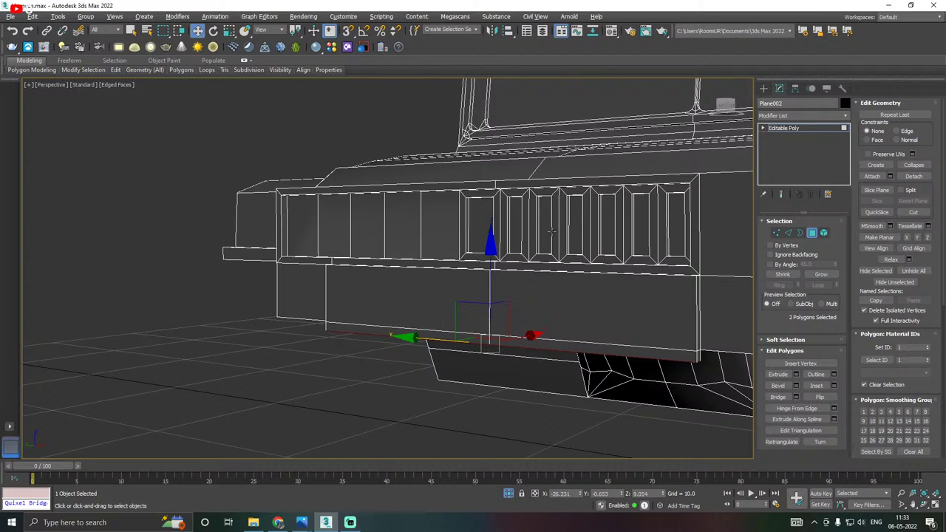
pyautogui.moveTo(491, 266); pyautogui.dragTo(490, 314)
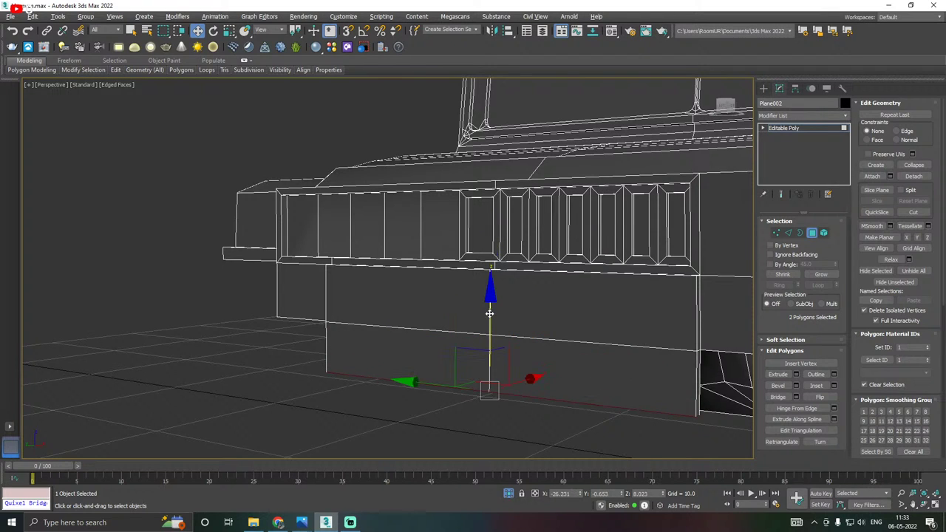
# Leave polygon editing, deselect the body and save the scene.
pyautogui.scroll(-4, 490, 313)
pyautogui.keyDown('alt'); pyautogui.moveTo(518, 311); pyautogui.dragTo(640, 307, button='middle'); pyautogui.keyUp('alt')
pyautogui.scroll(-5, 448, 330)
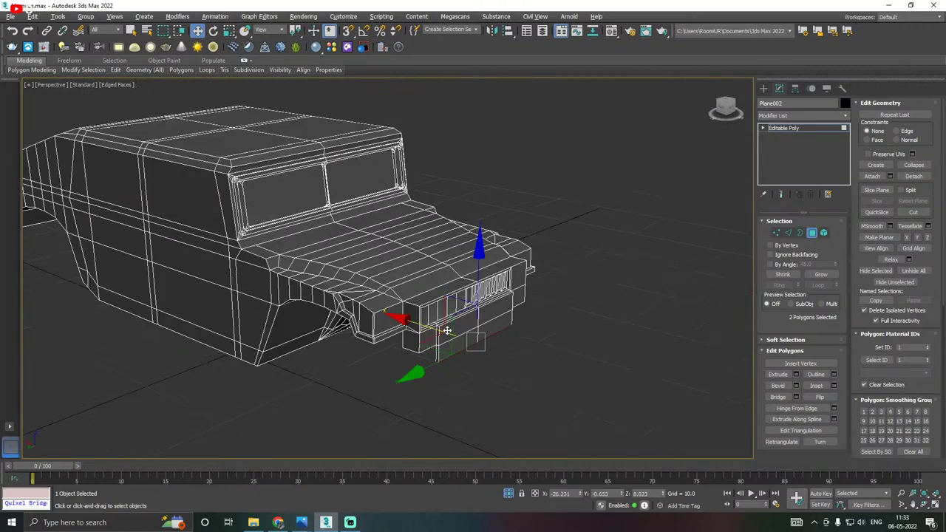
pyautogui.keyDown('alt'); pyautogui.moveTo(512, 325); pyautogui.dragTo(628, 319, button='middle'); pyautogui.keyUp('alt')
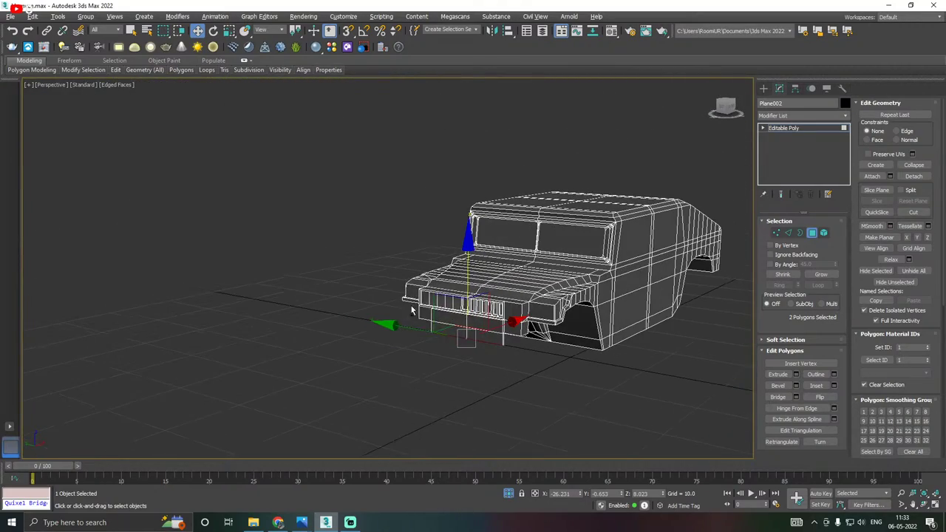
pyautogui.click(802, 129)
pyautogui.click(532, 372)
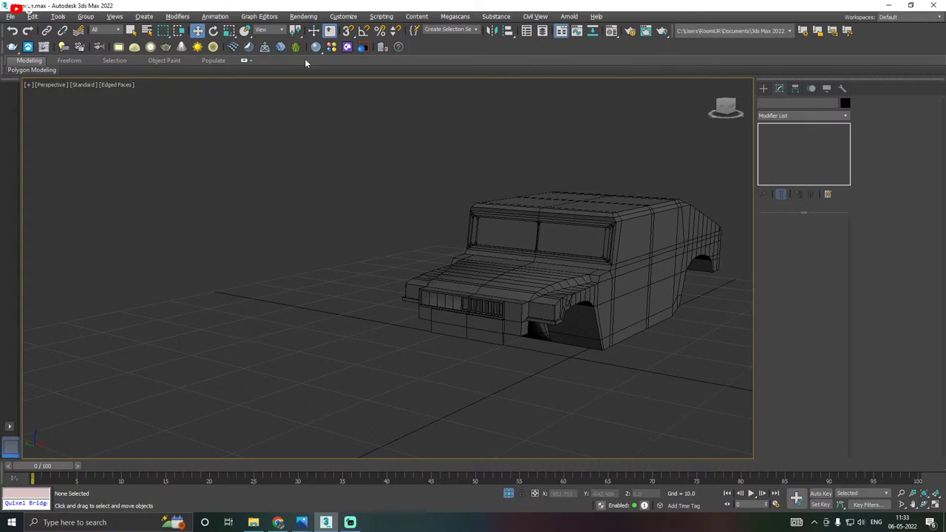
pyautogui.click(10, 16)
pyautogui.click(30, 91)
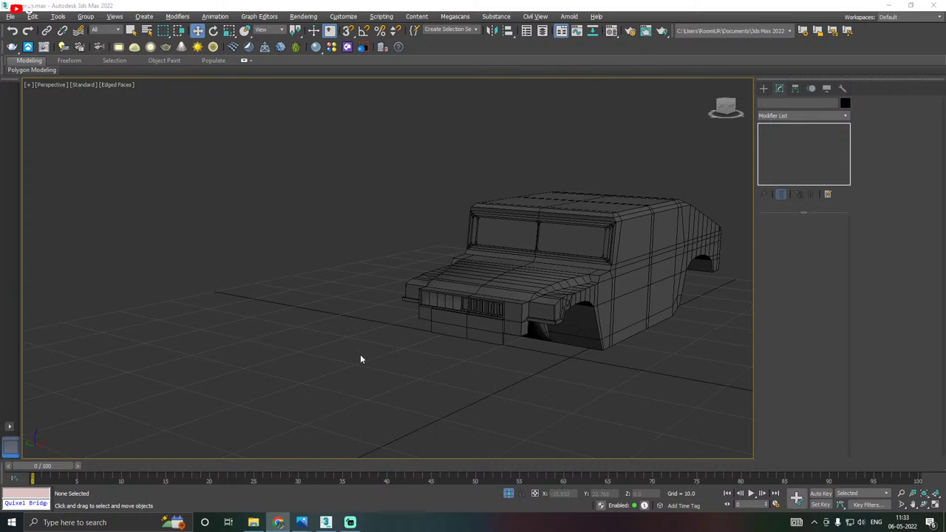
# Select the vehicle body and save a copy of the scene as Humvee11.max.
pyautogui.click(449, 346)
pyautogui.scroll(5, 450, 346)
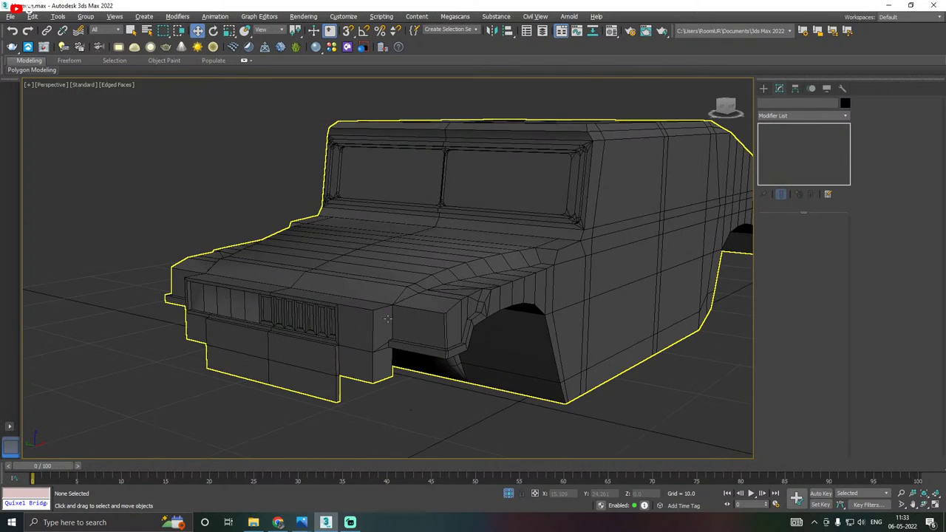
pyautogui.click(389, 318)
pyautogui.click(10, 16)
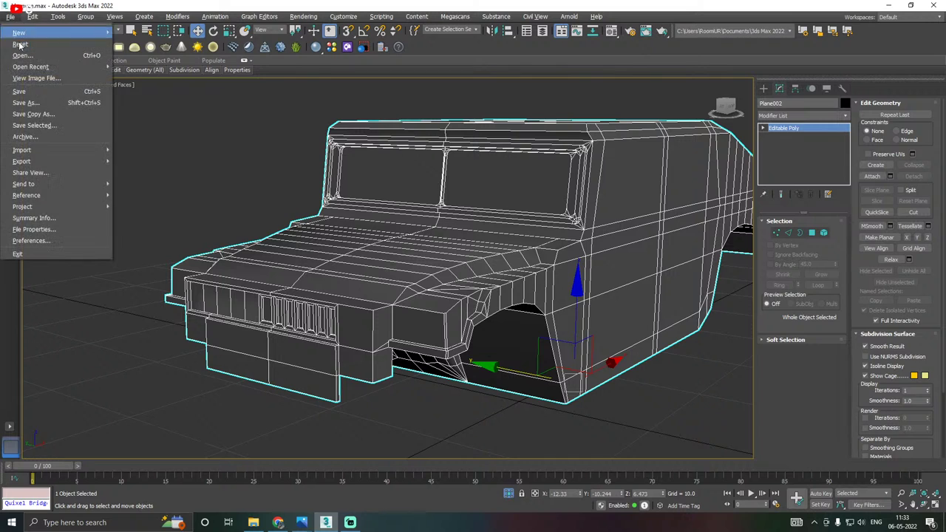
pyautogui.click(33, 116)
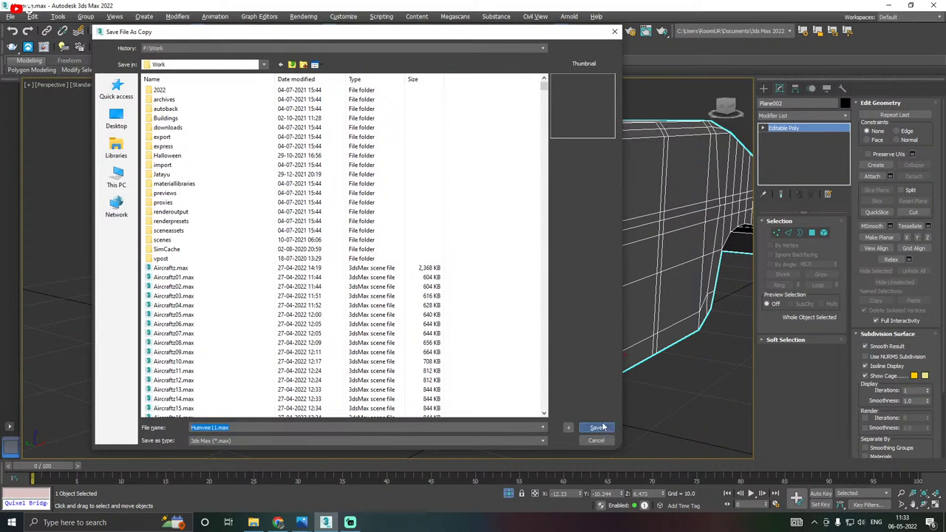
pyautogui.click(600, 427)
# Save another copy of the scene under the suggested file name, and save the current scene file.
pyautogui.click(10, 16)
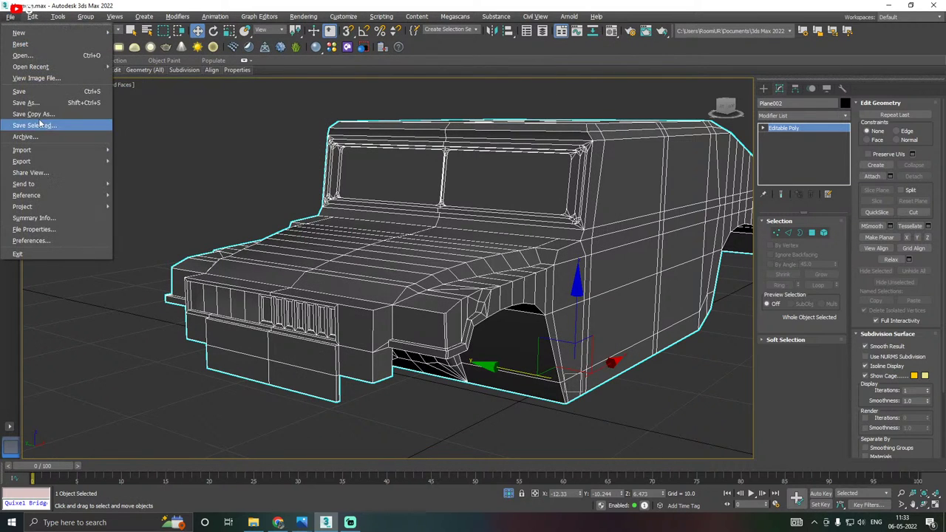
pyautogui.click(40, 115)
pyautogui.click(595, 428)
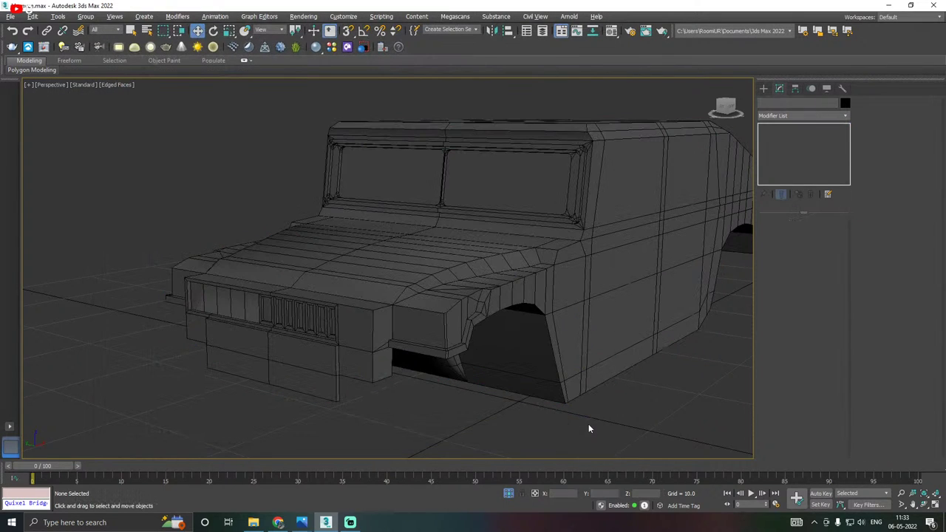
pyautogui.click(11, 17)
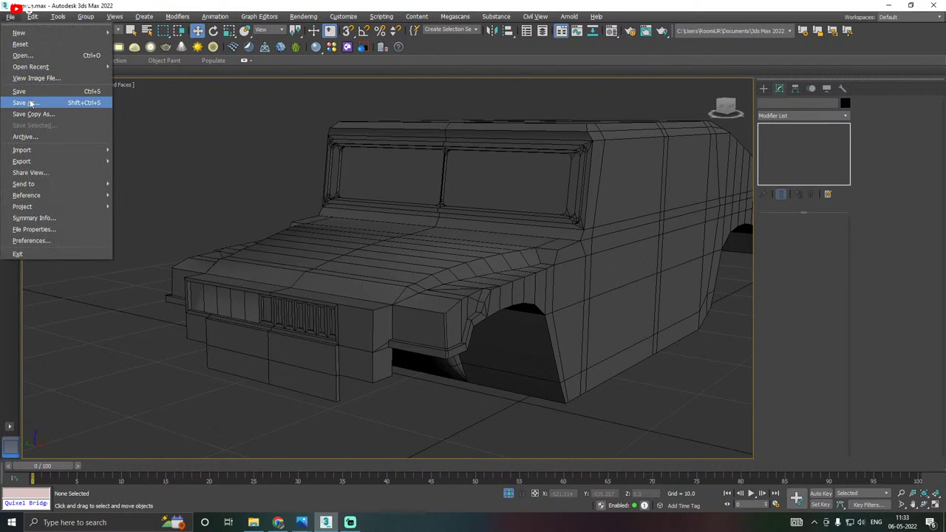
pyautogui.click(28, 91)
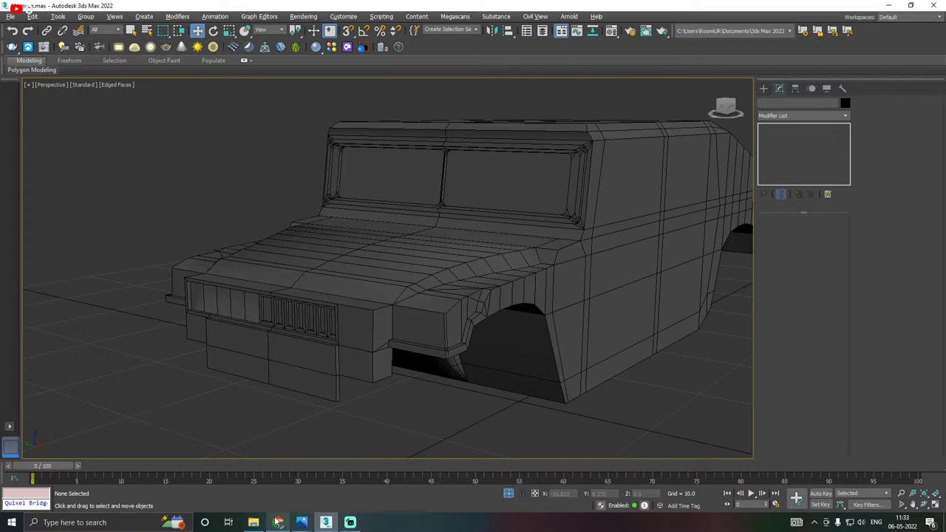
# Switch to Photos and examine the Hum.JPG reference picture of the vehicle.
pyautogui.moveTo(306, 523)
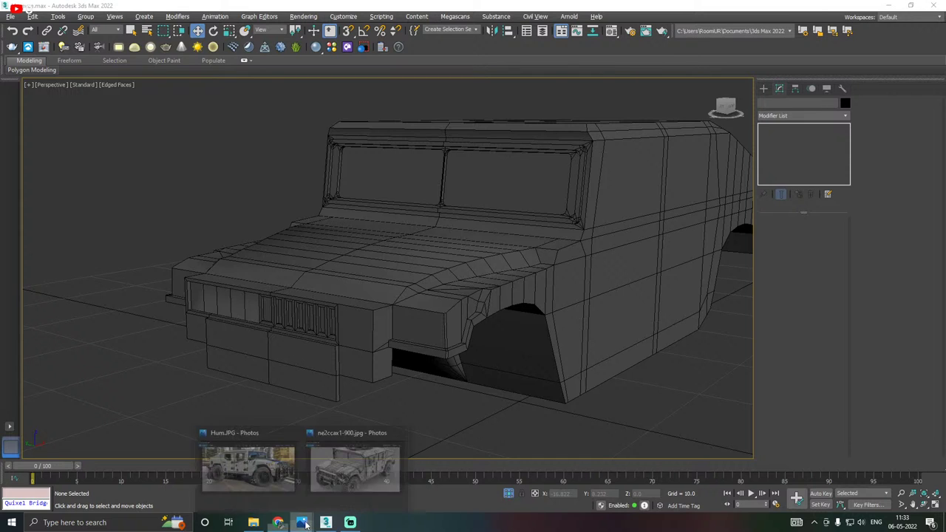
pyautogui.click(268, 492)
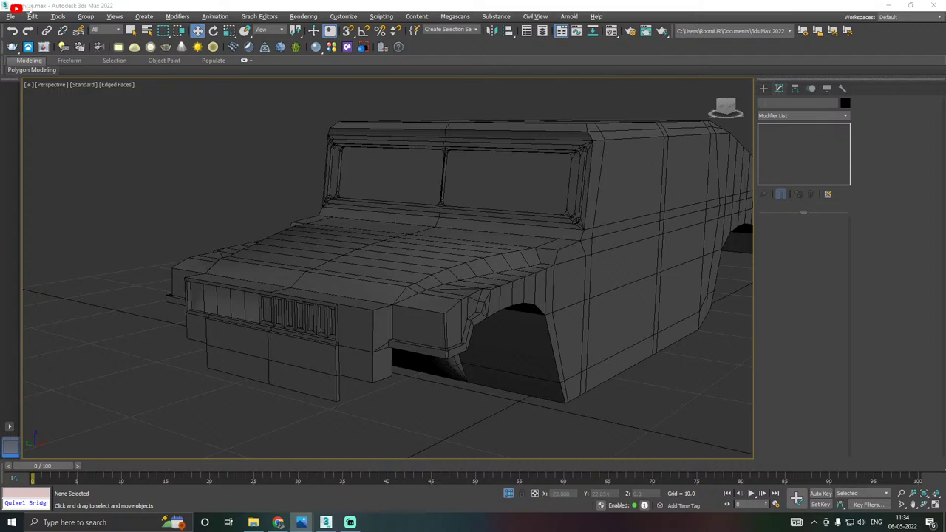
# Select the short bottom edge at one end of the lower front panel and move it inward to Y -4.017, slanting that end.
pyautogui.click(266, 296)
pyautogui.keyDown('alt'); pyautogui.moveTo(266, 296); pyautogui.dragTo(311, 284, button='middle'); pyautogui.keyUp('alt')
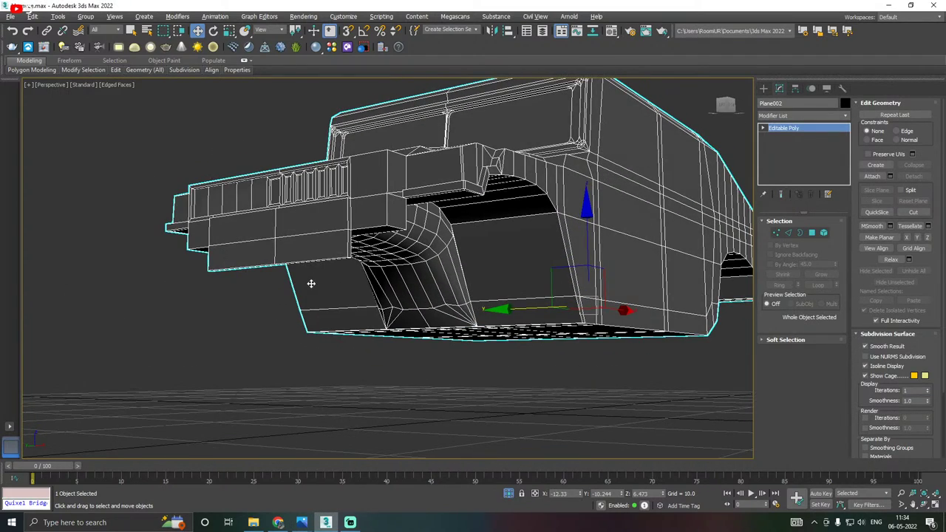
pyautogui.click(788, 232)
pyautogui.click(276, 245)
pyautogui.keyDown('alt'); pyautogui.moveTo(289, 243); pyautogui.dragTo(397, 220, button='middle'); pyautogui.keyUp('alt')
pyautogui.scroll(3, 406, 212)
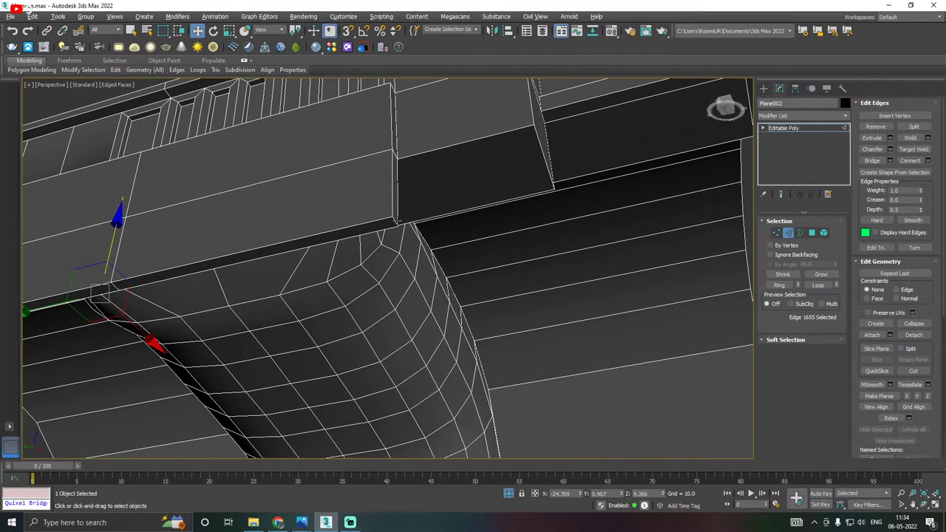
pyautogui.click(396, 221)
pyautogui.moveTo(327, 236); pyautogui.dragTo(251, 251)
# Move the matching bottom edge at the panel's opposite end inward to Y 2.857, slanting that end too.
pyautogui.scroll(-3, 557, 241)
pyautogui.keyDown('alt'); pyautogui.moveTo(429, 248); pyautogui.dragTo(516, 261, button='middle'); pyautogui.keyUp('alt')
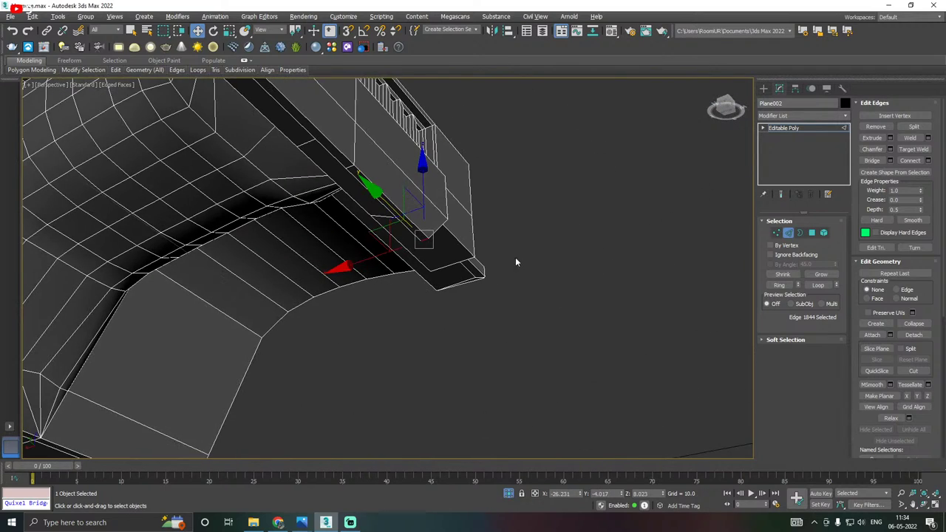
pyautogui.scroll(-4, 462, 274)
pyautogui.scroll(6, 470, 275)
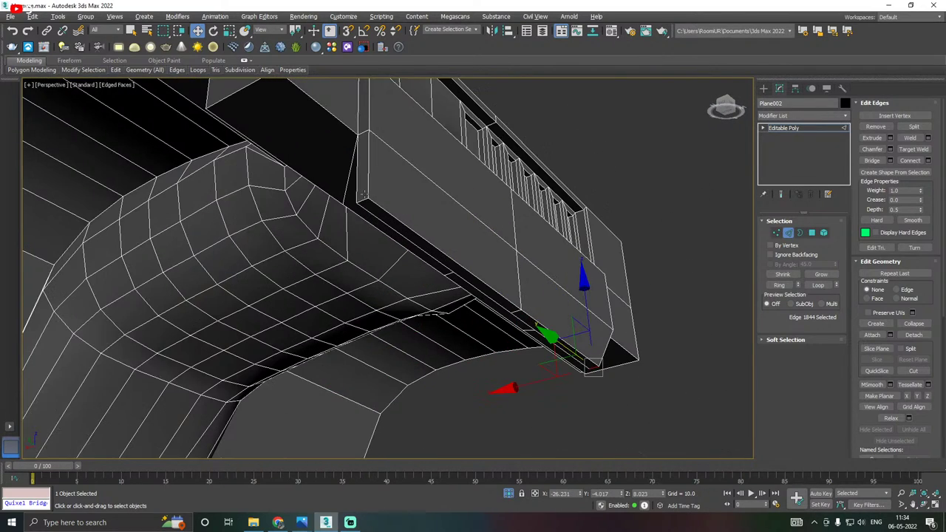
pyautogui.click(360, 201)
pyautogui.moveTo(312, 164); pyautogui.dragTo(352, 194)
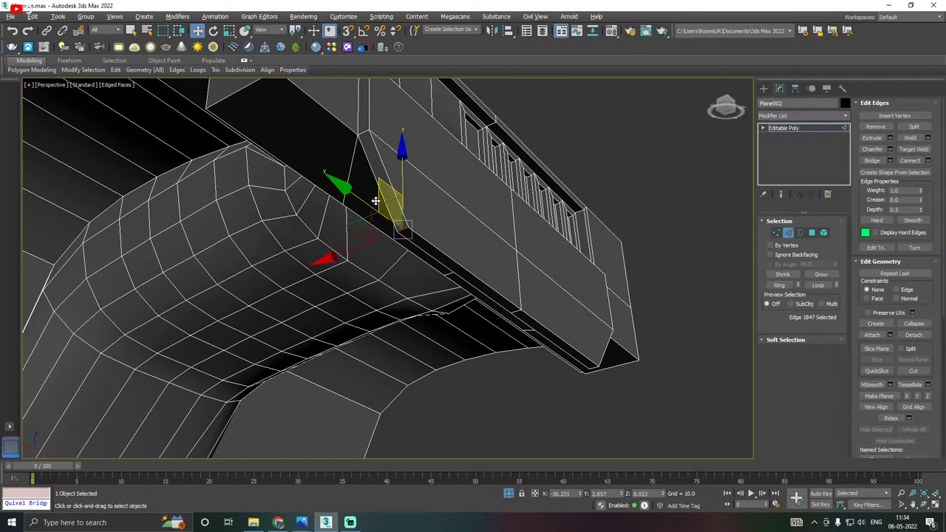
# Leave edge editing, make the body see-through and end isolation to reveal the reference blueprint planes.
pyautogui.scroll(-4, 392, 254)
pyautogui.keyDown('alt'); pyautogui.moveTo(351, 215); pyautogui.dragTo(364, 298, button='middle'); pyautogui.keyUp('alt')
pyautogui.moveTo(451, 283); pyautogui.dragTo(361, 307, button='middle')
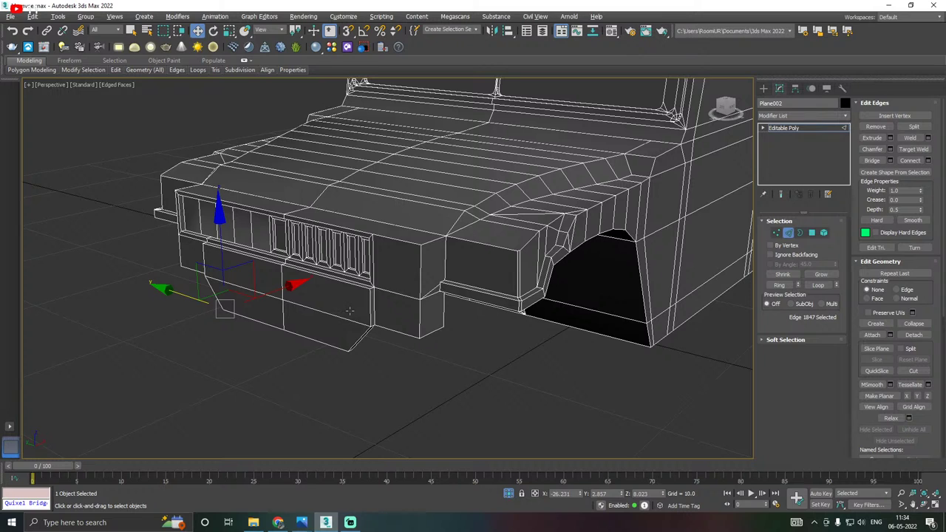
pyautogui.scroll(-2, 349, 311)
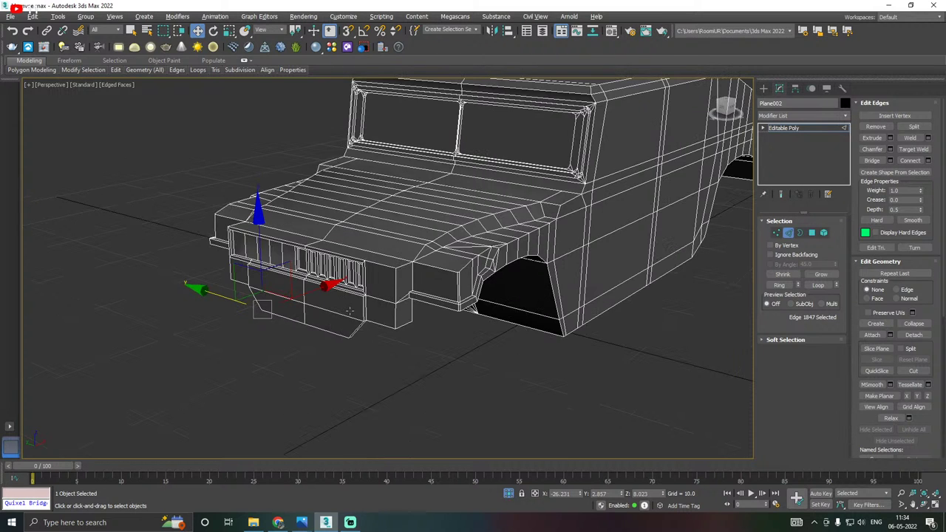
pyautogui.moveTo(534, 281); pyautogui.dragTo(470, 308, button='middle')
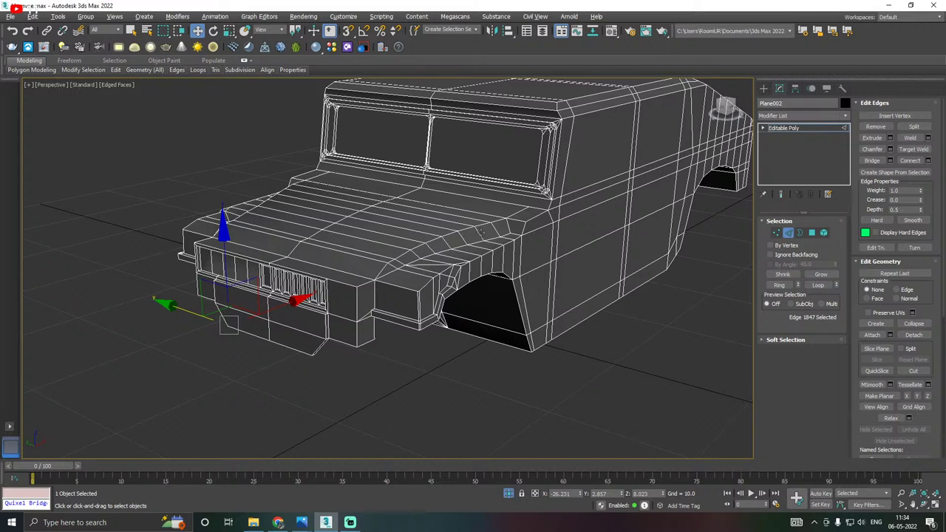
pyautogui.moveTo(481, 232); pyautogui.dragTo(409, 265, button='middle')
pyautogui.click(795, 132)
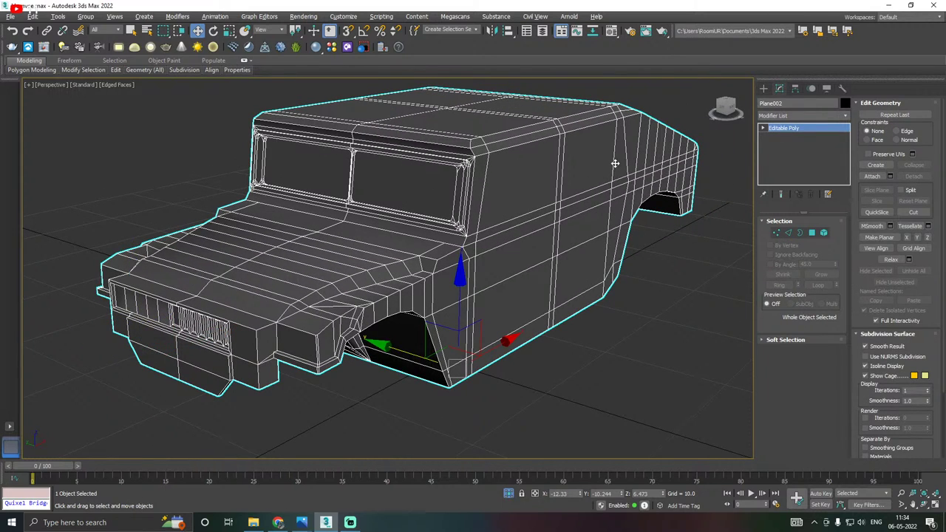
pyautogui.moveTo(501, 211); pyautogui.dragTo(518, 200, button='middle')
pyautogui.hotkey('alt', 'x')
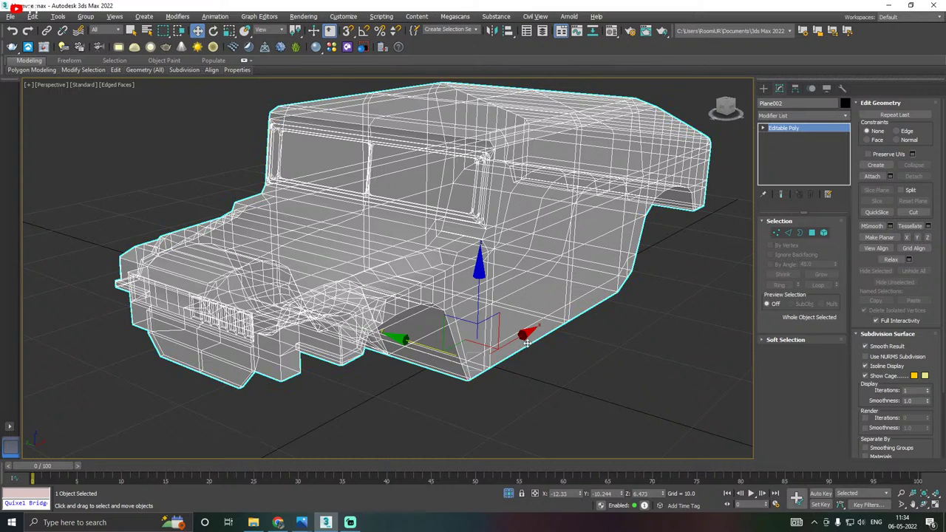
pyautogui.click(508, 493)
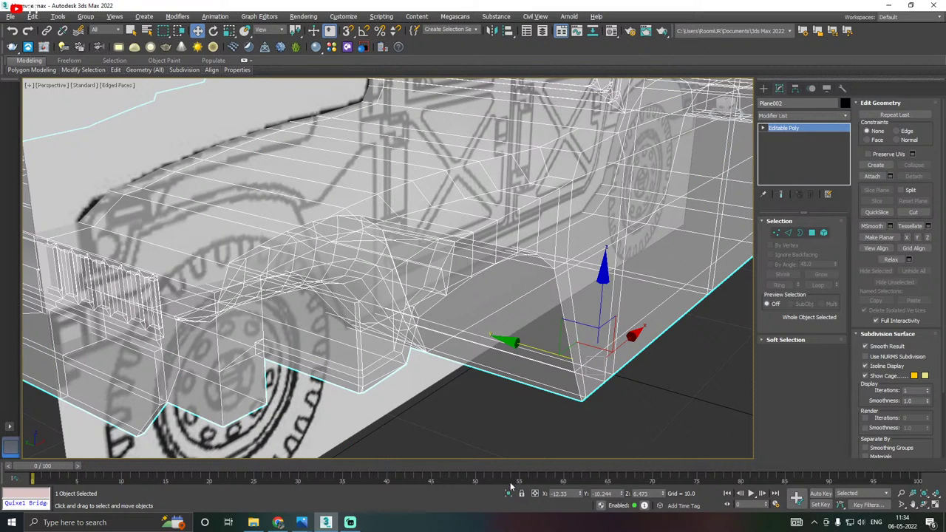
# Show the side-view blueprint in the front view, clear the object selection and save the scene.
pyautogui.press('f')
pyautogui.click(403, 349)
pyautogui.scroll(4, 351, 244)
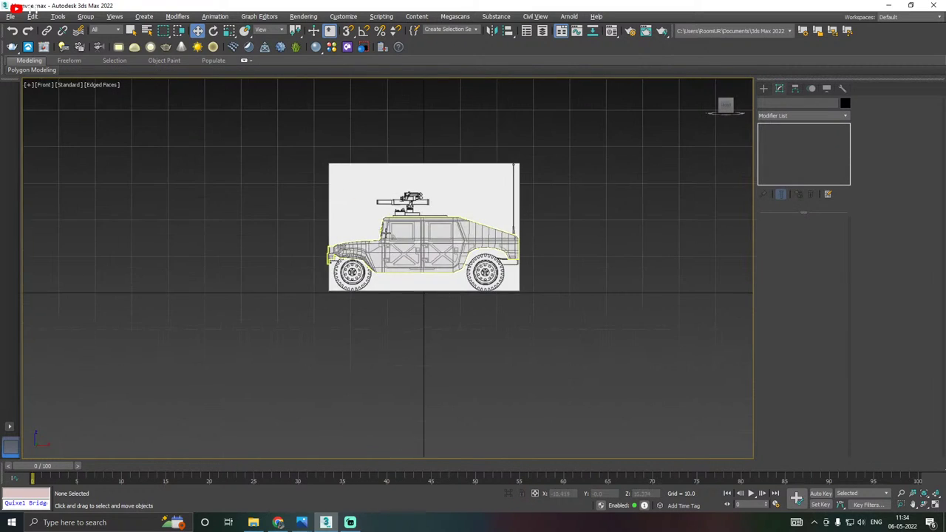
pyautogui.scroll(6, 374, 238)
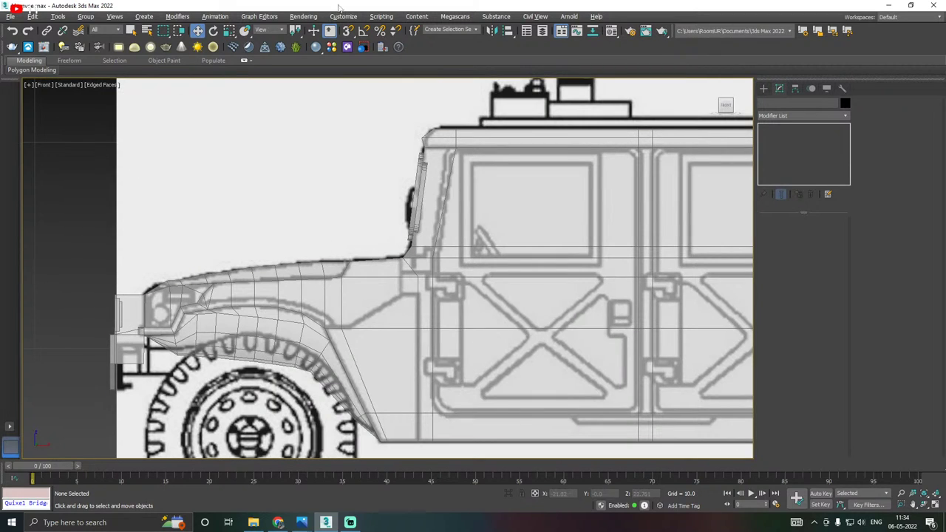
pyautogui.click(10, 16)
pyautogui.click(30, 91)
# Select the body vertex at the front door's upper front corner and move it to X -9.937, following the blueprint's door outline.
pyautogui.click(387, 295)
pyautogui.moveTo(510, 294); pyautogui.dragTo(398, 293, button='middle')
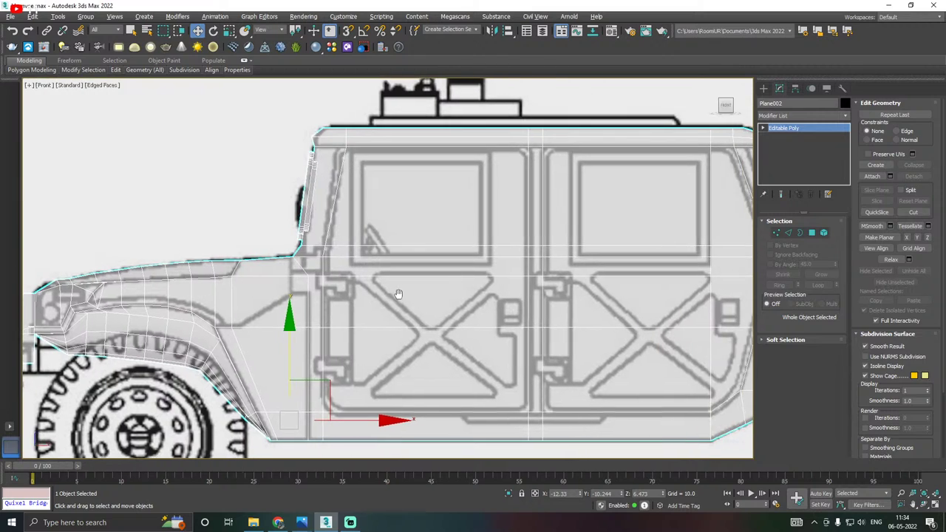
pyautogui.click(776, 232)
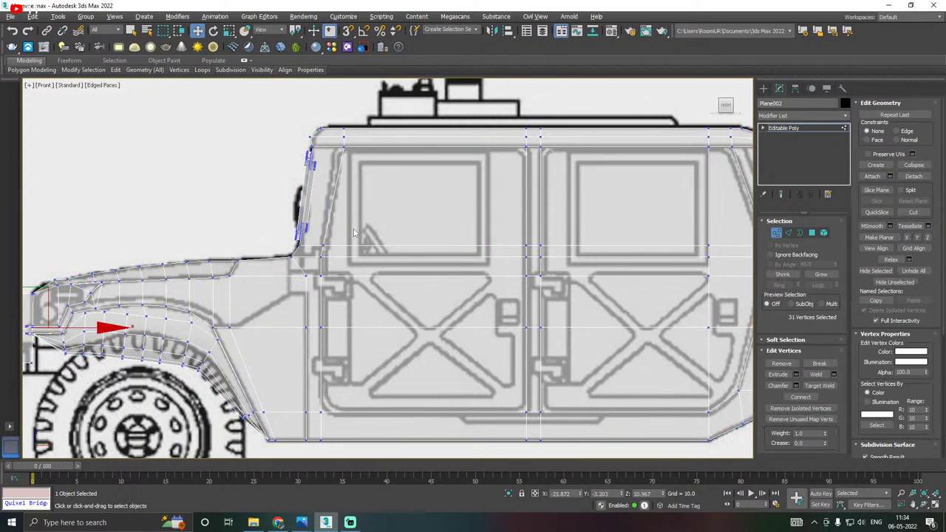
pyautogui.scroll(4, 338, 152)
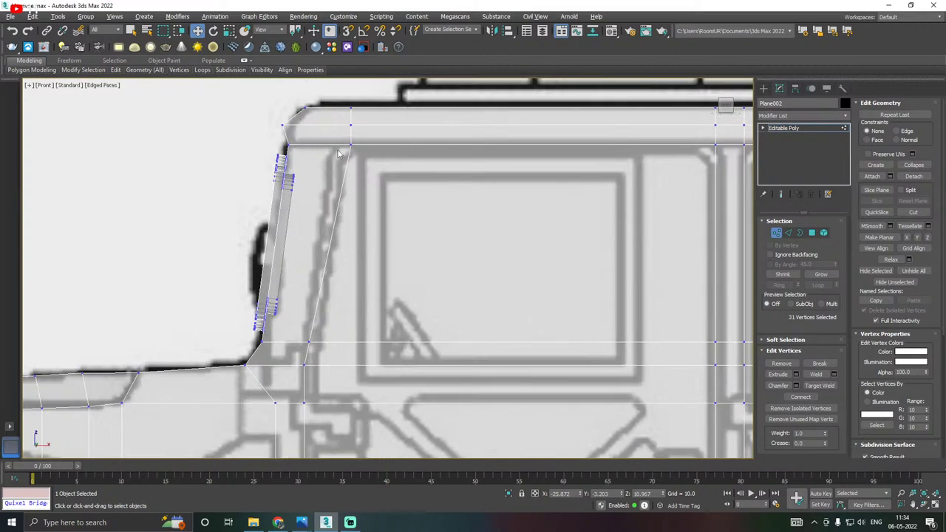
pyautogui.click(355, 143)
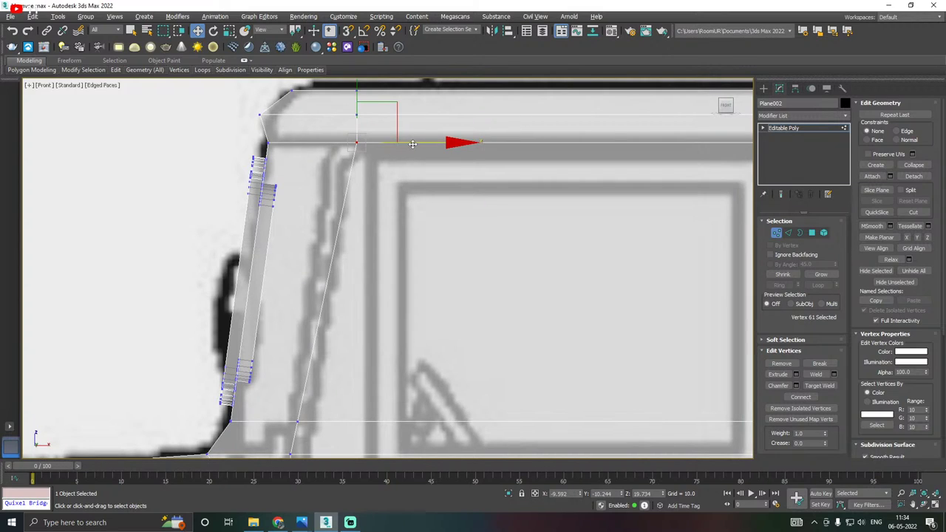
pyautogui.moveTo(411, 143); pyautogui.dragTo(391, 143)
pyautogui.scroll(-2, 267, 161)
pyautogui.scroll(-2, 267, 162)
pyautogui.scroll(-3, 281, 235)
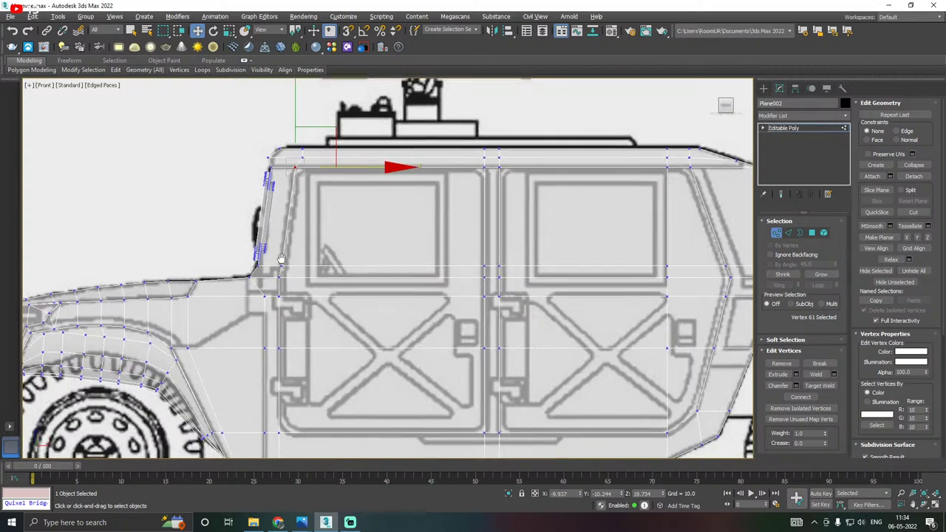
# Compare the vertices at the front door's lower front corner and along its slanted window pillar with the blueprint outline.
pyautogui.scroll(5, 266, 362)
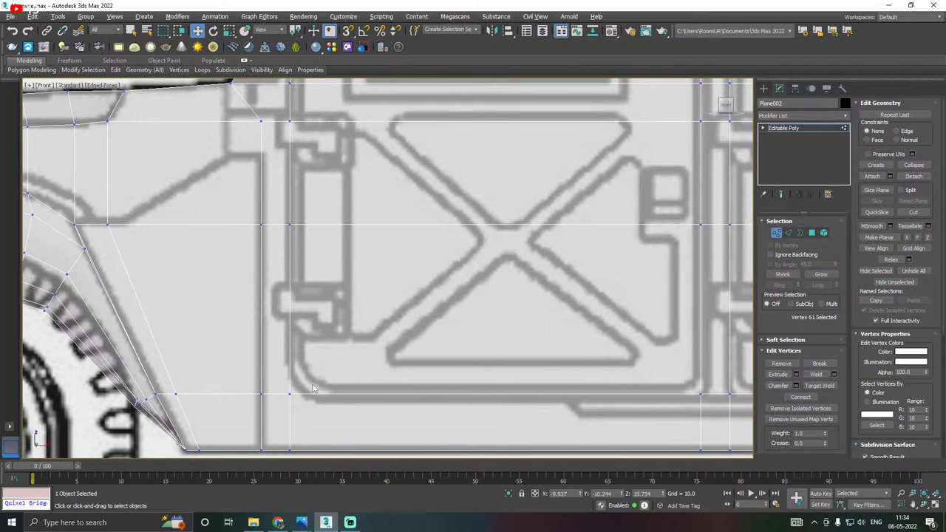
pyautogui.click(290, 393)
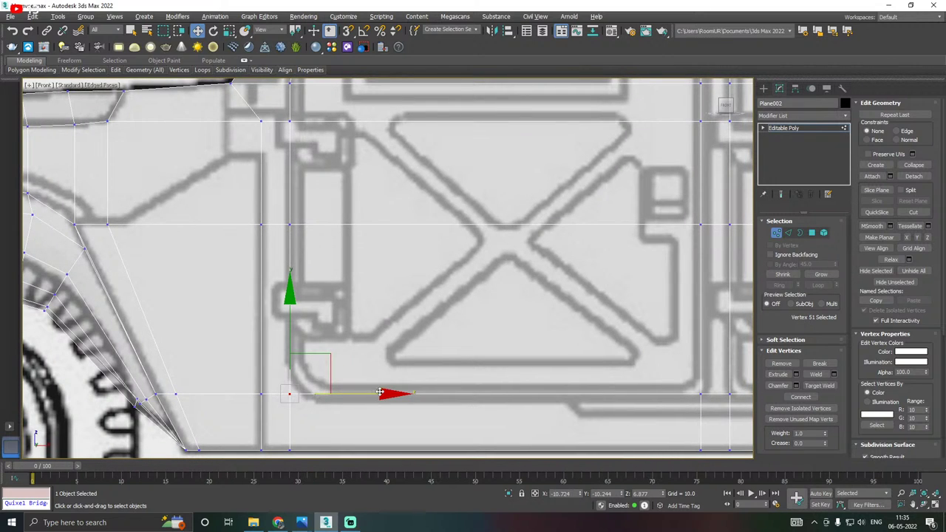
pyautogui.moveTo(360, 396); pyautogui.dragTo(277, 411, button='middle')
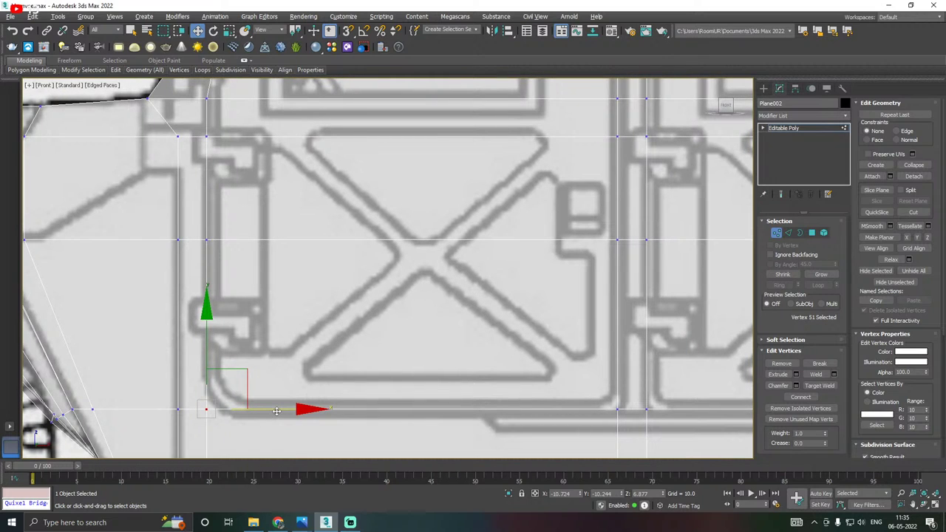
pyautogui.scroll(-4, 406, 386)
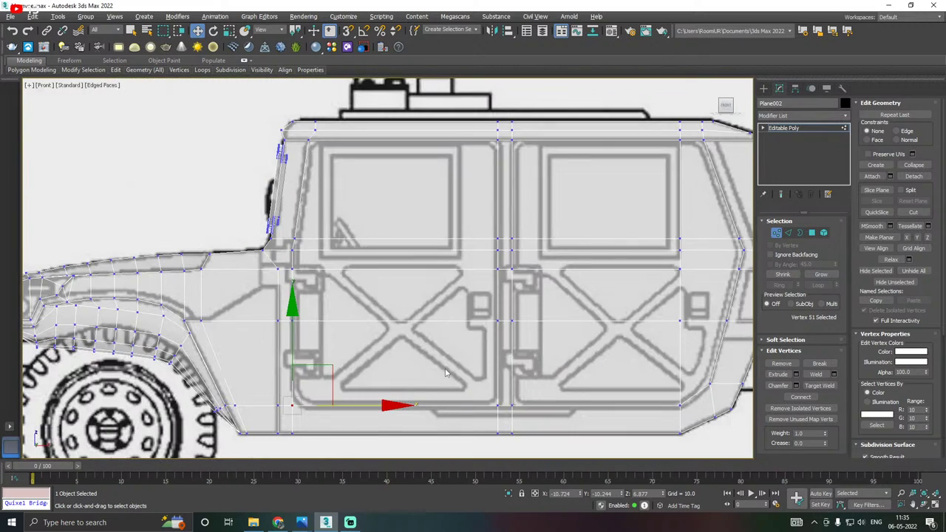
pyautogui.moveTo(446, 373); pyautogui.dragTo(468, 392, button='middle')
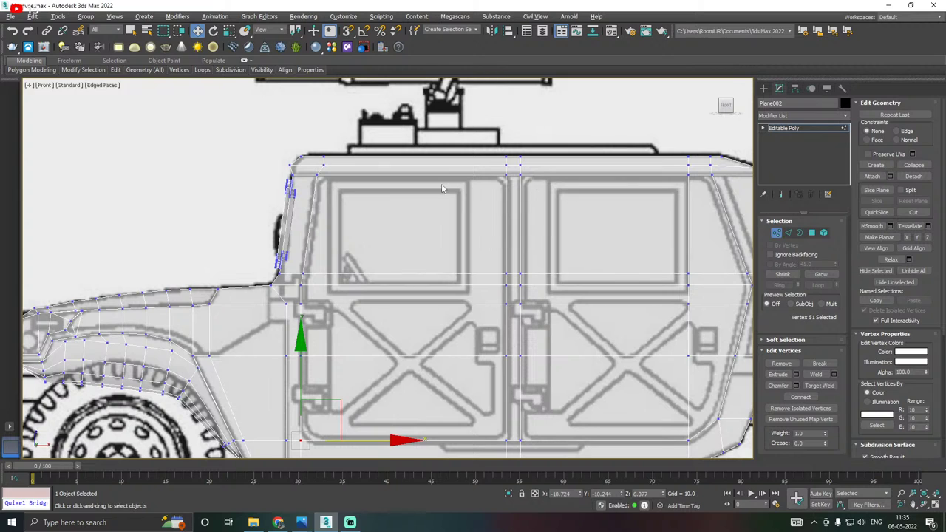
pyautogui.scroll(3, 443, 189)
pyautogui.moveTo(288, 226); pyautogui.dragTo(317, 211, button='middle')
pyautogui.scroll(-1, 318, 211)
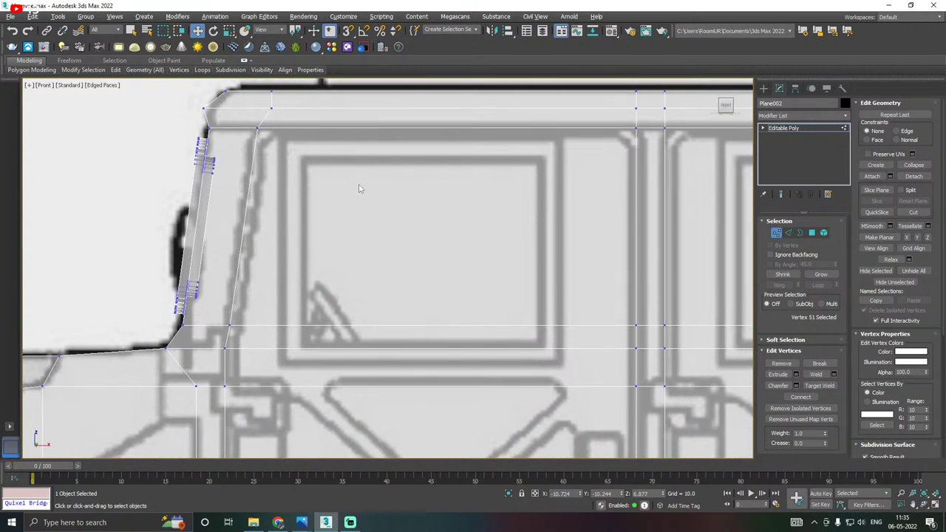
pyautogui.scroll(-2, 359, 188)
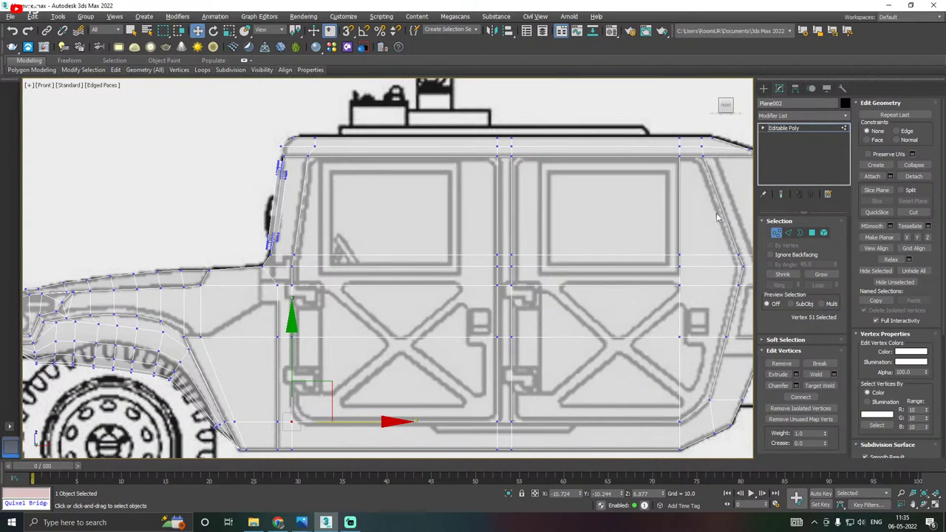
# Select the five body polygons that make up the front door, from the lower sill line up to the roof line.
pyautogui.click(812, 233)
pyautogui.click(412, 381)
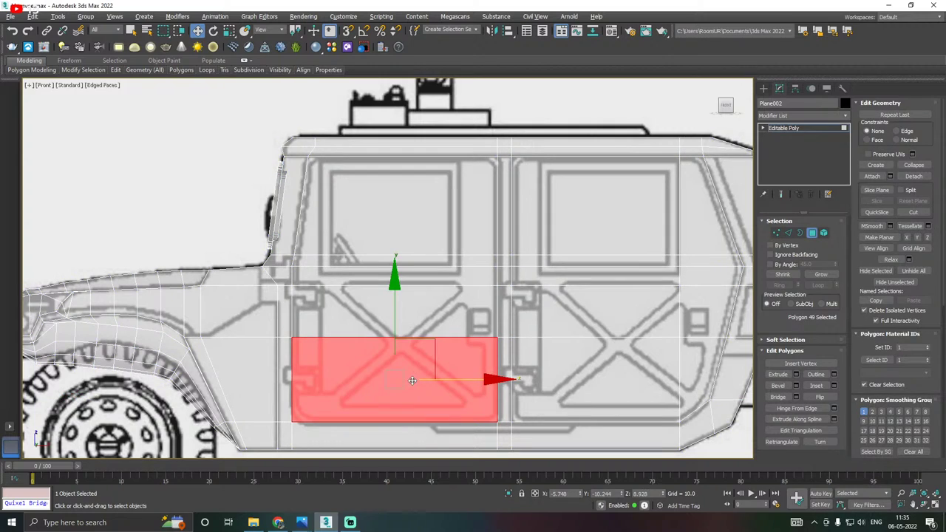
pyautogui.keyDown('ctrl'); pyautogui.click(371, 299); pyautogui.keyUp('ctrl')
pyautogui.keyDown('ctrl'); pyautogui.click(349, 253); pyautogui.keyUp('ctrl')
pyautogui.keyDown('ctrl'); pyautogui.click(336, 272); pyautogui.keyUp('ctrl')
pyautogui.keyDown('ctrl'); pyautogui.click(334, 261); pyautogui.keyUp('ctrl')
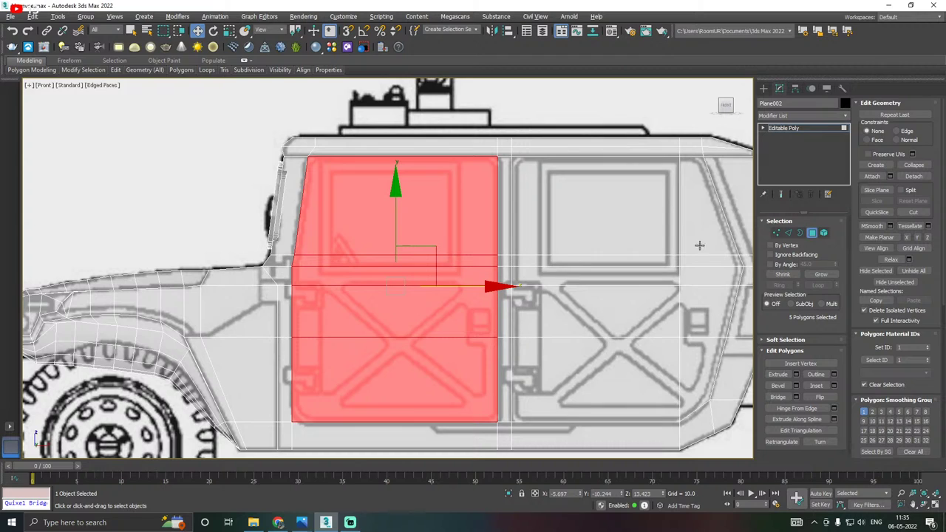
pyautogui.click(777, 233)
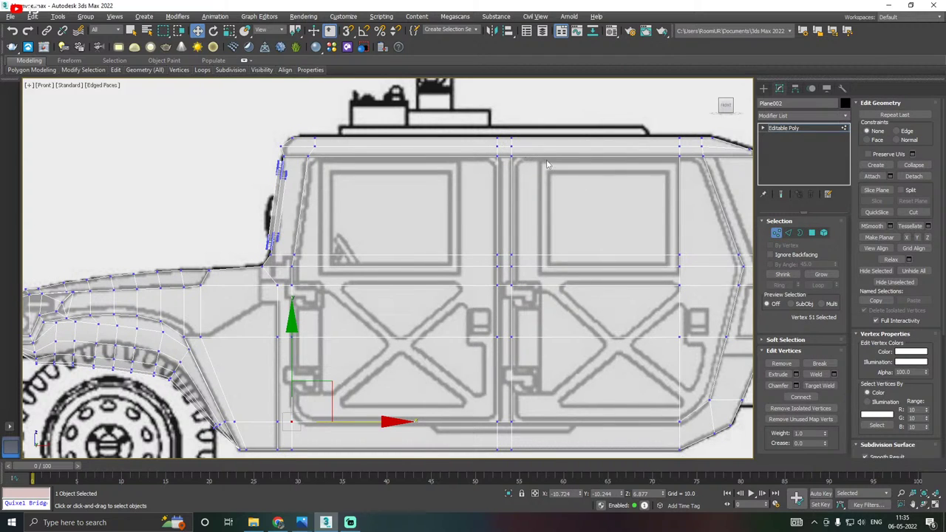
pyautogui.click(812, 234)
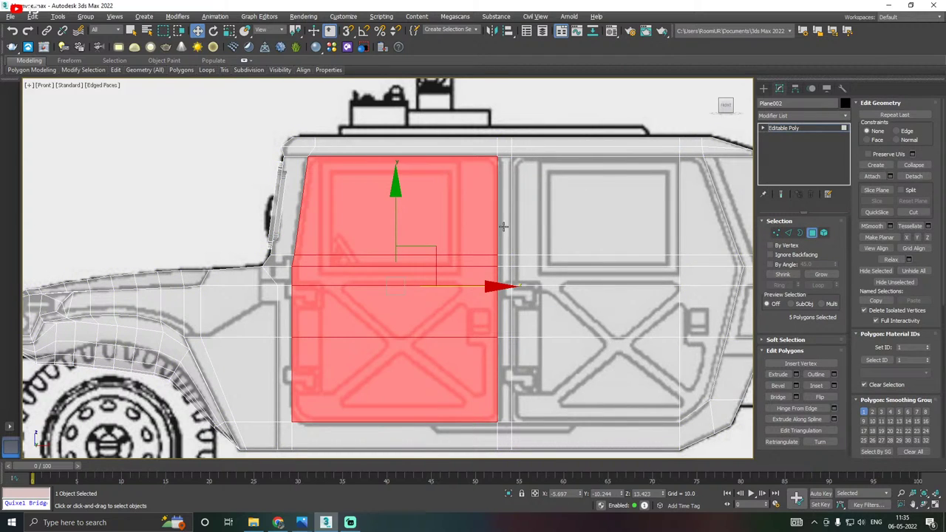
pyautogui.scroll(-2, 504, 227)
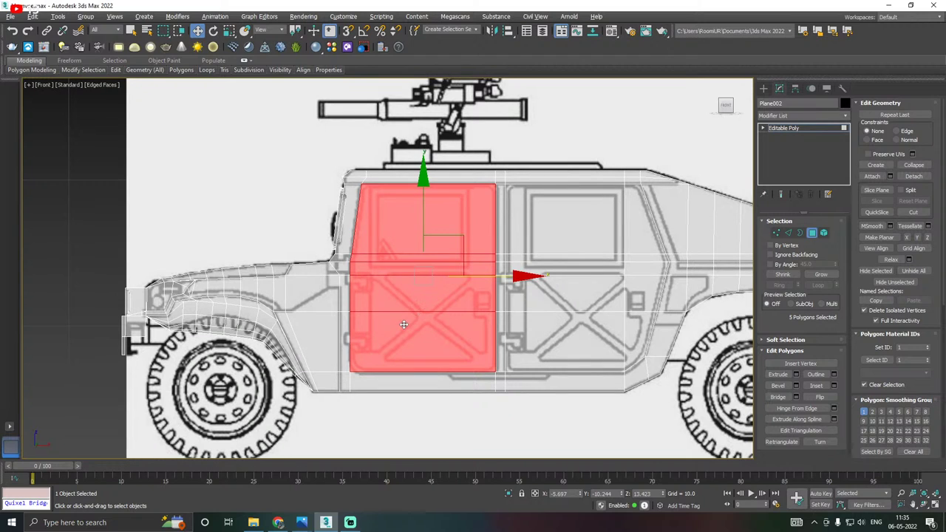
pyautogui.scroll(3, 403, 324)
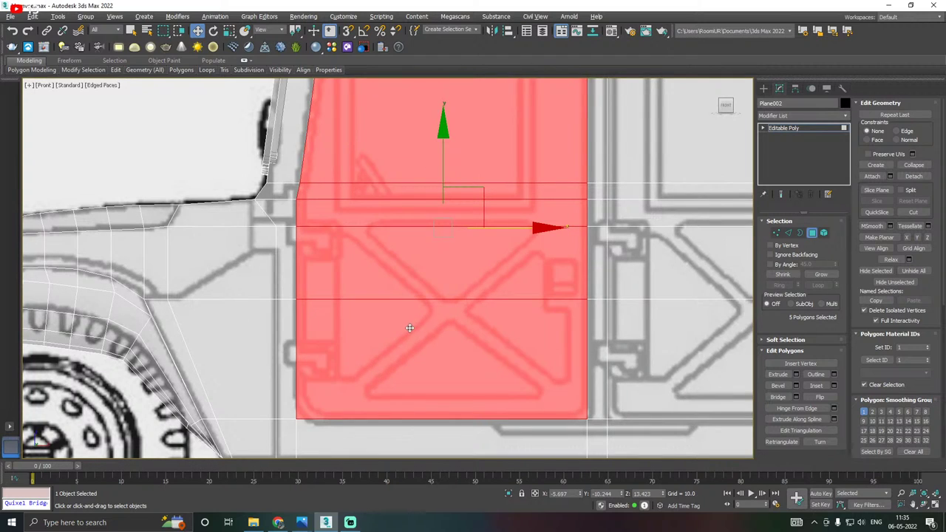
# Show the body as solid in perspective and clone the selected door polygons outward to Y -13.312 as a separate object.
pyautogui.press('p')
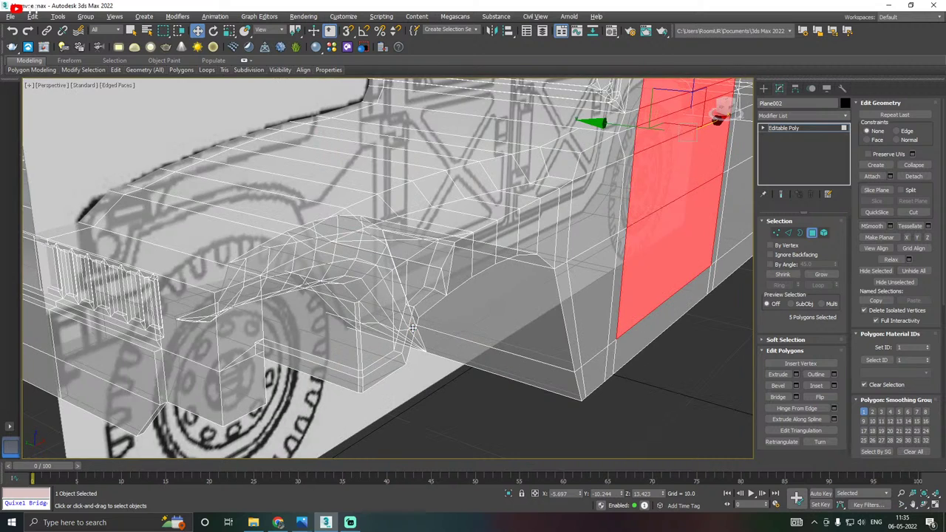
pyautogui.hotkey('alt', 'x')
pyautogui.moveTo(435, 321); pyautogui.dragTo(232, 365, button='middle')
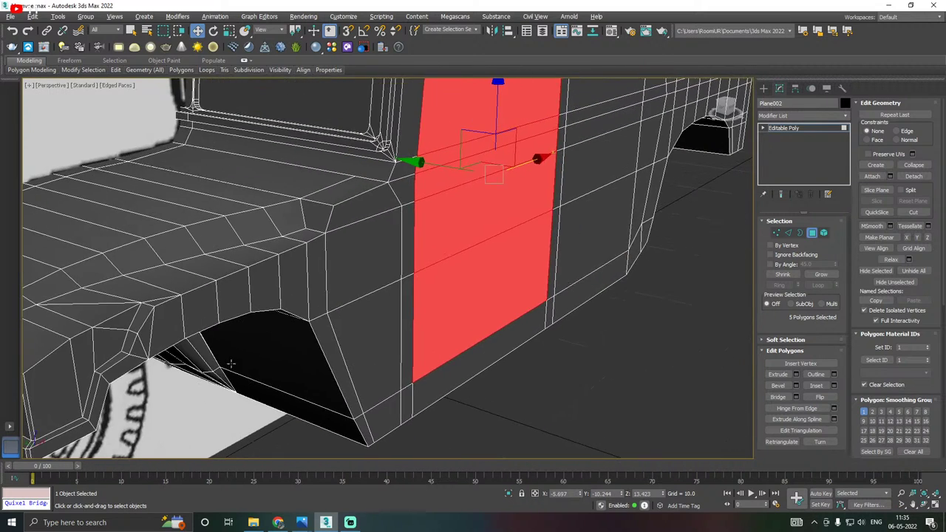
pyautogui.scroll(-4, 235, 362)
pyautogui.keyDown('alt'); pyautogui.moveTo(338, 338); pyautogui.dragTo(334, 343, button='middle'); pyautogui.keyUp('alt')
pyautogui.scroll(2, 289, 283)
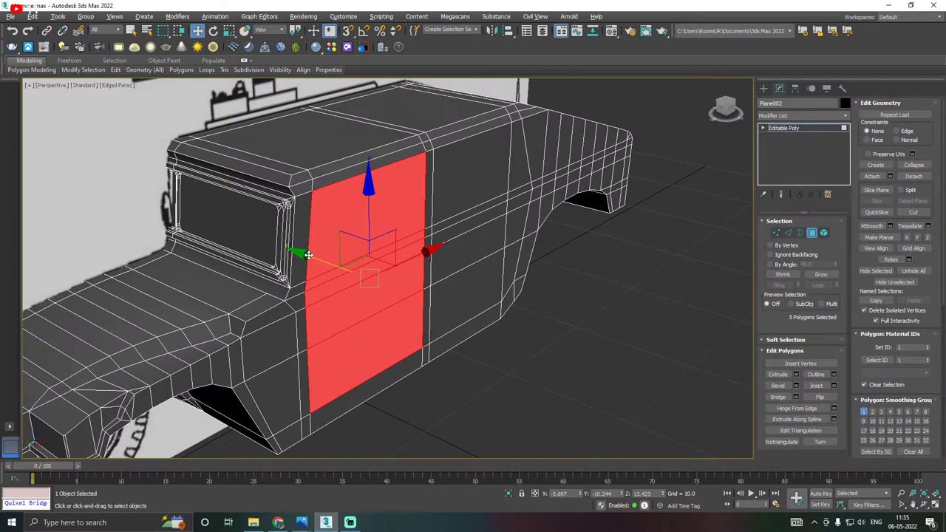
pyautogui.keyDown('shift'); pyautogui.moveTo(308, 255); pyautogui.dragTo(351, 269); pyautogui.keyUp('shift')
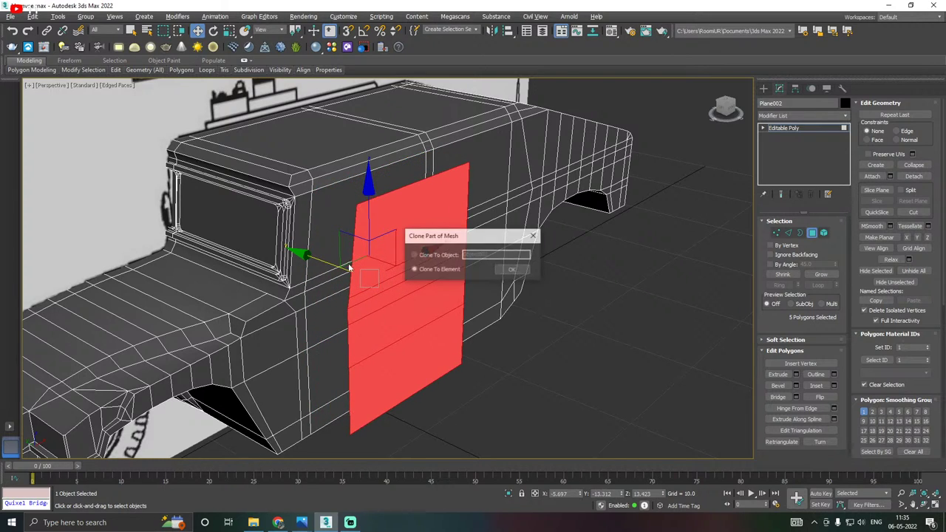
pyautogui.click(437, 255)
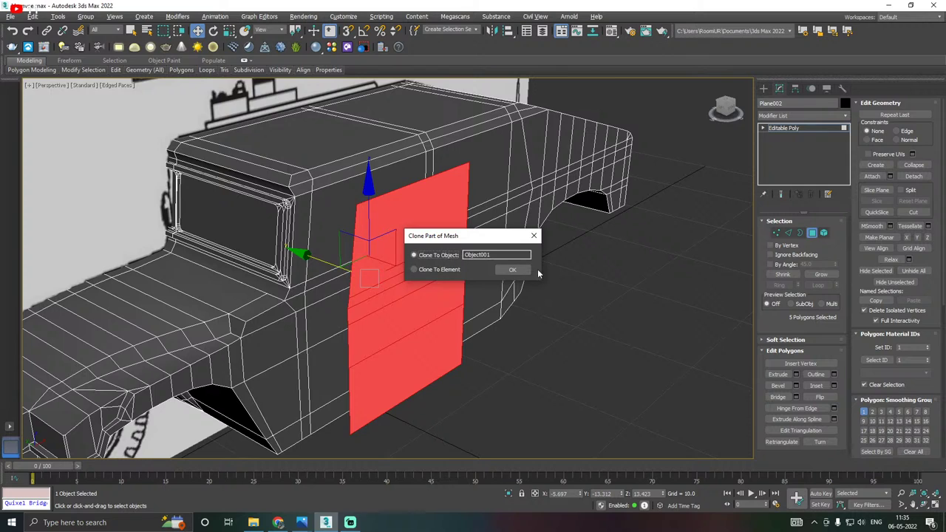
pyautogui.click(513, 271)
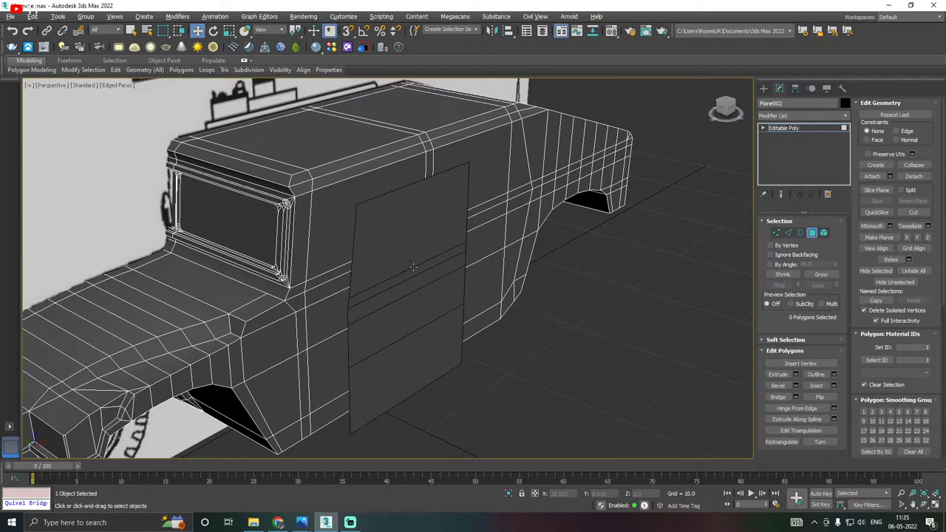
# Leave polygon editing on the body, select the cloned door panel and center its pivot to the object.
pyautogui.click(821, 131)
pyautogui.click(406, 281)
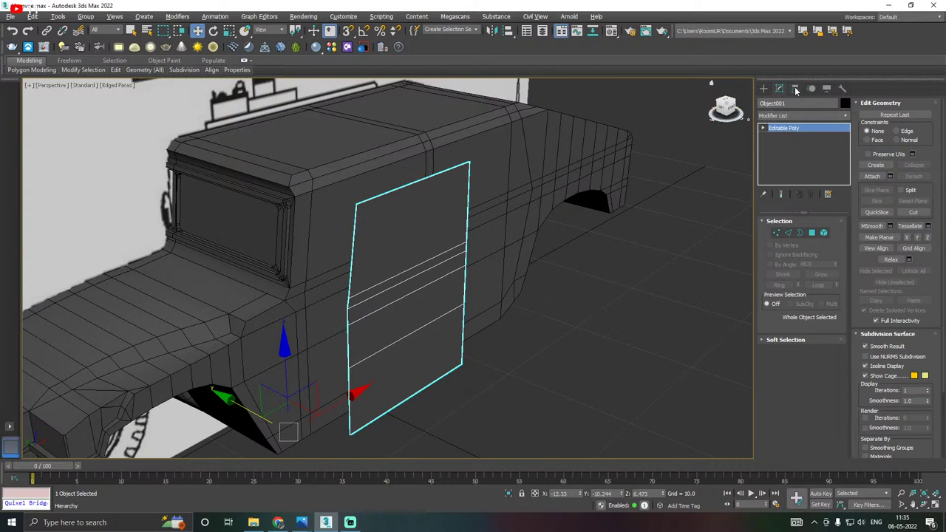
pyautogui.click(796, 89)
pyautogui.click(801, 157)
pyautogui.click(802, 208)
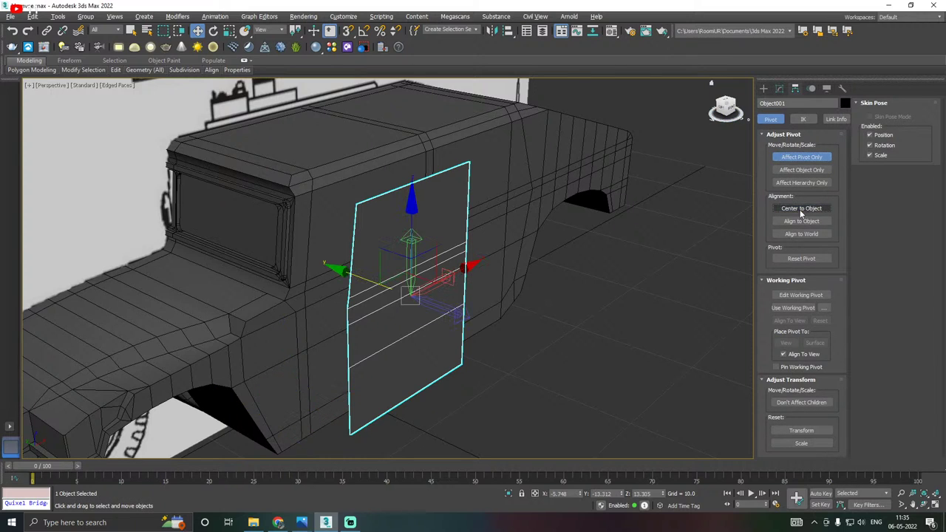
pyautogui.click(779, 89)
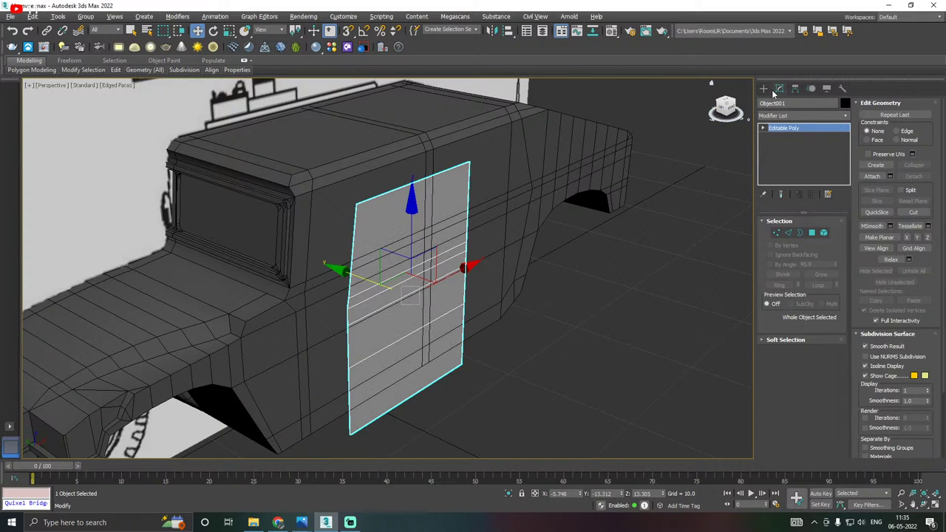
# Make the body see-through and select the cloned door panel over the blueprint in the front view.
pyautogui.hotkey('alt', 'x')
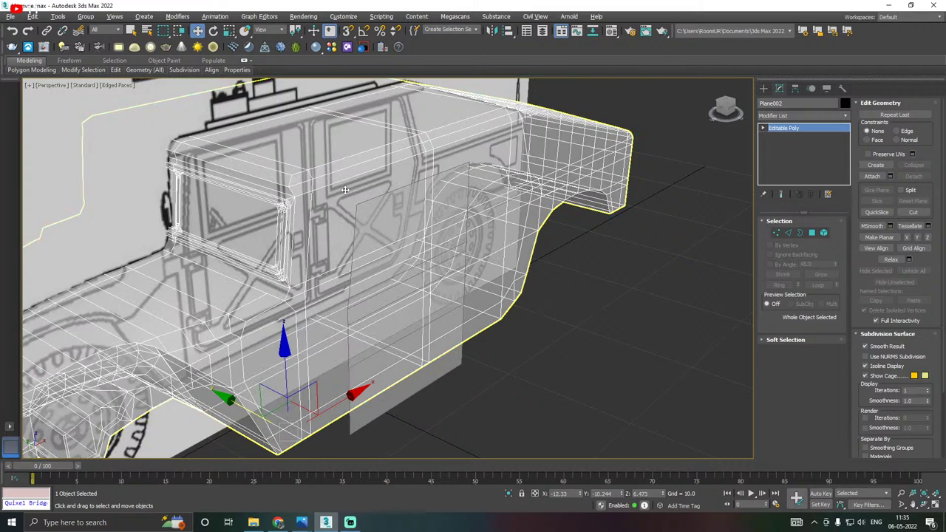
pyautogui.press('f')
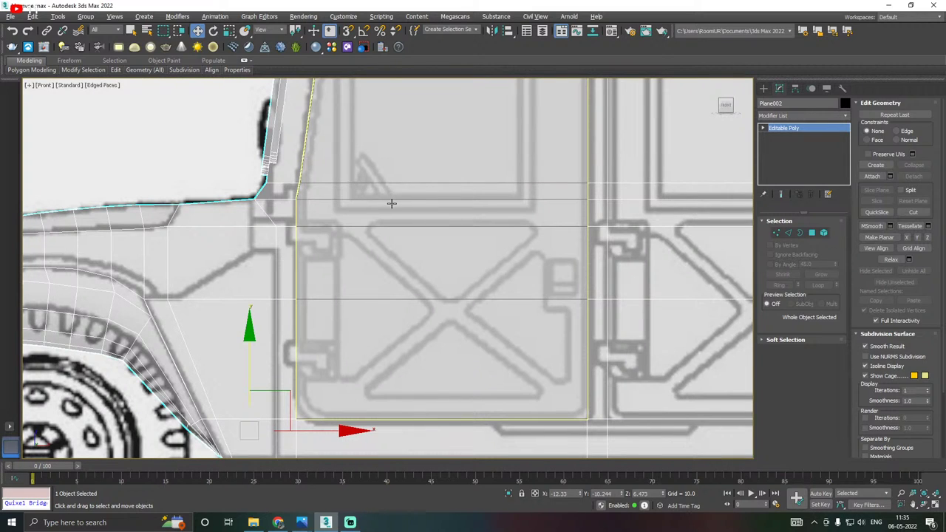
pyautogui.click(392, 203)
pyautogui.scroll(-2, 363, 238)
pyautogui.scroll(2, 364, 238)
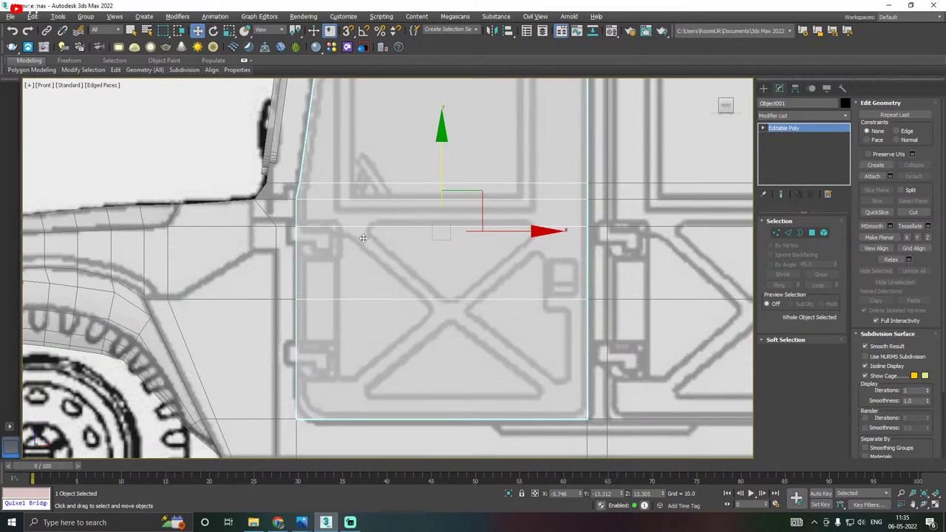
pyautogui.moveTo(423, 233); pyautogui.dragTo(403, 349, button='middle')
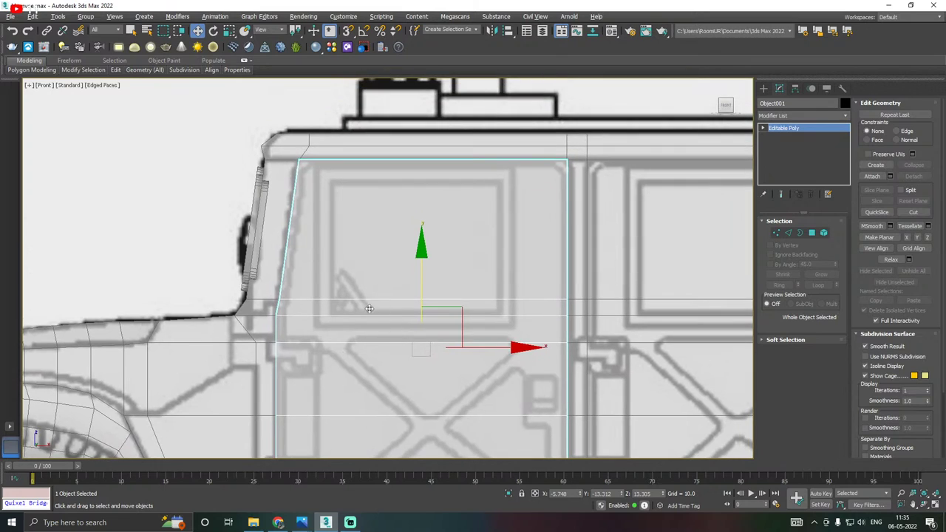
# Raise the door panel's horizontal edge just below the window to Z 13.986, matching the blueprint's lower window-frame line.
pyautogui.click(812, 232)
pyautogui.scroll(-3, 410, 255)
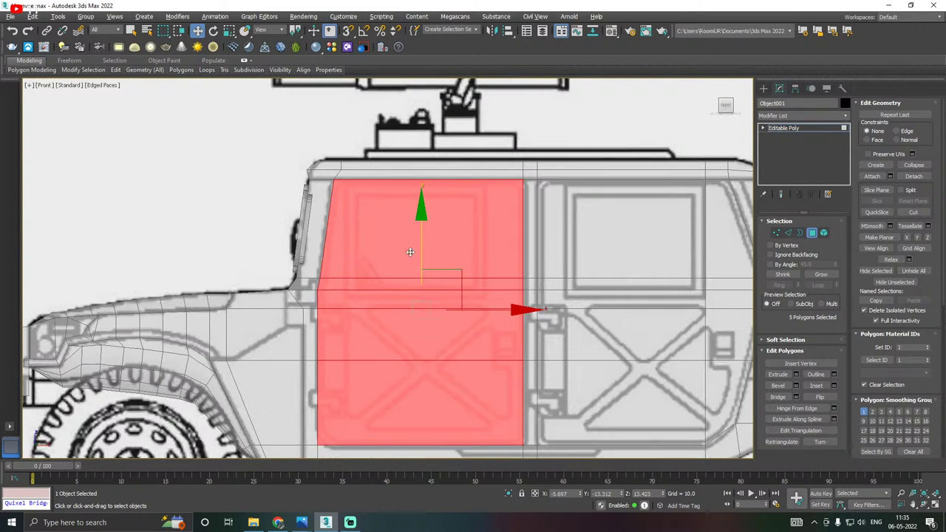
pyautogui.click(396, 258)
pyautogui.scroll(3, 381, 269)
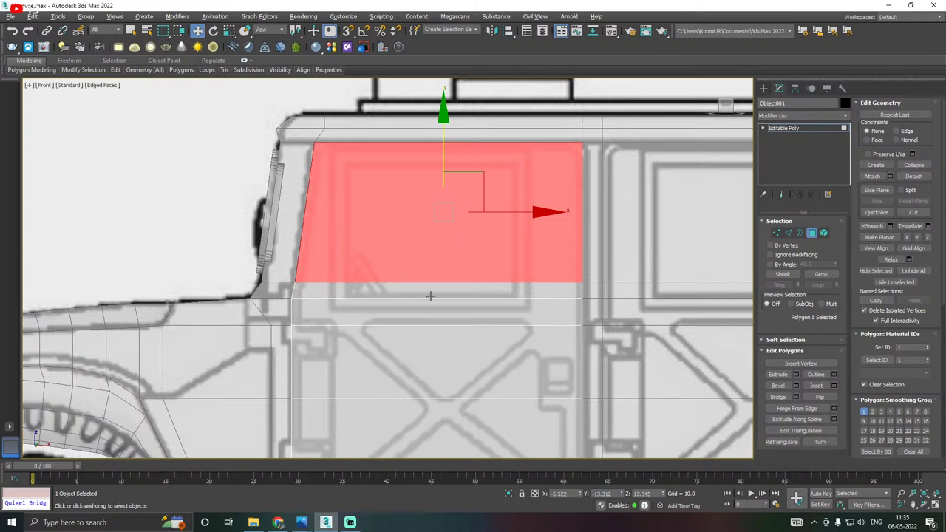
pyautogui.click(788, 233)
pyautogui.click(378, 324)
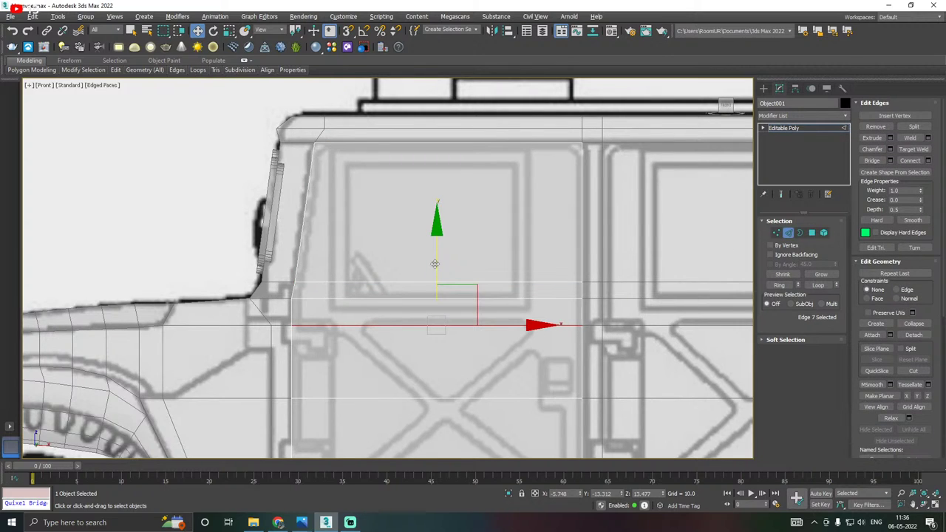
pyautogui.moveTo(435, 264); pyautogui.dragTo(440, 250)
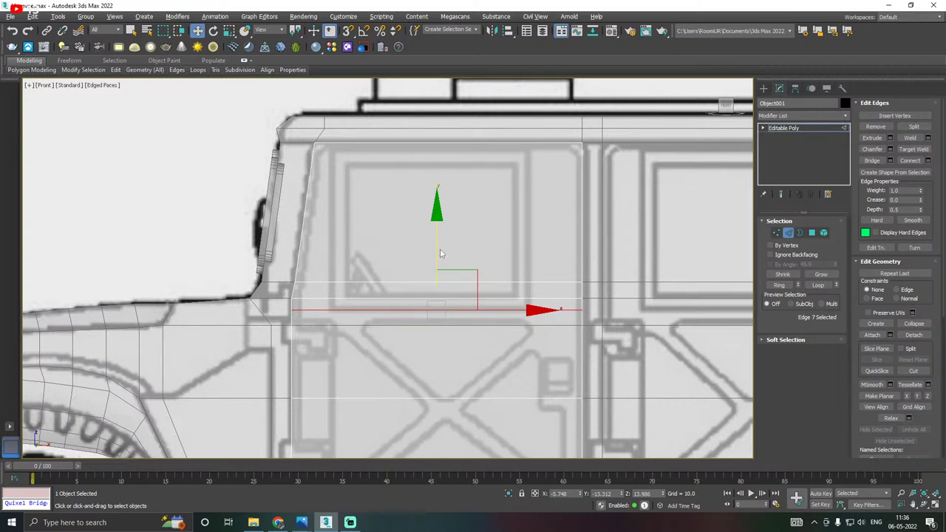
# Select the door's three upper polygons around the window and inset them as a group by 0.196.
pyautogui.click(812, 233)
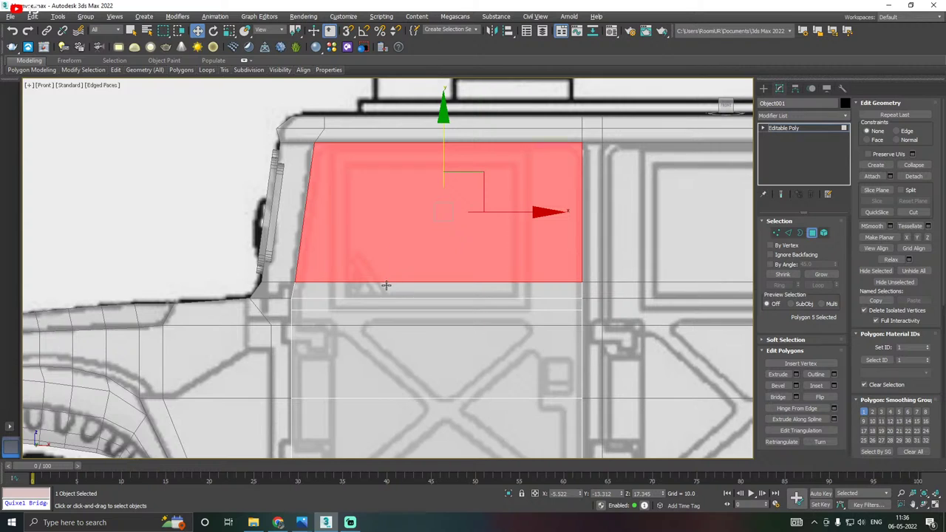
pyautogui.keyDown('ctrl'); pyautogui.click(386, 288); pyautogui.keyUp('ctrl')
pyautogui.keyDown('ctrl'); pyautogui.click(378, 303); pyautogui.keyUp('ctrl')
pyautogui.scroll(2, 378, 303)
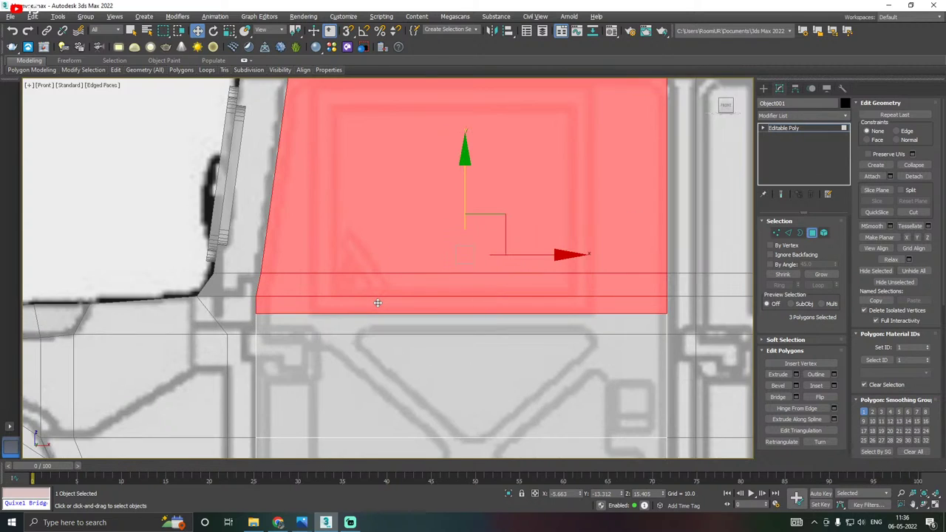
pyautogui.click(834, 386)
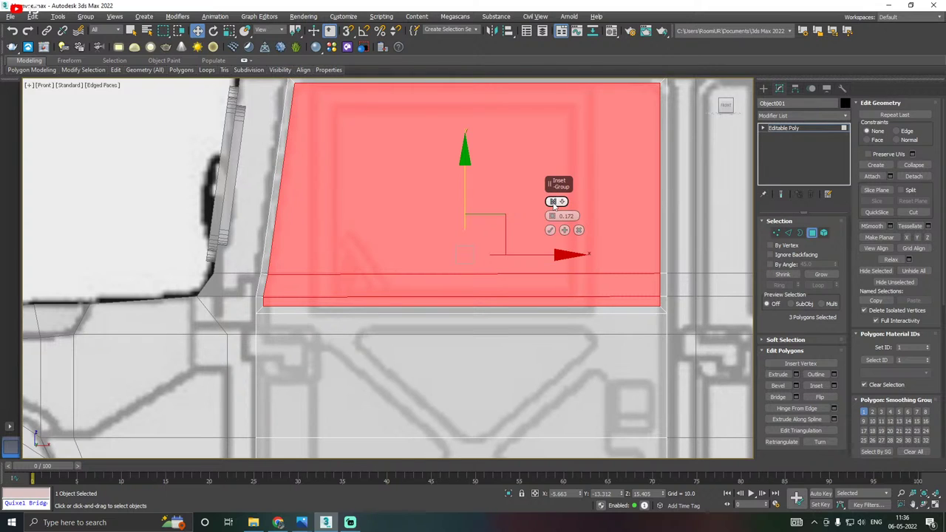
pyautogui.moveTo(554, 216); pyautogui.dragTo(557, 253)
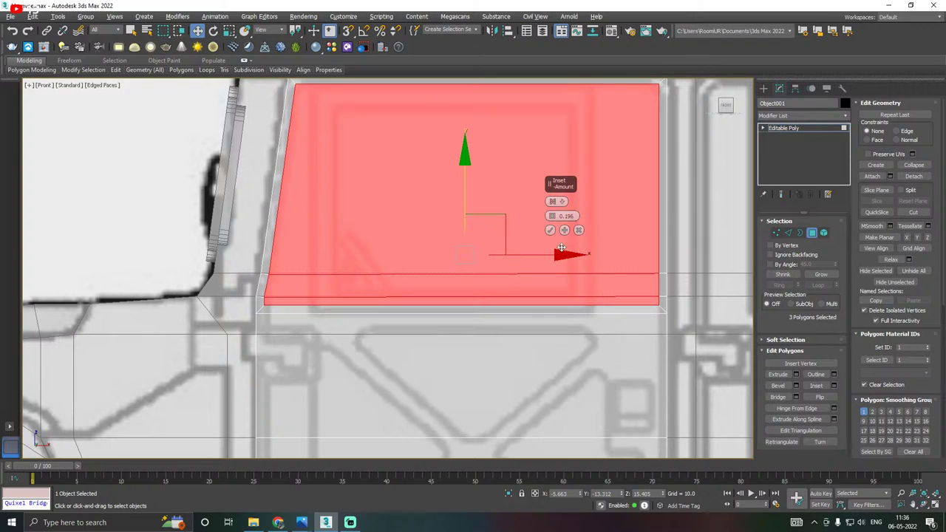
pyautogui.click(550, 230)
# Move the inset's rear vertical edges to X -2.594 and its slanted front edges inward to the blueprint's outer window frame.
pyautogui.click(787, 233)
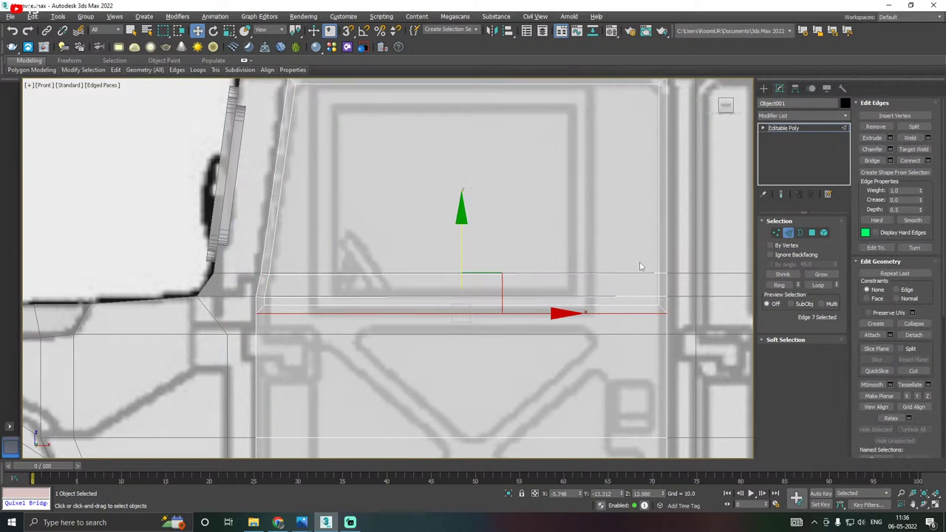
pyautogui.doubleClick(659, 287)
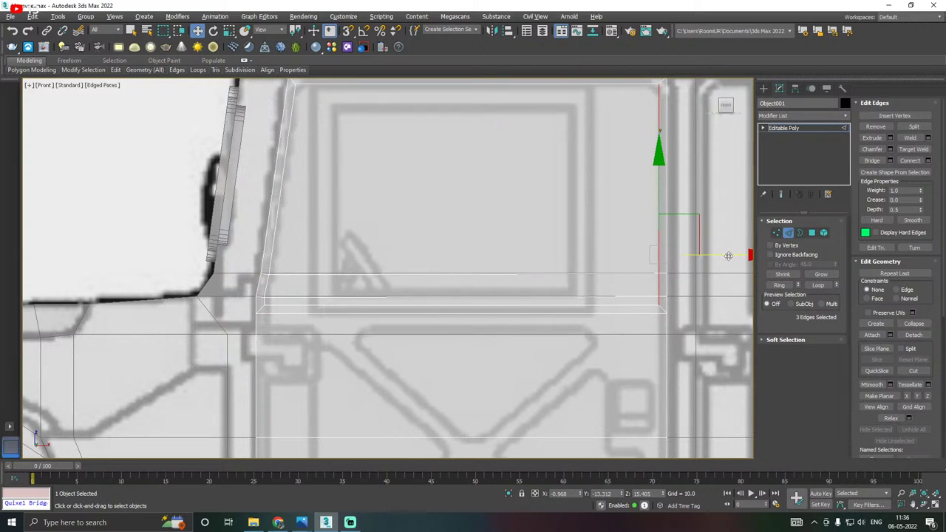
pyautogui.moveTo(728, 255); pyautogui.dragTo(659, 256)
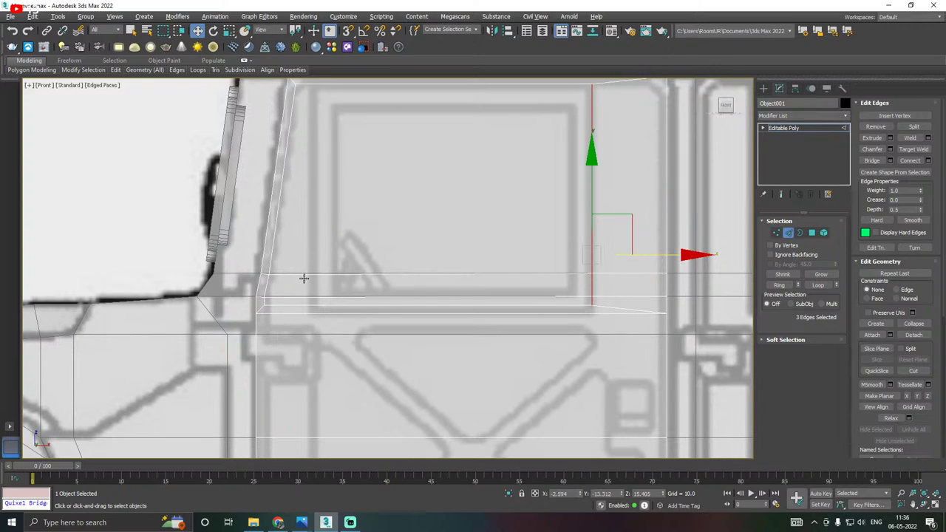
pyautogui.click(270, 286)
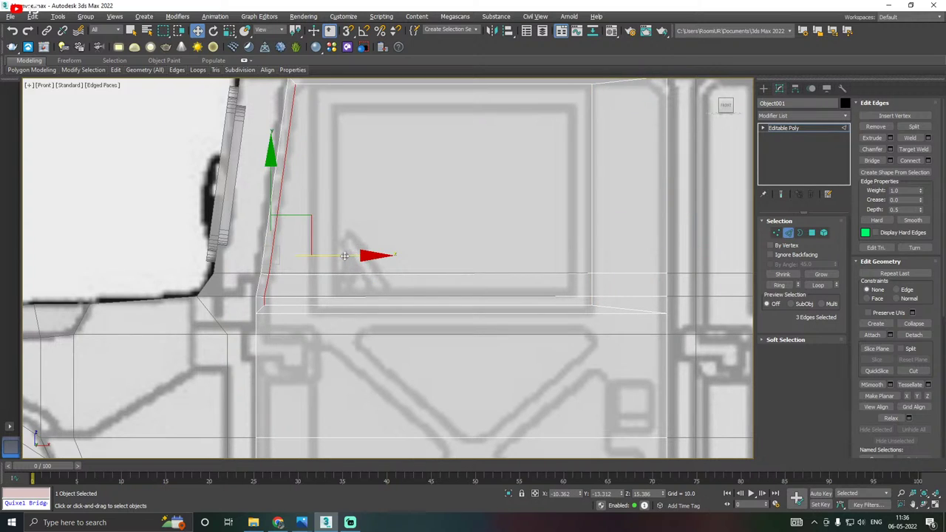
pyautogui.moveTo(344, 255); pyautogui.dragTo(392, 255)
pyautogui.moveTo(392, 255); pyautogui.dragTo(417, 324, button='middle')
# Straighten the inset's front side by moving its upper corner vertex forward and the vertex above the lower corner to X -9.363.
pyautogui.click(776, 232)
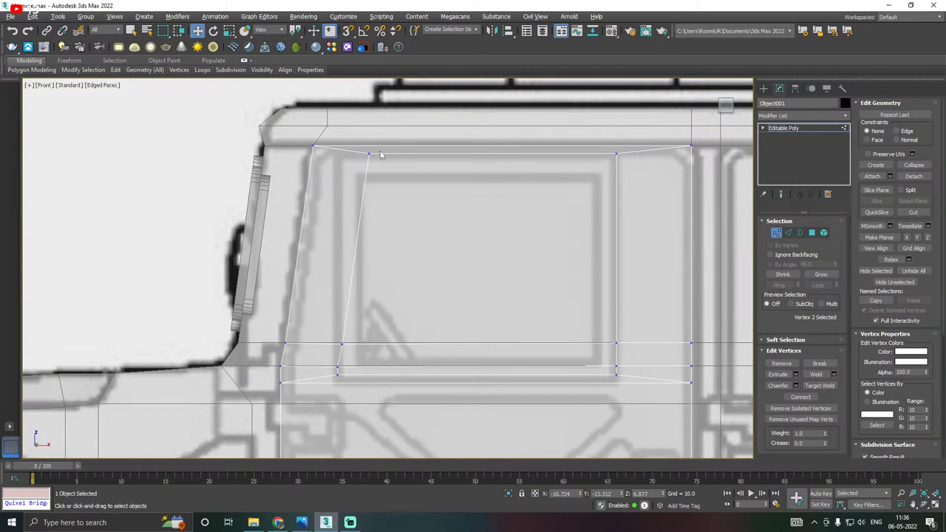
pyautogui.click(368, 154)
pyautogui.moveTo(430, 153); pyautogui.dragTo(399, 153)
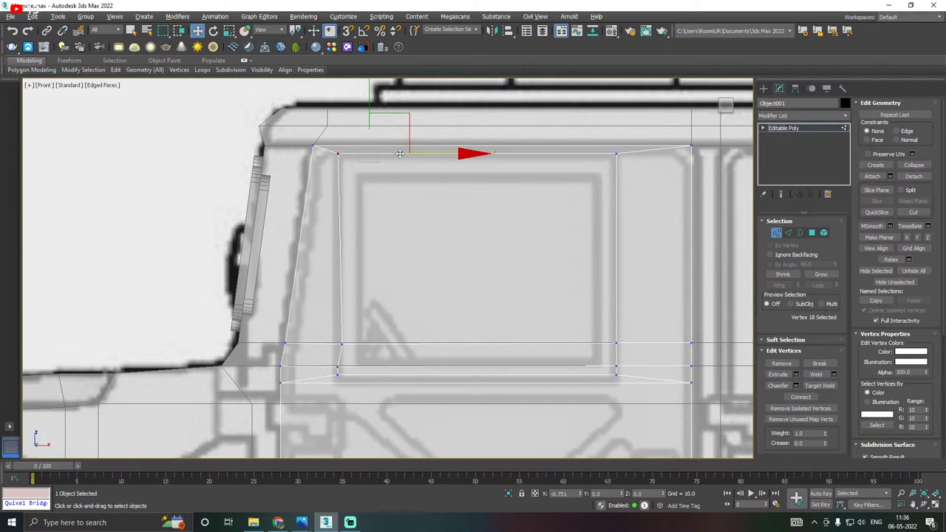
pyautogui.scroll(3, 329, 363)
pyautogui.click(348, 337)
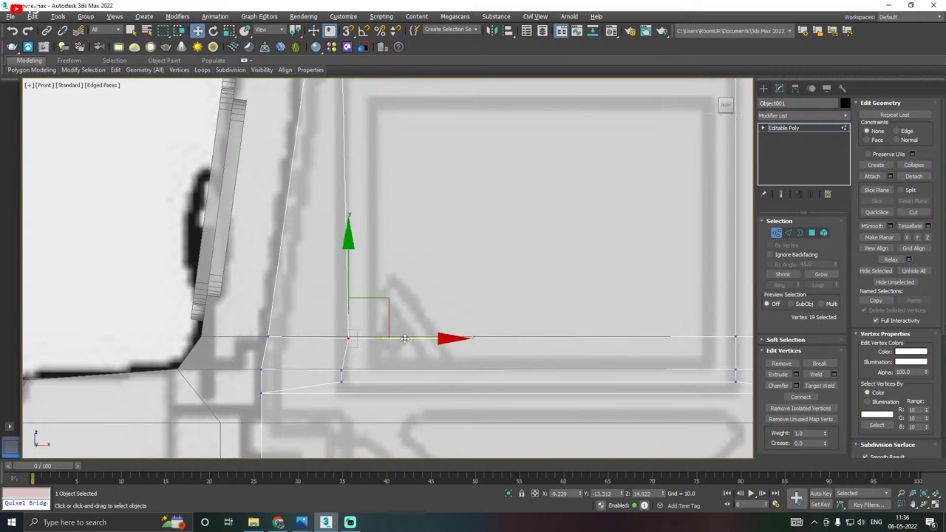
pyautogui.moveTo(352, 338); pyautogui.dragTo(344, 337)
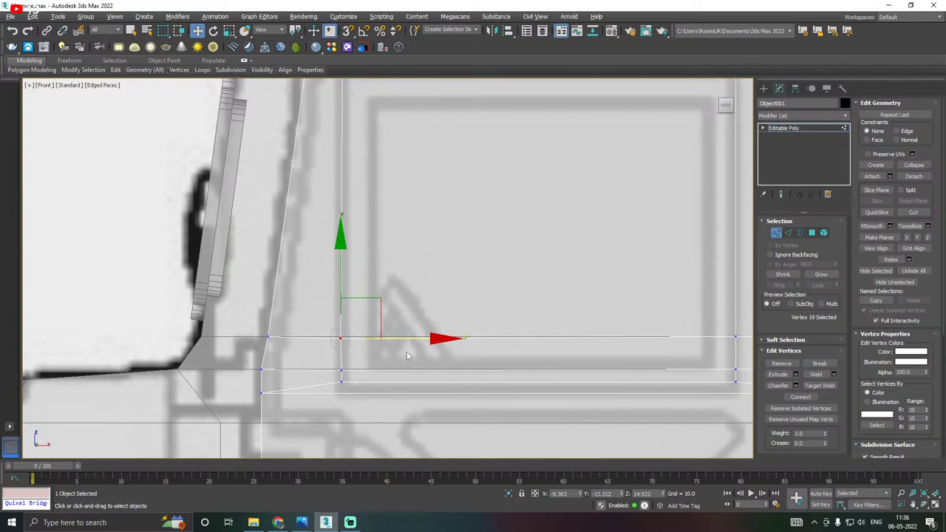
pyautogui.scroll(-3, 318, 350)
pyautogui.scroll(3, 360, 365)
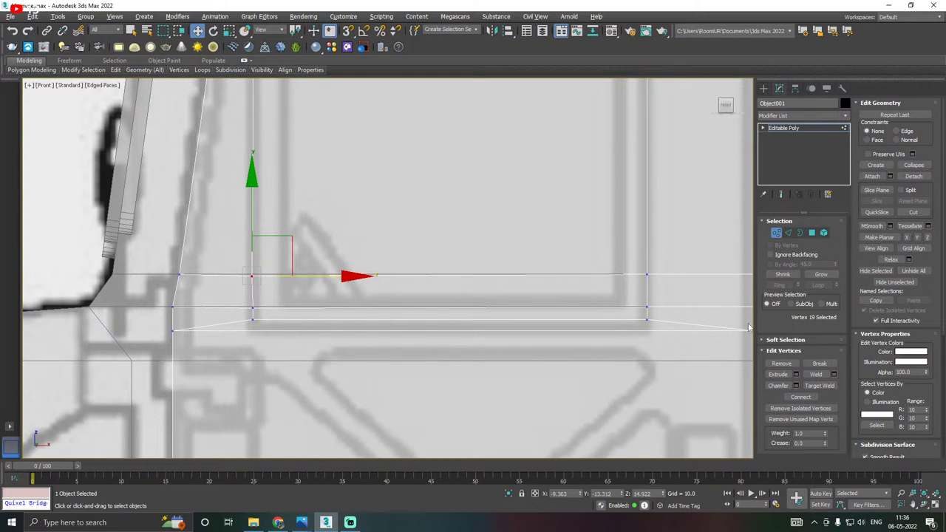
# Lower the bottom edge of the window inset to Z 14.007, onto the blueprint's outer frame line.
pyautogui.click(788, 234)
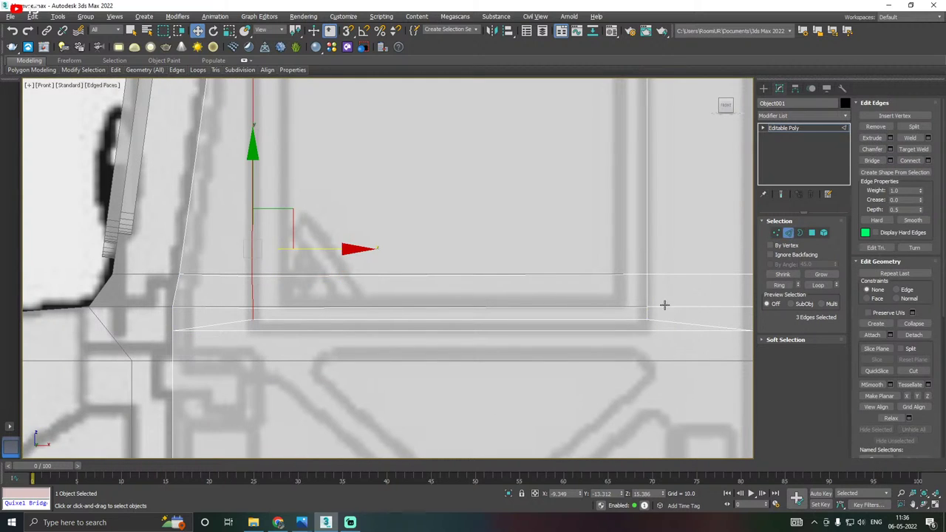
pyautogui.click(627, 329)
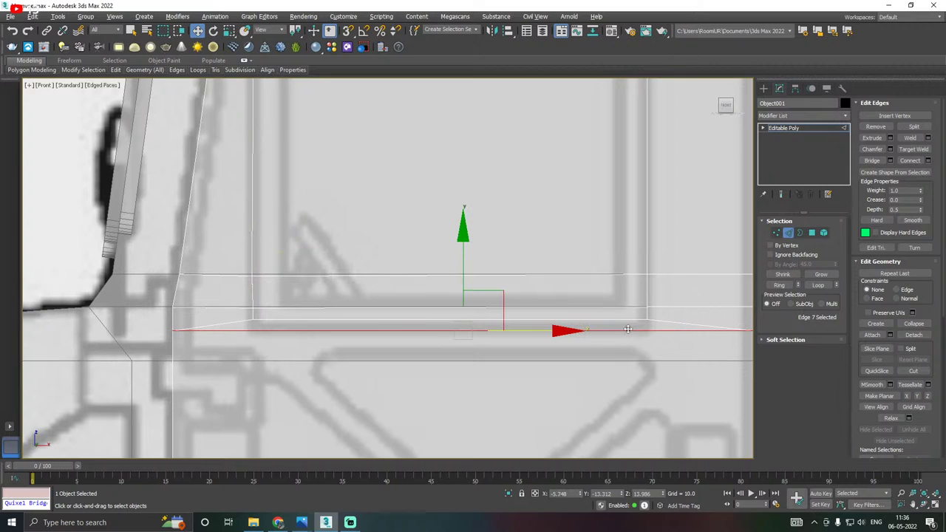
pyautogui.click(591, 320)
pyautogui.click(584, 320)
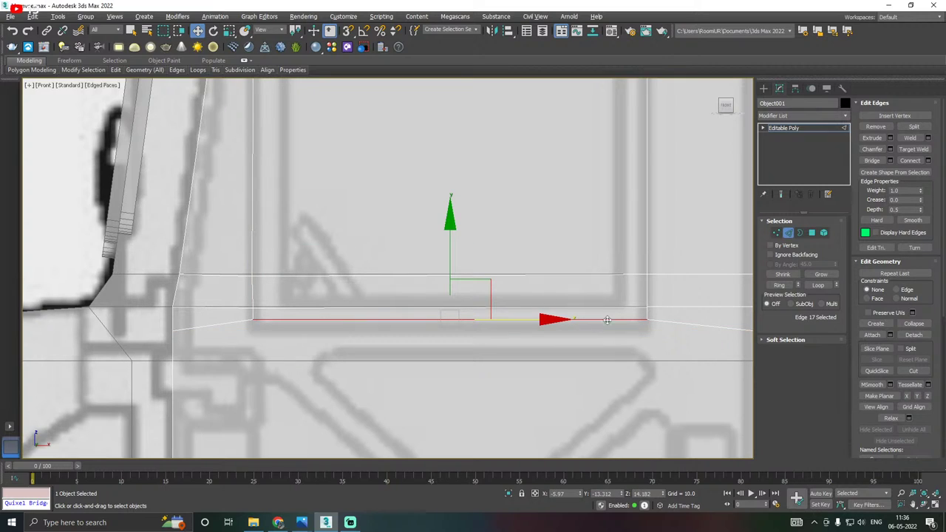
pyautogui.moveTo(449, 243); pyautogui.dragTo(450, 253)
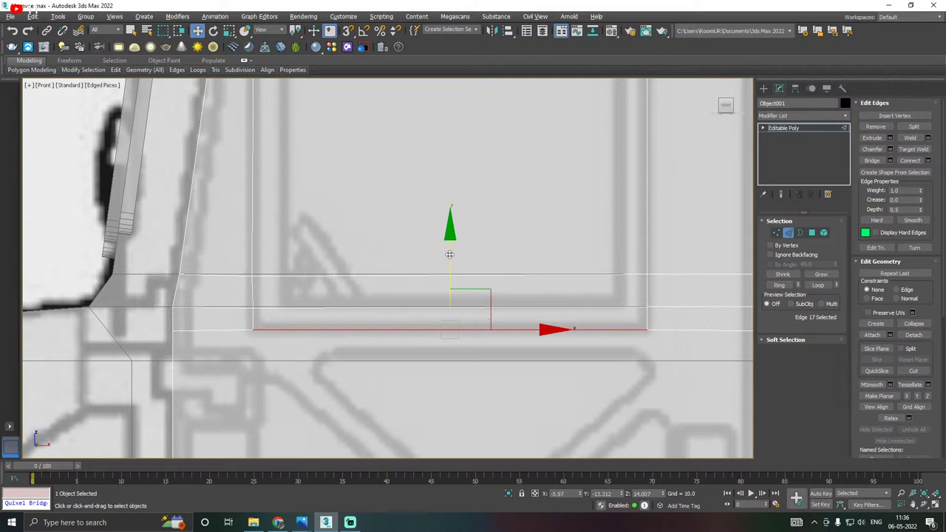
pyautogui.scroll(-2, 449, 254)
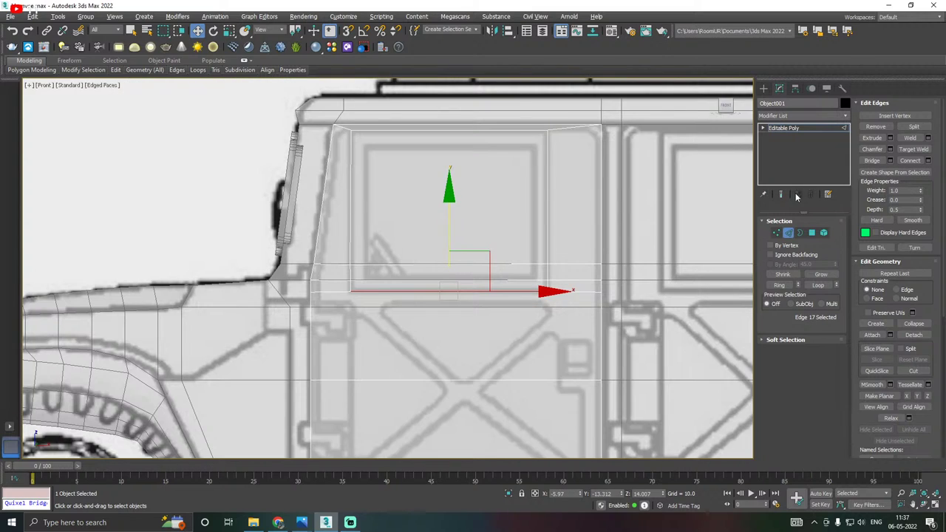
# Select the upper two polygons inside the window frame and inset them by 0.351.
pyautogui.click(776, 233)
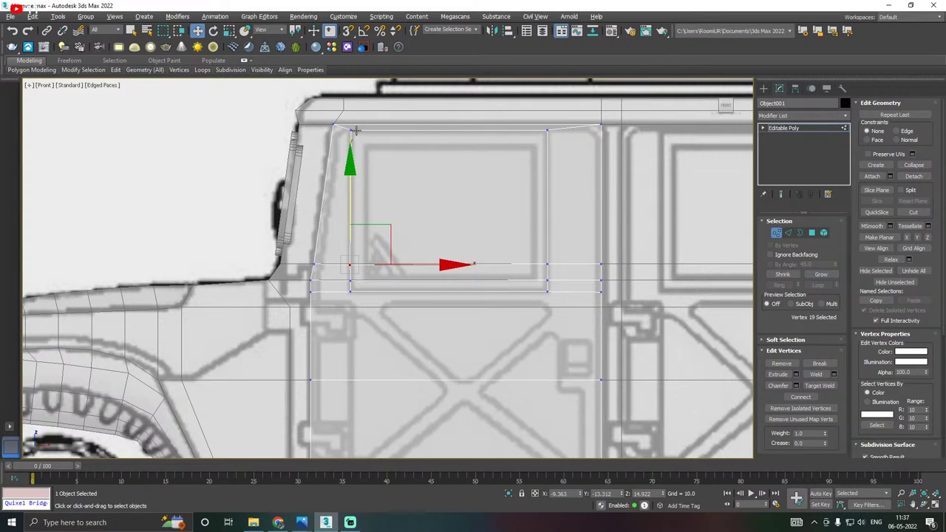
pyautogui.scroll(1, 355, 130)
pyautogui.moveTo(477, 258); pyautogui.dragTo(465, 226, button='middle')
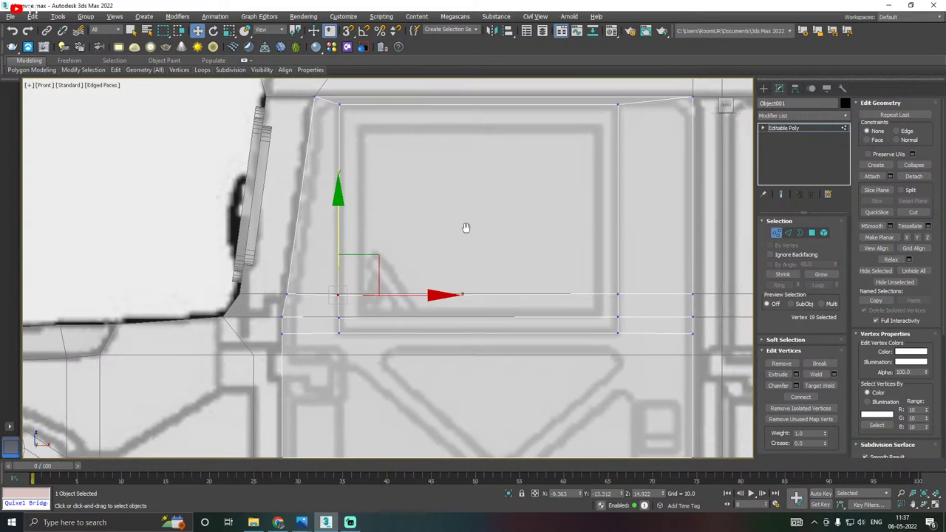
pyautogui.click(812, 233)
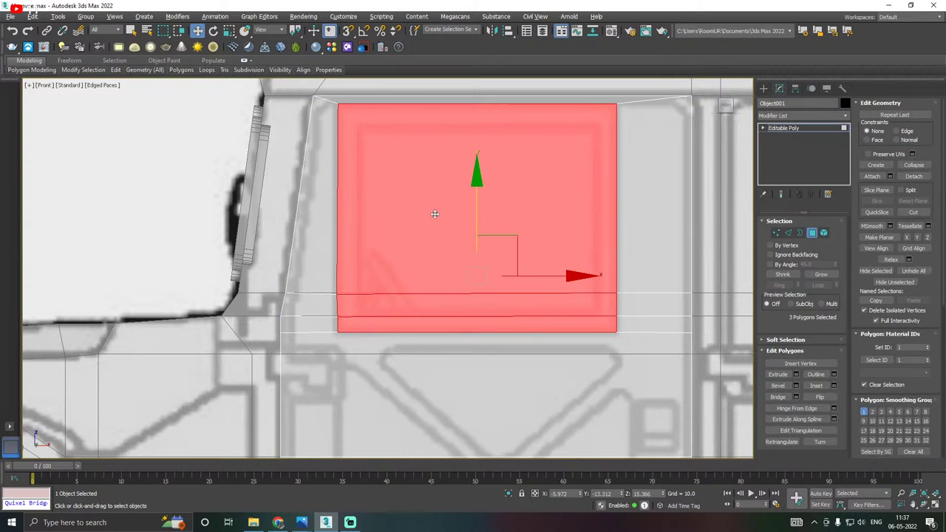
pyautogui.click(600, 196)
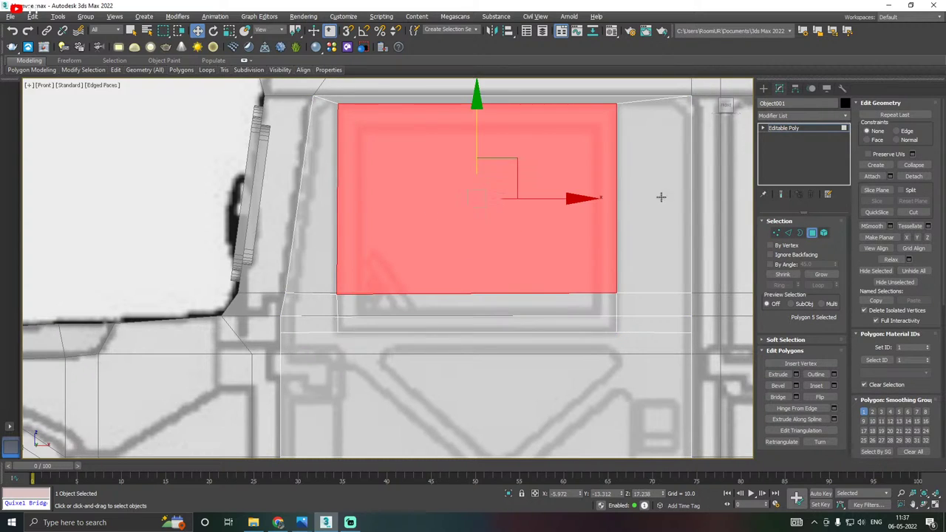
pyautogui.click(701, 206)
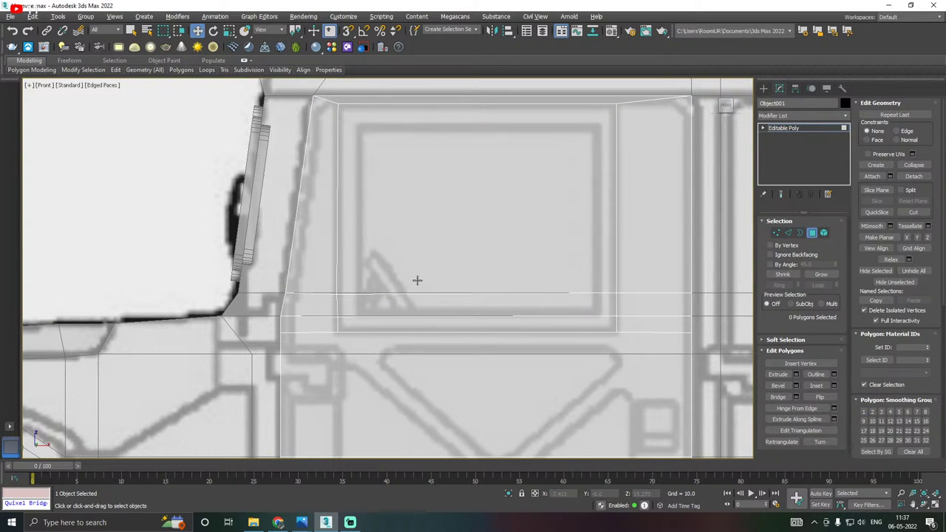
pyautogui.click(403, 242)
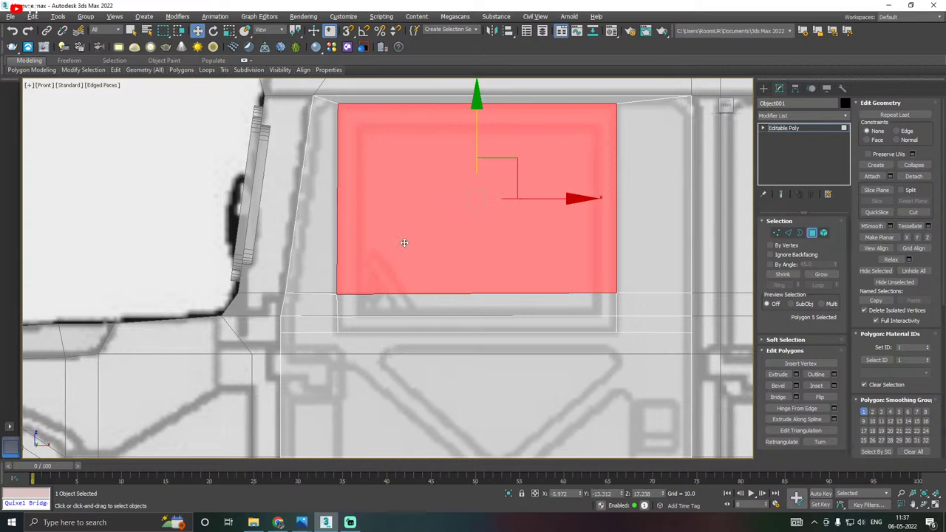
pyautogui.keyDown('ctrl'); pyautogui.click(438, 301); pyautogui.keyUp('ctrl')
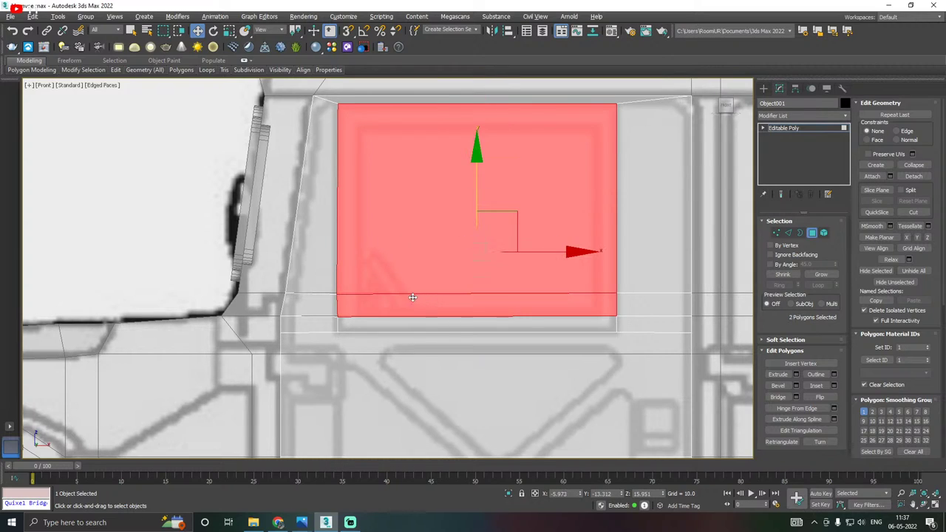
pyautogui.click(834, 386)
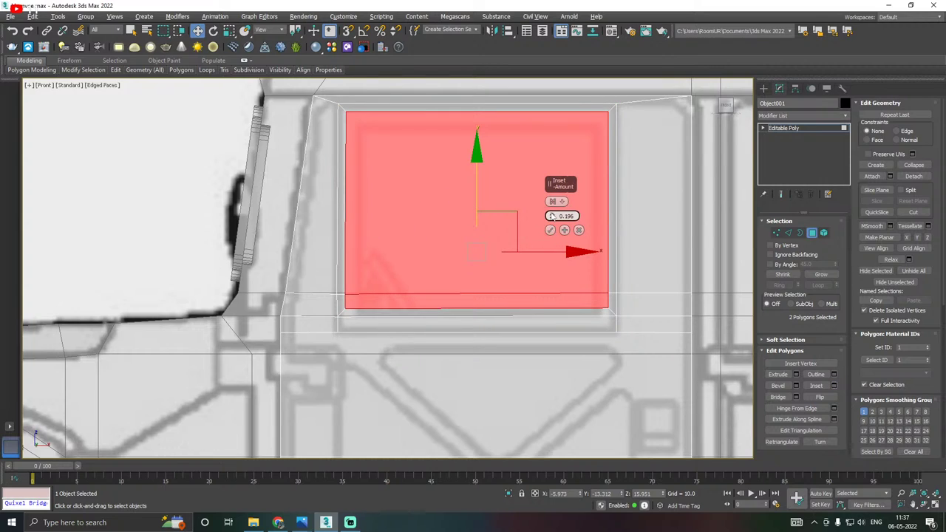
pyautogui.moveTo(551, 216); pyautogui.dragTo(551, 211)
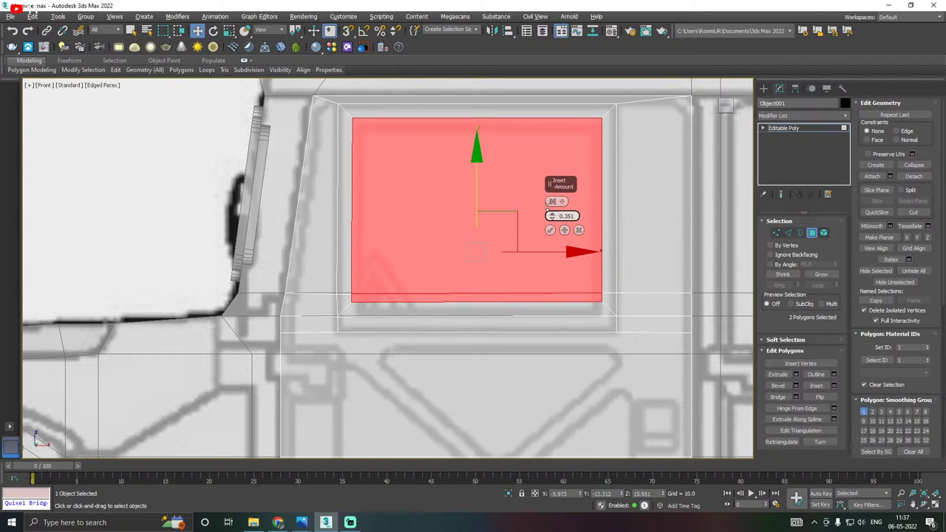
pyautogui.click(550, 230)
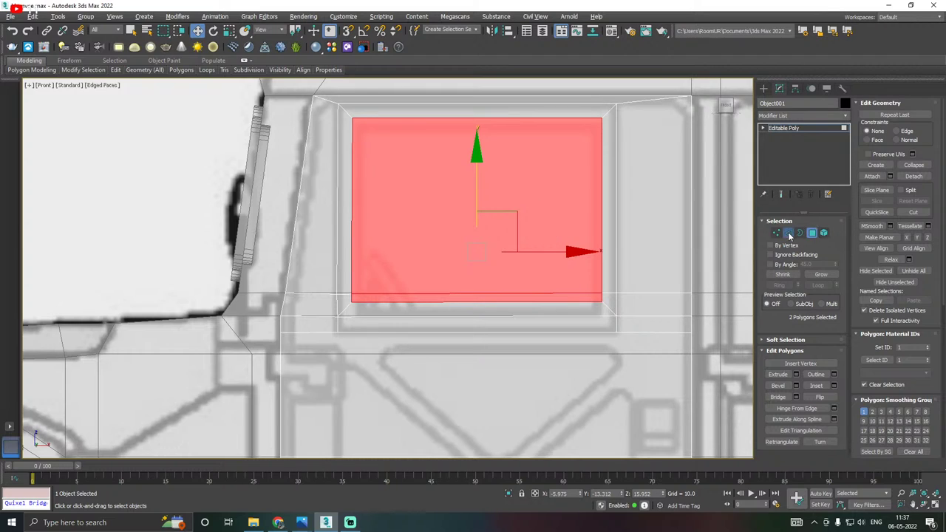
# Lower the bottom edge of the inner window inset to Z 14.389, onto the blueprint's glass line.
pyautogui.click(788, 232)
pyautogui.doubleClick(424, 303)
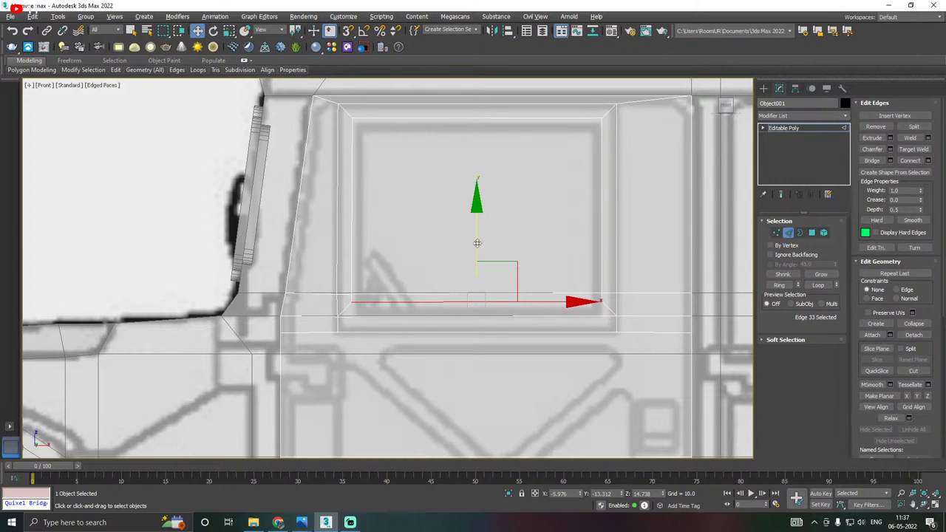
pyautogui.moveTo(477, 243); pyautogui.dragTo(484, 254)
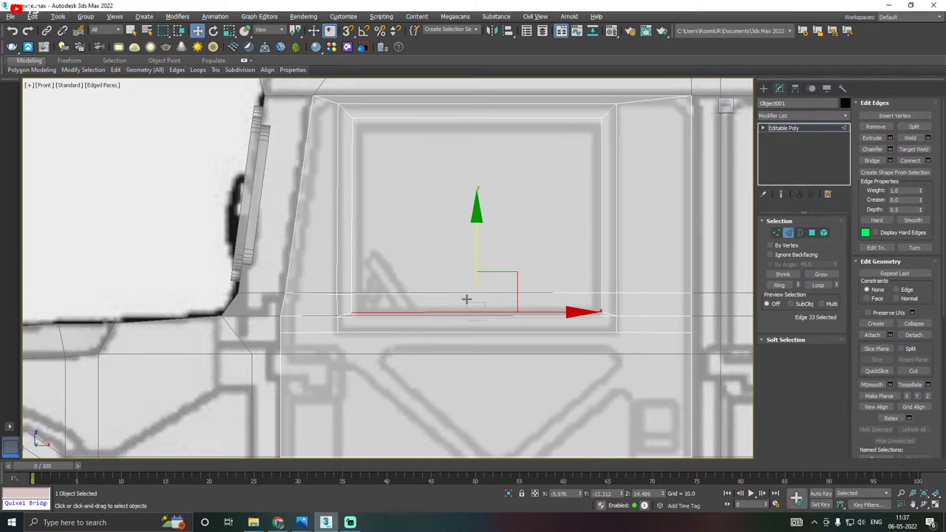
pyautogui.scroll(4, 466, 298)
pyautogui.moveTo(439, 324); pyautogui.dragTo(439, 333)
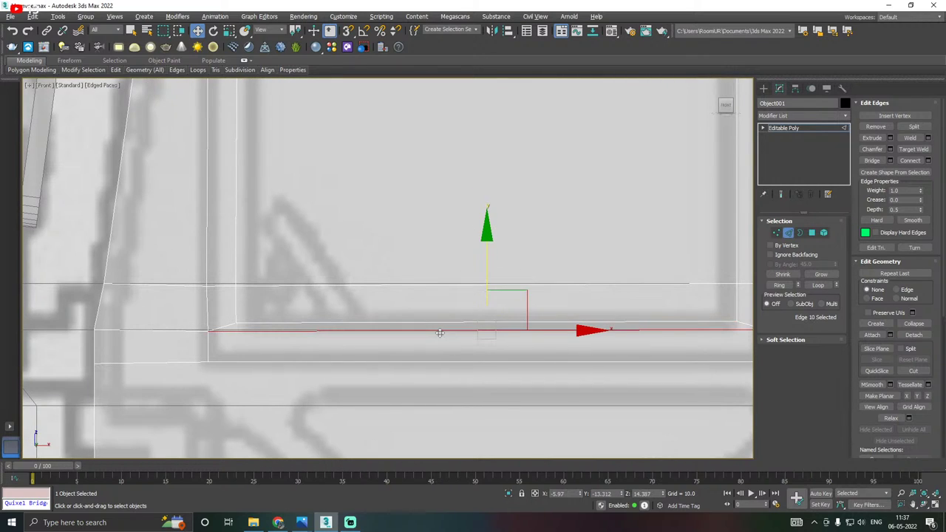
pyautogui.click(440, 332)
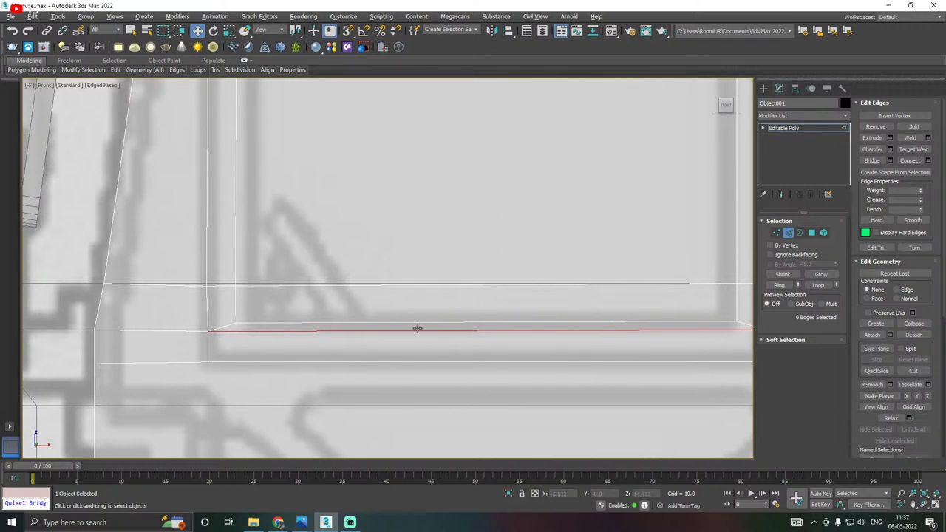
pyautogui.click(414, 323)
pyautogui.moveTo(487, 264); pyautogui.dragTo(491, 272)
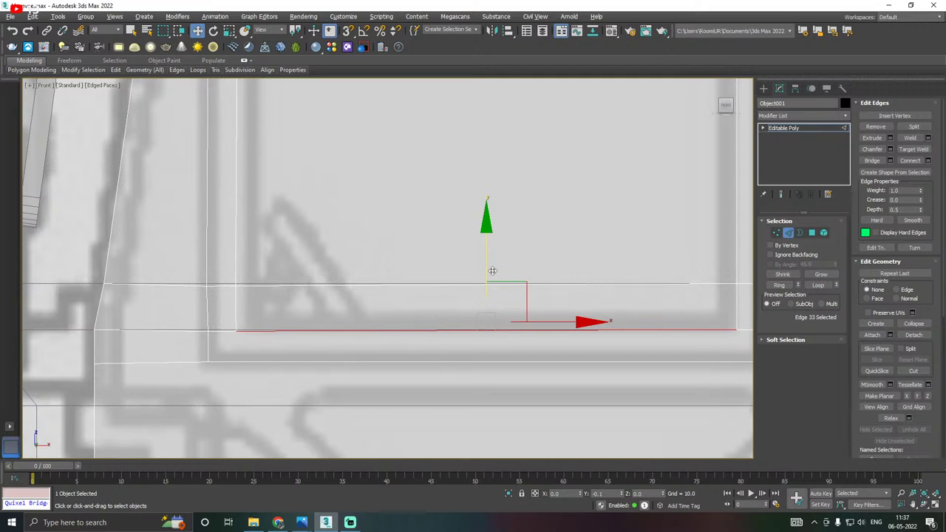
pyautogui.scroll(-3, 488, 272)
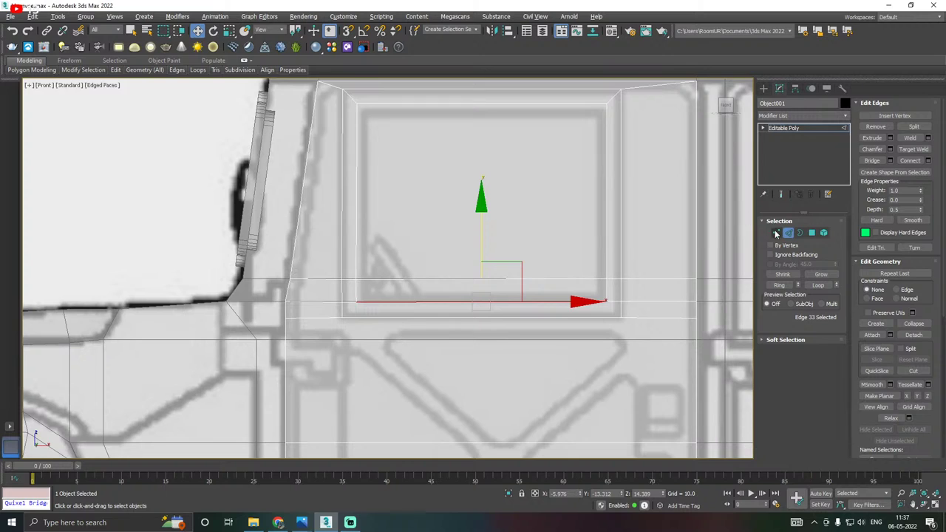
# Move the inner inset's two lower front vertices to X -8.835 and its upper front corner vertex to X -8.829.
pyautogui.click(776, 234)
pyautogui.scroll(2, 370, 297)
pyautogui.click(344, 312)
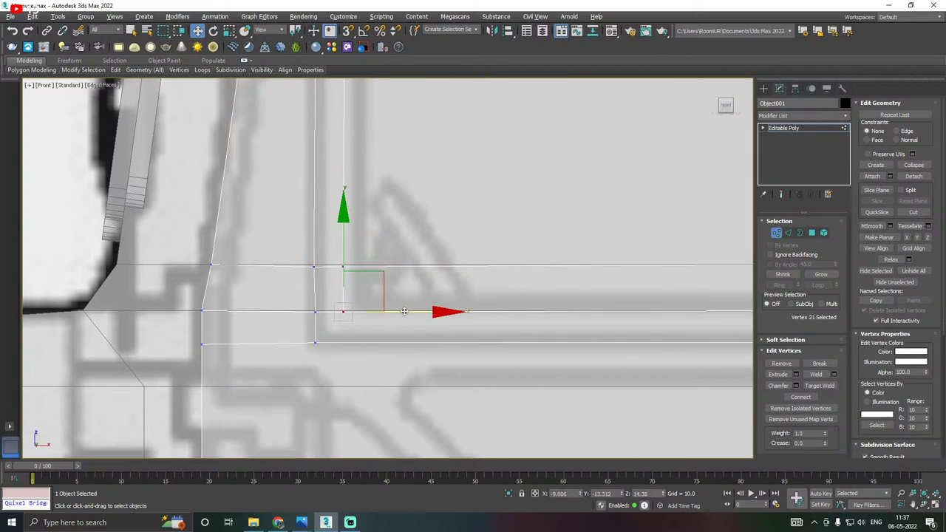
pyautogui.keyDown('ctrl'); pyautogui.click(342, 266); pyautogui.keyUp('ctrl')
pyautogui.moveTo(413, 288); pyautogui.dragTo(429, 289)
pyautogui.scroll(-2, 374, 297)
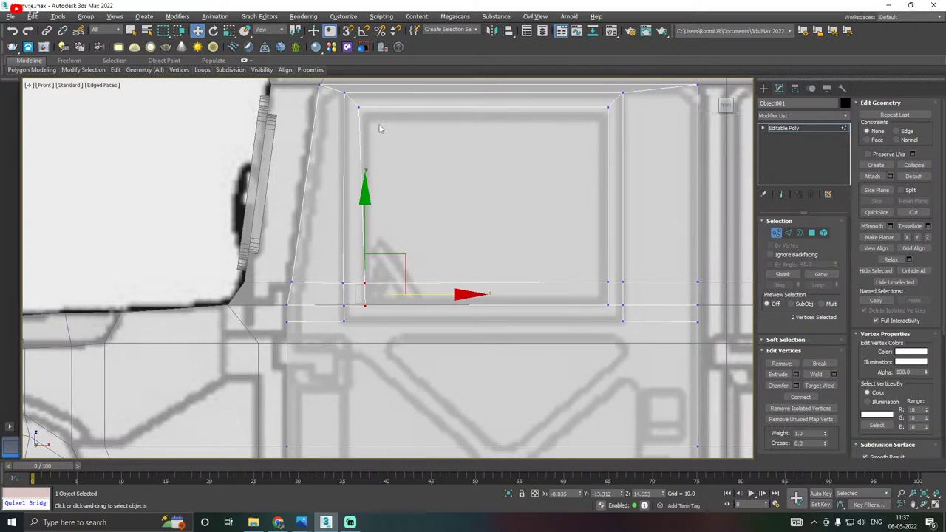
pyautogui.click(359, 107)
pyautogui.moveTo(422, 108); pyautogui.dragTo(427, 108)
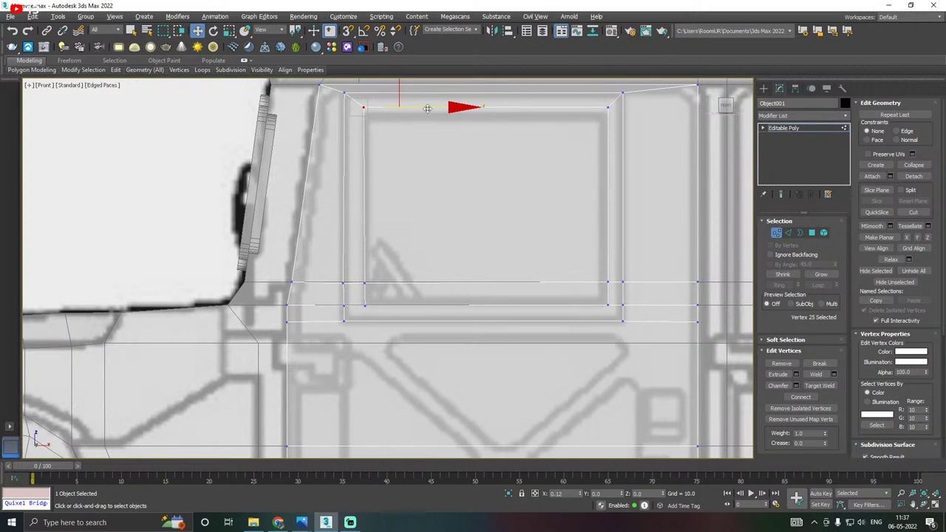
# Move the three vertices on the inner inset's rear side forward to X -3.043.
pyautogui.moveTo(555, 192); pyautogui.dragTo(585, 216, button='middle')
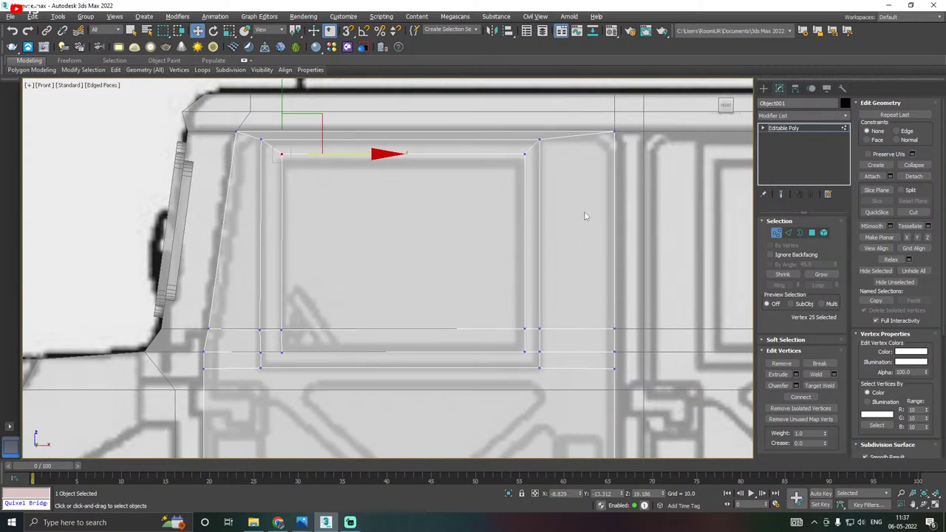
pyautogui.click(524, 154)
pyautogui.keyDown('ctrl'); pyautogui.click(524, 330); pyautogui.keyUp('ctrl')
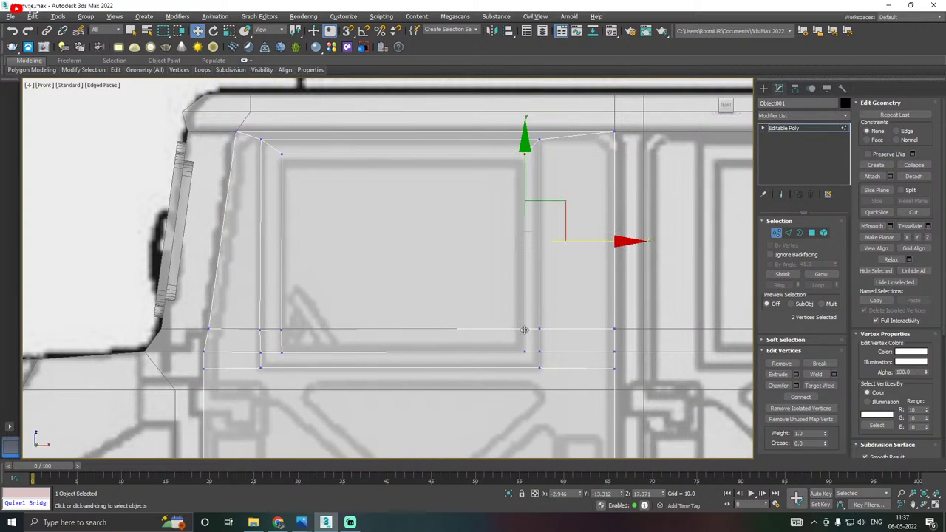
pyautogui.keyDown('ctrl'); pyautogui.click(524, 352); pyautogui.keyUp('ctrl')
pyautogui.moveTo(591, 280); pyautogui.dragTo(587, 278)
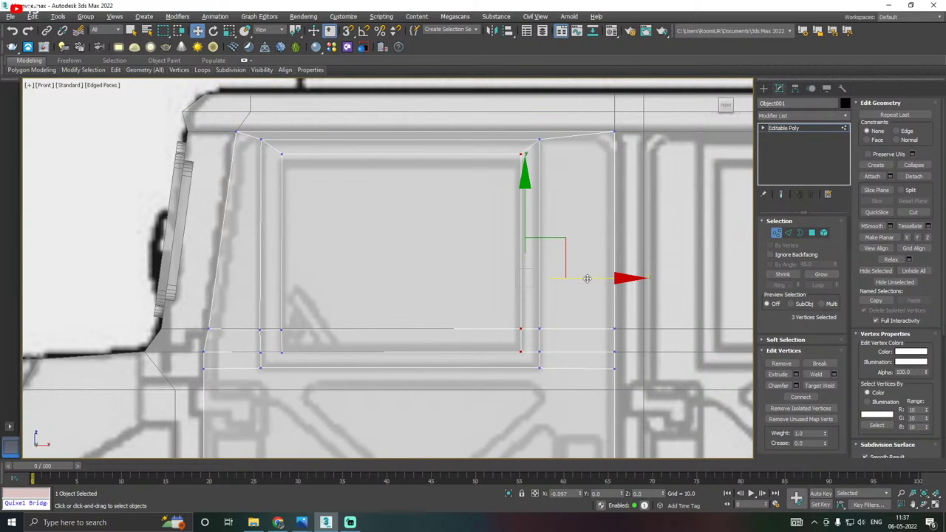
# Lower the inner inset's two upper corner vertices to the blueprint's glass line, with the front one at Z 19.013.
pyautogui.click(521, 154)
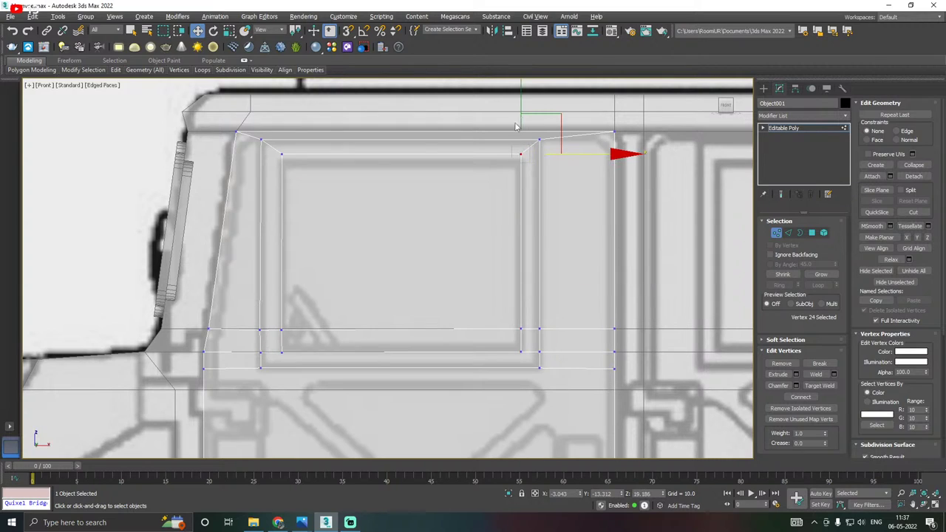
pyautogui.moveTo(520, 104); pyautogui.dragTo(520, 110)
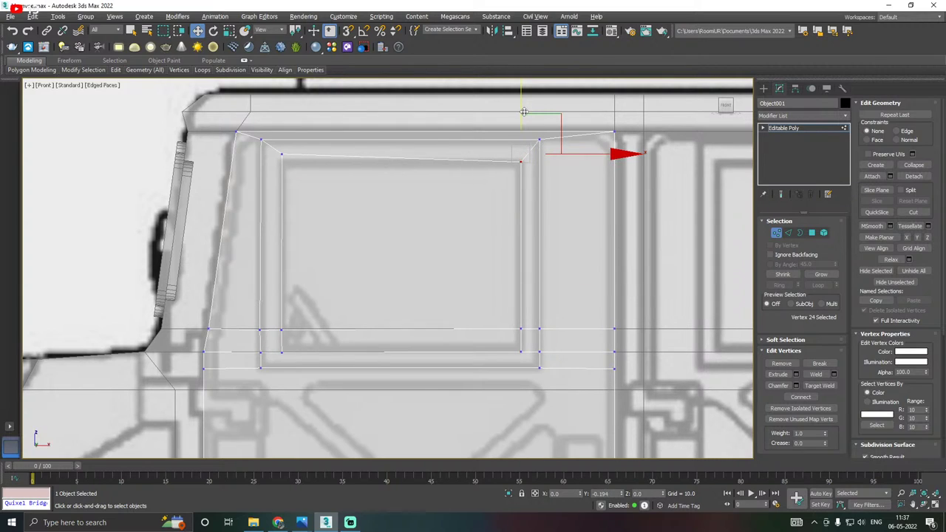
pyautogui.click(281, 155)
pyautogui.moveTo(281, 107); pyautogui.dragTo(279, 112)
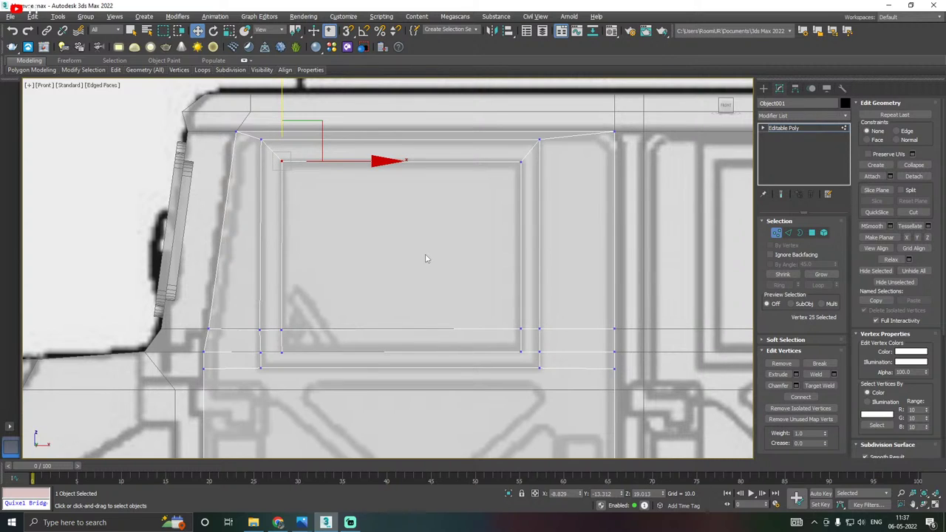
# Grow the selection to all eight window polygons, extrude them by 0.218 and move them another 0.109 outward along Y.
pyautogui.click(812, 233)
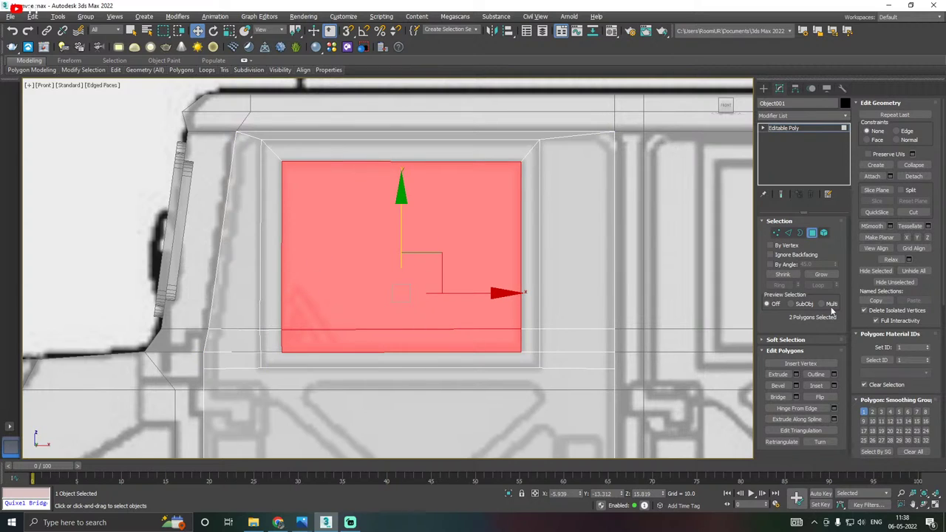
pyautogui.click(821, 275)
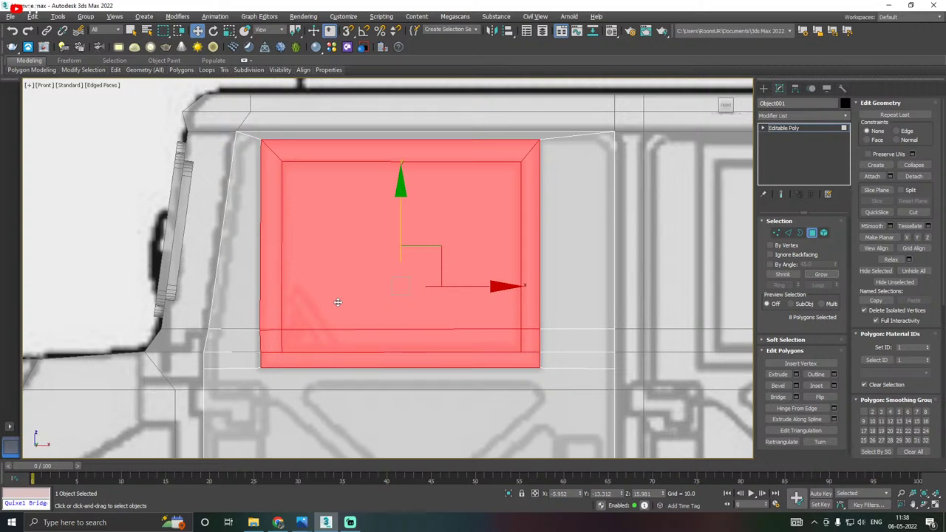
pyautogui.press('p')
pyautogui.scroll(3, 380, 241)
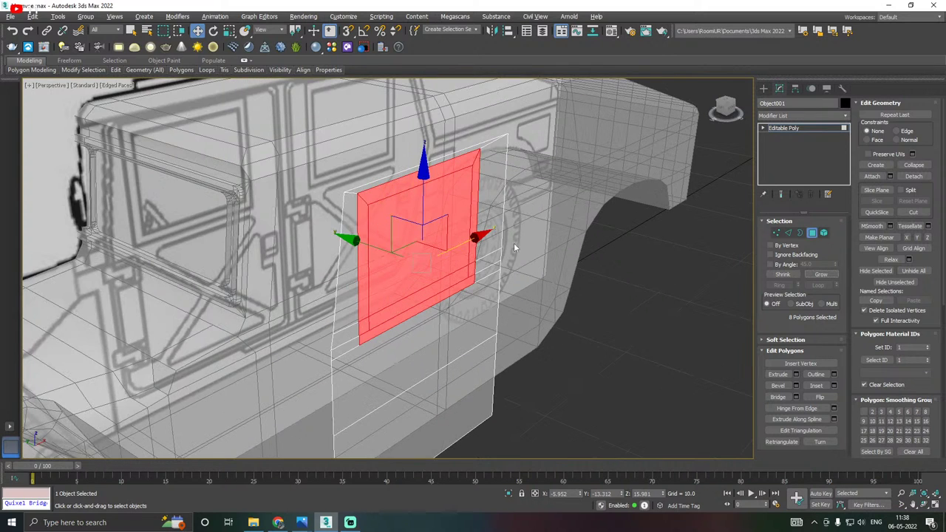
pyautogui.click(796, 374)
pyautogui.keyDown('alt'); pyautogui.moveTo(540, 336); pyautogui.dragTo(559, 332, button='middle'); pyautogui.keyUp('alt')
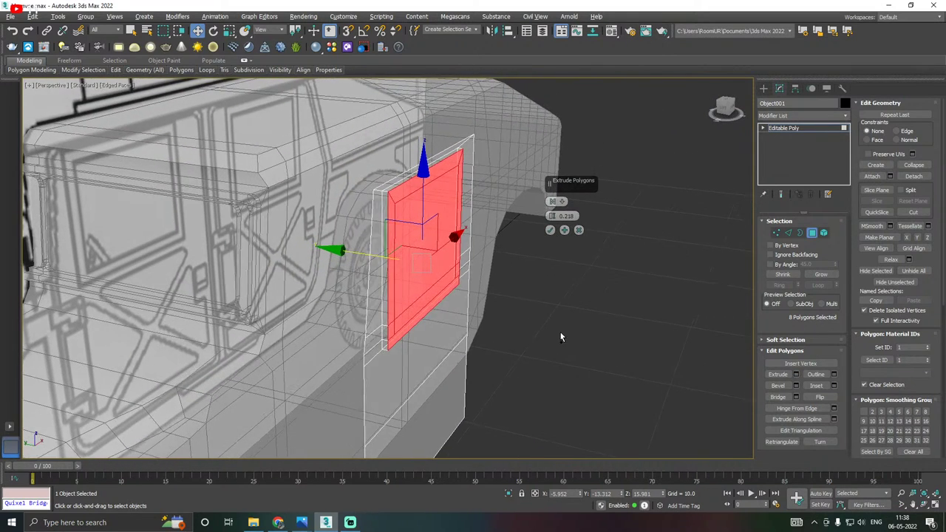
pyautogui.scroll(3, 451, 290)
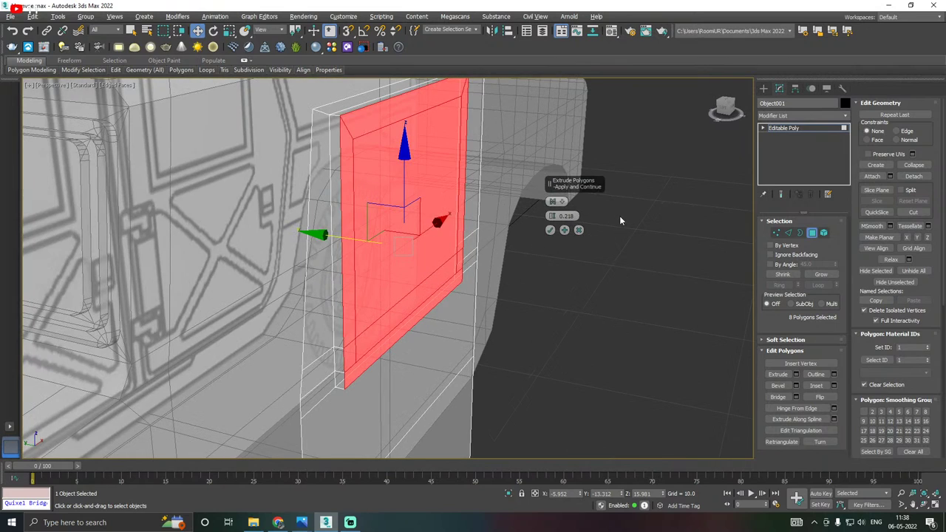
pyautogui.click(550, 230)
pyautogui.moveTo(332, 235); pyautogui.dragTo(338, 236)
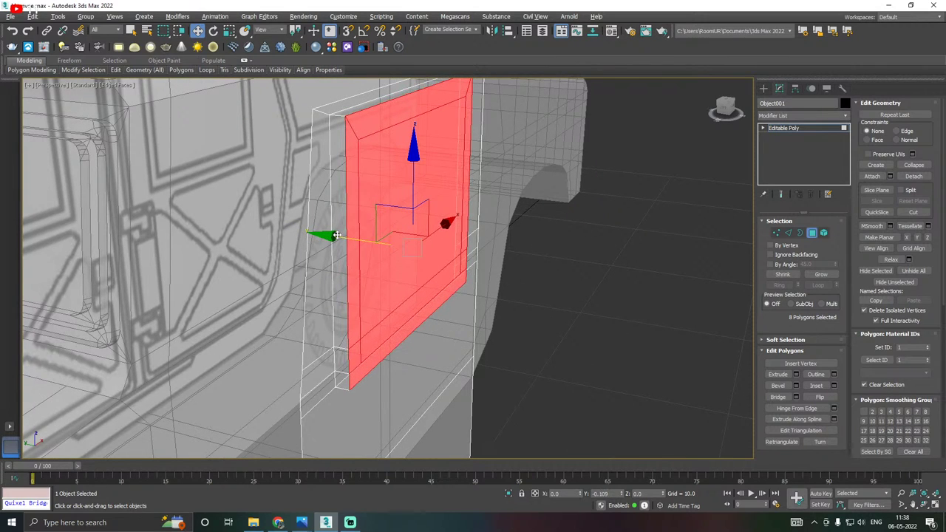
# Turn off the door's see-through display and extrude the two inner window polygons inward by -0.239.
pyautogui.keyDown('alt'); pyautogui.moveTo(466, 247); pyautogui.dragTo(426, 246, button='middle'); pyautogui.keyUp('alt')
pyautogui.click(410, 274)
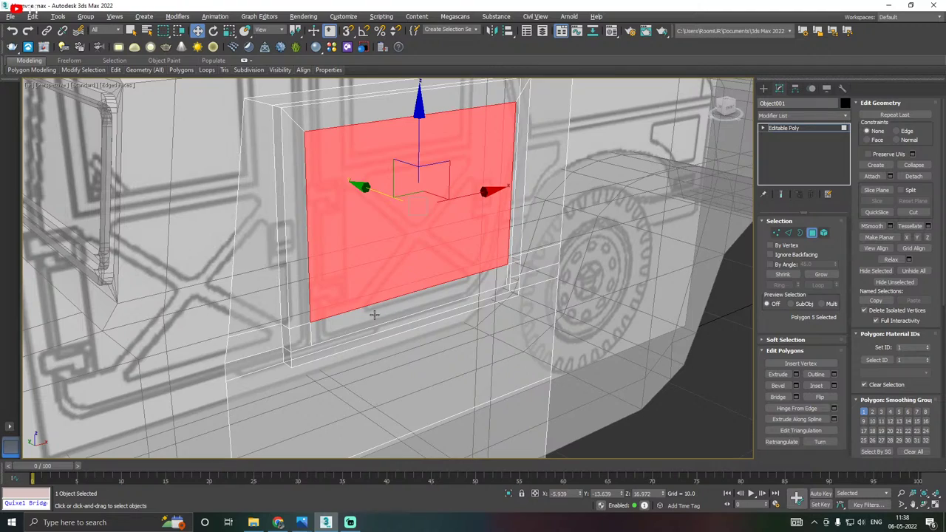
pyautogui.hotkey('alt', 'x')
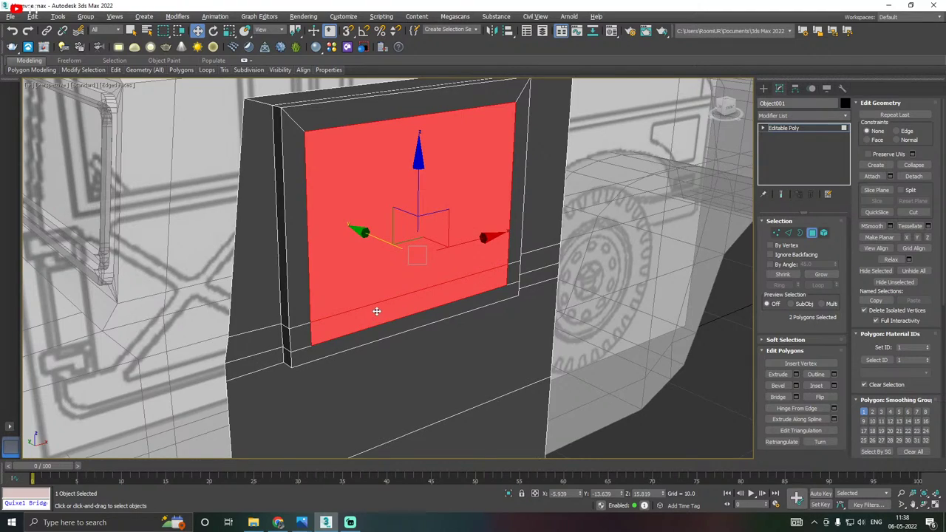
pyautogui.keyDown('alt'); pyautogui.moveTo(377, 312); pyautogui.dragTo(361, 290, button='middle'); pyautogui.keyUp('alt')
pyautogui.scroll(2, 340, 290)
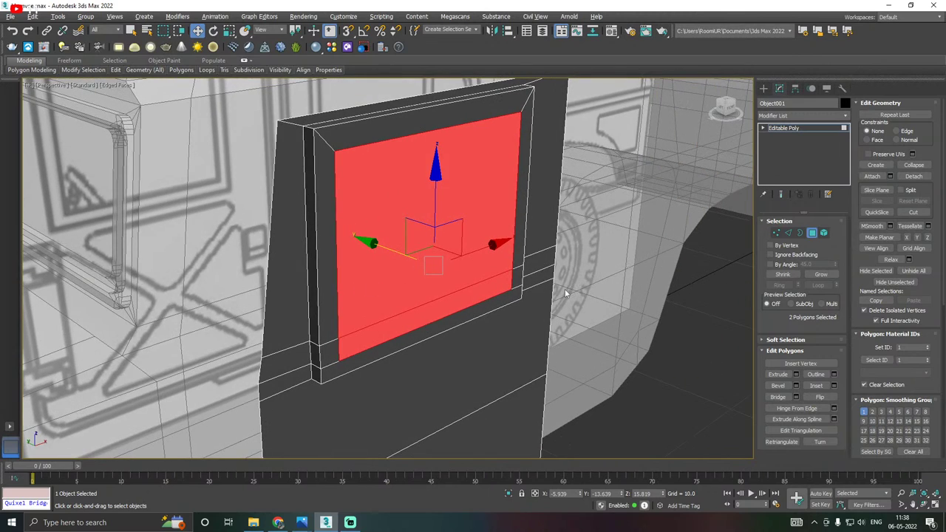
pyautogui.click(796, 375)
pyautogui.moveTo(552, 214); pyautogui.dragTo(553, 215)
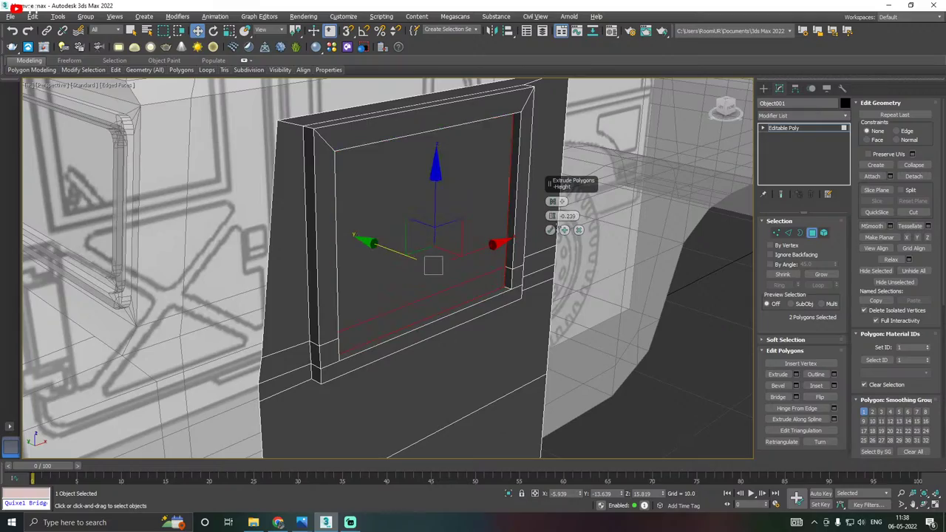
pyautogui.click(550, 230)
# Make the door panel see-through again, return to the front view and leave polygon editing.
pyautogui.keyDown('alt'); pyautogui.moveTo(552, 232); pyautogui.dragTo(567, 209, button='middle'); pyautogui.keyUp('alt')
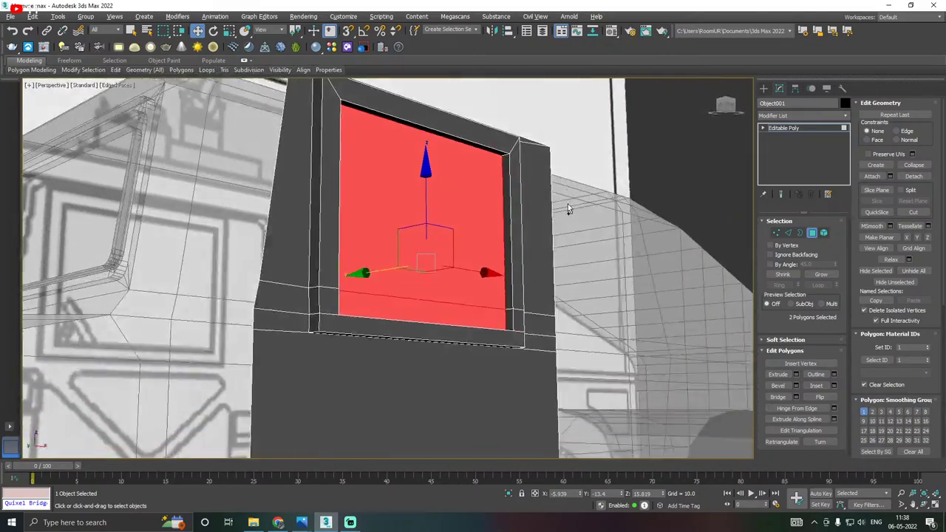
pyautogui.scroll(-2, 569, 211)
pyautogui.scroll(-5, 512, 209)
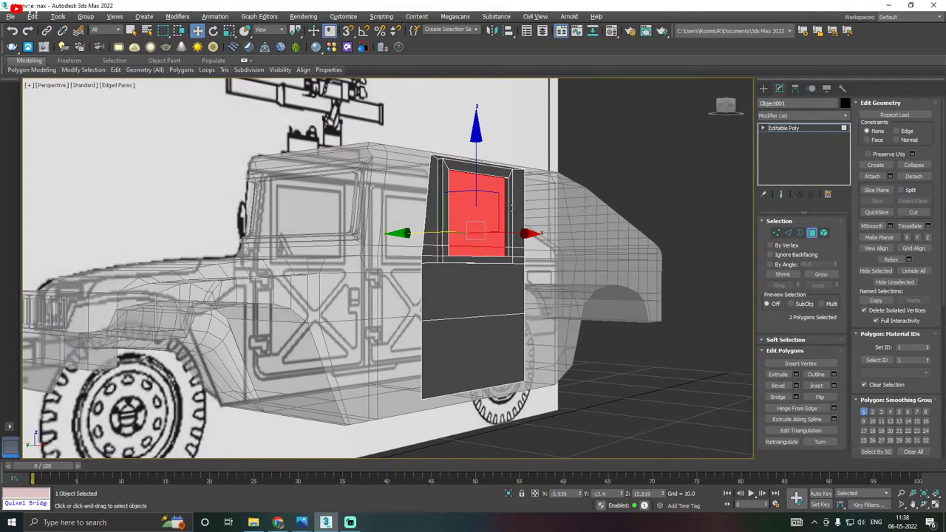
pyautogui.hotkey('alt', 'x')
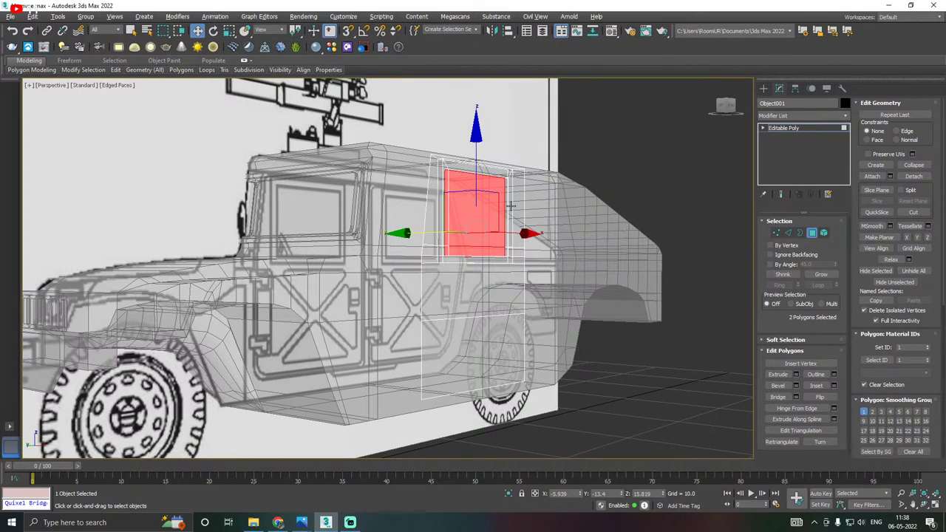
pyautogui.press('f')
pyautogui.scroll(-3, 442, 228)
pyautogui.moveTo(451, 300); pyautogui.dragTo(451, 279, button='middle')
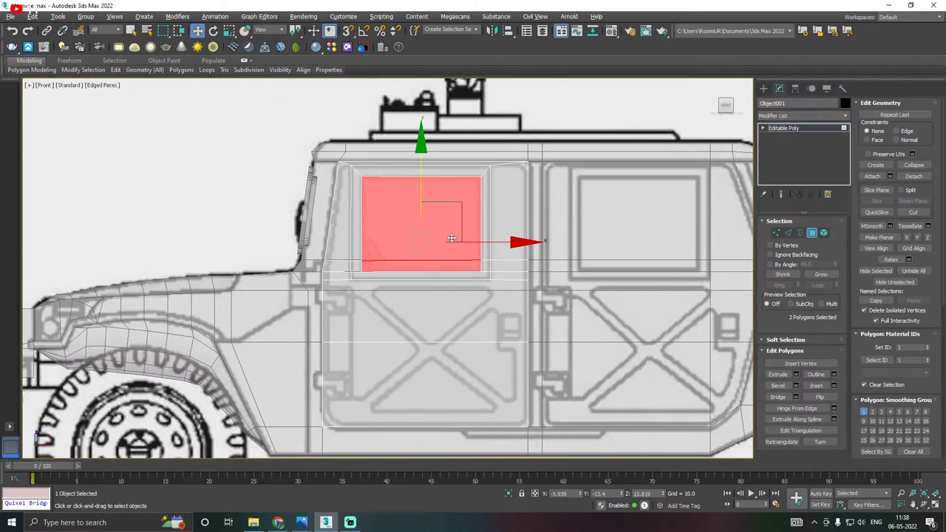
pyautogui.click(777, 129)
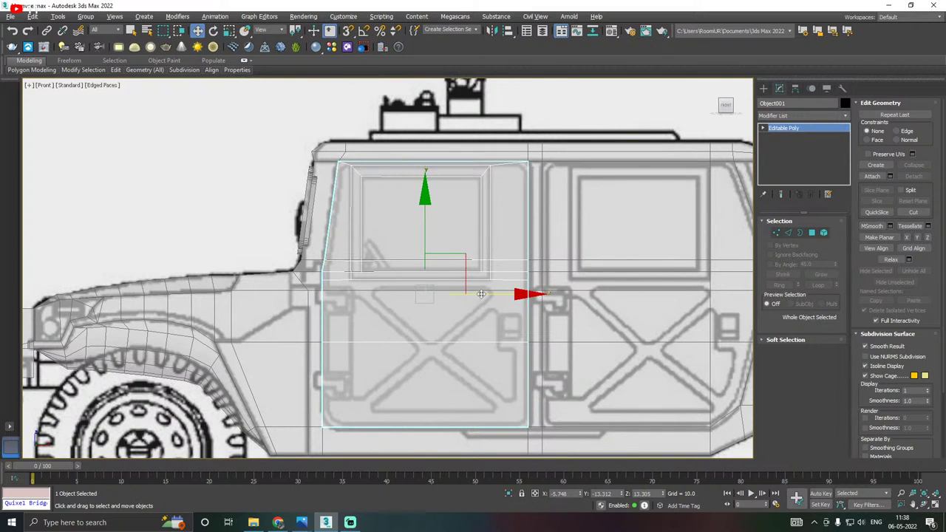
# Try moving the whole front door panel rearward over the rear door in the blueprint.
pyautogui.moveTo(481, 272); pyautogui.dragTo(717, 272)
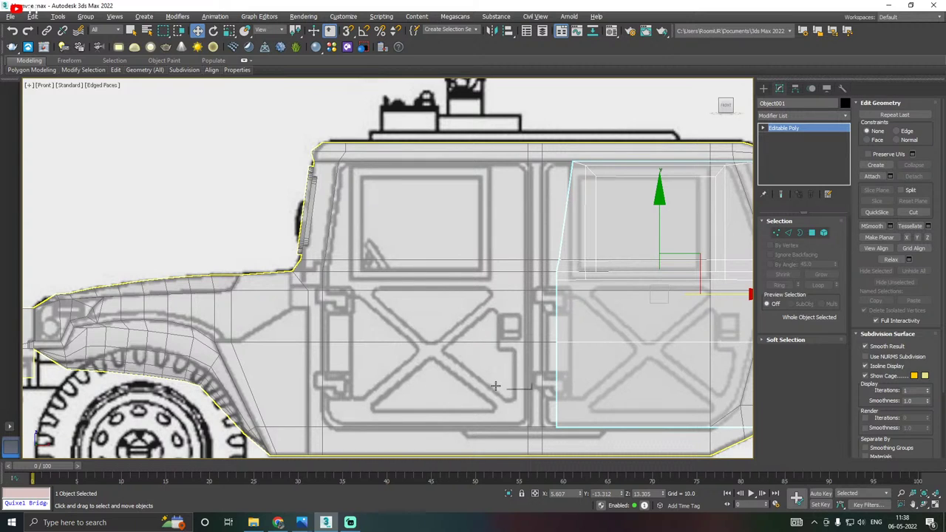
pyautogui.hotkey('ctrl', 'z')
# Save a copy of the scene as a 3ds Max file.
pyautogui.moveTo(513, 384); pyautogui.dragTo(509, 337, button='middle')
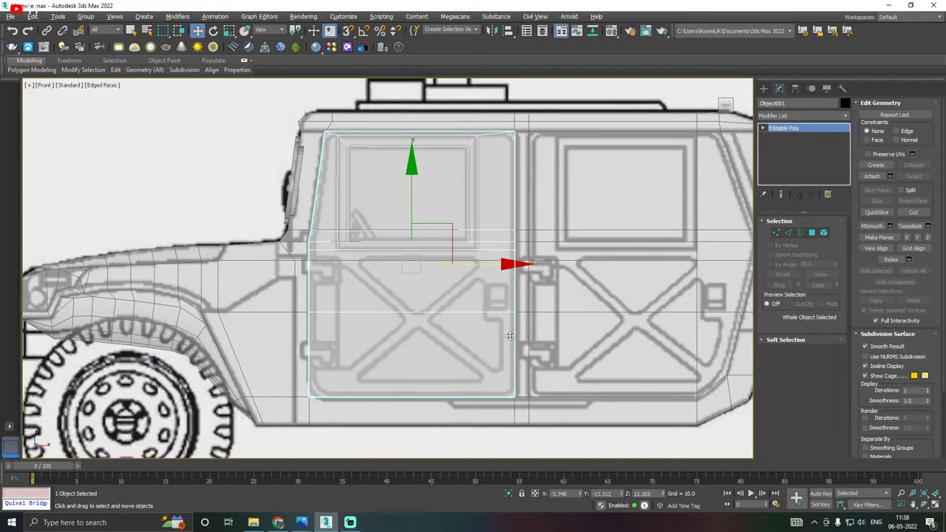
pyautogui.scroll(4, 438, 369)
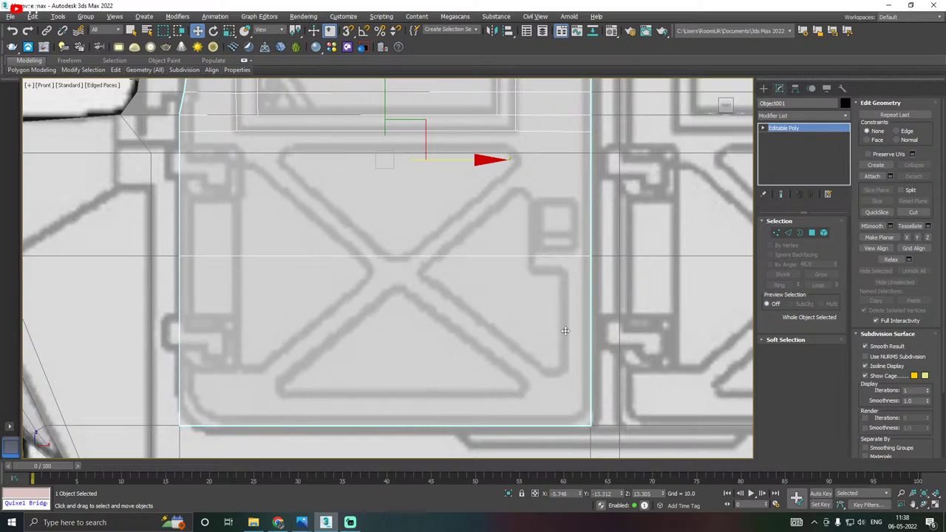
pyautogui.scroll(-2, 409, 261)
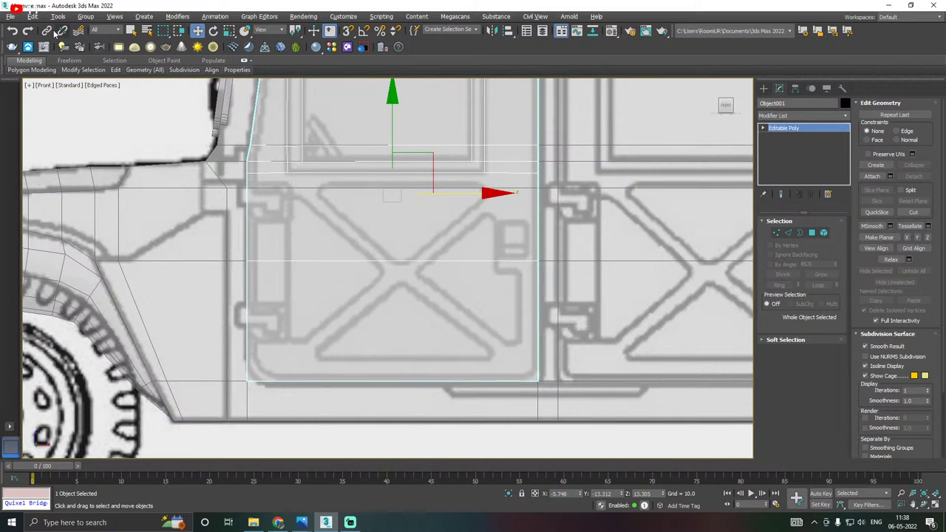
pyautogui.click(10, 16)
pyautogui.click(37, 117)
pyautogui.click(595, 428)
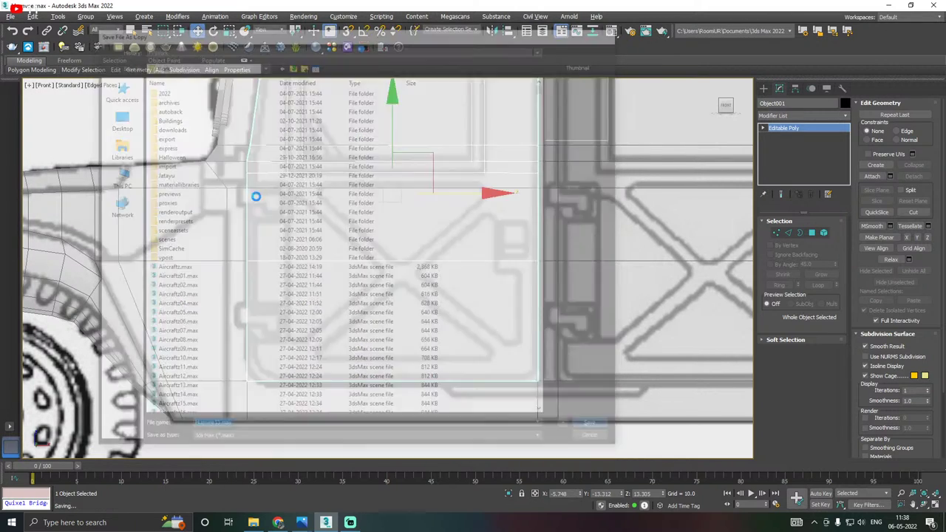
# Save another copy of the scene, and save the current scene file as well.
pyautogui.click(10, 16)
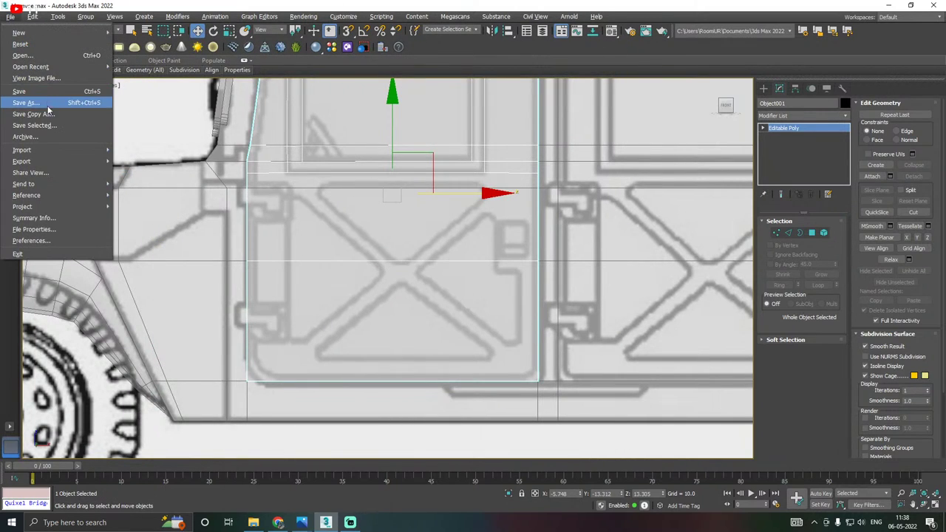
pyautogui.click(37, 117)
pyautogui.click(595, 427)
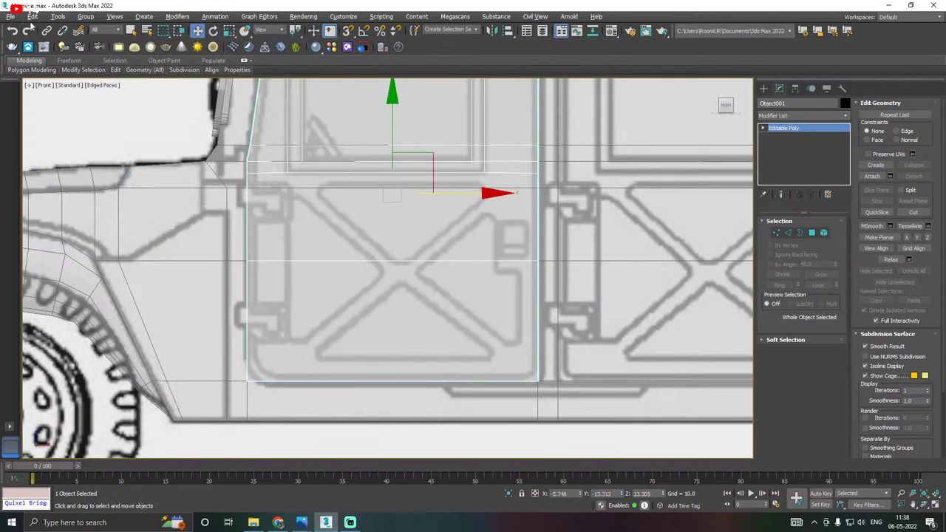
pyautogui.click(11, 16)
pyautogui.click(32, 91)
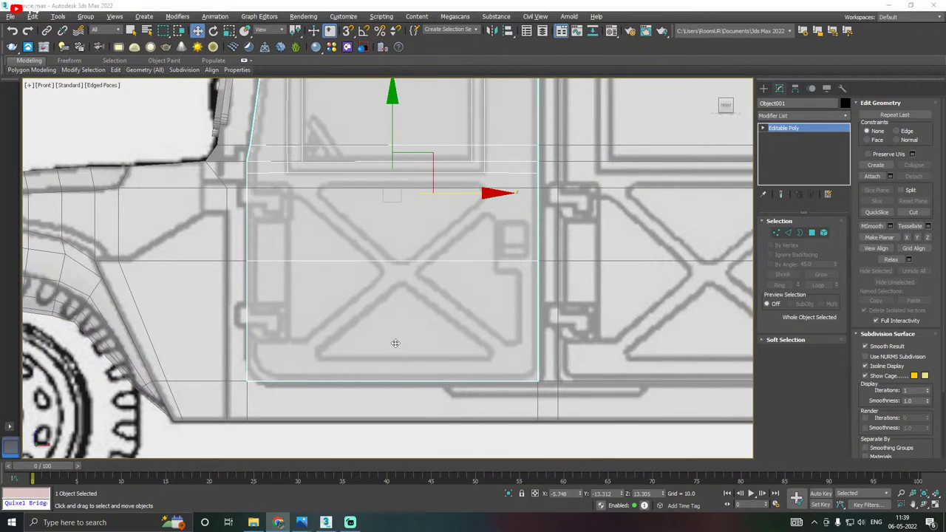
# In vertex editing, cut an edge from the window frame's lower front corner down to the X-brace's lower front corner and a short way rearward.
pyautogui.moveTo(429, 339); pyautogui.dragTo(403, 386, button='middle')
pyautogui.click(777, 232)
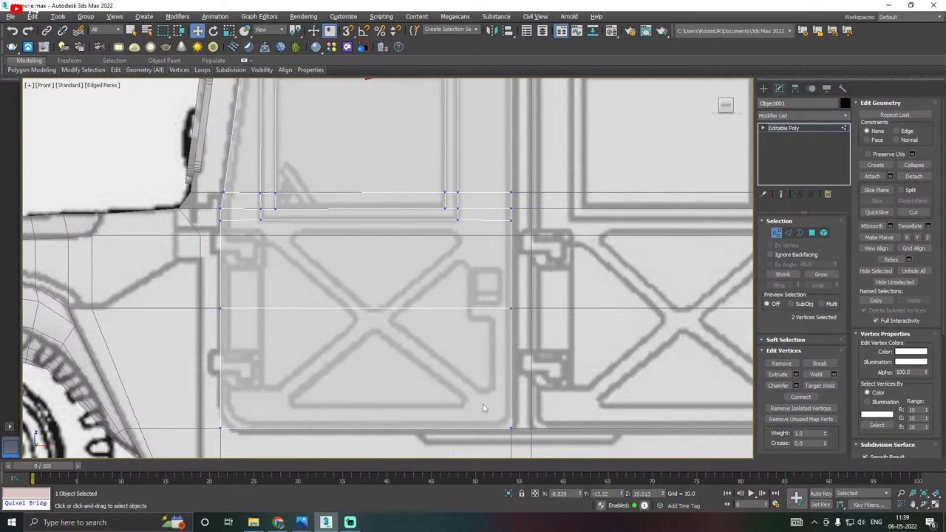
pyautogui.moveTo(425, 407); pyautogui.dragTo(463, 402, button='middle')
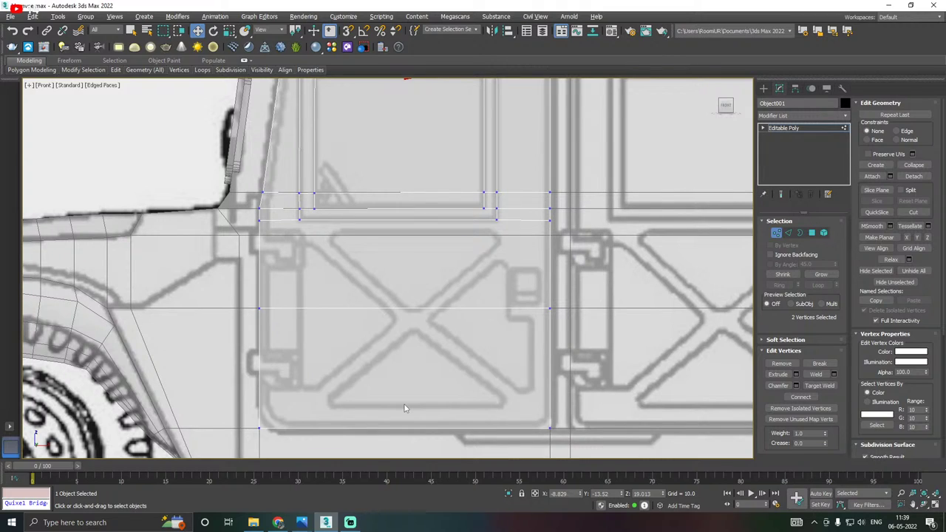
pyautogui.click(300, 219)
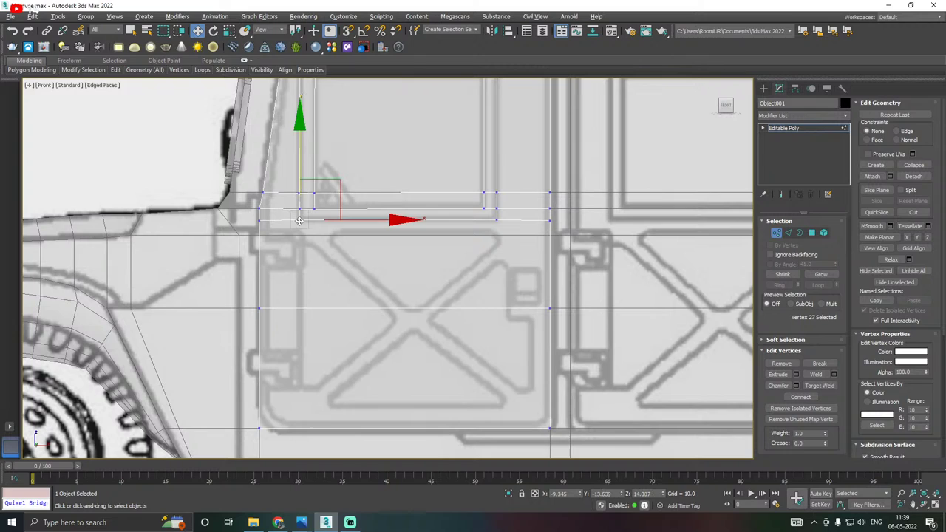
pyautogui.rightClick(344, 336)
pyautogui.click(303, 255)
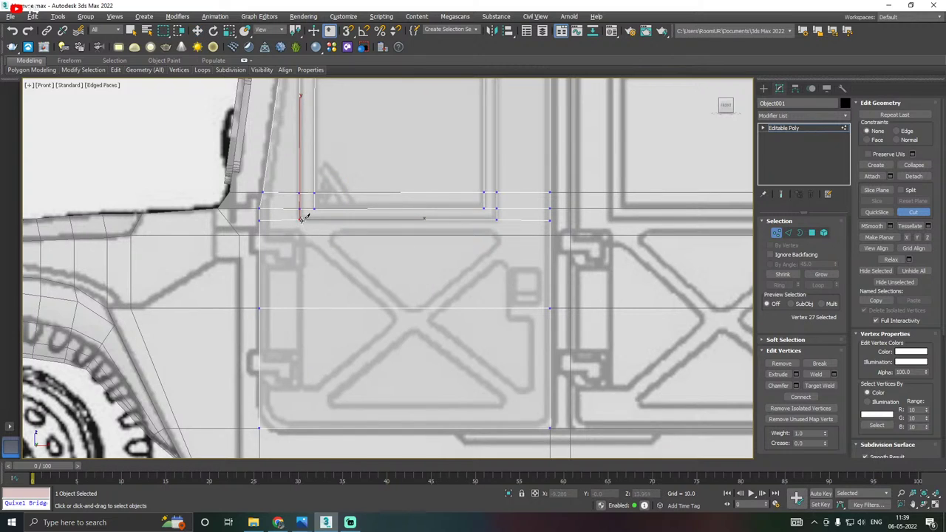
pyautogui.click(300, 217)
pyautogui.rightClick(333, 389)
pyautogui.click(300, 217)
pyautogui.click(299, 389)
pyautogui.click(317, 389)
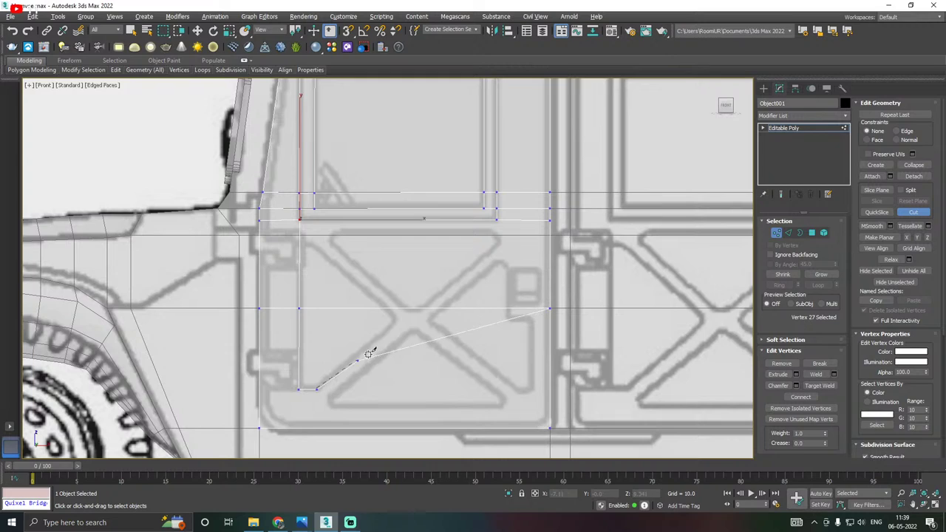
# Cut the front triangle's two diagonals along the blueprint, up to the X-brace centre and on to the upper front corner.
pyautogui.click(397, 319)
pyautogui.scroll(2, 307, 237)
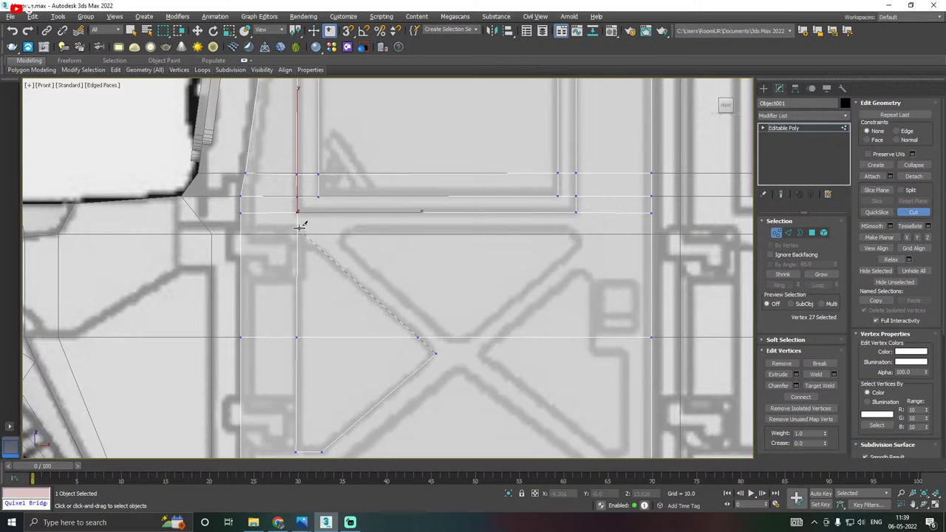
pyautogui.click(298, 226)
pyautogui.click(297, 227)
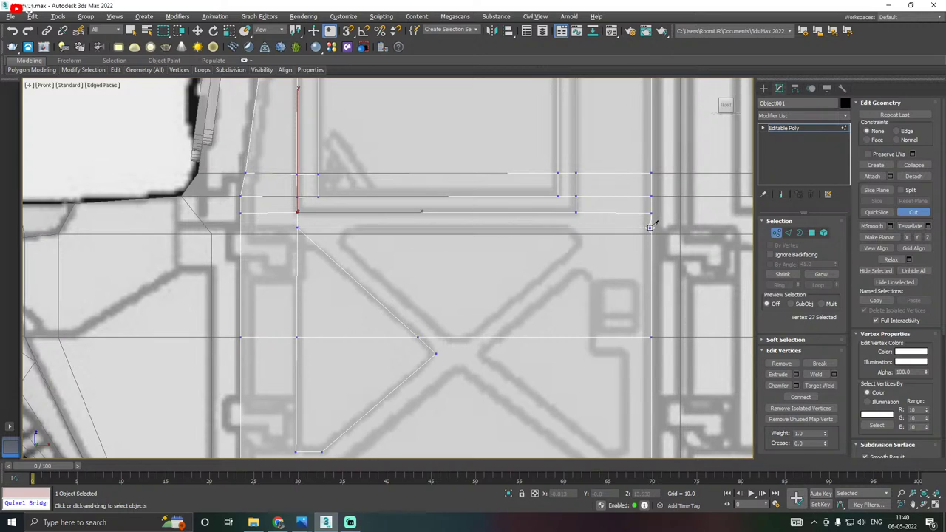
# Cut the upper triangle of the X-brace, running its top line to the door's rear edge and its diagonals down to the centre.
pyautogui.click(582, 240)
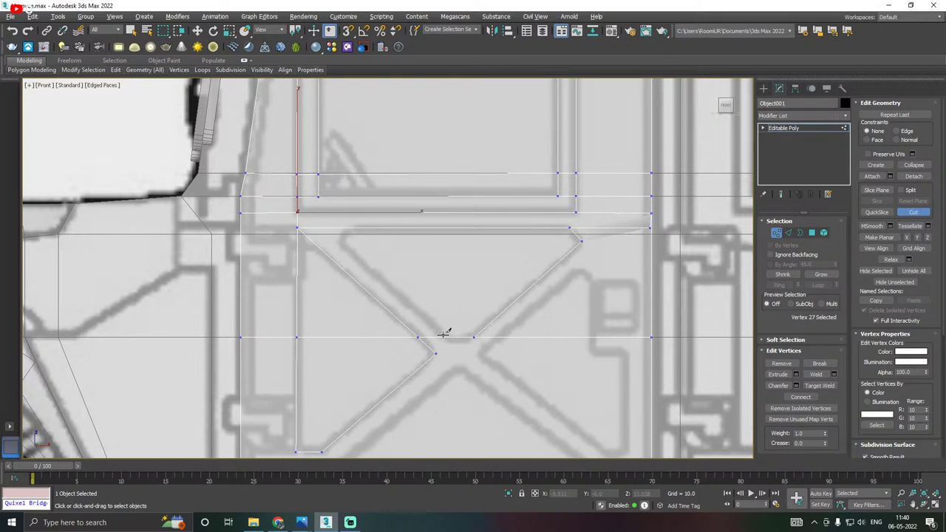
pyautogui.click(440, 338)
pyautogui.press('w')
pyautogui.scroll(-2, 310, 258)
pyautogui.scroll(3, 360, 299)
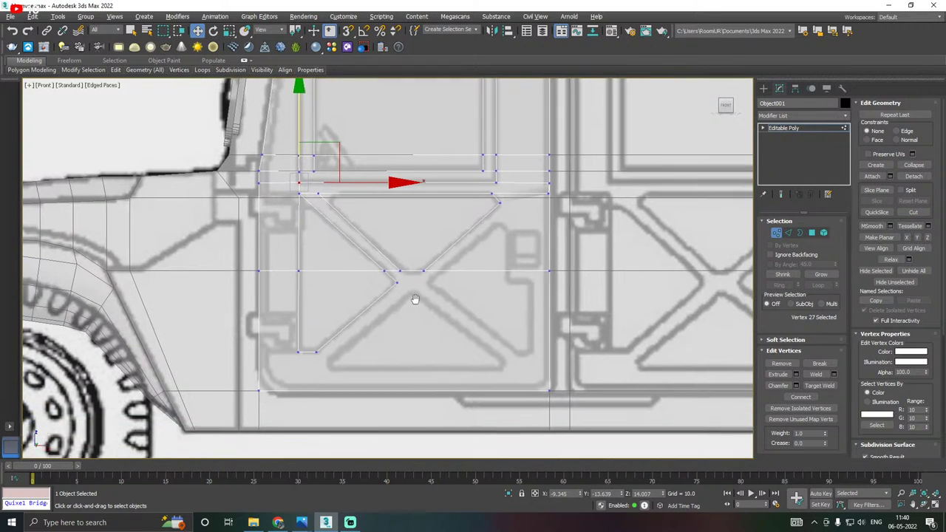
# Cut from the front triangle's lower corner along the base of the lower triangle to its rear corner.
pyautogui.rightClick(431, 320)
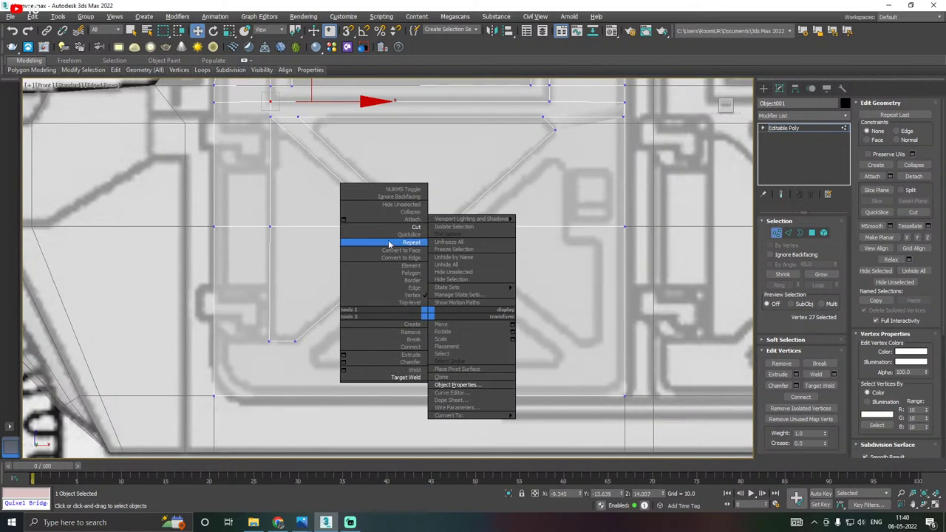
pyautogui.click(402, 229)
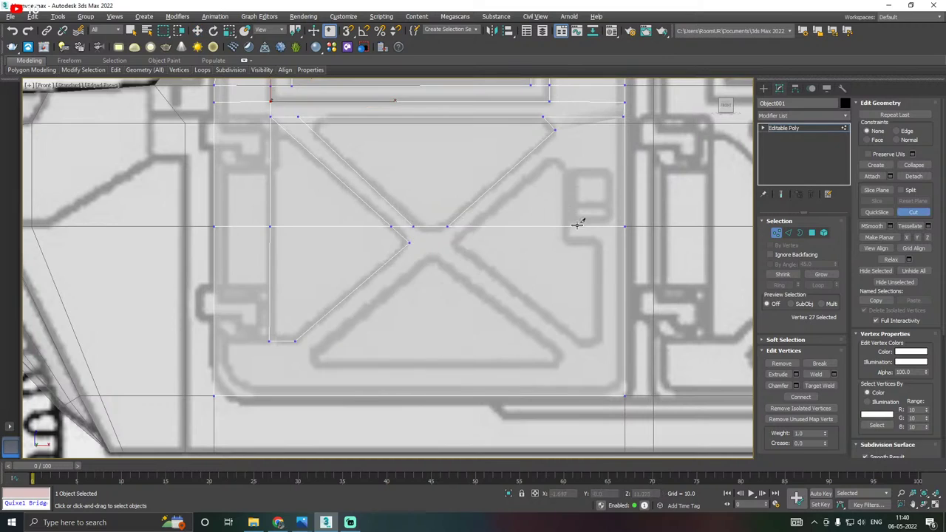
pyautogui.click(296, 341)
pyautogui.click(317, 365)
pyautogui.click(556, 365)
pyautogui.click(561, 355)
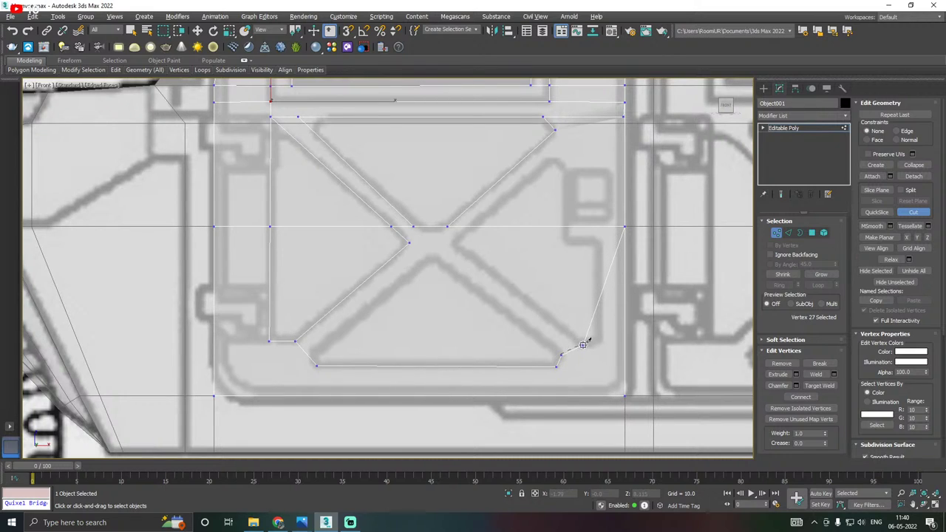
# Cut the rear panel outline up around the door handle notch, then close it with diagonals through the X-brace centre.
pyautogui.click(586, 346)
pyautogui.click(600, 340)
pyautogui.click(604, 246)
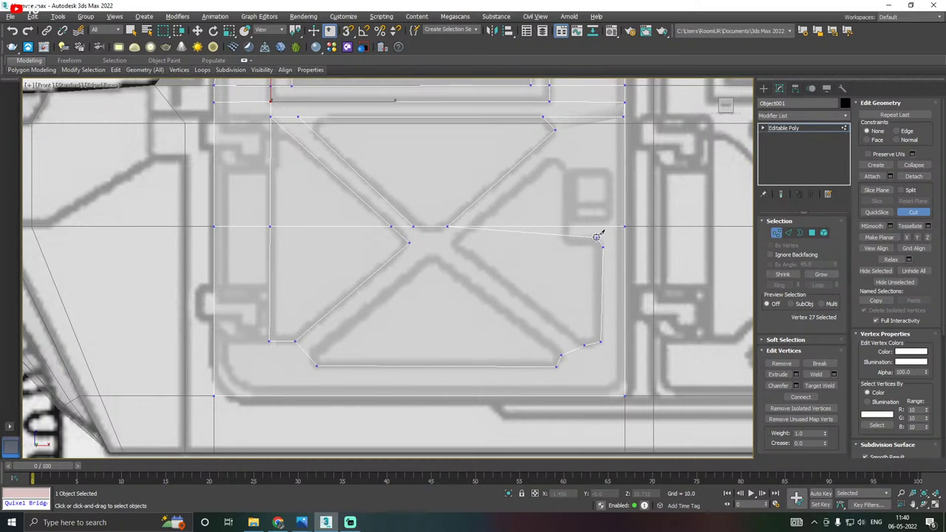
pyautogui.click(567, 235)
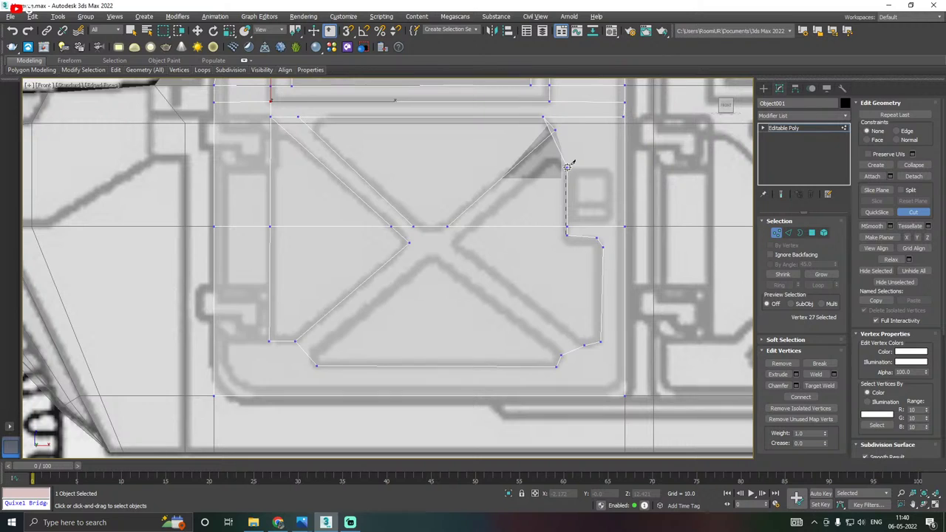
pyautogui.click(567, 166)
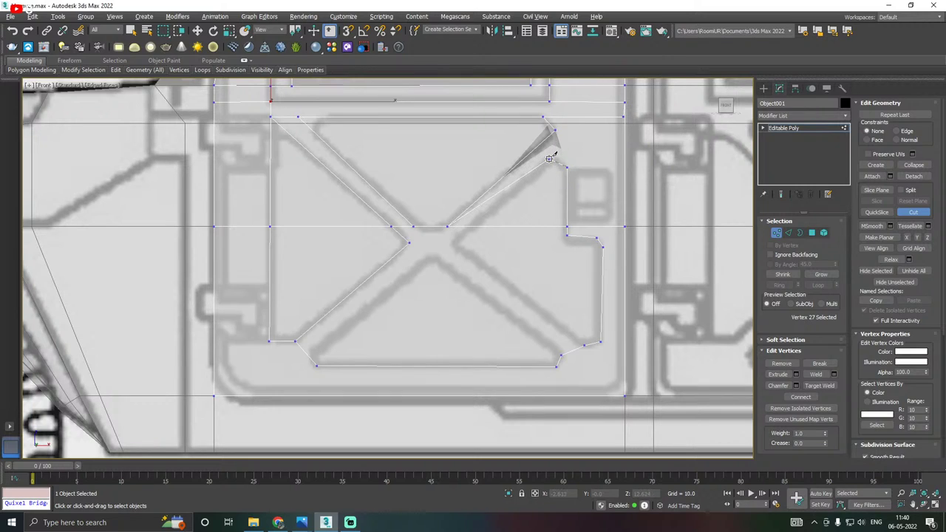
pyautogui.click(473, 226)
pyautogui.click(454, 242)
pyautogui.click(584, 345)
# Cut the lower triangle's two diagonals, extend its base line forward and join it to the front triangle's lower corner.
pyautogui.click(455, 241)
pyautogui.click(308, 354)
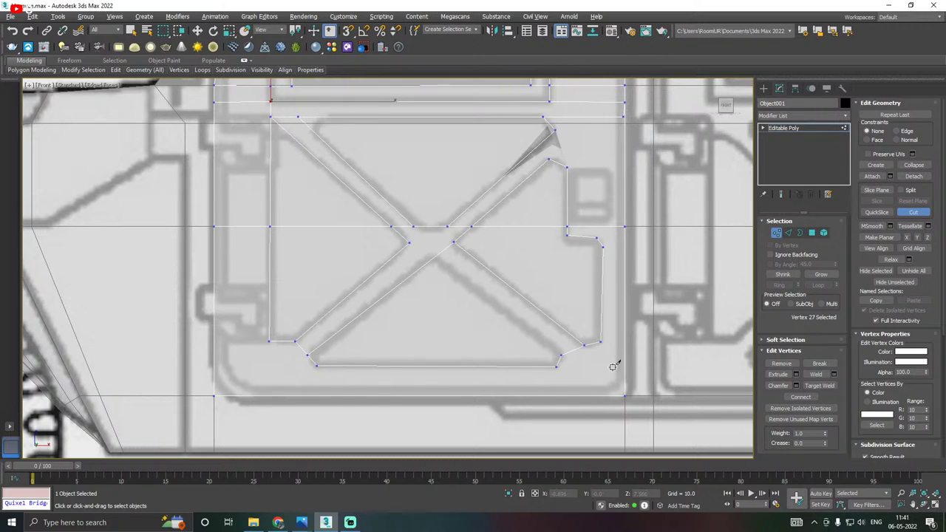
pyautogui.click(559, 355)
pyautogui.click(316, 365)
pyautogui.click(269, 365)
pyautogui.click(270, 341)
pyautogui.rightClick(270, 339)
pyautogui.moveTo(488, 328); pyautogui.dragTo(479, 328, button='middle')
pyautogui.moveTo(512, 299); pyautogui.dragTo(499, 308, button='middle')
pyautogui.moveTo(606, 201); pyautogui.dragTo(554, 212, button='middle')
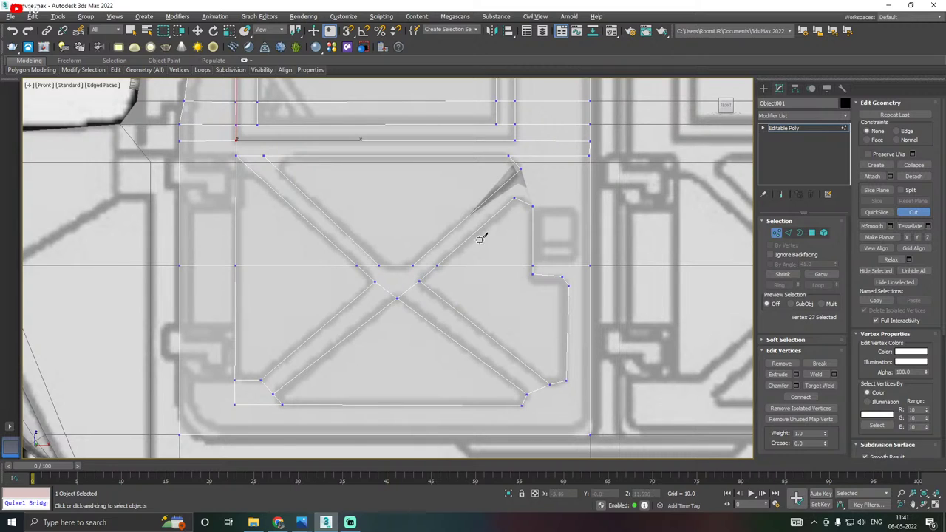
pyautogui.press('w')
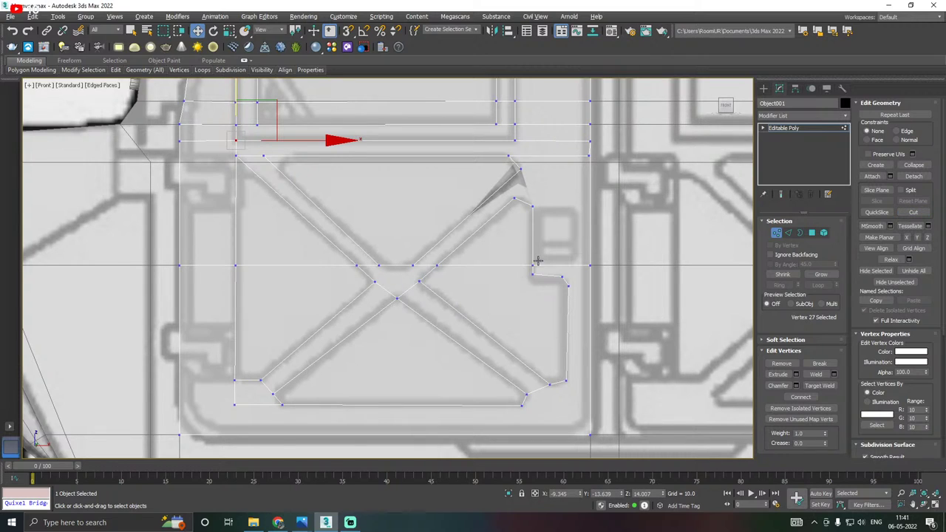
# Connect the two end vertices across the X-brace's upper rear arm.
pyautogui.click(532, 206)
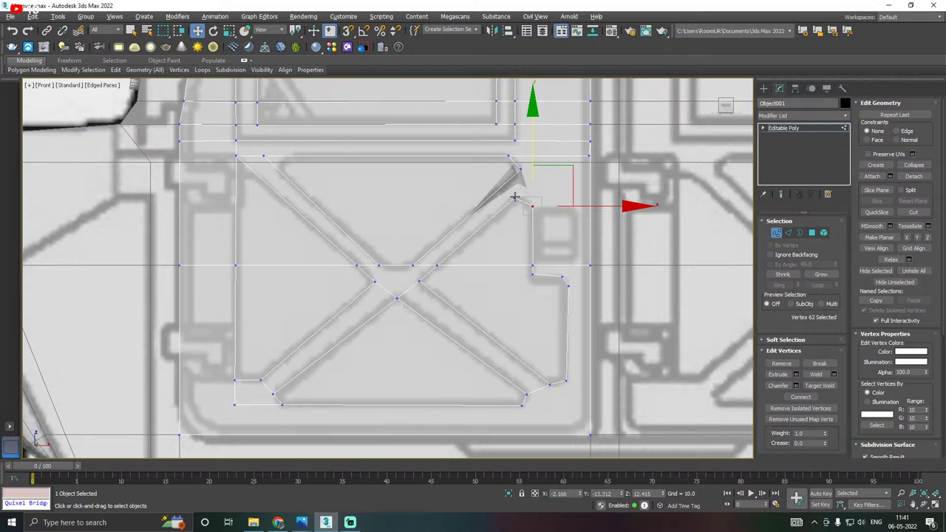
pyautogui.click(514, 197)
pyautogui.keyDown('ctrl'); pyautogui.click(520, 170); pyautogui.keyUp('ctrl')
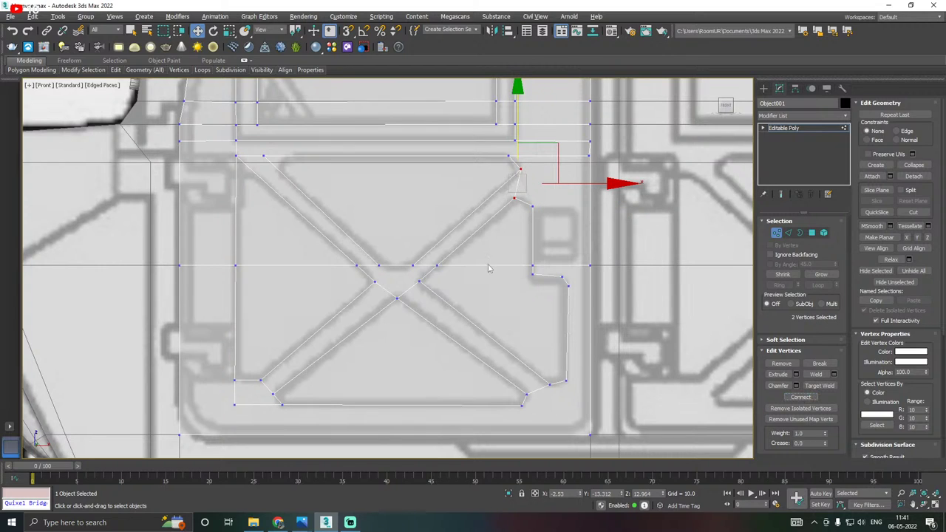
pyautogui.moveTo(488, 268); pyautogui.dragTo(463, 304, button='middle')
# Cut a vertex into the door's rear edge and target-weld the stray end vertex of the upper horizontal line onto it.
pyautogui.click(508, 243)
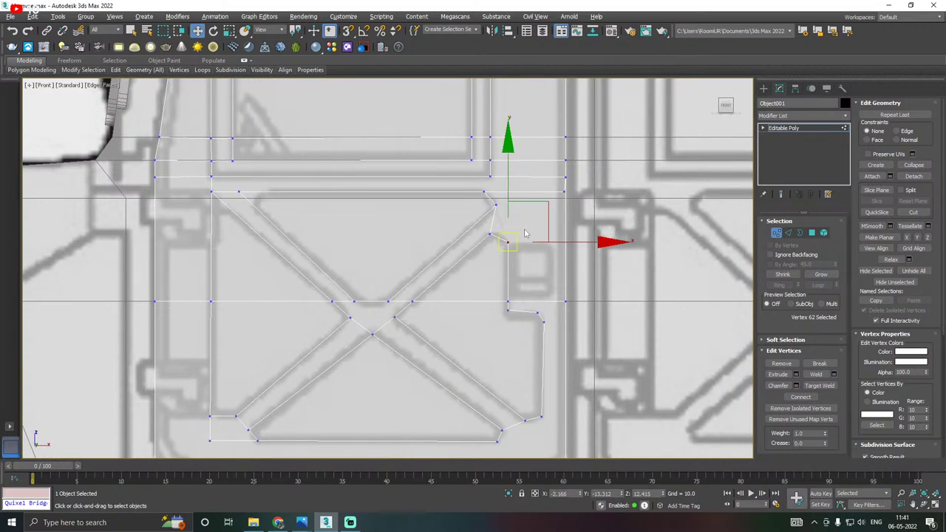
pyautogui.scroll(6, 566, 192)
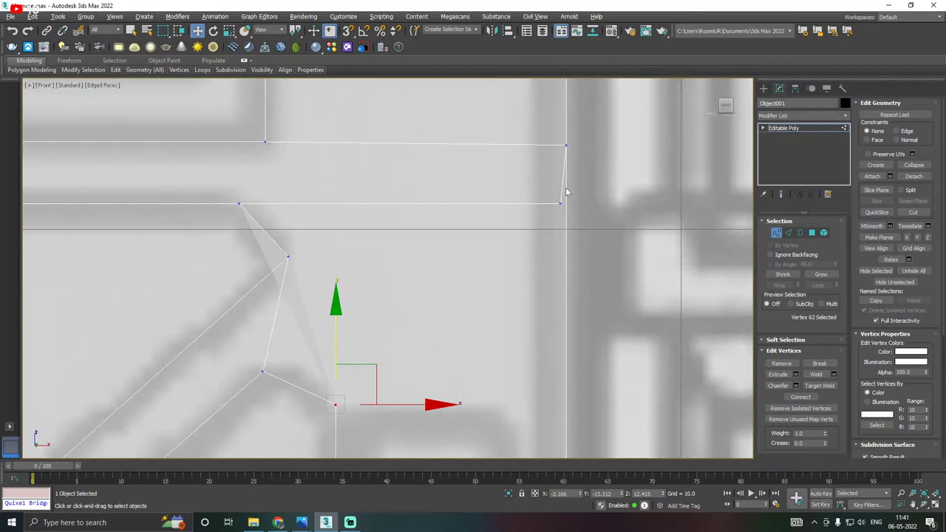
pyautogui.rightClick(566, 193)
pyautogui.click(551, 100)
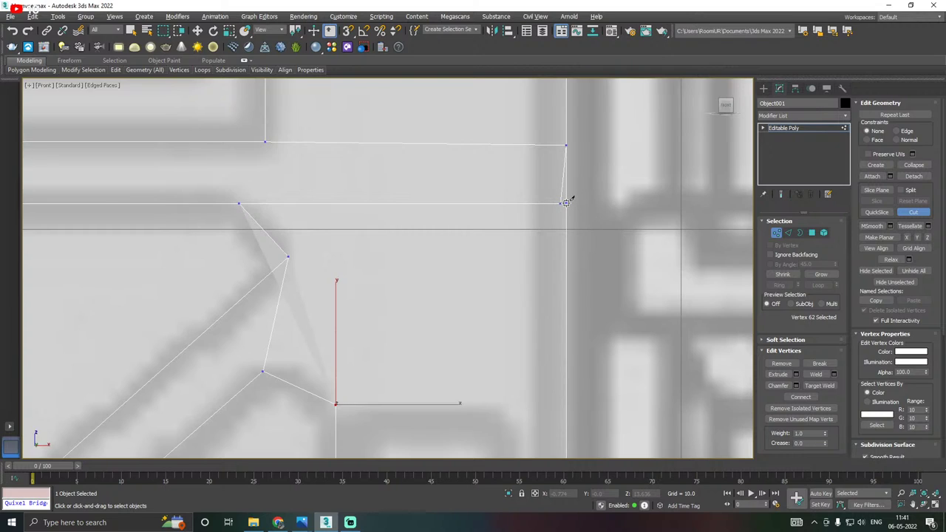
pyautogui.rightClick(584, 192)
pyautogui.rightClick(584, 182)
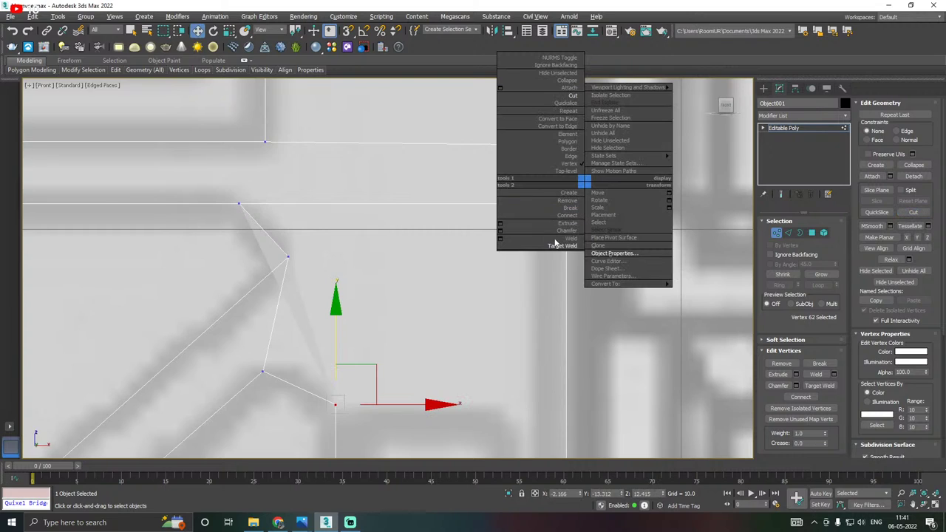
pyautogui.click(554, 246)
pyautogui.click(566, 203)
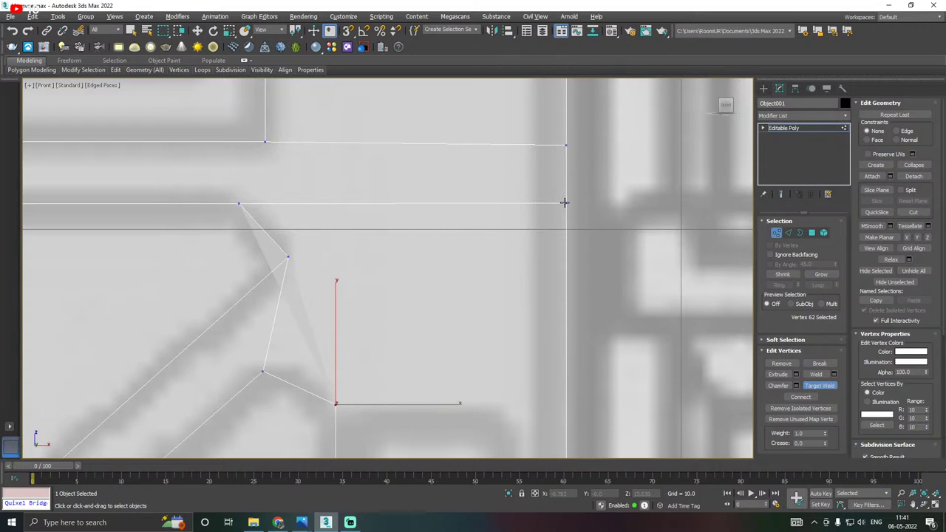
pyautogui.scroll(-3, 564, 202)
pyautogui.rightClick(456, 298)
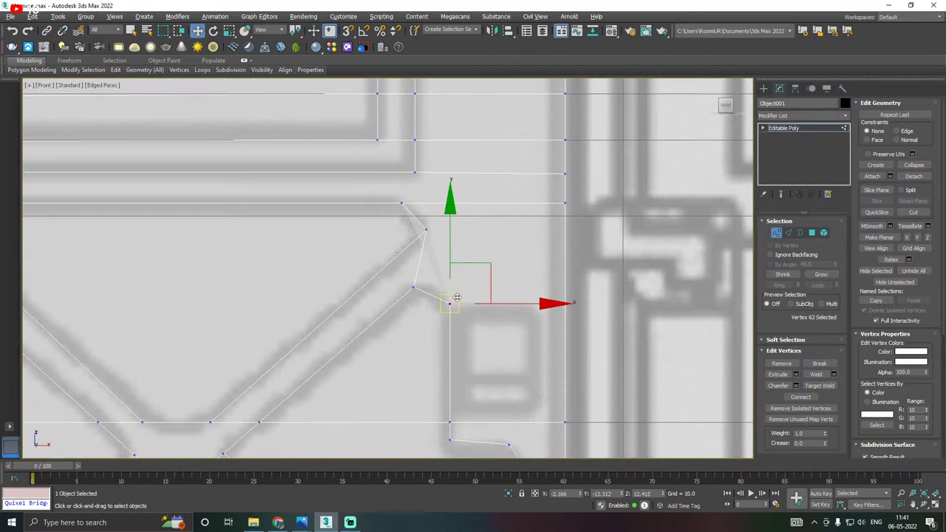
# Try connecting the vertex above the handle notch to the rear-edge vertex at the end of the upper horizontal line.
pyautogui.keyDown('ctrl'); pyautogui.click(565, 203); pyautogui.keyUp('ctrl')
pyautogui.click(801, 397)
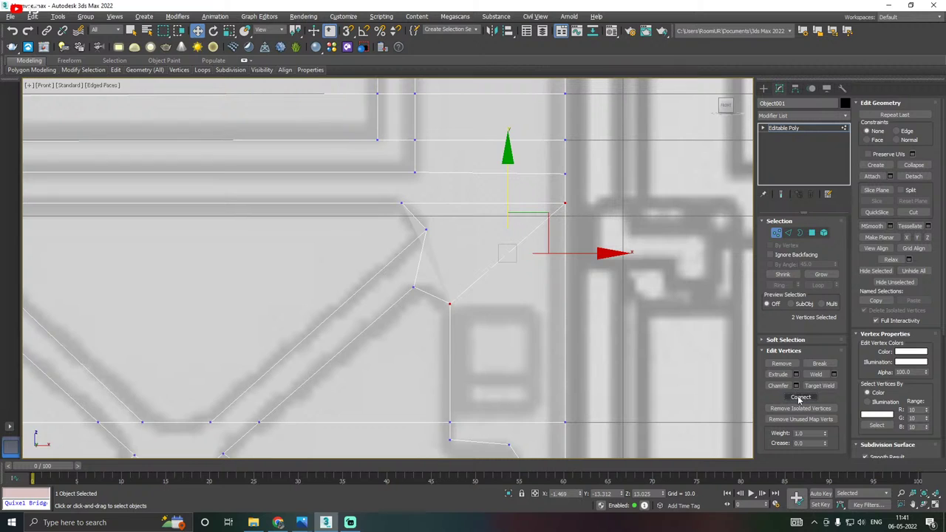
pyautogui.click(426, 229)
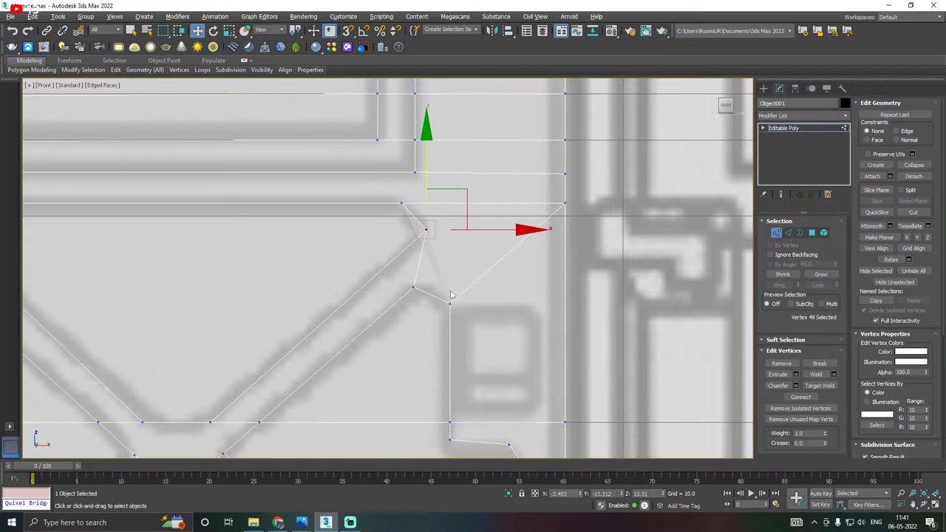
pyautogui.scroll(-3, 485, 287)
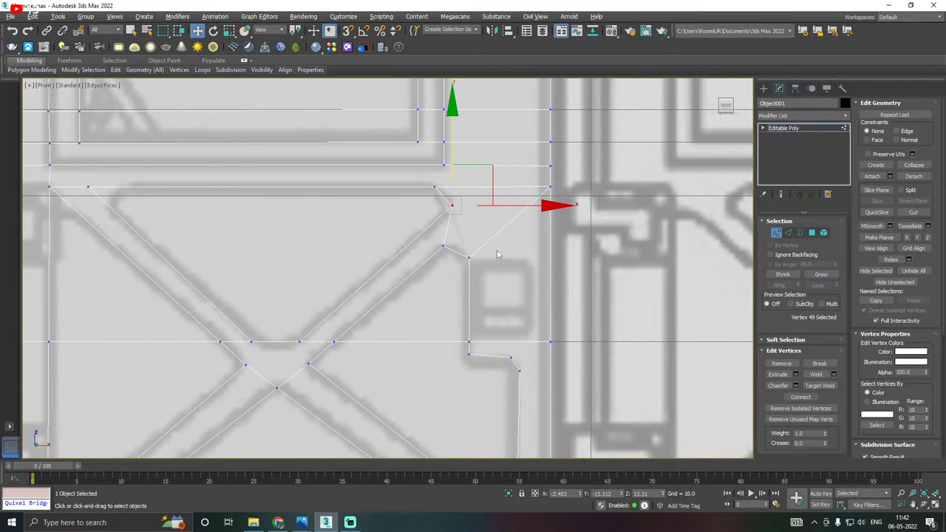
pyautogui.keyDown('ctrl'); pyautogui.click(550, 186); pyautogui.keyUp('ctrl')
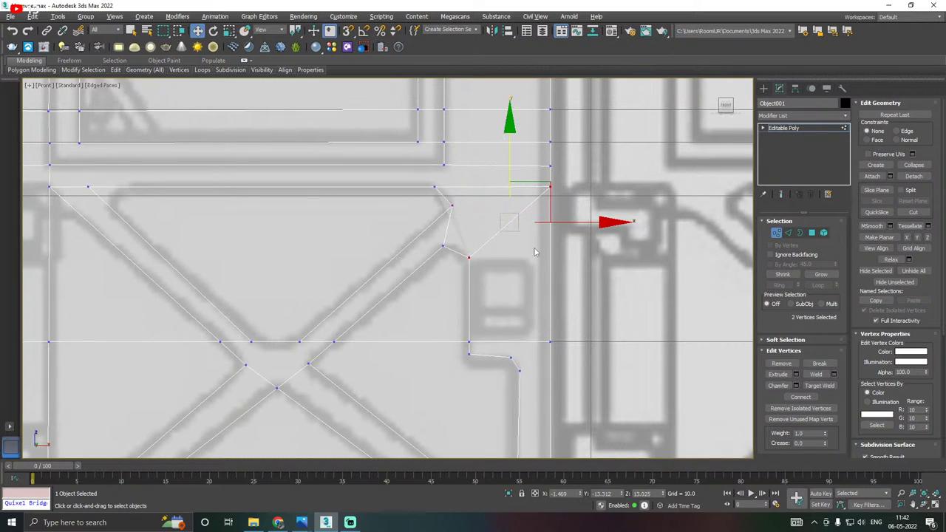
# Connect the vertex above the handle notch to the rear-edge vertex at the end of the door's middle horizontal line.
pyautogui.click(469, 257)
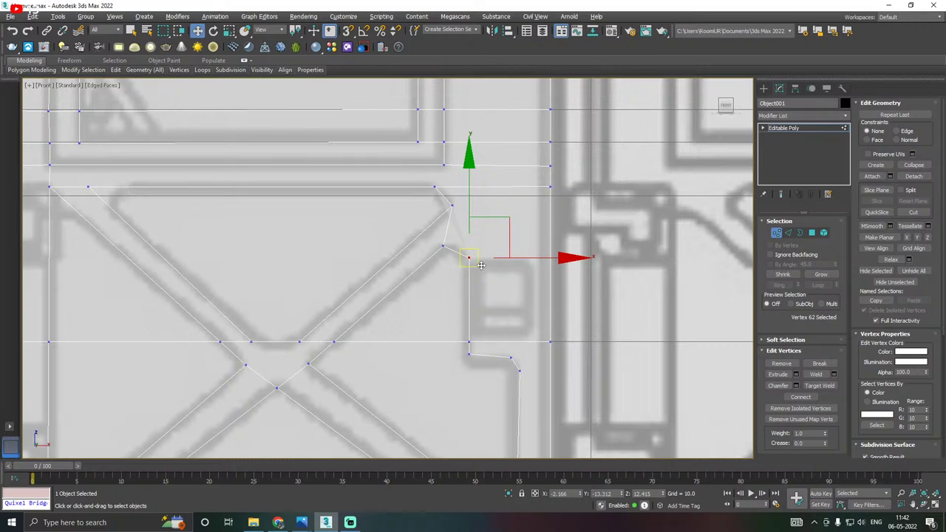
pyautogui.keyDown('ctrl'); pyautogui.click(550, 341); pyautogui.keyUp('ctrl')
pyautogui.click(800, 397)
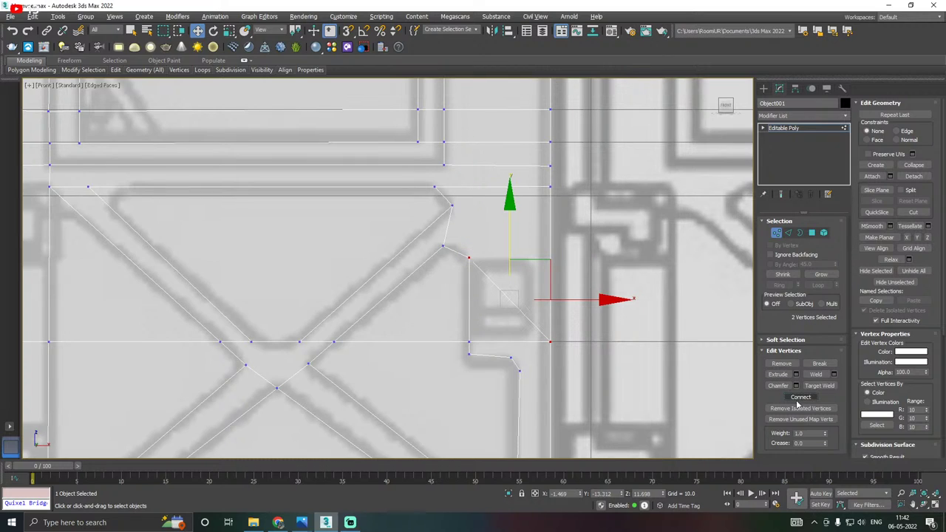
# Connect the X-brace's upper rear corner vertex and the vertex above the handle notch to the rear-edge vertex of the upper horizontal line.
pyautogui.click(452, 205)
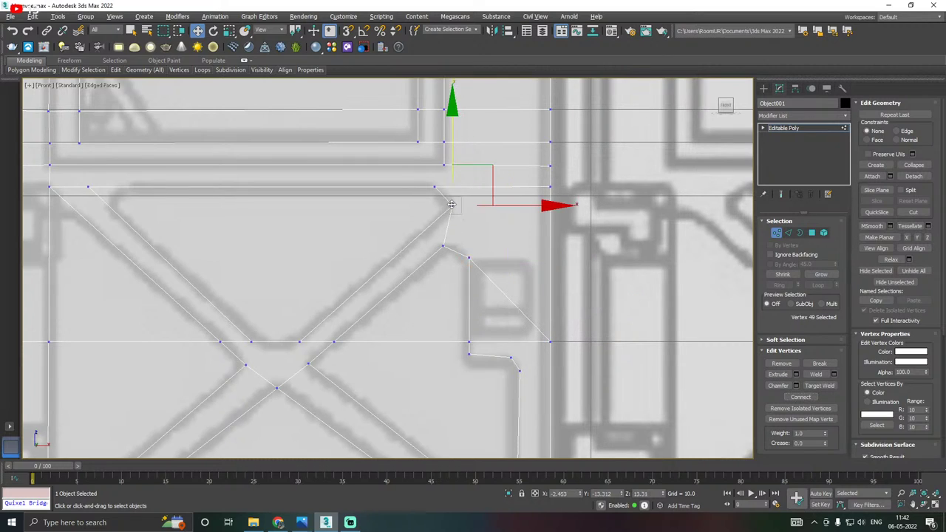
pyautogui.keyDown('ctrl'); pyautogui.click(550, 187); pyautogui.keyUp('ctrl')
pyautogui.click(801, 397)
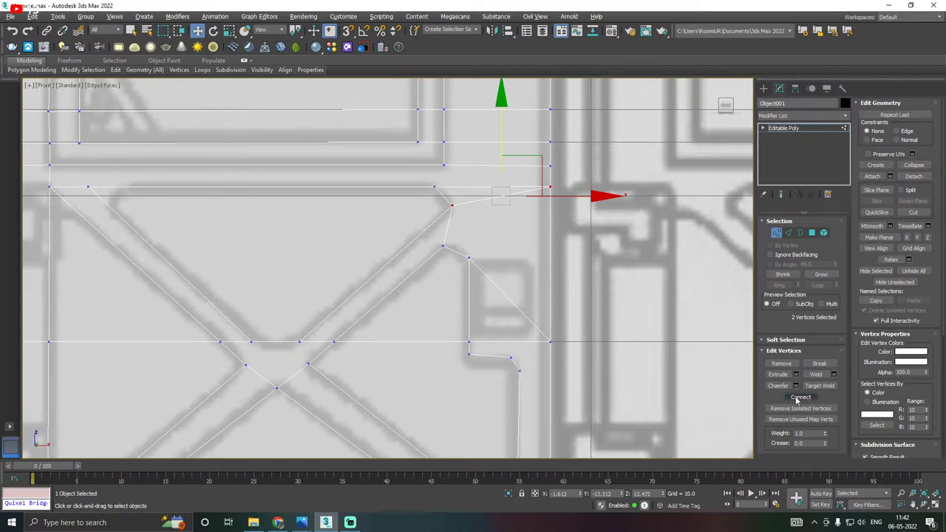
pyautogui.click(468, 257)
pyautogui.keyDown('ctrl'); pyautogui.click(550, 187); pyautogui.keyUp('ctrl')
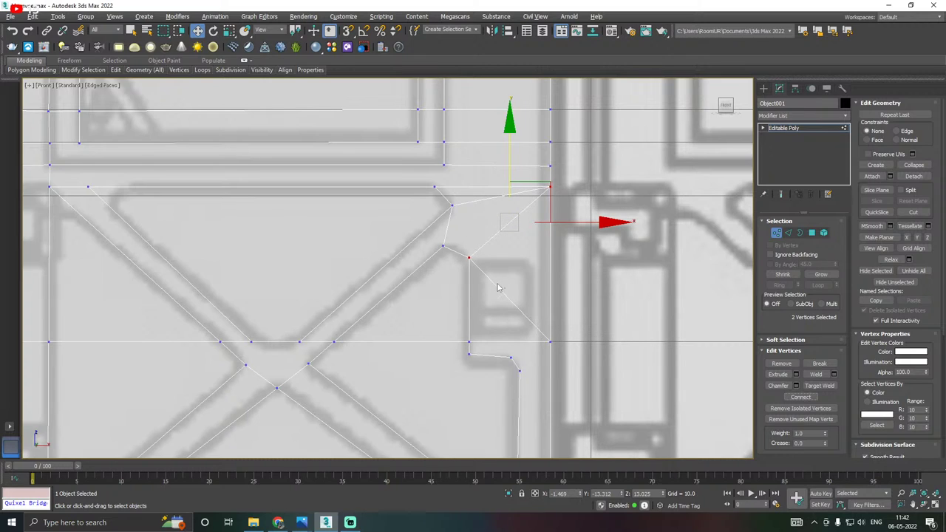
# Connect the two bevel vertices below the handle notch to the rear-edge vertex at the end of the door's middle horizontal line.
pyautogui.click(528, 331)
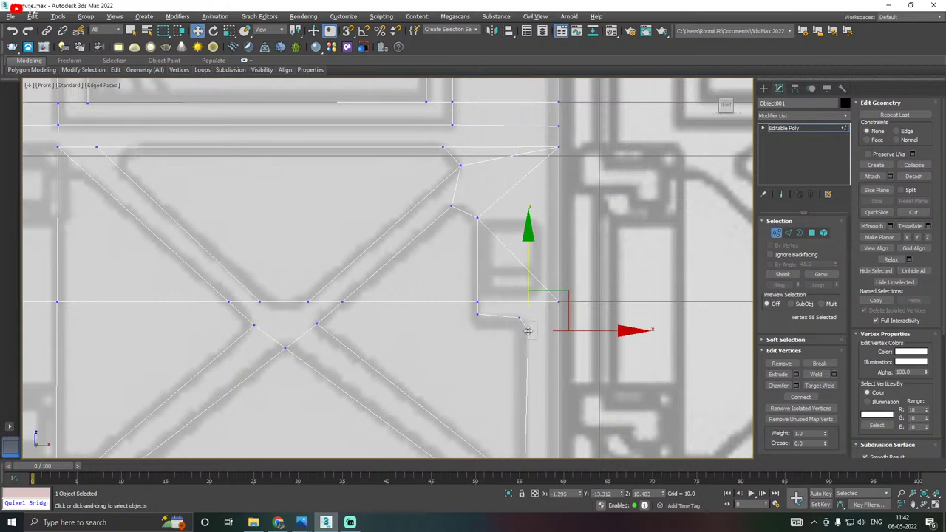
pyautogui.keyDown('ctrl'); pyautogui.click(560, 303); pyautogui.keyUp('ctrl')
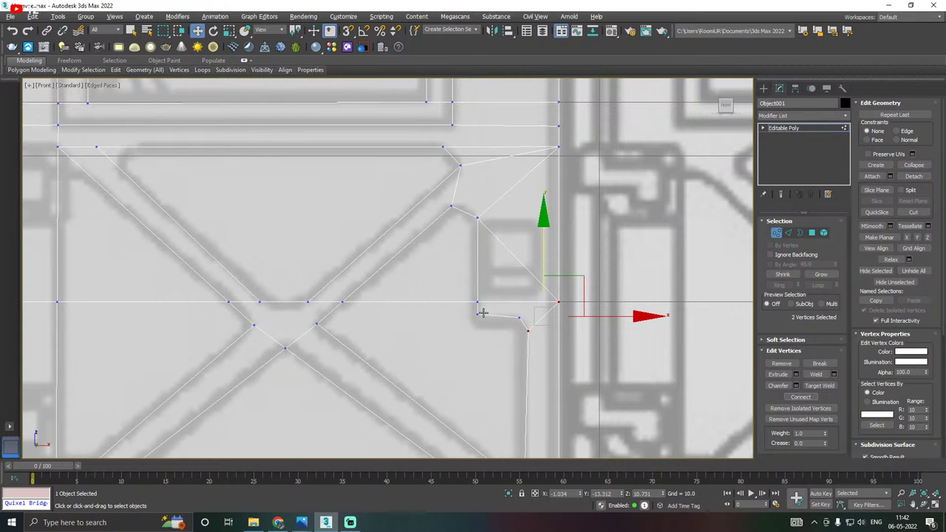
pyautogui.click(518, 318)
pyautogui.keyDown('ctrl'); pyautogui.click(560, 302); pyautogui.keyUp('ctrl')
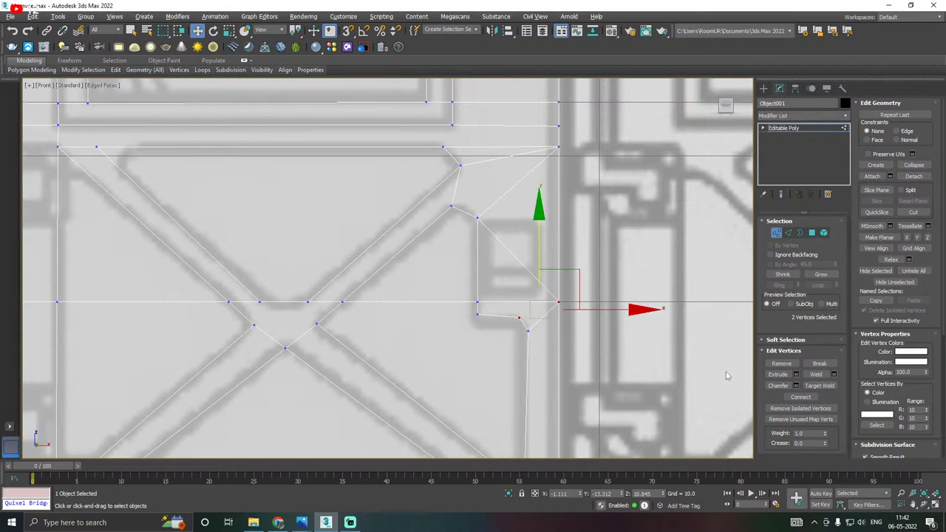
# Try connecting the panel outline's lower rear corner vertex to the door's bottom rear corner vertex.
pyautogui.scroll(-5, 478, 238)
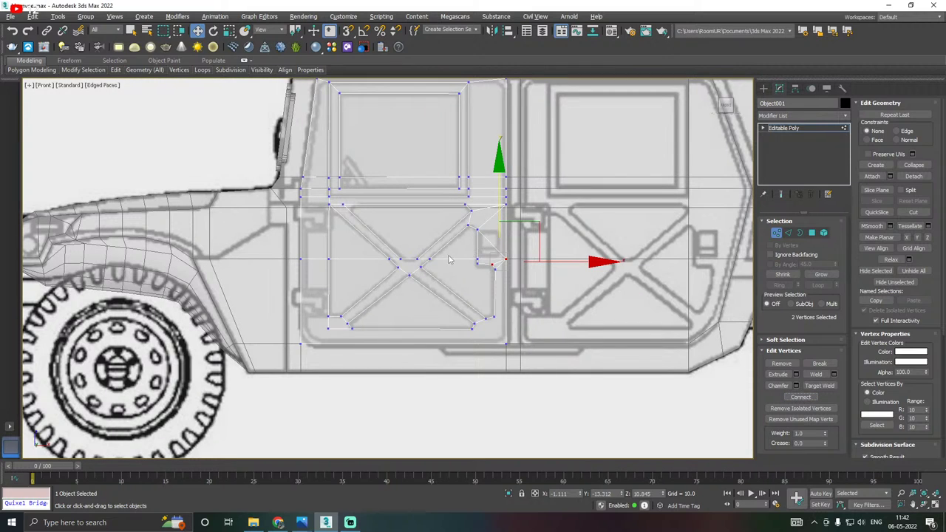
pyautogui.scroll(4, 484, 318)
pyautogui.click(503, 318)
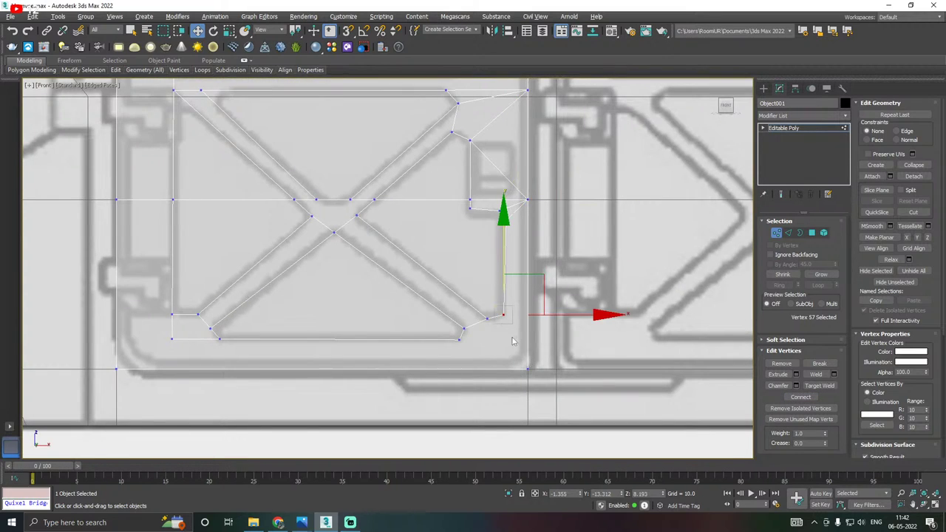
pyautogui.keyDown('ctrl'); pyautogui.click(528, 369); pyautogui.keyUp('ctrl')
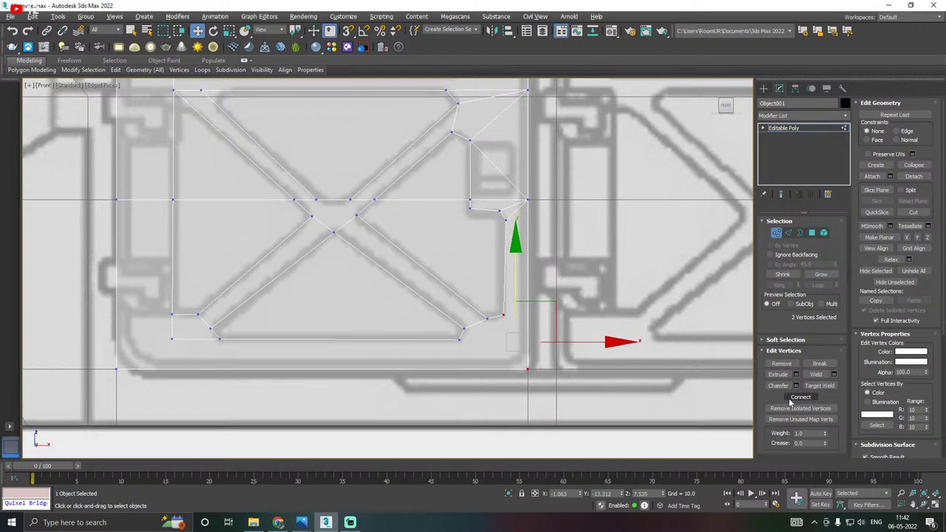
# Save the scene.
pyautogui.moveTo(561, 373); pyautogui.dragTo(601, 378, button='middle')
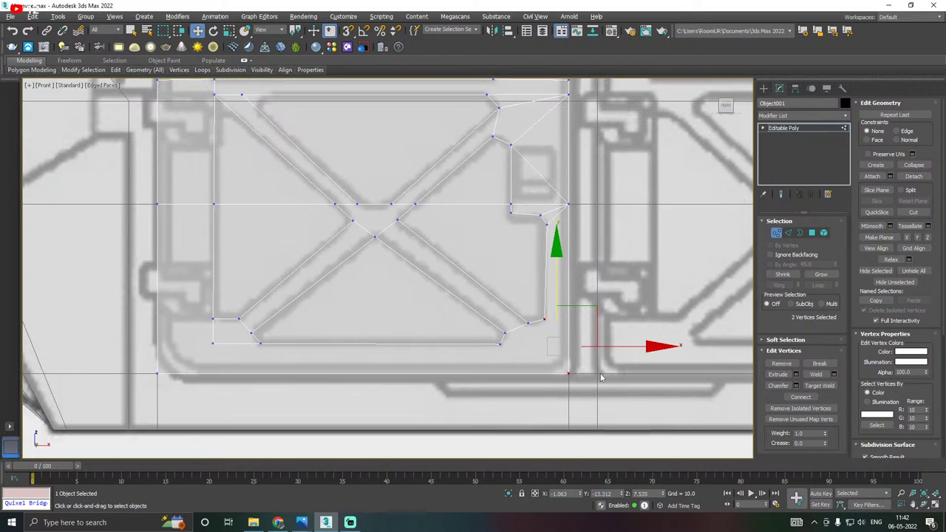
pyautogui.moveTo(287, 384); pyautogui.dragTo(383, 414, button='middle')
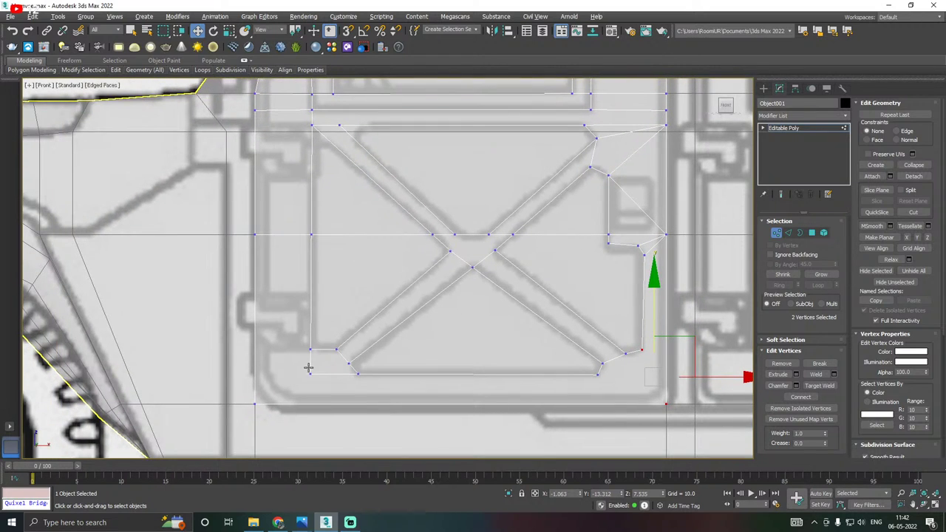
pyautogui.moveTo(308, 367); pyautogui.dragTo(311, 397, button='middle')
pyautogui.scroll(-2, 277, 400)
pyautogui.moveTo(378, 348); pyautogui.dragTo(369, 361, button='middle')
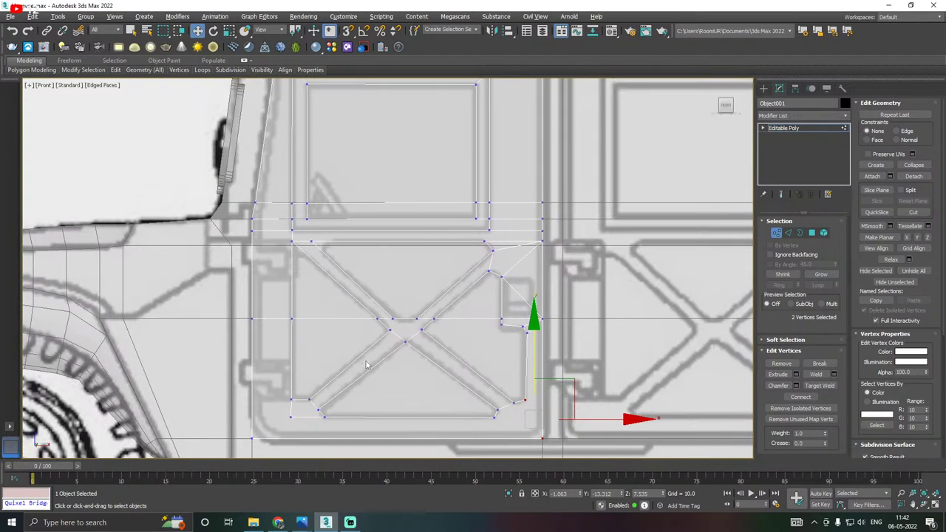
pyautogui.scroll(2, 335, 340)
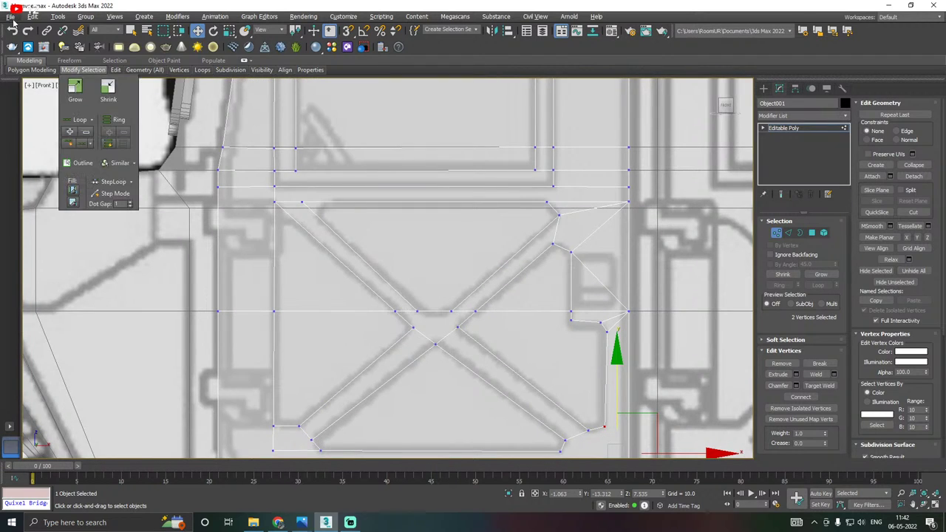
pyautogui.click(10, 16)
pyautogui.click(37, 95)
# Select the six door panel polygons lying between the arms of the X-brace.
pyautogui.moveTo(280, 245); pyautogui.dragTo(290, 200, button='middle')
pyautogui.click(812, 231)
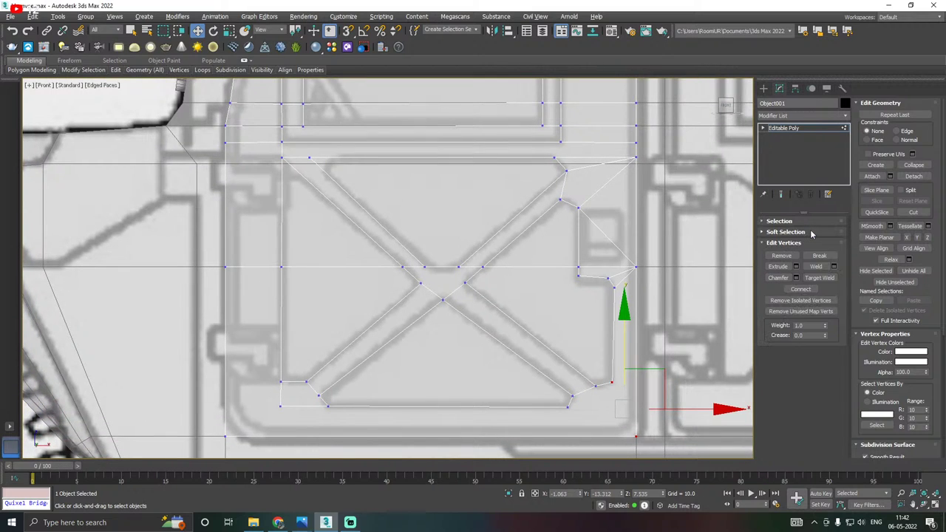
pyautogui.click(458, 343)
pyautogui.keyDown('ctrl'); pyautogui.click(534, 300); pyautogui.keyUp('ctrl')
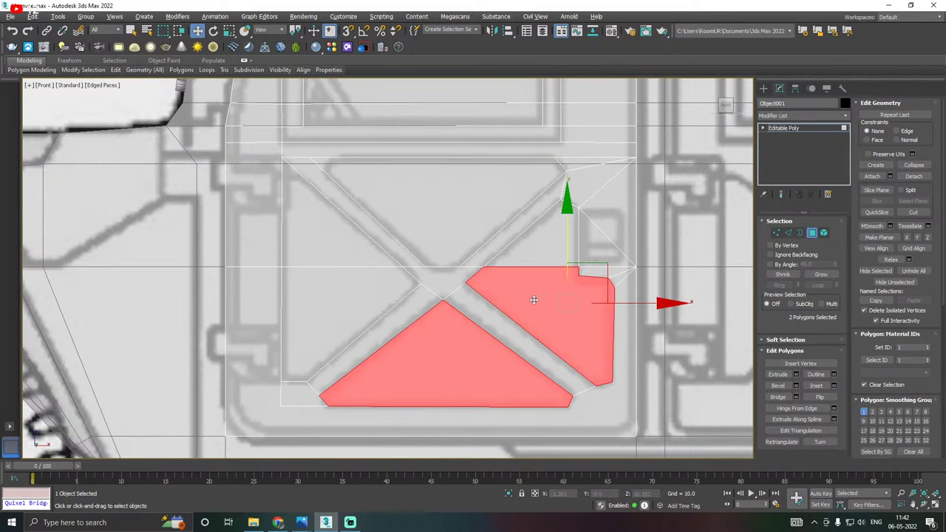
pyautogui.keyDown('ctrl'); pyautogui.click(547, 250); pyautogui.keyUp('ctrl')
pyautogui.keyDown('ctrl'); pyautogui.click(460, 201); pyautogui.keyUp('ctrl')
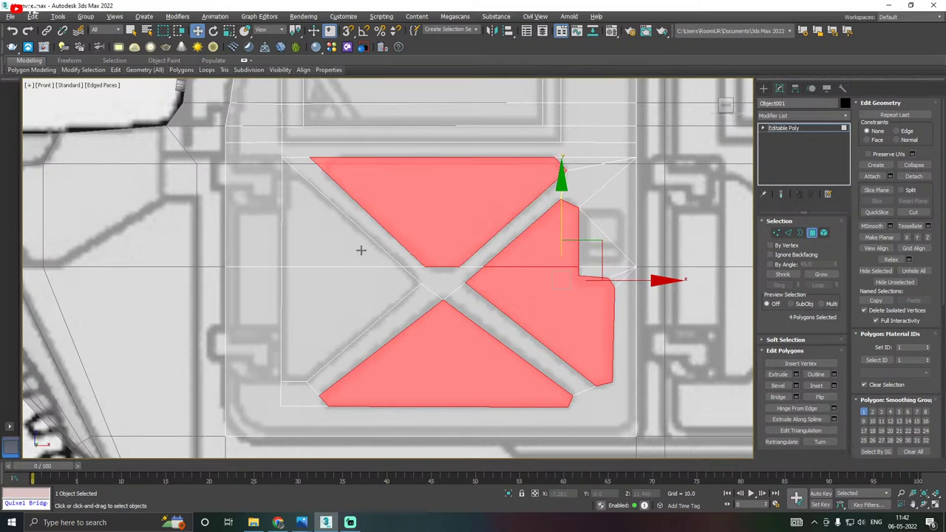
pyautogui.keyDown('ctrl'); pyautogui.click(353, 254); pyautogui.keyUp('ctrl')
pyautogui.keyDown('ctrl'); pyautogui.click(333, 296); pyautogui.keyUp('ctrl')
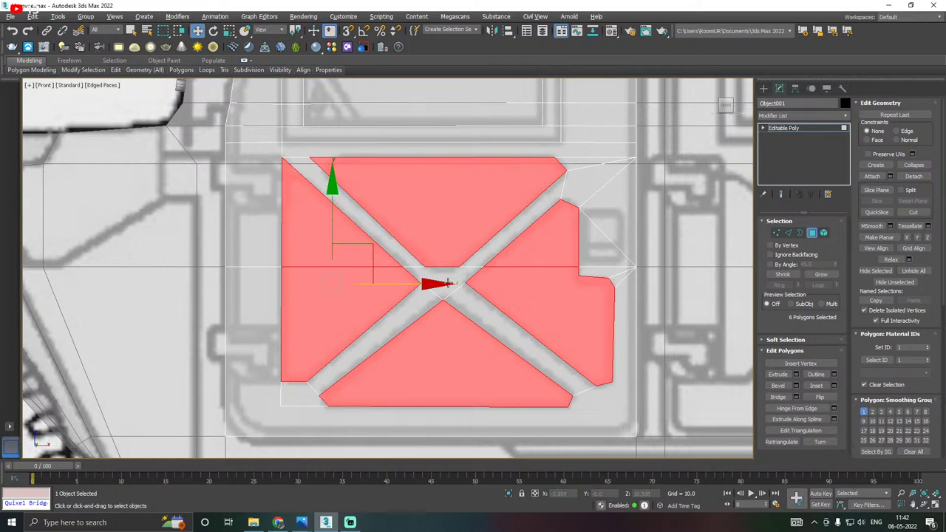
# Add the X-brace arms, their centre and the lower front corner polygon to the selection so the whole outlined door panel is selected.
pyautogui.press('p')
pyautogui.keyDown('alt'); pyautogui.moveTo(488, 289); pyautogui.dragTo(397, 294, button='middle'); pyautogui.keyUp('alt')
pyautogui.scroll(3, 420, 316)
pyautogui.keyDown('ctrl'); pyautogui.click(417, 280); pyautogui.keyUp('ctrl')
pyautogui.keyDown('ctrl'); pyautogui.click(443, 255); pyautogui.keyUp('ctrl')
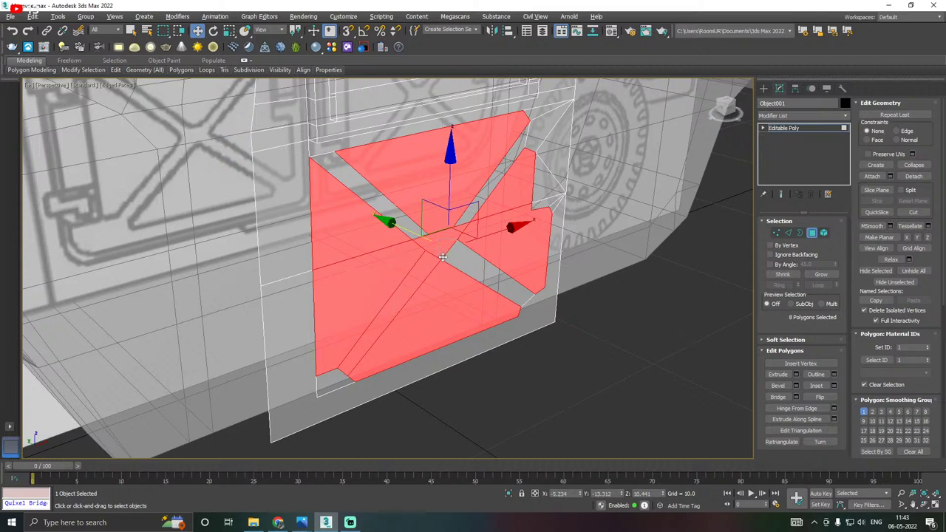
pyautogui.keyDown('ctrl'); pyautogui.click(465, 261); pyautogui.keyUp('ctrl')
pyautogui.keyDown('ctrl'); pyautogui.click(404, 220); pyautogui.keyUp('ctrl')
pyautogui.keyDown('ctrl'); pyautogui.click(473, 213); pyautogui.keyUp('ctrl')
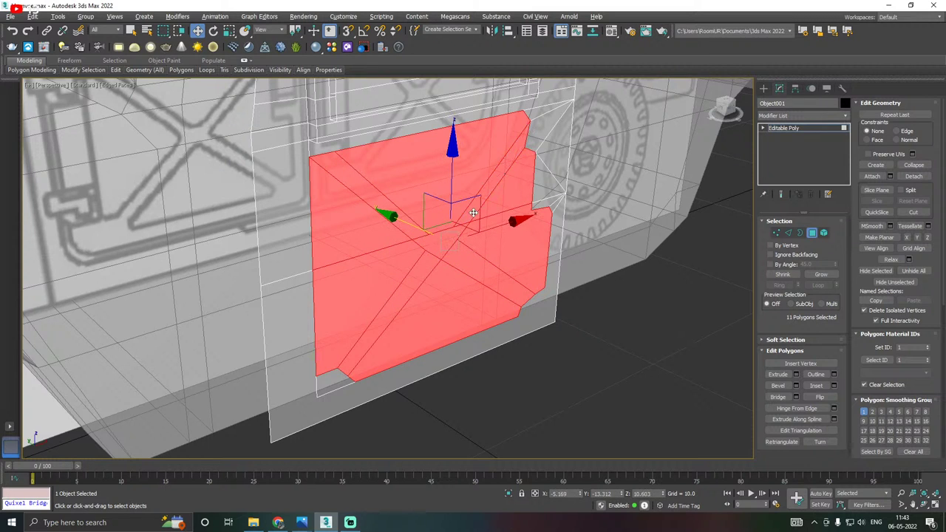
pyautogui.keyDown('ctrl'); pyautogui.click(334, 376); pyautogui.keyUp('ctrl')
pyautogui.keyDown('alt'); pyautogui.moveTo(401, 353); pyautogui.dragTo(405, 345, button='middle'); pyautogui.keyUp('alt')
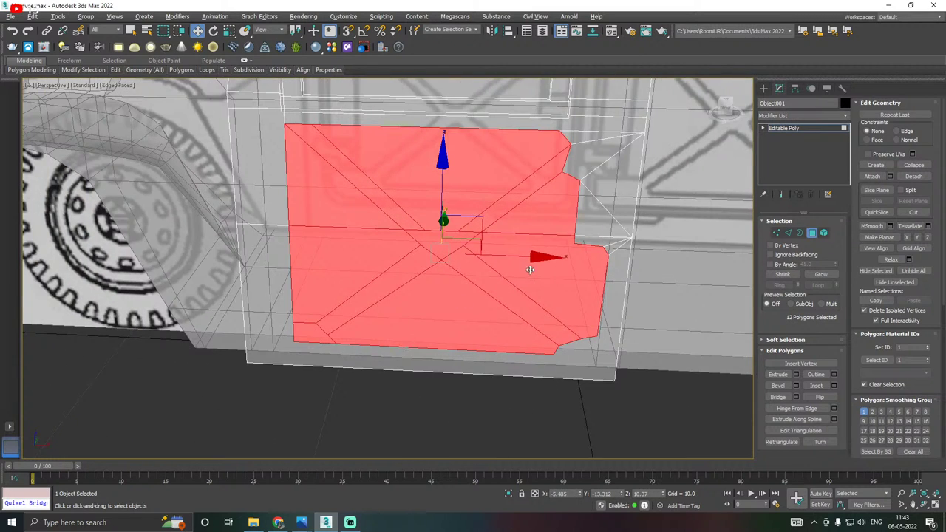
# Extrude the selected door panel polygons inward by -0.239.
pyautogui.press('f')
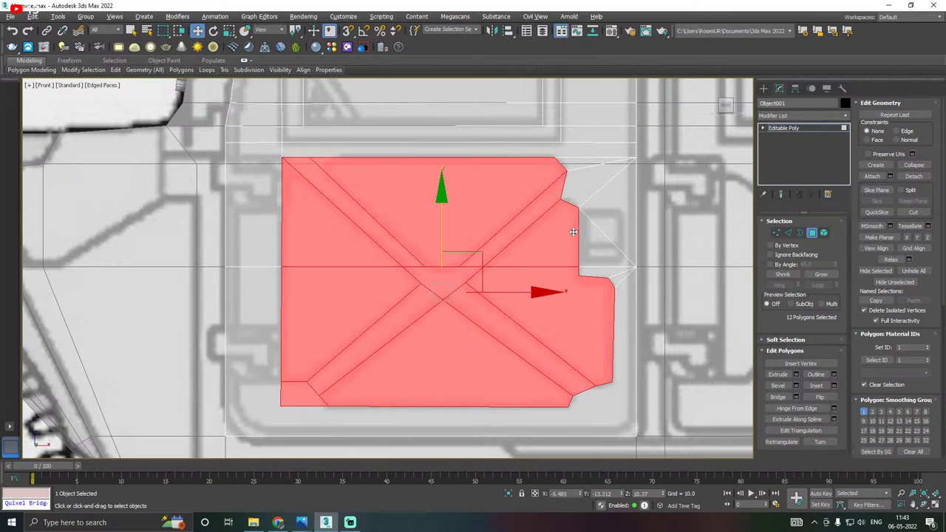
pyautogui.press('p')
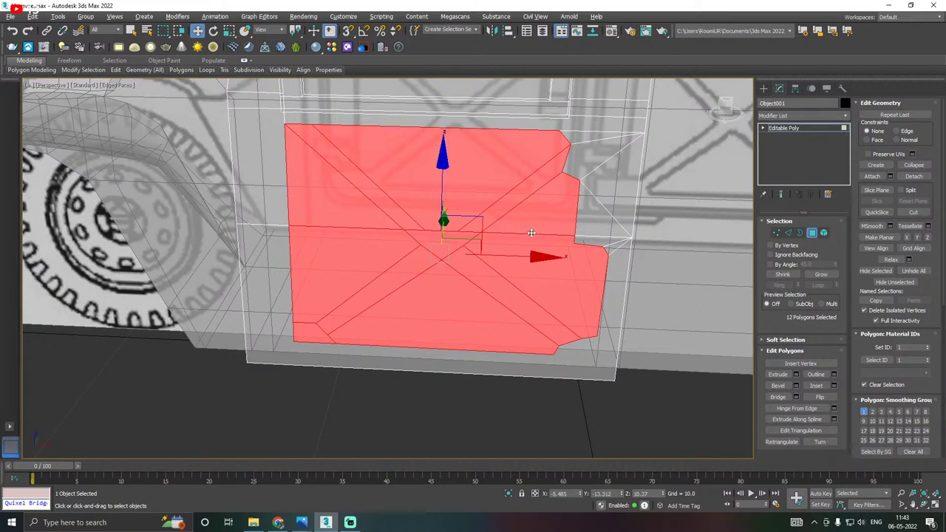
pyautogui.keyDown('alt'); pyautogui.moveTo(531, 232); pyautogui.dragTo(601, 235, button='middle'); pyautogui.keyUp('alt')
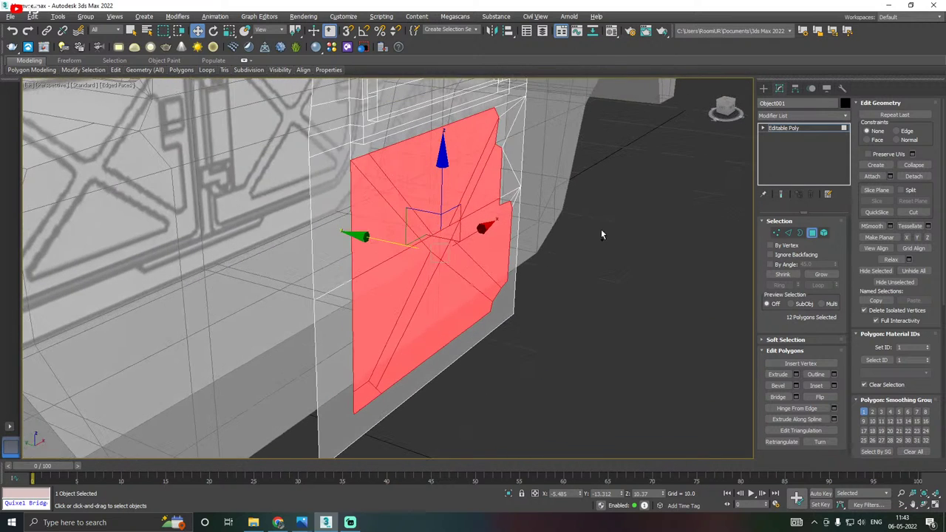
pyautogui.click(796, 375)
pyautogui.keyDown('alt'); pyautogui.moveTo(520, 278); pyautogui.dragTo(413, 294, button='middle'); pyautogui.keyUp('alt')
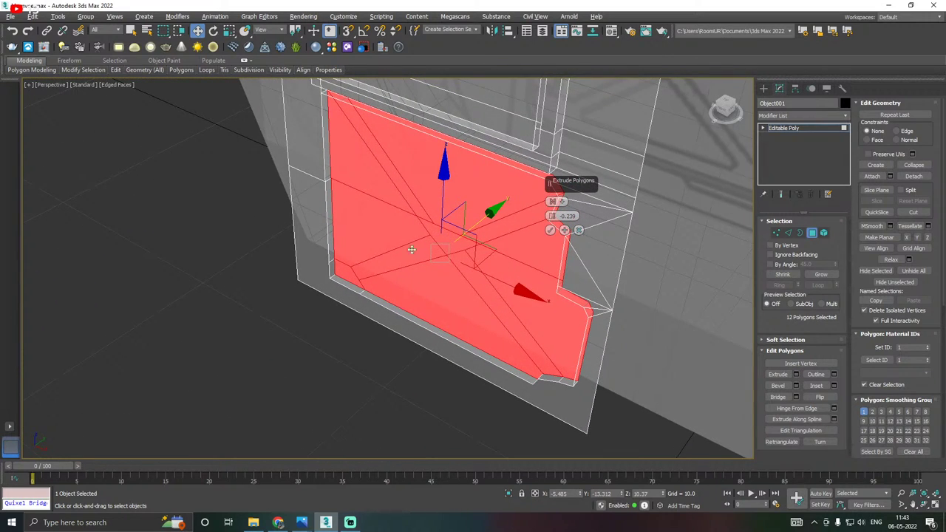
pyautogui.click(551, 230)
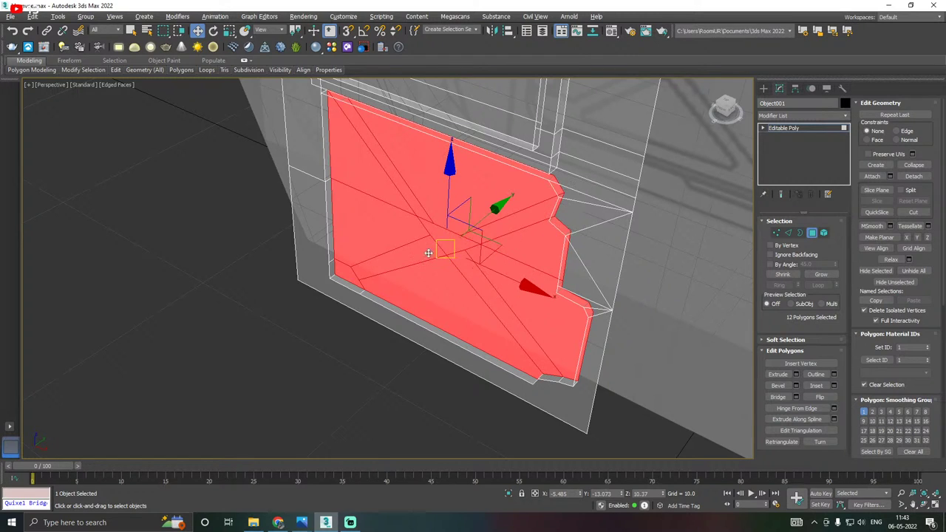
# Select only the six recessed panel polygons between the X-brace arms, leaving the brace itself out.
pyautogui.click(355, 249)
pyautogui.keyDown('ctrl'); pyautogui.click(430, 291); pyautogui.keyUp('ctrl')
pyautogui.keyDown('alt'); pyautogui.moveTo(430, 291); pyautogui.dragTo(545, 243, button='middle'); pyautogui.keyUp('alt')
pyautogui.keyDown('ctrl'); pyautogui.click(545, 243); pyautogui.keyUp('ctrl')
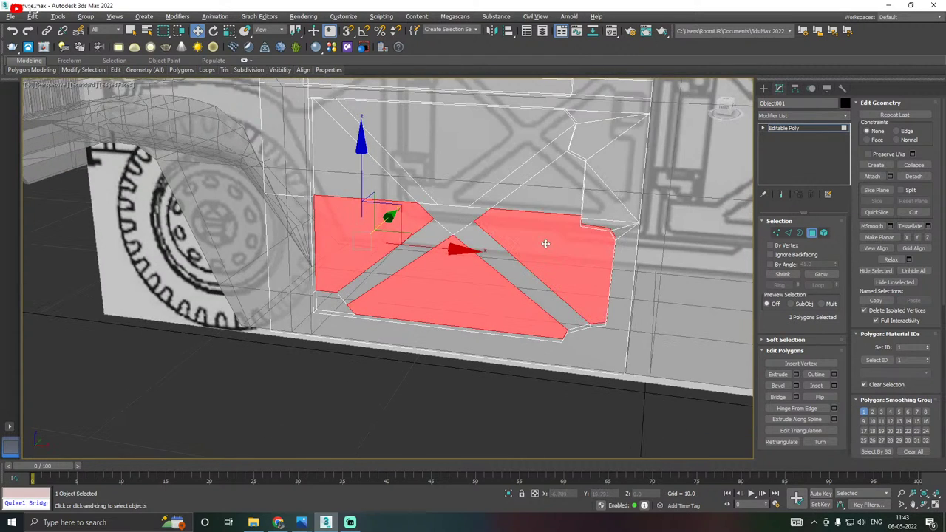
pyautogui.keyDown('ctrl'); pyautogui.click(526, 197); pyautogui.keyUp('ctrl')
pyautogui.keyDown('ctrl'); pyautogui.click(476, 161); pyautogui.keyUp('ctrl')
pyautogui.keyDown('ctrl'); pyautogui.click(373, 175); pyautogui.keyUp('ctrl')
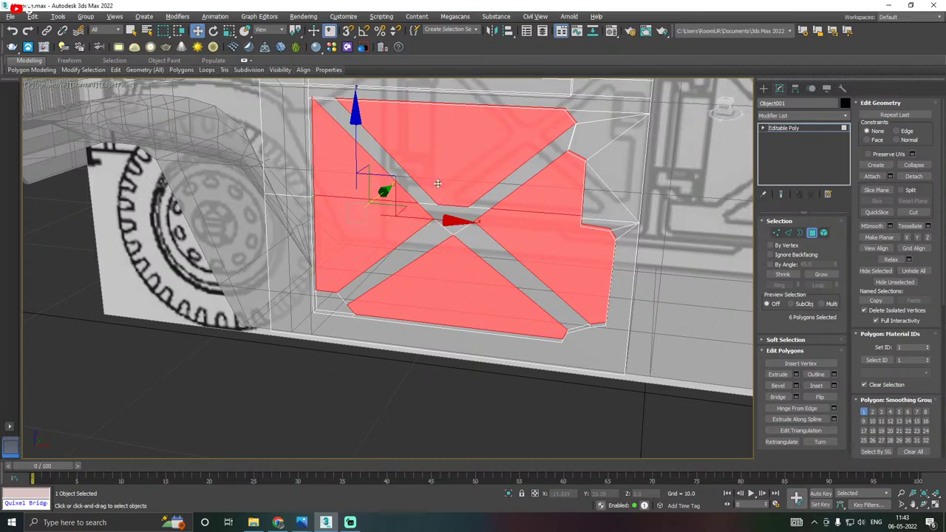
pyautogui.keyDown('alt'); pyautogui.moveTo(438, 185); pyautogui.dragTo(472, 235, button='middle'); pyautogui.keyUp('alt')
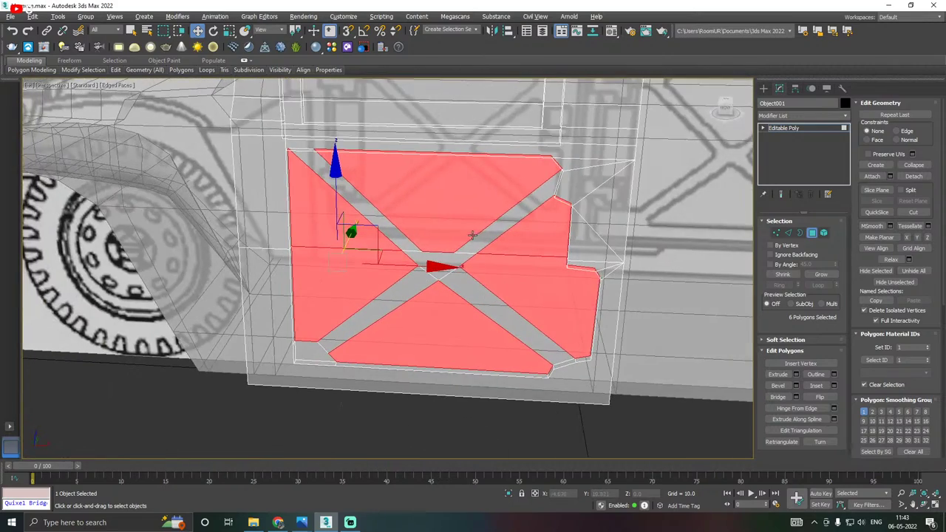
# Inset the six panel polygons by 0.08.
pyautogui.scroll(3, 422, 321)
pyautogui.click(834, 386)
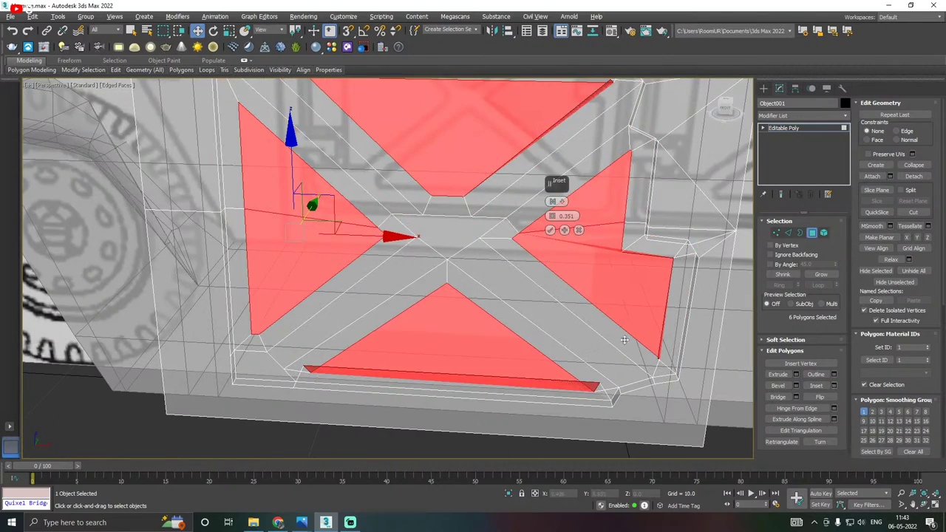
pyautogui.keyDown('alt'); pyautogui.moveTo(512, 323); pyautogui.dragTo(517, 289, button='middle'); pyautogui.keyUp('alt')
pyautogui.rightClick(552, 216)
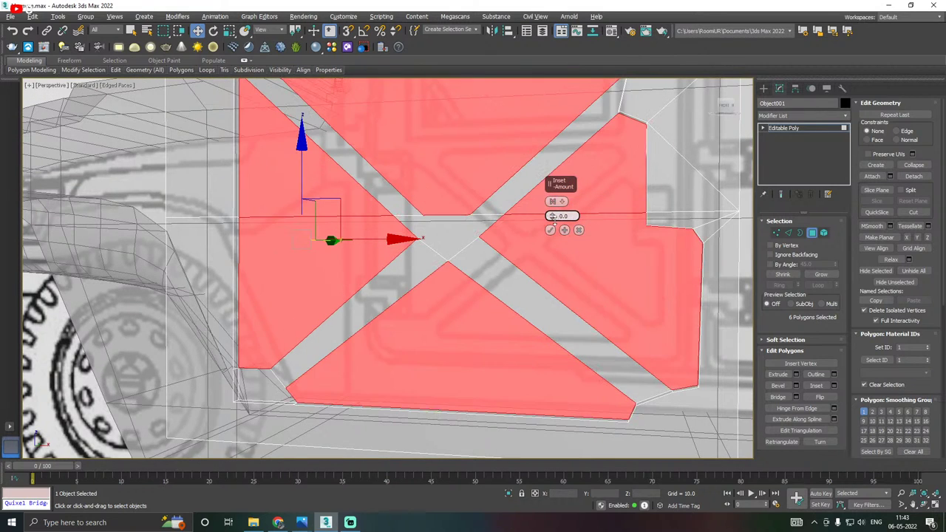
pyautogui.click(552, 215)
pyautogui.click(551, 214)
pyautogui.click(552, 215)
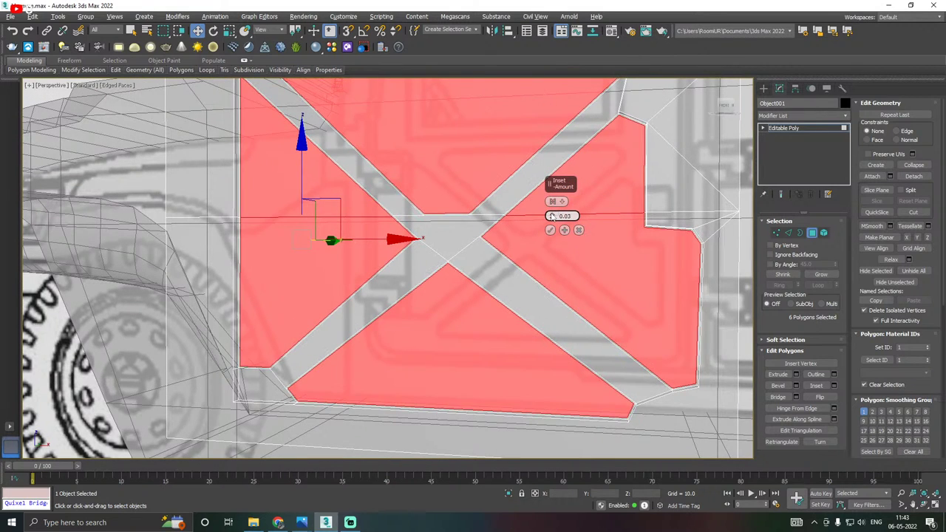
pyautogui.click(552, 214)
pyautogui.click(551, 214)
pyautogui.click(552, 214)
pyautogui.click(551, 215)
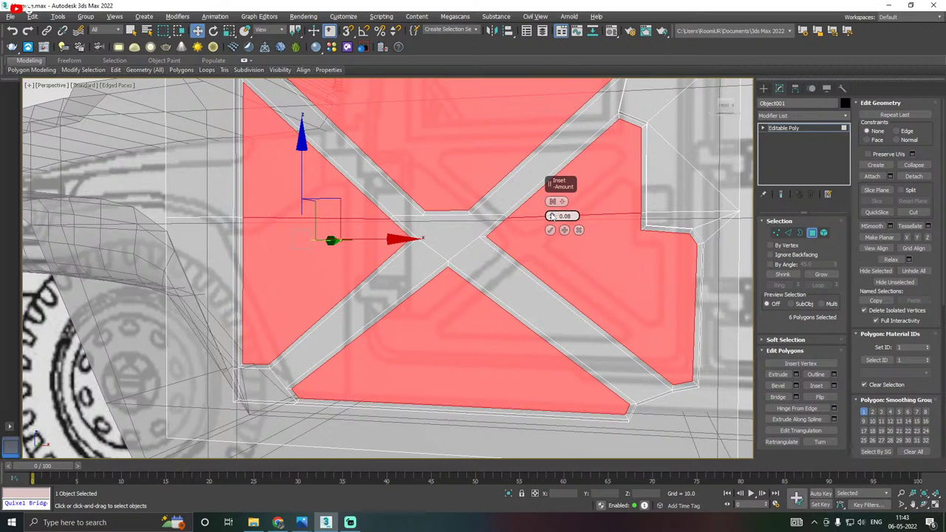
pyautogui.click(551, 230)
# Extrude the six inset panel polygons between the X-brace arms inward by -0.128.
pyautogui.keyDown('alt'); pyautogui.moveTo(551, 230); pyautogui.dragTo(589, 247, button='middle'); pyautogui.keyUp('alt')
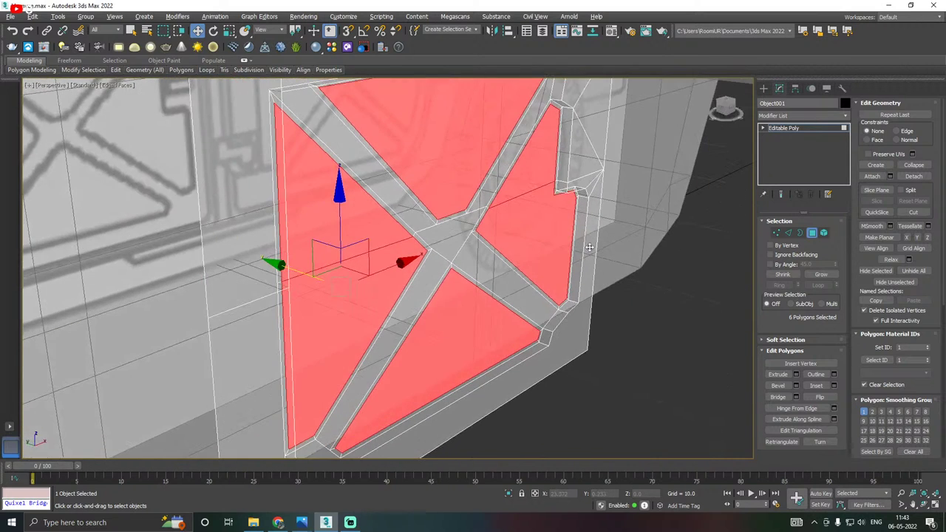
pyautogui.click(796, 374)
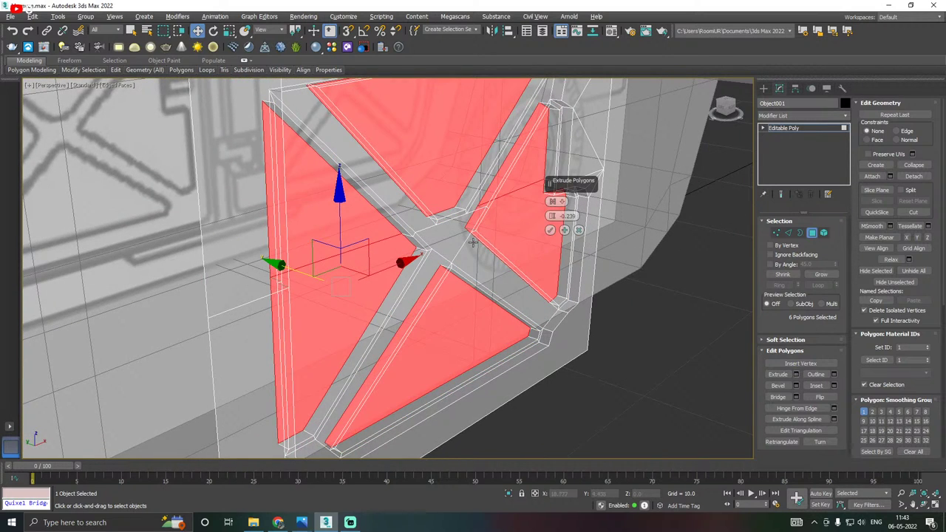
pyautogui.moveTo(509, 238)
pyautogui.keyDown('alt'); pyautogui.mouseDown(button='middle')
pyautogui.moveTo(408, 244)
pyautogui.moveTo(481, 232)
pyautogui.mouseUp(button='middle'); pyautogui.keyUp('alt')
pyautogui.hotkey('alt', 'x')
pyautogui.scroll(-3, 459, 243)
pyautogui.scroll(3, 383, 240)
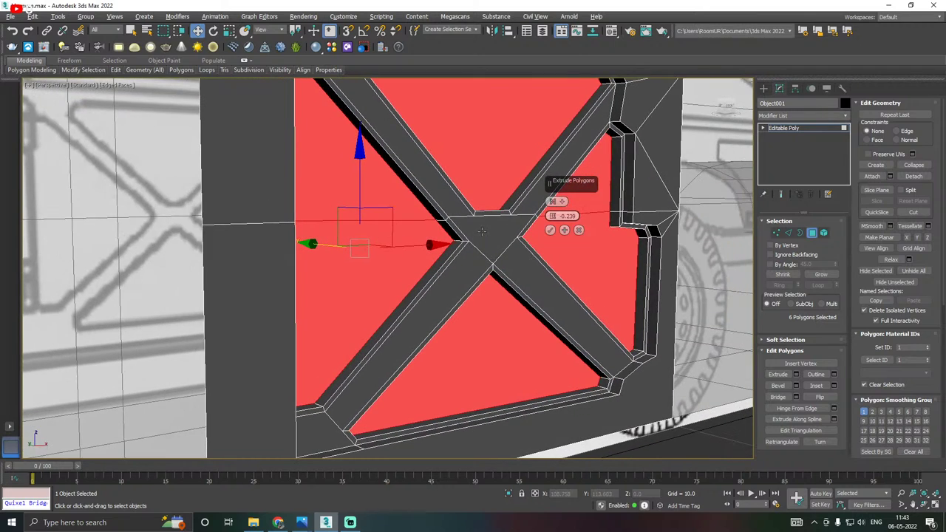
pyautogui.moveTo(551, 216); pyautogui.dragTo(550, 215)
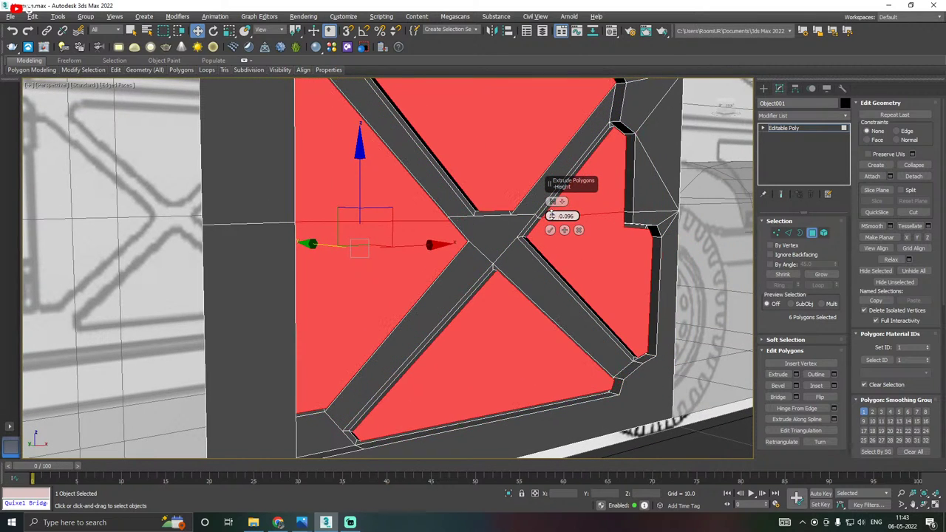
pyautogui.keyDown('alt'); pyautogui.moveTo(552, 217); pyautogui.dragTo(525, 281, button='middle'); pyautogui.keyUp('alt')
pyautogui.moveTo(554, 221); pyautogui.dragTo(555, 219)
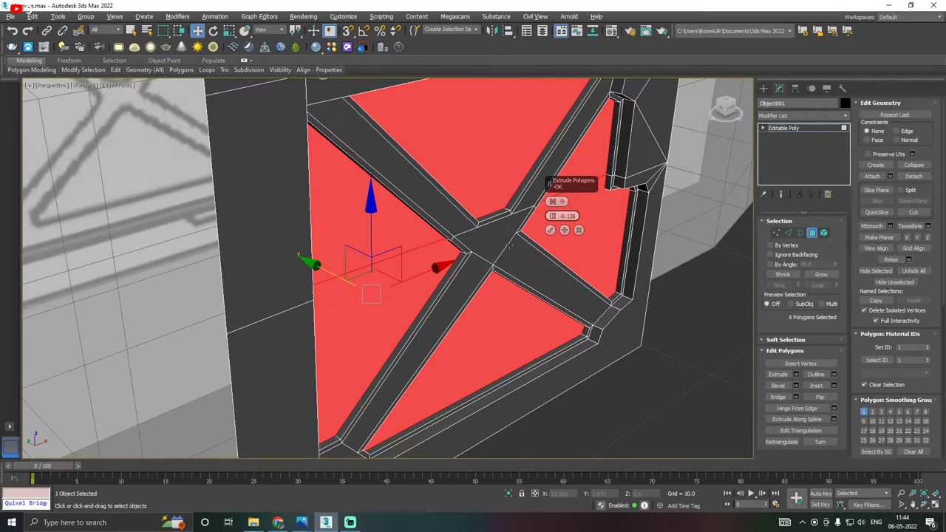
pyautogui.scroll(-4, 504, 255)
pyautogui.scroll(1, 504, 255)
pyautogui.keyDown('alt'); pyautogui.moveTo(504, 254); pyautogui.dragTo(535, 237, button='middle'); pyautogui.keyUp('alt')
pyautogui.click(551, 230)
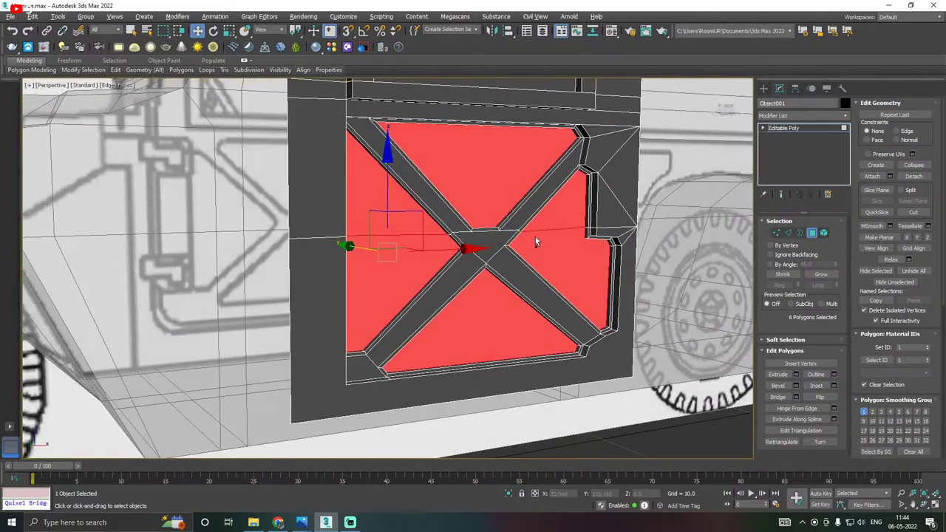
# Switch the door mesh to vertex editing and save the scene.
pyautogui.click(536, 238)
pyautogui.click(777, 233)
pyautogui.scroll(-4, 464, 300)
pyautogui.moveTo(517, 285)
pyautogui.keyDown('alt'); pyautogui.mouseDown(button='middle')
pyautogui.moveTo(471, 303)
pyautogui.moveTo(529, 290)
pyautogui.mouseUp(button='middle'); pyautogui.keyUp('alt')
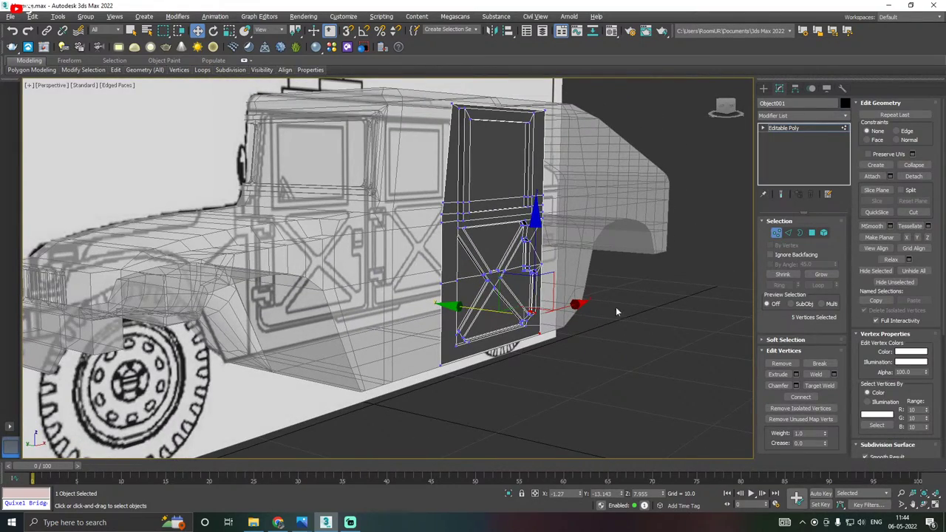
pyautogui.click(10, 16)
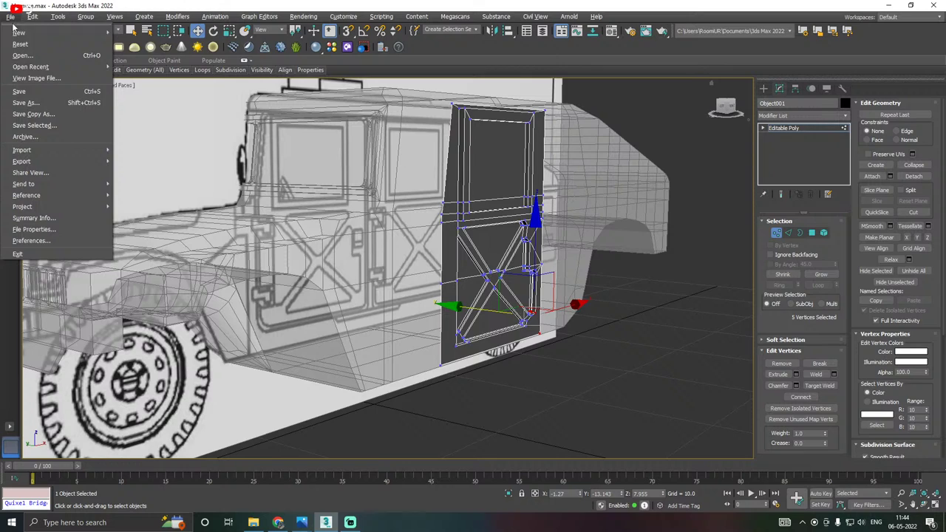
pyautogui.click(28, 91)
# Save a copy of the scene as Humvee15.max, and save the current scene again.
pyautogui.click(442, 368)
pyautogui.keyDown('alt'); pyautogui.moveTo(444, 367); pyautogui.dragTo(450, 364, button='middle'); pyautogui.keyUp('alt')
pyautogui.scroll(2, 445, 363)
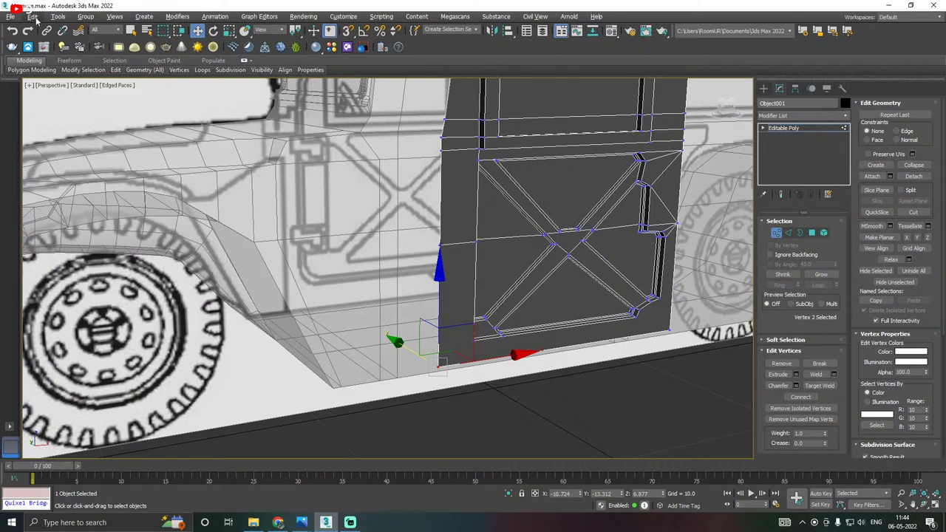
pyautogui.click(10, 17)
pyautogui.click(33, 114)
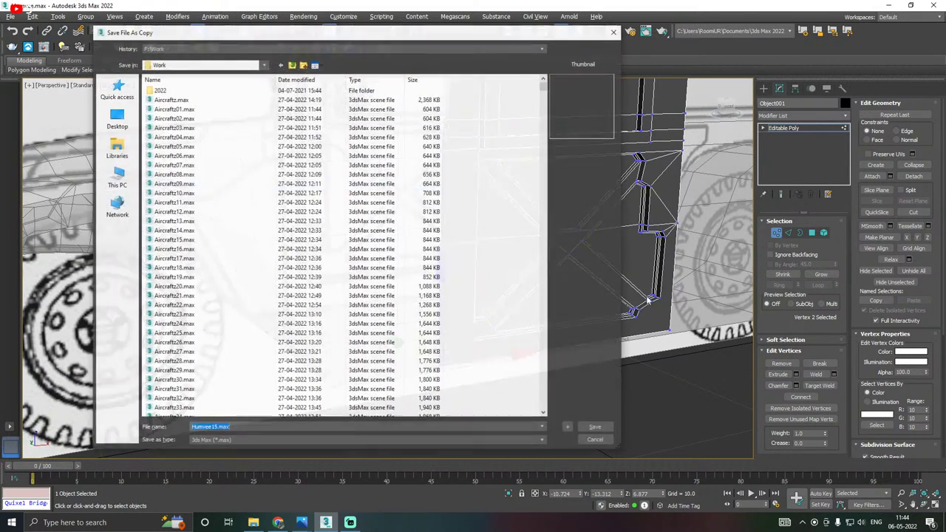
pyautogui.click(598, 435)
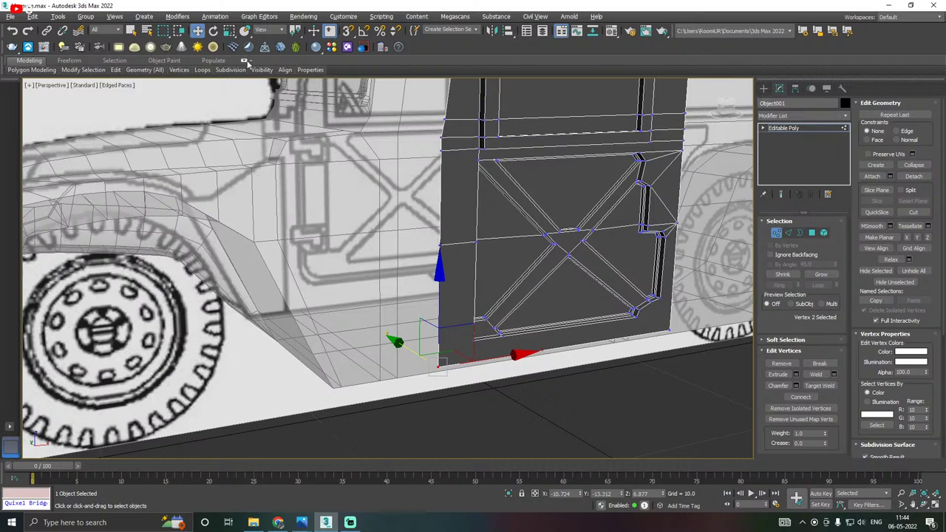
pyautogui.click(13, 17)
pyautogui.click(31, 92)
# Round the door's lower front corner by chamfering its vertex by 0.335 with 2 segments.
pyautogui.click(471, 385)
pyautogui.click(439, 367)
pyautogui.scroll(4, 439, 367)
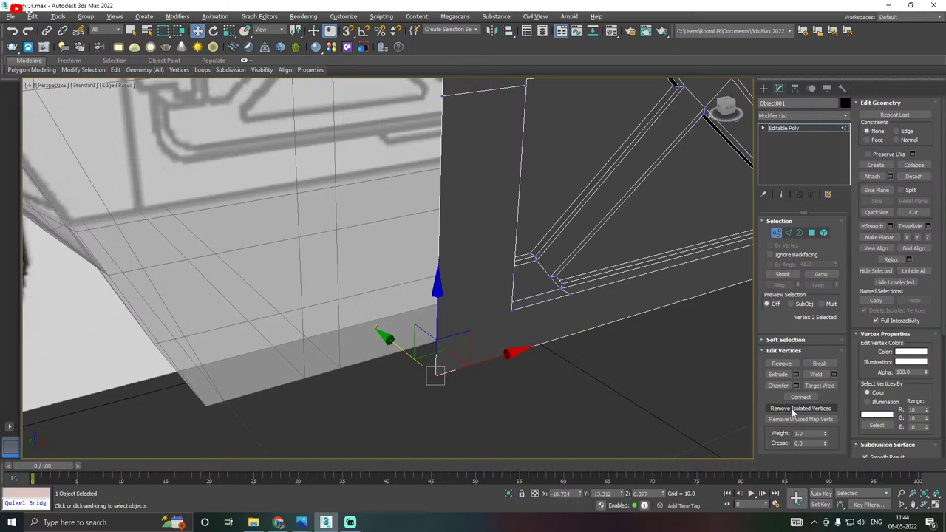
pyautogui.click(796, 385)
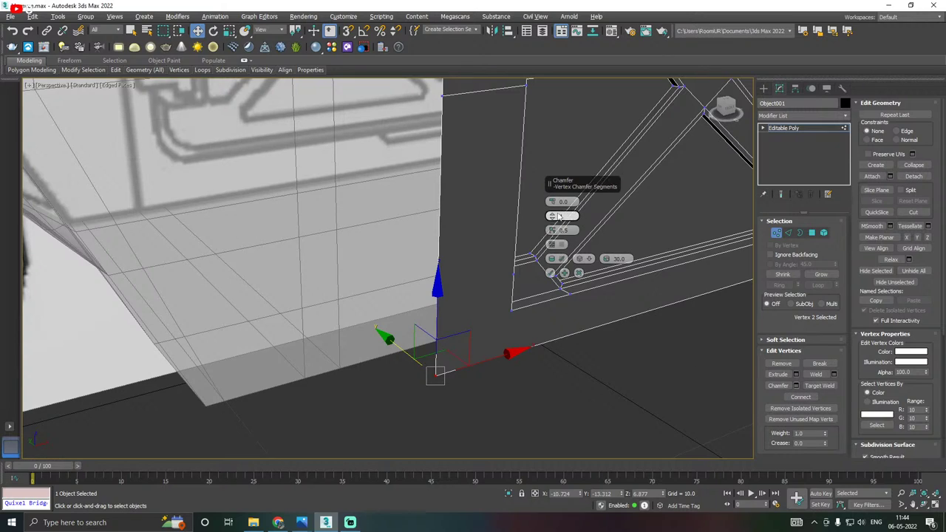
pyautogui.moveTo(551, 201); pyautogui.dragTo(551, 201)
pyautogui.click(551, 273)
pyautogui.scroll(-3, 354, 335)
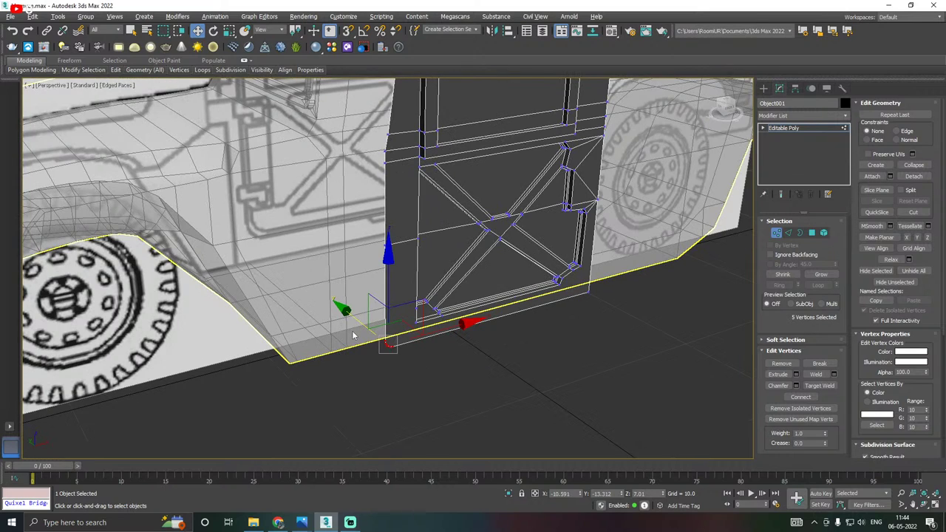
# Chamfer the door's lower rear corner vertex with the same 0.335 amount and 2 segments.
pyautogui.click(593, 294)
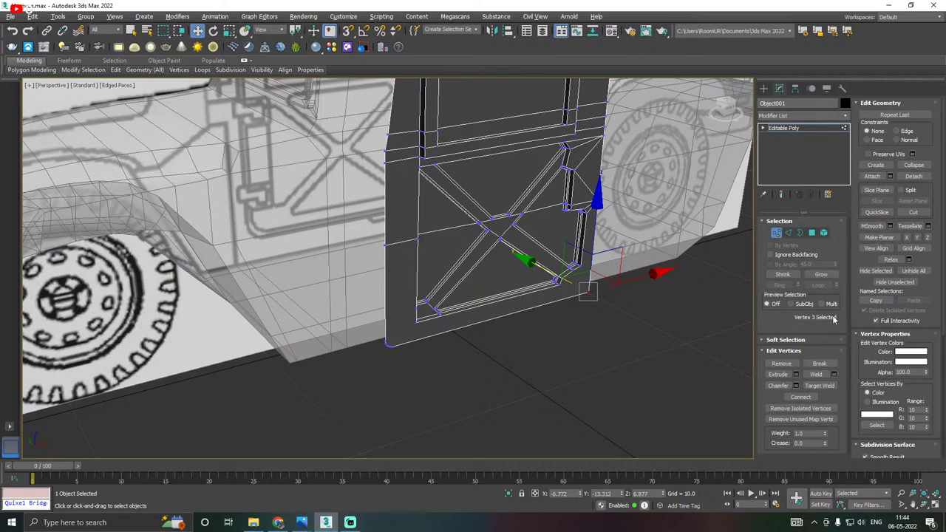
pyautogui.click(796, 386)
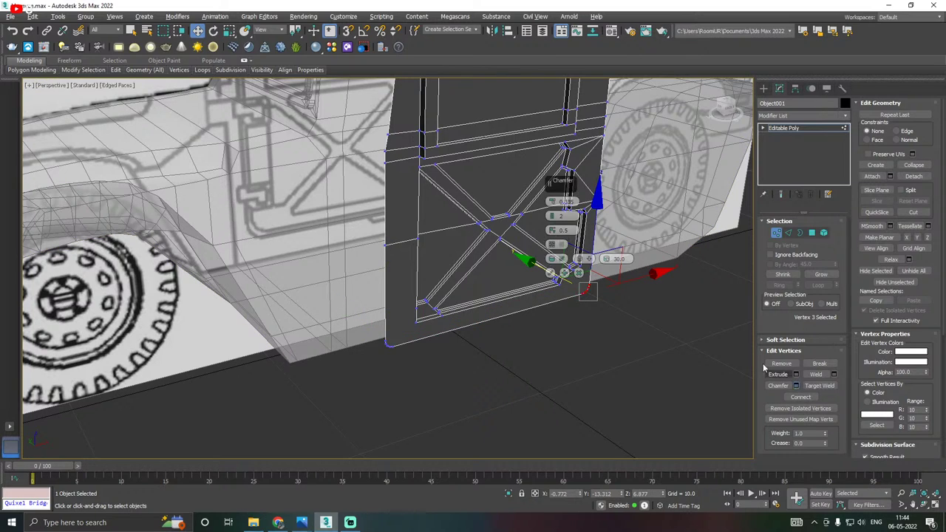
pyautogui.click(552, 275)
pyautogui.scroll(-5, 555, 280)
pyautogui.scroll(2, 428, 282)
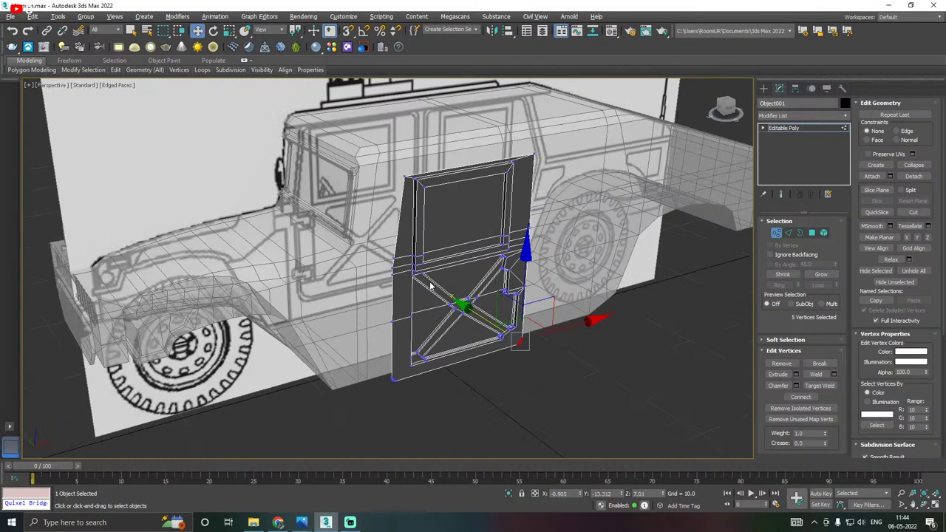
# Try chamfering the door's upper rear corner vertex by 0.335 against the front-view blueprint.
pyautogui.press('f')
pyautogui.scroll(-5, 460, 282)
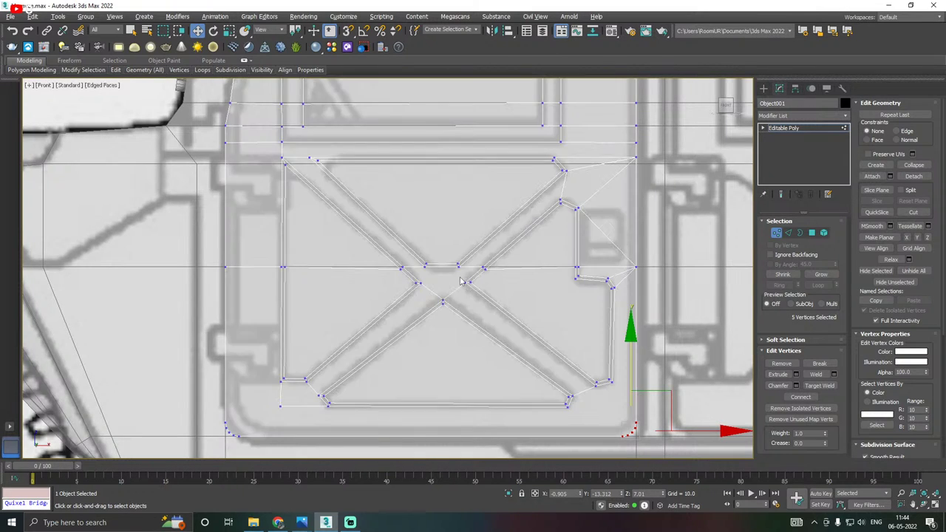
pyautogui.scroll(5, 416, 148)
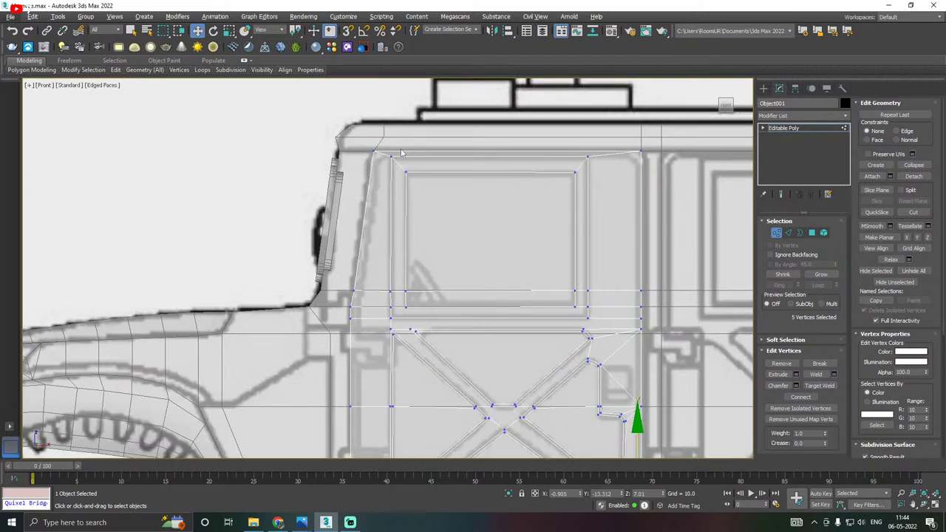
pyautogui.scroll(-3, 355, 158)
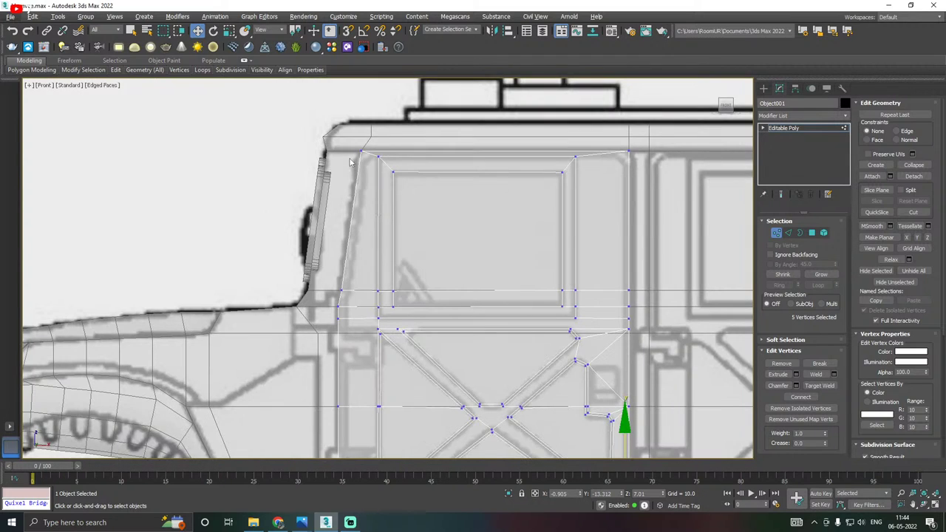
pyautogui.click(378, 157)
pyautogui.scroll(2, 625, 151)
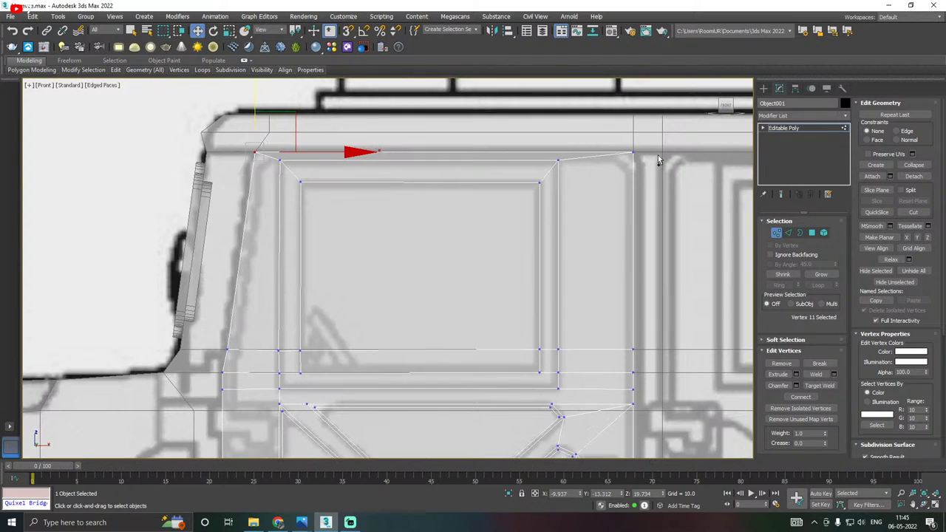
pyautogui.keyDown('ctrl'); pyautogui.click(634, 152); pyautogui.keyUp('ctrl')
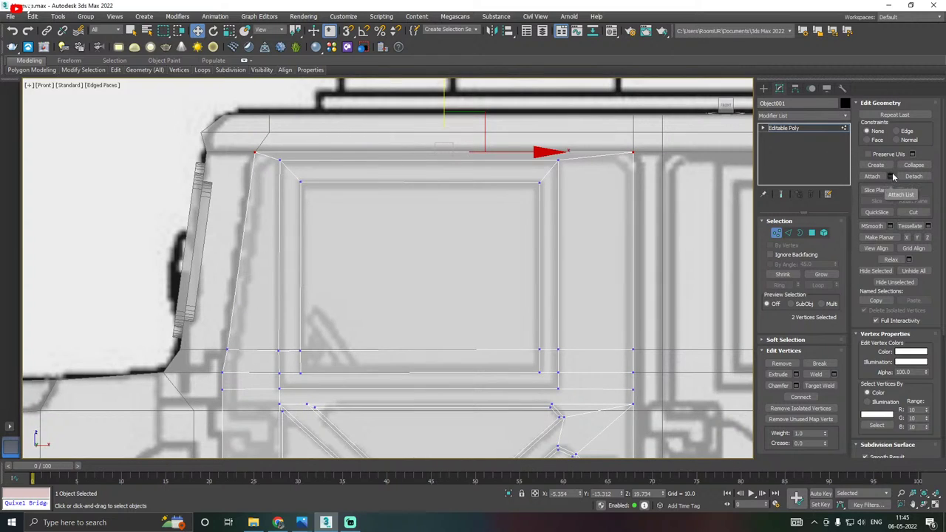
pyautogui.click(634, 152)
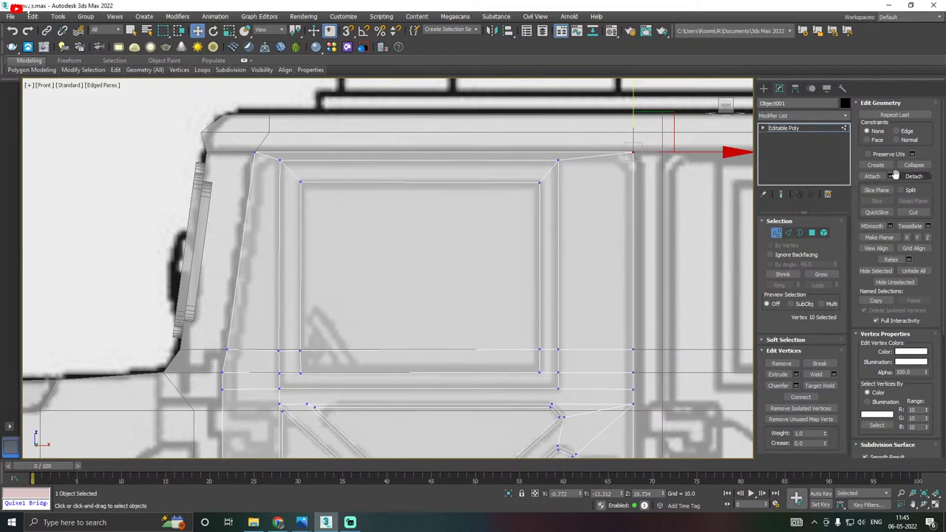
pyautogui.click(796, 385)
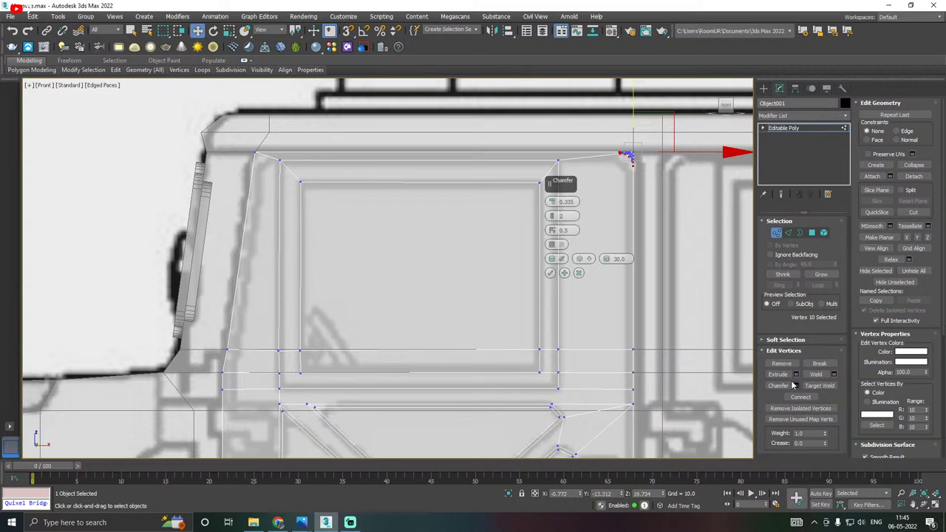
pyautogui.scroll(4, 640, 205)
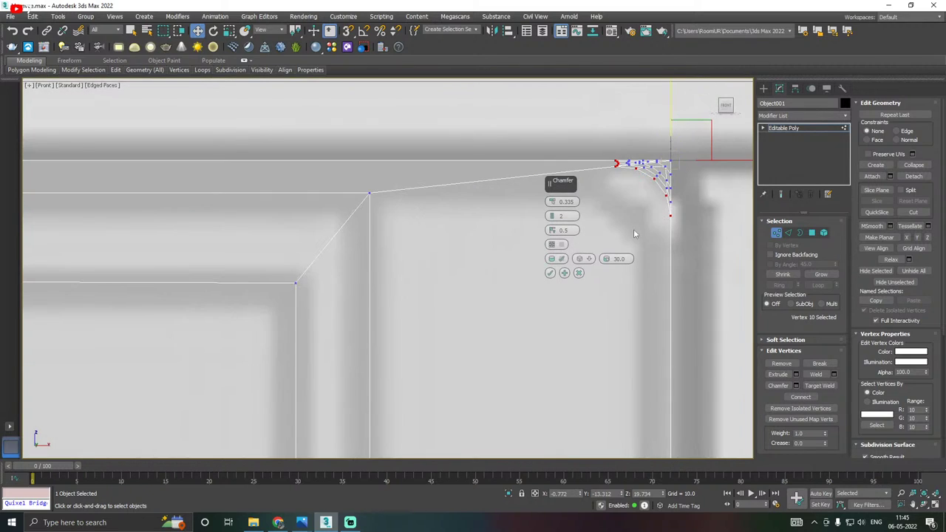
pyautogui.click(578, 272)
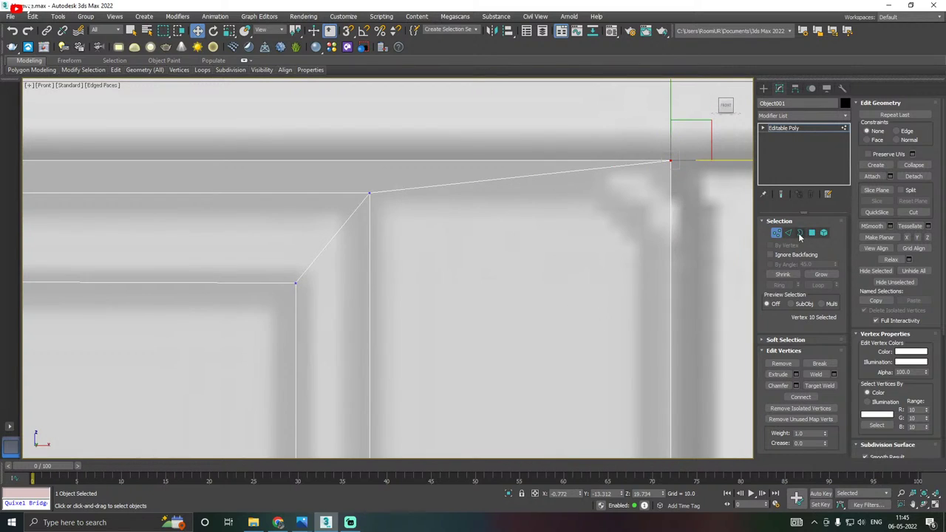
# Try removing the edge joining the window frame to the door's upper rear corner, and undo the removal.
pyautogui.click(777, 233)
pyautogui.press('2')
pyautogui.click(451, 184)
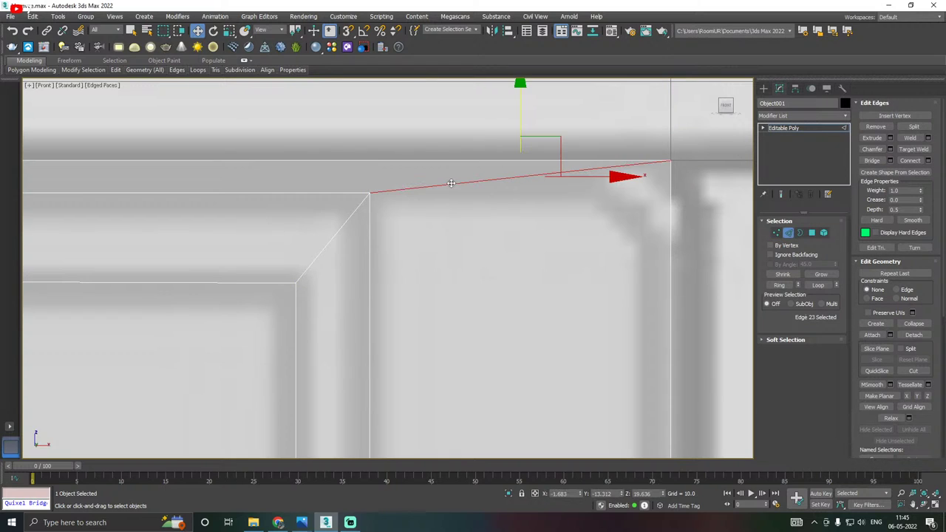
pyautogui.press('BackSpace')
pyautogui.scroll(-5, 517, 177)
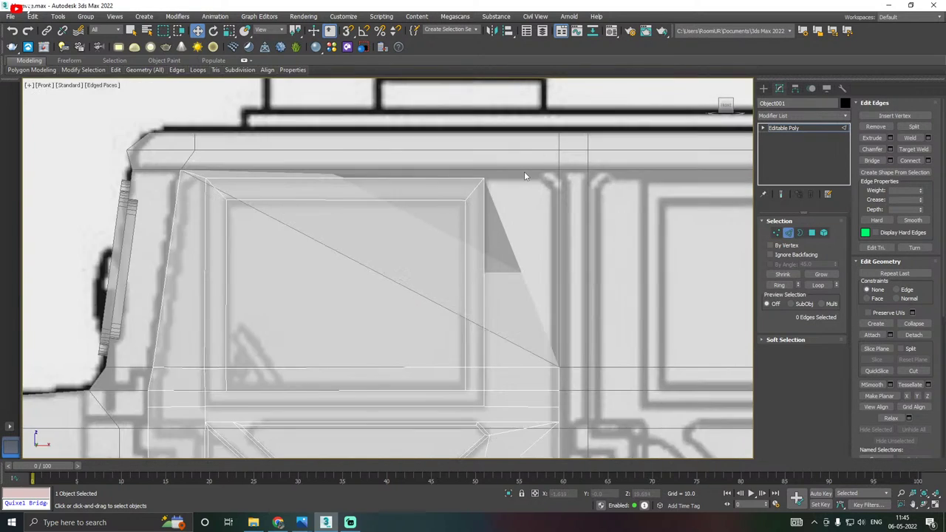
pyautogui.hotkey('ctrl', 'z')
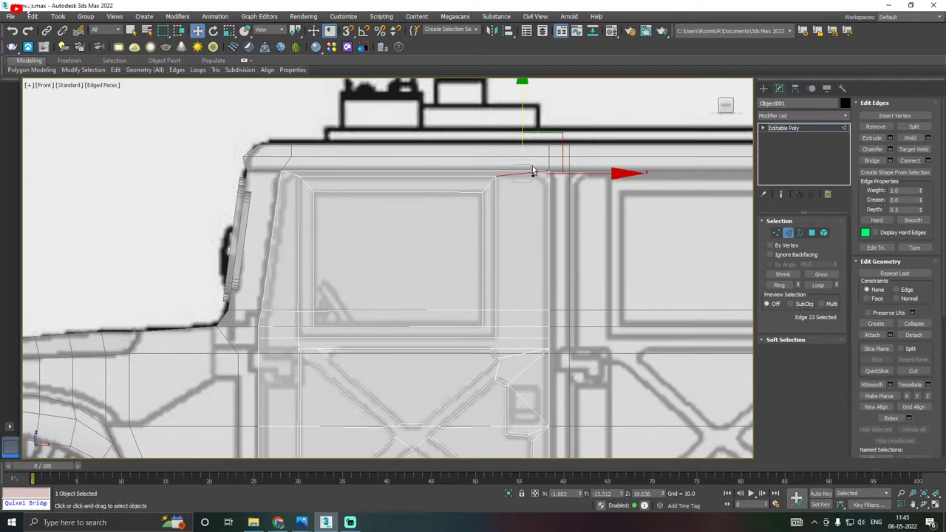
# Try a smaller 0.305 vertex chamfer with 2 segments on the door's upper rear corner.
pyautogui.scroll(2, 497, 176)
pyautogui.scroll(2, 569, 174)
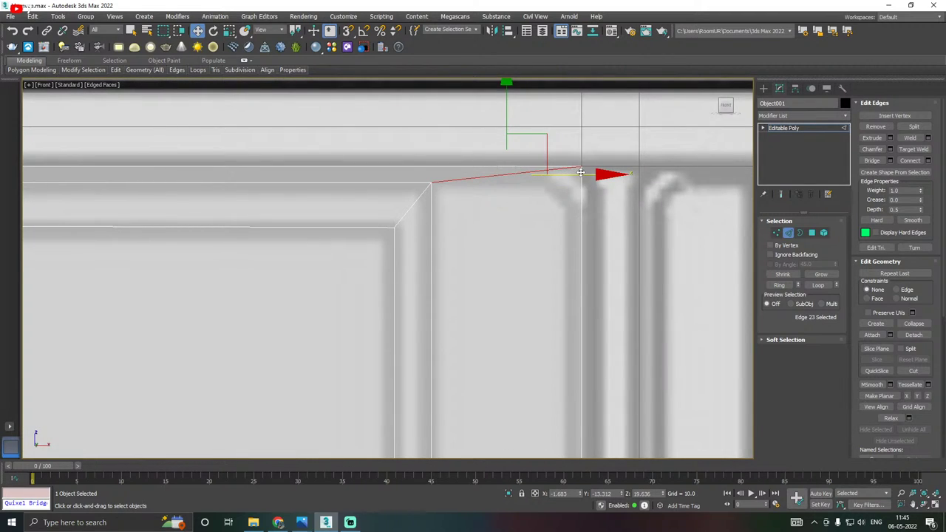
pyautogui.click(621, 181)
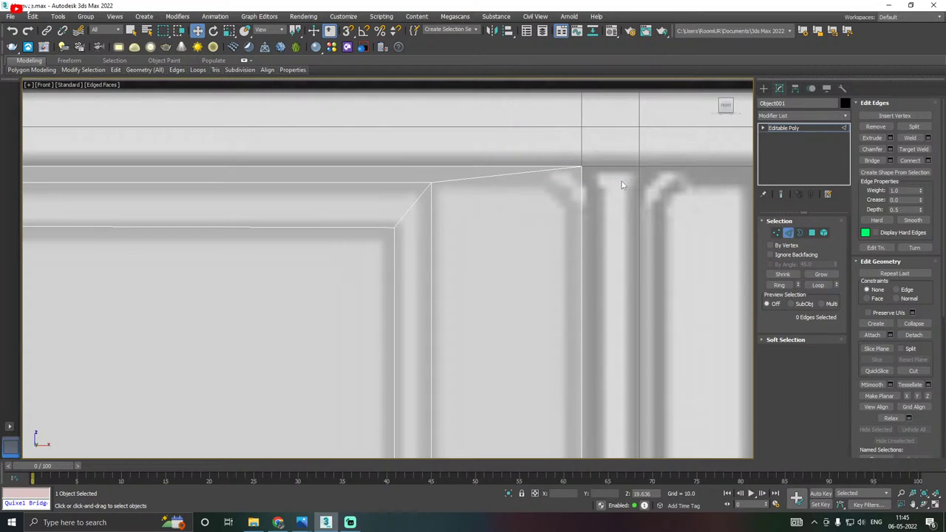
pyautogui.click(778, 233)
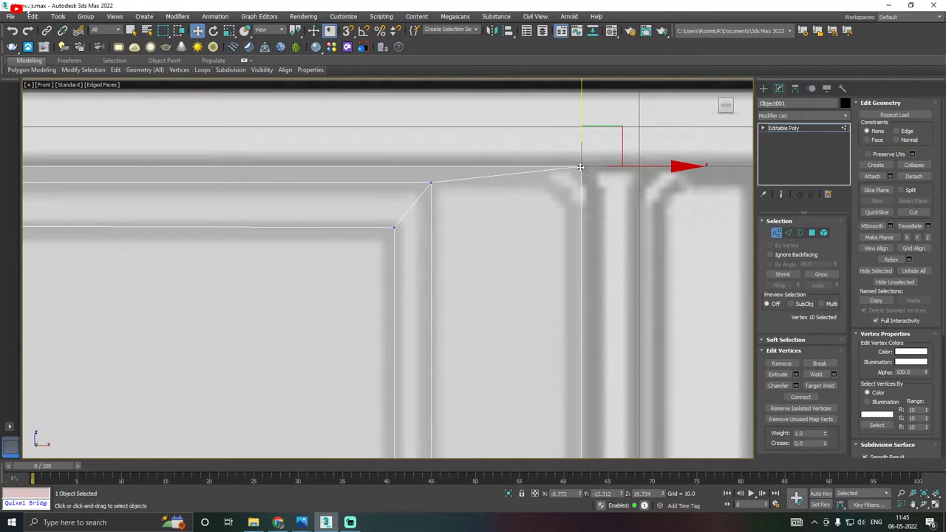
pyautogui.click(796, 385)
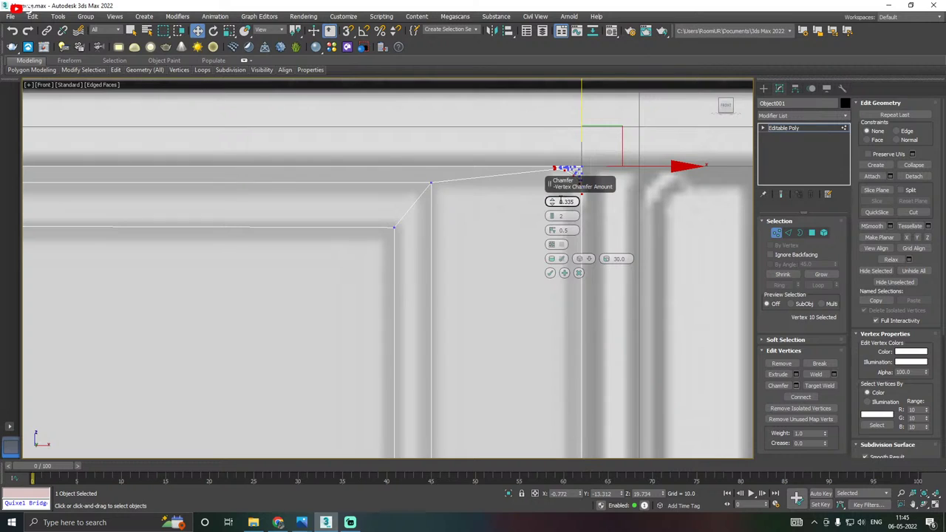
pyautogui.moveTo(560, 184); pyautogui.dragTo(652, 196)
pyautogui.scroll(5, 571, 168)
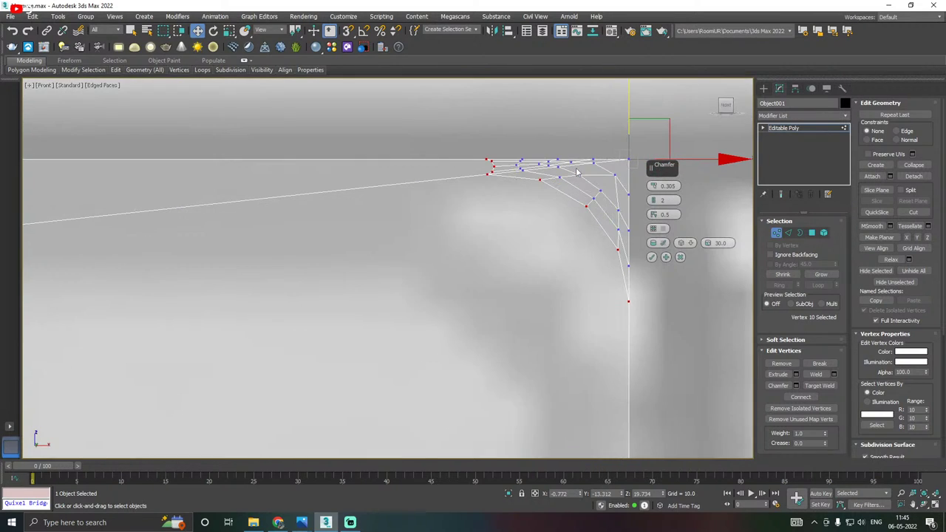
pyautogui.click(680, 257)
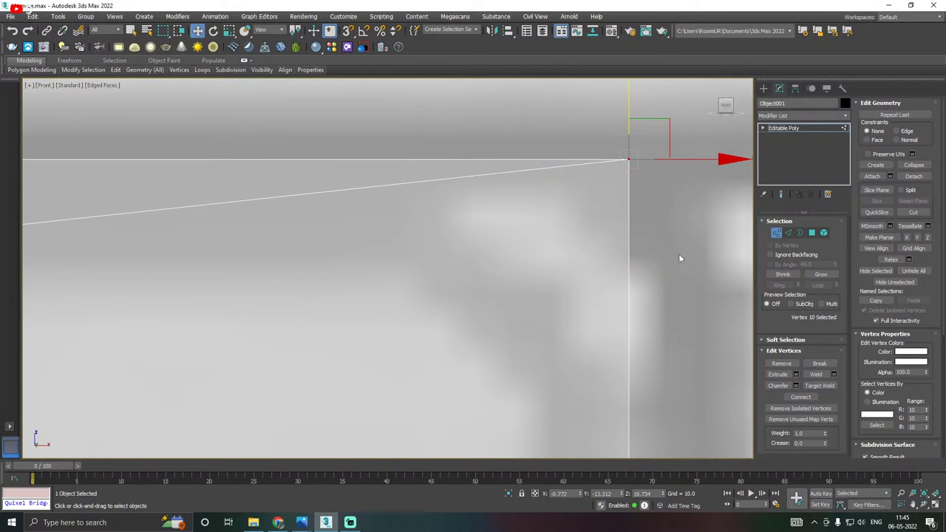
pyautogui.scroll(-4, 595, 164)
pyautogui.scroll(-3, 631, 158)
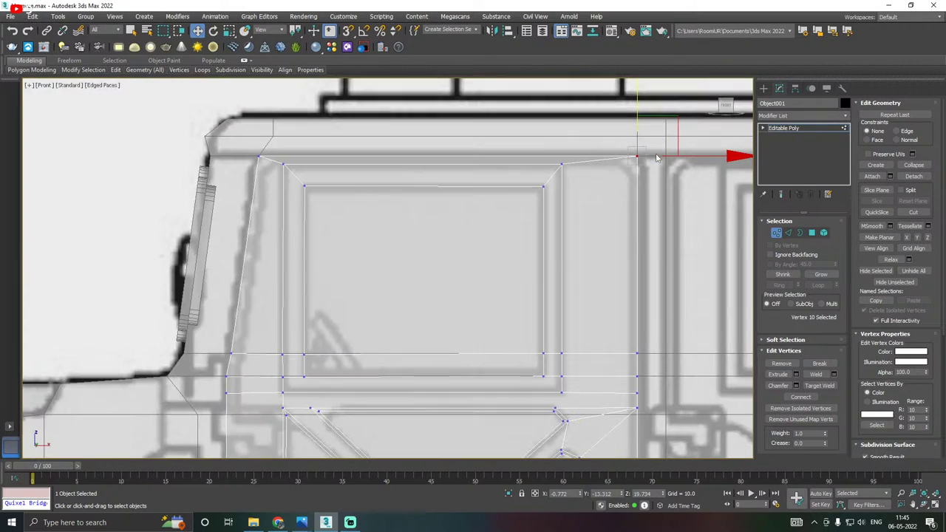
pyautogui.scroll(4, 258, 155)
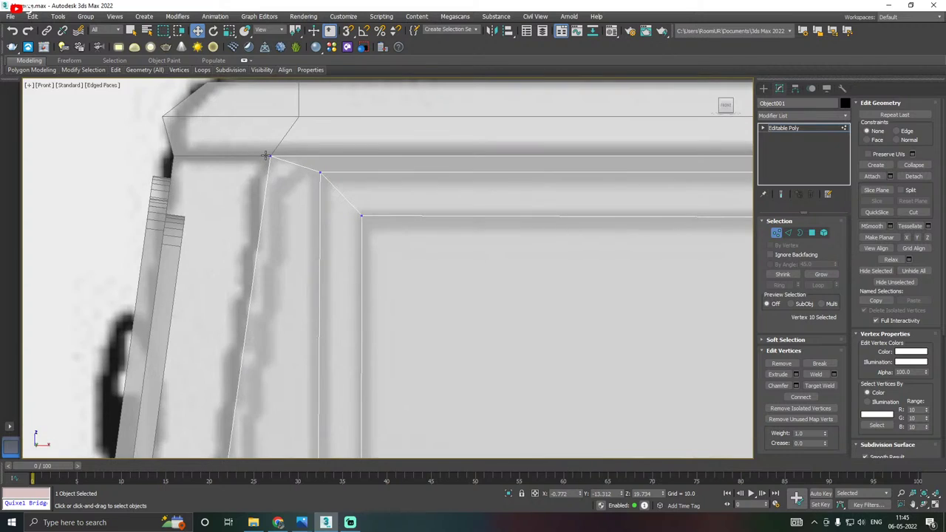
pyautogui.click(267, 155)
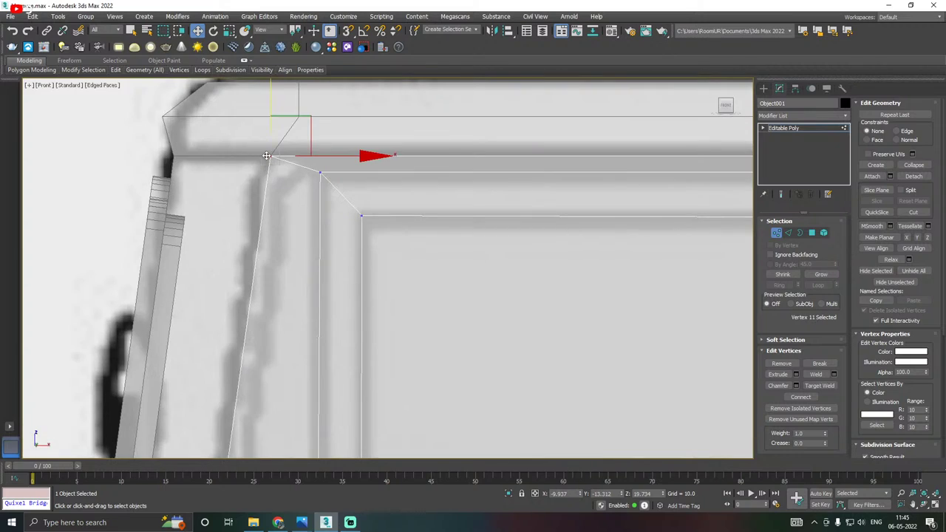
pyautogui.click(796, 385)
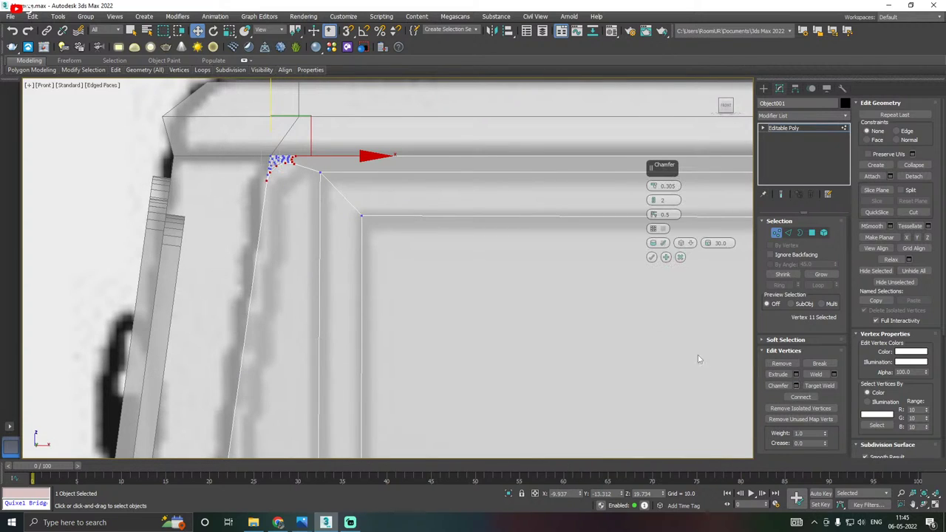
pyautogui.click(680, 257)
# Move the whole door panel outward along Y, away from the body, to about Y -20.825.
pyautogui.click(805, 127)
pyautogui.scroll(-2, 460, 192)
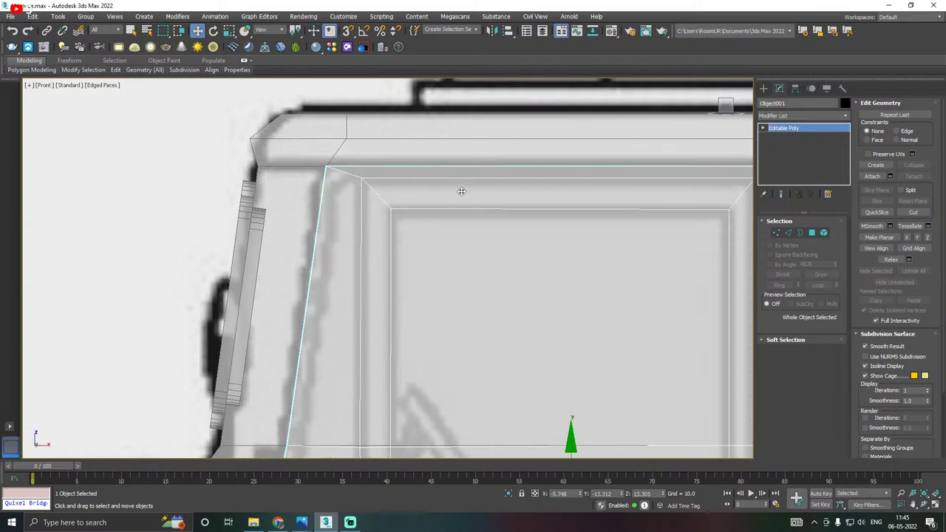
pyautogui.press('p')
pyautogui.scroll(-4, 346, 225)
pyautogui.keyDown('alt'); pyautogui.moveTo(454, 235); pyautogui.dragTo(468, 237, button='middle'); pyautogui.keyUp('alt')
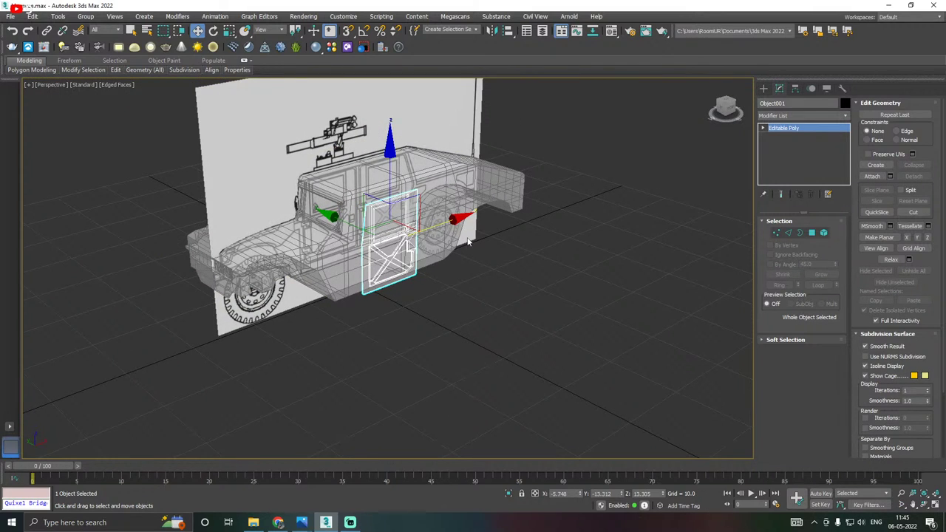
pyautogui.scroll(2, 462, 242)
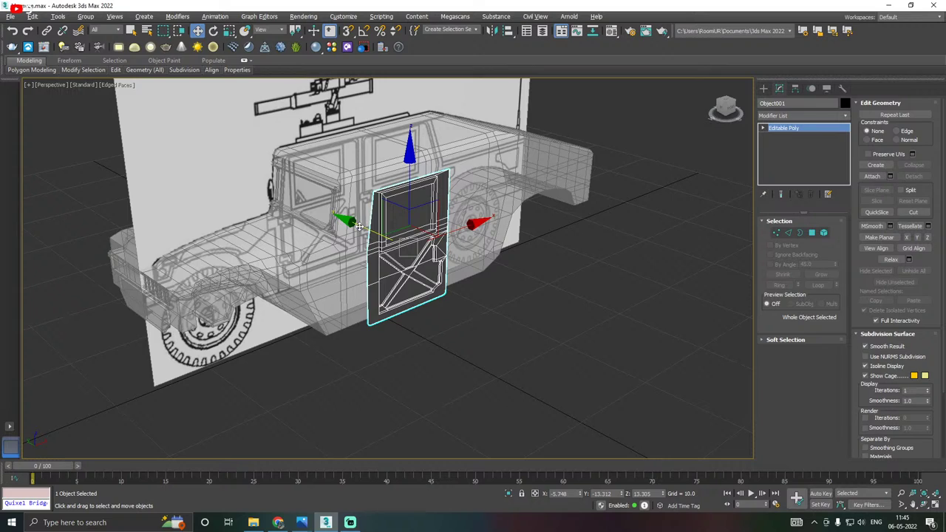
pyautogui.moveTo(359, 226); pyautogui.dragTo(416, 254)
pyautogui.moveTo(451, 244)
pyautogui.keyDown('alt'); pyautogui.mouseDown(button='middle')
pyautogui.moveTo(534, 228)
pyautogui.moveTo(458, 233)
pyautogui.mouseUp(button='middle'); pyautogui.keyUp('alt')
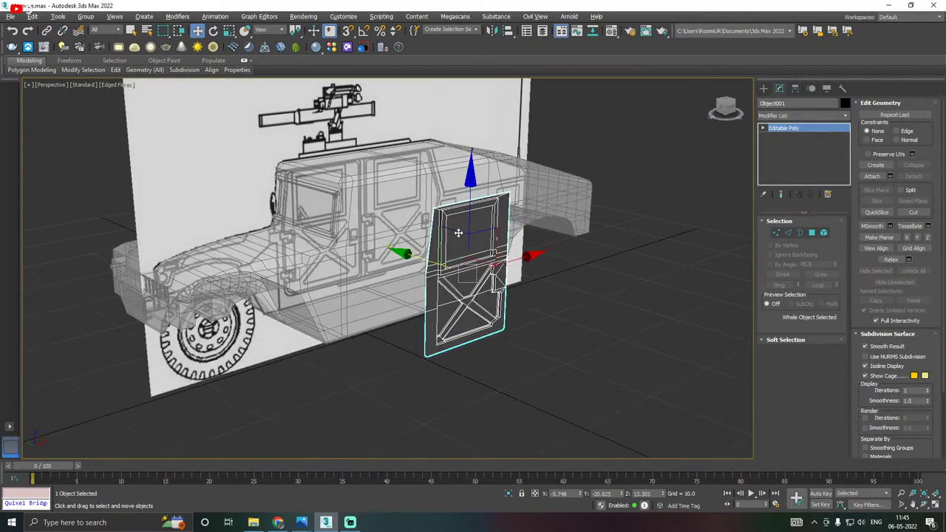
# Extend the door's outer border about 0.58 along Y toward the body to give the panel thickness.
pyautogui.scroll(3, 458, 233)
pyautogui.click(799, 233)
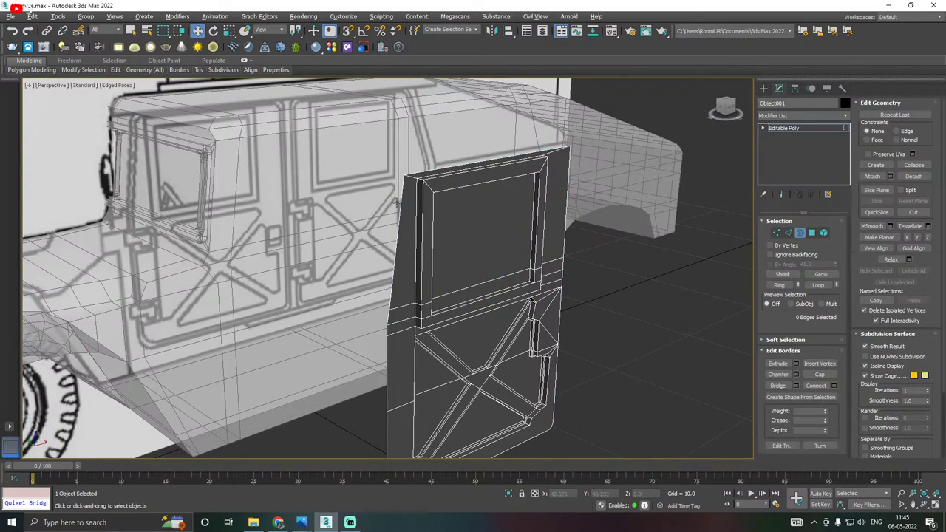
pyautogui.click(402, 212)
pyautogui.keyDown('alt'); pyautogui.moveTo(440, 213); pyautogui.dragTo(437, 297, button='middle'); pyautogui.keyUp('alt')
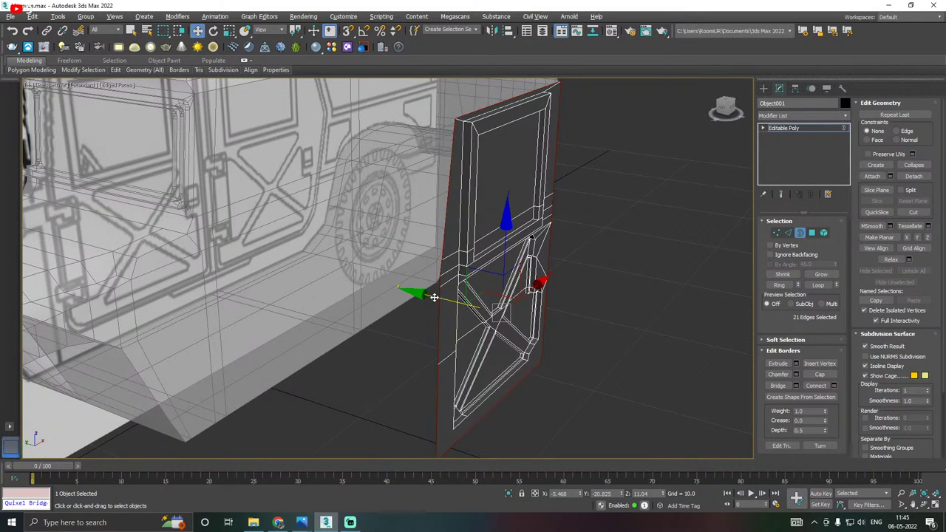
pyautogui.keyDown('shift'); pyautogui.moveTo(434, 297); pyautogui.dragTo(421, 291); pyautogui.keyUp('shift')
pyautogui.keyDown('alt'); pyautogui.moveTo(527, 269); pyautogui.dragTo(476, 255, button='middle'); pyautogui.keyUp('alt')
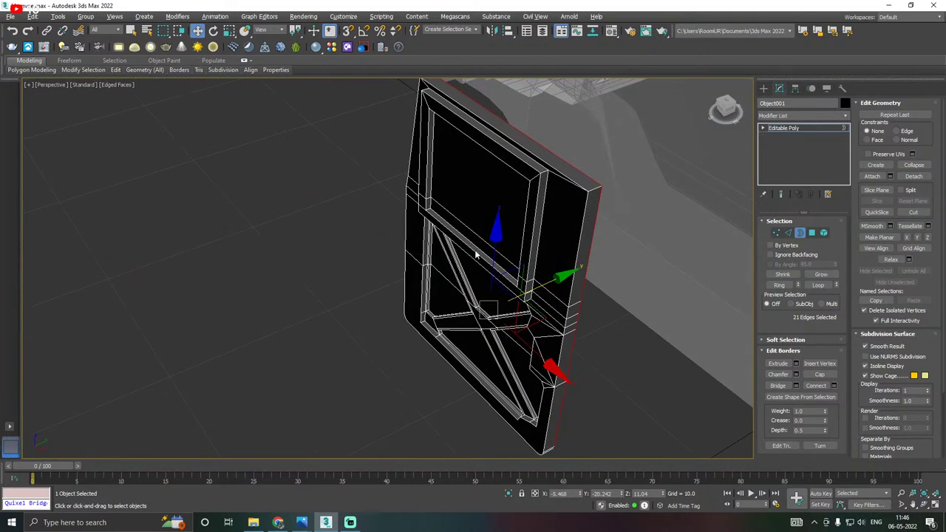
# Chamfer the short thickness edge at the door's upper rear corner by 0.376 with 2 segments.
pyautogui.click(788, 233)
pyautogui.scroll(4, 594, 190)
pyautogui.click(591, 183)
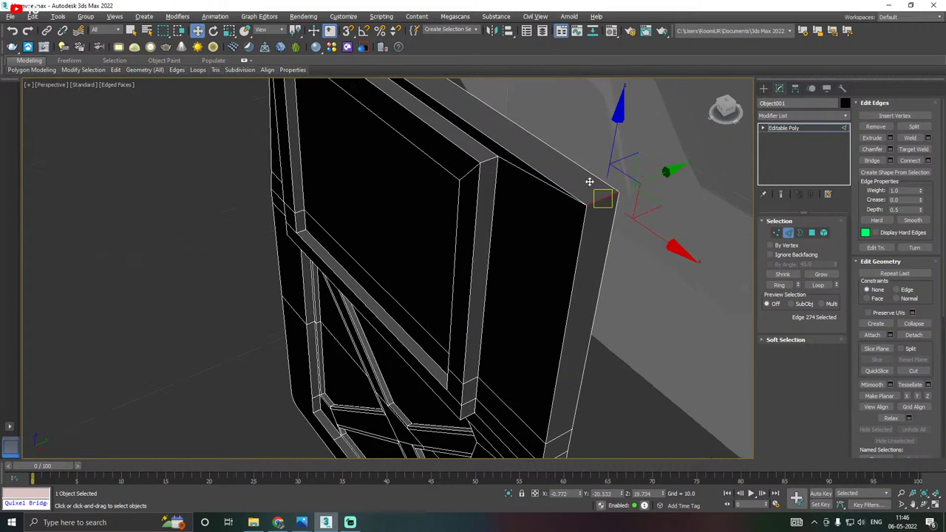
pyautogui.click(891, 150)
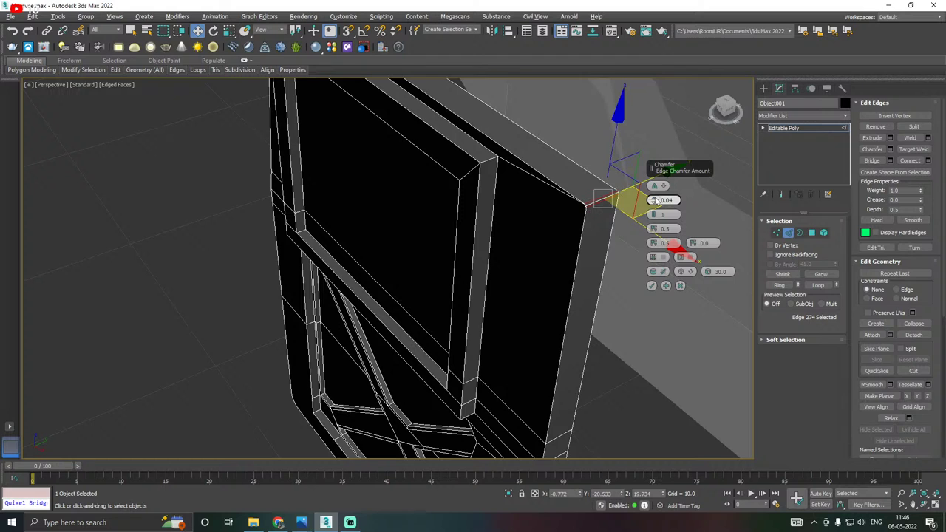
pyautogui.moveTo(655, 201); pyautogui.dragTo(655, 195)
pyautogui.click(654, 213)
pyautogui.keyDown('alt'); pyautogui.moveTo(564, 215); pyautogui.dragTo(600, 216, button='middle'); pyautogui.keyUp('alt')
pyautogui.scroll(3, 595, 209)
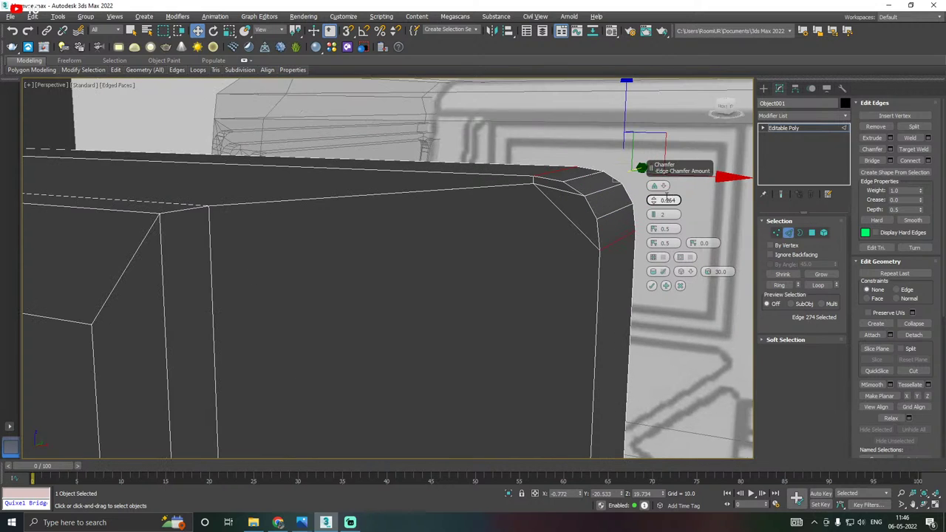
pyautogui.moveTo(653, 201); pyautogui.dragTo(655, 201)
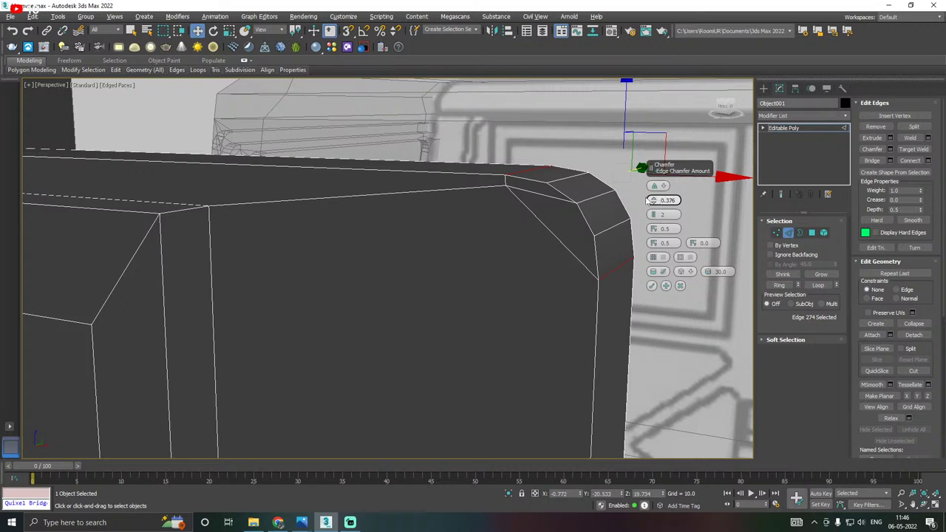
pyautogui.scroll(-5, 595, 184)
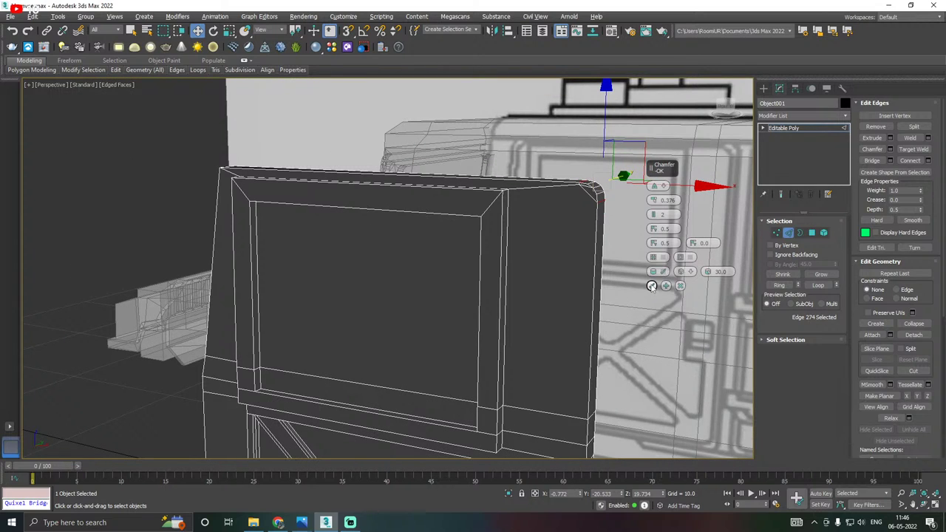
pyautogui.click(651, 286)
# Chamfer the short thickness edge at the door's upper front corner by 0.376 with 2 segments.
pyautogui.keyDown('alt'); pyautogui.moveTo(562, 211); pyautogui.dragTo(447, 229, button='middle'); pyautogui.keyUp('alt')
pyautogui.keyDown('alt'); pyautogui.moveTo(432, 180); pyautogui.dragTo(473, 171, button='middle'); pyautogui.keyUp('alt')
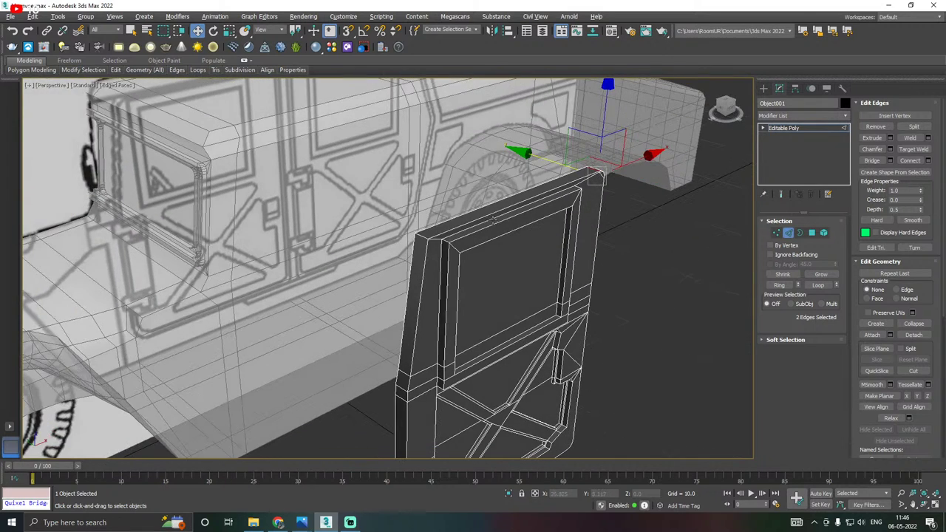
pyautogui.scroll(3, 394, 190)
pyautogui.click(407, 179)
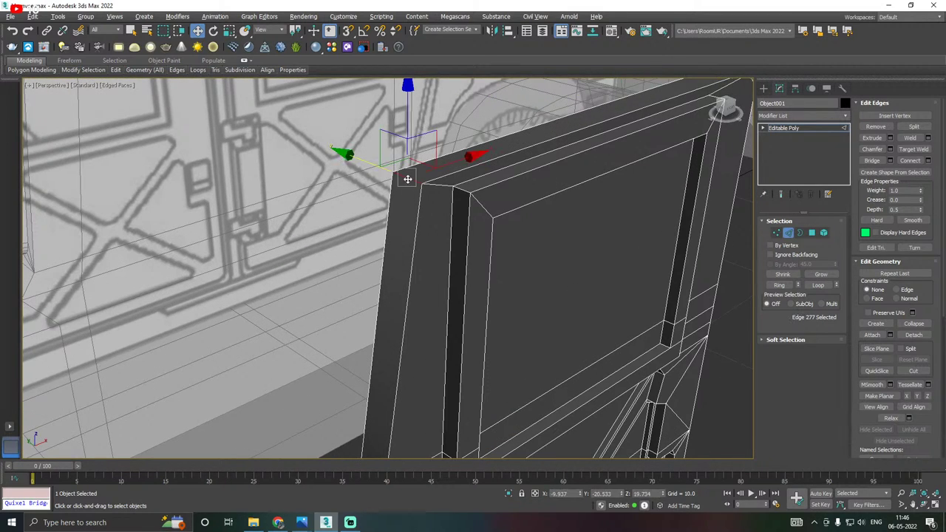
pyautogui.click(890, 148)
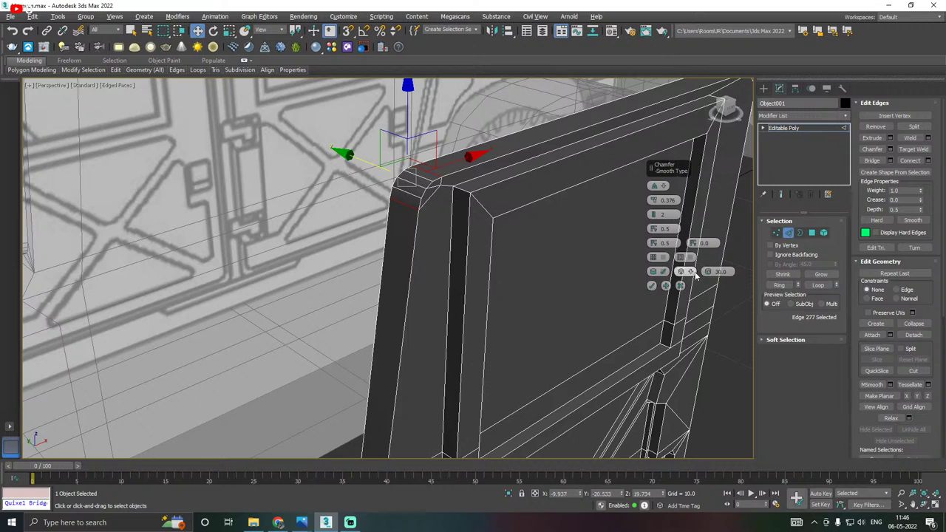
pyautogui.click(652, 287)
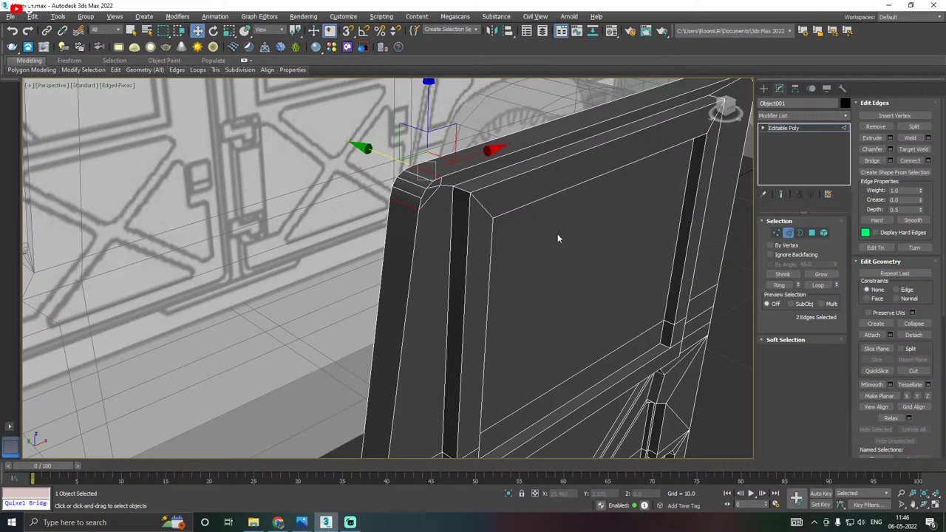
# Lower the face vertices where the upper corner chamfers meet the door's top edge, to about Z 19.434 at the front and 19.475 at the rear.
pyautogui.click(775, 233)
pyautogui.click(442, 189)
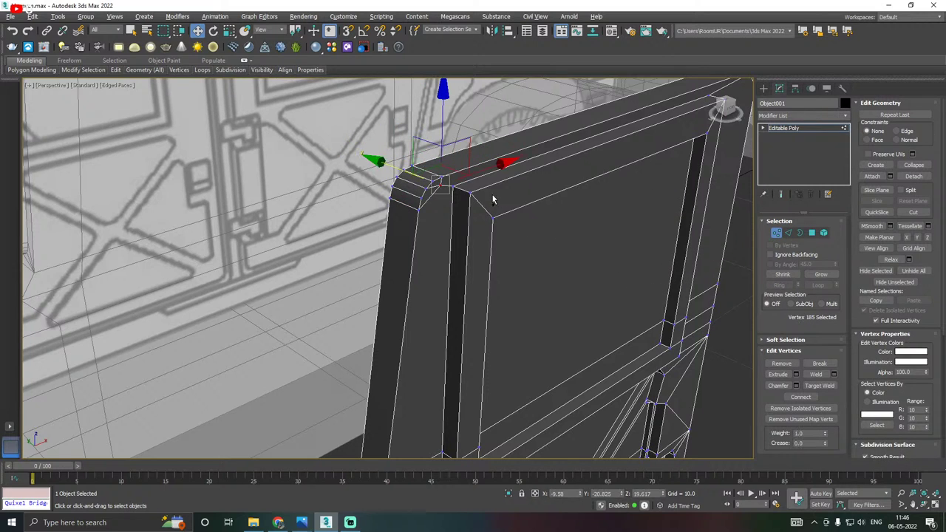
pyautogui.scroll(3, 442, 186)
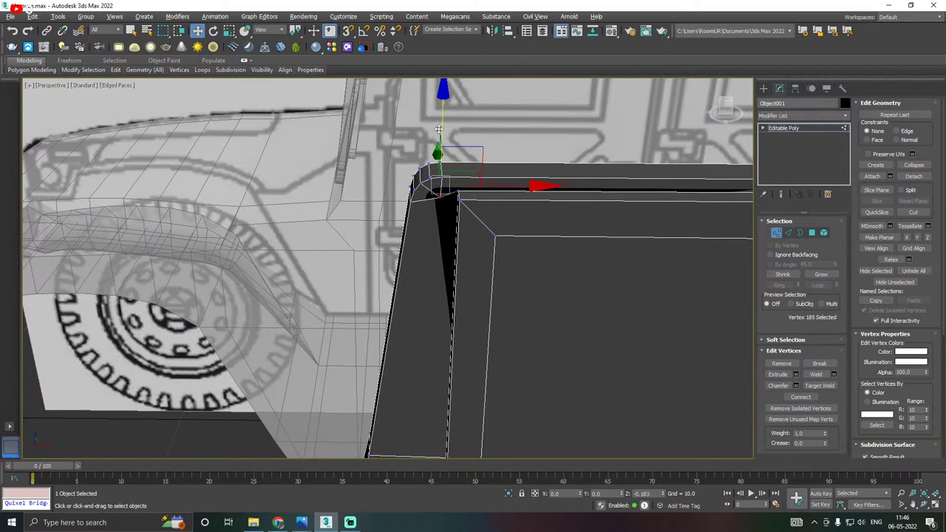
pyautogui.moveTo(442, 124); pyautogui.dragTo(440, 131)
pyautogui.moveTo(522, 195); pyautogui.dragTo(226, 190, button='middle')
pyautogui.moveTo(412, 180); pyautogui.dragTo(108, 174, button='middle')
pyautogui.scroll(3, 455, 190)
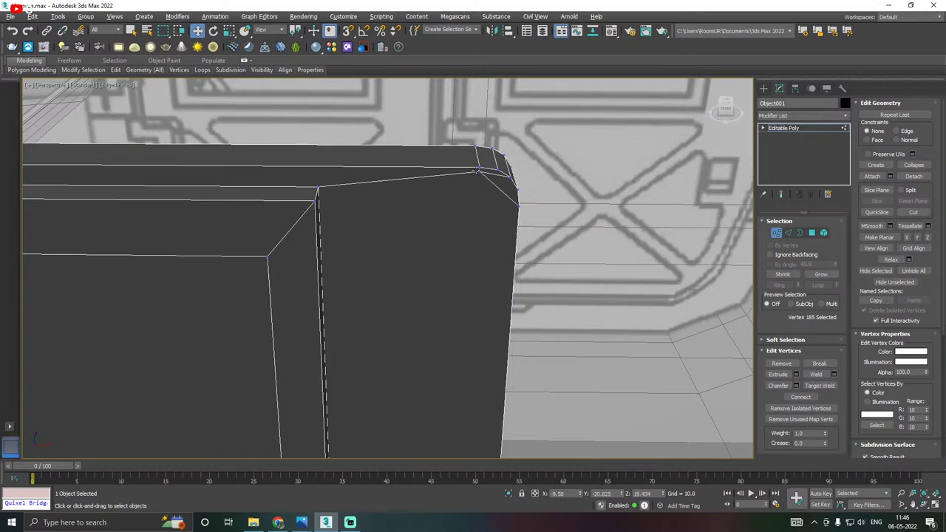
pyautogui.click(477, 171)
pyautogui.moveTo(483, 114); pyautogui.dragTo(486, 138)
pyautogui.scroll(-5, 500, 146)
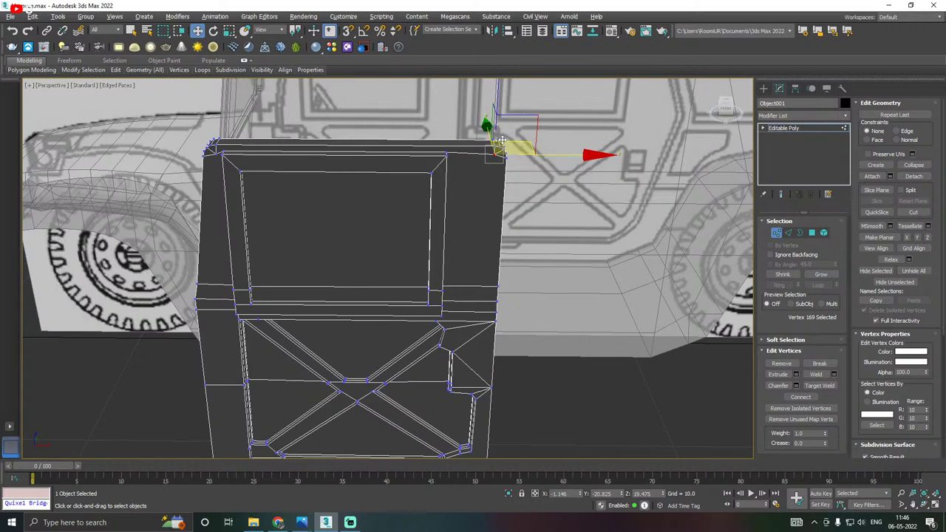
# Chamfer the depth edge at the window recess's lower rear corner by 0.376 with 2 segments.
pyautogui.keyDown('alt'); pyautogui.moveTo(492, 133); pyautogui.dragTo(522, 177, button='middle'); pyautogui.keyUp('alt')
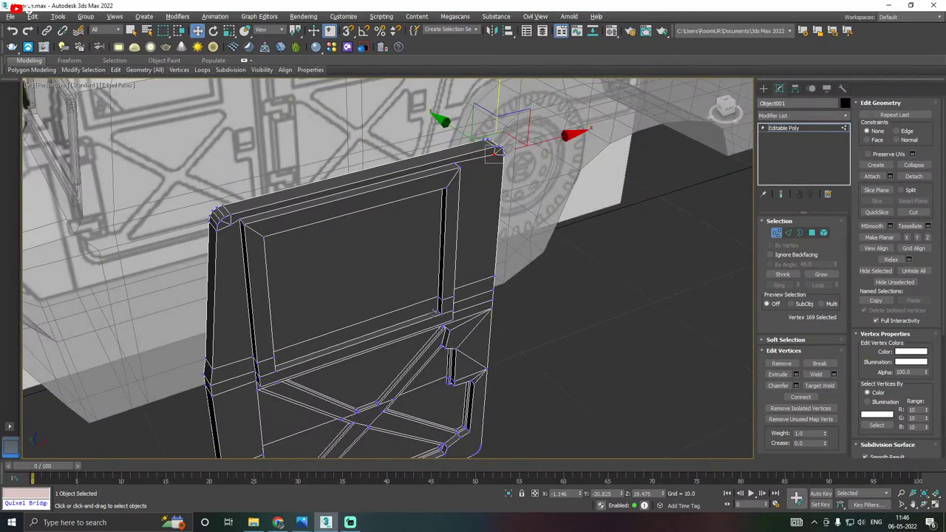
pyautogui.scroll(5, 436, 313)
pyautogui.click(789, 233)
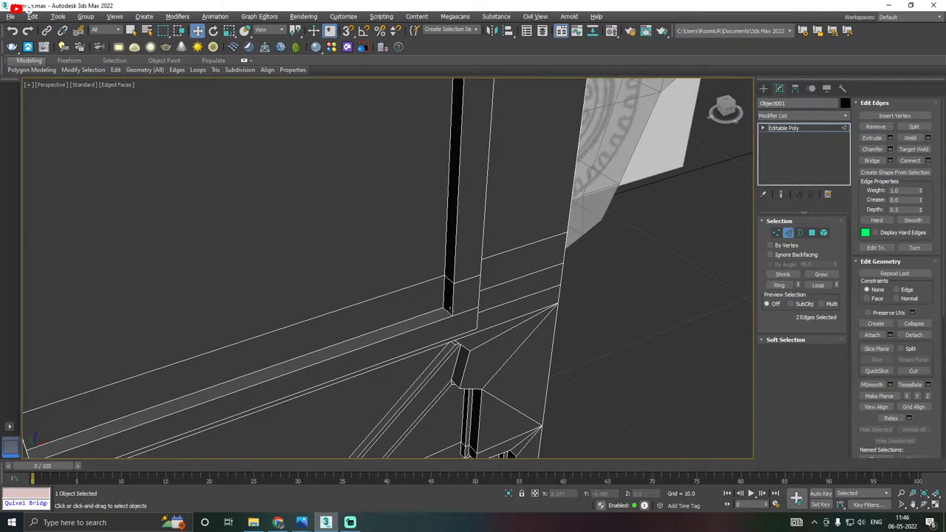
pyautogui.click(448, 312)
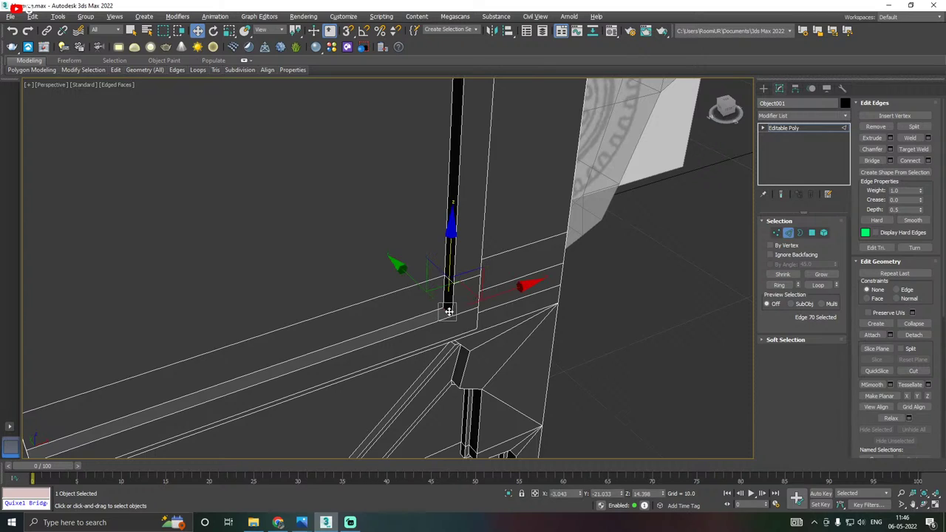
pyautogui.click(890, 149)
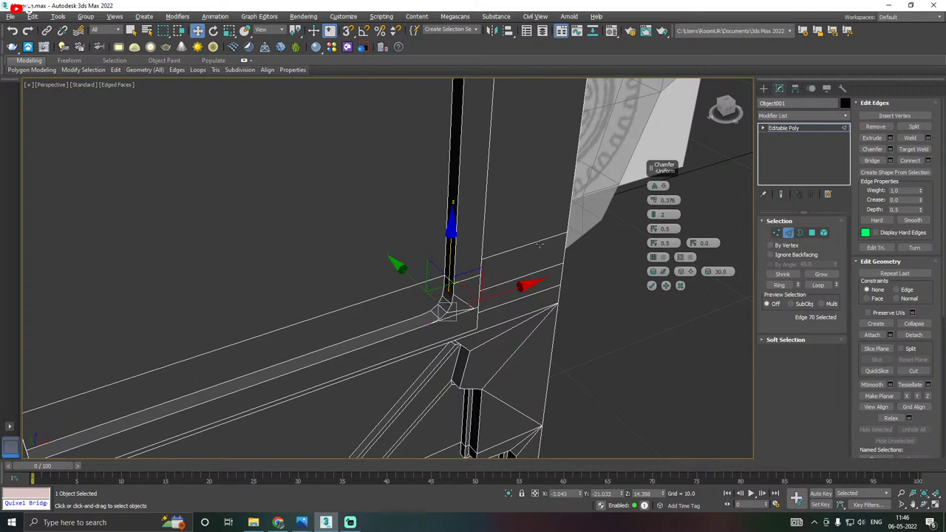
pyautogui.click(652, 286)
# Chamfer the depth edge at the window recess's lower front corner with the same settings.
pyautogui.scroll(-3, 658, 256)
pyautogui.keyDown('alt'); pyautogui.moveTo(651, 262); pyautogui.dragTo(567, 245, button='middle'); pyautogui.keyUp('alt')
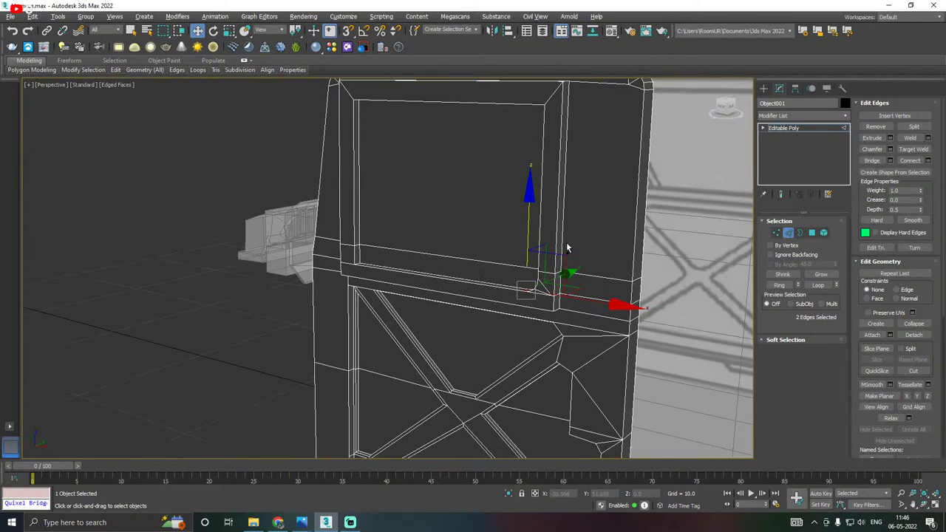
pyautogui.scroll(3, 351, 254)
pyautogui.scroll(2, 344, 271)
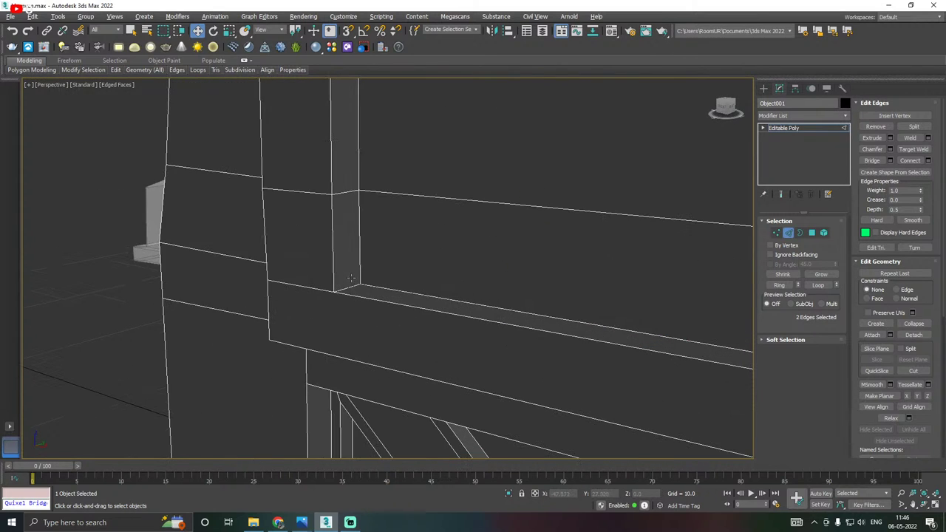
pyautogui.click(351, 285)
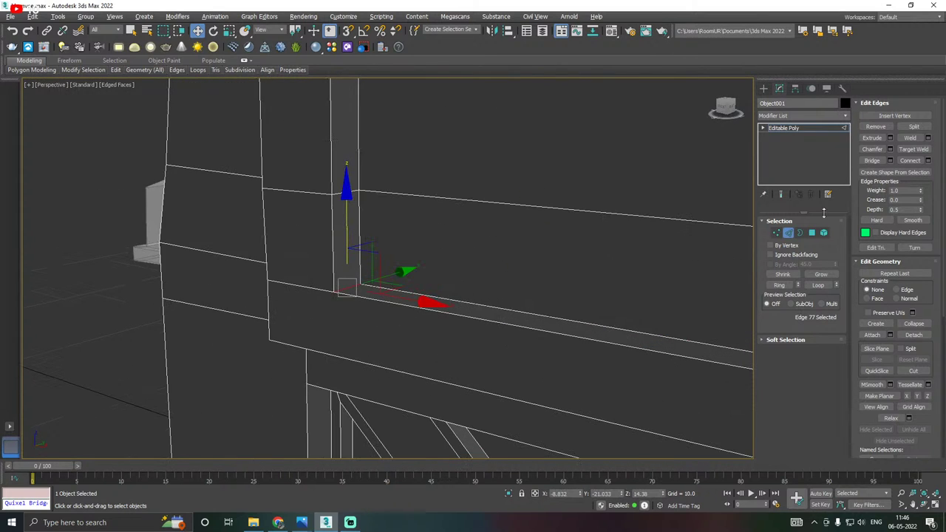
pyautogui.click(890, 138)
pyautogui.click(656, 288)
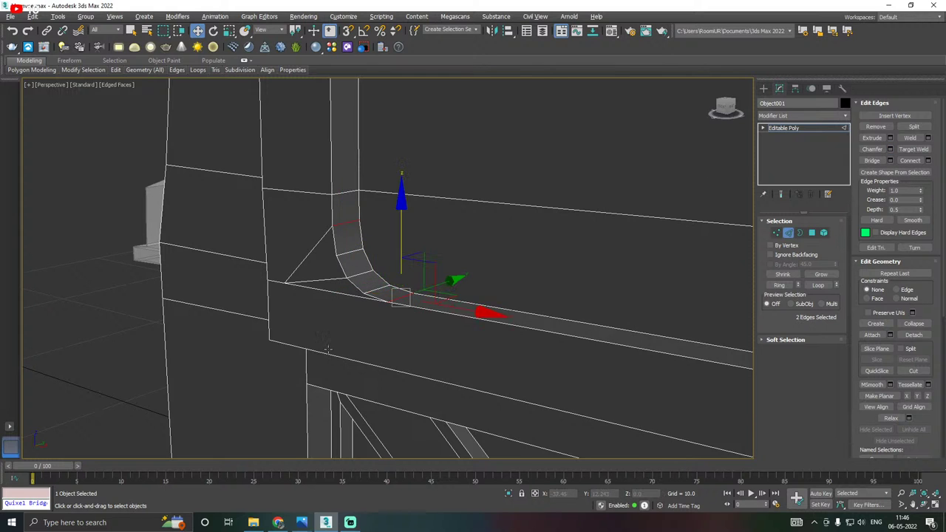
# Chamfer the depth edges at the window recess's two upper corners by 0.376 with 2 segments.
pyautogui.scroll(-5, 327, 348)
pyautogui.keyDown('alt'); pyautogui.moveTo(328, 348); pyautogui.dragTo(353, 246, button='middle'); pyautogui.keyUp('alt')
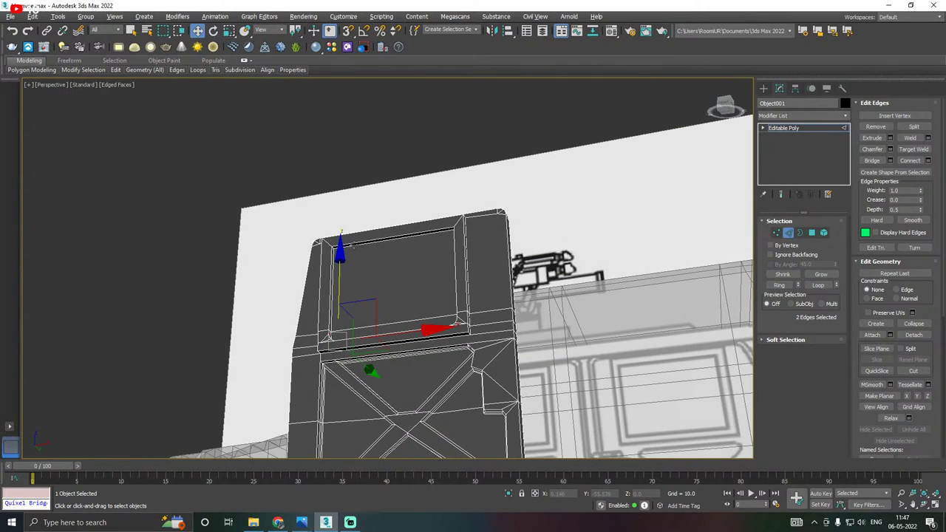
pyautogui.scroll(5, 323, 247)
pyautogui.click(392, 233)
pyautogui.scroll(-4, 511, 267)
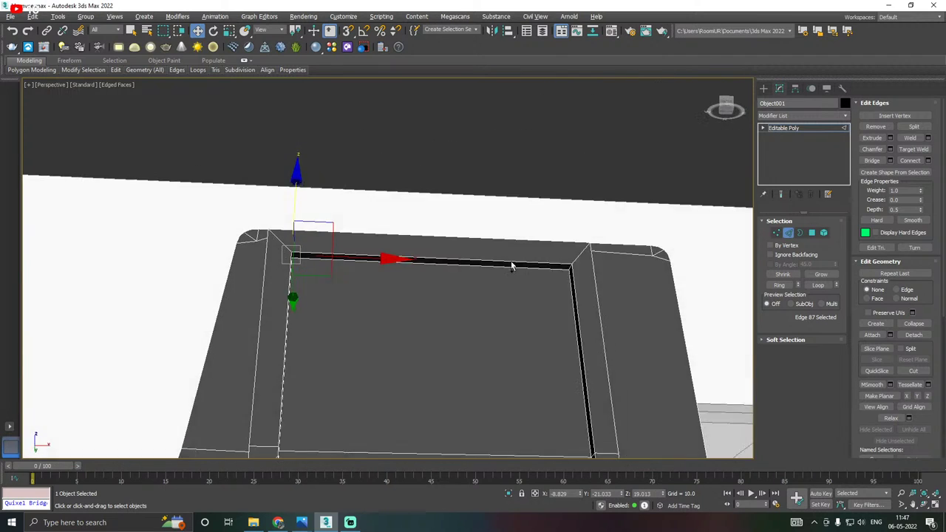
pyautogui.keyDown('alt'); pyautogui.moveTo(511, 266); pyautogui.dragTo(550, 287, button='middle'); pyautogui.keyUp('alt')
pyautogui.scroll(4, 552, 293)
pyautogui.keyDown('ctrl'); pyautogui.click(542, 303); pyautogui.keyUp('ctrl')
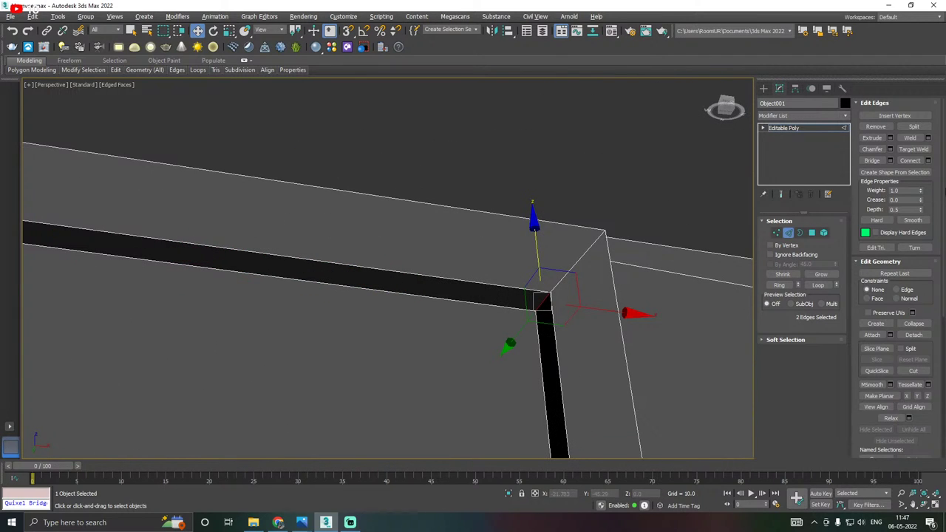
pyautogui.click(890, 149)
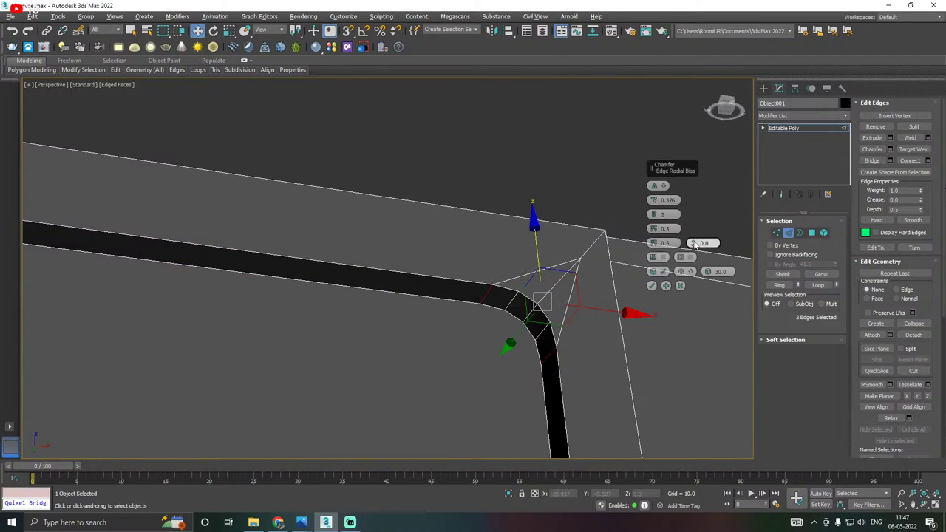
pyautogui.click(652, 289)
# Chamfer the two short thickness edges at the raised window frame's lower corners by 0.376 with 2 segments.
pyautogui.scroll(-8, 502, 303)
pyautogui.keyDown('alt'); pyautogui.moveTo(501, 299); pyautogui.dragTo(473, 301, button='middle'); pyautogui.keyUp('alt')
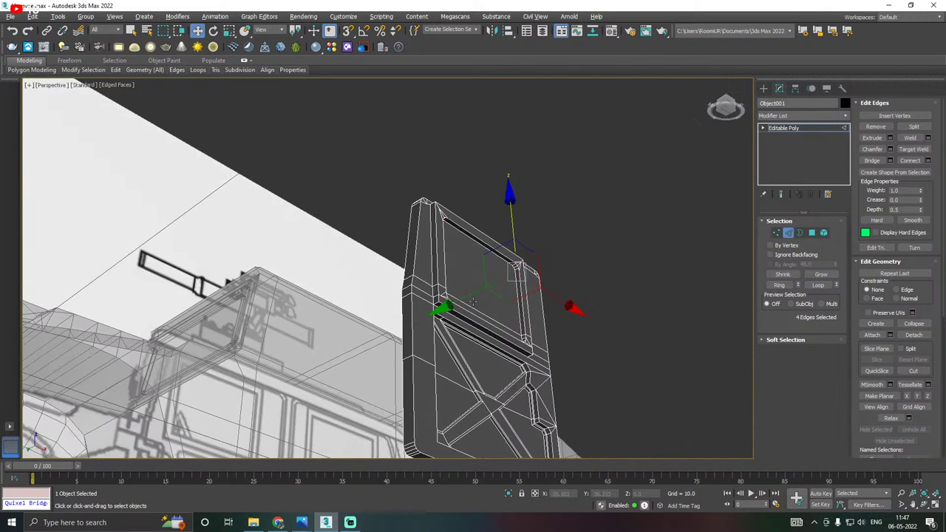
pyautogui.scroll(3, 473, 301)
pyautogui.click(418, 305)
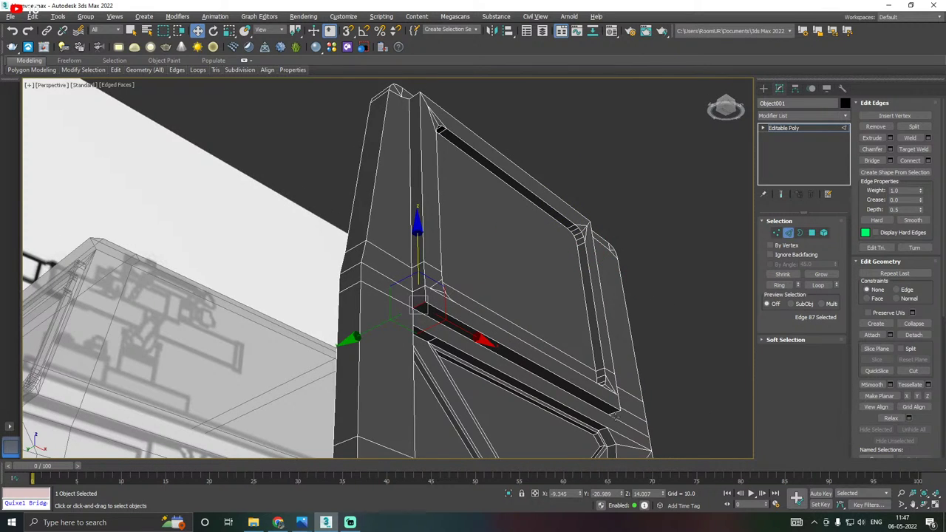
pyautogui.keyDown('ctrl'); pyautogui.click(613, 411); pyautogui.keyUp('ctrl')
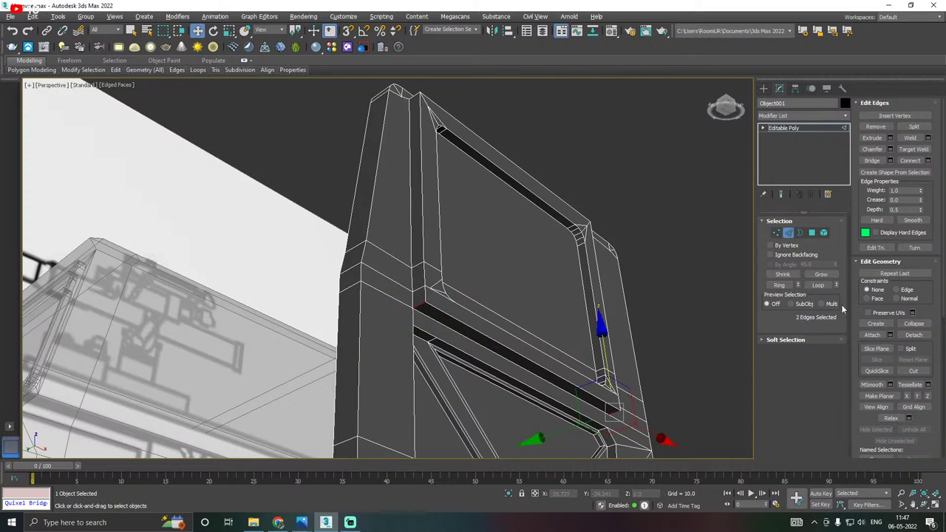
pyautogui.click(891, 149)
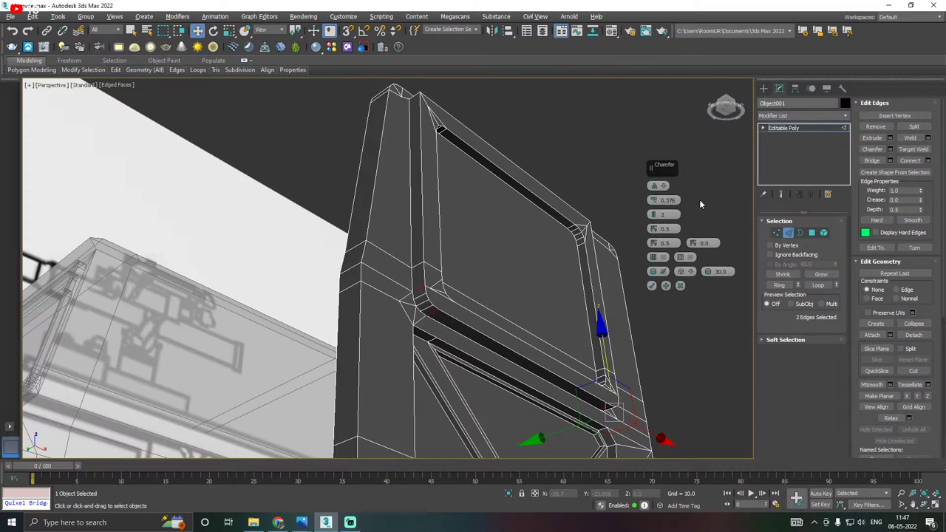
pyautogui.click(653, 288)
# Chamfer the two short thickness edges at the raised window frame's upper corners by 0.376 with 2 segments.
pyautogui.keyDown('alt'); pyautogui.moveTo(589, 255); pyautogui.dragTo(473, 258, button='middle'); pyautogui.keyUp('alt')
pyautogui.click(460, 234)
pyautogui.scroll(-4, 371, 230)
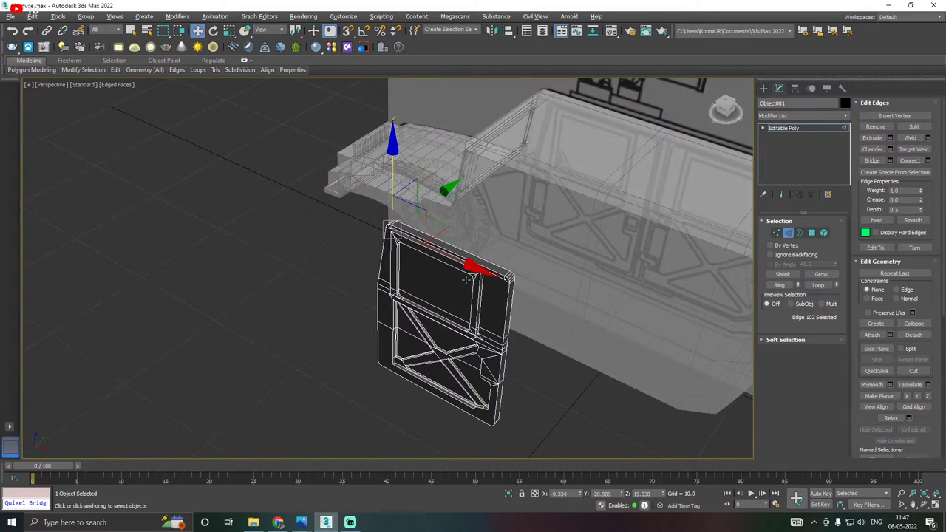
pyautogui.scroll(3, 467, 280)
pyautogui.scroll(2, 497, 259)
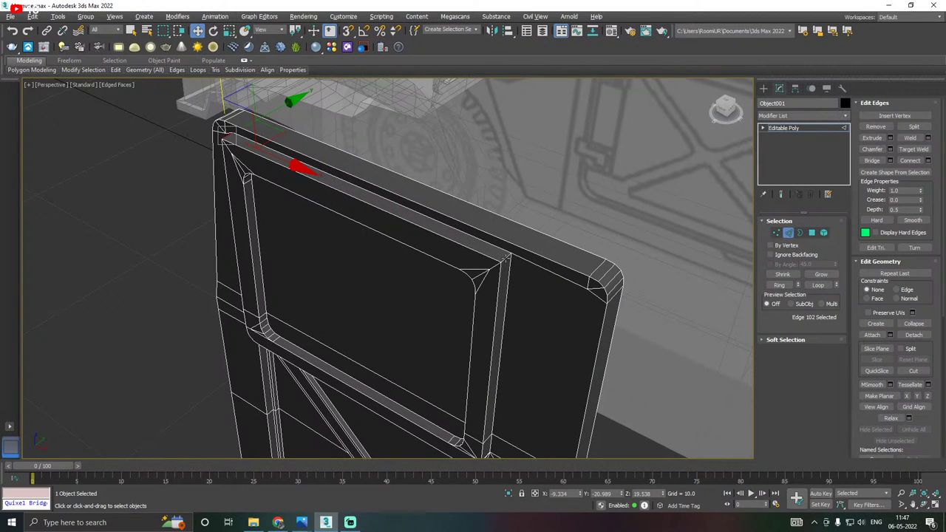
pyautogui.keyDown('ctrl'); pyautogui.click(506, 257); pyautogui.keyUp('ctrl')
pyautogui.keyDown('alt'); pyautogui.moveTo(506, 258); pyautogui.dragTo(494, 260, button='middle'); pyautogui.keyUp('alt')
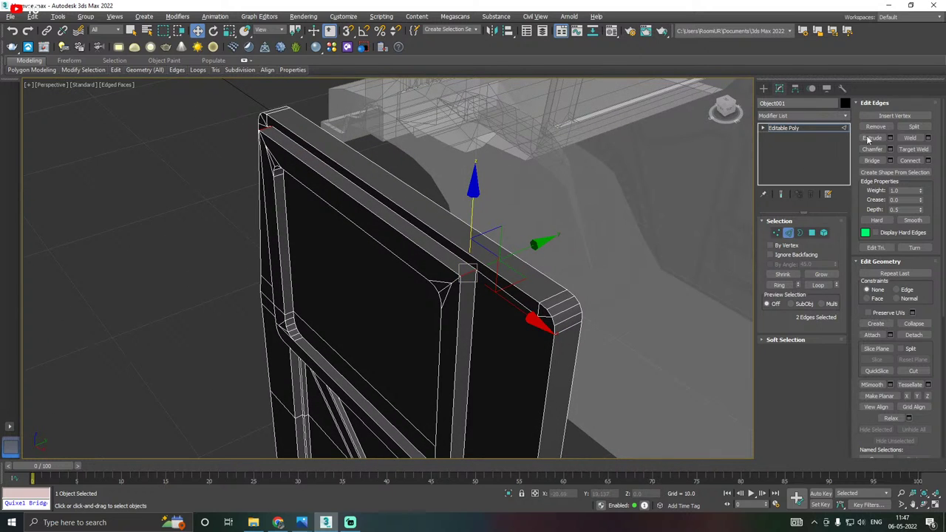
pyautogui.click(890, 149)
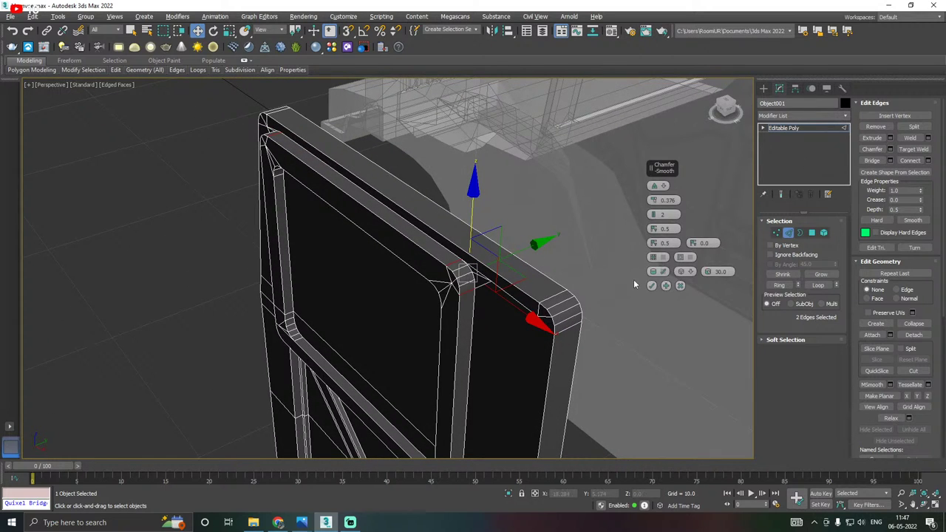
pyautogui.click(652, 286)
# Assign the unused 03 - Default material to the door's two window pane polygons and rename it G.
pyautogui.keyDown('alt'); pyautogui.moveTo(575, 263); pyautogui.dragTo(643, 249, button='middle'); pyautogui.keyUp('alt')
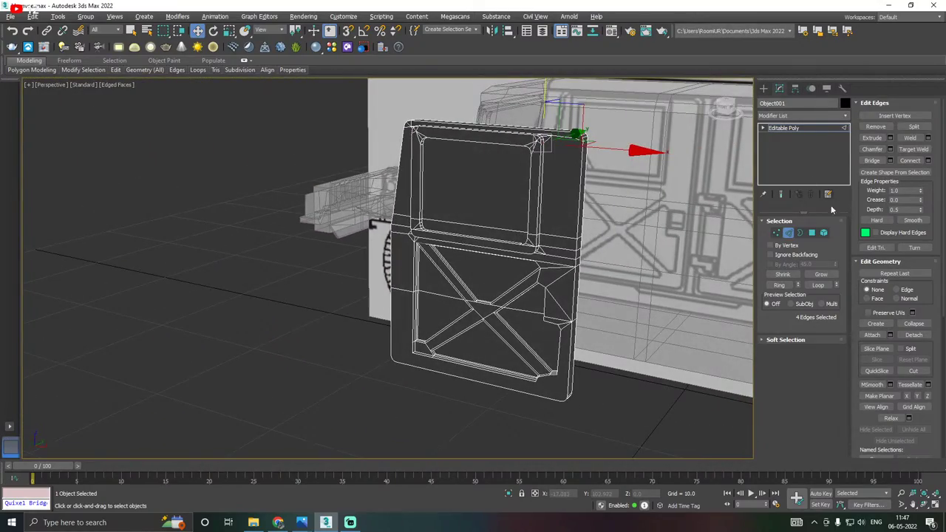
pyautogui.click(812, 233)
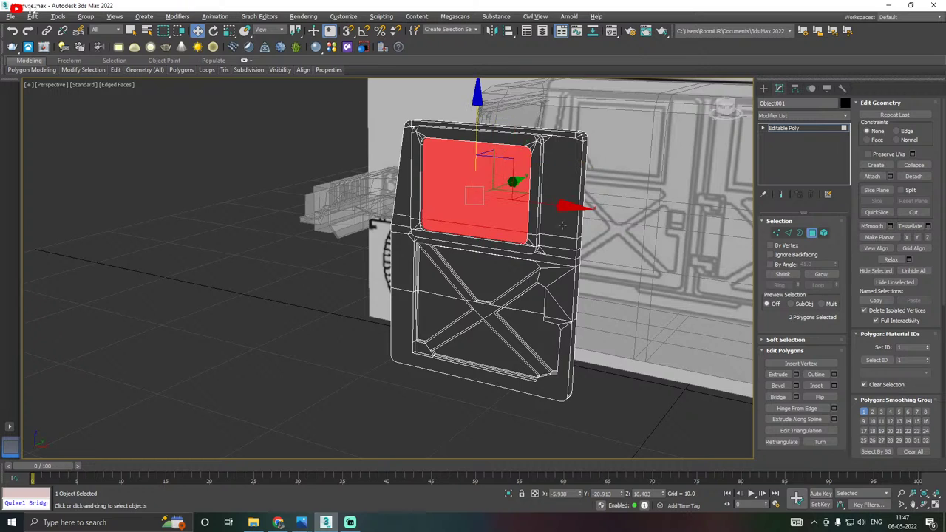
pyautogui.click(612, 30)
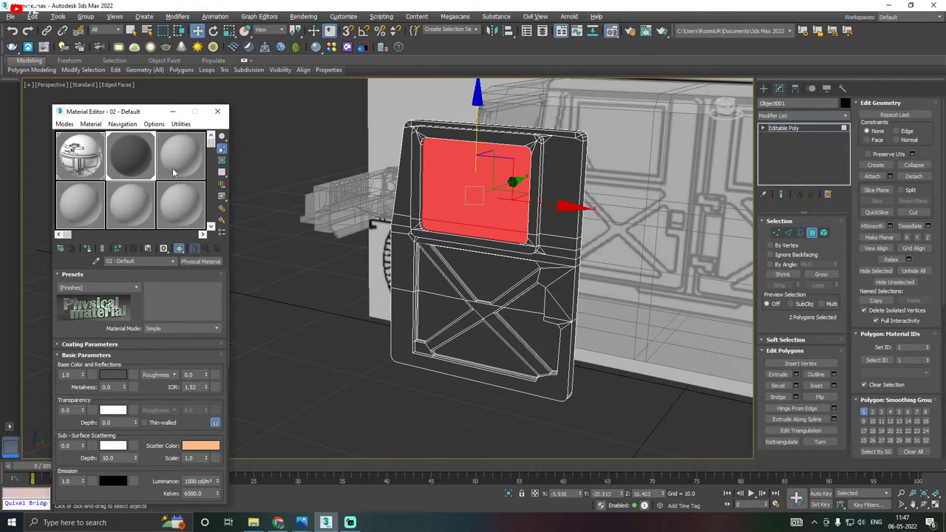
pyautogui.click(173, 172)
pyautogui.click(87, 248)
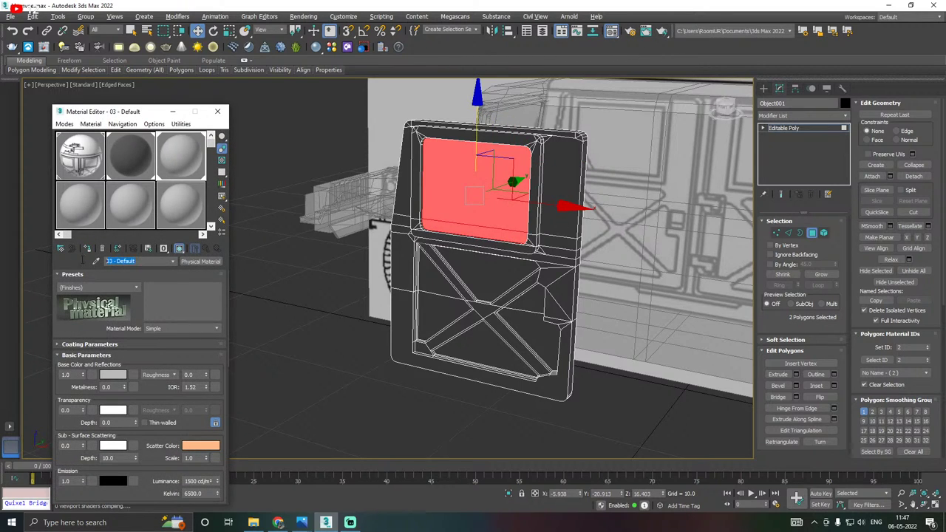
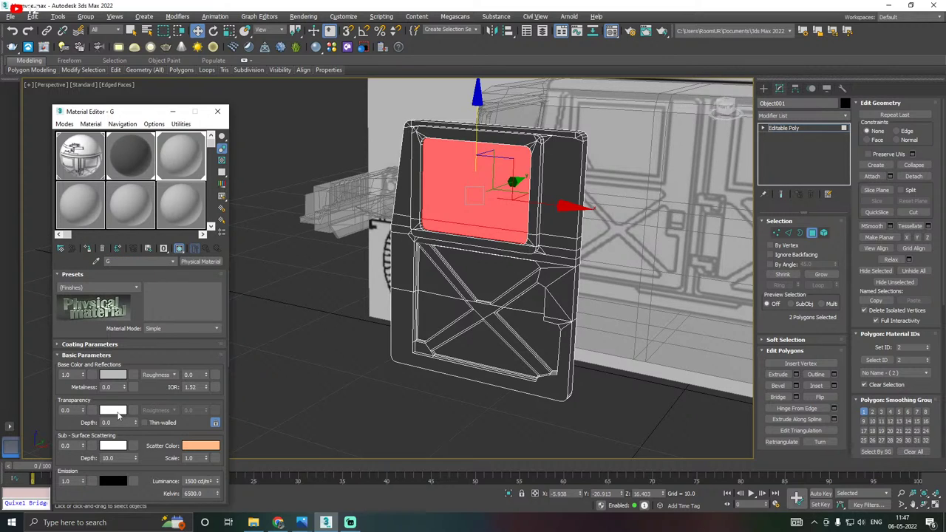
# Darken material G's transparency and base colours to near black, and return to whole-object editing of the door.
pyautogui.click(114, 412)
pyautogui.moveTo(289, 70); pyautogui.dragTo(290, 139)
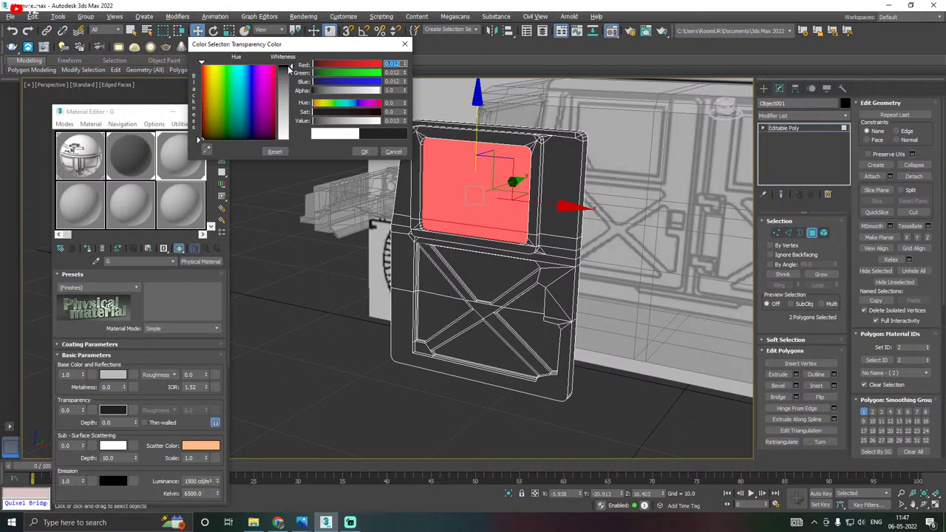
pyautogui.click(365, 152)
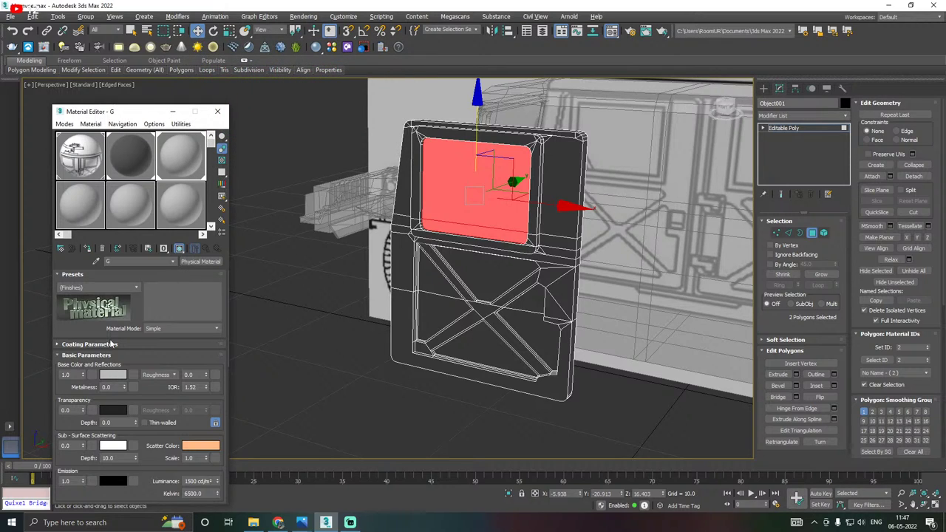
pyautogui.click(111, 374)
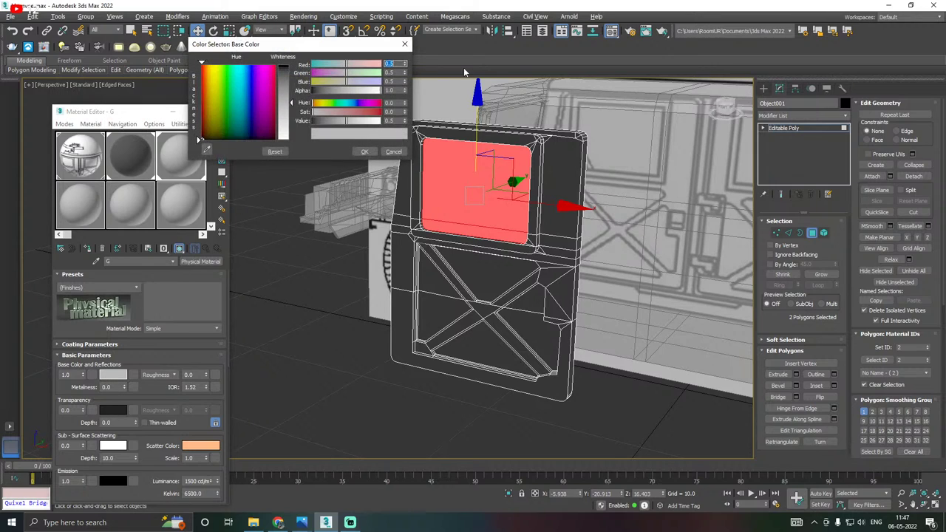
pyautogui.moveTo(282, 71); pyautogui.dragTo(282, 139)
pyautogui.click(365, 151)
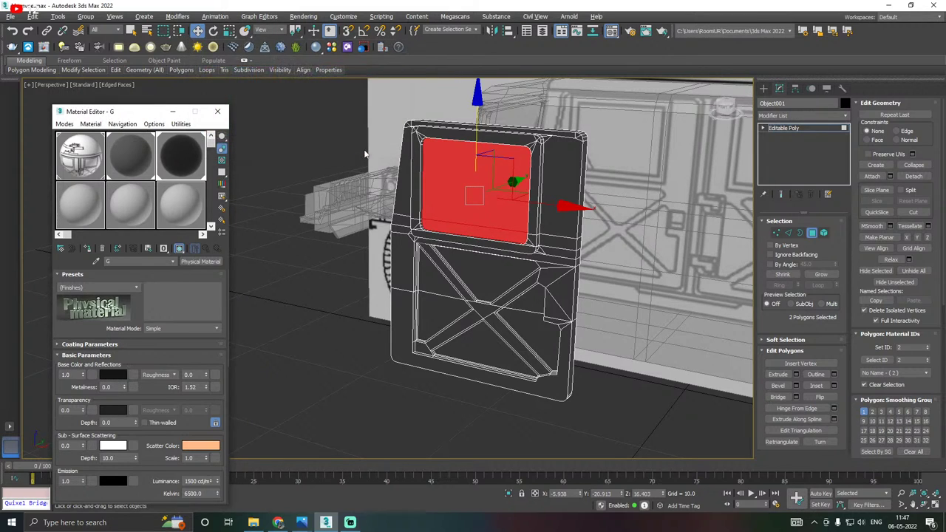
pyautogui.click(794, 131)
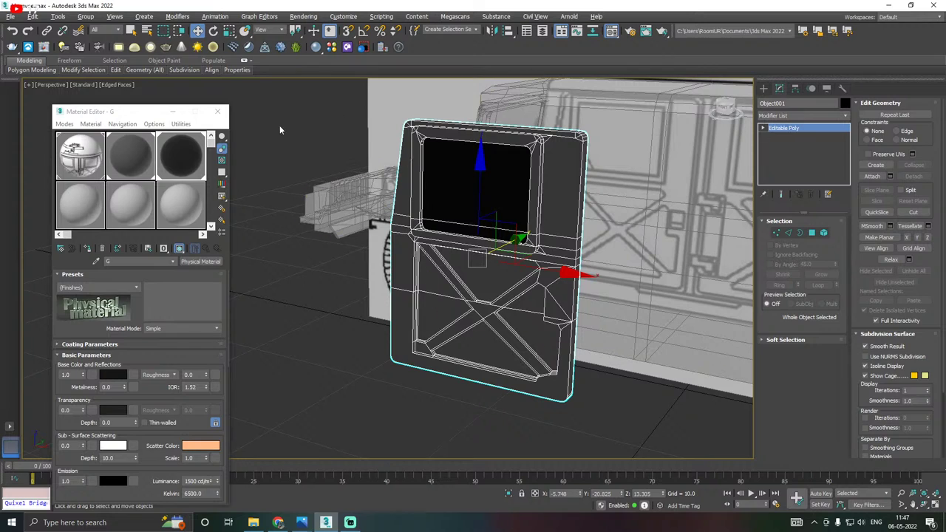
pyautogui.click(217, 111)
# Turn off the see-through display of the Humvee body.
pyautogui.keyDown('alt'); pyautogui.moveTo(285, 136); pyautogui.dragTo(441, 171, button='middle'); pyautogui.keyUp('alt')
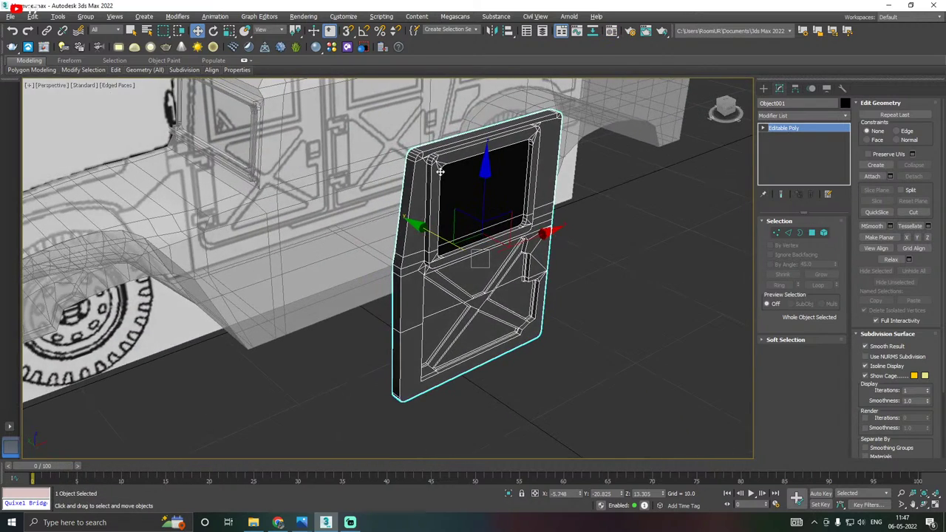
pyautogui.scroll(-2, 441, 172)
pyautogui.click(358, 182)
pyautogui.hotkey('alt', 'x')
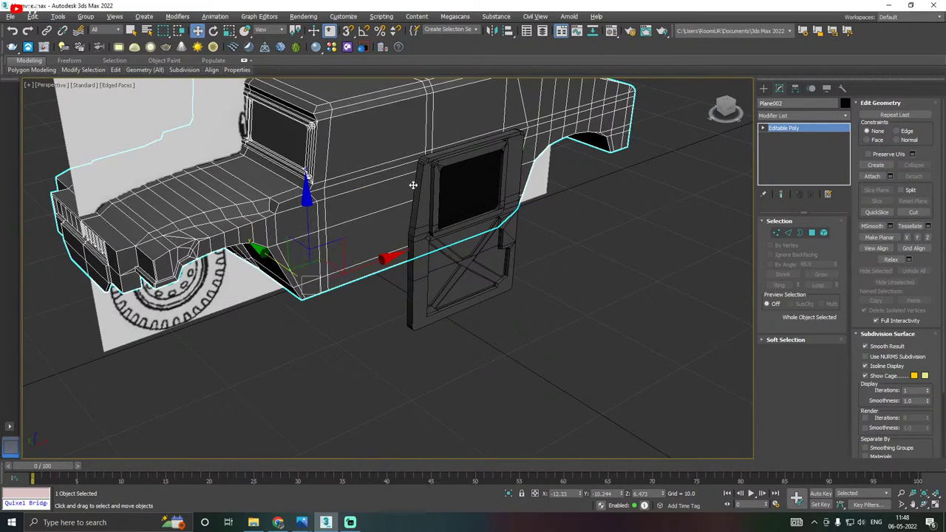
# Move the whole door along Y to about -10.489 so it sits against the side of the body.
pyautogui.scroll(-5, 488, 187)
pyautogui.keyDown('alt'); pyautogui.moveTo(498, 207); pyautogui.dragTo(510, 198, button='middle'); pyautogui.keyUp('alt')
pyautogui.scroll(4, 510, 198)
pyautogui.click(509, 198)
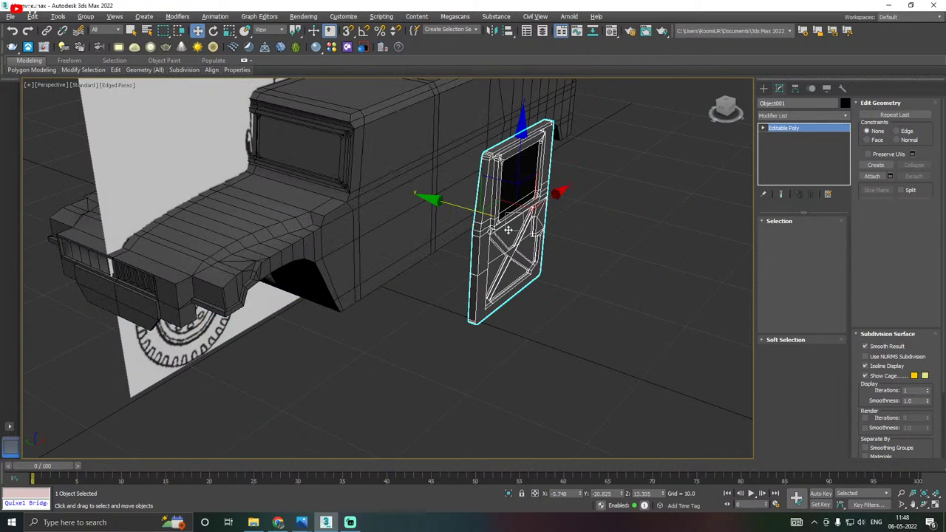
pyautogui.scroll(3, 495, 172)
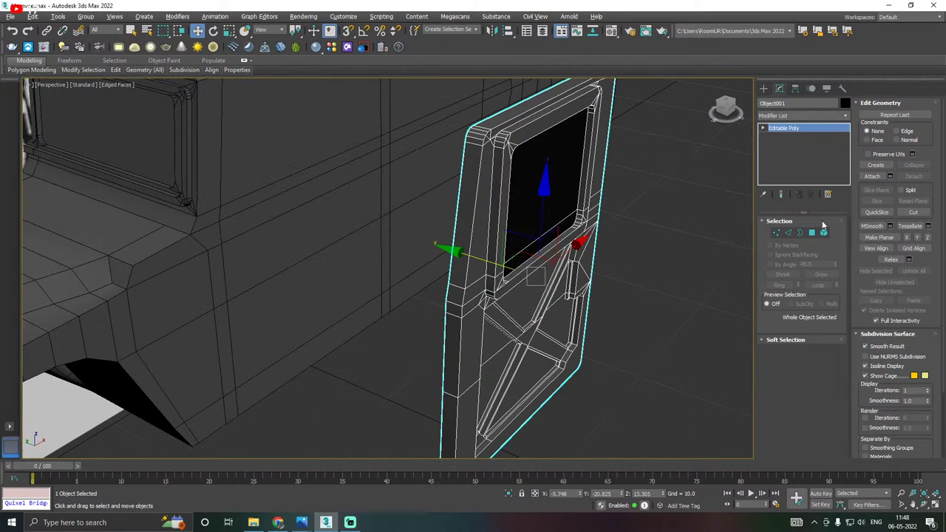
pyautogui.click(790, 232)
pyautogui.doubleClick(473, 225)
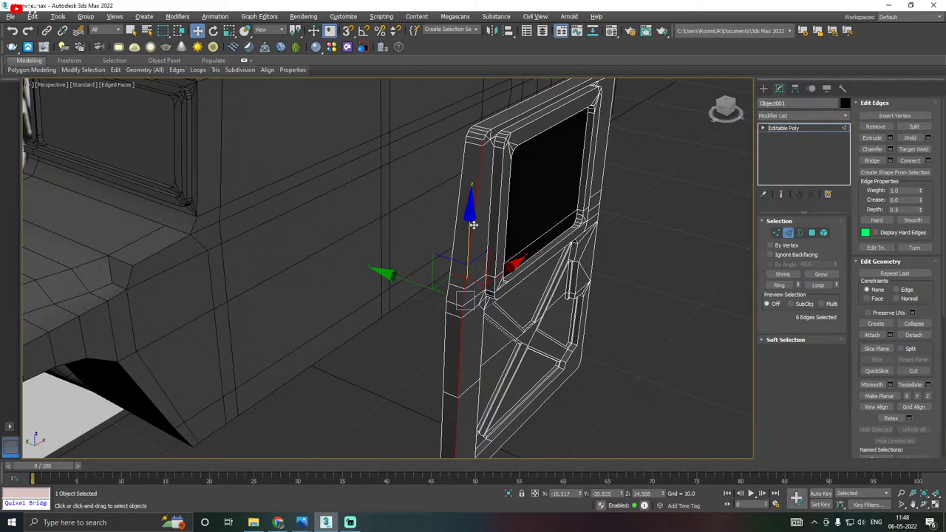
pyautogui.click(781, 127)
pyautogui.scroll(-3, 521, 235)
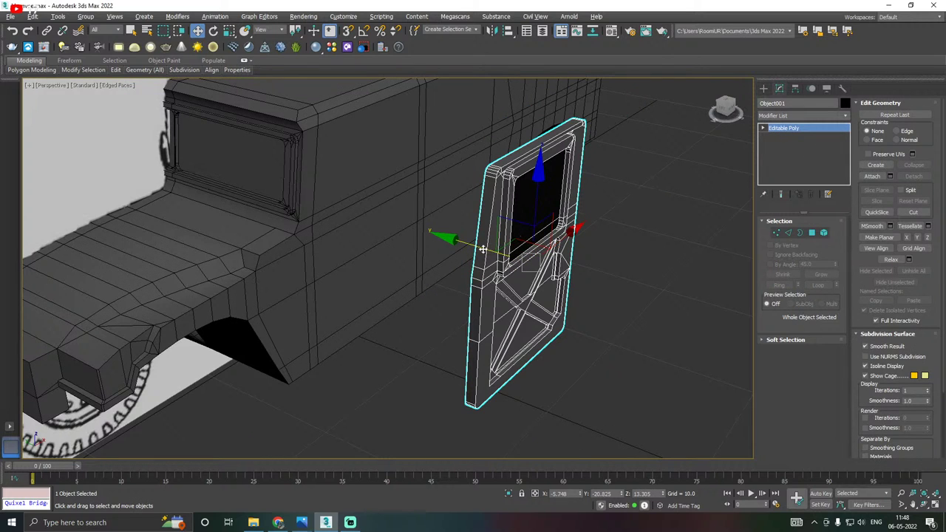
pyautogui.moveTo(482, 249); pyautogui.dragTo(323, 209)
pyautogui.scroll(5, 323, 209)
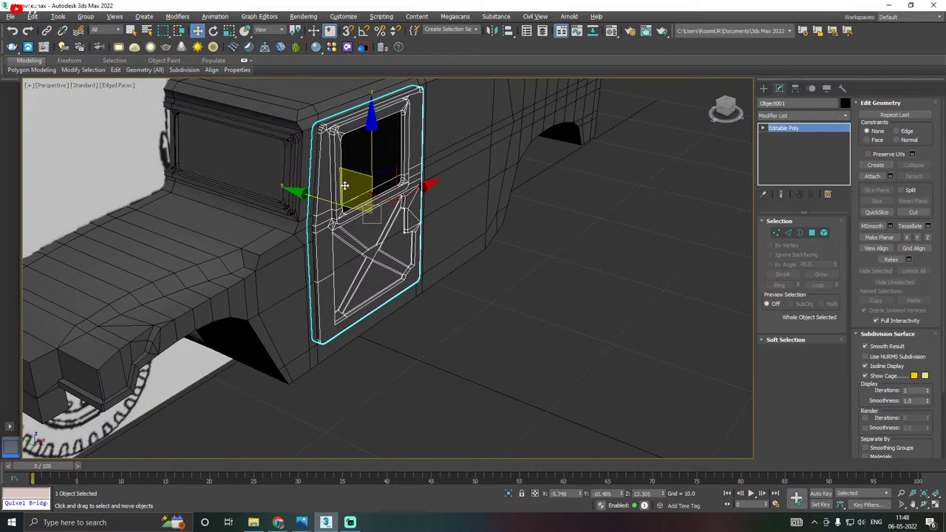
# Nudge the door by about -0.033 along Y to fine-tune its depth in the body side, and clear the selection.
pyautogui.keyDown('alt'); pyautogui.moveTo(349, 204); pyautogui.dragTo(366, 164, button='middle'); pyautogui.keyUp('alt')
pyautogui.scroll(4, 327, 257)
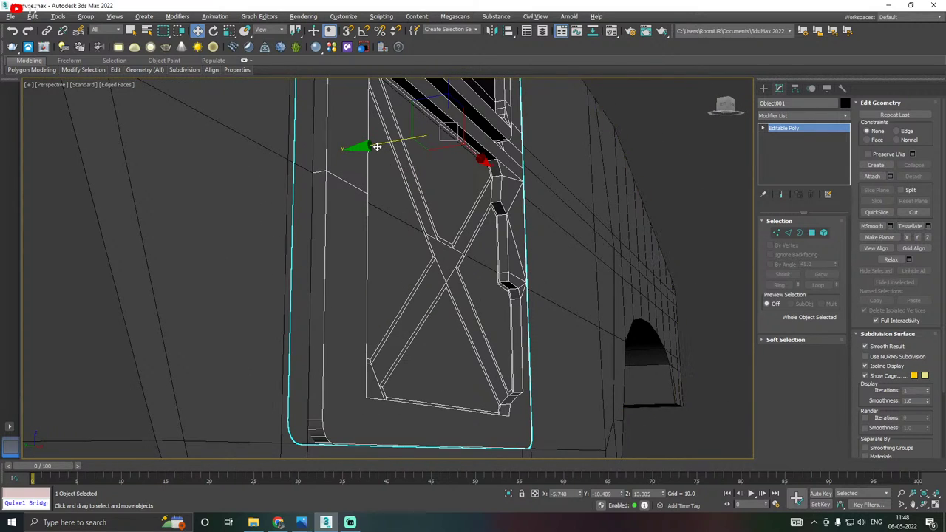
pyautogui.moveTo(377, 146); pyautogui.dragTo(377, 144)
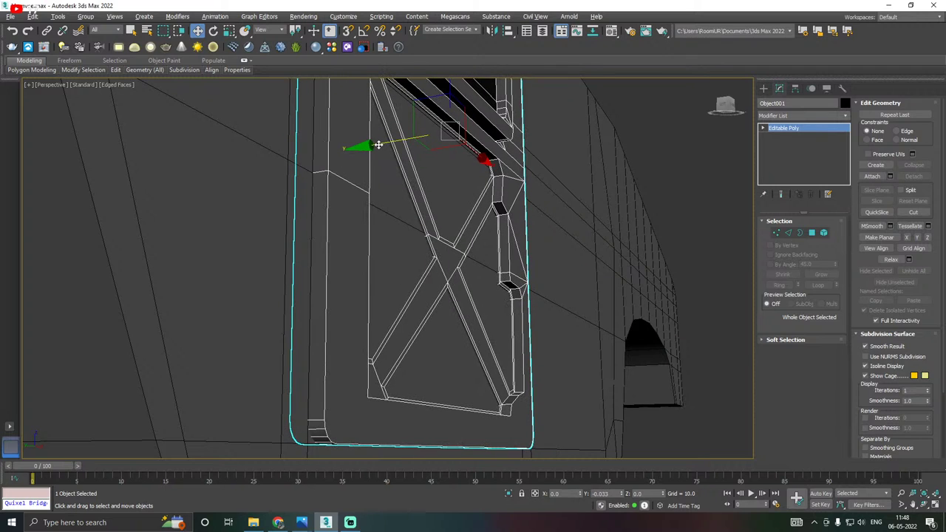
pyautogui.scroll(-5, 480, 253)
pyautogui.keyDown('alt'); pyautogui.moveTo(422, 158); pyautogui.dragTo(413, 219, button='middle'); pyautogui.keyUp('alt')
pyautogui.click(598, 274)
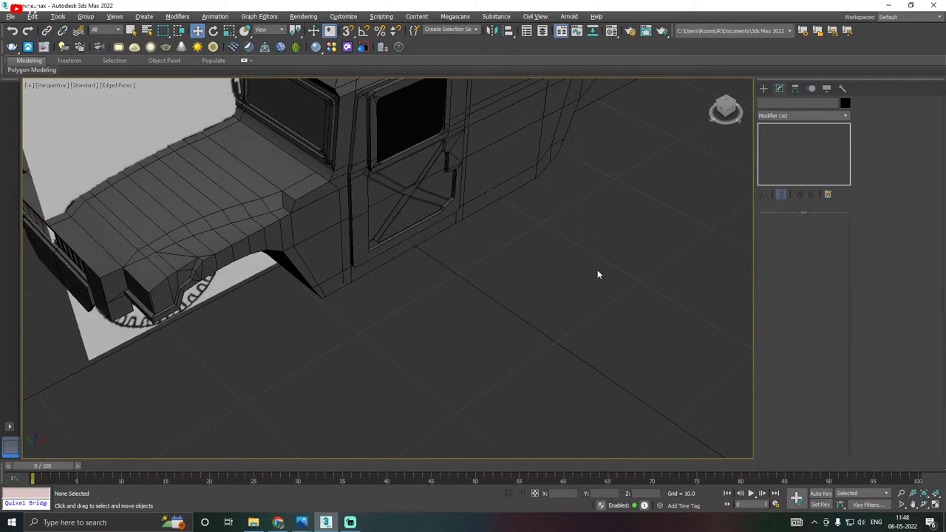
# Isolate the Humvee body and the front door together, hiding the blueprint plane.
pyautogui.scroll(-4, 420, 274)
pyautogui.click(428, 222)
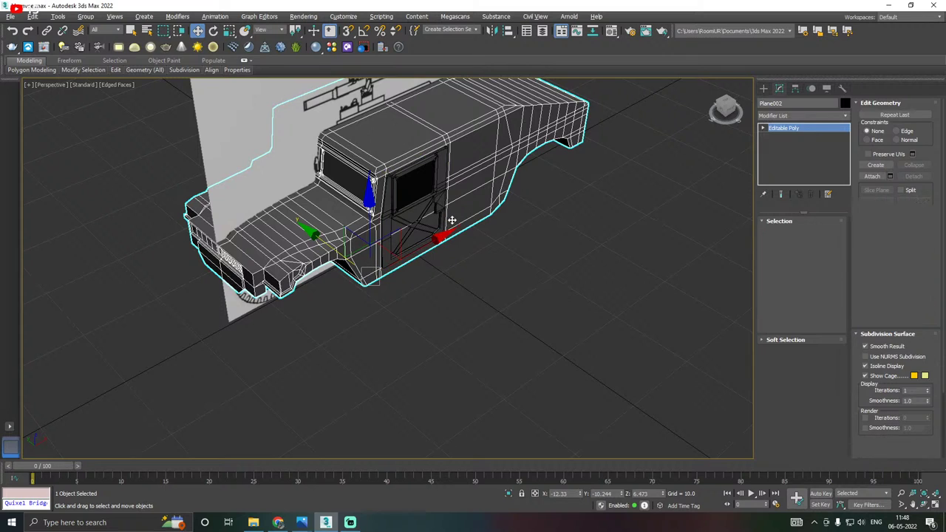
pyautogui.click(432, 205)
pyautogui.keyDown('ctrl'); pyautogui.click(470, 188); pyautogui.keyUp('ctrl')
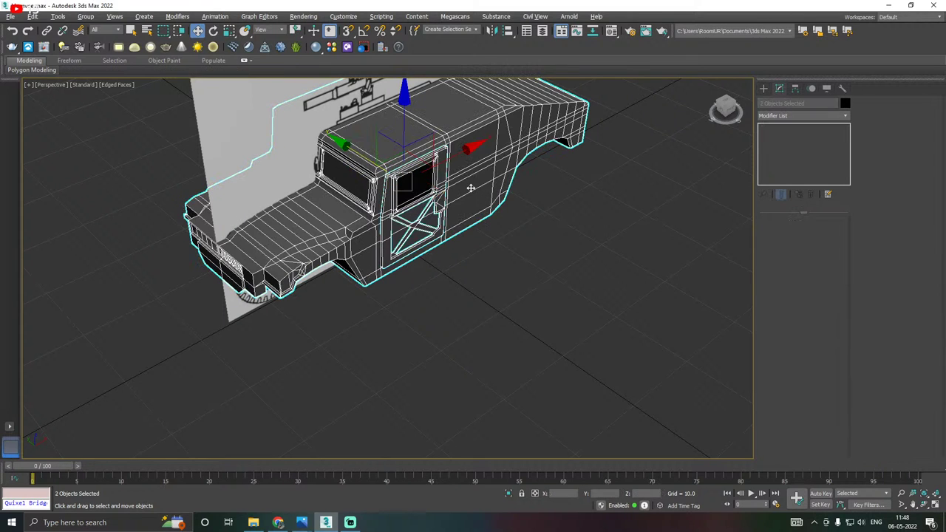
pyautogui.click(508, 494)
pyautogui.keyDown('alt'); pyautogui.moveTo(464, 390); pyautogui.dragTo(415, 338, button='middle'); pyautogui.keyUp('alt')
pyautogui.scroll(3, 415, 336)
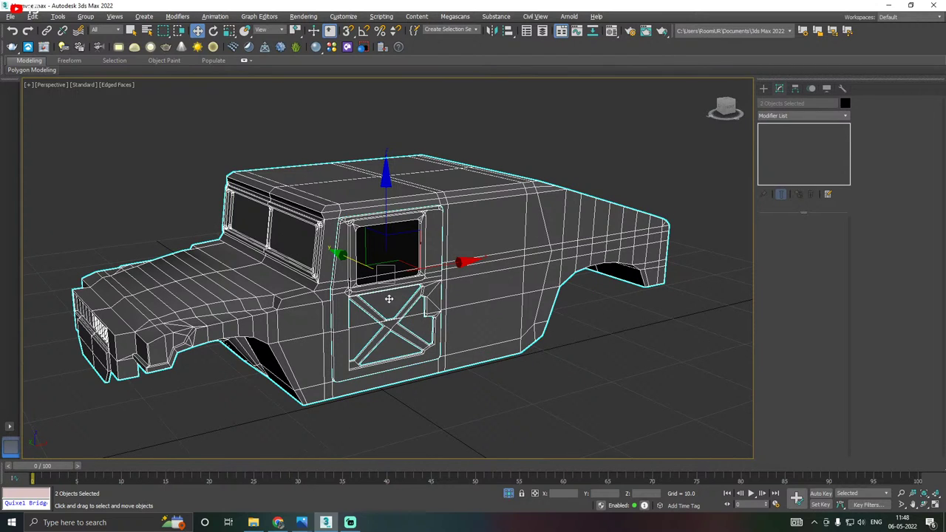
pyautogui.keyDown('shift'); pyautogui.moveTo(389, 299); pyautogui.dragTo(424, 300); pyautogui.keyUp('shift')
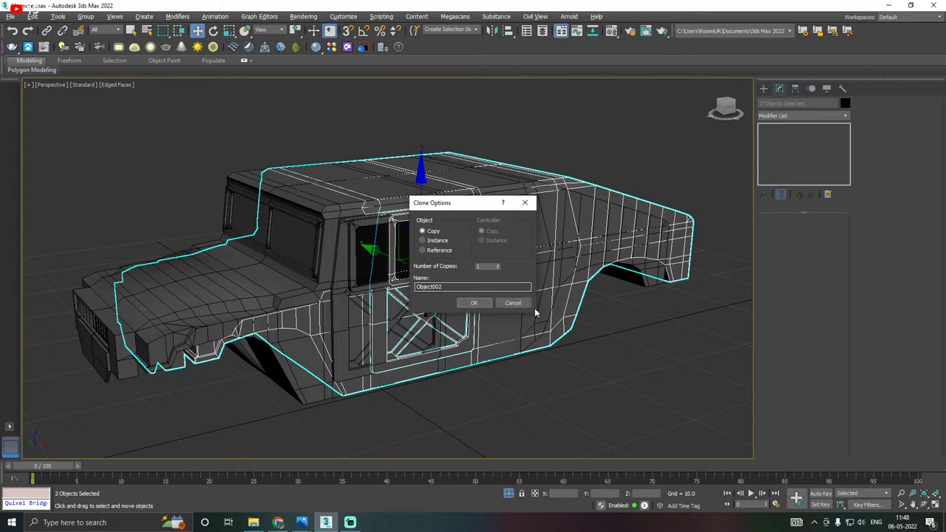
pyautogui.click(513, 303)
pyautogui.click(401, 305)
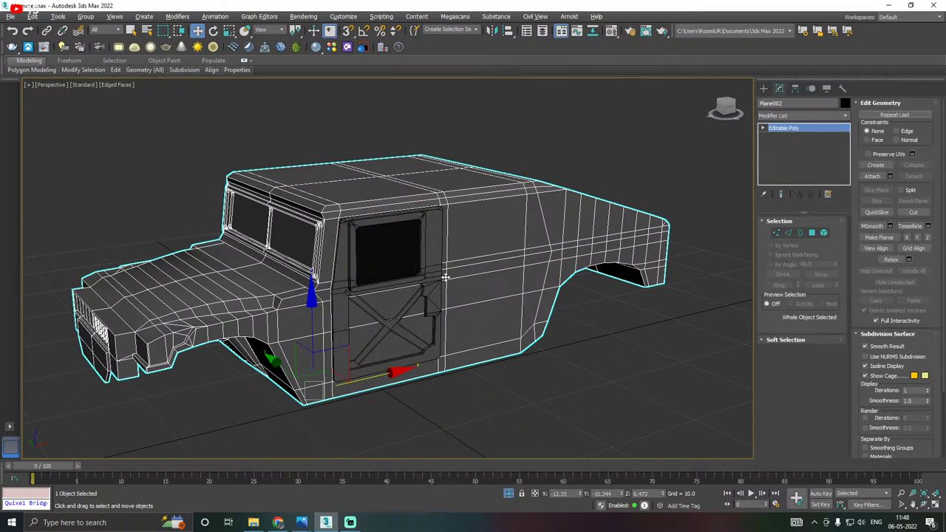
# Copy the front door along X to about 4.949 to create the rear door.
pyautogui.click(430, 277)
pyautogui.keyDown('shift'); pyautogui.moveTo(455, 280); pyautogui.dragTo(558, 264); pyautogui.keyUp('shift')
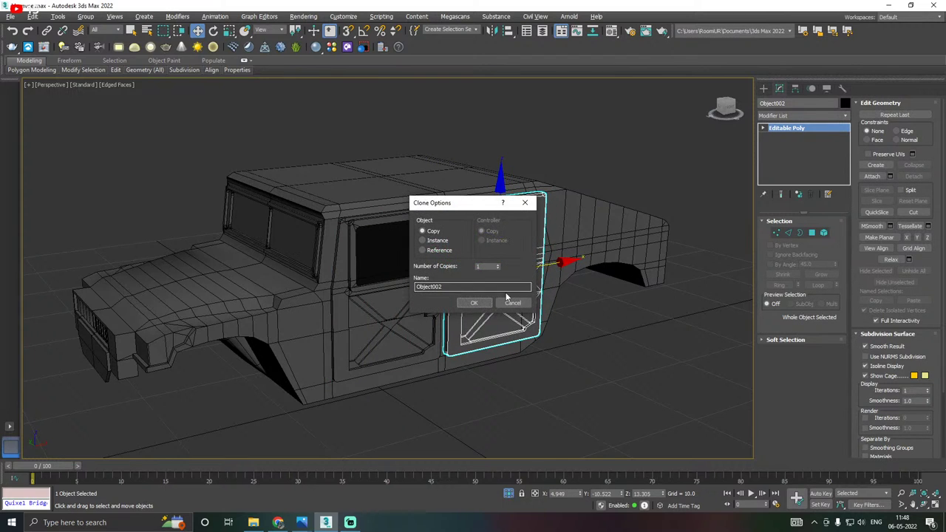
pyautogui.click(480, 303)
pyautogui.moveTo(621, 290)
pyautogui.keyDown('alt'); pyautogui.mouseDown(button='middle')
pyautogui.moveTo(577, 274)
pyautogui.moveTo(552, 282)
pyautogui.mouseUp(button='middle'); pyautogui.keyUp('alt')
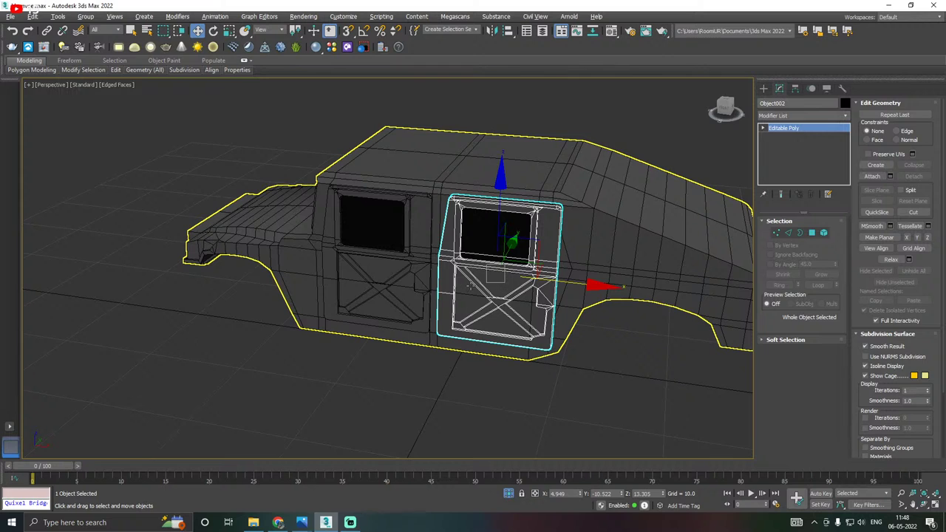
pyautogui.keyDown('alt'); pyautogui.moveTo(470, 264); pyautogui.dragTo(556, 276, button='middle'); pyautogui.keyUp('alt')
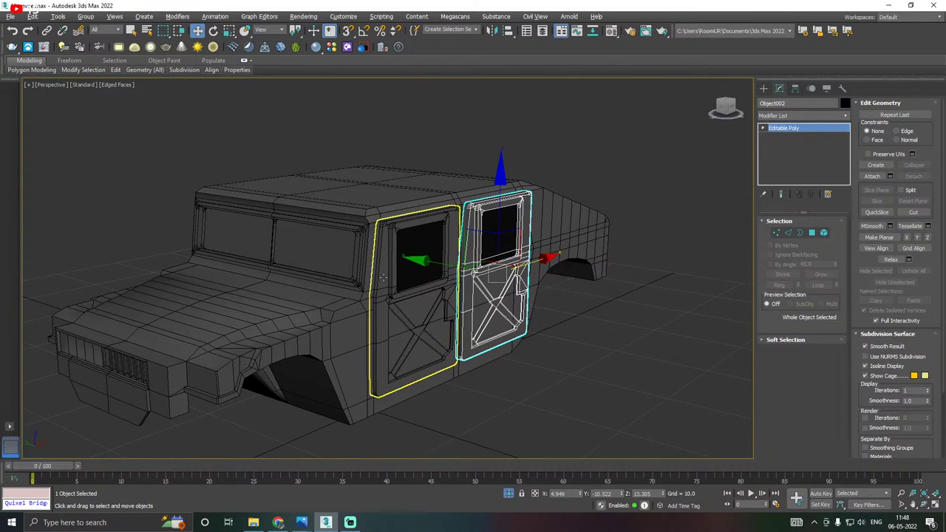
pyautogui.scroll(-2, 399, 276)
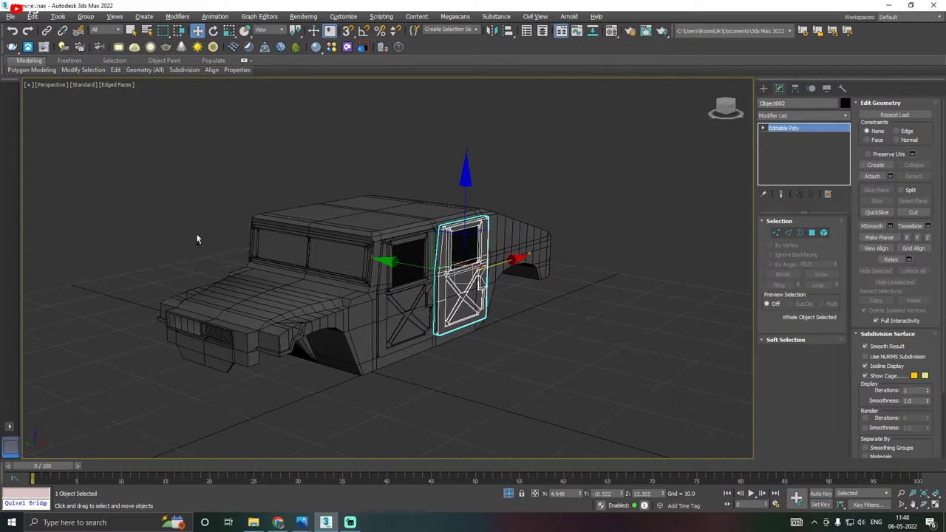
# Make the body and both doors see-through, exit isolation, and show them over the side blueprint in the front view with nothing selected.
pyautogui.hotkey('ctrl', 'a')
pyautogui.hotkey('alt', 'x')
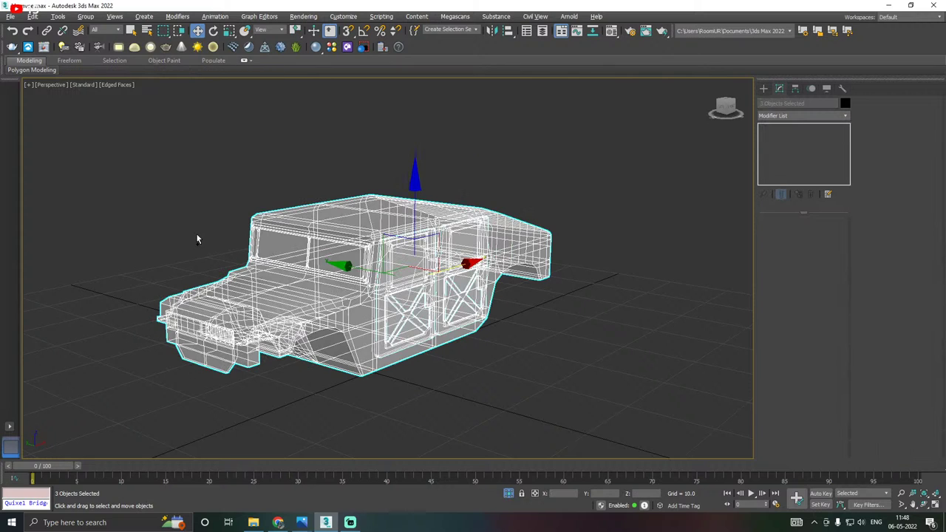
pyautogui.click(511, 495)
pyautogui.moveTo(451, 379); pyautogui.dragTo(338, 334, button='middle')
pyautogui.press('f')
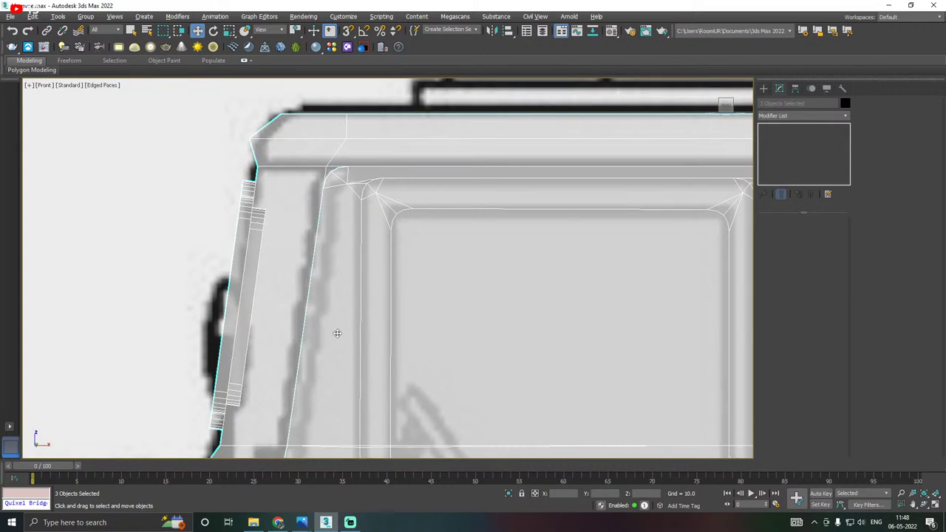
pyautogui.scroll(-6, 327, 322)
pyautogui.moveTo(450, 374); pyautogui.dragTo(417, 321, button='middle')
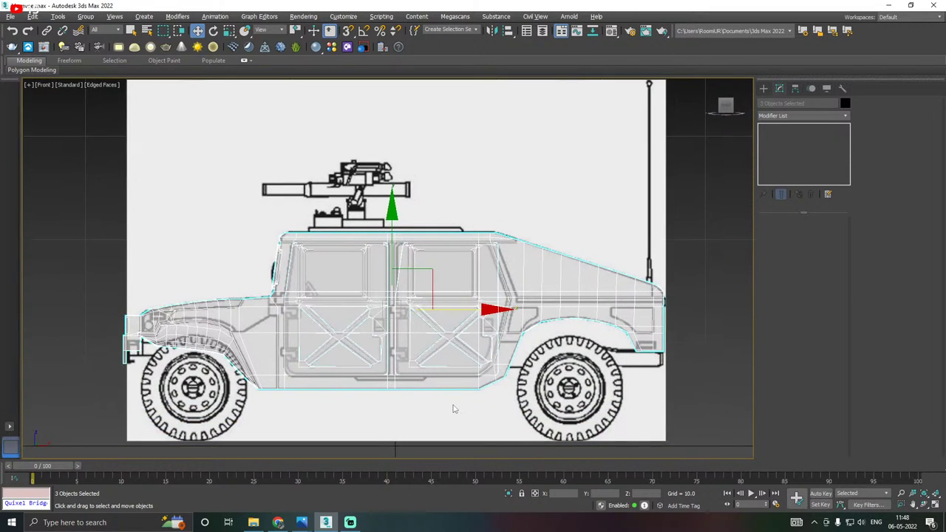
pyautogui.click(454, 409)
# Move the eight rear-edge vertices below the rear door's window along X to about 10.949 to match the blueprint's bend.
pyautogui.scroll(3, 471, 369)
pyautogui.click(471, 370)
pyautogui.click(471, 369)
pyautogui.scroll(3, 471, 366)
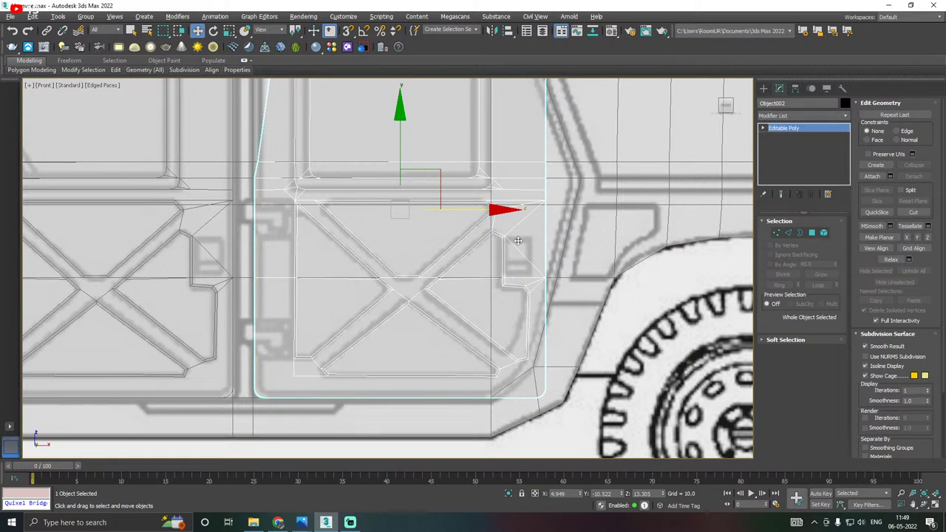
pyautogui.moveTo(488, 207); pyautogui.dragTo(713, 204)
pyautogui.scroll(-5, 621, 313)
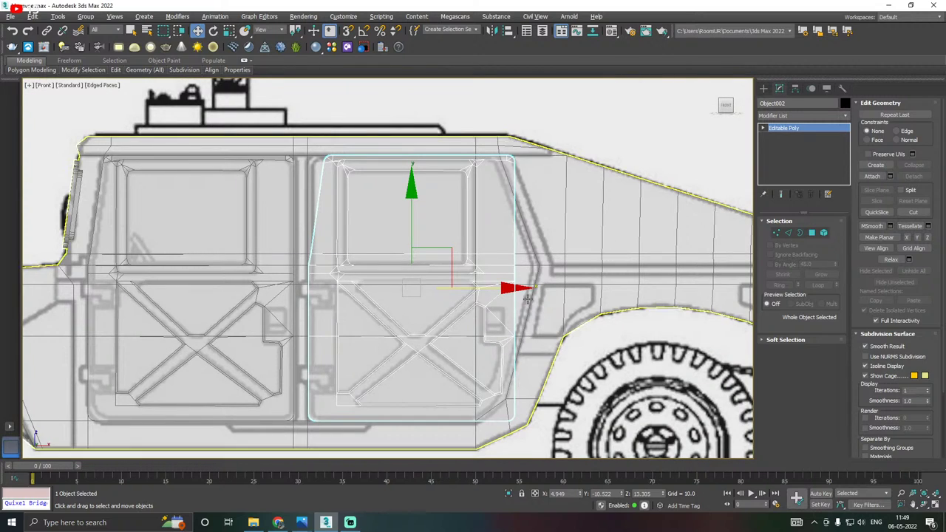
pyautogui.click(776, 232)
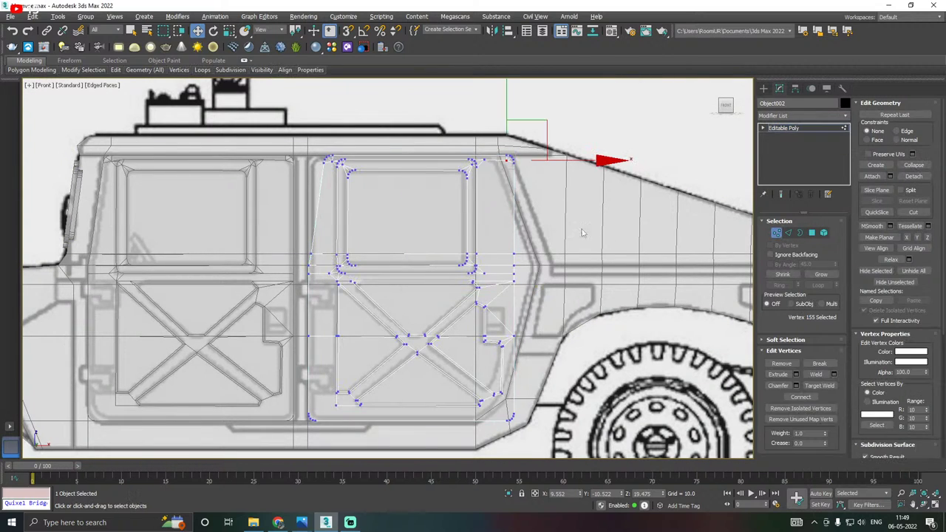
pyautogui.scroll(3, 436, 242)
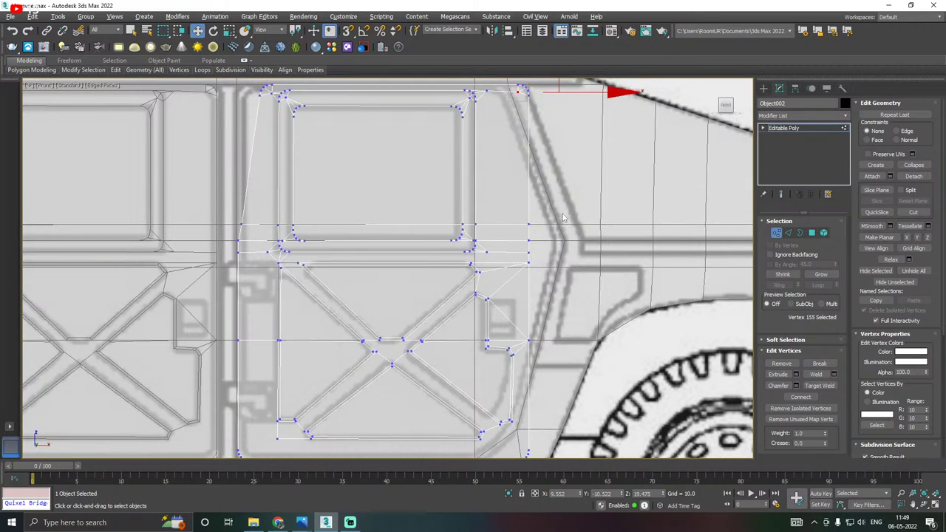
pyautogui.moveTo(503, 280); pyautogui.dragTo(503, 281)
pyautogui.scroll(2, 473, 235)
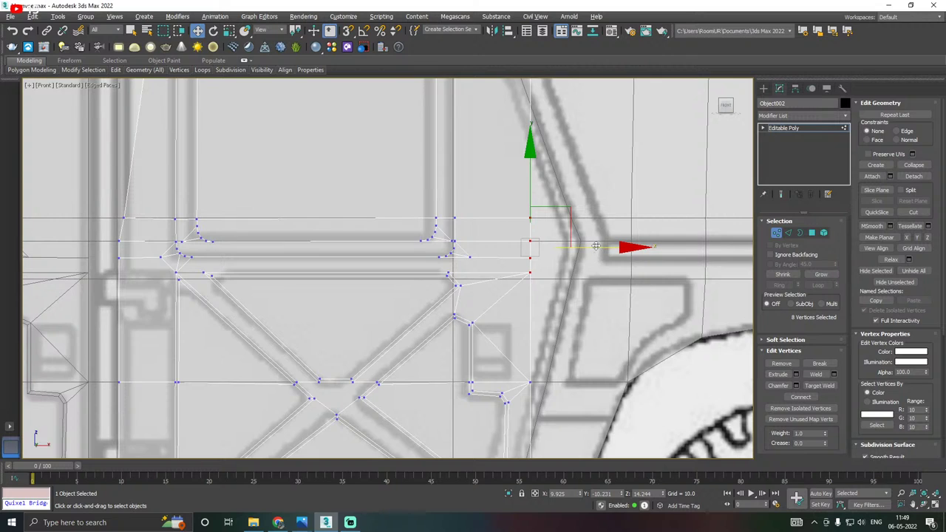
pyautogui.moveTo(623, 245); pyautogui.dragTo(581, 243)
pyautogui.scroll(-3, 580, 242)
# Move the rear door's upper rear corner vertices to about X 9.106, and nudge its lowest two by 0.026 along X.
pyautogui.scroll(2, 518, 317)
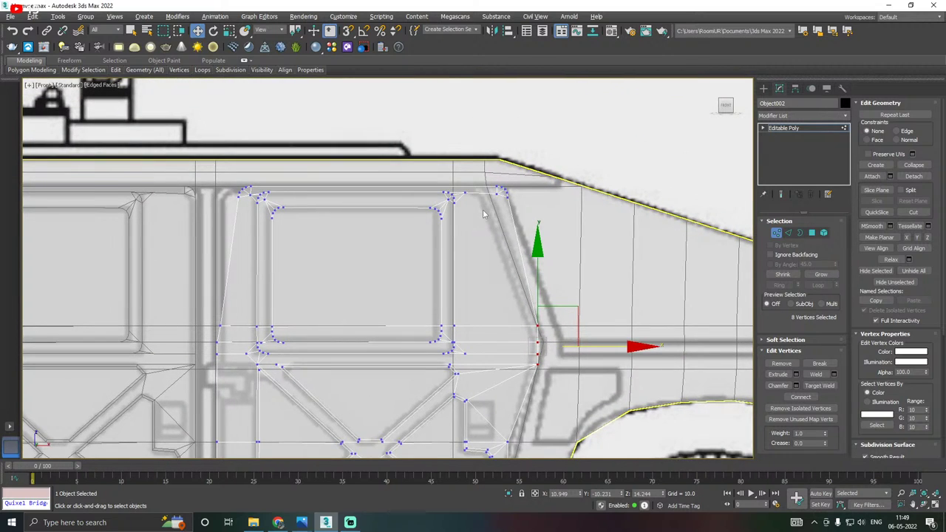
pyautogui.scroll(1, 484, 214)
pyautogui.keyDown('ctrl'); pyautogui.moveTo(491, 227); pyautogui.dragTo(488, 222); pyautogui.keyUp('ctrl')
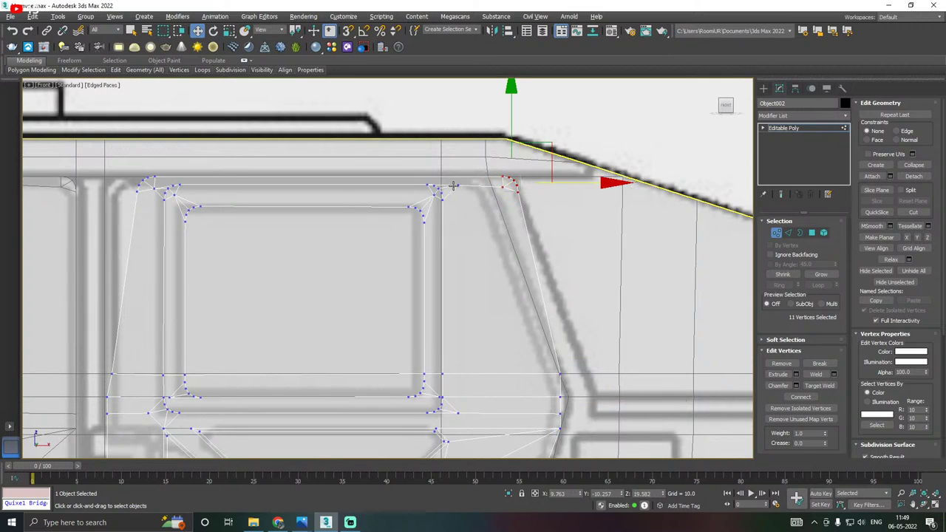
pyautogui.scroll(3, 453, 185)
pyautogui.moveTo(637, 179); pyautogui.dragTo(582, 179)
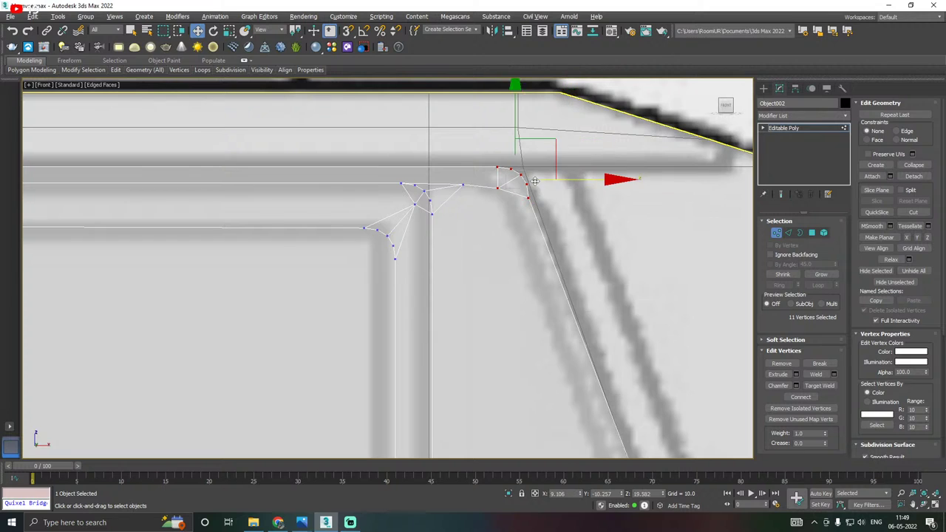
pyautogui.scroll(3, 505, 181)
pyautogui.moveTo(536, 229); pyautogui.dragTo(582, 212)
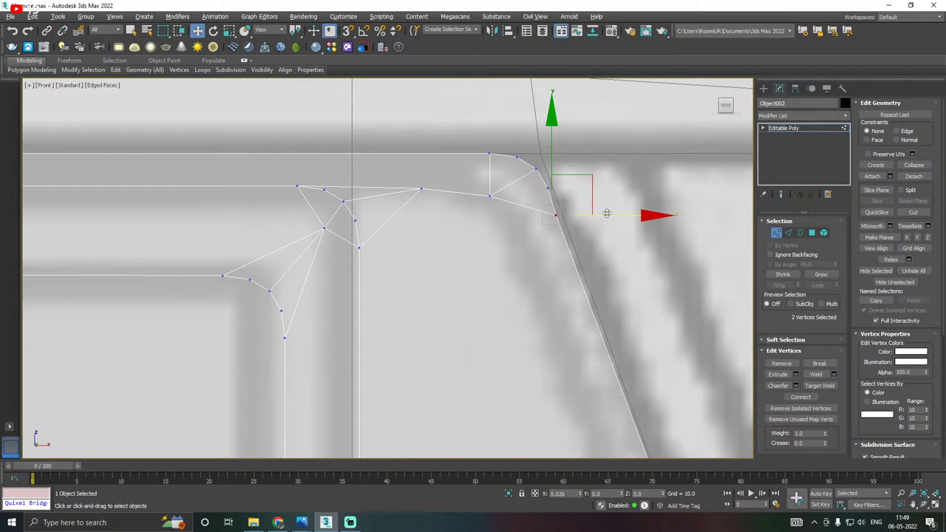
# Move the two mid-height vertices on the rear door's lower rear edge by about 0.369 along X onto the body edge.
pyautogui.scroll(-4, 483, 210)
pyautogui.scroll(-2, 482, 210)
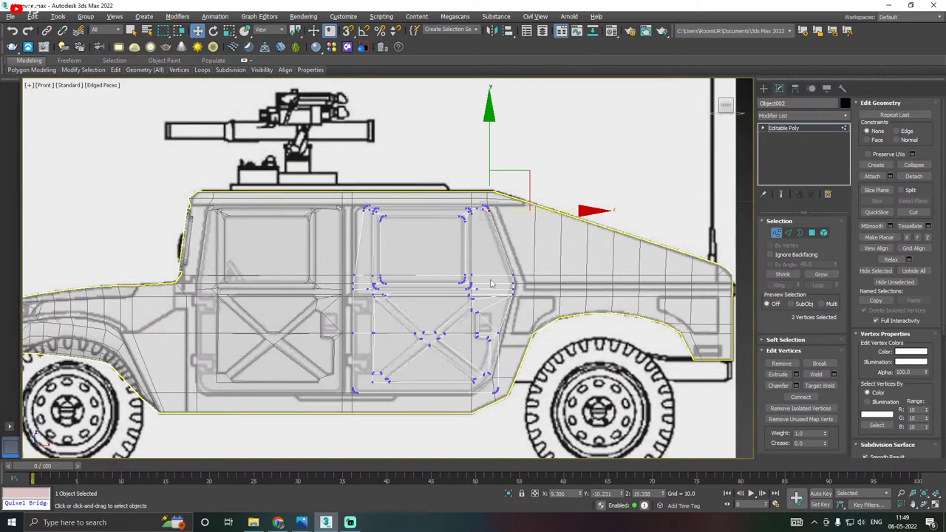
pyautogui.scroll(8, 570, 282)
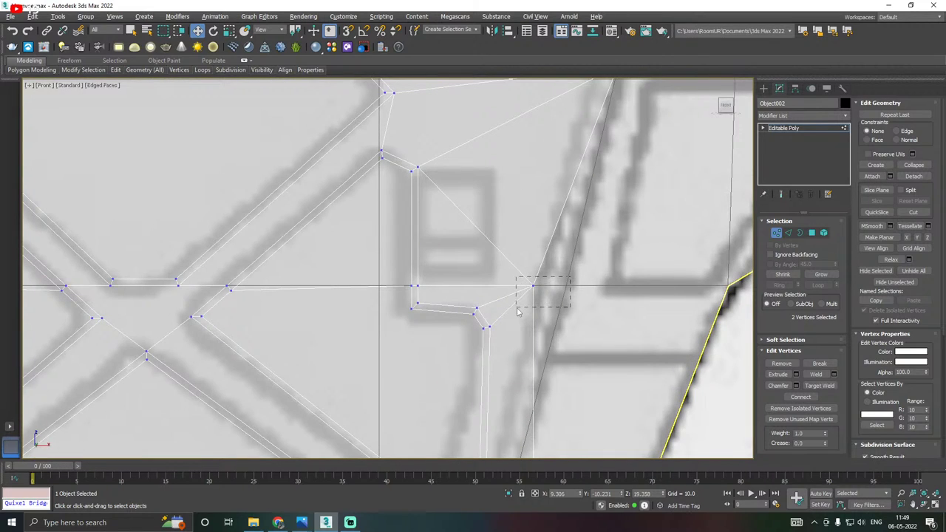
pyautogui.moveTo(517, 312); pyautogui.dragTo(519, 311)
pyautogui.moveTo(588, 286); pyautogui.dragTo(620, 284)
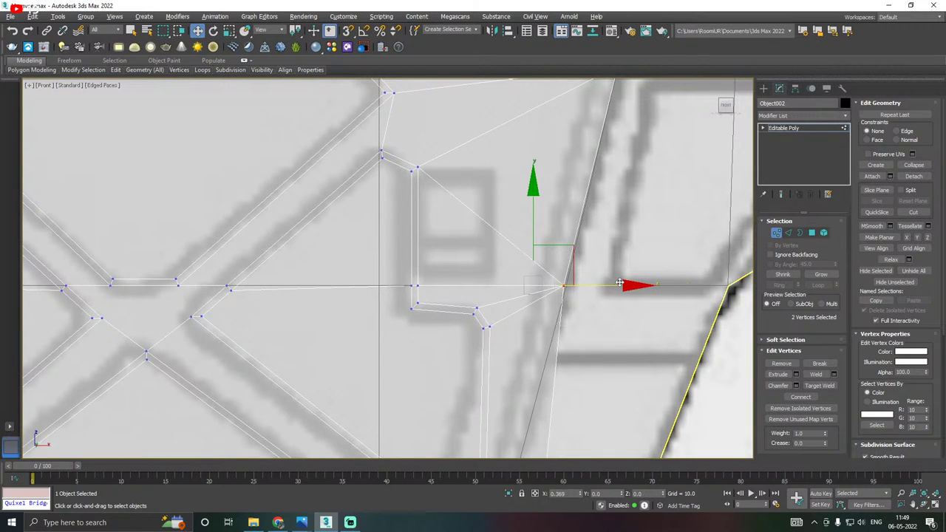
pyautogui.scroll(-3, 619, 284)
# Move the rear door's lower rear corner vertices together with the panel corner's vertices to about X 8.951, Z 7.659.
pyautogui.scroll(4, 549, 348)
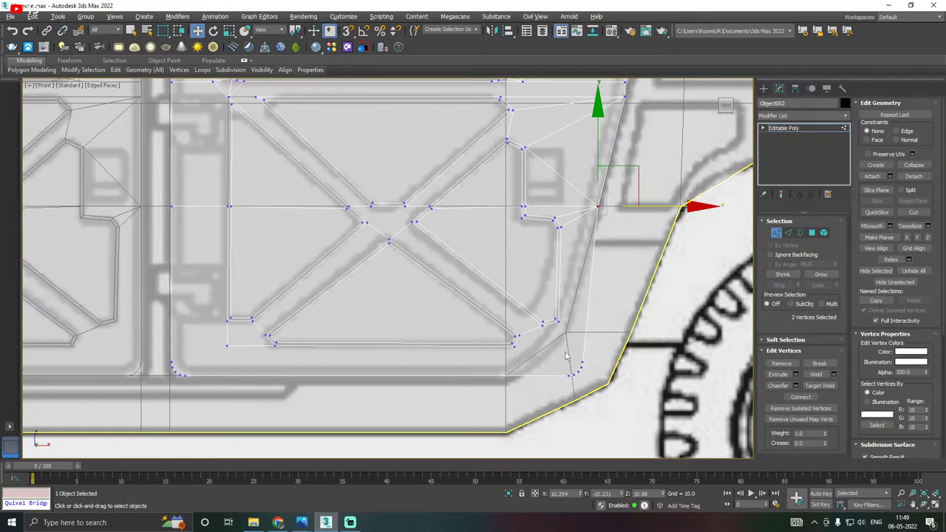
pyautogui.moveTo(566, 354); pyautogui.dragTo(636, 366)
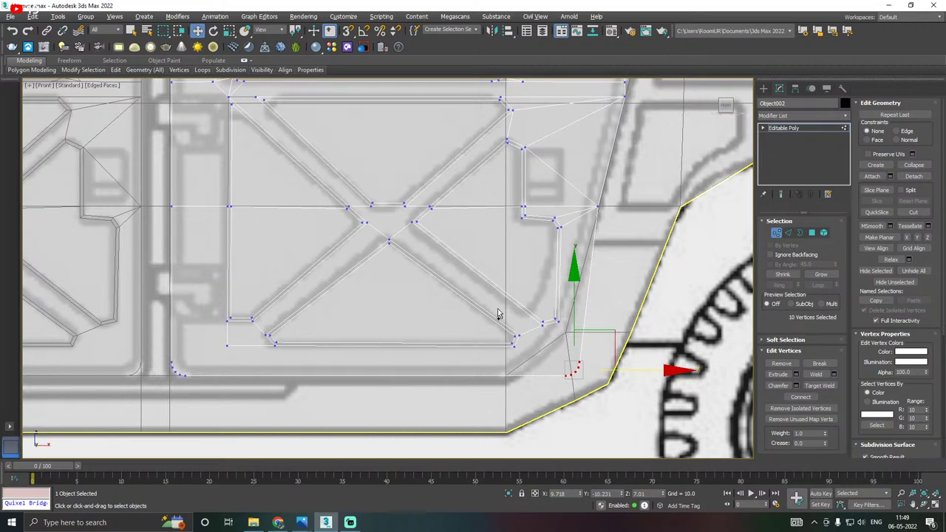
pyautogui.moveTo(498, 308); pyautogui.dragTo(606, 407)
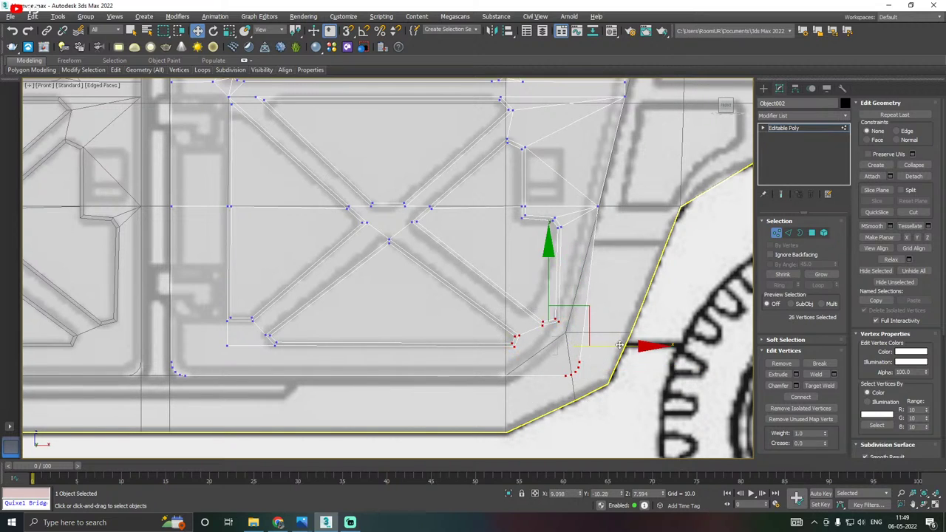
pyautogui.moveTo(620, 345); pyautogui.dragTo(568, 336)
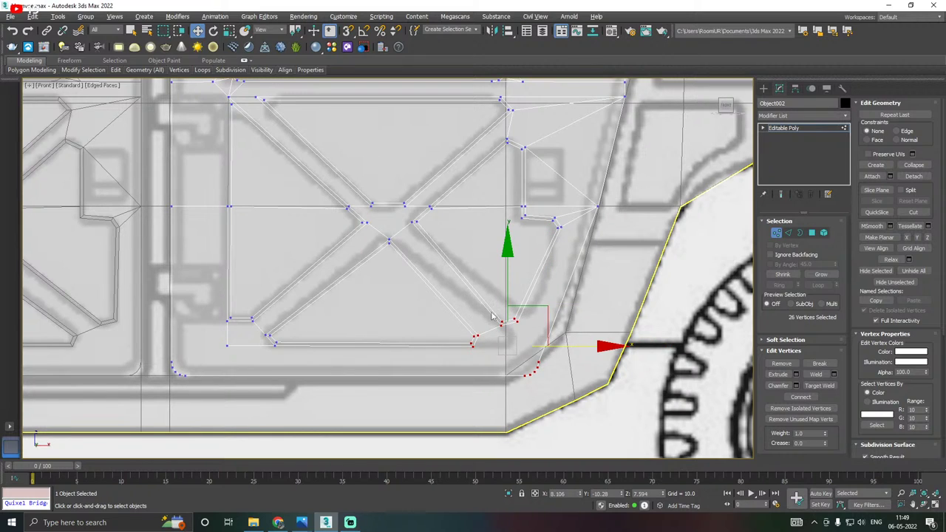
pyautogui.moveTo(514, 298)
pyautogui.mouseDown()
pyautogui.moveTo(514, 287)
pyautogui.moveTo(518, 297)
pyautogui.mouseUp()
pyautogui.moveTo(575, 347); pyautogui.dragTo(610, 345)
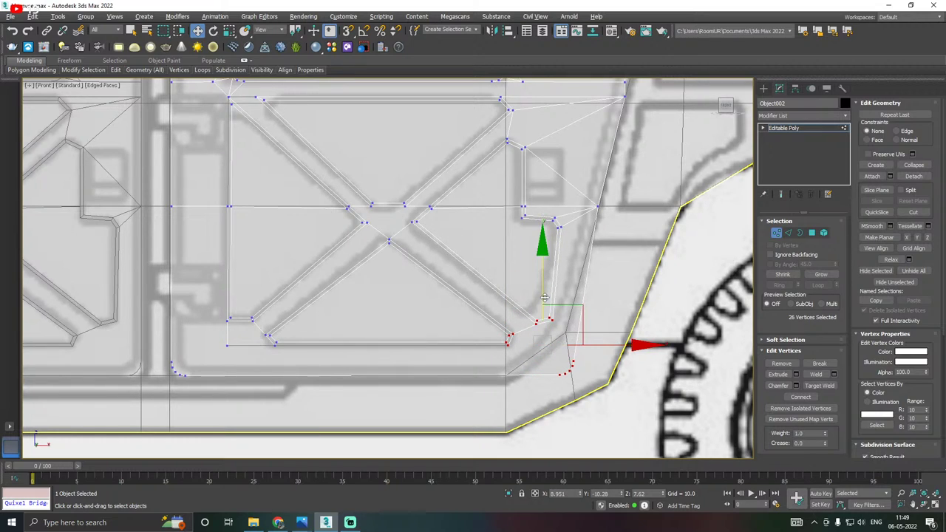
pyautogui.moveTo(544, 298); pyautogui.dragTo(545, 295)
pyautogui.scroll(3, 531, 315)
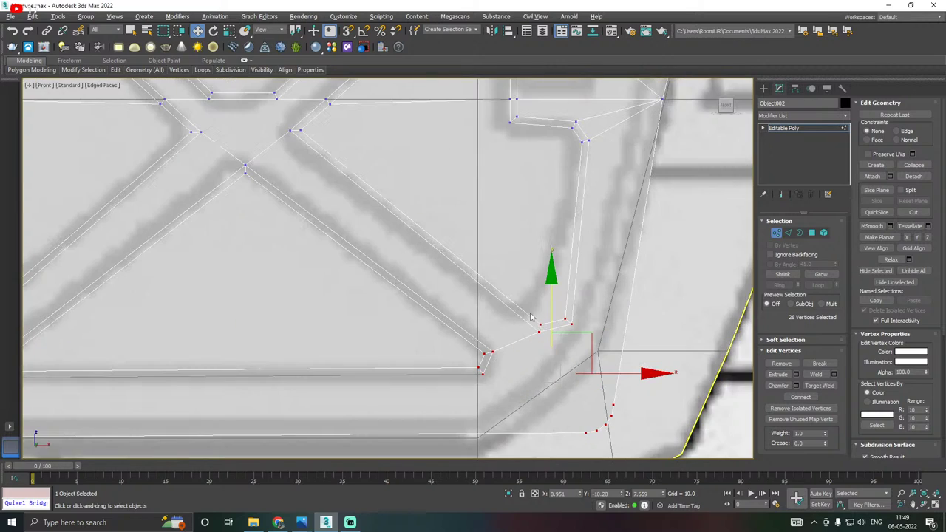
# Move the eight vertices at the lower rear end of the door's cross brace to about Z 8.452, shifting them inward to follow the blueprint.
pyautogui.moveTo(572, 338); pyautogui.dragTo(580, 299)
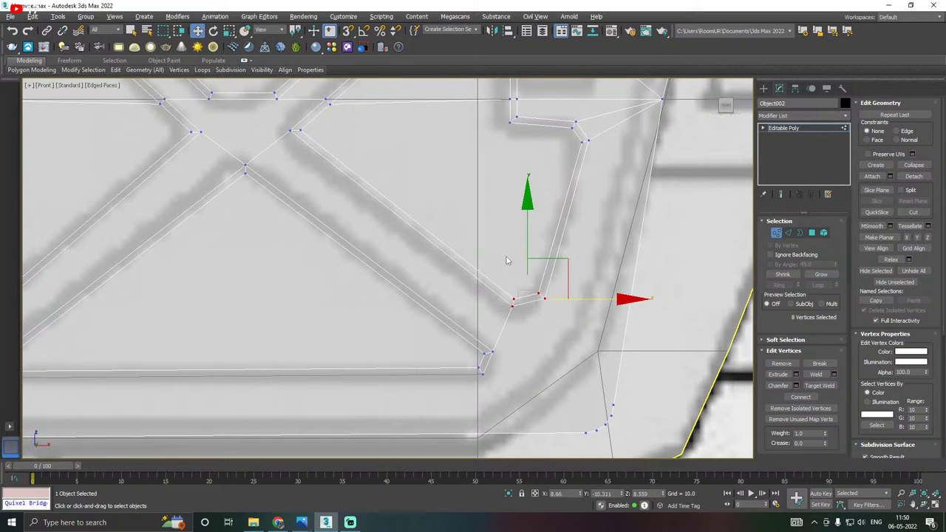
pyautogui.moveTo(527, 249); pyautogui.dragTo(527, 258)
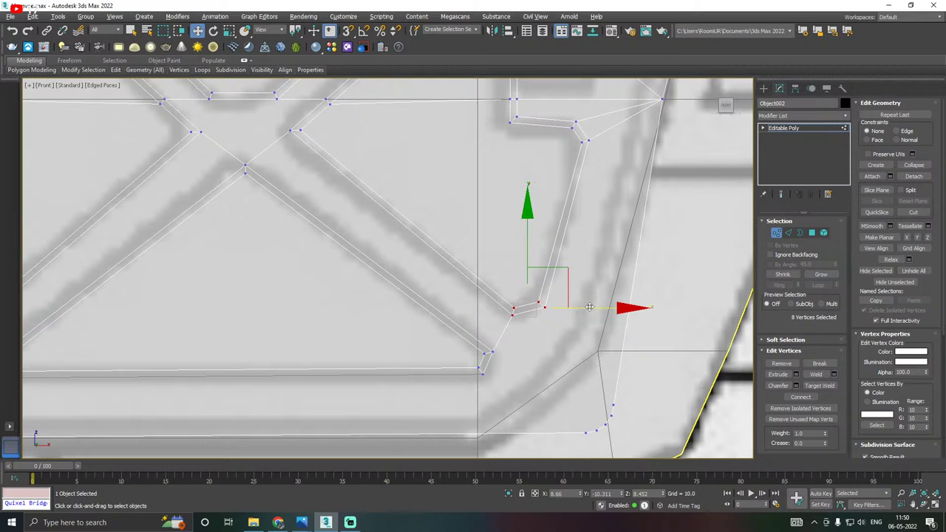
pyautogui.moveTo(589, 306); pyautogui.dragTo(583, 305)
# Move the ten vertices of the rear door's rounded lower rear corner by about -0.373 along X.
pyautogui.click(627, 377)
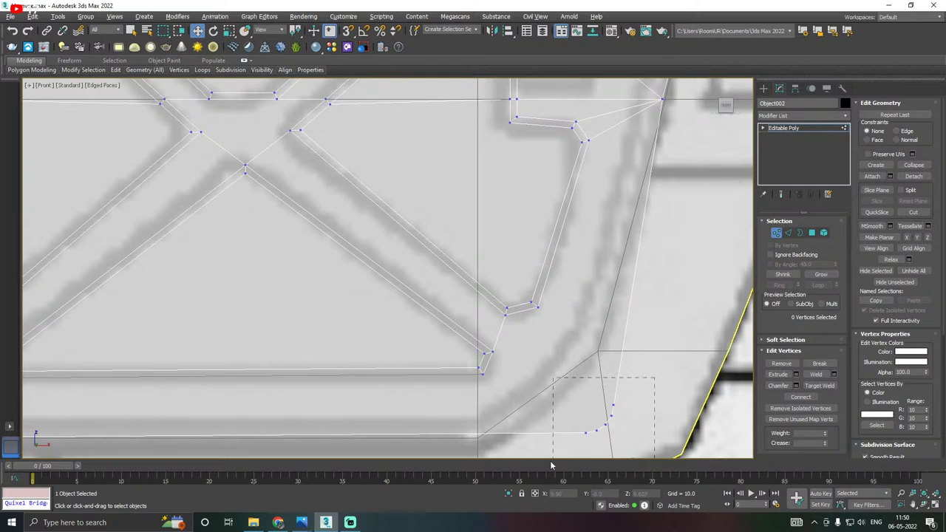
pyautogui.moveTo(551, 465); pyautogui.dragTo(536, 447)
pyautogui.scroll(-1, 591, 407)
pyautogui.scroll(-2, 588, 402)
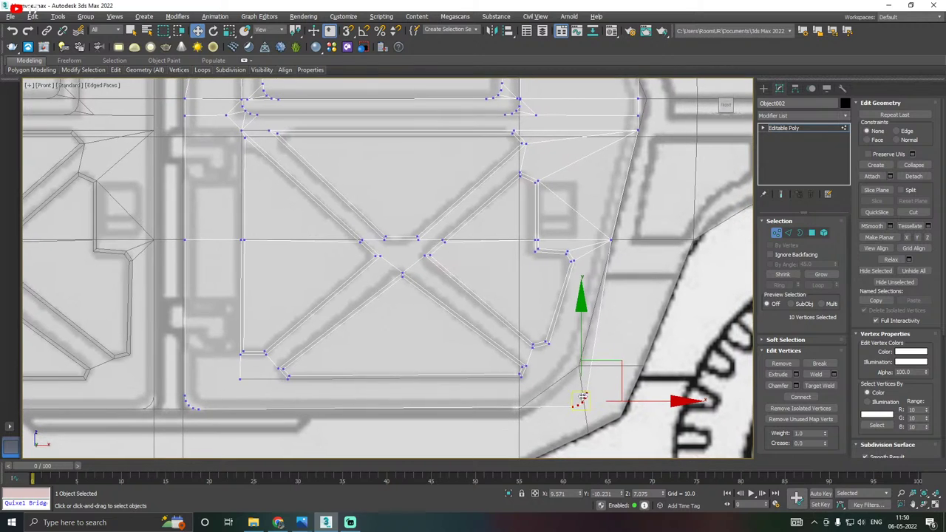
pyautogui.moveTo(635, 400); pyautogui.dragTo(627, 401)
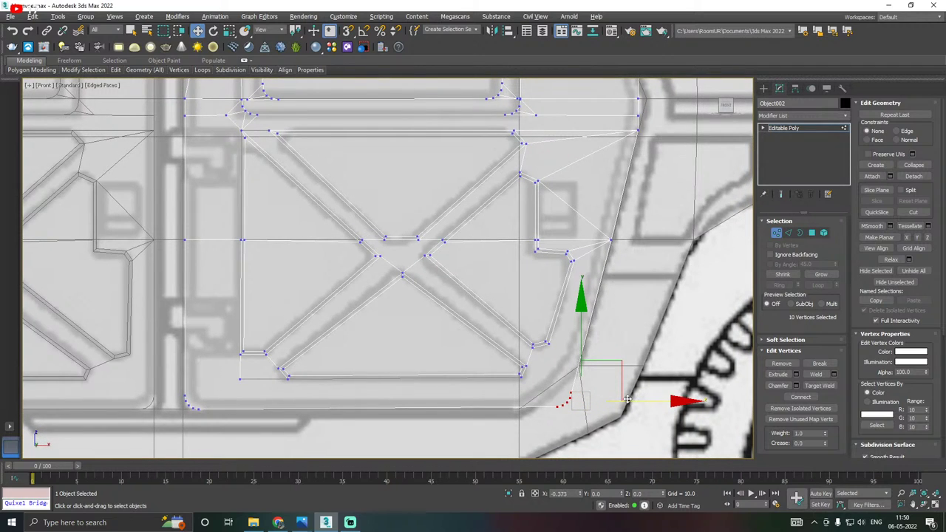
pyautogui.scroll(2, 560, 405)
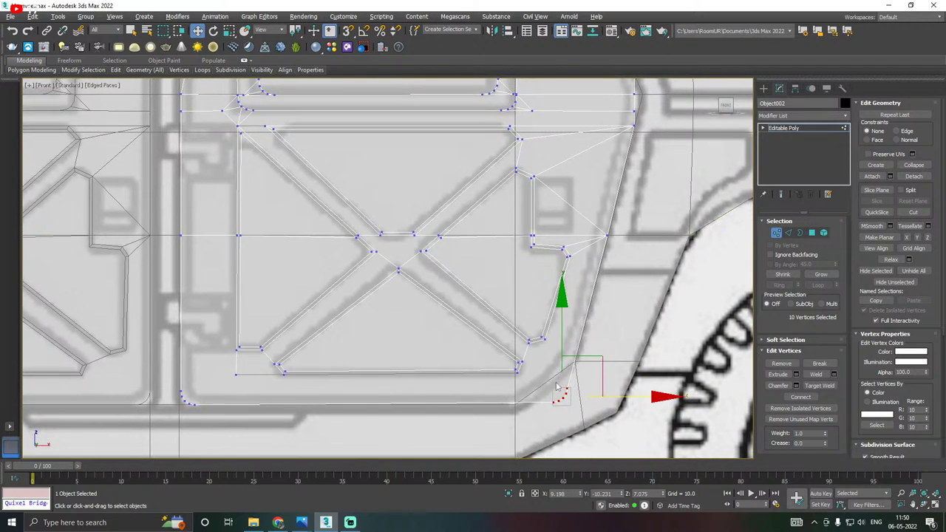
# Remove three of the short edges spanning the thickness of the rear door's rounded lower rear corner, along with their vertices.
pyautogui.keyDown('alt'); pyautogui.moveTo(562, 402); pyautogui.dragTo(668, 368, button='middle'); pyautogui.keyUp('alt')
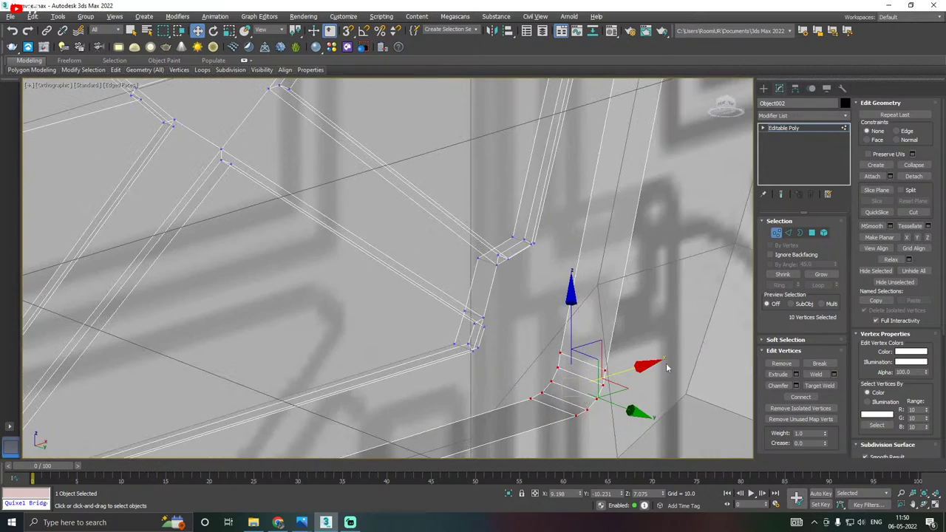
pyautogui.click(788, 233)
pyautogui.click(547, 407)
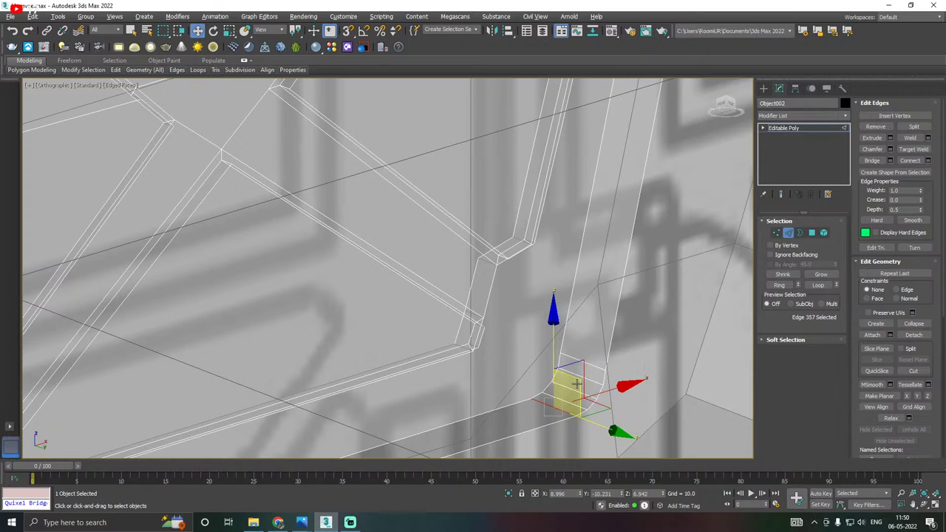
pyautogui.keyDown('ctrl'); pyautogui.click(574, 386); pyautogui.keyUp('ctrl')
pyautogui.press('BackSpace')
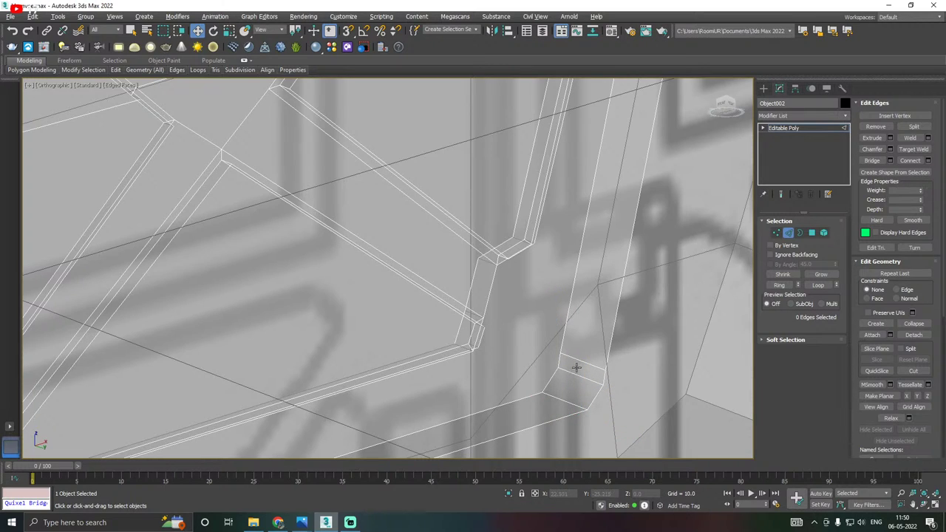
pyautogui.click(574, 374)
pyautogui.hotkey('ctrl', 'BackSpace')
# Pull the corner's lower vertices forward to about X 8.031 and move its upper pair to about X 9.542, Z 7.924.
pyautogui.press('f')
pyautogui.scroll(10, 418, 257)
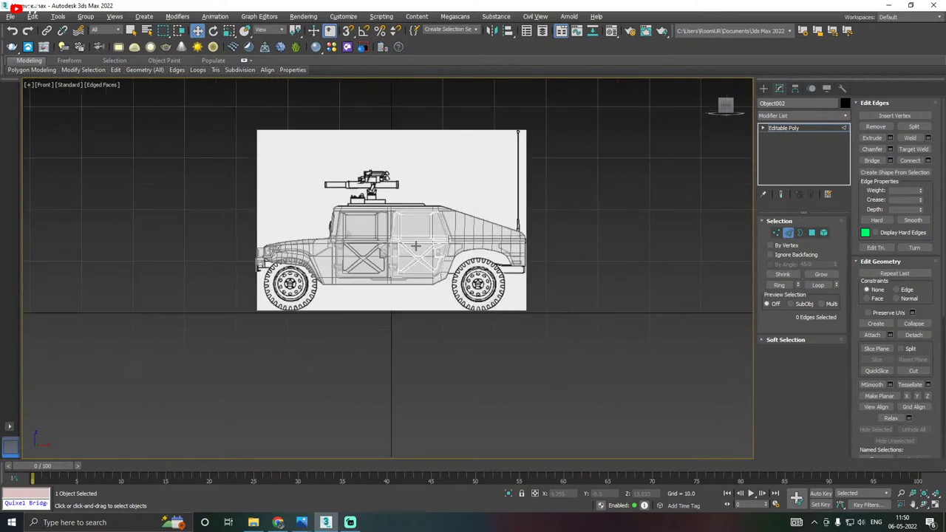
pyautogui.scroll(5, 485, 316)
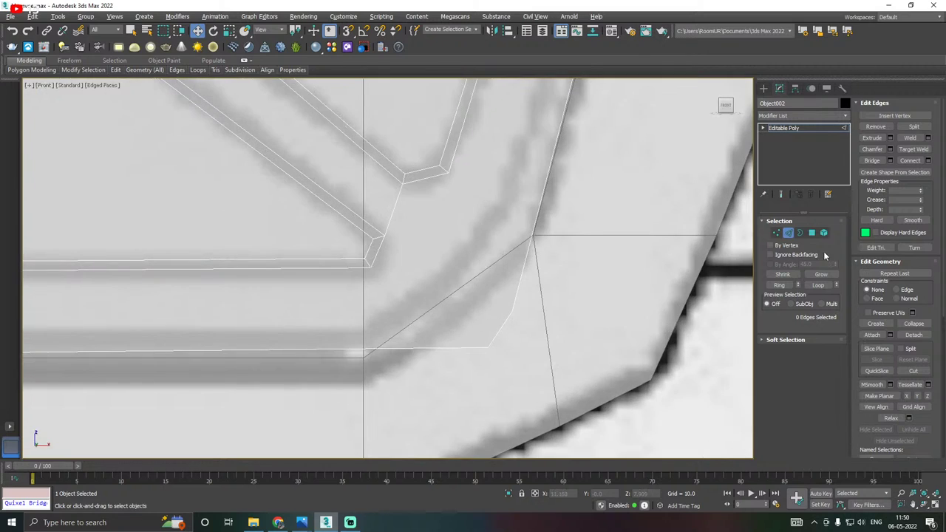
pyautogui.click(777, 232)
pyautogui.moveTo(465, 368); pyautogui.dragTo(427, 330)
pyautogui.moveTo(503, 304); pyautogui.dragTo(549, 345)
pyautogui.moveTo(556, 336); pyautogui.dragTo(534, 395, button='middle')
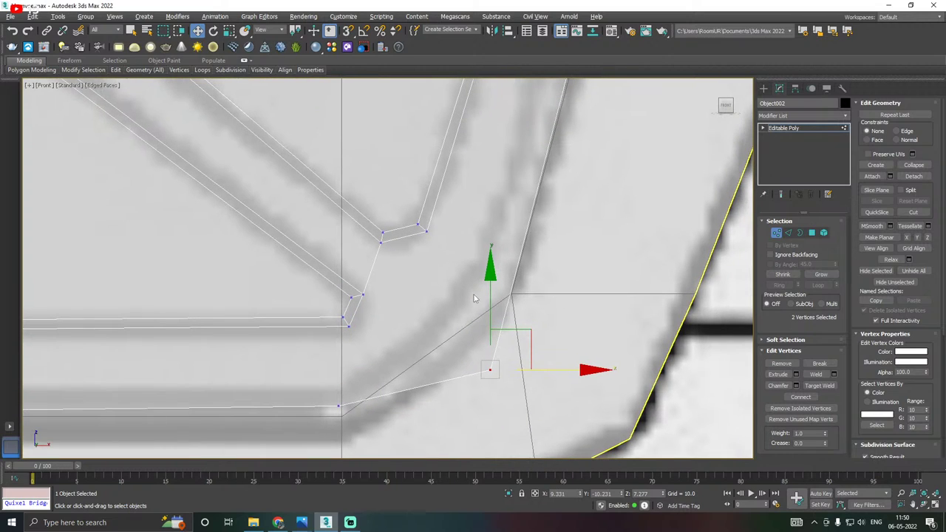
pyautogui.moveTo(491, 318); pyautogui.dragTo(533, 251)
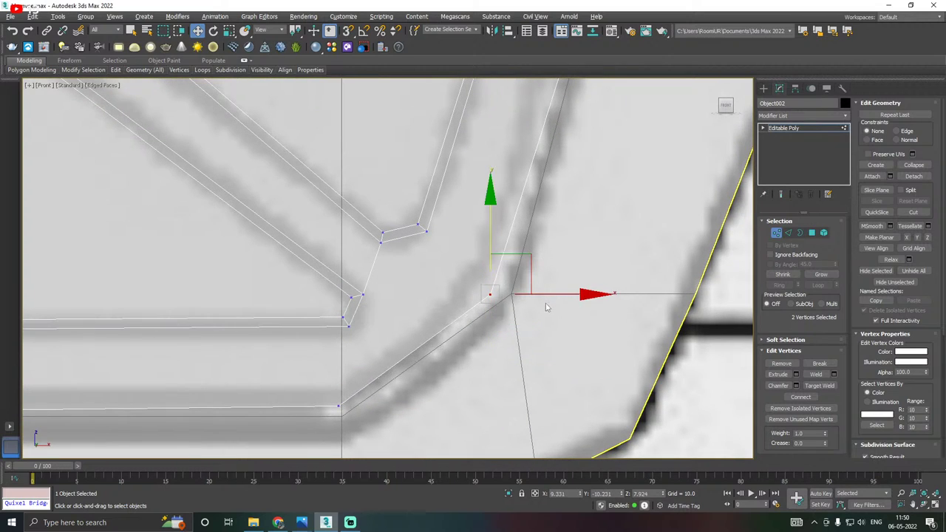
pyautogui.moveTo(545, 294); pyautogui.dragTo(570, 285)
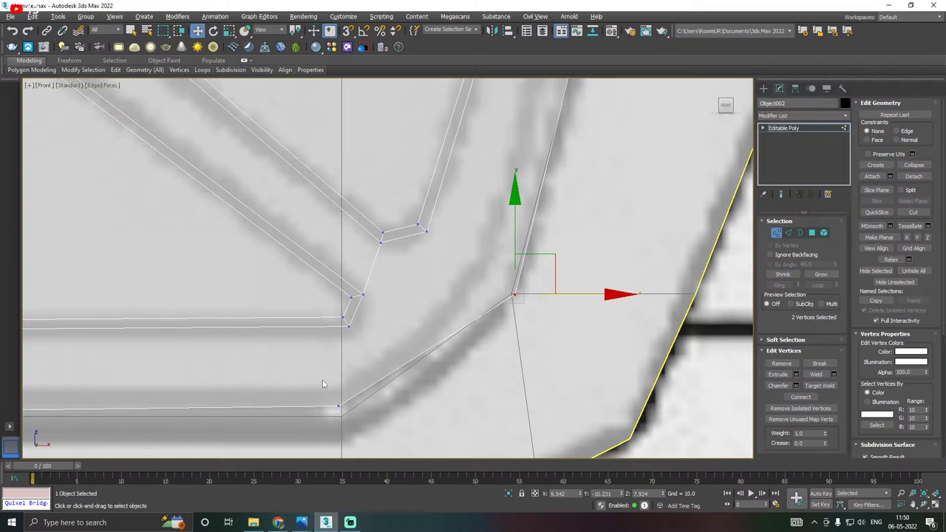
# Try shifting the two vertices at the rear end of the door's lower edge rearward to about X 8.556.
pyautogui.click(338, 406)
pyautogui.scroll(-5, 487, 395)
pyautogui.scroll(1, 473, 397)
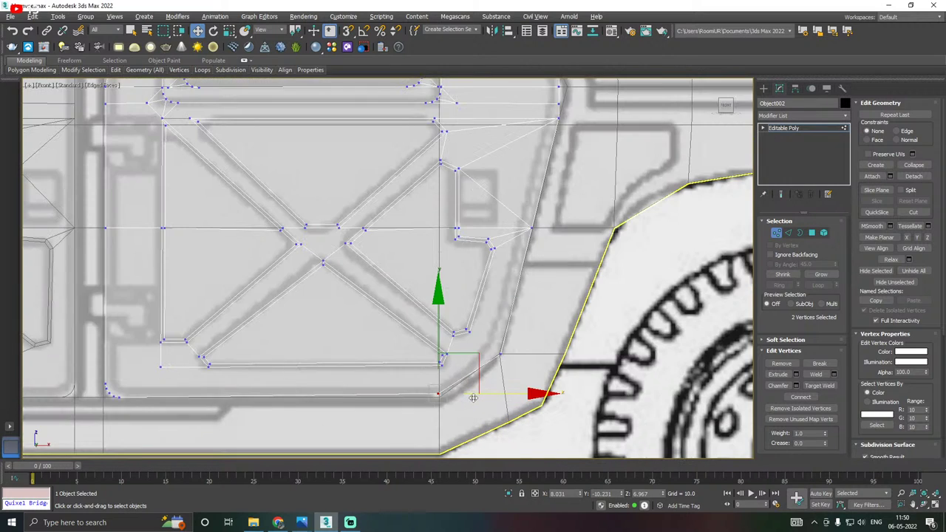
pyautogui.moveTo(493, 393); pyautogui.dragTo(514, 392)
pyautogui.scroll(-2, 512, 392)
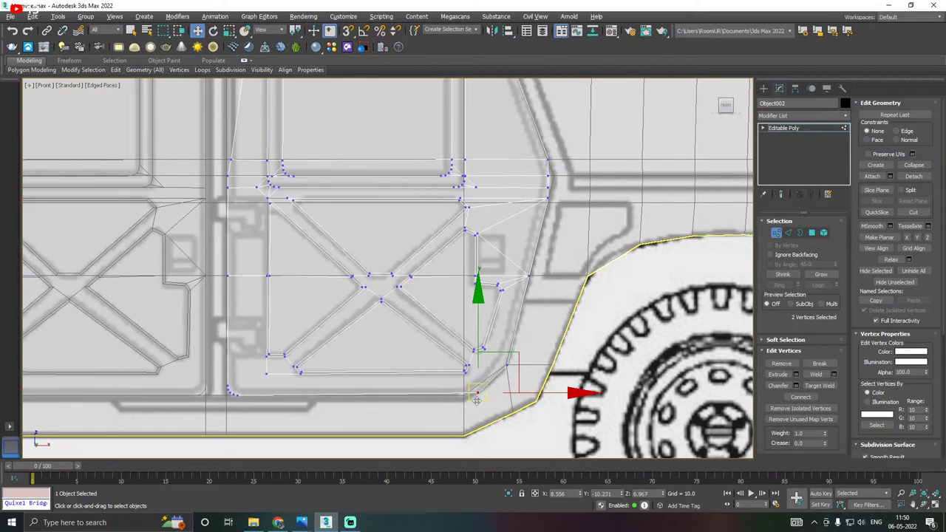
pyautogui.scroll(3, 491, 384)
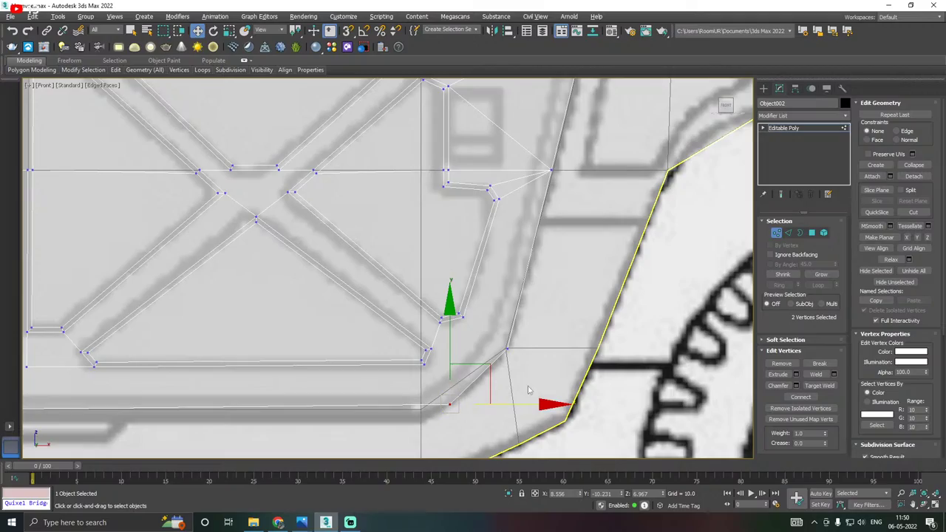
# Move the two vertices at the rear end of the door's lower edge forward to about X 8.006.
pyautogui.keyDown('alt'); pyautogui.moveTo(528, 391); pyautogui.dragTo(468, 385, button='middle'); pyautogui.keyUp('alt')
pyautogui.press('f')
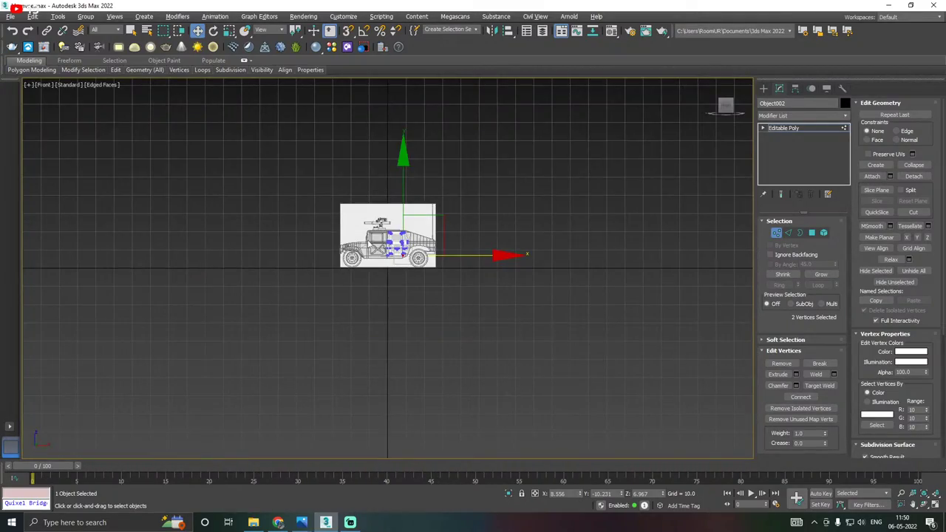
pyautogui.scroll(15, 368, 239)
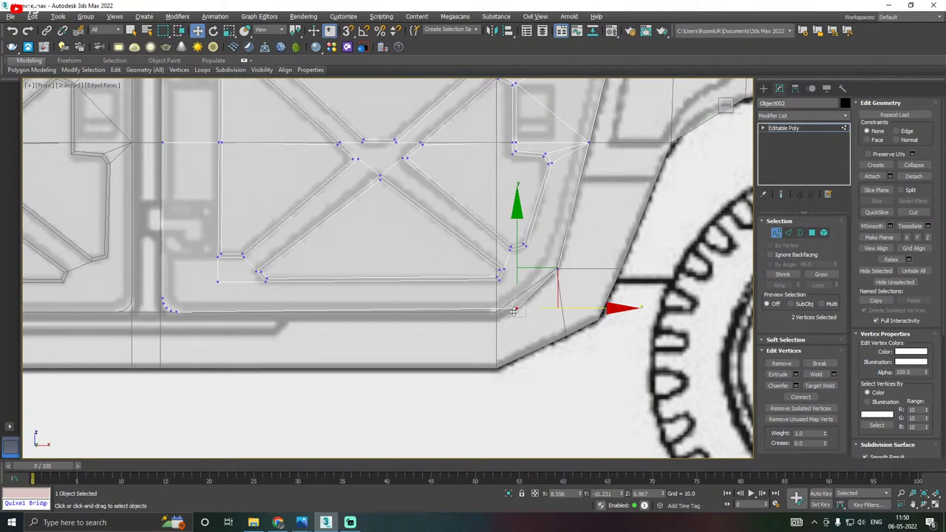
pyautogui.scroll(2, 513, 312)
pyautogui.moveTo(600, 306); pyautogui.dragTo(568, 305)
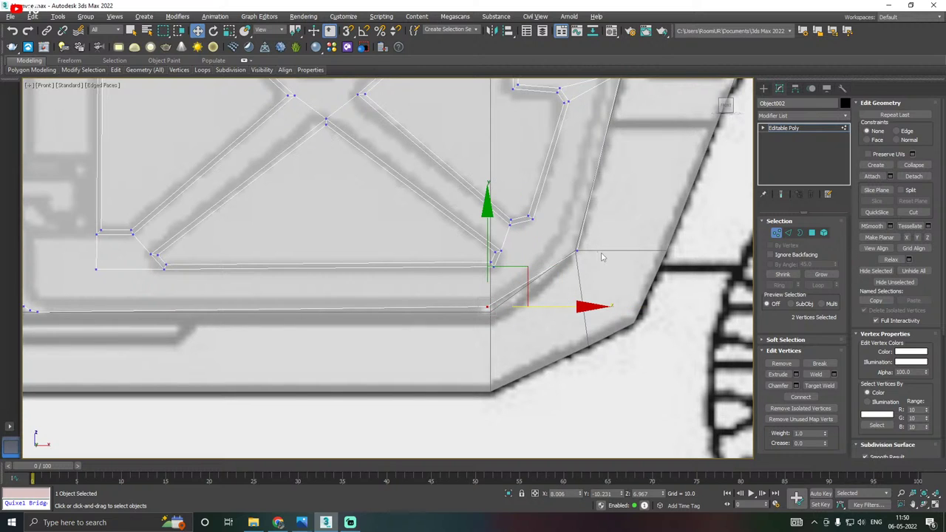
# Lower the two vertices at the lower edge's rear end to about Z 6.708 and the ten front corner vertices to about Z 6.786.
pyautogui.moveTo(601, 257); pyautogui.dragTo(560, 352, button='middle')
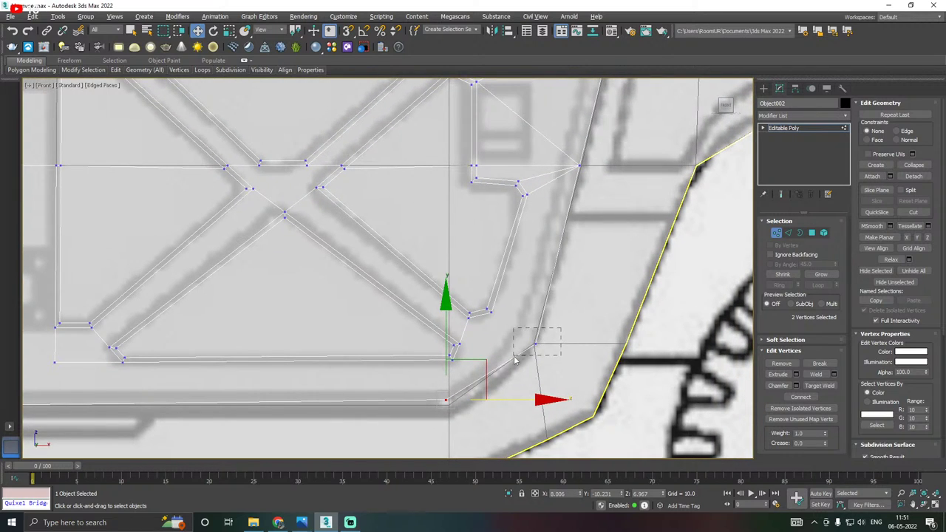
pyautogui.scroll(-3, 513, 357)
pyautogui.scroll(2, 482, 368)
pyautogui.moveTo(488, 369); pyautogui.dragTo(615, 338, button='middle')
pyautogui.scroll(-1, 599, 343)
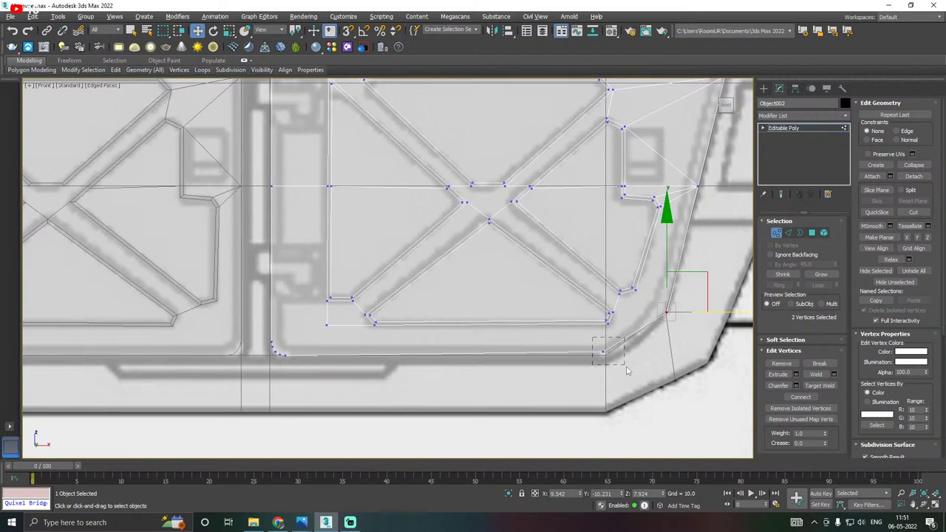
pyautogui.moveTo(626, 367); pyautogui.dragTo(627, 368)
pyautogui.moveTo(606, 297); pyautogui.dragTo(606, 322)
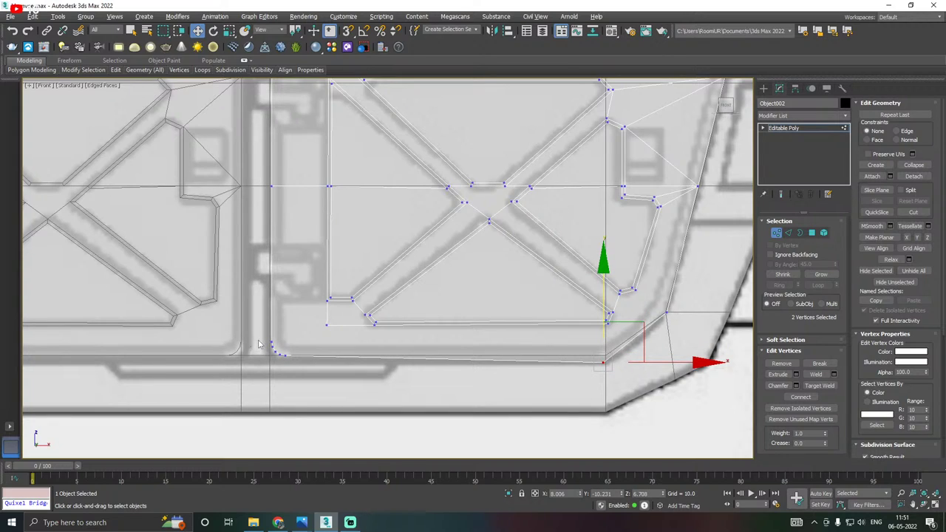
pyautogui.moveTo(289, 370); pyautogui.dragTo(297, 375)
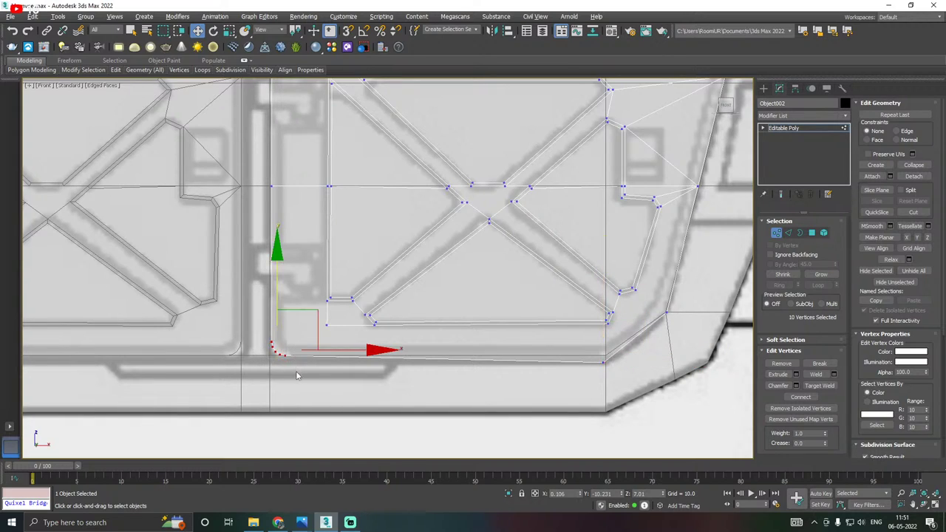
pyautogui.moveTo(274, 295); pyautogui.dragTo(274, 304)
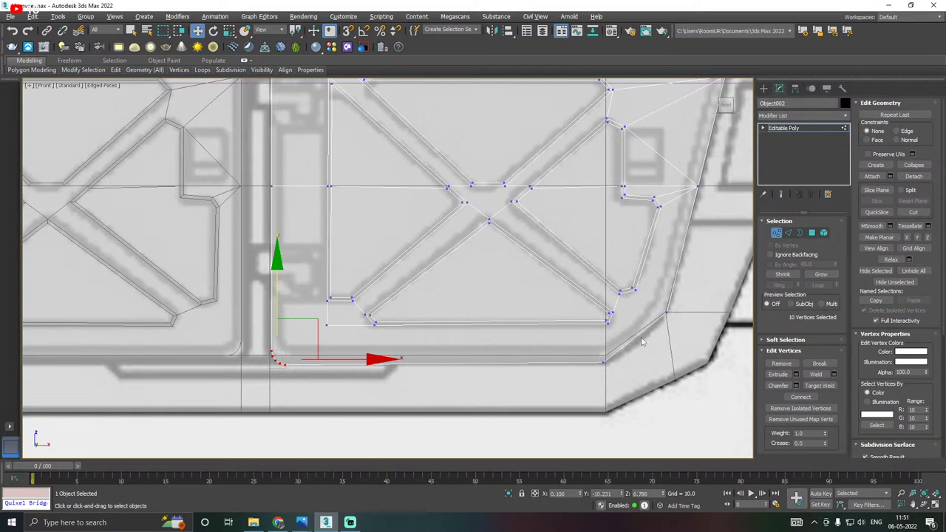
# Move the lower edge's two rear vertices to about X 8.199 and the corner pair above them to about X 9.371, Z 7.503.
pyautogui.moveTo(625, 350); pyautogui.dragTo(534, 367, button='middle')
pyautogui.scroll(2, 534, 370)
pyautogui.moveTo(477, 398); pyautogui.dragTo(574, 378)
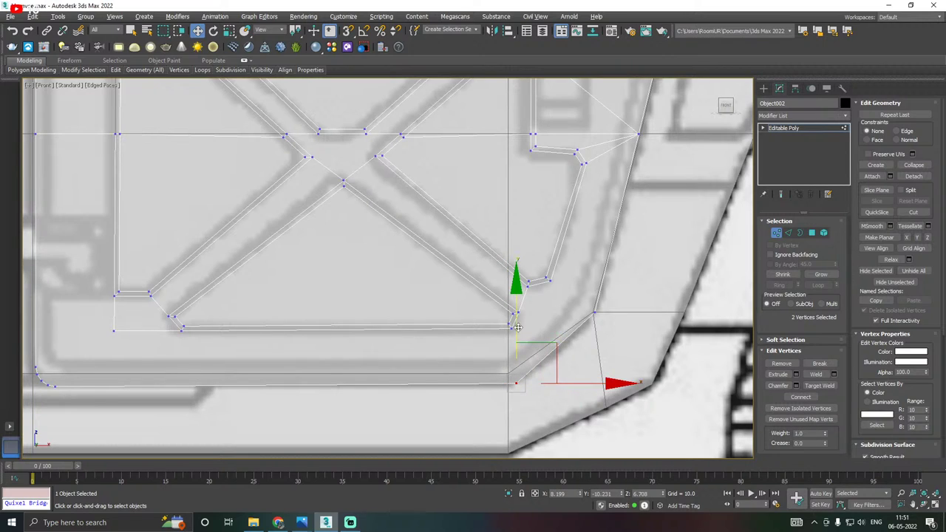
pyautogui.moveTo(613, 307); pyautogui.dragTo(585, 335)
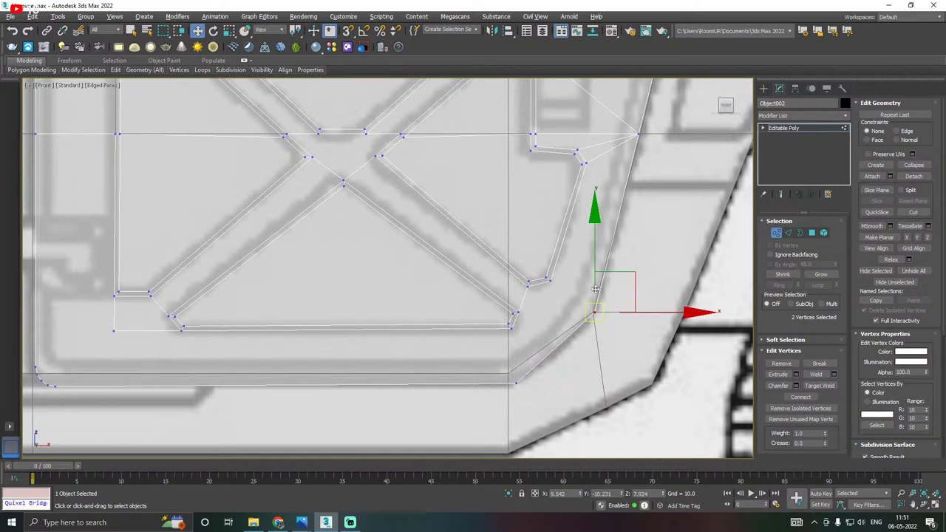
pyautogui.moveTo(594, 263); pyautogui.dragTo(588, 288)
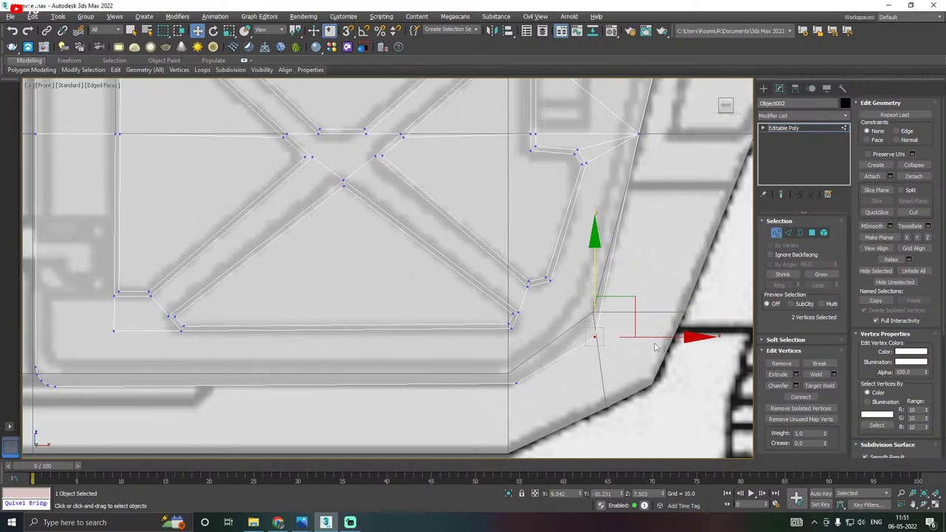
pyautogui.moveTo(656, 336); pyautogui.dragTo(647, 331)
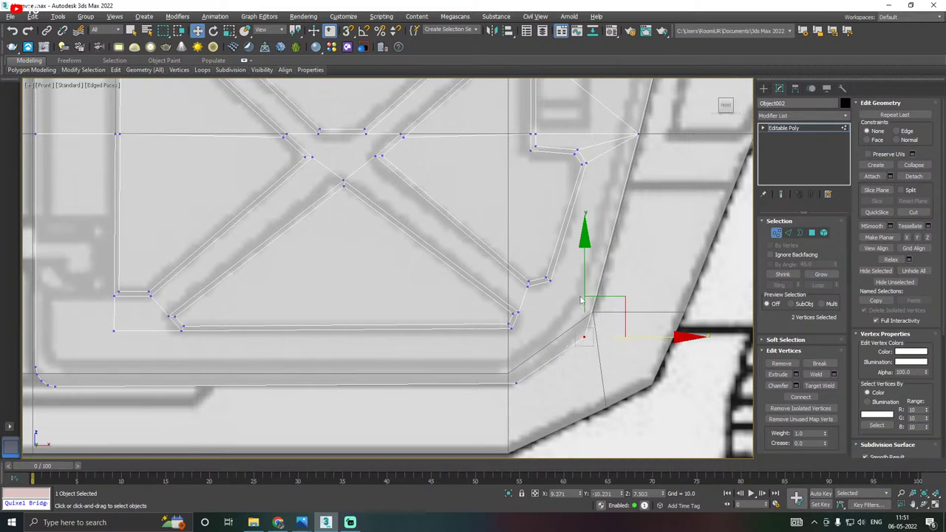
# Raise the two vertices at the rear door's lower rear corner to match the blueprint outline.
pyautogui.moveTo(587, 286); pyautogui.dragTo(590, 269)
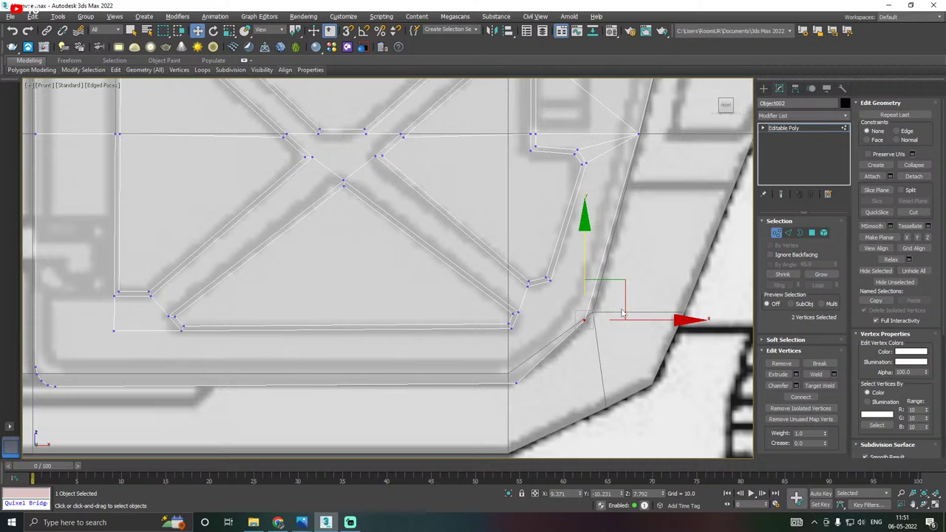
pyautogui.scroll(-3, 610, 329)
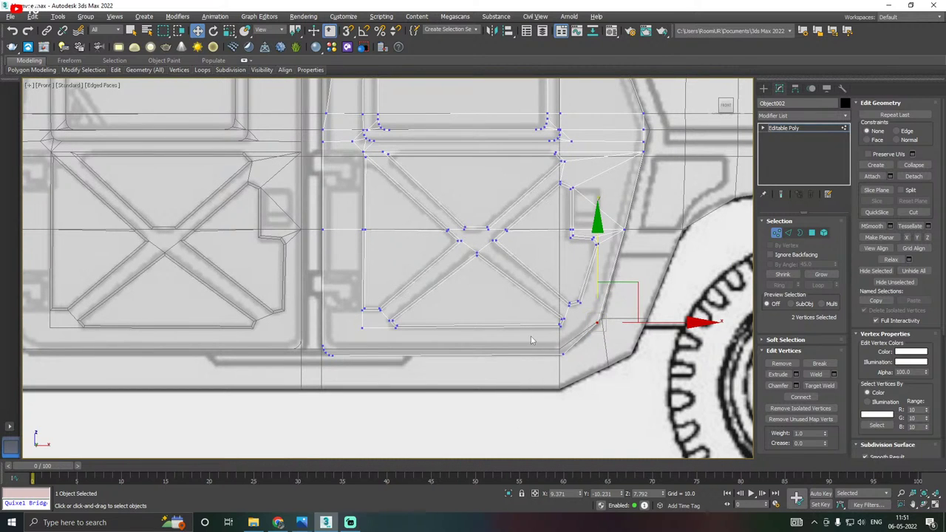
pyautogui.scroll(-5, 531, 340)
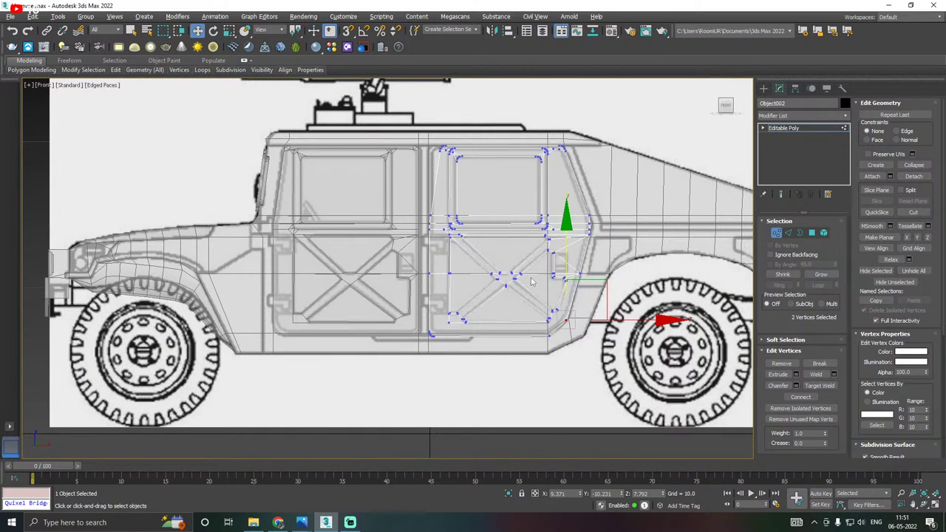
pyautogui.scroll(-1, 531, 282)
# Shift the rear door's upper front corner vertices and the vertex pair level with the window's lower edge forward to the blueprint's door edge.
pyautogui.scroll(6, 509, 189)
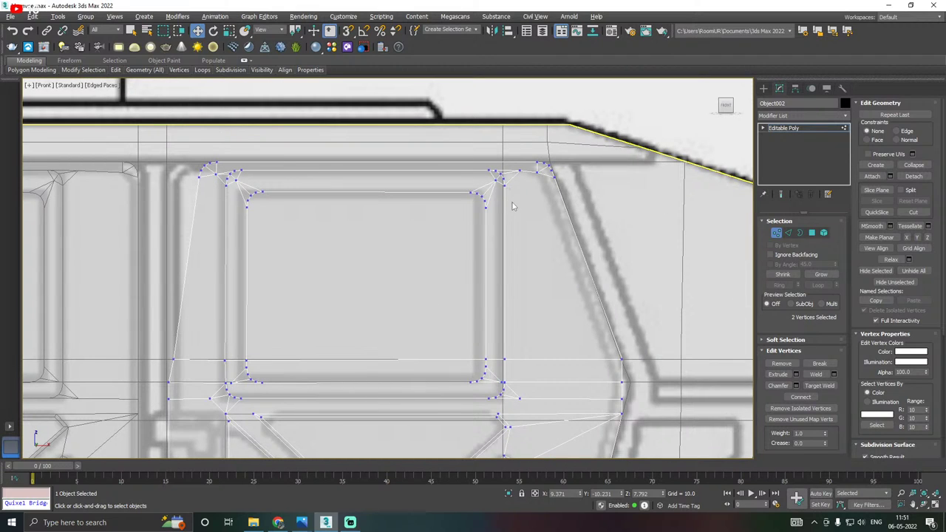
pyautogui.scroll(4, 456, 187)
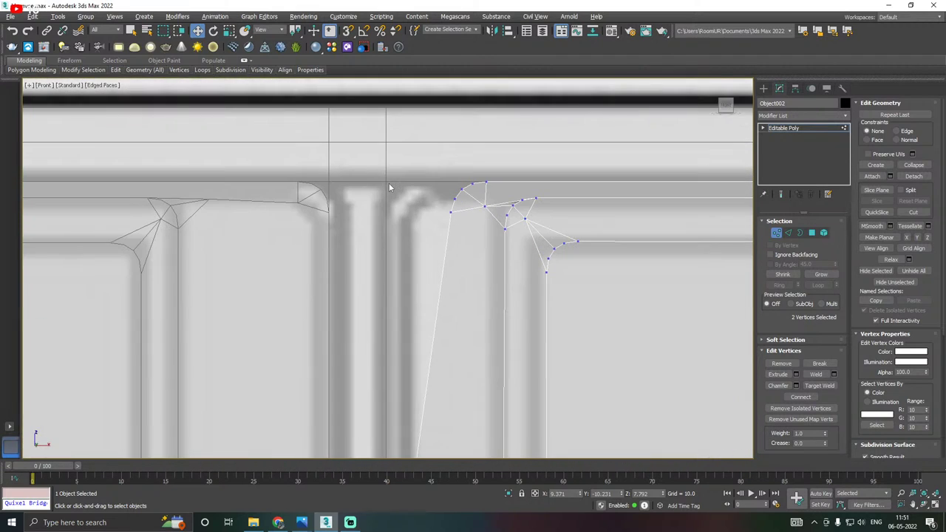
pyautogui.moveTo(484, 208); pyautogui.dragTo(491, 188)
pyautogui.scroll(-4, 458, 196)
pyautogui.scroll(2, 403, 379)
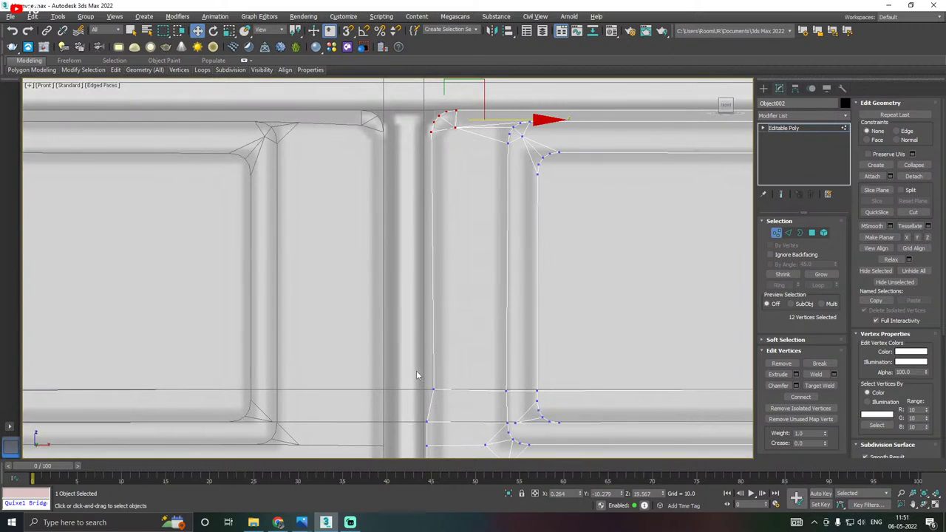
pyautogui.moveTo(417, 374); pyautogui.dragTo(484, 389)
pyautogui.moveTo(505, 374); pyautogui.dragTo(499, 375, button='middle')
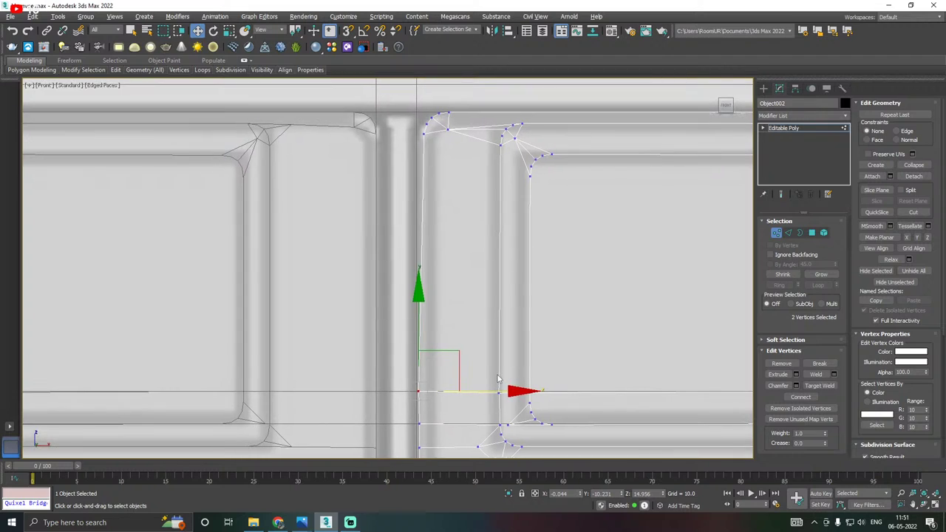
# Align the rear door's rounded upper front corner with its vertical front edge, and move the corner's inner vertex pair rearward.
pyautogui.moveTo(517, 267); pyautogui.dragTo(521, 330, button='middle')
pyautogui.moveTo(418, 157); pyautogui.dragTo(460, 228)
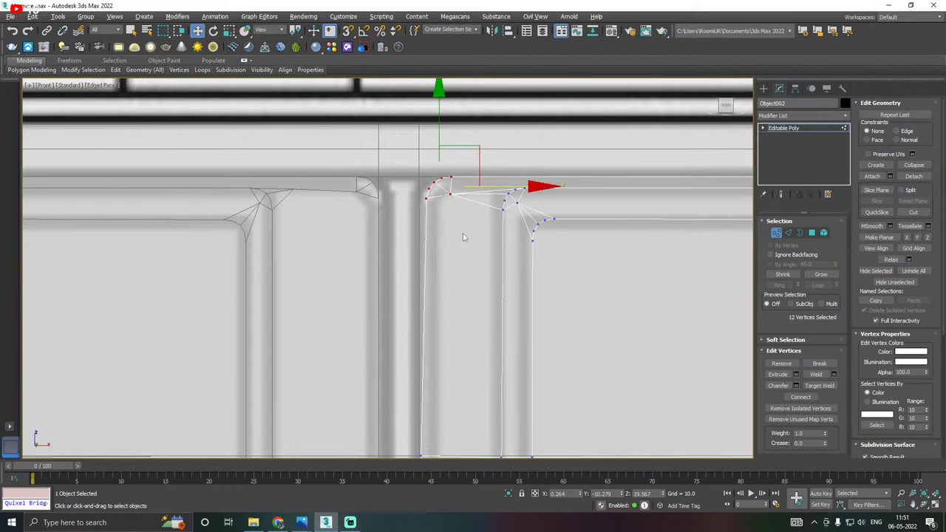
pyautogui.scroll(2, 443, 198)
pyautogui.moveTo(498, 181); pyautogui.dragTo(486, 181)
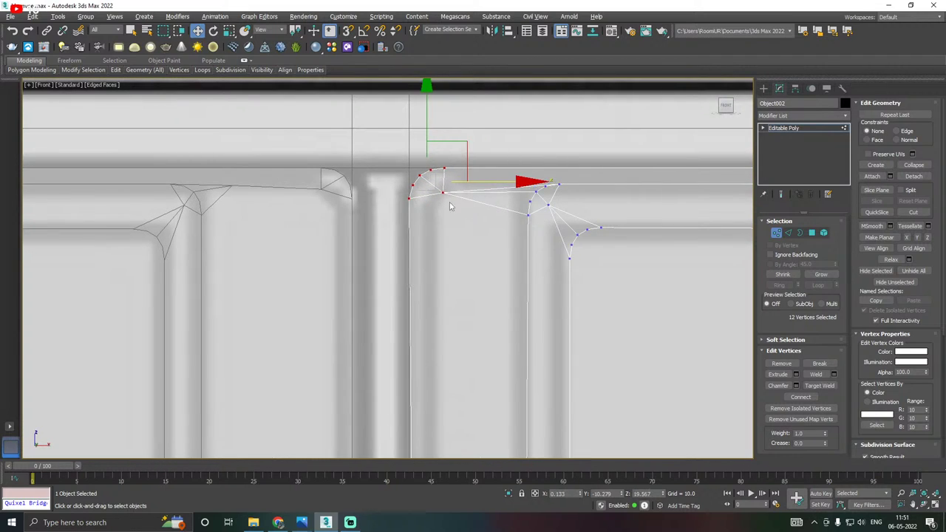
pyautogui.click(434, 214)
pyautogui.moveTo(436, 208); pyautogui.dragTo(452, 185)
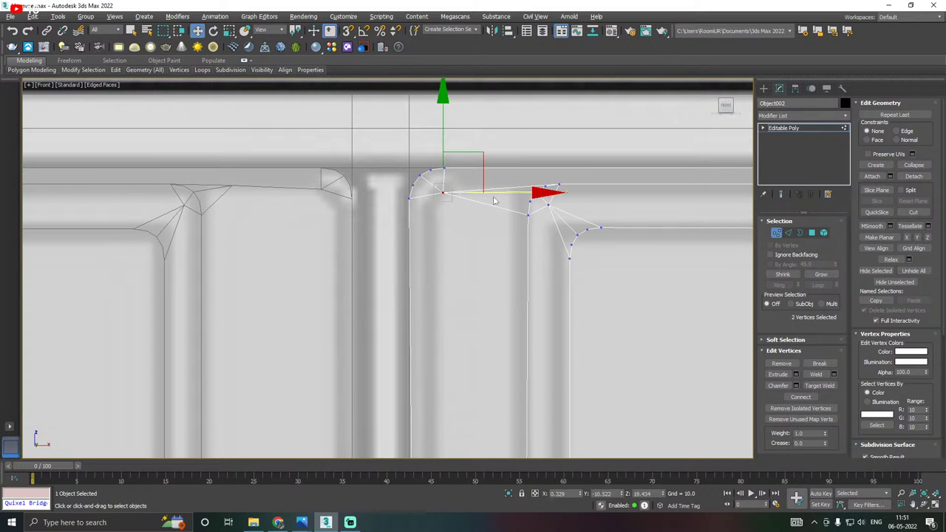
pyautogui.moveTo(509, 190); pyautogui.dragTo(532, 191)
pyautogui.scroll(-3, 438, 191)
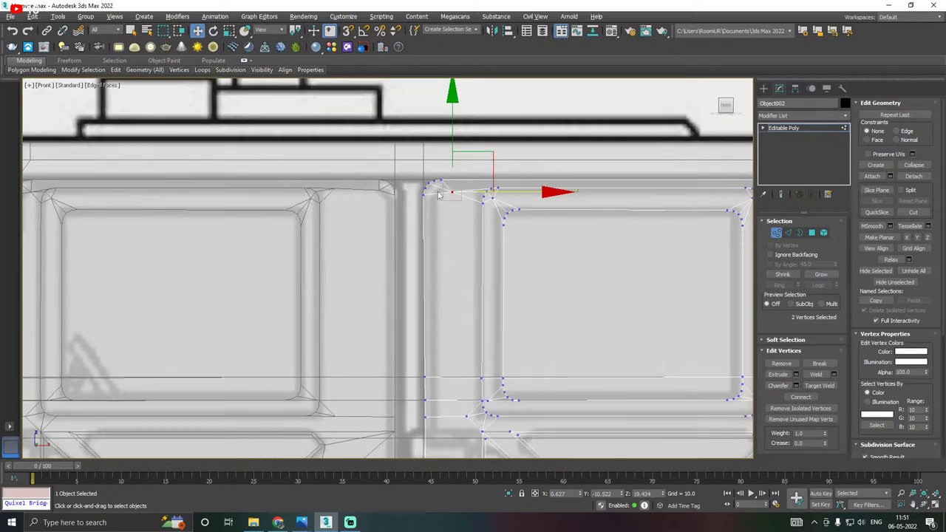
# Finish vertex editing on the rear door and turn off see-through display for the body and doors in the perspective view.
pyautogui.moveTo(449, 313); pyautogui.dragTo(450, 182, button='middle')
pyautogui.scroll(-3, 418, 195)
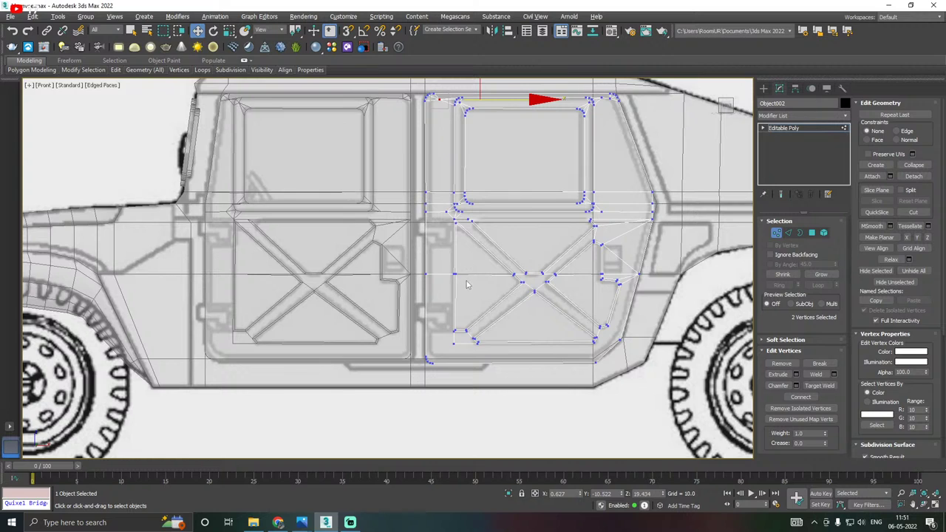
pyautogui.moveTo(467, 285); pyautogui.dragTo(403, 294, button='middle')
pyautogui.moveTo(450, 243); pyautogui.dragTo(514, 252, button='middle')
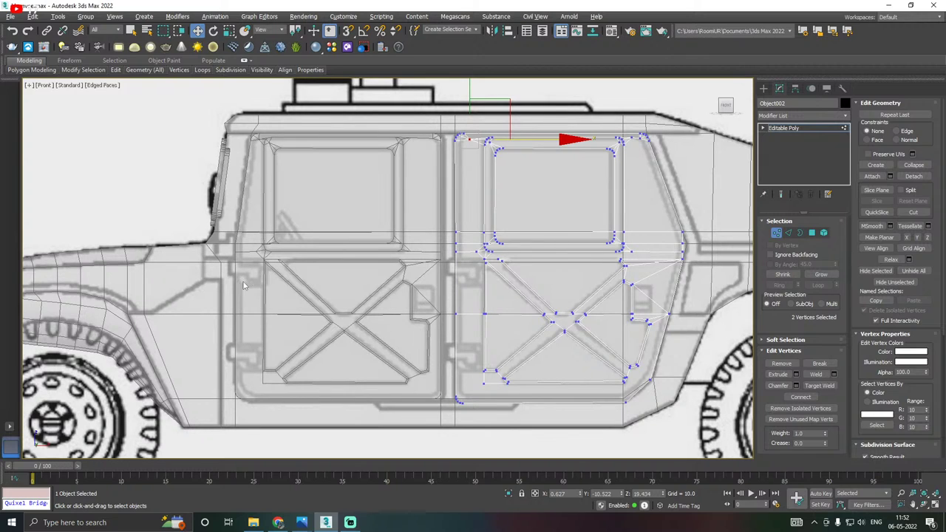
pyautogui.moveTo(520, 263); pyautogui.dragTo(470, 275, button='middle')
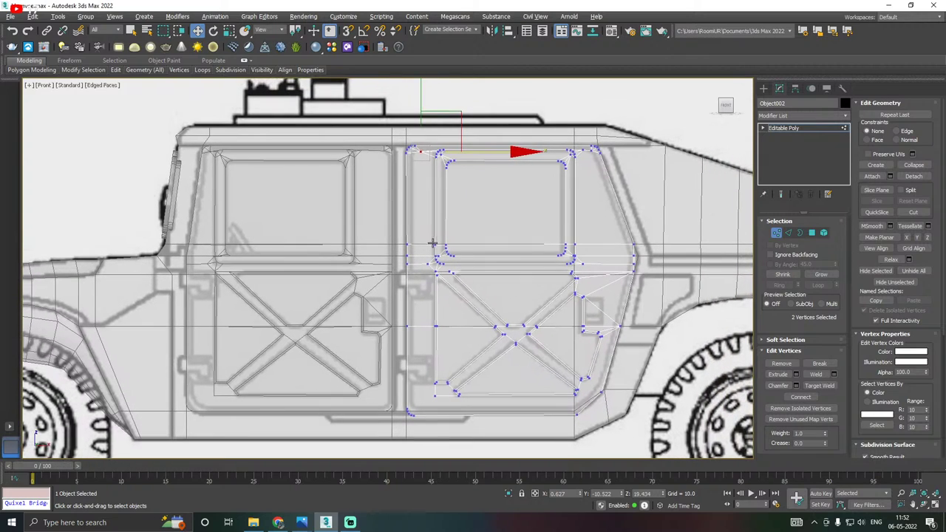
pyautogui.click(805, 130)
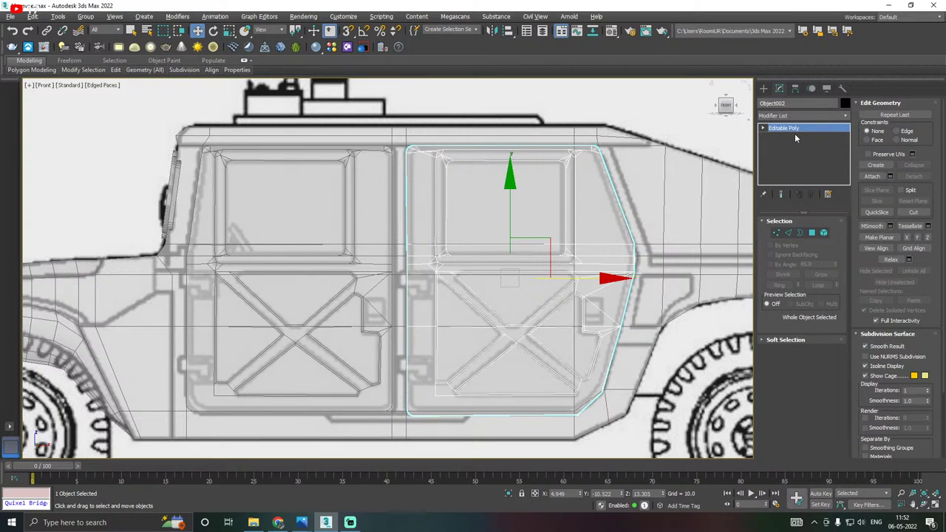
pyautogui.hotkey('alt', 'x')
pyautogui.press('p')
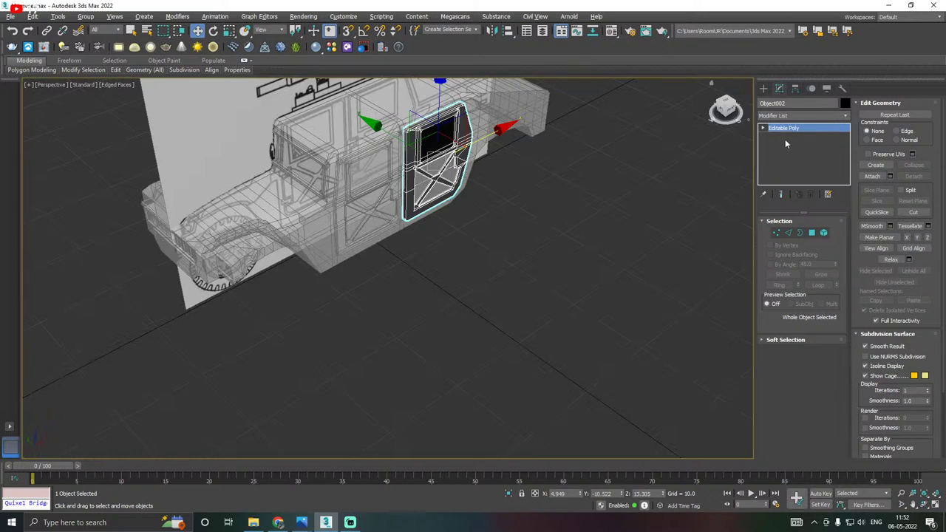
pyautogui.scroll(3, 422, 156)
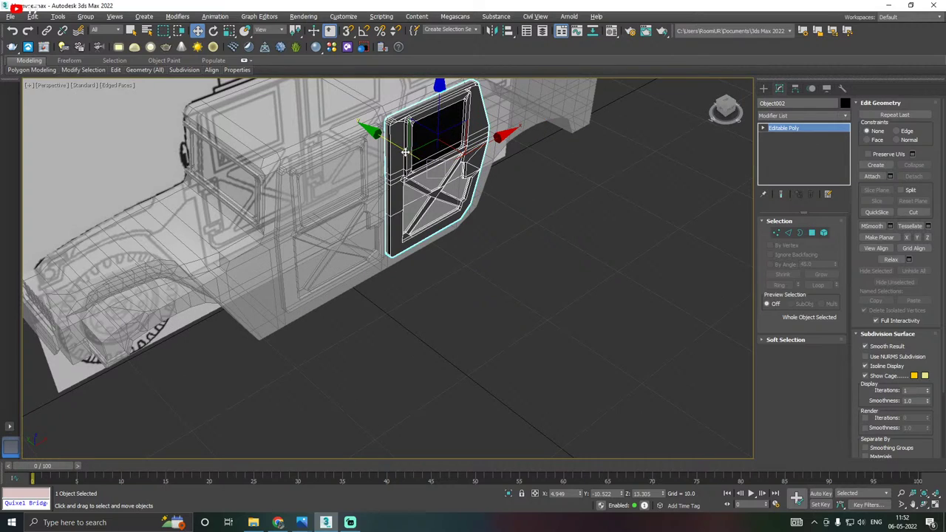
pyautogui.hotkey('ctrl', 'a')
pyautogui.hotkey('alt', 'x')
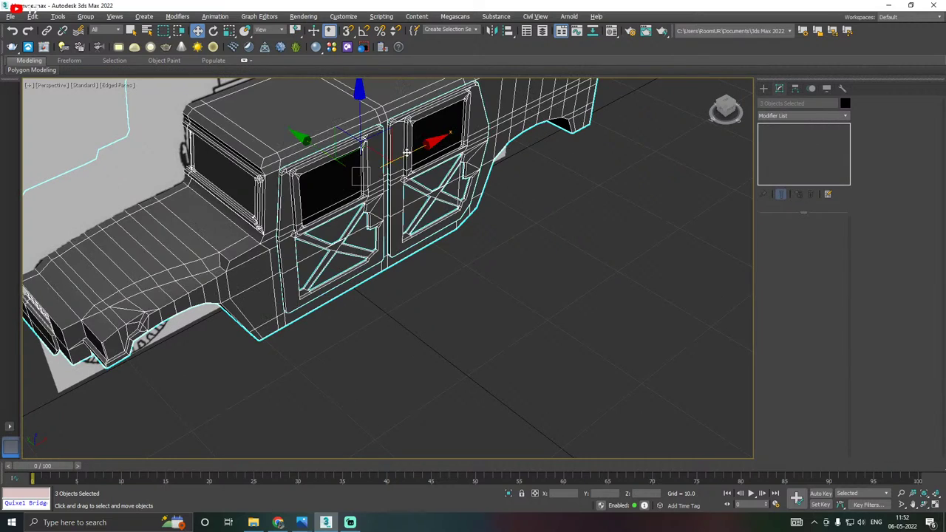
pyautogui.moveTo(423, 159); pyautogui.dragTo(368, 73, button='middle')
pyautogui.hotkey('ctrl', 'd')
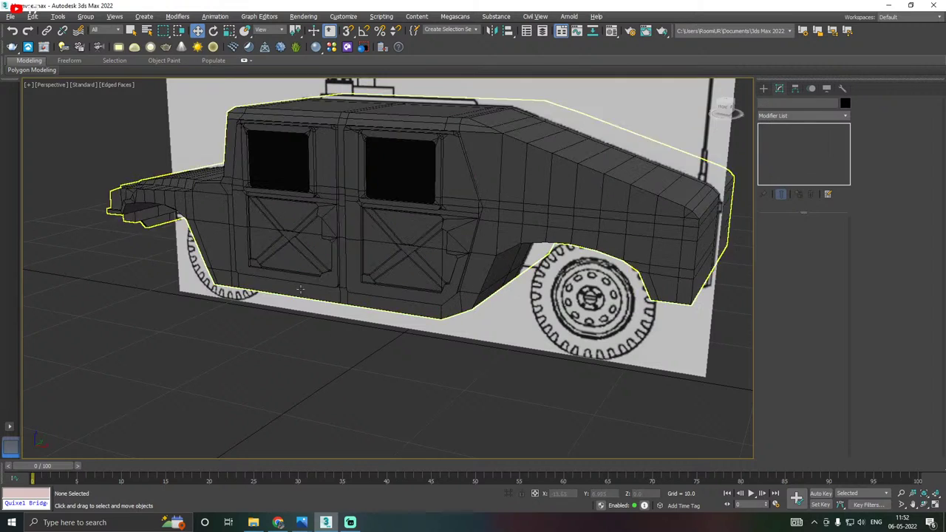
# Move the rear door slightly outward from the body along Y, to about Y -10.62.
pyautogui.scroll(5, 372, 240)
pyautogui.click(489, 269)
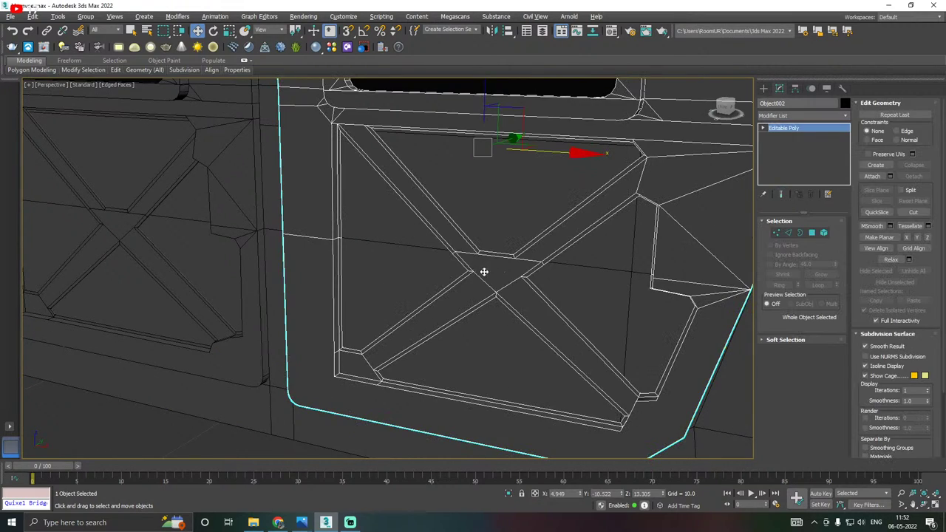
pyautogui.keyDown('alt'); pyautogui.moveTo(439, 268); pyautogui.dragTo(433, 198, button='middle'); pyautogui.keyUp('alt')
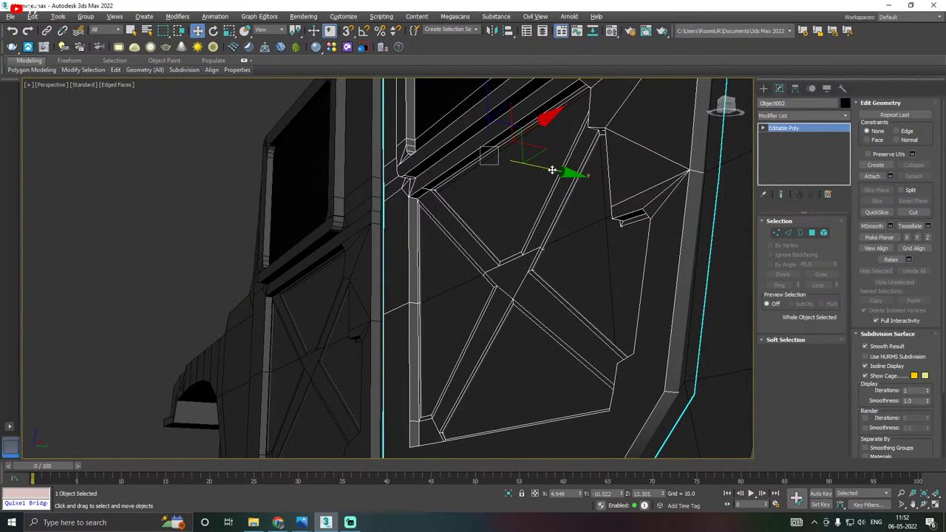
pyautogui.moveTo(549, 170); pyautogui.dragTo(547, 168)
pyautogui.moveTo(544, 168); pyautogui.dragTo(545, 168)
pyautogui.scroll(-3, 548, 173)
pyautogui.keyDown('alt'); pyautogui.moveTo(553, 178); pyautogui.dragTo(660, 221, button='middle'); pyautogui.keyUp('alt')
# Move the front door outward from the body by about 0.19 units along Y.
pyautogui.click(358, 187)
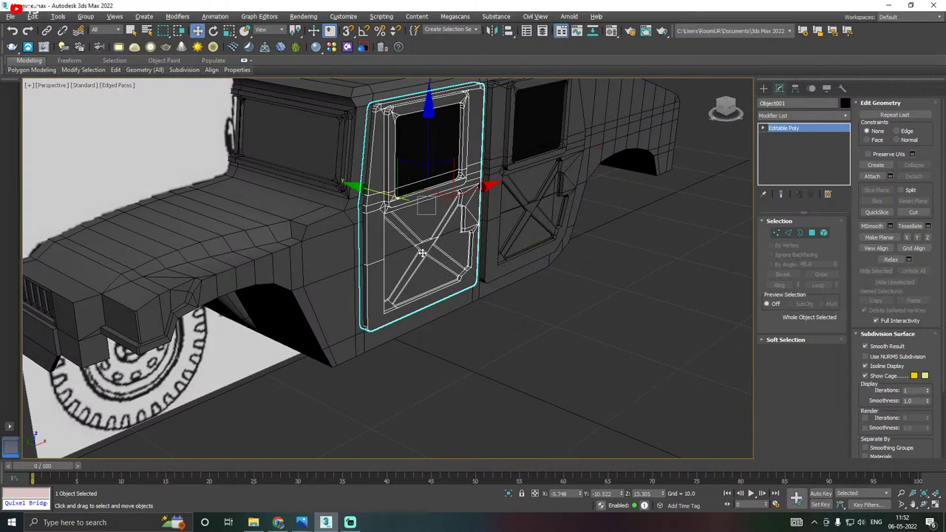
pyautogui.moveTo(358, 186); pyautogui.dragTo(360, 187)
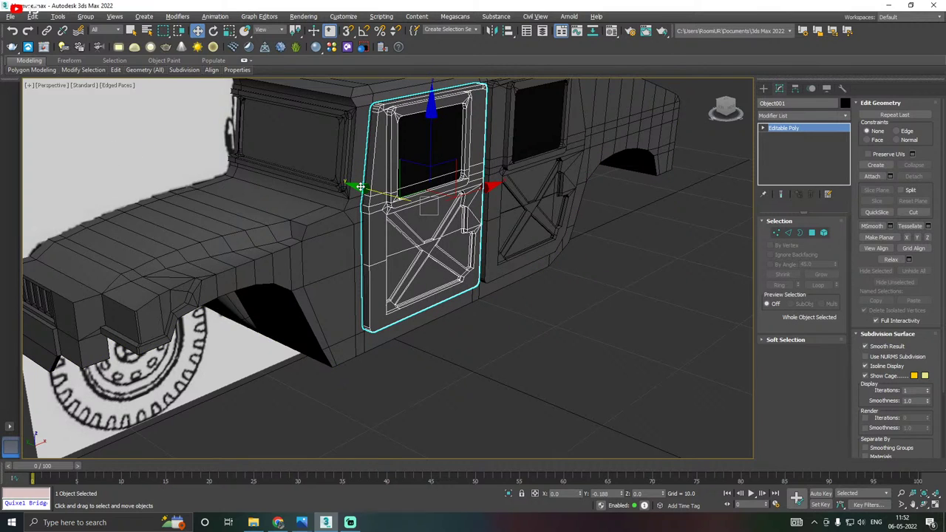
pyautogui.click(612, 288)
# Move the rear door slightly back toward the body along Y, to about Y -10.57.
pyautogui.scroll(-5, 579, 293)
pyautogui.scroll(6, 573, 288)
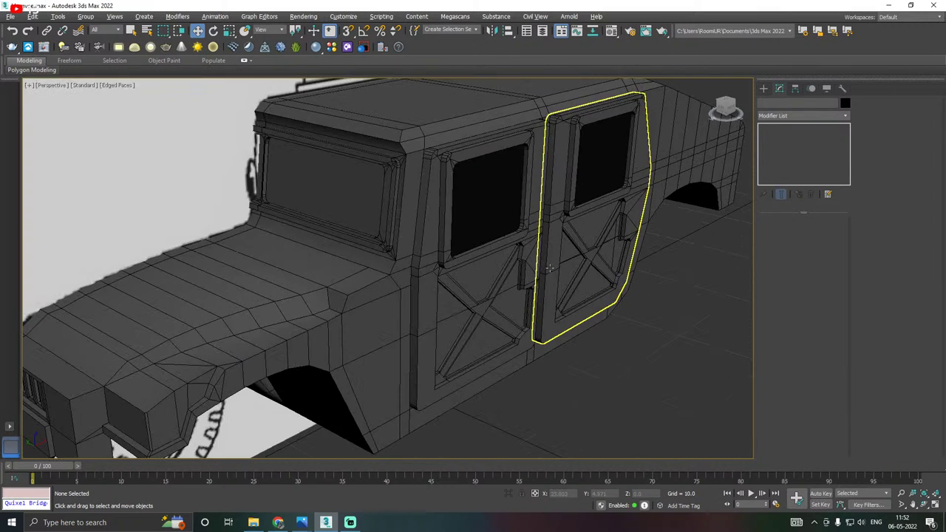
pyautogui.scroll(3, 550, 269)
pyautogui.click(566, 269)
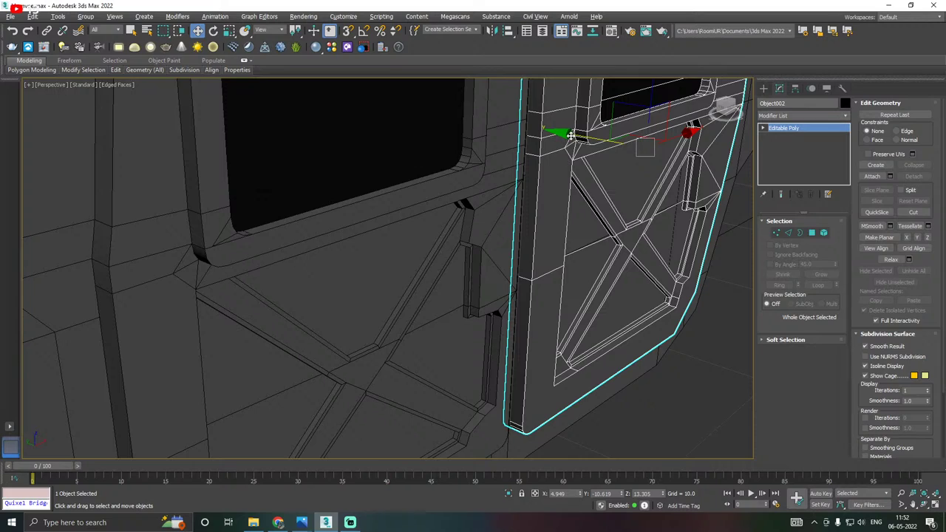
pyautogui.moveTo(570, 136); pyautogui.dragTo(567, 134)
pyautogui.scroll(-3, 434, 198)
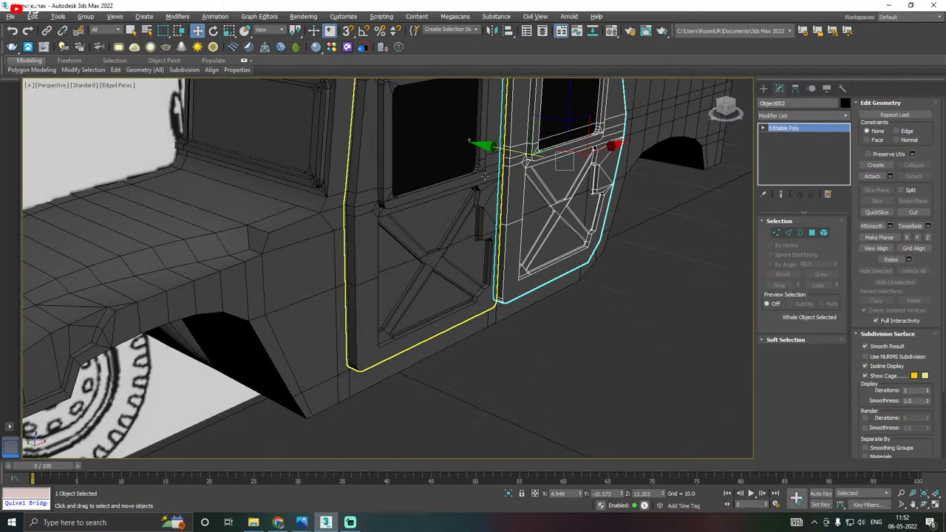
pyautogui.keyDown('alt'); pyautogui.moveTo(435, 198); pyautogui.dragTo(518, 201, button='middle'); pyautogui.keyUp('alt')
pyautogui.keyDown('alt'); pyautogui.moveTo(557, 165); pyautogui.dragTo(525, 170, button='middle'); pyautogui.keyUp('alt')
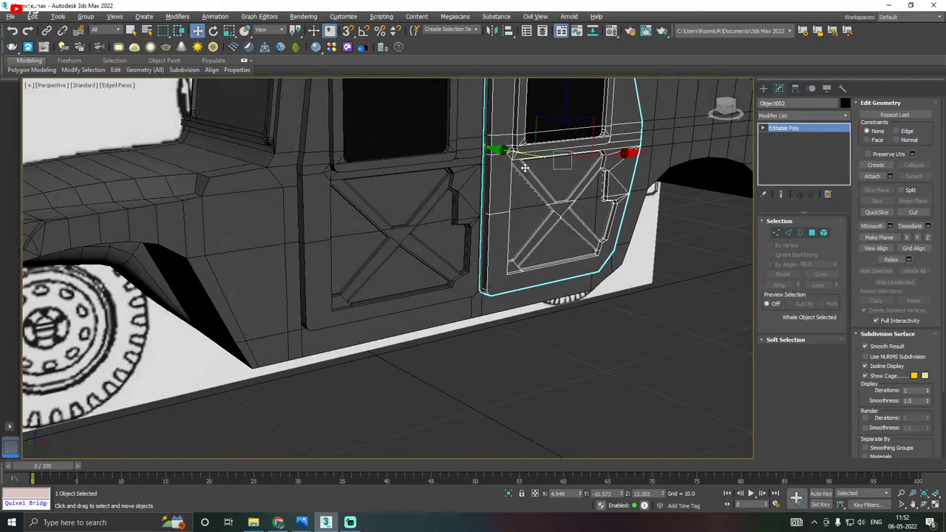
# Isolate the vehicle body and both doors so the blueprint plane is hidden, and clear the selection.
pyautogui.scroll(-3, 544, 217)
pyautogui.scroll(-6, 648, 243)
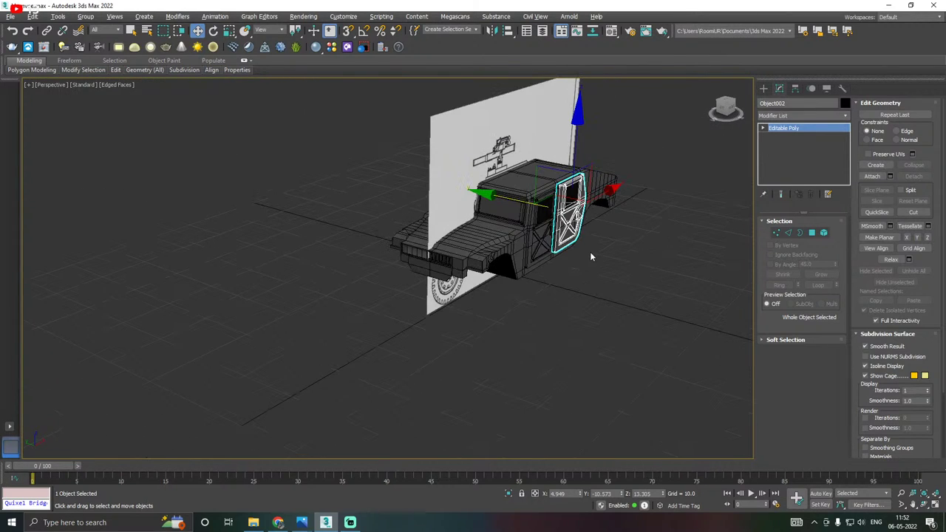
pyautogui.click(590, 251)
pyautogui.click(509, 493)
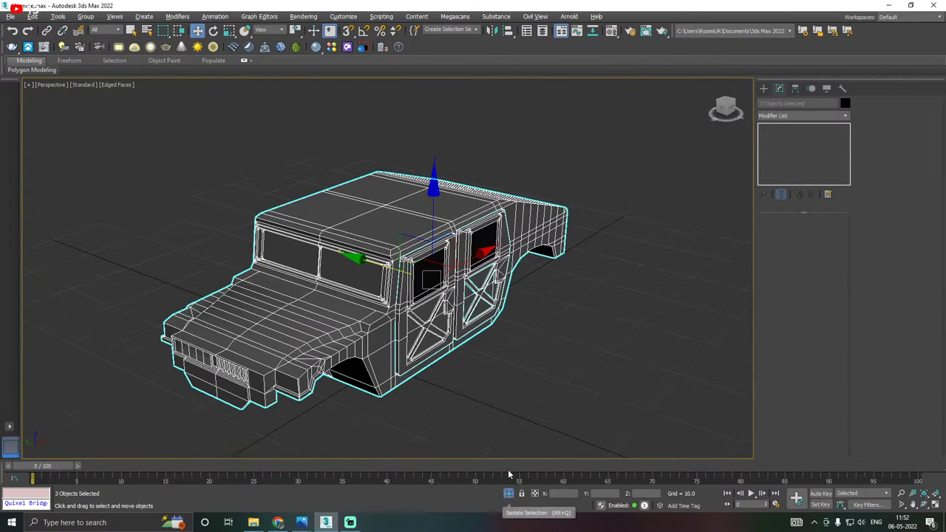
pyautogui.click(455, 366)
pyautogui.moveTo(455, 367); pyautogui.dragTo(482, 337, button='middle')
pyautogui.scroll(5, 482, 334)
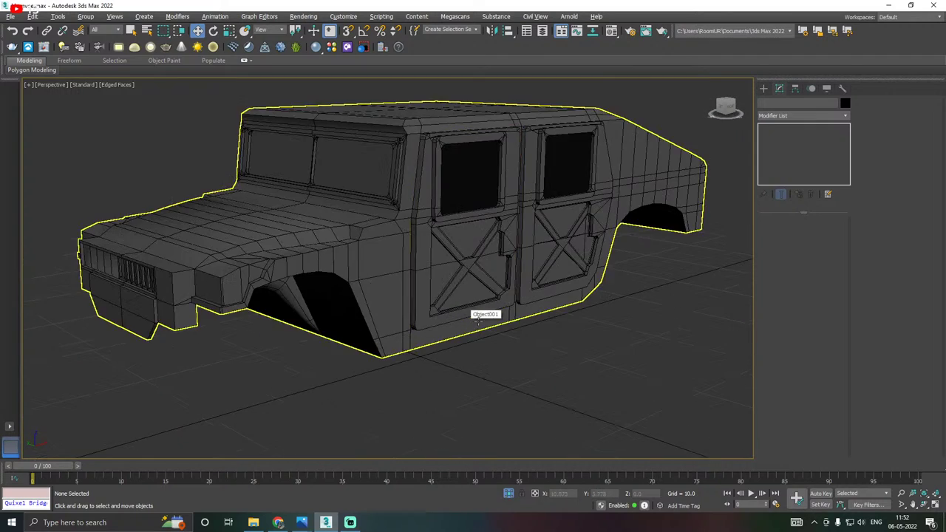
pyautogui.keyDown('alt'); pyautogui.moveTo(639, 314); pyautogui.dragTo(566, 289, button='middle'); pyautogui.keyUp('alt')
pyautogui.scroll(-2, 696, 299)
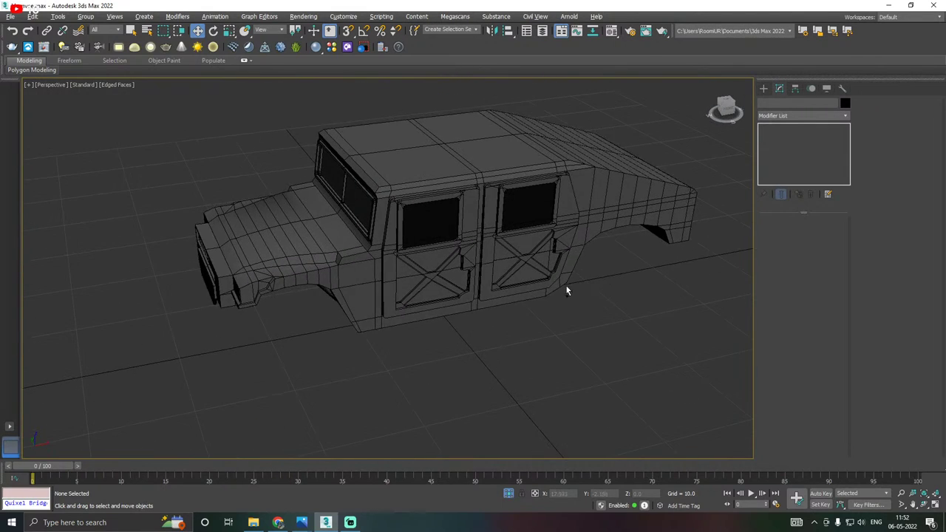
# Save a copy of the scene as Humvee16.max and save the current scene file.
pyautogui.click(10, 16)
pyautogui.click(44, 116)
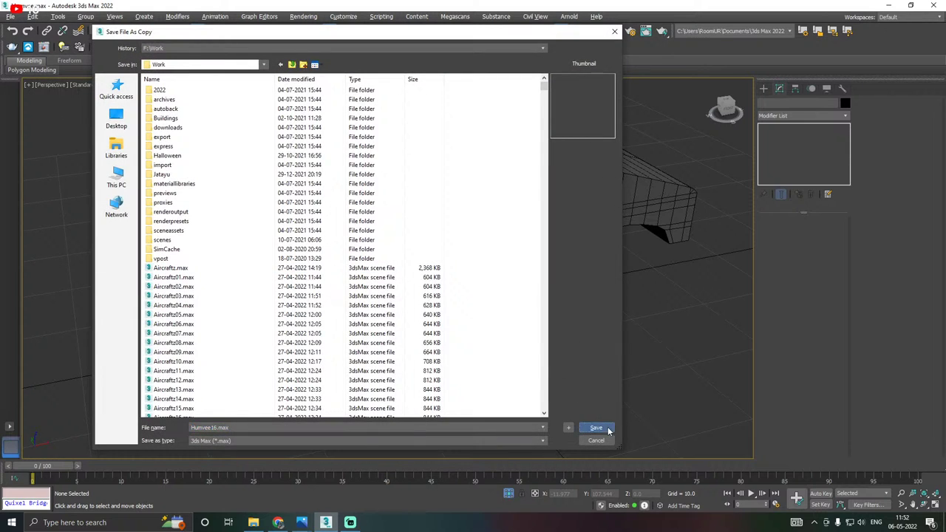
pyautogui.click(608, 429)
pyautogui.click(10, 16)
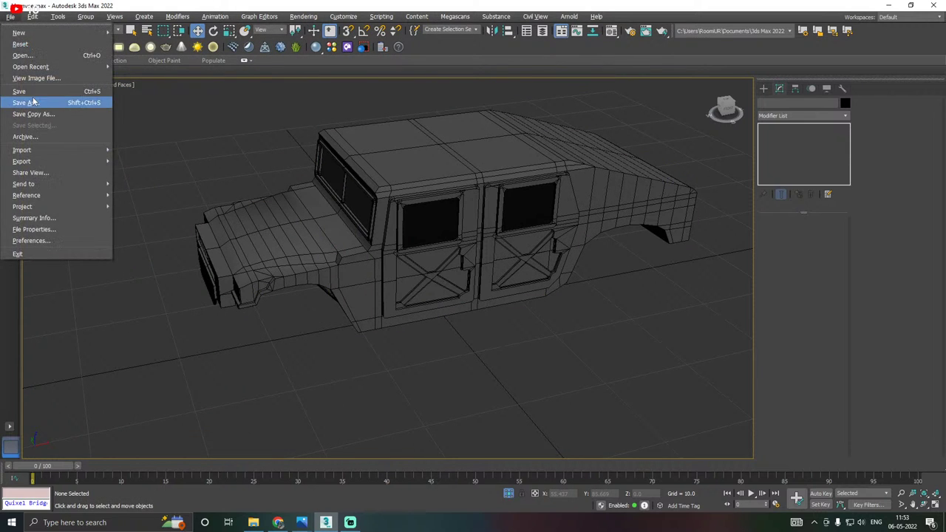
pyautogui.click(34, 91)
# Select the edge loop along the body's sloped rear roof and vertical rear corner, keeping only the edges on the door side seen in view.
pyautogui.keyDown('alt'); pyautogui.moveTo(416, 203); pyautogui.dragTo(616, 237, button='middle'); pyautogui.keyUp('alt')
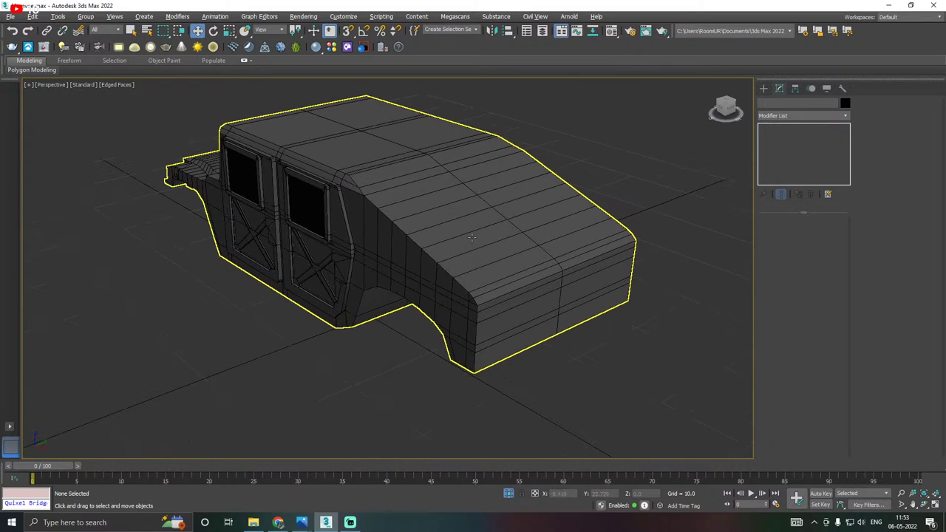
pyautogui.click(617, 236)
pyautogui.click(788, 232)
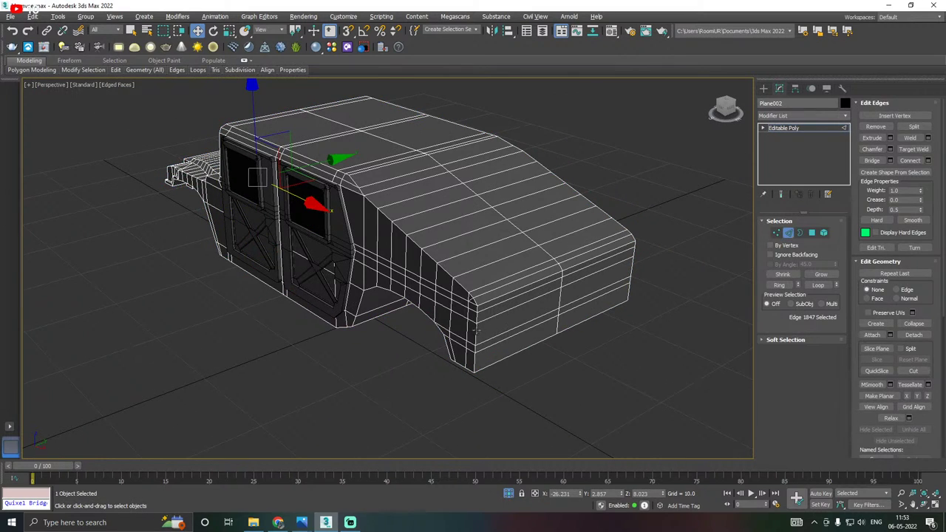
pyautogui.doubleClick(474, 331)
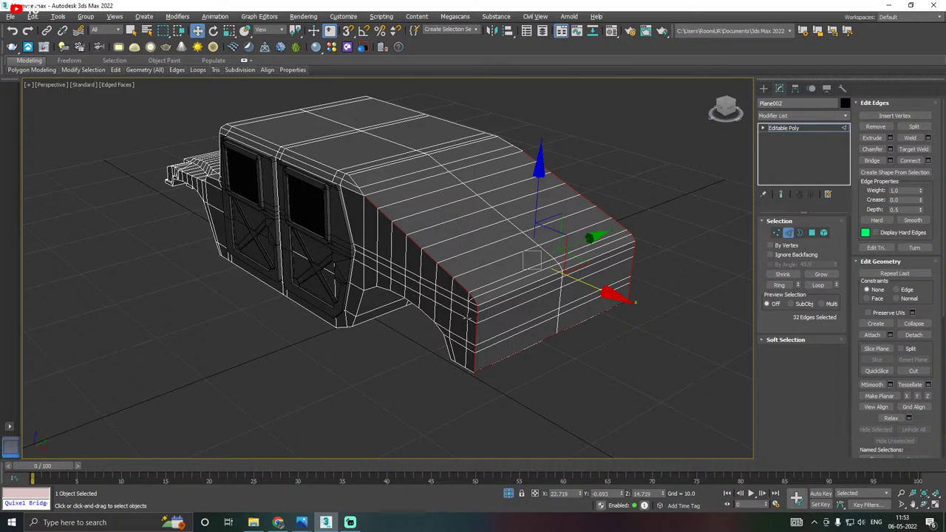
pyautogui.keyDown('alt'); pyautogui.moveTo(644, 238); pyautogui.dragTo(645, 169, button='middle'); pyautogui.keyUp('alt')
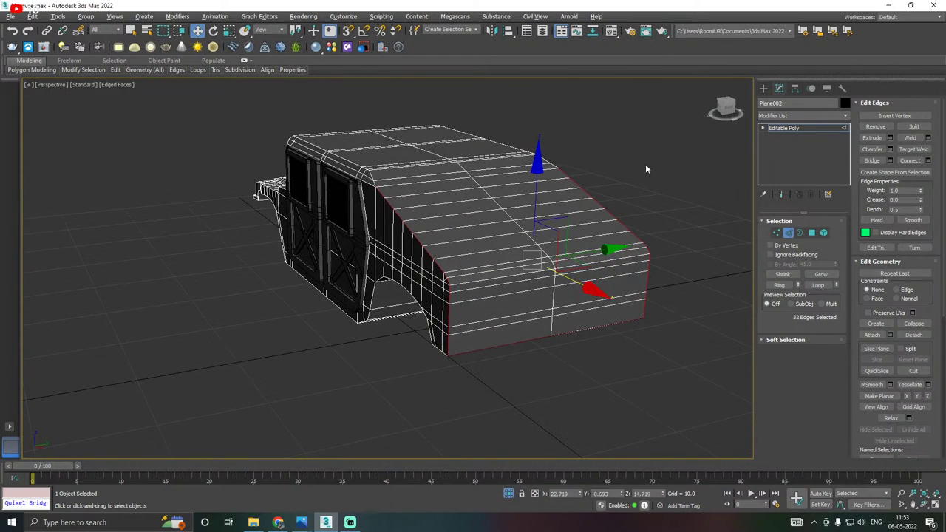
pyautogui.moveTo(634, 145); pyautogui.dragTo(507, 438)
pyautogui.keyDown('alt'); pyautogui.moveTo(730, 358); pyautogui.dragTo(730, 359); pyautogui.keyUp('alt')
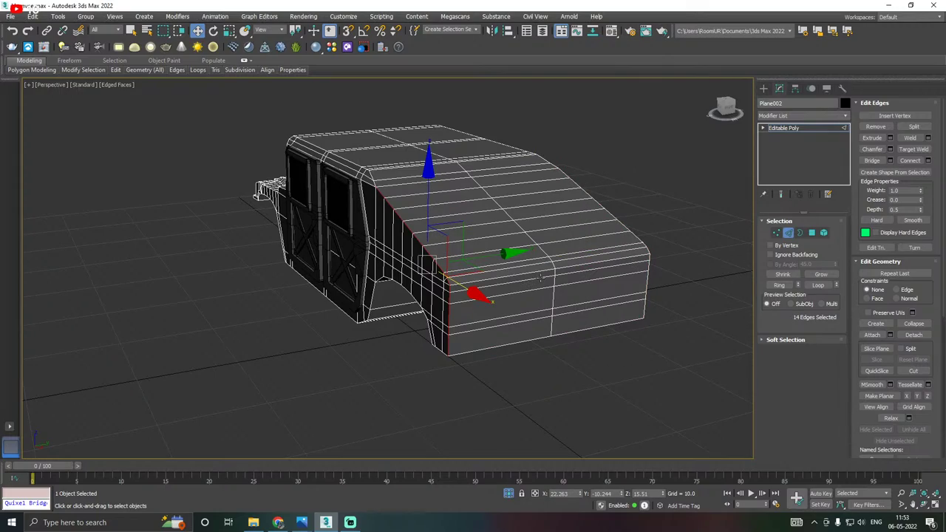
# Try a chamfer of 0.637 with 3 segments on the selected rear side edges.
pyautogui.moveTo(540, 277)
pyautogui.keyDown('alt'); pyautogui.mouseDown(button='middle')
pyautogui.moveTo(514, 286)
pyautogui.moveTo(544, 294)
pyautogui.mouseUp(button='middle'); pyautogui.keyUp('alt')
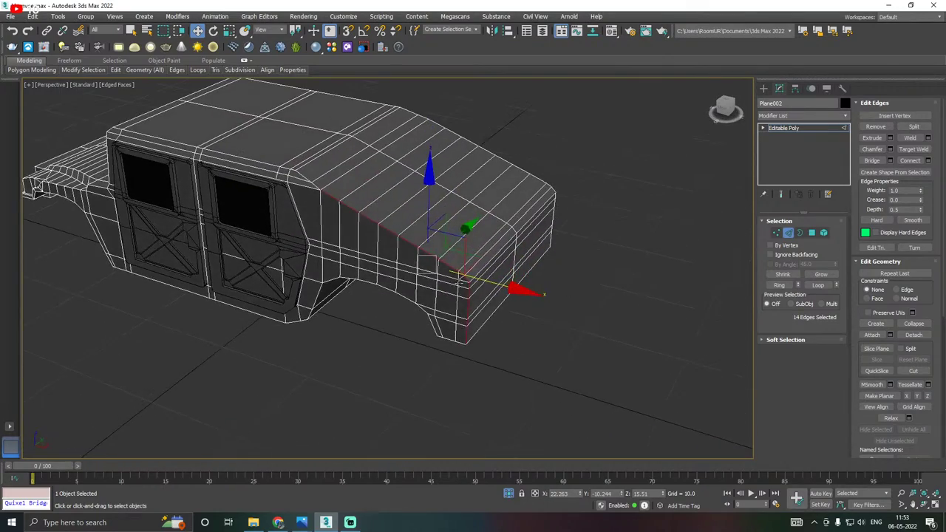
pyautogui.keyDown('alt'); pyautogui.moveTo(459, 282); pyautogui.dragTo(481, 297, button='middle'); pyautogui.keyUp('alt')
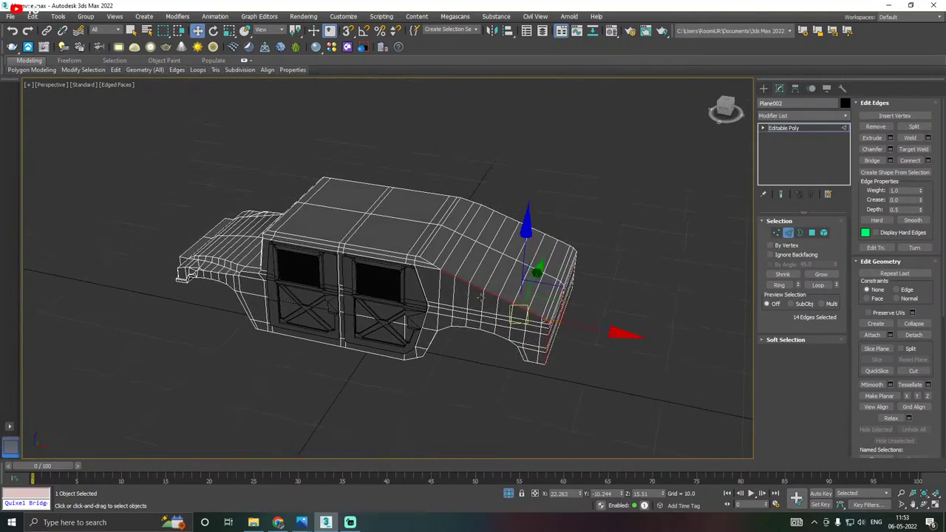
pyautogui.scroll(5, 445, 272)
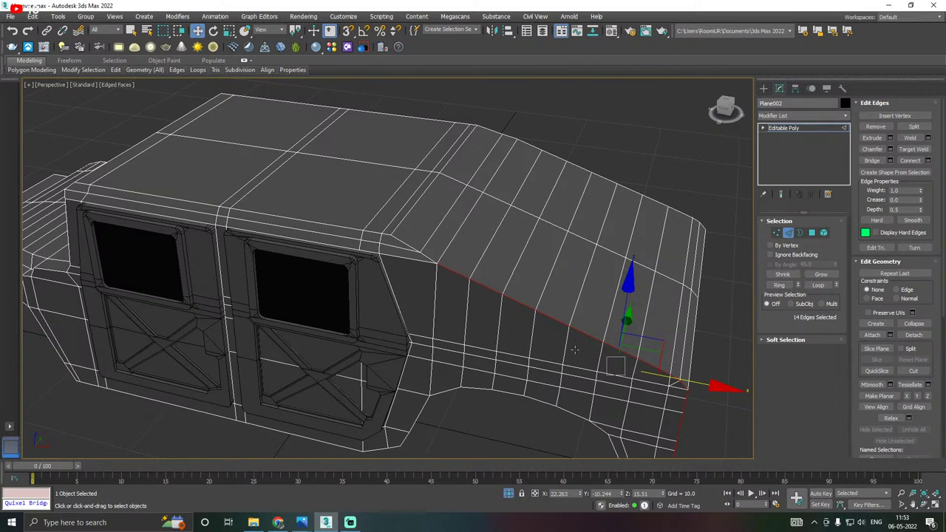
pyautogui.keyDown('alt'); pyautogui.moveTo(557, 325); pyautogui.dragTo(518, 299, button='middle'); pyautogui.keyUp('alt')
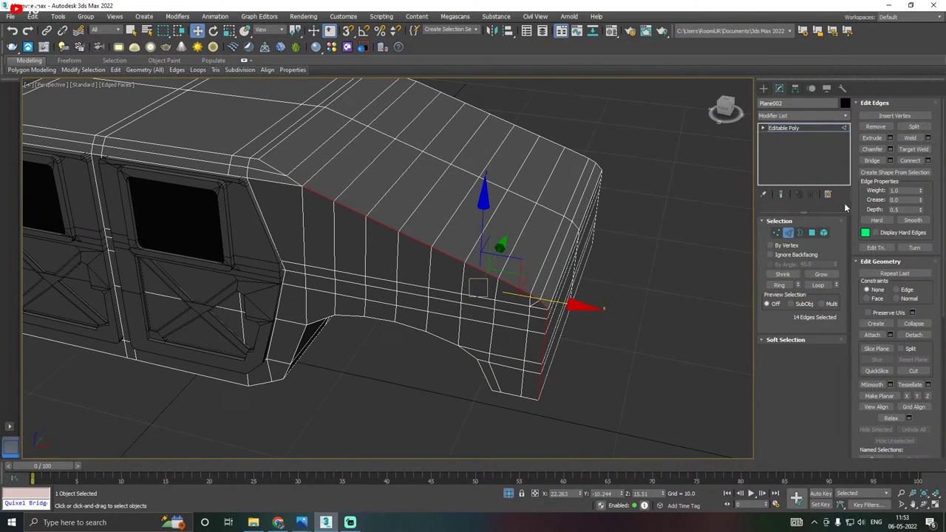
pyautogui.click(891, 149)
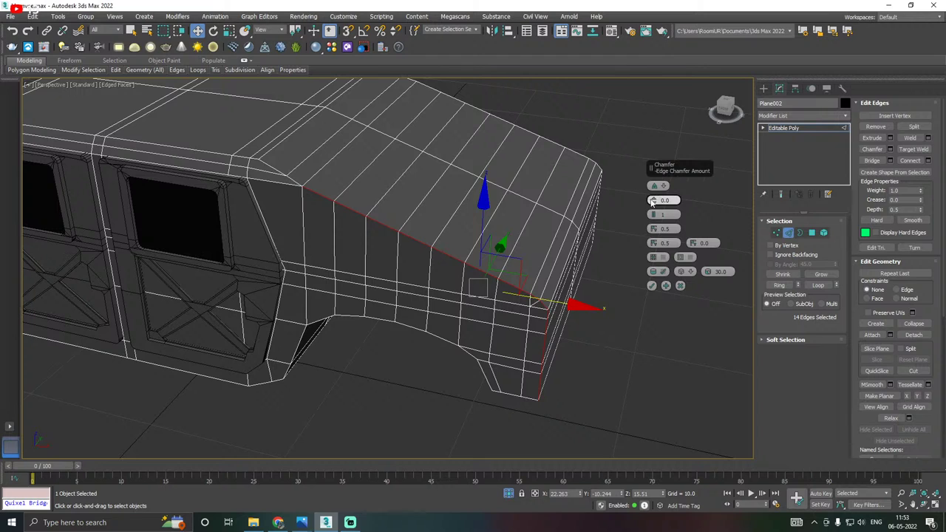
pyautogui.moveTo(647, 201); pyautogui.dragTo(651, 194)
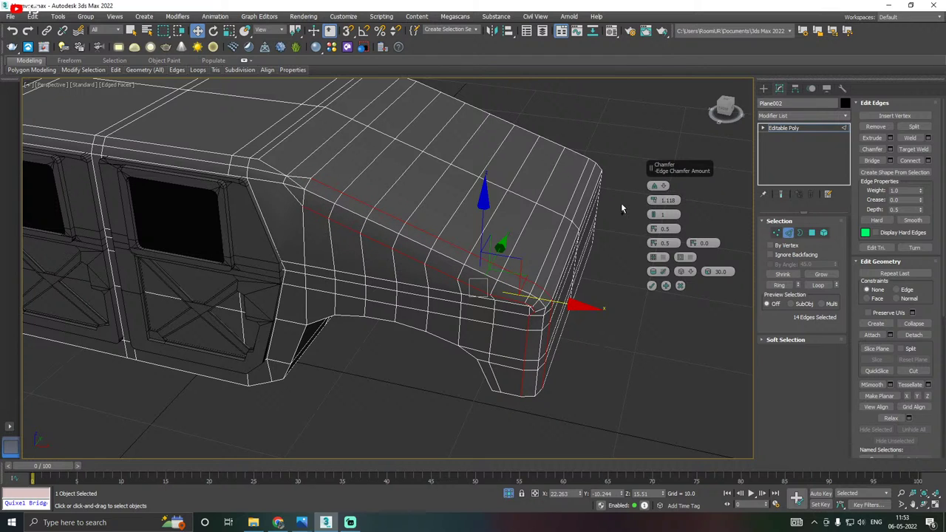
pyautogui.keyDown('alt'); pyautogui.moveTo(625, 209); pyautogui.dragTo(552, 203, button='middle'); pyautogui.keyUp('alt')
pyautogui.moveTo(655, 215); pyautogui.dragTo(662, 192)
pyautogui.scroll(3, 535, 303)
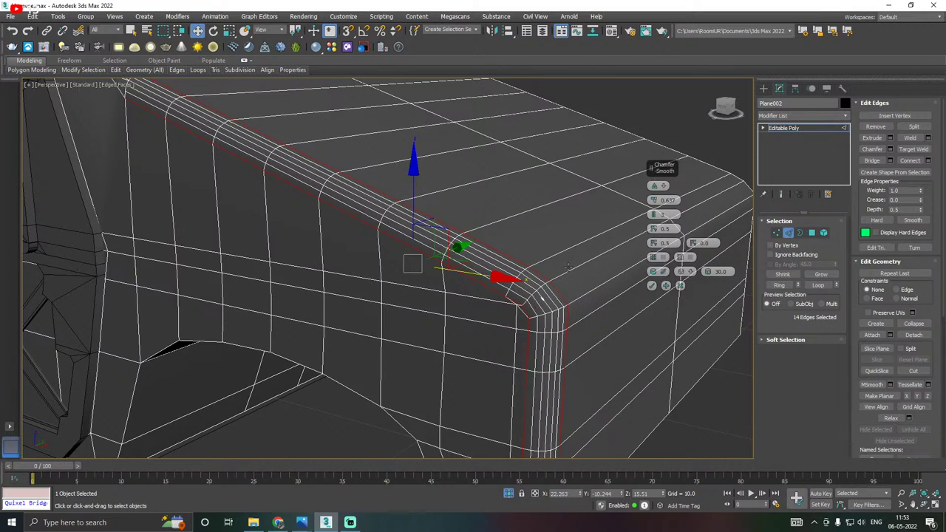
pyautogui.scroll(2, 542, 299)
pyautogui.scroll(-3, 564, 294)
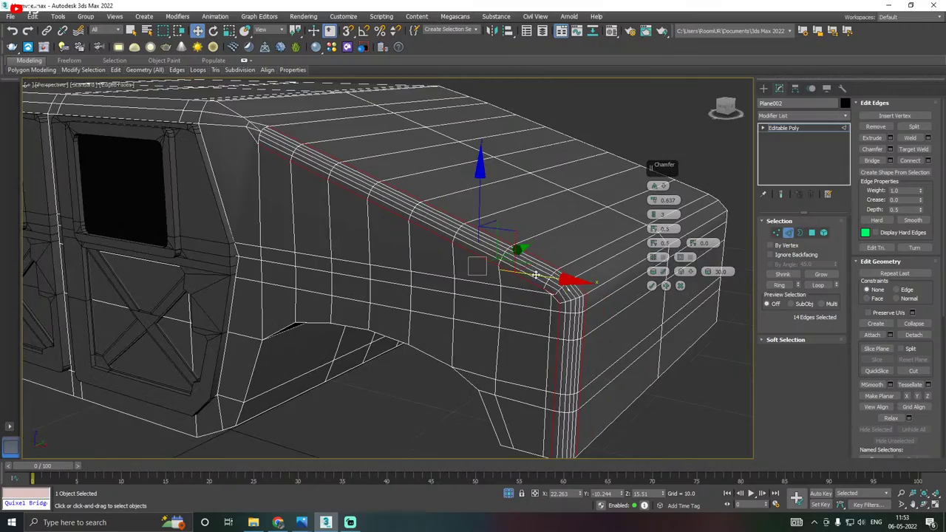
pyautogui.keyDown('alt'); pyautogui.moveTo(535, 275); pyautogui.dragTo(686, 301, button='middle'); pyautogui.keyUp('alt')
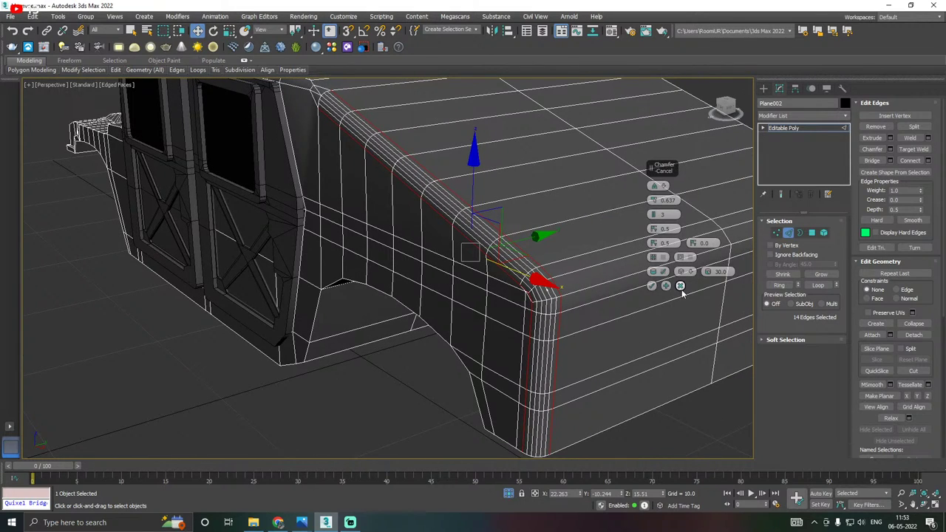
pyautogui.click(681, 286)
# Save a copy of the scene as Humvee17.max and save the current scene file.
pyautogui.click(11, 16)
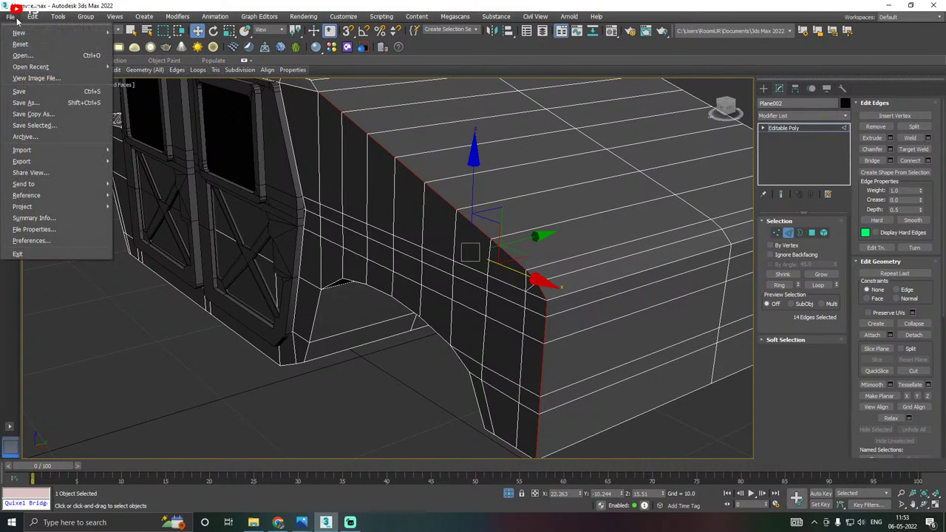
pyautogui.click(44, 111)
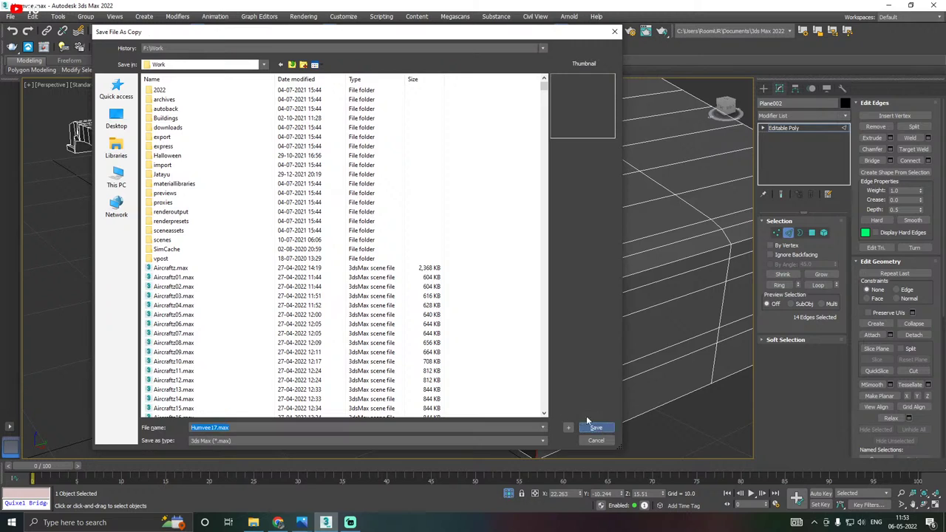
pyautogui.click(591, 425)
pyautogui.click(11, 18)
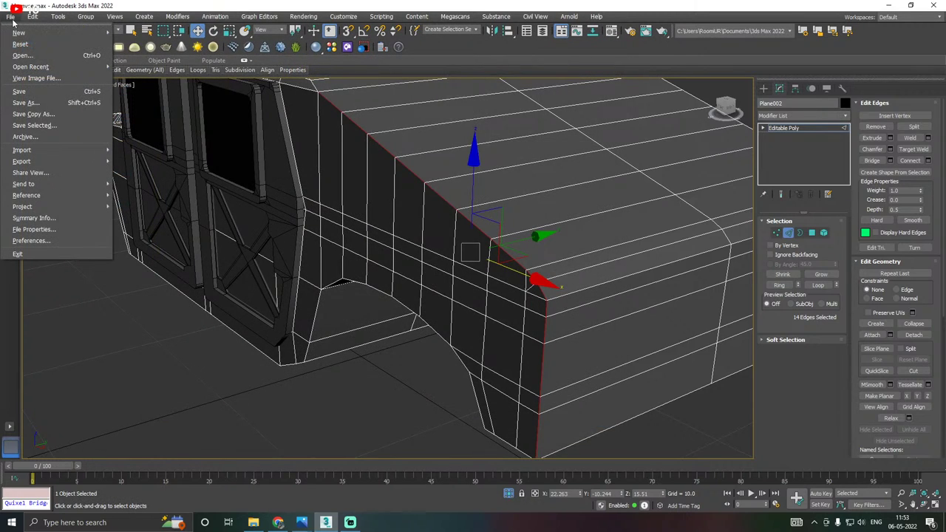
pyautogui.click(52, 105)
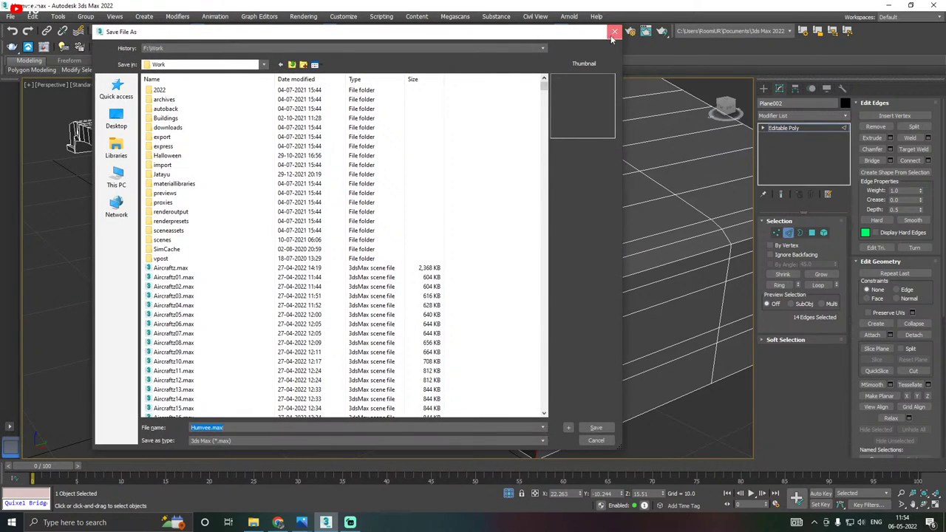
pyautogui.click(614, 32)
pyautogui.click(12, 16)
pyautogui.click(44, 116)
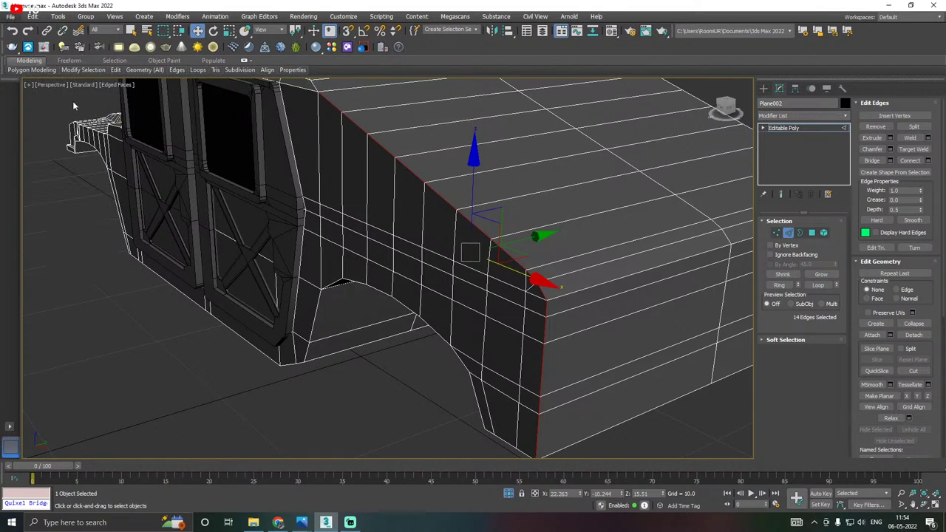
pyautogui.click(595, 429)
pyautogui.click(12, 17)
pyautogui.click(37, 94)
# Chamfer the selected rear side edges by 0.637 with 2 segments.
pyautogui.moveTo(473, 251); pyautogui.dragTo(396, 209, button='middle')
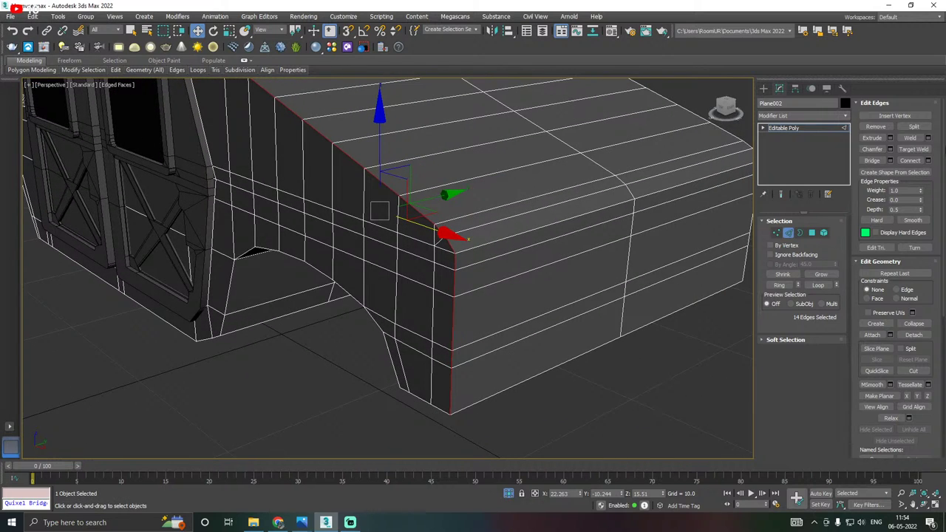
pyautogui.click(890, 149)
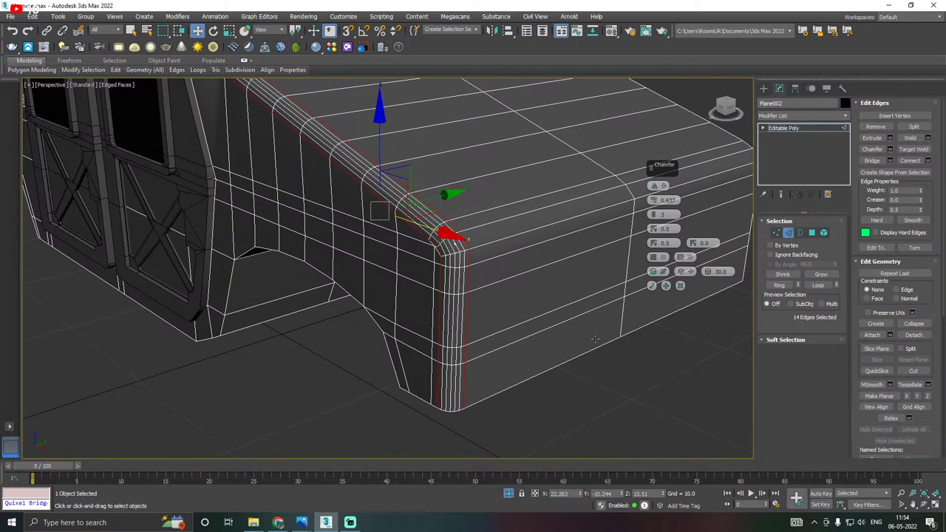
pyautogui.moveTo(653, 215); pyautogui.dragTo(652, 220)
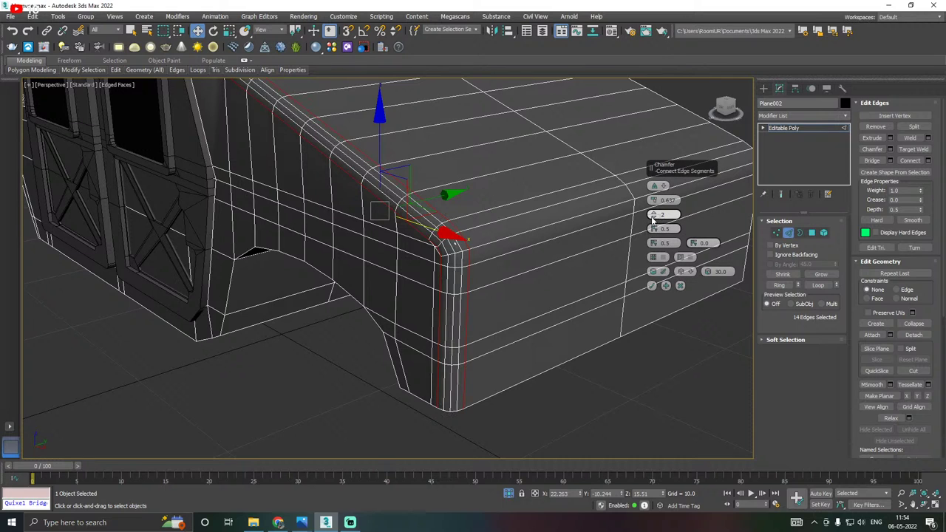
pyautogui.scroll(-4, 539, 276)
pyautogui.keyDown('alt'); pyautogui.moveTo(521, 276); pyautogui.dragTo(572, 289, button='middle'); pyautogui.keyUp('alt')
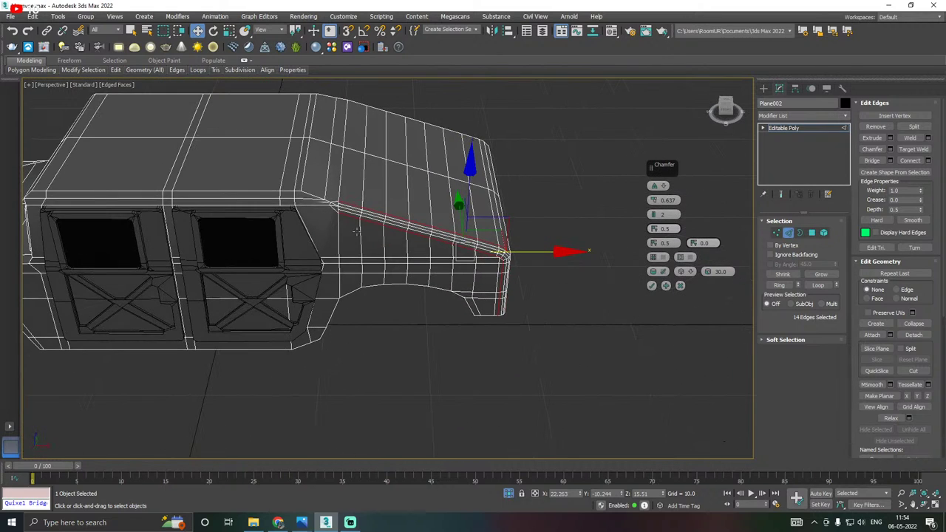
pyautogui.scroll(3, 337, 215)
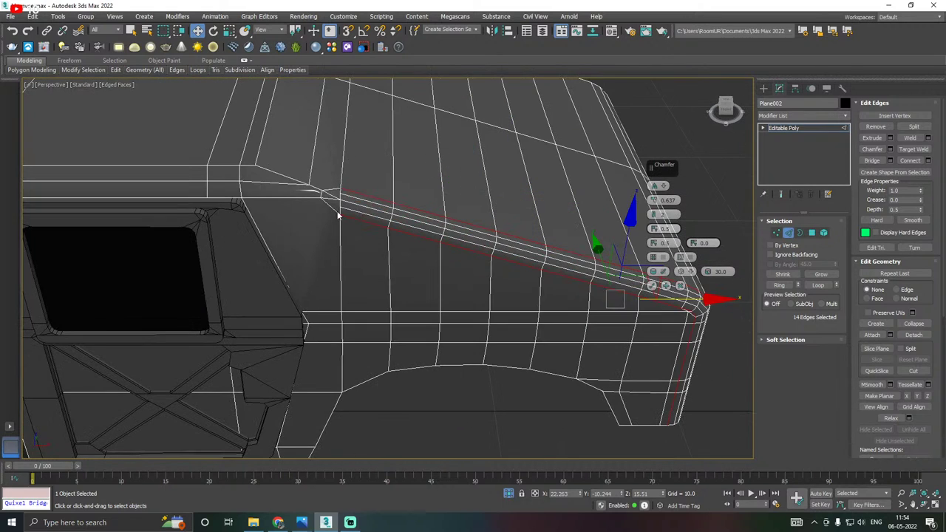
pyautogui.click(652, 286)
# At the chamfer's front end above the rear door, connect the lower inner chamfer vertex to the lower roof-edge vertex.
pyautogui.moveTo(481, 250); pyautogui.dragTo(533, 284, button='middle')
pyautogui.scroll(2, 385, 220)
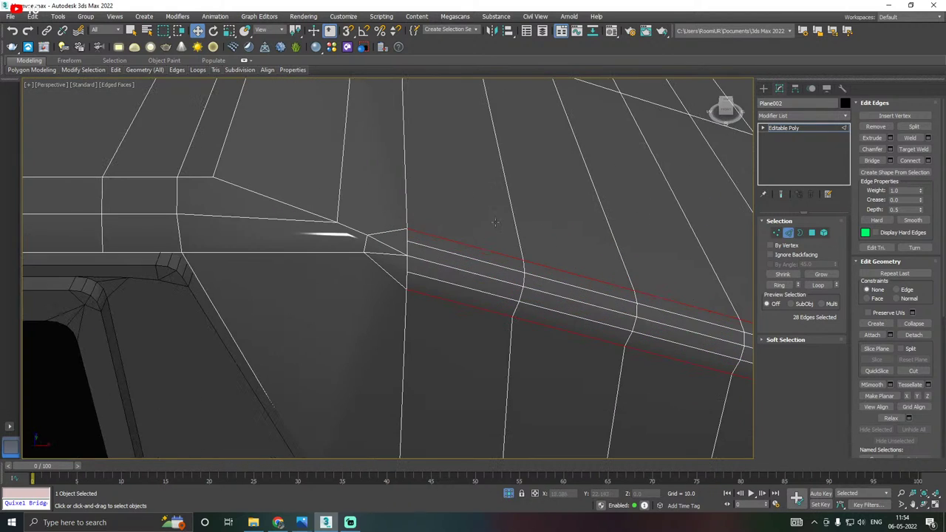
pyautogui.click(776, 233)
pyautogui.click(407, 272)
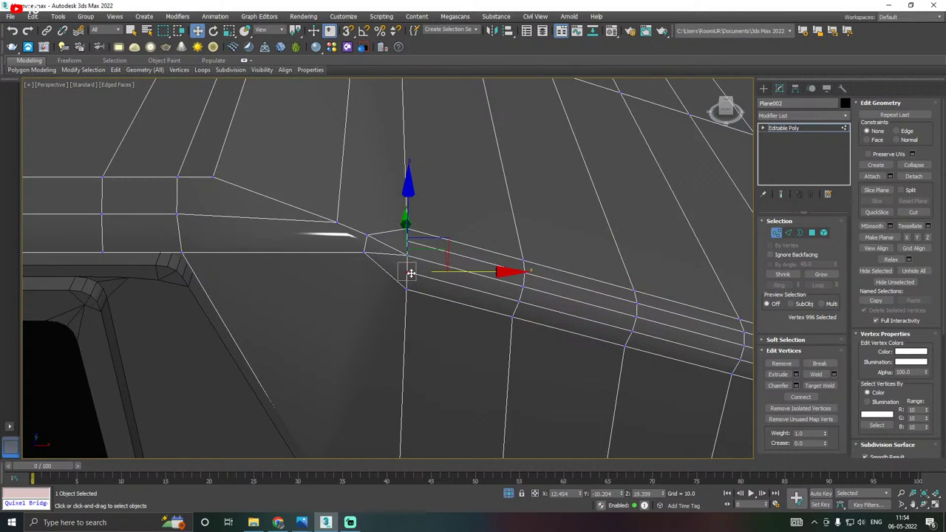
pyautogui.keyDown('alt'); pyautogui.moveTo(414, 275); pyautogui.dragTo(404, 247, button='middle'); pyautogui.keyUp('alt')
pyautogui.scroll(2, 403, 251)
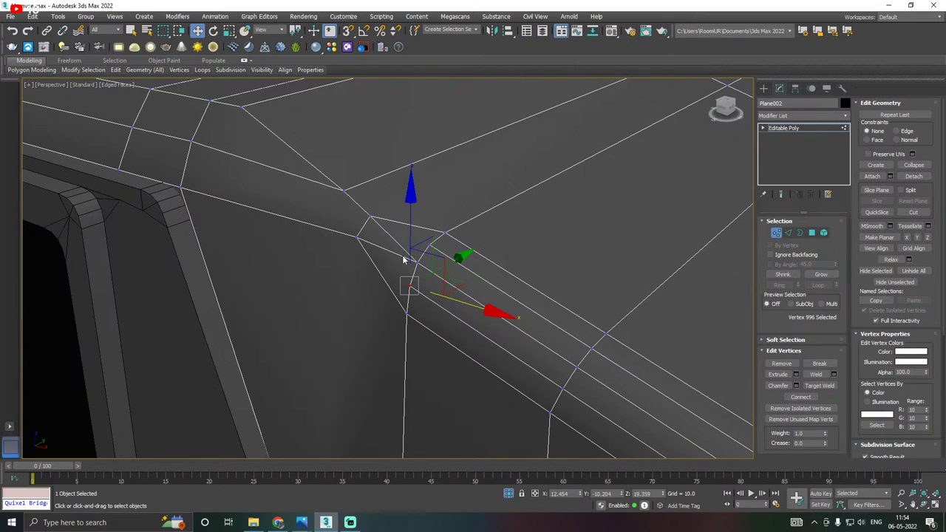
pyautogui.scroll(2, 402, 255)
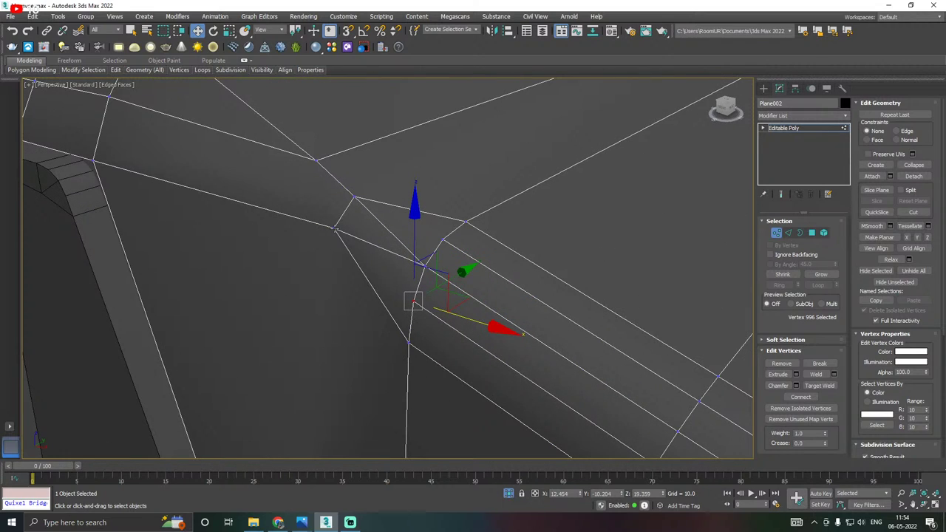
pyautogui.keyDown('ctrl'); pyautogui.click(335, 229); pyautogui.keyUp('ctrl')
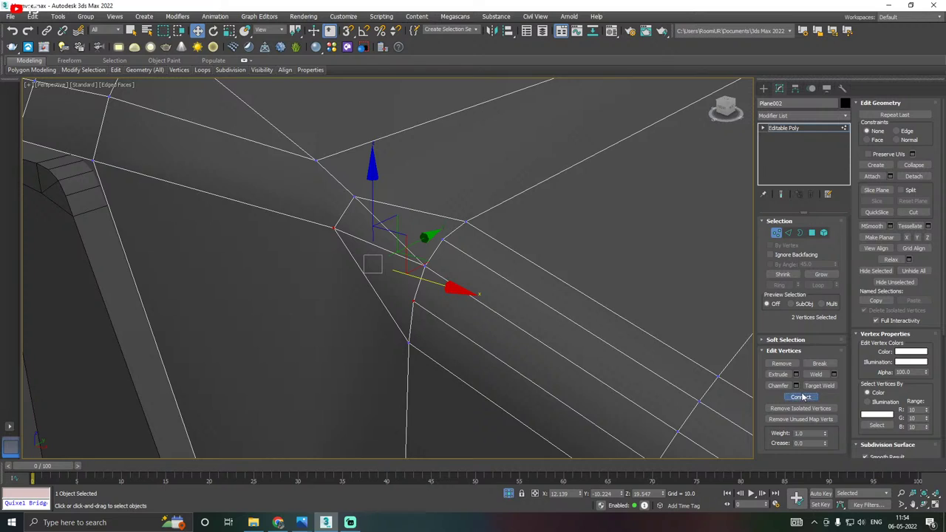
# Connect the upper inner chamfer vertex to the upper roof-edge vertex at the same front end.
pyautogui.click(441, 239)
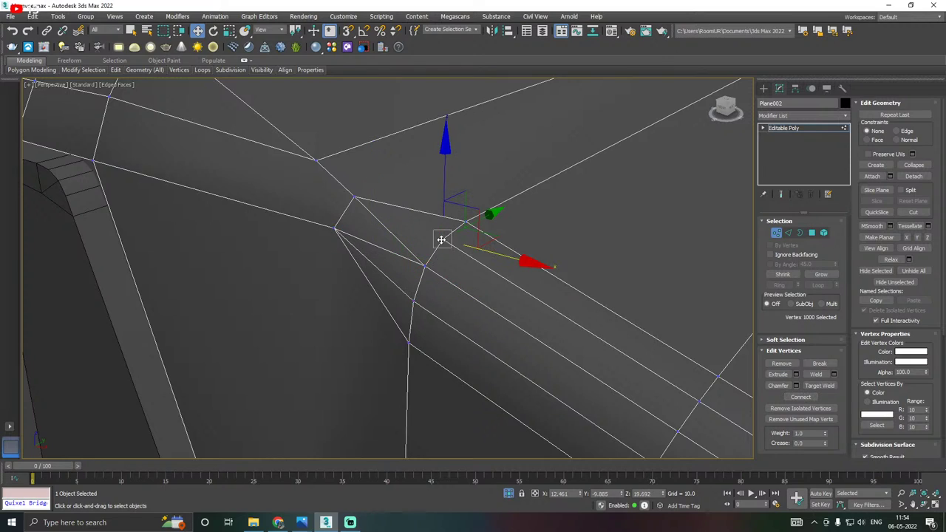
pyautogui.keyDown('ctrl'); pyautogui.click(355, 198); pyautogui.keyUp('ctrl')
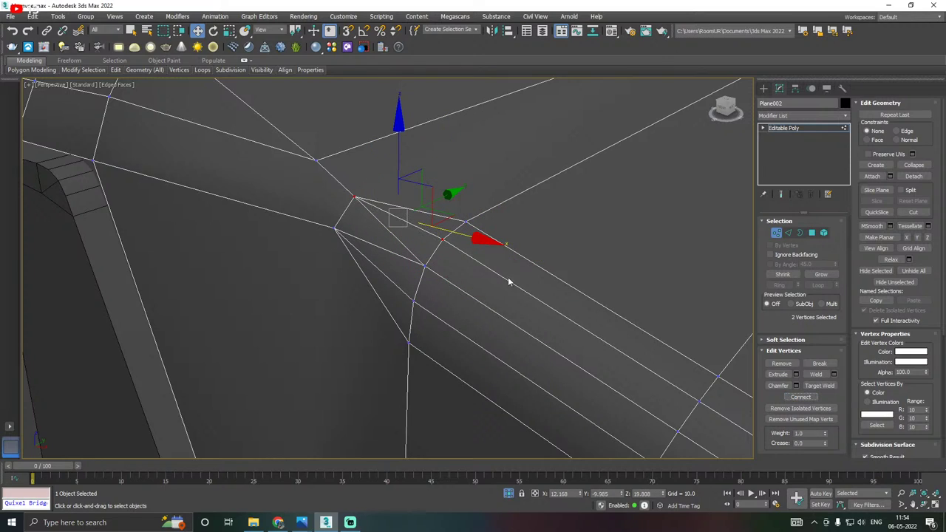
pyautogui.keyDown('alt'); pyautogui.moveTo(510, 282); pyautogui.dragTo(560, 294, button='middle'); pyautogui.keyUp('alt')
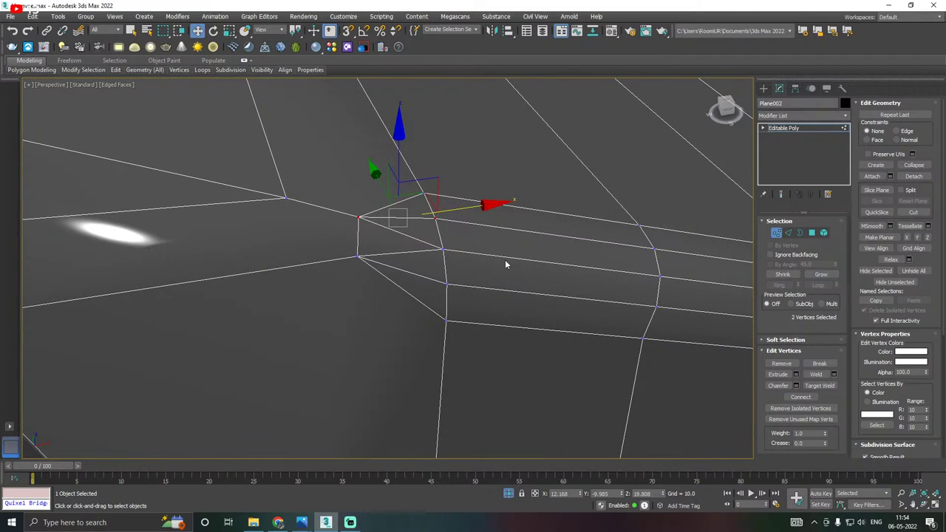
pyautogui.keyDown('alt'); pyautogui.moveTo(507, 264); pyautogui.dragTo(402, 249, button='middle'); pyautogui.keyUp('alt')
# Lower the side vertex beneath the chamfer at the rear upper corner slightly to a Z of 14.892.
pyautogui.scroll(-7, 317, 264)
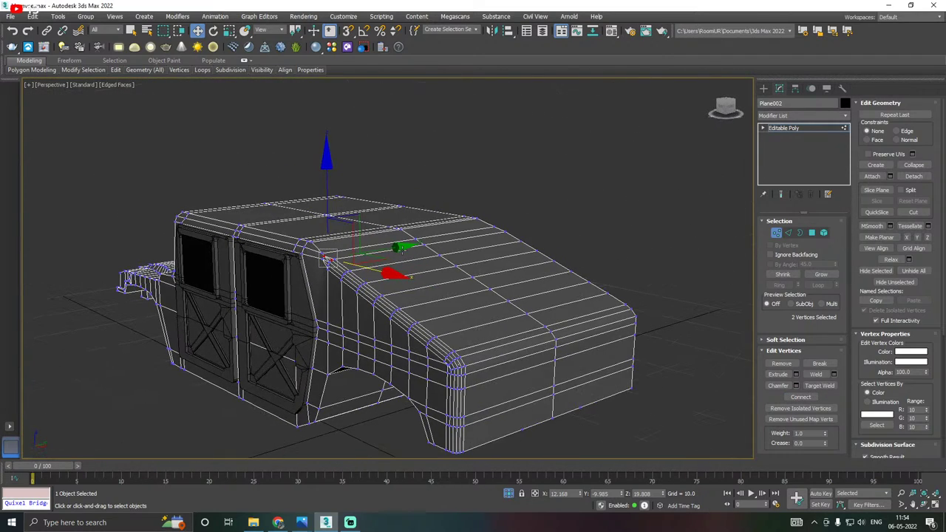
pyautogui.scroll(8, 448, 366)
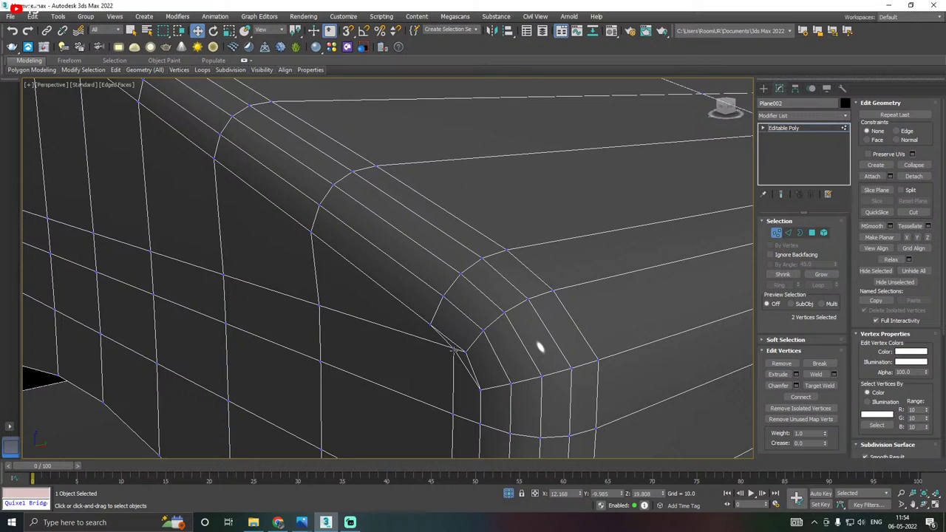
pyautogui.click(454, 349)
pyautogui.keyDown('alt'); pyautogui.moveTo(454, 350); pyautogui.dragTo(451, 303, button='middle'); pyautogui.keyUp('alt')
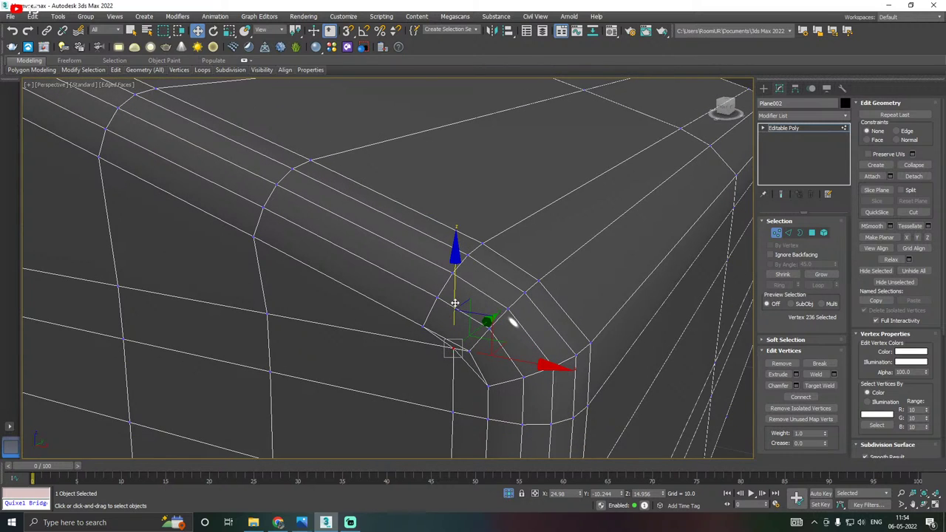
pyautogui.moveTo(455, 303); pyautogui.dragTo(455, 309)
pyautogui.scroll(-5, 455, 309)
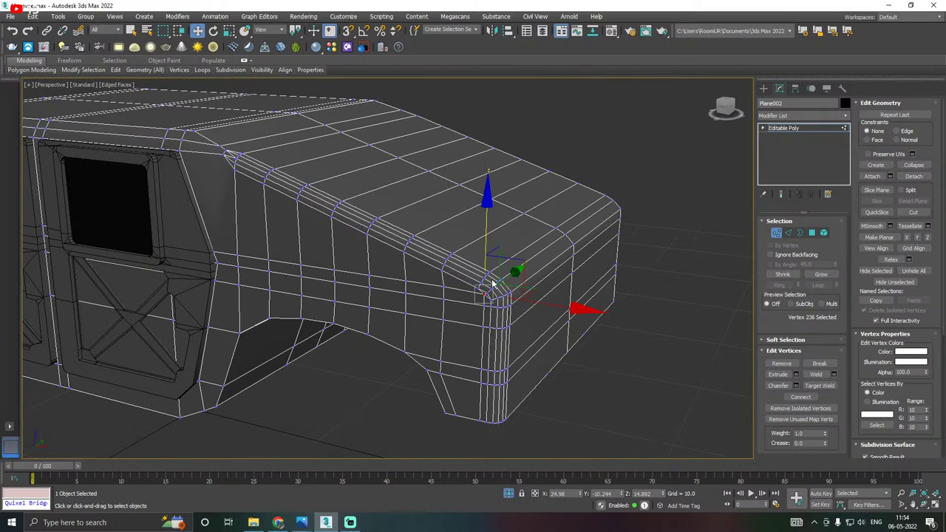
# In edge mode, select the run of outer edges along the top of the front fender above the wheel arch.
pyautogui.scroll(-4, 493, 290)
pyautogui.keyDown('alt'); pyautogui.moveTo(493, 289); pyautogui.dragTo(548, 294, button='middle'); pyautogui.keyUp('alt')
pyautogui.moveTo(437, 333); pyautogui.dragTo(530, 295, button='middle')
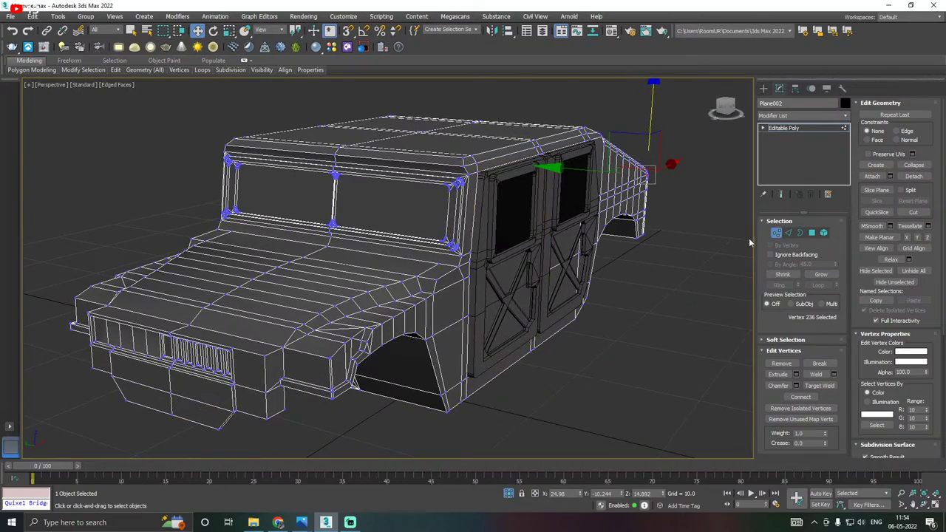
pyautogui.click(788, 233)
pyautogui.scroll(6, 395, 323)
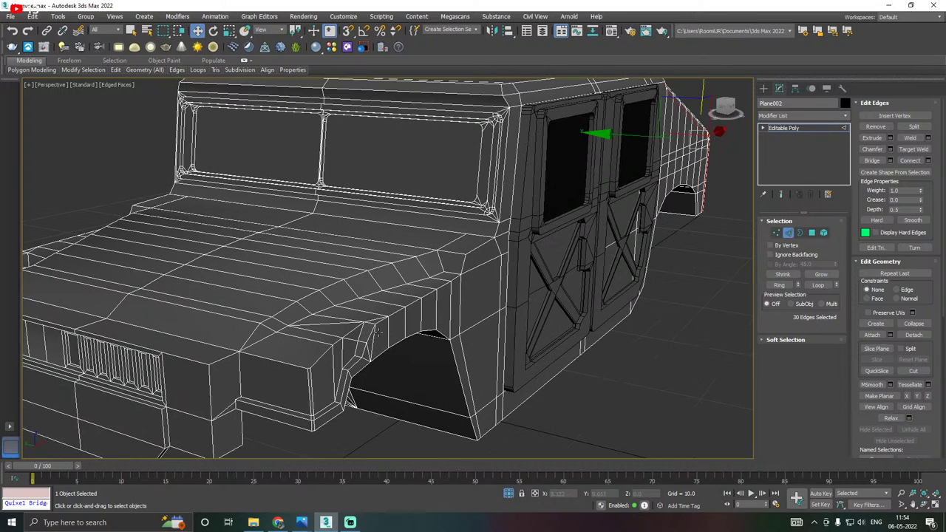
pyautogui.moveTo(396, 323); pyautogui.dragTo(459, 308, button='middle')
pyautogui.click(303, 522)
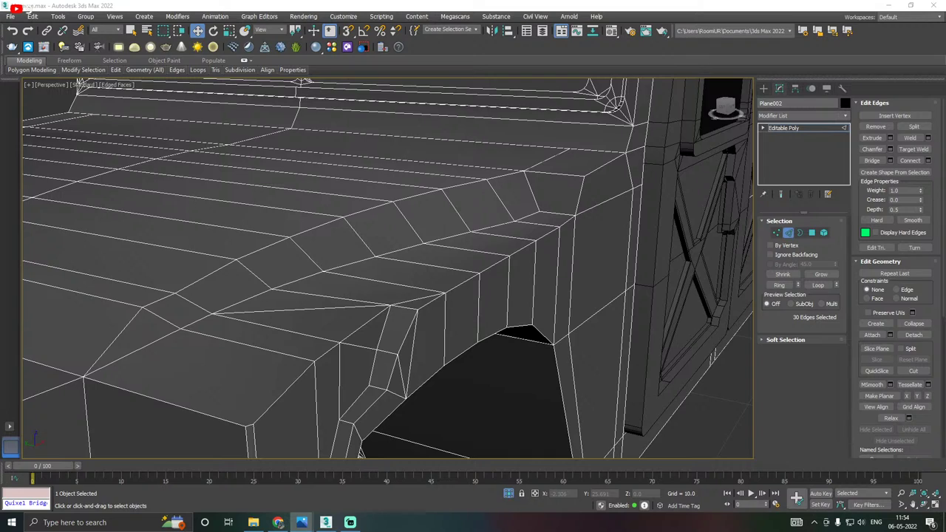
pyautogui.click(567, 224)
pyautogui.keyDown('ctrl'); pyautogui.click(520, 249); pyautogui.keyUp('ctrl')
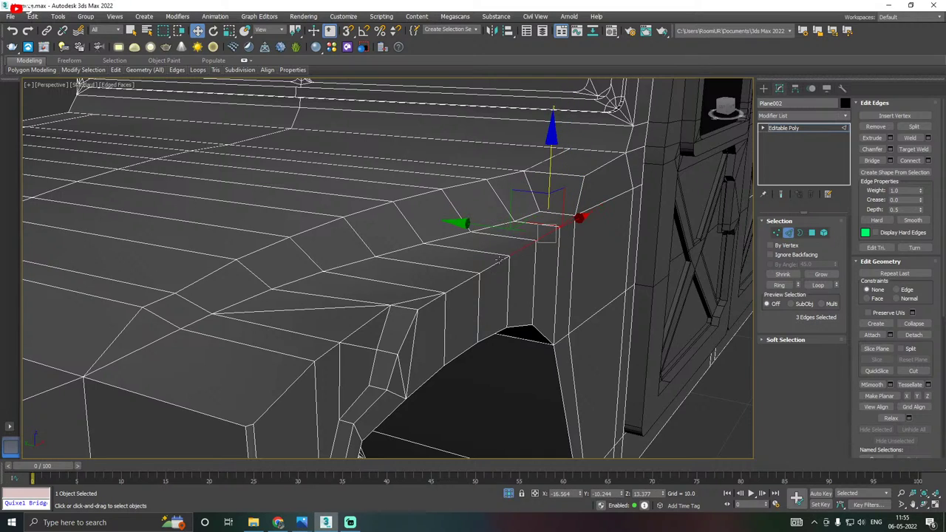
pyautogui.keyDown('ctrl'); pyautogui.click(495, 261); pyautogui.keyUp('ctrl')
pyautogui.keyDown('ctrl'); pyautogui.click(471, 278); pyautogui.keyUp('ctrl')
pyautogui.keyDown('ctrl'); pyautogui.click(423, 307); pyautogui.keyUp('ctrl')
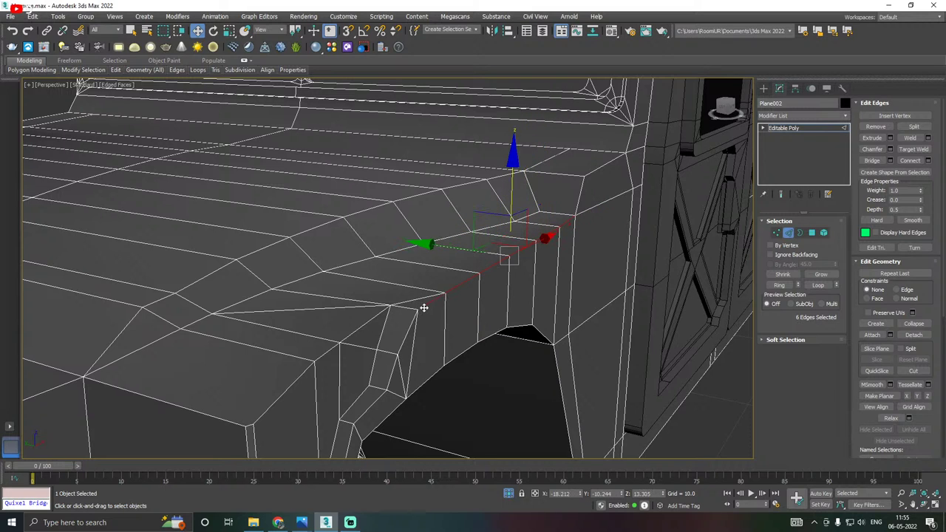
# Extend the edge selection down the front of the wheel arch and forward along the lower fender trim.
pyautogui.keyDown('alt'); pyautogui.moveTo(454, 302); pyautogui.dragTo(479, 257, button='middle'); pyautogui.keyUp('alt')
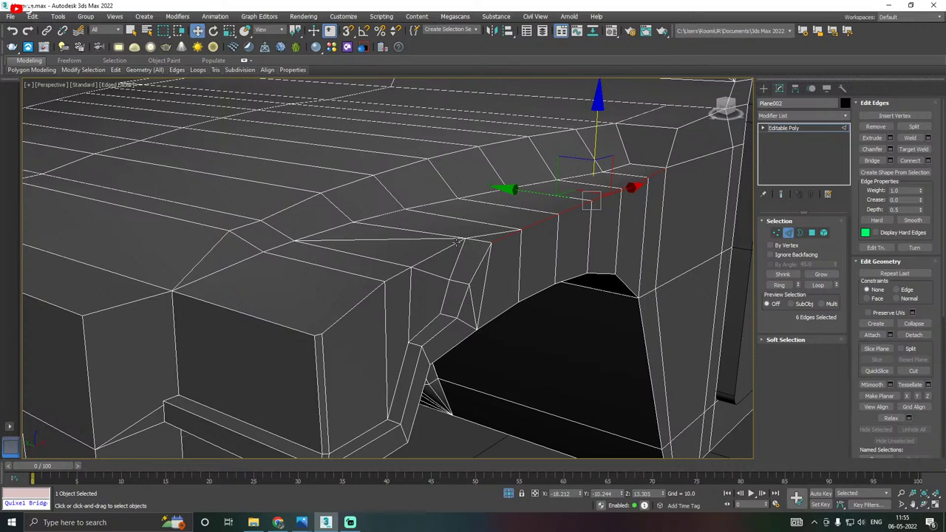
pyautogui.keyDown('ctrl'); pyautogui.click(476, 266); pyautogui.keyUp('ctrl')
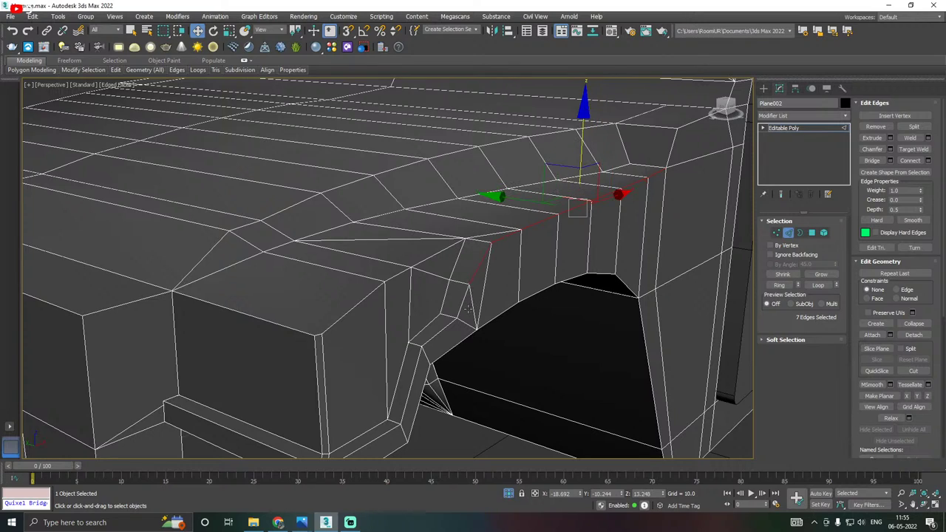
pyautogui.keyDown('ctrl'); pyautogui.click(462, 309); pyautogui.keyUp('ctrl')
pyautogui.keyDown('alt'); pyautogui.moveTo(462, 310); pyautogui.dragTo(464, 289, button='middle'); pyautogui.keyUp('alt')
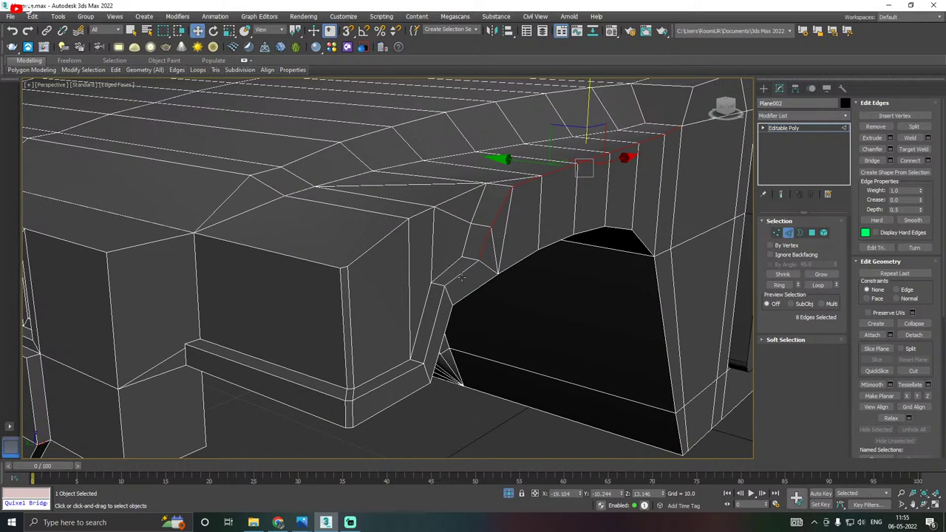
pyautogui.keyDown('ctrl'); pyautogui.click(460, 277); pyautogui.keyUp('ctrl')
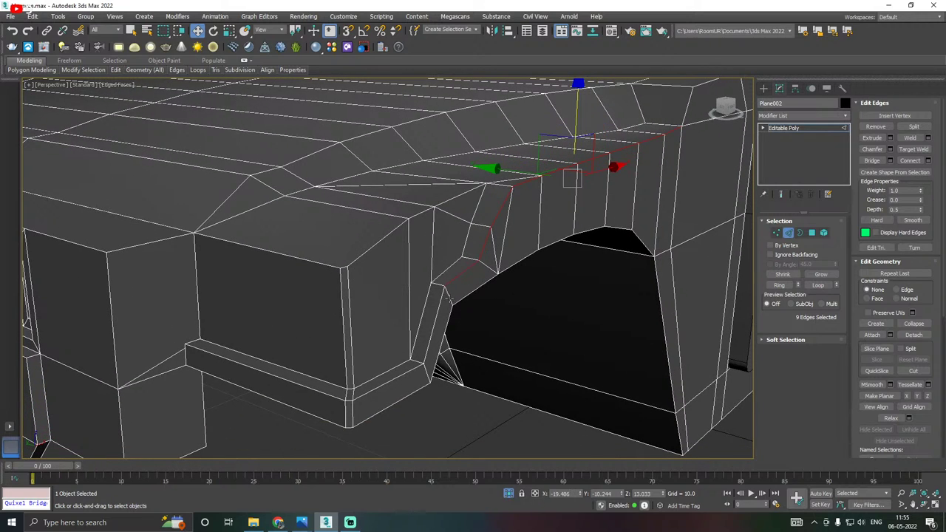
pyautogui.keyDown('ctrl'); pyautogui.click(438, 307); pyautogui.keyUp('ctrl')
pyautogui.keyDown('ctrl'); pyautogui.click(391, 378); pyautogui.keyUp('ctrl')
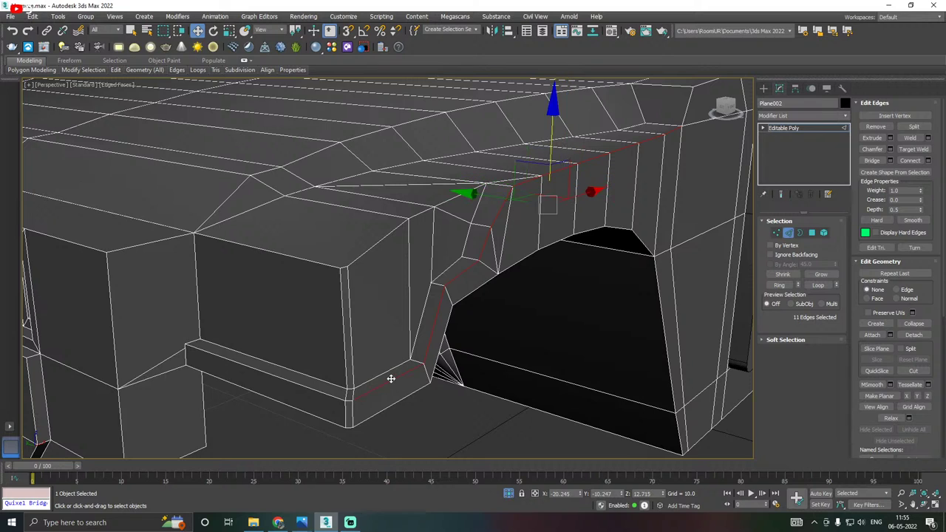
pyautogui.moveTo(516, 317); pyautogui.dragTo(449, 348, button='middle')
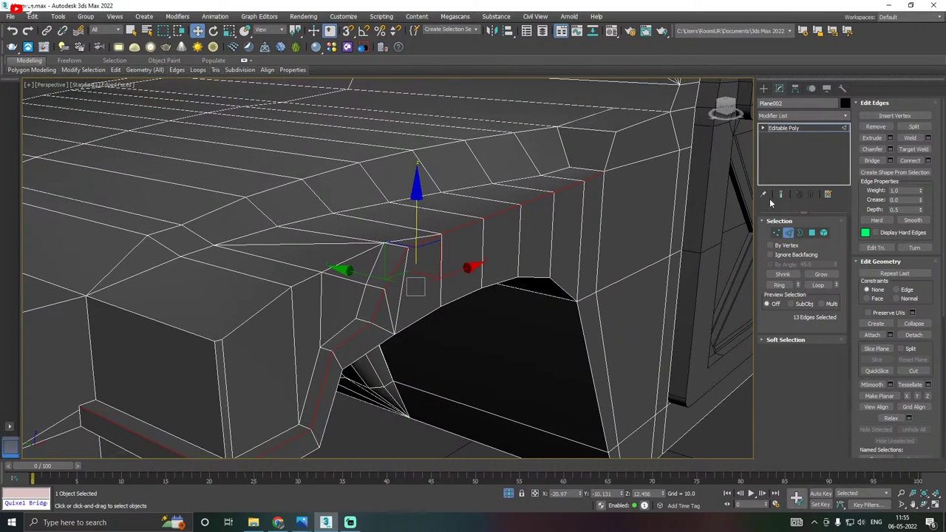
pyautogui.click(891, 149)
pyautogui.keyDown('alt'); pyautogui.moveTo(537, 205); pyautogui.dragTo(503, 218, button='middle'); pyautogui.keyUp('alt')
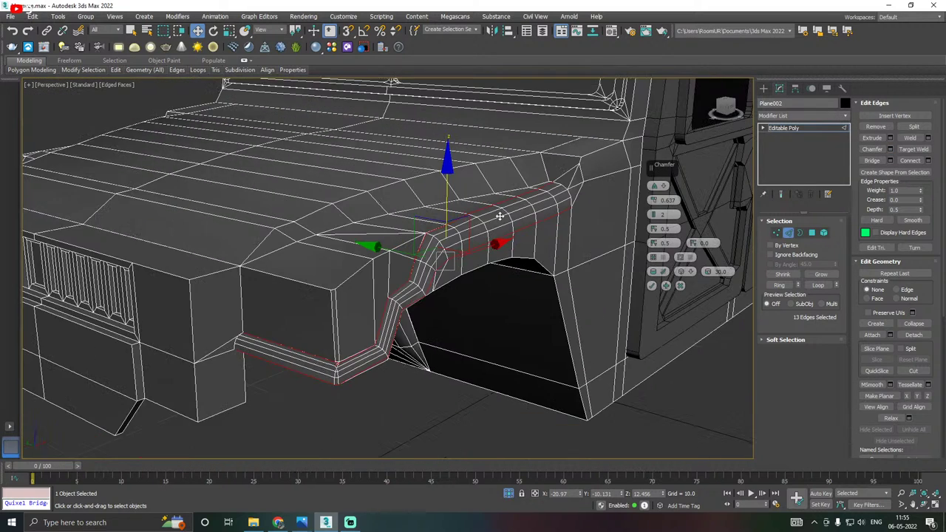
pyautogui.keyDown('alt'); pyautogui.moveTo(473, 255); pyautogui.dragTo(492, 251, button='middle'); pyautogui.keyUp('alt')
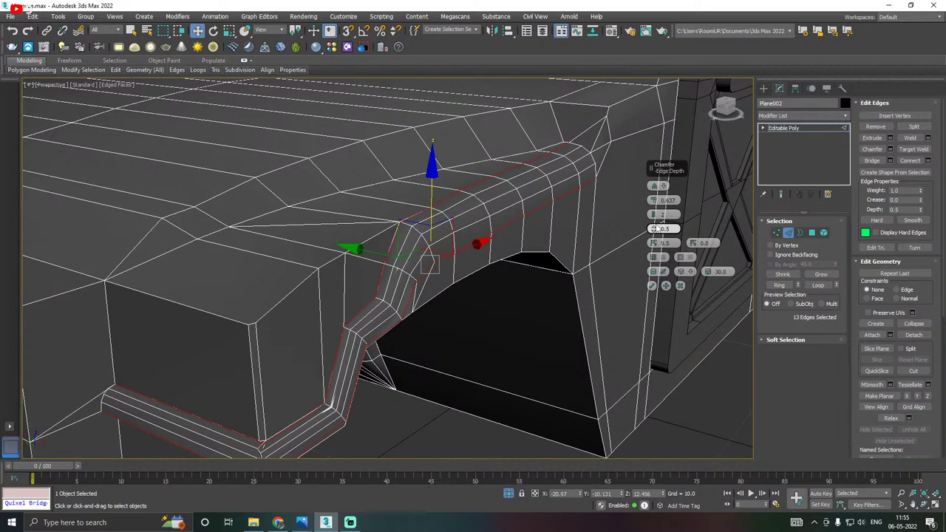
pyautogui.rightClick(653, 202)
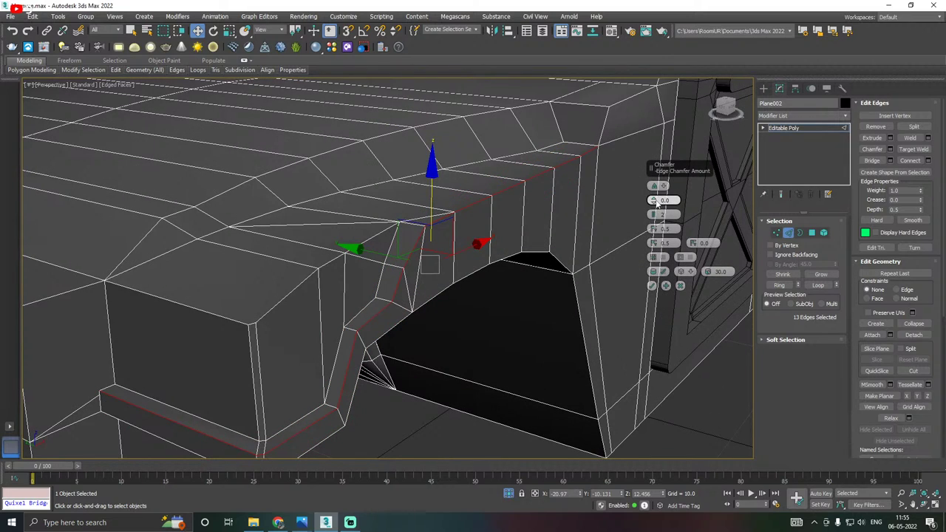
pyautogui.moveTo(654, 201); pyautogui.dragTo(653, 200)
pyautogui.scroll(-2, 455, 210)
pyautogui.keyDown('alt'); pyautogui.moveTo(455, 210); pyautogui.dragTo(587, 212, button='middle'); pyautogui.keyUp('alt')
pyautogui.click(680, 285)
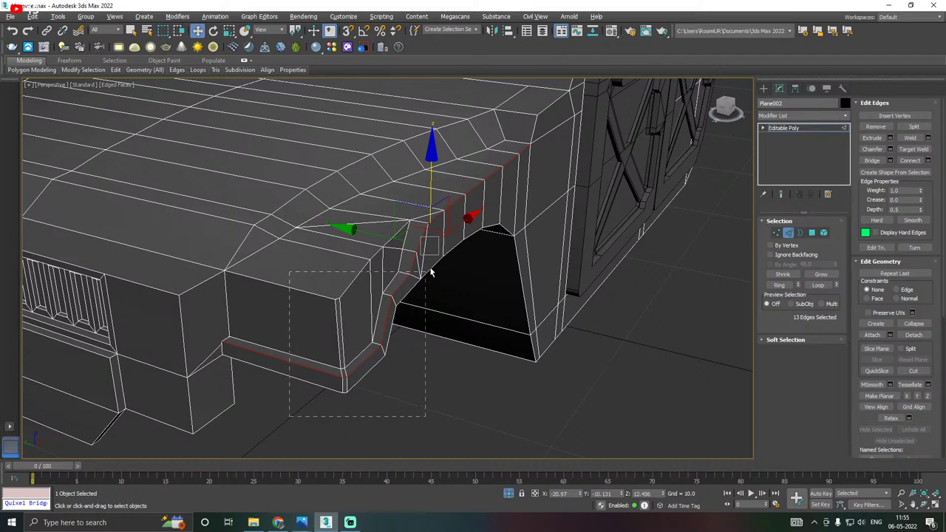
# Reduce the selection to the fender's top arch edges and the two edges descending from their front end.
pyautogui.keyDown('alt'); pyautogui.moveTo(431, 274); pyautogui.dragTo(442, 260); pyautogui.keyUp('alt')
pyautogui.keyDown('alt'); pyautogui.moveTo(442, 260); pyautogui.dragTo(436, 235, button='middle'); pyautogui.keyUp('alt')
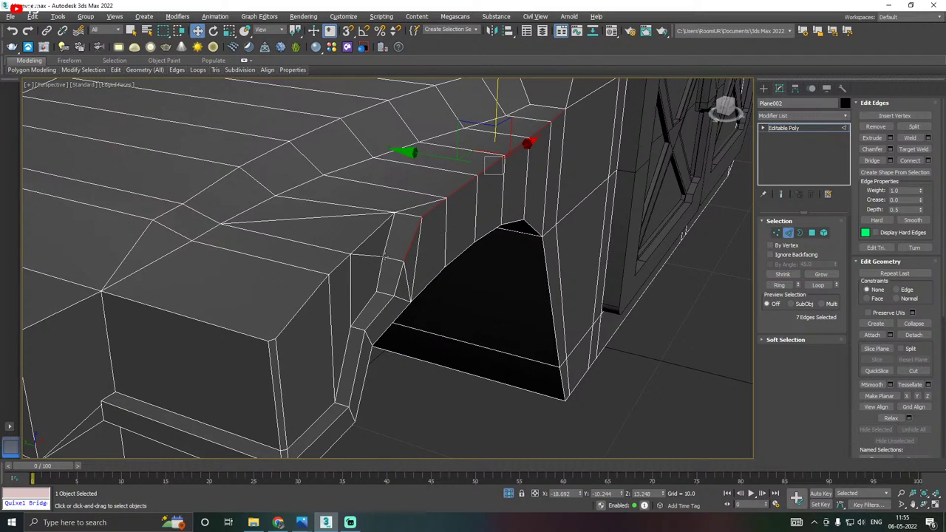
pyautogui.keyDown('alt'); pyautogui.moveTo(431, 260); pyautogui.dragTo(436, 258); pyautogui.keyUp('alt')
pyautogui.moveTo(504, 243); pyautogui.dragTo(494, 252, button='middle')
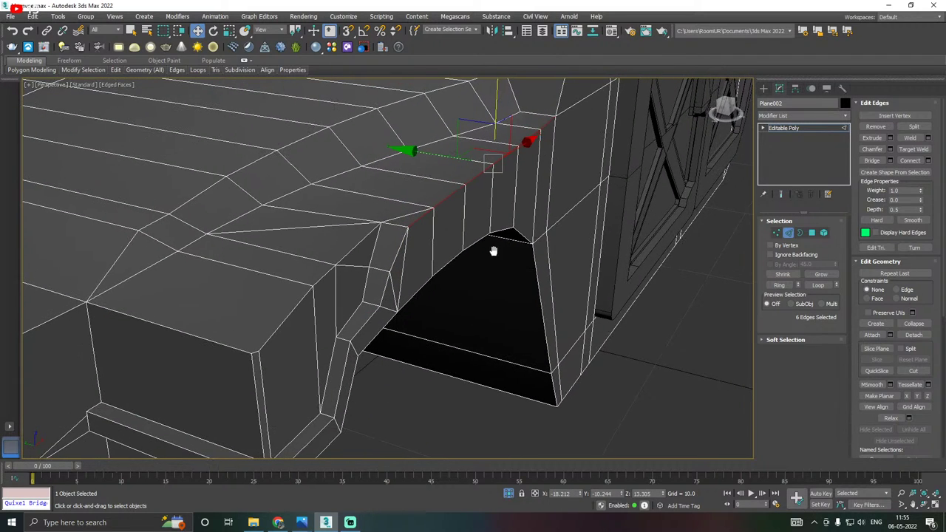
pyautogui.keyDown('ctrl'); pyautogui.click(384, 292); pyautogui.keyUp('ctrl')
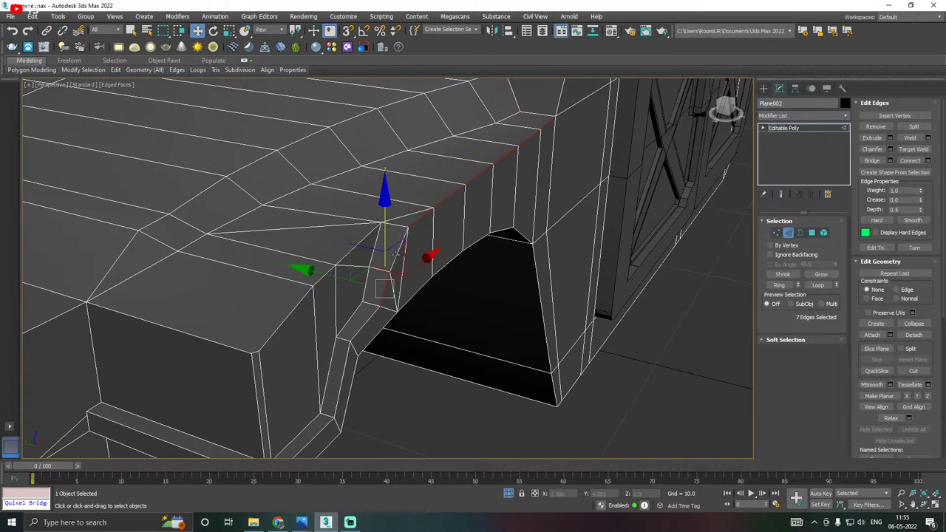
pyautogui.keyDown('ctrl'); pyautogui.click(398, 250); pyautogui.keyUp('ctrl')
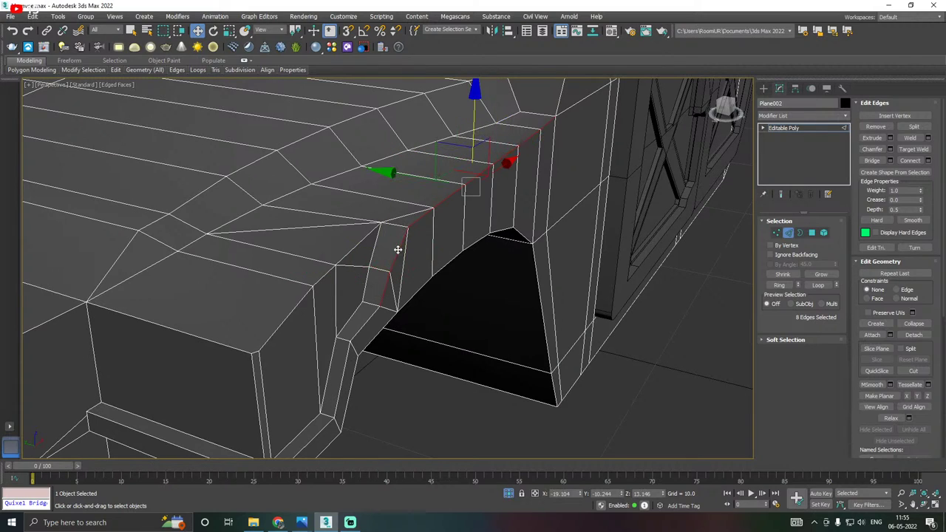
# Chamfer the selected front fender arch edges by 0.31 with 2 segments.
pyautogui.click(890, 148)
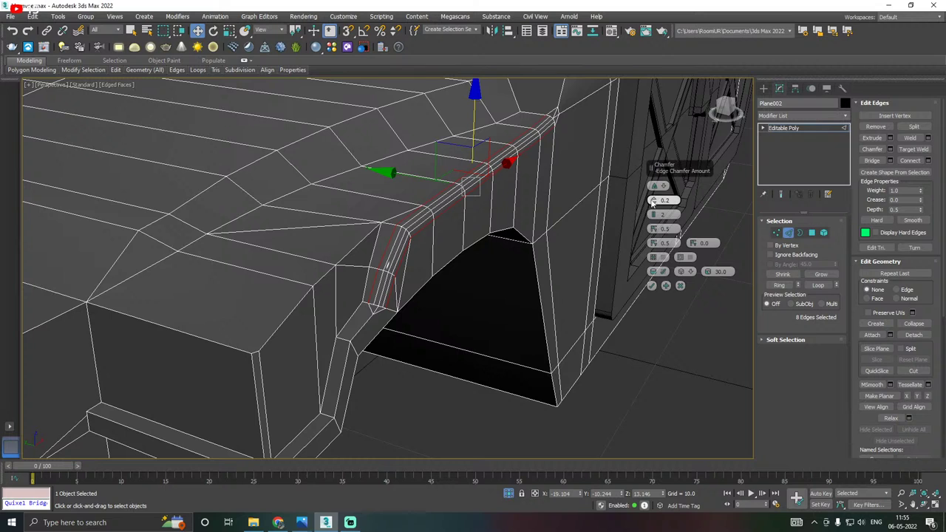
pyautogui.moveTo(652, 201); pyautogui.dragTo(653, 200)
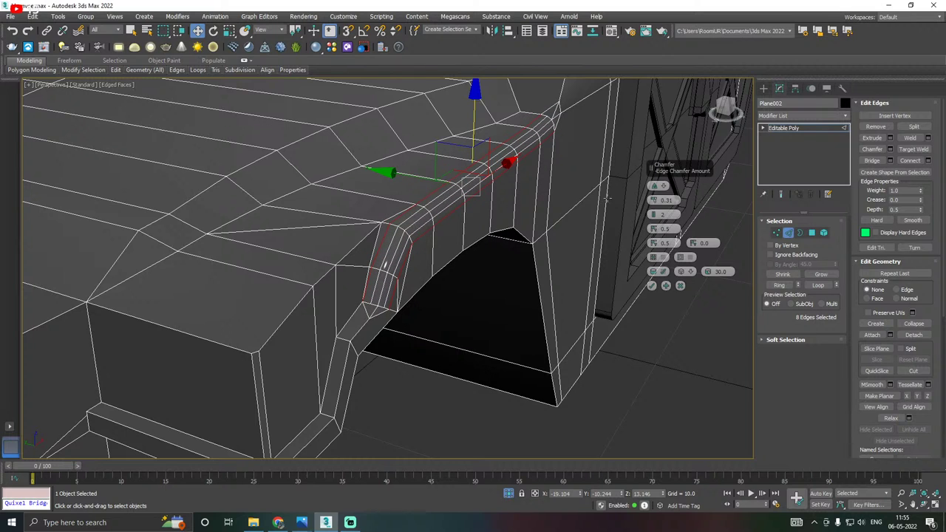
pyautogui.keyDown('alt'); pyautogui.moveTo(618, 199); pyautogui.dragTo(714, 255, button='middle'); pyautogui.keyUp('alt')
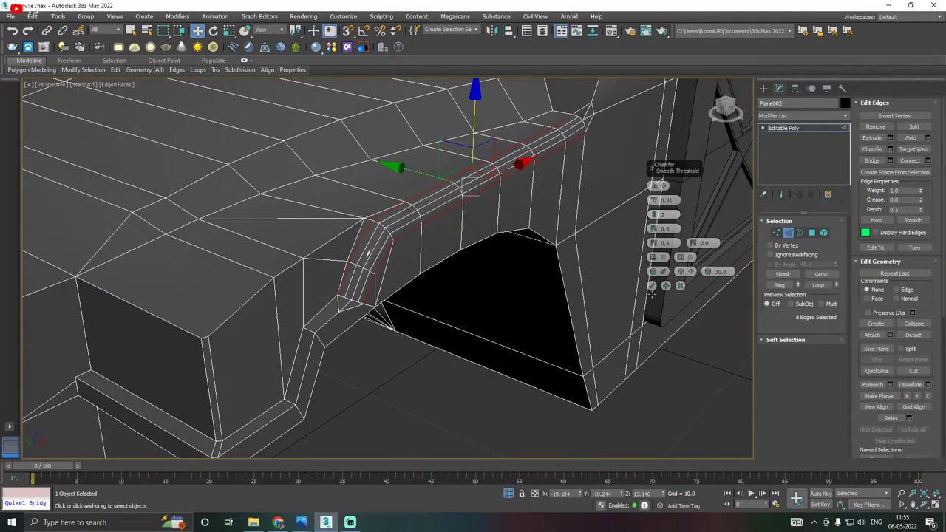
pyautogui.click(652, 286)
pyautogui.keyDown('alt'); pyautogui.moveTo(592, 245); pyautogui.dragTo(552, 275, button='middle'); pyautogui.keyUp('alt')
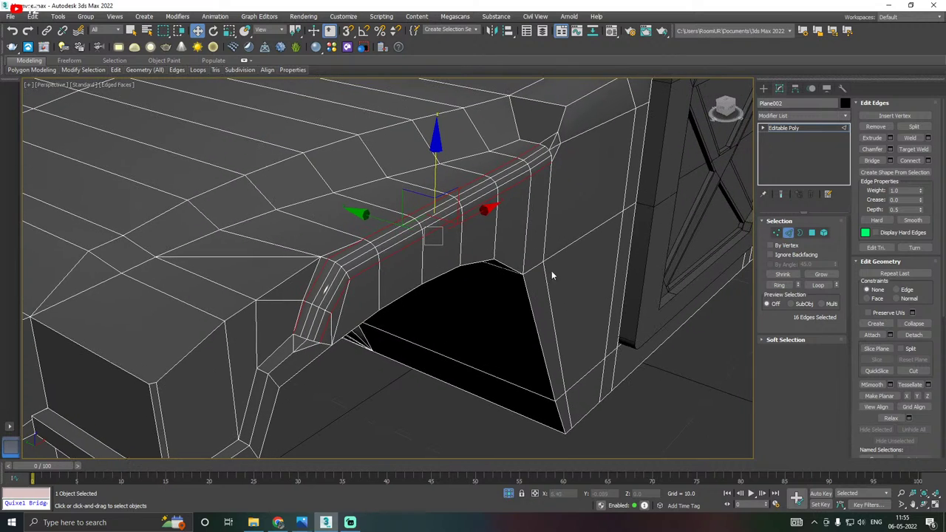
# Select the upper outline edges of the front fender block, from the arch chamfer around the corner and across the front.
pyautogui.keyDown('alt'); pyautogui.moveTo(606, 227); pyautogui.dragTo(430, 235, button='middle'); pyautogui.keyUp('alt')
pyautogui.click(392, 269)
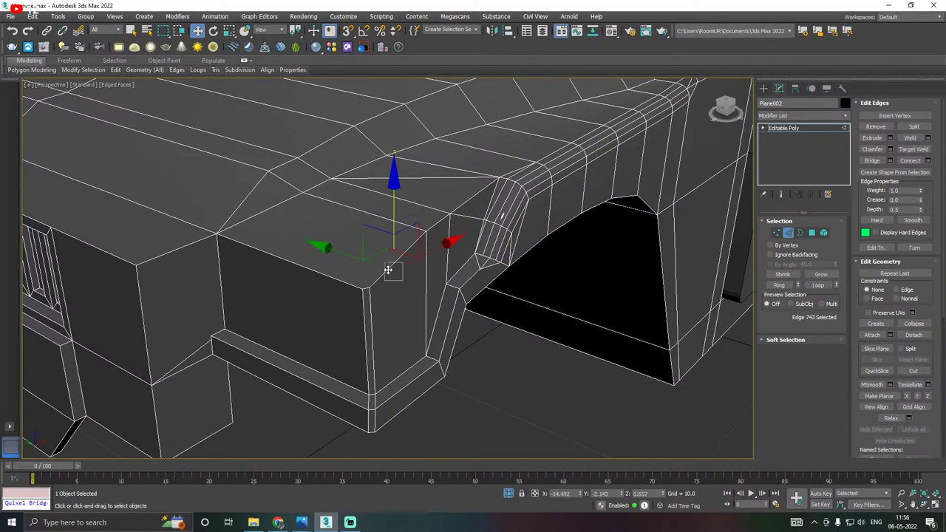
pyautogui.keyDown('ctrl'); pyautogui.click(388, 270); pyautogui.keyUp('ctrl')
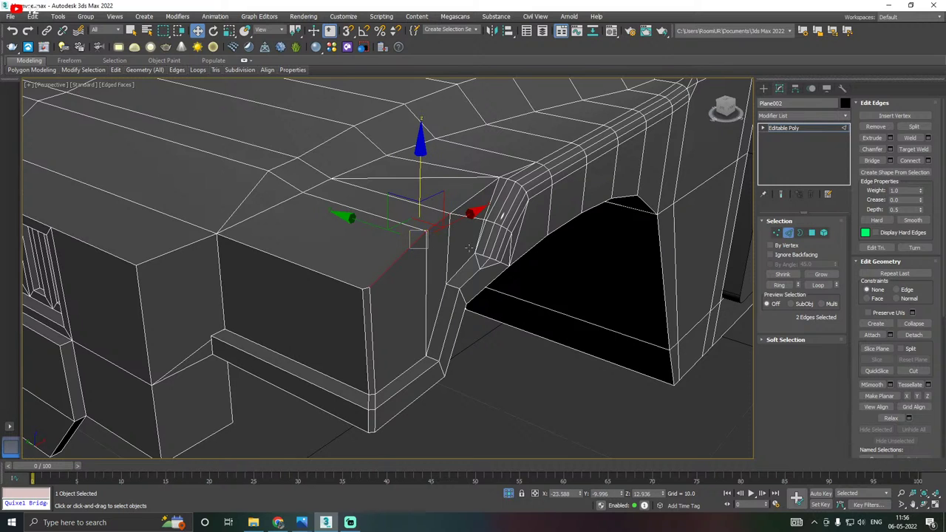
pyautogui.keyDown('alt'); pyautogui.moveTo(469, 247); pyautogui.dragTo(485, 238, button='middle'); pyautogui.keyUp('alt')
pyautogui.keyDown('ctrl'); pyautogui.click(501, 211); pyautogui.keyUp('ctrl')
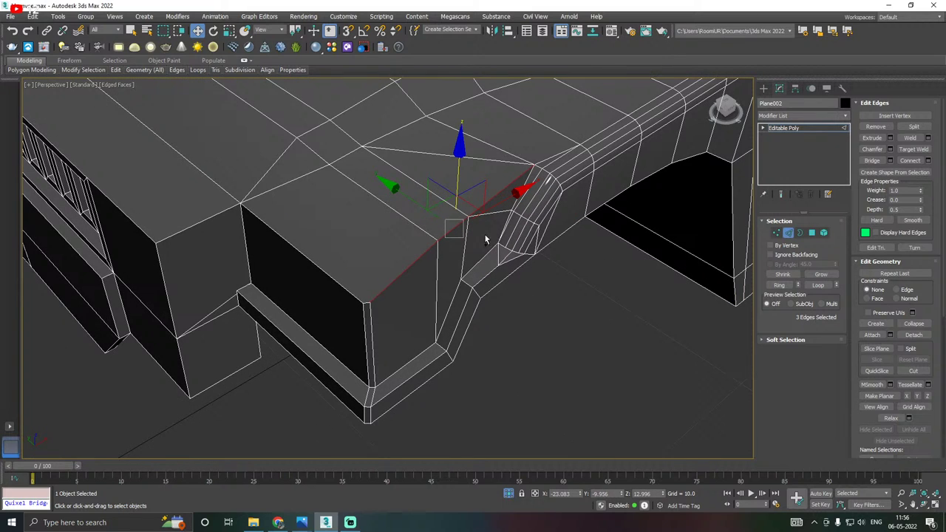
pyautogui.keyDown('ctrl'); pyautogui.click(359, 299); pyautogui.keyUp('ctrl')
pyautogui.scroll(2, 362, 301)
pyautogui.keyDown('ctrl'); pyautogui.click(368, 303); pyautogui.keyUp('ctrl')
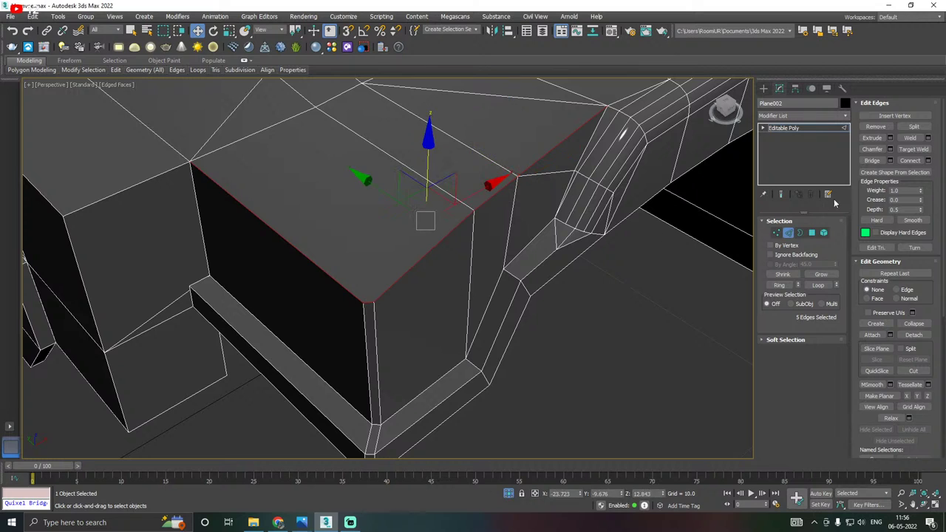
pyautogui.click(891, 150)
pyautogui.keyDown('alt'); pyautogui.moveTo(606, 222); pyautogui.dragTo(592, 176, button='middle'); pyautogui.keyUp('alt')
pyautogui.moveTo(655, 201); pyautogui.dragTo(660, 218)
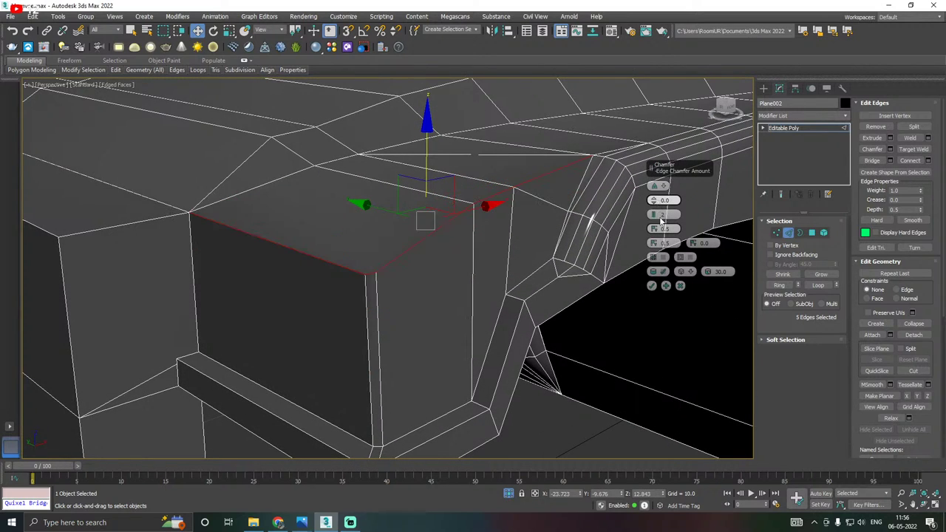
pyautogui.click(655, 197)
pyautogui.click(655, 198)
pyautogui.click(655, 197)
pyautogui.click(655, 197)
pyautogui.click(655, 198)
pyautogui.click(655, 198)
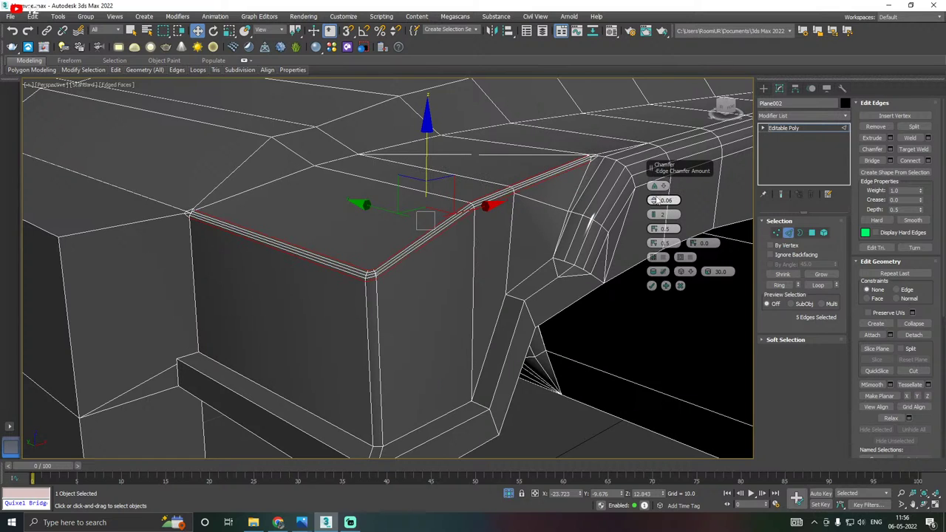
pyautogui.click(655, 197)
pyautogui.moveTo(655, 201); pyautogui.dragTo(654, 198)
pyautogui.scroll(-3, 459, 235)
pyautogui.keyDown('alt'); pyautogui.moveTo(485, 239); pyautogui.dragTo(651, 271, button='middle'); pyautogui.keyUp('alt')
pyautogui.rightClick(574, 257)
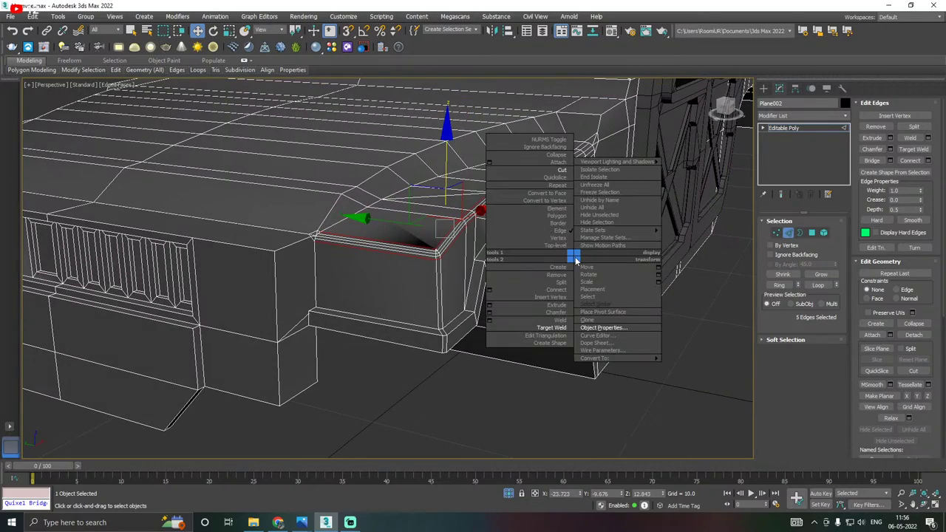
pyautogui.click(413, 258)
pyautogui.keyDown('alt'); pyautogui.moveTo(462, 253); pyautogui.dragTo(503, 265, button='middle'); pyautogui.keyUp('alt')
pyautogui.click(680, 300)
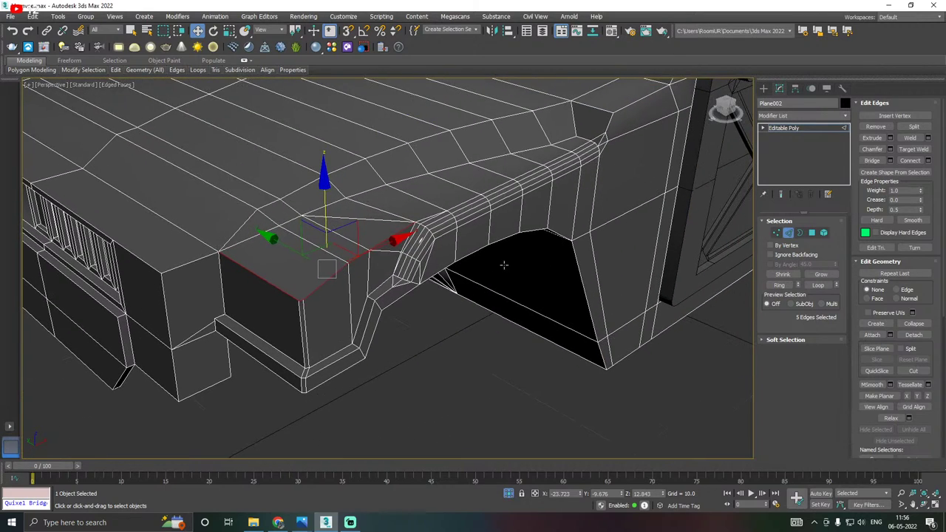
# Remove the long diagonal edge across the fender top that ends at the upper front corner of the arch chamfer.
pyautogui.scroll(3, 397, 260)
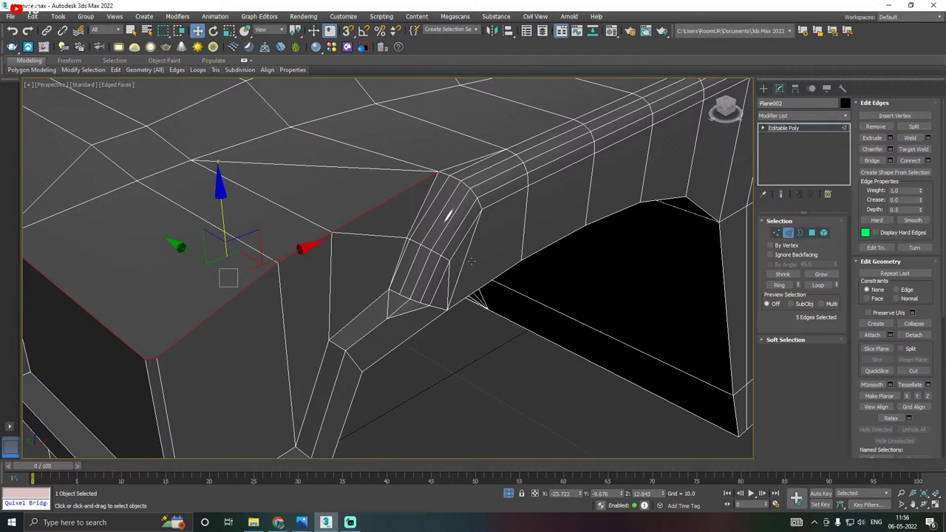
pyautogui.click(776, 232)
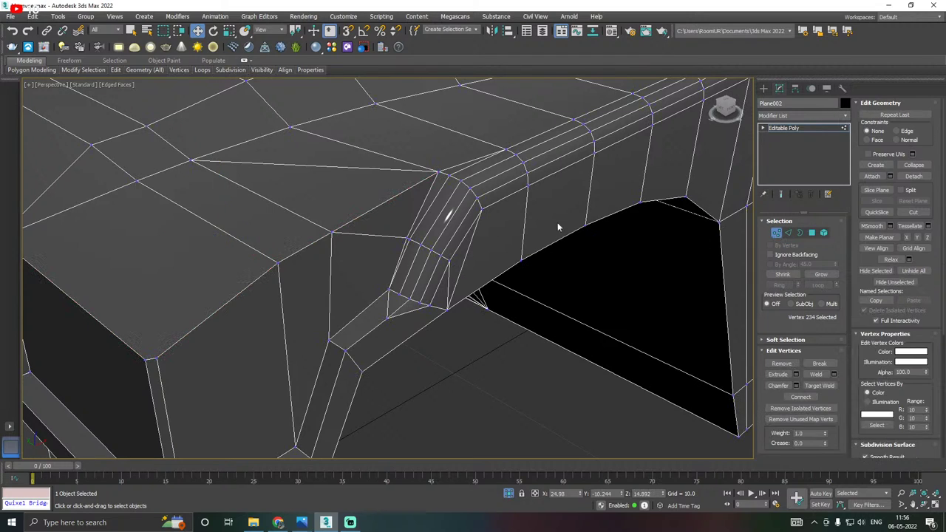
pyautogui.click(788, 233)
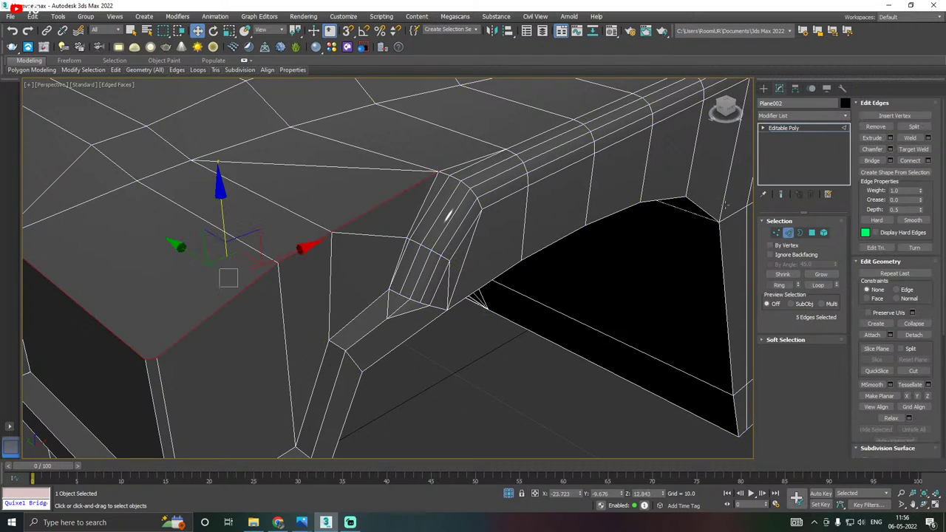
pyautogui.click(315, 164)
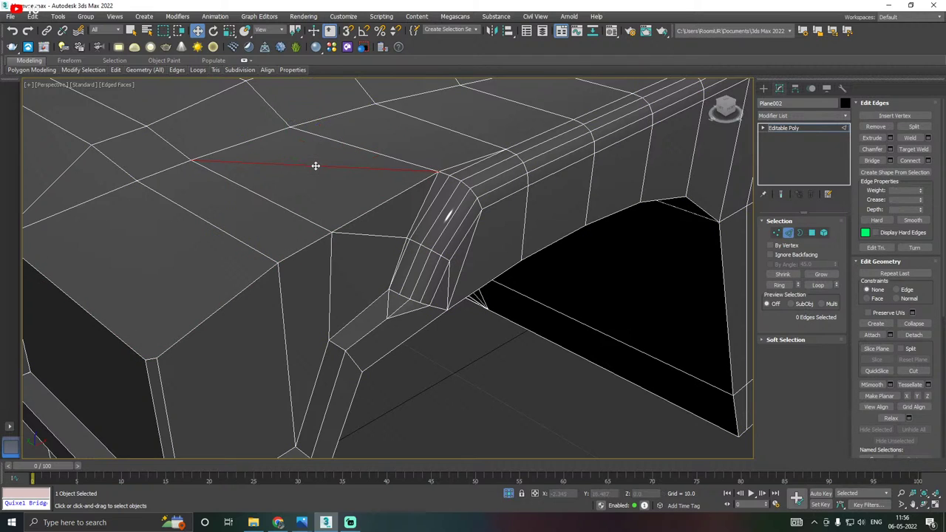
pyautogui.scroll(2, 394, 250)
pyautogui.click(391, 230)
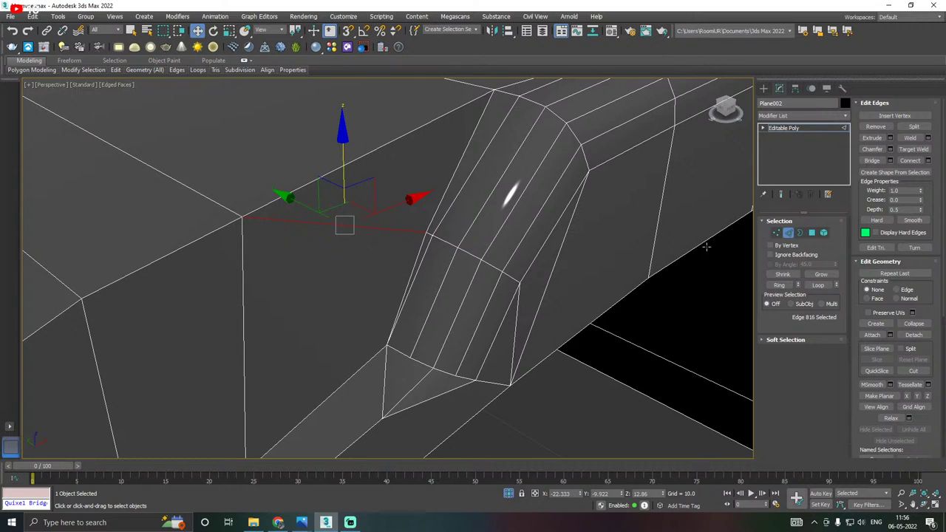
pyautogui.click(779, 234)
pyautogui.rightClick(473, 211)
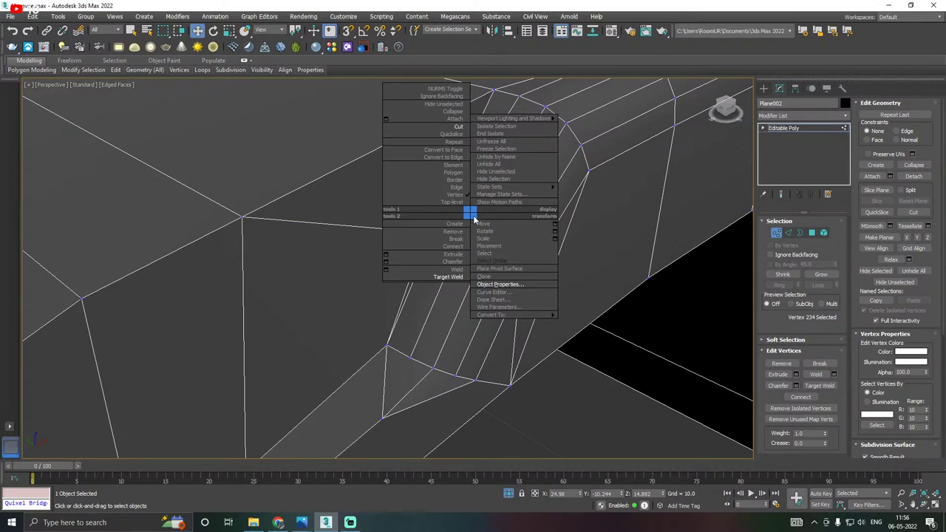
pyautogui.click(444, 274)
pyautogui.click(427, 234)
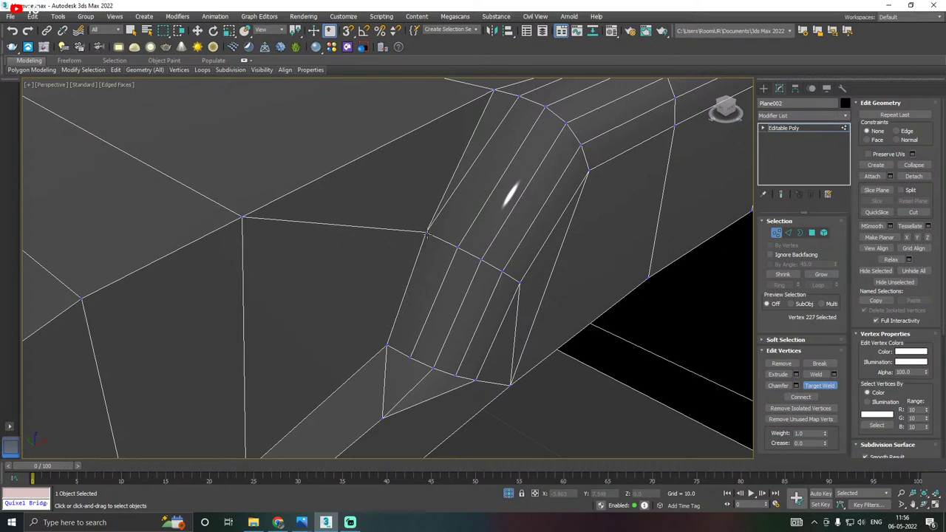
pyautogui.rightClick(423, 363)
# Connect two loose vertices at the lower front end of the arch chamfer to the pointed corner vertex below them.
pyautogui.click(408, 357)
pyautogui.press('w')
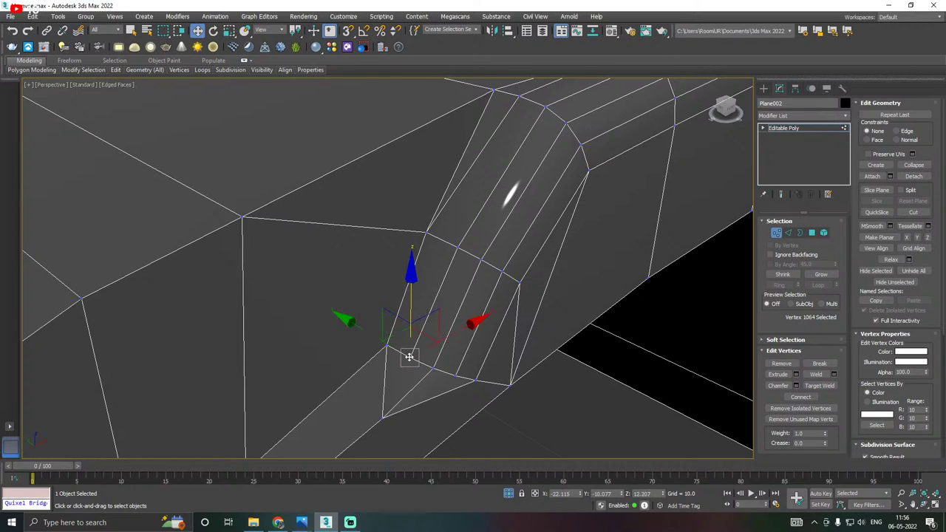
pyautogui.keyDown('ctrl'); pyautogui.click(384, 421); pyautogui.keyUp('ctrl')
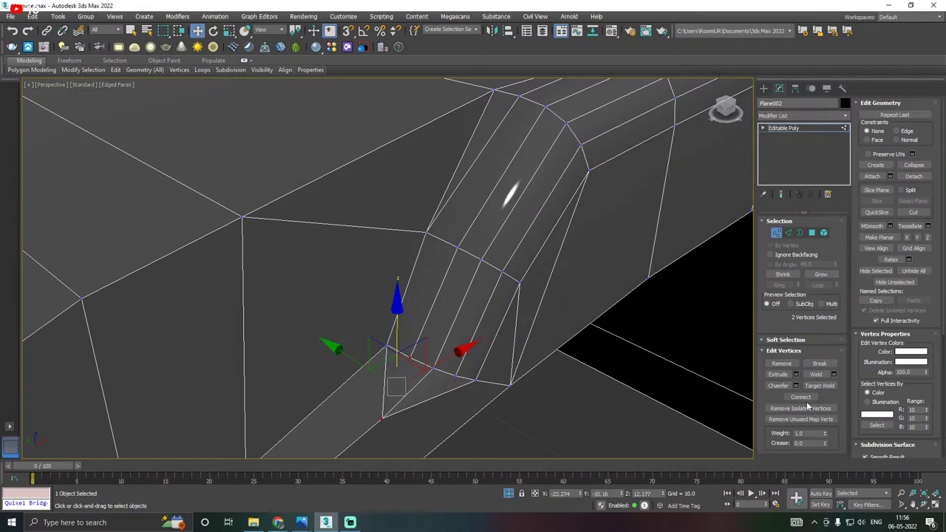
pyautogui.click(455, 375)
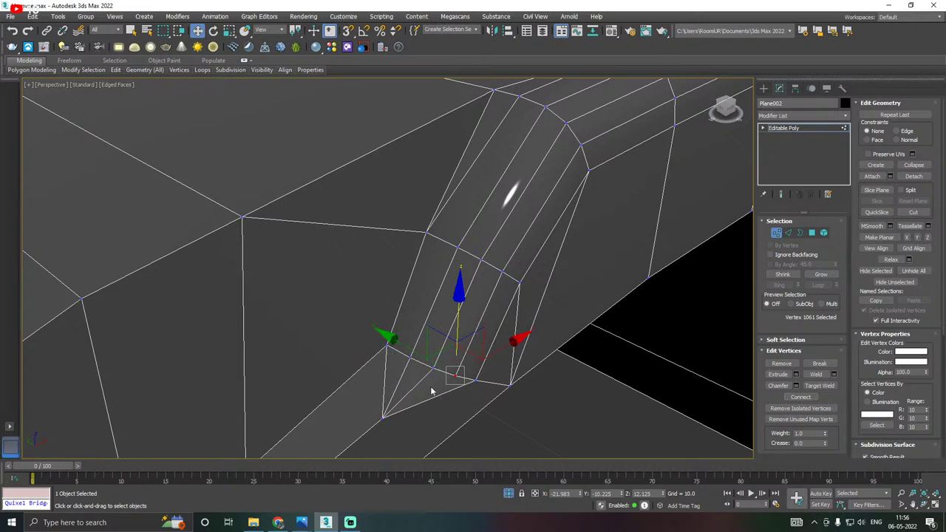
pyautogui.keyDown('ctrl'); pyautogui.click(382, 417); pyautogui.keyUp('ctrl')
pyautogui.click(801, 398)
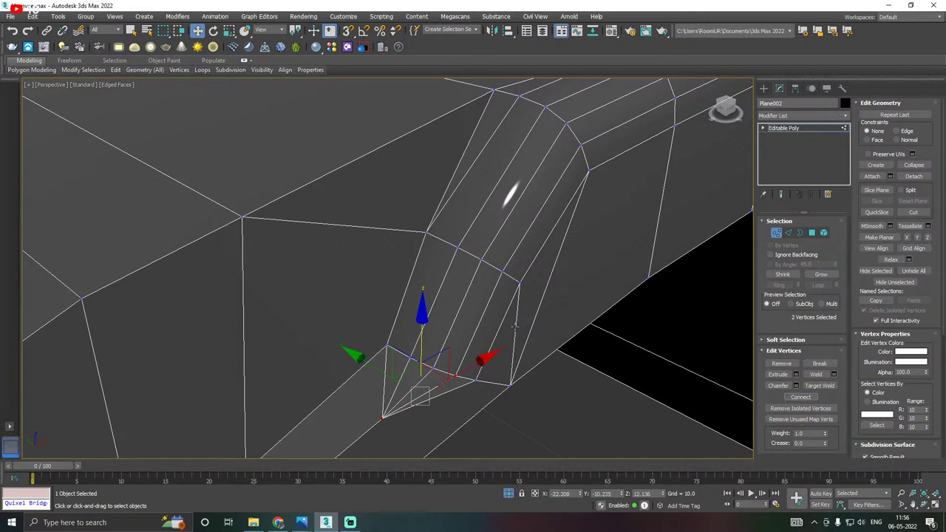
# Connect the two loose vertices at the rear end of the arch chamfer to the nearest fender corner vertices.
pyautogui.scroll(-8, 530, 316)
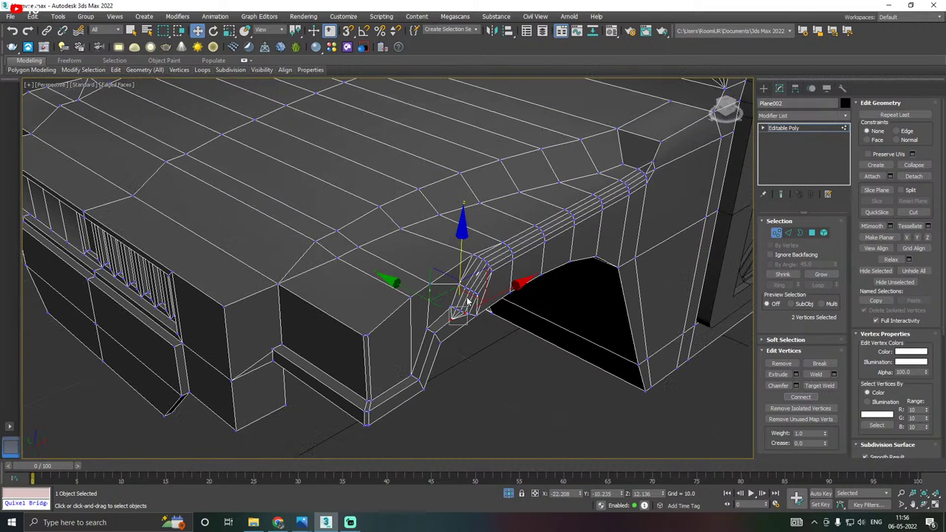
pyautogui.scroll(10, 580, 290)
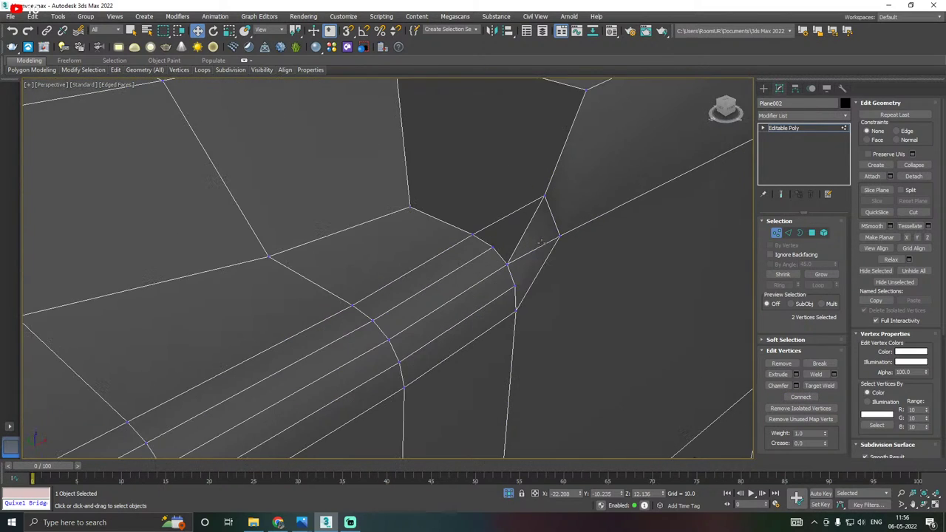
pyautogui.click(519, 287)
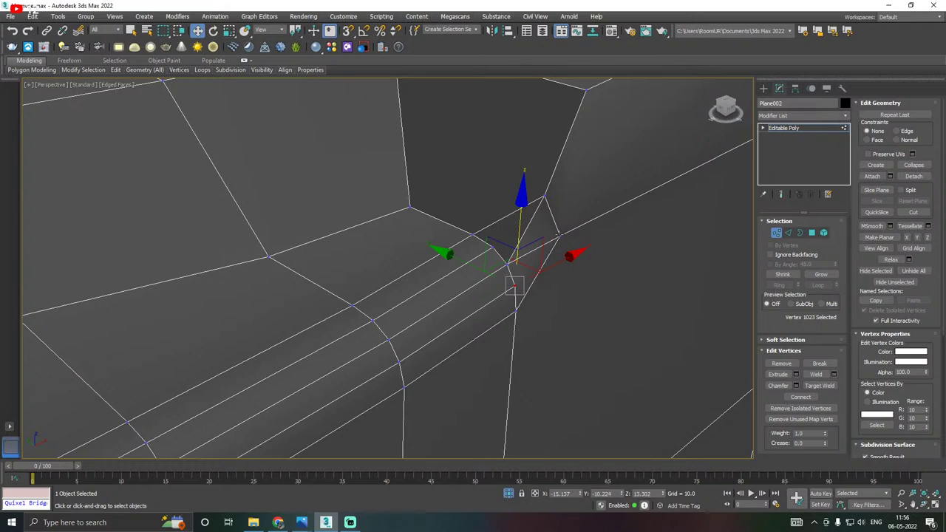
pyautogui.keyDown('ctrl'); pyautogui.click(559, 237); pyautogui.keyUp('ctrl')
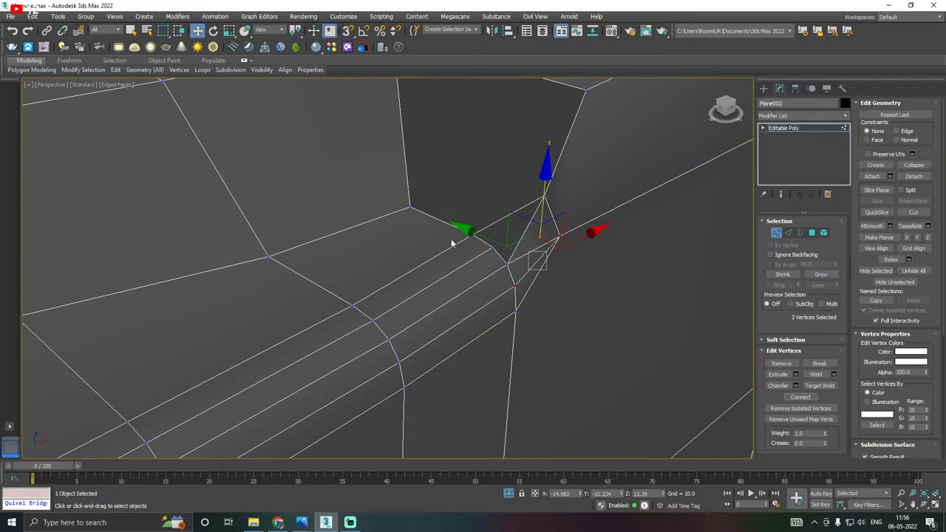
pyautogui.click(493, 246)
pyautogui.keyDown('ctrl'); pyautogui.click(545, 196); pyautogui.keyUp('ctrl')
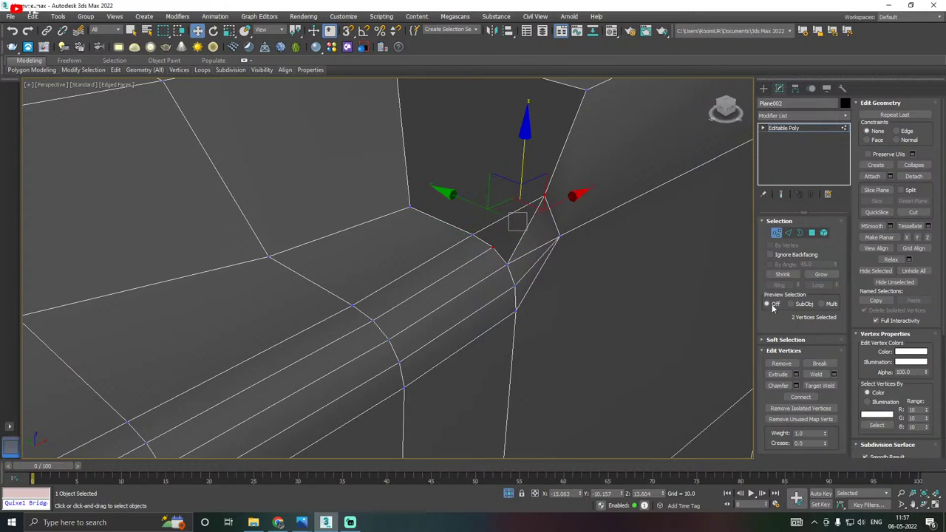
pyautogui.click(800, 398)
pyautogui.moveTo(604, 282); pyautogui.dragTo(580, 292, button='middle')
pyautogui.click(580, 292)
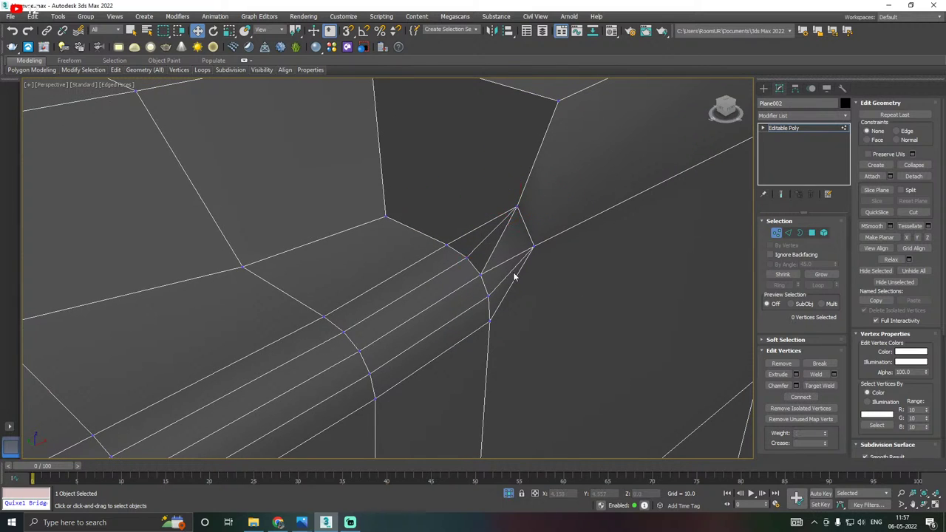
# Move the outer vertex of the fender recess behind the arch chamfer backward along X toward the windshield base.
pyautogui.scroll(-4, 514, 274)
pyautogui.scroll(-5, 516, 277)
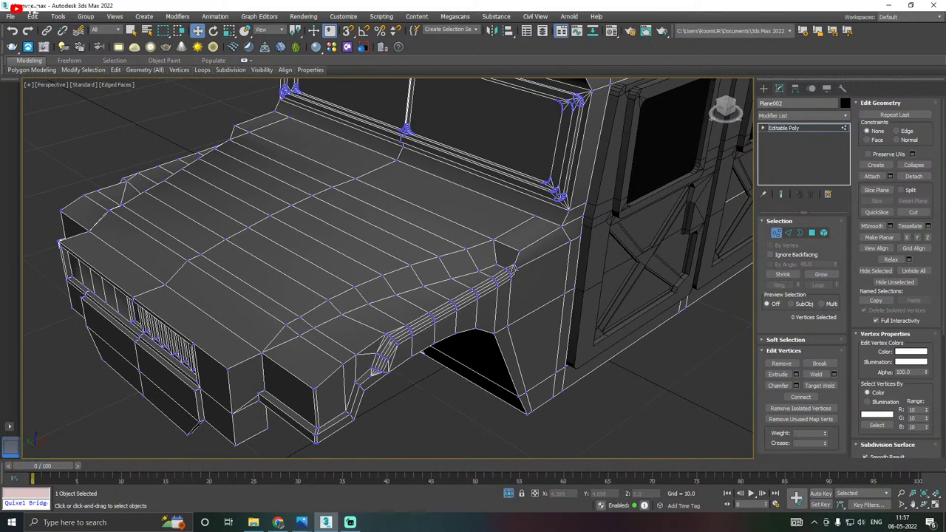
pyautogui.scroll(2, 515, 245)
pyautogui.click(526, 257)
pyautogui.keyDown('alt'); pyautogui.moveTo(525, 257); pyautogui.dragTo(629, 287, button='middle'); pyautogui.keyUp('alt')
pyautogui.moveTo(601, 271); pyautogui.dragTo(690, 273)
pyautogui.keyDown('alt'); pyautogui.moveTo(640, 267); pyautogui.dragTo(570, 266, button='middle'); pyautogui.keyUp('alt')
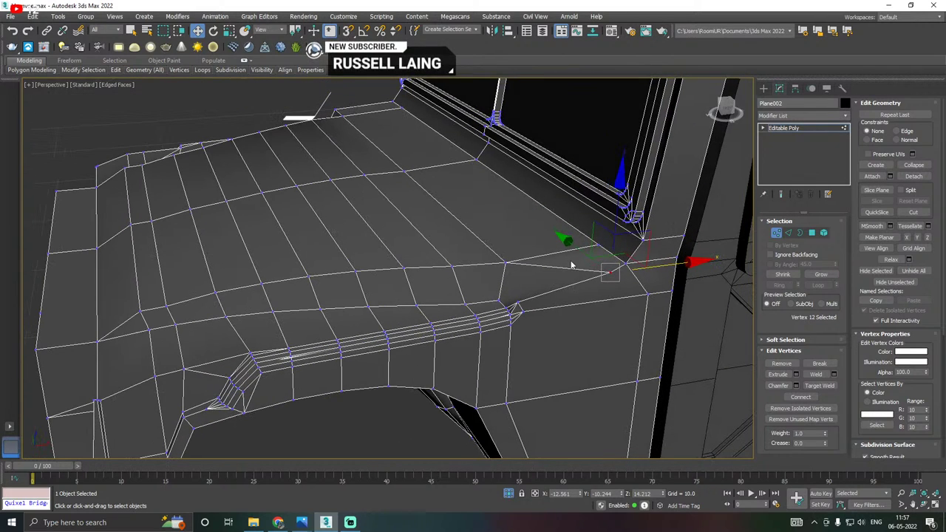
# Try to target weld the moved vertex to the corner vertex near the windshield base, and undo the weld and the move.
pyautogui.rightClick(568, 260)
pyautogui.click(525, 321)
pyautogui.click(611, 272)
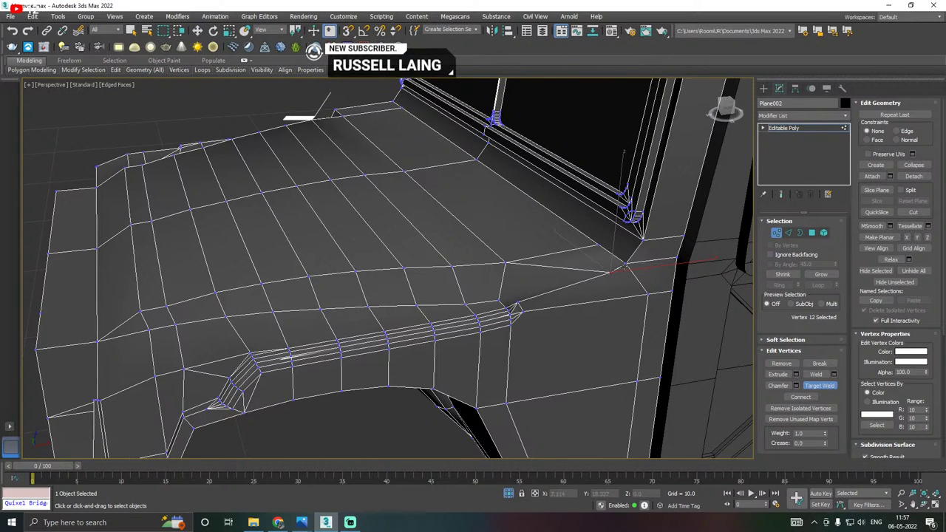
pyautogui.click(625, 264)
pyautogui.rightClick(555, 254)
pyautogui.moveTo(555, 254)
pyautogui.keyDown('alt'); pyautogui.mouseDown(button='middle')
pyautogui.moveTo(644, 259)
pyautogui.moveTo(569, 253)
pyautogui.moveTo(545, 238)
pyautogui.mouseUp(button='middle'); pyautogui.keyUp('alt')
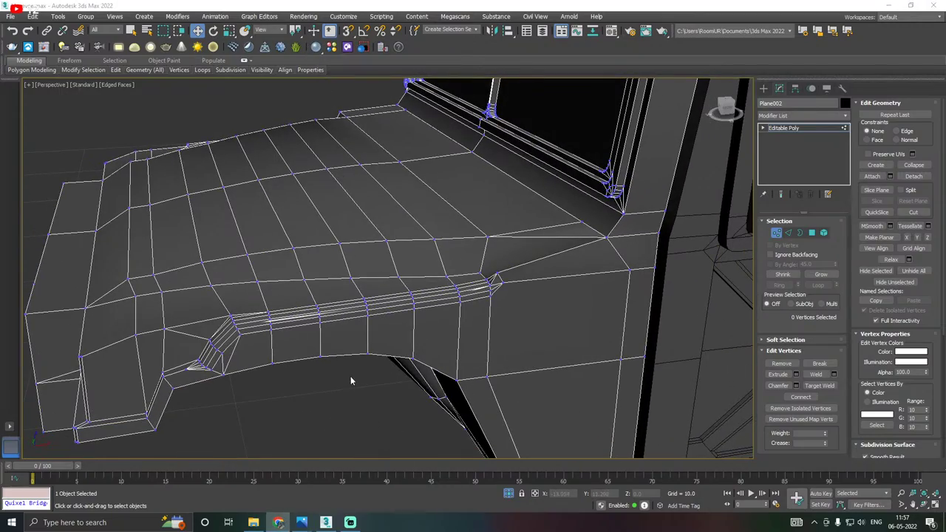
pyautogui.moveTo(526, 352); pyautogui.dragTo(456, 349, button='middle')
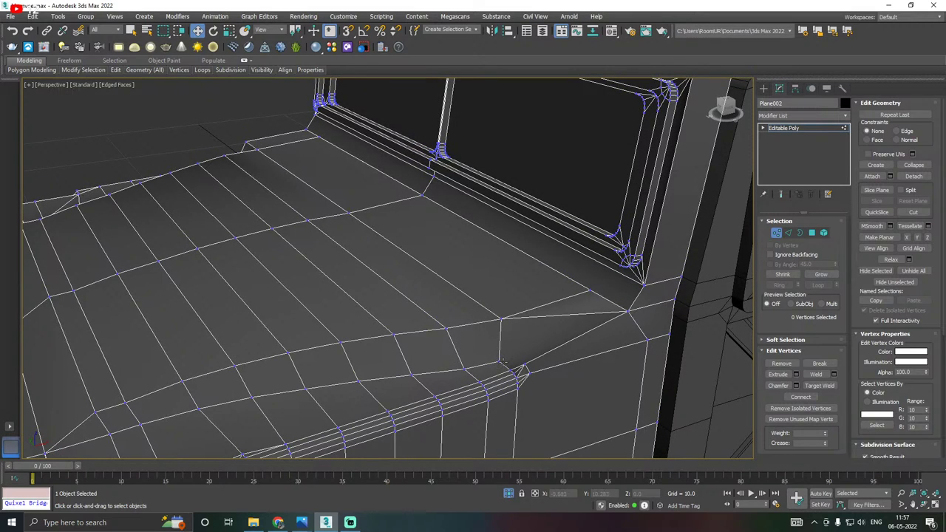
pyautogui.hotkey('ctrl', 'z')
pyautogui.hotkey('ctrl', 'z')
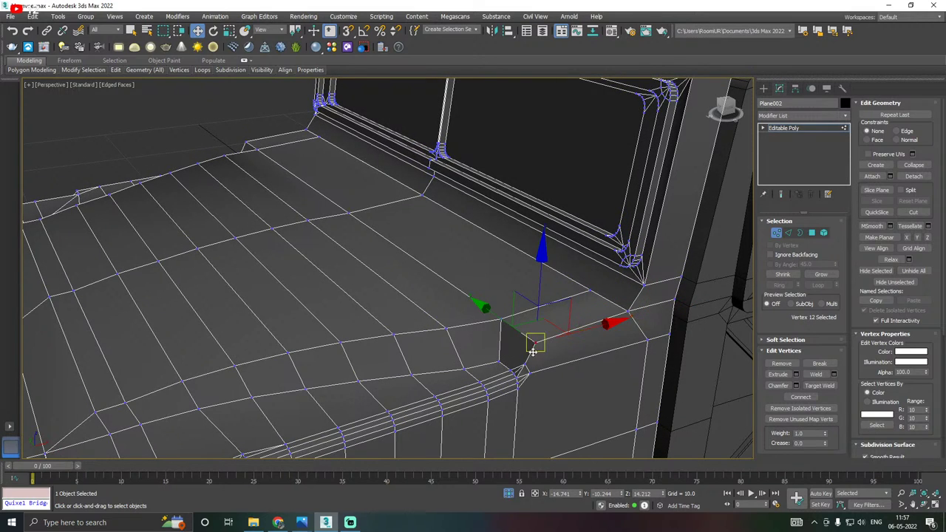
# Try to target weld the recess's outer vertex inward onto the adjacent vertex at the side of the hood.
pyautogui.moveTo(532, 352)
pyautogui.keyDown('alt'); pyautogui.mouseDown(button='middle')
pyautogui.moveTo(584, 350)
pyautogui.moveTo(547, 348)
pyautogui.mouseUp(button='middle'); pyautogui.keyUp('alt')
pyautogui.rightClick(471, 337)
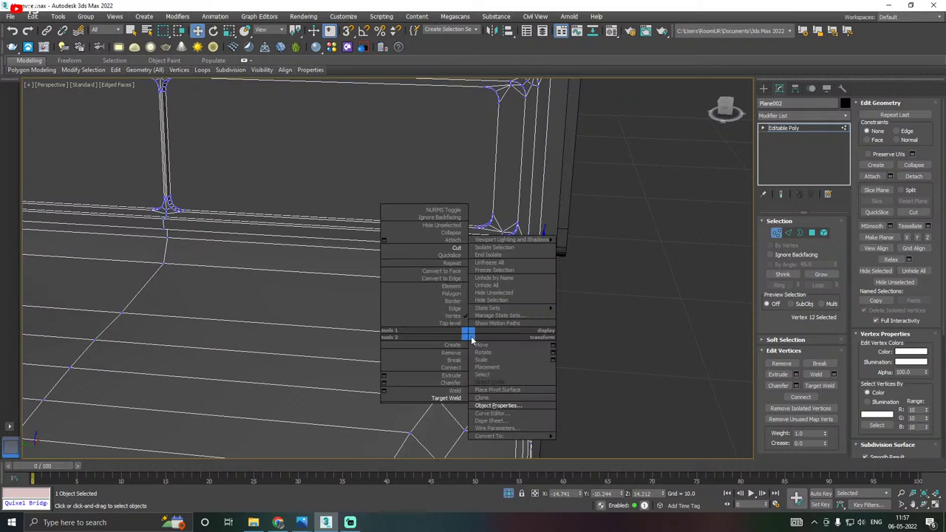
pyautogui.click(447, 398)
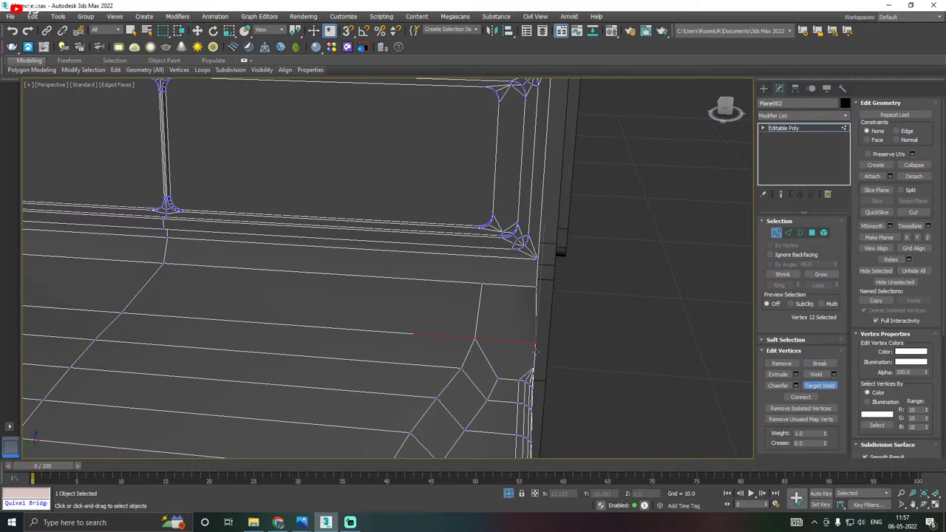
pyautogui.click(475, 339)
pyautogui.press('w')
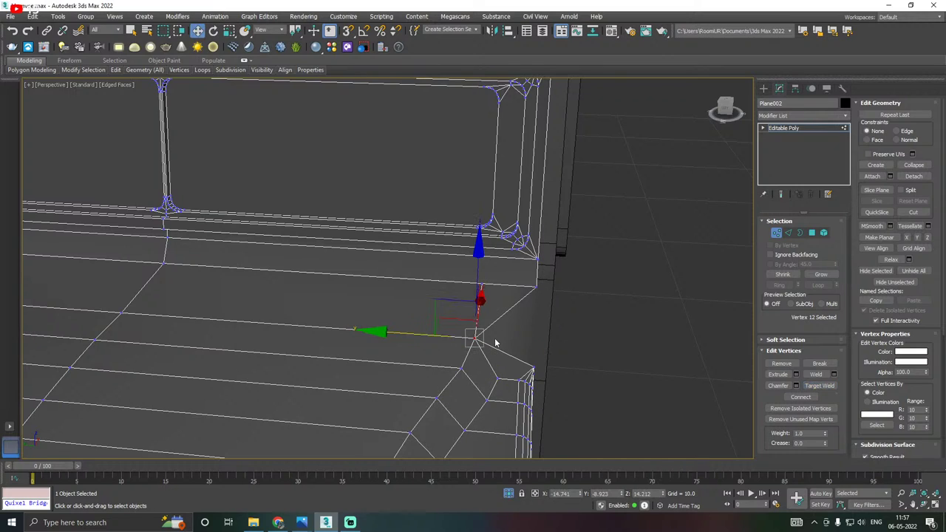
pyautogui.keyDown('alt'); pyautogui.moveTo(515, 354); pyautogui.dragTo(538, 340, button='middle'); pyautogui.keyUp('alt')
pyautogui.scroll(-6, 538, 341)
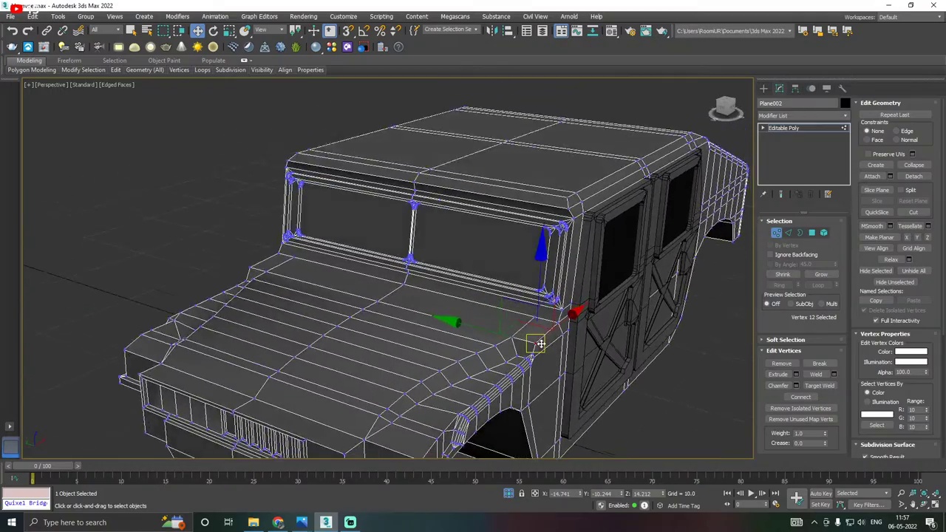
# Chamfer the outer bottom edge of the front block between the grille and the fender by 0.943.
pyautogui.moveTo(441, 376); pyautogui.dragTo(488, 311, button='middle')
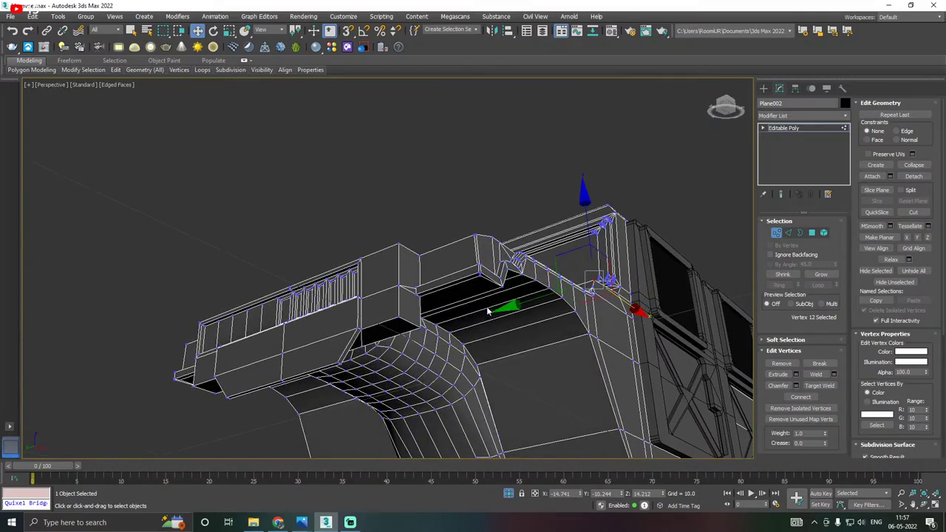
pyautogui.click(789, 233)
pyautogui.scroll(4, 400, 320)
pyautogui.click(400, 320)
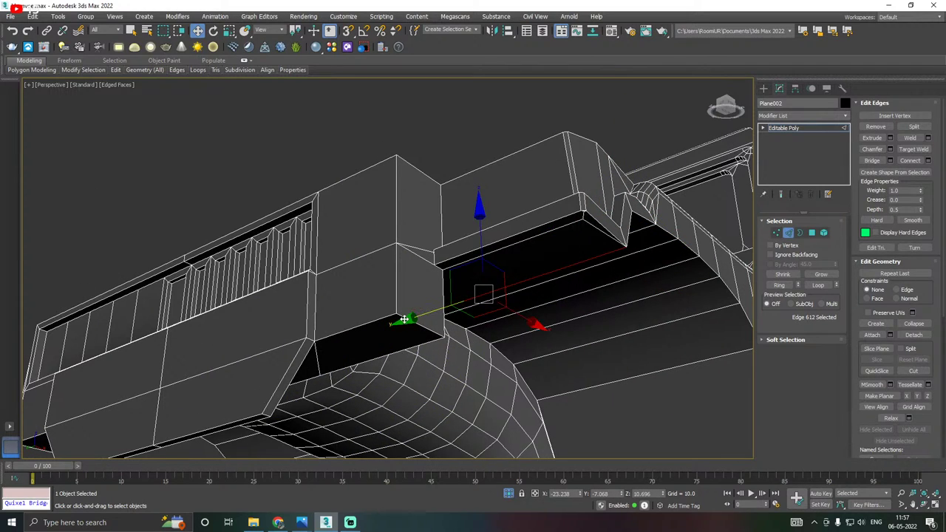
pyautogui.click(400, 318)
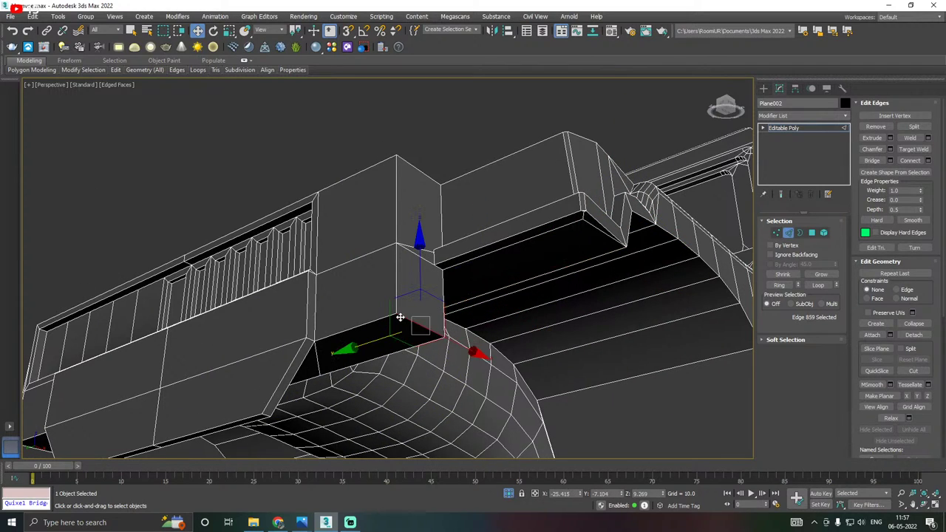
pyautogui.click(890, 149)
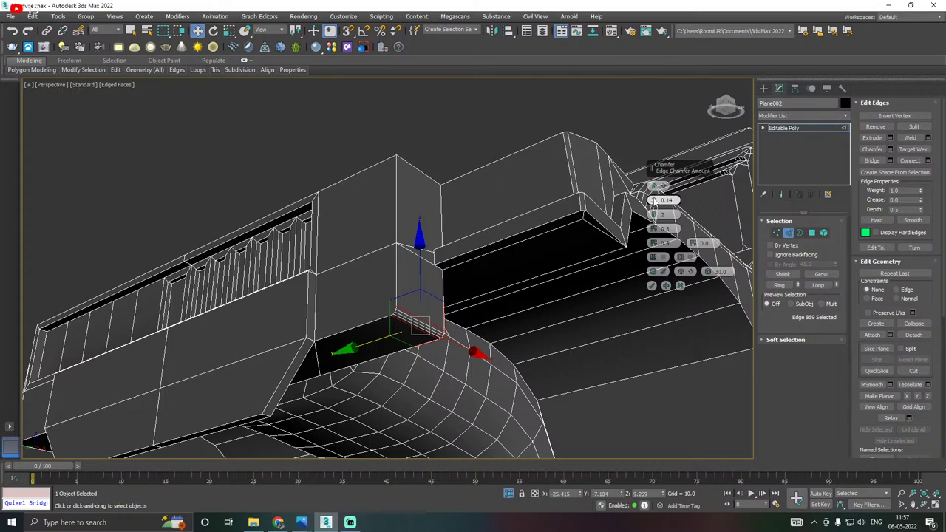
pyautogui.moveTo(654, 201); pyautogui.dragTo(654, 193)
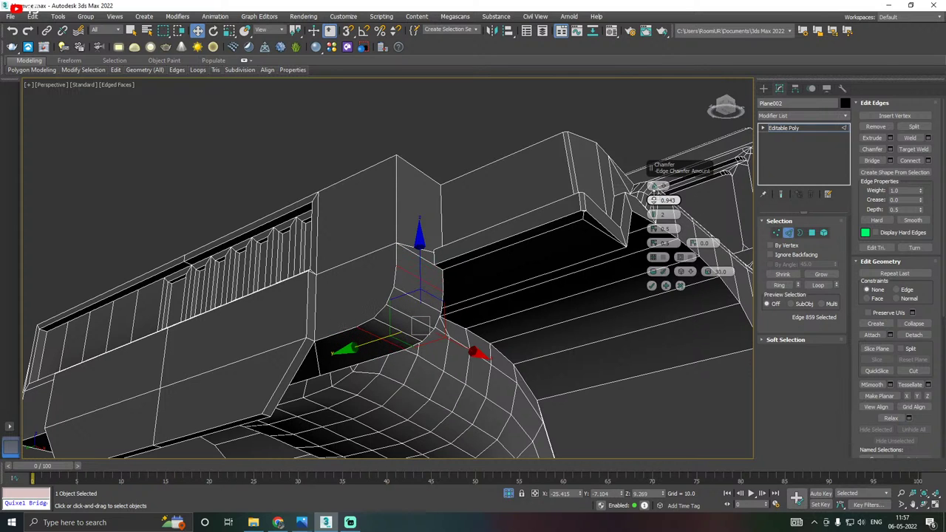
pyautogui.keyDown('alt'); pyautogui.moveTo(523, 225); pyautogui.dragTo(592, 221, button='middle'); pyautogui.keyUp('alt')
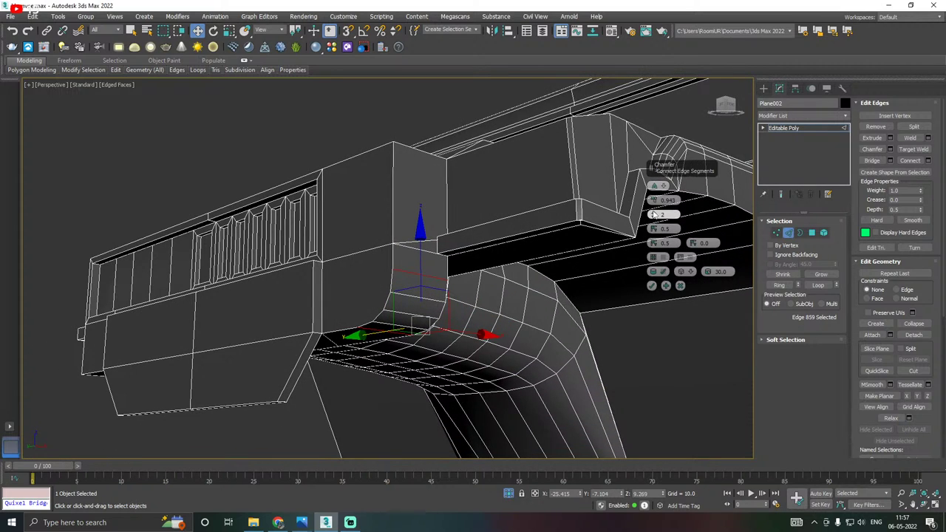
pyautogui.click(651, 287)
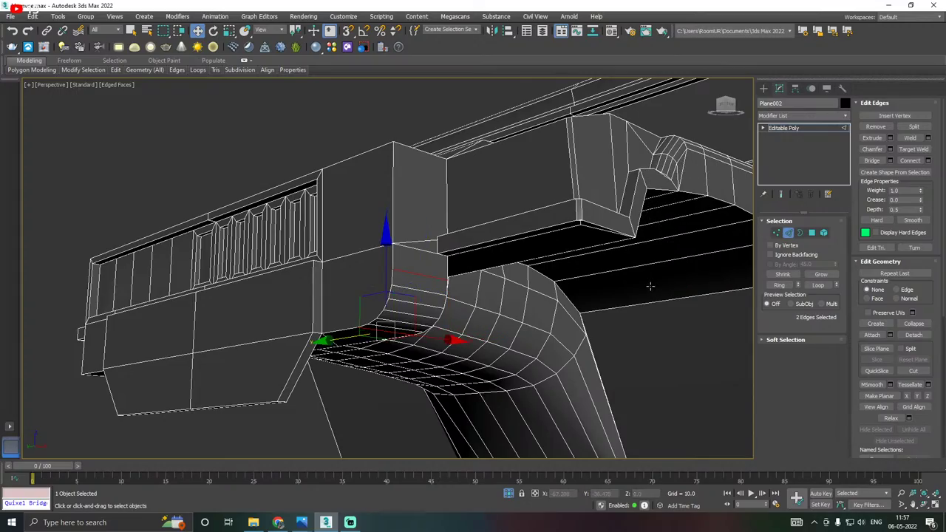
pyautogui.scroll(-2, 649, 285)
pyautogui.keyDown('alt'); pyautogui.moveTo(646, 285); pyautogui.dragTo(564, 283, button='middle'); pyautogui.keyUp('alt')
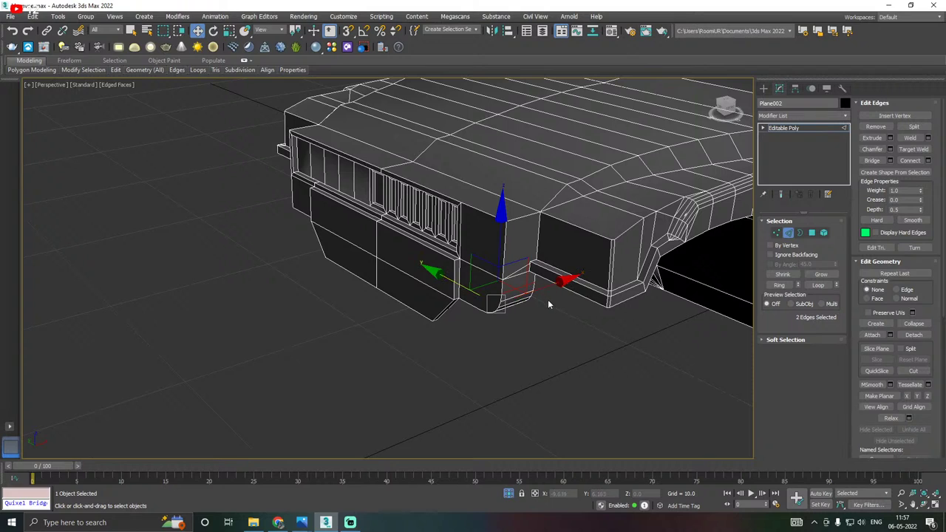
# Move the short vertical edge at the inner end of the front fender's bottom lip outward along Y to -7.955.
pyautogui.scroll(6, 523, 263)
pyautogui.click(523, 264)
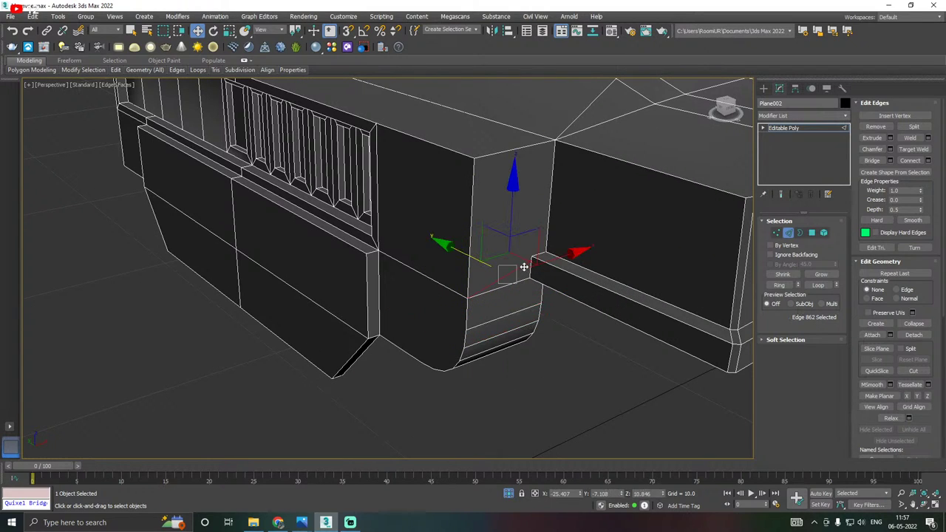
pyautogui.scroll(3, 523, 266)
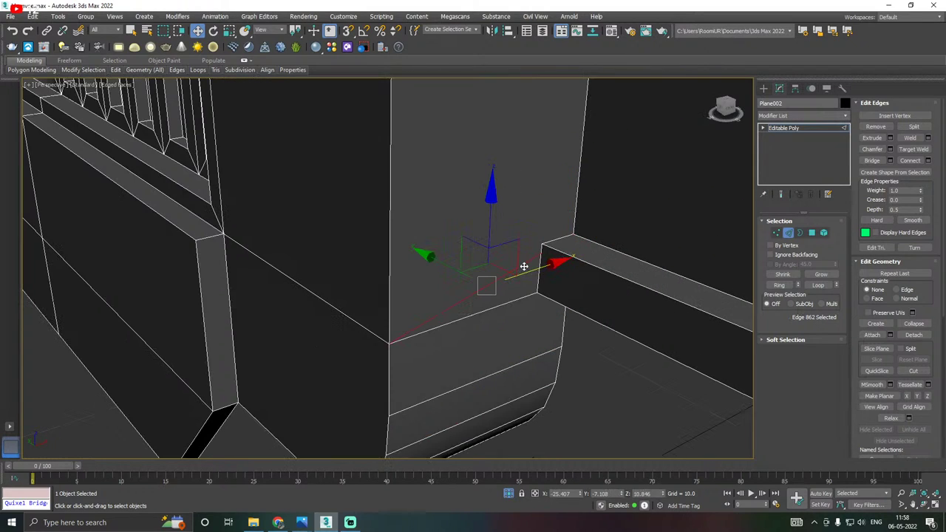
pyautogui.click(715, 269)
pyautogui.scroll(-6, 482, 324)
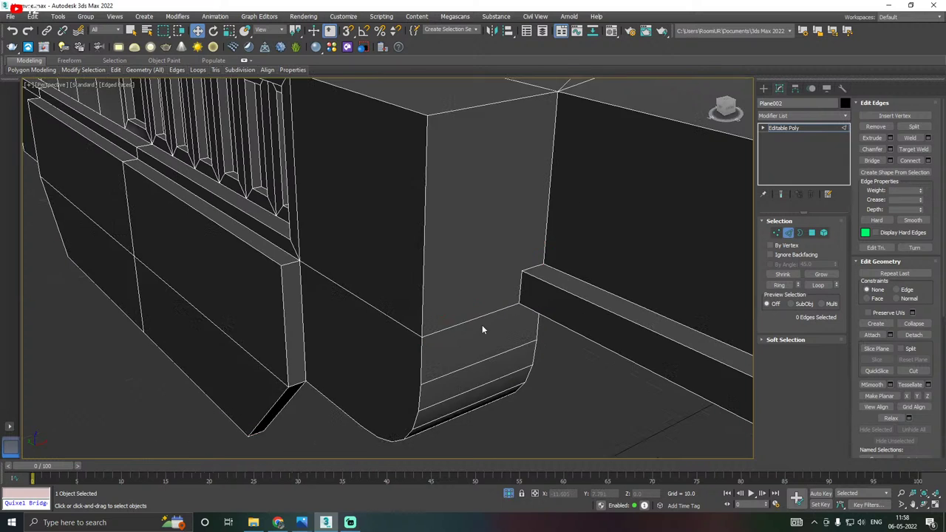
pyautogui.click(482, 324)
pyautogui.scroll(-2, 469, 337)
pyautogui.keyDown('alt'); pyautogui.moveTo(465, 337); pyautogui.dragTo(499, 313, button='middle'); pyautogui.keyUp('alt')
pyautogui.scroll(3, 499, 314)
pyautogui.click(478, 309)
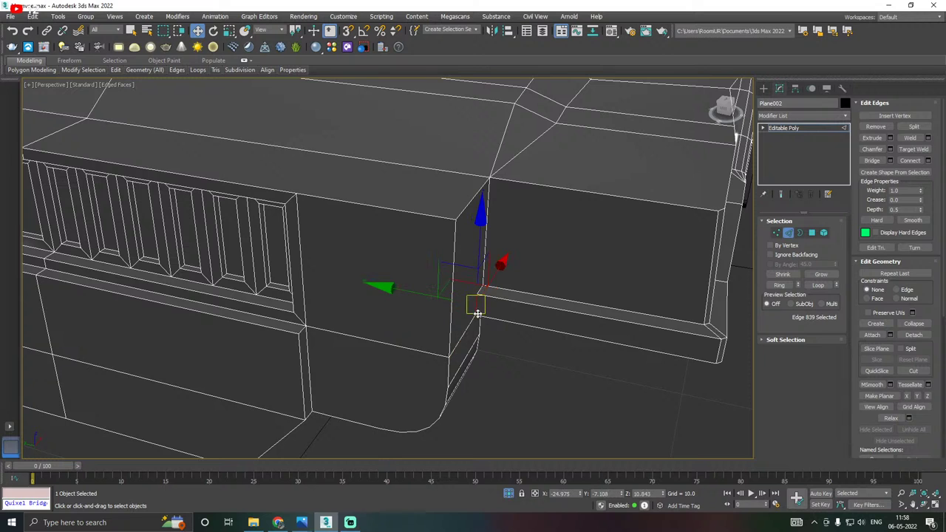
pyautogui.moveTo(435, 296); pyautogui.dragTo(496, 307)
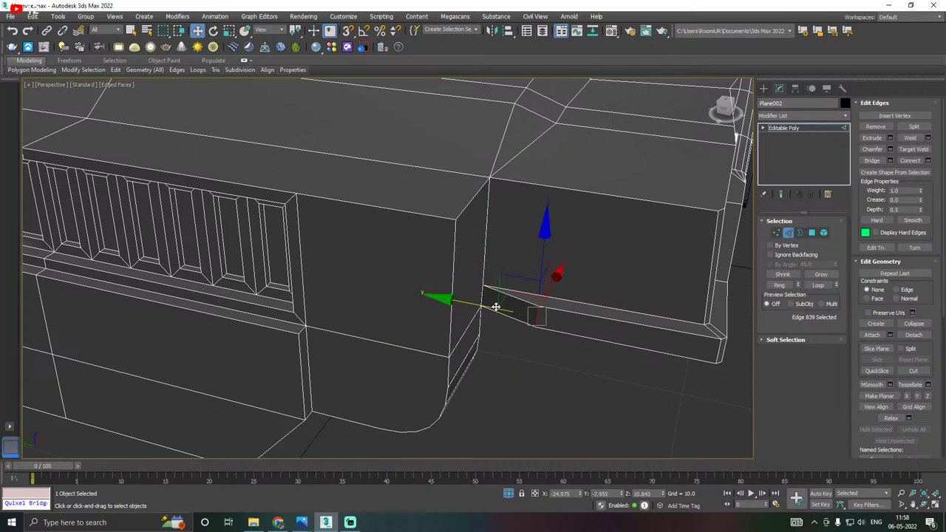
pyautogui.keyDown('alt'); pyautogui.moveTo(507, 310); pyautogui.dragTo(497, 305, button='middle'); pyautogui.keyUp('alt')
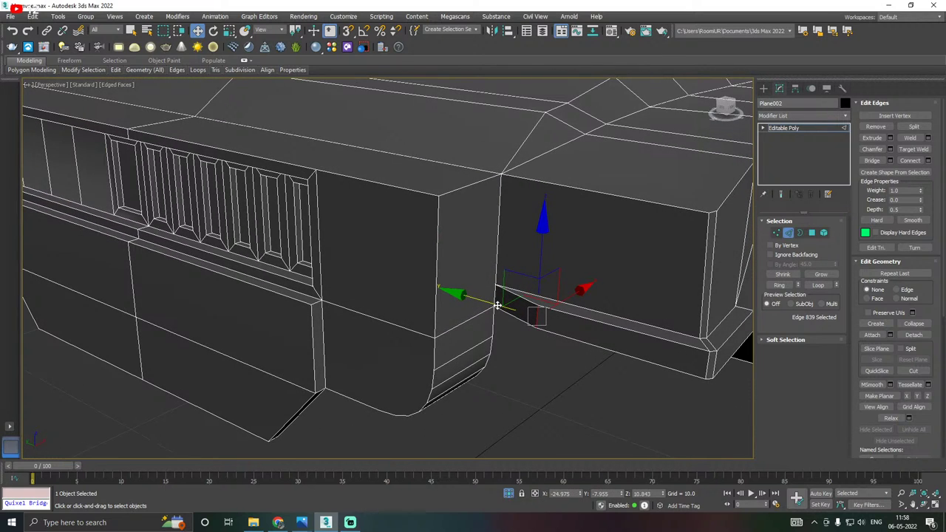
pyautogui.scroll(4, 497, 304)
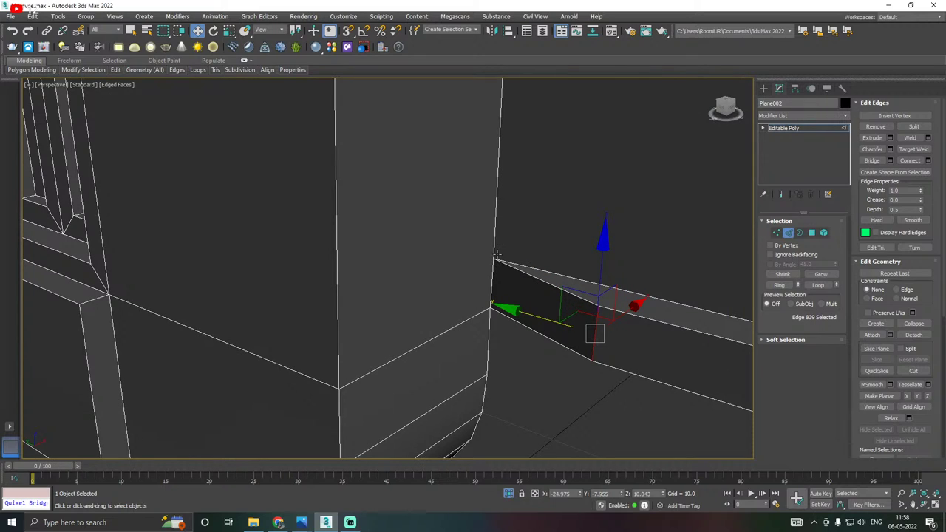
# Connect the lip's inner top vertex to the front block's outer corner vertex at the upper end of the chamfer.
pyautogui.click(777, 234)
pyautogui.click(491, 259)
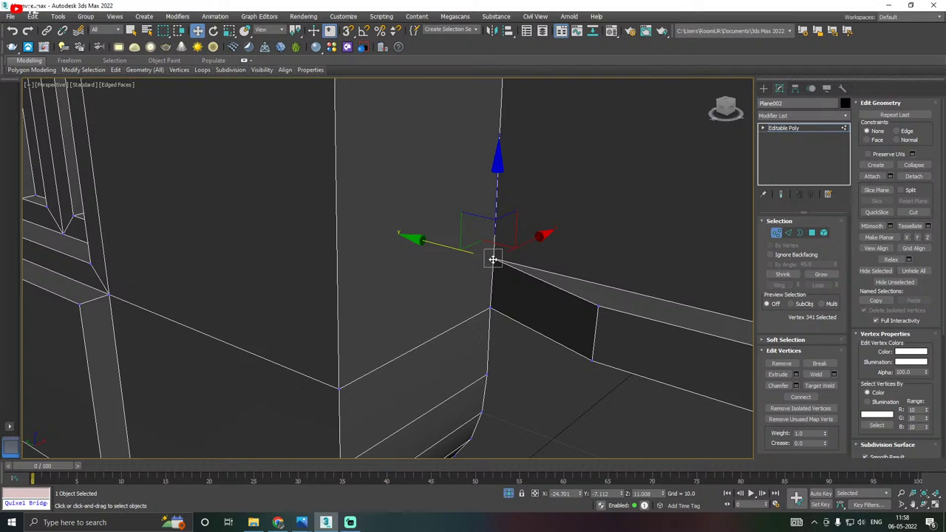
pyautogui.keyDown('ctrl'); pyautogui.click(338, 387); pyautogui.keyUp('ctrl')
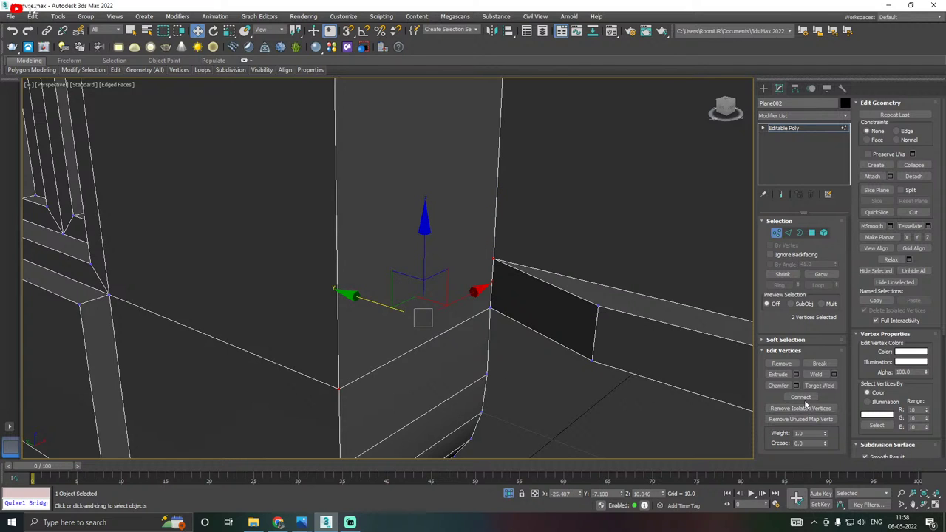
pyautogui.scroll(-5, 532, 370)
pyautogui.click(494, 363)
pyautogui.keyDown('alt'); pyautogui.moveTo(601, 376); pyautogui.dragTo(532, 383, button='middle'); pyautogui.keyUp('alt')
pyautogui.click(527, 394)
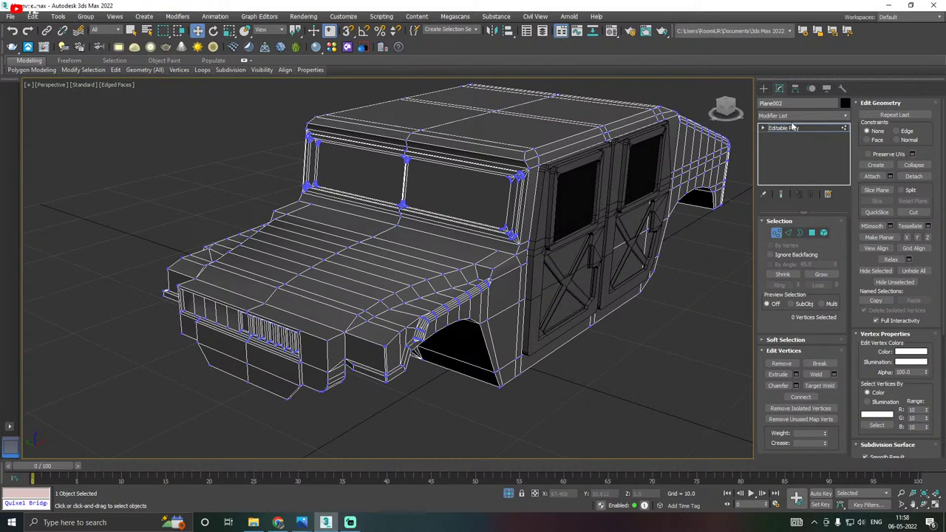
# Apply a planar Symmetry modifier with the Z mirror axis to the whole Humvee body.
pyautogui.click(791, 128)
pyautogui.keyDown('alt'); pyautogui.moveTo(706, 202); pyautogui.dragTo(668, 198, button='middle'); pyautogui.keyUp('alt')
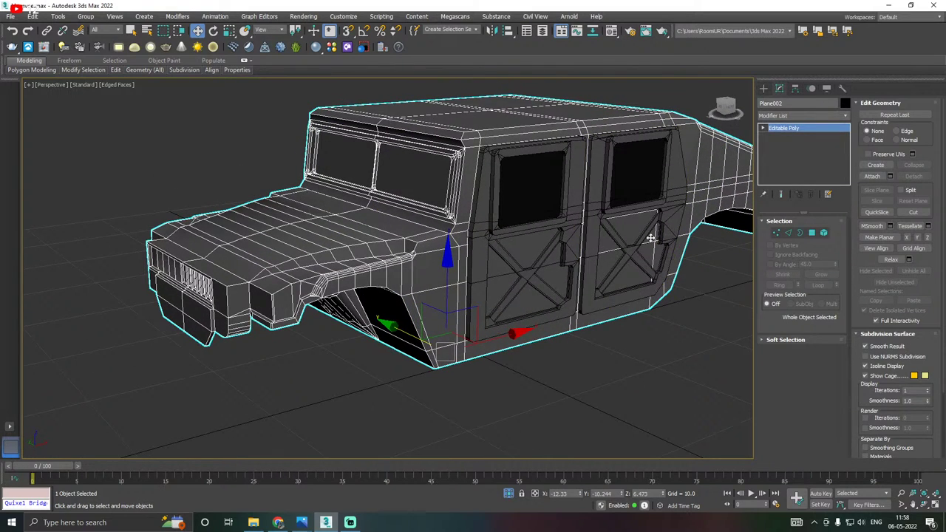
pyautogui.keyDown('alt'); pyautogui.moveTo(651, 237); pyautogui.dragTo(603, 354, button='middle'); pyautogui.keyUp('alt')
pyautogui.click(585, 352)
pyautogui.click(637, 235)
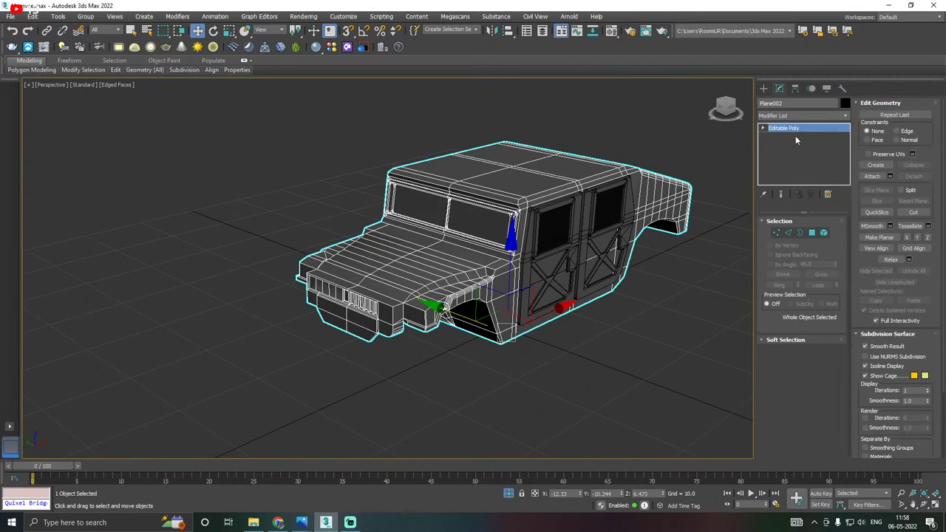
pyautogui.click(847, 115)
pyautogui.scroll(-10, 813, 370)
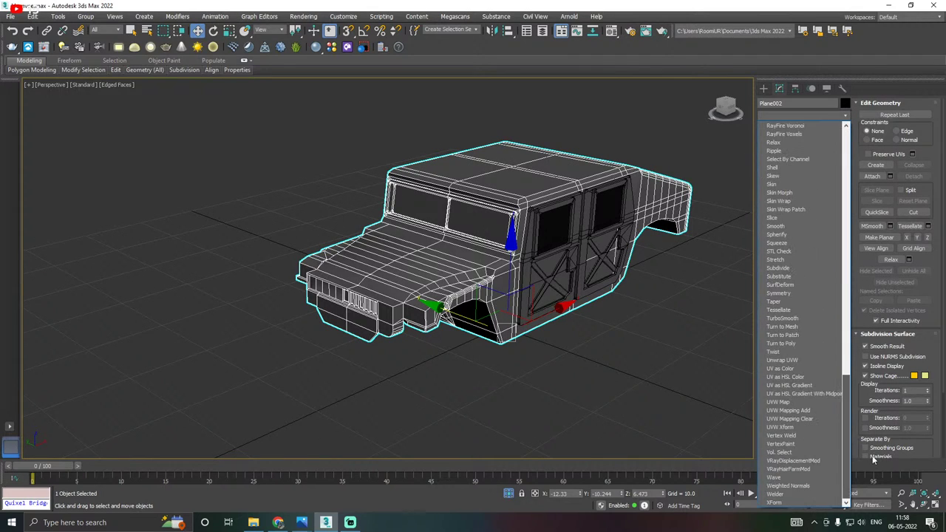
pyautogui.click(799, 293)
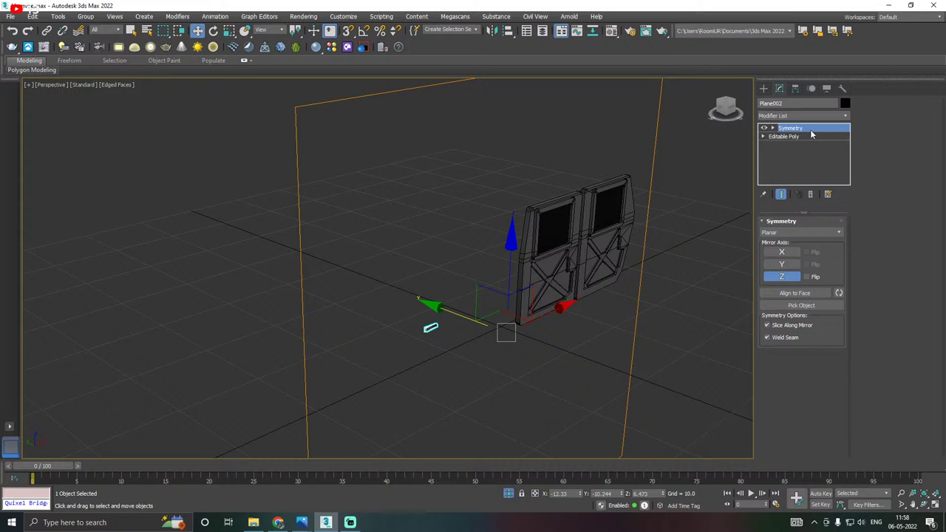
# Move the Symmetry mirror plane along Y toward the vehicle's centre so both halves form a full body.
pyautogui.press('1')
pyautogui.moveTo(463, 306); pyautogui.dragTo(368, 272)
pyautogui.keyDown('alt'); pyautogui.moveTo(368, 272); pyautogui.dragTo(459, 282, button='middle'); pyautogui.keyUp('alt')
pyautogui.scroll(4, 470, 282)
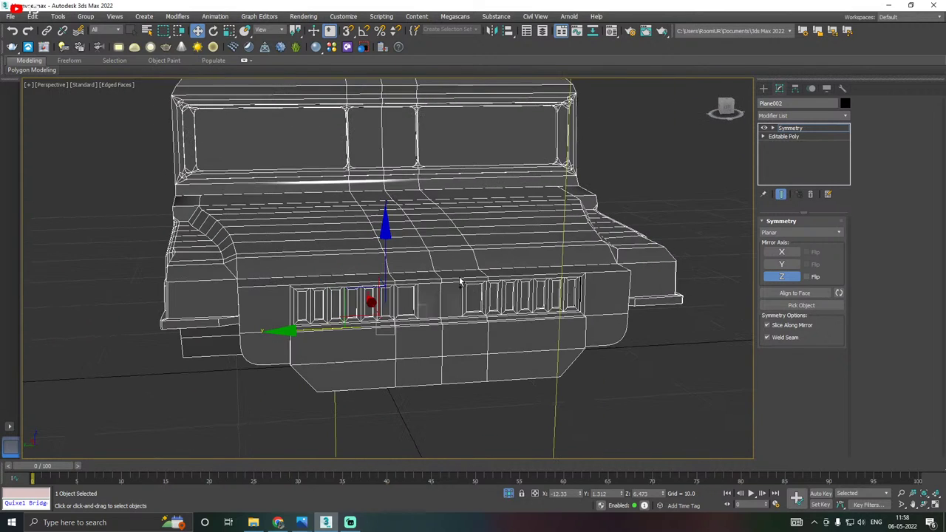
pyautogui.keyDown('alt'); pyautogui.moveTo(312, 328); pyautogui.dragTo(325, 333, button='middle'); pyautogui.keyUp('alt')
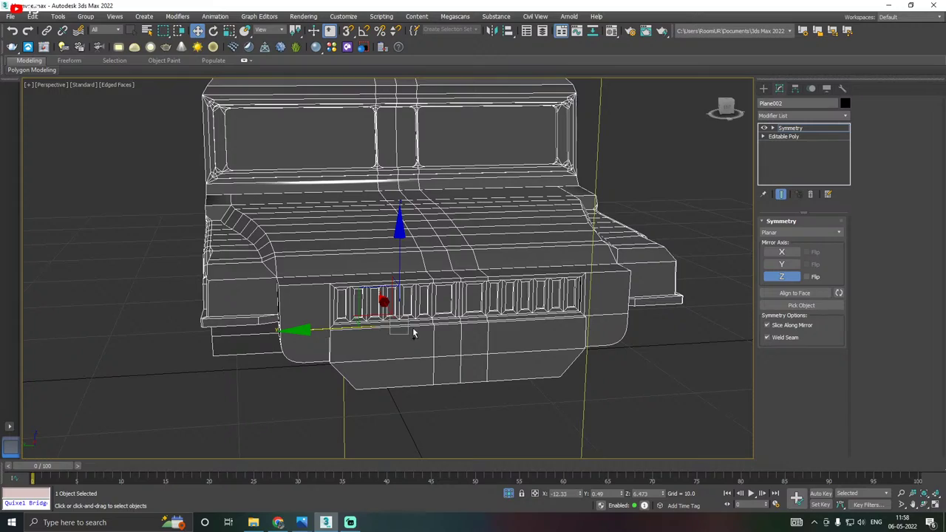
pyautogui.keyDown('alt'); pyautogui.moveTo(412, 332); pyautogui.dragTo(346, 274, button='middle'); pyautogui.keyUp('alt')
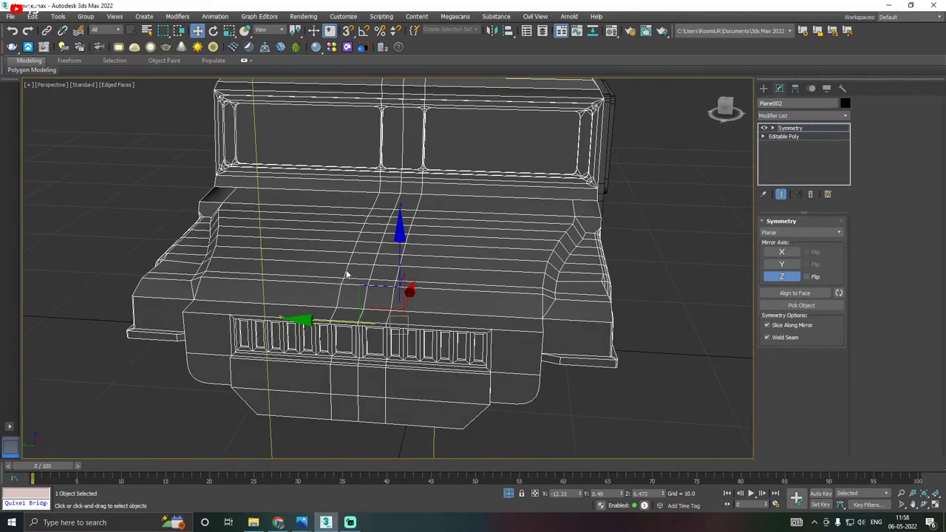
pyautogui.keyDown('alt'); pyautogui.moveTo(338, 321); pyautogui.dragTo(337, 325, button='middle'); pyautogui.keyUp('alt')
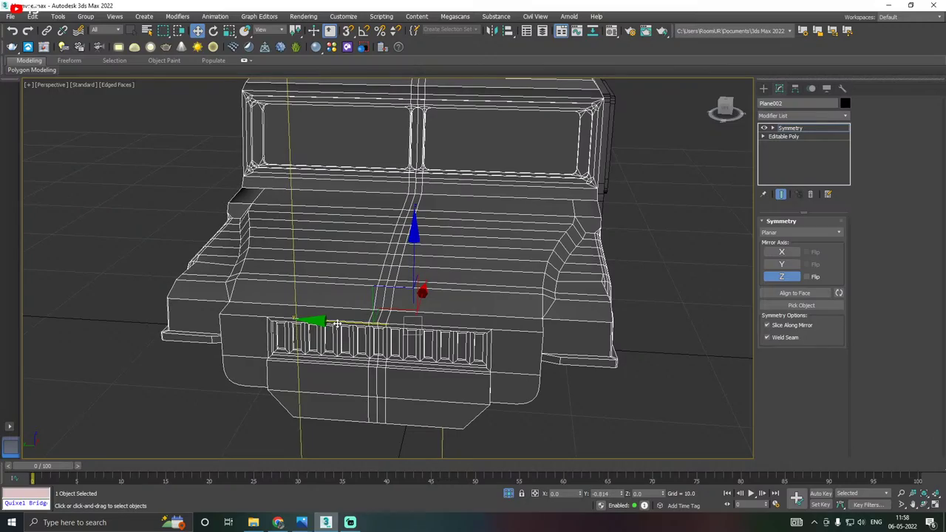
# Fine-tune the mirror plane to Y -0.342, evening the grille slats and windshield pillar around the centre seam, and deselect the body.
pyautogui.keyDown('alt'); pyautogui.moveTo(403, 307); pyautogui.dragTo(540, 319, button='middle'); pyautogui.keyUp('alt')
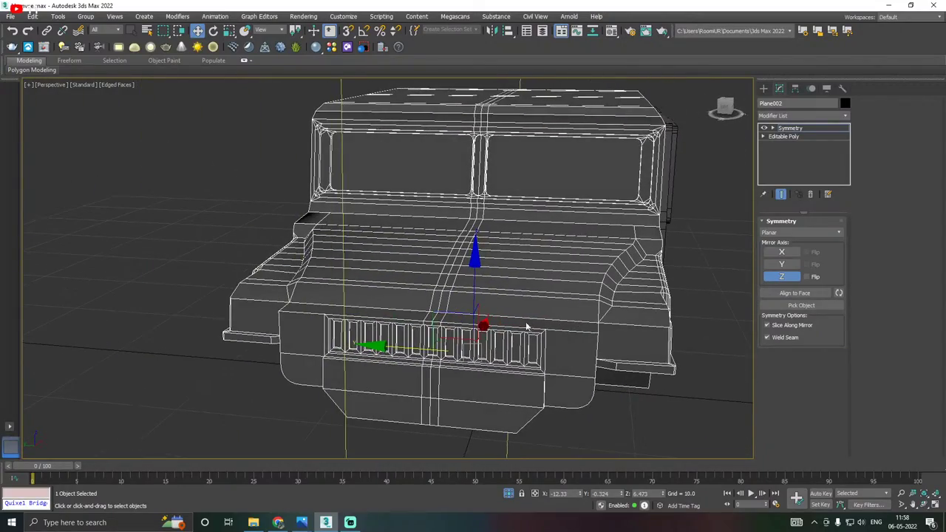
pyautogui.keyDown('alt'); pyautogui.moveTo(443, 332); pyautogui.dragTo(428, 307, button='middle'); pyautogui.keyUp('alt')
pyautogui.scroll(5, 463, 196)
pyautogui.scroll(-5, 467, 190)
pyautogui.keyDown('alt'); pyautogui.moveTo(407, 356); pyautogui.dragTo(396, 354, button='middle'); pyautogui.keyUp('alt')
pyautogui.moveTo(399, 353); pyautogui.dragTo(407, 353)
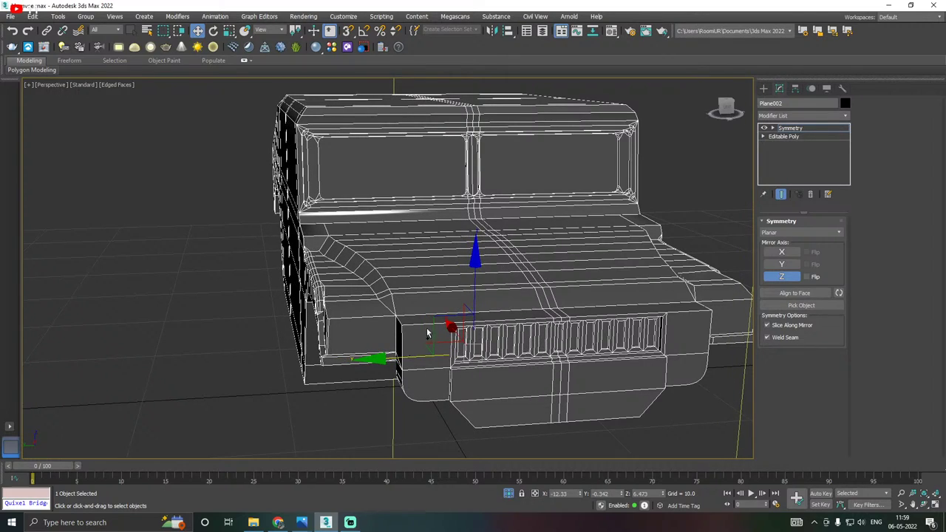
pyautogui.keyDown('alt'); pyautogui.moveTo(407, 353); pyautogui.dragTo(347, 314, button='middle'); pyautogui.keyUp('alt')
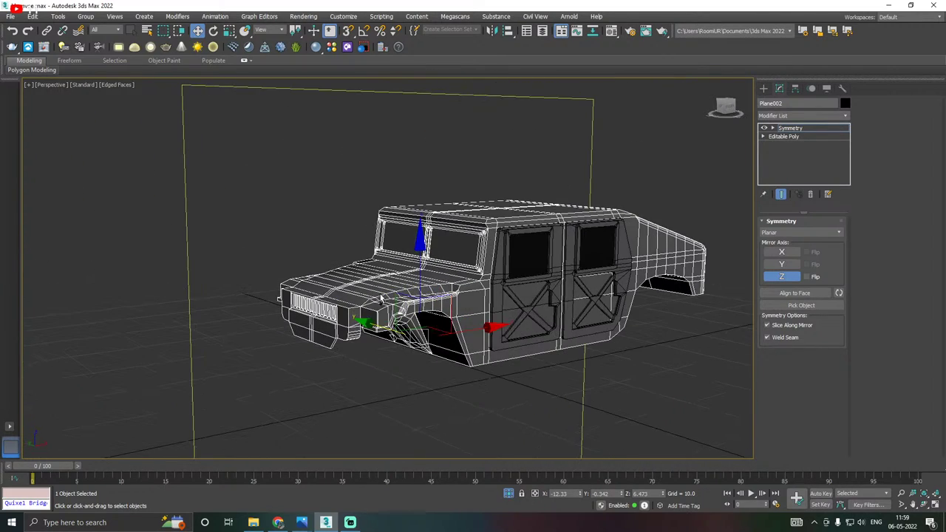
pyautogui.click(623, 154)
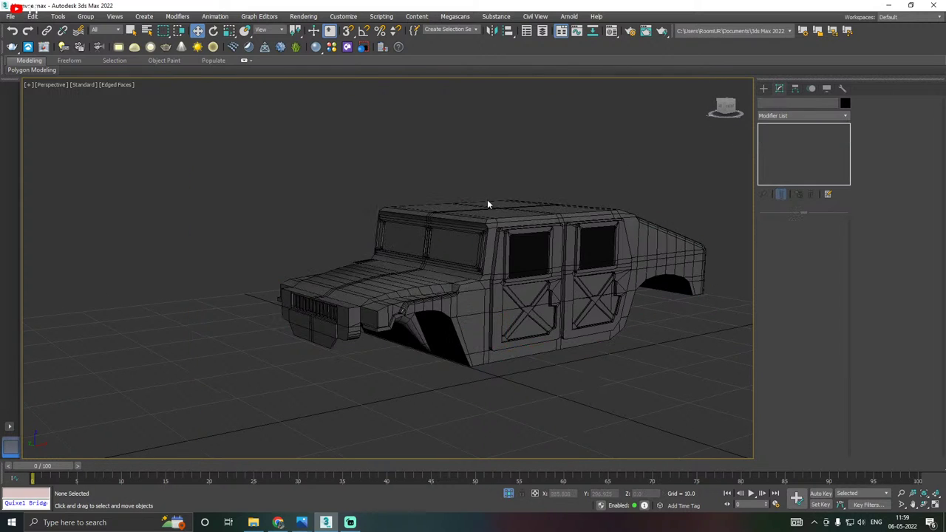
# Auto smooth the entire body element in the base Editable Poly with a 45.0 threshold.
pyautogui.keyDown('alt'); pyautogui.moveTo(442, 223); pyautogui.dragTo(450, 237, button='middle'); pyautogui.keyUp('alt')
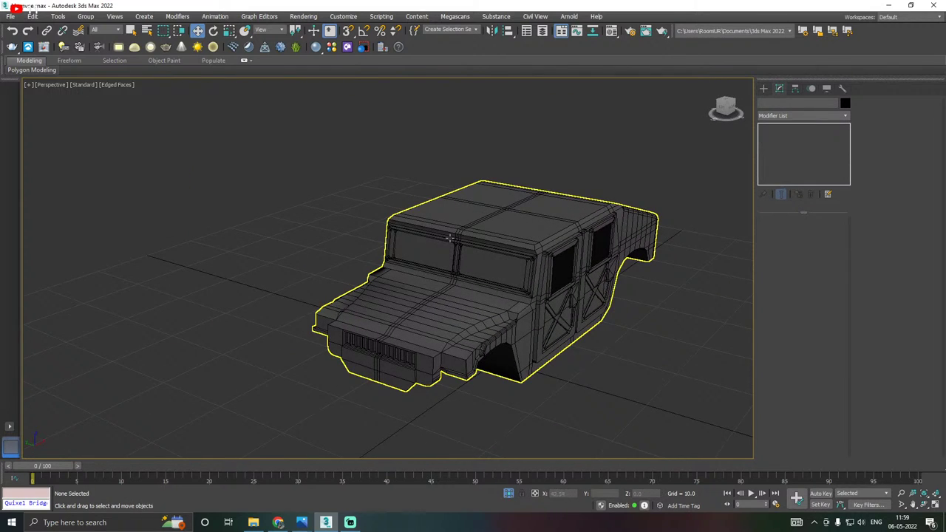
pyautogui.scroll(4, 397, 301)
pyautogui.click(412, 300)
pyautogui.click(801, 137)
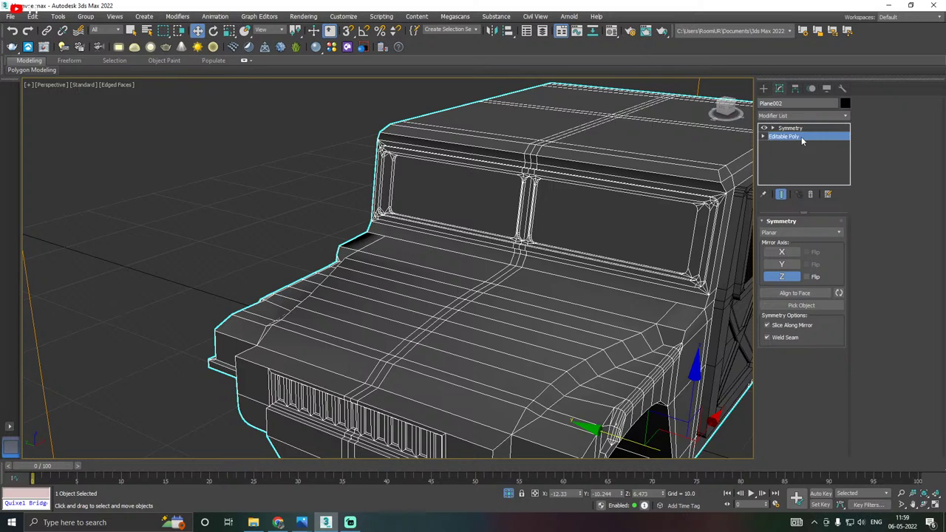
pyautogui.click(824, 233)
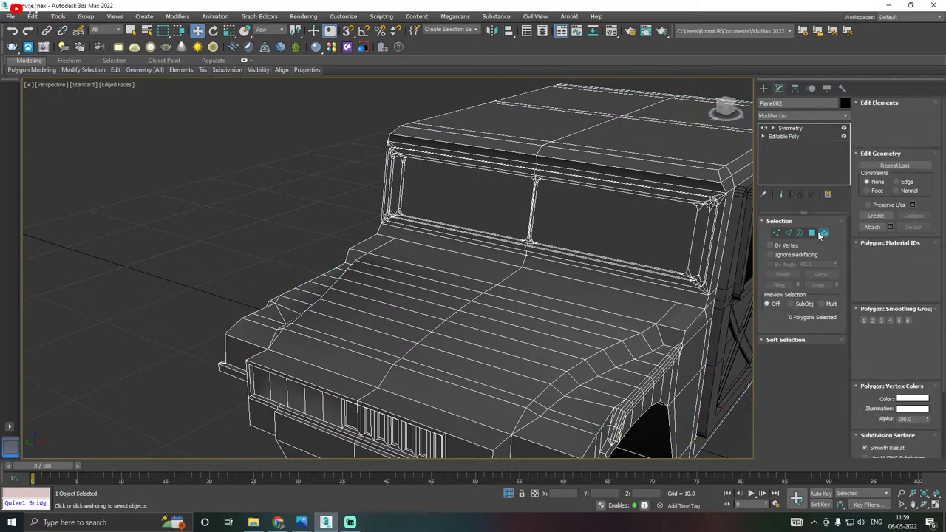
pyautogui.click(632, 295)
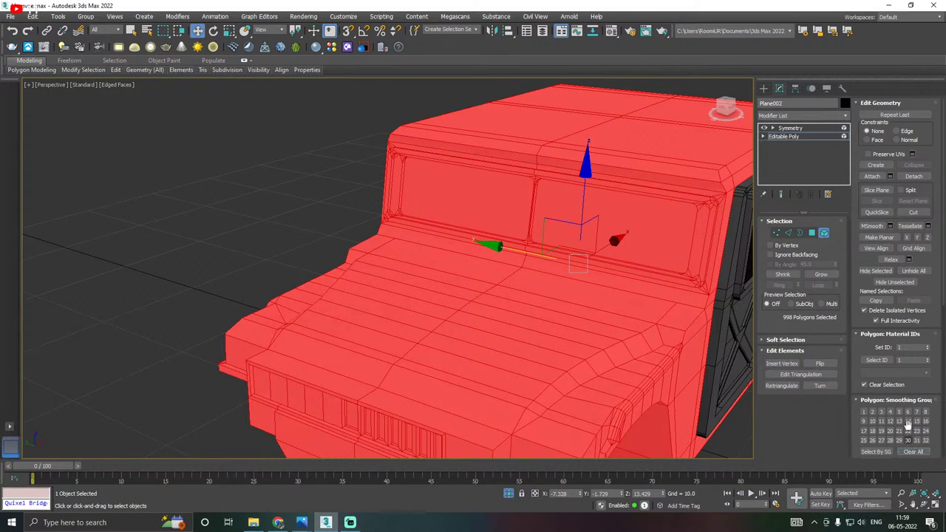
pyautogui.scroll(-2, 902, 424)
pyautogui.press('z')
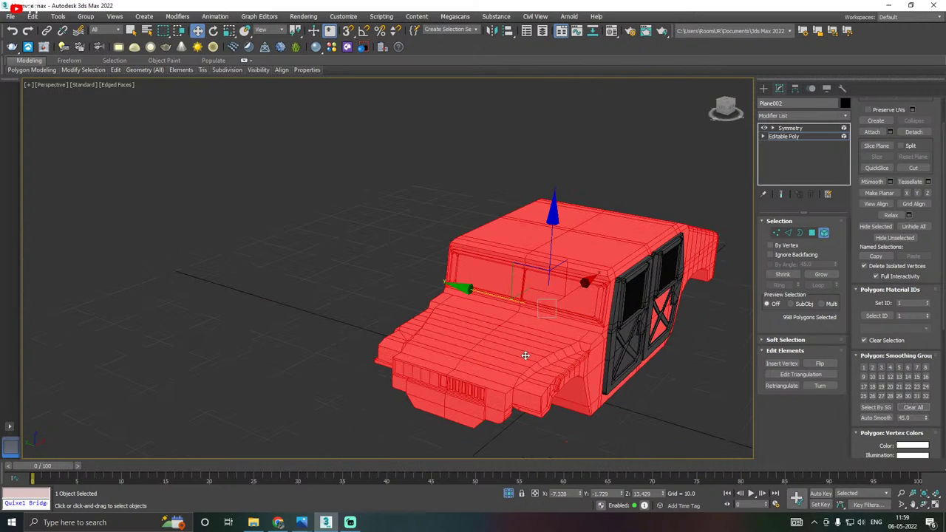
pyautogui.click(879, 408)
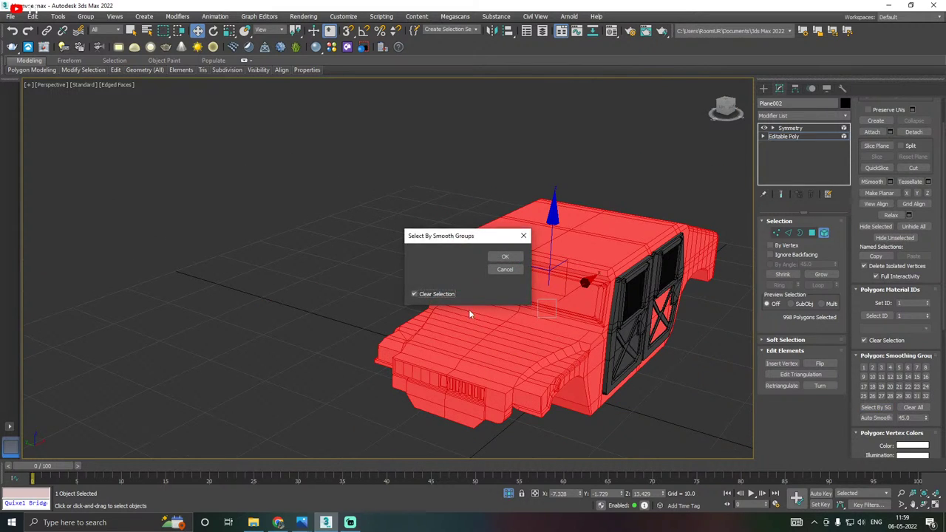
pyautogui.click(505, 269)
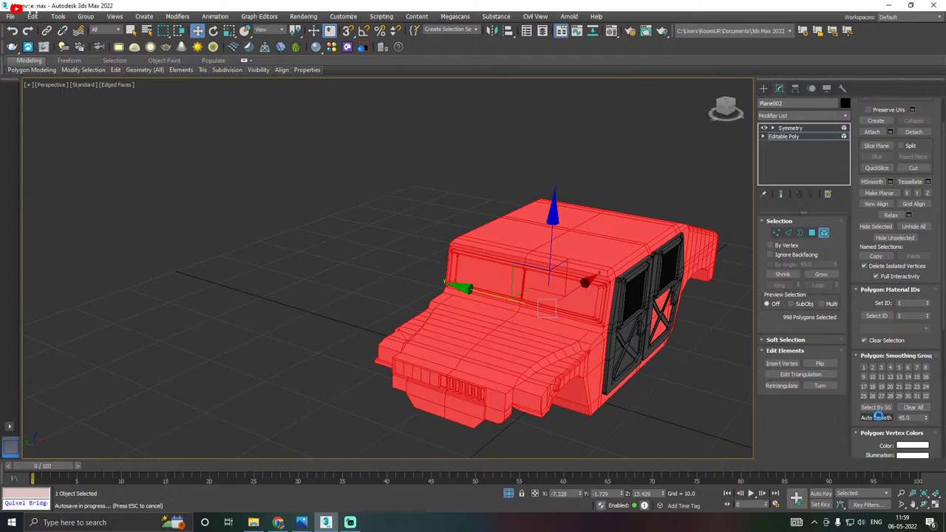
pyautogui.click(876, 418)
pyautogui.click(782, 137)
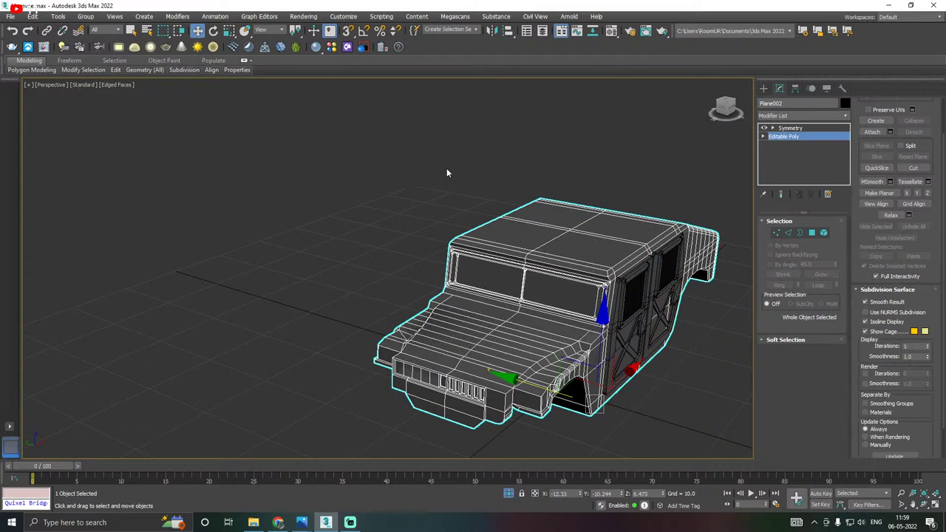
# Turn off the edged faces display and examine the mirrored body's shading around the hood and fender.
pyautogui.click(408, 162)
pyautogui.click(503, 347)
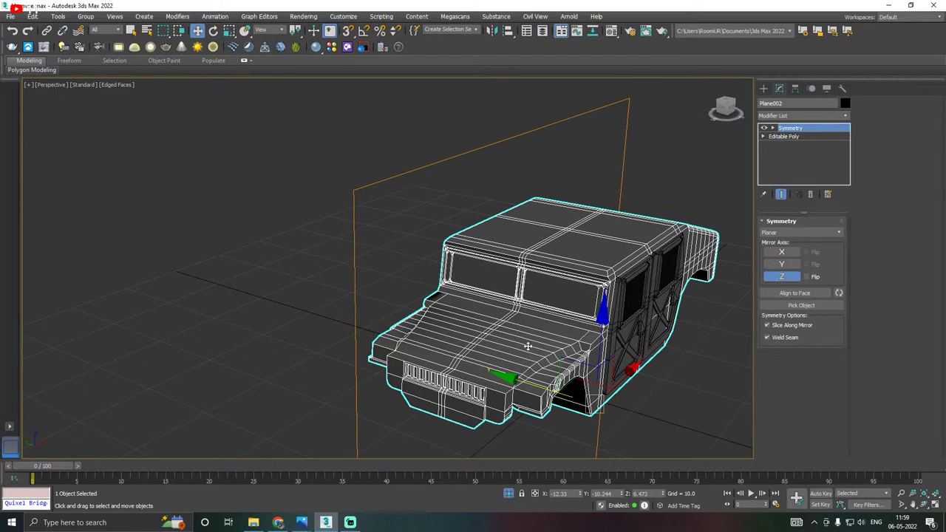
pyautogui.moveTo(538, 343)
pyautogui.keyDown('alt'); pyautogui.mouseDown(button='middle')
pyautogui.moveTo(543, 333)
pyautogui.moveTo(502, 326)
pyautogui.moveTo(450, 355)
pyautogui.moveTo(421, 321)
pyautogui.moveTo(473, 333)
pyautogui.mouseUp(button='middle'); pyautogui.keyUp('alt')
pyautogui.click(119, 85)
pyautogui.click(141, 197)
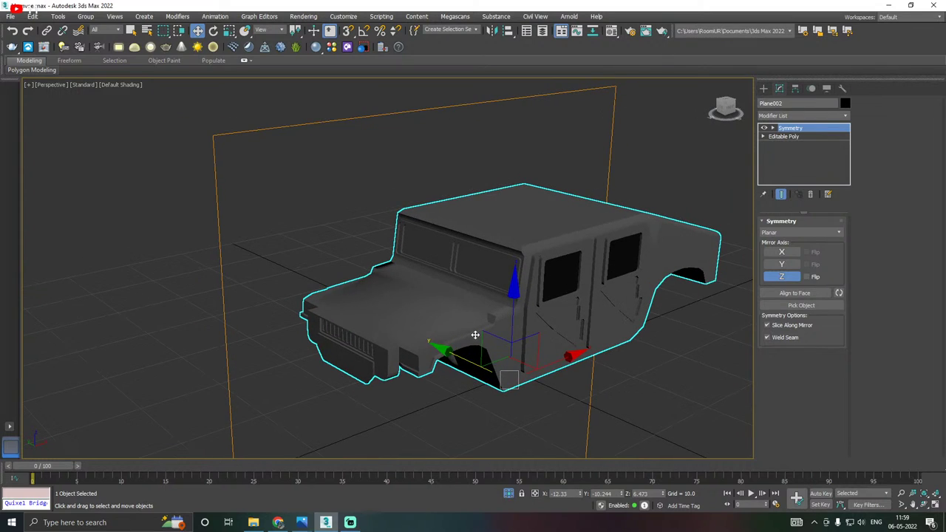
pyautogui.scroll(6, 406, 334)
# Undo the auto smoothing to compare the hood and fender shading, and restore it.
pyautogui.hotkey('ctrl', 'z')
pyautogui.hotkey('ctrl', 'z')
pyautogui.hotkey('ctrl', 'z')
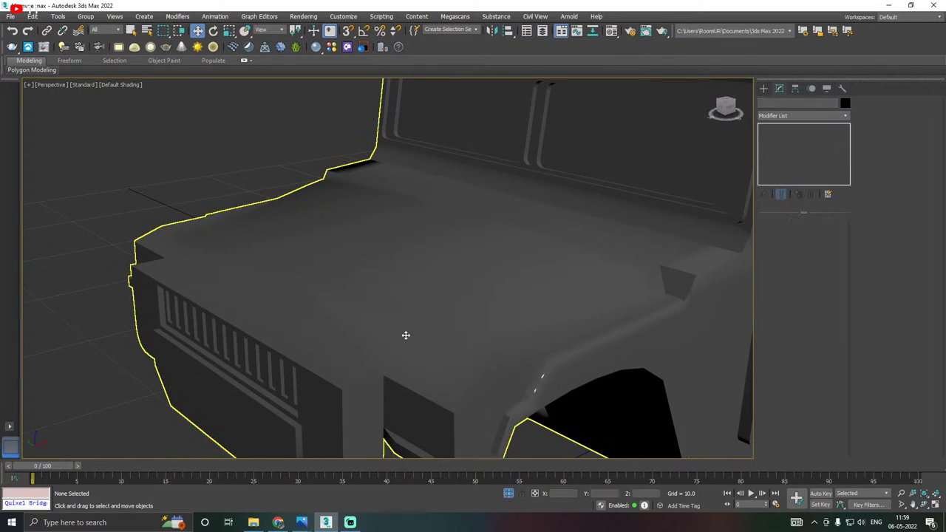
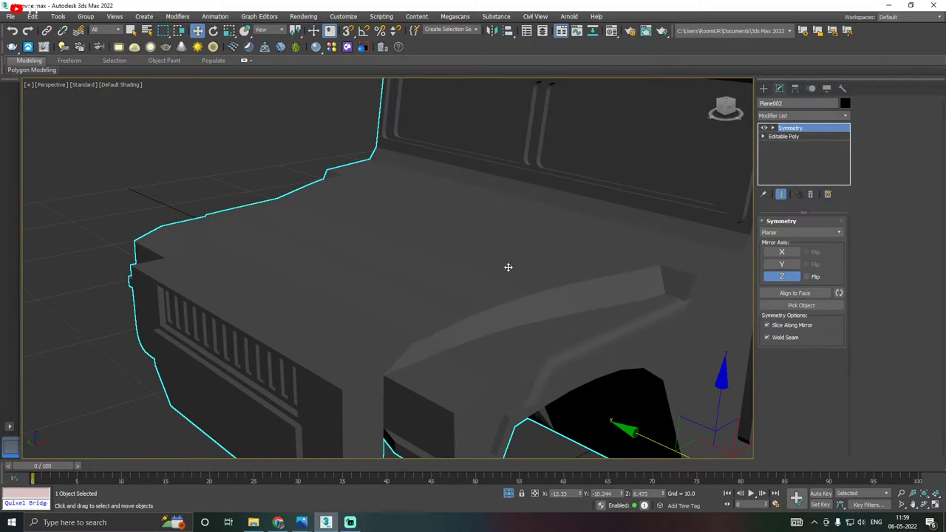
pyautogui.hotkey('ctrl', 'z')
# Return to the body's base Editable Poly and turn the edged faces display back on.
pyautogui.click(798, 136)
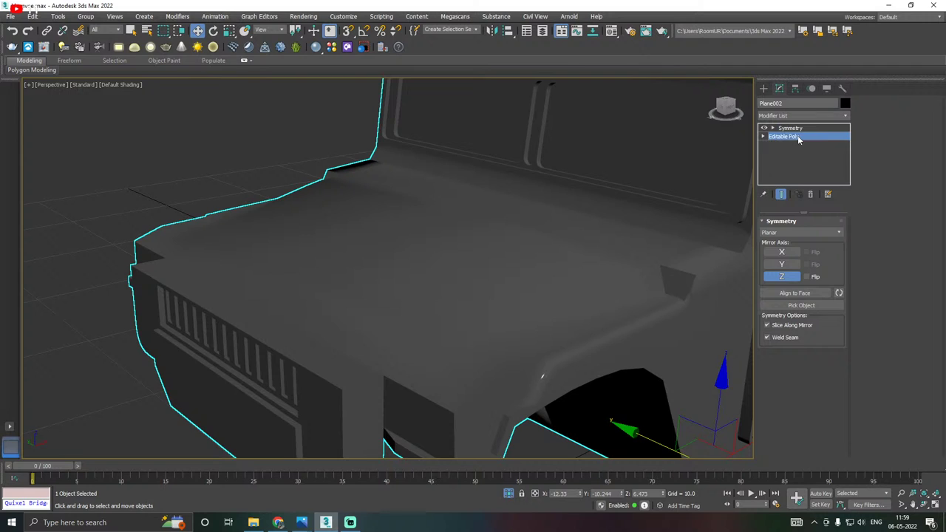
pyautogui.click(122, 85)
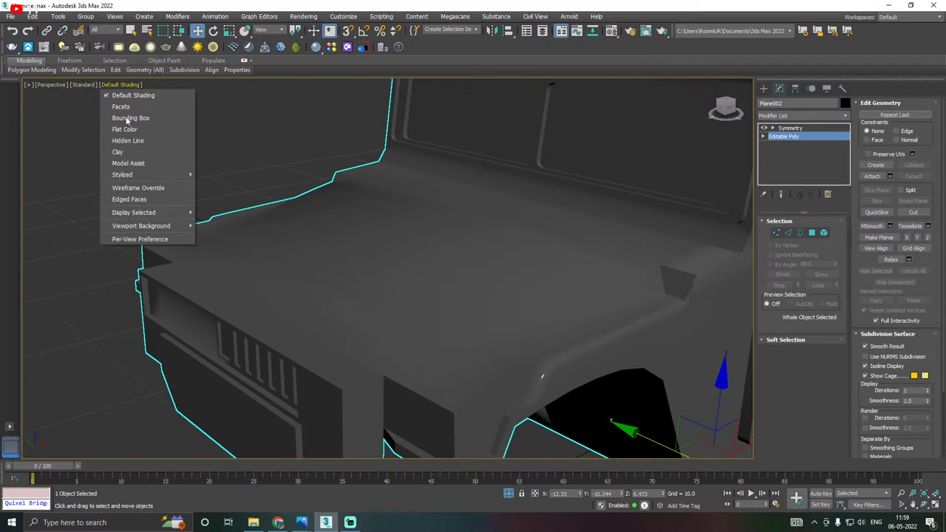
pyautogui.click(137, 201)
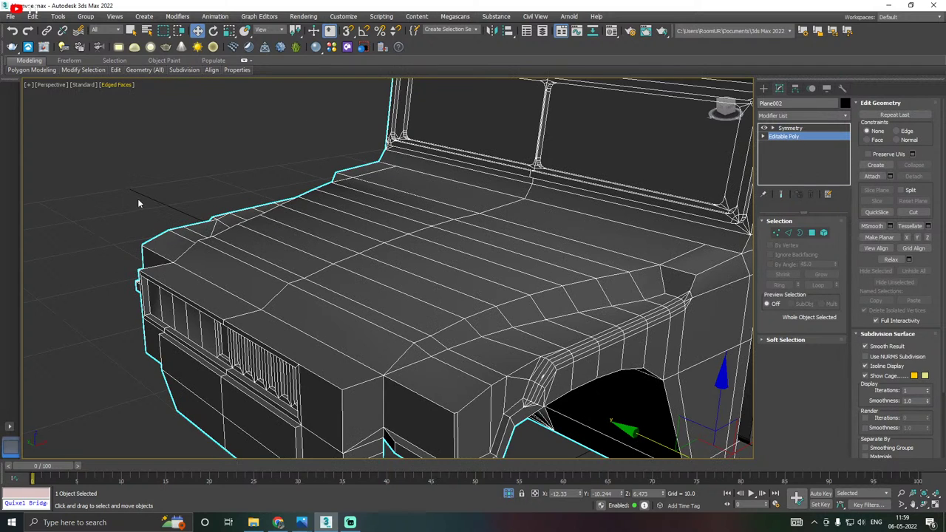
# Select the nine edges running along the hood's raised crease beside the front fender.
pyautogui.click(812, 233)
pyautogui.click(487, 328)
pyautogui.keyDown('alt'); pyautogui.moveTo(487, 327); pyautogui.dragTo(518, 334, button='middle'); pyautogui.keyUp('alt')
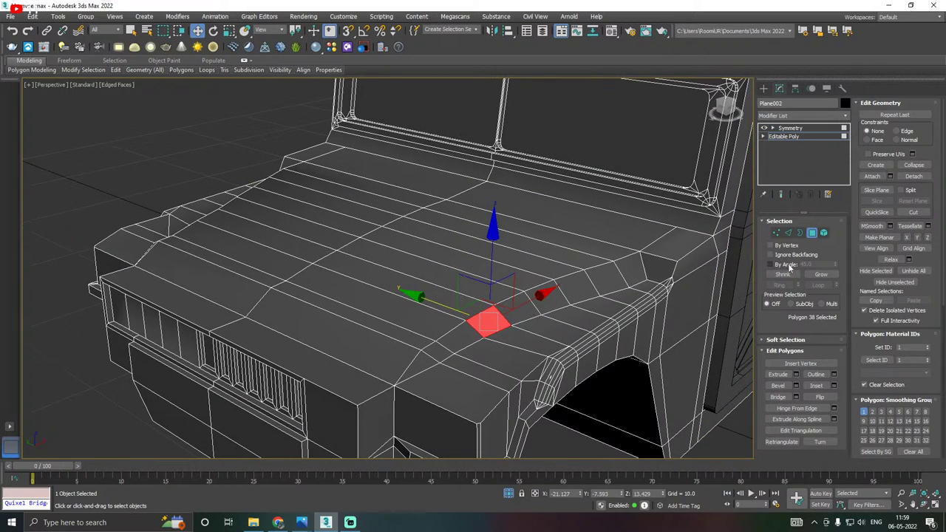
pyautogui.click(788, 234)
pyautogui.click(417, 358)
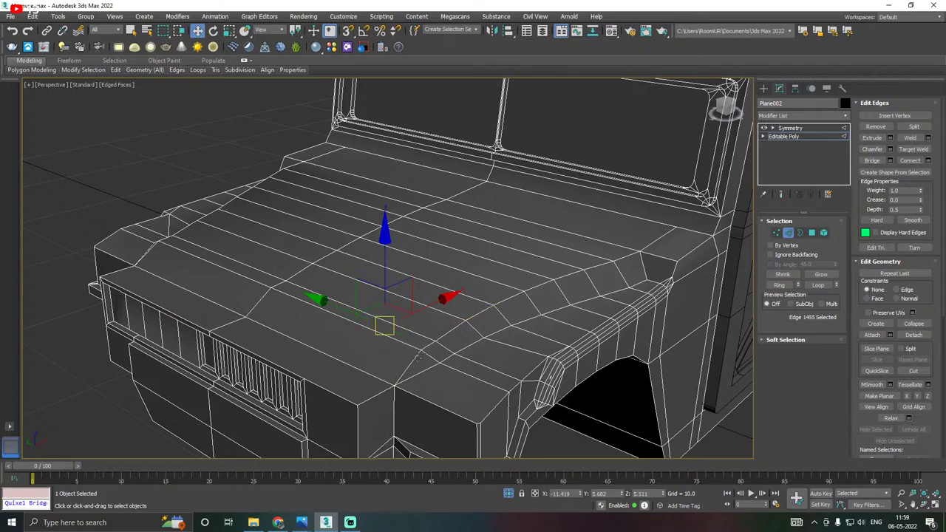
pyautogui.keyDown('ctrl'); pyautogui.click(430, 346); pyautogui.keyUp('ctrl')
pyautogui.keyDown('ctrl'); pyautogui.click(454, 329); pyautogui.keyUp('ctrl')
pyautogui.keyDown('ctrl'); pyautogui.click(481, 310); pyautogui.keyUp('ctrl')
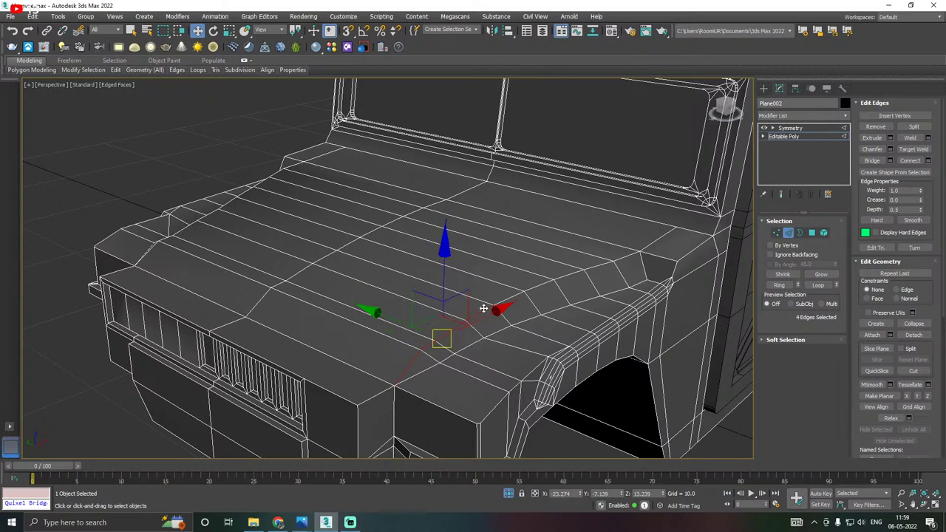
pyautogui.keyDown('ctrl'); pyautogui.click(503, 299); pyautogui.keyUp('ctrl')
pyautogui.keyDown('ctrl'); pyautogui.click(544, 285); pyautogui.keyUp('ctrl')
pyautogui.keyDown('ctrl'); pyautogui.click(570, 274); pyautogui.keyUp('ctrl')
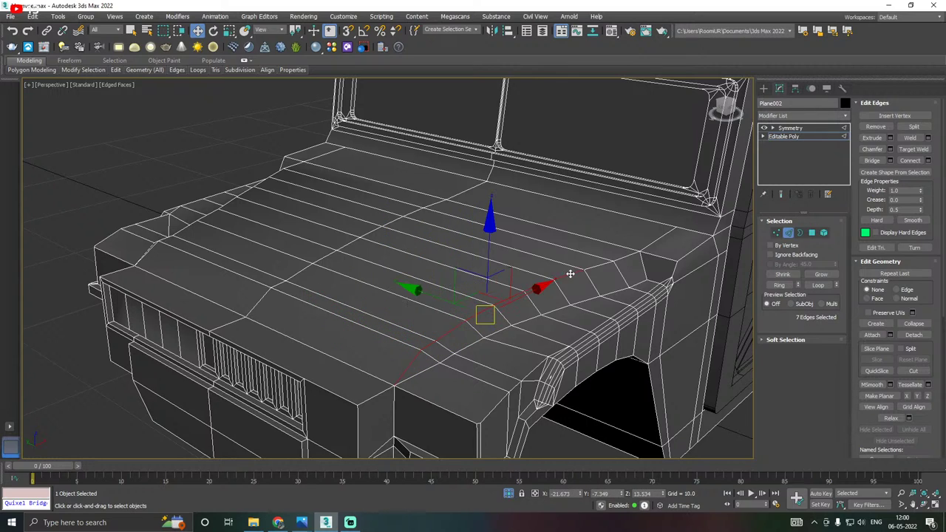
pyautogui.keyDown('ctrl'); pyautogui.click(603, 264); pyautogui.keyUp('ctrl')
pyautogui.keyDown('ctrl'); pyautogui.click(632, 259); pyautogui.keyUp('ctrl')
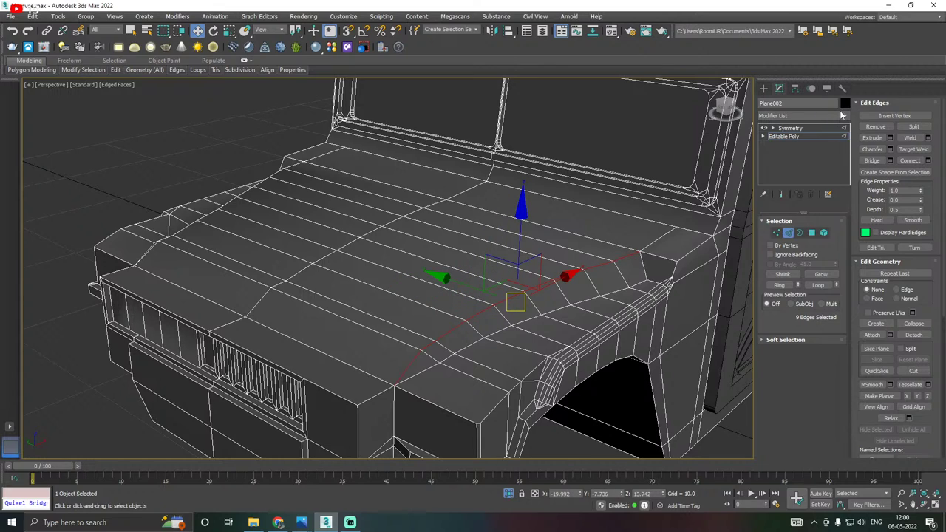
pyautogui.click(890, 148)
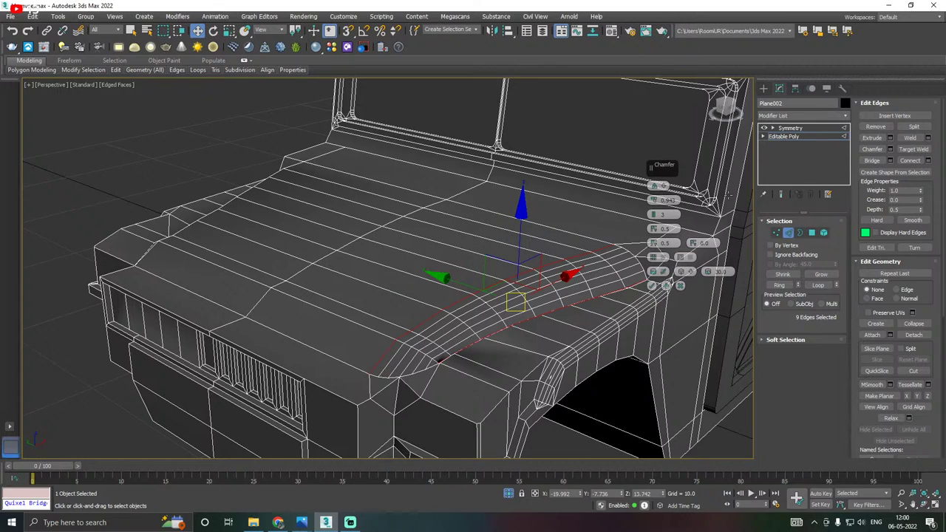
pyautogui.rightClick(655, 200)
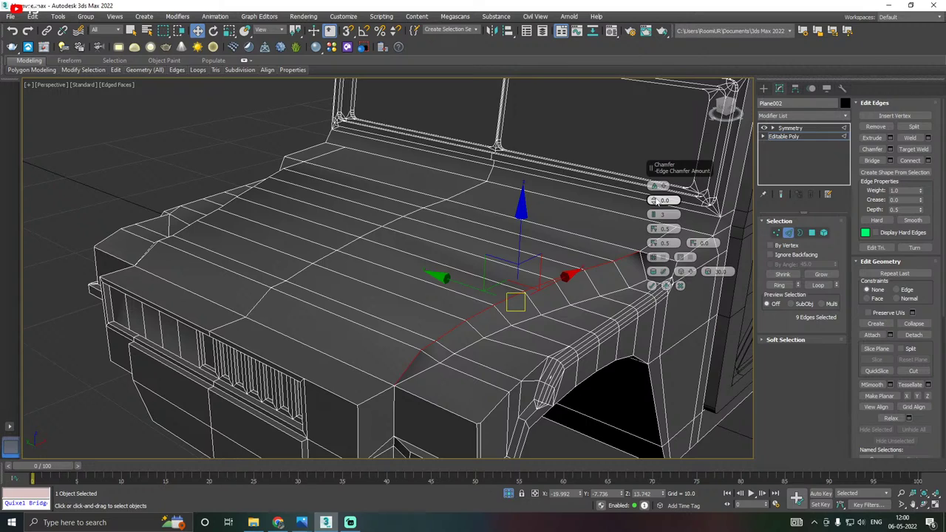
pyautogui.moveTo(654, 200); pyautogui.dragTo(654, 201)
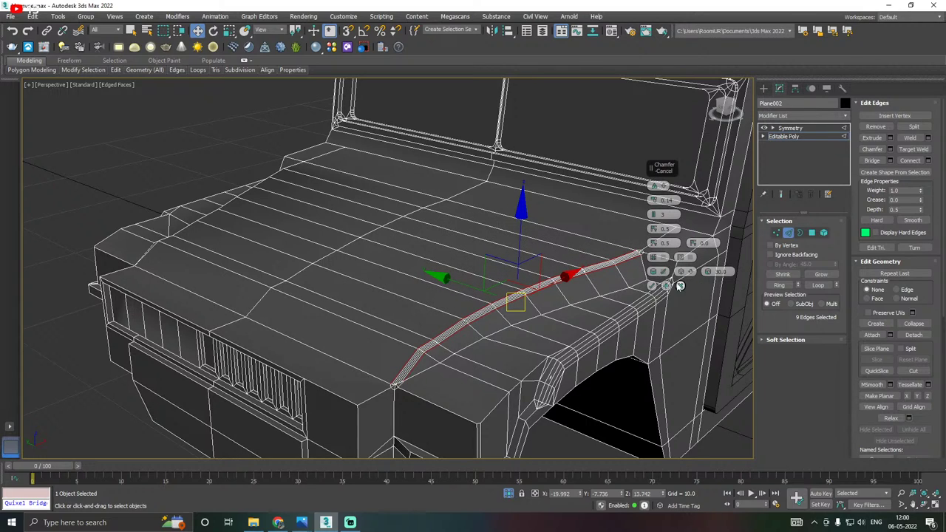
pyautogui.click(680, 286)
# Drop the two end edges from the hood crease selection and preview a chamfer of 0.587 with one segment on the remaining seven.
pyautogui.keyDown('alt'); pyautogui.click(395, 373); pyautogui.keyUp('alt')
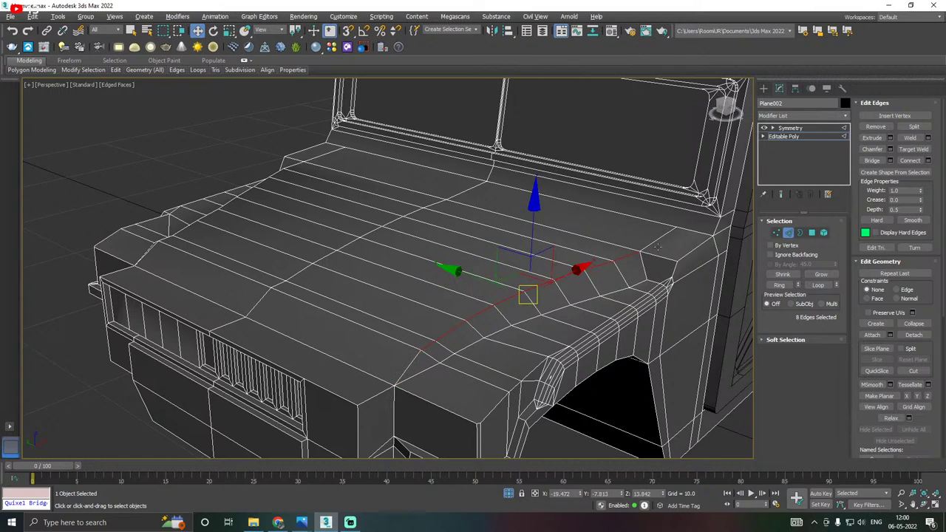
pyautogui.keyDown('alt'); pyautogui.click(643, 264); pyautogui.keyUp('alt')
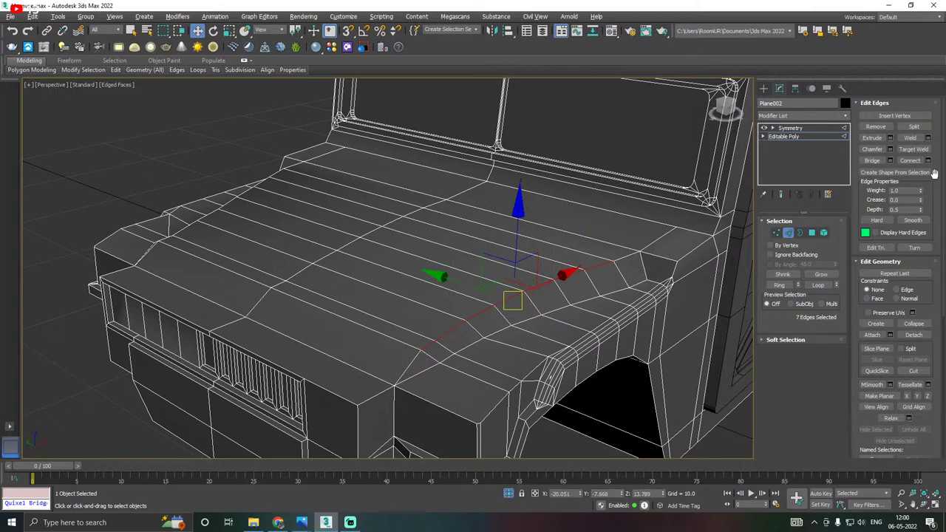
pyautogui.click(890, 150)
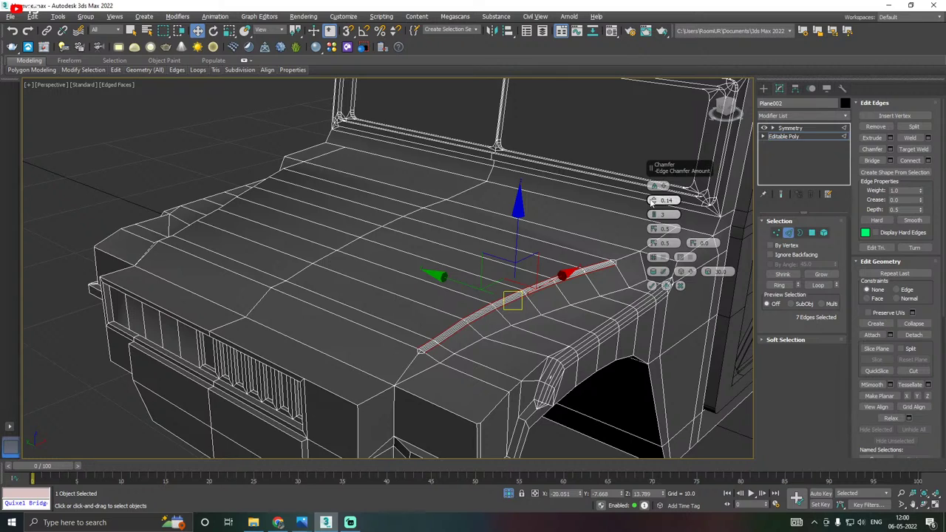
pyautogui.moveTo(653, 201); pyautogui.dragTo(653, 210)
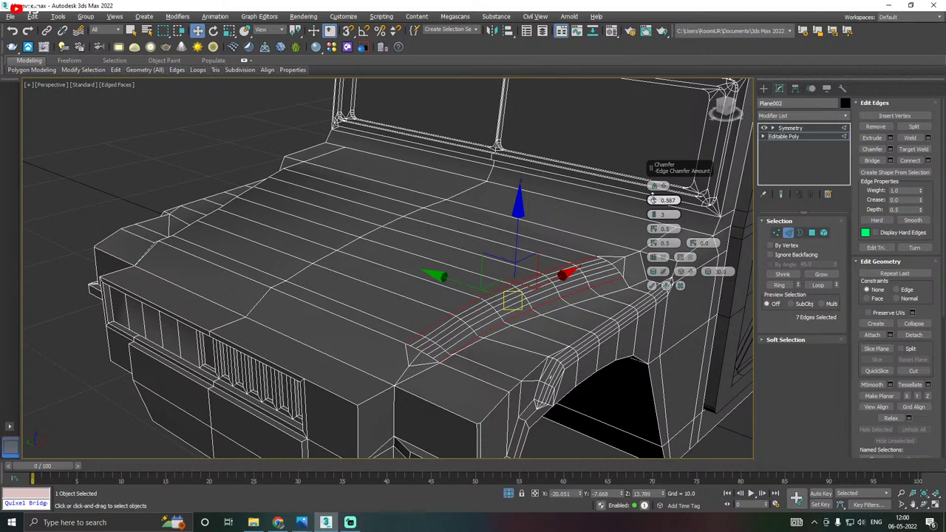
pyautogui.click(655, 218)
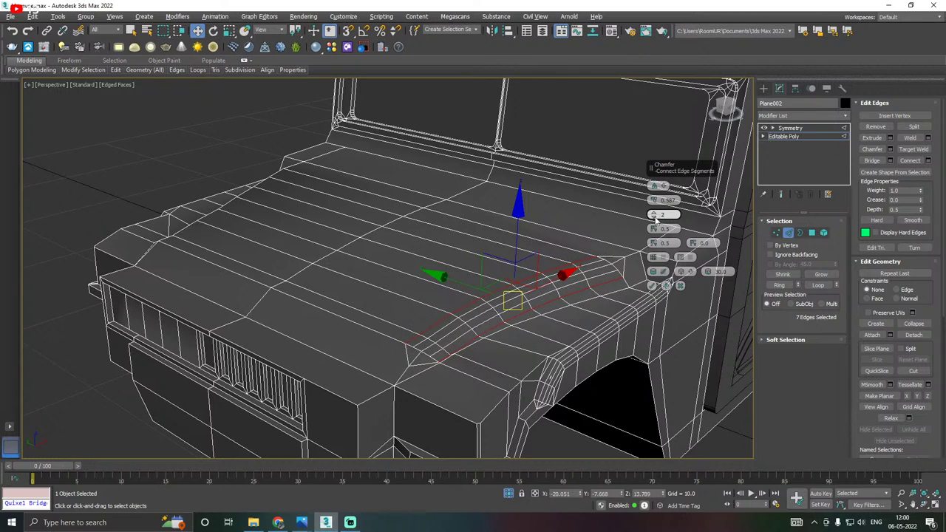
pyautogui.click(654, 218)
# Reduce the hood crease chamfer amount to 0.173 and apply it.
pyautogui.keyDown('alt'); pyautogui.moveTo(554, 227); pyautogui.dragTo(538, 346, button='middle'); pyautogui.keyUp('alt')
pyautogui.rightClick(490, 363)
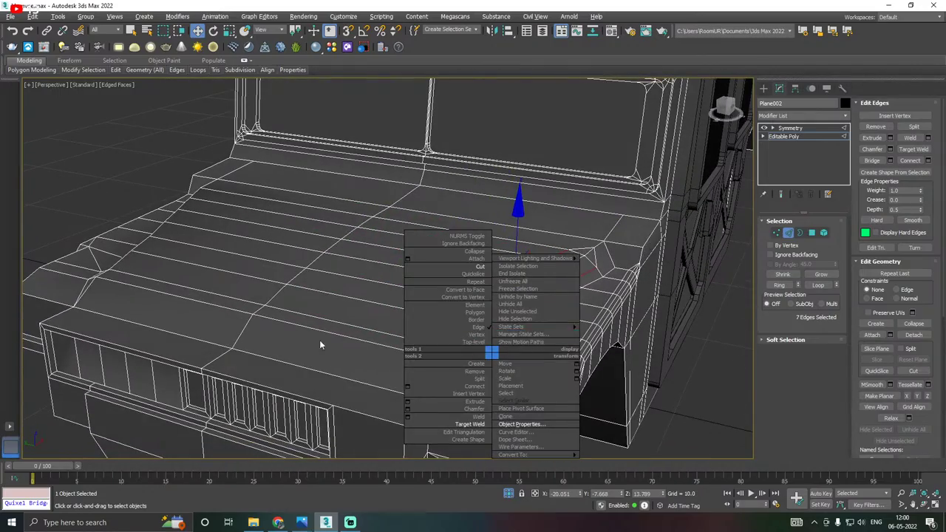
pyautogui.keyDown('alt'); pyautogui.moveTo(321, 345); pyautogui.dragTo(494, 302, button='middle'); pyautogui.keyUp('alt')
pyautogui.rightClick(518, 321)
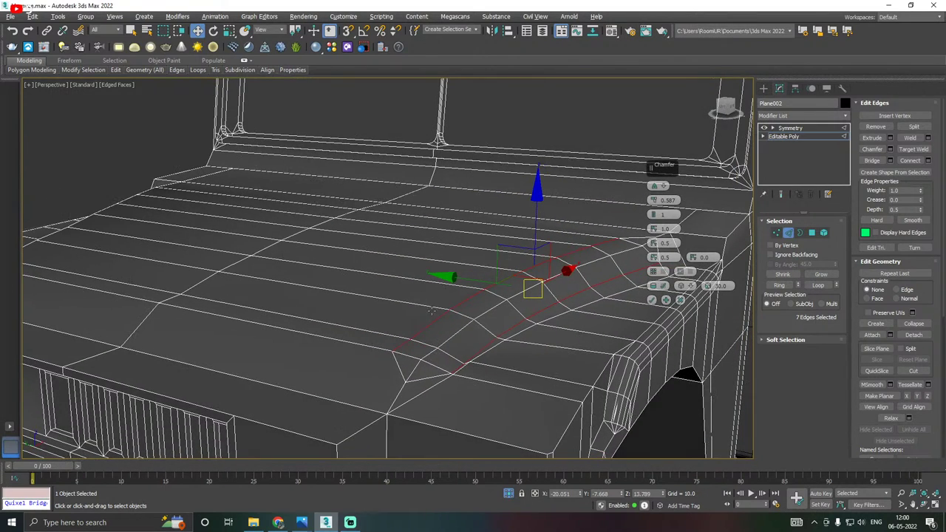
pyautogui.moveTo(653, 203); pyautogui.dragTo(653, 217)
pyautogui.keyDown('alt'); pyautogui.moveTo(553, 247); pyautogui.dragTo(584, 226, button='middle'); pyautogui.keyUp('alt')
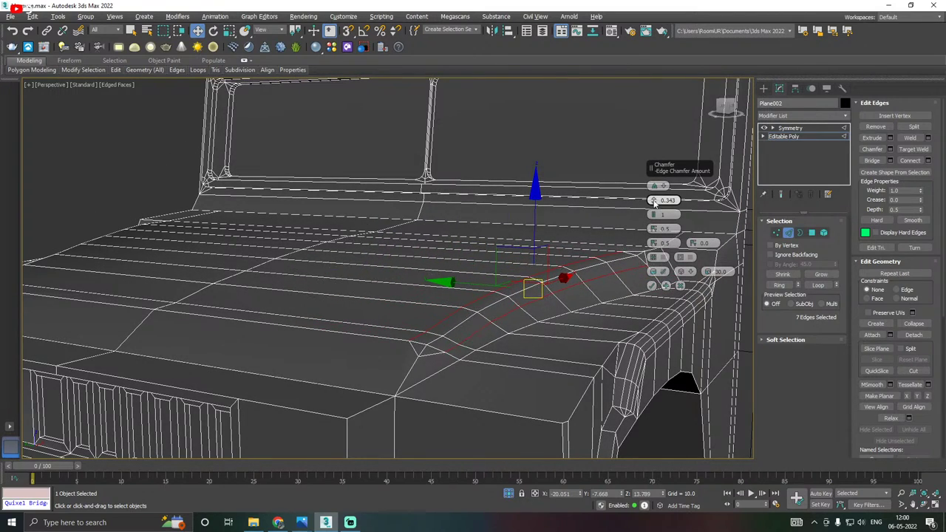
pyautogui.moveTo(654, 202); pyautogui.dragTo(654, 205)
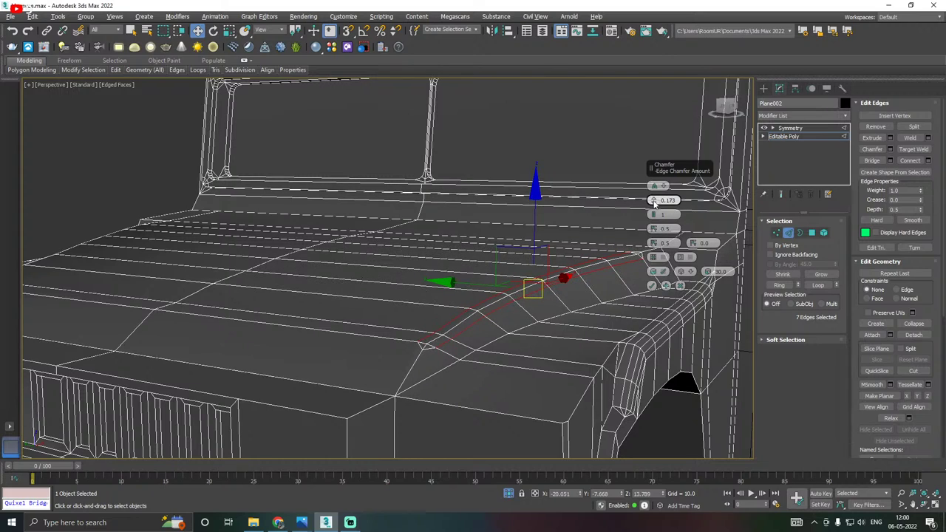
pyautogui.click(651, 285)
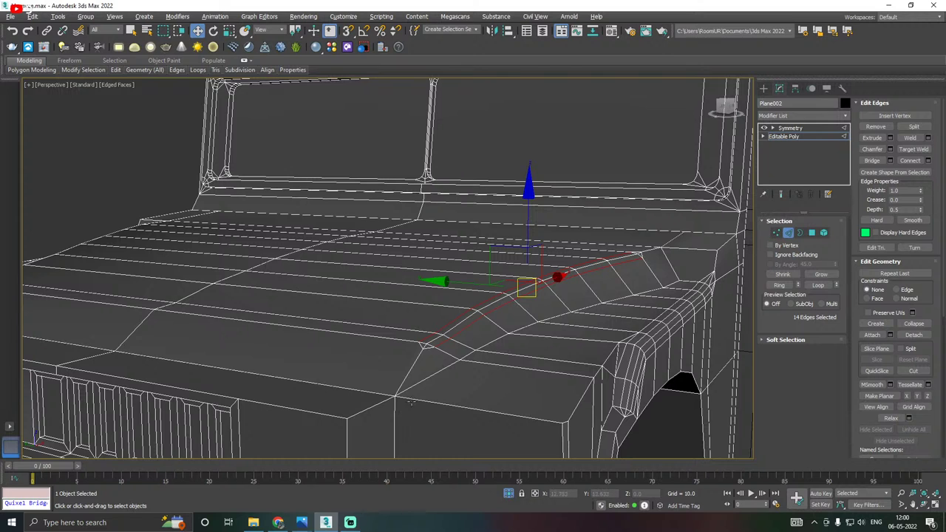
# Shift the vertex at the front end of the crease chamfer slightly forward along X and leave vertex editing.
pyautogui.click(776, 233)
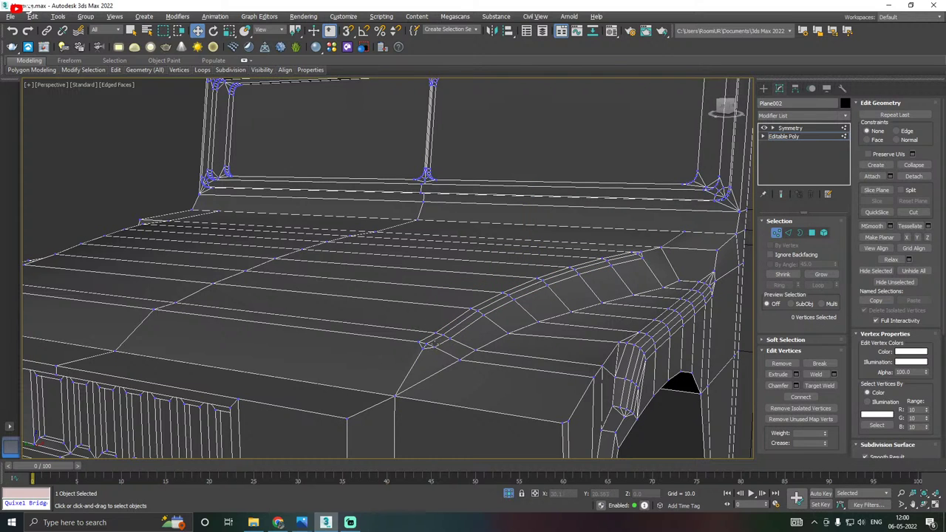
pyautogui.click(425, 345)
pyautogui.scroll(6, 443, 361)
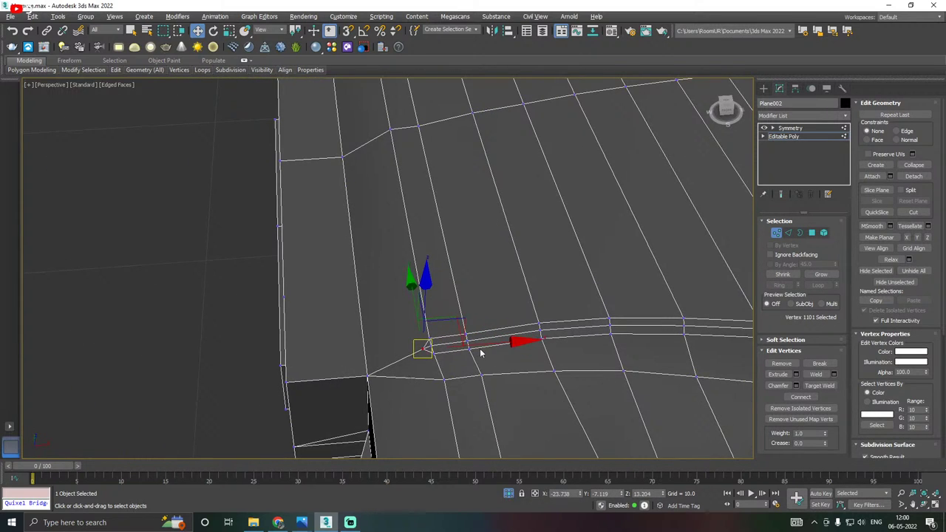
pyautogui.moveTo(481, 345); pyautogui.dragTo(461, 349)
pyautogui.moveTo(461, 348)
pyautogui.keyDown('alt'); pyautogui.mouseDown(button='middle')
pyautogui.moveTo(493, 314)
pyautogui.moveTo(477, 343)
pyautogui.mouseUp(button='middle'); pyautogui.keyUp('alt')
pyautogui.click(791, 138)
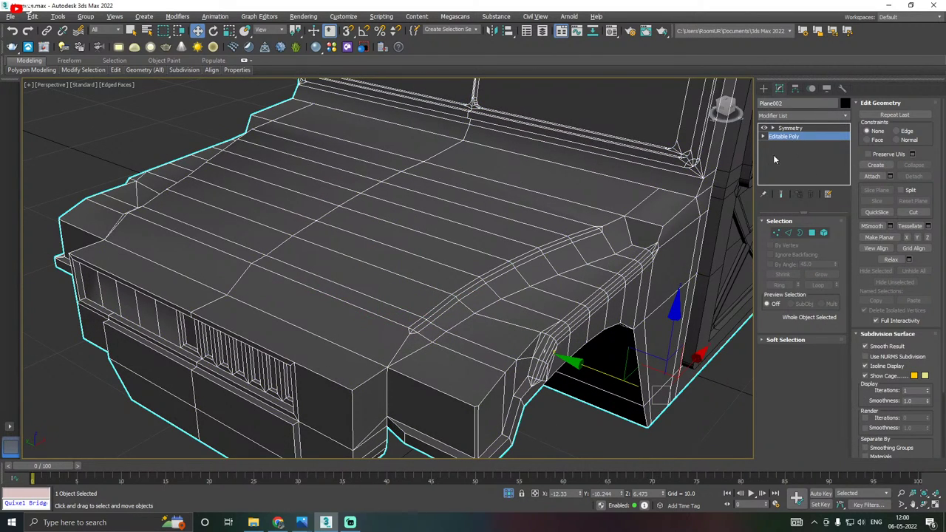
# Deselect the body, turn off the edged faces display and examine the hood crease shading.
pyautogui.click(695, 413)
pyautogui.click(130, 85)
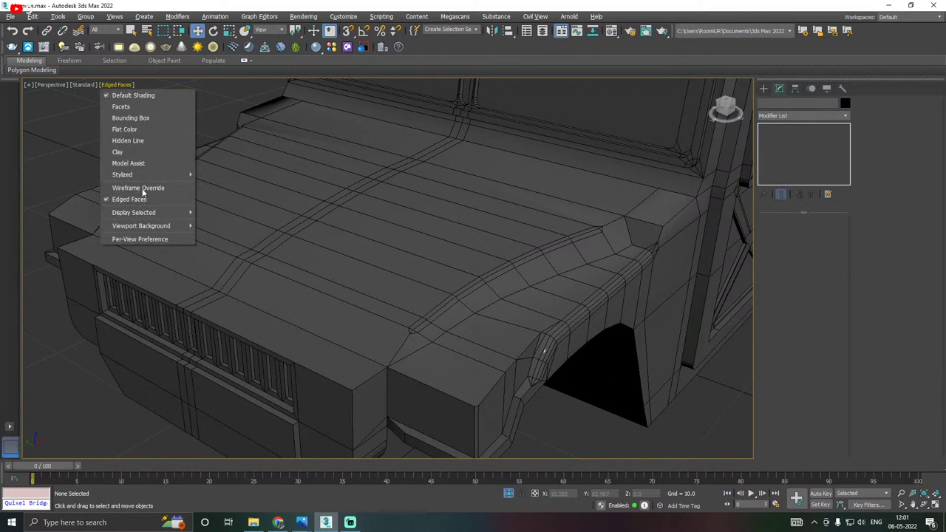
pyautogui.click(141, 202)
pyautogui.scroll(-4, 485, 300)
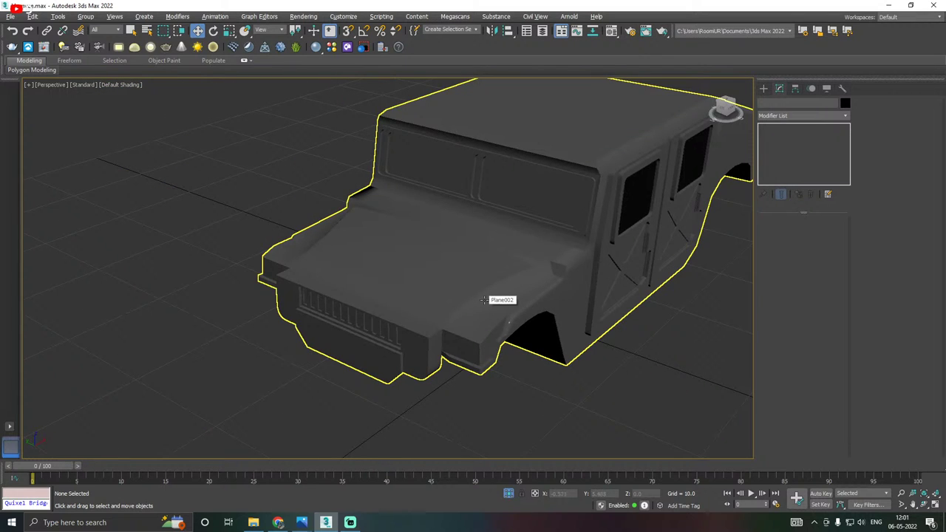
pyautogui.keyDown('alt'); pyautogui.moveTo(490, 300); pyautogui.dragTo(573, 298, button='middle'); pyautogui.keyUp('alt')
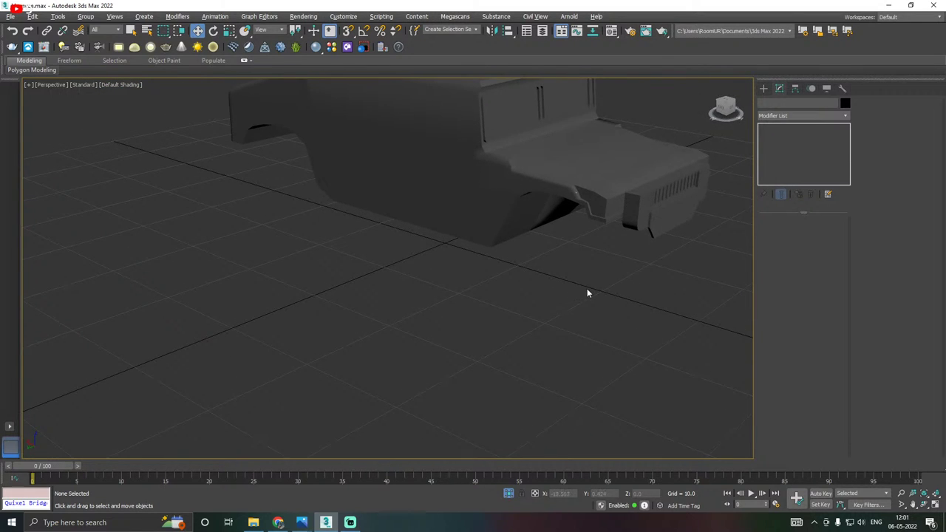
# Select both door objects and clone them as copies along Y to the opposite side of the body.
pyautogui.moveTo(599, 208); pyautogui.dragTo(475, 278, button='middle')
pyautogui.click(549, 315)
pyautogui.click(475, 278)
pyautogui.keyDown('ctrl'); pyautogui.click(527, 261); pyautogui.keyUp('ctrl')
pyautogui.keyDown('alt'); pyautogui.moveTo(347, 258); pyautogui.dragTo(436, 255, button='middle'); pyautogui.keyUp('alt')
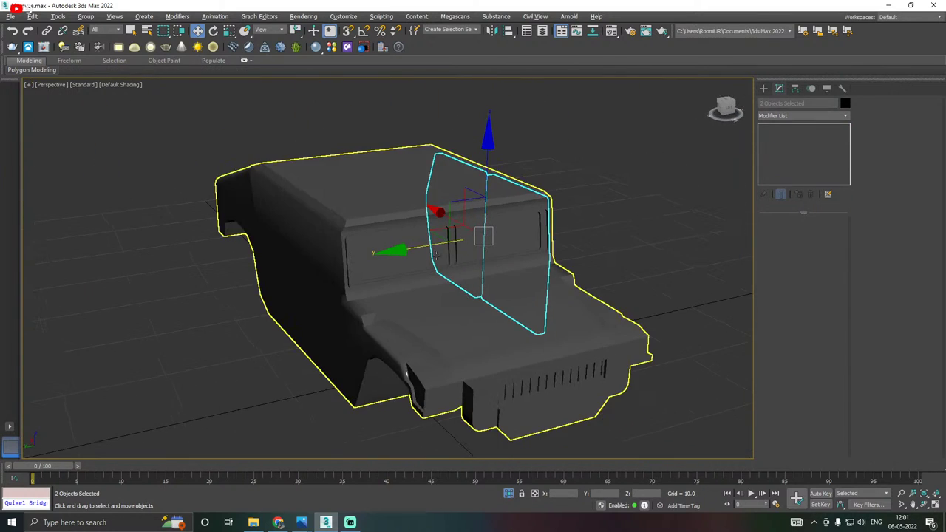
pyautogui.moveTo(420, 250)
pyautogui.keyDown('shift'); pyautogui.mouseDown()
pyautogui.moveTo(254, 264)
pyautogui.moveTo(220, 286)
pyautogui.mouseUp(); pyautogui.keyUp('shift')
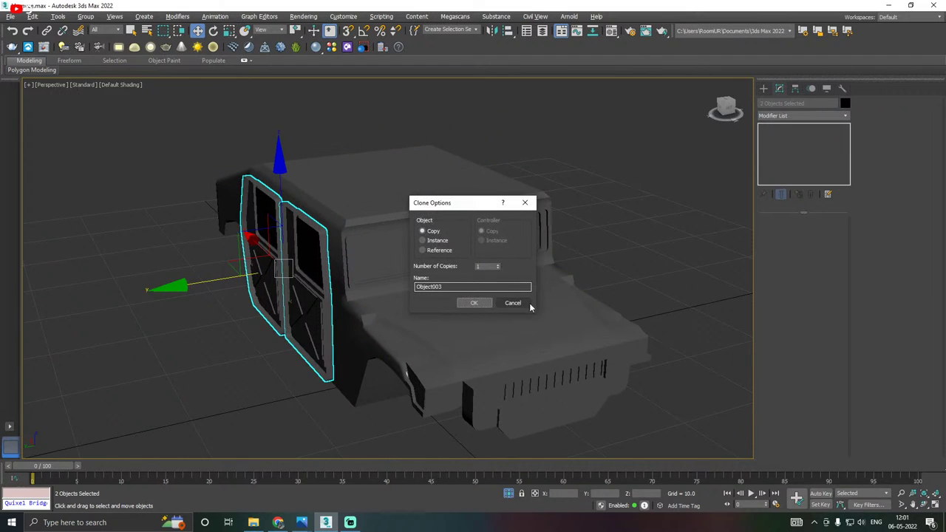
pyautogui.click(473, 302)
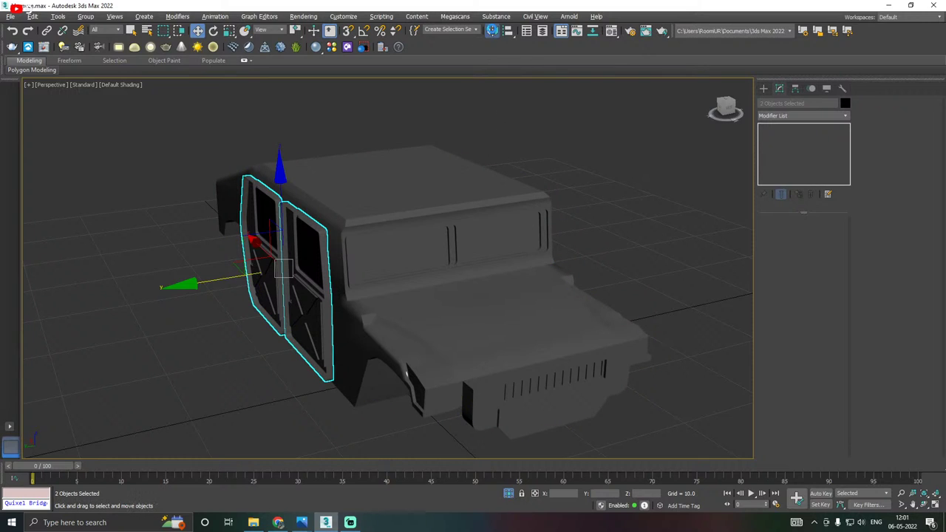
# Mirror the copied doors' geometry across the Y axis without cloning, and check their fit against the body side.
pyautogui.click(492, 30)
pyautogui.click(480, 187)
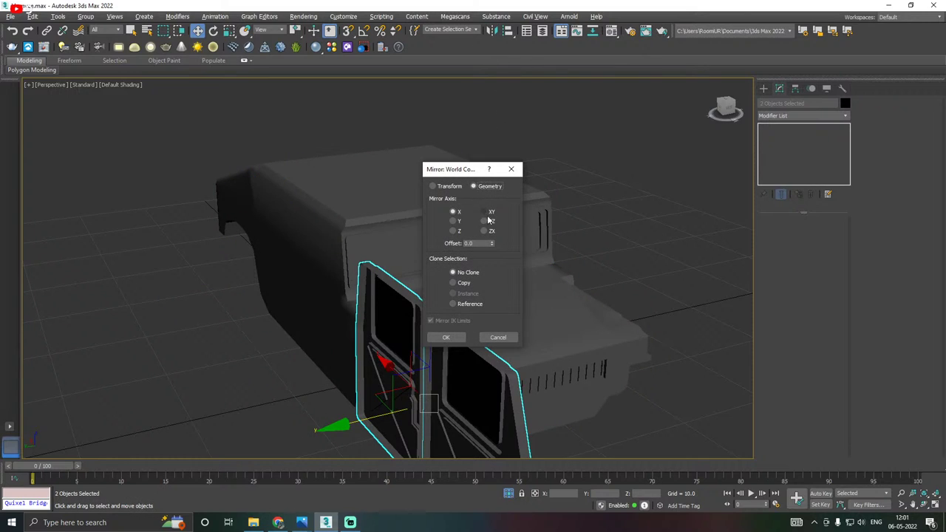
pyautogui.click(453, 221)
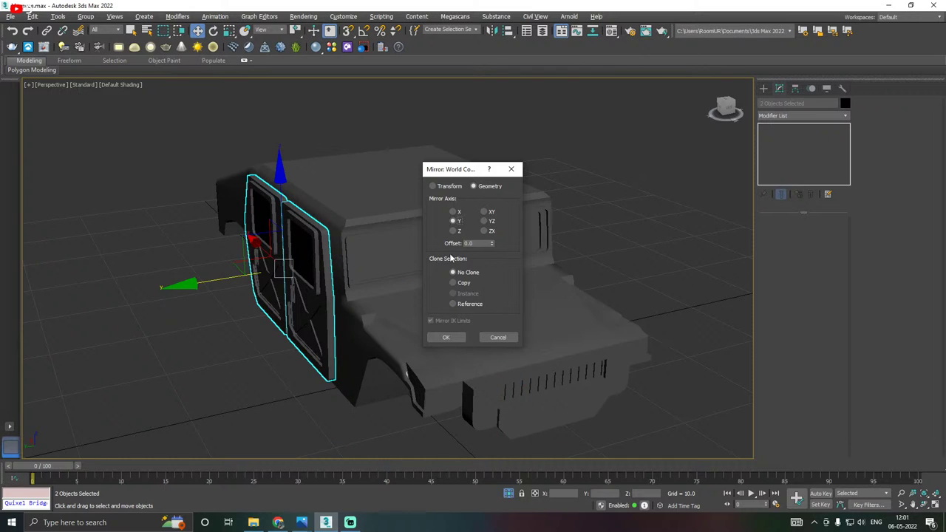
pyautogui.click(447, 338)
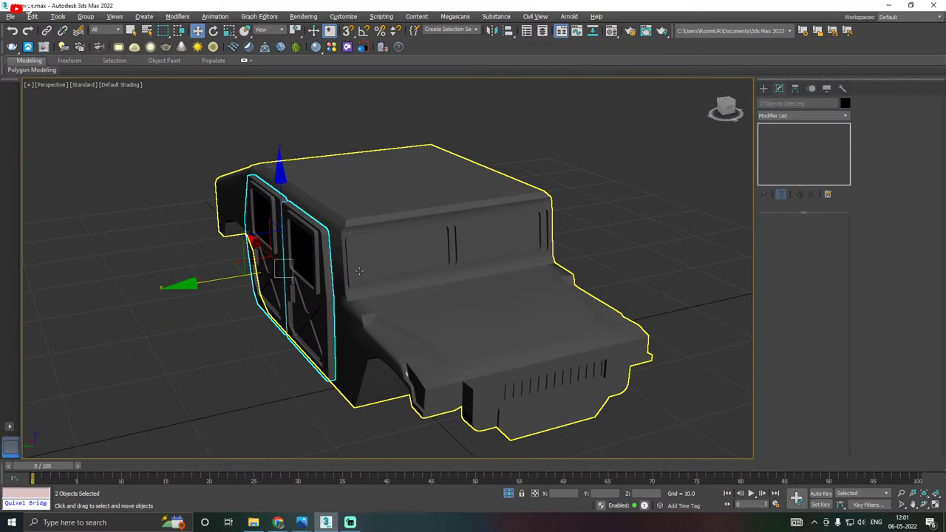
pyautogui.keyDown('alt'); pyautogui.moveTo(358, 272); pyautogui.dragTo(467, 257, button='middle'); pyautogui.keyUp('alt')
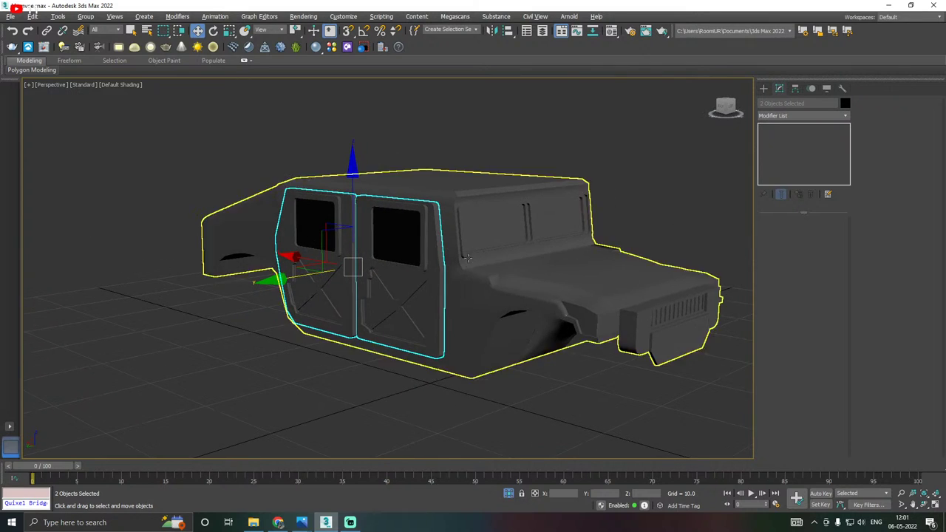
pyautogui.scroll(2, 382, 258)
pyautogui.scroll(1, 448, 271)
pyautogui.scroll(1, 416, 252)
pyautogui.scroll(1, 386, 256)
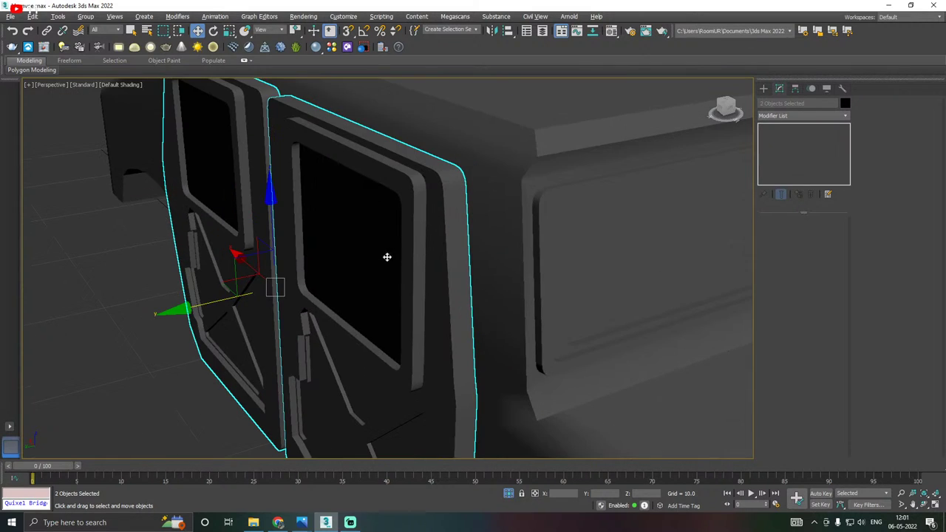
# Shift the mirrored door copies along Y so they sit closely against the body side and check both sides of the vehicle.
pyautogui.moveTo(209, 305); pyautogui.dragTo(231, 301)
pyautogui.scroll(-3, 422, 220)
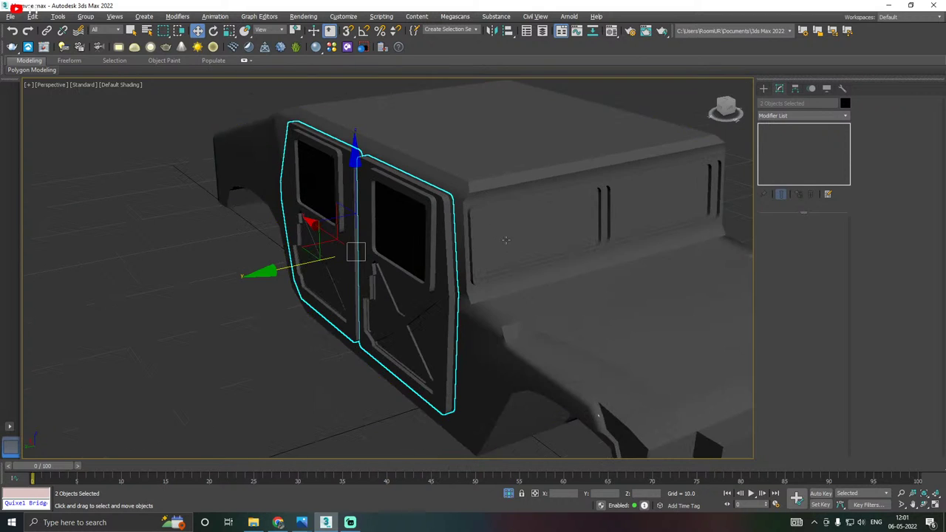
pyautogui.keyDown('alt'); pyautogui.moveTo(425, 222); pyautogui.dragTo(494, 233, button='middle'); pyautogui.keyUp('alt')
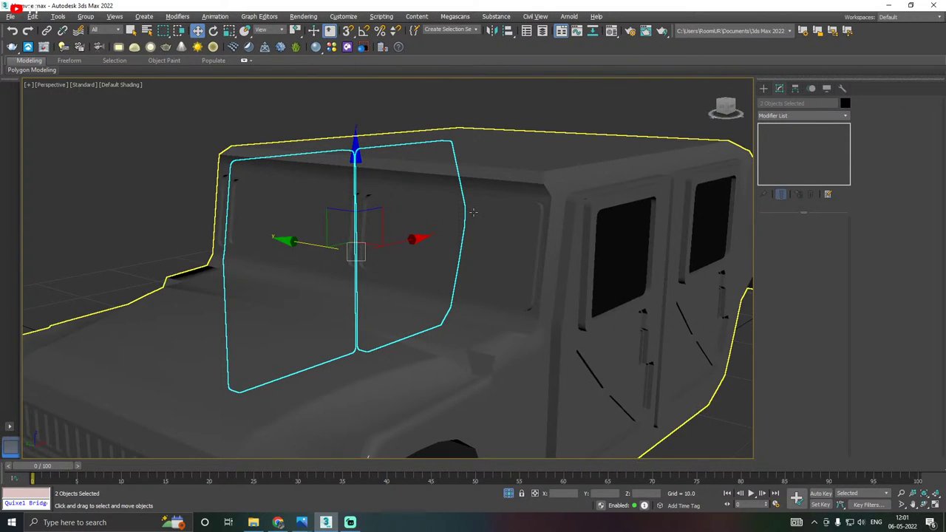
pyautogui.scroll(-2, 488, 221)
pyautogui.moveTo(510, 271); pyautogui.dragTo(535, 234, button='middle')
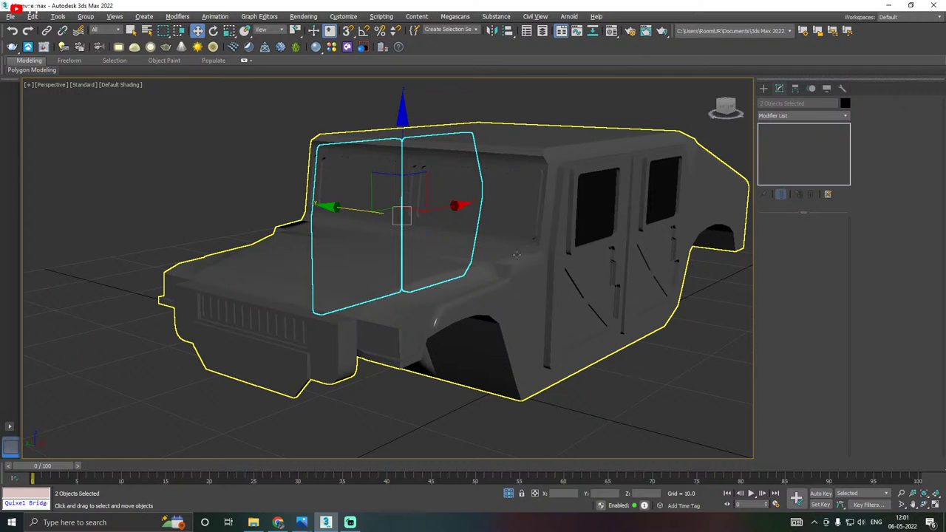
# Turn on the edged faces display and deselect the door copies to view the whole model.
pyautogui.click(116, 86)
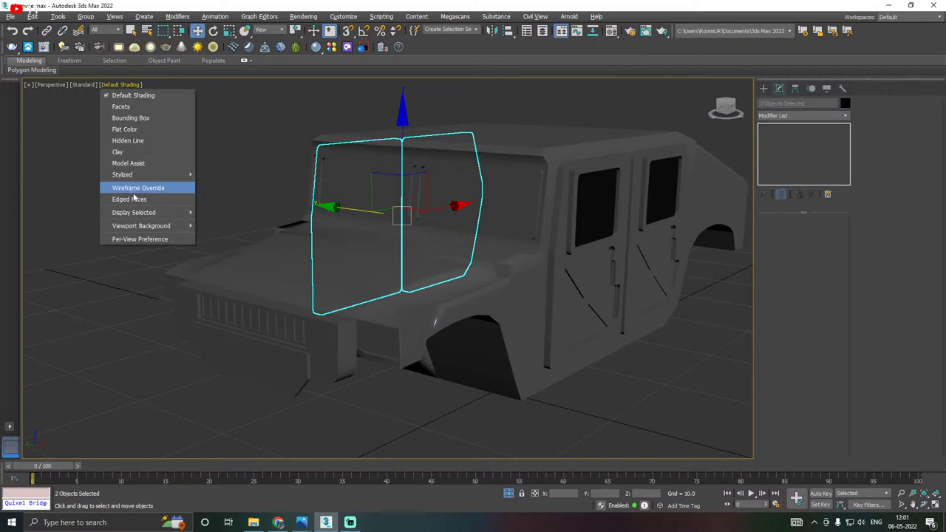
pyautogui.click(134, 198)
pyautogui.moveTo(403, 200)
pyautogui.keyDown('alt'); pyautogui.mouseDown(button='middle')
pyautogui.moveTo(375, 209)
pyautogui.moveTo(355, 196)
pyautogui.moveTo(337, 205)
pyautogui.moveTo(358, 185)
pyautogui.moveTo(370, 197)
pyautogui.moveTo(237, 213)
pyautogui.moveTo(377, 206)
pyautogui.mouseUp(button='middle'); pyautogui.keyUp('alt')
pyautogui.click(190, 177)
pyautogui.scroll(-4, 333, 208)
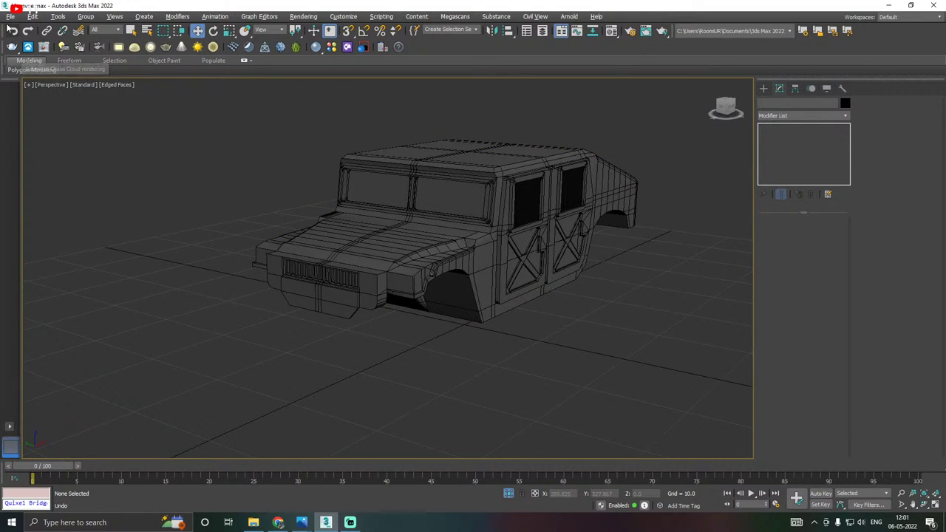
# Save two scene copies as Humvee19.max and Humvee20.max and save the current scene file.
pyautogui.click(10, 17)
pyautogui.click(34, 114)
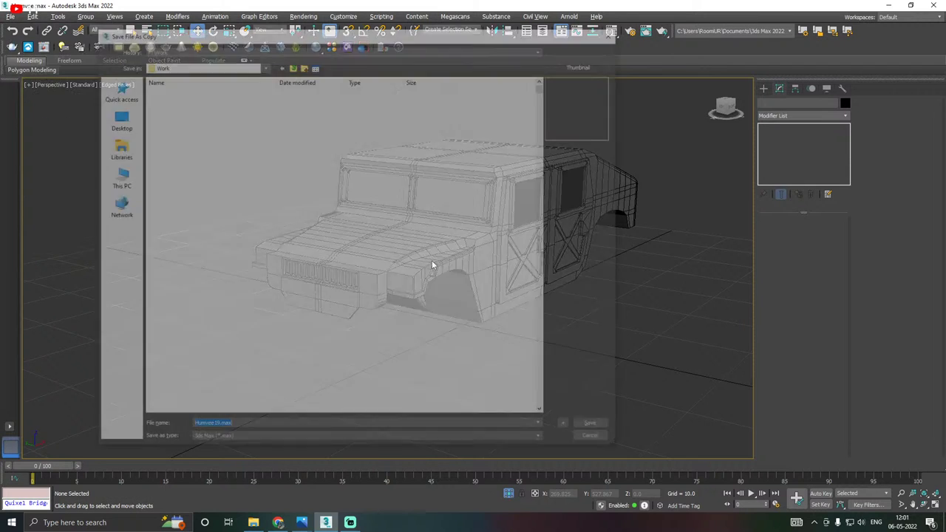
pyautogui.click(596, 426)
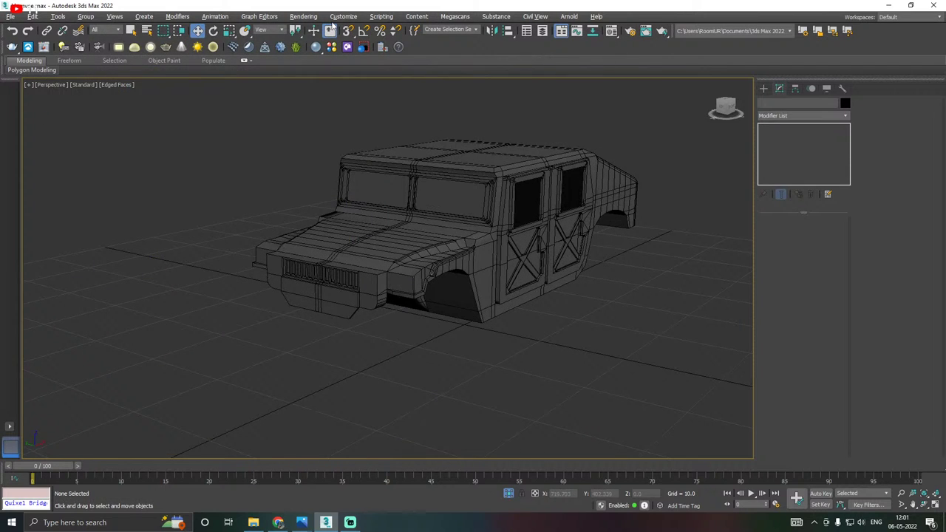
pyautogui.click(11, 17)
pyautogui.click(37, 111)
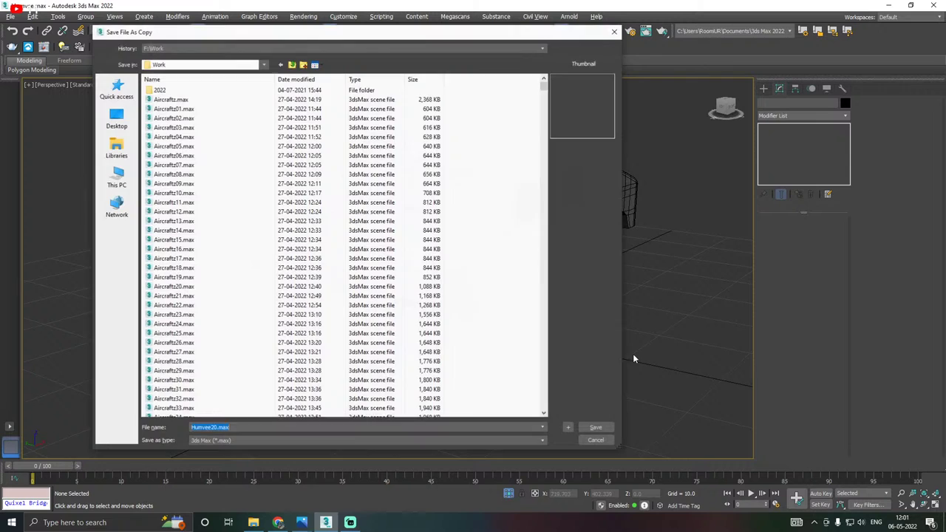
pyautogui.click(597, 427)
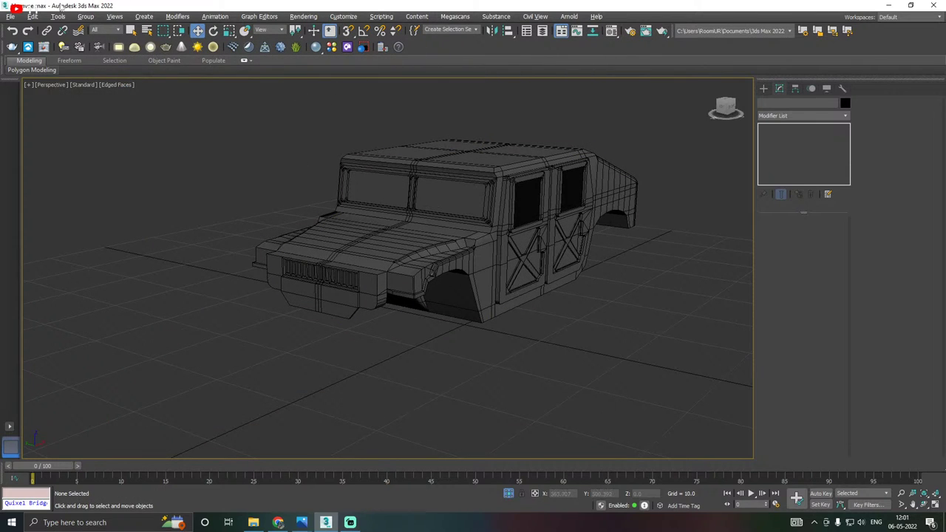
pyautogui.click(10, 16)
pyautogui.click(30, 90)
# In the front view, make all body and door objects see-through and end isolation to show the side blueprint.
pyautogui.moveTo(388, 223); pyautogui.dragTo(369, 206, button='middle')
pyautogui.press('f')
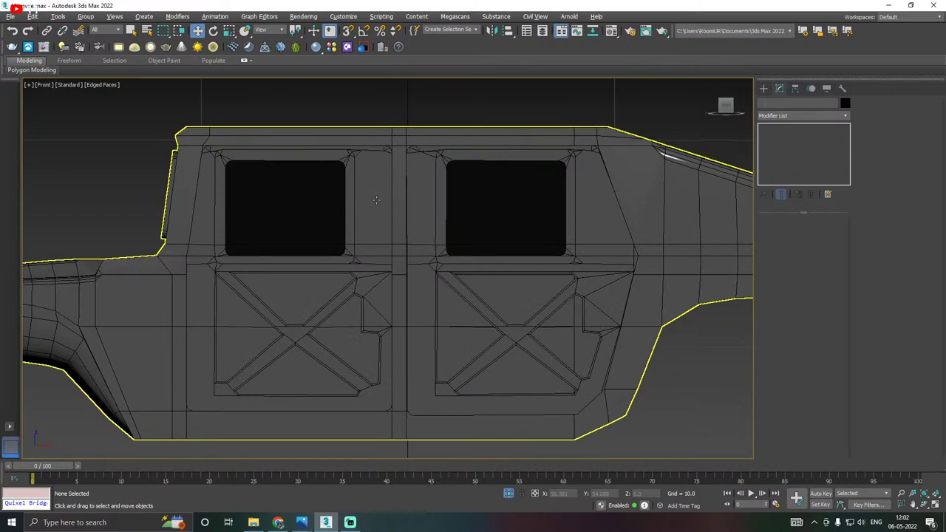
pyautogui.click(414, 200)
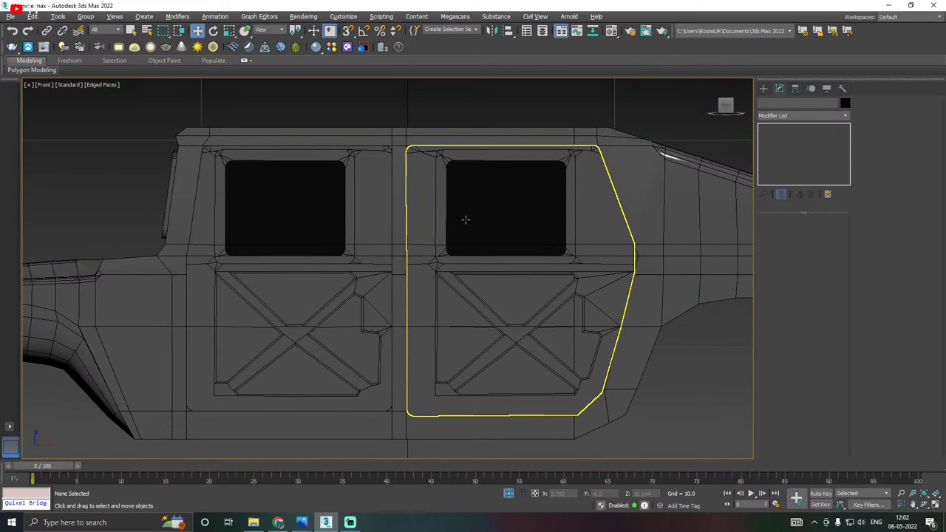
pyautogui.hotkey('ctrl', 'a')
pyautogui.hotkey('alt', 'x')
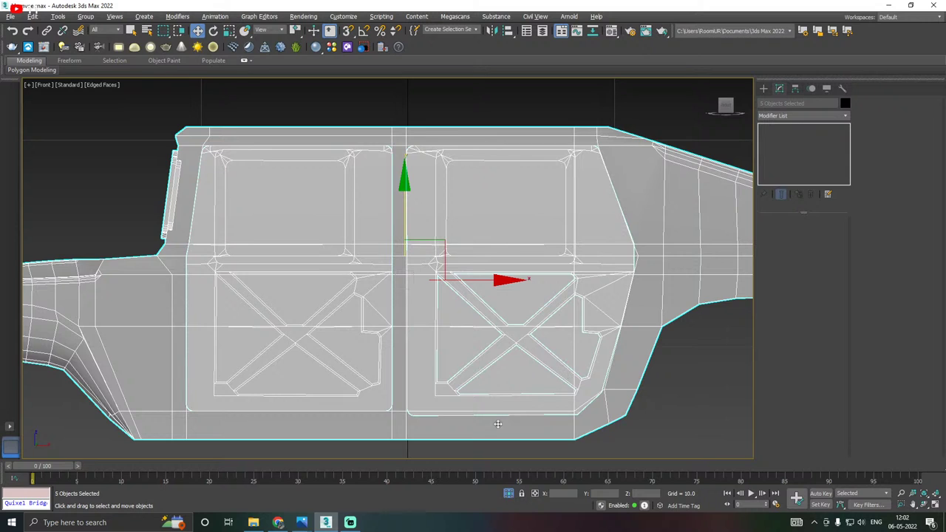
pyautogui.scroll(-6, 530, 391)
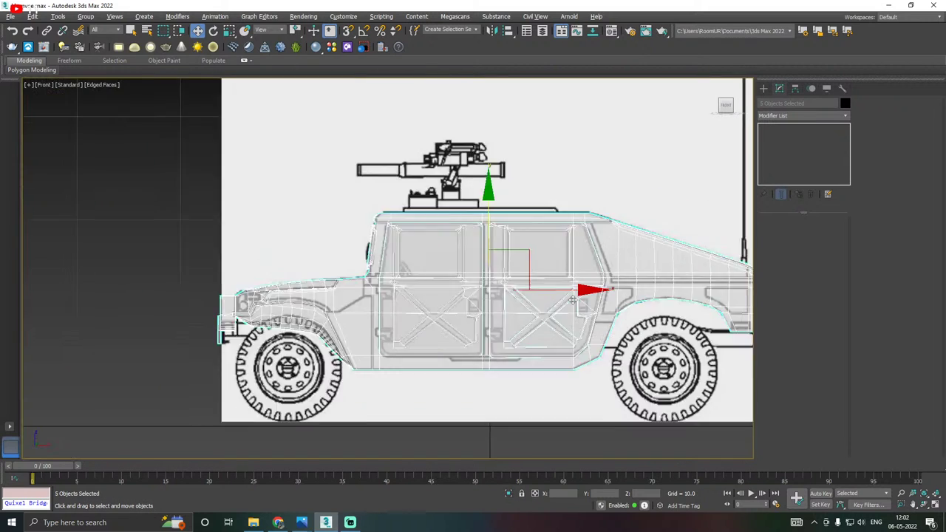
# Compare the body's front end, bumper and front wheel area with the side blueprint, selecting the body to check its outline.
pyautogui.click(517, 372)
pyautogui.scroll(4, 446, 370)
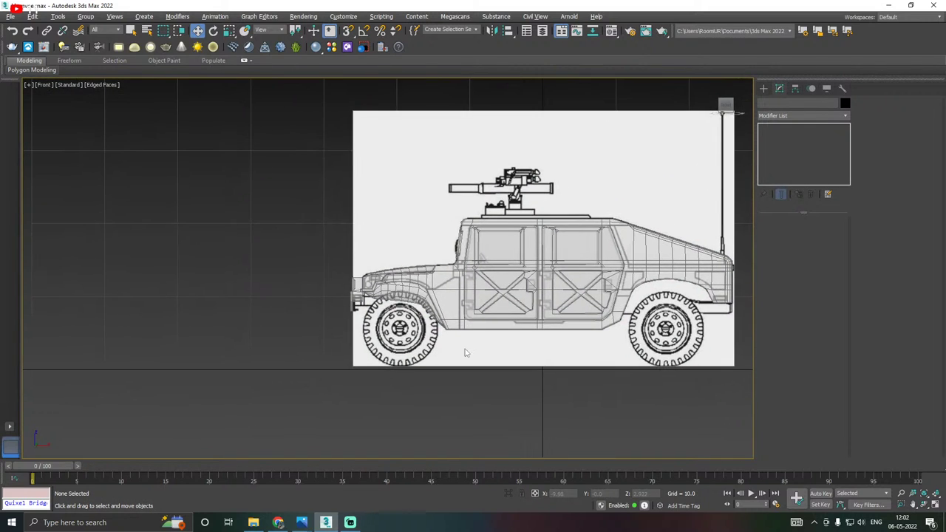
pyautogui.scroll(2, 404, 352)
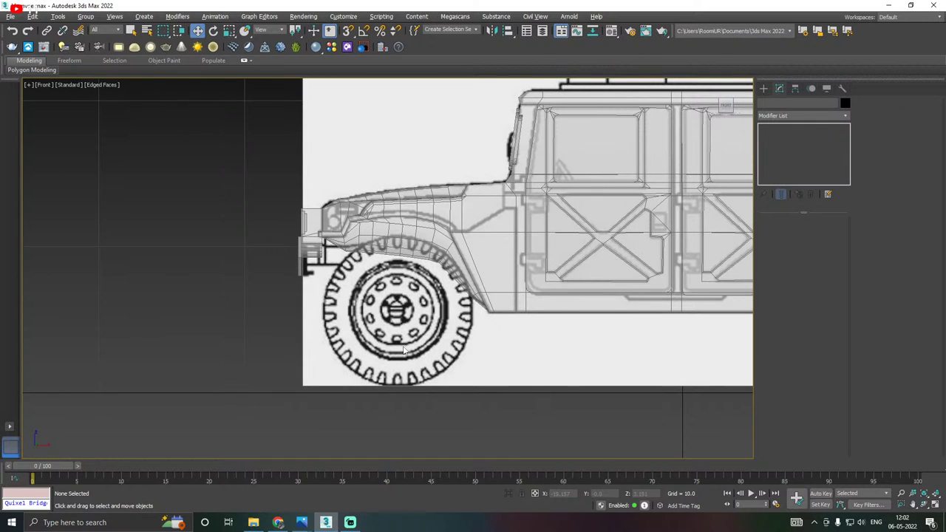
pyautogui.scroll(4, 293, 188)
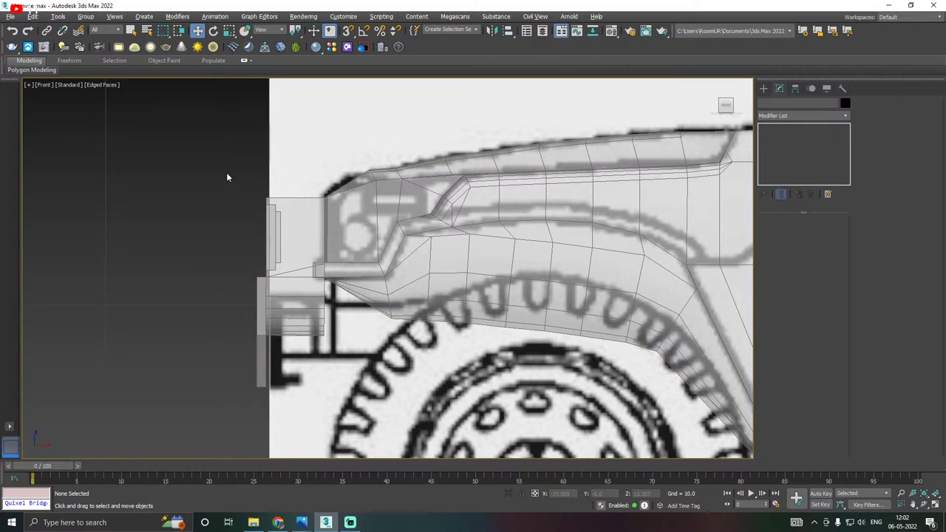
pyautogui.click(326, 197)
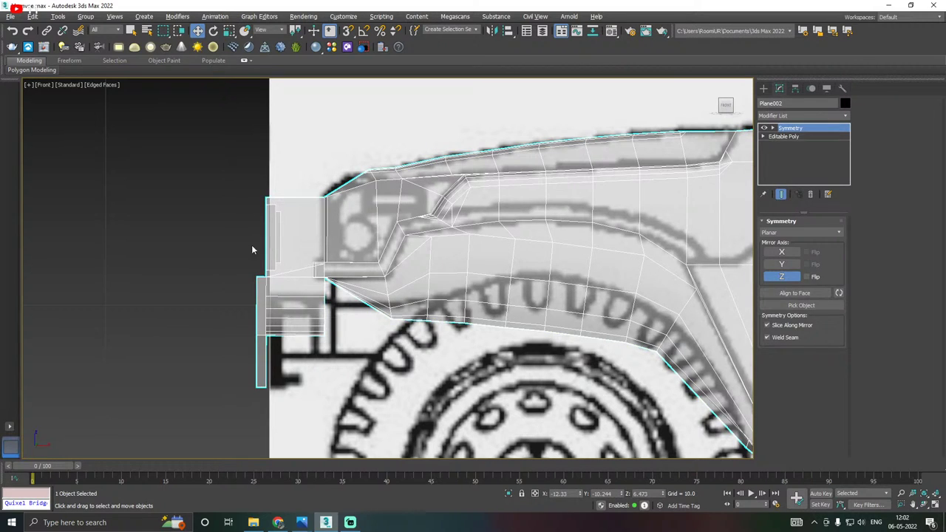
pyautogui.scroll(-4, 217, 225)
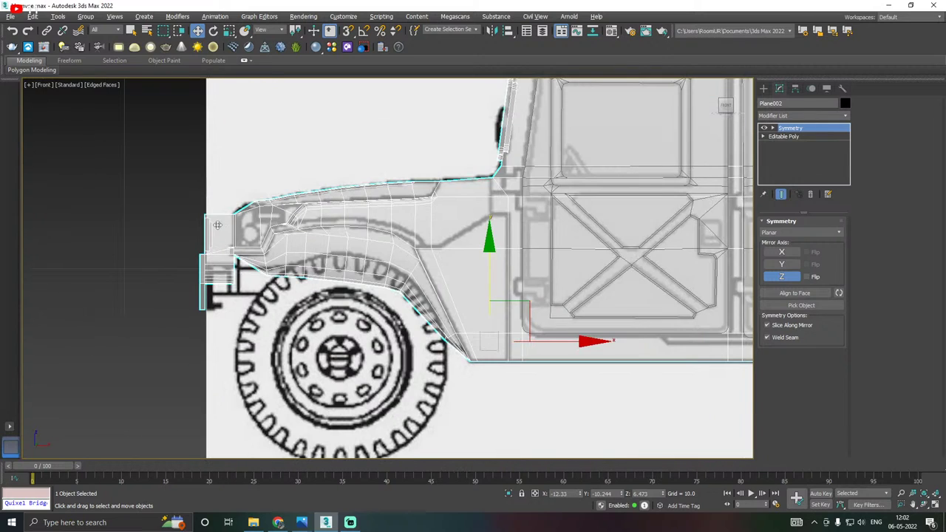
pyautogui.scroll(-2, 144, 238)
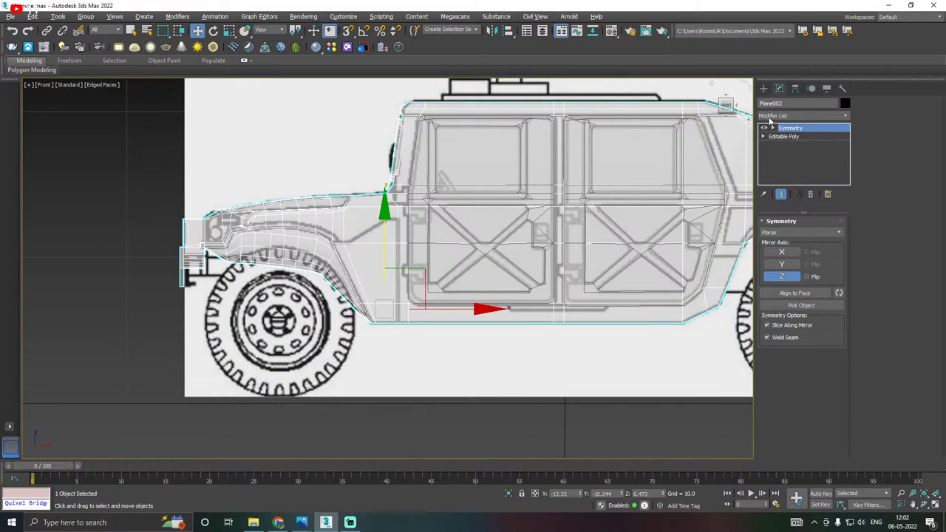
# Check the Hum.JPG reference photo, draw a cylinder of radius about 5.36 over the blueprint's front wheel and make it see-through.
pyautogui.click(764, 89)
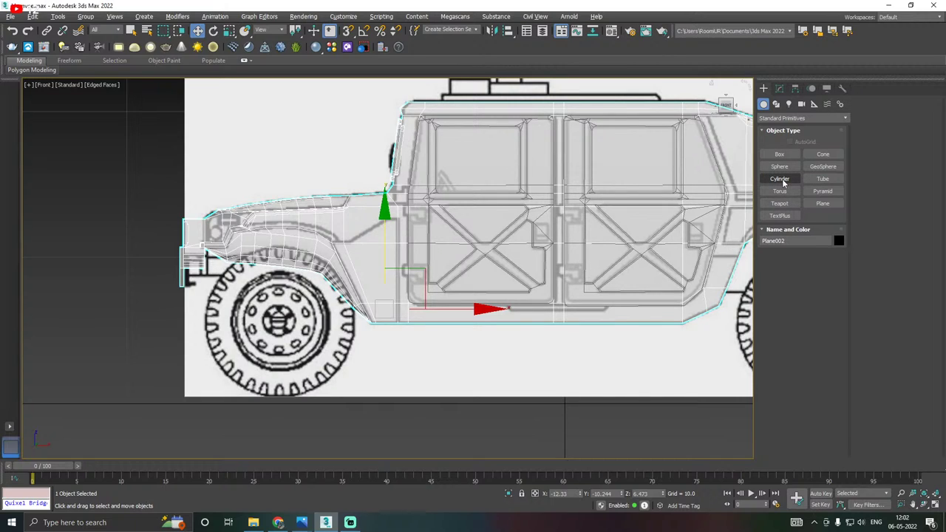
pyautogui.moveTo(302, 523)
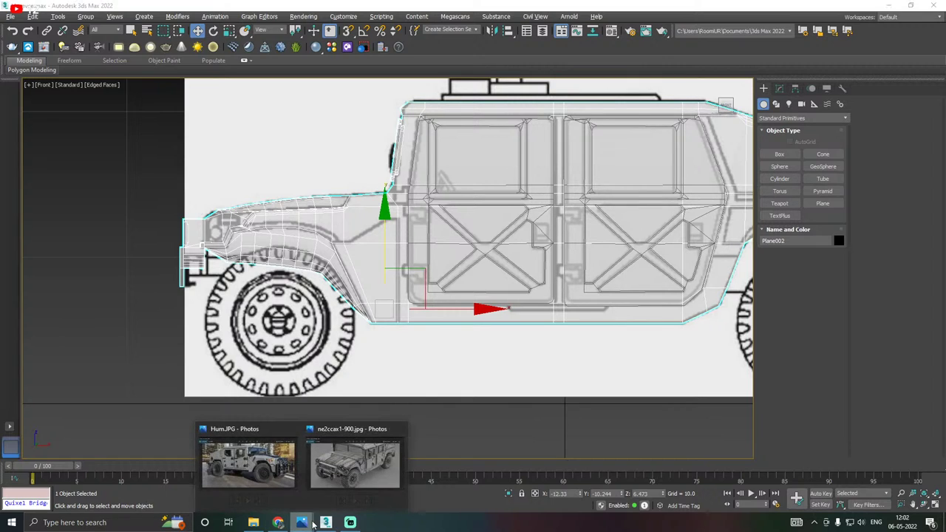
pyautogui.click(275, 486)
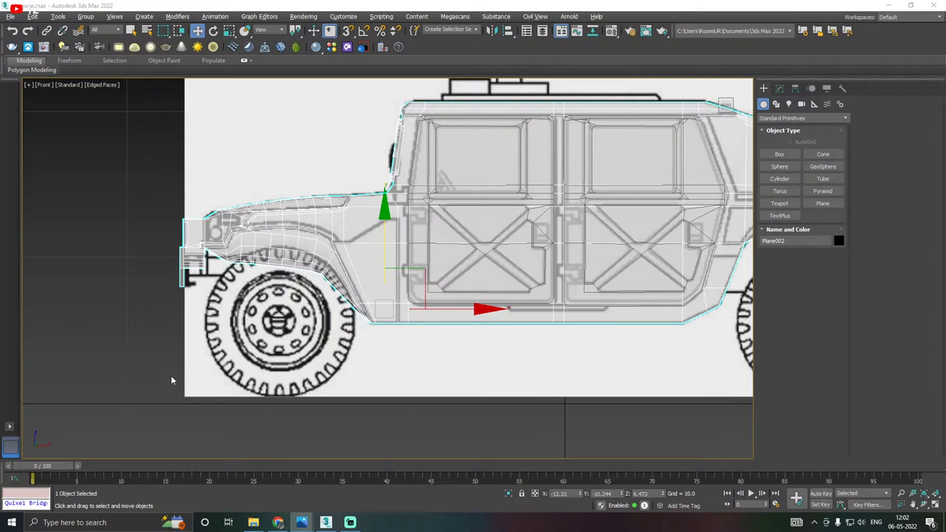
pyautogui.click(780, 178)
pyautogui.moveTo(278, 319); pyautogui.dragTo(355, 336)
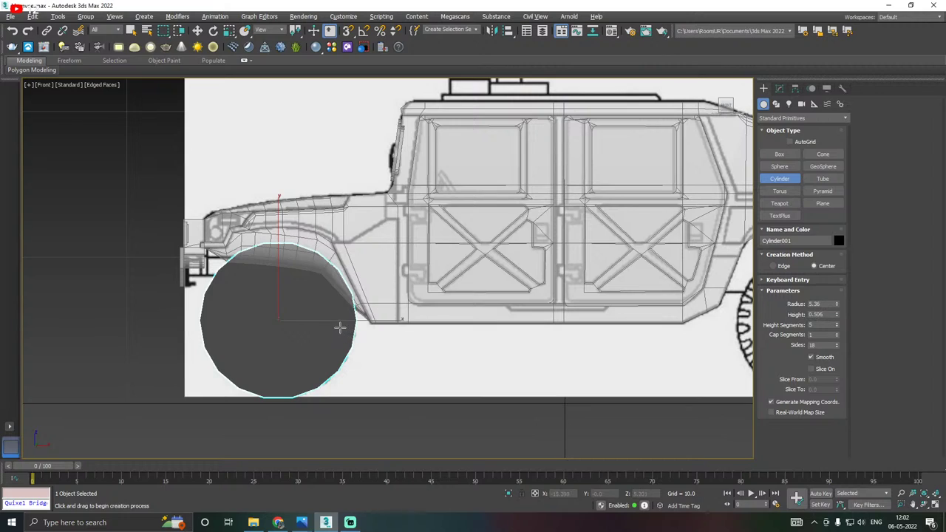
pyautogui.press('w')
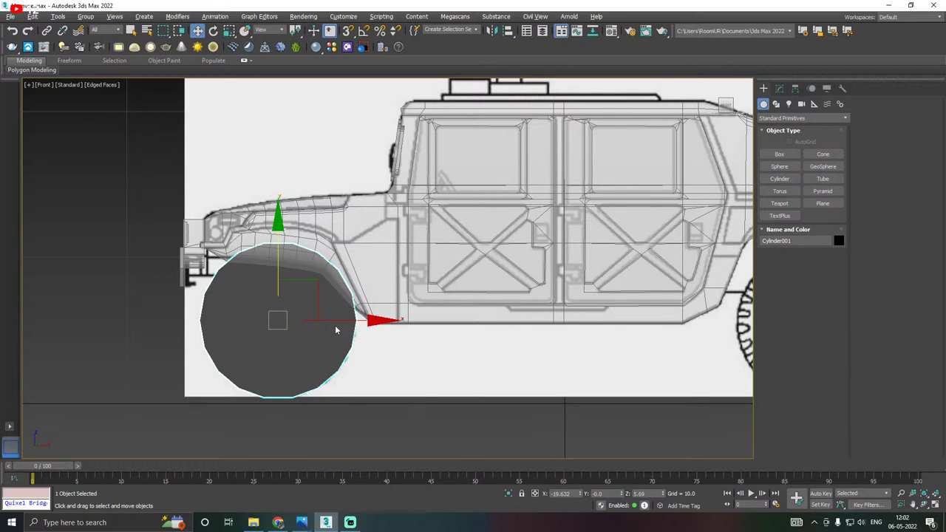
pyautogui.hotkey('alt', 'x')
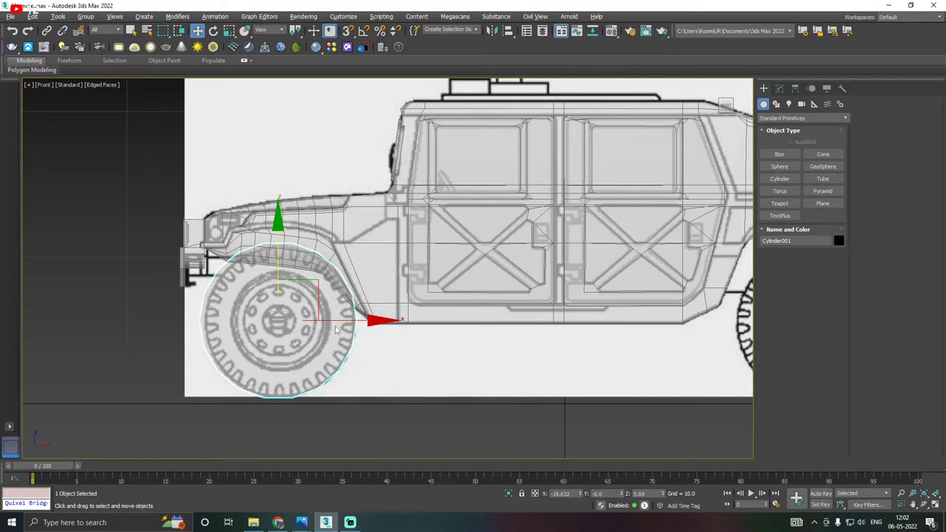
# In perspective view, move the wheel cylinder along Y out beside the body to about -14.7 and turn off its see-through display.
pyautogui.press('p')
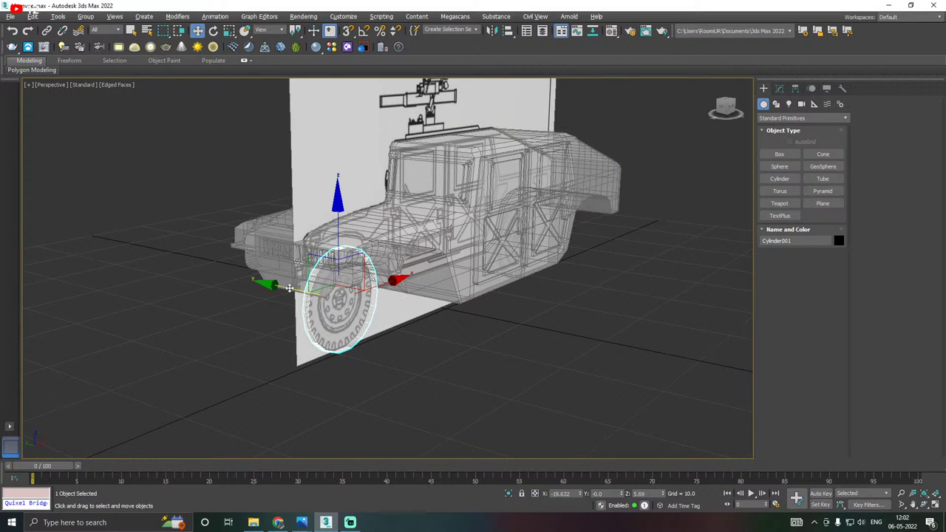
pyautogui.moveTo(304, 298); pyautogui.dragTo(413, 316)
pyautogui.hotkey('alt', 'x')
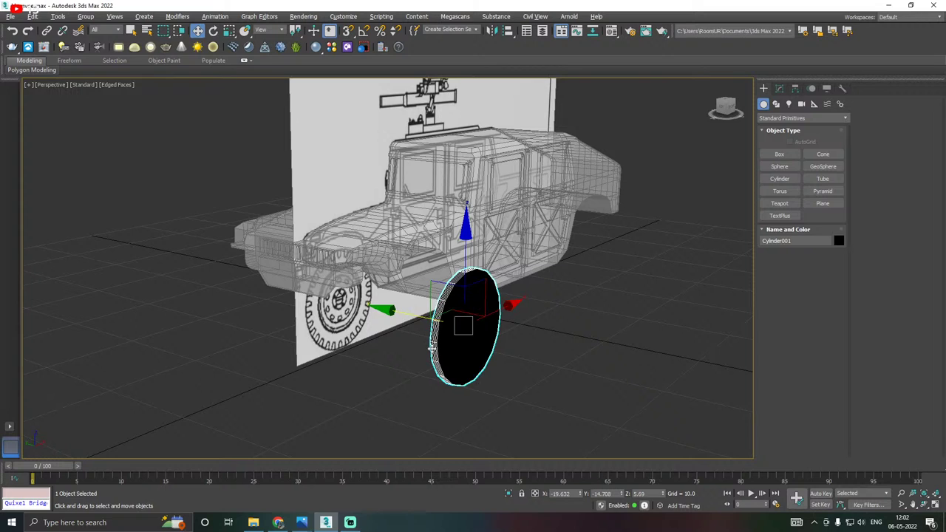
pyautogui.moveTo(399, 349); pyautogui.dragTo(377, 344, button='middle')
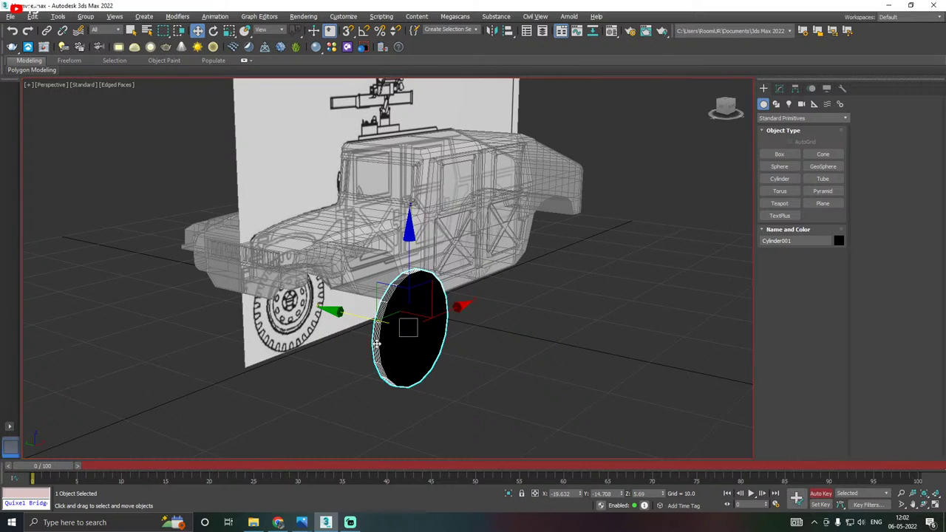
# Assign the grey 02 - Default material to the wheel cylinder and close the Material Editor.
pyautogui.press('m')
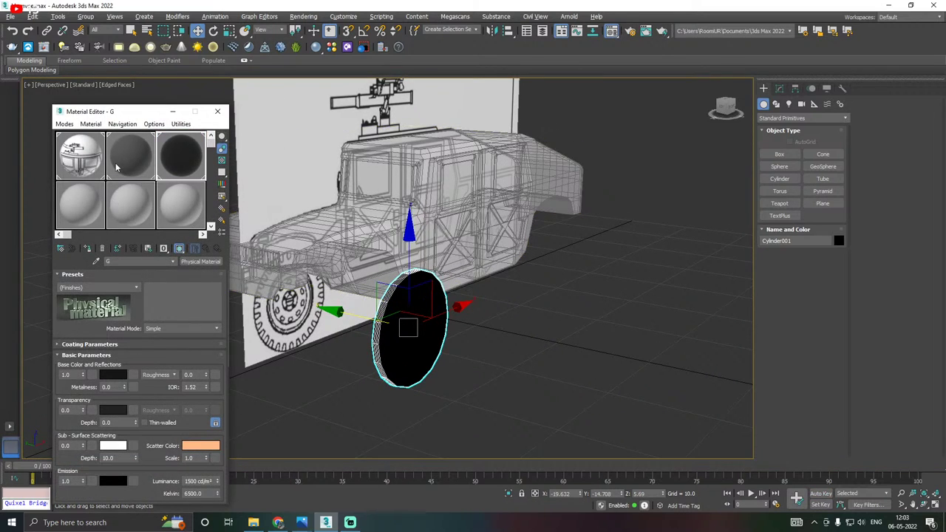
pyautogui.click(118, 168)
pyautogui.click(86, 249)
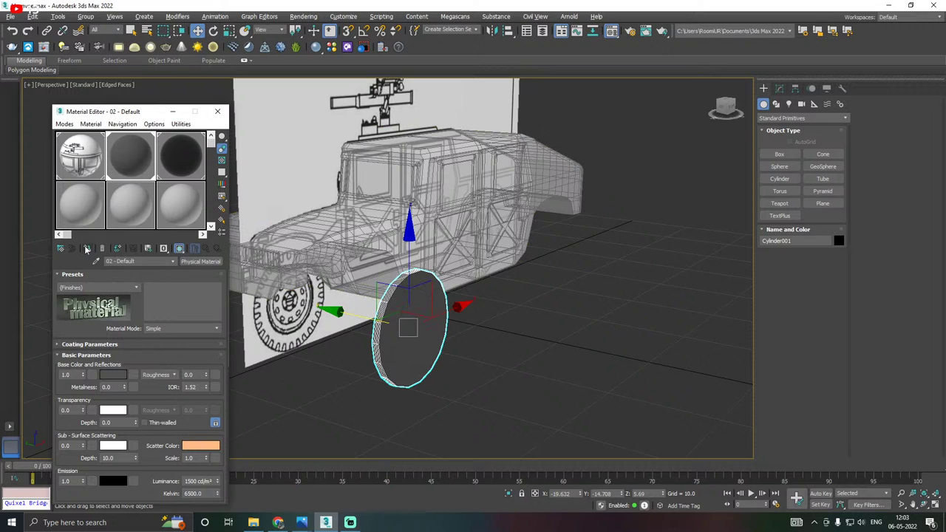
pyautogui.click(217, 112)
# Isolate the wheel cylinder and set its height to 2.851, height segments to 1 and sides to 31.
pyautogui.scroll(5, 366, 284)
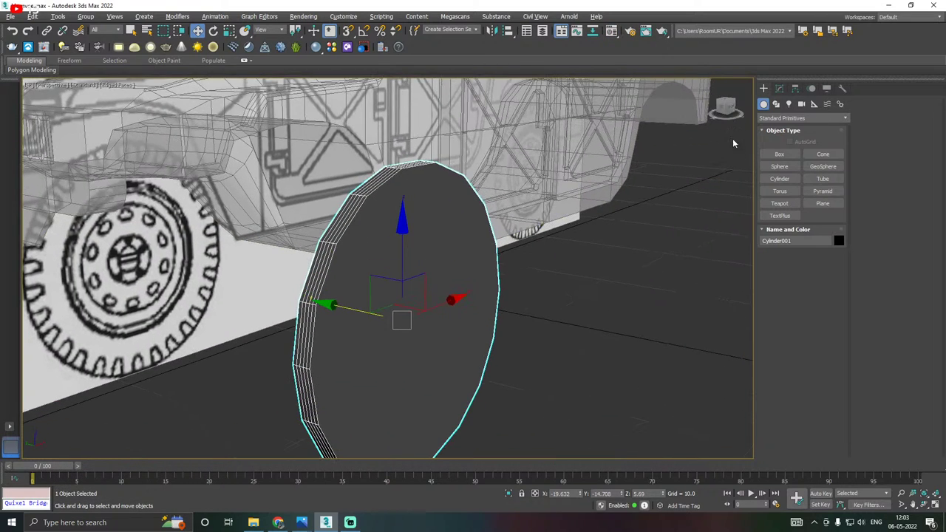
pyautogui.click(779, 88)
pyautogui.click(509, 494)
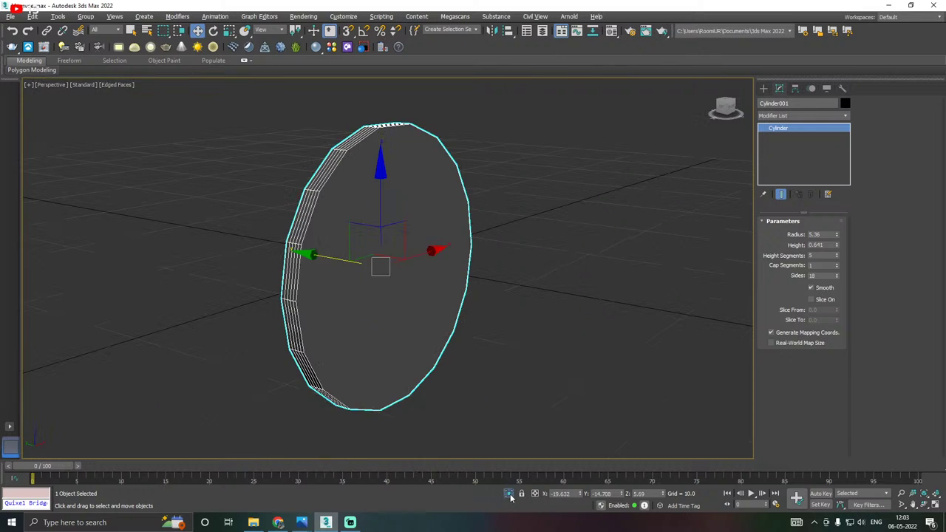
pyautogui.moveTo(836, 256); pyautogui.dragTo(837, 216)
pyautogui.moveTo(836, 278); pyautogui.dragTo(837, 277)
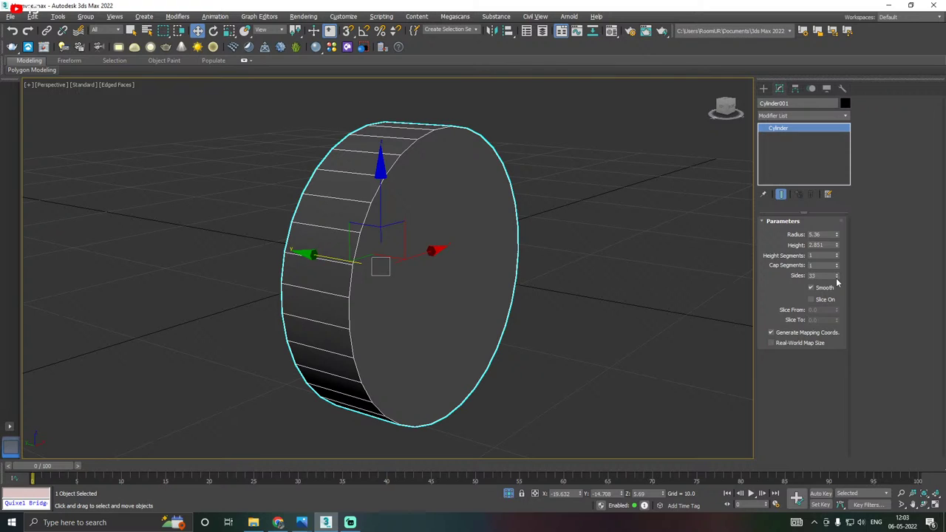
pyautogui.moveTo(836, 279); pyautogui.dragTo(836, 279)
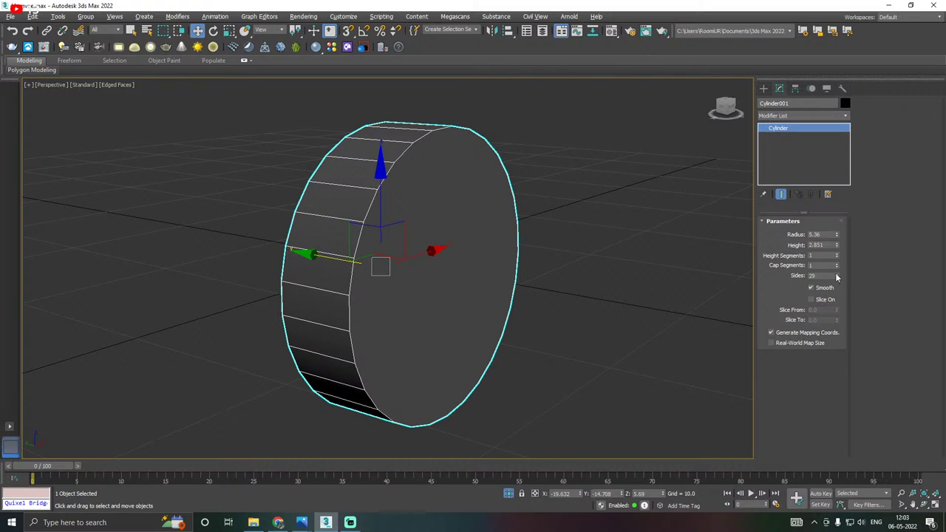
pyautogui.click(836, 275)
pyautogui.click(837, 275)
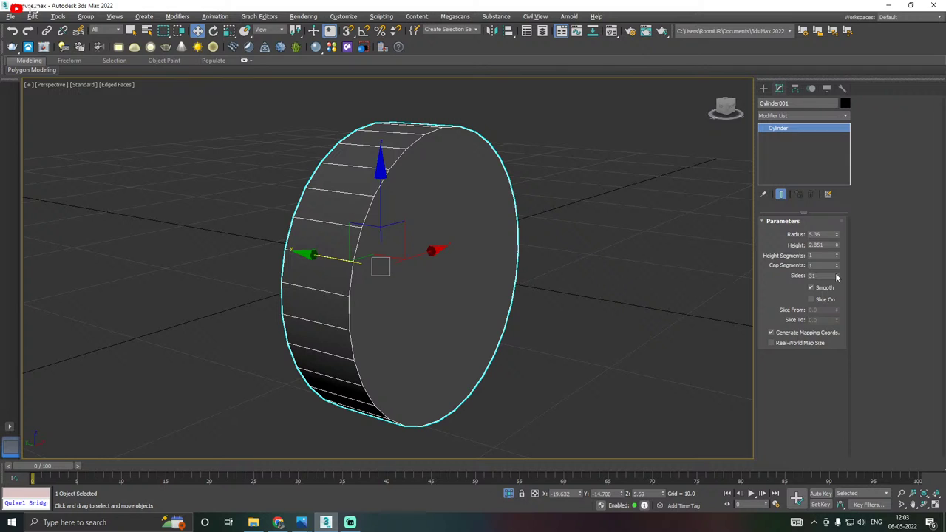
# Set the wheel cylinder's sides to 32 and convert it to an Editable Poly.
pyautogui.click(836, 274)
pyautogui.keyDown('alt'); pyautogui.moveTo(609, 250); pyautogui.dragTo(562, 256, button='middle'); pyautogui.keyUp('alt')
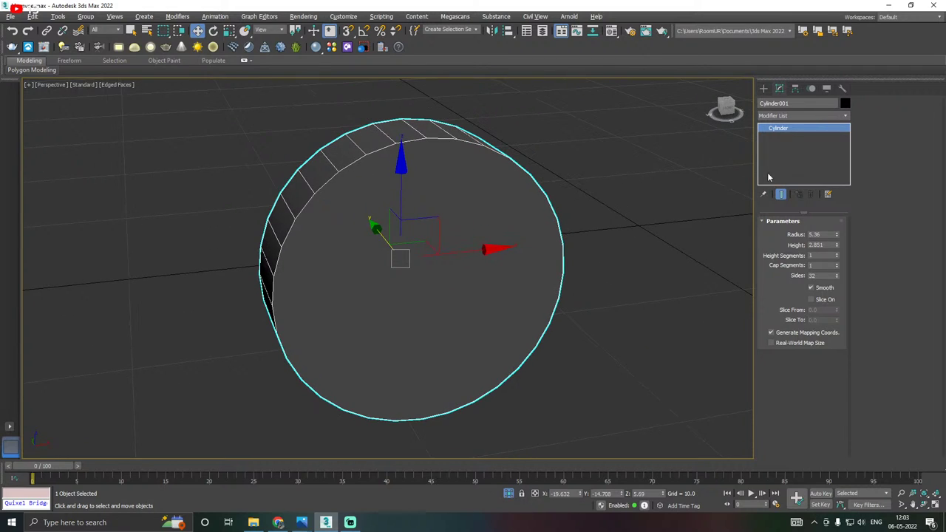
pyautogui.rightClick(800, 149)
pyautogui.click(833, 223)
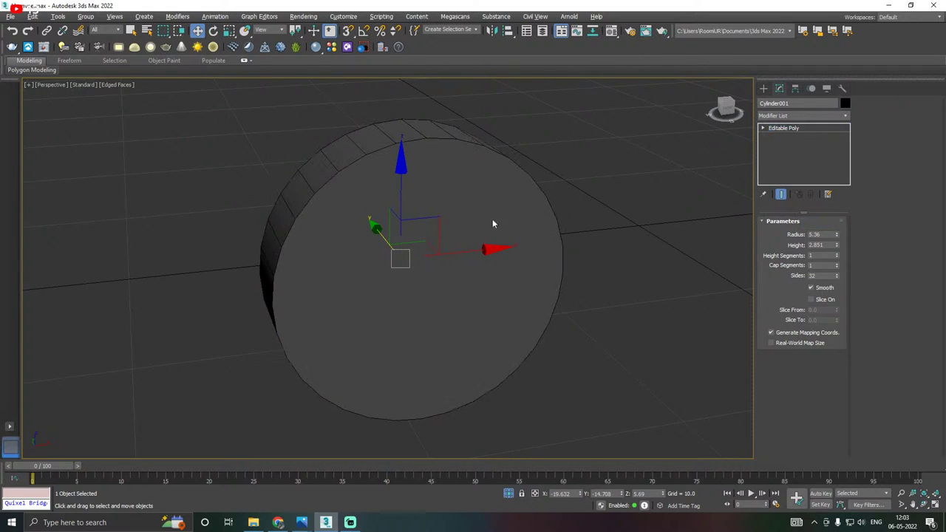
pyautogui.keyDown('alt'); pyautogui.moveTo(493, 224); pyautogui.dragTo(555, 205, button='middle'); pyautogui.keyUp('alt')
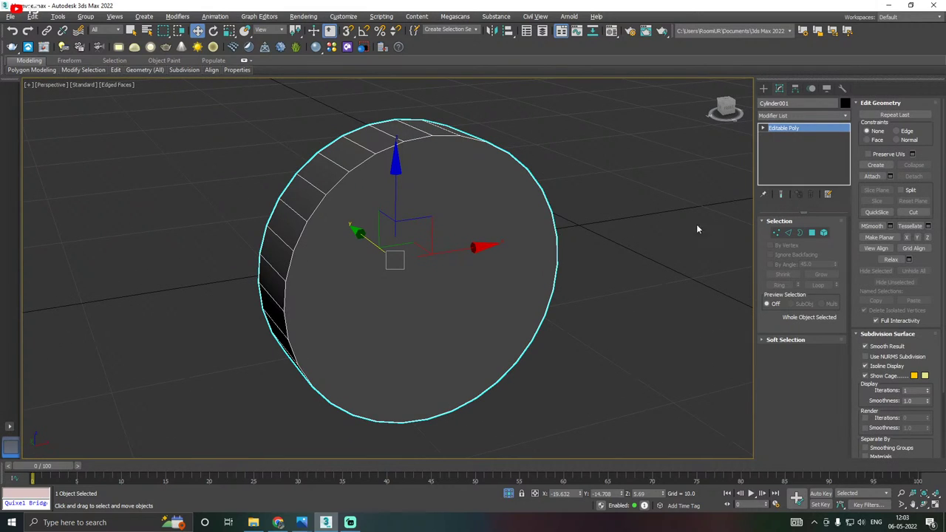
# Select the wheel's outer cap polygon, move it outward along Y to about -18.237, and end the isolation.
pyautogui.click(812, 233)
pyautogui.click(414, 266)
pyautogui.keyDown('alt'); pyautogui.moveTo(414, 266); pyautogui.dragTo(389, 265, button='middle'); pyautogui.keyUp('alt')
pyautogui.moveTo(389, 265); pyautogui.dragTo(403, 270)
pyautogui.click(508, 495)
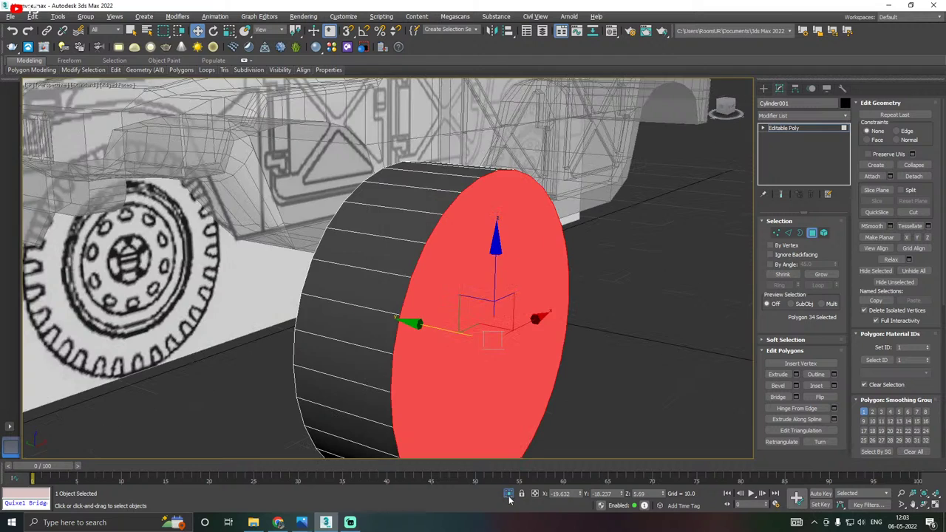
# Make the wheel see-through and, in front view, inset the cap polygon by 1.827 to match the blueprint's rim outline.
pyautogui.hotkey('alt', 'x')
pyautogui.press('f')
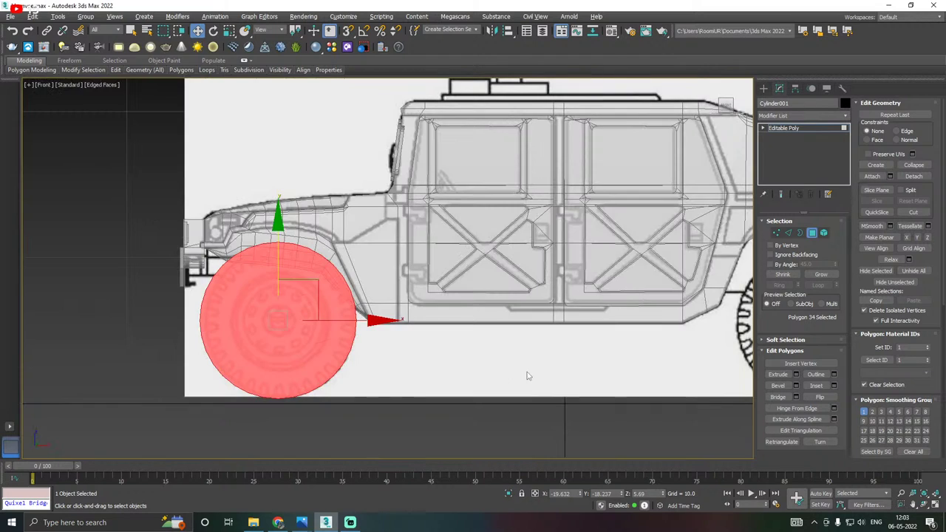
pyautogui.moveTo(321, 344); pyautogui.dragTo(414, 336, button='middle')
pyautogui.scroll(3, 414, 337)
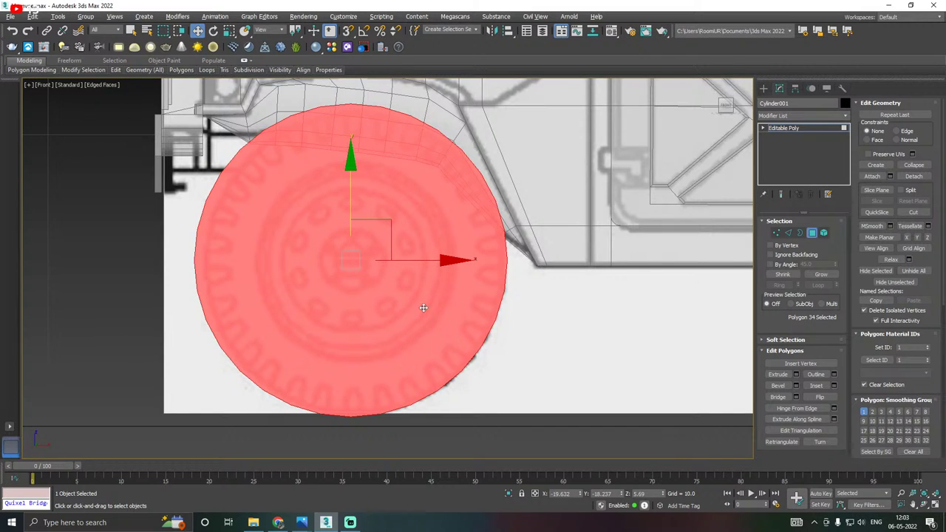
pyautogui.click(834, 385)
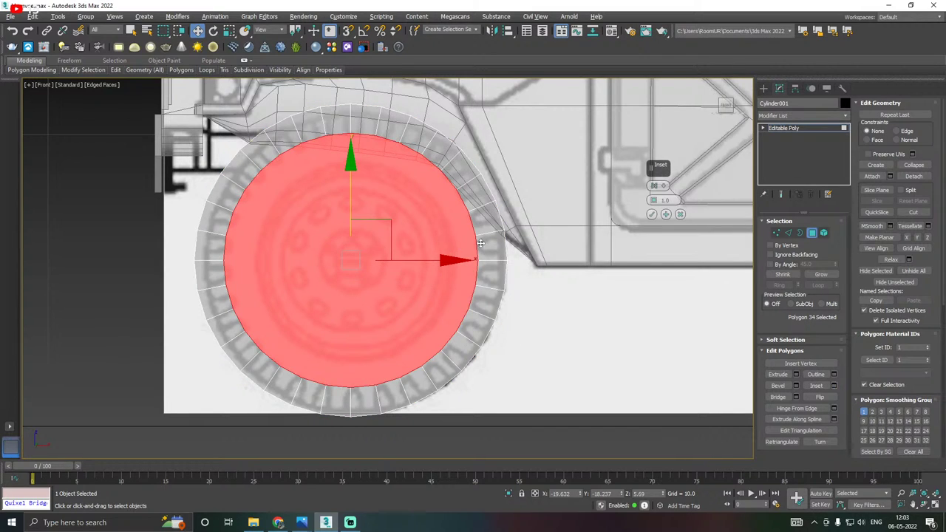
pyautogui.moveTo(652, 165); pyautogui.dragTo(586, 216)
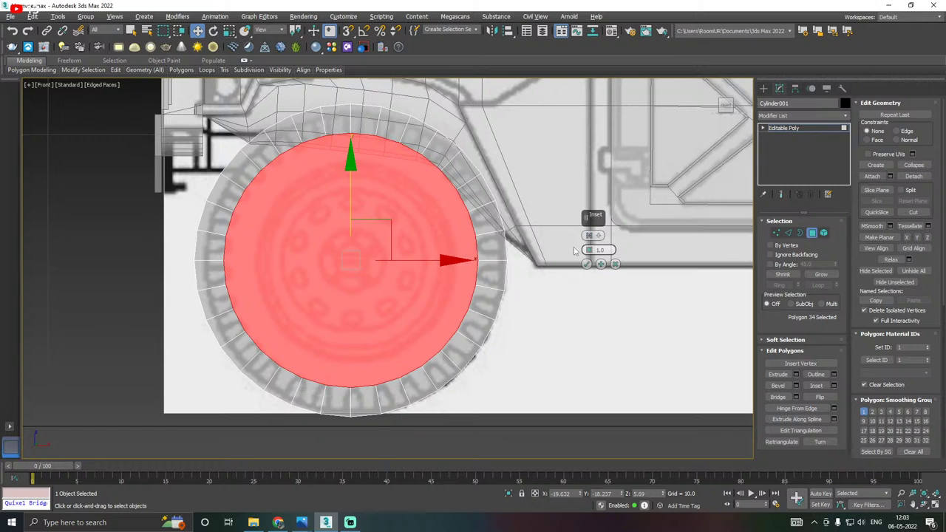
pyautogui.moveTo(588, 253); pyautogui.dragTo(584, 222)
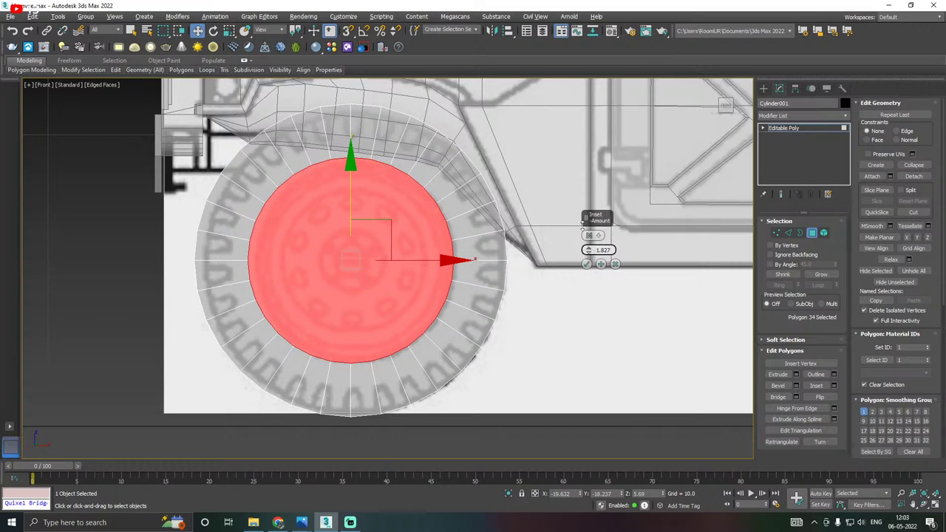
pyautogui.click(586, 264)
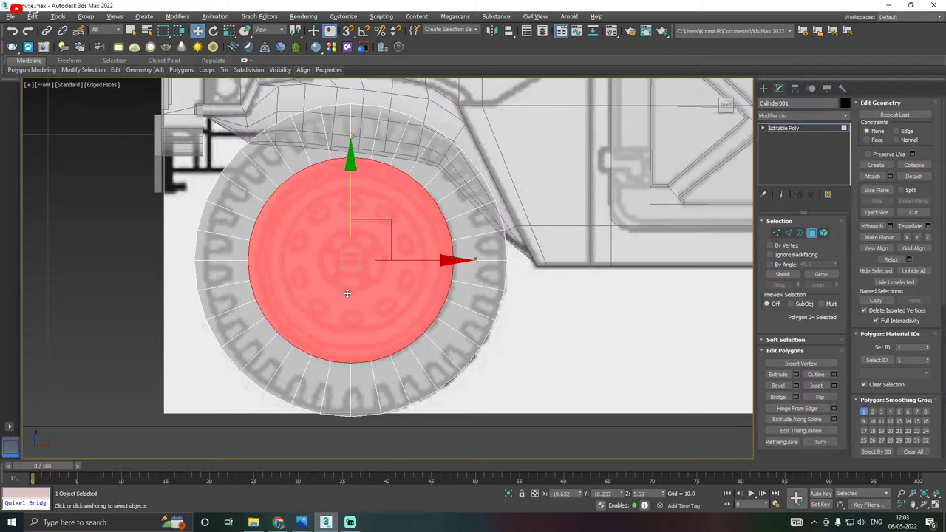
# Inset the wheel's central polygon again by 0.36 to form a narrow rim ring.
pyautogui.scroll(2, 344, 292)
pyautogui.click(834, 386)
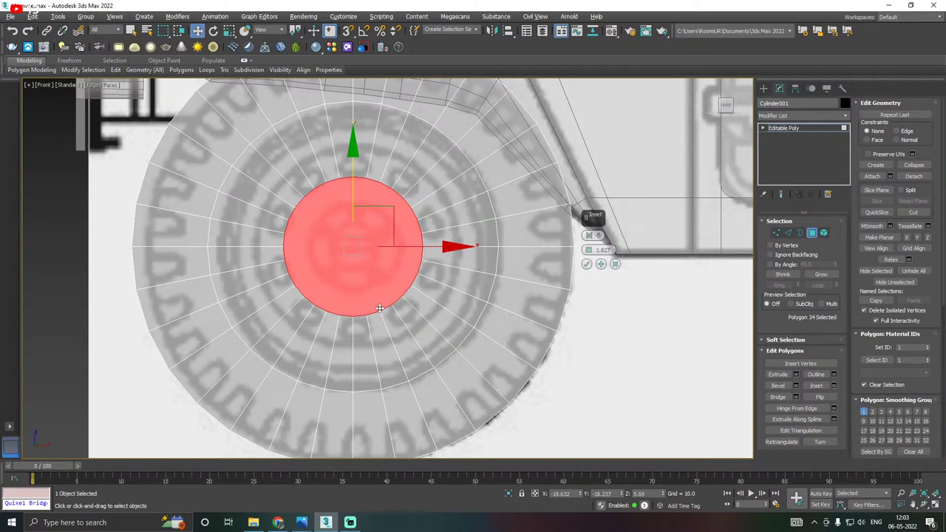
pyautogui.moveTo(590, 250); pyautogui.dragTo(675, 306)
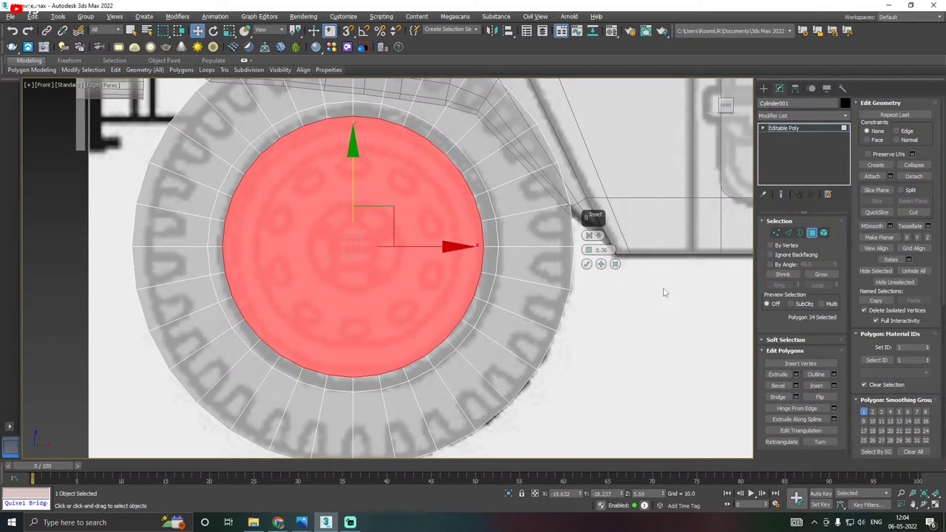
pyautogui.click(586, 265)
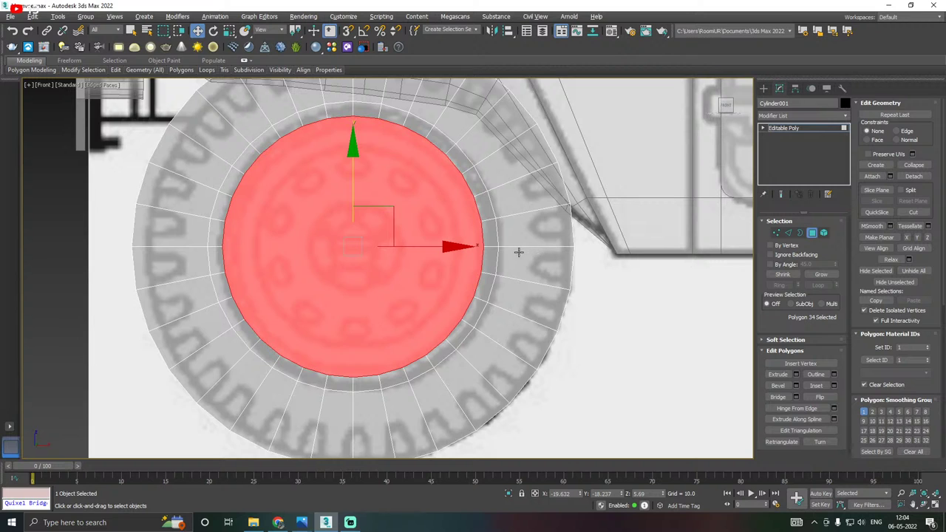
# Extrude the polygon inside the rim ring inward with a height of -0.354.
pyautogui.keyDown('alt'); pyautogui.moveTo(647, 303); pyautogui.dragTo(688, 314, button='middle'); pyautogui.keyUp('alt')
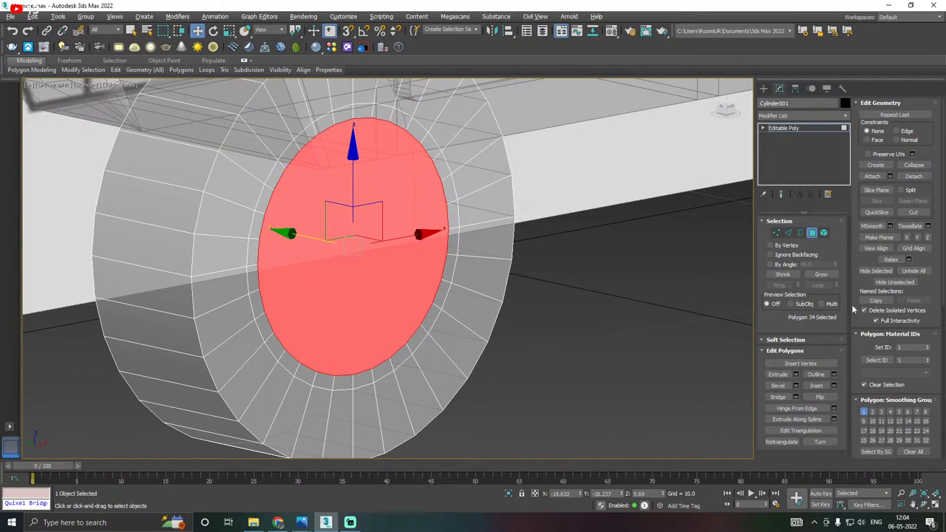
pyautogui.click(796, 374)
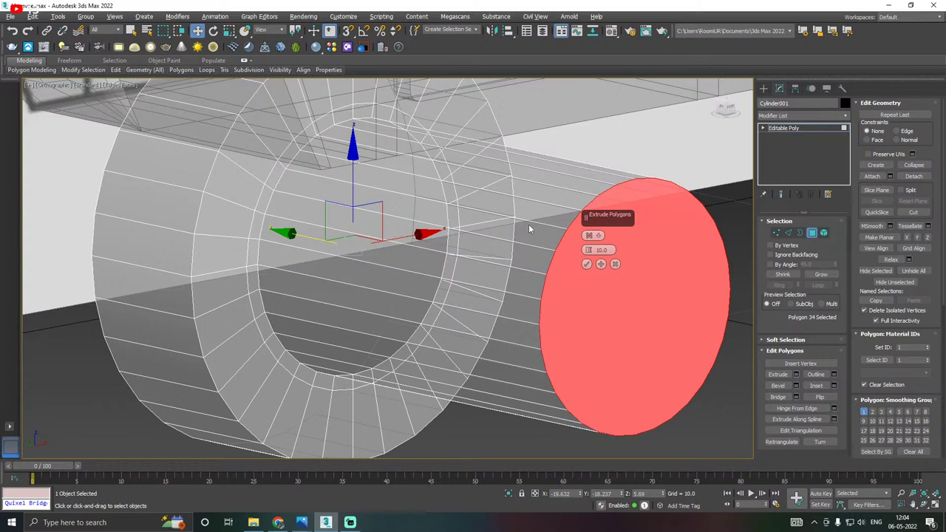
pyautogui.moveTo(591, 250); pyautogui.dragTo(599, 295)
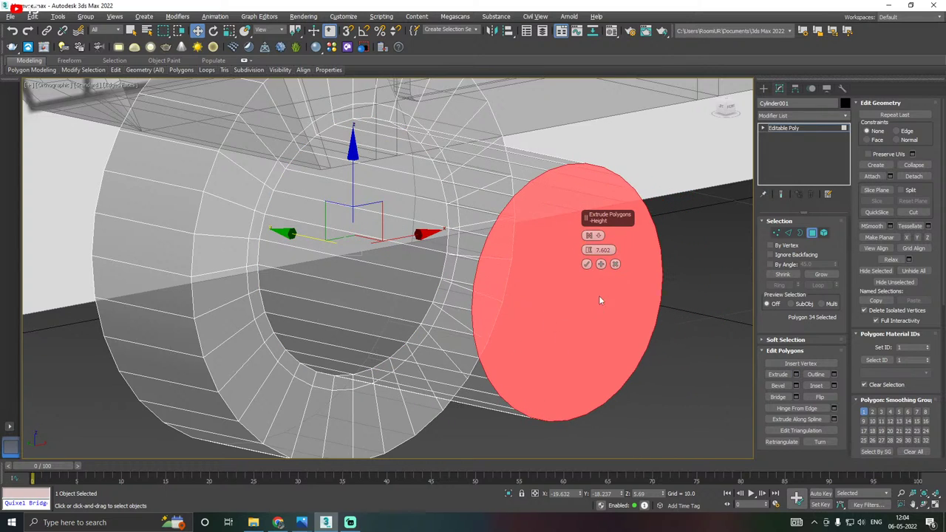
pyautogui.moveTo(588, 250); pyautogui.dragTo(586, 294)
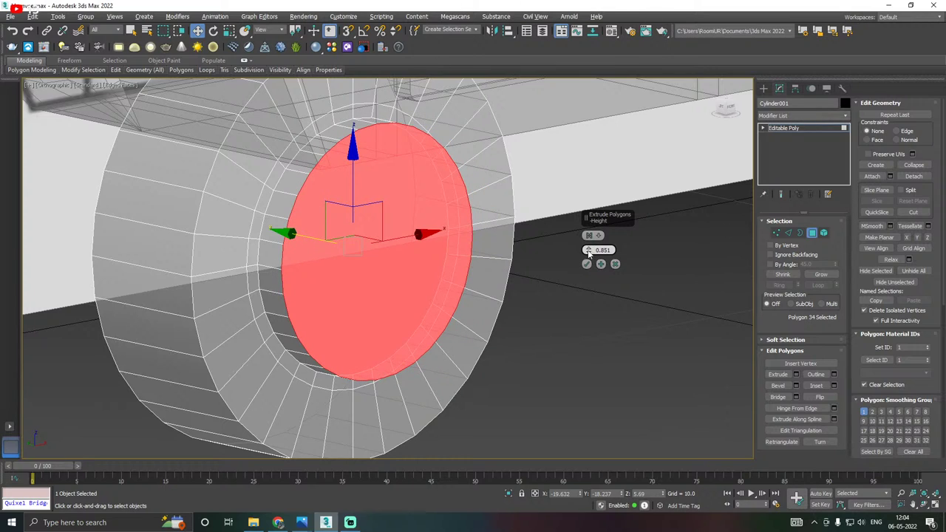
pyautogui.moveTo(588, 251); pyautogui.dragTo(602, 299)
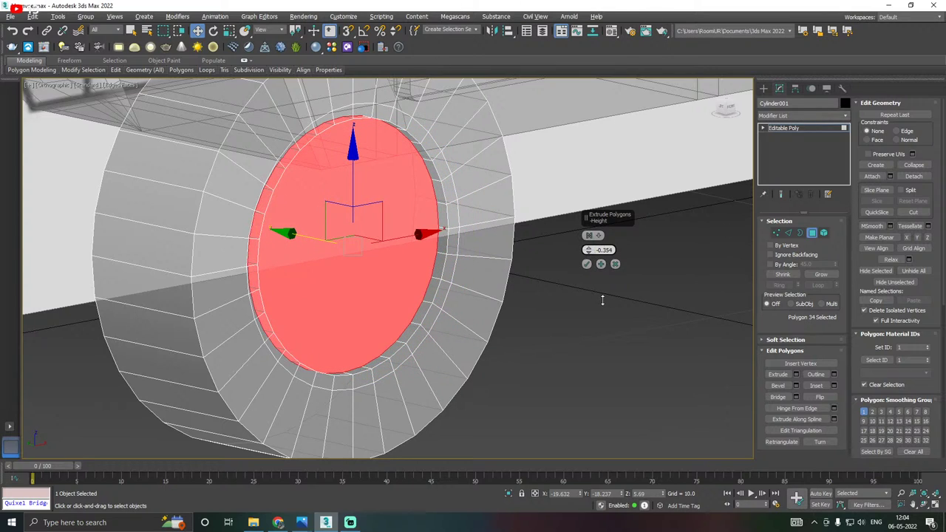
pyautogui.click(588, 266)
# Inset the recessed rim polygon by 0.36 and extrude the resulting face inward with a height of -0.092.
pyautogui.click(835, 386)
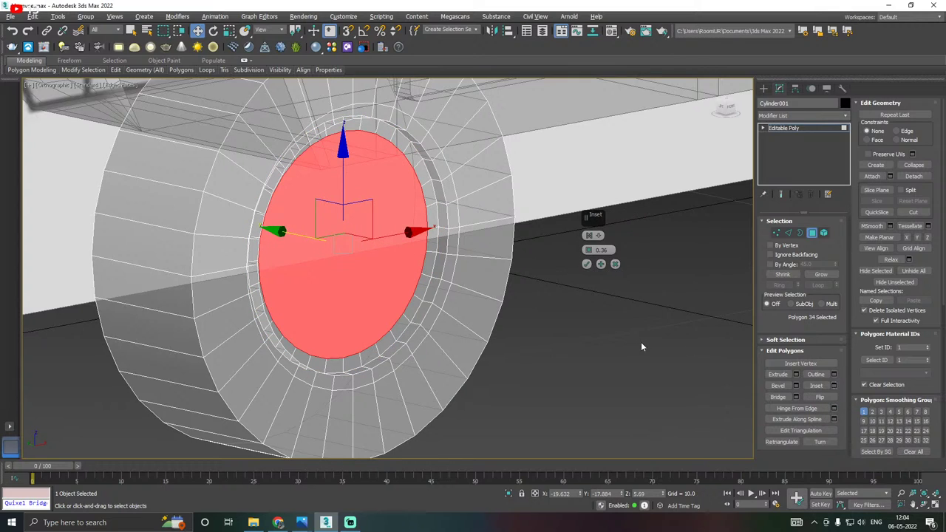
pyautogui.click(588, 265)
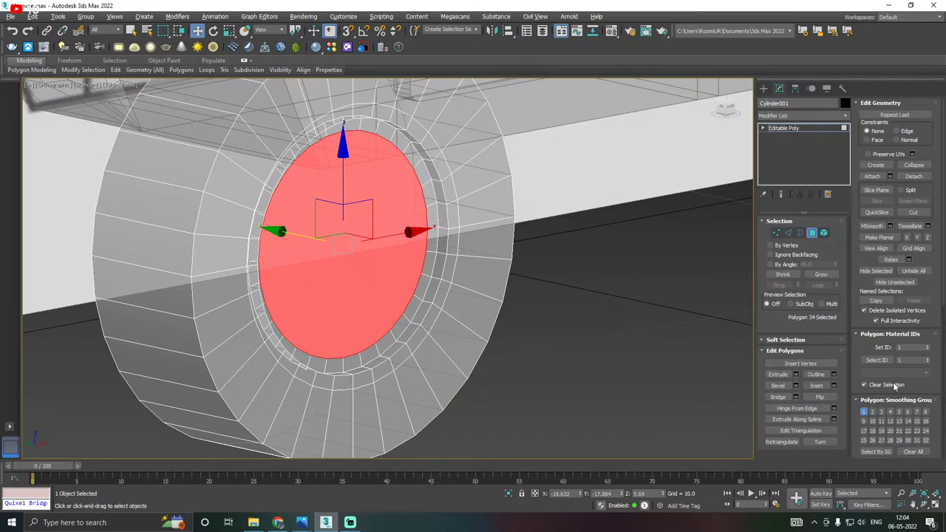
pyautogui.click(796, 375)
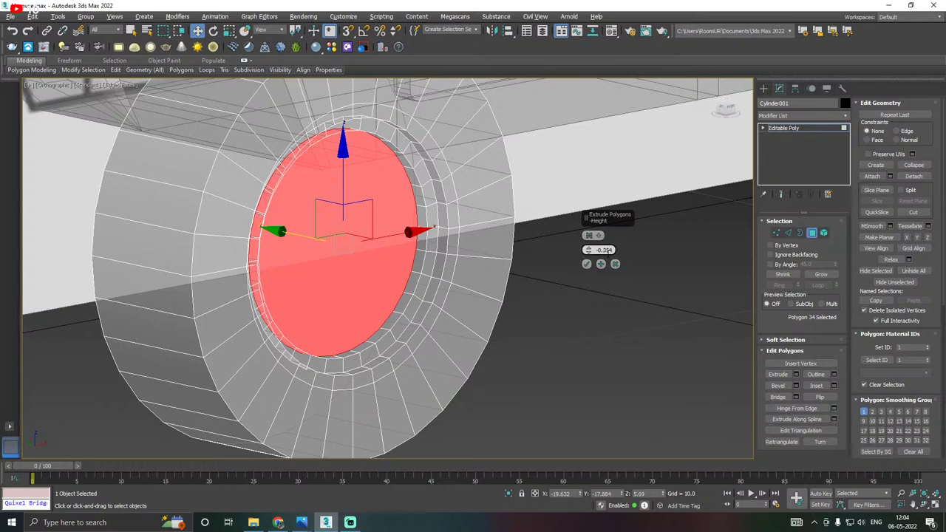
pyautogui.moveTo(588, 251); pyautogui.dragTo(588, 251)
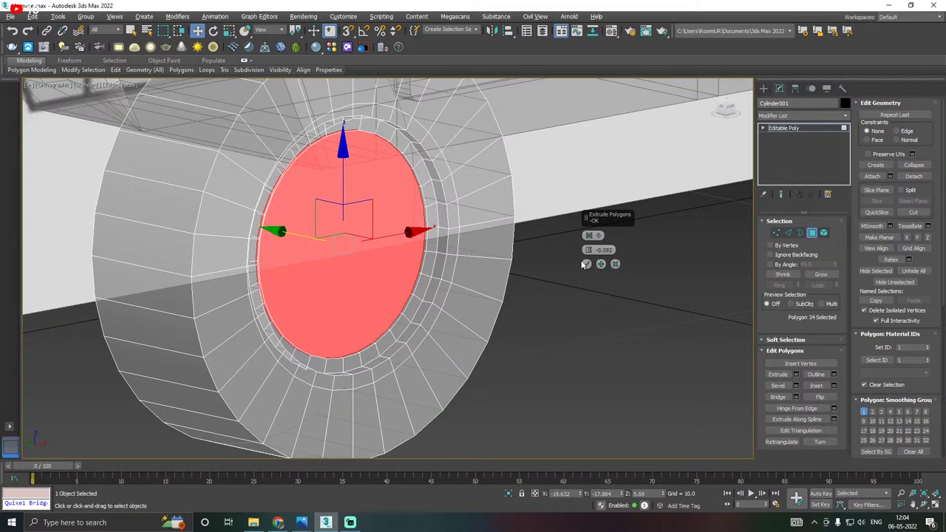
pyautogui.click(585, 264)
# In front view, inset the recessed centre polygon by 0.225 to match the blueprint's wheel disc.
pyautogui.press('f')
pyautogui.scroll(6, 337, 319)
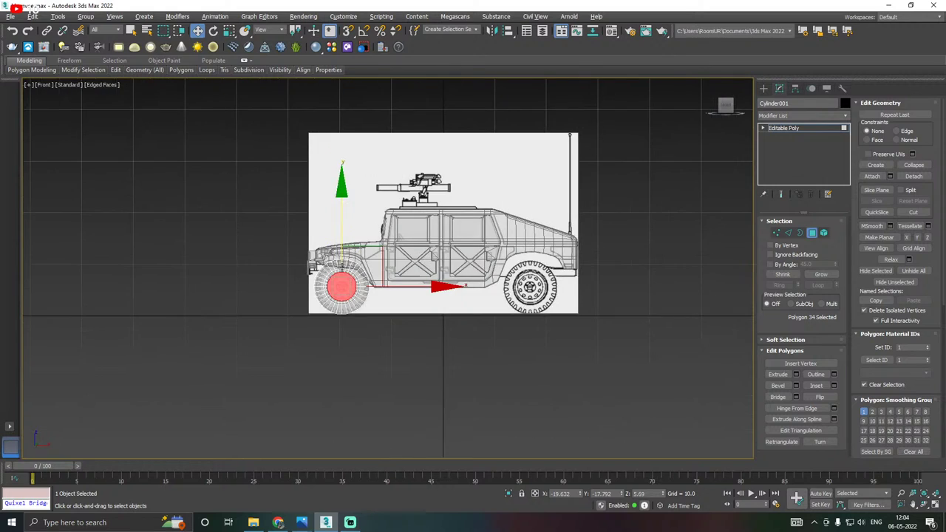
pyautogui.moveTo(337, 319); pyautogui.dragTo(344, 278, button='middle')
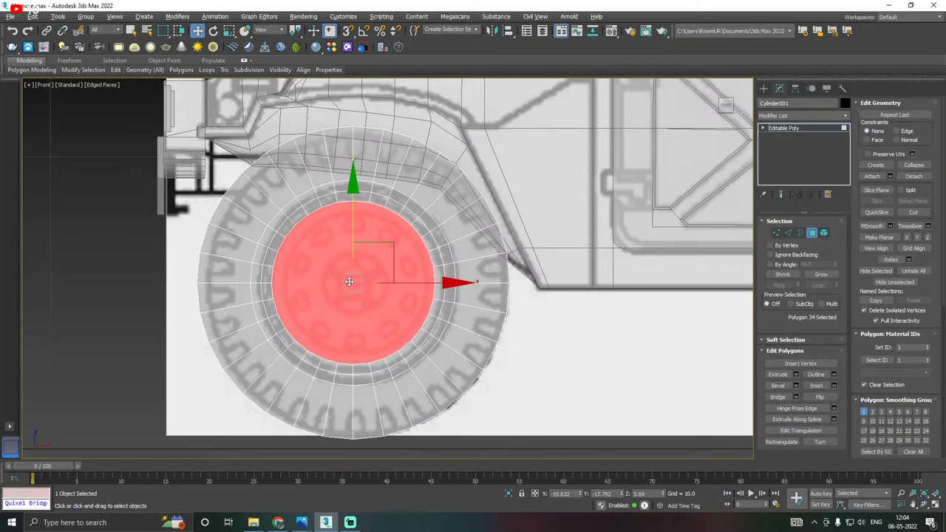
pyautogui.click(834, 385)
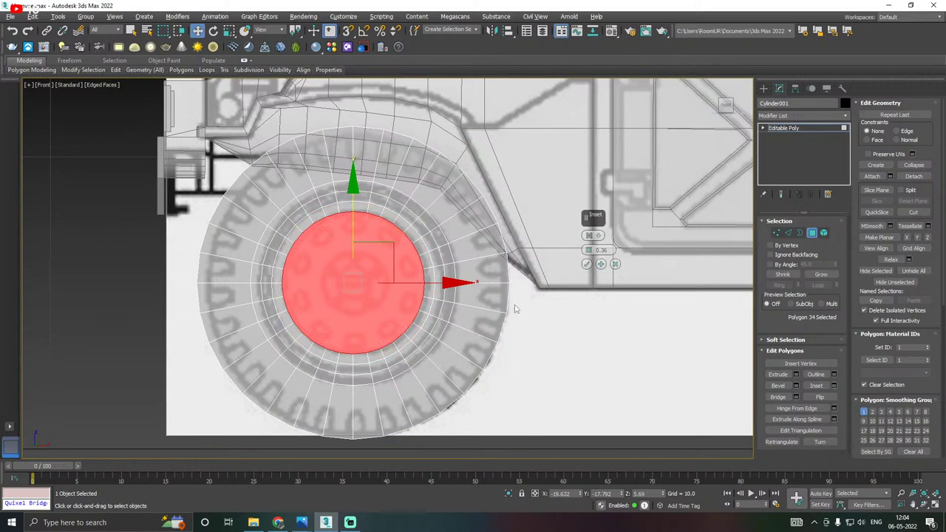
pyautogui.moveTo(588, 251); pyautogui.dragTo(611, 253)
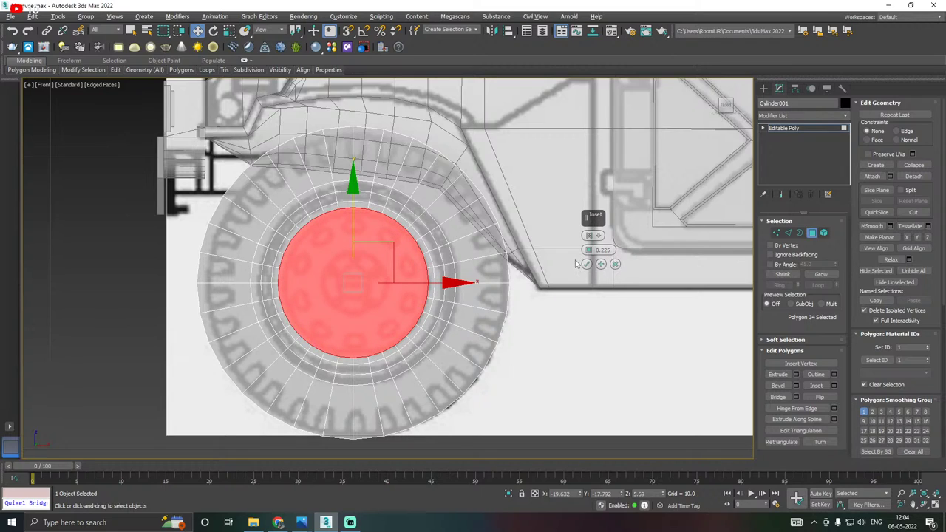
pyautogui.click(586, 264)
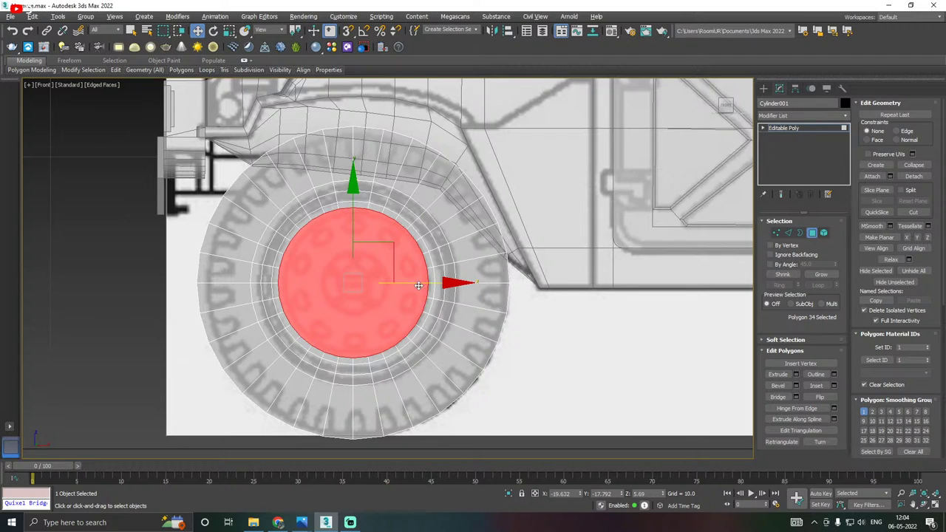
# Reselect the wheel disc polygon and inset it by 1.372 to outline the central hub.
pyautogui.click(574, 280)
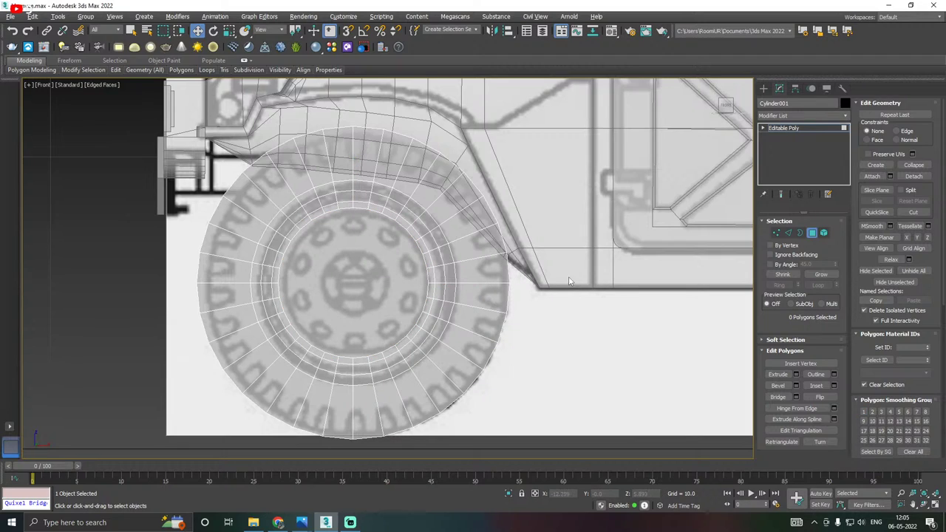
pyautogui.click(406, 294)
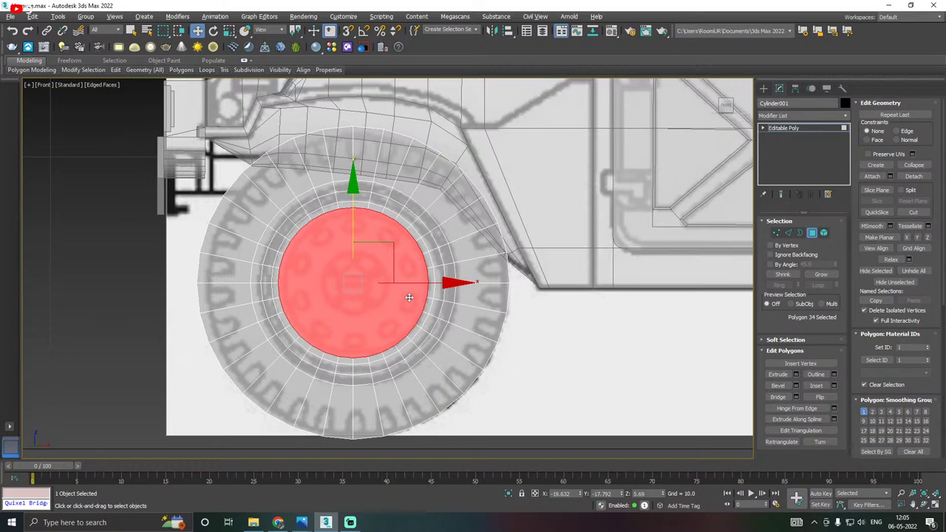
pyautogui.click(833, 387)
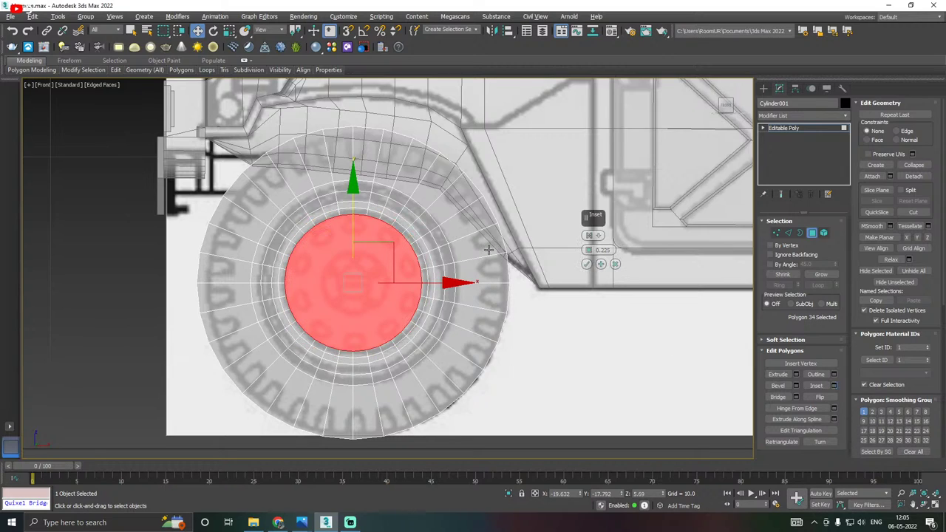
pyautogui.moveTo(588, 252); pyautogui.dragTo(545, 217)
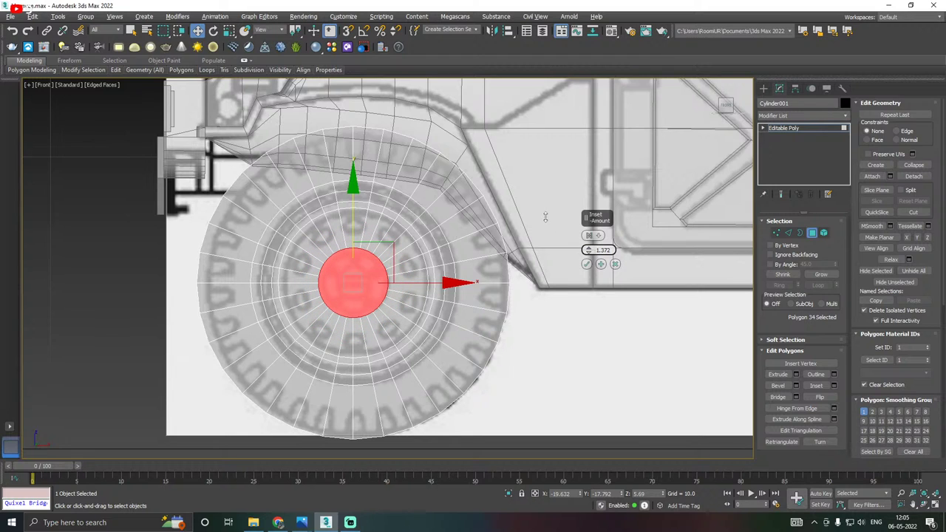
pyautogui.click(587, 264)
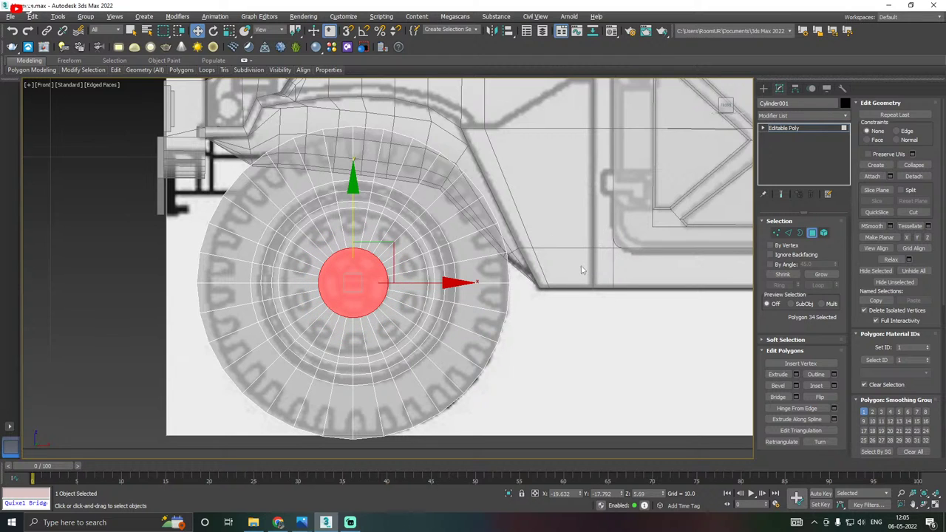
# Extrude the central hub polygon outward with a height of 0.504.
pyautogui.keyDown('alt'); pyautogui.moveTo(582, 271); pyautogui.dragTo(561, 271, button='middle'); pyautogui.keyUp('alt')
pyautogui.scroll(3, 561, 271)
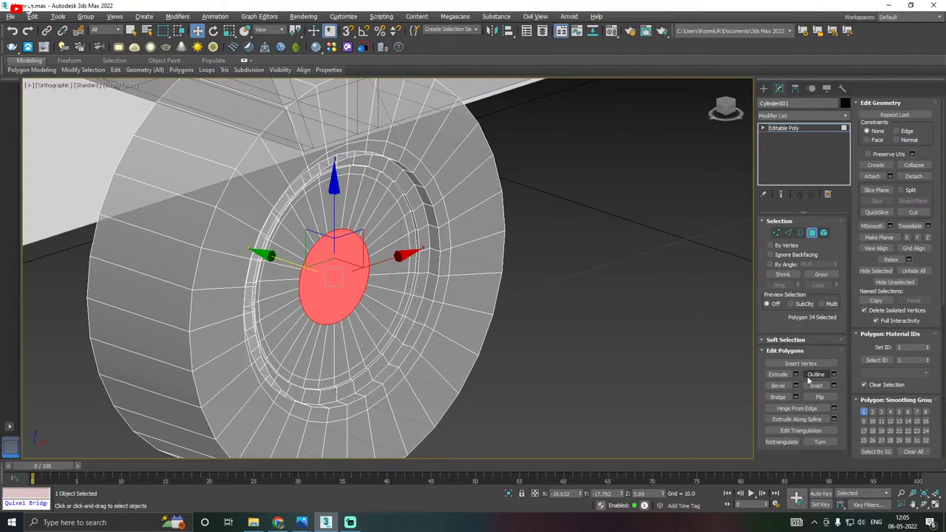
pyautogui.click(796, 374)
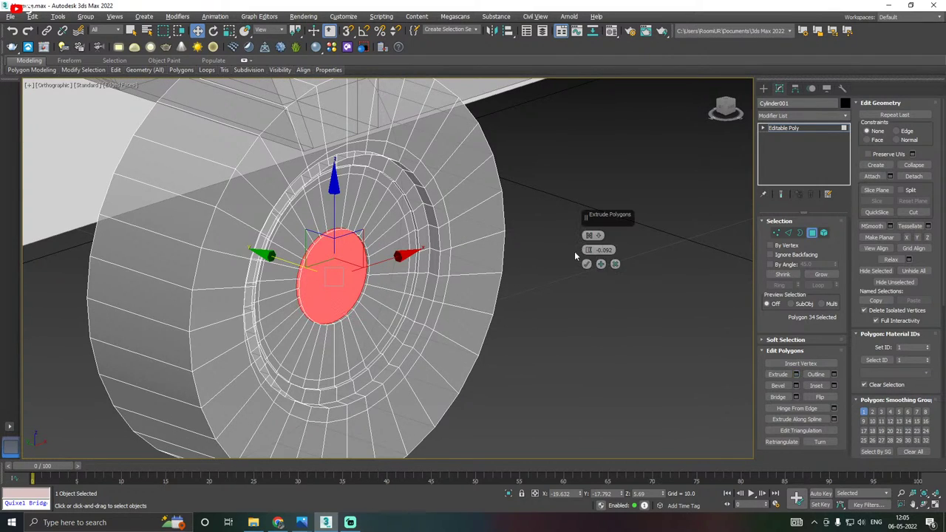
pyautogui.moveTo(589, 250); pyautogui.dragTo(585, 220)
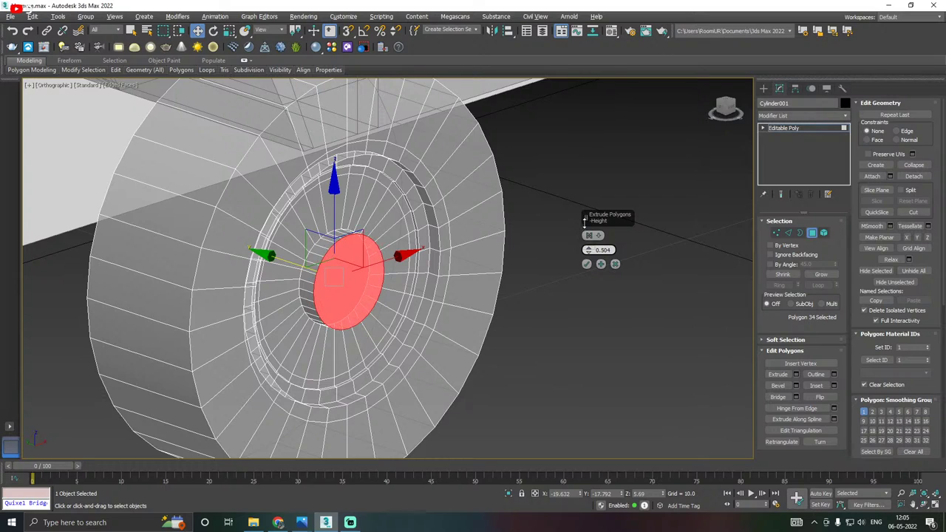
pyautogui.click(587, 264)
# Scale down the hub's outer face uniformly to taper the extruded hub.
pyautogui.press('r')
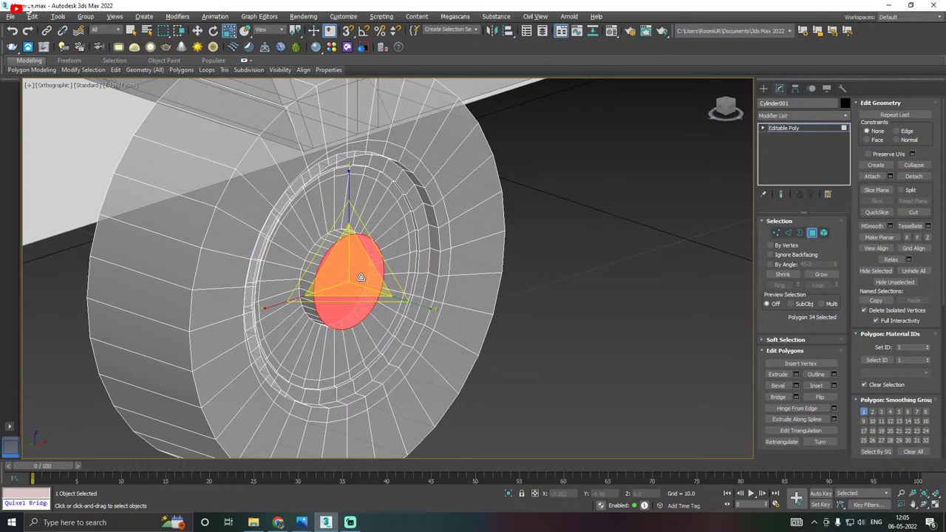
pyautogui.moveTo(359, 274); pyautogui.dragTo(353, 292)
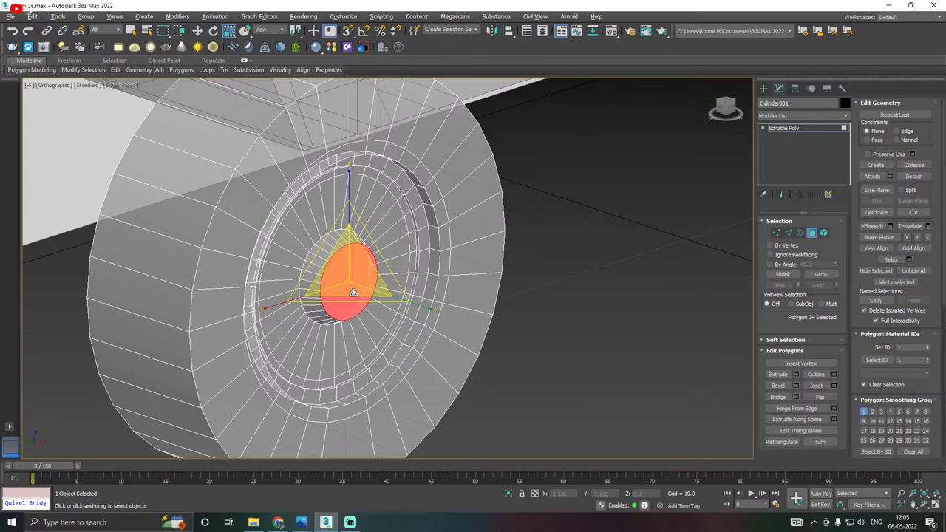
pyautogui.press('w')
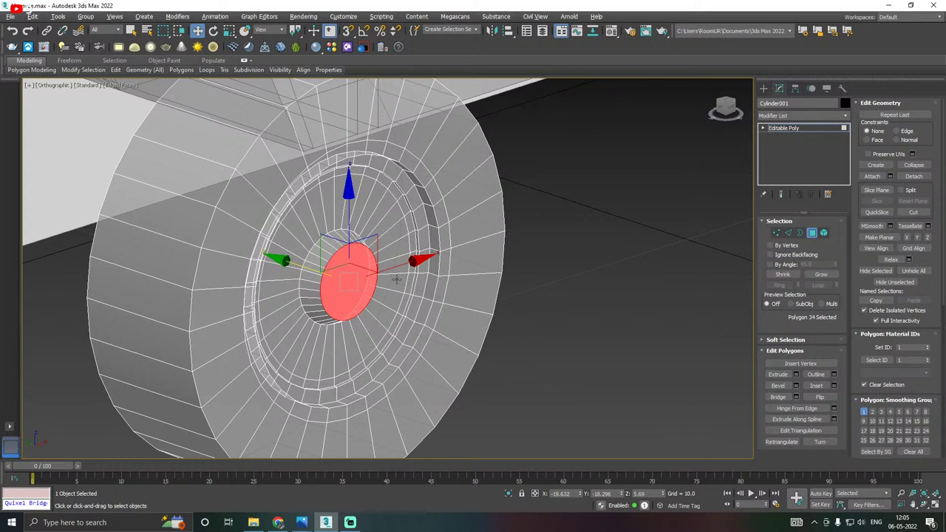
# Inset the hub's outer face by 0.419, checking its size against the blueprint in front view.
pyautogui.keyDown('alt'); pyautogui.moveTo(397, 280); pyautogui.dragTo(376, 278, button='middle'); pyautogui.keyUp('alt')
pyautogui.scroll(2, 367, 282)
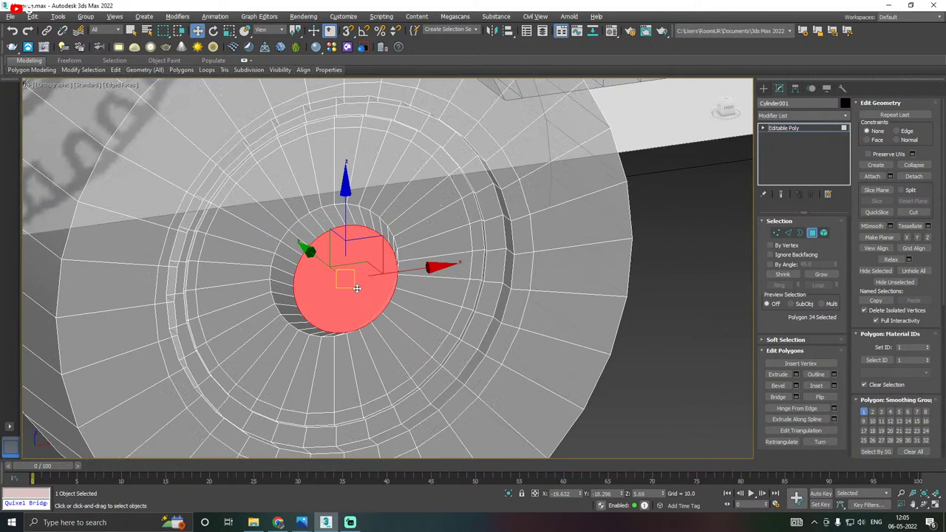
pyautogui.click(833, 386)
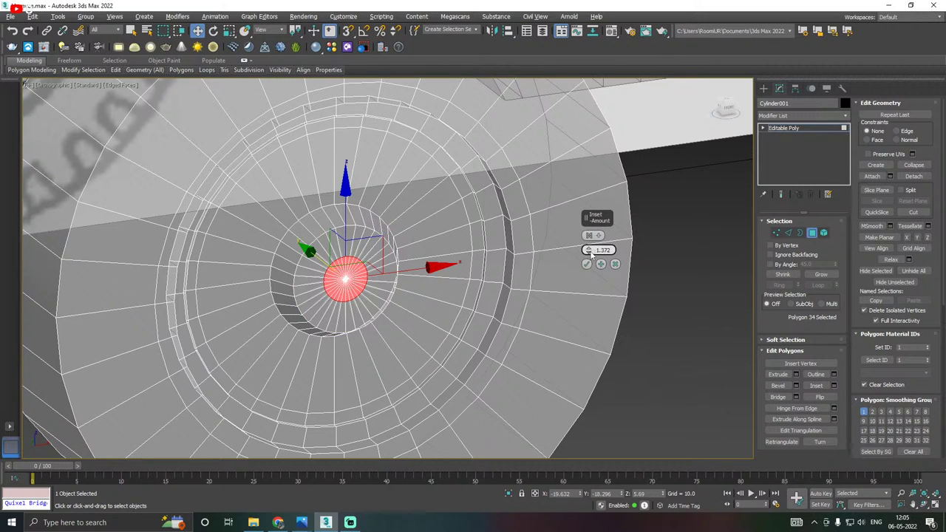
pyautogui.moveTo(589, 251); pyautogui.dragTo(596, 299)
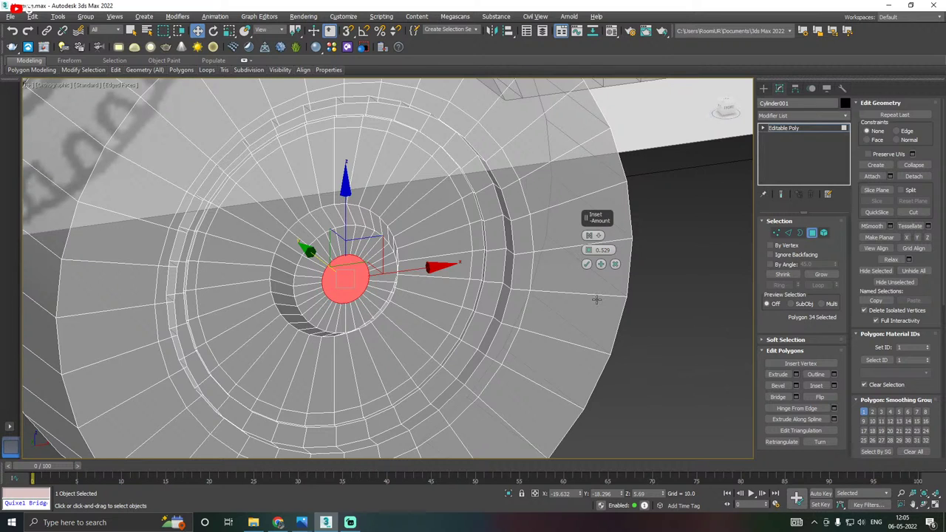
pyautogui.press('f')
pyautogui.scroll(10, 331, 266)
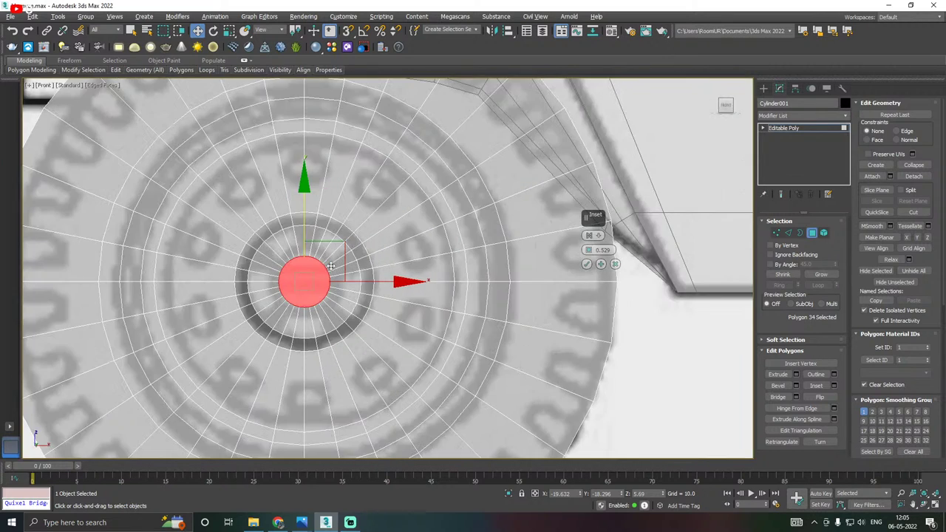
pyautogui.scroll(4, 331, 266)
pyautogui.moveTo(589, 252); pyautogui.dragTo(591, 264)
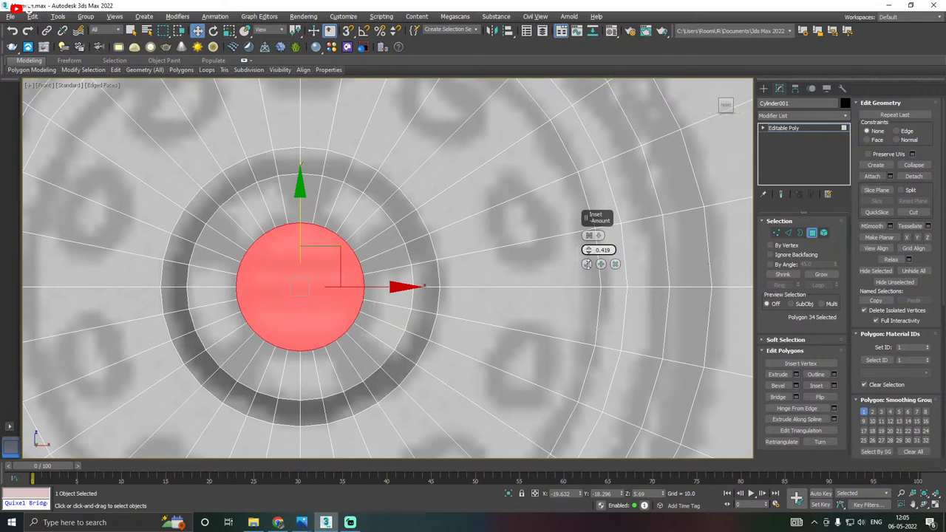
pyautogui.scroll(-6, 372, 264)
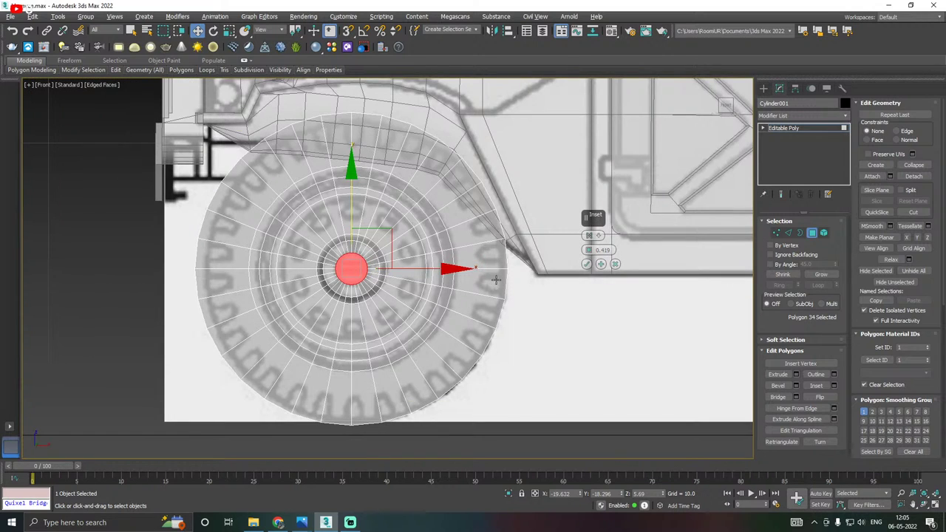
pyautogui.press('p')
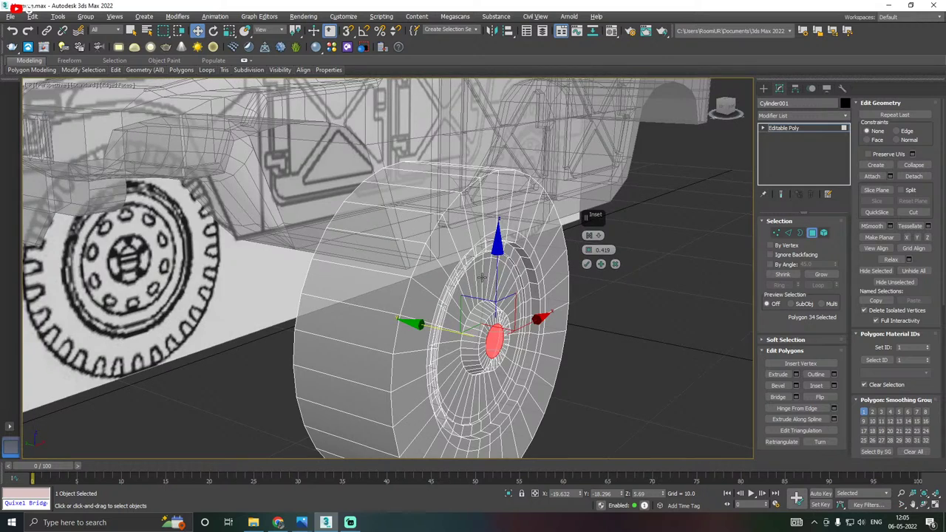
pyautogui.click(586, 264)
# Extrude the inset hub polygon by 0.504 and move it back along Y to slightly recess the hub centre.
pyautogui.moveTo(553, 333); pyautogui.dragTo(440, 275, button='middle')
pyautogui.scroll(3, 387, 300)
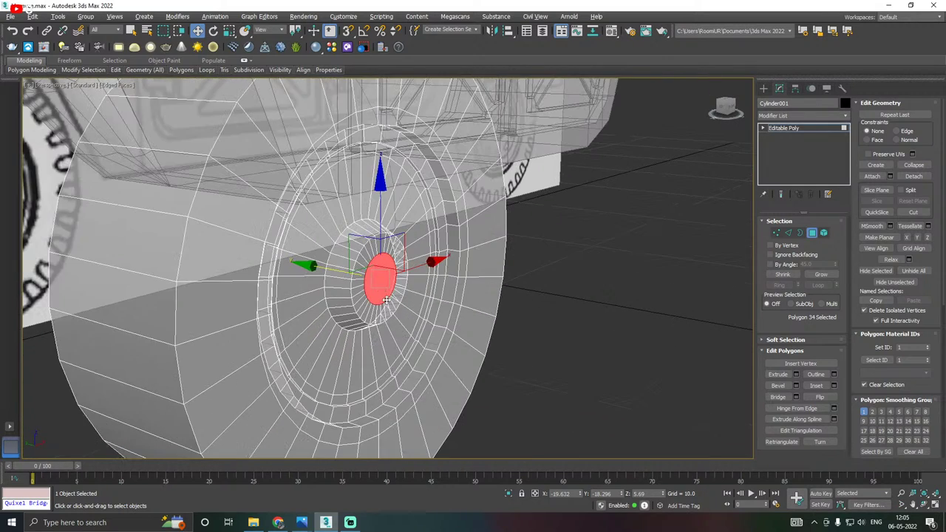
pyautogui.click(796, 375)
pyautogui.keyDown('alt'); pyautogui.moveTo(543, 330); pyautogui.dragTo(603, 290, button='middle'); pyautogui.keyUp('alt')
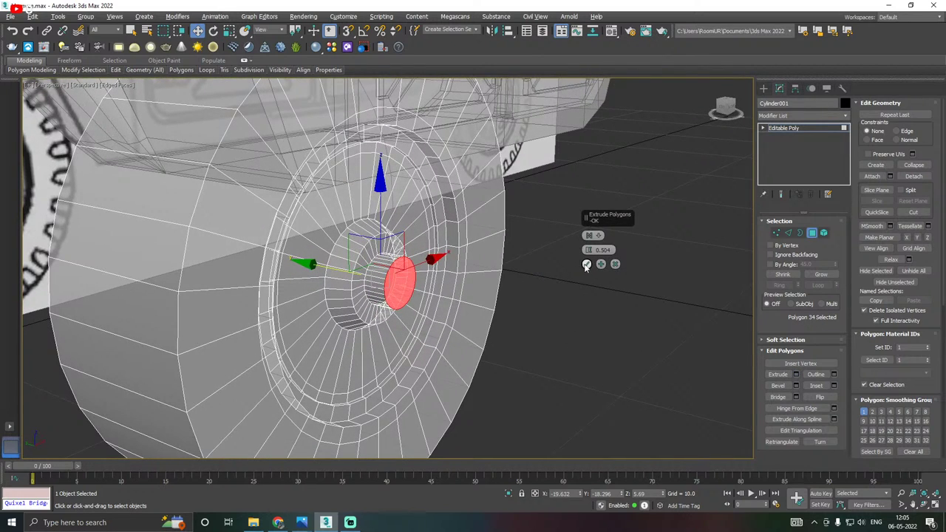
pyautogui.click(586, 264)
pyautogui.moveTo(354, 272); pyautogui.dragTo(332, 266)
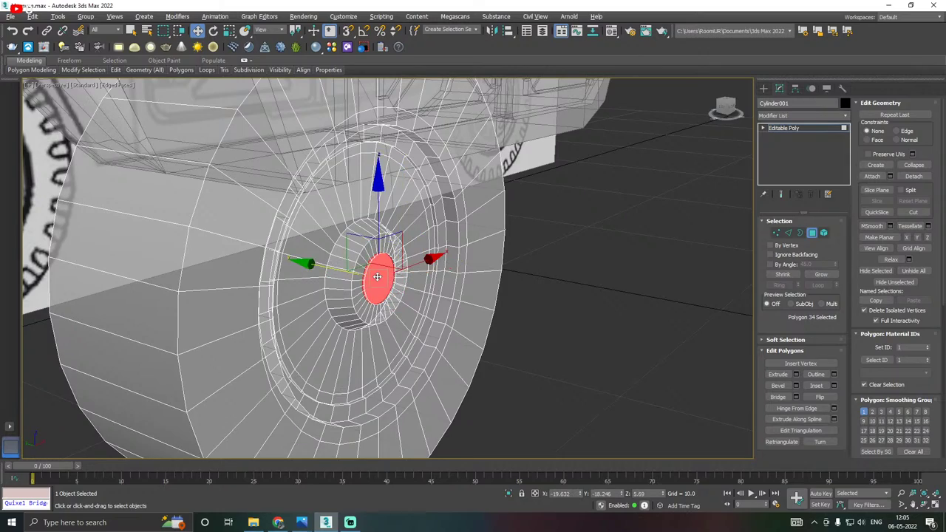
# Turn off the wheel's see-through display and save the scene.
pyautogui.keyDown('alt'); pyautogui.moveTo(332, 266); pyautogui.dragTo(303, 286, button='middle'); pyautogui.keyUp('alt')
pyautogui.scroll(-3, 375, 310)
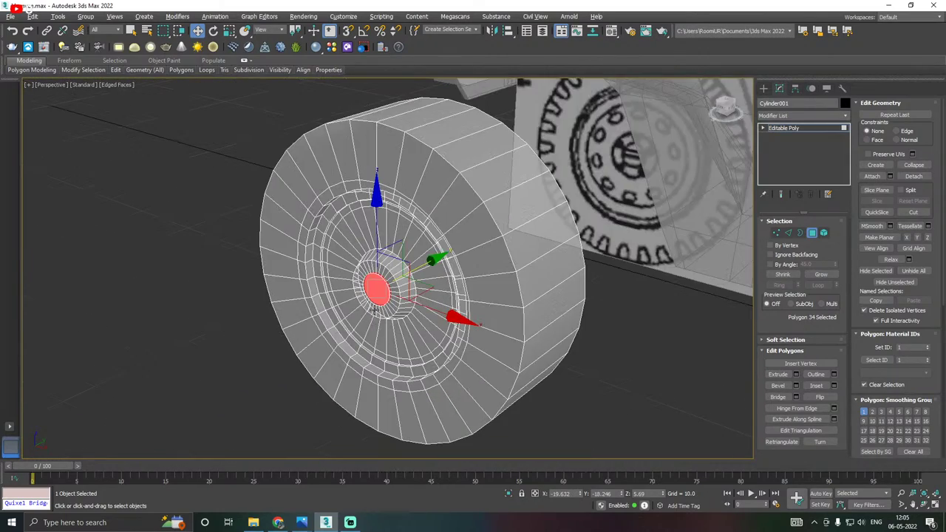
pyautogui.keyDown('alt'); pyautogui.moveTo(375, 310); pyautogui.dragTo(487, 320, button='middle'); pyautogui.keyUp('alt')
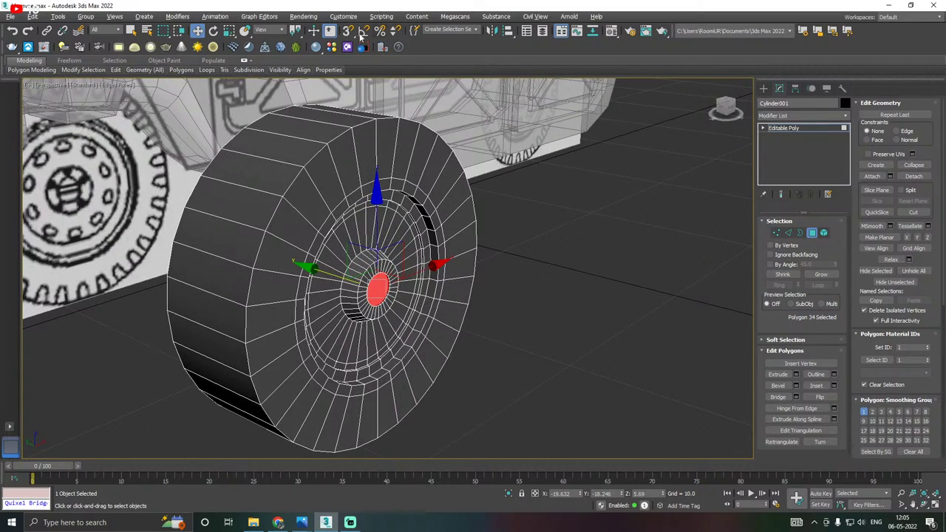
pyautogui.moveTo(386, 259); pyautogui.dragTo(406, 209, button='middle')
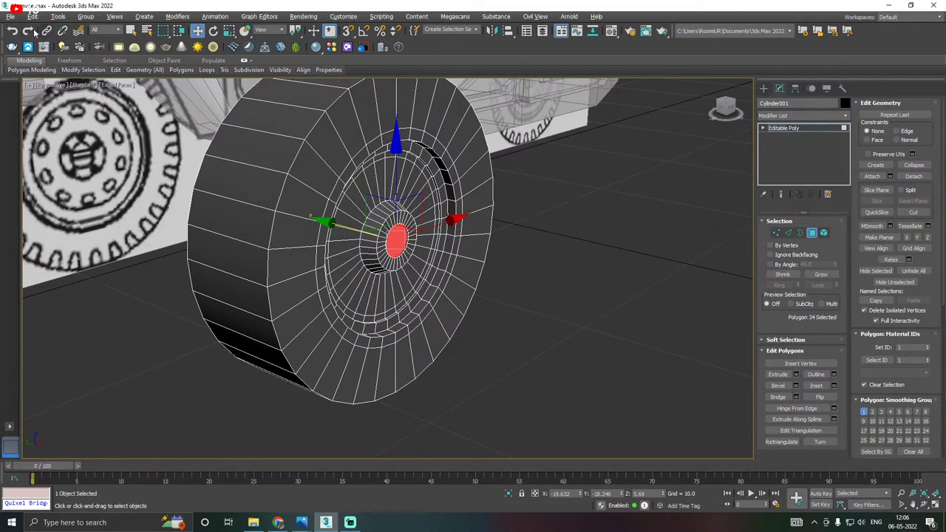
pyautogui.click(13, 17)
pyautogui.click(28, 94)
# Chamfer the tire's outer edge loop with 2 segments and an amount of about 0.8.
pyautogui.click(789, 233)
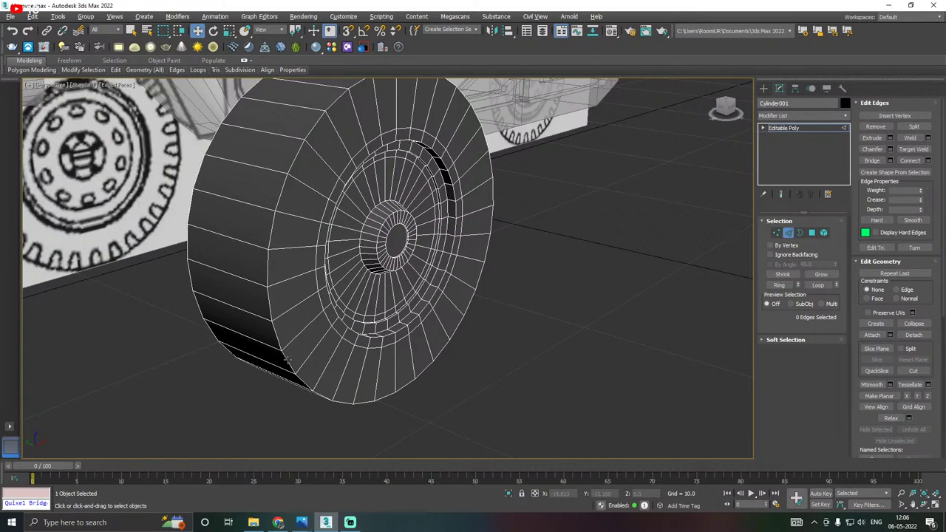
pyautogui.doubleClick(287, 360)
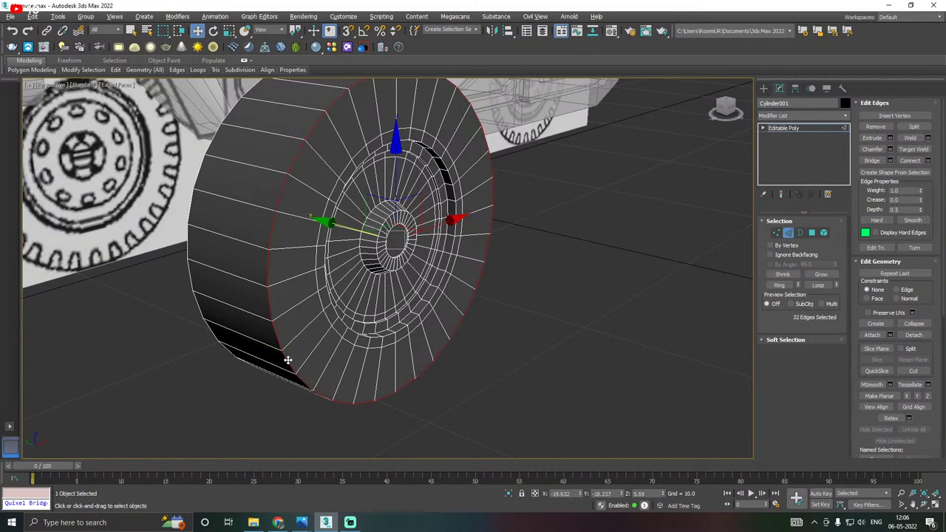
pyautogui.click(891, 149)
pyautogui.moveTo(588, 250); pyautogui.dragTo(589, 243)
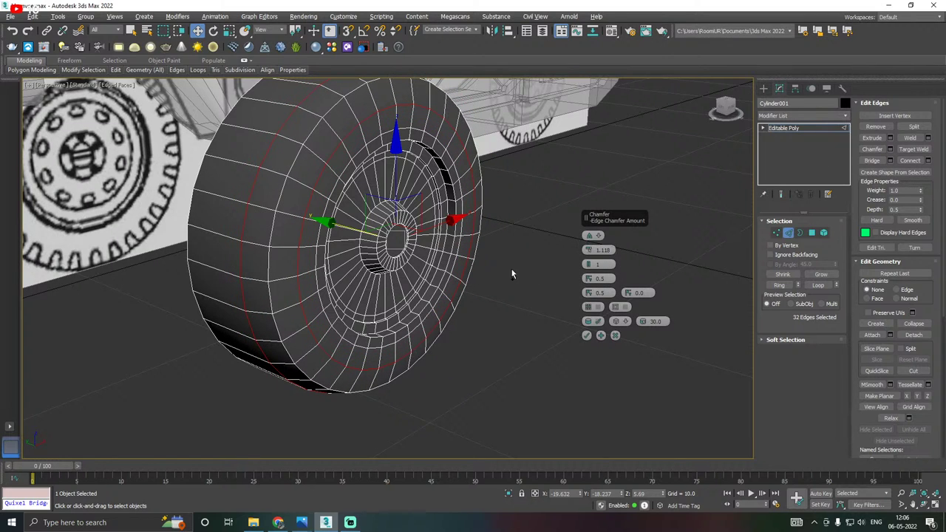
pyautogui.keyDown('alt'); pyautogui.moveTo(511, 271); pyautogui.dragTo(532, 274, button='middle'); pyautogui.keyUp('alt')
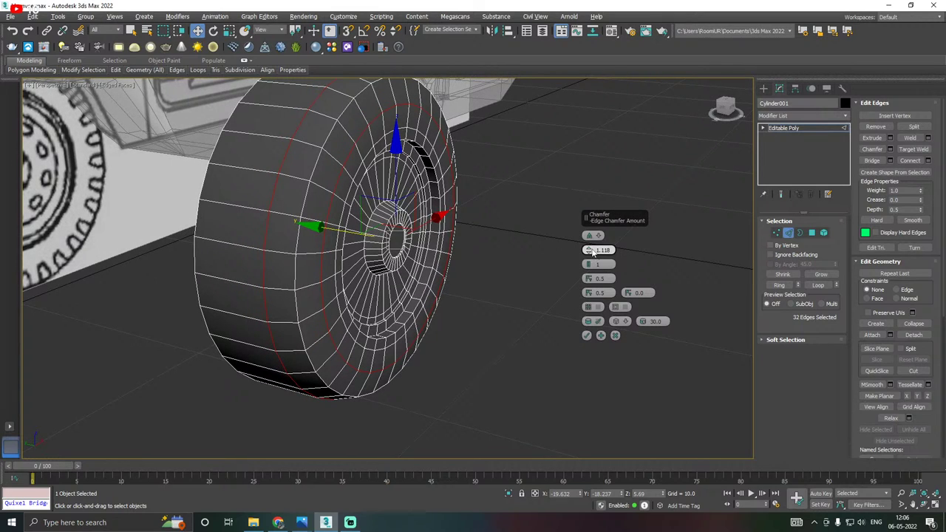
pyautogui.moveTo(589, 269); pyautogui.dragTo(589, 266)
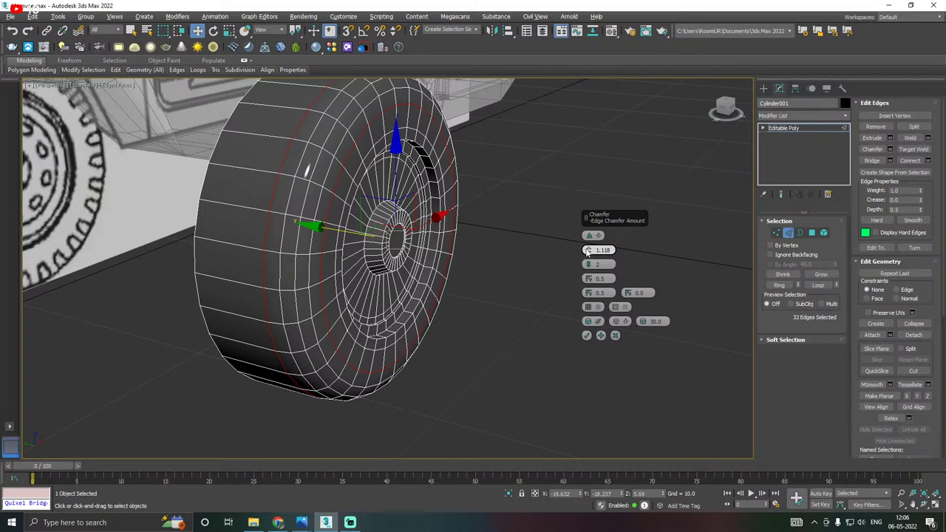
pyautogui.rightClick(588, 251)
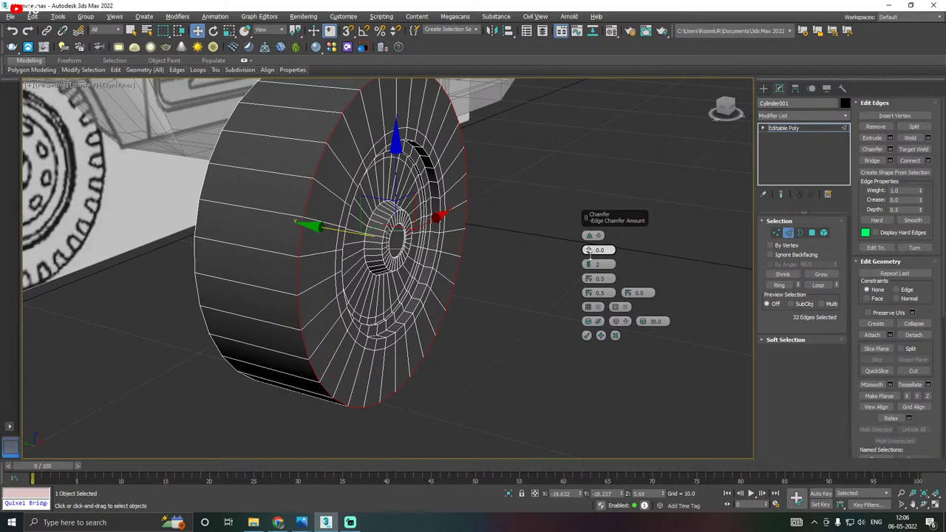
pyautogui.moveTo(589, 249); pyautogui.dragTo(589, 248)
pyautogui.keyDown('alt'); pyautogui.moveTo(518, 263); pyautogui.dragTo(554, 251, button='middle'); pyautogui.keyUp('alt')
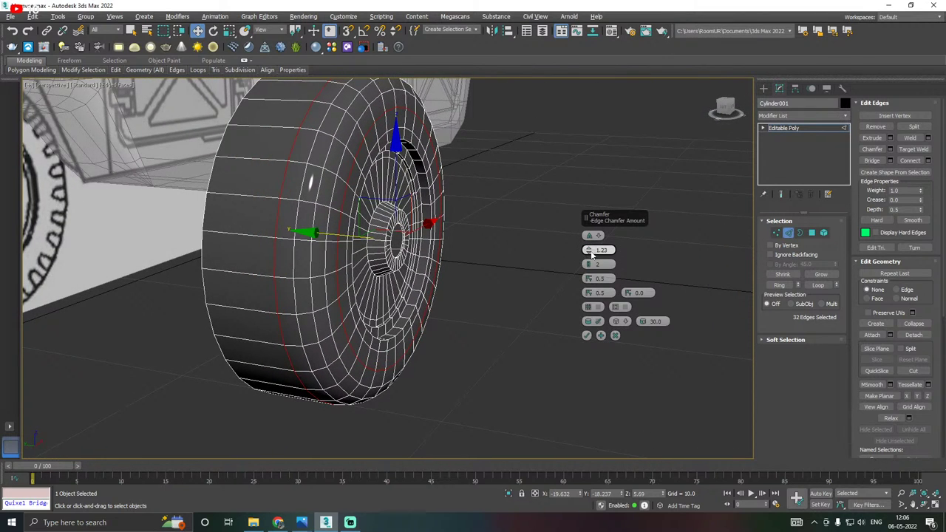
pyautogui.moveTo(592, 253); pyautogui.dragTo(591, 253)
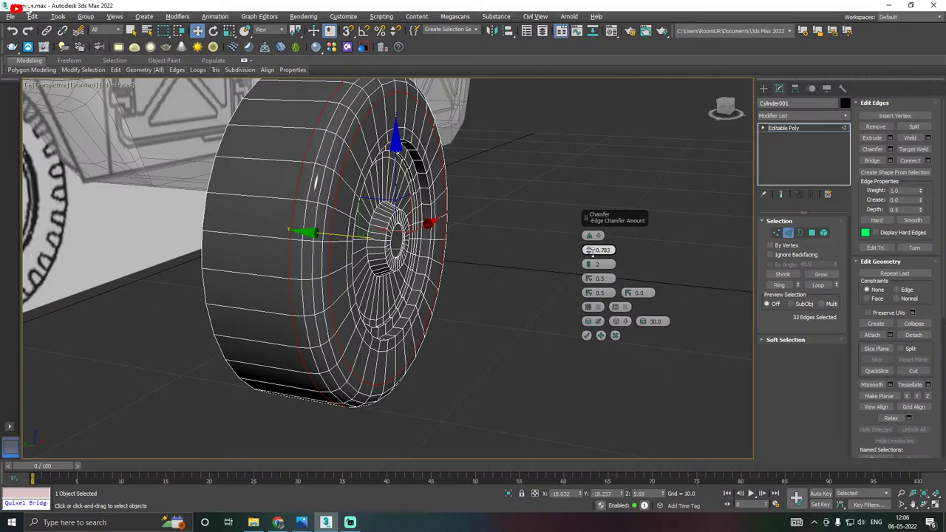
pyautogui.click(588, 334)
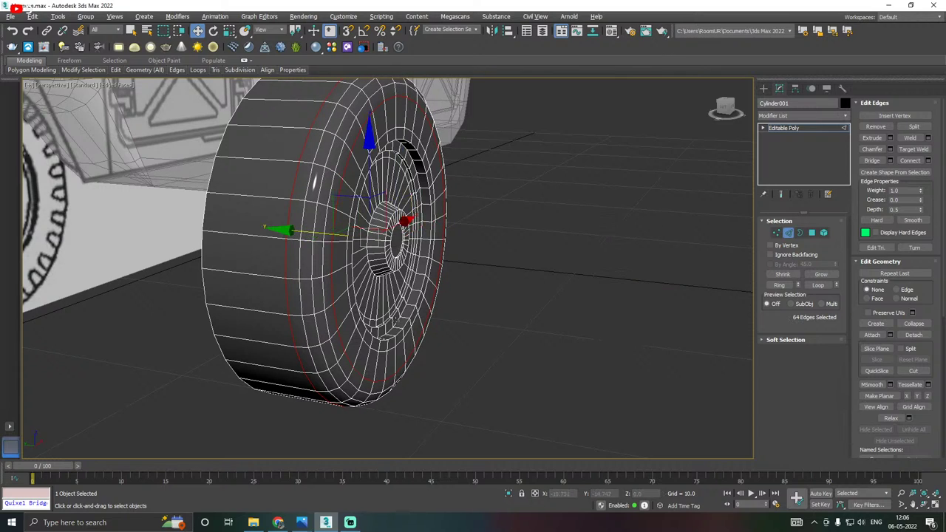
# Select the chamfer's inner edge loop on the tire sidewall and move it outward along Y to -18.572.
pyautogui.doubleClick(344, 341)
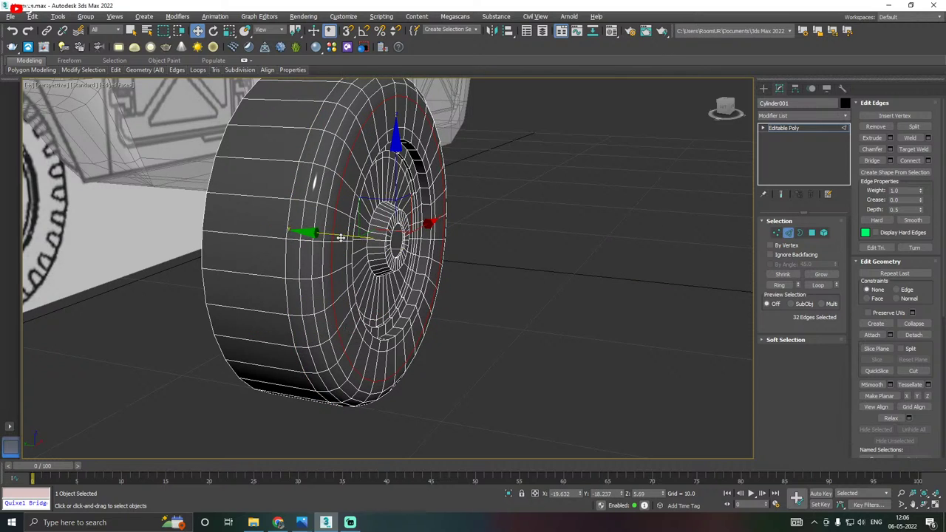
pyautogui.moveTo(338, 236); pyautogui.dragTo(344, 236)
pyautogui.keyDown('alt'); pyautogui.moveTo(358, 250); pyautogui.dragTo(222, 277, button='middle'); pyautogui.keyUp('alt')
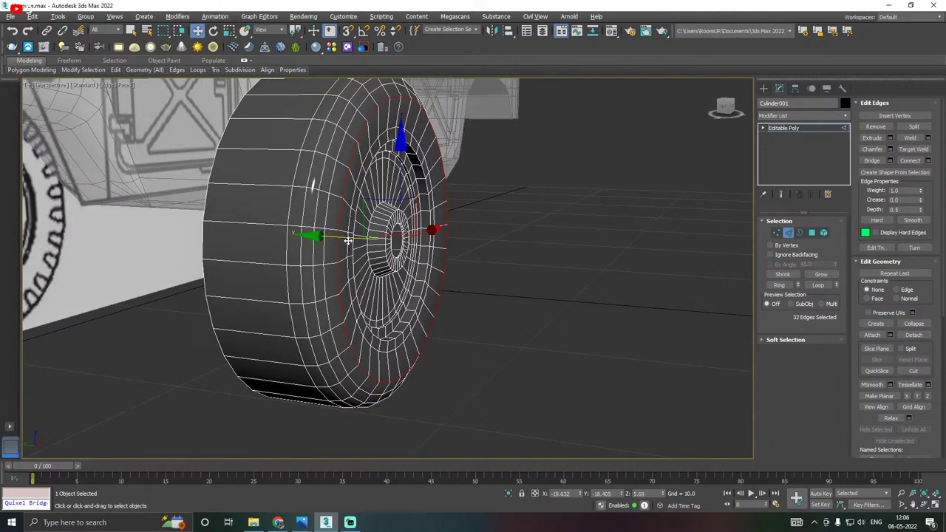
pyautogui.keyDown('alt'); pyautogui.moveTo(348, 238); pyautogui.dragTo(373, 252, button='middle'); pyautogui.keyUp('alt')
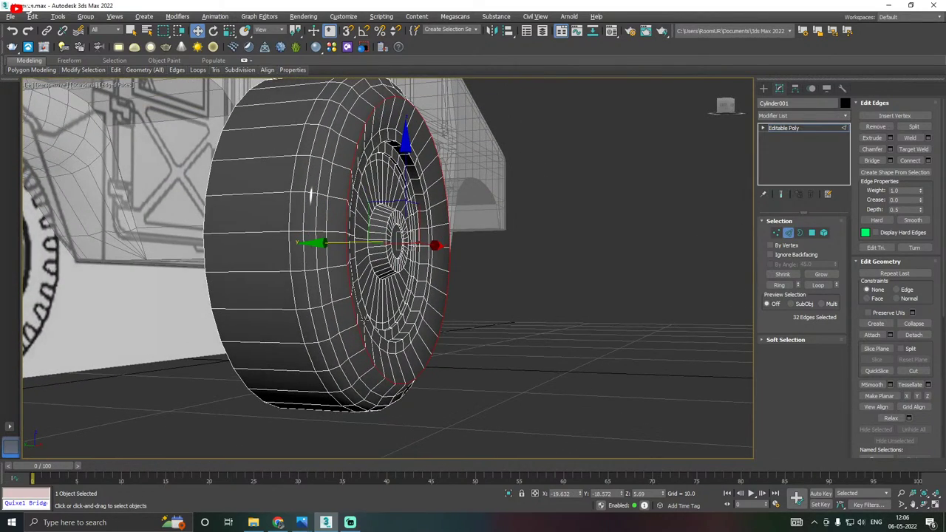
# Move the adjacent edge loop on the tire shoulder outward along Y to -18.347 to round the sidewall.
pyautogui.doubleClick(353, 364)
pyautogui.scroll(3, 343, 261)
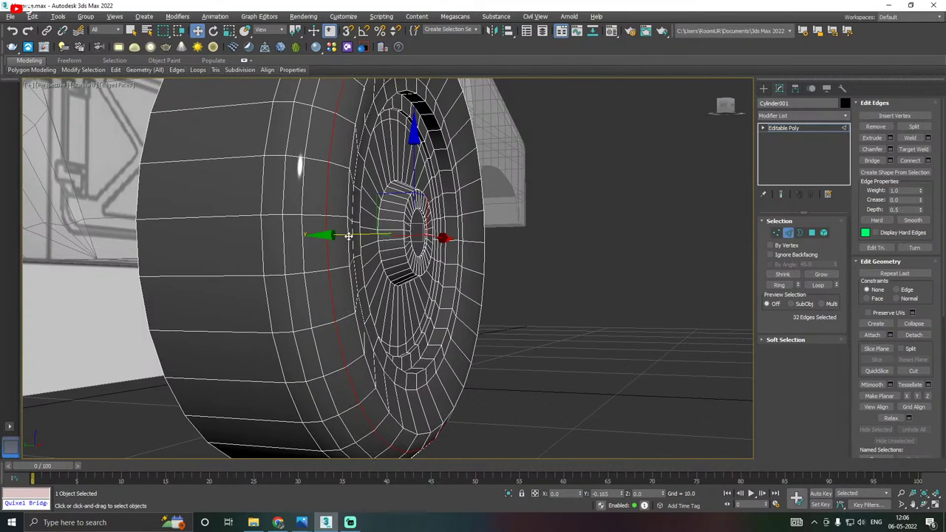
pyautogui.moveTo(340, 235); pyautogui.dragTo(351, 245)
pyautogui.keyDown('alt'); pyautogui.moveTo(352, 246); pyautogui.dragTo(270, 272, button='middle'); pyautogui.keyUp('alt')
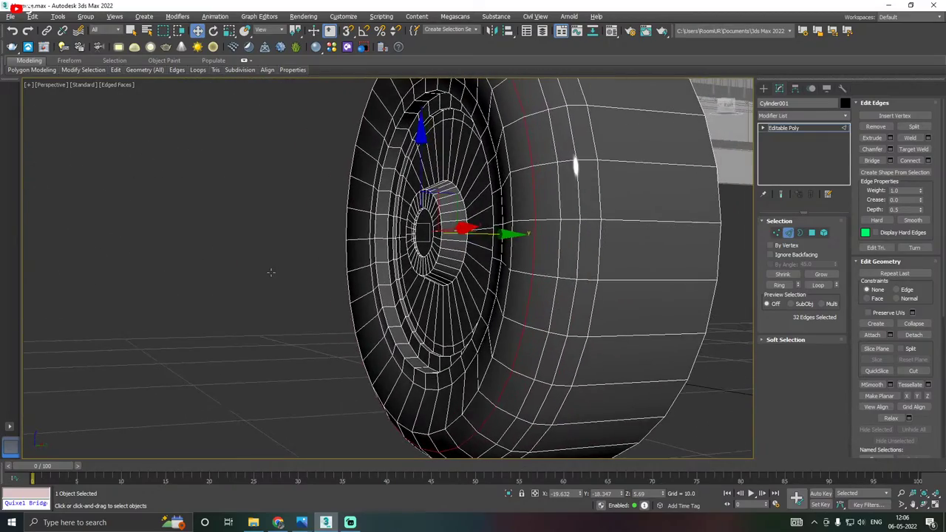
pyautogui.keyDown('alt'); pyautogui.moveTo(446, 349); pyautogui.dragTo(536, 348, button='middle'); pyautogui.keyUp('alt')
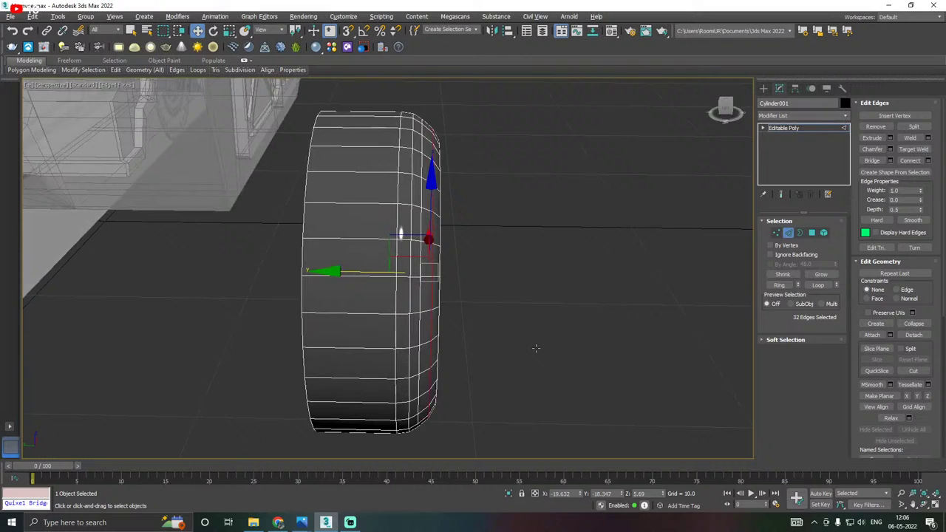
# Leave edge editing and add a Symmetry modifier to the wheel, mirrored on the Z axis.
pyautogui.click(818, 130)
pyautogui.click(802, 117)
pyautogui.scroll(-10, 809, 443)
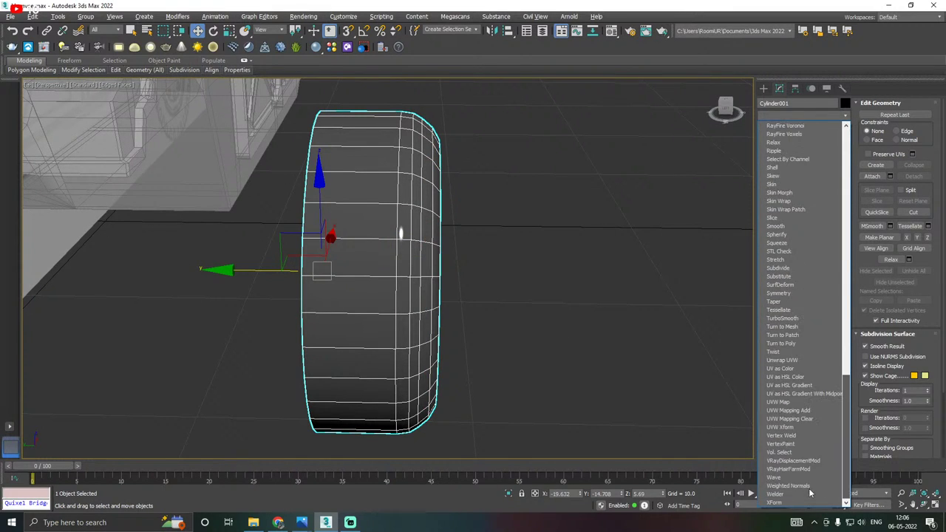
pyautogui.click(780, 294)
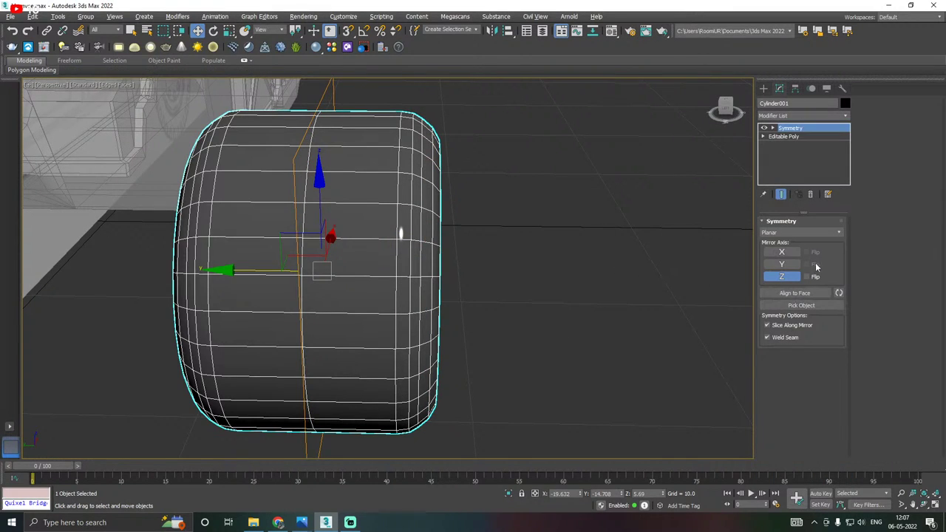
# Move the Symmetry mirror plane along Y to -16.486 to narrow the tire, and finish editing the mirror.
pyautogui.press('1')
pyautogui.scroll(-4, 390, 246)
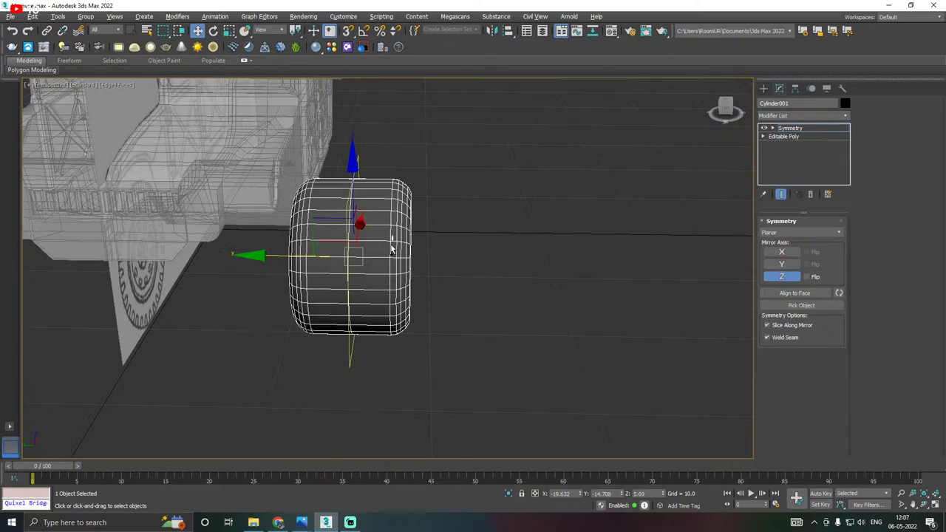
pyautogui.keyDown('alt'); pyautogui.moveTo(390, 246); pyautogui.dragTo(293, 239, button='middle'); pyautogui.keyUp('alt')
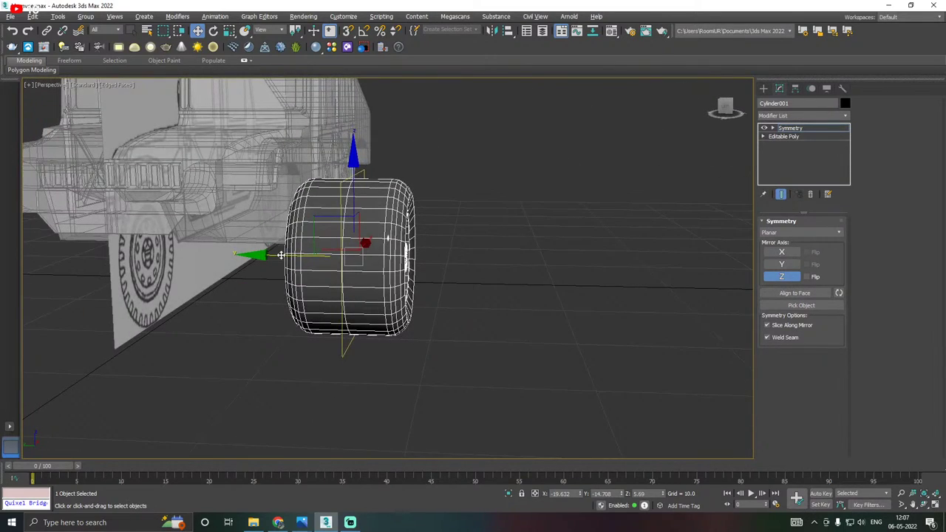
pyautogui.moveTo(281, 255); pyautogui.dragTo(307, 255)
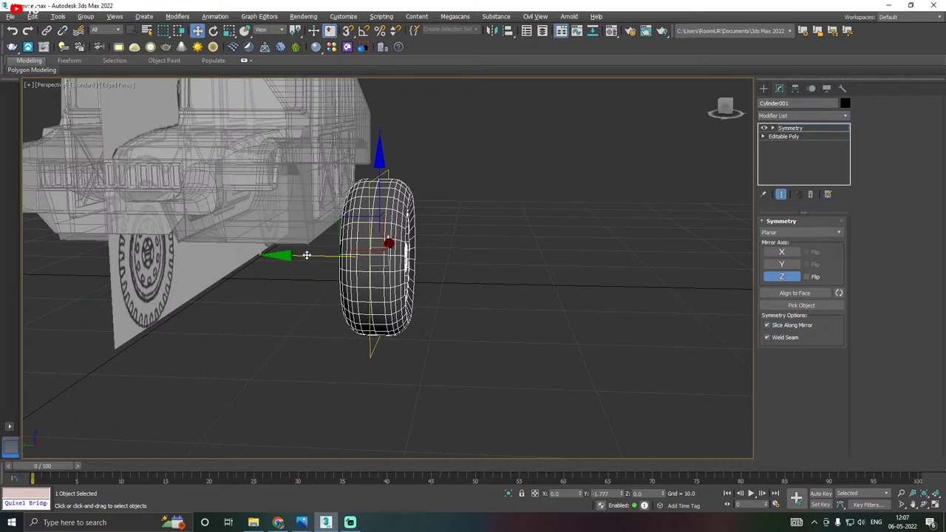
pyautogui.keyDown('alt'); pyautogui.moveTo(341, 255); pyautogui.dragTo(308, 270, button='middle'); pyautogui.keyUp('alt')
pyautogui.scroll(2, 309, 272)
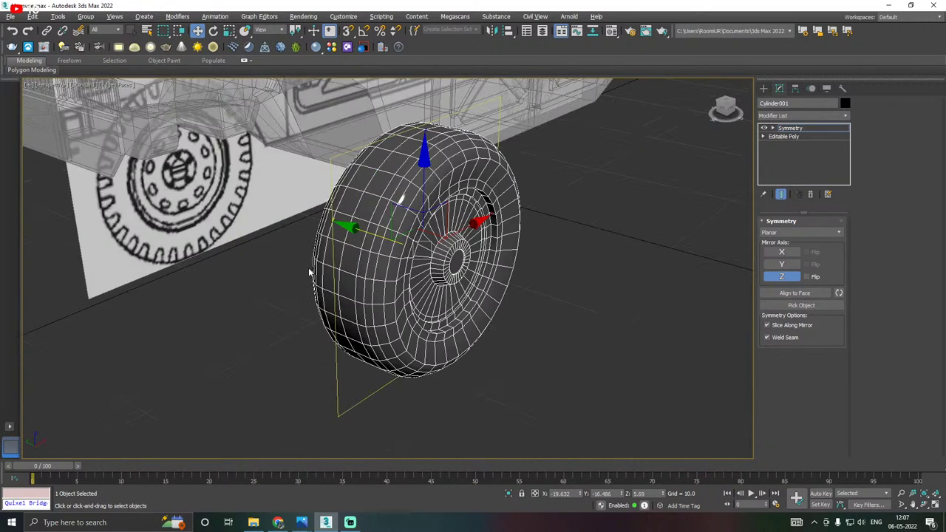
pyautogui.click(791, 130)
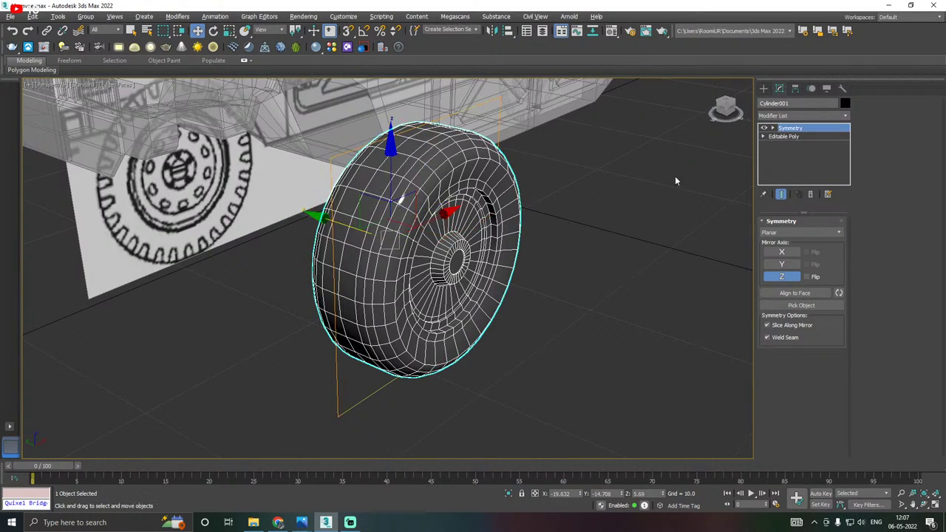
# Move the wheel outward along Y to about -18 so it stands clear of the Humvee body, and deselect it.
pyautogui.scroll(-2, 562, 262)
pyautogui.keyDown('alt'); pyautogui.moveTo(392, 232); pyautogui.dragTo(356, 250, button='middle'); pyautogui.keyUp('alt')
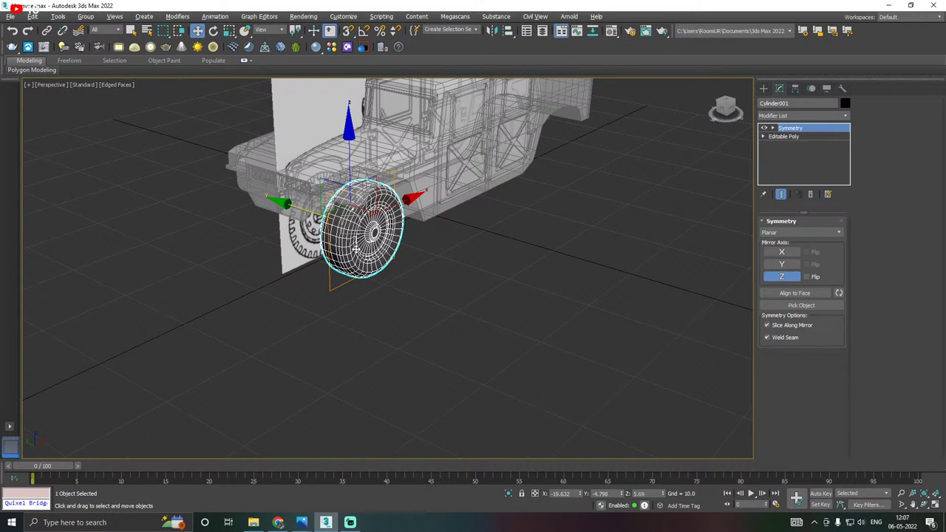
pyautogui.moveTo(313, 213); pyautogui.dragTo(402, 240)
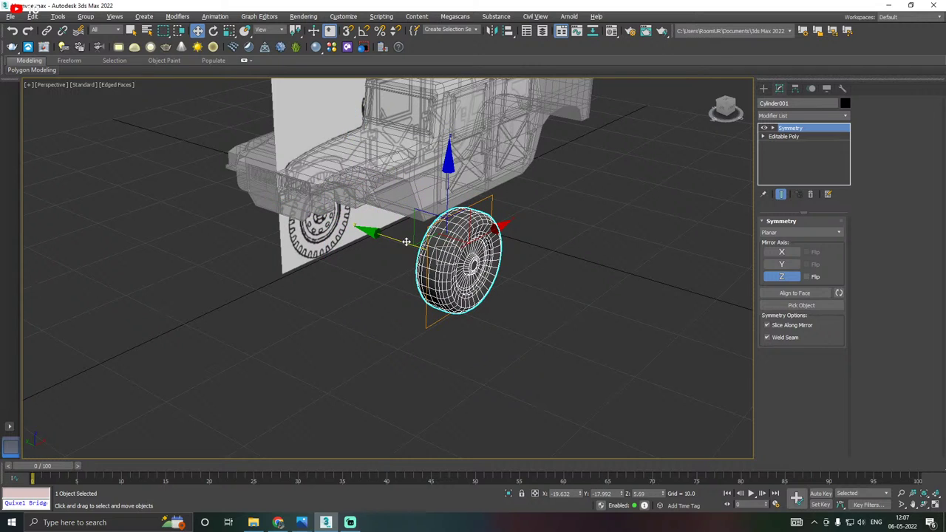
pyautogui.click(515, 256)
pyautogui.scroll(3, 473, 259)
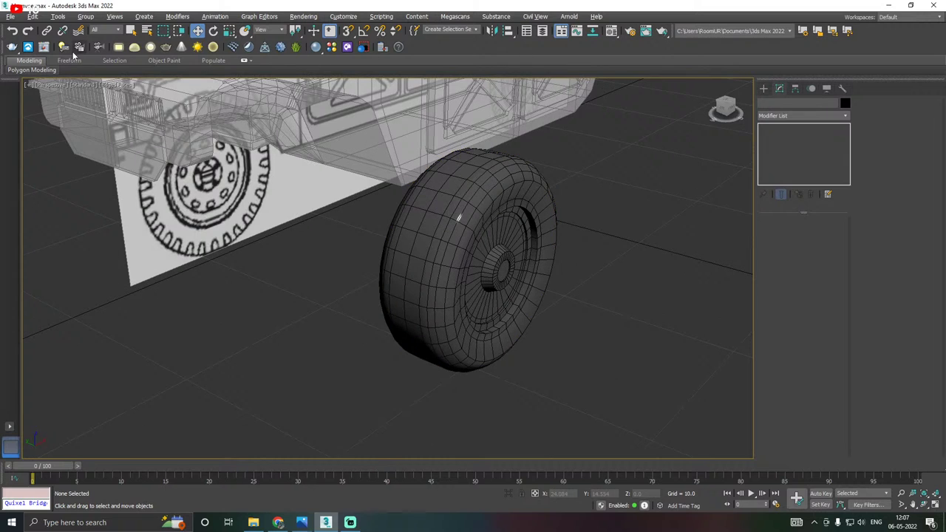
# Save two incrementally numbered copies of the scene, starting with Humvee21.max, and save the current scene.
pyautogui.click(11, 16)
pyautogui.click(44, 115)
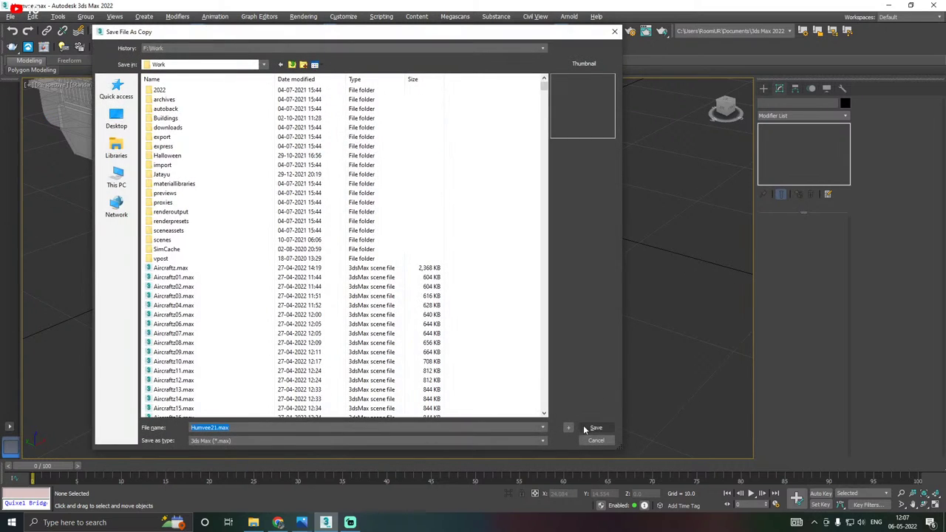
pyautogui.click(585, 426)
pyautogui.click(12, 16)
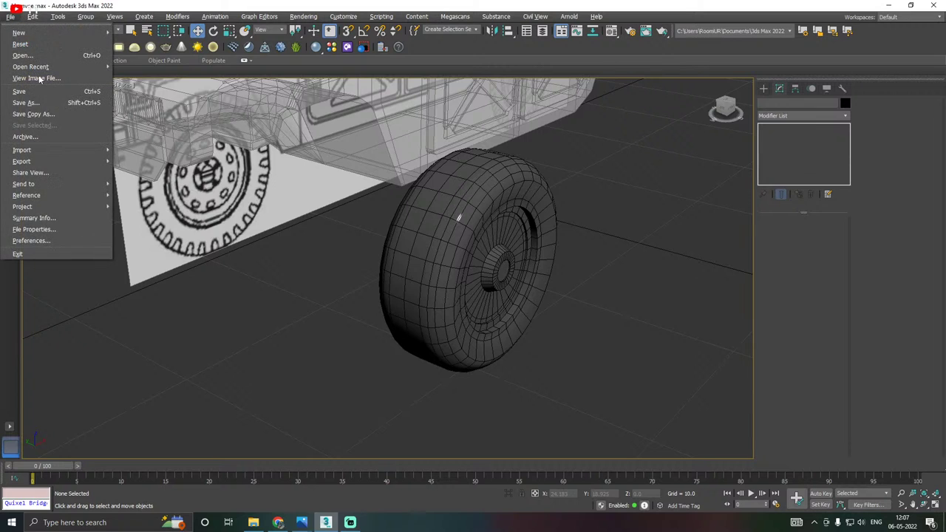
pyautogui.click(44, 114)
pyautogui.click(584, 426)
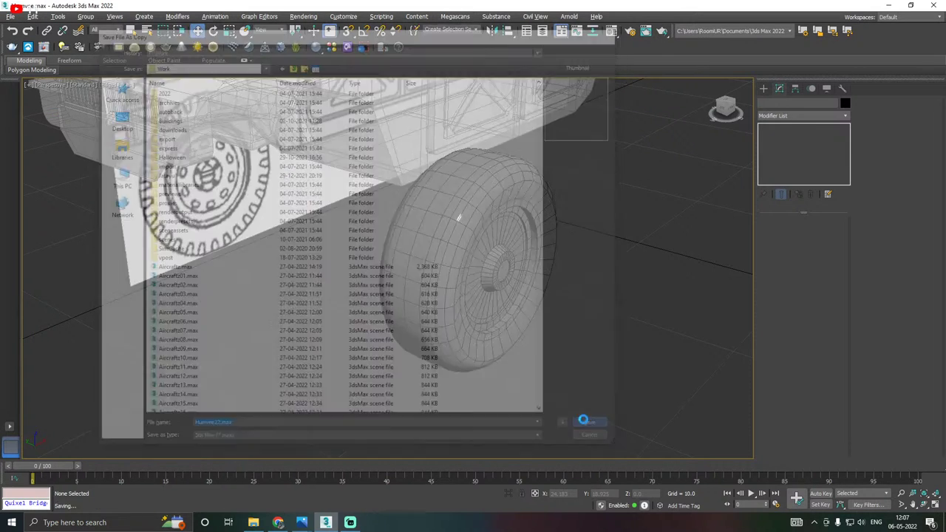
pyautogui.click(11, 17)
pyautogui.click(39, 92)
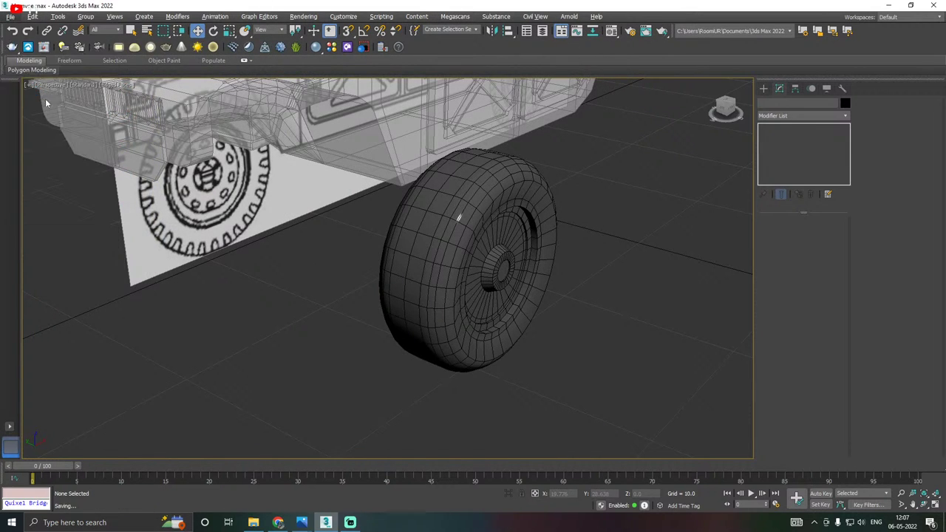
# In the top view, draw a small plane about 1.29 long and 0.84 wide beside the wheel, and return to perspective.
pyautogui.click(279, 523)
pyautogui.moveTo(407, 310)
pyautogui.mouseDown(button='middle')
pyautogui.moveTo(383, 312)
pyautogui.moveTo(472, 305)
pyautogui.moveTo(405, 301)
pyautogui.mouseUp(button='middle')
pyautogui.press('t')
pyautogui.scroll(-8, 392, 292)
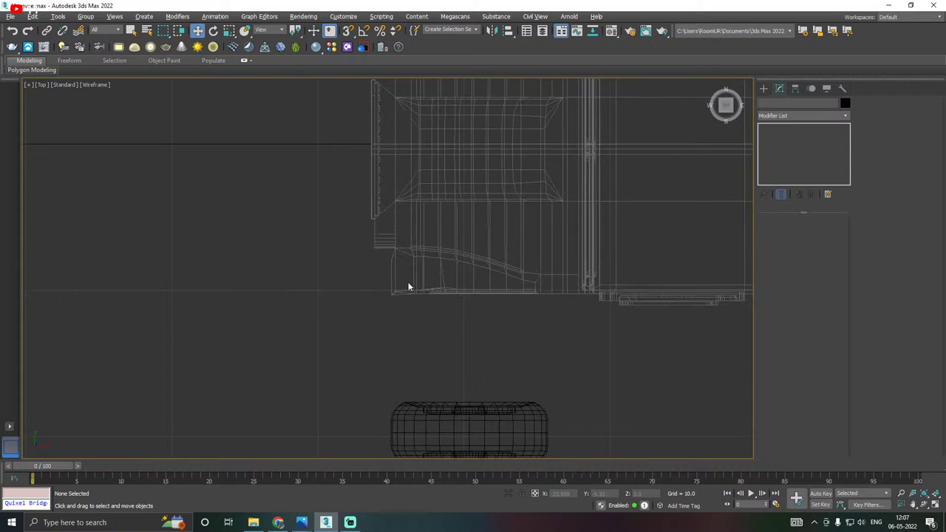
pyautogui.scroll(2, 413, 318)
pyautogui.scroll(3, 453, 307)
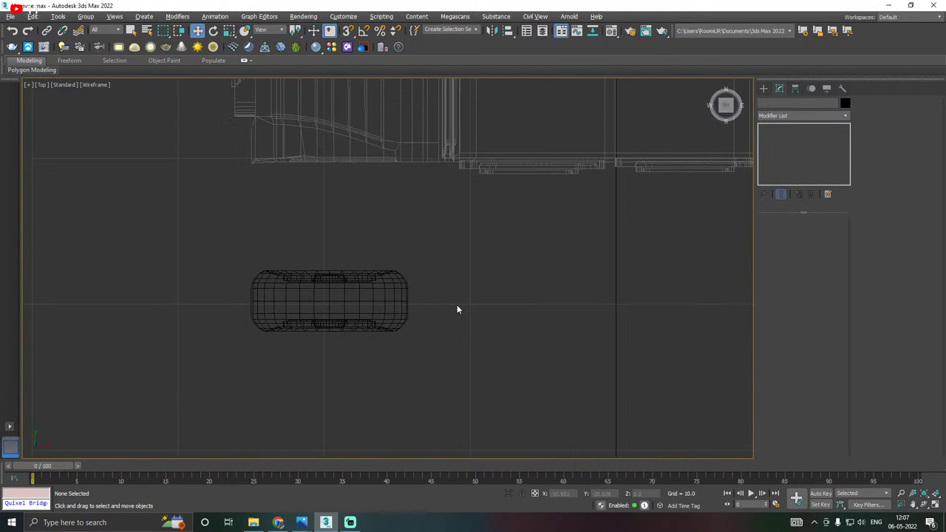
pyautogui.scroll(2, 346, 304)
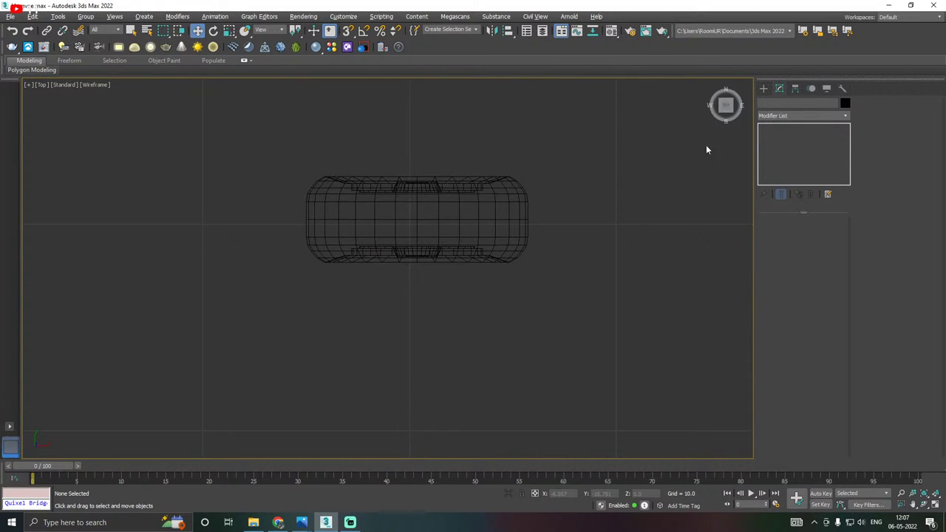
pyautogui.click(764, 89)
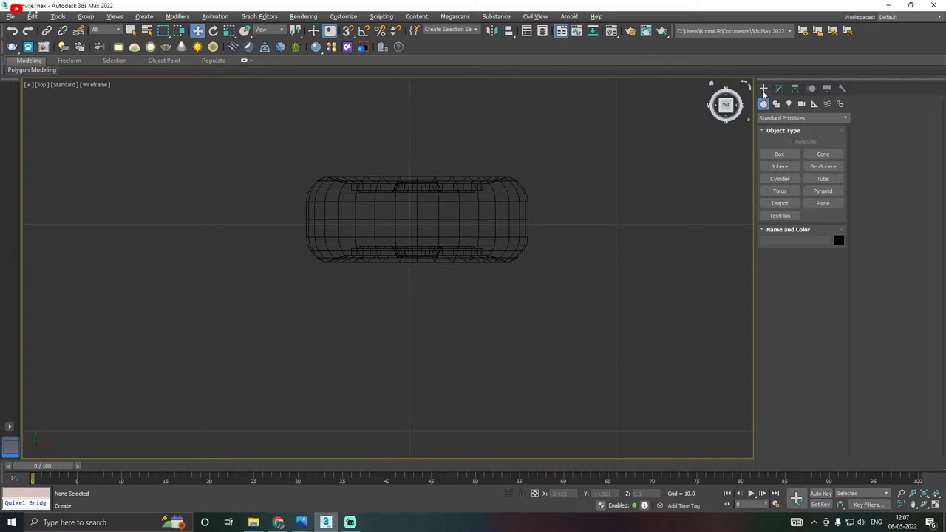
pyautogui.click(822, 203)
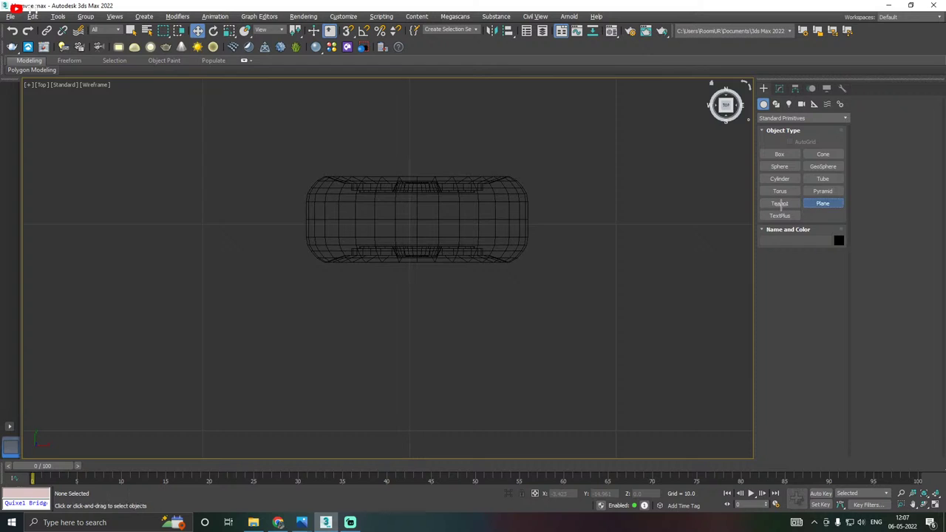
pyautogui.moveTo(333, 309); pyautogui.dragTo(353, 337)
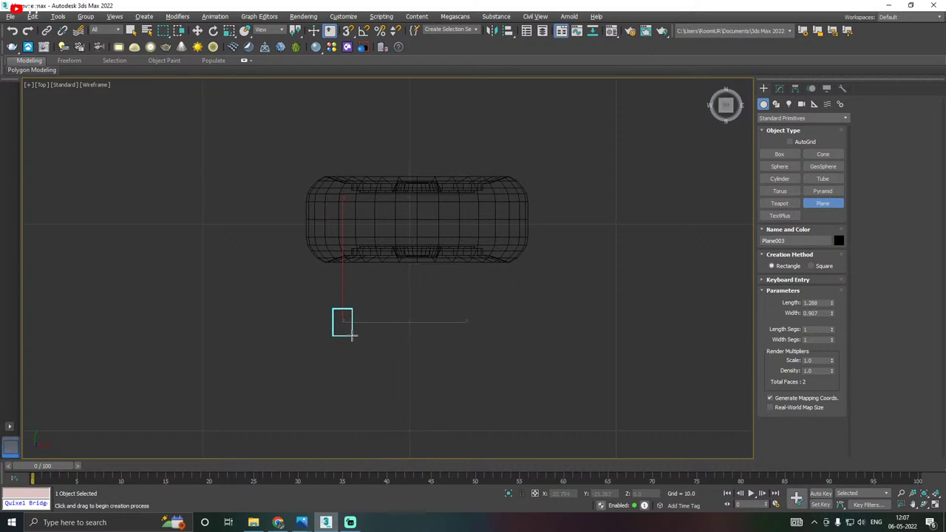
pyautogui.rightClick(350, 337)
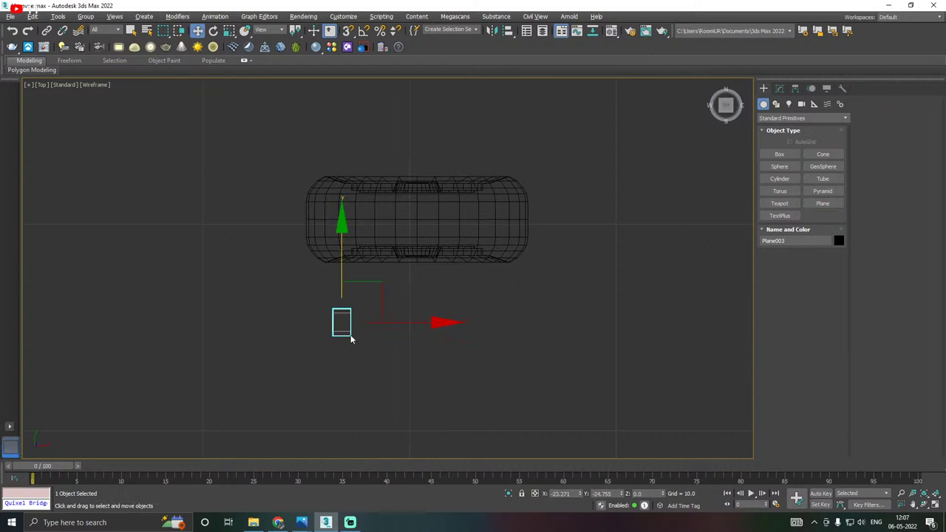
pyautogui.press('p')
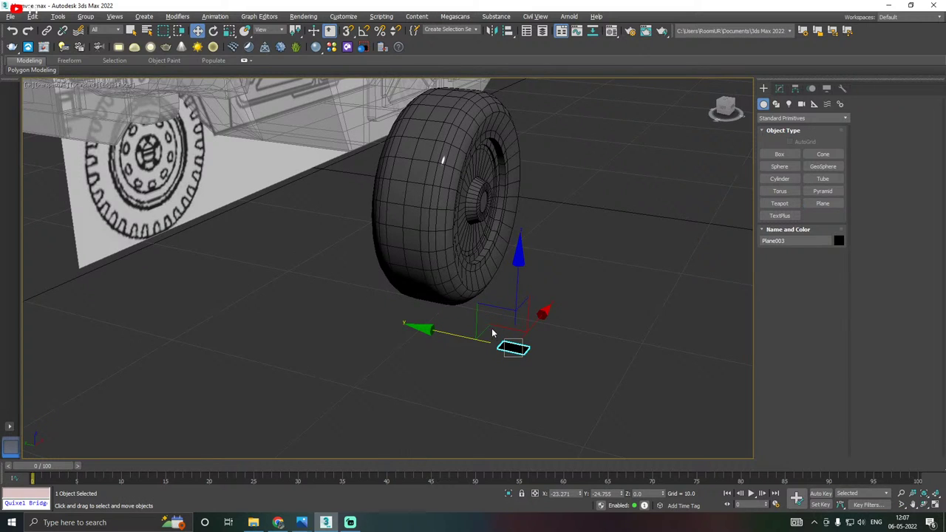
# Assign the gray material to the small plane and convert it to an Editable Poly.
pyautogui.press('m')
pyautogui.click(88, 248)
pyautogui.press('m')
pyautogui.moveTo(519, 316); pyautogui.dragTo(486, 287, button='middle')
pyautogui.moveTo(486, 287)
pyautogui.keyDown('alt'); pyautogui.mouseDown(button='middle')
pyautogui.moveTo(484, 311)
pyautogui.moveTo(492, 291)
pyautogui.mouseUp(button='middle'); pyautogui.keyUp('alt')
pyautogui.click(779, 88)
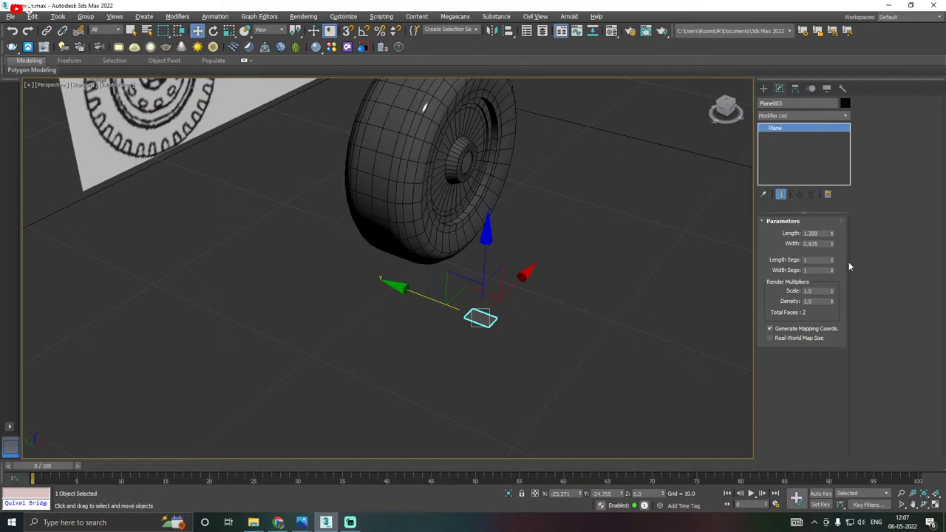
pyautogui.rightClick(826, 155)
pyautogui.click(843, 223)
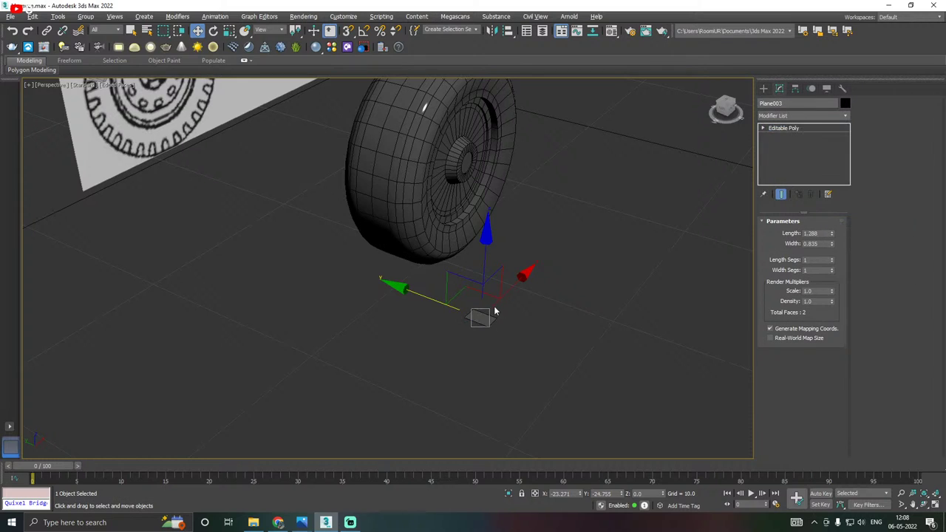
# Taper the plane's outer end by moving one corner vertex inward along X and the other along Y to -24.943.
pyautogui.scroll(3, 489, 315)
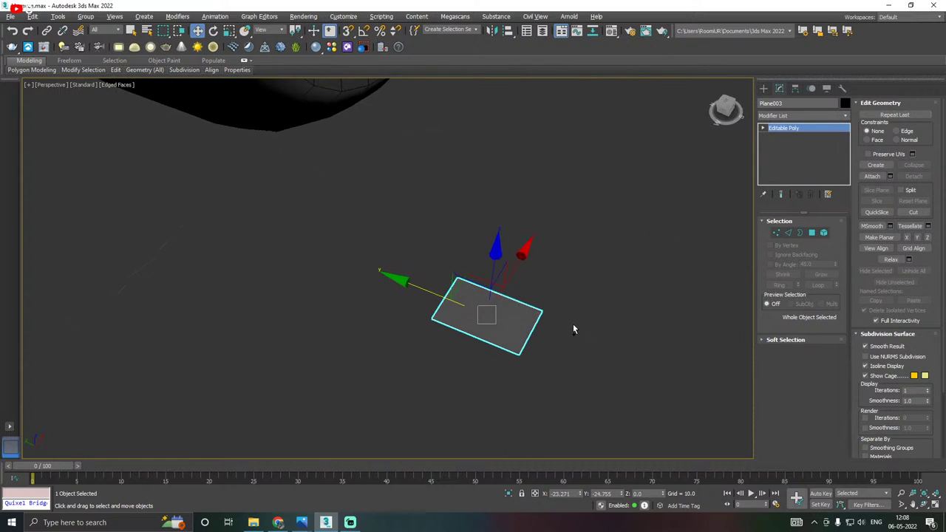
pyautogui.click(788, 232)
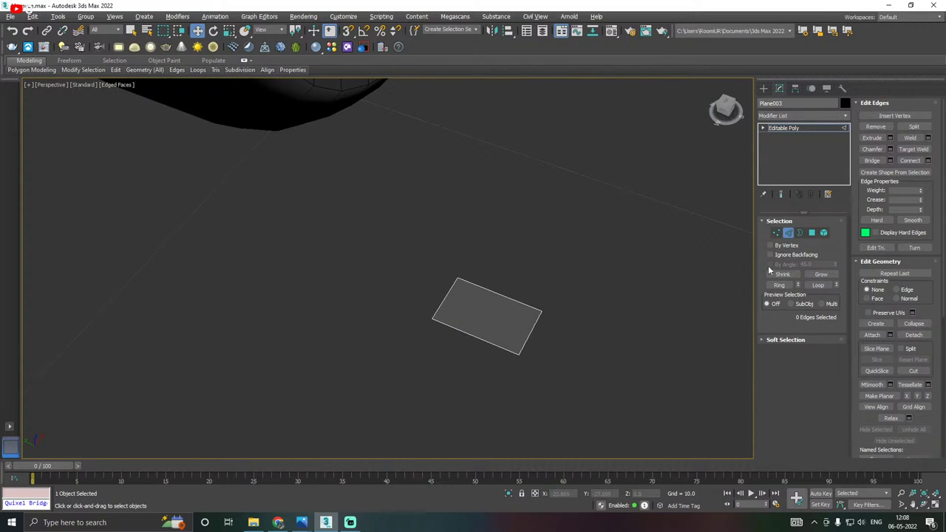
pyautogui.click(776, 233)
pyautogui.click(542, 313)
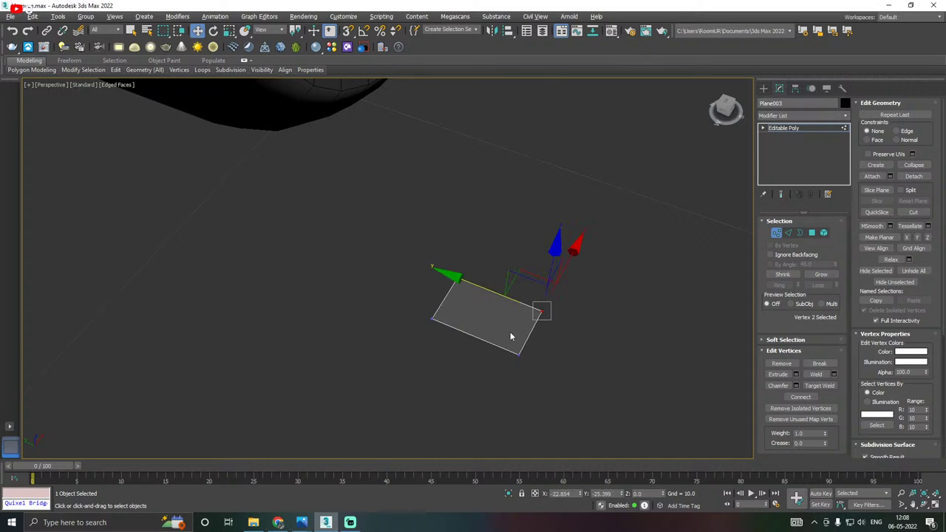
pyautogui.moveTo(575, 261); pyautogui.dragTo(558, 281)
pyautogui.keyDown('alt'); pyautogui.moveTo(558, 290); pyautogui.dragTo(548, 315, button='middle'); pyautogui.keyUp('alt')
pyautogui.click(524, 361)
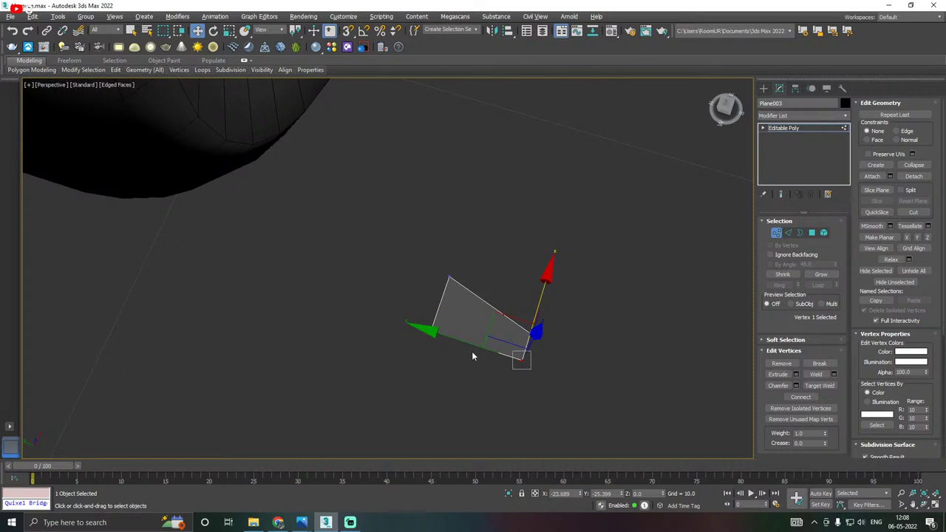
pyautogui.moveTo(471, 345); pyautogui.dragTo(437, 335)
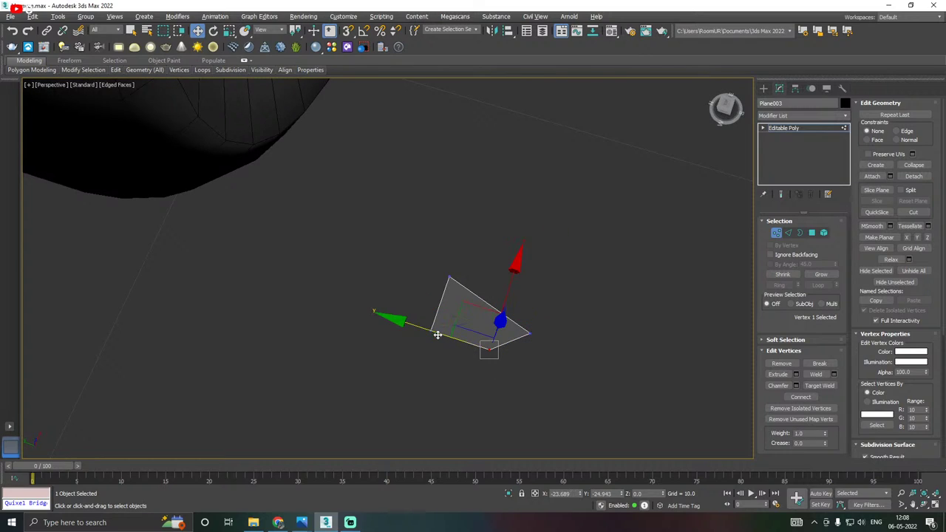
pyautogui.click(789, 130)
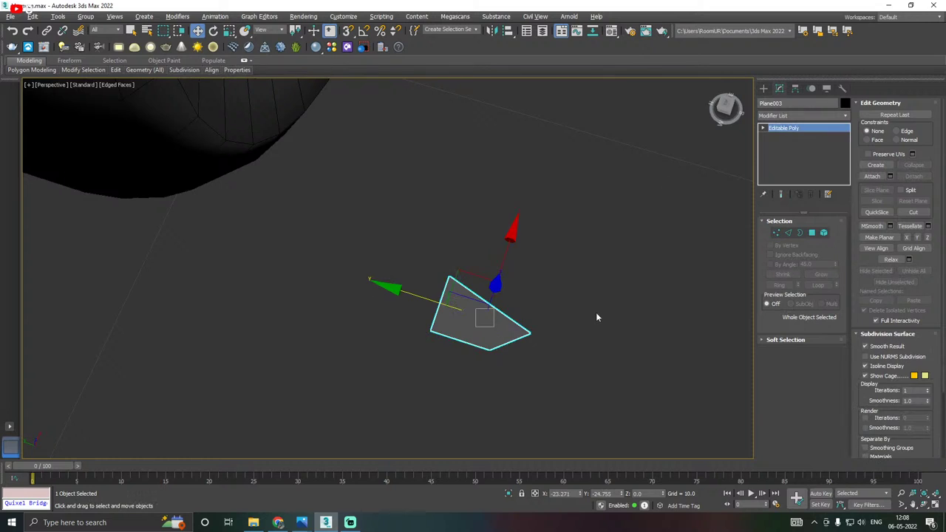
# Copy the tapered plane outward along Y, placing the duplicate at -26.201.
pyautogui.keyDown('alt'); pyautogui.moveTo(596, 312); pyautogui.dragTo(434, 267, button='middle'); pyautogui.keyUp('alt')
pyautogui.keyDown('shift'); pyautogui.moveTo(318, 256); pyautogui.dragTo(421, 284); pyautogui.keyUp('shift')
pyautogui.click(480, 302)
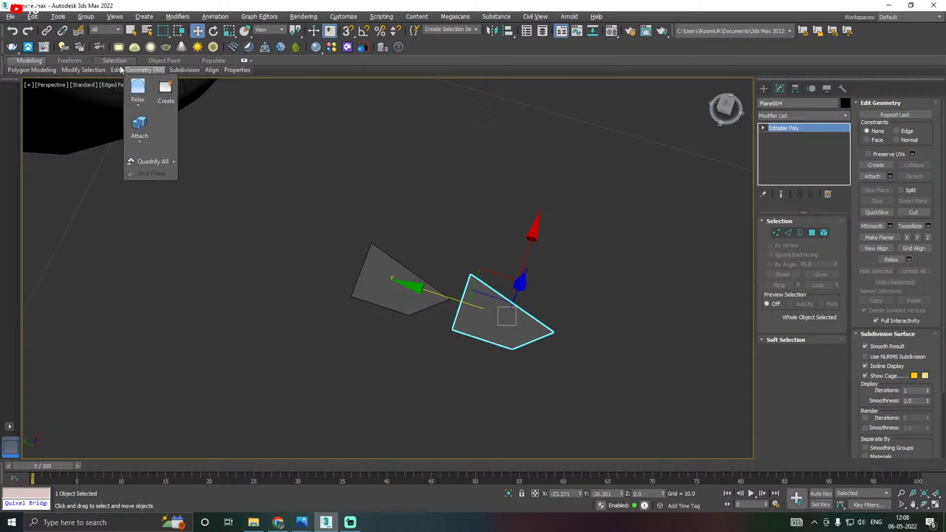
# Add one edge loop with Swift Loop across the middle of the copied plane.
pyautogui.moveTo(117, 74)
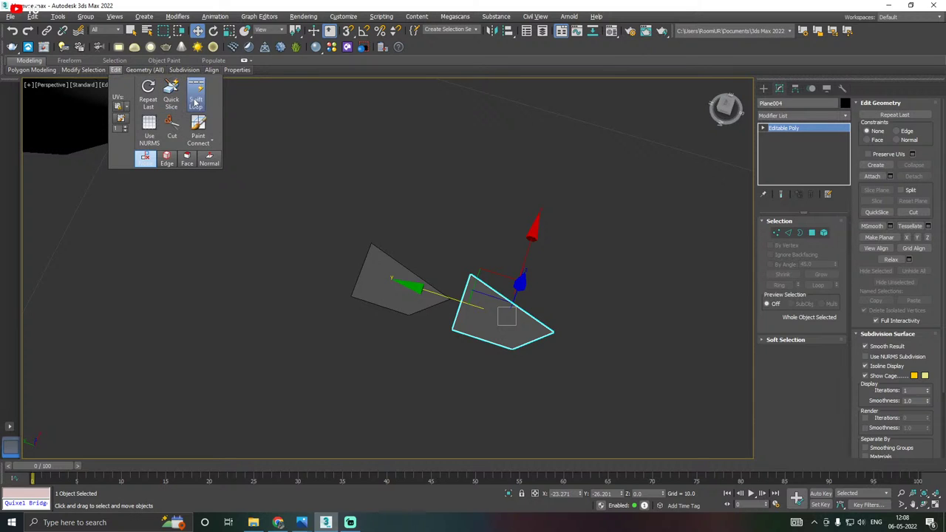
pyautogui.click(196, 95)
pyautogui.click(496, 317)
pyautogui.rightClick(496, 317)
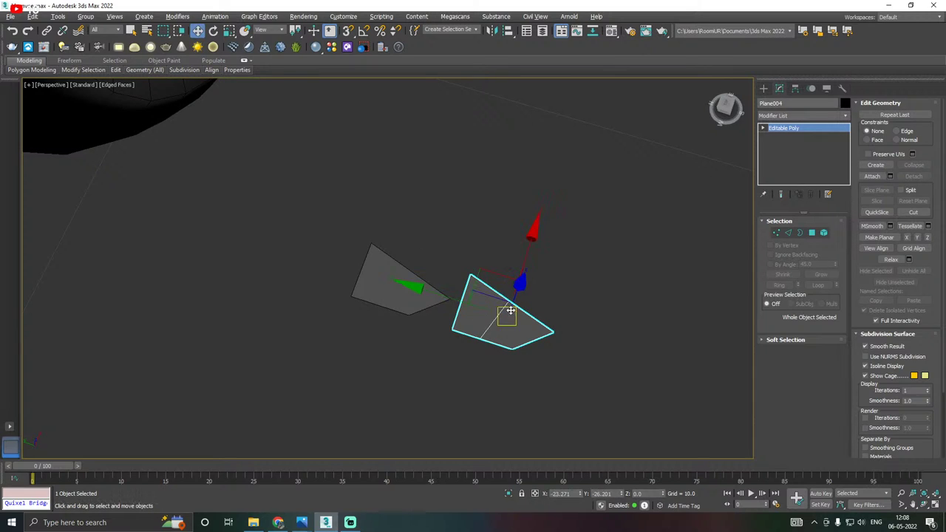
# Move the copied plane's inner corner vertex along X to -23.276, shortening that end of the piece.
pyautogui.click(776, 233)
pyautogui.click(467, 273)
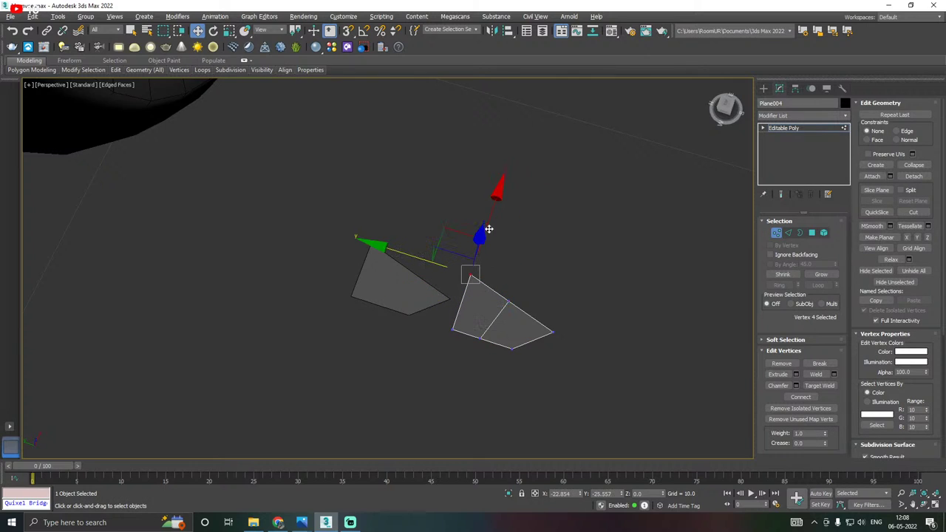
pyautogui.moveTo(487, 228); pyautogui.dragTo(472, 246)
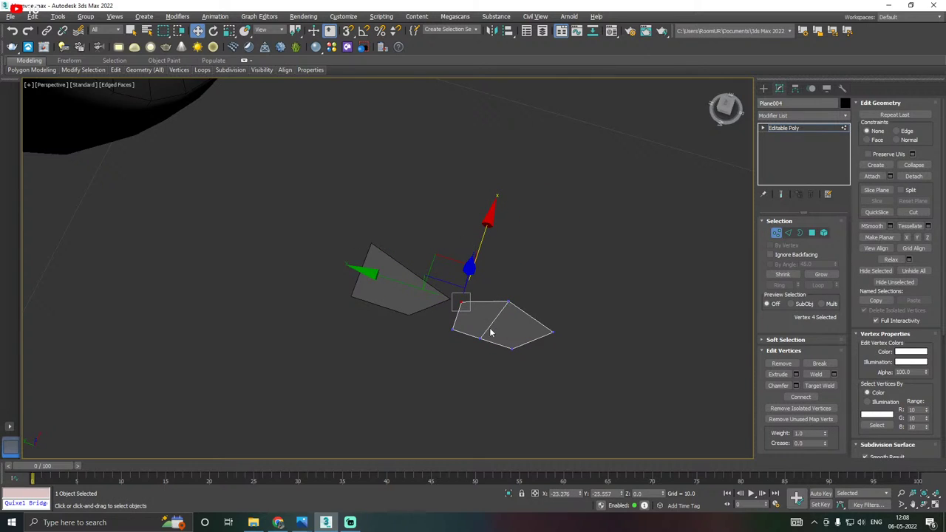
# Move the copied plane's upper middle vertex inward along Y, and its outer corner vertex along Y to -26.457.
pyautogui.keyDown('alt'); pyautogui.moveTo(491, 332); pyautogui.dragTo(542, 338, button='middle'); pyautogui.keyUp('alt')
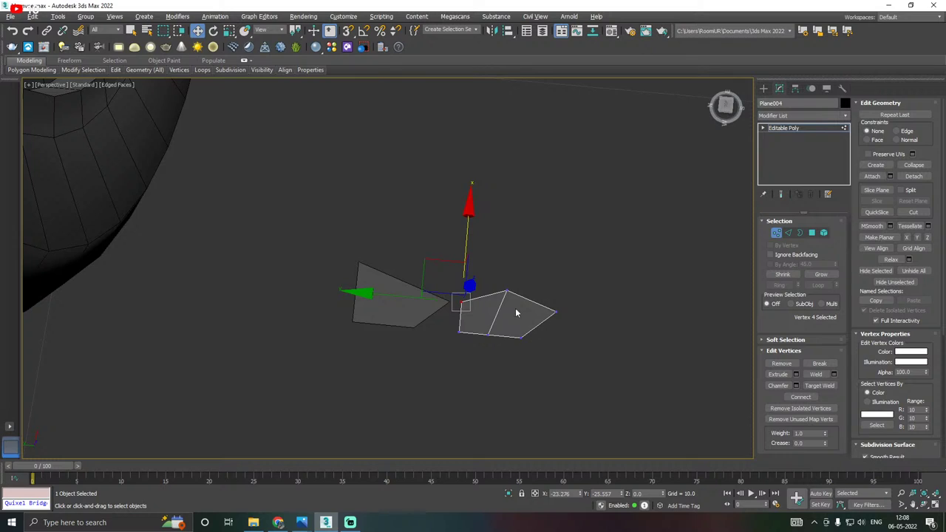
pyautogui.click(503, 291)
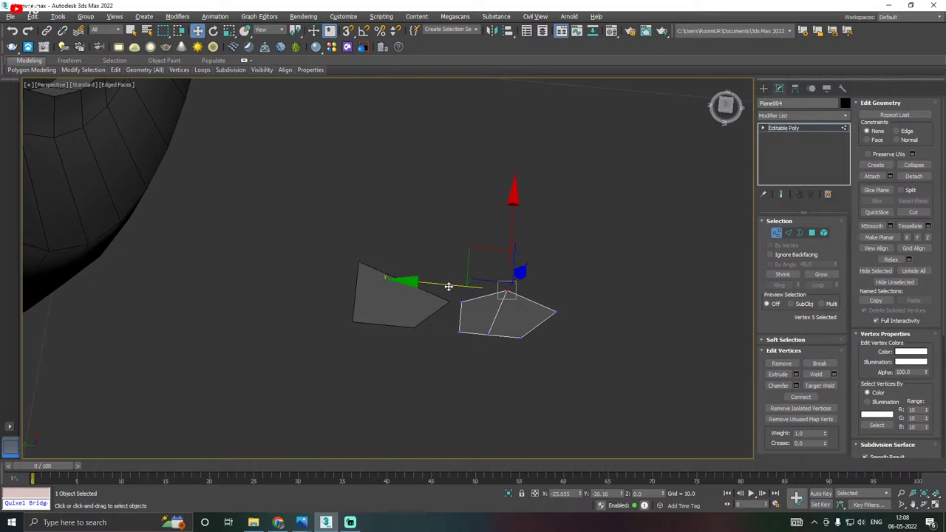
pyautogui.moveTo(450, 287); pyautogui.dragTo(433, 285)
pyautogui.click(559, 313)
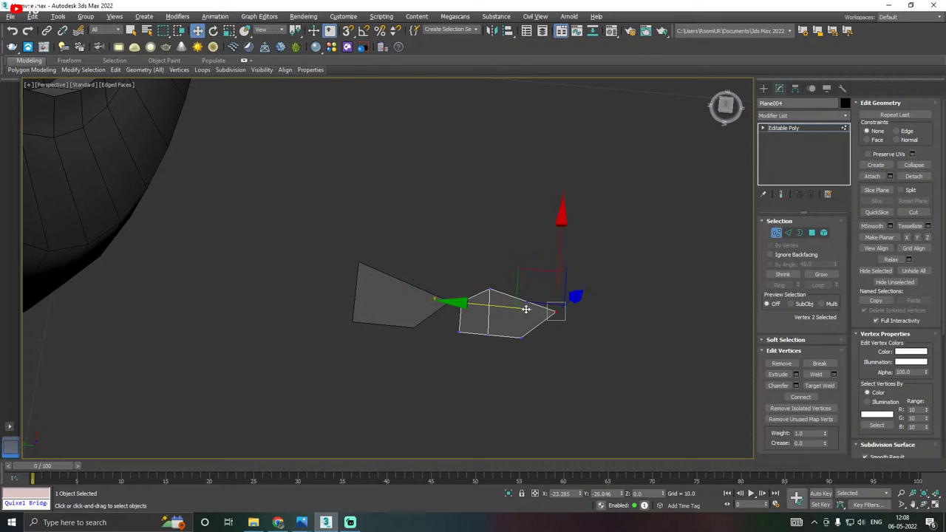
pyautogui.moveTo(514, 307); pyautogui.dragTo(489, 299)
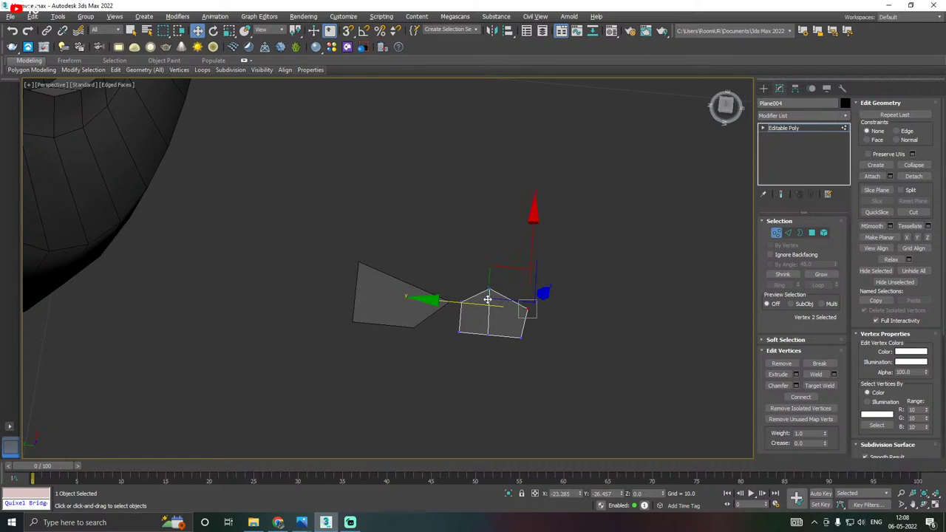
# Move the two outer-end vertices of the divided plane inward along Y, placing the upper one at -26.326.
pyautogui.click(785, 128)
pyautogui.keyDown('alt'); pyautogui.moveTo(662, 275); pyautogui.dragTo(620, 248, button='middle'); pyautogui.keyUp('alt')
pyautogui.click(778, 234)
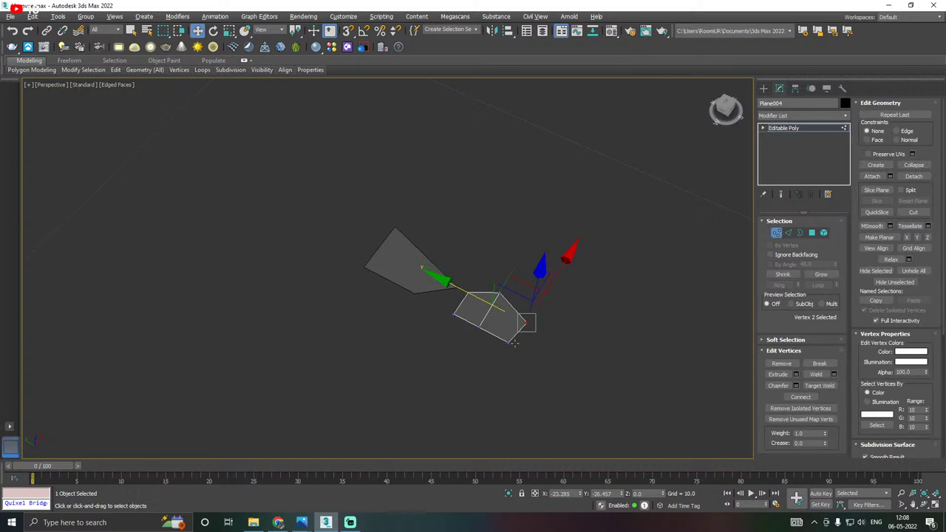
pyautogui.click(503, 338)
pyautogui.moveTo(462, 318); pyautogui.dragTo(481, 301)
pyautogui.click(525, 322)
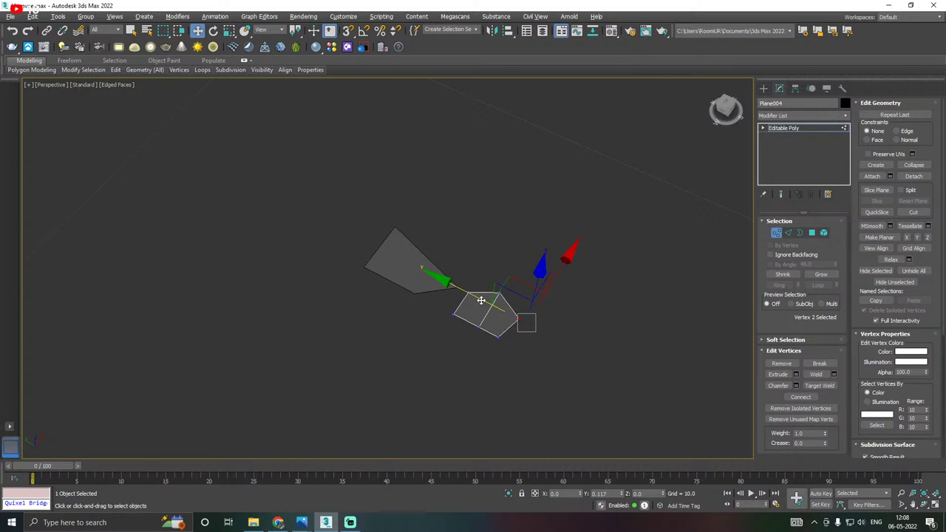
pyautogui.click(795, 129)
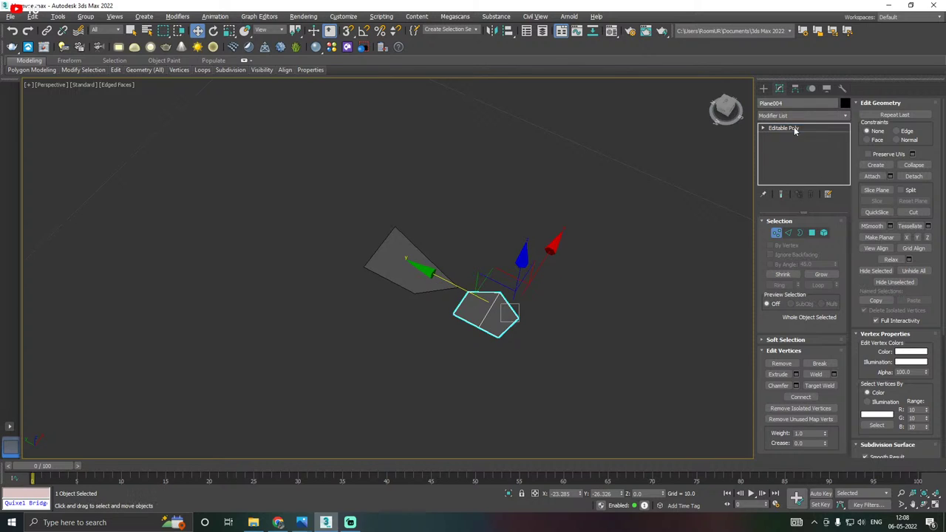
# Copy the tapered end plane along Y past the five-sided piece, placing the duplicate at -27.836.
pyautogui.keyDown('alt'); pyautogui.moveTo(574, 204); pyautogui.dragTo(597, 312, button='middle'); pyautogui.keyUp('alt')
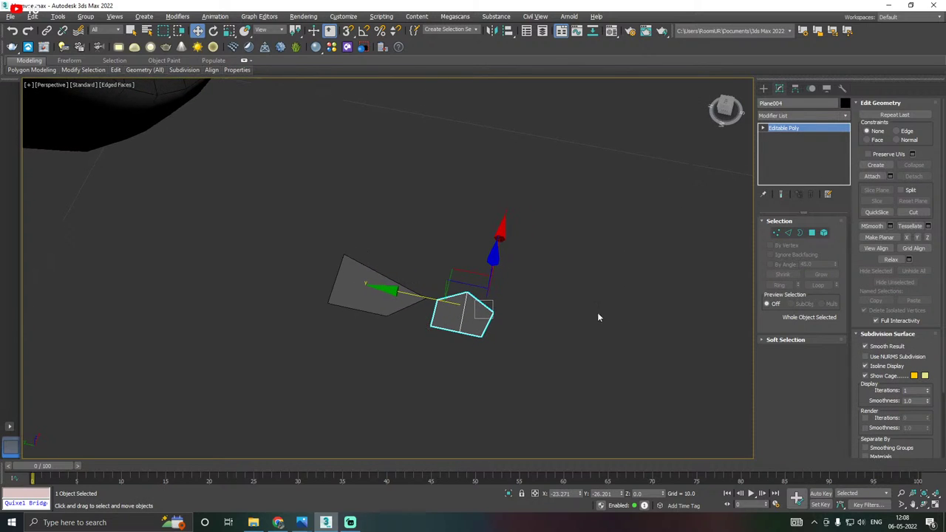
pyautogui.click(330, 284)
pyautogui.moveTo(314, 272)
pyautogui.keyDown('shift'); pyautogui.mouseDown()
pyautogui.moveTo(418, 276)
pyautogui.moveTo(510, 296)
pyautogui.moveTo(500, 292)
pyautogui.moveTo(546, 314)
pyautogui.mouseUp(); pyautogui.keyUp('shift')
pyautogui.click(470, 303)
# Copy the five-sided piece along Y, placing the duplicate at -27.161 beside the second tapered plane.
pyautogui.click(438, 306)
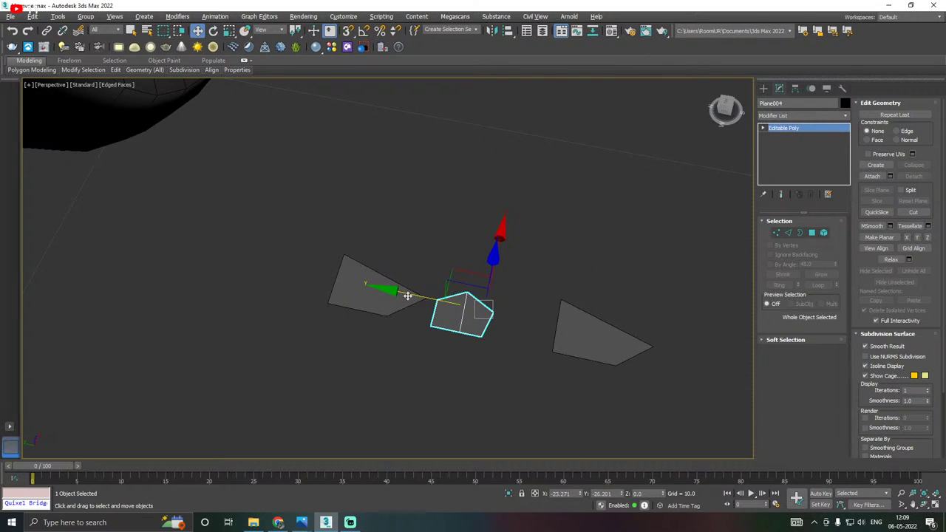
pyautogui.moveTo(406, 296); pyautogui.dragTo(477, 300)
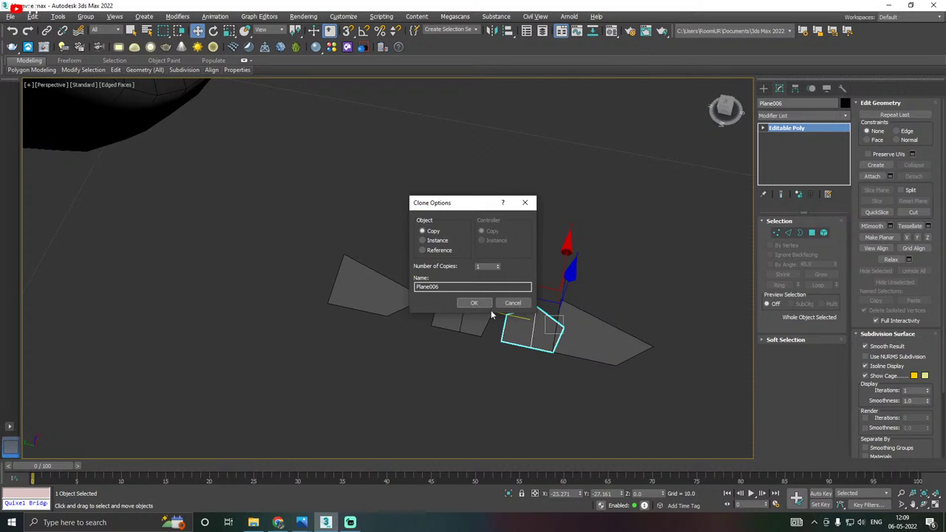
pyautogui.click(481, 304)
# Keep angle snapping on at 5 degrees and try rotating the copied five-sided piece -45 degrees about Z around its off-center pivot.
pyautogui.rightClick(362, 31)
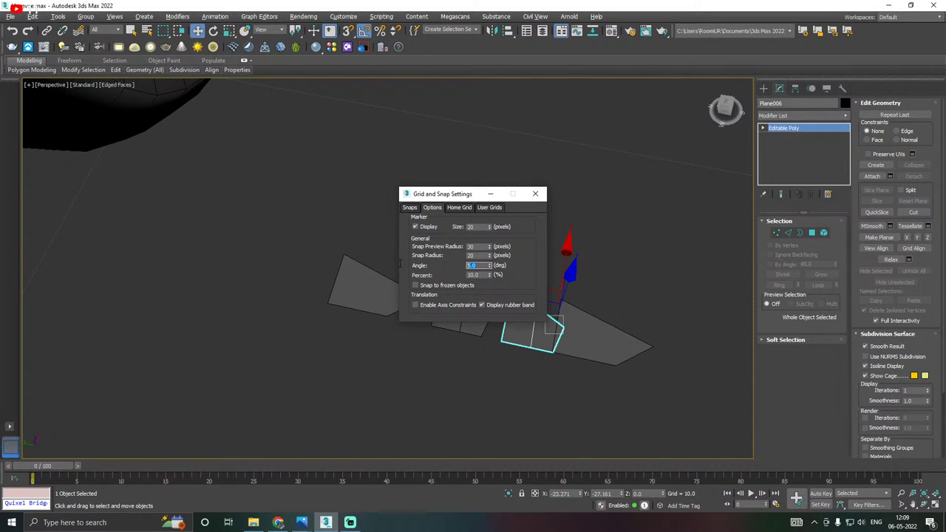
pyautogui.click(535, 193)
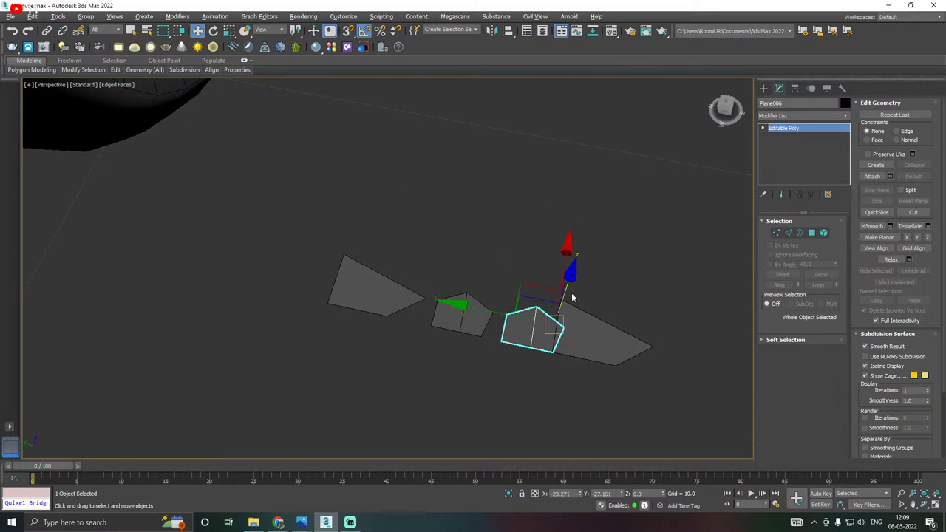
pyautogui.press('e')
pyautogui.moveTo(561, 412); pyautogui.dragTo(555, 411)
pyautogui.hotkey('ctrl', 'z')
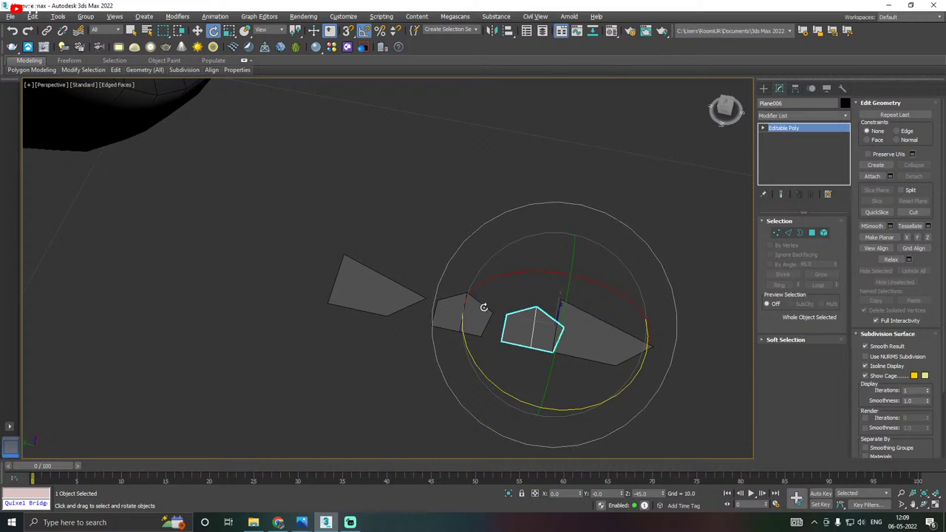
# Center the copied five-sided piece's pivot on the object and rotate the piece -90 degrees about Z.
pyautogui.click(795, 89)
pyautogui.click(810, 159)
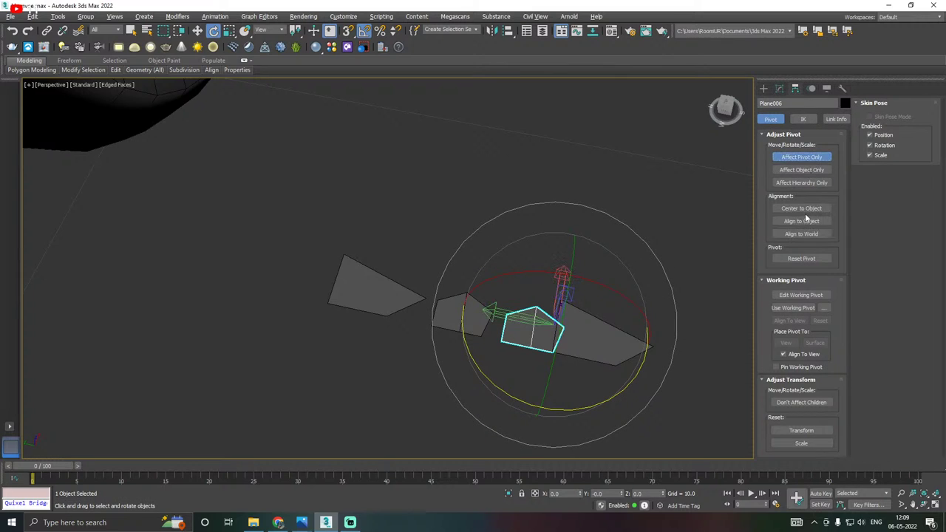
pyautogui.click(782, 88)
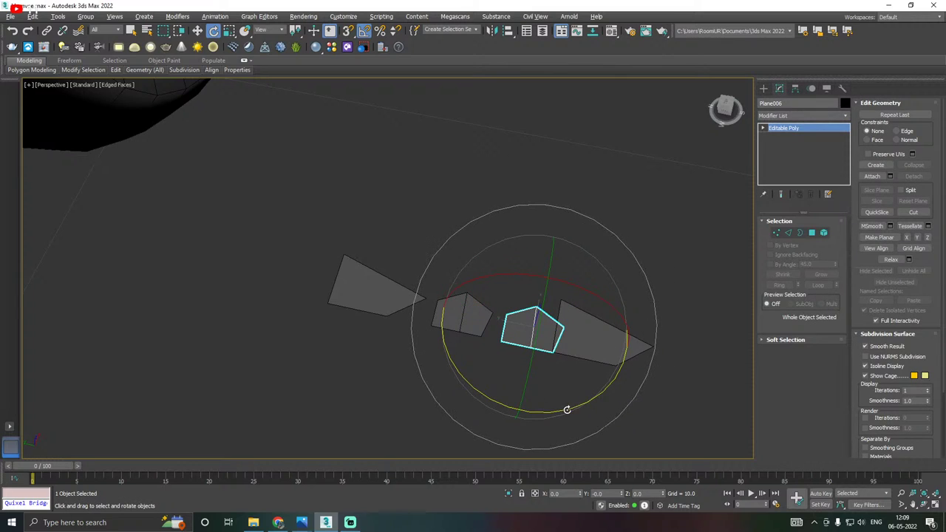
pyautogui.moveTo(567, 410); pyautogui.dragTo(558, 409)
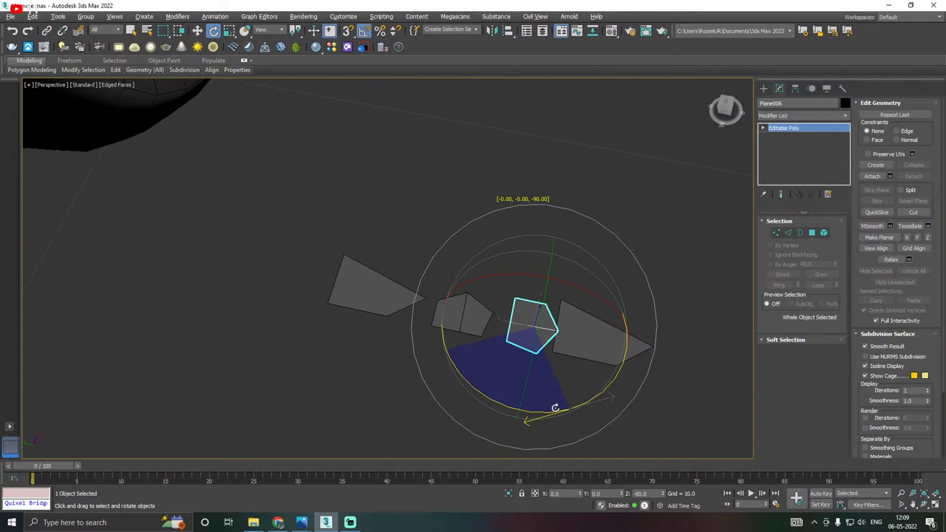
# Center the original five-sided piece's pivot on the object and rotate the piece 90 degrees about Z.
pyautogui.click(350, 363)
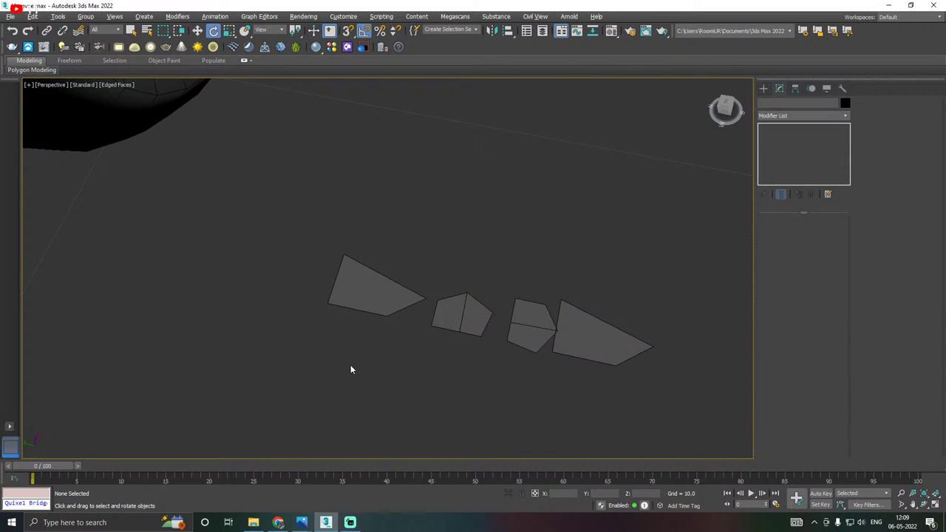
pyautogui.click(484, 318)
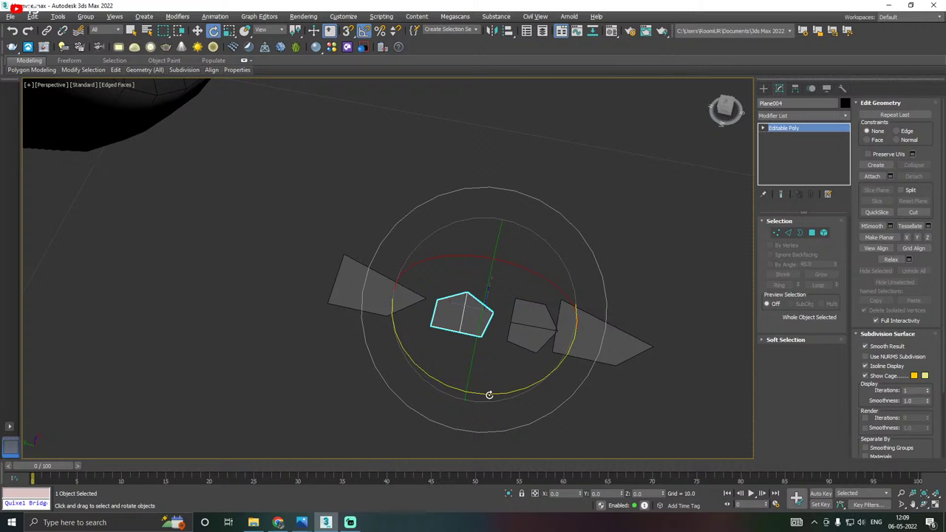
pyautogui.moveTo(489, 395); pyautogui.dragTo(492, 391)
pyautogui.click(796, 89)
pyautogui.click(793, 158)
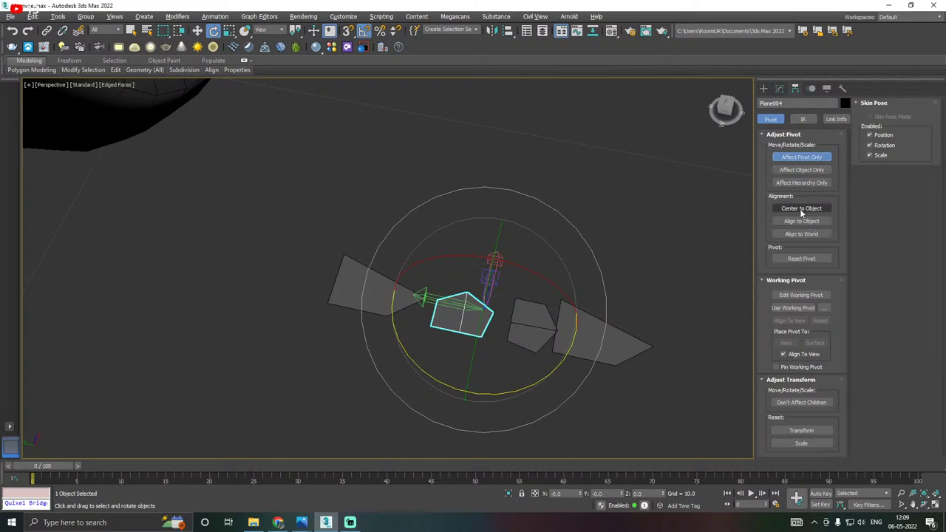
pyautogui.click(779, 89)
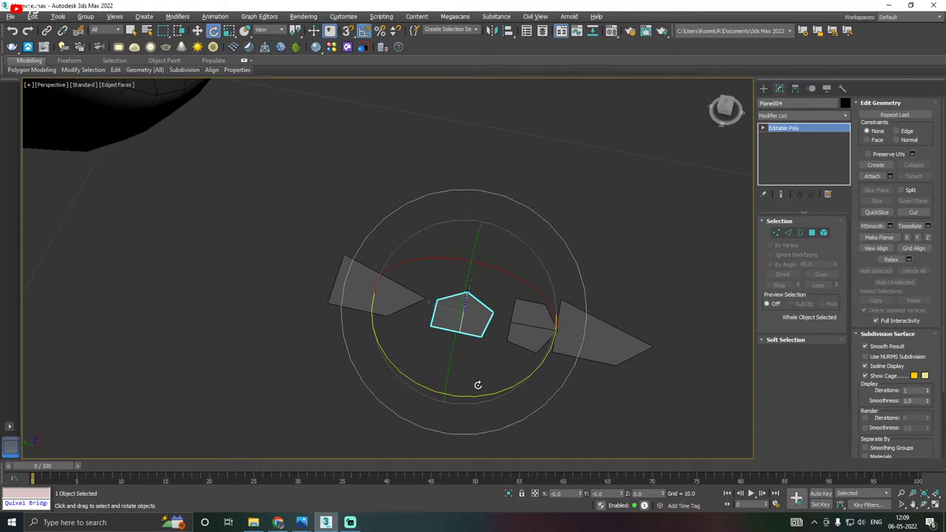
pyautogui.moveTo(475, 396); pyautogui.dragTo(491, 391)
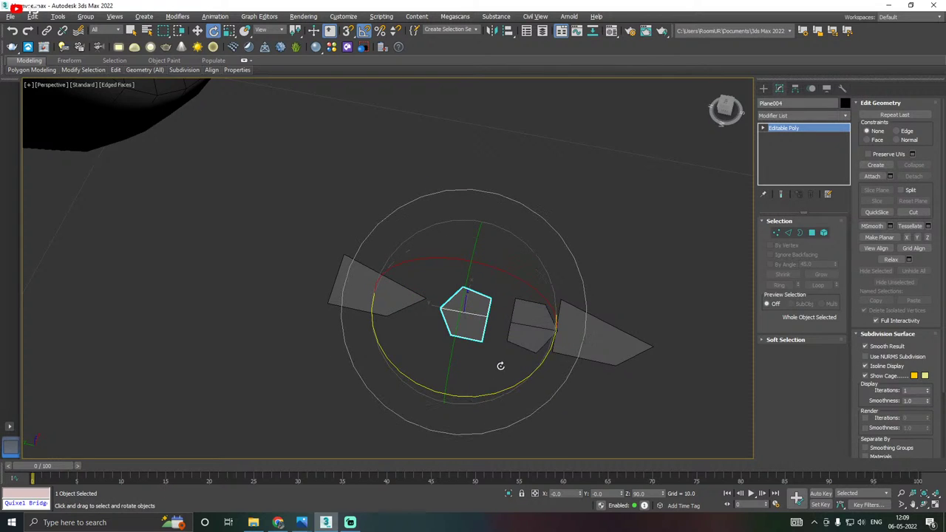
# Space the two five-sided pieces along Y between the tapered planes, offsetting the copied one along X to -23.454.
pyautogui.press('w')
pyautogui.click(540, 344)
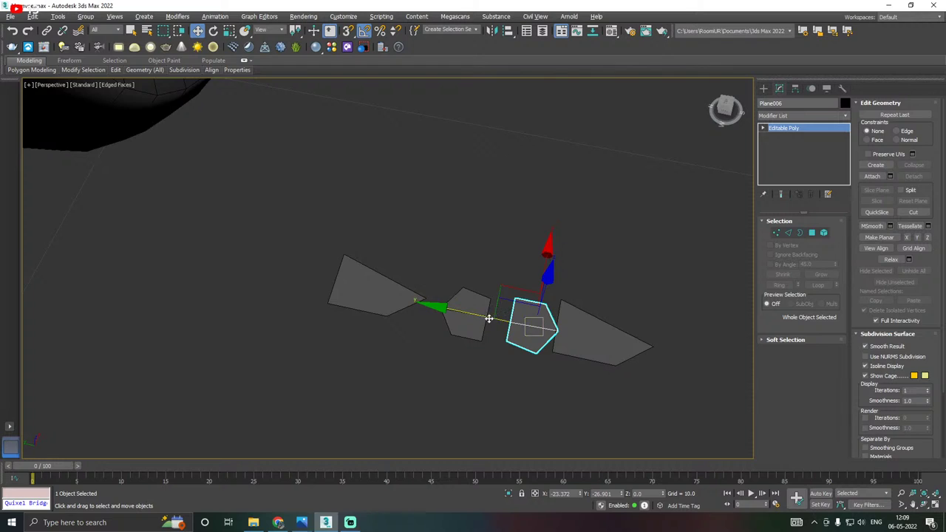
pyautogui.moveTo(489, 319); pyautogui.dragTo(464, 309)
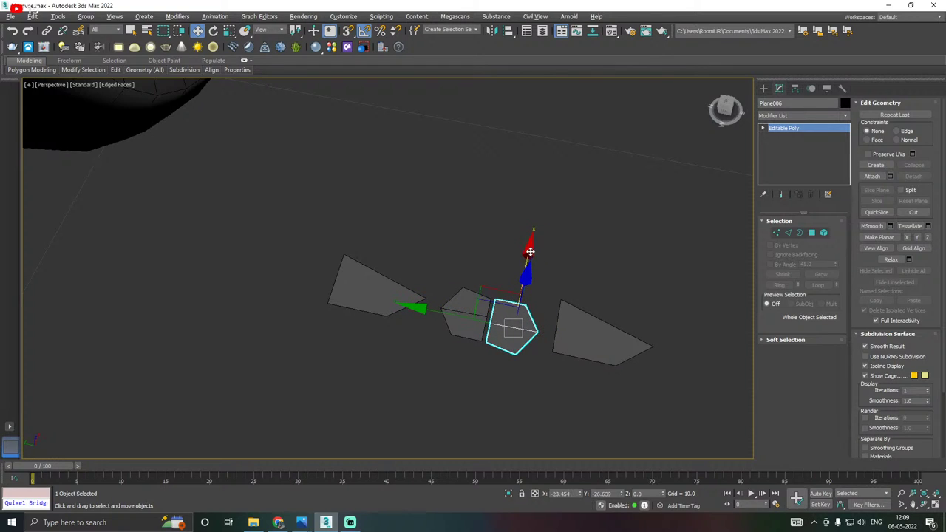
pyautogui.click(444, 315)
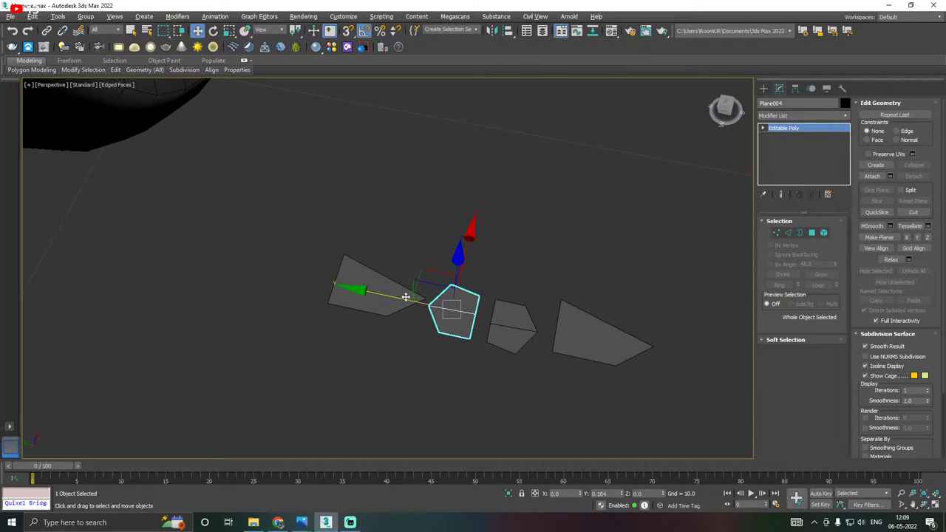
pyautogui.moveTo(578, 348); pyautogui.dragTo(486, 316, button='middle')
pyautogui.click(445, 307)
# Mirror the second tapered plane's geometry along Y and move it to X -23.338, Y -27.741 in line with the other pieces.
pyautogui.click(507, 329)
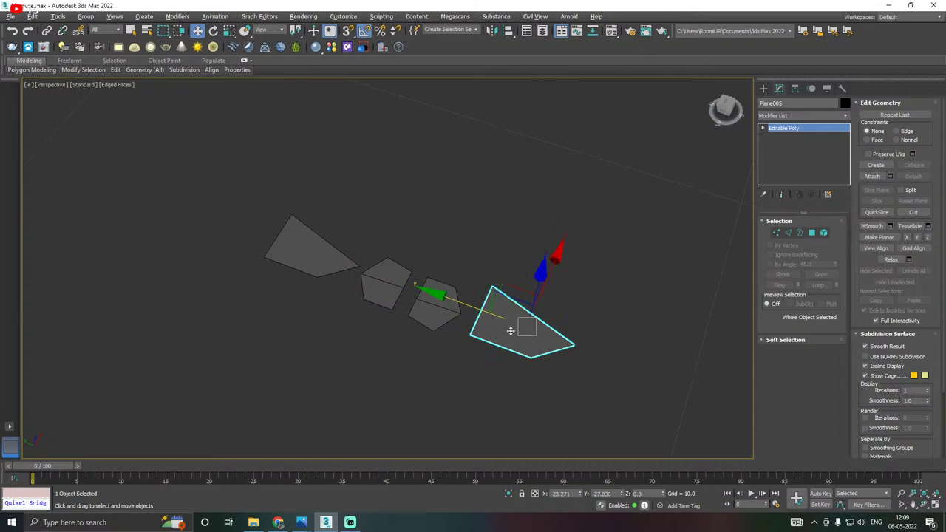
pyautogui.click(492, 31)
pyautogui.click(445, 339)
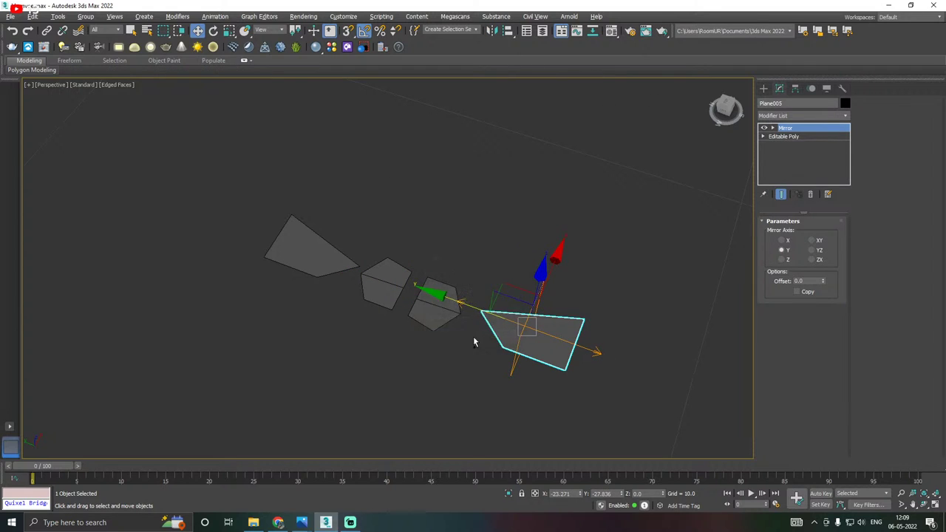
pyautogui.keyDown('alt'); pyautogui.moveTo(475, 342); pyautogui.dragTo(516, 364, button='middle'); pyautogui.keyUp('alt')
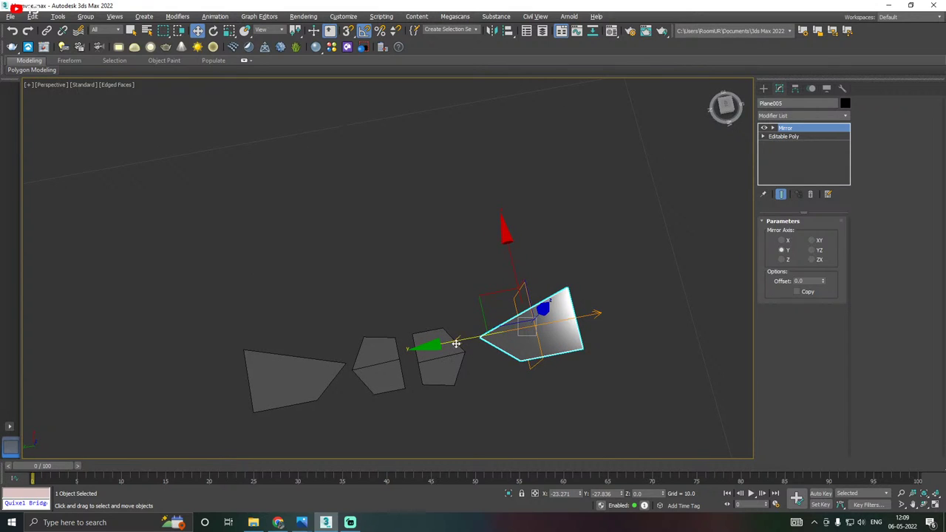
pyautogui.keyDown('alt'); pyautogui.moveTo(456, 344); pyautogui.dragTo(383, 321, button='middle'); pyautogui.keyUp('alt')
pyautogui.moveTo(568, 324); pyautogui.dragTo(563, 317)
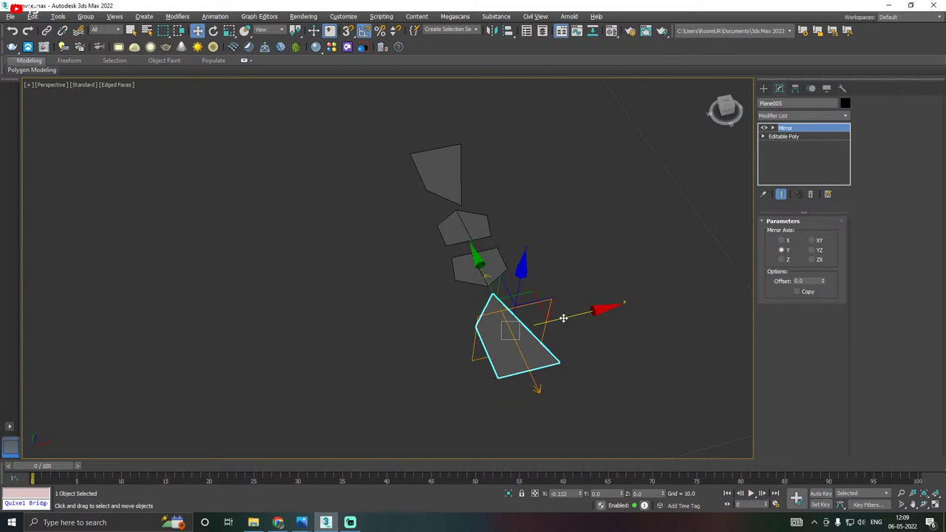
pyautogui.keyDown('alt'); pyautogui.moveTo(561, 316); pyautogui.dragTo(518, 298, button='middle'); pyautogui.keyUp('alt')
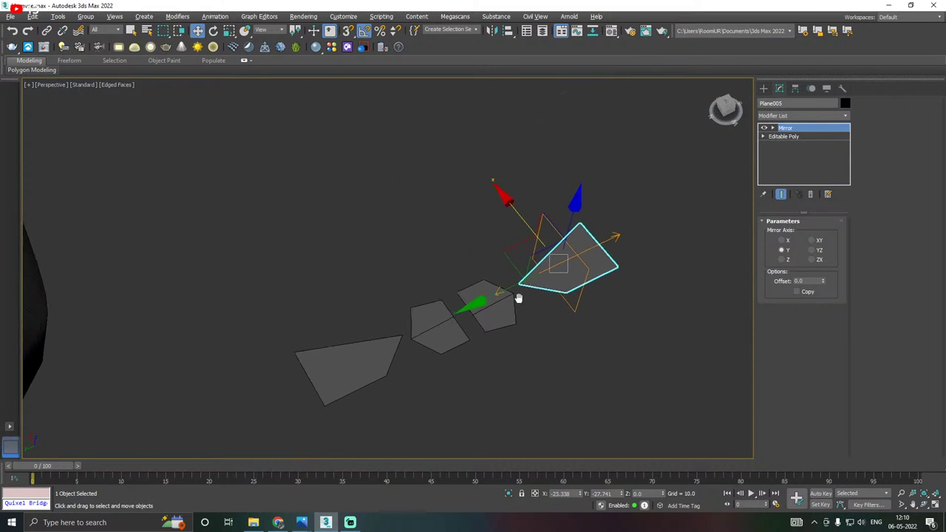
# Collapse the mirrored tapered plane's modifier stack into an Editable Poly.
pyautogui.click(456, 325)
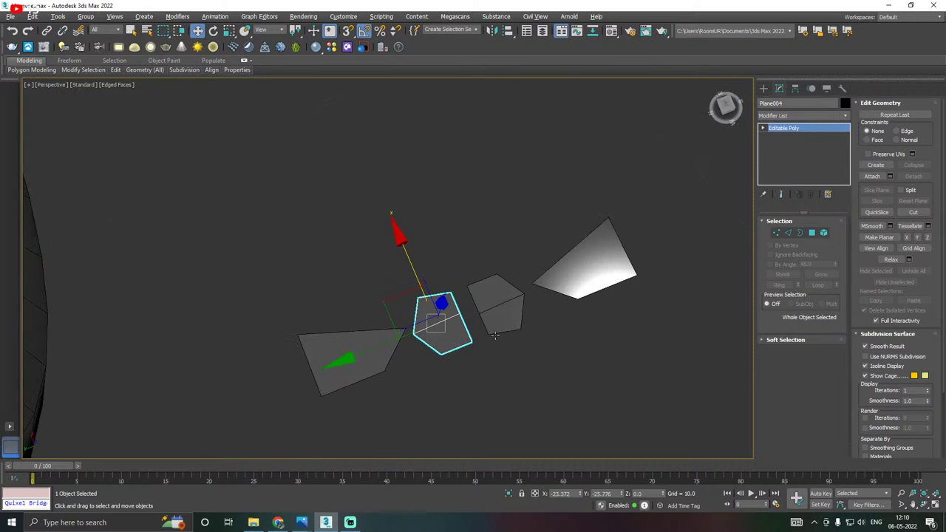
pyautogui.keyDown('alt'); pyautogui.moveTo(481, 342); pyautogui.dragTo(532, 300, button='middle'); pyautogui.keyUp('alt')
pyautogui.click(556, 269)
pyautogui.rightClick(811, 127)
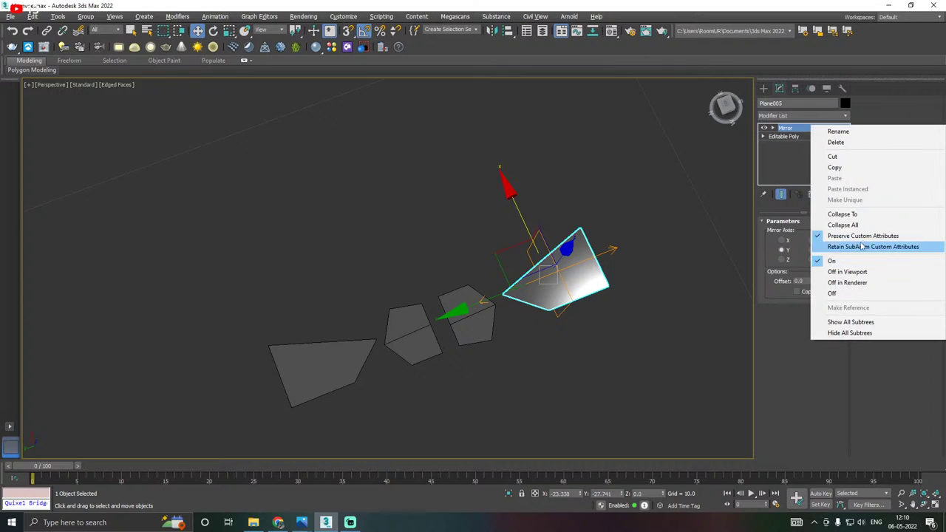
pyautogui.click(861, 225)
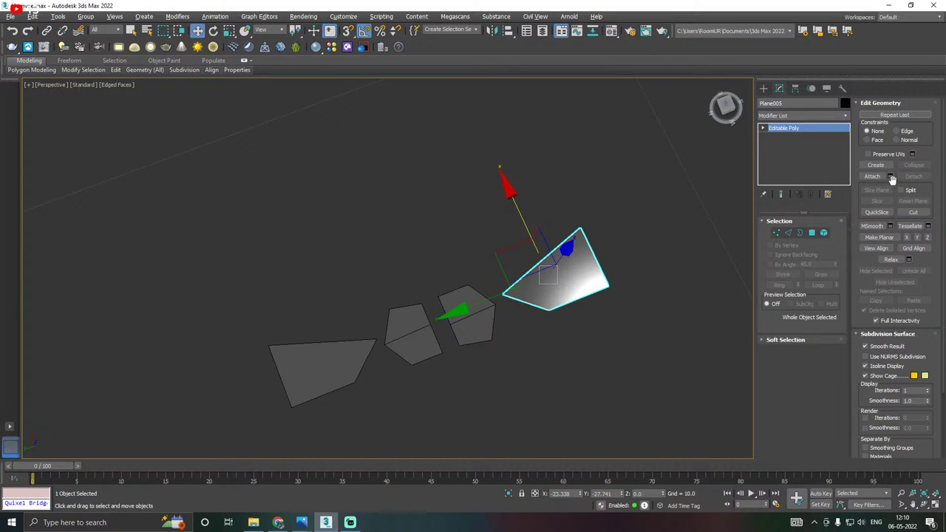
pyautogui.press('h')
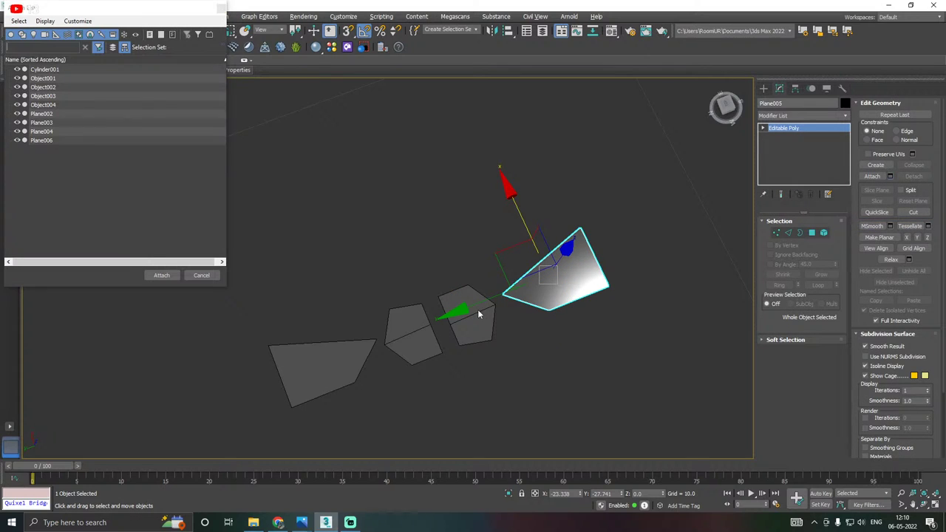
pyautogui.click(207, 278)
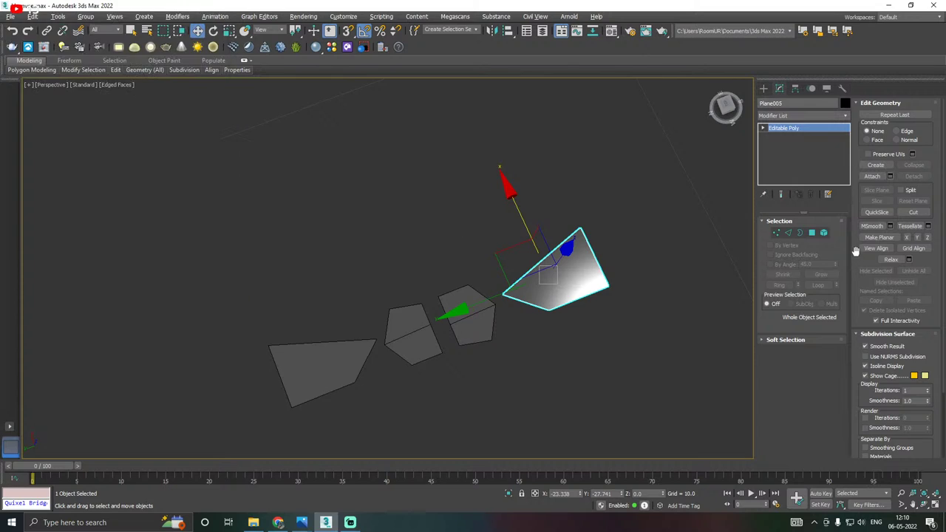
pyautogui.click(890, 176)
pyautogui.click(201, 274)
# Attach the two five-sided pieces and the other tapered plane to the selected tapered plane as one object.
pyautogui.click(872, 176)
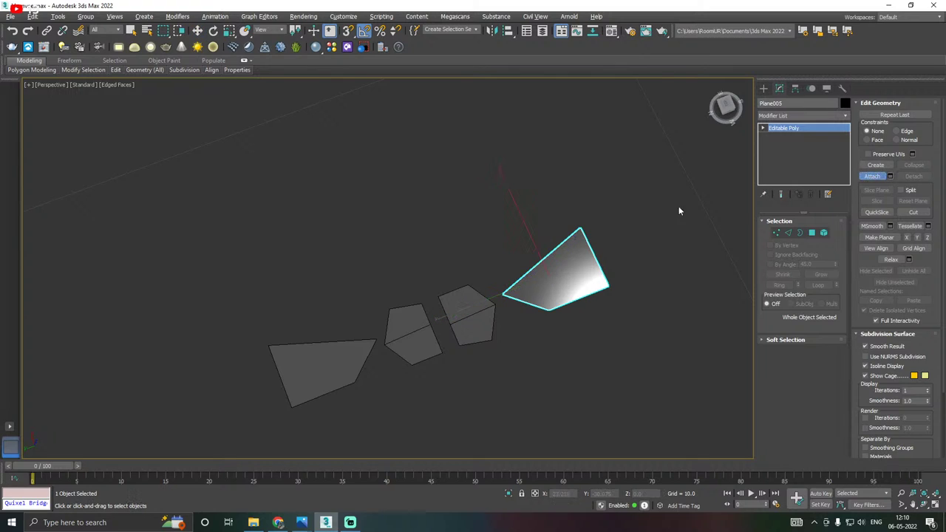
pyautogui.click(475, 314)
pyautogui.click(411, 325)
pyautogui.click(322, 370)
pyautogui.press('w')
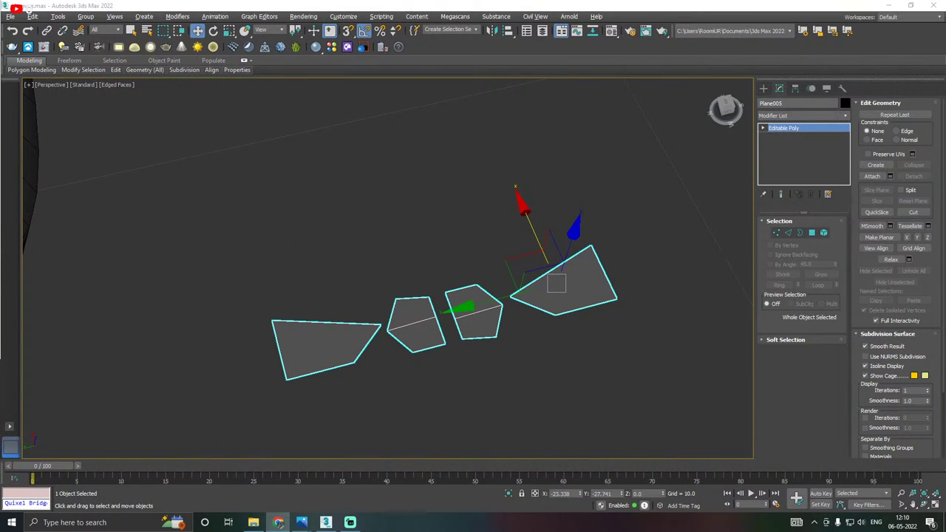
# Shift the upper outer corner vertex of both tapered planes inward along Y, placing the second plane's corner at Y -24.465.
pyautogui.keyDown('alt'); pyautogui.moveTo(550, 315); pyautogui.dragTo(484, 309, button='middle'); pyautogui.keyUp('alt')
pyautogui.click(777, 233)
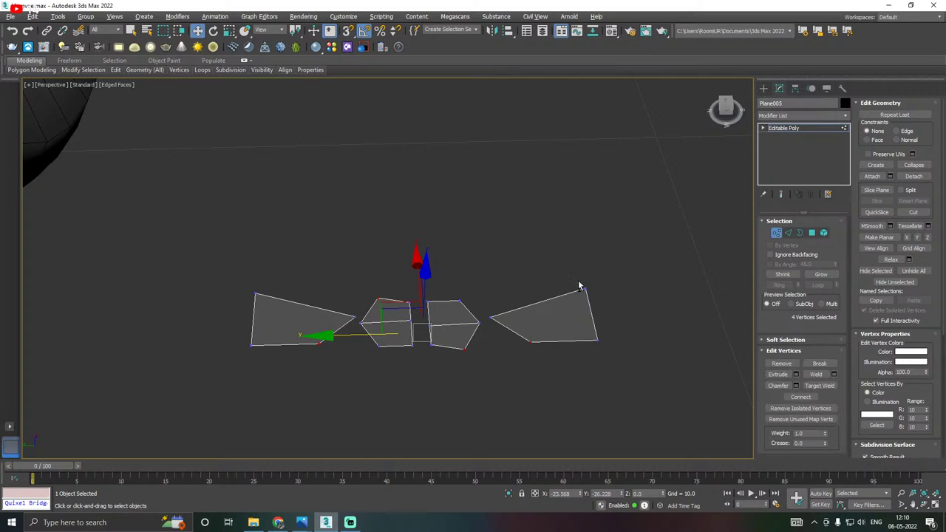
pyautogui.moveTo(611, 308); pyautogui.dragTo(607, 301)
pyautogui.keyDown('alt'); pyautogui.moveTo(607, 302); pyautogui.dragTo(620, 317, button='middle'); pyautogui.keyUp('alt')
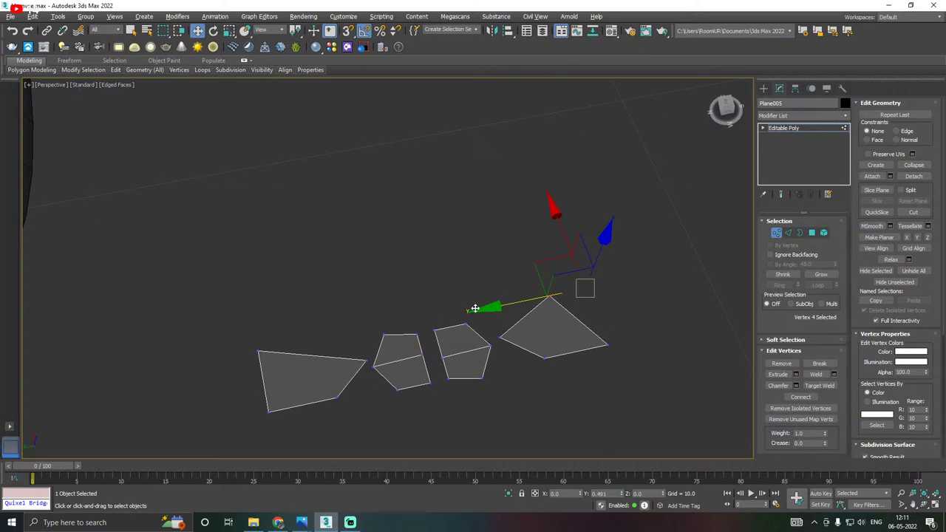
pyautogui.moveTo(510, 301); pyautogui.dragTo(431, 318)
pyautogui.click(259, 352)
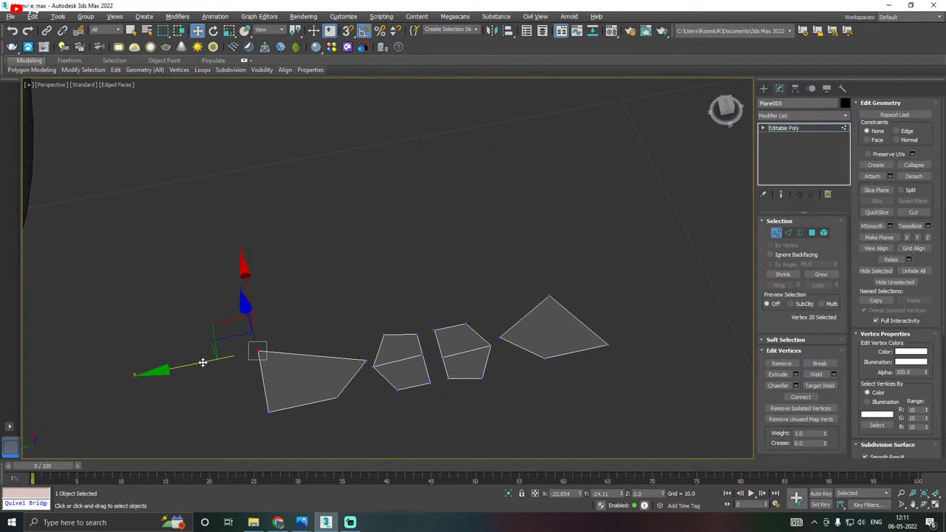
pyautogui.moveTo(204, 362); pyautogui.dragTo(230, 361)
pyautogui.keyDown('alt'); pyautogui.moveTo(373, 352); pyautogui.dragTo(400, 366, button='middle'); pyautogui.keyUp('alt')
pyautogui.keyDown('alt'); pyautogui.moveTo(419, 313); pyautogui.dragTo(415, 306, button='middle'); pyautogui.keyUp('alt')
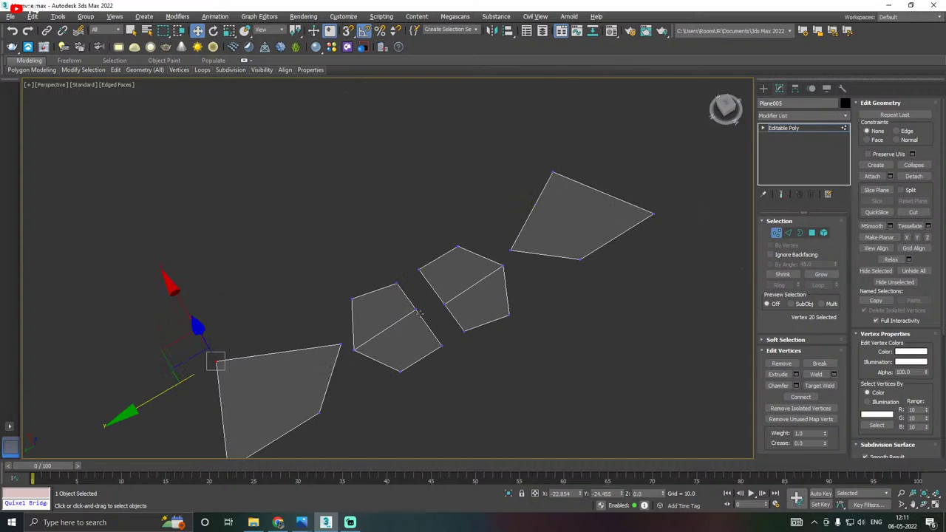
# Pull the inner middle vertices of both five-sided pieces toward each other along Y to turn the pieces into hexagons.
pyautogui.click(415, 305)
pyautogui.moveTo(361, 340); pyautogui.dragTo(395, 331)
pyautogui.keyDown('alt'); pyautogui.moveTo(395, 332); pyautogui.dragTo(451, 322, button='middle'); pyautogui.keyUp('alt')
pyautogui.moveTo(440, 312); pyautogui.dragTo(347, 300)
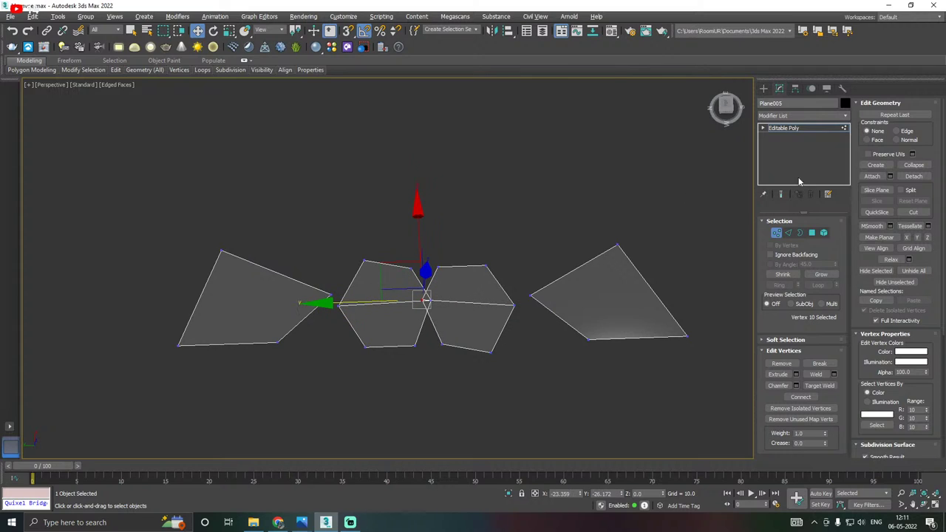
# Select one hexagon and its neighbouring tapered piece as elements and move them along Y to open a gap between the hexagons.
pyautogui.click(789, 130)
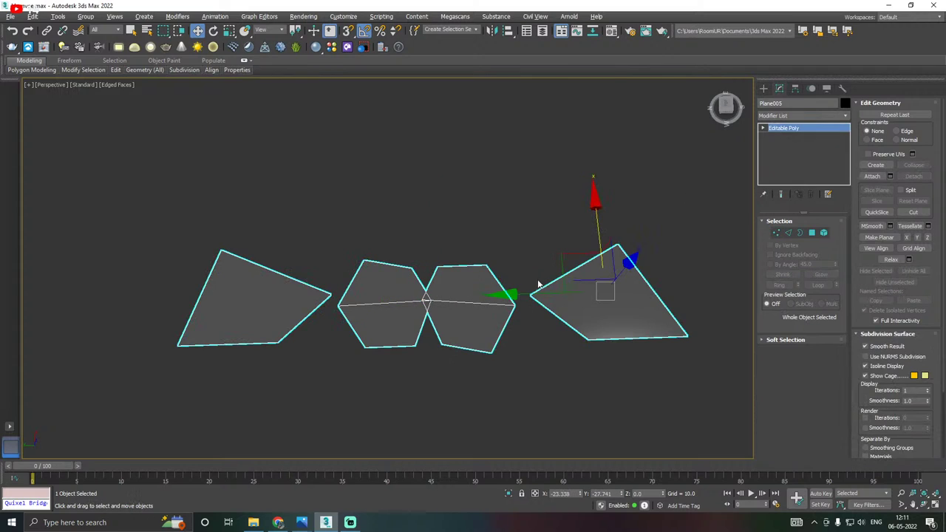
pyautogui.click(825, 232)
pyautogui.moveTo(473, 330); pyautogui.dragTo(473, 330)
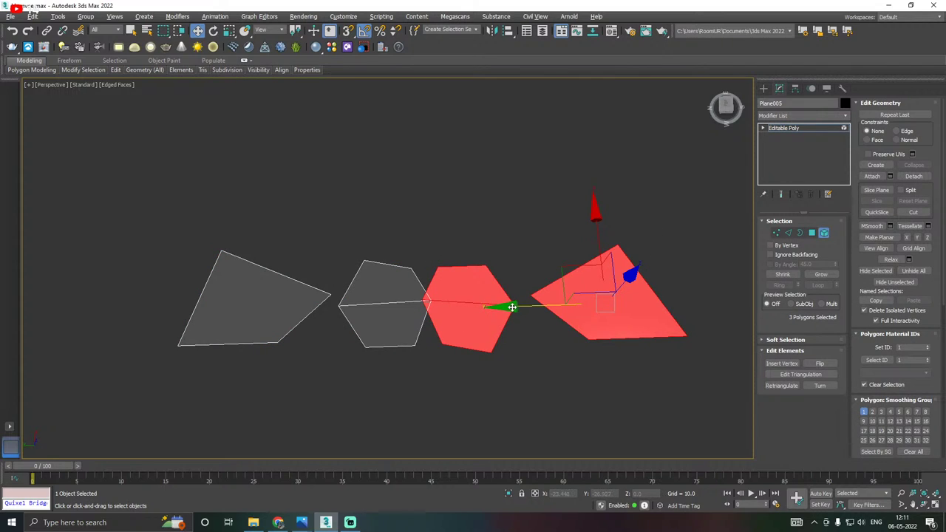
pyautogui.moveTo(512, 307); pyautogui.dragTo(532, 307)
pyautogui.click(529, 333)
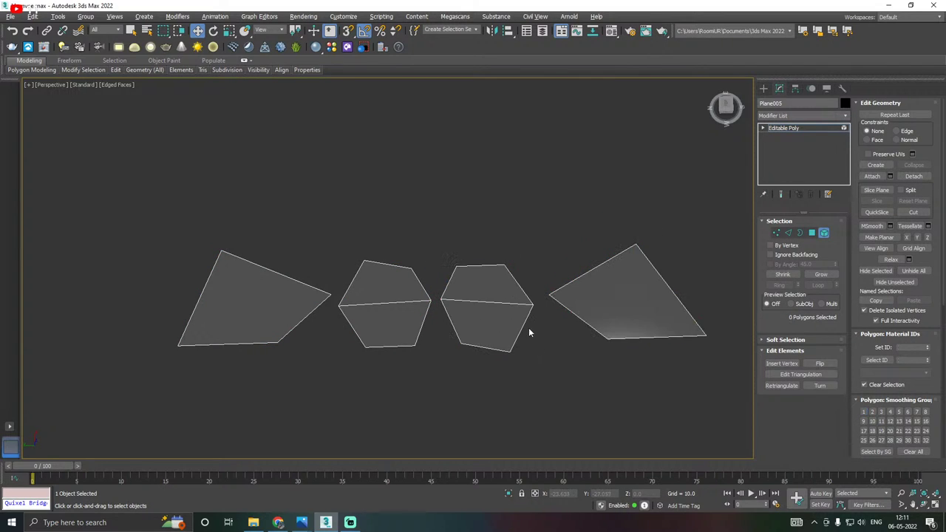
# Move the tapered element beside the shifted hexagon slightly closer to it along Y, to about Y -27.853.
pyautogui.moveTo(532, 333); pyautogui.dragTo(514, 315, button='middle')
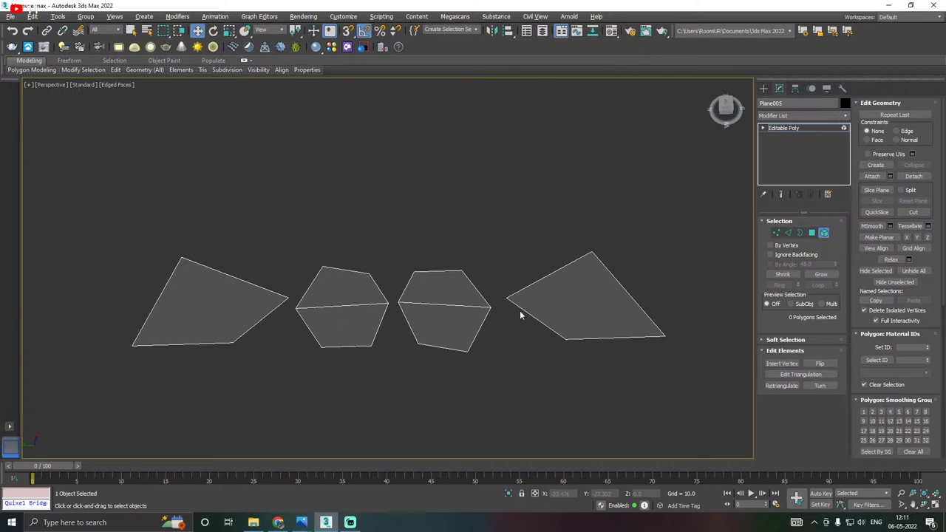
pyautogui.moveTo(582, 297); pyautogui.dragTo(552, 317, button='middle')
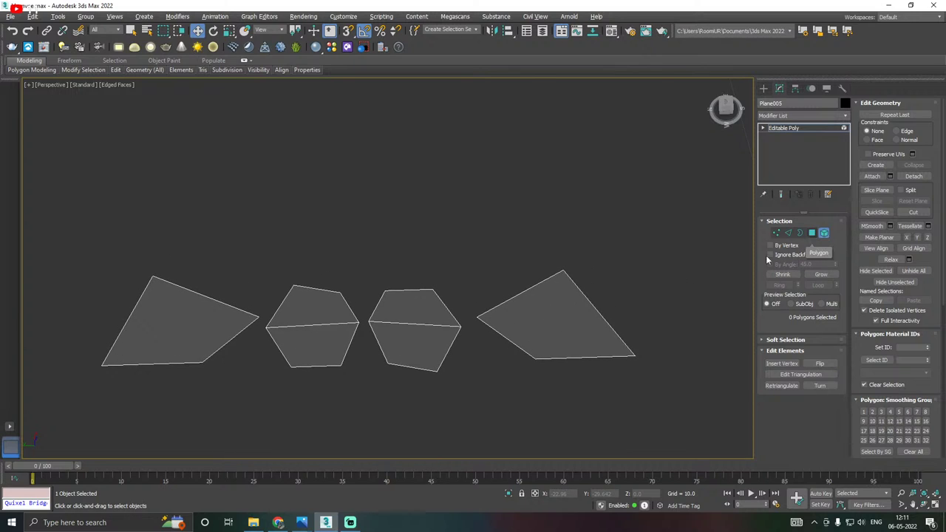
pyautogui.click(531, 316)
pyautogui.moveTo(479, 328); pyautogui.dragTo(473, 327)
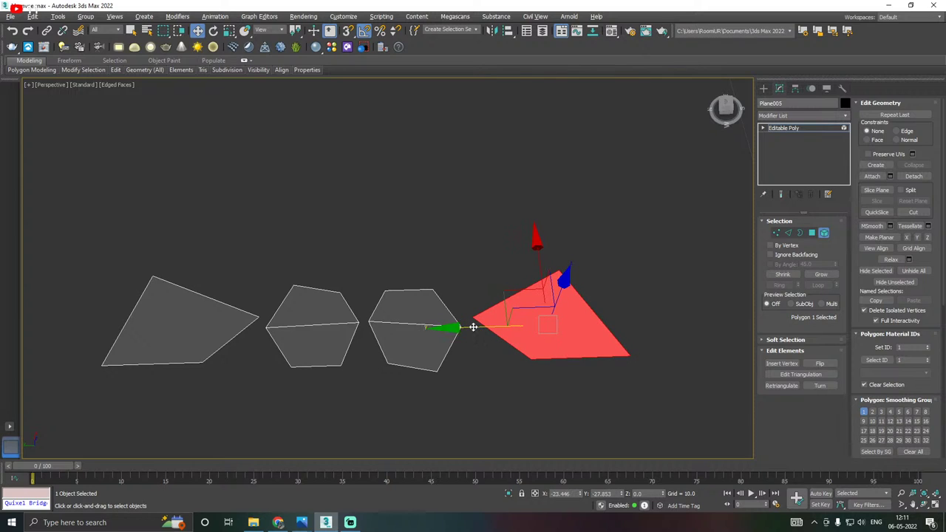
# Extrude the open borders of all four pieces downward along Z to give the tread strip thickness.
pyautogui.click(800, 233)
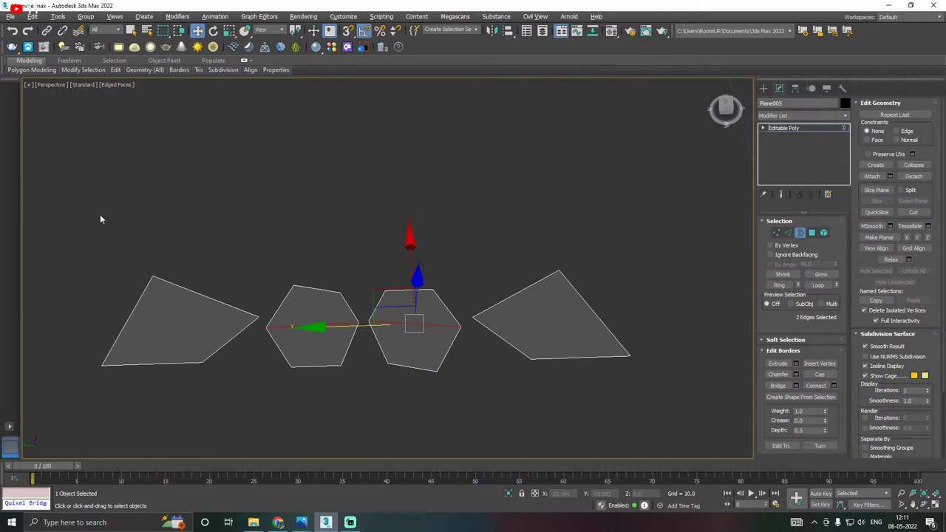
pyautogui.moveTo(101, 219); pyautogui.dragTo(638, 438)
pyautogui.keyDown('alt'); pyautogui.moveTo(637, 438); pyautogui.dragTo(502, 352, button='middle'); pyautogui.keyUp('alt')
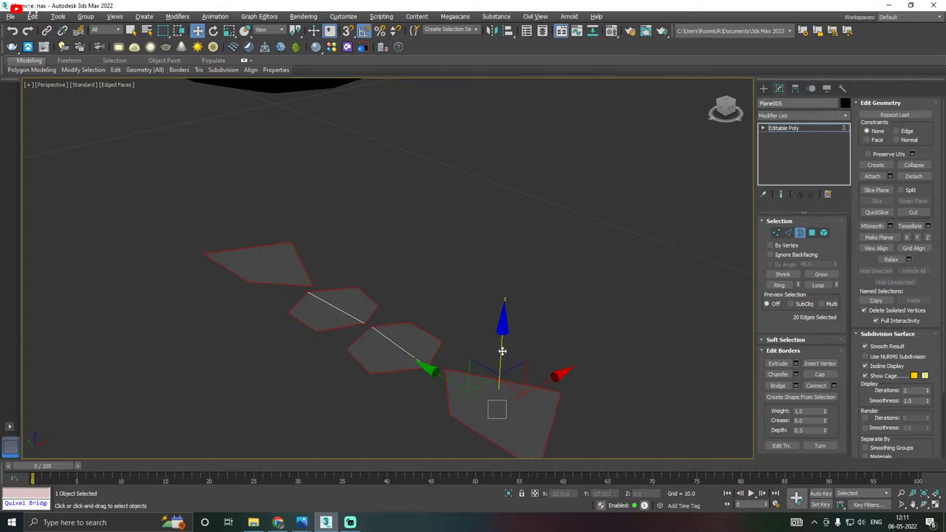
pyautogui.keyDown('shift'); pyautogui.moveTo(500, 348); pyautogui.dragTo(506, 375); pyautogui.keyUp('shift')
pyautogui.keyDown('alt'); pyautogui.moveTo(491, 367); pyautogui.dragTo(545, 353, button='middle'); pyautogui.keyUp('alt')
pyautogui.scroll(-4, 475, 317)
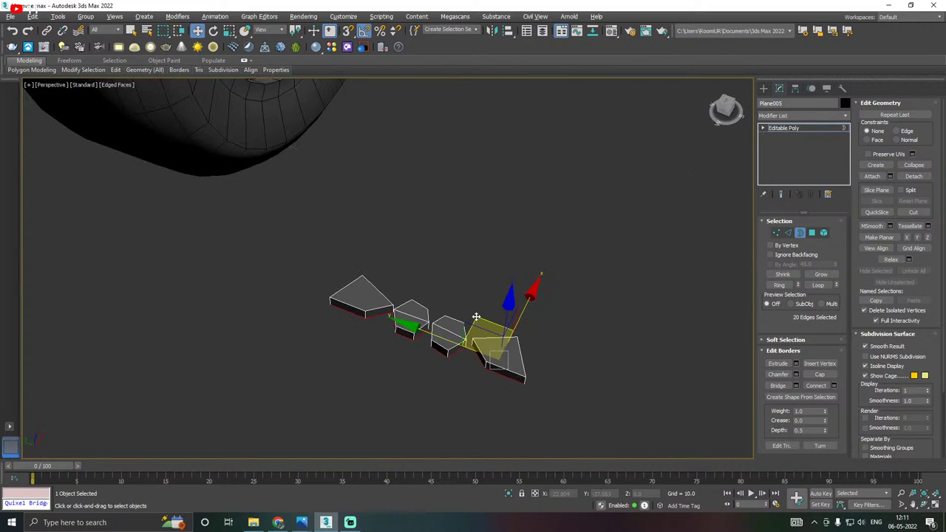
pyautogui.click(797, 127)
# Move the tread strip onto the top of the tire at X -17.611, Y -19.151, Z 9.548.
pyautogui.keyDown('alt'); pyautogui.moveTo(531, 260); pyautogui.dragTo(609, 334, button='middle'); pyautogui.keyUp('alt')
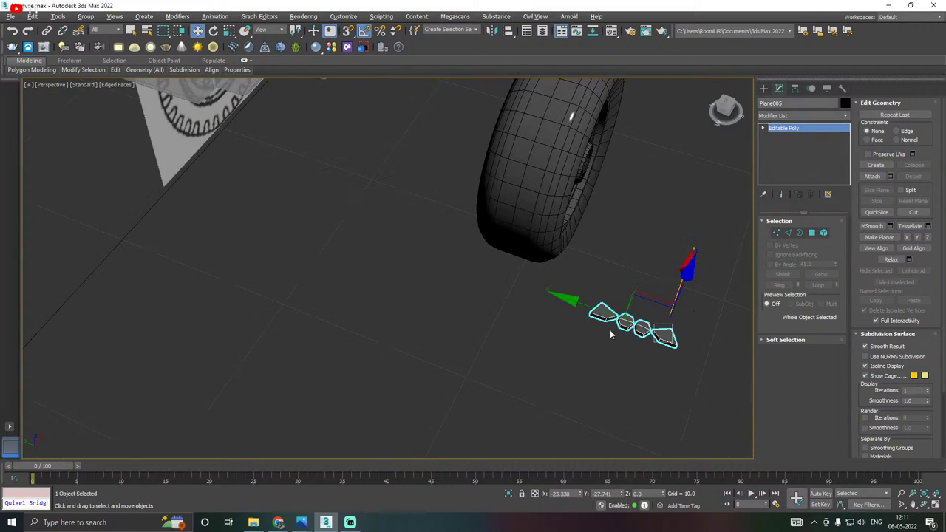
pyautogui.moveTo(606, 314); pyautogui.dragTo(457, 289)
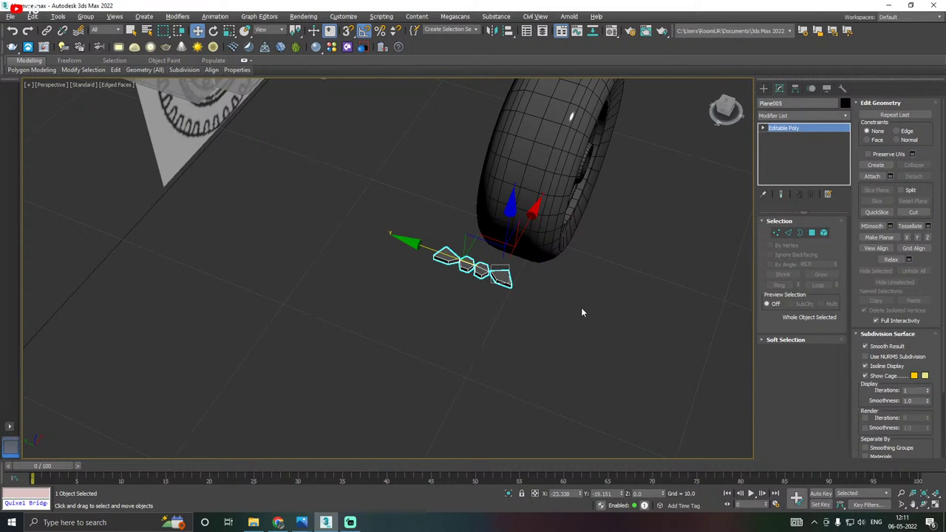
pyautogui.moveTo(624, 294); pyautogui.dragTo(539, 345, button='middle')
pyautogui.moveTo(579, 304); pyautogui.dragTo(486, 359, button='middle')
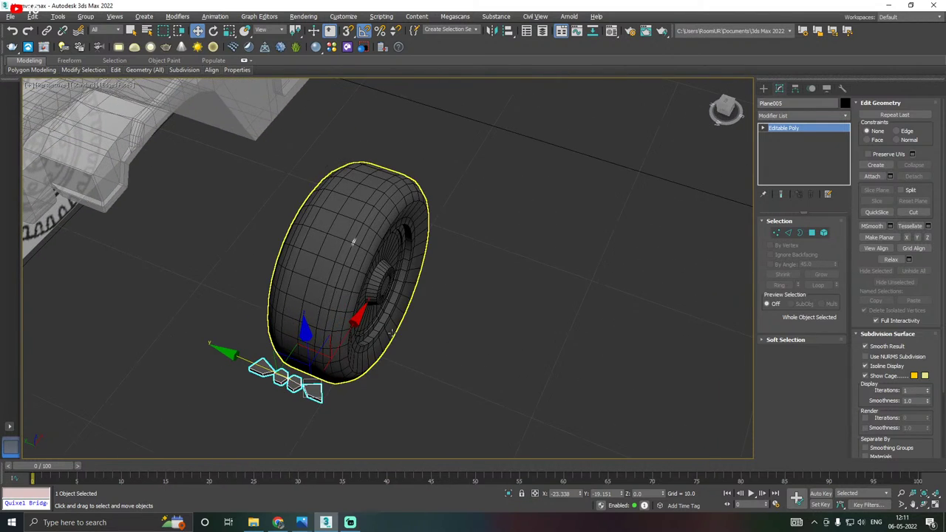
pyautogui.moveTo(310, 343); pyautogui.dragTo(383, 71)
pyautogui.scroll(4, 348, 204)
pyautogui.scroll(5, 348, 204)
pyautogui.scroll(-2, 420, 238)
pyautogui.moveTo(422, 233); pyautogui.dragTo(422, 317, button='middle')
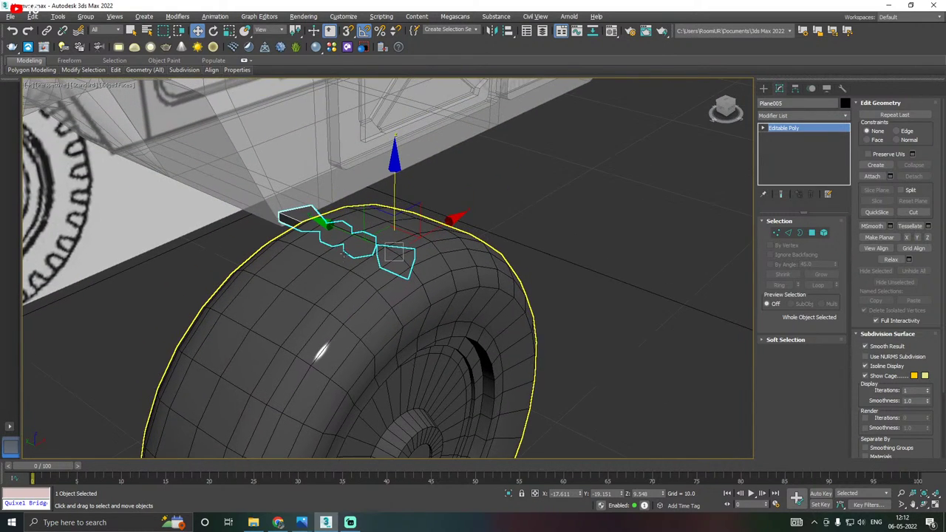
# Raise the tread strip slightly off the tire's crown, adjust its position across the tread, and activate uniform scaling.
pyautogui.scroll(2, 359, 244)
pyautogui.moveTo(429, 231); pyautogui.dragTo(435, 198)
pyautogui.moveTo(413, 233); pyautogui.dragTo(399, 227)
pyautogui.press('r')
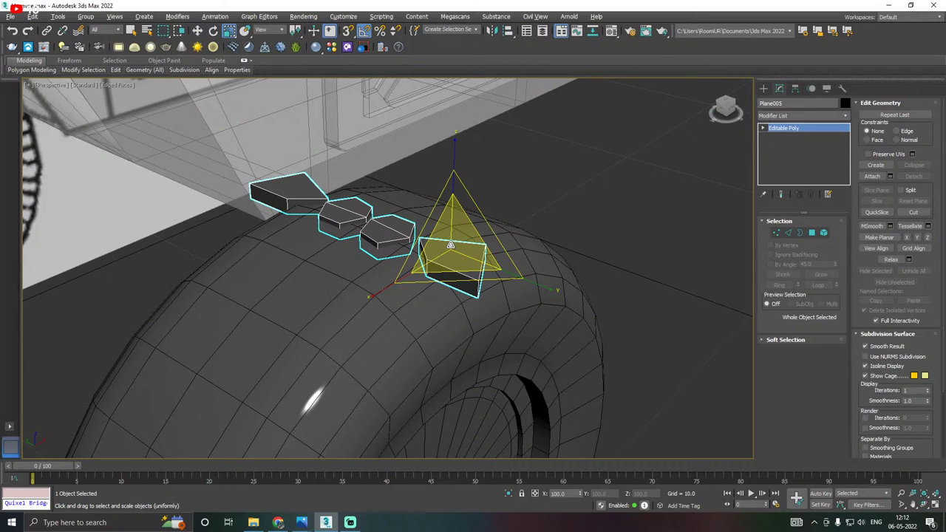
# Scale the tread block strip down uniformly to about 70% and shift it sideways to centre it across the tyre's width.
pyautogui.moveTo(450, 245); pyautogui.dragTo(440, 257)
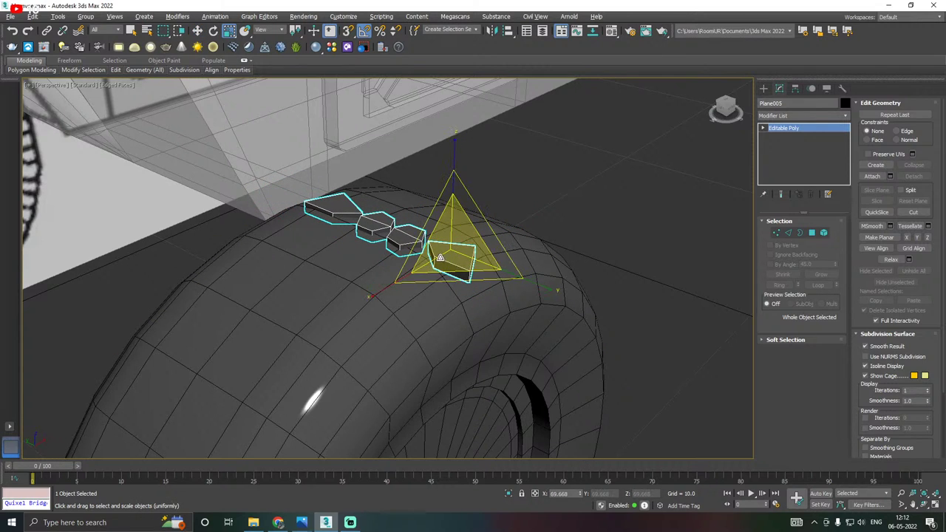
pyautogui.keyDown('alt'); pyautogui.moveTo(440, 257); pyautogui.dragTo(471, 276, button='middle'); pyautogui.keyUp('alt')
pyautogui.hotkey('ctrl', 'w')
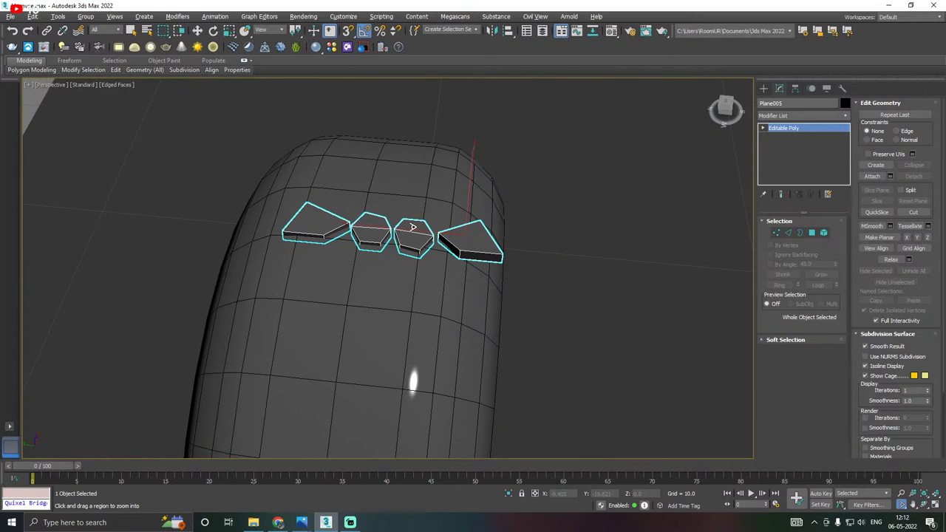
pyautogui.press('q')
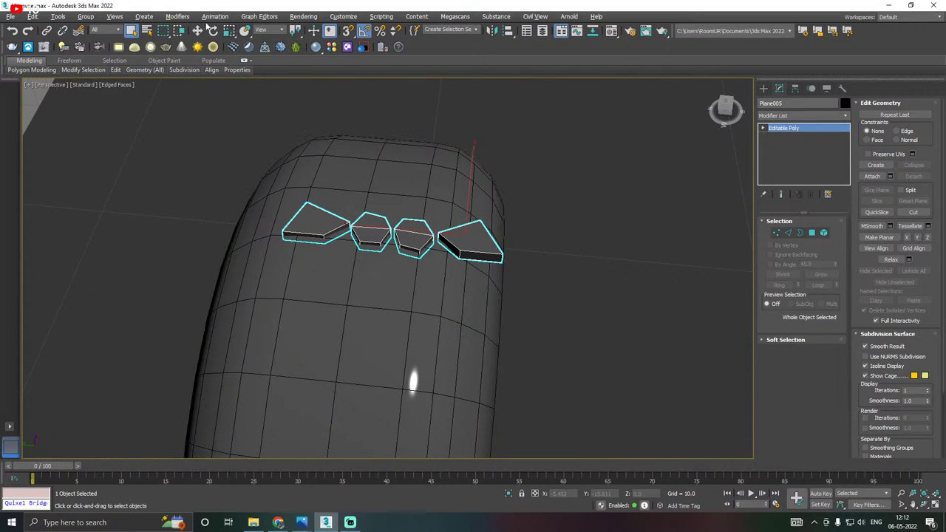
pyautogui.press('w')
pyautogui.moveTo(391, 230); pyautogui.dragTo(361, 226)
# Shrink the tread strip slightly across the tyre's width and scale its thickness to about 116% along Z.
pyautogui.keyDown('alt'); pyautogui.moveTo(380, 232); pyautogui.dragTo(469, 226, button='middle'); pyautogui.keyUp('alt')
pyautogui.press('r')
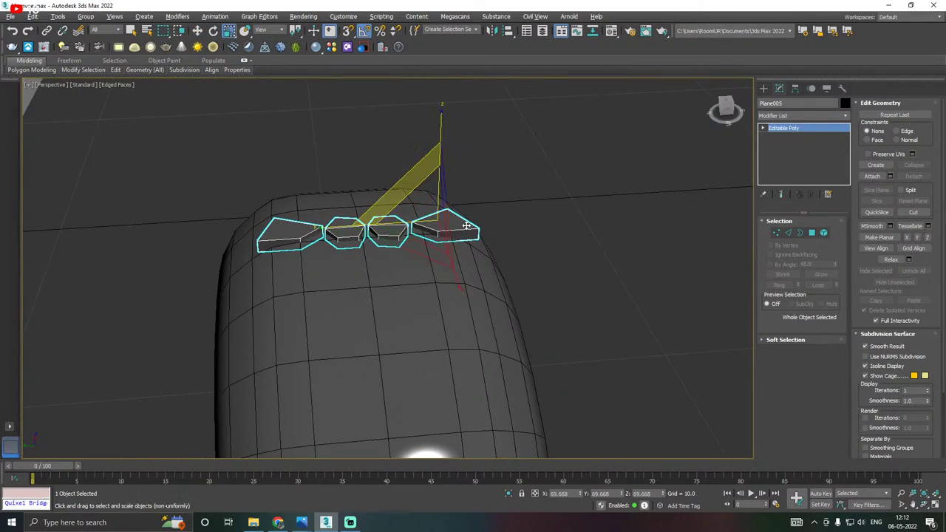
pyautogui.moveTo(314, 227); pyautogui.dragTo(320, 228)
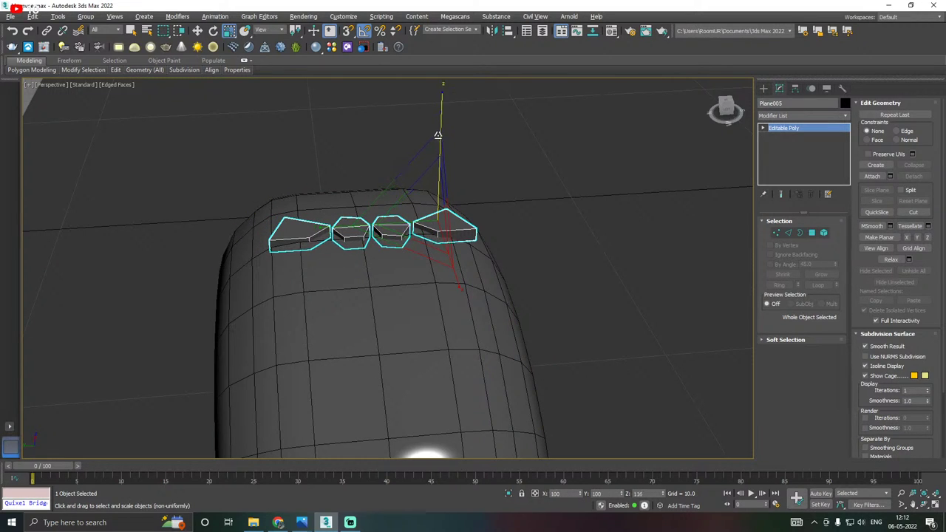
# Seat the tread strip on the crown of the tyre by moving it to about X -19.83 and Z 11.16.
pyautogui.press('w')
pyautogui.keyDown('alt'); pyautogui.moveTo(450, 159); pyautogui.dragTo(369, 177, button='middle'); pyautogui.keyUp('alt')
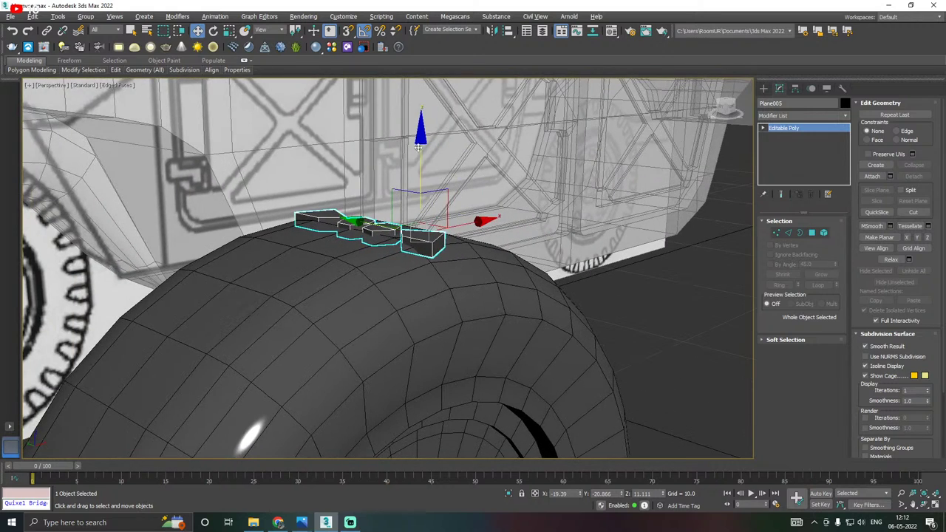
pyautogui.moveTo(475, 219); pyautogui.dragTo(449, 224)
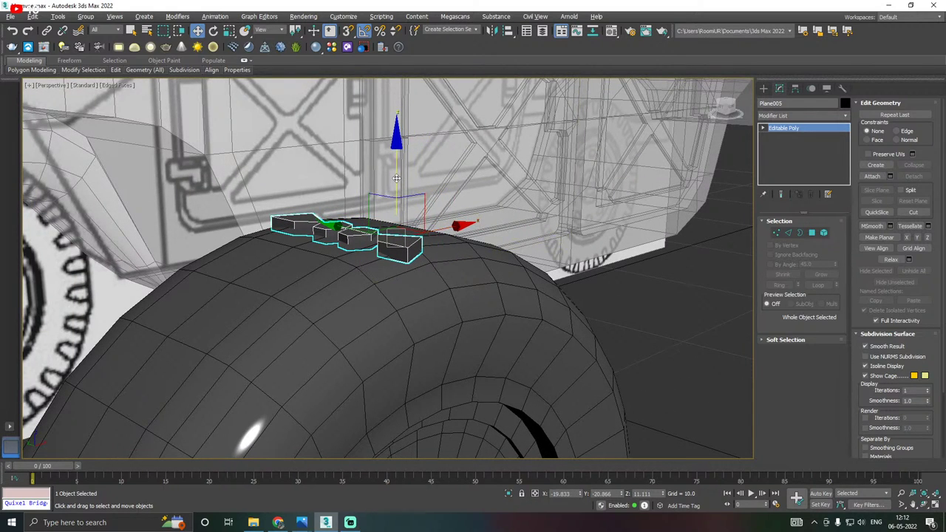
pyautogui.keyDown('alt'); pyautogui.moveTo(395, 183); pyautogui.dragTo(375, 225, button='middle'); pyautogui.keyUp('alt')
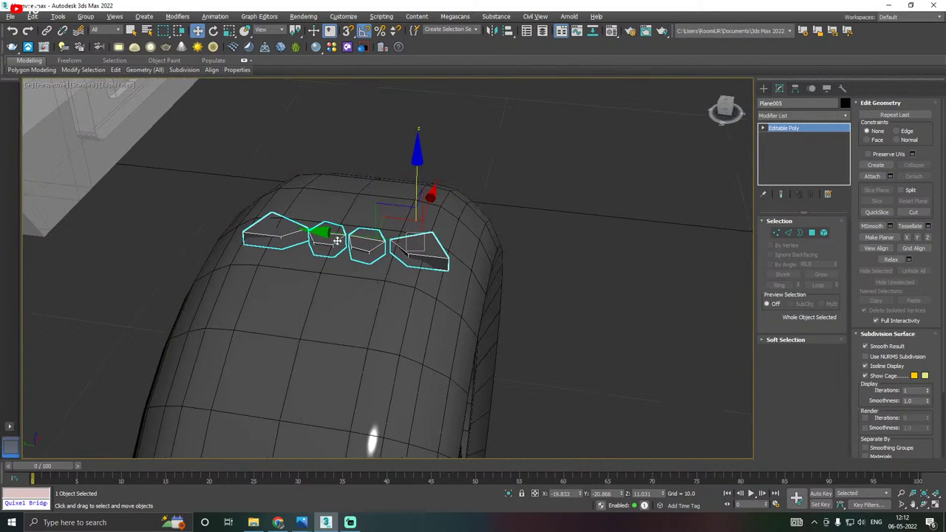
pyautogui.moveTo(415, 198); pyautogui.dragTo(415, 191)
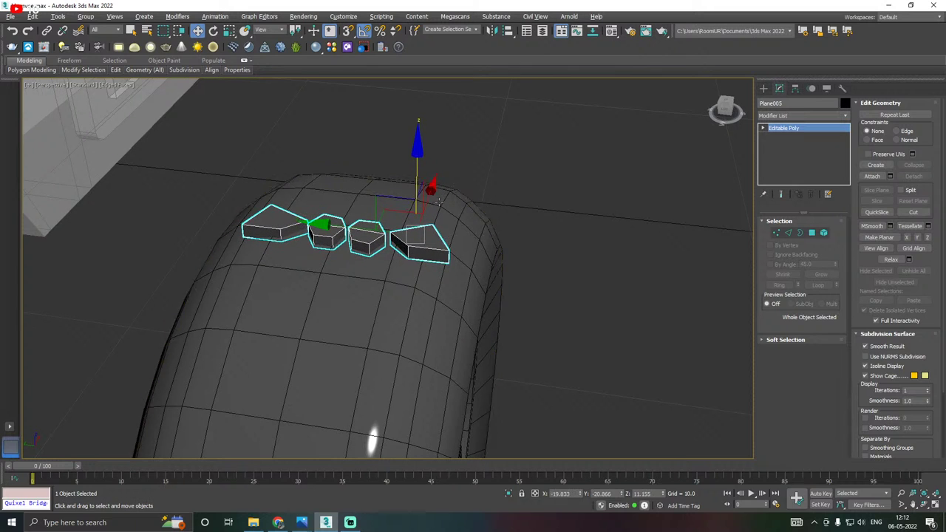
pyautogui.keyDown('alt'); pyautogui.moveTo(439, 201); pyautogui.dragTo(453, 179, button='middle'); pyautogui.keyUp('alt')
pyautogui.keyDown('alt'); pyautogui.moveTo(377, 223); pyautogui.dragTo(375, 243, button='middle'); pyautogui.keyUp('alt')
# Move the tread strip sideways clear of the tyre to about Y -31.05 and save the scene.
pyautogui.moveTo(336, 225); pyautogui.dragTo(513, 321)
pyautogui.moveTo(513, 320); pyautogui.dragTo(510, 299, button='middle')
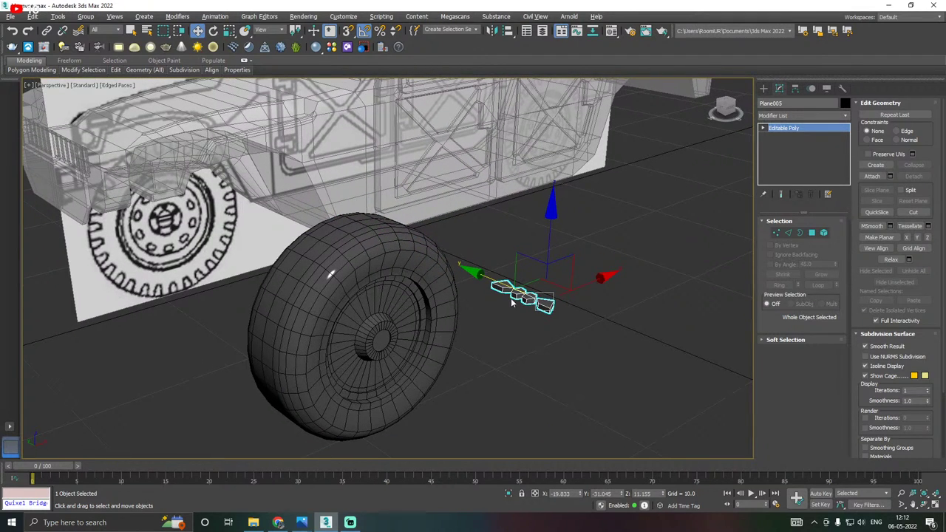
pyautogui.press('f')
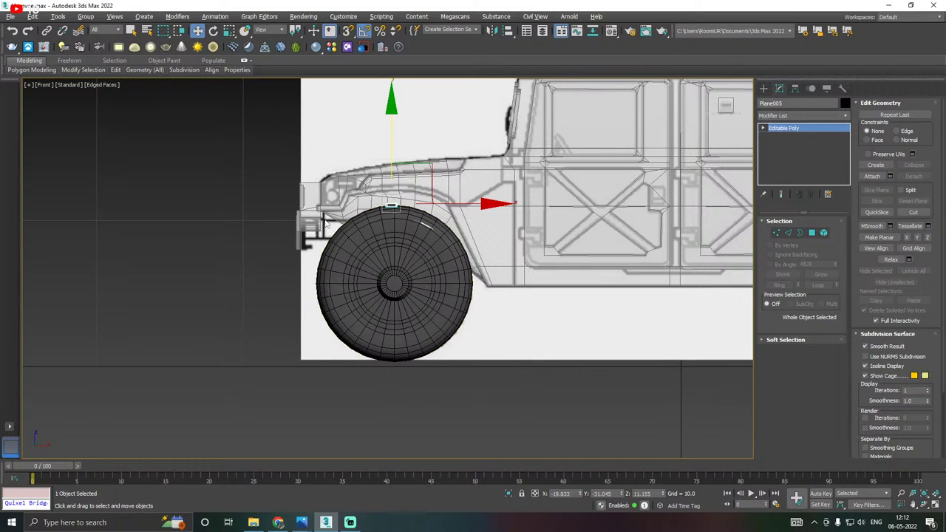
pyautogui.click(10, 17)
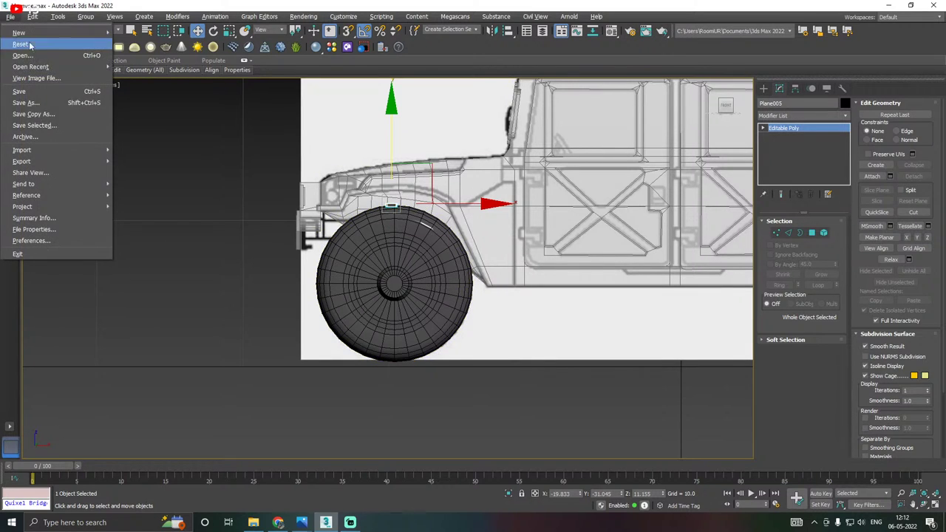
pyautogui.click(35, 91)
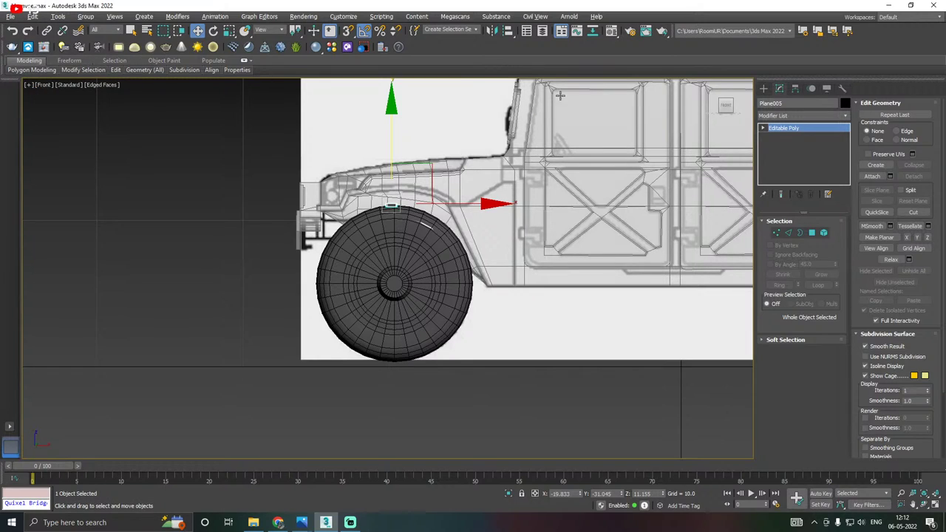
# Draw a circle spline with a radius of about 4.47 near the front wheel in the front view.
pyautogui.click(765, 90)
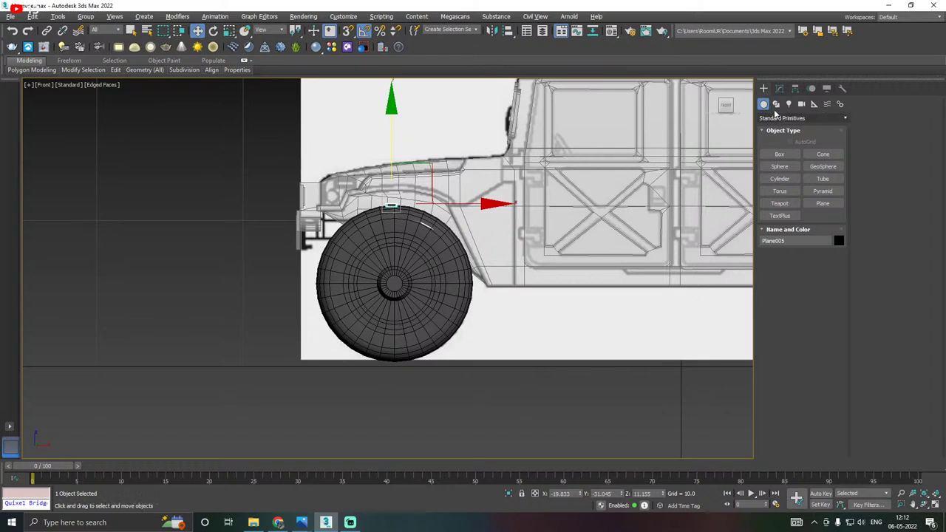
pyautogui.click(776, 104)
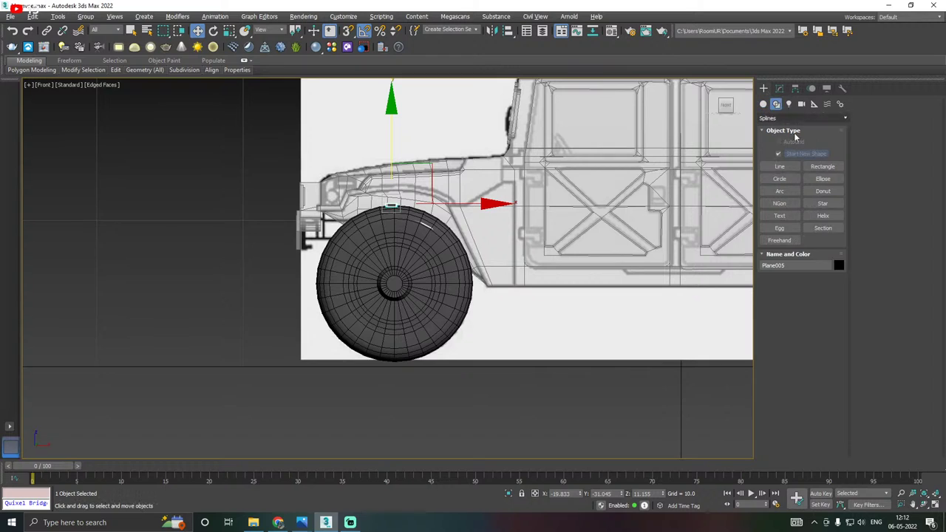
pyautogui.click(783, 180)
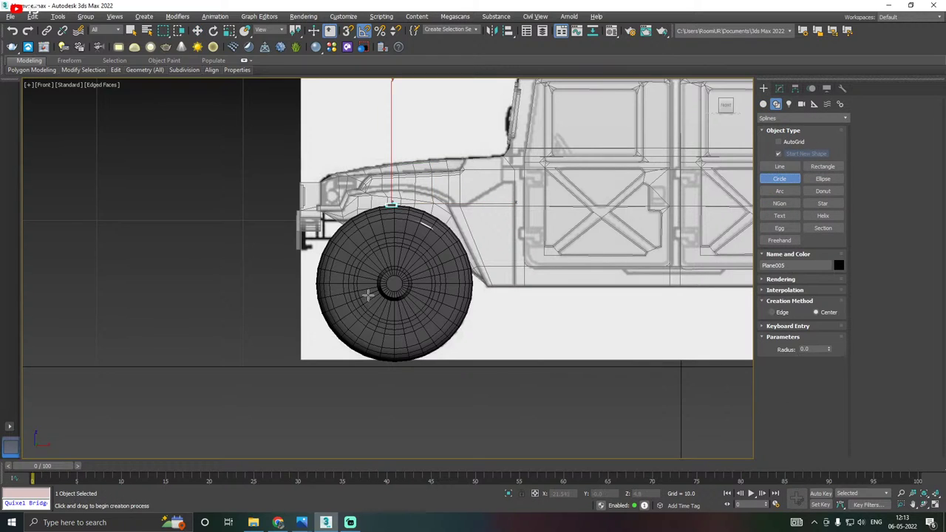
pyautogui.scroll(2, 378, 244)
pyautogui.moveTo(360, 214); pyautogui.dragTo(418, 270)
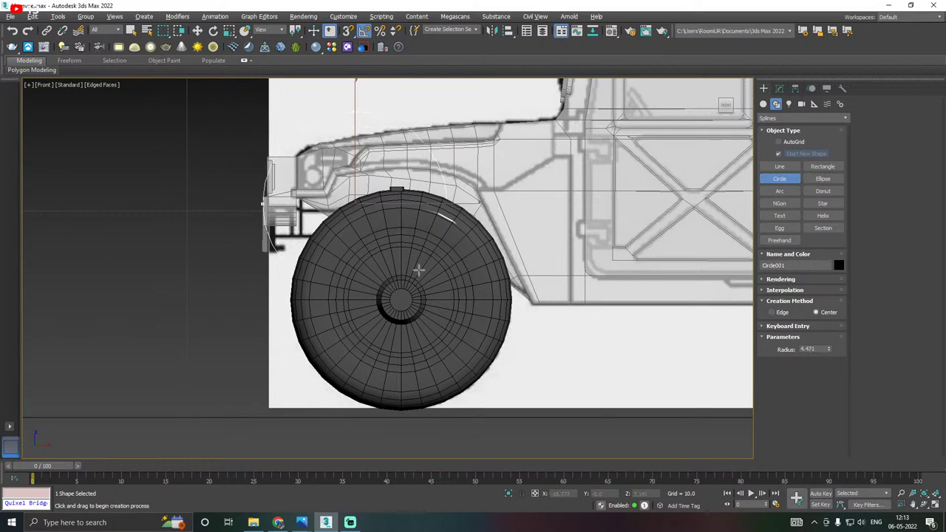
# Position the circle roughly over the wheel's hub and bring it out to the tyre at about Y -21.8.
pyautogui.press('w')
pyautogui.moveTo(380, 154); pyautogui.dragTo(388, 247)
pyautogui.hotkey('ctrl', 'z')
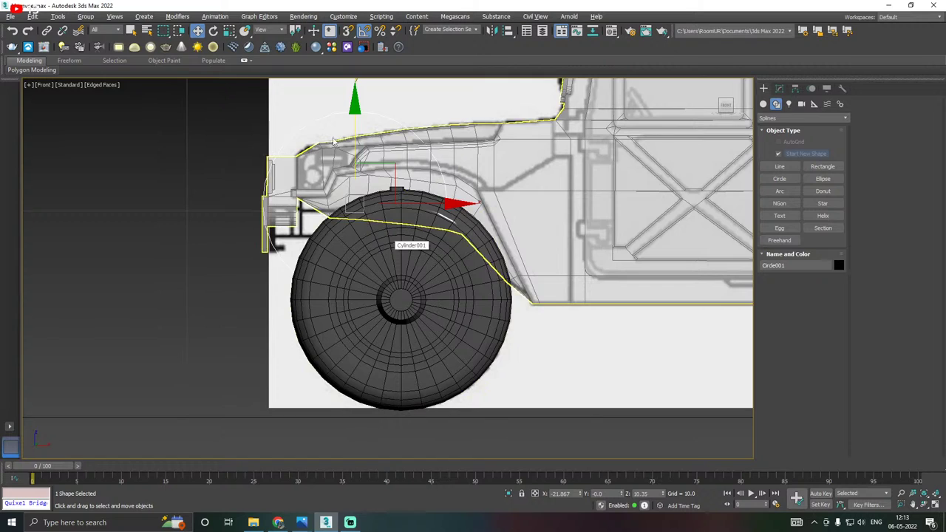
pyautogui.moveTo(356, 144); pyautogui.dragTo(355, 251)
pyautogui.moveTo(422, 311); pyautogui.dragTo(466, 300)
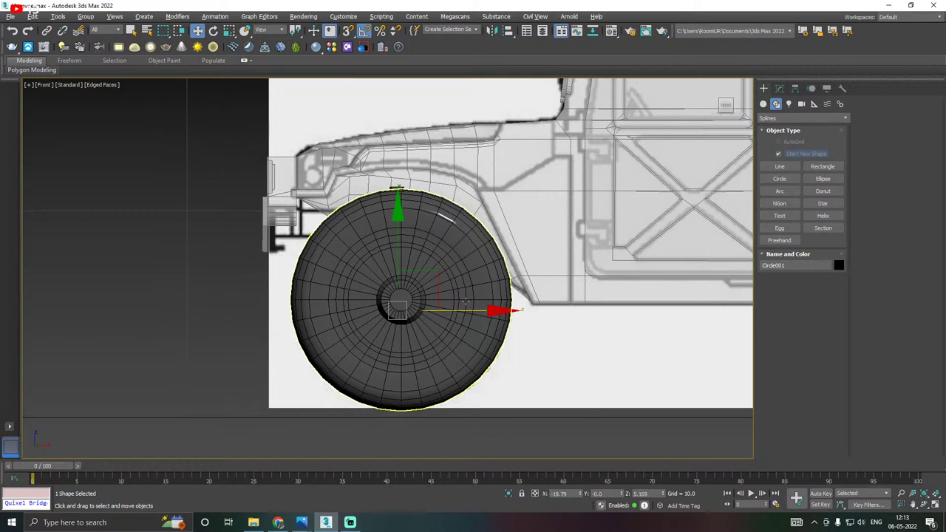
pyautogui.press('p')
pyautogui.scroll(-4, 315, 246)
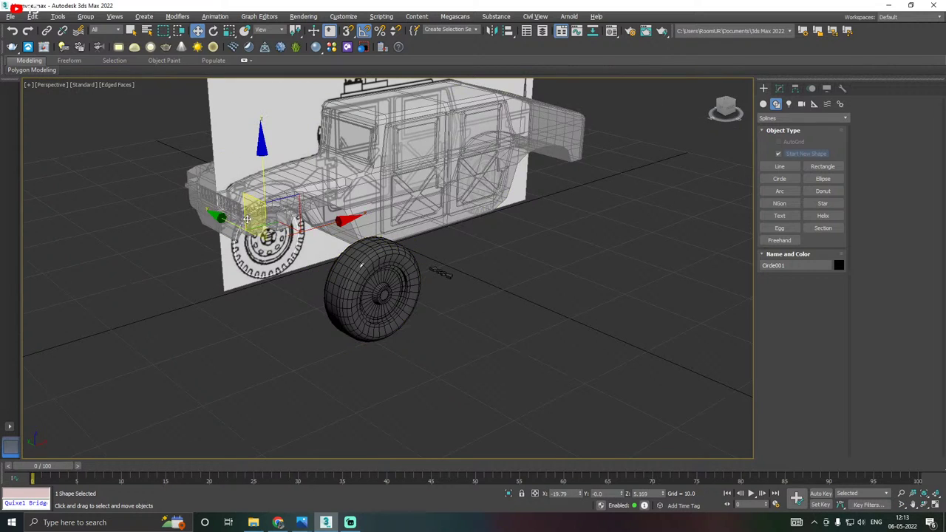
pyautogui.moveTo(231, 220); pyautogui.dragTo(396, 252)
pyautogui.press('f')
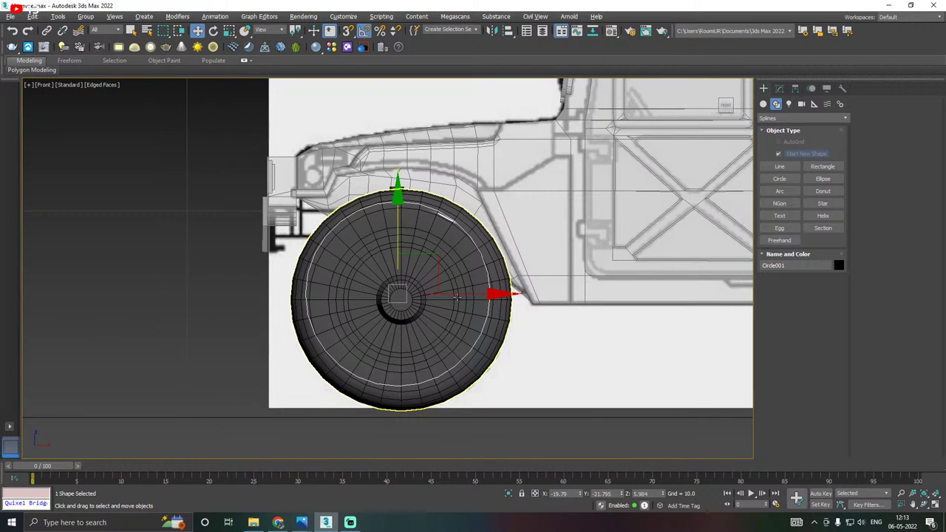
# Scale the circle up to nearly the tyre's outer diameter and centre it on the hub at about X -19.6, Z 5.7.
pyautogui.press('r')
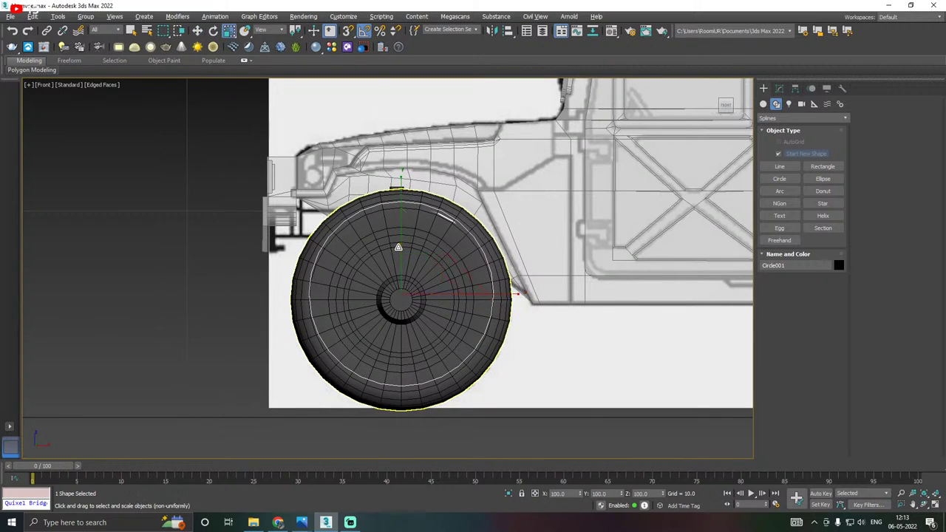
pyautogui.moveTo(404, 280); pyautogui.dragTo(405, 268)
pyautogui.press('w')
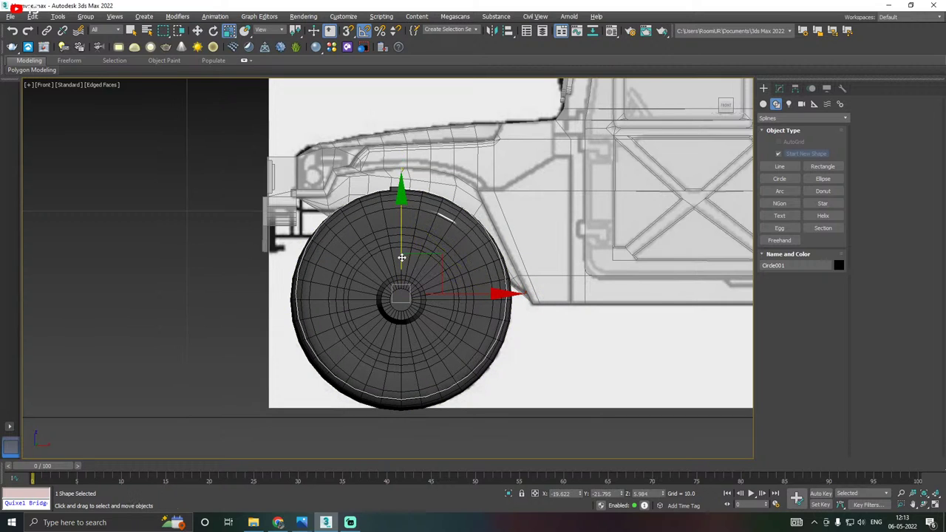
pyautogui.moveTo(401, 220); pyautogui.dragTo(402, 226)
pyautogui.moveTo(453, 300); pyautogui.dragTo(411, 287)
pyautogui.press('r')
pyautogui.press('w')
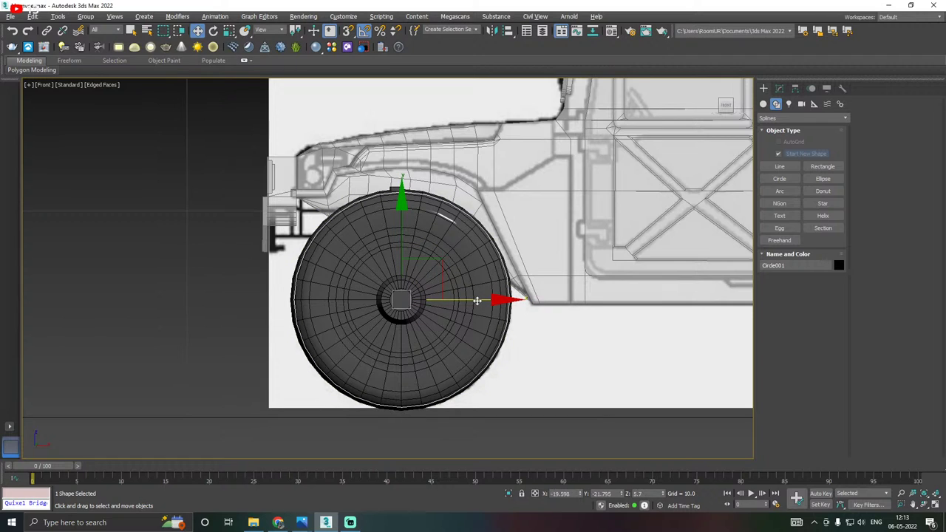
# Move the circle outward in front of the tyre to about Y -24.18 in the perspective view.
pyautogui.press('p')
pyautogui.keyDown('alt'); pyautogui.moveTo(460, 300); pyautogui.dragTo(339, 278, button='middle'); pyautogui.keyUp('alt')
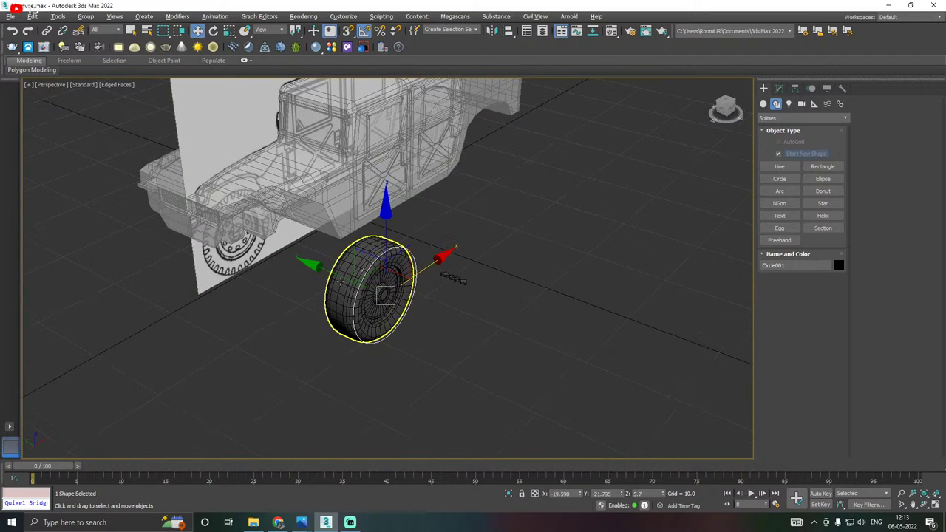
pyautogui.moveTo(339, 275); pyautogui.dragTo(361, 286)
pyautogui.scroll(2, 398, 288)
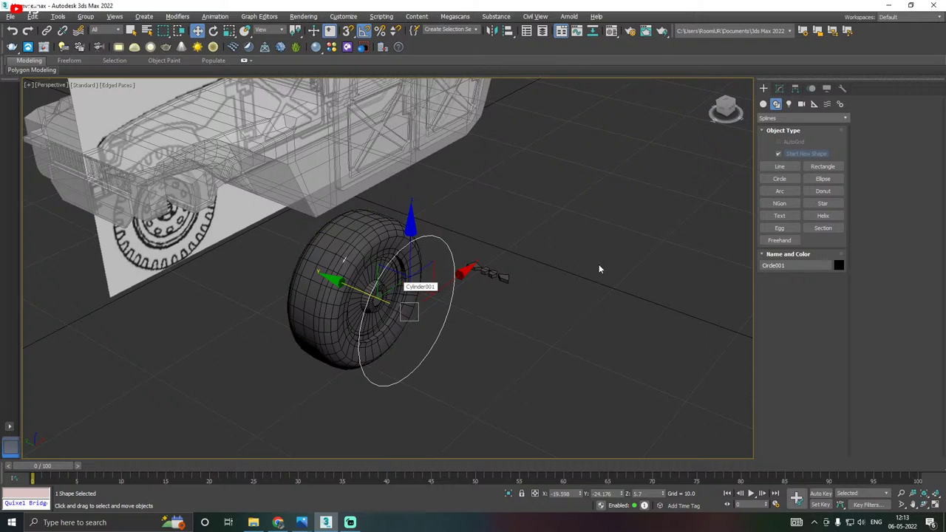
pyautogui.click(780, 89)
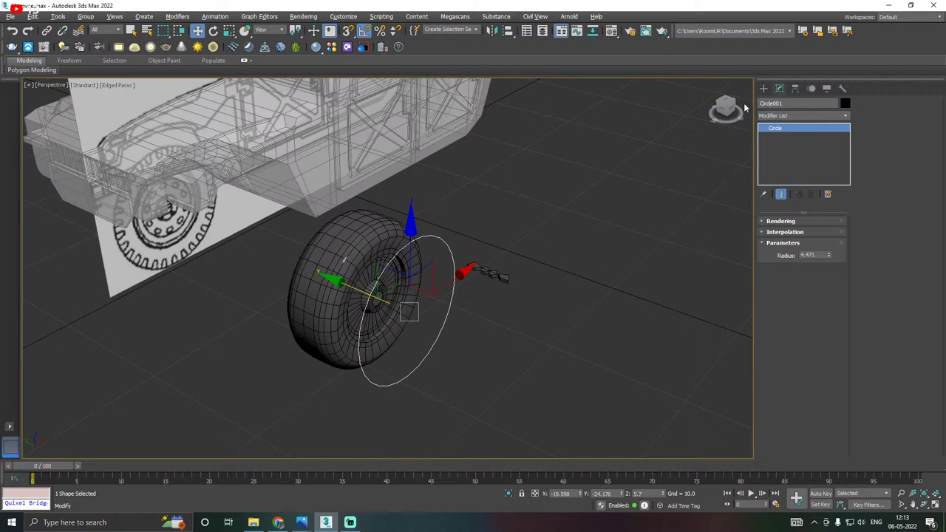
# Centre the tread strip's pivot on the object.
pyautogui.click(499, 277)
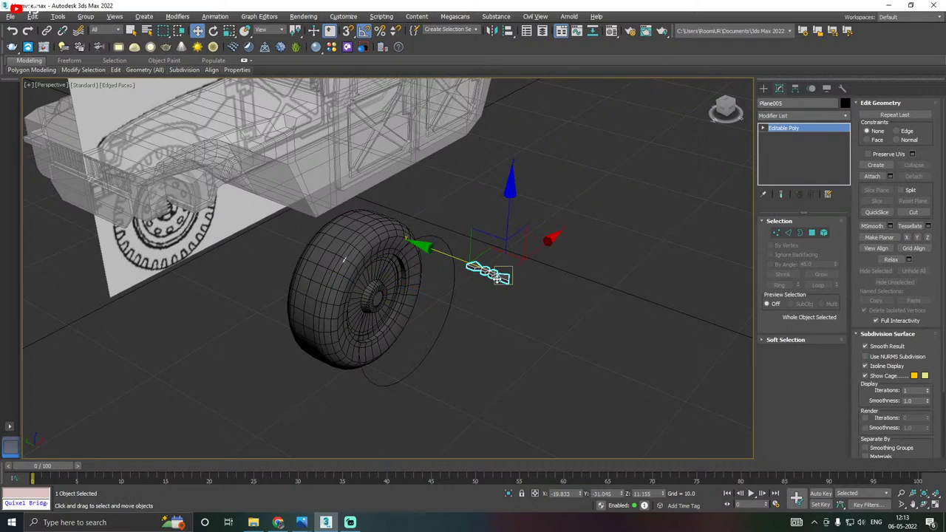
pyautogui.click(795, 88)
pyautogui.click(802, 157)
pyautogui.click(801, 209)
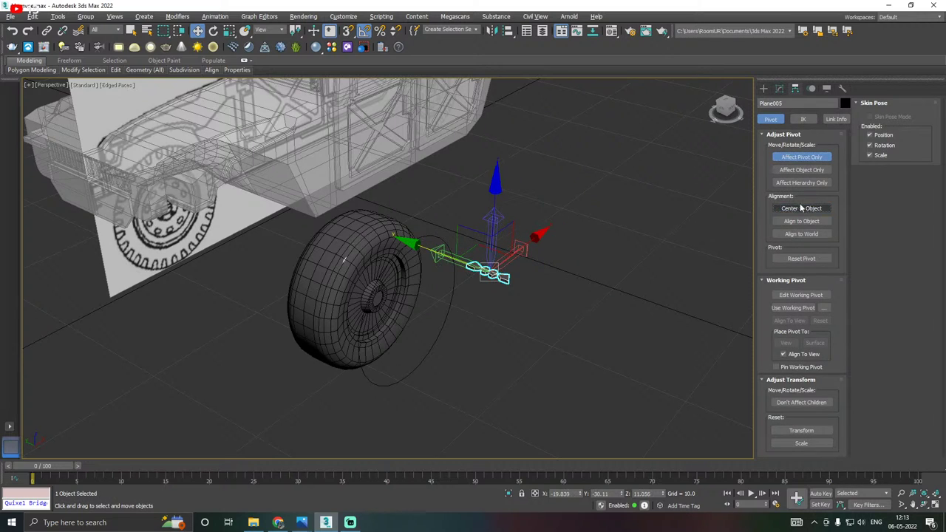
pyautogui.click(779, 88)
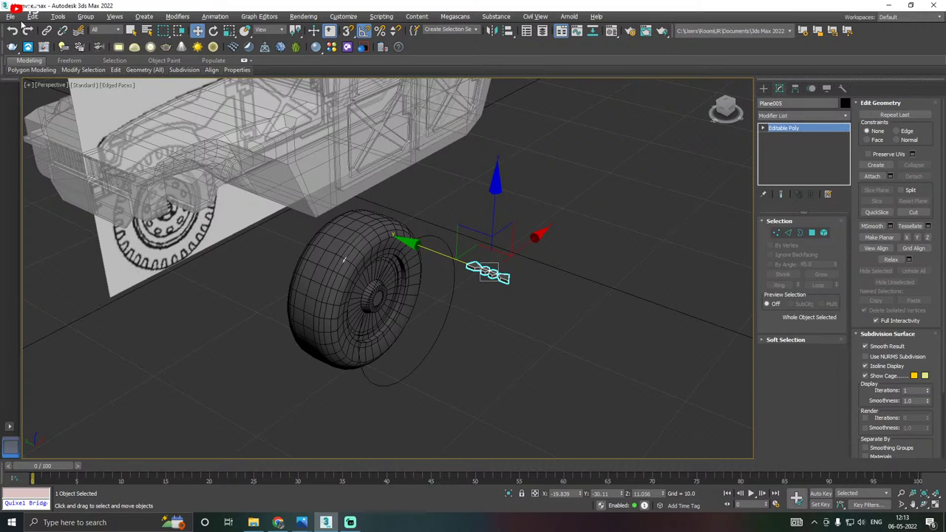
# Save the scene and move the tread strip farther from the wheel to about Y -38.18.
pyautogui.click(11, 17)
pyautogui.click(33, 91)
pyautogui.moveTo(422, 253); pyautogui.dragTo(557, 284)
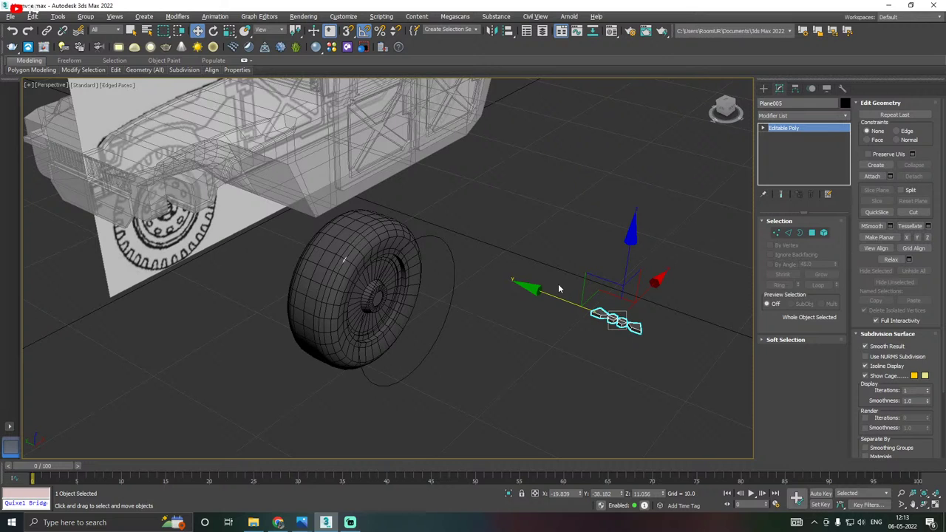
# Start the Spacing Tool for the tread strip with the circle as its path and enable Follow.
pyautogui.hotkey('shift', 'i')
pyautogui.click(34, 38)
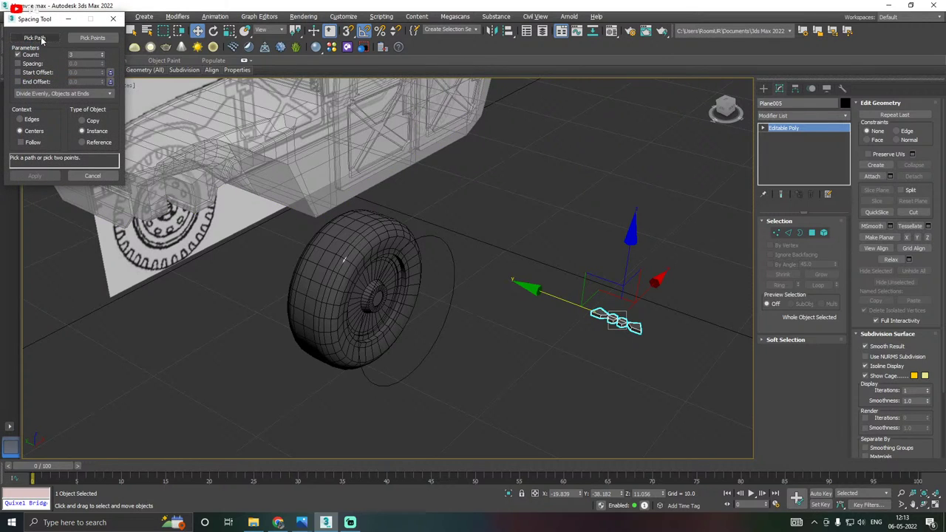
pyautogui.click(451, 298)
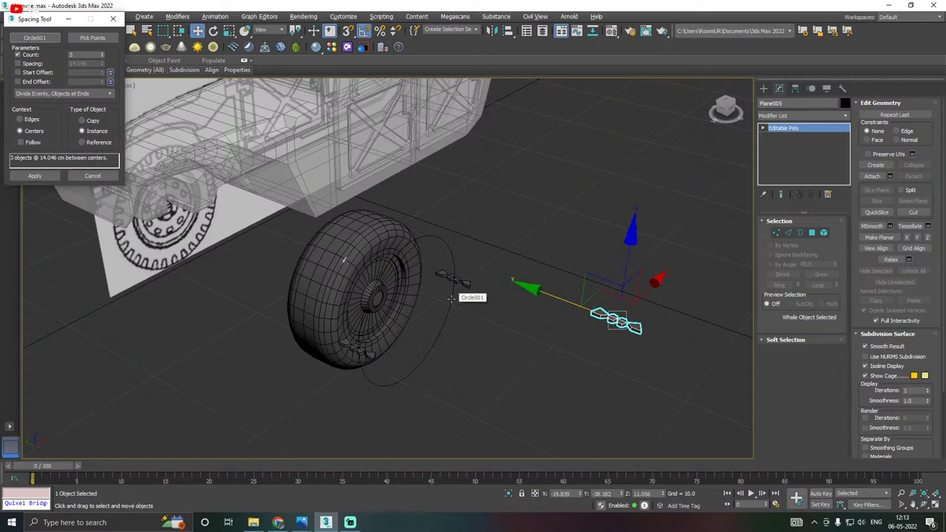
pyautogui.scroll(2, 447, 298)
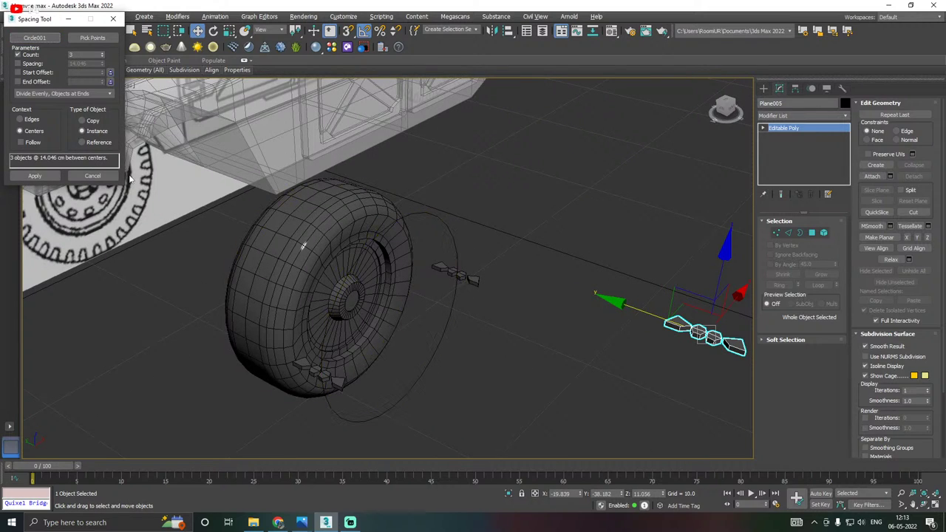
pyautogui.click(21, 143)
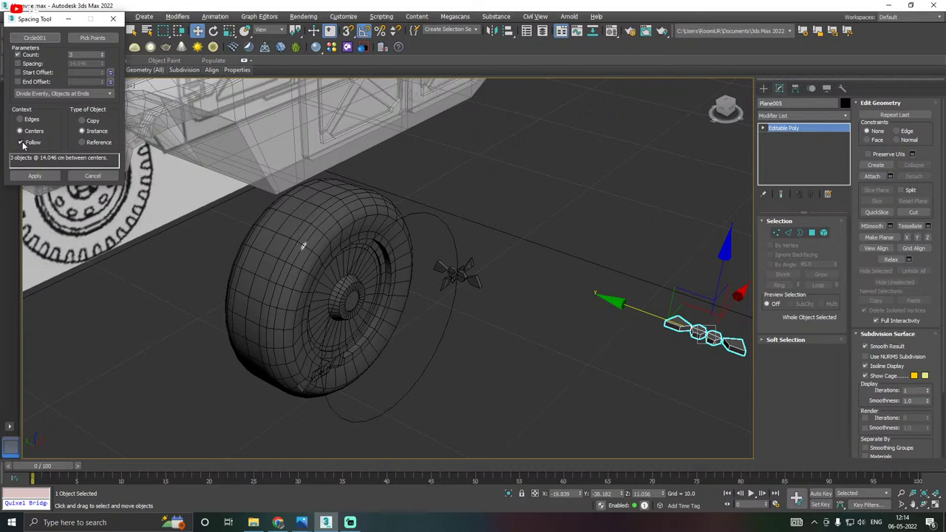
# Set the spacing count to 54 with Copy as the object type and apply the distribution around the circle.
pyautogui.click(102, 56)
pyautogui.click(102, 55)
pyautogui.click(102, 55)
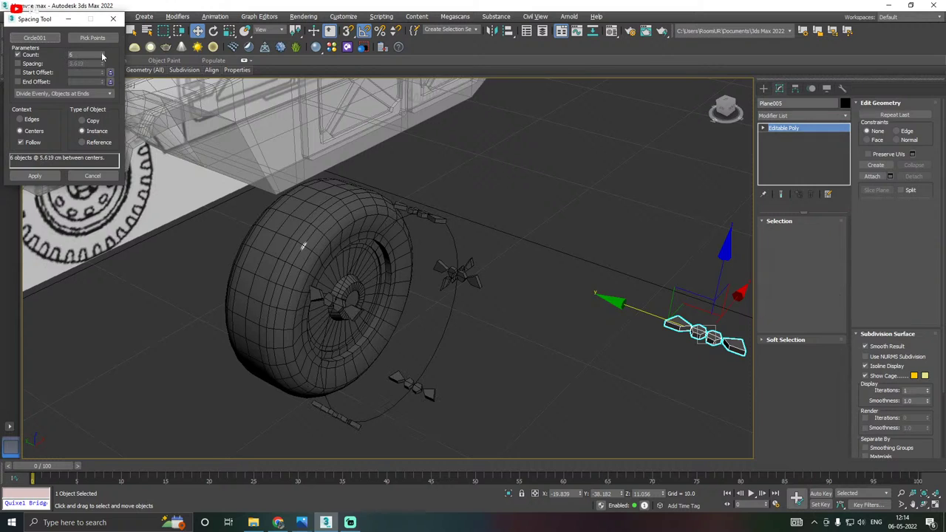
pyautogui.click(102, 56)
pyautogui.click(102, 55)
pyautogui.click(102, 55)
pyautogui.click(102, 55)
pyautogui.click(102, 55)
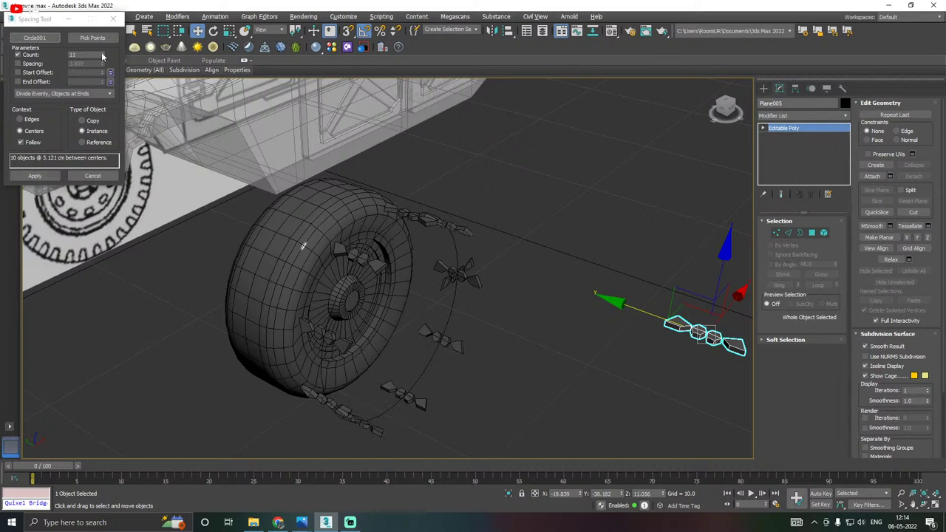
pyautogui.click(102, 56)
pyautogui.click(102, 55)
pyautogui.click(102, 55)
pyautogui.click(102, 55)
pyautogui.click(102, 55)
pyautogui.click(102, 55)
pyautogui.click(102, 55)
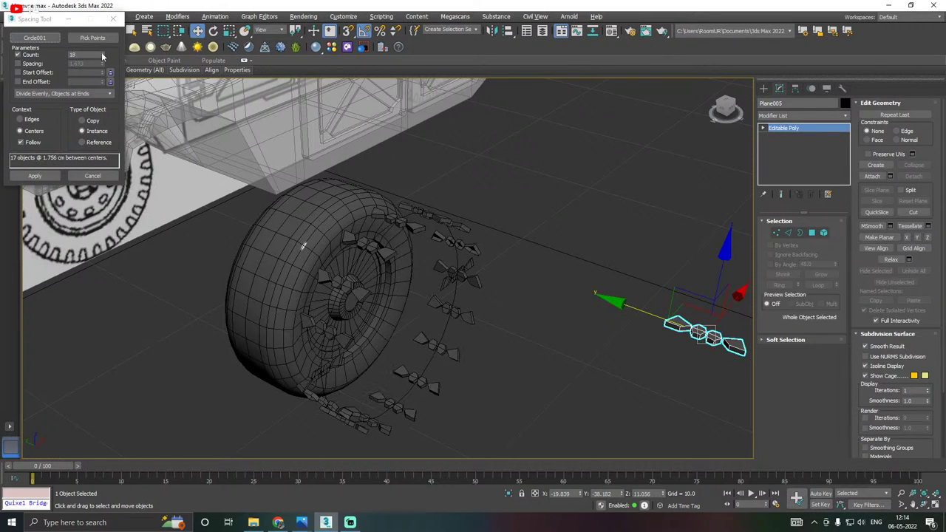
pyautogui.click(102, 55)
pyautogui.click(102, 55)
pyautogui.click(102, 55)
pyautogui.click(102, 56)
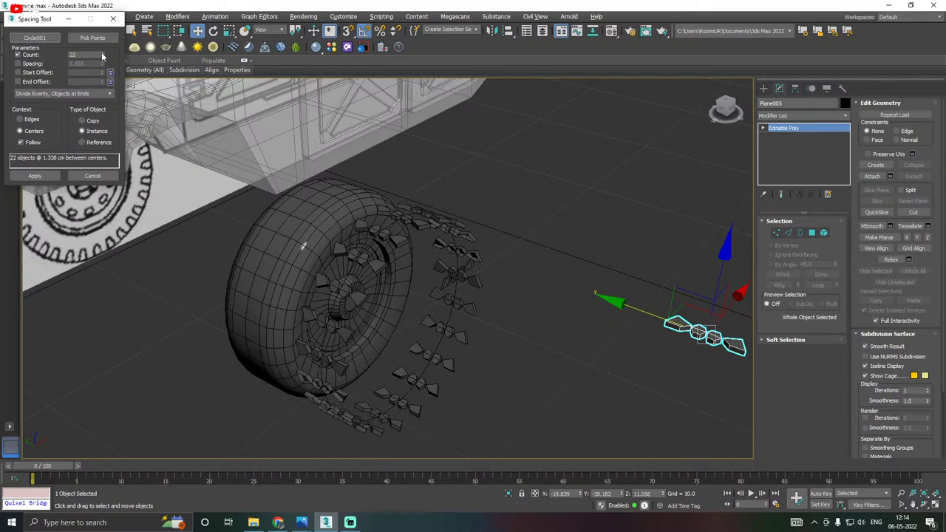
pyautogui.click(102, 56)
pyautogui.click(102, 56)
pyautogui.click(102, 55)
pyautogui.click(102, 55)
pyautogui.click(102, 55)
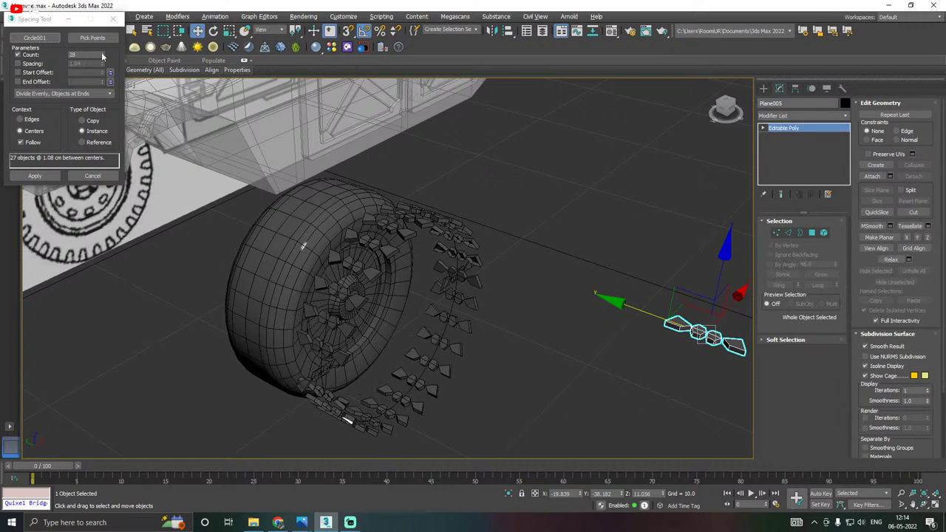
pyautogui.click(102, 55)
pyautogui.click(102, 55)
pyautogui.click(102, 56)
pyautogui.click(102, 56)
pyautogui.click(102, 56)
pyautogui.click(102, 55)
pyautogui.click(102, 55)
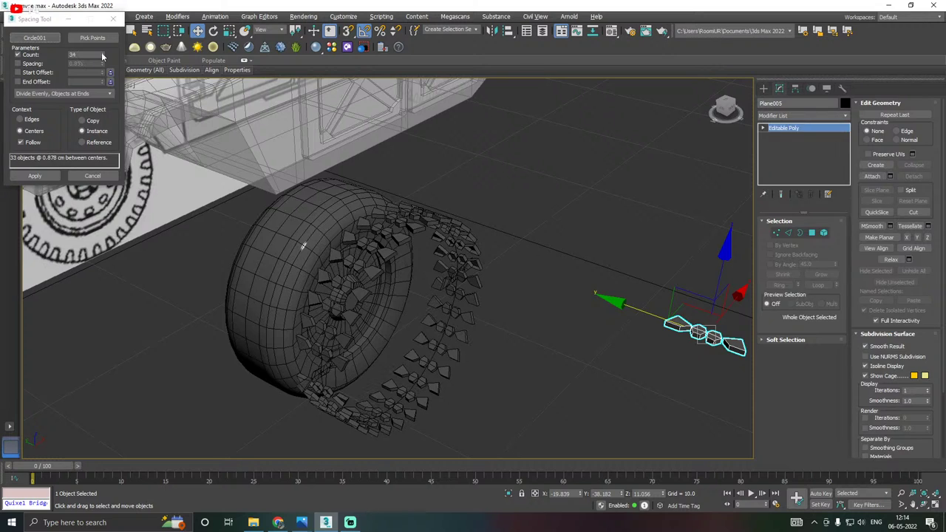
pyautogui.click(102, 56)
pyautogui.click(102, 55)
pyautogui.click(102, 55)
pyautogui.click(102, 55)
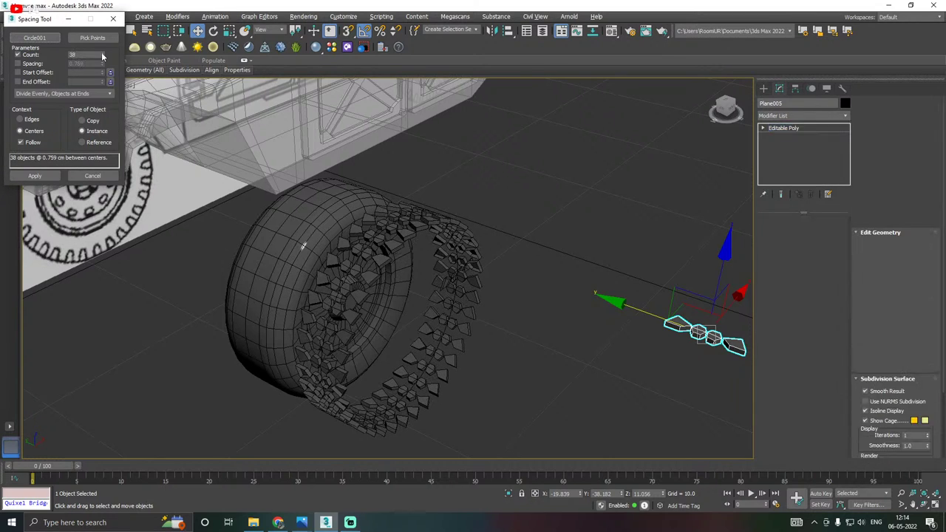
pyautogui.click(102, 56)
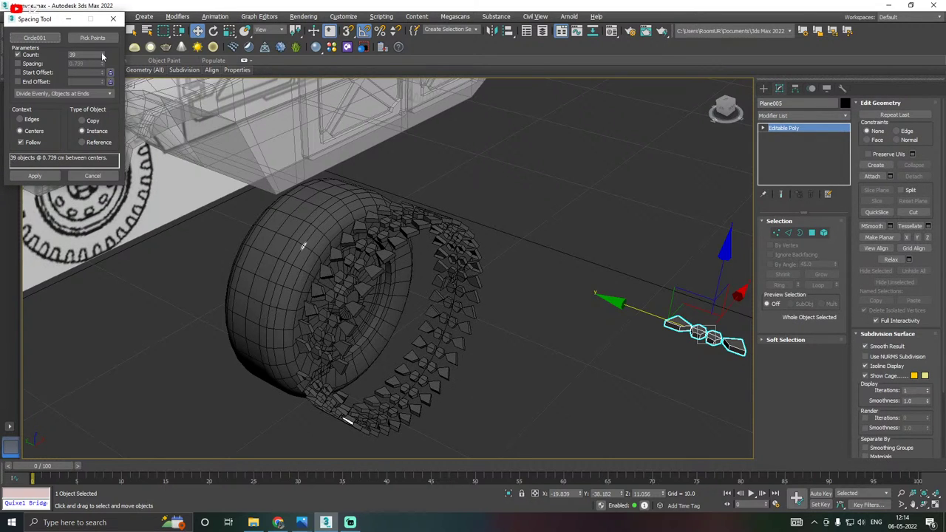
pyautogui.click(102, 56)
pyautogui.click(102, 55)
pyautogui.click(102, 56)
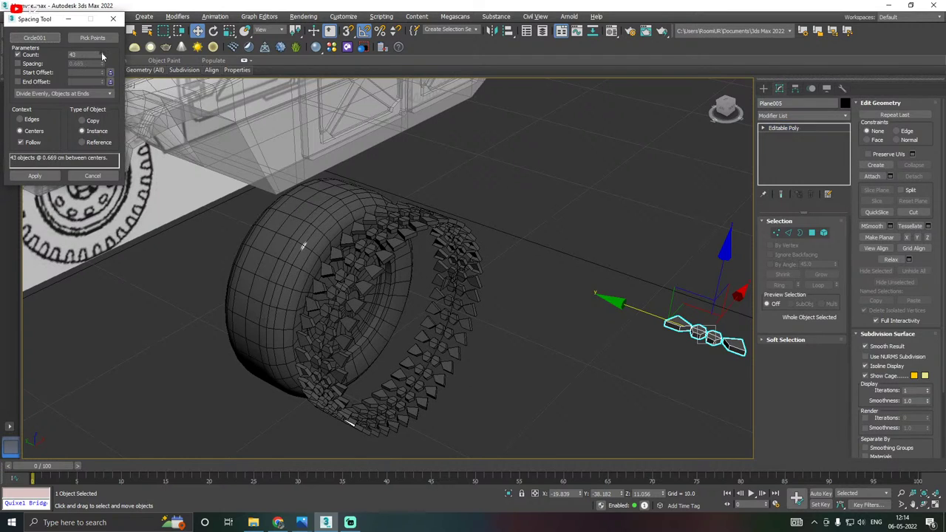
pyautogui.click(102, 55)
pyautogui.click(102, 56)
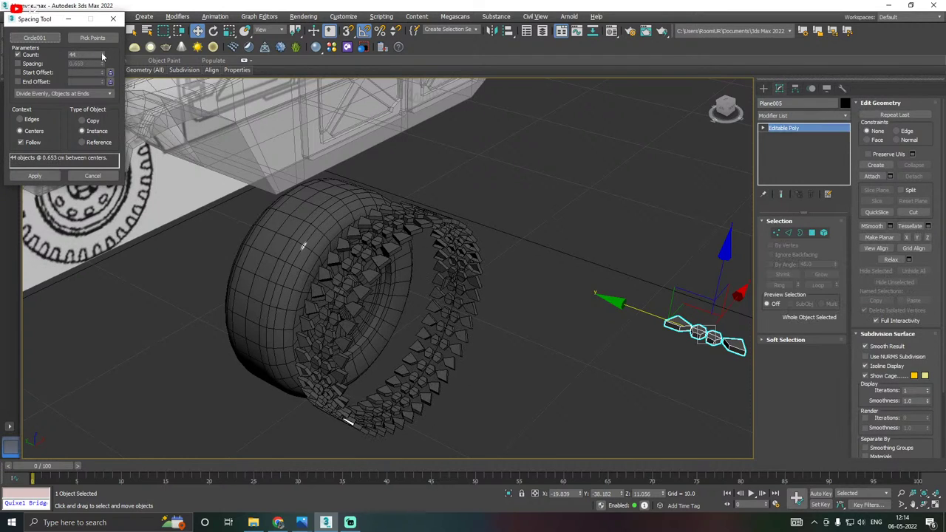
pyautogui.click(102, 55)
pyautogui.click(102, 56)
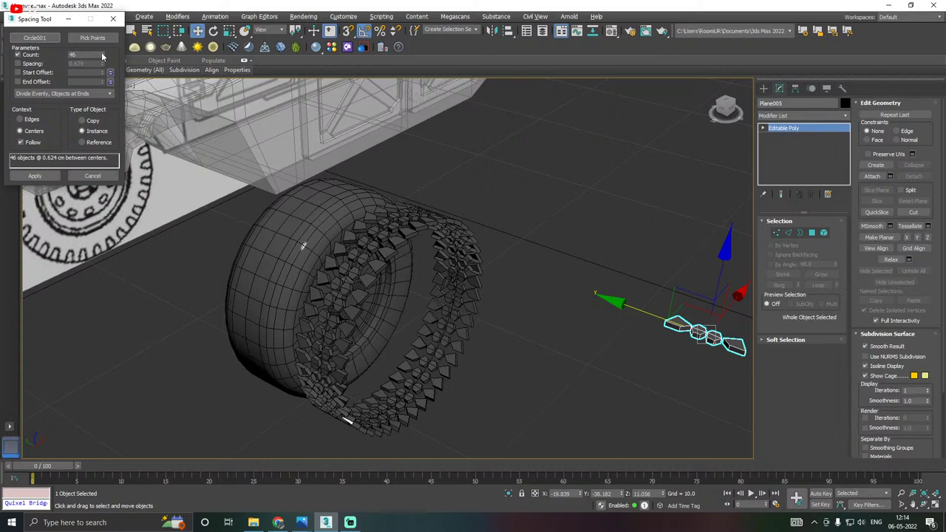
pyautogui.click(102, 56)
pyautogui.click(102, 56)
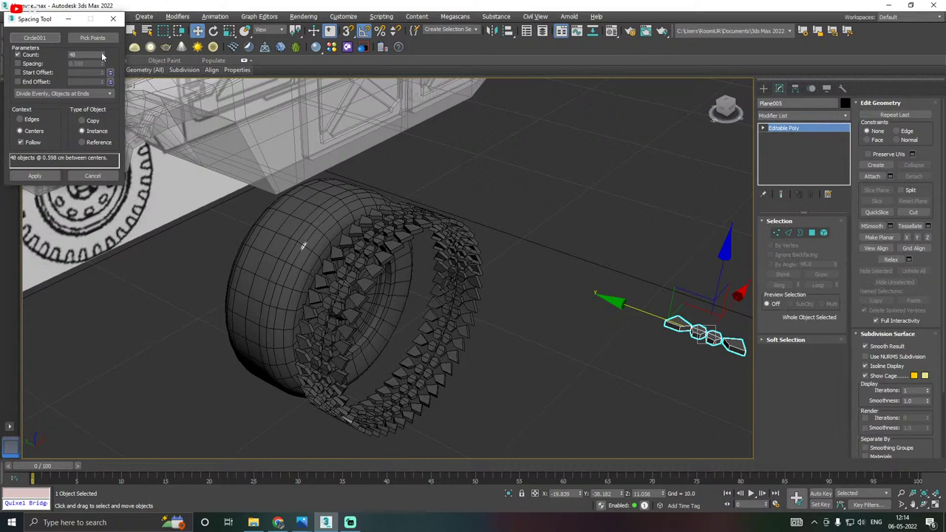
pyautogui.click(102, 56)
pyautogui.click(102, 56)
pyautogui.click(102, 56)
pyautogui.click(102, 56)
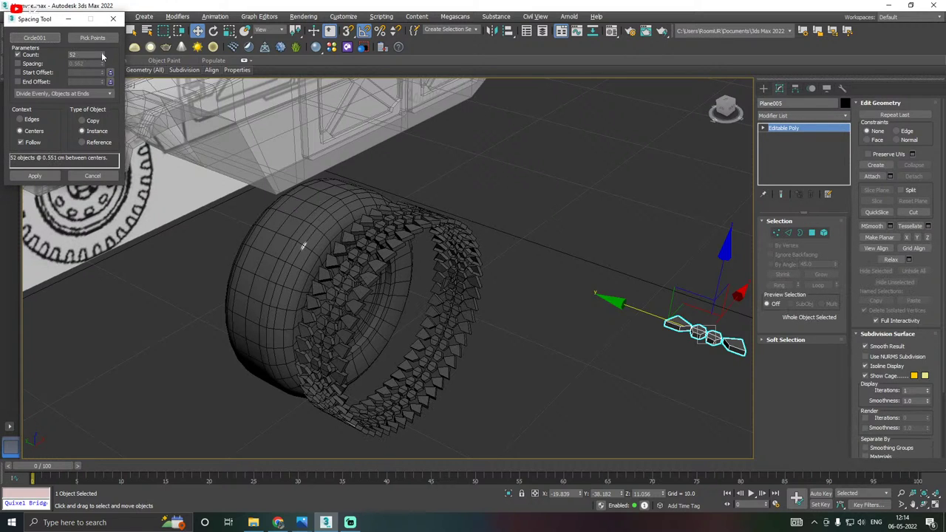
pyautogui.click(102, 56)
pyautogui.click(102, 55)
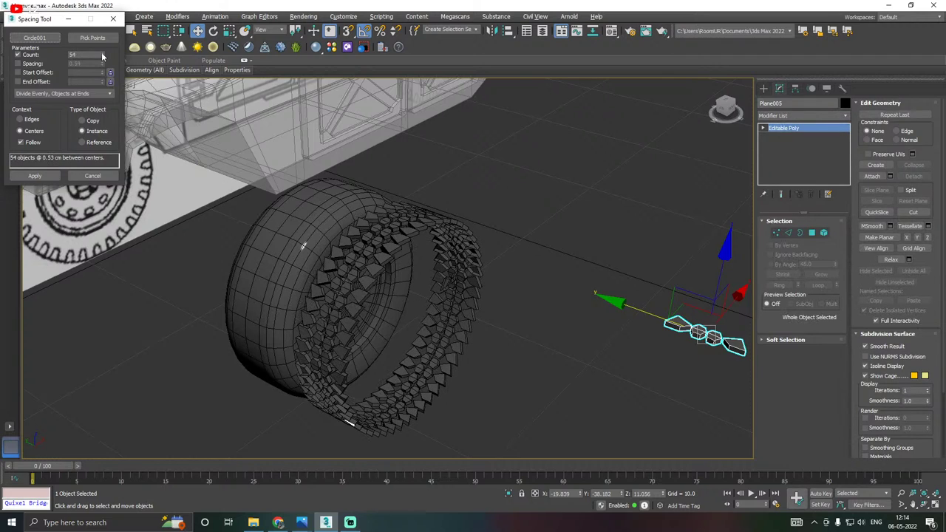
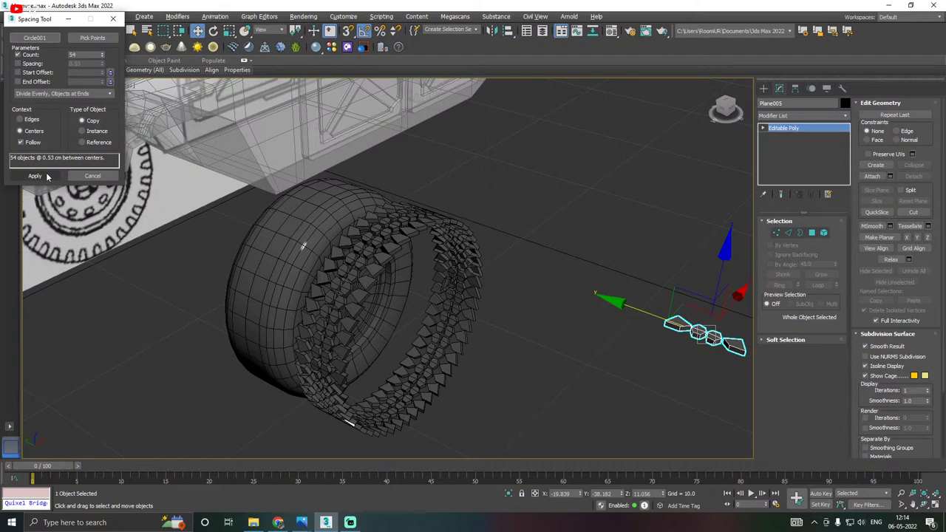
pyautogui.click(35, 176)
pyautogui.click(91, 176)
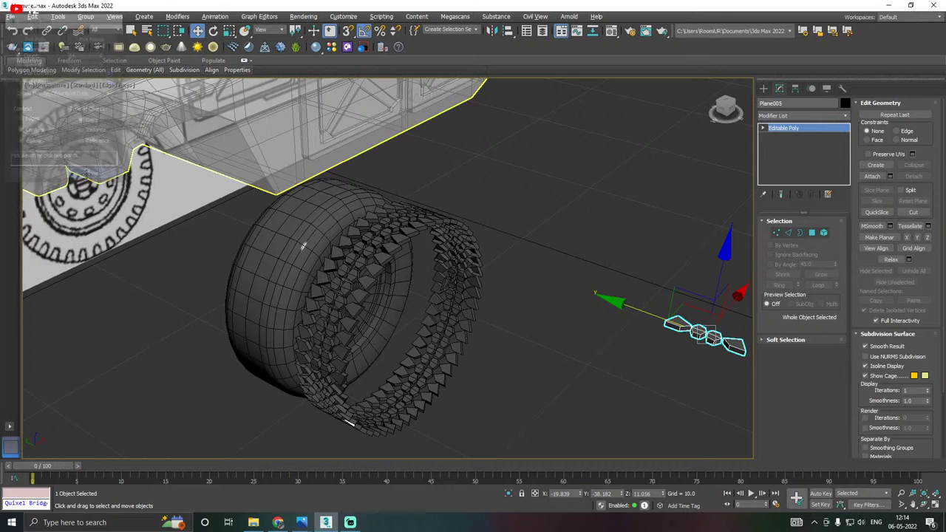
# Try sliding the tyre along Y into the tread ring to about Y -22.49, and move it back out.
pyautogui.scroll(4, 509, 259)
pyautogui.moveTo(473, 272); pyautogui.dragTo(538, 210, button='middle')
pyautogui.click(258, 328)
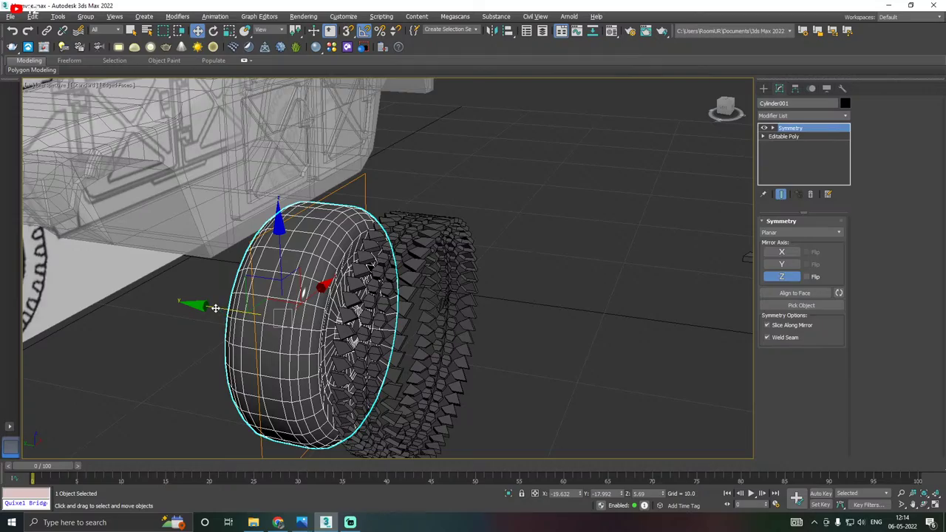
pyautogui.moveTo(215, 308); pyautogui.dragTo(306, 308)
pyautogui.keyDown('alt'); pyautogui.moveTo(410, 300); pyautogui.dragTo(250, 299, button='middle'); pyautogui.keyUp('alt')
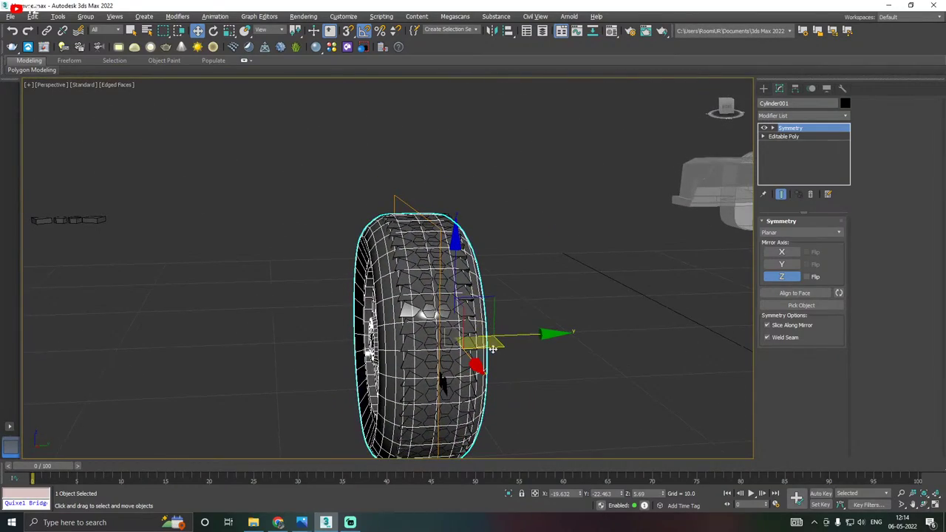
pyautogui.moveTo(525, 336); pyautogui.dragTo(522, 337)
pyautogui.keyDown('alt'); pyautogui.moveTo(432, 337); pyautogui.dragTo(612, 353, button='middle'); pyautogui.keyUp('alt')
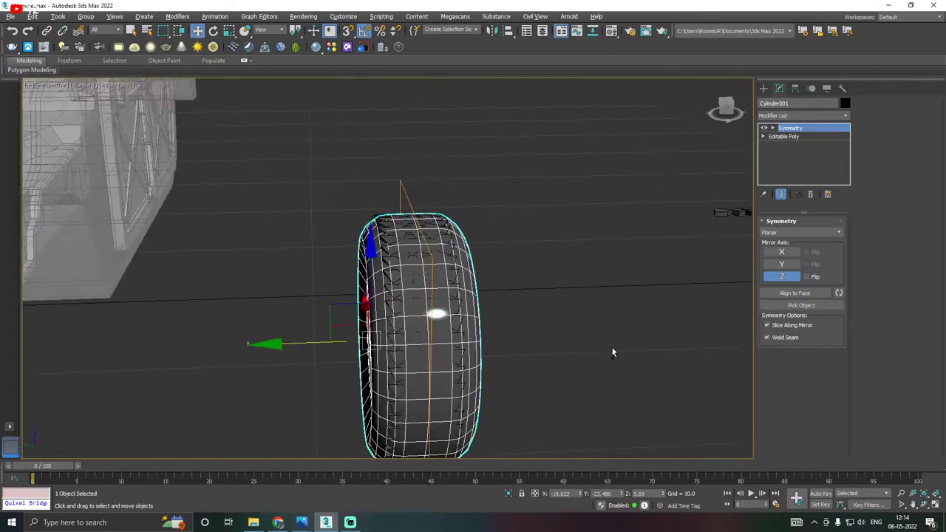
pyautogui.moveTo(343, 344); pyautogui.dragTo(216, 345)
# Select all the tread copies forming the ring and move them about 5.45 along Y onto the tyre.
pyautogui.click(451, 306)
pyautogui.keyDown('alt'); pyautogui.moveTo(451, 309); pyautogui.dragTo(506, 251, button='middle'); pyautogui.keyUp('alt')
pyautogui.moveTo(394, 464); pyautogui.dragTo(394, 463)
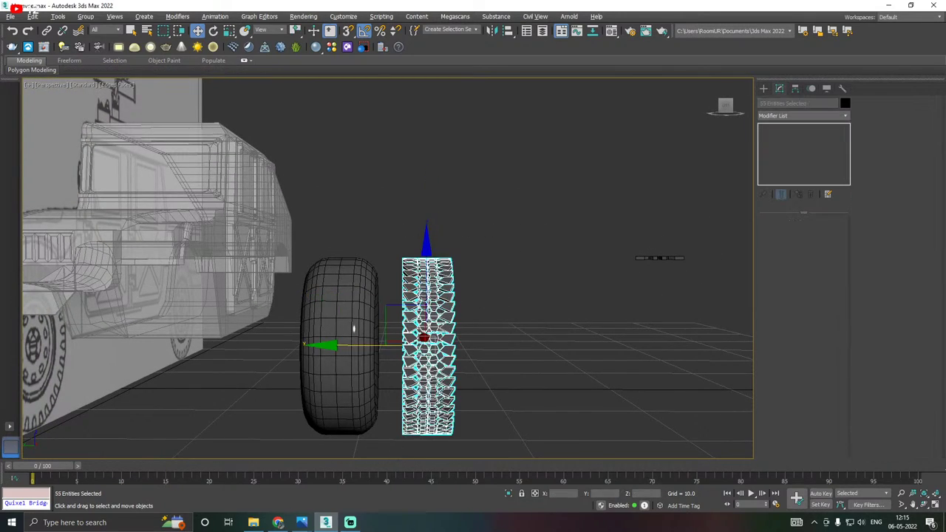
pyautogui.keyDown('alt'); pyautogui.moveTo(437, 411); pyautogui.dragTo(401, 418, button='middle'); pyautogui.keyUp('alt')
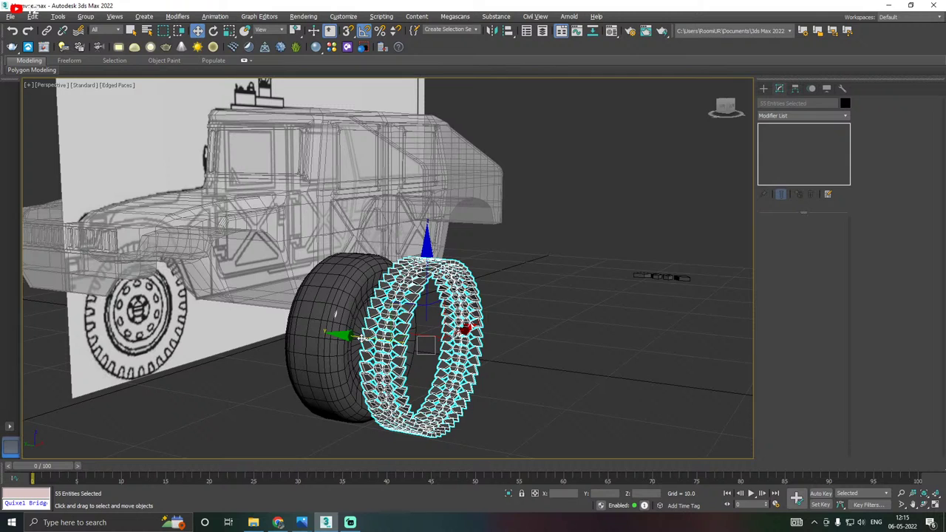
pyautogui.moveTo(361, 337); pyautogui.dragTo(286, 320)
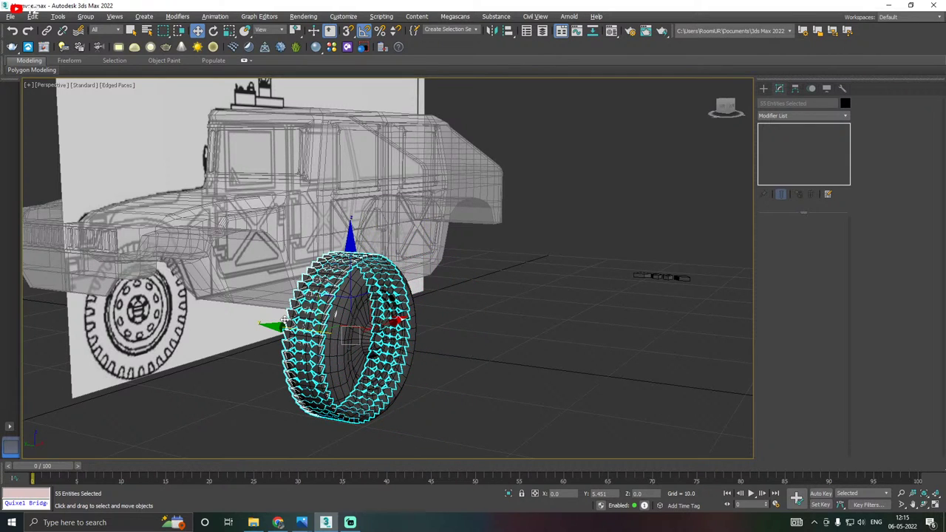
# Scale the tread ring uniformly to fit around the tyre, finishing with a 99% reduction in the front view.
pyautogui.scroll(2, 285, 319)
pyautogui.press('r')
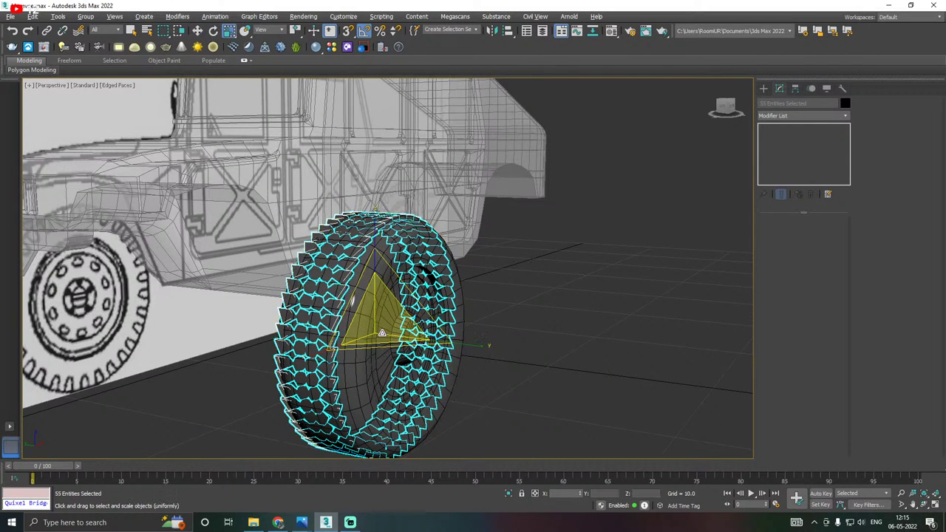
pyautogui.moveTo(372, 331); pyautogui.dragTo(372, 329)
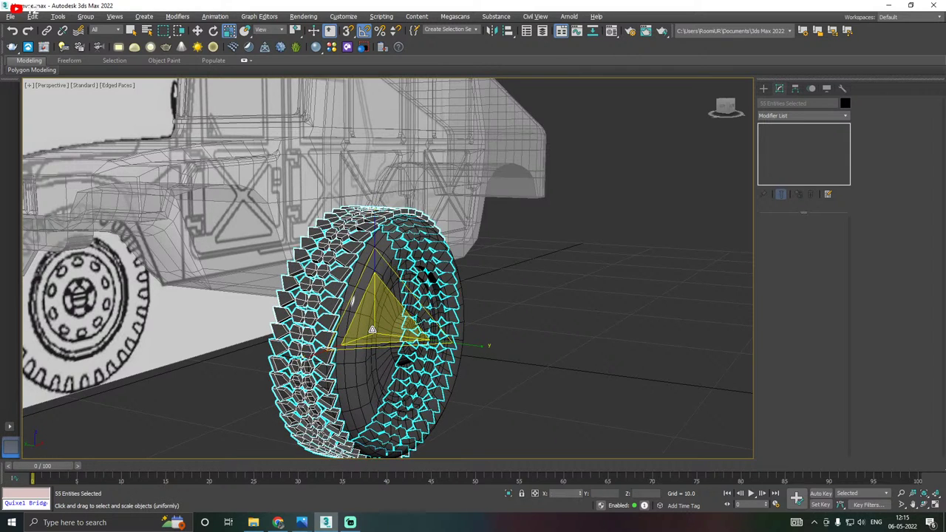
pyautogui.press('f')
pyautogui.press('z')
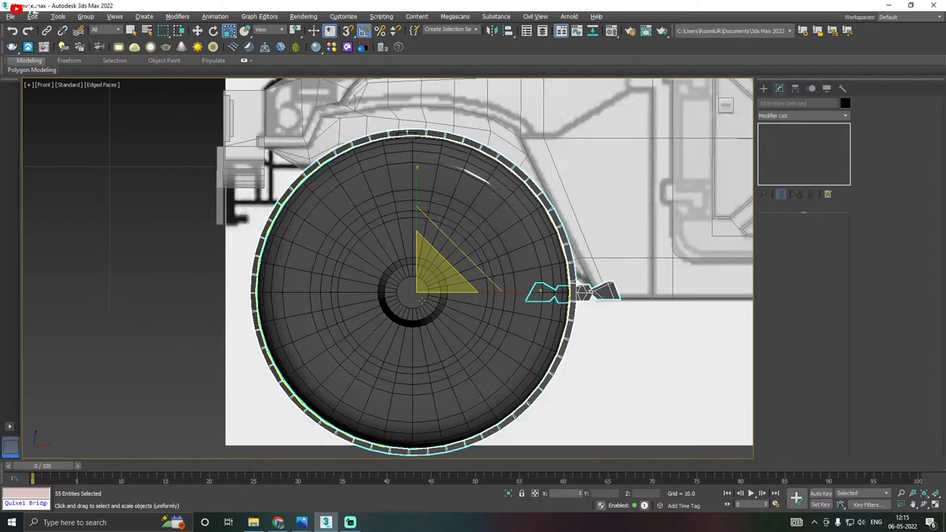
pyautogui.moveTo(424, 288); pyautogui.dragTo(428, 289)
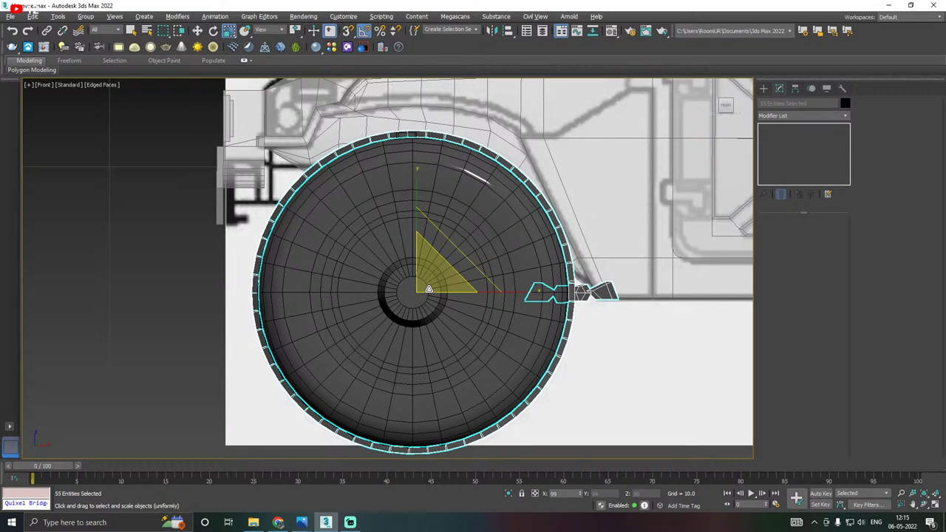
# Shift the tread ring about -0.1 along X to align with the hub and centre it across the tyre's width along Y.
pyautogui.press('w')
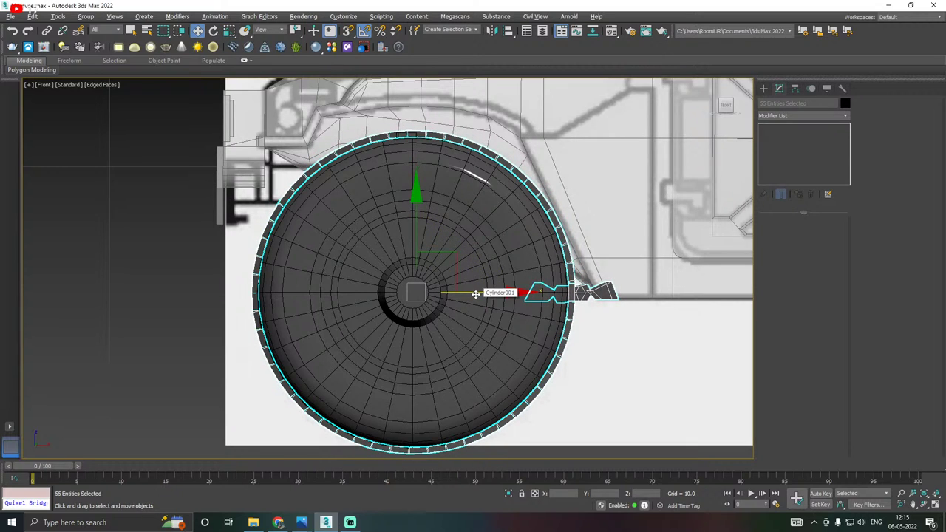
pyautogui.moveTo(475, 294); pyautogui.dragTo(473, 294)
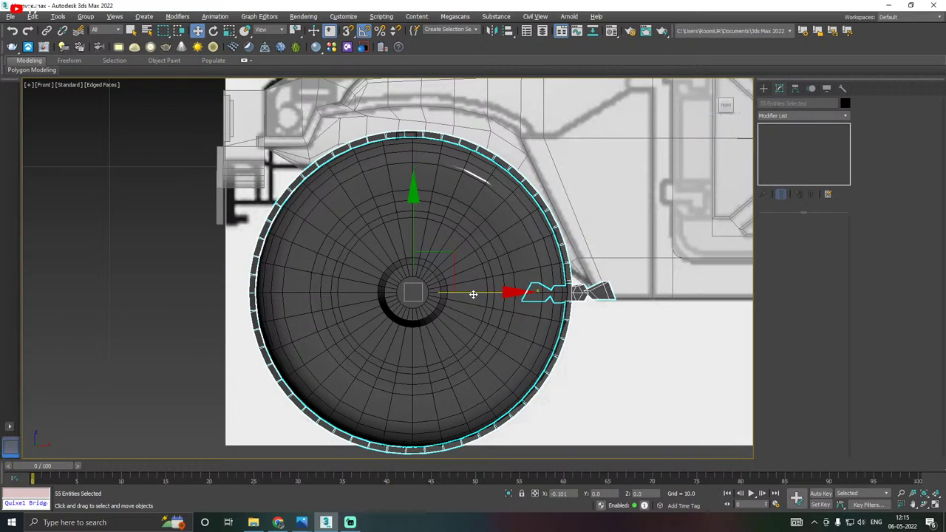
pyautogui.press('p')
pyautogui.moveTo(440, 321)
pyautogui.keyDown('alt'); pyautogui.mouseDown(button='middle')
pyautogui.moveTo(463, 313)
pyautogui.moveTo(439, 319)
pyautogui.mouseUp(button='middle'); pyautogui.keyUp('alt')
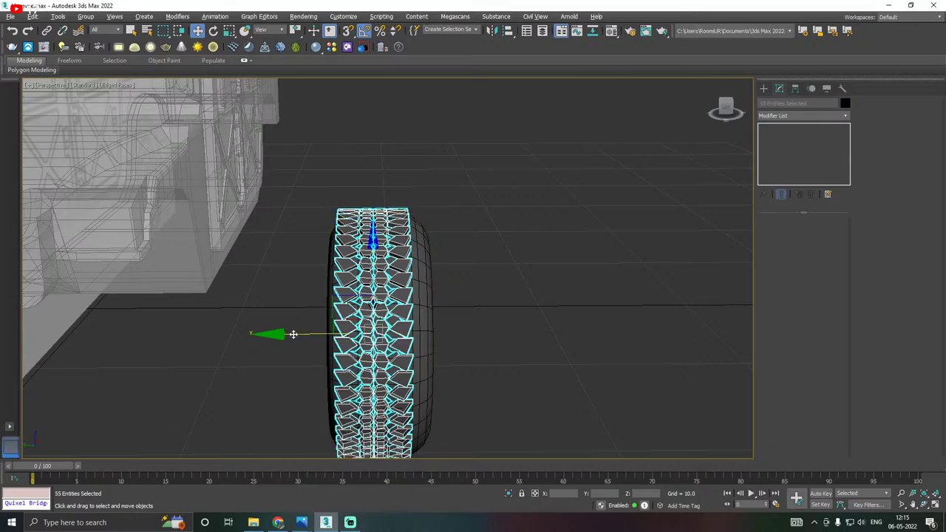
pyautogui.moveTo(294, 335); pyautogui.dragTo(300, 333)
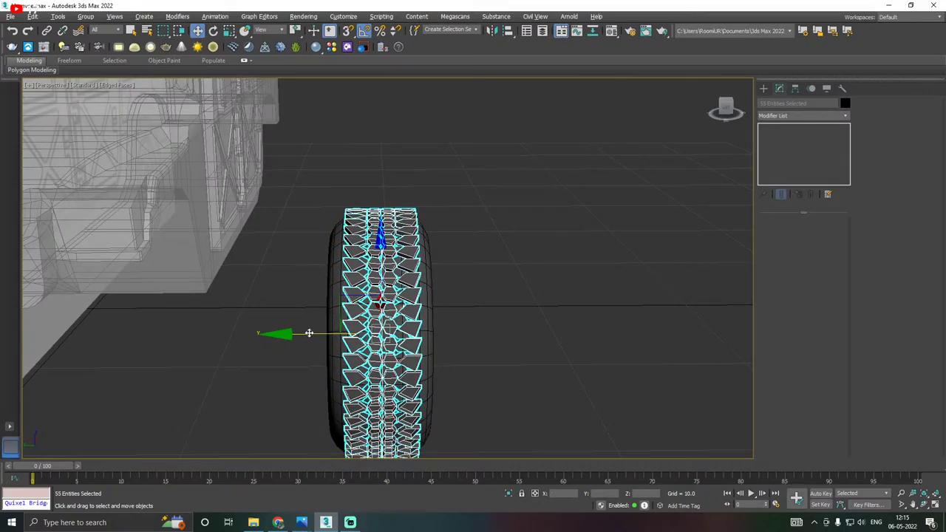
pyautogui.keyDown('alt'); pyautogui.moveTo(309, 333); pyautogui.dragTo(249, 355, button='middle'); pyautogui.keyUp('alt')
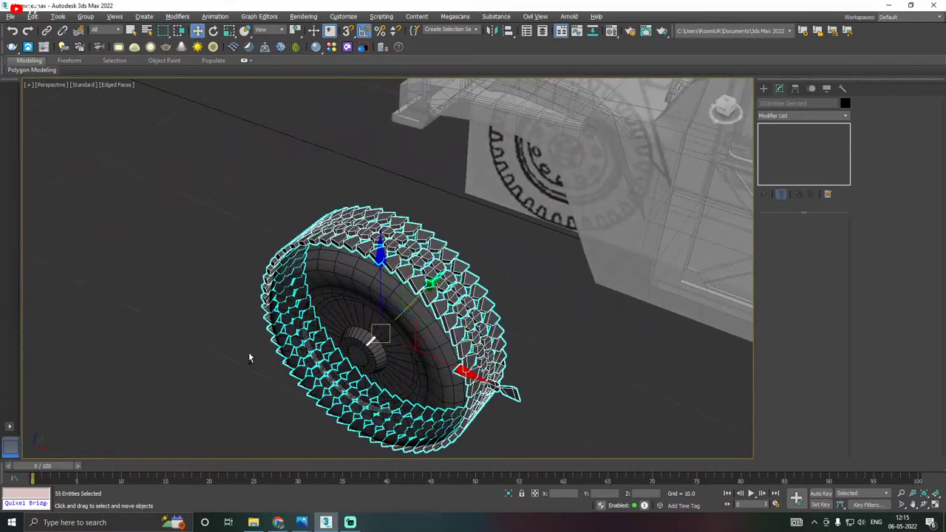
# Move the misplaced tread strip sticking out of the ring about 12 units along X, away from the wheel.
pyautogui.click(515, 394)
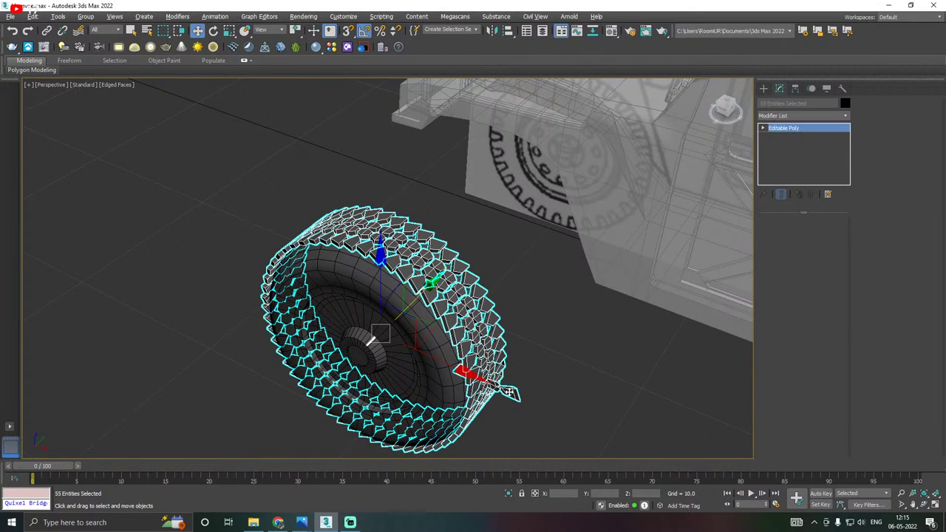
pyautogui.moveTo(539, 405); pyautogui.dragTo(856, 486)
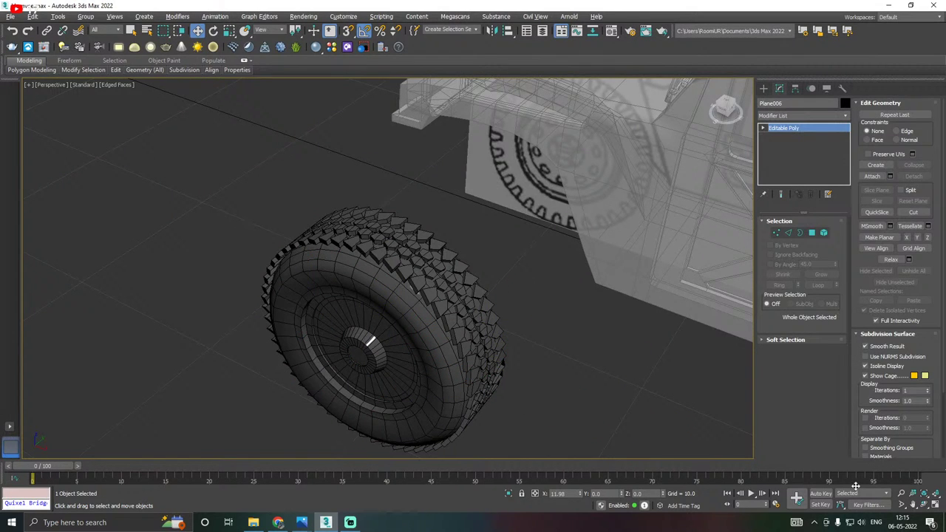
pyautogui.click(501, 360)
pyautogui.keyDown('alt'); pyautogui.moveTo(501, 359); pyautogui.dragTo(407, 252, button='middle'); pyautogui.keyUp('alt')
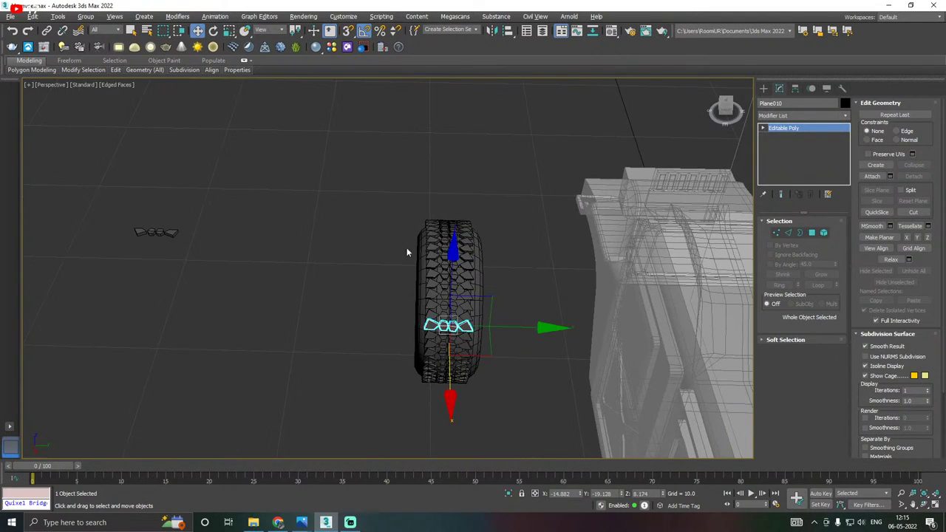
# Select the tread ring without the tyre and scale it slightly wider along Y across the tyre's width.
pyautogui.moveTo(498, 422); pyautogui.dragTo(498, 422)
pyautogui.scroll(2, 466, 325)
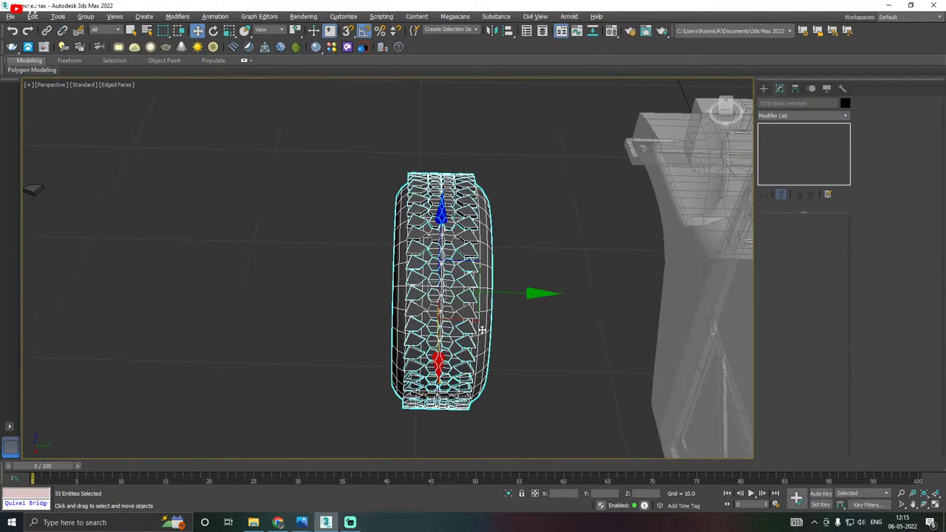
pyautogui.keyDown('alt'); pyautogui.click(482, 330); pyautogui.keyUp('alt')
pyautogui.scroll(3, 505, 300)
pyautogui.moveTo(480, 287); pyautogui.dragTo(483, 287)
pyautogui.keyDown('alt'); pyautogui.moveTo(491, 320); pyautogui.dragTo(515, 299, button='middle'); pyautogui.keyUp('alt')
pyautogui.keyDown('alt'); pyautogui.moveTo(516, 312); pyautogui.dragTo(503, 316, button='middle'); pyautogui.keyUp('alt')
pyautogui.press('r')
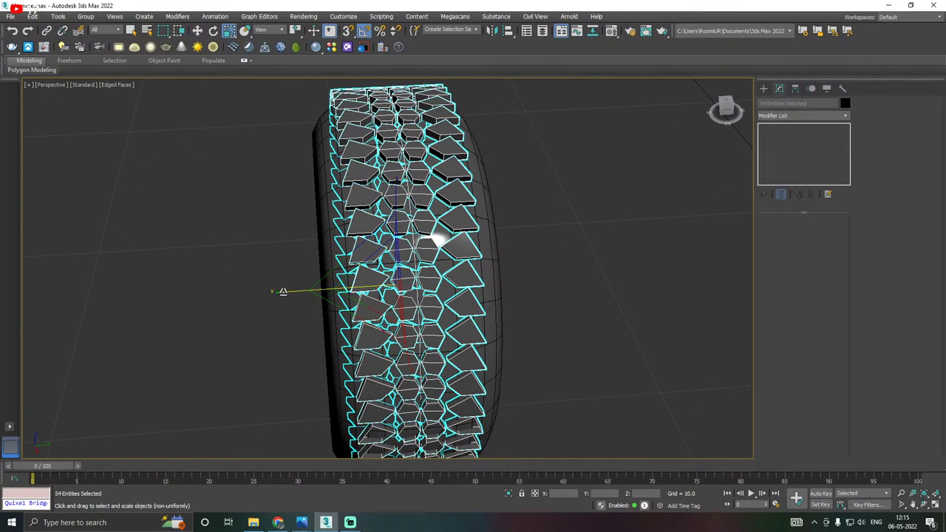
pyautogui.moveTo(284, 291); pyautogui.dragTo(278, 291)
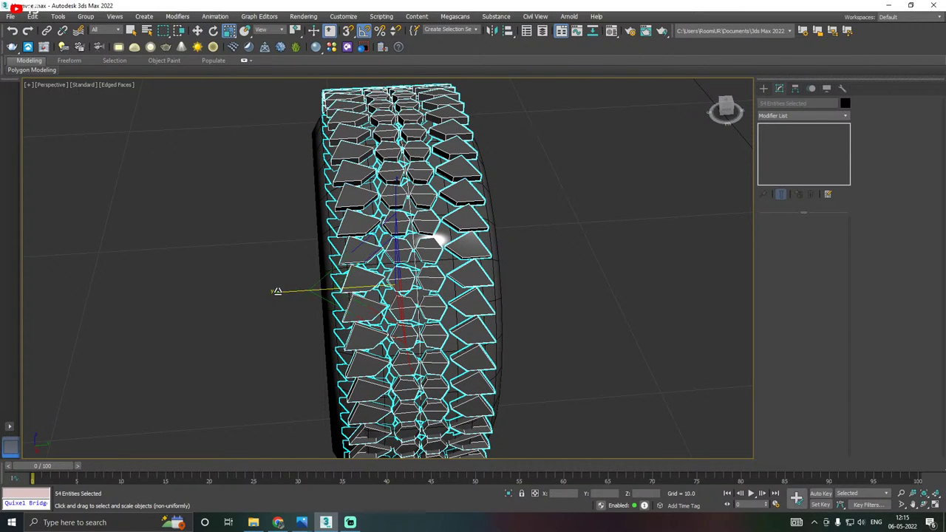
pyautogui.keyDown('alt'); pyautogui.moveTo(276, 291); pyautogui.dragTo(456, 272, button='middle'); pyautogui.keyUp('alt')
pyautogui.keyDown('alt'); pyautogui.moveTo(404, 302); pyautogui.dragTo(339, 352, button='middle'); pyautogui.keyUp('alt')
pyautogui.scroll(-3, 302, 325)
# Select the tyre and move it along Y towards the vehicle, completely out of the tread ring.
pyautogui.press('w')
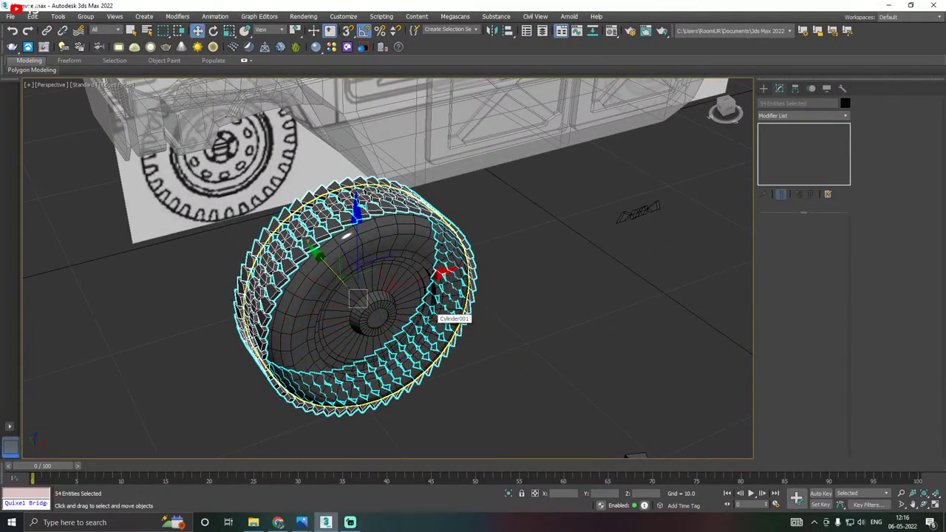
pyautogui.keyDown('alt'); pyautogui.moveTo(431, 320); pyautogui.dragTo(516, 324, button='middle'); pyautogui.keyUp('alt')
pyautogui.click(516, 324)
pyautogui.click(380, 324)
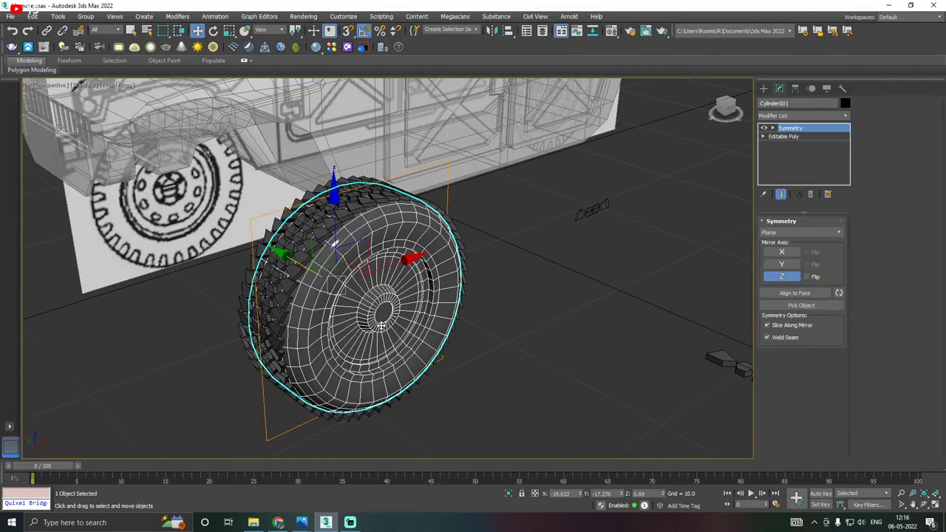
pyautogui.keyDown('alt'); pyautogui.moveTo(380, 324); pyautogui.dragTo(431, 303, button='middle'); pyautogui.keyUp('alt')
pyautogui.keyDown('alt'); pyautogui.moveTo(370, 301); pyautogui.dragTo(379, 300, button='middle'); pyautogui.keyUp('alt')
pyautogui.keyDown('alt'); pyautogui.moveTo(437, 306); pyautogui.dragTo(335, 272, button='middle'); pyautogui.keyUp('alt')
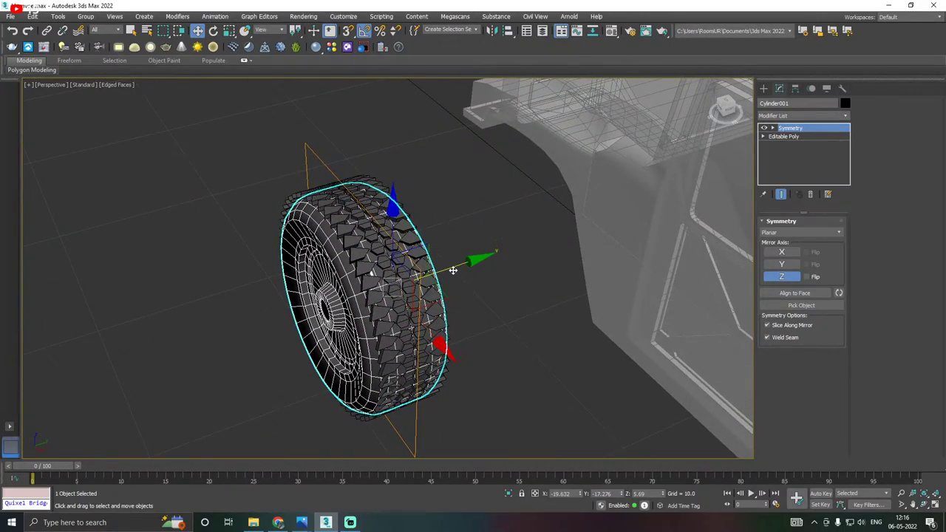
pyautogui.moveTo(453, 266); pyautogui.dragTo(587, 238)
pyautogui.keyDown('alt'); pyautogui.moveTo(587, 238); pyautogui.dragTo(487, 262, button='middle'); pyautogui.keyUp('alt')
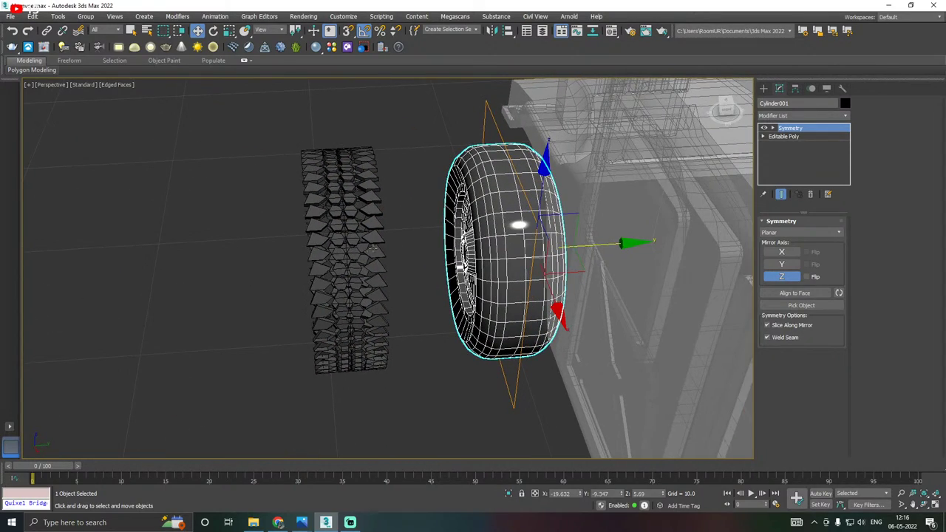
# Move the path circle along Y out of the tread ring to about Y -24.34, and delete all the ring's strips.
pyautogui.click(332, 225)
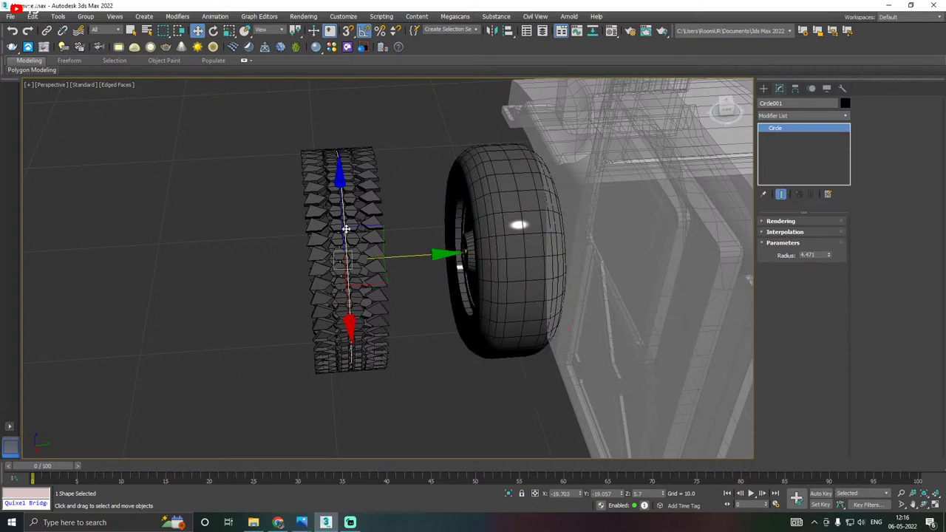
pyautogui.moveTo(390, 258); pyautogui.dragTo(275, 264)
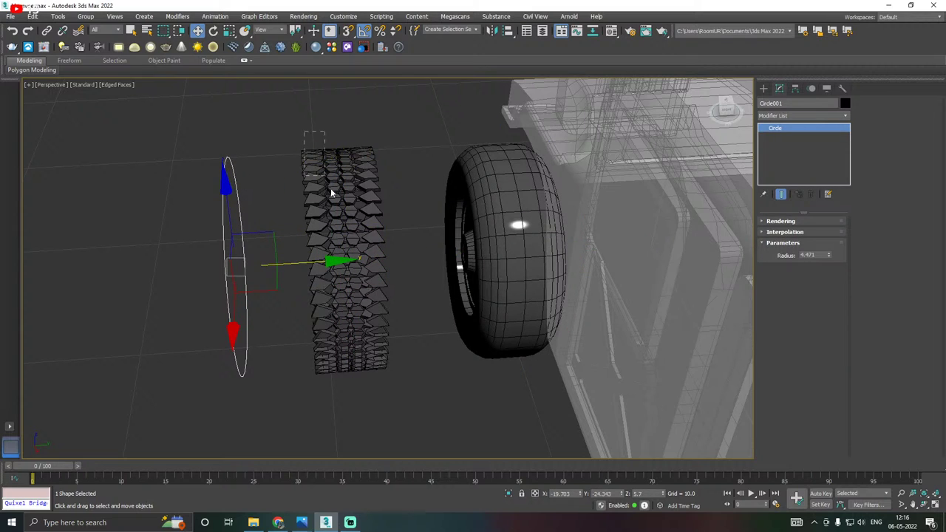
pyautogui.click(392, 386)
pyautogui.press('Delete')
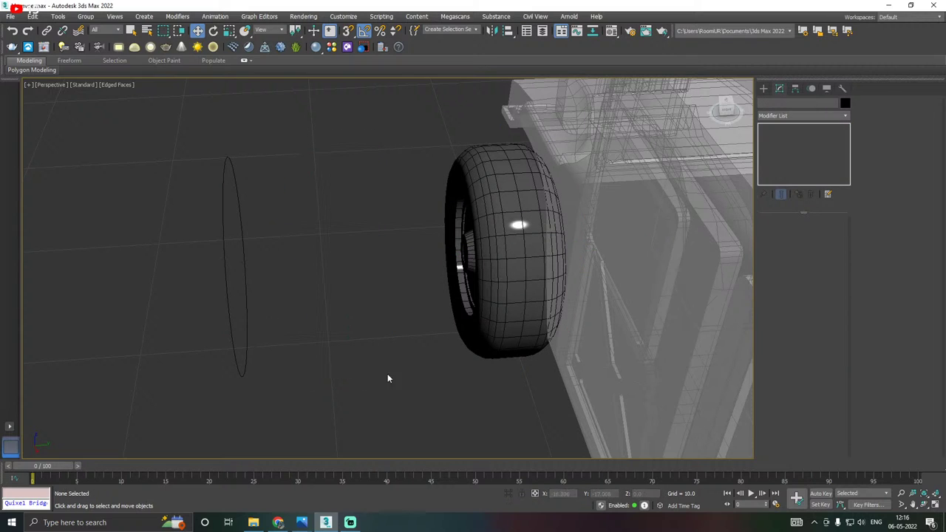
# Delete the leftover tread strip lying away from the wheel, keeping the original strip, and save the scene.
pyautogui.click(243, 306)
pyautogui.keyDown('alt'); pyautogui.moveTo(244, 307); pyautogui.dragTo(509, 295, button='middle'); pyautogui.keyUp('alt')
pyautogui.click(355, 369)
pyautogui.moveTo(389, 363); pyautogui.dragTo(375, 383, button='middle')
pyautogui.click(451, 163)
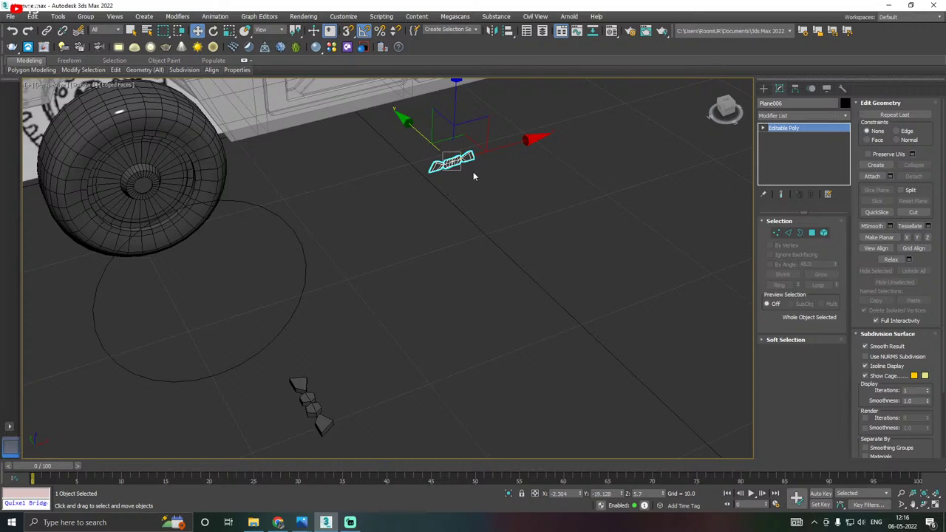
pyautogui.click(474, 176)
pyautogui.scroll(-6, 428, 292)
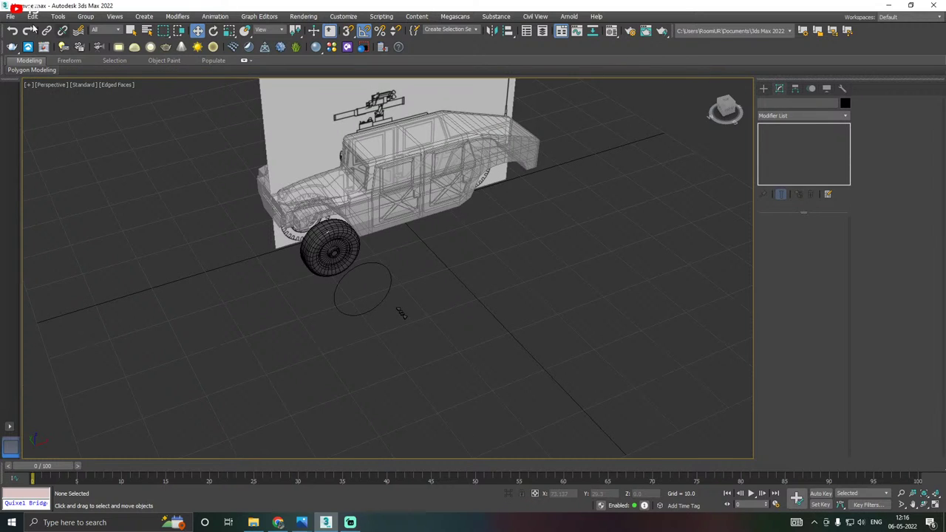
pyautogui.click(7, 18)
pyautogui.click(33, 91)
# Copy the original tread strip about 13.81 units along X as a spare, and reselect the original strip.
pyautogui.scroll(5, 403, 313)
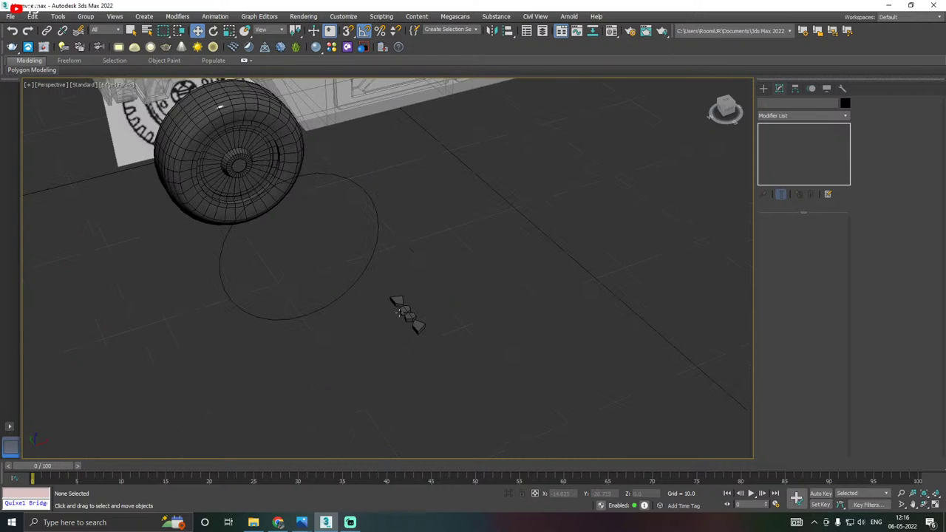
pyautogui.click(403, 313)
pyautogui.keyDown('shift'); pyautogui.moveTo(478, 281); pyautogui.dragTo(705, 210); pyautogui.keyUp('shift')
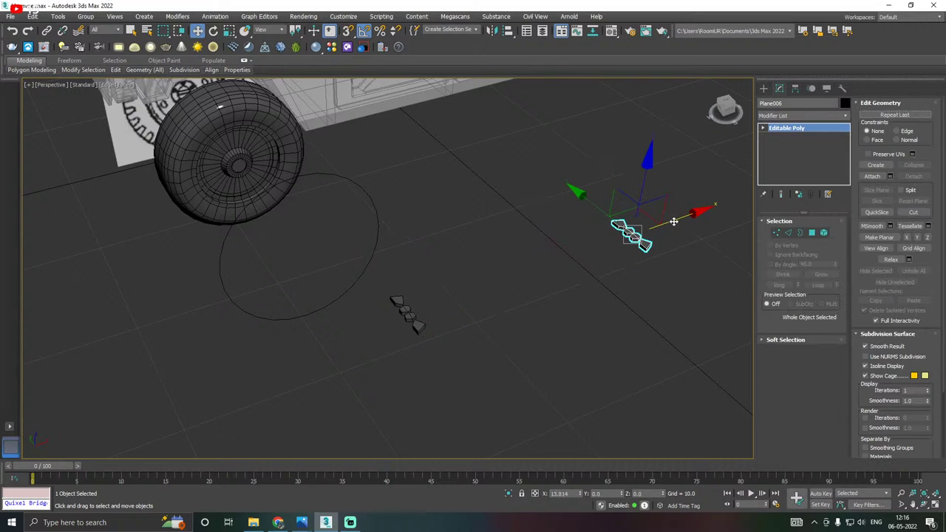
pyautogui.click(472, 303)
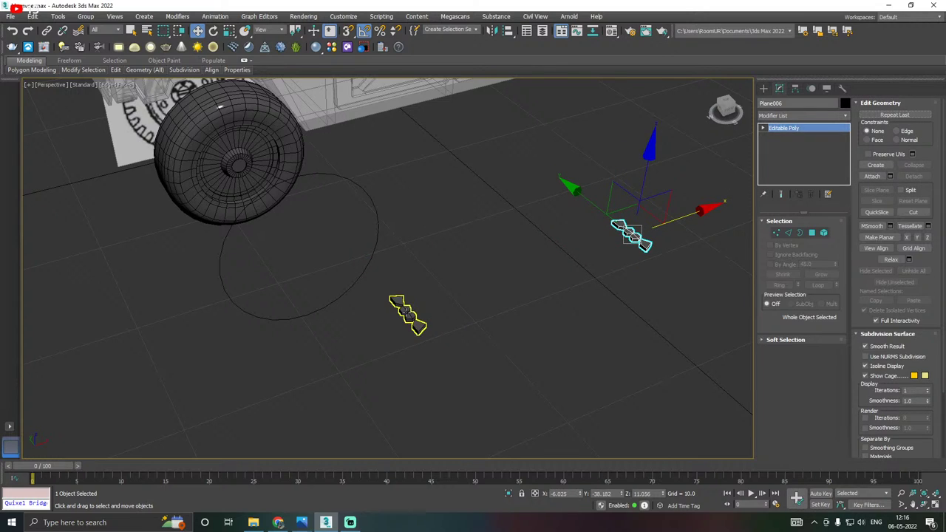
pyautogui.click(407, 314)
pyautogui.scroll(3, 406, 313)
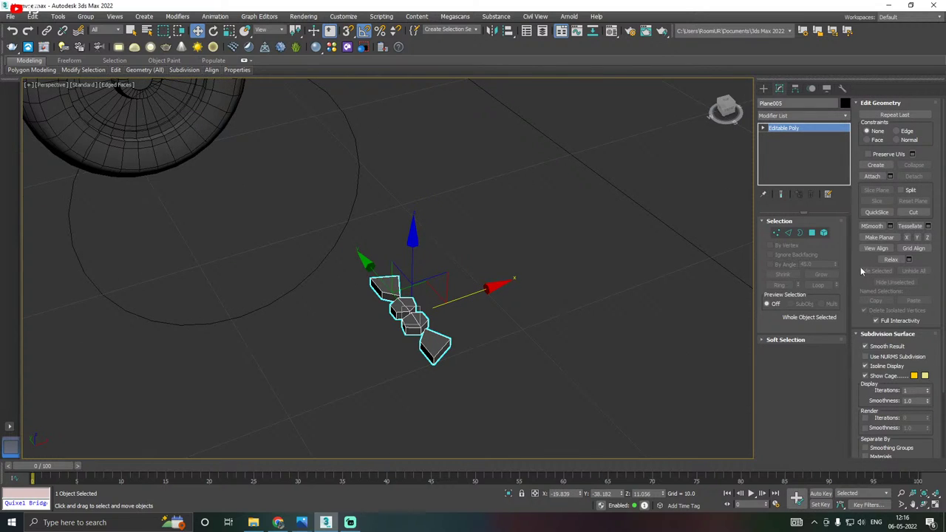
pyautogui.click(824, 233)
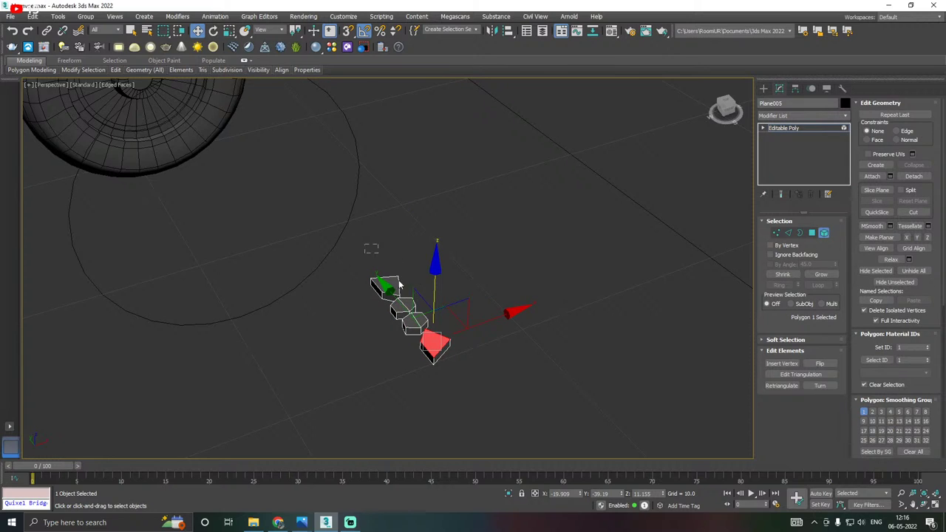
pyautogui.moveTo(399, 284); pyautogui.dragTo(456, 402)
pyautogui.click(790, 233)
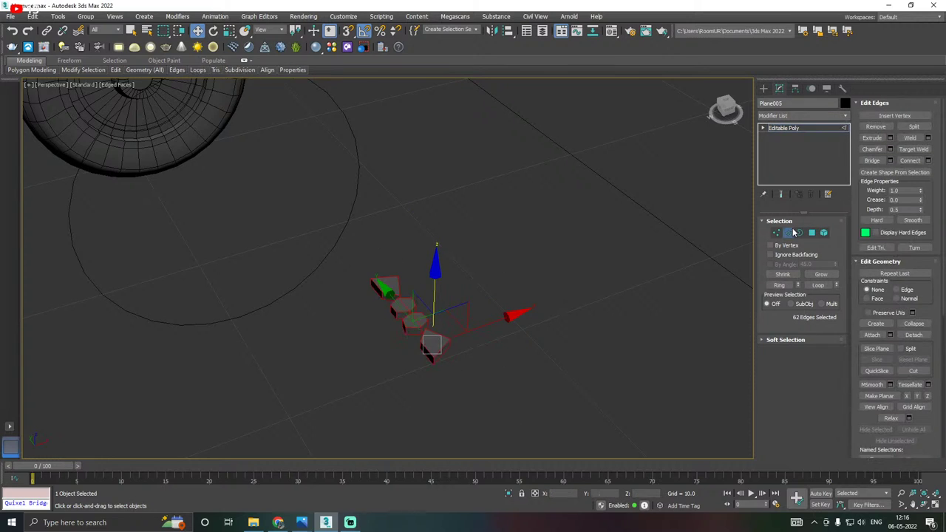
pyautogui.scroll(2, 459, 348)
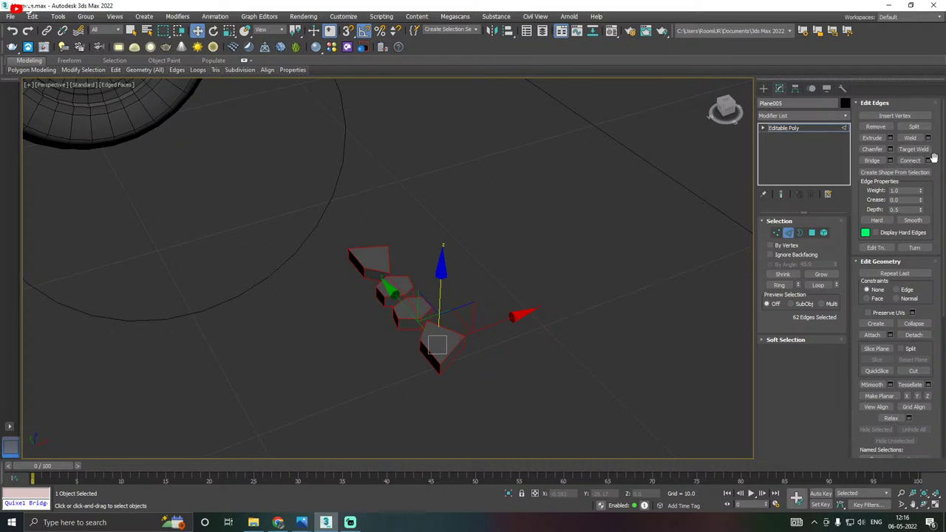
pyautogui.click(803, 126)
# Add a Bend modifier to the original tread strip with an angle of 31 and a direction of -90.
pyautogui.click(802, 116)
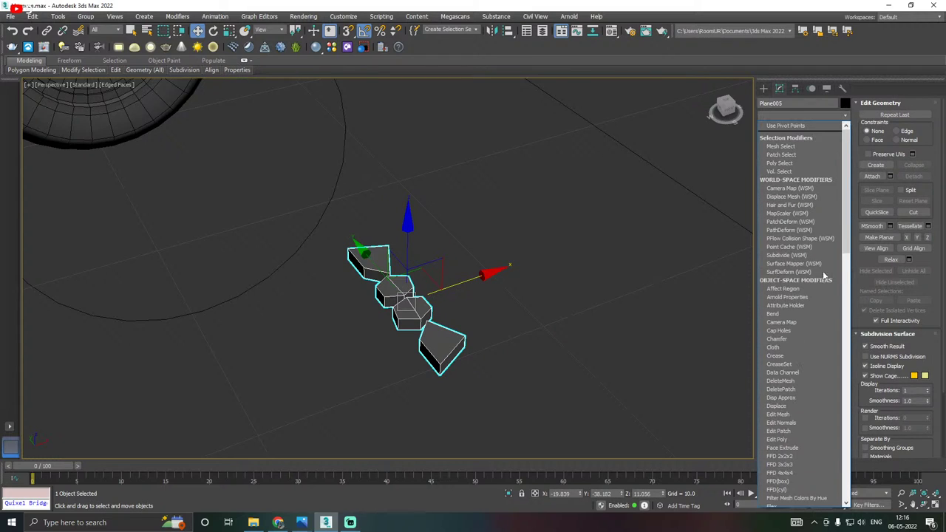
pyautogui.click(773, 313)
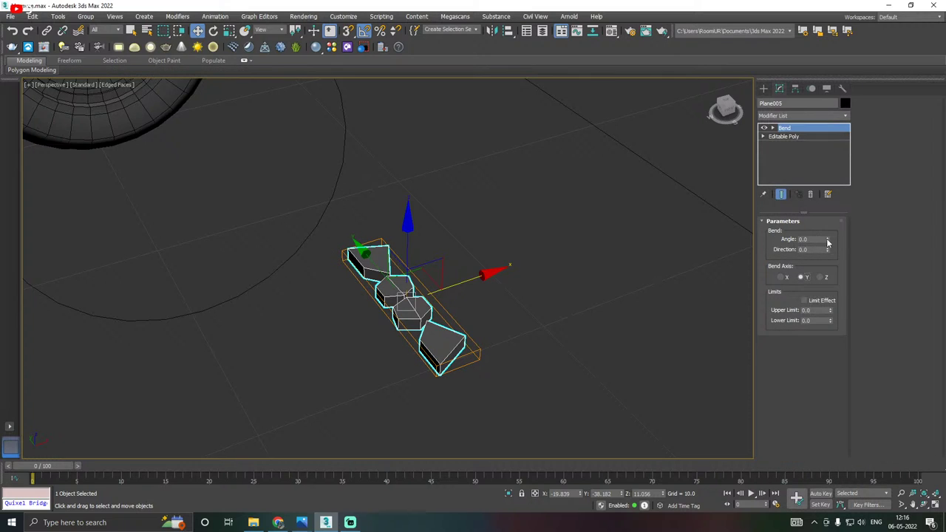
pyautogui.moveTo(827, 240); pyautogui.dragTo(831, 209)
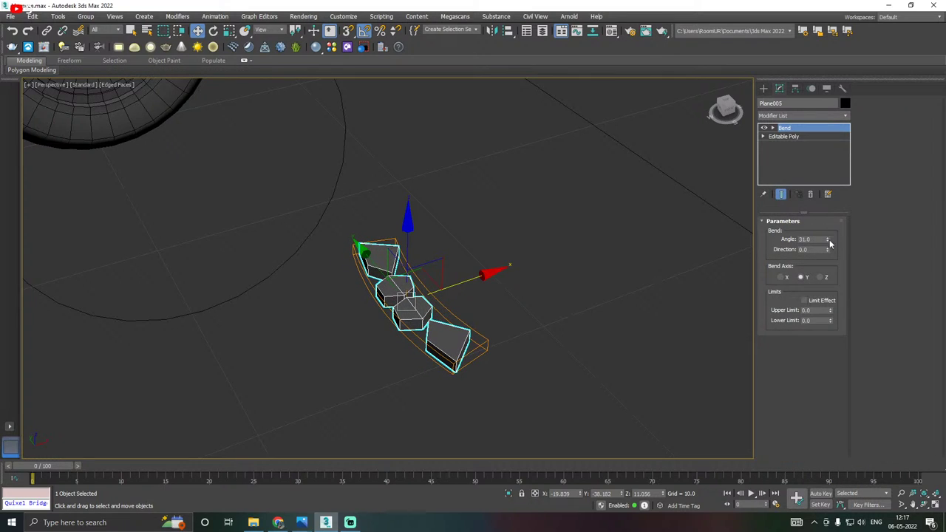
pyautogui.moveTo(831, 251); pyautogui.dragTo(803, 290)
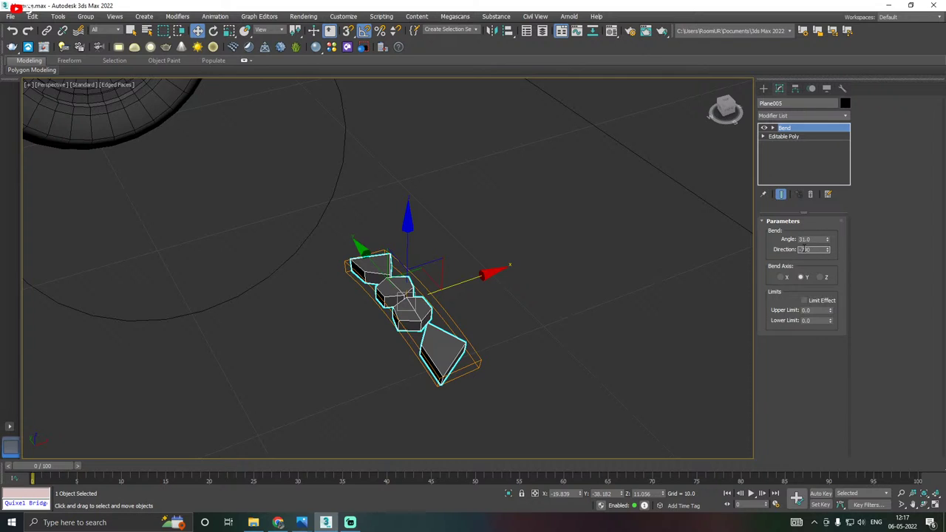
pyautogui.write('-90')
pyautogui.click(823, 240)
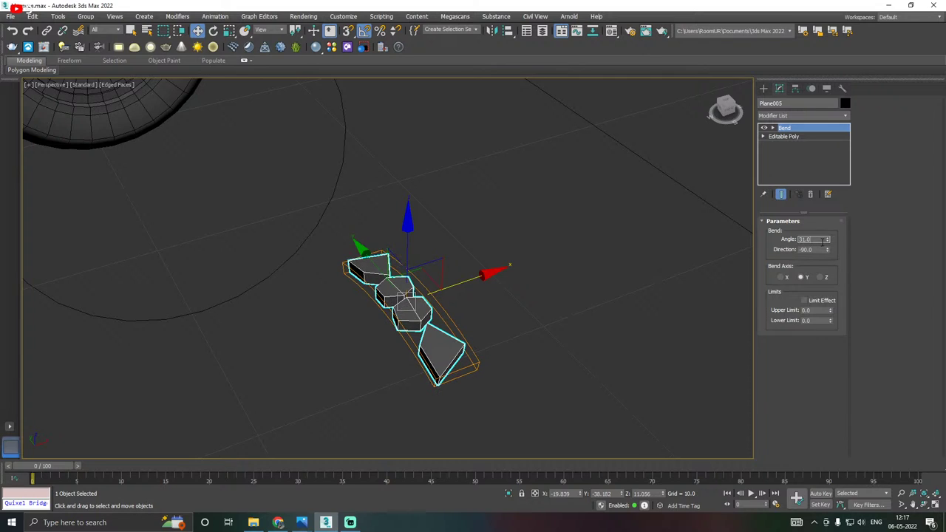
# Move the bent strip along Y to about -35.21, and bring the tyre along Y to about -28.84 beside it.
pyautogui.scroll(-6, 621, 248)
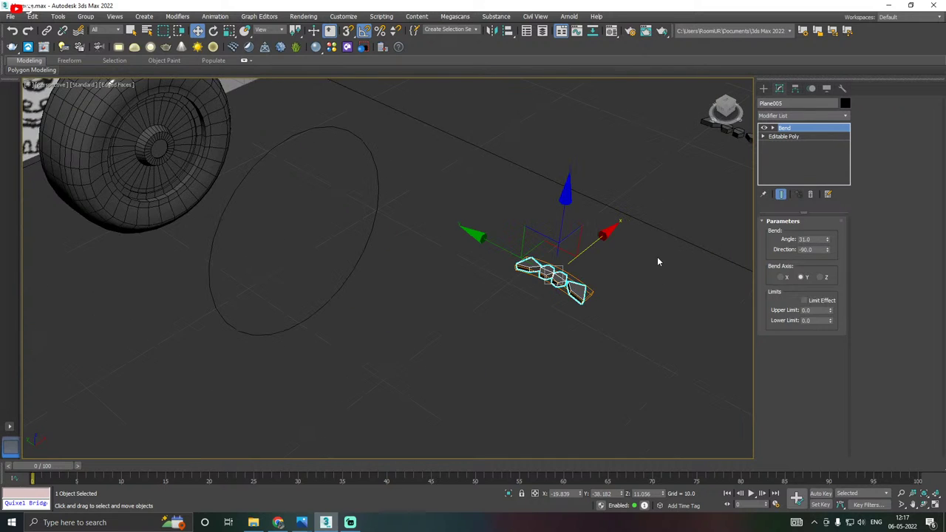
pyautogui.keyDown('alt'); pyautogui.moveTo(650, 261); pyautogui.dragTo(676, 265, button='middle'); pyautogui.keyUp('alt')
pyautogui.moveTo(535, 255); pyautogui.dragTo(498, 249)
pyautogui.click(313, 246)
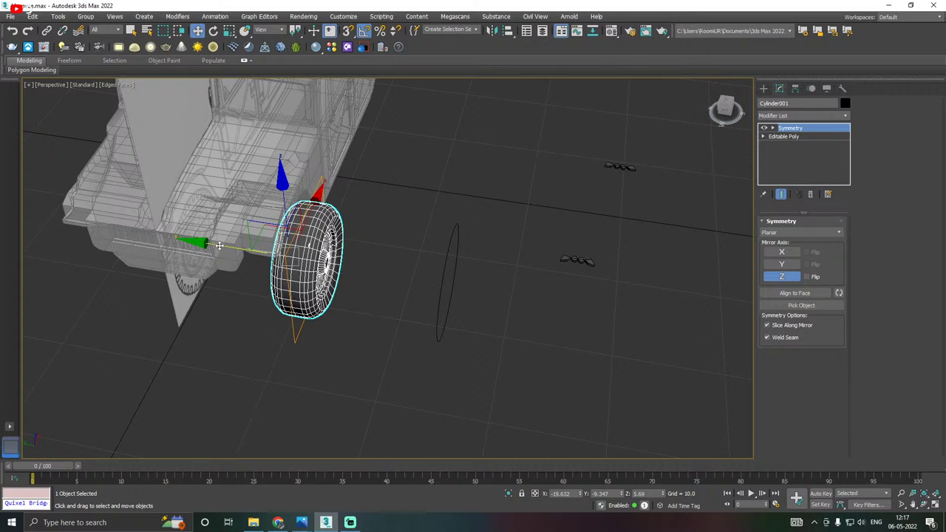
pyautogui.moveTo(219, 245); pyautogui.dragTo(414, 268)
pyautogui.keyDown('alt'); pyautogui.moveTo(414, 268); pyautogui.dragTo(517, 266, button='middle'); pyautogui.keyUp('alt')
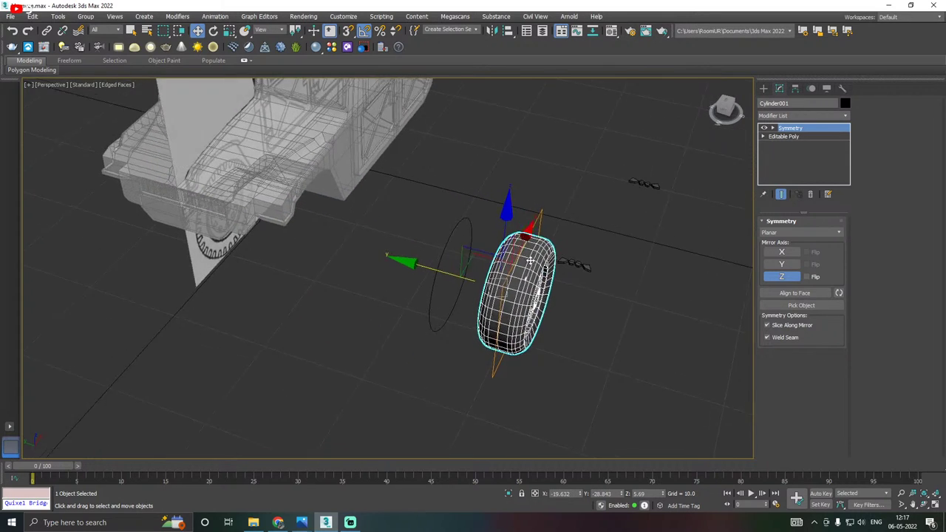
pyautogui.scroll(4, 568, 262)
# Move the bent strip along Y onto the top of the tyre, centring it across the width at about Y -30.66.
pyautogui.click(578, 268)
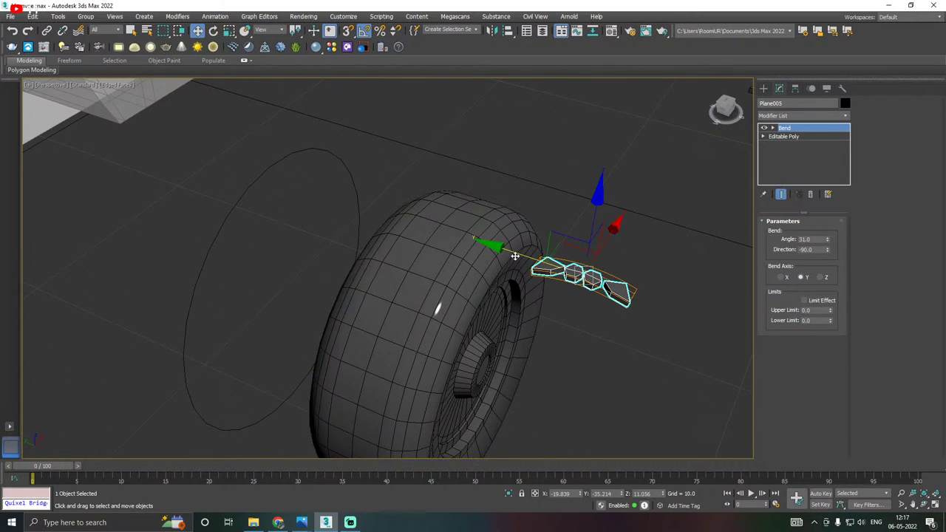
pyautogui.moveTo(514, 258); pyautogui.dragTo(367, 226)
pyautogui.keyDown('alt'); pyautogui.moveTo(368, 226); pyautogui.dragTo(513, 214, button='middle'); pyautogui.keyUp('alt')
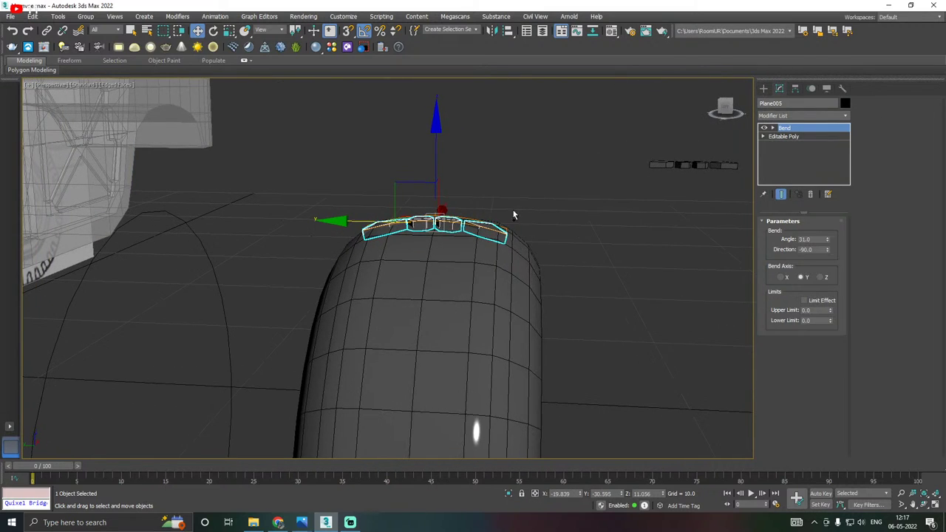
pyautogui.moveTo(361, 219); pyautogui.dragTo(364, 220)
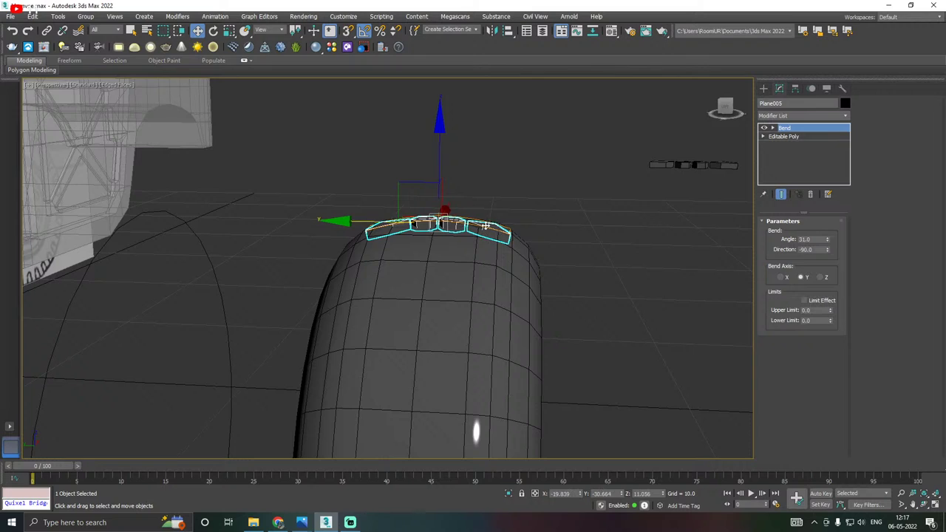
# Scale the bent strip to about 110% along Y to cover more of the tyre's width.
pyautogui.keyDown('alt'); pyautogui.moveTo(364, 220); pyautogui.dragTo(393, 196, button='middle'); pyautogui.keyUp('alt')
pyautogui.press('r')
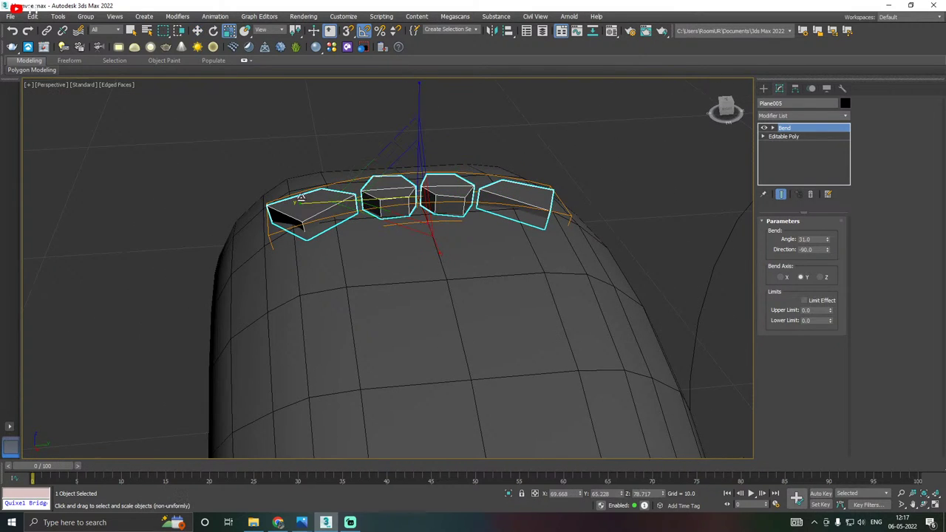
pyautogui.moveTo(308, 204); pyautogui.dragTo(304, 204)
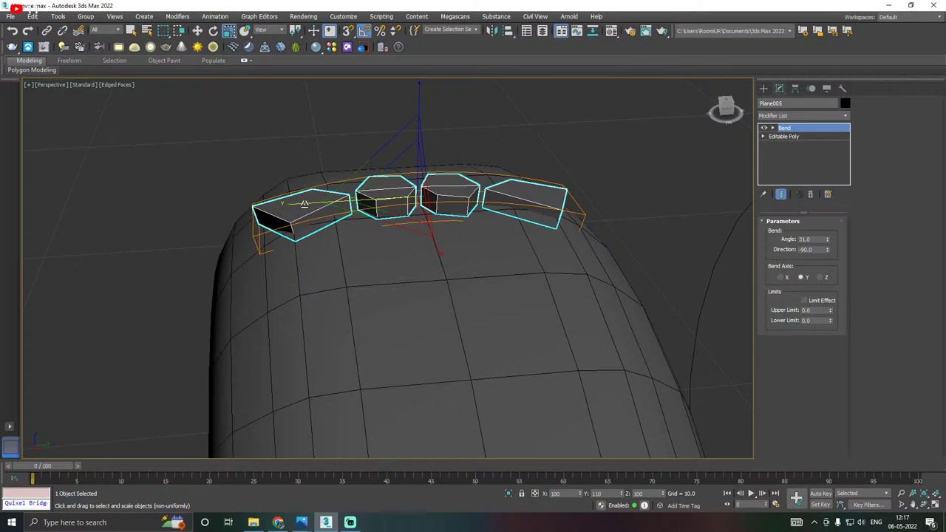
# Set the tread strip's Bend angle to 45 to follow the tyre's curvature more closely.
pyautogui.press('r')
pyautogui.moveTo(829, 240); pyautogui.dragTo(826, 223)
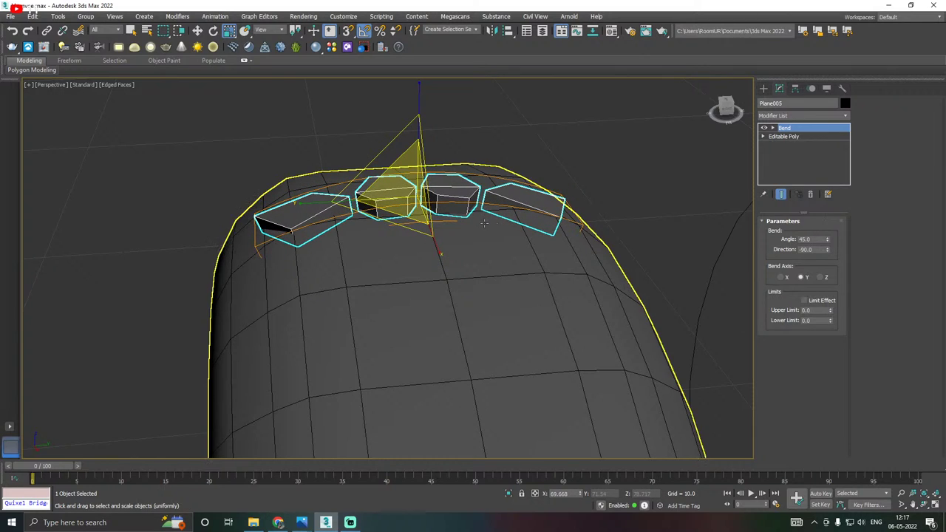
pyautogui.keyDown('alt'); pyautogui.moveTo(494, 225); pyautogui.dragTo(412, 224, button='middle'); pyautogui.keyUp('alt')
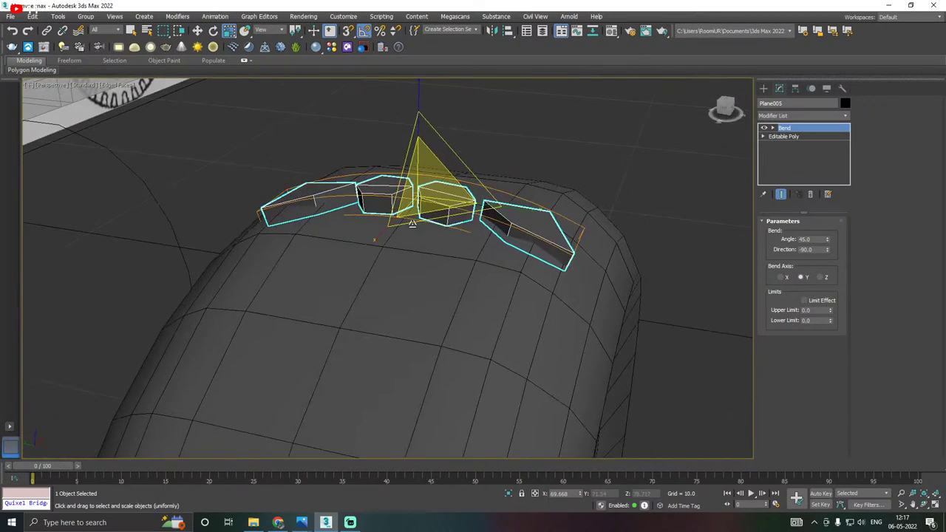
pyautogui.scroll(-3, 391, 224)
# Lower the bent strip along Z to about 11.08 so it sits into the tyre's surface.
pyautogui.press('w')
pyautogui.scroll(2, 405, 174)
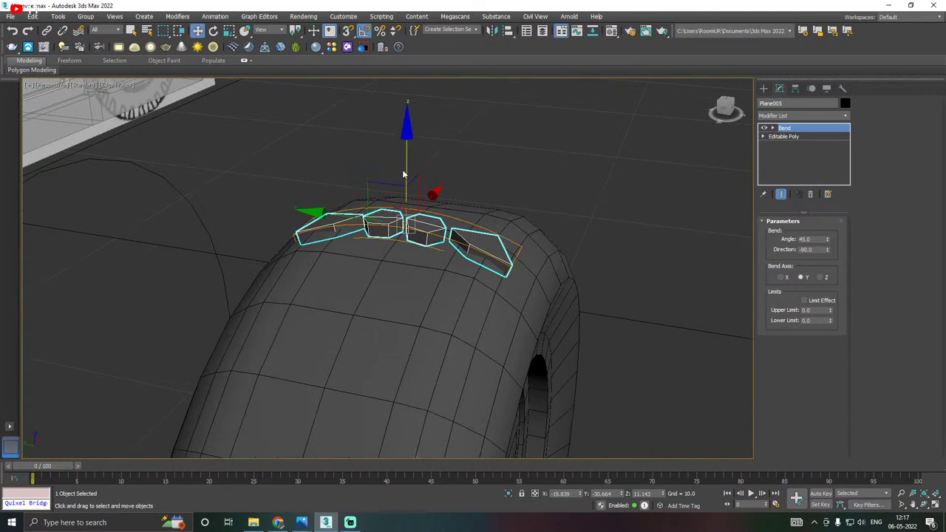
pyautogui.moveTo(408, 172); pyautogui.dragTo(408, 172)
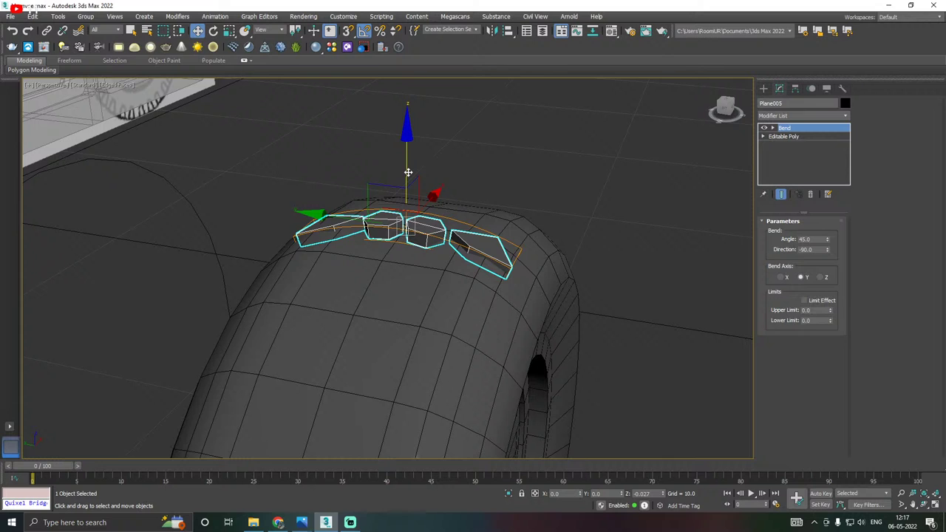
pyautogui.scroll(4, 403, 218)
pyautogui.keyDown('alt'); pyautogui.moveTo(403, 220); pyautogui.dragTo(435, 215, button='middle'); pyautogui.keyUp('alt')
pyautogui.moveTo(411, 181); pyautogui.dragTo(413, 188)
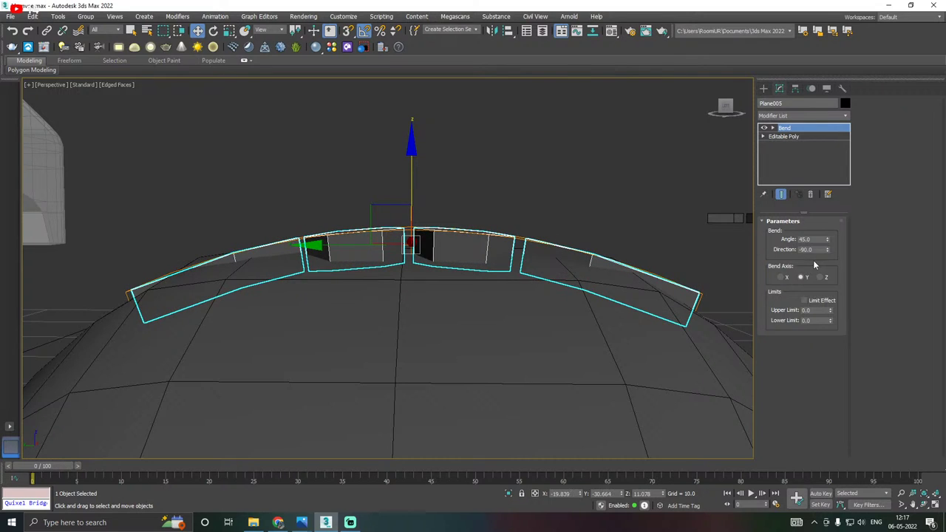
# Set the strip's Bend angle to 37 and save the scene.
pyautogui.moveTo(828, 246); pyautogui.dragTo(829, 250)
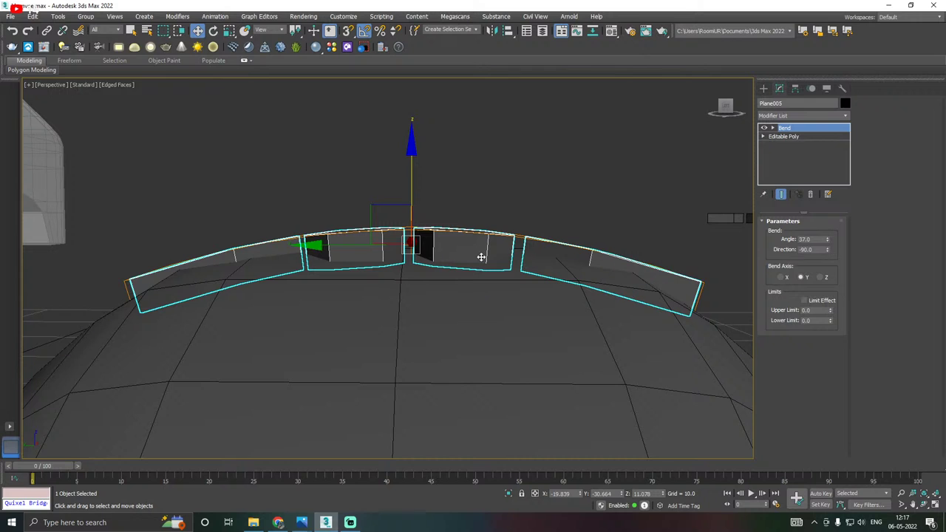
pyautogui.scroll(-4, 480, 257)
pyautogui.moveTo(478, 258)
pyautogui.keyDown('alt'); pyautogui.mouseDown(button='middle')
pyautogui.moveTo(429, 268)
pyautogui.moveTo(411, 248)
pyautogui.moveTo(495, 275)
pyautogui.moveTo(474, 241)
pyautogui.mouseUp(button='middle'); pyautogui.keyUp('alt')
pyautogui.scroll(-5, 413, 243)
pyautogui.scroll(-3, 420, 240)
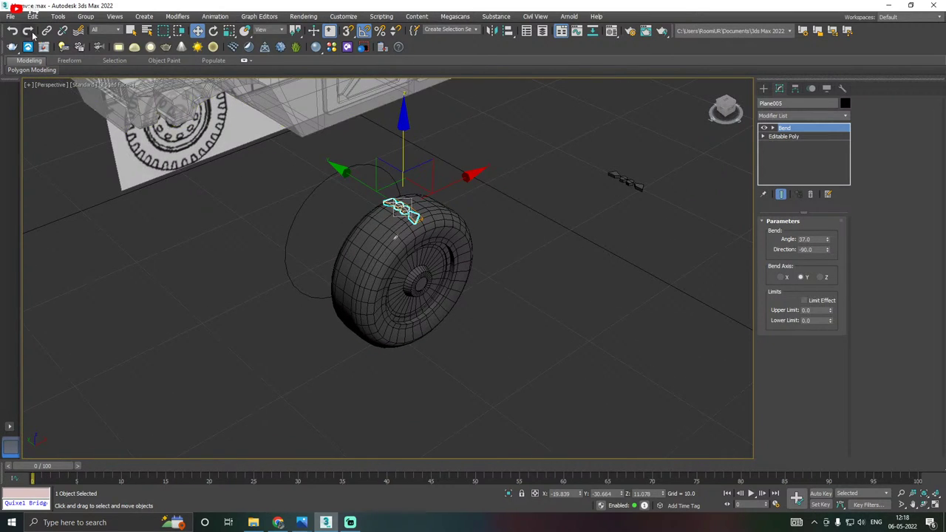
pyautogui.click(11, 16)
pyautogui.click(30, 91)
# Move the bent strip along Y to about -49.32, and bring the circle along Y between the tyre and the strip.
pyautogui.moveTo(366, 182); pyautogui.dragTo(627, 316)
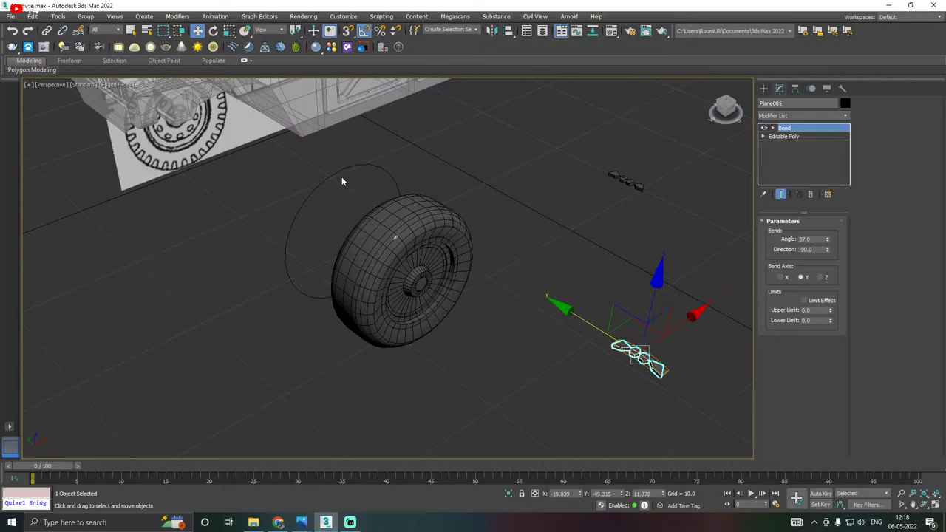
pyautogui.click(338, 180)
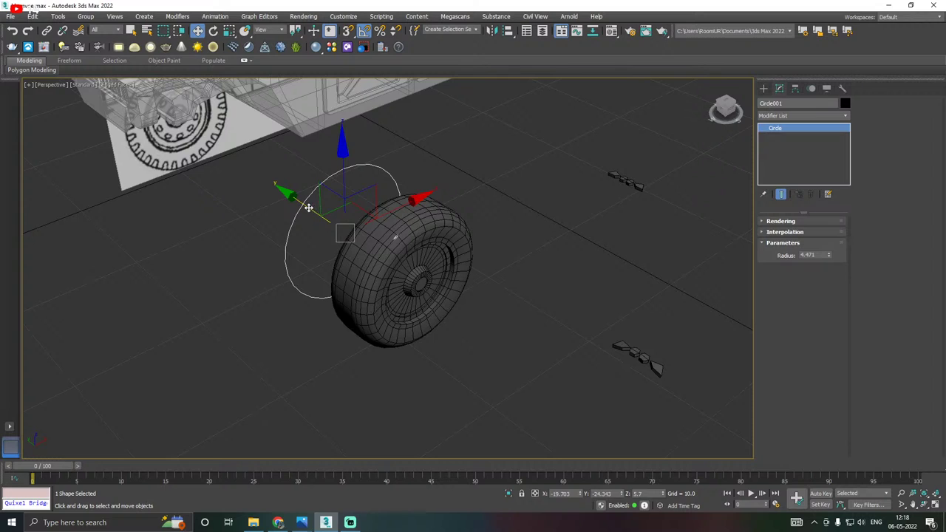
pyautogui.moveTo(309, 208); pyautogui.dragTo(467, 315)
# Set up the Spacing Tool for the bent strip with the circle as its path and Instance as the object type.
pyautogui.click(645, 358)
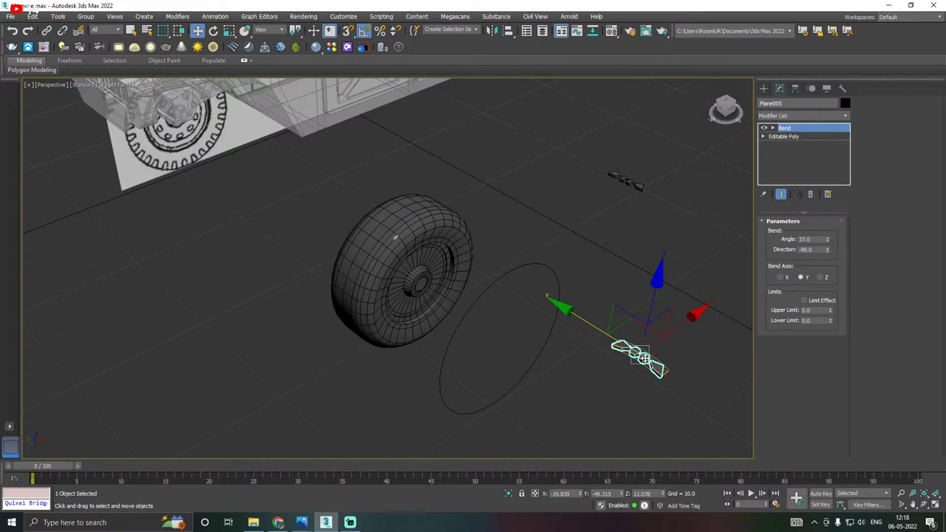
pyautogui.hotkey('shift', 'i')
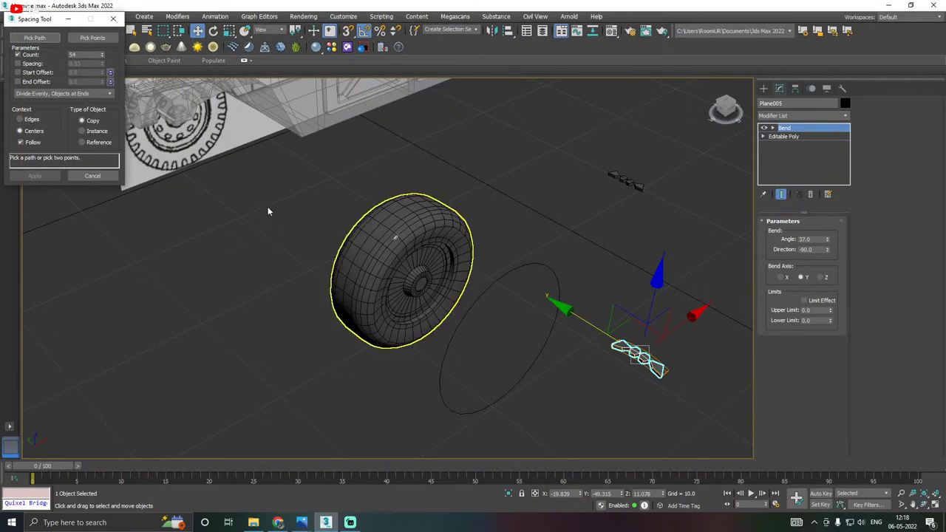
pyautogui.click(34, 38)
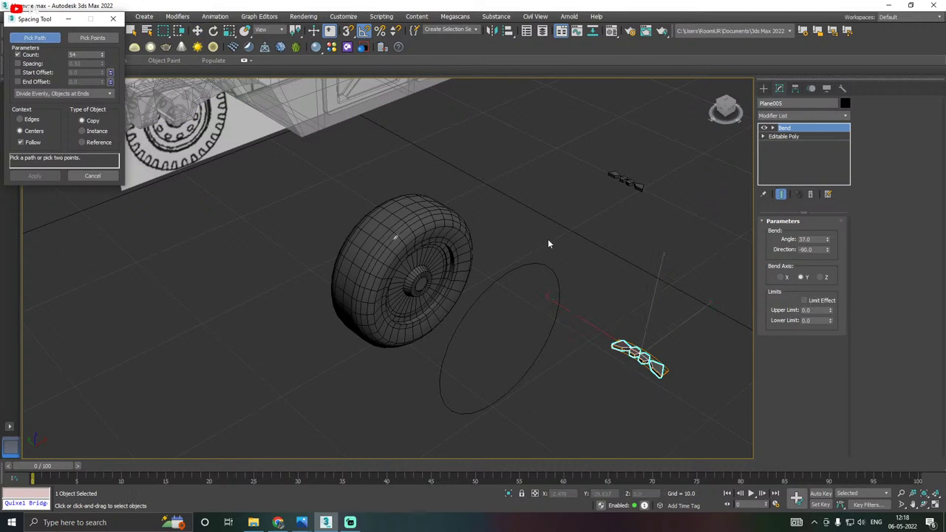
pyautogui.click(512, 281)
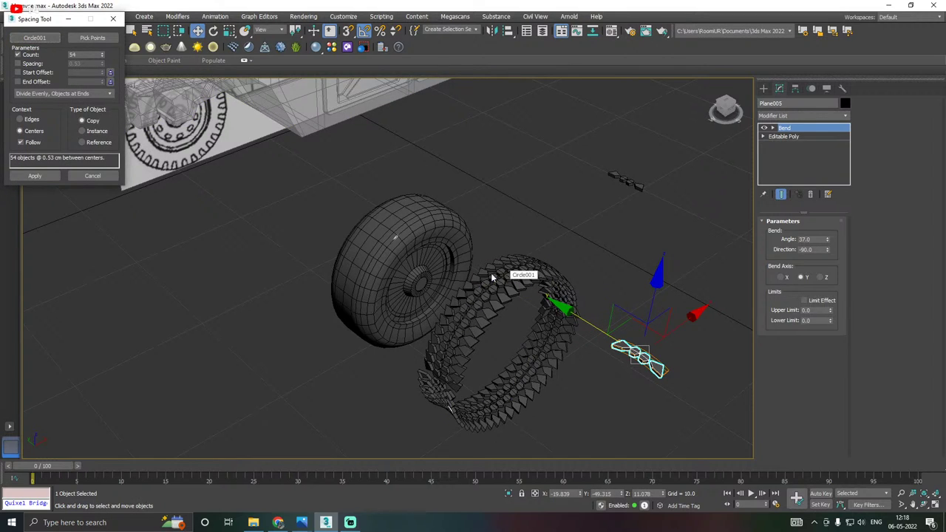
pyautogui.scroll(3, 474, 303)
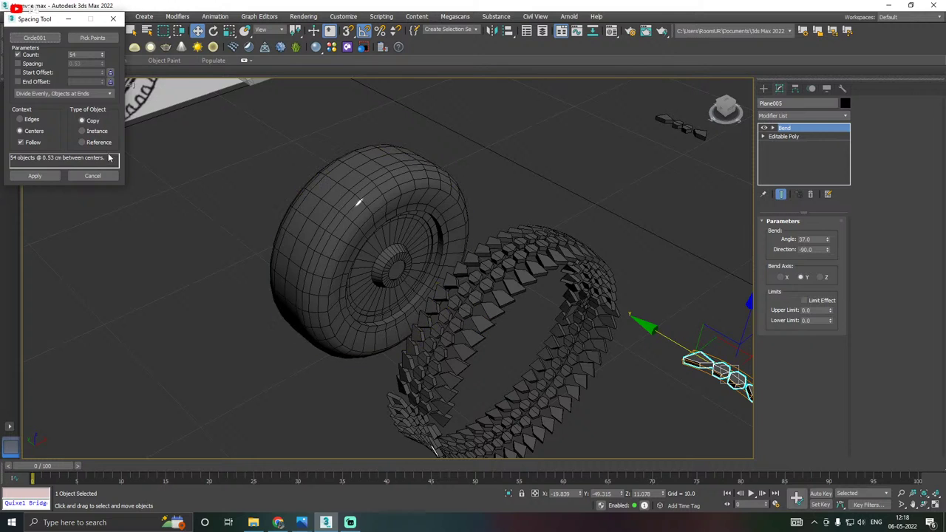
pyautogui.click(82, 130)
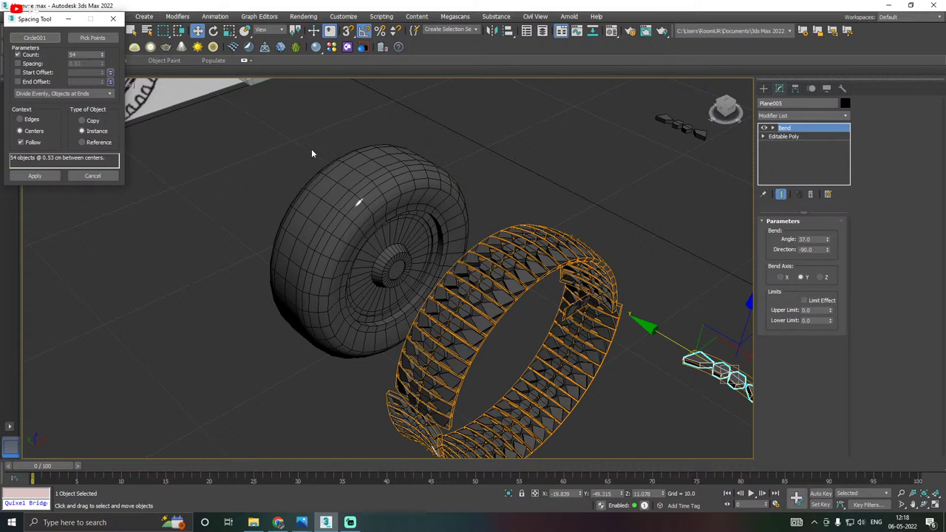
# Set the spacing count to 54, turn off Follow, and apply the distribution around the circle.
pyautogui.scroll(-1, 312, 154)
pyautogui.keyDown('alt'); pyautogui.moveTo(371, 161); pyautogui.dragTo(406, 169, button='middle'); pyautogui.keyUp('alt')
pyautogui.click(102, 56)
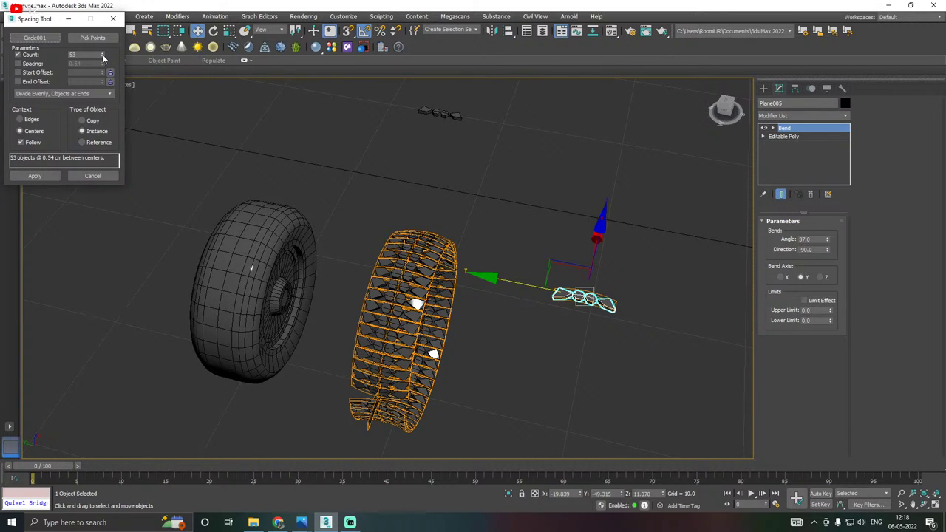
pyautogui.click(103, 55)
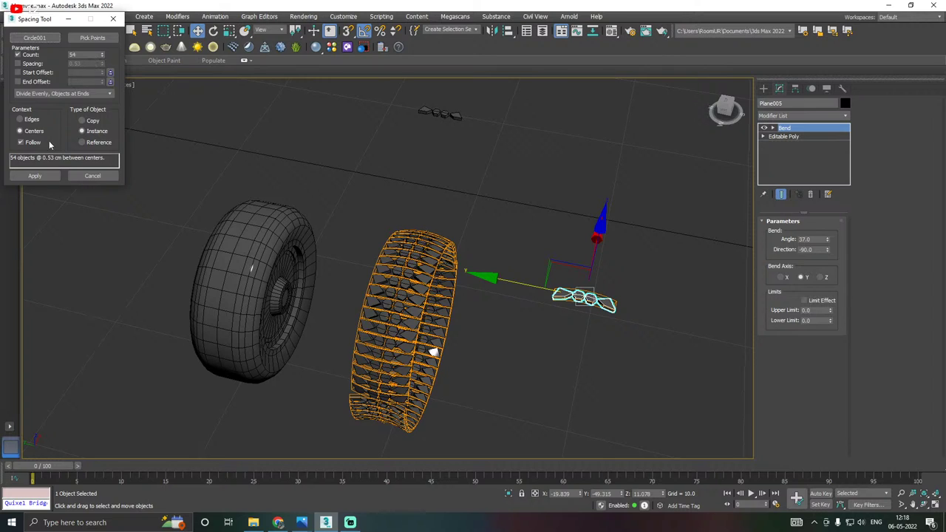
pyautogui.click(30, 145)
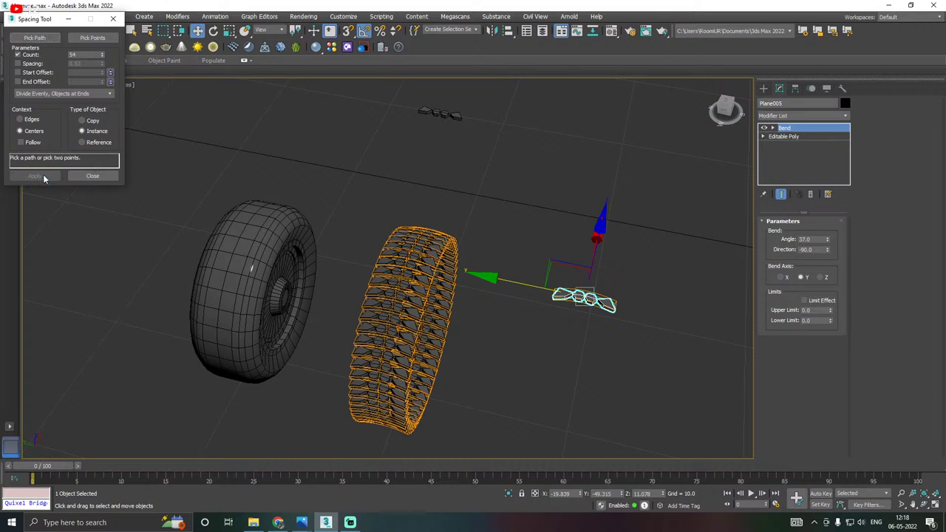
# Examine the distributed tread ring from several angles, comparing it with the Bend modifier off and on.
pyautogui.moveTo(349, 220); pyautogui.dragTo(400, 124, button='middle')
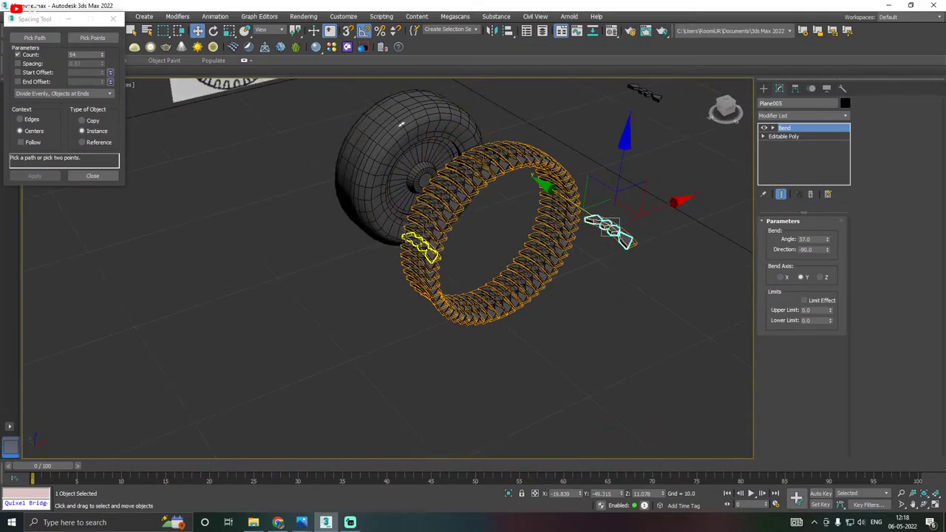
pyautogui.scroll(8, 418, 251)
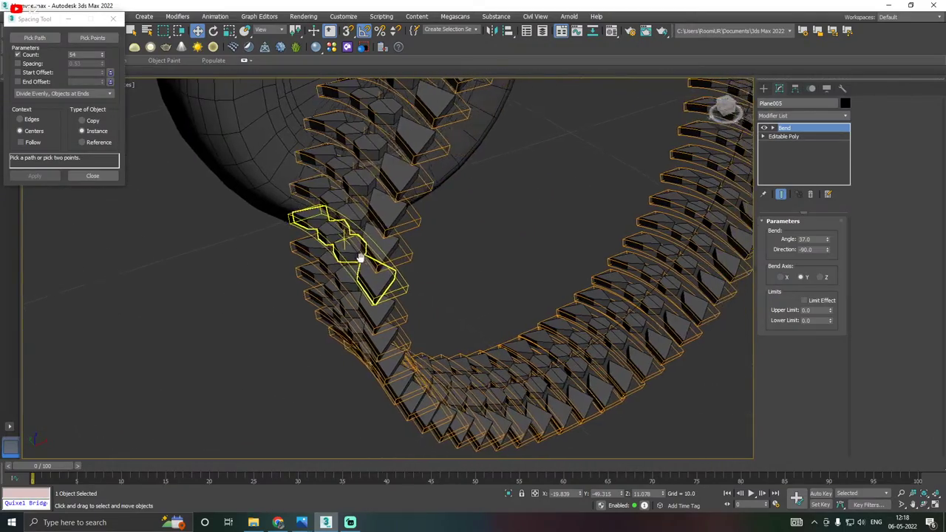
pyautogui.scroll(2, 360, 258)
pyautogui.scroll(-5, 336, 247)
pyautogui.keyDown('alt'); pyautogui.moveTo(425, 241); pyautogui.dragTo(383, 241, button='middle'); pyautogui.keyUp('alt')
pyautogui.moveTo(534, 243); pyautogui.dragTo(499, 252, button='middle')
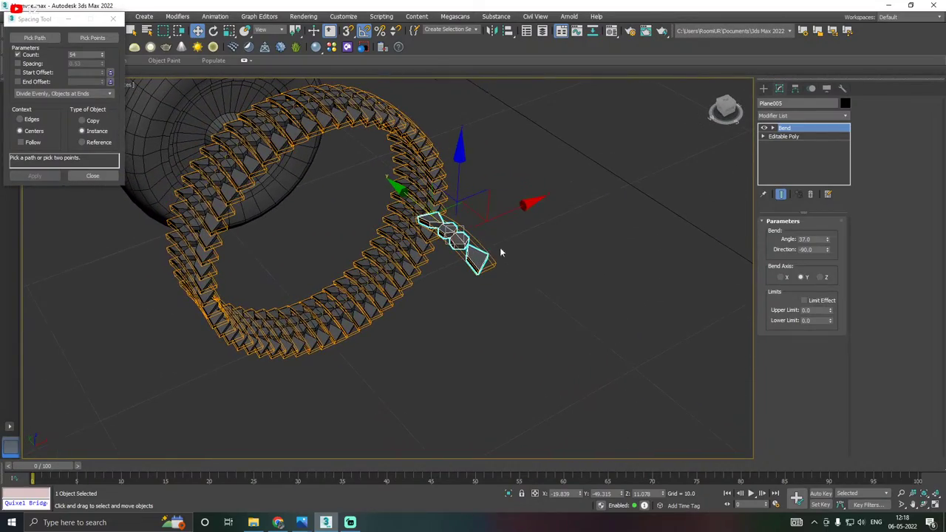
pyautogui.click(765, 130)
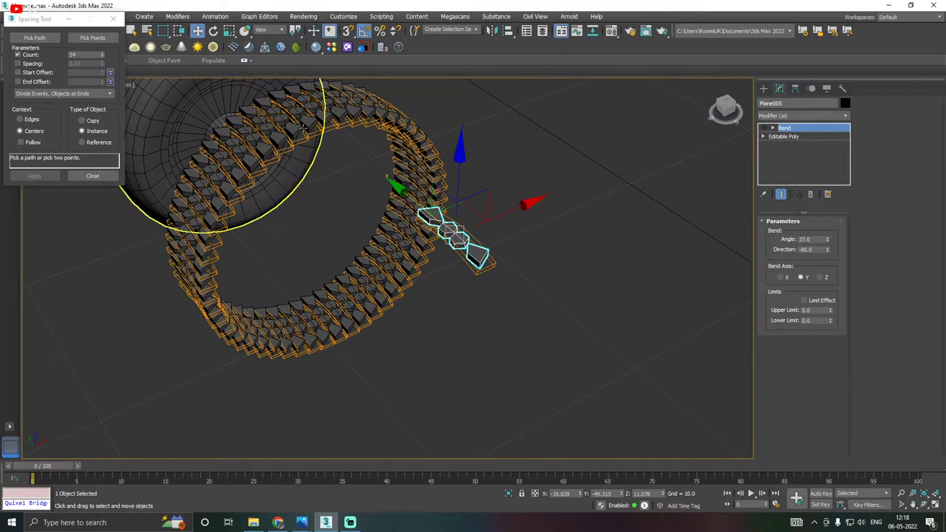
pyautogui.scroll(4, 244, 147)
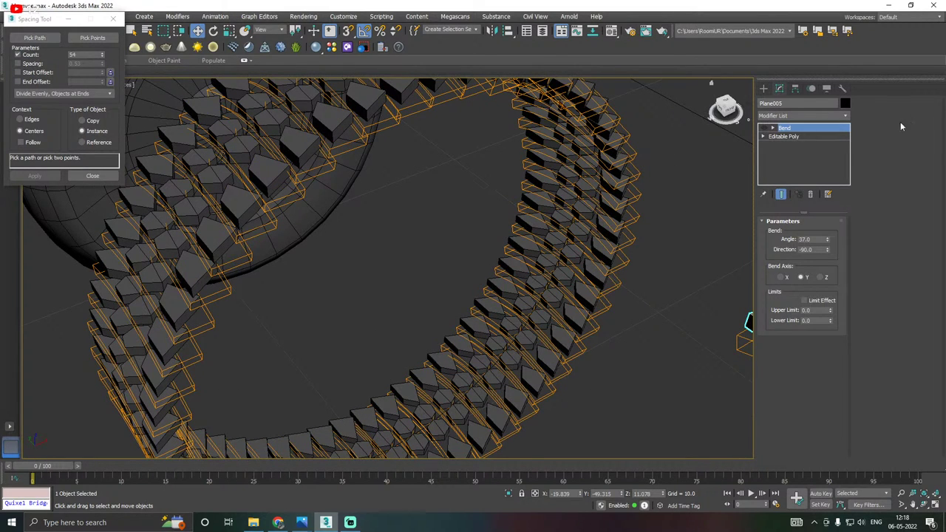
pyautogui.click(765, 129)
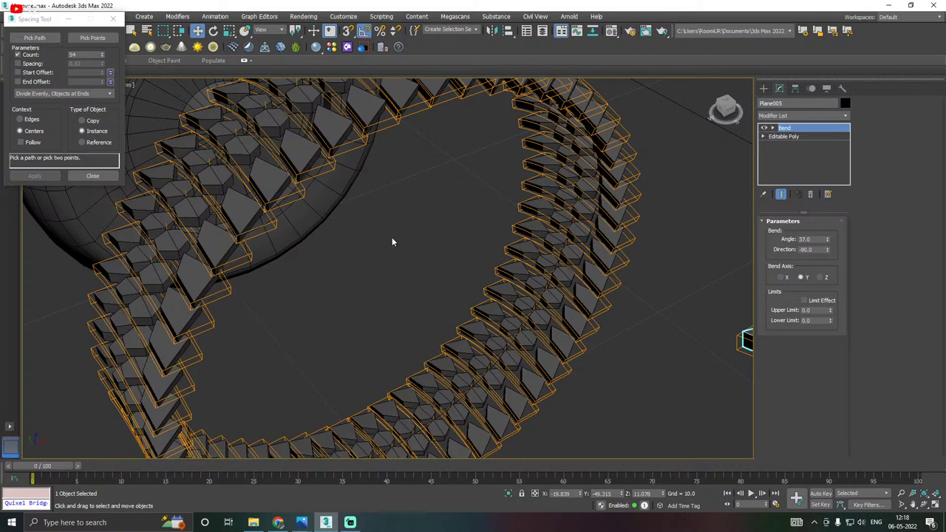
pyautogui.scroll(-4, 392, 237)
pyautogui.moveTo(551, 277); pyautogui.dragTo(540, 256, button='middle')
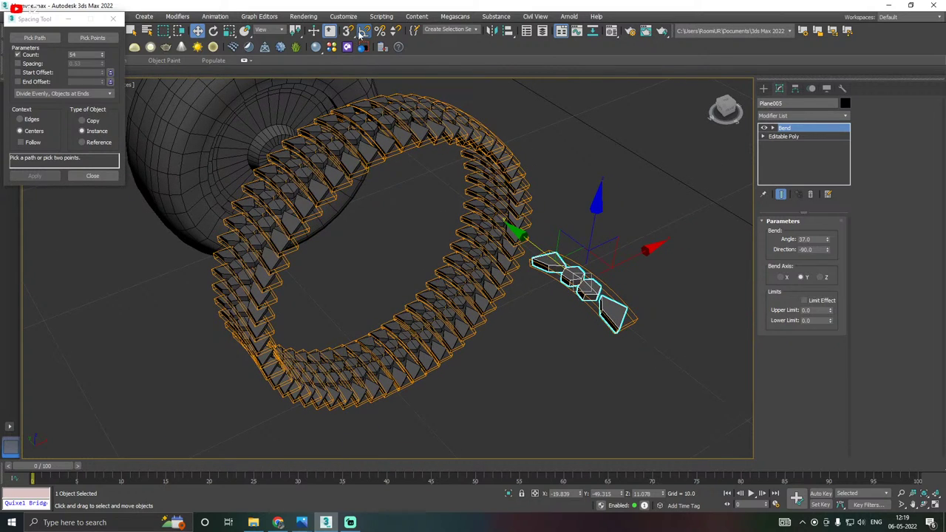
# Try rotating the separate bent strip about -45 degrees around Y, and undo the rotation.
pyautogui.press('e')
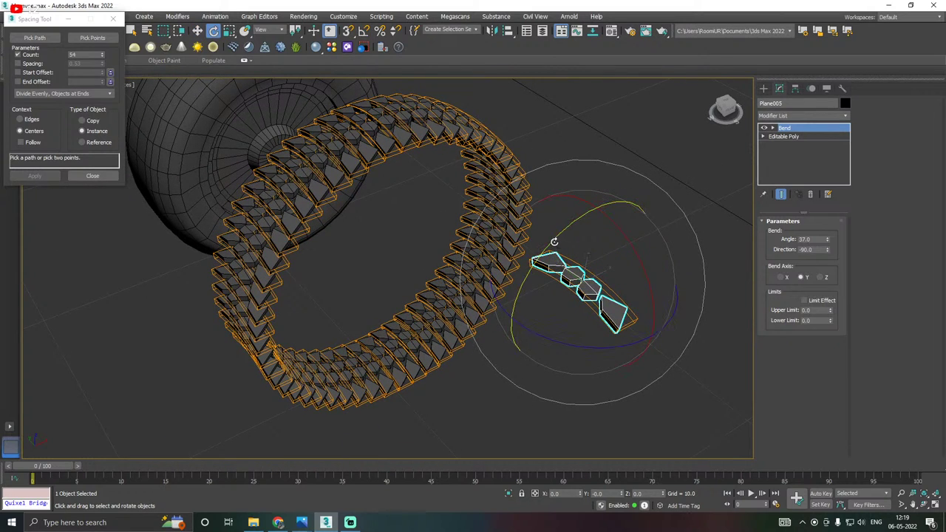
pyautogui.moveTo(552, 241); pyautogui.dragTo(531, 284)
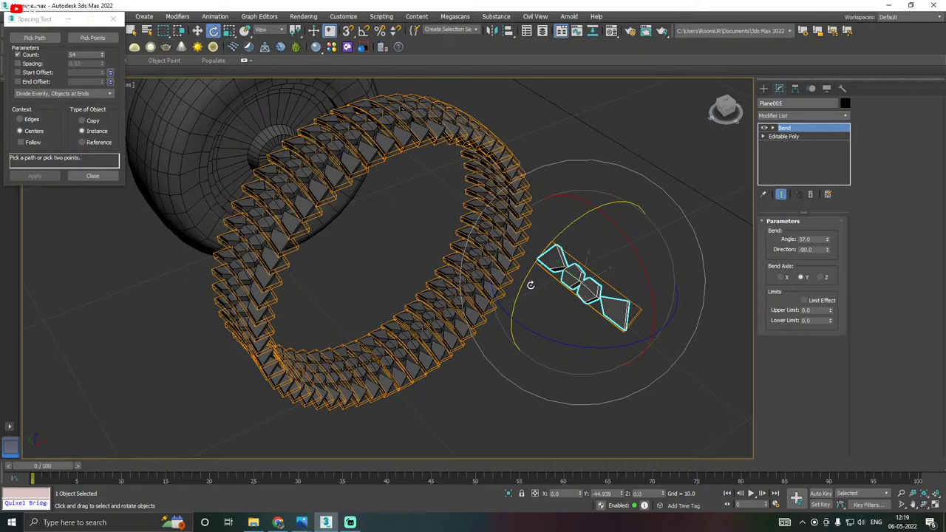
pyautogui.hotkey('ctrl', 'z')
# Examine how the tread instances are oriented around the ring, selecting them all and comparing them with the tyre.
pyautogui.keyDown('alt'); pyautogui.moveTo(531, 272); pyautogui.dragTo(568, 244, button='middle'); pyautogui.keyUp('alt')
pyautogui.moveTo(368, 341); pyautogui.dragTo(503, 266, button='middle')
pyautogui.scroll(-4, 316, 197)
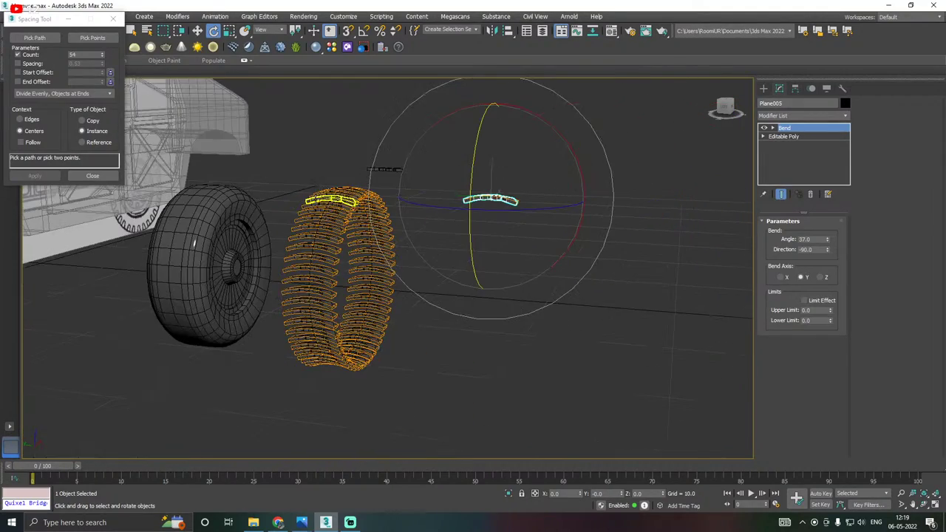
pyautogui.keyDown('alt'); pyautogui.moveTo(320, 199); pyautogui.dragTo(335, 231, button='middle'); pyautogui.keyUp('alt')
pyautogui.keyDown('alt'); pyautogui.moveTo(185, 229); pyautogui.dragTo(193, 208, button='middle'); pyautogui.keyUp('alt')
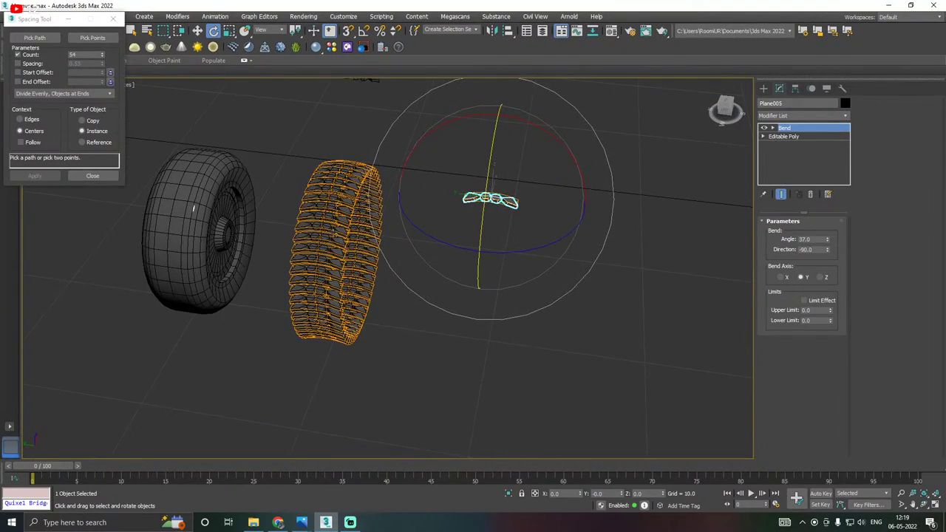
pyautogui.press('w')
pyautogui.keyDown('alt'); pyautogui.moveTo(213, 102); pyautogui.dragTo(289, 152, button='middle'); pyautogui.keyUp('alt')
pyautogui.moveTo(375, 387); pyautogui.dragTo(375, 387)
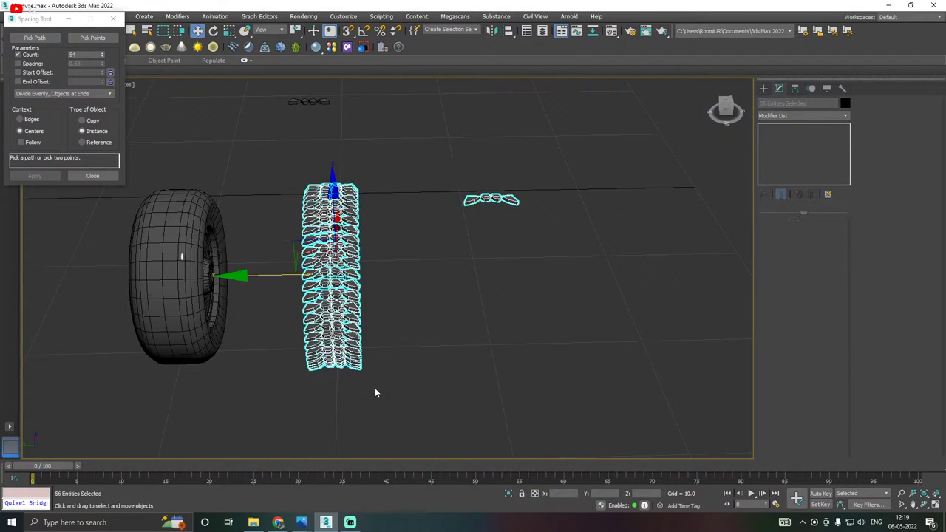
pyautogui.keyDown('alt'); pyautogui.moveTo(375, 387); pyautogui.dragTo(414, 370, button='middle'); pyautogui.keyUp('alt')
pyautogui.scroll(5, 288, 312)
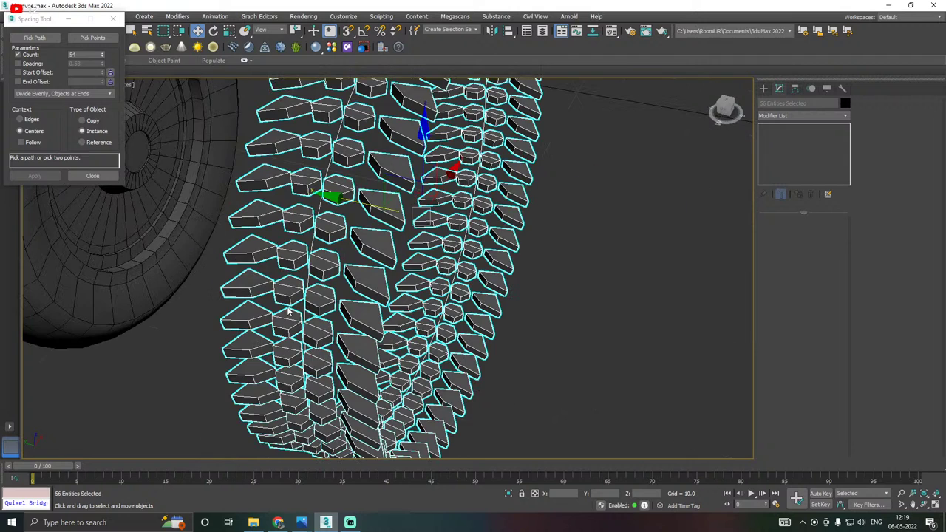
pyautogui.scroll(-3, 288, 311)
# Add a second Bend modifier to the separate strip with an angle of -31.5 on the Y axis.
pyautogui.click(642, 194)
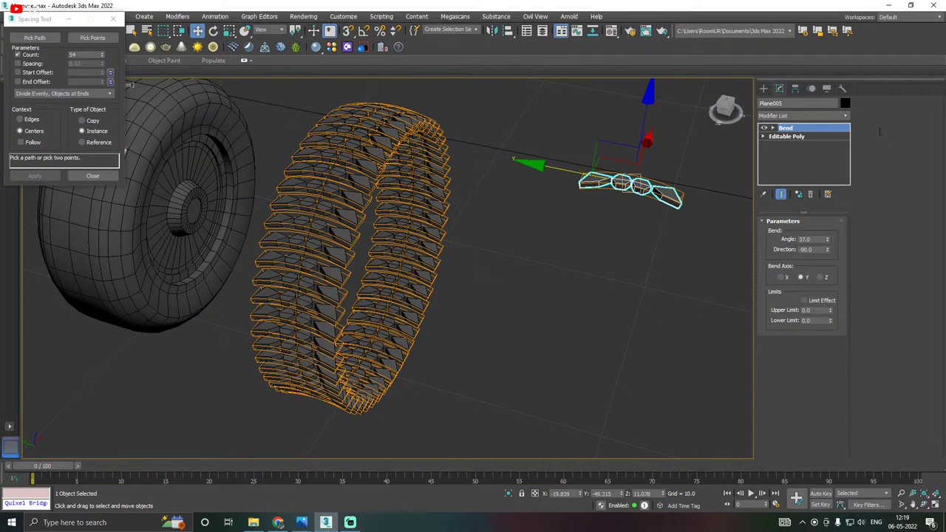
pyautogui.click(845, 115)
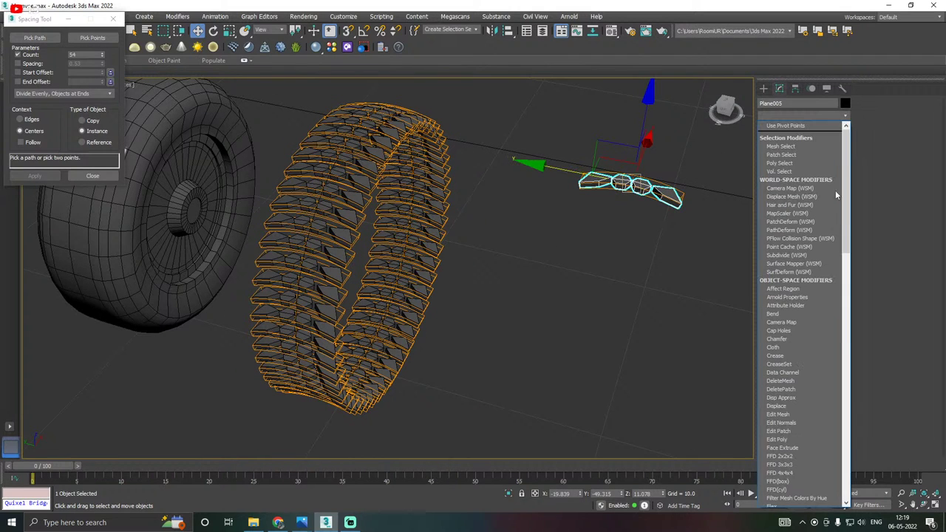
pyautogui.click(784, 315)
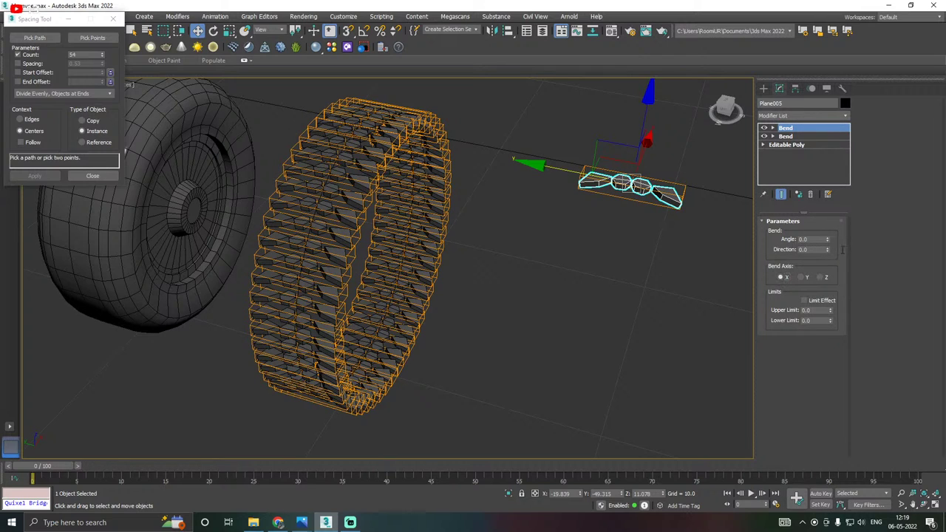
pyautogui.moveTo(828, 240); pyautogui.dragTo(813, 283)
pyautogui.click(803, 278)
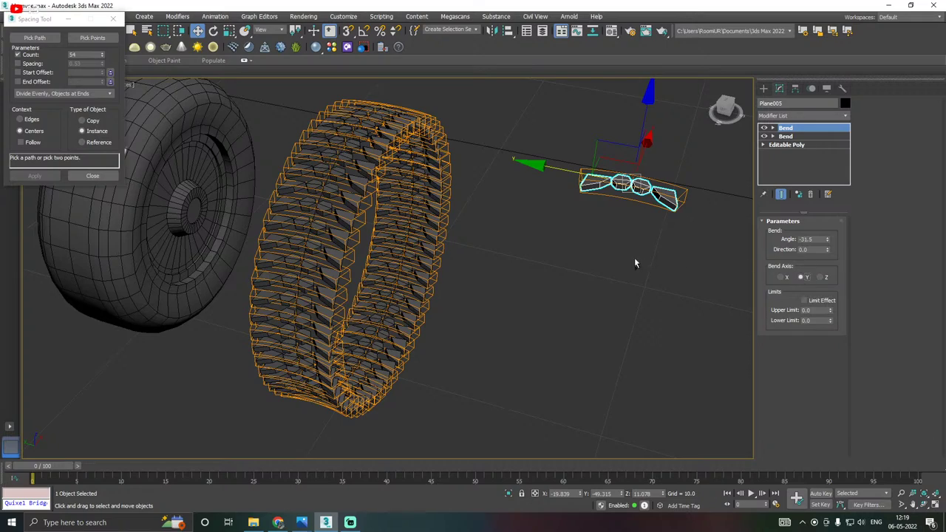
# Set the upper Bend modifier's angle to 34 and check its effect on the tread ring.
pyautogui.keyDown('alt'); pyautogui.moveTo(634, 259); pyautogui.dragTo(575, 270, button='middle'); pyautogui.keyUp('alt')
pyautogui.keyDown('alt'); pyautogui.moveTo(643, 244); pyautogui.dragTo(776, 226, button='middle'); pyautogui.keyUp('alt')
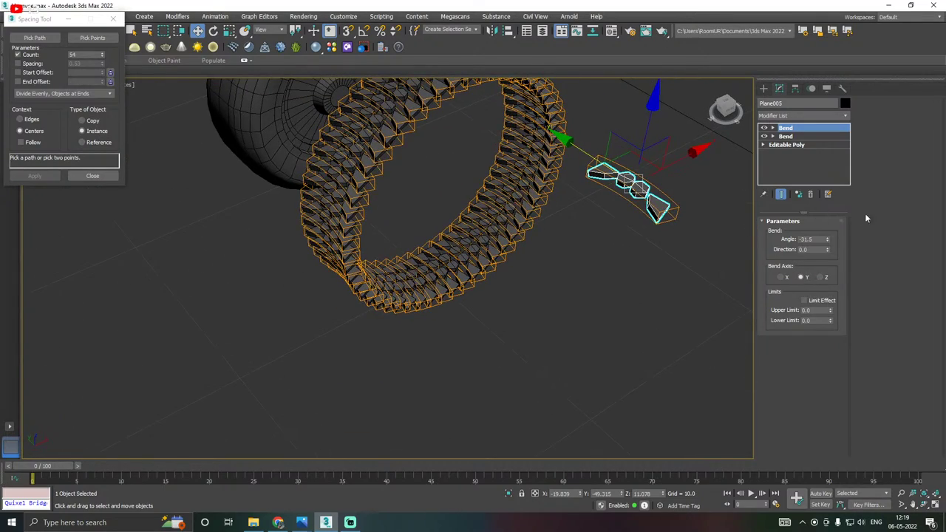
pyautogui.moveTo(828, 241); pyautogui.dragTo(815, 173)
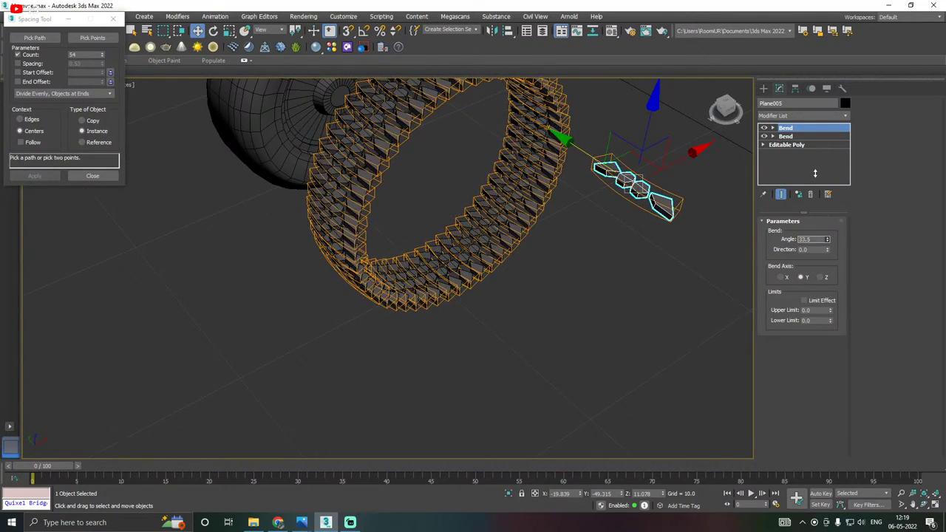
pyautogui.scroll(5, 355, 163)
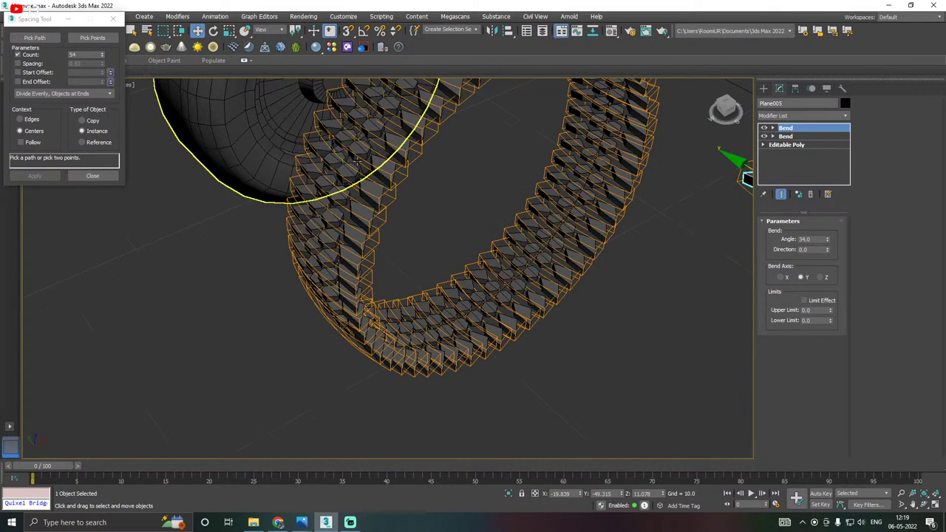
pyautogui.scroll(-5, 338, 191)
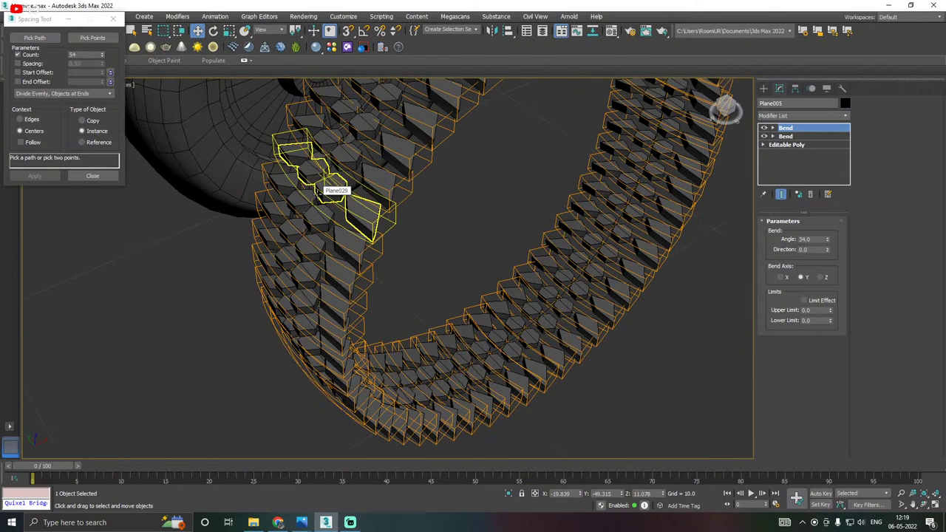
pyautogui.moveTo(379, 190); pyautogui.dragTo(407, 264, button='middle')
pyautogui.scroll(-2, 406, 263)
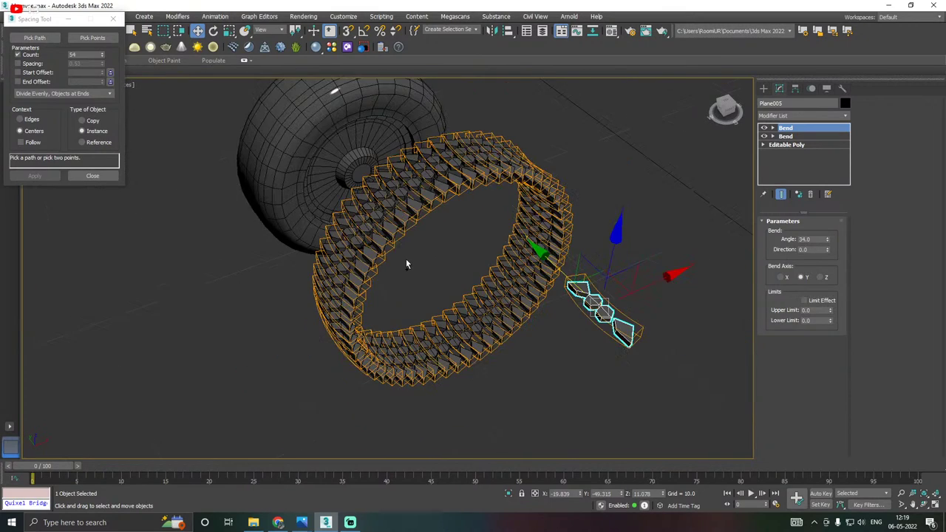
# Delete the whole distributed tread ring together with its guide circle, keeping the separate strips and the tyre.
pyautogui.keyDown('alt'); pyautogui.moveTo(716, 183); pyautogui.dragTo(459, 236, button='middle'); pyautogui.keyUp('alt')
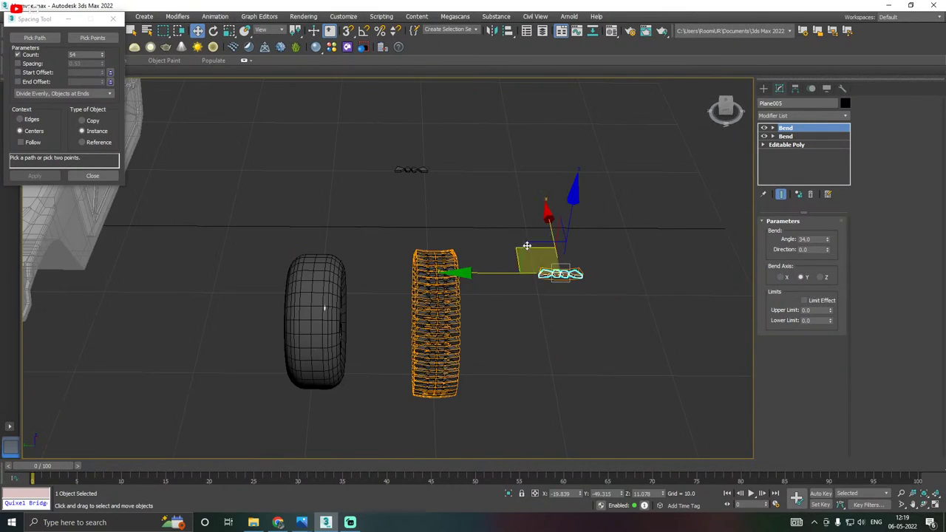
pyautogui.moveTo(482, 421); pyautogui.dragTo(482, 422)
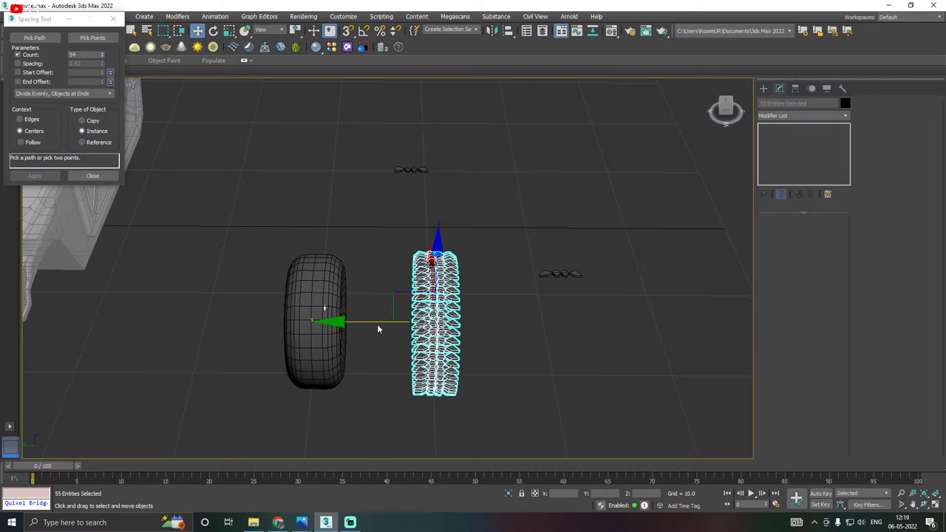
pyautogui.press('Delete')
# Remove the upper Bend modifier from the separate bent strip and collapse its remaining stack into an Editable Poly.
pyautogui.click(560, 271)
pyautogui.keyDown('alt'); pyautogui.moveTo(581, 277); pyautogui.dragTo(510, 265, button='middle'); pyautogui.keyUp('alt')
pyautogui.rightClick(795, 128)
pyautogui.click(819, 143)
pyautogui.rightClick(786, 142)
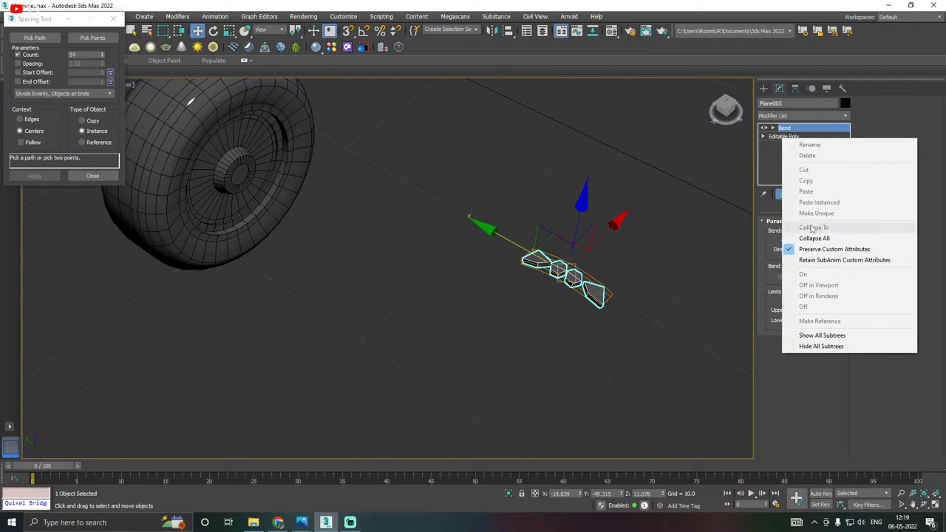
pyautogui.click(792, 238)
# Center the strip's pivot to the object.
pyautogui.keyDown('alt'); pyautogui.moveTo(677, 209); pyautogui.dragTo(629, 175, button='middle'); pyautogui.keyUp('alt')
pyautogui.click(795, 88)
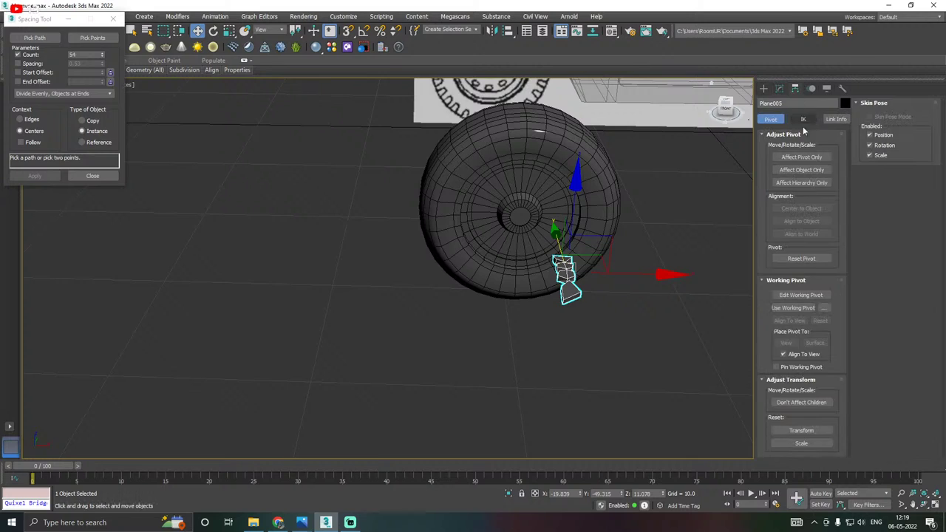
pyautogui.click(802, 156)
pyautogui.click(810, 210)
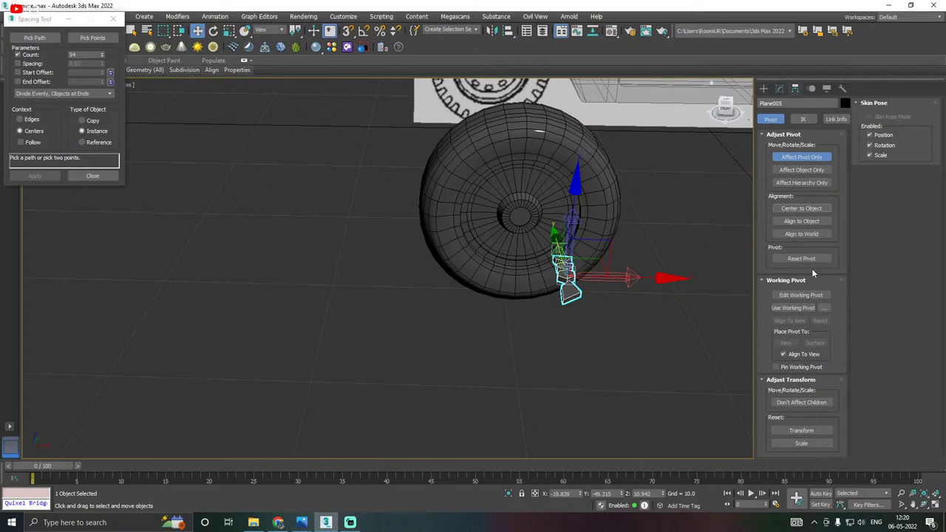
# Apply Reset XForm to the strip and collapse the resulting modifier into the Editable Poly.
pyautogui.click(769, 90)
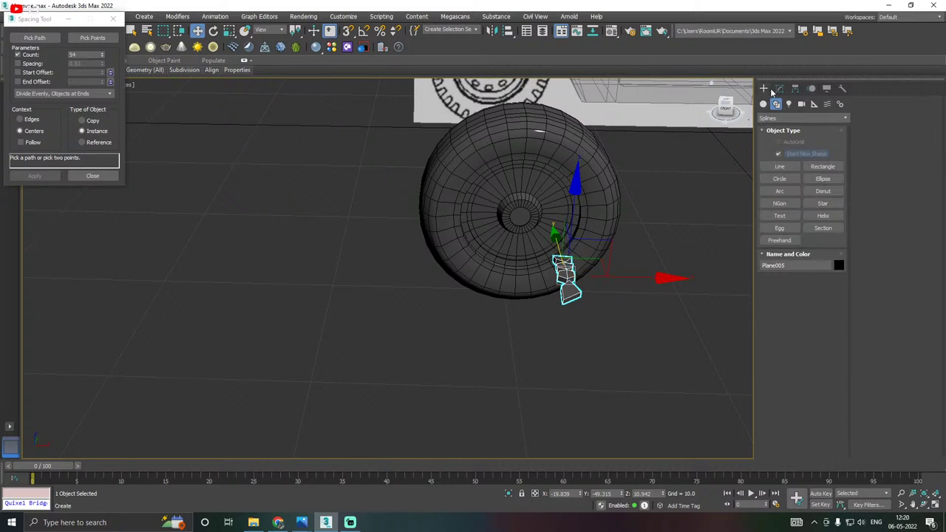
pyautogui.click(841, 88)
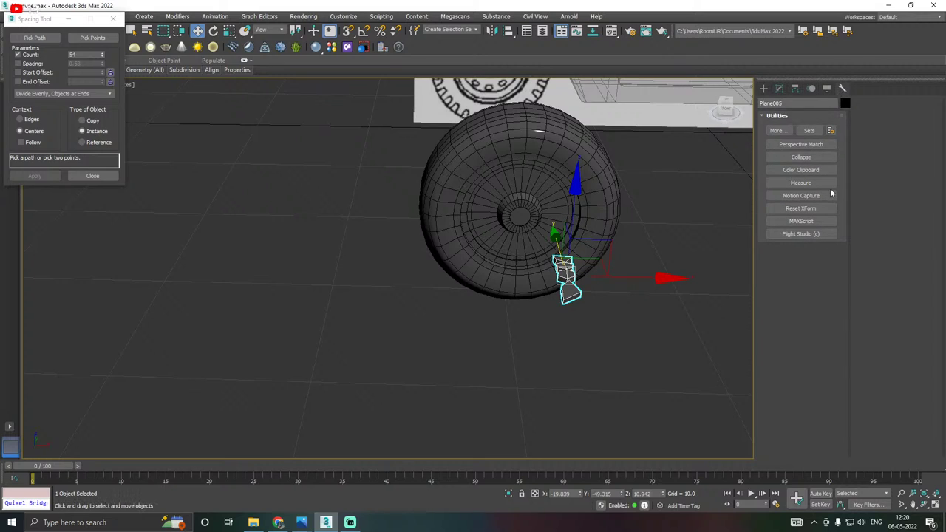
pyautogui.click(806, 211)
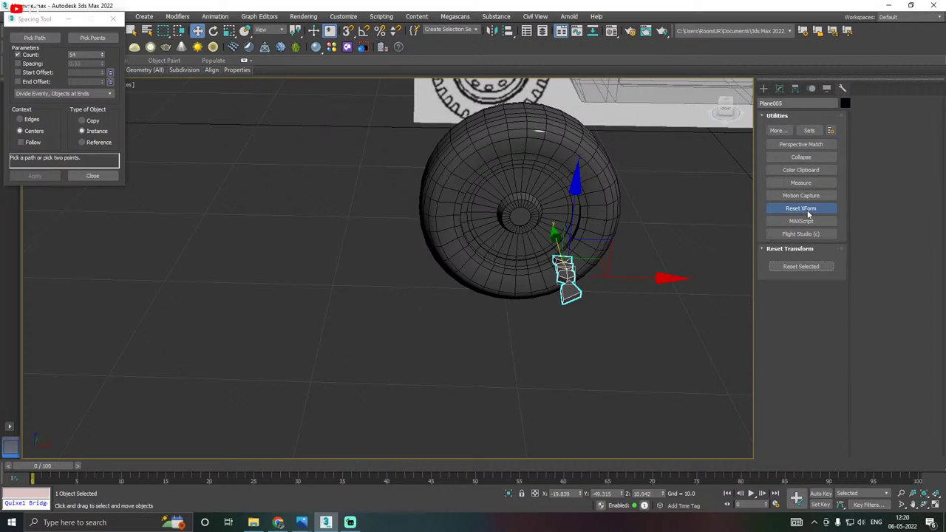
pyautogui.click(801, 266)
pyautogui.click(779, 90)
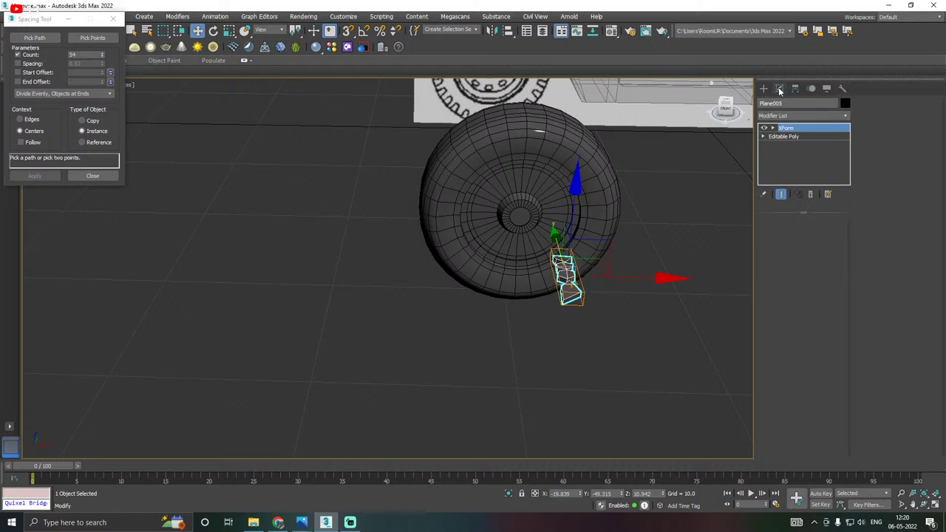
pyautogui.rightClick(804, 150)
pyautogui.click(838, 251)
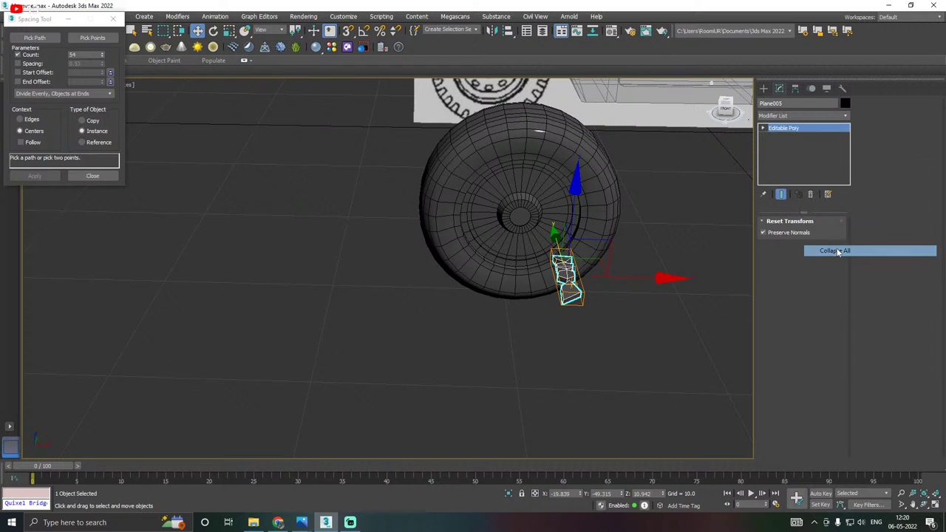
# Draw a circle spline from the wheel's center in the front view, matching the tyre's outline with a radius of about 5.38.
pyautogui.keyDown('alt'); pyautogui.moveTo(664, 243); pyautogui.dragTo(542, 270, button='middle'); pyautogui.keyUp('alt')
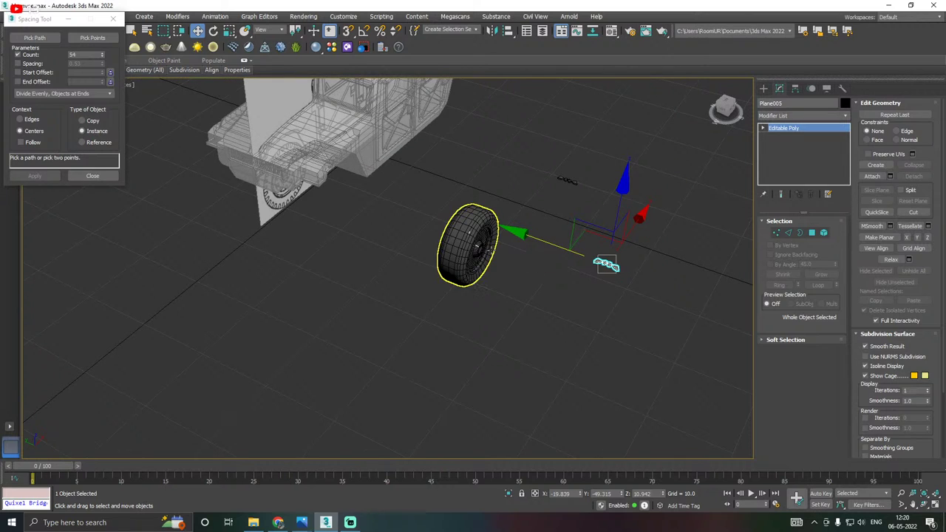
pyautogui.keyDown('alt'); pyautogui.moveTo(493, 309); pyautogui.dragTo(533, 291, button='middle'); pyautogui.keyUp('alt')
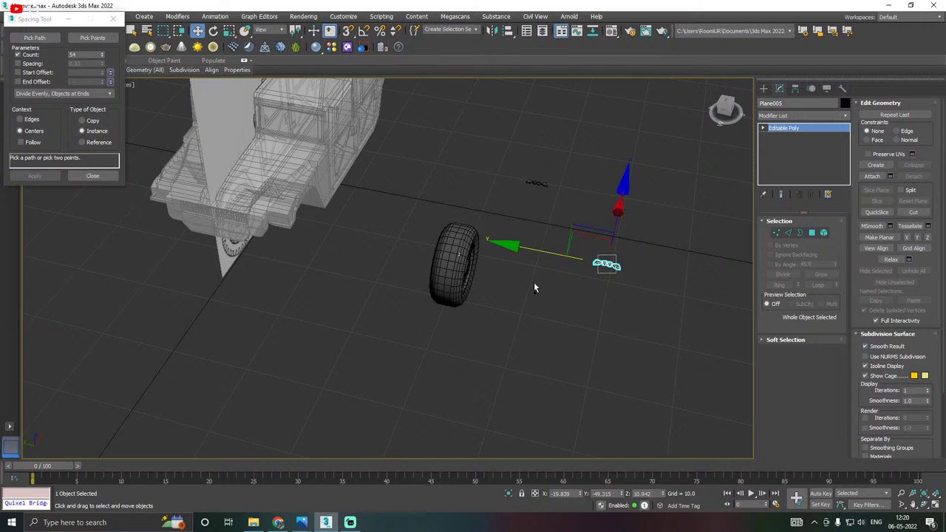
pyautogui.press('f')
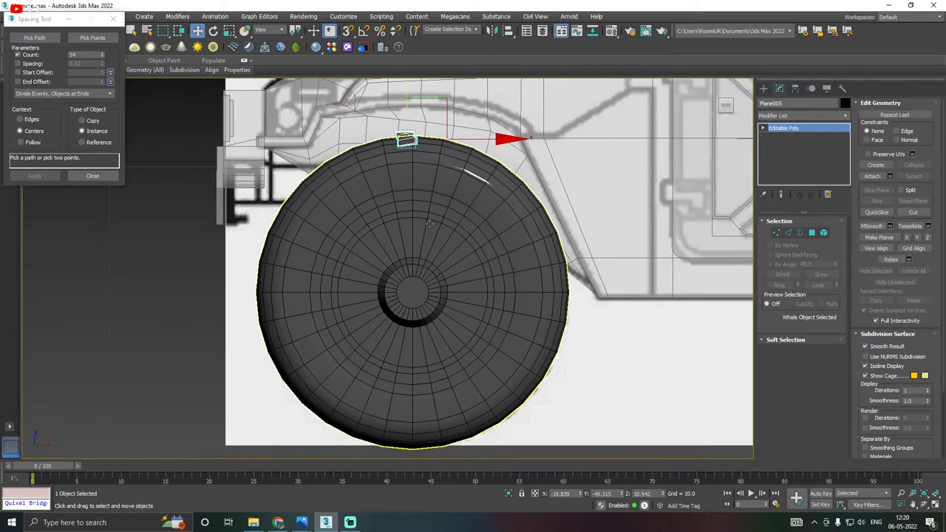
pyautogui.scroll(-2, 430, 221)
pyautogui.click(764, 88)
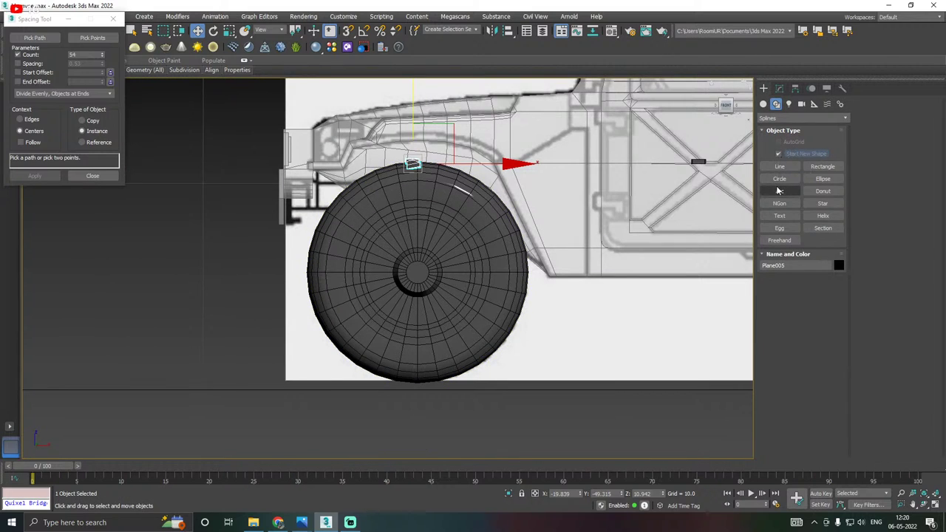
pyautogui.click(776, 104)
pyautogui.click(780, 190)
pyautogui.click(780, 179)
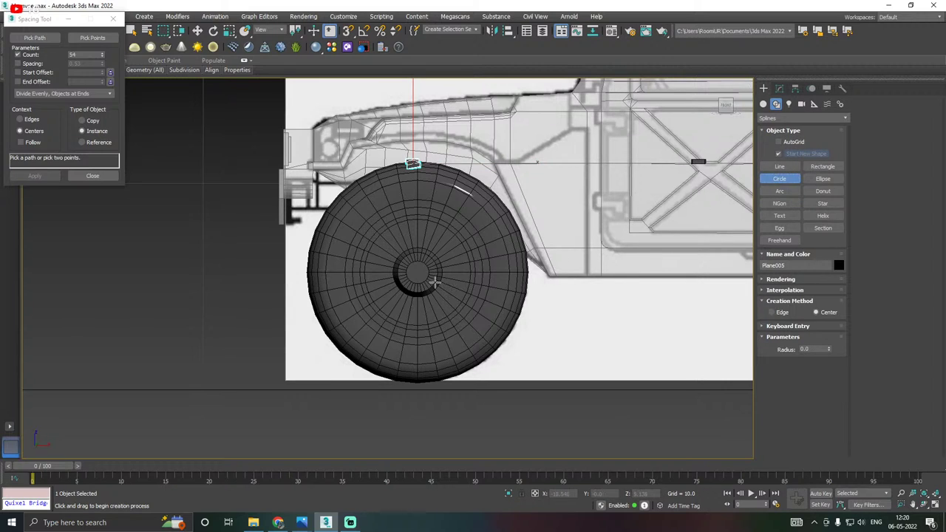
pyautogui.moveTo(417, 272); pyautogui.dragTo(456, 288)
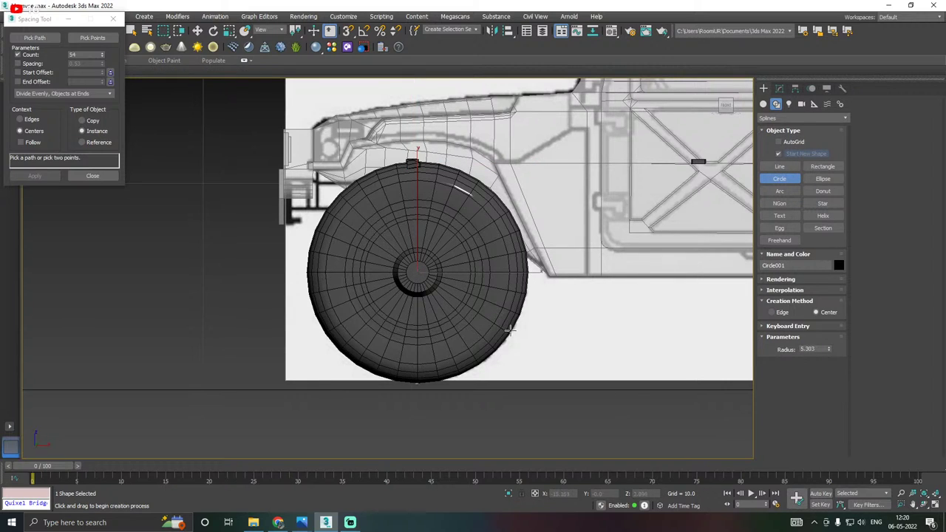
pyautogui.moveTo(510, 330); pyautogui.dragTo(510, 330)
pyautogui.press('w')
# In the perspective view, move the new circle along Y from the vehicle to the open space between the tyre and the strip.
pyautogui.moveTo(497, 295); pyautogui.dragTo(489, 271, button='middle')
pyautogui.press('p')
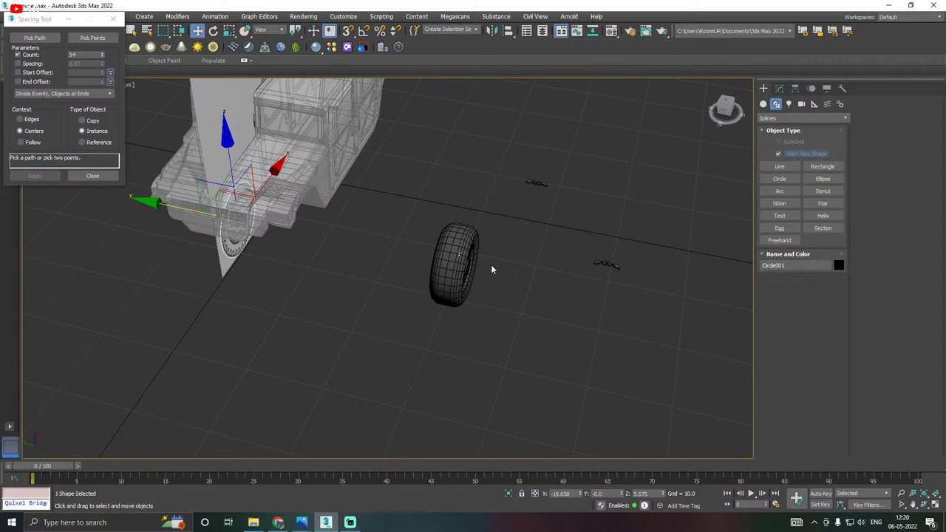
pyautogui.moveTo(480, 252); pyautogui.dragTo(485, 268, button='middle')
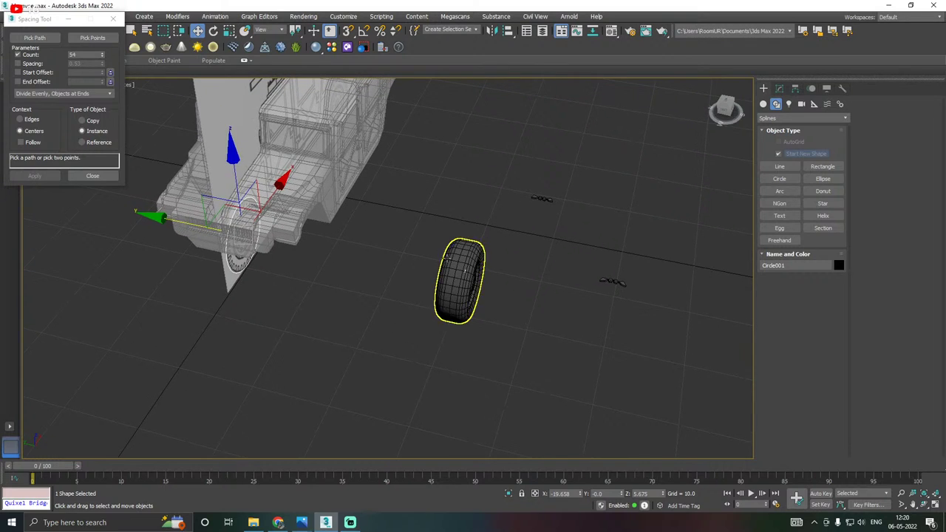
pyautogui.moveTo(182, 220); pyautogui.dragTo(403, 230)
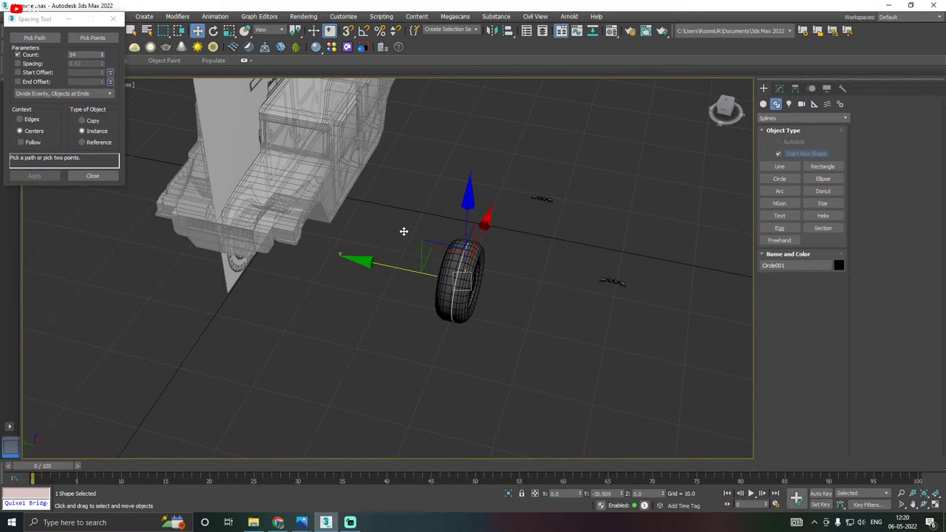
pyautogui.keyDown('alt'); pyautogui.moveTo(403, 230); pyautogui.dragTo(412, 231, button='middle'); pyautogui.keyUp('alt')
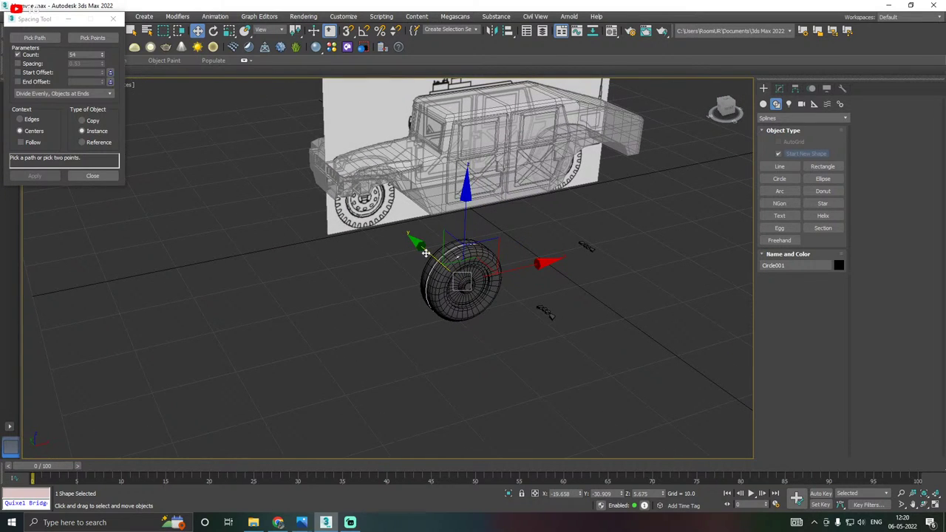
pyautogui.moveTo(426, 253); pyautogui.dragTo(436, 258)
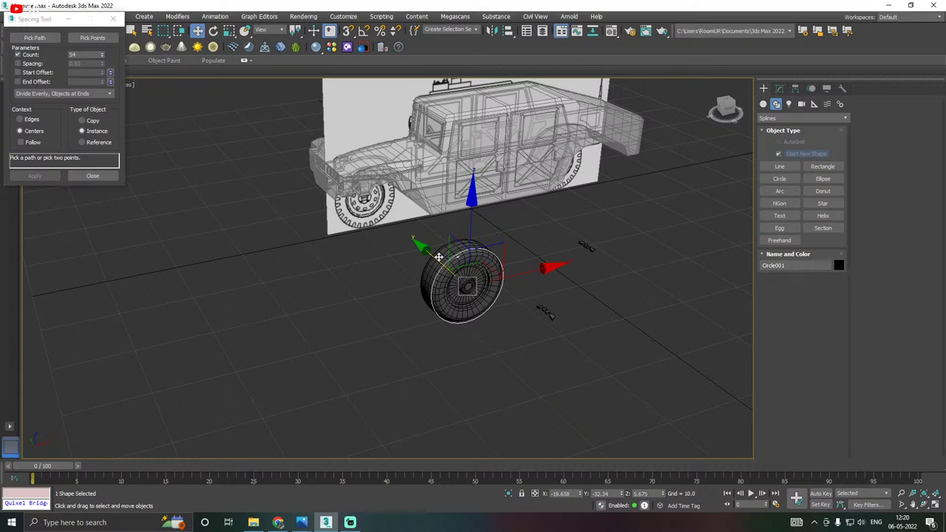
pyautogui.keyDown('alt'); pyautogui.moveTo(439, 258); pyautogui.dragTo(463, 264, button='middle'); pyautogui.keyUp('alt')
pyautogui.moveTo(422, 269); pyautogui.dragTo(459, 278)
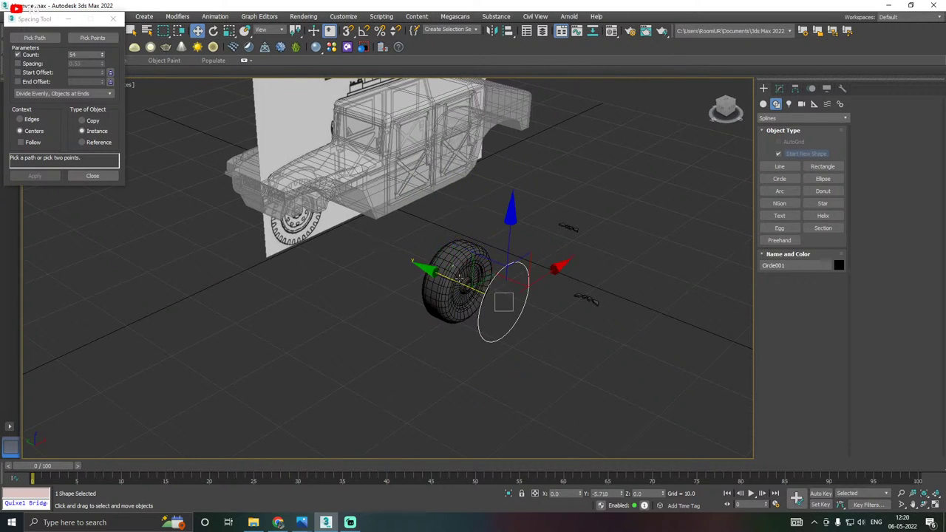
# Reopen the Spacing Tool for the bent strip and pick the new circle as the path for 54 instances.
pyautogui.click(586, 299)
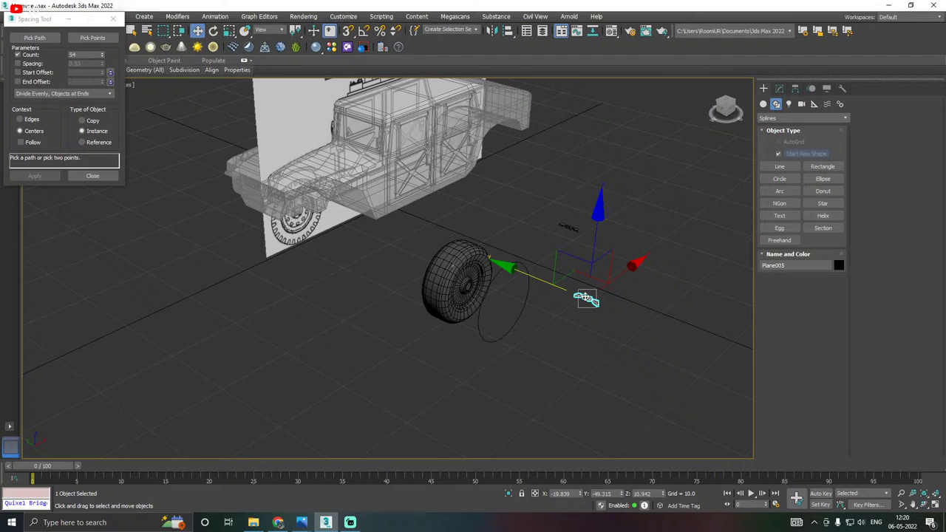
pyautogui.click(93, 177)
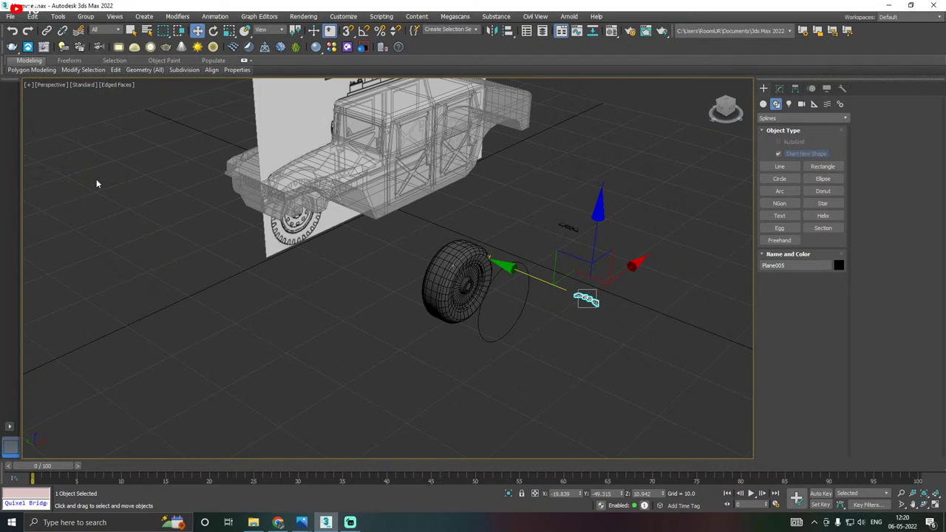
pyautogui.hotkey('shift', 'i')
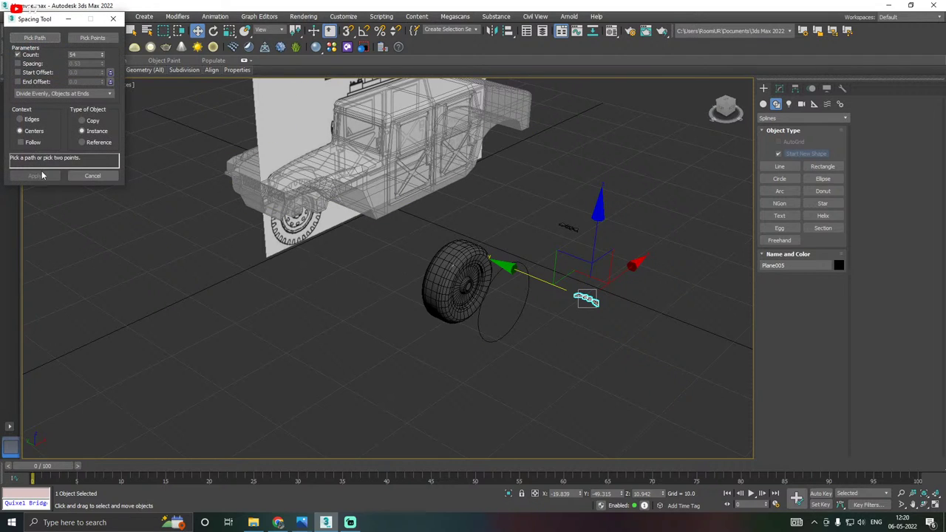
pyautogui.click(35, 38)
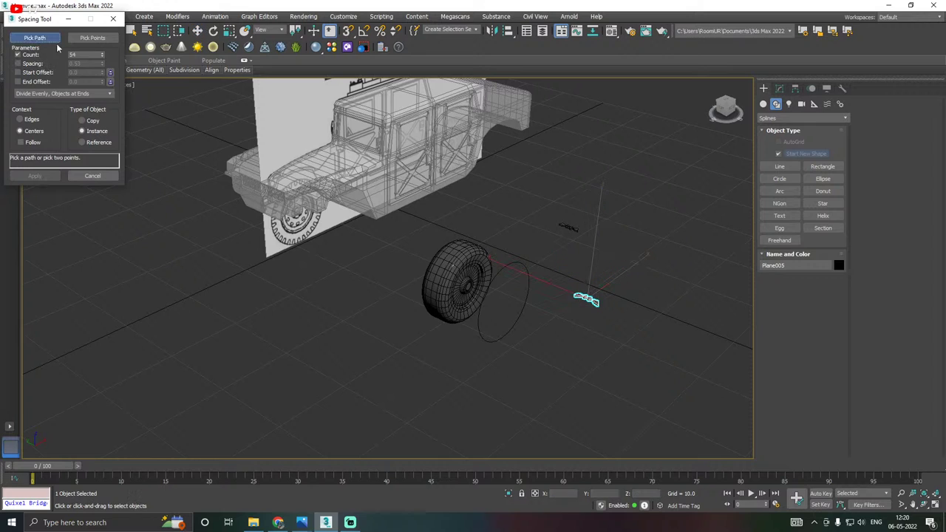
pyautogui.click(479, 324)
pyautogui.scroll(5, 482, 310)
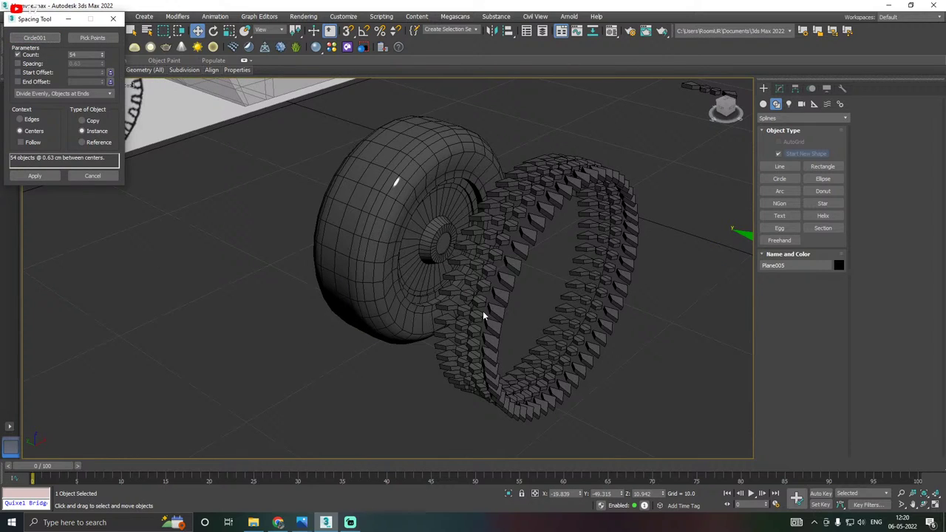
# Make the spaced instances follow the circle's direction and inspect their orientation around the ring.
pyautogui.click(21, 142)
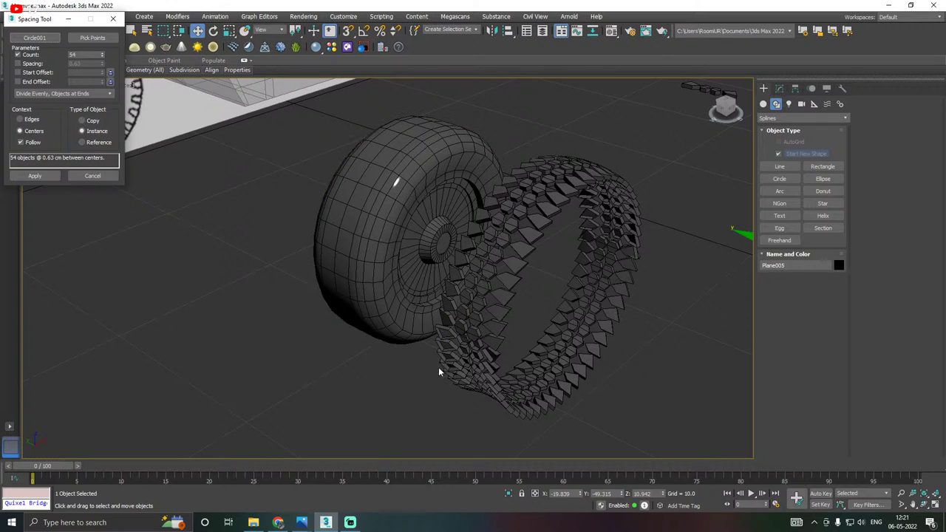
pyautogui.scroll(8, 417, 318)
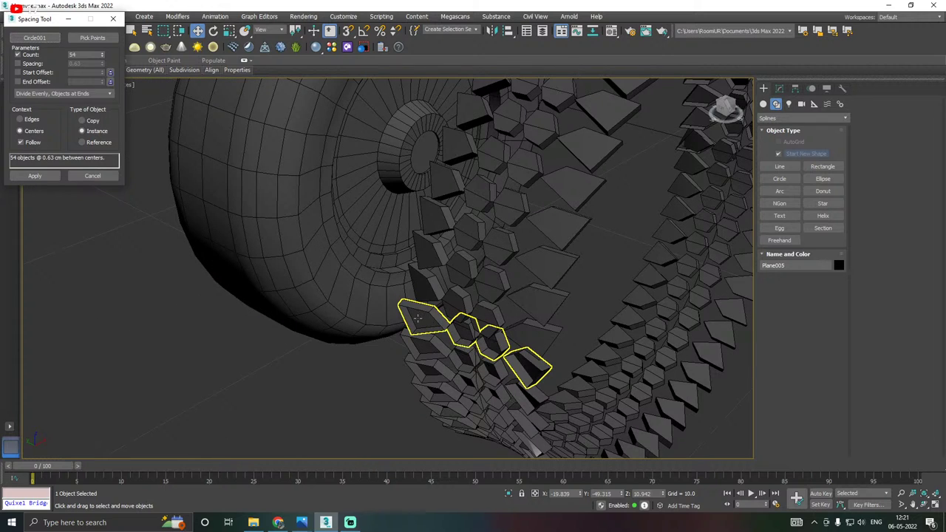
pyautogui.scroll(-5, 446, 316)
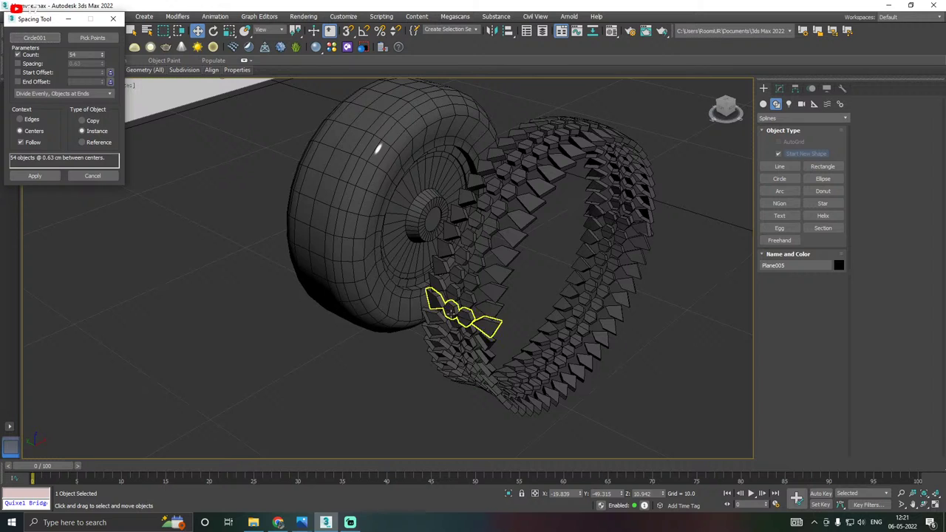
# Space the bent strip instances between edges instead of centers, keep them following the circle, and inspect the ring.
pyautogui.moveTo(525, 316); pyautogui.dragTo(514, 317, button='middle')
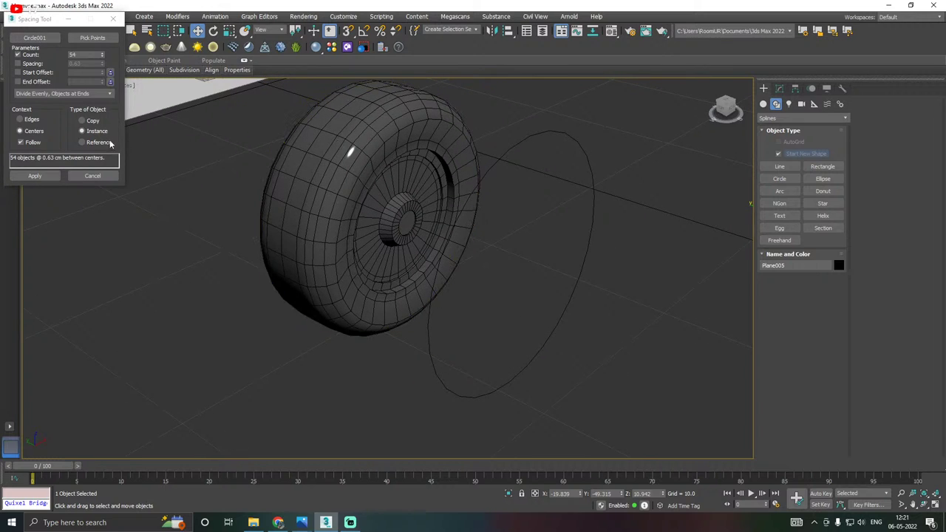
pyautogui.click(29, 142)
pyautogui.click(20, 120)
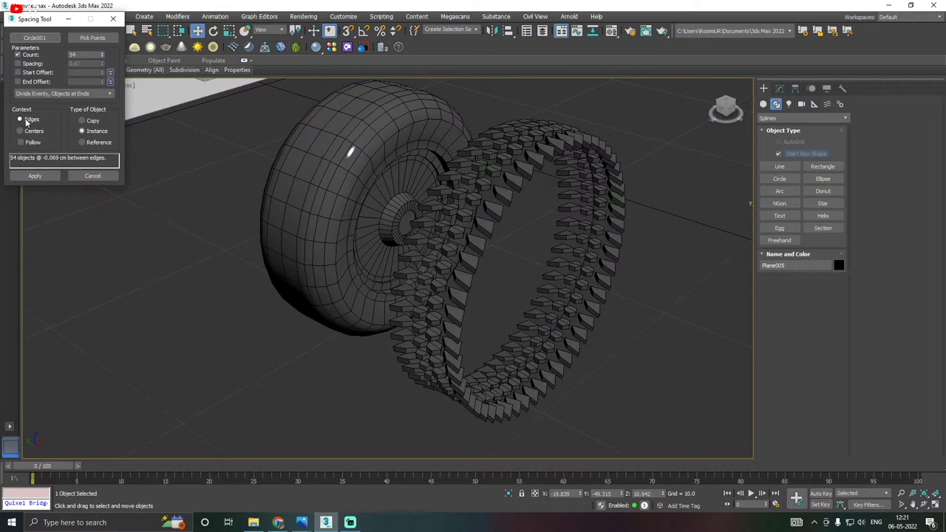
pyautogui.click(31, 145)
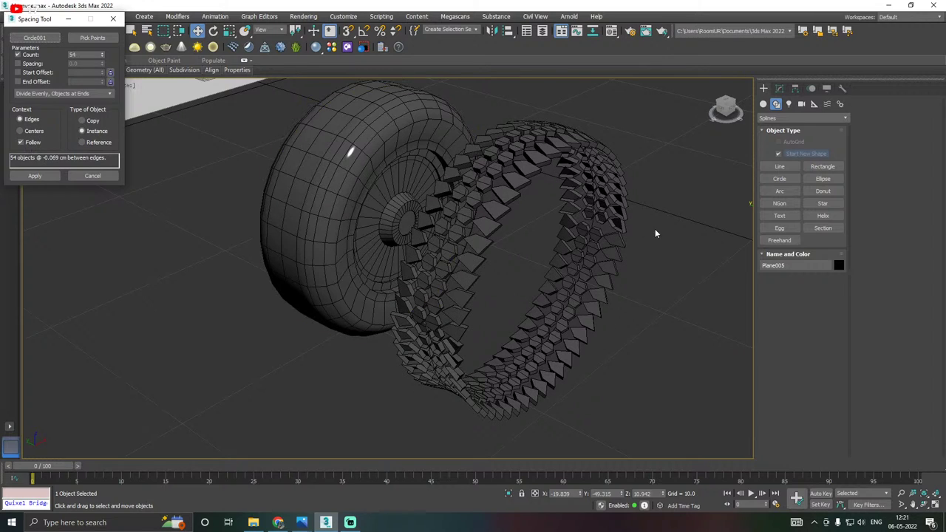
pyautogui.scroll(-5, 520, 222)
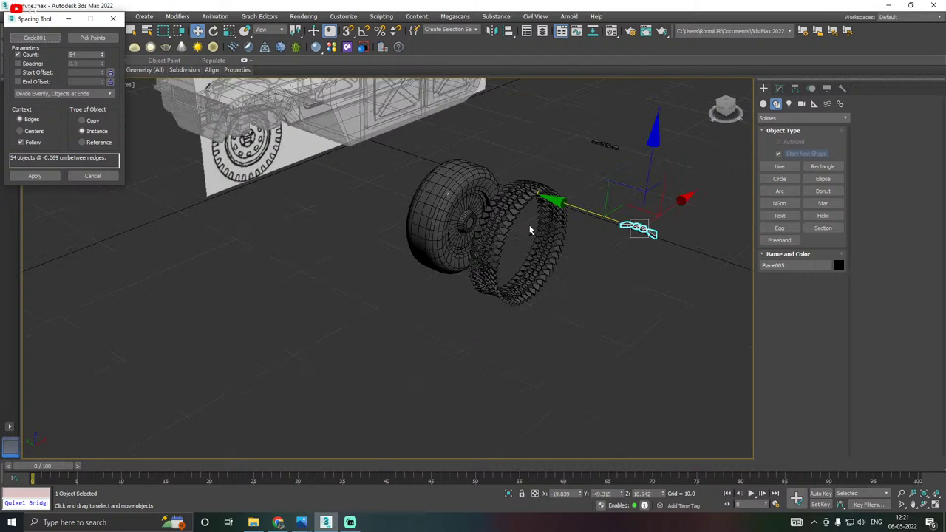
pyautogui.keyDown('alt'); pyautogui.moveTo(530, 225); pyautogui.dragTo(566, 233, button='middle'); pyautogui.keyUp('alt')
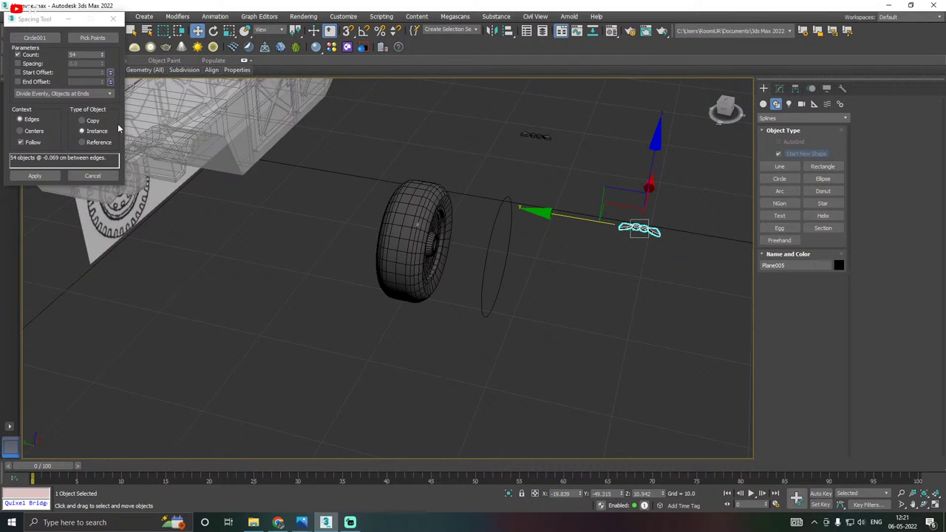
# Switch the spaced bent strips to copies and apply the distribution of 54 objects around the circle.
pyautogui.click(92, 120)
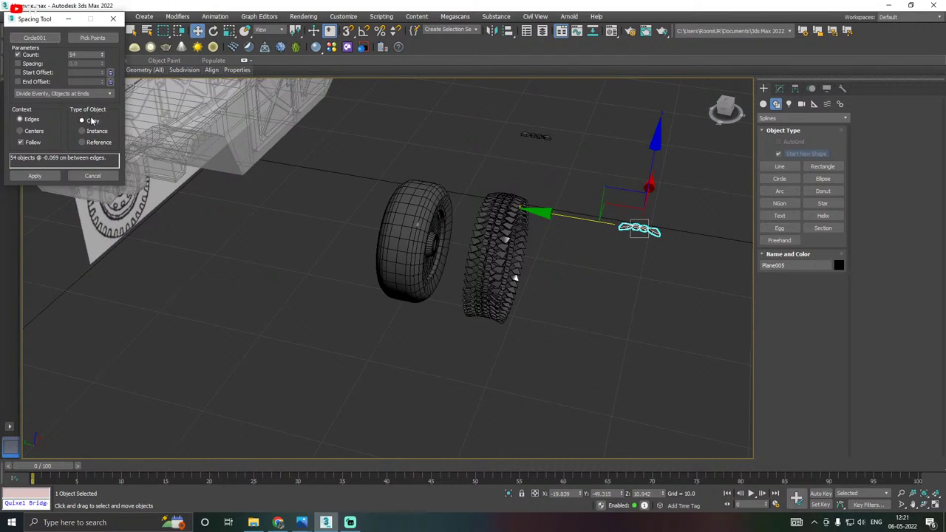
pyautogui.scroll(3, 510, 222)
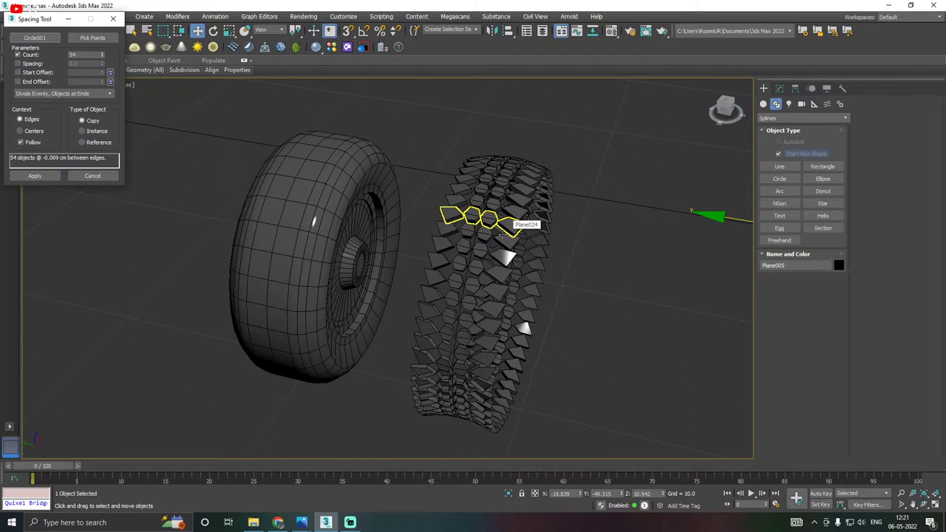
pyautogui.scroll(2, 480, 289)
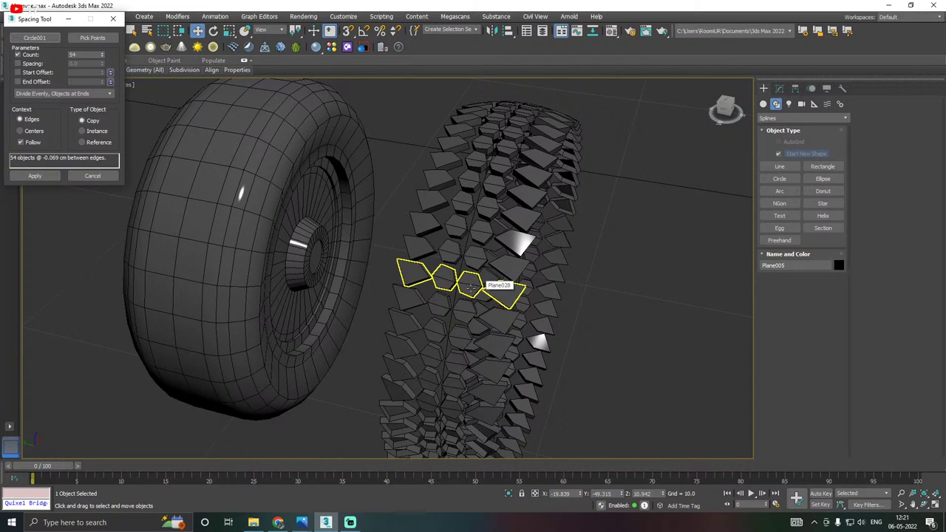
pyautogui.keyDown('alt'); pyautogui.moveTo(470, 289); pyautogui.dragTo(462, 290, button='middle'); pyautogui.keyUp('alt')
pyautogui.click(37, 180)
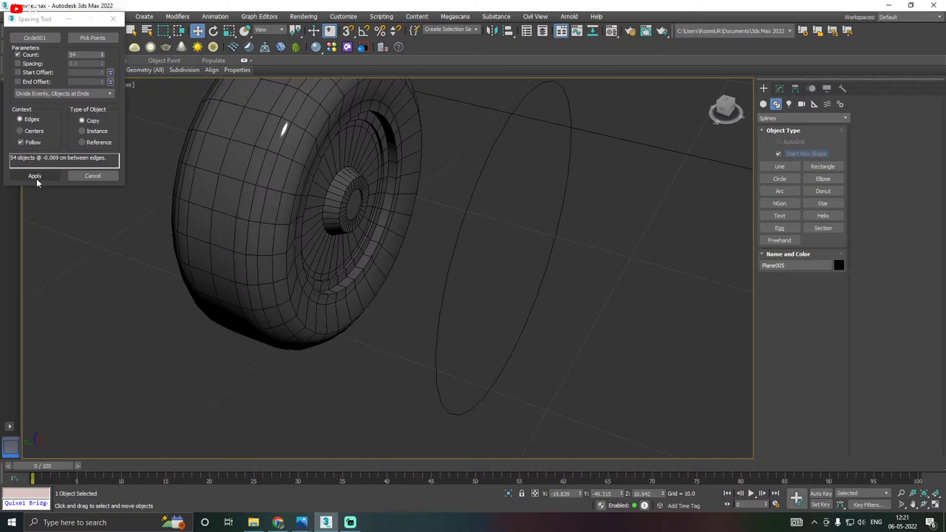
pyautogui.keyDown('alt'); pyautogui.moveTo(519, 235); pyautogui.dragTo(551, 220, button='middle'); pyautogui.keyUp('alt')
pyautogui.scroll(-4, 539, 227)
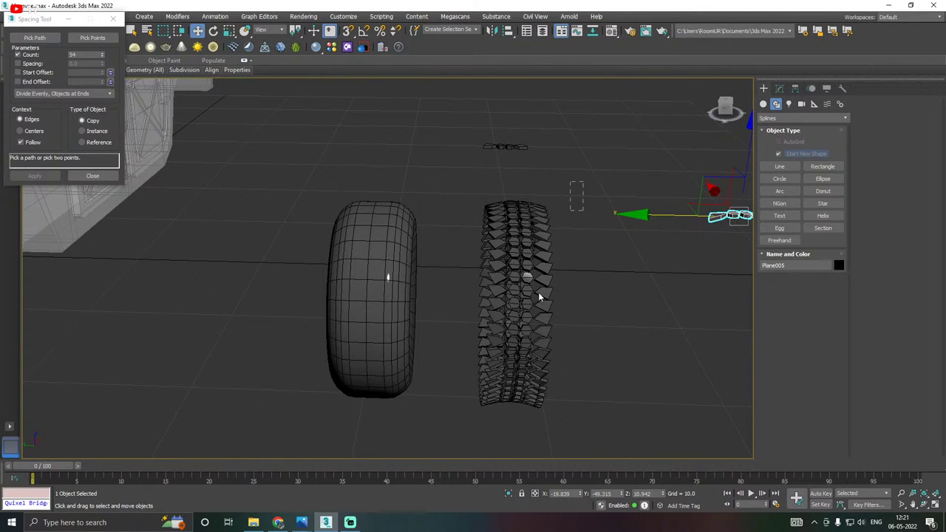
# Select the whole ring of bent strips, move it along Y onto the tyre, and examine how it fits.
pyautogui.moveTo(456, 427); pyautogui.dragTo(454, 429)
pyautogui.keyDown('alt'); pyautogui.moveTo(455, 295); pyautogui.dragTo(435, 276, button='middle'); pyautogui.keyUp('alt')
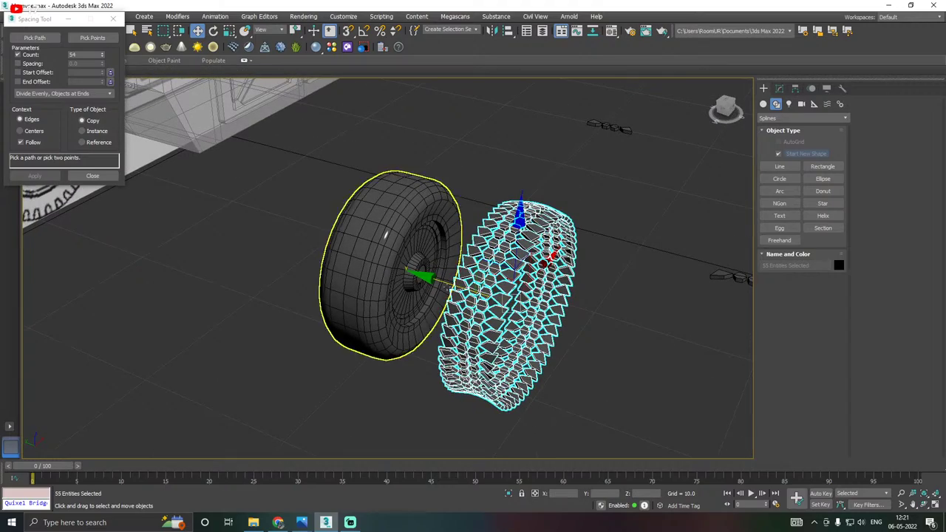
pyautogui.moveTo(435, 277); pyautogui.dragTo(316, 240)
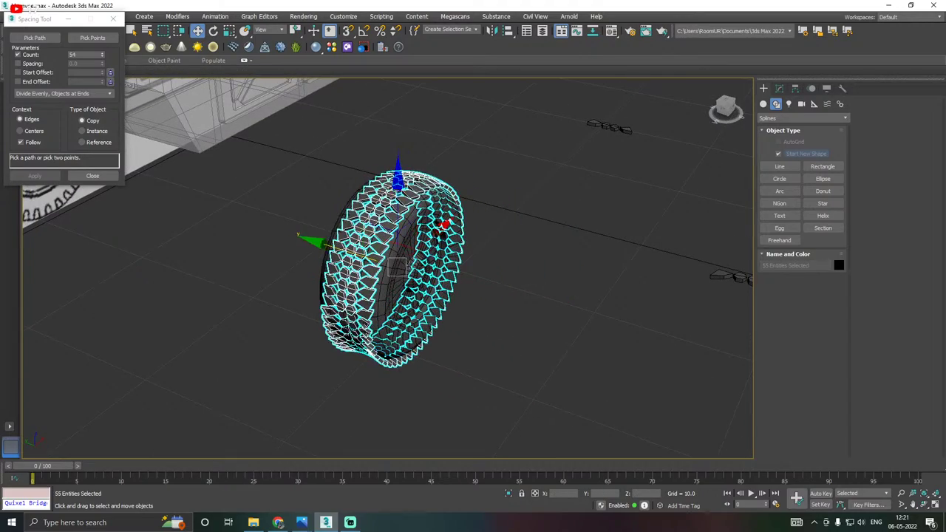
pyautogui.keyDown('alt'); pyautogui.moveTo(317, 240); pyautogui.dragTo(295, 215, button='middle'); pyautogui.keyUp('alt')
pyautogui.keyDown('alt'); pyautogui.moveTo(451, 281); pyautogui.dragTo(392, 293, button='middle'); pyautogui.keyUp('alt')
pyautogui.scroll(3, 392, 294)
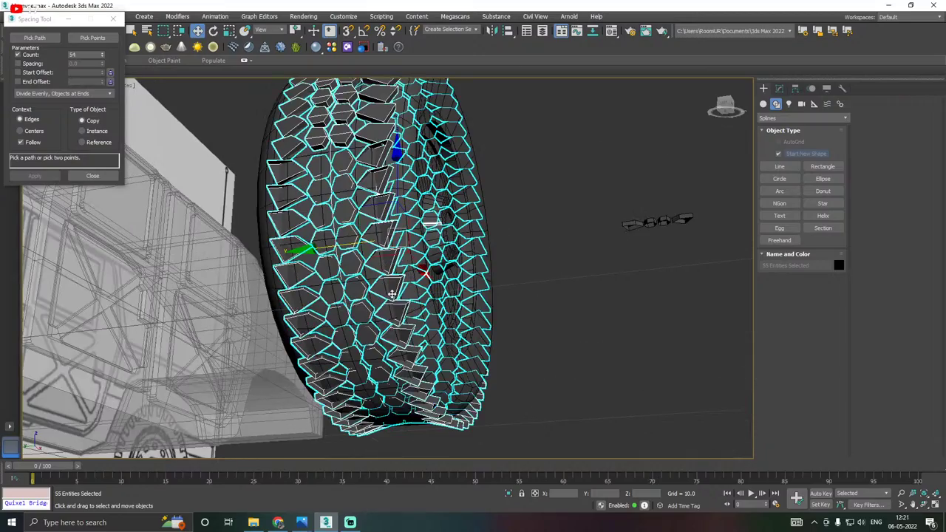
pyautogui.keyDown('alt'); pyautogui.moveTo(337, 244); pyautogui.dragTo(308, 249, button='middle'); pyautogui.keyUp('alt')
# Move the bent-strip ring back off the tyre, delete it while keeping the circle, and close the Spacing Tool.
pyautogui.moveTo(308, 250); pyautogui.dragTo(448, 261)
pyautogui.click(625, 285)
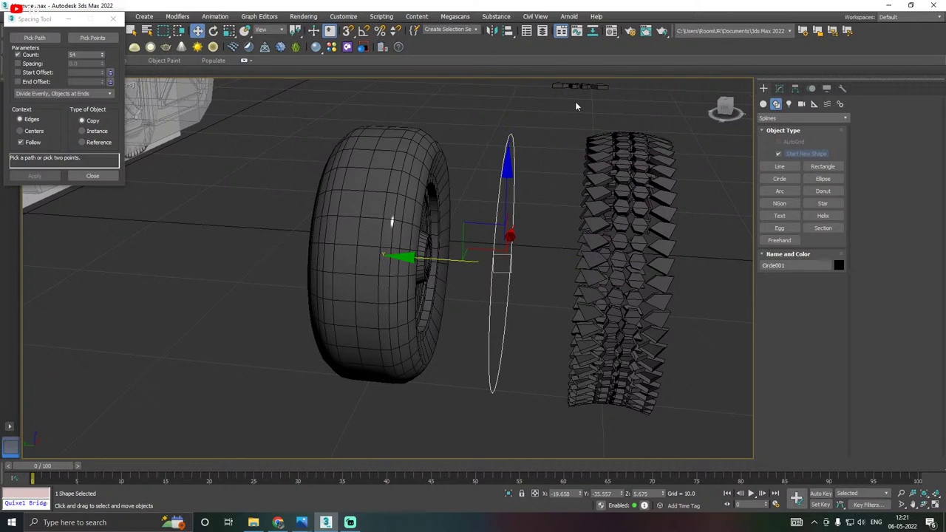
pyautogui.moveTo(692, 452); pyautogui.dragTo(692, 459)
pyautogui.press('Delete')
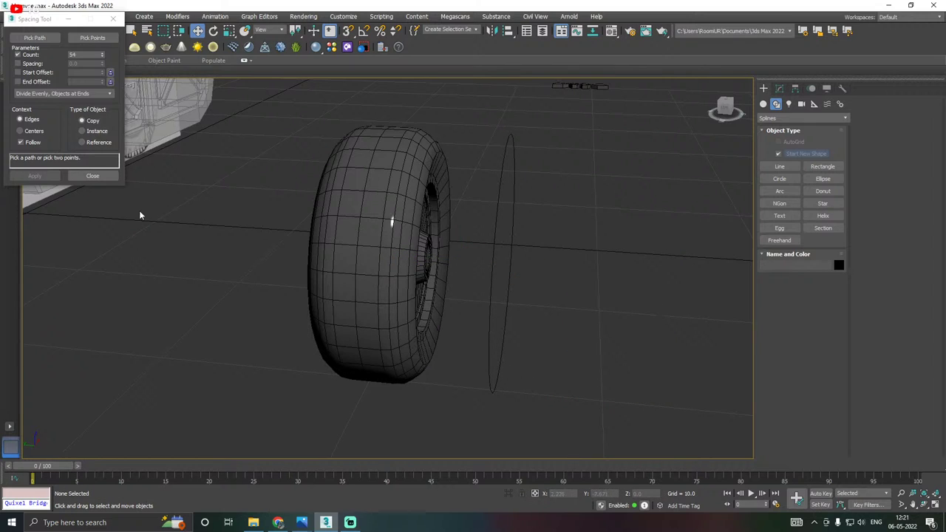
pyautogui.click(92, 175)
# Delete the original bent strip from the open space beyond the circle.
pyautogui.scroll(-3, 407, 279)
pyautogui.keyDown('alt'); pyautogui.moveTo(407, 279); pyautogui.dragTo(434, 289, button='middle'); pyautogui.keyUp('alt')
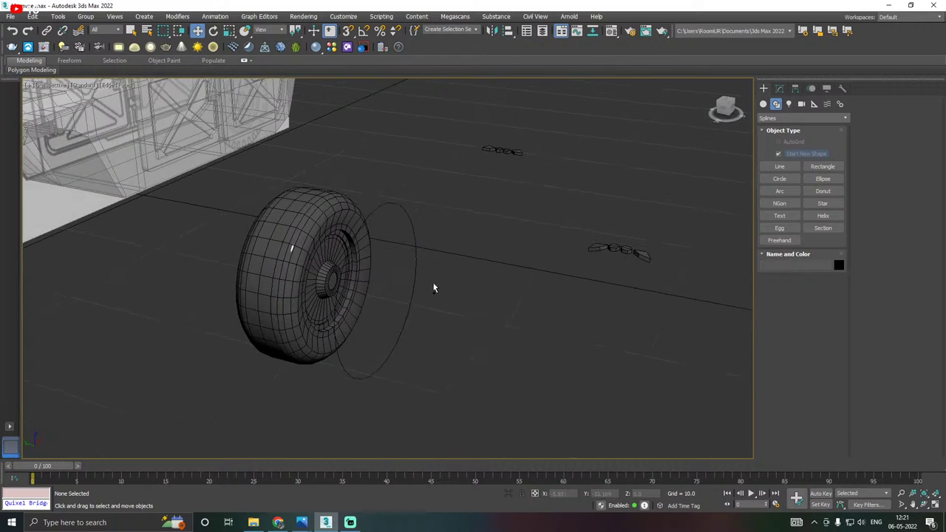
pyautogui.click(611, 257)
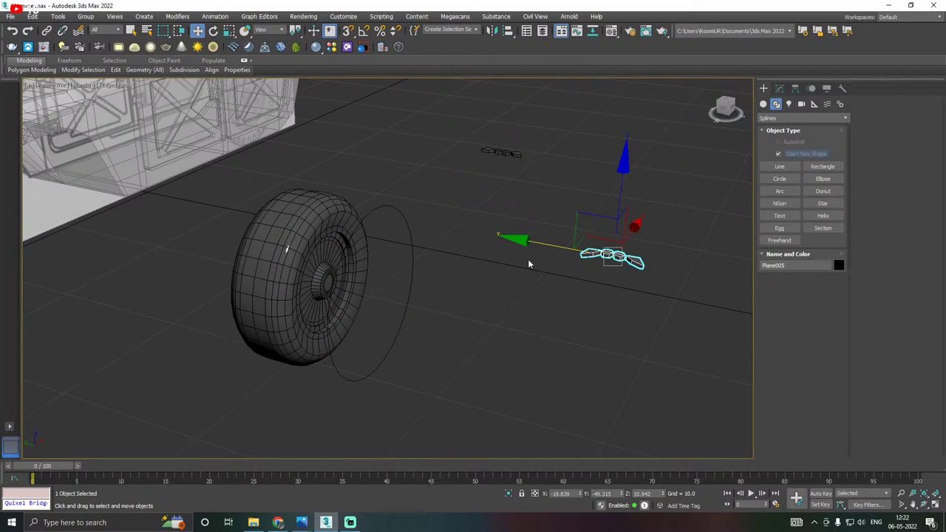
pyautogui.press('Delete')
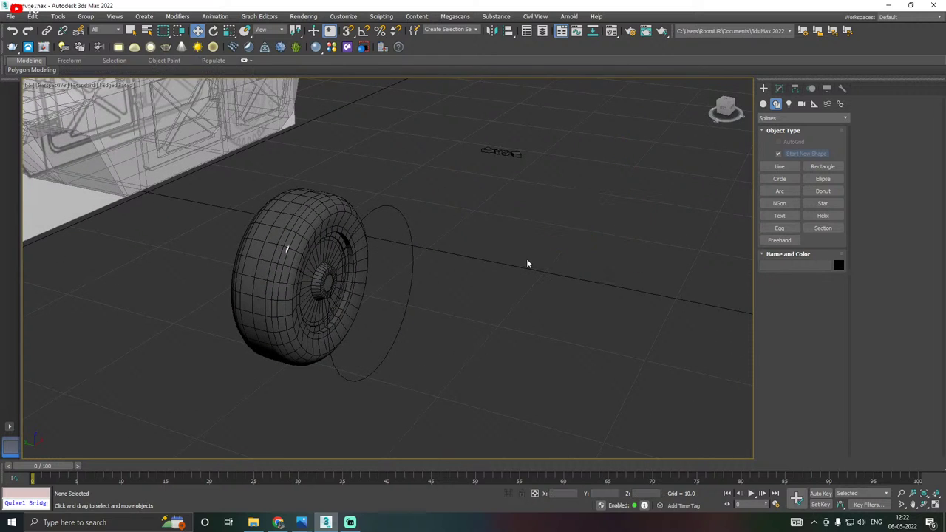
# Move the remaining flat strip along X and Y to the space beside the circle, at about X -21.7, Y -44.2.
pyautogui.click(502, 153)
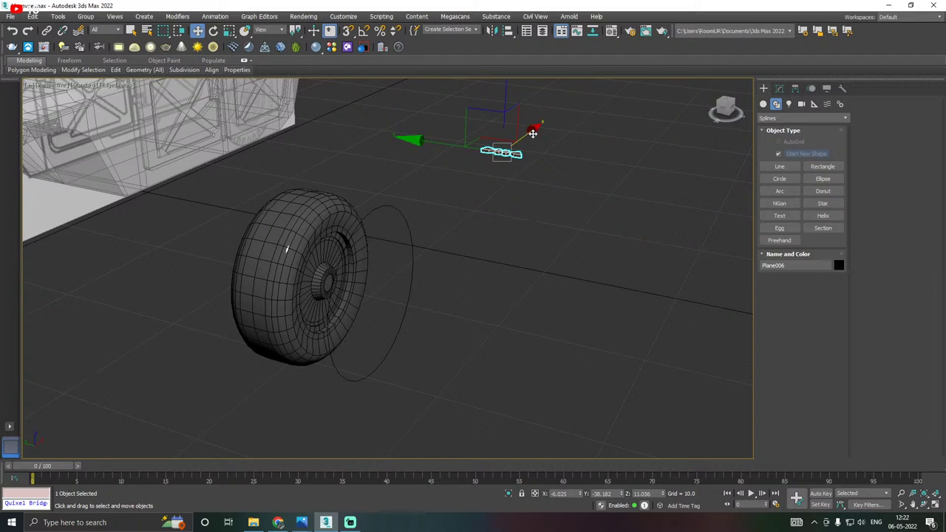
pyautogui.moveTo(533, 133); pyautogui.dragTo(431, 234)
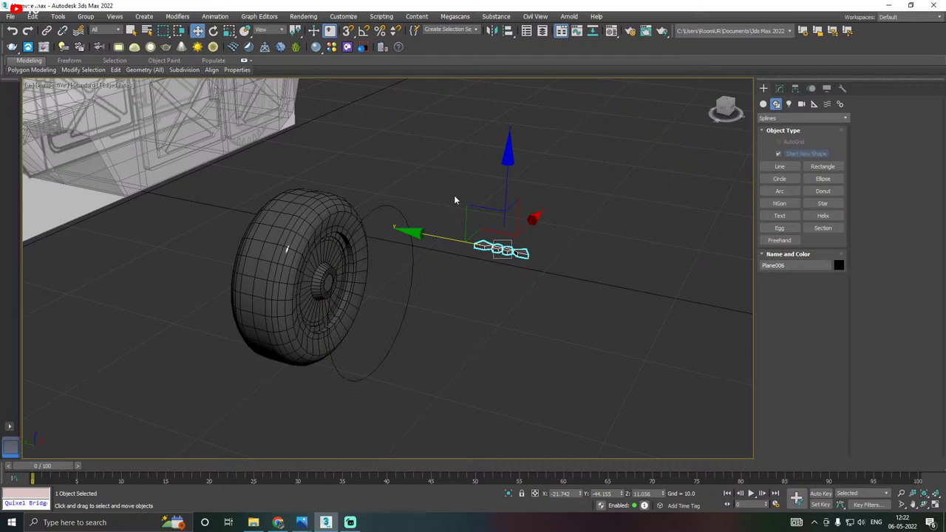
pyautogui.keyDown('alt'); pyautogui.moveTo(477, 207); pyautogui.dragTo(462, 230, button='middle'); pyautogui.keyUp('alt')
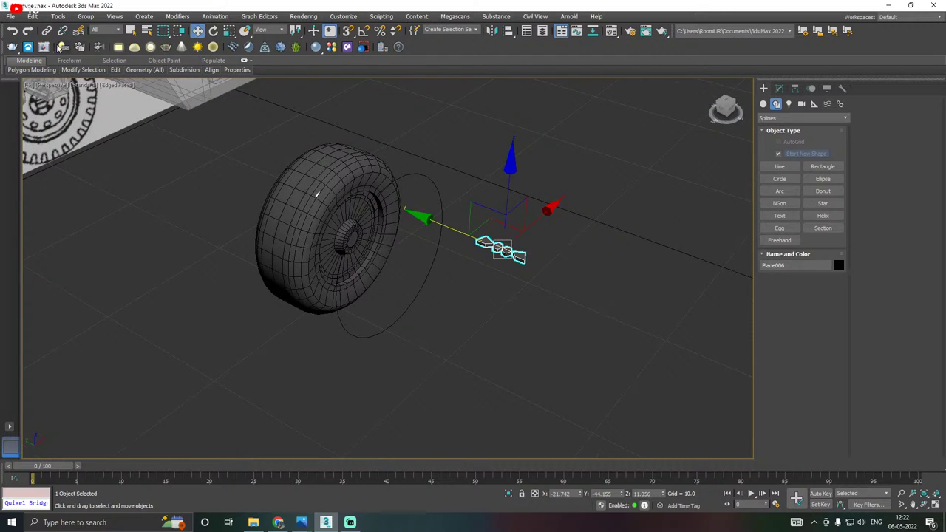
# Save the scene under its existing file name.
pyautogui.click(15, 17)
pyautogui.click(29, 93)
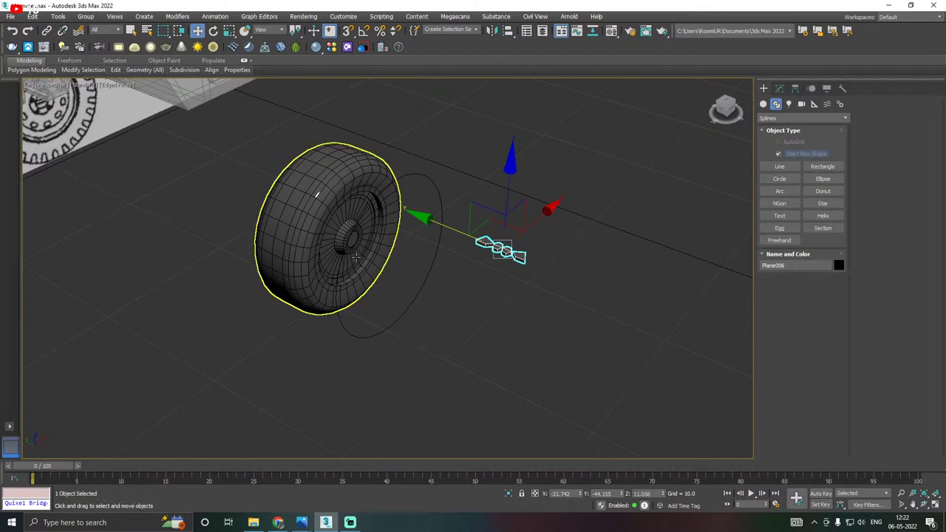
pyautogui.keyDown('alt'); pyautogui.moveTo(409, 271); pyautogui.dragTo(413, 278, button='middle'); pyautogui.keyUp('alt')
pyautogui.moveTo(486, 280); pyautogui.dragTo(482, 289, button='middle')
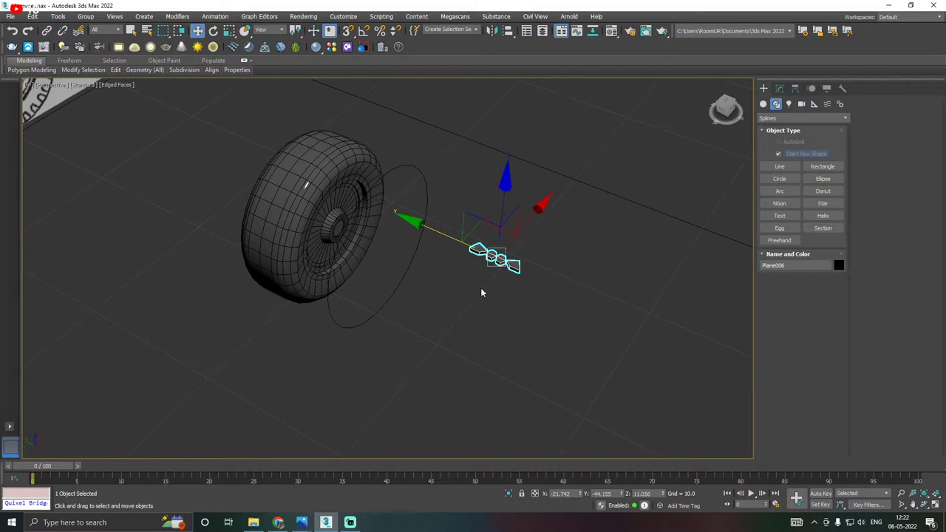
pyautogui.scroll(2, 470, 257)
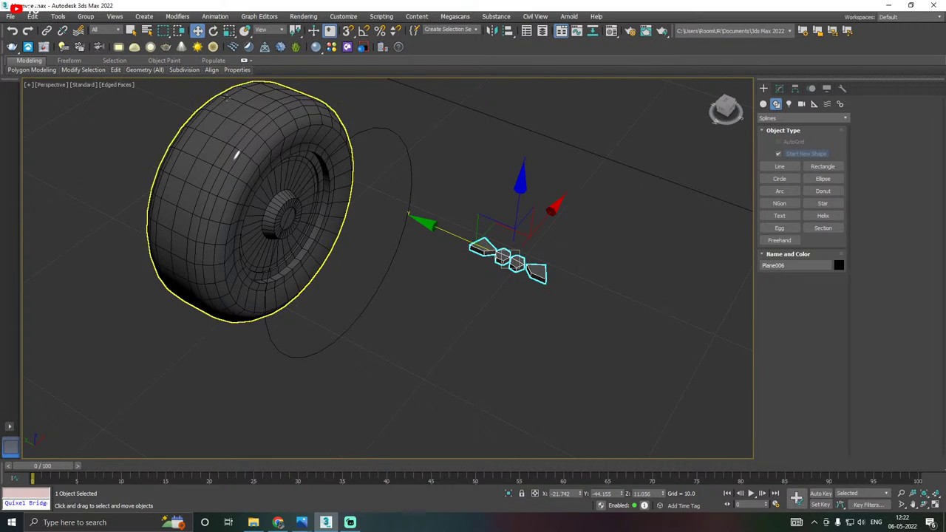
pyautogui.click(11, 16)
pyautogui.click(26, 92)
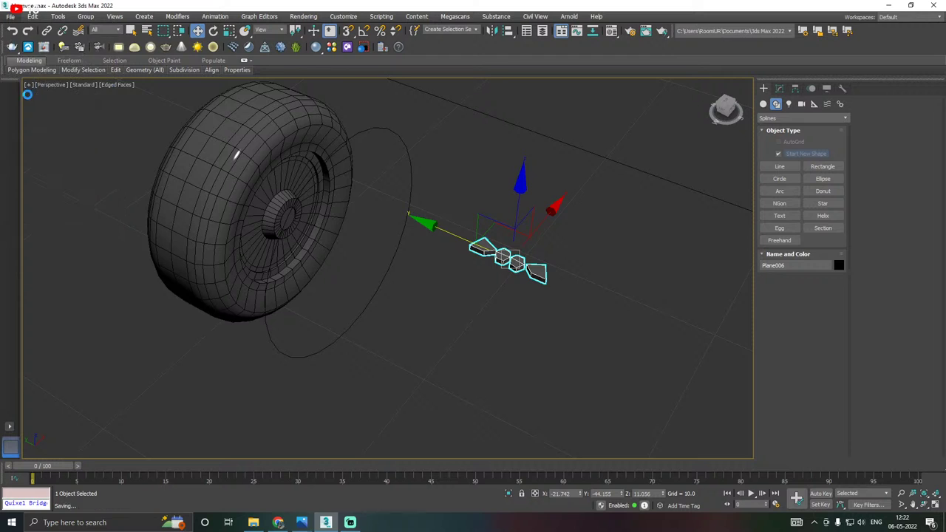
# Open the Spacing Tool for the flat strip and pick the circle as the path, with a count of 54.
pyautogui.click(779, 88)
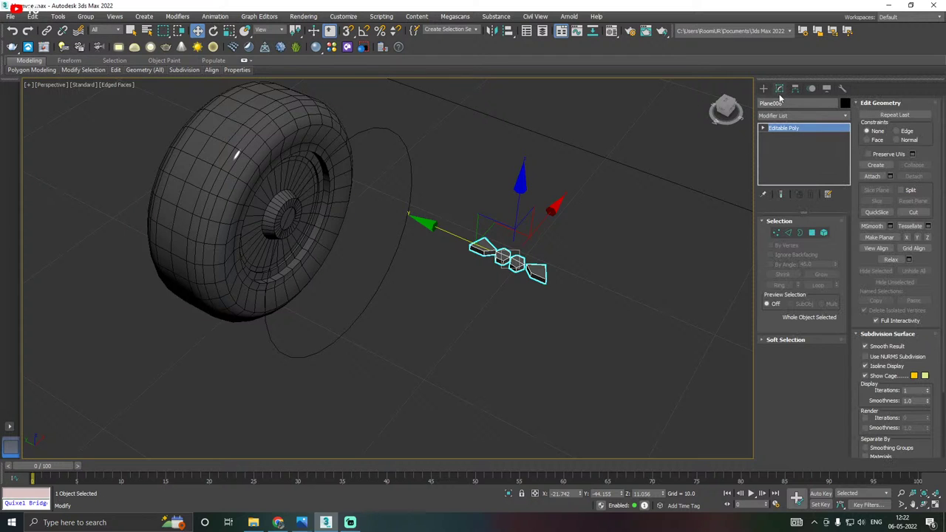
pyautogui.moveTo(526, 221); pyautogui.dragTo(583, 220, button='middle')
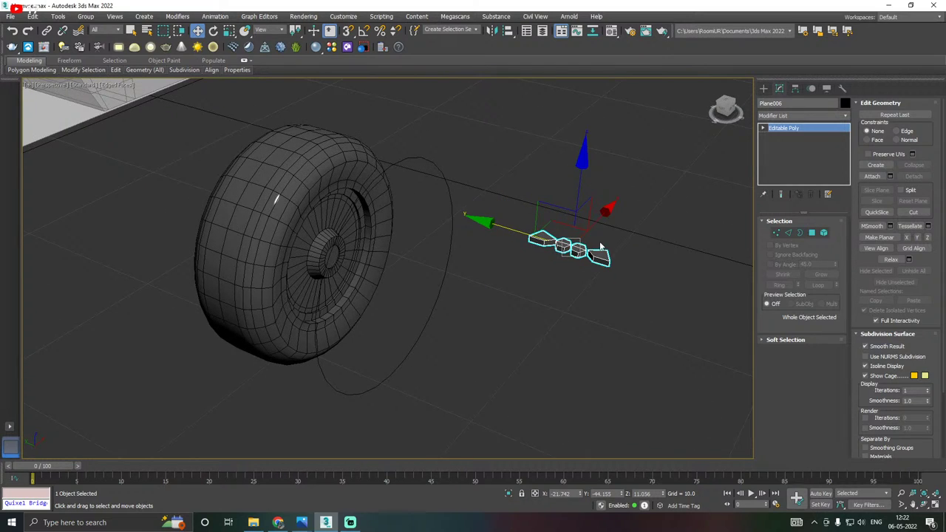
pyautogui.moveTo(538, 241); pyautogui.dragTo(558, 241, button='middle')
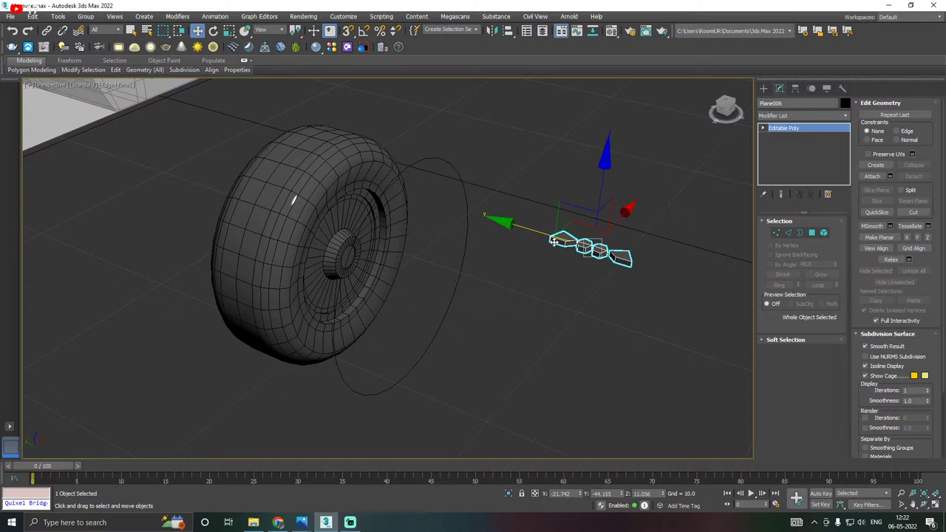
pyautogui.hotkey('shift', 'i')
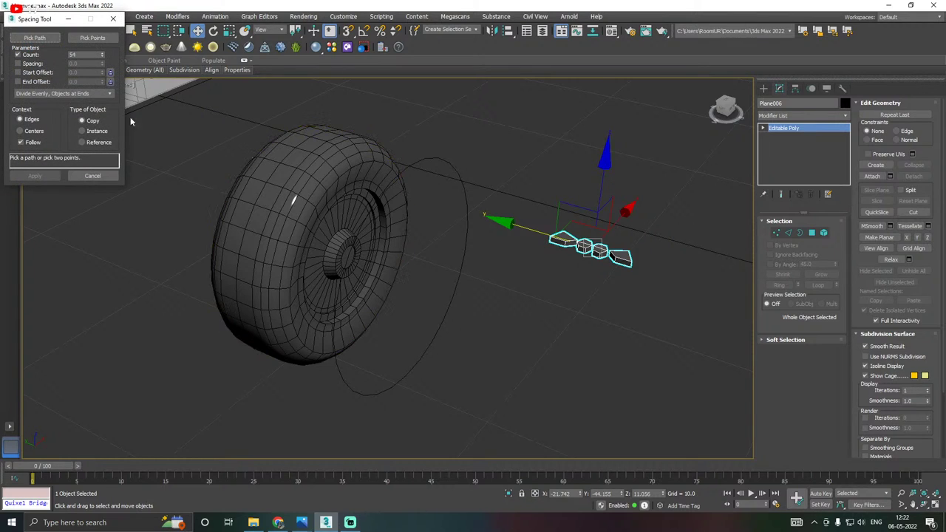
pyautogui.click(34, 38)
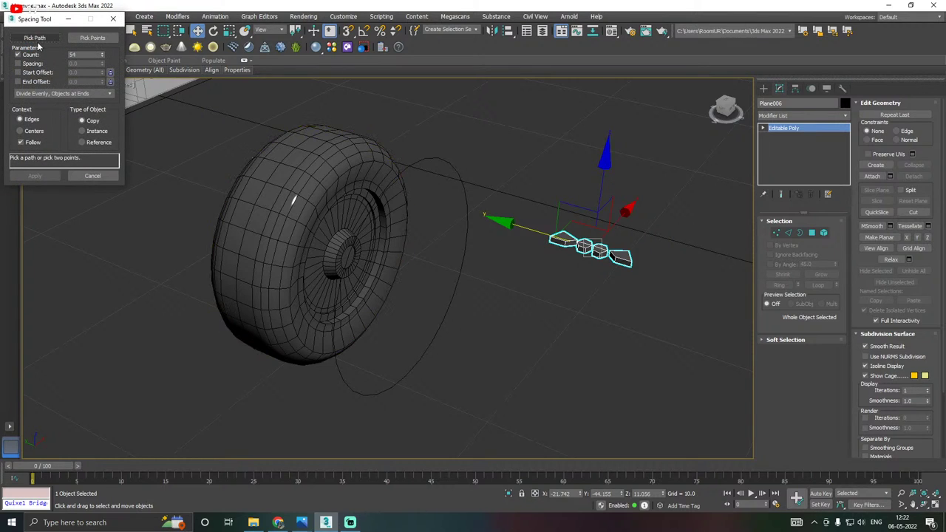
pyautogui.click(460, 273)
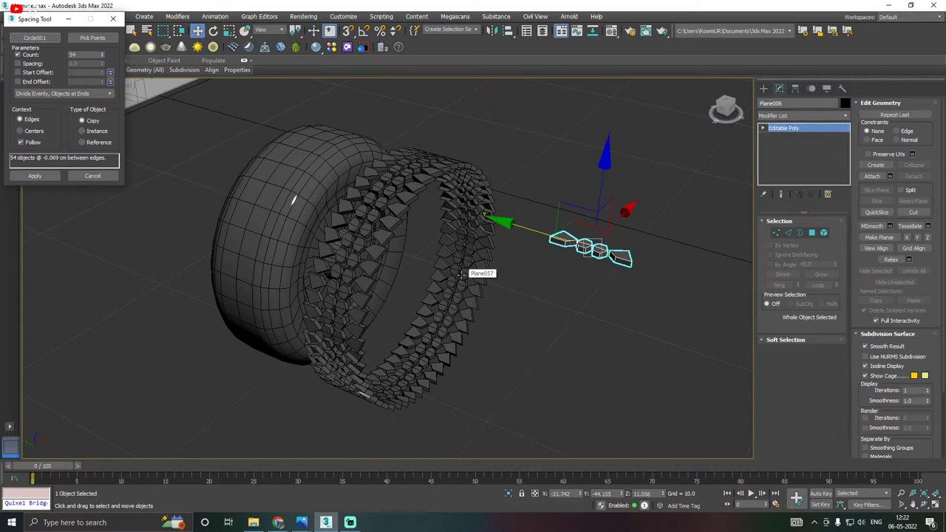
pyautogui.scroll(3, 347, 350)
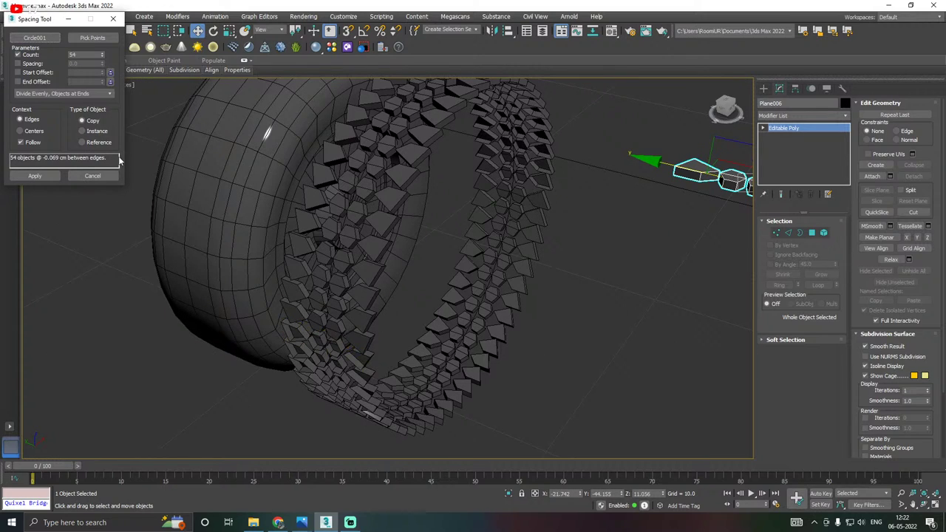
# Make the spaced flat strips instances, apply the distribution around the circle, and close the Spacing Tool.
pyautogui.click(101, 131)
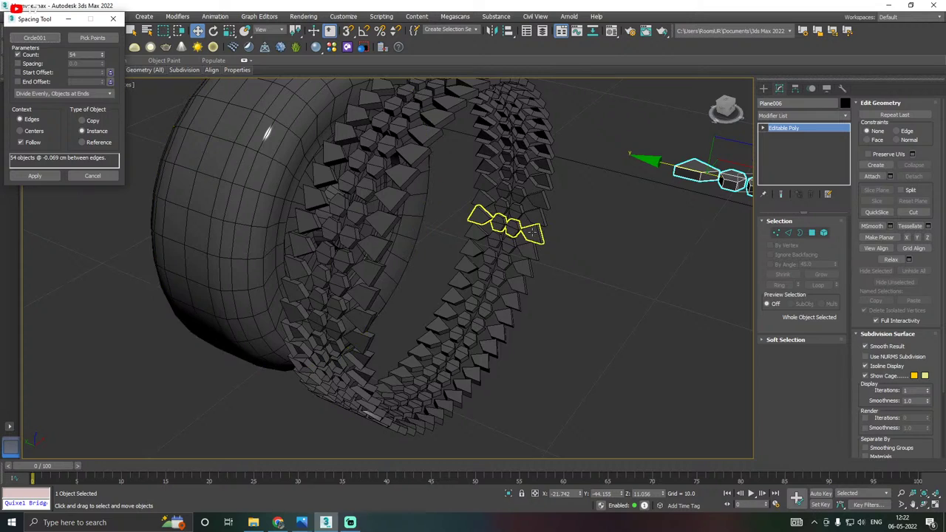
pyautogui.click(41, 176)
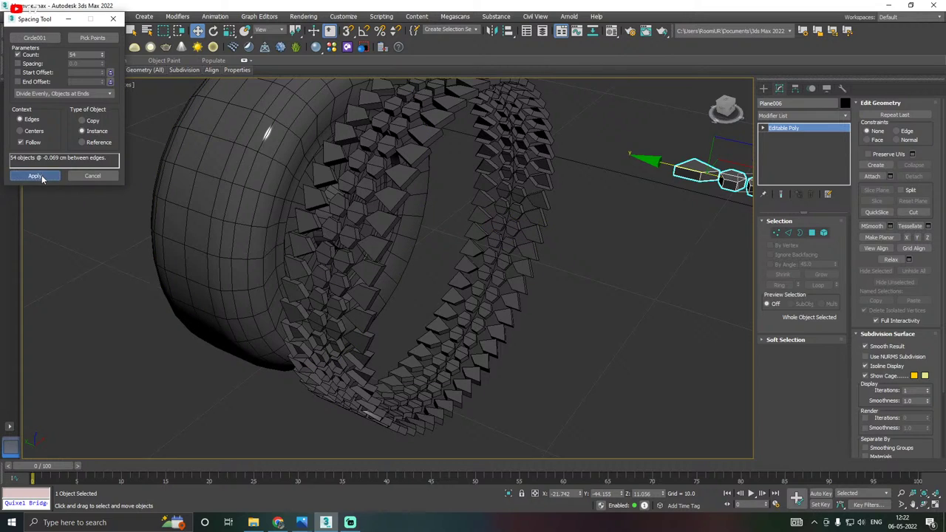
pyautogui.click(93, 176)
pyautogui.scroll(-3, 408, 231)
pyautogui.scroll(-3, 414, 232)
pyautogui.keyDown('alt'); pyautogui.moveTo(439, 234); pyautogui.dragTo(494, 232, button='middle'); pyautogui.keyUp('alt')
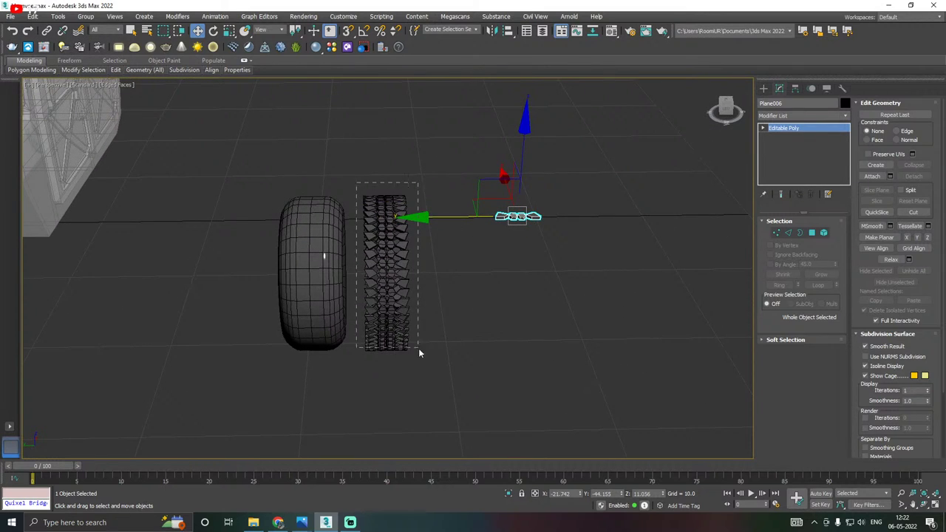
# Move the path circle out of the tread ring along Y, to about Y -43.7 near the spare flat strip.
pyautogui.moveTo(426, 380); pyautogui.dragTo(426, 380)
pyautogui.scroll(3, 392, 291)
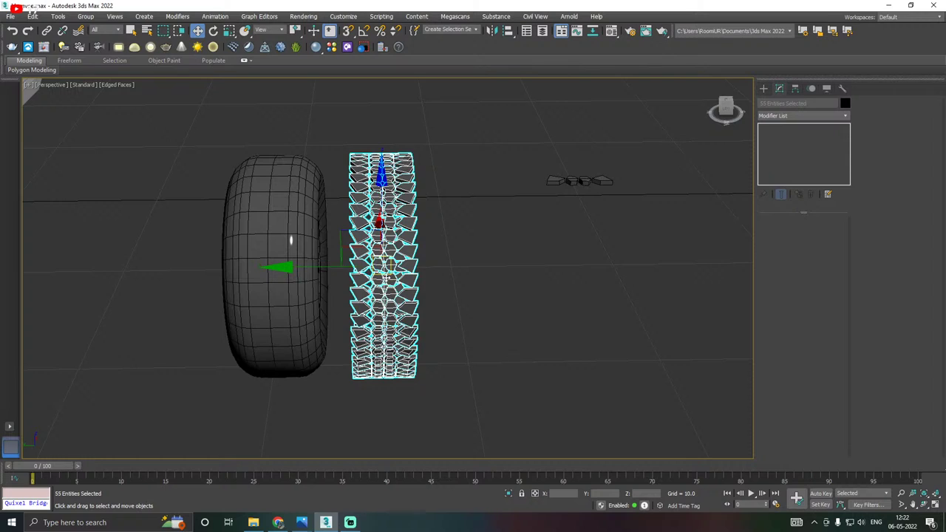
pyautogui.click(470, 295)
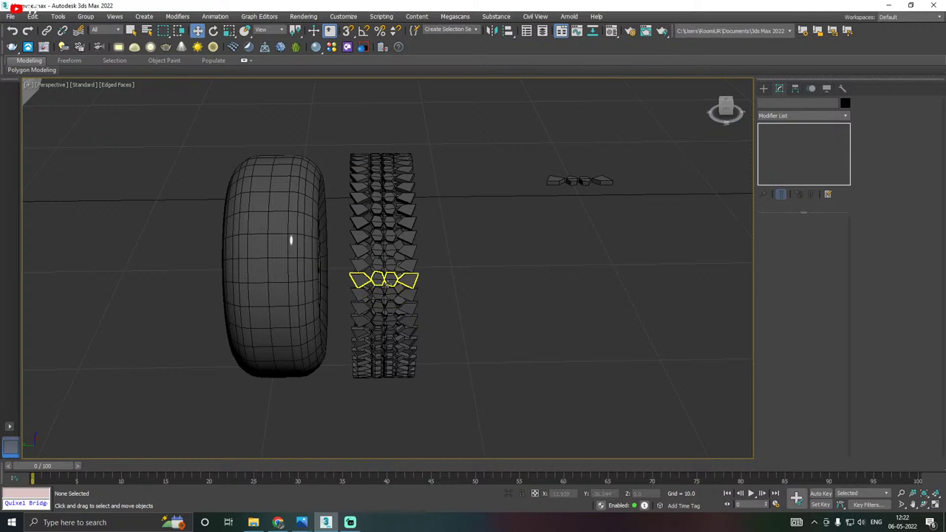
pyautogui.click(385, 284)
pyautogui.moveTo(359, 268); pyautogui.dragTo(496, 255)
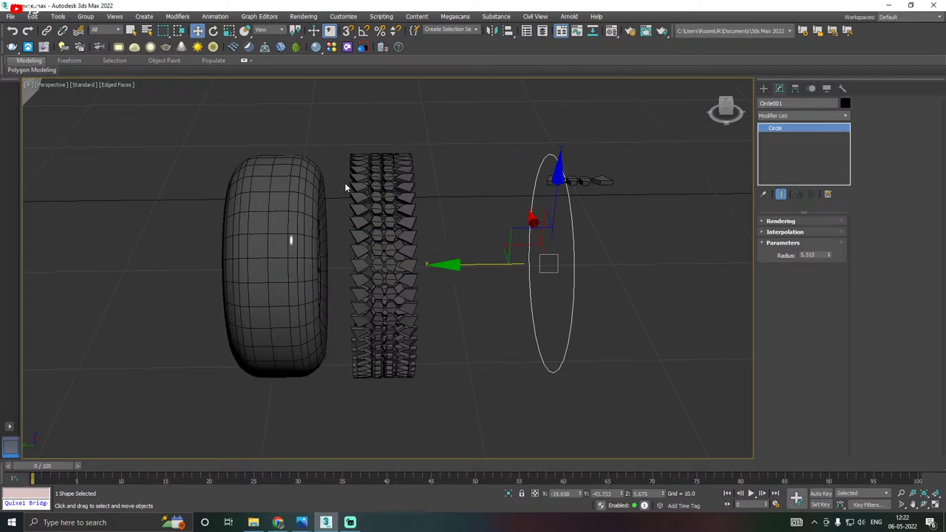
# Move the 54 tread strips about 5.1 along Y onto the tyre.
pyautogui.click(369, 339)
pyautogui.moveTo(300, 266); pyautogui.dragTo(193, 263)
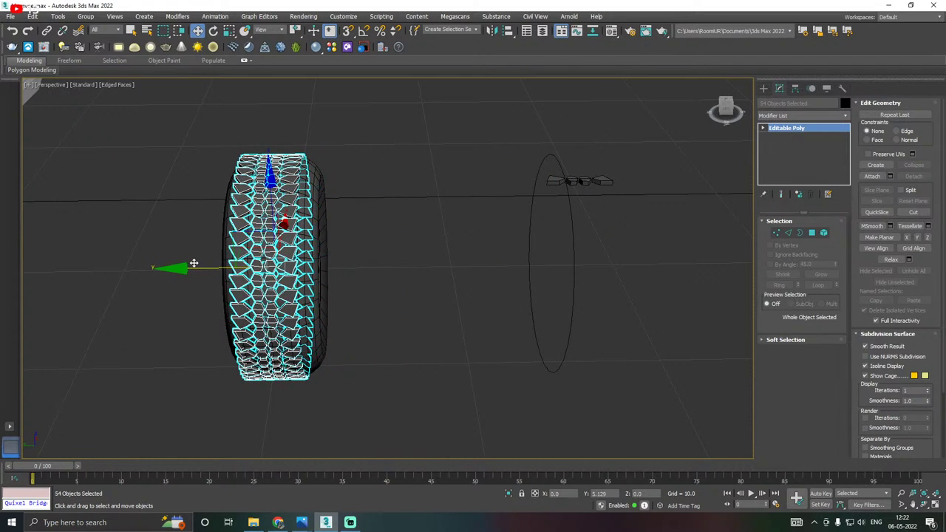
pyautogui.moveTo(286, 220)
pyautogui.keyDown('alt'); pyautogui.mouseDown(button='middle')
pyautogui.moveTo(363, 214)
pyautogui.moveTo(275, 203)
pyautogui.moveTo(285, 206)
pyautogui.mouseUp(button='middle'); pyautogui.keyUp('alt')
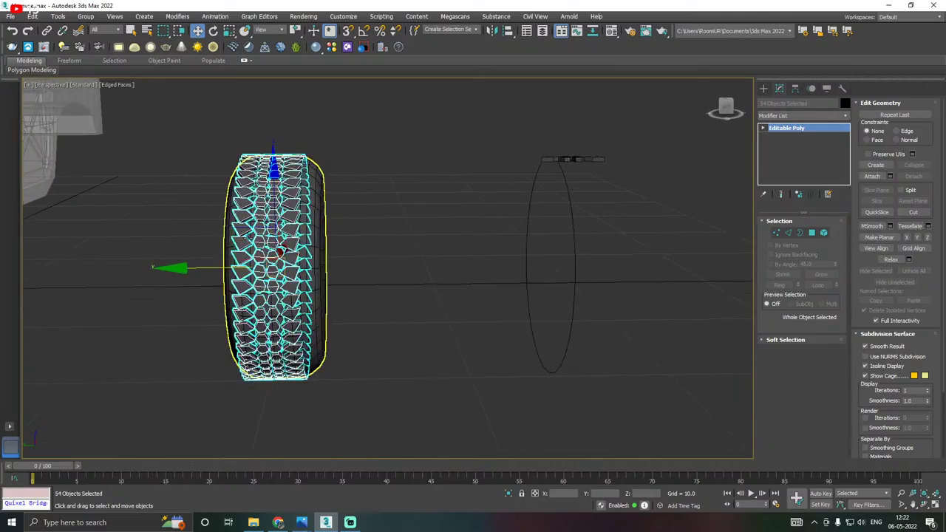
pyautogui.scroll(3, 248, 240)
pyautogui.keyDown('alt'); pyautogui.moveTo(218, 296); pyautogui.dragTo(250, 305, button='middle'); pyautogui.keyUp('alt')
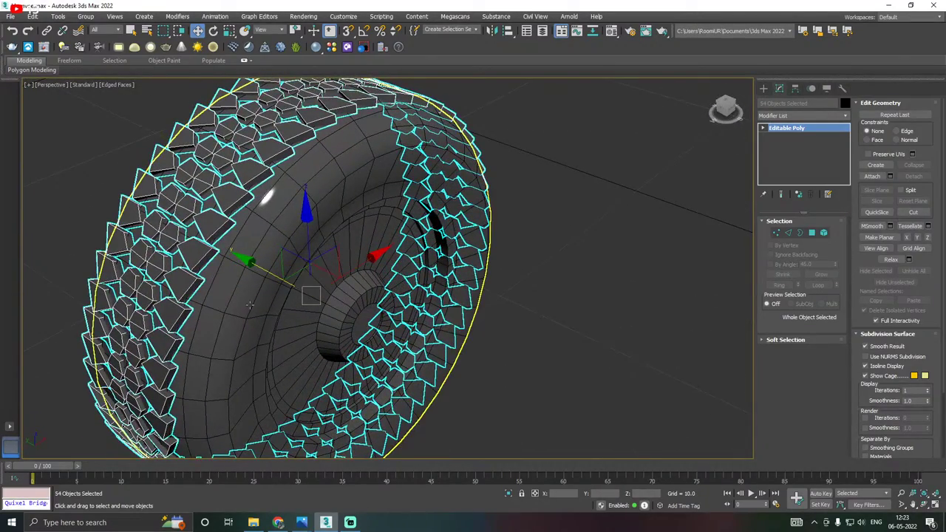
# Widen the tread ring along Y by scaling the strips to about 114 percent and again by about 104 percent.
pyautogui.press('r')
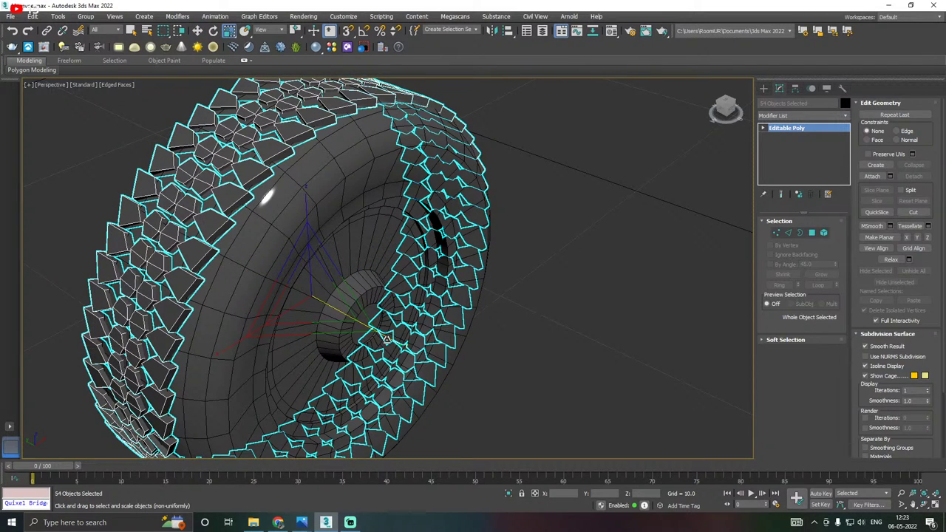
pyautogui.moveTo(387, 340); pyautogui.dragTo(394, 340)
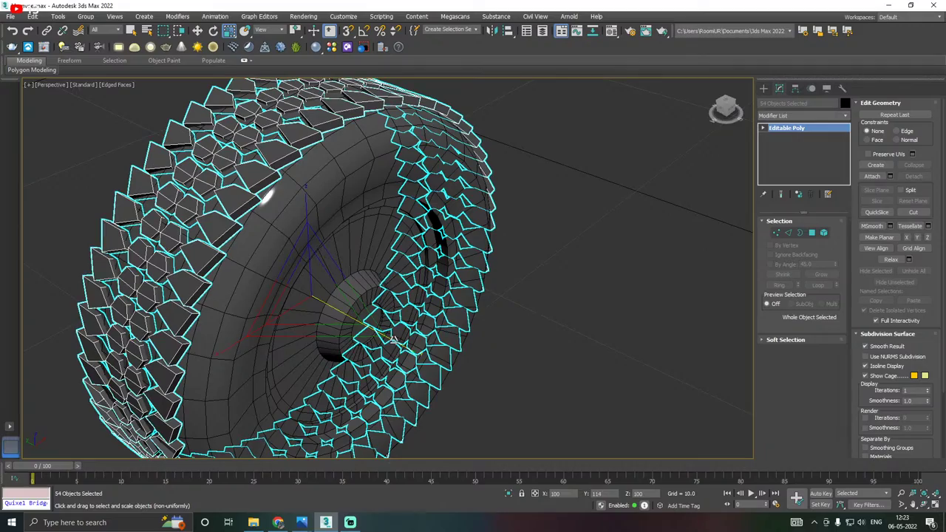
pyautogui.keyDown('alt'); pyautogui.moveTo(394, 339); pyautogui.dragTo(322, 288, button='middle'); pyautogui.keyUp('alt')
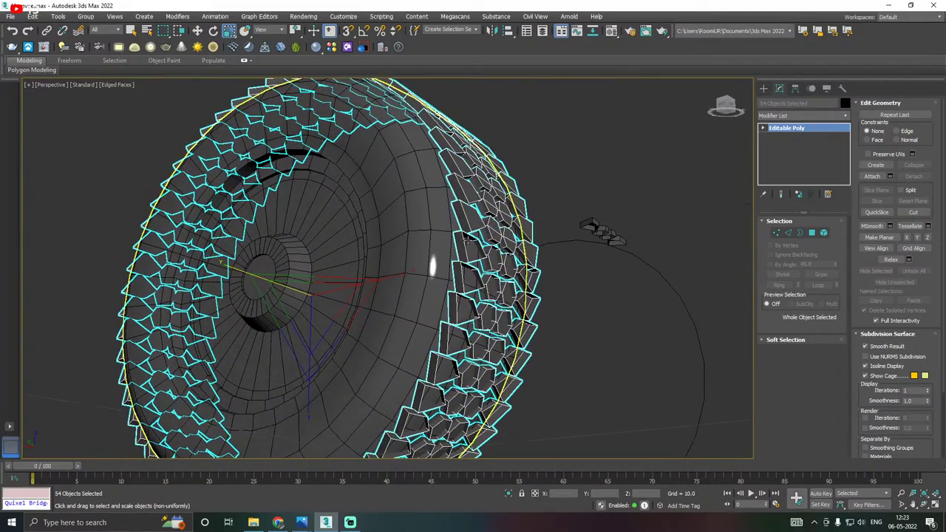
pyautogui.scroll(3, 465, 248)
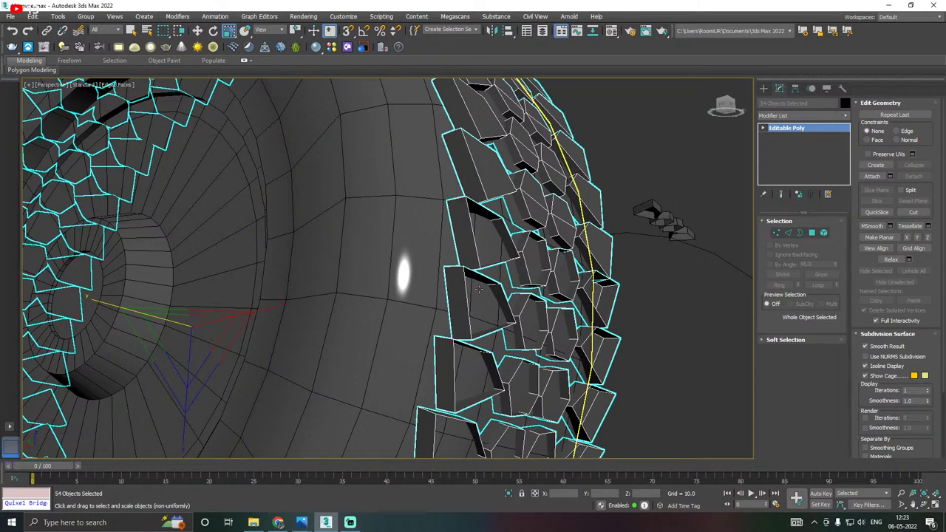
pyautogui.scroll(-5, 479, 289)
pyautogui.keyDown('alt'); pyautogui.moveTo(456, 271); pyautogui.dragTo(426, 267, button='middle'); pyautogui.keyUp('alt')
pyautogui.moveTo(206, 284); pyautogui.dragTo(201, 283)
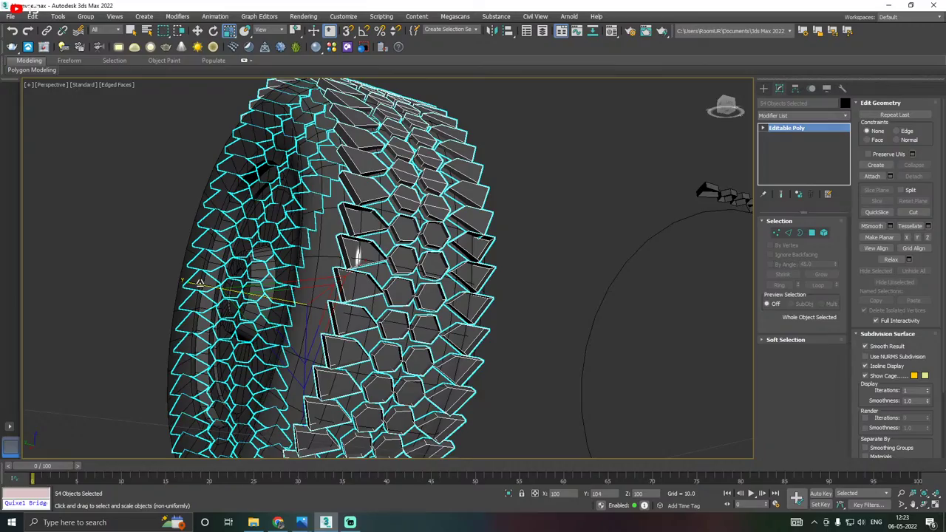
pyautogui.keyDown('alt'); pyautogui.moveTo(200, 283); pyautogui.dragTo(227, 290, button='middle'); pyautogui.keyUp('alt')
# Isolate the tyre together with the tread strips in the front view, and leave only the 54 strips selected.
pyautogui.press('f')
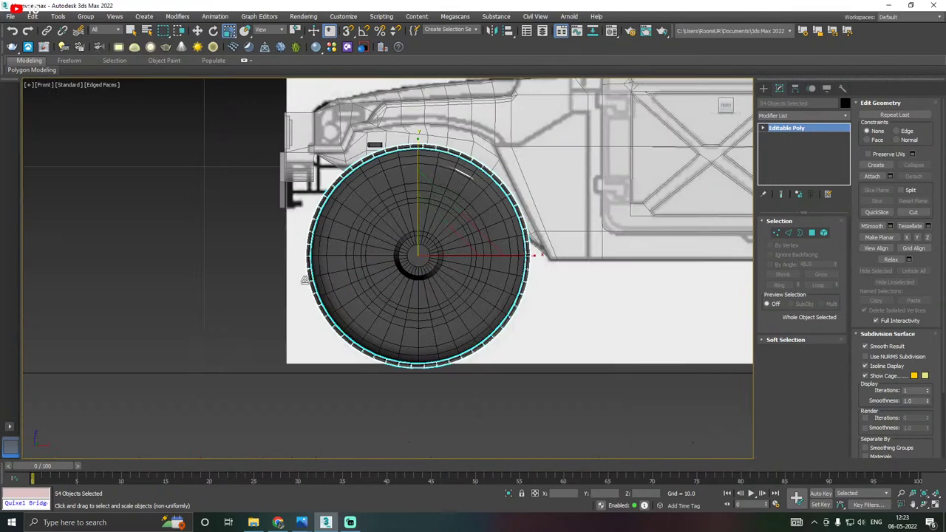
pyautogui.keyDown('ctrl'); pyautogui.click(360, 306); pyautogui.keyUp('ctrl')
pyautogui.click(508, 494)
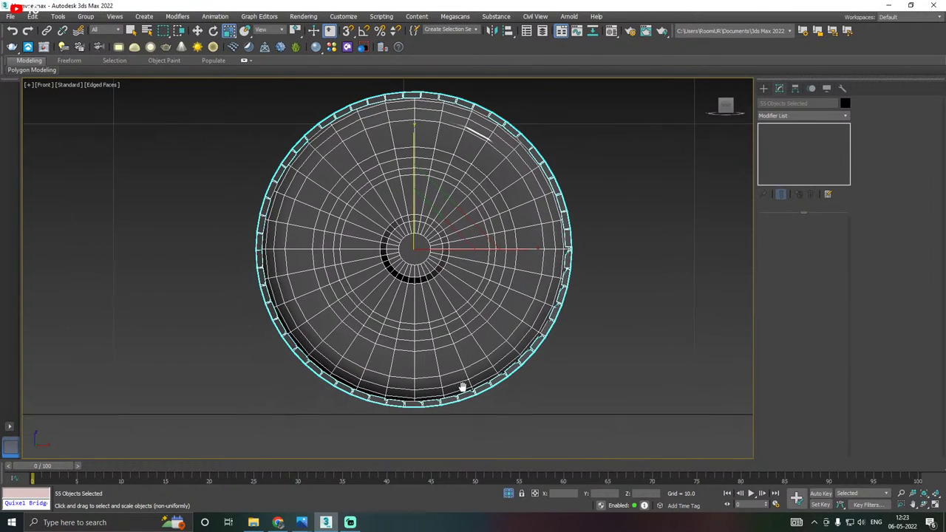
pyautogui.click(576, 395)
pyautogui.click(414, 357)
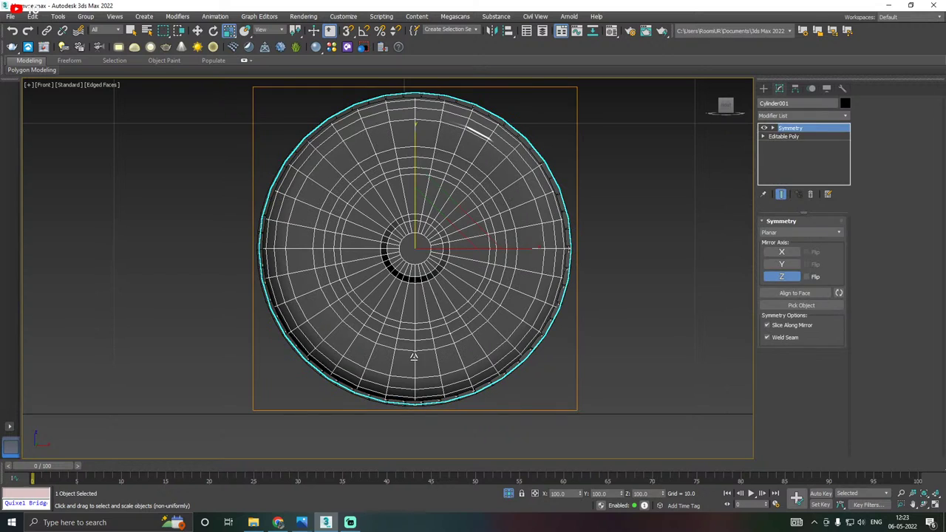
pyautogui.scroll(-5, 317, 326)
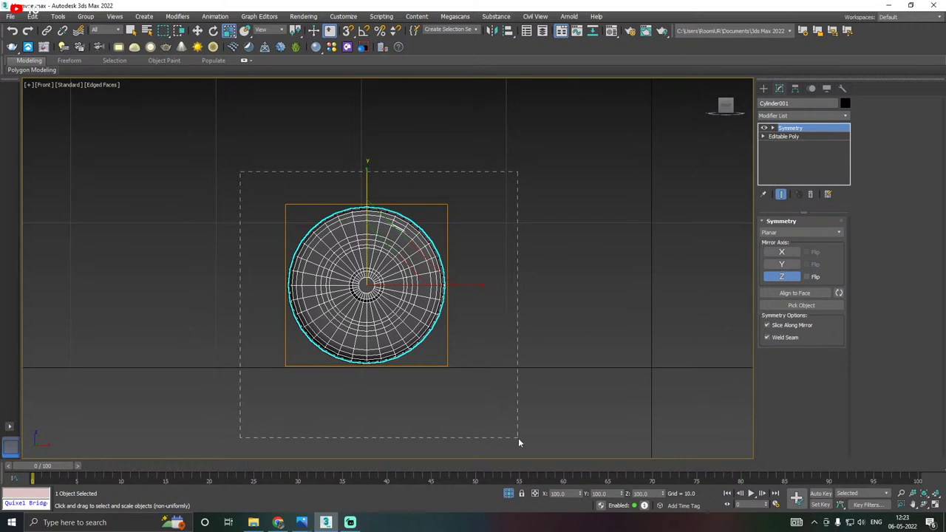
pyautogui.moveTo(518, 438); pyautogui.dragTo(518, 438)
pyautogui.keyDown('alt'); pyautogui.click(388, 323); pyautogui.keyUp('alt')
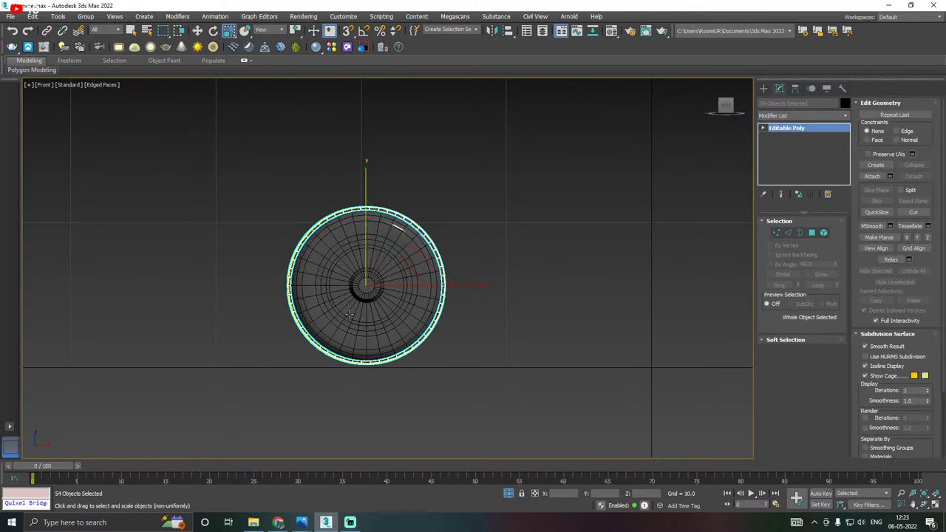
# Try to scale the tread strips uniformly smaller so the ring sinks into the tyre surface.
pyautogui.scroll(5, 354, 313)
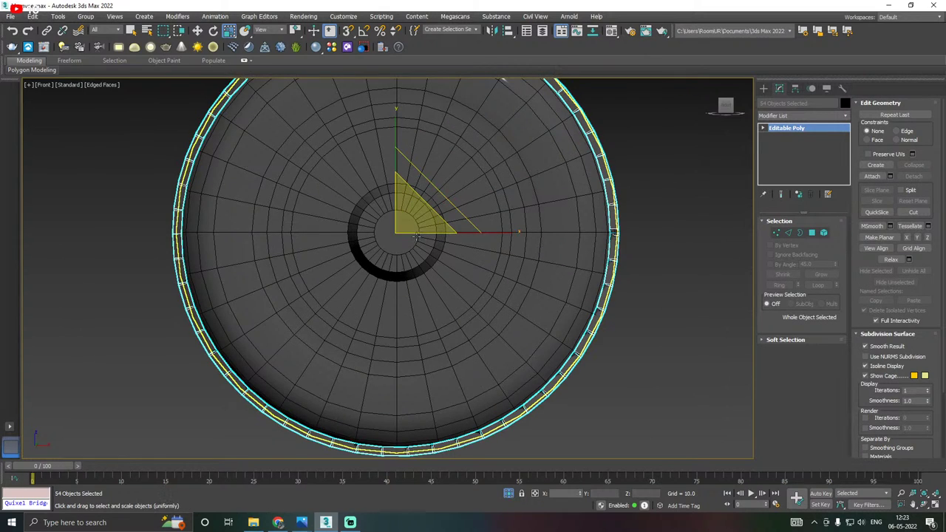
pyautogui.moveTo(401, 223); pyautogui.dragTo(407, 225)
pyautogui.scroll(-3, 408, 276)
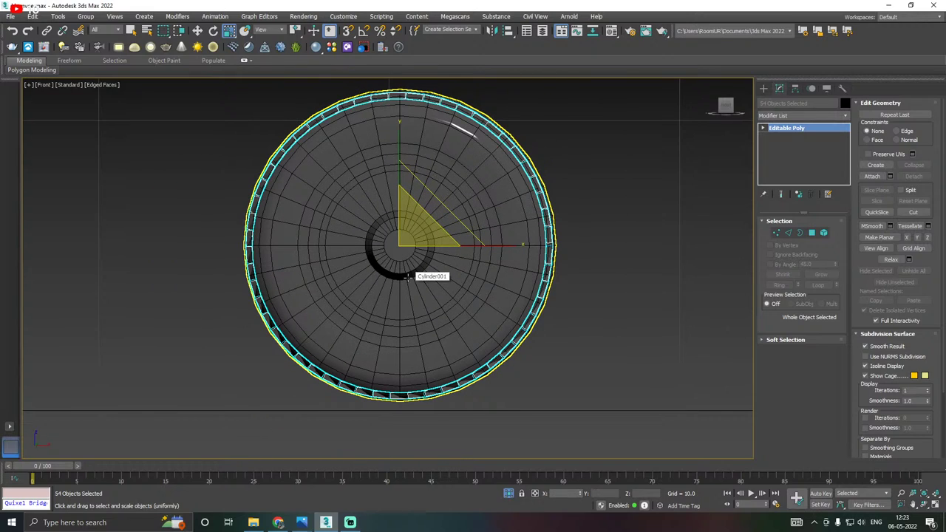
pyautogui.press('p')
pyautogui.keyDown('alt'); pyautogui.moveTo(410, 277); pyautogui.dragTo(437, 276, button='middle'); pyautogui.keyUp('alt')
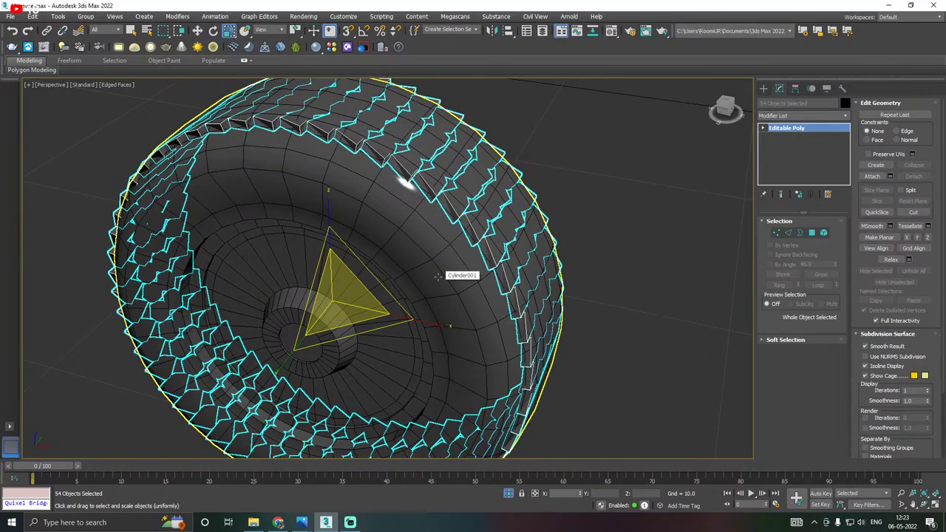
pyautogui.keyDown('alt'); pyautogui.moveTo(397, 257); pyautogui.dragTo(605, 265, button='middle'); pyautogui.keyUp('alt')
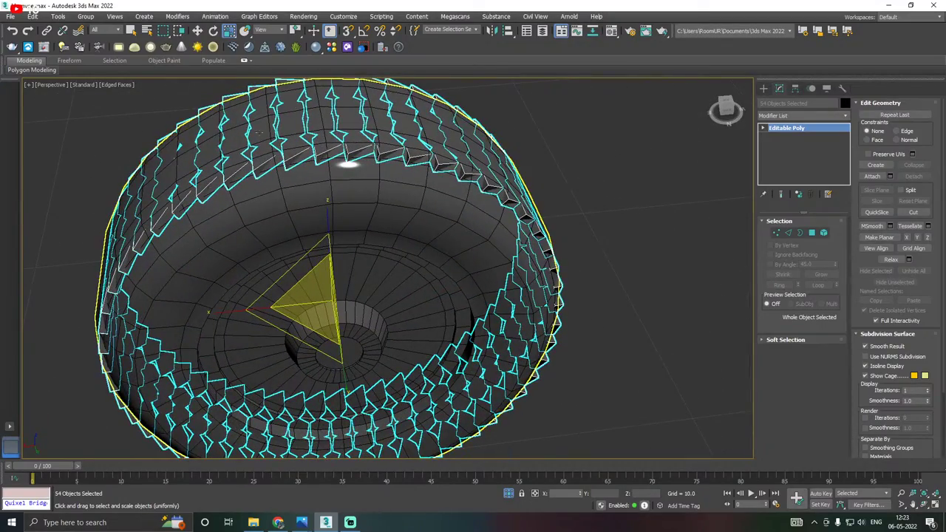
# Undo the uniform shrinking of the tread ring and restore the selection of the 54 strips.
pyautogui.click(197, 30)
pyautogui.keyDown('alt'); pyautogui.moveTo(353, 154); pyautogui.dragTo(122, 147, button='middle'); pyautogui.keyUp('alt')
pyautogui.click(569, 246)
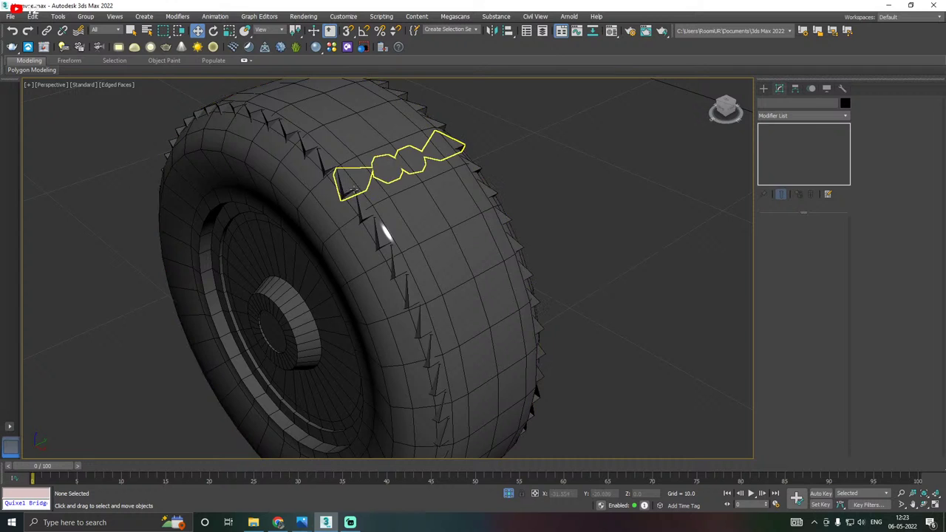
pyautogui.scroll(3, 361, 192)
pyautogui.hotkey('ctrl', 'z')
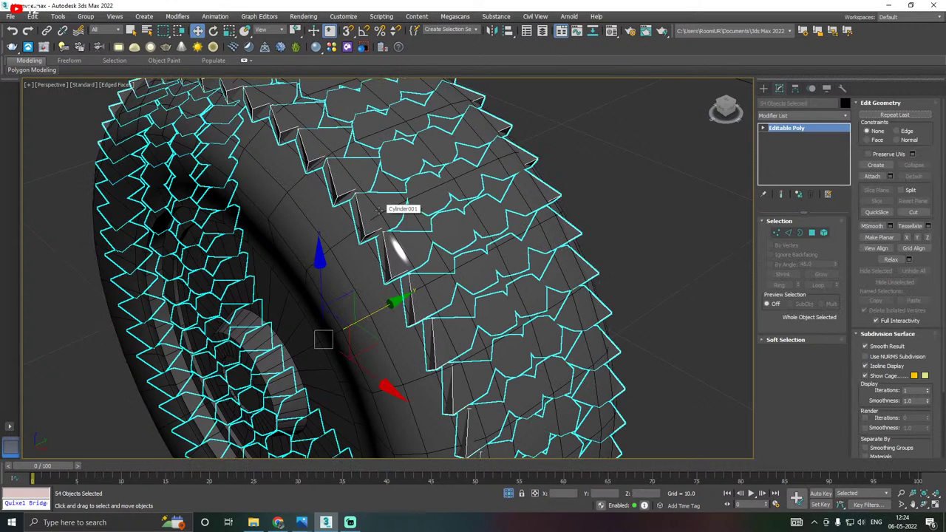
# Scale the 54 tread strips uniformly to about 99 percent to seat them closer to the tyre.
pyautogui.scroll(-2, 379, 210)
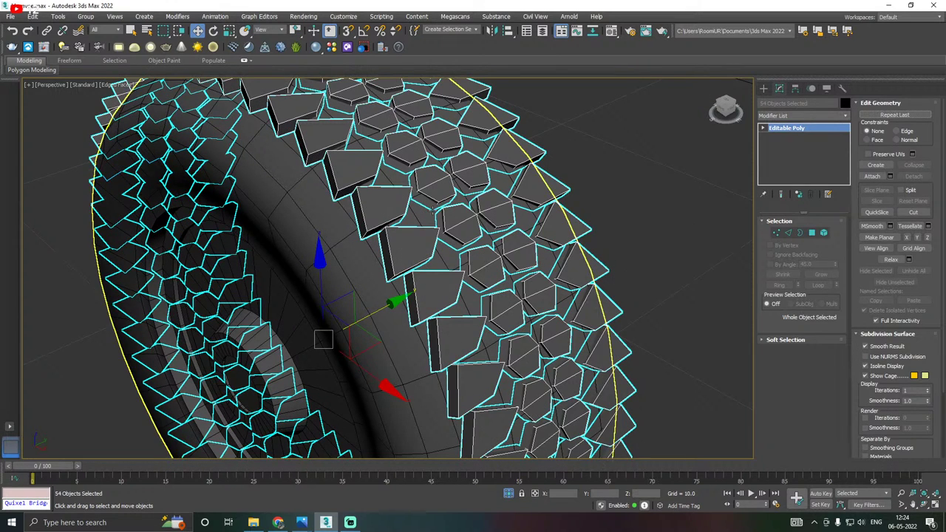
pyautogui.scroll(-1, 441, 208)
pyautogui.press('r')
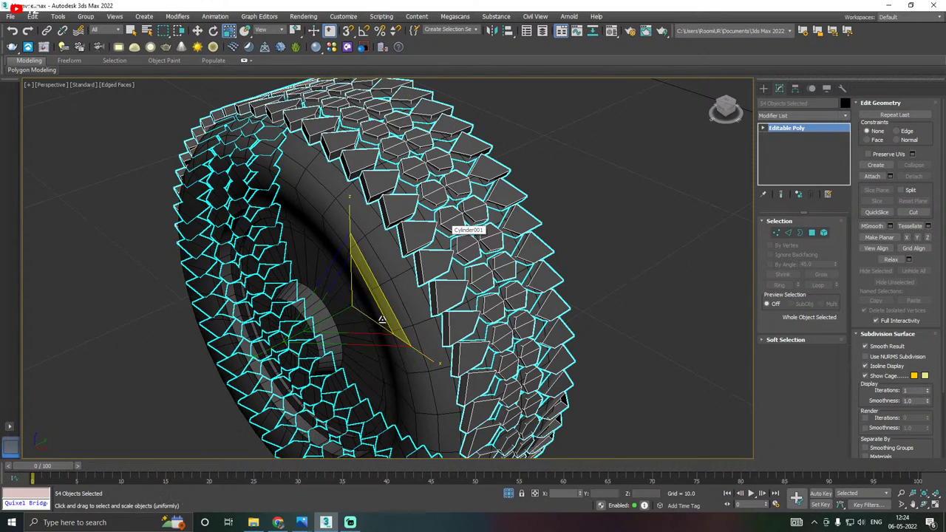
pyautogui.moveTo(352, 307); pyautogui.dragTo(353, 309)
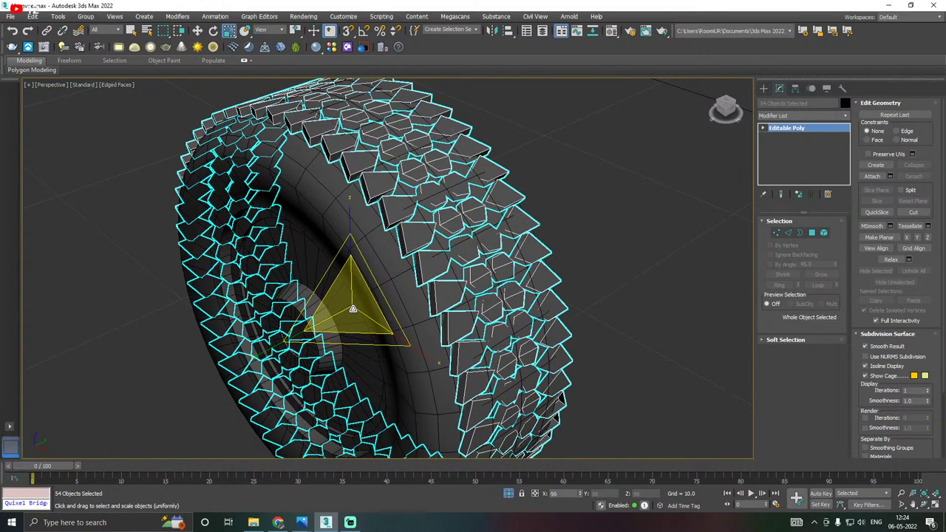
# Examine how the tread strips meet the tyre surface along the shoulder and around the circumference.
pyautogui.scroll(-5, 352, 310)
pyautogui.keyDown('alt'); pyautogui.moveTo(510, 263); pyautogui.dragTo(219, 286, button='middle'); pyautogui.keyUp('alt')
pyautogui.press('w')
pyautogui.click(548, 262)
pyautogui.scroll(4, 494, 290)
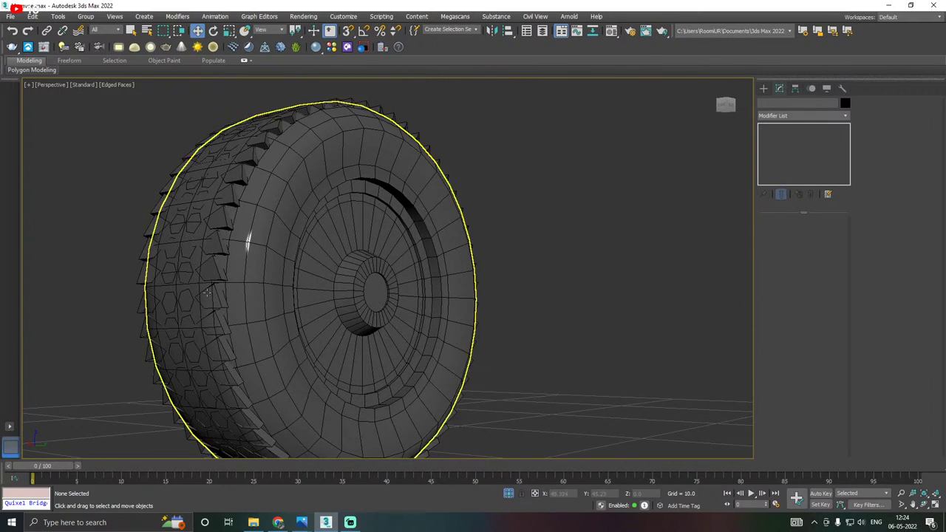
pyautogui.scroll(5, 219, 285)
pyautogui.click(218, 288)
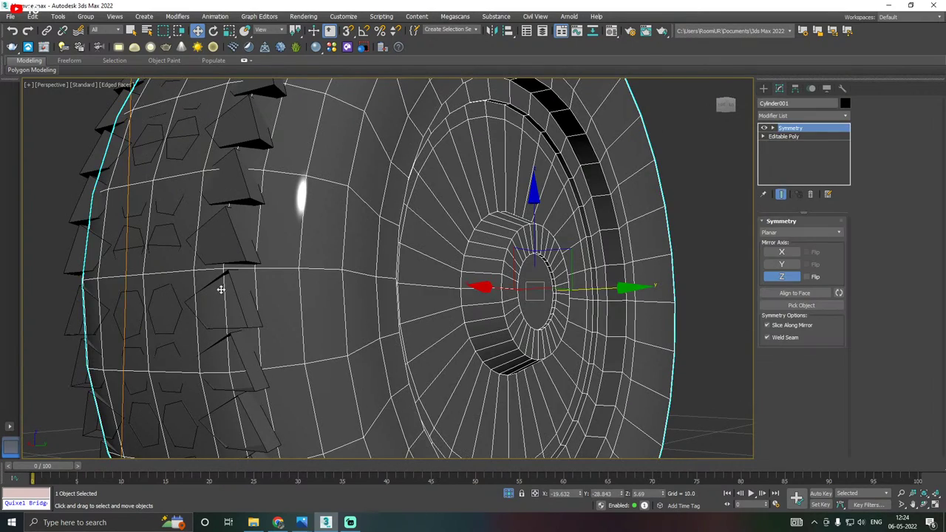
pyautogui.scroll(2, 253, 293)
pyautogui.keyDown('alt'); pyautogui.moveTo(254, 294); pyautogui.dragTo(246, 298, button='middle'); pyautogui.keyUp('alt')
pyautogui.scroll(-6, 329, 273)
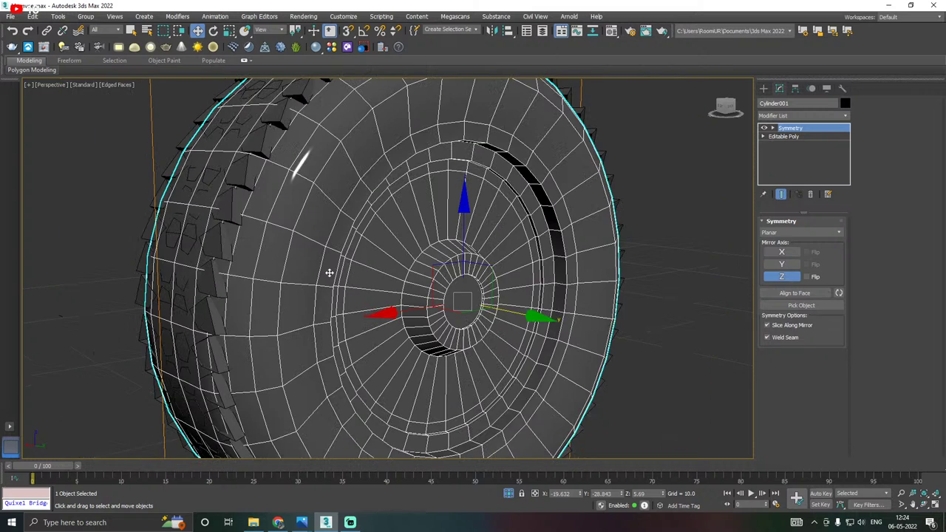
pyautogui.keyDown('alt'); pyautogui.moveTo(331, 270); pyautogui.dragTo(337, 332, button='middle'); pyautogui.keyUp('alt')
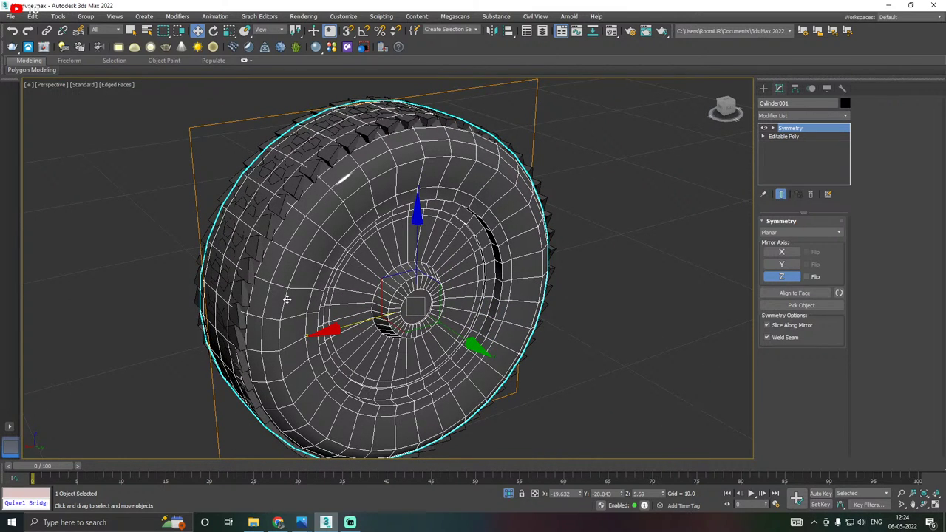
# Select the tread strips by inverting the selection and nudge them slightly along X to centre the ring on the tyre.
pyautogui.hotkey('ctrl', 'i')
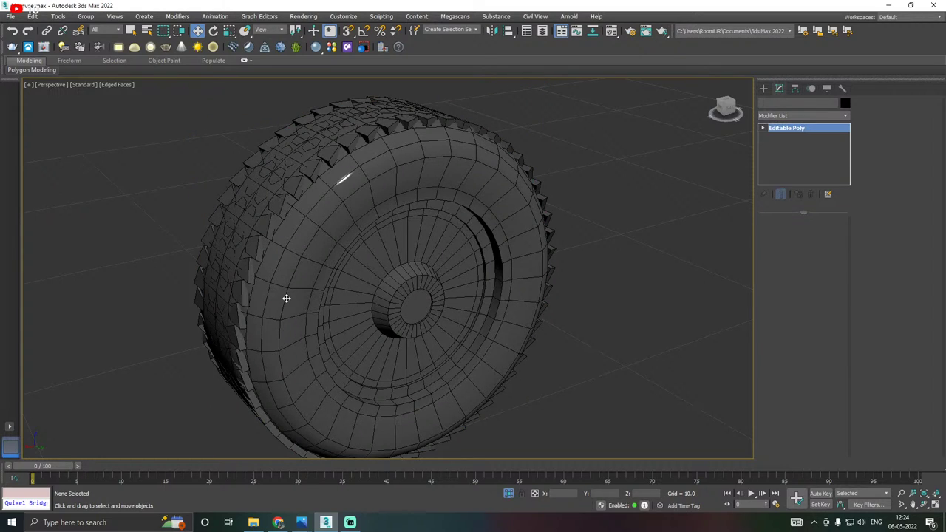
pyautogui.moveTo(291, 310); pyautogui.dragTo(290, 309)
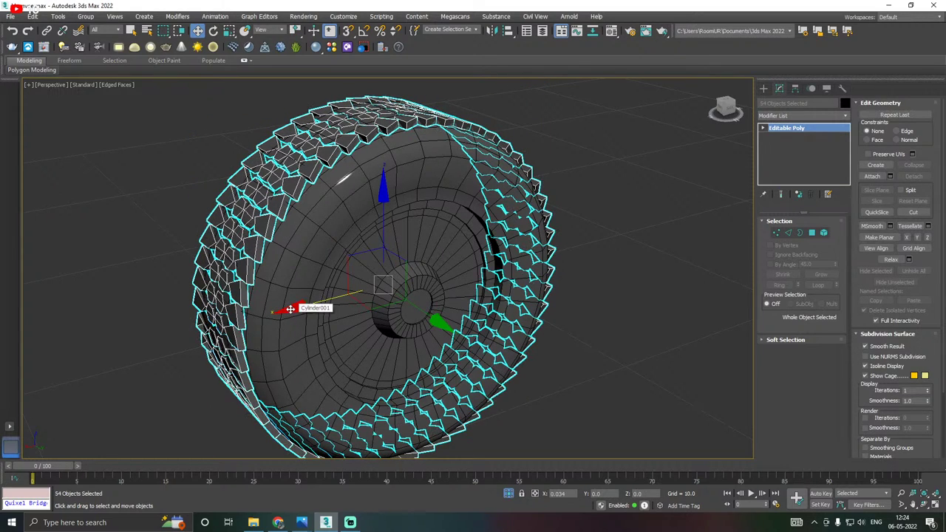
pyautogui.keyDown('alt'); pyautogui.moveTo(291, 309); pyautogui.dragTo(400, 260, button='middle'); pyautogui.keyUp('alt')
pyautogui.press('f')
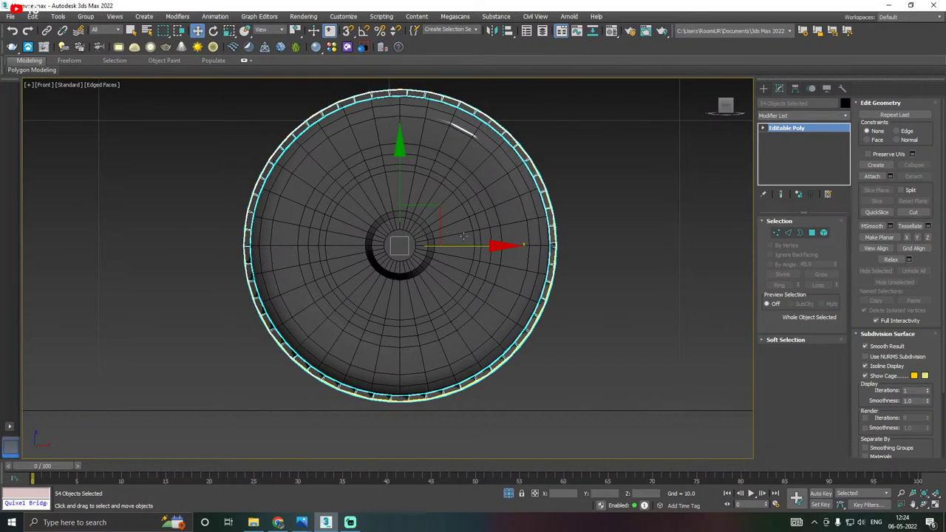
pyautogui.moveTo(470, 246); pyautogui.dragTo(470, 246)
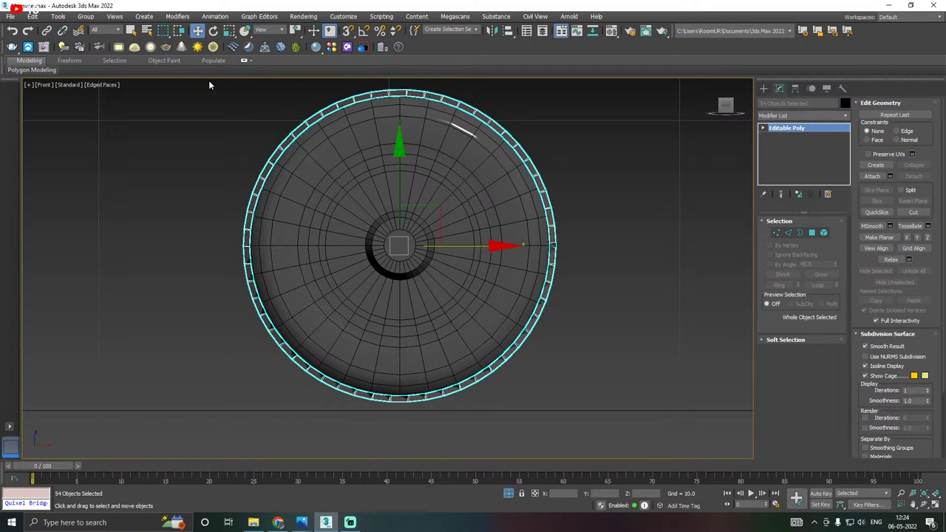
pyautogui.press('p')
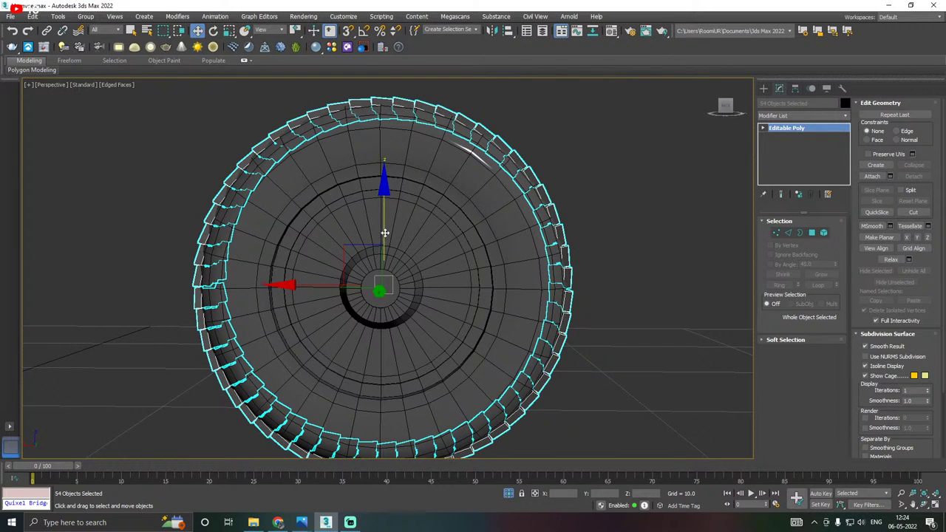
pyautogui.keyDown('alt'); pyautogui.moveTo(385, 233); pyautogui.dragTo(349, 214, button='middle'); pyautogui.keyUp('alt')
pyautogui.scroll(-8, 348, 222)
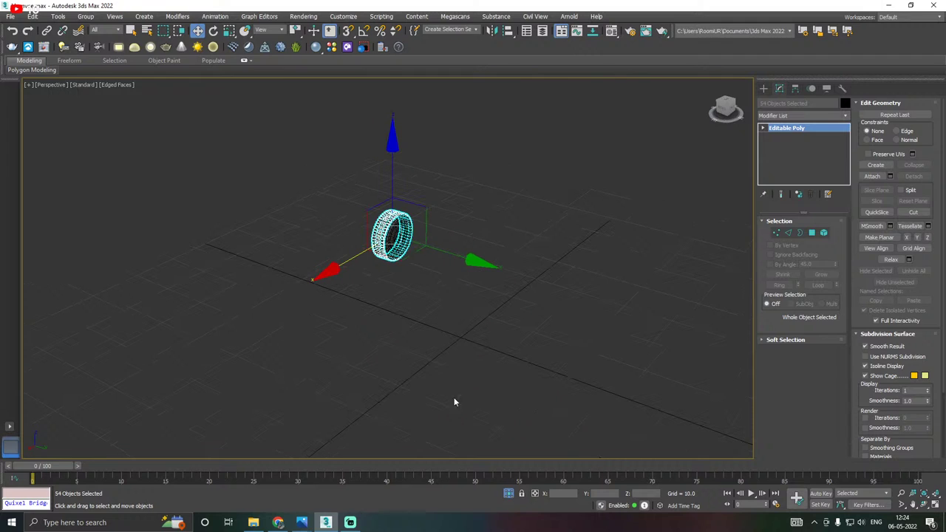
# End the isolation of the wheel and select the original tread strip on the circle spline beside the tyre.
pyautogui.click(508, 494)
pyautogui.rightClick(373, 339)
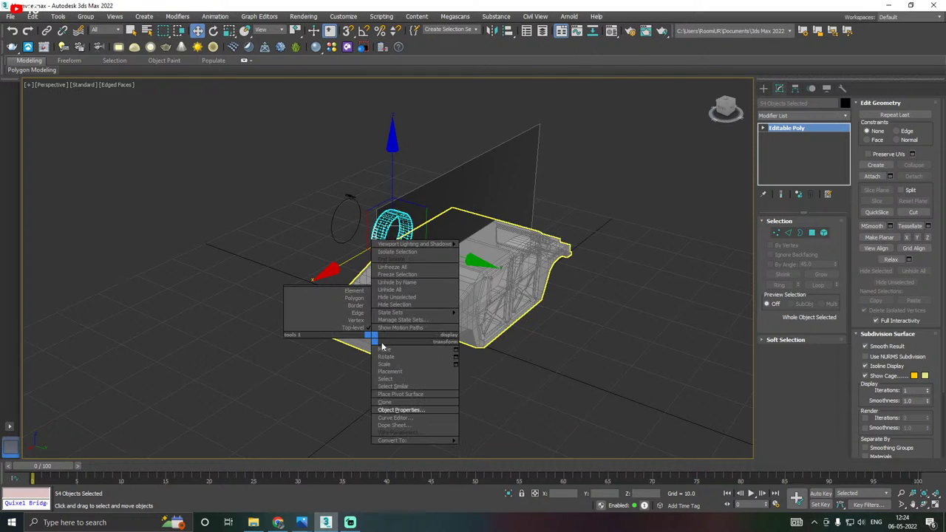
pyautogui.keyDown('alt'); pyautogui.moveTo(270, 360); pyautogui.dragTo(422, 337, button='middle'); pyautogui.keyUp('alt')
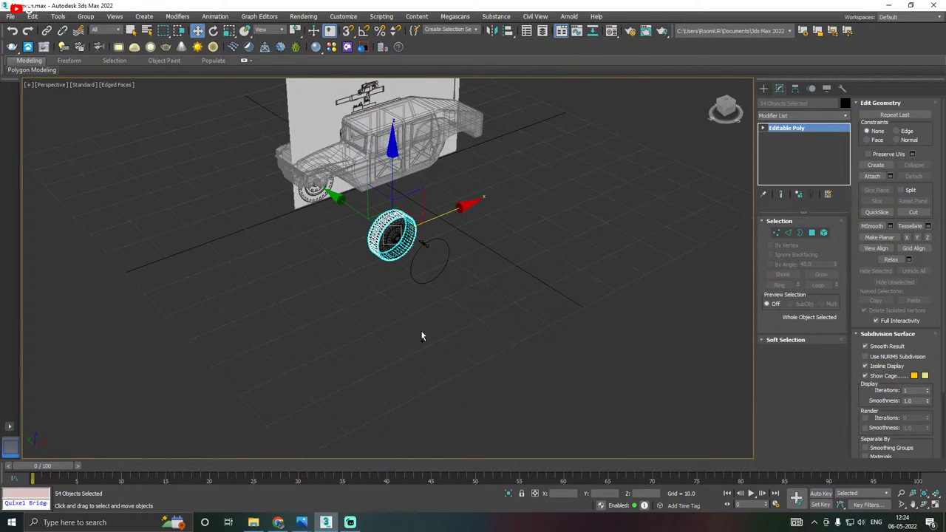
pyautogui.scroll(6, 421, 248)
pyautogui.click(433, 249)
pyautogui.scroll(2, 433, 248)
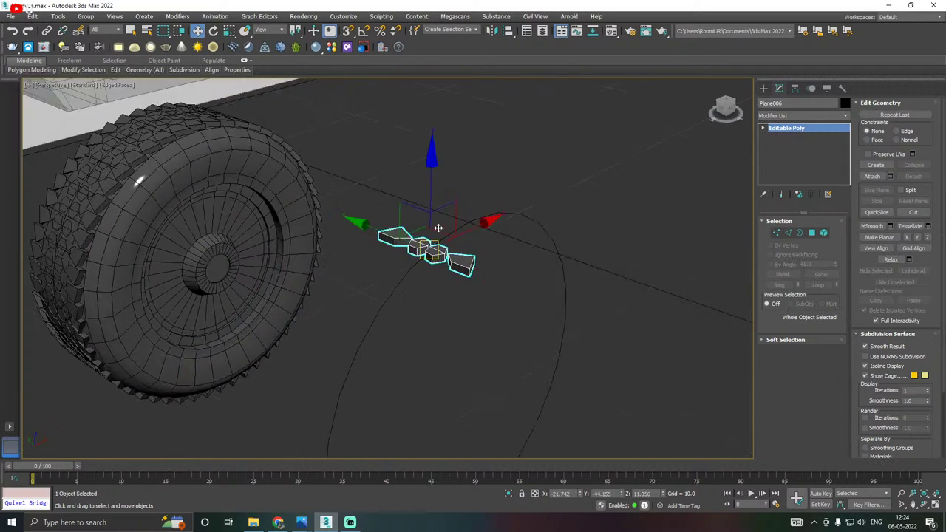
# Select all open borders on the underside of the original strip's blocks and cap them.
pyautogui.keyDown('alt'); pyautogui.moveTo(438, 228); pyautogui.dragTo(473, 194, button='middle'); pyautogui.keyUp('alt')
pyautogui.scroll(2, 469, 237)
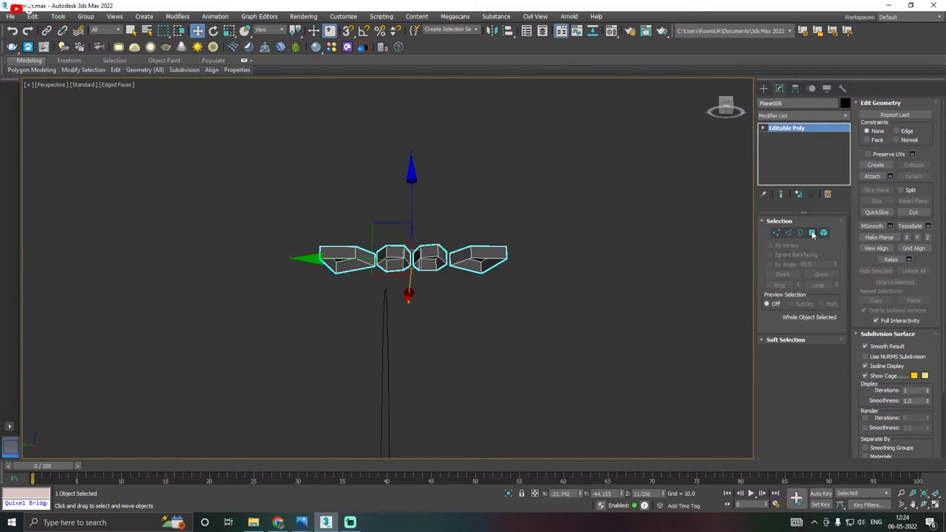
pyautogui.click(799, 233)
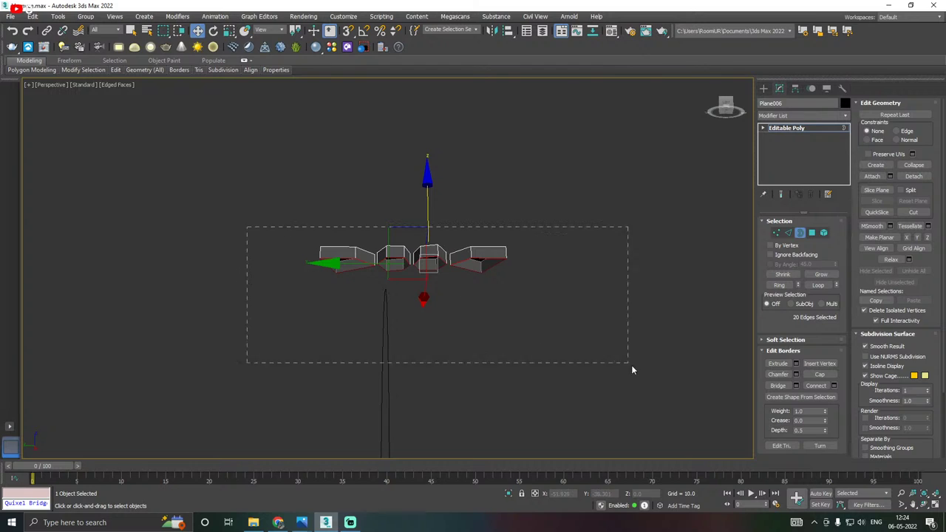
pyautogui.click(820, 375)
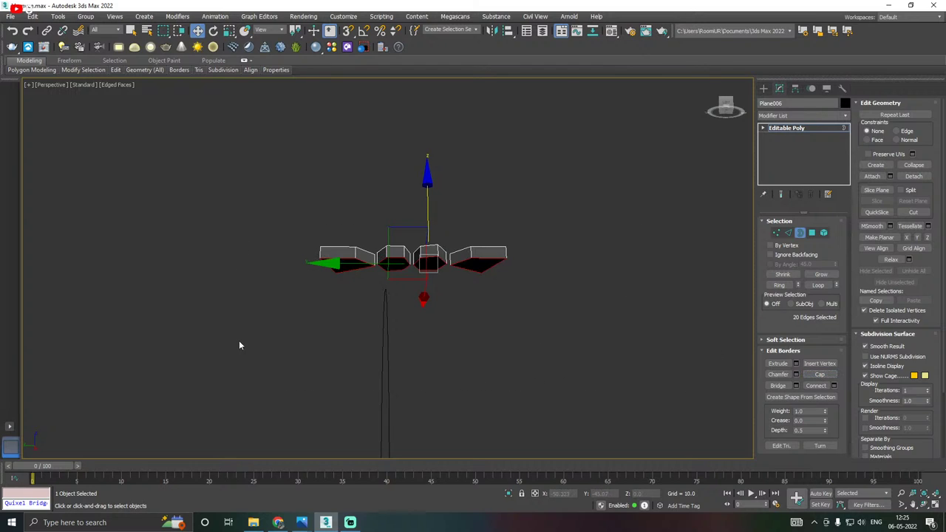
# Examine the tread blocks around the tyre from several sides and leave border editing on the strip.
pyautogui.scroll(-2, 586, 226)
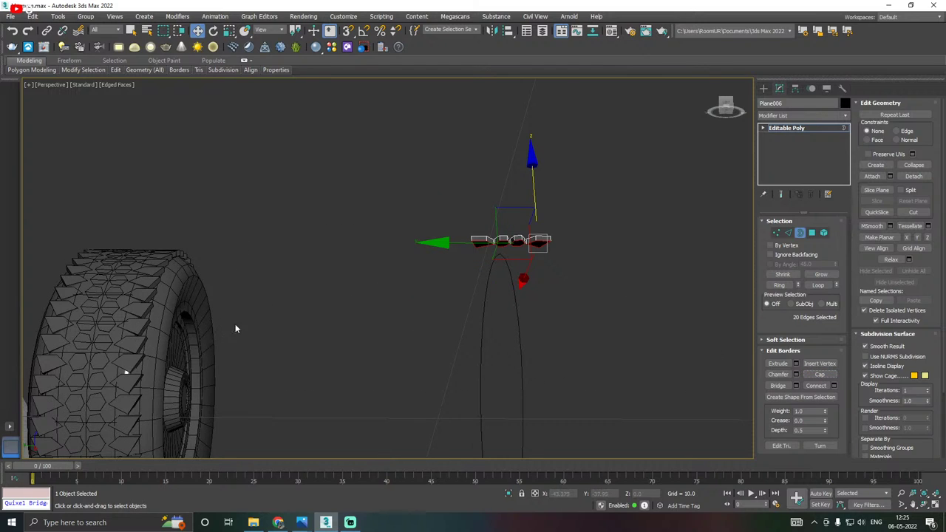
pyautogui.moveTo(210, 372); pyautogui.dragTo(290, 368, button='middle')
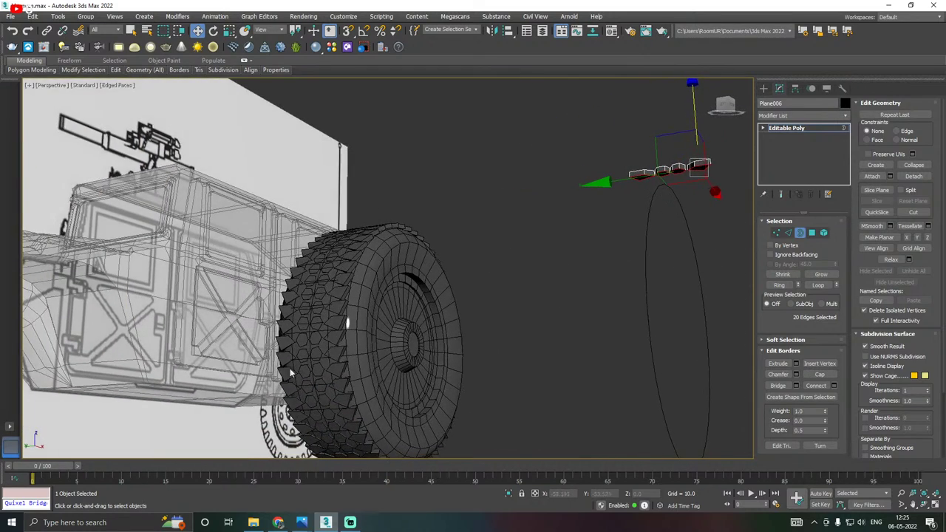
pyautogui.scroll(3, 318, 384)
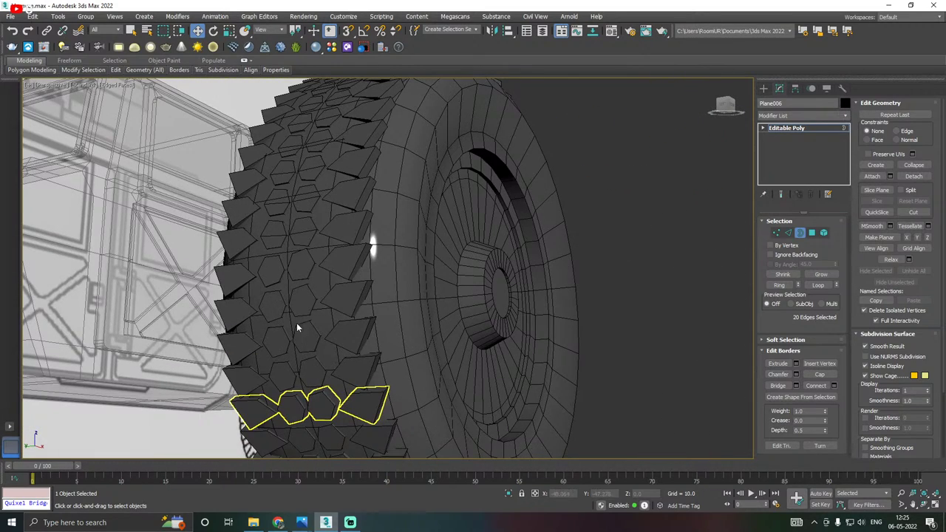
pyautogui.scroll(1, 293, 323)
pyautogui.scroll(-2, 293, 322)
pyautogui.moveTo(347, 418); pyautogui.dragTo(290, 340, button='middle')
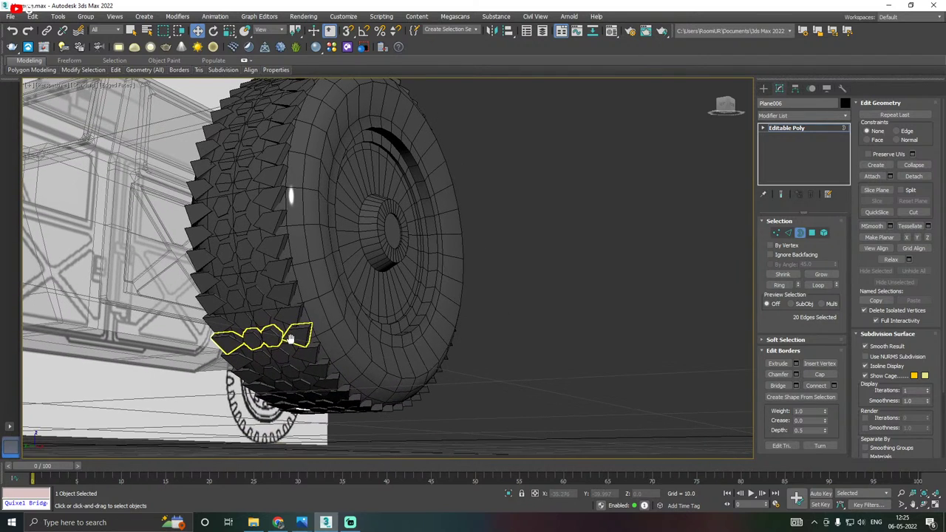
pyautogui.click(809, 127)
pyautogui.scroll(3, 478, 331)
pyautogui.scroll(-5, 477, 327)
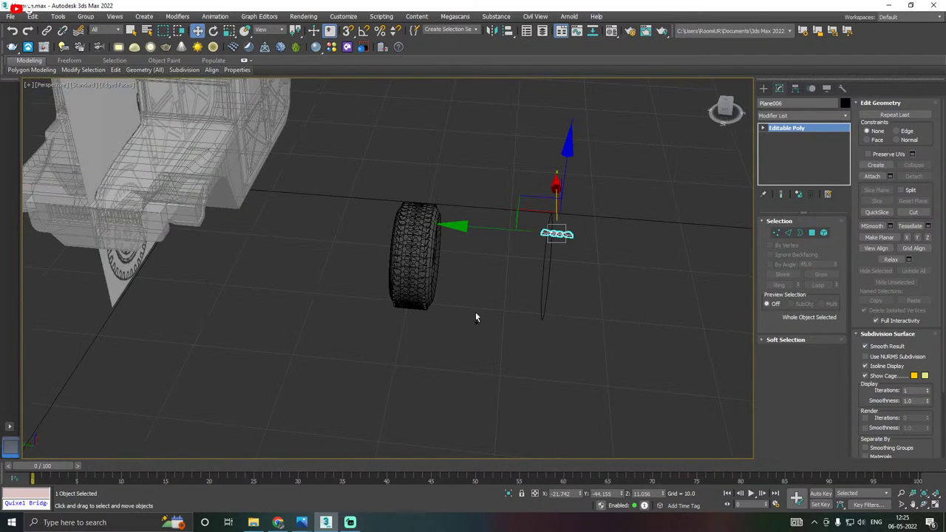
# Select the 54 tread strips without the tyre cylinder and combine them into one group.
pyautogui.keyDown('alt'); pyautogui.moveTo(476, 316); pyautogui.dragTo(498, 314, button='middle'); pyautogui.keyUp('alt')
pyautogui.moveTo(465, 396); pyautogui.dragTo(458, 390)
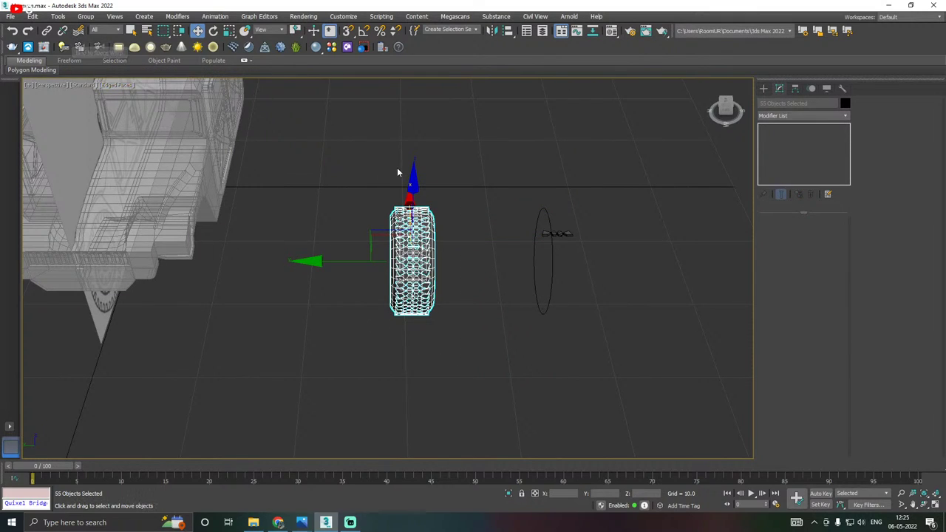
pyautogui.keyDown('alt'); pyautogui.click(434, 257); pyautogui.keyUp('alt')
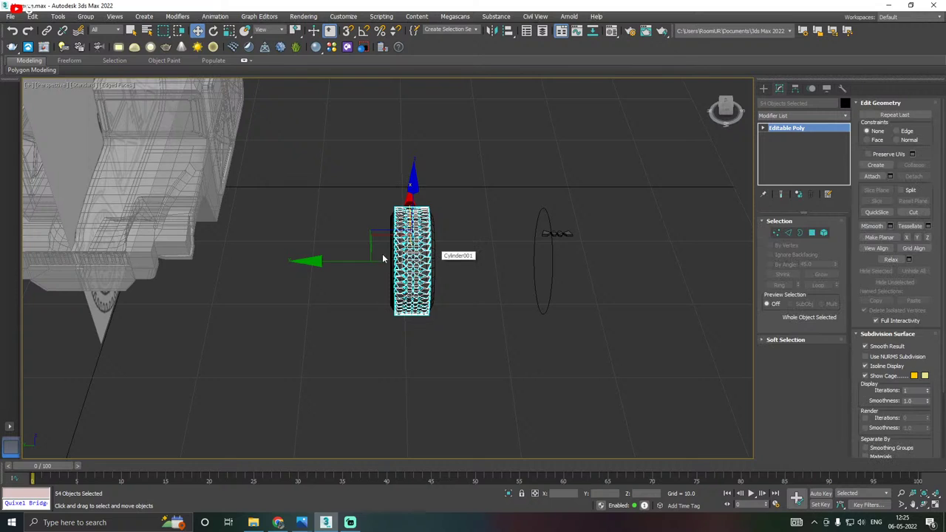
pyautogui.moveTo(355, 260); pyautogui.dragTo(237, 260)
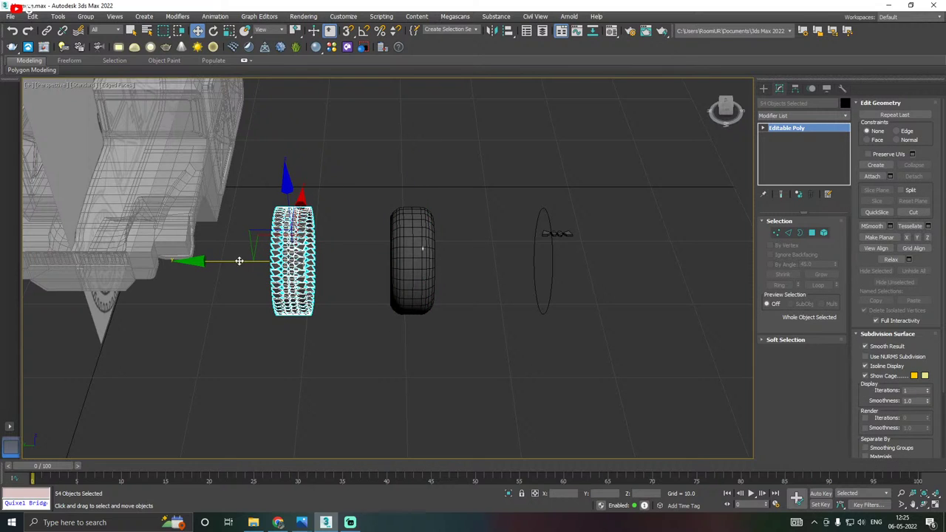
pyautogui.hotkey('ctrl', 'z')
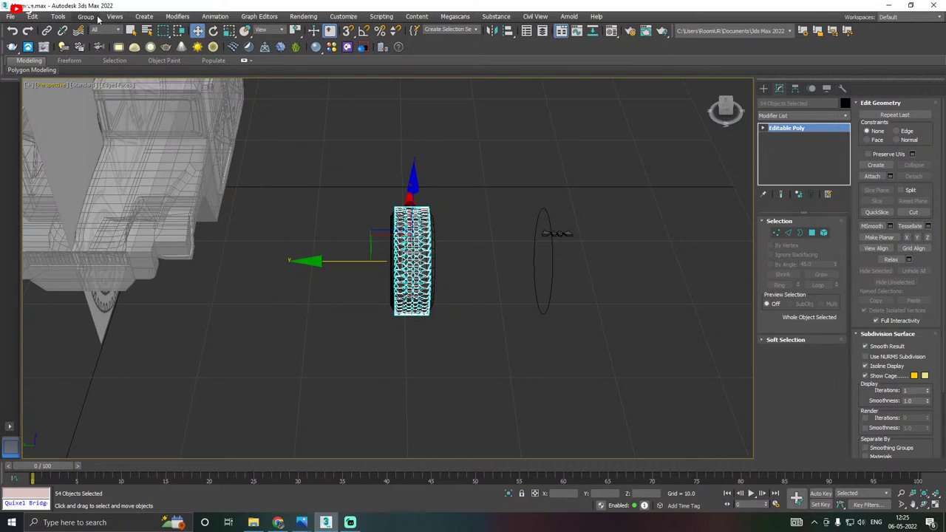
pyautogui.click(85, 17)
pyautogui.click(97, 34)
pyautogui.click(480, 277)
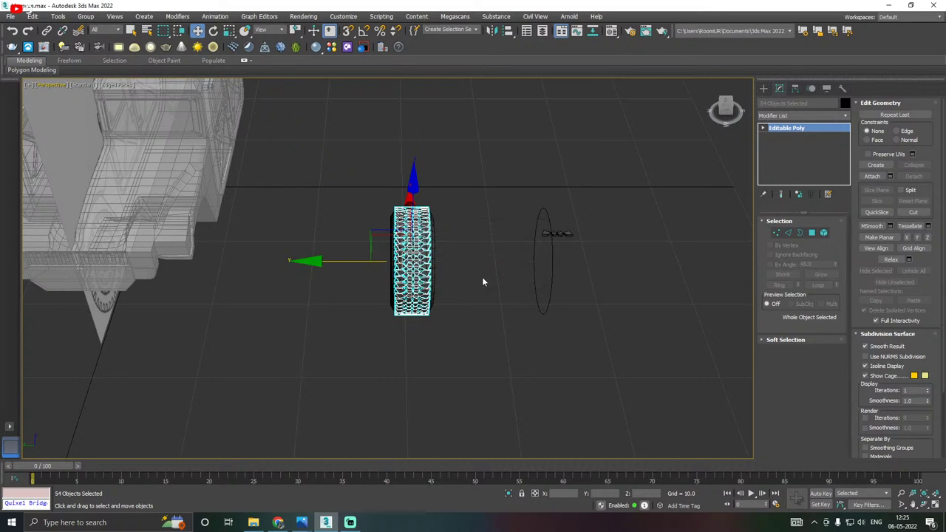
# Save copies Humvee23.max and Humvee24.max plus the scene itself, and delete the leftover source strip and circle spline.
pyautogui.keyDown('alt'); pyautogui.moveTo(482, 281); pyautogui.dragTo(553, 262, button='middle'); pyautogui.keyUp('alt')
pyautogui.click(545, 264)
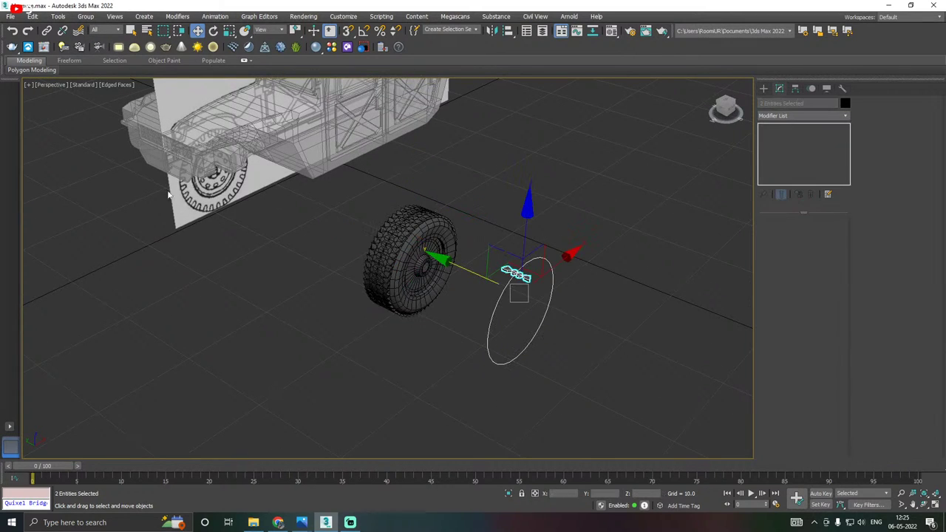
pyautogui.click(11, 16)
pyautogui.click(37, 114)
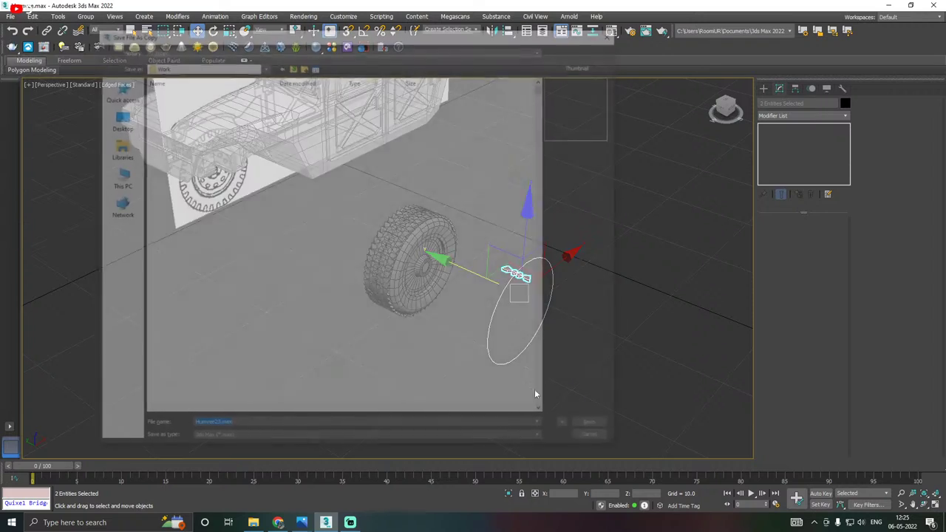
pyautogui.click(597, 429)
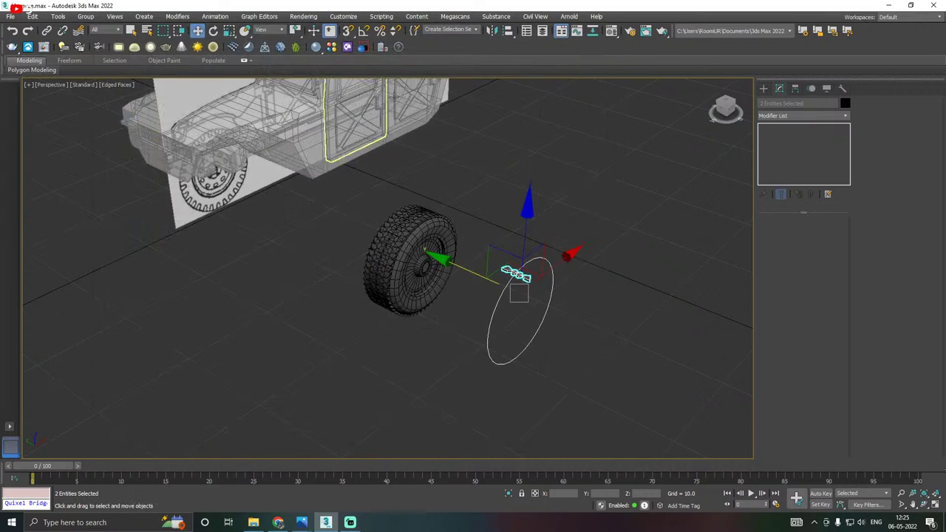
pyautogui.click(11, 17)
pyautogui.click(41, 111)
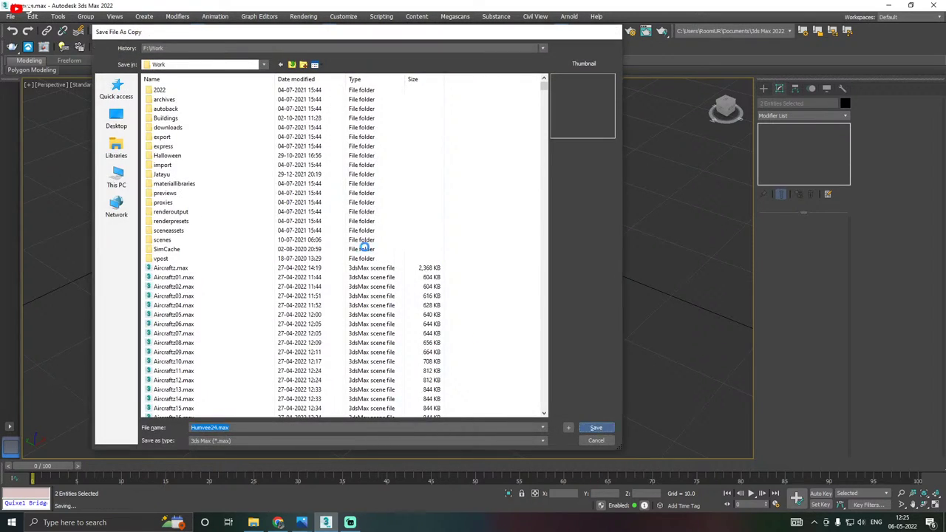
pyautogui.press('Return')
pyautogui.click(11, 17)
pyautogui.click(28, 88)
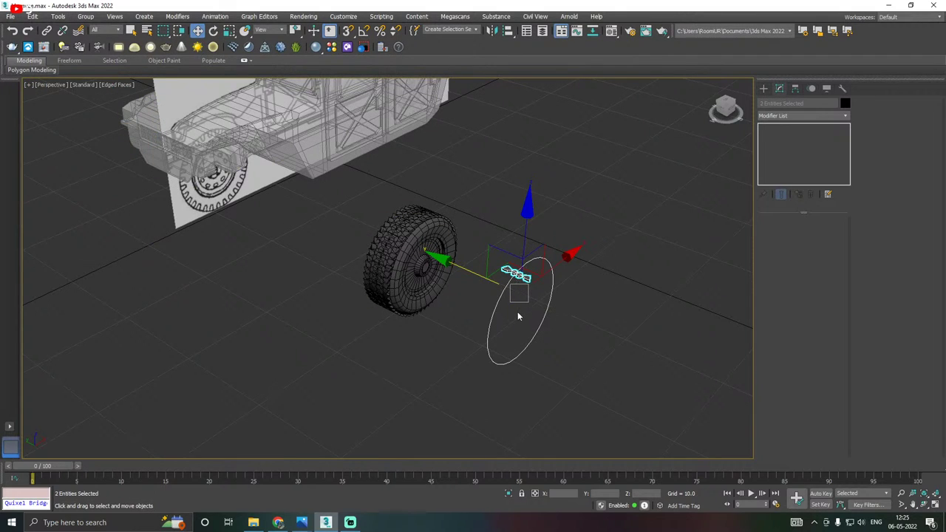
pyautogui.press('Delete')
pyautogui.scroll(3, 444, 259)
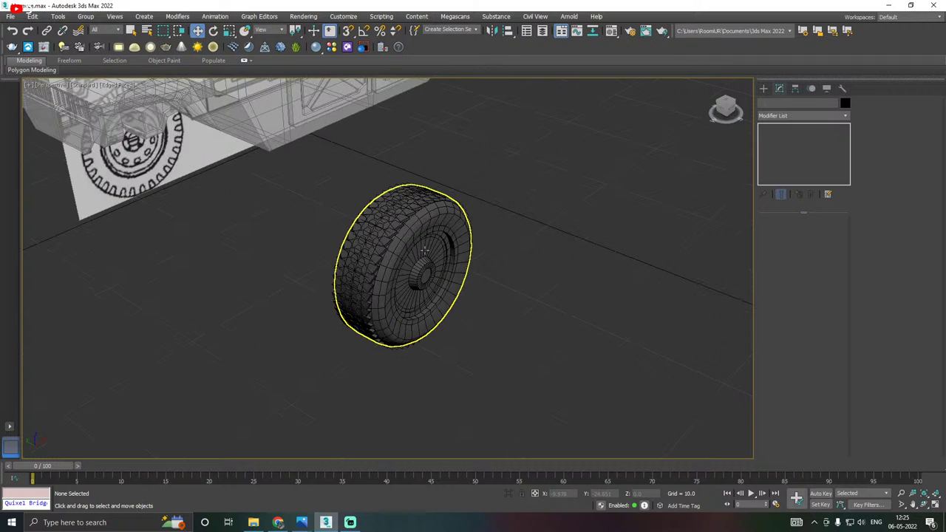
# Make the wheel cylinder see-through in the Front view so the blueprint shows behind it.
pyautogui.click(425, 251)
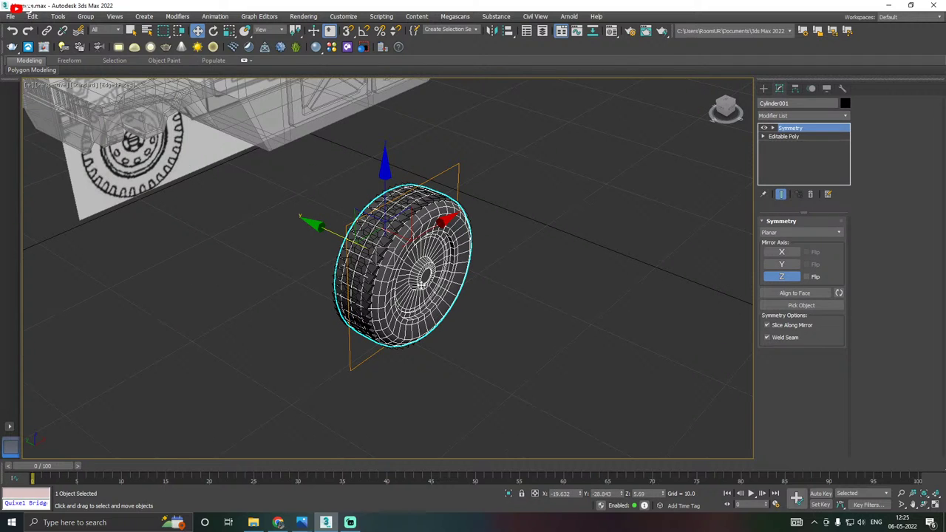
pyautogui.keyDown('alt'); pyautogui.moveTo(422, 285); pyautogui.dragTo(407, 279, button='middle'); pyautogui.keyUp('alt')
pyautogui.press('f')
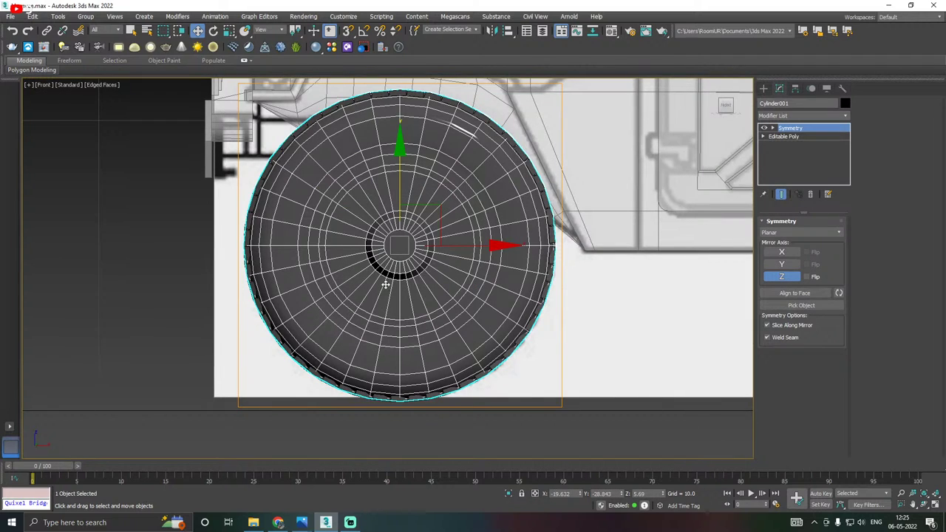
pyautogui.hotkey('alt', 'x')
pyautogui.click(456, 422)
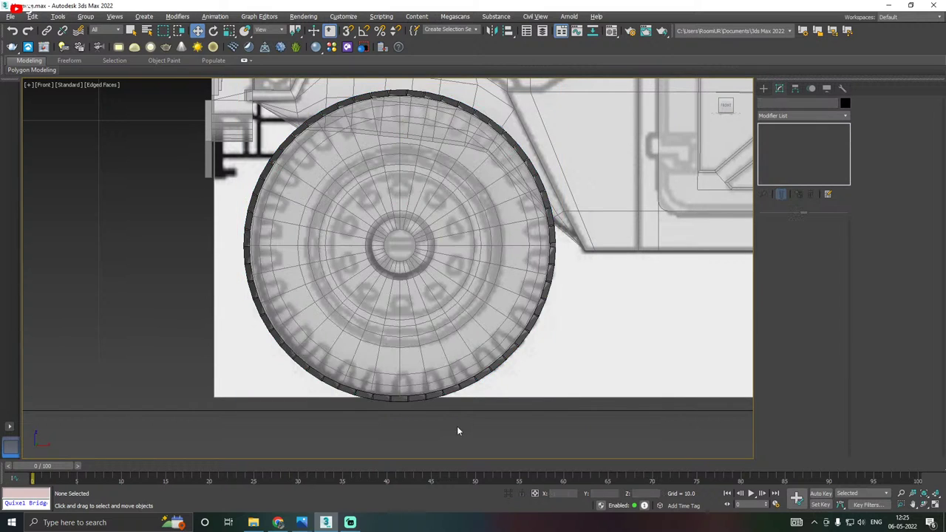
# Compare the tyre outline, grouped tread ring and rim against the wheel in the blueprint.
pyautogui.scroll(6, 365, 285)
pyautogui.scroll(-8, 347, 270)
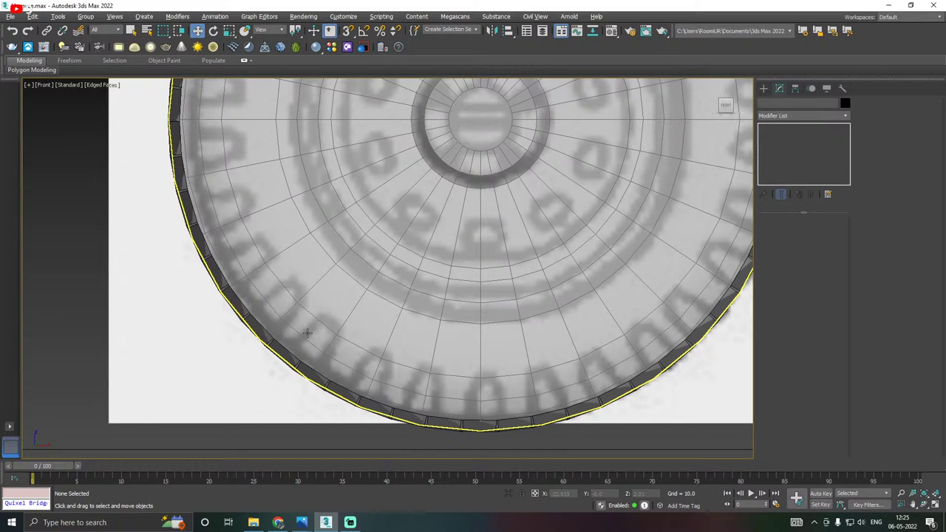
pyautogui.scroll(-3, 307, 303)
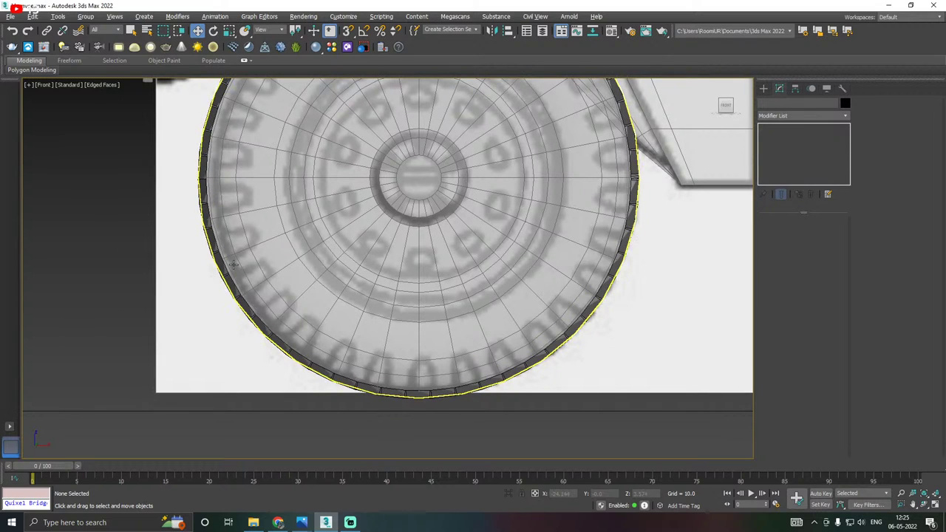
pyautogui.scroll(-4, 303, 329)
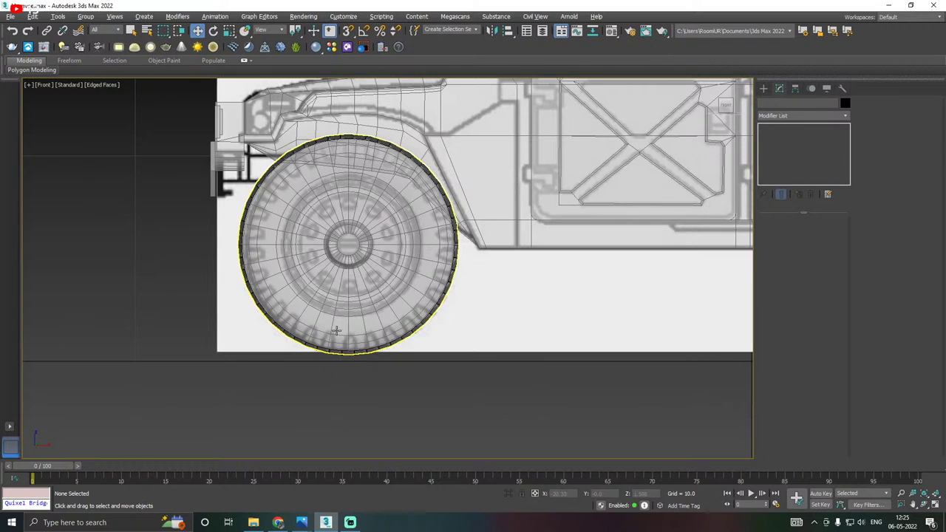
pyautogui.moveTo(317, 290); pyautogui.dragTo(371, 360, button='middle')
pyautogui.scroll(4, 305, 335)
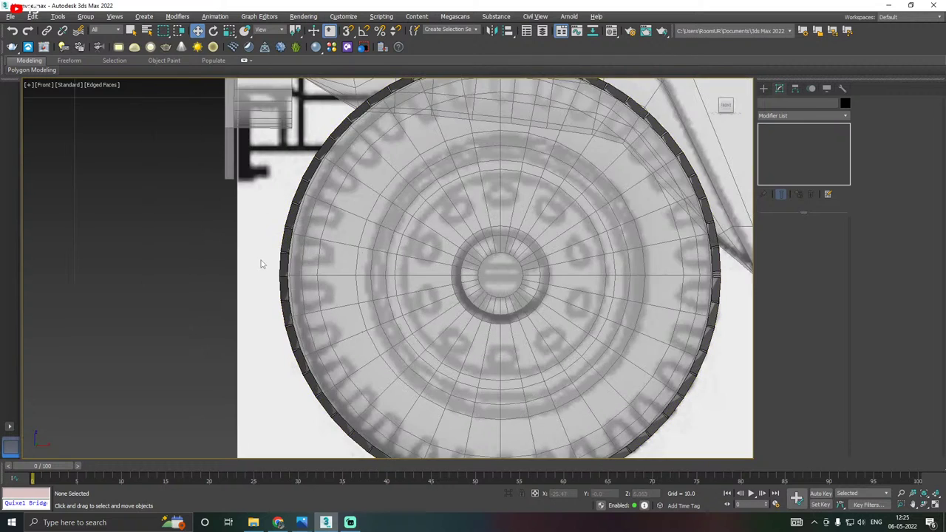
pyautogui.scroll(3, 288, 258)
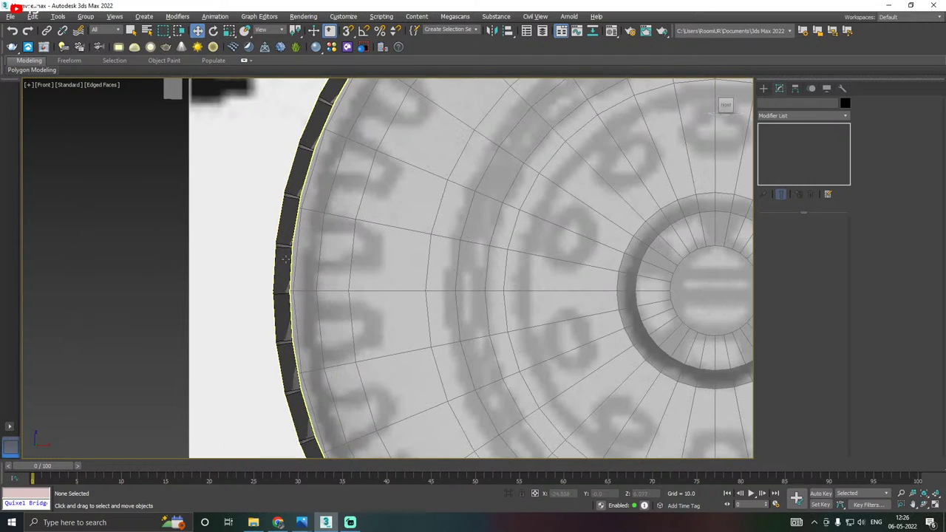
pyautogui.click(288, 260)
pyautogui.scroll(-3, 288, 263)
pyautogui.scroll(-2, 292, 263)
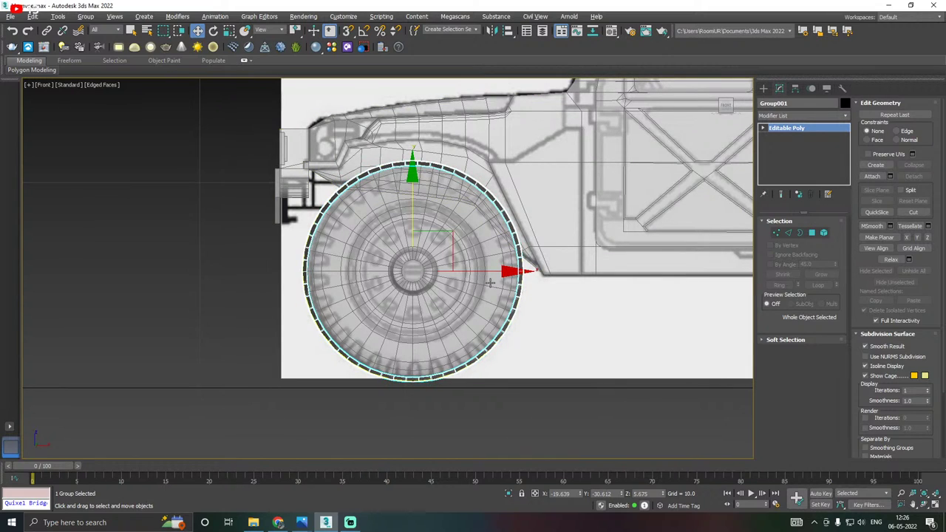
pyautogui.moveTo(496, 279); pyautogui.dragTo(488, 289, button='middle')
pyautogui.scroll(3, 431, 245)
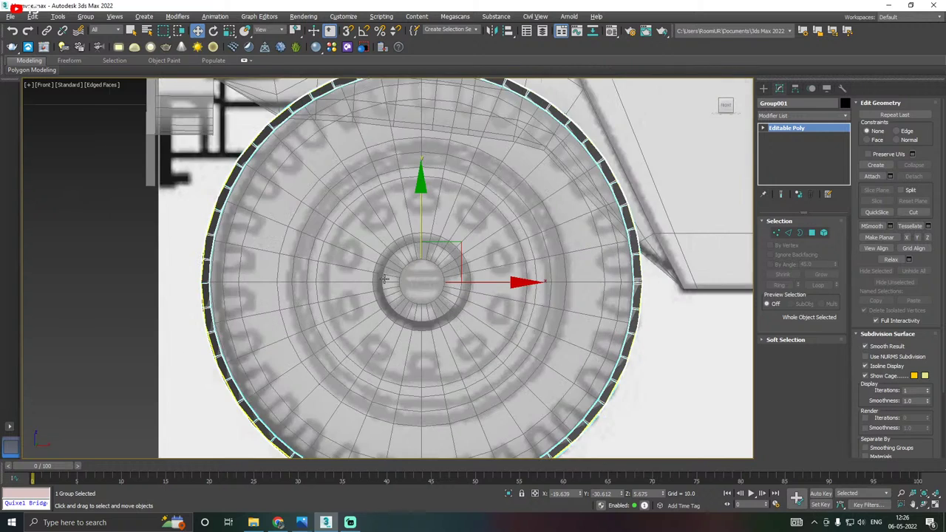
# Create a sphere primitive over the lug mark below and left of the hub, at about X -20.7, Z 4.1.
pyautogui.click(764, 88)
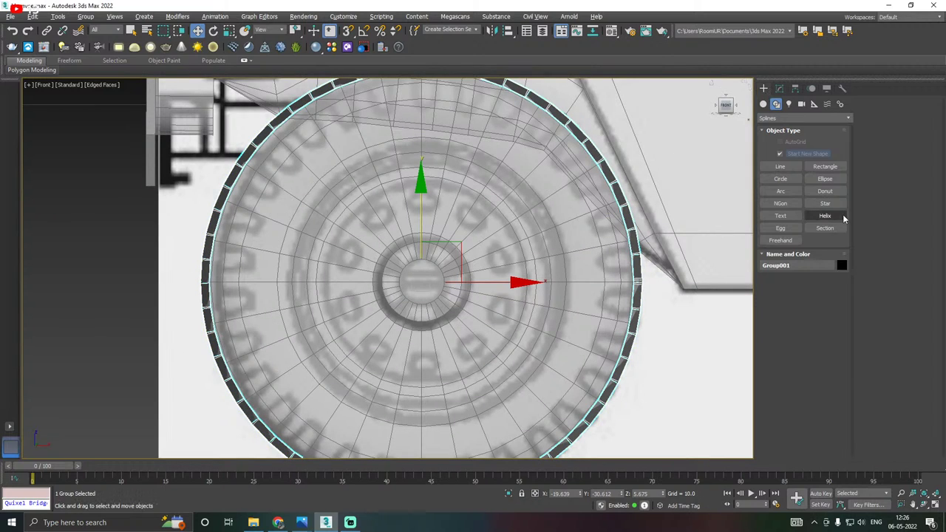
pyautogui.click(777, 104)
pyautogui.click(763, 104)
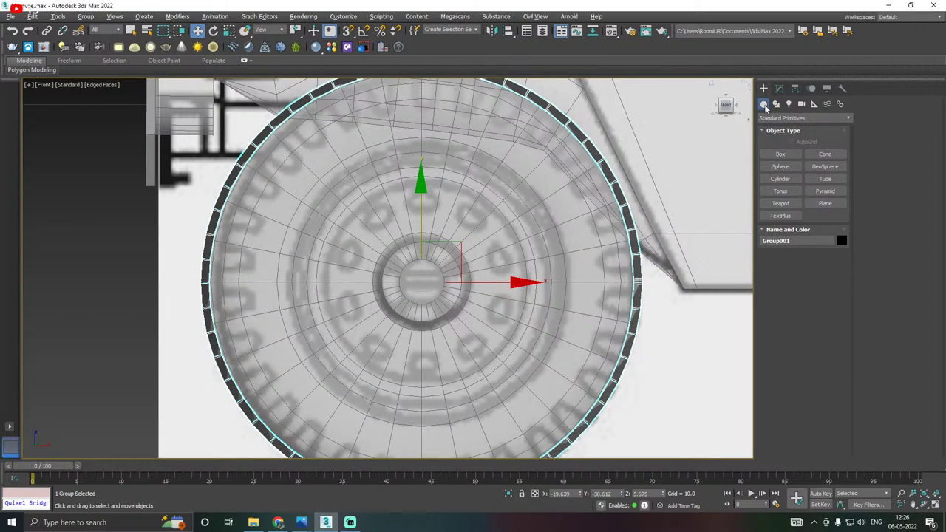
pyautogui.click(781, 167)
pyautogui.scroll(5, 384, 358)
pyautogui.moveTo(363, 337); pyautogui.dragTo(392, 349)
pyautogui.rightClick(392, 348)
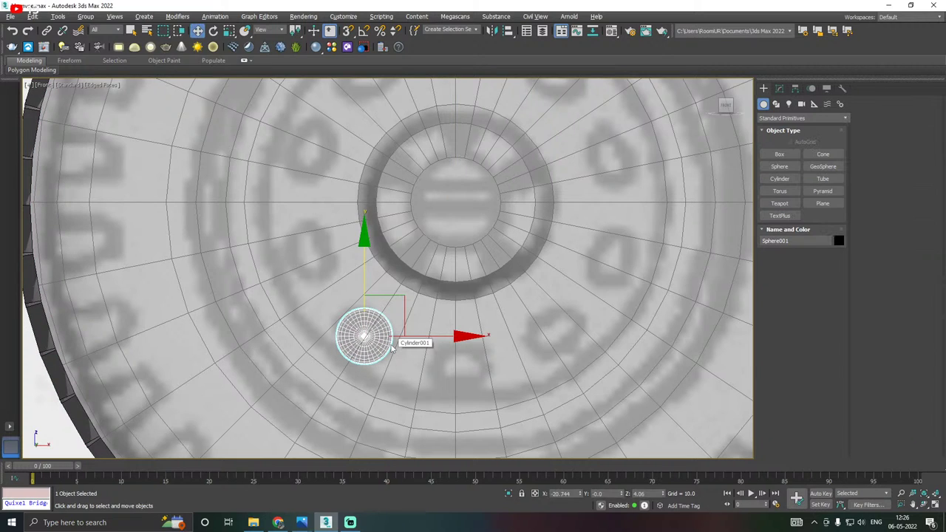
# Move the sphere along Y from the blueprint plane to the wheel, at about Y -31.3.
pyautogui.press('p')
pyautogui.scroll(-4, 376, 292)
pyautogui.keyDown('alt'); pyautogui.moveTo(375, 281); pyautogui.dragTo(414, 285, button='middle'); pyautogui.keyUp('alt')
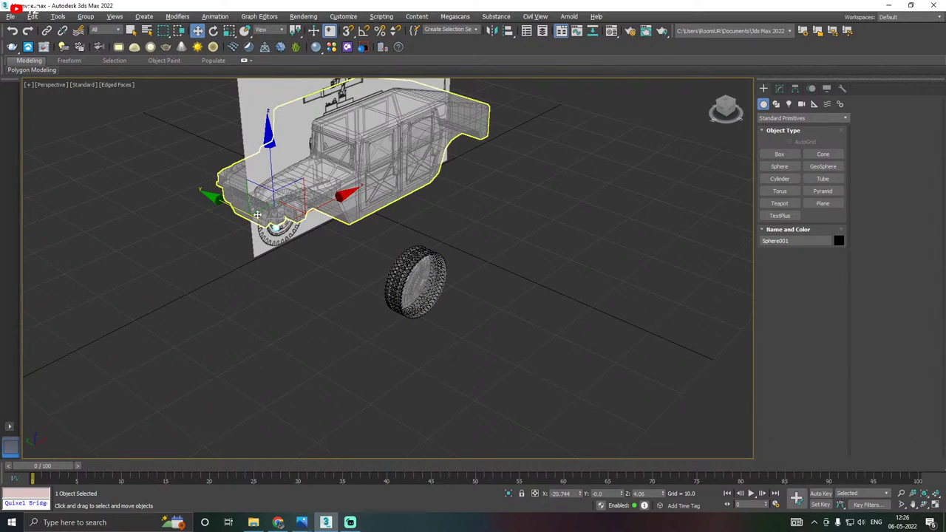
pyautogui.moveTo(236, 209); pyautogui.dragTo(374, 264)
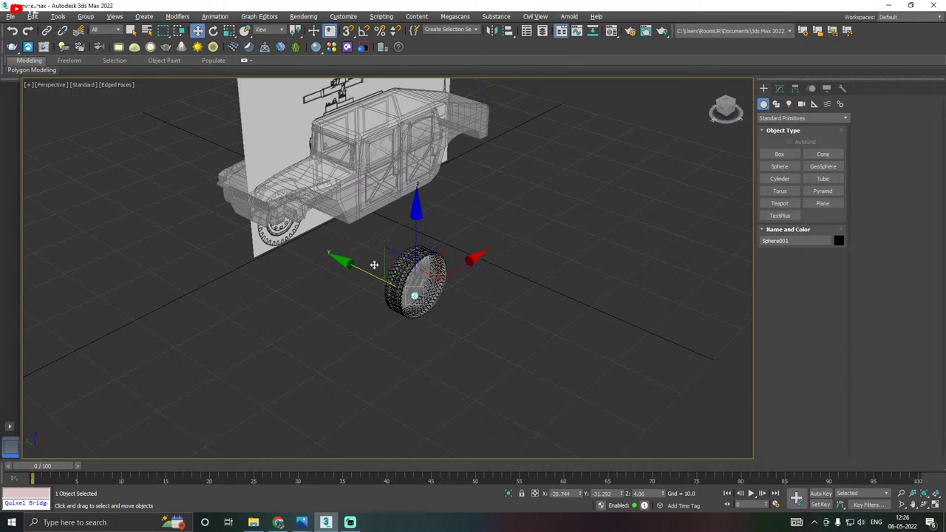
# Pull the sphere clear of the wheel along Y and turn off see-through display for all the other objects.
pyautogui.hotkey('ctrl', 'a')
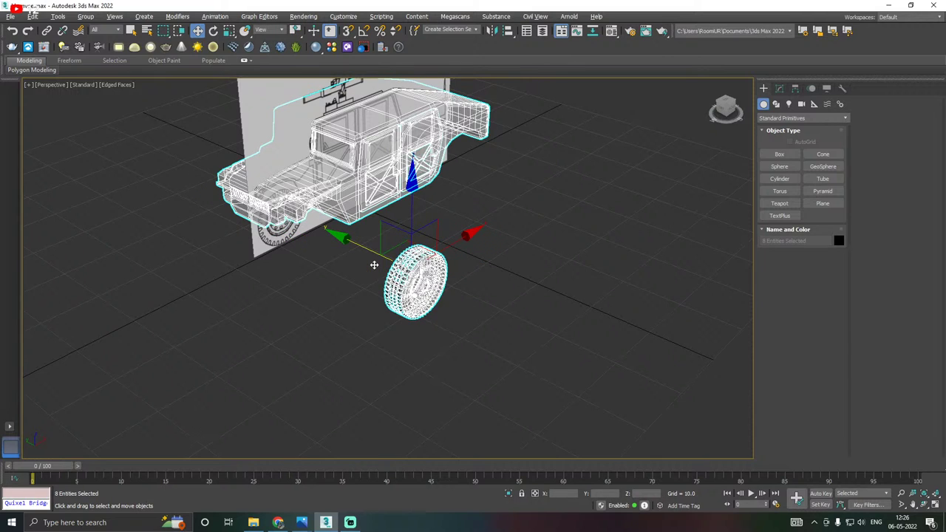
pyautogui.scroll(4, 428, 277)
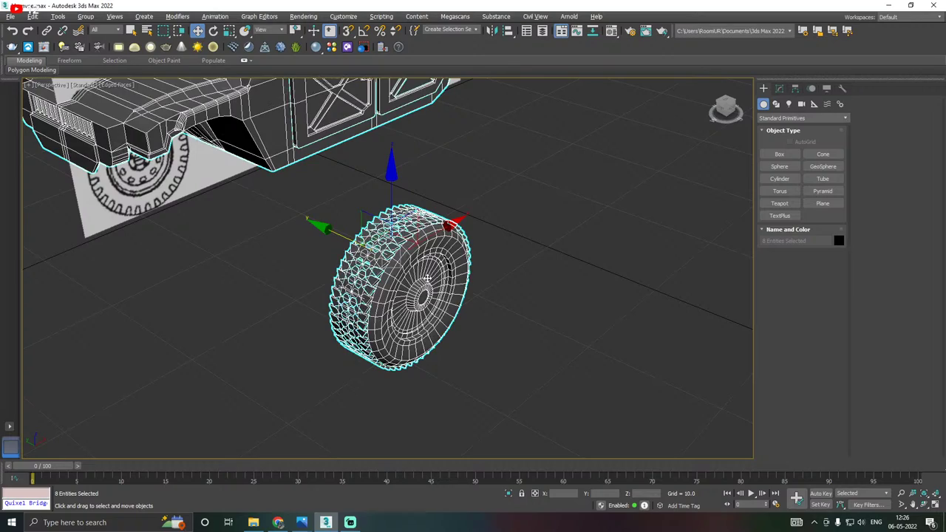
pyautogui.scroll(2, 420, 288)
pyautogui.scroll(-4, 414, 288)
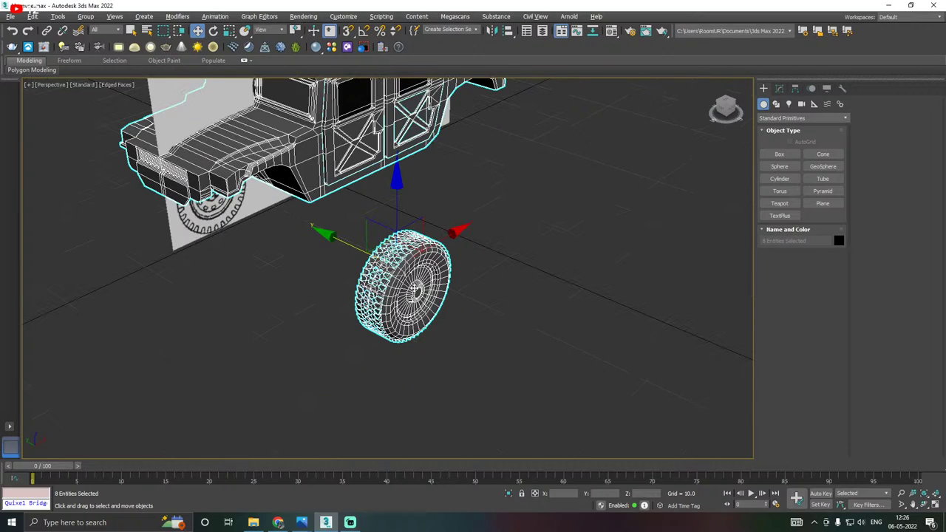
pyautogui.keyDown('alt'); pyautogui.moveTo(474, 285); pyautogui.dragTo(525, 280, button='middle'); pyautogui.keyUp('alt')
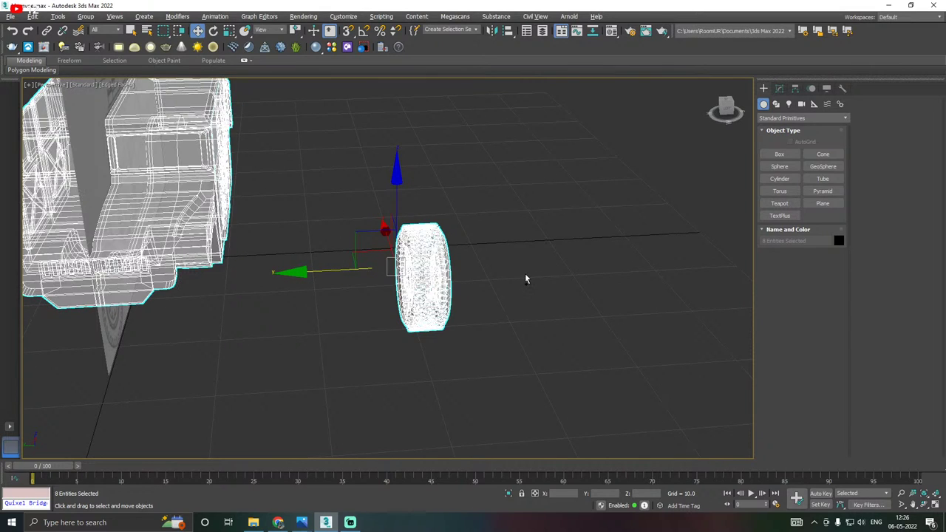
pyautogui.hotkey('ctrl', 'z')
pyautogui.moveTo(352, 301); pyautogui.dragTo(476, 295)
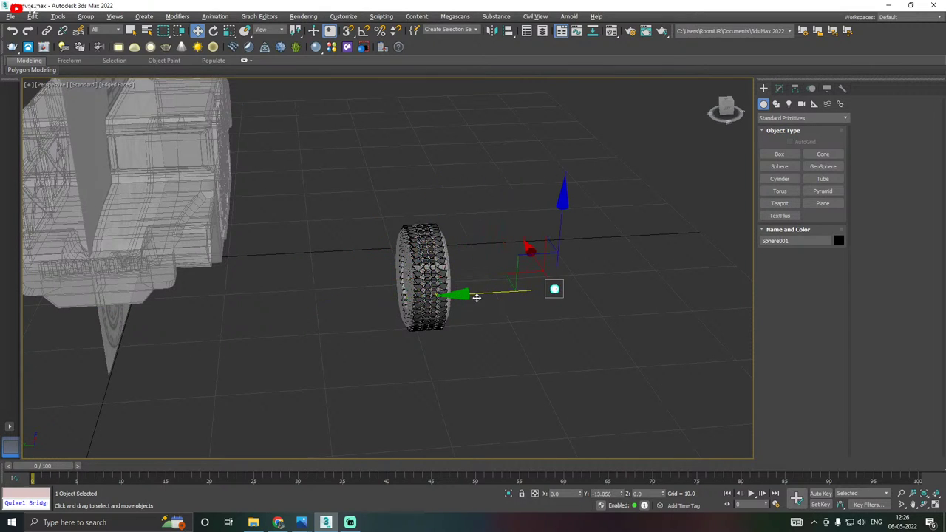
pyautogui.hotkey('ctrl', 'a')
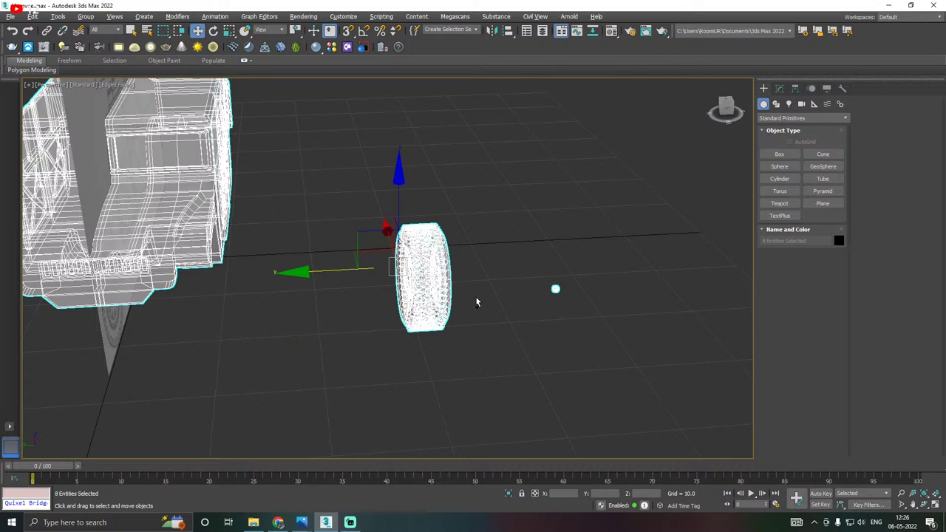
pyautogui.hotkey('alt', 'x')
pyautogui.keyDown('alt'); pyautogui.moveTo(468, 295); pyautogui.dragTo(496, 320, button='middle'); pyautogui.keyUp('alt')
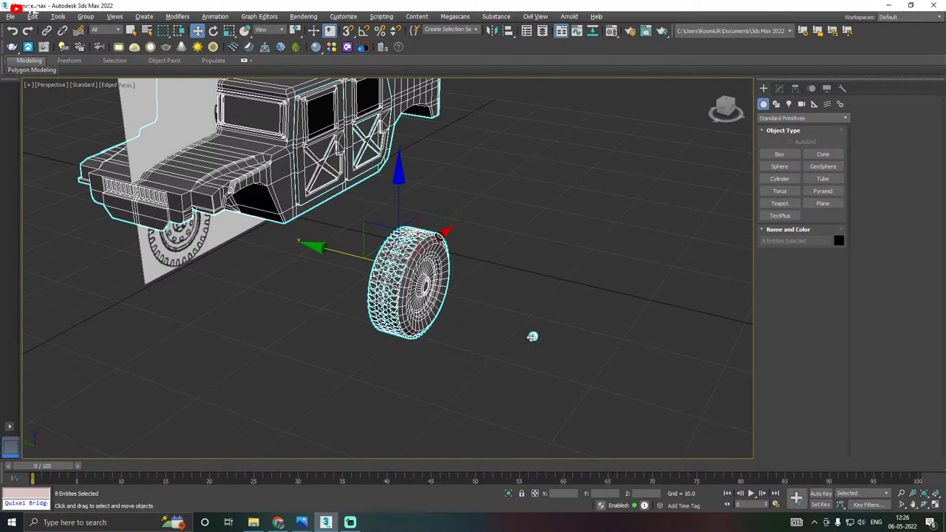
# Move the sphere back along Y onto the rim face, at about Y -31.9.
pyautogui.click(532, 337)
pyautogui.moveTo(469, 319); pyautogui.dragTo(328, 288)
pyautogui.scroll(5, 421, 309)
pyautogui.scroll(3, 422, 308)
# Reduce the sphere to 8 segments and radius 0.22, and assign it a material.
pyautogui.click(780, 88)
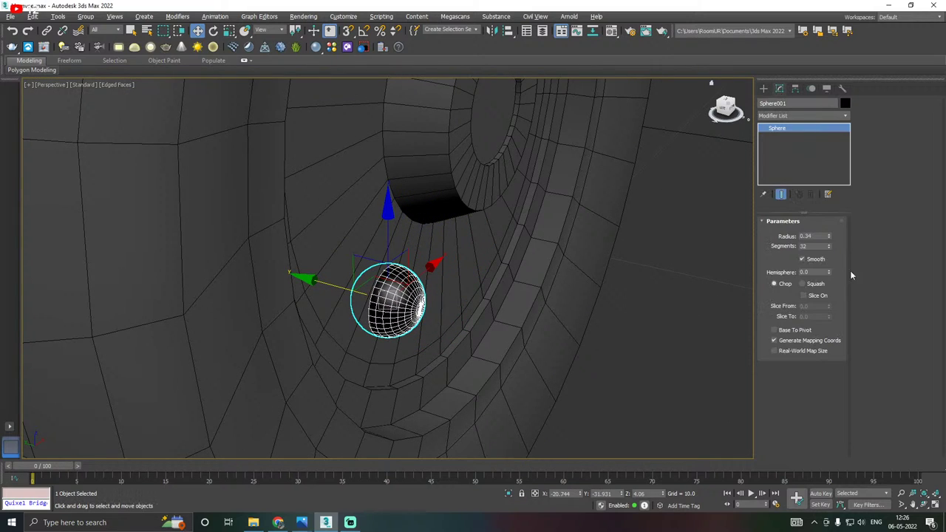
pyautogui.moveTo(829, 249)
pyautogui.mouseDown()
pyautogui.moveTo(833, 258)
pyautogui.moveTo(830, 242)
pyautogui.mouseUp()
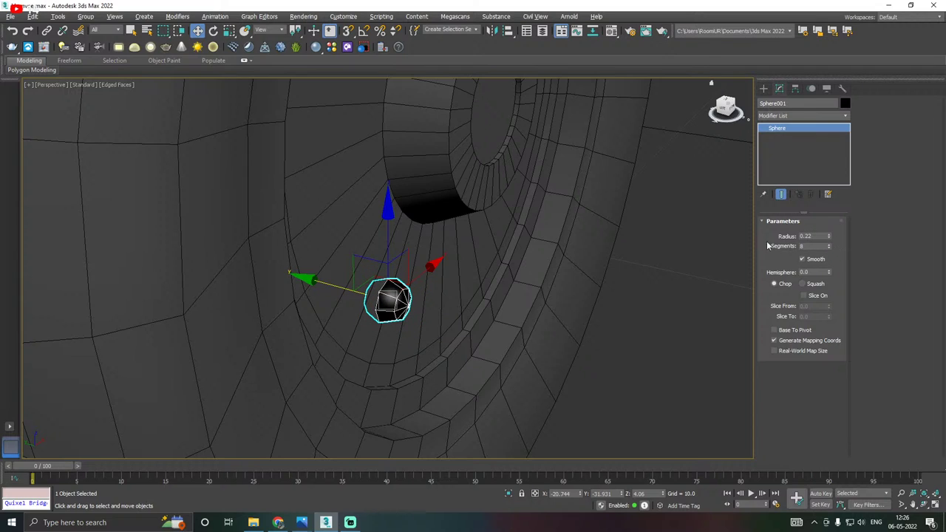
pyautogui.press('m')
pyautogui.click(88, 248)
pyautogui.press('m')
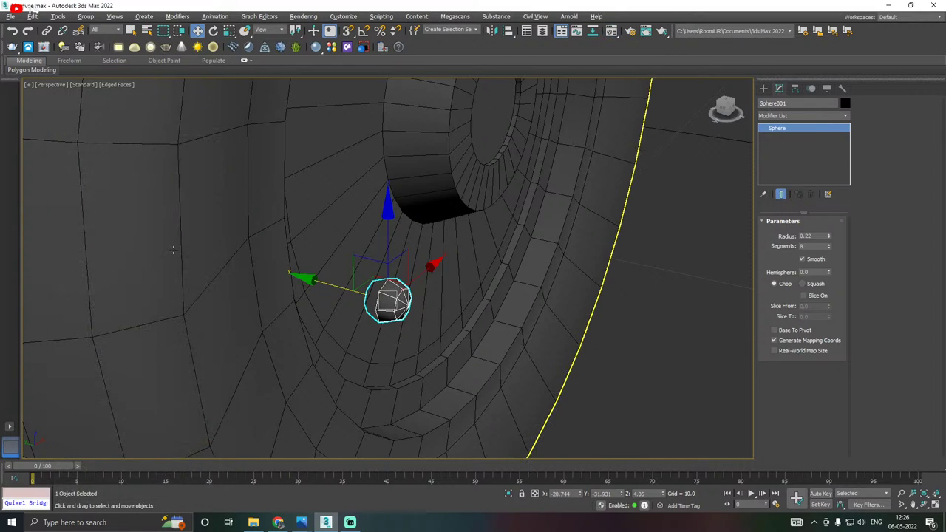
# Set the sphere's hemisphere to 0.485 and, with the wheel see-through in Front view, size it to the blueprint lug mark with radius 0.32.
pyautogui.moveTo(829, 272); pyautogui.dragTo(818, 226)
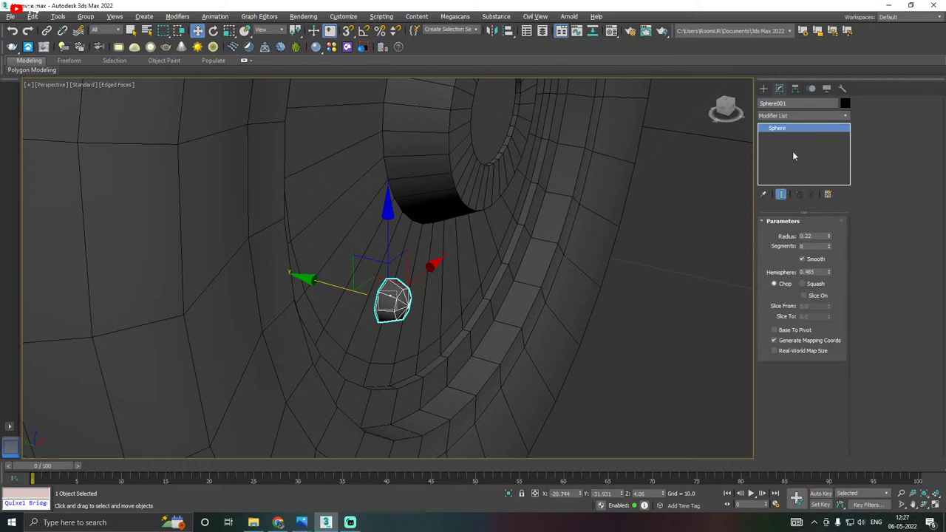
pyautogui.moveTo(326, 287); pyautogui.dragTo(323, 281)
pyautogui.press('f')
pyautogui.click(310, 307)
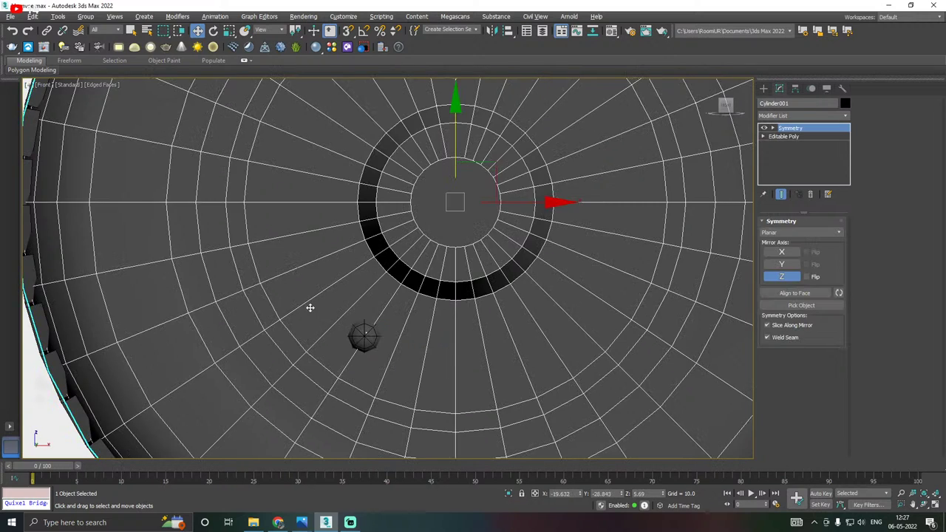
pyautogui.hotkey('alt', 'x')
pyautogui.click(370, 322)
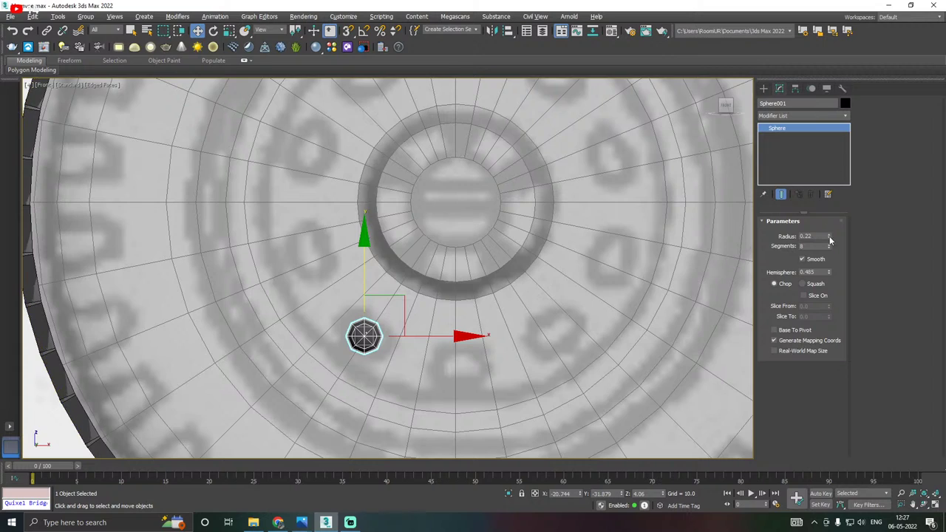
pyautogui.moveTo(829, 239); pyautogui.dragTo(828, 230)
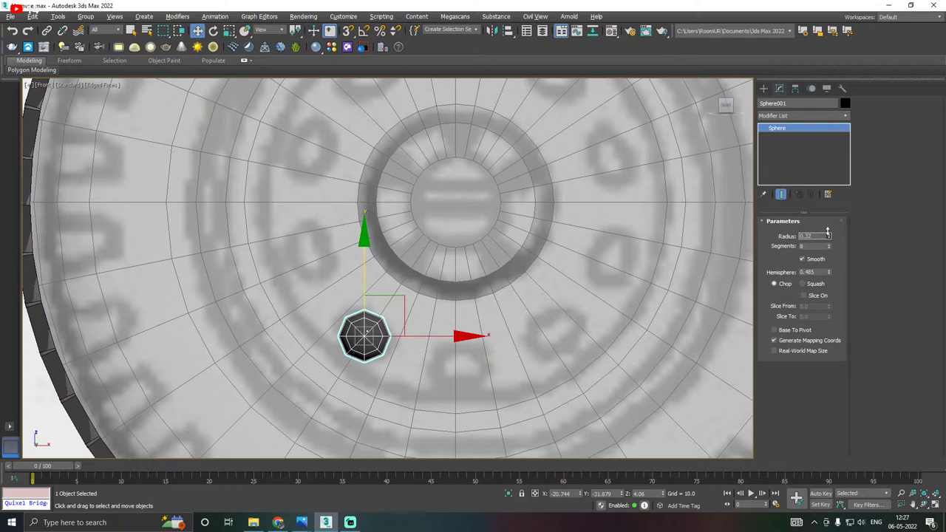
# Copy the lug along X to the mark below and right of the hub, at about X -18.4.
pyautogui.keyDown('shift'); pyautogui.moveTo(411, 327); pyautogui.dragTo(609, 328); pyautogui.keyUp('shift')
pyautogui.click(474, 302)
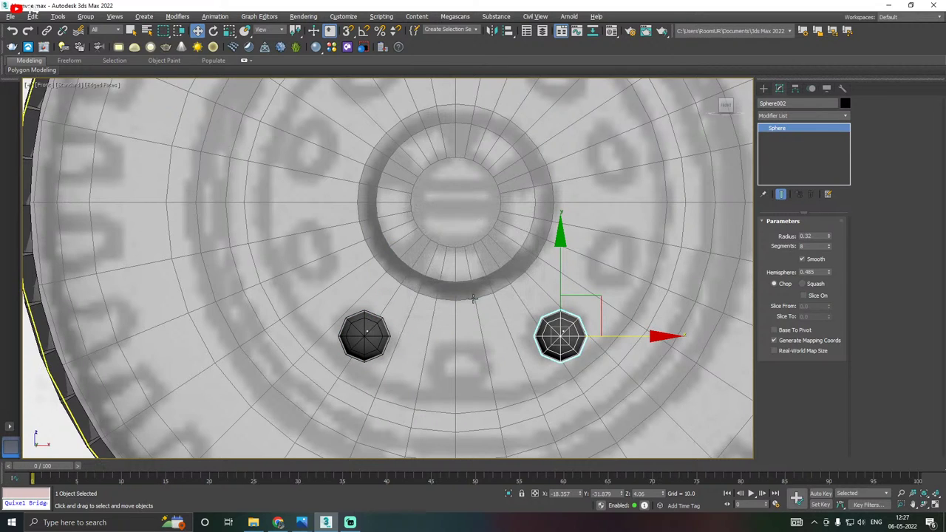
pyautogui.moveTo(508, 293); pyautogui.dragTo(496, 311, button='middle')
pyautogui.scroll(-2, 466, 317)
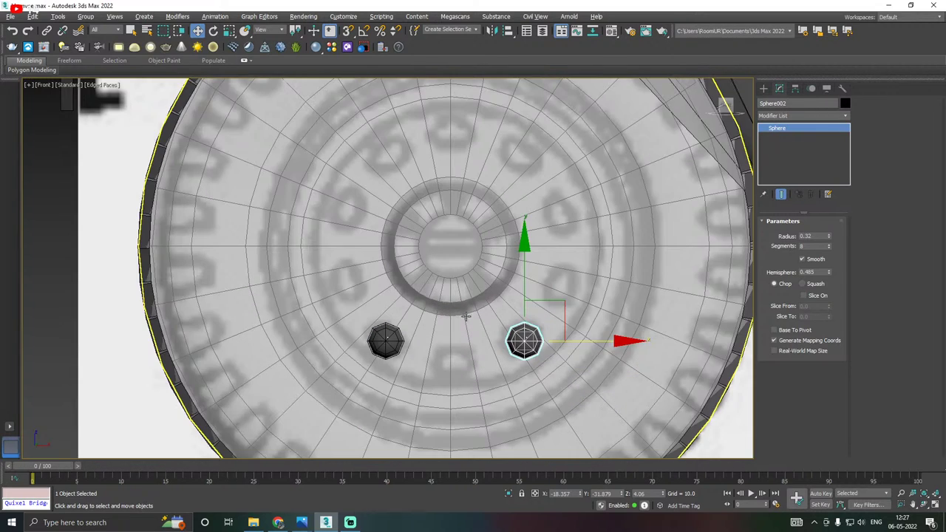
# Copy both lower lugs straight up above the hub, to about Z 7.3.
pyautogui.keyDown('ctrl'); pyautogui.click(409, 332); pyautogui.keyUp('ctrl')
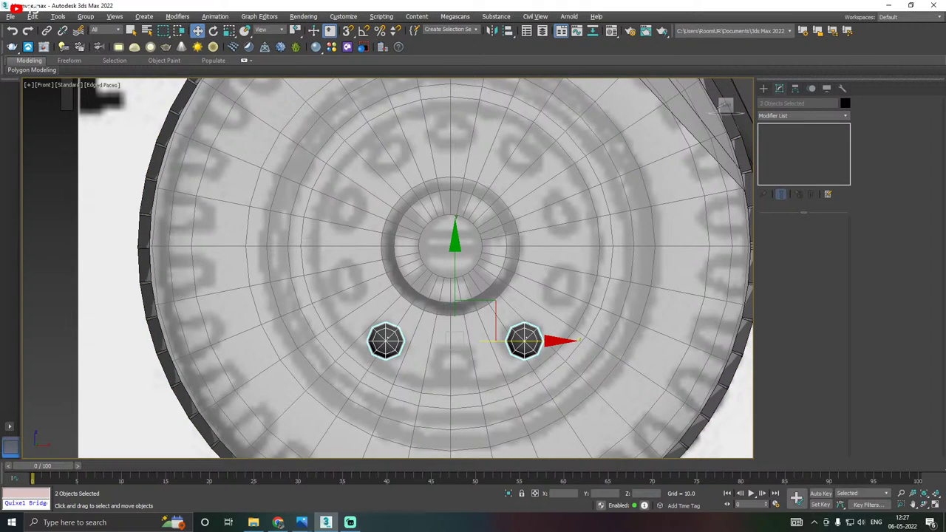
pyautogui.moveTo(510, 208); pyautogui.dragTo(442, 287, button='middle')
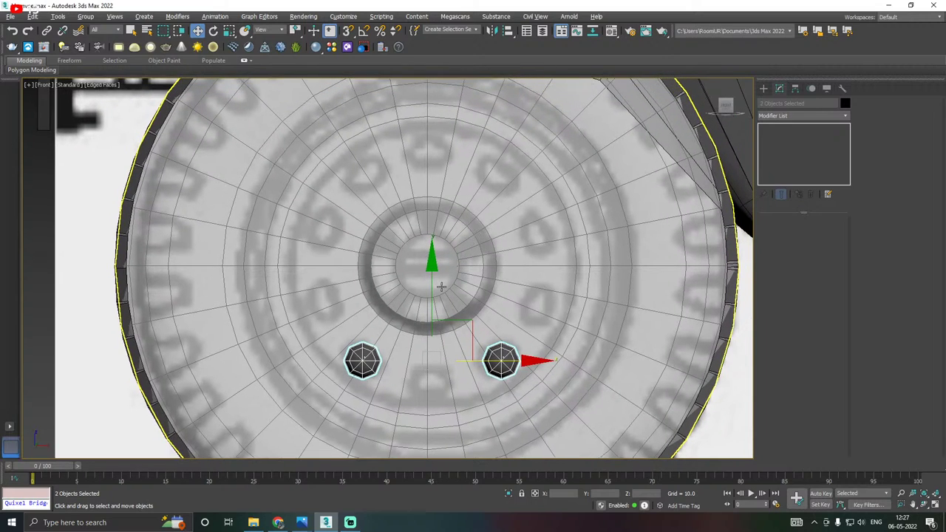
pyautogui.keyDown('shift'); pyautogui.moveTo(432, 297); pyautogui.dragTo(382, 109); pyautogui.keyUp('shift')
pyautogui.click(475, 304)
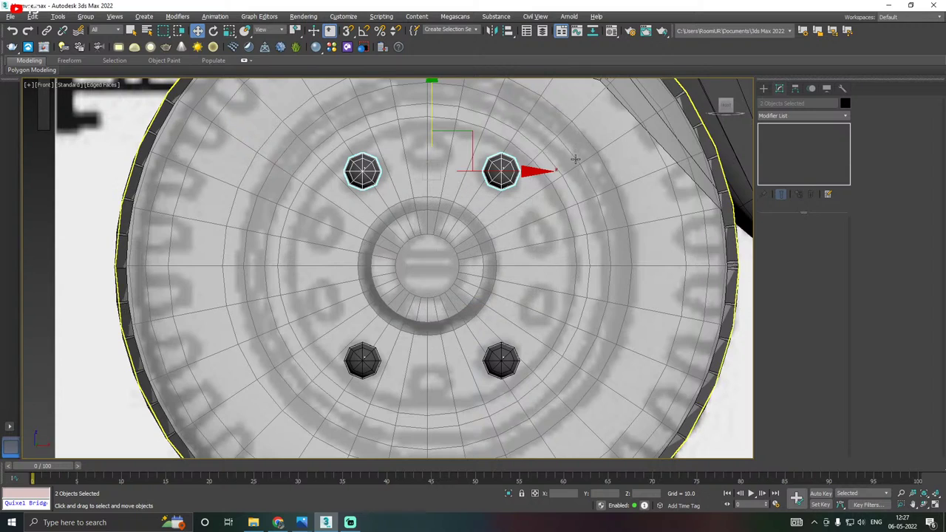
# Copy the upper-right lug onto the two marks right of the hub at about X -17.7, the lower one at about Z 4.9.
pyautogui.click(504, 170)
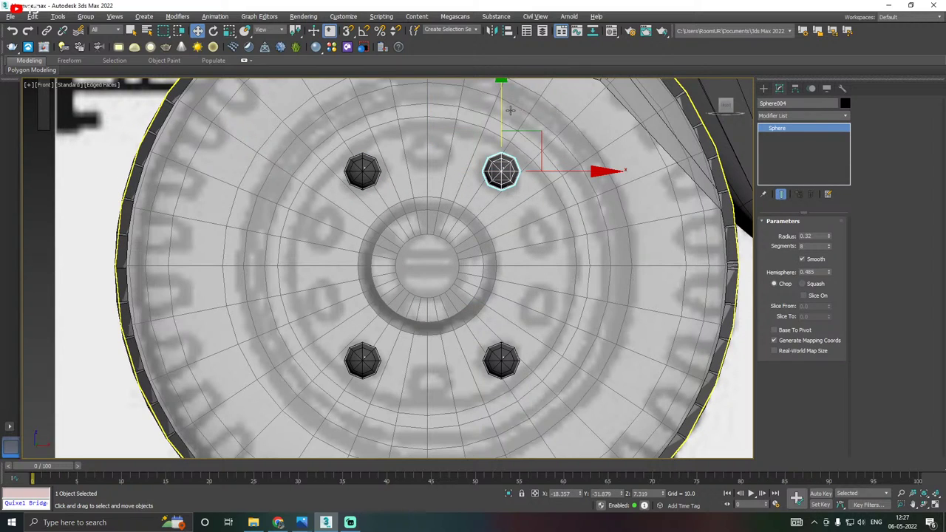
pyautogui.keyDown('shift'); pyautogui.moveTo(509, 111); pyautogui.dragTo(510, 192); pyautogui.keyUp('shift')
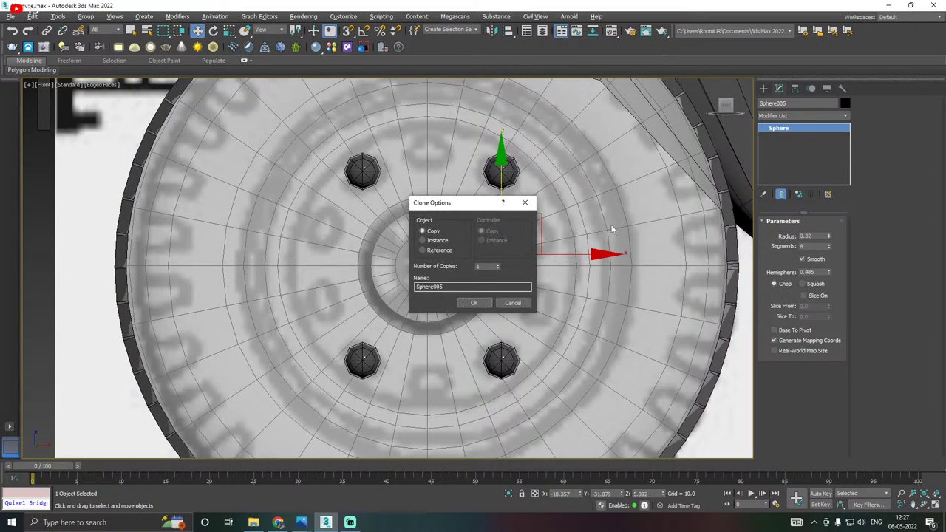
pyautogui.click(473, 303)
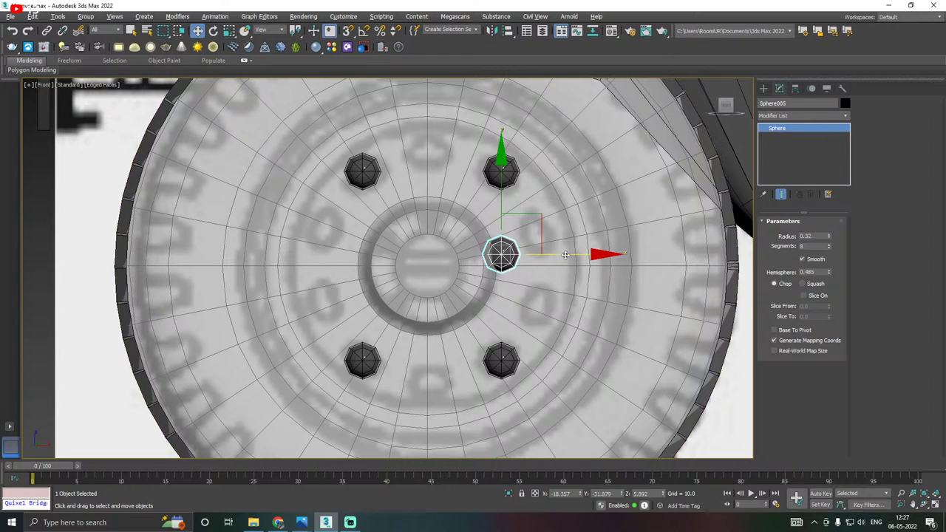
pyautogui.moveTo(566, 255); pyautogui.dragTo(606, 255)
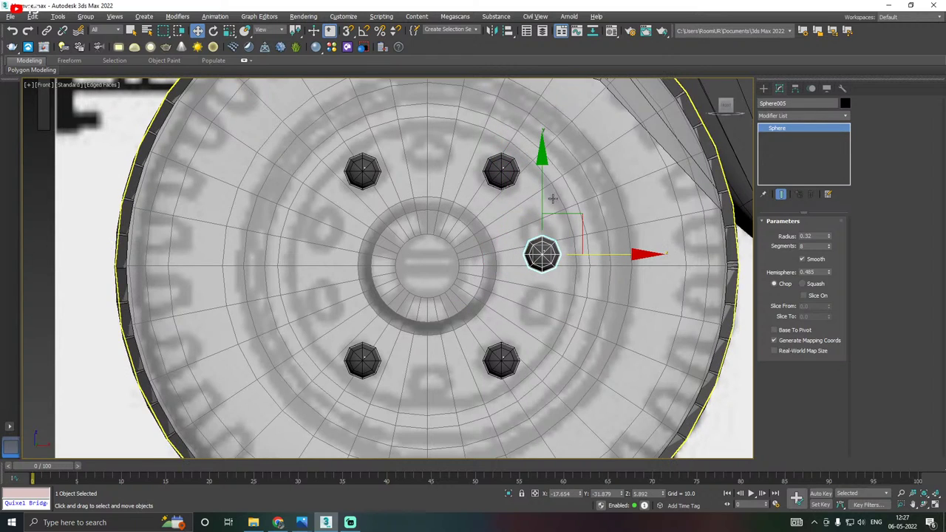
pyautogui.moveTo(550, 200)
pyautogui.mouseDown()
pyautogui.moveTo(550, 179)
pyautogui.moveTo(550, 255)
pyautogui.mouseUp()
pyautogui.click(479, 303)
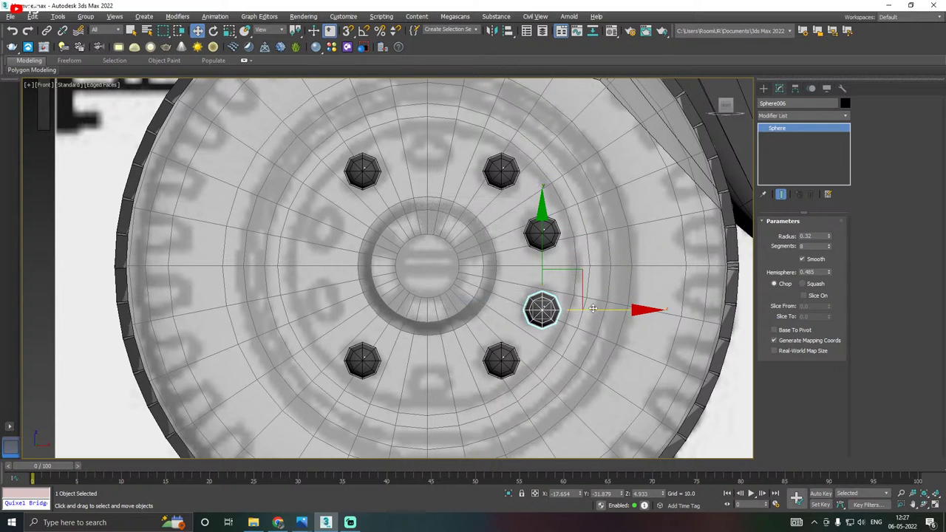
# Copy the lower right-side lug to the two marks left of the hub at about X -21.5, the upper one at about Z 6.3.
pyautogui.keyDown('shift'); pyautogui.moveTo(593, 308); pyautogui.dragTo(369, 309); pyautogui.keyUp('shift')
pyautogui.click(479, 303)
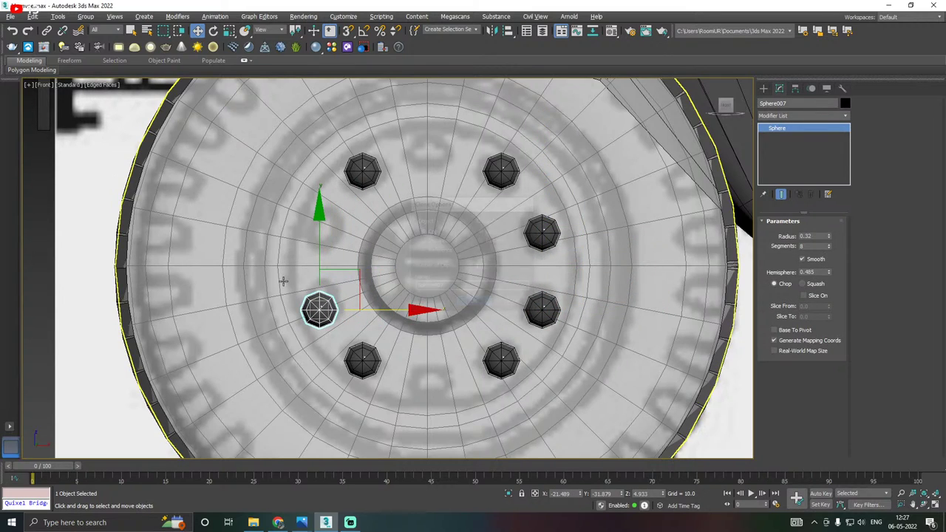
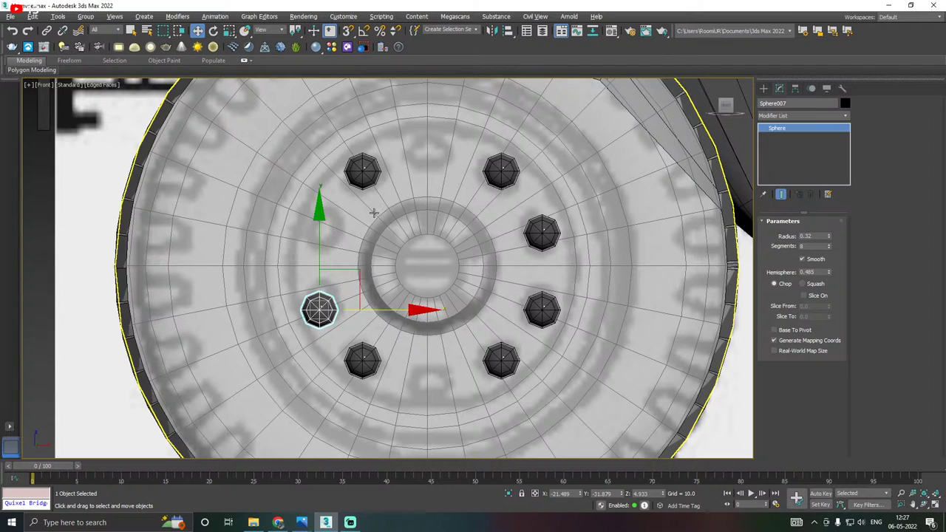
pyautogui.moveTo(317, 262); pyautogui.dragTo(348, 164)
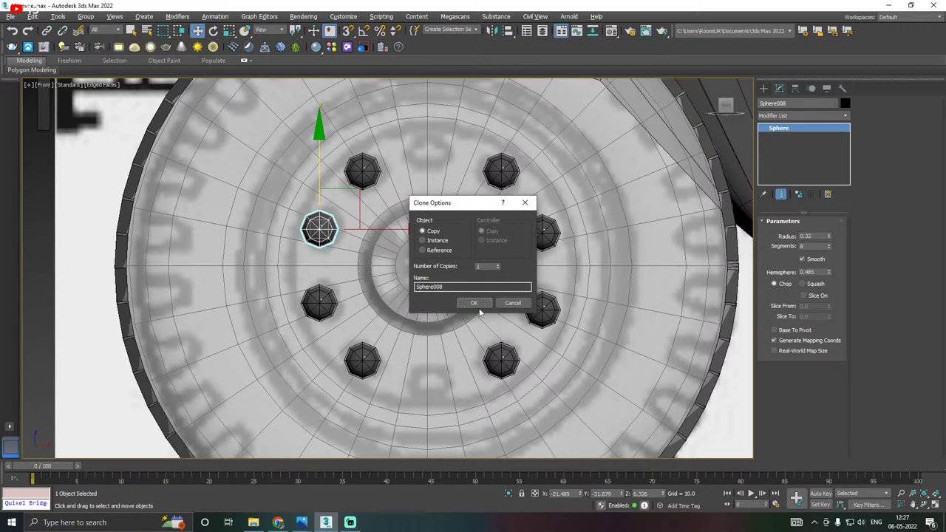
pyautogui.click(475, 304)
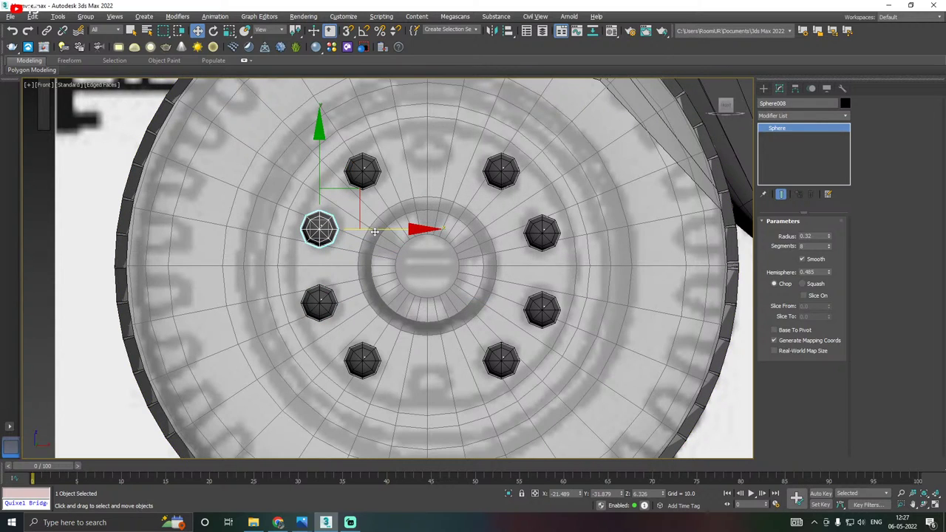
# Copy the upper left-side lug to the mark below the hub at about X -19.5, and copy that lug up to about Z 5.2.
pyautogui.keyDown('shift'); pyautogui.moveTo(375, 232); pyautogui.dragTo(599, 232); pyautogui.keyUp('shift')
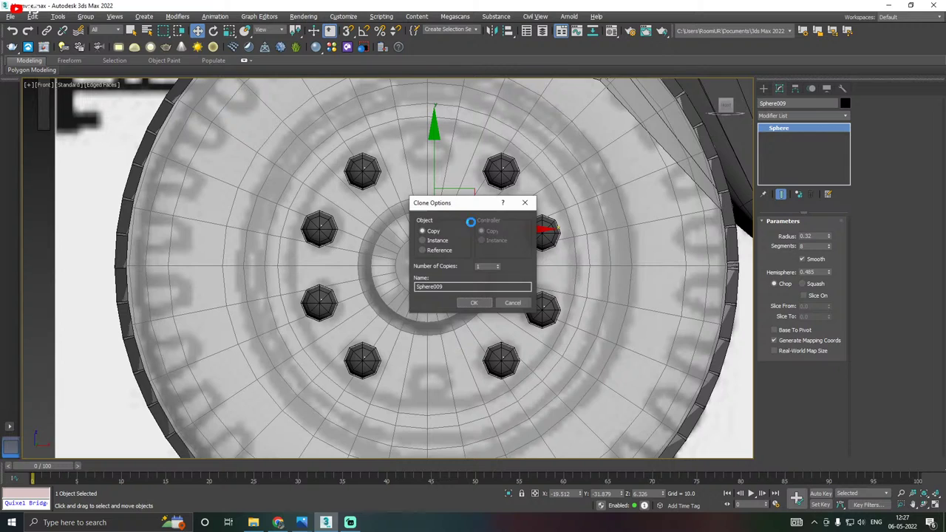
pyautogui.click(474, 304)
pyautogui.moveTo(429, 183)
pyautogui.mouseDown()
pyautogui.moveTo(427, 333)
pyautogui.moveTo(434, 237)
pyautogui.moveTo(417, 244)
pyautogui.mouseUp()
pyautogui.click(480, 304)
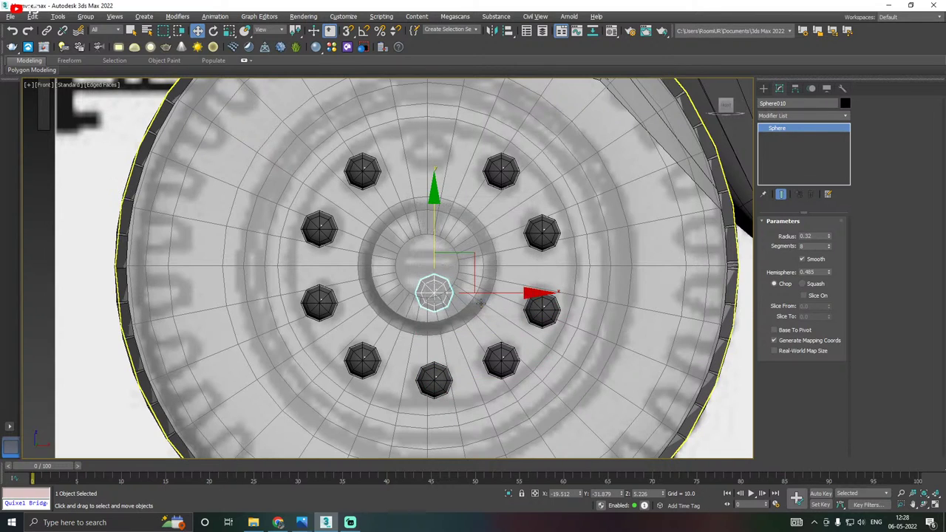
# Turn off the wheel cylinder's see-through display in Perspective view and inspect the lugs on the rim.
pyautogui.press('p')
pyautogui.hotkey('shift', 'z')
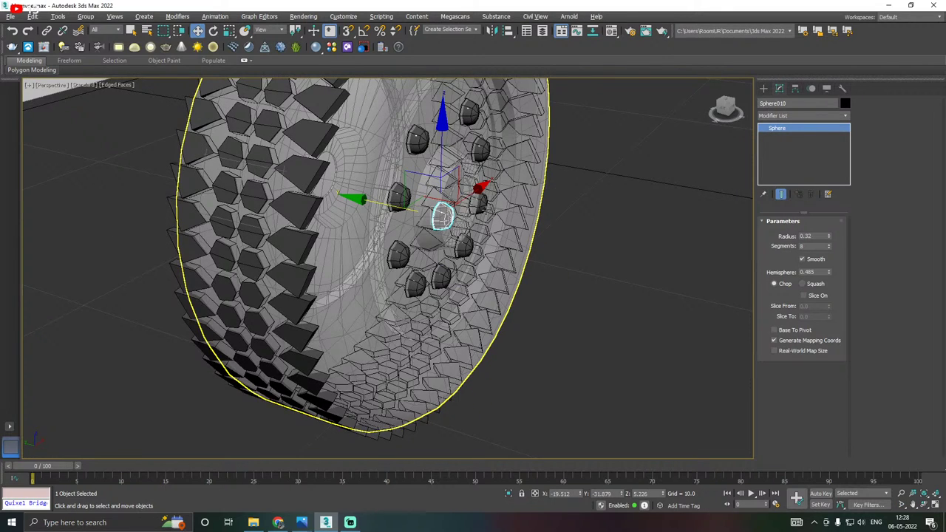
pyautogui.click(356, 282)
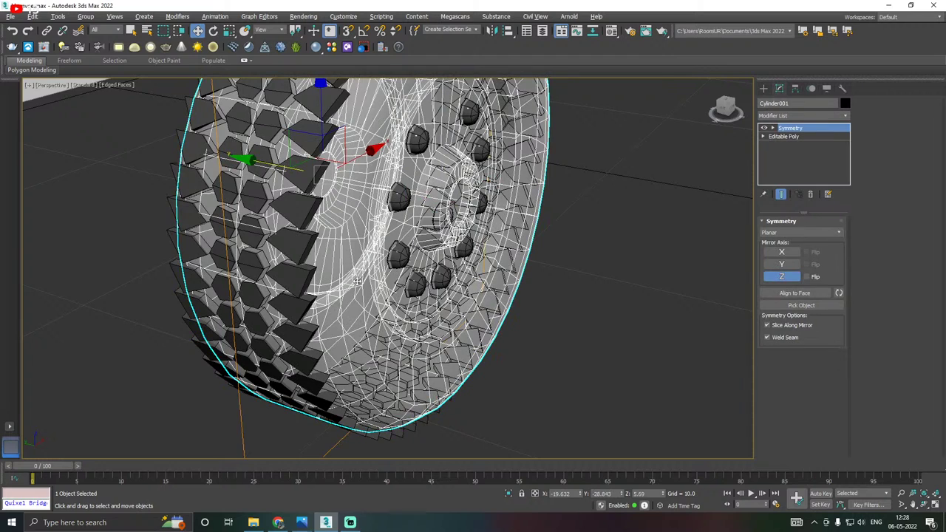
pyautogui.keyDown('alt'); pyautogui.moveTo(356, 282); pyautogui.dragTo(322, 258, button='middle'); pyautogui.keyUp('alt')
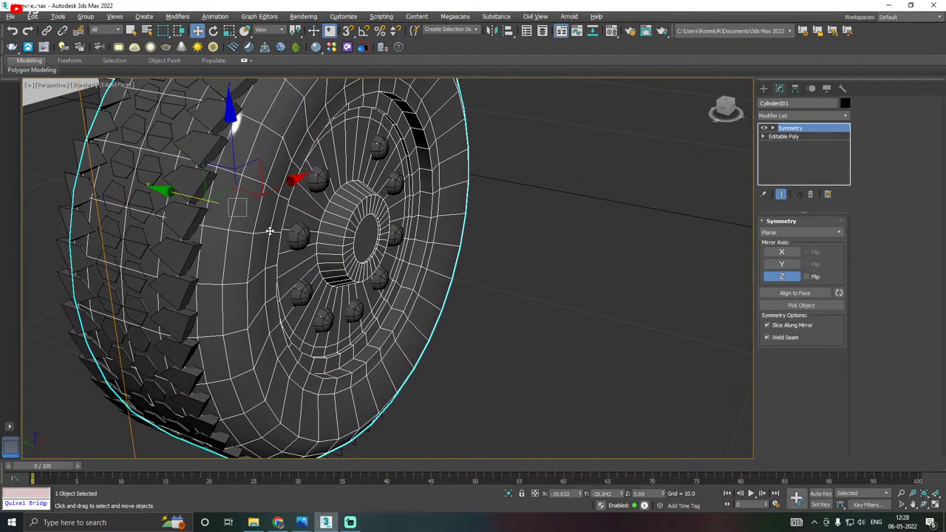
# Pull the lug hidden behind the hub out to about Y -32.5 and turn off the wheel cylinder's see-through display.
pyautogui.hotkey('ctrl', 'z')
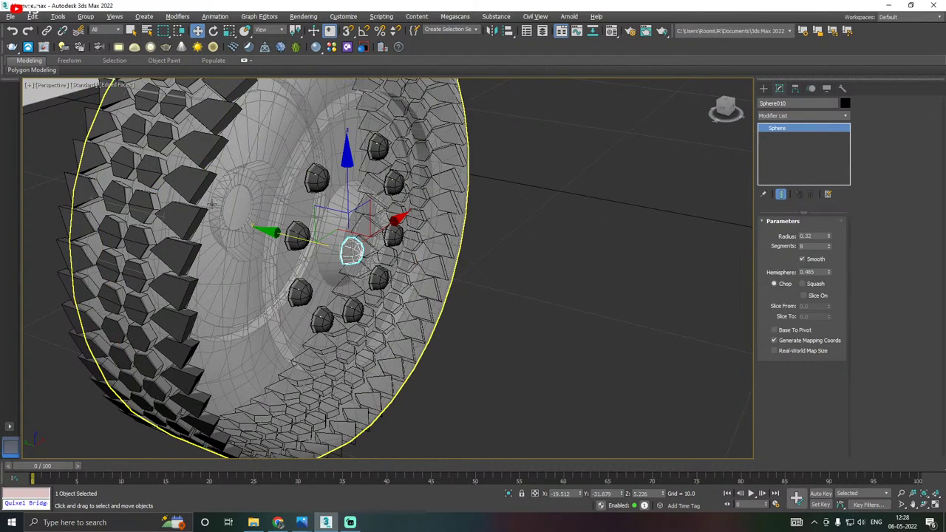
pyautogui.moveTo(275, 225); pyautogui.dragTo(362, 248)
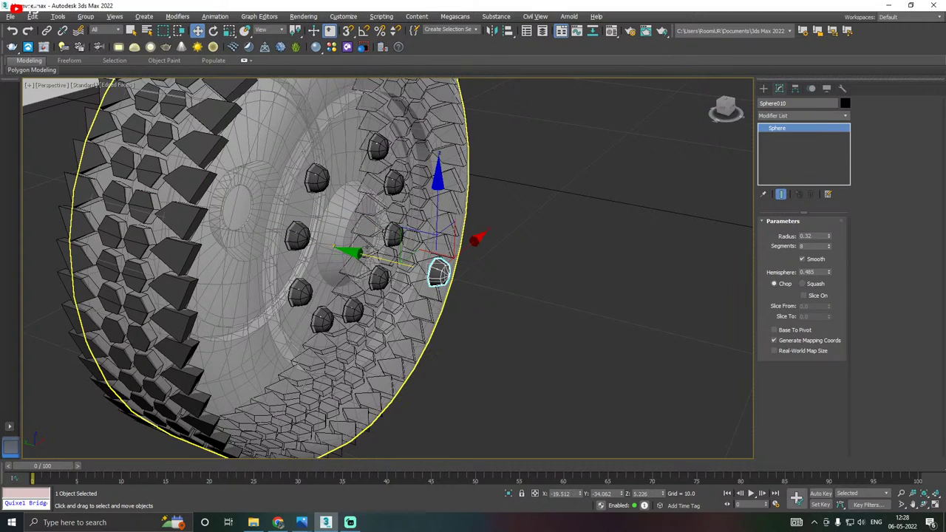
pyautogui.click(254, 283)
pyautogui.hotkey('alt', 'x')
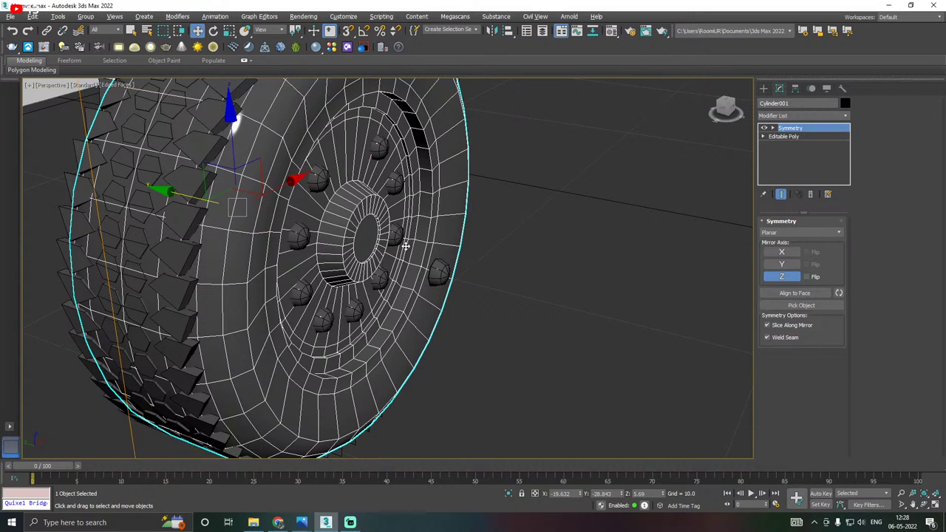
pyautogui.click(439, 272)
pyautogui.moveTo(364, 257); pyautogui.dragTo(303, 241)
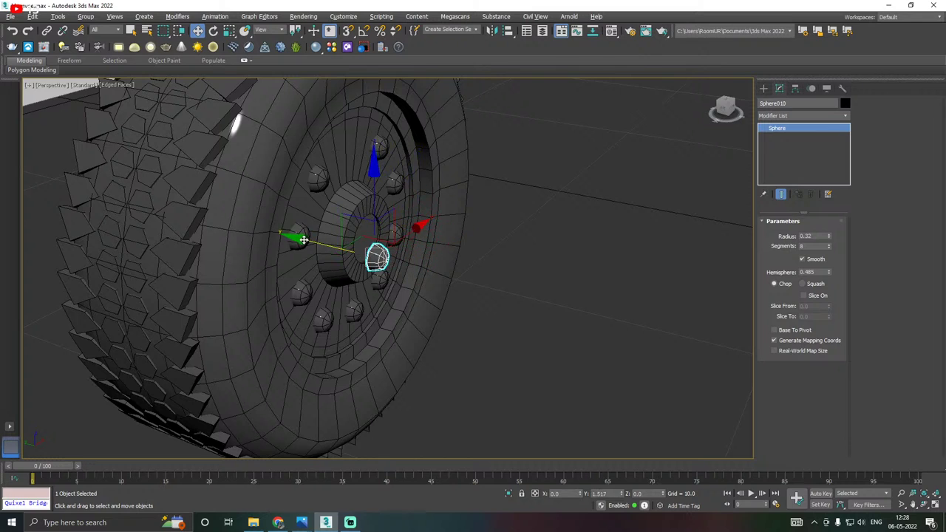
# Set the central lug's radius to 0.22 and move it onto the hub's inner ring below the opening, at about Z 4.9.
pyautogui.keyDown('alt'); pyautogui.moveTo(376, 258); pyautogui.dragTo(332, 249, button='middle'); pyautogui.keyUp('alt')
pyautogui.scroll(4, 366, 261)
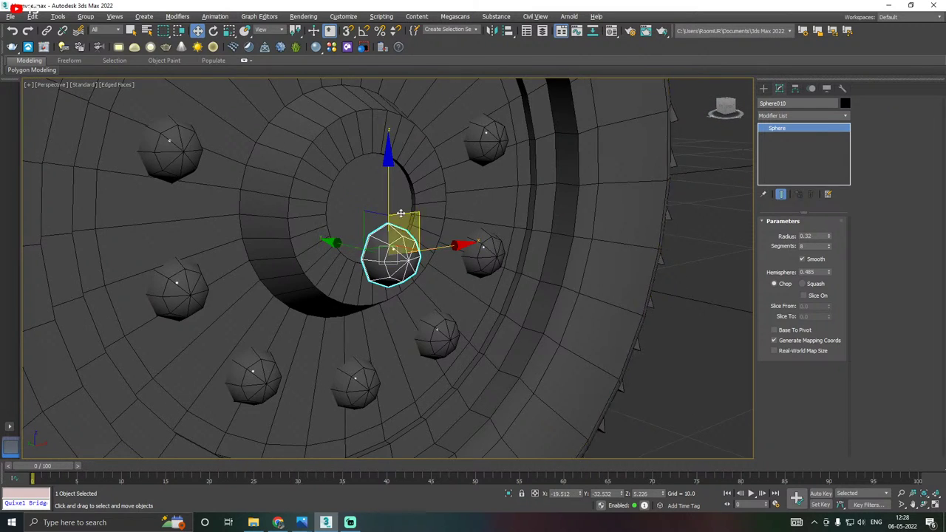
pyautogui.moveTo(829, 235); pyautogui.dragTo(831, 232)
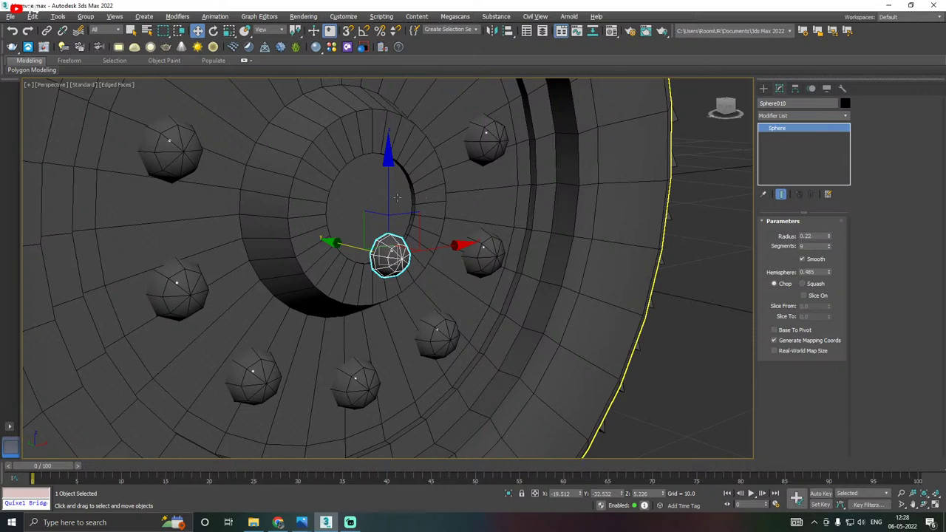
pyautogui.moveTo(390, 198); pyautogui.dragTo(390, 222)
pyautogui.moveTo(351, 273); pyautogui.dragTo(338, 270)
pyautogui.scroll(2, 340, 270)
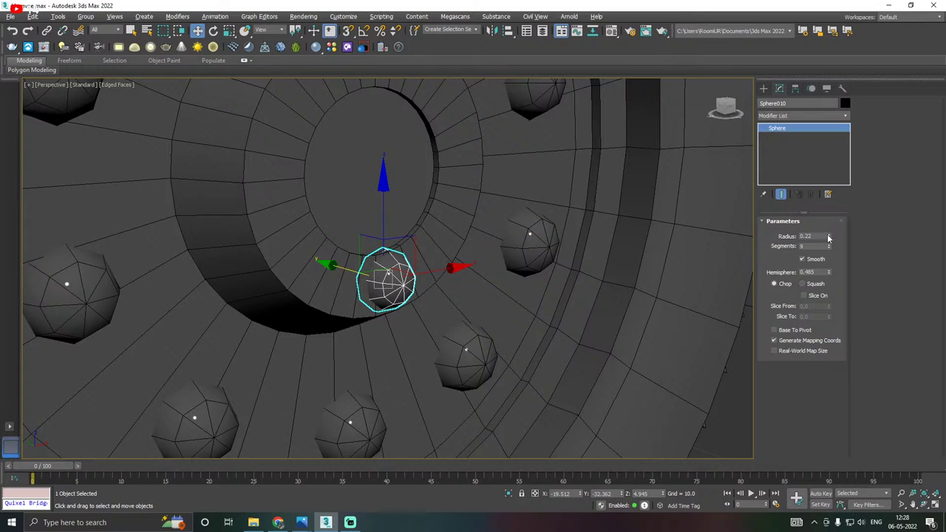
# Reduce the small lug's radius to 0.15 and centre it below the hub opening at about X -19.57.
pyautogui.moveTo(828, 236)
pyautogui.mouseDown()
pyautogui.moveTo(831, 245)
pyautogui.moveTo(831, 233)
pyautogui.mouseUp()
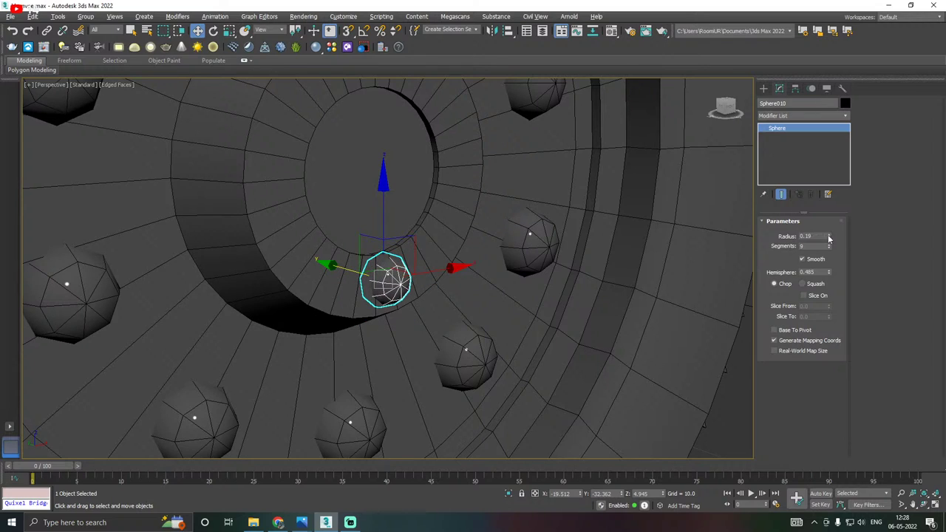
pyautogui.scroll(2, 382, 258)
pyautogui.scroll(-4, 391, 251)
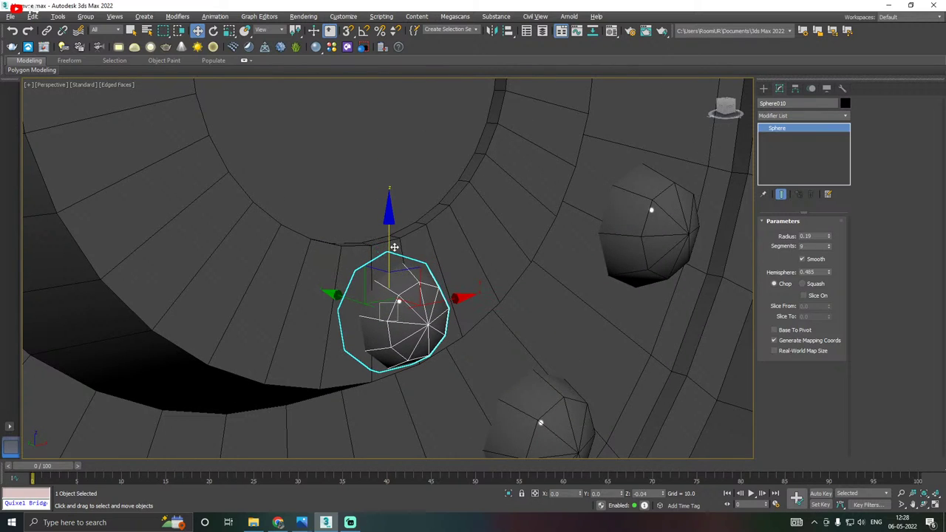
pyautogui.scroll(-3, 442, 248)
pyautogui.scroll(4, 458, 294)
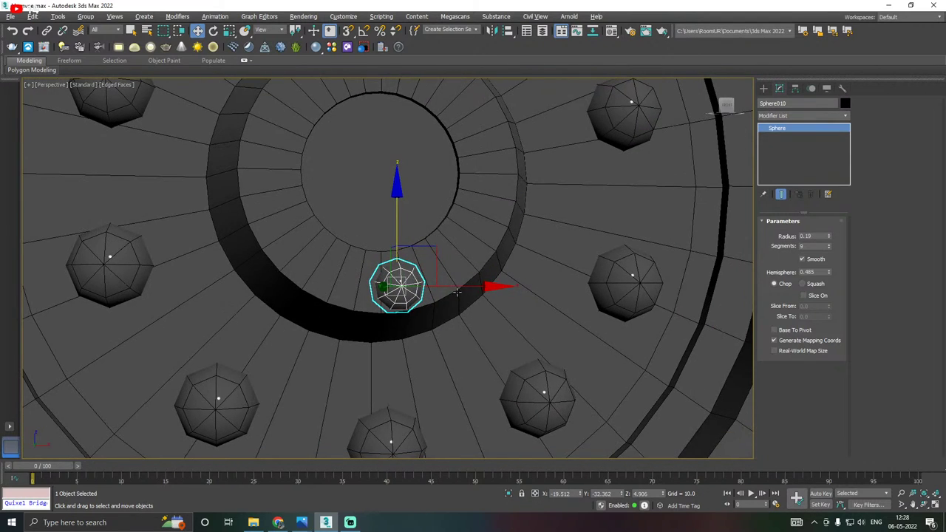
pyautogui.moveTo(461, 287); pyautogui.dragTo(453, 287)
pyautogui.moveTo(829, 236)
pyautogui.mouseDown()
pyautogui.moveTo(830, 249)
pyautogui.moveTo(830, 240)
pyautogui.mouseUp()
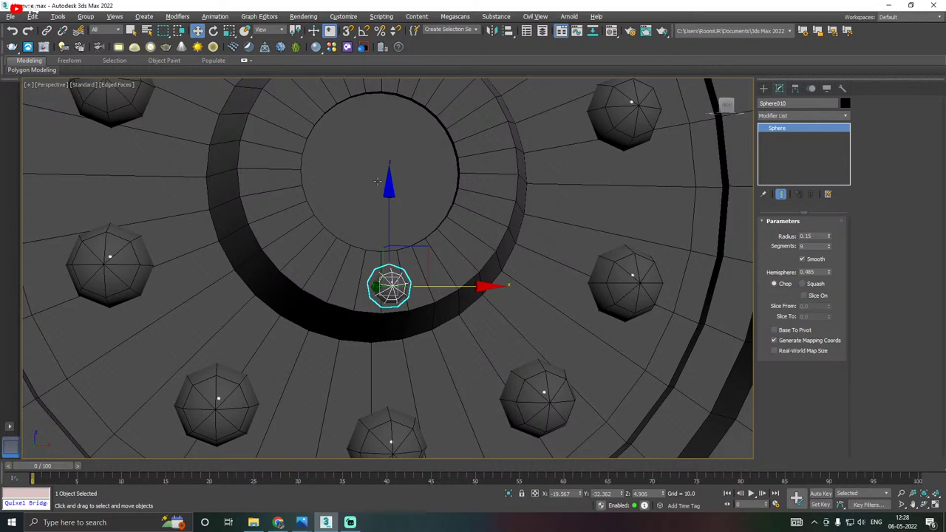
# Copy the small lug above the hub opening at about Z 6.5 and shift both small lugs about -0.04 along Y.
pyautogui.moveTo(388, 234); pyautogui.dragTo(389, 77)
pyautogui.scroll(-3, 392, 248)
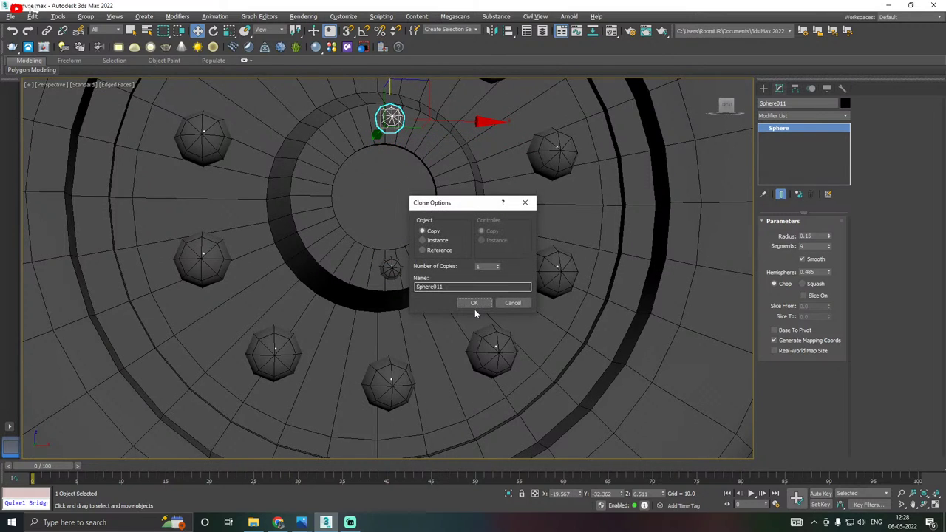
pyautogui.click(473, 304)
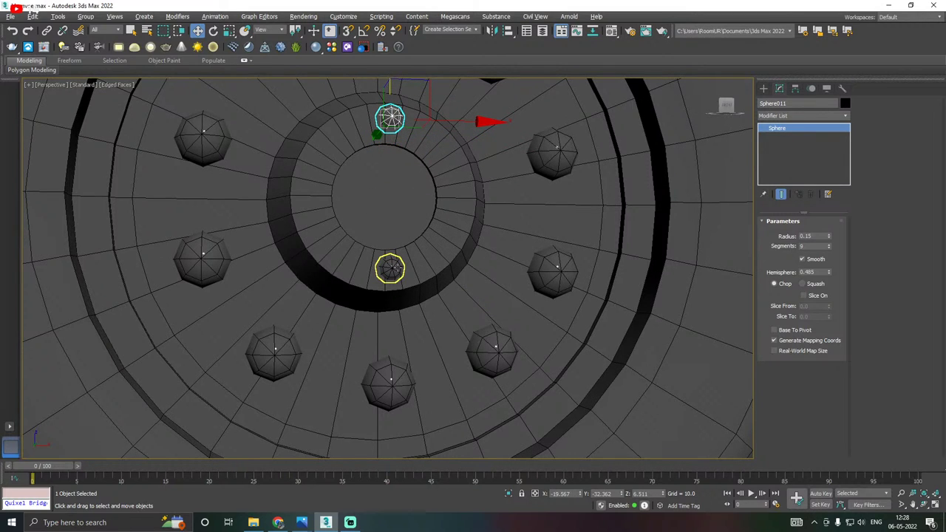
pyautogui.keyDown('alt'); pyautogui.moveTo(398, 267); pyautogui.dragTo(439, 284, button='middle'); pyautogui.keyUp('alt')
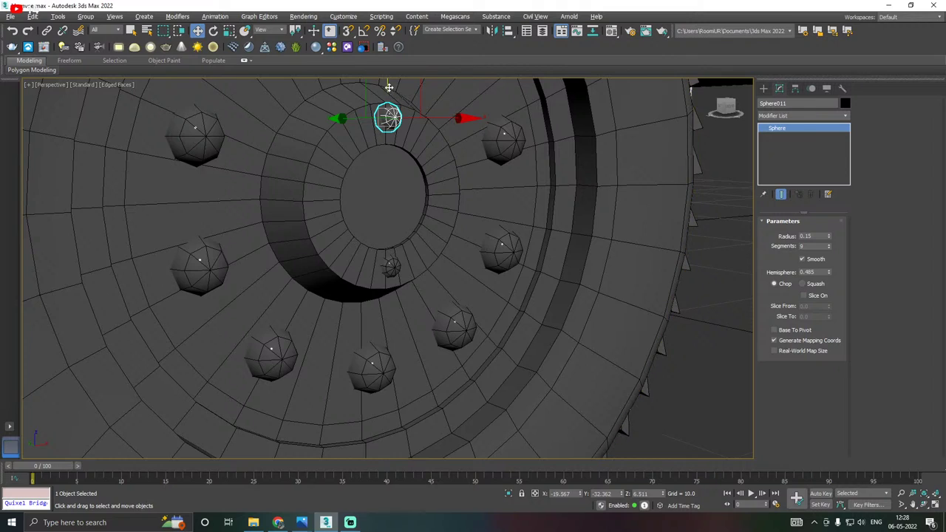
pyautogui.keyDown('ctrl'); pyautogui.click(388, 266); pyautogui.keyUp('ctrl')
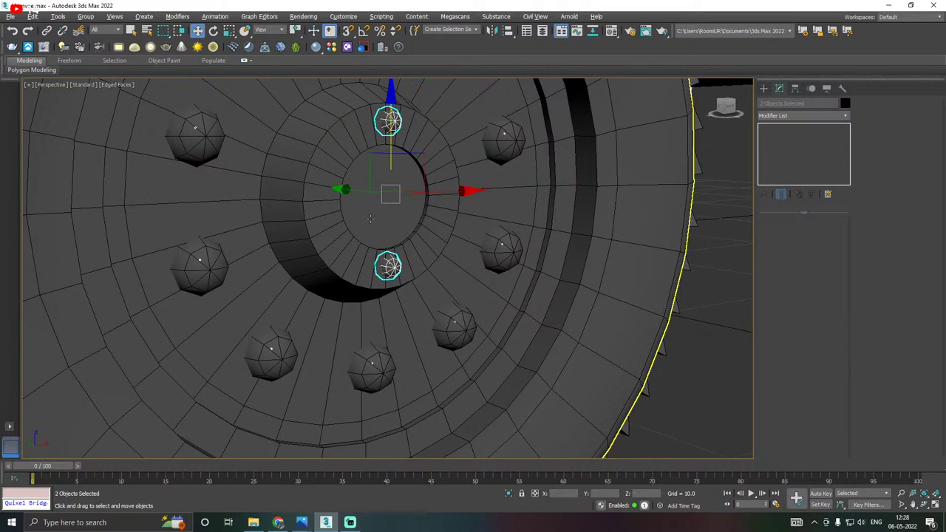
pyautogui.moveTo(352, 191); pyautogui.dragTo(353, 191)
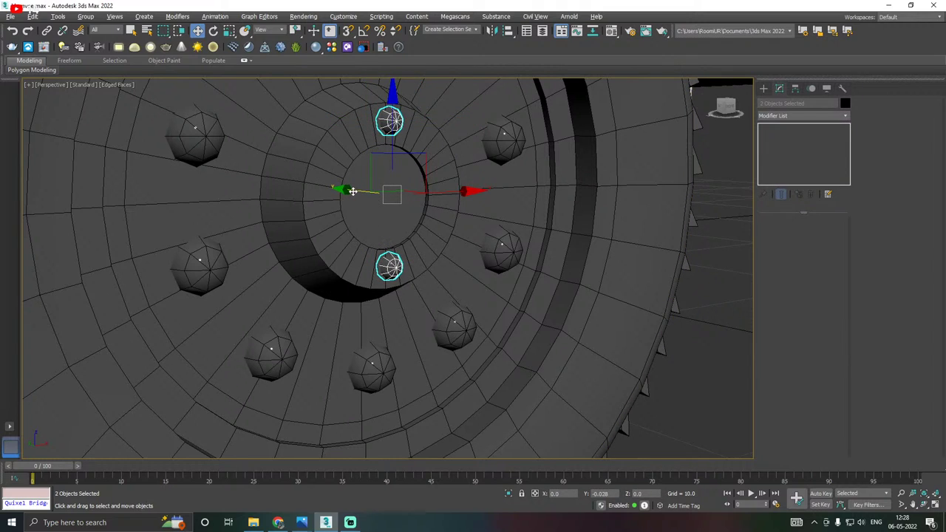
# Turn on angle snap and make three rotated copies of the small lug pair to form a ring of eight around the hub opening.
pyautogui.click(364, 31)
pyautogui.press('e')
pyautogui.keyDown('shift'); pyautogui.moveTo(350, 114); pyautogui.dragTo(348, 184); pyautogui.keyUp('shift')
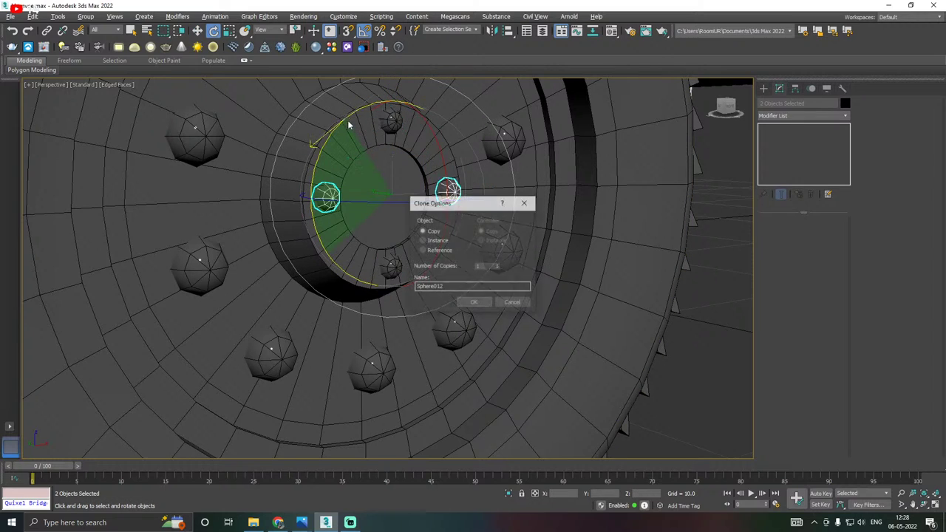
pyautogui.click(474, 302)
pyautogui.keyDown('shift'); pyautogui.moveTo(328, 139); pyautogui.dragTo(322, 153); pyautogui.keyUp('shift')
pyautogui.click(475, 303)
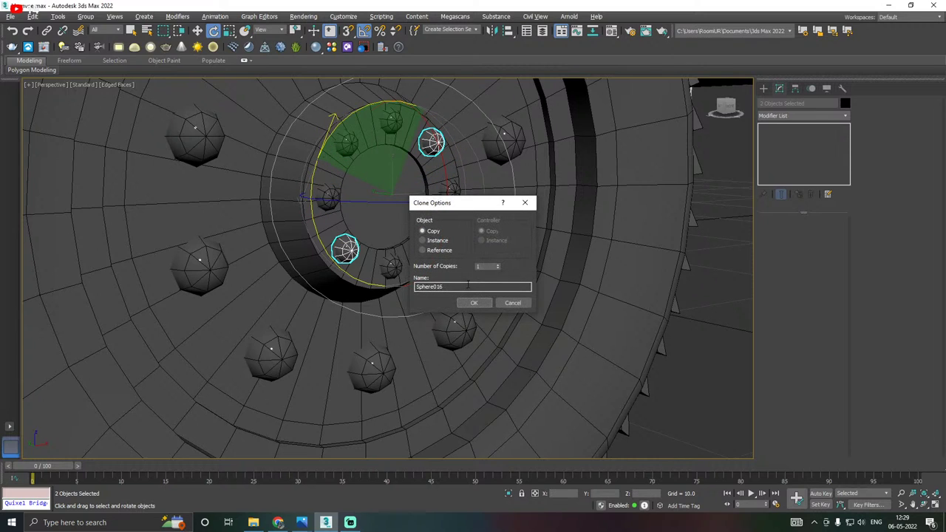
pyautogui.click(474, 303)
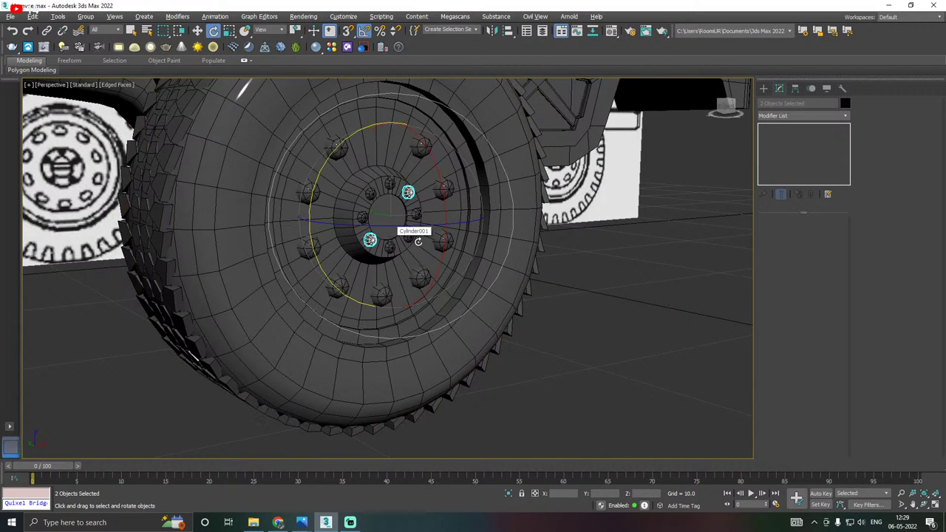
# Collapse the wheel cylinder's Symmetry modifier into a single Editable Poly.
pyautogui.scroll(-4, 422, 240)
pyautogui.keyDown('alt'); pyautogui.moveTo(436, 257); pyautogui.dragTo(383, 273, button='middle'); pyautogui.keyUp('alt')
pyautogui.scroll(5, 373, 275)
pyautogui.click(368, 277)
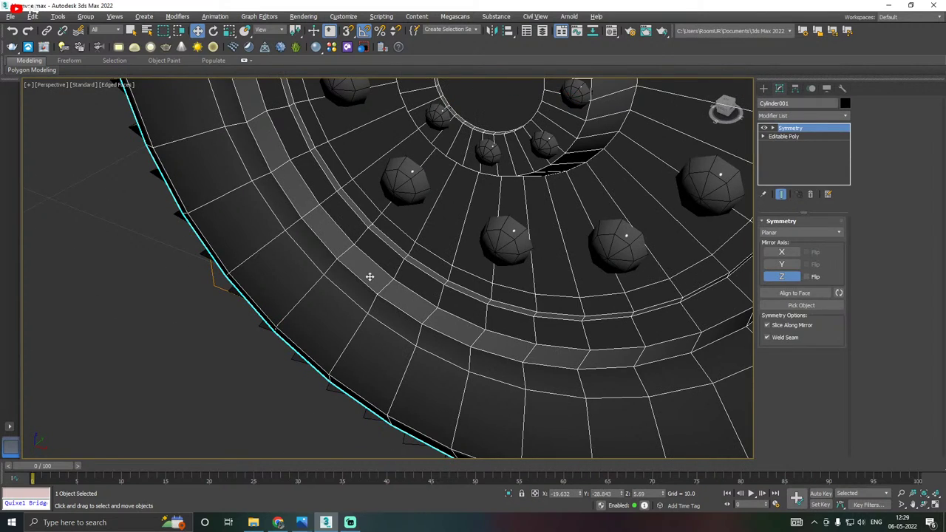
pyautogui.rightClick(797, 137)
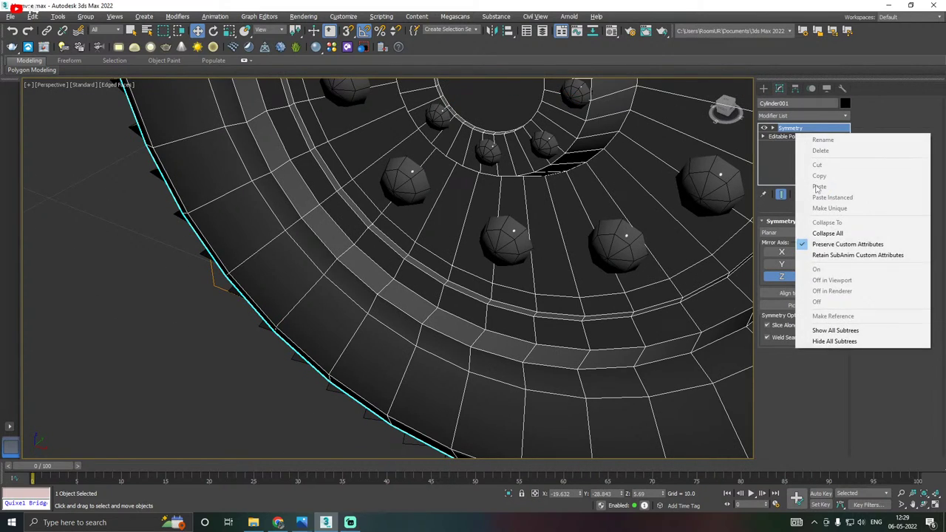
pyautogui.click(821, 234)
# Chamfer the edge loop where the rim's outer lip meets the tyre sidewall by 0.11 with 1 segment, and leave edge editing.
pyautogui.click(788, 233)
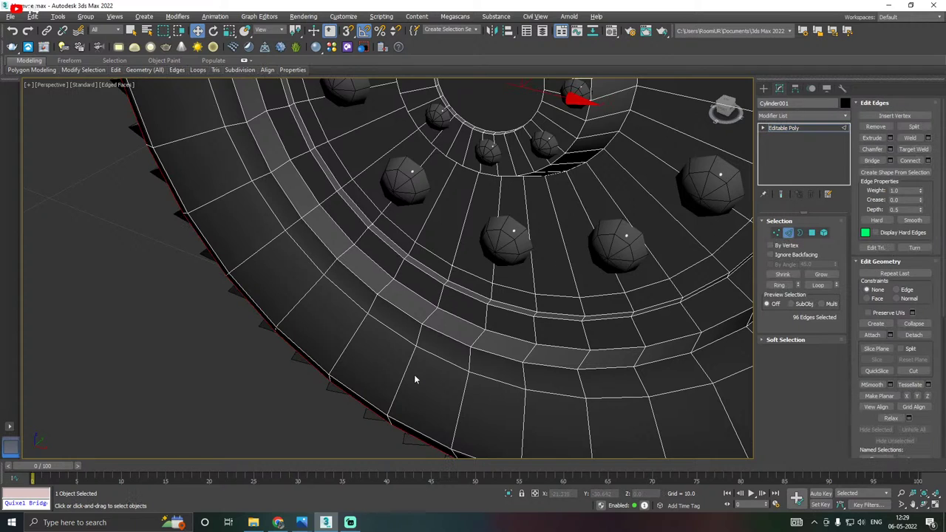
pyautogui.doubleClick(449, 334)
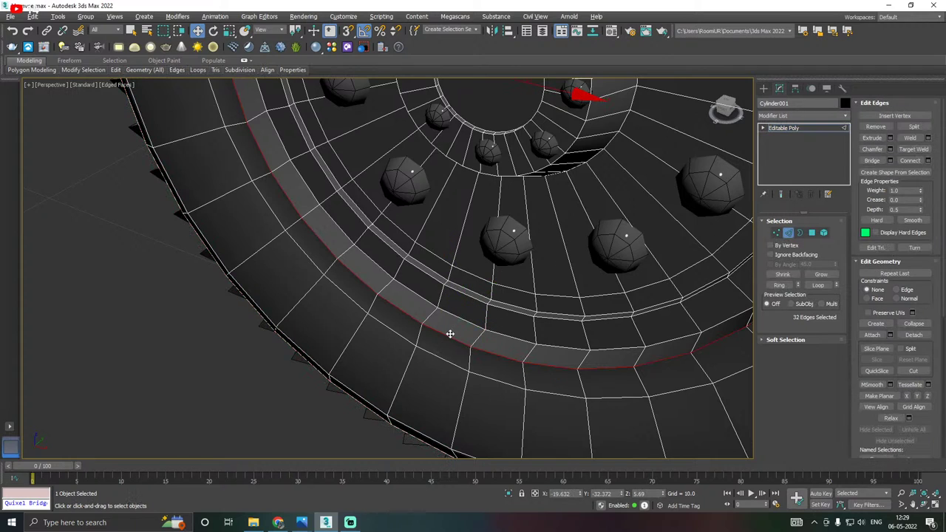
pyautogui.click(891, 150)
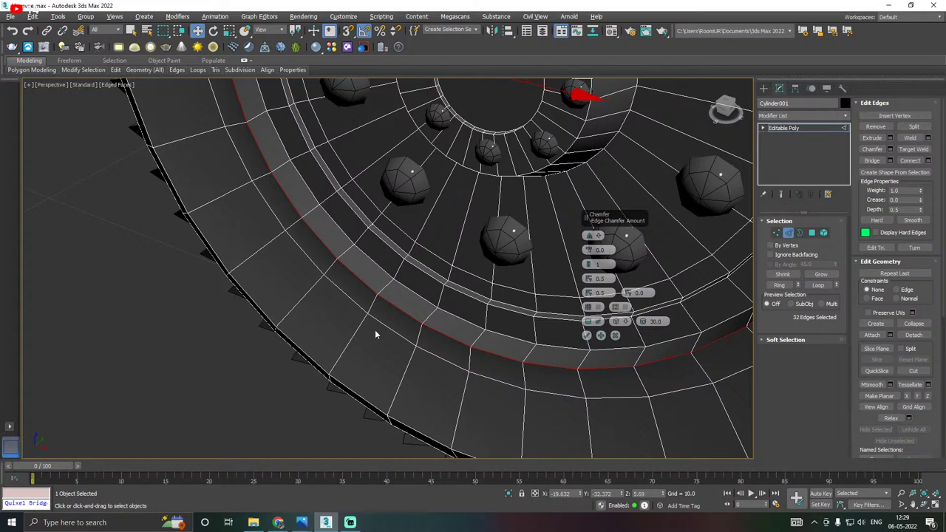
pyautogui.scroll(-3, 376, 335)
pyautogui.keyDown('alt'); pyautogui.moveTo(451, 330); pyautogui.dragTo(433, 298, button='middle'); pyautogui.keyUp('alt')
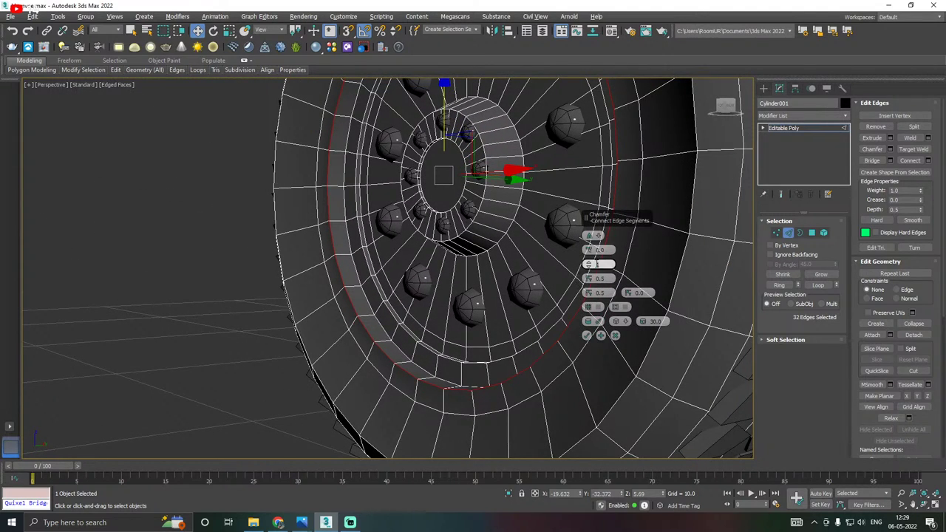
pyautogui.scroll(-4, 595, 266)
pyautogui.scroll(4, 589, 251)
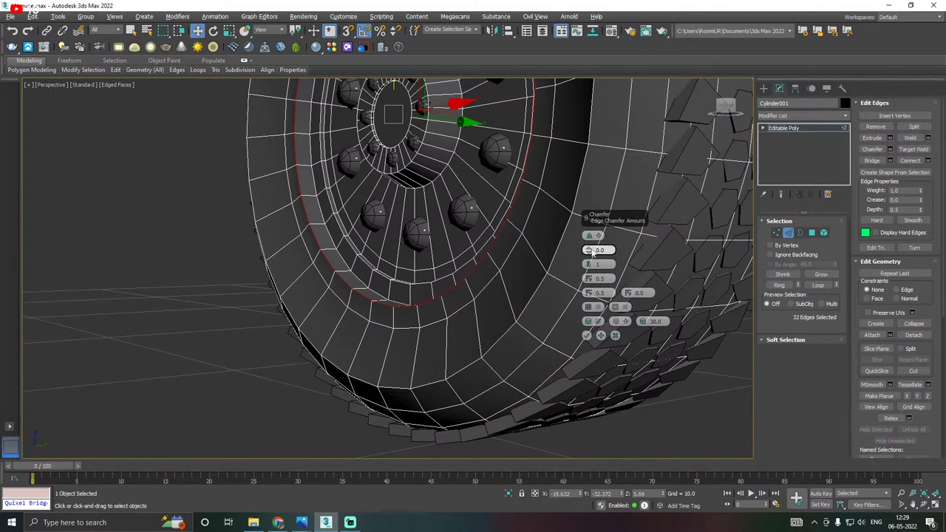
pyautogui.moveTo(588, 250); pyautogui.dragTo(589, 237)
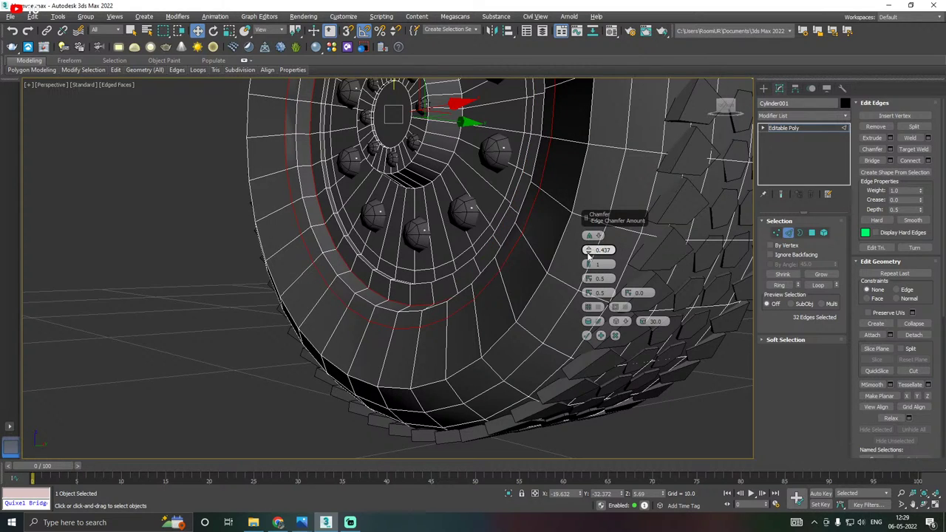
pyautogui.rightClick(589, 252)
pyautogui.click(589, 249)
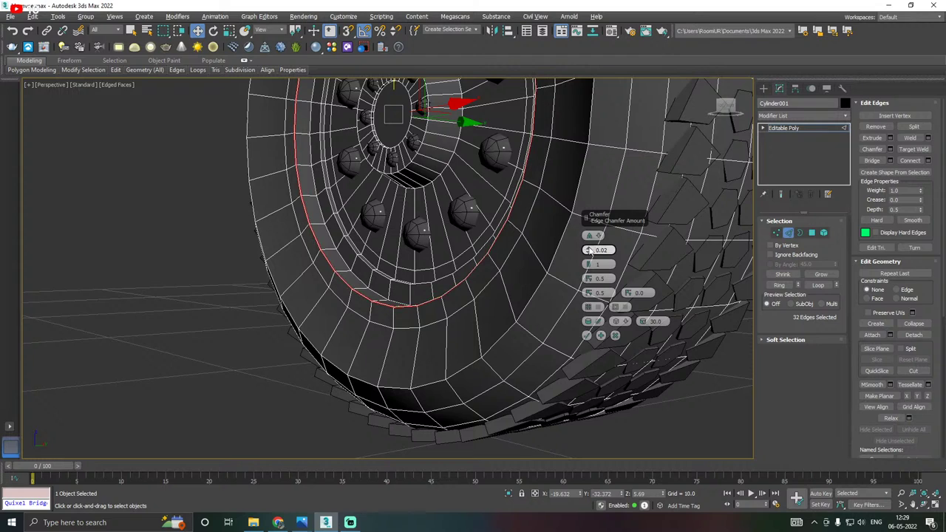
pyautogui.click(589, 250)
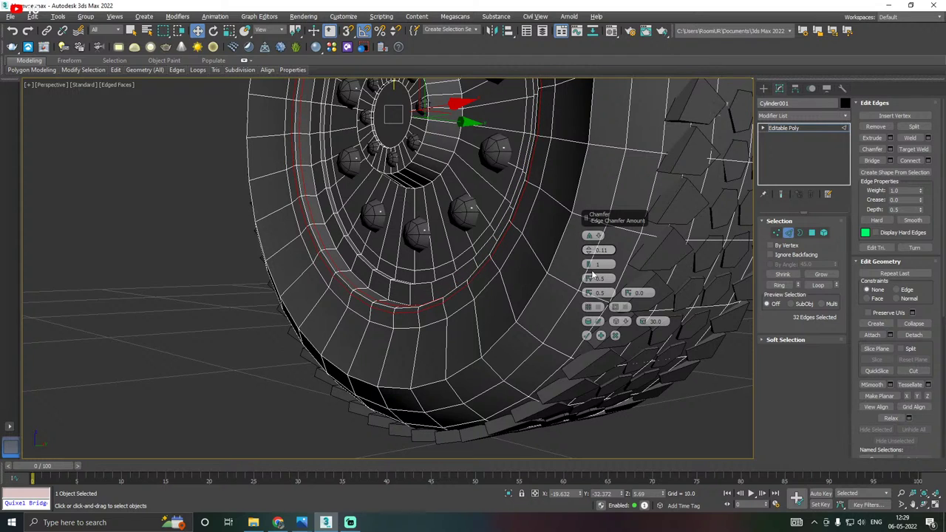
pyautogui.click(587, 336)
pyautogui.scroll(-3, 587, 336)
pyautogui.keyDown('alt'); pyautogui.moveTo(587, 337); pyautogui.dragTo(495, 368, button='middle'); pyautogui.keyUp('alt')
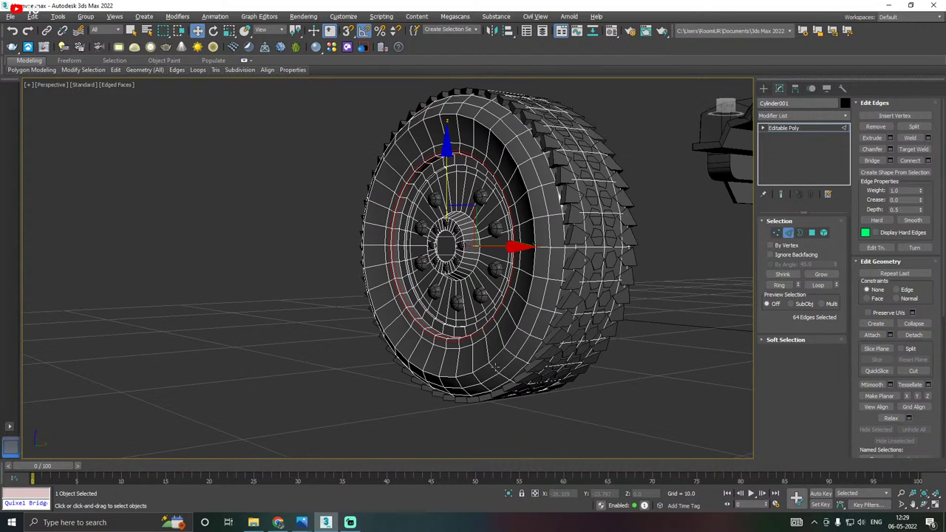
pyautogui.keyDown('alt'); pyautogui.moveTo(502, 336); pyautogui.dragTo(622, 361, button='middle'); pyautogui.keyUp('alt')
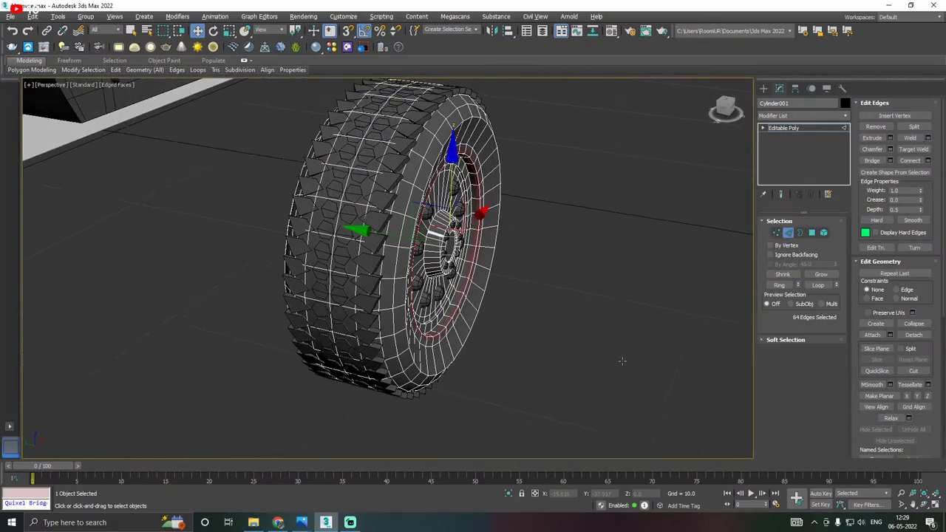
pyautogui.click(785, 128)
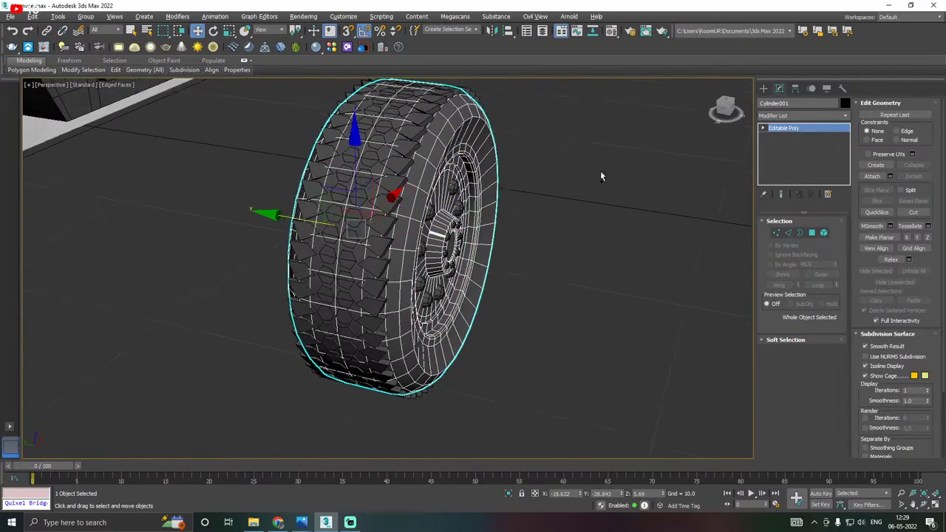
# Select all parts of the finished wheel and combine them into a single group named Group001.
pyautogui.keyDown('alt'); pyautogui.moveTo(600, 170); pyautogui.dragTo(627, 182, button='middle'); pyautogui.keyUp('alt')
pyautogui.scroll(-4, 527, 223)
pyautogui.keyDown('alt'); pyautogui.moveTo(527, 223); pyautogui.dragTo(378, 189, button='middle'); pyautogui.keyUp('alt')
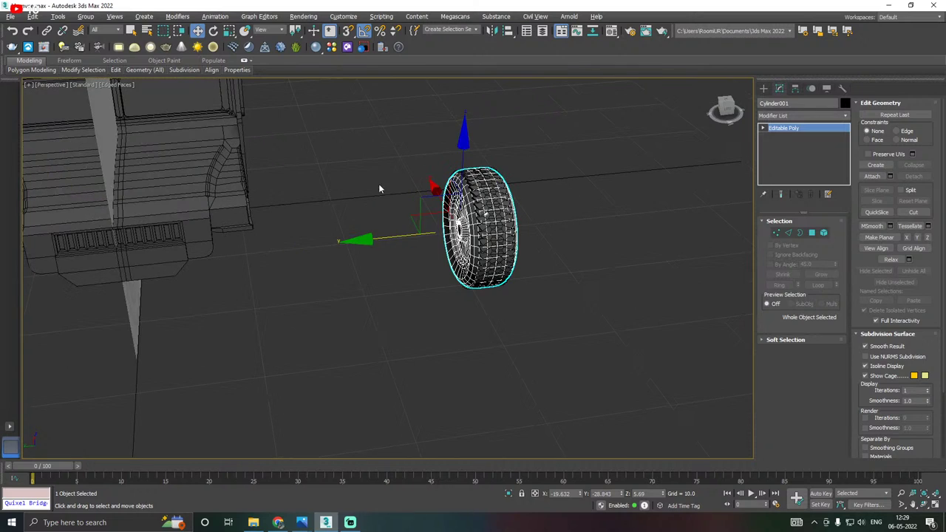
pyautogui.moveTo(597, 354); pyautogui.dragTo(599, 376)
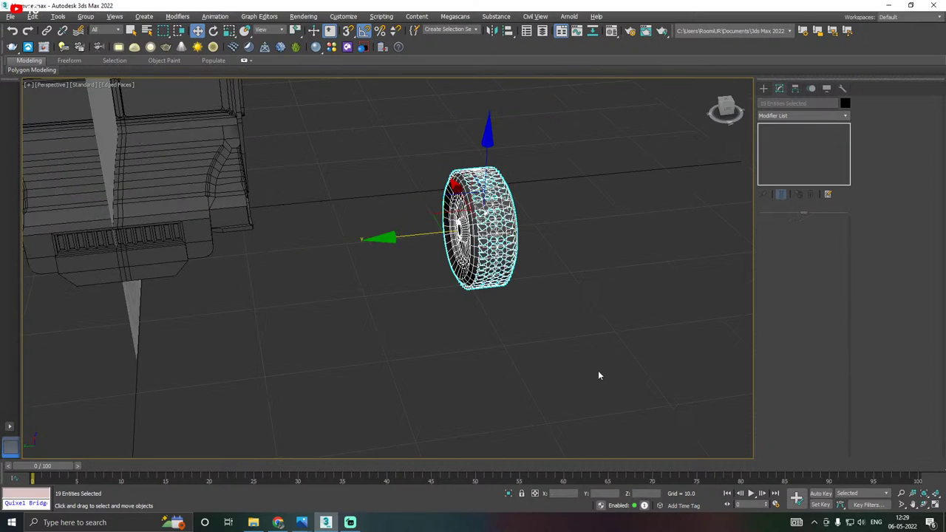
pyautogui.click(83, 17)
pyautogui.click(112, 45)
pyautogui.click(87, 17)
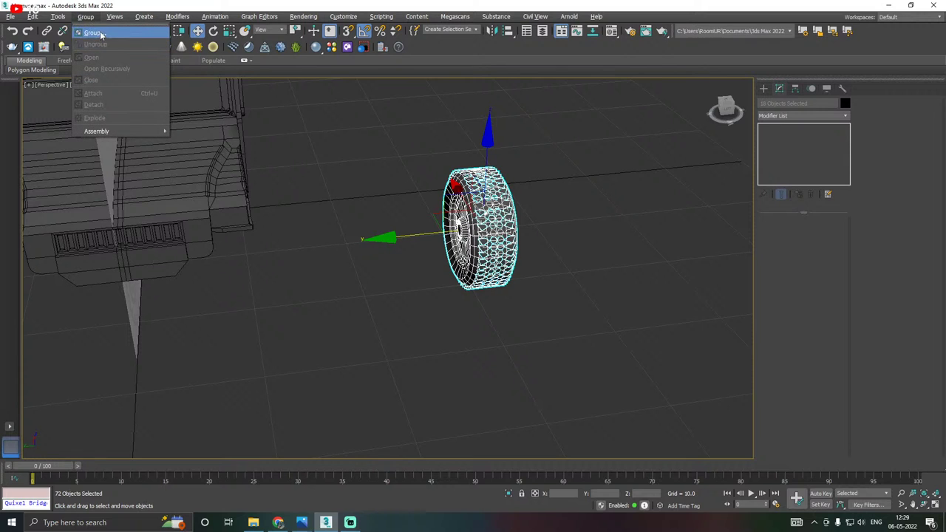
pyautogui.click(95, 31)
pyautogui.click(476, 281)
# Move the wheel group along Y to about -8.61 beneath the front fender, and isolate it with the Humvee body parts.
pyautogui.keyDown('alt'); pyautogui.moveTo(535, 248); pyautogui.dragTo(500, 334, button='middle'); pyautogui.keyUp('alt')
pyautogui.scroll(-2, 466, 257)
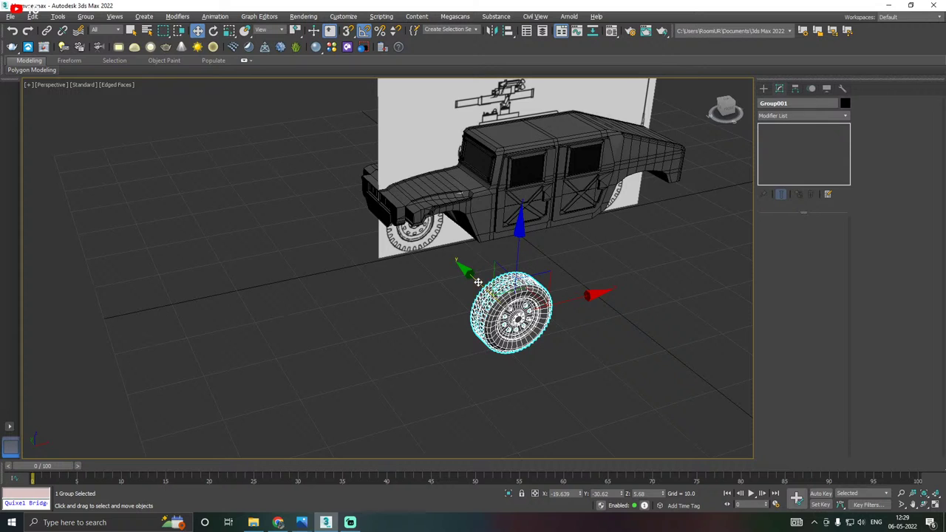
pyautogui.moveTo(478, 283); pyautogui.dragTo(404, 215)
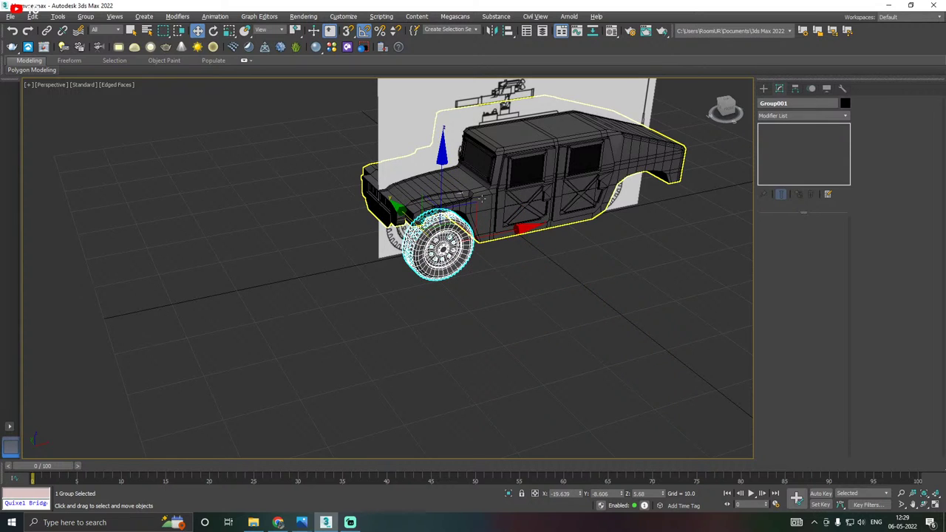
pyautogui.keyDown('ctrl'); pyautogui.click(482, 198); pyautogui.keyUp('ctrl')
pyautogui.click(508, 494)
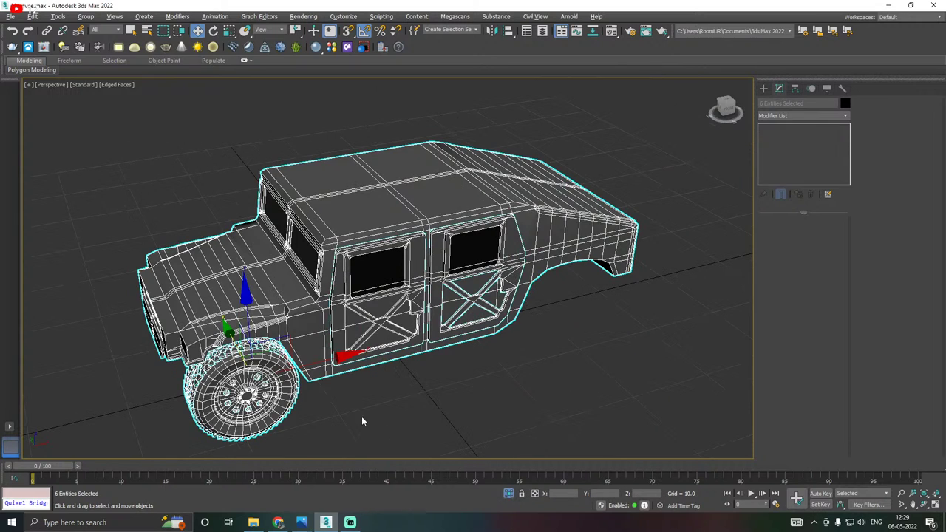
pyautogui.keyDown('alt'); pyautogui.moveTo(362, 419); pyautogui.dragTo(414, 338, button='middle'); pyautogui.keyUp('alt')
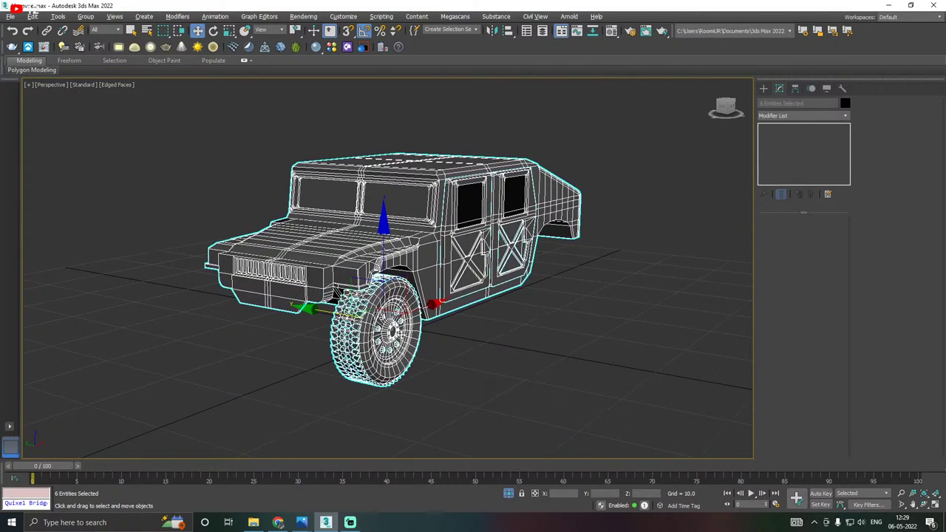
# Copy the front wheel group along X to the rear wheel arch at about X 21.03.
pyautogui.click(400, 334)
pyautogui.keyDown('shift'); pyautogui.moveTo(423, 313); pyautogui.dragTo(598, 242); pyautogui.keyUp('shift')
pyautogui.click(474, 302)
# Copy the front and rear wheel groups to the opposite side of the body and try mirroring the copies about Y.
pyautogui.moveTo(478, 299)
pyautogui.keyDown('alt'); pyautogui.mouseDown(button='middle')
pyautogui.moveTo(505, 293)
pyautogui.moveTo(458, 296)
pyautogui.moveTo(516, 293)
pyautogui.moveTo(602, 364)
pyautogui.moveTo(639, 300)
pyautogui.moveTo(611, 330)
pyautogui.mouseUp(button='middle'); pyautogui.keyUp('alt')
pyautogui.keyDown('ctrl'); pyautogui.click(640, 292); pyautogui.keyUp('ctrl')
pyautogui.moveTo(563, 294); pyautogui.dragTo(435, 310)
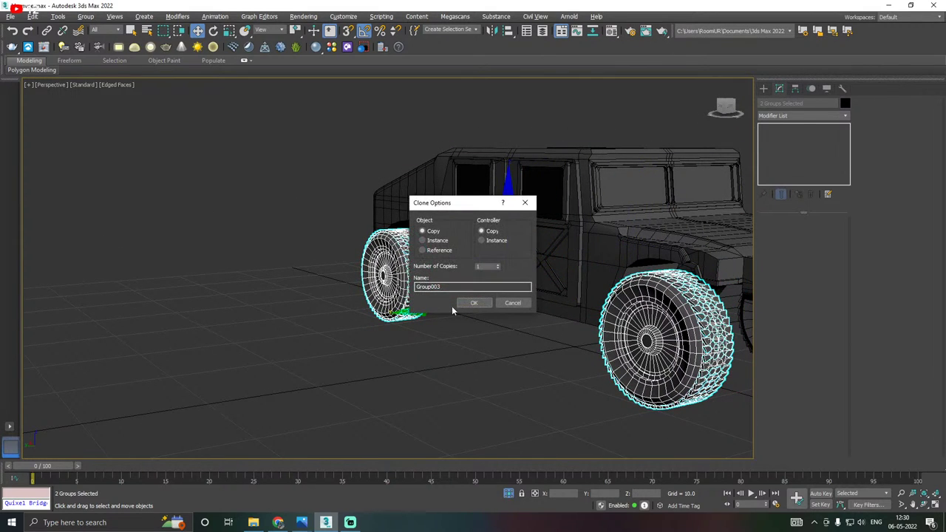
pyautogui.click(453, 305)
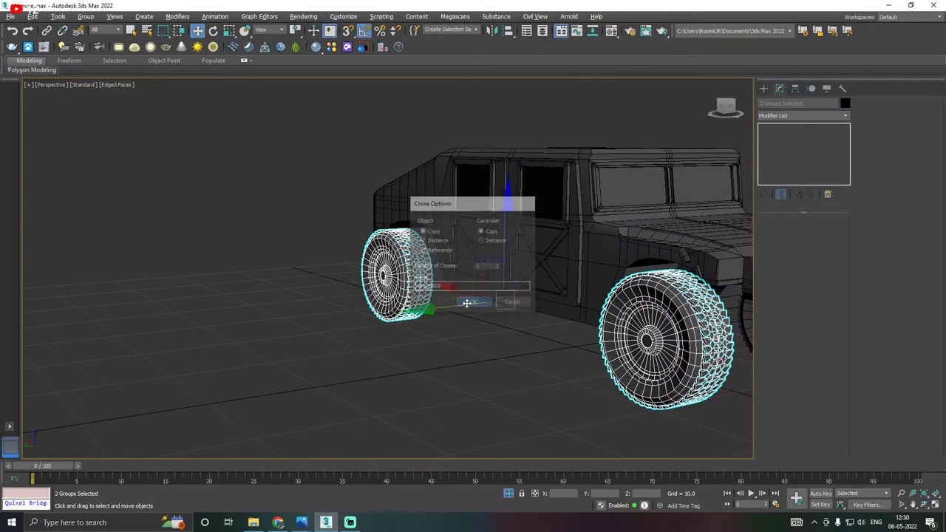
pyautogui.click(492, 30)
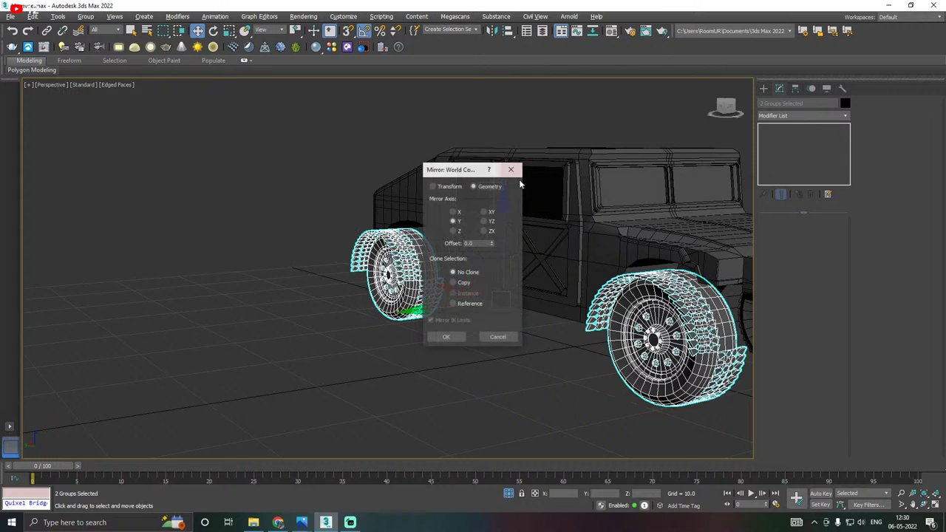
pyautogui.click(505, 337)
# Try the Local reference coordinate system and rotate the two copied wheels about Z so their lugs face outward.
pyautogui.moveTo(685, 311); pyautogui.dragTo(602, 313, button='middle')
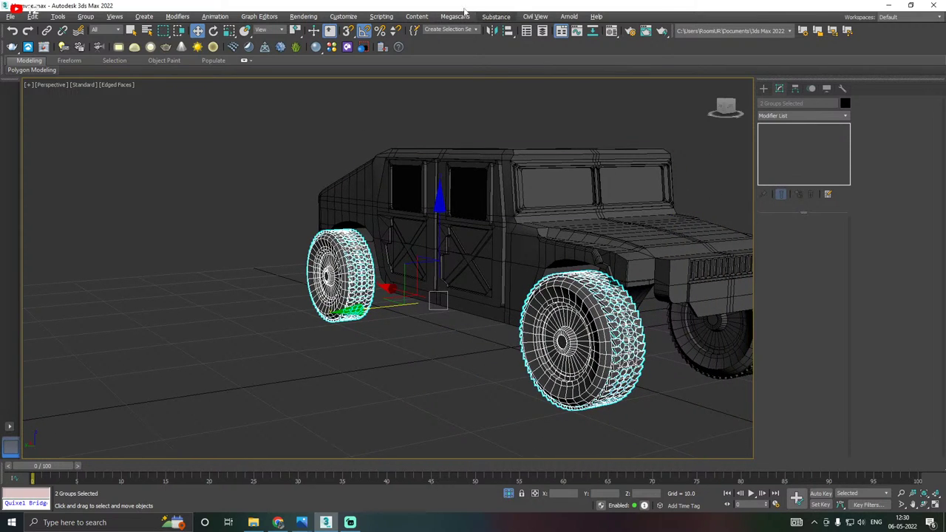
pyautogui.click(364, 31)
pyautogui.click(269, 30)
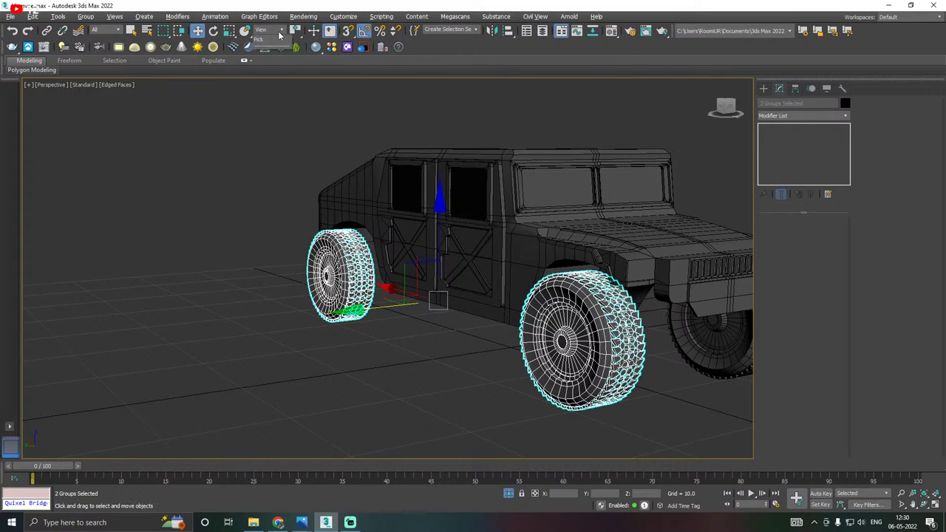
pyautogui.click(270, 65)
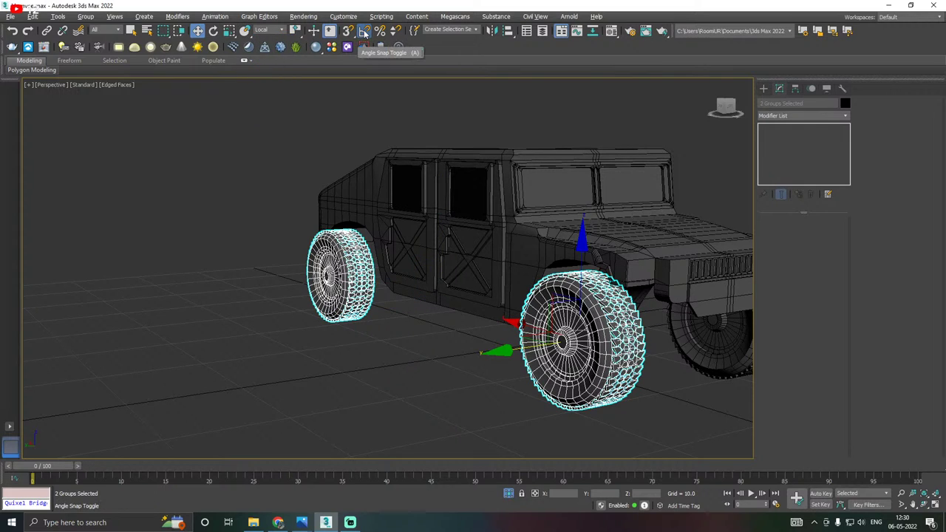
pyautogui.press('e')
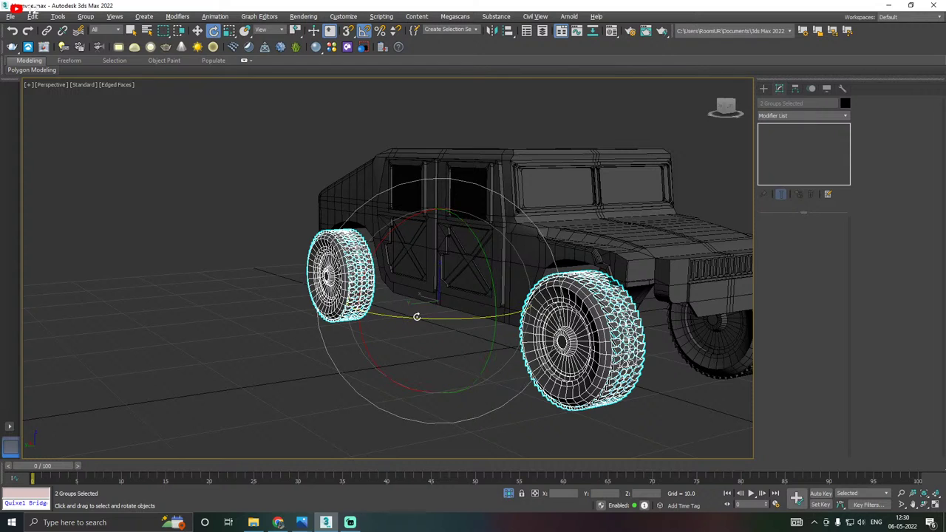
pyautogui.moveTo(414, 316); pyautogui.dragTo(400, 317)
pyautogui.keyDown('alt'); pyautogui.moveTo(449, 277); pyautogui.dragTo(549, 283, button='middle'); pyautogui.keyUp('alt')
pyautogui.press('w')
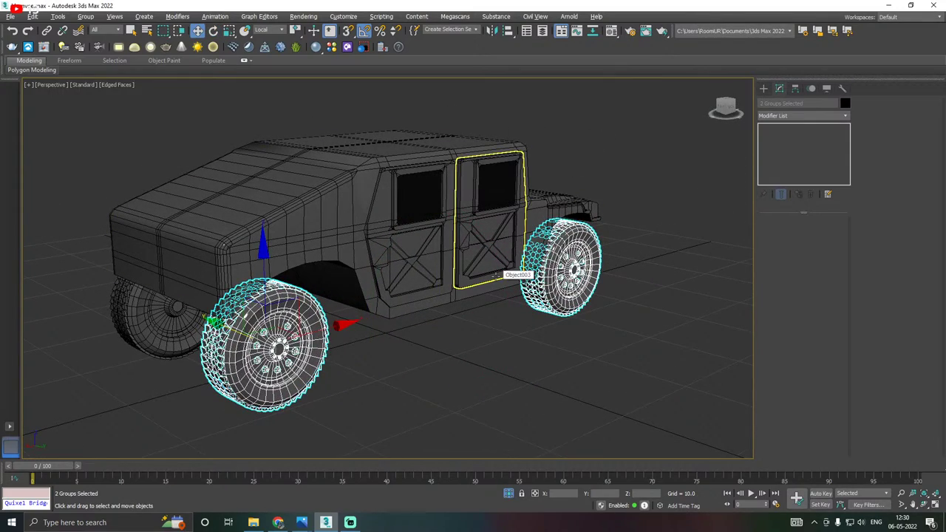
# Delete the two rotated wheel copies and set the reference coordinate system back to View.
pyautogui.press('Delete')
pyautogui.click(267, 30)
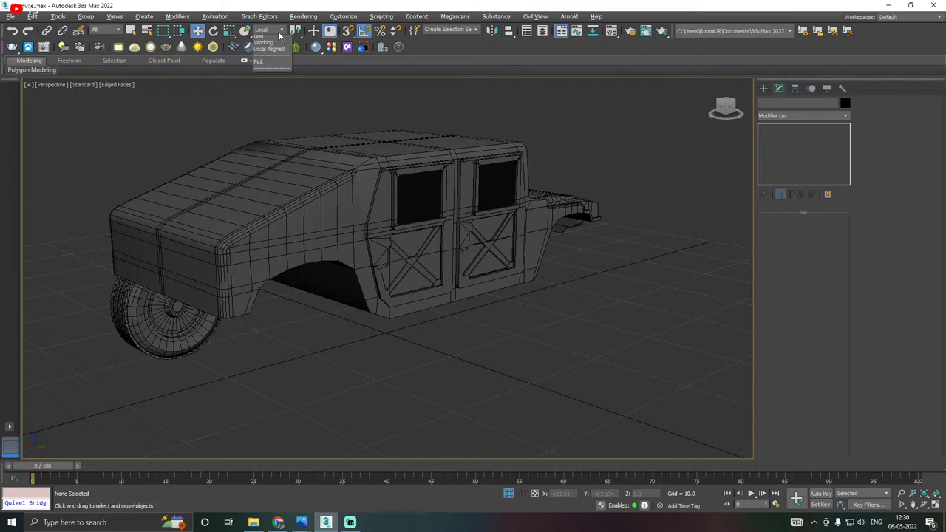
pyautogui.click(267, 39)
# Copy the remaining rear wheel along Y to the opposite side of the body, at about Y 10.57.
pyautogui.click(175, 298)
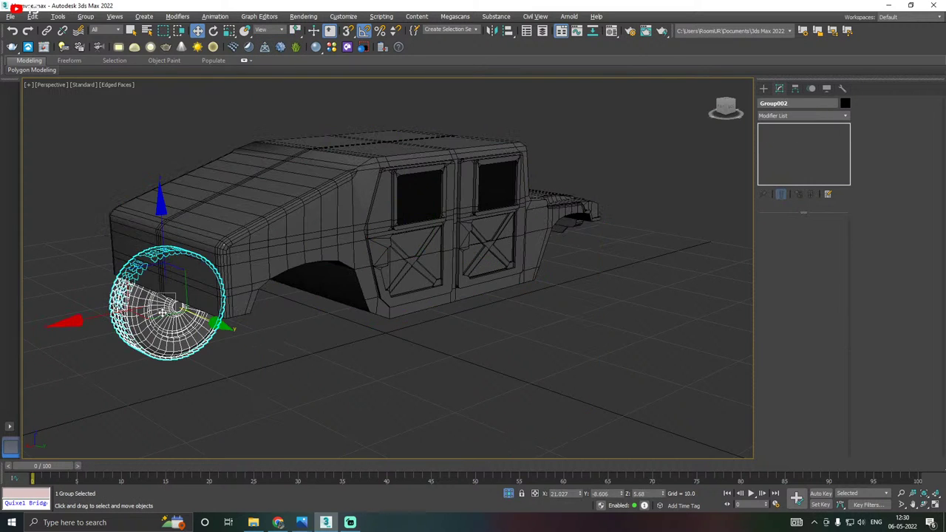
pyautogui.keyDown('alt'); pyautogui.moveTo(175, 298); pyautogui.dragTo(233, 310, button='middle'); pyautogui.keyUp('alt')
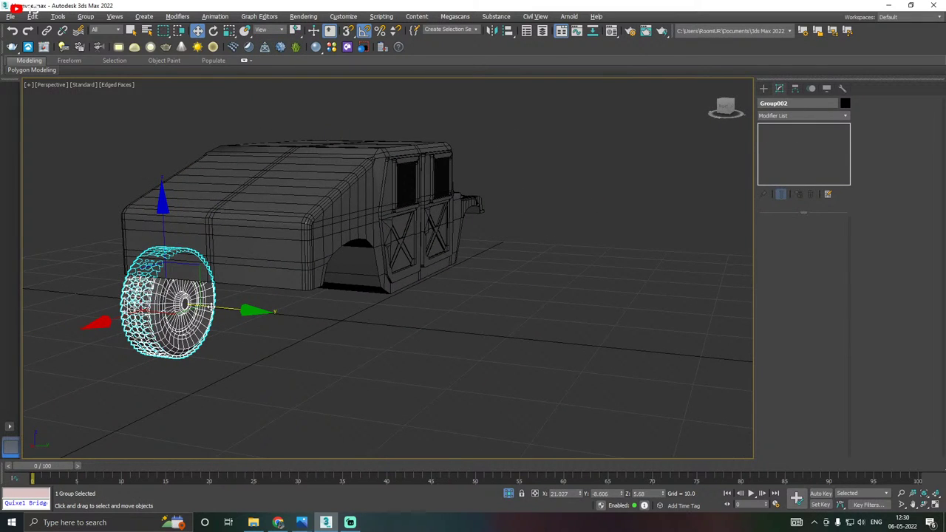
pyautogui.keyDown('shift'); pyautogui.moveTo(212, 306); pyautogui.dragTo(362, 325); pyautogui.keyUp('shift')
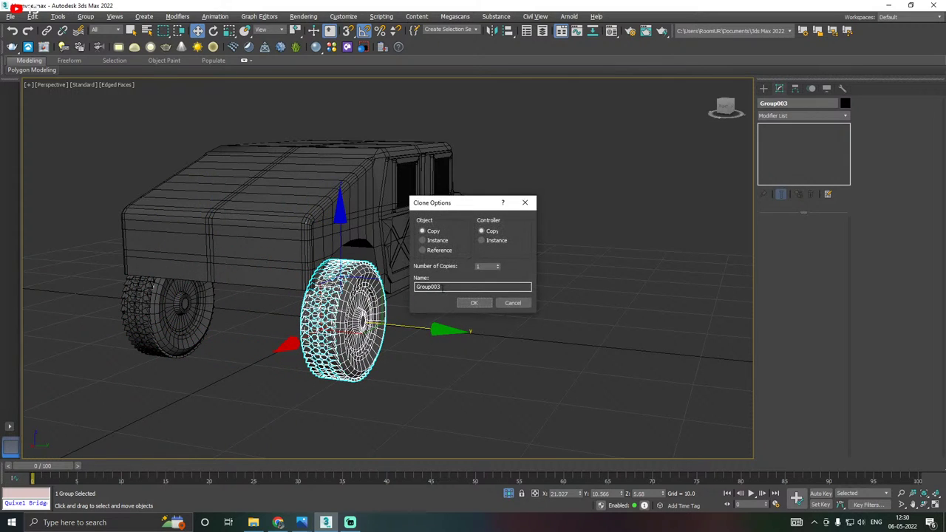
pyautogui.click(466, 303)
pyautogui.keyDown('alt'); pyautogui.moveTo(466, 304); pyautogui.dragTo(418, 311, button='middle'); pyautogui.keyUp('alt')
pyautogui.scroll(3, 334, 318)
# Rotate the copied rear wheel 180 degrees about Z and shift it along X to about 17.52 within the rear arch.
pyautogui.press('e')
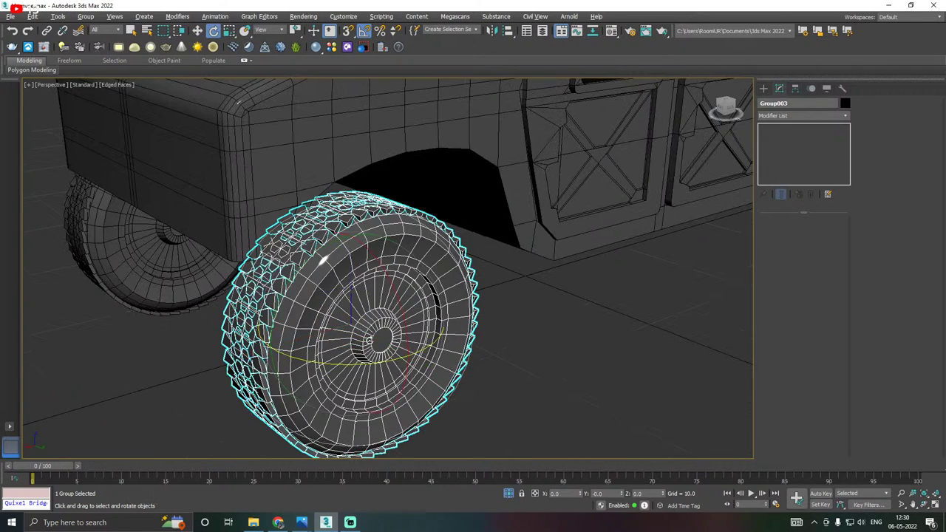
pyautogui.moveTo(348, 366); pyautogui.dragTo(365, 362)
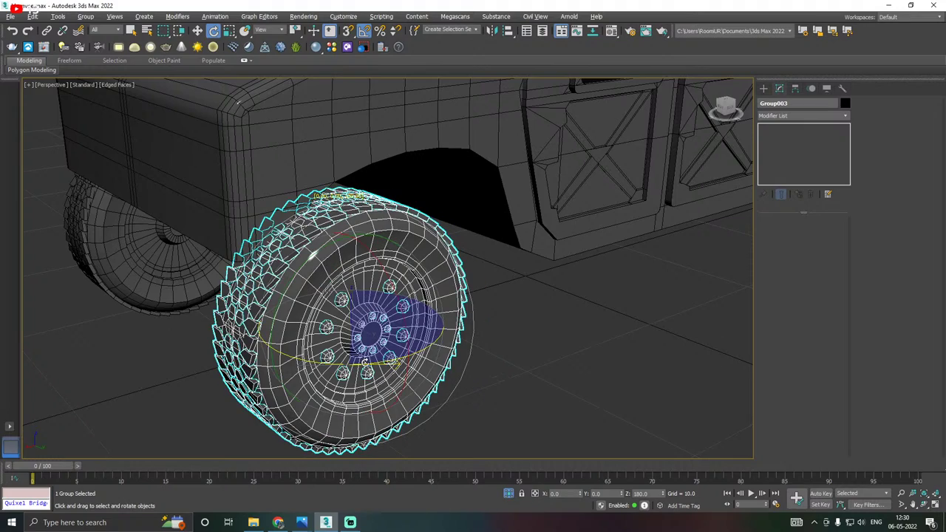
pyautogui.press('w')
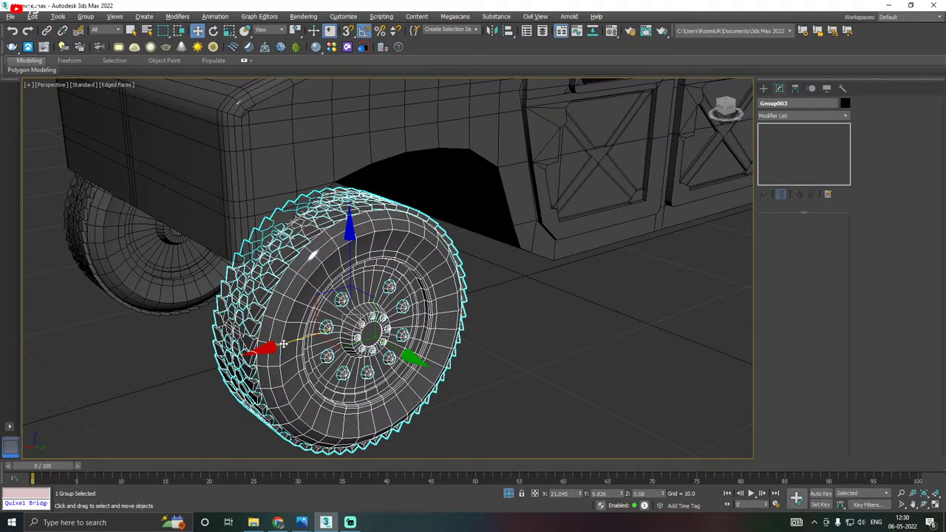
pyautogui.moveTo(283, 344); pyautogui.dragTo(350, 323)
pyautogui.scroll(-4, 285, 305)
pyautogui.keyDown('alt'); pyautogui.moveTo(285, 305); pyautogui.dragTo(233, 294, button='middle'); pyautogui.keyUp('alt')
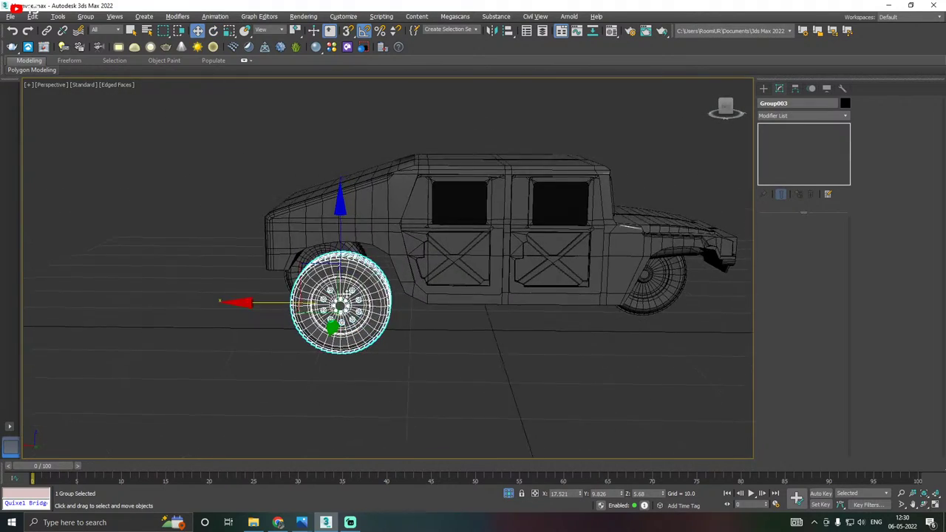
# Copy the rotated rear wheel along X to the front wheel arch on the same side, at about X -19.29.
pyautogui.keyDown('alt'); pyautogui.moveTo(346, 296); pyautogui.dragTo(349, 290, button='middle'); pyautogui.keyUp('alt')
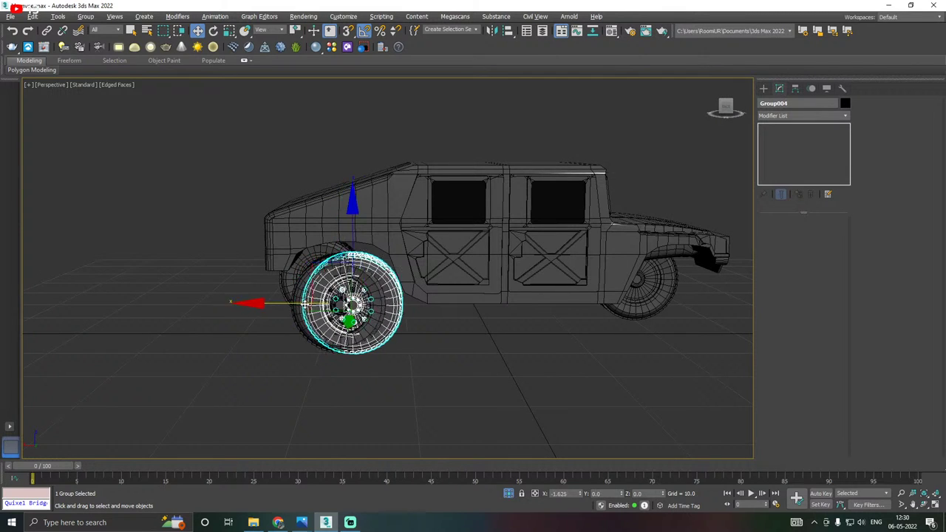
pyautogui.moveTo(288, 305)
pyautogui.keyDown('shift'); pyautogui.mouseDown()
pyautogui.moveTo(559, 296)
pyautogui.moveTo(623, 281)
pyautogui.mouseUp(); pyautogui.keyUp('shift')
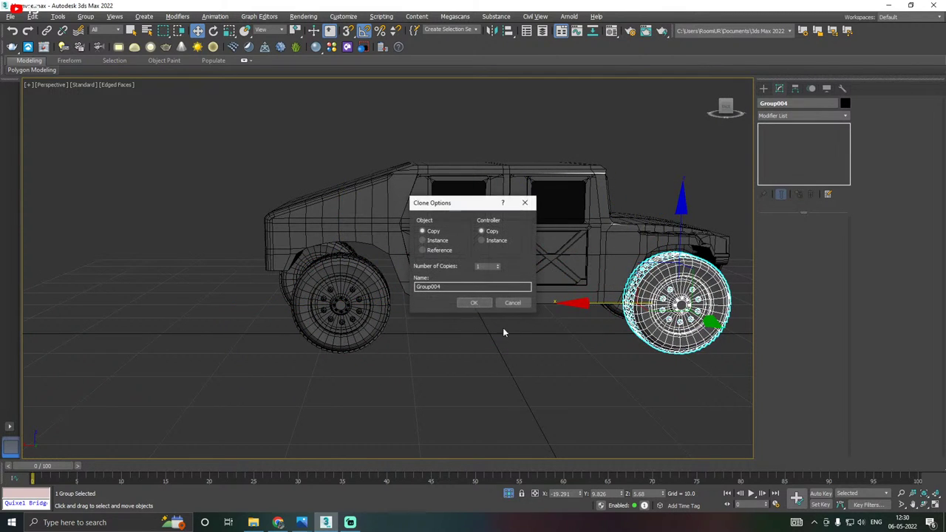
pyautogui.click(473, 302)
pyautogui.moveTo(474, 301)
pyautogui.keyDown('alt'); pyautogui.mouseDown(button='middle')
pyautogui.moveTo(549, 313)
pyautogui.moveTo(413, 314)
pyautogui.moveTo(369, 300)
pyautogui.moveTo(465, 304)
pyautogui.mouseUp(button='middle'); pyautogui.keyUp('alt')
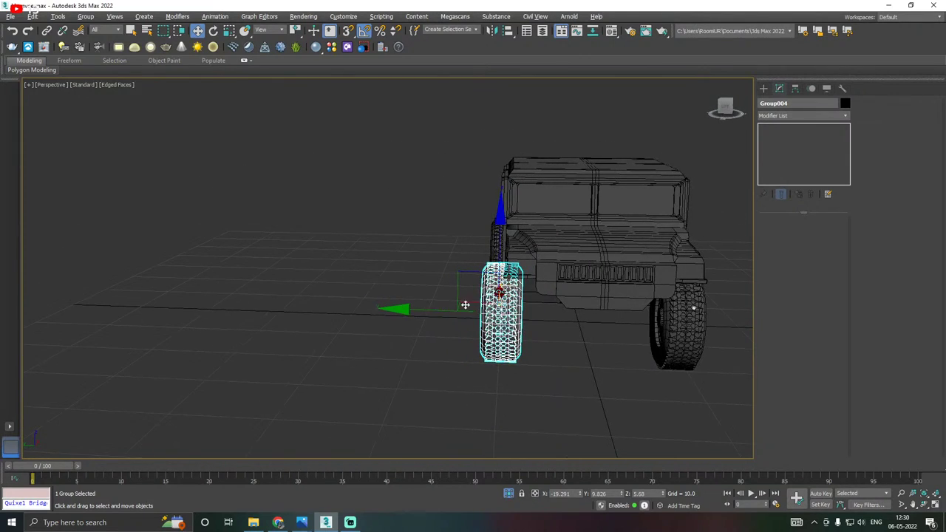
# Move the front and rear wheels on the copied side slightly inward along Y toward the body, and deselect them.
pyautogui.keyDown('ctrl'); pyautogui.click(499, 247); pyautogui.keyUp('ctrl')
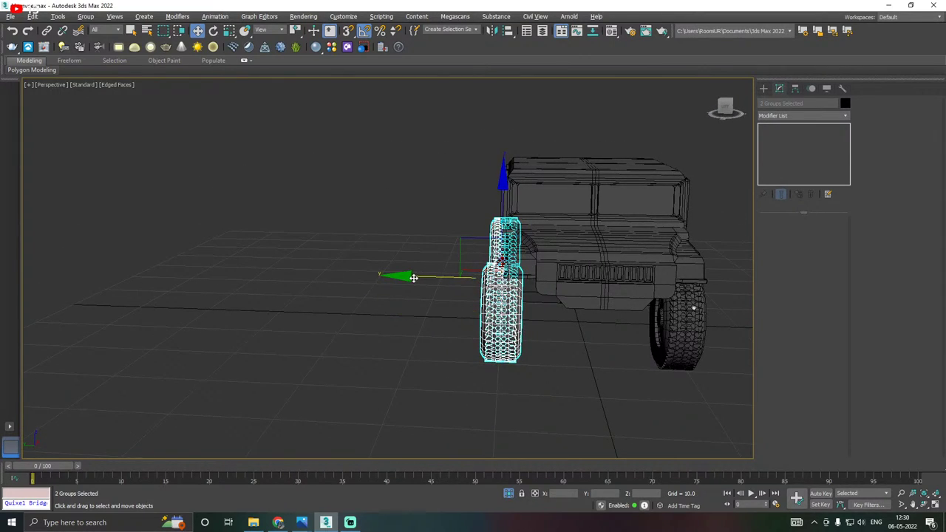
pyautogui.moveTo(414, 278); pyautogui.dragTo(423, 277)
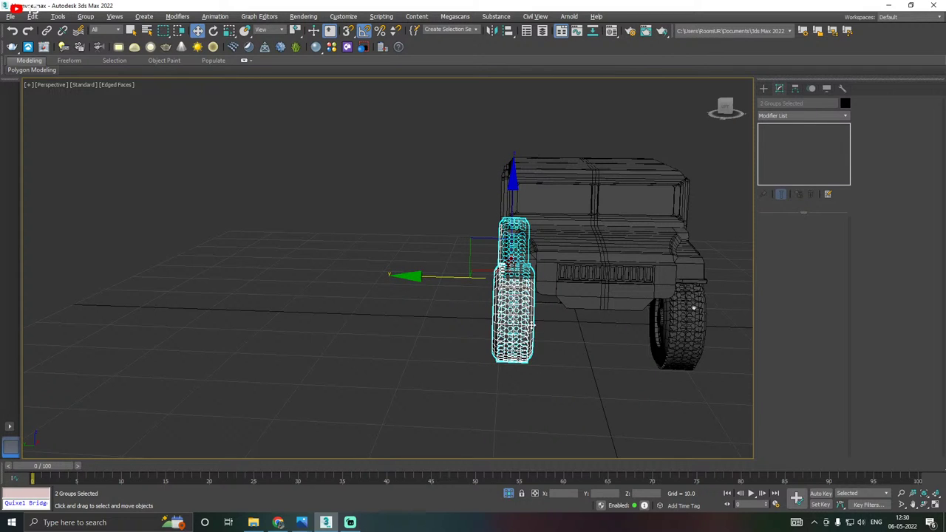
pyautogui.keyDown('alt'); pyautogui.moveTo(533, 323); pyautogui.dragTo(488, 325, button='middle'); pyautogui.keyUp('alt')
pyautogui.click(454, 350)
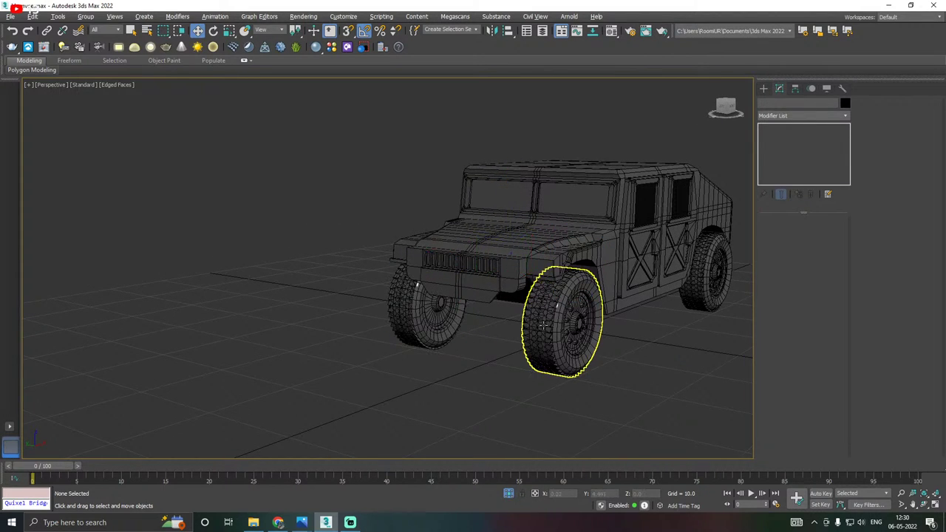
# In the Front view, move the original rear wheel along X to about 17.49 to line up with the opposite rear wheel.
pyautogui.moveTo(547, 320); pyautogui.dragTo(476, 348, button='middle')
pyautogui.click(433, 209)
pyautogui.click(509, 392)
pyautogui.keyDown('alt'); pyautogui.moveTo(509, 392); pyautogui.dragTo(535, 340, button='middle'); pyautogui.keyUp('alt')
pyautogui.press('f')
pyautogui.scroll(-8, 538, 343)
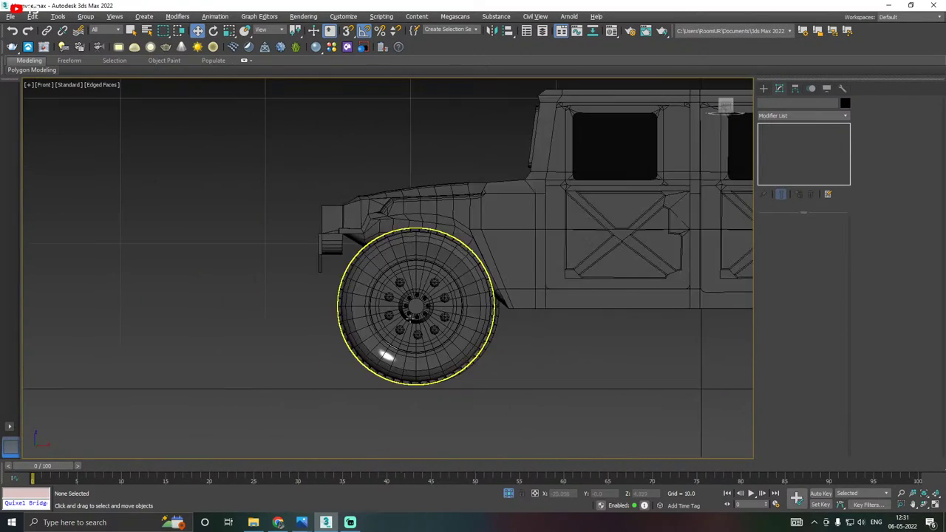
pyautogui.moveTo(625, 350); pyautogui.dragTo(490, 329, button='middle')
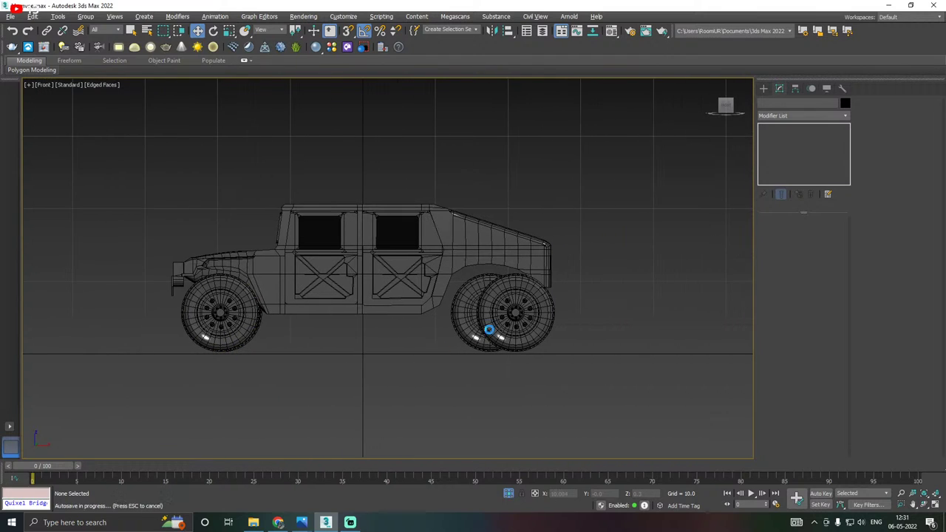
pyautogui.scroll(5, 490, 329)
pyautogui.click(573, 310)
pyautogui.moveTo(603, 300); pyautogui.dragTo(553, 291)
pyautogui.scroll(-5, 584, 295)
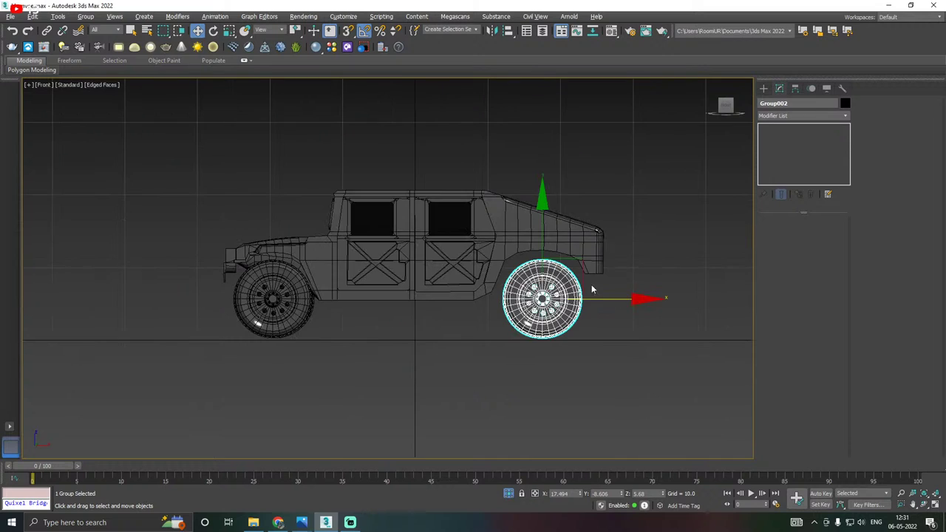
pyautogui.scroll(6, 285, 273)
pyautogui.scroll(-4, 283, 284)
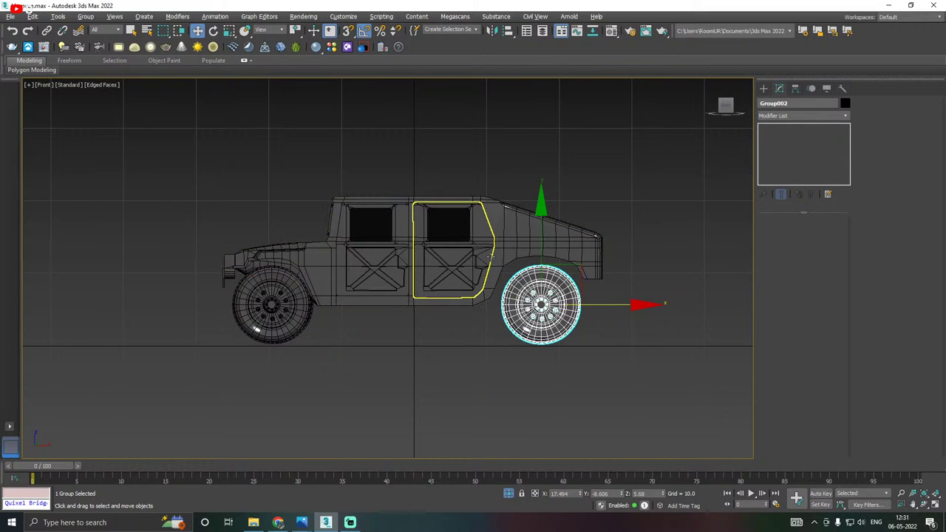
# In Perspective view, collapse the Humvee body's Symmetry modifier into an Editable Poly and open it for element-level editing.
pyautogui.press('p')
pyautogui.keyDown('alt'); pyautogui.moveTo(417, 289); pyautogui.dragTo(365, 251, button='middle'); pyautogui.keyUp('alt')
pyautogui.click(492, 309)
pyautogui.rightClick(787, 155)
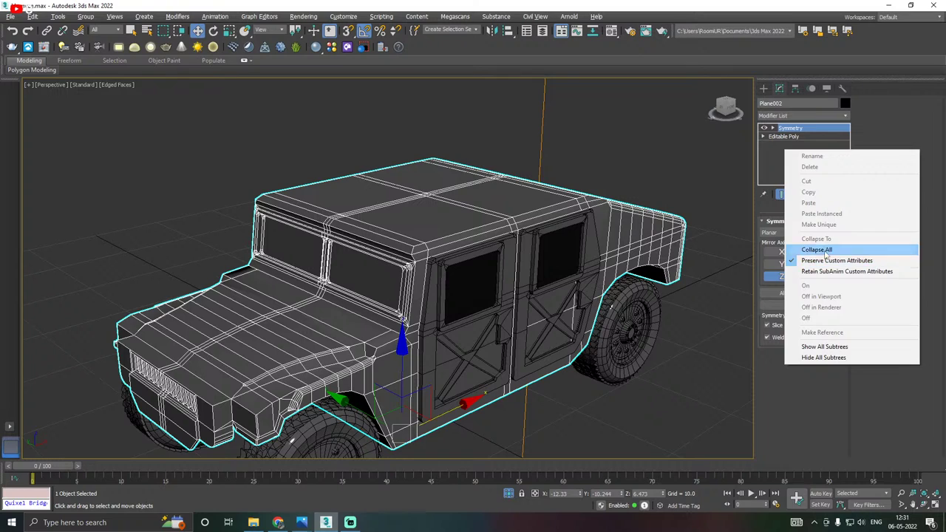
pyautogui.click(813, 249)
pyautogui.click(816, 233)
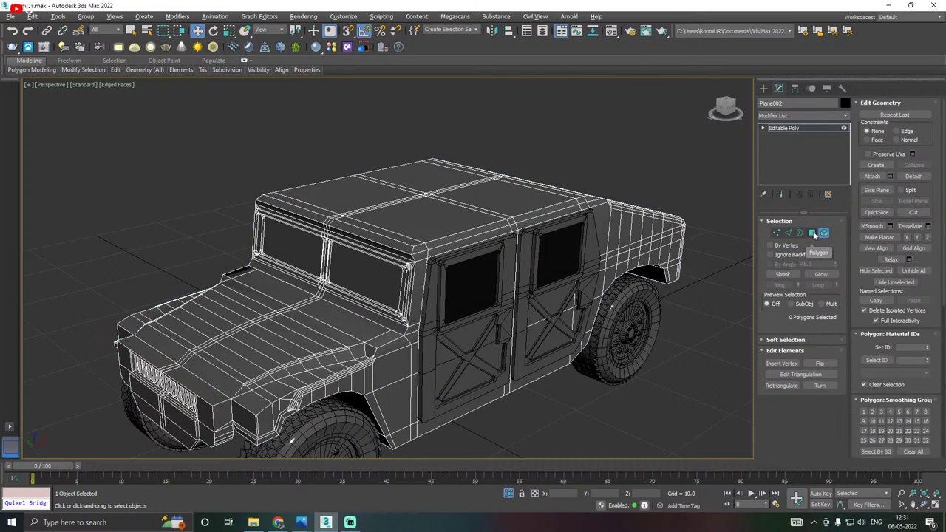
# Assign the dark material G to the two windshield glass polygons, then leave polygon editing and deselect the body.
pyautogui.click(384, 295)
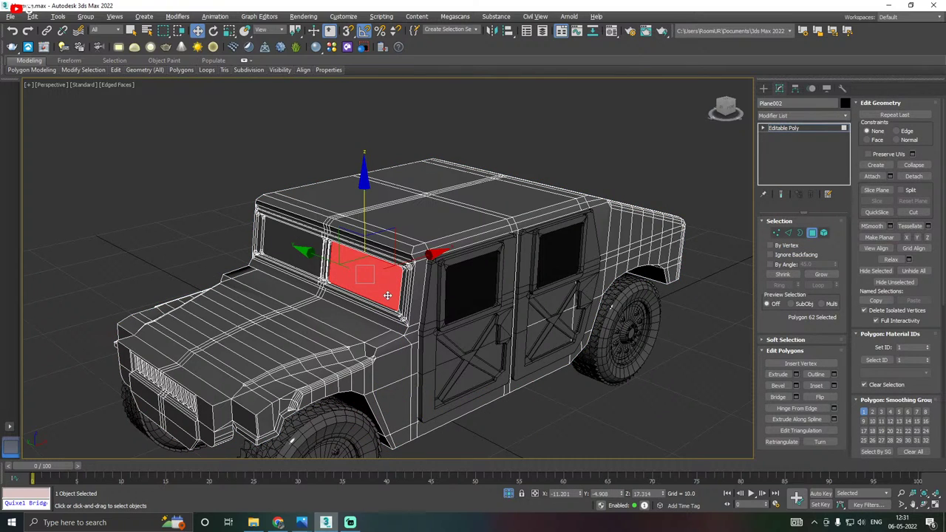
pyautogui.keyDown('ctrl'); pyautogui.click(299, 257); pyautogui.keyUp('ctrl')
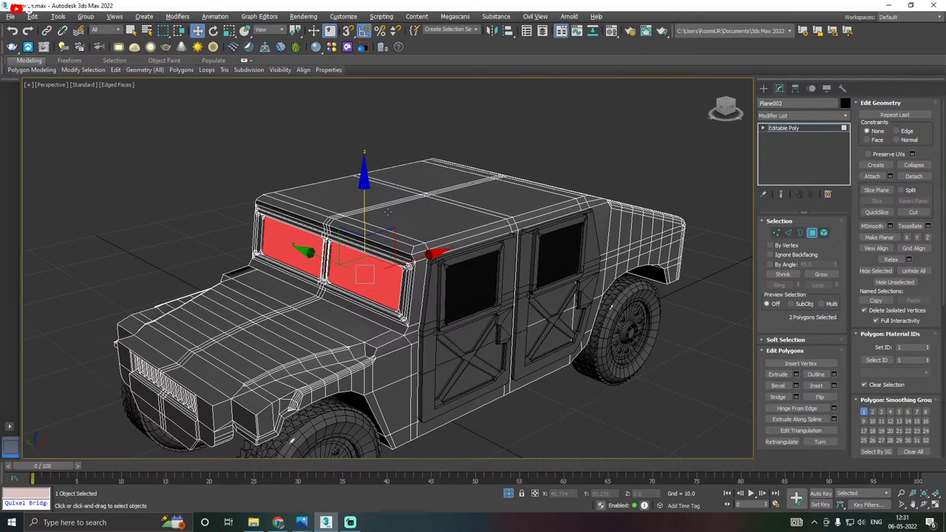
pyautogui.click(611, 30)
pyautogui.click(175, 169)
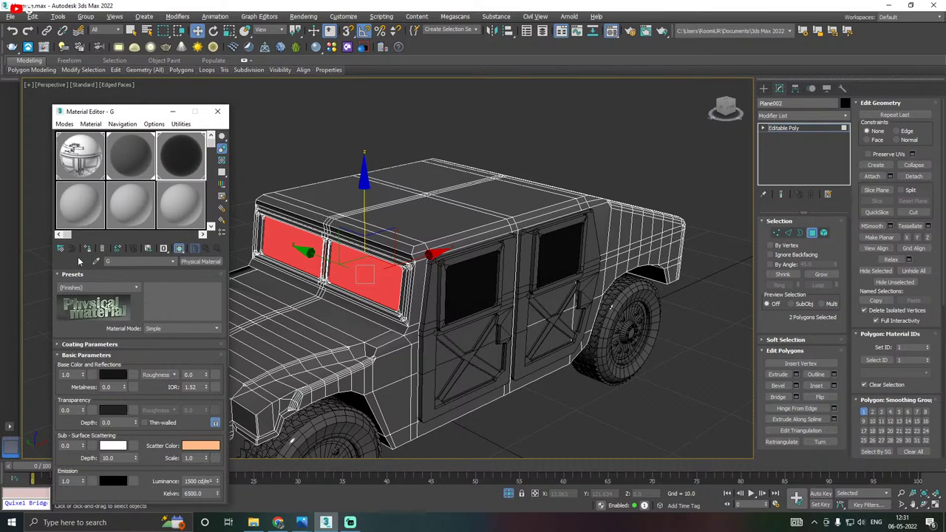
pyautogui.click(88, 248)
pyautogui.click(217, 112)
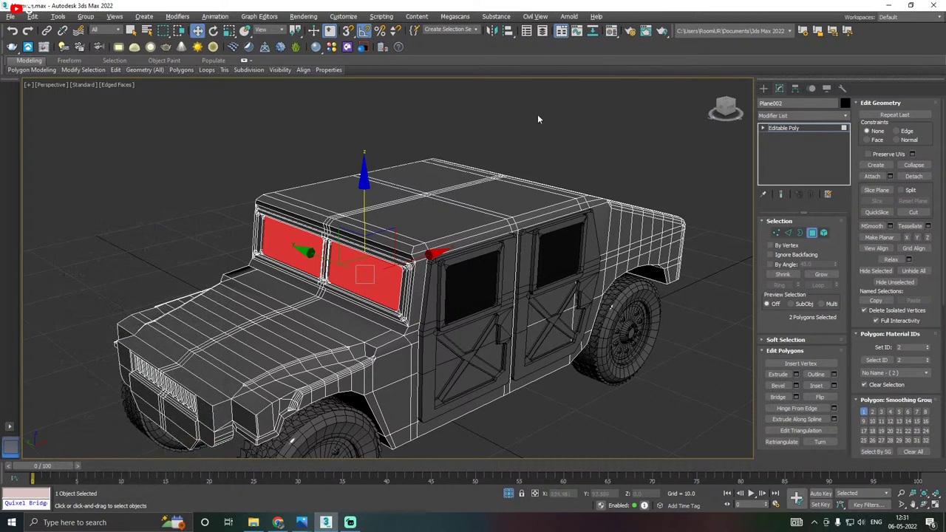
pyautogui.click(793, 129)
pyautogui.click(541, 117)
# Isolate the Humvee body mesh to expose its underside and save the scene.
pyautogui.scroll(-4, 473, 154)
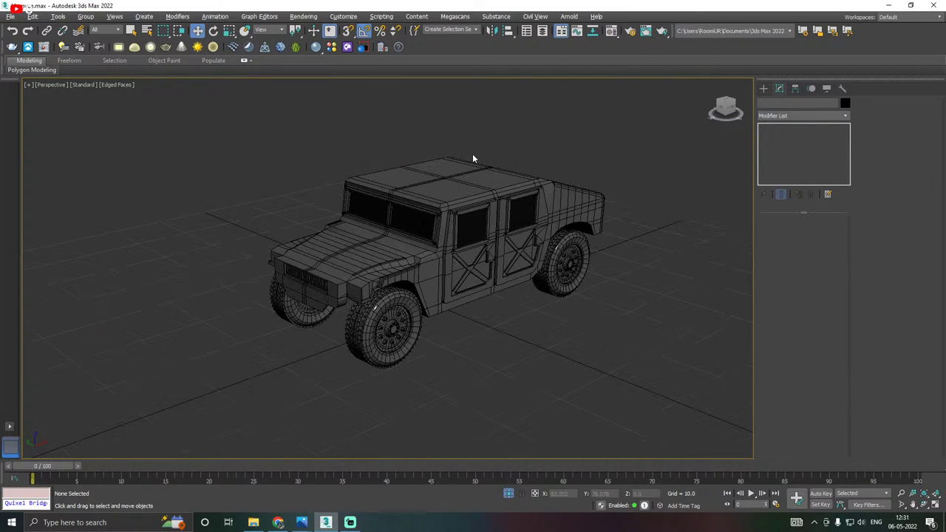
pyautogui.keyDown('alt'); pyautogui.moveTo(474, 155); pyautogui.dragTo(473, 246, button='middle'); pyautogui.keyUp('alt')
pyautogui.click(568, 209)
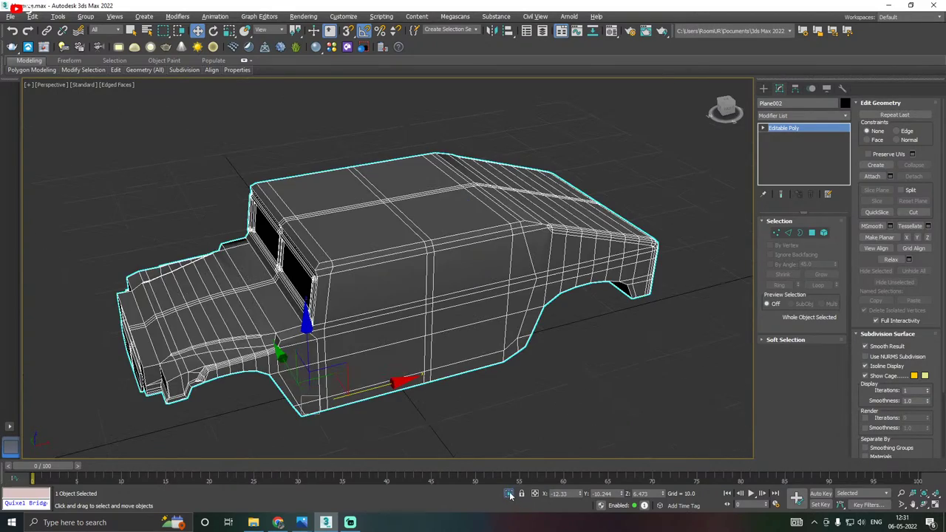
pyautogui.moveTo(480, 325)
pyautogui.keyDown('alt'); pyautogui.mouseDown(button='middle')
pyautogui.moveTo(456, 325)
pyautogui.moveTo(460, 313)
pyautogui.moveTo(468, 324)
pyautogui.mouseUp(button='middle'); pyautogui.keyUp('alt')
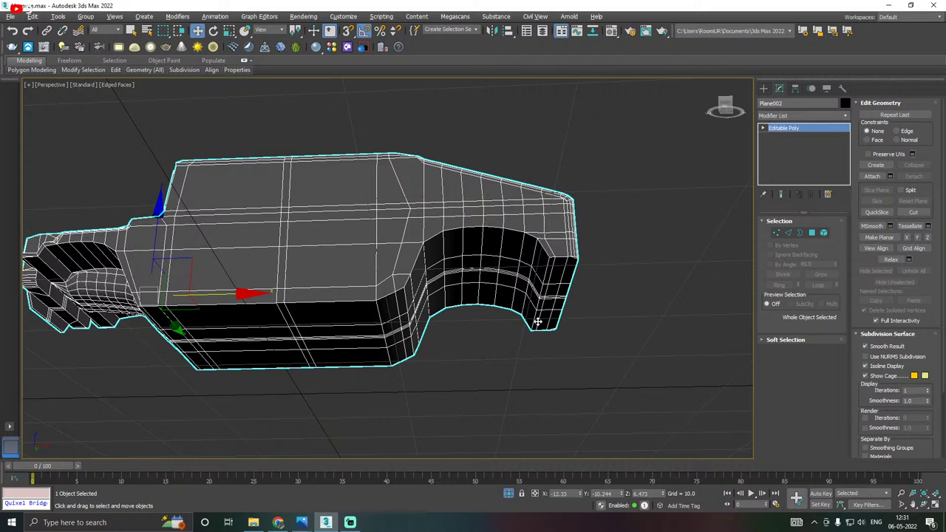
pyautogui.keyDown('alt'); pyautogui.moveTo(537, 322); pyautogui.dragTo(499, 335, button='middle'); pyautogui.keyUp('alt')
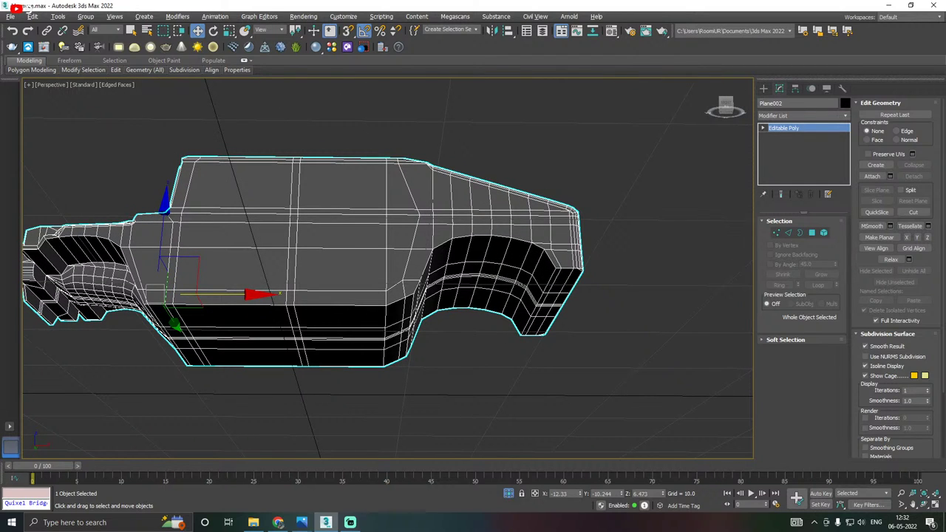
pyautogui.click(13, 19)
pyautogui.click(36, 91)
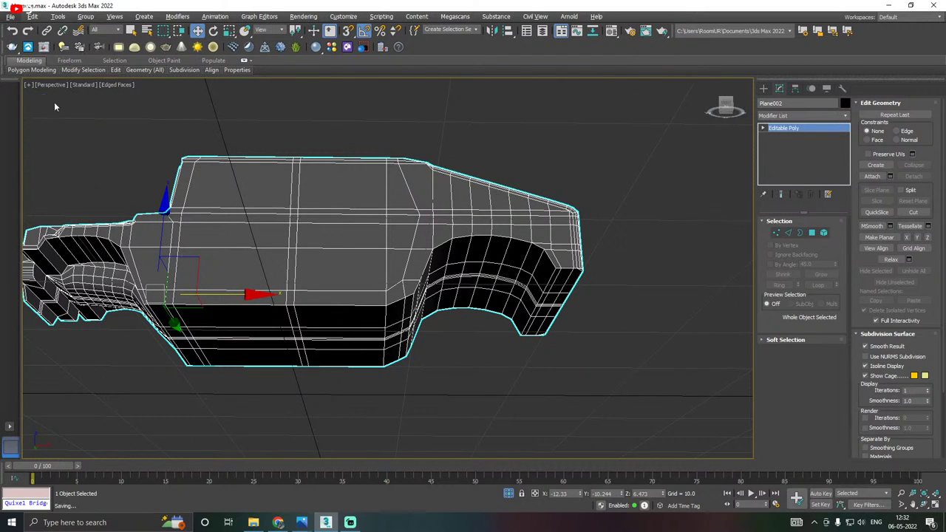
# Select the body's polygons on the lower front wall of the rear wheel arch, including the narrow strips along the centre seam.
pyautogui.keyDown('alt'); pyautogui.moveTo(411, 241); pyautogui.dragTo(366, 226, button='middle'); pyautogui.keyUp('alt')
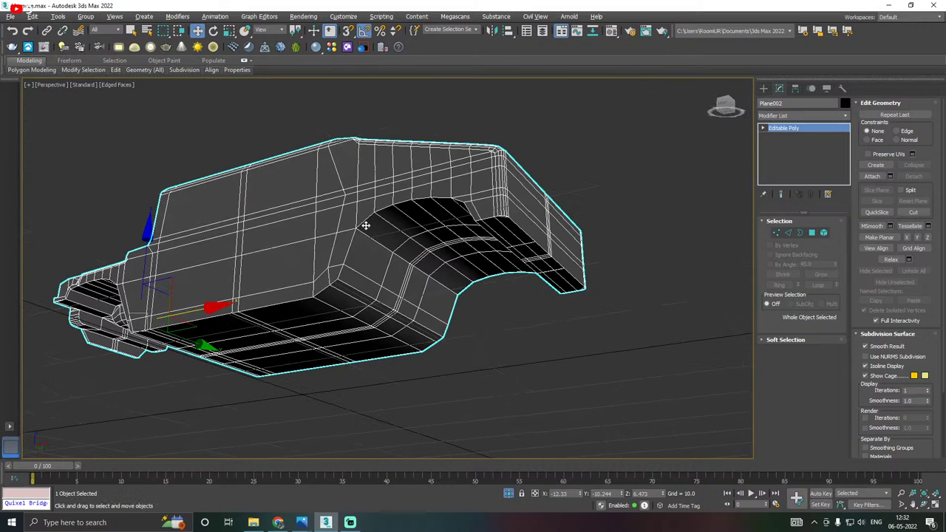
pyautogui.click(812, 233)
pyautogui.click(390, 296)
pyautogui.scroll(5, 395, 297)
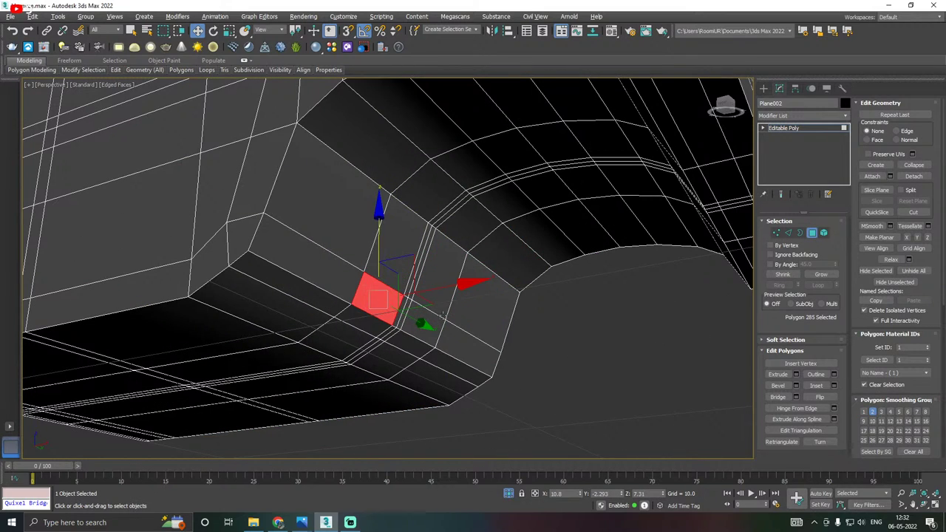
pyautogui.keyDown('ctrl'); pyautogui.click(391, 271); pyautogui.keyUp('ctrl')
pyautogui.keyDown('ctrl'); pyautogui.click(428, 205); pyautogui.keyUp('ctrl')
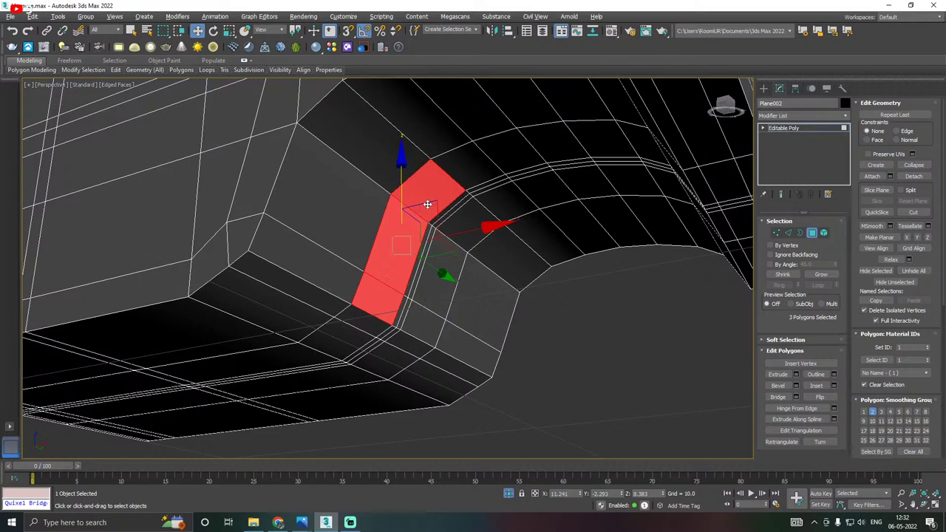
pyautogui.scroll(4, 426, 299)
pyautogui.keyDown('ctrl'); pyautogui.click(395, 330); pyautogui.keyUp('ctrl')
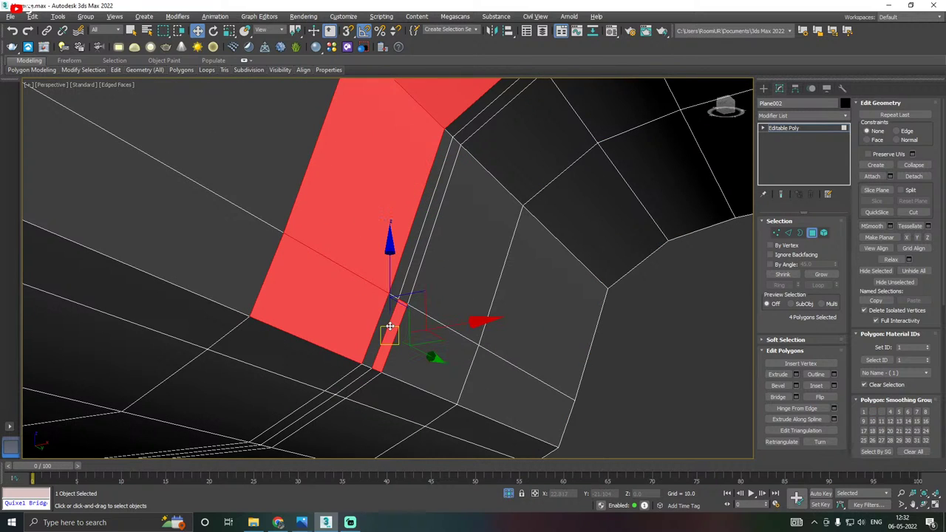
pyautogui.keyDown('ctrl'); pyautogui.click(388, 314); pyautogui.keyUp('ctrl')
pyautogui.keyDown('ctrl'); pyautogui.click(400, 287); pyautogui.keyUp('ctrl')
pyautogui.keyDown('ctrl'); pyautogui.click(404, 287); pyautogui.keyUp('ctrl')
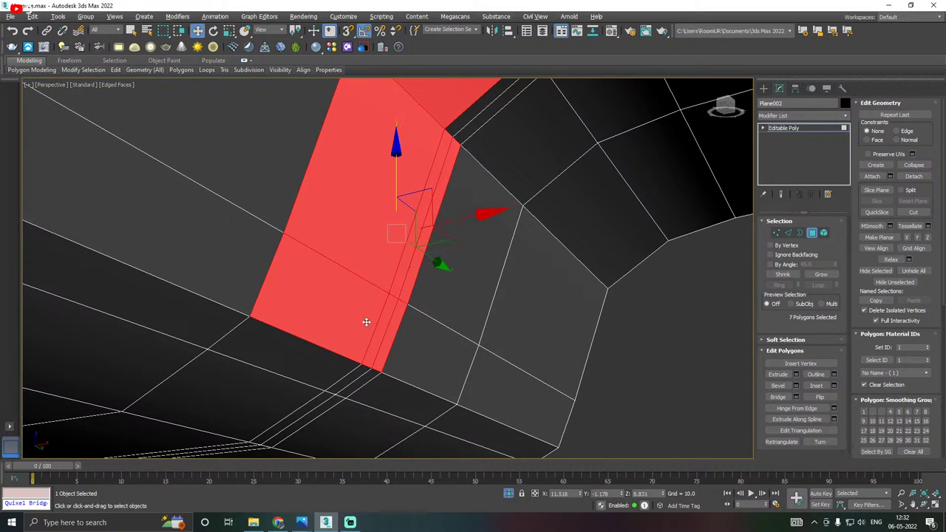
# Extend the polygon selection up and rearward along the inside of the rear wheel arch, including the narrow centre strips.
pyautogui.scroll(-2, 367, 320)
pyautogui.keyDown('alt'); pyautogui.moveTo(367, 320); pyautogui.dragTo(479, 270, button='middle'); pyautogui.keyUp('alt')
pyautogui.keyDown('ctrl'); pyautogui.click(444, 214); pyautogui.keyUp('ctrl')
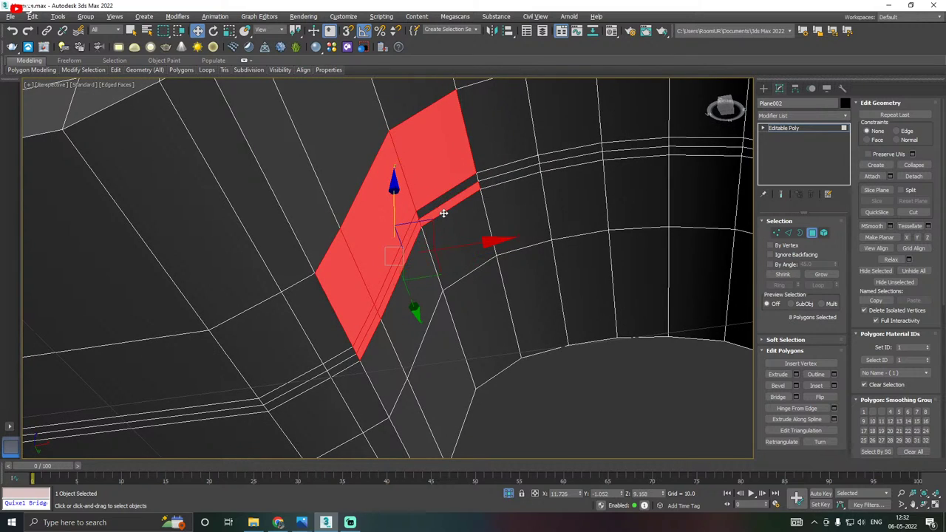
pyautogui.keyDown('ctrl'); pyautogui.click(442, 200); pyautogui.keyUp('ctrl')
pyautogui.keyDown('ctrl'); pyautogui.click(488, 170); pyautogui.keyUp('ctrl')
pyautogui.keyDown('ctrl'); pyautogui.click(492, 180); pyautogui.keyUp('ctrl')
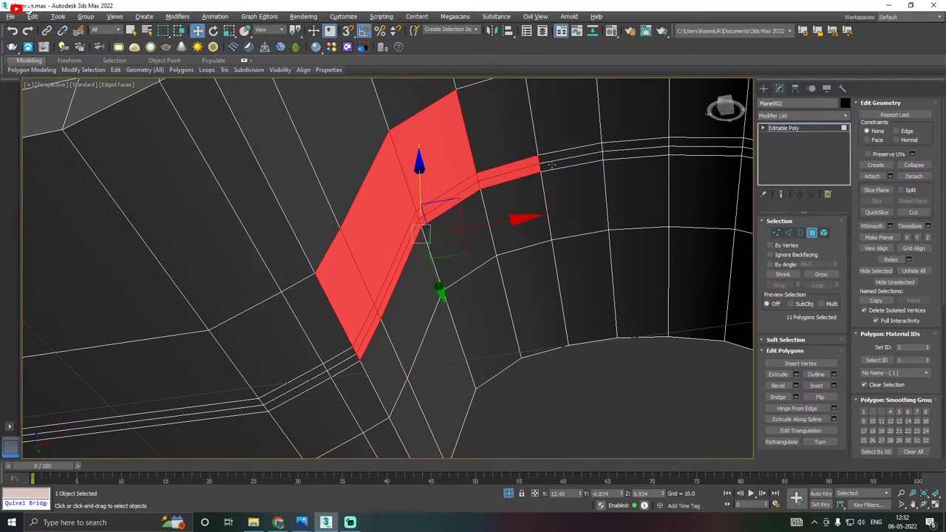
pyautogui.keyDown('ctrl'); pyautogui.click(563, 163); pyautogui.keyUp('ctrl')
pyautogui.keyDown('ctrl'); pyautogui.click(565, 151); pyautogui.keyUp('ctrl')
pyautogui.keyDown('ctrl'); pyautogui.click(570, 132); pyautogui.keyUp('ctrl')
pyautogui.keyDown('ctrl'); pyautogui.click(500, 155); pyautogui.keyUp('ctrl')
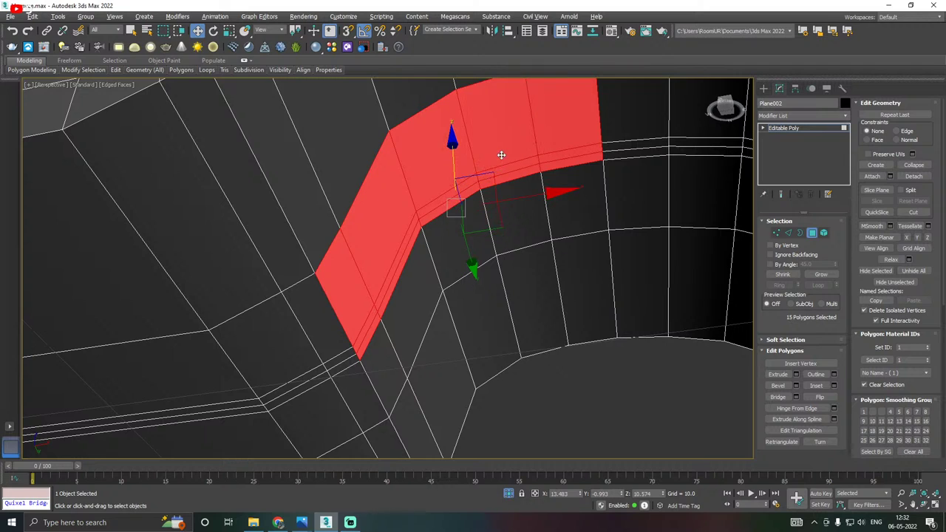
# Add the next two rows of inner polygons along the top of the rear wheel arch to the selected strip.
pyautogui.keyDown('alt'); pyautogui.moveTo(501, 154); pyautogui.dragTo(406, 244, button='middle'); pyautogui.keyUp('alt')
pyautogui.keyDown('alt'); pyautogui.moveTo(540, 183); pyautogui.dragTo(523, 183, button='middle'); pyautogui.keyUp('alt')
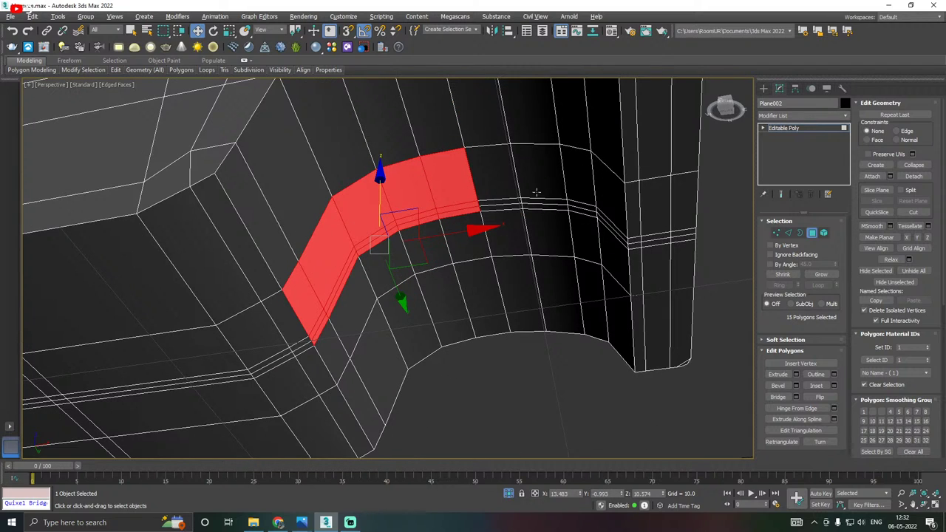
pyautogui.scroll(3, 537, 192)
pyautogui.keyDown('ctrl'); pyautogui.click(497, 213); pyautogui.keyUp('ctrl')
pyautogui.keyDown('ctrl'); pyautogui.click(503, 202); pyautogui.keyUp('ctrl')
pyautogui.keyDown('ctrl'); pyautogui.click(487, 183); pyautogui.keyUp('ctrl')
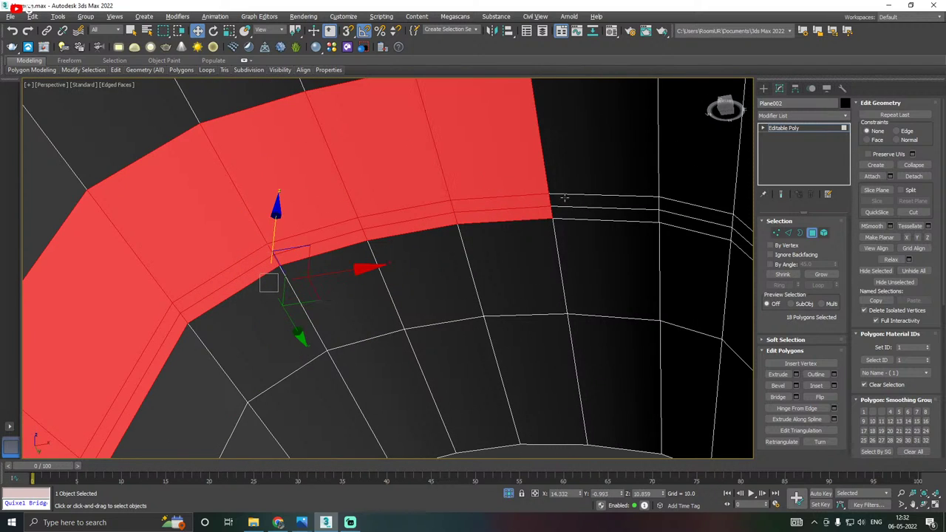
pyautogui.keyDown('ctrl'); pyautogui.click(565, 198); pyautogui.keyUp('ctrl')
pyautogui.keyDown('ctrl'); pyautogui.click(566, 209); pyautogui.keyUp('ctrl')
pyautogui.keyDown('ctrl'); pyautogui.click(567, 180); pyautogui.keyUp('ctrl')
# Extend the polygon selection along the remaining wheel-arch strip down to its far end, including the narrow loops.
pyautogui.keyDown('alt'); pyautogui.moveTo(454, 216); pyautogui.dragTo(492, 229, button='middle'); pyautogui.keyUp('alt')
pyautogui.moveTo(585, 282); pyautogui.dragTo(509, 244, button='middle')
pyautogui.keyDown('ctrl'); pyautogui.click(516, 213); pyautogui.keyUp('ctrl')
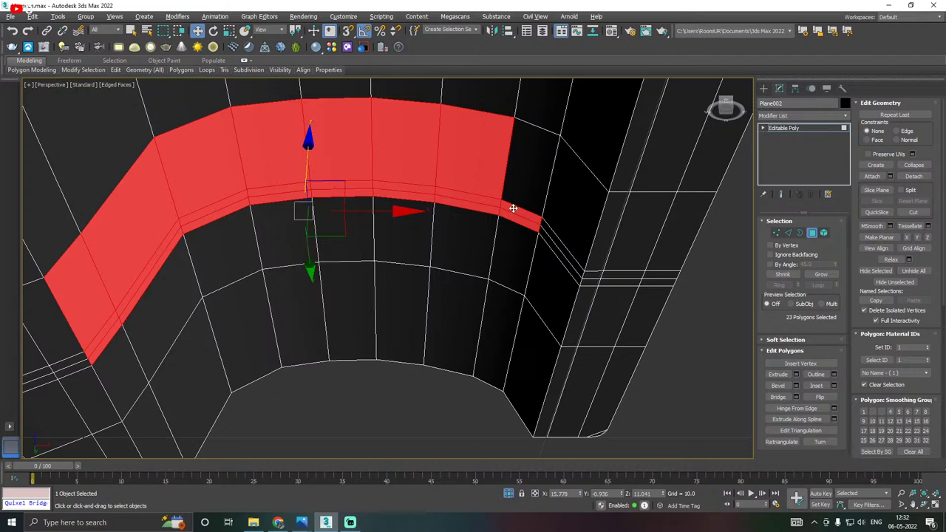
pyautogui.keyDown('ctrl'); pyautogui.click(522, 193); pyautogui.keyUp('ctrl')
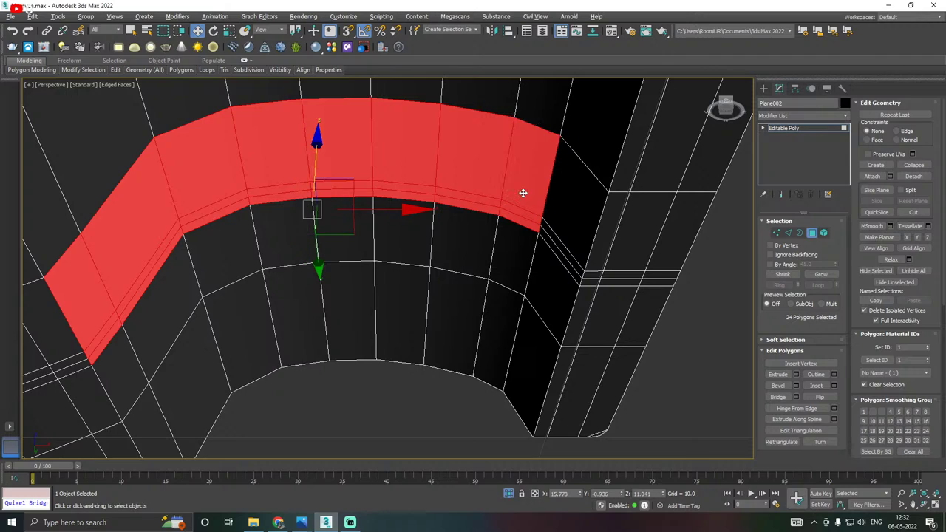
pyautogui.keyDown('ctrl'); pyautogui.click(549, 244); pyautogui.keyUp('ctrl')
pyautogui.keyDown('ctrl'); pyautogui.click(554, 240); pyautogui.keyUp('ctrl')
pyautogui.keyDown('ctrl'); pyautogui.click(579, 220); pyautogui.keyUp('ctrl')
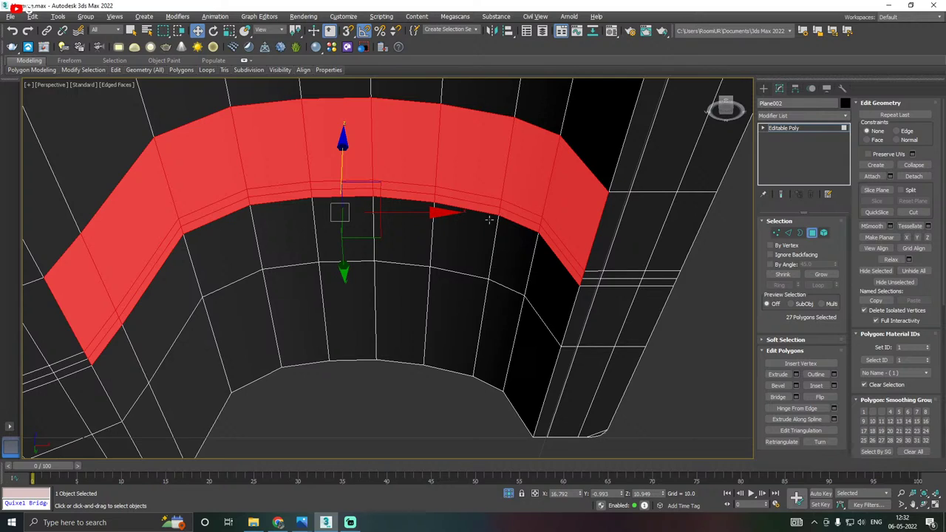
# Extrude the selected wheel-arch strip by Local Normal with a height of 4.522.
pyautogui.keyDown('alt'); pyautogui.moveTo(489, 220); pyautogui.dragTo(447, 209, button='middle'); pyautogui.keyUp('alt')
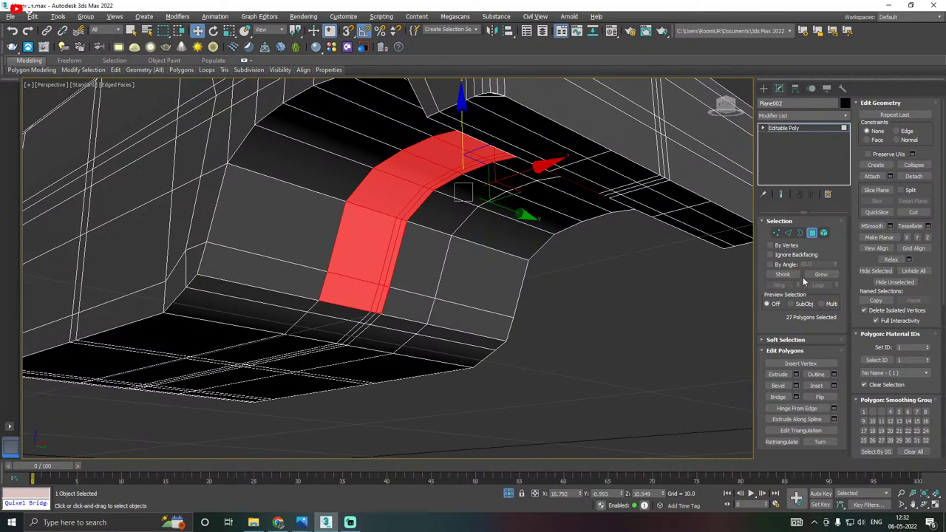
pyautogui.click(796, 374)
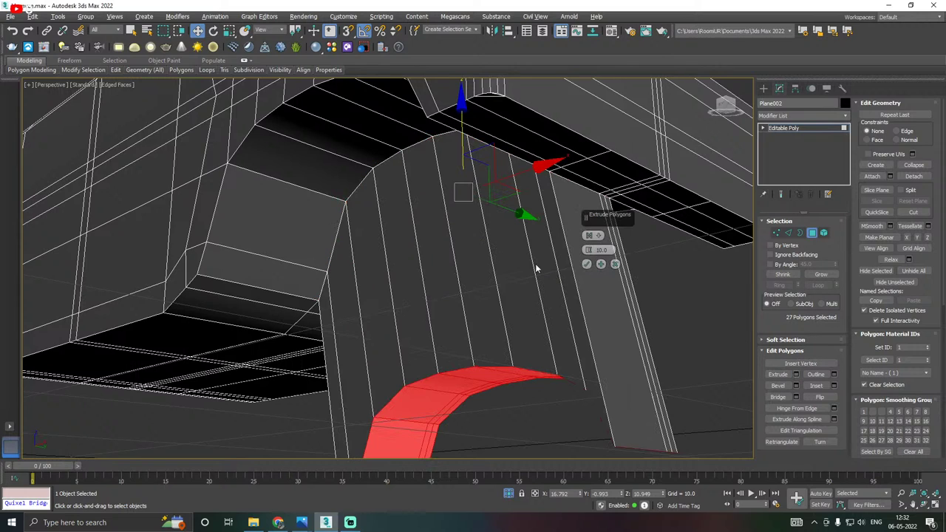
pyautogui.moveTo(589, 250); pyautogui.dragTo(588, 268)
pyautogui.click(589, 235)
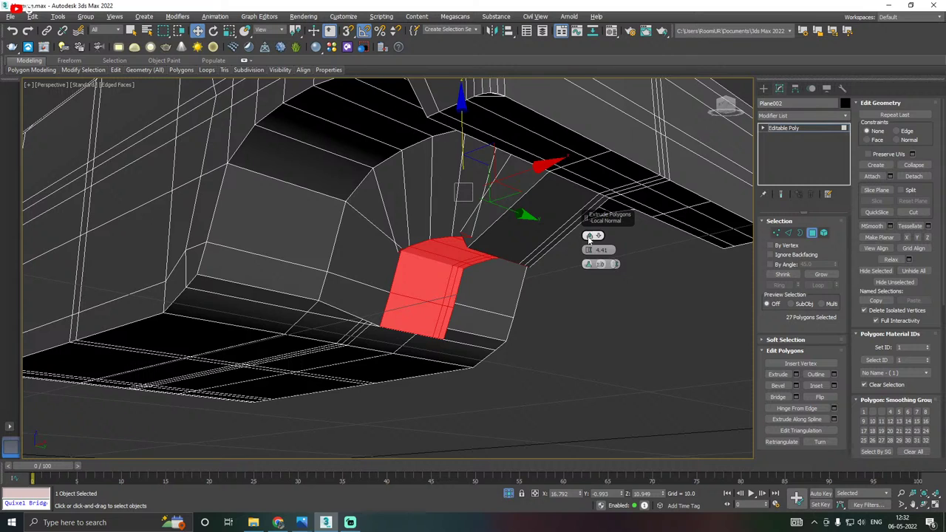
pyautogui.keyDown('alt'); pyautogui.moveTo(590, 263); pyautogui.dragTo(564, 277, button='middle'); pyautogui.keyUp('alt')
pyautogui.moveTo(589, 249); pyautogui.dragTo(589, 243)
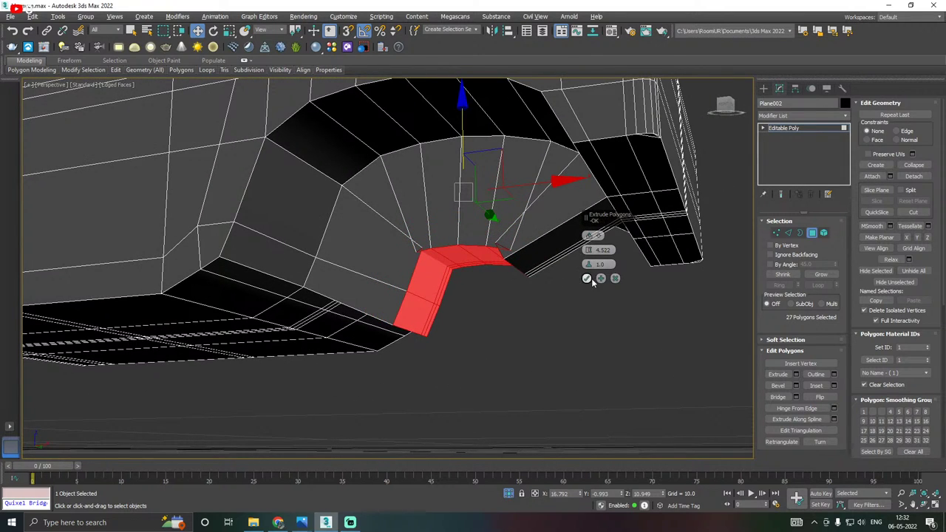
pyautogui.click(586, 279)
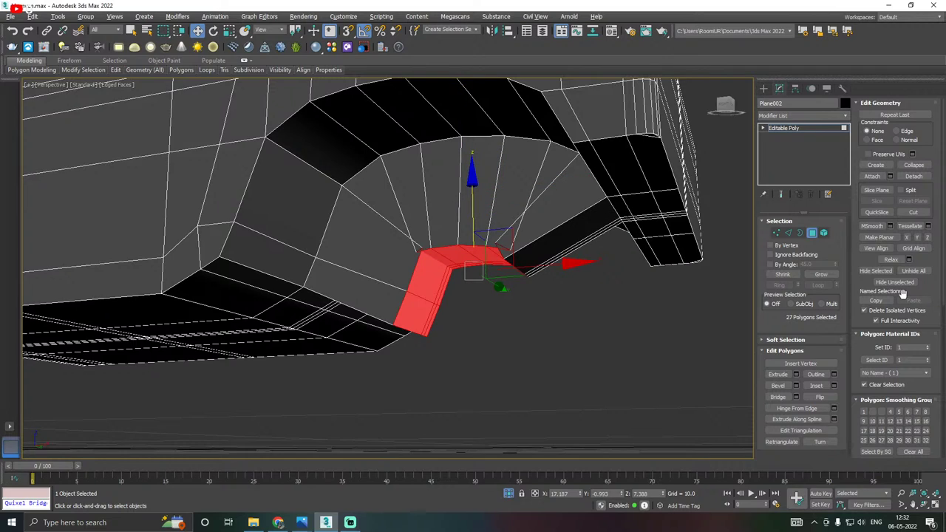
# Try making the extruded polygons planar along Y, X and Z, undoing each attempt.
pyautogui.click(917, 238)
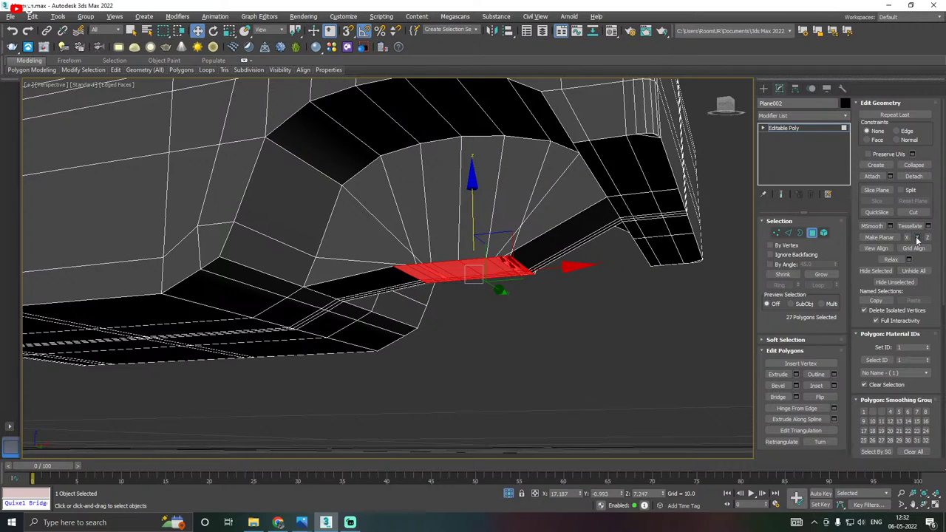
pyautogui.hotkey('ctrl', 'z')
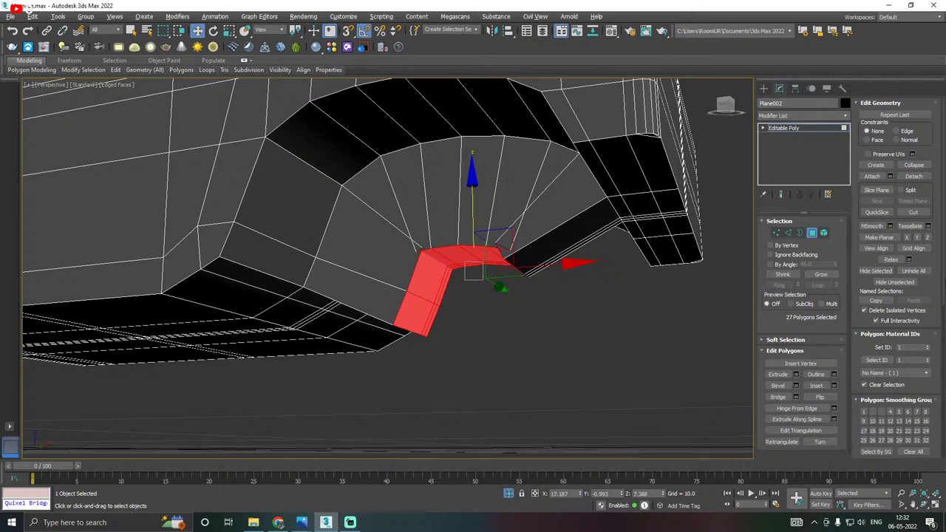
pyautogui.click(907, 238)
pyautogui.hotkey('ctrl', 'z')
pyautogui.click(929, 238)
pyautogui.click(929, 240)
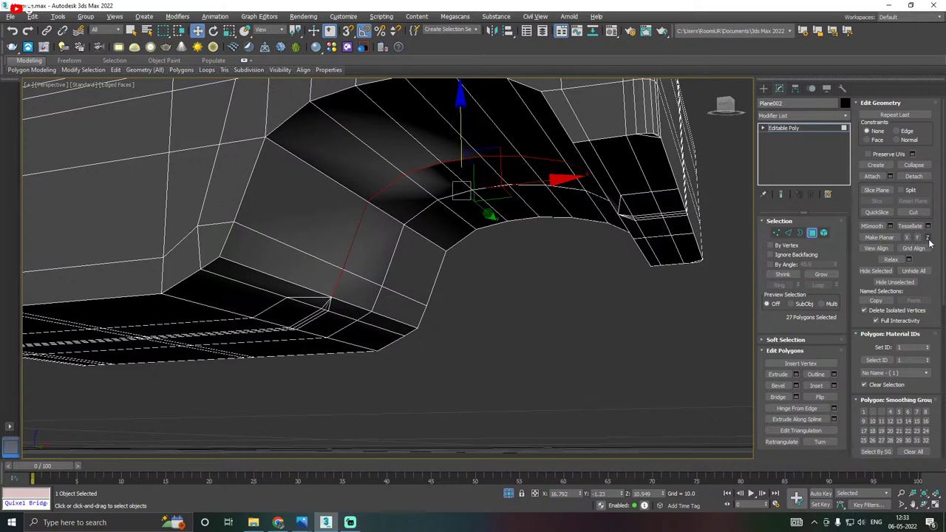
pyautogui.hotkey('ctrl', 'z')
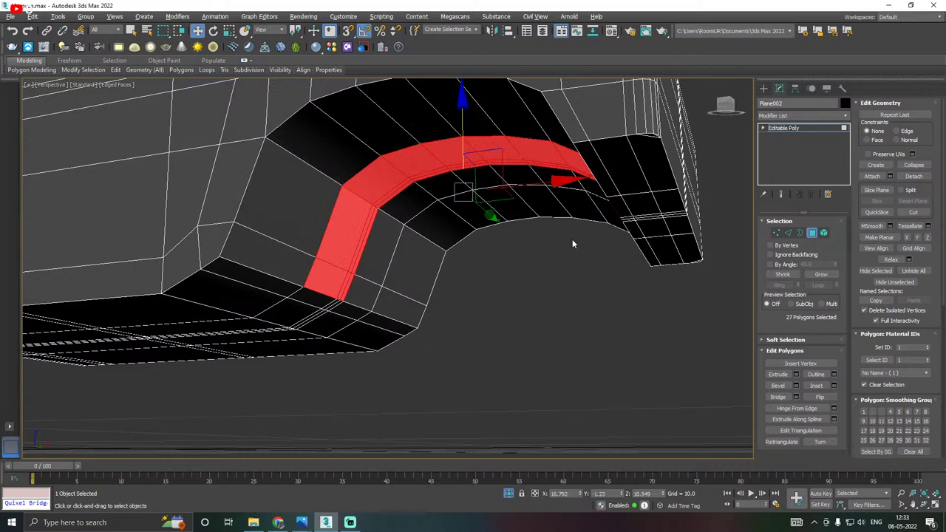
# Extrude the wheel-arch strip again with the same settings and make the extruded polygons planar in Y.
pyautogui.click(796, 374)
pyautogui.click(590, 277)
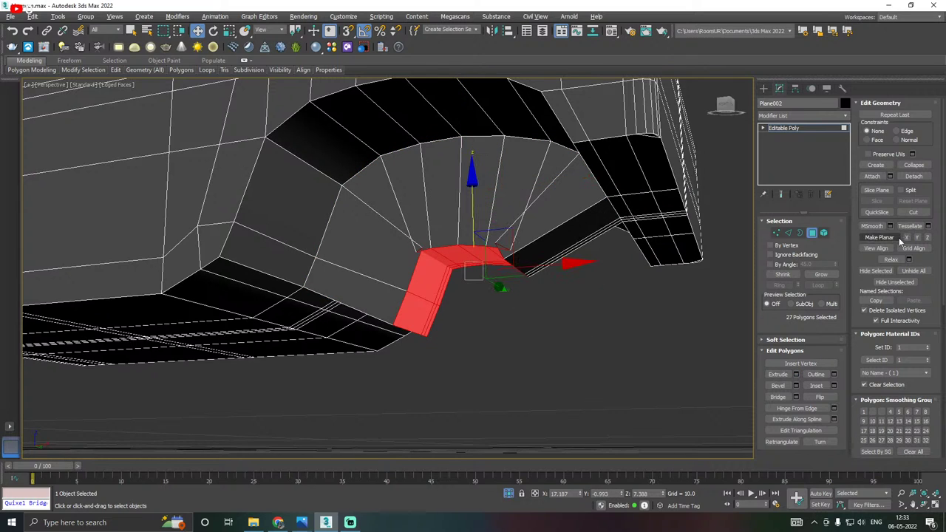
pyautogui.click(917, 239)
# In the Front view, lower the end vertices on the cabin side of the flattened edge and shift the neighbouring vertices towards the cabin.
pyautogui.keyDown('alt'); pyautogui.moveTo(614, 237); pyautogui.dragTo(628, 246, button='middle'); pyautogui.keyUp('alt')
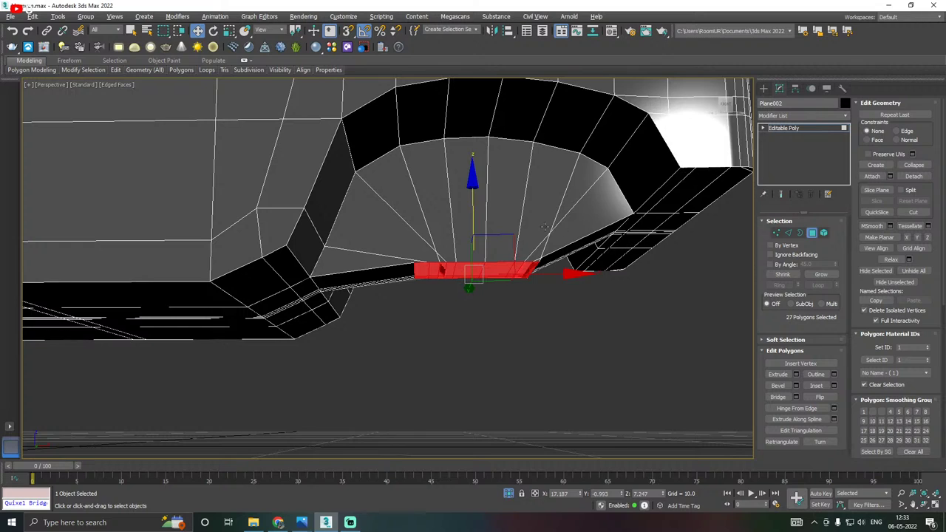
pyautogui.press('f')
pyautogui.scroll(8, 479, 293)
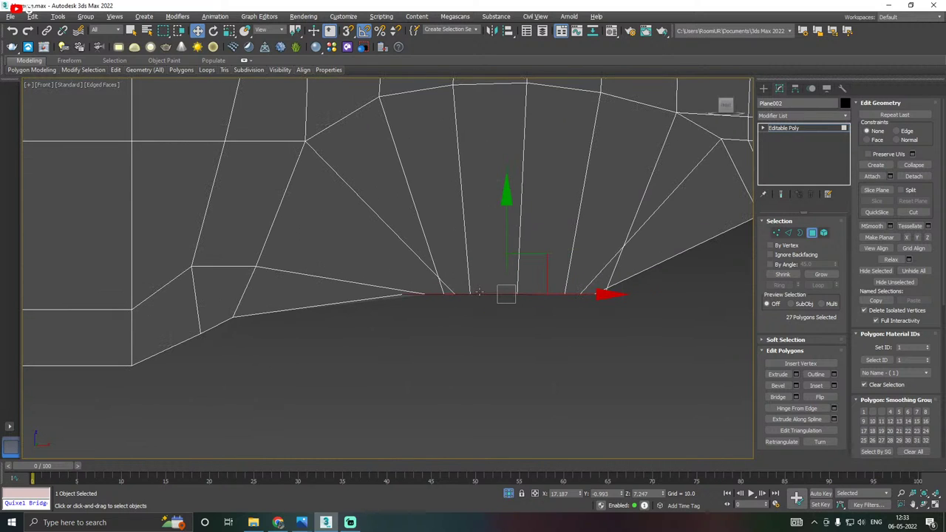
pyautogui.click(776, 232)
pyautogui.scroll(3, 406, 310)
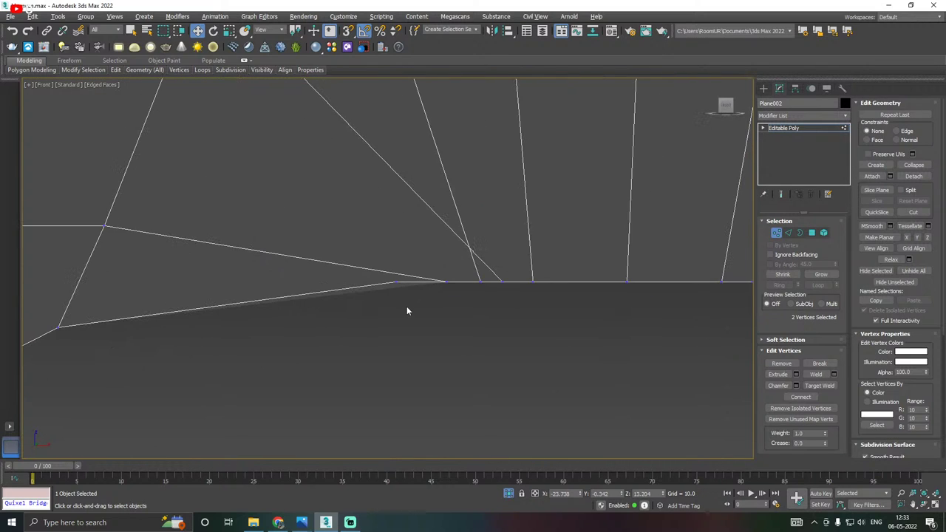
pyautogui.moveTo(408, 309); pyautogui.dragTo(409, 310)
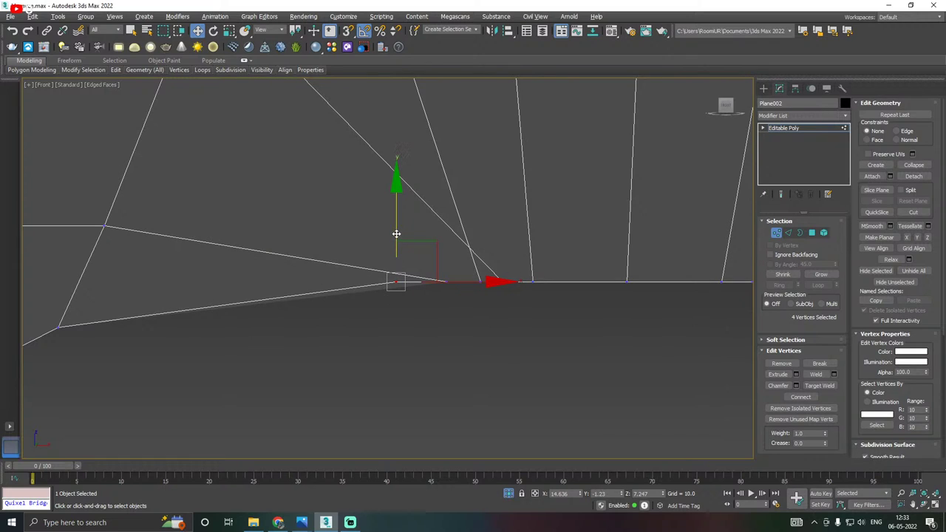
pyautogui.moveTo(397, 234); pyautogui.dragTo(408, 283)
pyautogui.scroll(-2, 340, 291)
pyautogui.scroll(2, 419, 290)
pyautogui.click(403, 298)
pyautogui.scroll(-3, 372, 271)
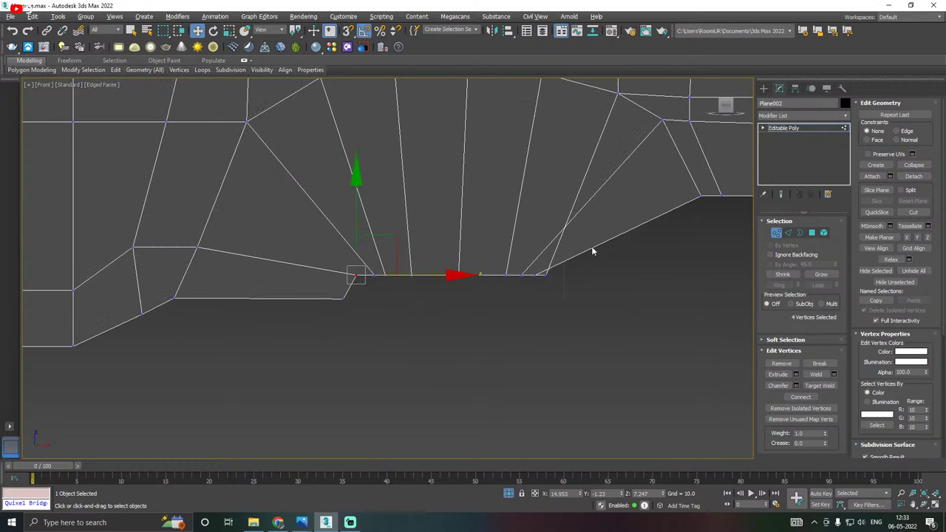
# Spread the last two vertex groups at the tail end of the flattened edge to X about 20.9 and 20.2.
pyautogui.scroll(3, 592, 251)
pyautogui.moveTo(444, 331); pyautogui.dragTo(453, 321)
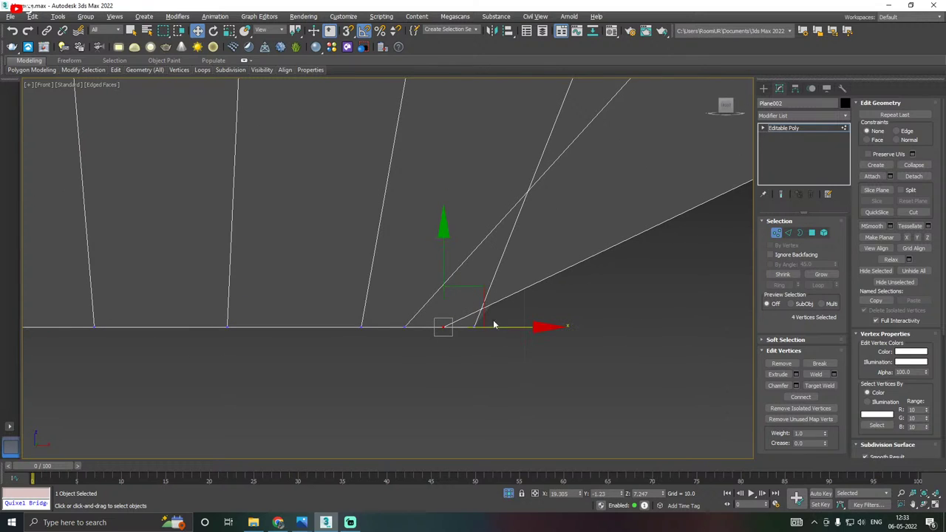
pyautogui.moveTo(645, 319); pyautogui.dragTo(646, 323)
pyautogui.moveTo(506, 326); pyautogui.dragTo(692, 315)
pyautogui.scroll(-3, 595, 306)
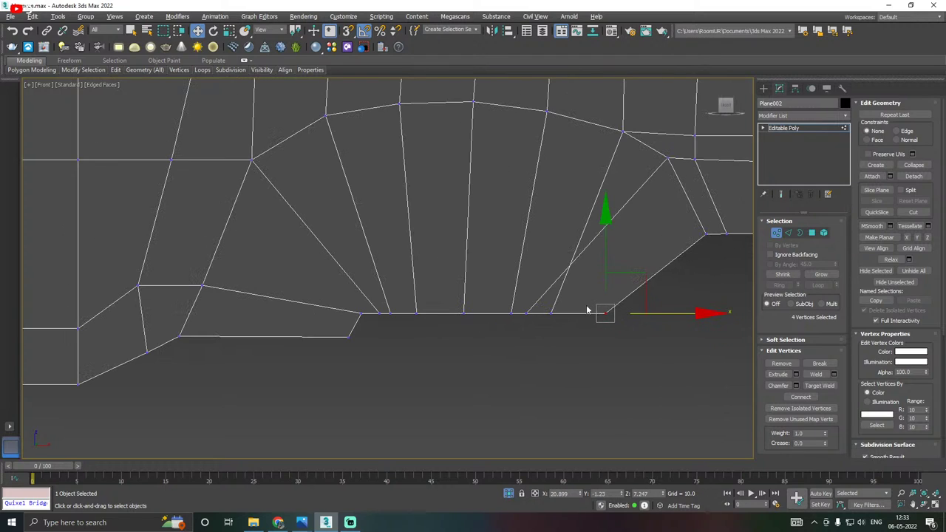
pyautogui.scroll(1, 558, 313)
pyautogui.moveTo(521, 322); pyautogui.dragTo(633, 312)
# Move the two outermost vertex groups at the cabin end further towards the cabin, lowering the second below the flat edge.
pyautogui.moveTo(350, 321); pyautogui.dragTo(465, 293, button='middle')
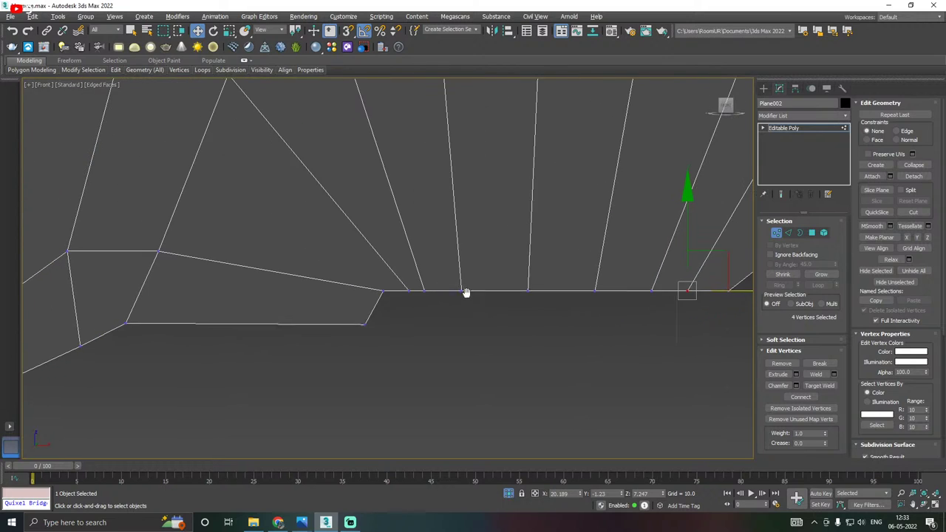
pyautogui.moveTo(393, 309); pyautogui.dragTo(331, 313)
pyautogui.click(405, 302)
pyautogui.click(383, 292)
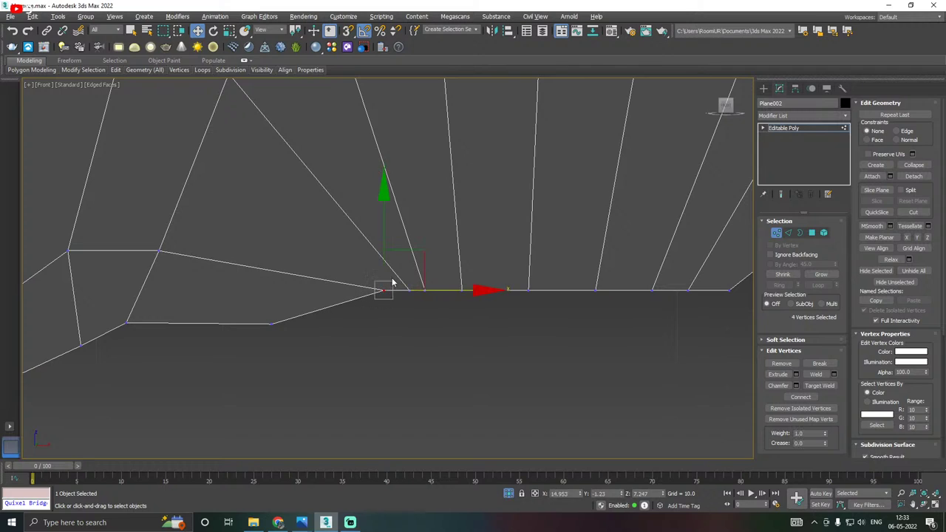
pyautogui.moveTo(384, 249); pyautogui.dragTo(377, 268)
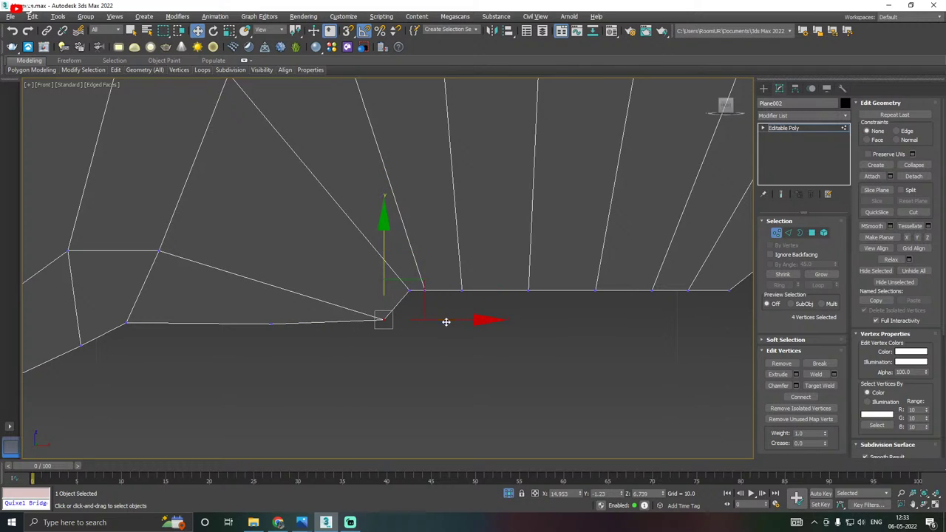
pyautogui.moveTo(446, 321); pyautogui.dragTo(397, 312)
pyautogui.moveTo(333, 264); pyautogui.dragTo(335, 250)
# Shift the third vertex group from the cabin end to X 14.886 and Z 7.112, and lower the fourth to Z 7.104.
pyautogui.moveTo(381, 314); pyautogui.dragTo(419, 277)
pyautogui.moveTo(473, 292); pyautogui.dragTo(443, 292)
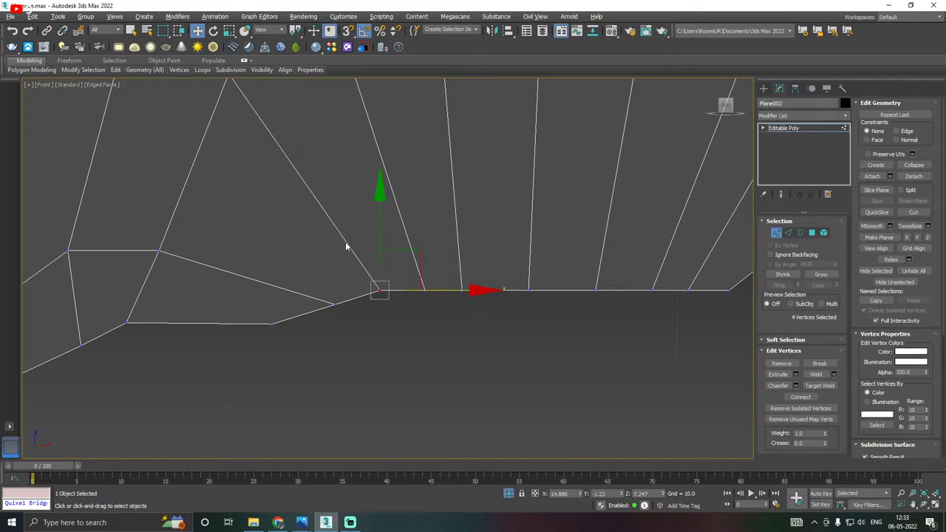
pyautogui.moveTo(380, 231); pyautogui.dragTo(383, 238)
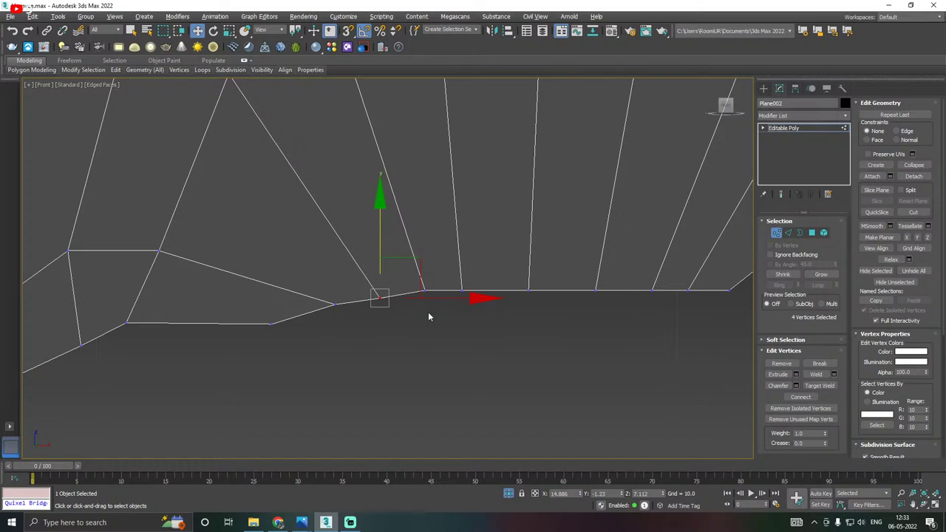
pyautogui.click(294, 337)
pyautogui.moveTo(419, 281); pyautogui.dragTo(442, 309)
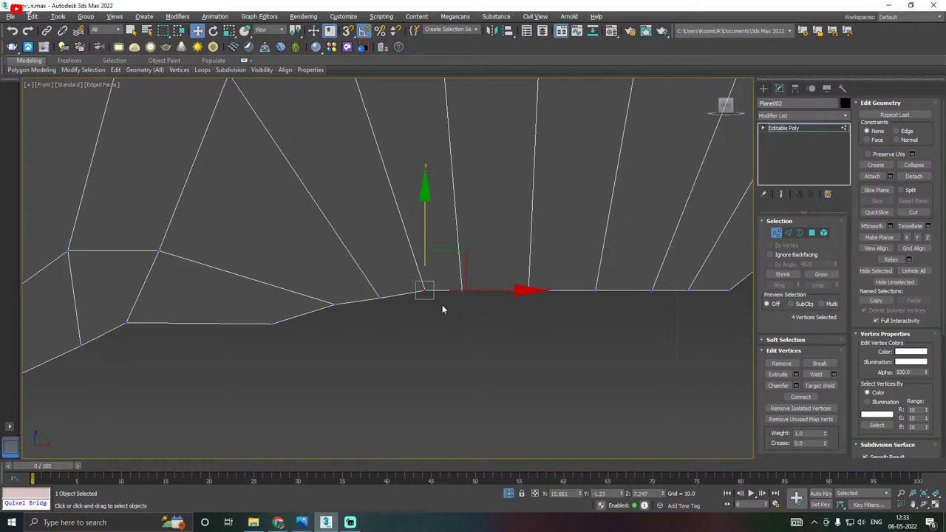
pyautogui.moveTo(424, 244); pyautogui.dragTo(425, 253)
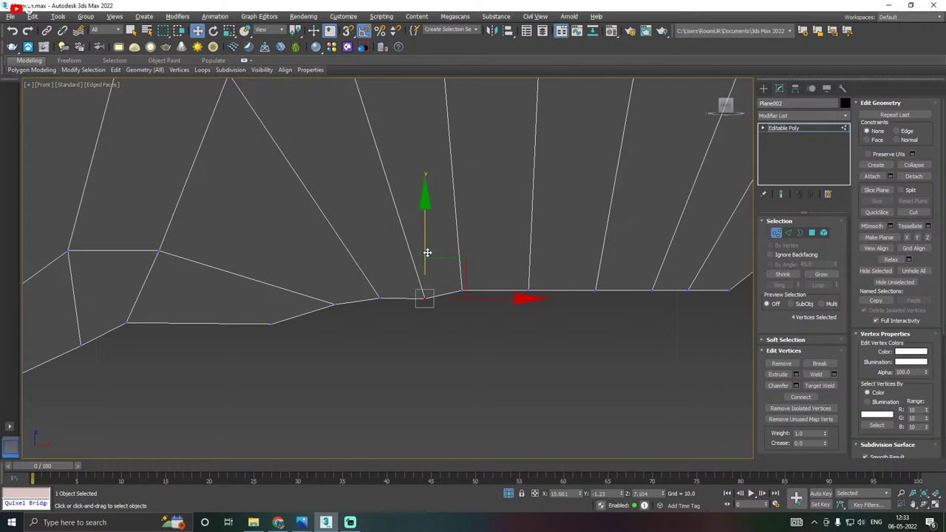
pyautogui.click(441, 322)
# Select the fifth vertex group, leave isolation to compare the arch with the wheel and reference image, and isolate the body again.
pyautogui.moveTo(449, 315); pyautogui.dragTo(467, 288)
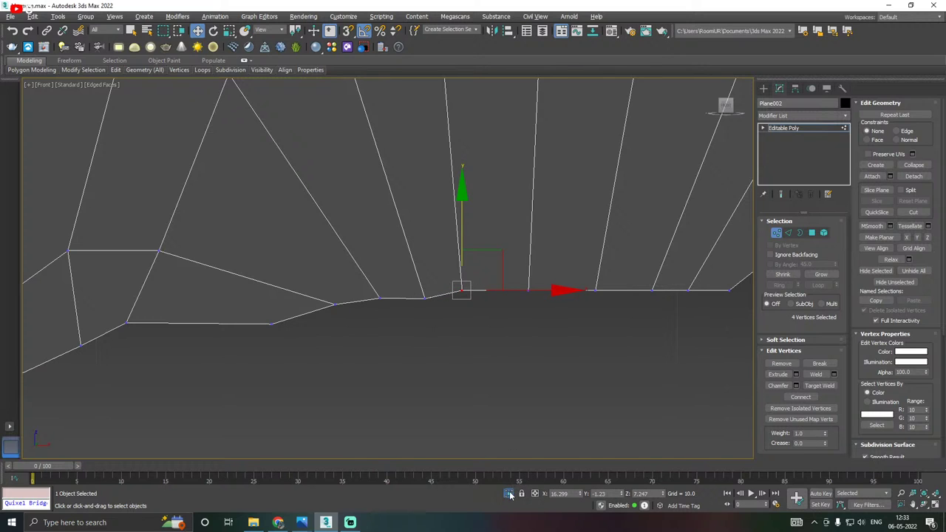
pyautogui.scroll(-6, 411, 301)
pyautogui.scroll(-2, 410, 302)
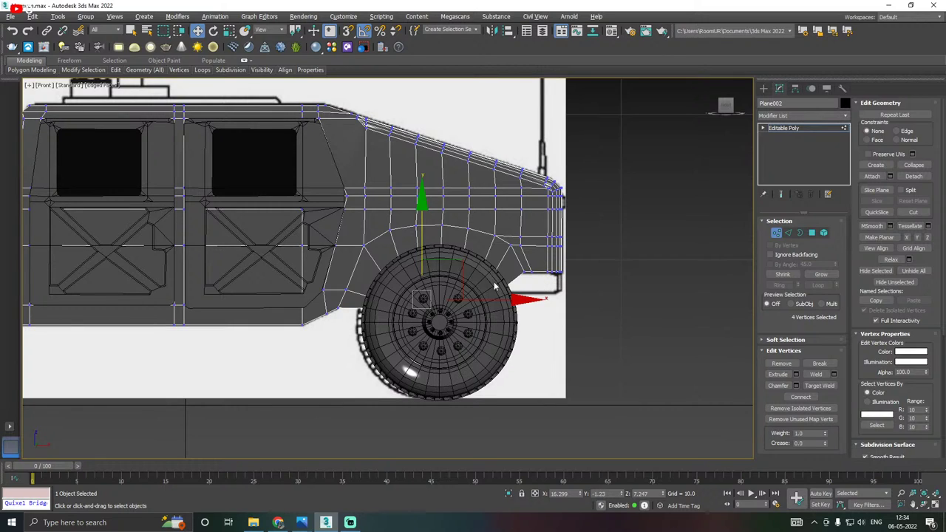
pyautogui.click(508, 494)
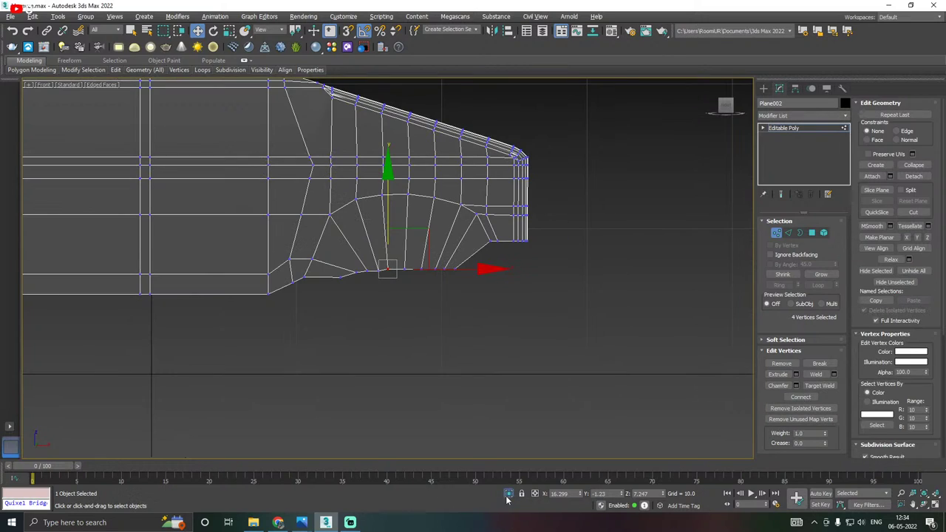
# Move the outermost vertices at the tail end of the flattened edge outward along X to about 23.2.
pyautogui.scroll(4, 526, 316)
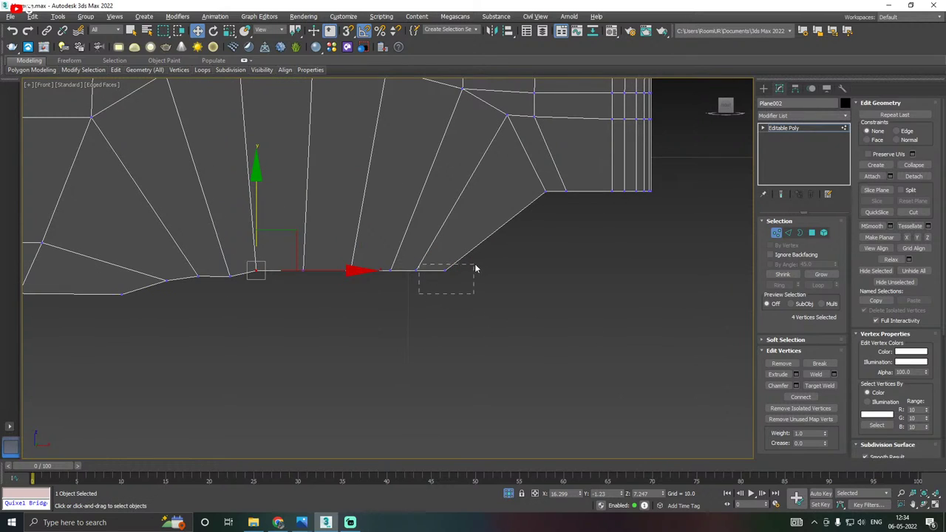
pyautogui.moveTo(474, 269); pyautogui.dragTo(585, 272)
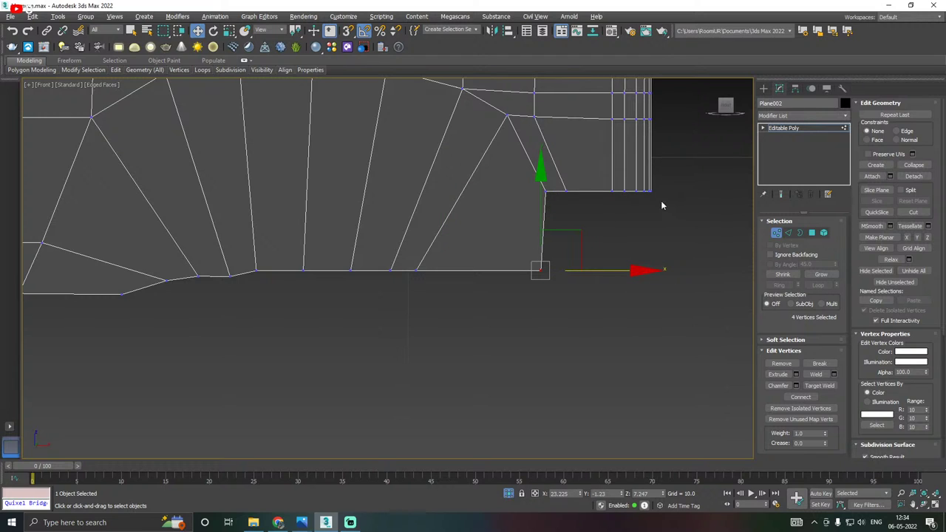
pyautogui.moveTo(626, 229)
pyautogui.mouseDown(button='middle')
pyautogui.moveTo(629, 258)
pyautogui.moveTo(629, 226)
pyautogui.mouseUp(button='middle')
pyautogui.press('f')
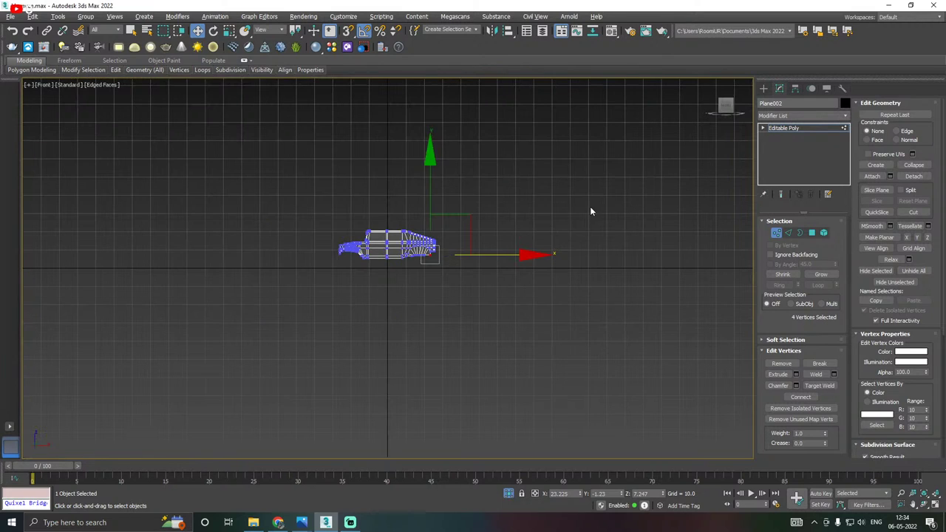
pyautogui.scroll(8, 437, 264)
pyautogui.scroll(2, 481, 281)
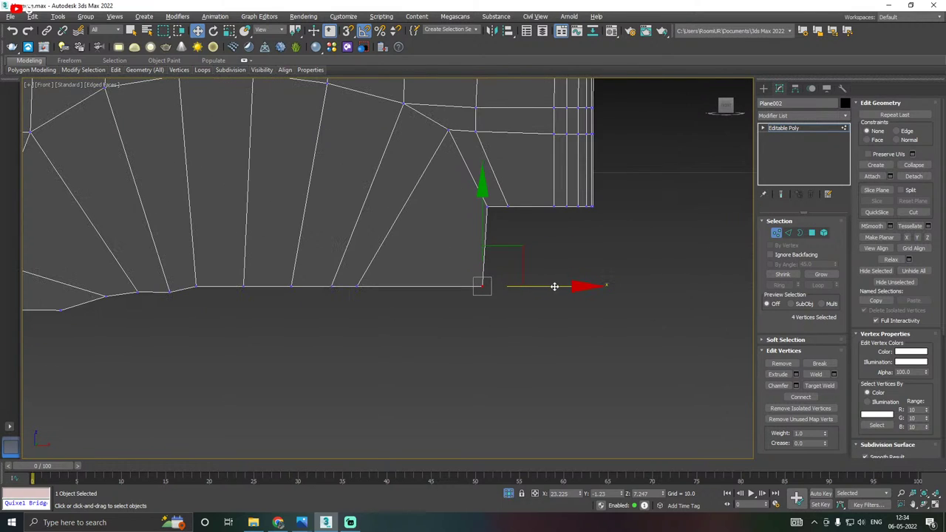
pyautogui.moveTo(548, 291); pyautogui.dragTo(587, 288)
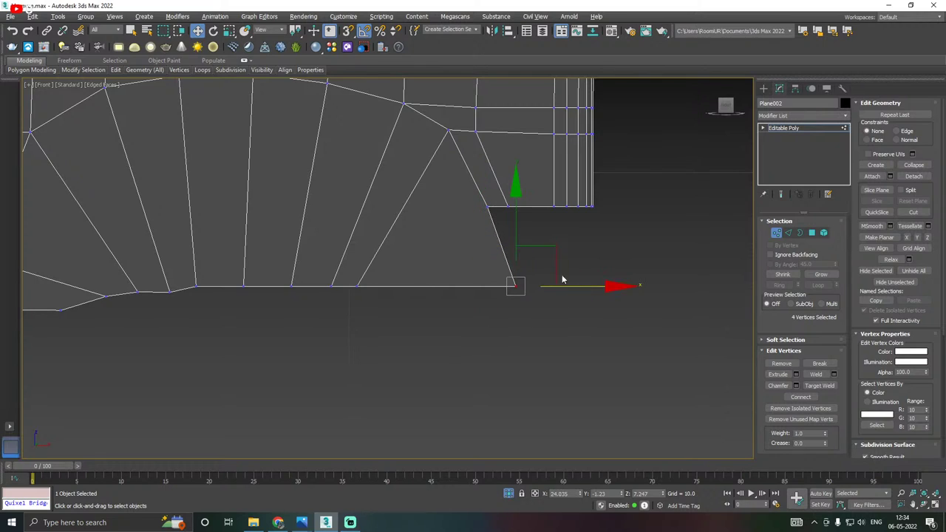
pyautogui.moveTo(520, 235); pyautogui.dragTo(546, 197)
pyautogui.moveTo(587, 222); pyautogui.dragTo(549, 224)
pyautogui.hotkey('ctrl', 'z')
pyautogui.hotkey('ctrl', 'z')
pyautogui.hotkey('ctrl', 'z')
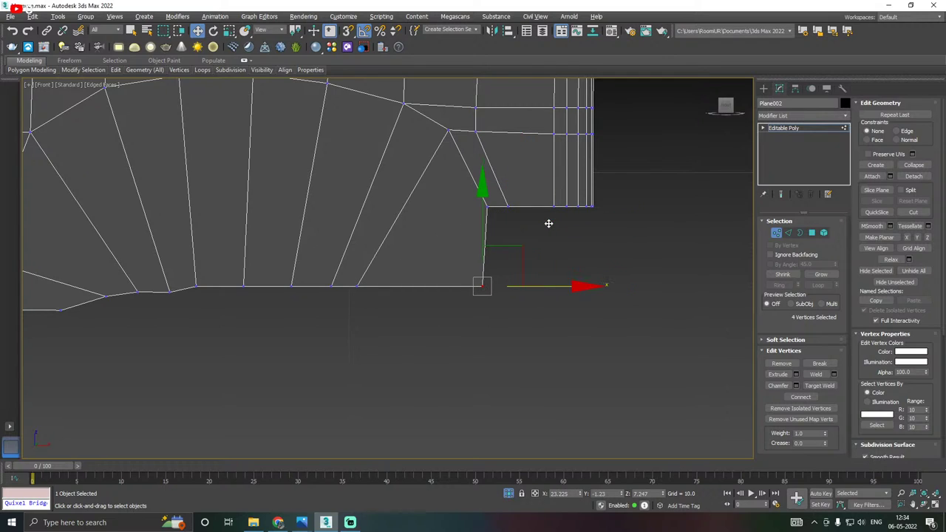
# Flatten the selected underside polygons of the inner wheel arch onto a single level along Z.
pyautogui.moveTo(463, 311); pyautogui.dragTo(642, 320, button='middle')
pyautogui.press('p')
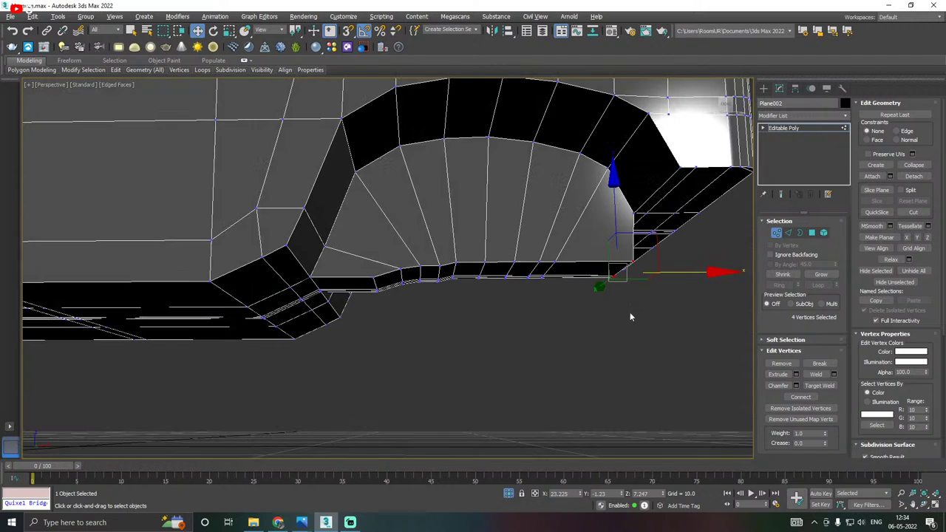
pyautogui.keyDown('alt'); pyautogui.moveTo(561, 244); pyautogui.dragTo(572, 262, button='middle'); pyautogui.keyUp('alt')
pyautogui.click(812, 233)
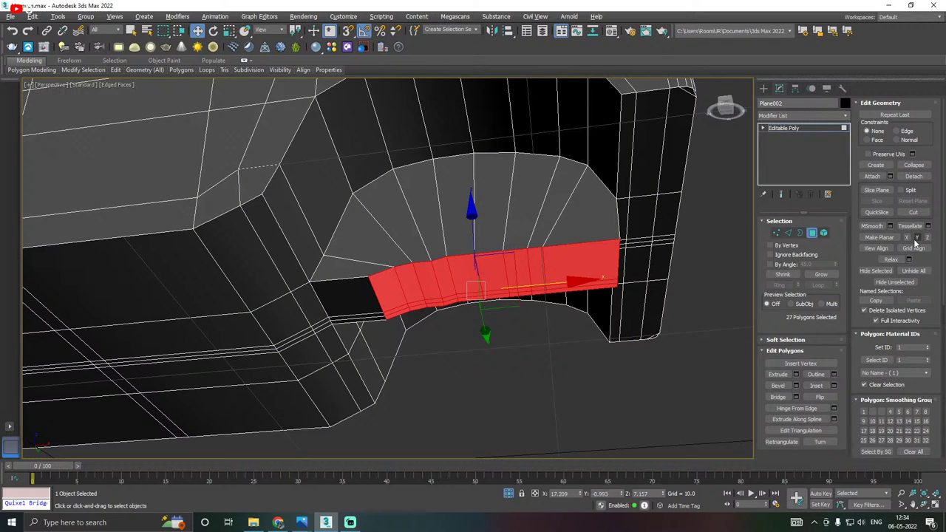
pyautogui.click(916, 239)
# Extrude the nine underside polygons between the wheel arch and the tail down to about the level of the flattened arch strip.
pyautogui.keyDown('alt'); pyautogui.moveTo(615, 299); pyautogui.dragTo(507, 275, button='middle'); pyautogui.keyUp('alt')
pyautogui.scroll(4, 447, 266)
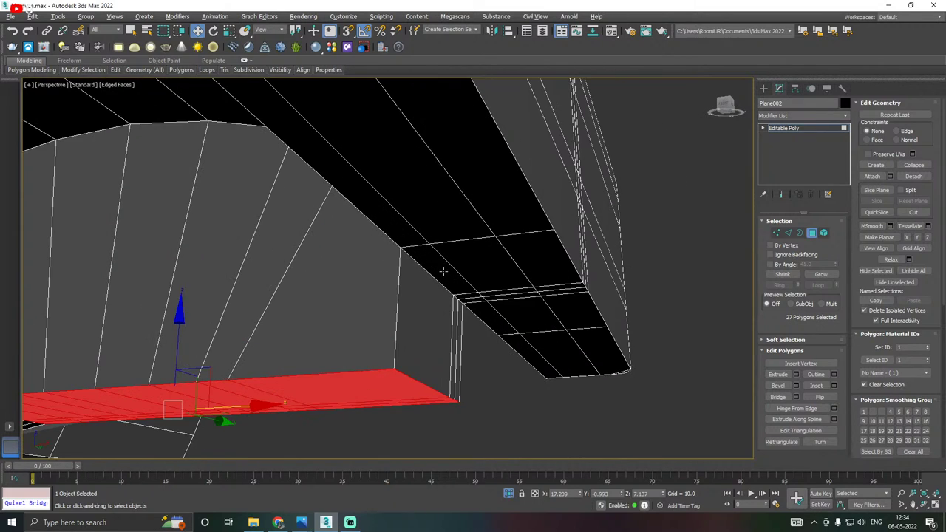
pyautogui.click(443, 272)
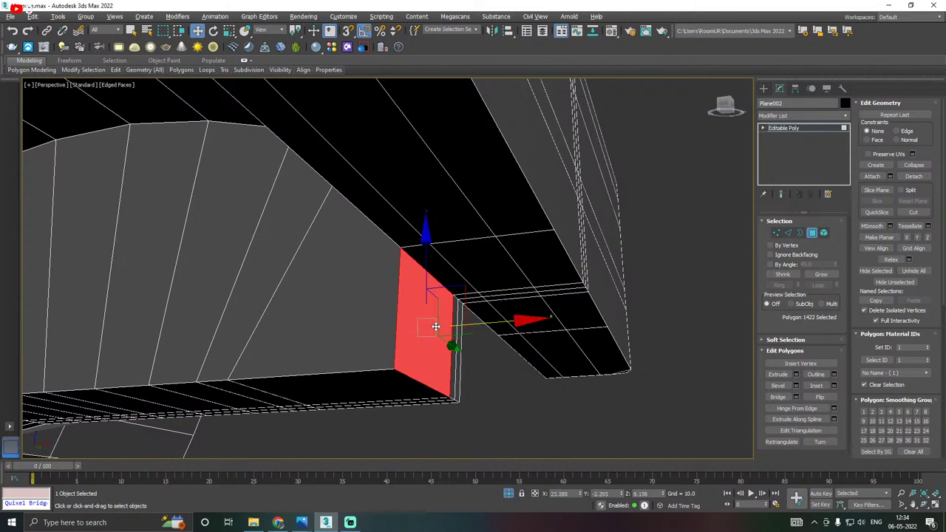
pyautogui.keyDown('alt'); pyautogui.moveTo(436, 326); pyautogui.dragTo(444, 320, button='middle'); pyautogui.keyUp('alt')
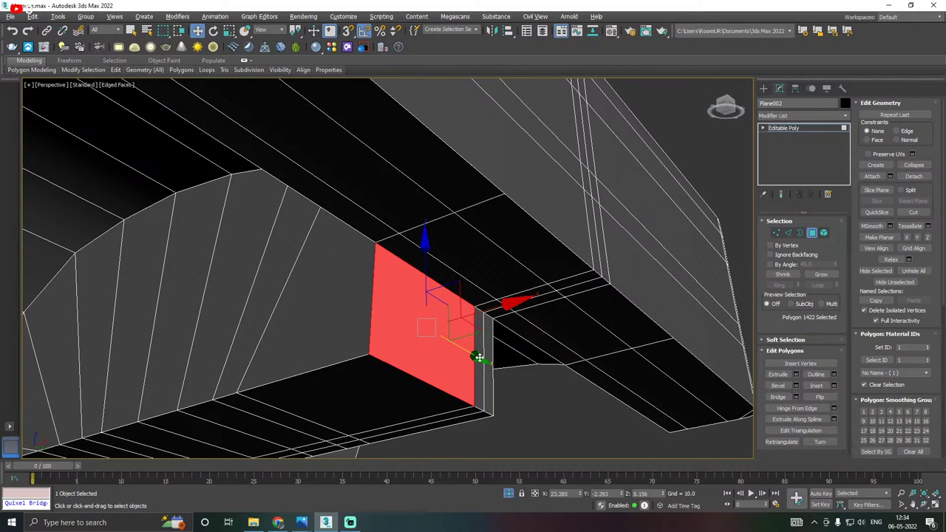
pyautogui.click(462, 283)
pyautogui.keyDown('ctrl'); pyautogui.click(493, 268); pyautogui.keyUp('ctrl')
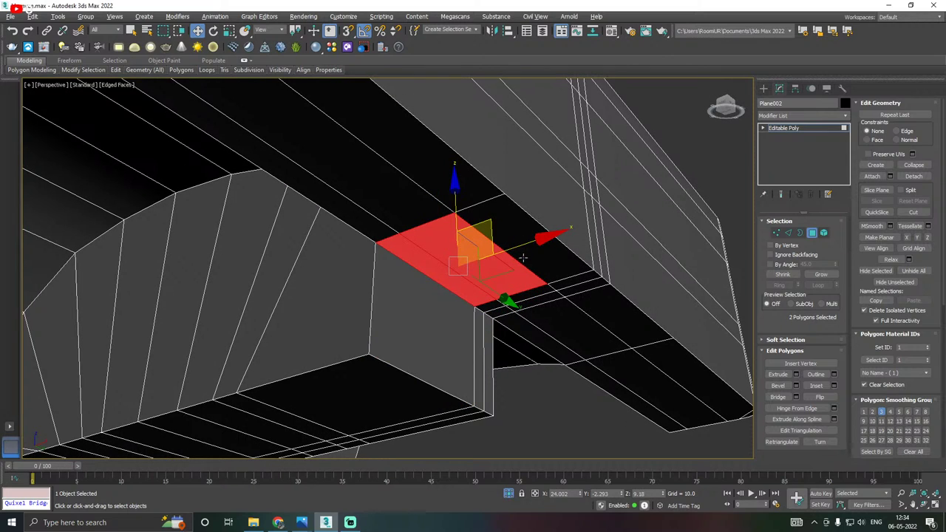
pyautogui.keyDown('ctrl'); pyautogui.click(523, 258); pyautogui.keyUp('ctrl')
pyautogui.keyDown('ctrl'); pyautogui.click(489, 309); pyautogui.keyUp('ctrl')
pyautogui.keyDown('ctrl'); pyautogui.click(494, 316); pyautogui.keyUp('ctrl')
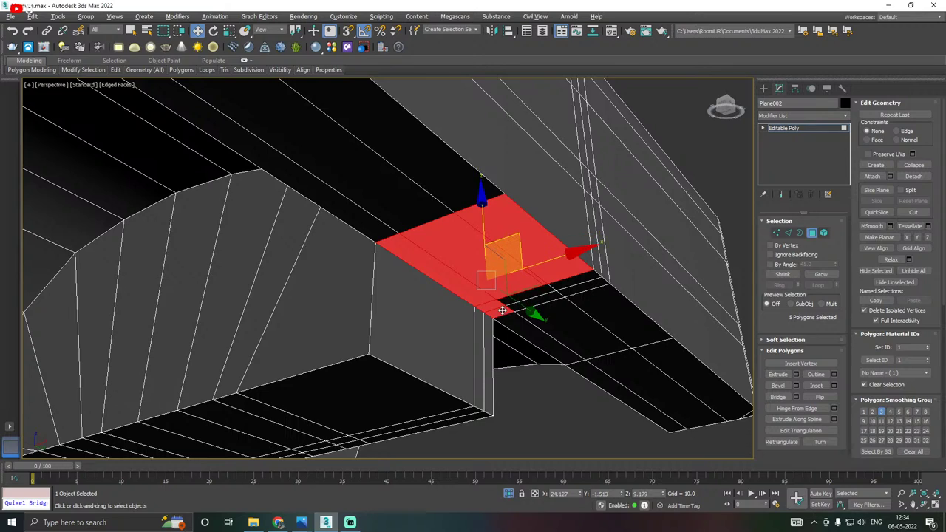
pyautogui.keyDown('ctrl'); pyautogui.click(514, 309); pyautogui.keyUp('ctrl')
pyautogui.keyDown('ctrl'); pyautogui.click(518, 305); pyautogui.keyUp('ctrl')
pyautogui.keyDown('ctrl'); pyautogui.click(566, 289); pyautogui.keyUp('ctrl')
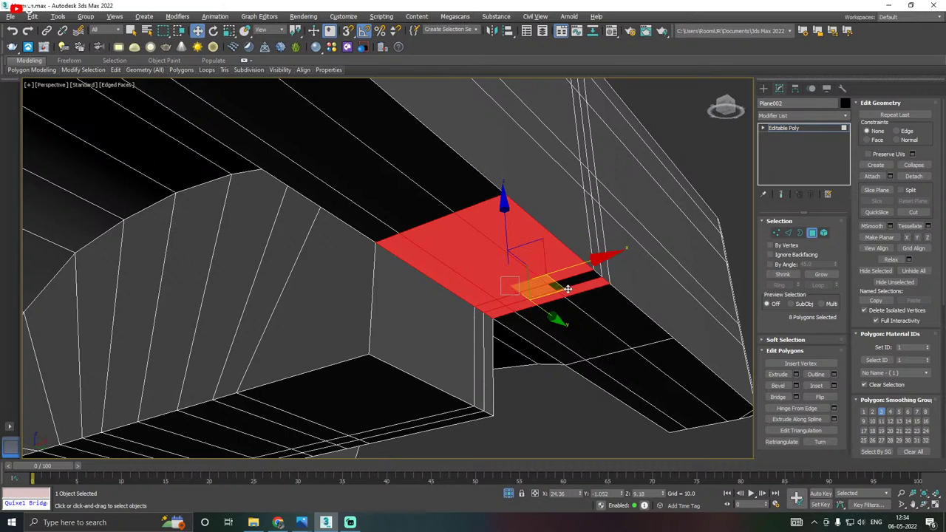
pyautogui.keyDown('ctrl'); pyautogui.click(566, 283); pyautogui.keyUp('ctrl')
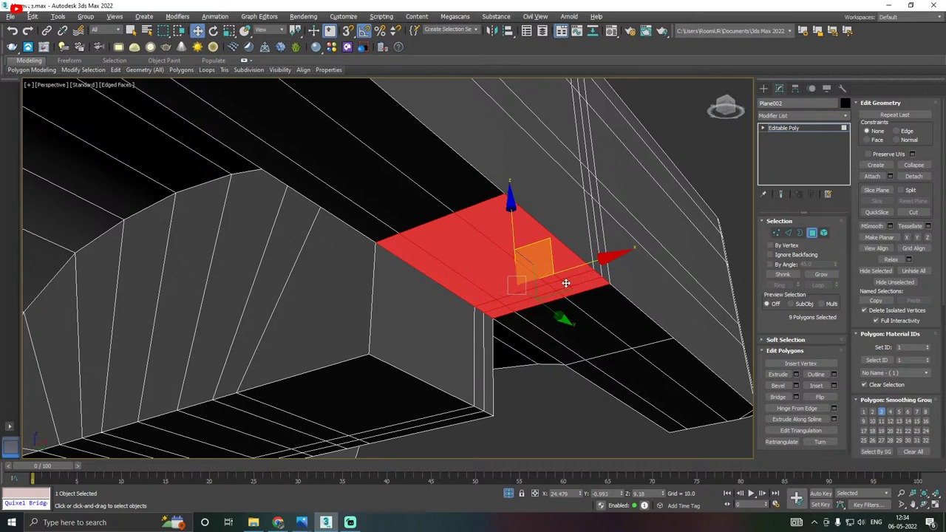
pyautogui.click(796, 374)
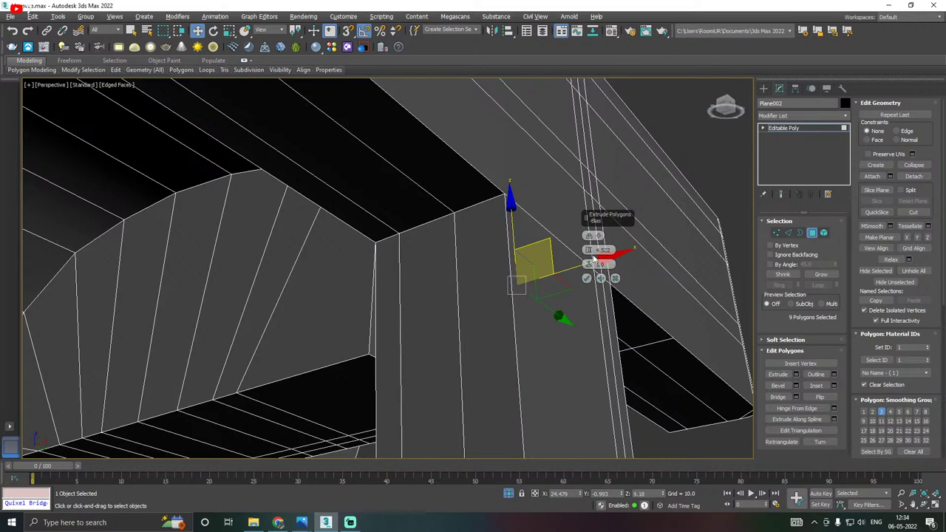
pyautogui.moveTo(589, 250); pyautogui.dragTo(587, 252)
pyautogui.click(586, 279)
pyautogui.keyDown('alt'); pyautogui.moveTo(571, 281); pyautogui.dragTo(545, 286, button='middle'); pyautogui.keyUp('alt')
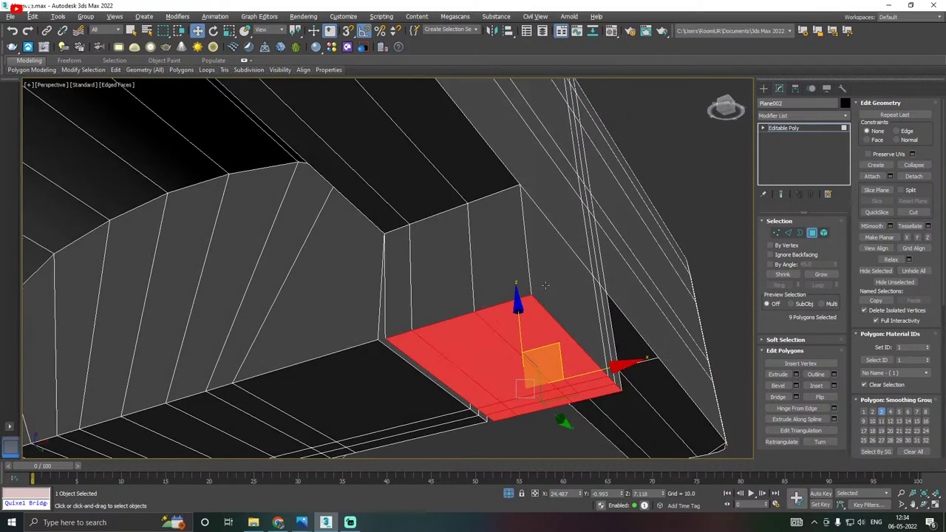
pyautogui.scroll(3, 397, 347)
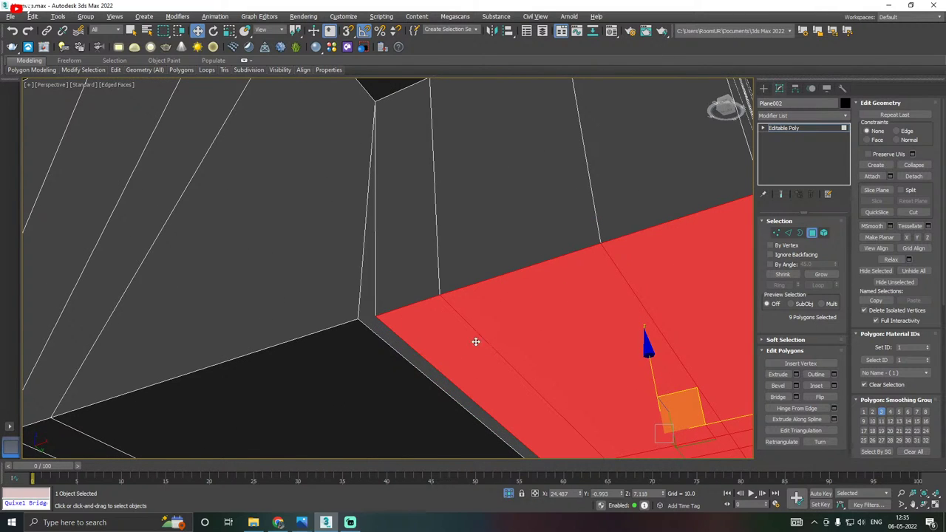
pyautogui.scroll(-5, 475, 342)
pyautogui.keyDown('alt'); pyautogui.moveTo(609, 363); pyautogui.dragTo(627, 362, button='middle'); pyautogui.keyUp('alt')
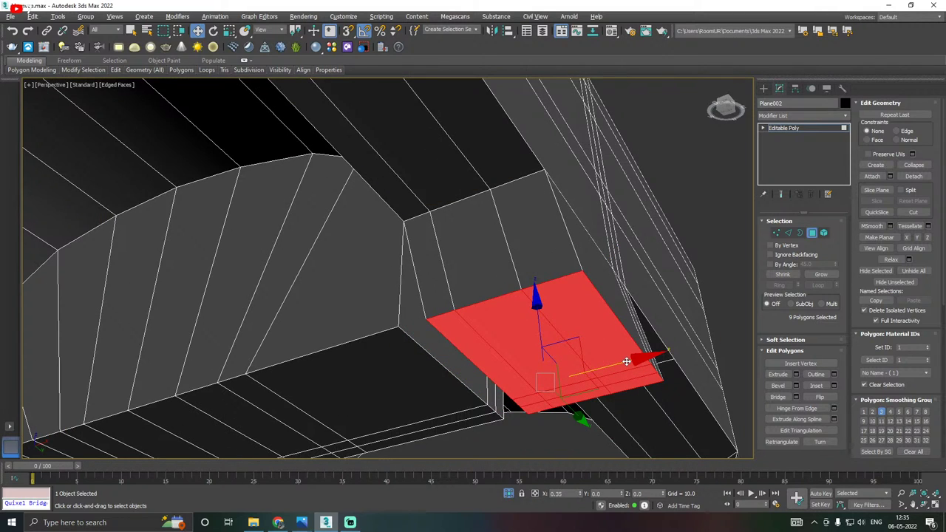
pyautogui.moveTo(627, 362); pyautogui.dragTo(625, 362)
pyautogui.hotkey('ctrl', 'z')
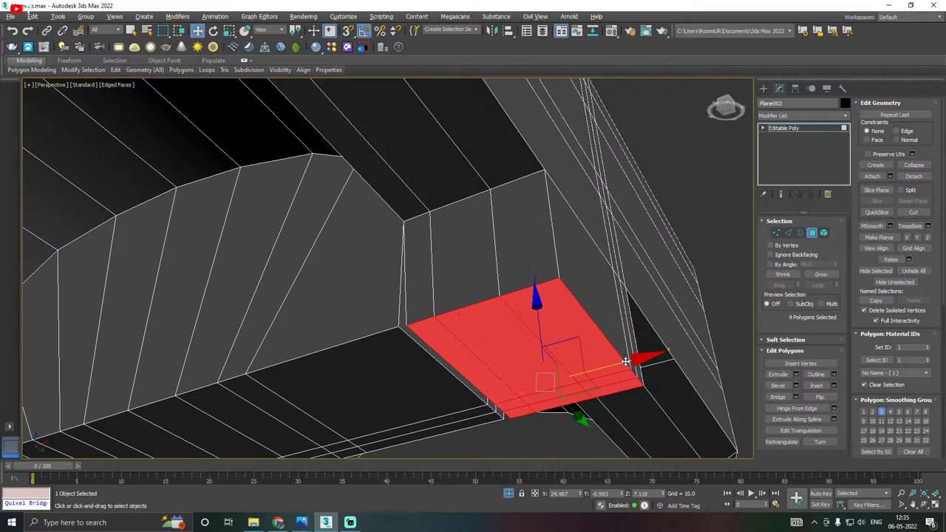
# Delete the facing side polygons in the narrow gap between the extruded block and the arch strip.
pyautogui.keyDown('alt'); pyautogui.moveTo(408, 333); pyautogui.dragTo(436, 309, button='middle'); pyautogui.keyUp('alt')
pyautogui.click(407, 325)
pyautogui.press('Delete')
pyautogui.scroll(3, 443, 351)
pyautogui.click(460, 355)
pyautogui.press('Delete')
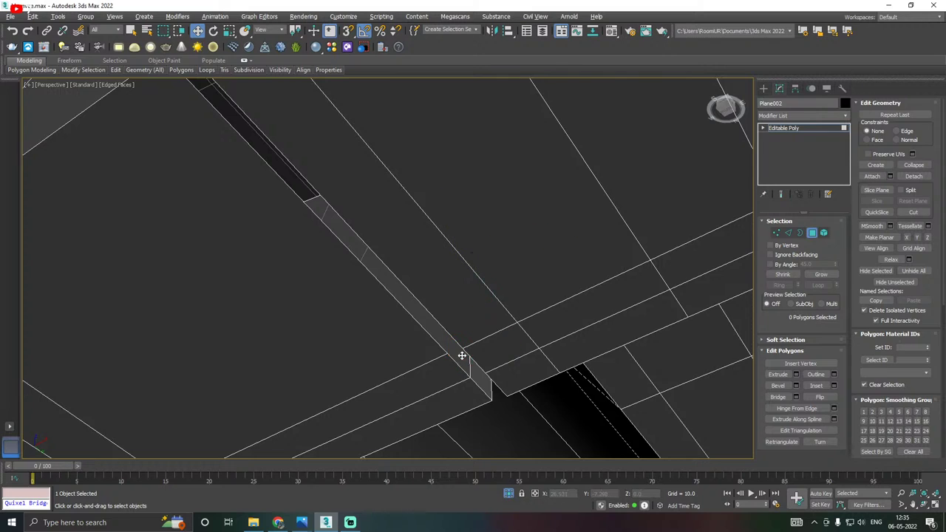
pyautogui.scroll(-3, 451, 372)
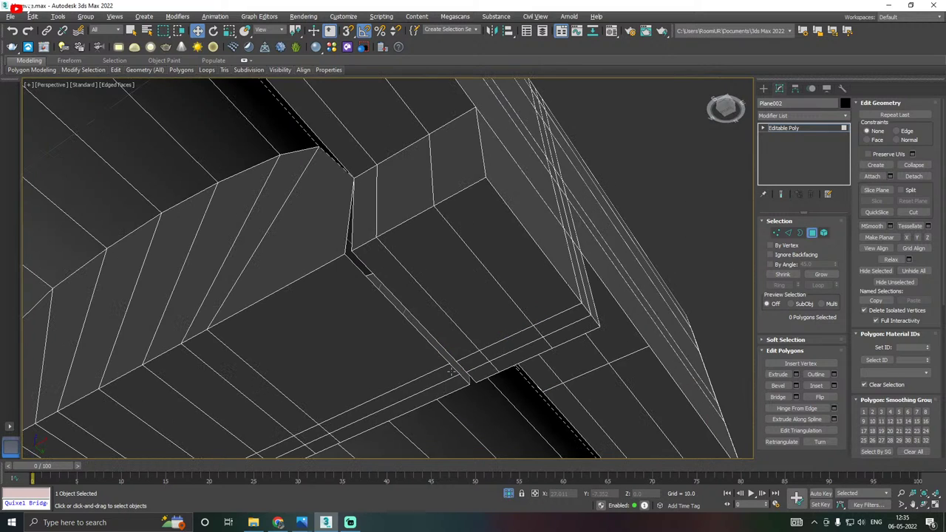
# Clear the remaining small polygons inside the gap between the extruded block and the arch strip.
pyautogui.click(355, 333)
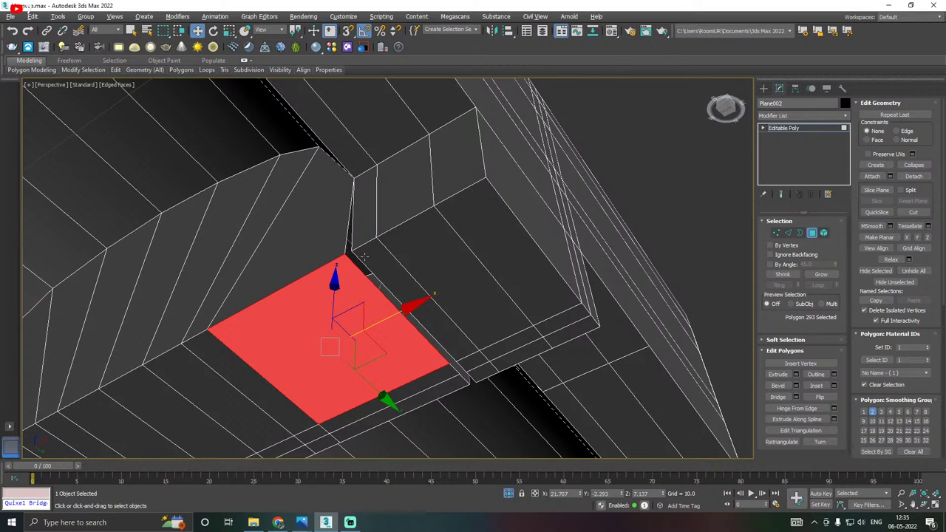
pyautogui.scroll(6, 363, 256)
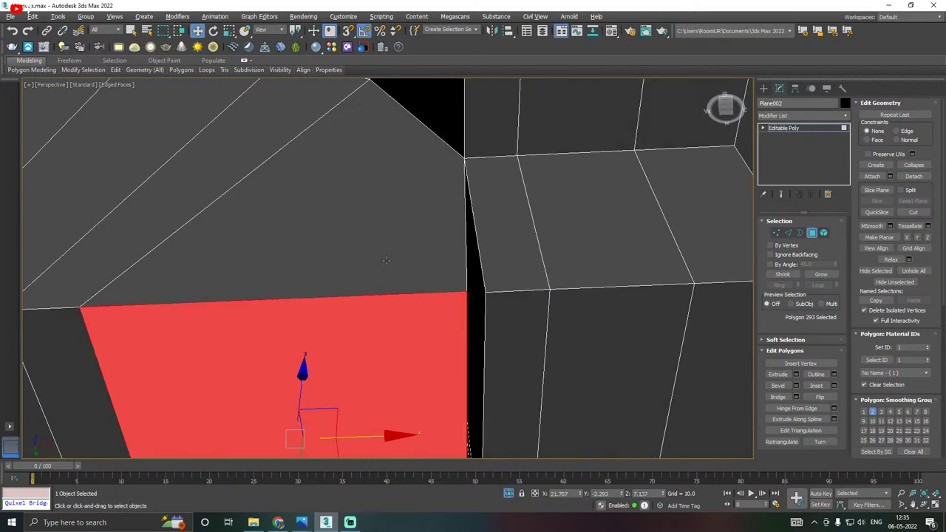
pyautogui.keyDown('alt'); pyautogui.moveTo(386, 260); pyautogui.dragTo(529, 332, button='middle'); pyautogui.keyUp('alt')
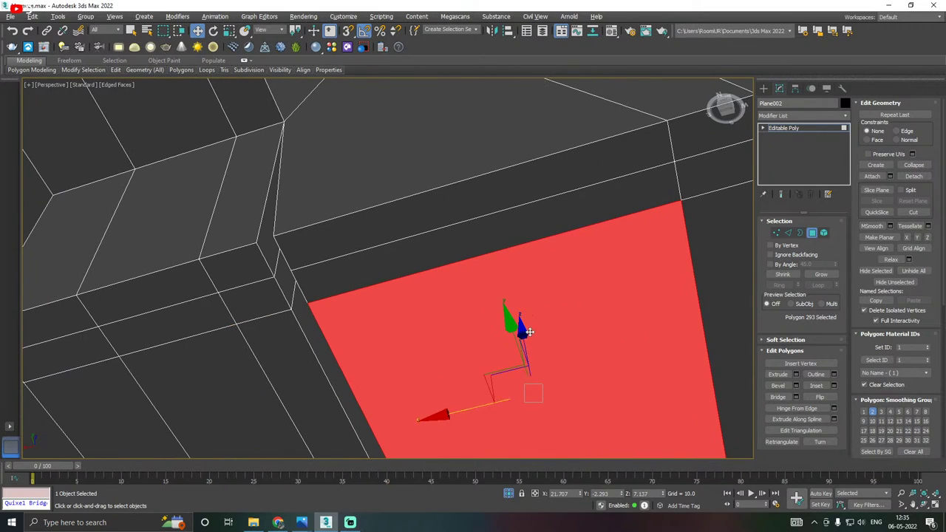
pyautogui.click(285, 272)
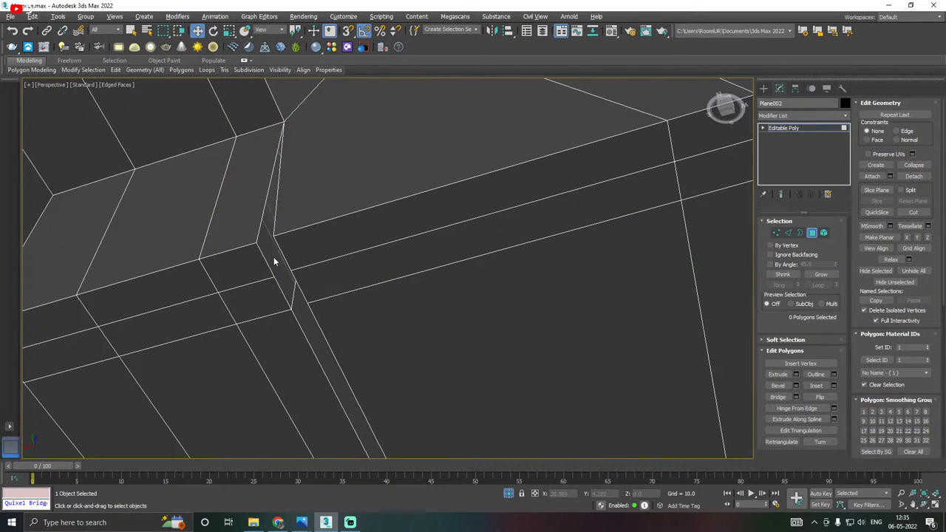
pyautogui.keyDown('alt'); pyautogui.moveTo(302, 307); pyautogui.dragTo(448, 257, button='middle'); pyautogui.keyUp('alt')
pyautogui.click(396, 291)
pyautogui.click(393, 291)
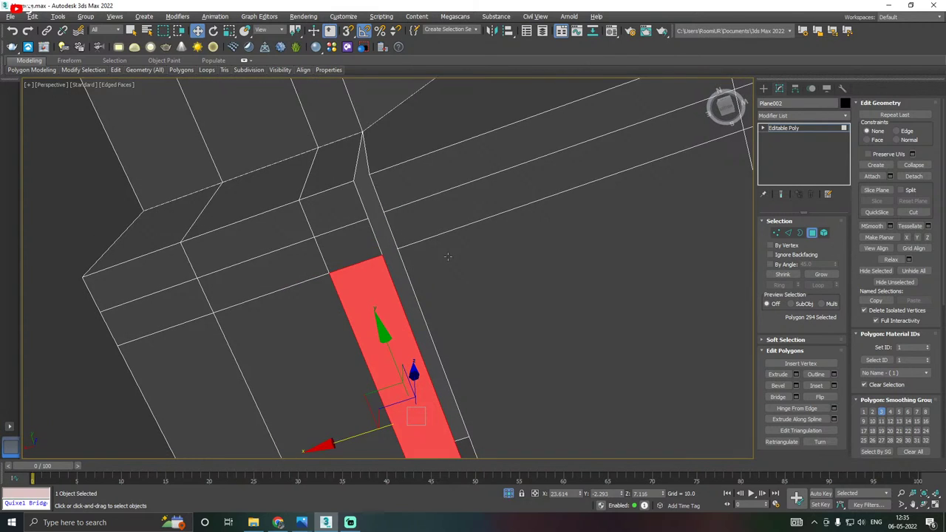
# Target-weld the arch strip's end vertices onto the matching vertices of the extruded block to close the gap.
pyautogui.click(776, 233)
pyautogui.rightClick(423, 283)
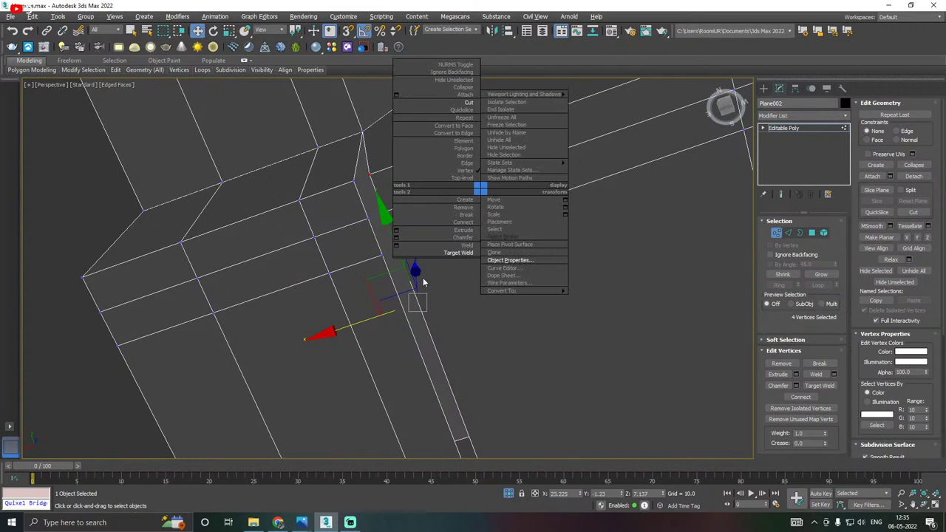
pyautogui.click(466, 252)
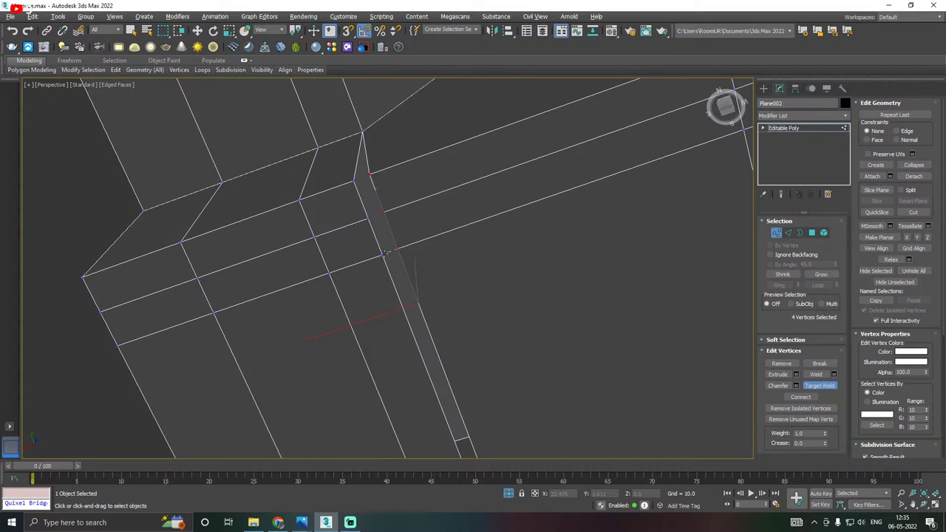
pyautogui.click(384, 253)
pyautogui.click(381, 213)
pyautogui.click(368, 219)
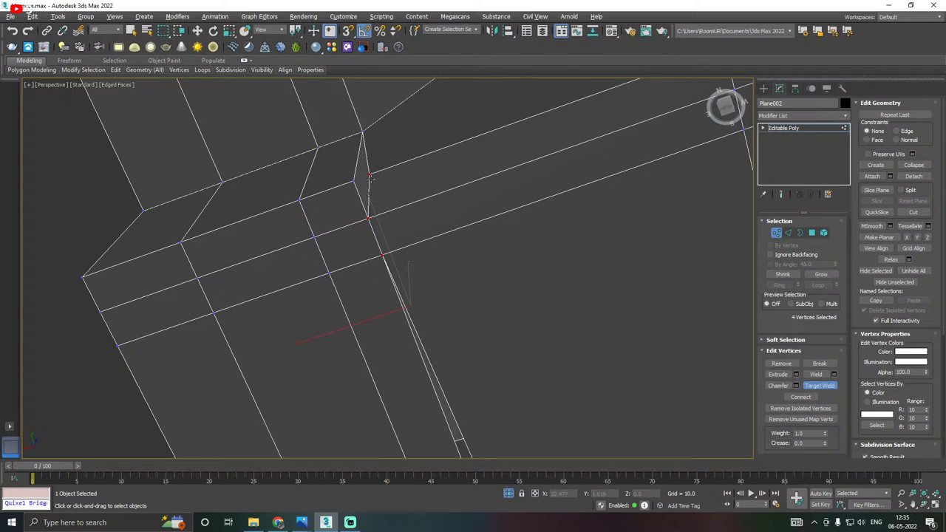
pyautogui.scroll(-5, 360, 185)
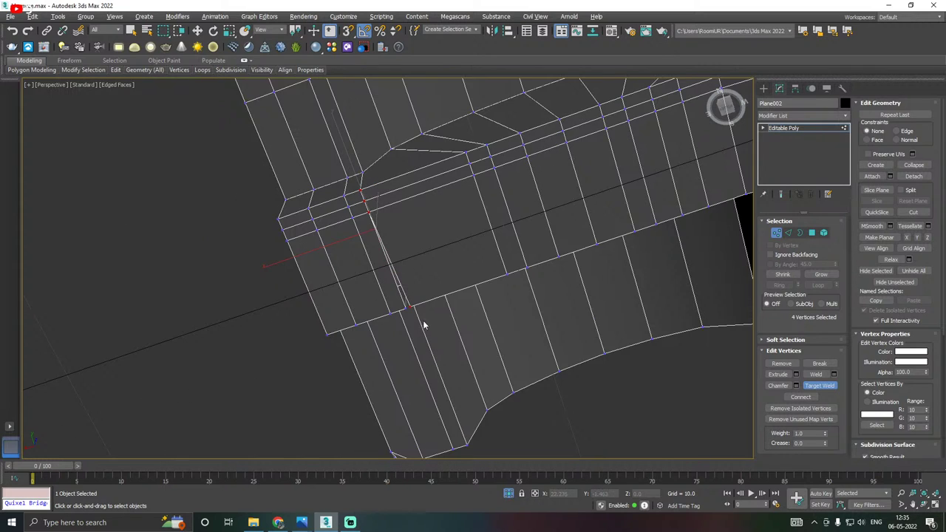
pyautogui.scroll(4, 411, 306)
pyautogui.click(402, 313)
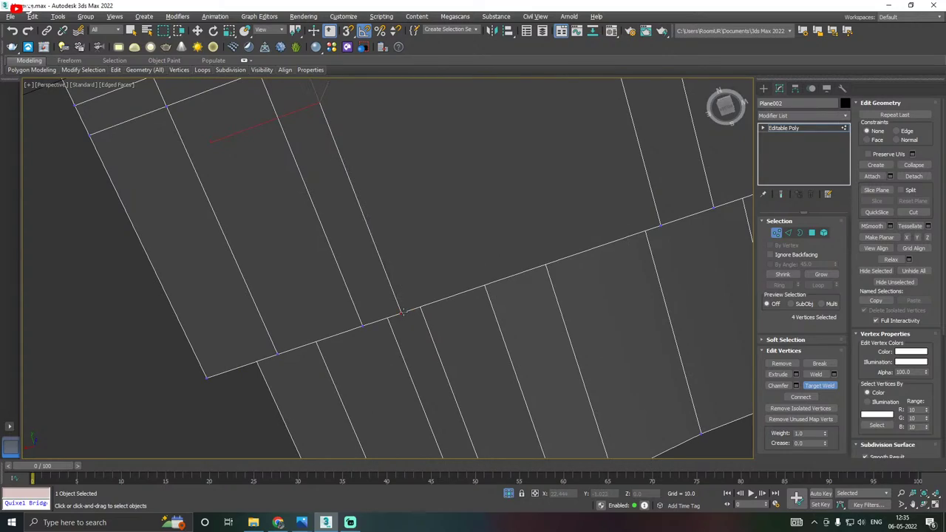
pyautogui.scroll(-4, 404, 312)
pyautogui.rightClick(403, 312)
# Remove the three crosswise edges nearest the cabin end of the wheel arch's underside strip.
pyautogui.keyDown('alt'); pyautogui.moveTo(389, 305); pyautogui.dragTo(421, 316, button='middle'); pyautogui.keyUp('alt')
pyautogui.moveTo(404, 284); pyautogui.dragTo(475, 338, button='middle')
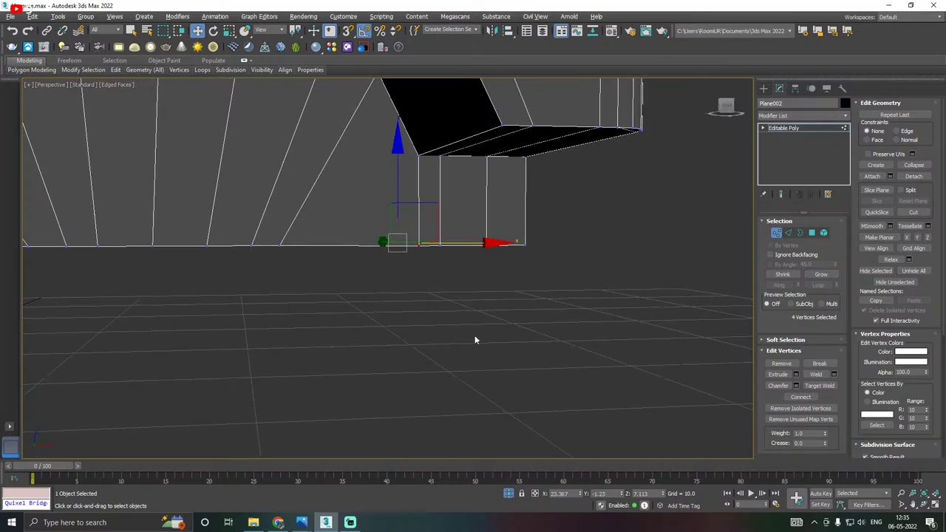
pyautogui.scroll(-4, 436, 299)
pyautogui.keyDown('alt'); pyautogui.moveTo(435, 299); pyautogui.dragTo(415, 227, button='middle'); pyautogui.keyUp('alt')
pyautogui.scroll(4, 385, 259)
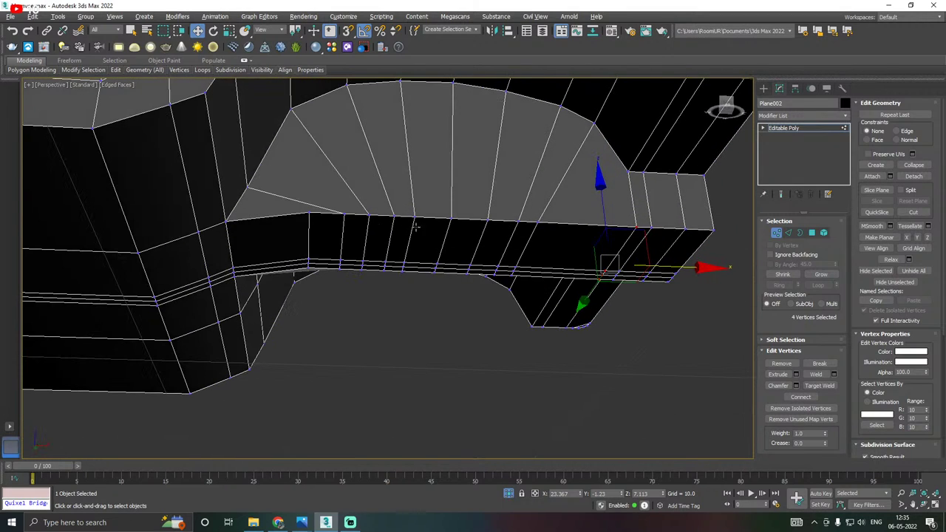
pyautogui.click(788, 233)
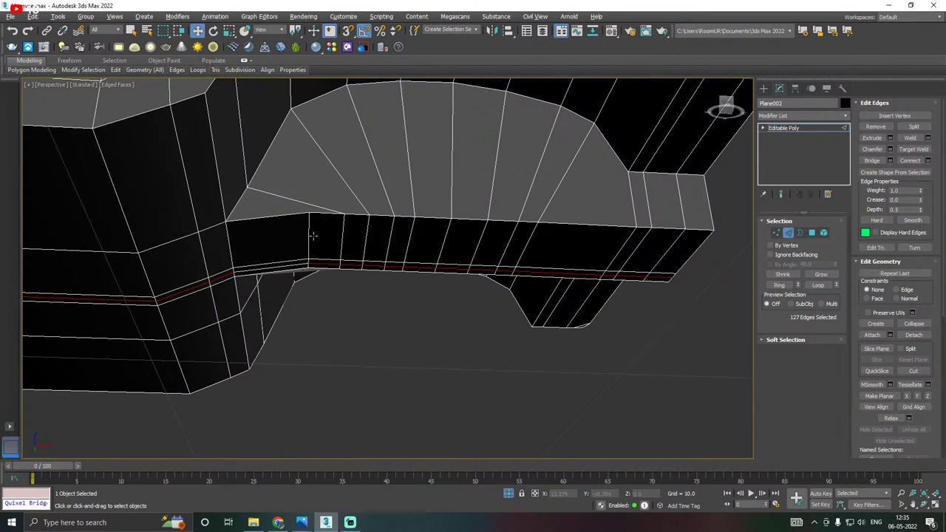
pyautogui.click(312, 235)
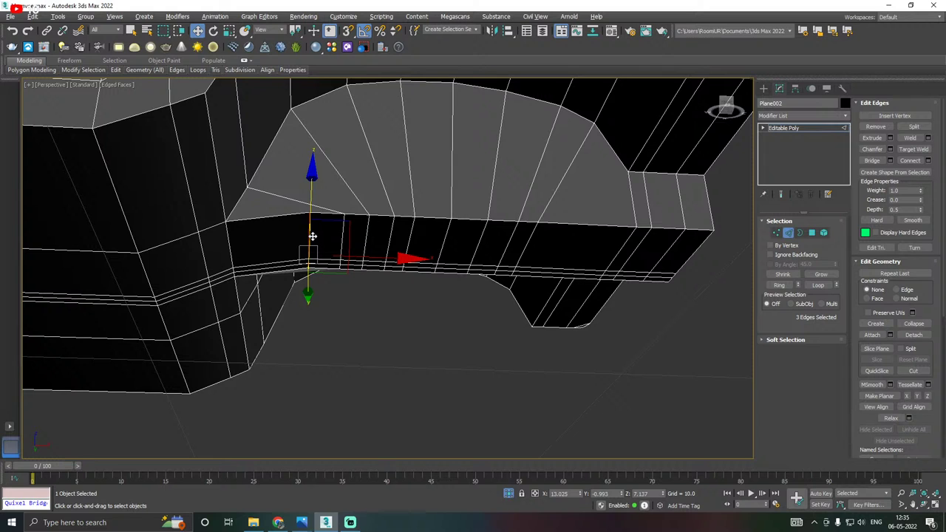
pyautogui.press('BackSpace')
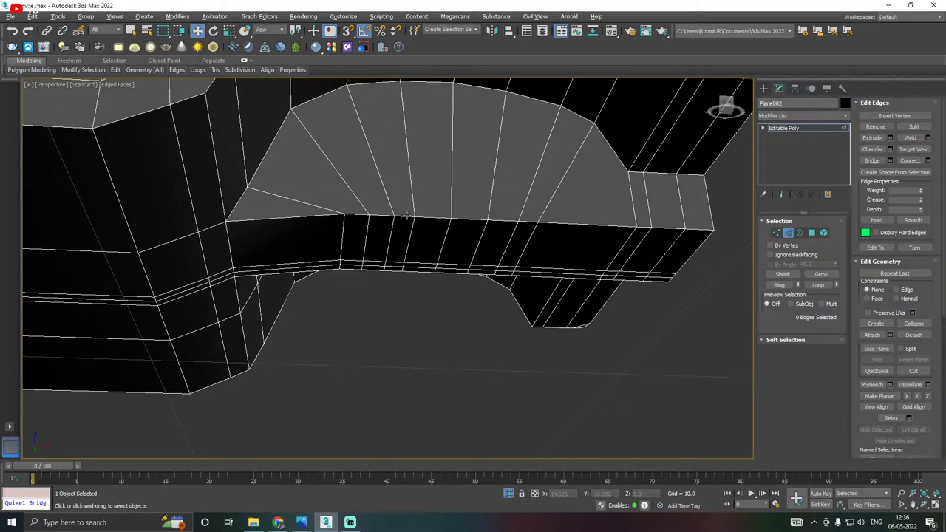
pyautogui.keyDown('alt'); pyautogui.moveTo(407, 215); pyautogui.dragTo(510, 224, button='middle'); pyautogui.keyUp('alt')
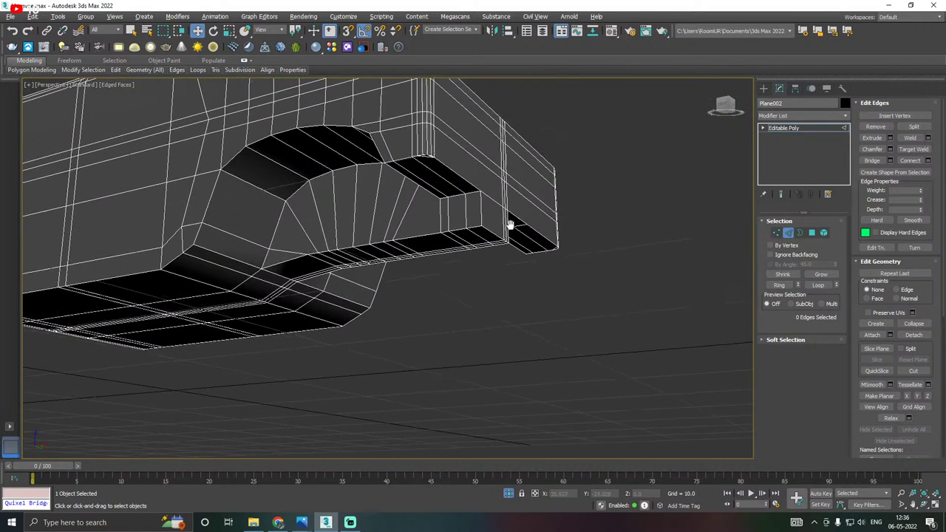
# Chamfer the three-edge loop along the lower rear edge of the block between the wheel arches by 0.671 with one segment.
pyautogui.scroll(4, 491, 216)
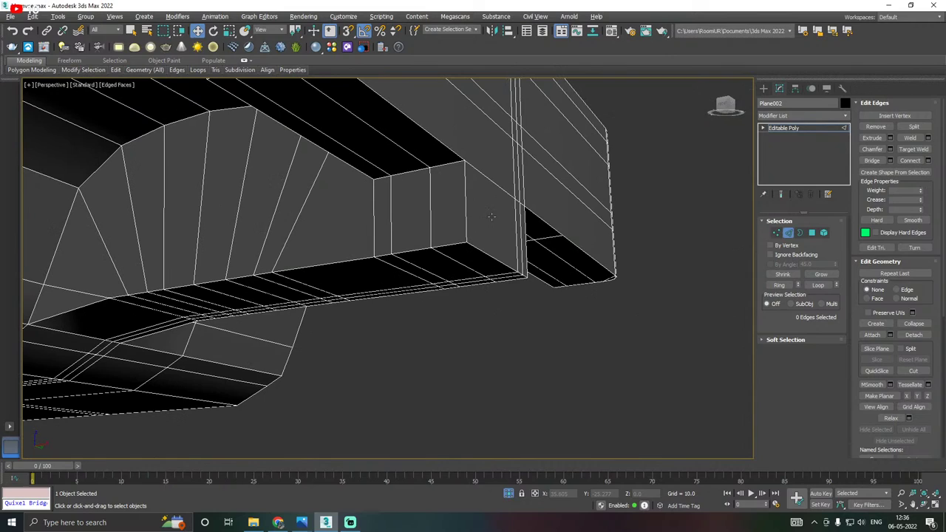
pyautogui.doubleClick(488, 253)
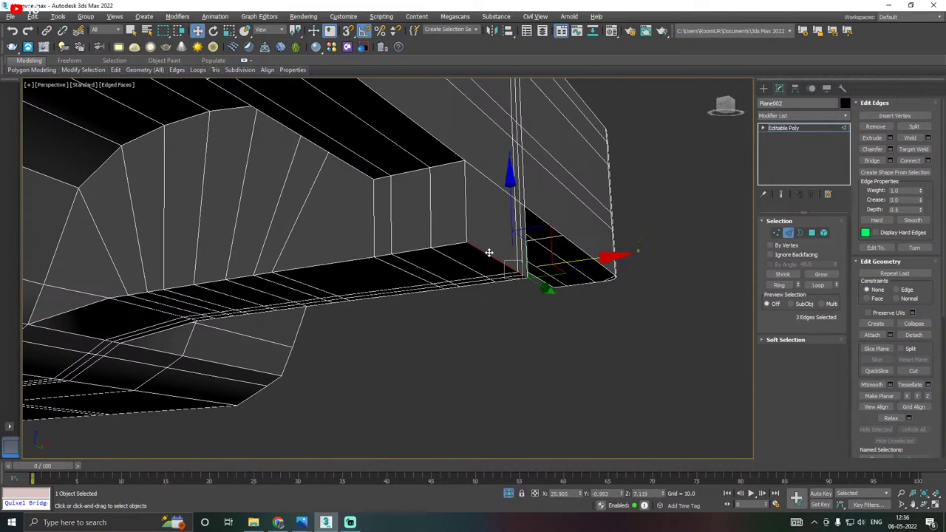
pyautogui.click(890, 149)
pyautogui.moveTo(589, 252); pyautogui.dragTo(589, 253)
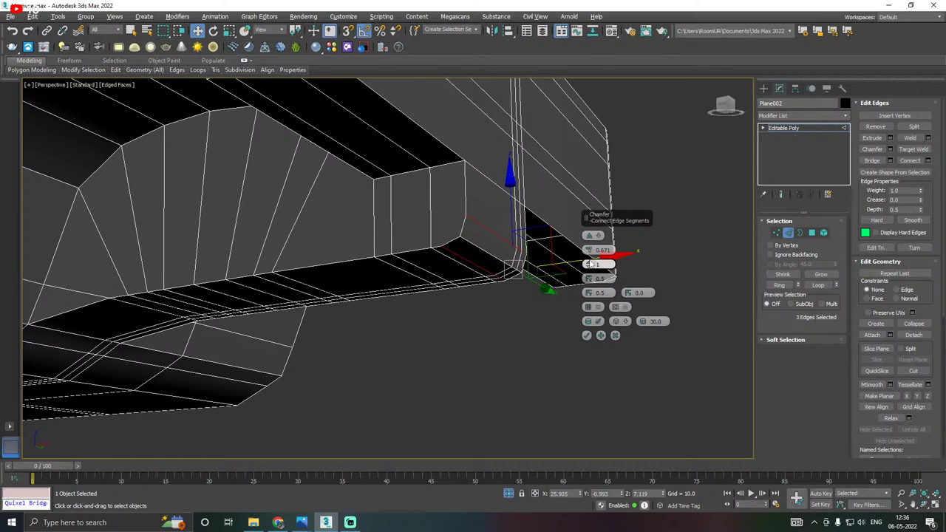
pyautogui.click(587, 334)
# Leave edge editing and replace the body-only isolation with the body, doors and wheels, excluding the roof gun and reference planes.
pyautogui.scroll(-5, 523, 284)
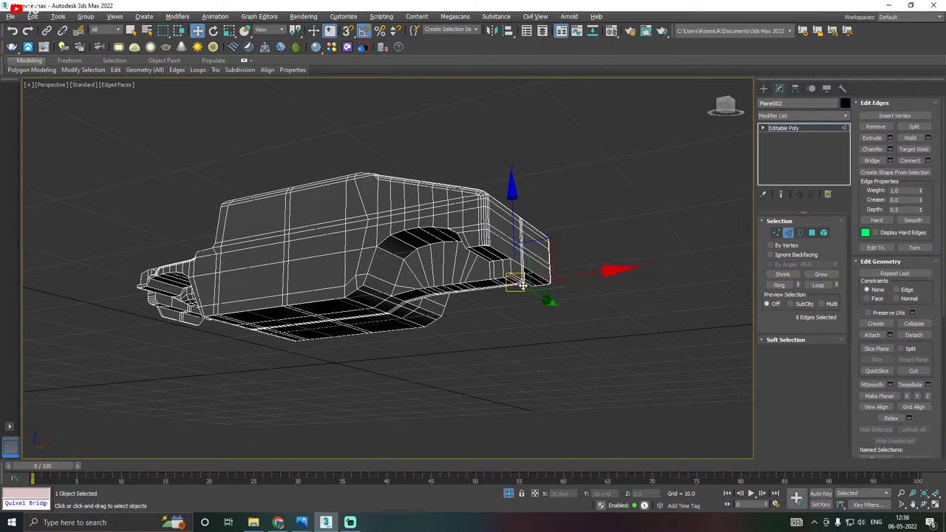
pyautogui.keyDown('alt'); pyautogui.moveTo(568, 277); pyautogui.dragTo(826, 171, button='middle'); pyautogui.keyUp('alt')
pyautogui.click(786, 128)
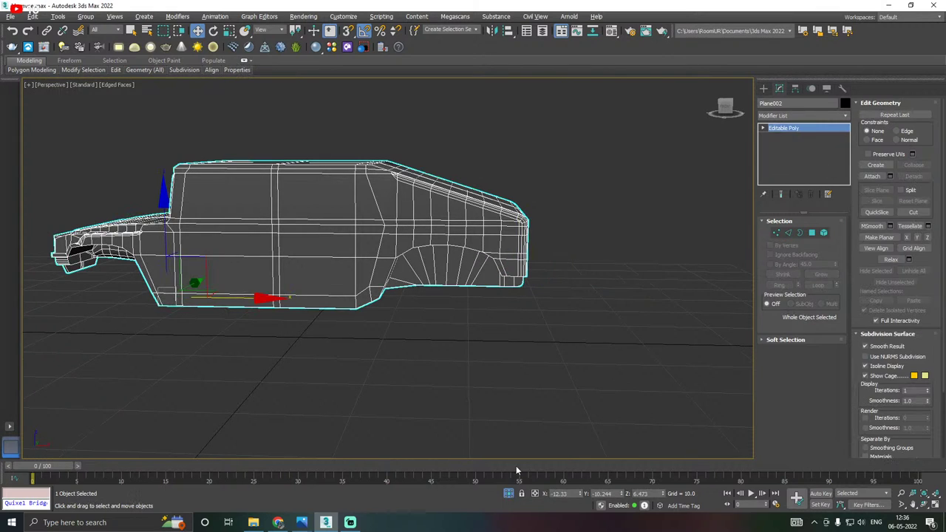
pyautogui.click(509, 494)
pyautogui.scroll(-5, 508, 433)
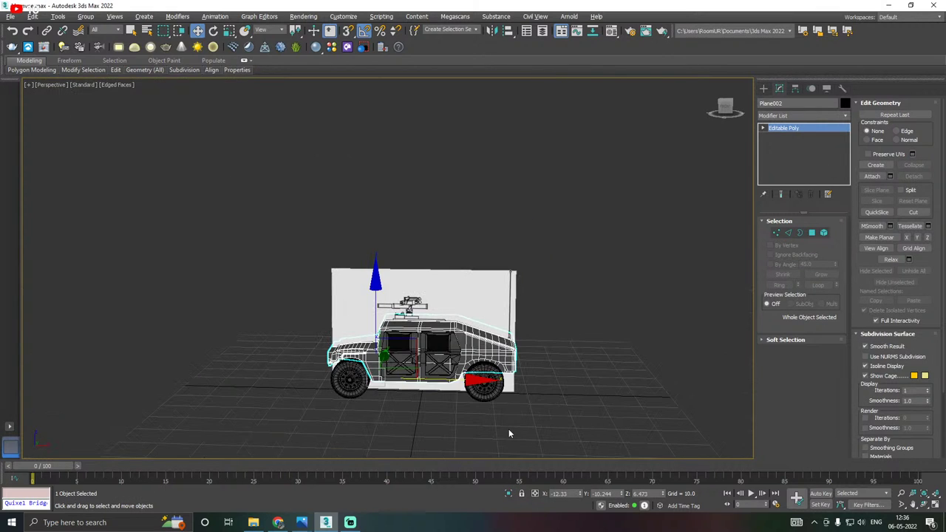
pyautogui.hotkey('ctrl', 'a')
pyautogui.press('z')
pyautogui.keyDown('alt'); pyautogui.moveTo(488, 443); pyautogui.dragTo(539, 449, button='middle'); pyautogui.keyUp('alt')
pyautogui.click(500, 410)
pyautogui.moveTo(450, 400); pyautogui.dragTo(507, 366, button='middle')
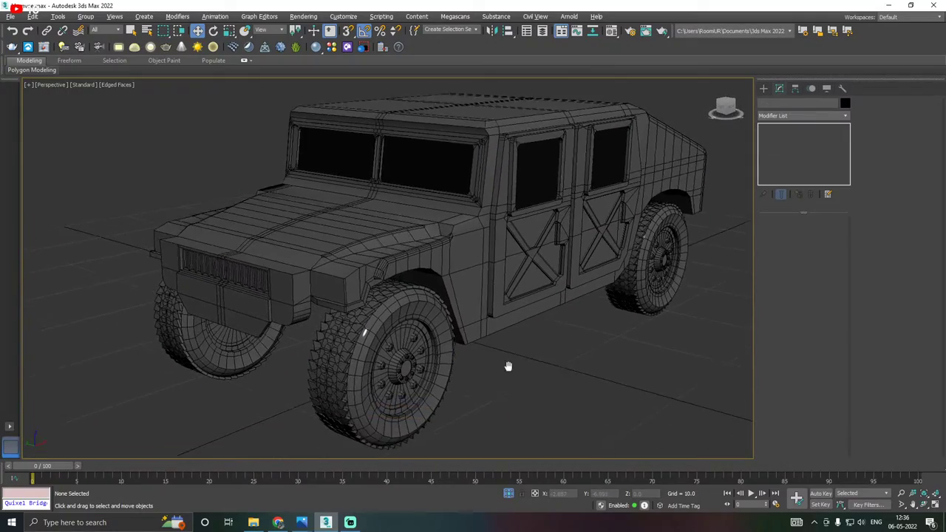
pyautogui.scroll(-3, 507, 366)
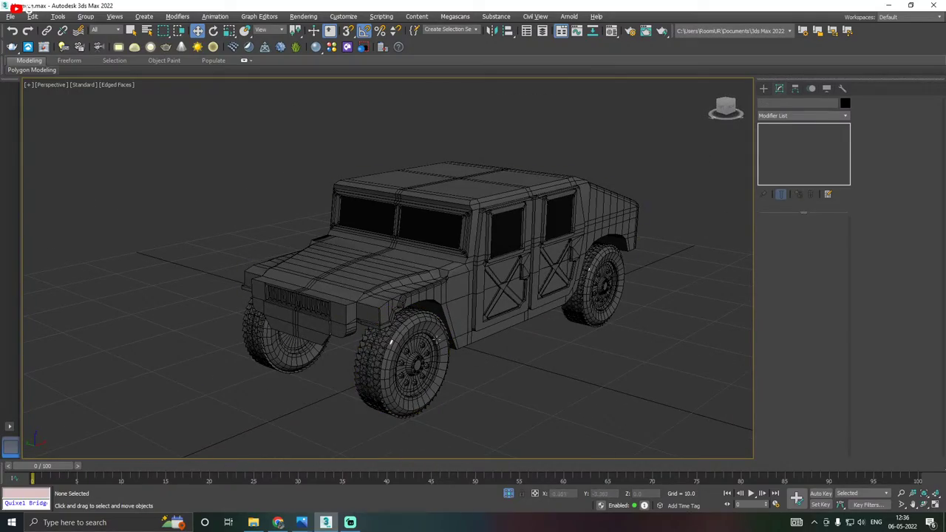
pyautogui.moveTo(368, 322); pyautogui.dragTo(385, 243, button='middle')
pyautogui.click(385, 290)
pyautogui.scroll(-5, 536, 324)
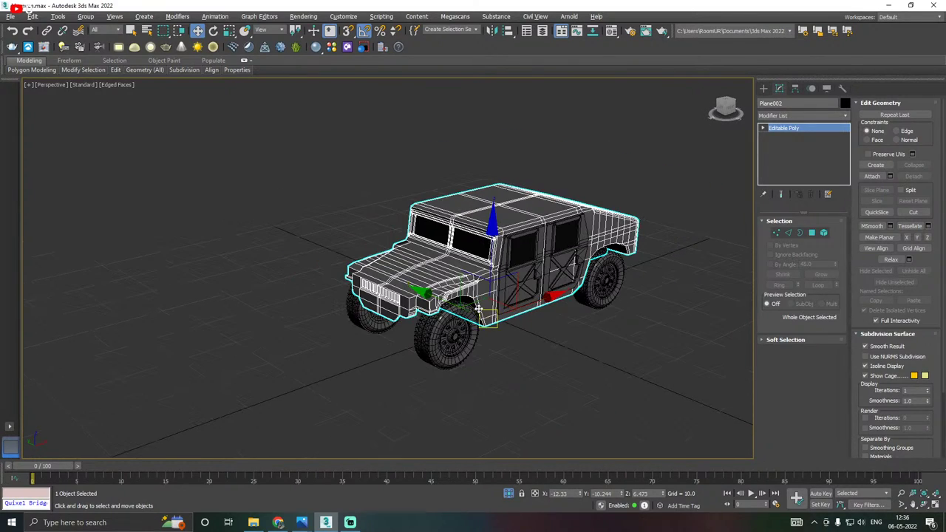
pyautogui.click(527, 356)
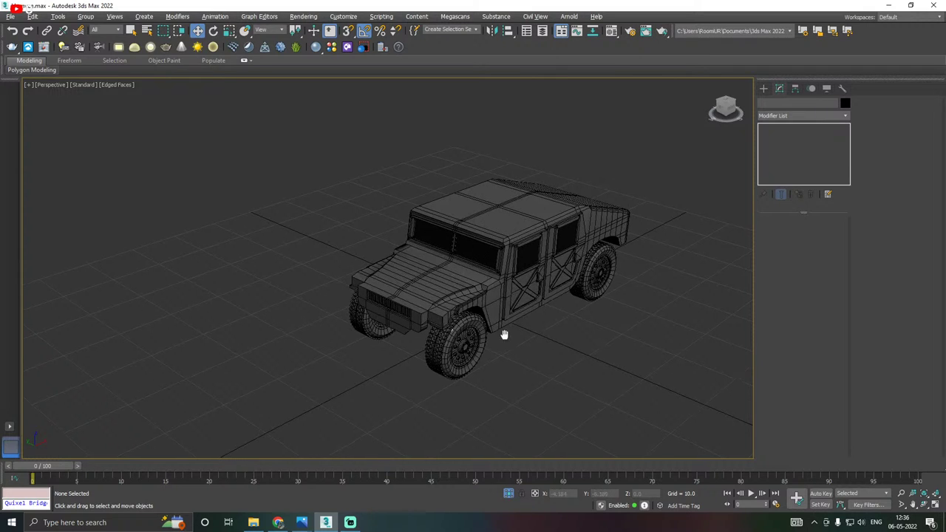
pyautogui.moveTo(502, 332); pyautogui.dragTo(440, 345, button='middle')
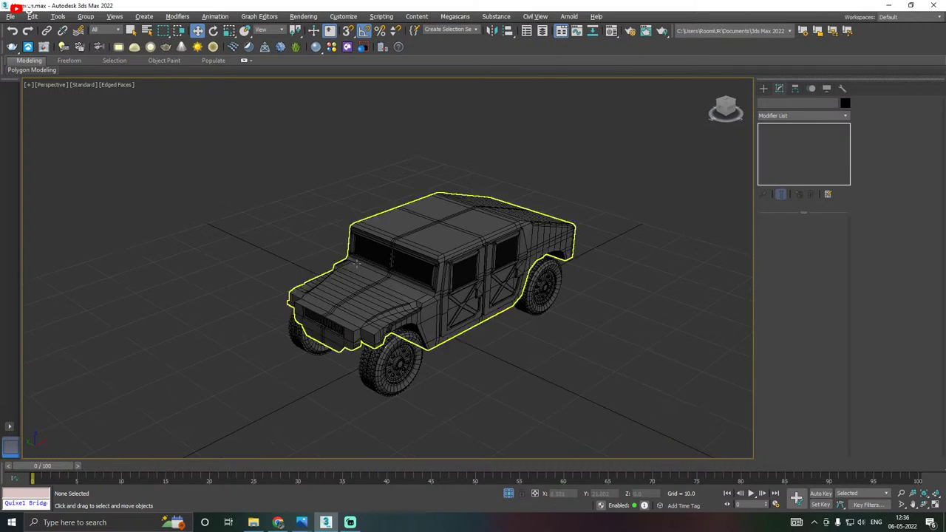
# Change the base colour of the 02 - Default material to light grey.
pyautogui.click(611, 30)
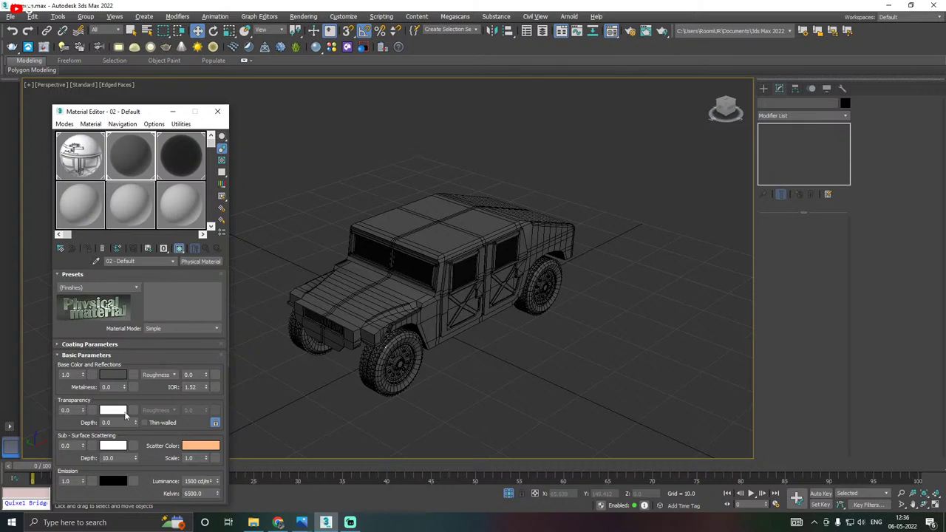
pyautogui.click(117, 376)
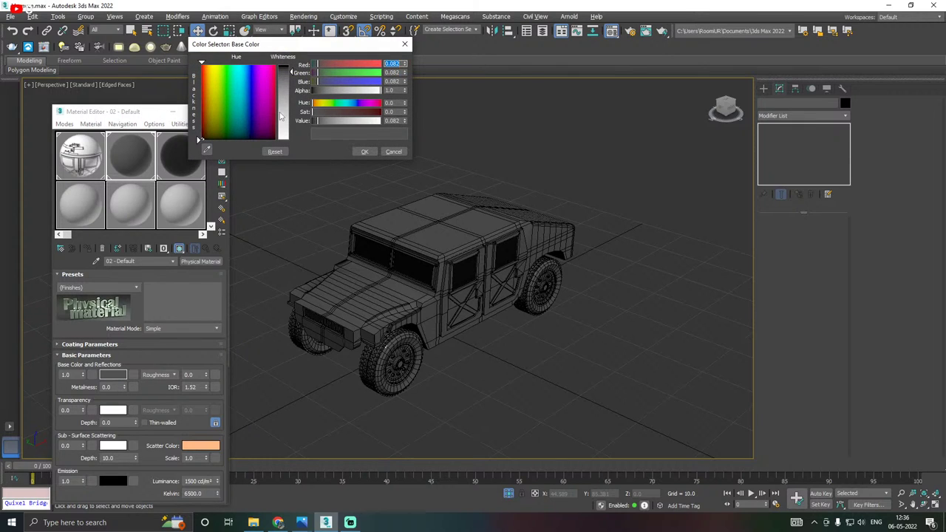
pyautogui.moveTo(281, 116); pyautogui.dragTo(284, 102)
pyautogui.click(364, 151)
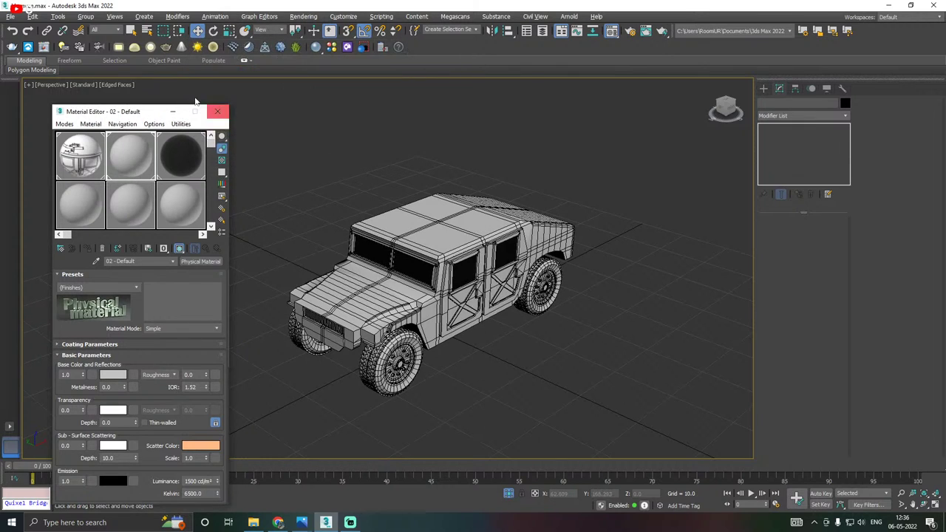
pyautogui.click(224, 113)
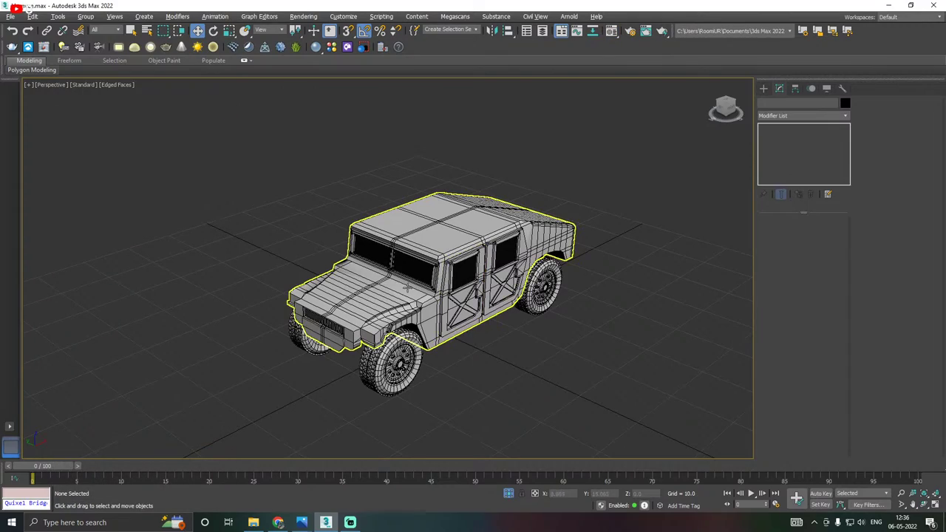
# Add a Symmetry modifier to the vehicle body.
pyautogui.keyDown('alt'); pyautogui.moveTo(432, 294); pyautogui.dragTo(503, 274, button='middle'); pyautogui.keyUp('alt')
pyautogui.keyDown('alt'); pyautogui.moveTo(355, 284); pyautogui.dragTo(412, 252, button='middle'); pyautogui.keyUp('alt')
pyautogui.click(414, 251)
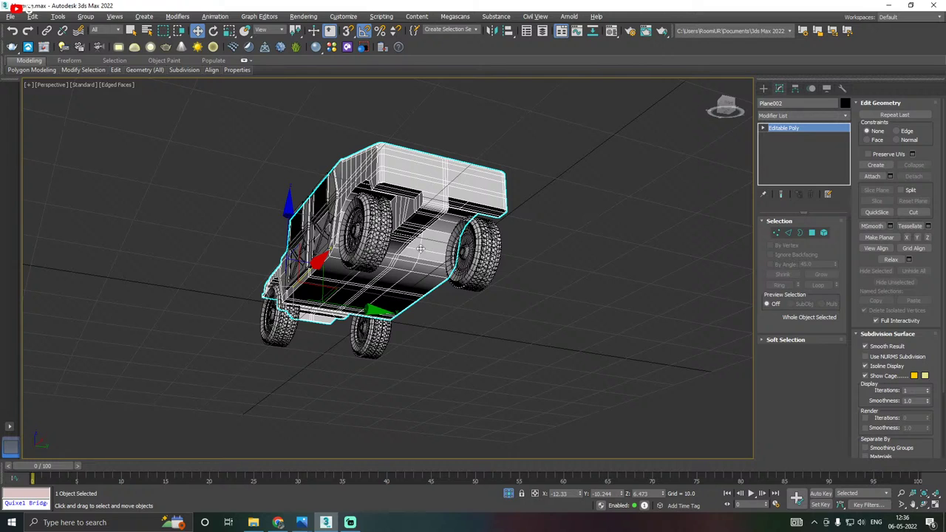
pyautogui.click(831, 118)
pyautogui.scroll(-15, 795, 354)
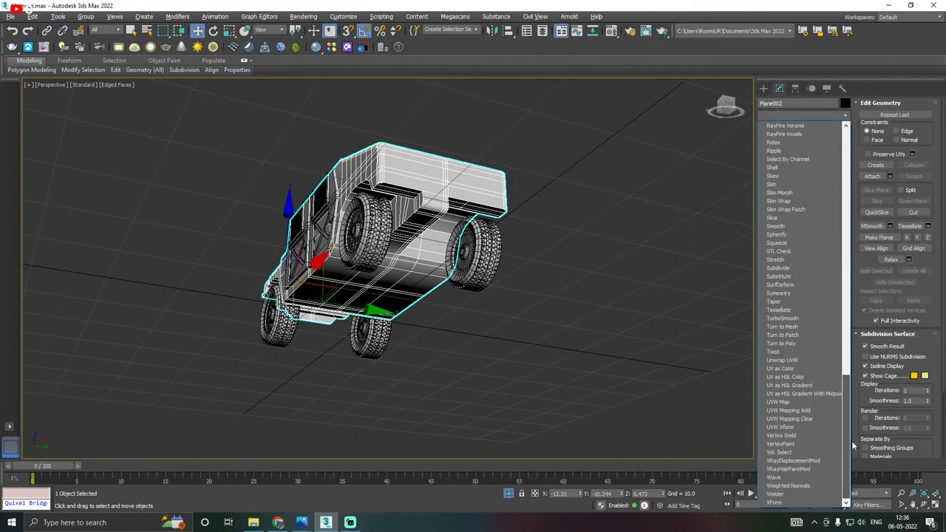
pyautogui.click(795, 294)
# Shift the Symmetry mirror plane along Y to about -0.295 at the vehicle's centre line, with Z as the mirror axis, and deselect the body.
pyautogui.keyDown('alt'); pyautogui.moveTo(708, 289); pyautogui.dragTo(648, 288, button='middle'); pyautogui.keyUp('alt')
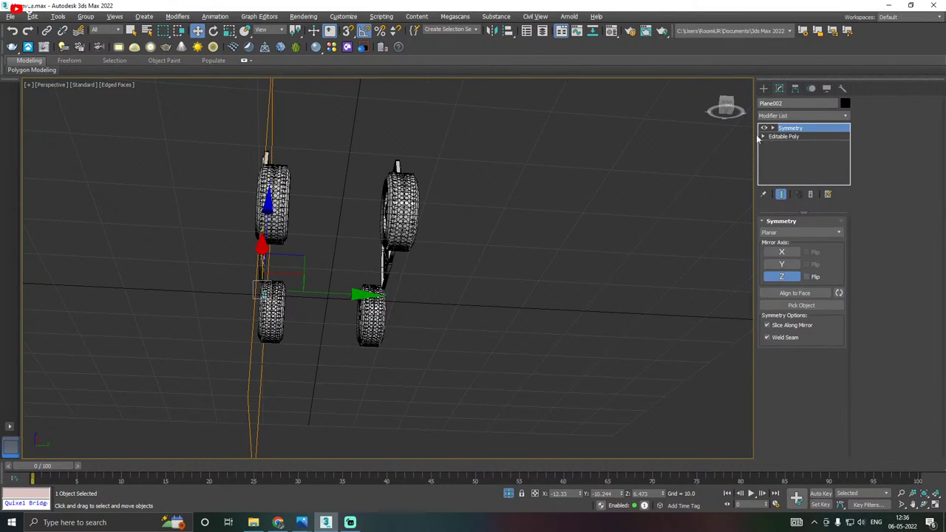
pyautogui.moveTo(318, 289); pyautogui.dragTo(380, 290)
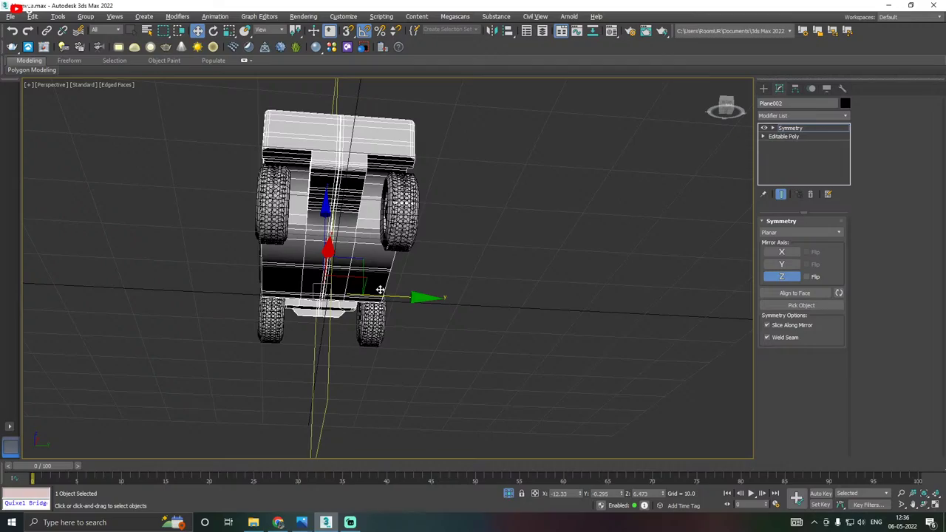
pyautogui.keyDown('alt'); pyautogui.moveTo(380, 290); pyautogui.dragTo(459, 326, button='middle'); pyautogui.keyUp('alt')
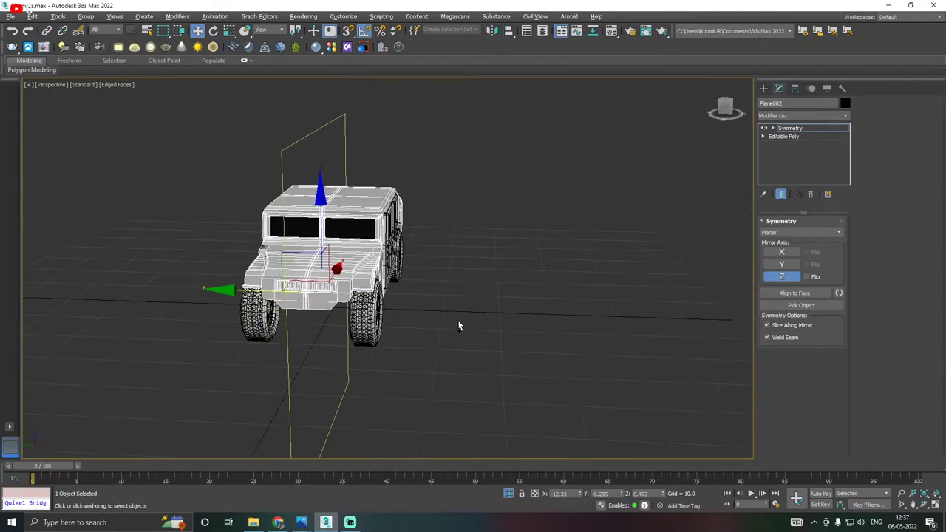
pyautogui.scroll(8, 318, 301)
pyautogui.keyDown('alt'); pyautogui.moveTo(318, 301); pyautogui.dragTo(298, 304, button='middle'); pyautogui.keyUp('alt')
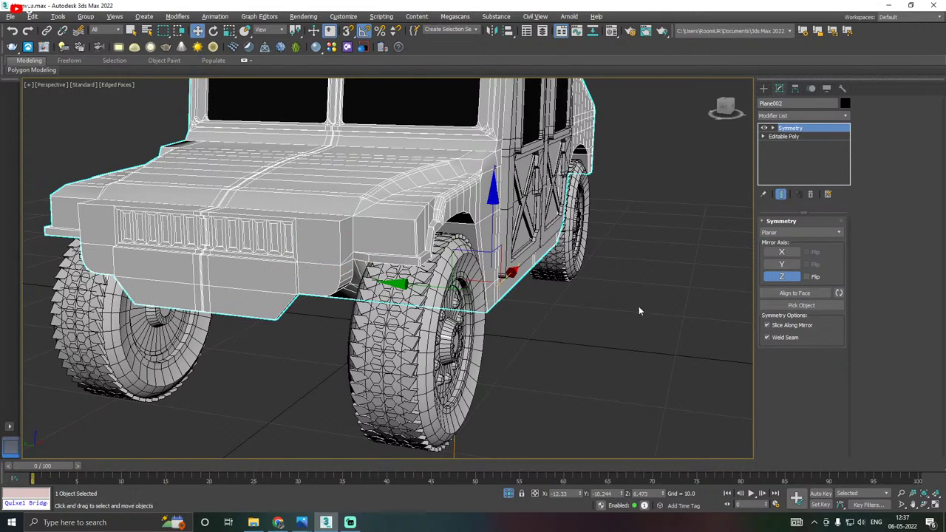
pyautogui.click(553, 353)
pyautogui.scroll(-5, 547, 358)
pyautogui.keyDown('alt'); pyautogui.moveTo(467, 358); pyautogui.dragTo(494, 385, button='middle'); pyautogui.keyUp('alt')
pyautogui.scroll(3, 442, 343)
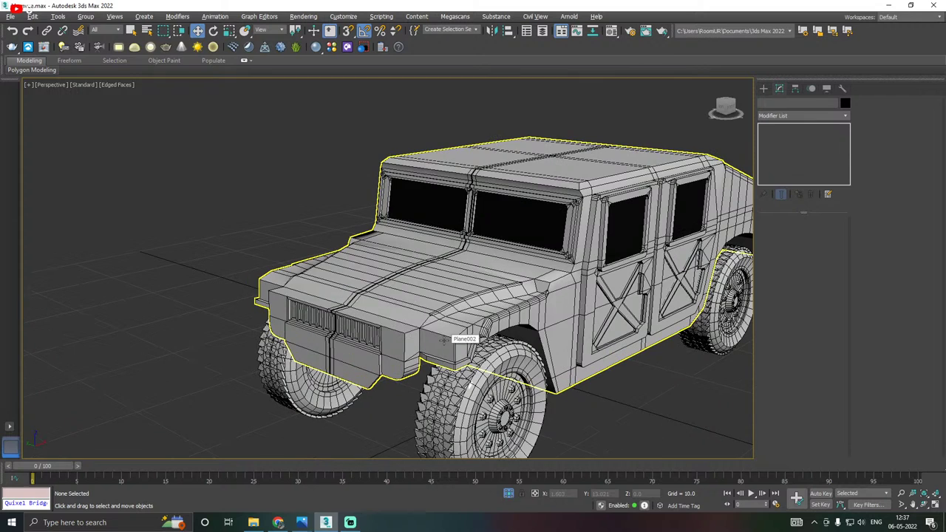
# Frame the vehicle's nose in the Front view and save the scene.
pyautogui.press('f')
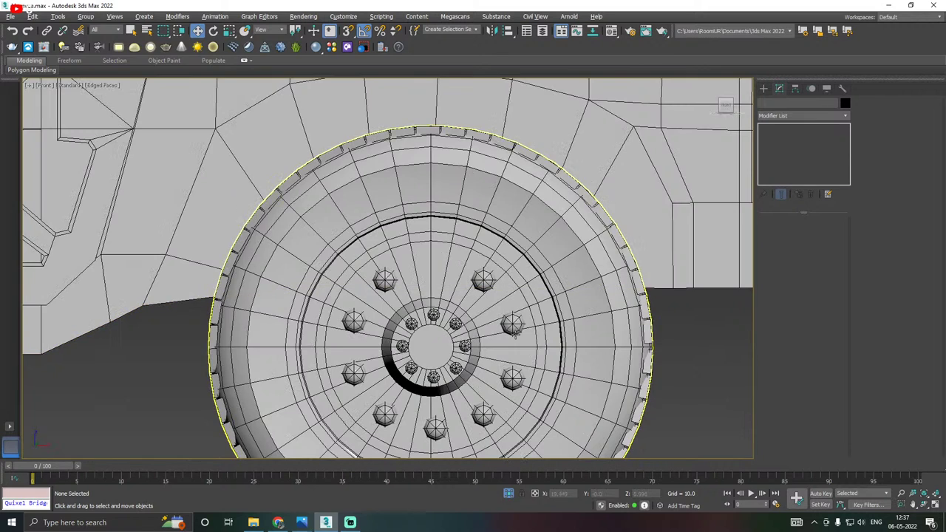
pyautogui.scroll(-8, 442, 340)
pyautogui.moveTo(442, 341); pyautogui.dragTo(509, 353, button='middle')
pyautogui.scroll(8, 418, 333)
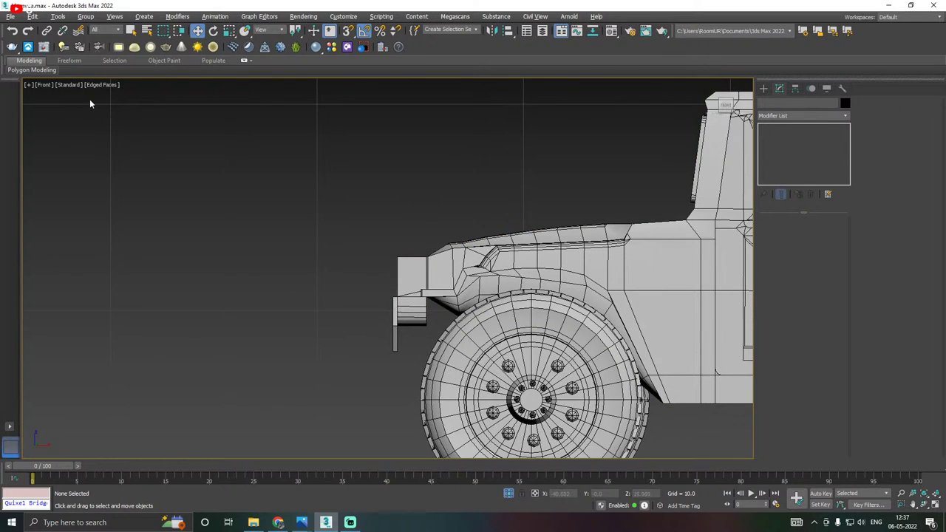
pyautogui.click(12, 17)
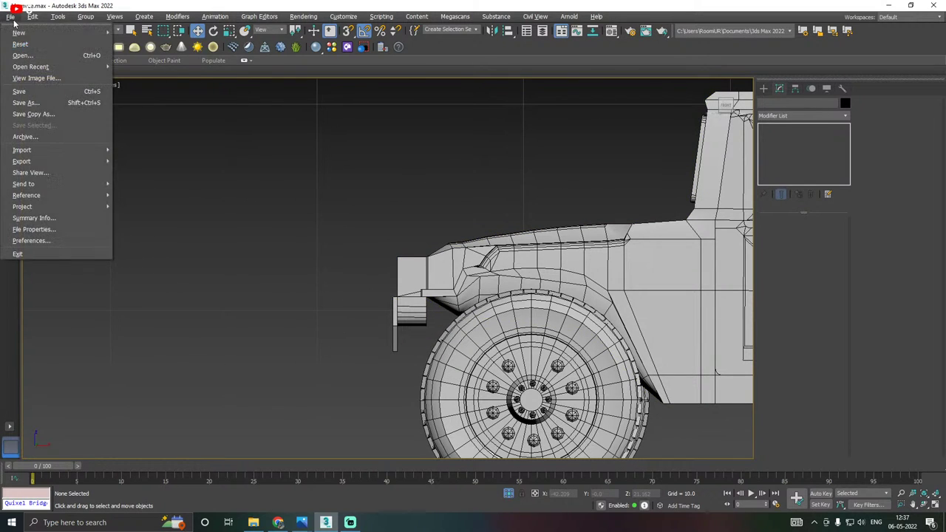
pyautogui.click(23, 95)
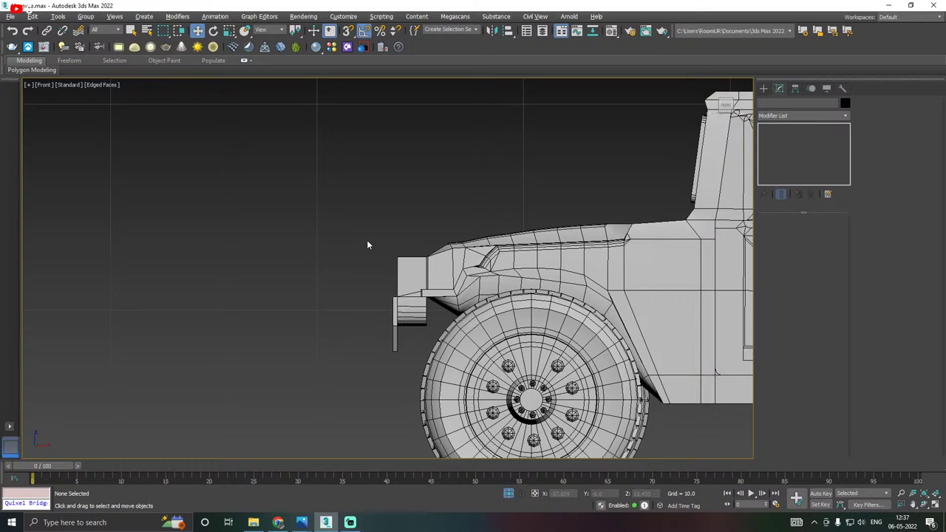
# Create a cylinder with a radius of about 0.605 over the nose just ahead of the front wheel in the Front view.
pyautogui.scroll(3, 388, 262)
pyautogui.click(763, 88)
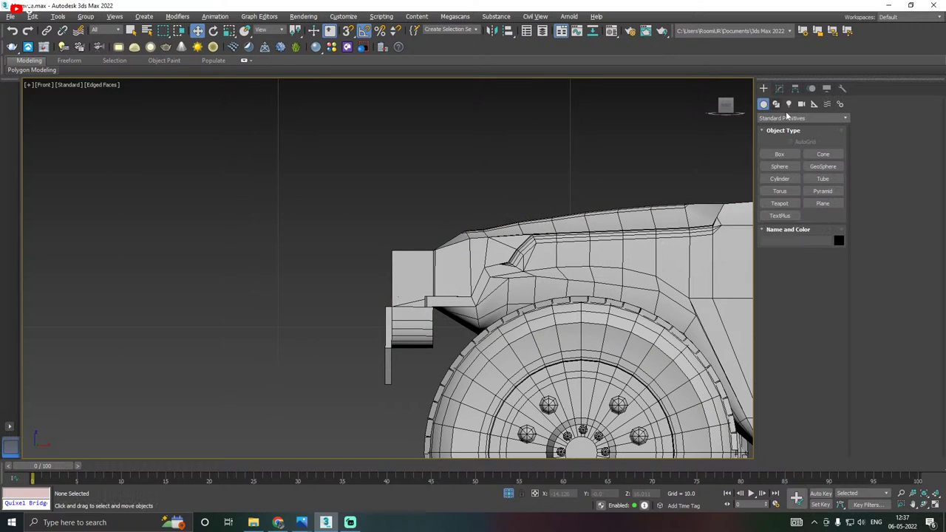
pyautogui.click(780, 179)
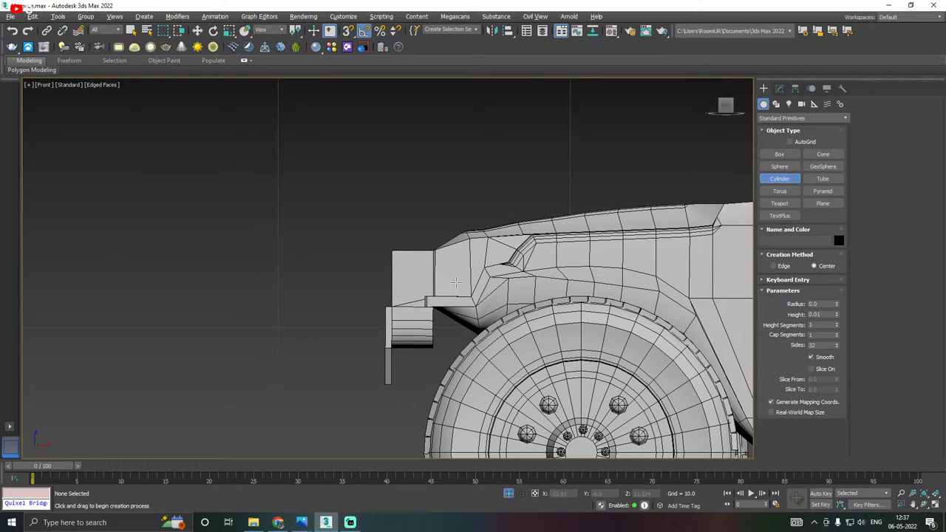
pyautogui.moveTo(456, 282)
pyautogui.mouseDown()
pyautogui.moveTo(407, 260)
pyautogui.moveTo(439, 273)
pyautogui.mouseUp()
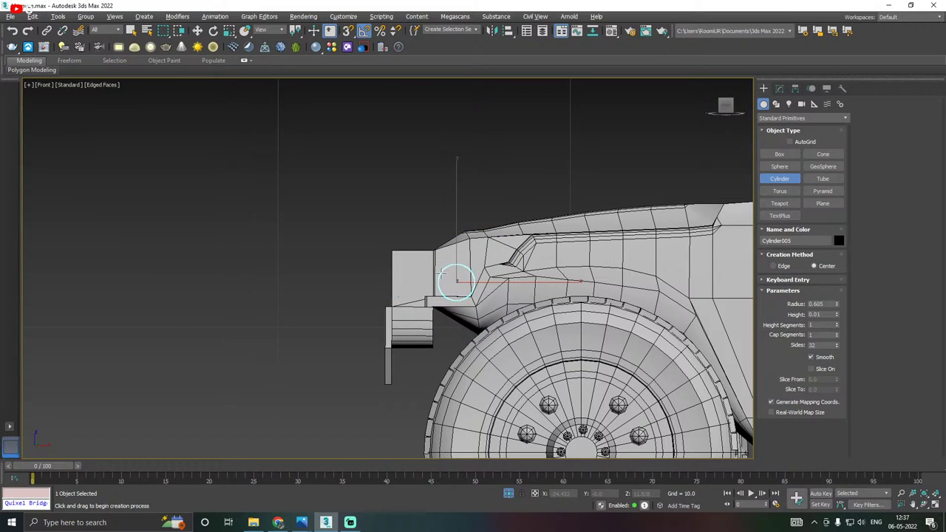
pyautogui.press('w')
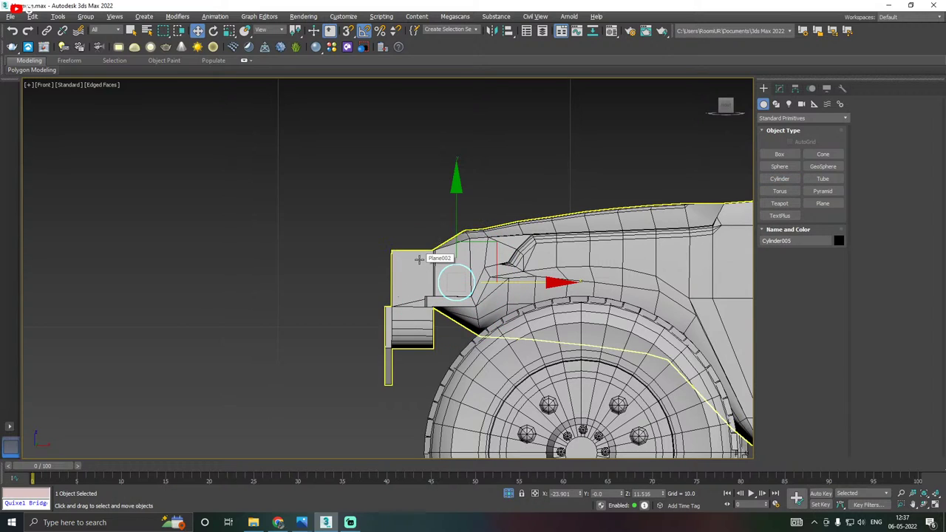
# Move the cylinder forward to the nose's front face and rotate it 90 degrees to face forward.
pyautogui.moveTo(552, 273); pyautogui.dragTo(488, 280)
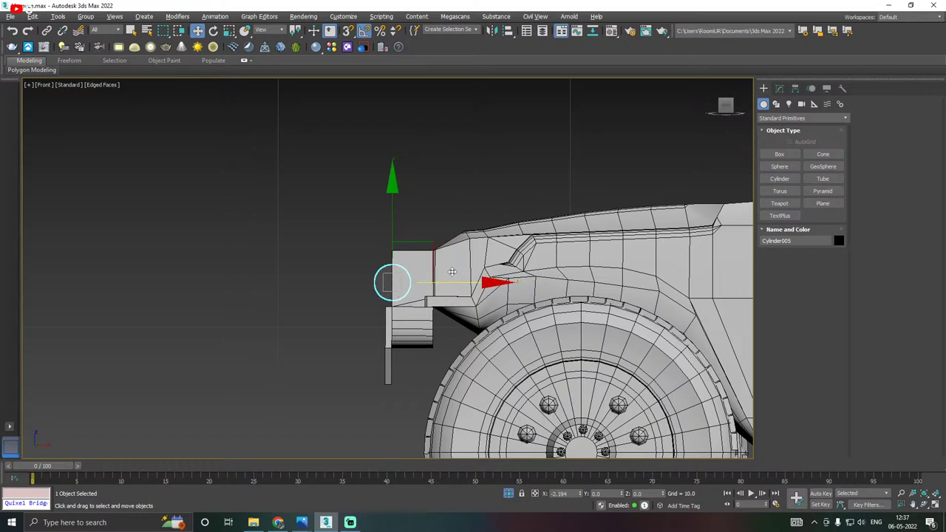
pyautogui.press('e')
pyautogui.moveTo(406, 286); pyautogui.dragTo(398, 281)
# Assign the light-grey 02 - Default material to the cylinder and return to the Perspective view.
pyautogui.press('p')
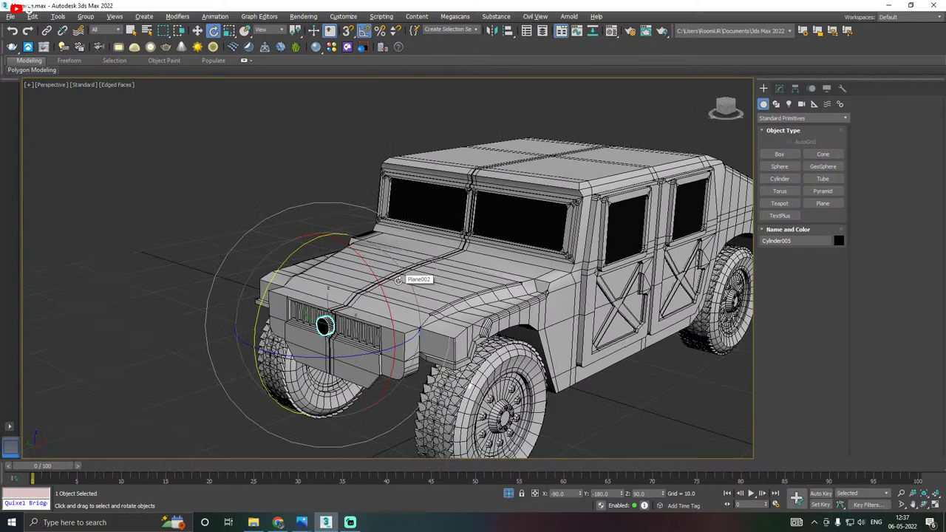
pyautogui.press('m')
pyautogui.click(88, 249)
pyautogui.press('m')
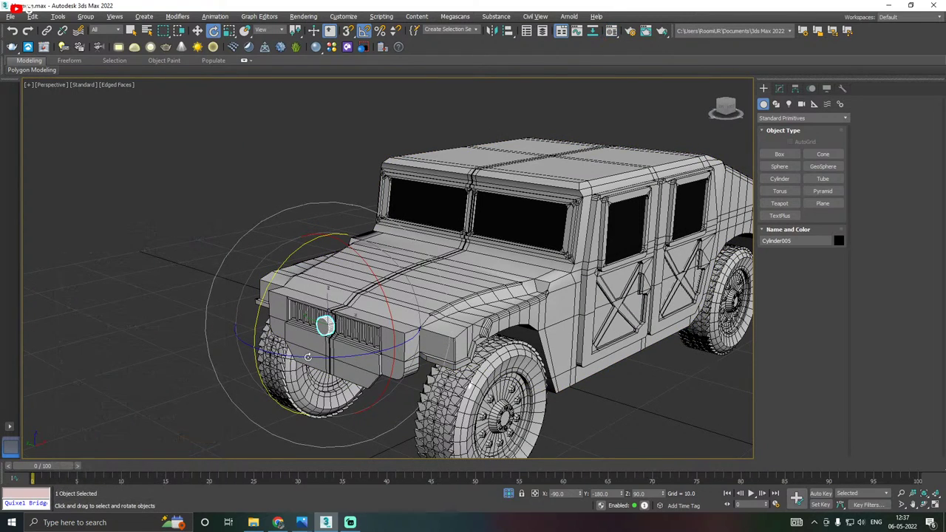
# Move the cylinder sideways onto the fender's front face beside the grille, at about X -24.436, Y -8.269, as a headlight.
pyautogui.press('w')
pyautogui.moveTo(290, 312); pyautogui.dragTo(445, 346)
pyautogui.scroll(4, 445, 346)
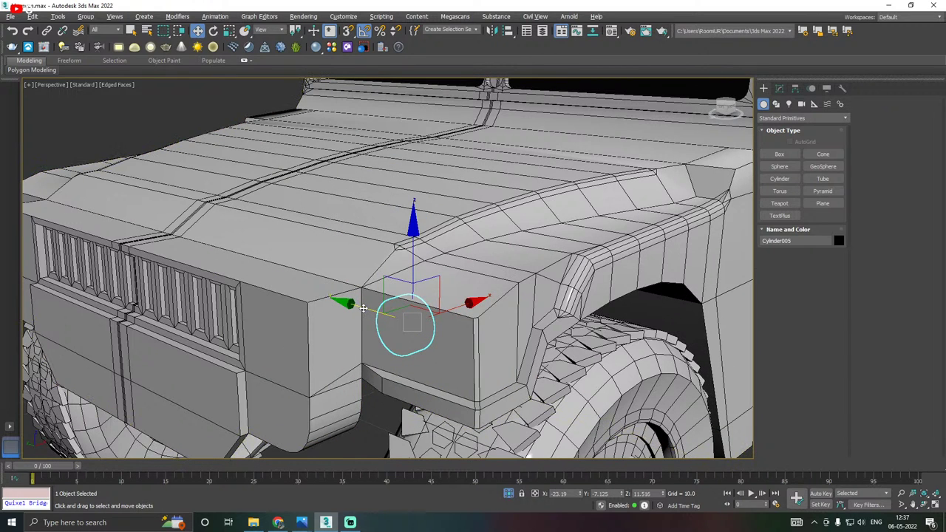
pyautogui.moveTo(498, 317); pyautogui.dragTo(457, 331)
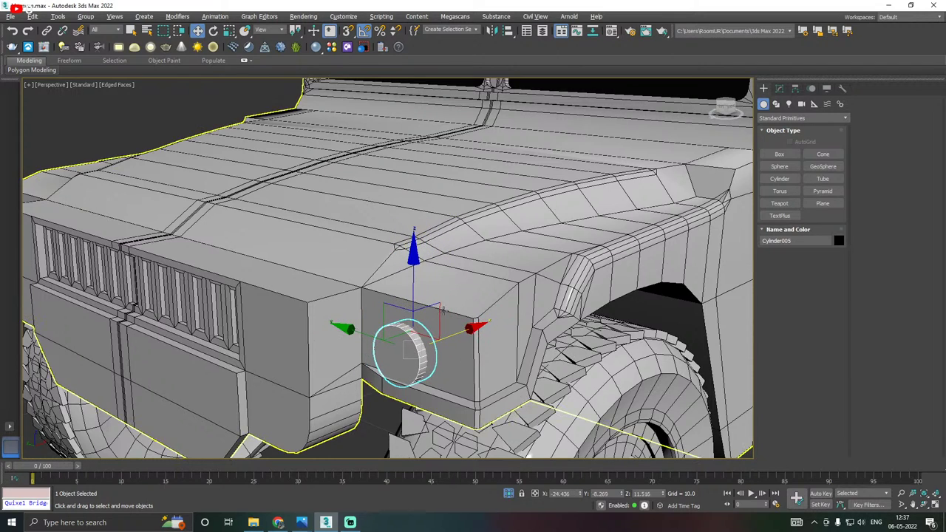
# Raise the headlight cylinder on the fender's front face to about Z 12.219 and enlarge it to radius 0.885, height 1.412.
pyautogui.moveTo(410, 289); pyautogui.dragTo(411, 256)
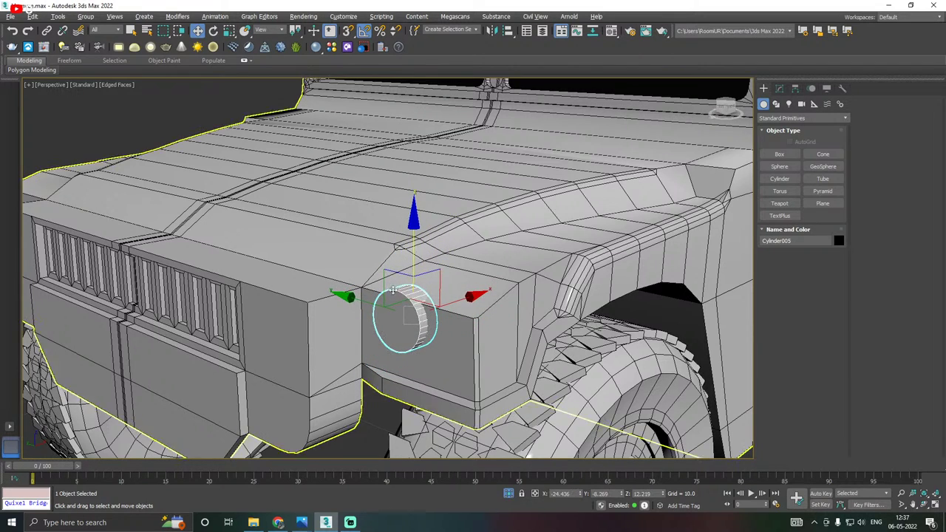
pyautogui.moveTo(356, 302); pyautogui.dragTo(370, 307)
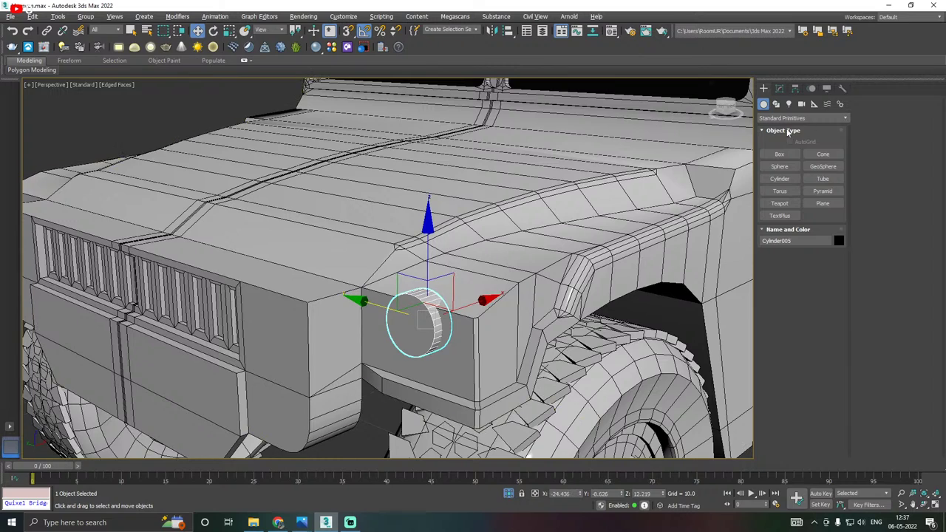
pyautogui.click(779, 88)
pyautogui.moveTo(837, 277); pyautogui.dragTo(837, 277)
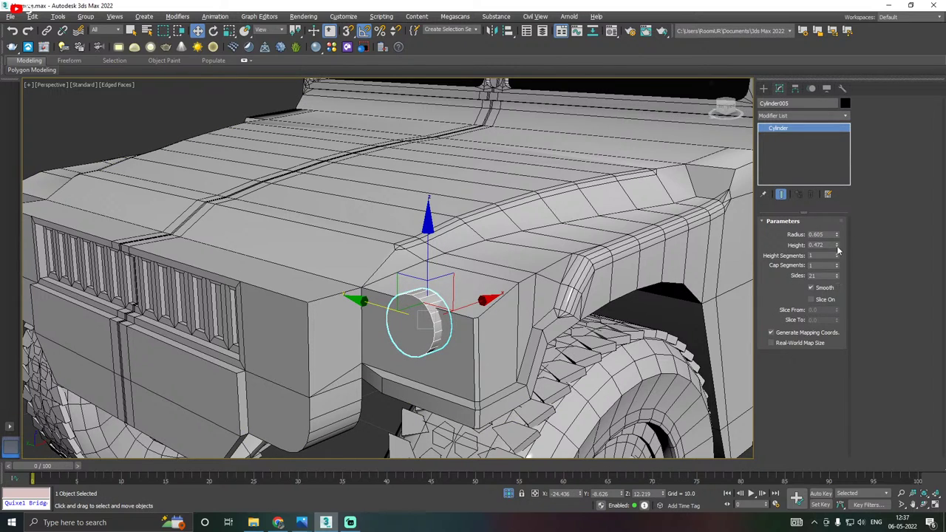
pyautogui.moveTo(837, 235); pyautogui.dragTo(837, 215)
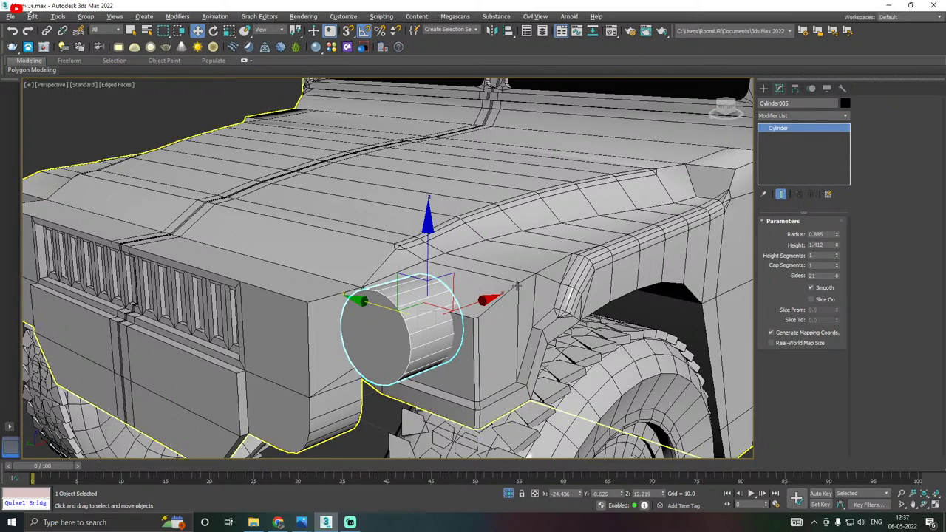
# Sink the enlarged cylinder back into the fender and lower it to about X -23.65, Z 11.697.
pyautogui.moveTo(474, 303); pyautogui.dragTo(507, 295)
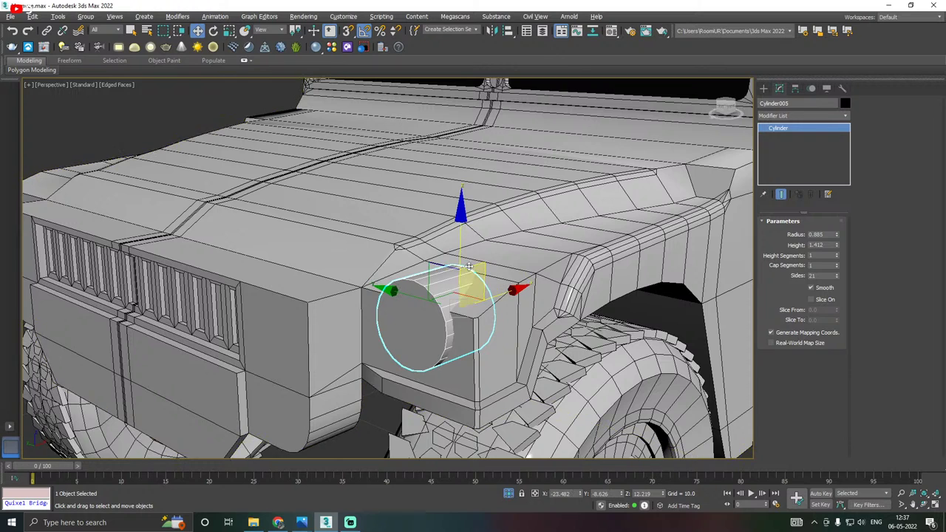
pyautogui.moveTo(459, 251); pyautogui.dragTo(458, 266)
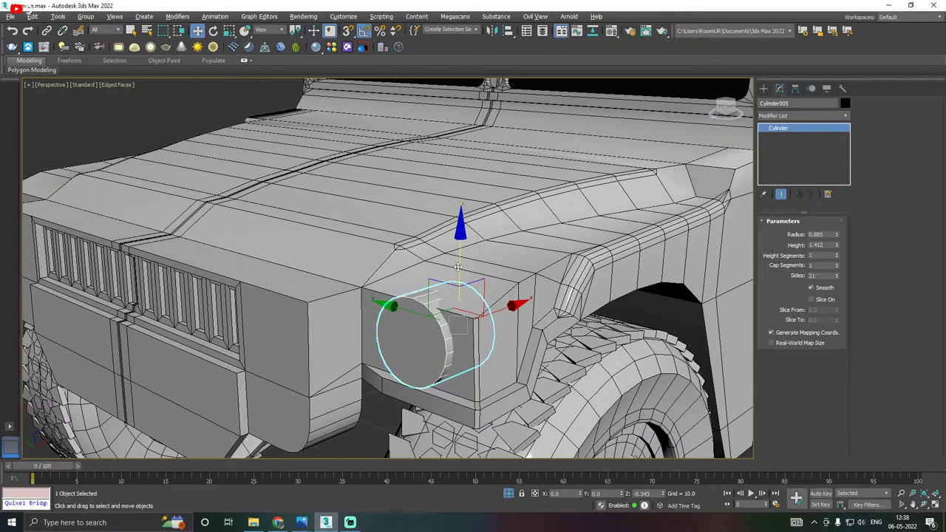
pyautogui.keyDown('alt'); pyautogui.moveTo(446, 299); pyautogui.dragTo(478, 309, button='middle'); pyautogui.keyUp('alt')
pyautogui.moveTo(479, 311); pyautogui.dragTo(488, 305)
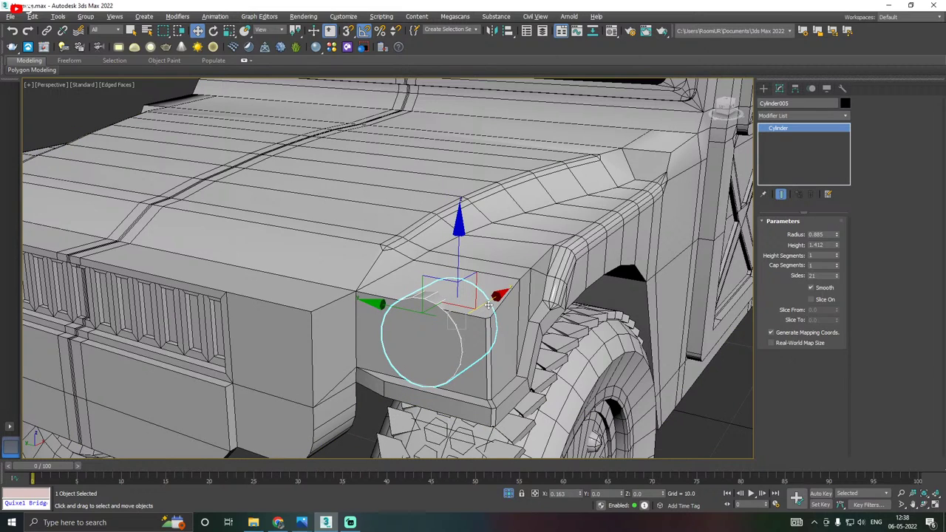
pyautogui.moveTo(456, 262); pyautogui.dragTo(457, 272)
pyautogui.moveTo(496, 305); pyautogui.dragTo(490, 306)
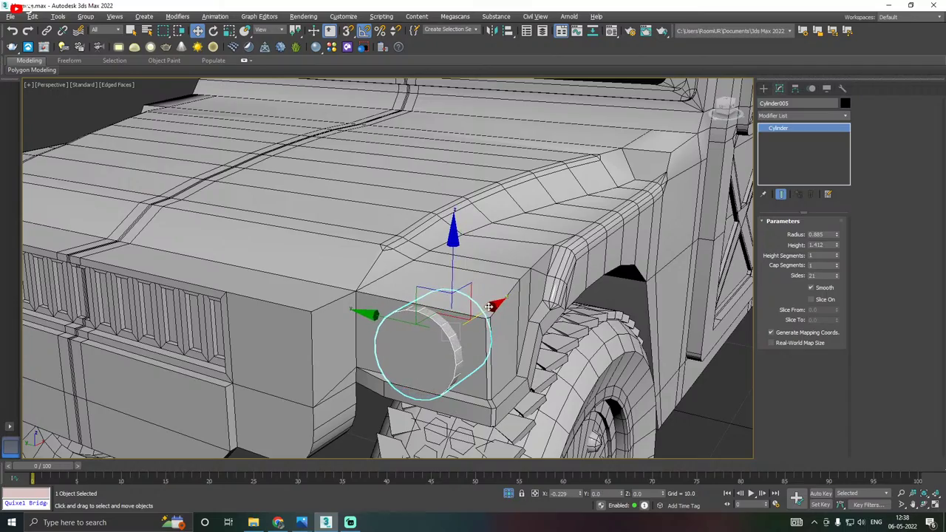
# Reduce the cylinder's radius to 0.775 and reposition it in the fender face at about X -23.511, Z 11.755.
pyautogui.keyDown('alt'); pyautogui.moveTo(487, 306); pyautogui.dragTo(502, 281, button='middle'); pyautogui.keyUp('alt')
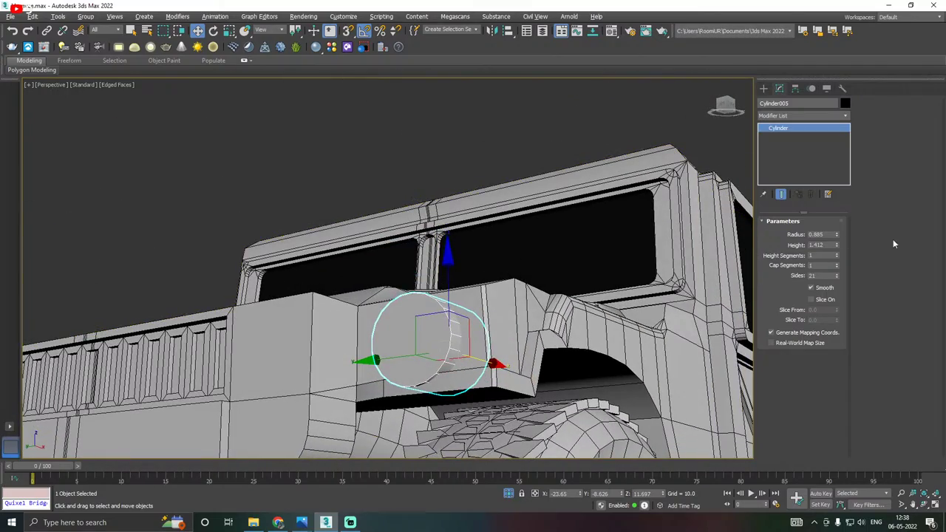
pyautogui.moveTo(838, 234); pyautogui.dragTo(837, 238)
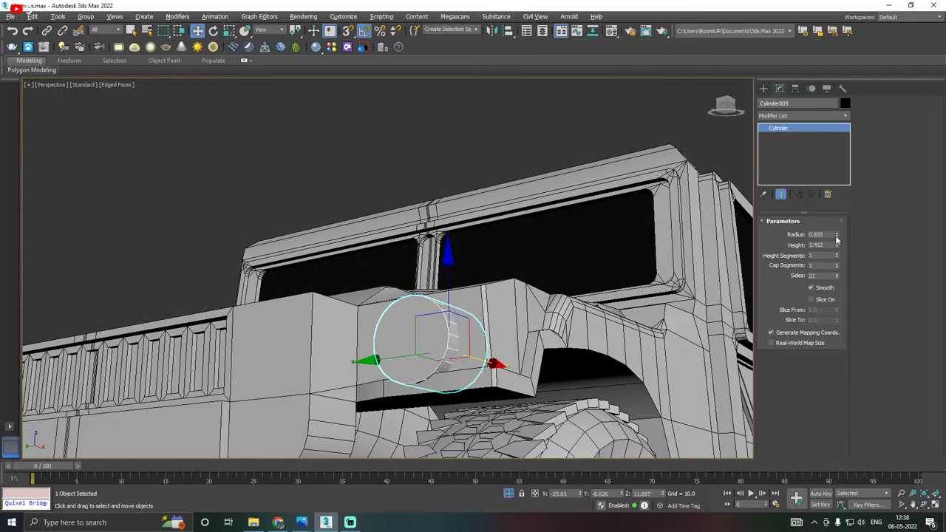
pyautogui.keyDown('alt'); pyautogui.moveTo(495, 318); pyautogui.dragTo(496, 300, button='middle'); pyautogui.keyUp('alt')
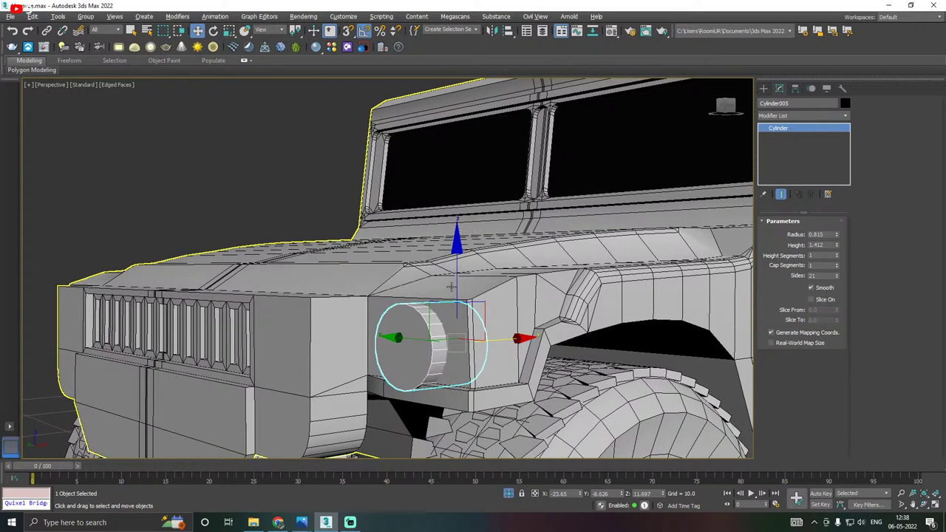
pyautogui.moveTo(456, 286); pyautogui.dragTo(456, 284)
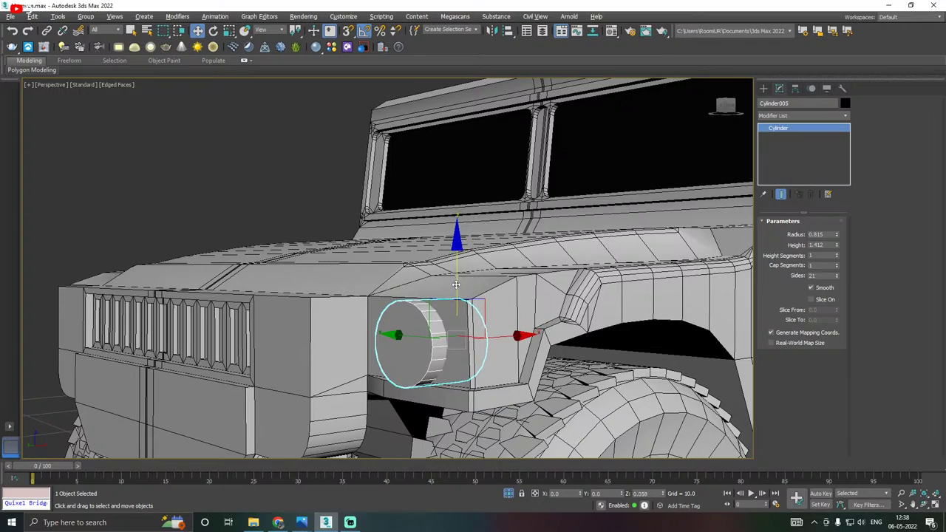
pyautogui.moveTo(838, 235); pyautogui.dragTo(838, 235)
pyautogui.keyDown('alt'); pyautogui.moveTo(724, 280); pyautogui.dragTo(587, 399, button='middle'); pyautogui.keyUp('alt')
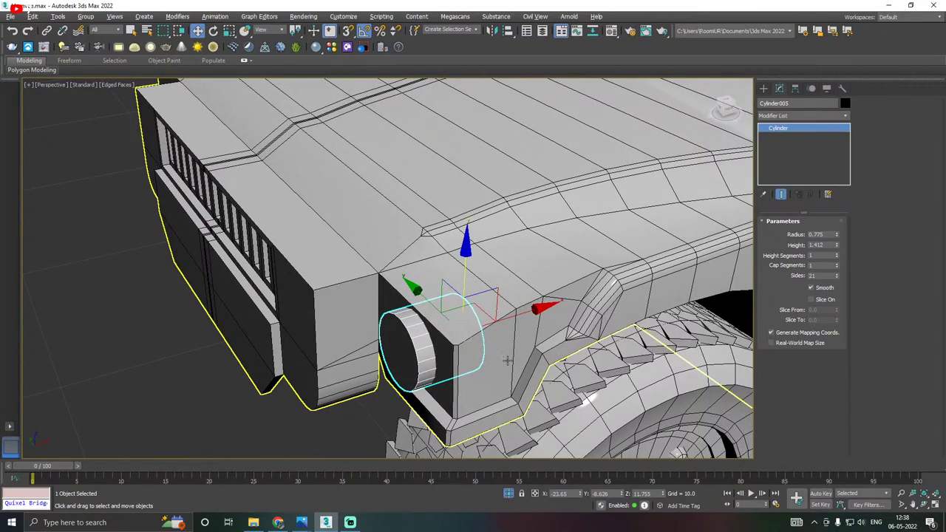
pyautogui.keyDown('alt'); pyautogui.moveTo(508, 360); pyautogui.dragTo(522, 337, button='middle'); pyautogui.keyUp('alt')
pyautogui.moveTo(553, 304); pyautogui.dragTo(561, 302)
pyautogui.keyDown('alt'); pyautogui.moveTo(570, 315); pyautogui.dragTo(598, 276, button='middle'); pyautogui.keyUp('alt')
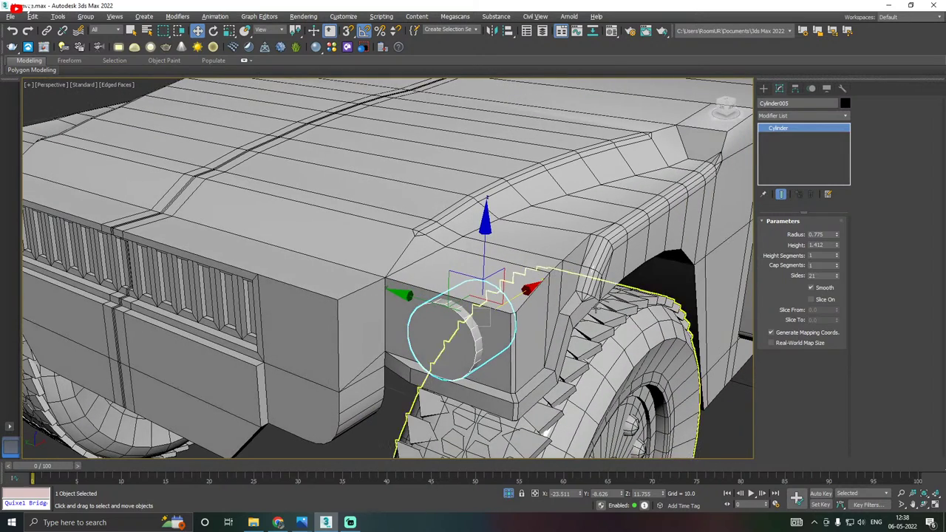
# Convert the headlight cylinder to an Editable Poly.
pyautogui.rightClick(799, 142)
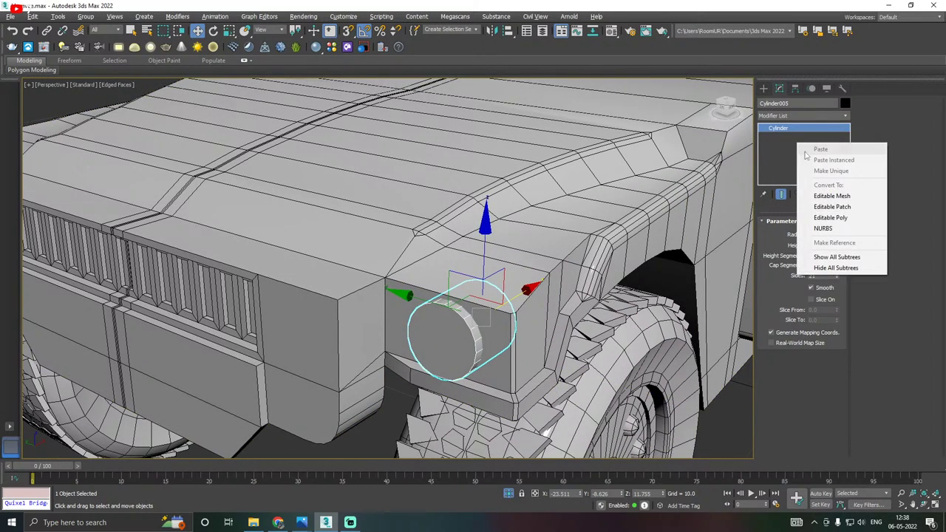
pyautogui.click(820, 218)
pyautogui.scroll(3, 446, 331)
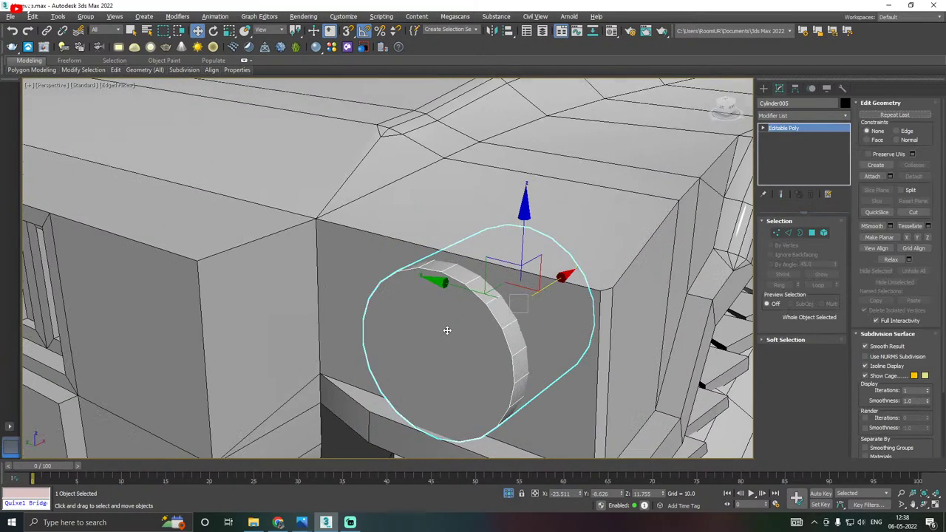
# Inset the headlight cylinder's front cap polygon by about 0.092 to form an outer rim.
pyautogui.click(812, 232)
pyautogui.click(499, 332)
pyautogui.moveTo(500, 333); pyautogui.dragTo(562, 250, button='middle')
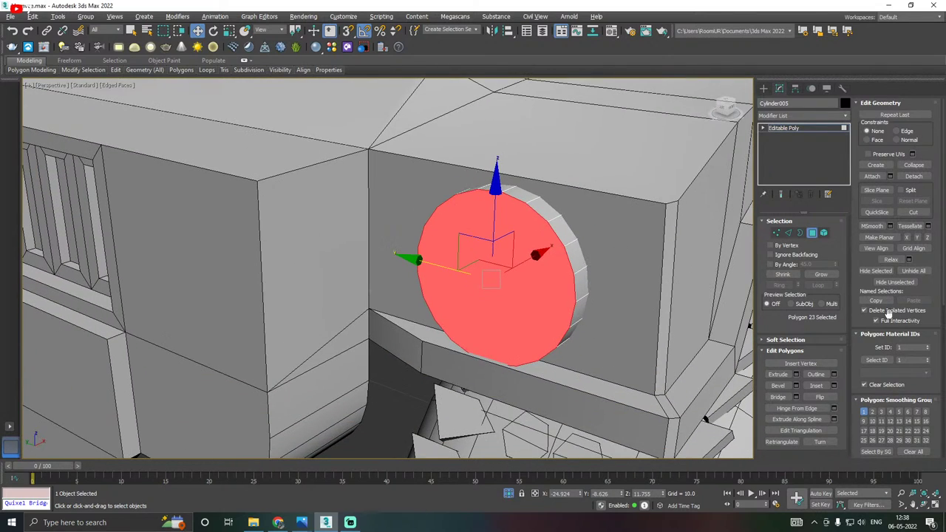
pyautogui.click(834, 385)
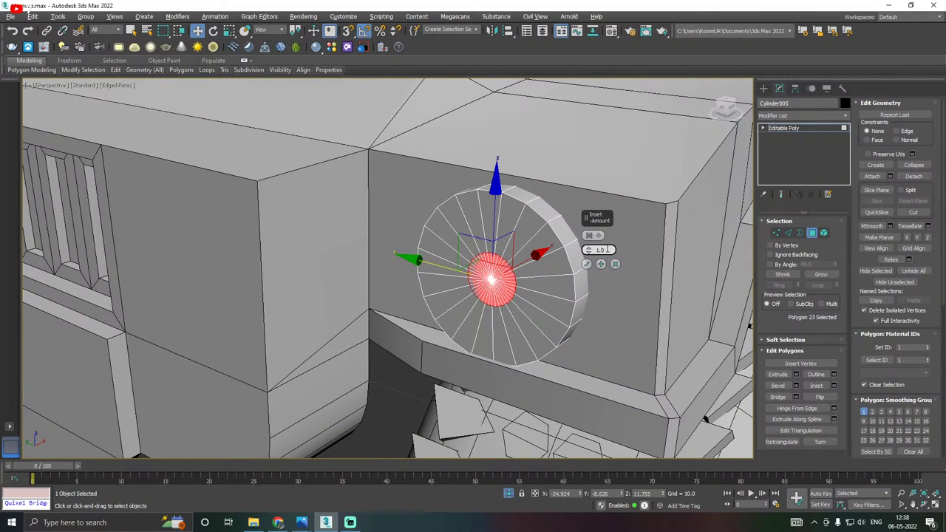
pyautogui.rightClick(589, 251)
pyautogui.moveTo(591, 252)
pyautogui.mouseDown()
pyautogui.moveTo(590, 243)
pyautogui.moveTo(589, 252)
pyautogui.mouseUp()
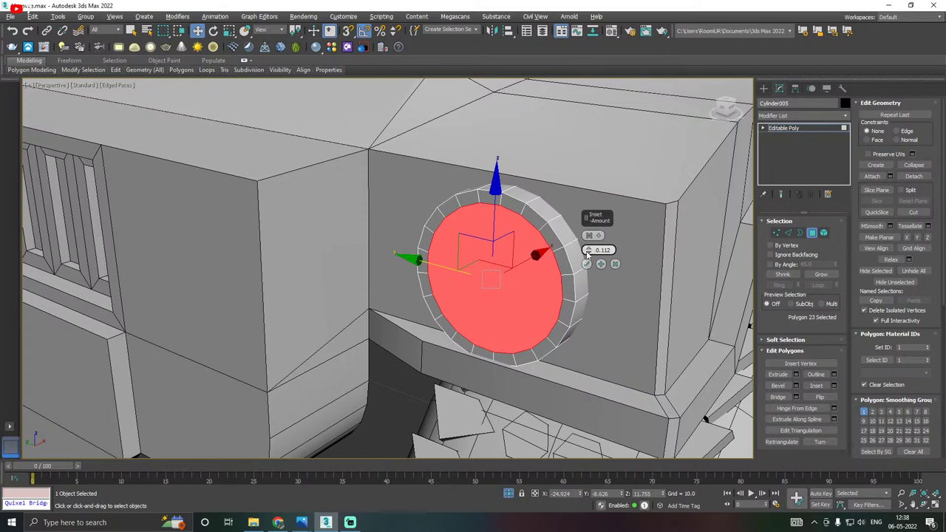
pyautogui.click(589, 264)
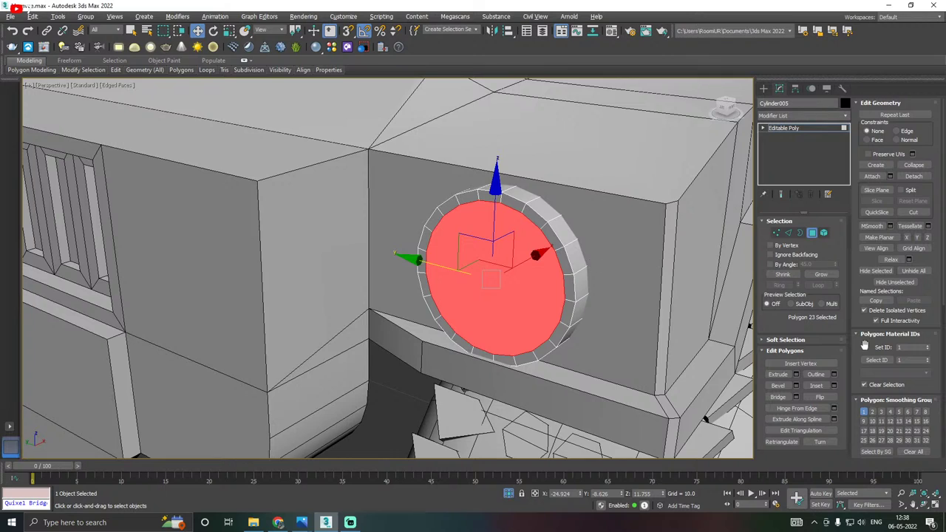
# Extrude the inset cap polygon by 1.0 and push it back inside the rim to about X -24.821.
pyautogui.click(796, 375)
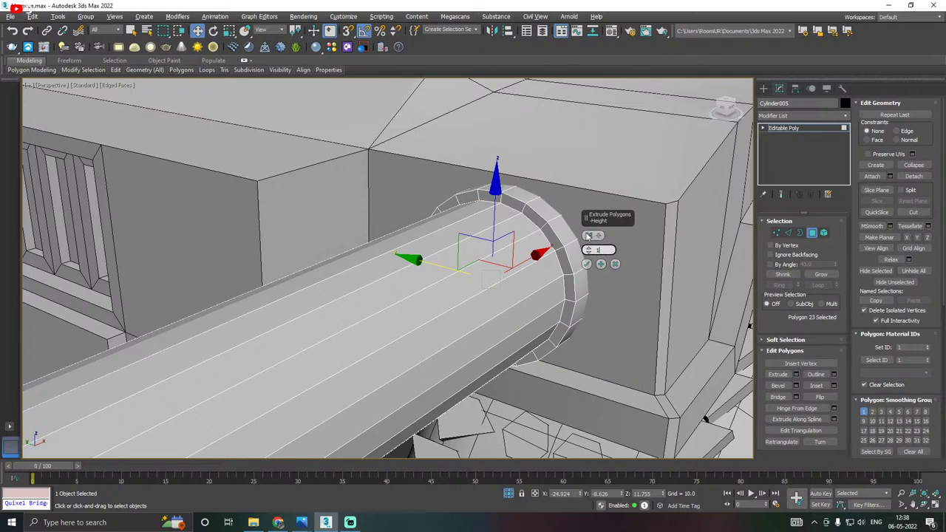
pyautogui.click(588, 231)
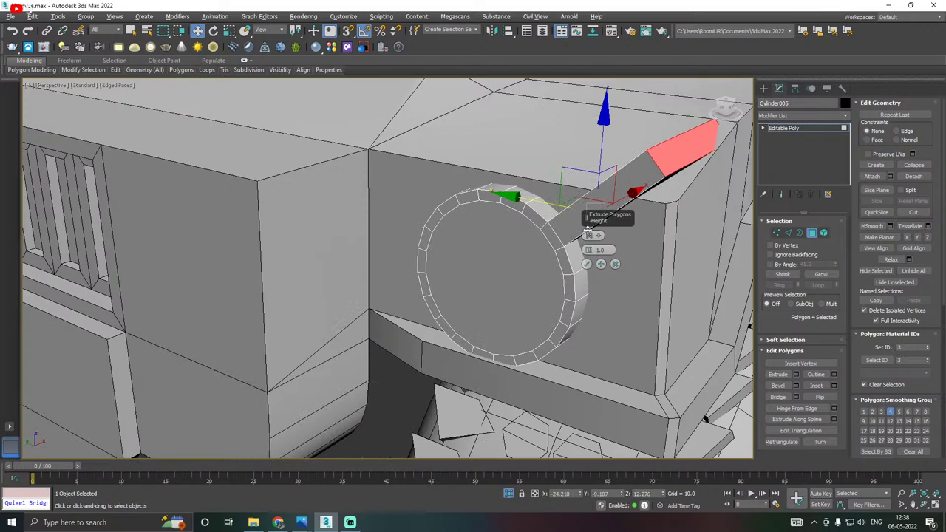
pyautogui.click(484, 257)
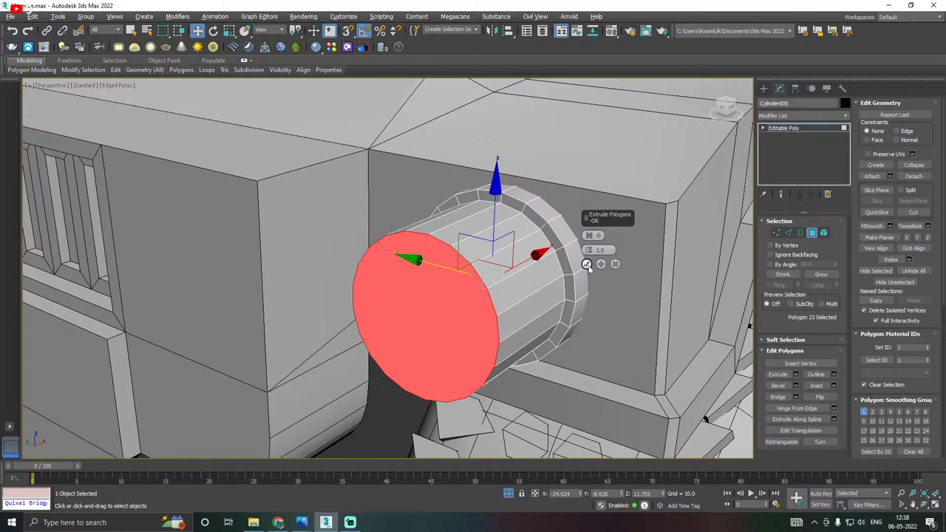
pyautogui.click(587, 265)
pyautogui.moveTo(461, 297); pyautogui.dragTo(536, 257)
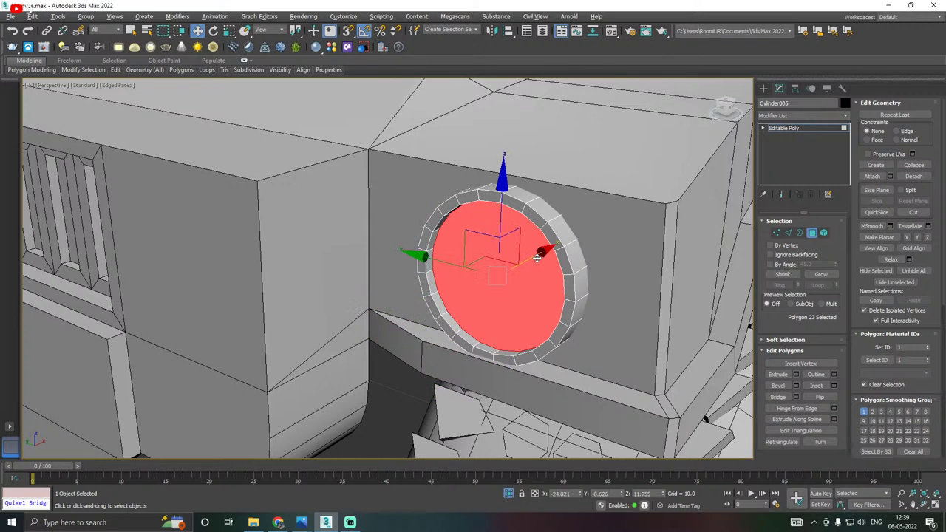
# Inset the recessed cap by 0.092 and form an inner lens by extruding it 0.553 and pushing it back within the rim.
pyautogui.click(835, 386)
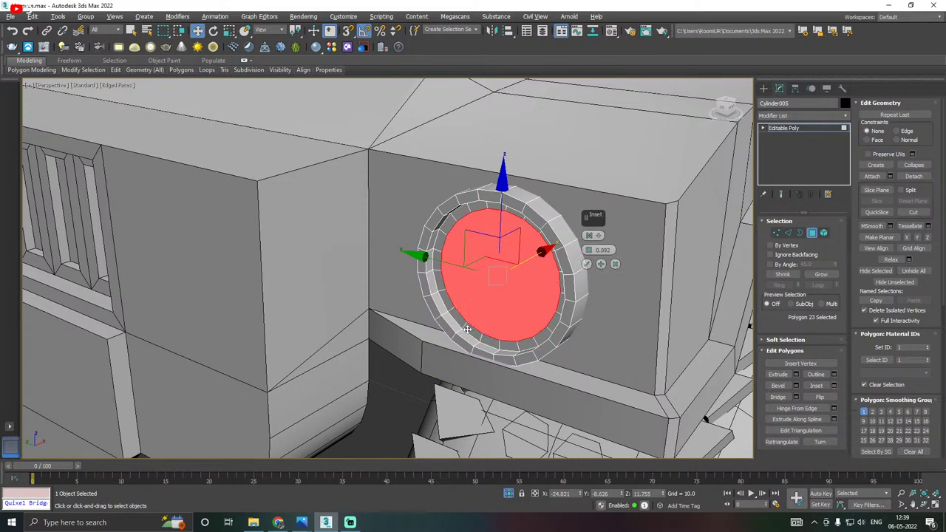
pyautogui.click(590, 264)
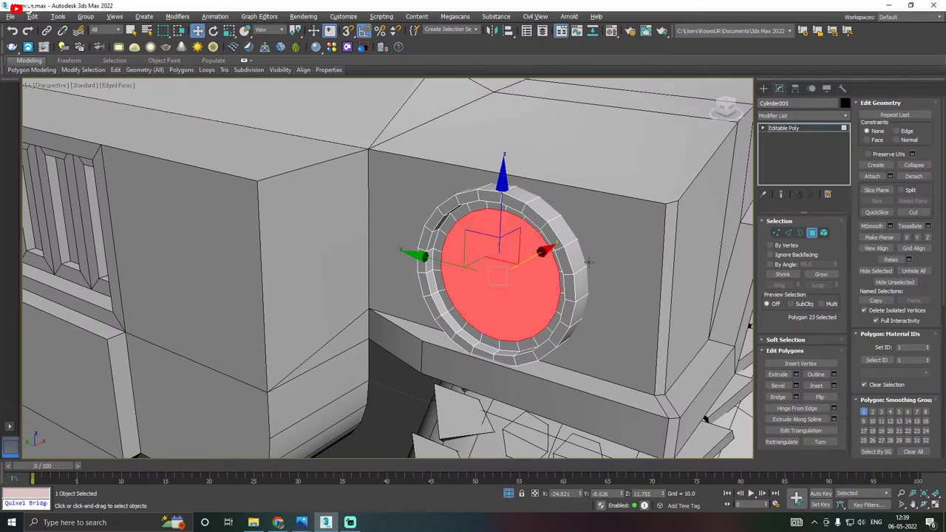
pyautogui.click(796, 377)
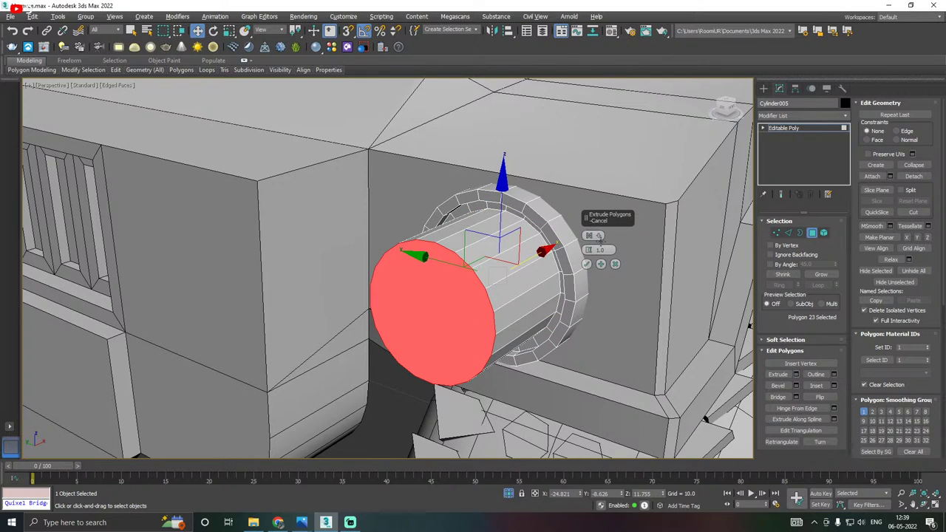
pyautogui.moveTo(590, 251); pyautogui.dragTo(590, 255)
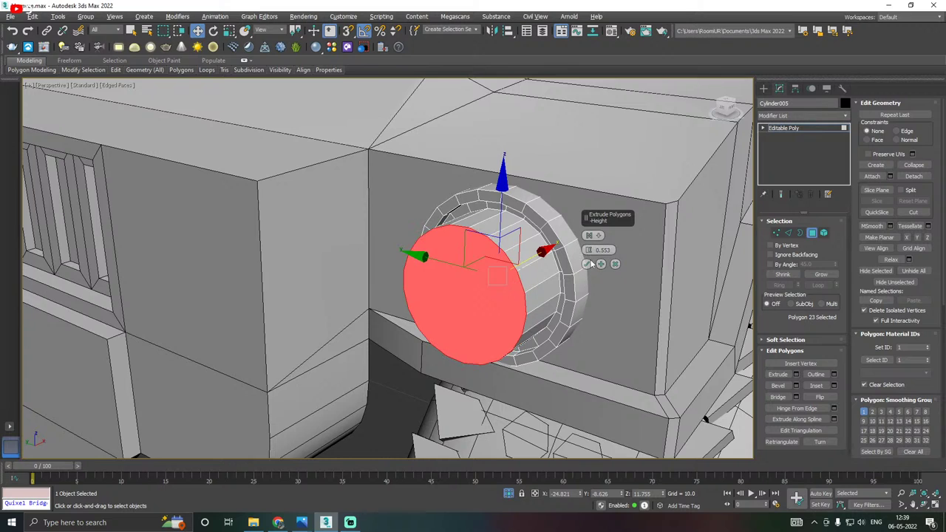
pyautogui.click(587, 264)
pyautogui.moveTo(503, 274); pyautogui.dragTo(534, 261)
# Chamfer the lens face's border edges by 0.335 with 3 segments to round it into a dome.
pyautogui.keyDown('ctrl'); pyautogui.click(788, 233); pyautogui.keyUp('ctrl')
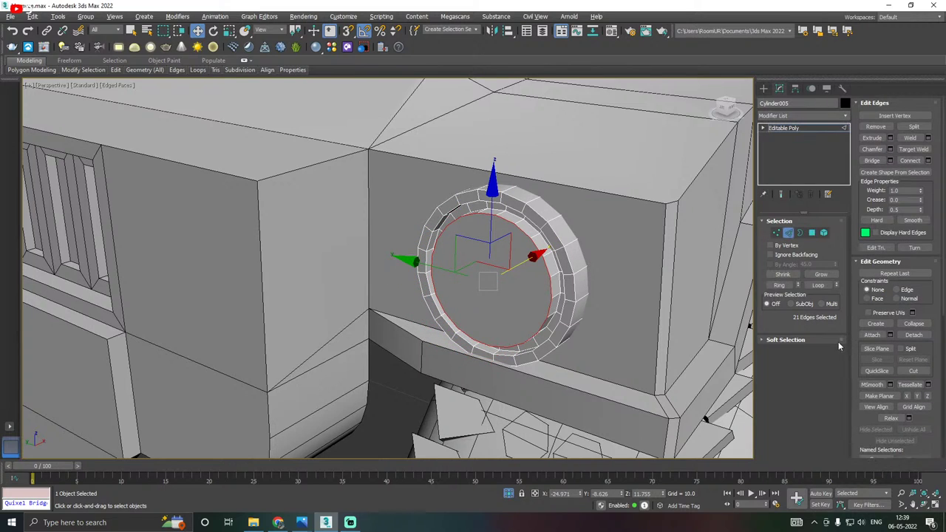
pyautogui.click(890, 149)
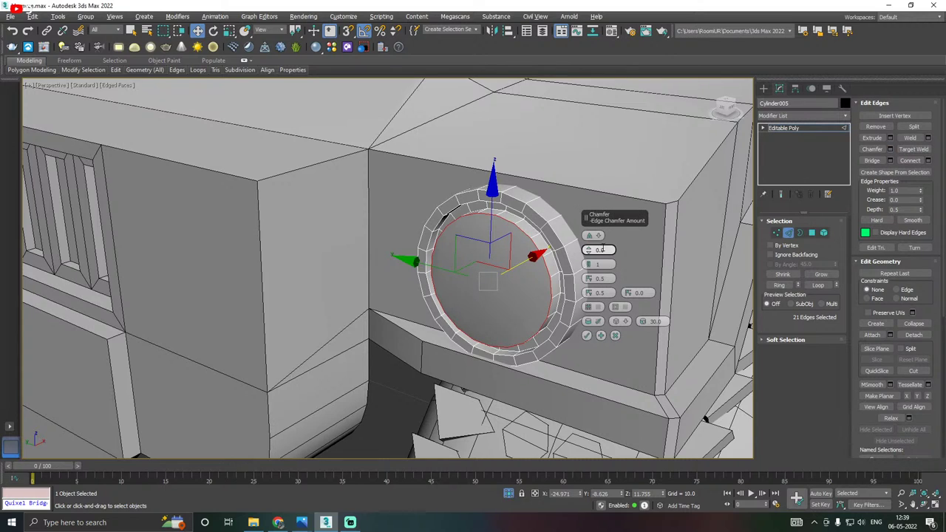
pyautogui.moveTo(588, 253)
pyautogui.mouseDown()
pyautogui.moveTo(585, 242)
pyautogui.moveTo(587, 250)
pyautogui.mouseUp()
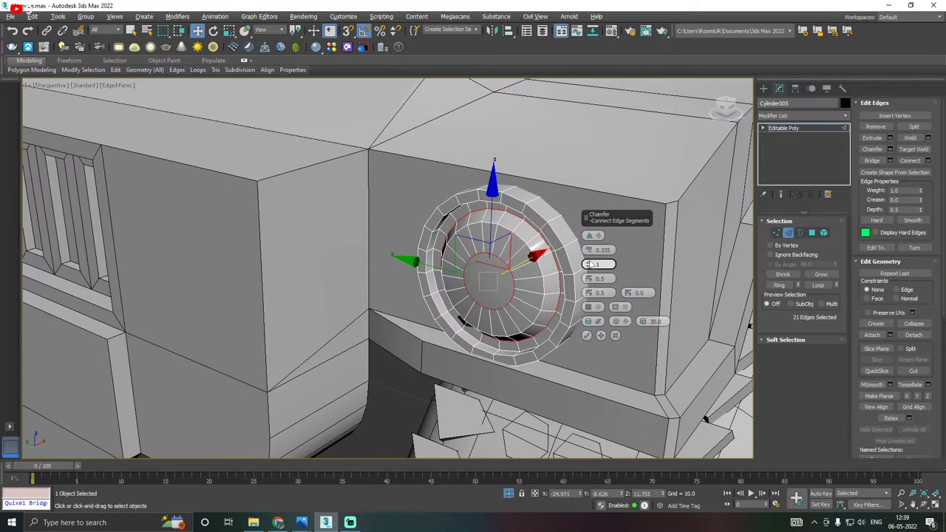
pyautogui.click(589, 262)
pyautogui.click(589, 262)
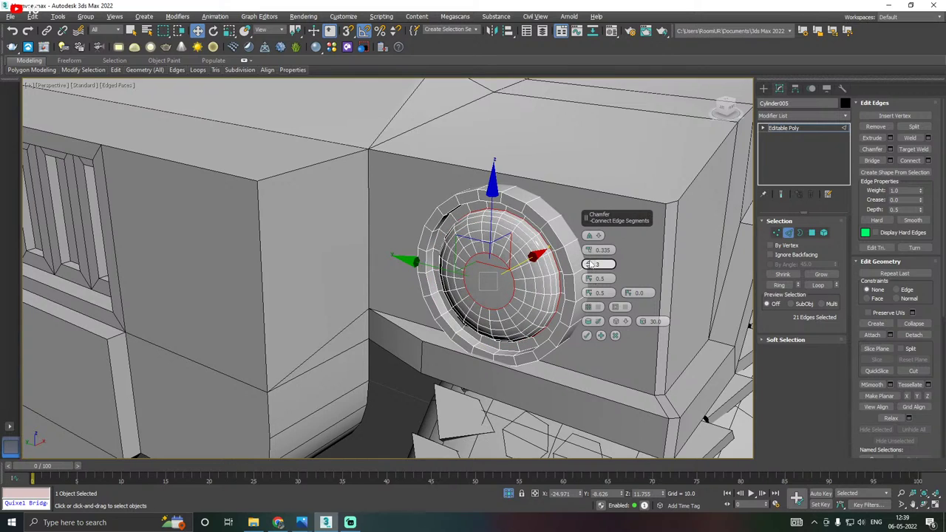
pyautogui.click(587, 337)
# Scale the front rim's inner edge loop outward to thin the headlight's rim.
pyautogui.doubleClick(507, 354)
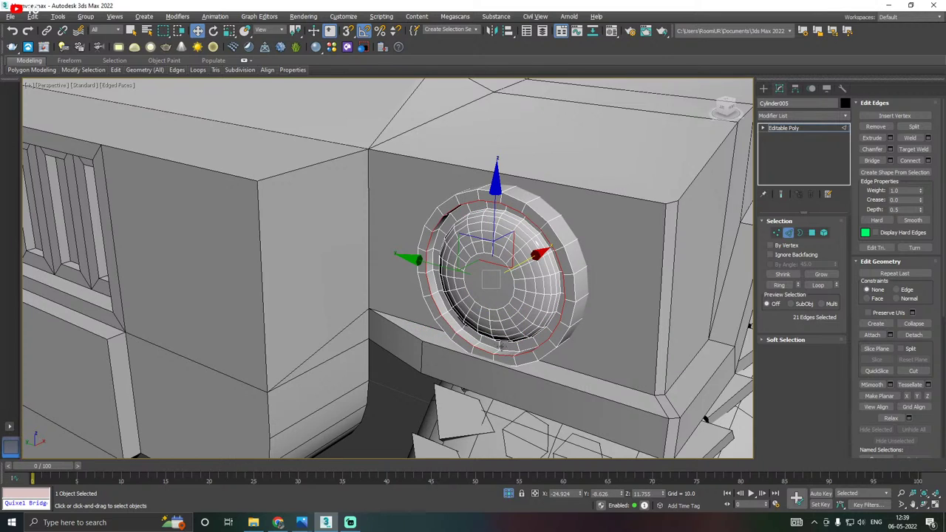
pyautogui.press('r')
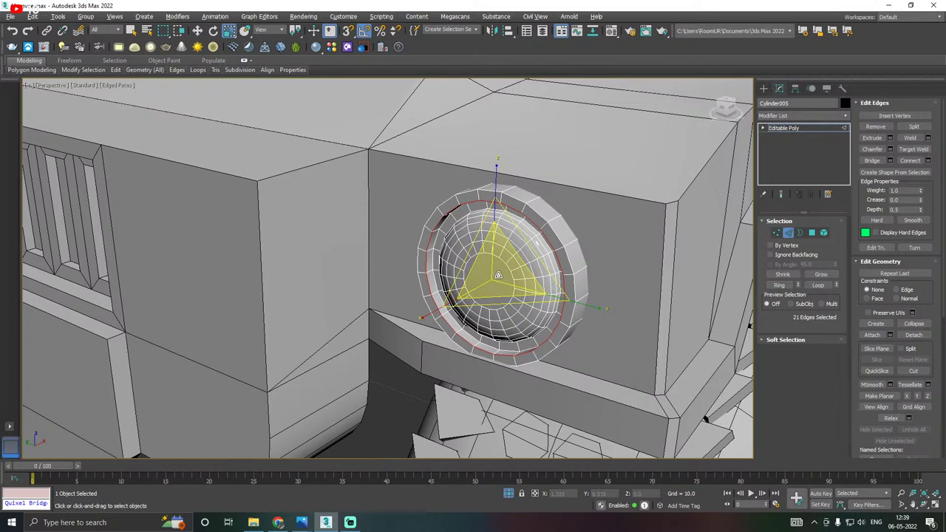
pyautogui.moveTo(498, 275); pyautogui.dragTo(492, 271)
pyautogui.press('w')
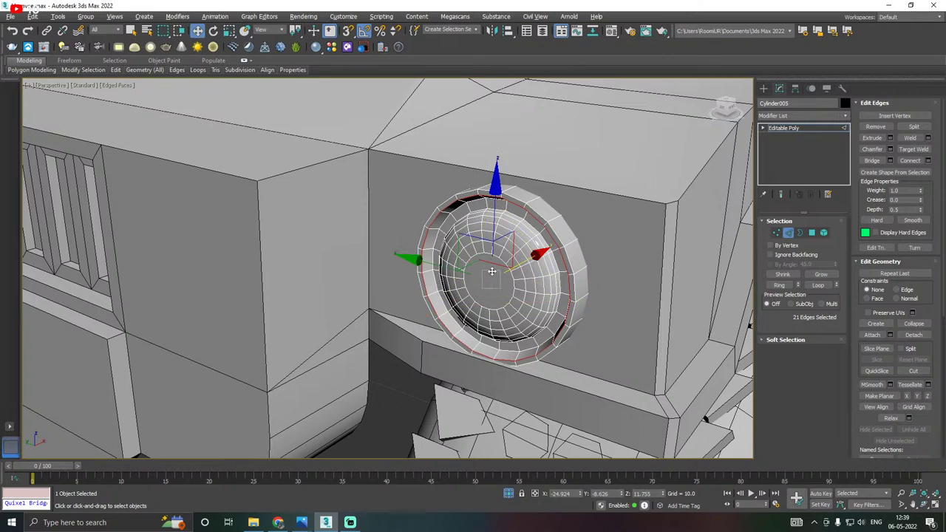
# Chamfer the selected edge loop on the headlight's front rim by 0.01 and leave edge editing.
pyautogui.click(890, 149)
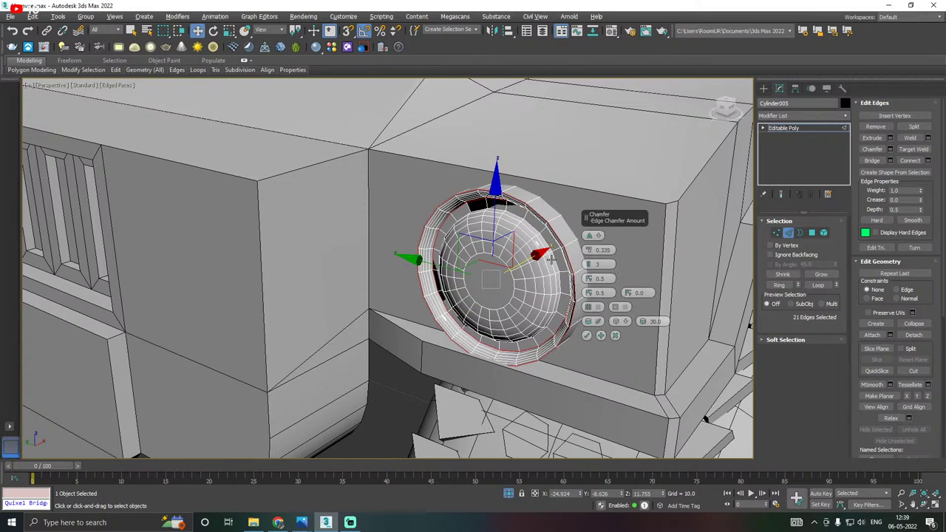
pyautogui.rightClick(590, 252)
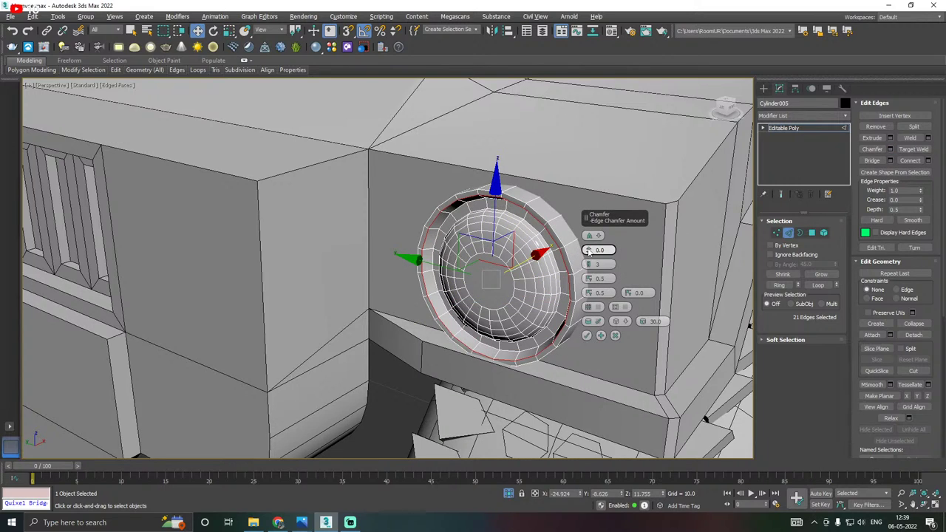
pyautogui.click(588, 249)
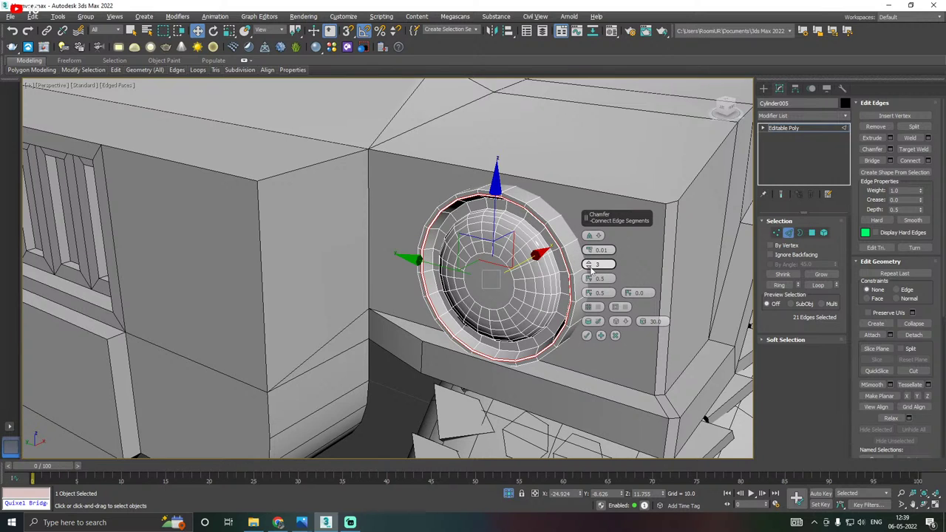
pyautogui.click(587, 335)
pyautogui.scroll(-2, 585, 335)
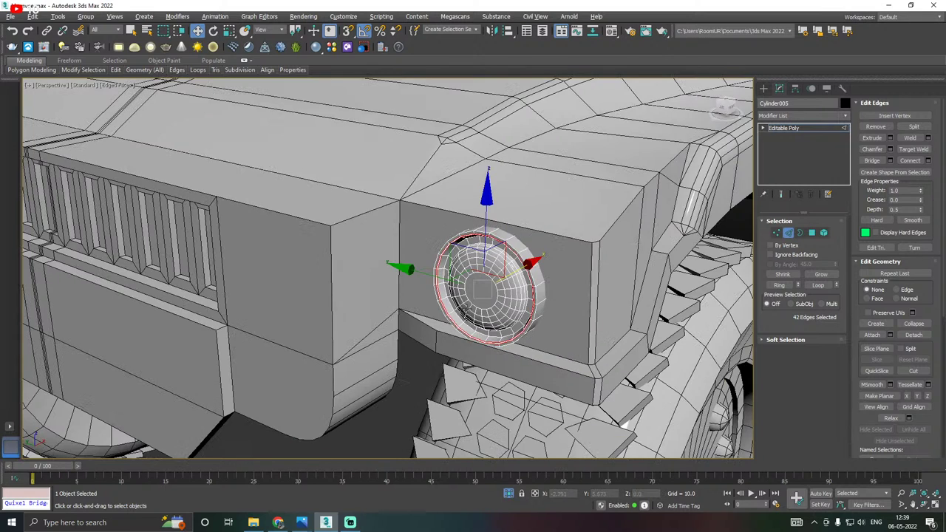
pyautogui.click(785, 131)
pyautogui.scroll(-4, 510, 181)
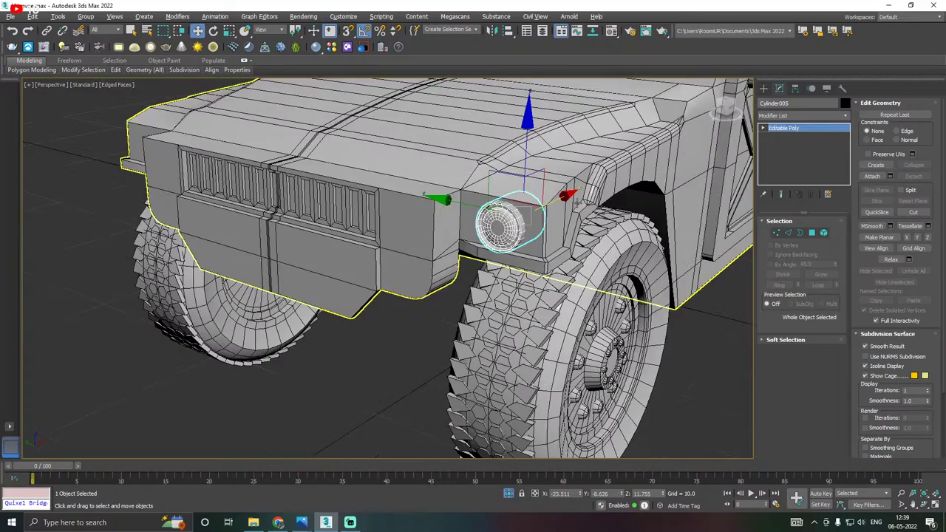
# Copy the finished headlight along Y to the opposite front fender, at about Y 7.956.
pyautogui.keyDown('alt'); pyautogui.moveTo(578, 203); pyautogui.dragTo(686, 199, button='middle'); pyautogui.keyUp('alt')
pyautogui.scroll(-2, 633, 204)
pyautogui.moveTo(584, 198)
pyautogui.keyDown('shift'); pyautogui.mouseDown()
pyautogui.moveTo(284, 211)
pyautogui.moveTo(265, 201)
pyautogui.mouseUp(); pyautogui.keyUp('shift')
pyautogui.click(475, 303)
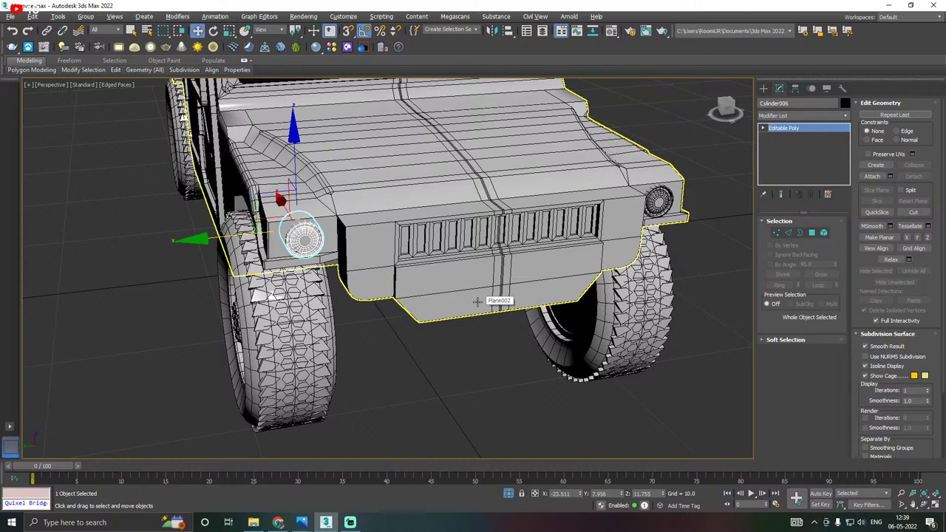
pyautogui.keyDown('alt'); pyautogui.moveTo(478, 302); pyautogui.dragTo(401, 299, button='middle'); pyautogui.keyUp('alt')
pyautogui.click(175, 244)
pyautogui.moveTo(345, 251); pyautogui.dragTo(369, 229, button='middle')
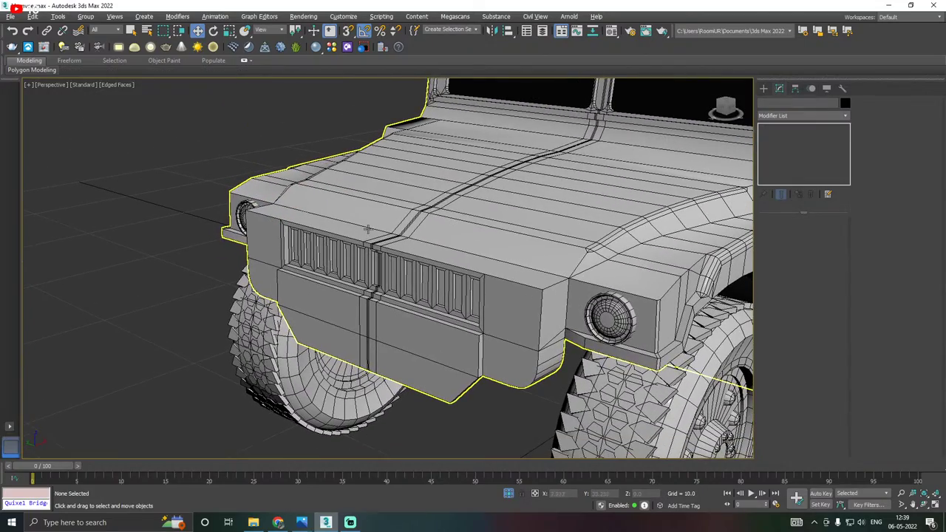
# Raise the copied fender headlight by about 0.037 along Z and save the scene.
pyautogui.click(609, 318)
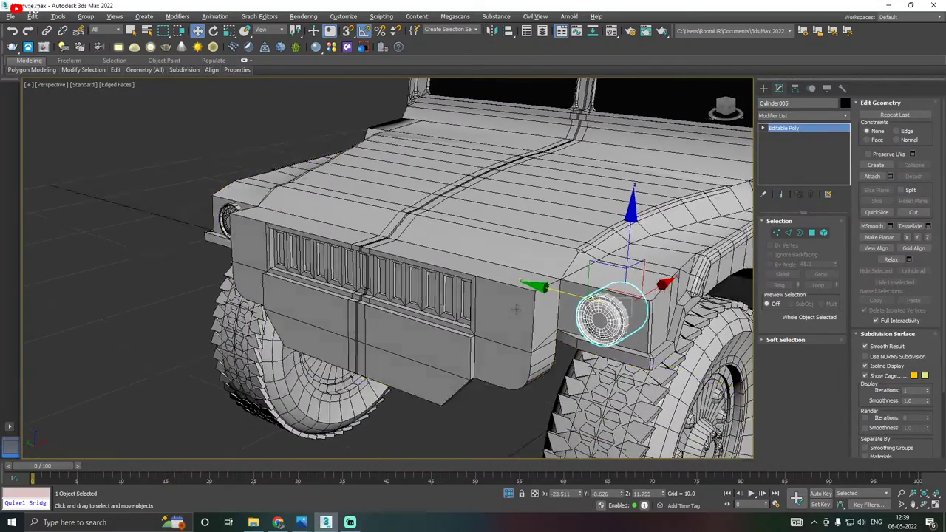
pyautogui.scroll(3, 547, 309)
pyautogui.scroll(-4, 547, 309)
pyautogui.keyDown('alt'); pyautogui.moveTo(521, 311); pyautogui.dragTo(477, 309, button='middle'); pyautogui.keyUp('alt')
pyautogui.click(362, 325)
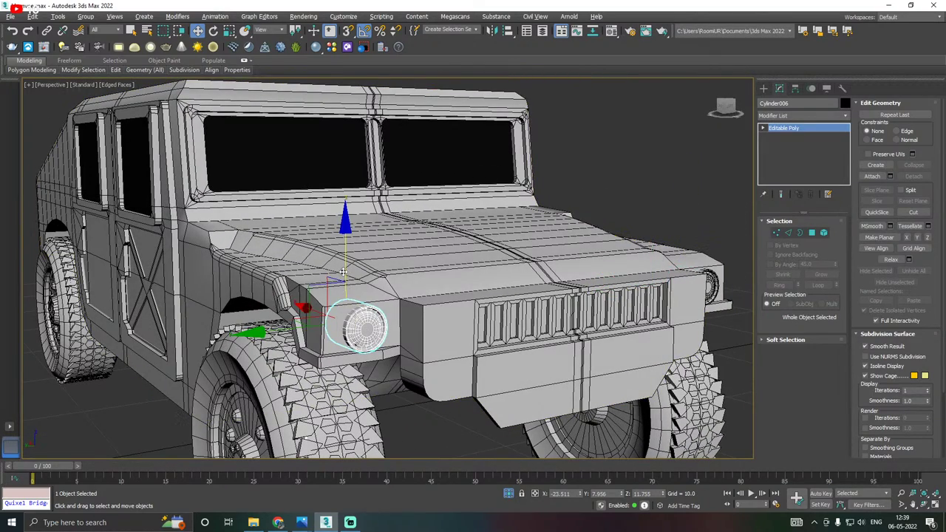
pyautogui.moveTo(343, 272); pyautogui.dragTo(343, 271)
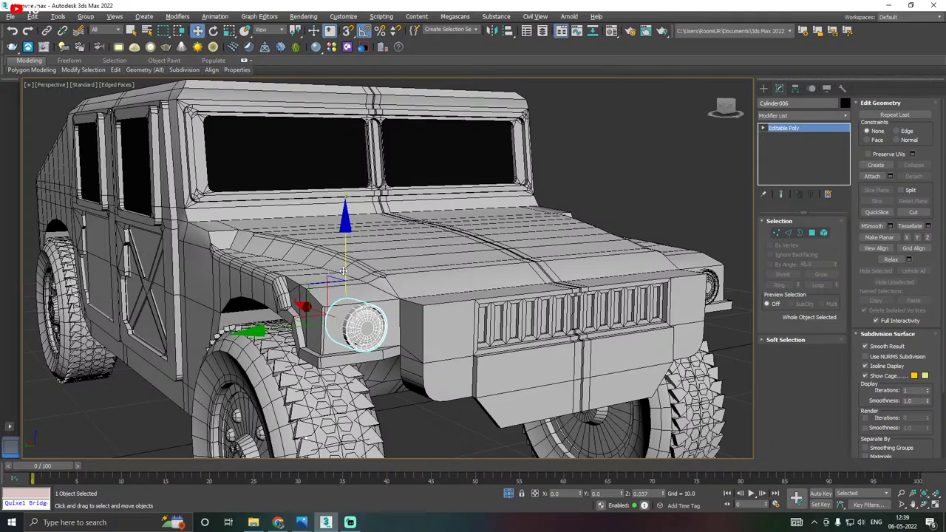
pyautogui.scroll(-2, 395, 278)
pyautogui.keyDown('alt'); pyautogui.moveTo(455, 282); pyautogui.dragTo(387, 285, button='middle'); pyautogui.keyUp('alt')
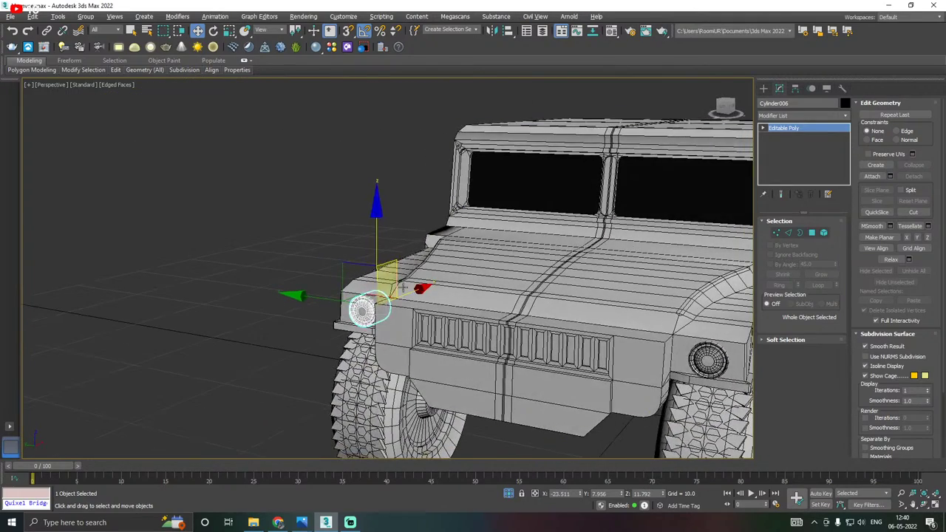
pyautogui.moveTo(438, 321); pyautogui.dragTo(428, 279, button='middle')
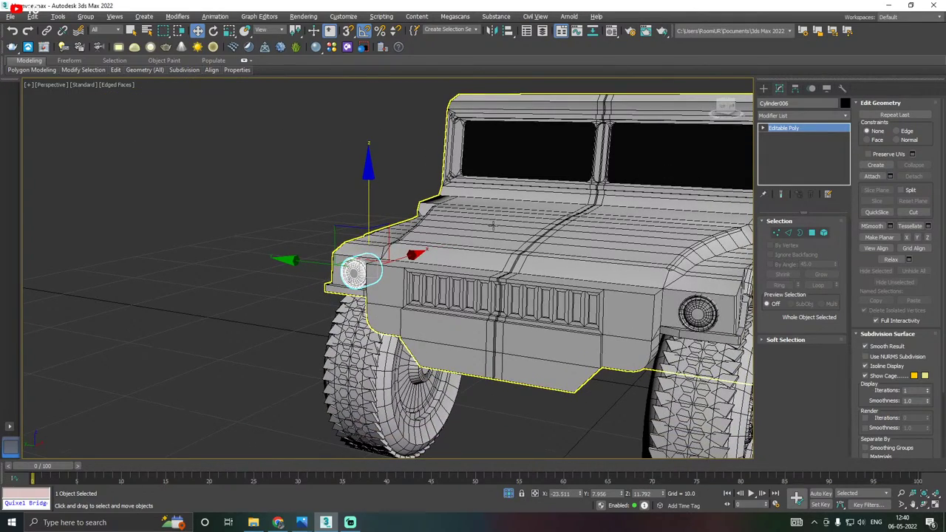
pyautogui.click(11, 16)
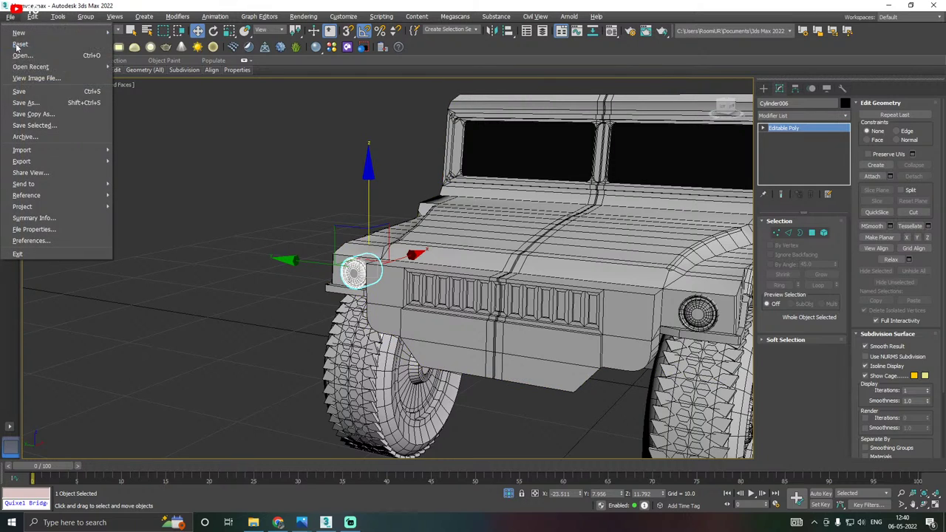
pyautogui.click(18, 90)
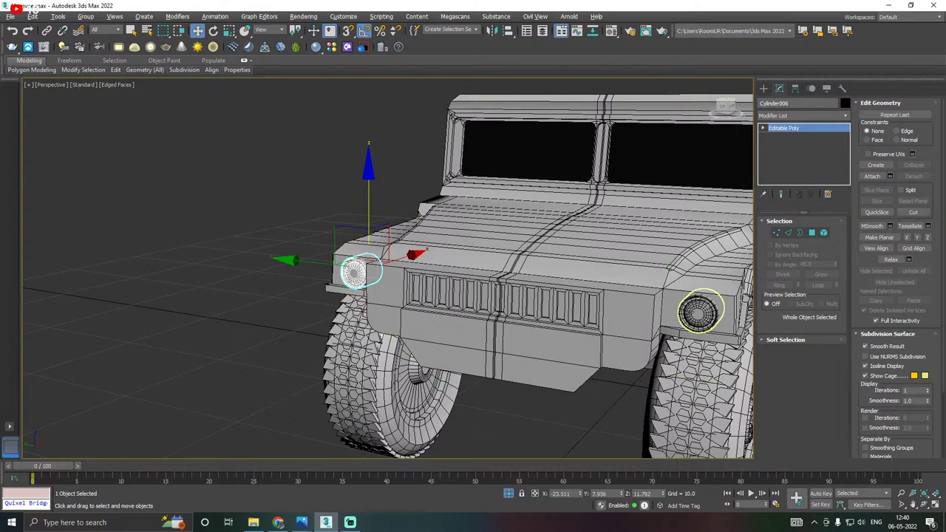
# Copy the original fender headlight inboard onto the front panel beside the grille and bring it forward to about X -25.445.
pyautogui.click(700, 311)
pyautogui.keyDown('alt'); pyautogui.moveTo(700, 311); pyautogui.dragTo(511, 286, button='middle'); pyautogui.keyUp('alt')
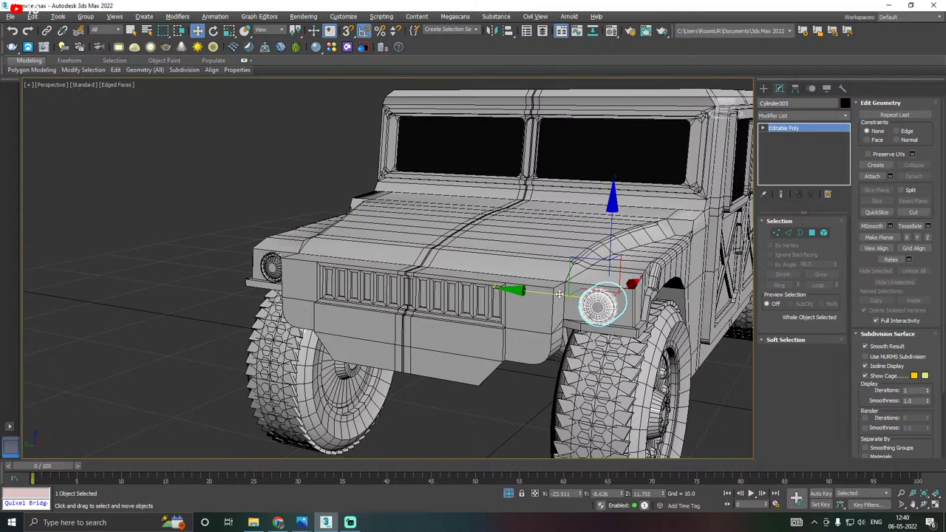
pyautogui.moveTo(511, 285)
pyautogui.keyDown('shift'); pyautogui.mouseDown()
pyautogui.moveTo(494, 286)
pyautogui.moveTo(511, 311)
pyautogui.mouseUp(); pyautogui.keyUp('shift')
pyautogui.click(488, 308)
pyautogui.scroll(4, 511, 312)
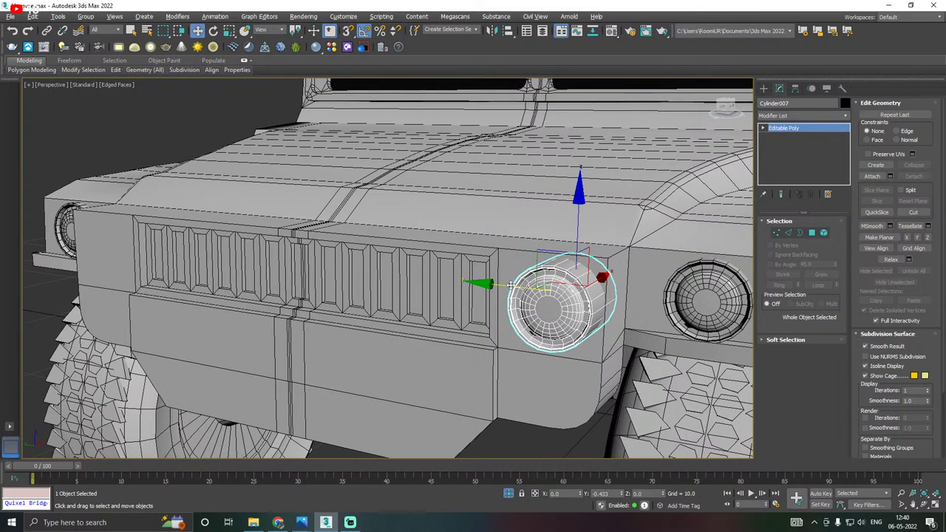
# Copy the grille-side headlight along Y to the other end of the grille, at about Y 5.25.
pyautogui.scroll(-3, 485, 283)
pyautogui.keyDown('shift'); pyautogui.moveTo(482, 281); pyautogui.dragTo(158, 266); pyautogui.keyUp('shift')
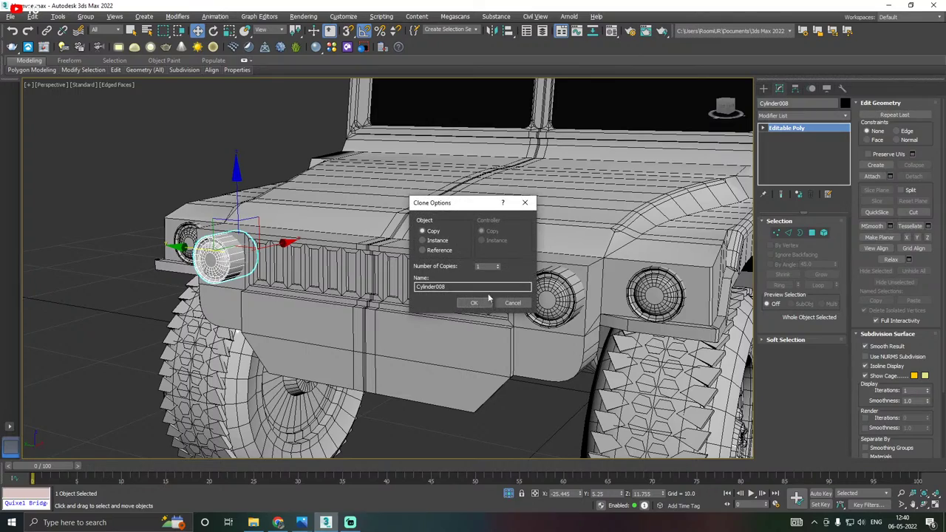
pyautogui.click(477, 304)
# Push both grille-side headlights back into the front panel to about X -24.853 and shift them about 0.254 along Y.
pyautogui.keyDown('alt'); pyautogui.moveTo(477, 303); pyautogui.dragTo(416, 249, button='middle'); pyautogui.keyUp('alt')
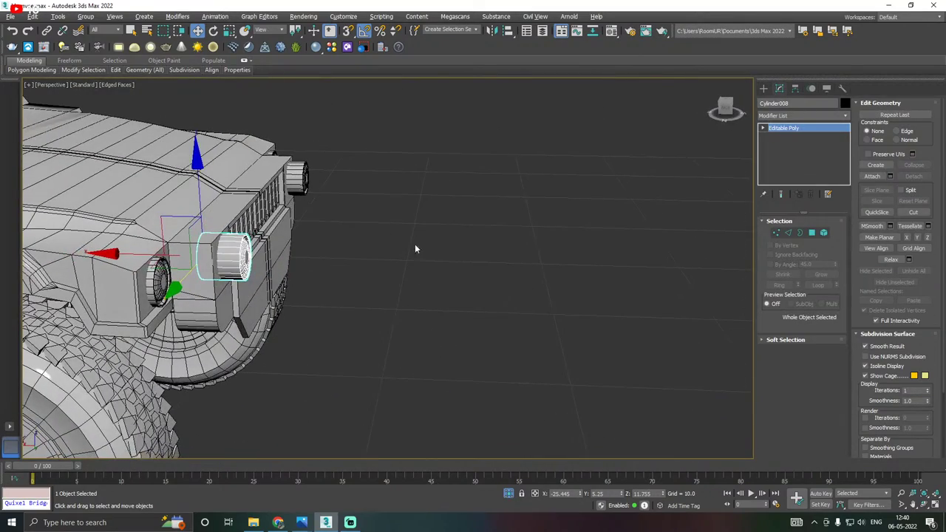
pyautogui.keyDown('ctrl'); pyautogui.click(294, 178); pyautogui.keyUp('ctrl')
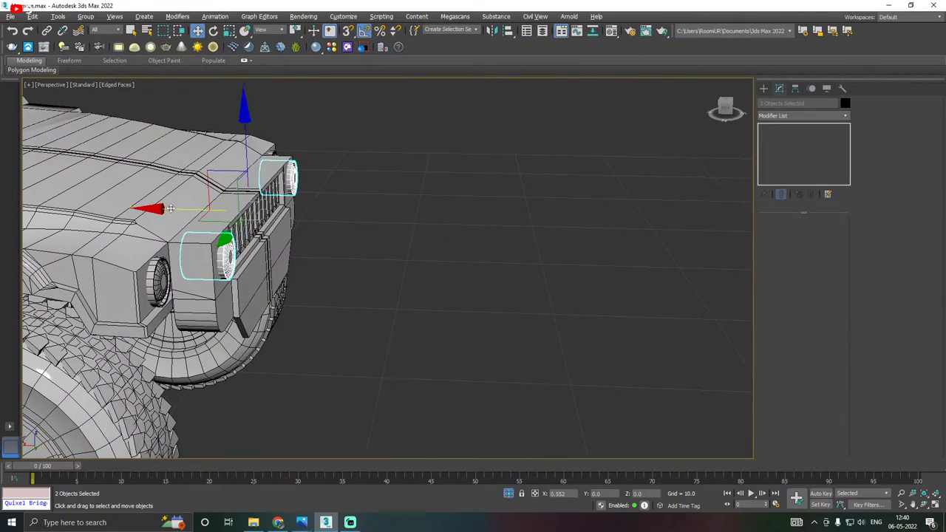
pyautogui.keyDown('alt'); pyautogui.moveTo(170, 209); pyautogui.dragTo(274, 222, button='middle'); pyautogui.keyUp('alt')
pyautogui.keyDown('alt'); pyautogui.moveTo(362, 207); pyautogui.dragTo(387, 209, button='middle'); pyautogui.keyUp('alt')
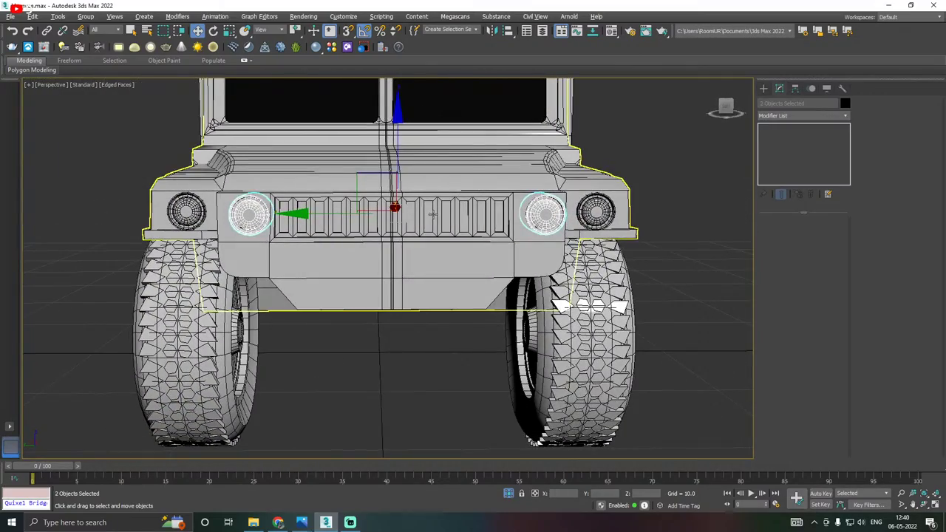
pyautogui.moveTo(326, 213); pyautogui.dragTo(319, 212)
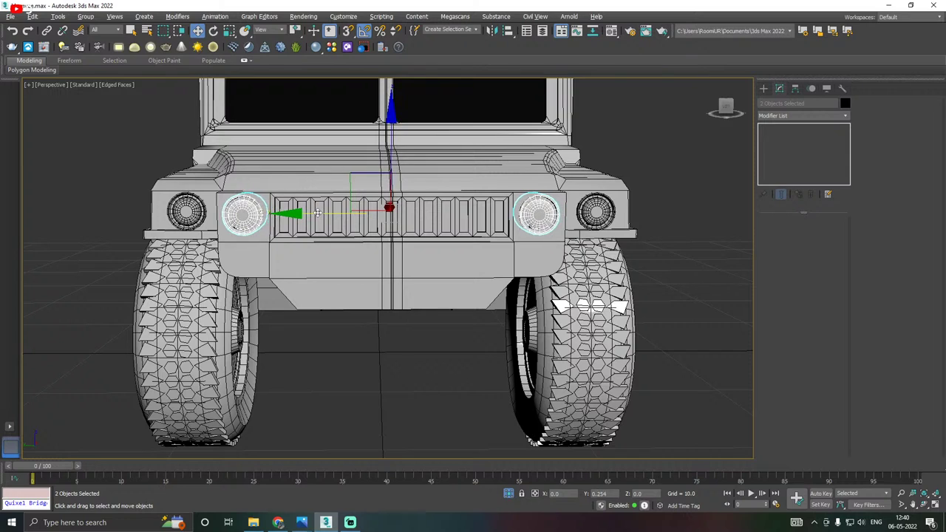
# Copy the original-side grille headlight straight down to about Z 8.154.
pyautogui.click(547, 215)
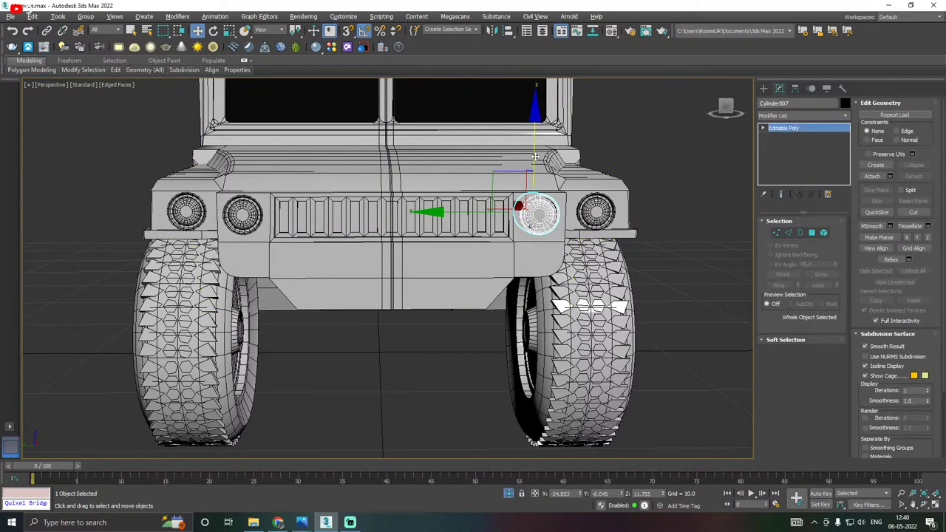
pyautogui.keyDown('shift'); pyautogui.moveTo(545, 183); pyautogui.dragTo(542, 272); pyautogui.keyUp('shift')
pyautogui.click(474, 301)
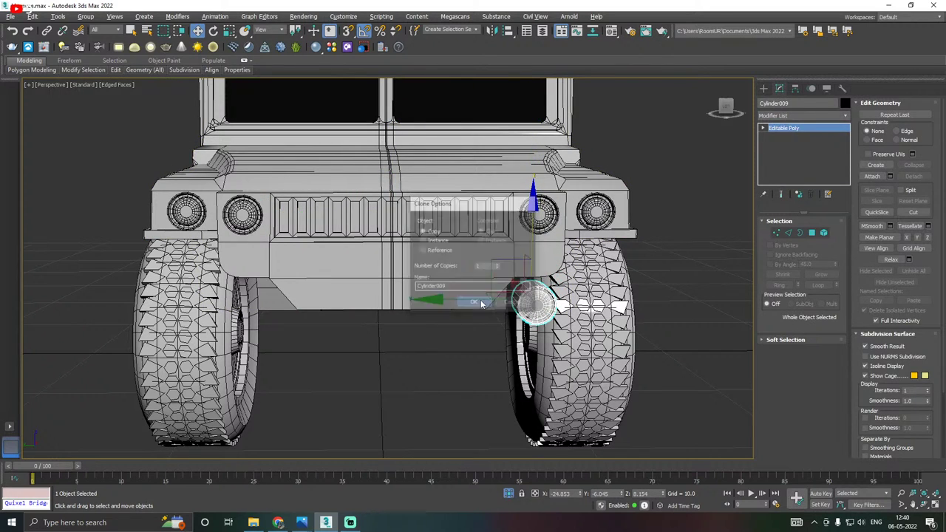
# Scale the lowered copy down to a small lamp and place it beneath the grille-side headlight at about X -25.775, Y -5.996, Z 9.765.
pyautogui.moveTo(475, 301); pyautogui.dragTo(395, 275)
pyautogui.keyDown('alt'); pyautogui.moveTo(426, 269); pyautogui.dragTo(493, 275, button='middle'); pyautogui.keyUp('alt')
pyautogui.scroll(3, 449, 257)
pyautogui.moveTo(442, 256); pyautogui.dragTo(442, 204)
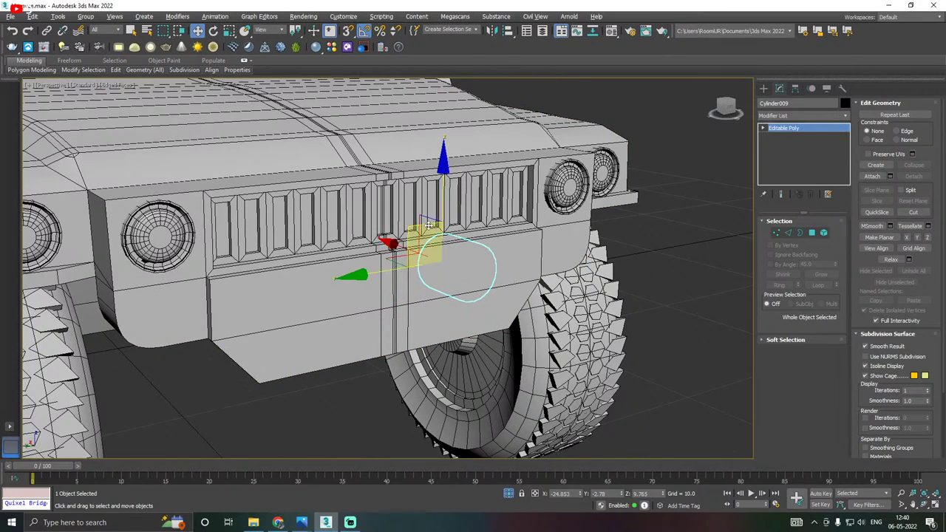
pyautogui.moveTo(397, 248); pyautogui.dragTo(474, 274)
pyautogui.press('r')
pyautogui.press('w')
pyautogui.moveTo(409, 287); pyautogui.dragTo(516, 240)
pyautogui.scroll(3, 538, 249)
pyautogui.scroll(-5, 672, 232)
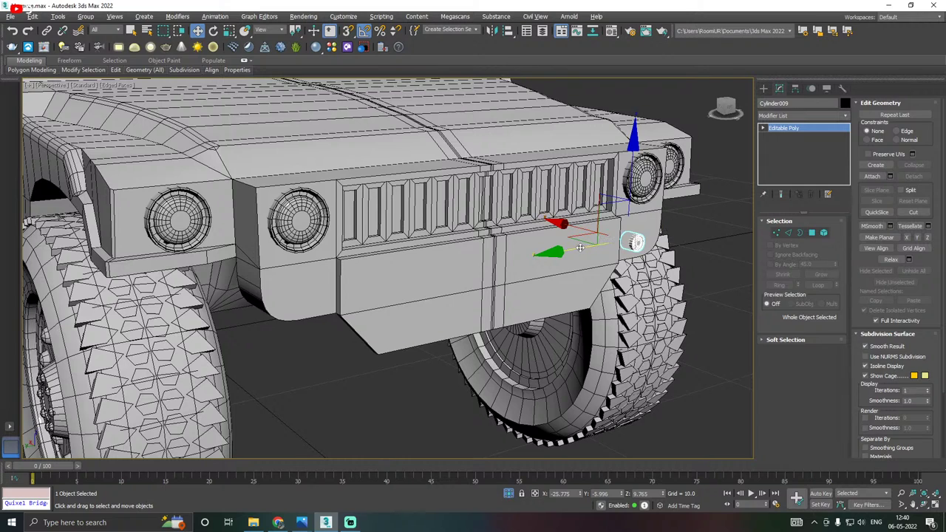
# Copy the small lamp along Y to beneath the other grille-side headlight, at about Y 5.255, and clear the selection.
pyautogui.moveTo(580, 248)
pyautogui.keyDown('shift'); pyautogui.mouseDown()
pyautogui.moveTo(416, 266)
pyautogui.moveTo(229, 253)
pyautogui.moveTo(247, 254)
pyautogui.mouseUp(); pyautogui.keyUp('shift')
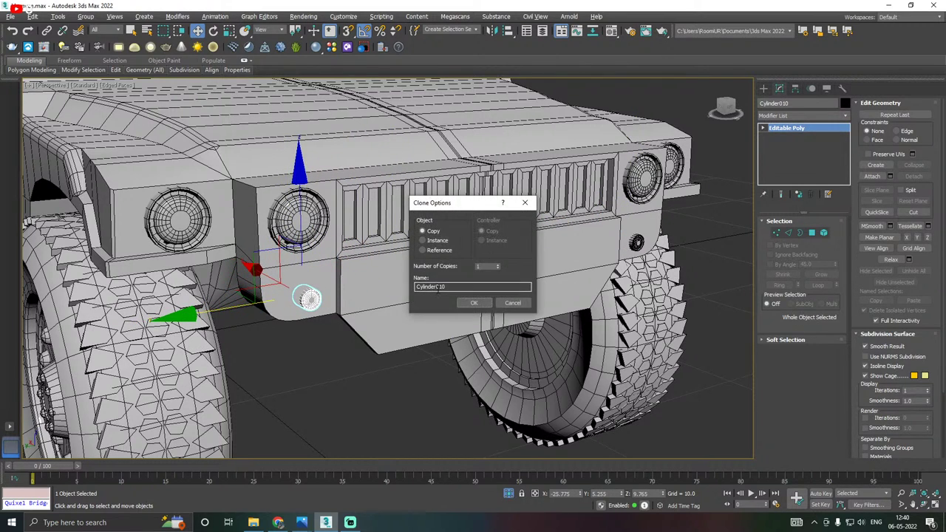
pyautogui.click(474, 303)
pyautogui.scroll(-6, 661, 322)
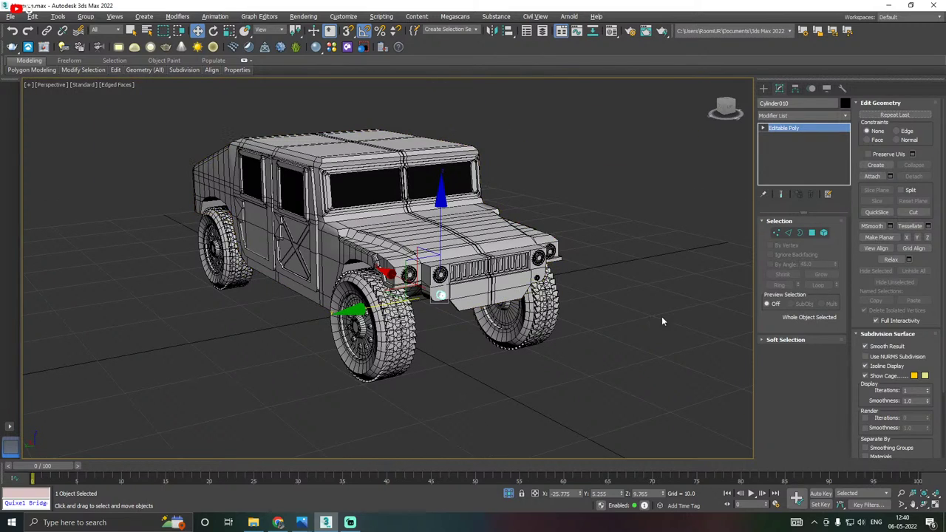
pyautogui.click(662, 318)
pyautogui.scroll(-3, 658, 314)
# Set the perspective viewport's shading quality to High Quality and inspect the whole vehicle.
pyautogui.click(576, 293)
pyautogui.keyDown('alt'); pyautogui.moveTo(576, 293); pyautogui.dragTo(459, 314, button='middle'); pyautogui.keyUp('alt')
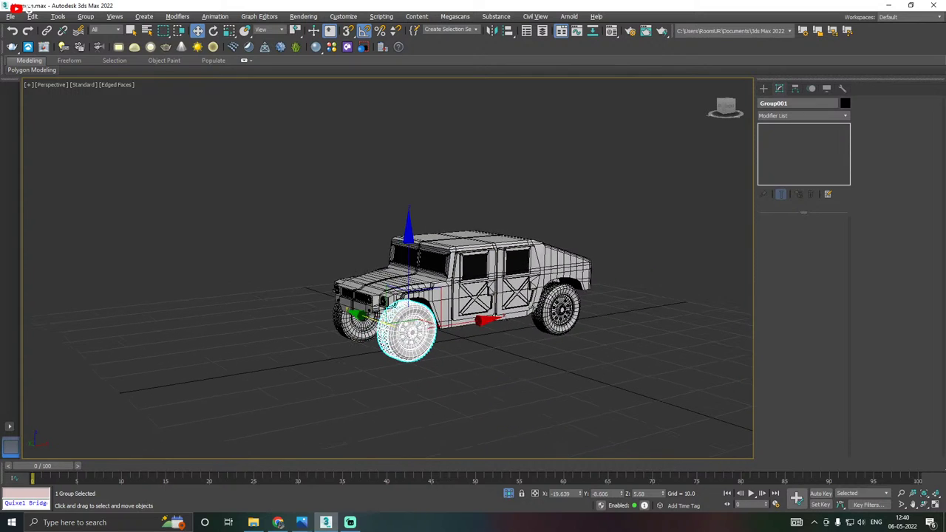
pyautogui.click(533, 348)
pyautogui.scroll(2, 533, 347)
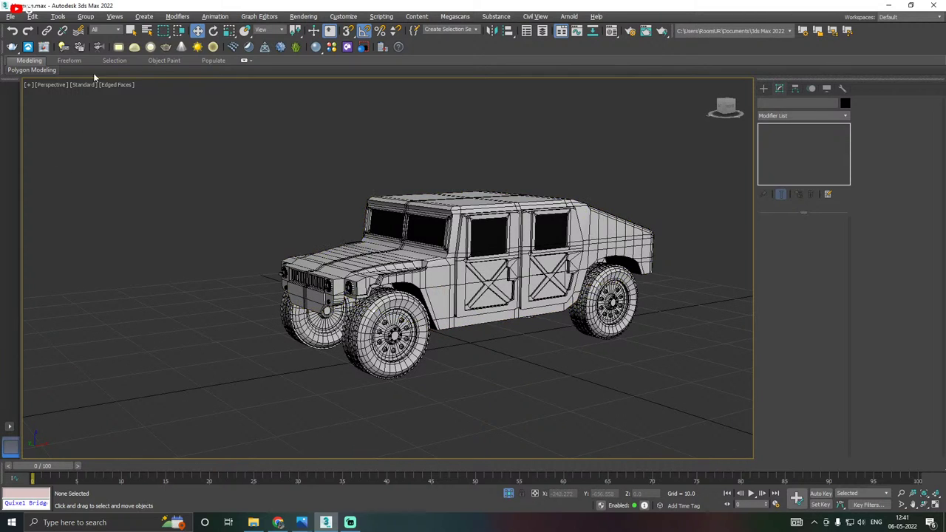
pyautogui.click(76, 86)
pyautogui.click(99, 123)
pyautogui.keyDown('alt'); pyautogui.moveTo(165, 146); pyautogui.dragTo(197, 152, button='middle'); pyautogui.keyUp('alt')
pyautogui.scroll(4, 210, 152)
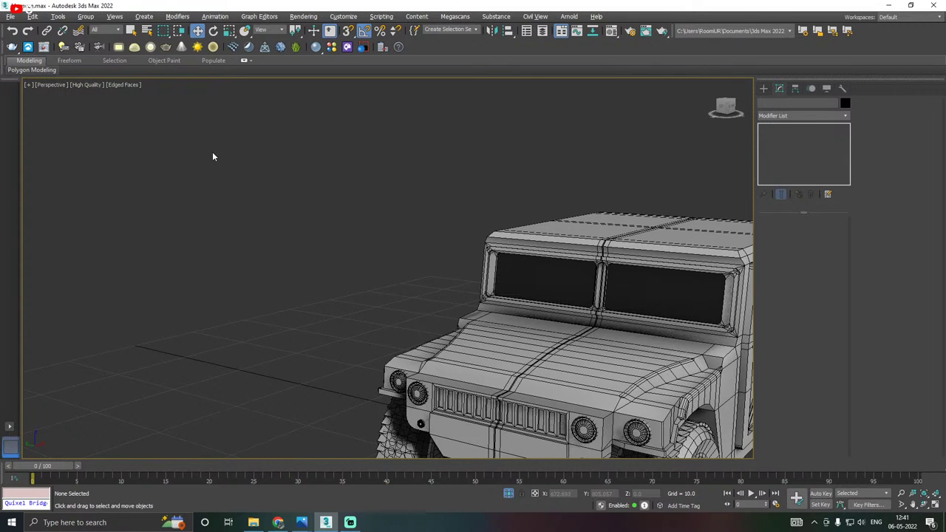
pyautogui.scroll(-4, 222, 156)
pyautogui.scroll(3, 510, 274)
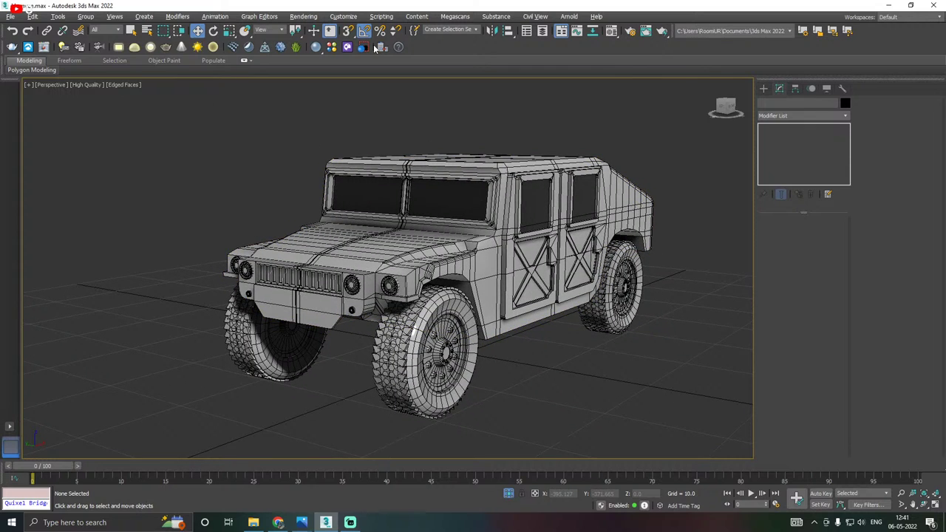
# Save two successive copies of the scene in the Work folder, the first as Humvee25.max.
pyautogui.click(9, 17)
pyautogui.click(59, 113)
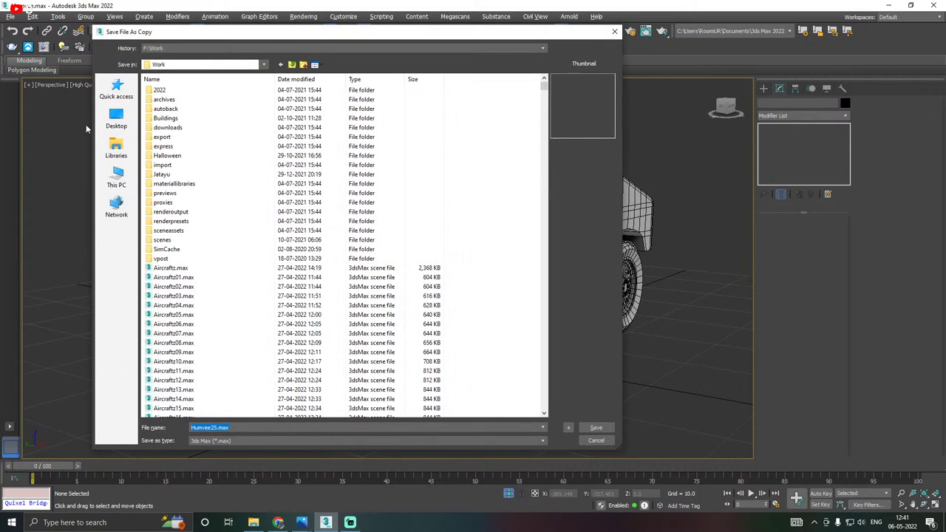
pyautogui.click(596, 428)
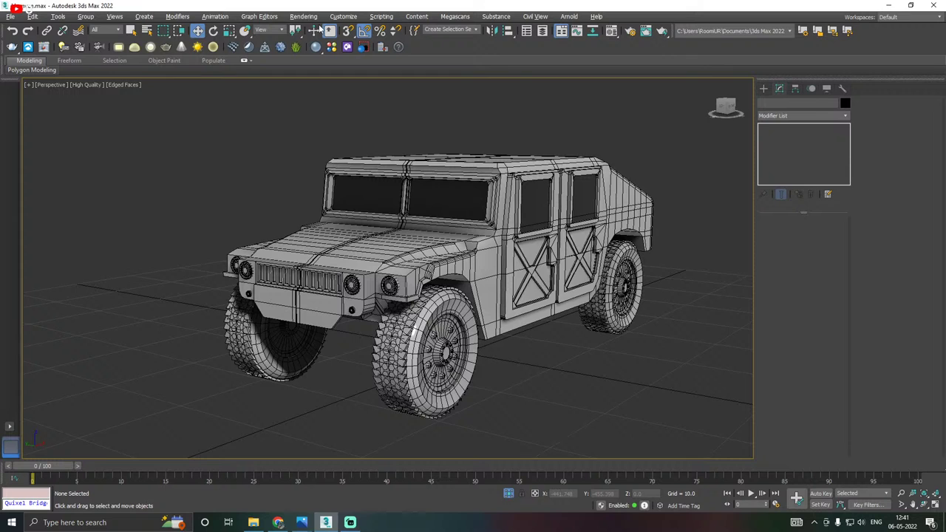
pyautogui.click(10, 16)
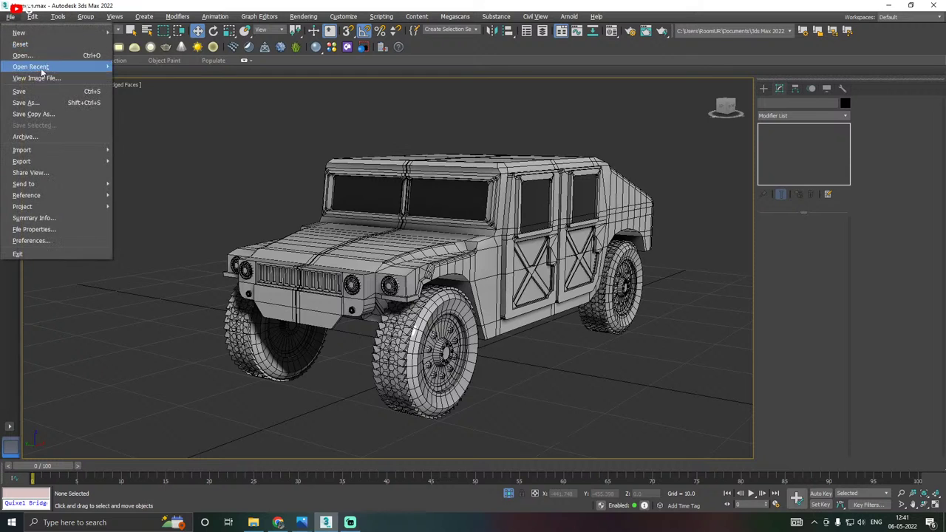
pyautogui.click(44, 114)
pyautogui.click(597, 429)
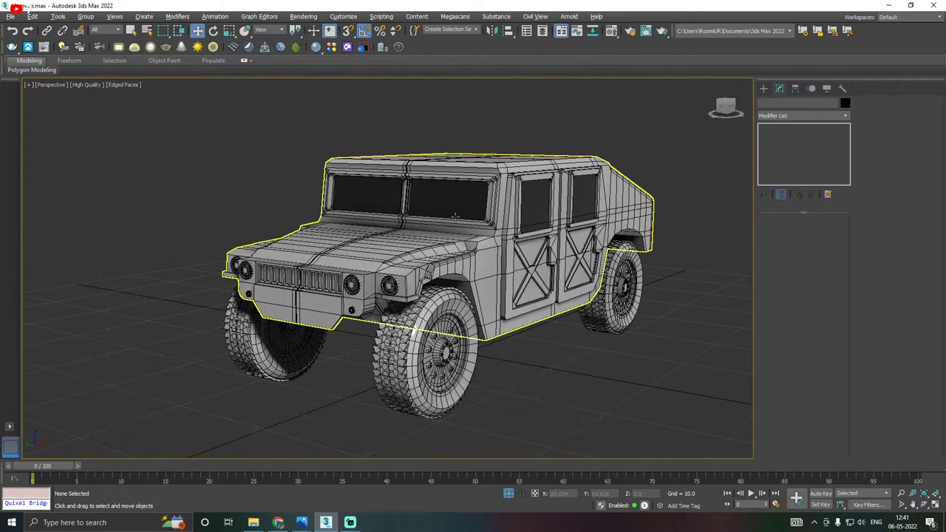
# Save the current scene file with the finished headlights and lower lamps.
pyautogui.click(10, 16)
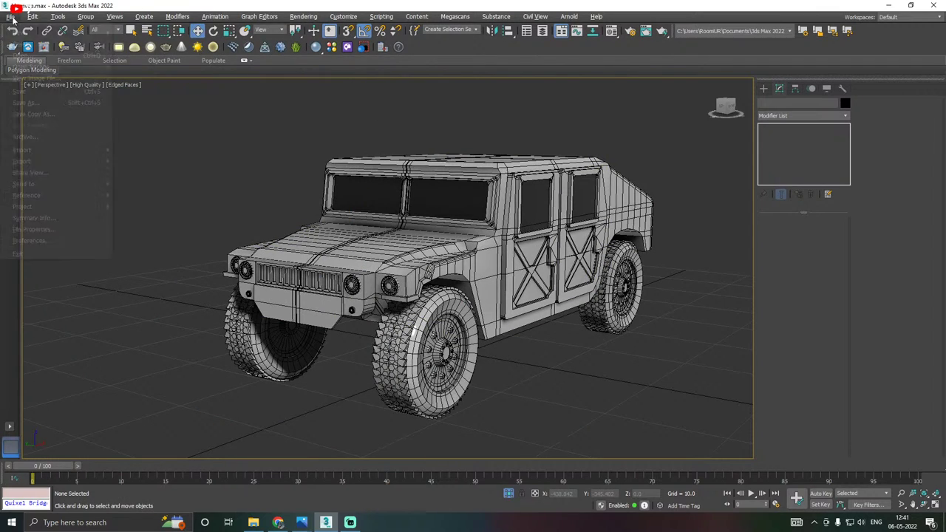
pyautogui.click(22, 95)
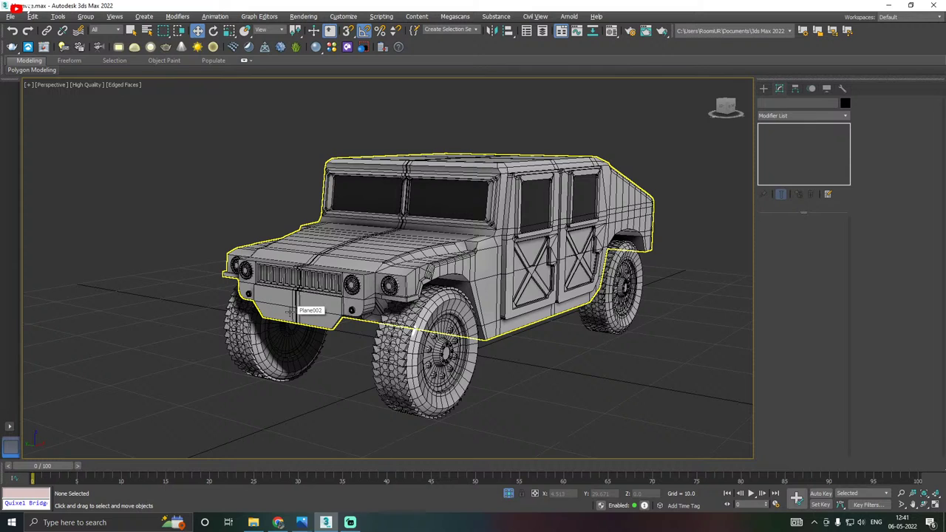
pyautogui.click(340, 295)
pyautogui.rightClick(337, 291)
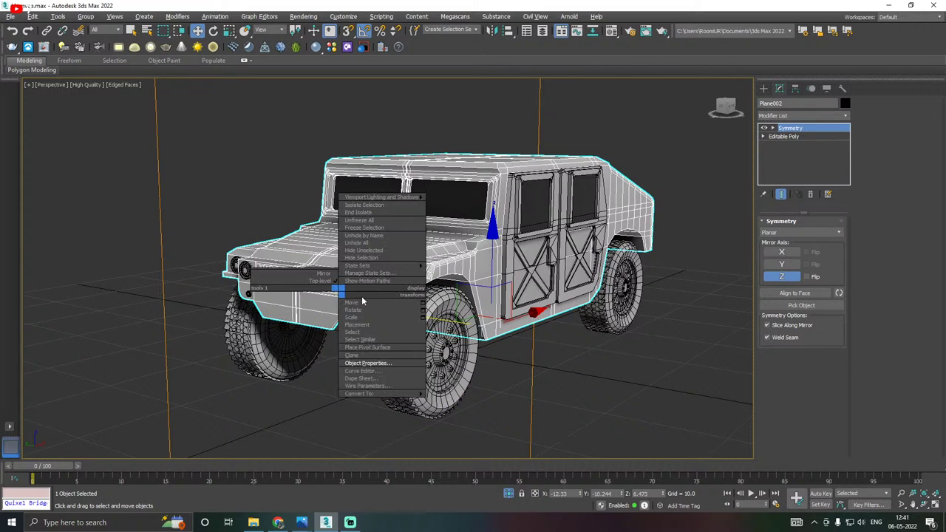
pyautogui.click(197, 302)
pyautogui.rightClick(329, 257)
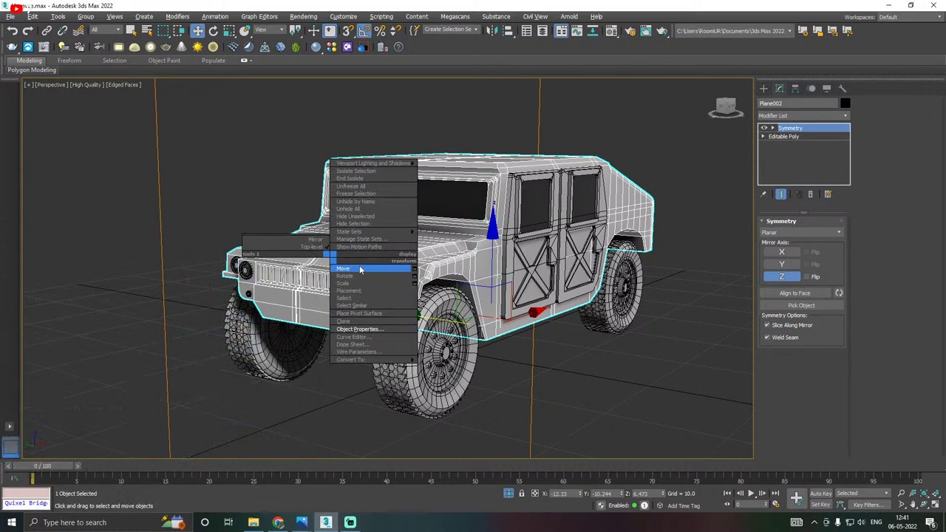
pyautogui.keyDown('alt'); pyautogui.moveTo(300, 275); pyautogui.dragTo(323, 261, button='middle'); pyautogui.keyUp('alt')
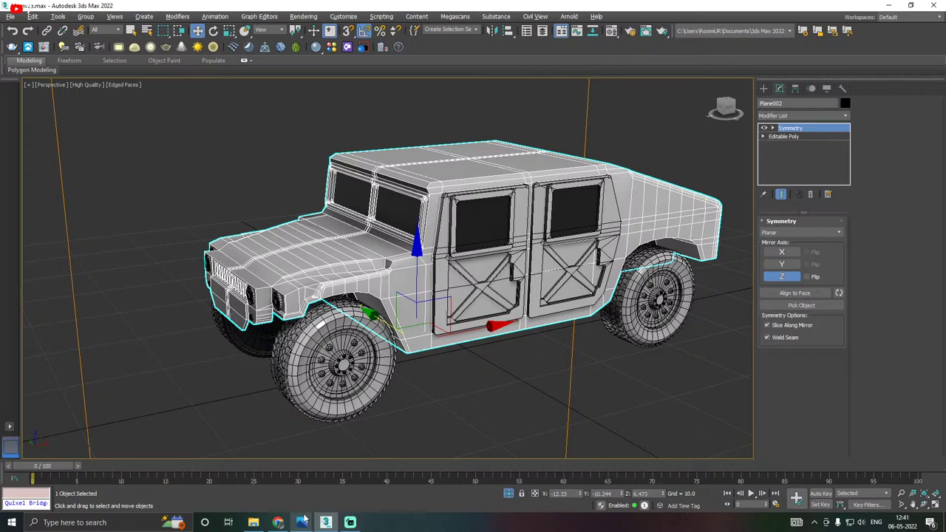
pyautogui.moveTo(304, 520)
pyautogui.click(208, 459)
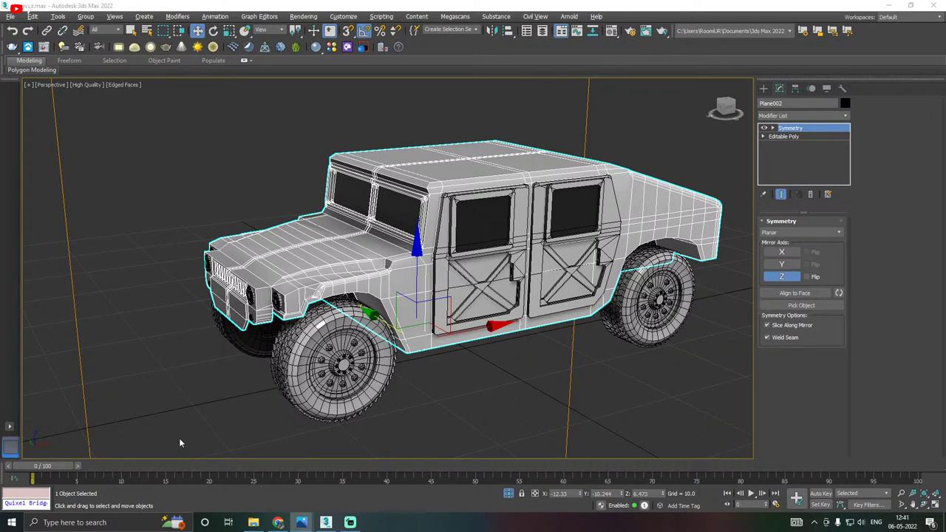
pyautogui.moveTo(347, 360); pyautogui.dragTo(373, 343, button='middle')
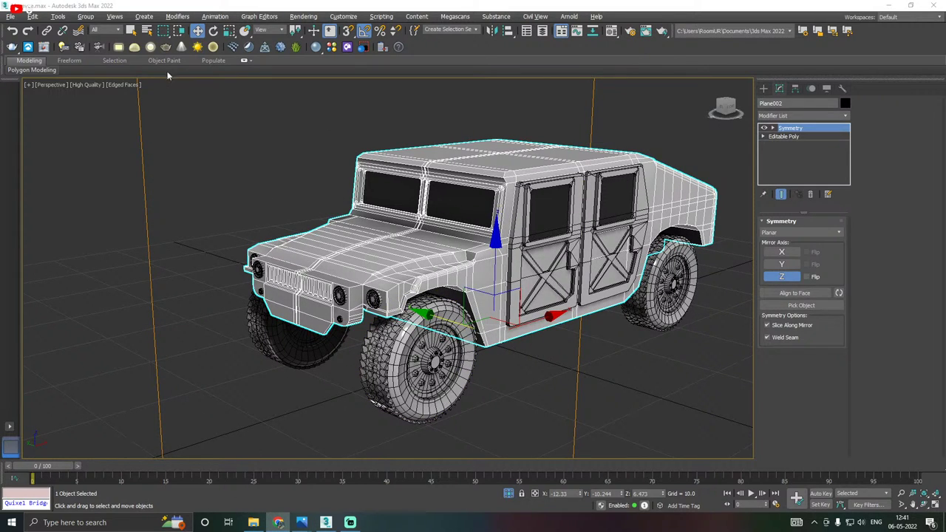
# Save the scene again and set the perspective viewport's shading quality to Standard.
pyautogui.click(10, 17)
pyautogui.click(21, 92)
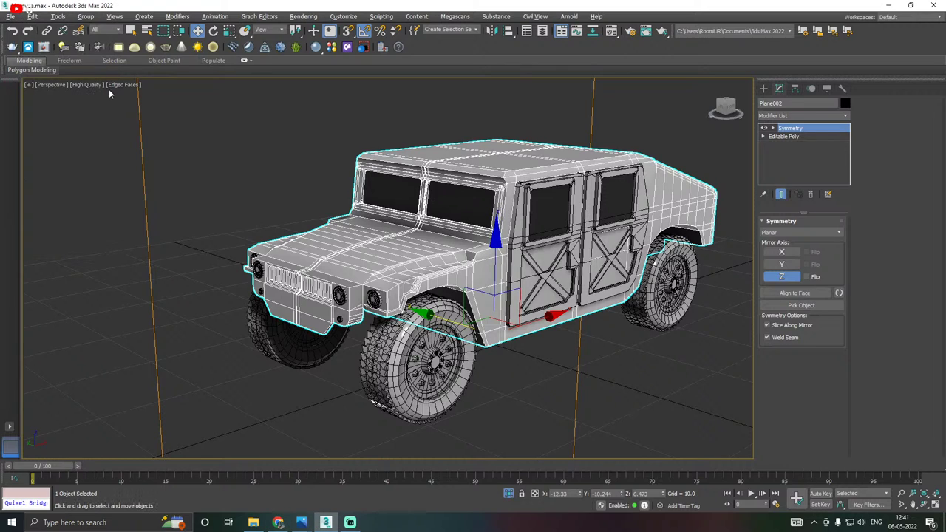
pyautogui.click(89, 84)
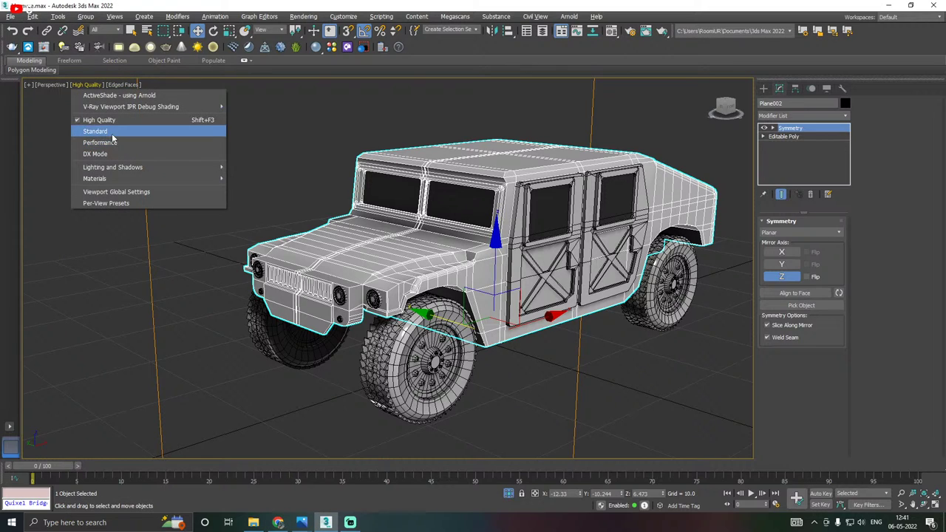
pyautogui.click(112, 126)
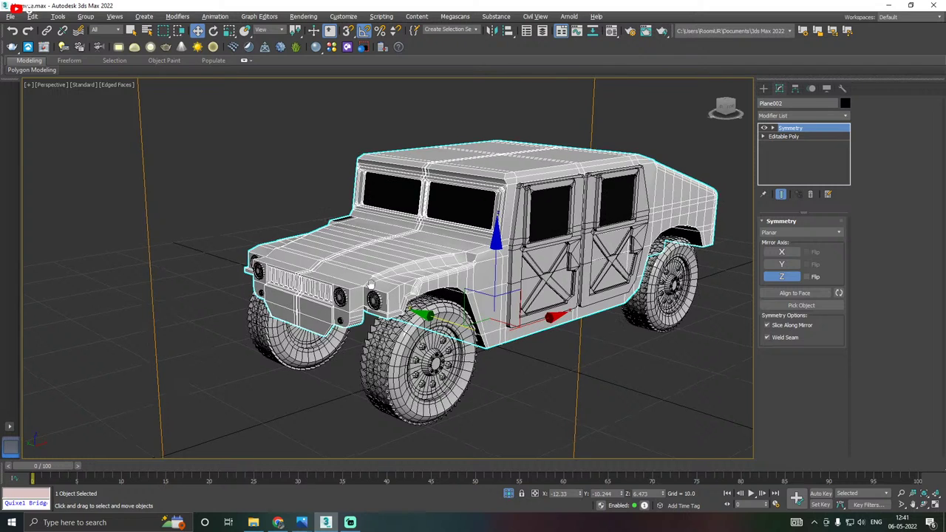
# Clear the selection, frame the vehicle's front from above, and activate the Line spline tool for the front guard.
pyautogui.press('t')
pyautogui.press('z')
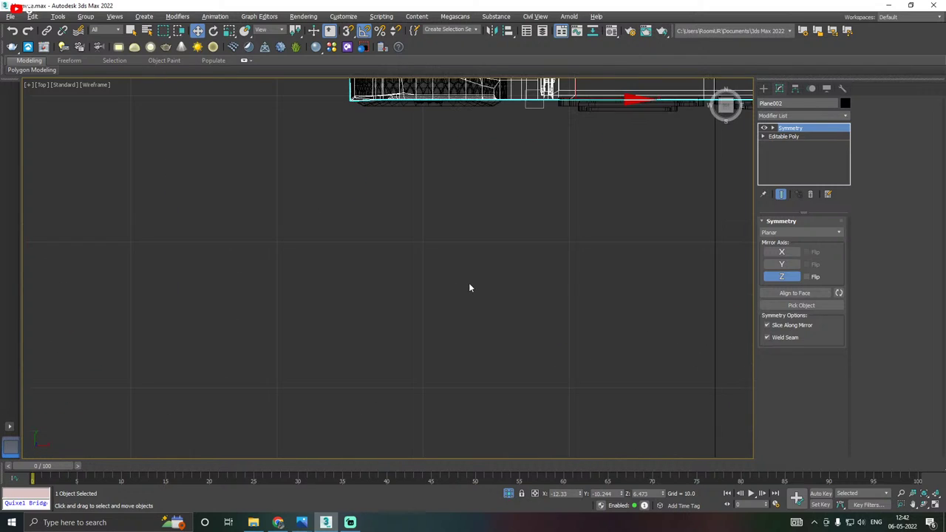
pyautogui.scroll(3, 405, 252)
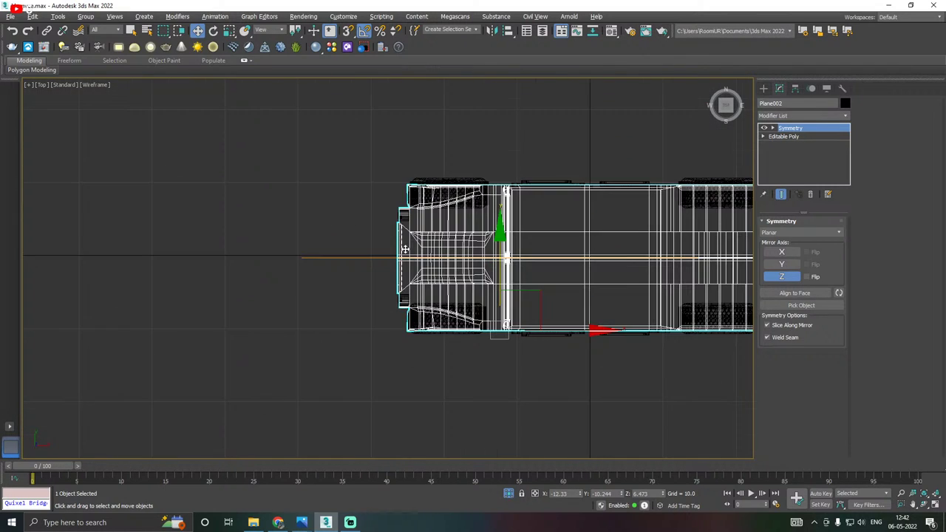
pyautogui.click(361, 235)
pyautogui.scroll(3, 369, 233)
pyautogui.scroll(-2, 323, 252)
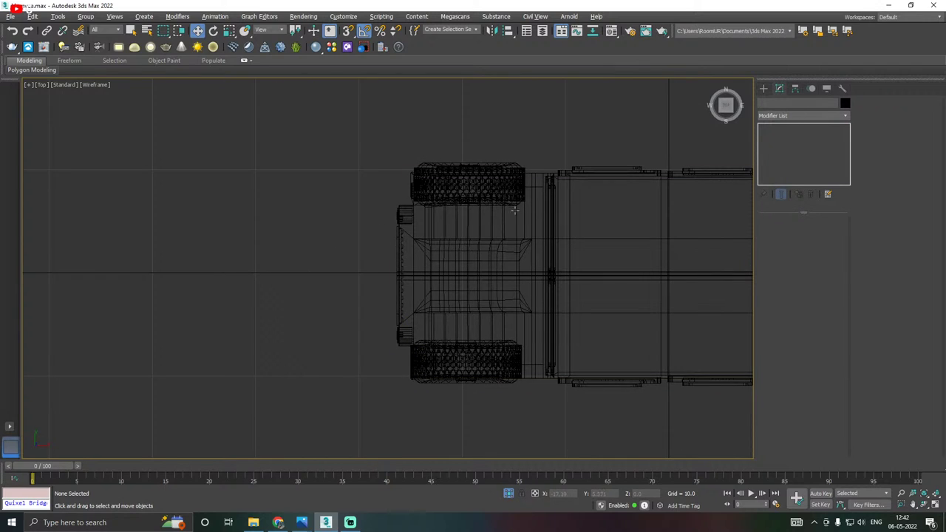
pyautogui.click(764, 89)
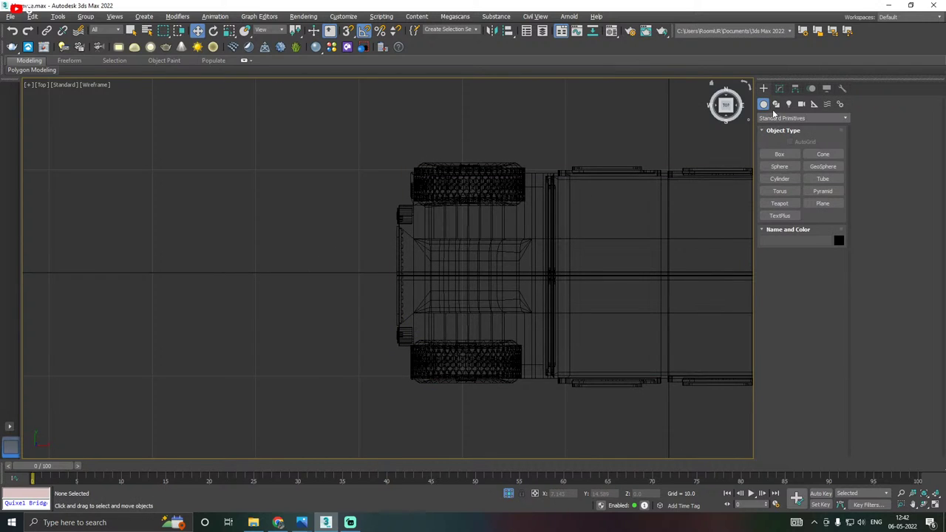
pyautogui.click(776, 104)
pyautogui.click(780, 167)
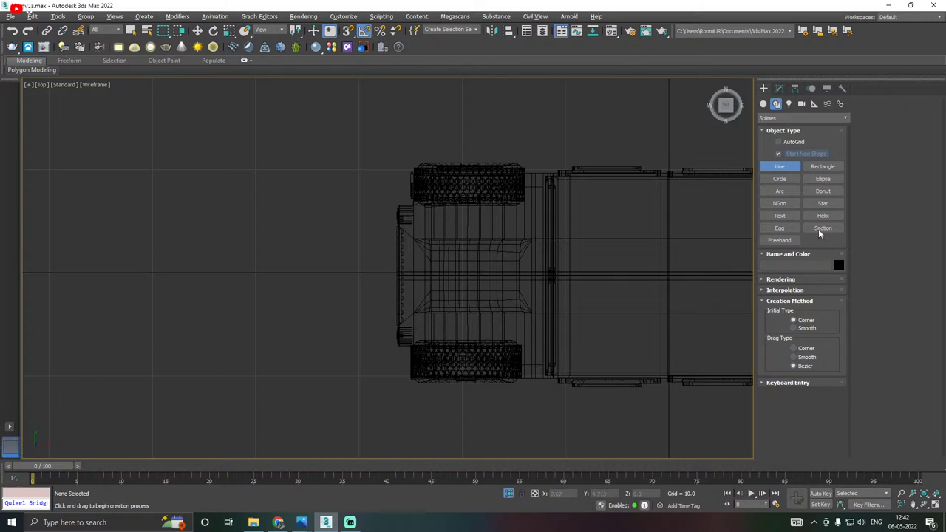
pyautogui.scroll(2, 350, 235)
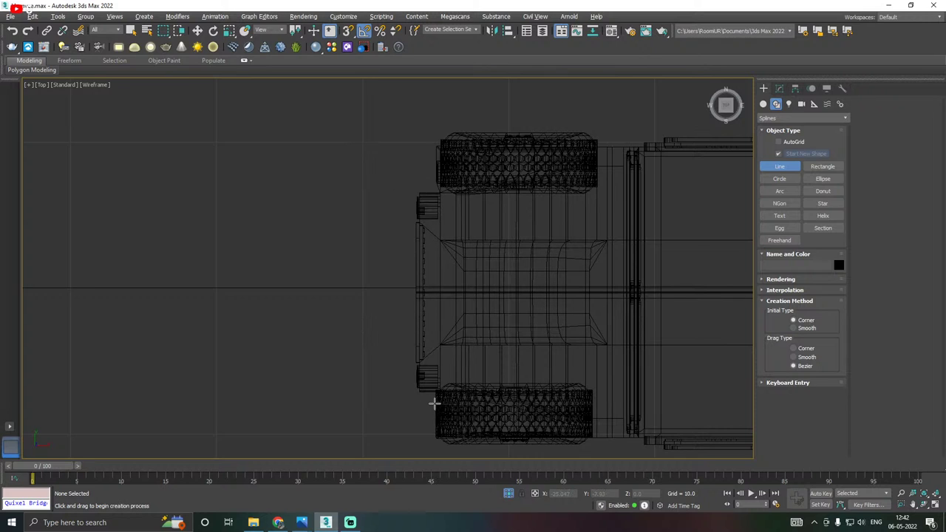
pyautogui.keyDown('alt'); pyautogui.moveTo(433, 400); pyautogui.dragTo(461, 359, button='middle'); pyautogui.keyUp('alt')
pyautogui.keyDown('alt'); pyautogui.moveTo(419, 296); pyautogui.dragTo(488, 210, button='middle'); pyautogui.keyUp('alt')
pyautogui.scroll(2, 493, 216)
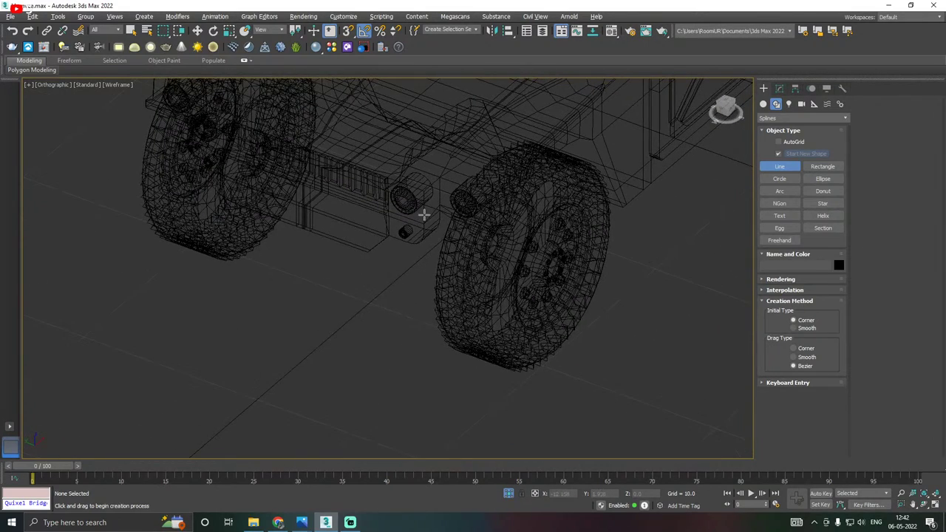
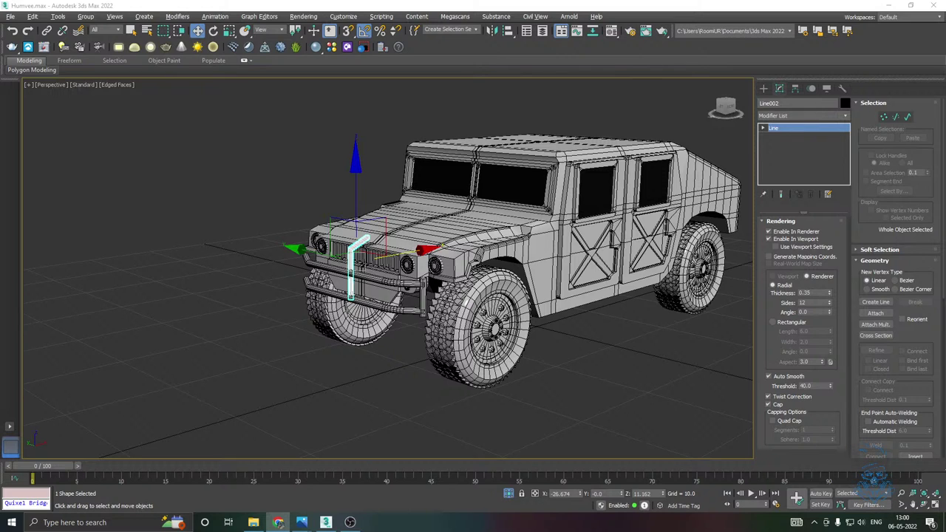
# Fillet the corner vertex of the upright guard tube in front of the grille into a smooth bend.
pyautogui.moveTo(362, 264); pyautogui.dragTo(401, 269, button='middle')
pyautogui.scroll(4, 400, 270)
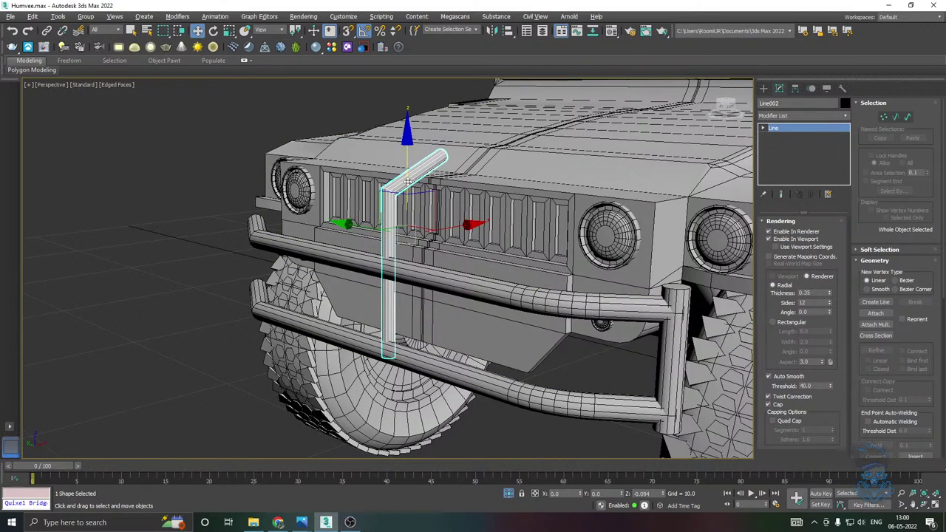
pyautogui.keyDown('alt'); pyautogui.moveTo(408, 179); pyautogui.dragTo(459, 200, button='middle'); pyautogui.keyUp('alt')
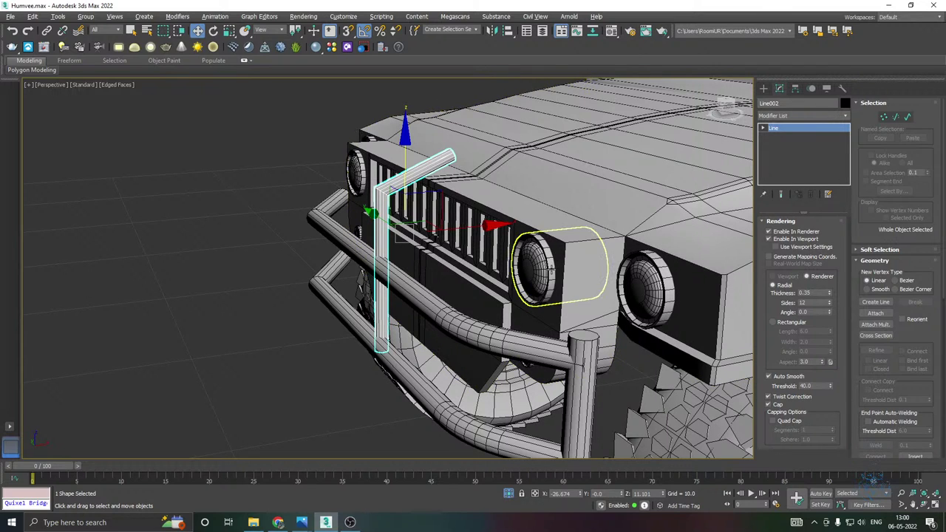
pyautogui.moveTo(512, 265); pyautogui.dragTo(496, 288, button='middle')
pyautogui.keyDown('alt'); pyautogui.moveTo(467, 221); pyautogui.dragTo(529, 200, button='middle'); pyautogui.keyUp('alt')
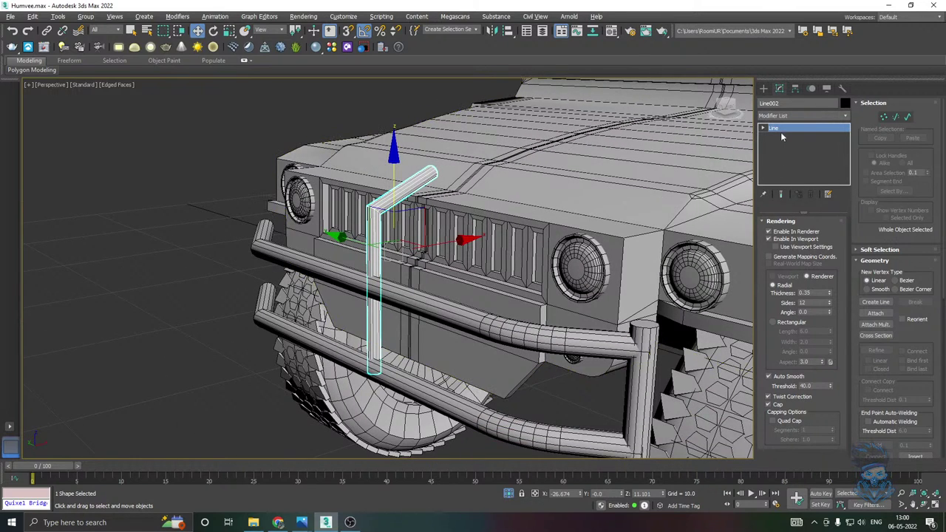
pyautogui.press('1')
pyautogui.moveTo(337, 195); pyautogui.dragTo(399, 230)
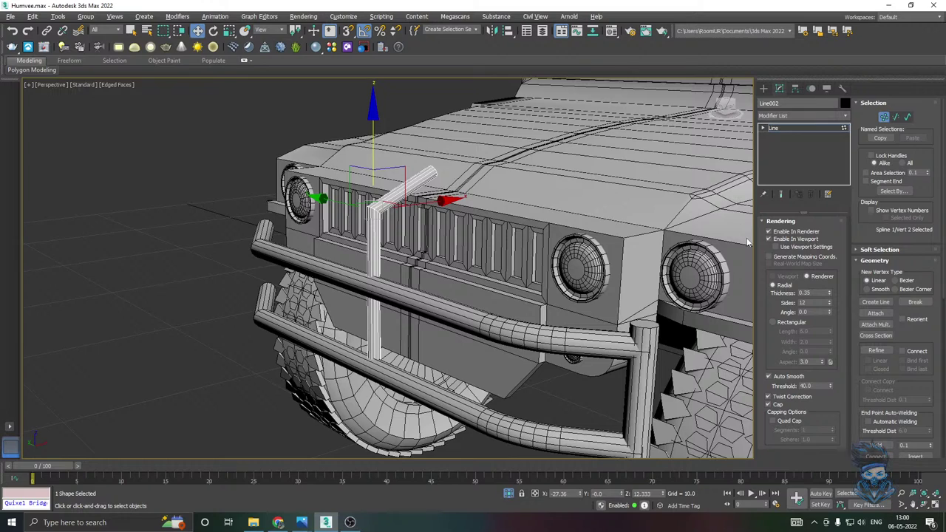
pyautogui.scroll(-3, 887, 327)
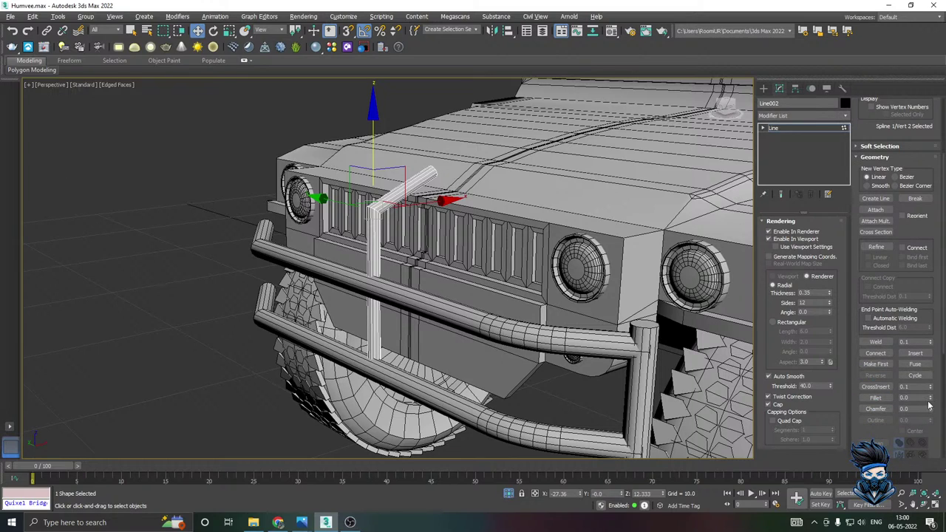
pyautogui.moveTo(931, 399); pyautogui.dragTo(931, 399)
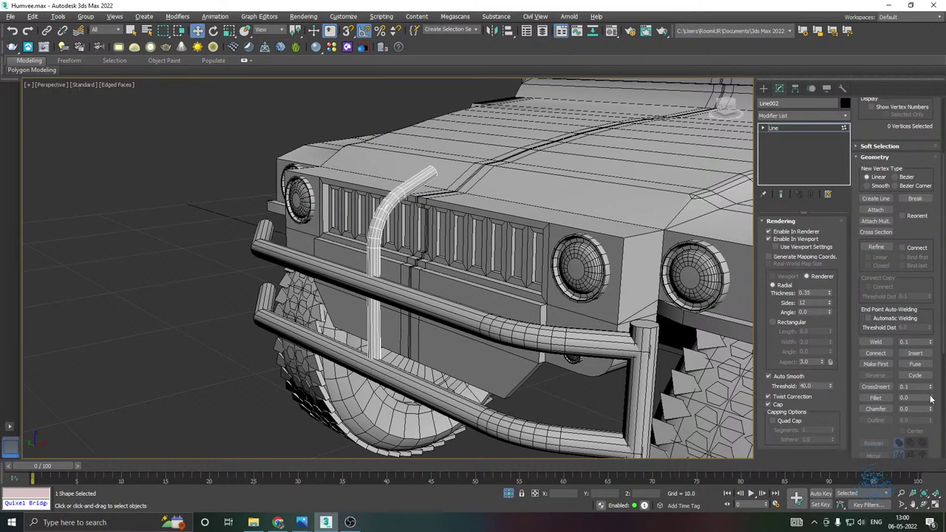
pyautogui.click(788, 128)
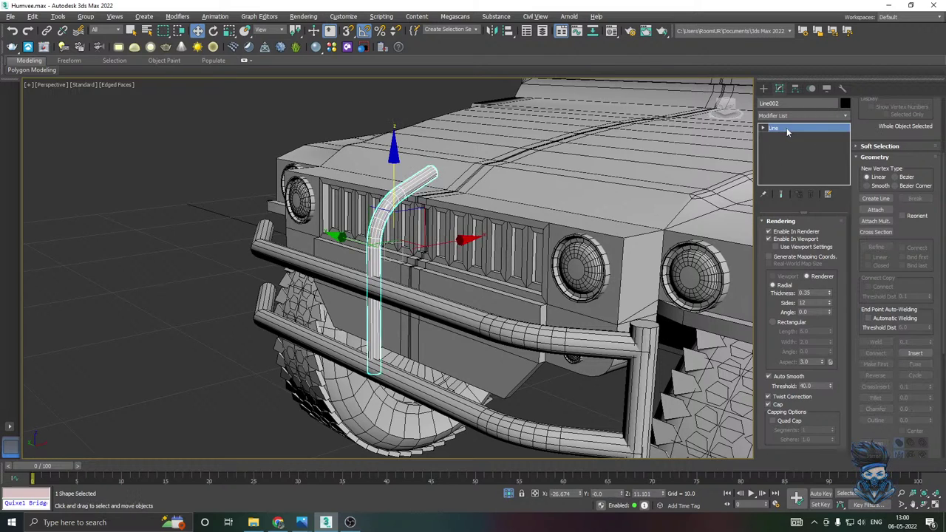
# Copy the bent guard tube along Y to form three upright bars, one near the grille's centre and one beside each grille-side headlight.
pyautogui.keyDown('alt'); pyautogui.moveTo(414, 210); pyautogui.dragTo(463, 216, button='middle'); pyautogui.keyUp('alt')
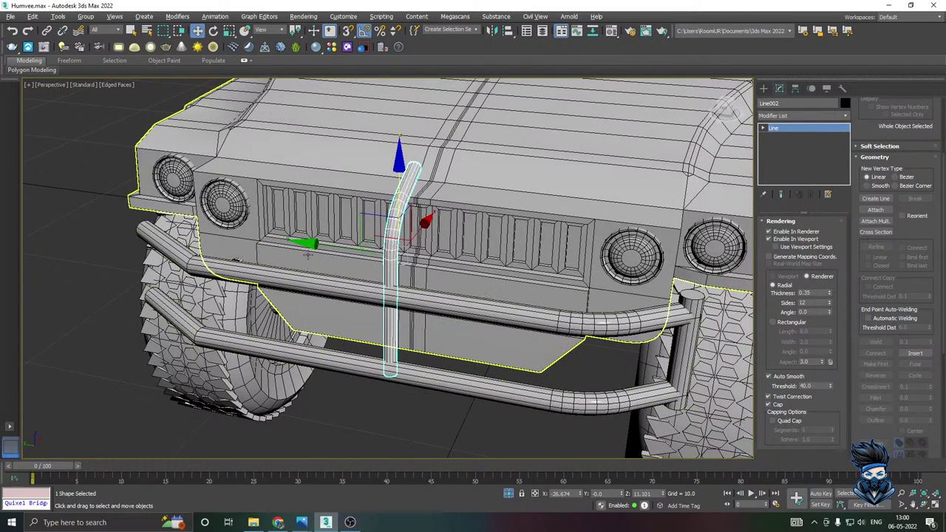
pyautogui.moveTo(326, 246)
pyautogui.mouseDown()
pyautogui.moveTo(518, 254)
pyautogui.moveTo(312, 253)
pyautogui.moveTo(261, 235)
pyautogui.moveTo(159, 222)
pyautogui.mouseUp()
pyautogui.press('Return')
pyautogui.click(461, 301)
pyautogui.click(476, 302)
pyautogui.moveTo(473, 296)
pyautogui.keyDown('alt'); pyautogui.mouseDown(button='middle')
pyautogui.moveTo(446, 269)
pyautogui.moveTo(511, 281)
pyautogui.moveTo(490, 275)
pyautogui.mouseUp(button='middle'); pyautogui.keyUp('alt')
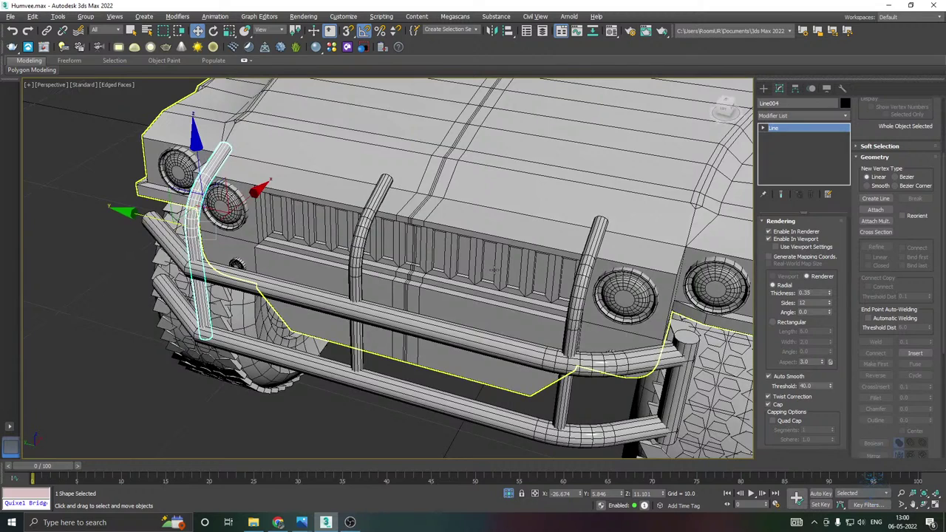
# Create a box in the top view behind the upright guard bars, about 11.741 long, 1.417 wide and 1.383 high.
pyautogui.press('t')
pyautogui.scroll(5, 403, 207)
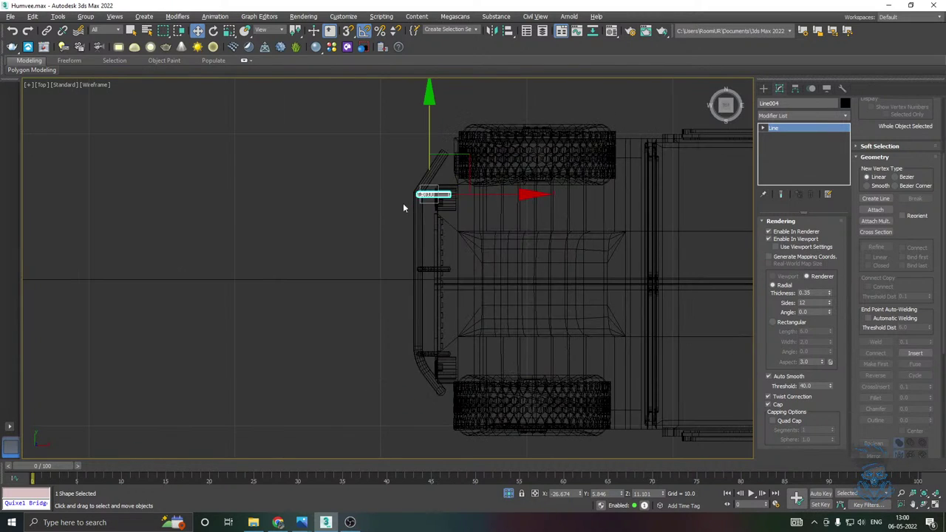
pyautogui.moveTo(403, 208); pyautogui.dragTo(396, 181, button='middle')
pyautogui.click(764, 89)
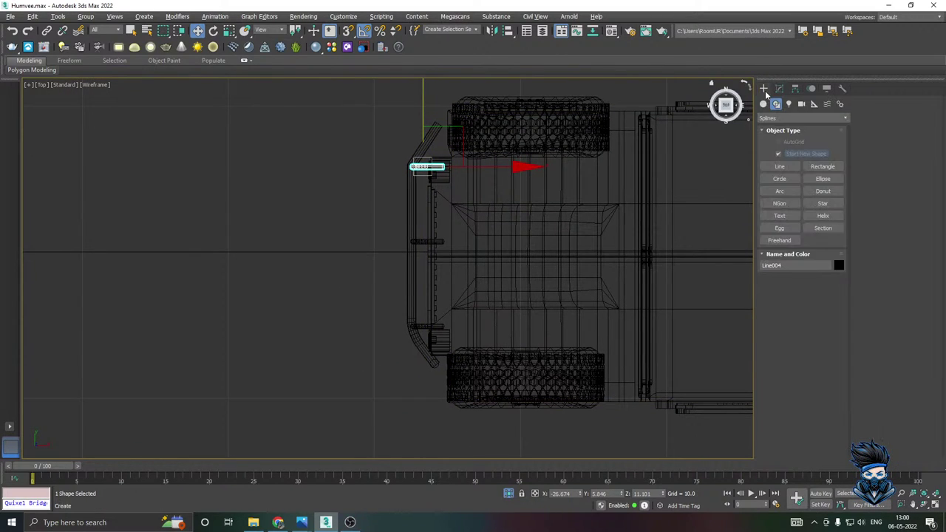
pyautogui.click(764, 103)
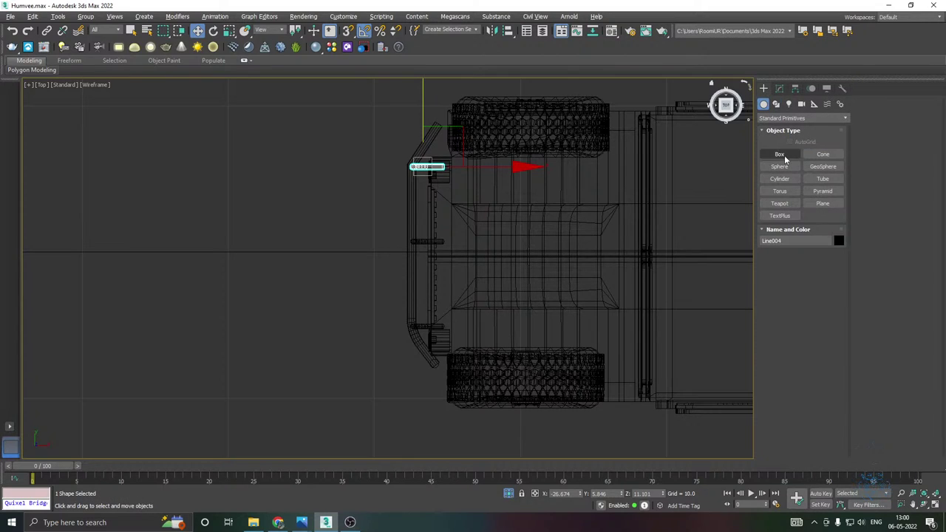
pyautogui.click(781, 155)
pyautogui.moveTo(452, 161); pyautogui.dragTo(430, 335)
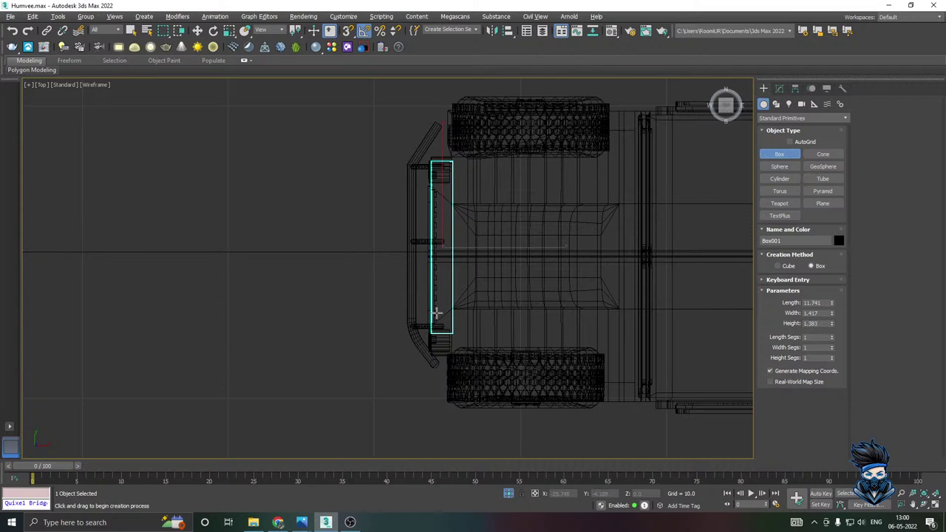
# Raise the new box to the hood's front edge above the grille, at about Z 12.459.
pyautogui.press('w')
pyautogui.press('p')
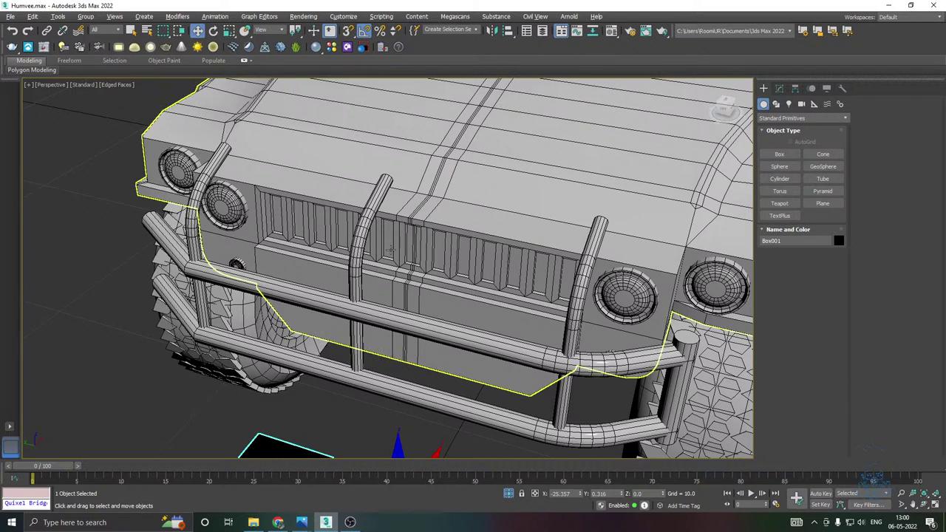
pyautogui.hotkey('shift', 'z')
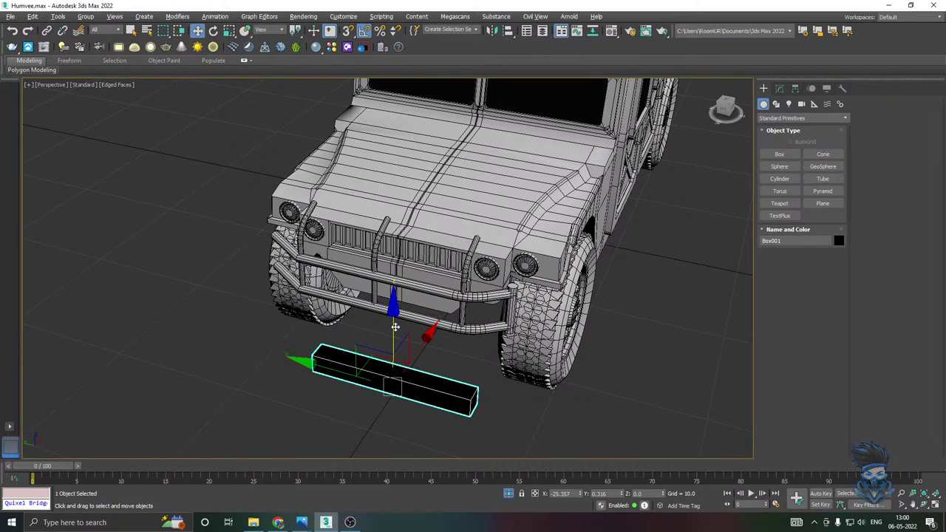
pyautogui.moveTo(396, 326); pyautogui.dragTo(396, 151)
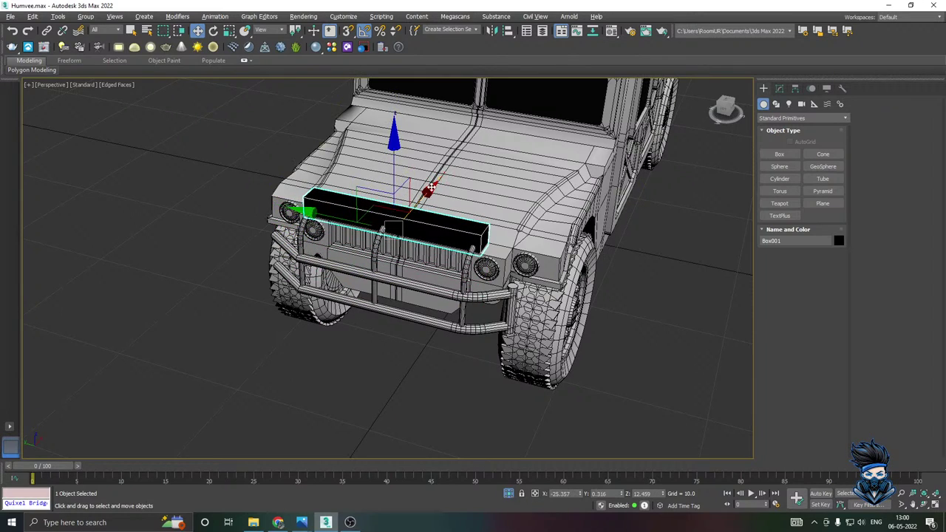
pyautogui.keyDown('alt'); pyautogui.moveTo(431, 188); pyautogui.dragTo(355, 175, button='middle'); pyautogui.keyUp('alt')
pyautogui.scroll(4, 405, 230)
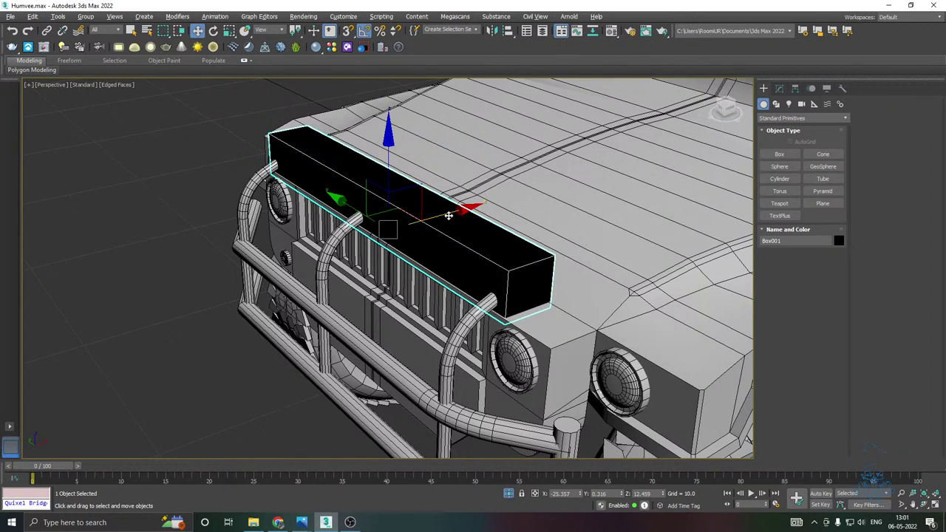
# Nudge the hood-front box along X to about -25.272 and assign it the 02 - Default material.
pyautogui.moveTo(449, 215); pyautogui.dragTo(451, 212)
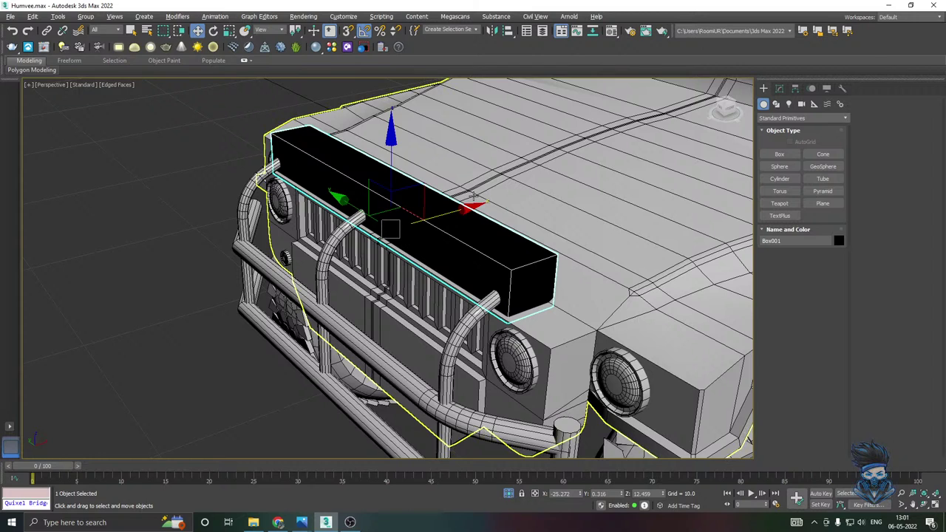
pyautogui.press('m')
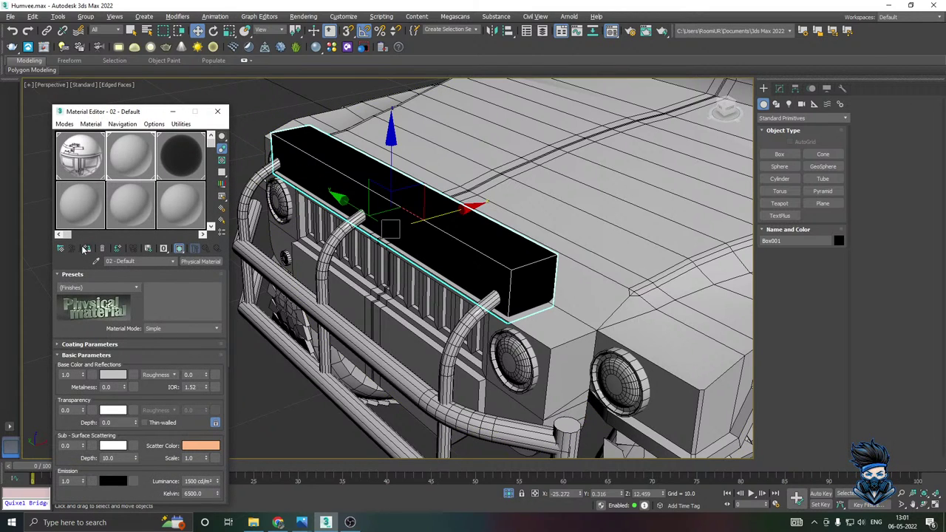
pyautogui.click(86, 250)
pyautogui.click(218, 111)
# Reduce the hood-front box's width to about 0.765.
pyautogui.keyDown('alt'); pyautogui.moveTo(450, 241); pyautogui.dragTo(333, 225, button='middle'); pyautogui.keyUp('alt')
pyautogui.click(779, 88)
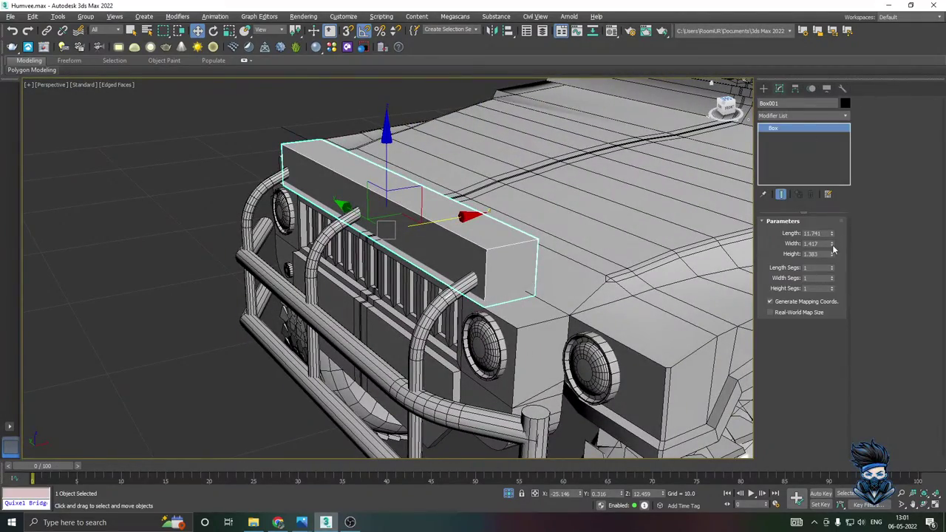
pyautogui.moveTo(832, 247); pyautogui.dragTo(831, 268)
pyautogui.keyDown('alt'); pyautogui.moveTo(506, 228); pyautogui.dragTo(591, 225, button='middle'); pyautogui.keyUp('alt')
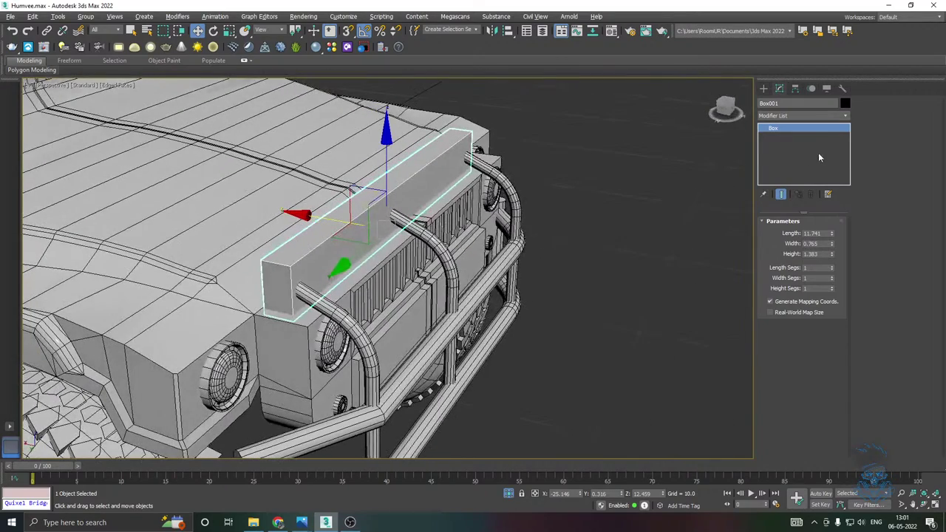
# Convert the hood-front box to Editable Poly and chamfer its two long top edges by about 0.224 with one segment.
pyautogui.rightClick(810, 150)
pyautogui.click(850, 224)
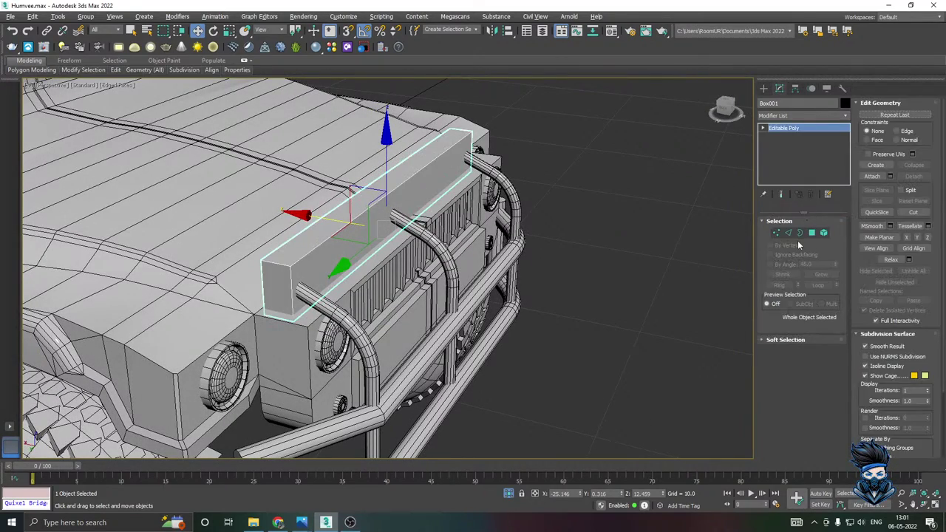
pyautogui.click(788, 234)
pyautogui.moveTo(318, 194); pyautogui.dragTo(347, 247)
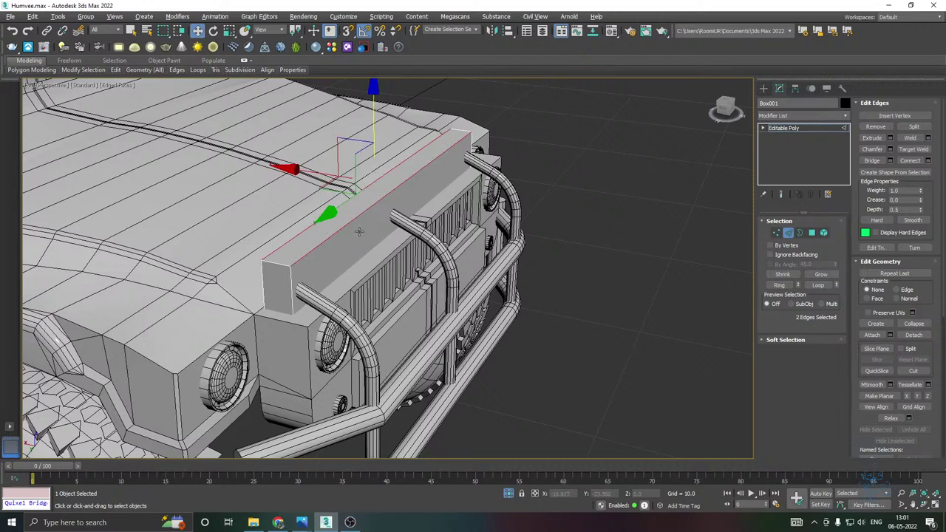
pyautogui.keyDown('alt'); pyautogui.moveTo(360, 230); pyautogui.dragTo(365, 219, button='middle'); pyautogui.keyUp('alt')
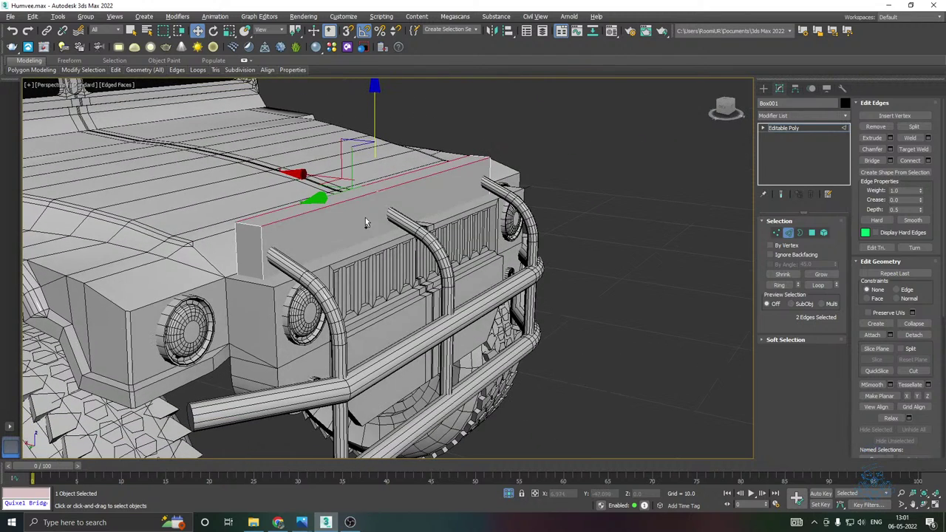
pyautogui.click(890, 149)
pyautogui.moveTo(590, 251); pyautogui.dragTo(588, 235)
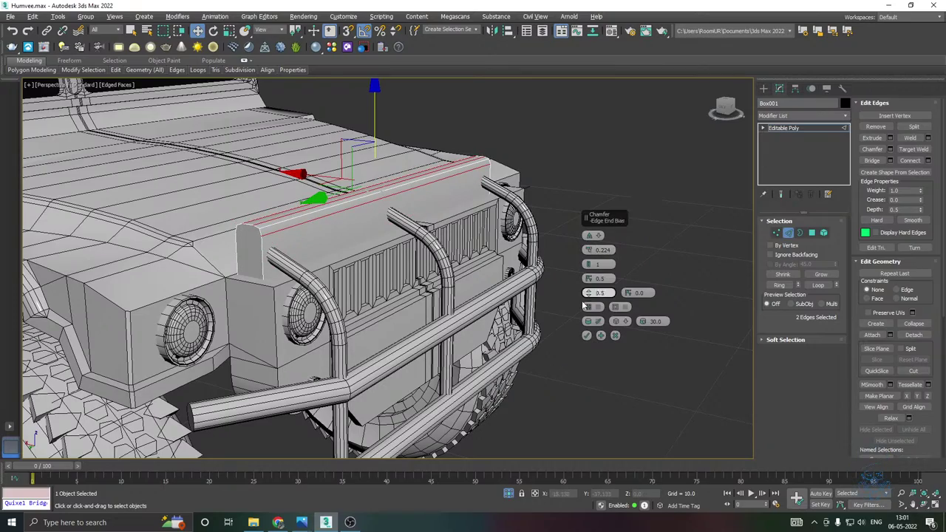
pyautogui.click(587, 337)
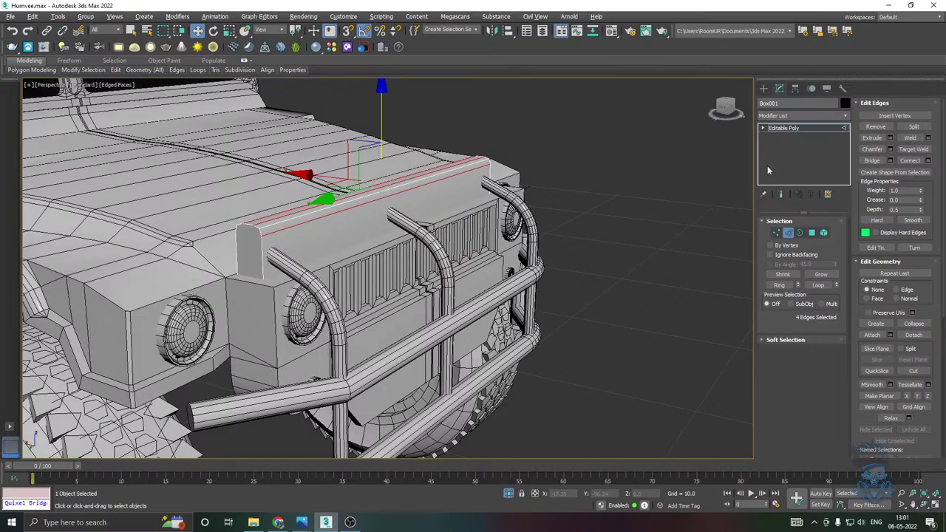
pyautogui.click(776, 128)
# Convert the horizontal brush guard tube frame to Editable Poly.
pyautogui.keyDown('alt'); pyautogui.moveTo(705, 140); pyautogui.dragTo(354, 198, button='middle'); pyautogui.keyUp('alt')
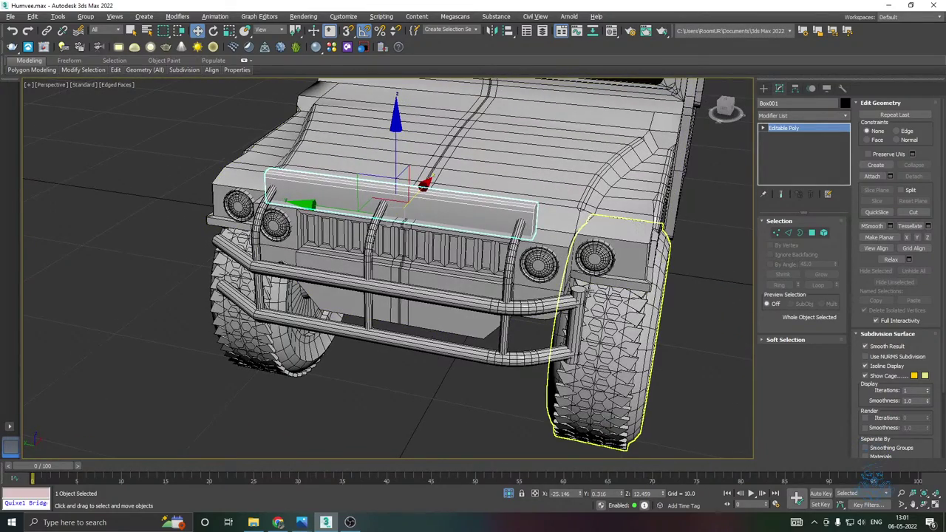
pyautogui.click(579, 299)
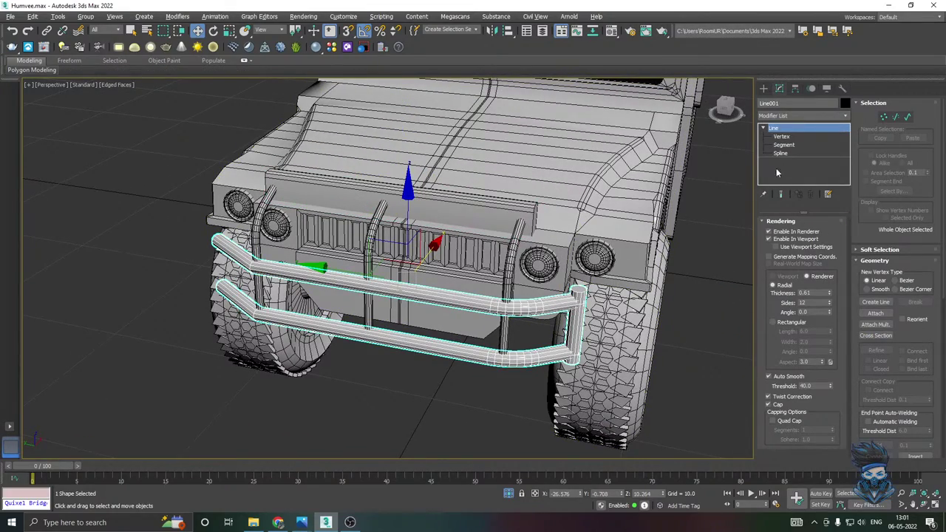
pyautogui.rightClick(786, 142)
pyautogui.click(823, 235)
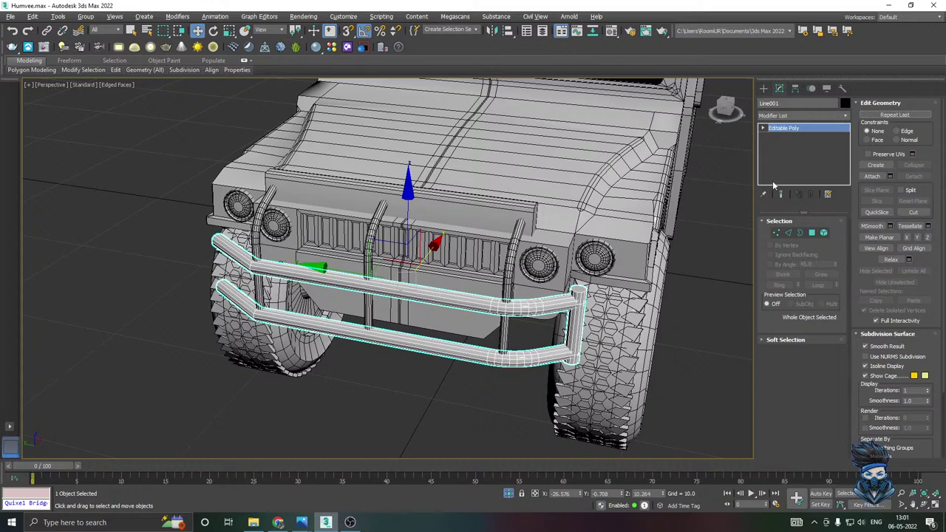
# Attach the three upright bars and the chamfered hood-front box to the brush guard frame.
pyautogui.click(872, 178)
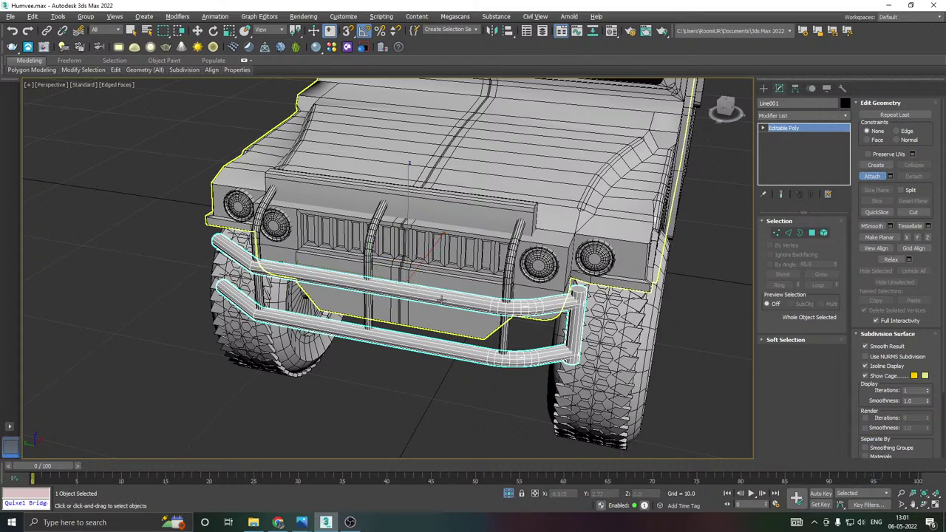
pyautogui.click(374, 251)
pyautogui.click(509, 296)
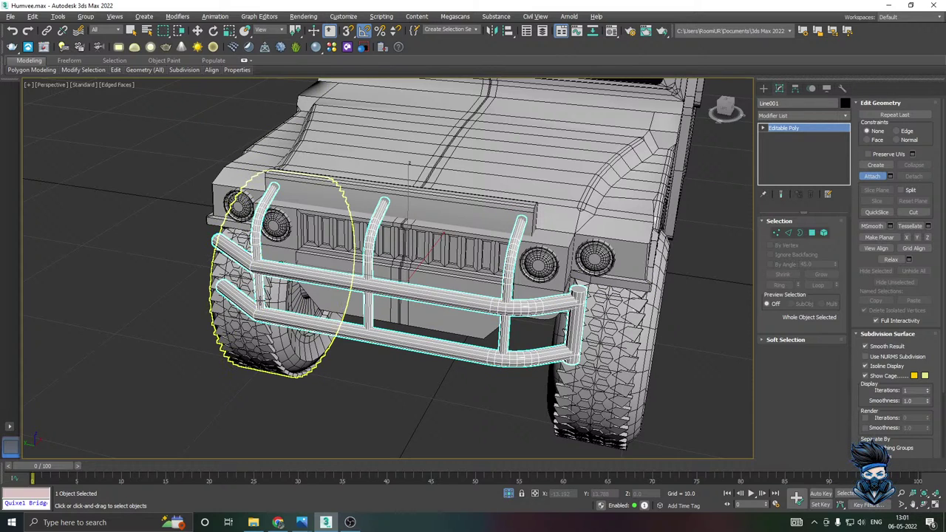
pyautogui.click(260, 266)
pyautogui.press('w')
pyautogui.click(872, 176)
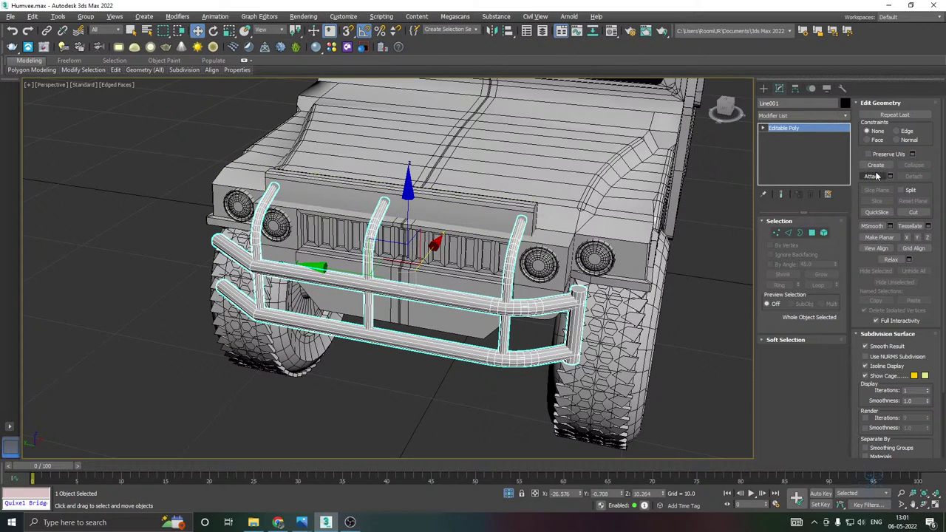
pyautogui.click(483, 212)
pyautogui.rightClick(483, 212)
# Add a Symmetry modifier to the combined brush guard.
pyautogui.keyDown('alt'); pyautogui.moveTo(517, 224); pyautogui.dragTo(572, 225, button='middle'); pyautogui.keyUp('alt')
pyautogui.click(846, 116)
pyautogui.scroll(-15, 791, 296)
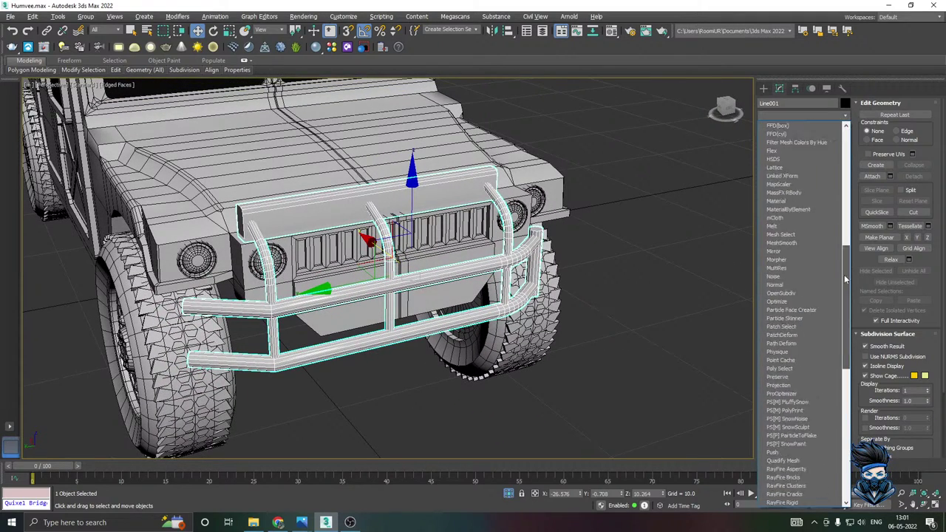
pyautogui.click(780, 294)
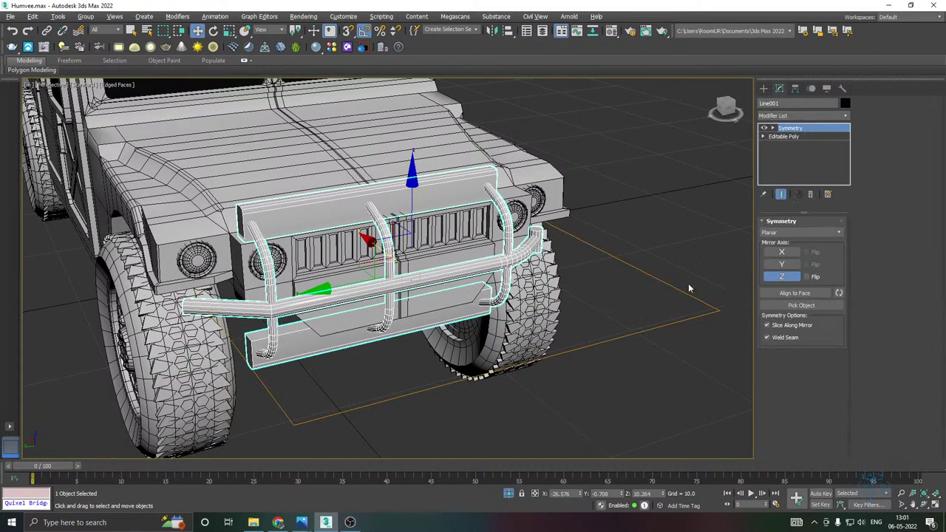
# Try mirroring the brush guard about the X axis, X and Z together, and Z alone with Flip toggled.
pyautogui.click(782, 264)
pyautogui.click(782, 252)
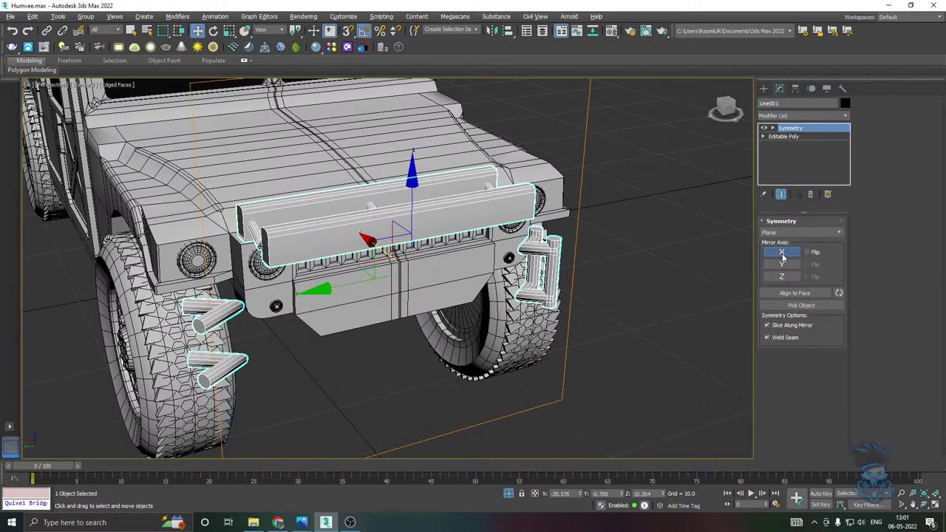
pyautogui.keyDown('ctrl'); pyautogui.click(783, 276); pyautogui.keyUp('ctrl')
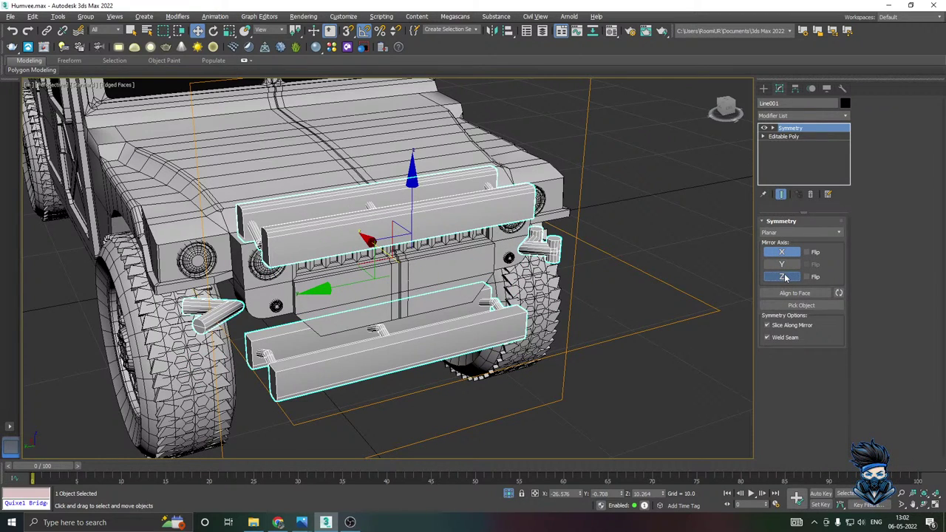
pyautogui.keyDown('ctrl'); pyautogui.click(790, 253); pyautogui.keyUp('ctrl')
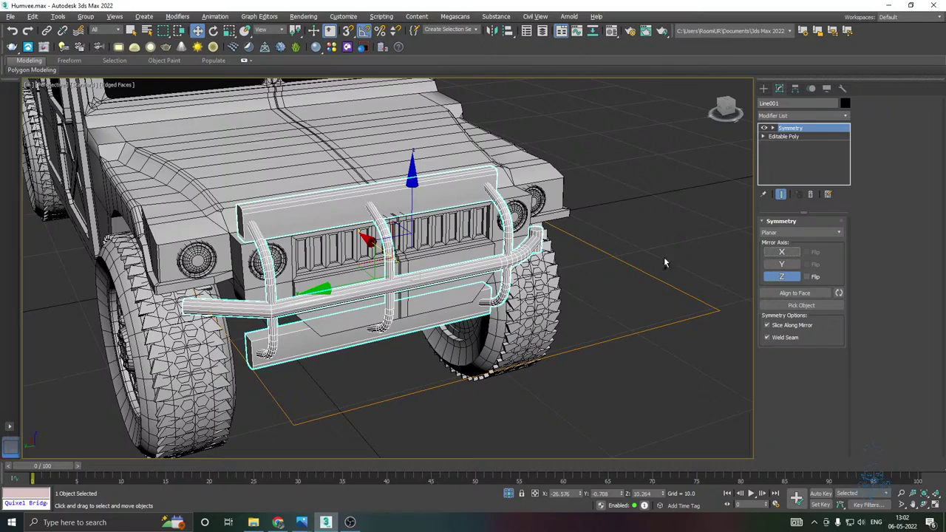
pyautogui.keyDown('alt'); pyautogui.moveTo(663, 262); pyautogui.dragTo(720, 279, button='middle'); pyautogui.keyUp('alt')
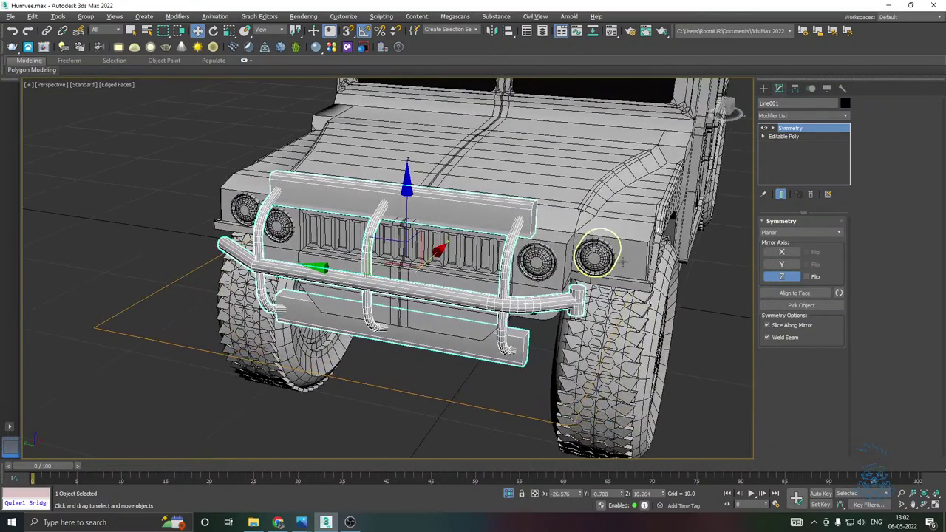
pyautogui.click(810, 277)
pyautogui.click(811, 277)
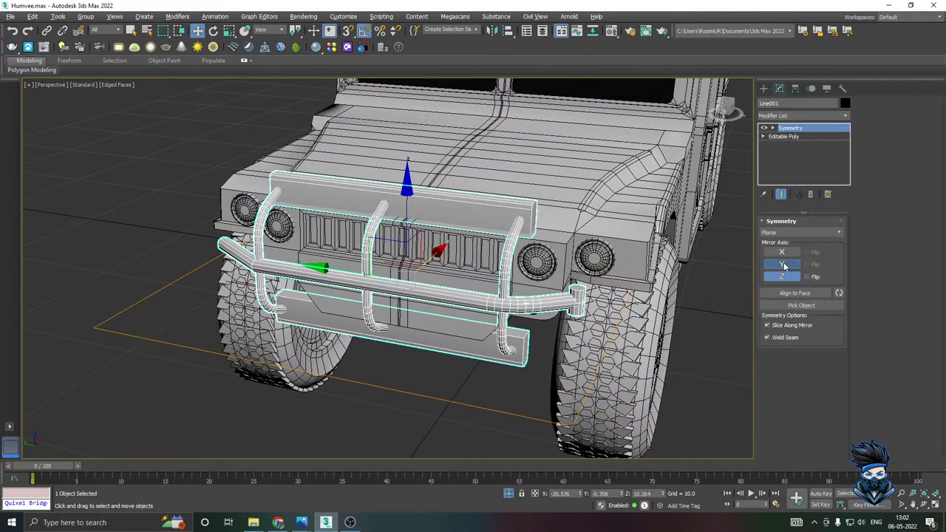
# Set the brush guard's symmetry to mirror about the Y axis only, with Flip enabled.
pyautogui.click(783, 264)
pyautogui.click(782, 276)
pyautogui.click(781, 253)
pyautogui.click(782, 264)
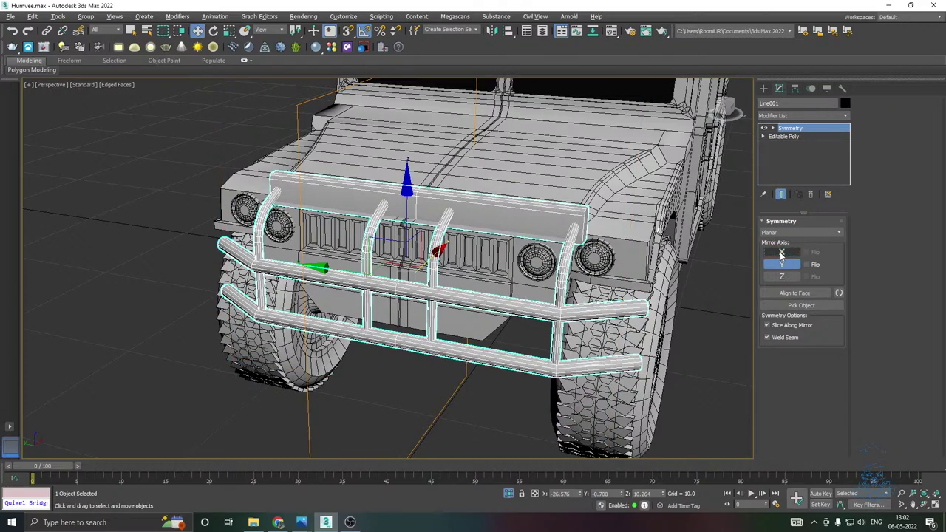
pyautogui.click(808, 265)
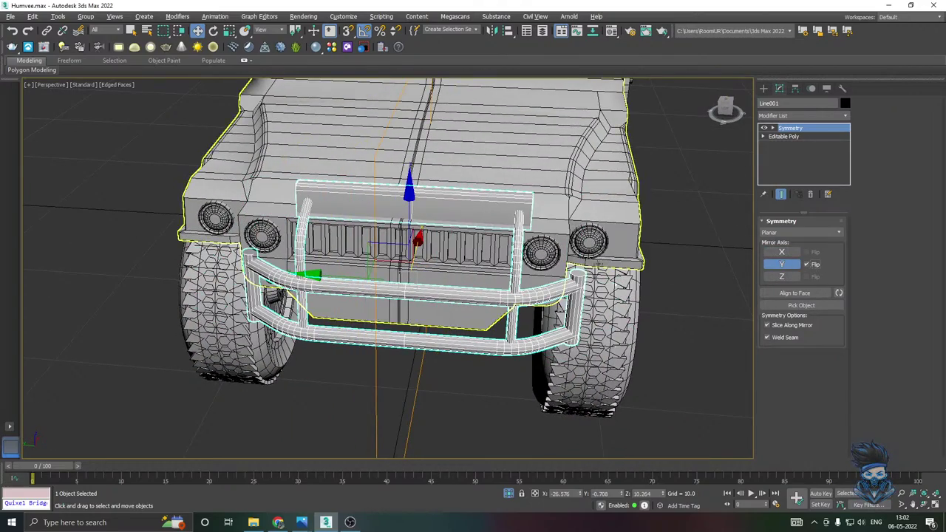
pyautogui.keyDown('alt'); pyautogui.moveTo(709, 281); pyautogui.dragTo(666, 286, button='middle'); pyautogui.keyUp('alt')
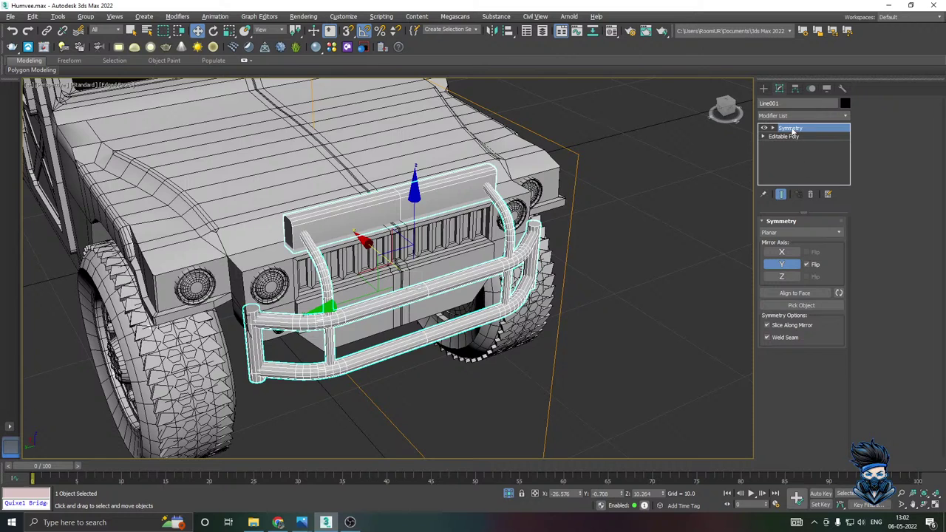
# Move the symmetry's mirror plane along Y to about -0.077, near the vehicle's centre line.
pyautogui.press('1')
pyautogui.moveTo(335, 305)
pyautogui.mouseDown()
pyautogui.moveTo(296, 303)
pyautogui.moveTo(323, 296)
pyautogui.mouseUp()
pyautogui.keyDown('alt'); pyautogui.moveTo(323, 299); pyautogui.dragTo(367, 292, button='middle'); pyautogui.keyUp('alt')
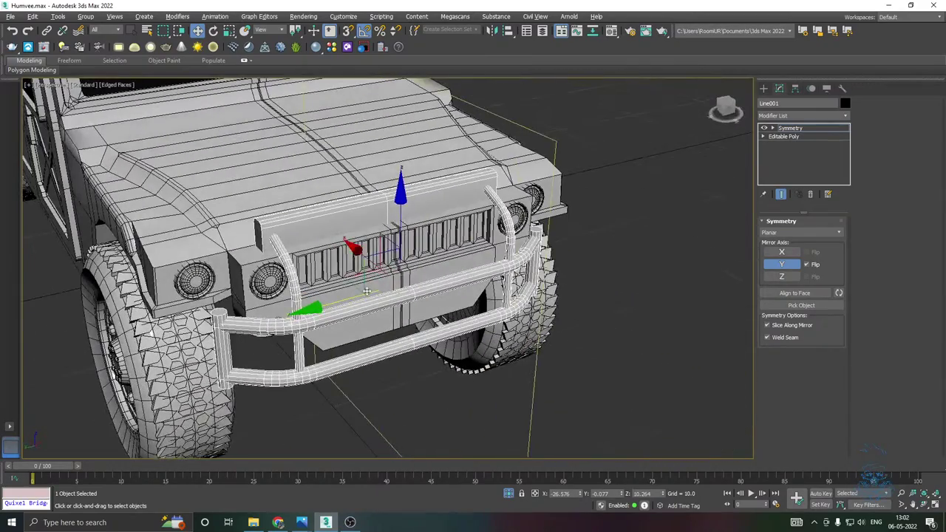
pyautogui.click(800, 128)
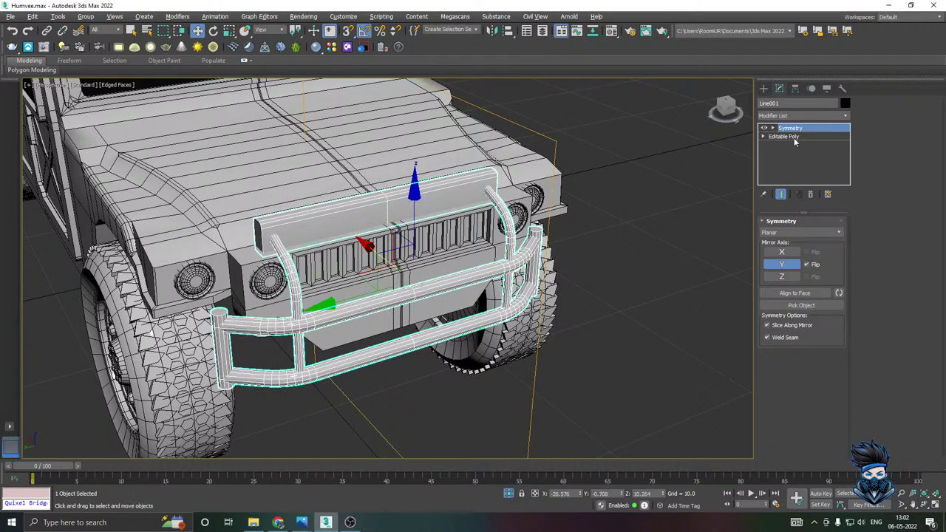
# Collapse the brush guard's modifier stack and select the mirrored upright bar as an element.
pyautogui.rightClick(790, 138)
pyautogui.click(805, 234)
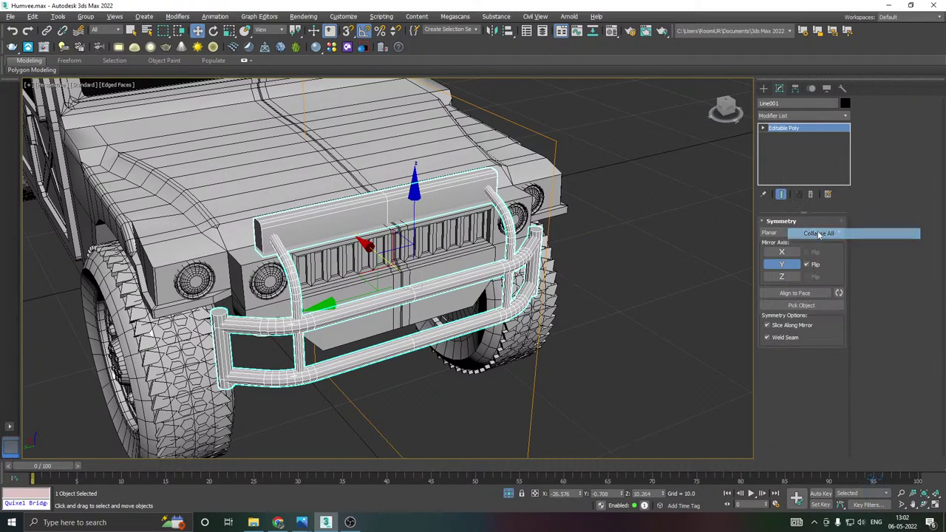
pyautogui.click(823, 233)
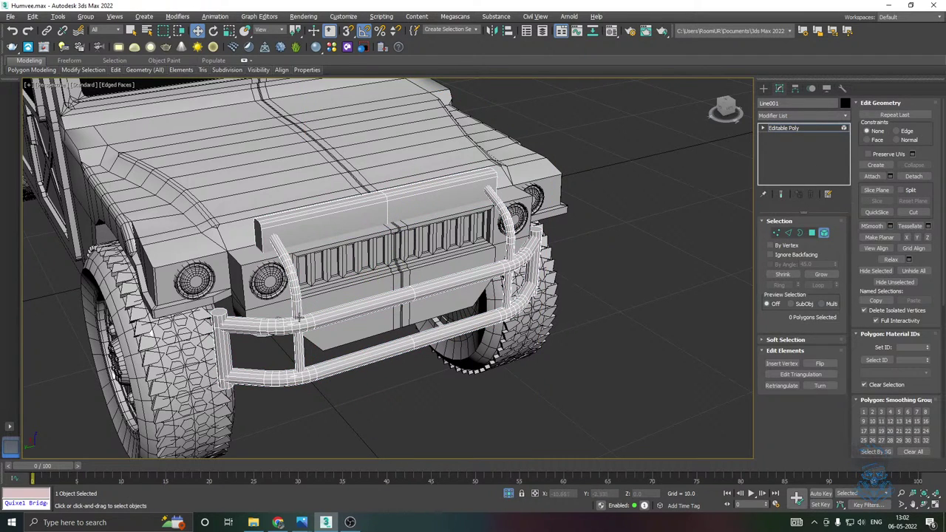
pyautogui.click(299, 316)
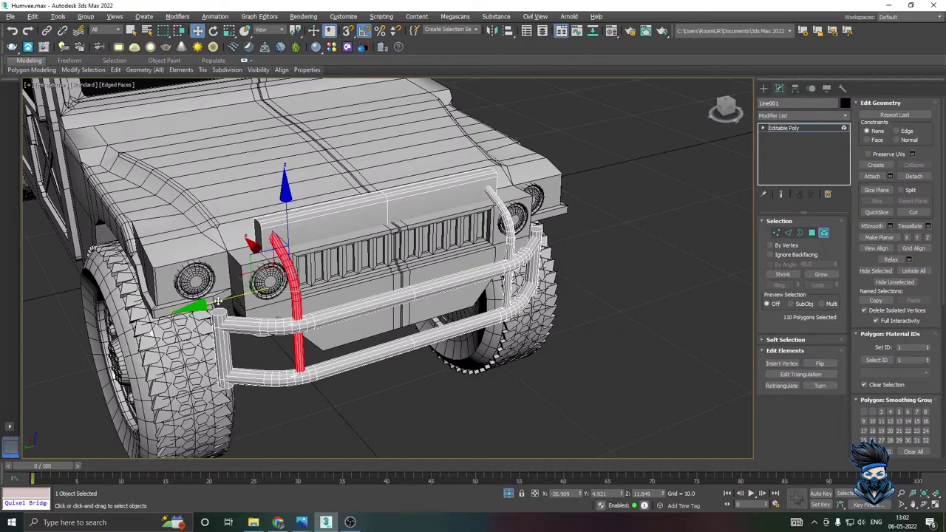
pyautogui.moveTo(218, 301); pyautogui.dragTo(433, 277)
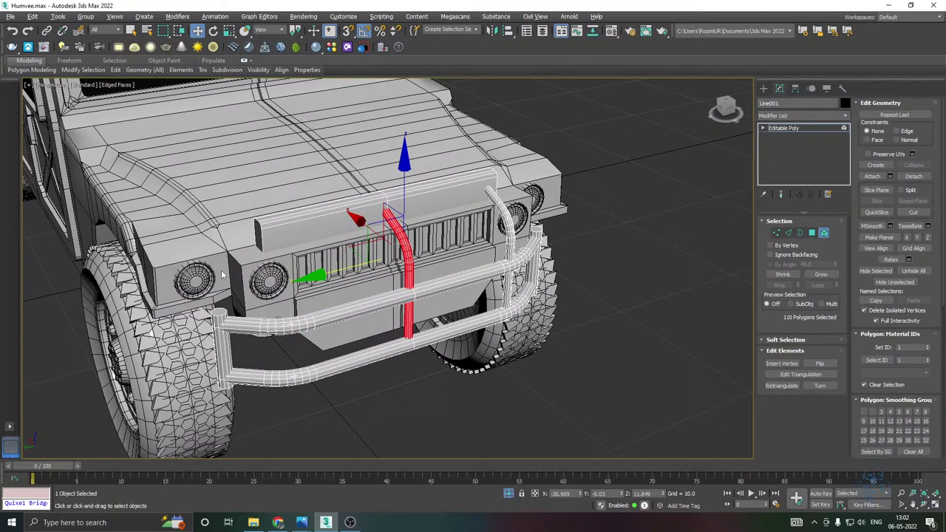
pyautogui.press('z')
pyautogui.scroll(-5, 467, 264)
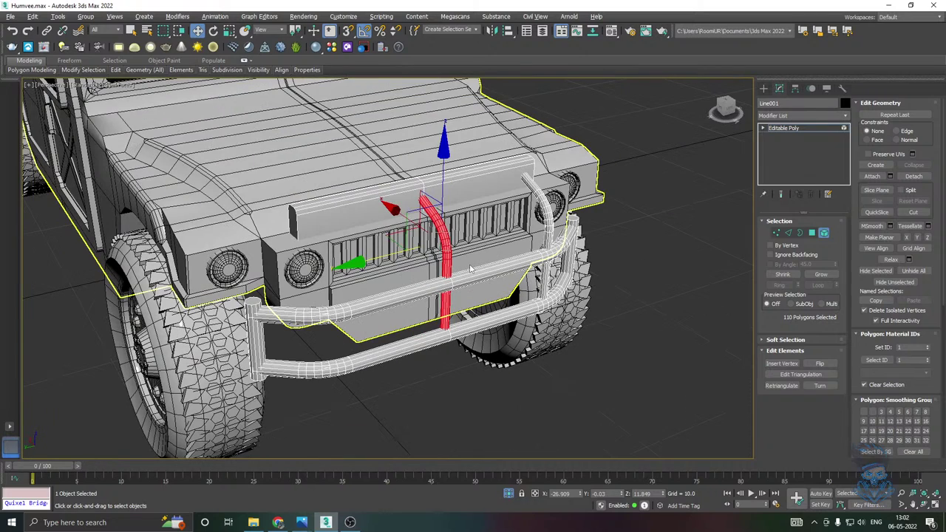
pyautogui.hotkey('ctrl', 'z')
# Clone the selected upright bar as an element to the grille's centre, at about Y -0.005.
pyautogui.moveTo(264, 286); pyautogui.dragTo(372, 264)
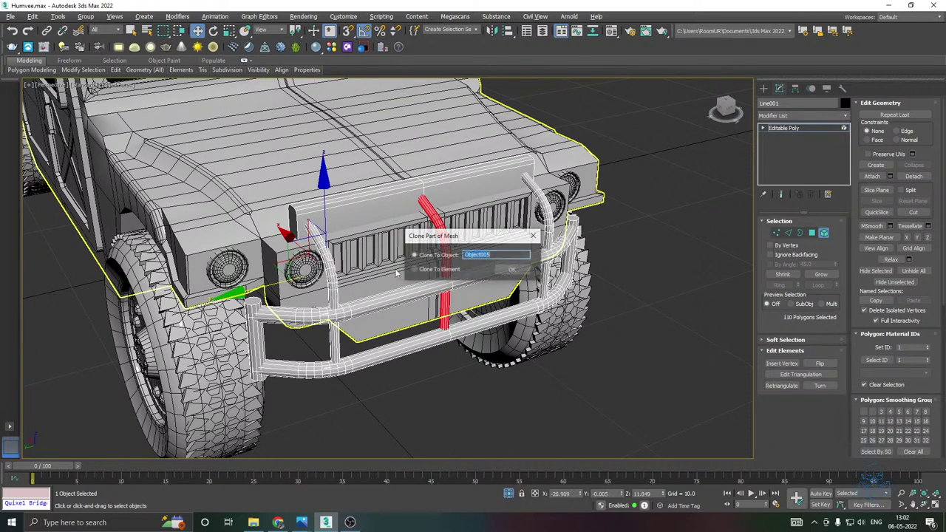
pyautogui.click(442, 270)
pyautogui.click(512, 270)
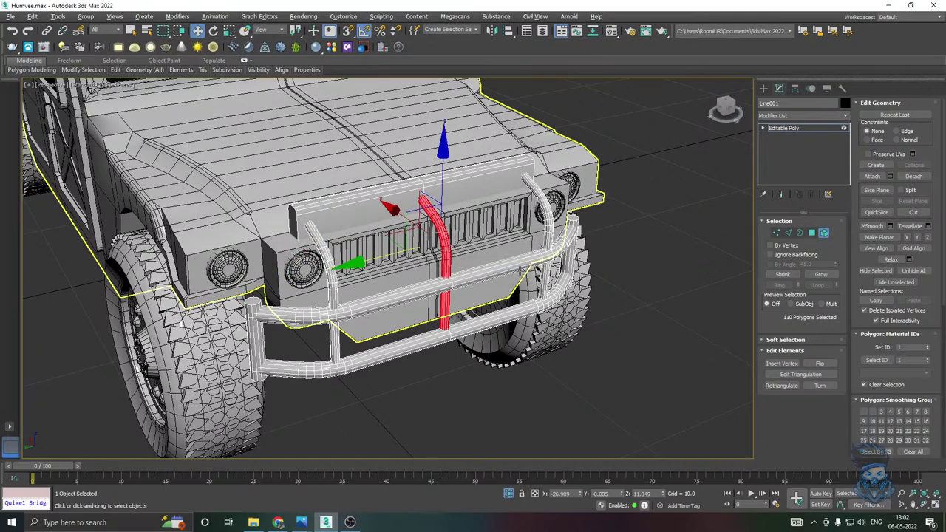
pyautogui.keyDown('alt'); pyautogui.moveTo(473, 266); pyautogui.dragTo(451, 260, button='middle'); pyautogui.keyUp('alt')
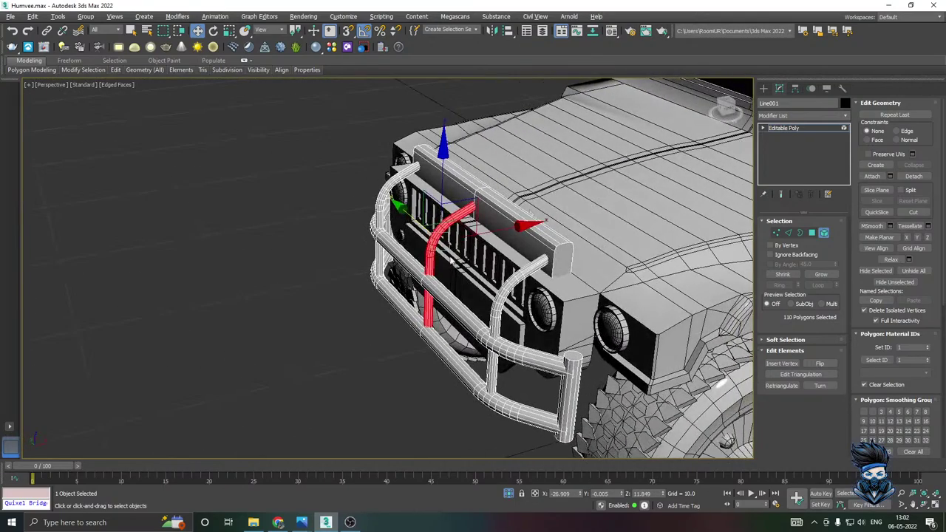
# Apply a Symmetry modifier to the brush guard, mirroring it about the Z axis.
pyautogui.click(783, 129)
pyautogui.click(802, 115)
pyautogui.scroll(-10, 784, 333)
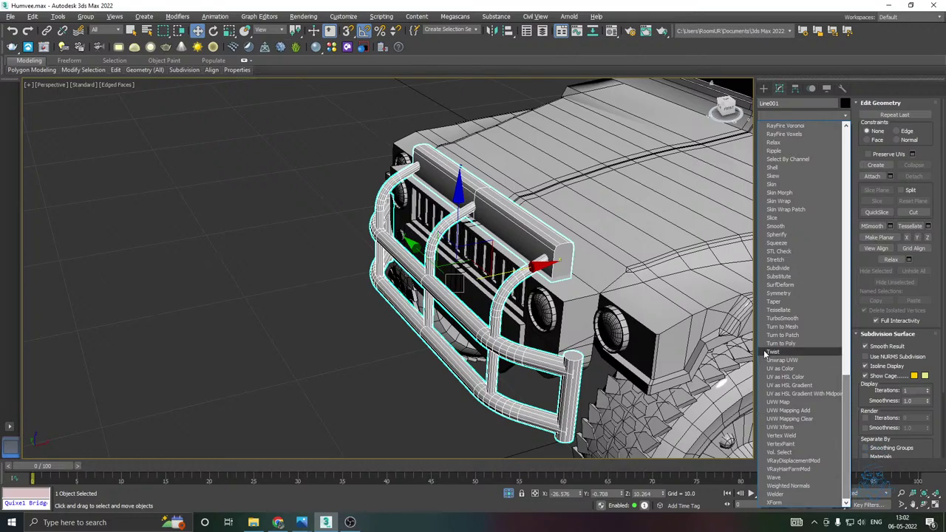
pyautogui.click(779, 293)
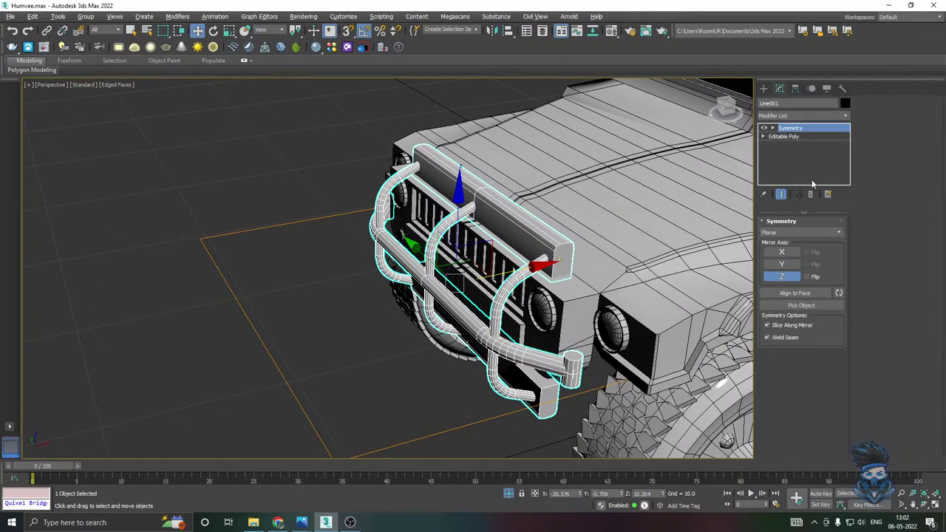
pyautogui.scroll(-4, 353, 300)
pyautogui.keyDown('alt'); pyautogui.moveTo(355, 300); pyautogui.dragTo(445, 282, button='middle'); pyautogui.keyUp('alt')
pyautogui.scroll(3, 398, 318)
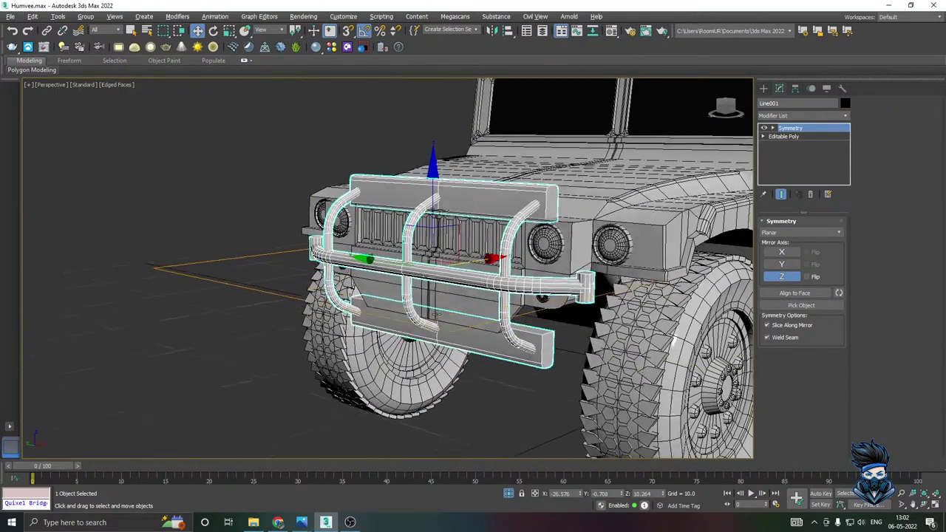
pyautogui.keyDown('alt'); pyautogui.moveTo(430, 332); pyautogui.dragTo(433, 319, button='middle'); pyautogui.keyUp('alt')
# Move the symmetry's mirror plane along Z to about 9.62 so the guard's upright bars curve back below, and deselect the guard.
pyautogui.press('1')
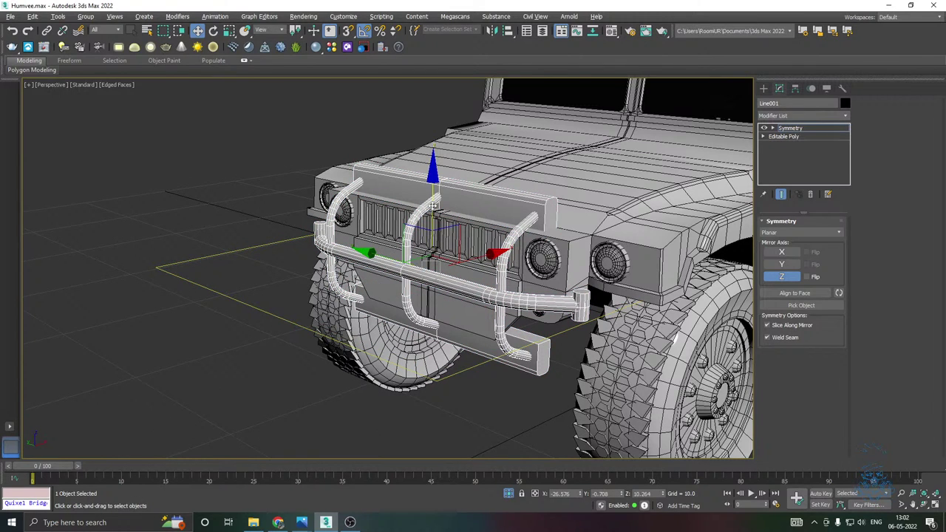
pyautogui.moveTo(434, 211); pyautogui.dragTo(436, 250)
pyautogui.keyDown('alt'); pyautogui.moveTo(437, 249); pyautogui.dragTo(566, 272, button='middle'); pyautogui.keyUp('alt')
pyautogui.scroll(2, 446, 255)
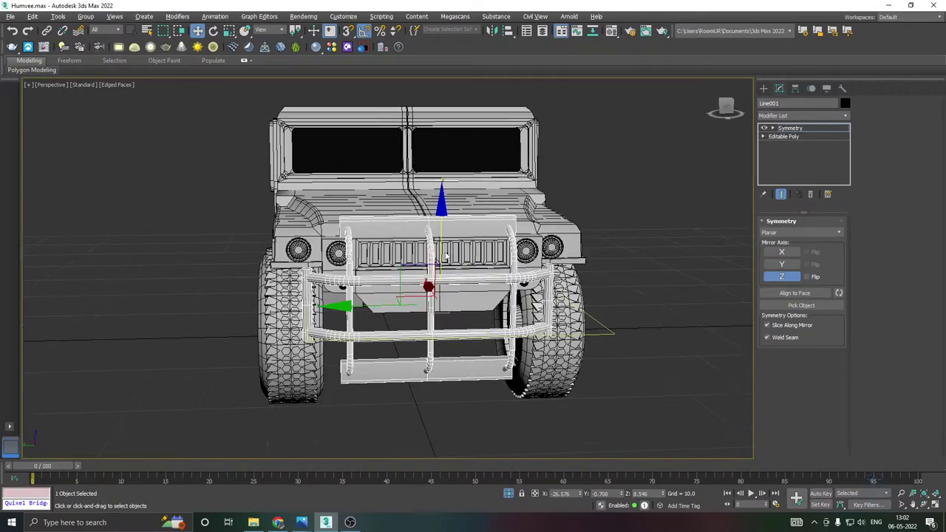
pyautogui.keyDown('alt'); pyautogui.moveTo(441, 252); pyautogui.dragTo(395, 278, button='middle'); pyautogui.keyUp('alt')
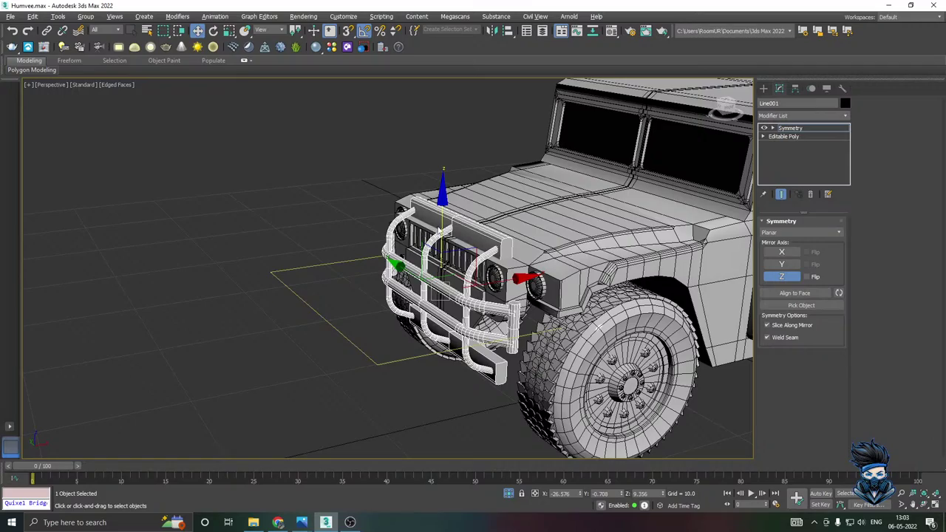
pyautogui.moveTo(442, 227); pyautogui.dragTo(441, 224)
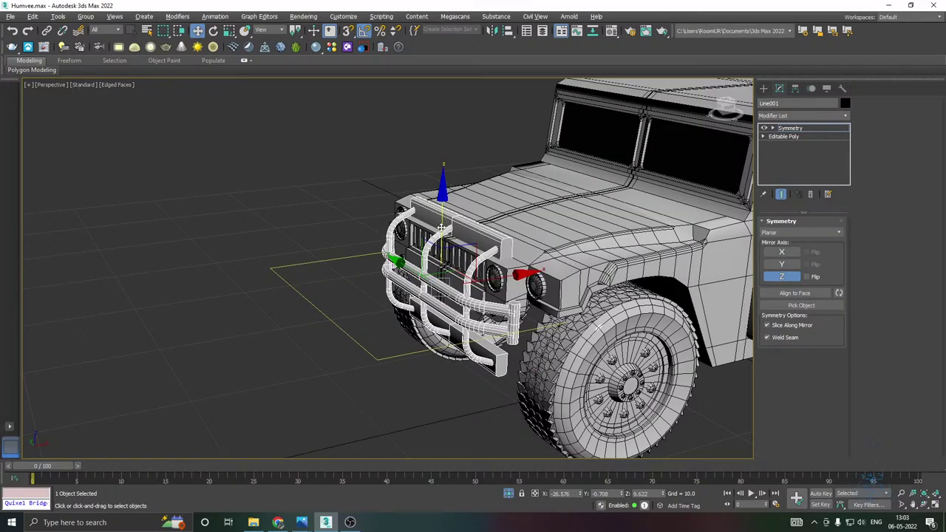
pyautogui.keyDown('alt'); pyautogui.moveTo(441, 227); pyautogui.dragTo(451, 248, button='middle'); pyautogui.keyUp('alt')
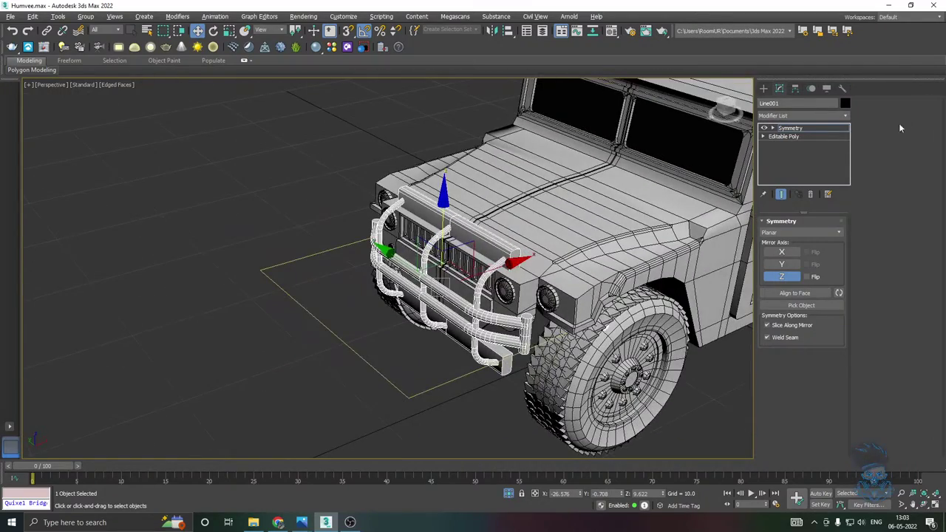
pyautogui.click(806, 129)
pyautogui.click(198, 349)
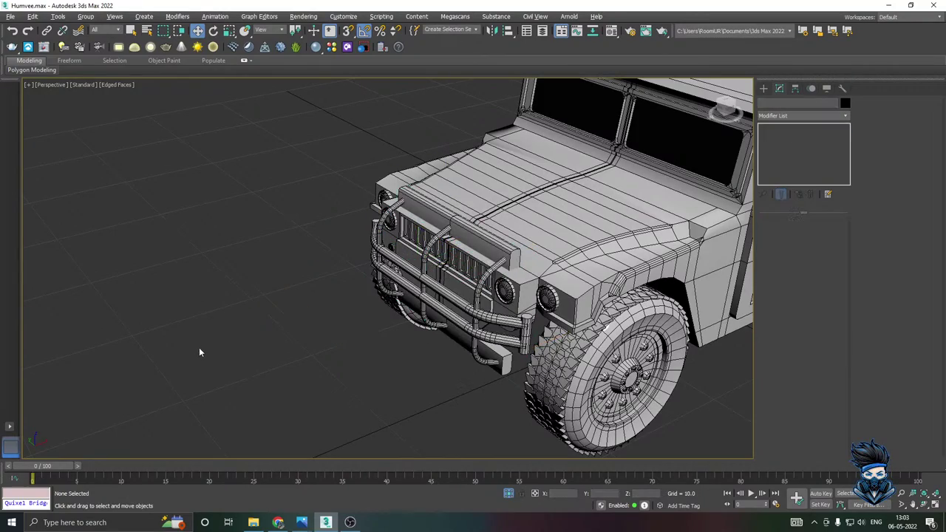
# Save the Humvee scene from the Top view.
pyautogui.scroll(-3, 473, 310)
pyautogui.keyDown('alt'); pyautogui.moveTo(491, 335); pyautogui.dragTo(484, 354, button='middle'); pyautogui.keyUp('alt')
pyautogui.scroll(-3, 404, 341)
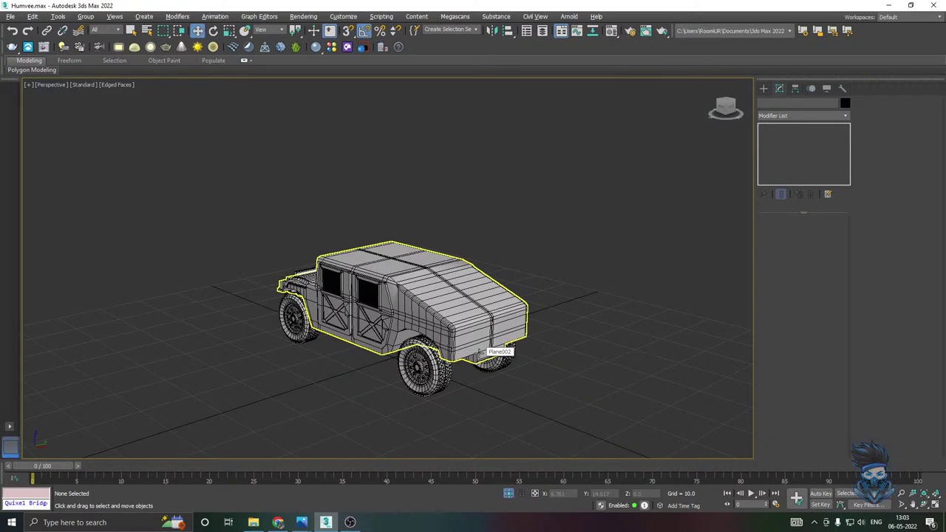
pyautogui.press('t')
pyautogui.scroll(-5, 300, 345)
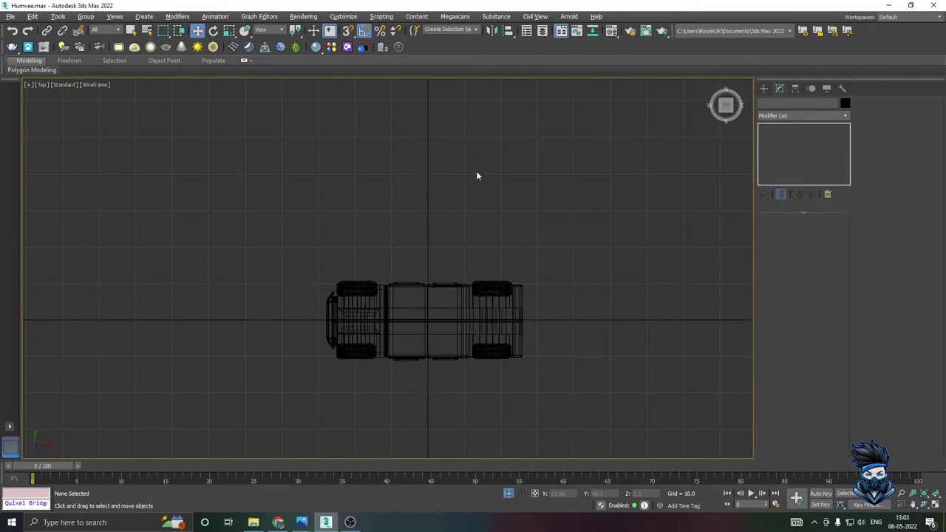
pyautogui.click(11, 16)
pyautogui.click(22, 79)
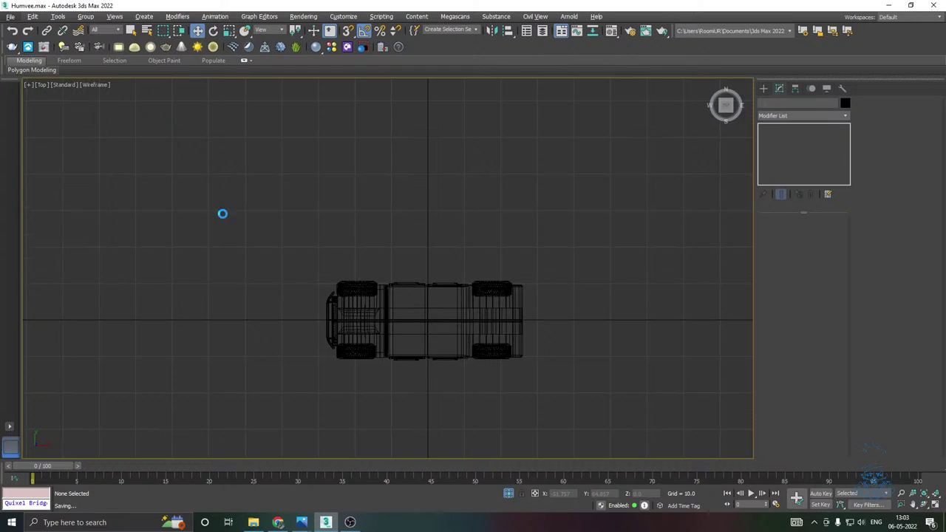
# Create a box across the vehicle's rear end in the Top view, about 17.14 long, 1.15 wide and 0.74 high.
pyautogui.scroll(8, 473, 303)
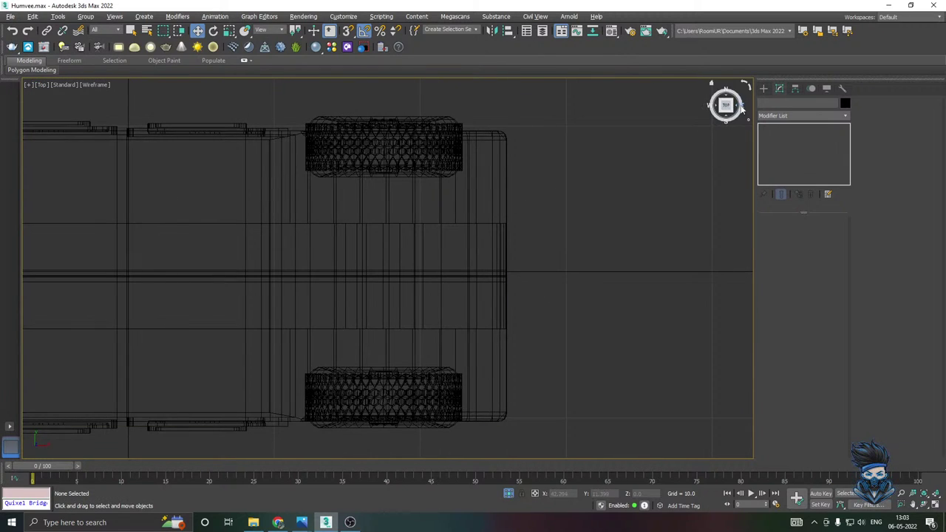
pyautogui.click(765, 88)
pyautogui.click(780, 154)
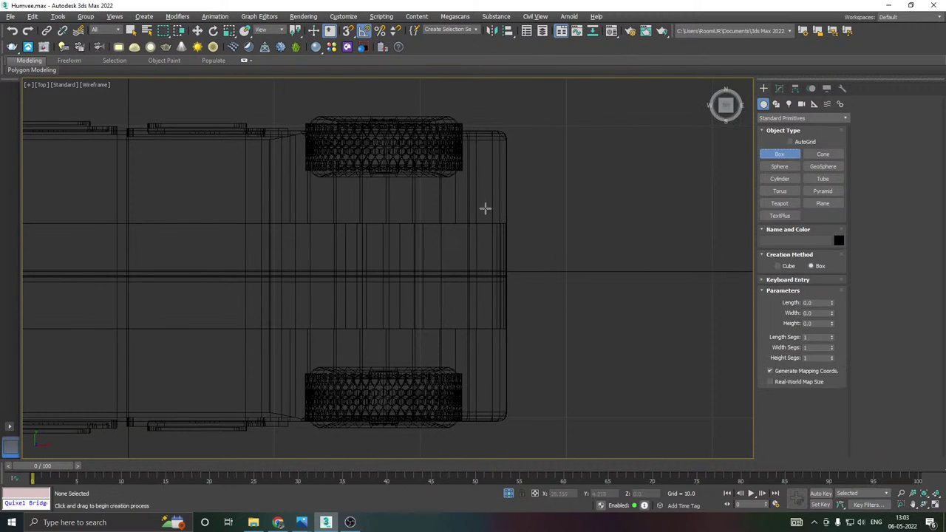
pyautogui.moveTo(525, 160); pyautogui.dragTo(507, 411)
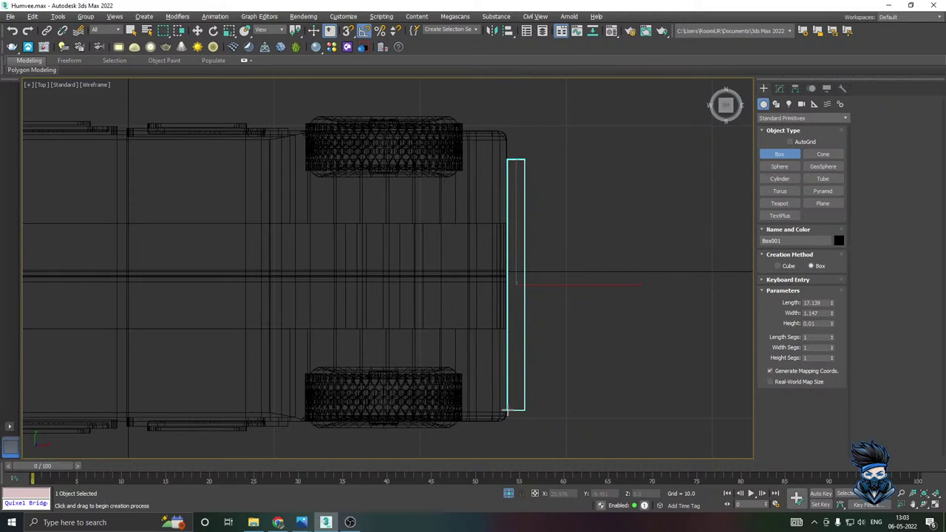
pyautogui.press('w')
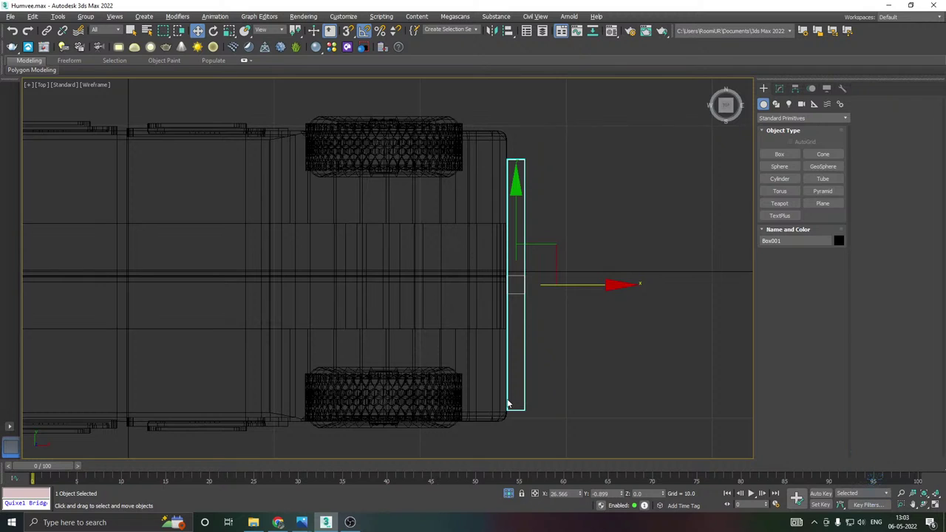
# Raise the rear box to about Z 8.52 and assign it the 02 - Default material.
pyautogui.press('p')
pyautogui.moveTo(492, 358); pyautogui.dragTo(490, 317)
pyautogui.scroll(3, 477, 360)
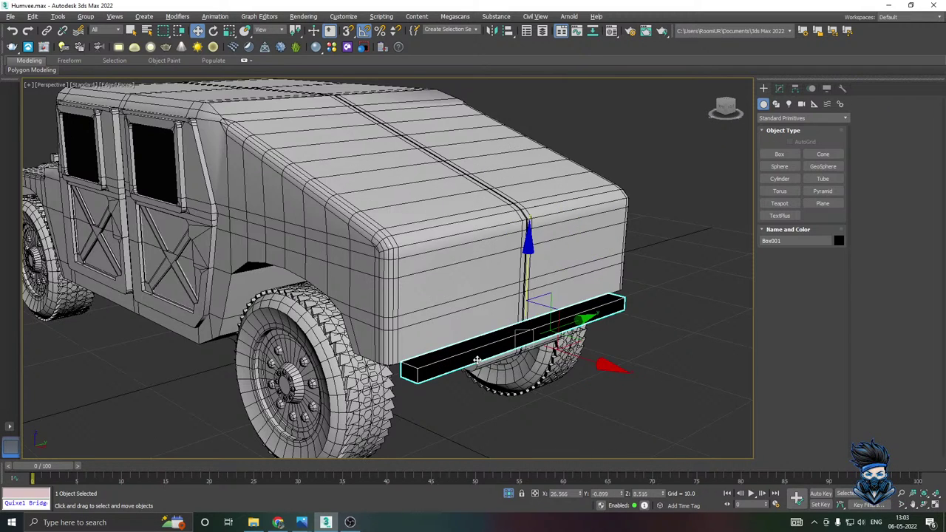
pyautogui.press('m')
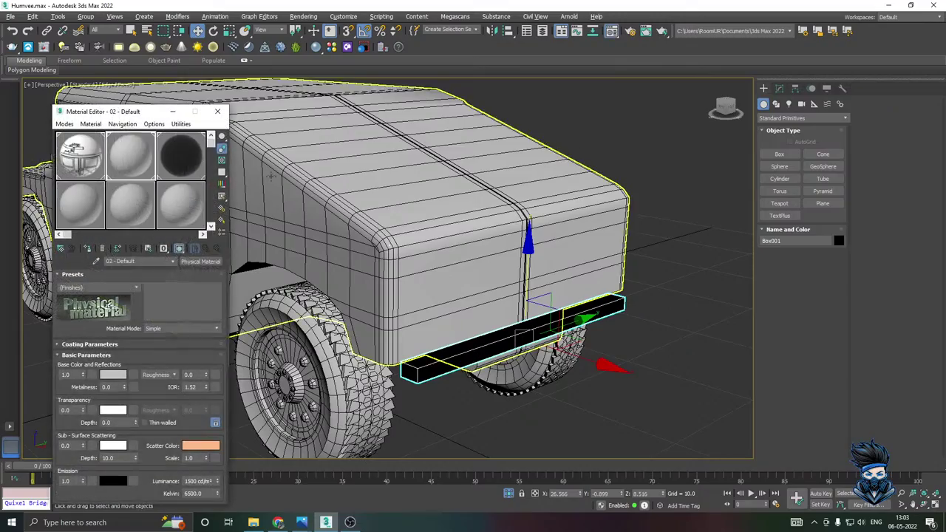
pyautogui.click(87, 250)
pyautogui.press('m')
# Shift the rear box toward the body to about X 26.31, and set its height to 2.422 and width to 0.7.
pyautogui.moveTo(469, 317); pyautogui.dragTo(560, 294, button='middle')
pyautogui.moveTo(562, 297); pyautogui.dragTo(557, 296)
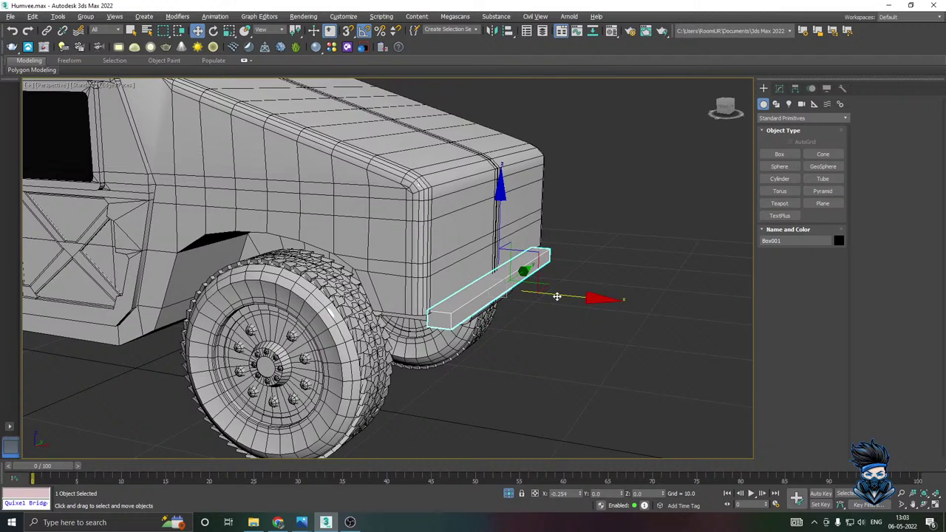
pyautogui.click(779, 88)
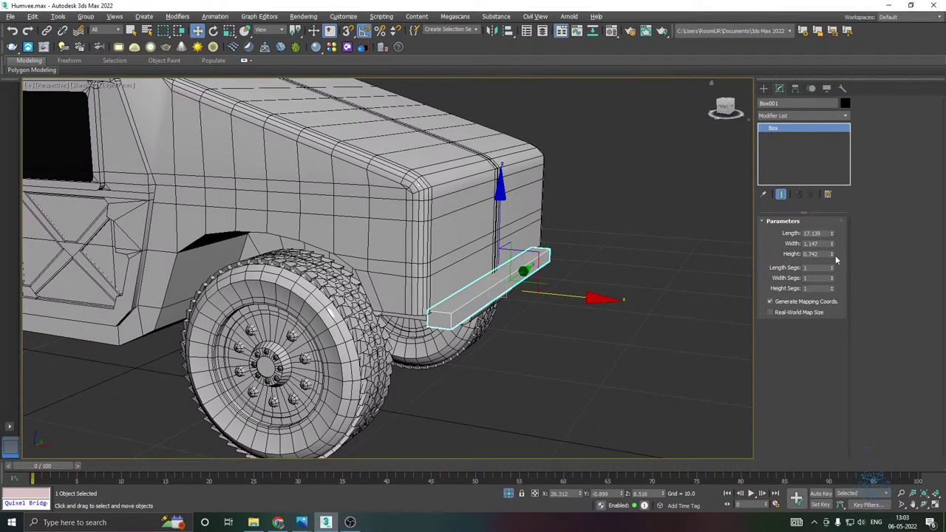
pyautogui.moveTo(832, 255); pyautogui.dragTo(818, 193)
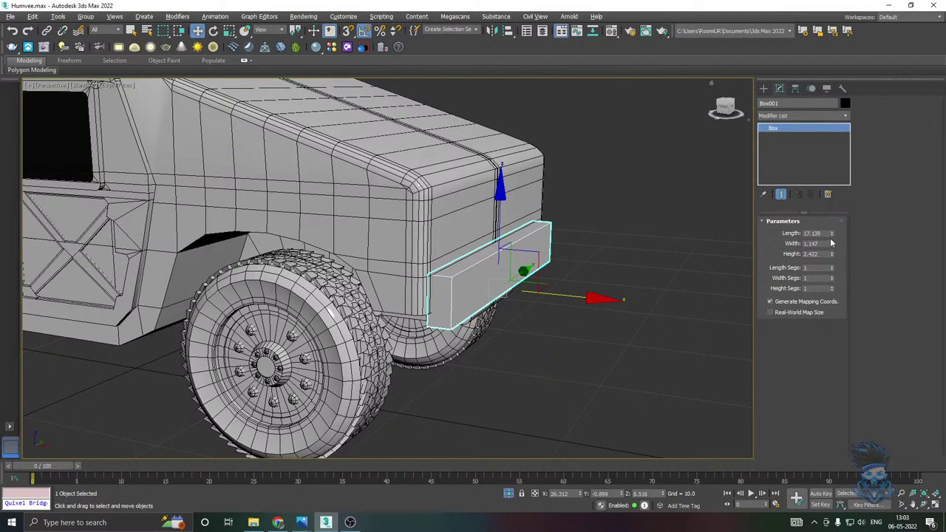
pyautogui.moveTo(832, 243); pyautogui.dragTo(831, 263)
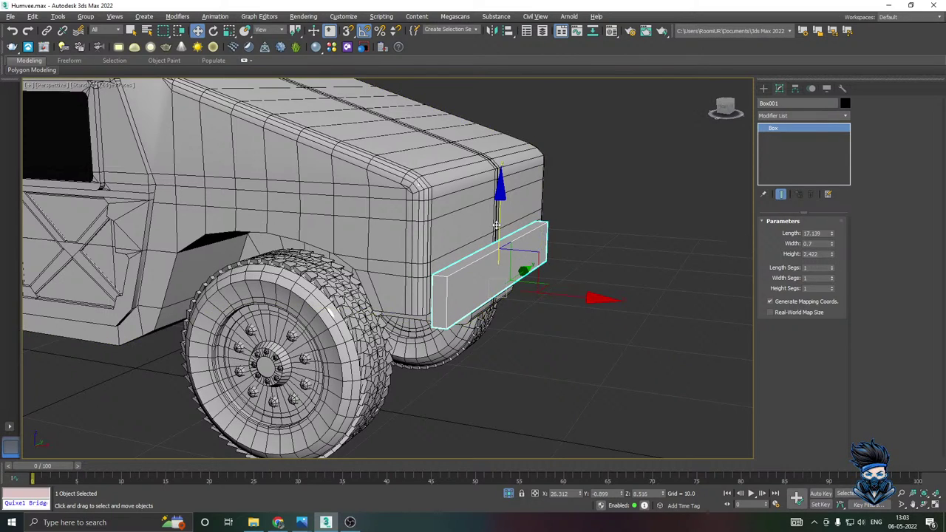
# Lower the rear bumper box to about Z 6.66 and centre it on the body at about Y -0.235.
pyautogui.moveTo(497, 222); pyautogui.dragTo(483, 255)
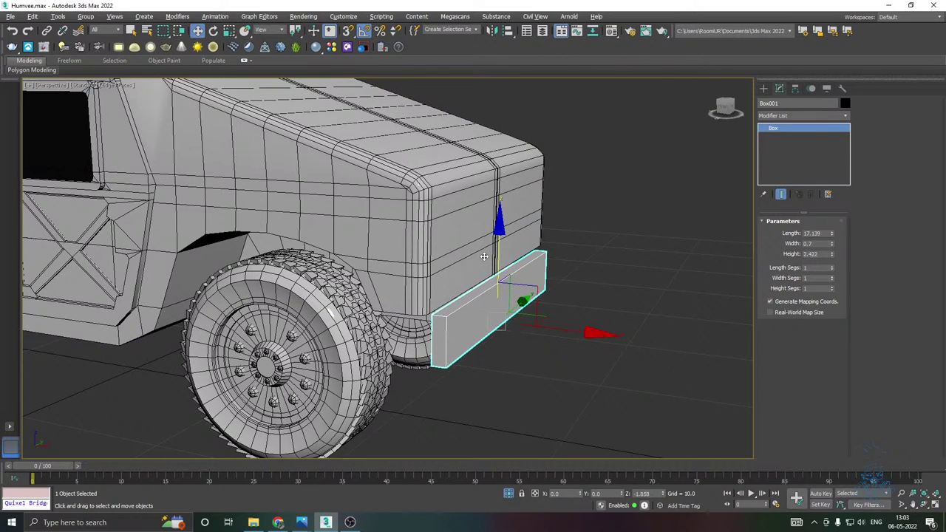
pyautogui.scroll(-6, 483, 256)
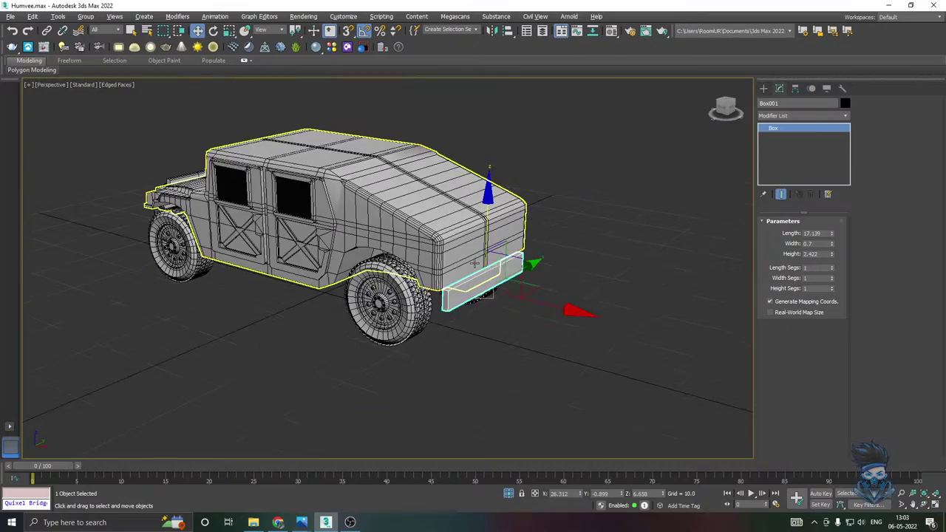
pyautogui.keyDown('alt'); pyautogui.moveTo(474, 263); pyautogui.dragTo(516, 249, button='middle'); pyautogui.keyUp('alt')
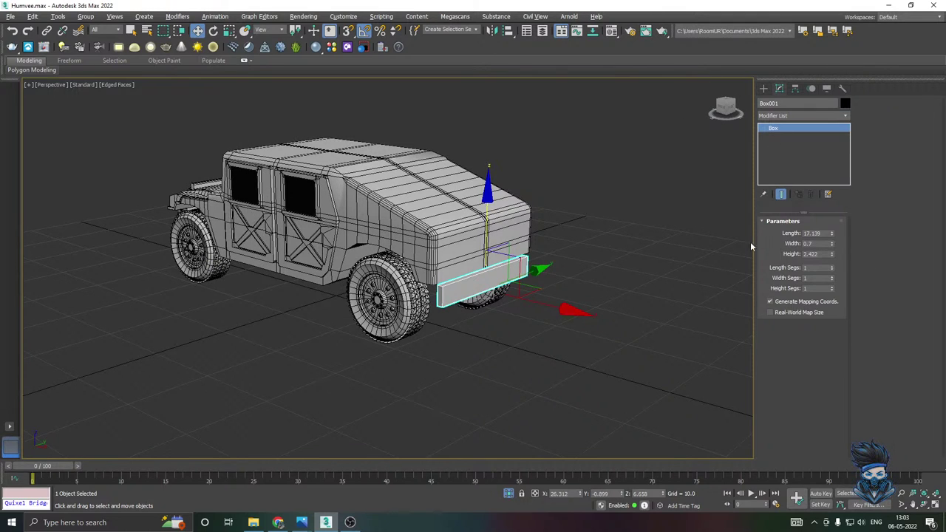
pyautogui.keyDown('alt'); pyautogui.moveTo(518, 152); pyautogui.dragTo(400, 152, button='middle'); pyautogui.keyUp('alt')
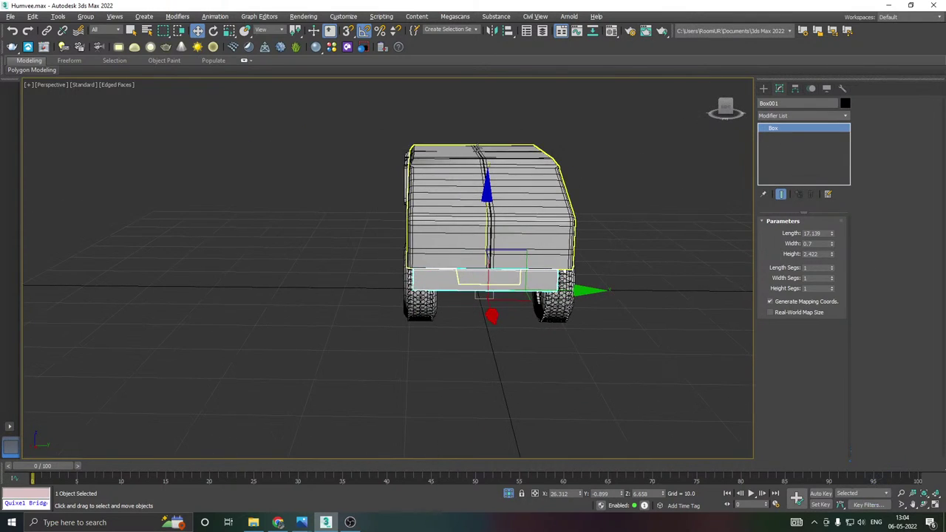
pyautogui.scroll(2, 507, 280)
pyautogui.moveTo(554, 293); pyautogui.dragTo(560, 295)
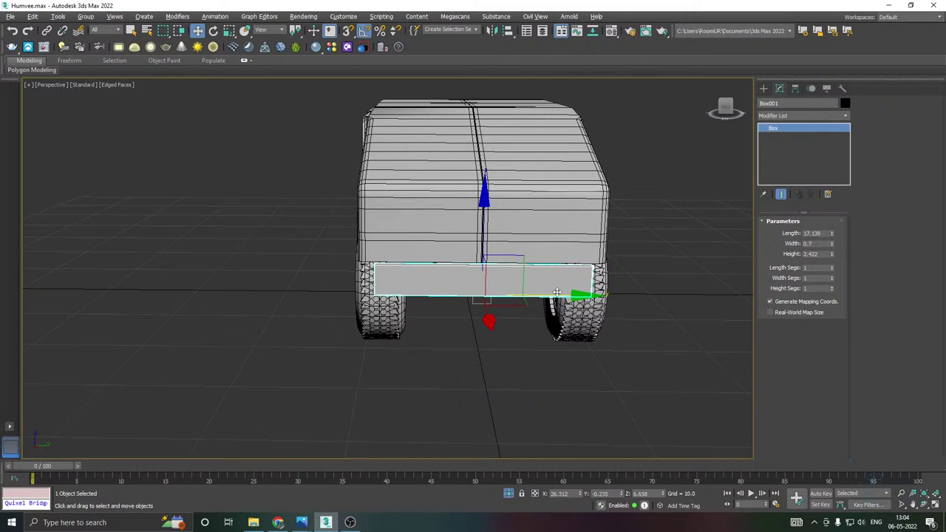
# Save the scene with the new rear bumper box from the Front view.
pyautogui.press('f')
pyautogui.scroll(-5, 385, 262)
pyautogui.scroll(-2, 581, 302)
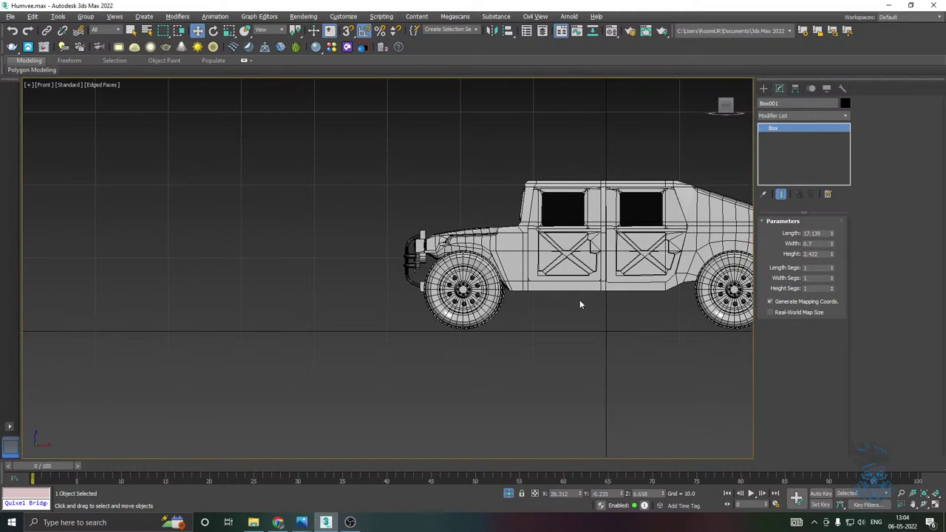
pyautogui.moveTo(581, 302); pyautogui.dragTo(399, 314, button='middle')
pyautogui.click(11, 16)
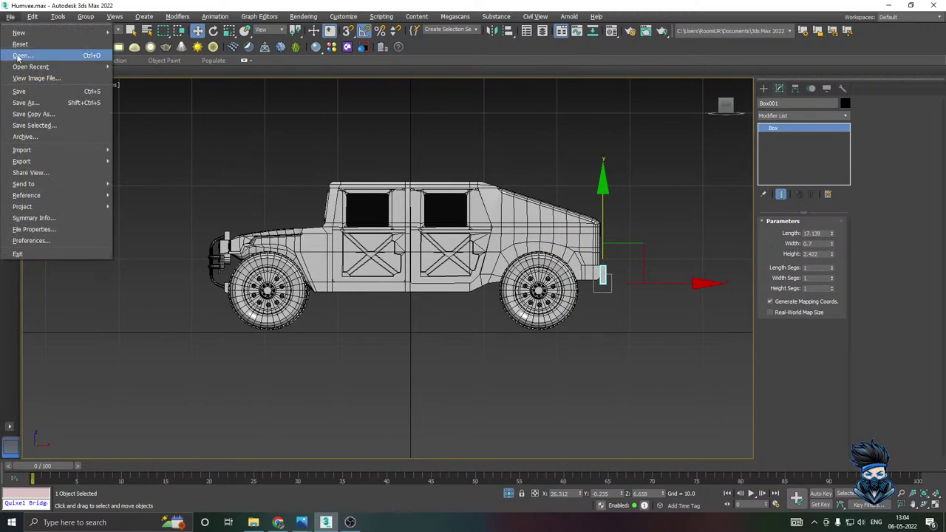
pyautogui.click(26, 89)
pyautogui.scroll(4, 600, 277)
pyautogui.scroll(2, 600, 278)
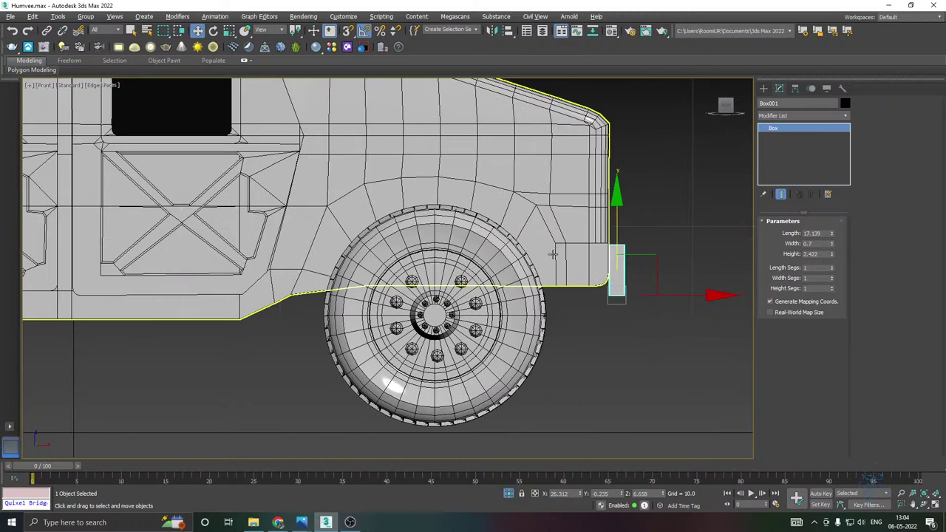
pyautogui.click(763, 88)
pyautogui.click(780, 155)
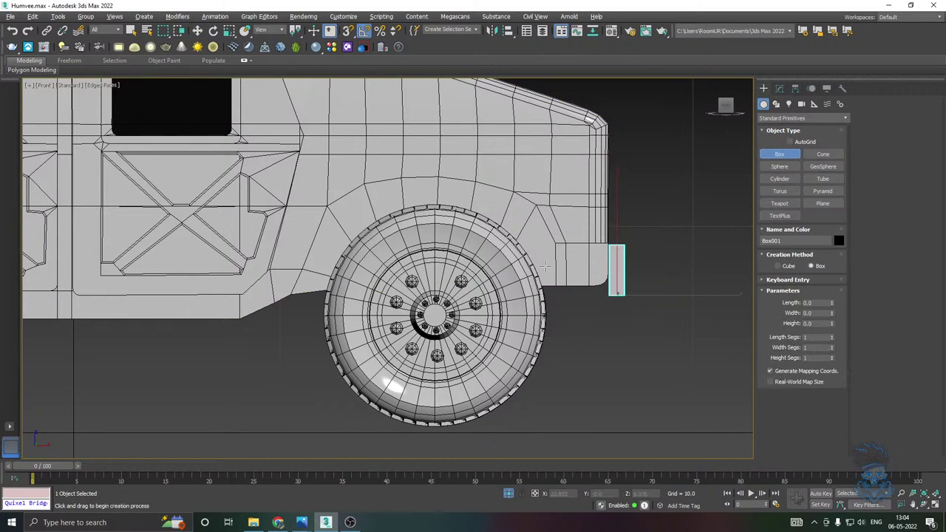
pyautogui.moveTo(565, 245); pyautogui.dragTo(569, 247)
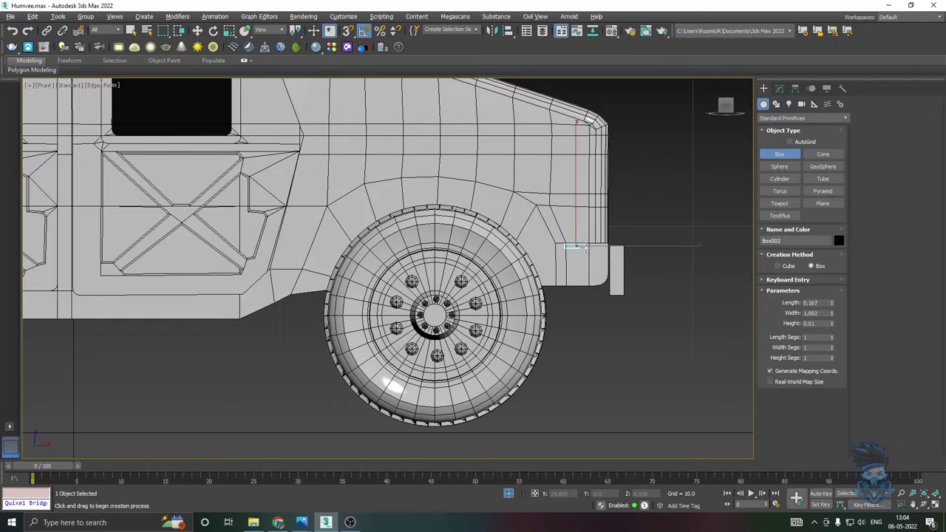
pyautogui.rightClick(584, 247)
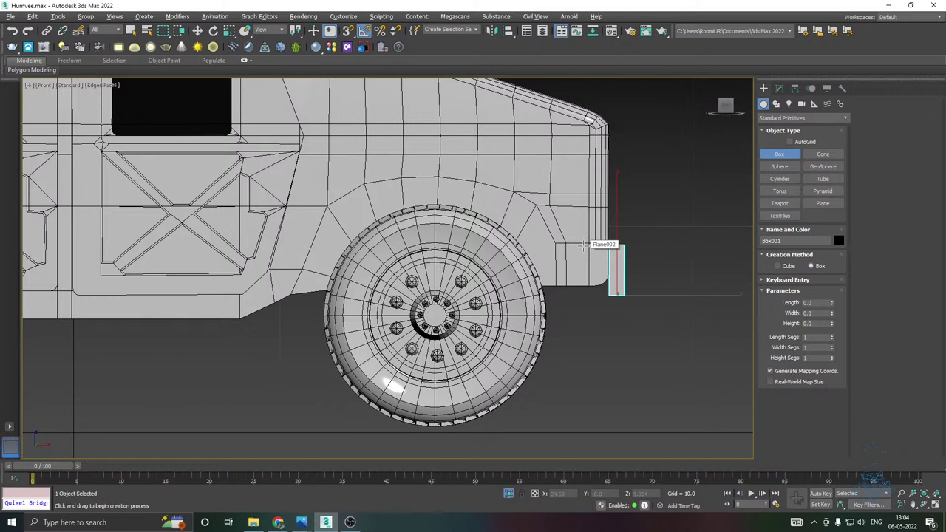
# Draw a thin box about 0.2 high and over 4 units wide at the bumper's upper outer corner in the Left view.
pyautogui.scroll(-3, 584, 247)
pyautogui.press('l')
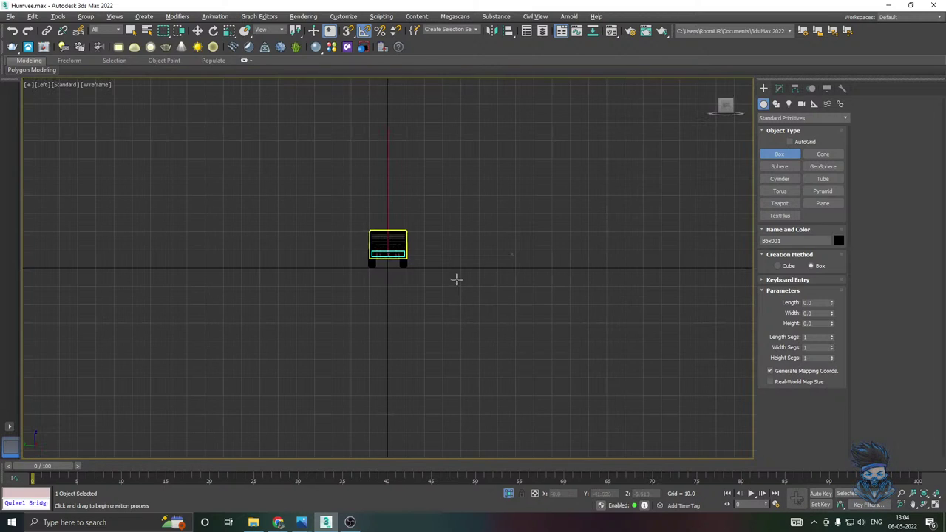
pyautogui.scroll(2, 392, 249)
pyautogui.scroll(4, 393, 249)
pyautogui.scroll(5, 463, 277)
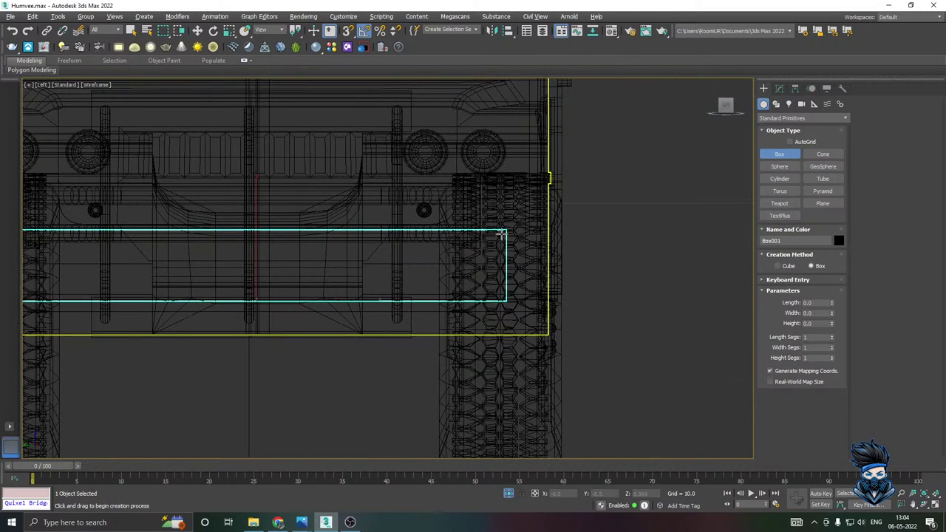
pyautogui.moveTo(506, 229); pyautogui.dragTo(381, 237)
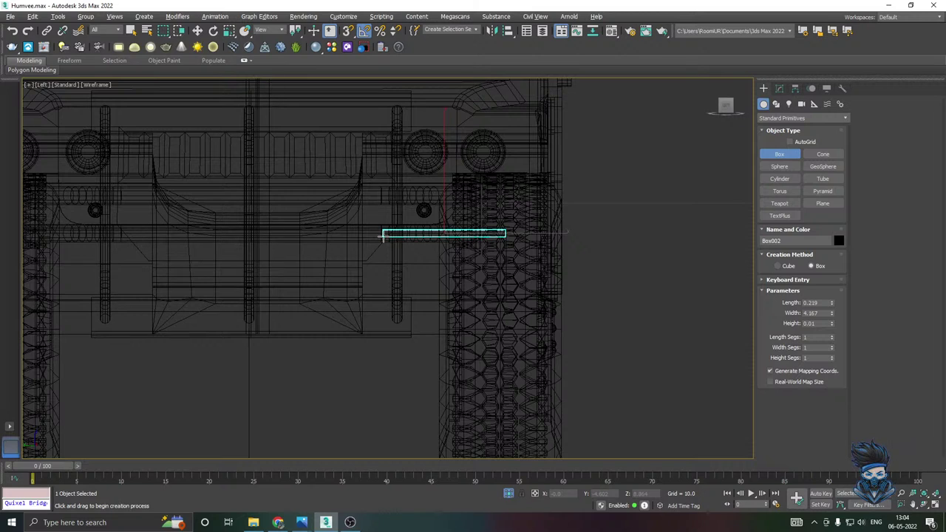
pyautogui.rightClick(374, 231)
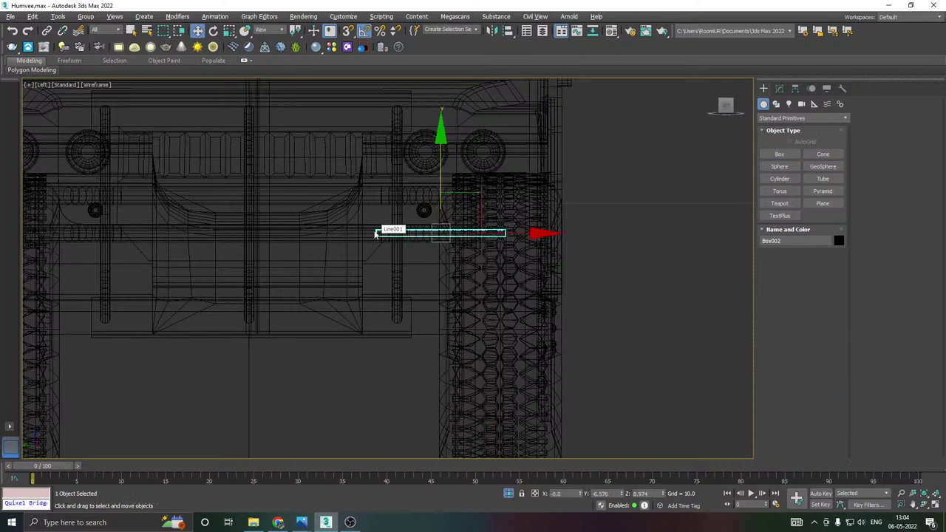
# Move the thin box behind the rear wheel to about X 24.93 and shift it outward to about Y -8.38.
pyautogui.press('p')
pyautogui.scroll(-4, 376, 229)
pyautogui.keyDown('alt'); pyautogui.moveTo(385, 231); pyautogui.dragTo(473, 251, button='middle'); pyautogui.keyUp('alt')
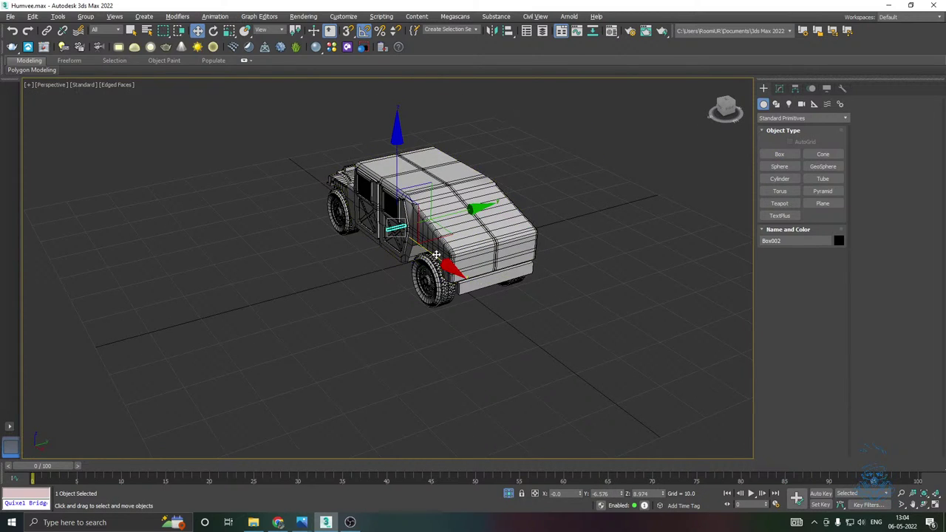
pyautogui.moveTo(414, 238); pyautogui.dragTo(456, 285)
pyautogui.scroll(6, 456, 287)
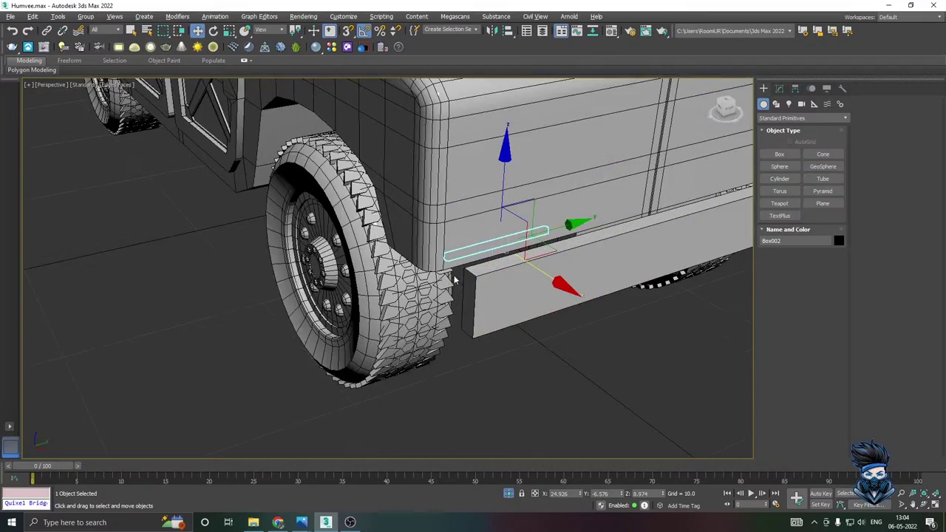
pyautogui.keyDown('alt'); pyautogui.moveTo(456, 282); pyautogui.dragTo(480, 229, button='middle'); pyautogui.keyUp('alt')
pyautogui.moveTo(544, 252); pyautogui.dragTo(514, 246)
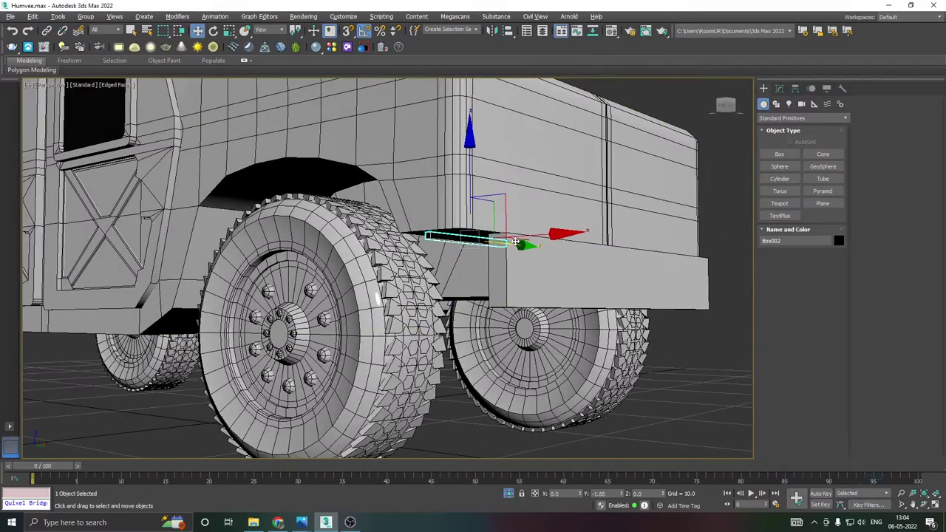
pyautogui.keyDown('alt'); pyautogui.moveTo(514, 247); pyautogui.dragTo(509, 216, button='middle'); pyautogui.keyUp('alt')
pyautogui.scroll(4, 470, 215)
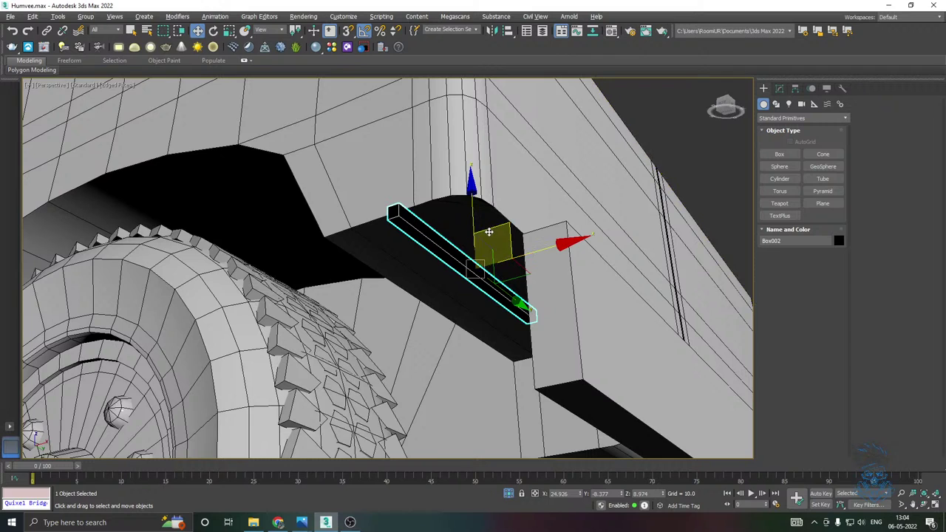
# Assign the grey material to the thin box and position it under the body at about Y -7.73 and Z 9.14.
pyautogui.press('m')
pyautogui.press('m')
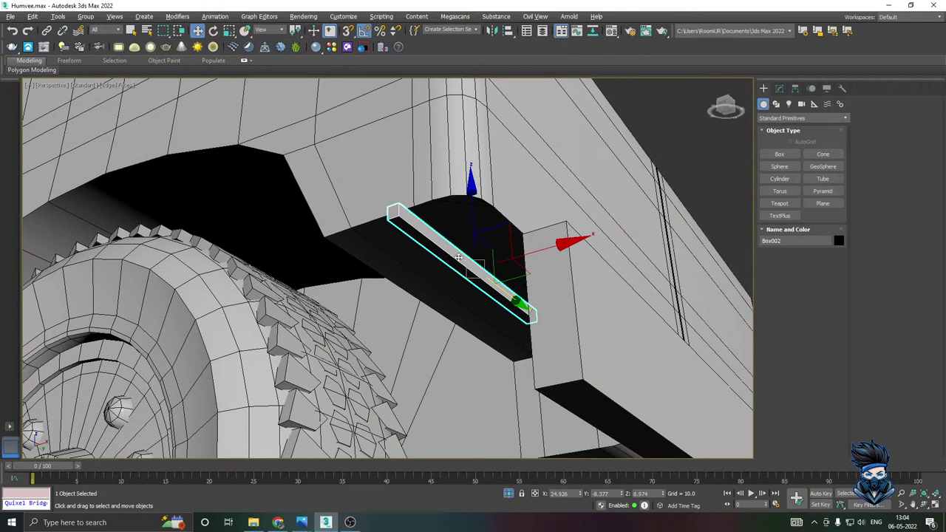
pyautogui.moveTo(508, 295); pyautogui.dragTo(525, 303)
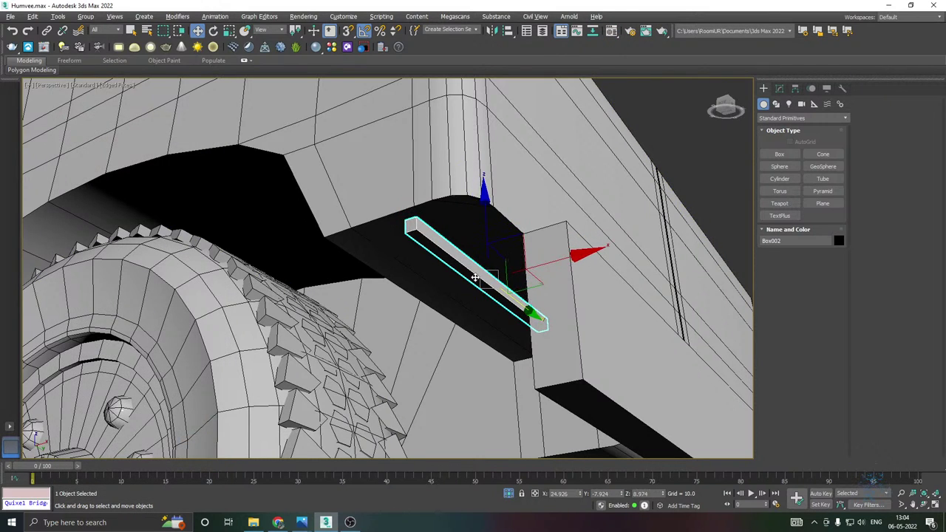
pyautogui.keyDown('alt'); pyautogui.moveTo(475, 277); pyautogui.dragTo(497, 282, button='middle'); pyautogui.keyUp('alt')
pyautogui.moveTo(488, 237); pyautogui.dragTo(488, 228)
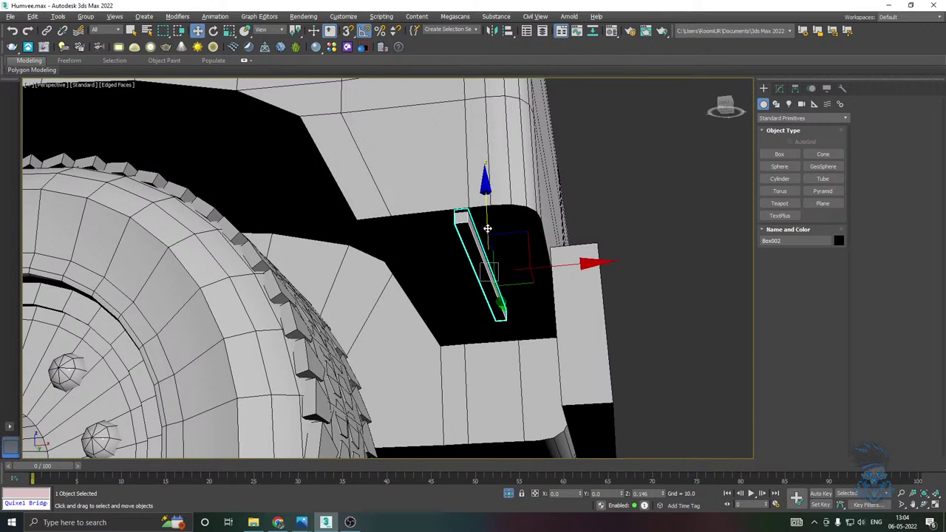
pyautogui.keyDown('alt'); pyautogui.moveTo(484, 224); pyautogui.dragTo(544, 295, button='middle'); pyautogui.keyUp('alt')
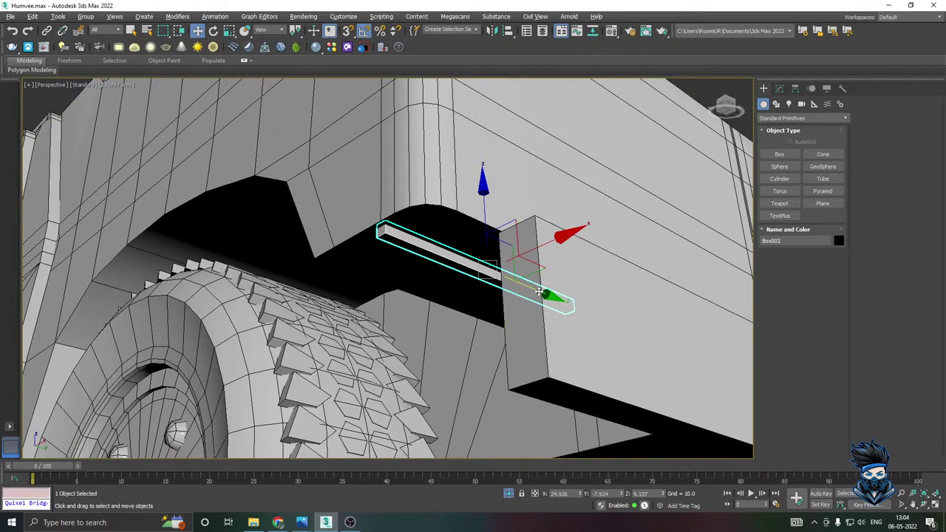
pyautogui.moveTo(543, 295); pyautogui.dragTo(552, 298)
# Convert the thin box behind the rear wheel to an Editable Poly.
pyautogui.click(779, 88)
pyautogui.rightClick(799, 157)
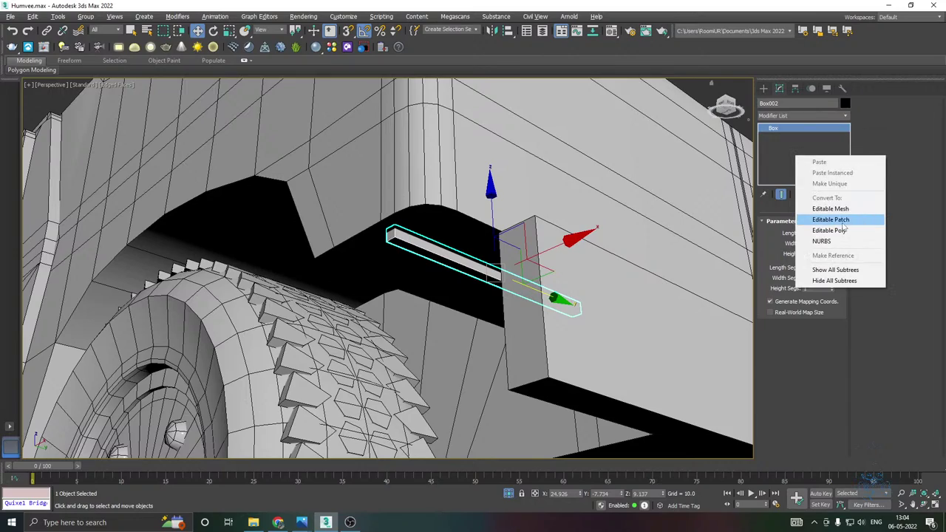
pyautogui.click(830, 230)
pyautogui.keyDown('alt'); pyautogui.moveTo(455, 228); pyautogui.dragTo(555, 268, button='middle'); pyautogui.keyUp('alt')
# Inset the thin box's bottom polygon by about 0.07.
pyautogui.click(812, 232)
pyautogui.click(495, 270)
pyautogui.click(835, 387)
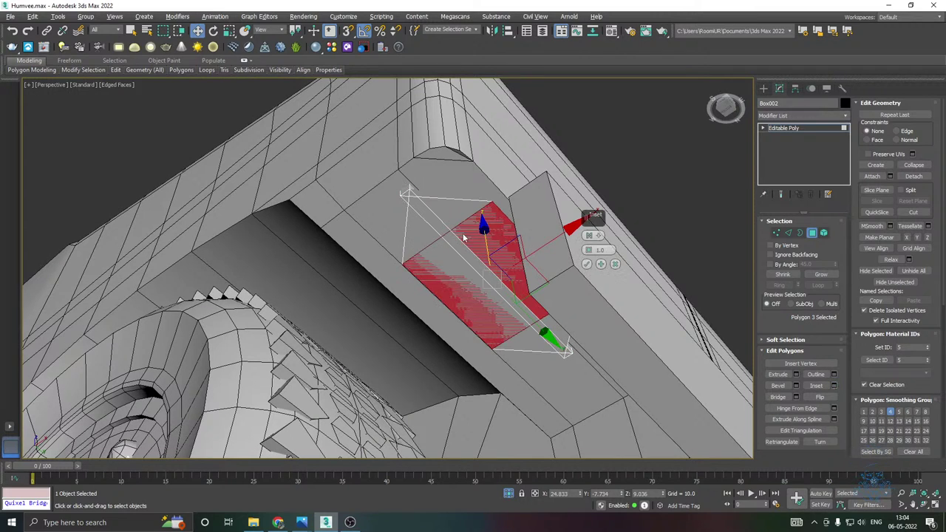
pyautogui.rightClick(589, 252)
pyautogui.moveTo(590, 252); pyautogui.dragTo(590, 251)
pyautogui.scroll(4, 438, 214)
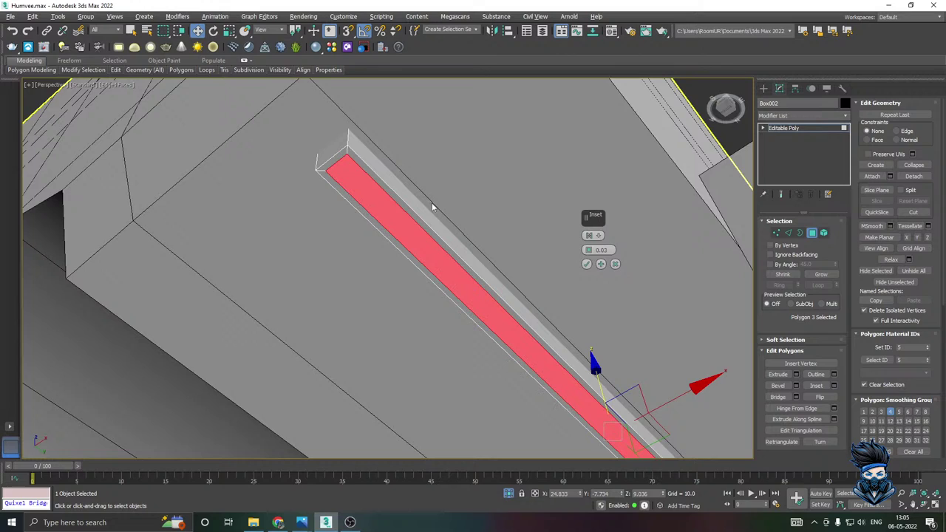
pyautogui.rightClick(588, 253)
pyautogui.moveTo(588, 252); pyautogui.dragTo(589, 252)
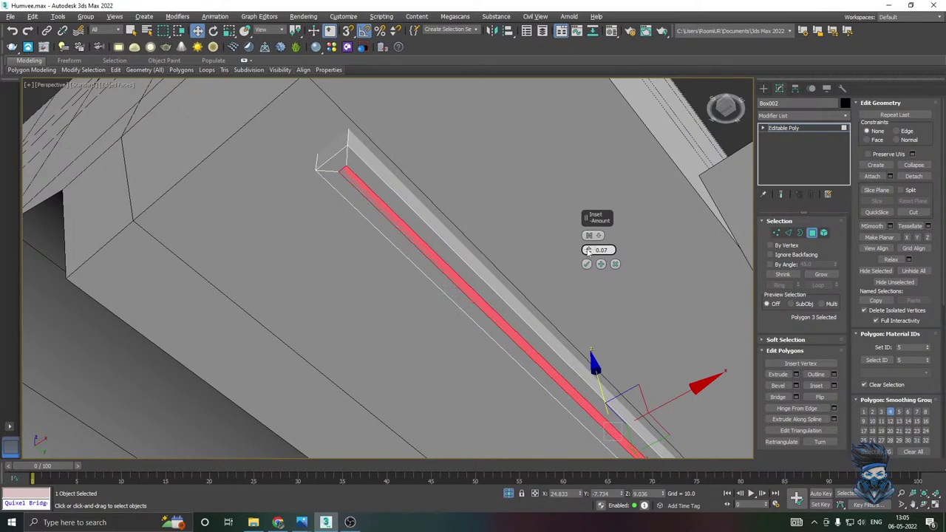
pyautogui.scroll(-10, 577, 261)
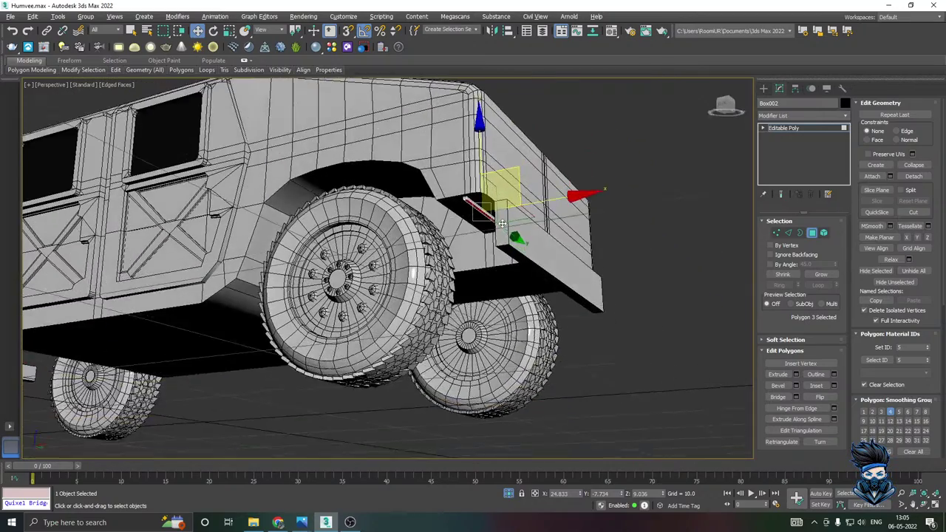
# Extrude the inset bottom polygon downward to about Z 2.95 to form a mud flap behind the wheel.
pyautogui.click(796, 376)
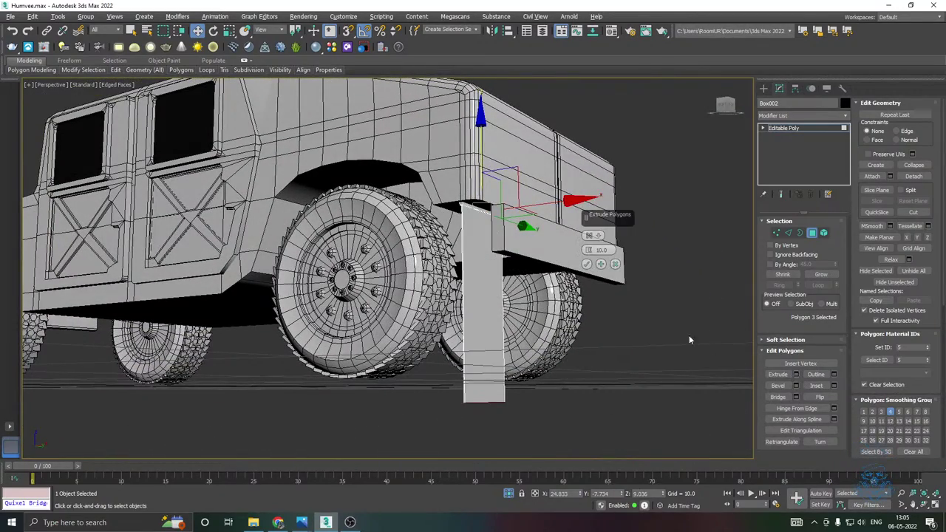
pyautogui.moveTo(589, 251); pyautogui.dragTo(589, 277)
pyautogui.click(588, 266)
pyautogui.keyDown('alt'); pyautogui.moveTo(588, 267); pyautogui.dragTo(531, 273, button='middle'); pyautogui.keyUp('alt')
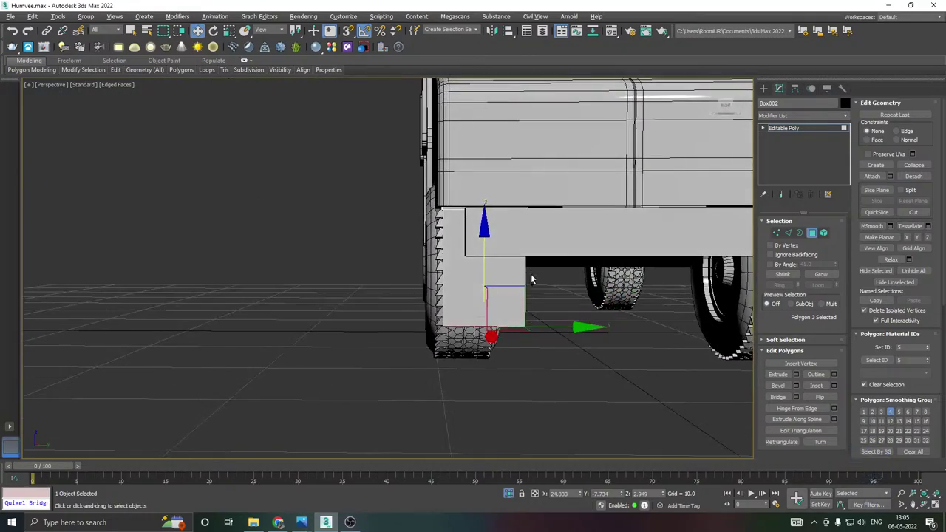
pyautogui.scroll(3, 473, 298)
pyautogui.keyDown('alt'); pyautogui.moveTo(473, 298); pyautogui.dragTo(508, 271, button='middle'); pyautogui.keyUp('alt')
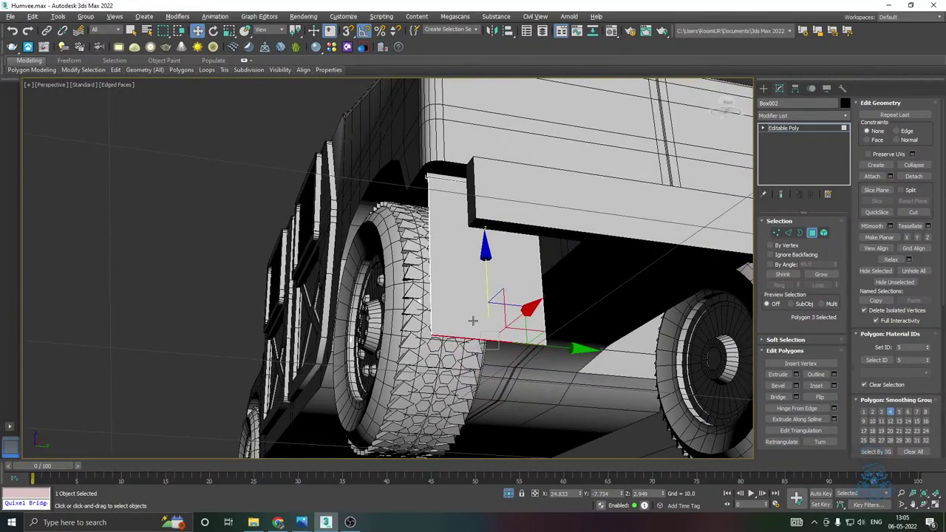
# Chamfer the two short edges at the mud flap's bottom corners with several segments to round them slightly.
pyautogui.keyDown('alt'); pyautogui.moveTo(473, 320); pyautogui.dragTo(532, 295, button='middle'); pyautogui.keyUp('alt')
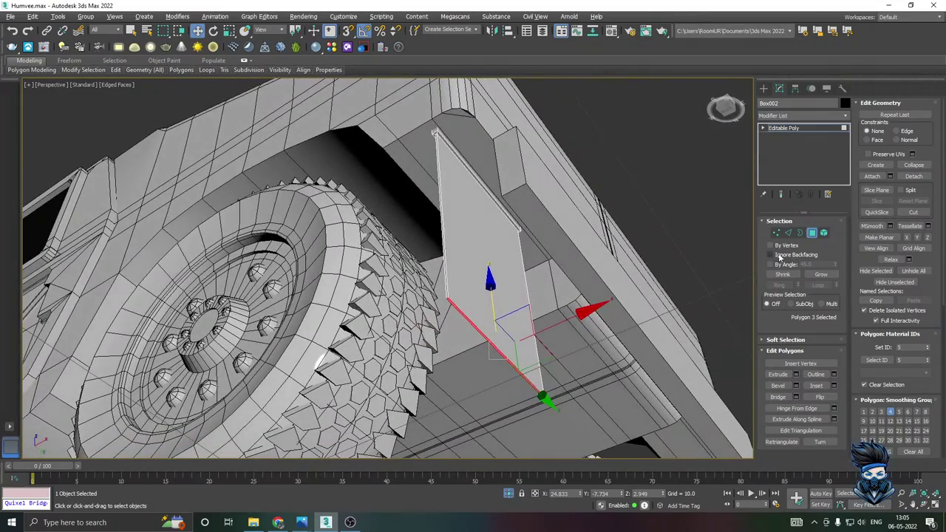
pyautogui.click(788, 233)
pyautogui.scroll(5, 443, 300)
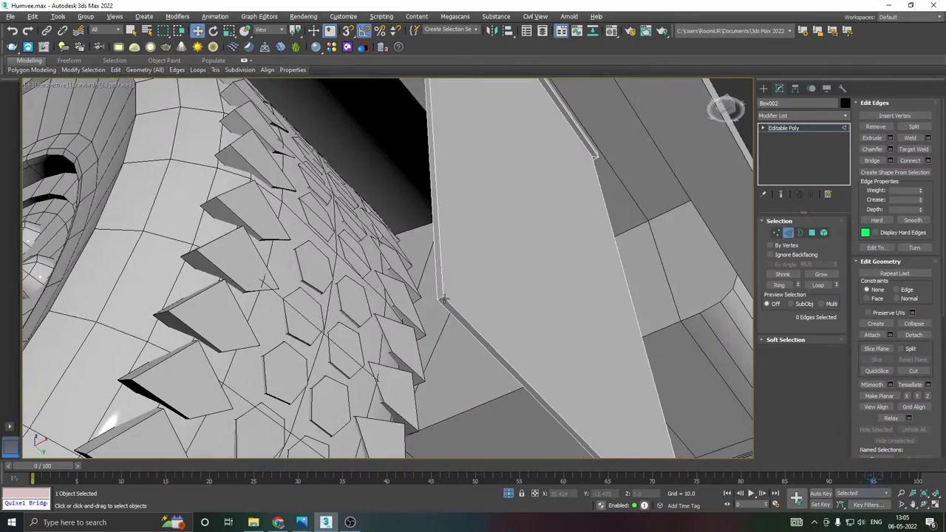
pyautogui.click(443, 300)
pyautogui.scroll(-5, 444, 299)
pyautogui.keyDown('alt'); pyautogui.moveTo(443, 299); pyautogui.dragTo(526, 259, button='middle'); pyautogui.keyUp('alt')
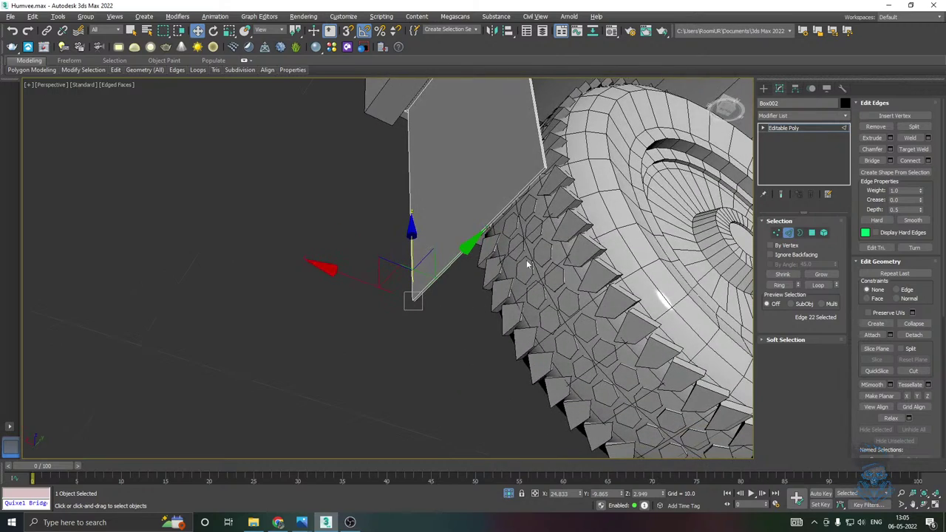
pyautogui.scroll(5, 559, 168)
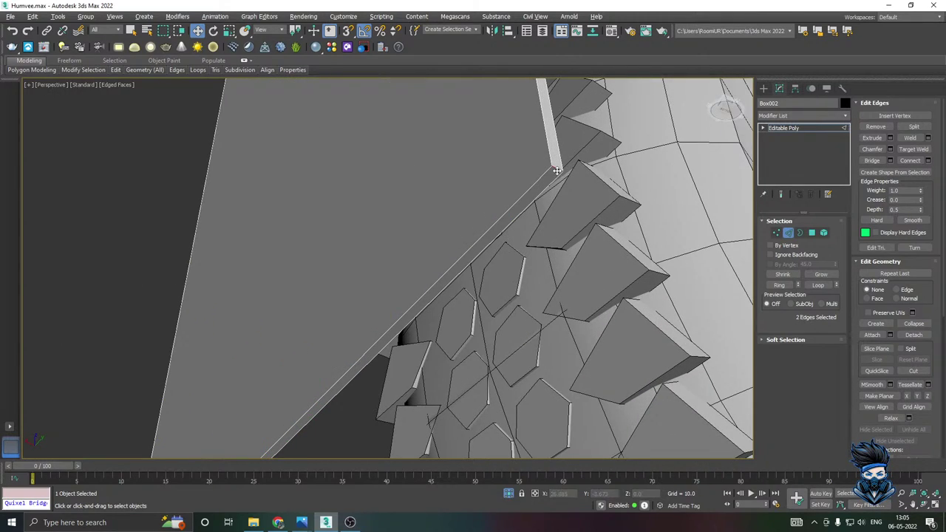
pyautogui.scroll(-6, 557, 170)
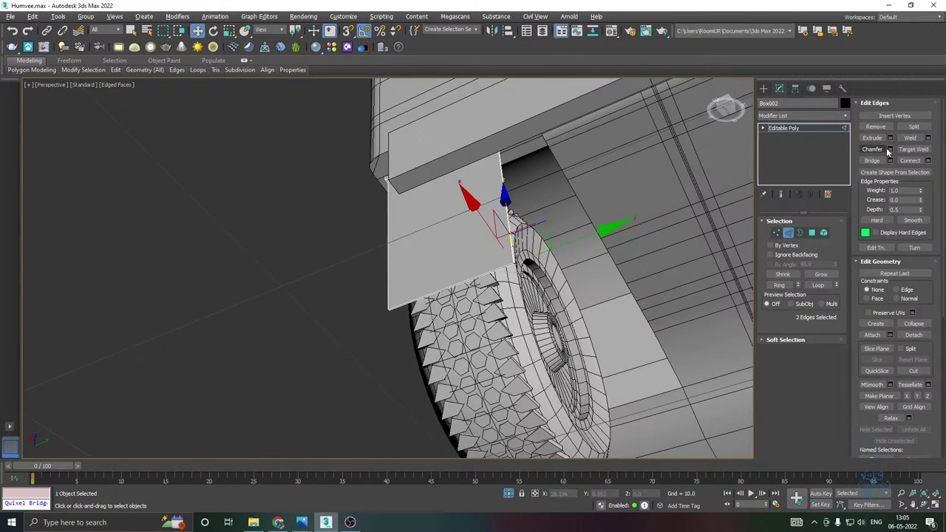
pyautogui.click(890, 150)
pyautogui.moveTo(587, 255); pyautogui.dragTo(588, 242)
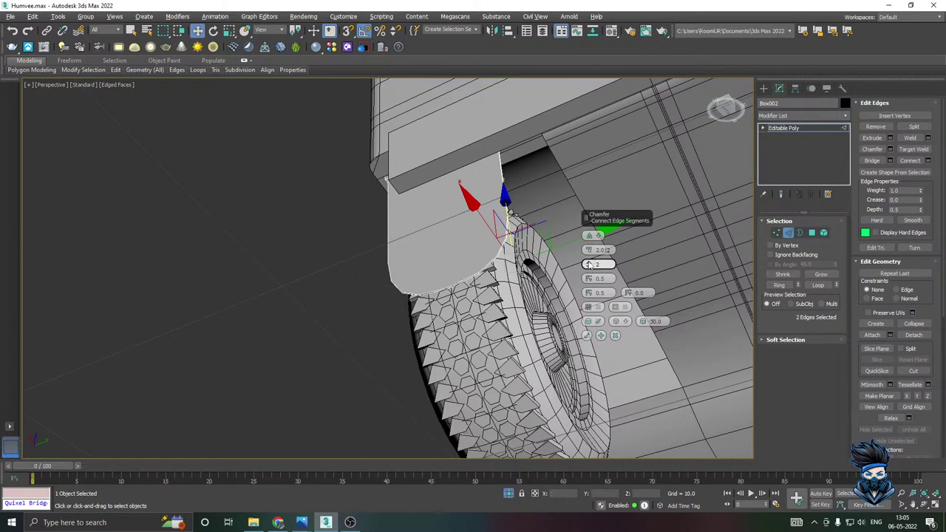
pyautogui.keyDown('alt'); pyautogui.moveTo(577, 258); pyautogui.dragTo(498, 254, button='middle'); pyautogui.keyUp('alt')
pyautogui.moveTo(589, 252); pyautogui.dragTo(589, 252)
pyautogui.click(587, 336)
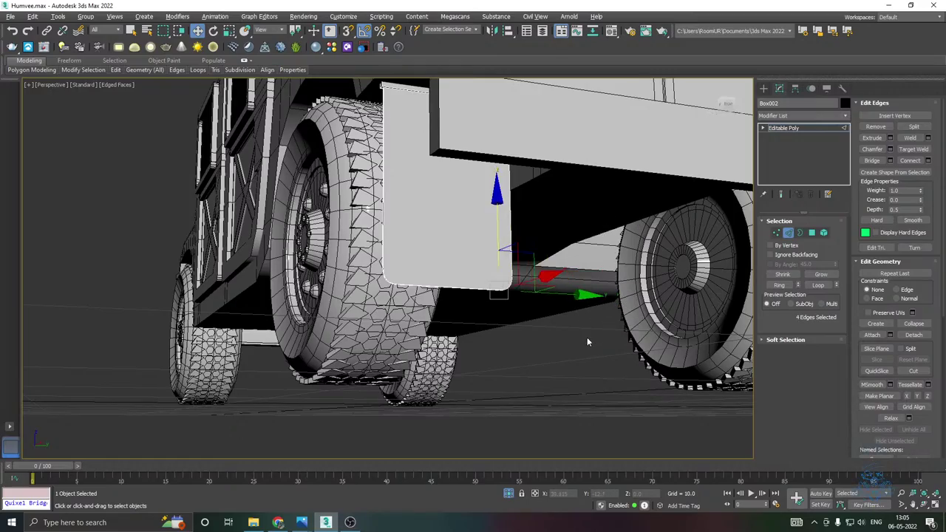
# Copy the finished mud flap along Y to about 7.35, behind the opposite rear wheel.
pyautogui.click(787, 129)
pyautogui.scroll(-3, 332, 237)
pyautogui.keyDown('alt'); pyautogui.moveTo(407, 238); pyautogui.dragTo(401, 214, button='middle'); pyautogui.keyUp('alt')
pyautogui.moveTo(419, 216)
pyautogui.keyDown('shift'); pyautogui.mouseDown()
pyautogui.moveTo(633, 205)
pyautogui.moveTo(614, 202)
pyautogui.mouseUp(); pyautogui.keyUp('shift')
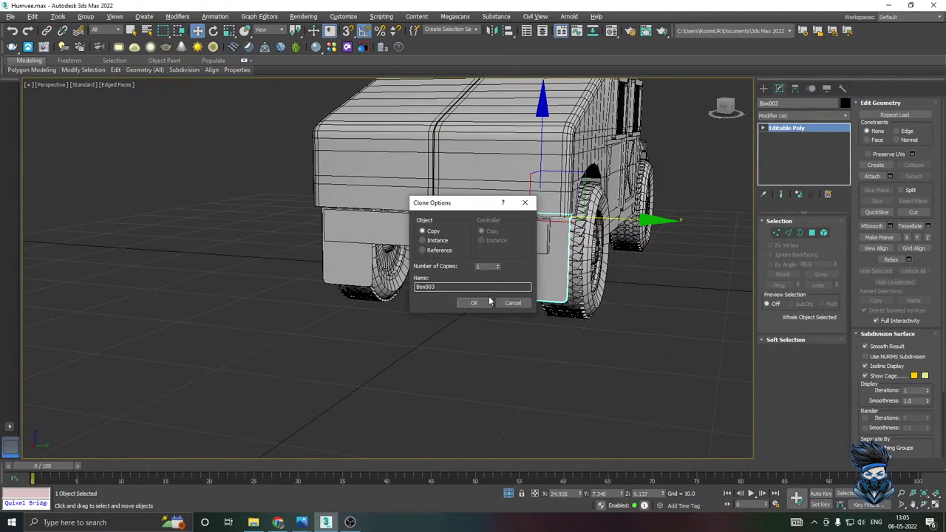
pyautogui.click(468, 300)
# Examine the mud flaps, the rear bumper and the whole Humvee from the rear, side and front.
pyautogui.moveTo(473, 296)
pyautogui.keyDown('alt'); pyautogui.mouseDown(button='middle')
pyautogui.moveTo(561, 255)
pyautogui.moveTo(584, 271)
pyautogui.moveTo(456, 252)
pyautogui.moveTo(566, 291)
pyautogui.moveTo(594, 275)
pyautogui.moveTo(564, 272)
pyautogui.mouseUp(button='middle'); pyautogui.keyUp('alt')
pyautogui.scroll(-2, 567, 291)
pyautogui.click(557, 273)
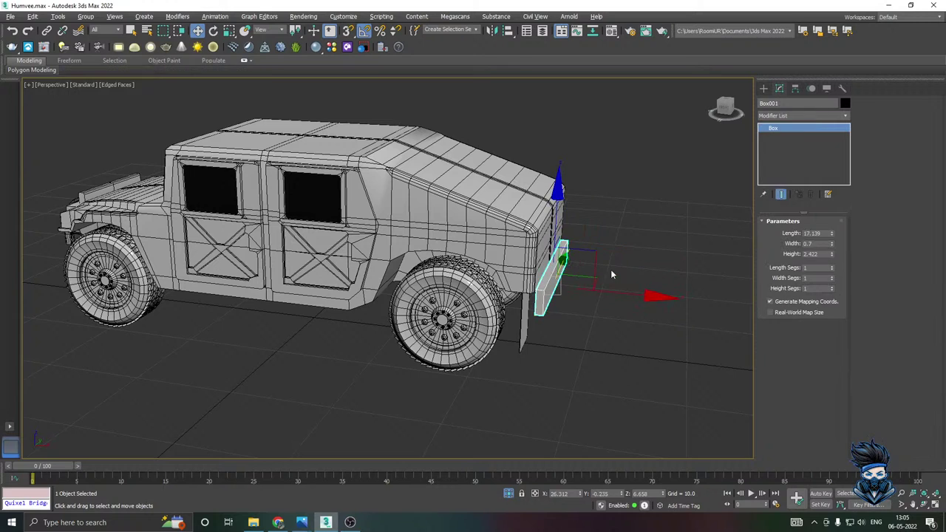
pyautogui.click(640, 271)
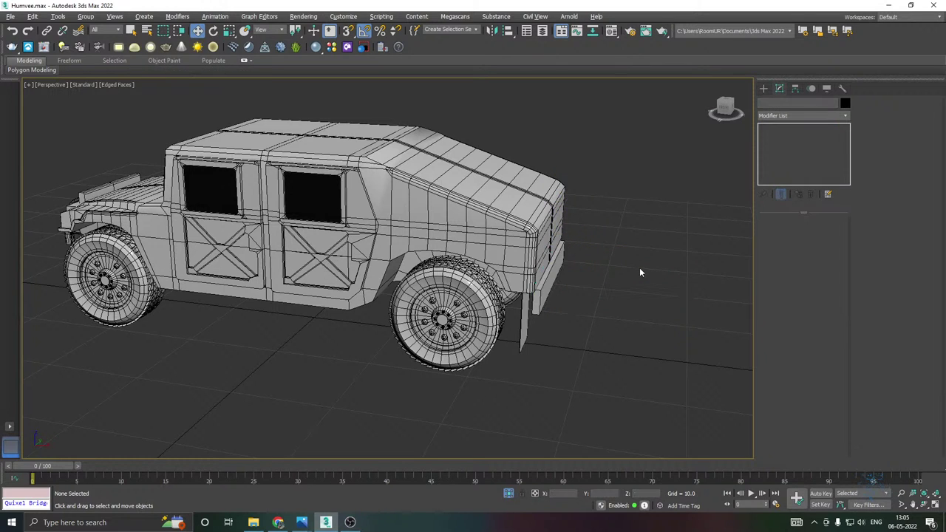
pyautogui.scroll(-3, 370, 244)
pyautogui.keyDown('alt'); pyautogui.moveTo(505, 263); pyautogui.dragTo(532, 302, button='middle'); pyautogui.keyUp('alt')
pyautogui.scroll(2, 551, 235)
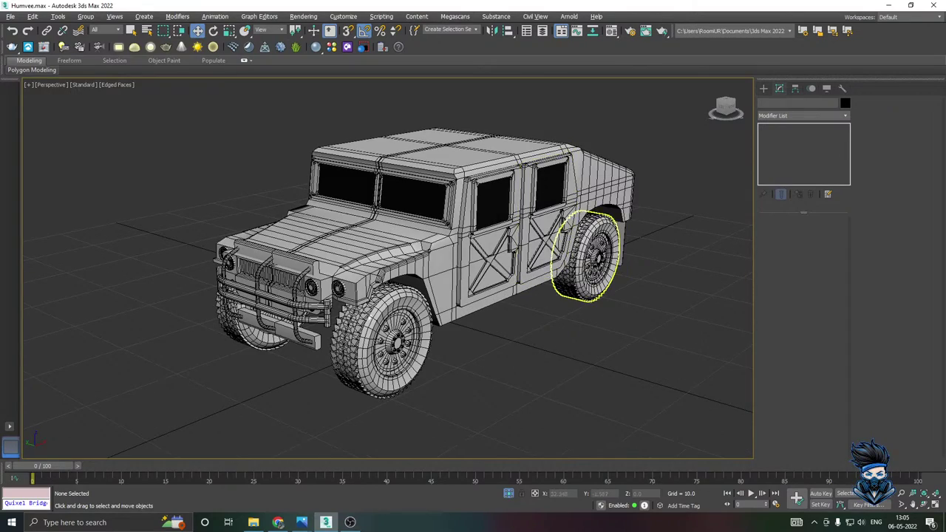
pyautogui.scroll(2, 394, 203)
pyautogui.keyDown('alt'); pyautogui.moveTo(477, 153); pyautogui.dragTo(409, 262, button='middle'); pyautogui.keyUp('alt')
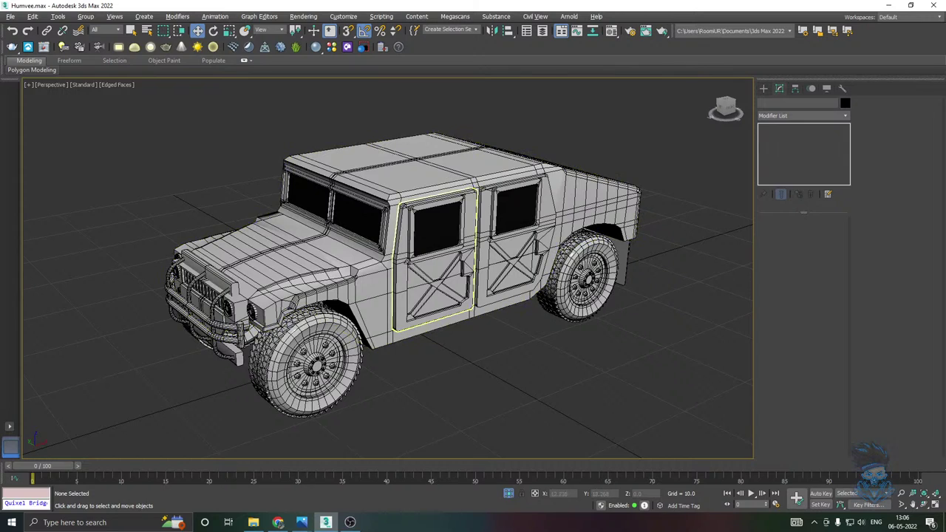
# Frame the whole vehicle in the Top view and save the scene.
pyautogui.press('t')
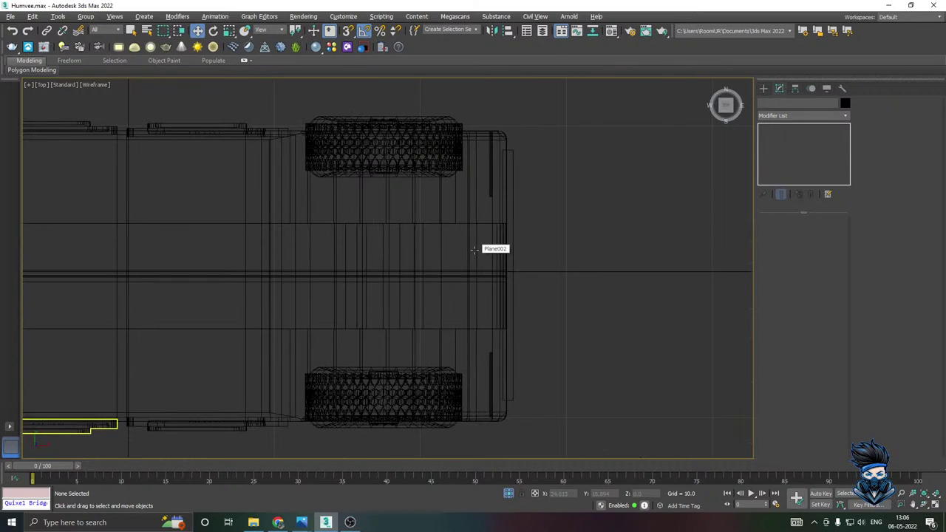
pyautogui.press('z')
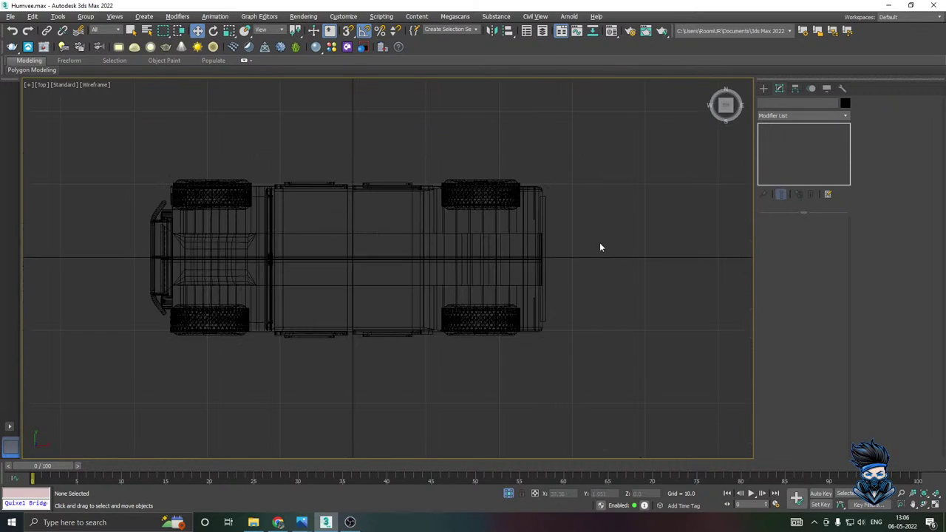
pyautogui.click(13, 20)
pyautogui.click(30, 91)
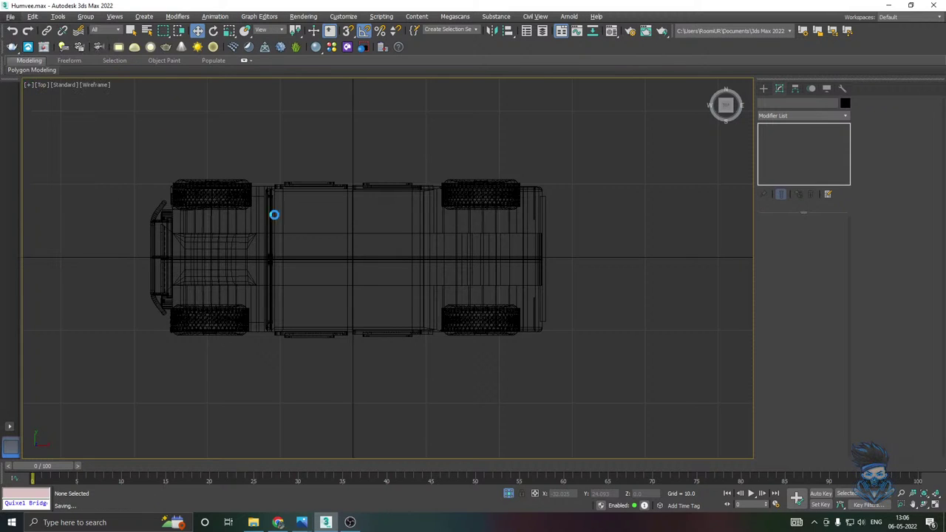
# Copy the rear bumper box forward along X to about -1.41, under the middle of the cabin.
pyautogui.moveTo(292, 228); pyautogui.dragTo(354, 180, button='middle')
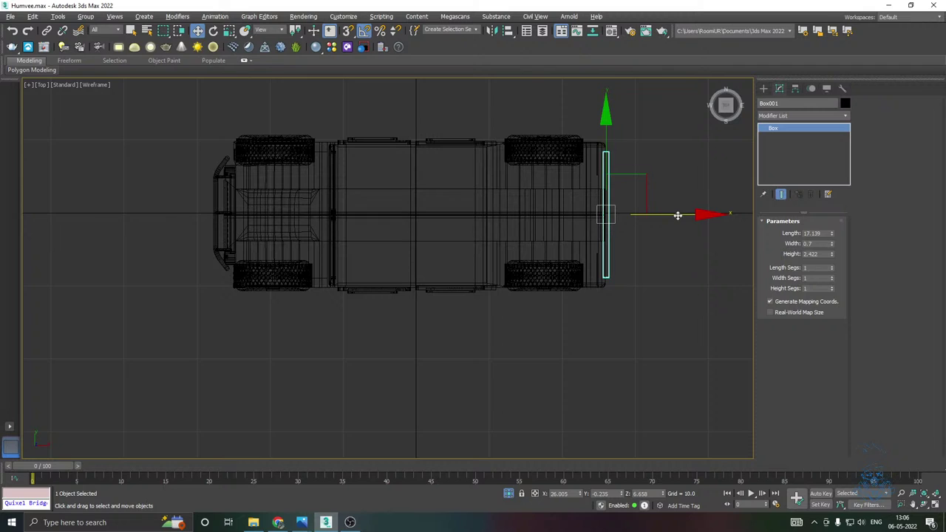
pyautogui.keyDown('shift'); pyautogui.moveTo(678, 215); pyautogui.dragTo(480, 214); pyautogui.keyUp('shift')
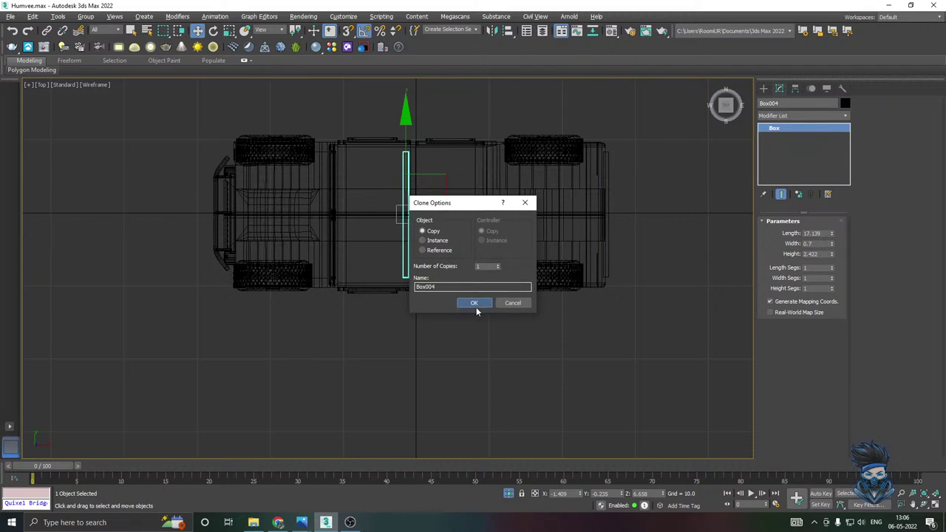
pyautogui.click(474, 303)
# Rotate the copied box -90° about Z and move it along Y to about -11.04, beside the doors.
pyautogui.press('e')
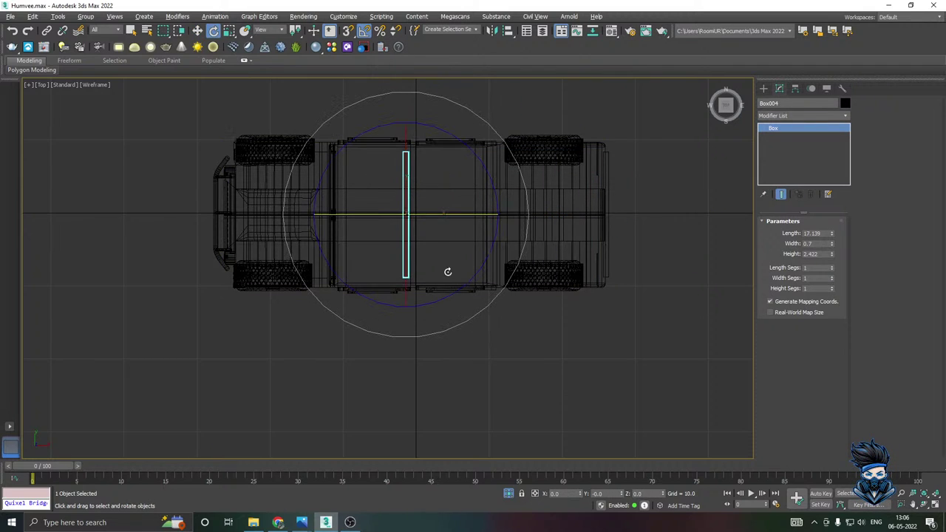
pyautogui.moveTo(459, 287); pyautogui.dragTo(414, 313)
pyautogui.press('w')
pyautogui.moveTo(407, 163); pyautogui.dragTo(417, 244)
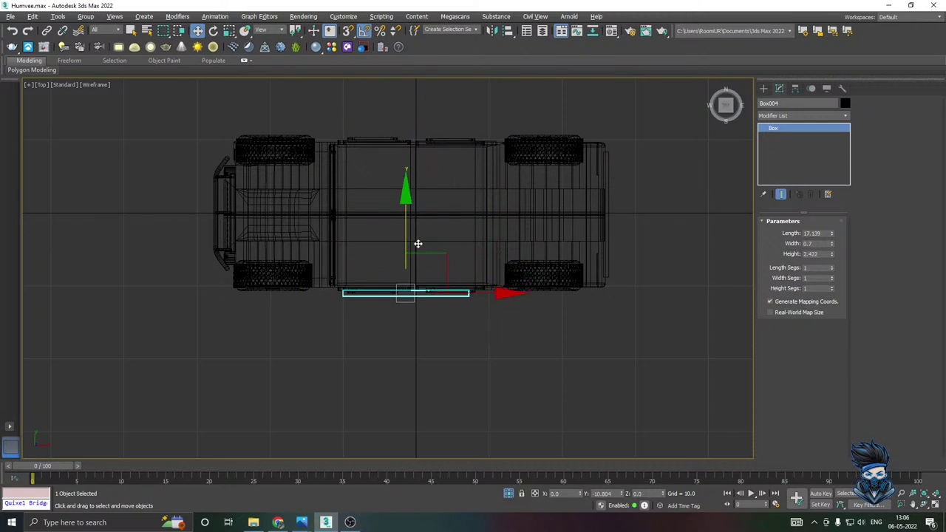
# Lower the box below the doors to Z about 3.94 and shift it forward along X to about -5.
pyautogui.press('p')
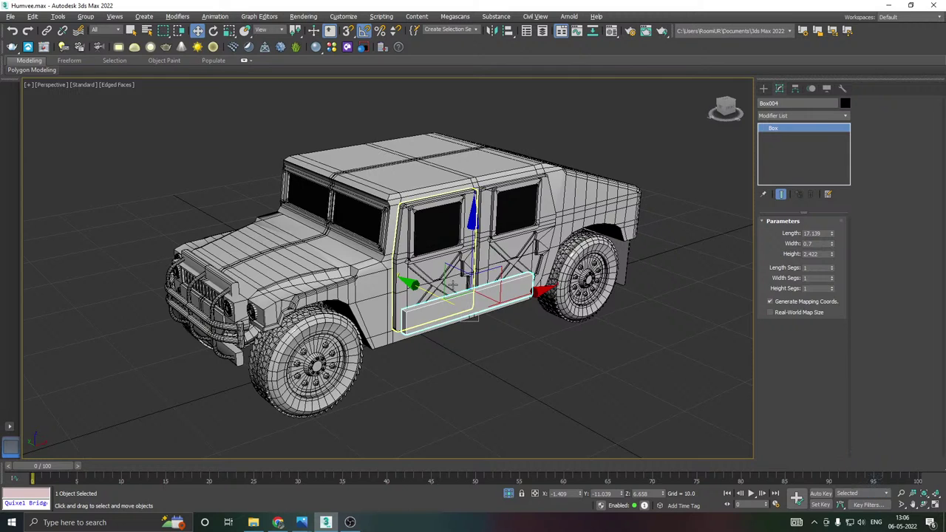
pyautogui.scroll(3, 467, 222)
pyautogui.moveTo(444, 307); pyautogui.dragTo(438, 218, button='middle')
pyautogui.moveTo(472, 195); pyautogui.dragTo(454, 286)
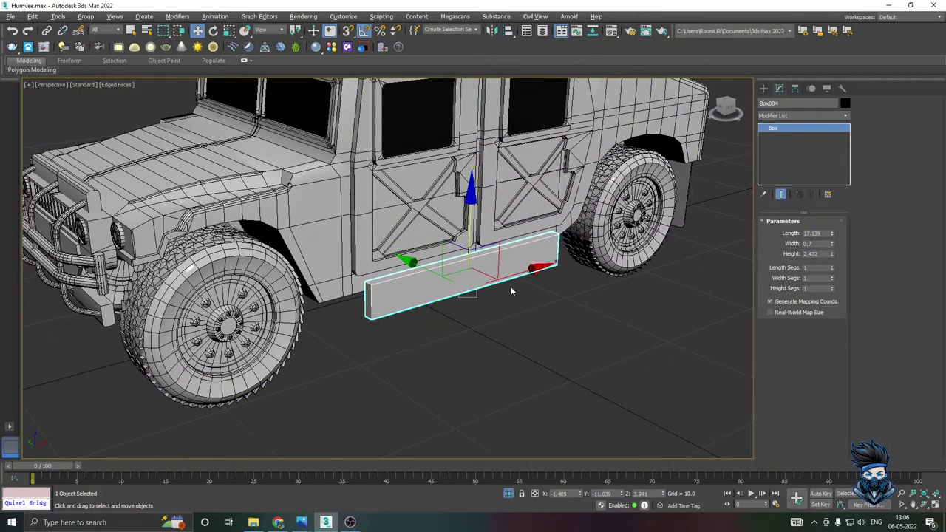
pyautogui.moveTo(522, 275); pyautogui.dragTo(477, 266)
pyautogui.moveTo(834, 257); pyautogui.dragTo(834, 271)
pyautogui.keyDown('alt'); pyautogui.moveTo(599, 247); pyautogui.dragTo(632, 245, button='middle'); pyautogui.keyUp('alt')
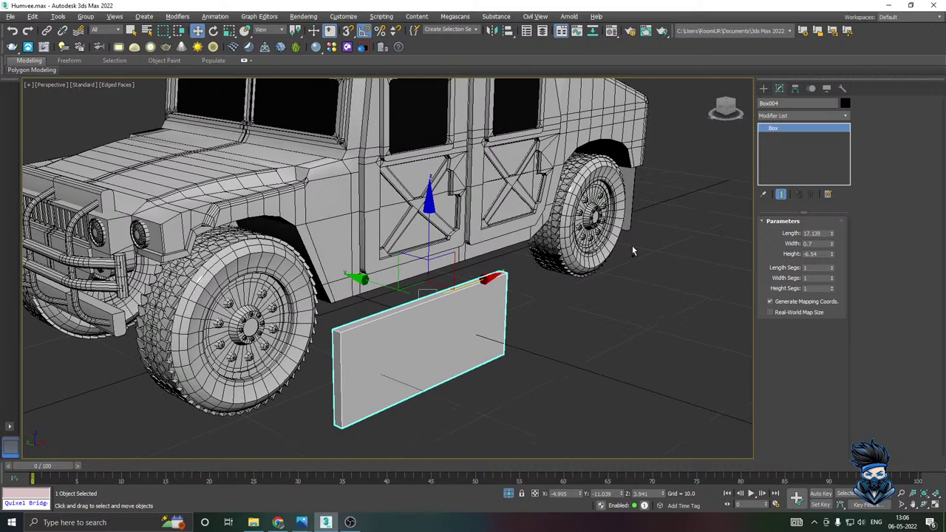
pyautogui.hotkey('ctrl', 'z')
# Reduce the box to 0.34 wide and 1.356 high, and move it against the sill at Y about -10.3, Z about 5.02.
pyautogui.moveTo(831, 255)
pyautogui.mouseDown()
pyautogui.moveTo(839, 277)
pyautogui.moveTo(836, 253)
pyautogui.moveTo(838, 264)
pyautogui.mouseUp()
pyautogui.scroll(4, 488, 264)
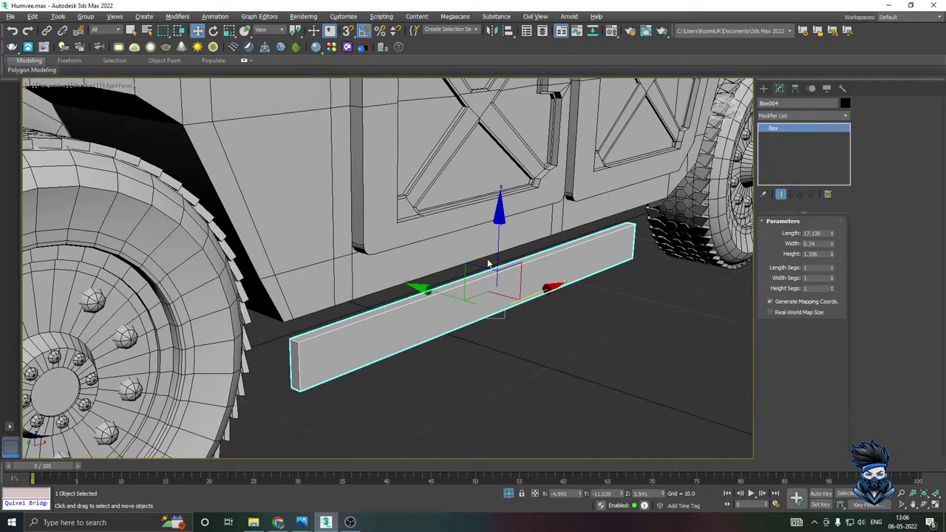
pyautogui.keyDown('alt'); pyautogui.moveTo(500, 258); pyautogui.dragTo(434, 266, button='middle'); pyautogui.keyUp('alt')
pyautogui.moveTo(433, 266); pyautogui.dragTo(407, 255)
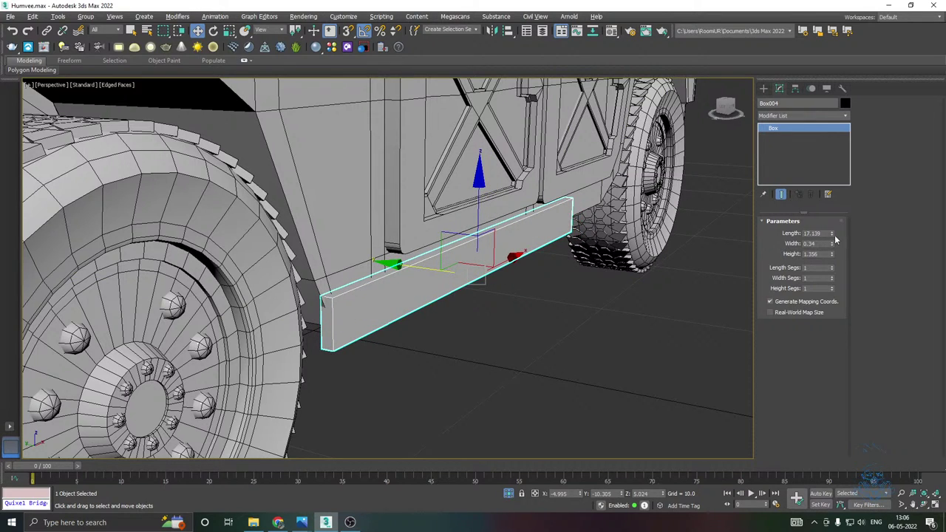
# Convert the box to Editable Poly and extend its rear-end vertices along X to about 9.29, near the rear wheel.
pyautogui.rightClick(788, 129)
pyautogui.click(813, 190)
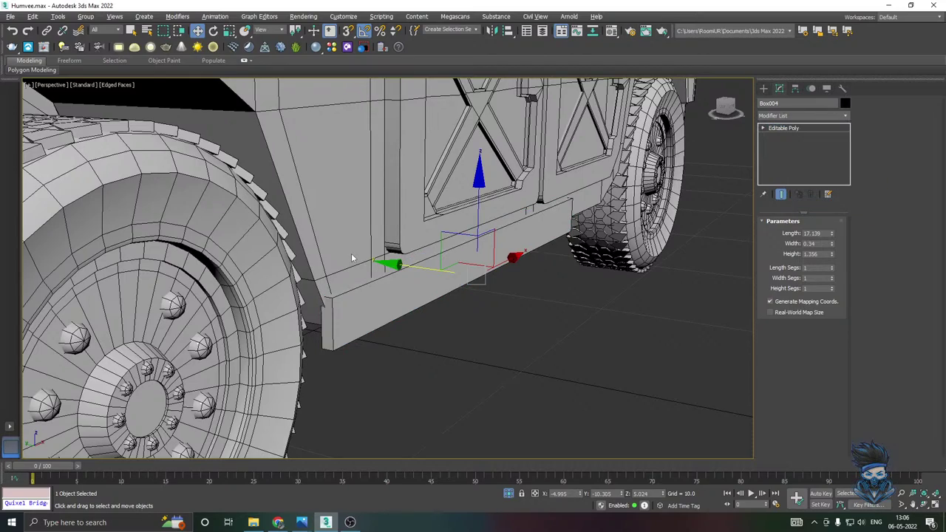
pyautogui.scroll(-3, 351, 258)
pyautogui.keyDown('alt'); pyautogui.moveTo(352, 258); pyautogui.dragTo(277, 260, button='middle'); pyautogui.keyUp('alt')
pyautogui.moveTo(407, 247); pyautogui.dragTo(269, 247, button='middle')
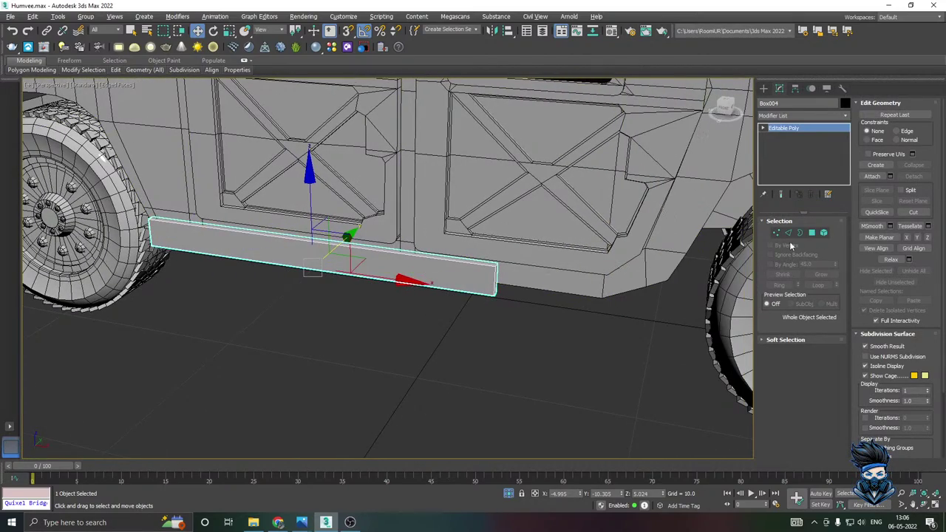
pyautogui.click(776, 233)
pyautogui.moveTo(479, 260); pyautogui.dragTo(532, 298)
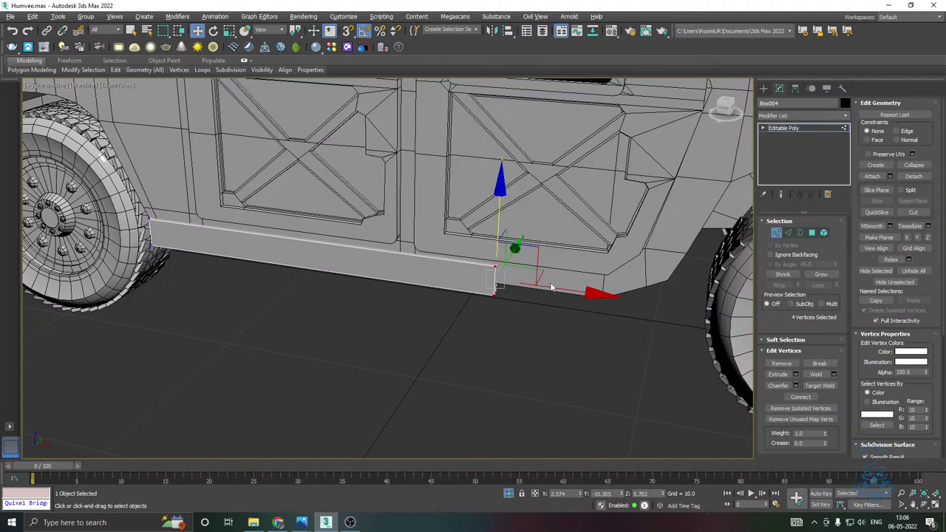
pyautogui.moveTo(584, 283); pyautogui.dragTo(694, 269)
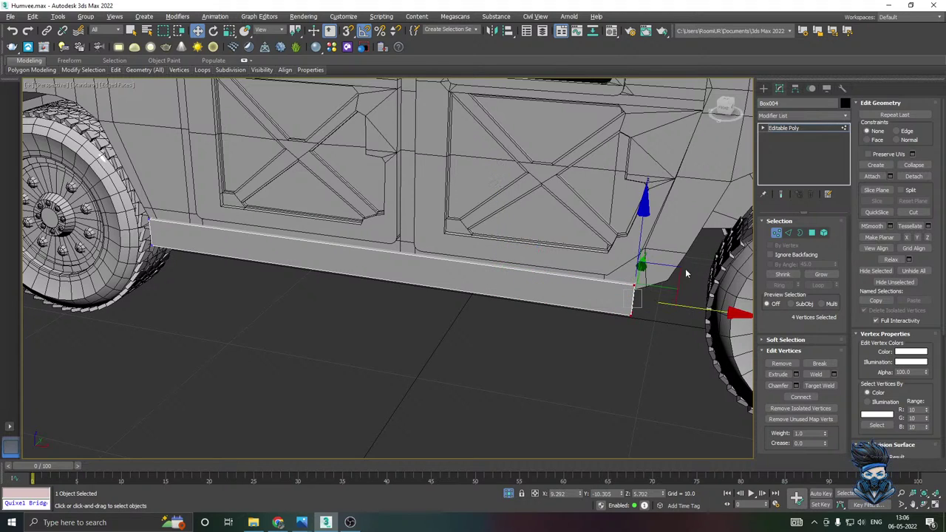
pyautogui.moveTo(616, 342); pyautogui.dragTo(623, 310)
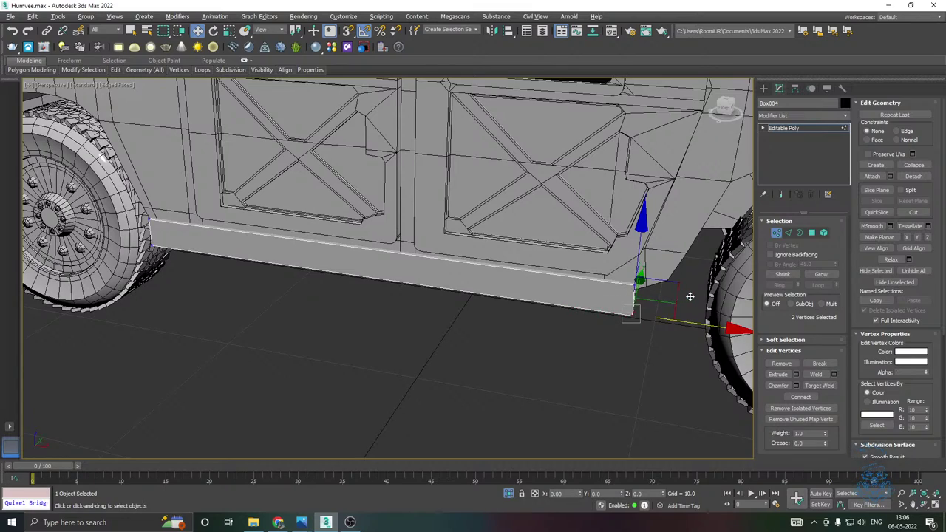
pyautogui.scroll(-3, 594, 280)
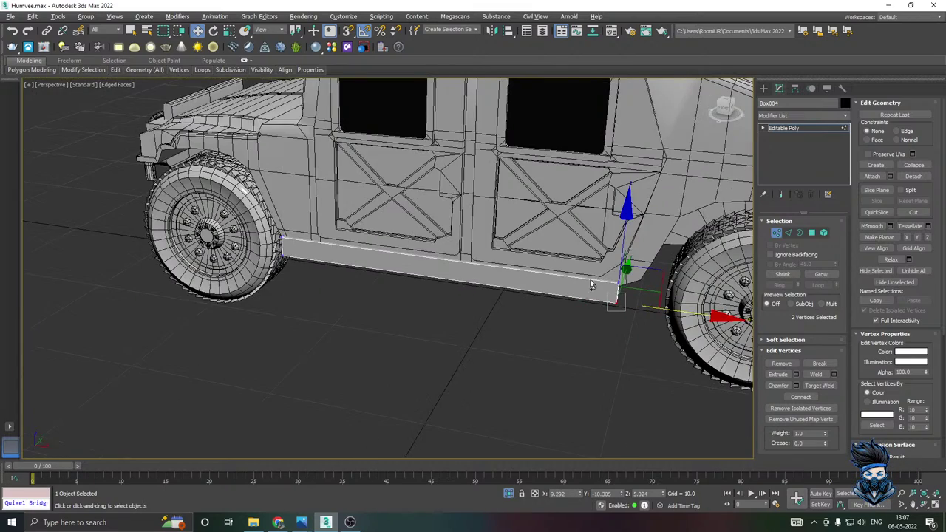
# Raise the whole side box to Z about 5.19 and rotate it about its long axis to lie flat as a step.
pyautogui.keyDown('alt'); pyautogui.moveTo(594, 280); pyautogui.dragTo(660, 275, button='middle'); pyautogui.keyUp('alt')
pyautogui.click(813, 128)
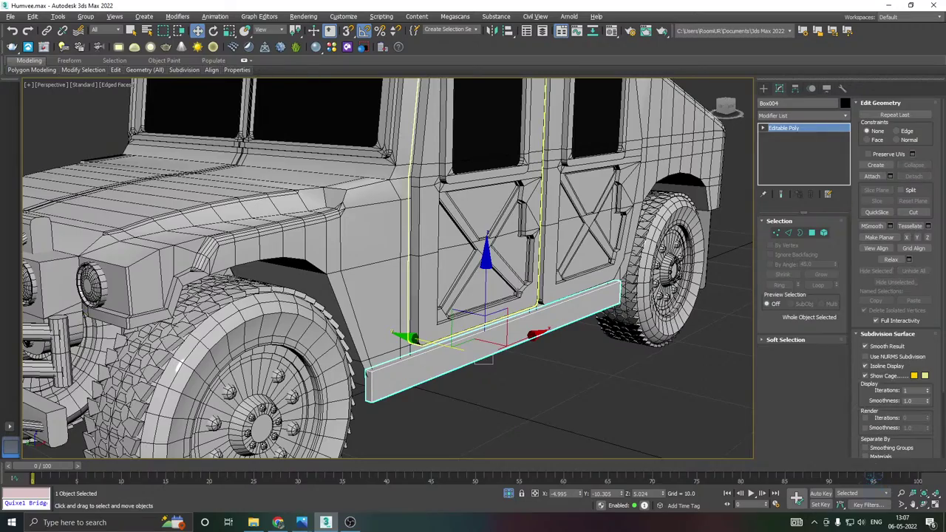
pyautogui.keyDown('alt'); pyautogui.moveTo(483, 295); pyautogui.dragTo(507, 323, button='middle'); pyautogui.keyUp('alt')
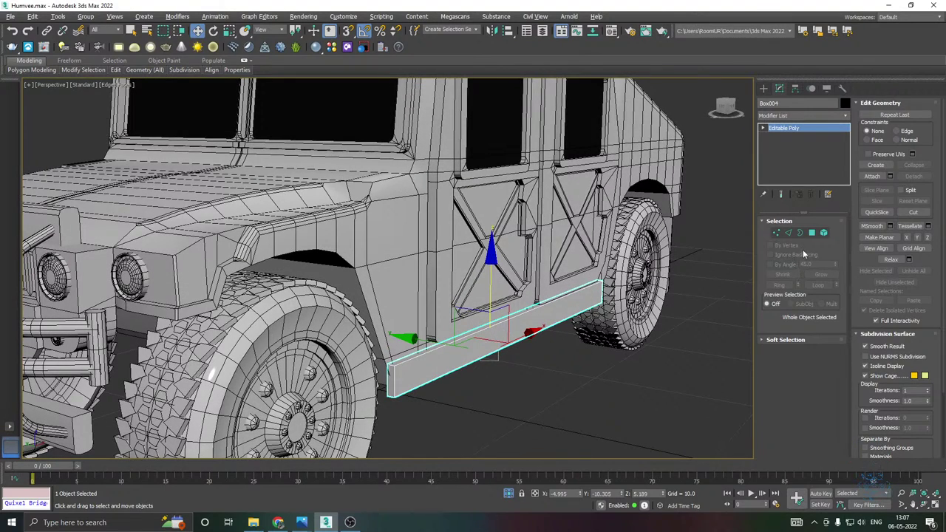
pyautogui.keyDown('alt'); pyautogui.moveTo(599, 301); pyautogui.dragTo(602, 286, button='middle'); pyautogui.keyUp('alt')
pyautogui.press('e')
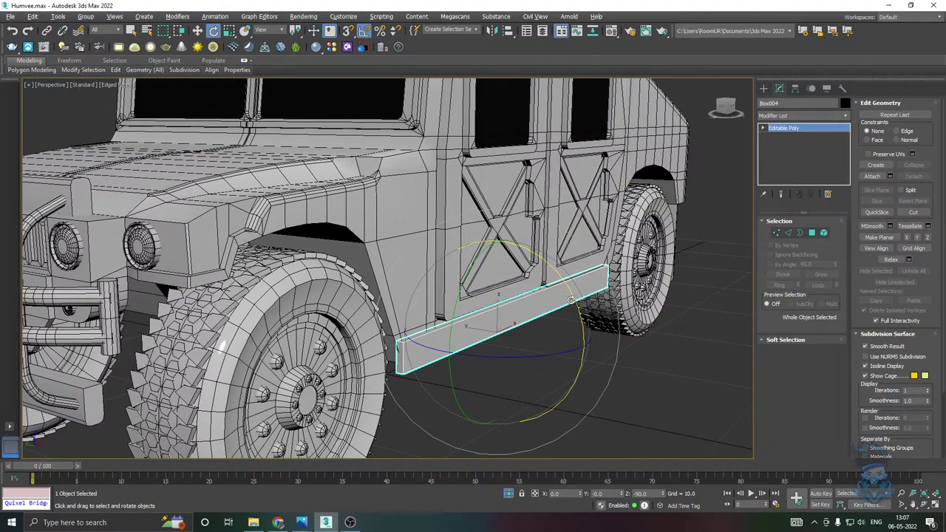
pyautogui.moveTo(571, 299); pyautogui.dragTo(567, 298)
pyautogui.press('w')
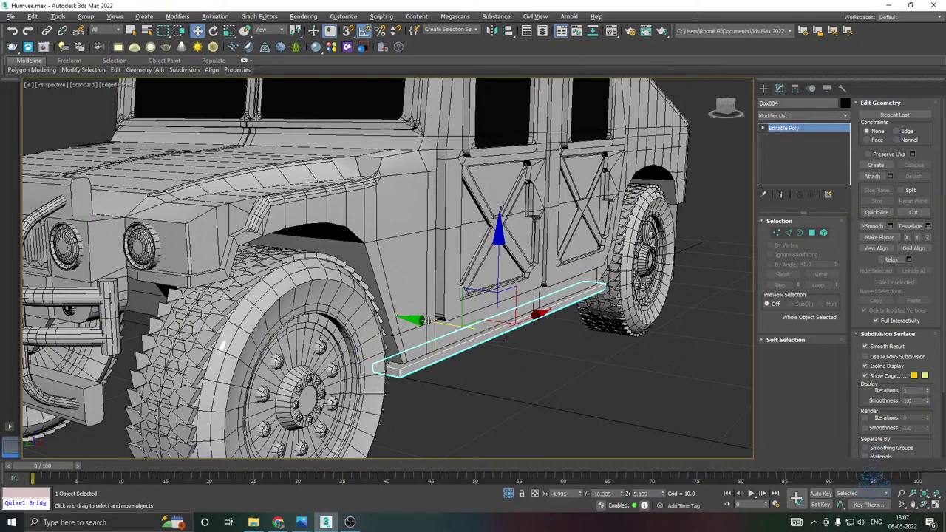
# Move the flat side step outward to Y about -11.35 and back along X to about -4.52.
pyautogui.moveTo(416, 316); pyautogui.dragTo(447, 311)
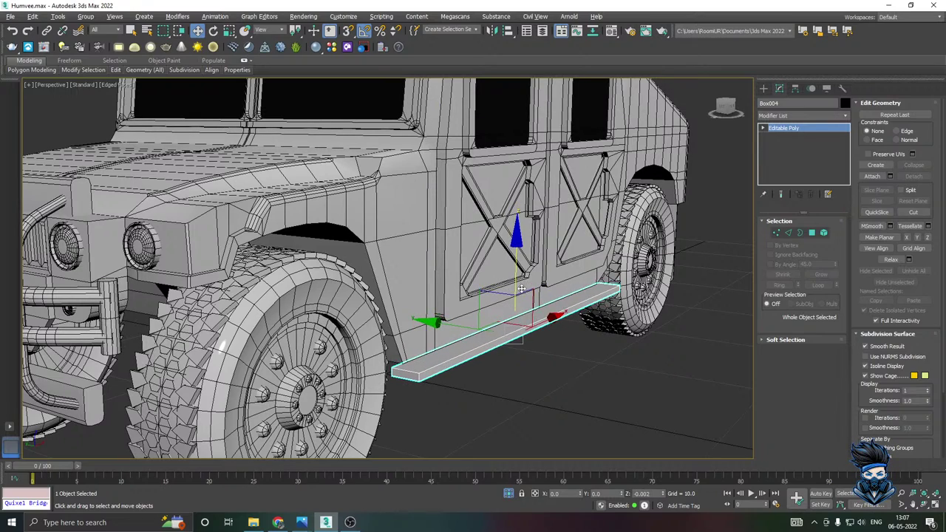
pyautogui.keyDown('alt'); pyautogui.moveTo(516, 287); pyautogui.dragTo(550, 331, button='middle'); pyautogui.keyUp('alt')
pyautogui.moveTo(545, 323); pyautogui.dragTo(551, 319)
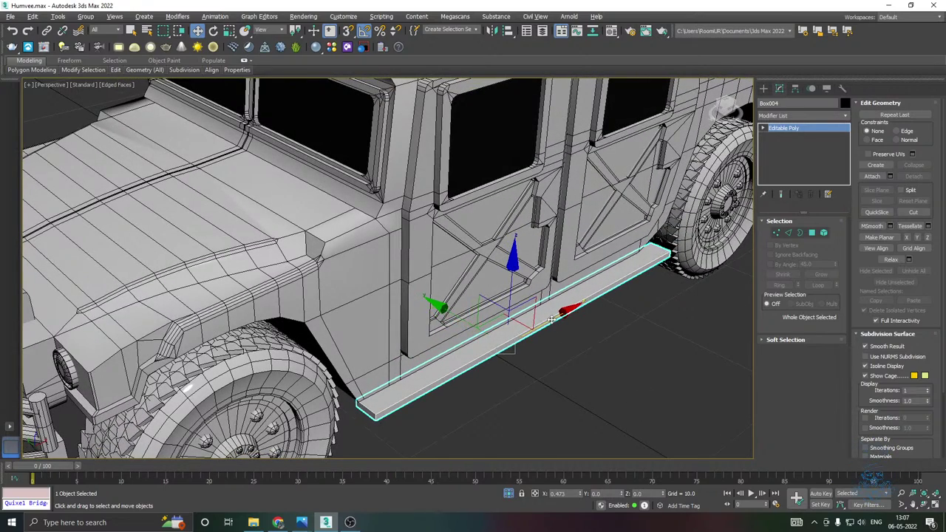
pyautogui.moveTo(448, 315); pyautogui.dragTo(450, 316)
pyautogui.keyDown('alt'); pyautogui.moveTo(507, 314); pyautogui.dragTo(399, 281, button='middle'); pyautogui.keyUp('alt')
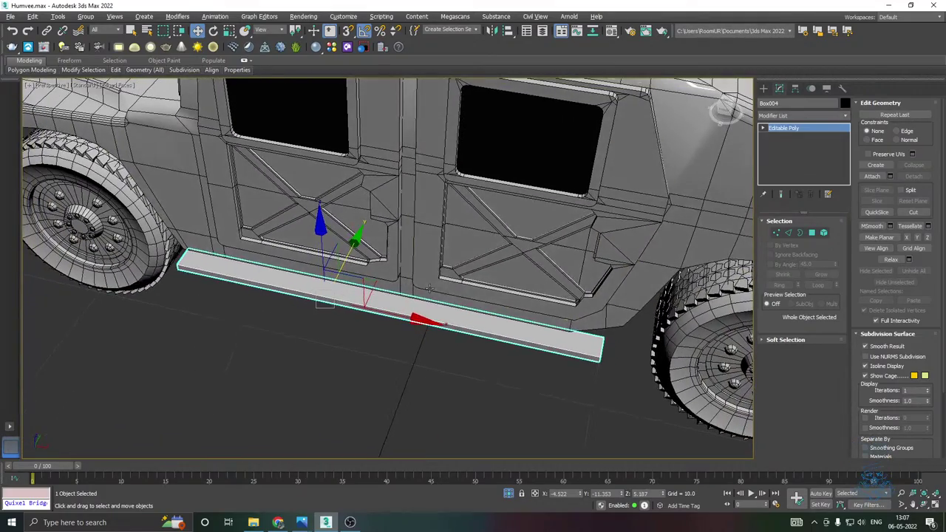
# Shorten the side step by moving its four rear-end vertices along X to about 8.09.
pyautogui.click(777, 233)
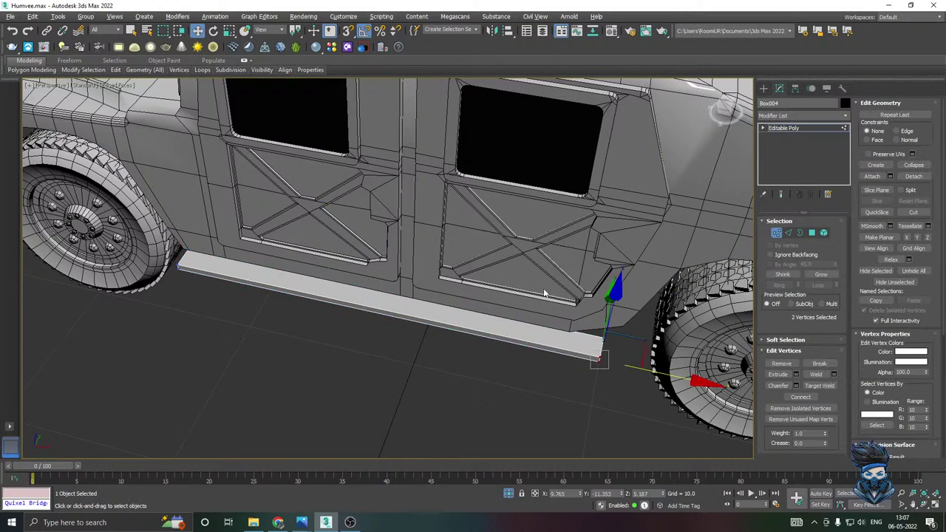
pyautogui.moveTo(675, 368); pyautogui.dragTo(640, 340)
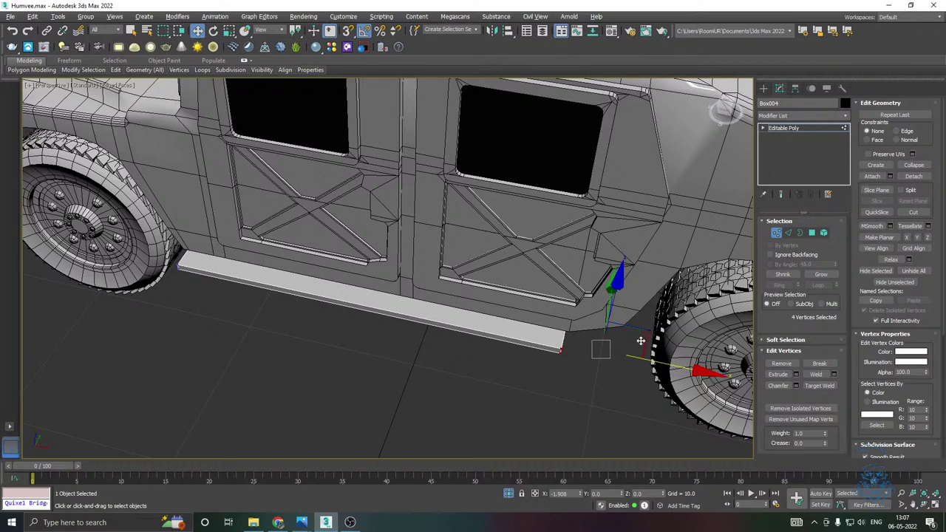
pyautogui.scroll(5, 622, 325)
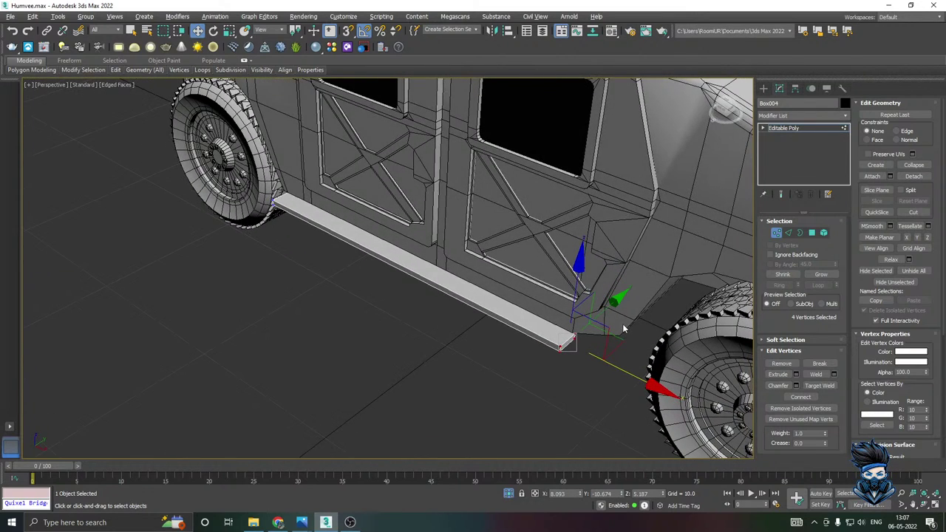
# Chamfer the side step's two outer vertical corner edges by 1.23 with 4 segments.
pyautogui.click(788, 234)
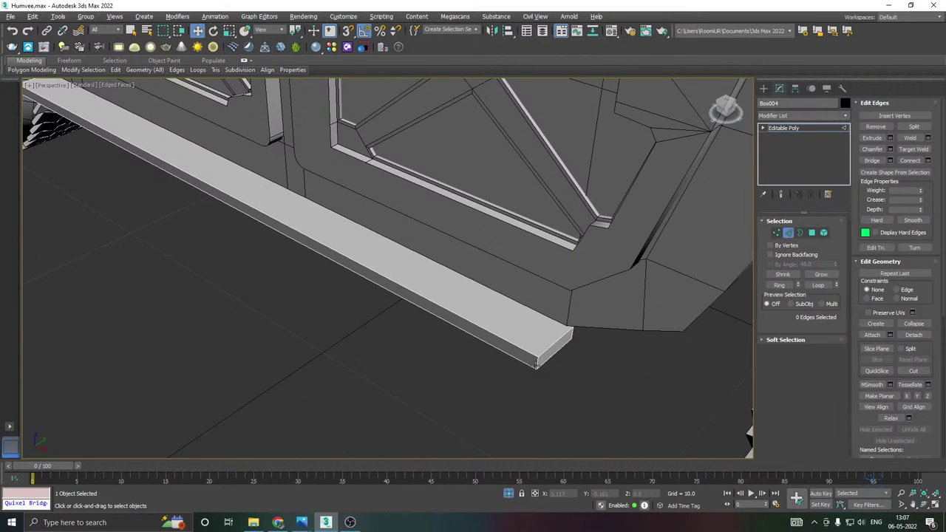
pyautogui.click(536, 364)
pyautogui.scroll(-10, 566, 312)
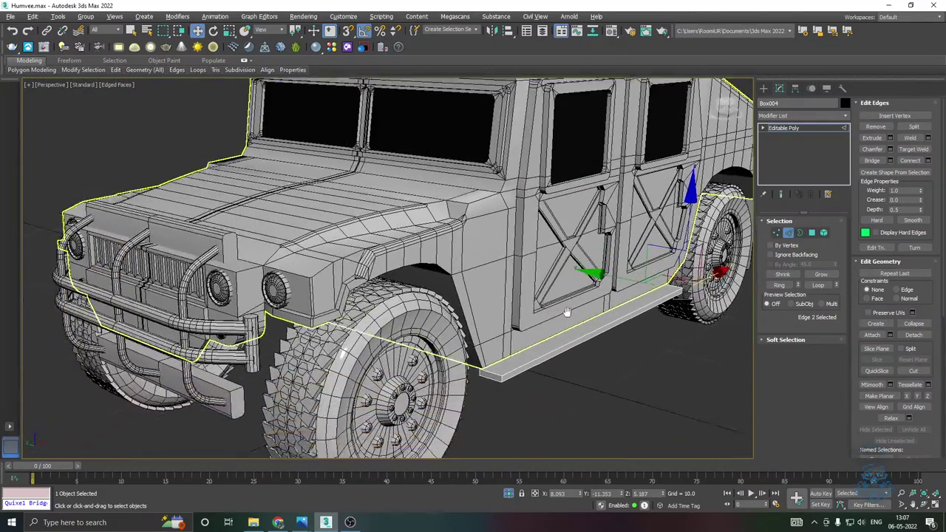
pyautogui.scroll(10, 566, 312)
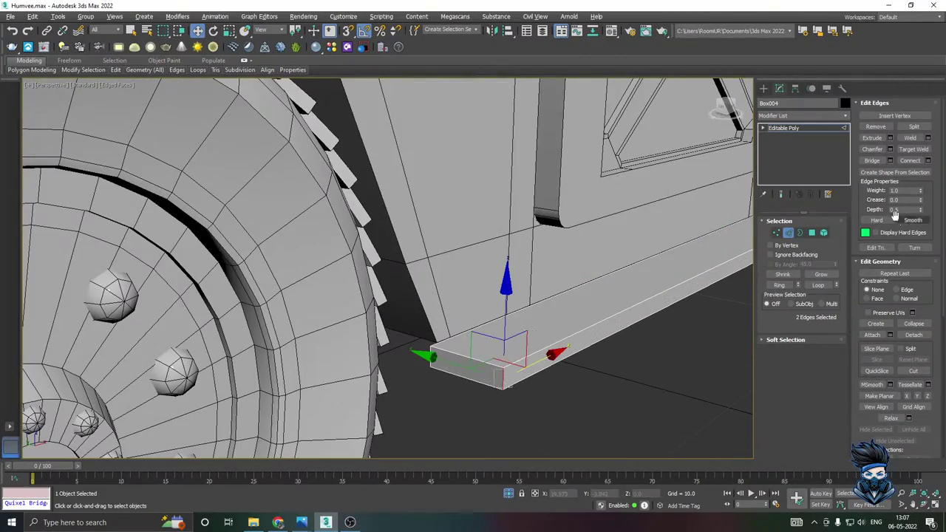
pyautogui.hotkey('ctrl', 'shift', 'c')
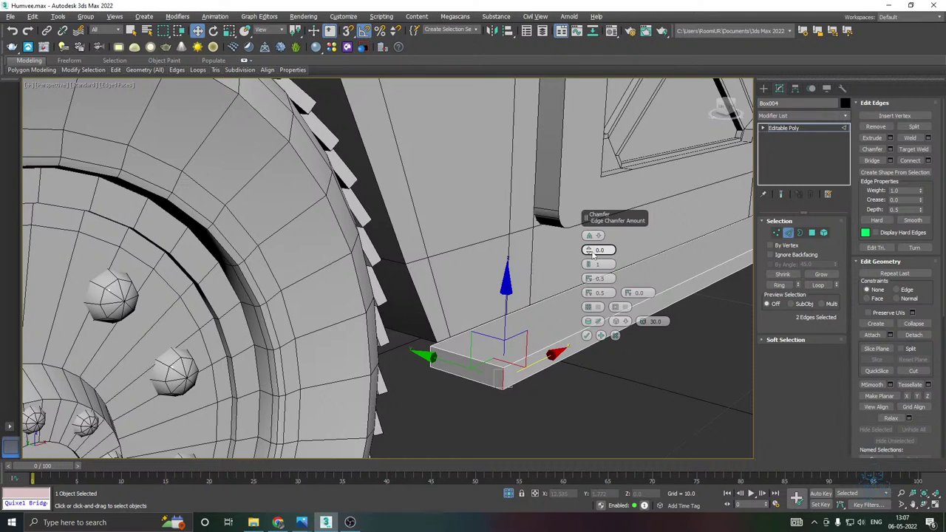
pyautogui.moveTo(593, 254)
pyautogui.mouseDown()
pyautogui.moveTo(587, 244)
pyautogui.moveTo(591, 263)
pyautogui.mouseUp()
pyautogui.scroll(-8, 365, 335)
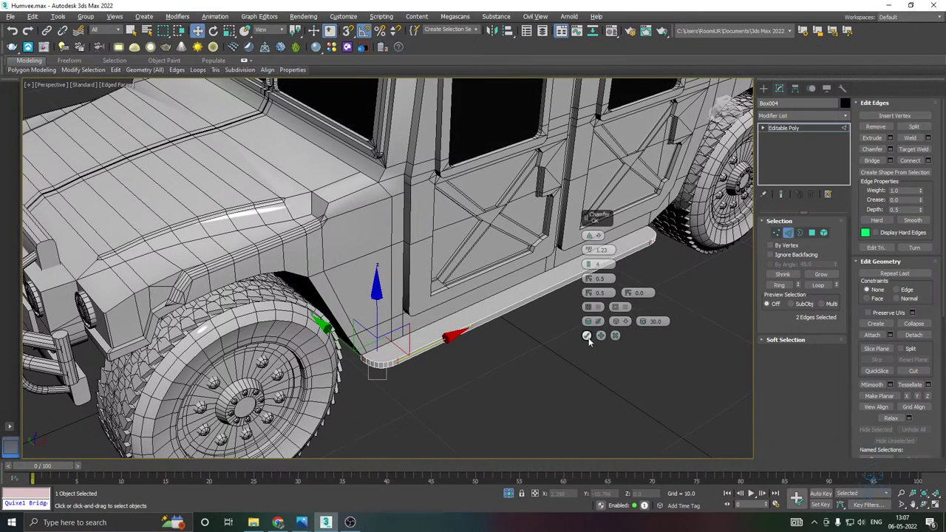
pyautogui.click(587, 337)
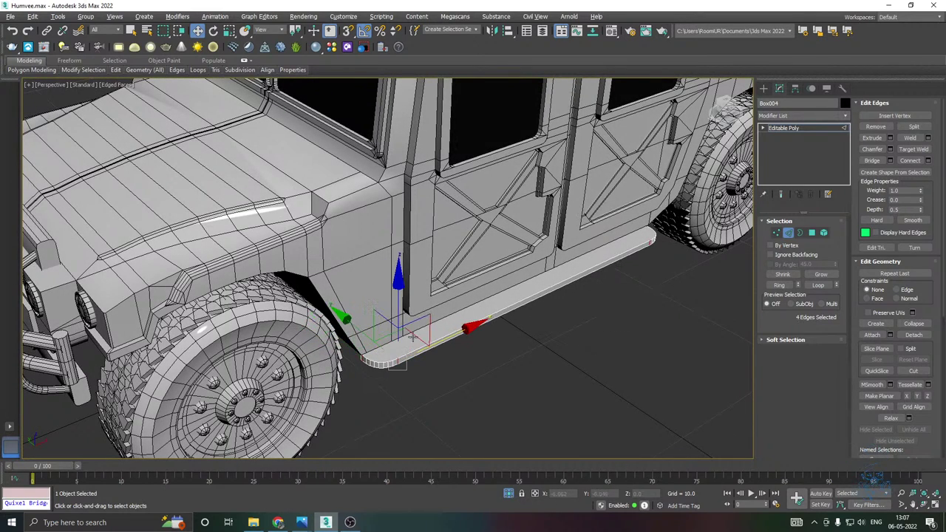
# Shift the vertices of the side step's rounded front end slightly along X to about -12.7, and return to object level.
pyautogui.click(777, 233)
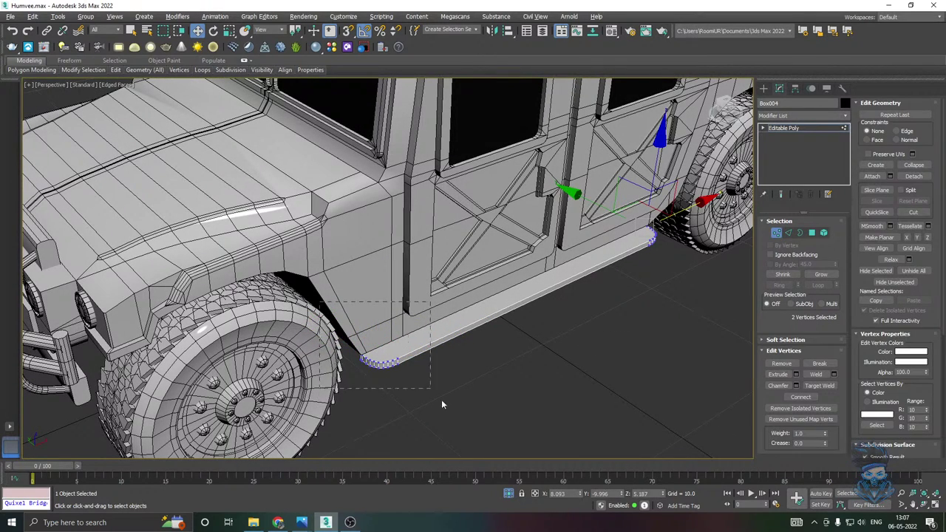
pyautogui.moveTo(441, 404); pyautogui.dragTo(441, 404)
pyautogui.scroll(5, 384, 373)
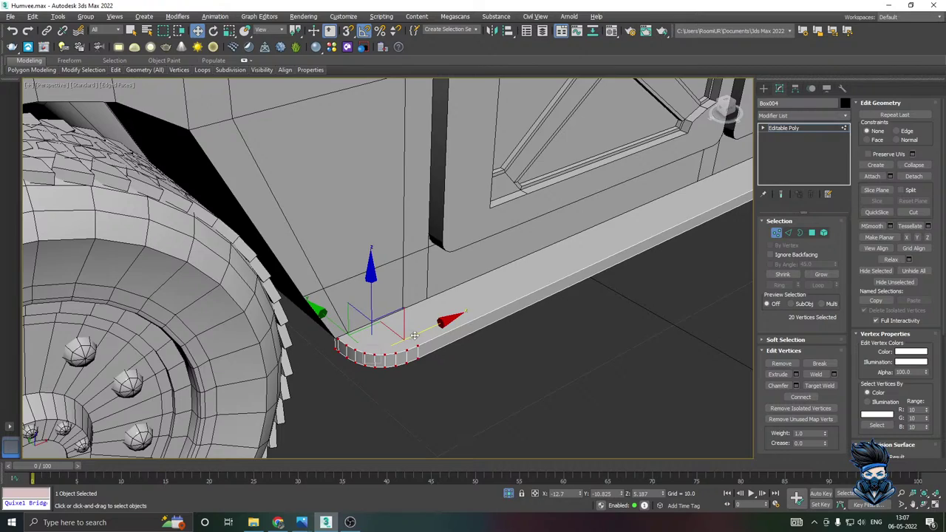
pyautogui.moveTo(415, 335)
pyautogui.mouseDown()
pyautogui.moveTo(426, 330)
pyautogui.moveTo(409, 334)
pyautogui.mouseUp()
pyautogui.scroll(-7, 323, 344)
pyautogui.keyDown('alt'); pyautogui.moveTo(483, 339); pyautogui.dragTo(419, 335, button='middle'); pyautogui.keyUp('alt')
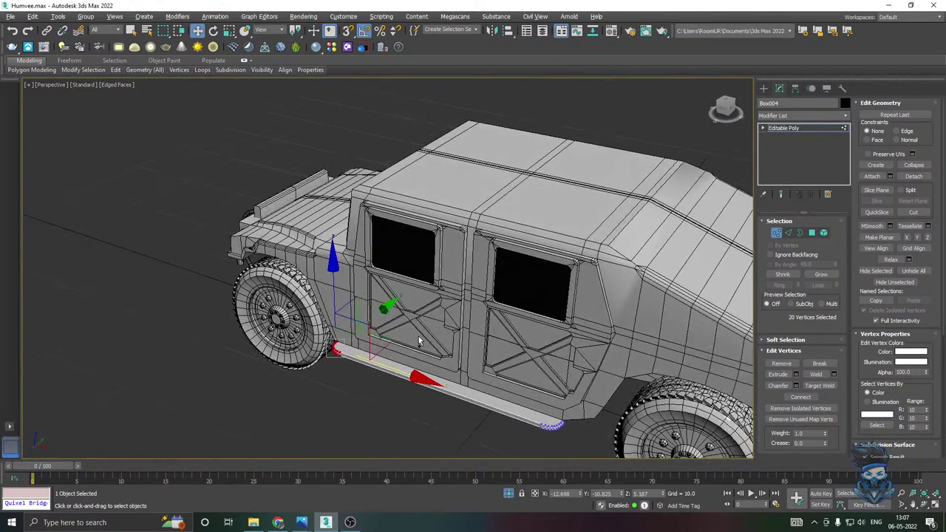
pyautogui.click(795, 126)
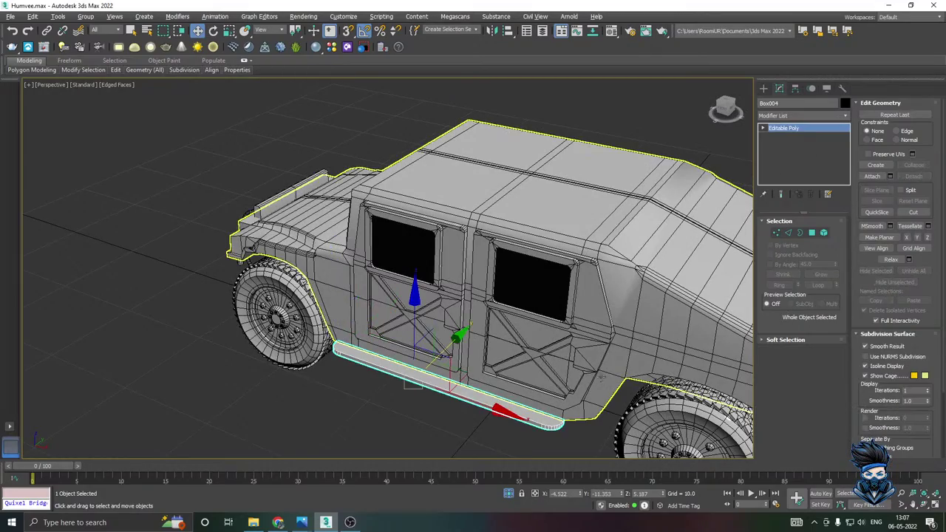
# Copy the side step across to the other side of the Humvee, at Y about 8.99.
pyautogui.moveTo(494, 455); pyautogui.dragTo(625, 342, button='middle')
pyautogui.click(626, 341)
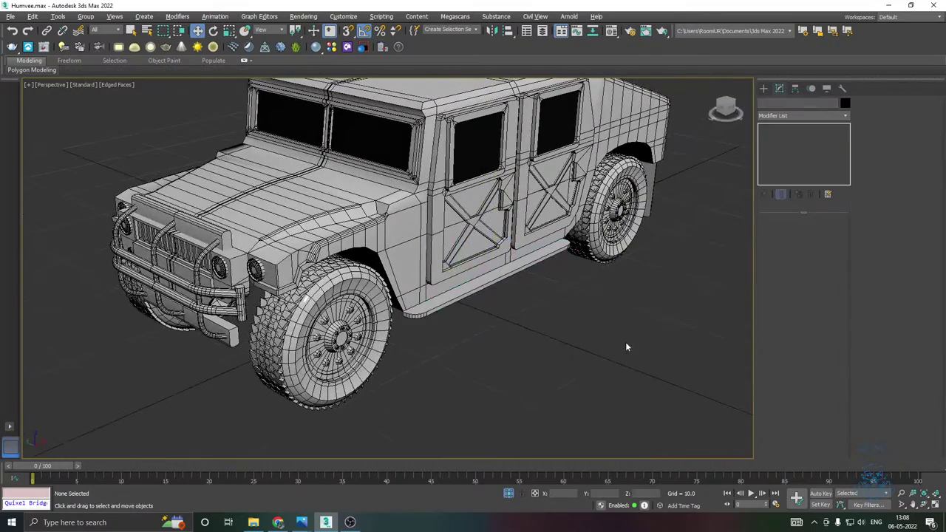
pyautogui.keyDown('alt'); pyautogui.moveTo(580, 363); pyautogui.dragTo(636, 358, button='middle'); pyautogui.keyUp('alt')
pyautogui.click(505, 294)
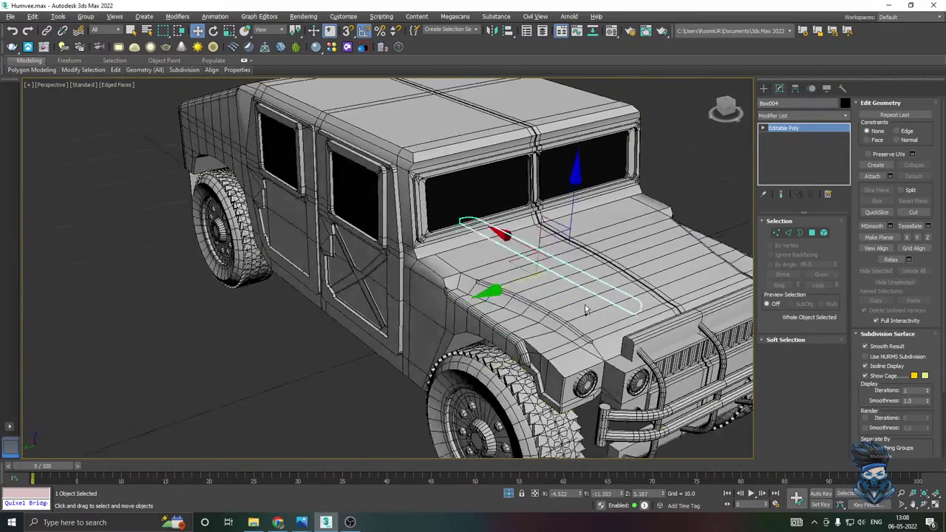
pyautogui.keyDown('shift'); pyautogui.moveTo(510, 287); pyautogui.dragTo(311, 326); pyautogui.keyUp('shift')
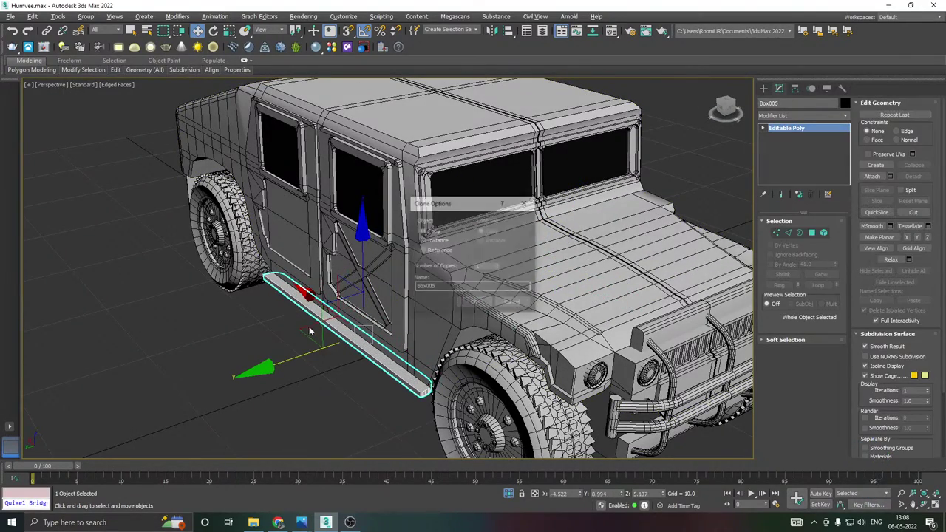
pyautogui.click(476, 307)
# Rotate the copied side step about the vertical axis so its rounded corners face away from the body.
pyautogui.press('e')
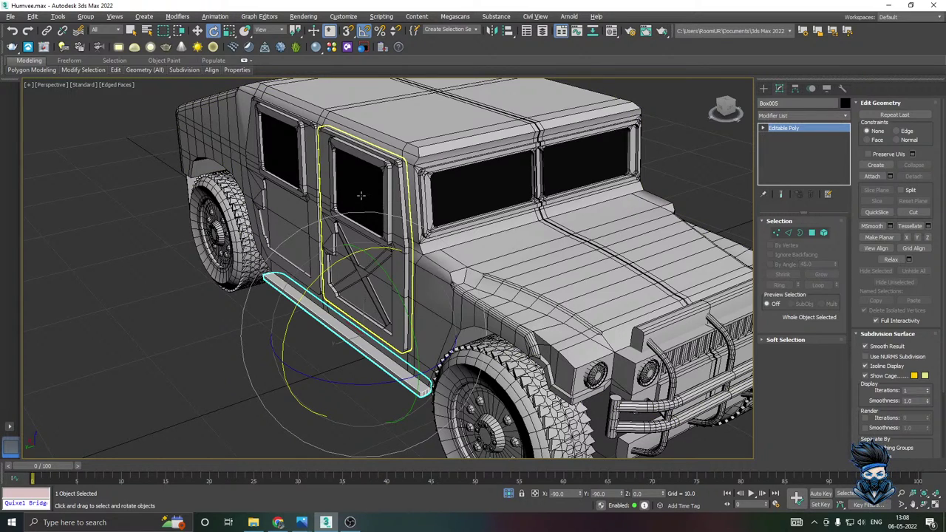
pyautogui.press('-')
pyautogui.press('-')
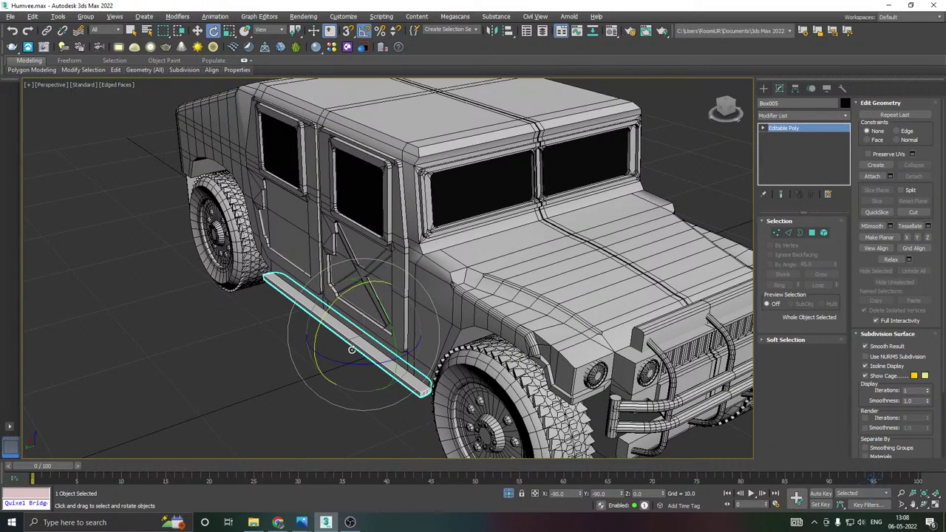
pyautogui.moveTo(346, 363); pyautogui.dragTo(279, 284)
pyautogui.press('w')
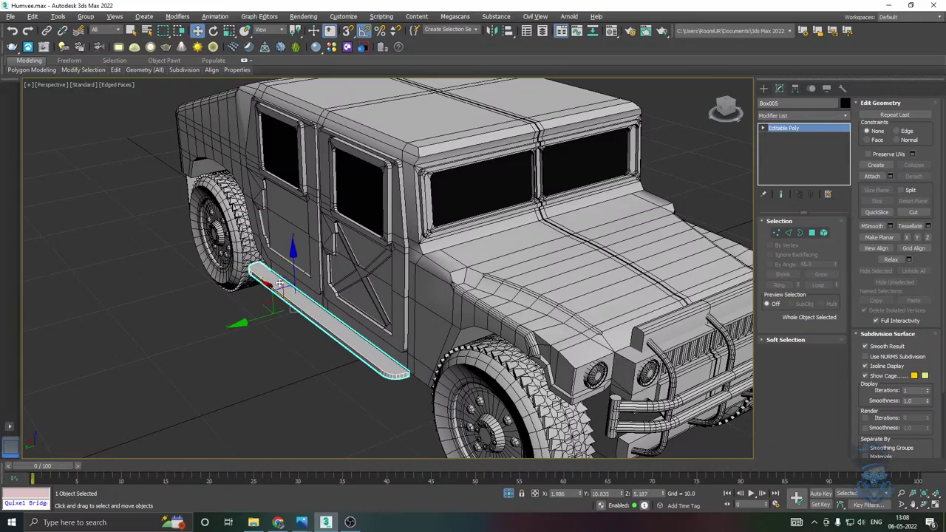
# Move the copied side step forward along X to about -0.44, beneath the doors, and deselect it.
pyautogui.keyDown('alt'); pyautogui.moveTo(279, 285); pyautogui.dragTo(266, 309, button='middle'); pyautogui.keyUp('alt')
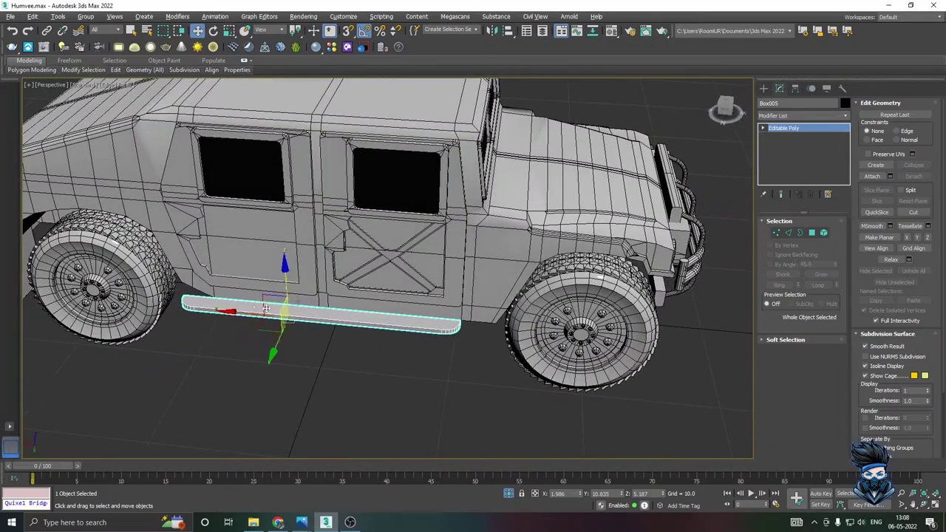
pyautogui.moveTo(240, 311); pyautogui.dragTo(275, 317)
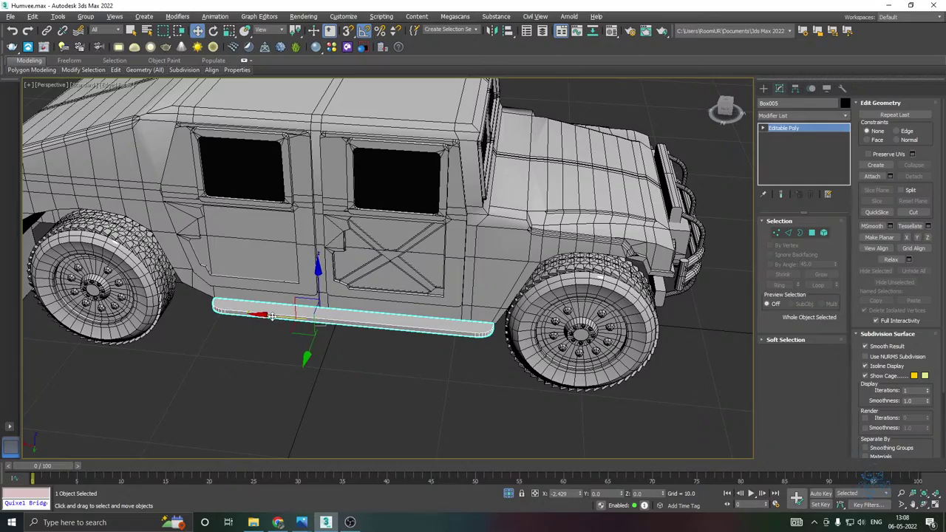
pyautogui.keyDown('alt'); pyautogui.moveTo(272, 315); pyautogui.dragTo(289, 374, button='middle'); pyautogui.keyUp('alt')
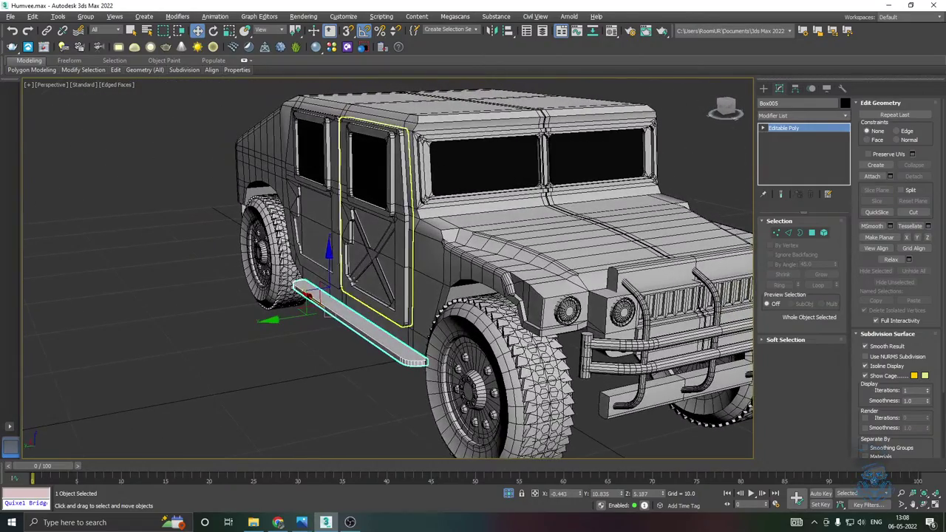
pyautogui.click(290, 373)
# Collapse the Humvee body's modifier stack so its Symmetry modifier is baked into an Editable Poly, and deselect the body.
pyautogui.scroll(-5, 481, 288)
pyautogui.keyDown('alt'); pyautogui.moveTo(496, 285); pyautogui.dragTo(374, 271, button='middle'); pyautogui.keyUp('alt')
pyautogui.click(377, 249)
pyautogui.rightClick(790, 151)
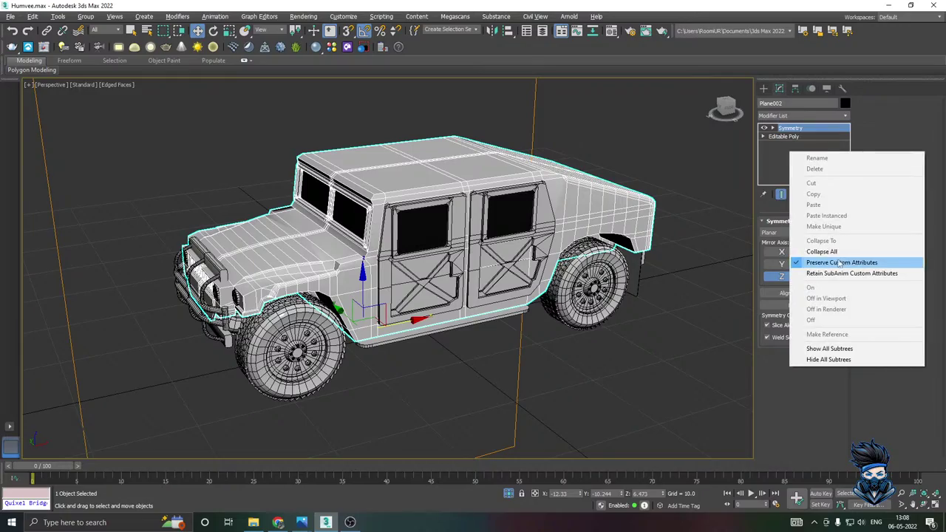
pyautogui.click(833, 251)
pyautogui.keyDown('alt'); pyautogui.moveTo(474, 250); pyautogui.dragTo(620, 288, button='middle'); pyautogui.keyUp('alt')
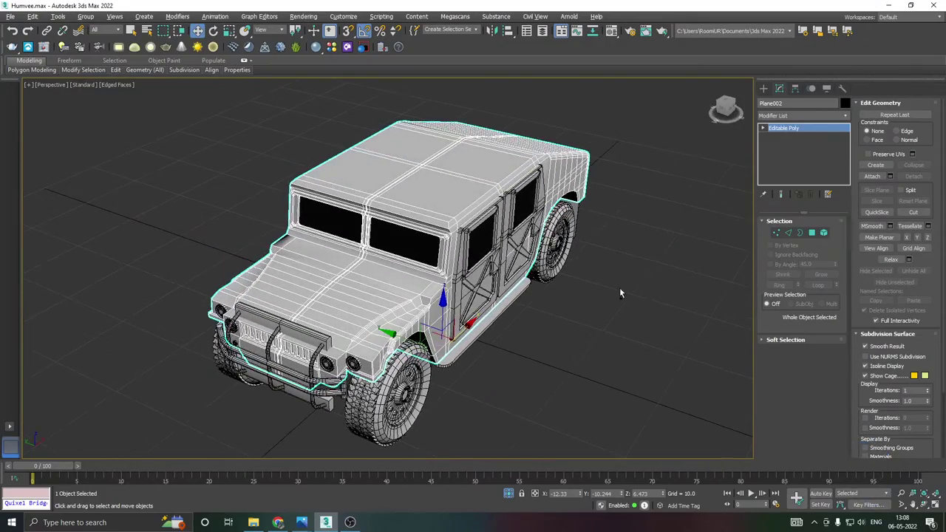
pyautogui.click(620, 288)
pyautogui.click(479, 277)
pyautogui.keyDown('alt'); pyautogui.moveTo(479, 277); pyautogui.dragTo(584, 174, button='middle'); pyautogui.keyUp('alt')
pyautogui.keyDown('alt'); pyautogui.moveTo(399, 229); pyautogui.dragTo(532, 370, button='middle'); pyautogui.keyUp('alt')
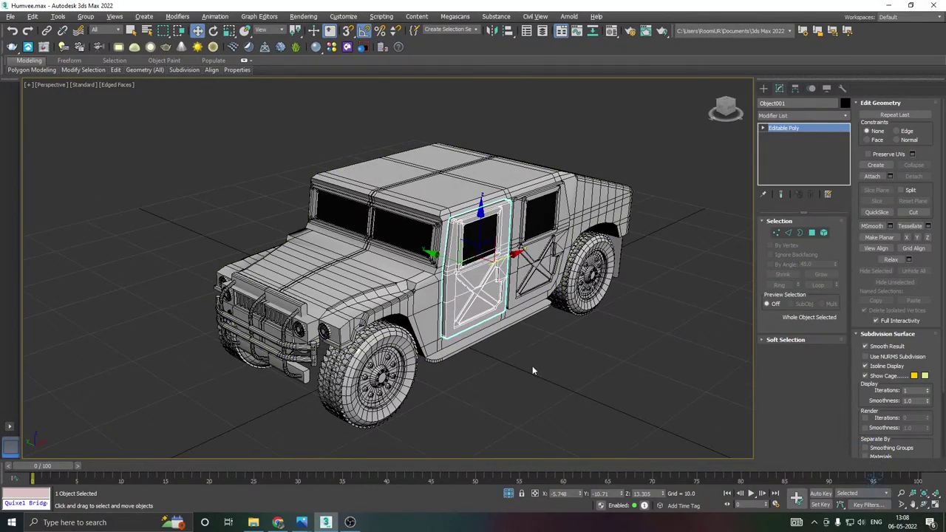
pyautogui.click(555, 367)
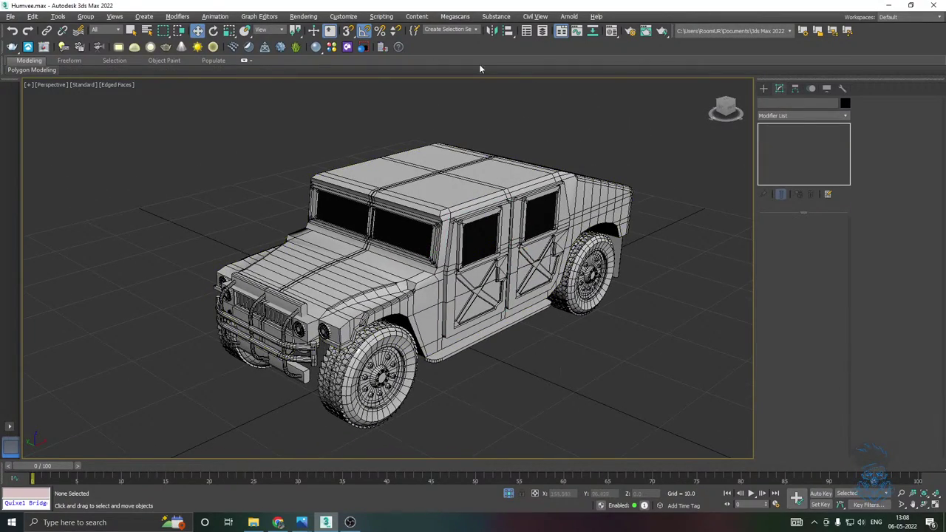
# Save numbered copies of the scene up to Humvee28.max, and save the working file Humvee.max.
pyautogui.click(10, 17)
pyautogui.click(42, 119)
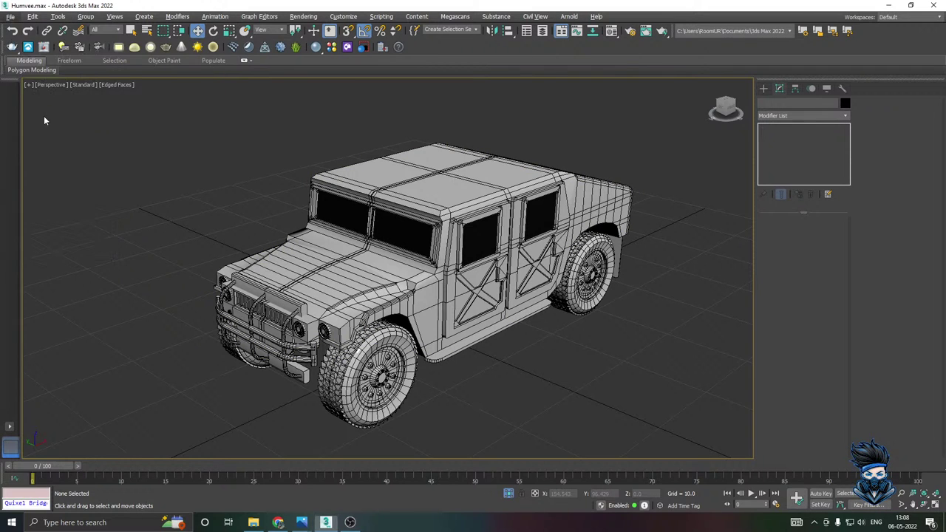
pyautogui.click(598, 428)
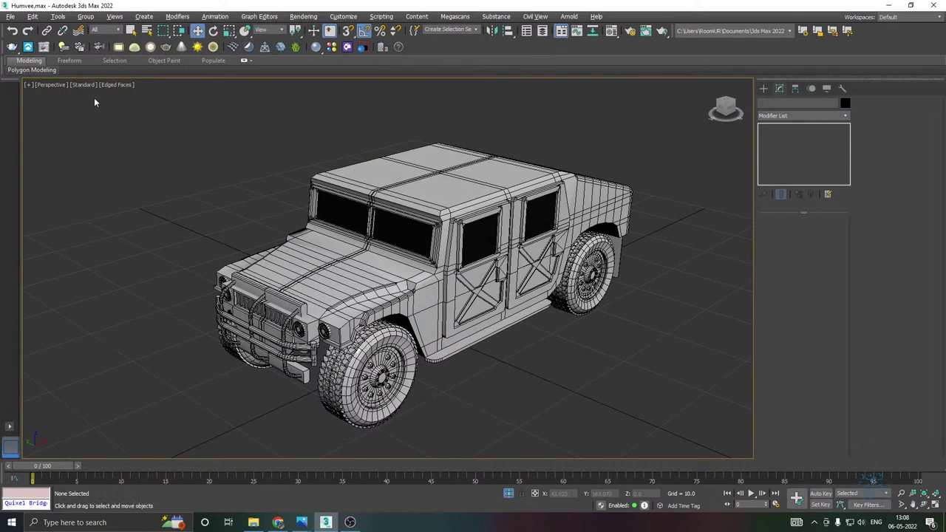
pyautogui.click(10, 16)
pyautogui.click(42, 115)
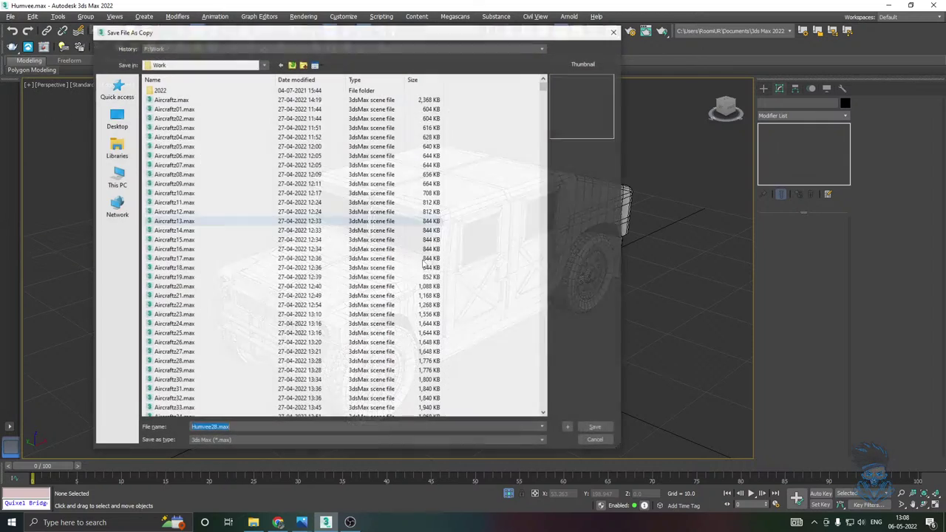
pyautogui.click(584, 428)
pyautogui.click(10, 16)
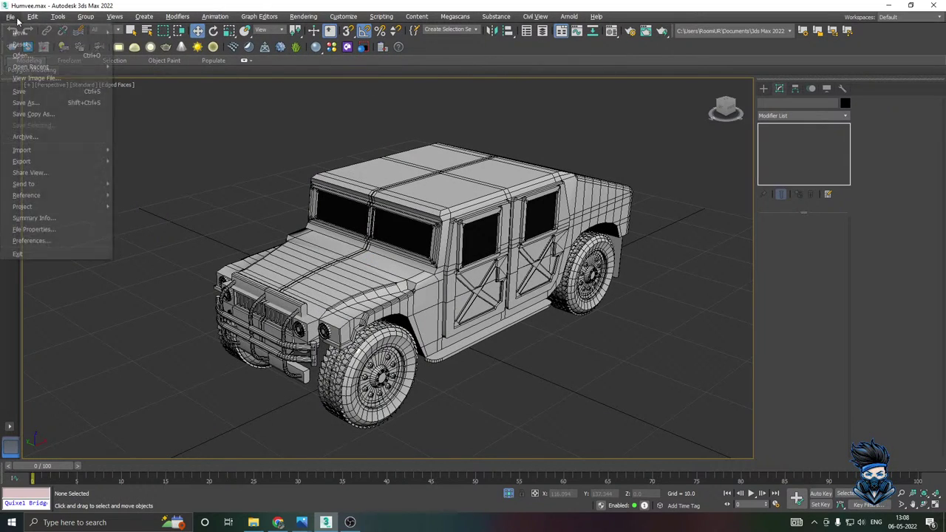
pyautogui.click(28, 94)
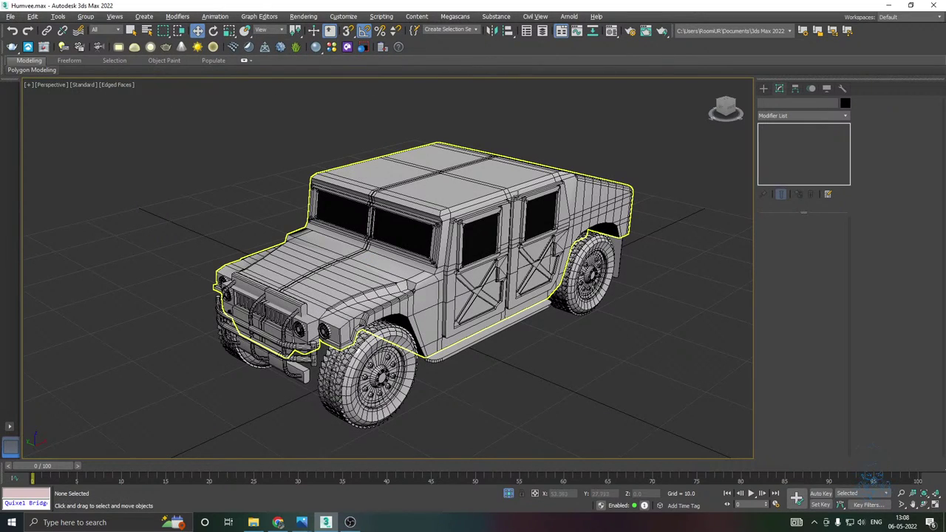
pyautogui.moveTo(518, 277)
pyautogui.keyDown('alt'); pyautogui.mouseDown(button='middle')
pyautogui.moveTo(420, 246)
pyautogui.moveTo(369, 255)
pyautogui.moveTo(347, 275)
pyautogui.mouseUp(button='middle'); pyautogui.keyUp('alt')
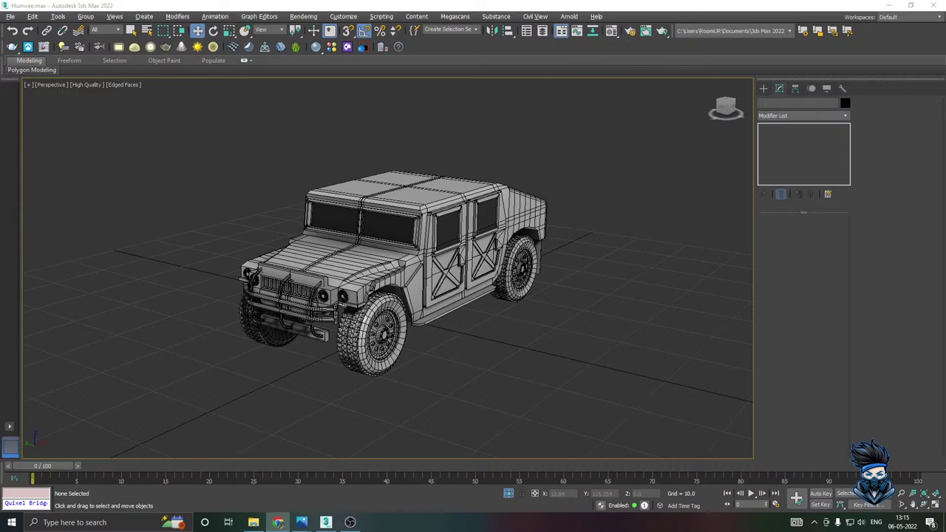
pyautogui.moveTo(500, 294); pyautogui.dragTo(473, 275, button='middle')
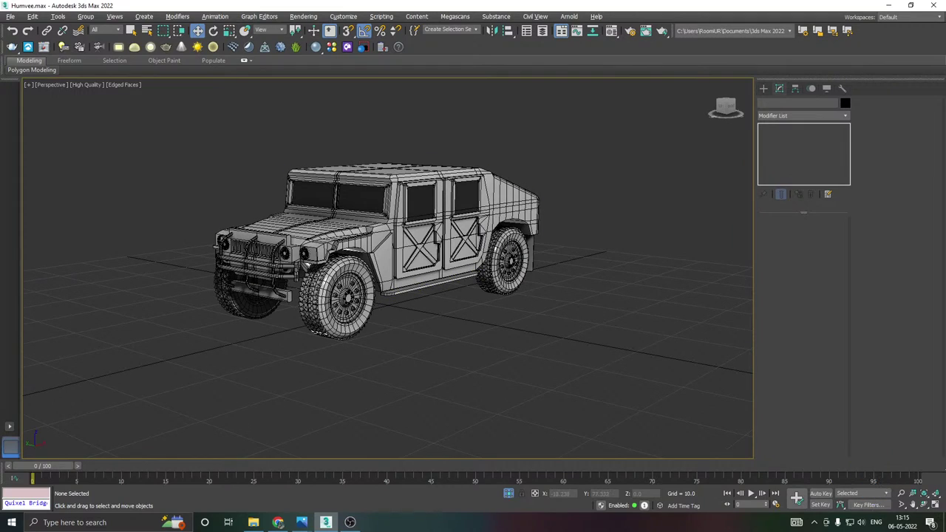
pyautogui.hotkey('alt', 'Tab')
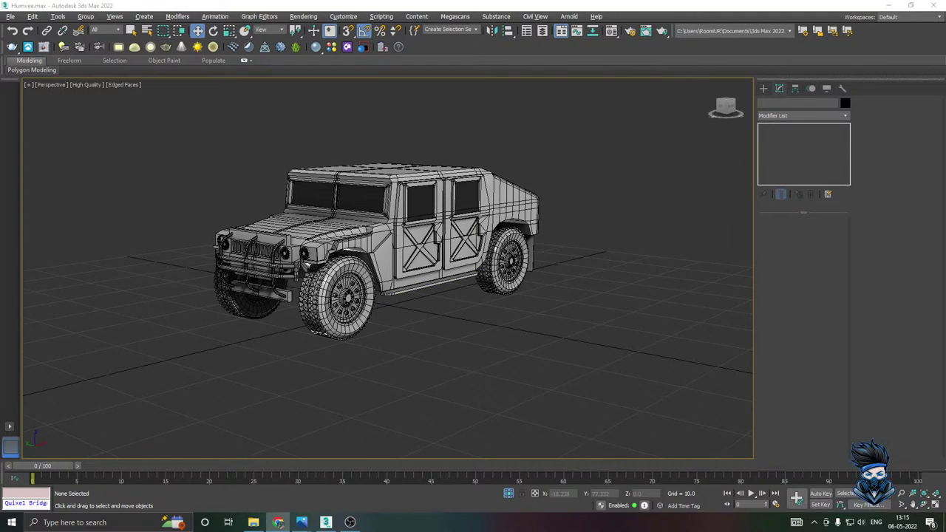
pyautogui.moveTo(289, 309)
pyautogui.keyDown('alt'); pyautogui.mouseDown(button='middle')
pyautogui.moveTo(276, 302)
pyautogui.moveTo(306, 312)
pyautogui.moveTo(368, 295)
pyautogui.moveTo(328, 244)
pyautogui.moveTo(302, 317)
pyautogui.moveTo(277, 296)
pyautogui.mouseUp(button='middle'); pyautogui.keyUp('alt')
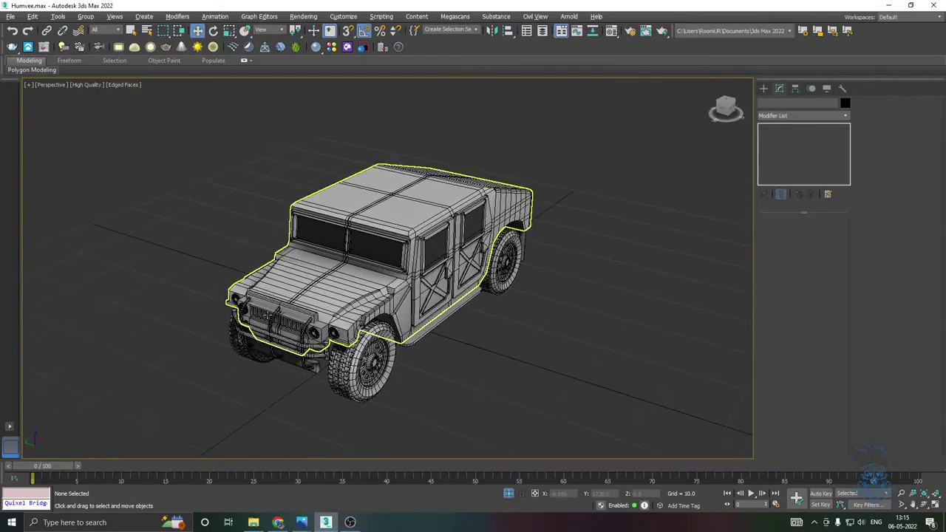
pyautogui.scroll(2, 277, 280)
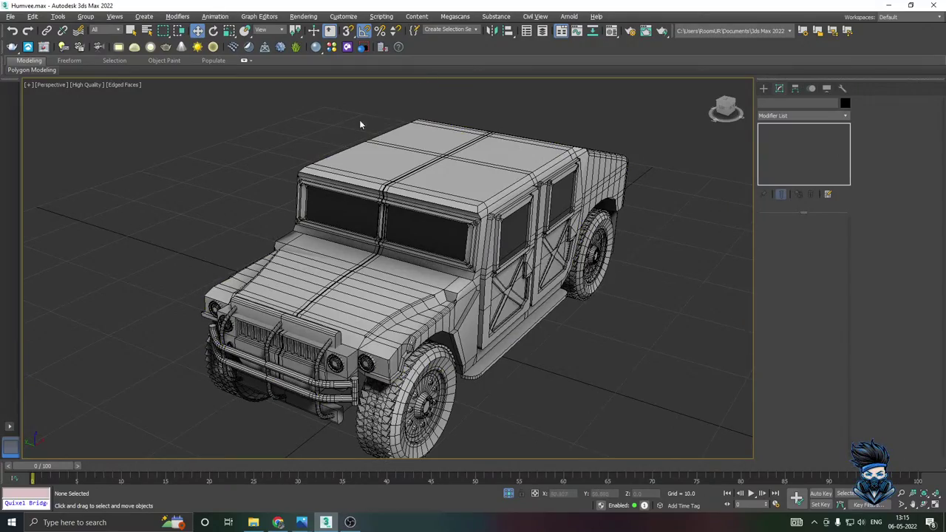
pyautogui.moveTo(376, 160)
pyautogui.keyDown('alt'); pyautogui.mouseDown(button='middle')
pyautogui.moveTo(321, 143)
pyautogui.moveTo(376, 148)
pyautogui.moveTo(310, 149)
pyautogui.moveTo(415, 152)
pyautogui.moveTo(386, 147)
pyautogui.mouseUp(button='middle'); pyautogui.keyUp('alt')
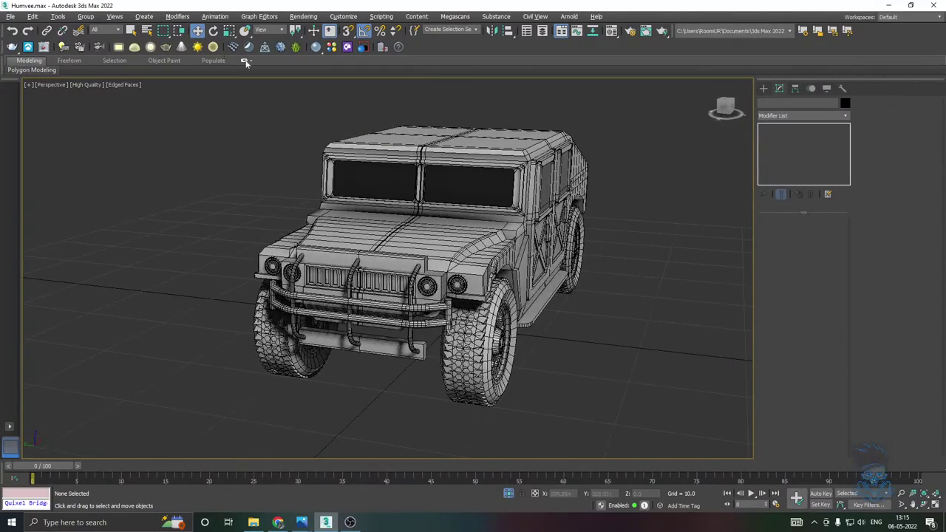
# Save another numbered backup copy of the scene and save the working Humvee.max file.
pyautogui.click(11, 16)
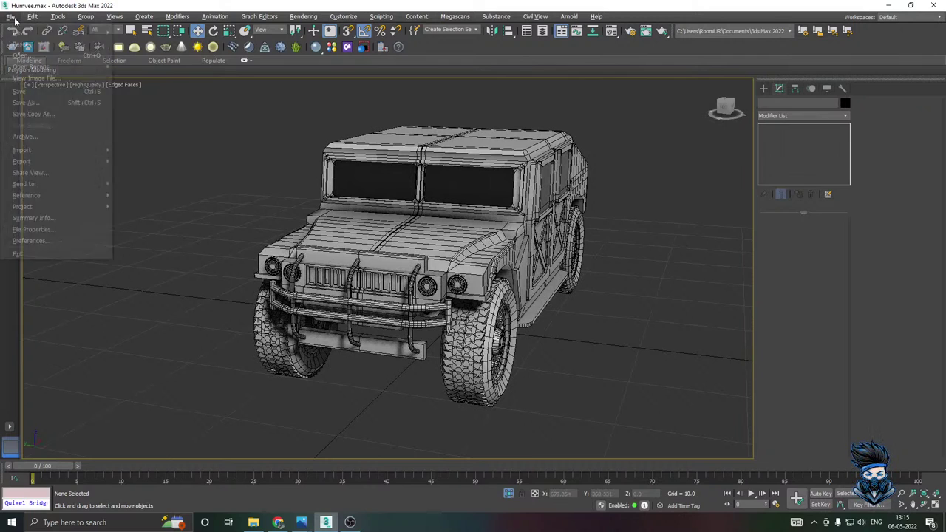
pyautogui.click(33, 114)
pyautogui.click(591, 431)
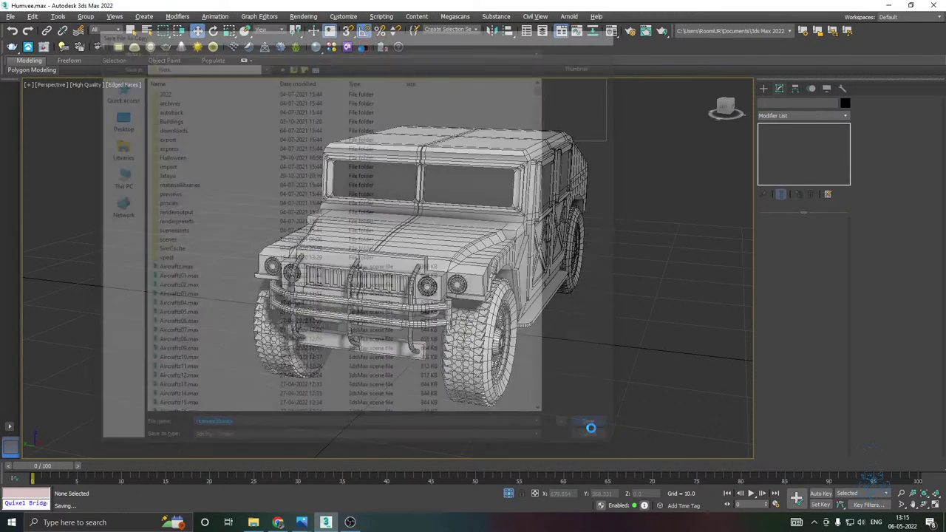
pyautogui.click(12, 19)
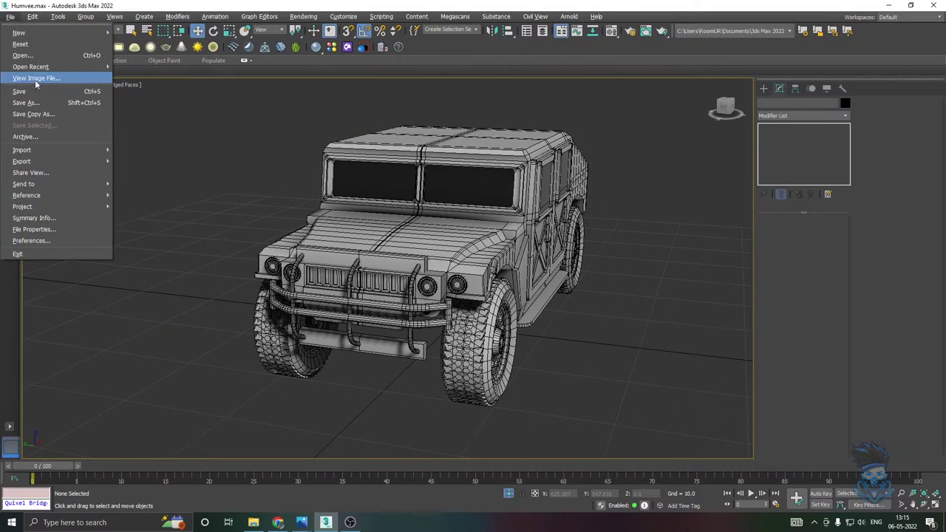
pyautogui.click(35, 90)
# Save a copy of the scene as Humvee31.max and save the working Humvee.max file.
pyautogui.keyDown('alt'); pyautogui.moveTo(473, 191); pyautogui.dragTo(421, 192, button='middle'); pyautogui.keyUp('alt')
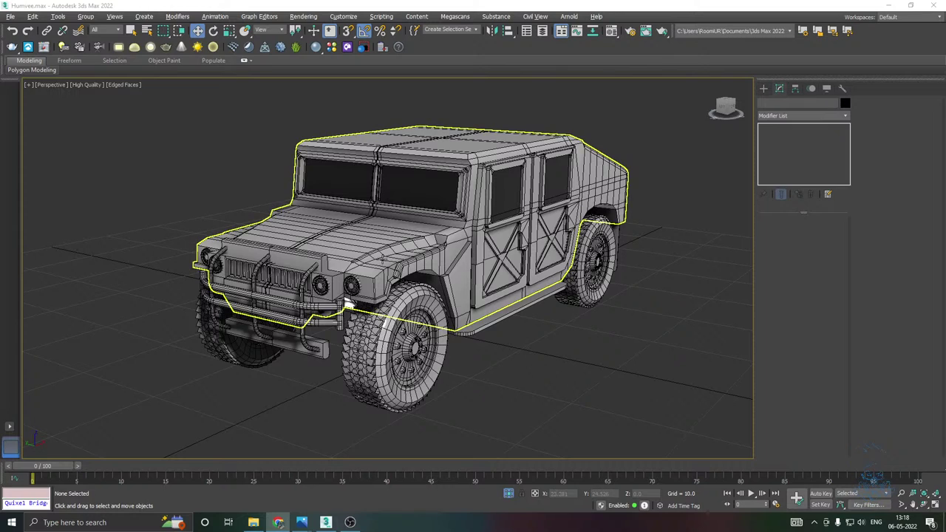
pyautogui.moveTo(352, 247); pyautogui.dragTo(348, 271, button='middle')
pyautogui.click(213, 197)
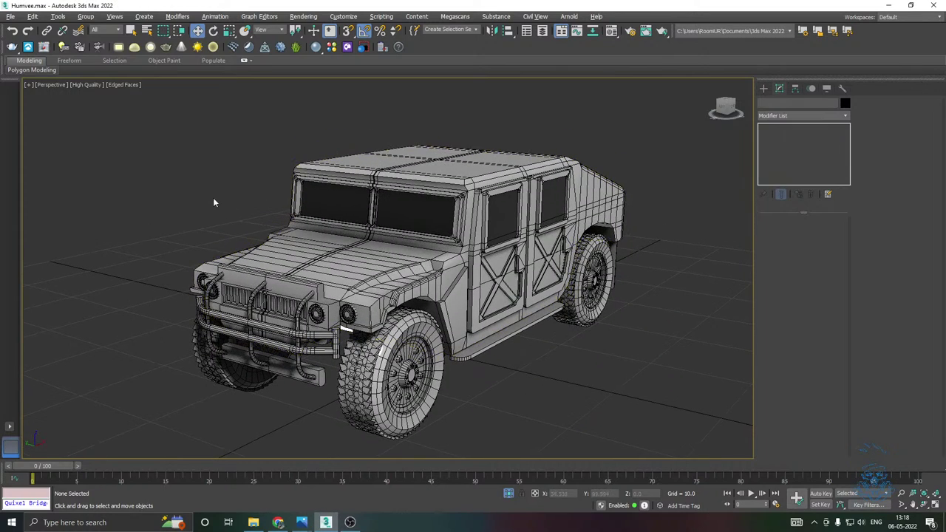
pyautogui.click(10, 17)
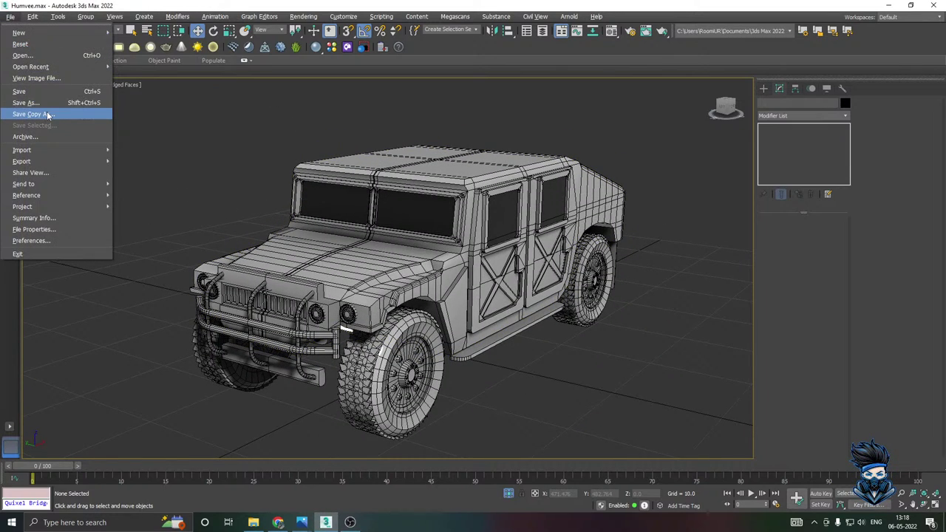
pyautogui.click(48, 115)
pyautogui.click(598, 431)
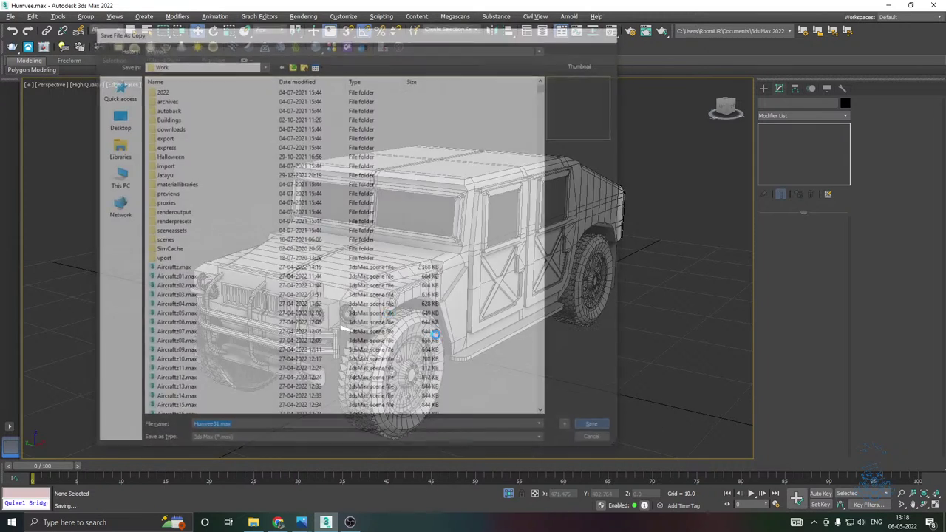
pyautogui.click(11, 16)
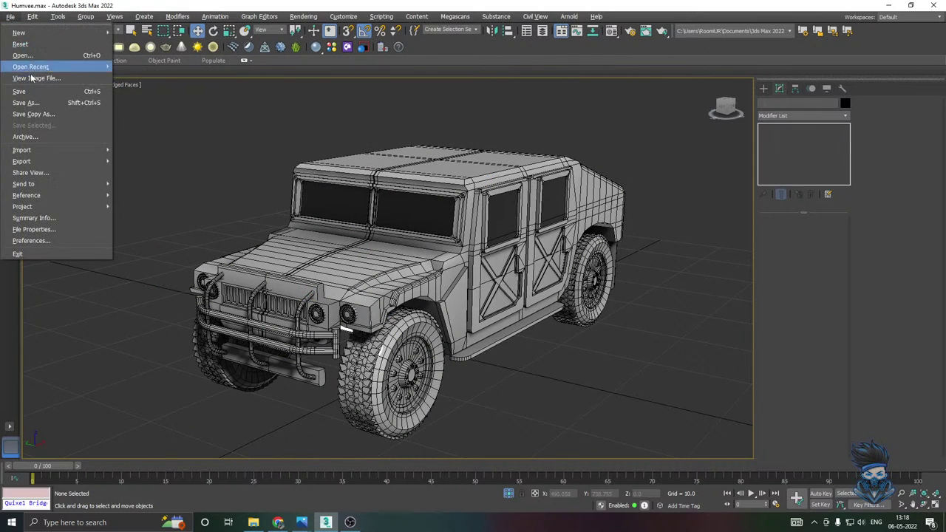
pyautogui.click(37, 89)
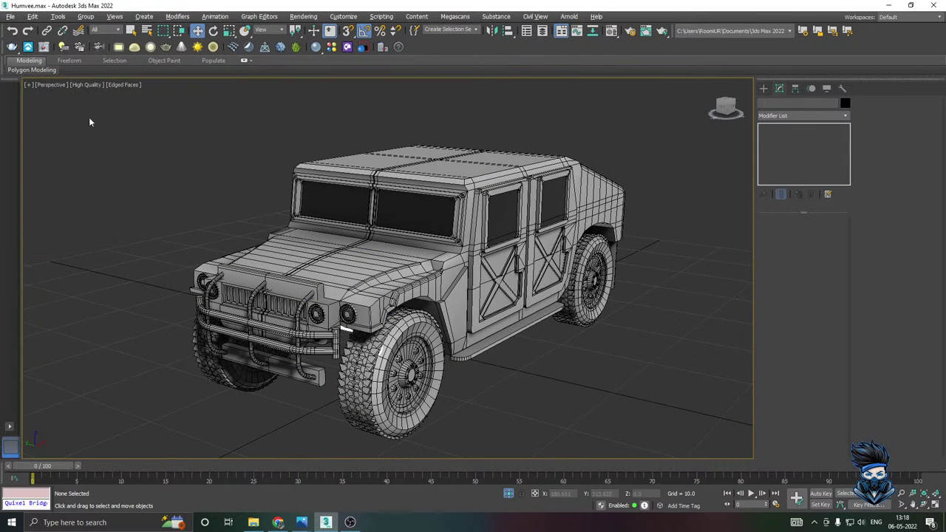
pyautogui.click(10, 16)
pyautogui.click(31, 91)
# Move the outer headlight beside the near front wheel outward along Y to about -8.65, and clear the selection.
pyautogui.click(334, 235)
pyautogui.moveTo(317, 231)
pyautogui.keyDown('alt'); pyautogui.mouseDown(button='middle')
pyautogui.moveTo(429, 113)
pyautogui.moveTo(395, 237)
pyautogui.moveTo(281, 220)
pyautogui.moveTo(322, 235)
pyautogui.mouseUp(button='middle'); pyautogui.keyUp('alt')
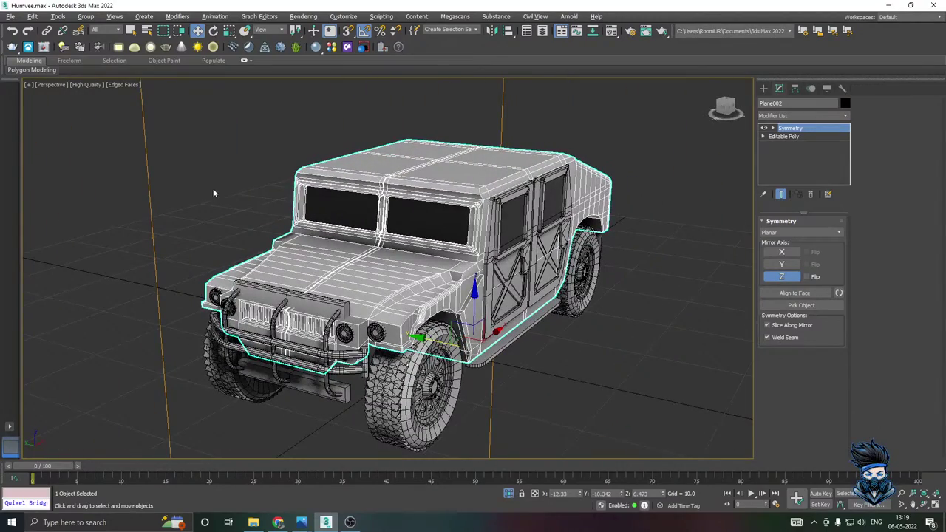
pyautogui.click(377, 331)
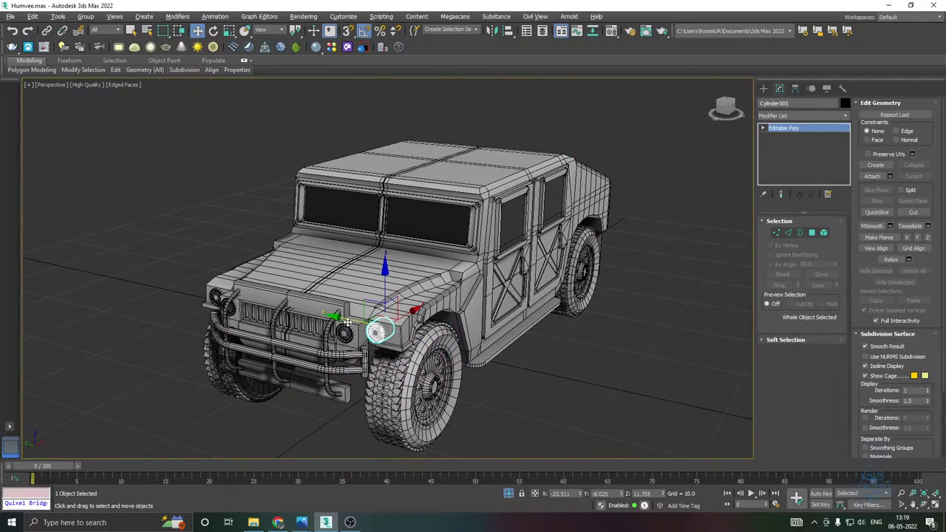
pyautogui.moveTo(349, 319); pyautogui.dragTo(357, 321)
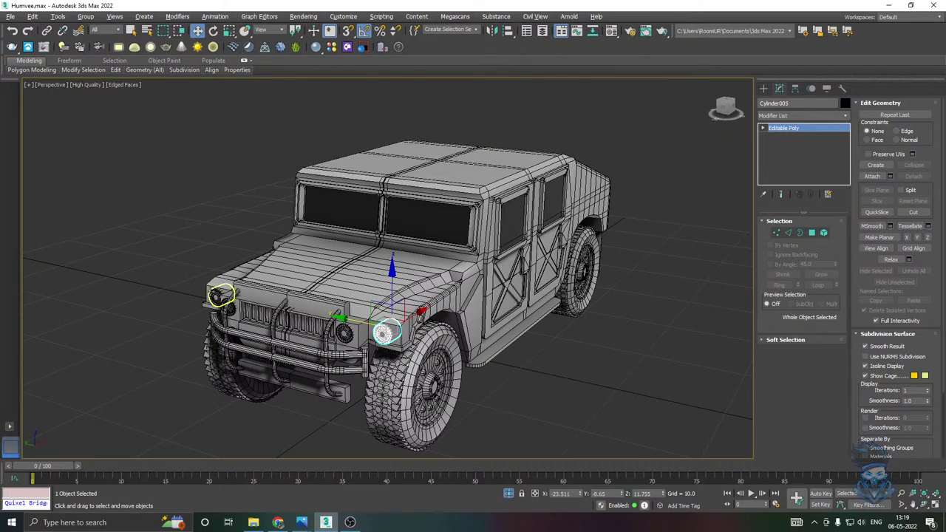
pyautogui.click(220, 296)
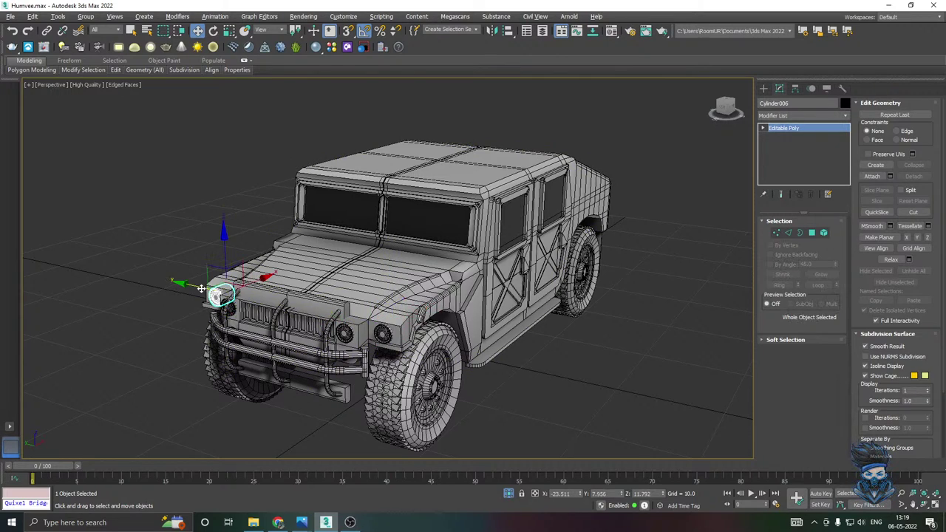
pyautogui.click(139, 284)
pyautogui.scroll(-3, 340, 259)
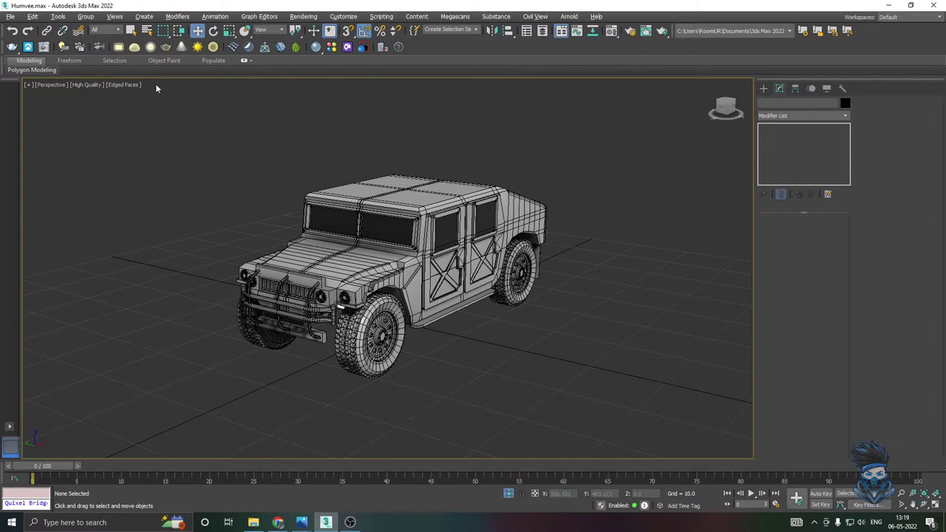
# Inspect the whole Humvee in Default Shading without edges, and turn Edged Faces back on.
pyautogui.click(112, 84)
pyautogui.click(143, 204)
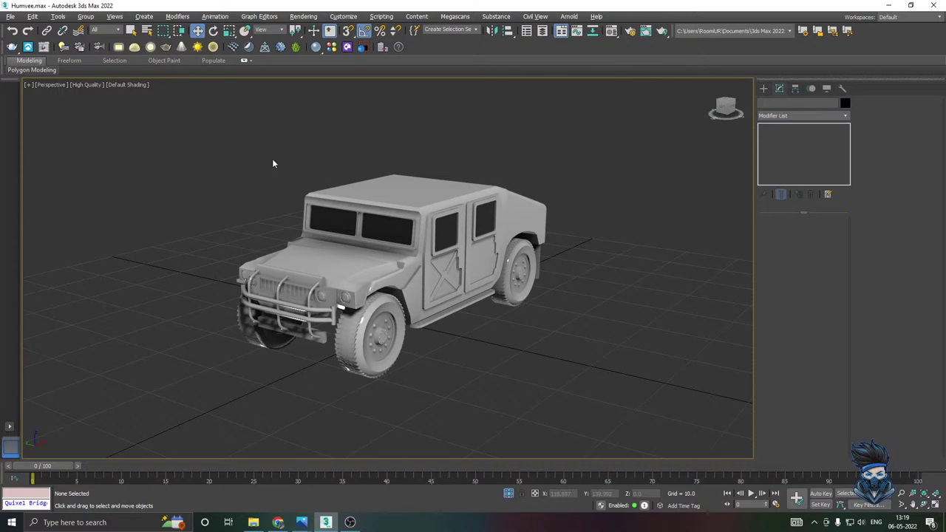
pyautogui.click(126, 85)
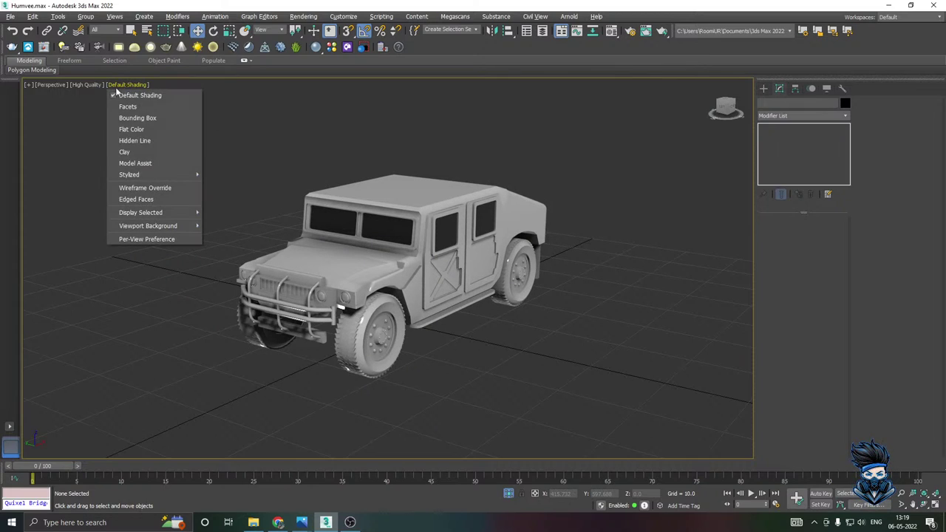
pyautogui.click(161, 198)
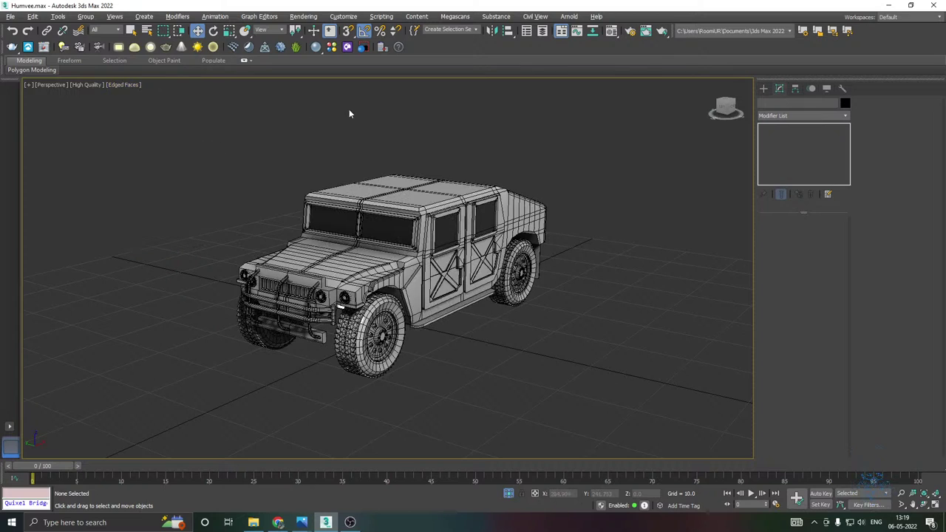
# Save the working Humvee.max scene with the adjusted headlight.
pyautogui.click(11, 17)
pyautogui.click(30, 90)
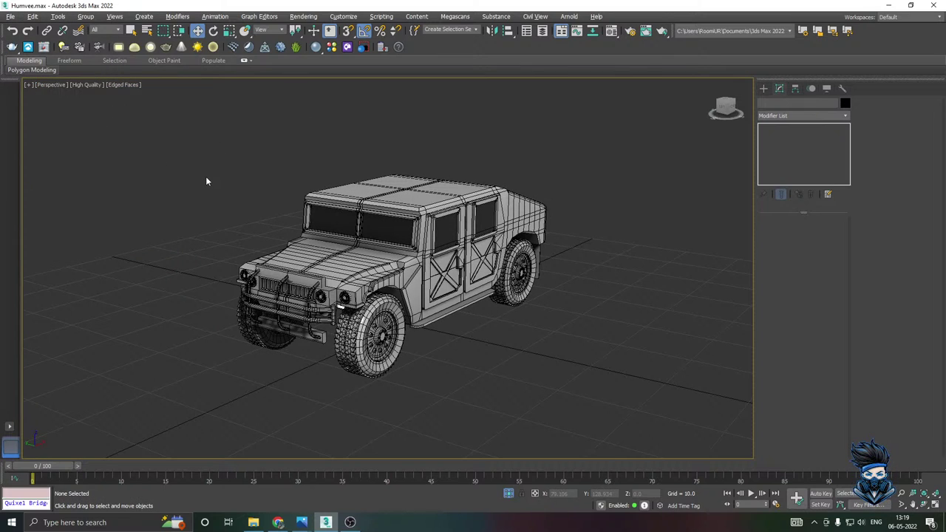
pyautogui.scroll(4, 206, 181)
pyautogui.scroll(-4, 207, 181)
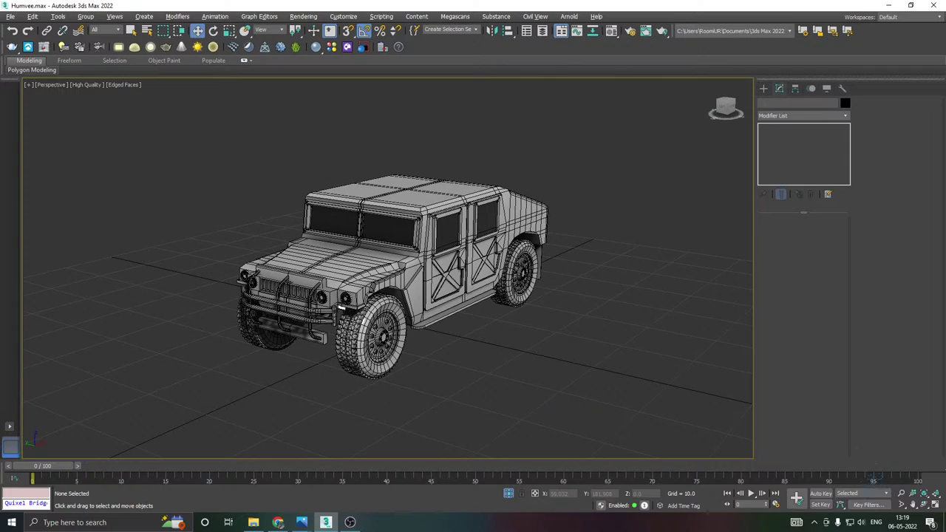
pyautogui.hotkey('alt', 'Tab')
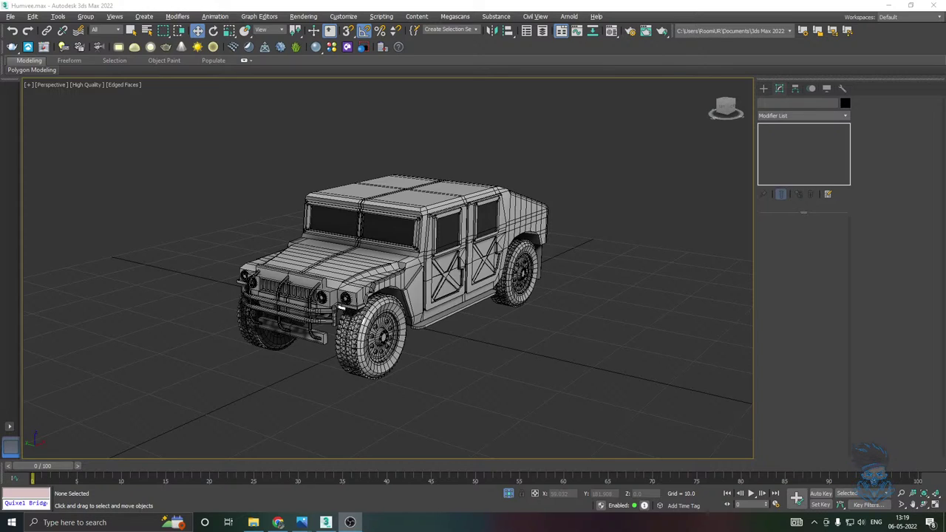
pyautogui.hotkey('alt', 'Tab')
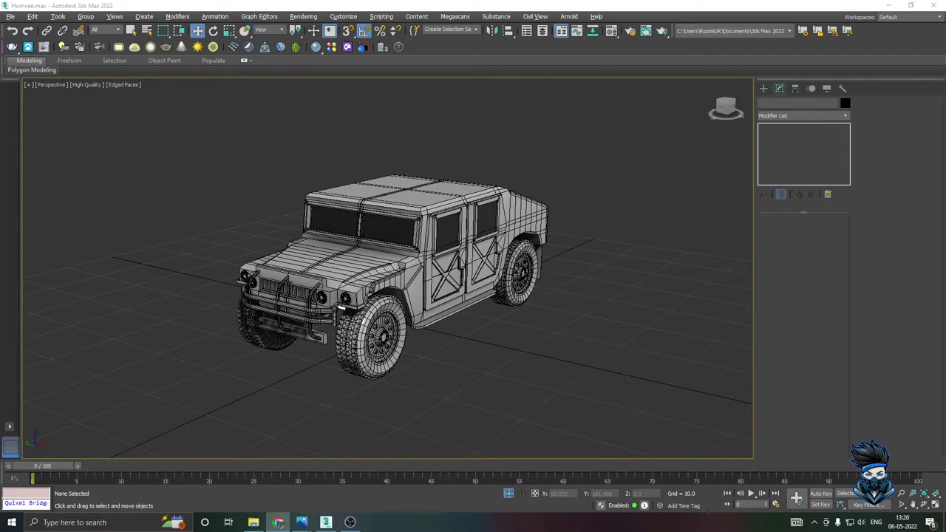
# Save the Humvee.max file again.
pyautogui.click(11, 17)
pyautogui.click(33, 92)
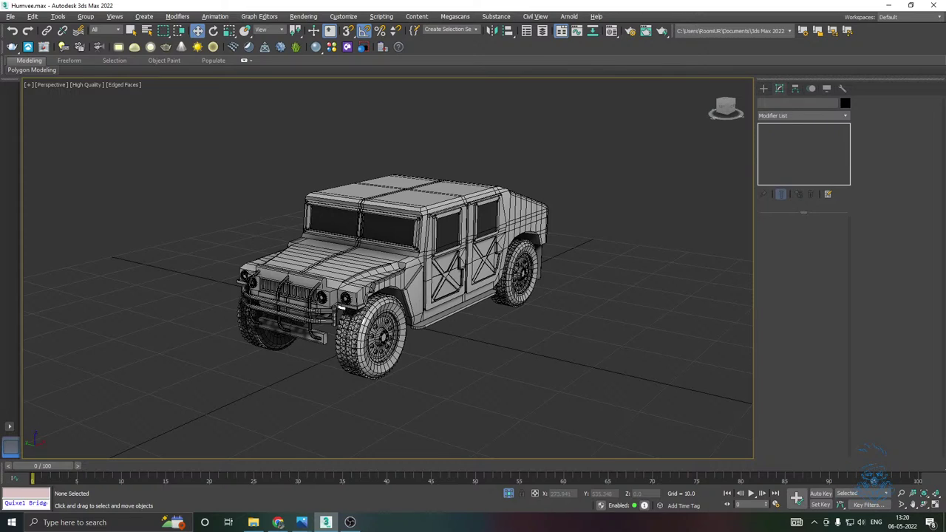
pyautogui.hotkey('alt', 'Tab')
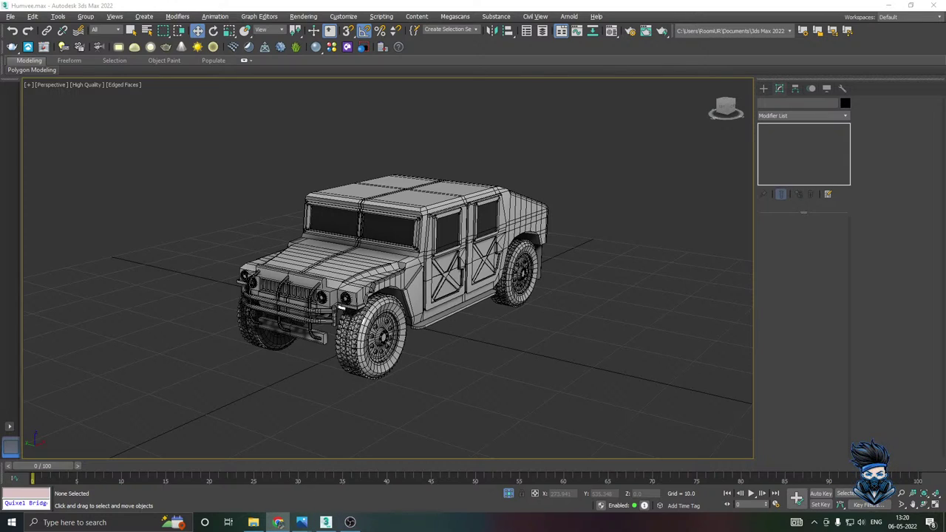